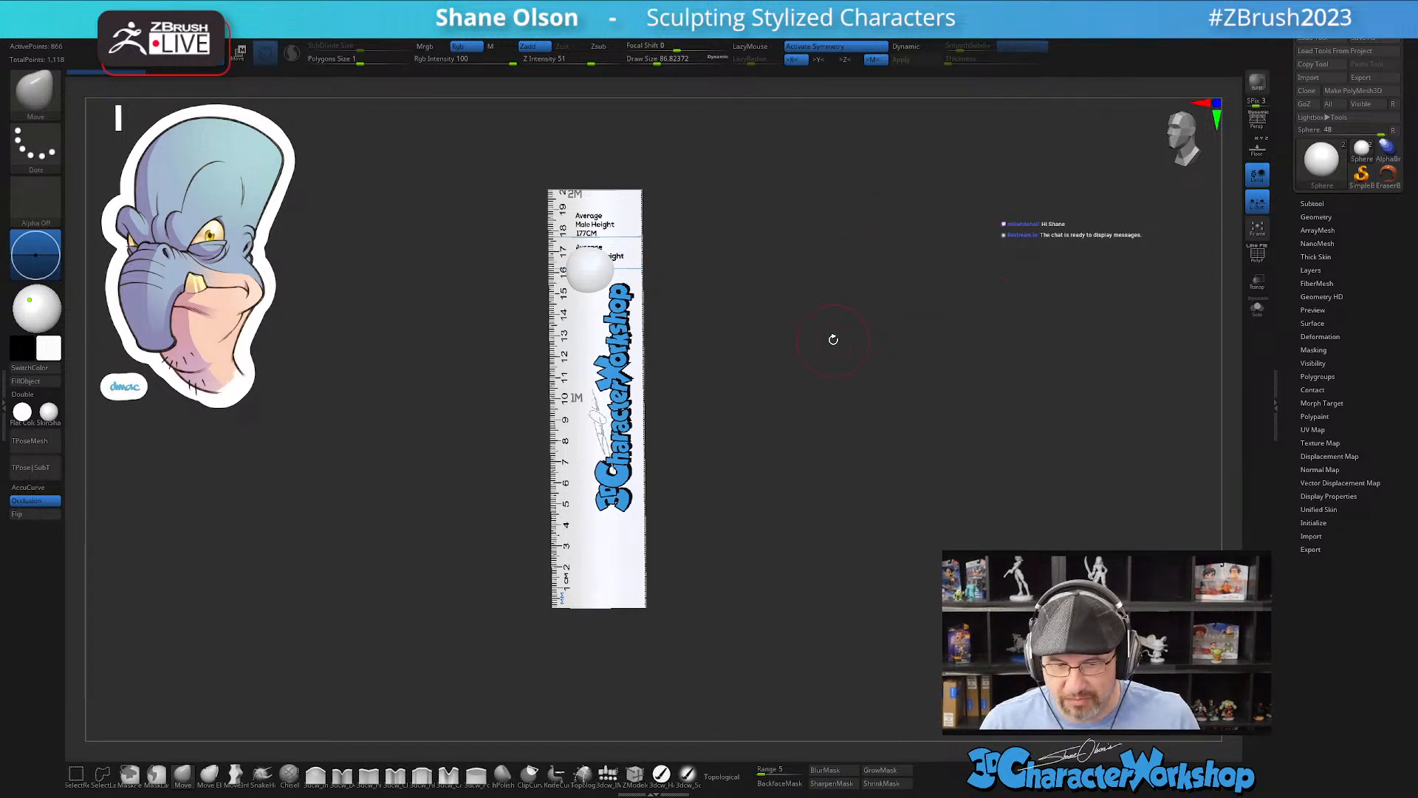
# Step: Hide the ruler subtool so only the sphere is displayed, and reduce the brush draw size to about 68
pyautogui.click(1313, 204)
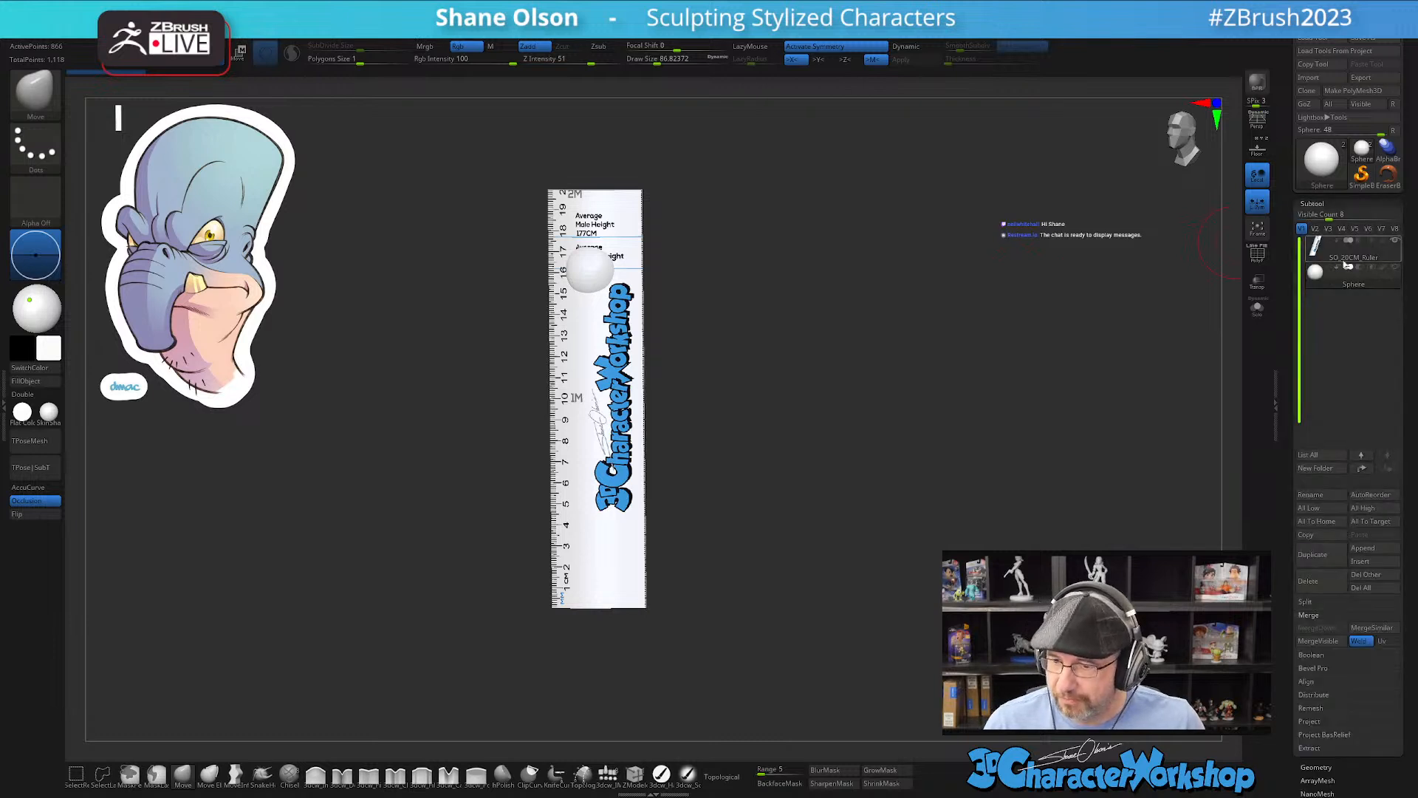
pyautogui.click(1385, 254)
pyautogui.keyDown('ctrl'); pyautogui.moveTo(832, 264); pyautogui.dragTo(842, 310, button='right'); pyautogui.keyUp('ctrl')
pyautogui.keyDown('alt'); pyautogui.moveTo(690, 130); pyautogui.dragTo(690, 440, button='right'); pyautogui.keyUp('alt')
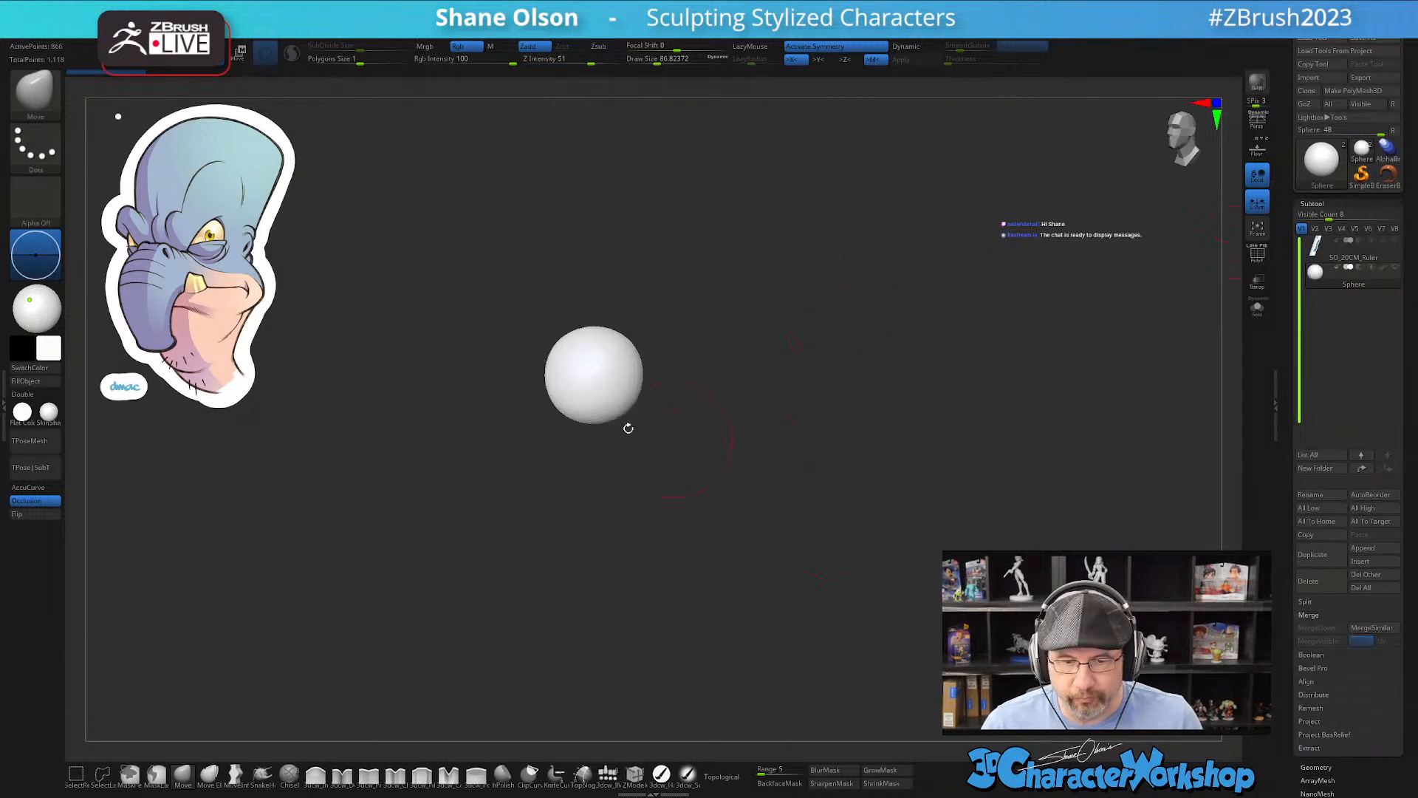
pyautogui.moveTo(865, 387)
pyautogui.keyDown('ctrl'); pyautogui.mouseDown(button='right')
pyautogui.moveTo(885, 474)
pyautogui.moveTo(990, 332)
pyautogui.moveTo(931, 415)
pyautogui.moveTo(856, 379)
pyautogui.mouseUp(button='right'); pyautogui.keyUp('ctrl')
pyautogui.keyDown('alt'); pyautogui.moveTo(856, 379); pyautogui.dragTo(943, 444, button='right'); pyautogui.keyUp('alt')
pyautogui.press('s')
pyautogui.moveTo(893, 435); pyautogui.dragTo(878, 434)
pyautogui.keyDown('alt'); pyautogui.moveTo(840, 408); pyautogui.dragTo(849, 417, button='right'); pyautogui.keyUp('alt')
pyautogui.keyDown('ctrl'); pyautogui.moveTo(898, 366); pyautogui.dragTo(901, 382, button='right'); pyautogui.keyUp('ctrl')
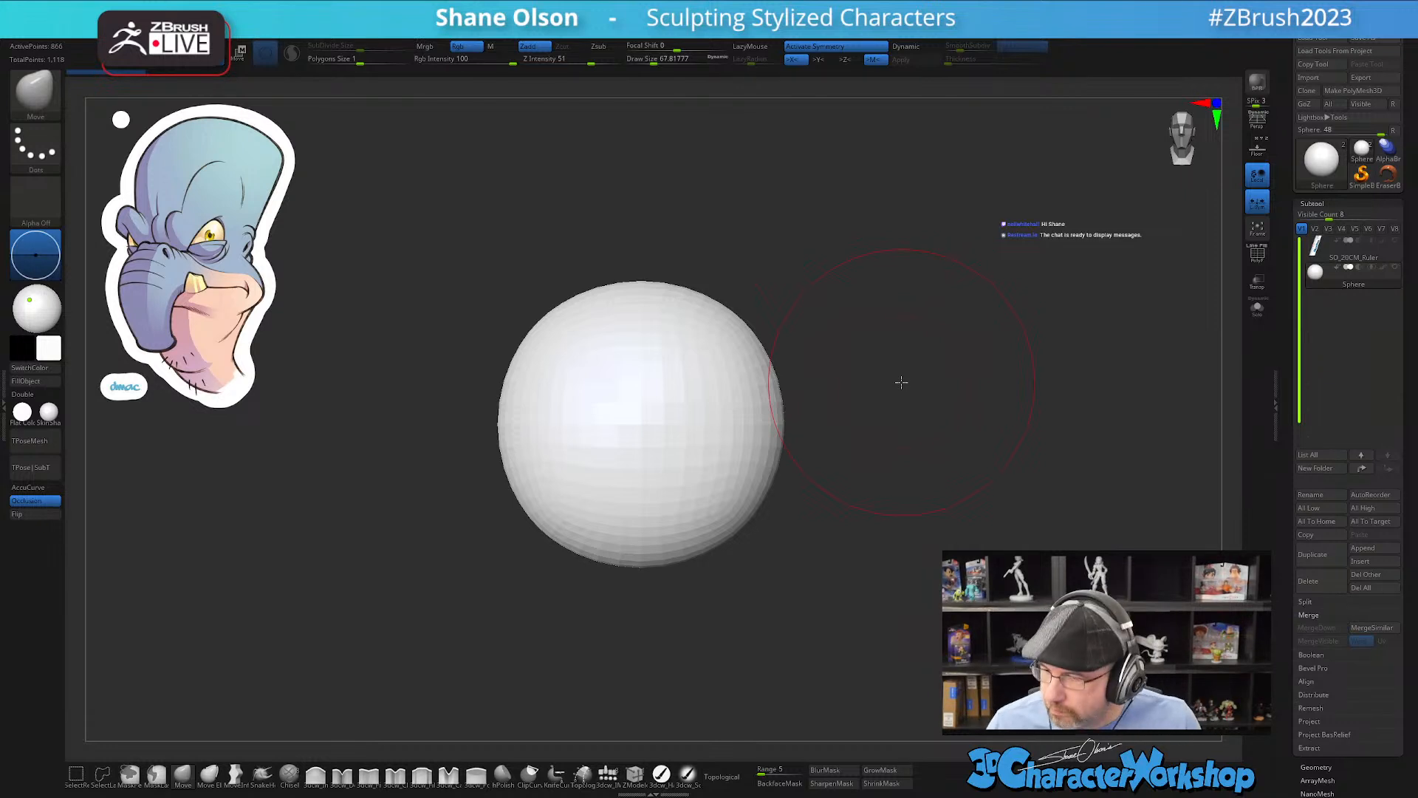
# Step: Turn on dynamic subdivision for the sphere instead of permanently subdividing its mesh
pyautogui.hotkey('ctrl', 'd')
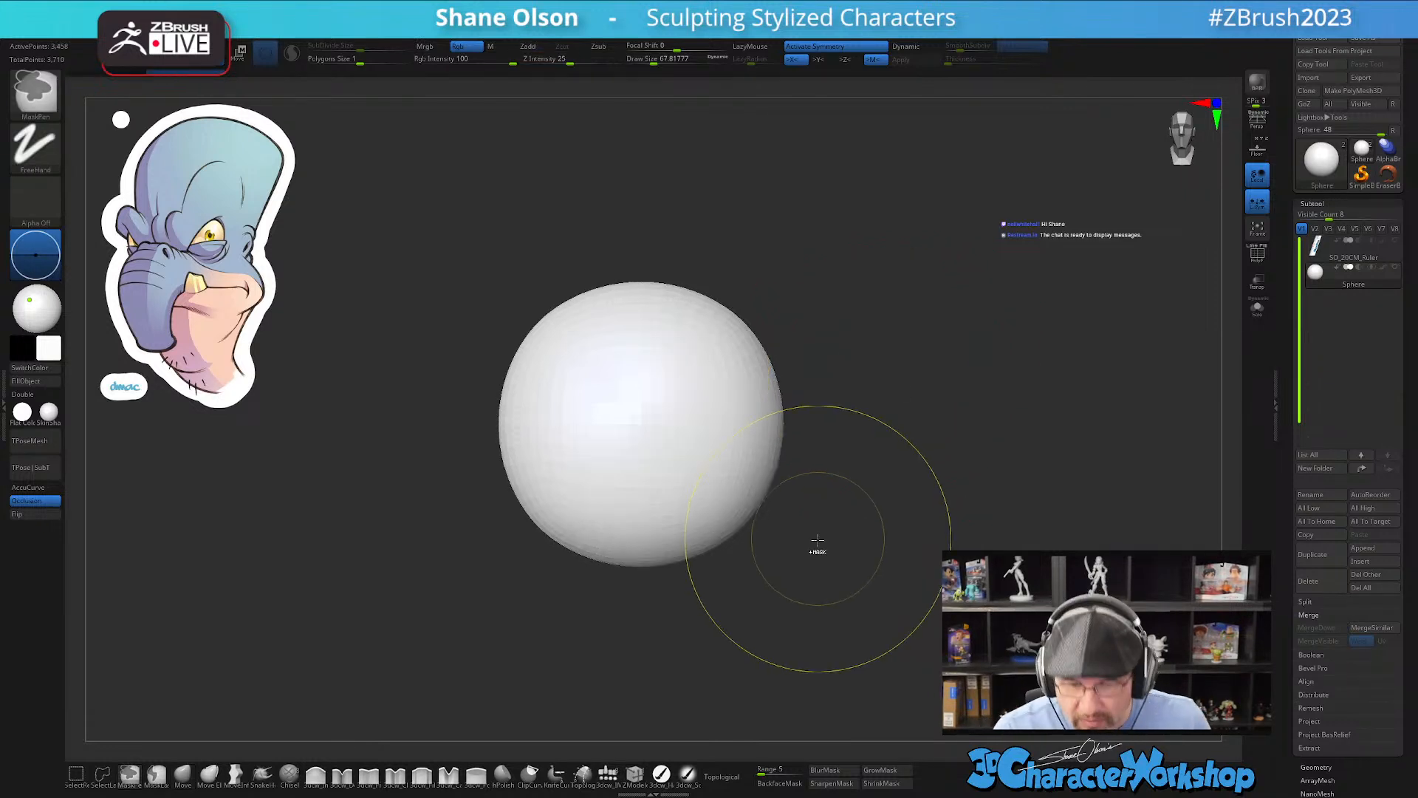
pyautogui.hotkey('ctrl', 'z')
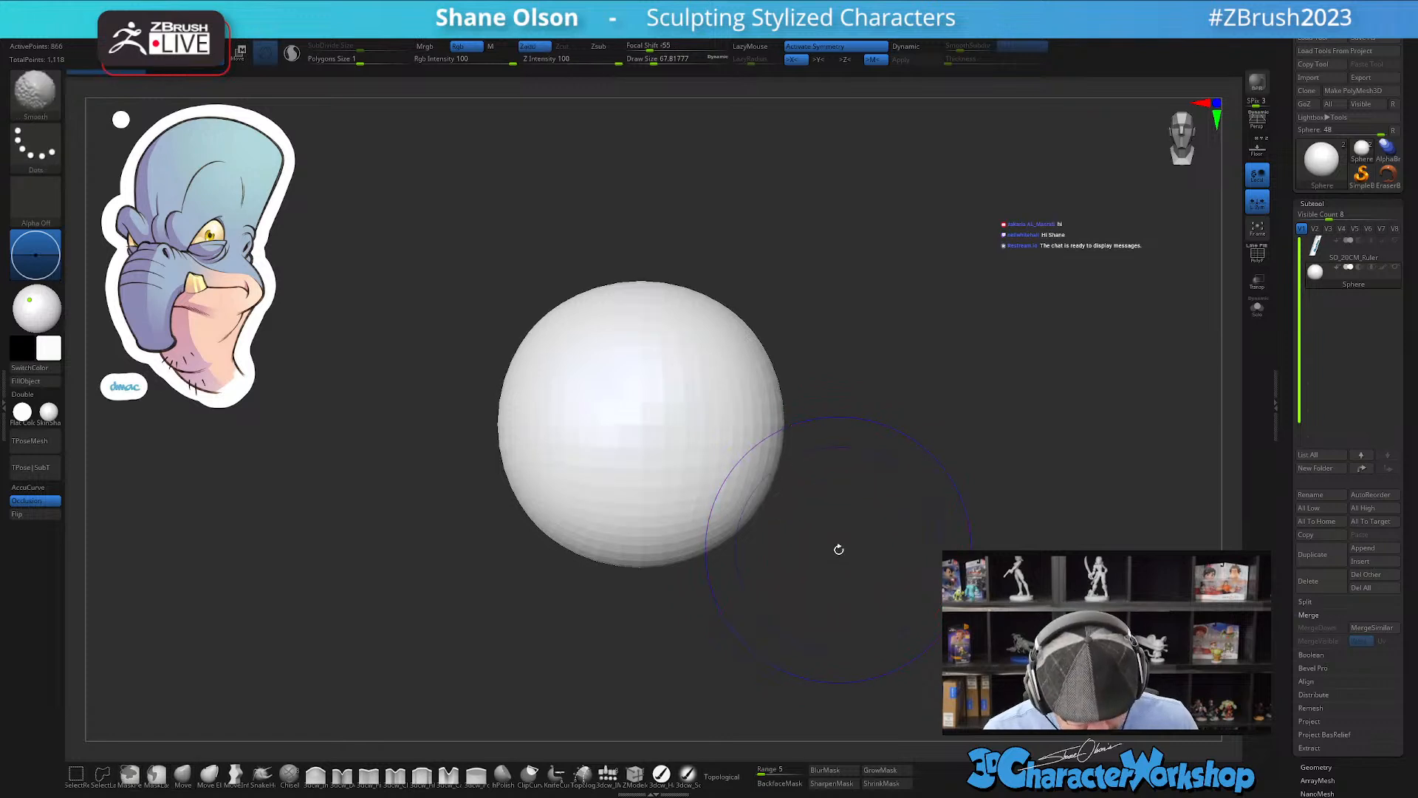
pyautogui.press('d')
pyautogui.keyDown('alt'); pyautogui.moveTo(871, 530); pyautogui.dragTo(838, 459); pyautogui.keyUp('alt')
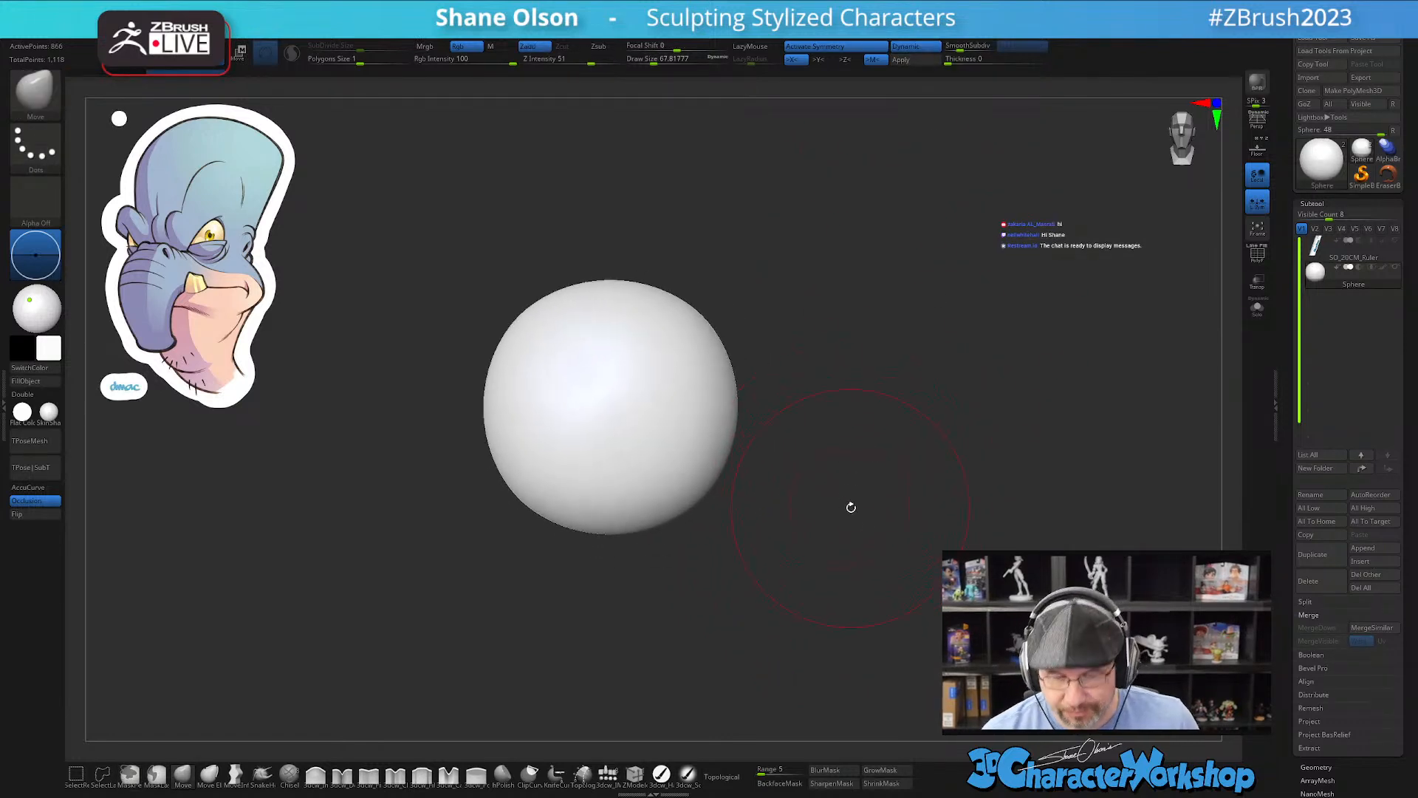
# Step: Sample the light blue skin colour from the character reference image and apply it to the sphere
pyautogui.press('z')
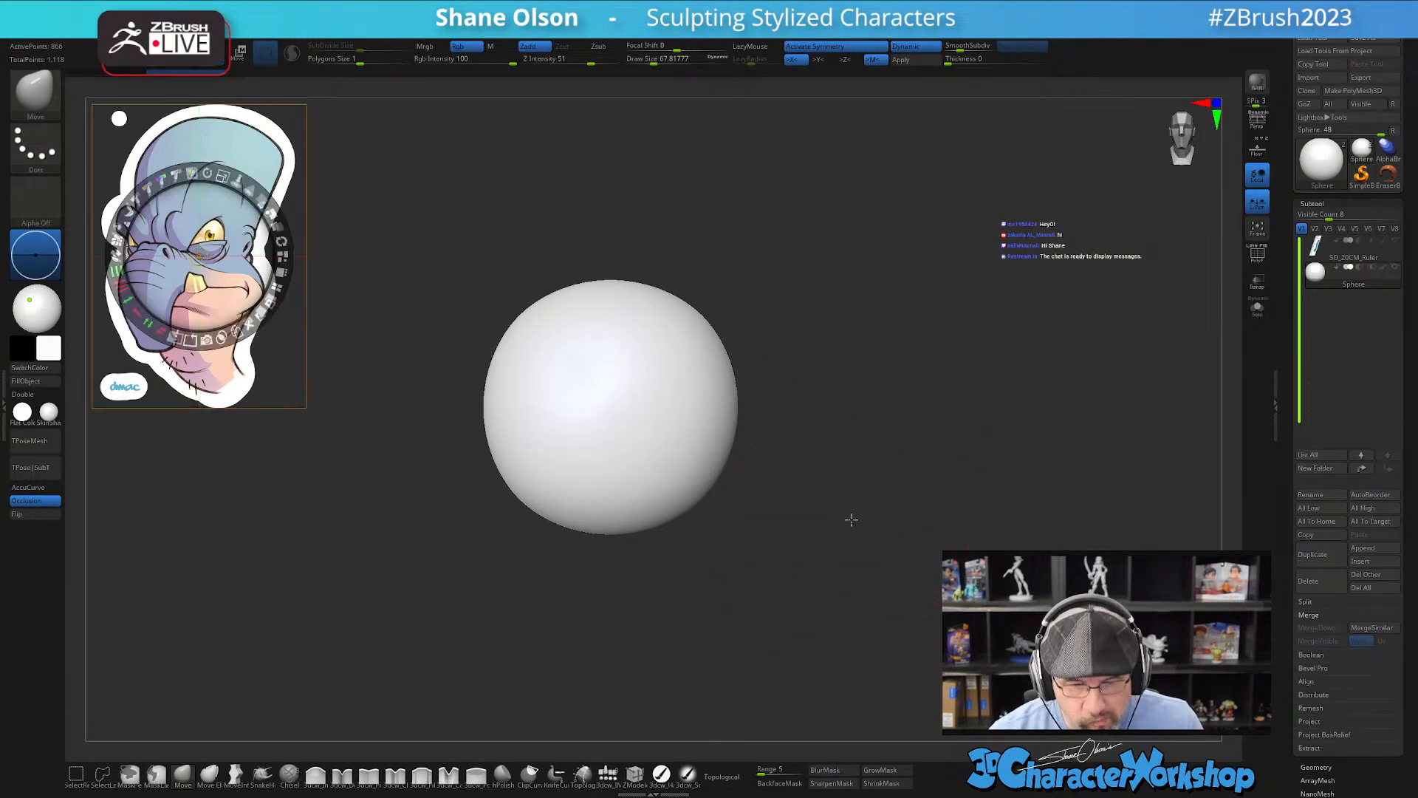
pyautogui.press('c')
pyautogui.press('z')
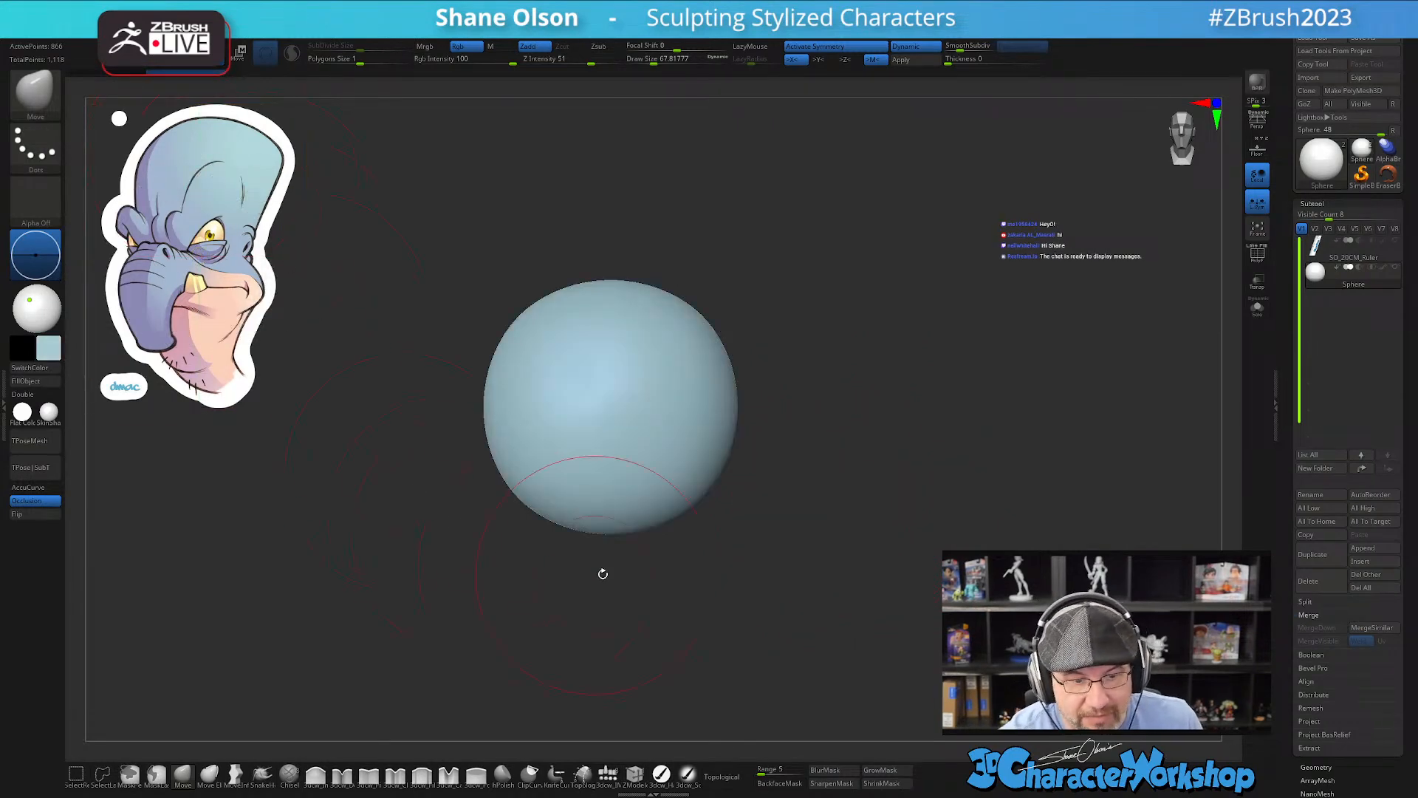
pyautogui.keyDown('alt'); pyautogui.moveTo(815, 541); pyautogui.dragTo(848, 556); pyautogui.keyUp('alt')
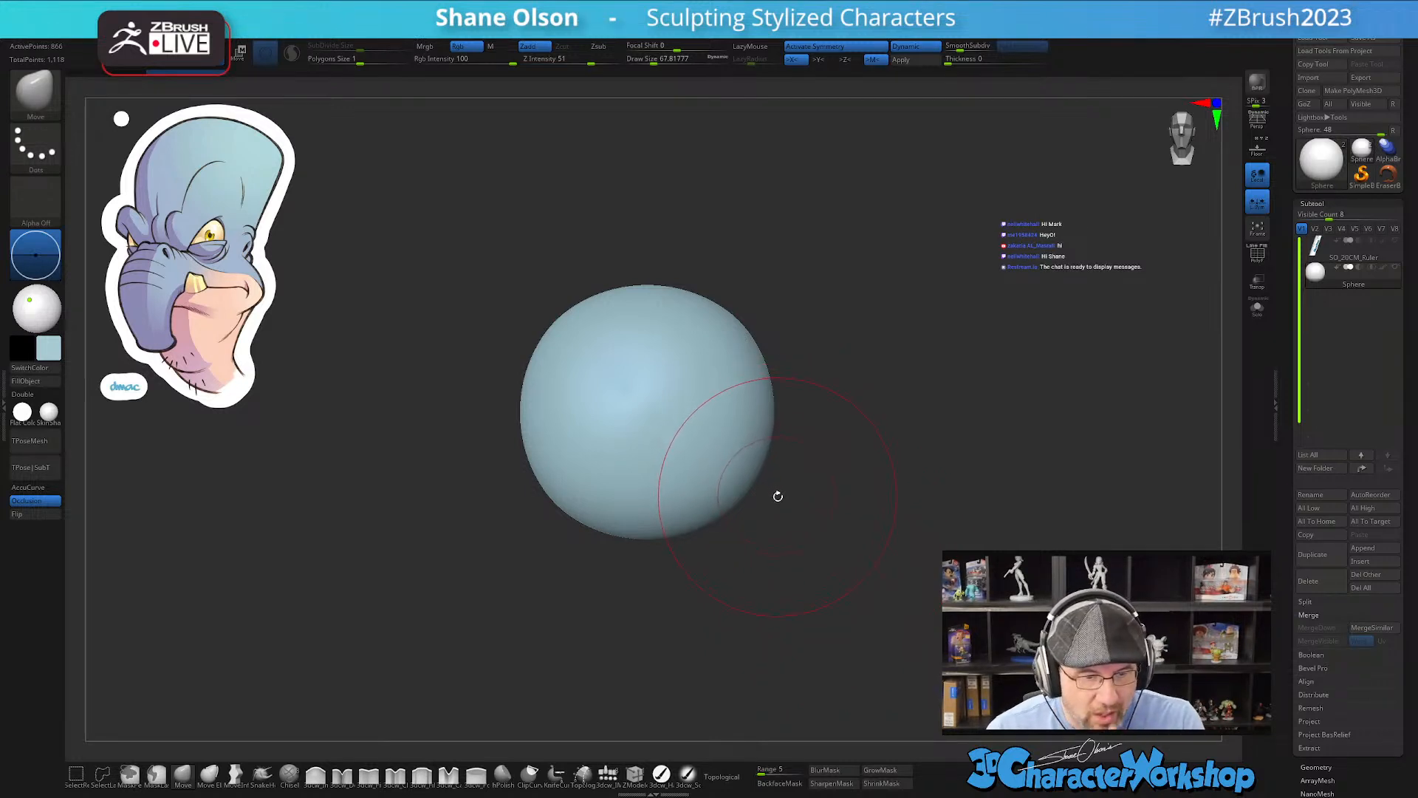
# Step: Duplicate the sphere straight down within the same subtool so the copy overlaps the original's lower half
pyautogui.press('w')
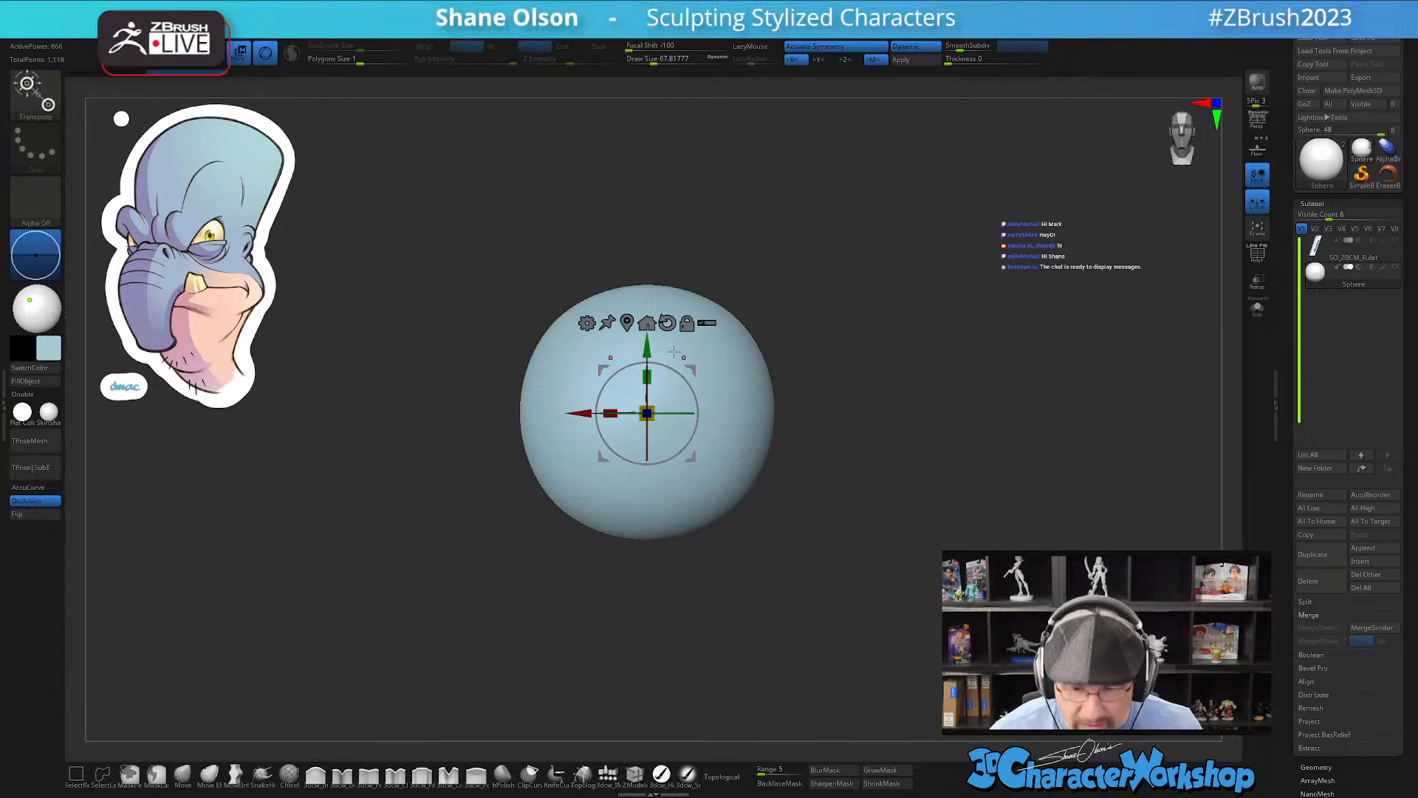
pyautogui.keyDown('ctrl'); pyautogui.moveTo(647, 345); pyautogui.dragTo(647, 417); pyautogui.keyUp('ctrl')
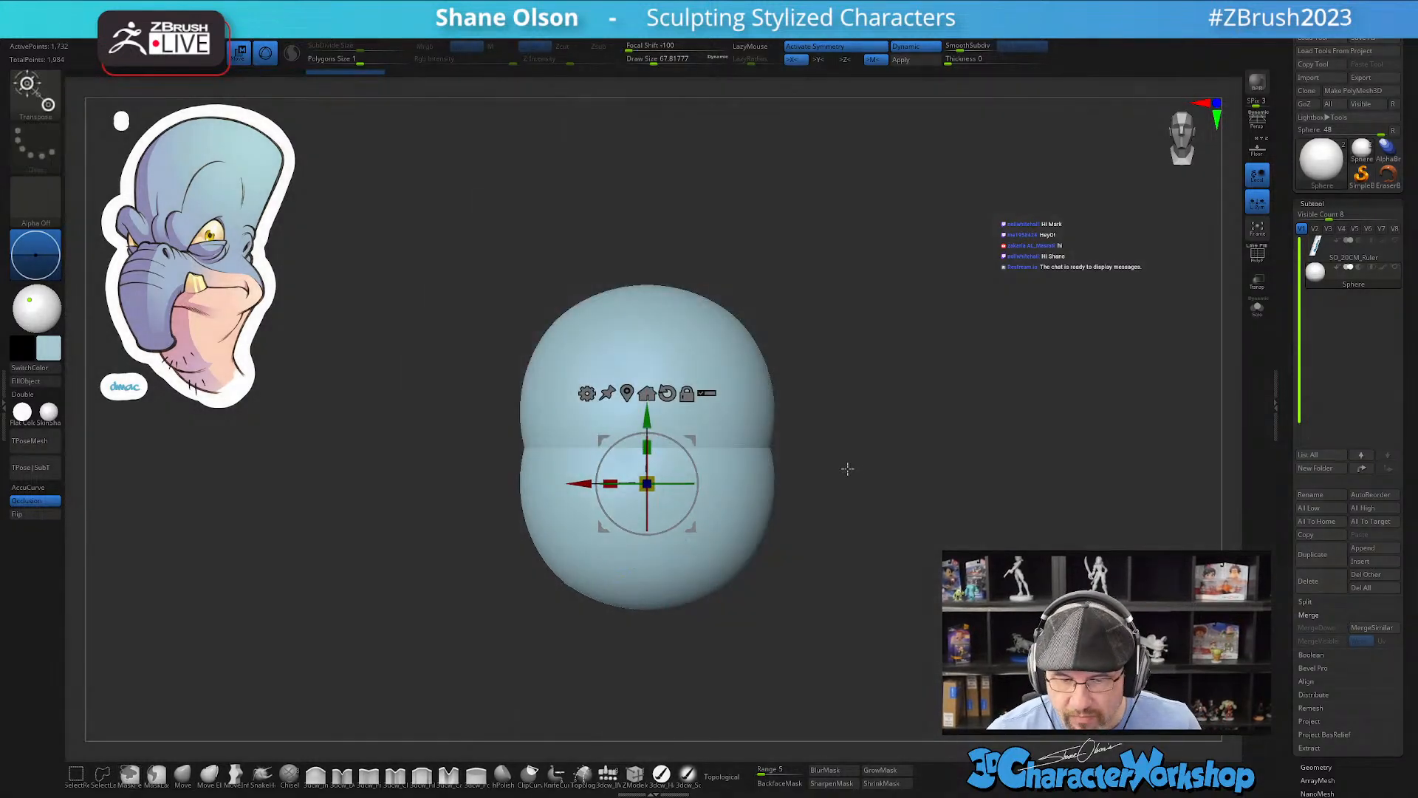
pyautogui.keyDown('ctrl'); pyautogui.moveTo(848, 468); pyautogui.dragTo(848, 456, button='right'); pyautogui.keyUp('ctrl')
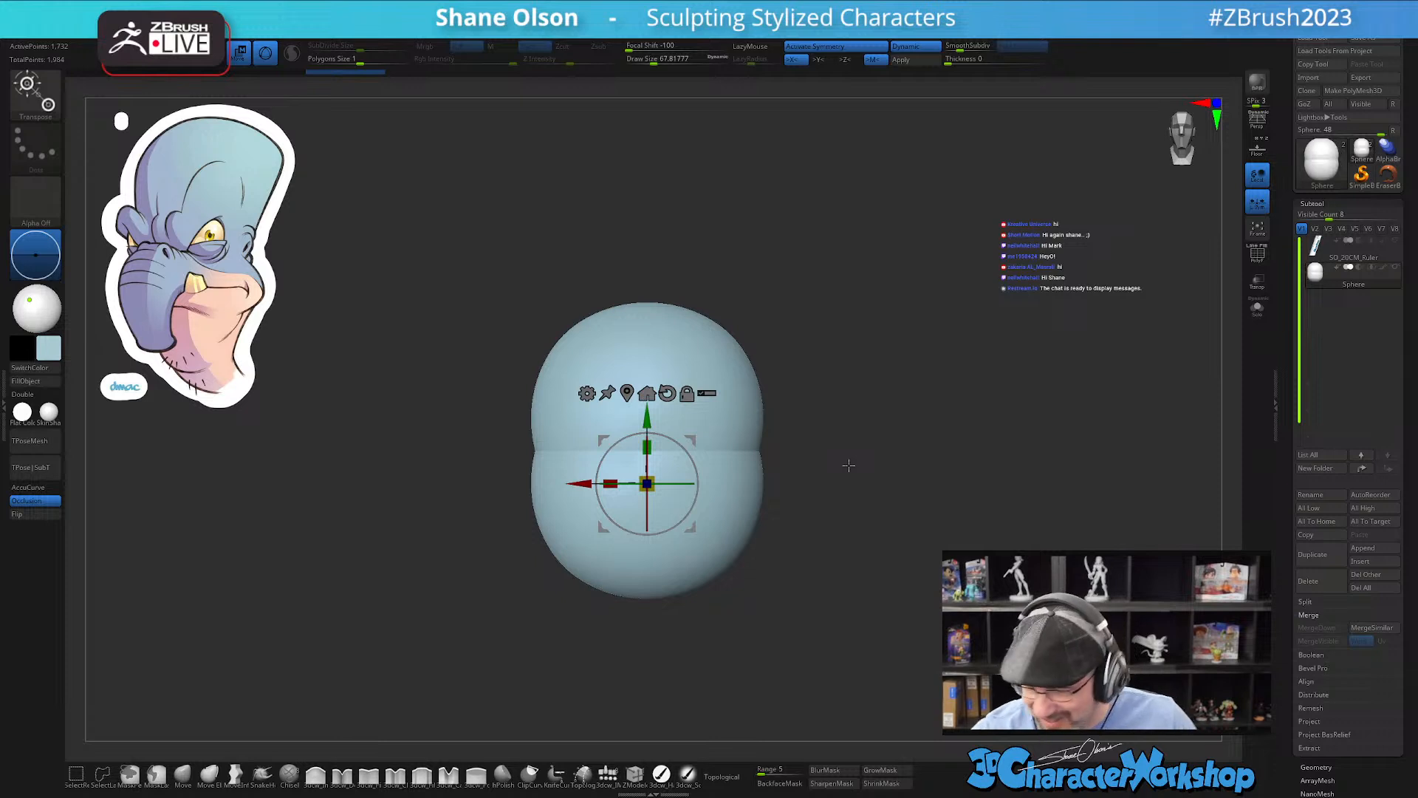
pyautogui.keyDown('ctrl'); pyautogui.moveTo(1002, 412); pyautogui.dragTo(998, 401, button='right'); pyautogui.keyUp('ctrl')
pyautogui.keyDown('alt'); pyautogui.moveTo(994, 415); pyautogui.dragTo(947, 413, button='right'); pyautogui.keyUp('alt')
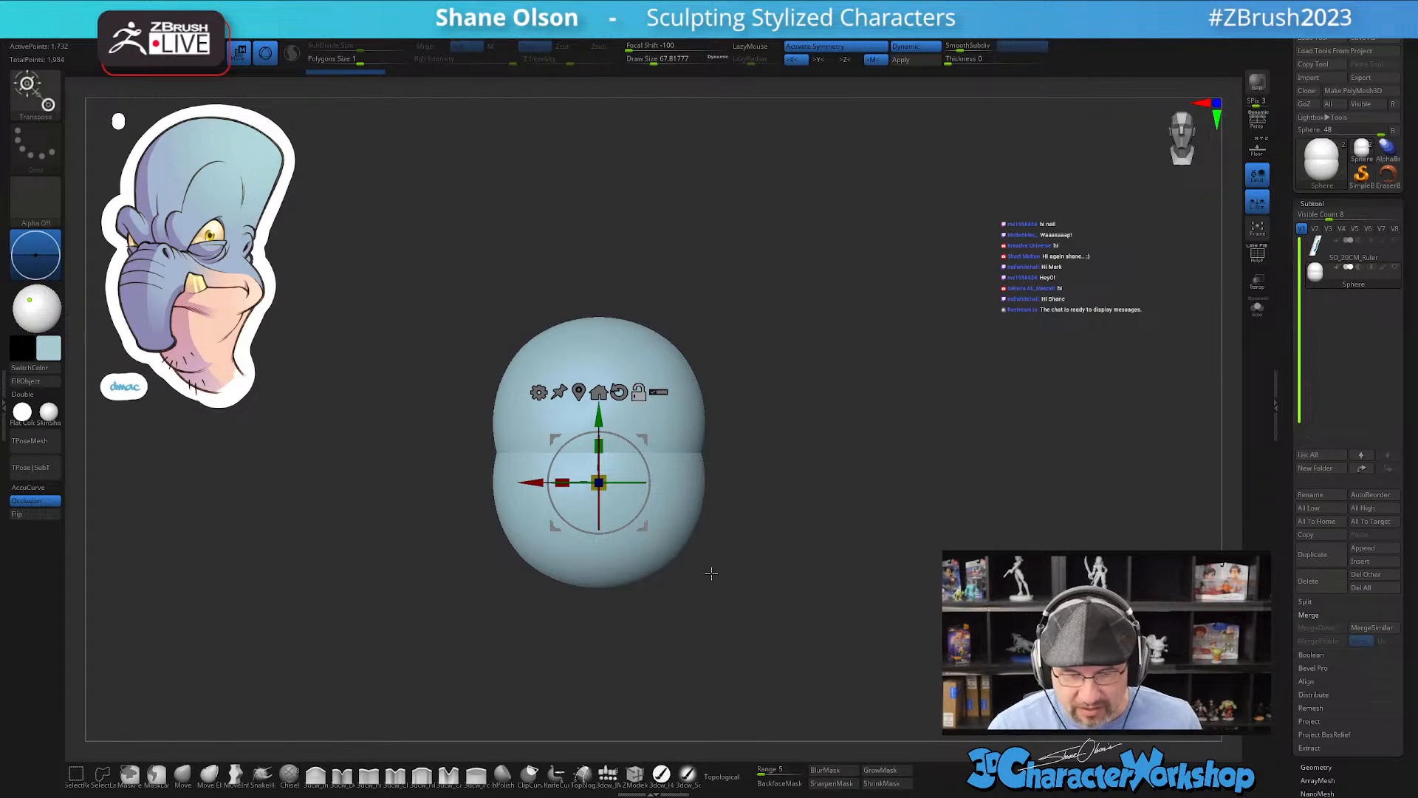
# Step: Using the Move brush at a draw size of about 101, stretch the upper sphere into a tall, broad cranium
pyautogui.click(182, 774)
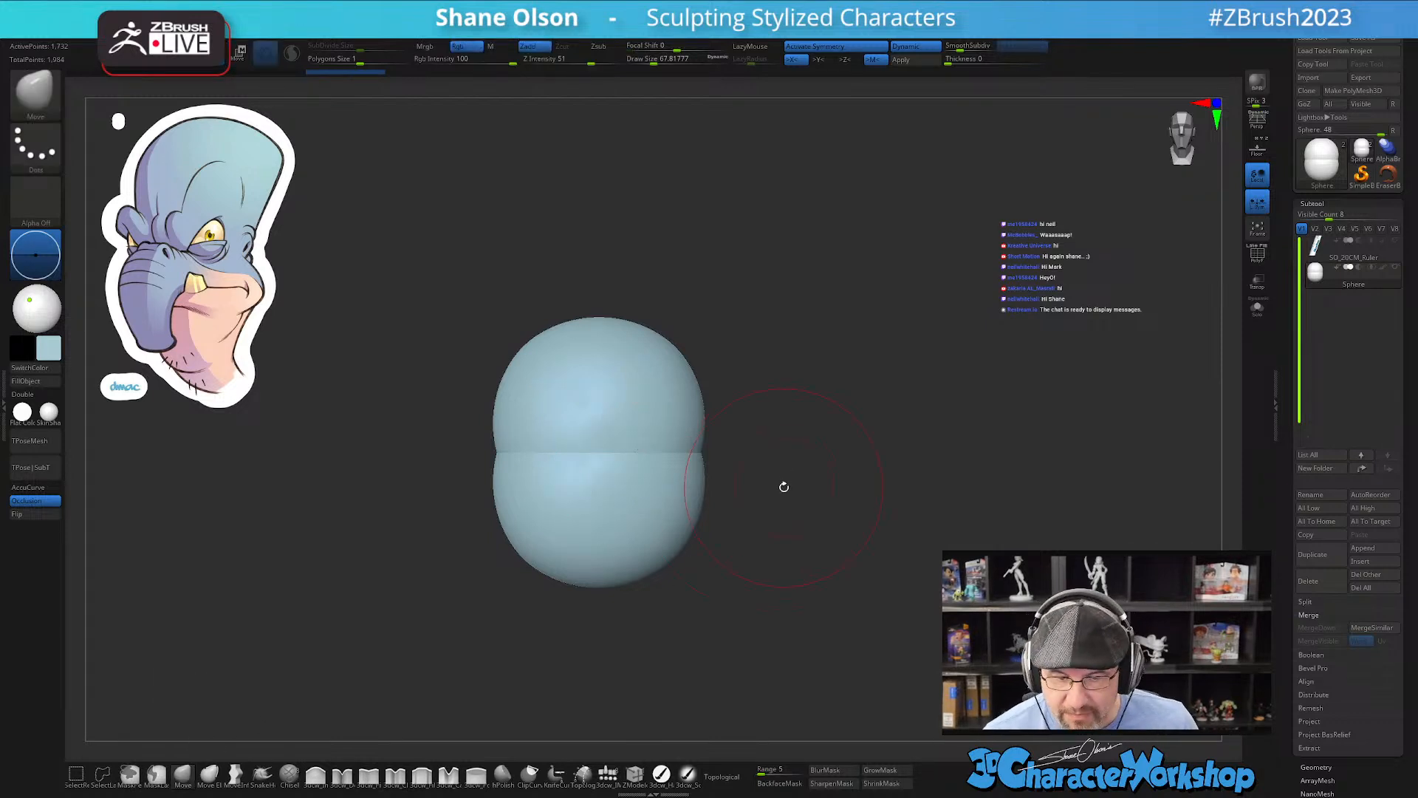
pyautogui.moveTo(788, 486)
pyautogui.keyDown('ctrl'); pyautogui.mouseDown(button='right')
pyautogui.moveTo(792, 507)
pyautogui.moveTo(776, 500)
pyautogui.mouseUp(button='right'); pyautogui.keyUp('ctrl')
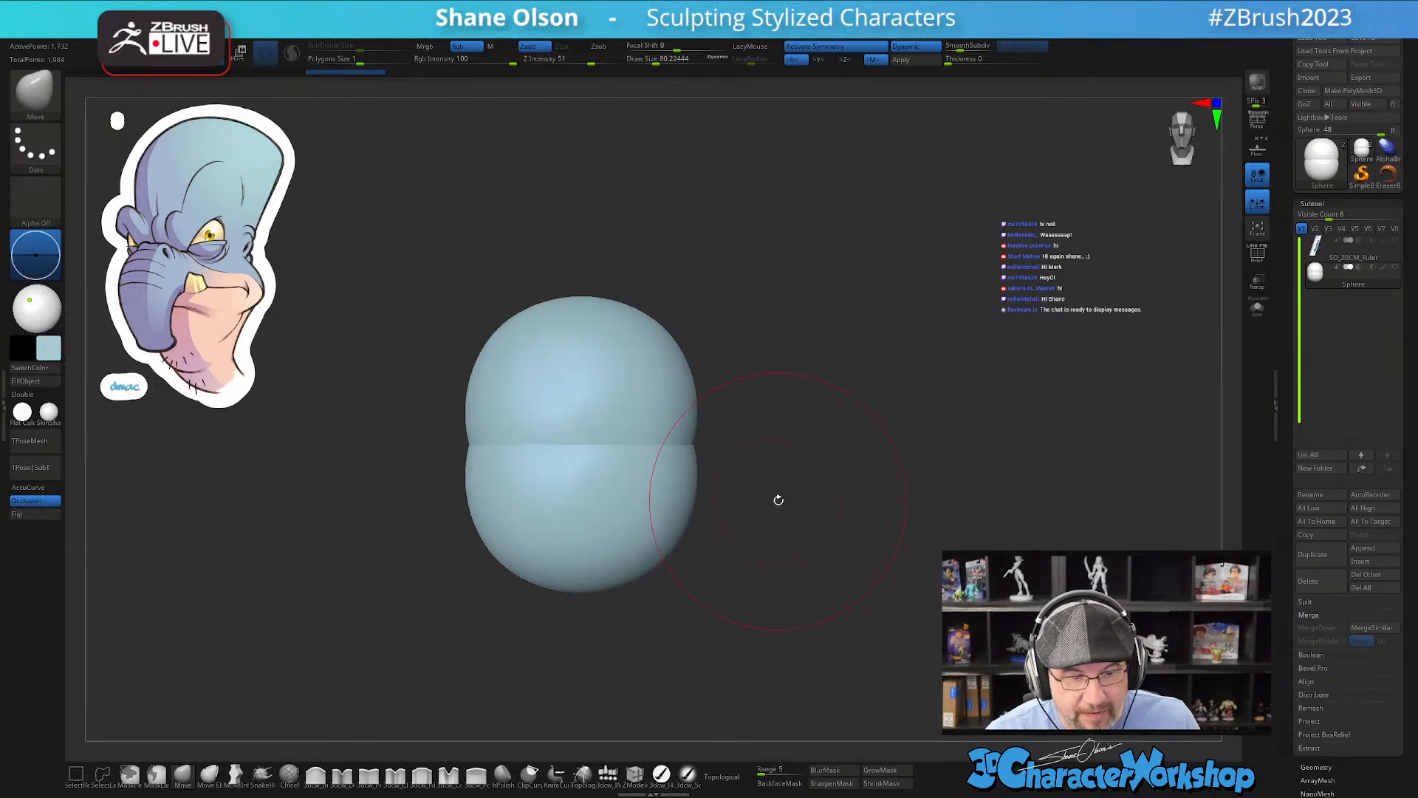
pyautogui.keyDown('alt'); pyautogui.moveTo(745, 438); pyautogui.dragTo(762, 479, button='right'); pyautogui.keyUp('alt')
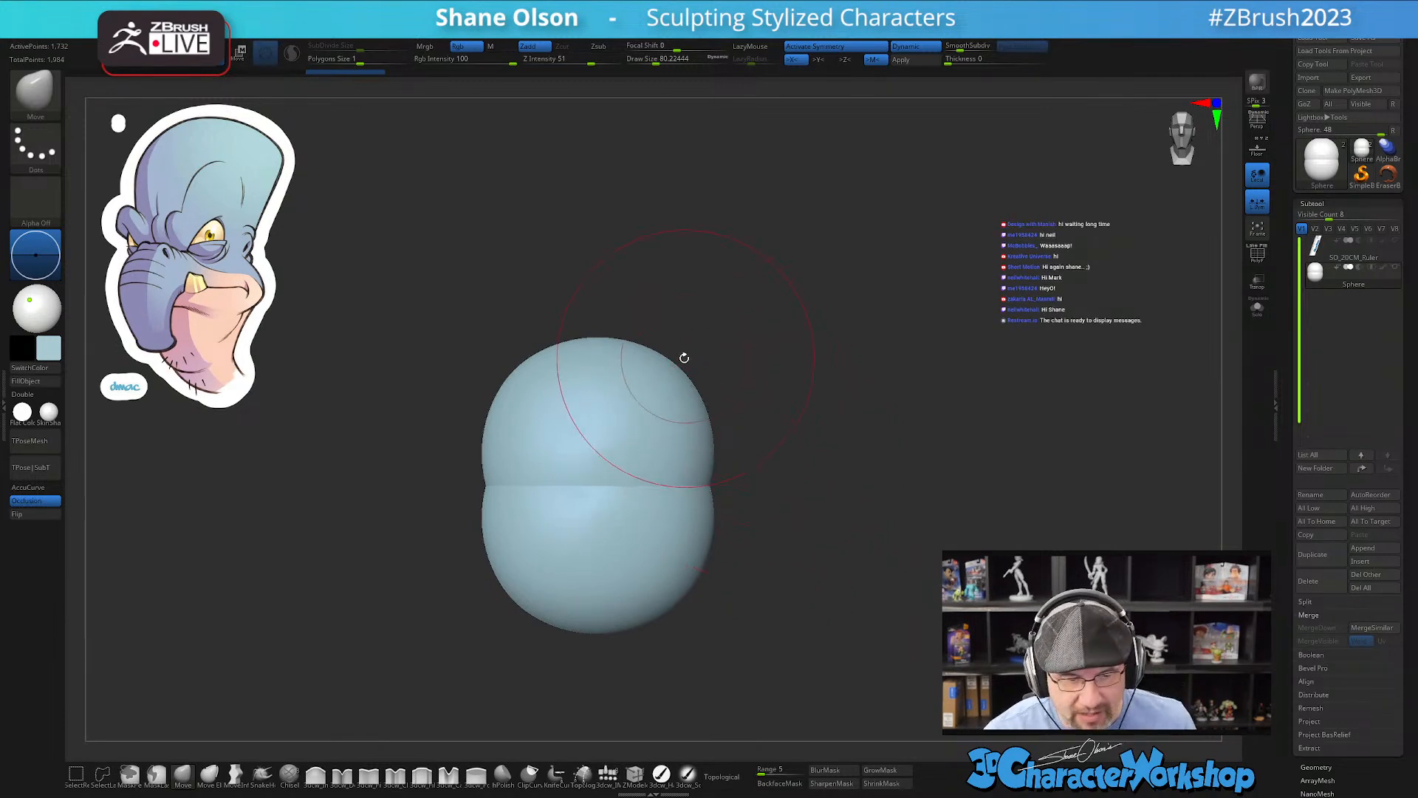
pyautogui.press('s')
pyautogui.moveTo(652, 374)
pyautogui.mouseDown()
pyautogui.moveTo(668, 325)
pyautogui.moveTo(692, 325)
pyautogui.mouseUp()
pyautogui.moveTo(808, 433); pyautogui.dragTo(742, 441)
pyautogui.moveTo(823, 374)
pyautogui.mouseDown()
pyautogui.moveTo(833, 326)
pyautogui.moveTo(854, 314)
pyautogui.moveTo(823, 384)
pyautogui.moveTo(781, 392)
pyautogui.mouseUp()
pyautogui.moveTo(861, 419); pyautogui.dragTo(843, 521)
pyautogui.moveTo(841, 467)
pyautogui.mouseDown()
pyautogui.moveTo(843, 377)
pyautogui.moveTo(750, 324)
pyautogui.mouseUp()
pyautogui.moveTo(831, 413)
pyautogui.mouseDown()
pyautogui.moveTo(813, 440)
pyautogui.moveTo(843, 440)
pyautogui.moveTo(822, 410)
pyautogui.mouseUp()
pyautogui.keyDown('alt'); pyautogui.moveTo(799, 325); pyautogui.dragTo(790, 308); pyautogui.keyUp('alt')
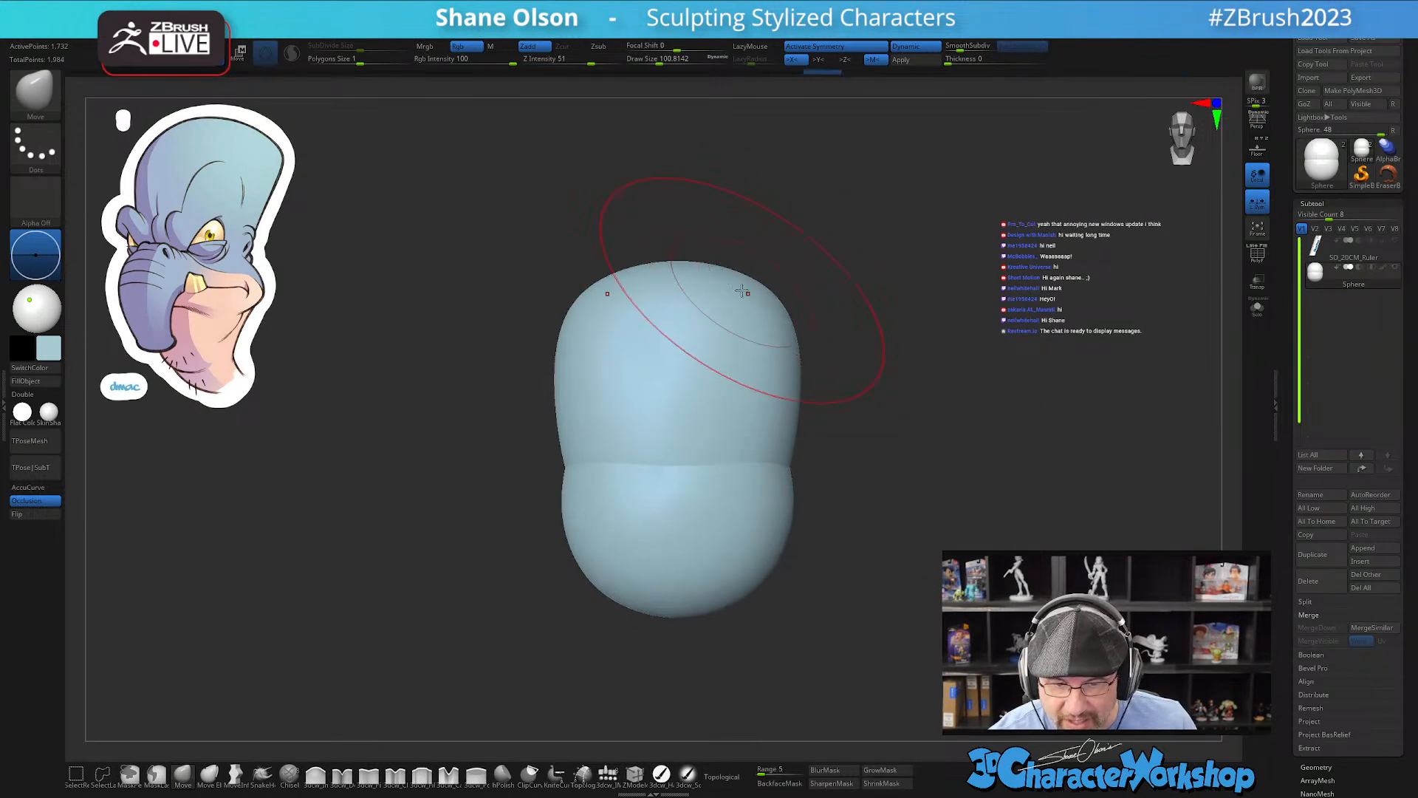
pyautogui.keyDown('alt'); pyautogui.moveTo(842, 459); pyautogui.dragTo(818, 431); pyautogui.keyUp('alt')
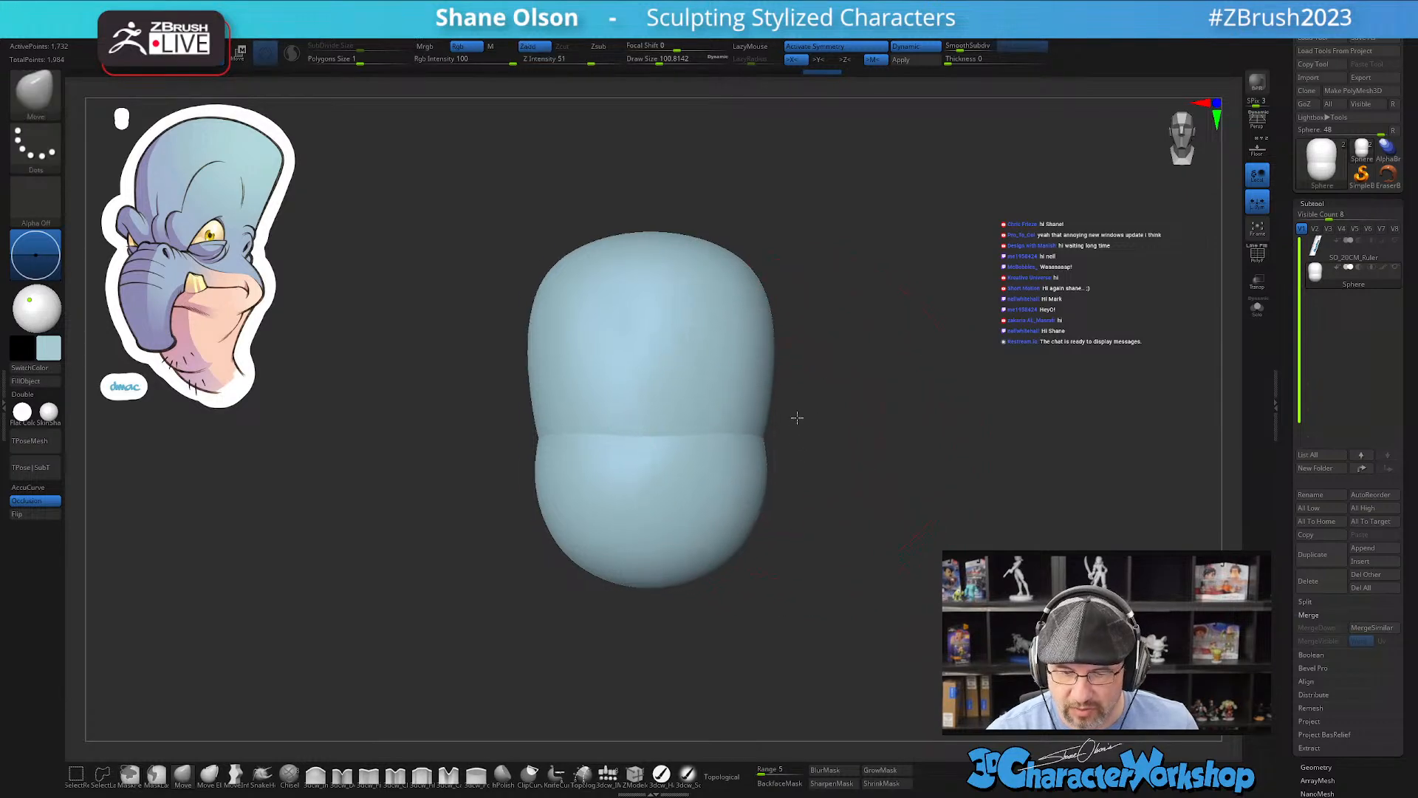
pyautogui.keyDown('alt'); pyautogui.moveTo(802, 418); pyautogui.dragTo(784, 414); pyautogui.keyUp('alt')
# Step: Reduce the Move brush draw size to about 71 for shaping the lower sphere
pyautogui.press('s')
pyautogui.moveTo(783, 471); pyautogui.dragTo(770, 512)
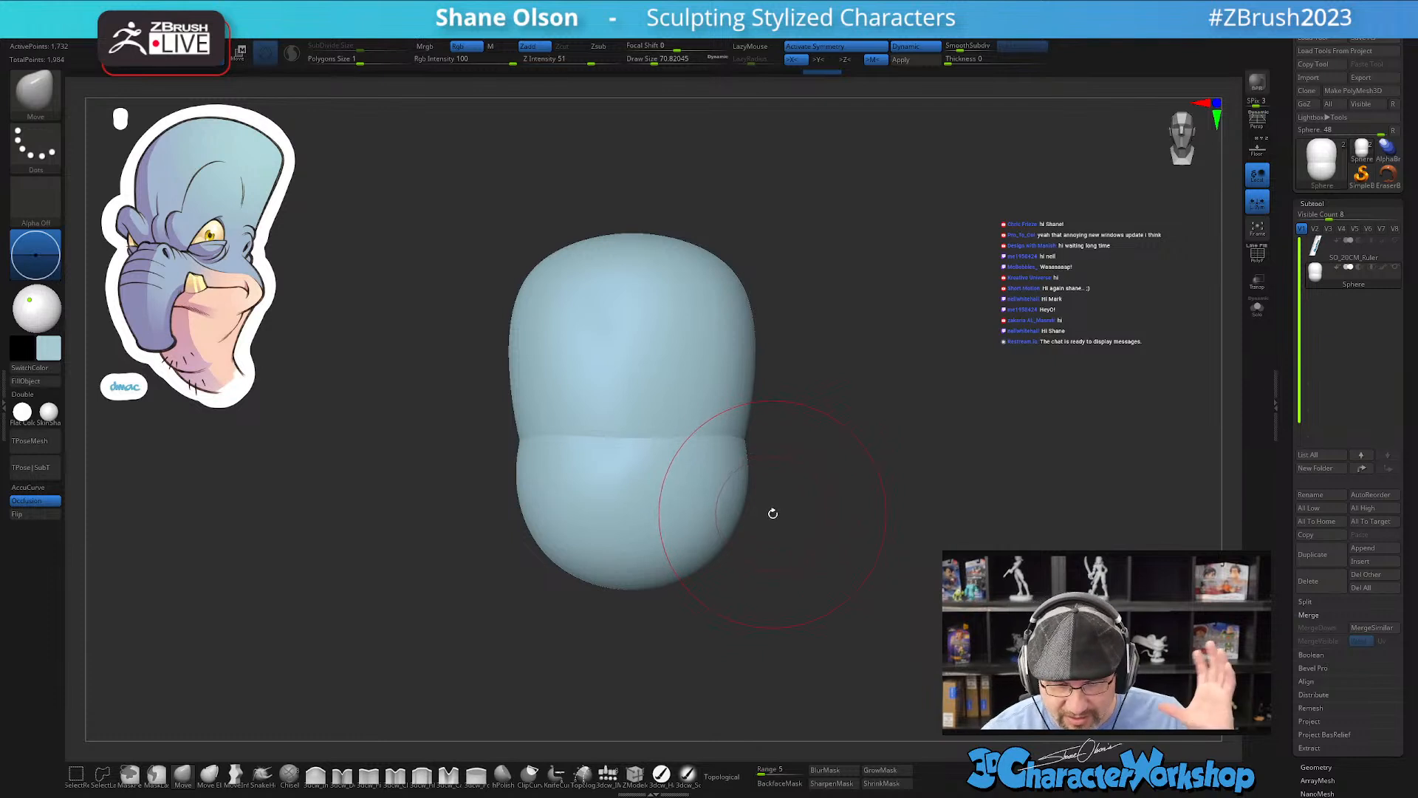
pyautogui.moveTo(738, 513); pyautogui.dragTo(778, 496)
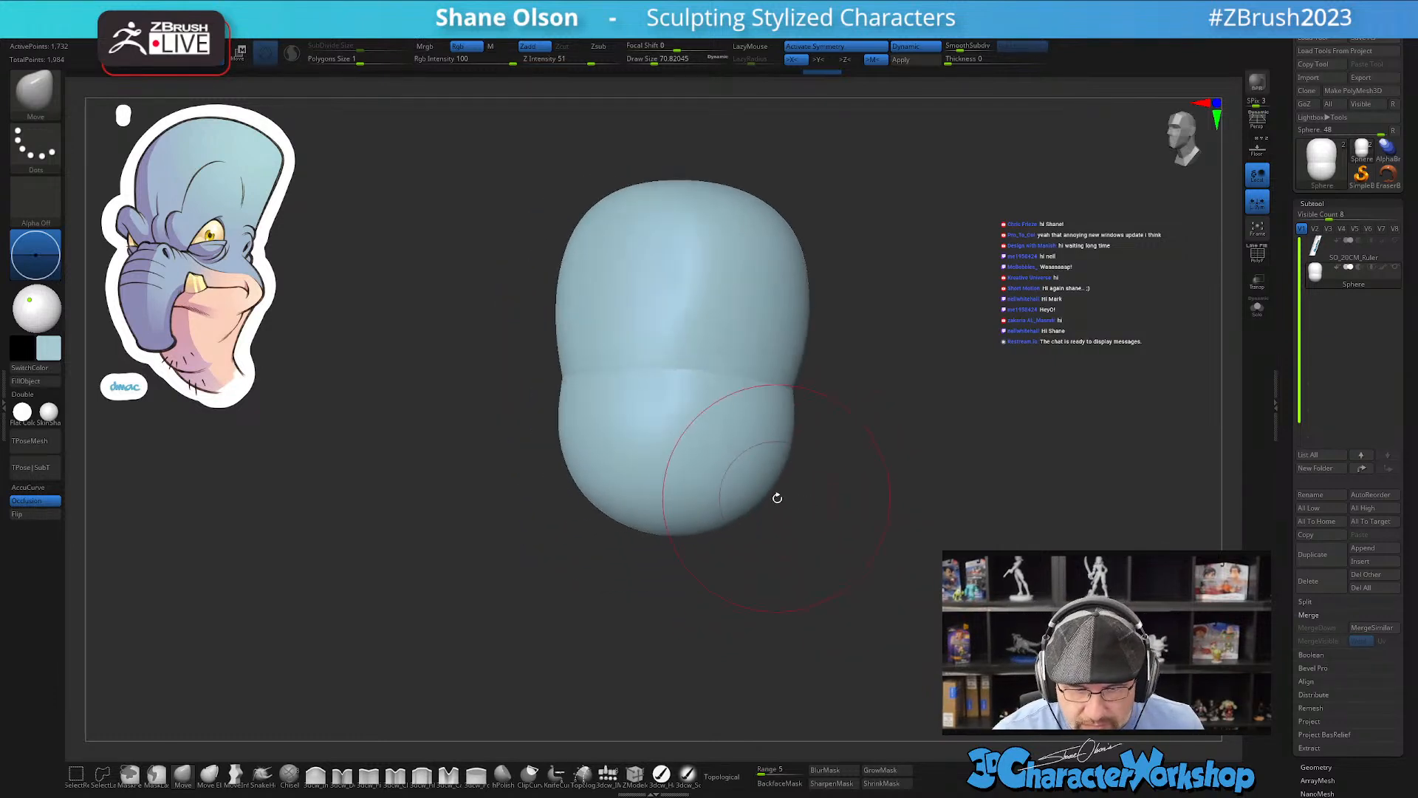
pyautogui.keyDown('alt'); pyautogui.moveTo(717, 480); pyautogui.dragTo(709, 455, button='right'); pyautogui.keyUp('alt')
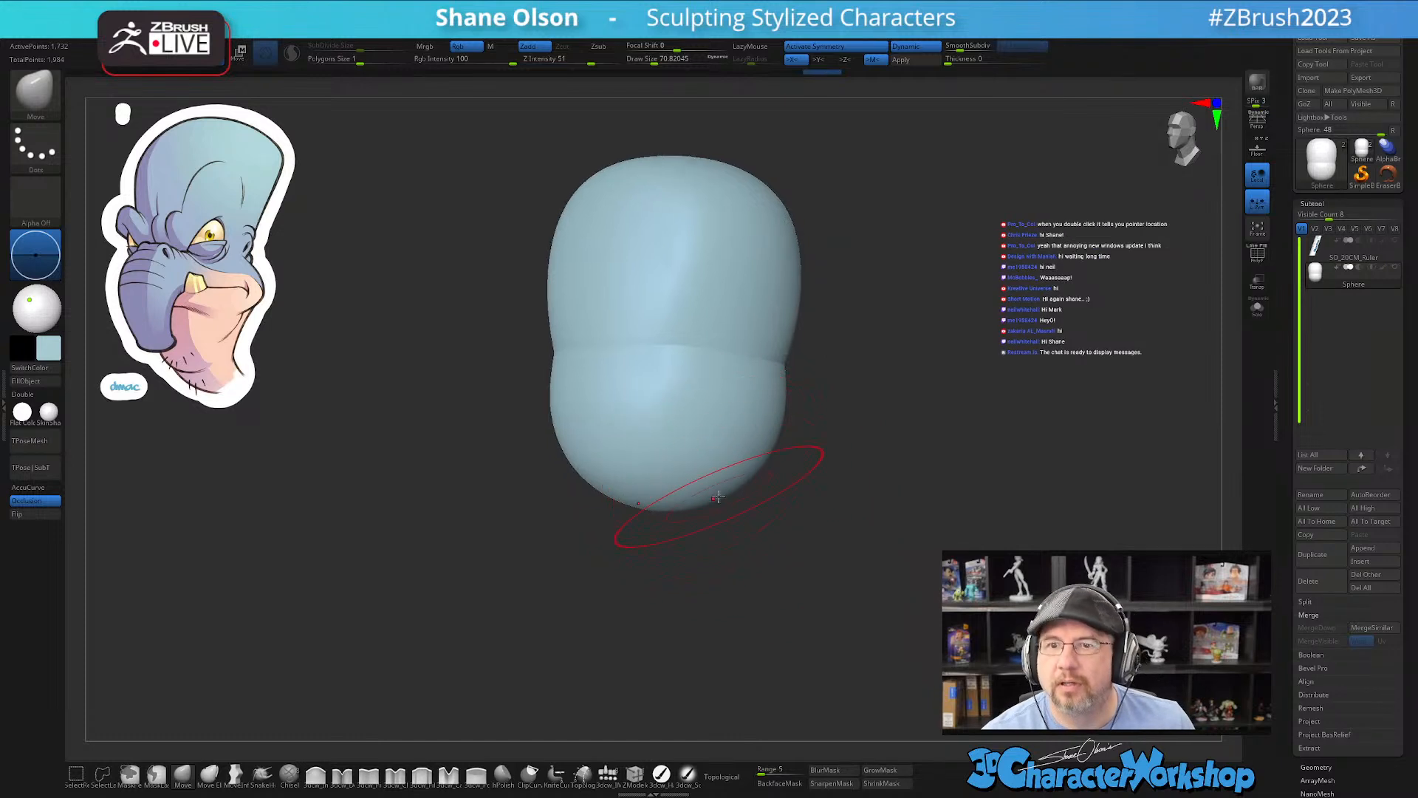
pyautogui.press('ctrl')
pyautogui.press('ctrl')
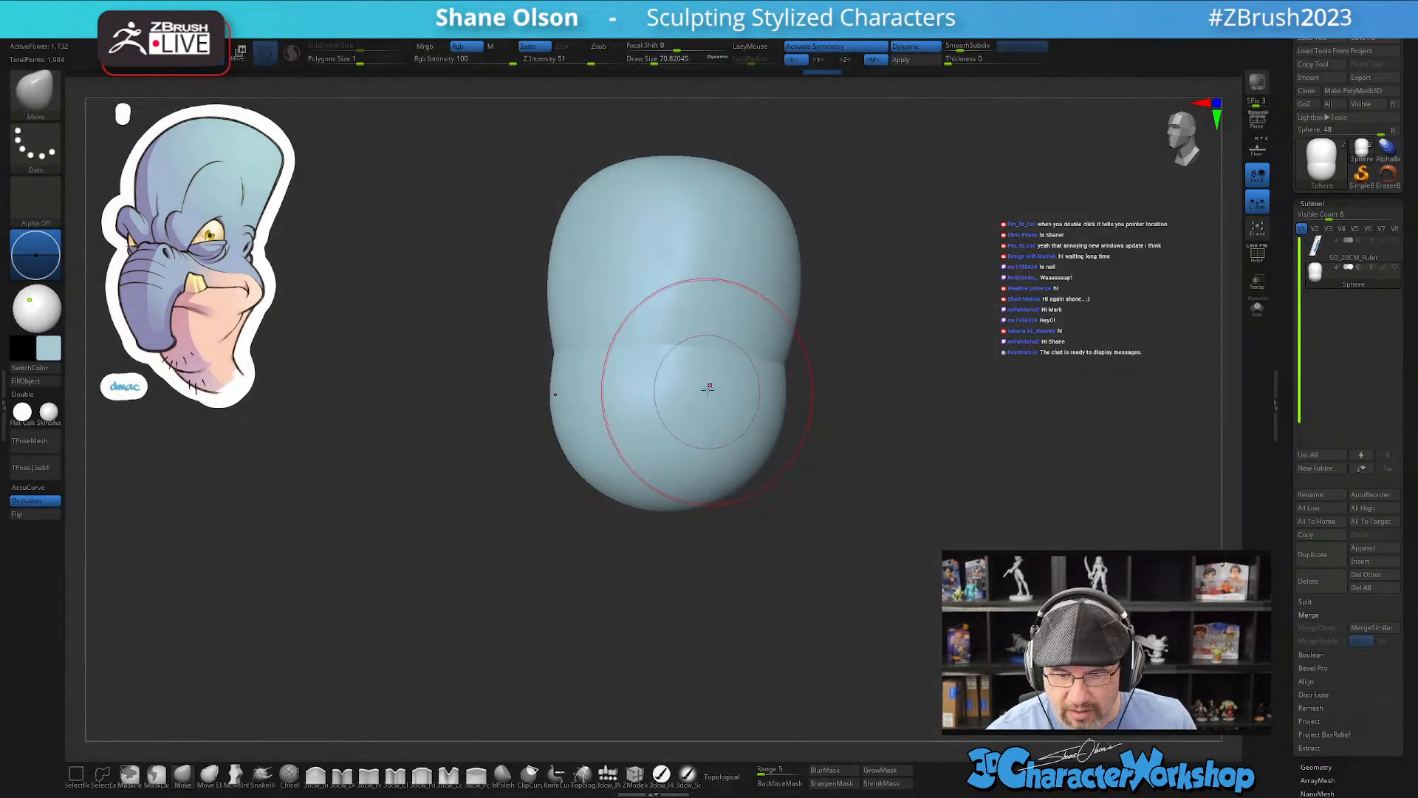
pyautogui.press('ctrl')
pyautogui.press('ctrl')
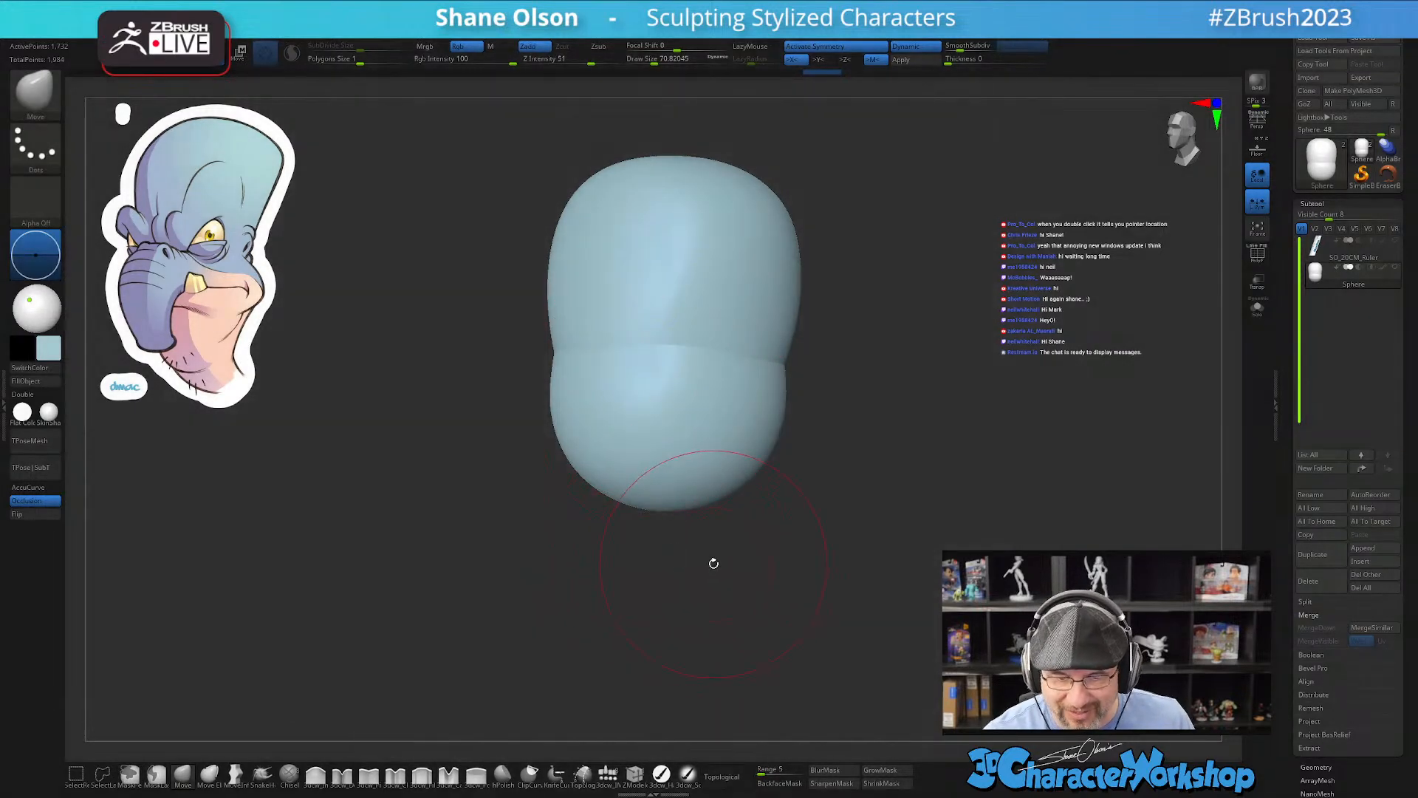
# Step: Pull the underside of the lower sphere down and forward with the Move brush to form a pointed chin
pyautogui.moveTo(714, 563); pyautogui.dragTo(728, 569)
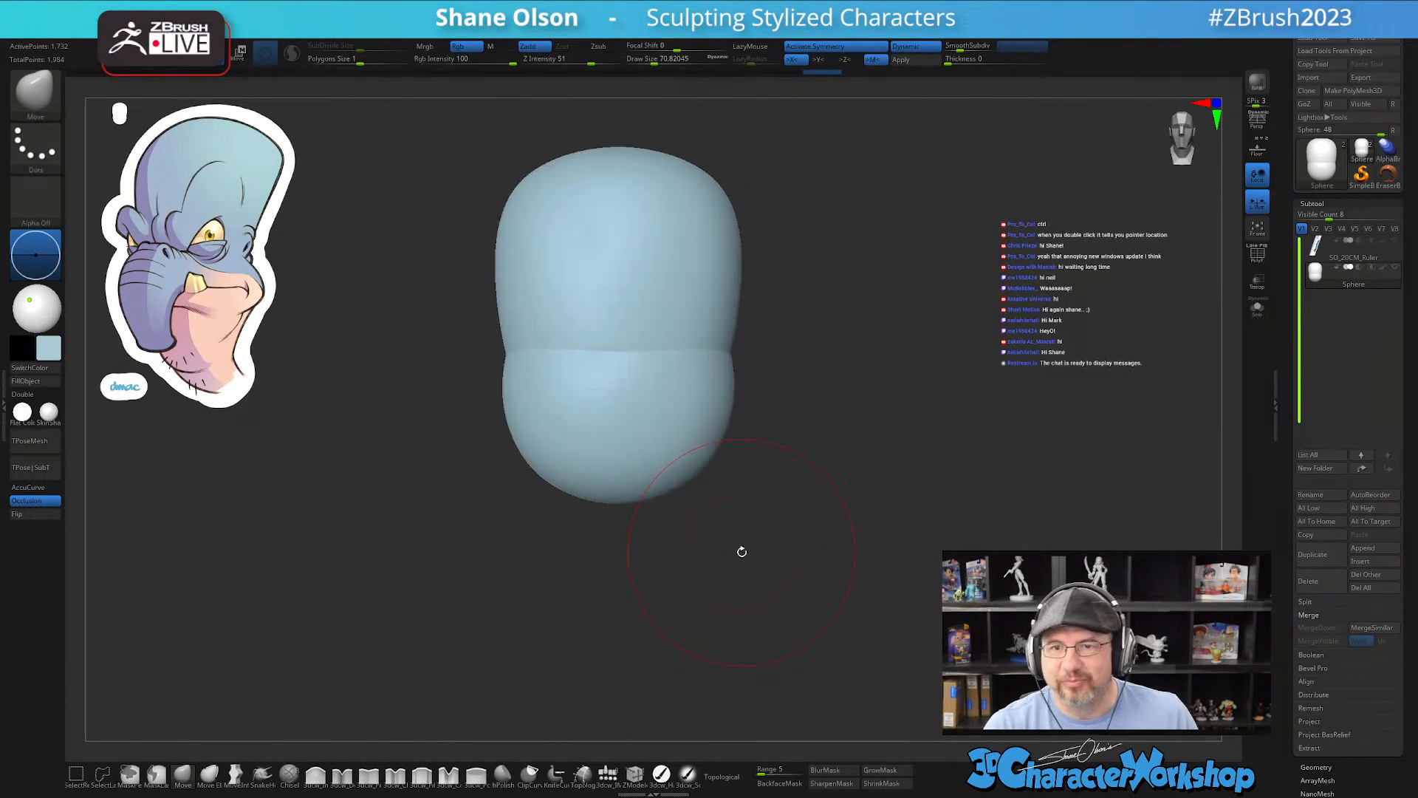
pyautogui.moveTo(726, 522)
pyautogui.mouseDown()
pyautogui.moveTo(688, 539)
pyautogui.moveTo(744, 522)
pyautogui.moveTo(725, 513)
pyautogui.moveTo(833, 570)
pyautogui.moveTo(768, 525)
pyautogui.moveTo(728, 452)
pyautogui.mouseUp()
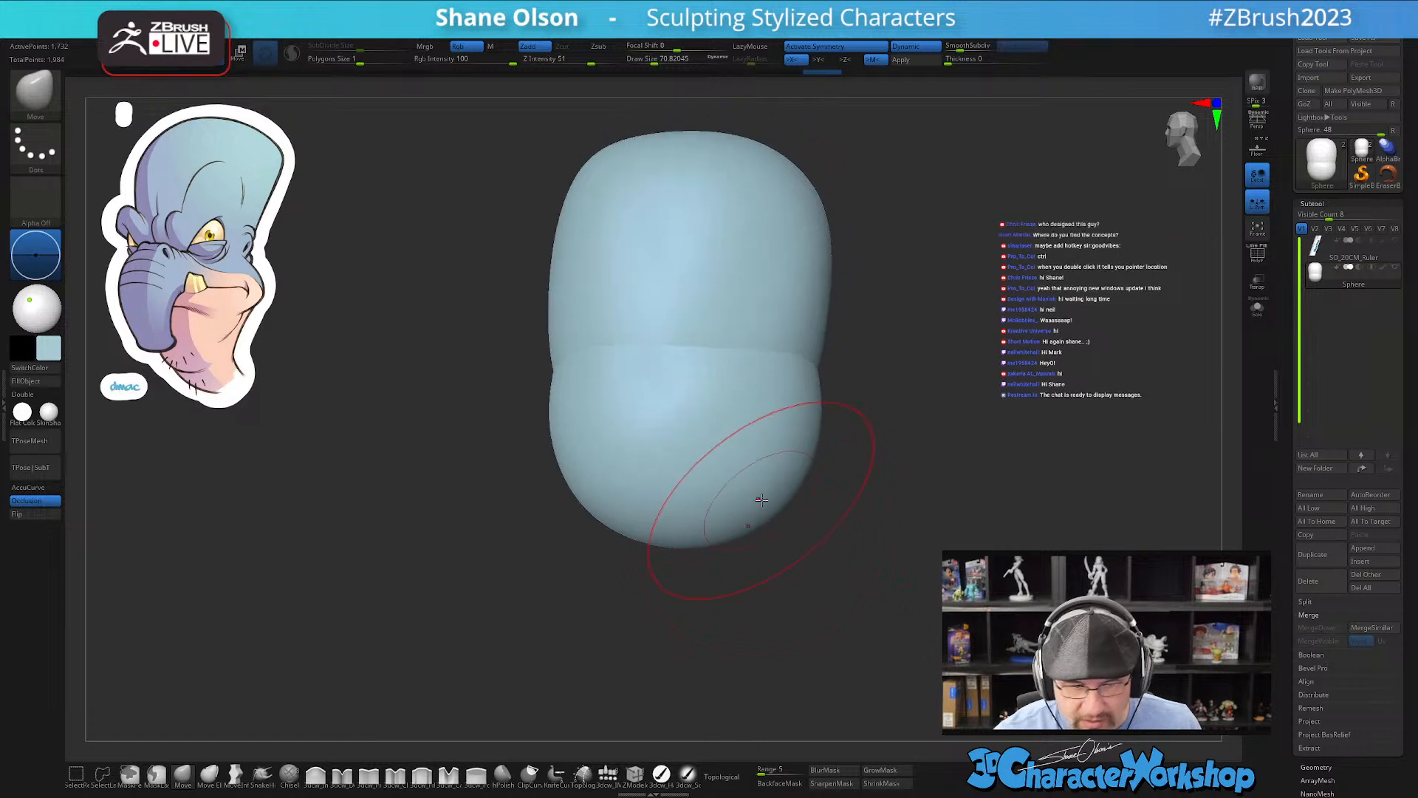
pyautogui.moveTo(750, 509)
pyautogui.keyDown('alt'); pyautogui.mouseDown(button='right')
pyautogui.moveTo(665, 511)
pyautogui.moveTo(681, 490)
pyautogui.mouseUp(button='right'); pyautogui.keyUp('alt')
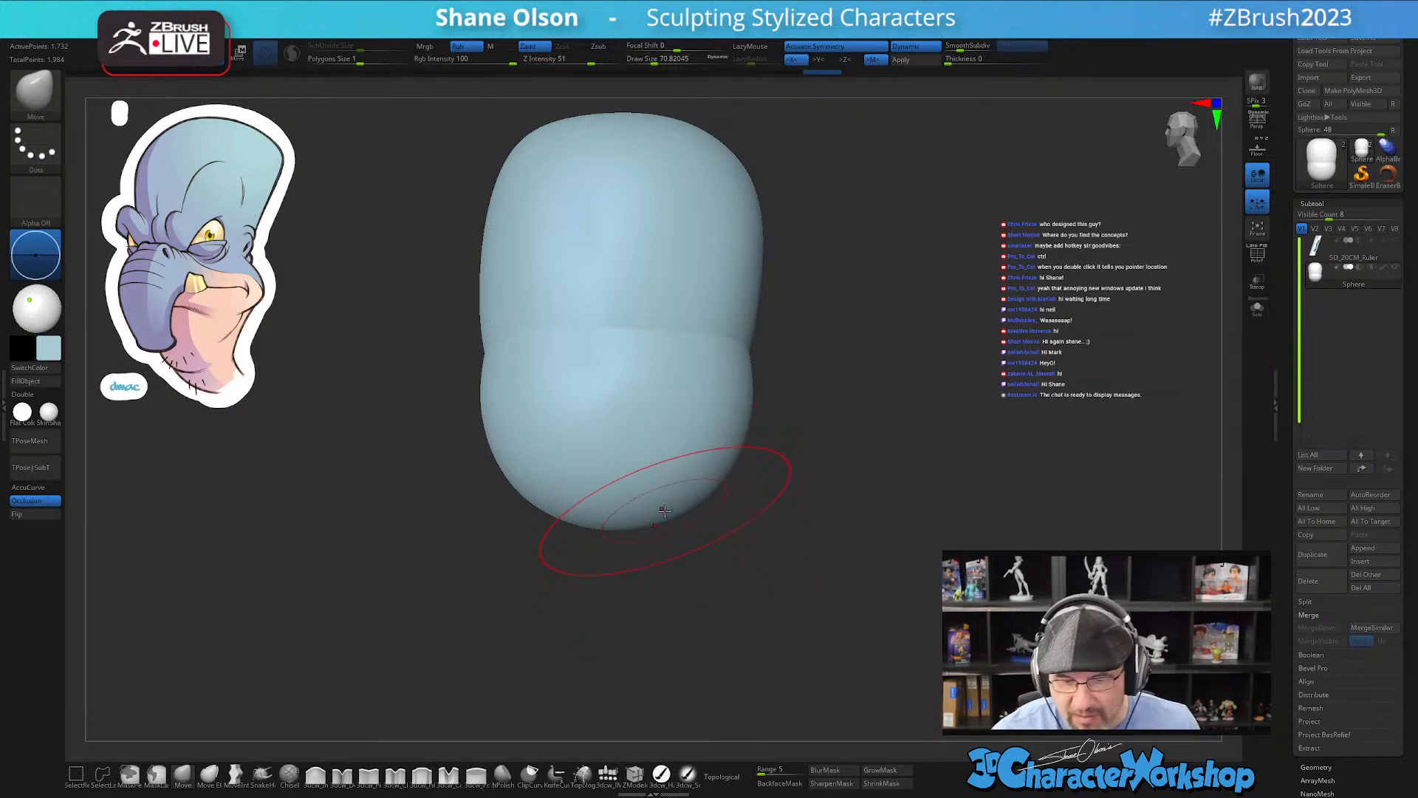
pyautogui.moveTo(667, 521); pyautogui.dragTo(713, 579)
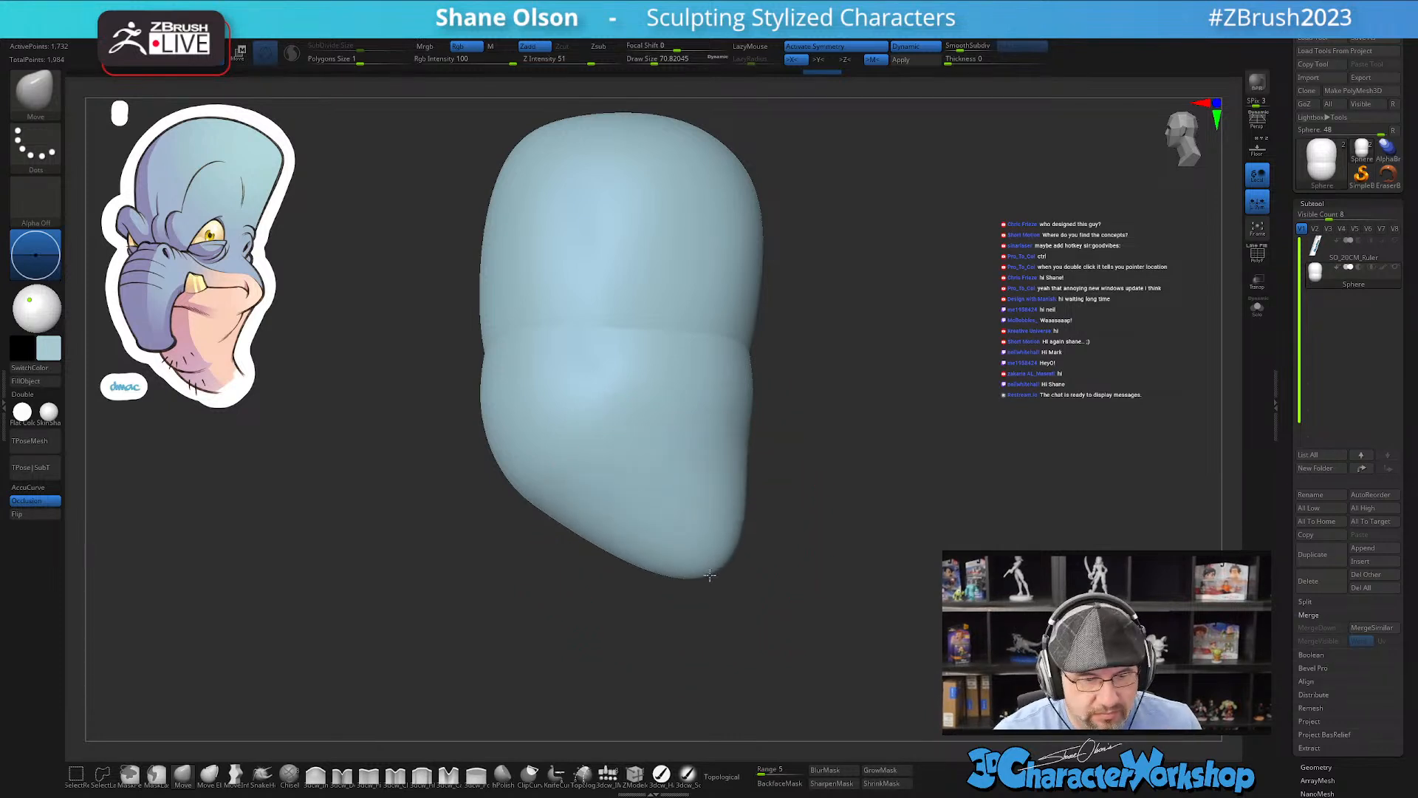
pyautogui.moveTo(725, 522); pyautogui.dragTo(686, 571)
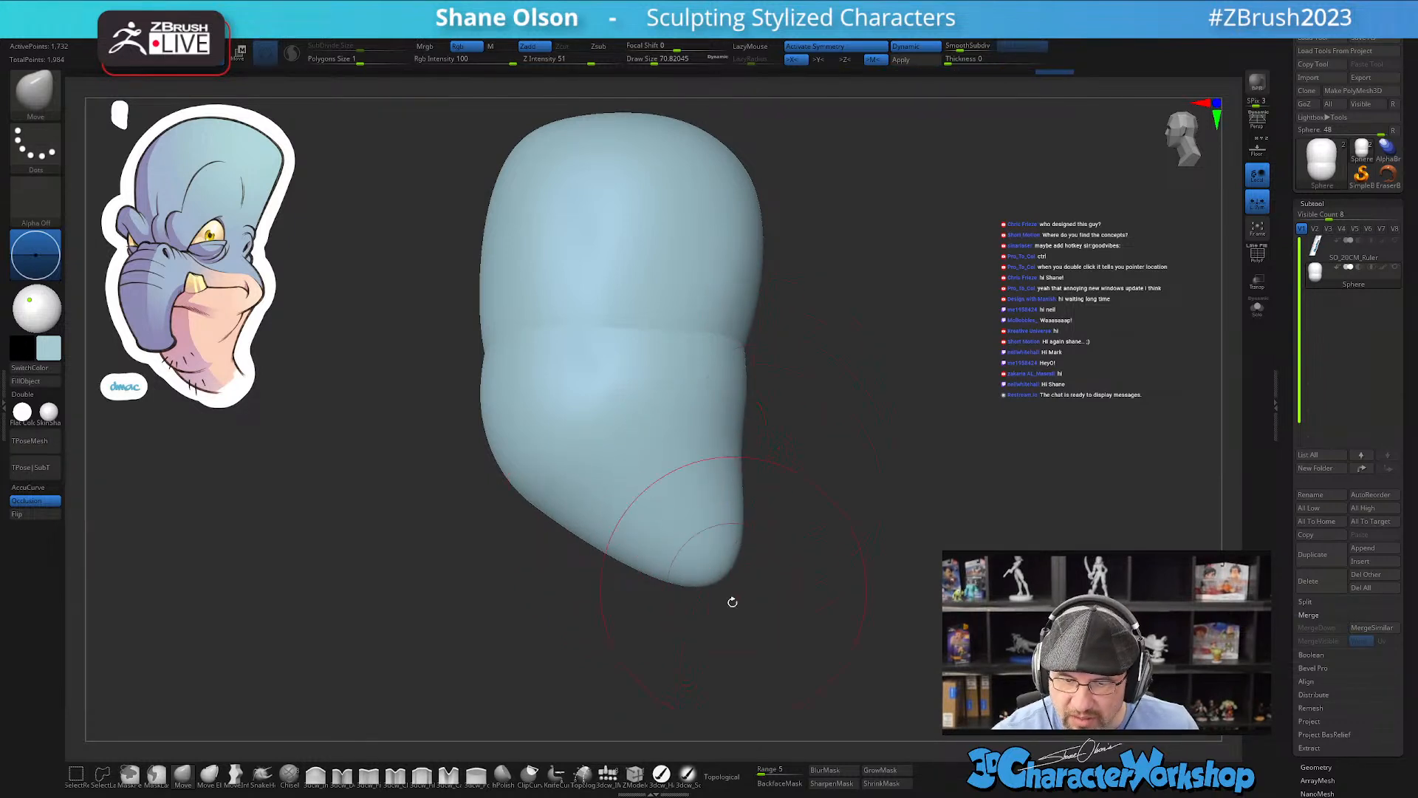
# Step: Enable the Topological option for the Move brush and set its draw size to about 41
pyautogui.click(727, 775)
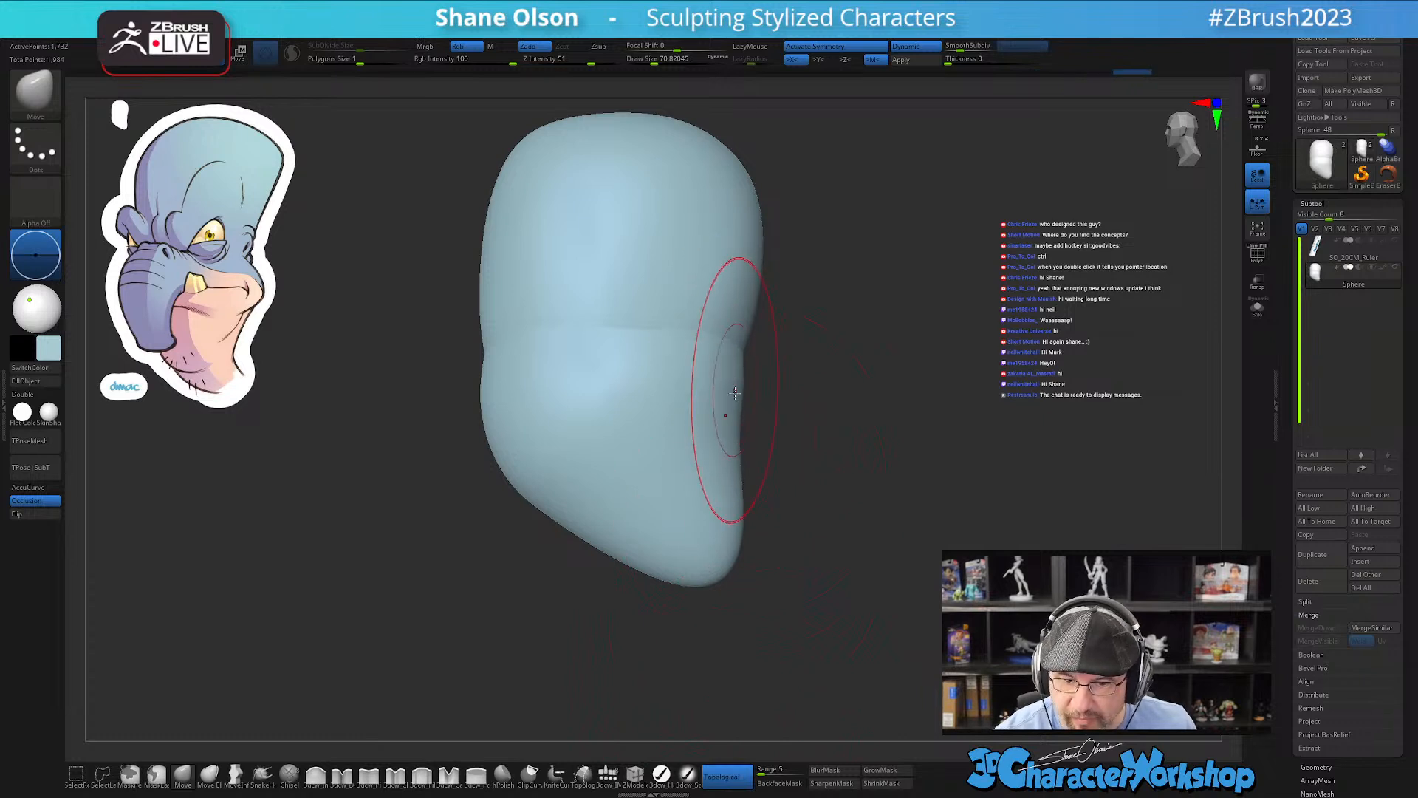
pyautogui.moveTo(765, 469)
pyautogui.mouseDown()
pyautogui.moveTo(724, 510)
pyautogui.moveTo(801, 500)
pyautogui.moveTo(776, 548)
pyautogui.mouseUp()
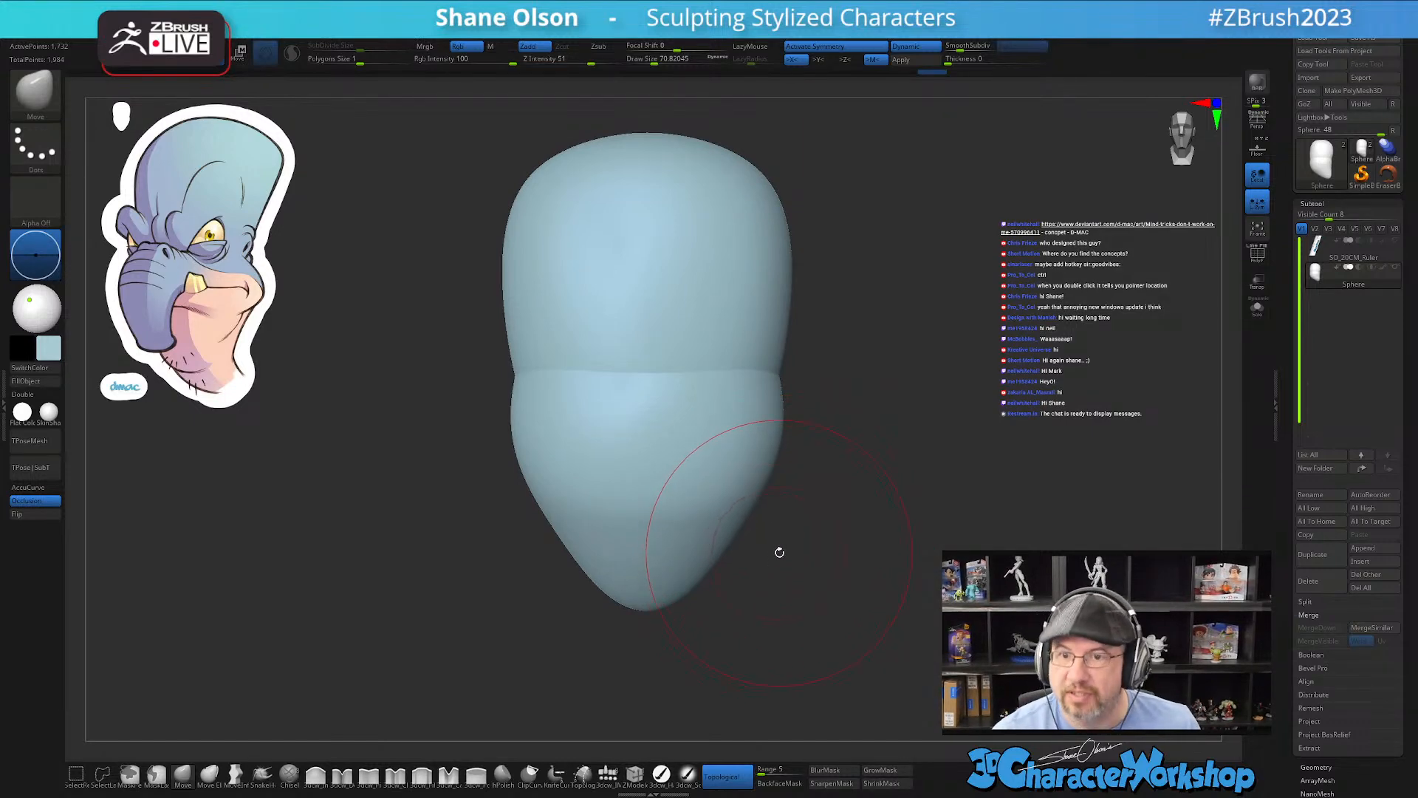
pyautogui.moveTo(792, 525); pyautogui.dragTo(777, 537)
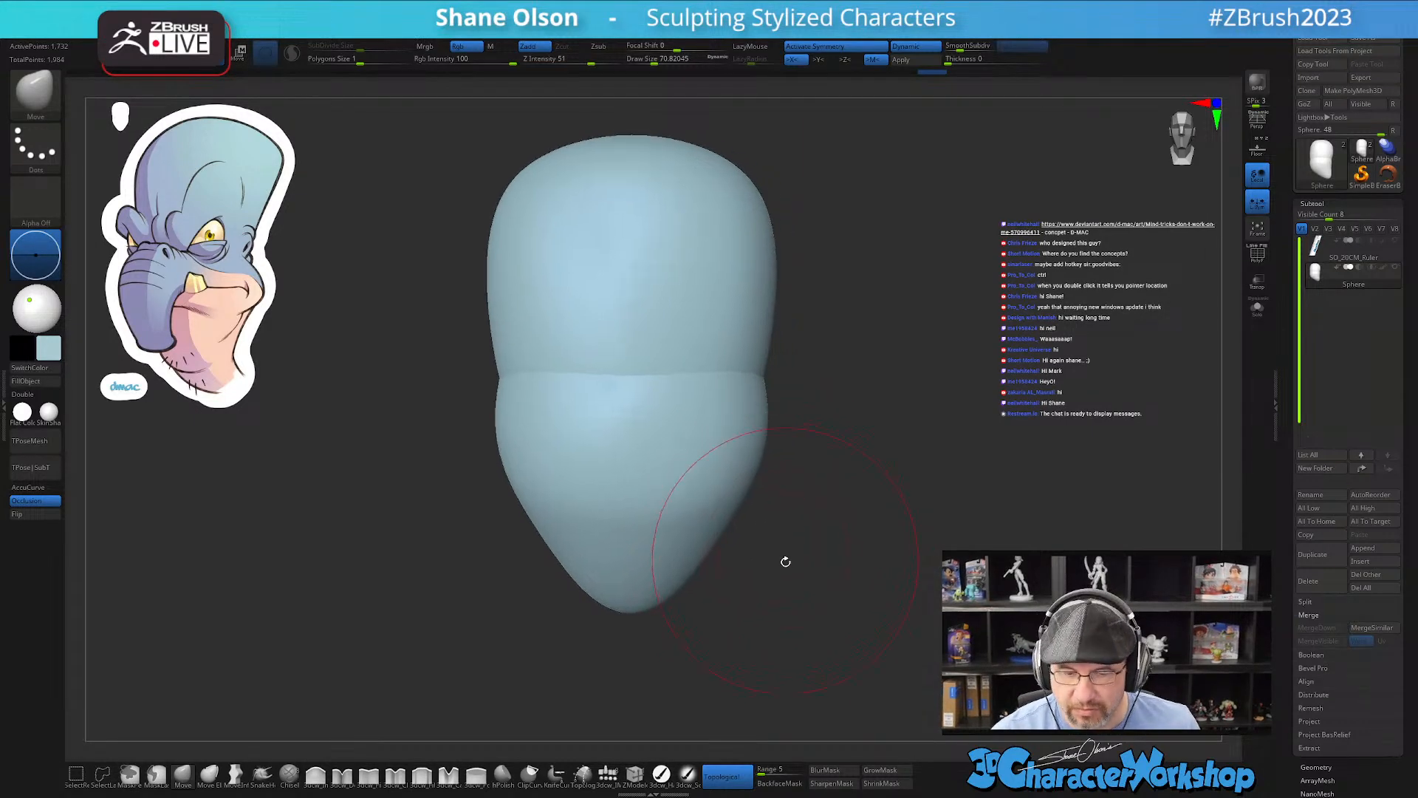
pyautogui.moveTo(801, 466)
pyautogui.mouseDown()
pyautogui.moveTo(783, 484)
pyautogui.moveTo(810, 478)
pyautogui.moveTo(808, 497)
pyautogui.mouseUp()
pyautogui.press('s')
pyautogui.moveTo(734, 439)
pyautogui.mouseDown(button='right')
pyautogui.moveTo(750, 469)
pyautogui.moveTo(760, 456)
pyautogui.mouseUp(button='right')
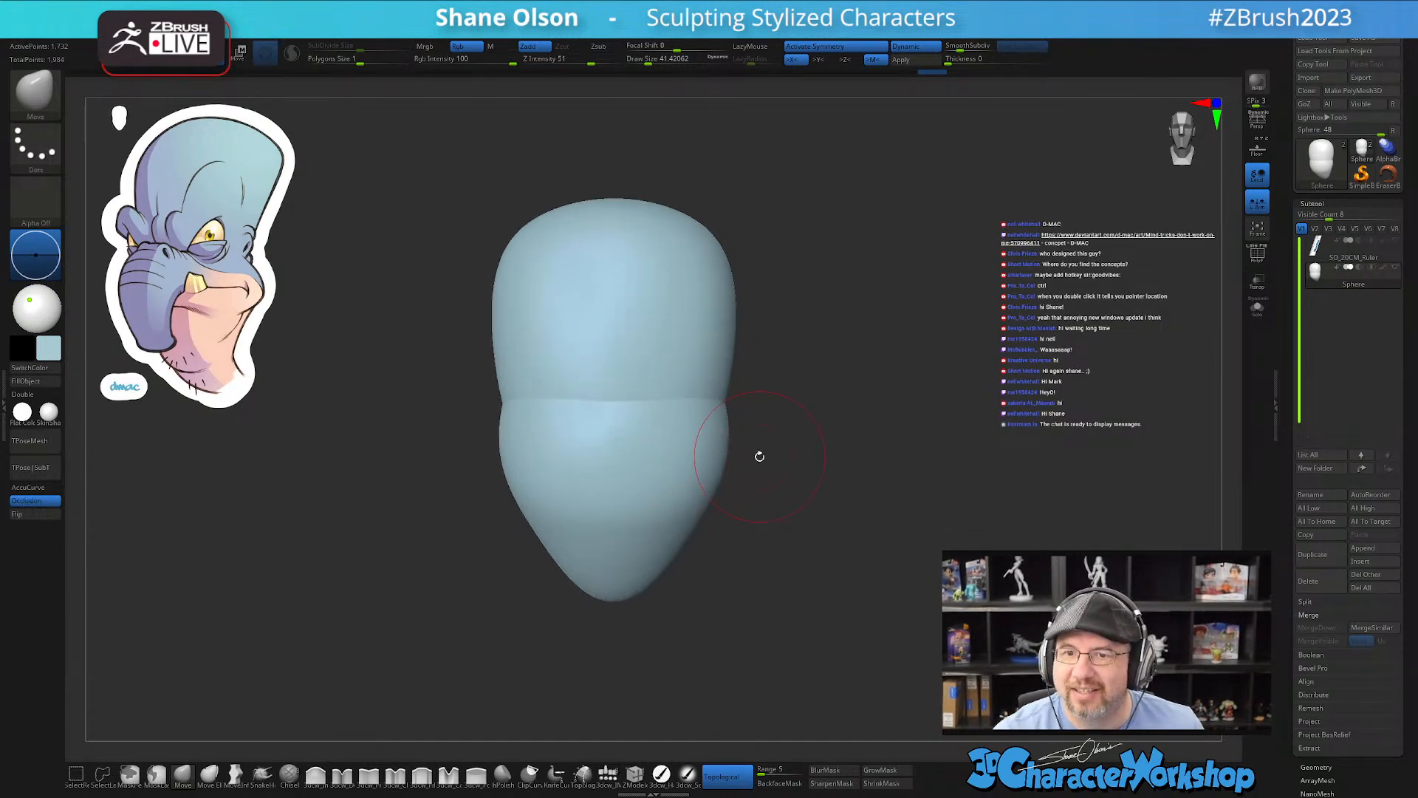
pyautogui.moveTo(900, 305)
pyautogui.keyDown('alt'); pyautogui.mouseDown(button='right')
pyautogui.moveTo(908, 383)
pyautogui.moveTo(907, 361)
pyautogui.mouseUp(button='right'); pyautogui.keyUp('alt')
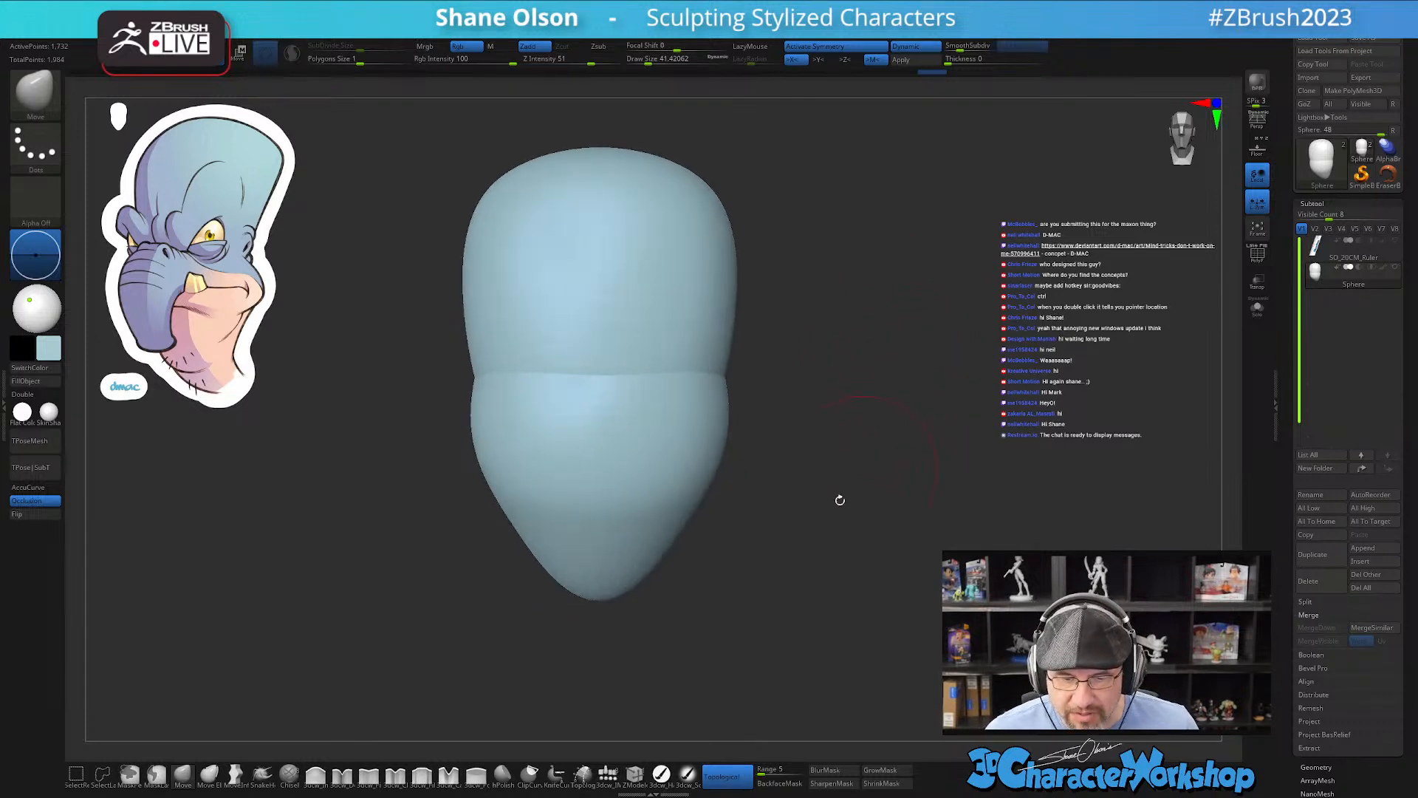
# Step: With the Move brush at draw size about 68, pull the chin down and forward and hollow the lower face's front profile
pyautogui.moveTo(794, 537); pyautogui.dragTo(734, 539, button='right')
pyautogui.keyDown('alt'); pyautogui.moveTo(955, 506); pyautogui.dragTo(786, 519, button='right'); pyautogui.keyUp('alt')
pyautogui.press('s')
pyautogui.moveTo(668, 600); pyautogui.dragTo(675, 600)
pyautogui.keyDown('alt'); pyautogui.moveTo(769, 627); pyautogui.dragTo(743, 612, button='right'); pyautogui.keyUp('alt')
pyautogui.moveTo(658, 574); pyautogui.dragTo(682, 594)
pyautogui.moveTo(684, 489); pyautogui.dragTo(672, 490)
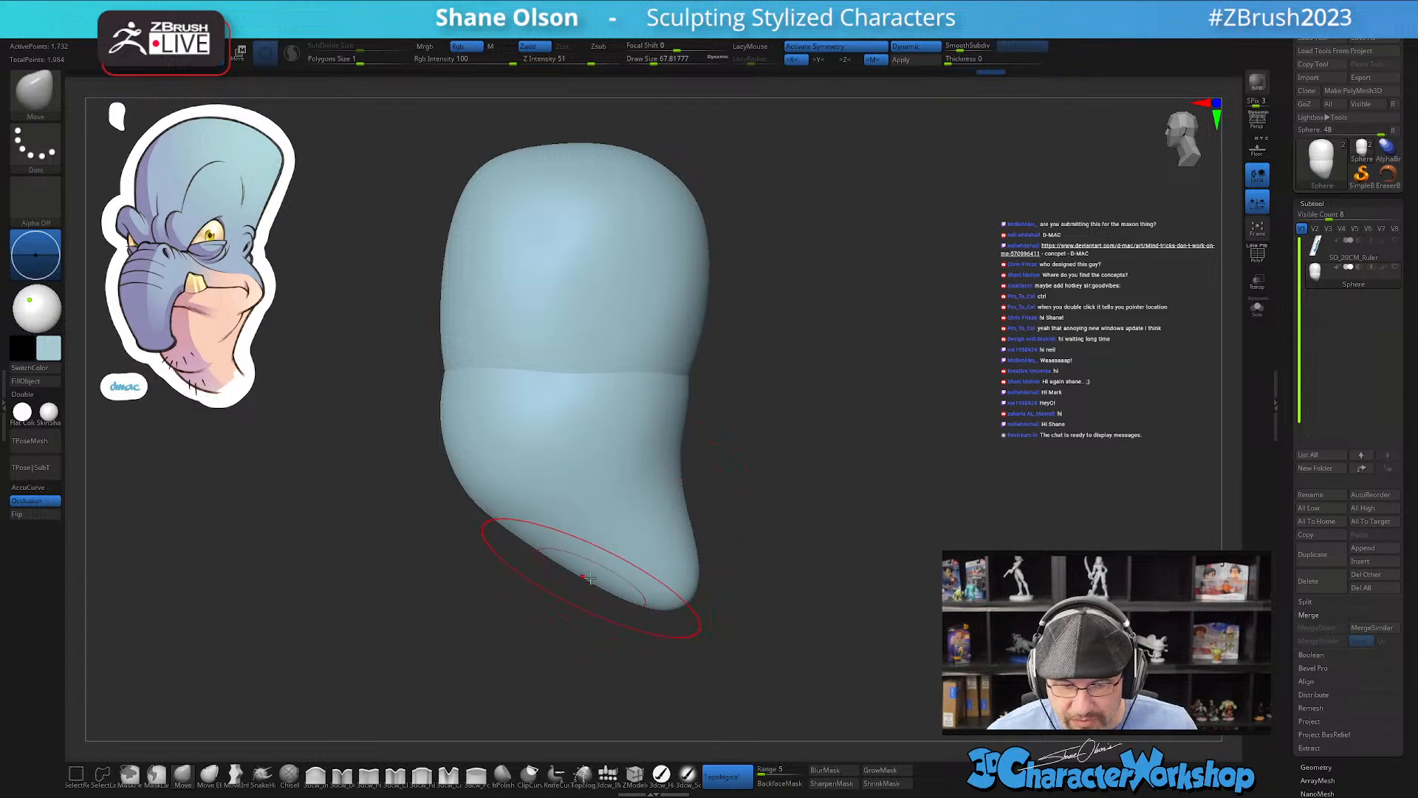
pyautogui.moveTo(818, 473)
pyautogui.mouseDown()
pyautogui.moveTo(823, 453)
pyautogui.moveTo(811, 459)
pyautogui.moveTo(884, 468)
pyautogui.moveTo(872, 466)
pyautogui.mouseUp()
pyautogui.keyDown('alt'); pyautogui.moveTo(696, 432); pyautogui.dragTo(773, 425); pyautogui.keyUp('alt')
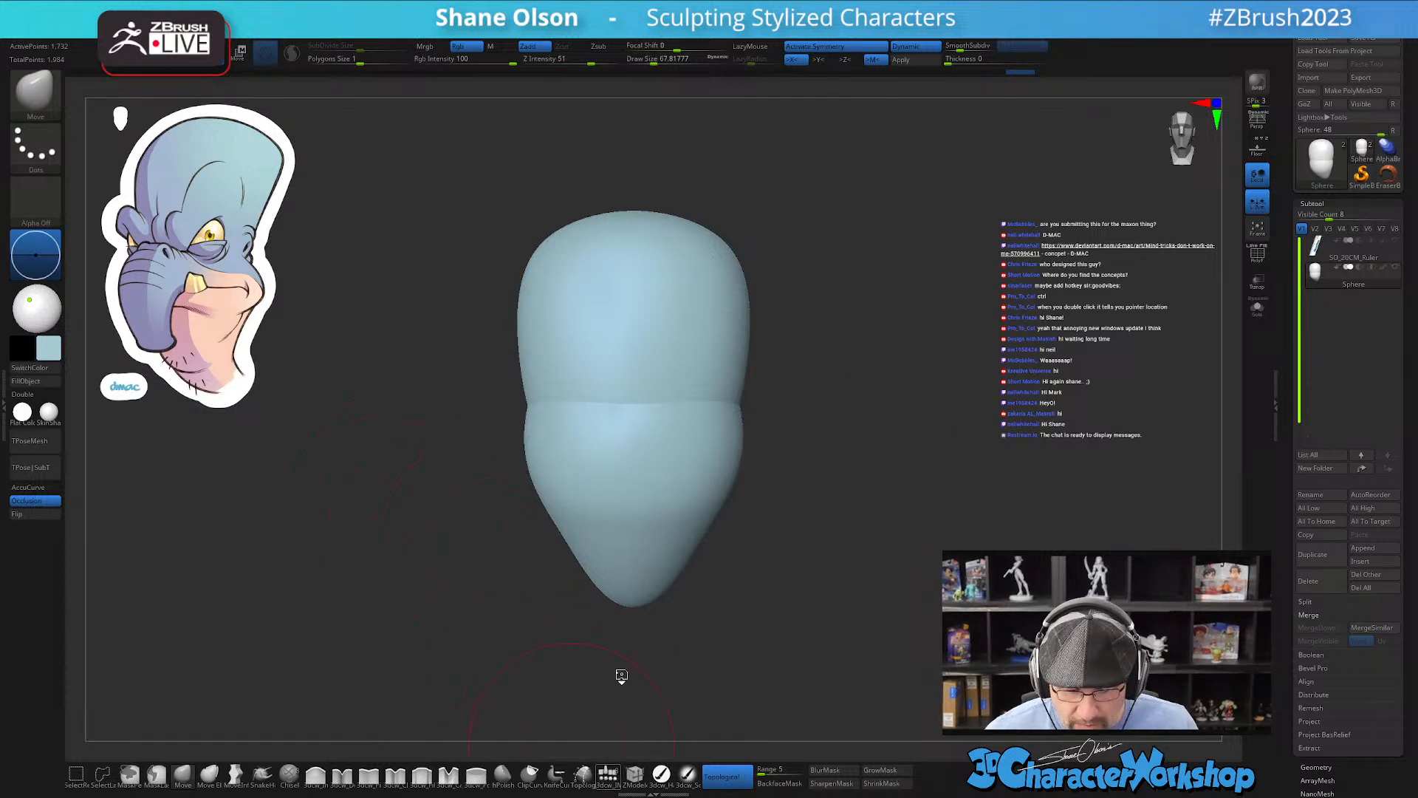
# Step: Insert a sphere at the front centre of the face with the insert-mesh brush as the base for the nose
pyautogui.click(605, 769)
pyautogui.moveTo(636, 438); pyautogui.dragTo(638, 483)
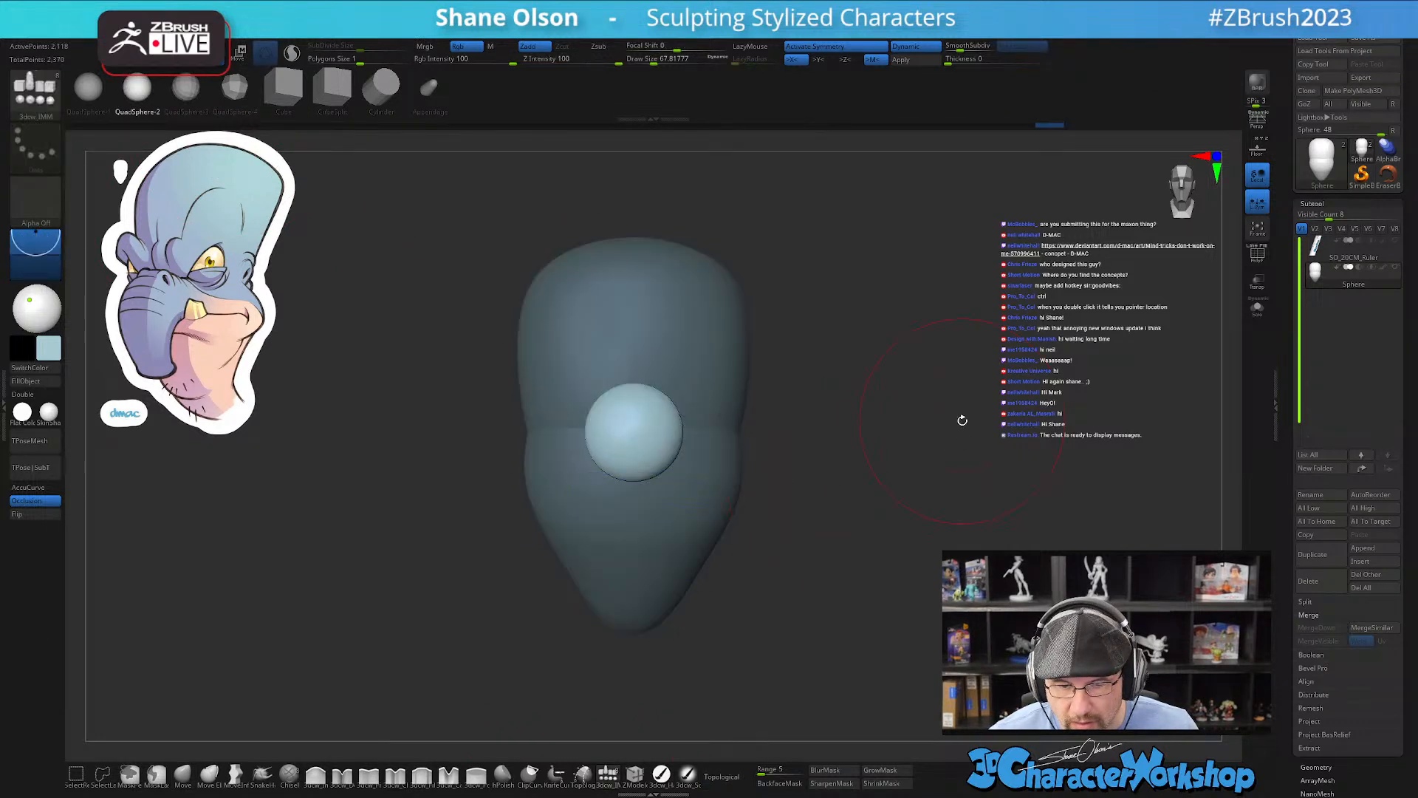
# Step: Save the sculpt as a ZTool named Watto_DMAC in the Twitch > ZTLs folder
pyautogui.click(1359, 40)
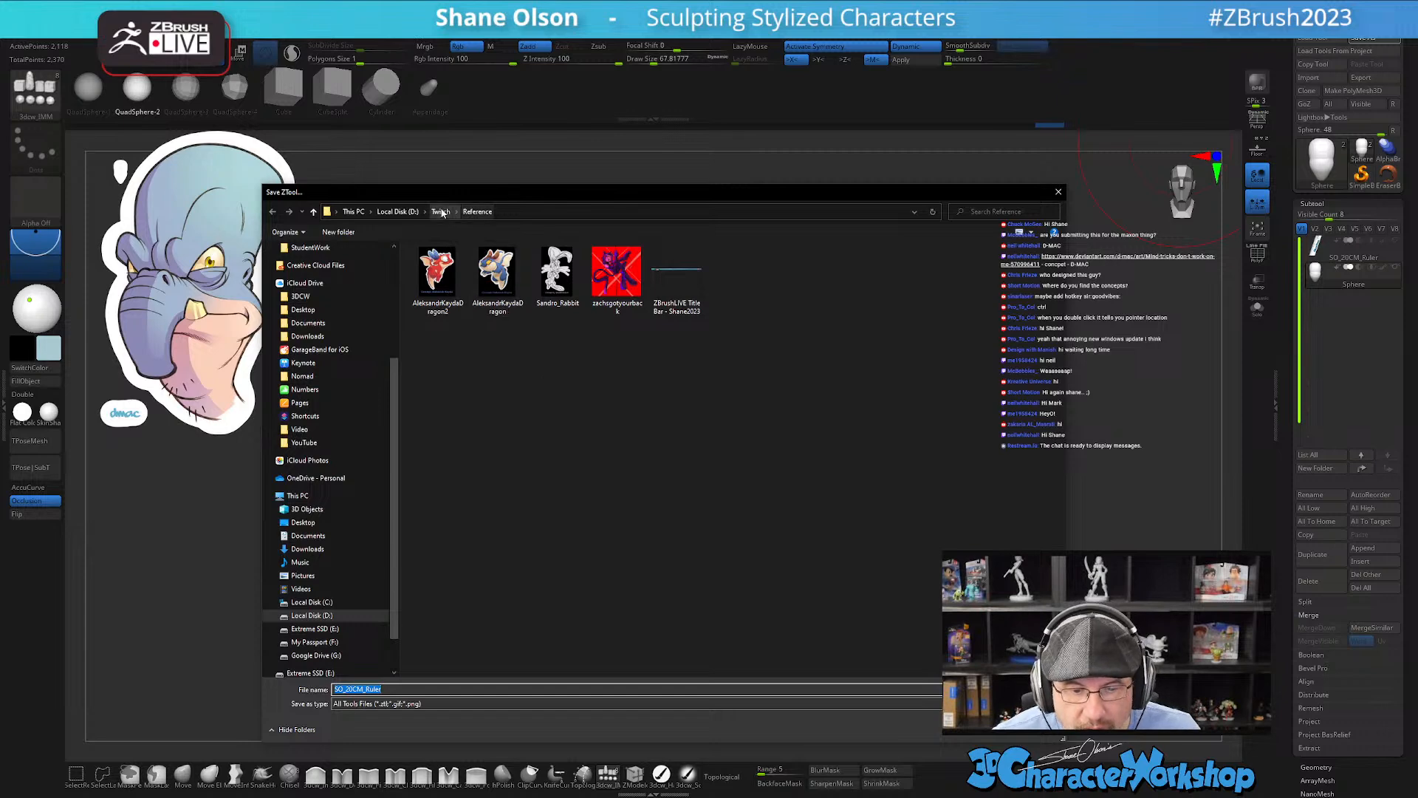
pyautogui.click(440, 212)
pyautogui.doubleClick(447, 276)
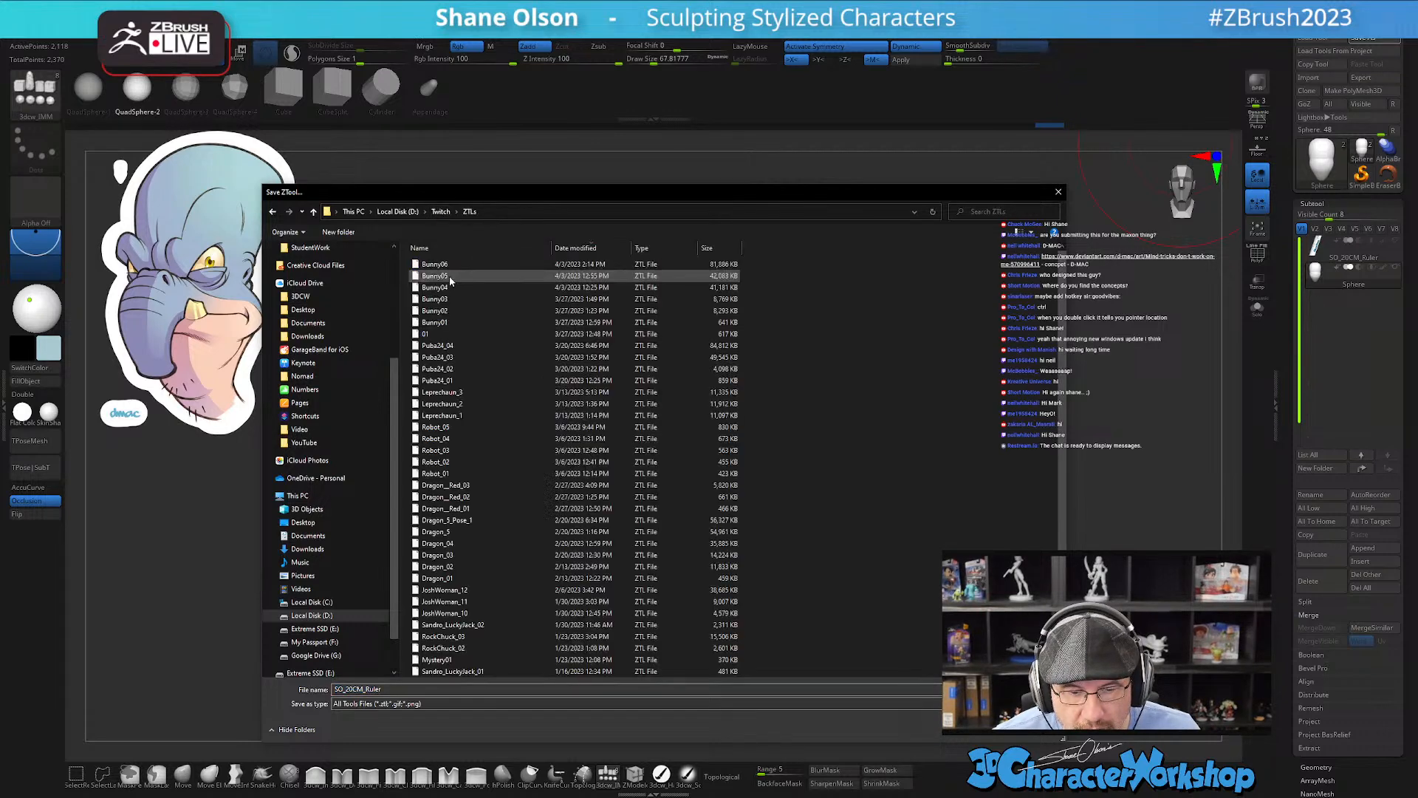
pyautogui.click(465, 690)
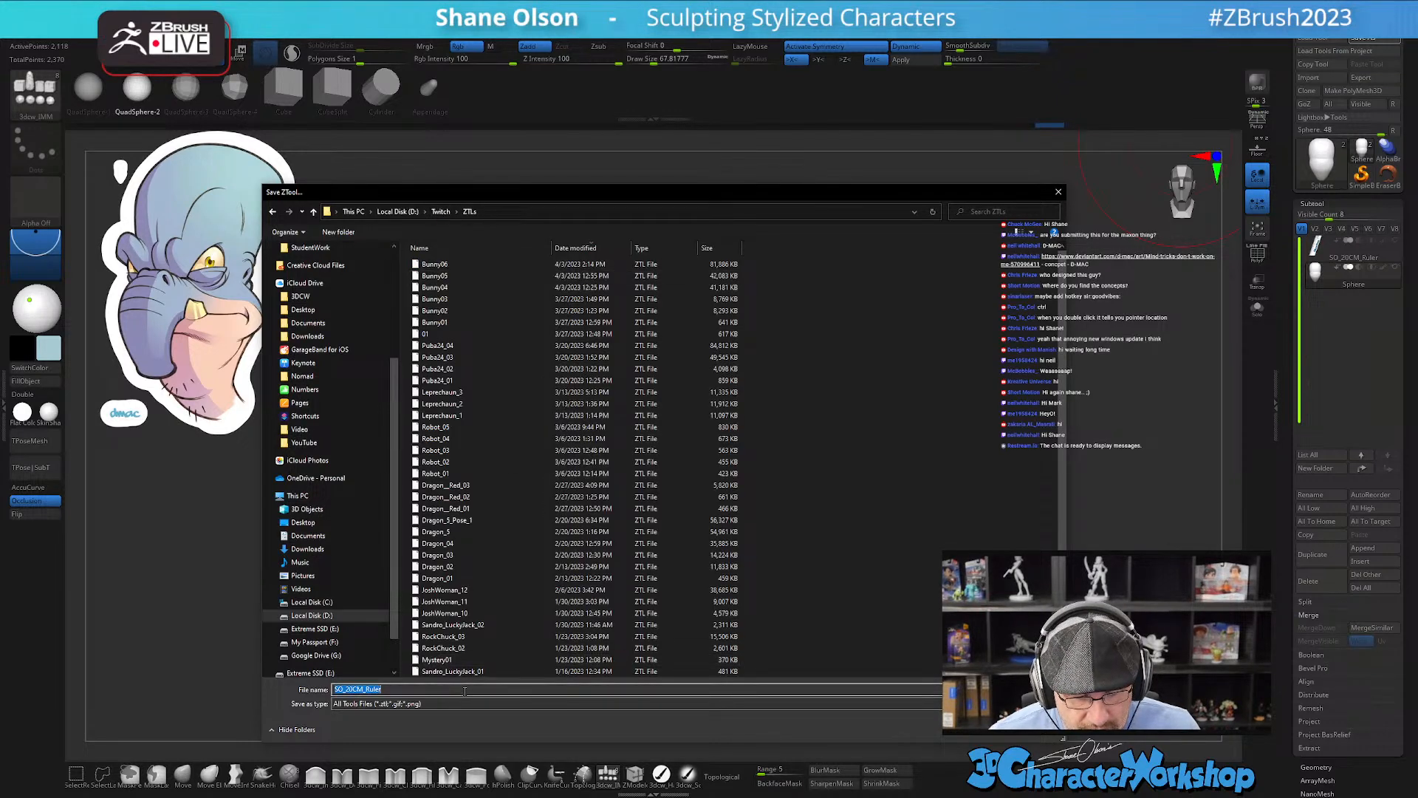
pyautogui.write('Watto')
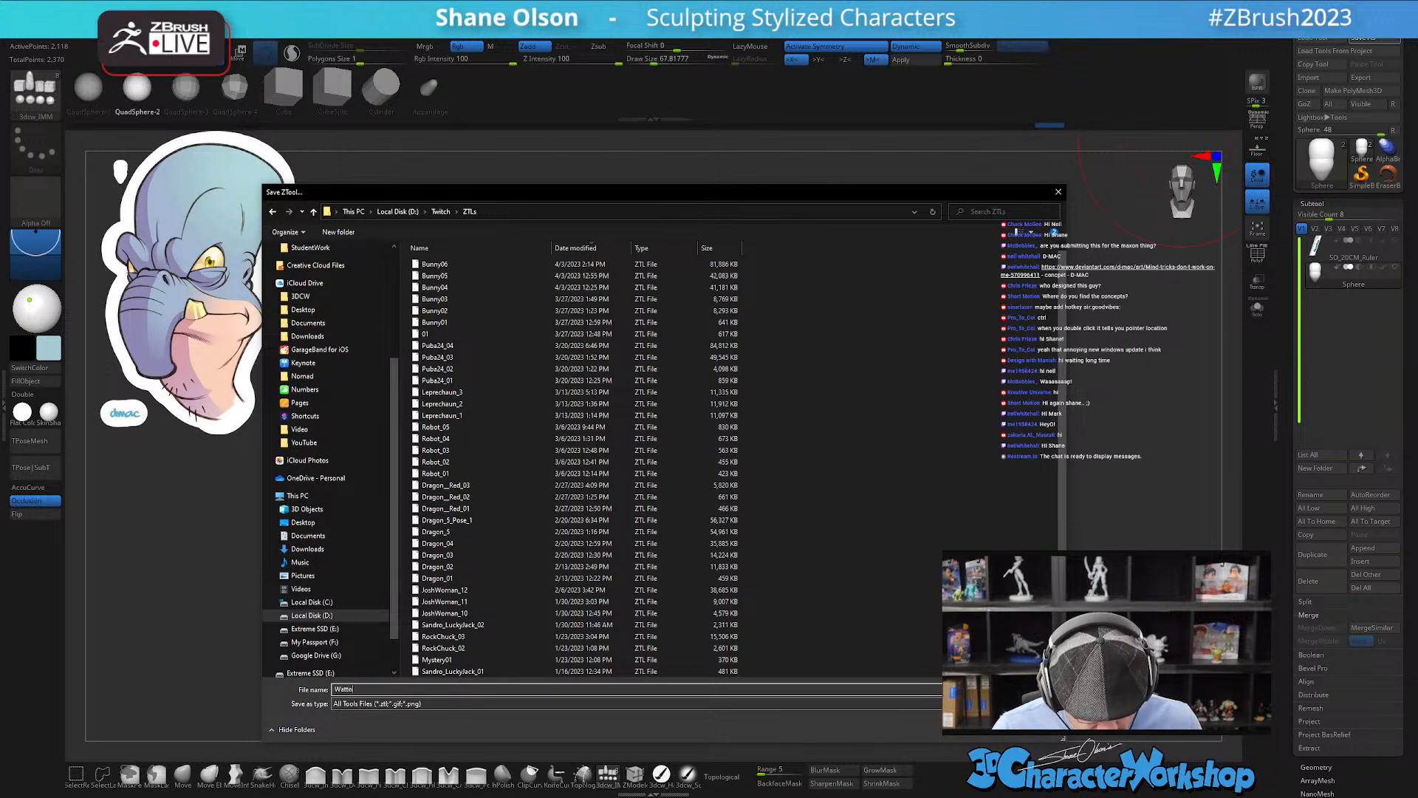
pyautogui.write('_DMAC')
pyautogui.press('Return')
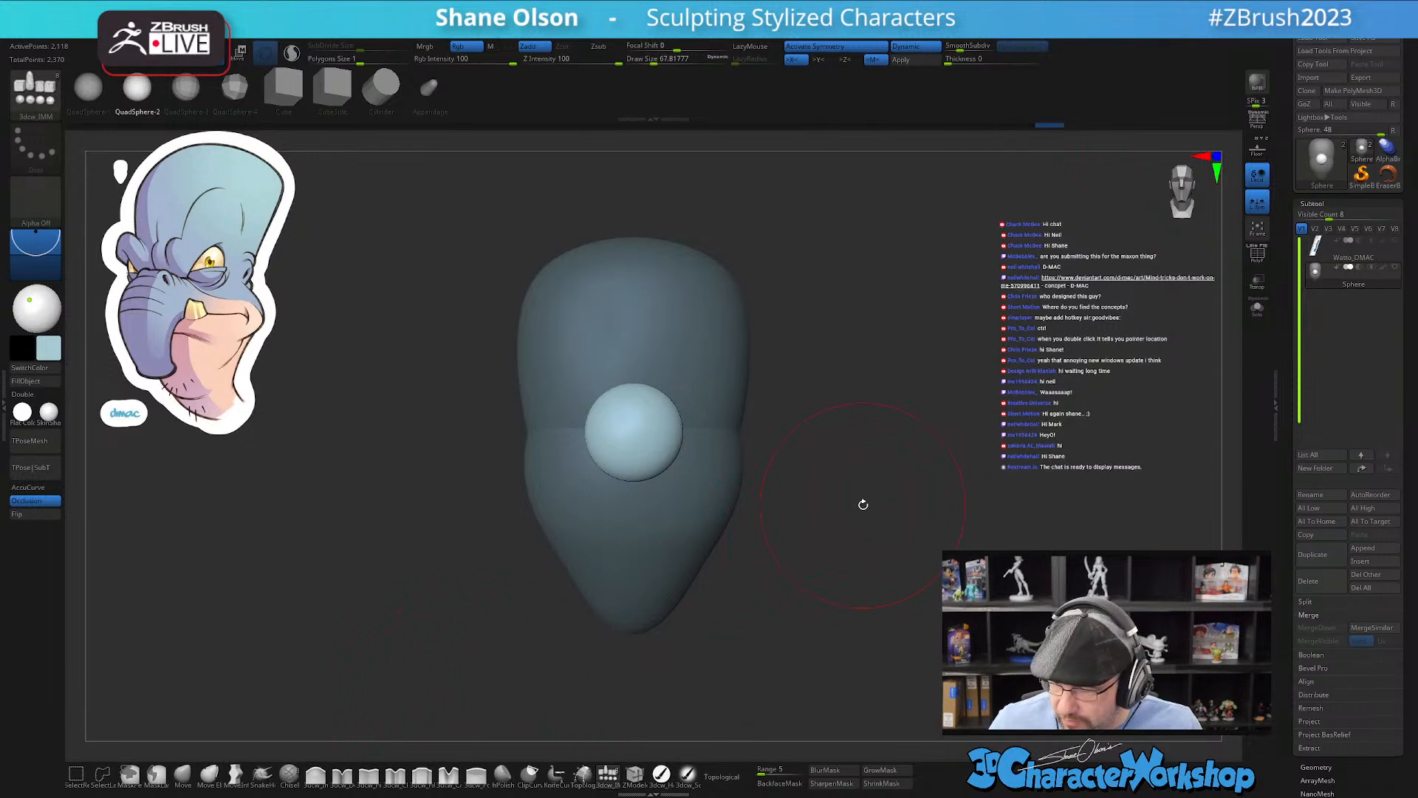
# Step: Stretch the inserted nose sphere forward along Z into an elongated ellipsoid and move it back into the face
pyautogui.moveTo(749, 582); pyautogui.dragTo(712, 592)
pyautogui.press('w')
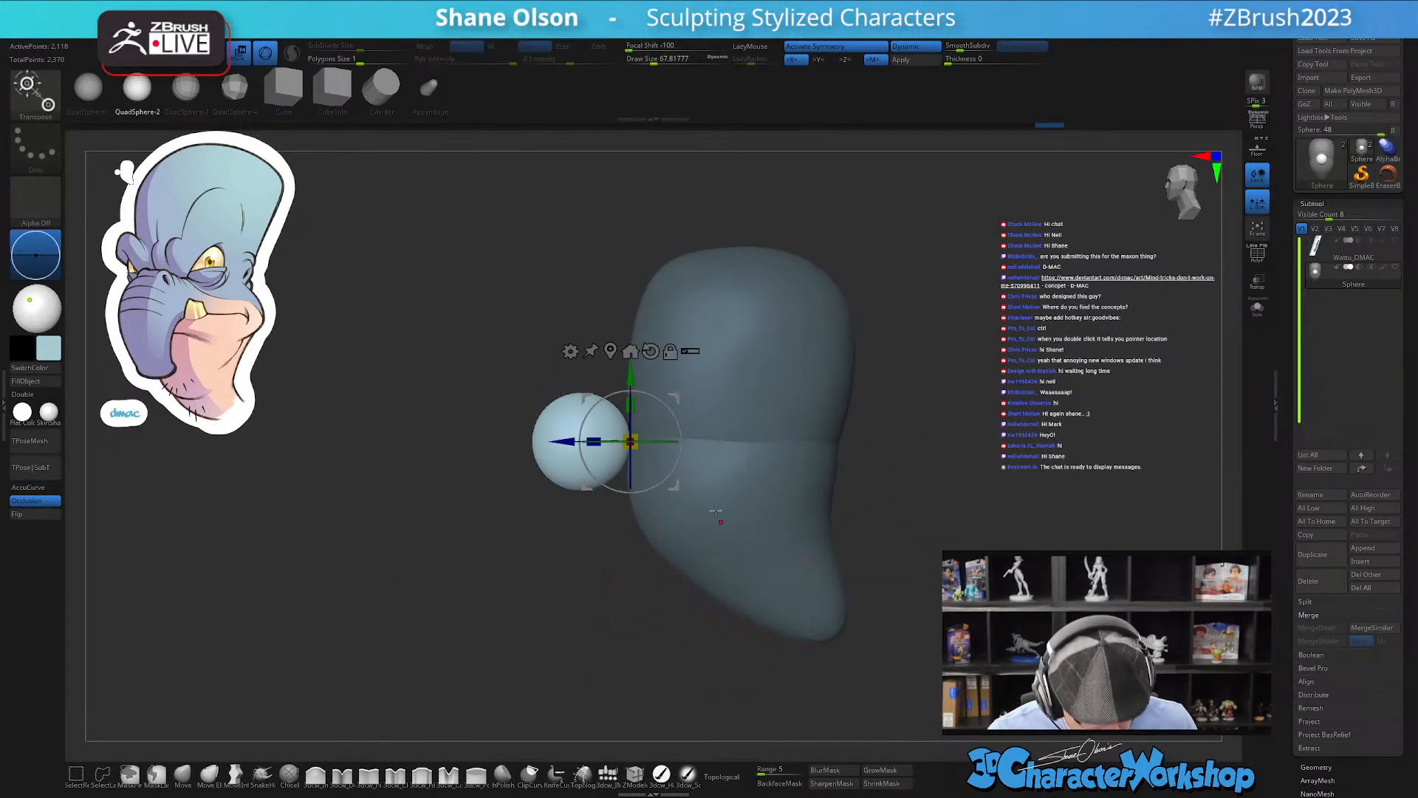
pyautogui.moveTo(594, 441); pyautogui.dragTo(555, 441)
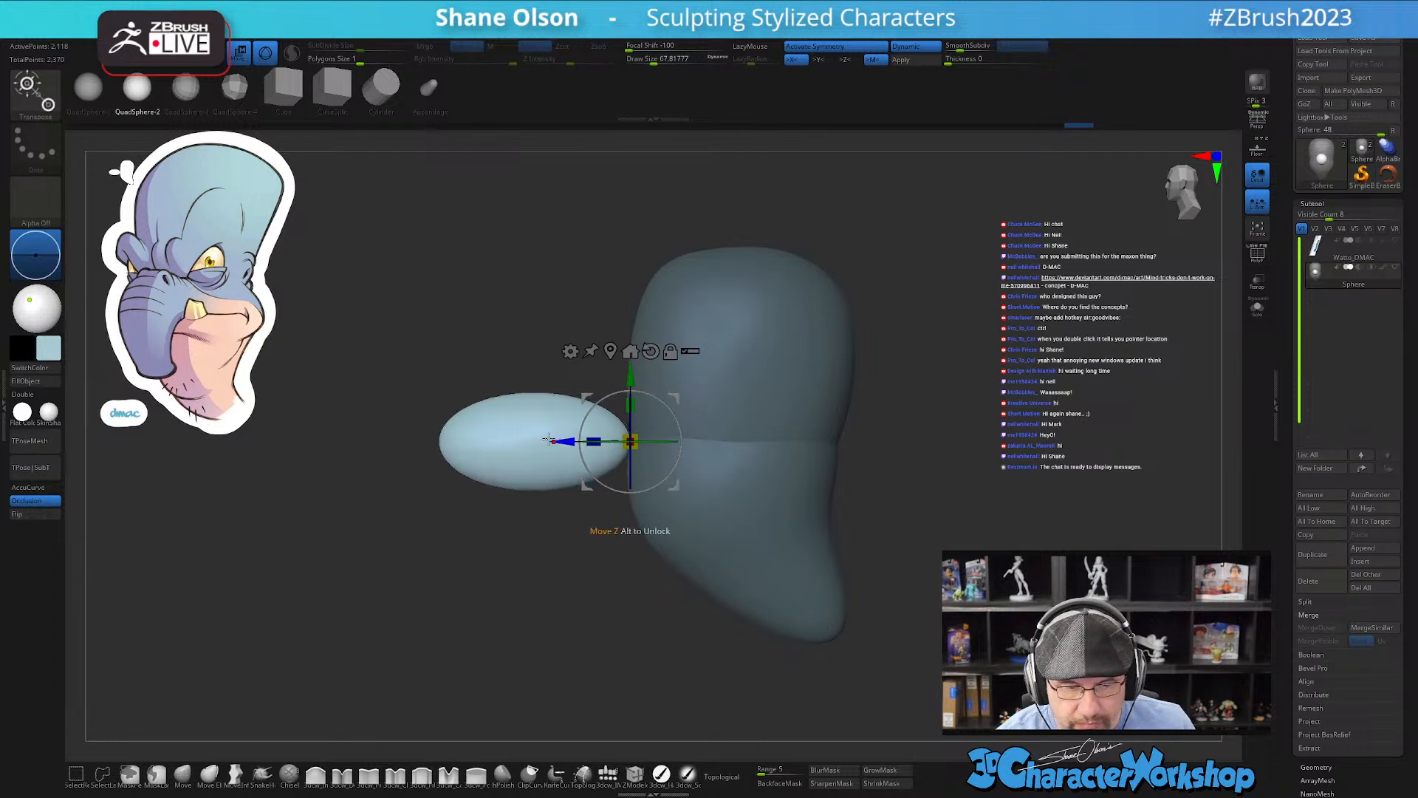
pyautogui.moveTo(677, 399); pyautogui.dragTo(706, 399)
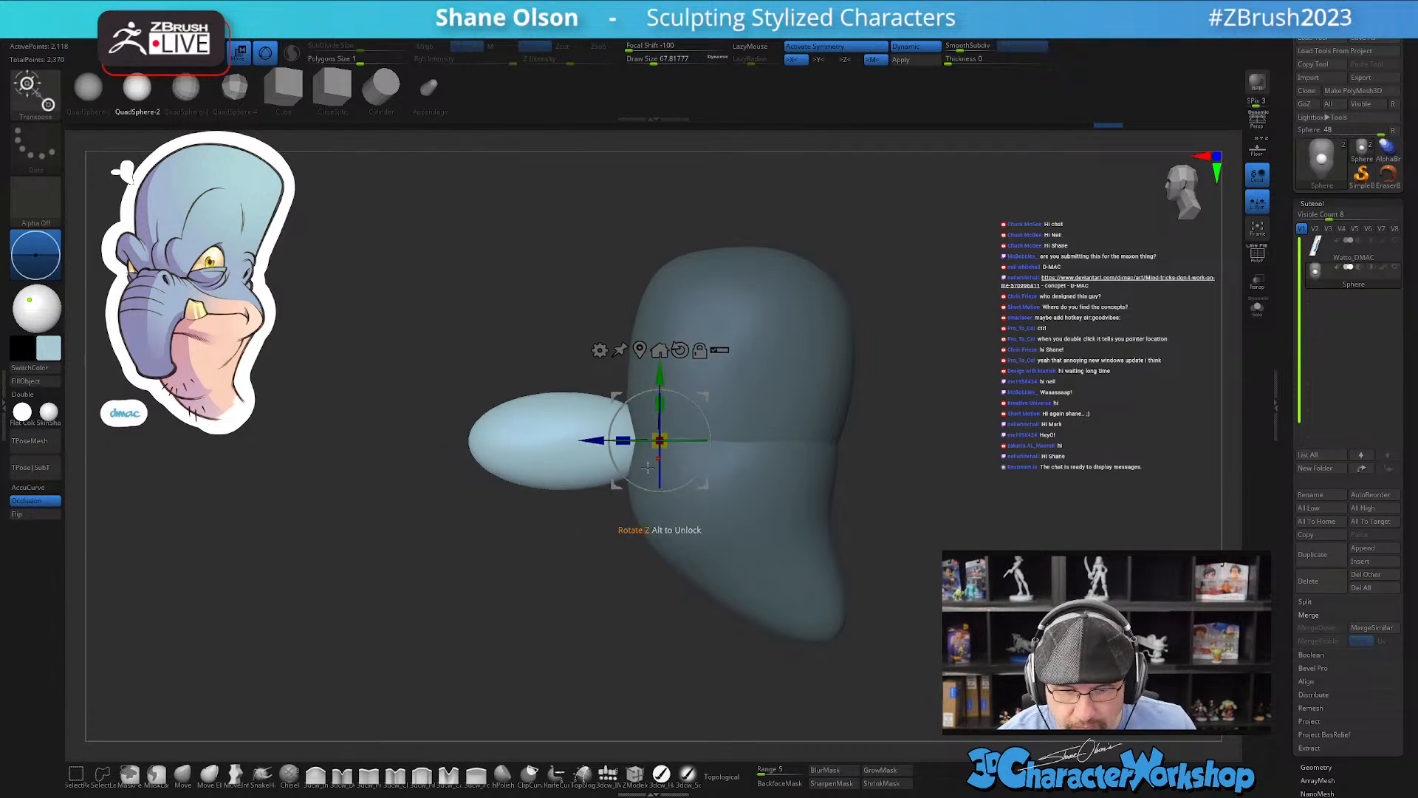
# Step: With the Move brush at draw size about 90, bend the elongated nose downward into a drooping trunk shape
pyautogui.click(184, 776)
pyautogui.press('s')
pyautogui.moveTo(513, 534); pyautogui.dragTo(516, 534)
pyautogui.moveTo(479, 408); pyautogui.dragTo(503, 464)
pyautogui.press(']')
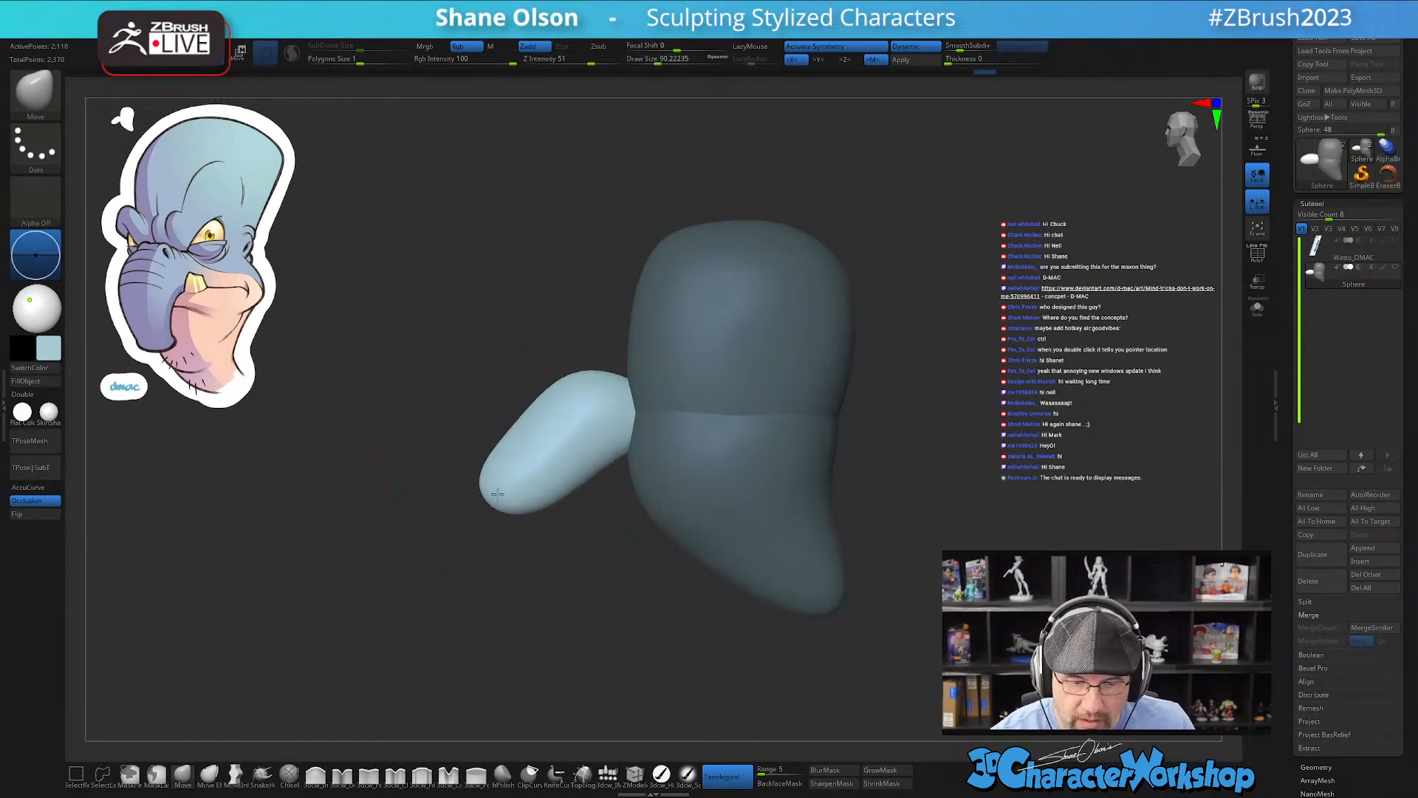
pyautogui.moveTo(507, 511); pyautogui.dragTo(543, 496)
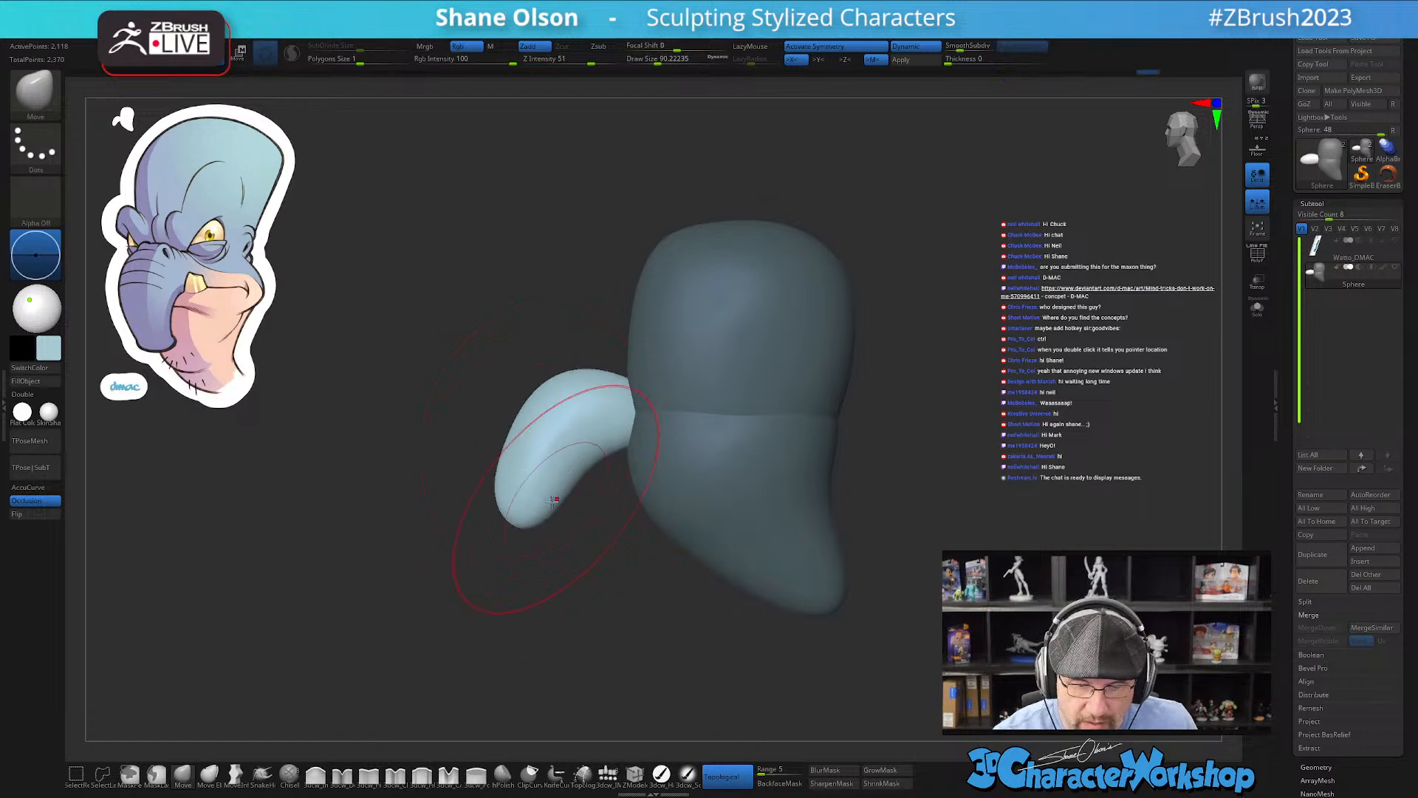
pyautogui.keyDown('alt'); pyautogui.moveTo(597, 572); pyautogui.dragTo(594, 583); pyautogui.keyUp('alt')
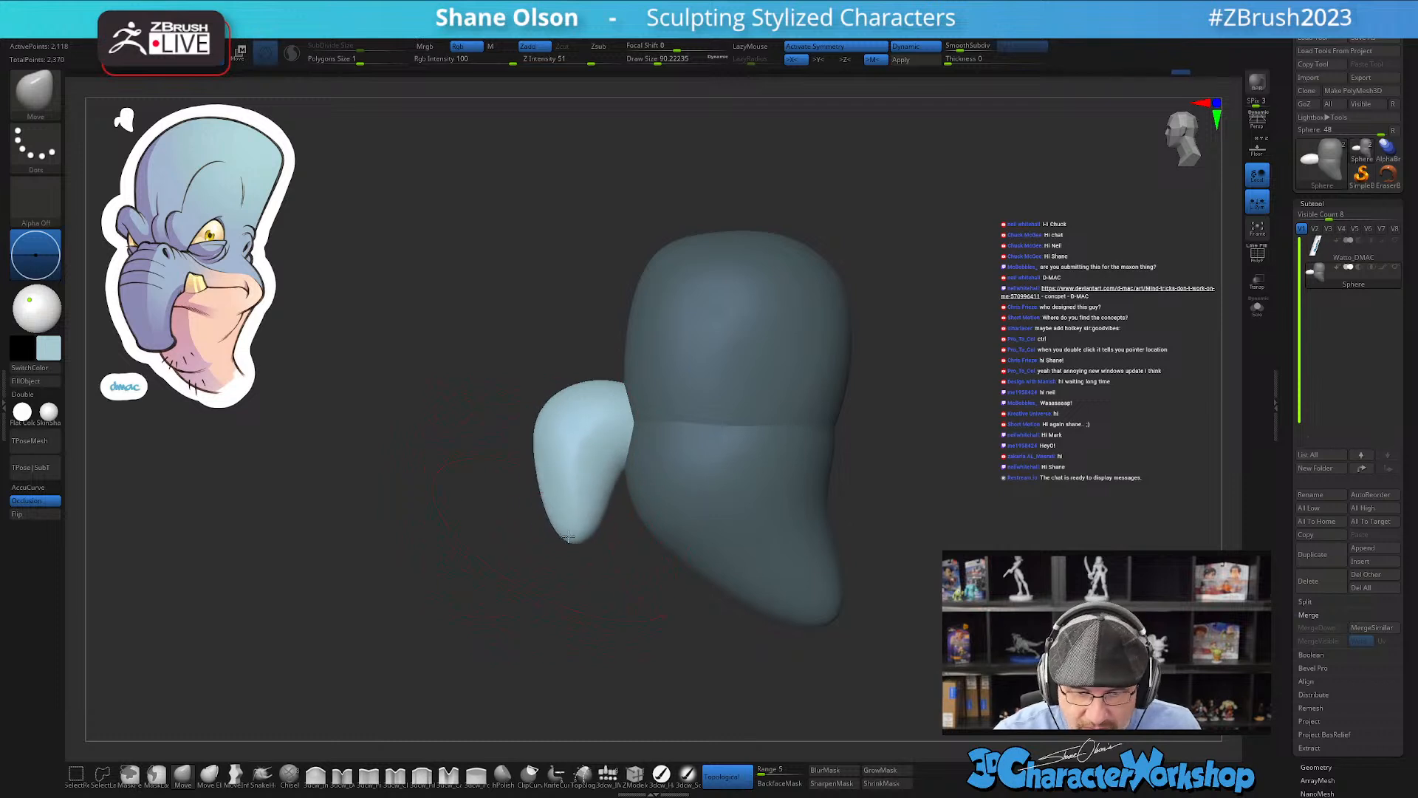
# Step: Reduce the Move brush draw size to about 23 and broaden and flatten the tip of the drooping nose
pyautogui.press('s')
pyautogui.moveTo(619, 542); pyautogui.dragTo(608, 538)
pyautogui.keyDown('ctrl'); pyautogui.moveTo(610, 568); pyautogui.dragTo(613, 591, button='right'); pyautogui.keyUp('ctrl')
pyautogui.press('s')
pyautogui.moveTo(613, 591); pyautogui.dragTo(606, 591)
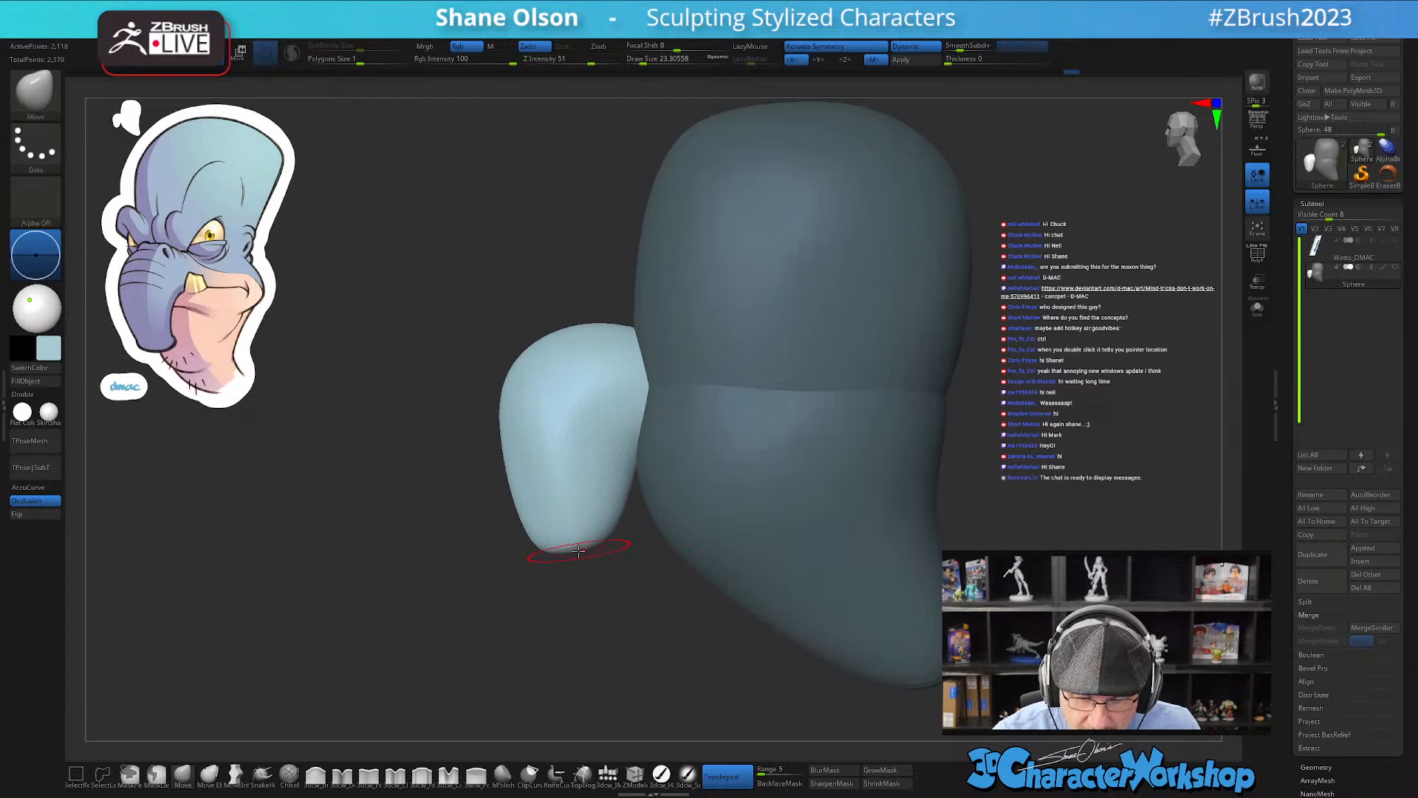
# Step: Refine the nose's front and side profile with Move brush draw sizes of about 51 and 17, narrowing it toward the tip, and clear the mask
pyautogui.moveTo(625, 565); pyautogui.dragTo(753, 567, button='right')
pyautogui.press('s')
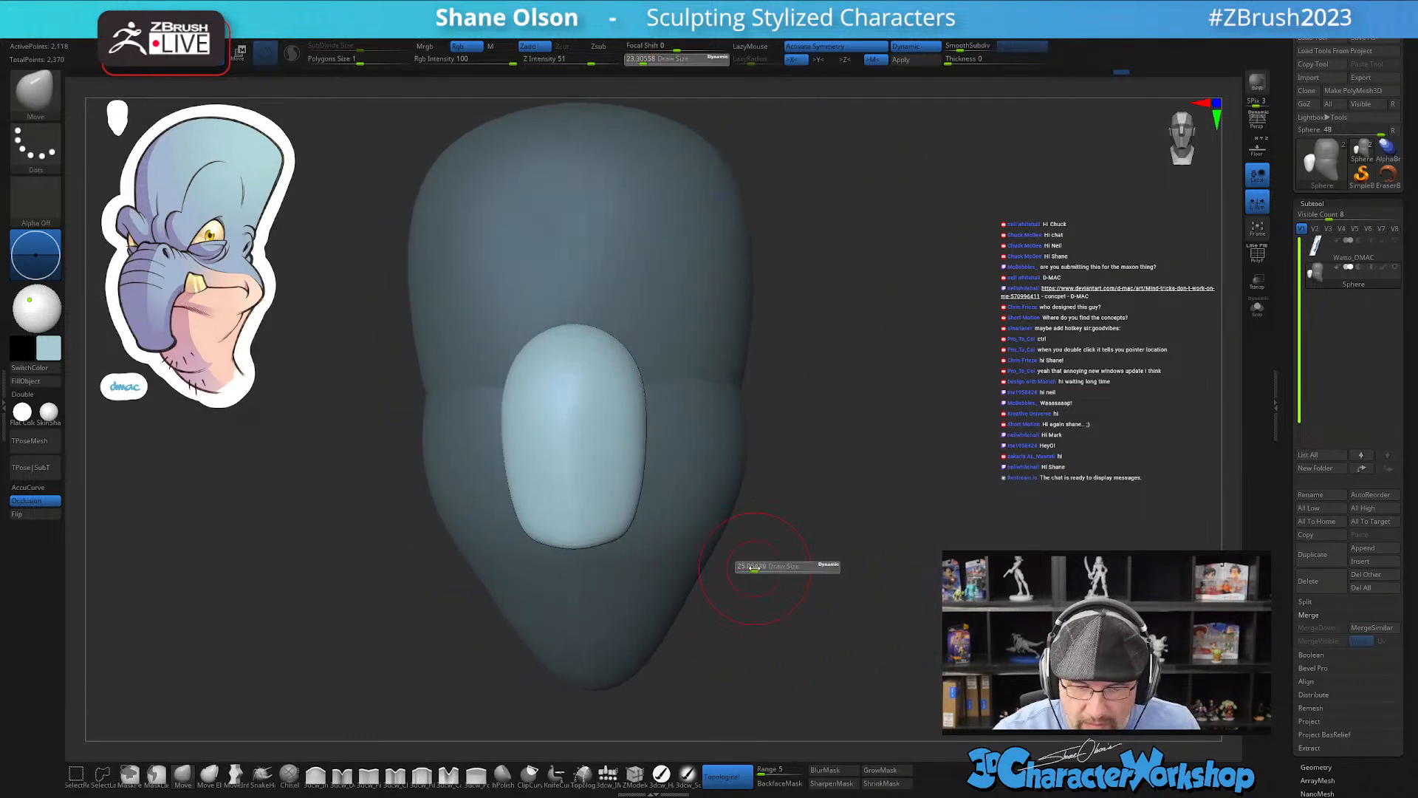
pyautogui.moveTo(627, 485)
pyautogui.mouseDown()
pyautogui.moveTo(604, 412)
pyautogui.moveTo(624, 427)
pyautogui.mouseUp()
pyautogui.moveTo(694, 443)
pyautogui.mouseDown(button='right')
pyautogui.moveTo(610, 465)
pyautogui.moveTo(631, 571)
pyautogui.mouseUp(button='right')
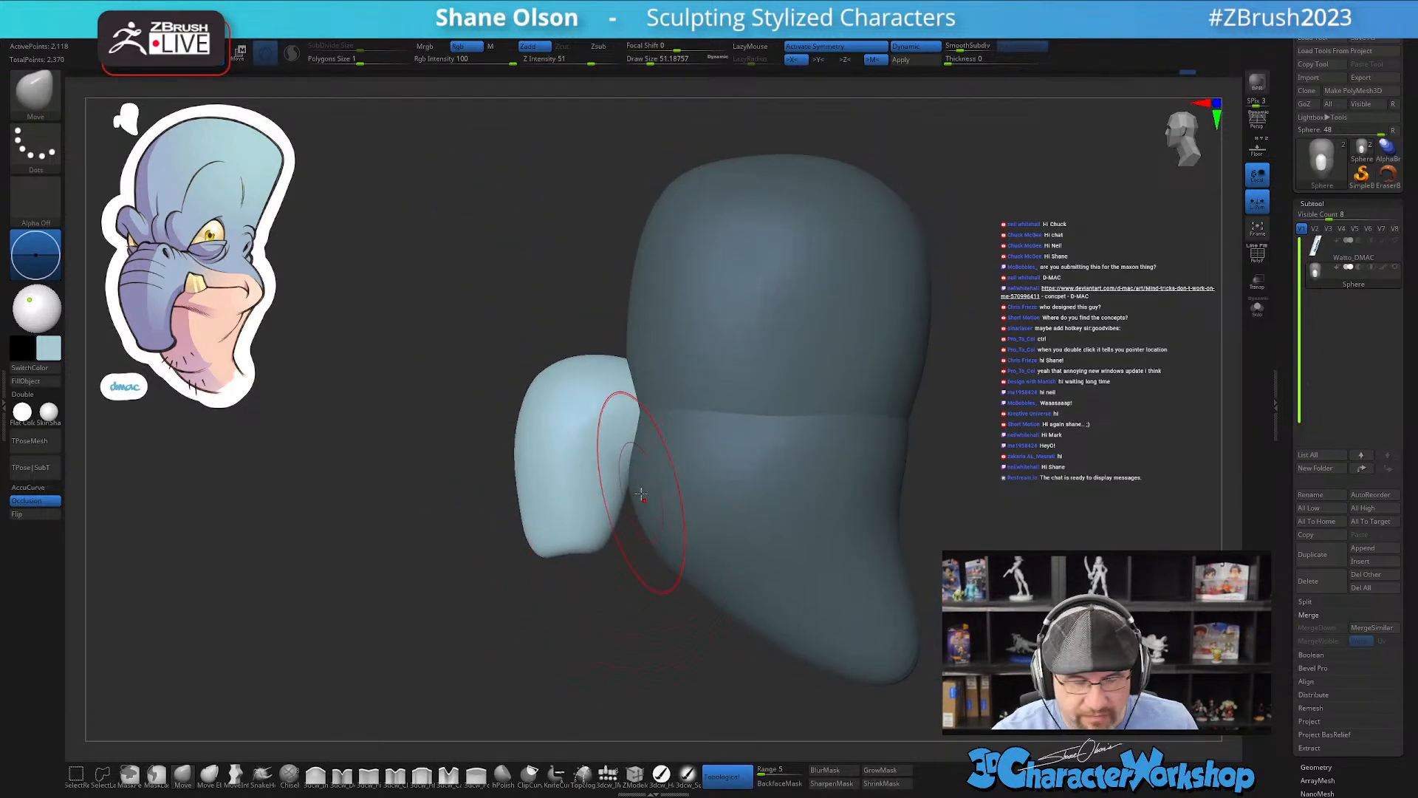
pyautogui.moveTo(627, 487); pyautogui.dragTo(618, 477)
pyautogui.moveTo(590, 543)
pyautogui.mouseDown()
pyautogui.moveTo(570, 571)
pyautogui.moveTo(658, 595)
pyautogui.moveTo(730, 594)
pyautogui.mouseUp()
pyautogui.press('s')
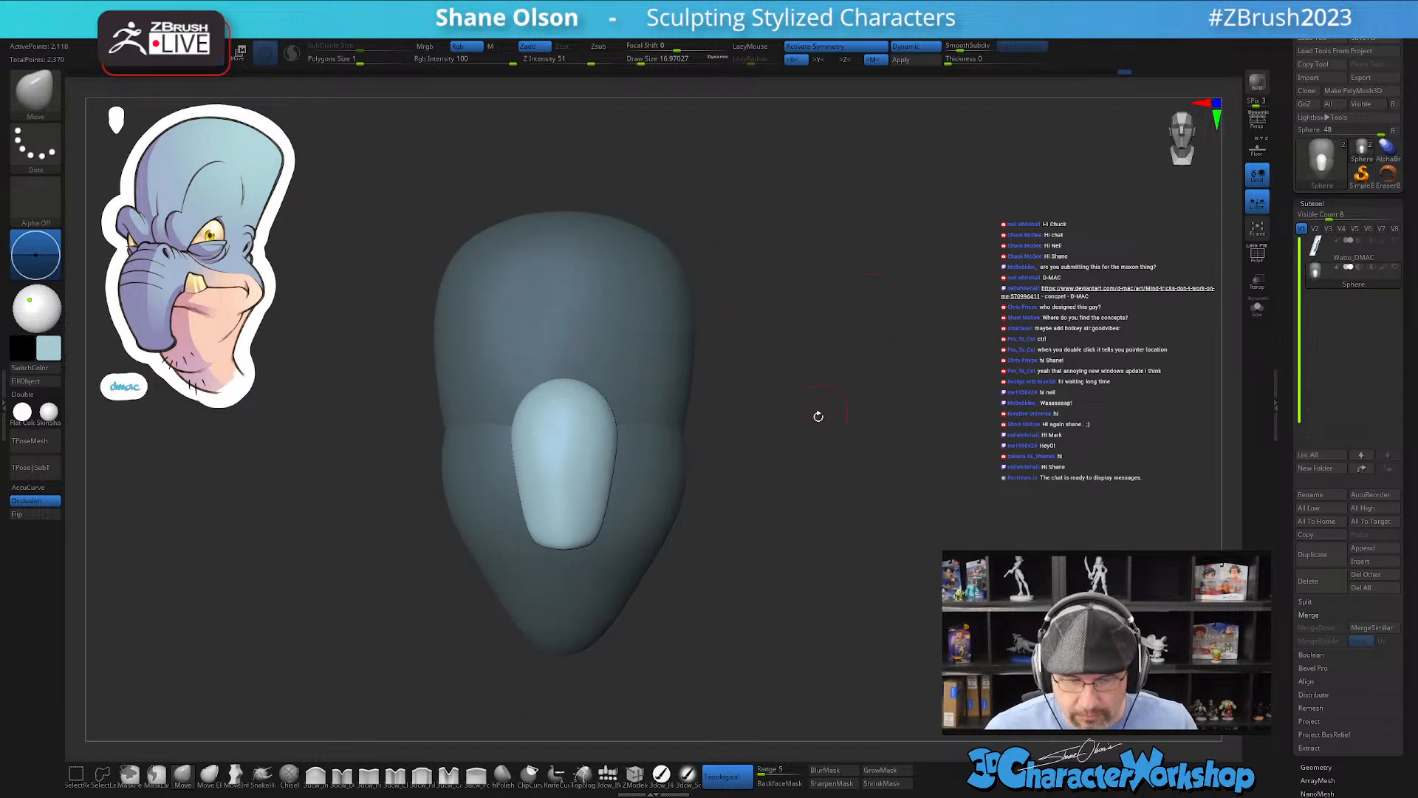
pyautogui.moveTo(811, 421)
pyautogui.mouseDown()
pyautogui.moveTo(788, 421)
pyautogui.moveTo(823, 481)
pyautogui.mouseUp()
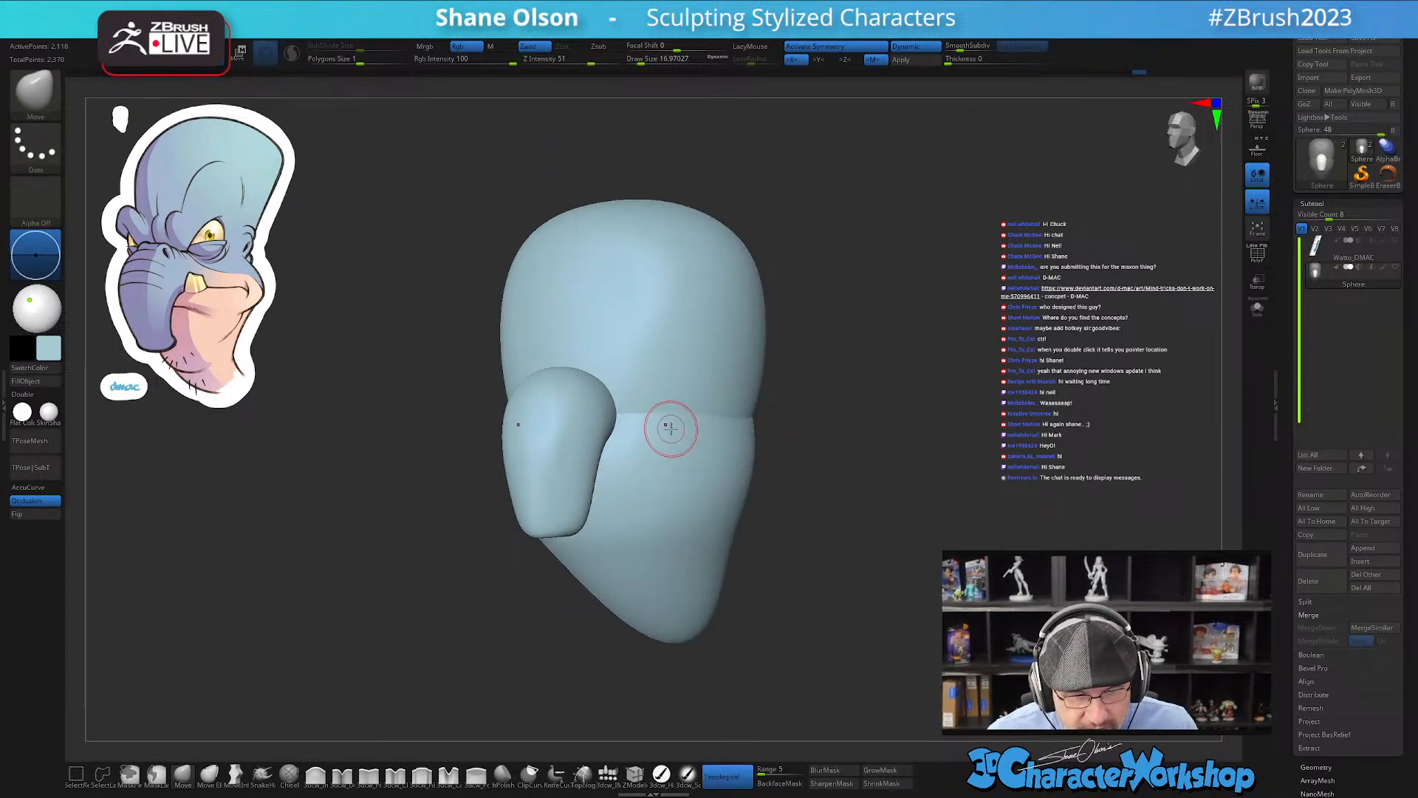
# Step: Examine the blocked-out head and nose from front and three-quarter views, with and without the polygroup wireframe
pyautogui.moveTo(862, 422); pyautogui.dragTo(853, 409)
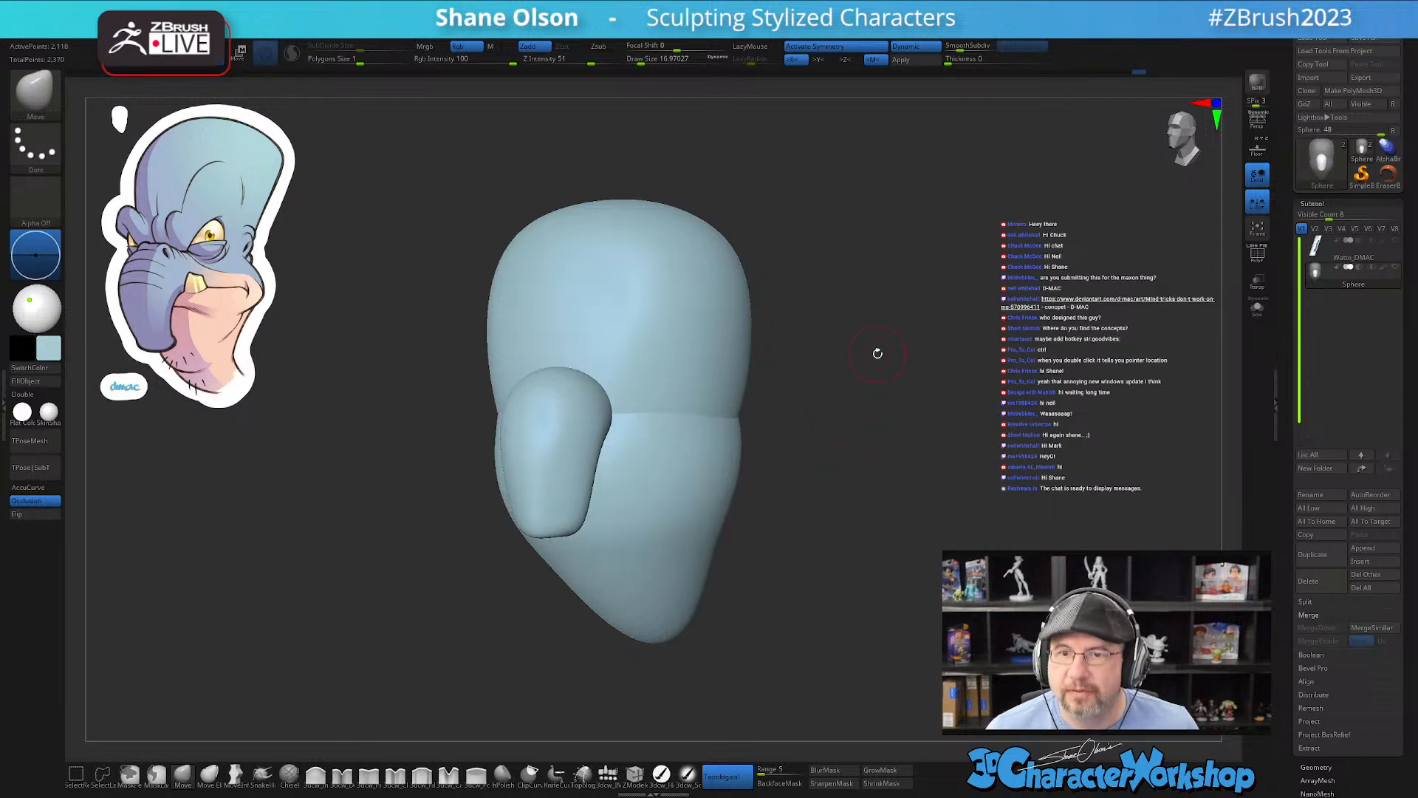
pyautogui.moveTo(878, 352)
pyautogui.keyDown('shift'); pyautogui.mouseDown()
pyautogui.moveTo(823, 392)
pyautogui.moveTo(845, 399)
pyautogui.moveTo(769, 403)
pyautogui.mouseUp(); pyautogui.keyUp('shift')
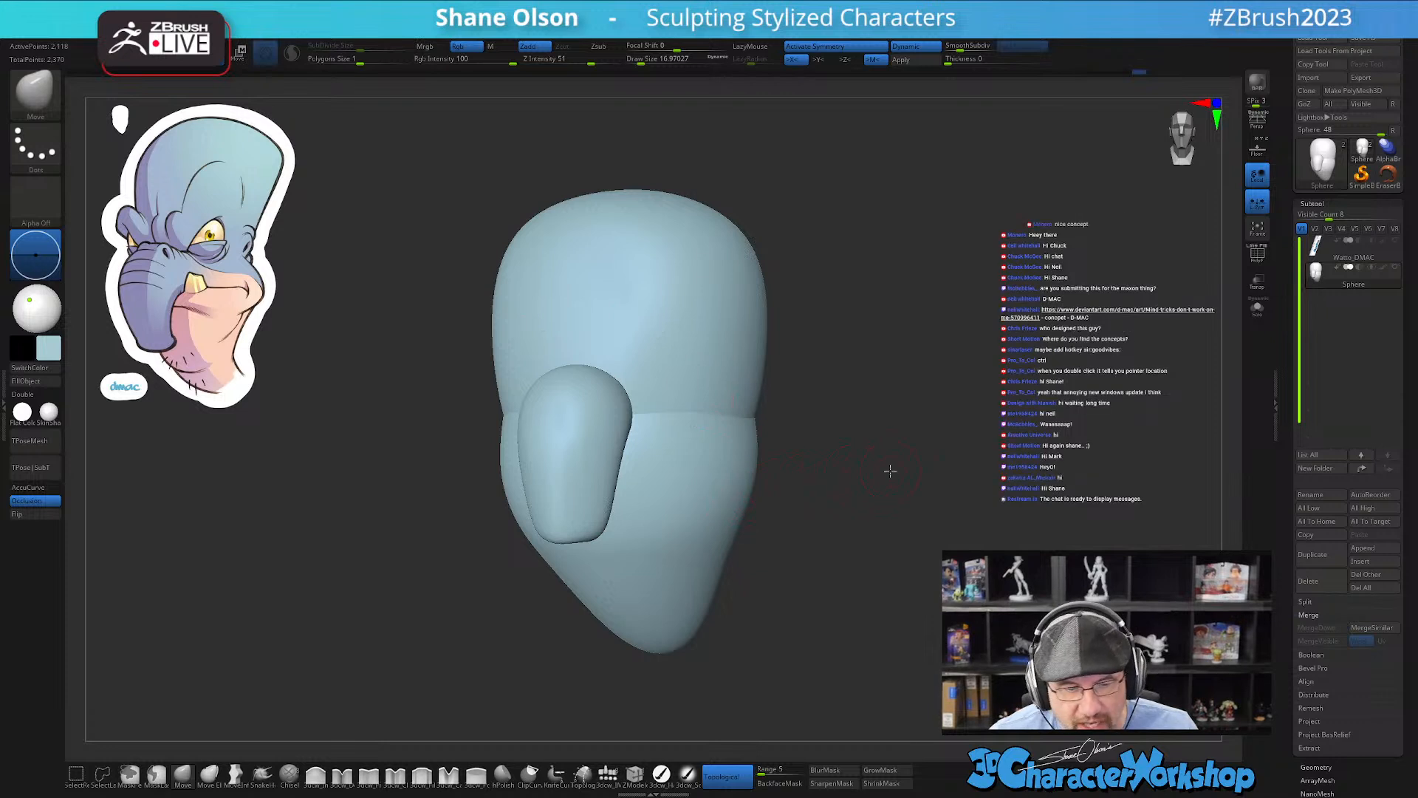
pyautogui.moveTo(891, 471); pyautogui.dragTo(877, 471)
pyautogui.moveTo(1000, 475); pyautogui.dragTo(967, 484)
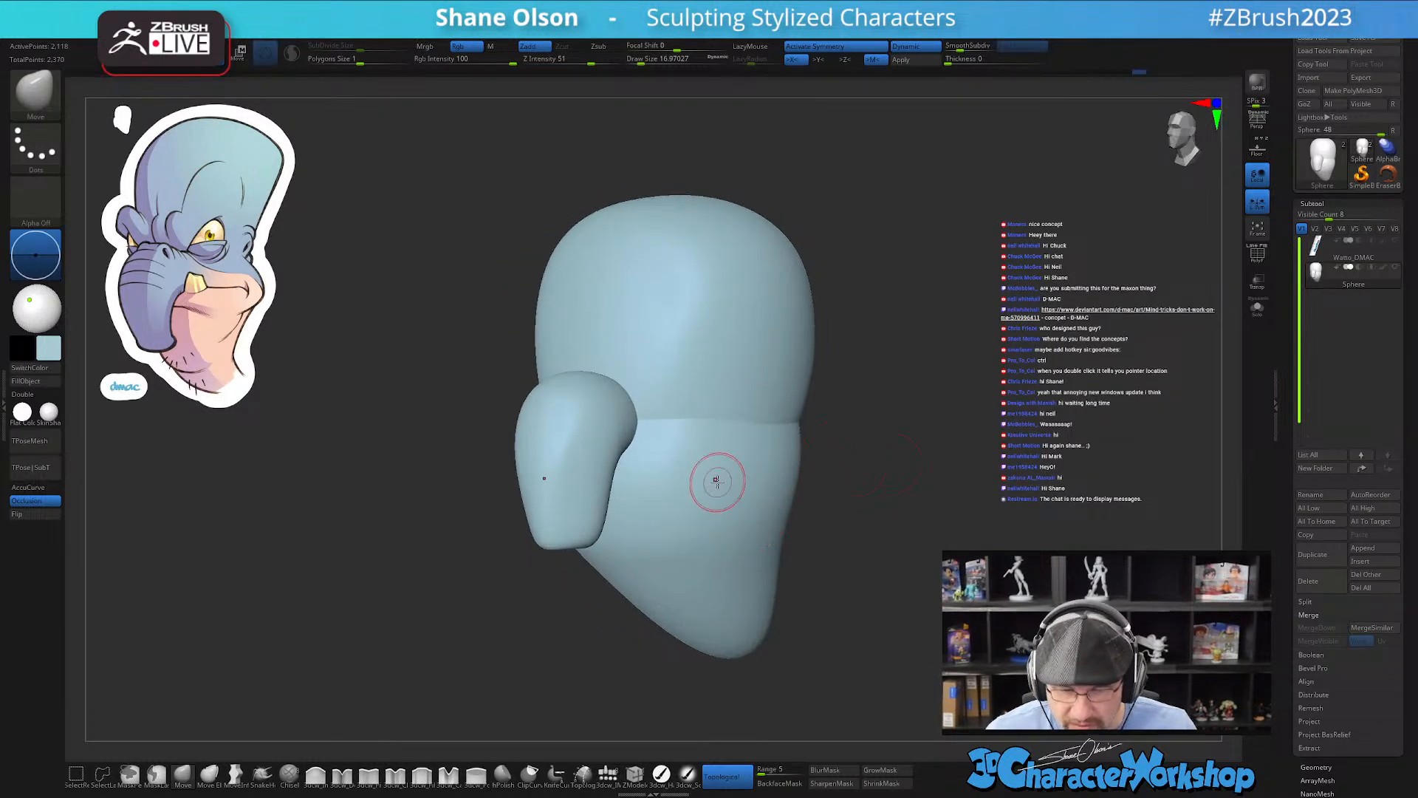
pyautogui.hotkey('shift', 'f')
pyautogui.moveTo(953, 509); pyautogui.dragTo(987, 484)
pyautogui.moveTo(916, 419); pyautogui.dragTo(816, 521)
pyautogui.hotkey('shift', 'f')
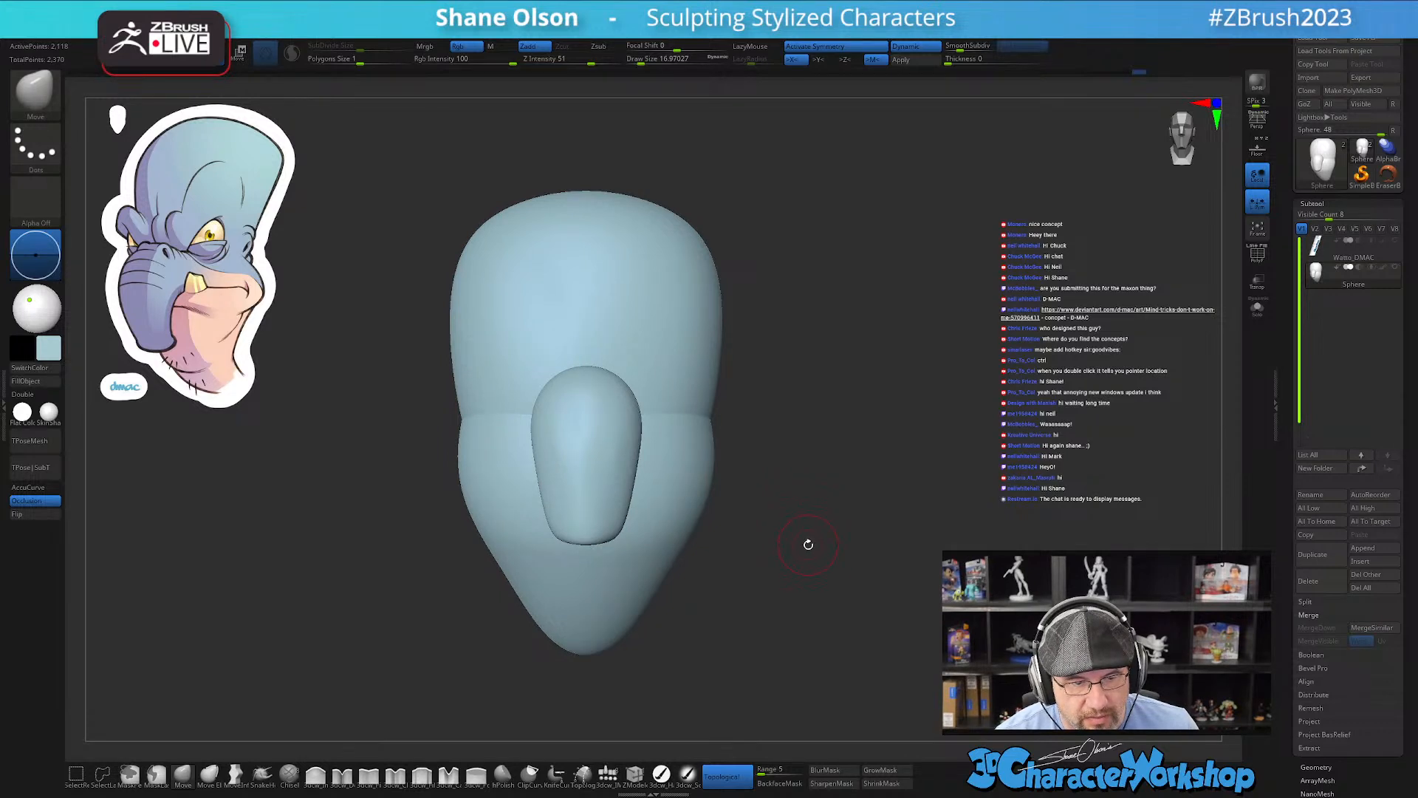
# Step: Hide the nose mesh, split it off into its own subtool with Split Hidden, and make that subtool visible
pyautogui.keyDown('ctrl'); pyautogui.keyDown('shift'); pyautogui.click(600, 436); pyautogui.keyUp('shift'); pyautogui.keyUp('ctrl')
pyautogui.keyDown('ctrl'); pyautogui.keyDown('shift'); pyautogui.click(591, 428); pyautogui.keyUp('shift'); pyautogui.keyUp('ctrl')
pyautogui.press('3')
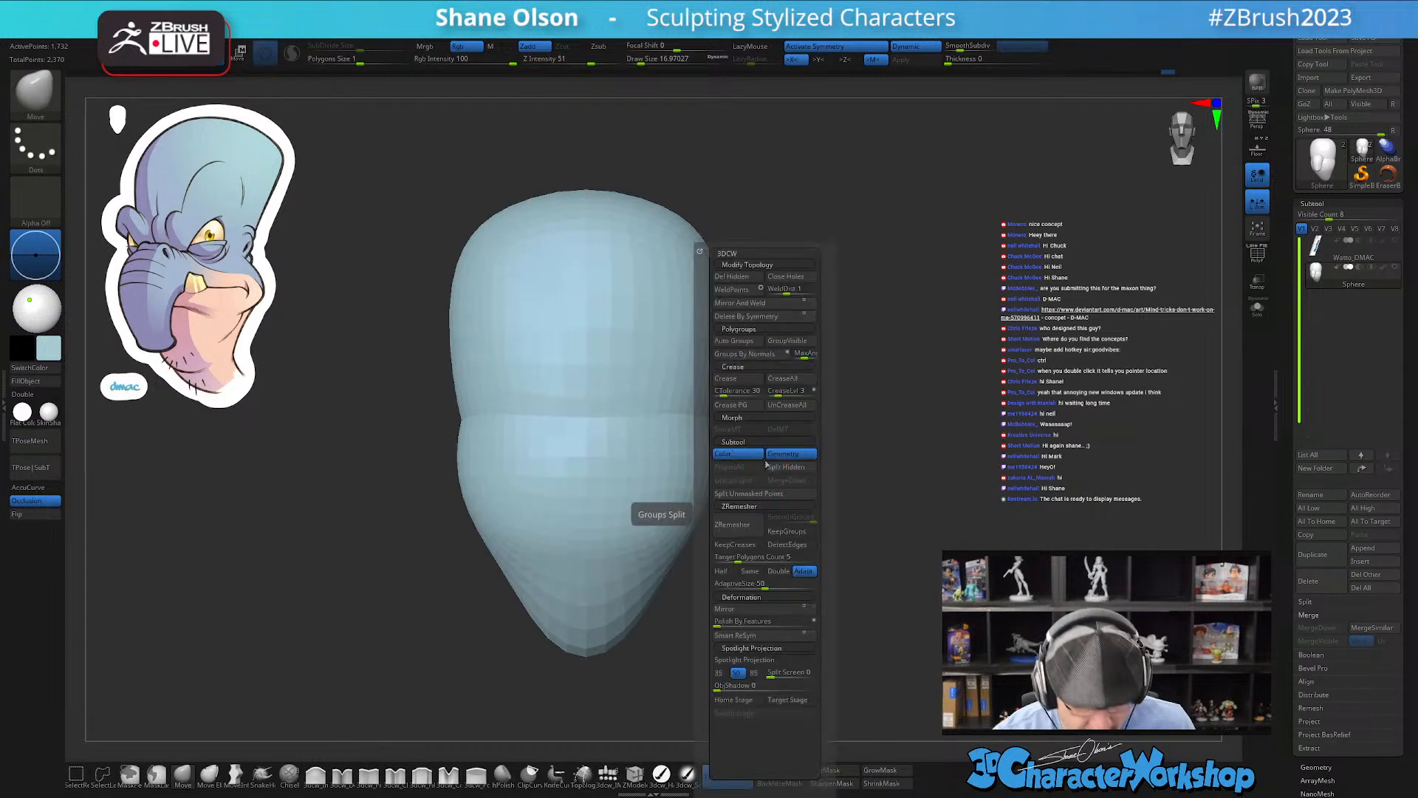
pyautogui.click(779, 468)
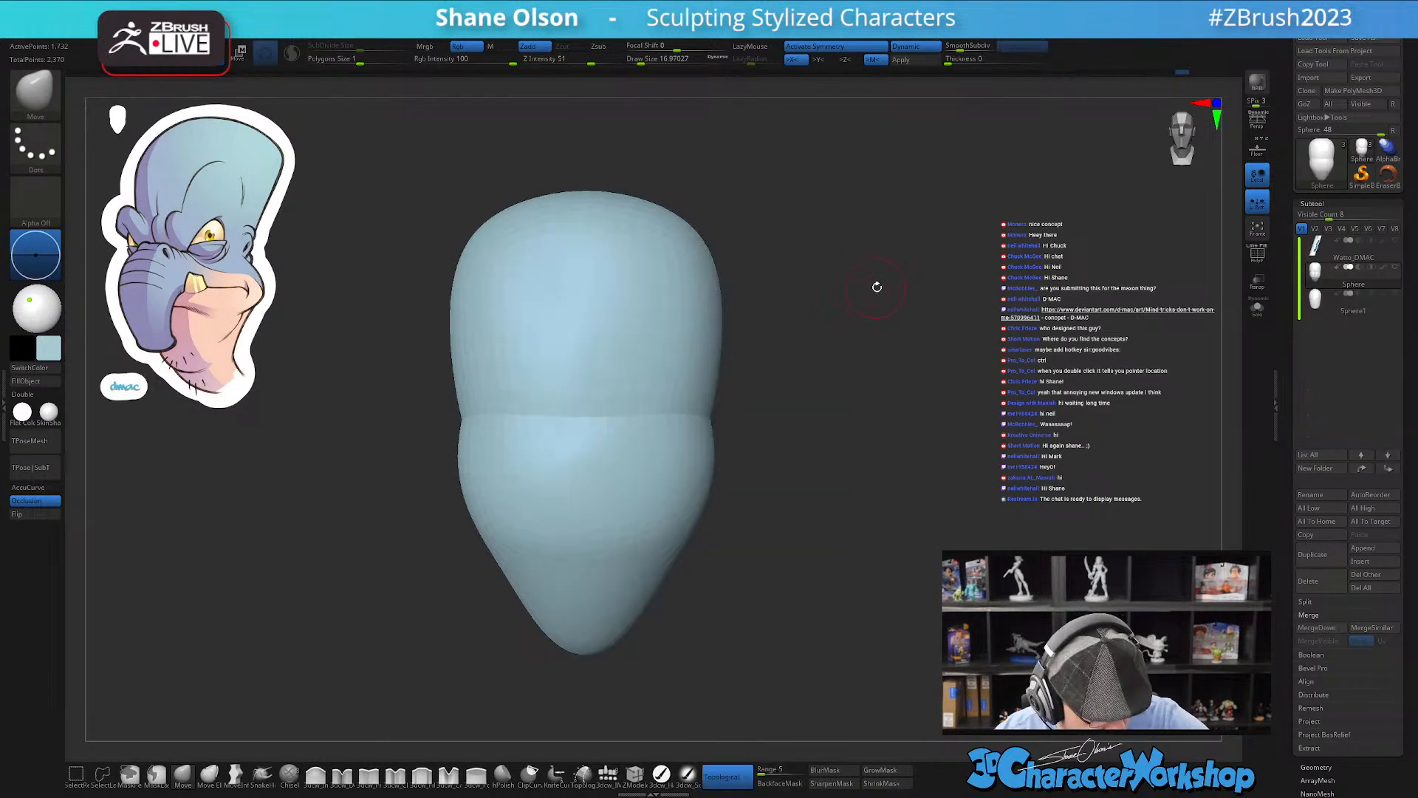
pyautogui.click(1396, 269)
pyautogui.click(1394, 294)
# Step: Fuse the cranium and jaw spheres into one mesh with the Gizmo's Remesh By Union, leaving the nose subtool separate
pyautogui.moveTo(817, 484); pyautogui.dragTo(827, 548)
pyautogui.hotkey('shift', 'f')
pyautogui.hotkey('shift', 'f')
pyautogui.press('w')
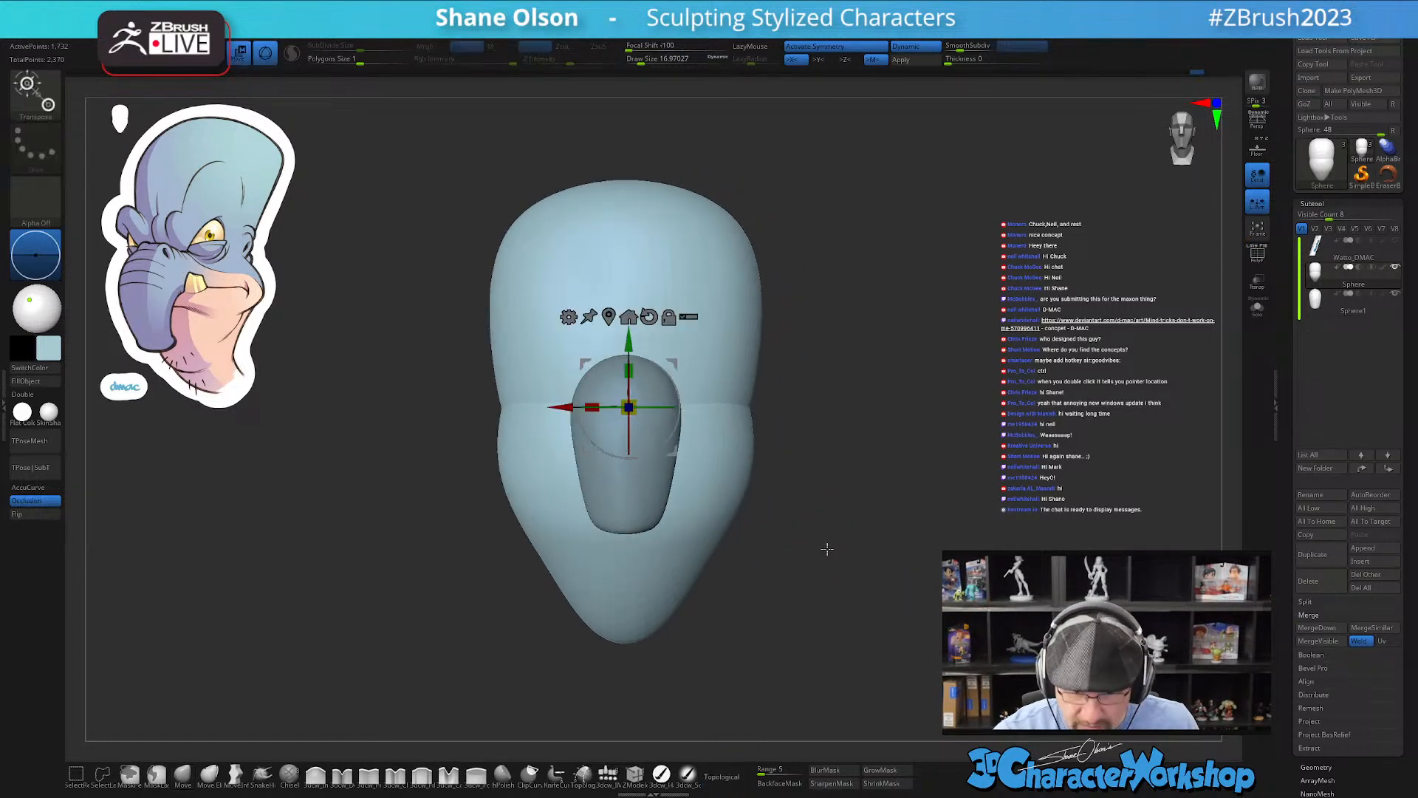
pyautogui.click(568, 317)
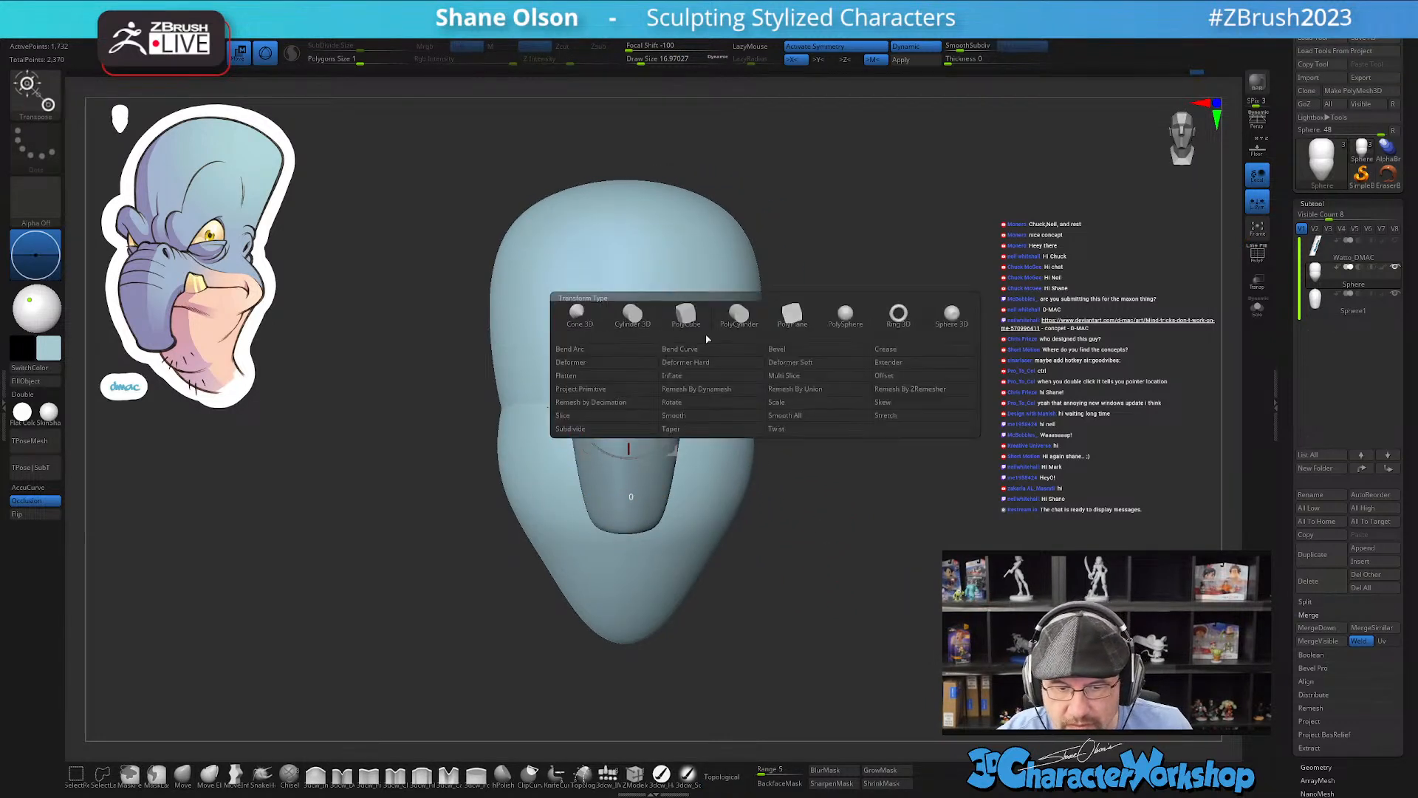
pyautogui.click(802, 389)
pyautogui.moveTo(841, 434); pyautogui.dragTo(813, 462)
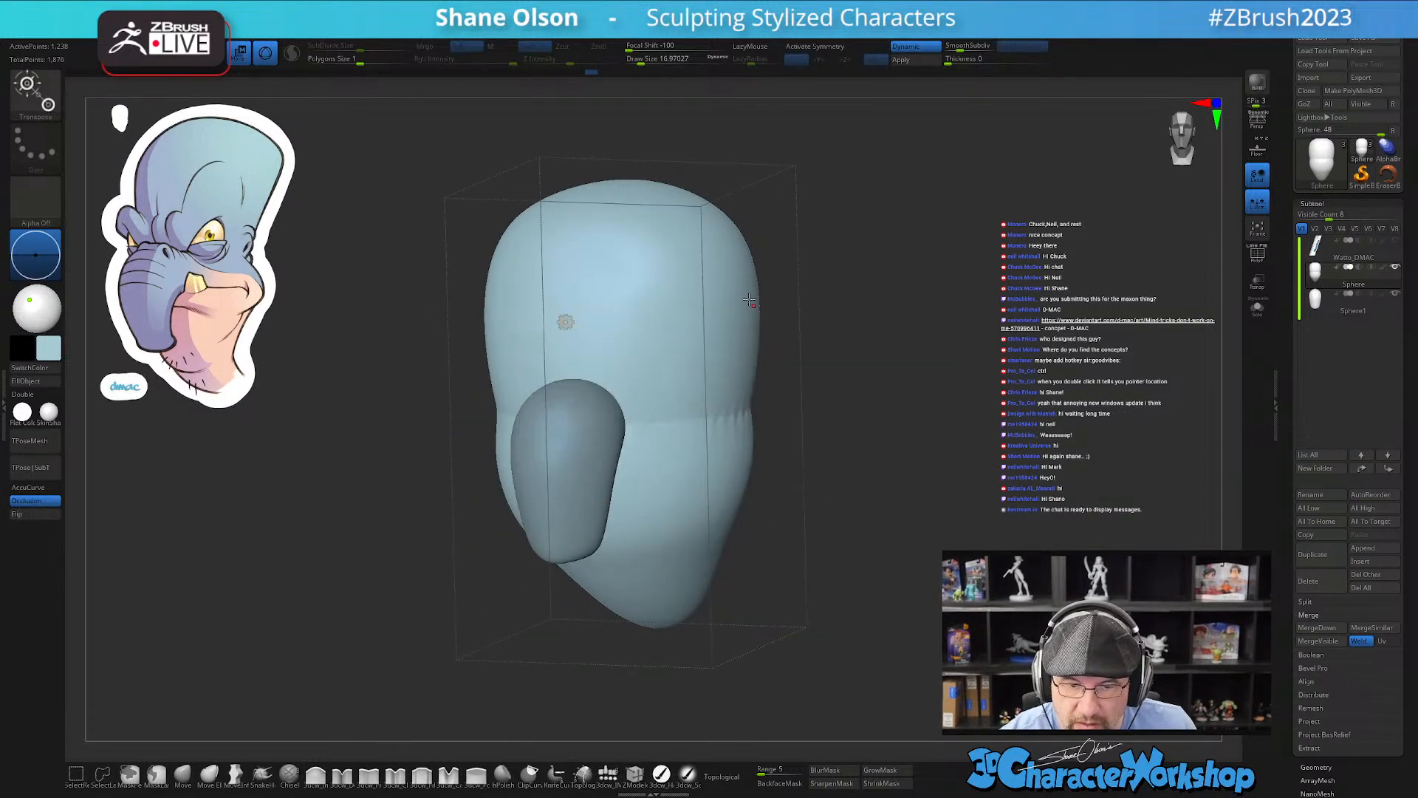
pyautogui.click(566, 322)
pyautogui.click(768, 323)
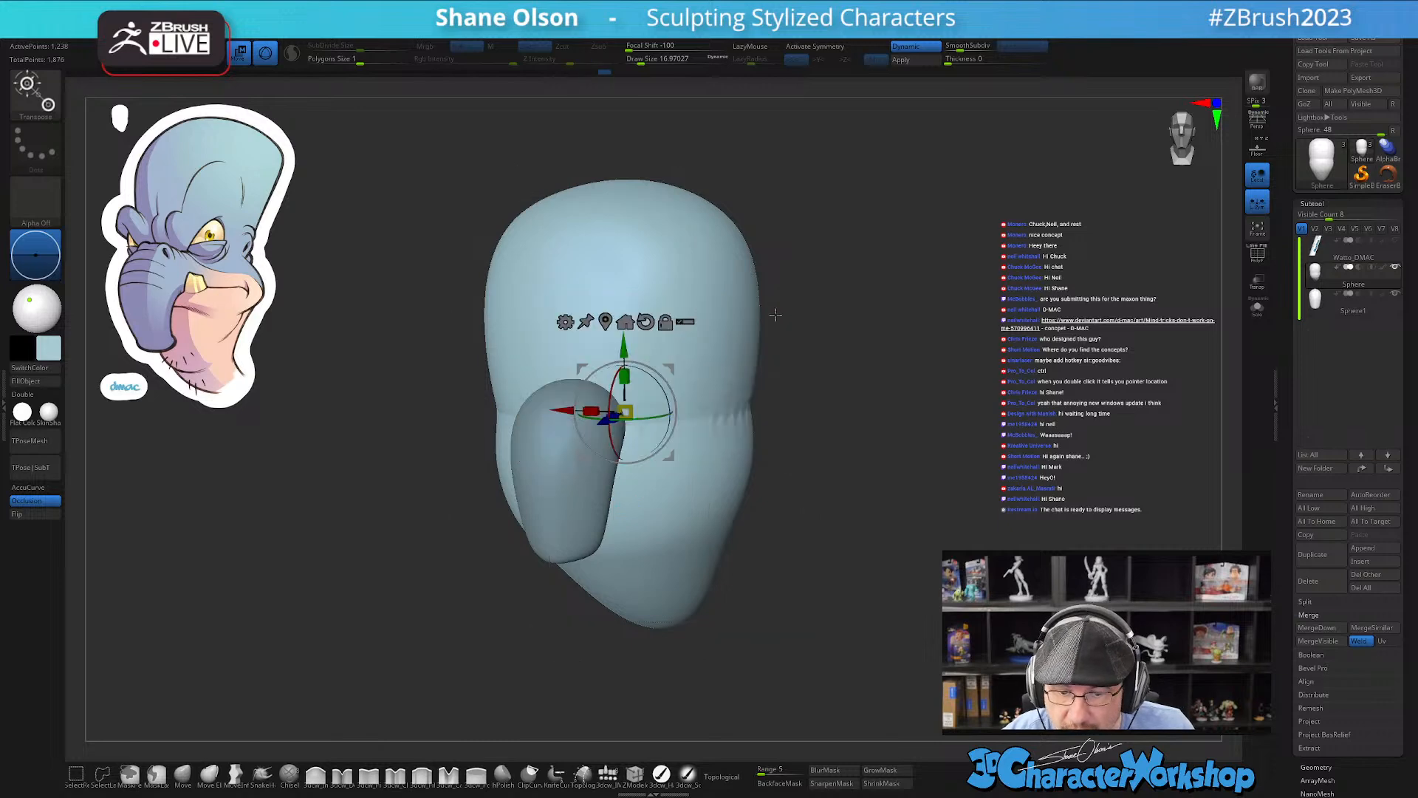
# Step: Turn X symmetry back on and remesh the fused head more densely with a Polygons Size of 0.2459
pyautogui.press('x')
pyautogui.moveTo(769, 477)
pyautogui.mouseDown()
pyautogui.moveTo(785, 465)
pyautogui.moveTo(760, 478)
pyautogui.mouseUp()
pyautogui.press('q')
pyautogui.hotkey('shift', 'f')
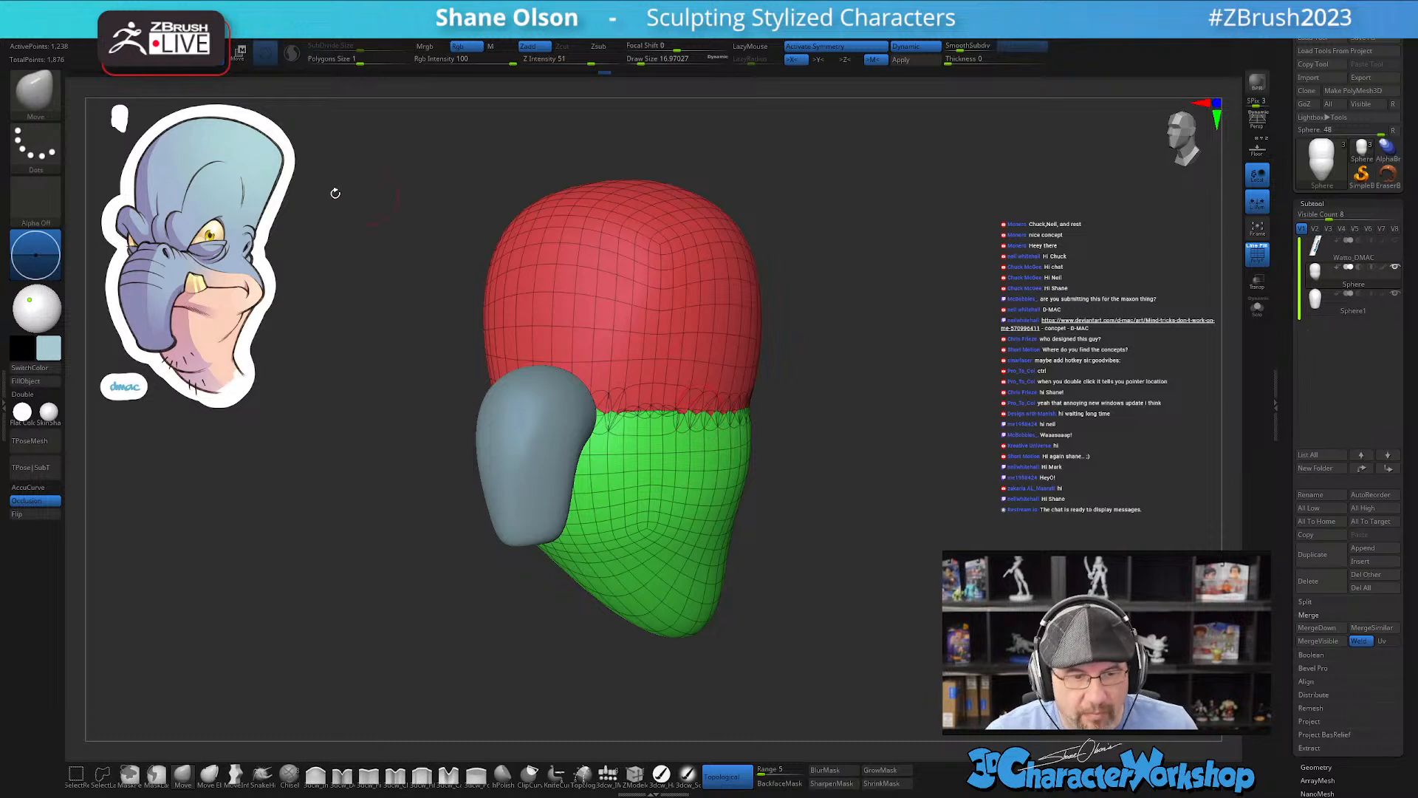
pyautogui.moveTo(359, 64); pyautogui.dragTo(348, 64)
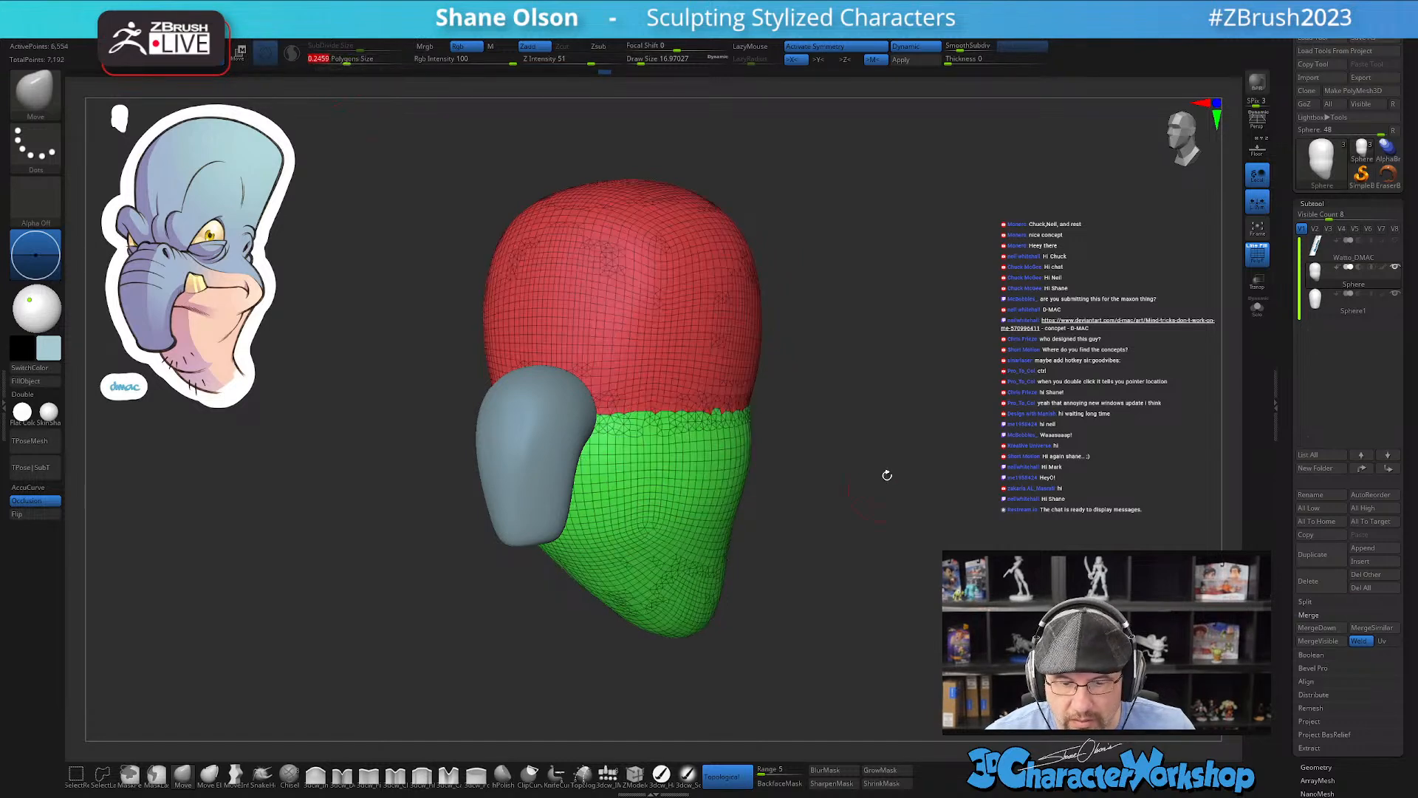
pyautogui.moveTo(860, 434)
pyautogui.mouseDown()
pyautogui.moveTo(902, 434)
pyautogui.moveTo(862, 428)
pyautogui.mouseUp()
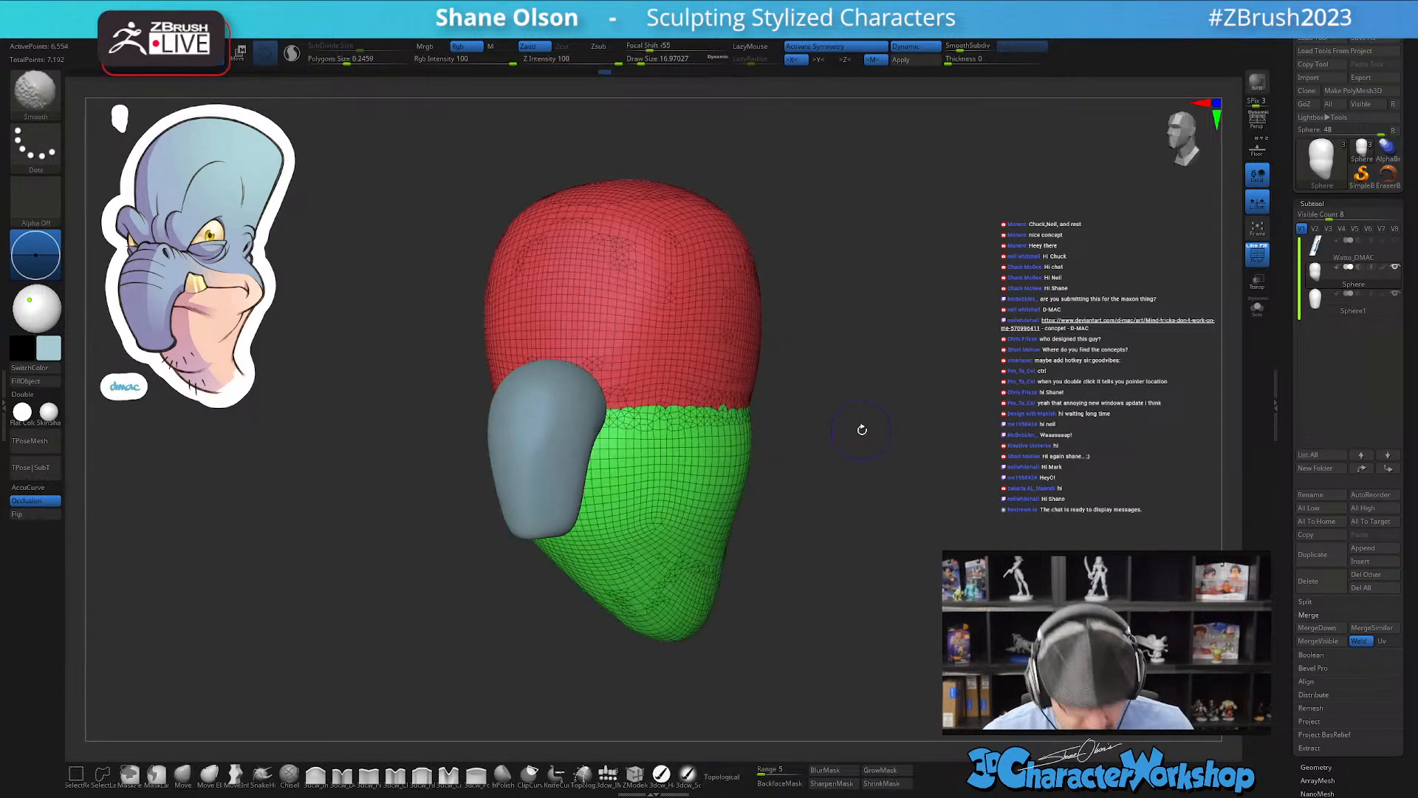
pyautogui.hotkey('shift', 'f')
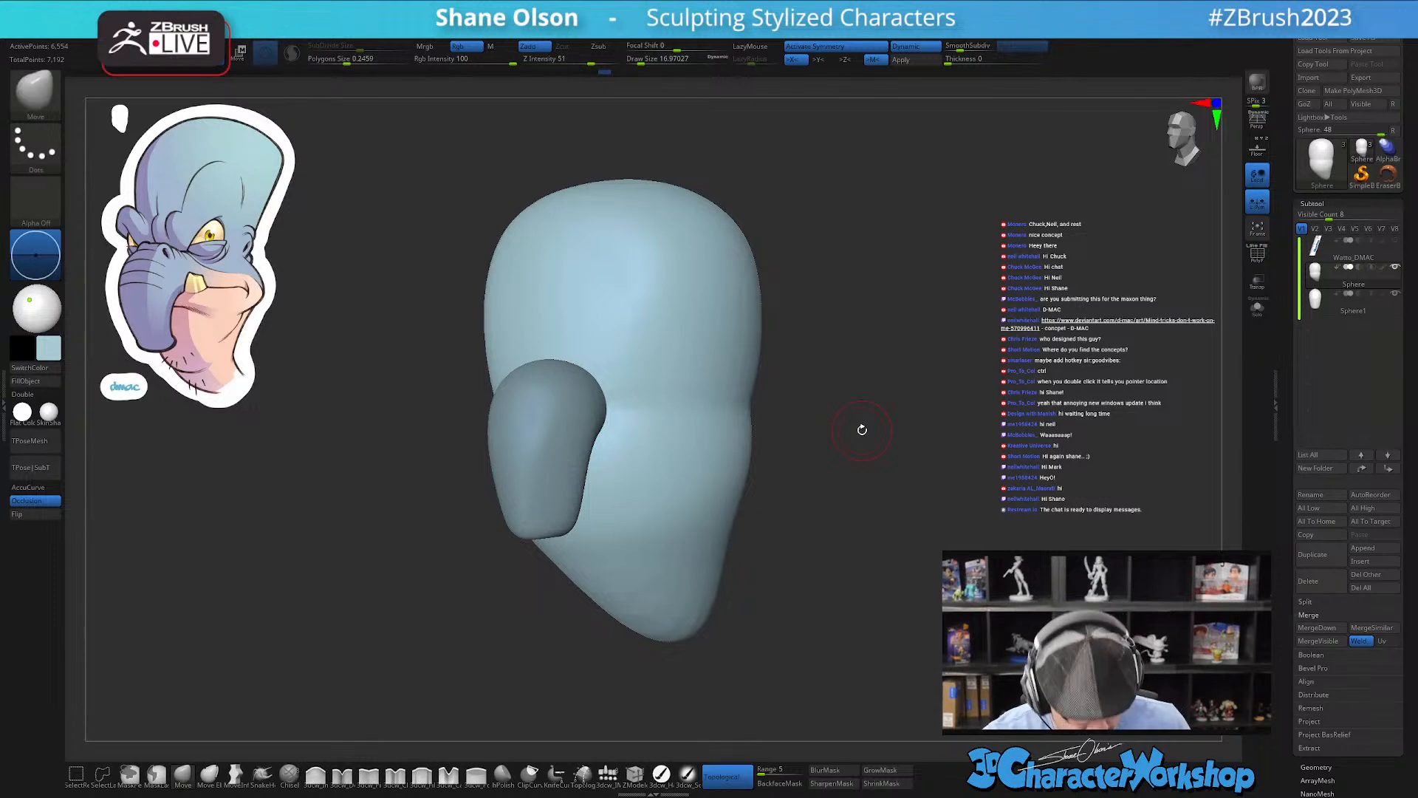
# Step: Set the draw size to about 74 and smooth away the seam between cranium and jaw from the front, sides and top
pyautogui.keyDown('alt'); pyautogui.moveTo(801, 564); pyautogui.dragTo(824, 540); pyautogui.keyUp('alt')
pyautogui.press('s')
pyautogui.press('shift')
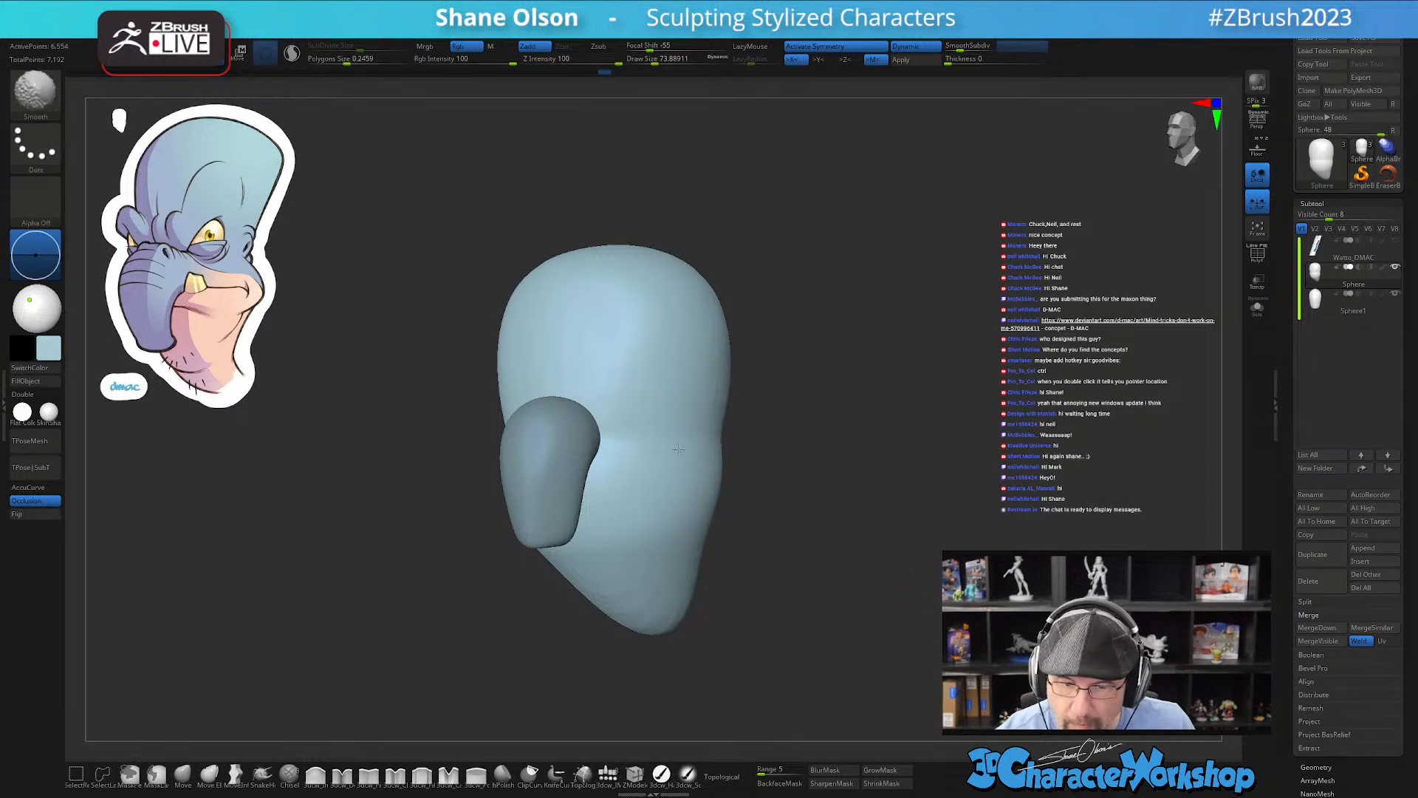
pyautogui.moveTo(643, 381)
pyautogui.keyDown('shift'); pyautogui.mouseDown()
pyautogui.moveTo(621, 583)
pyautogui.moveTo(652, 602)
pyautogui.mouseUp(); pyautogui.keyUp('shift')
pyautogui.moveTo(658, 595); pyautogui.dragTo(769, 582, button='right')
pyautogui.moveTo(769, 583)
pyautogui.keyDown('shift'); pyautogui.mouseDown()
pyautogui.moveTo(795, 488)
pyautogui.moveTo(802, 337)
pyautogui.mouseUp(); pyautogui.keyUp('shift')
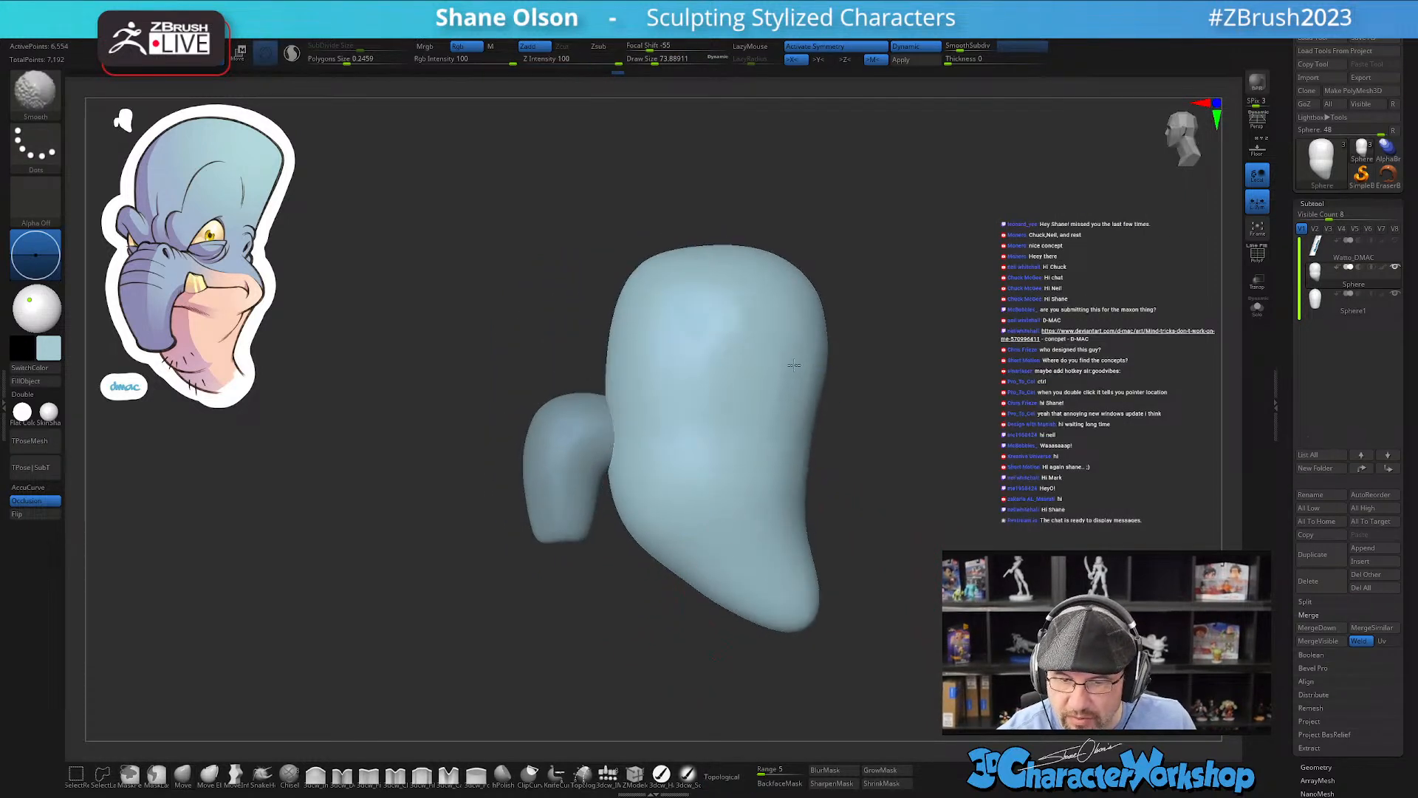
pyautogui.moveTo(880, 425)
pyautogui.keyDown('alt'); pyautogui.mouseDown()
pyautogui.moveTo(804, 409)
pyautogui.moveTo(865, 422)
pyautogui.moveTo(852, 446)
pyautogui.mouseUp(); pyautogui.keyUp('alt')
pyautogui.keyDown('shift'); pyautogui.moveTo(705, 336); pyautogui.dragTo(628, 273); pyautogui.keyUp('shift')
pyautogui.moveTo(728, 416)
pyautogui.mouseDown(button='right')
pyautogui.moveTo(804, 455)
pyautogui.moveTo(796, 468)
pyautogui.moveTo(795, 446)
pyautogui.mouseUp(button='right')
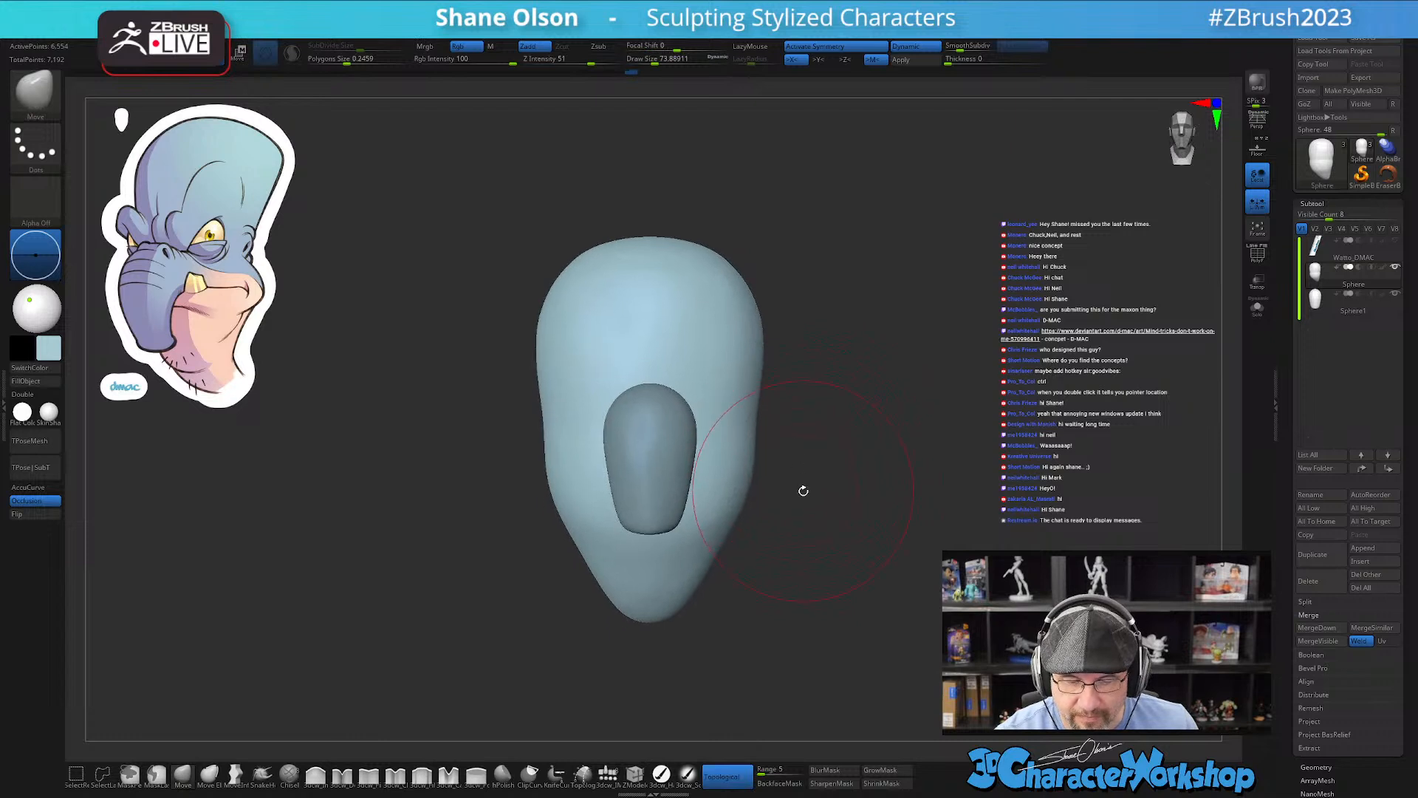
# Step: Set the draw size to about 49 and reshape the chin and the back of the jaw from the side with the Move brush
pyautogui.press('s')
pyautogui.moveTo(803, 493); pyautogui.dragTo(795, 494)
pyautogui.moveTo(818, 525)
pyautogui.mouseDown(button='right')
pyautogui.moveTo(789, 542)
pyautogui.moveTo(797, 579)
pyautogui.moveTo(798, 563)
pyautogui.moveTo(751, 554)
pyautogui.moveTo(786, 580)
pyautogui.mouseUp(button='right')
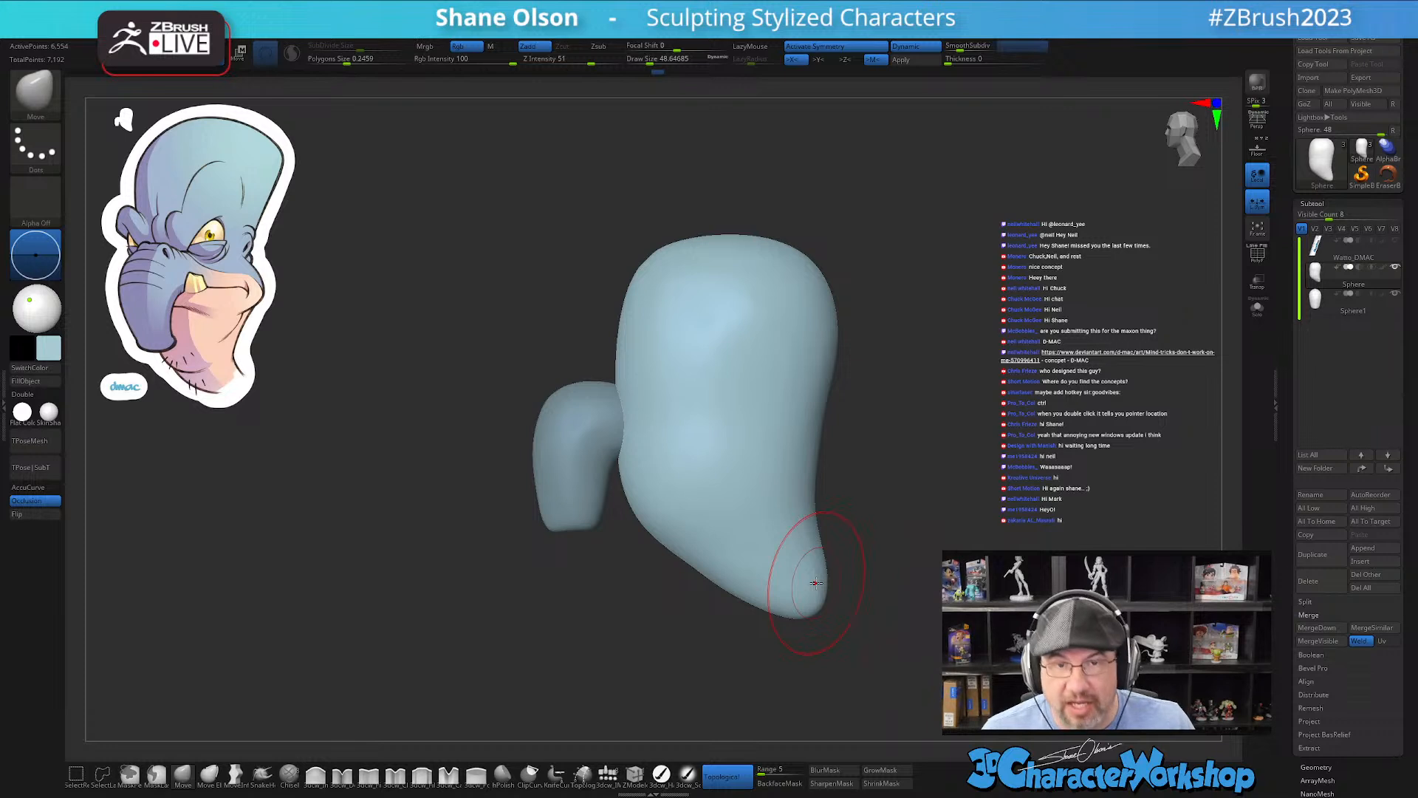
pyautogui.moveTo(842, 522)
pyautogui.mouseDown()
pyautogui.moveTo(807, 496)
pyautogui.moveTo(804, 541)
pyautogui.mouseUp()
pyautogui.press('s')
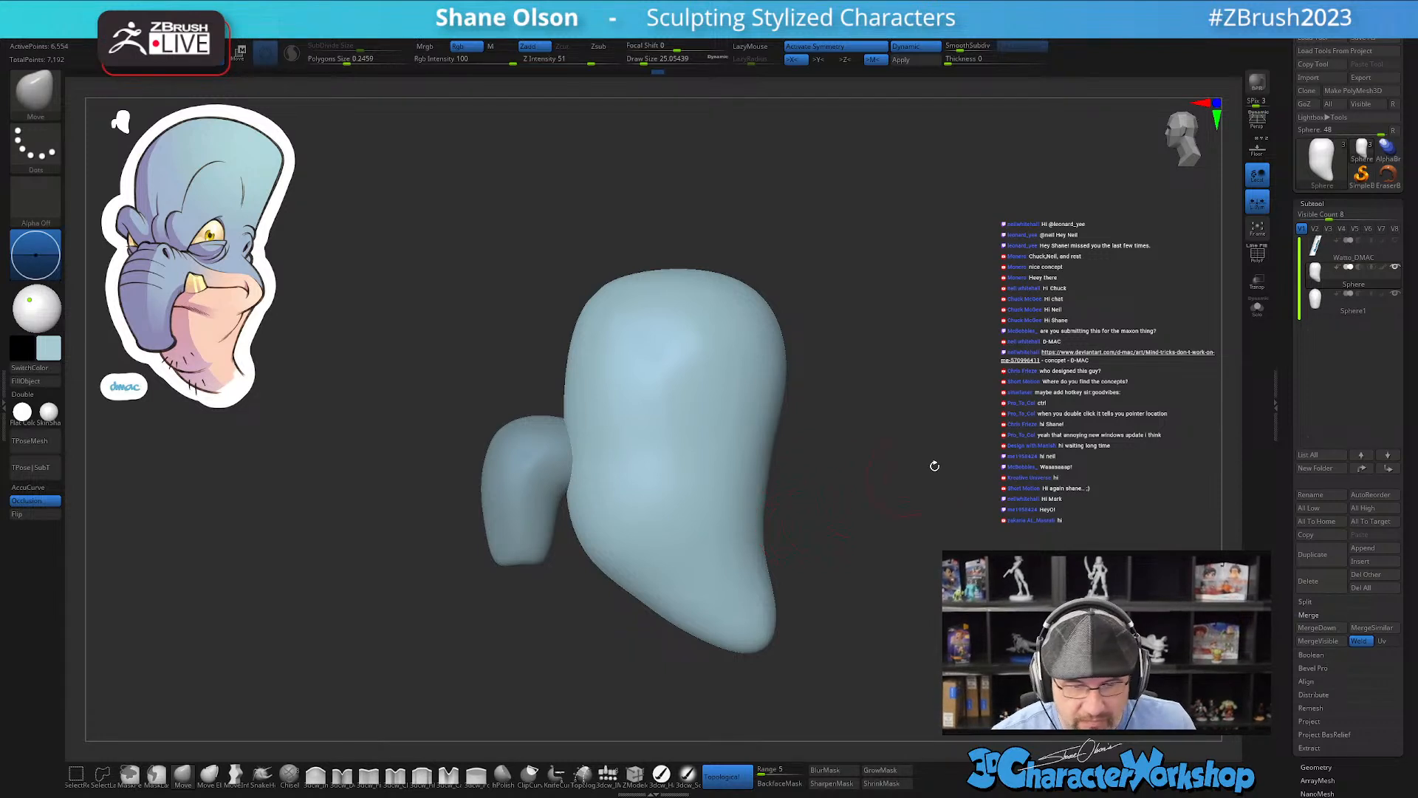
# Step: Hide the nose subtool, turn on the polyframe and assign the whole head to a single polygroup
pyautogui.click(1392, 294)
pyautogui.keyDown('ctrl'); pyautogui.moveTo(640, 555); pyautogui.dragTo(643, 588, button='right'); pyautogui.keyUp('ctrl')
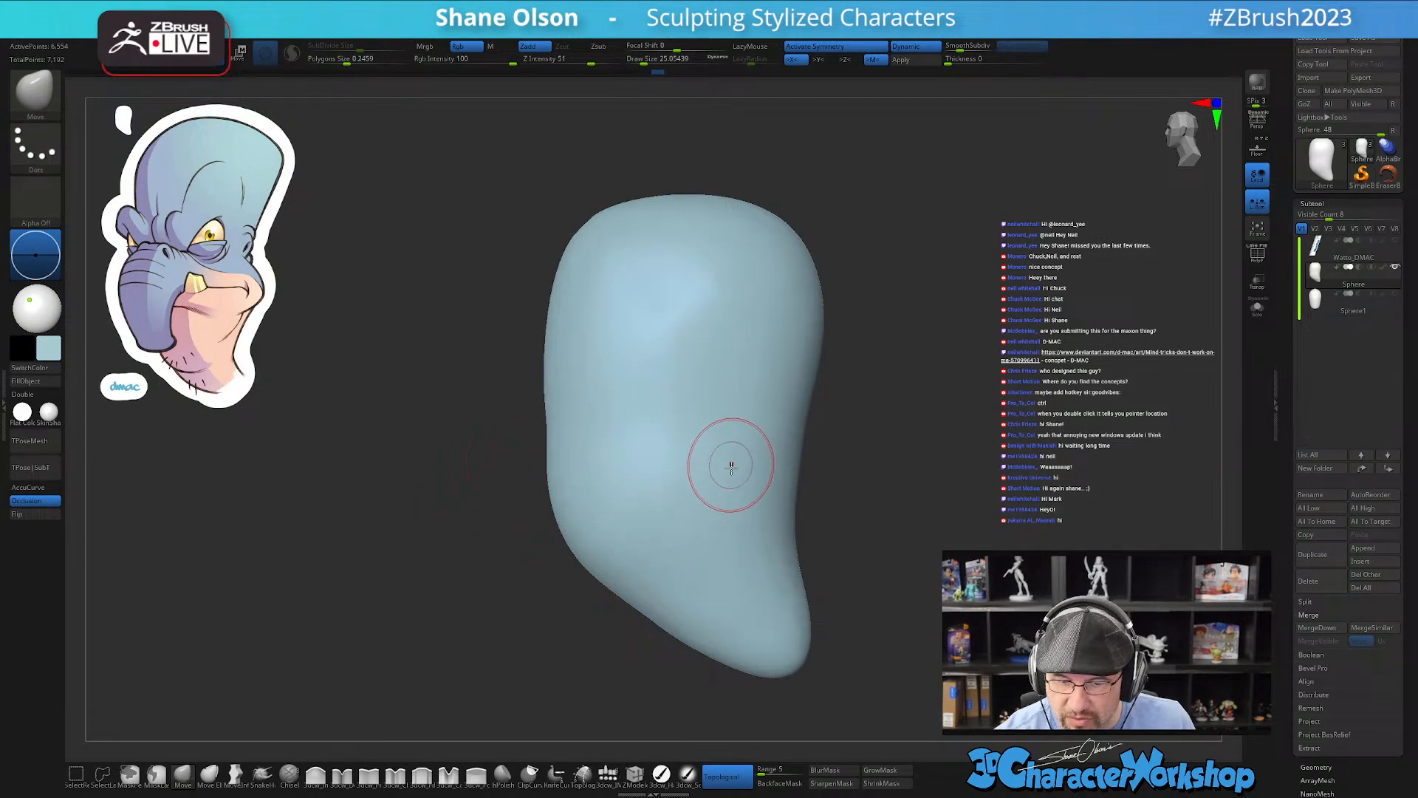
pyautogui.hotkey('shift', 'f')
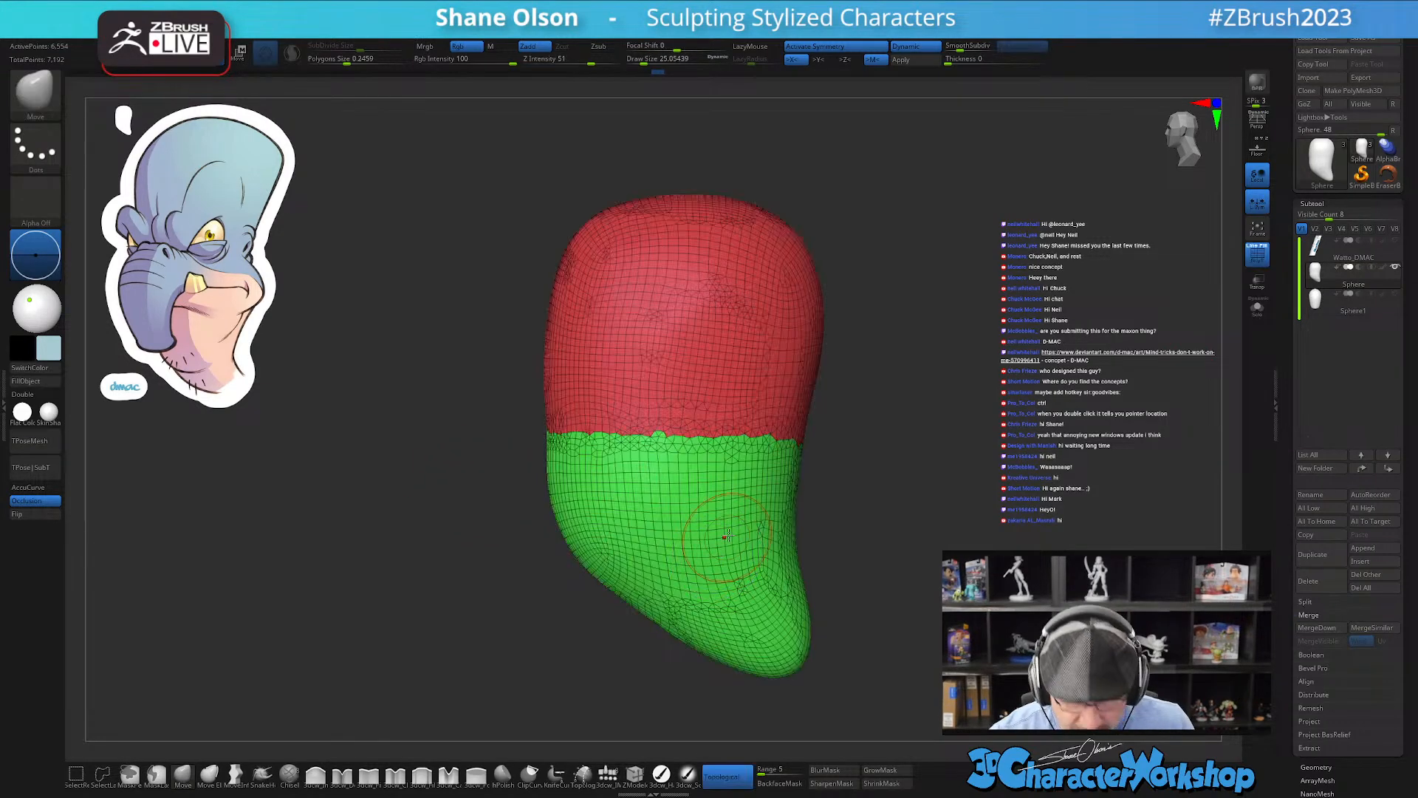
pyautogui.hotkey('ctrl', 'w')
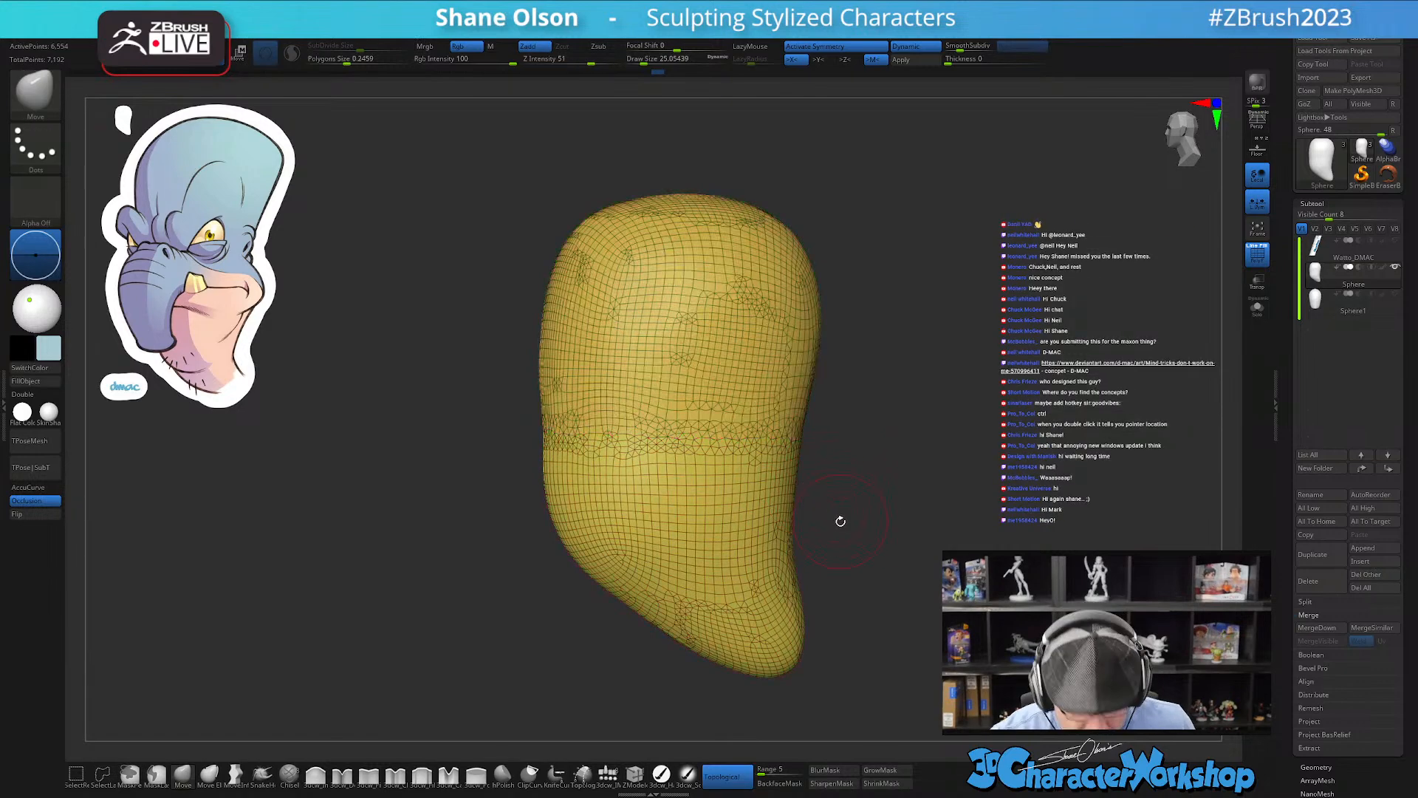
# Step: Remesh the head with a Polygons Size of 0.14412 and smooth its surface at a draw size of about 46
pyautogui.moveTo(825, 523); pyautogui.dragTo(832, 522)
pyautogui.moveTo(346, 59); pyautogui.dragTo(348, 59)
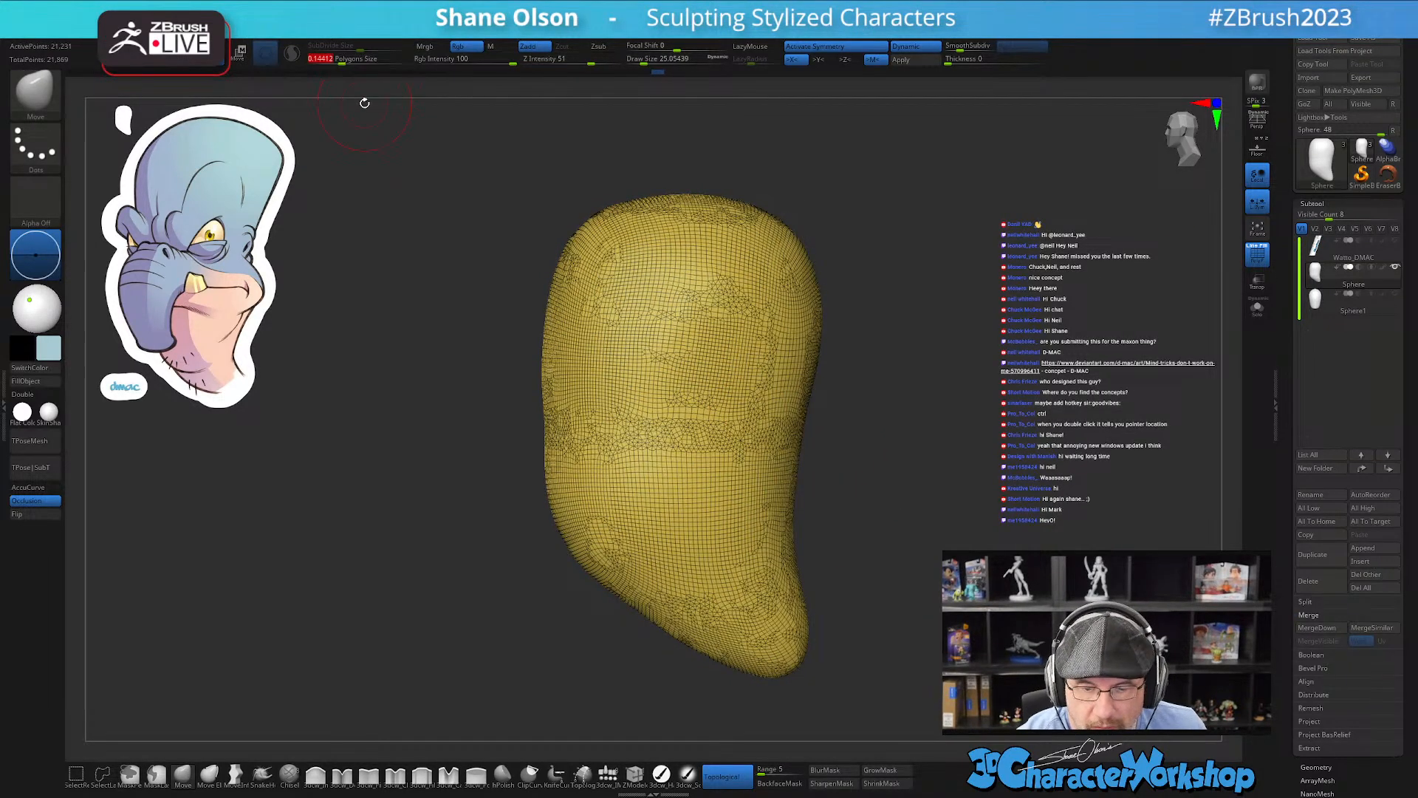
pyautogui.press('s')
pyautogui.moveTo(846, 494); pyautogui.dragTo(855, 493)
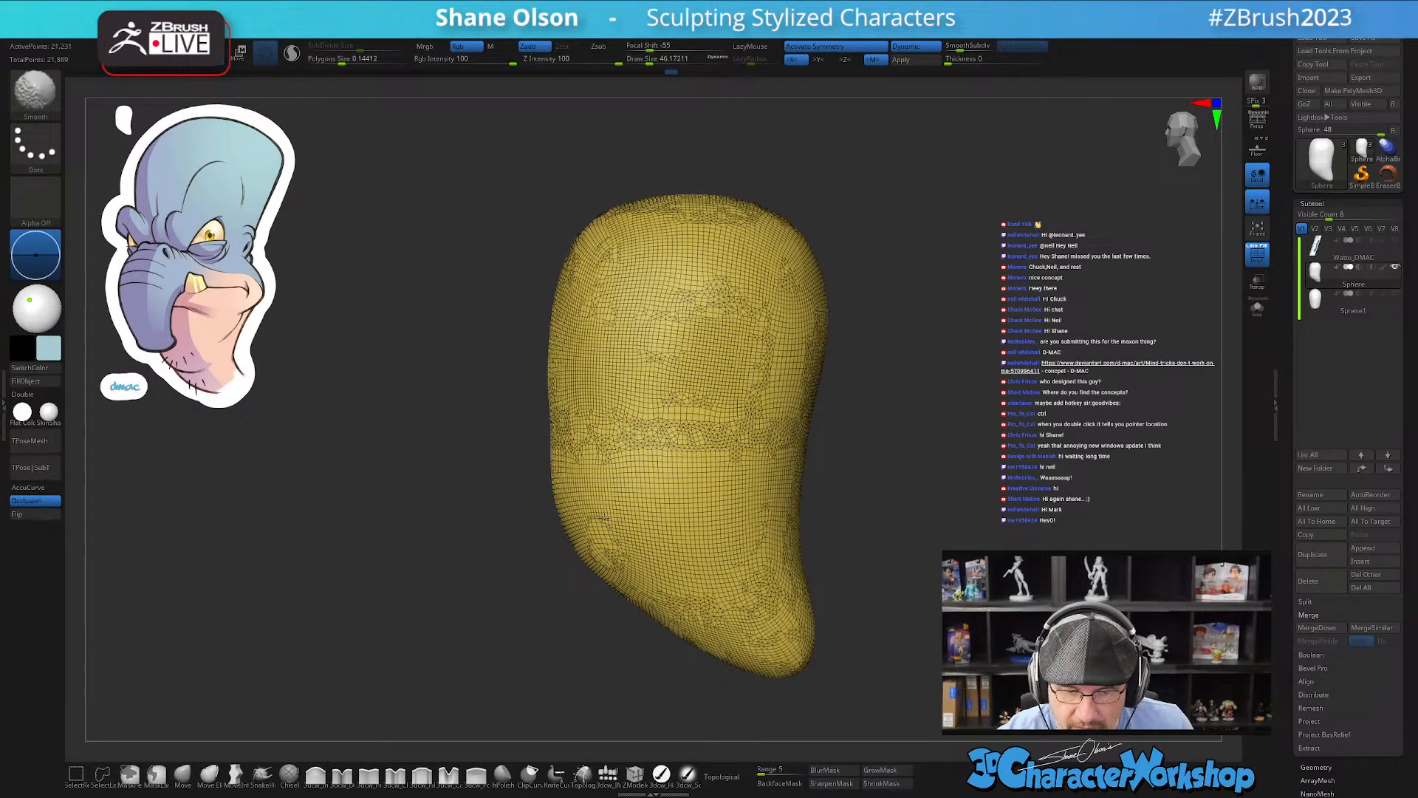
pyautogui.moveTo(689, 494)
pyautogui.keyDown('alt'); pyautogui.mouseDown(button='right')
pyautogui.moveTo(713, 504)
pyautogui.moveTo(704, 495)
pyautogui.mouseUp(button='right'); pyautogui.keyUp('alt')
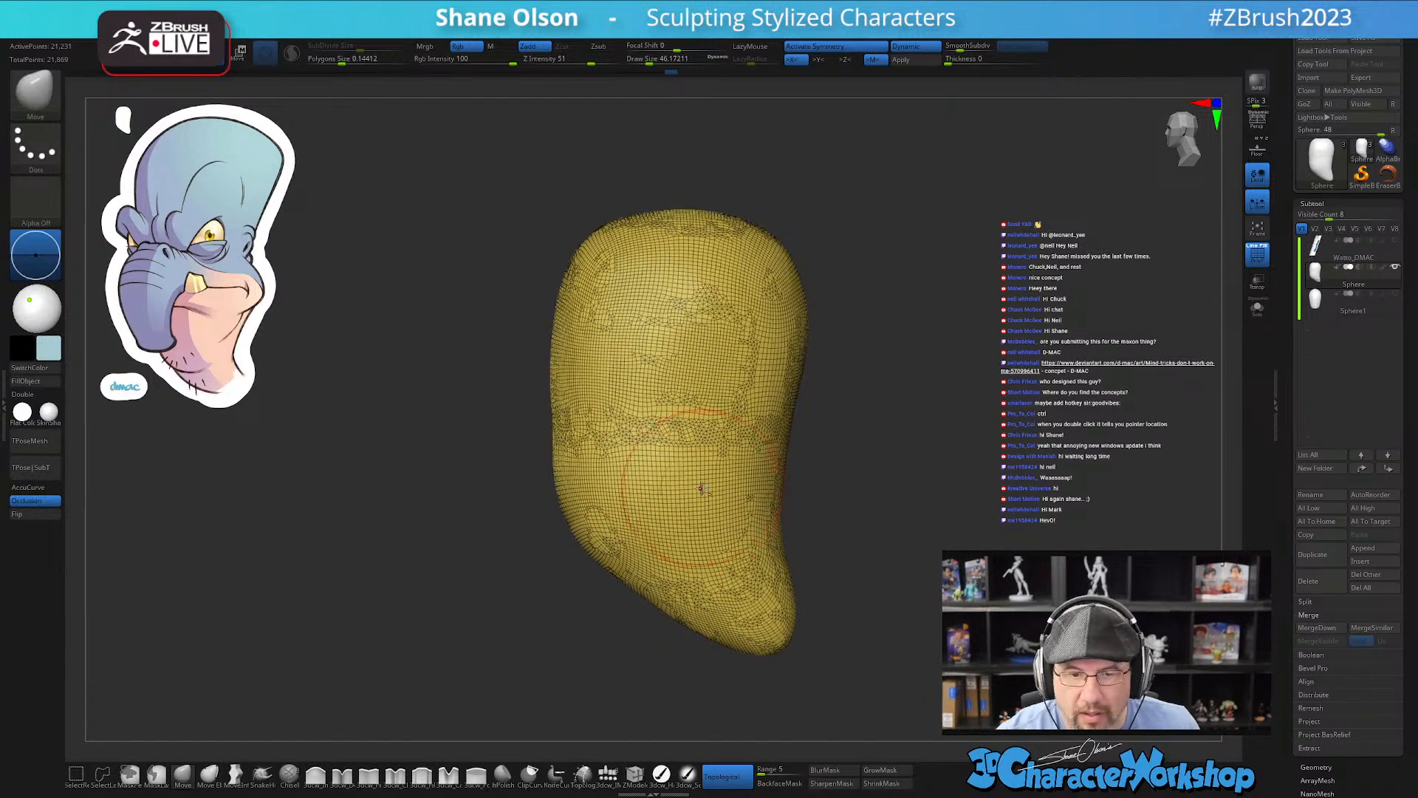
# Step: Mask a horizontal mouth strip across the front of the face at a draw size of about 22 and invert the mask
pyautogui.press('s')
pyautogui.moveTo(577, 643); pyautogui.dragTo(571, 643)
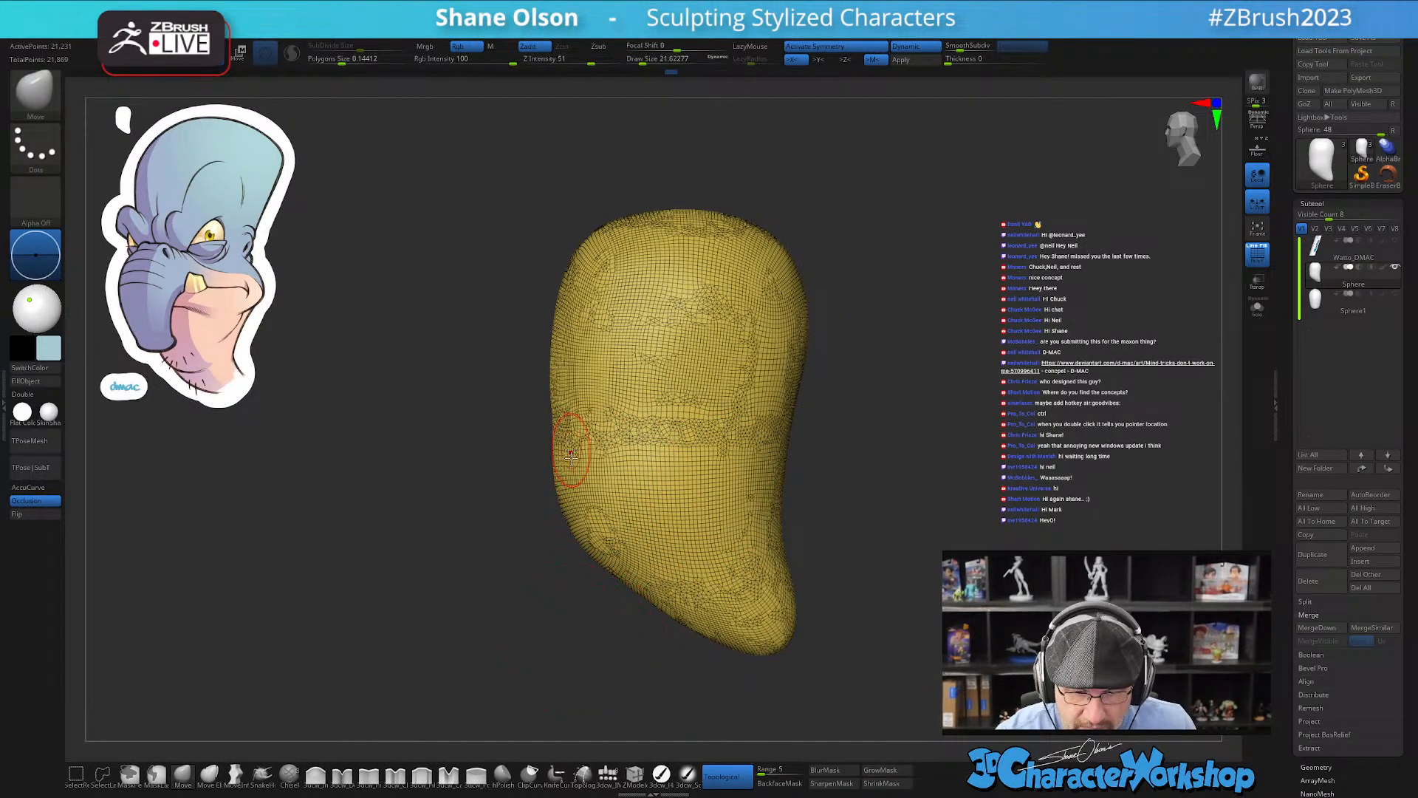
pyautogui.press('ctrl')
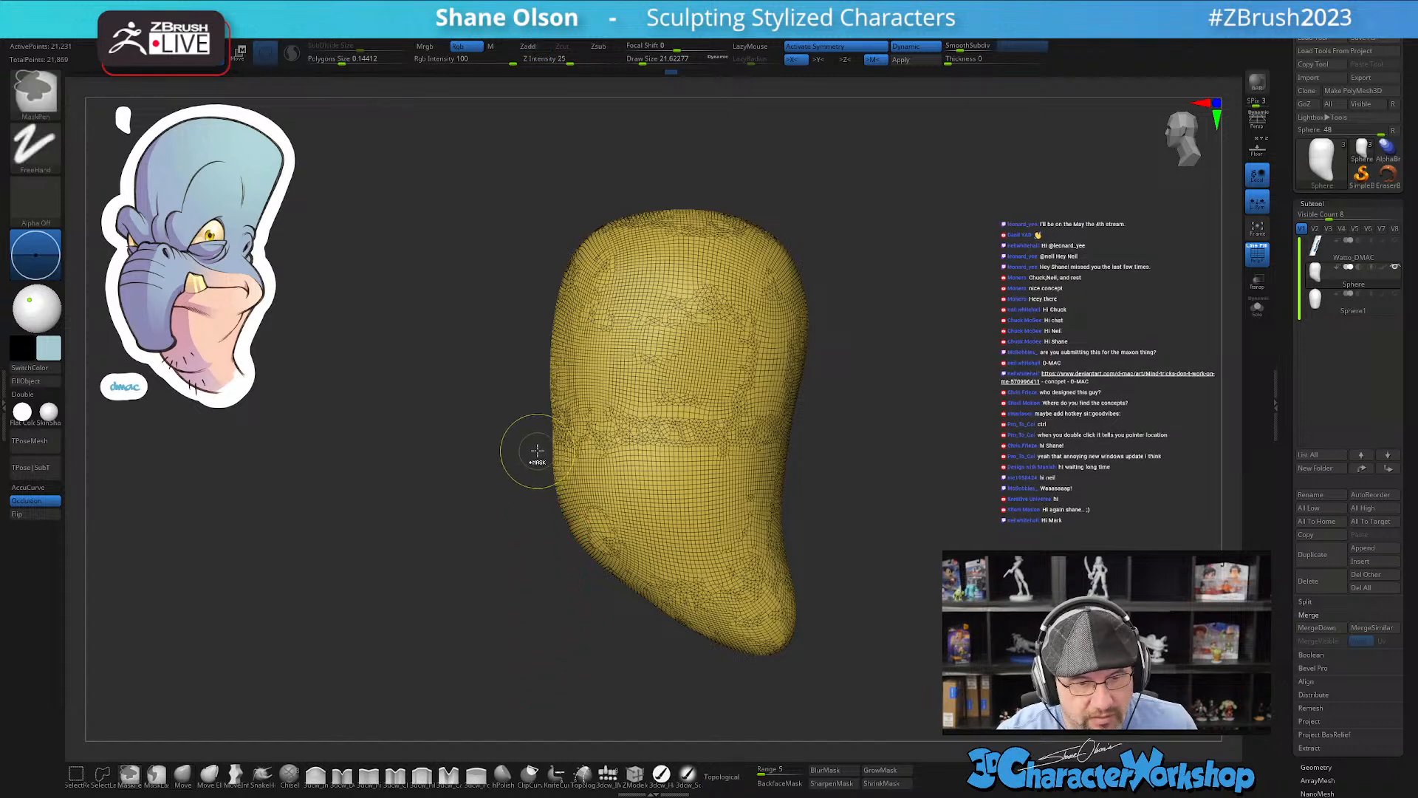
pyautogui.keyDown('ctrl'); pyautogui.moveTo(578, 448); pyautogui.dragTo(703, 464); pyautogui.keyUp('ctrl')
pyautogui.moveTo(843, 573)
pyautogui.mouseDown()
pyautogui.moveTo(919, 578)
pyautogui.moveTo(850, 580)
pyautogui.mouseUp()
pyautogui.keyDown('ctrl'); pyautogui.click(868, 532); pyautogui.keyUp('ctrl')
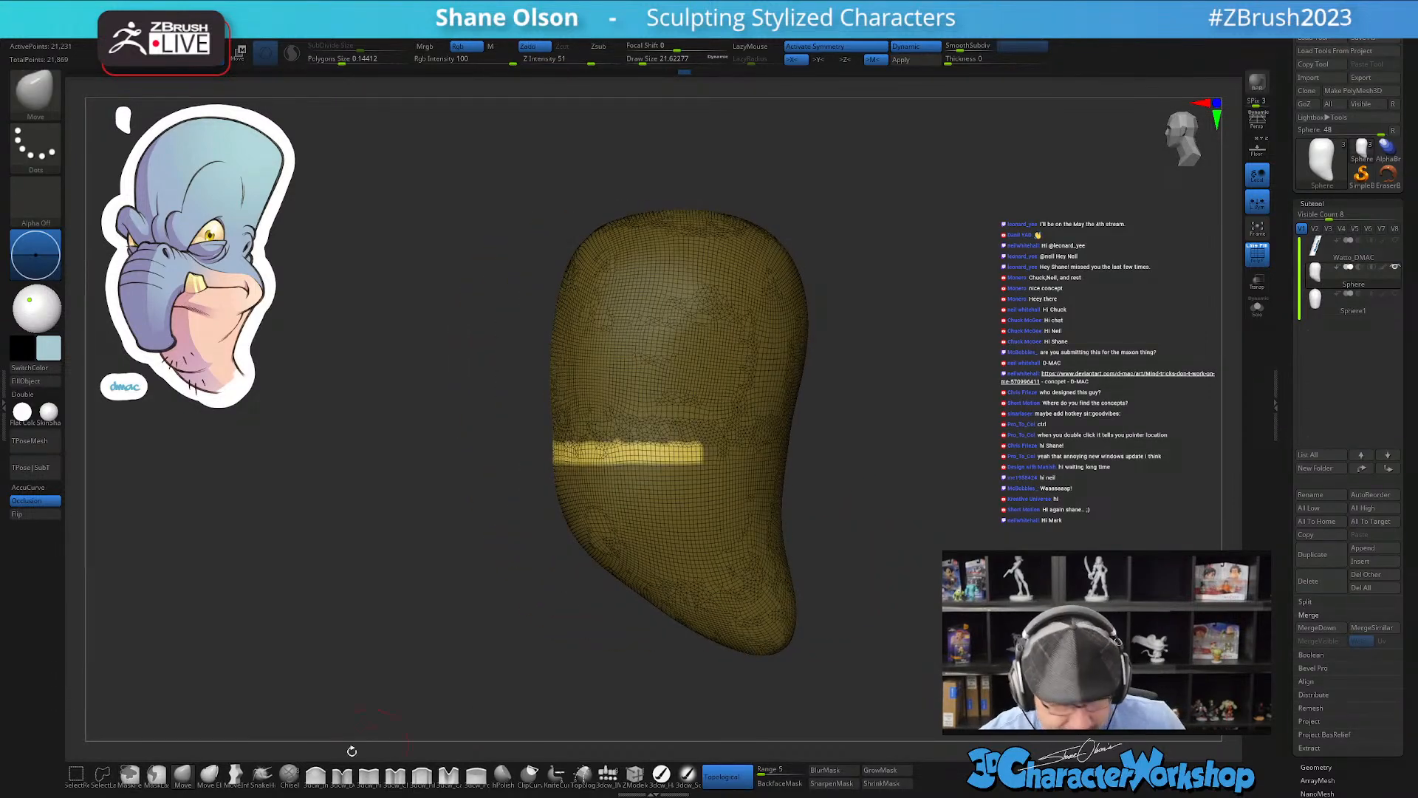
# Step: Push the unmasked strip inward into a mouth slit at a draw size of about 62, smooth it and clear the mask
pyautogui.press('s')
pyautogui.moveTo(728, 413)
pyautogui.mouseDown(button='right')
pyautogui.moveTo(668, 384)
pyautogui.moveTo(684, 439)
pyautogui.moveTo(661, 415)
pyautogui.moveTo(661, 361)
pyautogui.moveTo(576, 432)
pyautogui.moveTo(682, 396)
pyautogui.mouseUp(button='right')
pyautogui.moveTo(603, 459)
pyautogui.mouseDown(button='right')
pyautogui.moveTo(663, 436)
pyautogui.moveTo(641, 448)
pyautogui.moveTo(596, 395)
pyautogui.moveTo(576, 421)
pyautogui.moveTo(672, 406)
pyautogui.mouseUp(button='right')
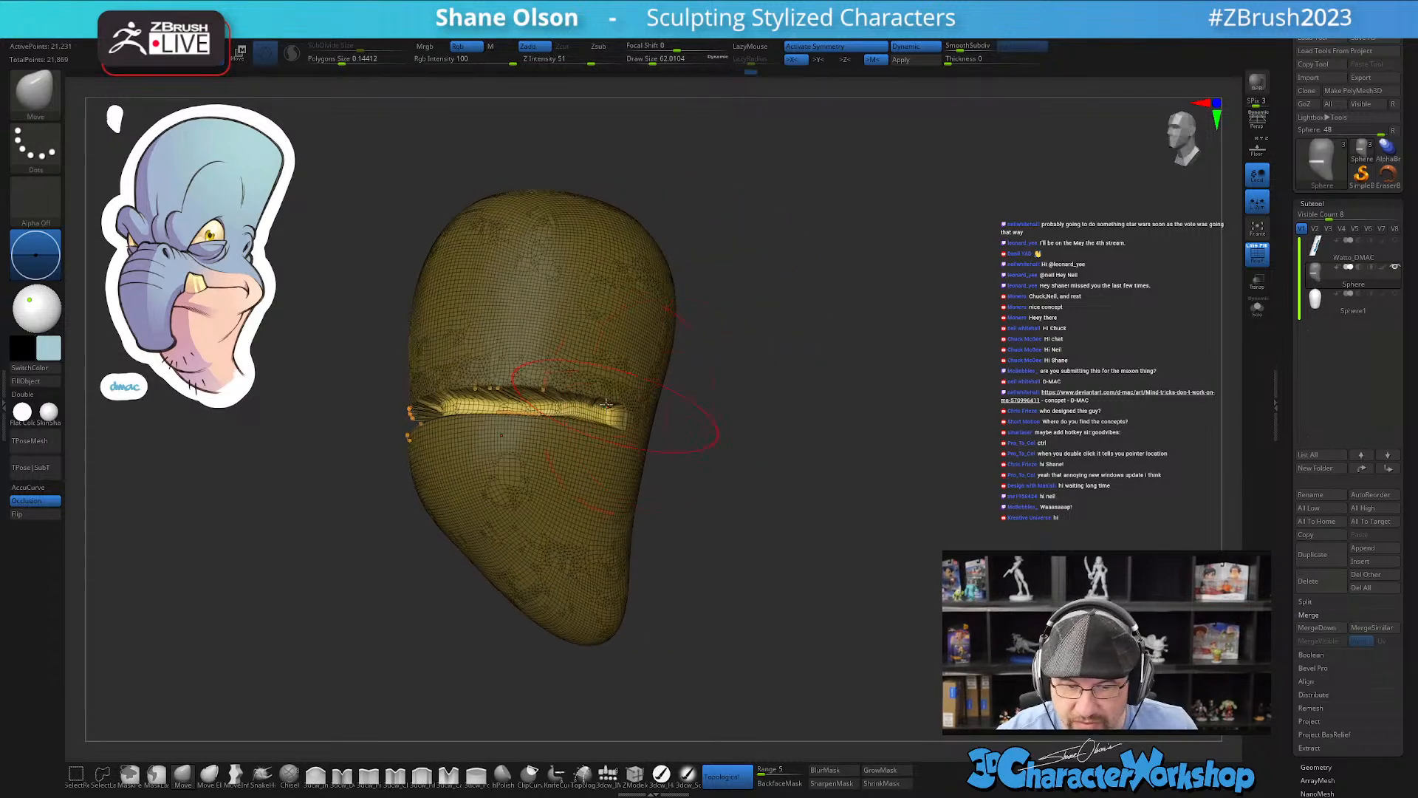
pyautogui.keyDown('shift'); pyautogui.moveTo(598, 410); pyautogui.dragTo(547, 401); pyautogui.keyUp('shift')
pyautogui.moveTo(546, 401)
pyautogui.mouseDown(button='right')
pyautogui.moveTo(557, 390)
pyautogui.moveTo(550, 416)
pyautogui.mouseUp(button='right')
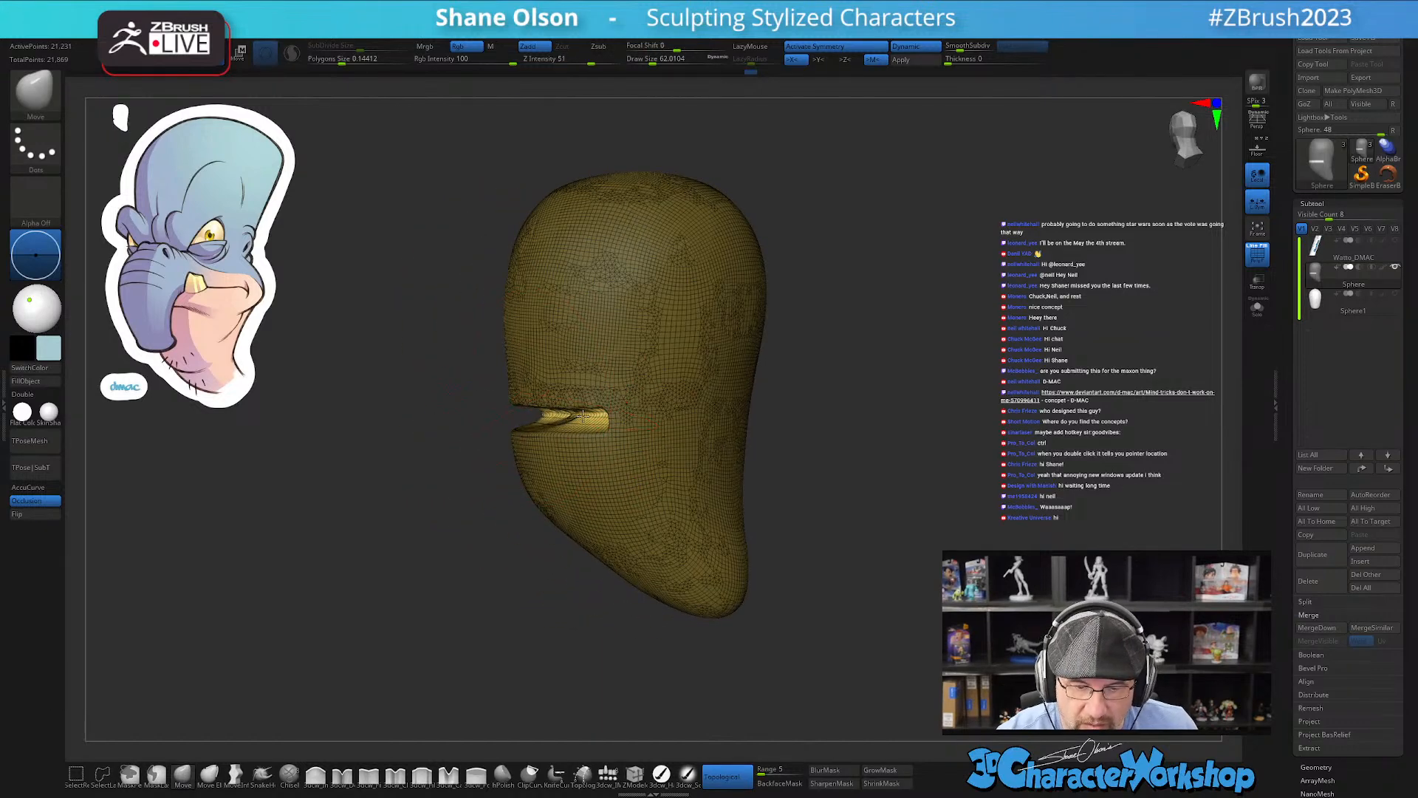
pyautogui.moveTo(777, 509); pyautogui.dragTo(843, 490, button='right')
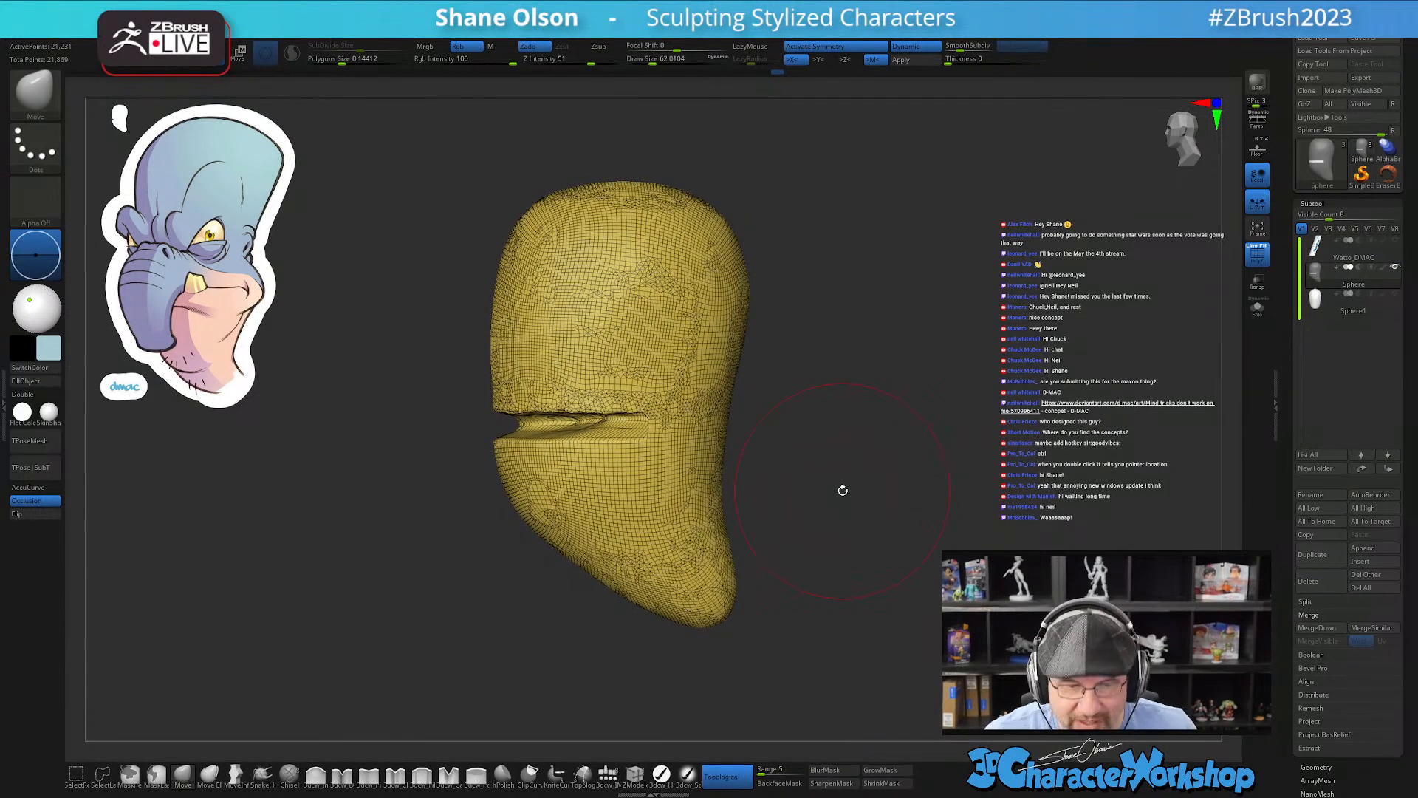
# Step: Remesh the head evenly with a Polygons Size of 0.13615 and smooth the edges of the mouth slit
pyautogui.moveTo(338, 61); pyautogui.dragTo(336, 61)
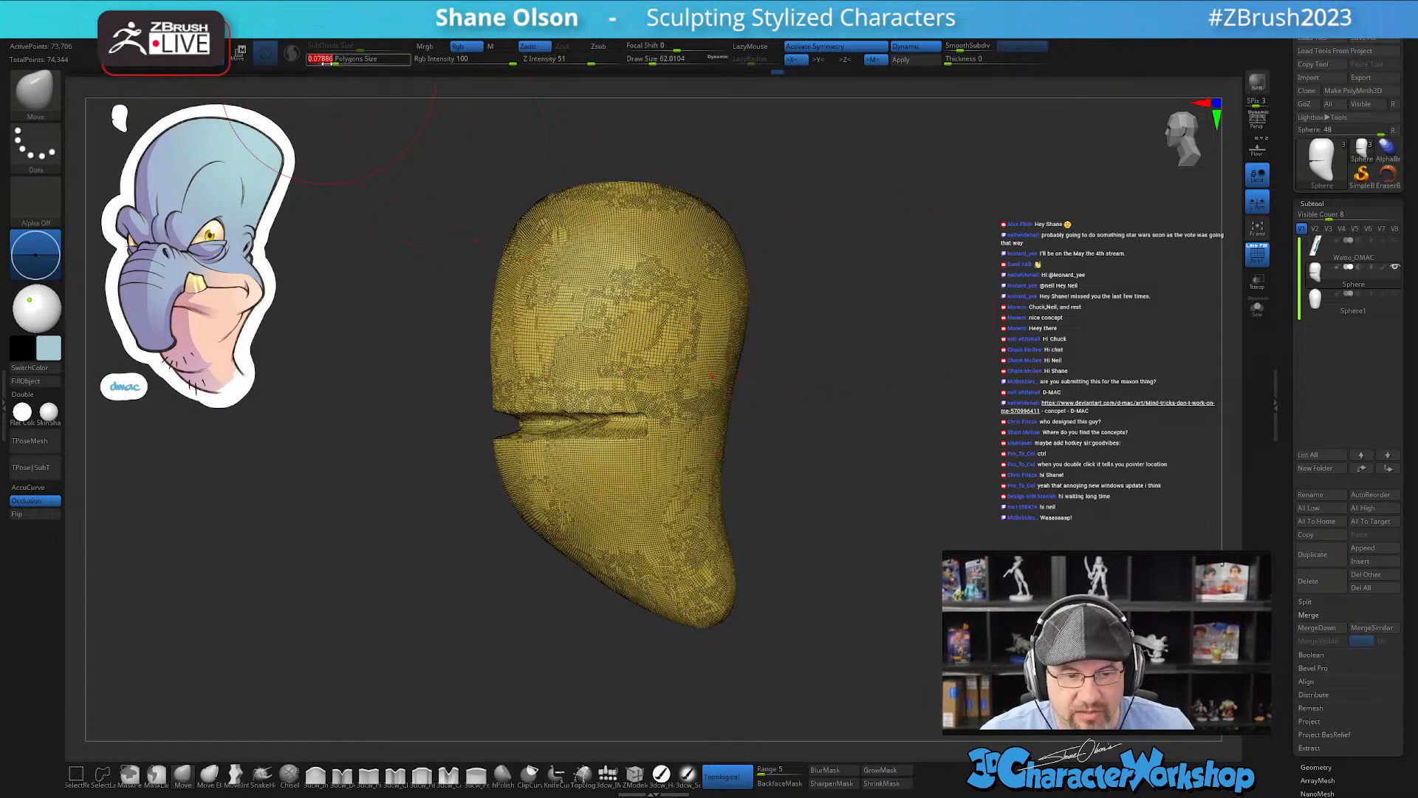
pyautogui.moveTo(590, 449)
pyautogui.keyDown('shift'); pyautogui.mouseDown()
pyautogui.moveTo(543, 425)
pyautogui.moveTo(587, 430)
pyautogui.mouseUp(); pyautogui.keyUp('shift')
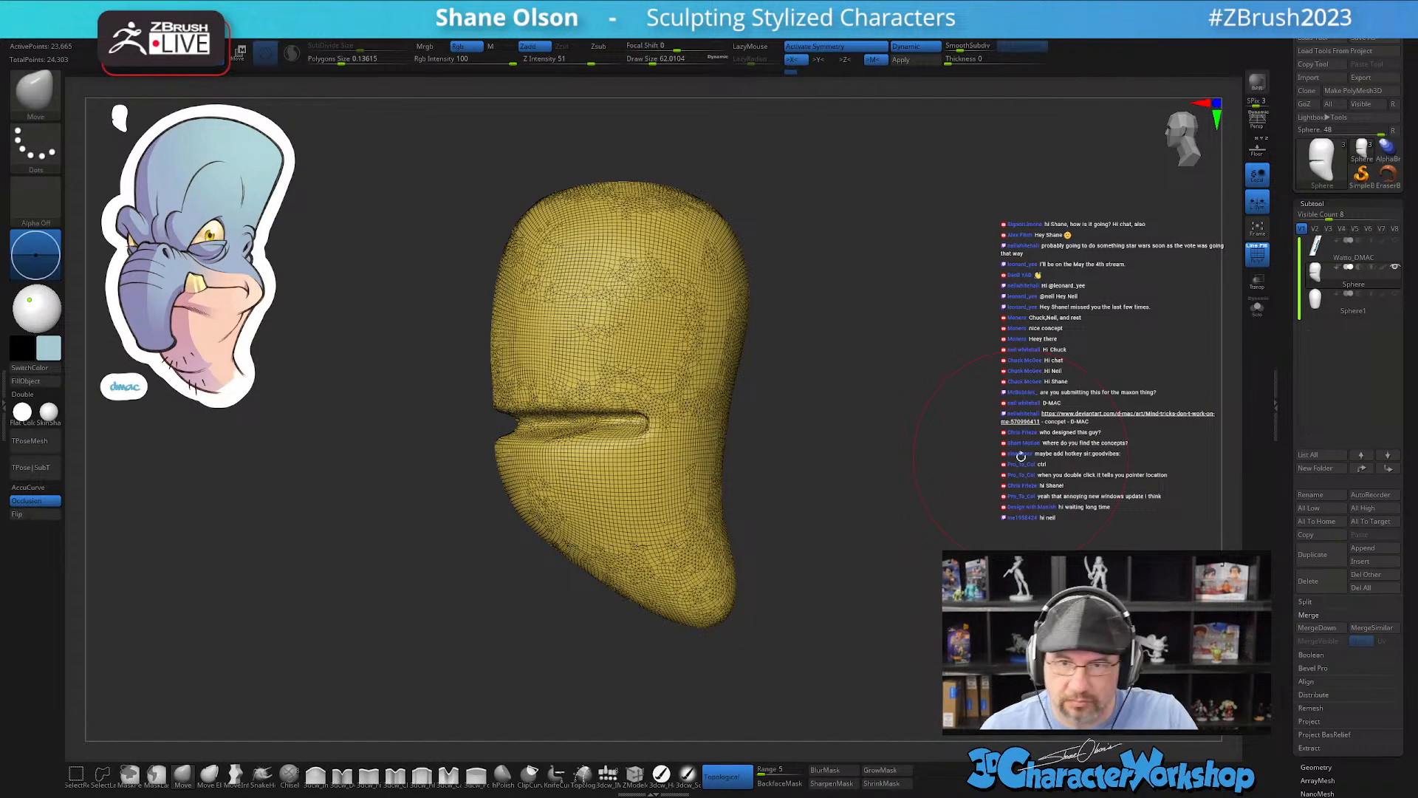
# Step: Refine the shape around the mouth slit with the Move brush at a draw size of about 46, checking it from several angles
pyautogui.moveTo(1021, 456)
pyautogui.mouseDown()
pyautogui.moveTo(791, 497)
pyautogui.moveTo(529, 441)
pyautogui.mouseUp()
pyautogui.moveTo(705, 465)
pyautogui.mouseDown()
pyautogui.moveTo(693, 488)
pyautogui.moveTo(790, 485)
pyautogui.mouseUp()
pyautogui.press('s')
pyautogui.press('s')
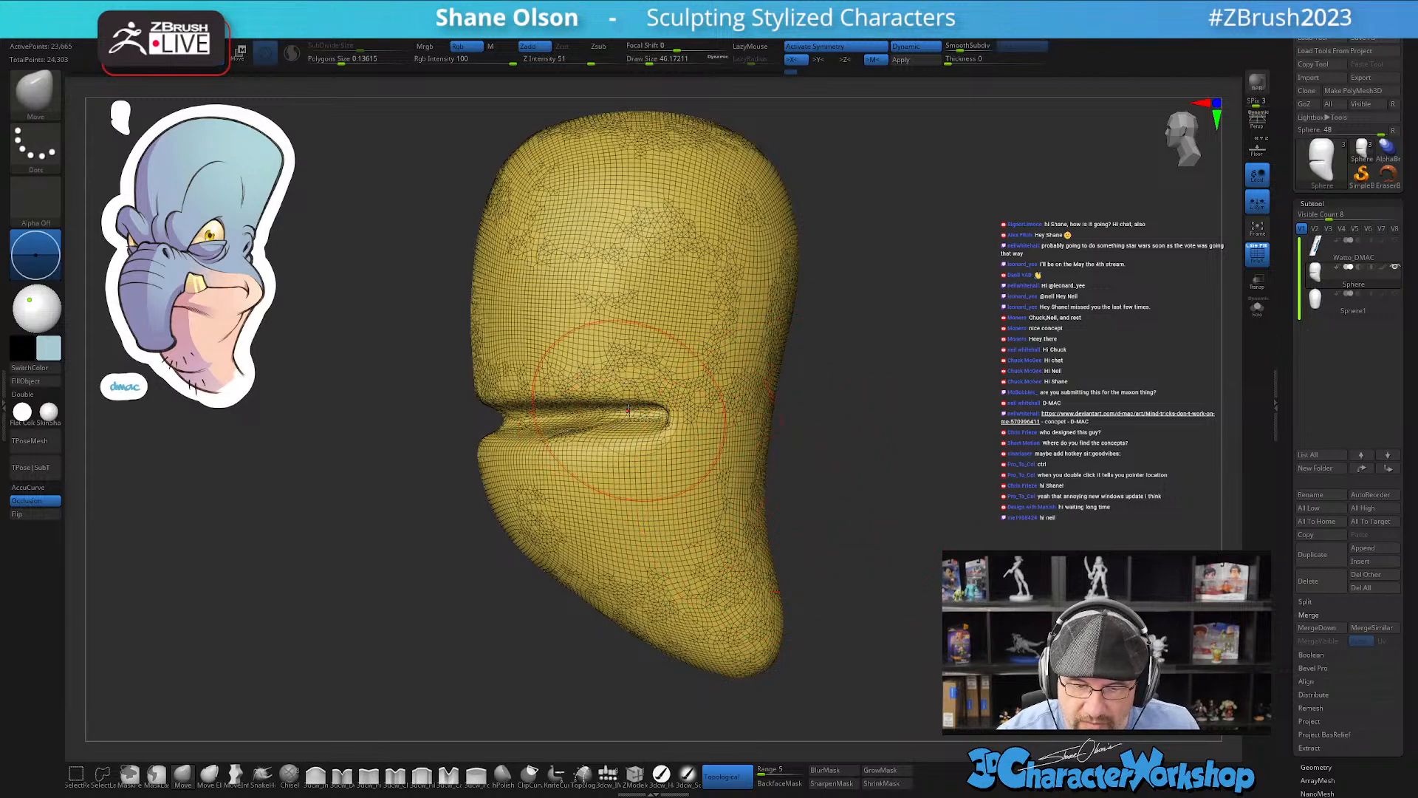
pyautogui.moveTo(683, 443); pyautogui.dragTo(643, 436, button='right')
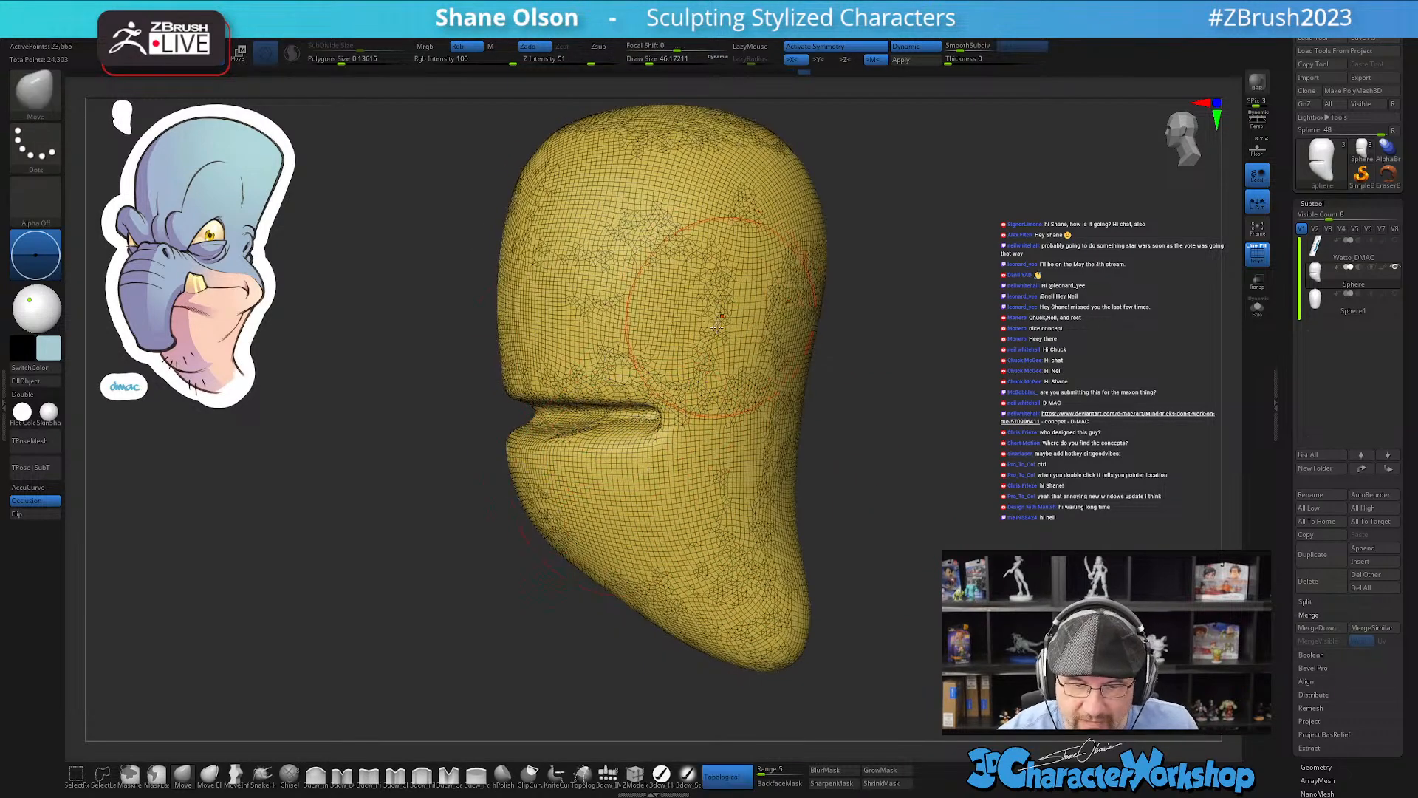
pyautogui.moveTo(704, 526); pyautogui.dragTo(696, 566, button='right')
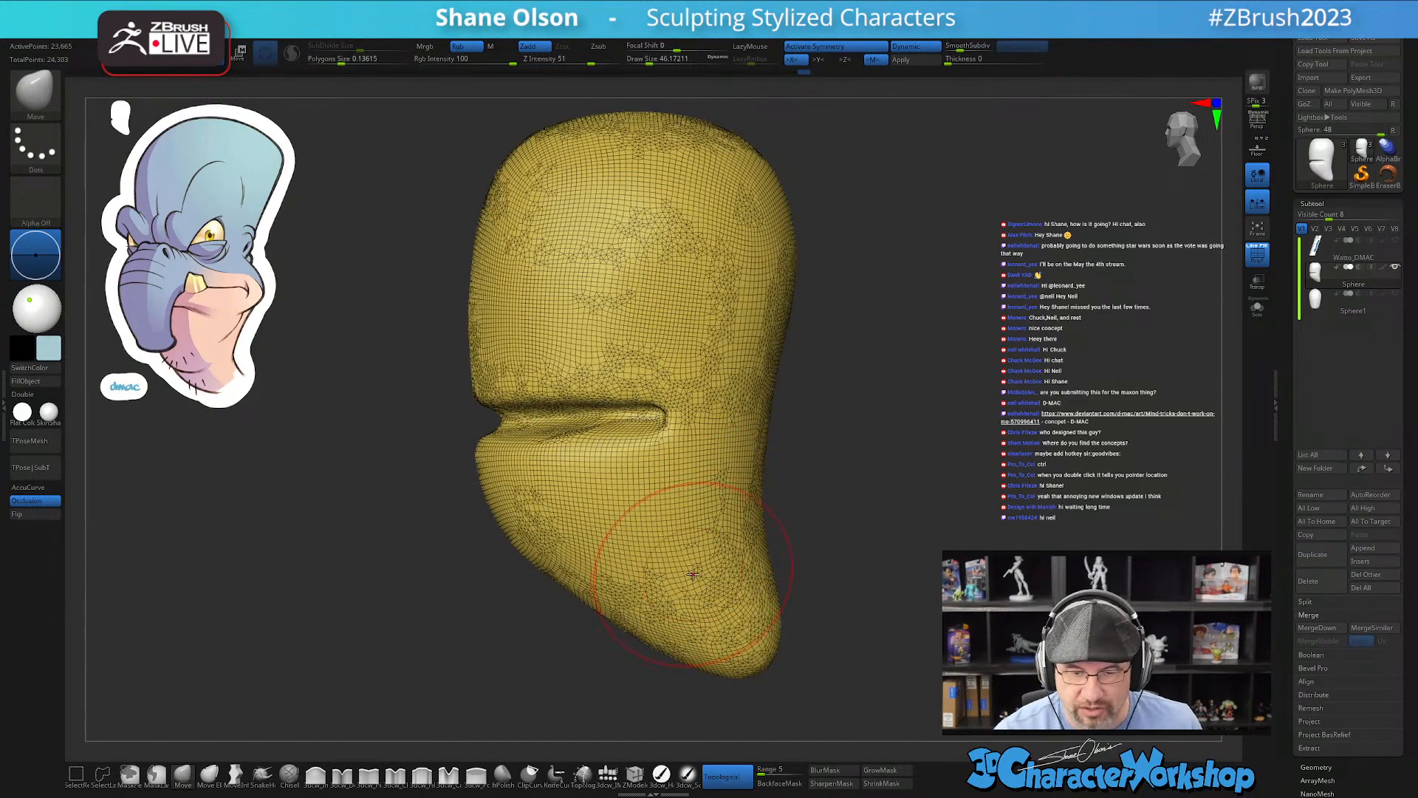
pyautogui.moveTo(702, 506); pyautogui.dragTo(777, 484, button='right')
pyautogui.press('s')
pyautogui.moveTo(790, 493); pyautogui.dragTo(783, 496)
# Step: Switch to the Inflate brush at a draw size of about 18 and lightly work the area around the mouth corner
pyautogui.click(324, 777)
pyautogui.press('s')
pyautogui.moveTo(696, 446); pyautogui.dragTo(692, 446)
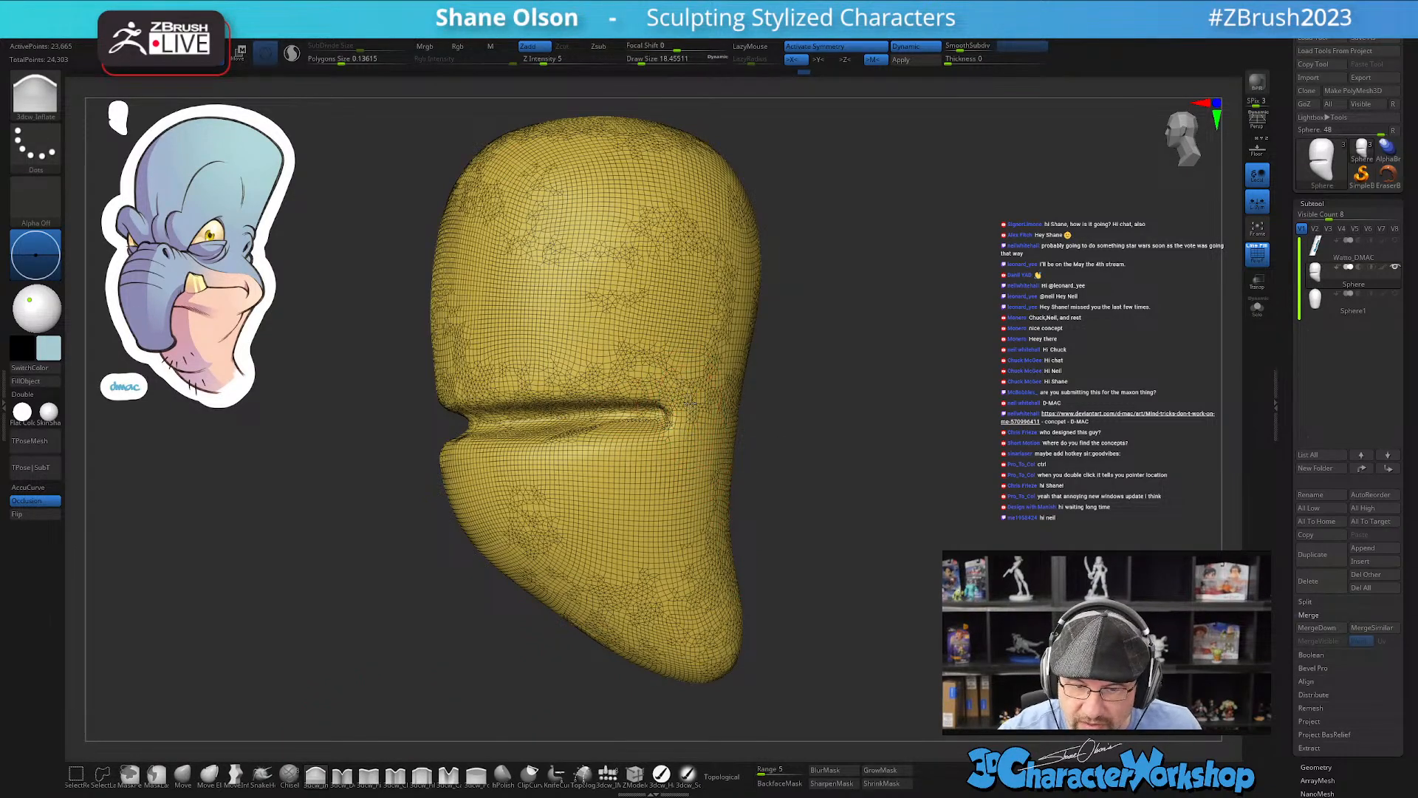
pyautogui.moveTo(708, 398); pyautogui.dragTo(678, 393, button='right')
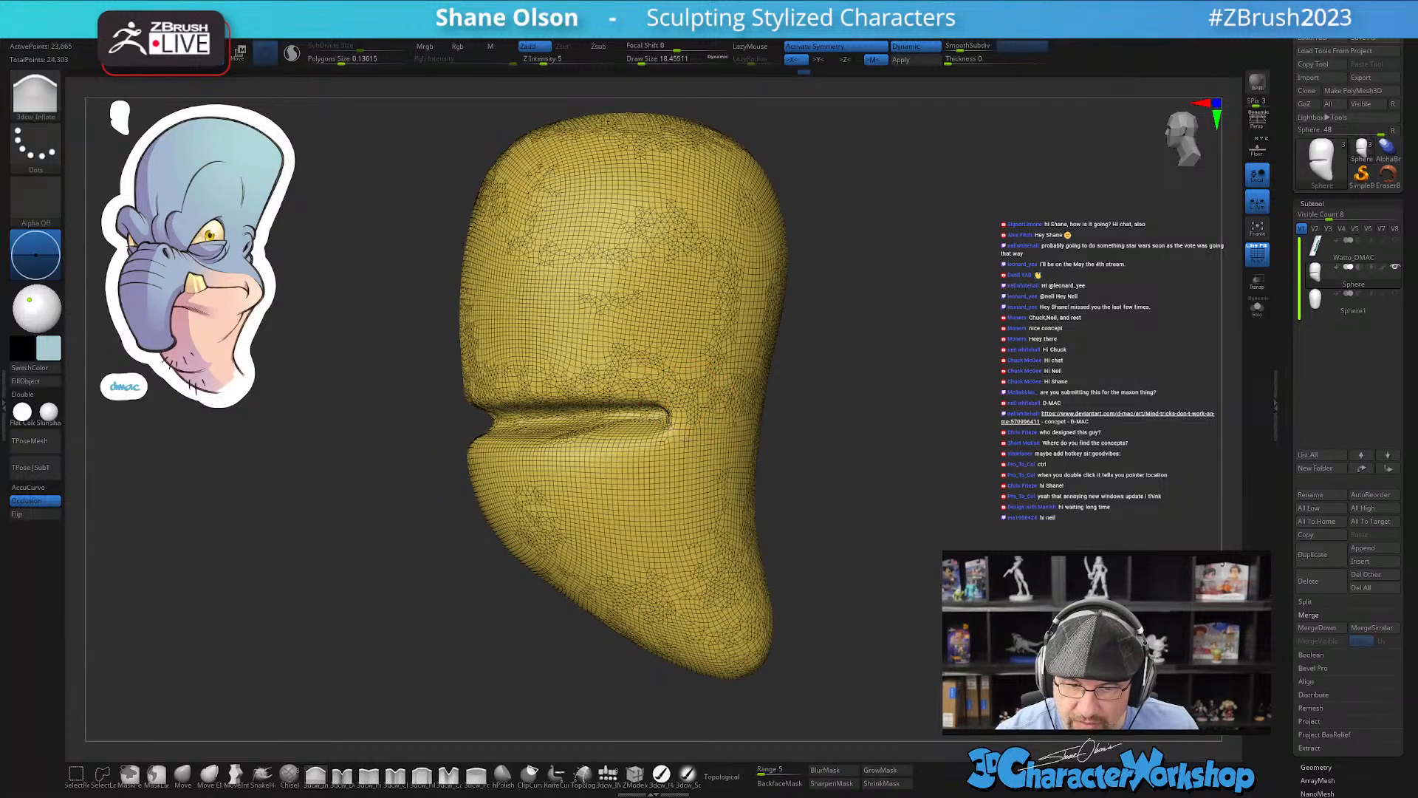
pyautogui.moveTo(814, 481); pyautogui.dragTo(831, 518, button='right')
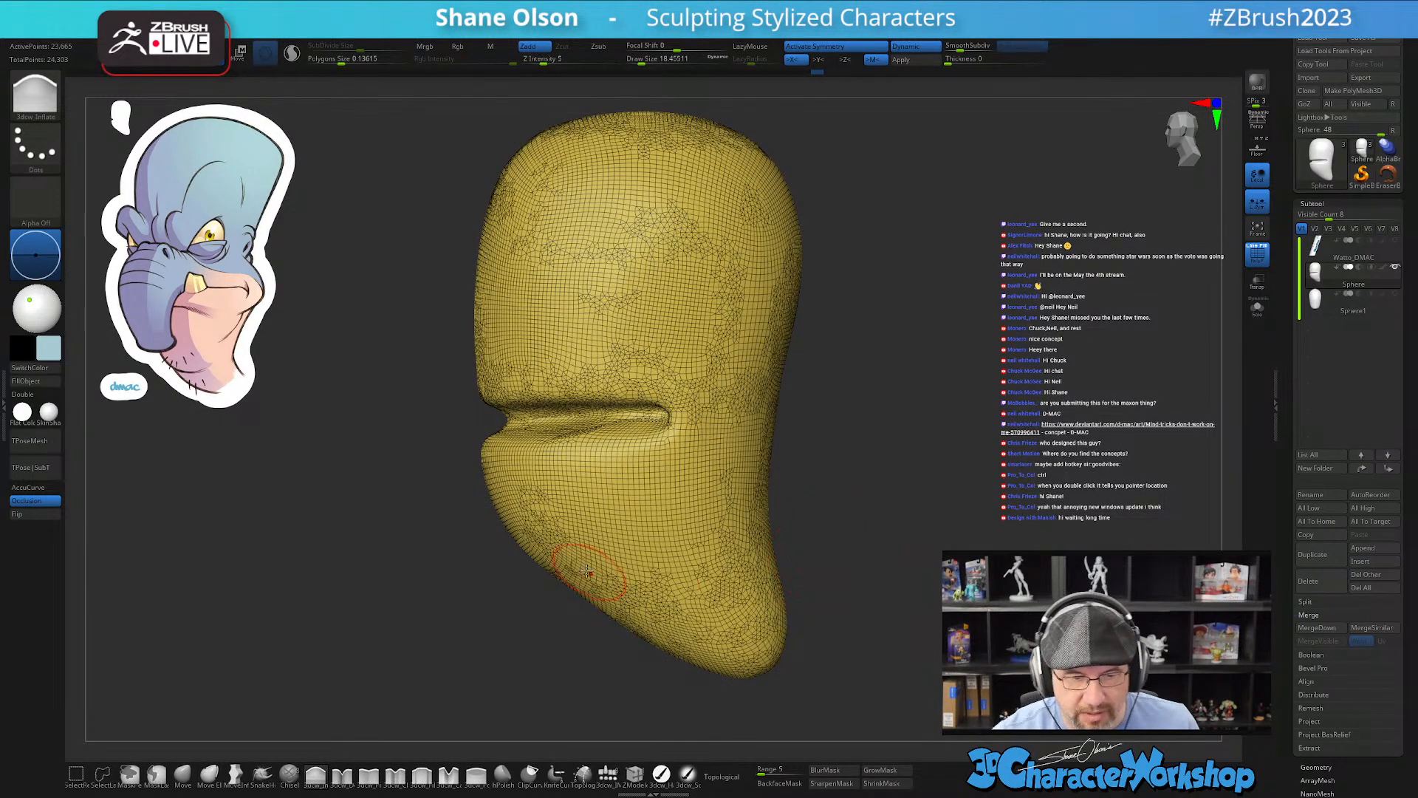
# Step: Turn off the polyframe and examine the mouth slit, lips and jaw profile from the side and three-quarter views
pyautogui.keyDown('ctrl'); pyautogui.moveTo(589, 552); pyautogui.dragTo(590, 571, button='right'); pyautogui.keyUp('ctrl')
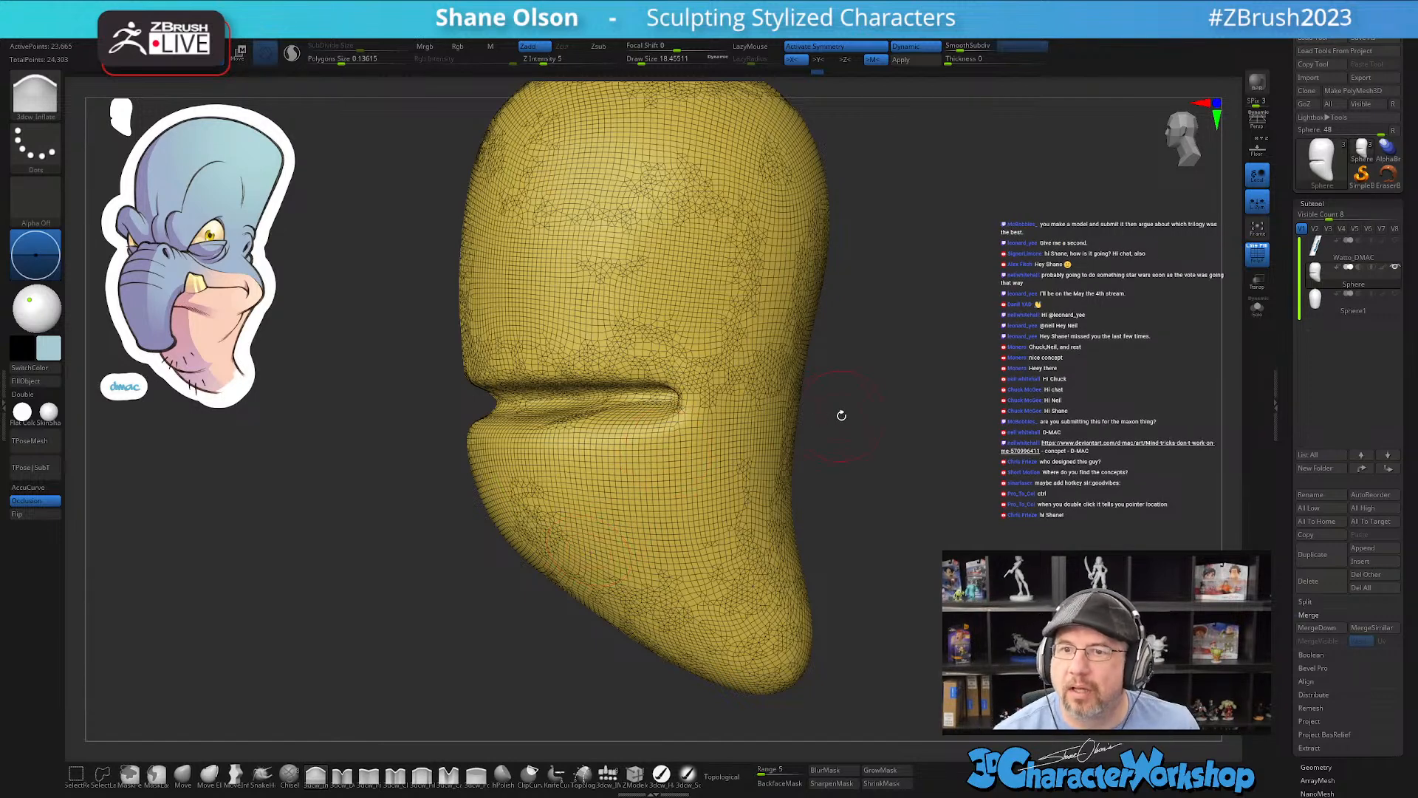
pyautogui.moveTo(839, 417); pyautogui.dragTo(840, 416)
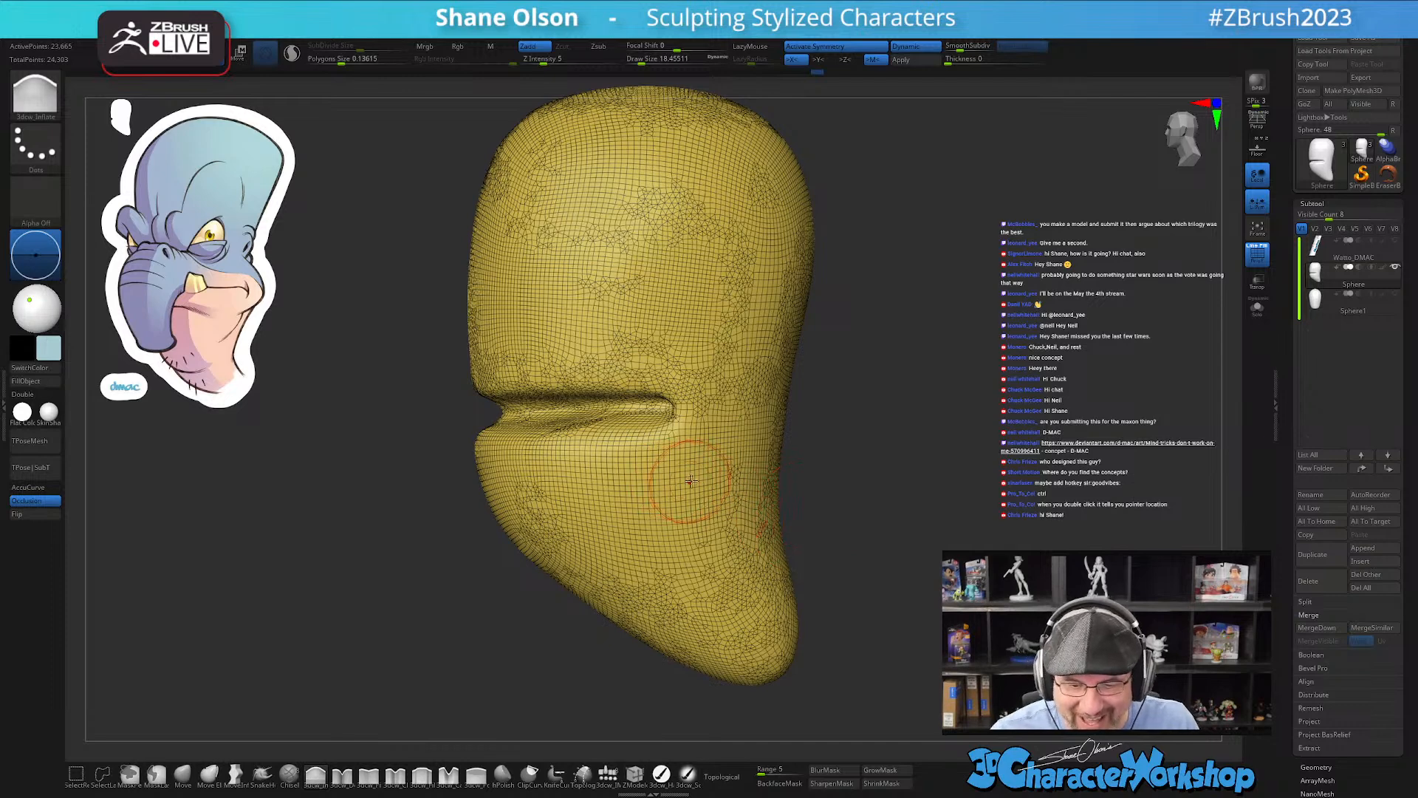
pyautogui.hotkey('shift', 'f')
pyautogui.moveTo(811, 507)
pyautogui.mouseDown()
pyautogui.moveTo(772, 477)
pyautogui.moveTo(729, 488)
pyautogui.mouseUp()
pyautogui.press('shift')
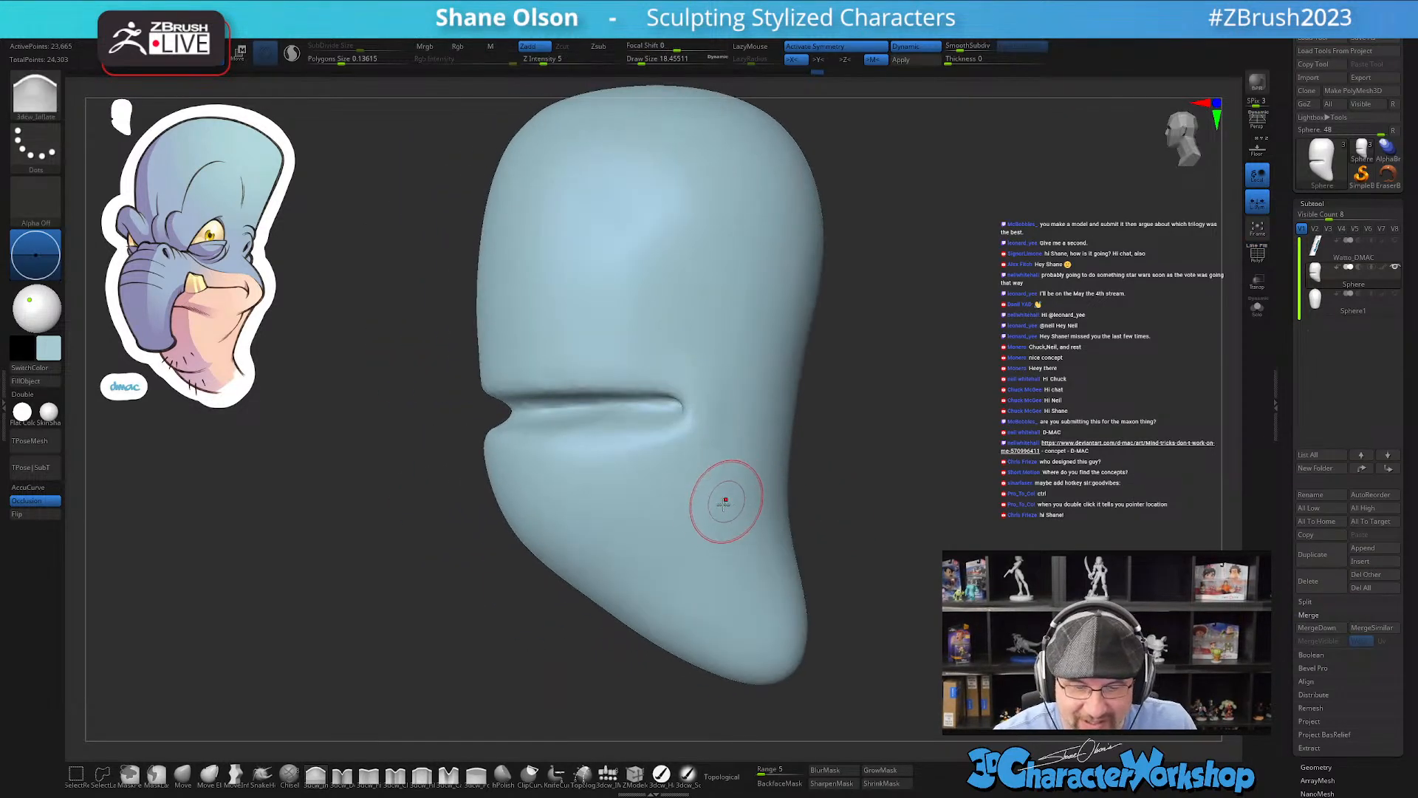
pyautogui.moveTo(513, 609); pyautogui.dragTo(515, 606)
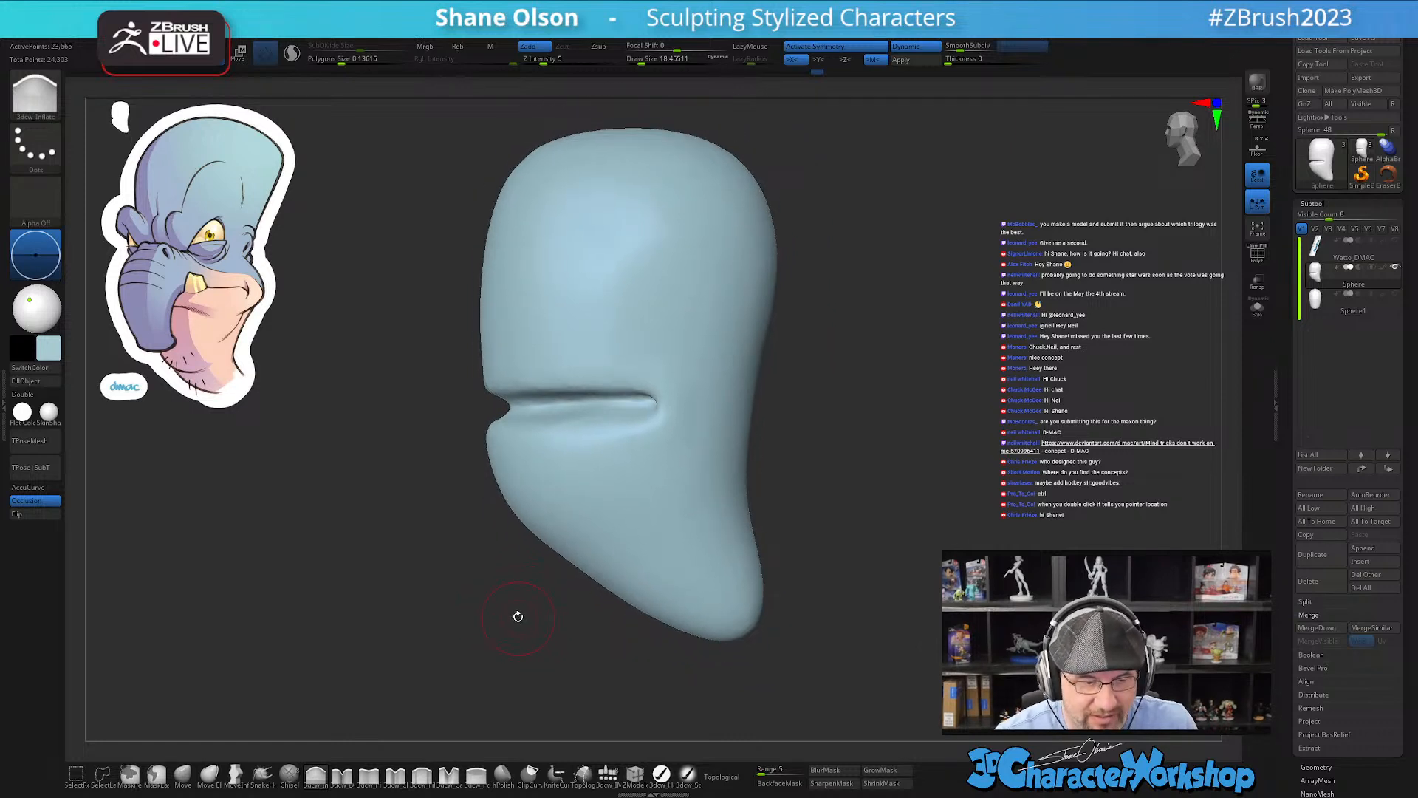
pyautogui.moveTo(521, 605); pyautogui.dragTo(539, 570)
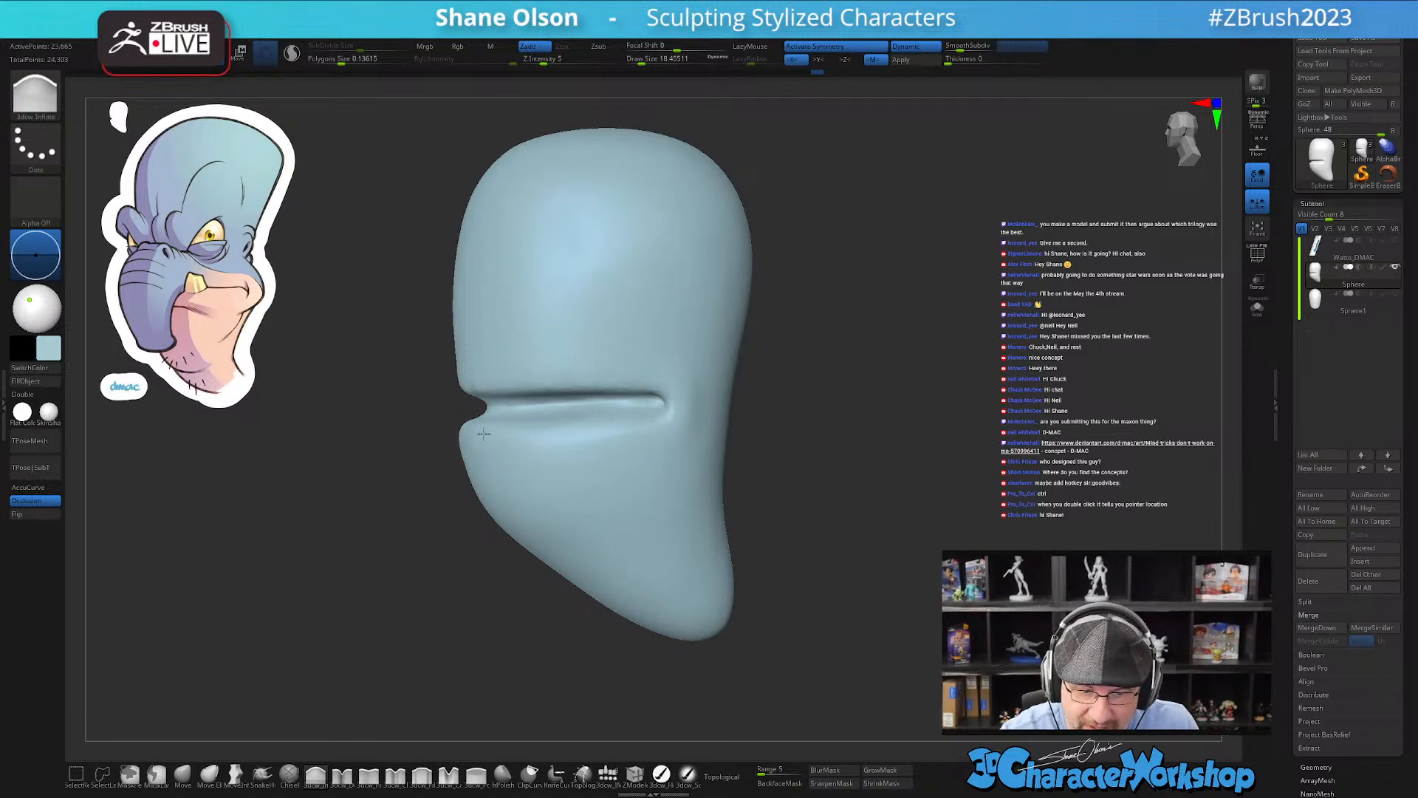
pyautogui.moveTo(570, 440); pyautogui.dragTo(585, 478, button='right')
pyautogui.moveTo(506, 561); pyautogui.dragTo(630, 470, button='right')
pyautogui.keyDown('alt'); pyautogui.moveTo(630, 470); pyautogui.dragTo(623, 484, button='right'); pyautogui.keyUp('alt')
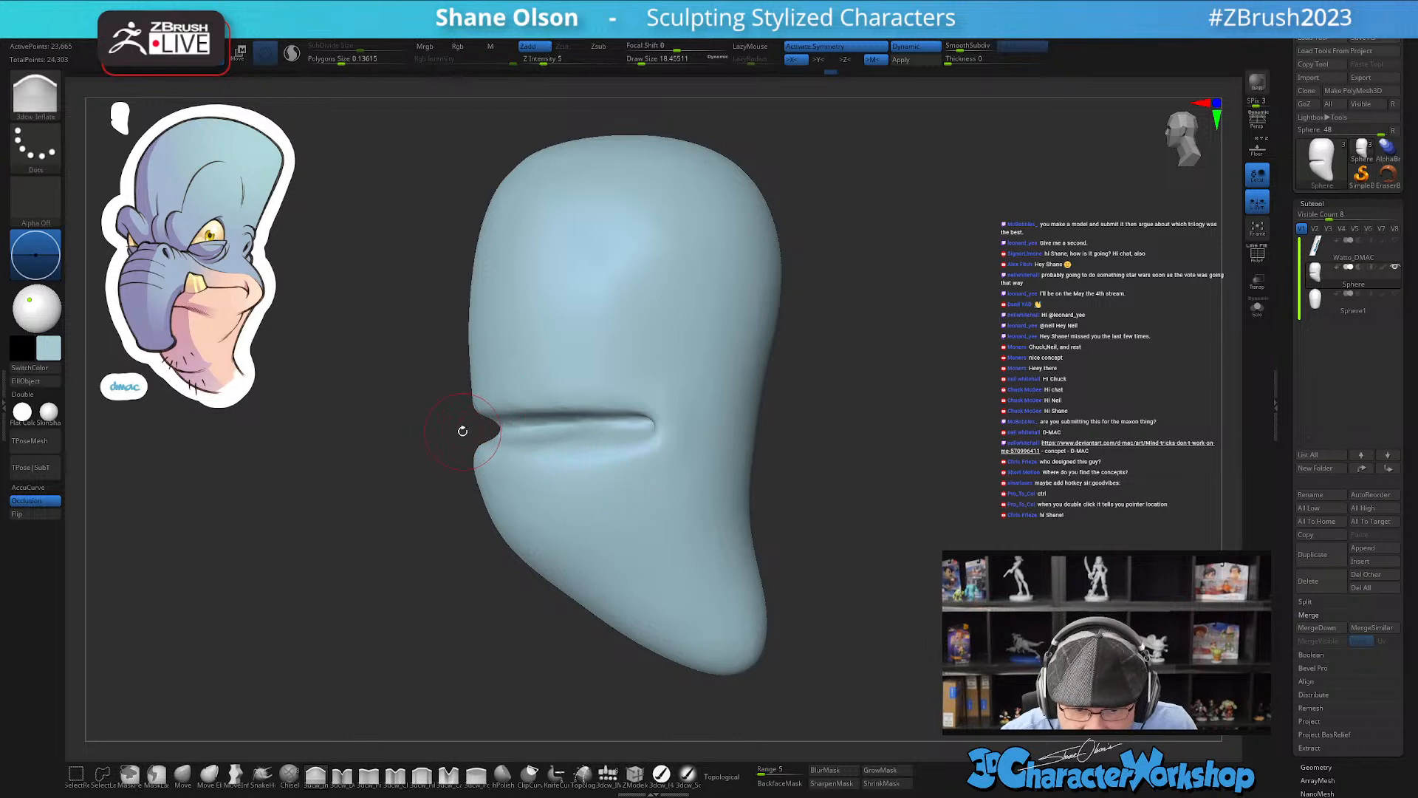
# Step: Mask the inside of the mouth slit and the strip above it, blur the mask's edges and try inverting it
pyautogui.keyDown('ctrl'); pyautogui.moveTo(470, 425); pyautogui.dragTo(650, 430); pyautogui.keyUp('ctrl')
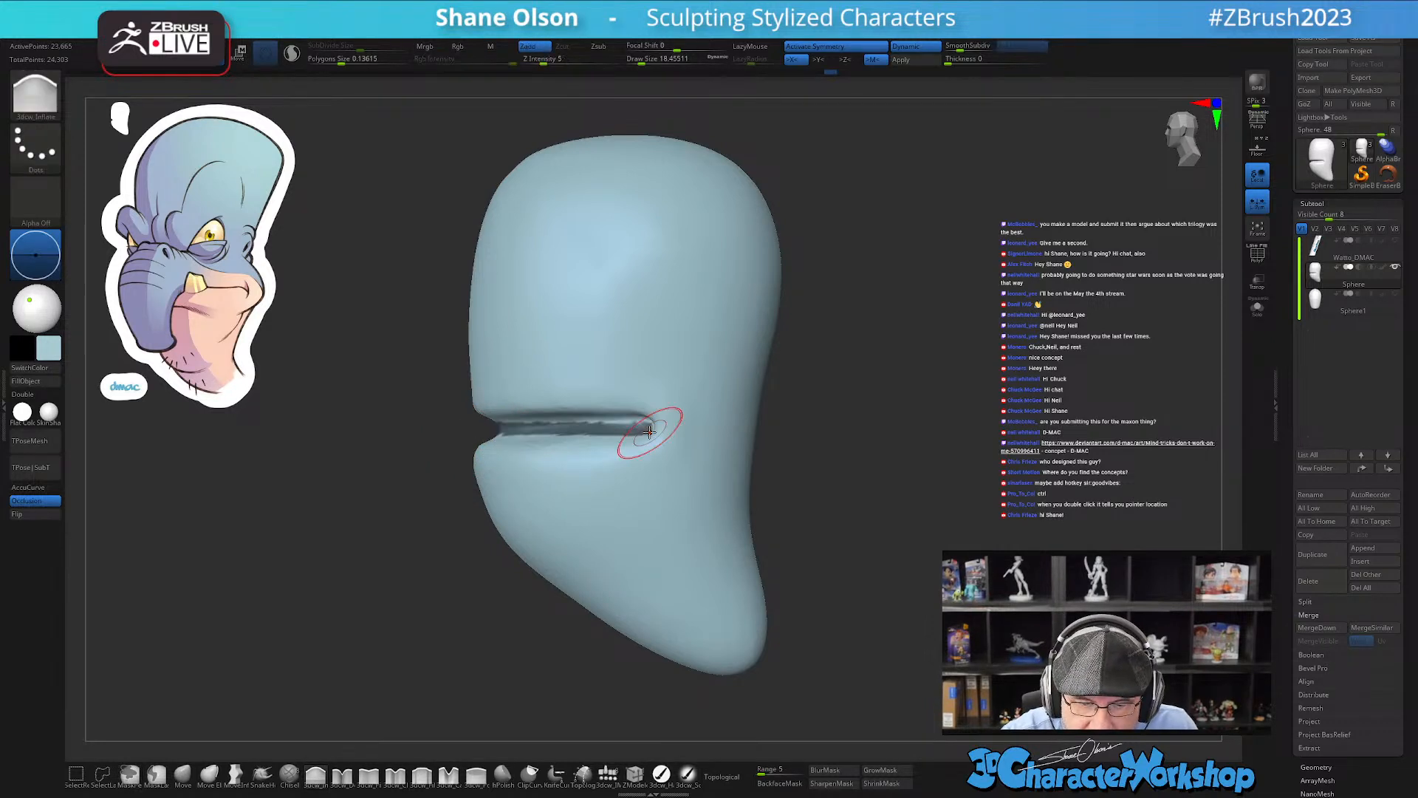
pyautogui.keyDown('ctrl'); pyautogui.moveTo(429, 381); pyautogui.dragTo(649, 427); pyautogui.keyUp('ctrl')
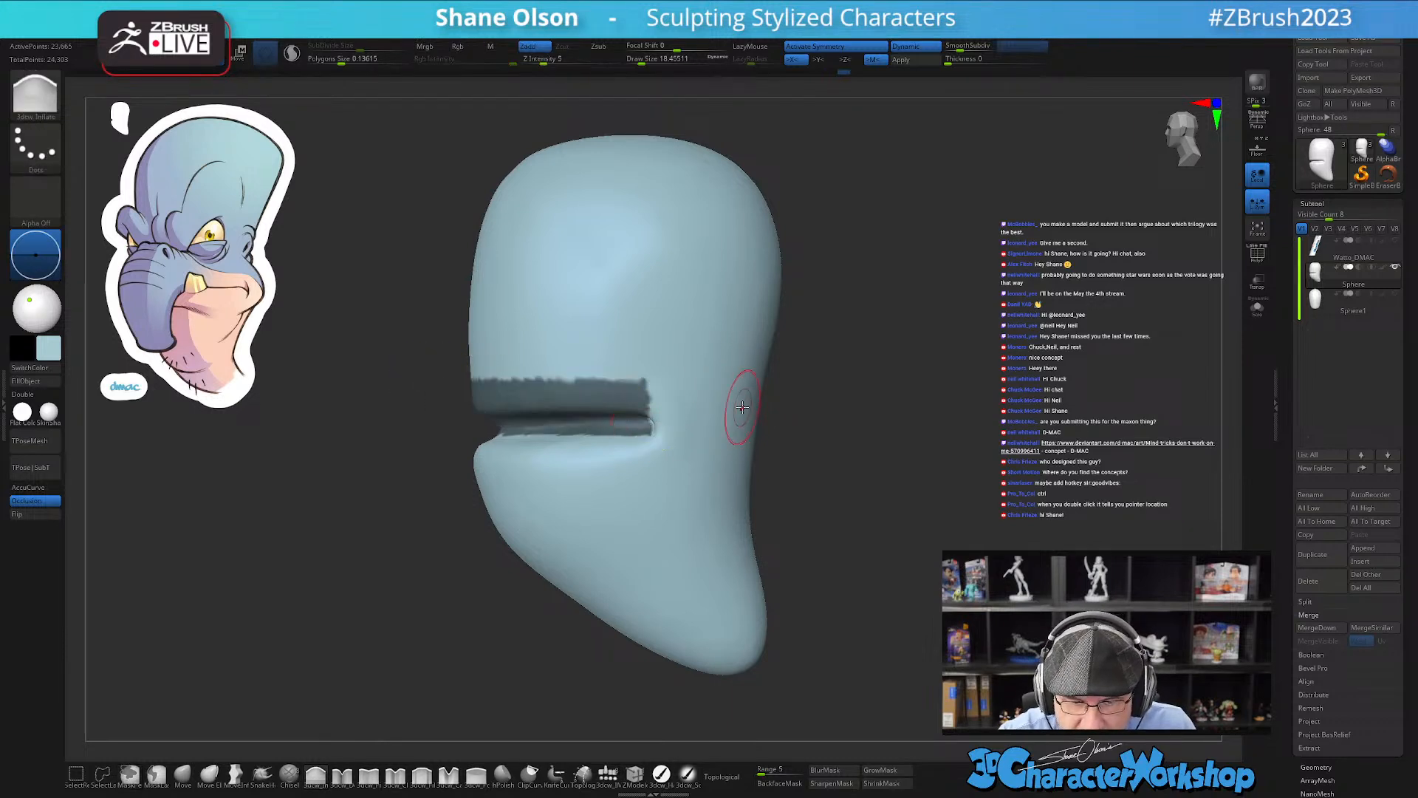
pyautogui.moveTo(752, 476)
pyautogui.mouseDown(button='right')
pyautogui.moveTo(839, 480)
pyautogui.moveTo(741, 484)
pyautogui.mouseUp(button='right')
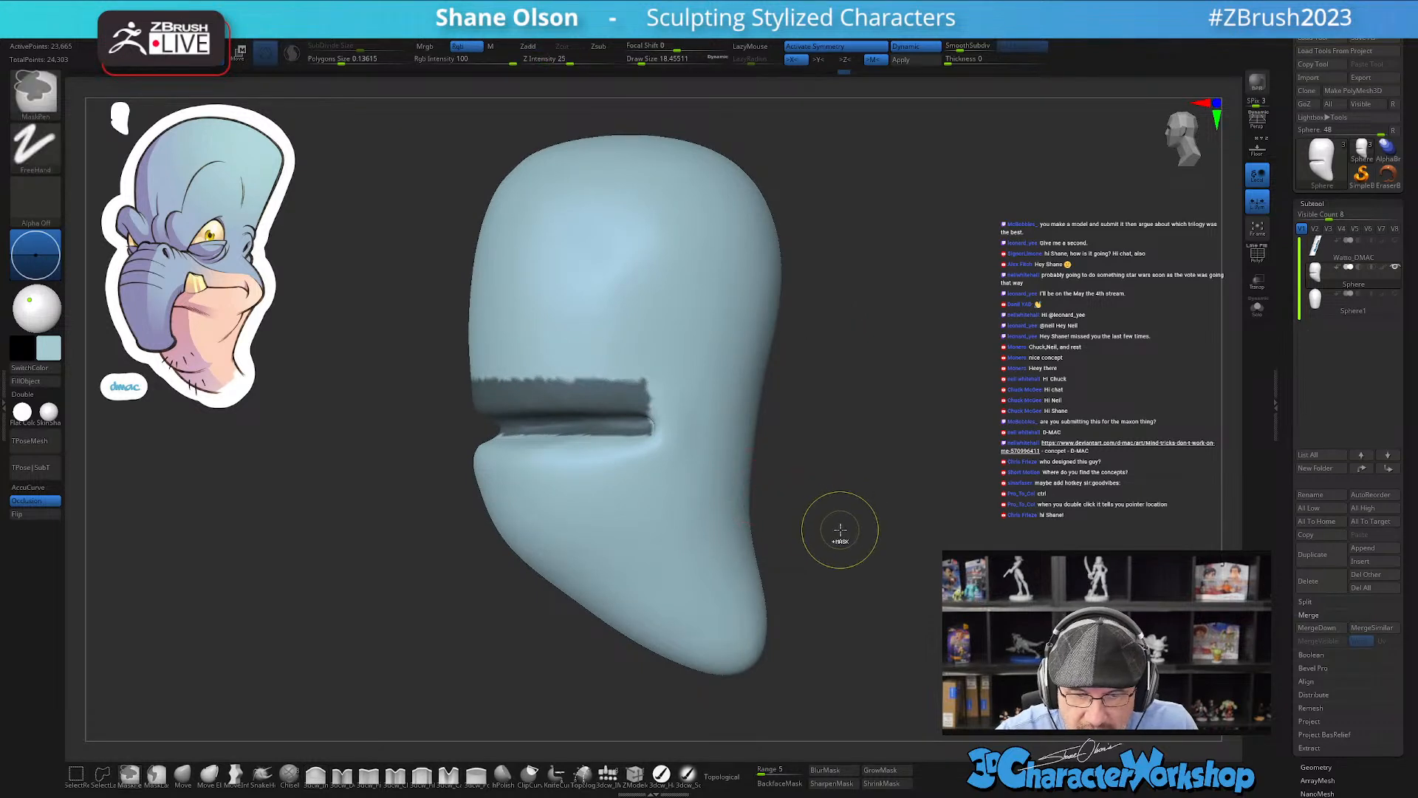
pyautogui.keyDown('ctrl'); pyautogui.click(636, 404); pyautogui.keyUp('ctrl')
pyautogui.keyDown('ctrl'); pyautogui.click(632, 401); pyautogui.keyUp('ctrl')
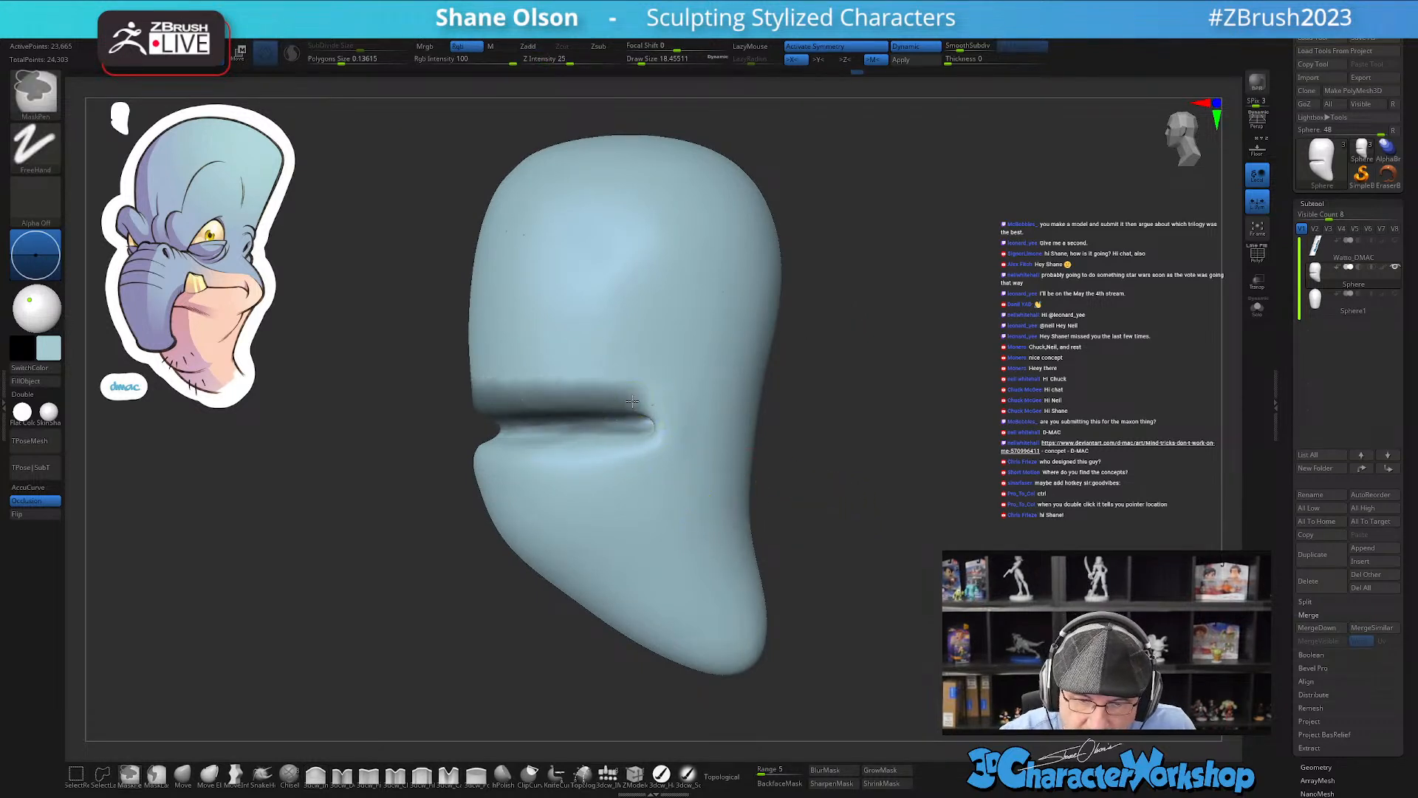
pyautogui.keyDown('ctrl'); pyautogui.click(816, 459); pyautogui.keyUp('ctrl')
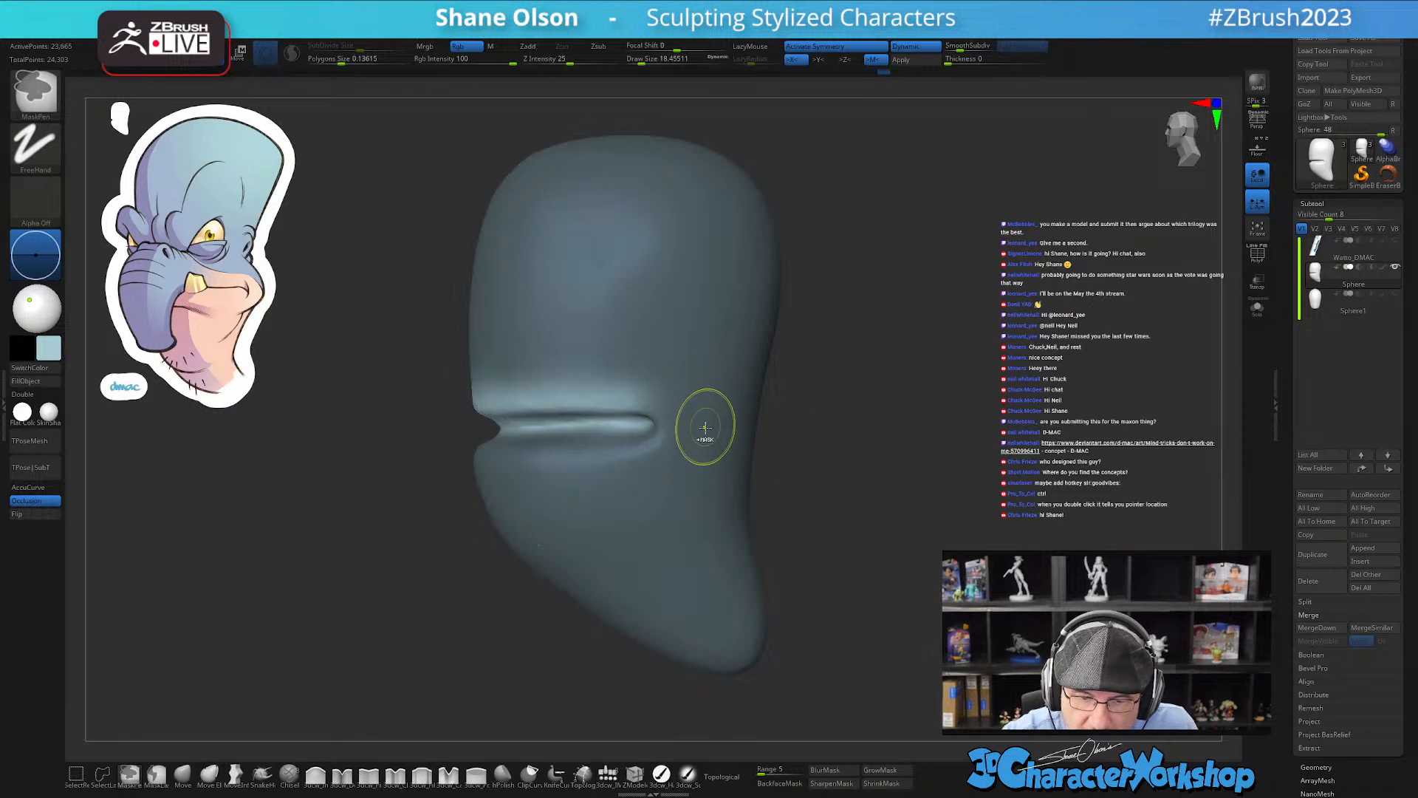
pyautogui.keyDown('ctrl'); pyautogui.moveTo(801, 453); pyautogui.dragTo(821, 432); pyautogui.keyUp('ctrl')
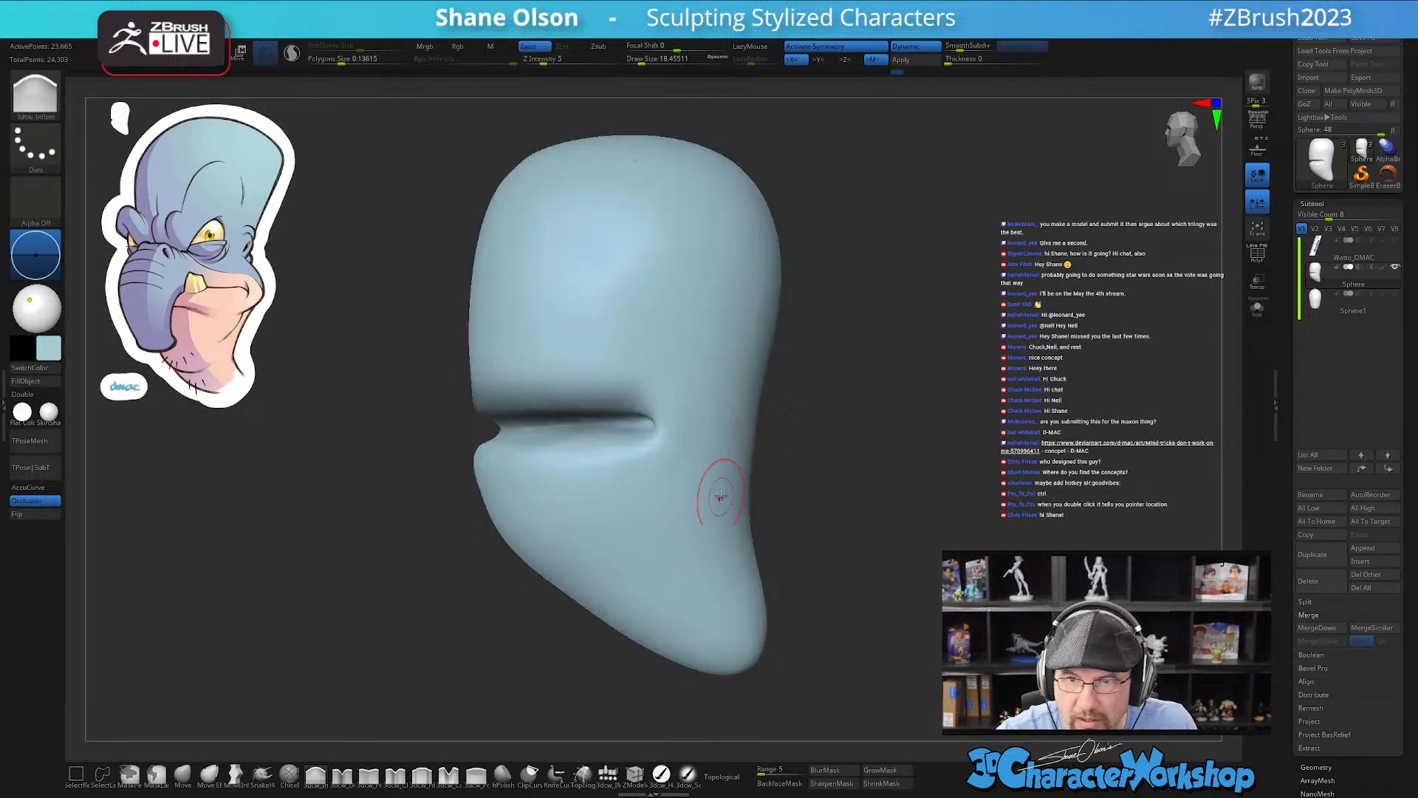
# Step: Pull the lower lip up with the Move brush at a larger draw size, narrowing the mouth slit and straightening the lip edge
pyautogui.press('s')
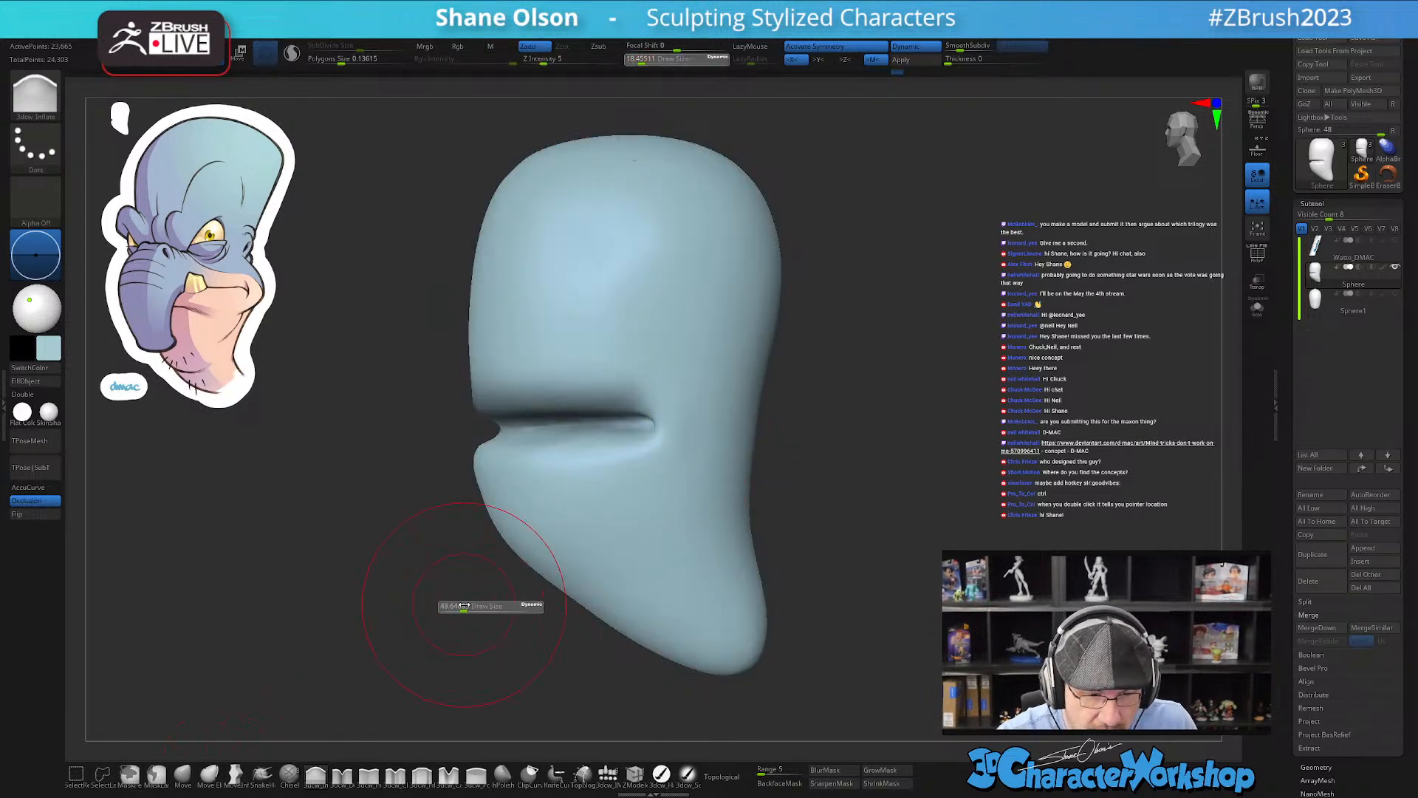
pyautogui.moveTo(463, 606); pyautogui.dragTo(473, 607)
pyautogui.hotkey('ctrl', 'z')
pyautogui.click(182, 775)
pyautogui.moveTo(509, 463); pyautogui.dragTo(521, 436)
pyautogui.moveTo(597, 459); pyautogui.dragTo(650, 428)
pyautogui.moveTo(490, 442); pyautogui.dragTo(482, 428)
pyautogui.moveTo(575, 480); pyautogui.dragTo(668, 488, button='right')
pyautogui.moveTo(473, 456); pyautogui.dragTo(470, 440)
pyautogui.moveTo(493, 451); pyautogui.dragTo(613, 494, button='right')
pyautogui.moveTo(544, 522)
pyautogui.mouseDown(button='right')
pyautogui.moveTo(715, 508)
pyautogui.moveTo(699, 488)
pyautogui.mouseUp(button='right')
# Step: Build up the flesh around the mouth corner with the Inflate brush, adjusting the draw size to about 27
pyautogui.click(315, 774)
pyautogui.press('s')
pyautogui.moveTo(642, 447); pyautogui.dragTo(638, 447)
pyautogui.moveTo(632, 410); pyautogui.dragTo(634, 410, button='right')
pyautogui.moveTo(678, 517); pyautogui.dragTo(707, 511, button='right')
pyautogui.press('s')
pyautogui.moveTo(674, 438); pyautogui.dragTo(666, 438)
pyautogui.moveTo(808, 463)
pyautogui.mouseDown(button='right')
pyautogui.moveTo(843, 466)
pyautogui.moveTo(839, 478)
pyautogui.moveTo(829, 460)
pyautogui.moveTo(849, 421)
pyautogui.moveTo(870, 414)
pyautogui.moveTo(866, 436)
pyautogui.mouseUp(button='right')
pyautogui.press('s')
pyautogui.moveTo(874, 451); pyautogui.dragTo(865, 452)
pyautogui.moveTo(864, 456); pyautogui.dragTo(759, 432, button='right')
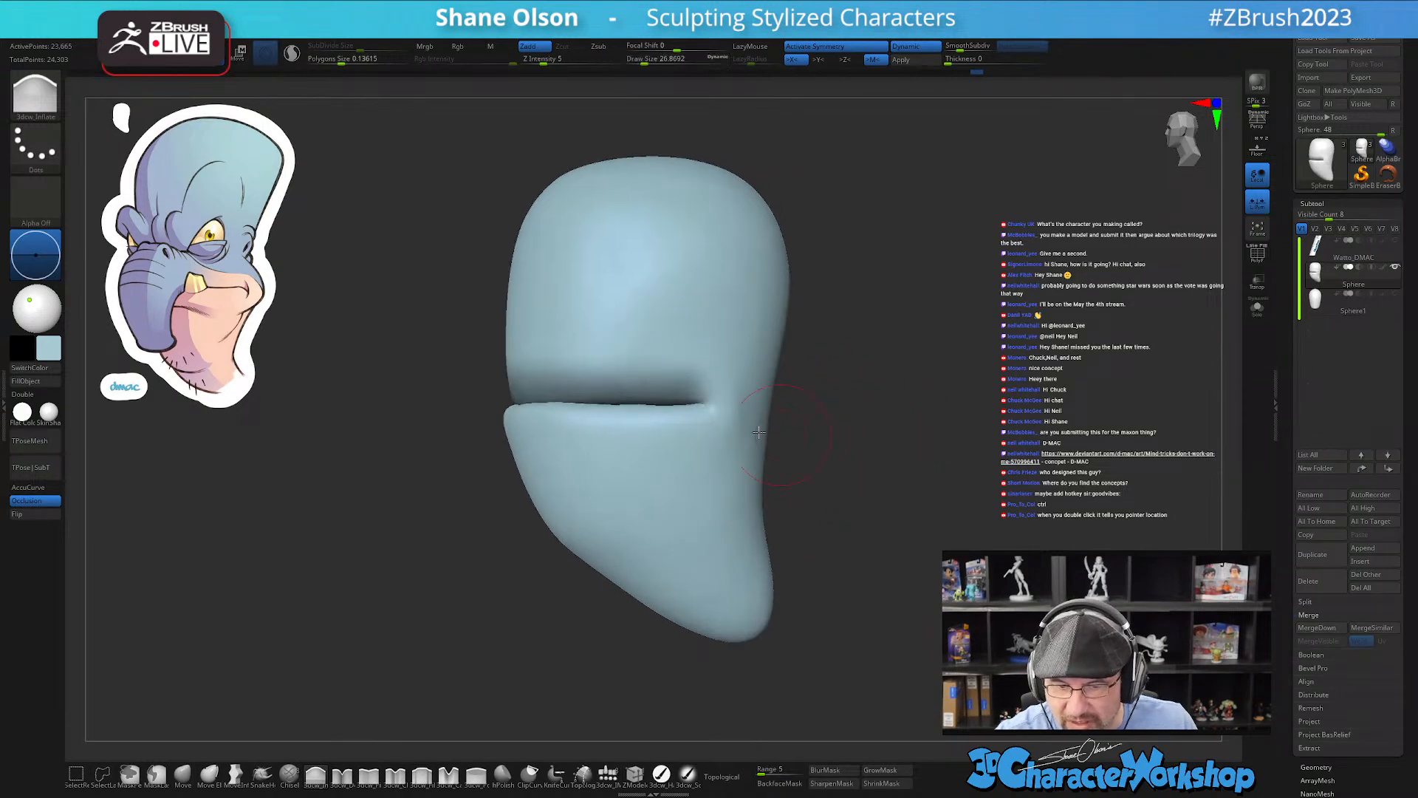
# Step: Extend the bulge behind the mouth corner with the Inflate brush at a draw size of about 25
pyautogui.moveTo(836, 472)
pyautogui.mouseDown()
pyautogui.moveTo(864, 475)
pyautogui.moveTo(822, 466)
pyautogui.mouseUp()
pyautogui.press('s')
pyautogui.click(728, 403)
pyautogui.moveTo(791, 402); pyautogui.dragTo(785, 402)
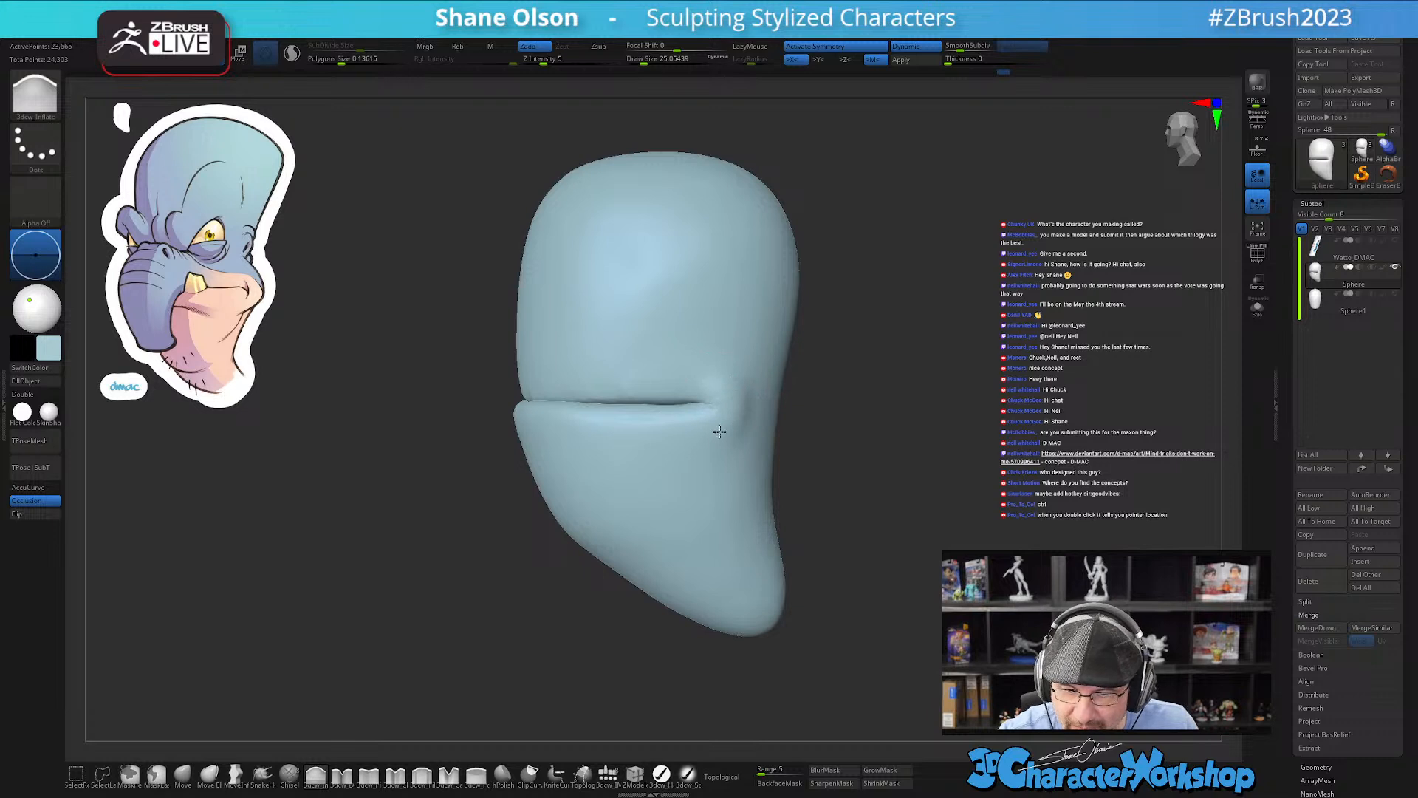
pyautogui.moveTo(823, 476)
pyautogui.mouseDown()
pyautogui.moveTo(845, 481)
pyautogui.moveTo(811, 484)
pyautogui.mouseUp()
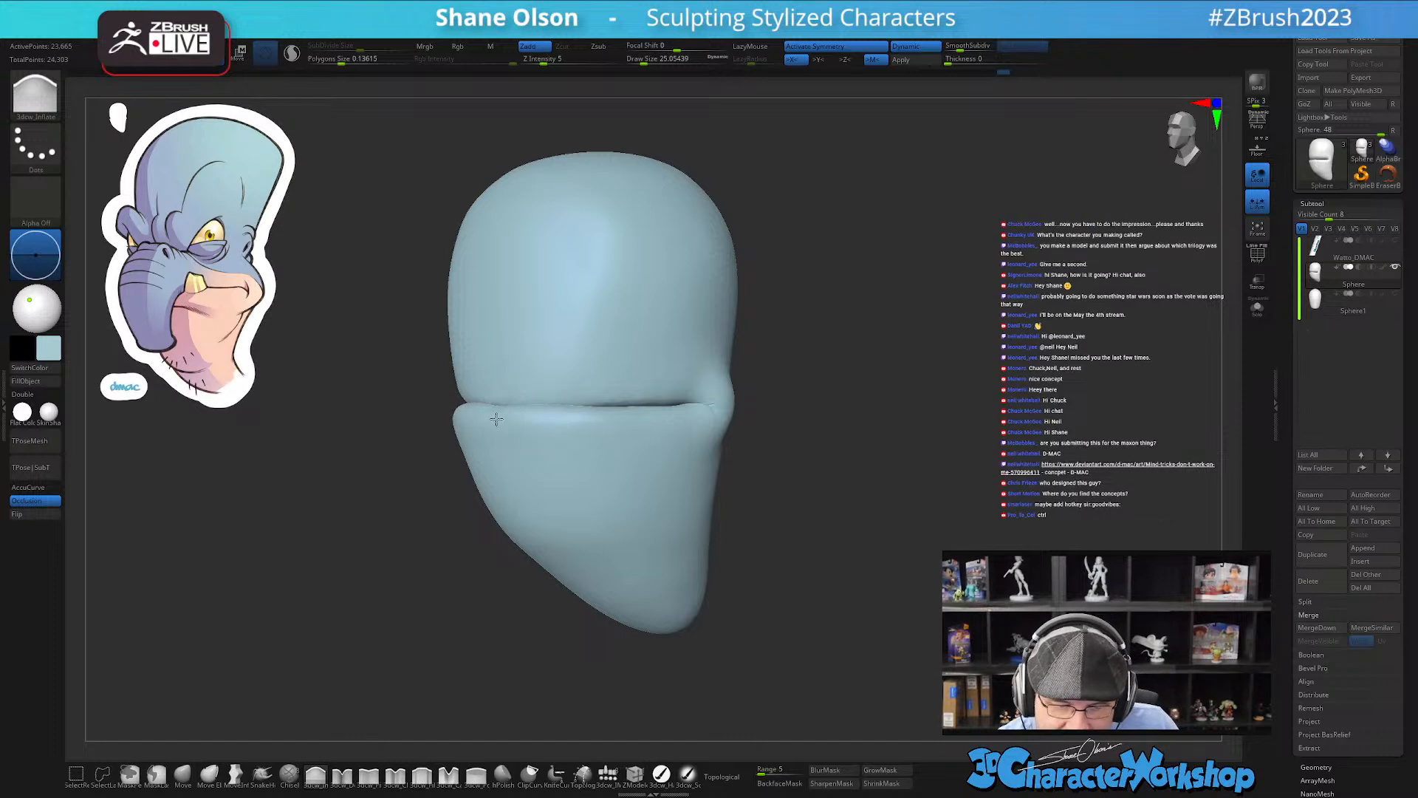
pyautogui.moveTo(747, 513); pyautogui.dragTo(787, 542)
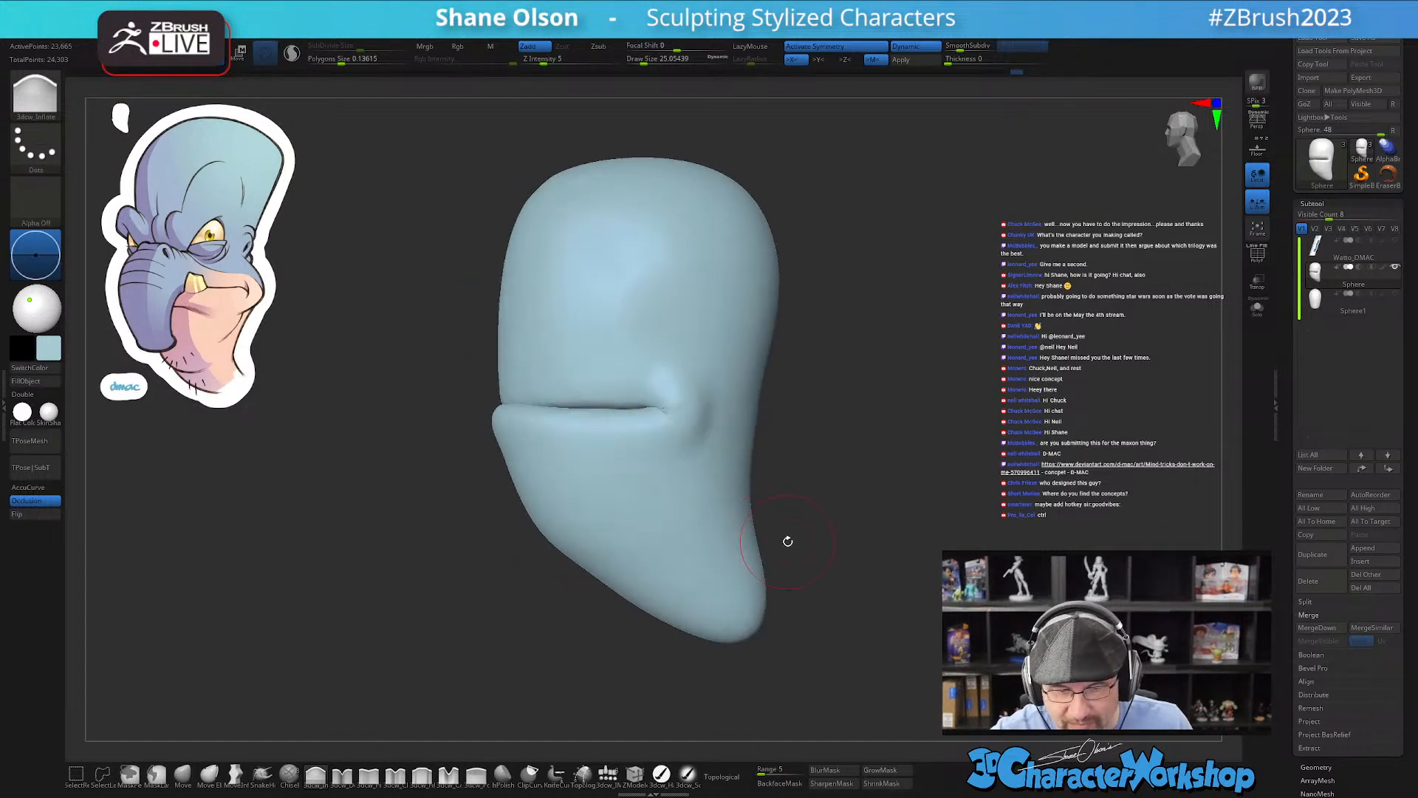
# Step: Make the hidden nose subtool visible again and view it together with the head
pyautogui.click(1397, 294)
pyautogui.moveTo(896, 485); pyautogui.dragTo(866, 528)
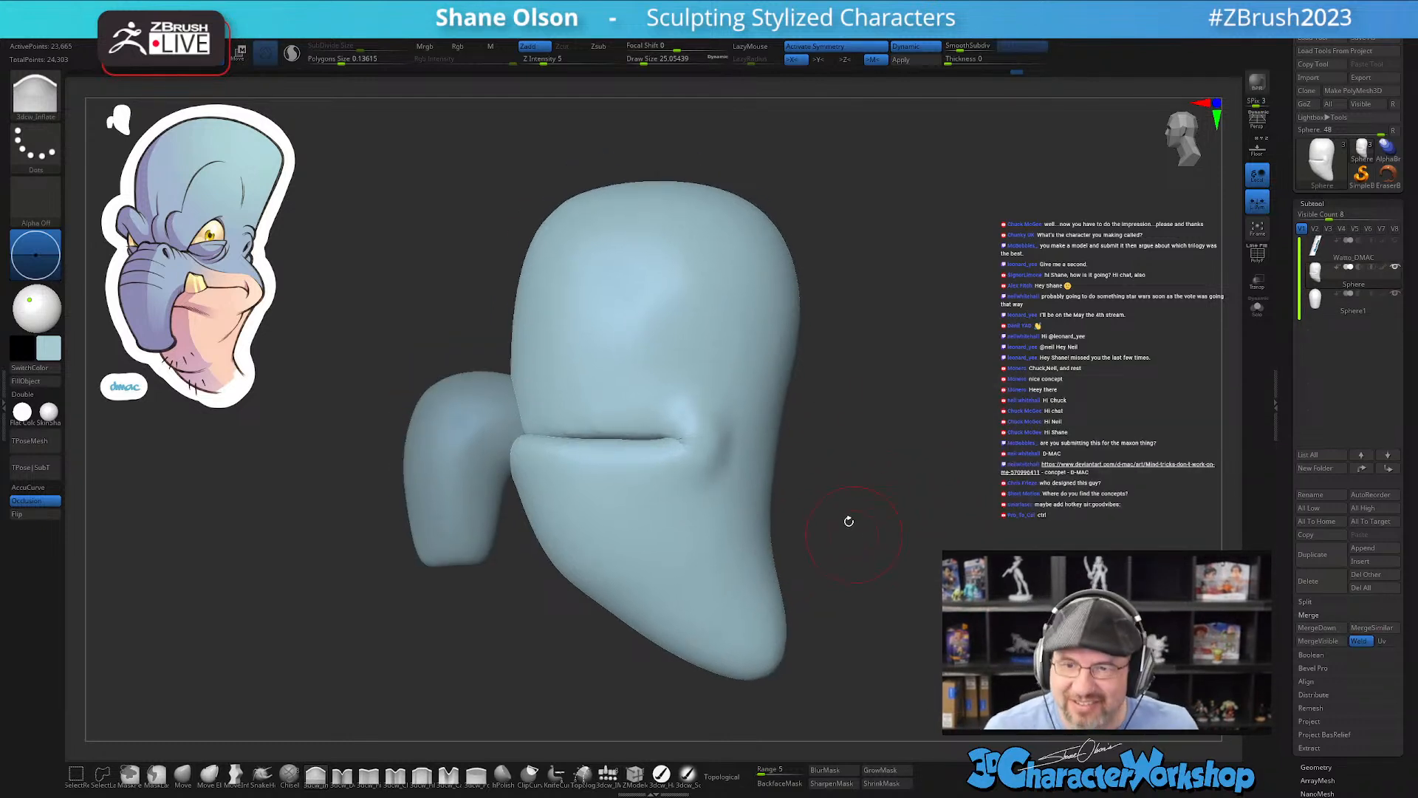
pyautogui.moveTo(1031, 351); pyautogui.dragTo(839, 253)
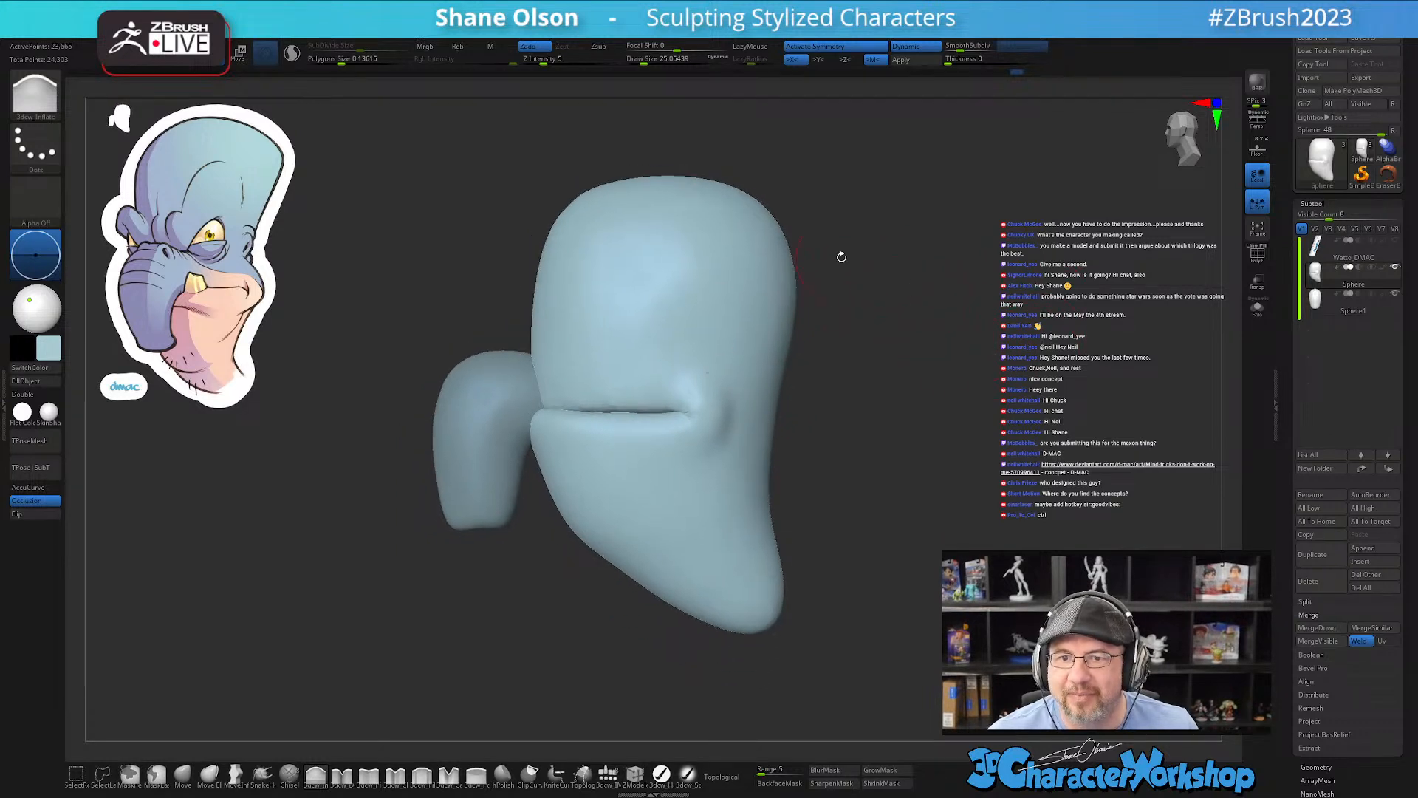
# Step: Fill the nose and head subtools with the light blue colour using the hard paint brush
pyautogui.keyDown('alt'); pyautogui.click(490, 386); pyautogui.keyUp('alt')
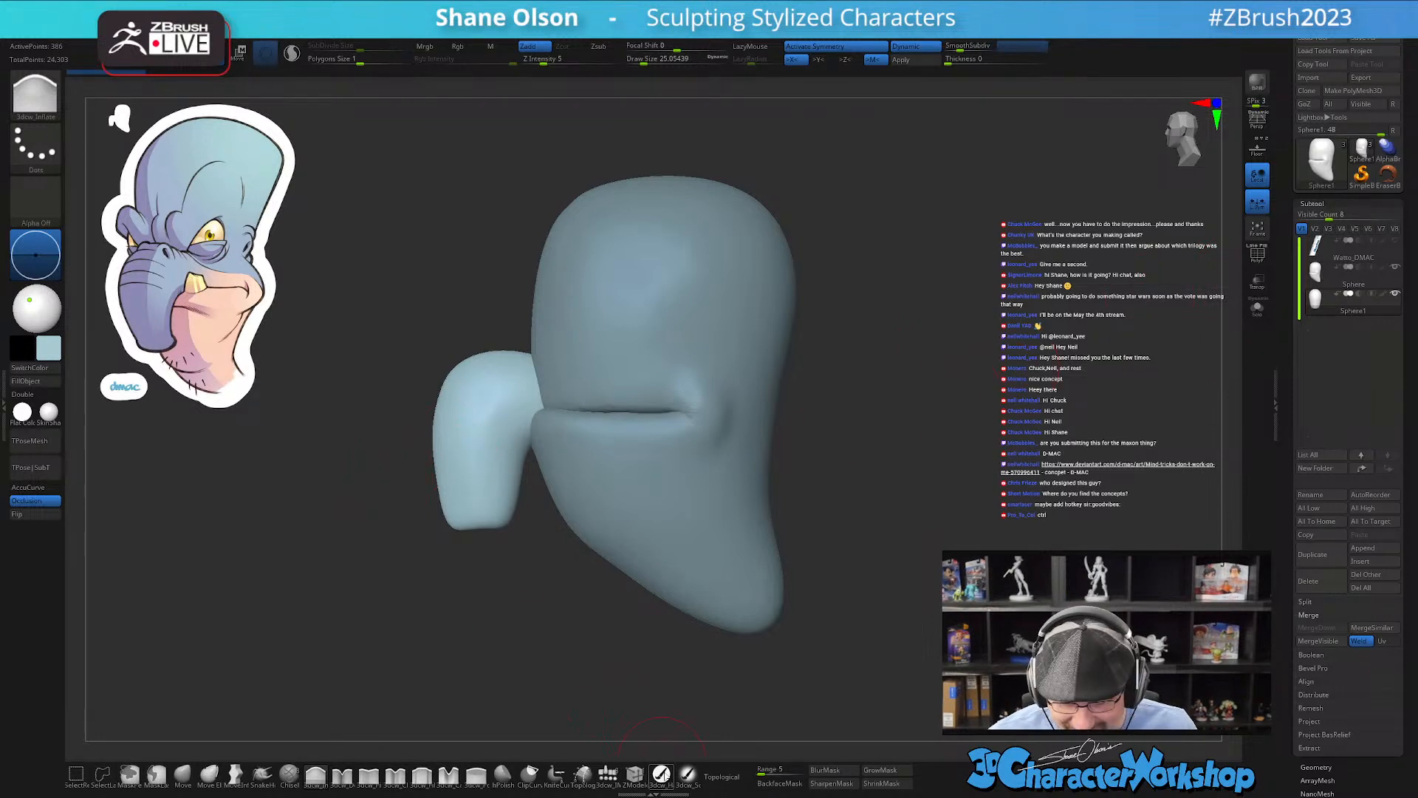
pyautogui.click(661, 773)
pyautogui.click(35, 381)
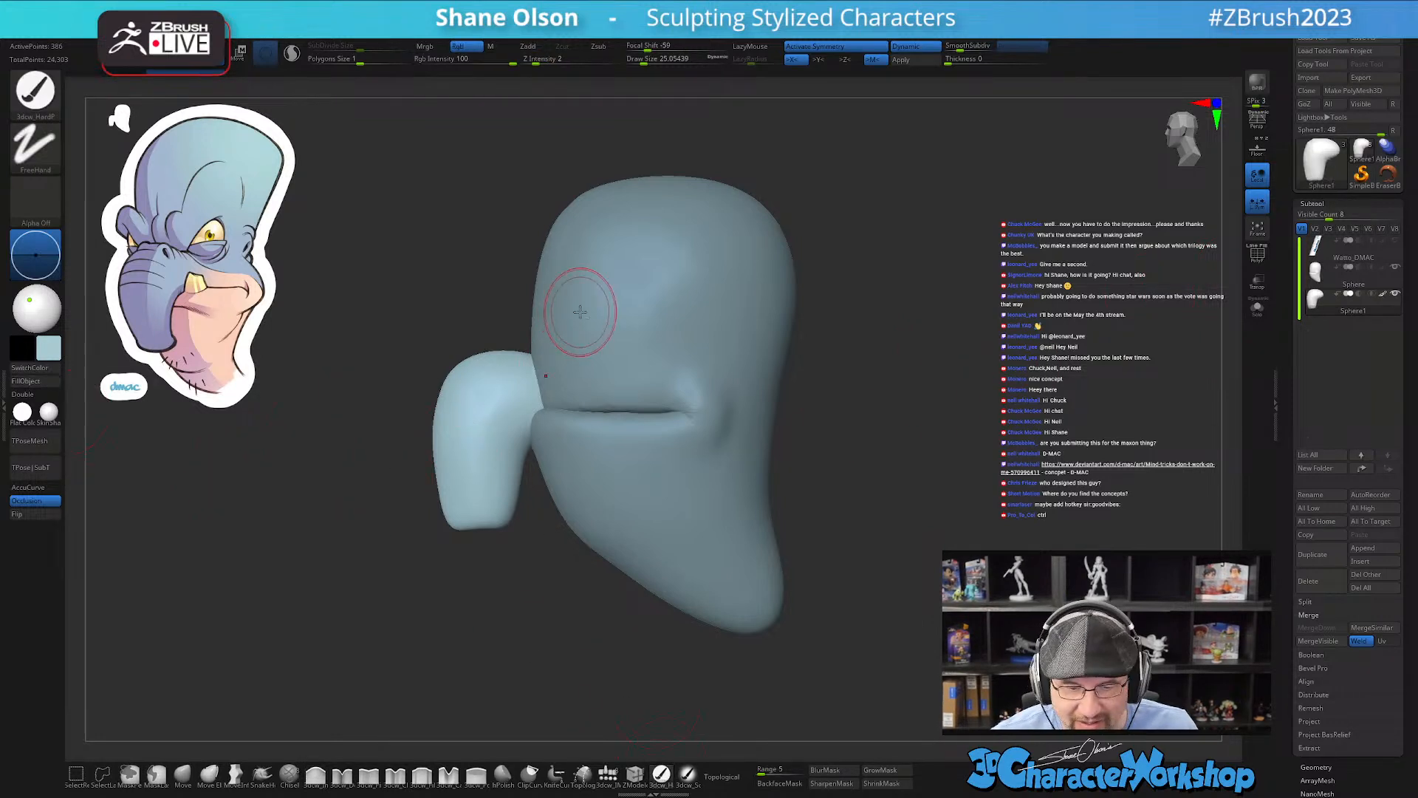
pyautogui.keyDown('alt'); pyautogui.click(573, 317); pyautogui.keyUp('alt')
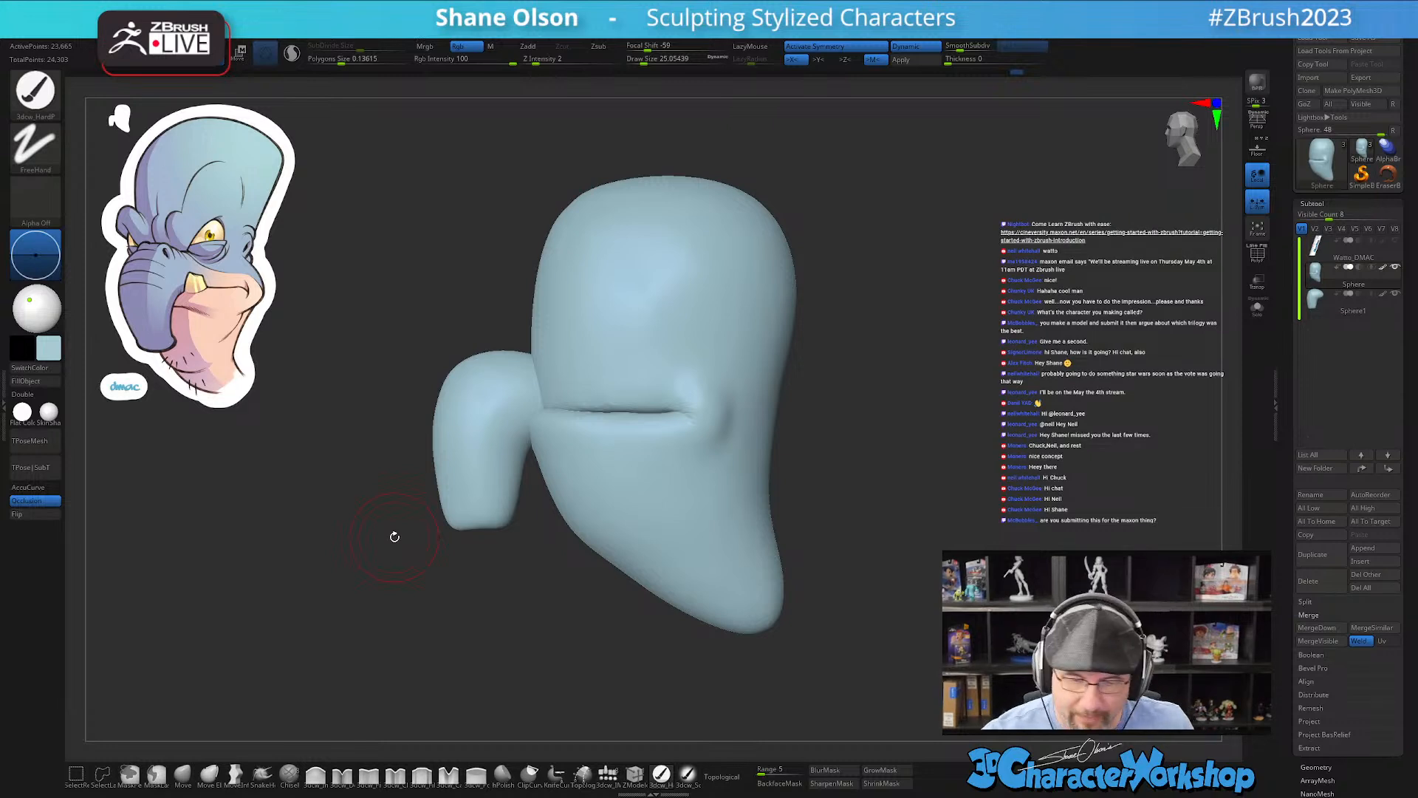
pyautogui.moveTo(525, 486)
pyautogui.mouseDown()
pyautogui.moveTo(564, 481)
pyautogui.moveTo(529, 484)
pyautogui.moveTo(532, 503)
pyautogui.moveTo(558, 510)
pyautogui.mouseUp()
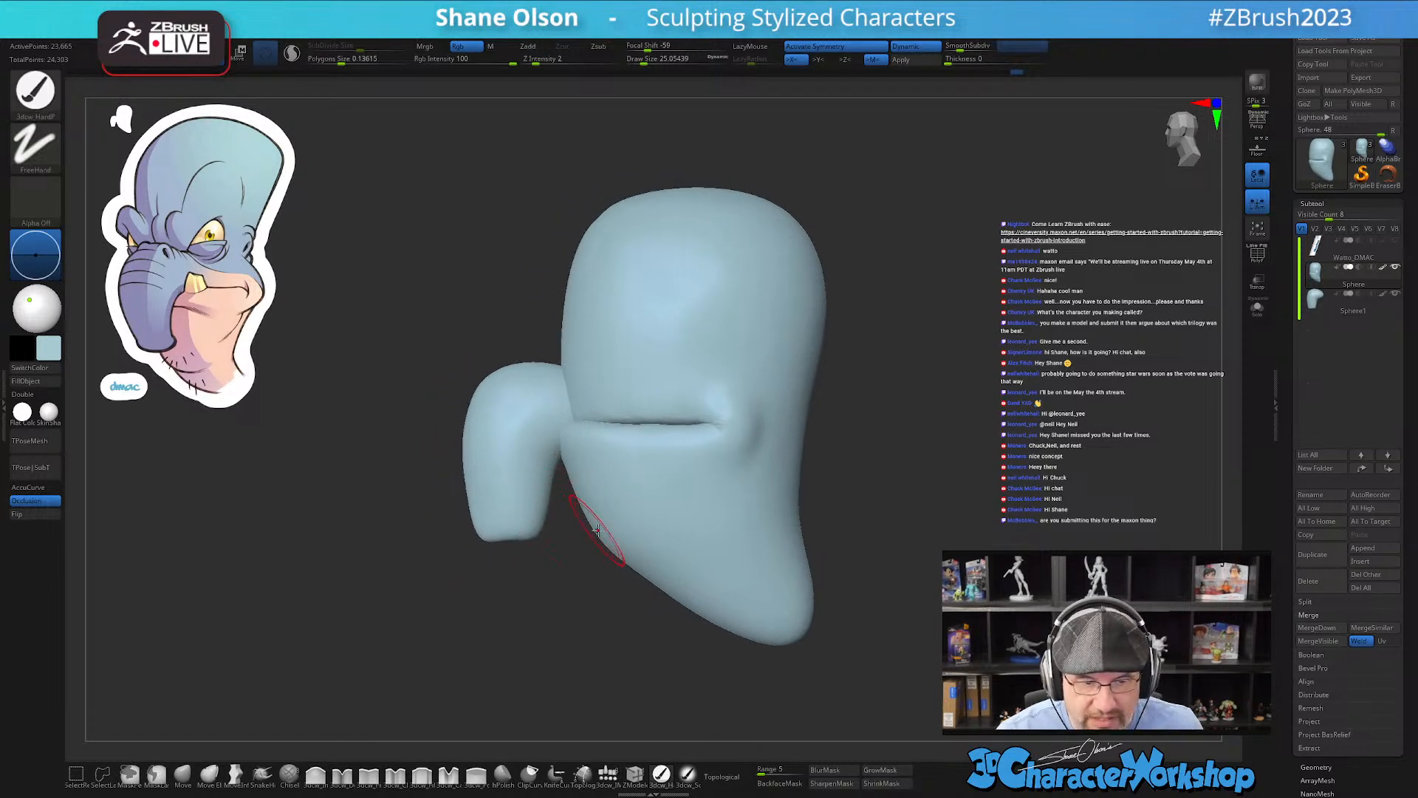
# Step: Choose the KnifeLasso brush and cut away the nose's inner side facing the jaw, leaving a thin downward hook
pyautogui.click(556, 773)
pyautogui.click(544, 783)
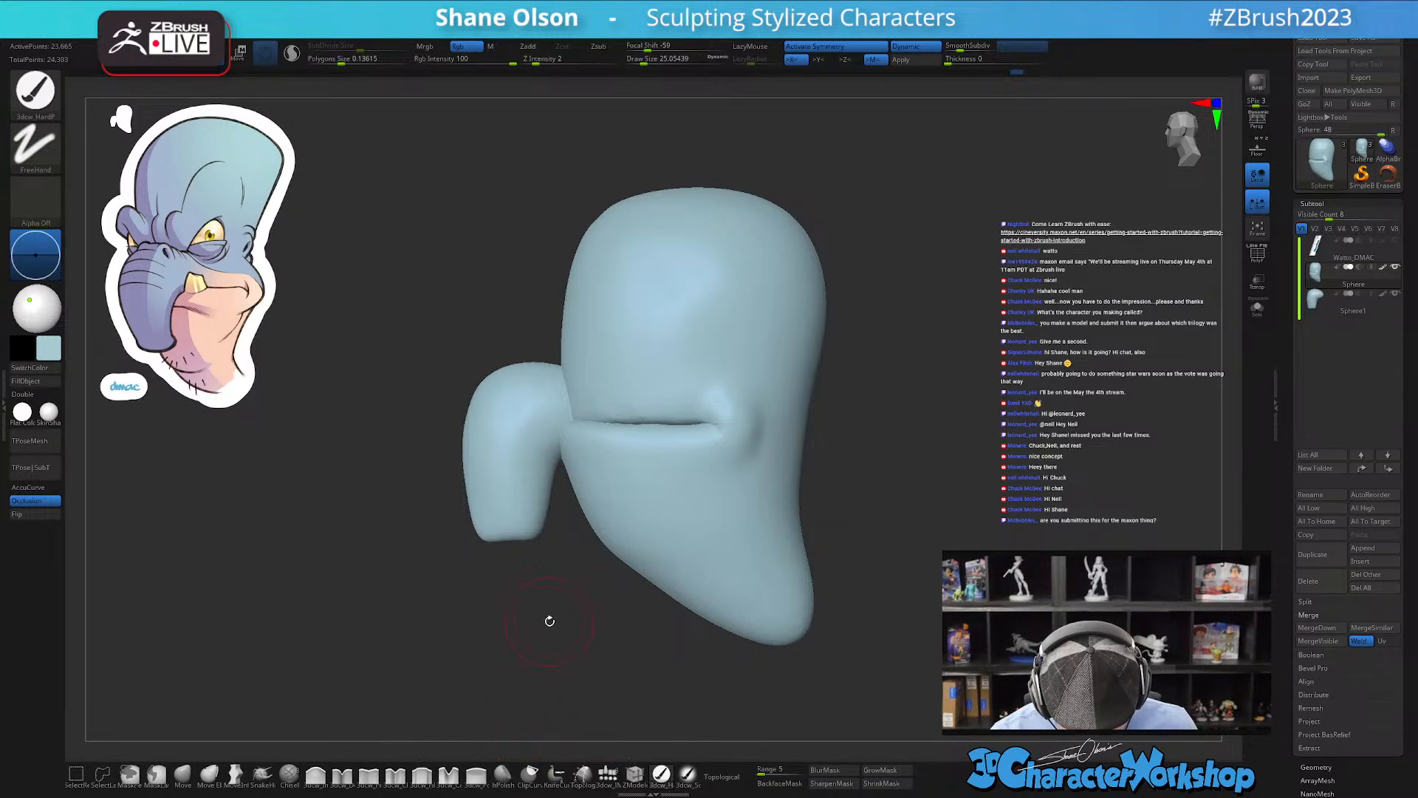
pyautogui.press('b')
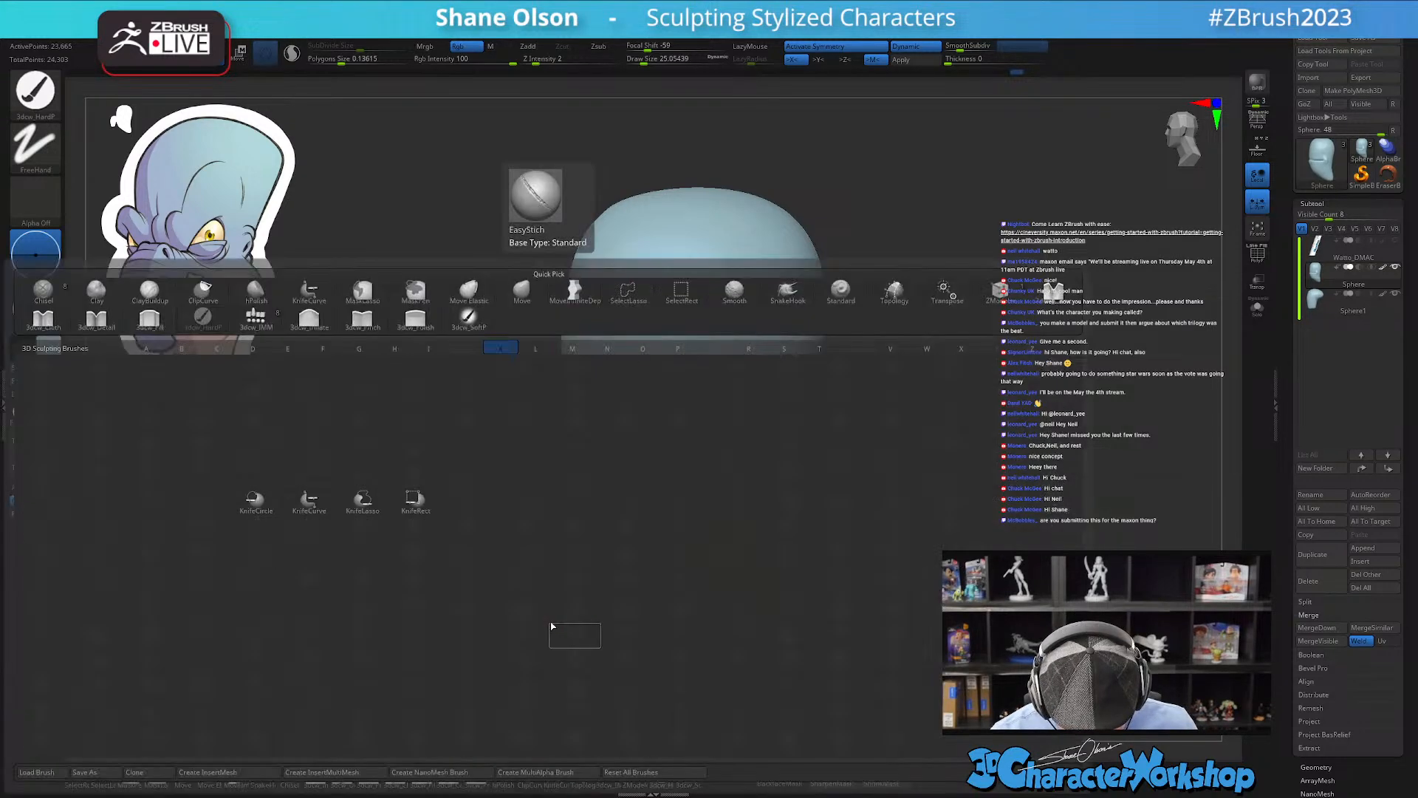
pyautogui.click(364, 507)
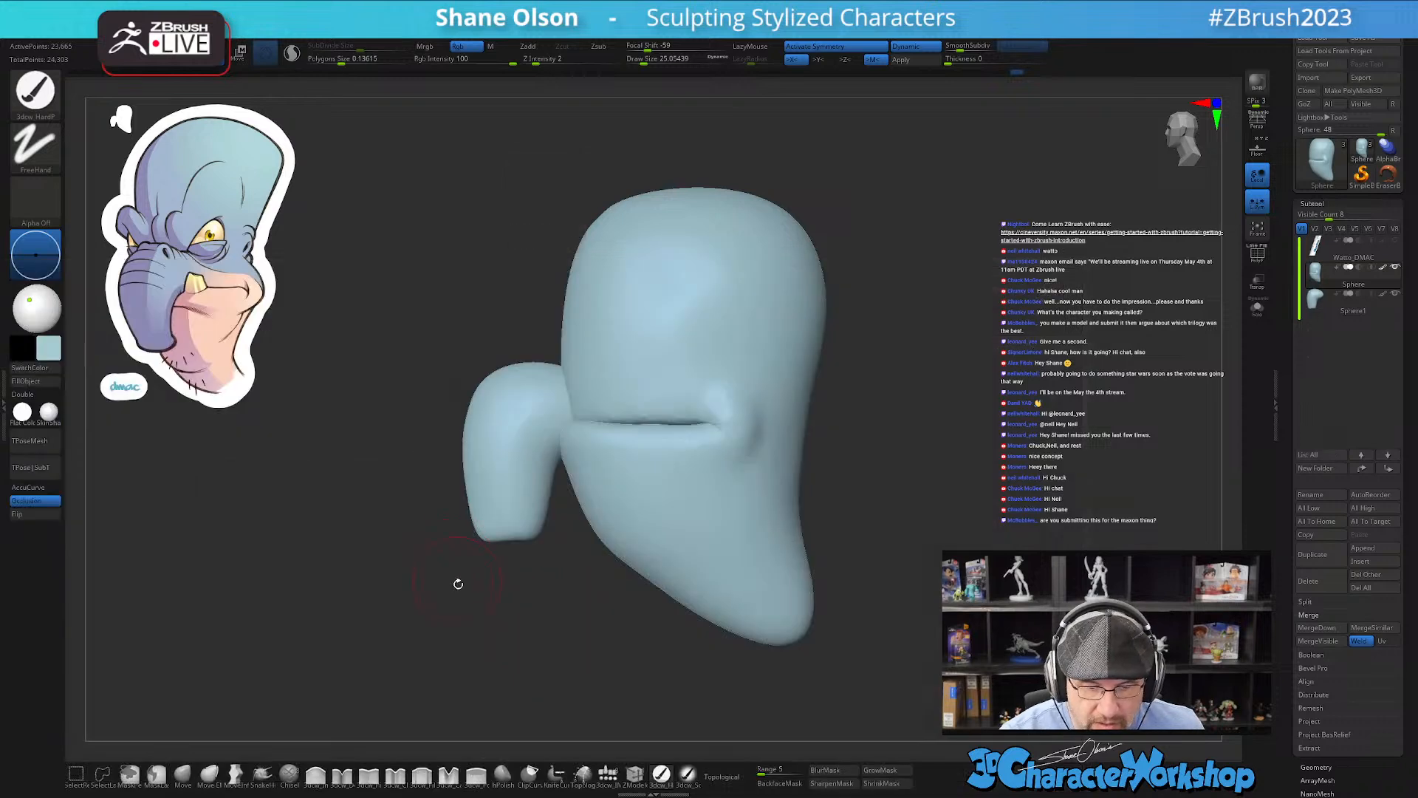
pyautogui.moveTo(604, 629)
pyautogui.mouseDown()
pyautogui.moveTo(627, 500)
pyautogui.moveTo(596, 608)
pyautogui.mouseUp()
pyautogui.keyDown('alt'); pyautogui.click(561, 455); pyautogui.keyUp('alt')
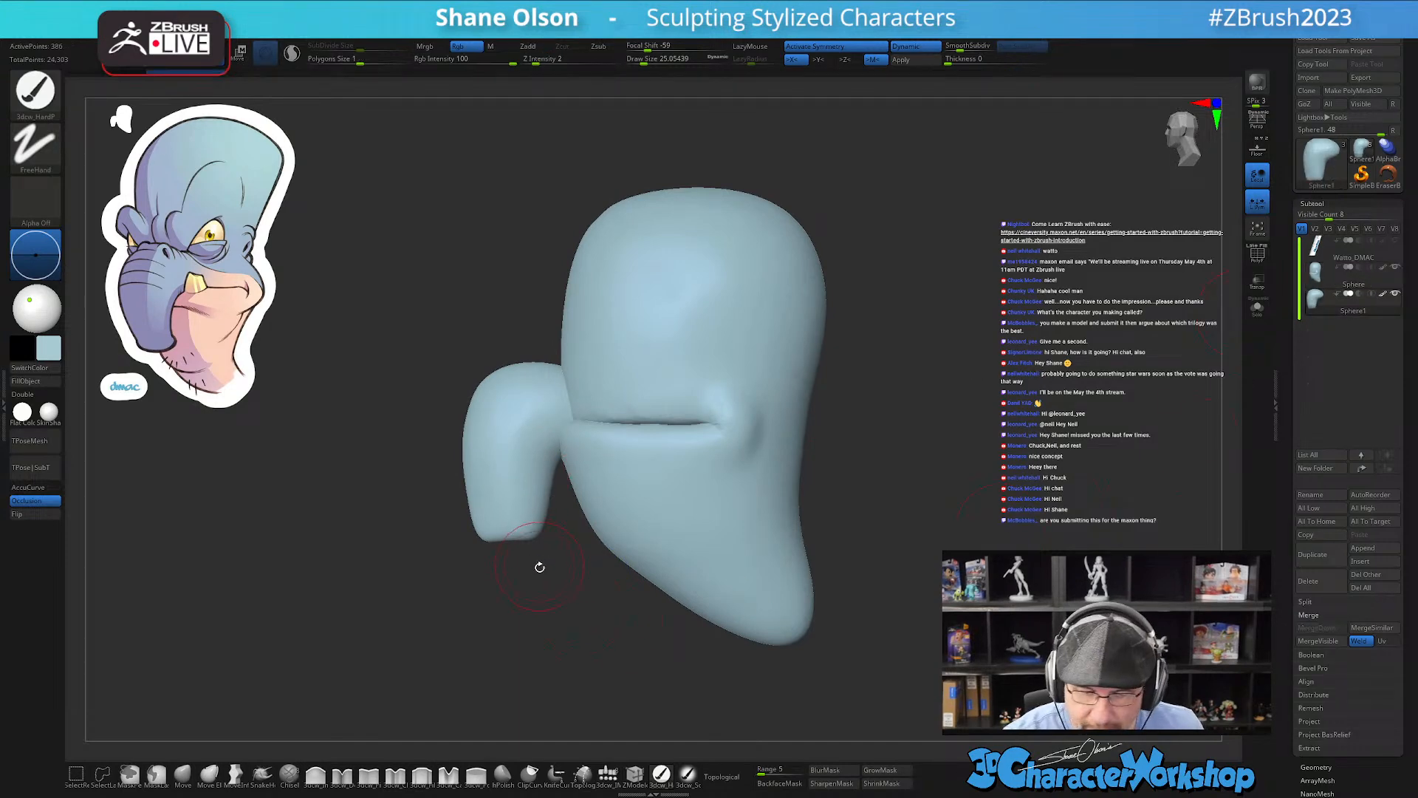
pyautogui.moveTo(536, 574)
pyautogui.mouseDown()
pyautogui.moveTo(625, 473)
pyautogui.moveTo(583, 402)
pyautogui.moveTo(544, 443)
pyautogui.moveTo(521, 625)
pyautogui.moveTo(611, 631)
pyautogui.moveTo(614, 440)
pyautogui.moveTo(569, 422)
pyautogui.moveTo(540, 447)
pyautogui.moveTo(518, 565)
pyautogui.moveTo(602, 595)
pyautogui.moveTo(619, 629)
pyautogui.moveTo(658, 629)
pyautogui.moveTo(624, 648)
pyautogui.moveTo(617, 636)
pyautogui.moveTo(646, 658)
pyautogui.mouseUp()
pyautogui.press('ctrl')
pyautogui.hotkey('shift', 'f')
pyautogui.hotkey('shift', 'f')
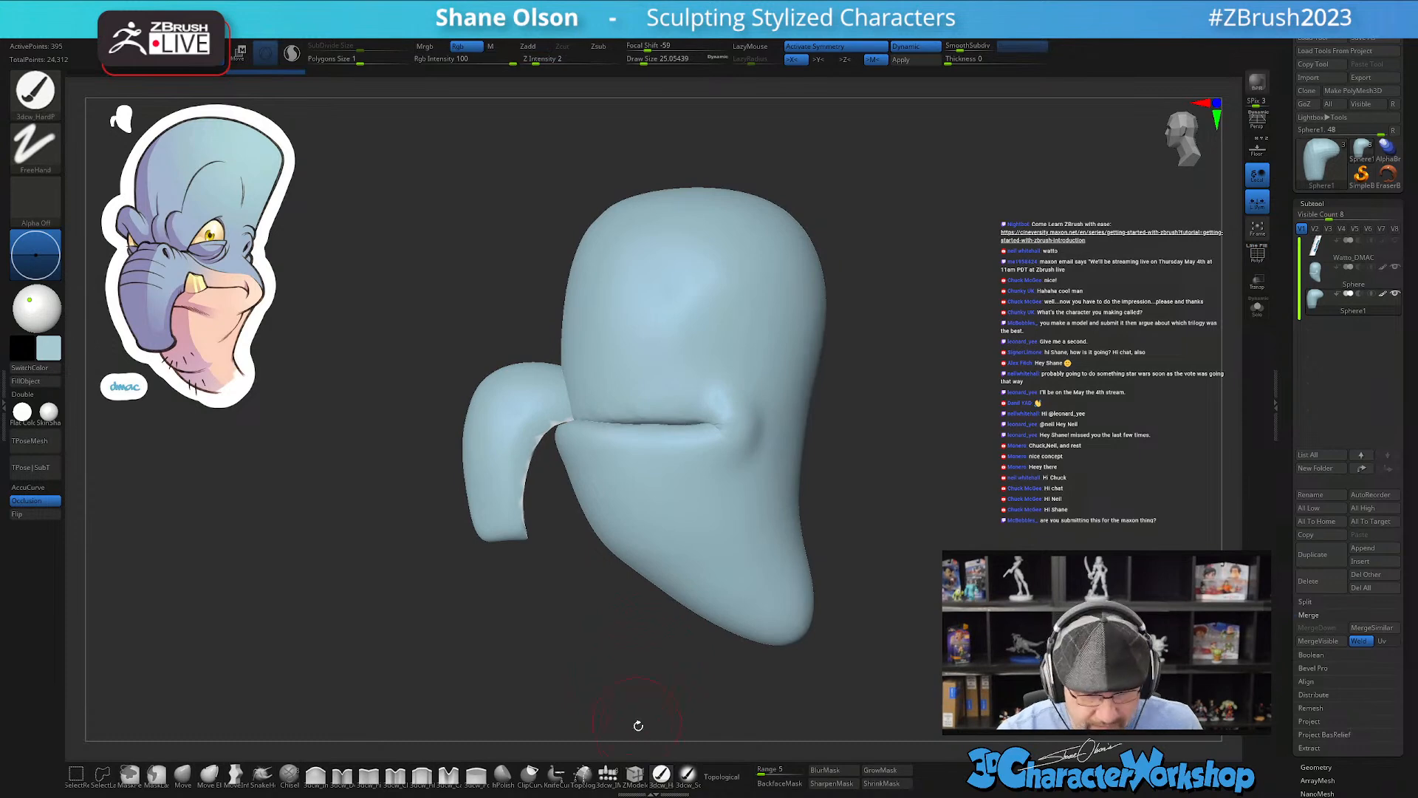
# Step: Fill the freshly cut white face of the nose with the light blue colour
pyautogui.click(30, 367)
pyautogui.moveTo(520, 643); pyautogui.dragTo(599, 645)
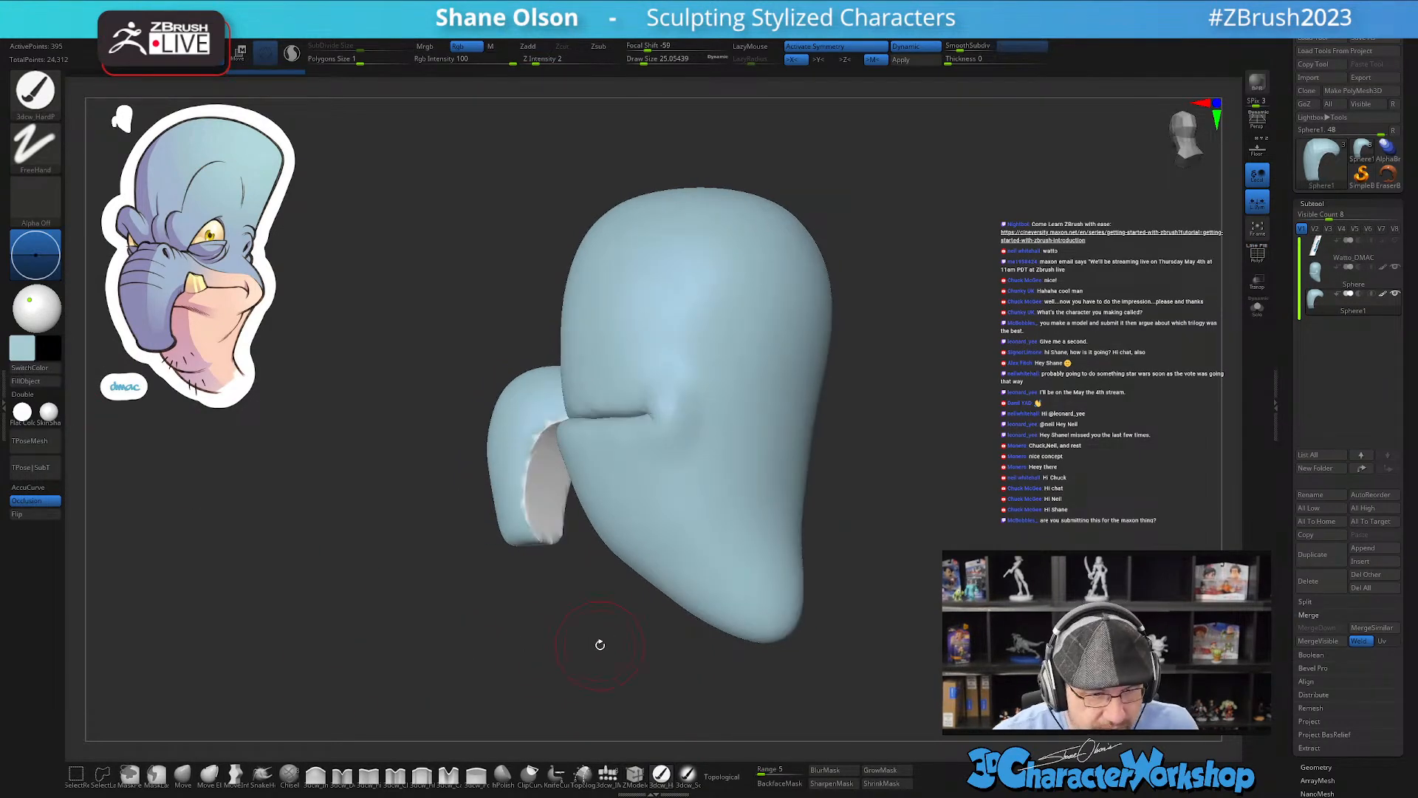
pyautogui.click(30, 367)
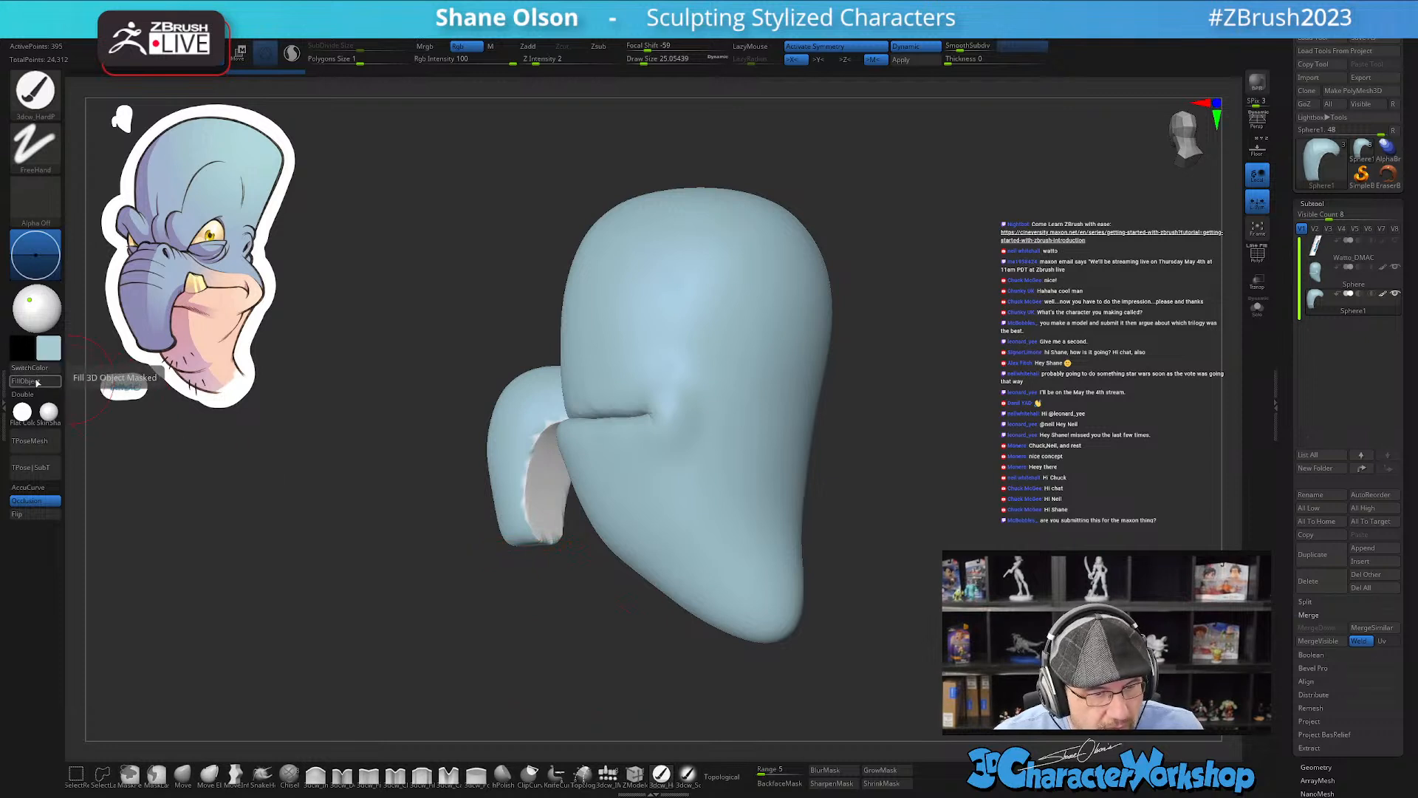
pyautogui.moveTo(459, 569)
pyautogui.mouseDown()
pyautogui.moveTo(470, 576)
pyautogui.moveTo(416, 551)
pyautogui.mouseUp()
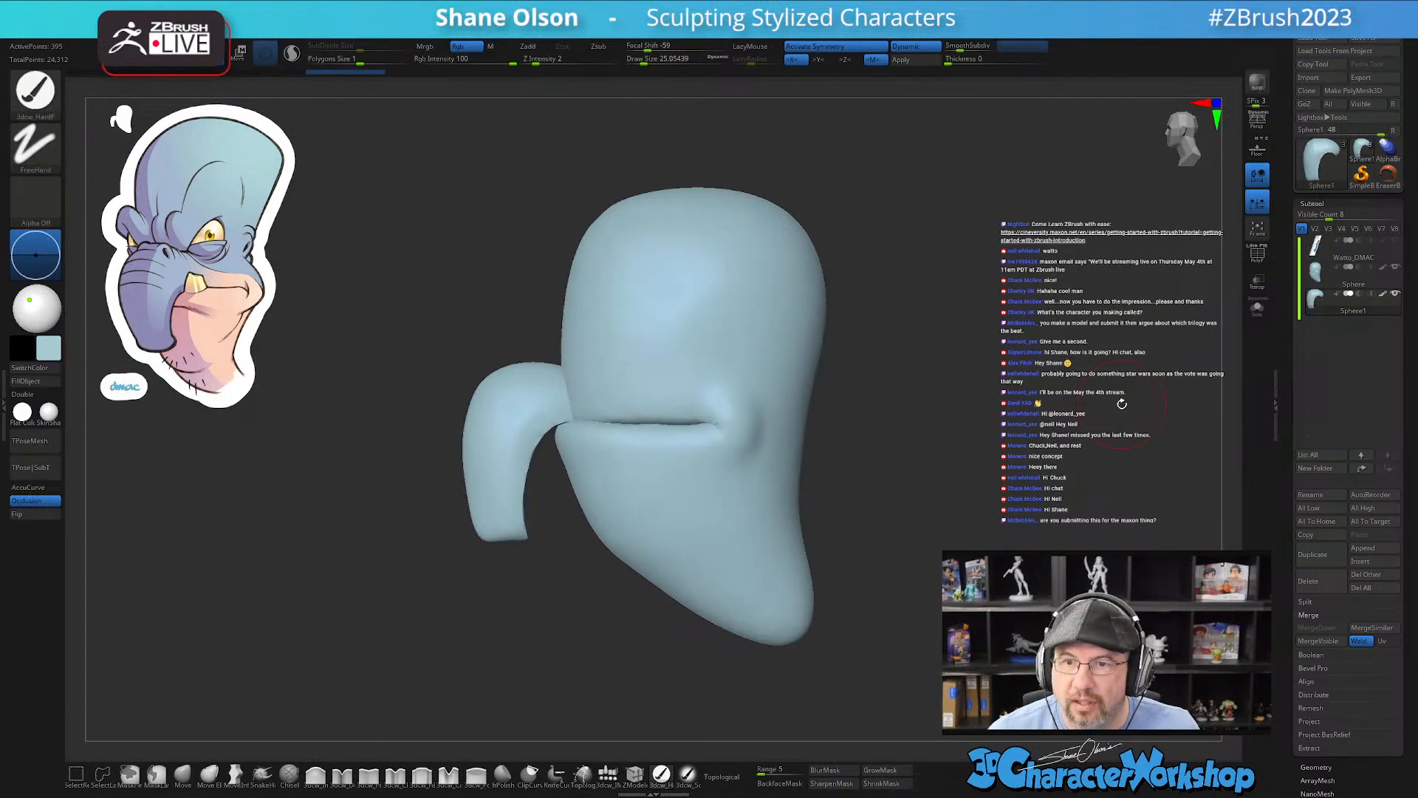
# Step: Show the polyframe and remesh the nose at a polygon size of about 0.17, checking its cut face from several angles
pyautogui.hotkey('shift', 'f')
pyautogui.moveTo(1169, 431); pyautogui.dragTo(1136, 426)
pyautogui.moveTo(1061, 377); pyautogui.dragTo(1060, 386)
pyautogui.moveTo(361, 61); pyautogui.dragTo(343, 62)
pyautogui.click(347, 62)
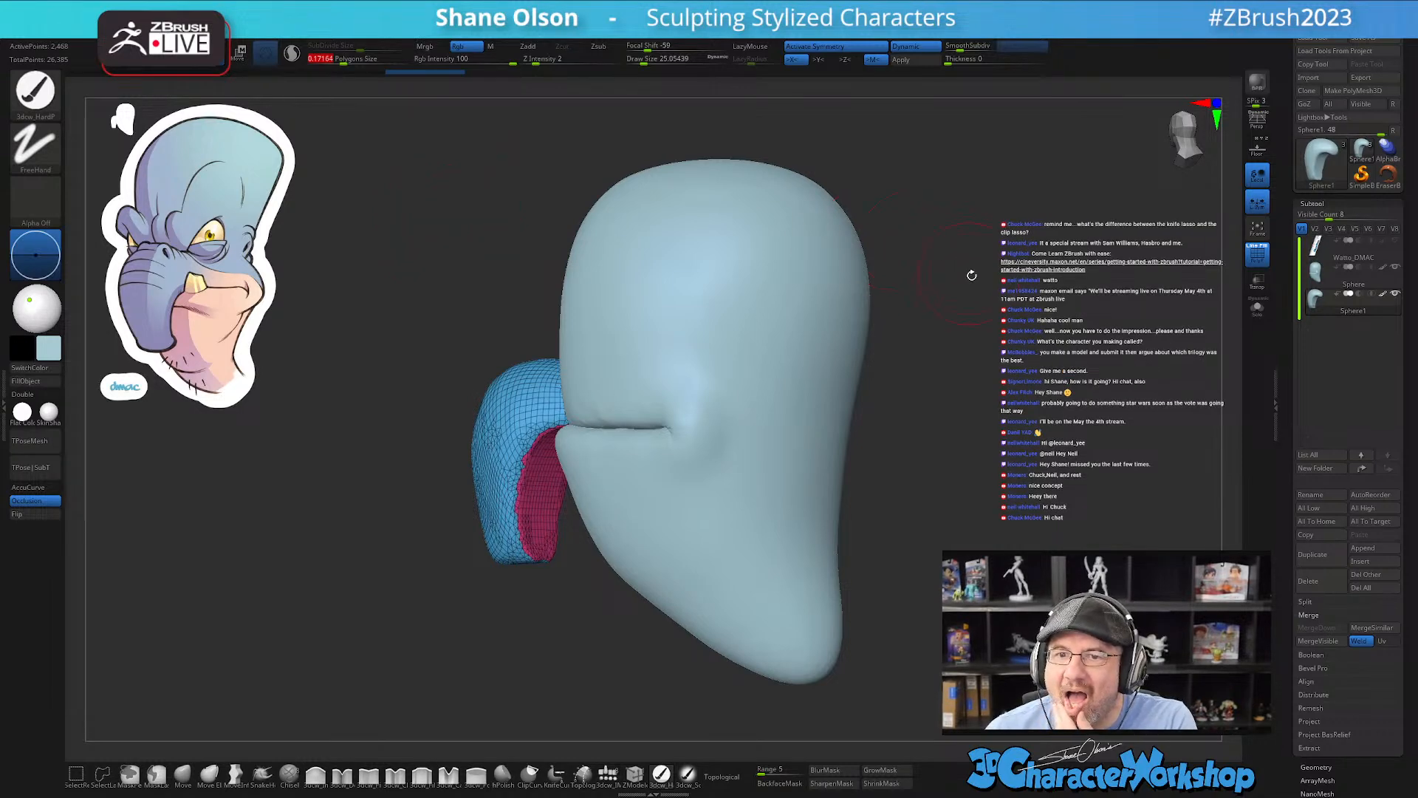
pyautogui.moveTo(1016, 325); pyautogui.dragTo(912, 386)
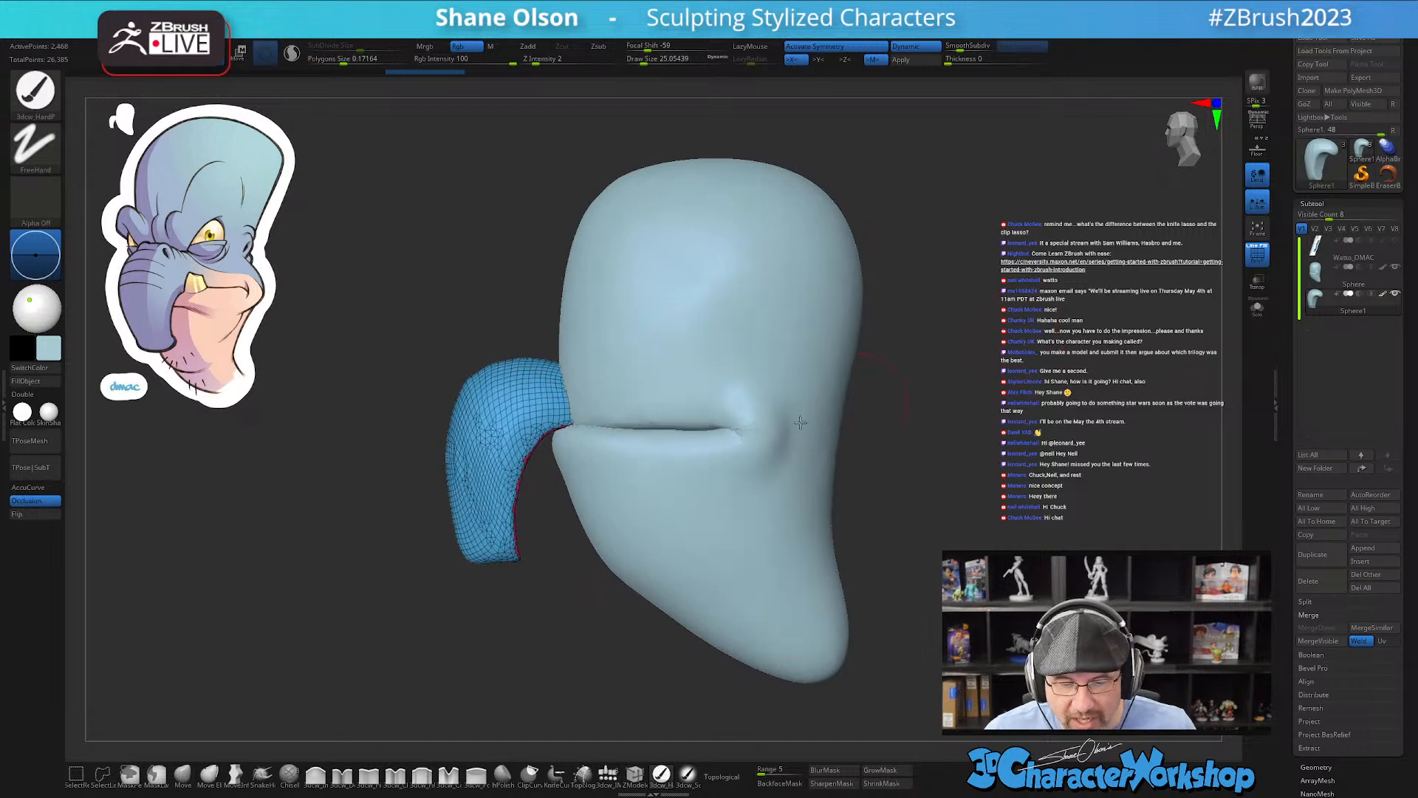
pyautogui.moveTo(406, 378); pyautogui.dragTo(491, 426)
pyautogui.moveTo(842, 475); pyautogui.dragTo(792, 502)
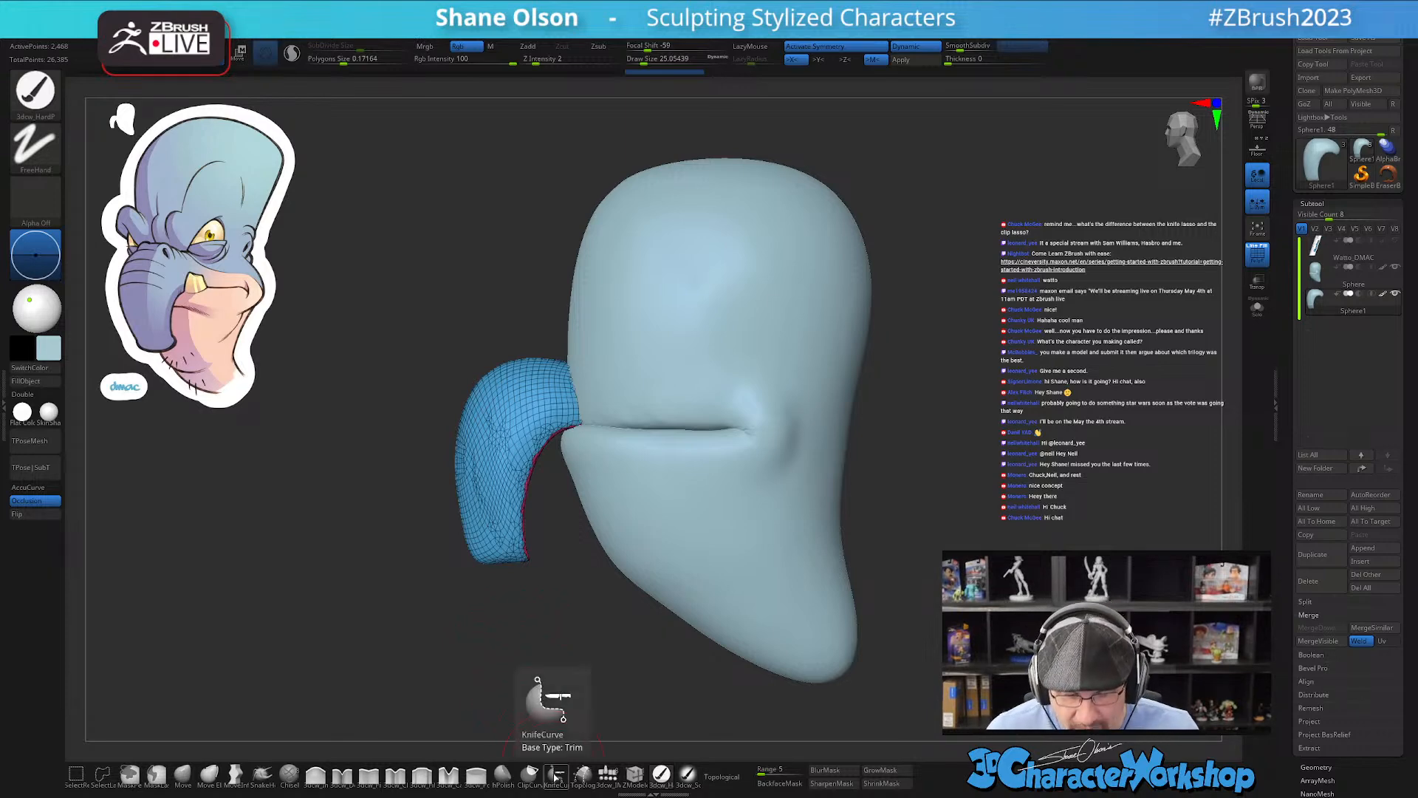
# Step: Look through the Knife brushes in the brush library, including KnifeCurve, KnifeLasso and KnifeRect
pyautogui.press('b')
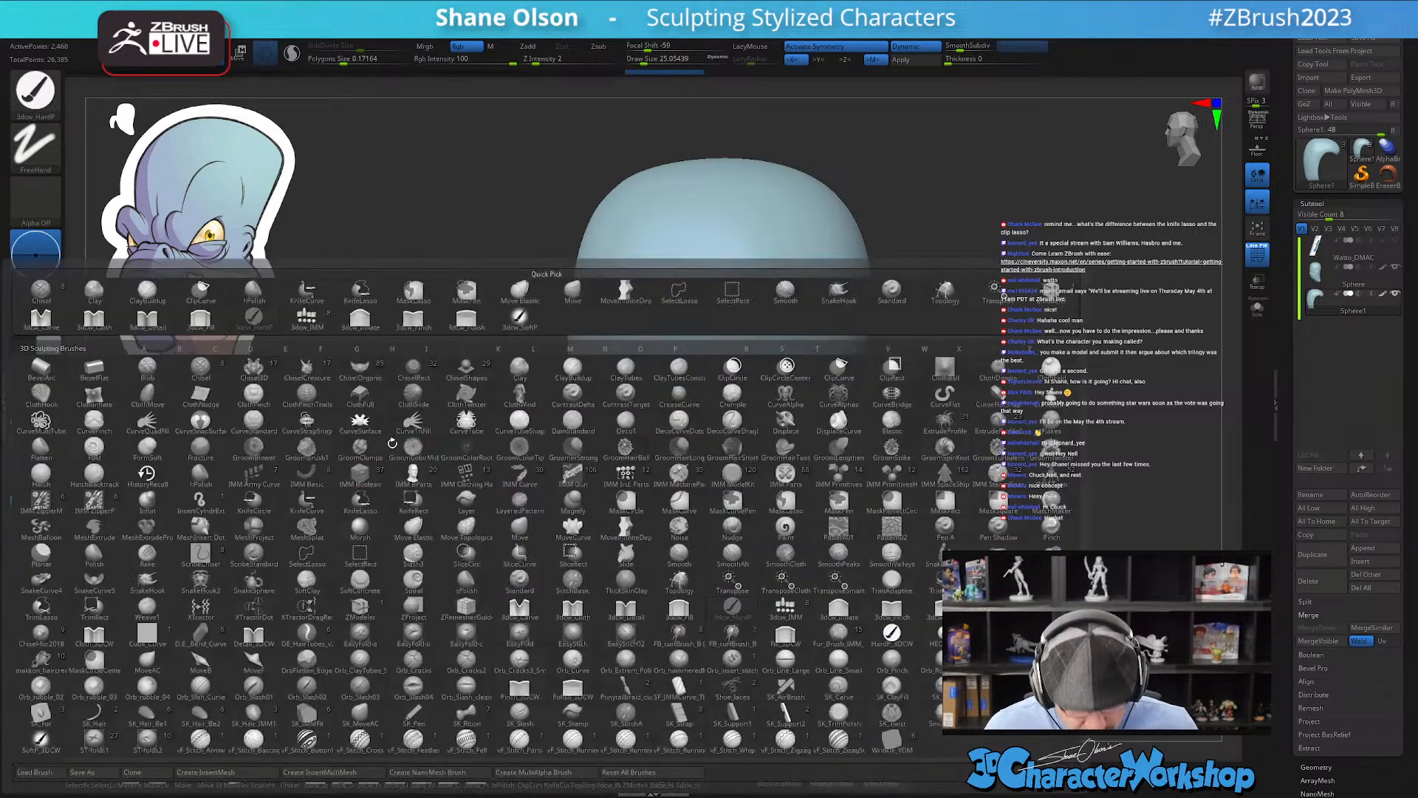
pyautogui.press('k')
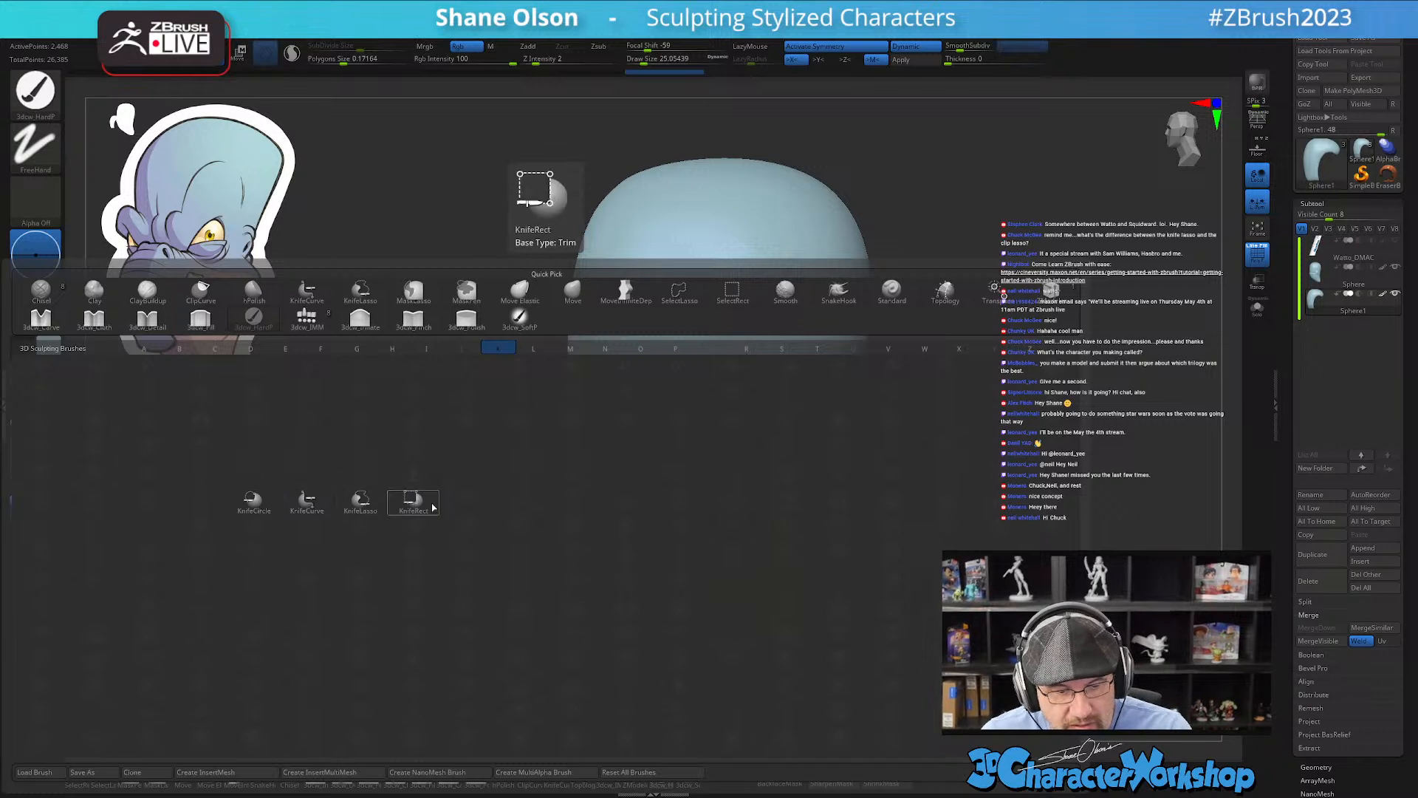
pyautogui.click(317, 518)
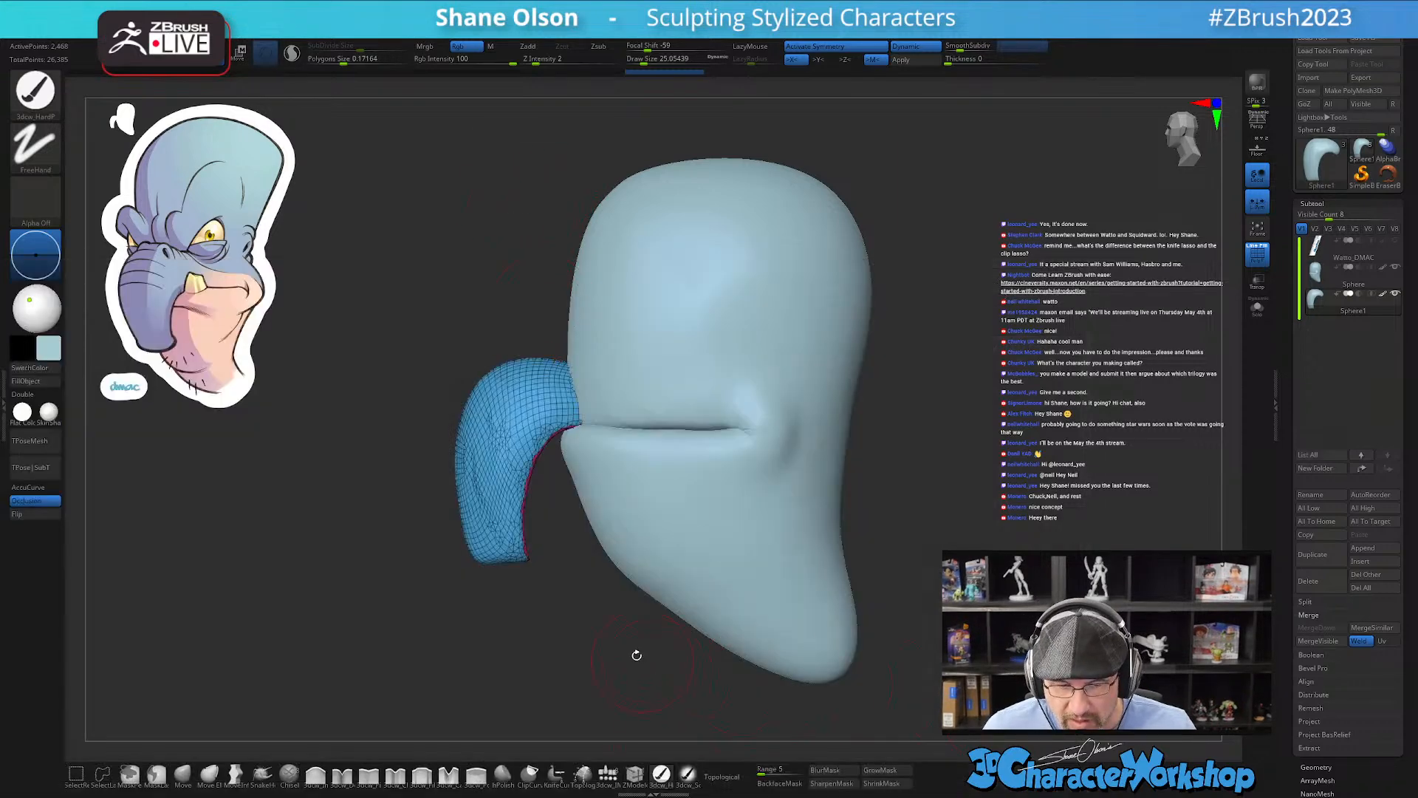
pyautogui.moveTo(606, 630); pyautogui.dragTo(612, 631)
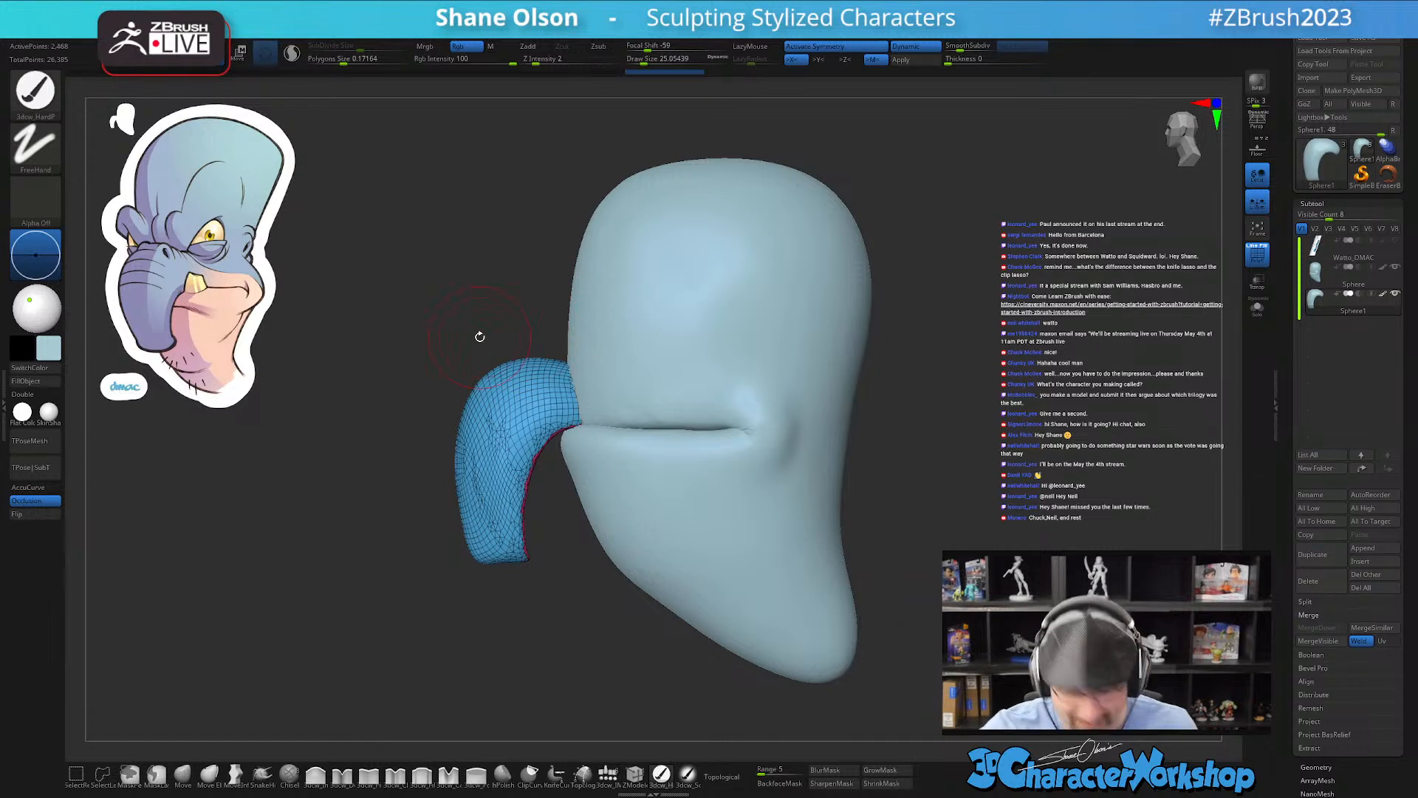
# Step: Turn off the polyframe, try smoothing the nose's cut edge near the tip and undo the stroke
pyautogui.hotkey('shift', 'f')
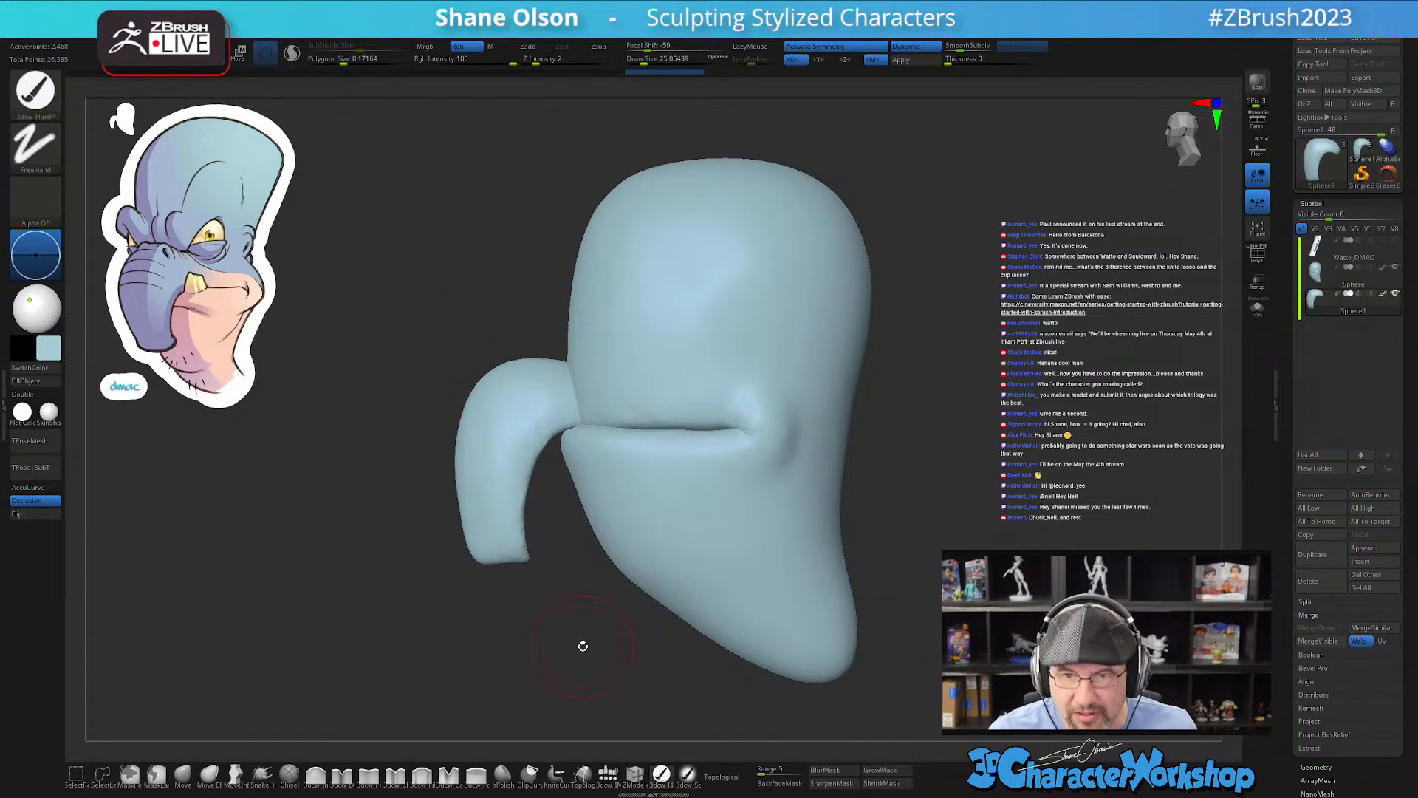
pyautogui.moveTo(598, 649)
pyautogui.mouseDown()
pyautogui.moveTo(576, 640)
pyautogui.moveTo(599, 591)
pyautogui.mouseUp()
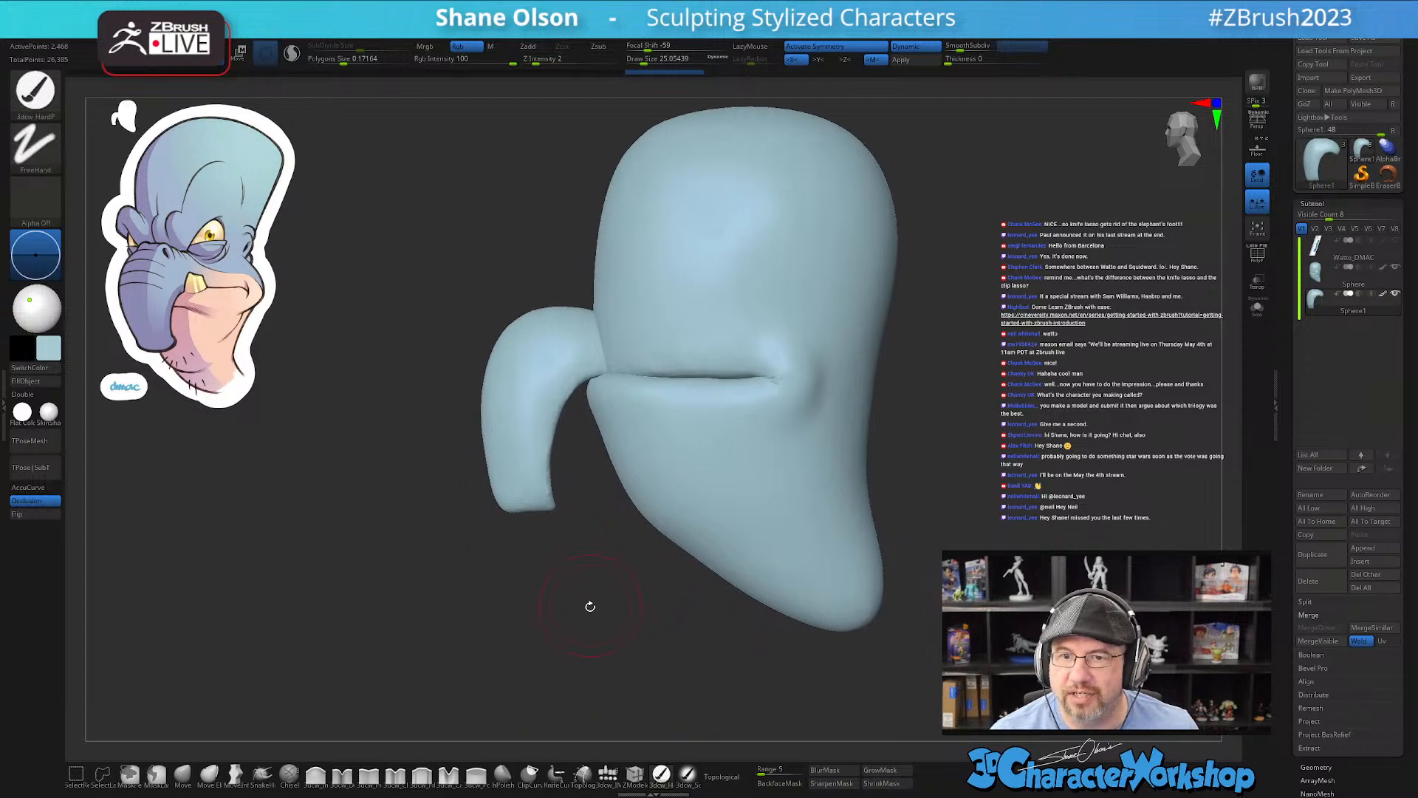
pyautogui.keyDown('shift'); pyautogui.moveTo(525, 494); pyautogui.dragTo(547, 503); pyautogui.keyUp('shift')
pyautogui.hotkey('ctrl', 'z')
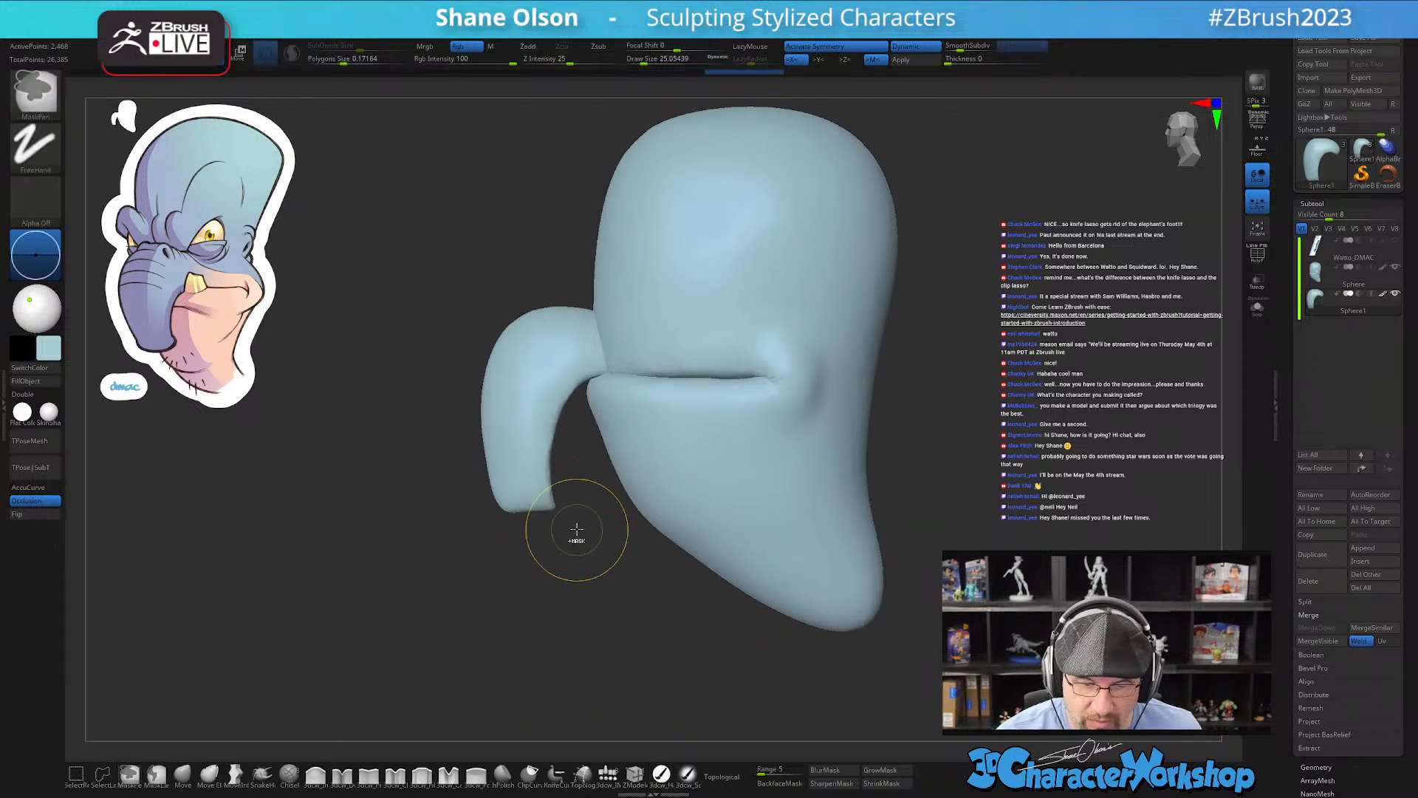
pyautogui.moveTo(564, 582)
pyautogui.mouseDown()
pyautogui.moveTo(641, 552)
pyautogui.moveTo(606, 562)
pyautogui.mouseUp()
pyautogui.moveTo(554, 454)
pyautogui.keyDown('shift'); pyautogui.mouseDown()
pyautogui.moveTo(573, 421)
pyautogui.moveTo(618, 421)
pyautogui.mouseUp(); pyautogui.keyUp('shift')
pyautogui.moveTo(628, 641); pyautogui.dragTo(562, 651)
pyautogui.moveTo(765, 677); pyautogui.dragTo(867, 635)
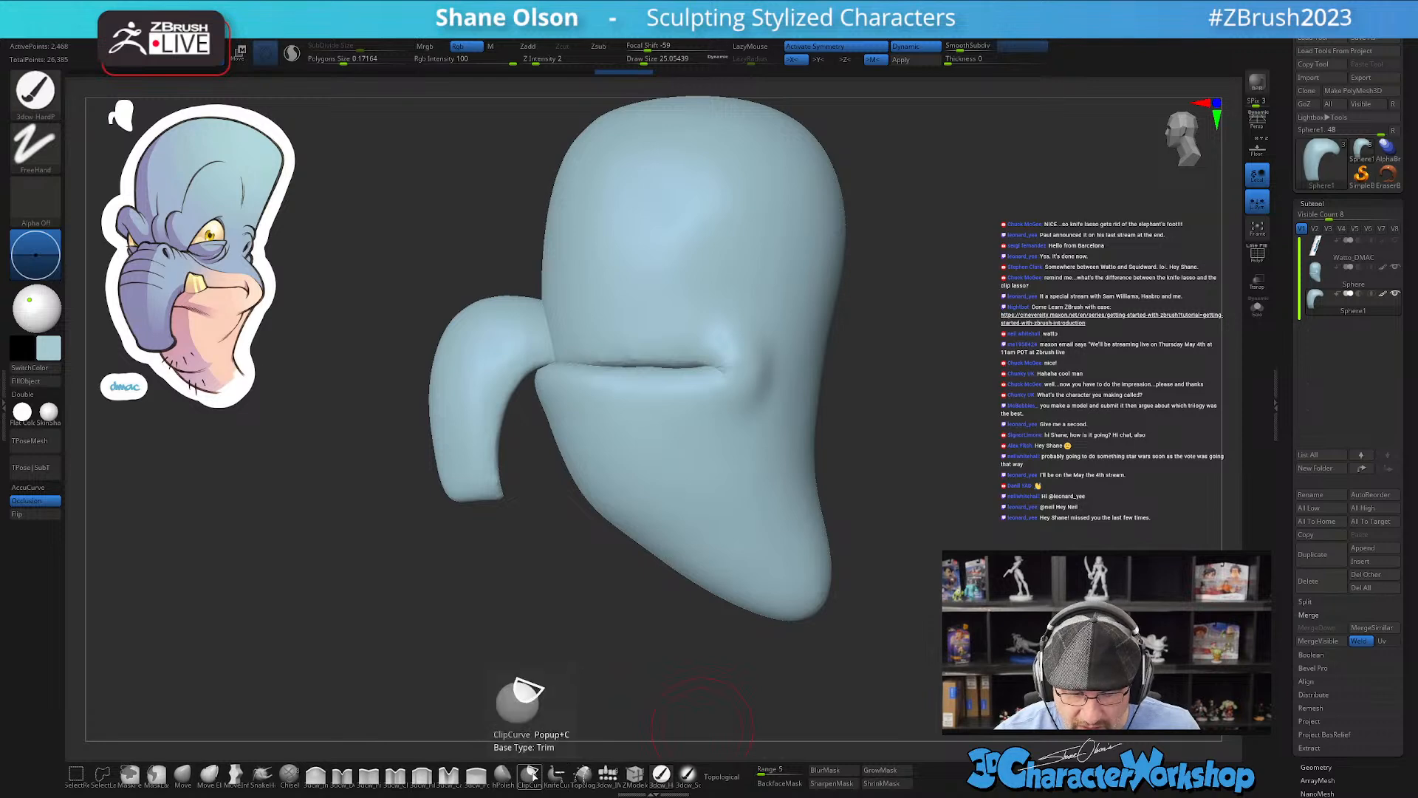
# Step: Select the head, show its polyframe and try clipping off the jaw's lower back end with a diagonal ClipCurve line
pyautogui.keyDown('alt'); pyautogui.click(781, 571); pyautogui.keyUp('alt')
pyautogui.hotkey('shift', 'f')
pyautogui.moveTo(911, 509); pyautogui.dragTo(861, 570)
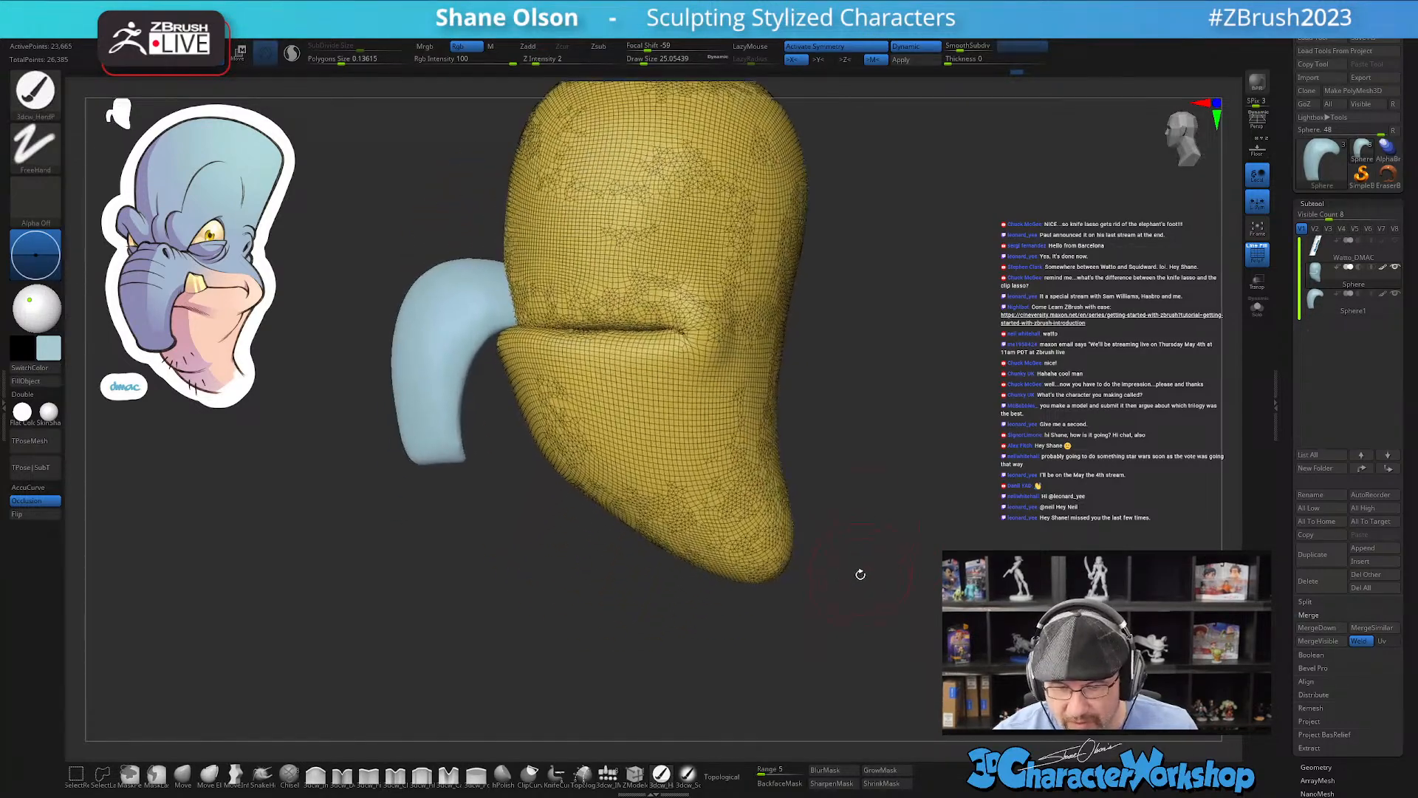
pyautogui.moveTo(838, 395)
pyautogui.keyDown('ctrl'); pyautogui.keyDown('shift'); pyautogui.mouseDown()
pyautogui.moveTo(604, 635)
pyautogui.moveTo(565, 603)
pyautogui.moveTo(627, 646)
pyautogui.moveTo(573, 592)
pyautogui.moveTo(608, 623)
pyautogui.mouseUp(); pyautogui.keyUp('shift'); pyautogui.keyUp('ctrl')
pyautogui.moveTo(596, 602); pyautogui.dragTo(611, 600)
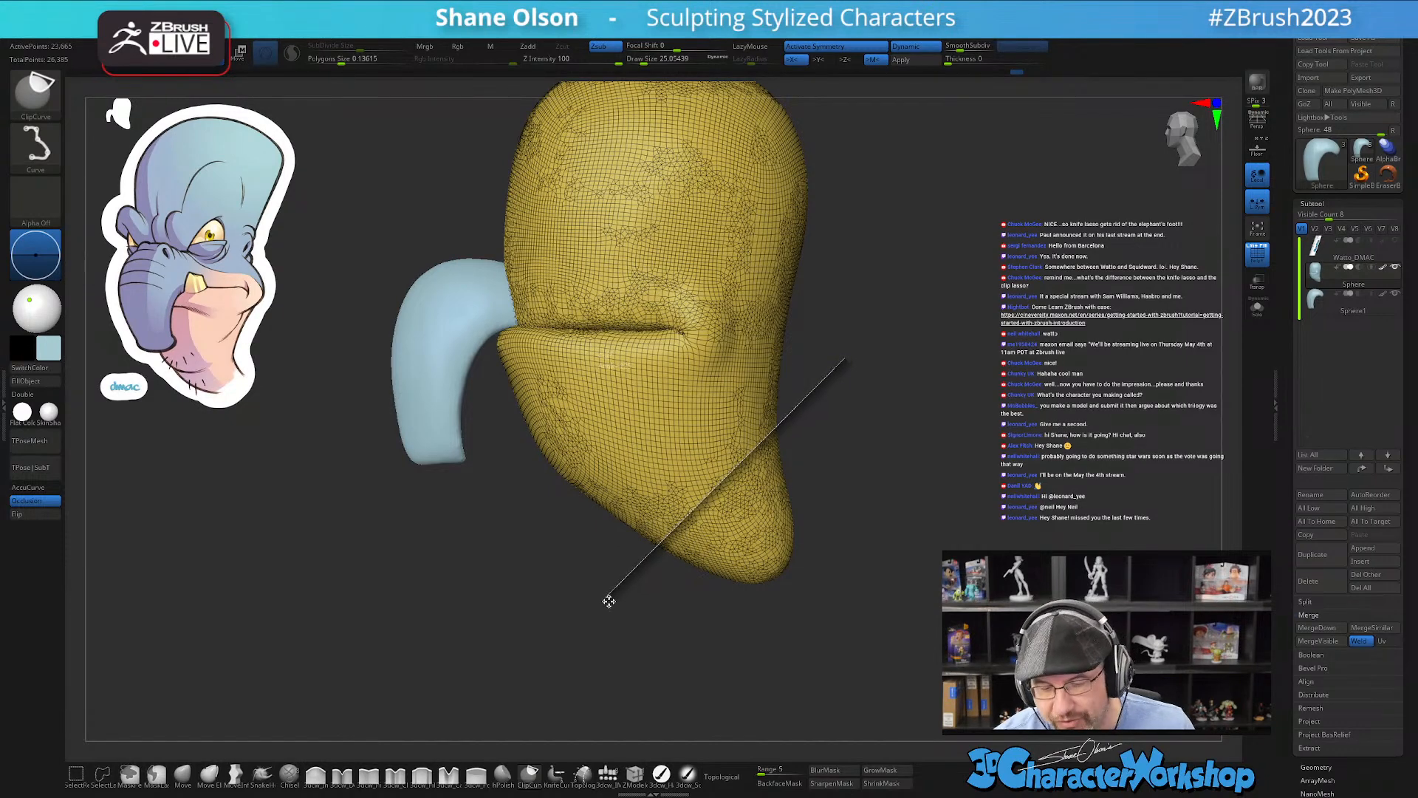
pyautogui.moveTo(609, 602)
pyautogui.mouseDown()
pyautogui.moveTo(665, 574)
pyautogui.moveTo(595, 598)
pyautogui.moveTo(813, 638)
pyautogui.moveTo(691, 652)
pyautogui.moveTo(577, 617)
pyautogui.moveTo(481, 522)
pyautogui.moveTo(564, 627)
pyautogui.moveTo(609, 654)
pyautogui.moveTo(566, 608)
pyautogui.moveTo(490, 459)
pyautogui.moveTo(623, 680)
pyautogui.moveTo(488, 509)
pyautogui.moveTo(564, 602)
pyautogui.moveTo(557, 539)
pyautogui.moveTo(522, 551)
pyautogui.moveTo(615, 525)
pyautogui.moveTo(535, 567)
pyautogui.moveTo(589, 574)
pyautogui.moveTo(656, 624)
pyautogui.moveTo(621, 602)
pyautogui.moveTo(626, 614)
pyautogui.mouseUp()
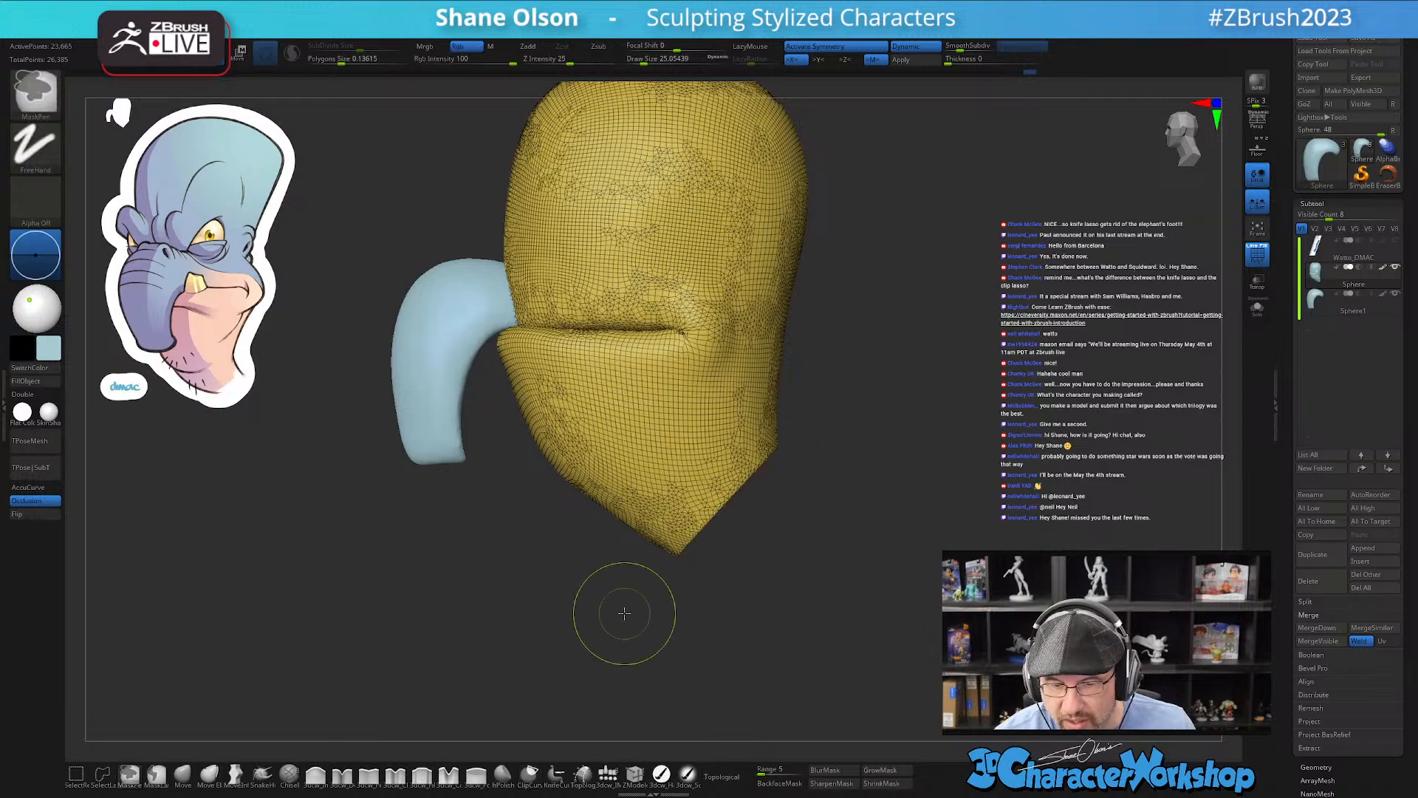
pyautogui.moveTo(804, 591); pyautogui.dragTo(854, 516)
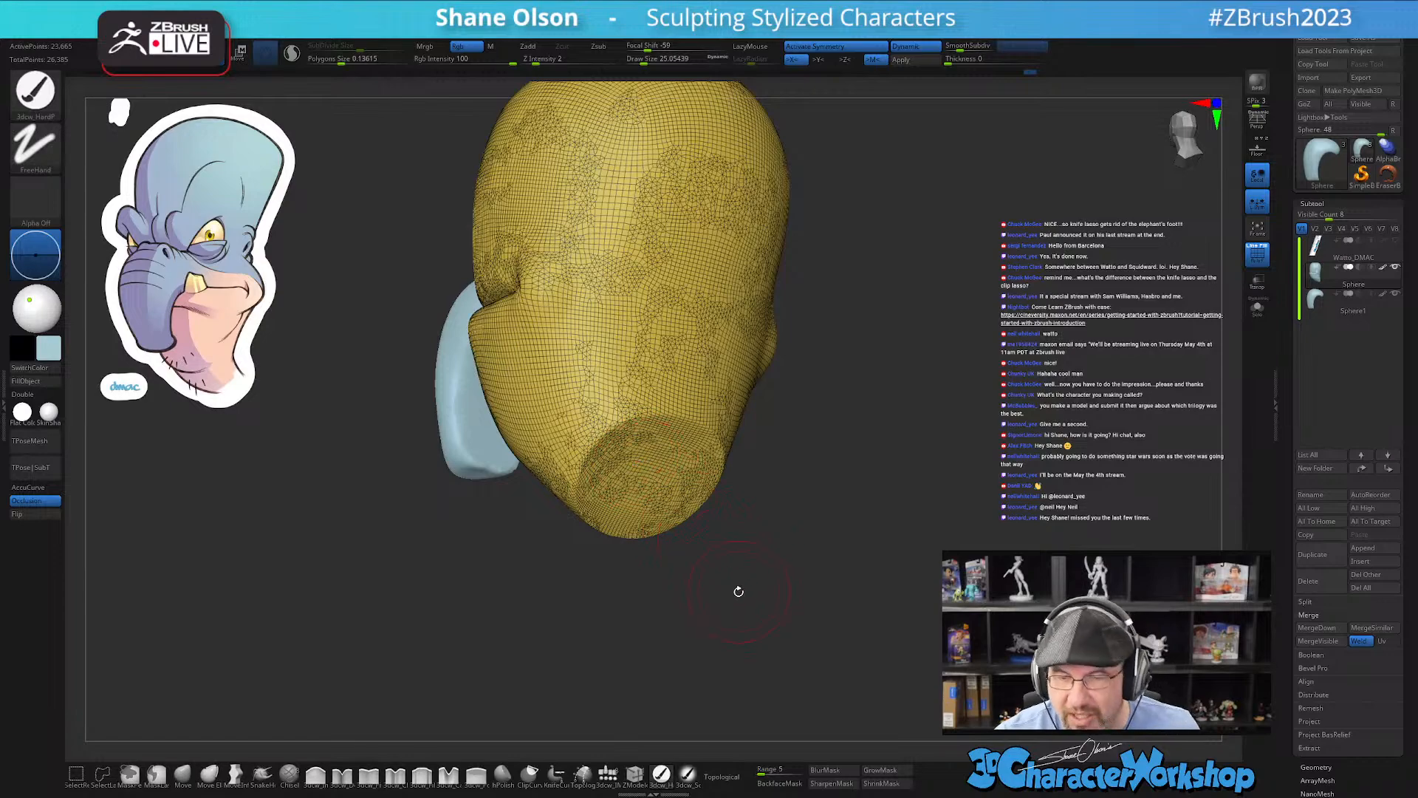
pyautogui.moveTo(735, 600); pyautogui.dragTo(738, 630)
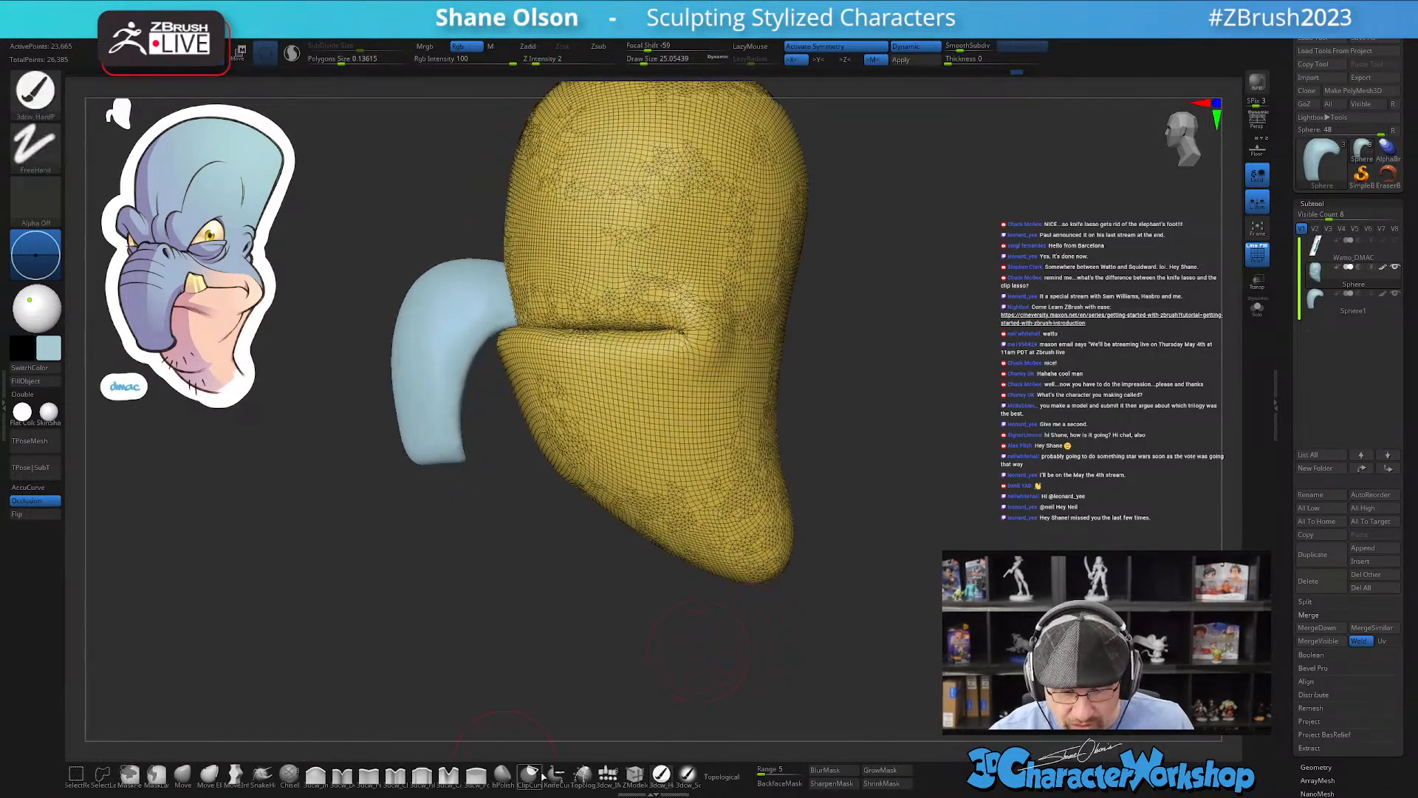
# Step: Try slicing off the jaw's lower back end with a diagonal KnifeCurve cut, inspect the cut face and undo it
pyautogui.click(556, 775)
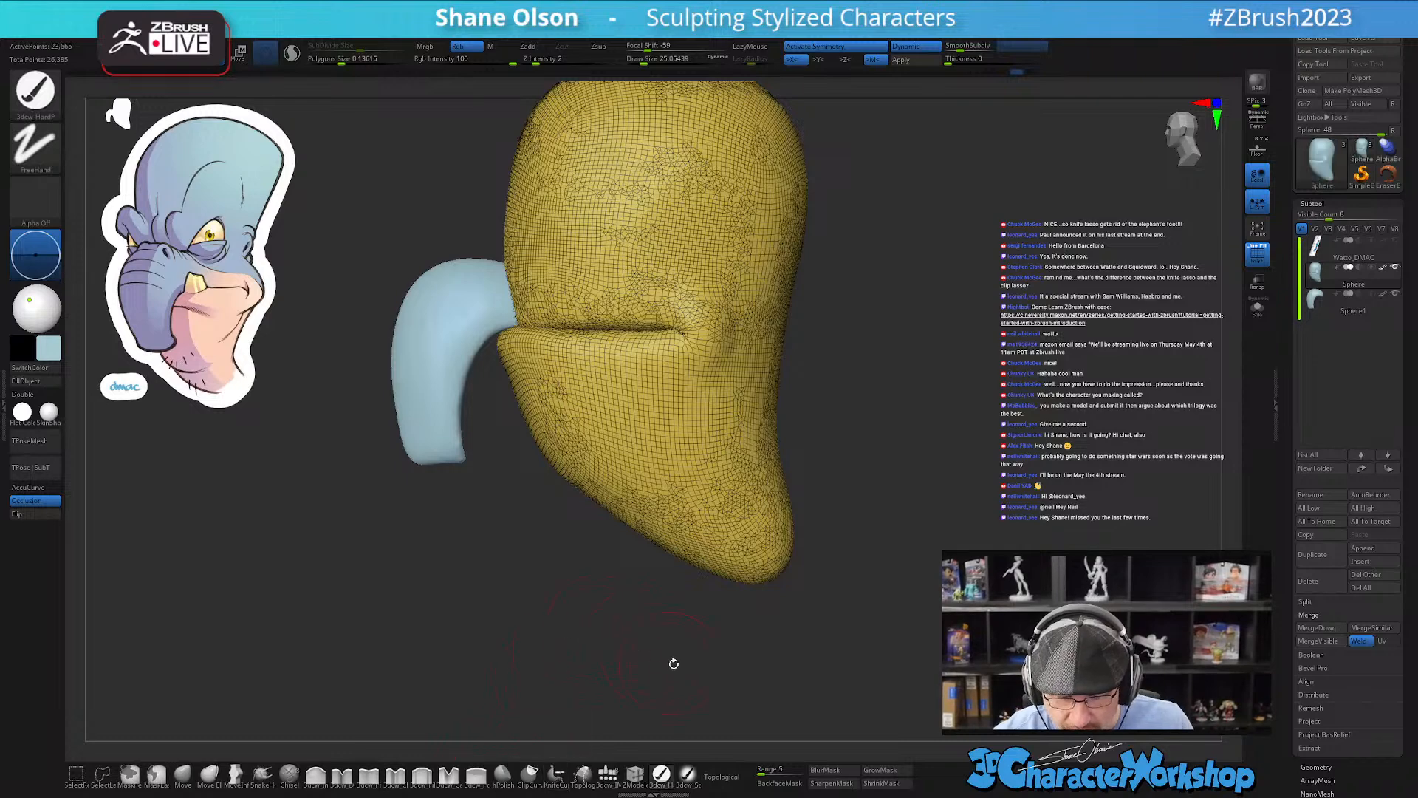
pyautogui.moveTo(855, 412)
pyautogui.mouseDown()
pyautogui.moveTo(569, 570)
pyautogui.moveTo(785, 585)
pyautogui.moveTo(753, 535)
pyautogui.mouseUp()
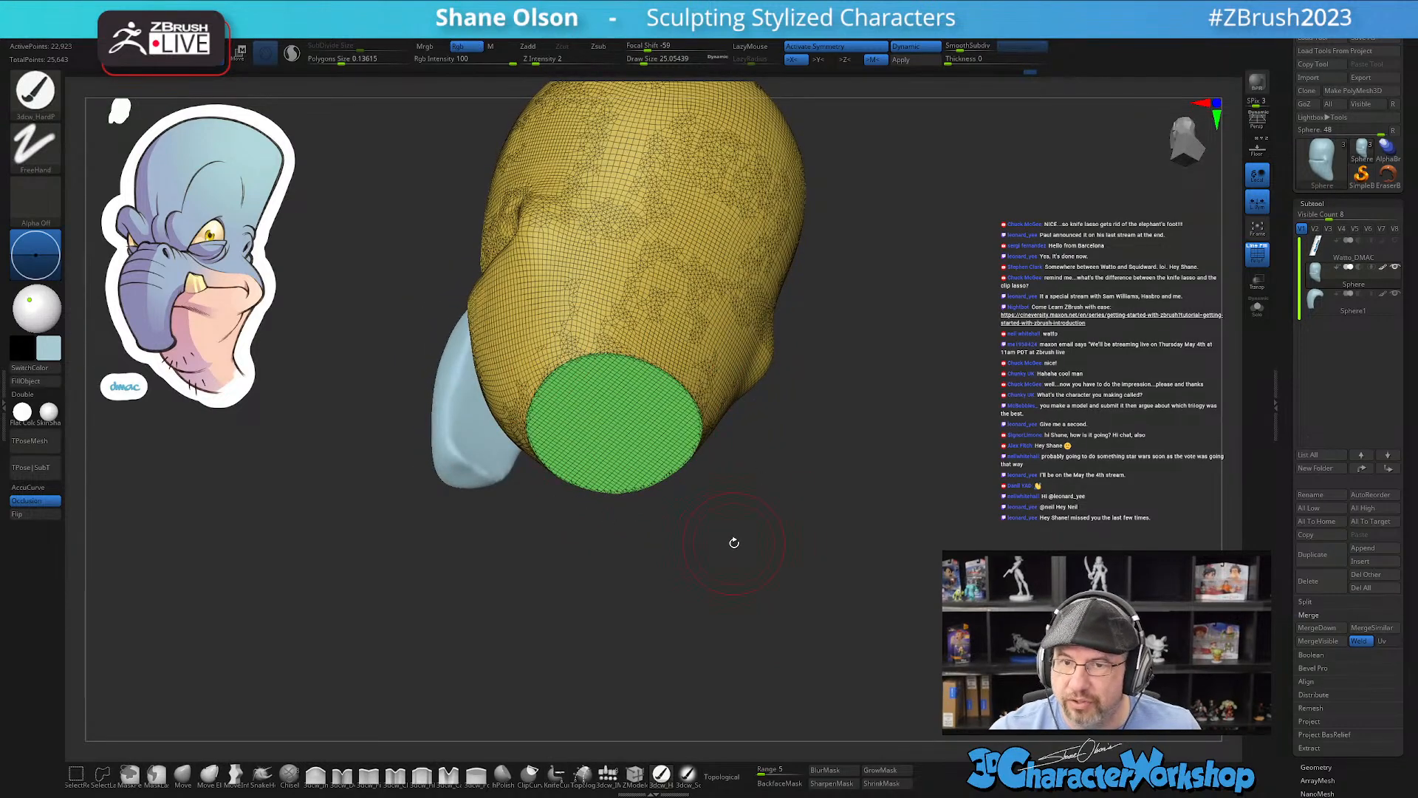
pyautogui.hotkey('ctrl', 'w')
pyautogui.moveTo(827, 484); pyautogui.dragTo(885, 489)
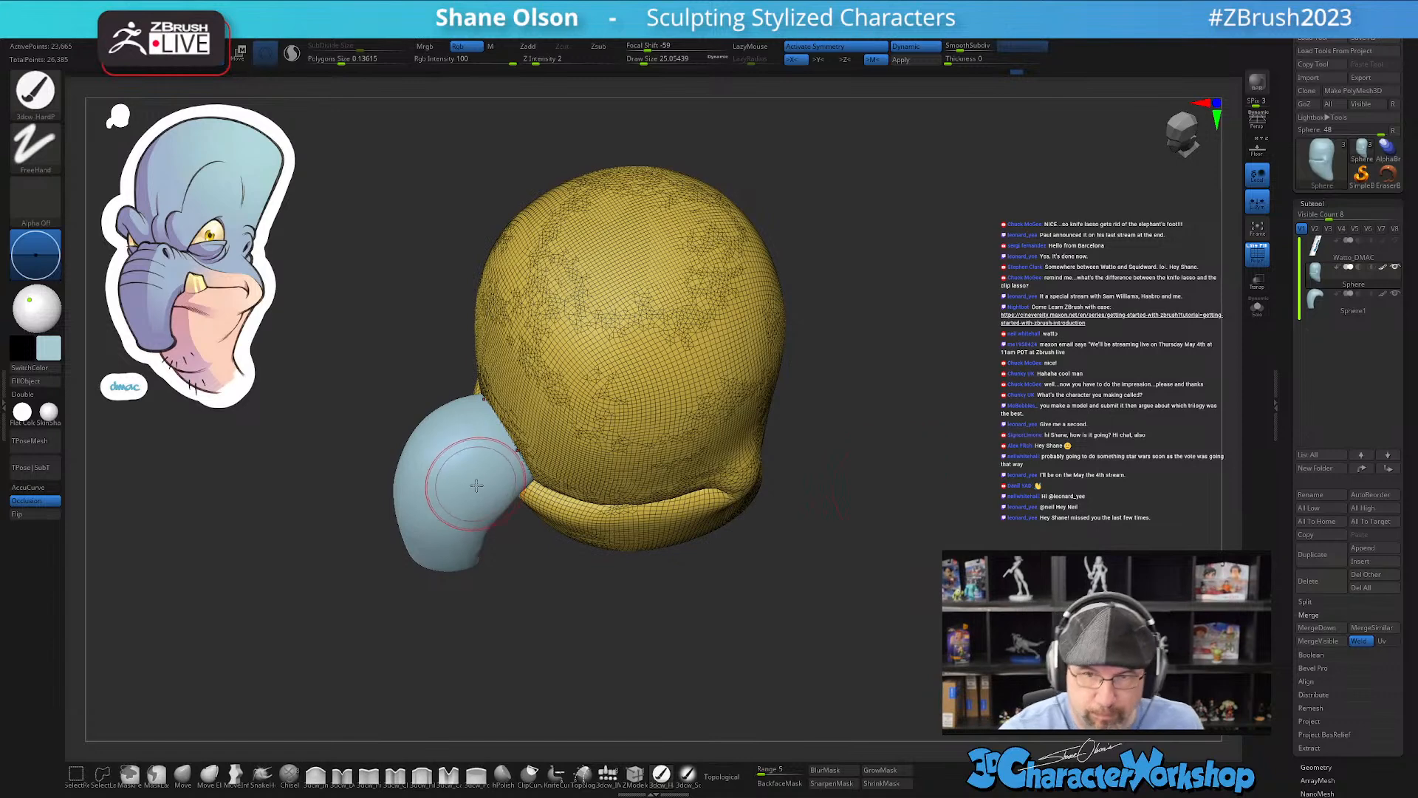
# Step: Select the nose and refine its drooping shape with the Move brush at a draw size of about 28.75
pyautogui.keyDown('alt'); pyautogui.click(476, 495); pyautogui.keyUp('alt')
pyautogui.moveTo(561, 602); pyautogui.dragTo(537, 576)
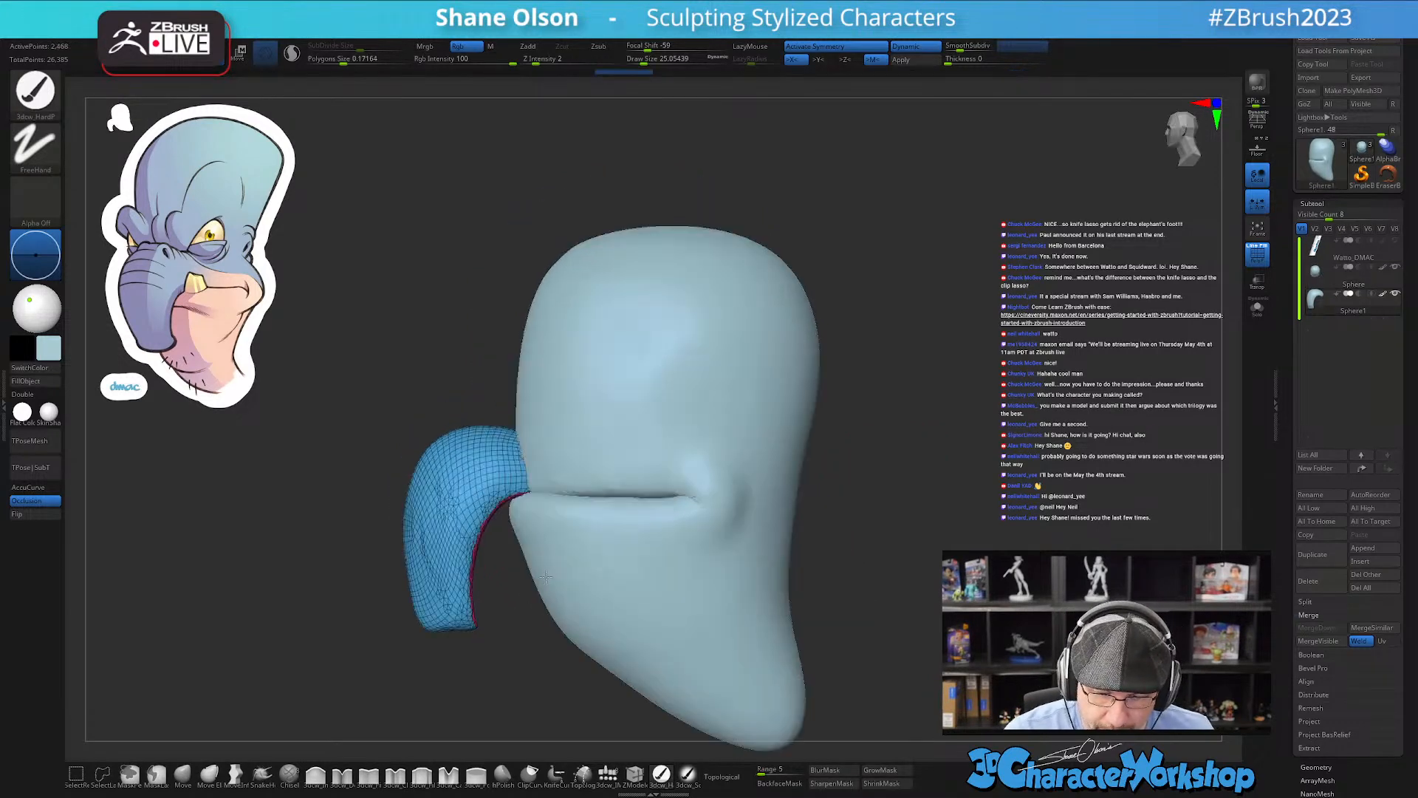
pyautogui.keyDown('alt'); pyautogui.moveTo(542, 637); pyautogui.dragTo(570, 594); pyautogui.keyUp('alt')
pyautogui.click(186, 775)
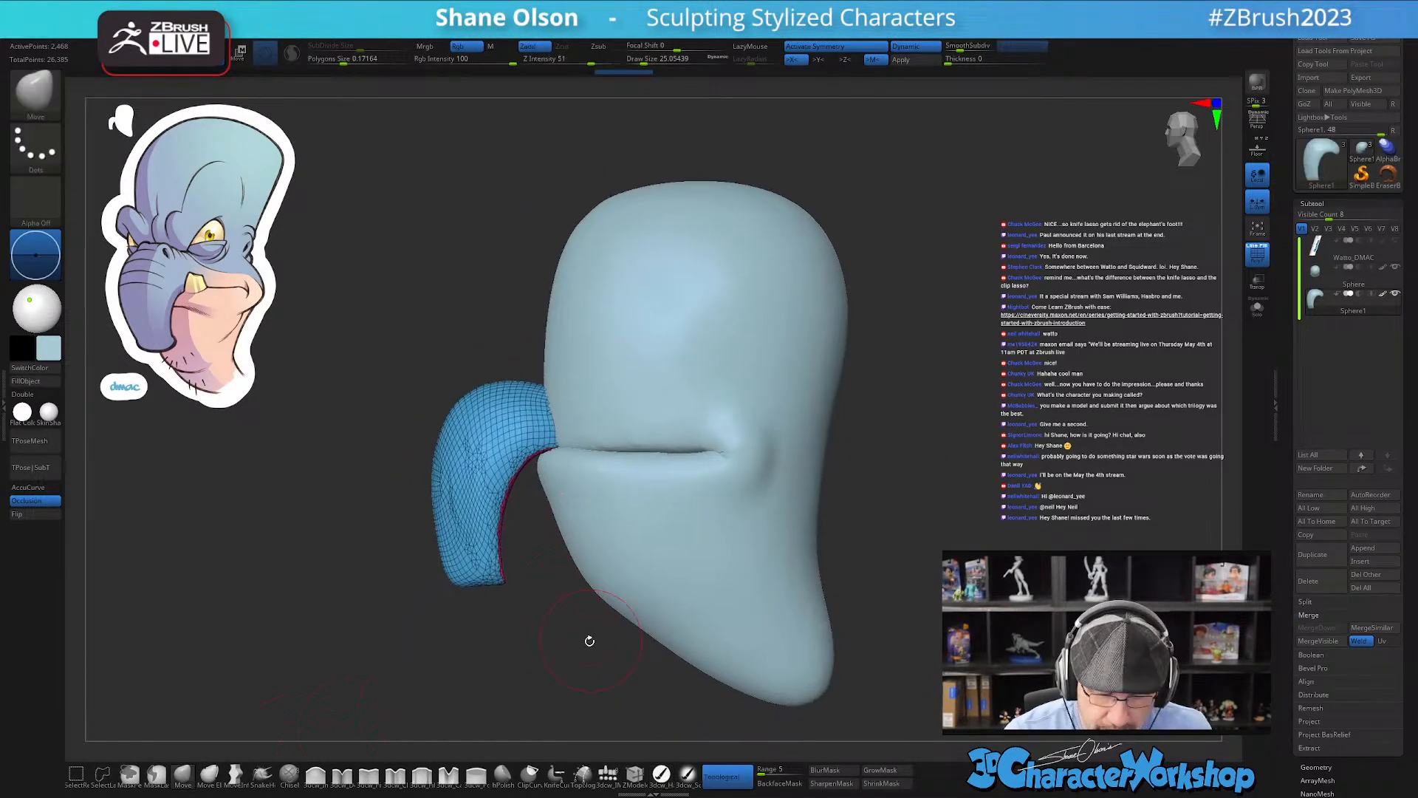
pyautogui.moveTo(580, 646)
pyautogui.mouseDown()
pyautogui.moveTo(580, 684)
pyautogui.moveTo(579, 551)
pyautogui.mouseUp()
pyautogui.press('s')
pyautogui.moveTo(576, 443); pyautogui.dragTo(591, 443)
pyautogui.moveTo(574, 423)
pyautogui.mouseDown(button='right')
pyautogui.moveTo(567, 388)
pyautogui.moveTo(586, 358)
pyautogui.moveTo(583, 396)
pyautogui.moveTo(600, 374)
pyautogui.mouseUp(button='right')
# Step: Select the head, reshape the face above the mouth with the Move brush at a draw size of about 34.8, and turn off the polyframe
pyautogui.keyDown('alt'); pyautogui.click(594, 410); pyautogui.keyUp('alt')
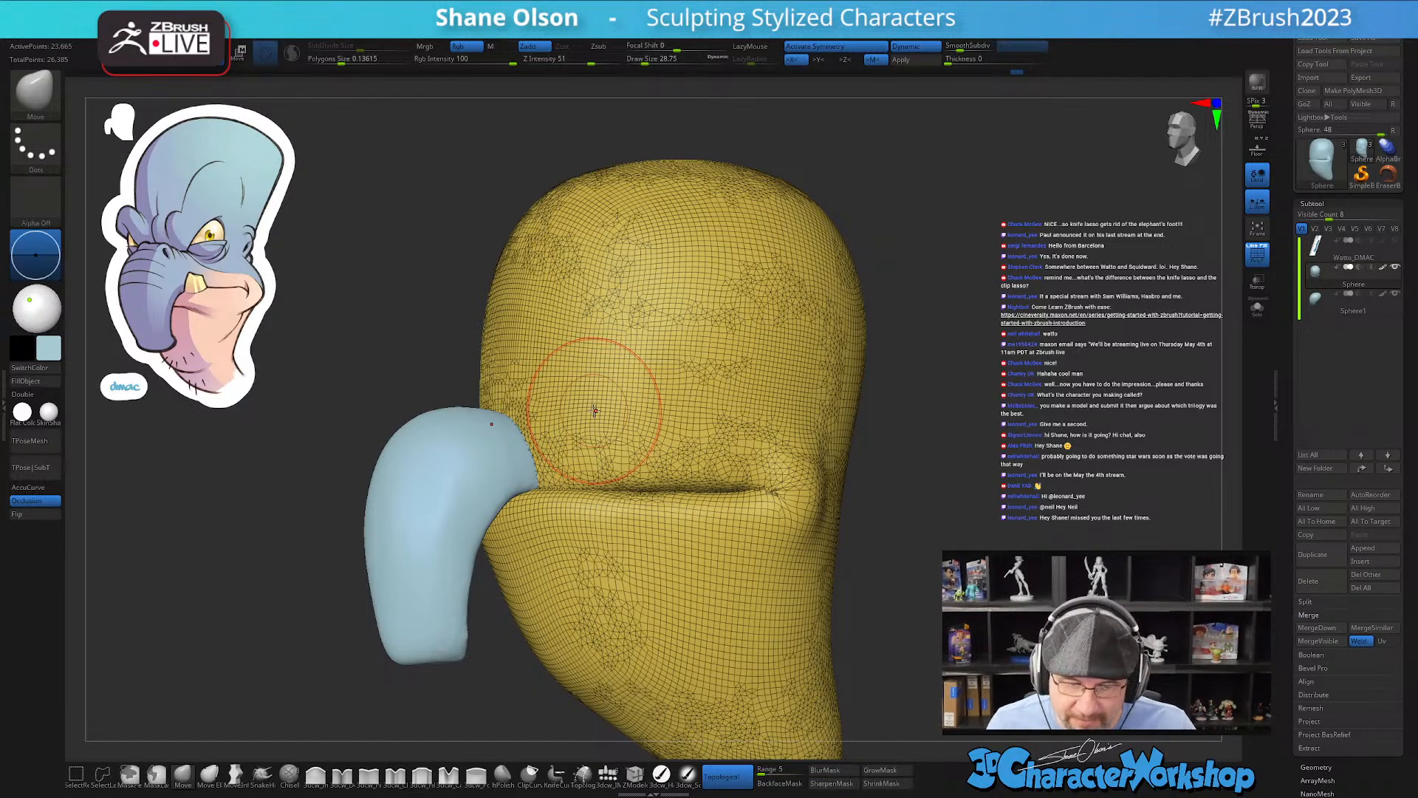
pyautogui.moveTo(590, 410)
pyautogui.mouseDown(button='right')
pyautogui.moveTo(574, 424)
pyautogui.moveTo(576, 411)
pyautogui.mouseUp(button='right')
pyautogui.moveTo(641, 473); pyautogui.dragTo(662, 554, button='right')
pyautogui.moveTo(649, 414)
pyautogui.mouseDown(button='right')
pyautogui.moveTo(636, 443)
pyautogui.moveTo(659, 441)
pyautogui.mouseUp(button='right')
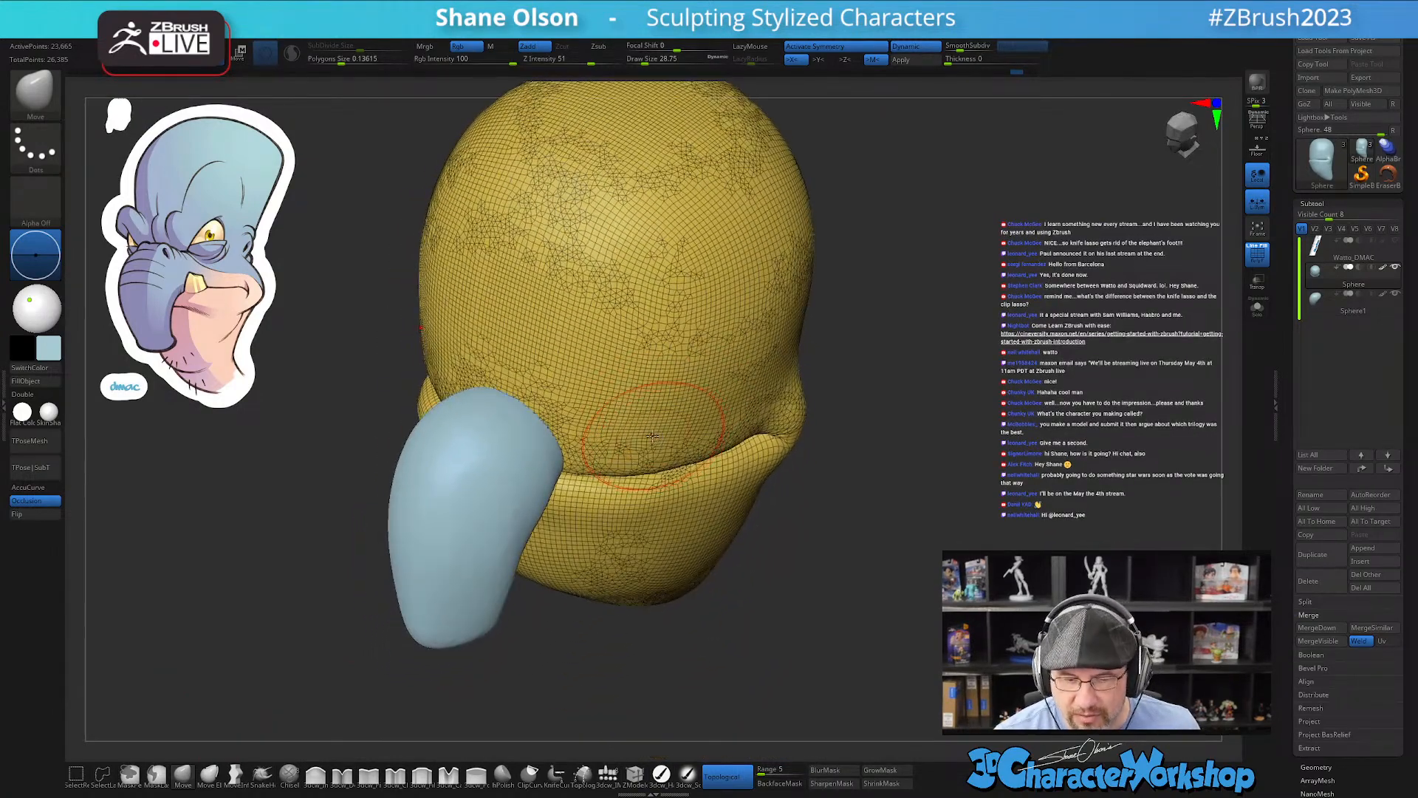
pyautogui.press('s')
pyautogui.moveTo(651, 417); pyautogui.dragTo(653, 414)
pyautogui.press('s')
pyautogui.moveTo(653, 415); pyautogui.dragTo(653, 440, button='right')
pyautogui.moveTo(655, 411)
pyautogui.mouseDown()
pyautogui.moveTo(648, 398)
pyautogui.moveTo(665, 392)
pyautogui.mouseUp()
pyautogui.press('s')
pyautogui.moveTo(665, 392)
pyautogui.mouseDown(button='right')
pyautogui.moveTo(675, 379)
pyautogui.moveTo(742, 406)
pyautogui.moveTo(644, 407)
pyautogui.moveTo(684, 419)
pyautogui.moveTo(696, 380)
pyautogui.moveTo(678, 399)
pyautogui.mouseUp(button='right')
pyautogui.hotkey('shift', 'f')
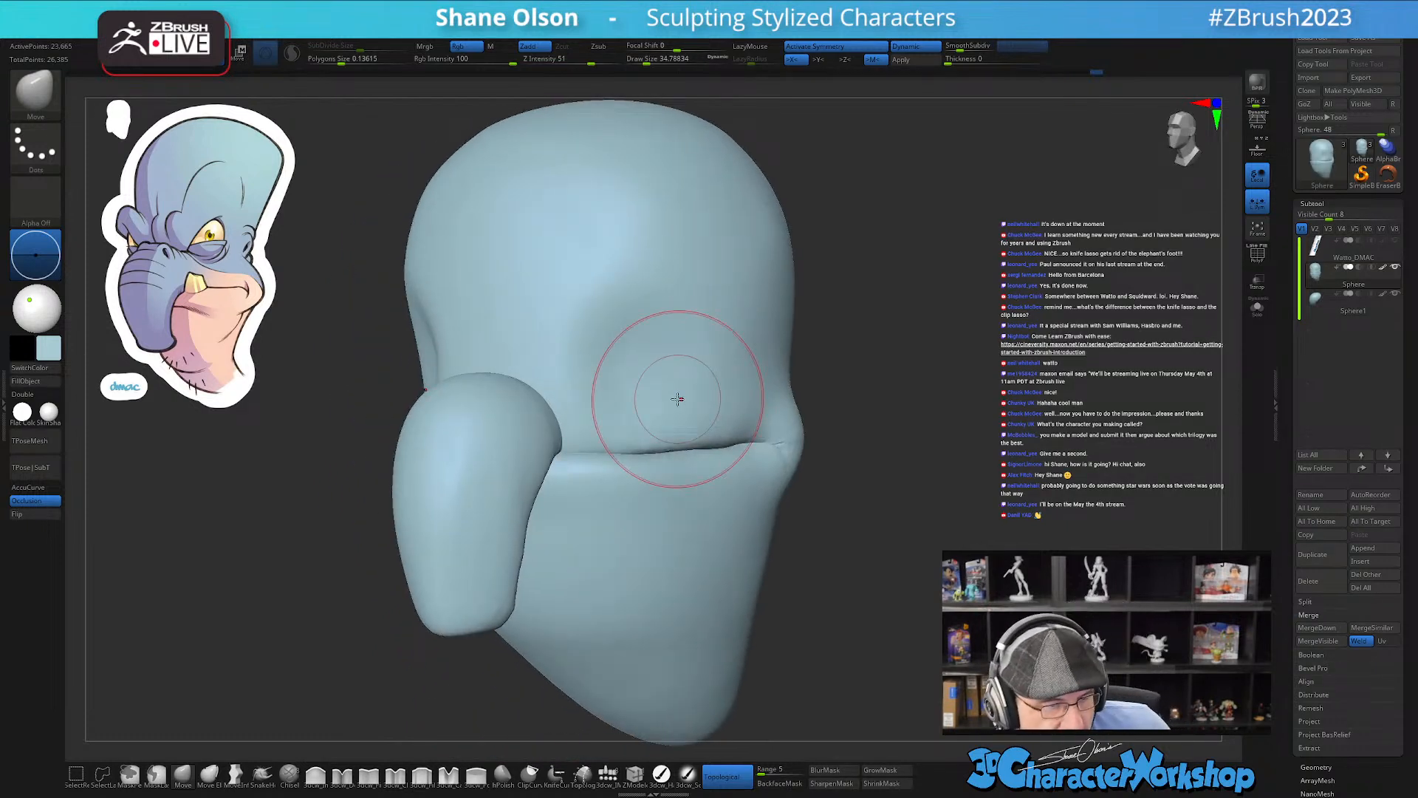
pyautogui.moveTo(674, 401)
pyautogui.mouseDown(button='right')
pyautogui.moveTo(687, 399)
pyautogui.moveTo(650, 405)
pyautogui.moveTo(699, 400)
pyautogui.moveTo(711, 377)
pyautogui.mouseUp(button='right')
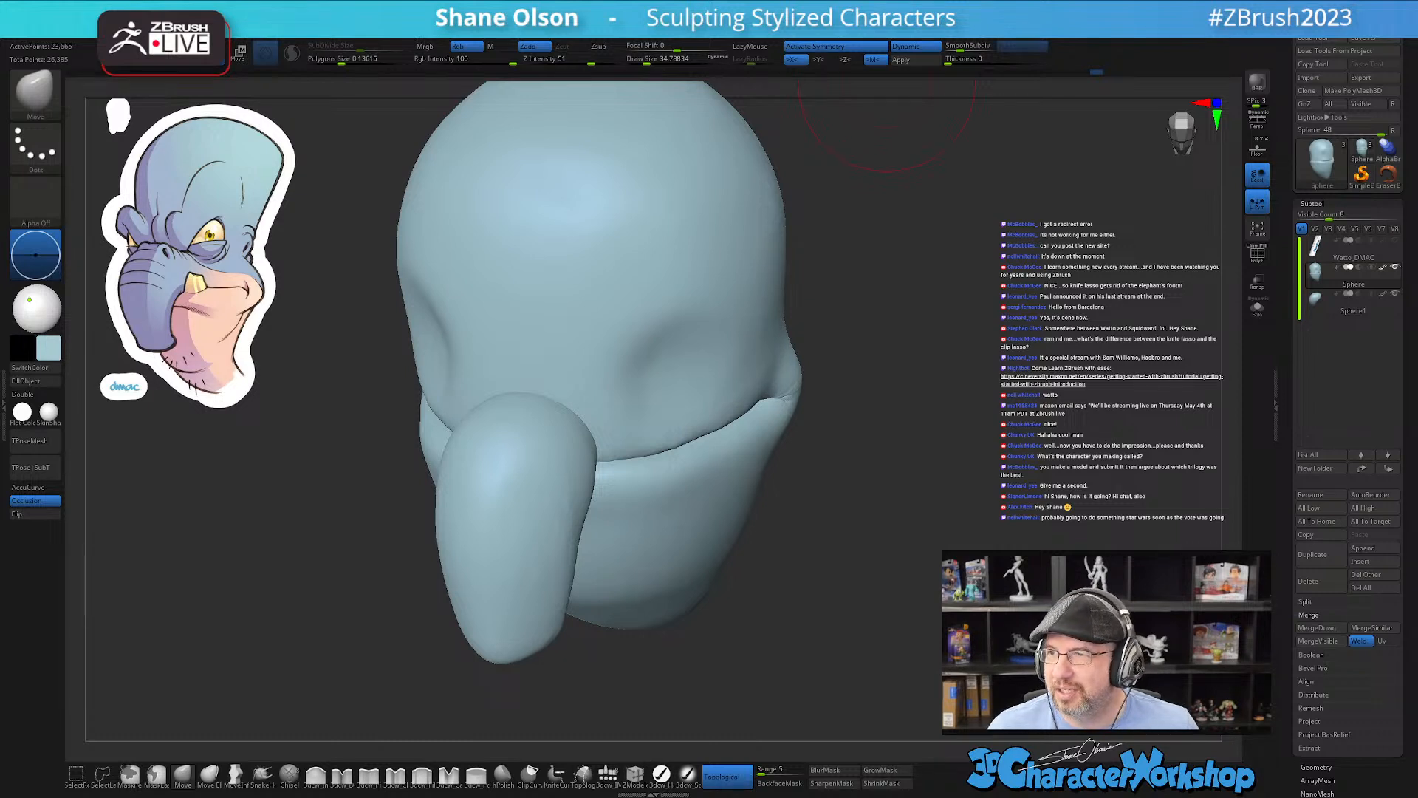
# Step: Switch to the browser, look through the 3D Character Workshop store page down to the Extras section, and return to ZBrush
pyautogui.moveTo(886, 83); pyautogui.dragTo(830, 138)
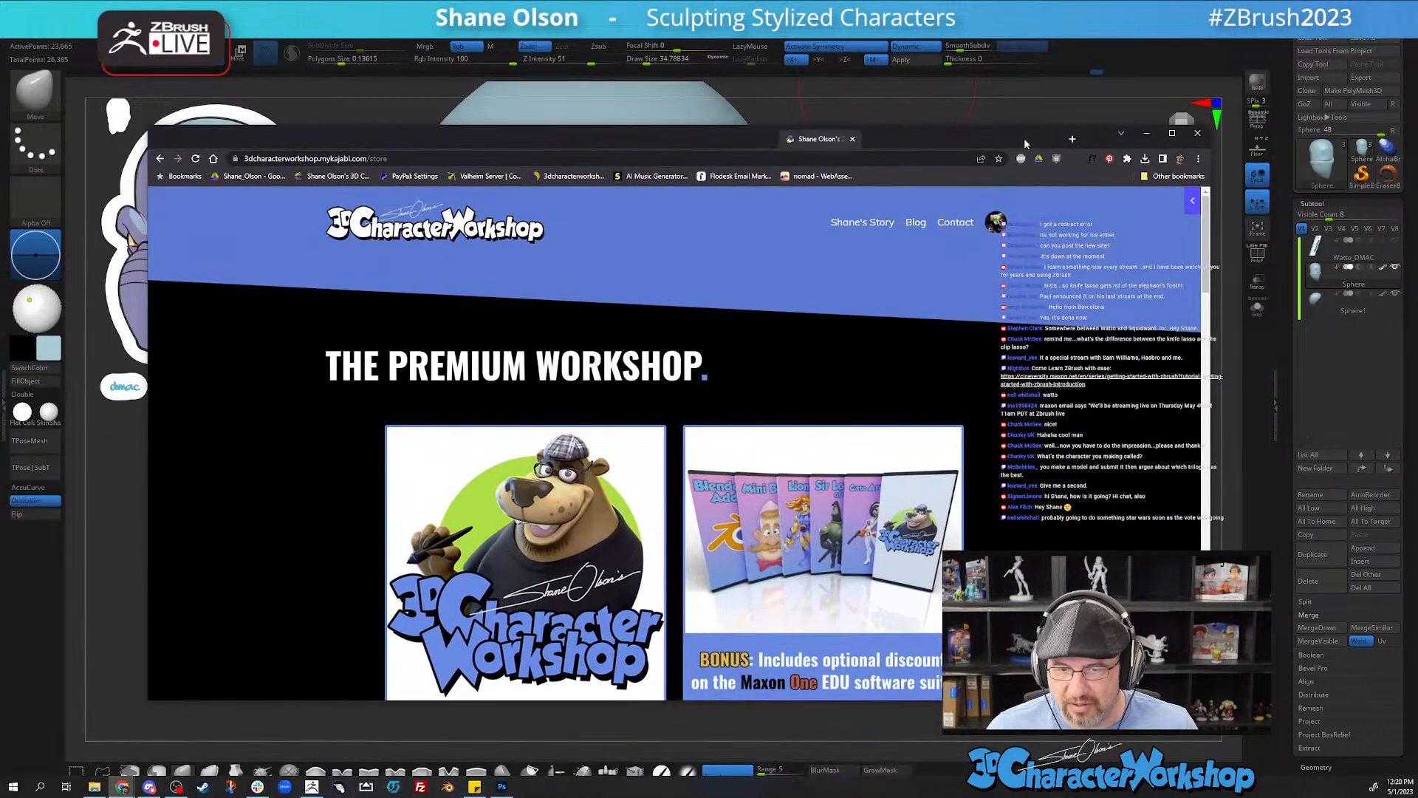
pyautogui.click(1172, 132)
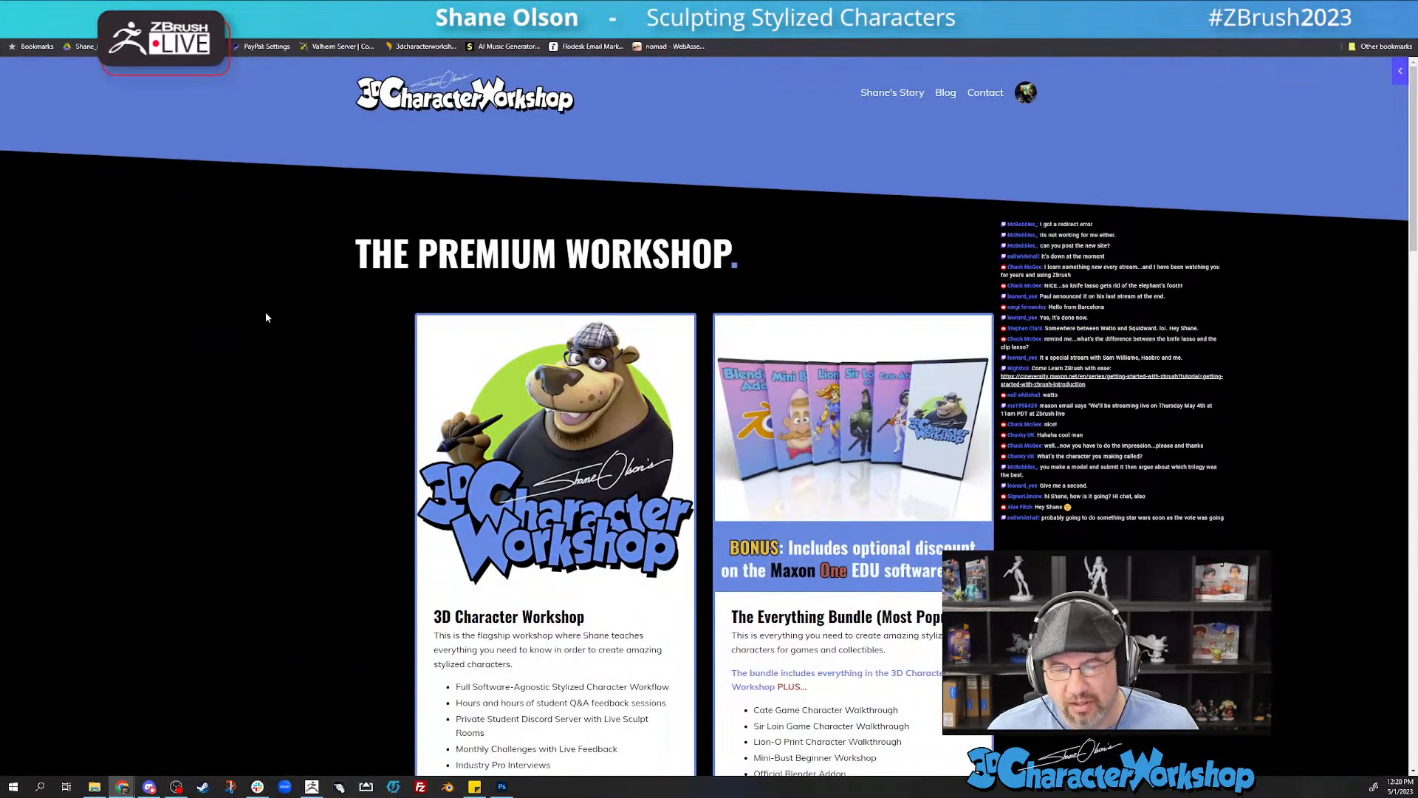
pyautogui.scroll(-2, 163, 353)
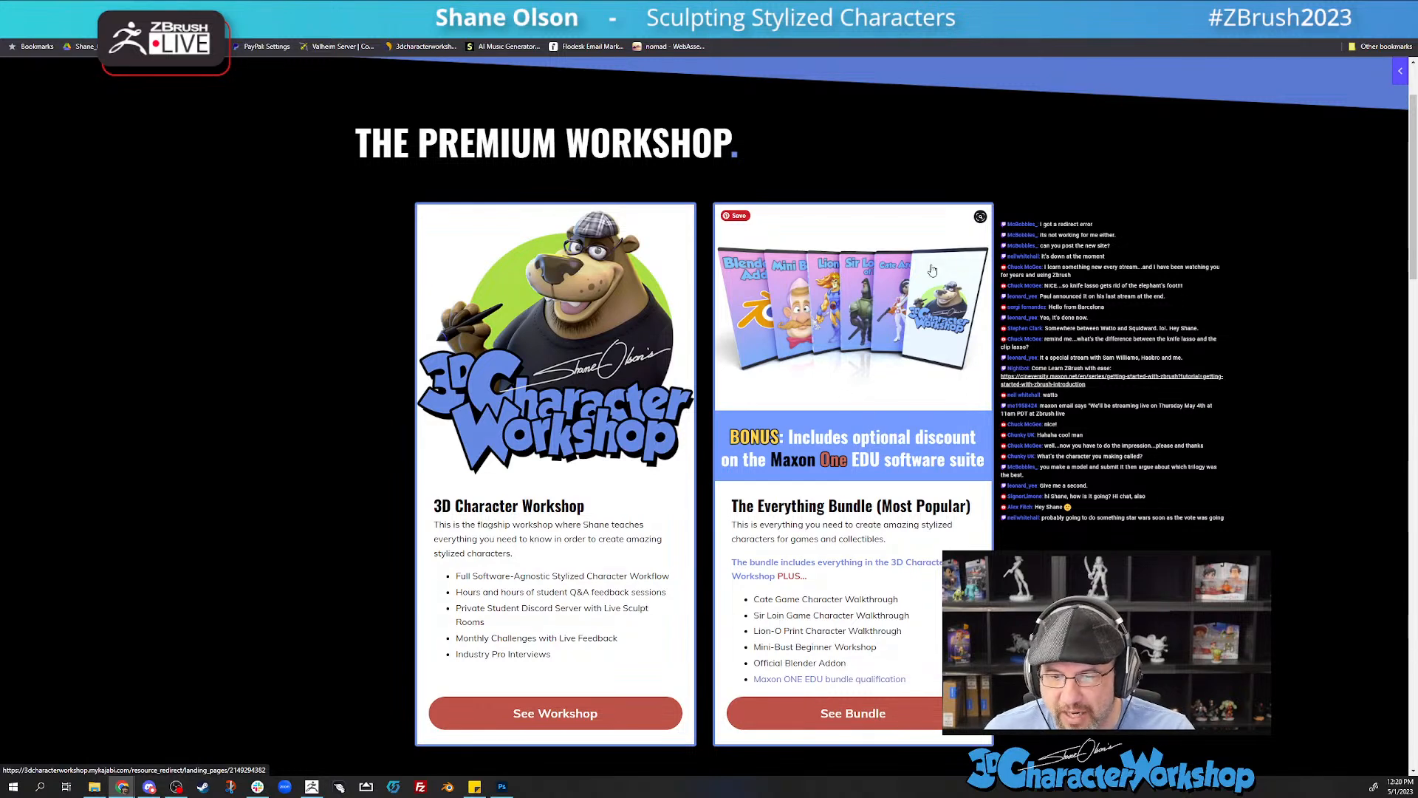
pyautogui.scroll(-1, 825, 390)
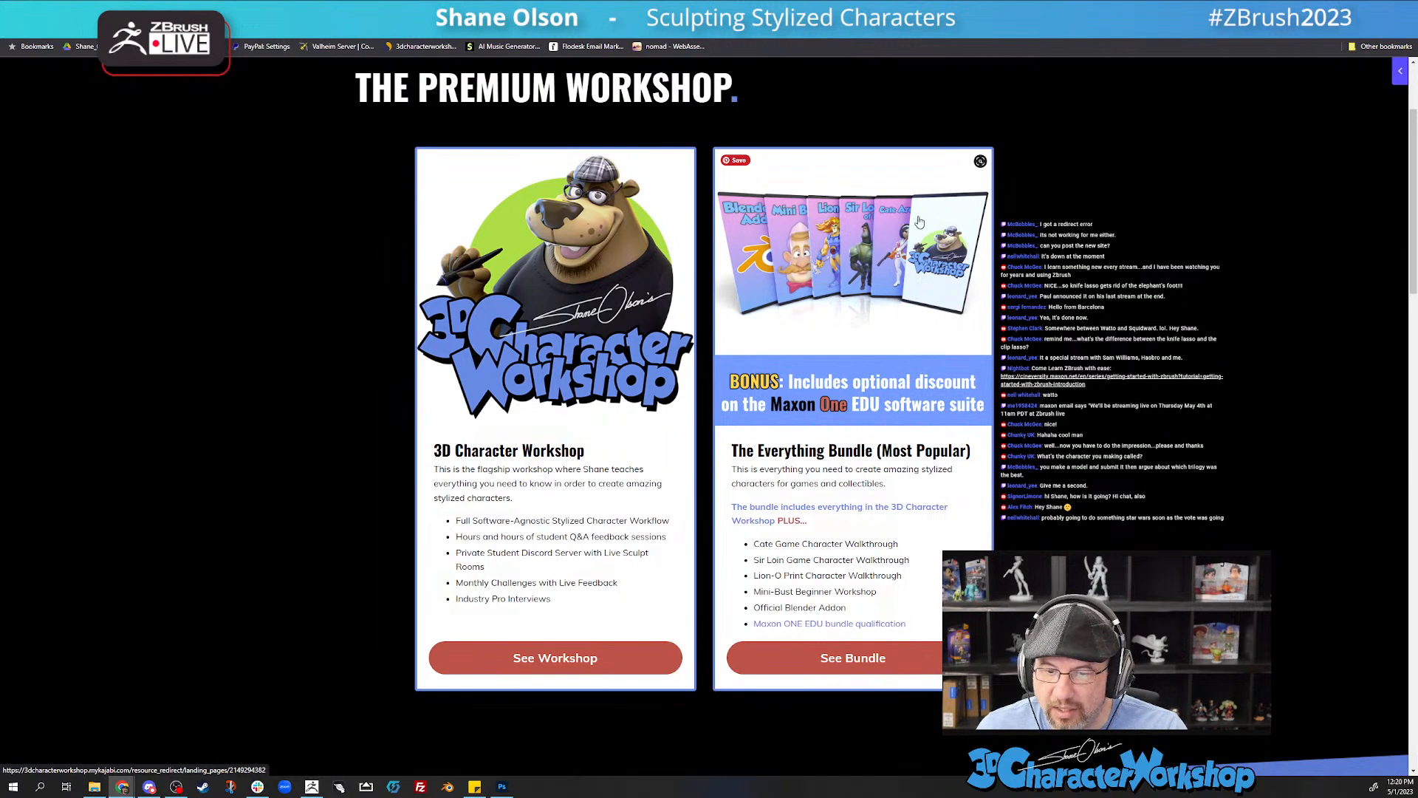
pyautogui.scroll(-2, 507, 346)
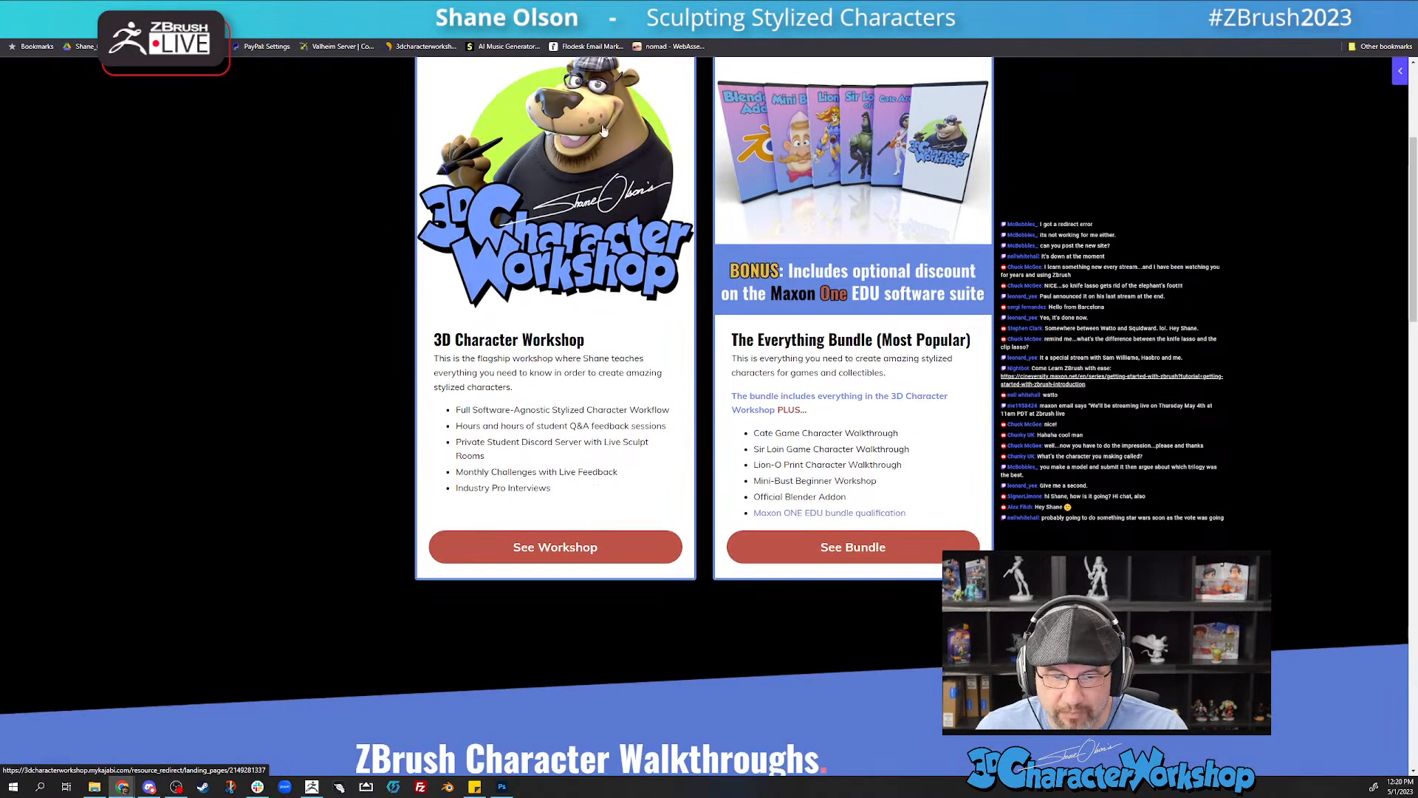
pyautogui.scroll(2, 561, 237)
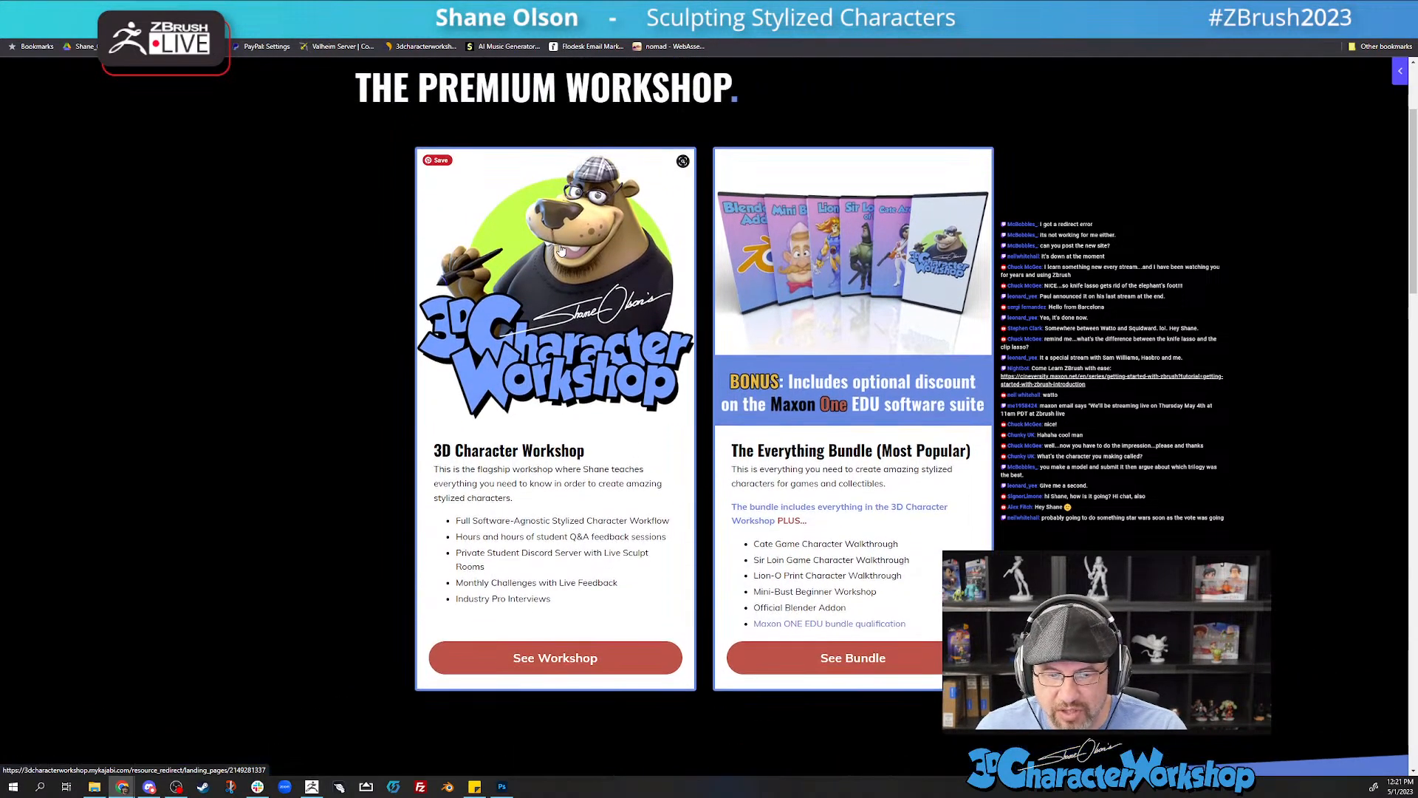
pyautogui.scroll(-2, 580, 315)
pyautogui.scroll(-3, 580, 314)
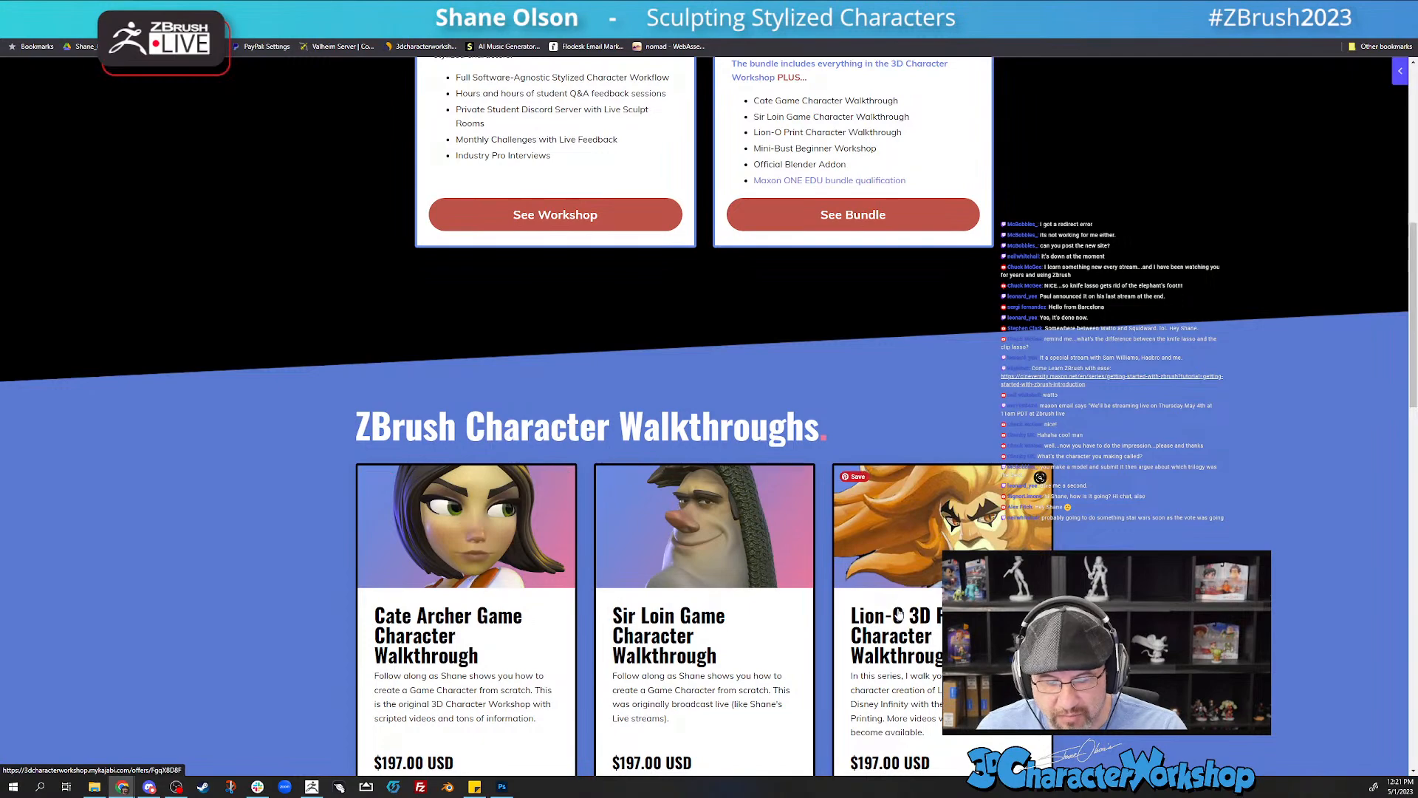
pyautogui.scroll(-7, 657, 476)
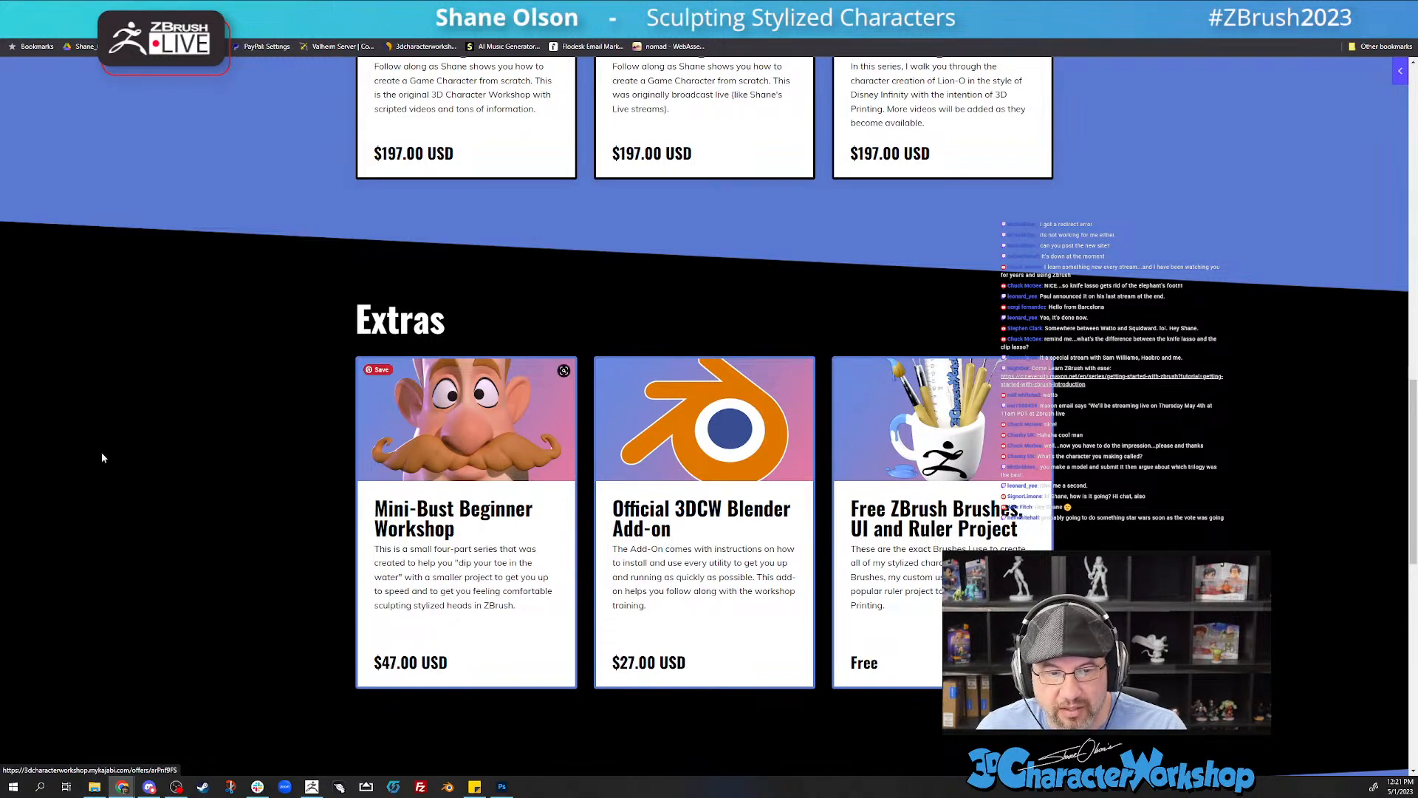
pyautogui.scroll(12, 167, 410)
pyautogui.scroll(4, 234, 362)
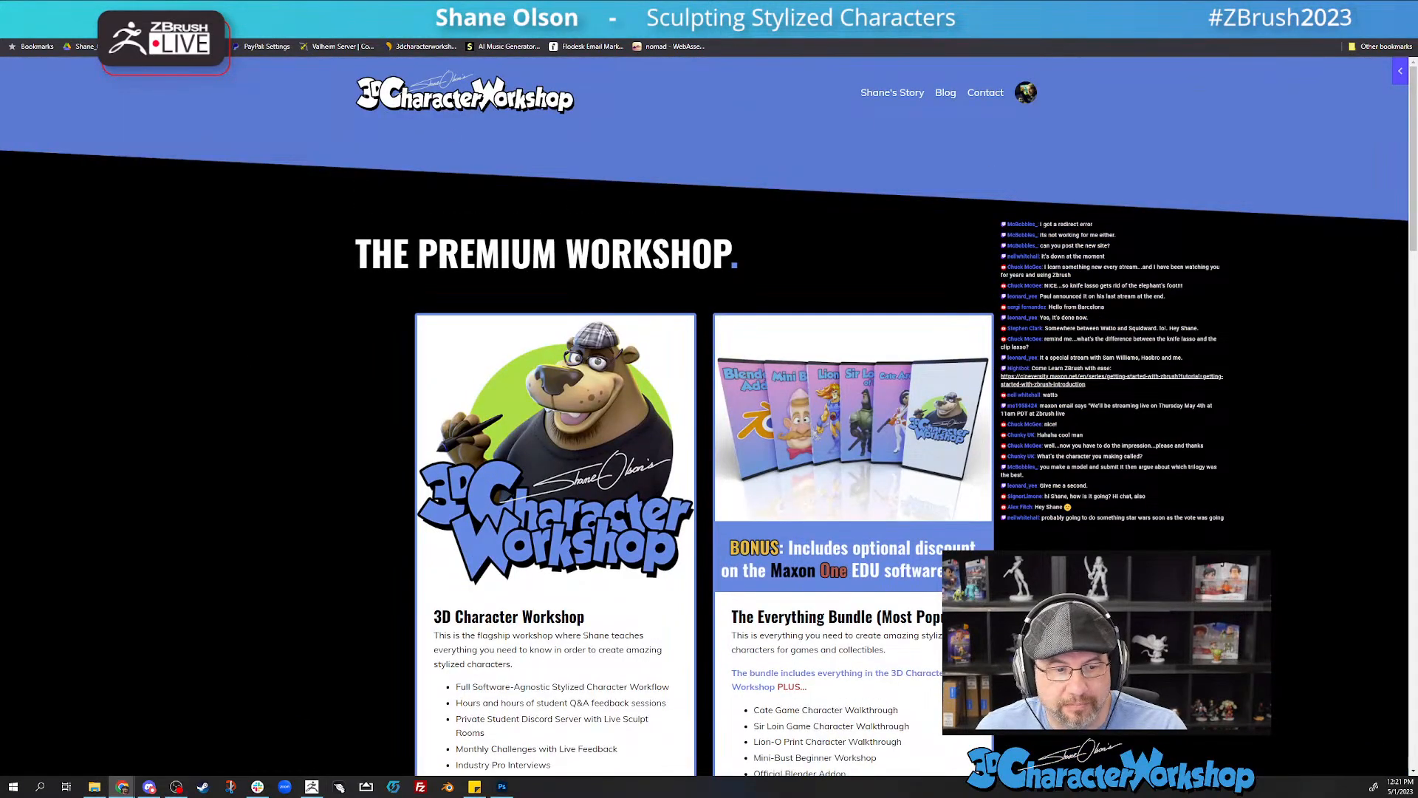
pyautogui.hotkey('alt', 'Tab')
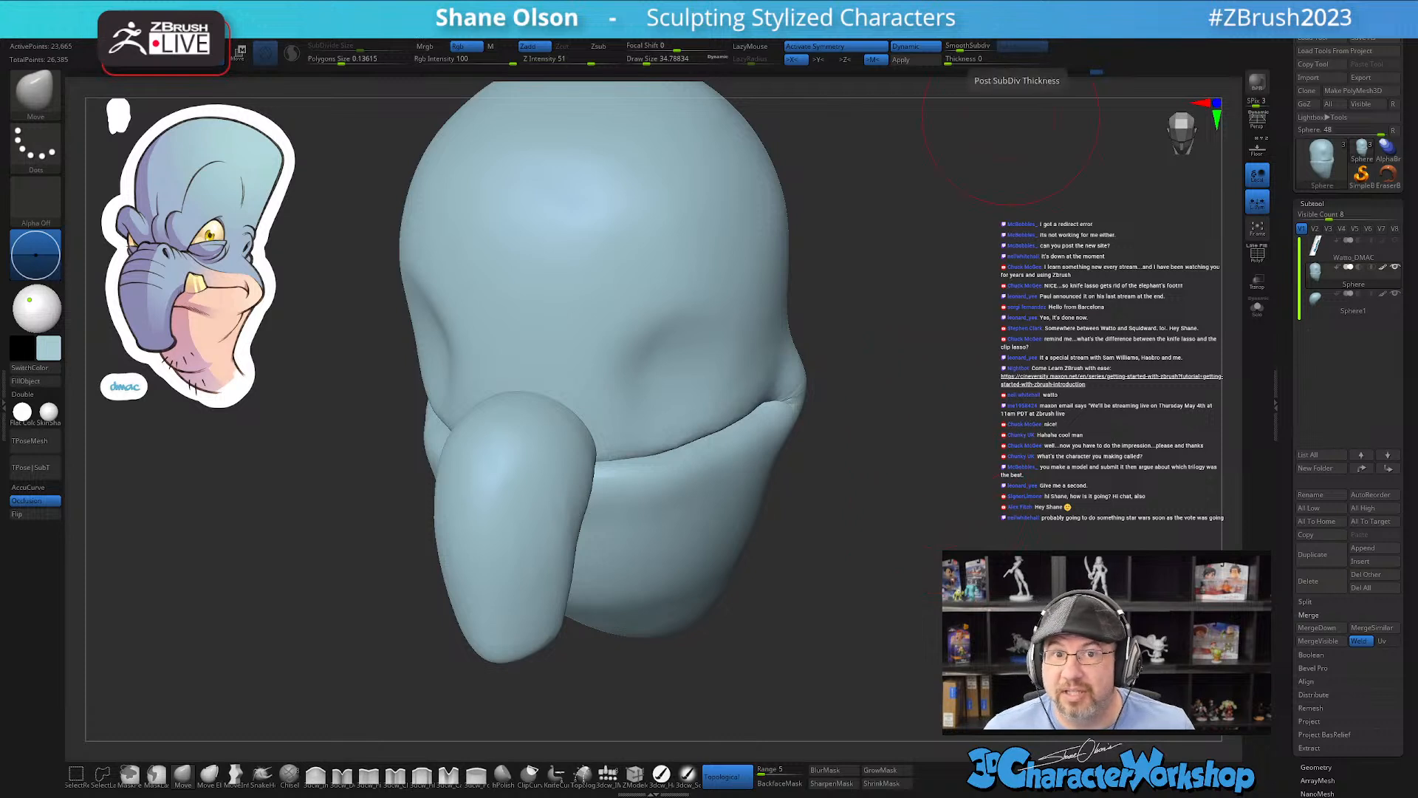
# Step: Adjust the corner of the mouth with the Move brush at a draw size of about 30.7
pyautogui.moveTo(1055, 346); pyautogui.dragTo(996, 356)
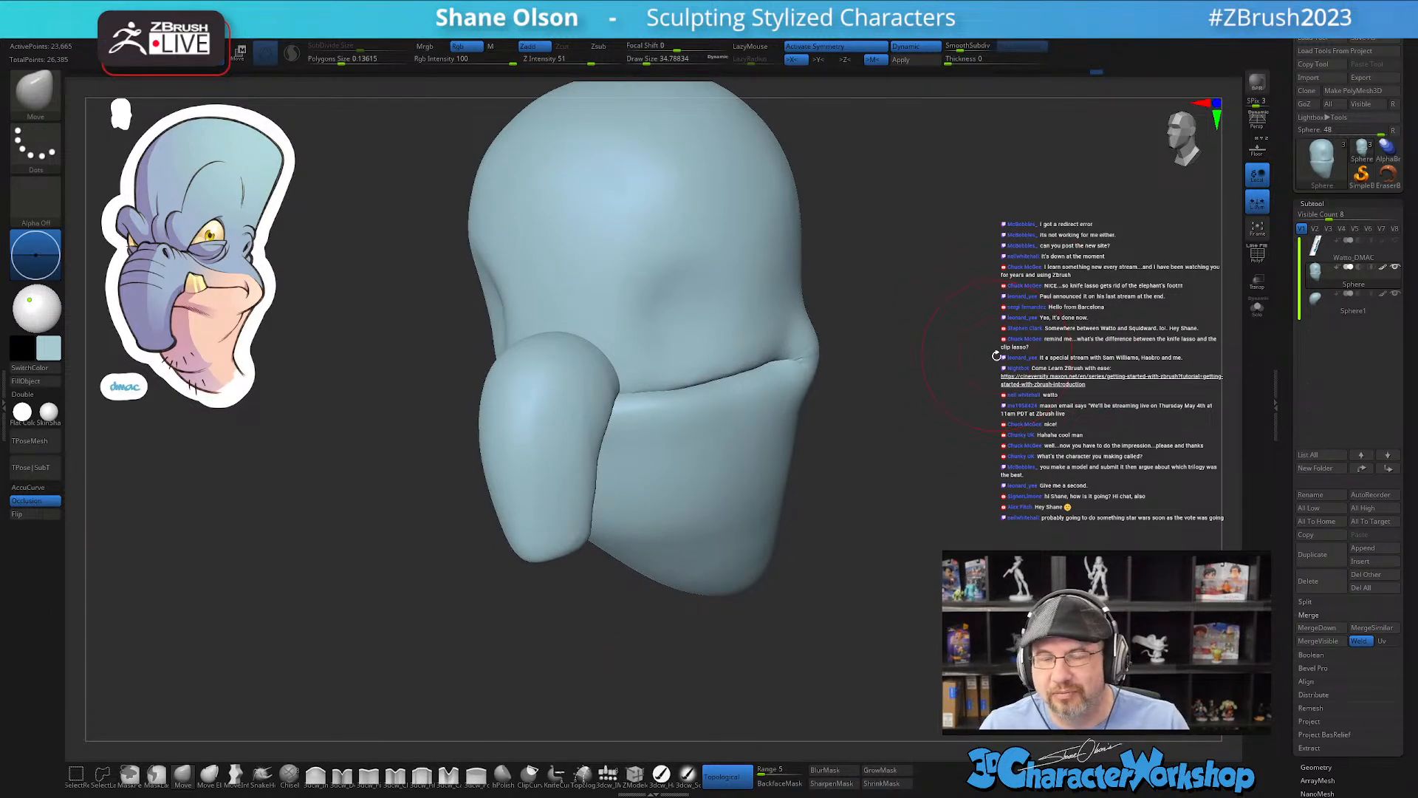
pyautogui.moveTo(861, 518)
pyautogui.mouseDown()
pyautogui.moveTo(830, 522)
pyautogui.moveTo(857, 497)
pyautogui.moveTo(860, 462)
pyautogui.moveTo(842, 469)
pyautogui.moveTo(868, 472)
pyautogui.moveTo(859, 480)
pyautogui.moveTo(874, 465)
pyautogui.mouseUp()
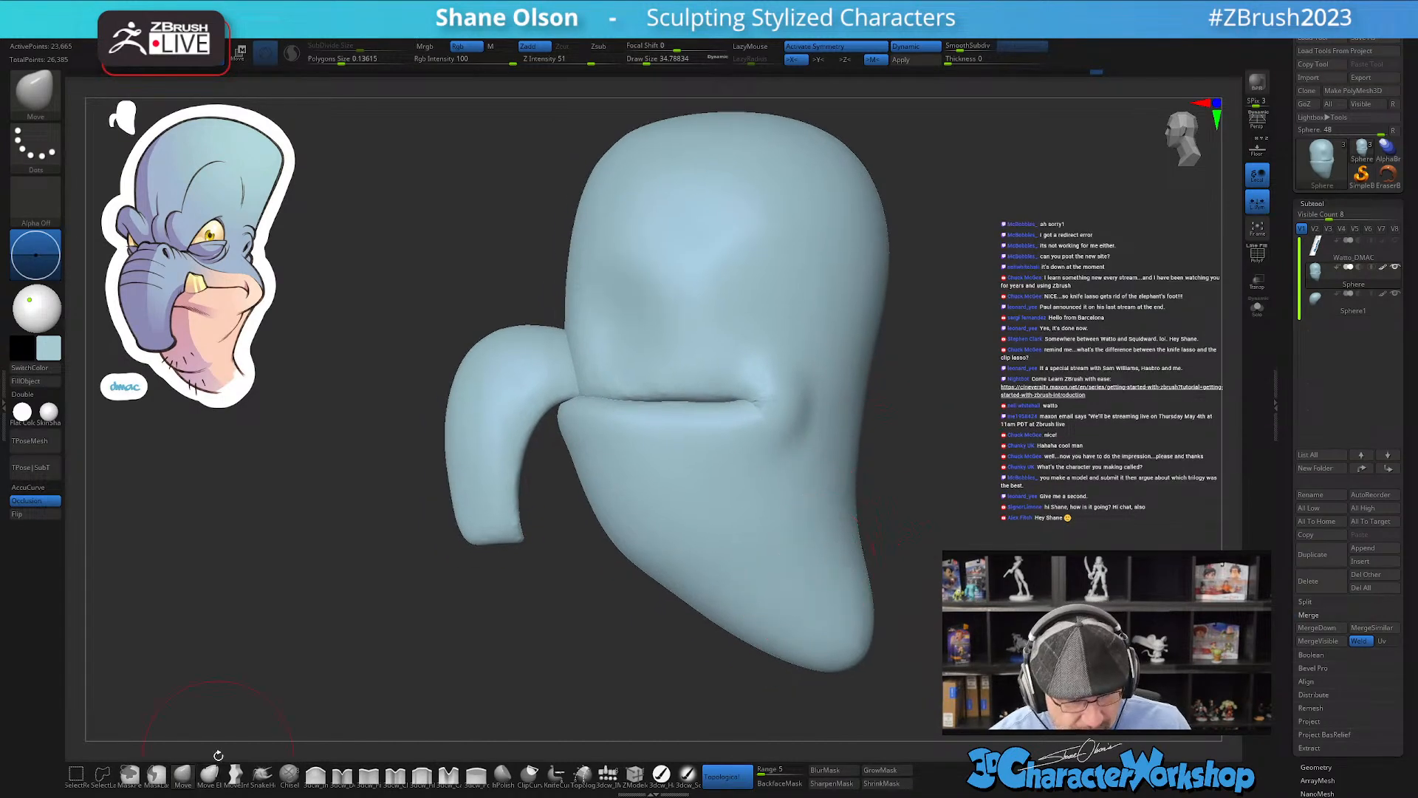
pyautogui.moveTo(773, 434); pyautogui.dragTo(791, 428, button='right')
pyautogui.press('s')
pyautogui.moveTo(769, 432); pyautogui.dragTo(773, 398)
pyautogui.keyDown('alt'); pyautogui.moveTo(773, 398); pyautogui.dragTo(776, 379, button='right'); pyautogui.keyUp('alt')
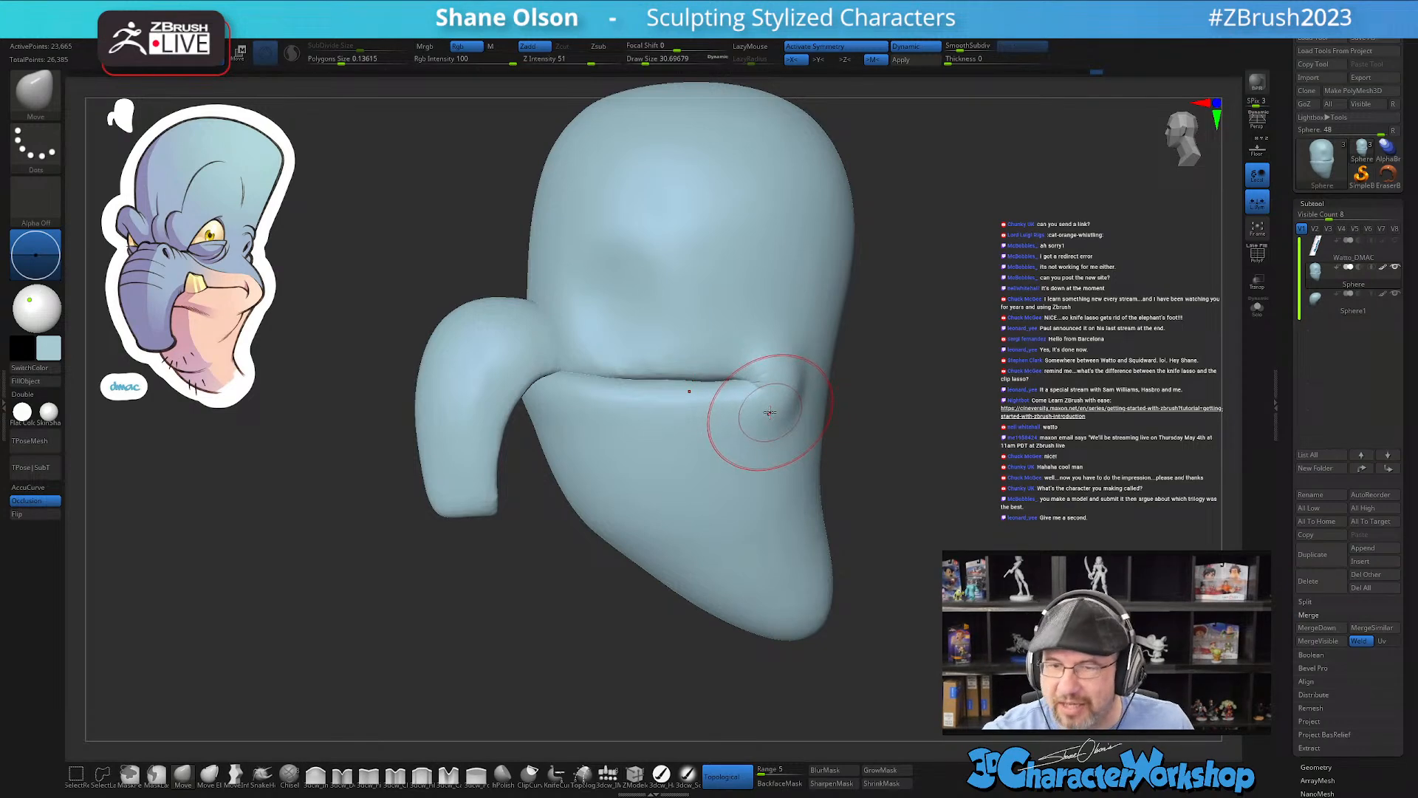
pyautogui.moveTo(770, 412); pyautogui.dragTo(757, 377)
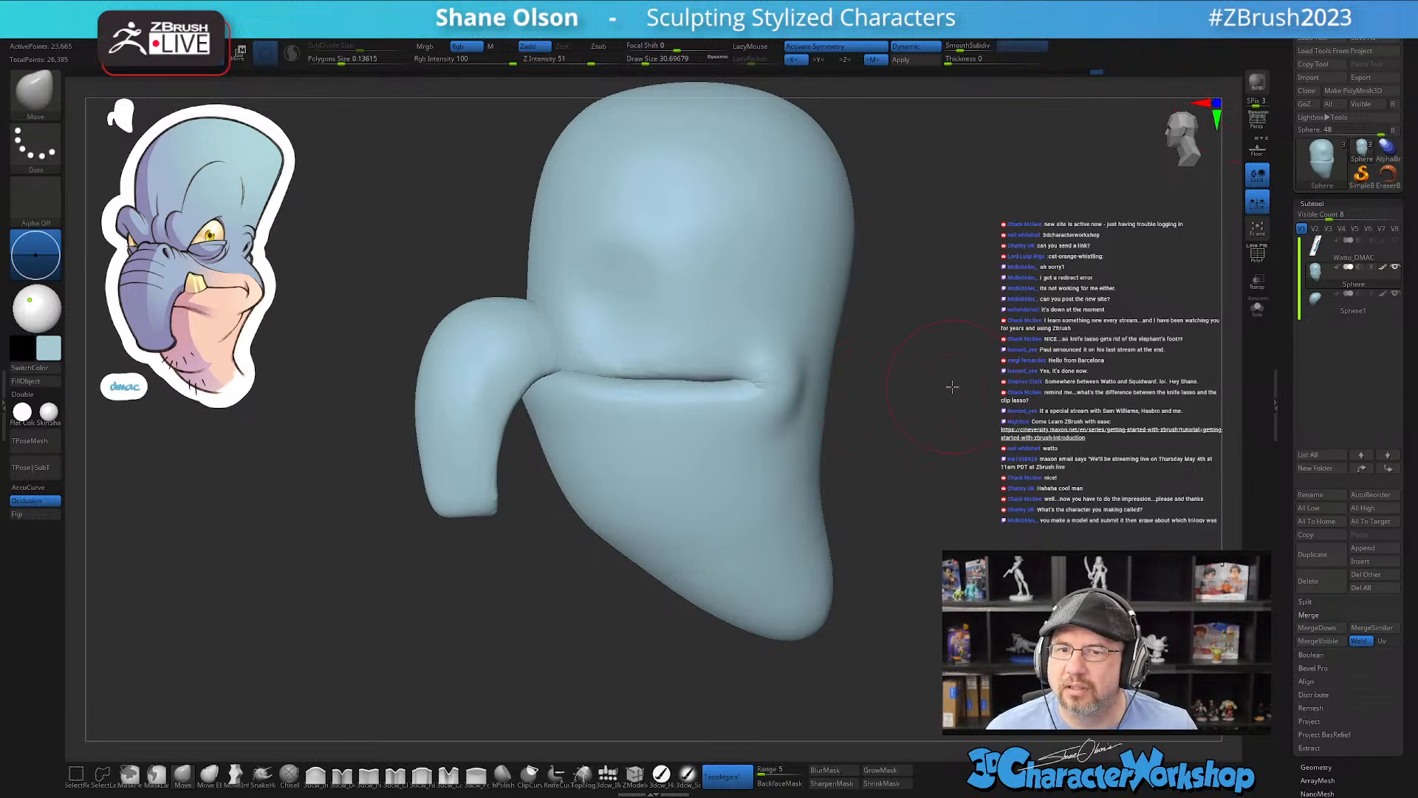
pyautogui.moveTo(965, 343); pyautogui.dragTo(950, 228)
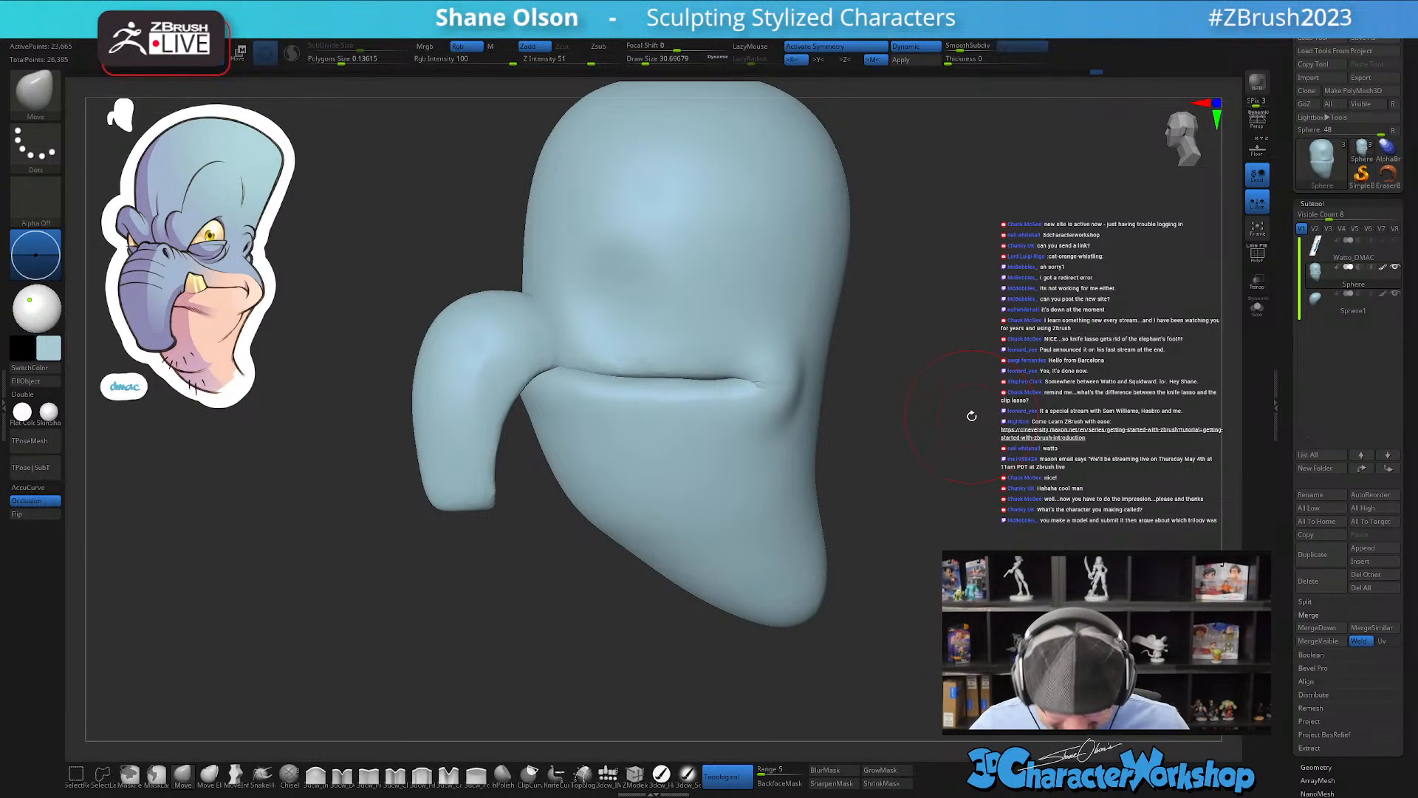
# Step: Smooth the face just above the mouth line beside the nose
pyautogui.moveTo(972, 416)
pyautogui.mouseDown()
pyautogui.moveTo(908, 453)
pyautogui.moveTo(897, 496)
pyautogui.moveTo(911, 469)
pyautogui.moveTo(872, 458)
pyautogui.mouseUp()
pyautogui.press('shift')
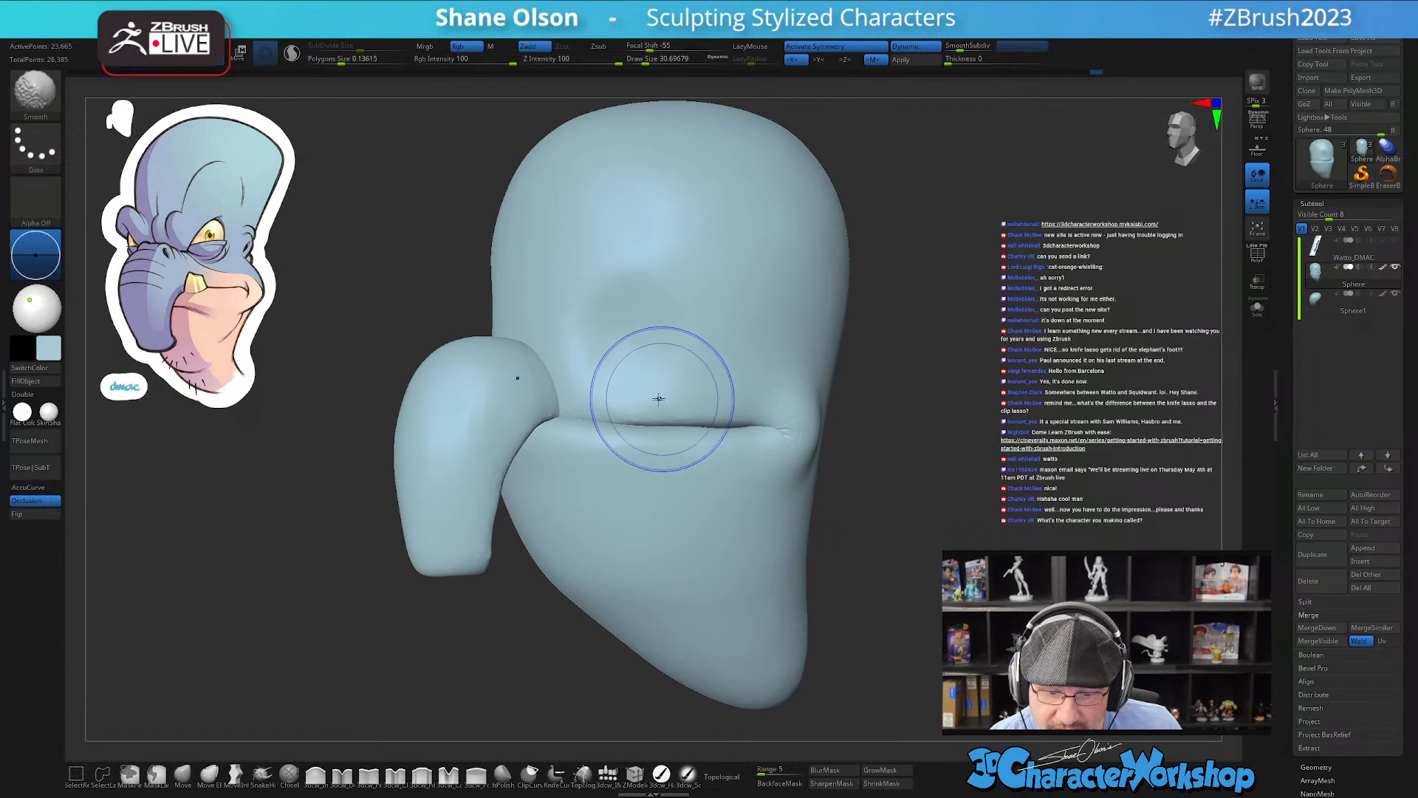
pyautogui.keyDown('shift'); pyautogui.moveTo(682, 402); pyautogui.dragTo(623, 387); pyautogui.keyUp('shift')
pyautogui.moveTo(886, 466); pyautogui.dragTo(864, 535)
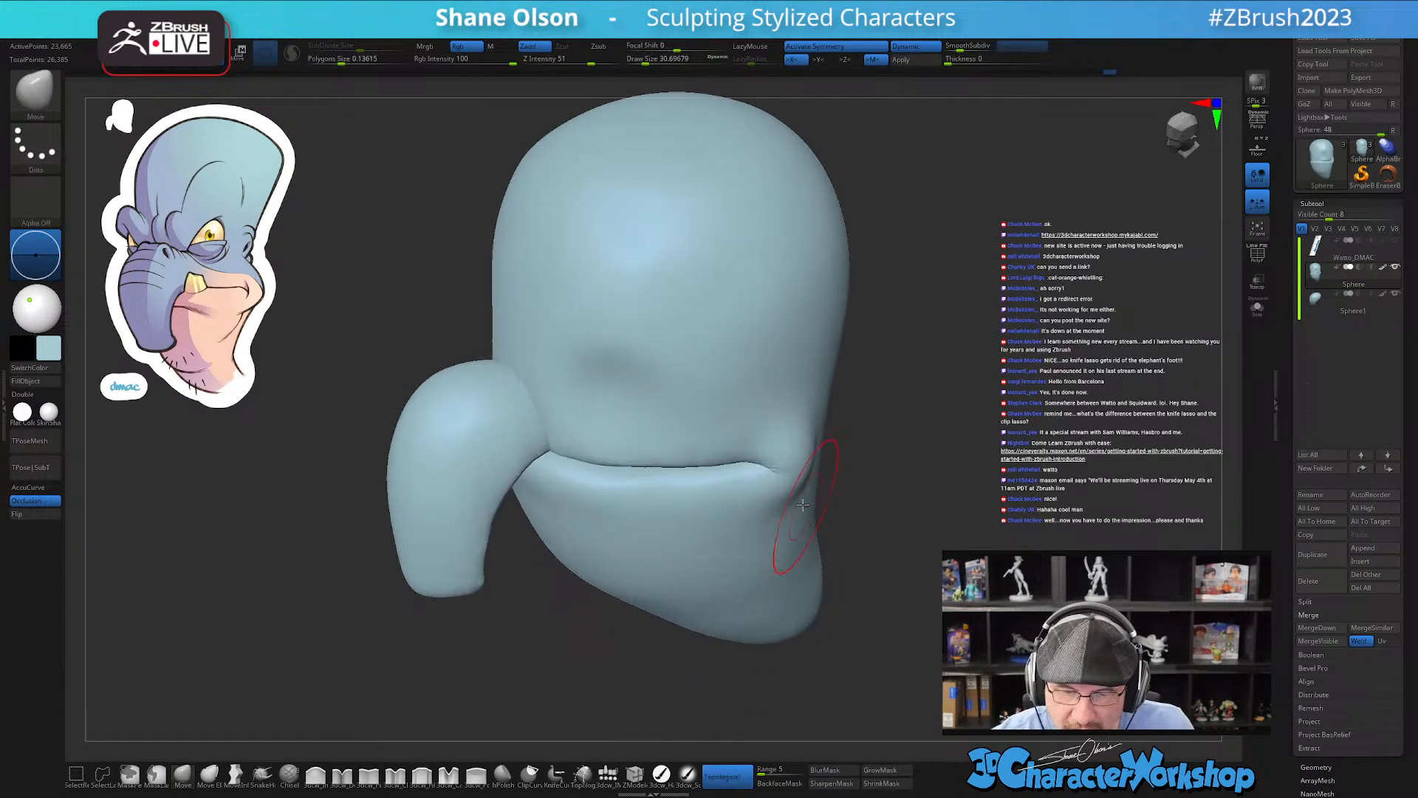
pyautogui.moveTo(583, 447)
pyautogui.keyDown('shift'); pyautogui.mouseDown()
pyautogui.moveTo(559, 442)
pyautogui.moveTo(628, 460)
pyautogui.mouseUp(); pyautogui.keyUp('shift')
pyautogui.moveTo(857, 488)
pyautogui.mouseDown()
pyautogui.moveTo(911, 509)
pyautogui.moveTo(883, 513)
pyautogui.moveTo(905, 495)
pyautogui.moveTo(888, 490)
pyautogui.moveTo(782, 563)
pyautogui.mouseUp()
# Step: Try building up the area above the nose with the Inflate brush at a draw size of about 18.4
pyautogui.press('s')
pyautogui.moveTo(536, 635); pyautogui.dragTo(534, 634)
pyautogui.click(317, 775)
pyautogui.press('s')
pyautogui.moveTo(662, 378)
pyautogui.mouseDown()
pyautogui.moveTo(628, 375)
pyautogui.moveTo(635, 360)
pyautogui.mouseUp()
pyautogui.press('[')
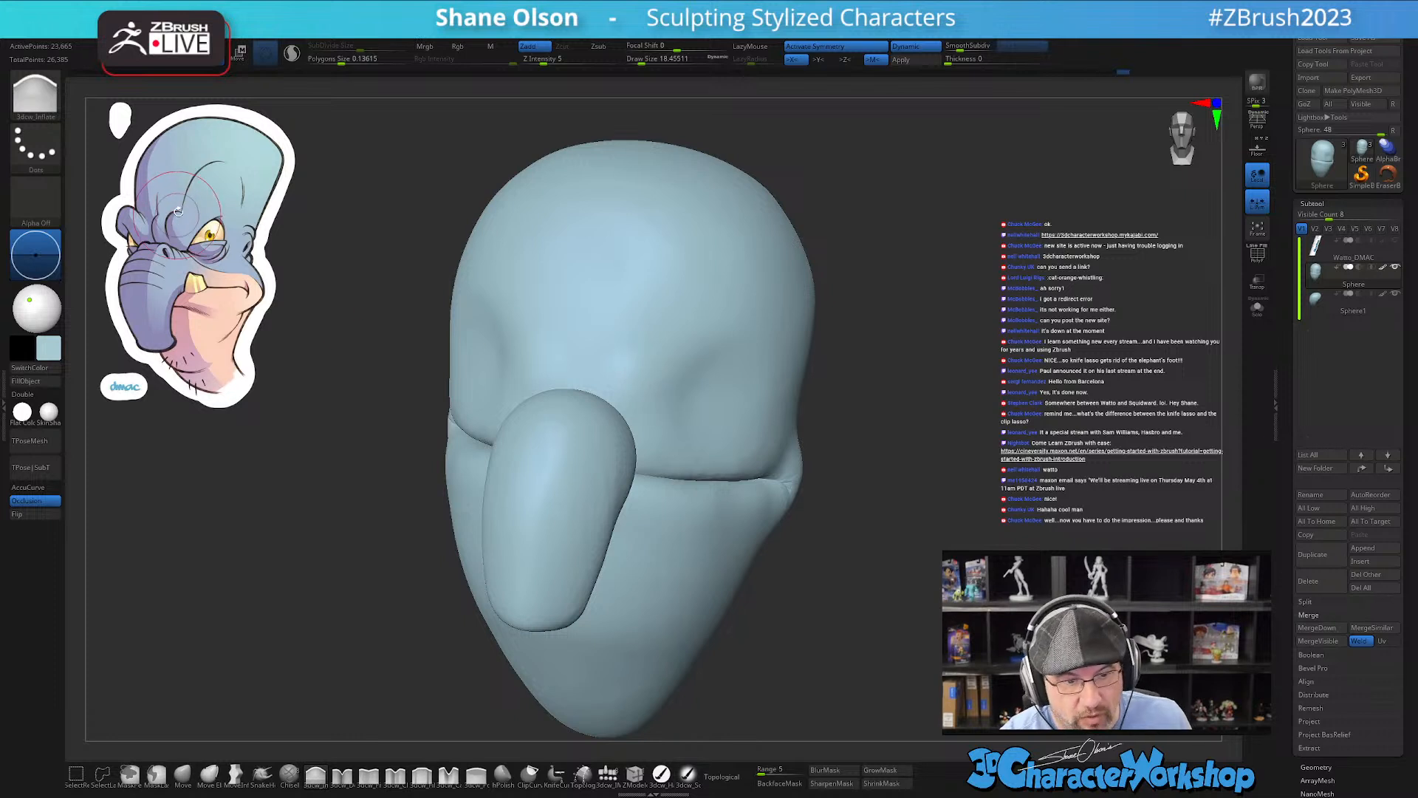
pyautogui.keyDown('shift'); pyautogui.moveTo(817, 555); pyautogui.dragTo(868, 564); pyautogui.keyUp('shift')
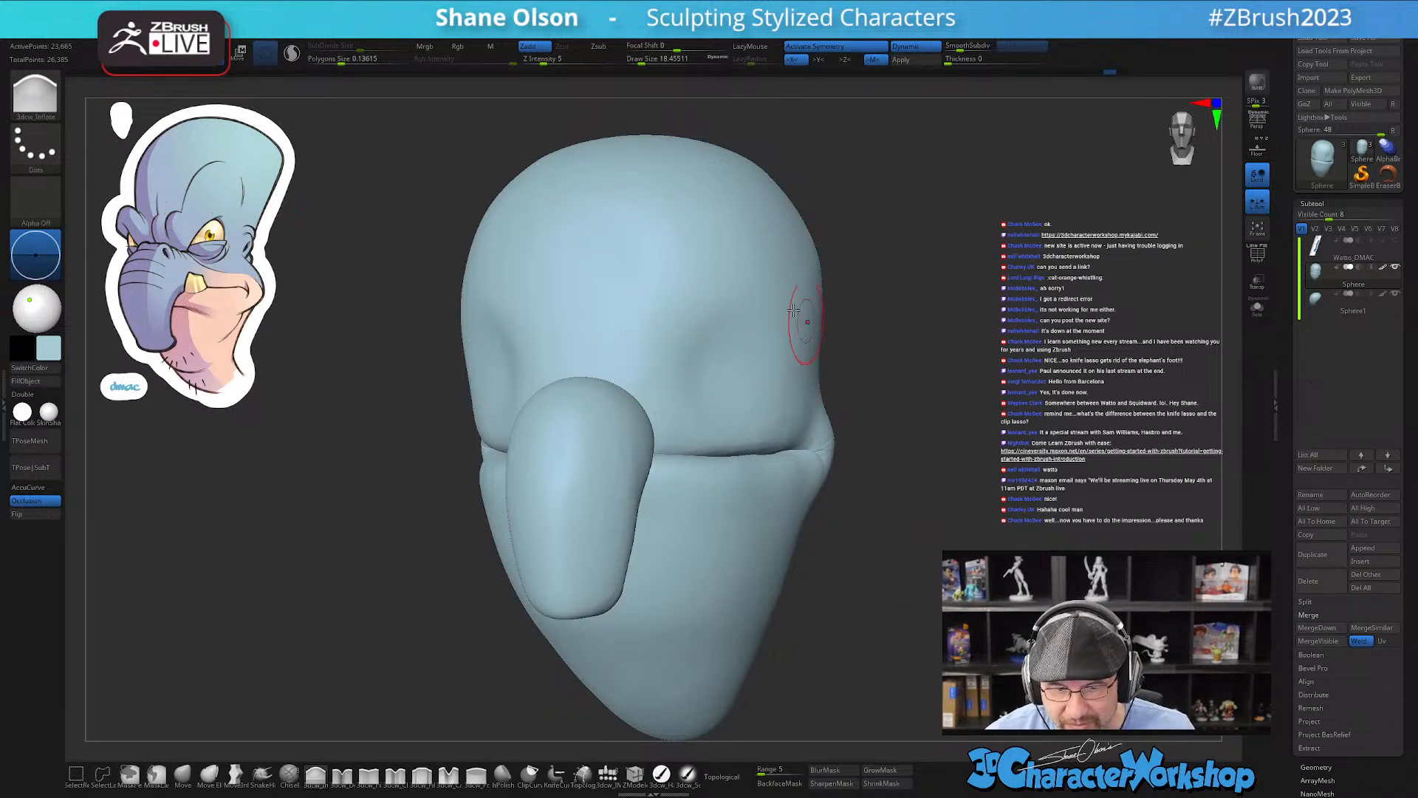
# Step: Insert a mirrored pair of QuadSphere-2 eyeballs on the head above the mouth, beside the nose
pyautogui.moveTo(1009, 405); pyautogui.dragTo(920, 422)
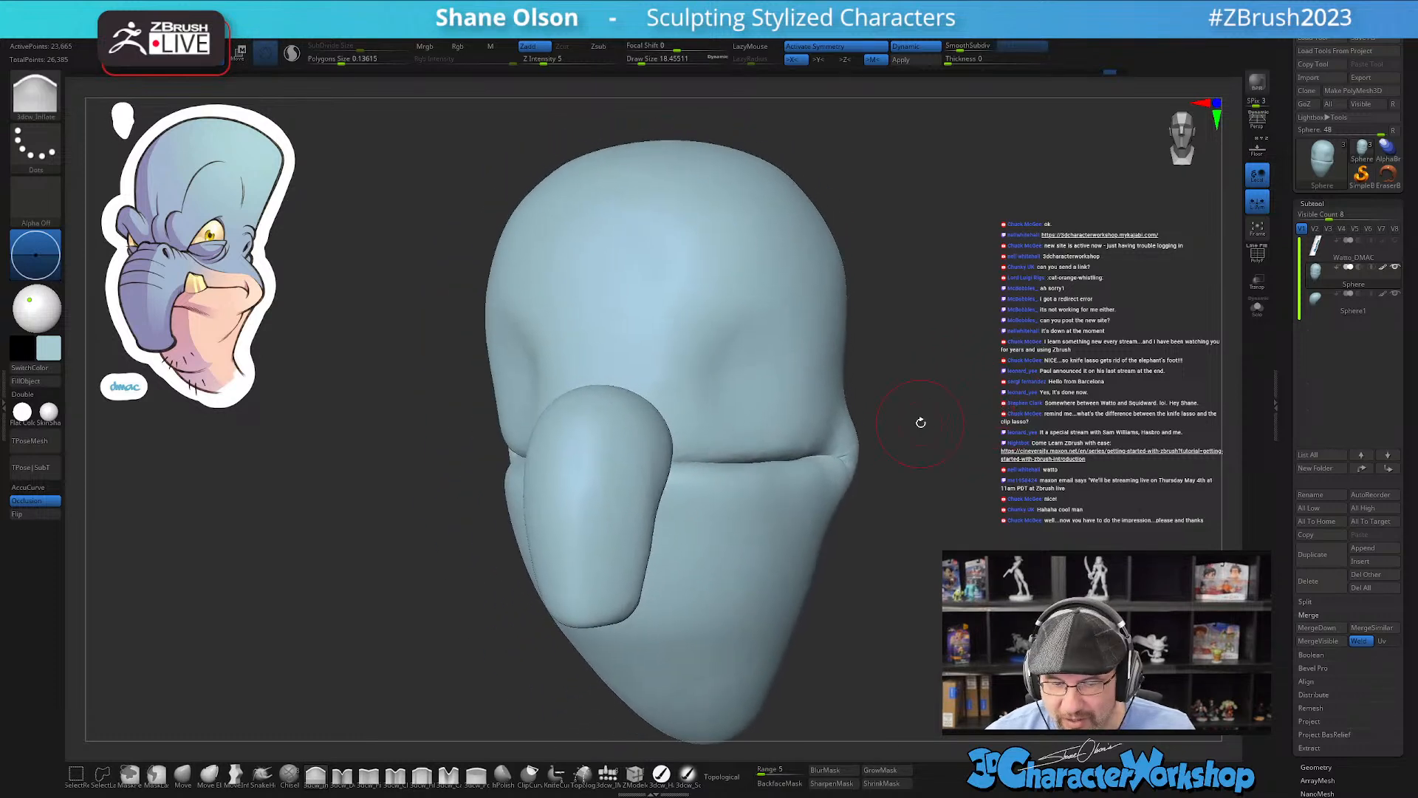
pyautogui.moveTo(953, 457); pyautogui.dragTo(908, 459)
pyautogui.moveTo(1032, 389); pyautogui.dragTo(928, 403)
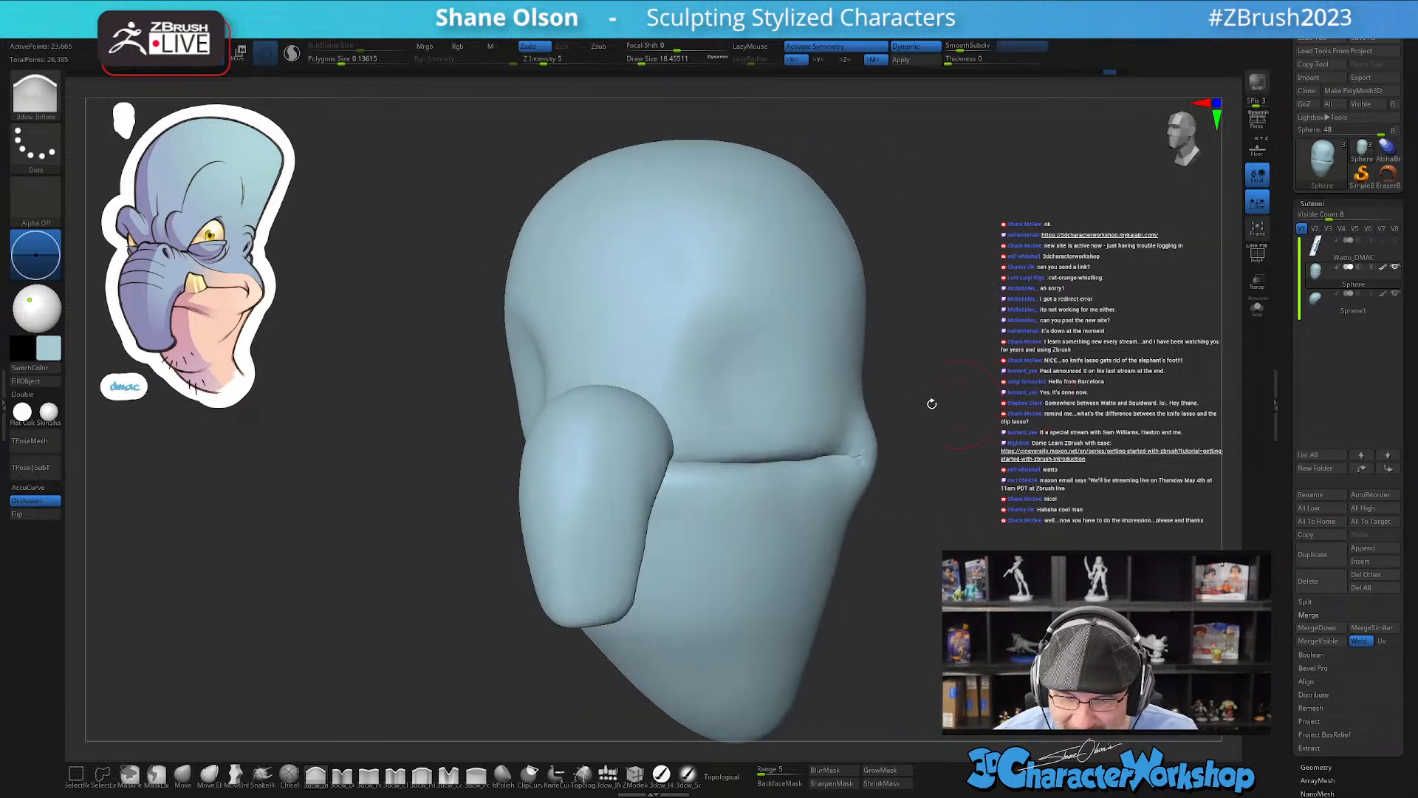
pyautogui.click(613, 773)
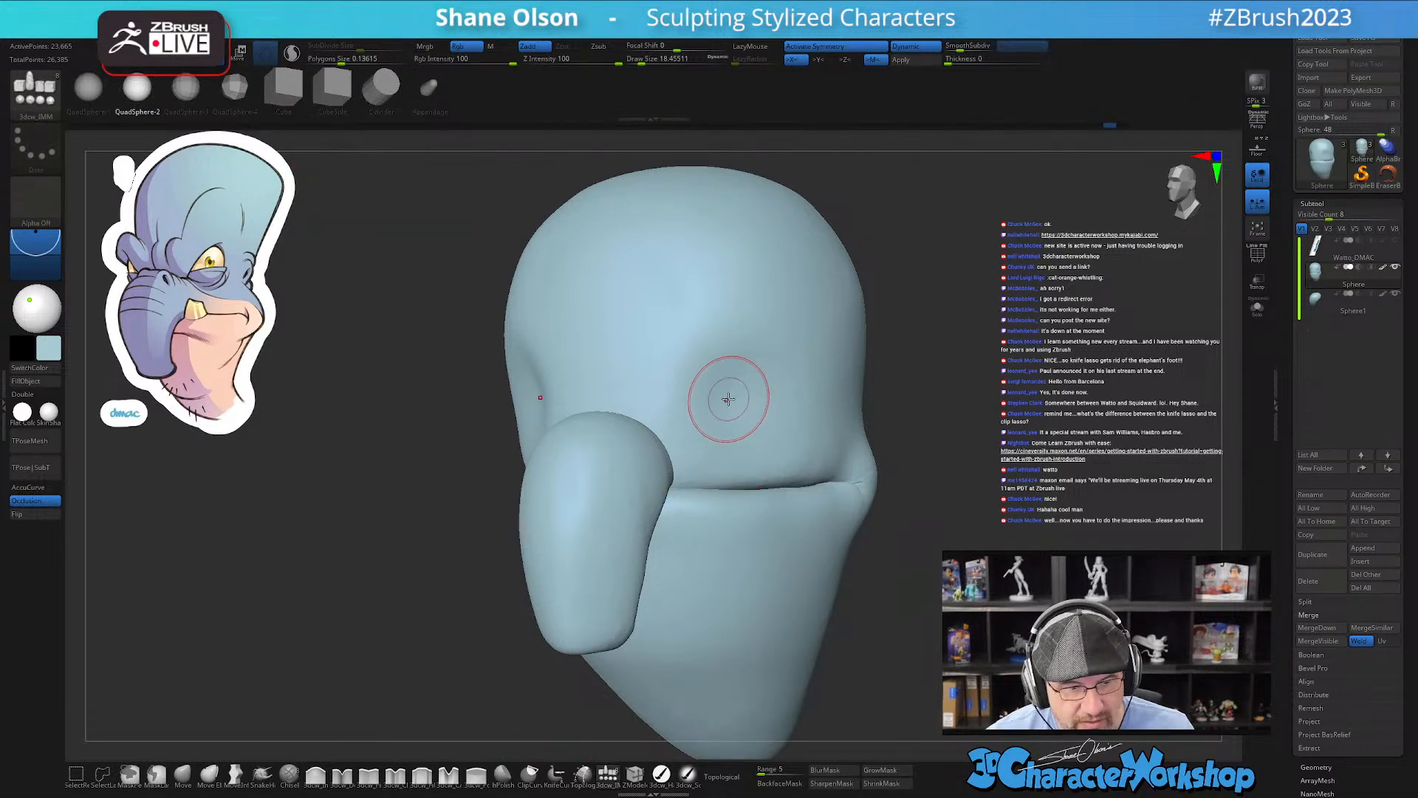
pyautogui.moveTo(731, 399); pyautogui.dragTo(747, 464)
pyautogui.hotkey('ctrl', 'f')
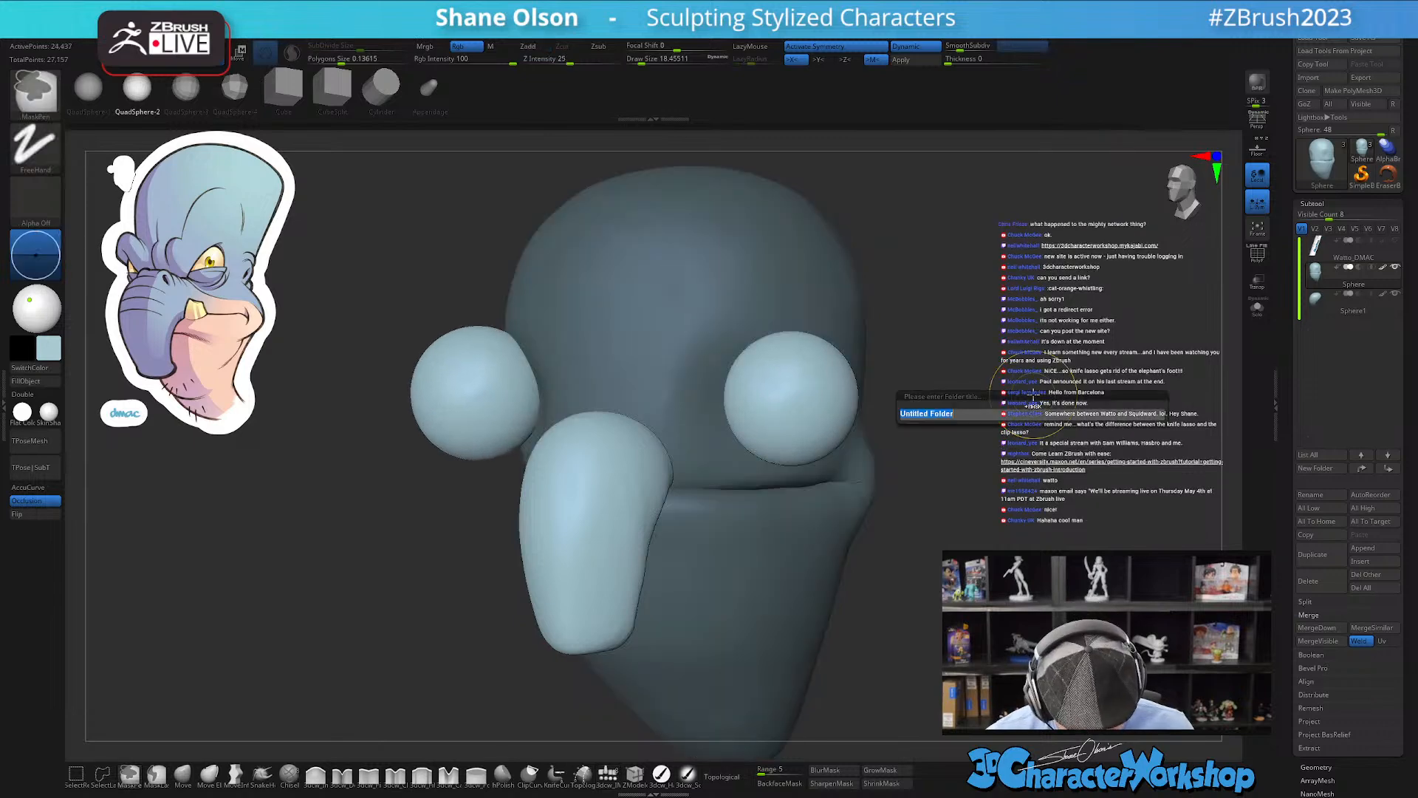
pyautogui.press('Escape')
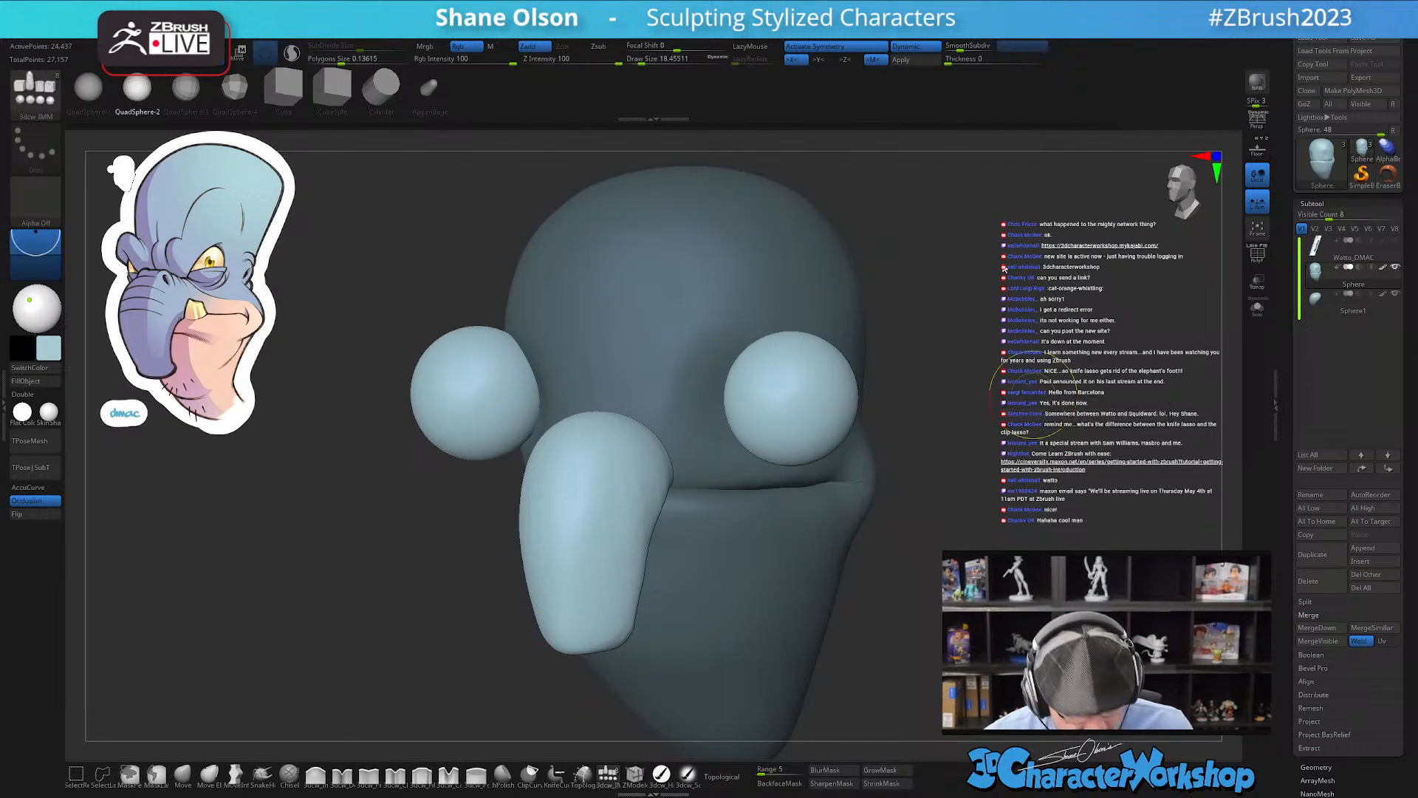
# Step: Show the polyframe and move the eye spheres inward and back into the head with the transform gizmo
pyautogui.hotkey('shift', 'f')
pyautogui.moveTo(993, 397)
pyautogui.mouseDown()
pyautogui.moveTo(898, 397)
pyautogui.moveTo(1006, 396)
pyautogui.mouseUp()
pyautogui.press('w')
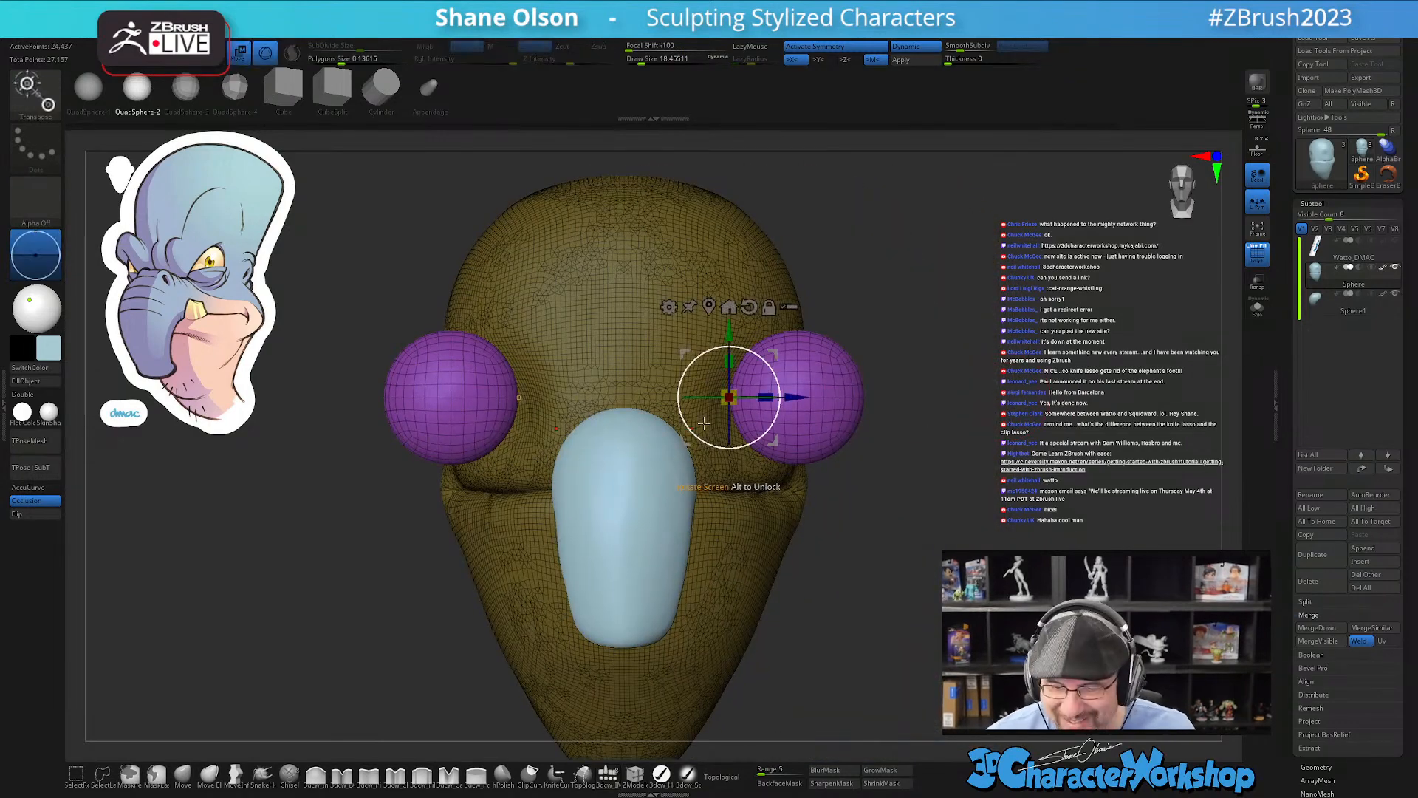
pyautogui.moveTo(796, 400); pyautogui.dragTo(735, 399)
pyautogui.moveTo(990, 447); pyautogui.dragTo(849, 422)
pyautogui.moveTo(710, 356); pyautogui.dragTo(748, 362)
pyautogui.moveTo(1070, 467); pyautogui.dragTo(1109, 472)
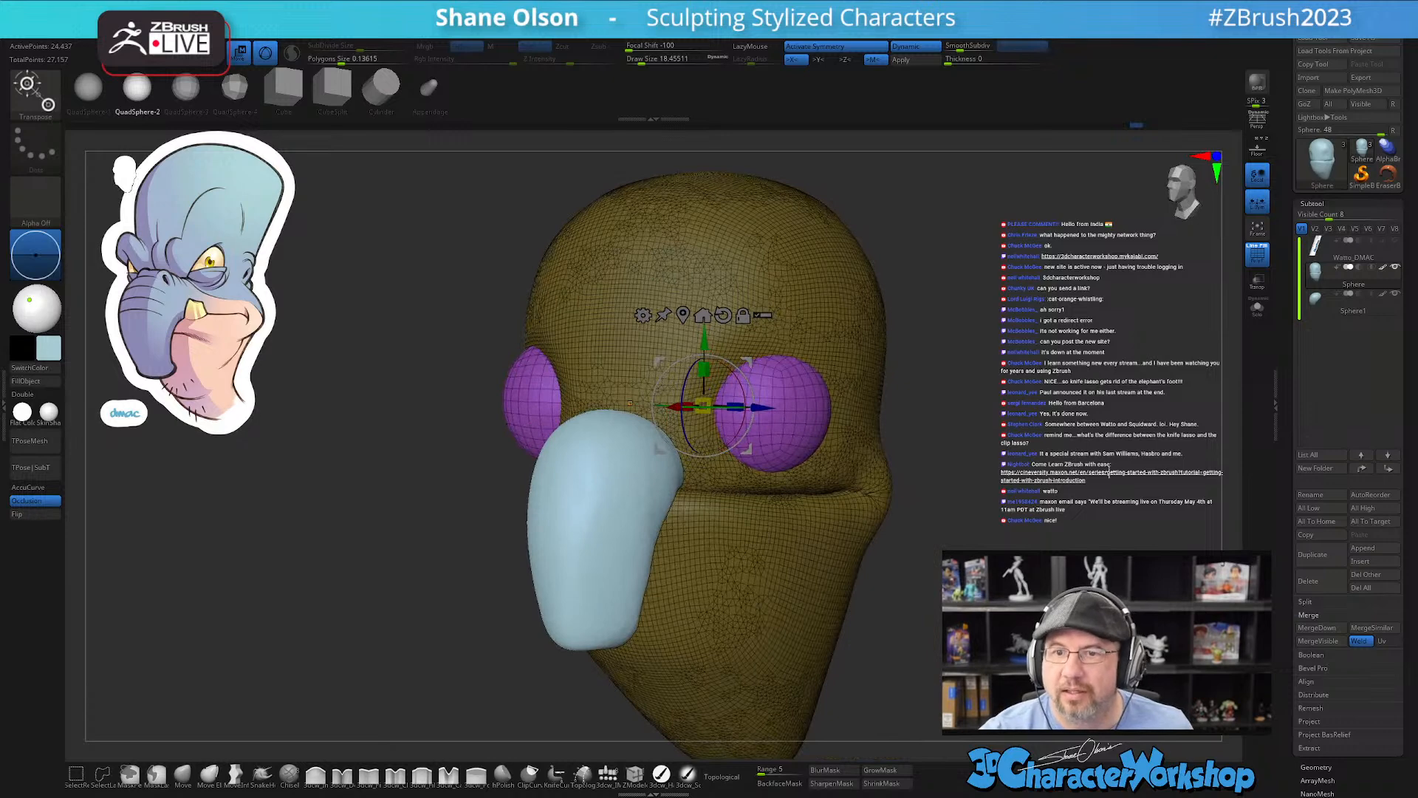
# Step: Nudge the mirrored eye spheres further into the head with the gizmo, checking their depth from the side
pyautogui.moveTo(920, 535)
pyautogui.mouseDown()
pyautogui.moveTo(928, 545)
pyautogui.moveTo(928, 530)
pyautogui.mouseUp()
pyautogui.moveTo(779, 403); pyautogui.dragTo(760, 404)
pyautogui.moveTo(912, 537); pyautogui.dragTo(876, 555)
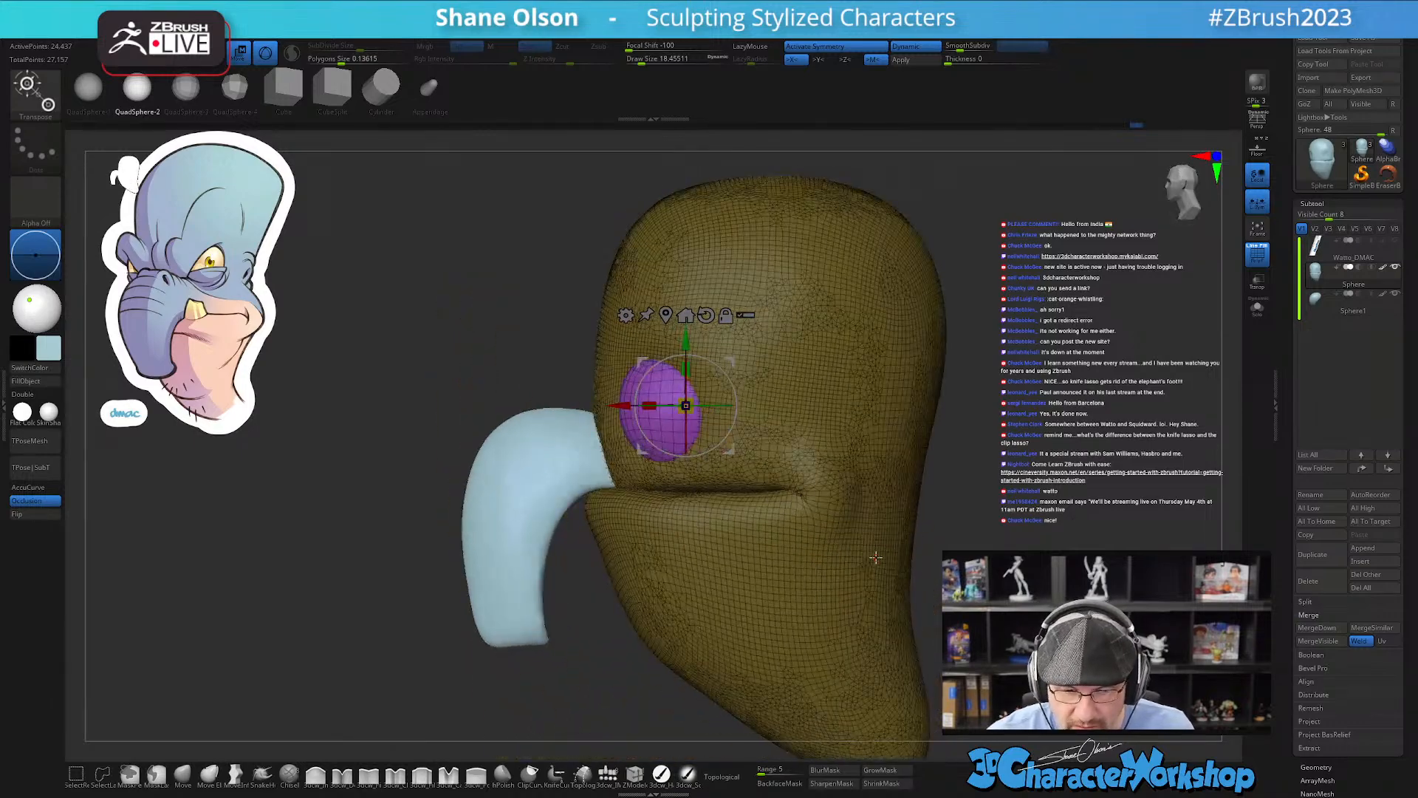
pyautogui.moveTo(622, 405); pyautogui.dragTo(623, 406)
# Step: Split the unmasked eye spheres off the head into their own subtool and make that subtool active
pyautogui.press('space')
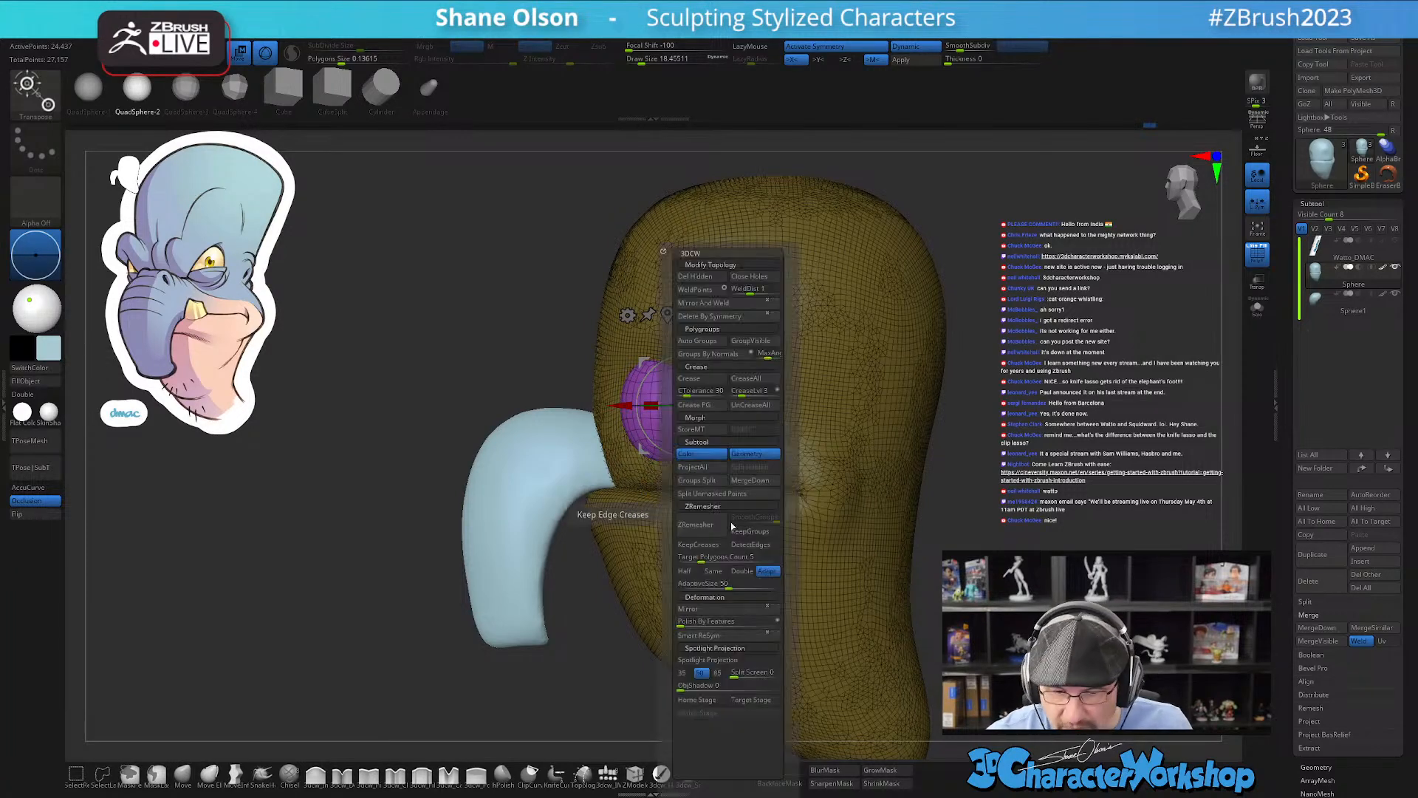
pyautogui.click(734, 494)
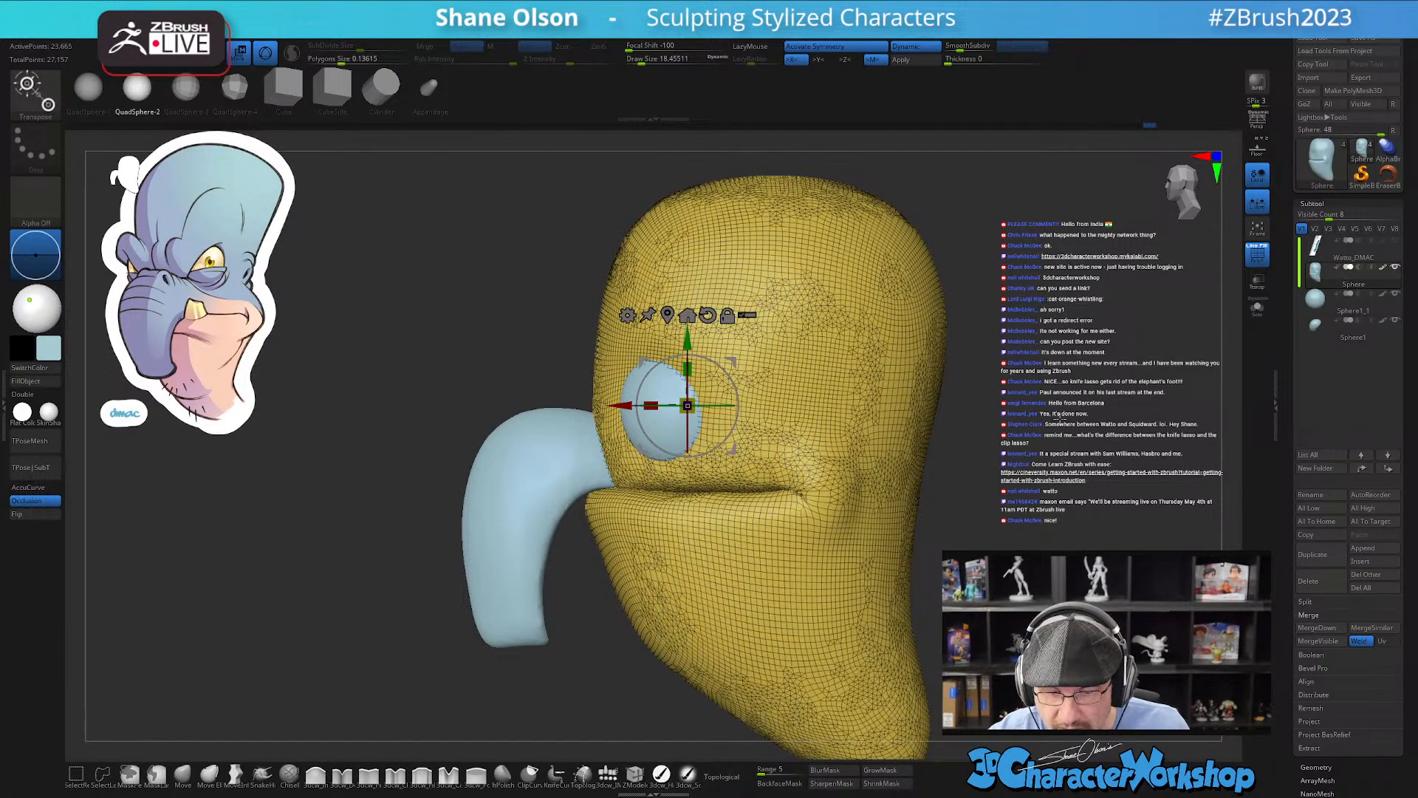
pyautogui.click(1352, 301)
pyautogui.moveTo(719, 516); pyautogui.dragTo(743, 551, button='right')
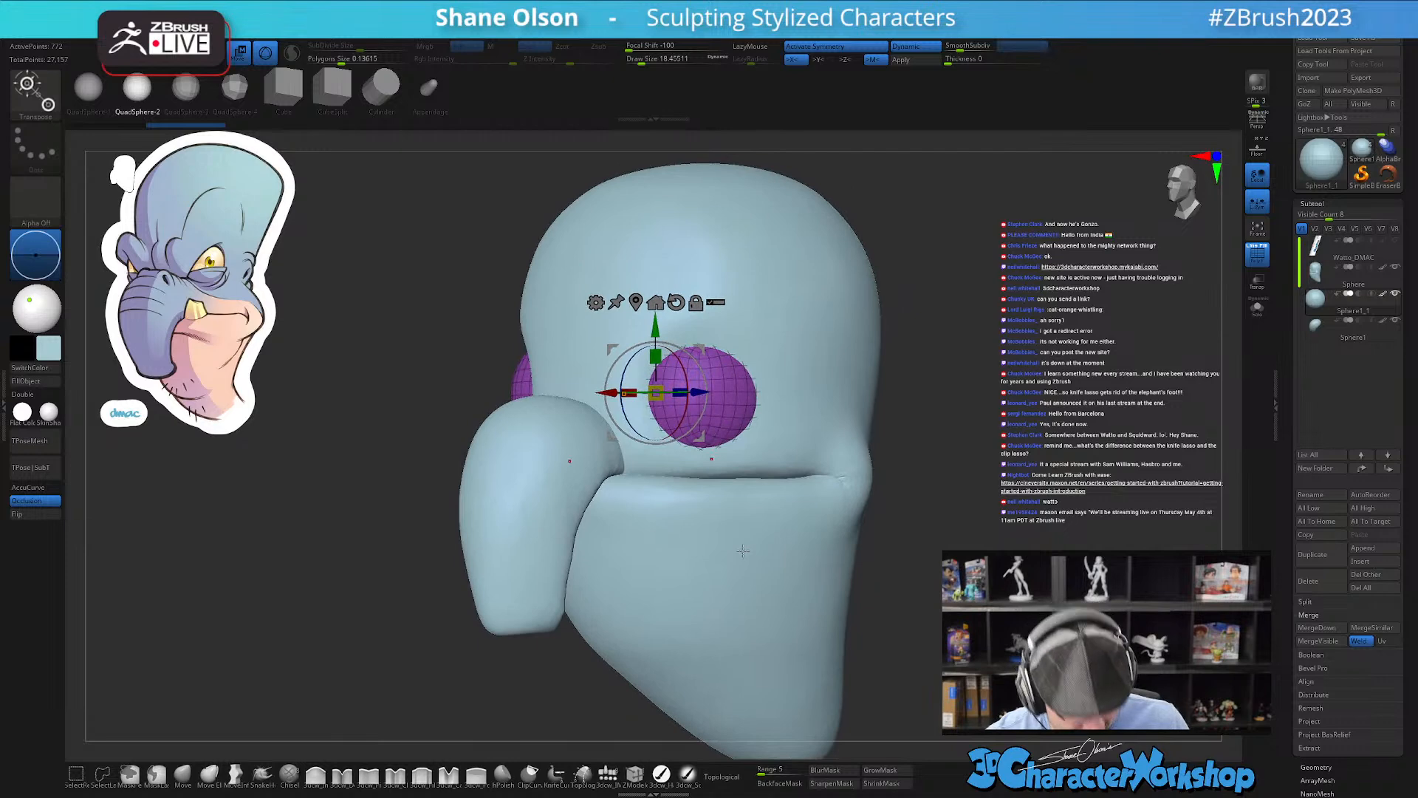
# Step: Fill the eyeballs with a pale cream colour sampled from the reference image and turn off the polyframe
pyautogui.click(661, 774)
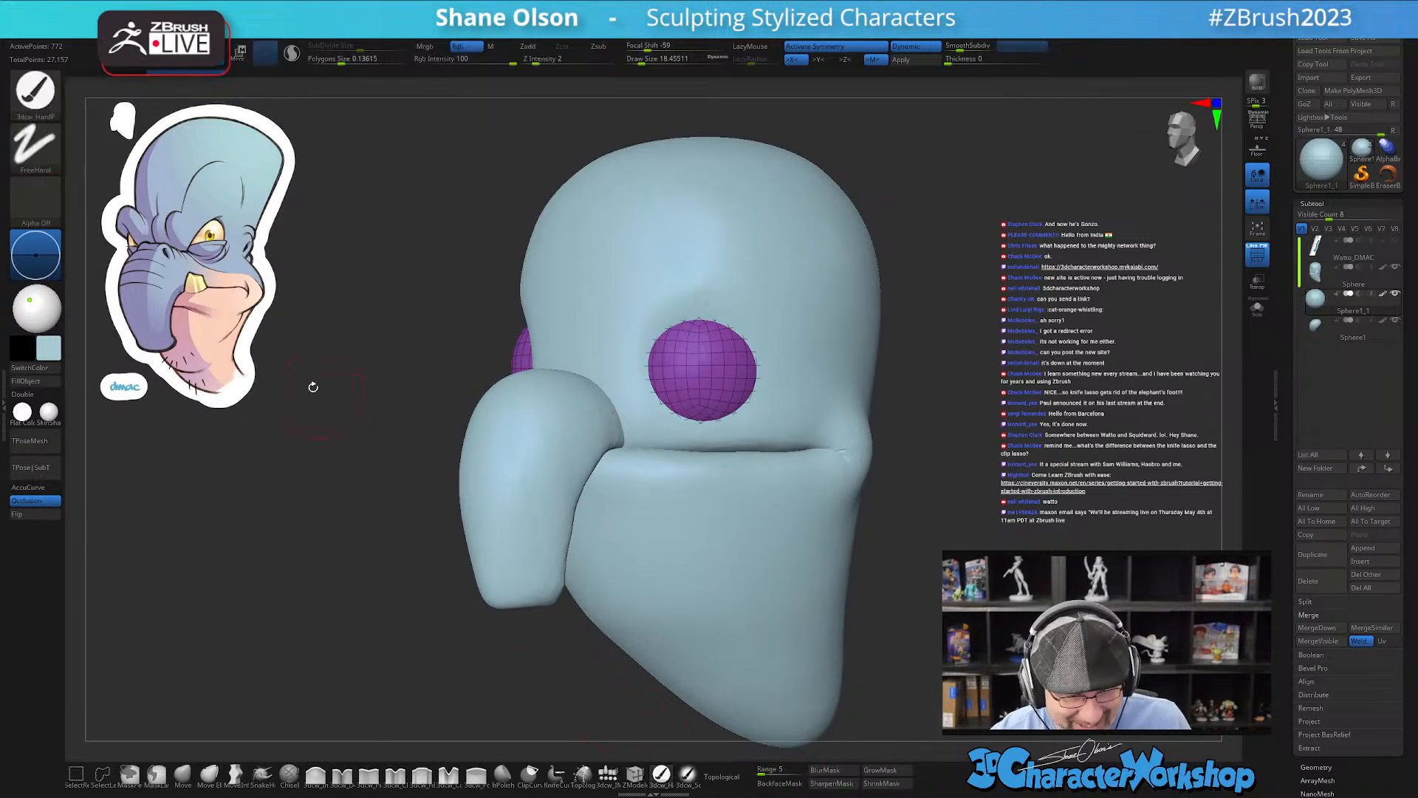
pyautogui.press('z')
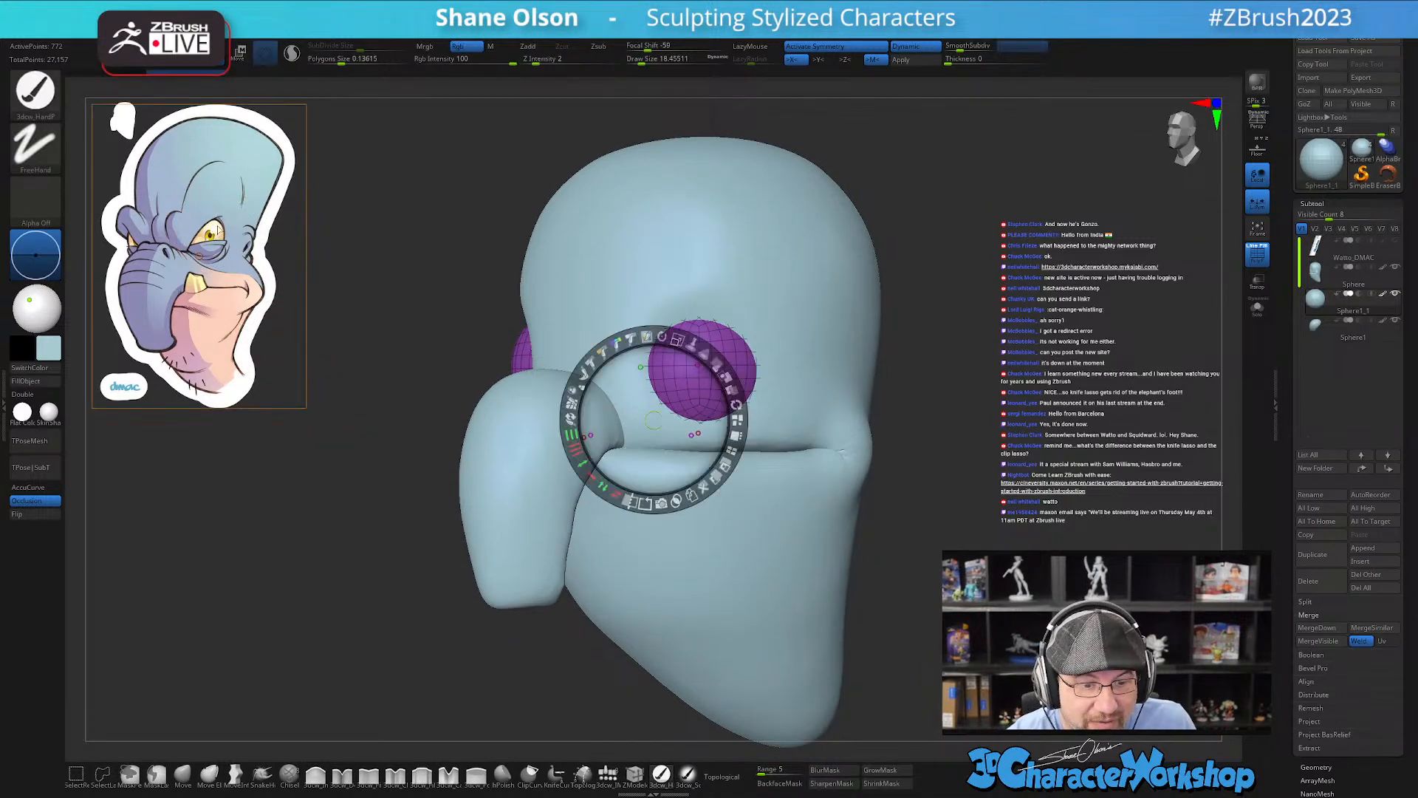
pyautogui.press('c')
pyautogui.press('z')
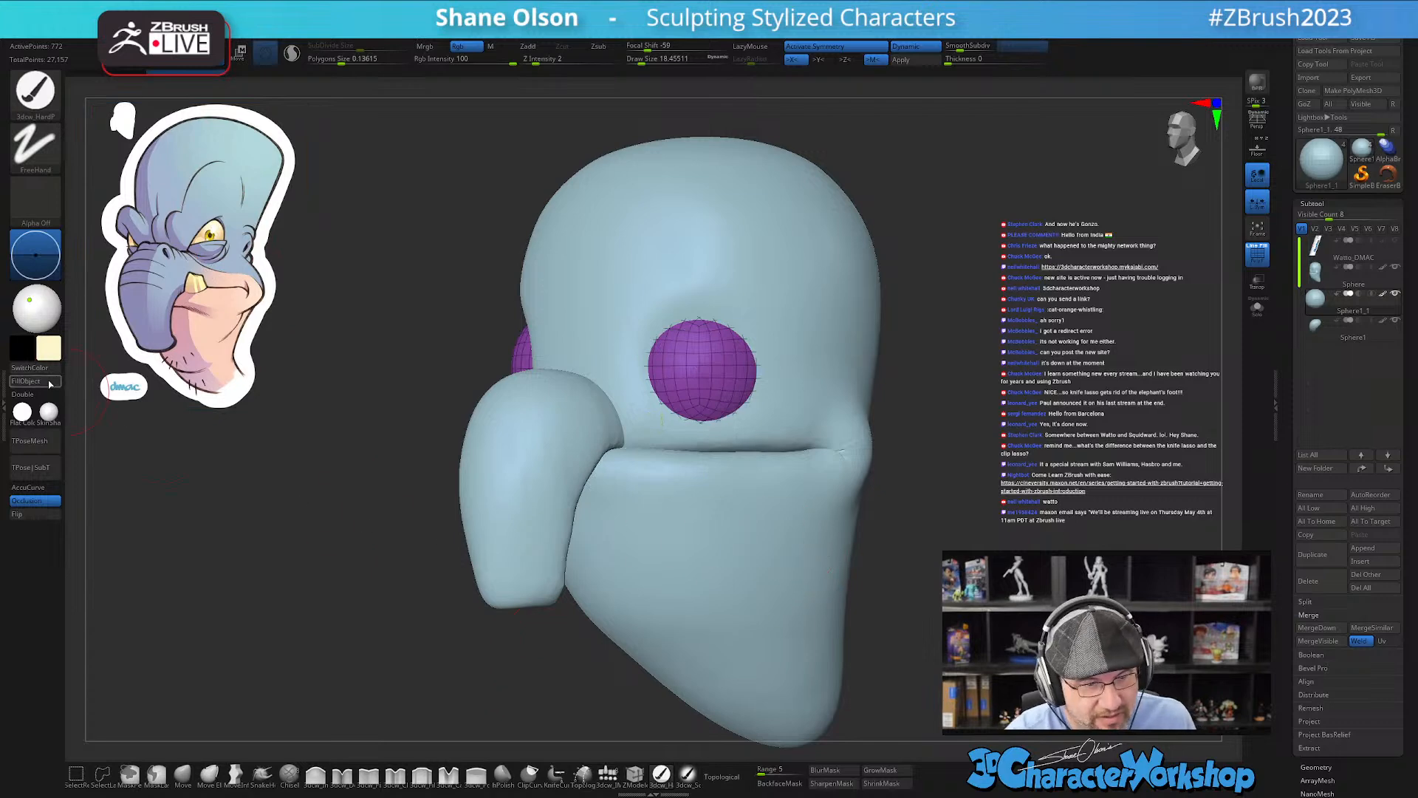
pyautogui.click(51, 382)
pyautogui.moveTo(922, 529)
pyautogui.mouseDown()
pyautogui.moveTo(963, 489)
pyautogui.moveTo(928, 392)
pyautogui.moveTo(937, 402)
pyautogui.mouseUp()
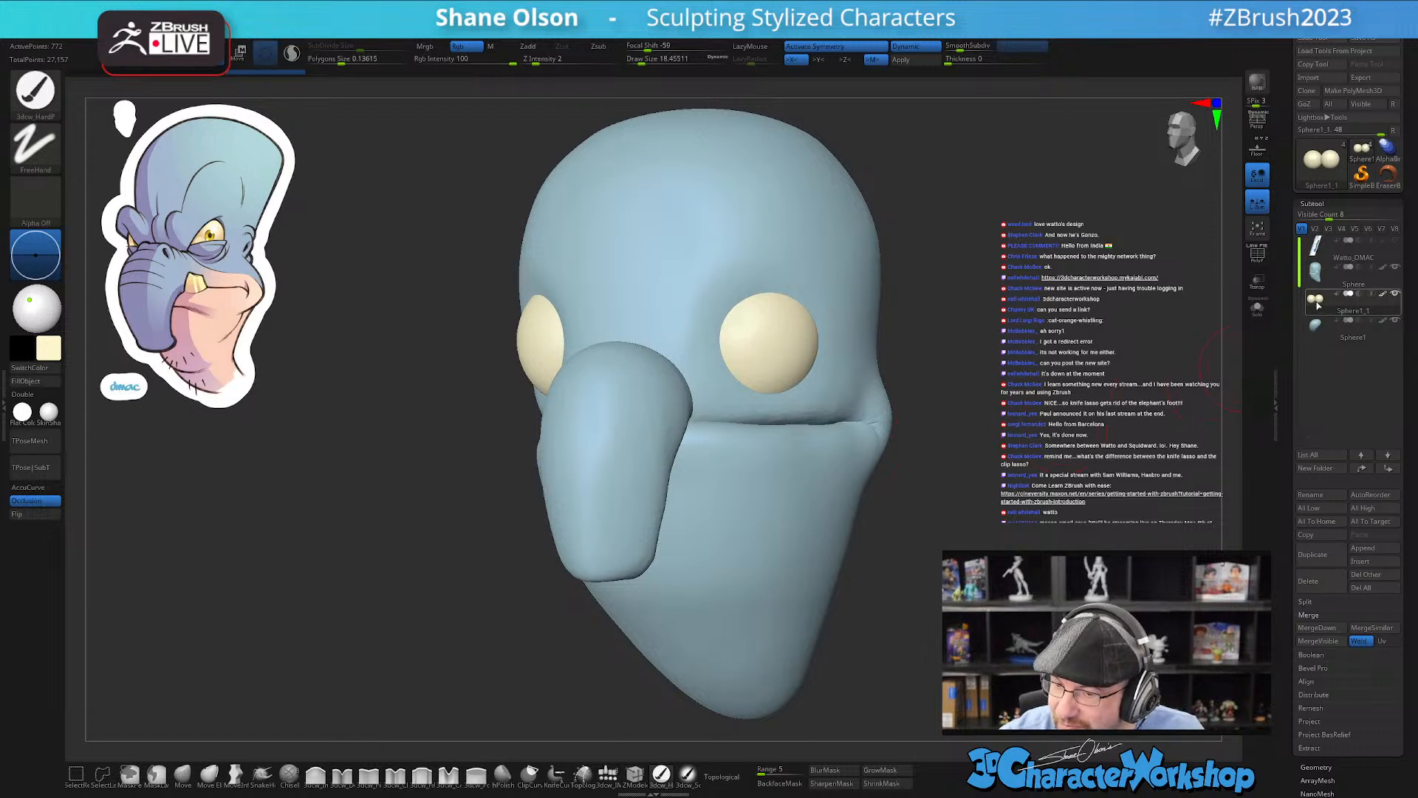
# Step: Duplicate the eyeball subtool and fill the copy with the head's light blue colour
pyautogui.click(1395, 293)
pyautogui.moveTo(1056, 520); pyautogui.dragTo(990, 548)
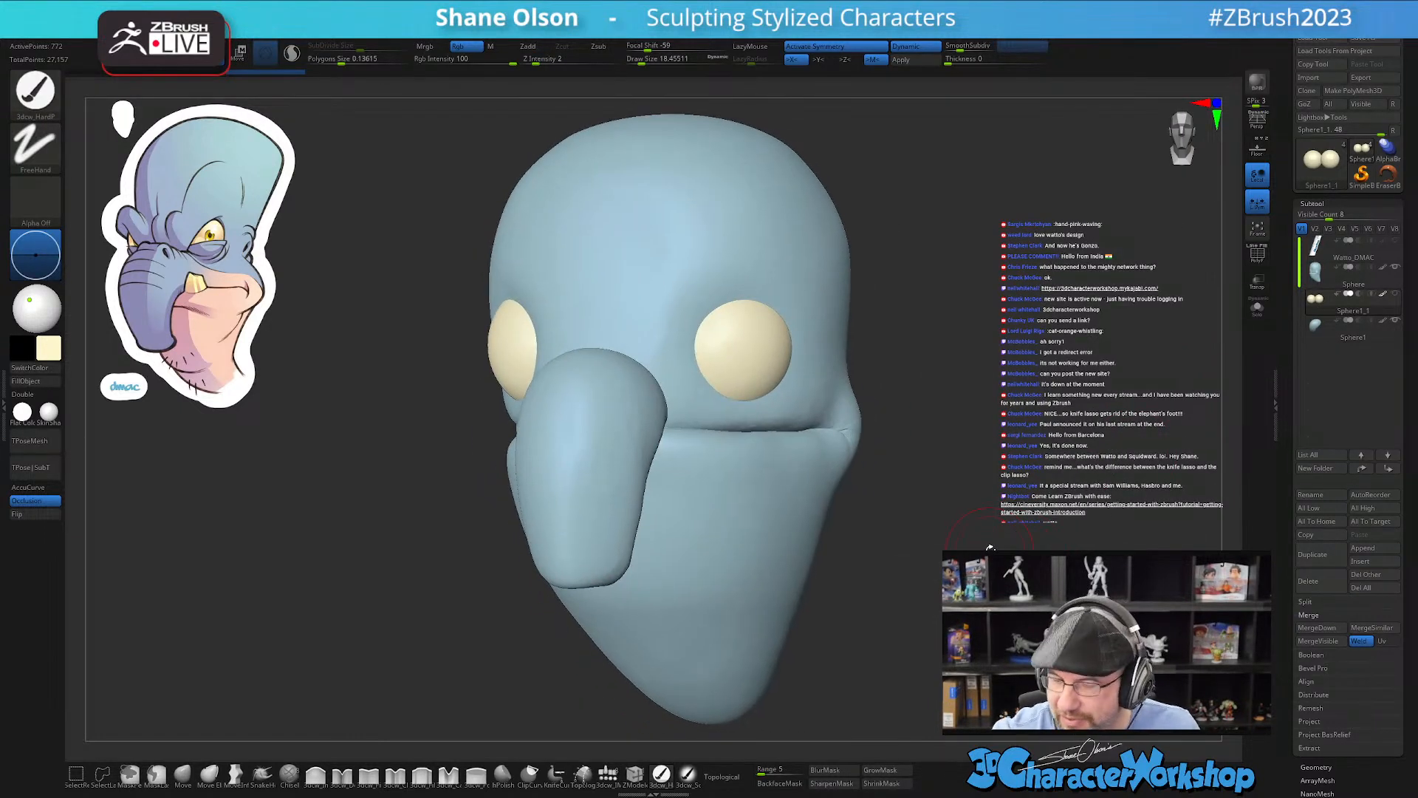
pyautogui.click(1313, 554)
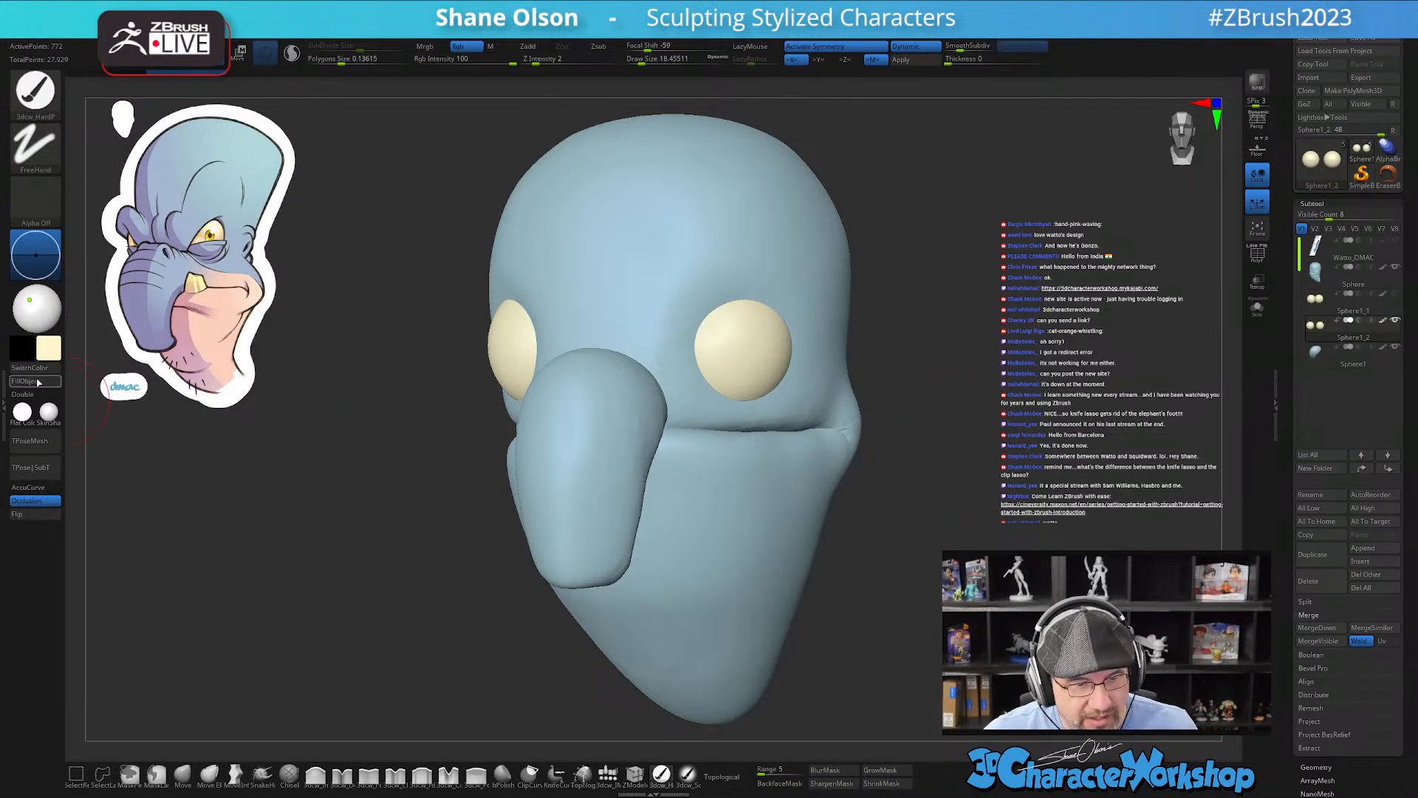
pyautogui.press('c')
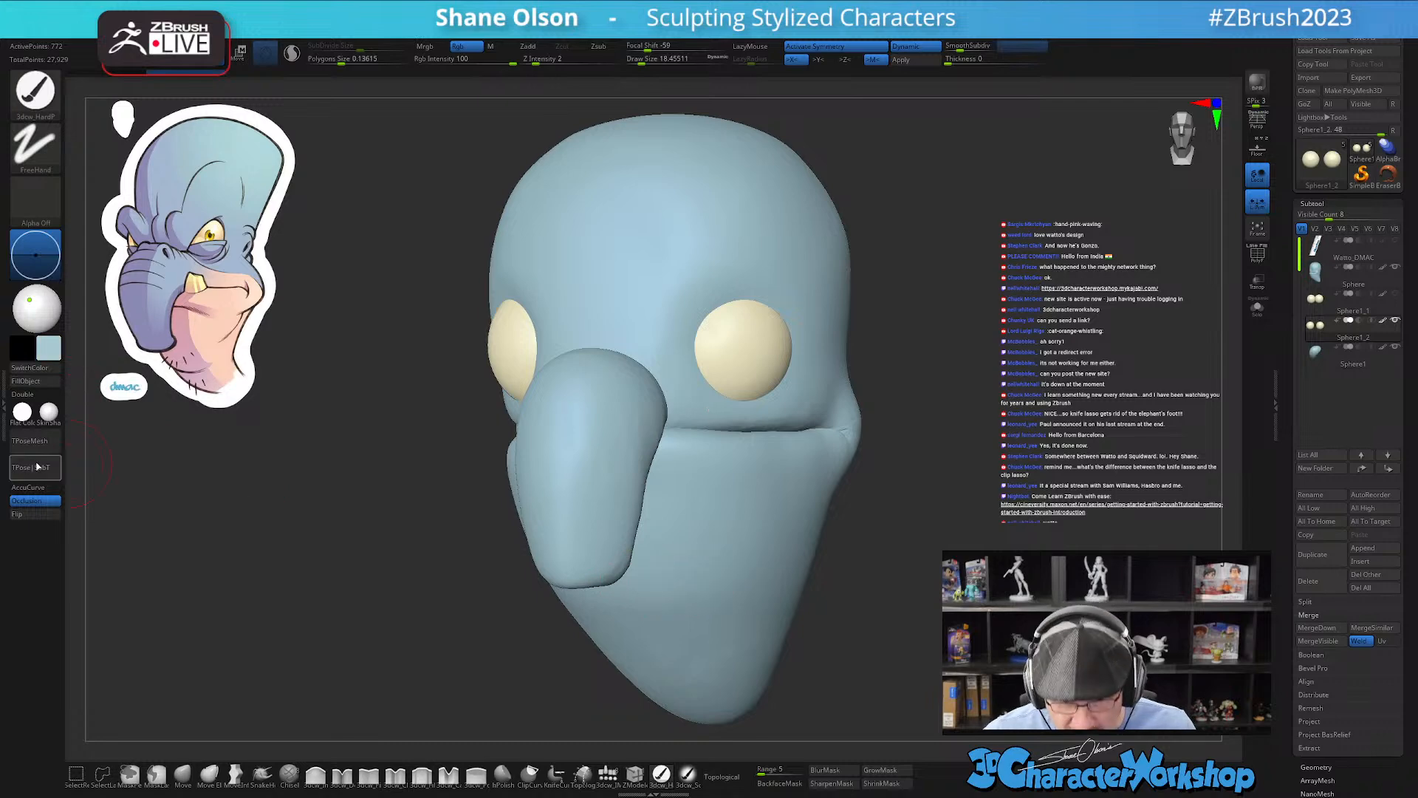
pyautogui.click(33, 383)
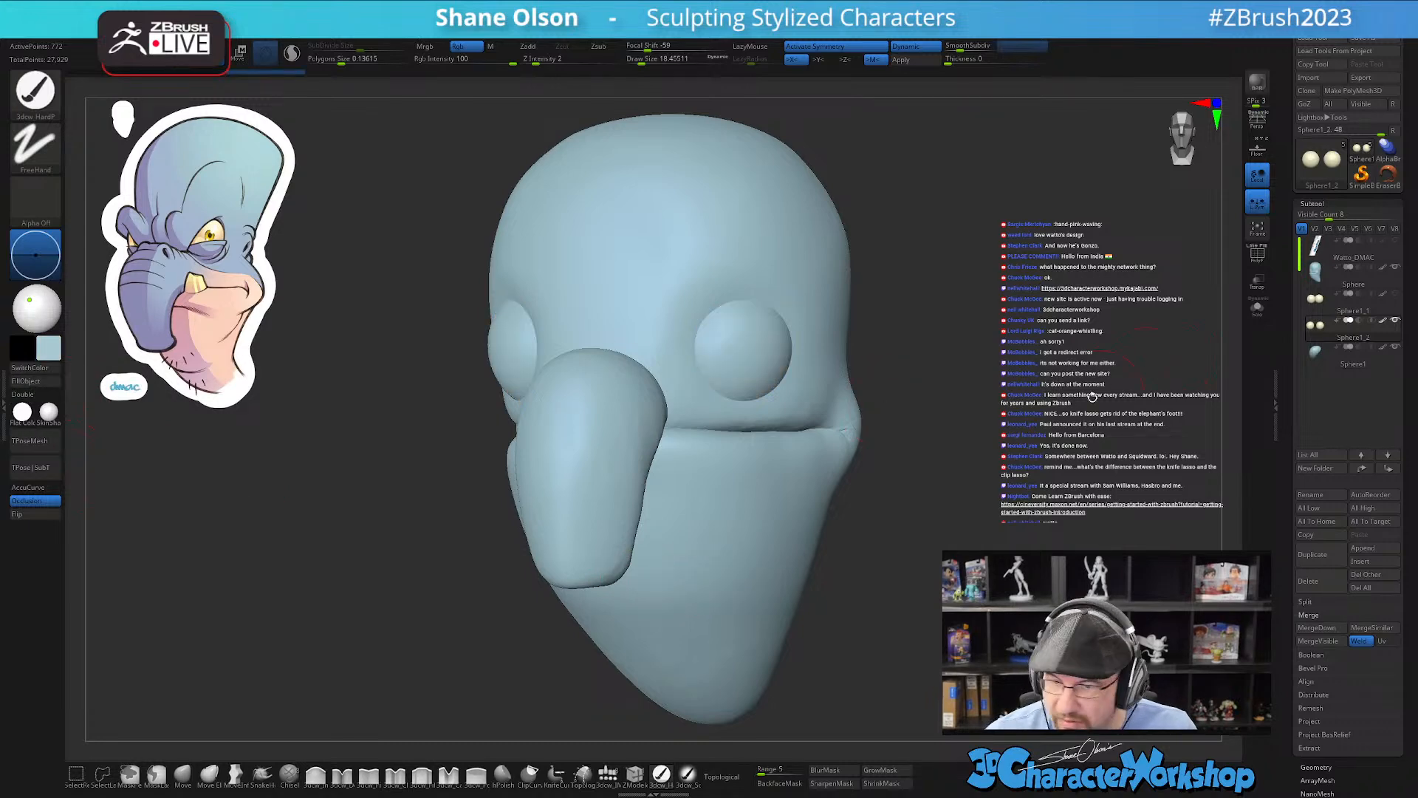
# Step: Slice the upper half off the blue duplicate spheres from the front view, leaving lower eyelids over the eyeballs
pyautogui.moveTo(1048, 386); pyautogui.dragTo(1029, 388)
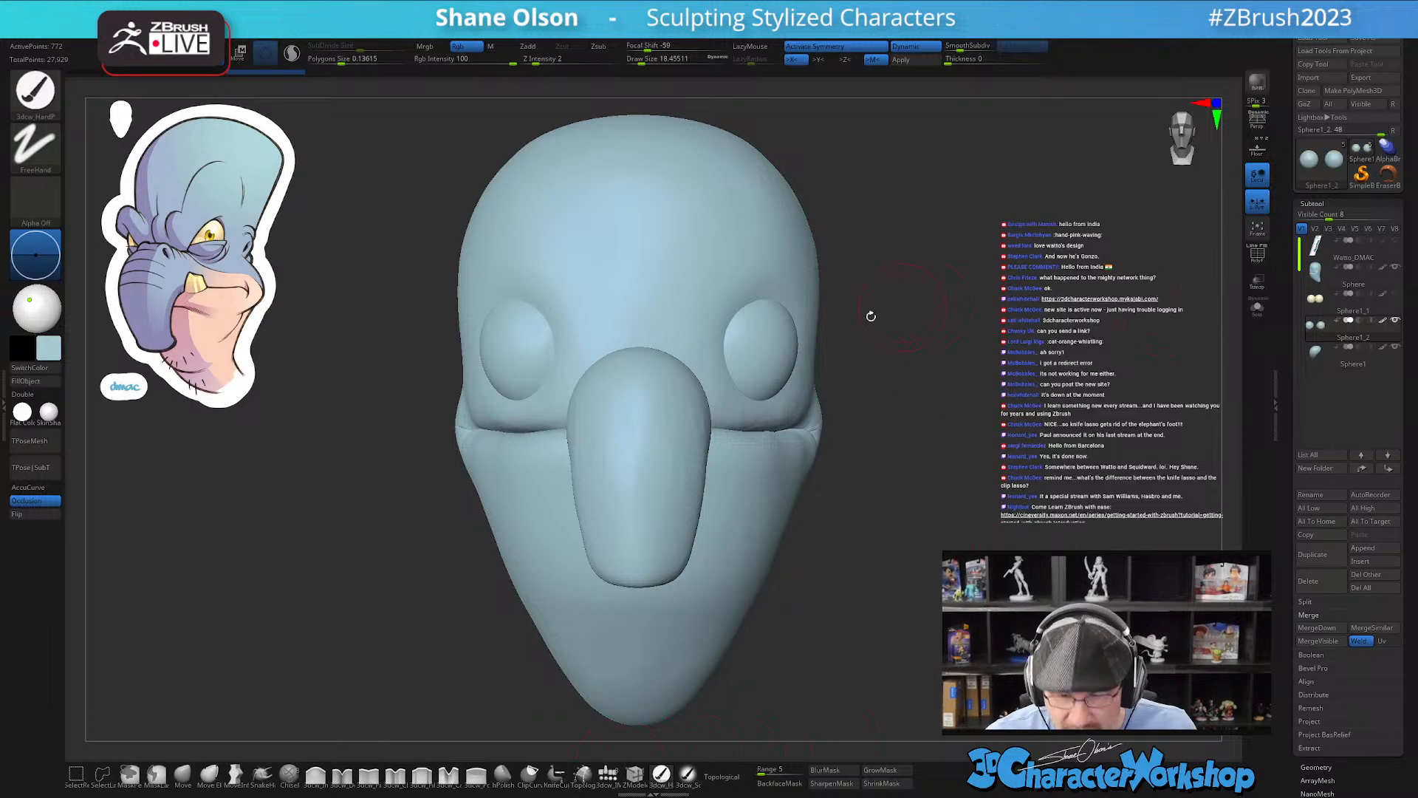
pyautogui.moveTo(617, 339)
pyautogui.keyDown('ctrl'); pyautogui.keyDown('shift'); pyautogui.mouseDown()
pyautogui.moveTo(899, 340)
pyautogui.moveTo(907, 352)
pyautogui.mouseUp(); pyautogui.keyUp('shift'); pyautogui.keyUp('ctrl')
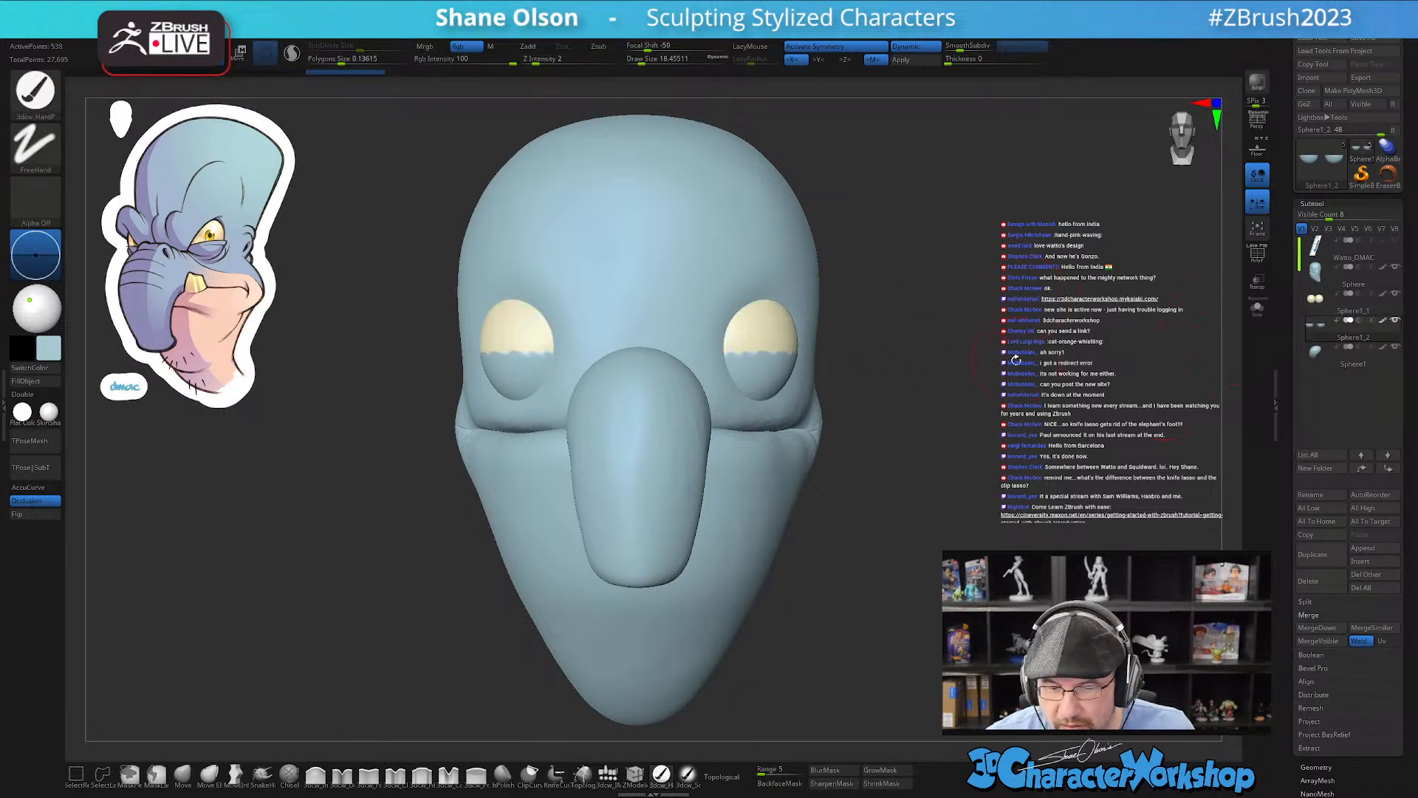
pyautogui.moveTo(1016, 361); pyautogui.dragTo(997, 368)
pyautogui.moveTo(981, 309); pyautogui.dragTo(965, 355)
pyautogui.moveTo(900, 480); pyautogui.dragTo(904, 491)
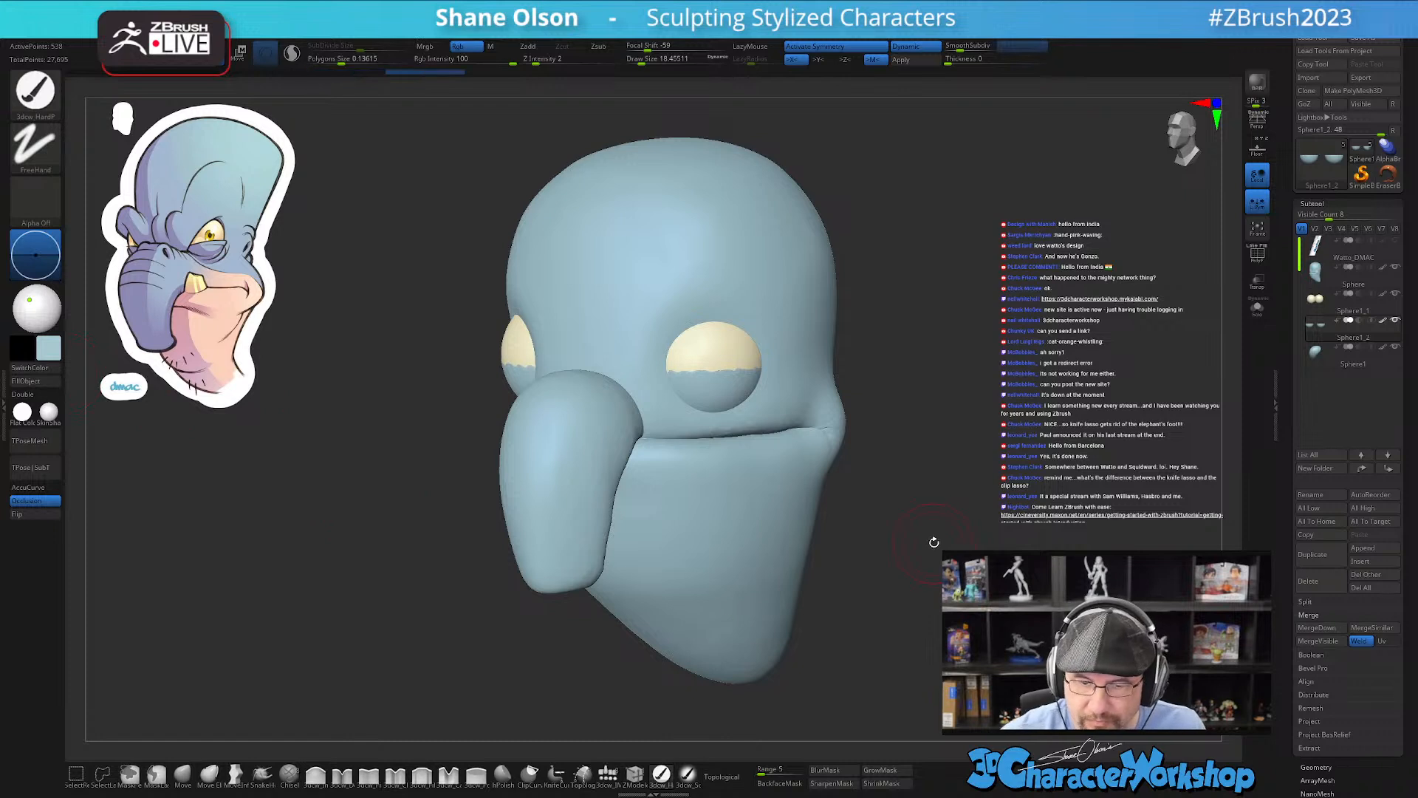
# Step: Centre the gizmo on the lower eyelids and enlarge them slightly so they sit cleanly outside the eyeballs
pyautogui.press('shift')
pyautogui.press('w')
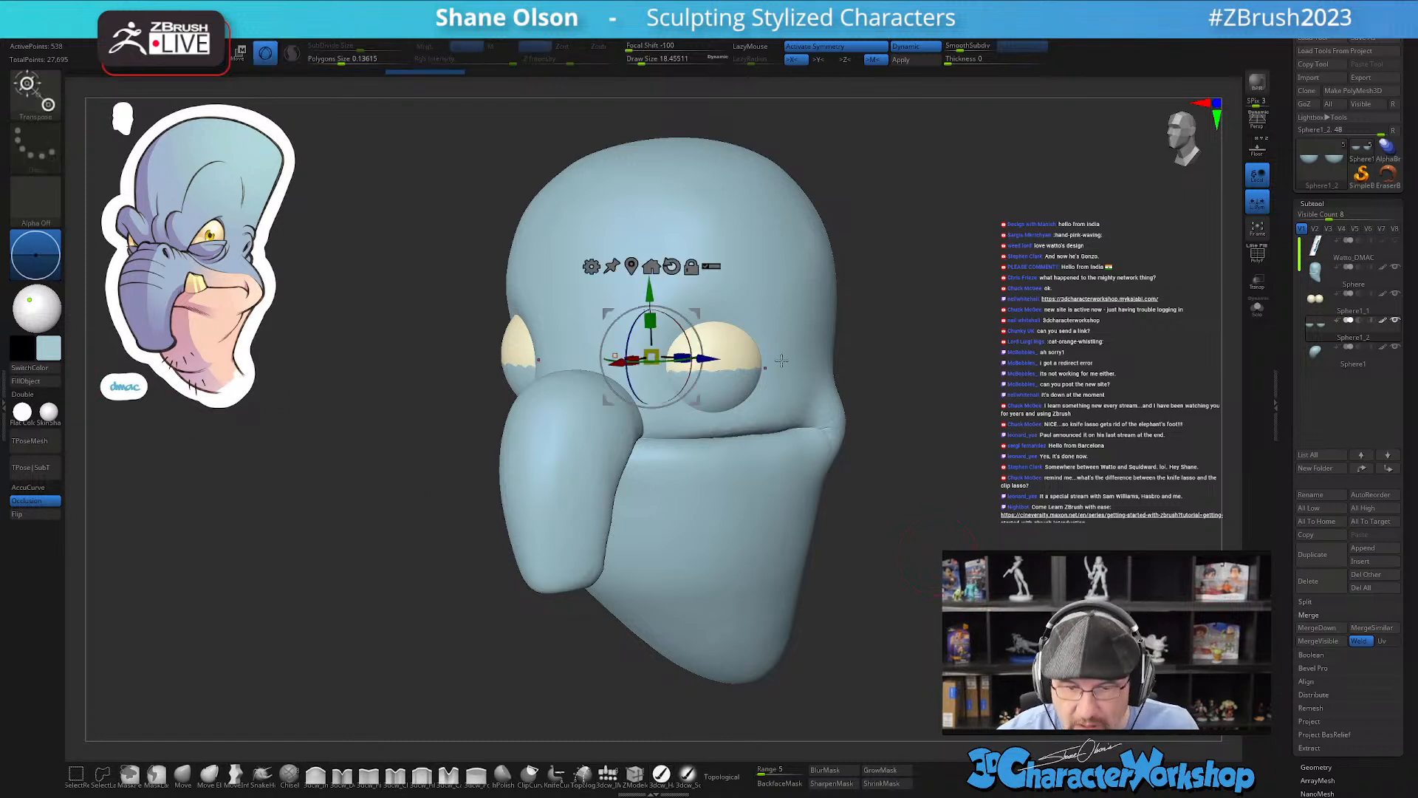
pyautogui.click(631, 264)
pyautogui.moveTo(850, 370); pyautogui.dragTo(857, 404)
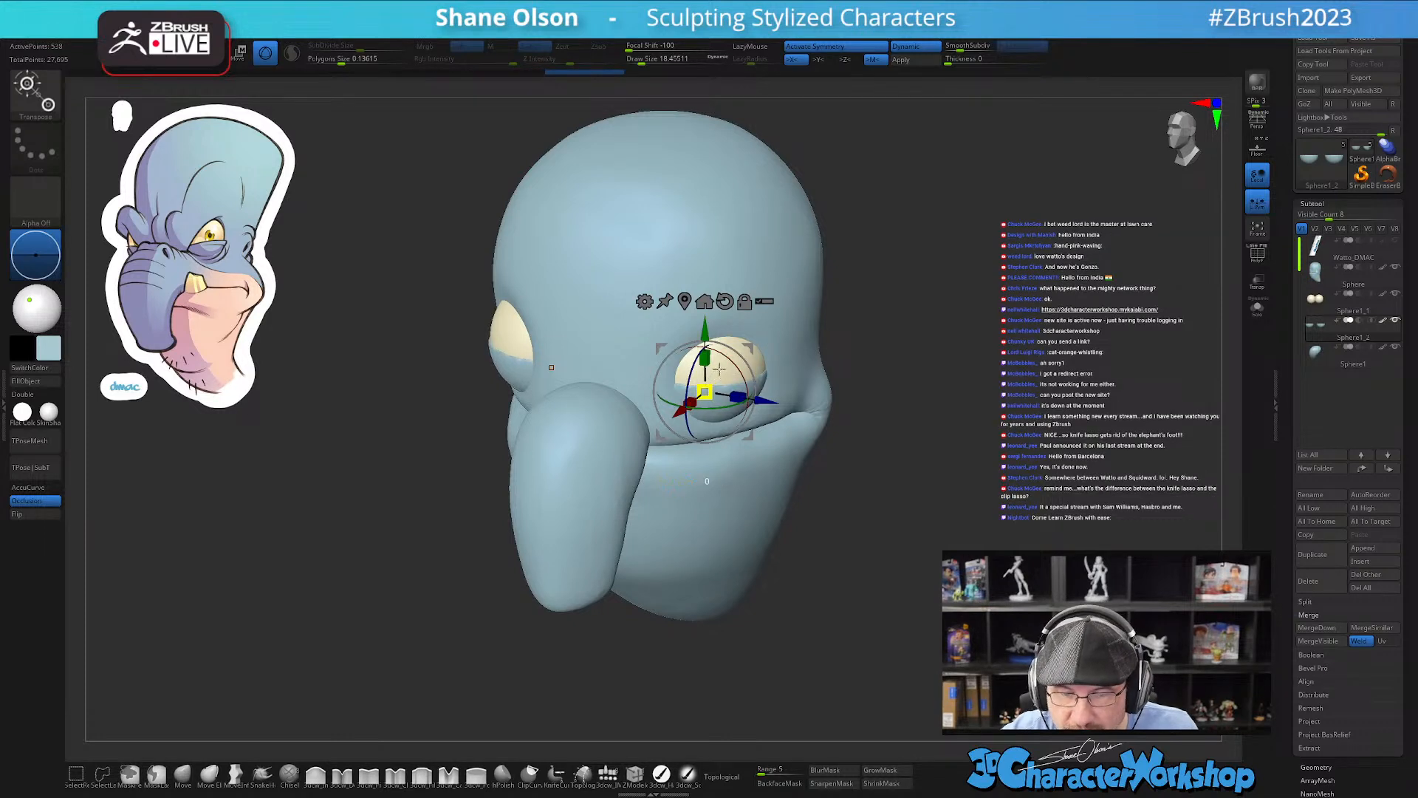
pyautogui.moveTo(921, 550); pyautogui.dragTo(931, 526)
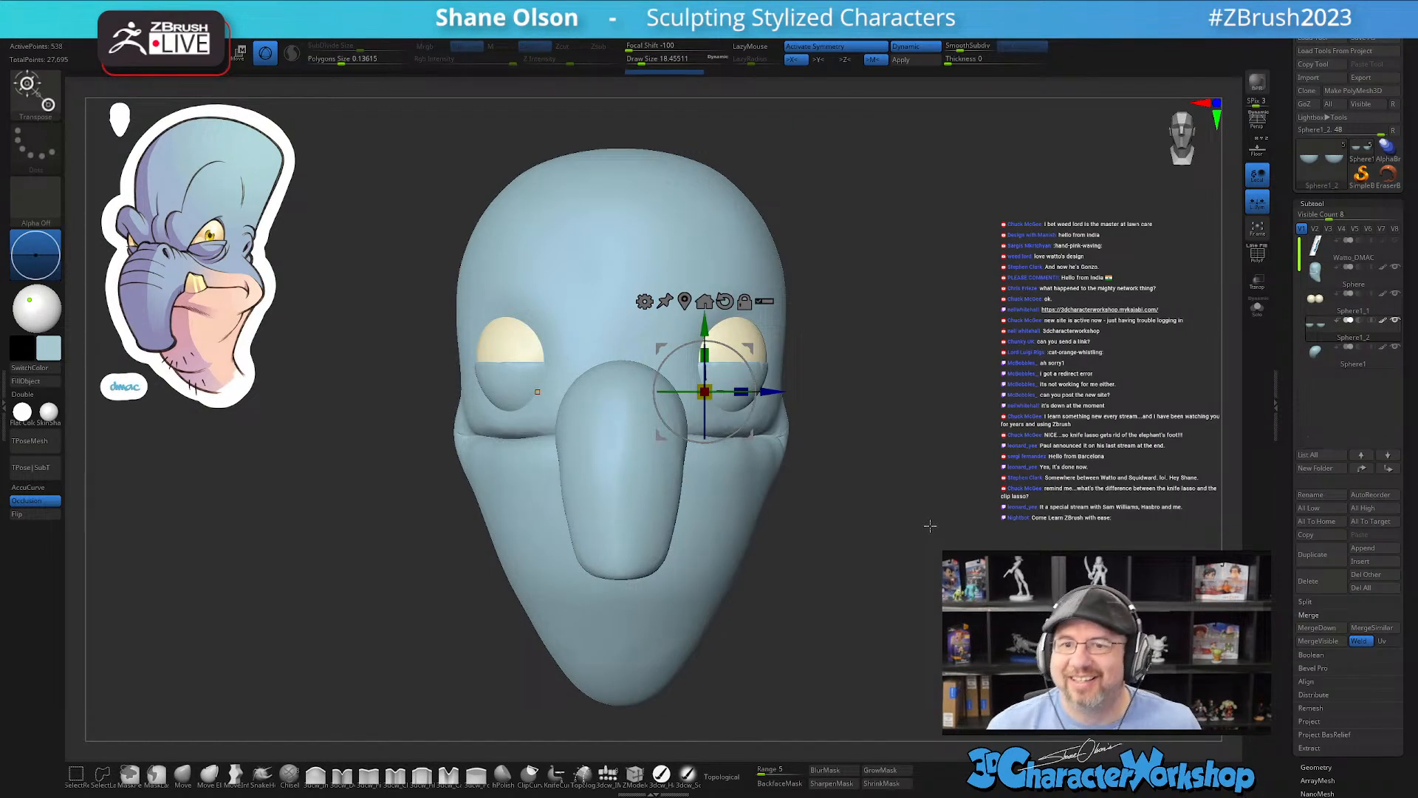
pyautogui.moveTo(978, 421)
pyautogui.mouseDown()
pyautogui.moveTo(949, 399)
pyautogui.moveTo(916, 410)
pyautogui.moveTo(961, 403)
pyautogui.moveTo(982, 430)
pyautogui.moveTo(842, 448)
pyautogui.moveTo(1115, 439)
pyautogui.moveTo(992, 405)
pyautogui.mouseUp()
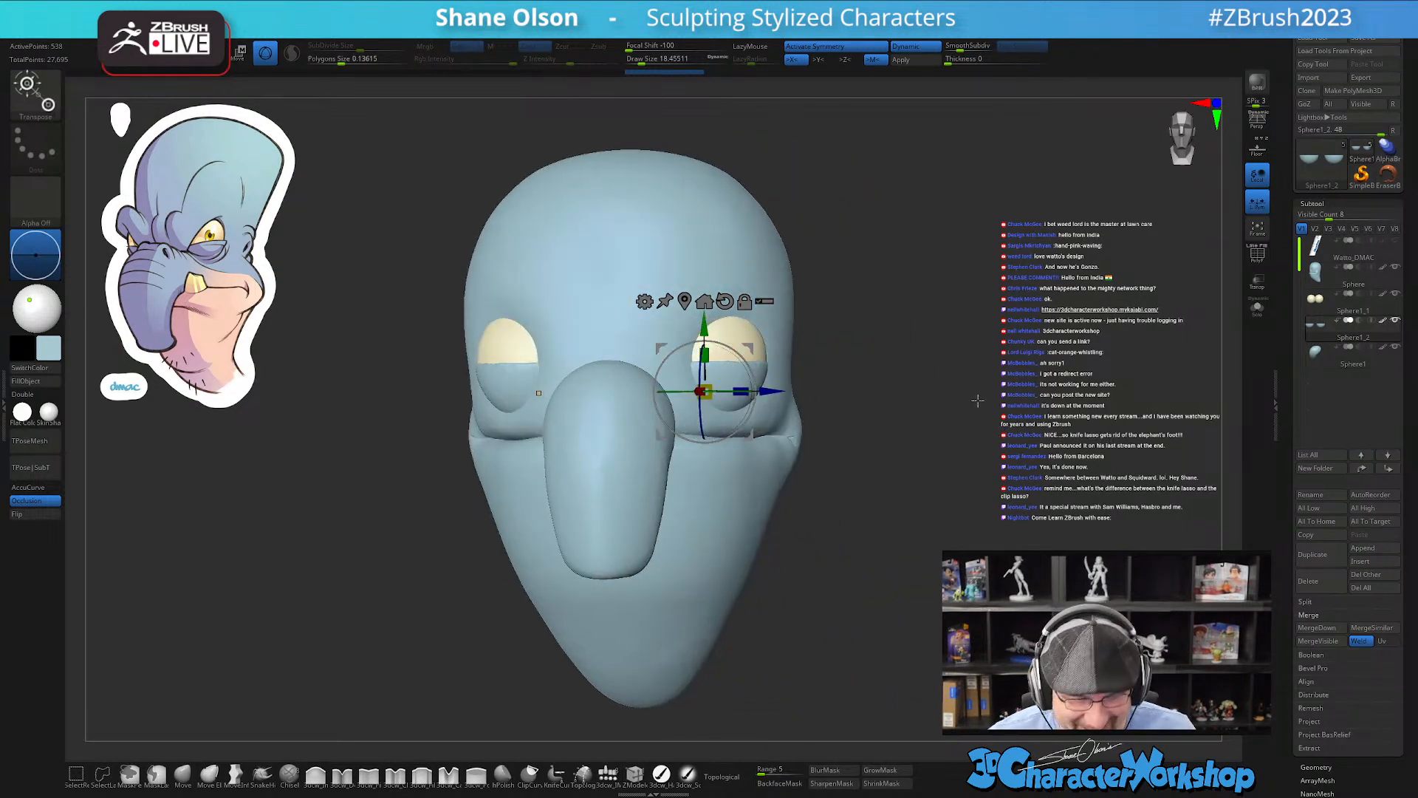
pyautogui.press('q')
# Step: Select the nose and push its tip upward with the Move Topological brush at a draw size of about 39
pyautogui.moveTo(953, 348)
pyautogui.mouseDown()
pyautogui.moveTo(959, 336)
pyautogui.moveTo(829, 377)
pyautogui.mouseUp()
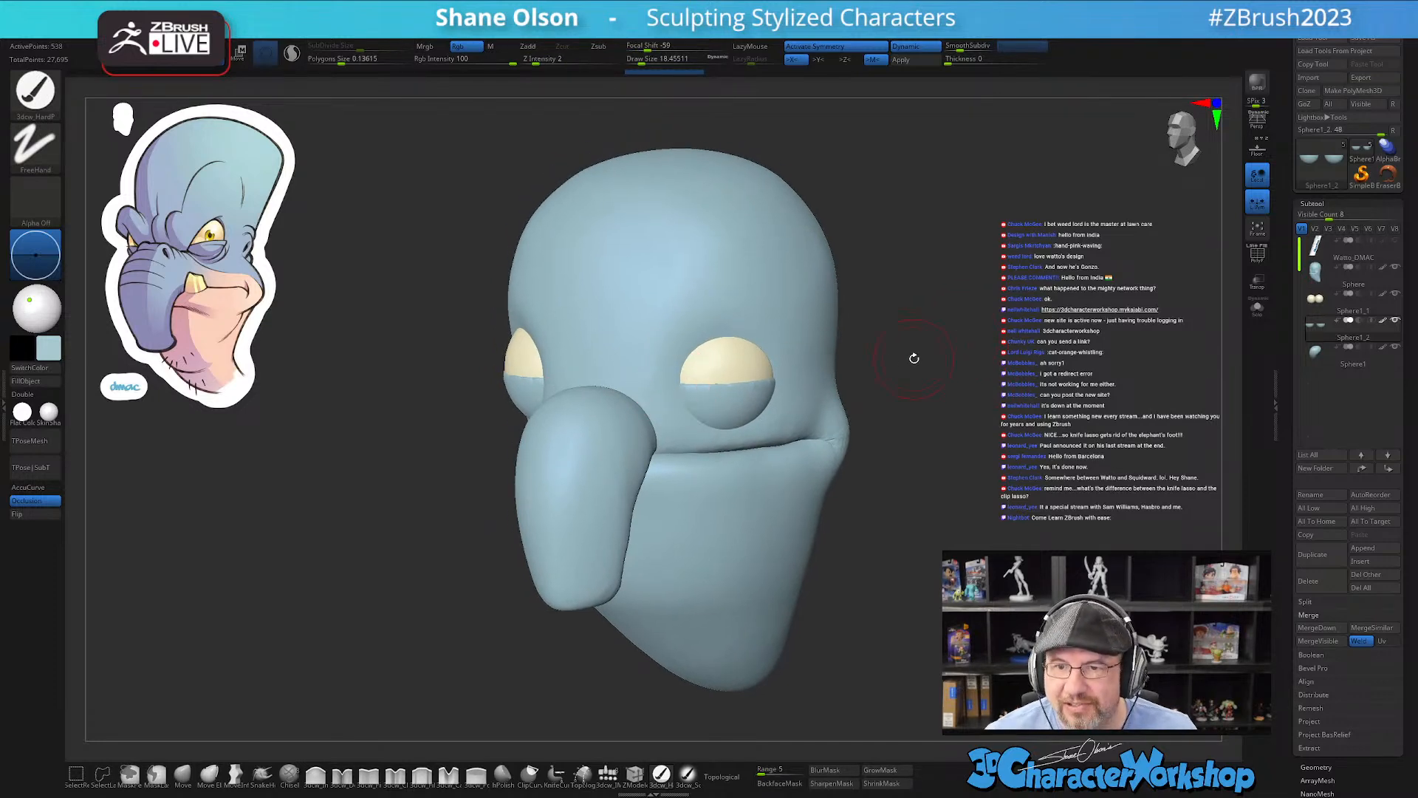
pyautogui.moveTo(940, 417); pyautogui.dragTo(976, 436)
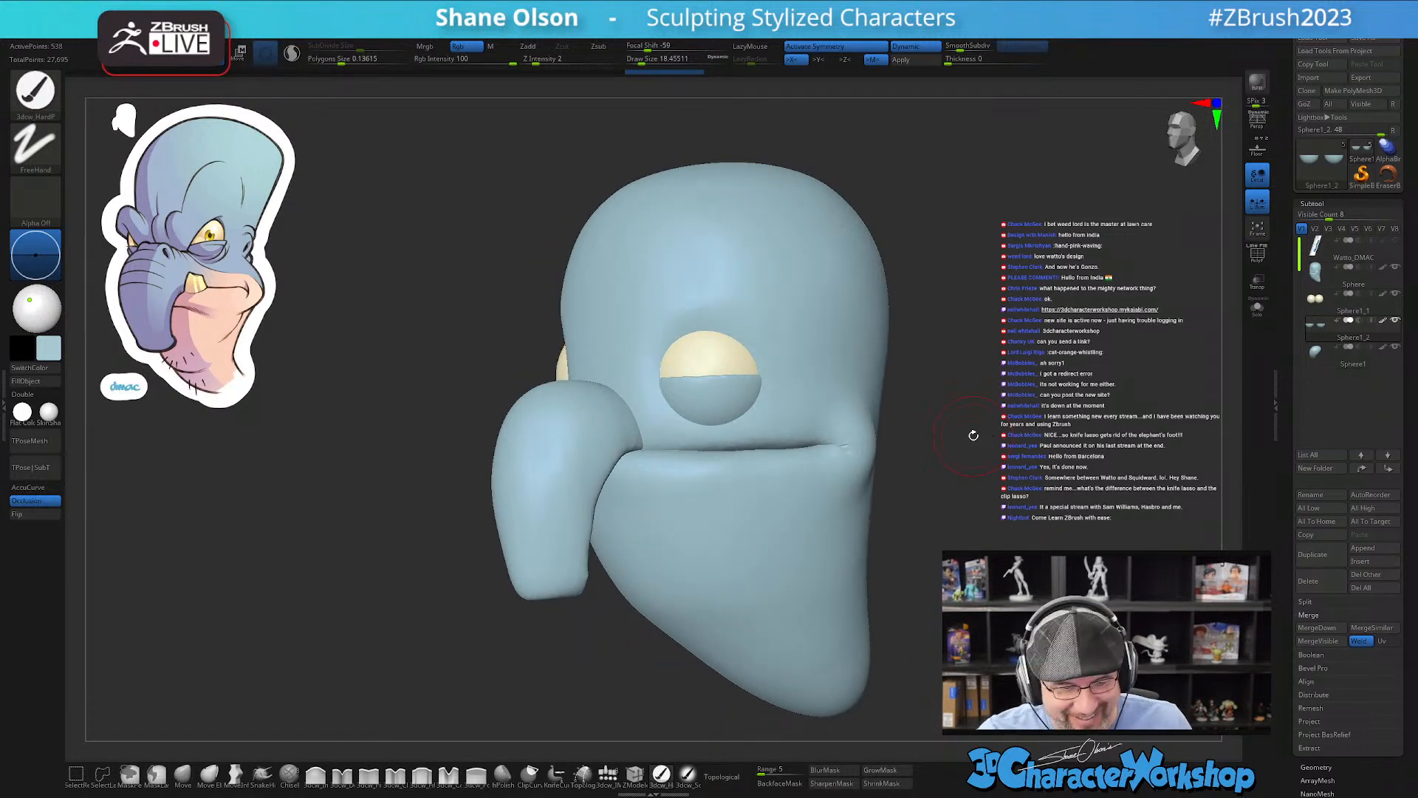
pyautogui.keyDown('alt'); pyautogui.click(539, 545); pyautogui.keyUp('alt')
pyautogui.press('s')
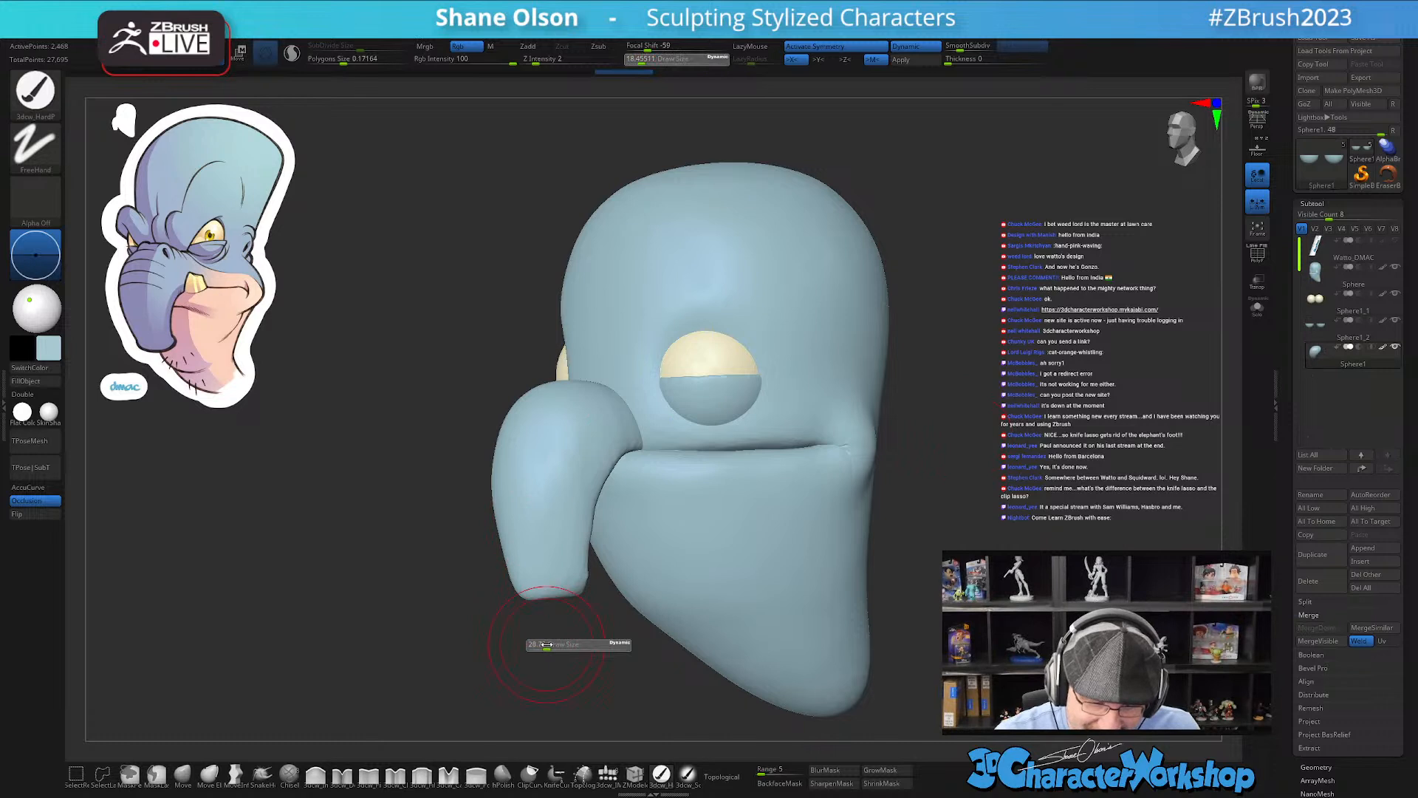
pyautogui.press('b')
pyautogui.press('m')
pyautogui.press('t')
pyautogui.moveTo(530, 567); pyautogui.dragTo(529, 536)
pyautogui.press('s')
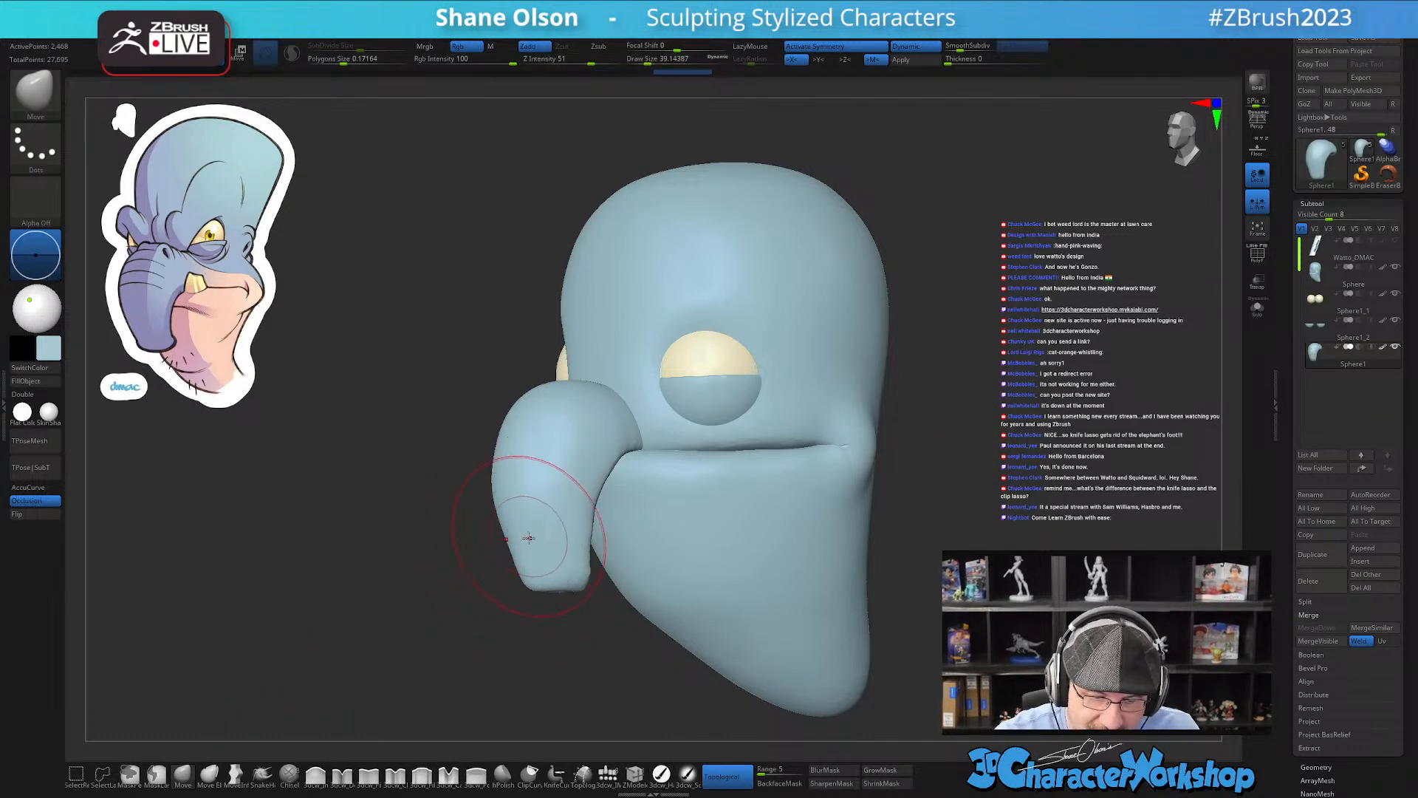
pyautogui.moveTo(498, 479); pyautogui.dragTo(499, 435)
pyautogui.moveTo(550, 503)
pyautogui.keyDown('alt'); pyautogui.mouseDown(button='right')
pyautogui.moveTo(548, 521)
pyautogui.moveTo(531, 521)
pyautogui.moveTo(614, 589)
pyautogui.moveTo(598, 628)
pyautogui.moveTo(611, 629)
pyautogui.moveTo(605, 620)
pyautogui.mouseUp(button='right'); pyautogui.keyUp('alt')
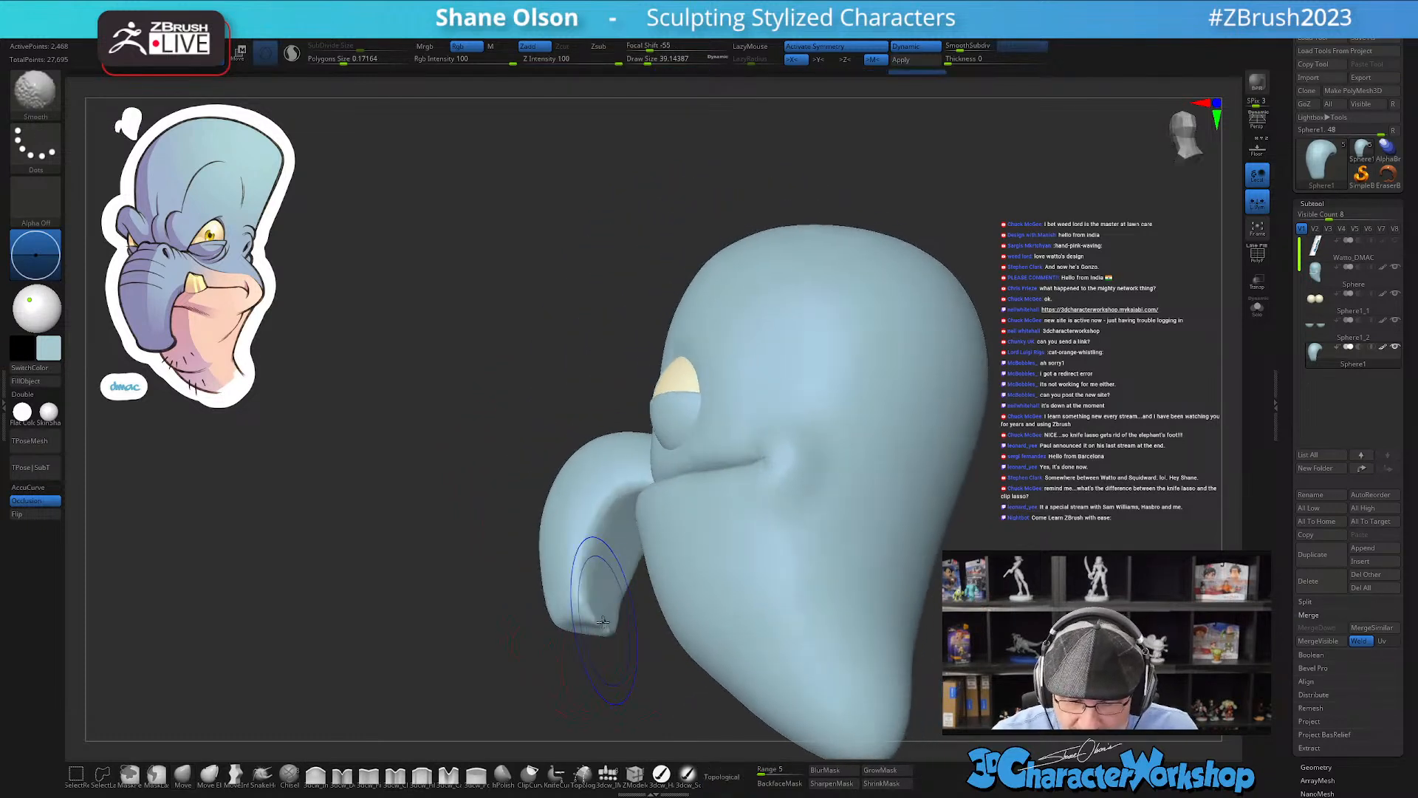
pyautogui.hotkey('ctrl', 'z')
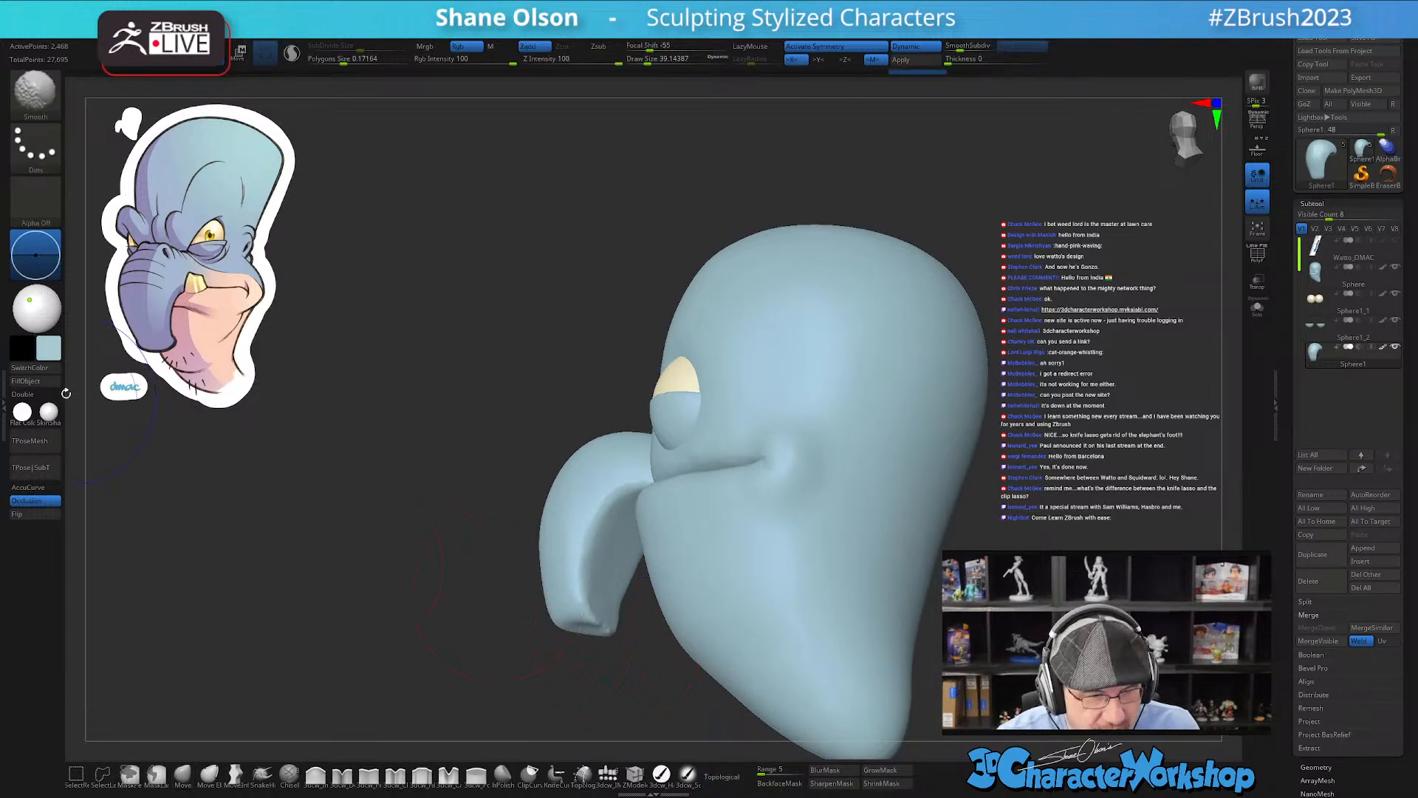
# Step: Adjust the lower back edge of the nose tip with the Move Topological brush at a draw size of about 23
pyautogui.moveTo(583, 669)
pyautogui.mouseDown(button='right')
pyautogui.moveTo(618, 674)
pyautogui.moveTo(604, 668)
pyautogui.moveTo(607, 614)
pyautogui.mouseUp(button='right')
pyautogui.press('s')
pyautogui.moveTo(618, 672)
pyautogui.mouseDown()
pyautogui.moveTo(571, 637)
pyautogui.moveTo(590, 642)
pyautogui.mouseUp()
pyautogui.keyDown('shift'); pyautogui.click(559, 61); pyautogui.keyUp('shift')
pyautogui.moveTo(640, 664)
pyautogui.mouseDown(button='right')
pyautogui.moveTo(649, 694)
pyautogui.moveTo(599, 586)
pyautogui.mouseUp(button='right')
pyautogui.moveTo(481, 638); pyautogui.dragTo(556, 544, button='right')
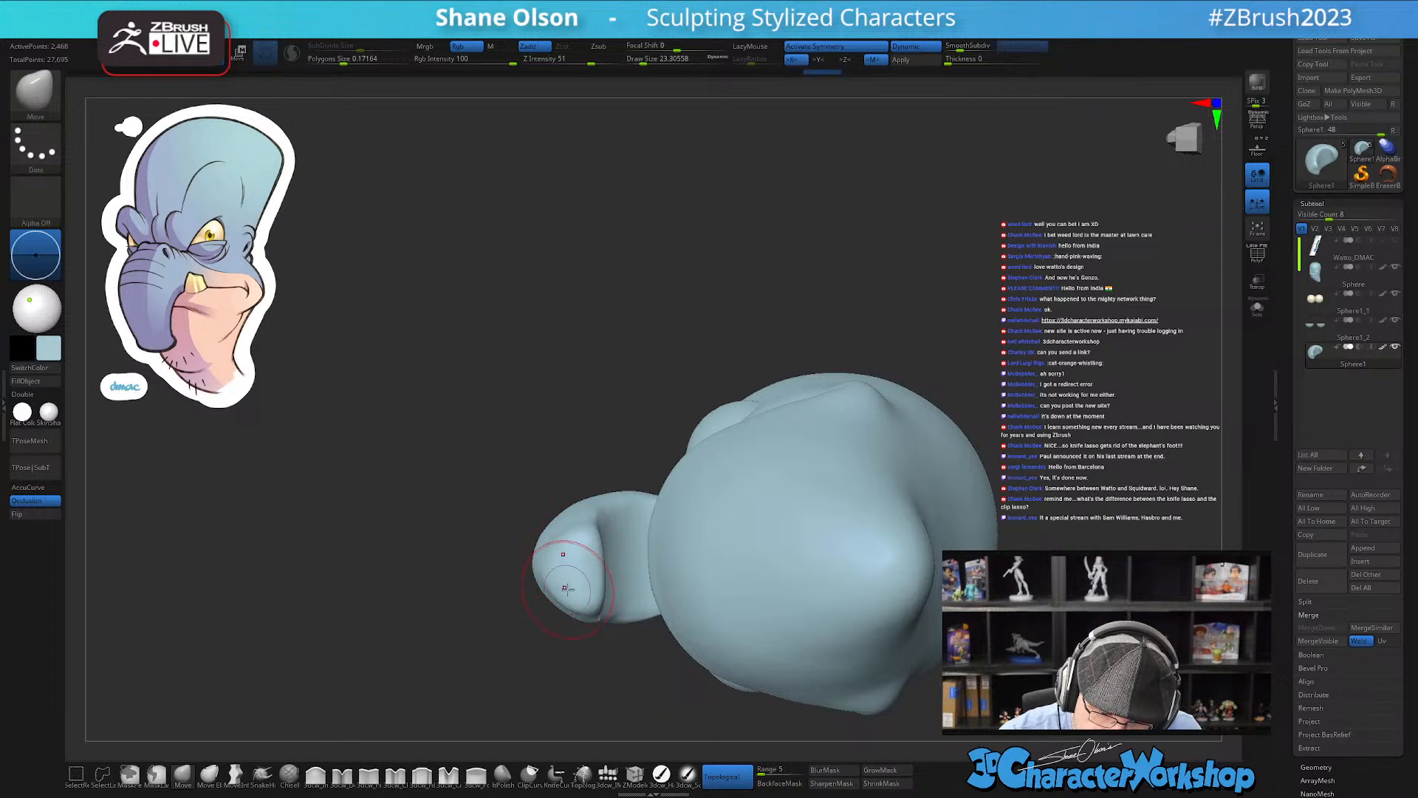
# Step: Push the underside of the nose tip inward to form a hollow, using a draw size of about 13
pyautogui.moveTo(584, 549)
pyautogui.mouseDown(button='right')
pyautogui.moveTo(573, 571)
pyautogui.moveTo(586, 530)
pyautogui.mouseUp(button='right')
pyautogui.moveTo(585, 530); pyautogui.dragTo(588, 571)
pyautogui.moveTo(594, 576)
pyautogui.mouseDown(button='right')
pyautogui.moveTo(619, 614)
pyautogui.moveTo(617, 560)
pyautogui.moveTo(599, 570)
pyautogui.mouseUp(button='right')
pyautogui.press('s')
pyautogui.moveTo(579, 556); pyautogui.dragTo(573, 556)
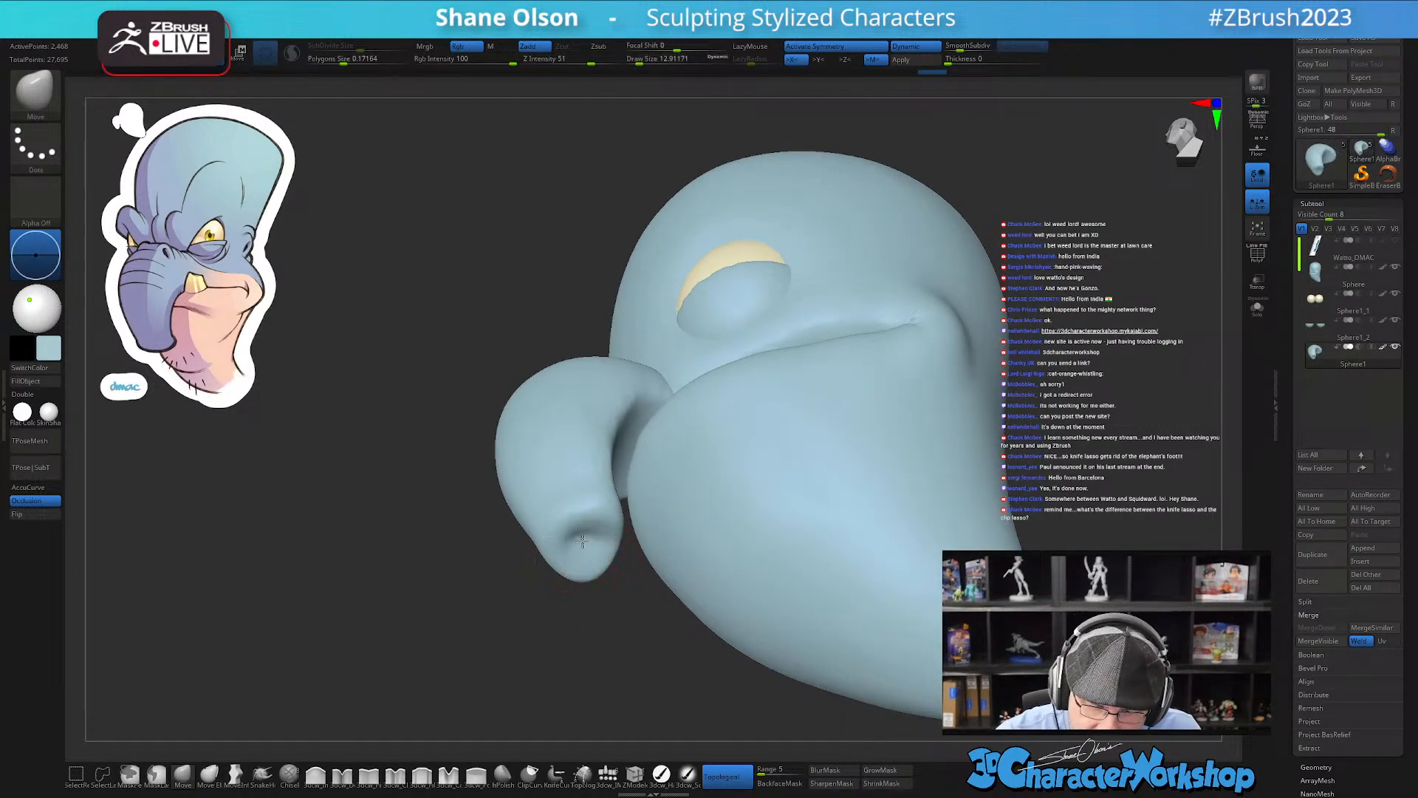
pyautogui.moveTo(597, 534); pyautogui.dragTo(607, 567, button='right')
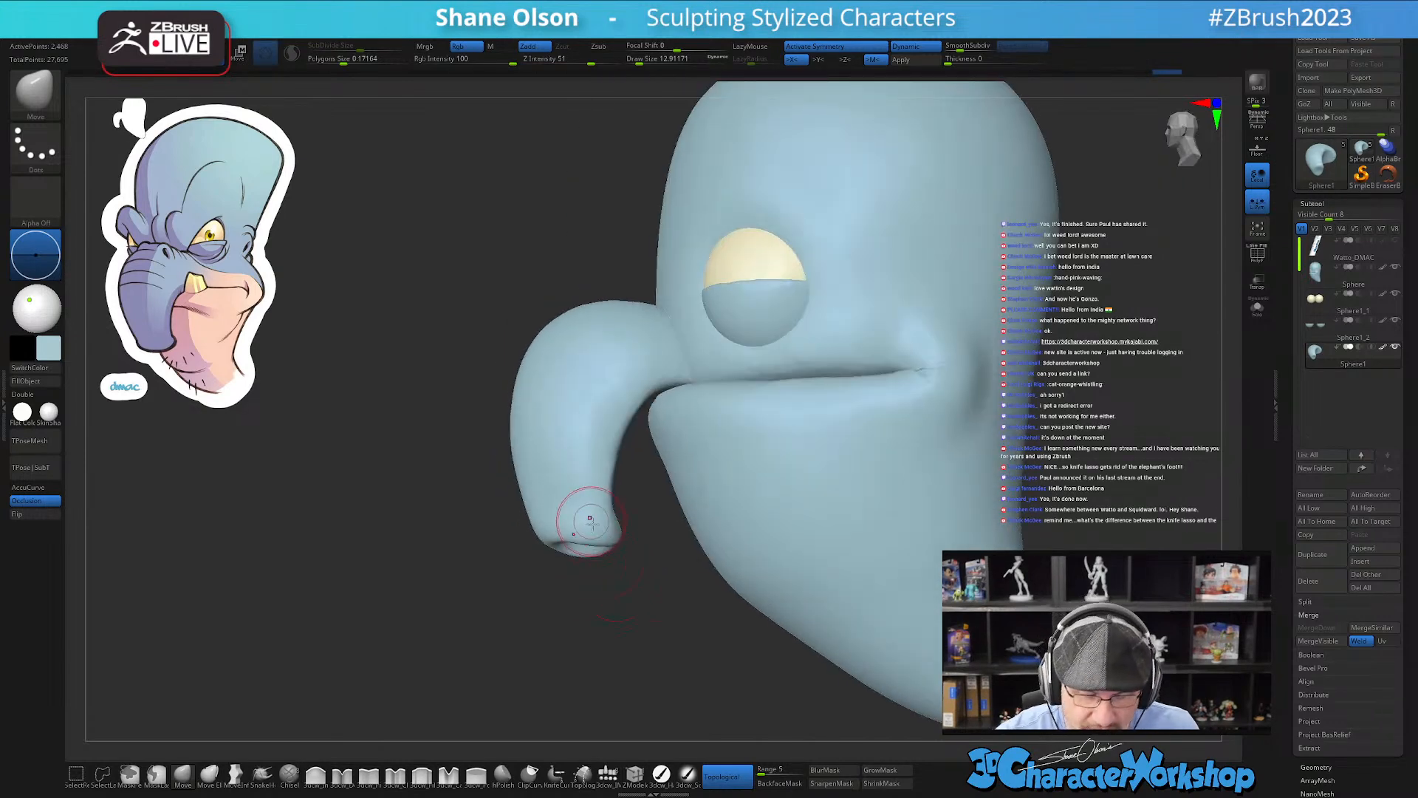
# Step: Reshape the bottom of the nose tip in side view with draw sizes of about 18.5 and 32.7
pyautogui.press('s')
pyautogui.moveTo(588, 546); pyautogui.dragTo(593, 546)
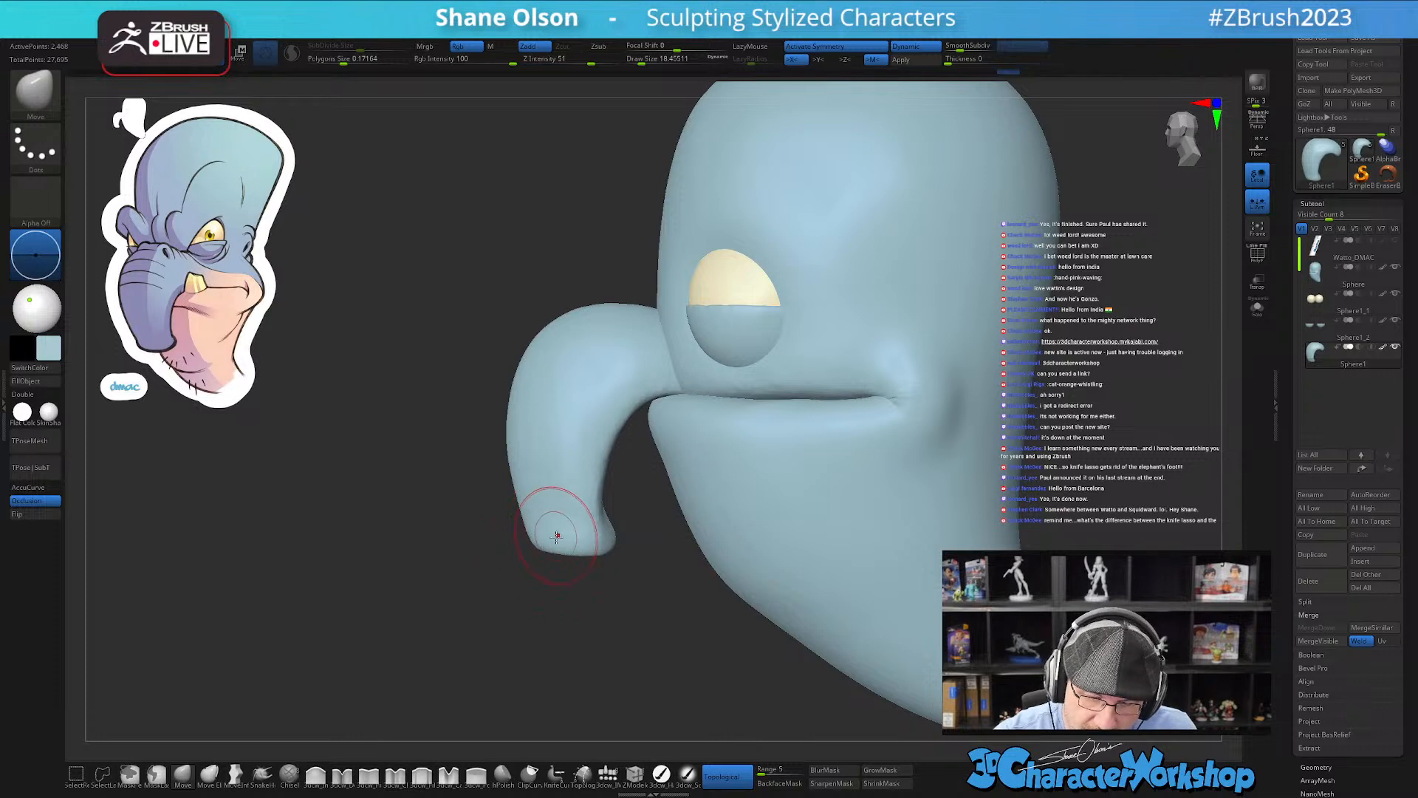
pyautogui.press('s')
pyautogui.moveTo(591, 547); pyautogui.dragTo(605, 548)
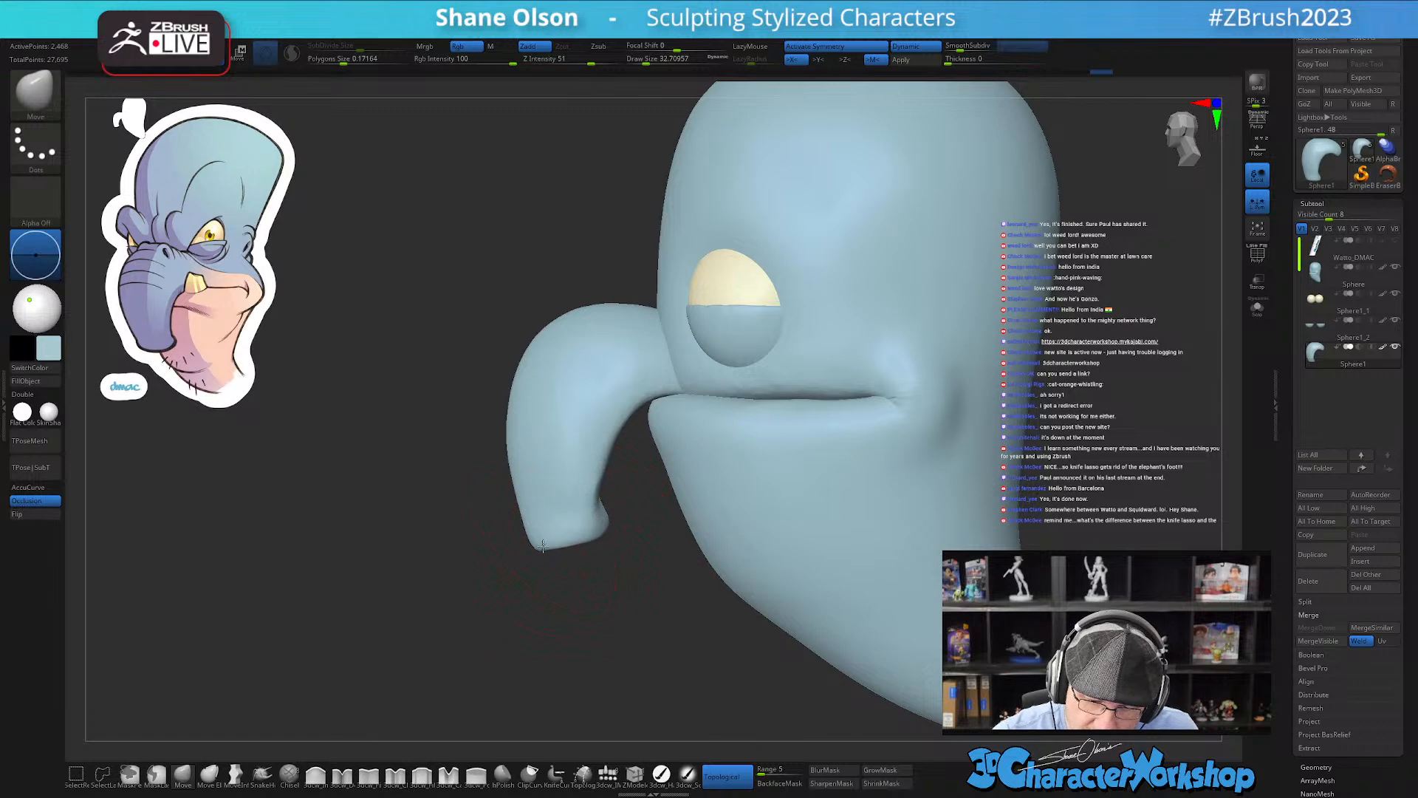
pyautogui.moveTo(588, 594)
pyautogui.mouseDown()
pyautogui.moveTo(577, 640)
pyautogui.moveTo(580, 543)
pyautogui.moveTo(557, 613)
pyautogui.moveTo(543, 608)
pyautogui.mouseUp()
# Step: Refine and smooth the inner back side of the nose near its tip at a draw size of about 17
pyautogui.press('s')
pyautogui.press('s')
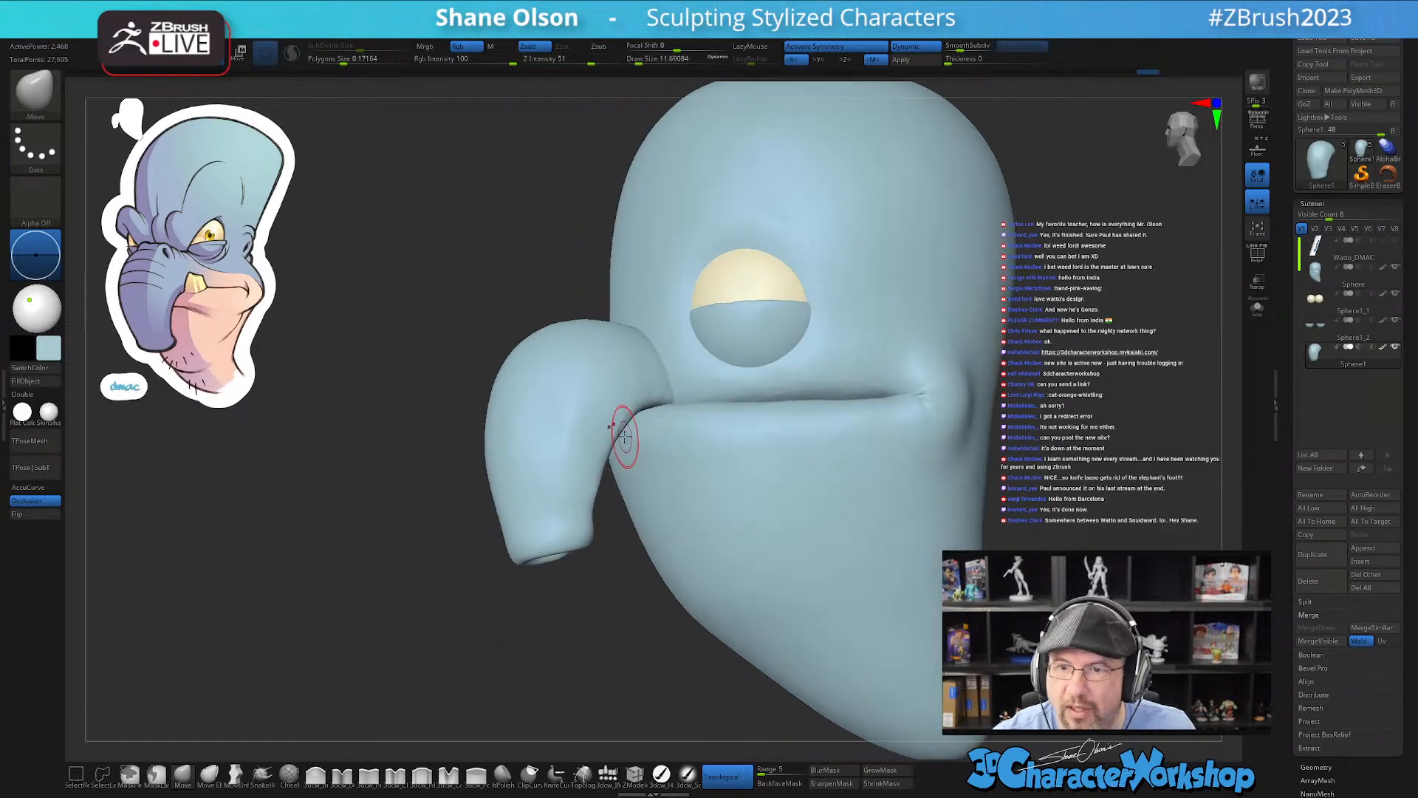
pyautogui.keyDown('alt'); pyautogui.moveTo(627, 439); pyautogui.dragTo(628, 429, button='right'); pyautogui.keyUp('alt')
pyautogui.press('s')
pyautogui.moveTo(581, 475); pyautogui.dragTo(614, 427)
pyautogui.moveTo(606, 614); pyautogui.dragTo(640, 522)
pyautogui.keyDown('shift'); pyautogui.moveTo(633, 469); pyautogui.dragTo(632, 495); pyautogui.keyUp('shift')
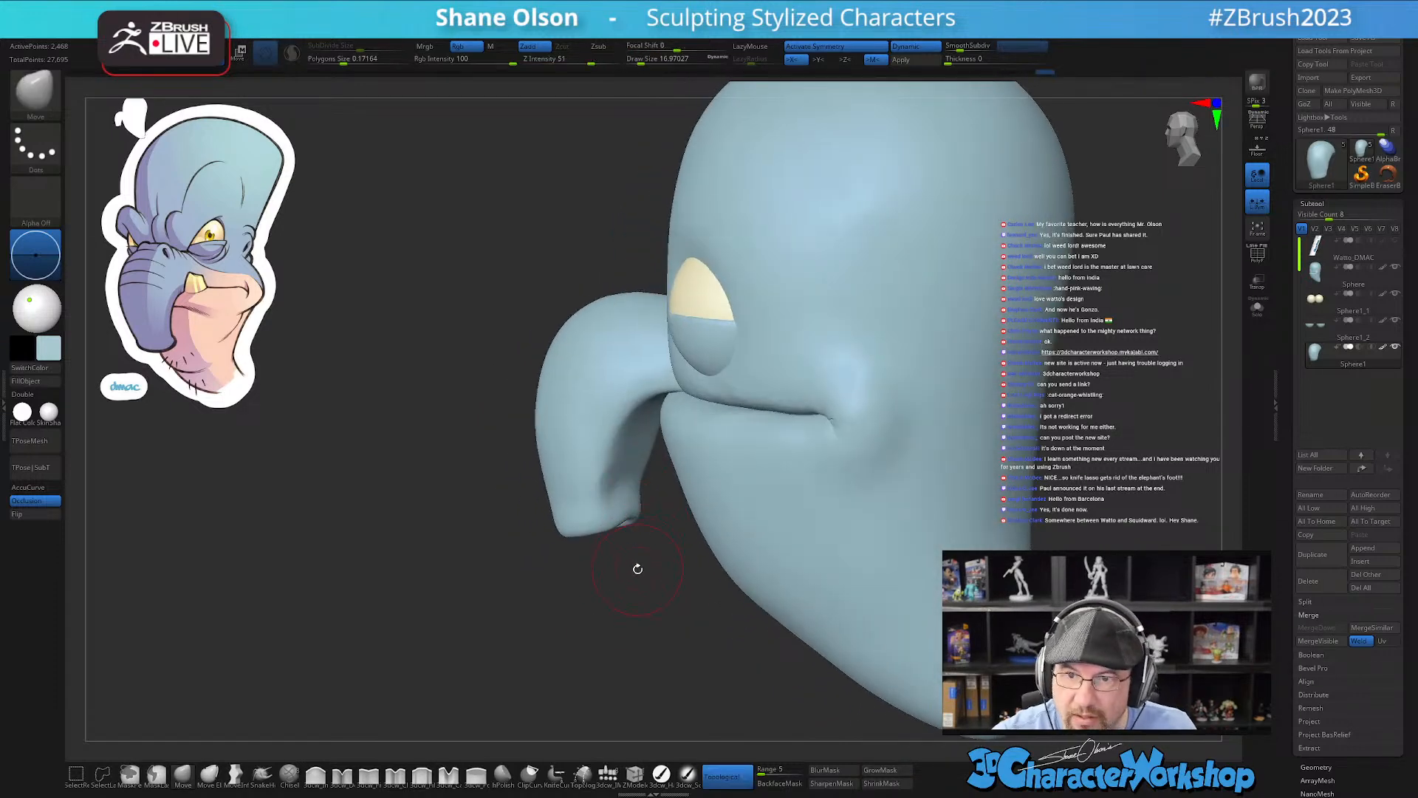
pyautogui.moveTo(628, 605); pyautogui.dragTo(631, 547)
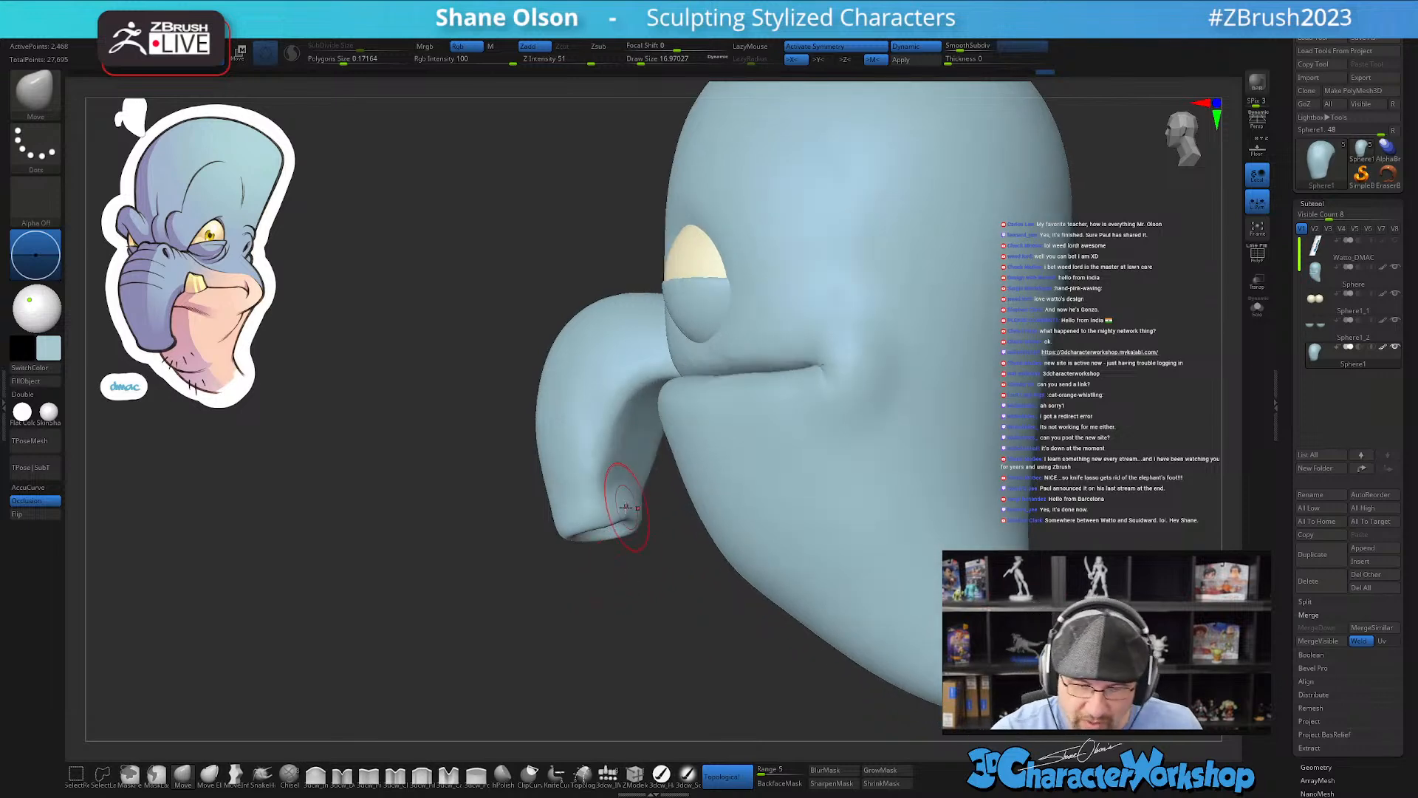
pyautogui.moveTo(636, 610); pyautogui.dragTo(619, 575)
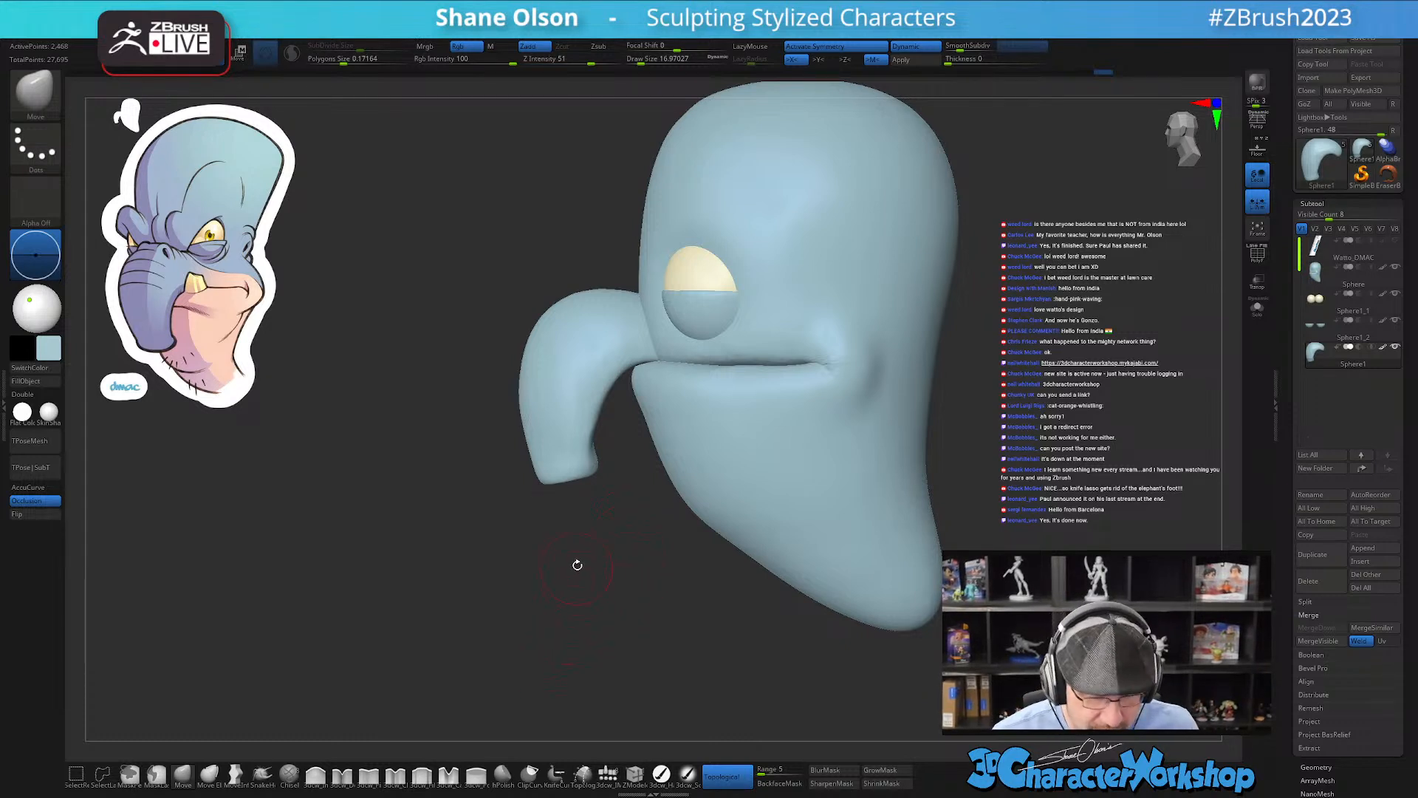
# Step: Reshape the nose's lower end and rear side at a draw size of about 28.75, and smooth the rear edge
pyautogui.press('s')
pyautogui.press('s')
pyautogui.moveTo(572, 456)
pyautogui.mouseDown()
pyautogui.moveTo(598, 455)
pyautogui.moveTo(577, 446)
pyautogui.mouseUp()
pyautogui.moveTo(625, 586)
pyautogui.mouseDown()
pyautogui.moveTo(595, 602)
pyautogui.moveTo(672, 563)
pyautogui.mouseUp()
pyautogui.press('s')
pyautogui.moveTo(629, 438); pyautogui.dragTo(607, 423)
pyautogui.moveTo(621, 419); pyautogui.dragTo(605, 410, button='right')
pyautogui.keyDown('shift'); pyautogui.moveTo(595, 414); pyautogui.dragTo(588, 436); pyautogui.keyUp('shift')
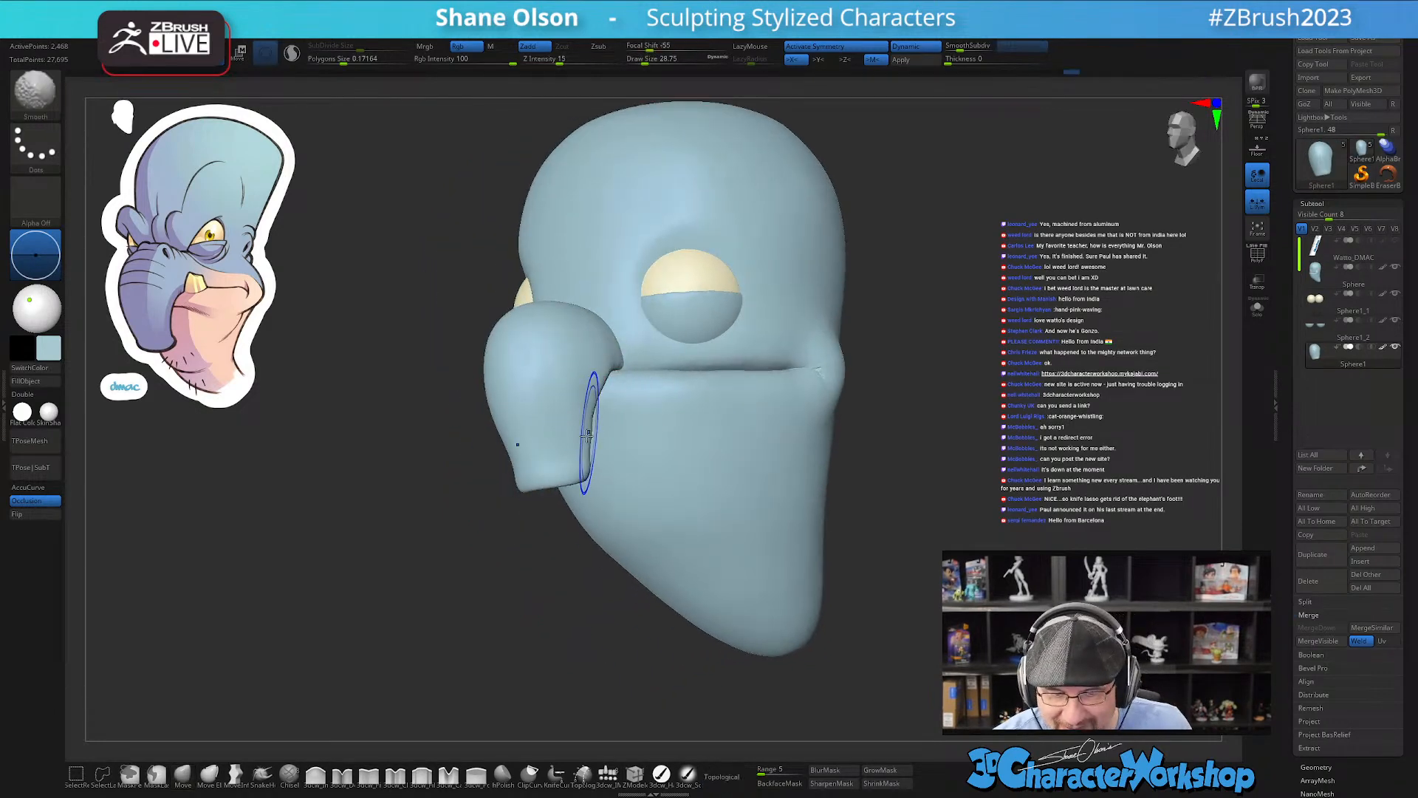
# Step: Reshape the nose's rear edge, and adjust its front and underside with the Move brush at a draw size of about 30.7
pyautogui.moveTo(620, 423); pyautogui.dragTo(595, 436, button='right')
pyautogui.press('s')
pyautogui.moveTo(592, 441); pyautogui.dragTo(585, 428)
pyautogui.moveTo(611, 538)
pyautogui.mouseDown(button='right')
pyautogui.moveTo(596, 551)
pyautogui.moveTo(624, 525)
pyautogui.moveTo(652, 547)
pyautogui.moveTo(633, 624)
pyautogui.moveTo(601, 513)
pyautogui.mouseUp(button='right')
pyautogui.press('s')
pyautogui.moveTo(593, 507); pyautogui.dragTo(597, 503)
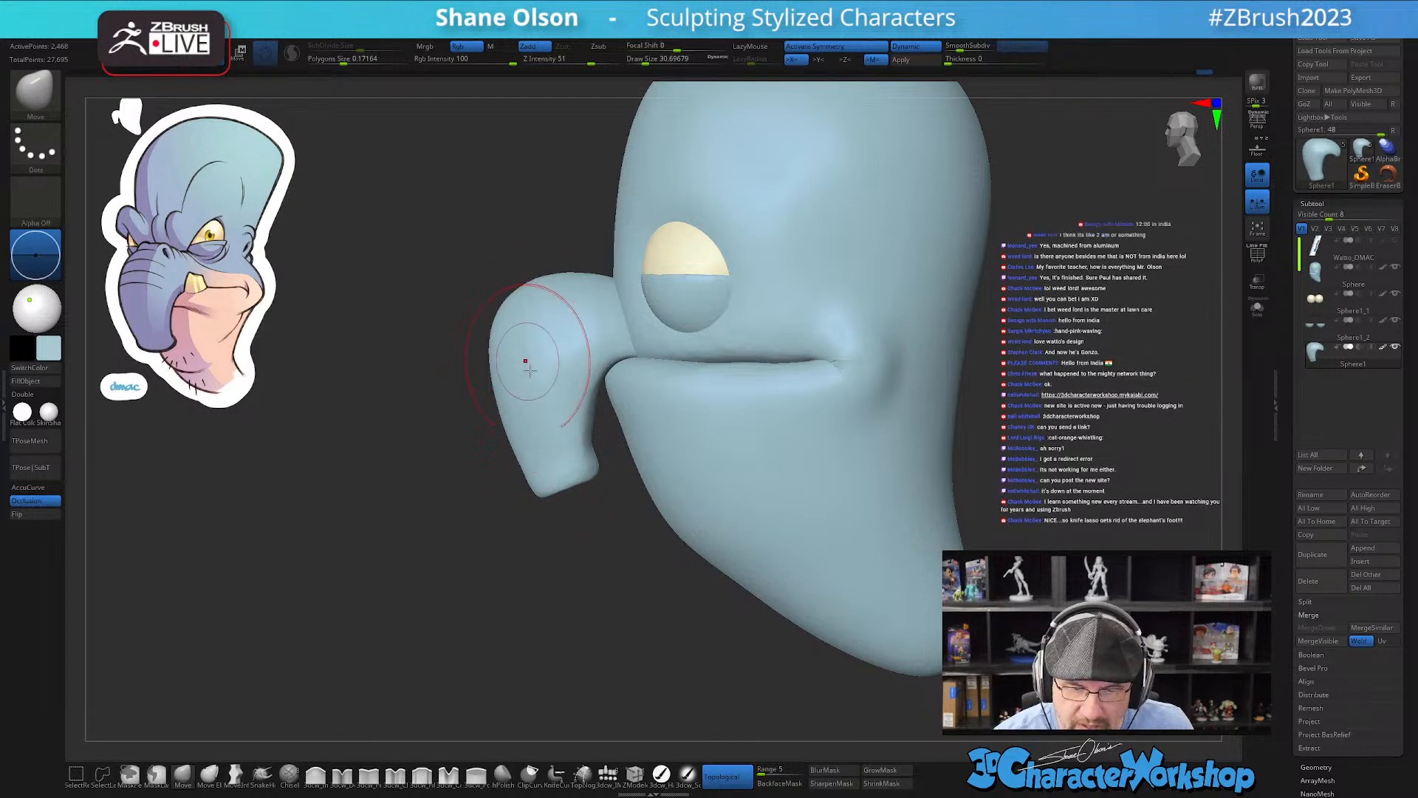
# Step: Refine the nose's lower end and its open tip with the Move brush at a draw size of about 26.9
pyautogui.moveTo(544, 462)
pyautogui.keyDown('ctrl'); pyautogui.mouseDown(button='right')
pyautogui.moveTo(546, 437)
pyautogui.moveTo(543, 457)
pyautogui.mouseUp(button='right'); pyautogui.keyUp('ctrl')
pyautogui.press('s')
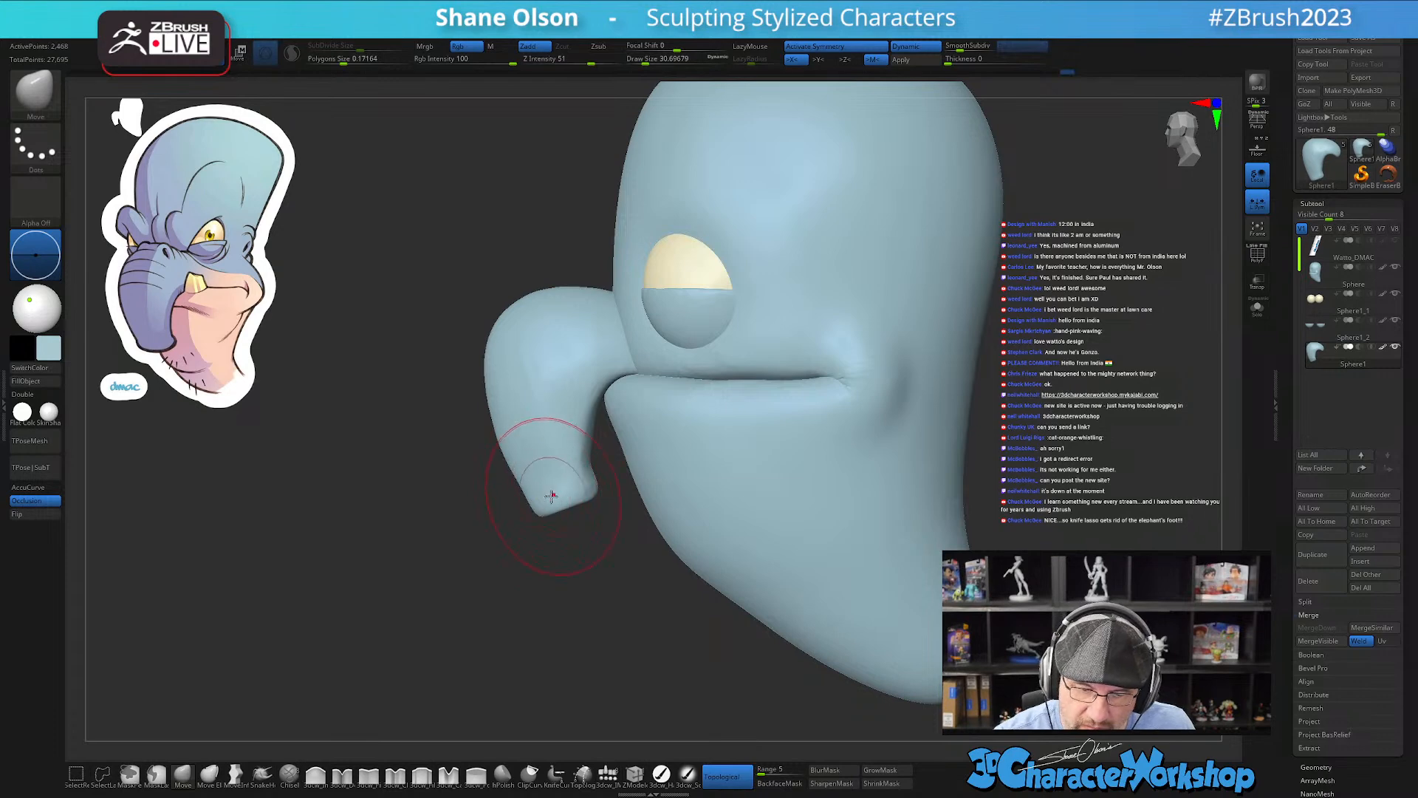
pyautogui.press('s')
pyautogui.click(587, 425)
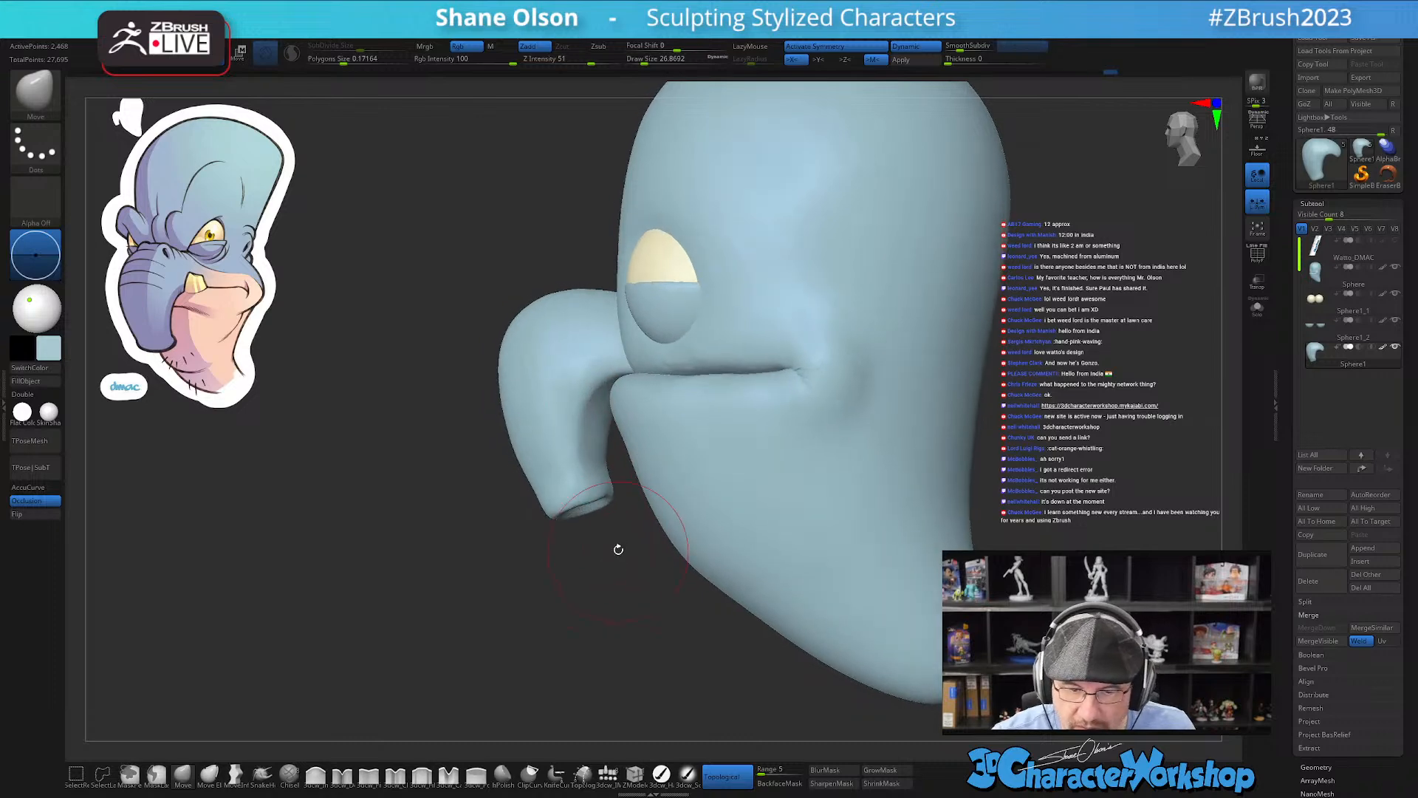
pyautogui.moveTo(596, 576); pyautogui.dragTo(618, 623)
pyautogui.moveTo(591, 573); pyautogui.dragTo(499, 649)
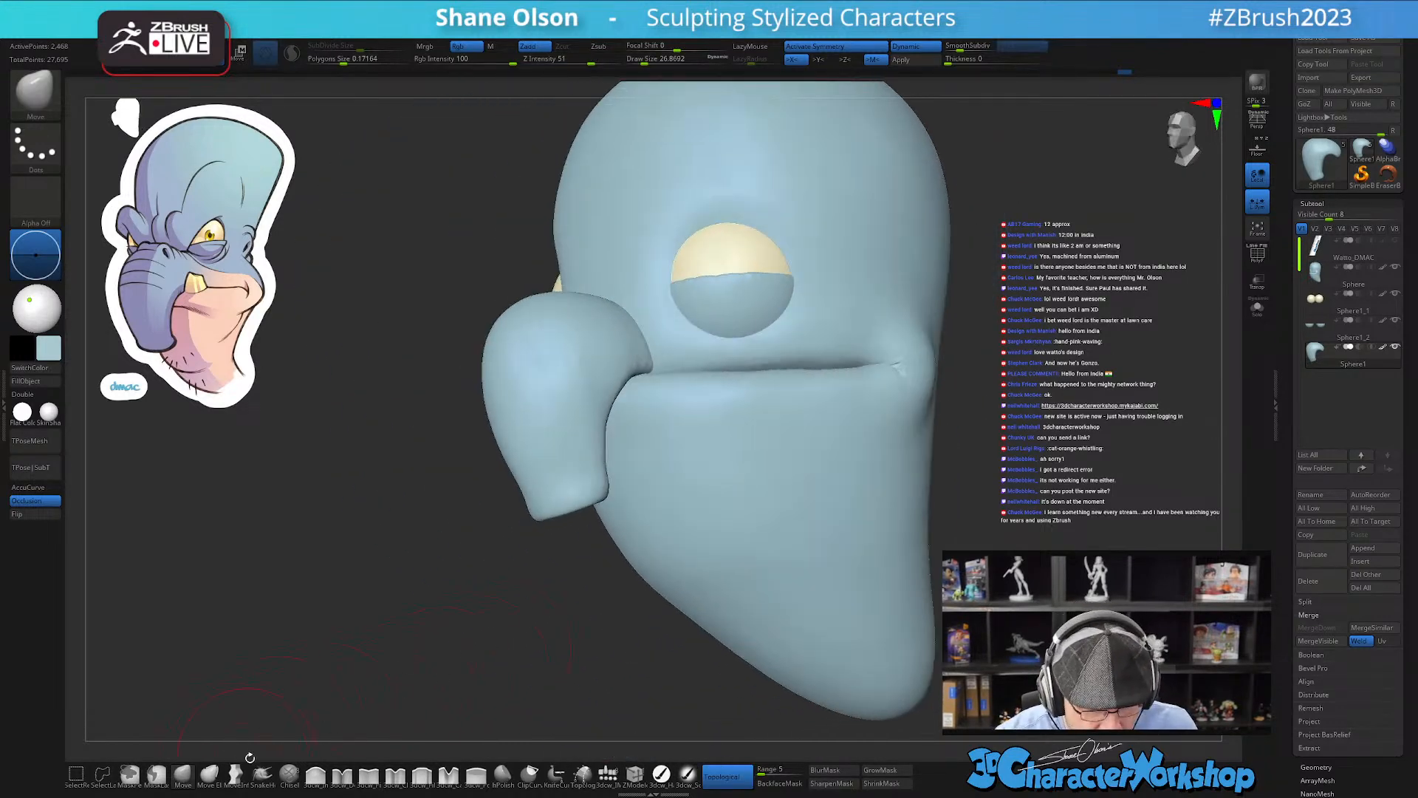
# Step: Inflate and smooth the rim of the nose tip with draw sizes of about 3.7 and 5
pyautogui.click(324, 777)
pyautogui.press('s')
pyautogui.moveTo(561, 620); pyautogui.dragTo(560, 619)
pyautogui.moveTo(574, 569)
pyautogui.mouseDown()
pyautogui.moveTo(556, 550)
pyautogui.moveTo(562, 493)
pyautogui.mouseUp()
pyautogui.press('s')
pyautogui.press('s')
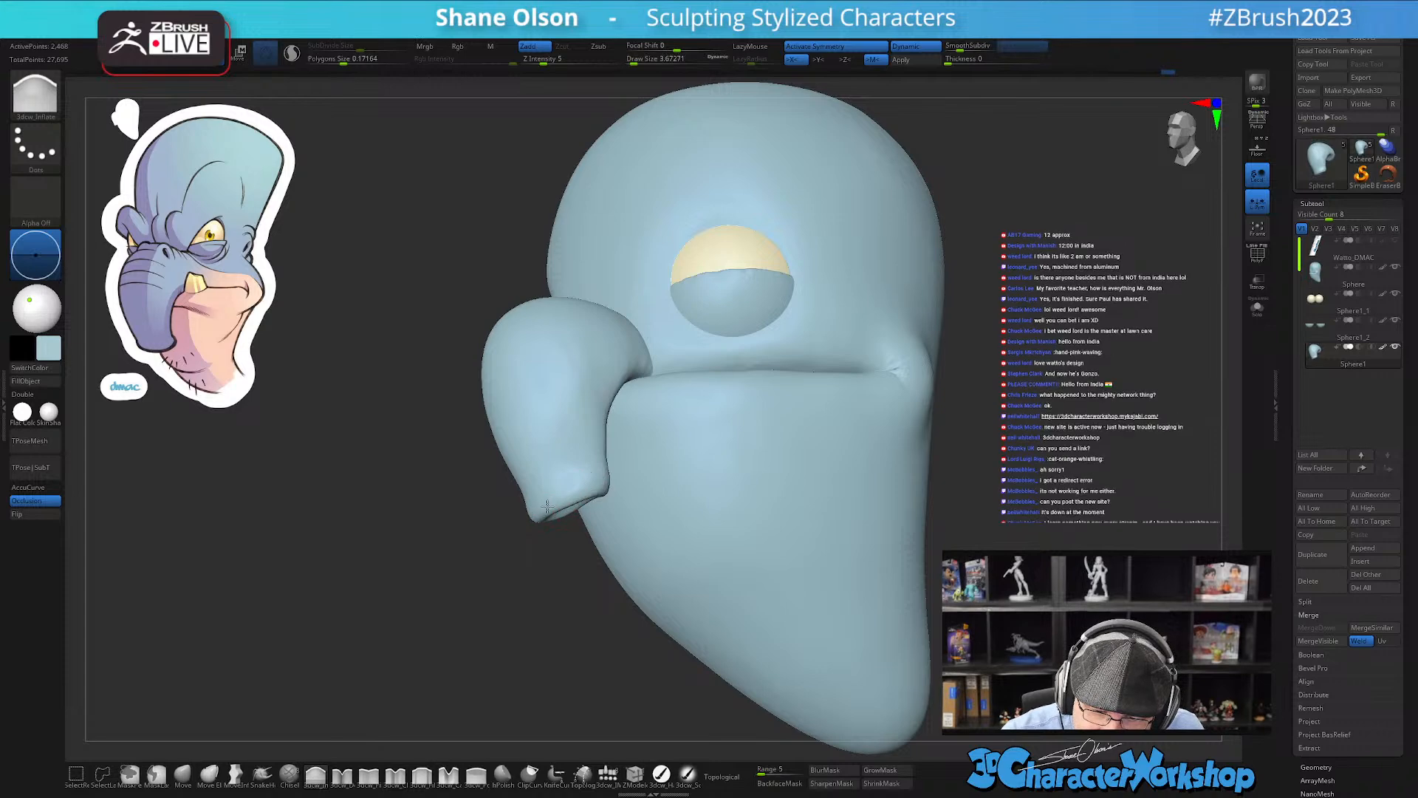
pyautogui.moveTo(576, 561)
pyautogui.keyDown('alt'); pyautogui.mouseDown()
pyautogui.moveTo(561, 598)
pyautogui.moveTo(573, 614)
pyautogui.mouseUp(); pyautogui.keyUp('alt')
pyautogui.press('s')
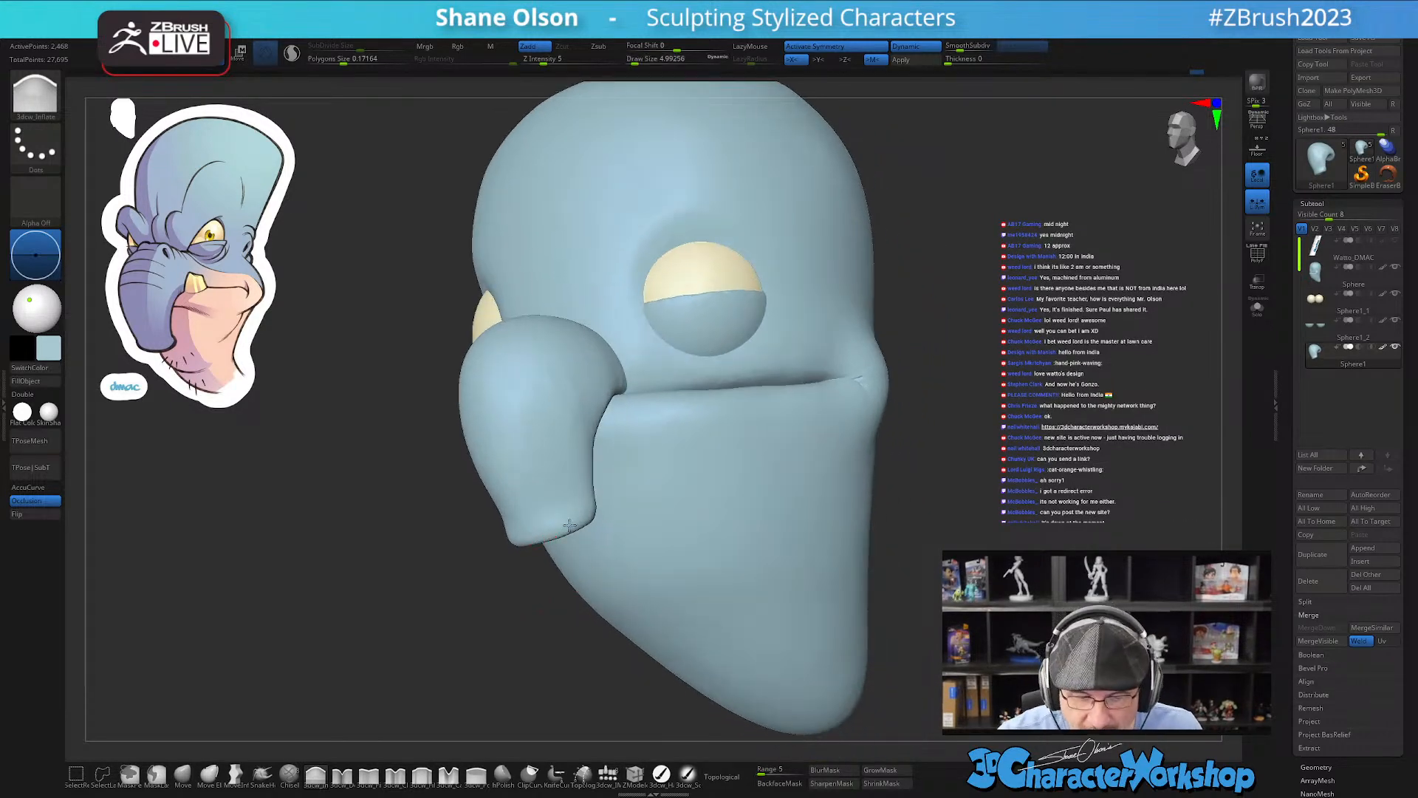
pyautogui.moveTo(579, 562); pyautogui.dragTo(560, 583)
pyautogui.moveTo(548, 530)
pyautogui.mouseDown()
pyautogui.moveTo(544, 570)
pyautogui.moveTo(554, 512)
pyautogui.mouseUp()
pyautogui.press('shift')
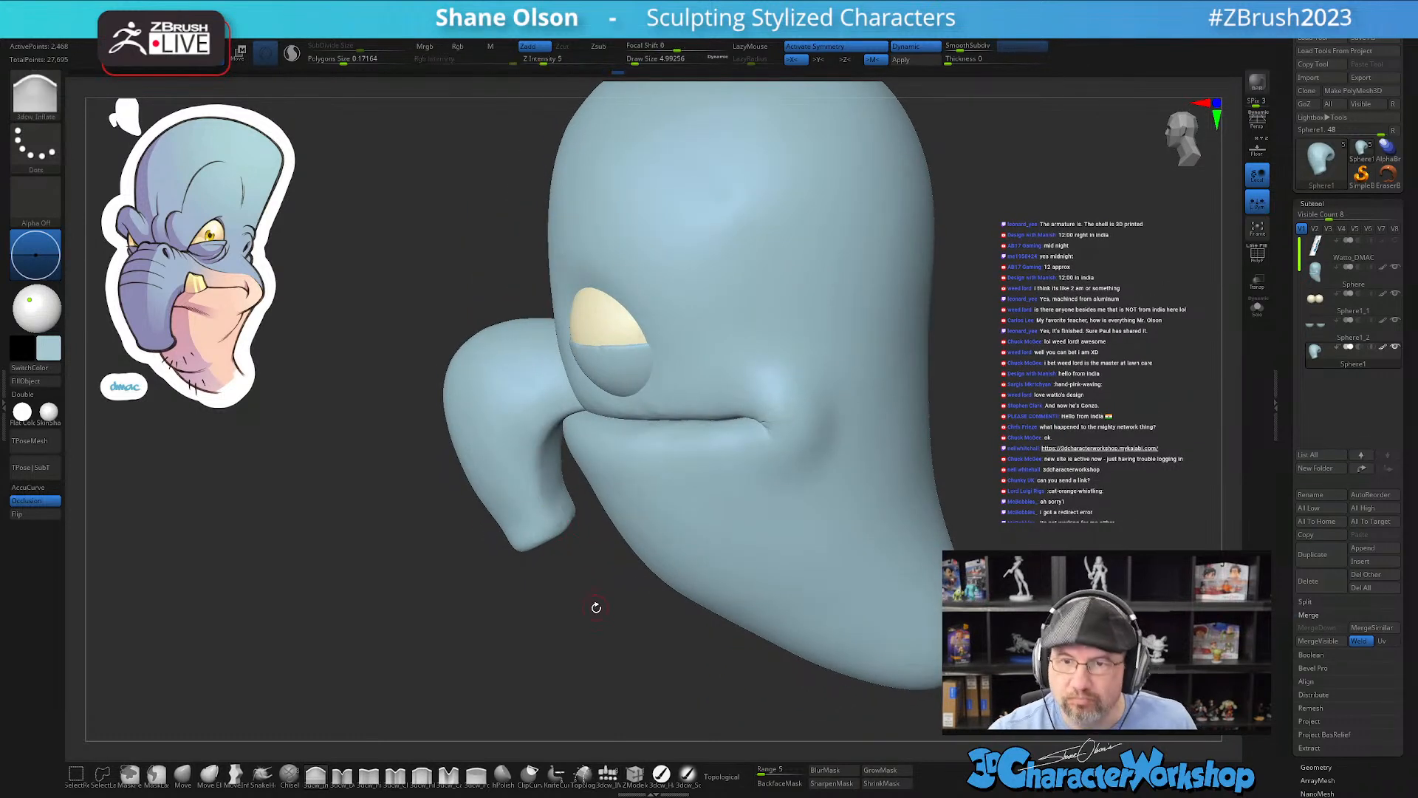
# Step: Examine the reshaped nose and the head's proportions from side, three-quarter and front views
pyautogui.moveTo(612, 597); pyautogui.dragTo(611, 589)
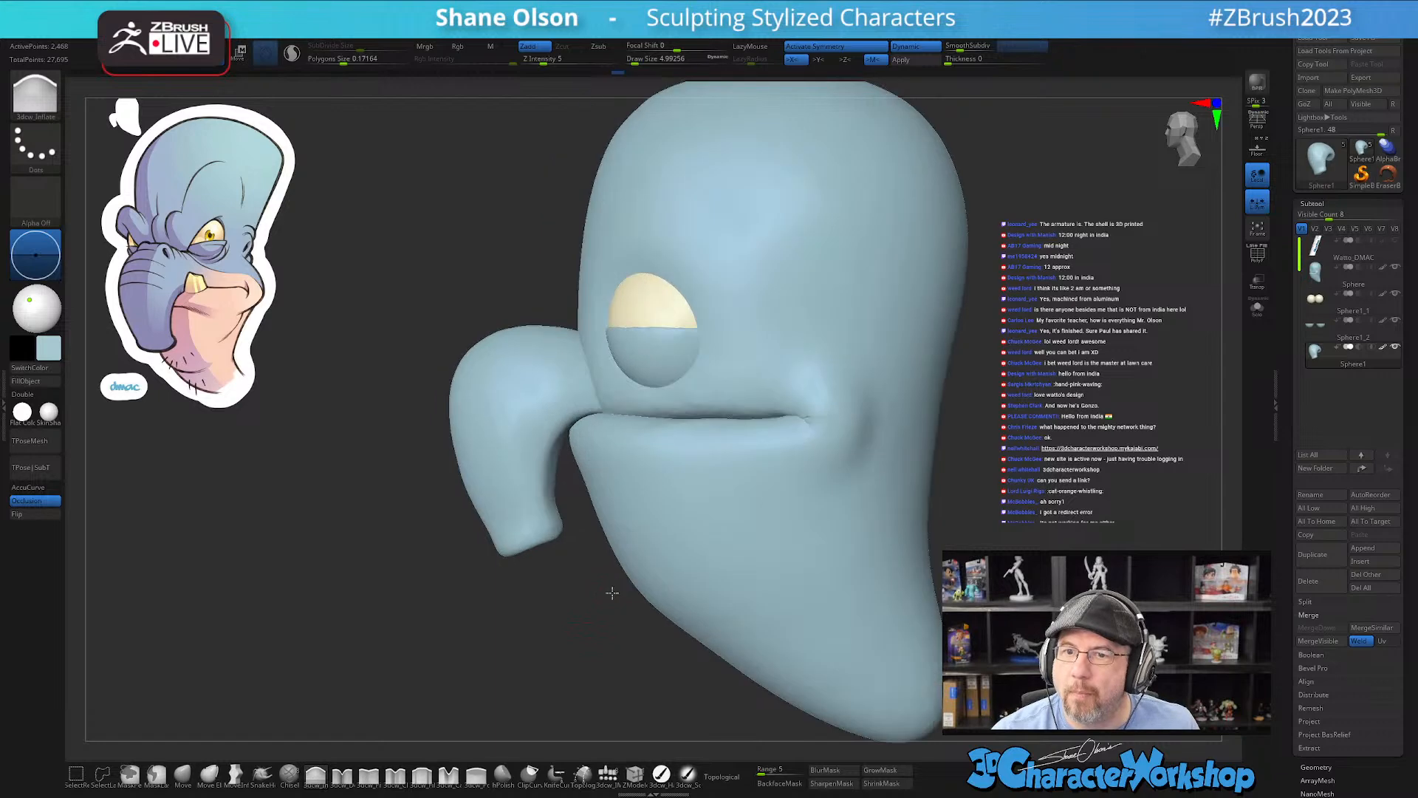
pyautogui.moveTo(938, 521)
pyautogui.mouseDown()
pyautogui.moveTo(940, 539)
pyautogui.moveTo(949, 480)
pyautogui.moveTo(957, 507)
pyautogui.mouseUp()
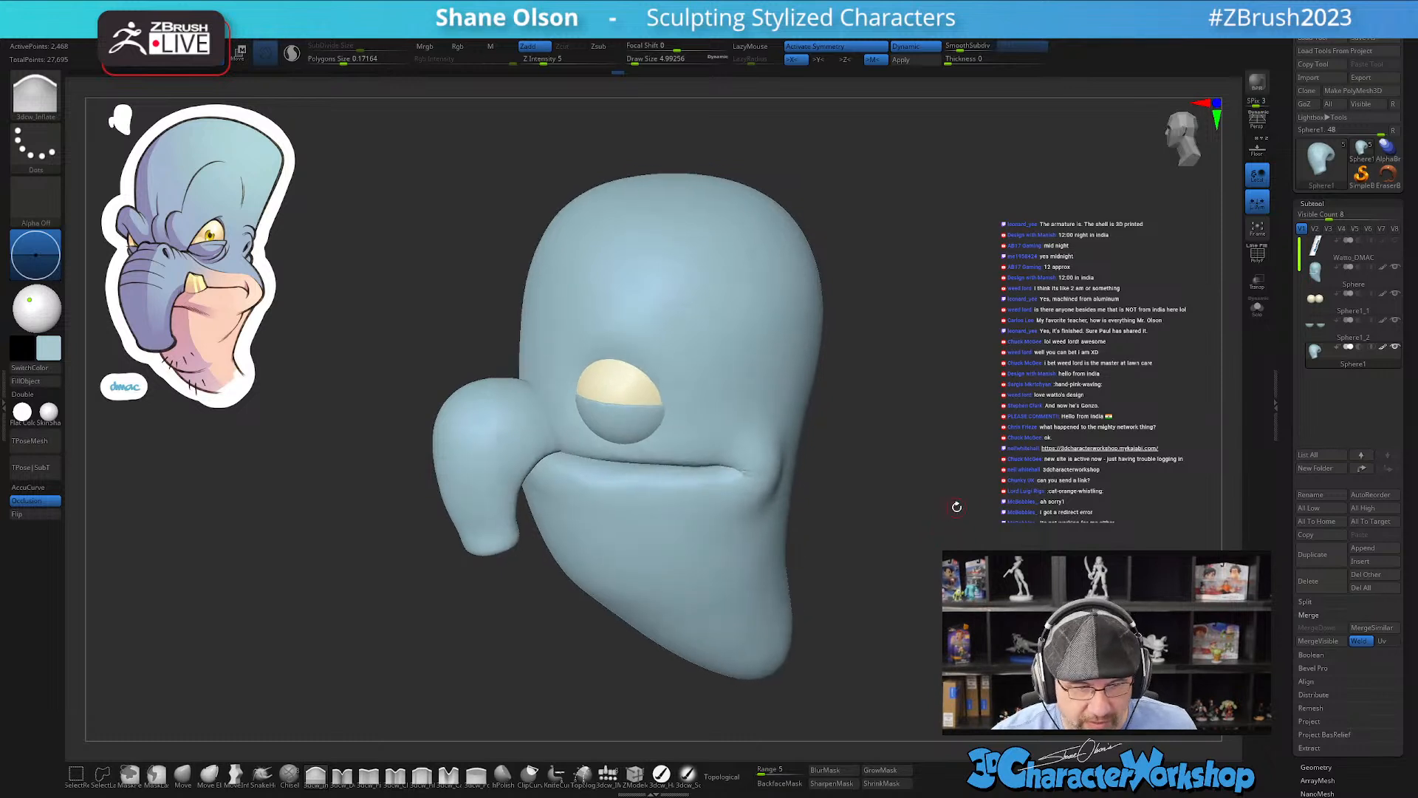
pyautogui.moveTo(458, 562)
pyautogui.mouseDown()
pyautogui.moveTo(402, 624)
pyautogui.moveTo(479, 588)
pyautogui.mouseUp()
pyautogui.moveTo(956, 493)
pyautogui.mouseDown()
pyautogui.moveTo(972, 490)
pyautogui.moveTo(940, 414)
pyautogui.moveTo(833, 374)
pyautogui.mouseUp()
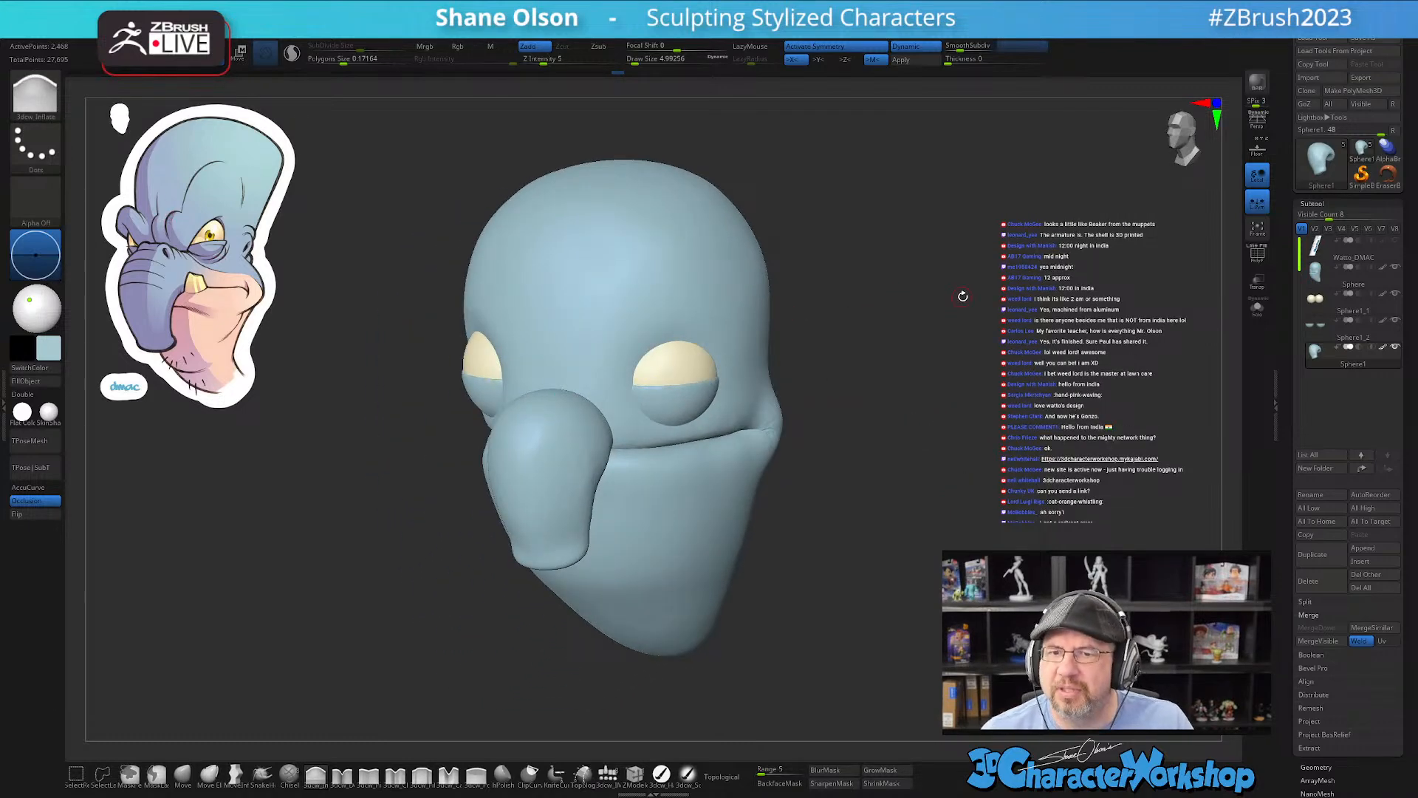
pyautogui.moveTo(972, 328)
pyautogui.mouseDown()
pyautogui.moveTo(956, 323)
pyautogui.moveTo(996, 312)
pyautogui.moveTo(865, 472)
pyautogui.moveTo(854, 453)
pyautogui.moveTo(817, 475)
pyautogui.moveTo(926, 511)
pyautogui.mouseUp()
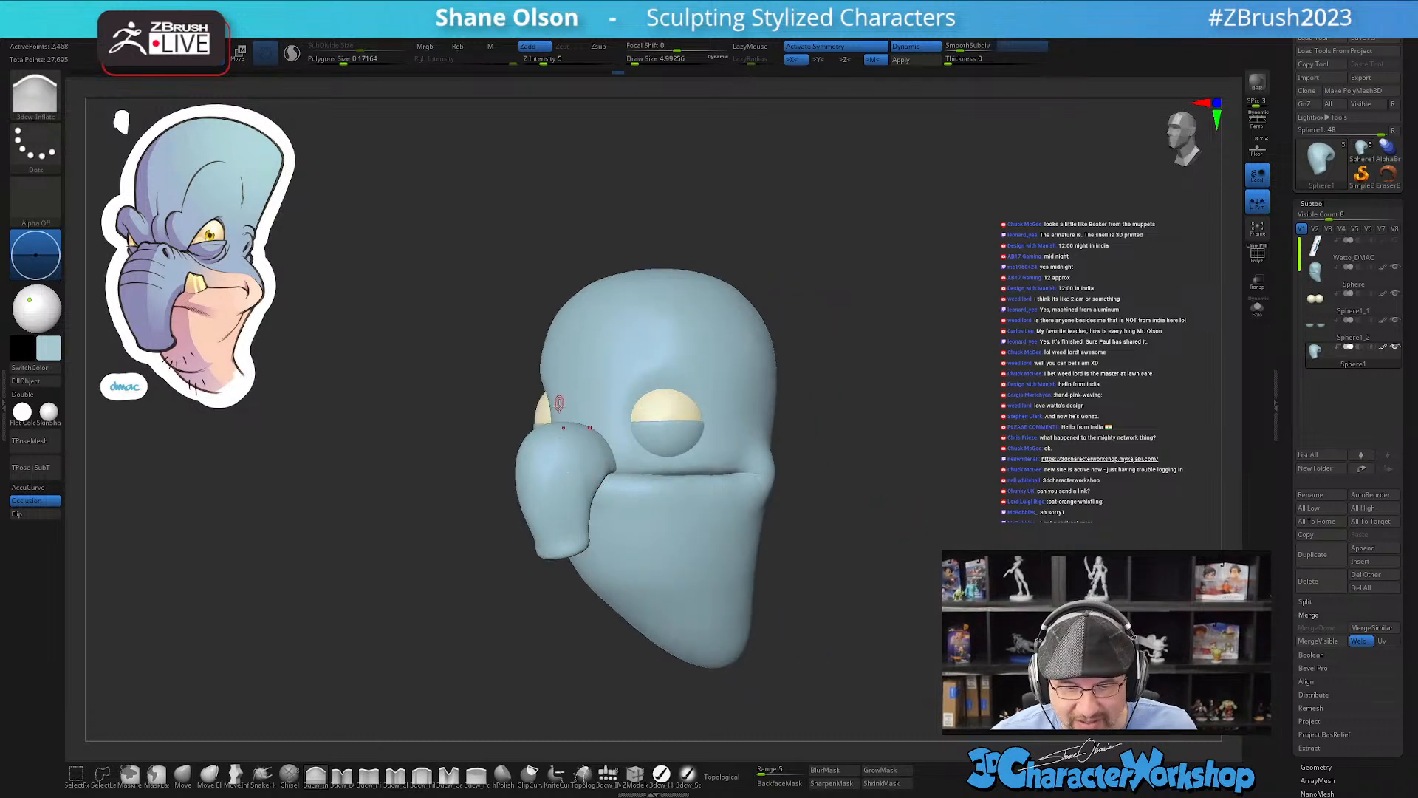
pyautogui.moveTo(839, 369); pyautogui.dragTo(847, 524)
# Step: Insert a small QuadSphere-2 into the head mesh at the nose bridge, stretch it vertically and set it back toward the head
pyautogui.click(608, 774)
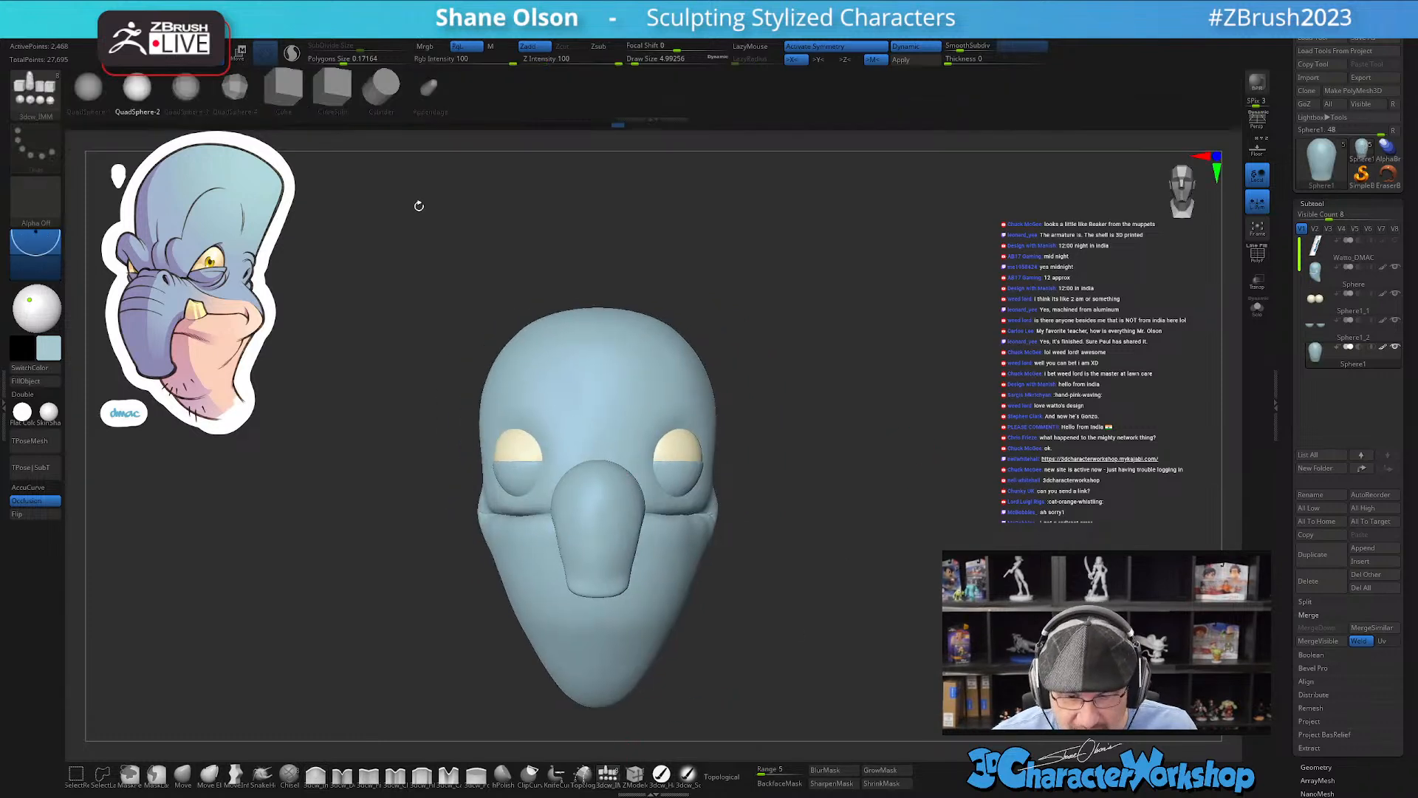
pyautogui.keyDown('alt'); pyautogui.click(604, 458); pyautogui.keyUp('alt')
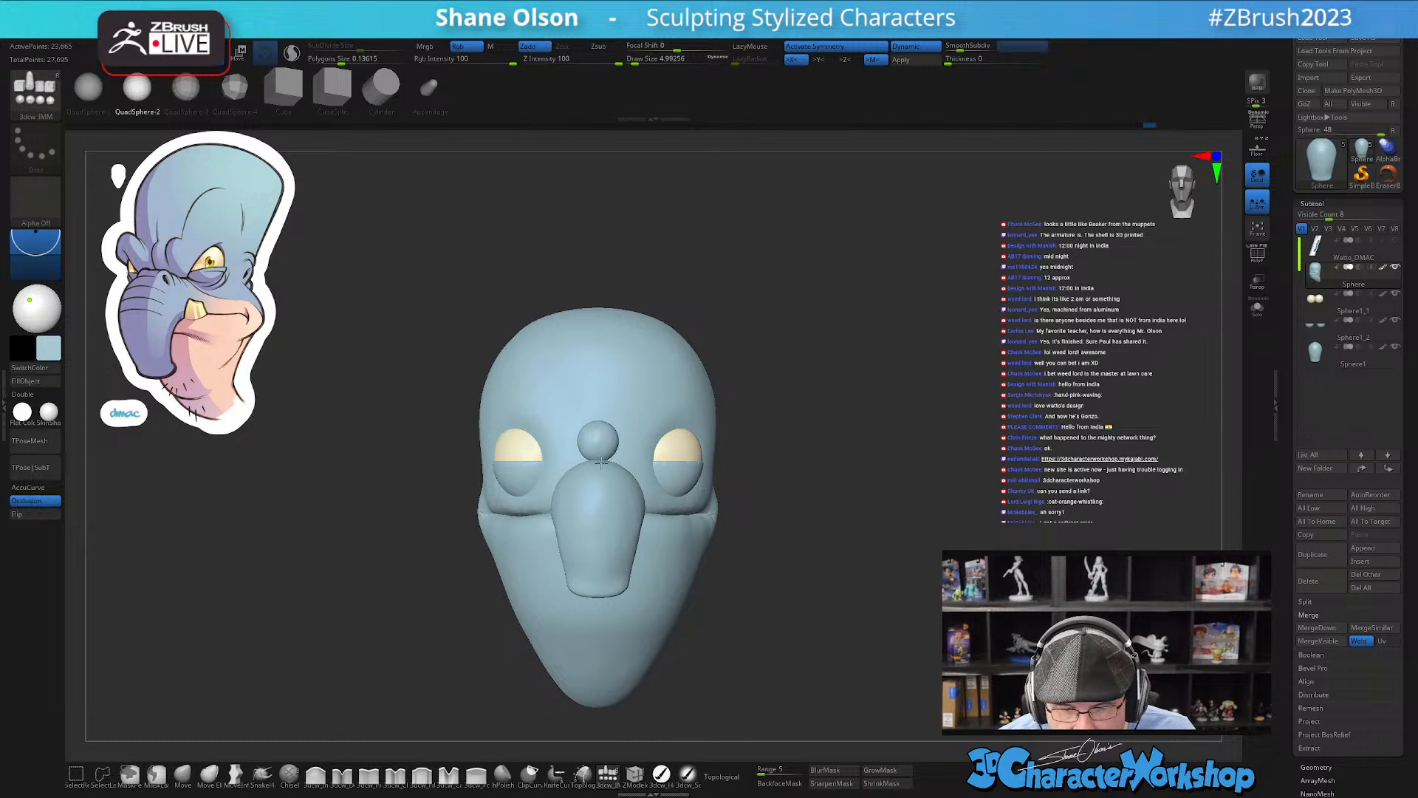
pyautogui.press('w')
pyautogui.moveTo(925, 446); pyautogui.dragTo(856, 444)
pyautogui.moveTo(600, 404); pyautogui.dragTo(598, 376)
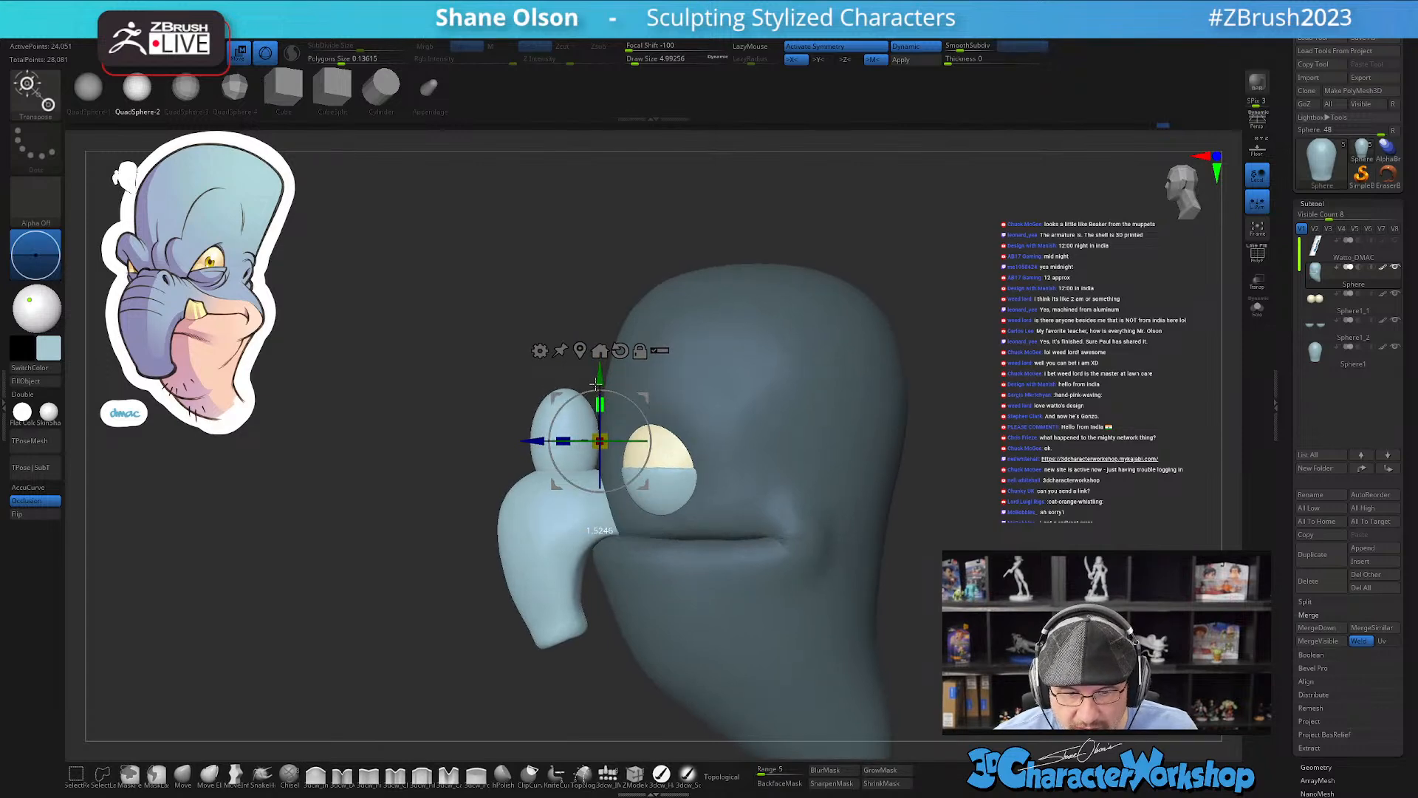
pyautogui.moveTo(540, 438); pyautogui.dragTo(568, 443)
# Step: Duplicate the bridge sphere up onto the middle of the forehead, adjust its placement and widen it
pyautogui.moveTo(679, 399); pyautogui.dragTo(641, 438)
pyautogui.moveTo(486, 391); pyautogui.dragTo(638, 320)
pyautogui.moveTo(979, 371); pyautogui.dragTo(810, 381)
pyautogui.moveTo(638, 340); pyautogui.dragTo(609, 382)
pyautogui.moveTo(484, 384); pyautogui.dragTo(526, 375)
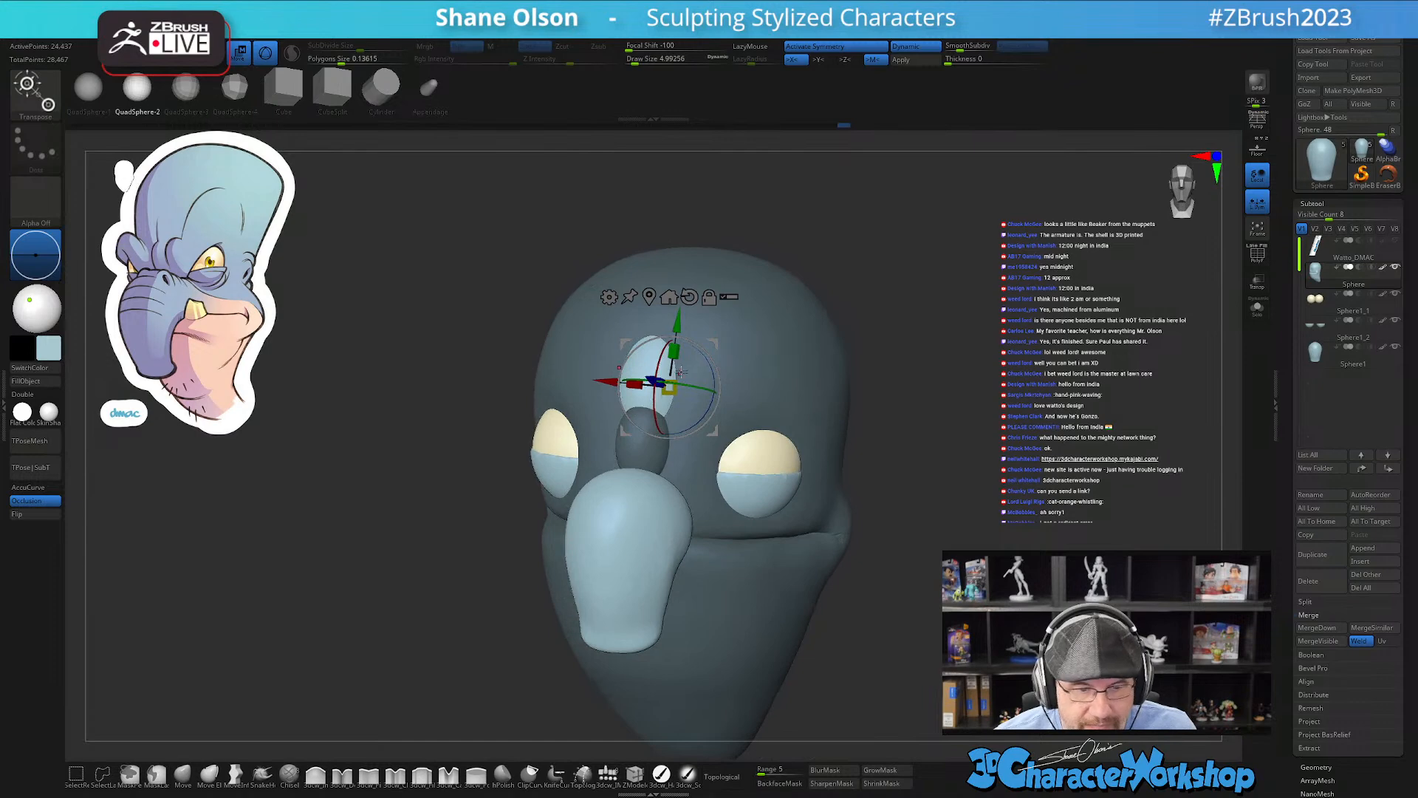
pyautogui.moveTo(633, 384); pyautogui.dragTo(623, 383)
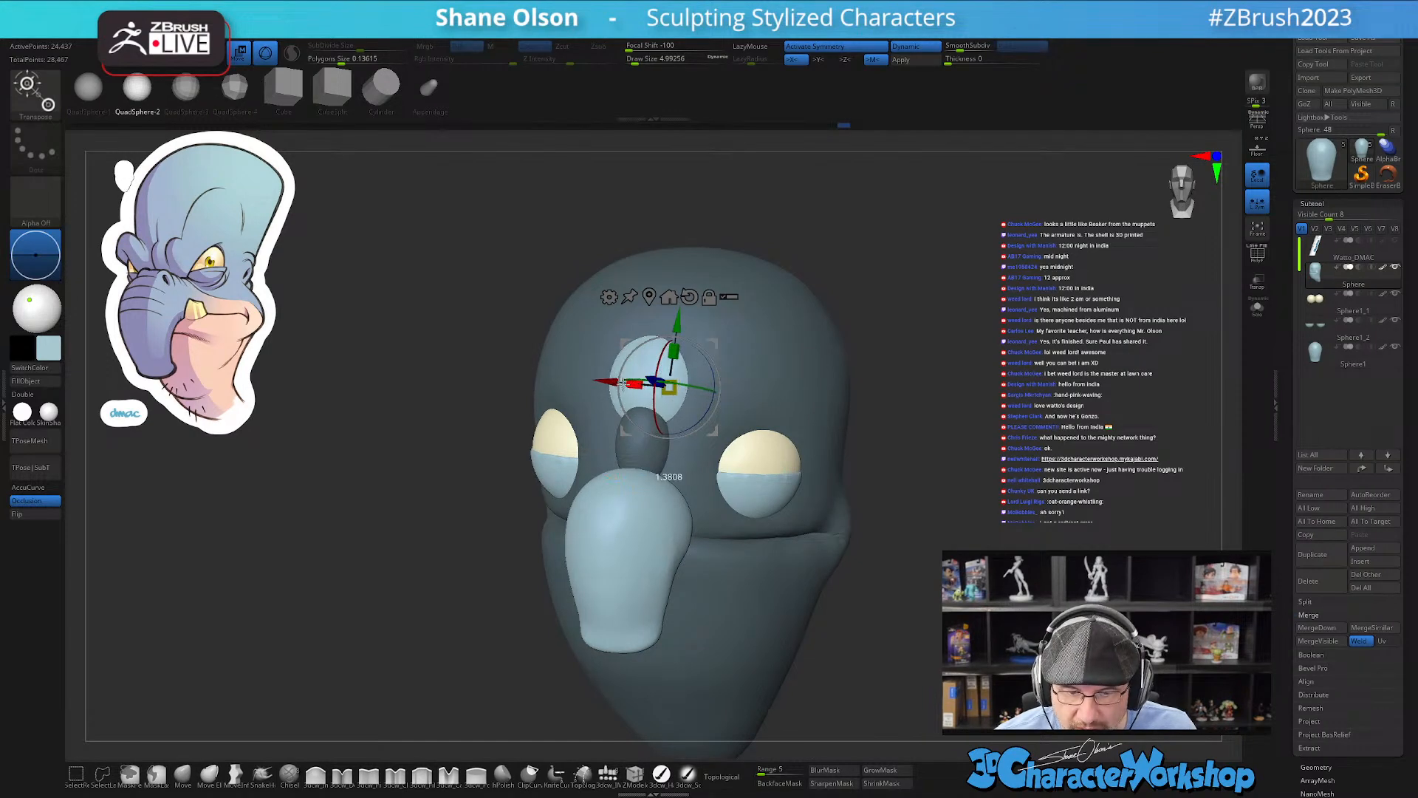
# Step: Clear the mask on the head and check its polygroups with the wireframe display
pyautogui.moveTo(973, 351); pyautogui.dragTo(937, 351)
pyautogui.moveTo(497, 415); pyautogui.dragTo(568, 412)
pyautogui.keyDown('ctrl'); pyautogui.moveTo(879, 384); pyautogui.dragTo(925, 365); pyautogui.keyUp('ctrl')
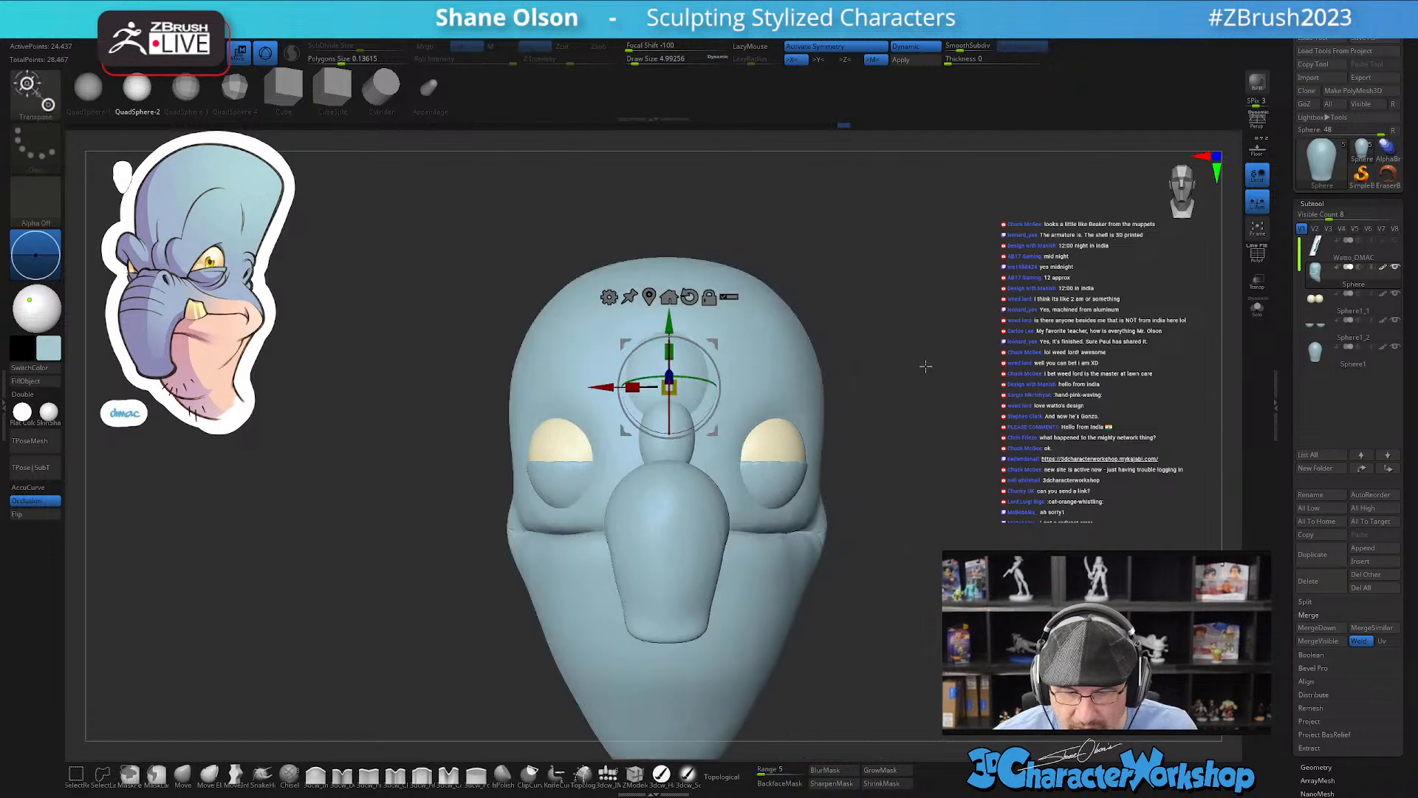
pyautogui.hotkey('shift', 'f')
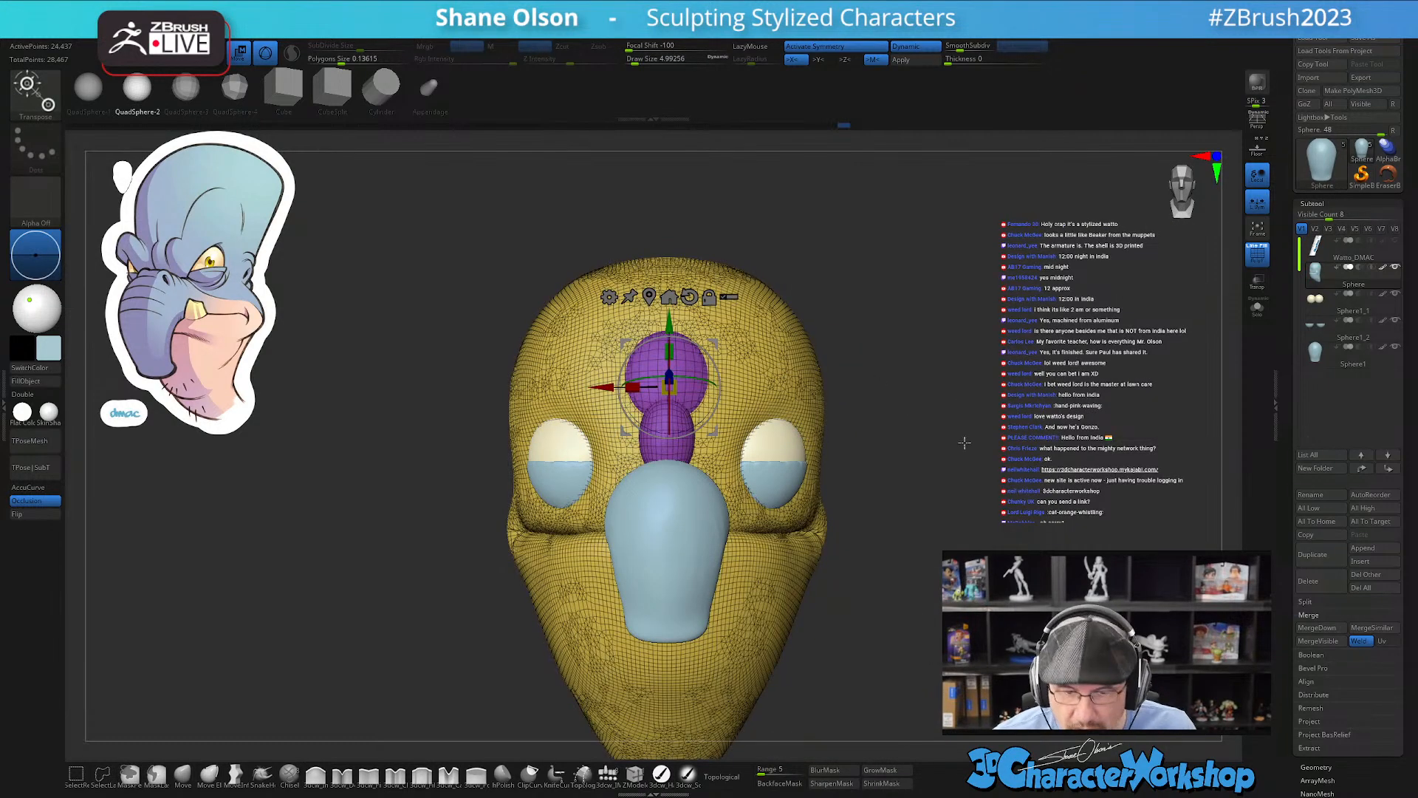
pyautogui.hotkey('shift', 'f')
pyautogui.moveTo(968, 461); pyautogui.dragTo(964, 430)
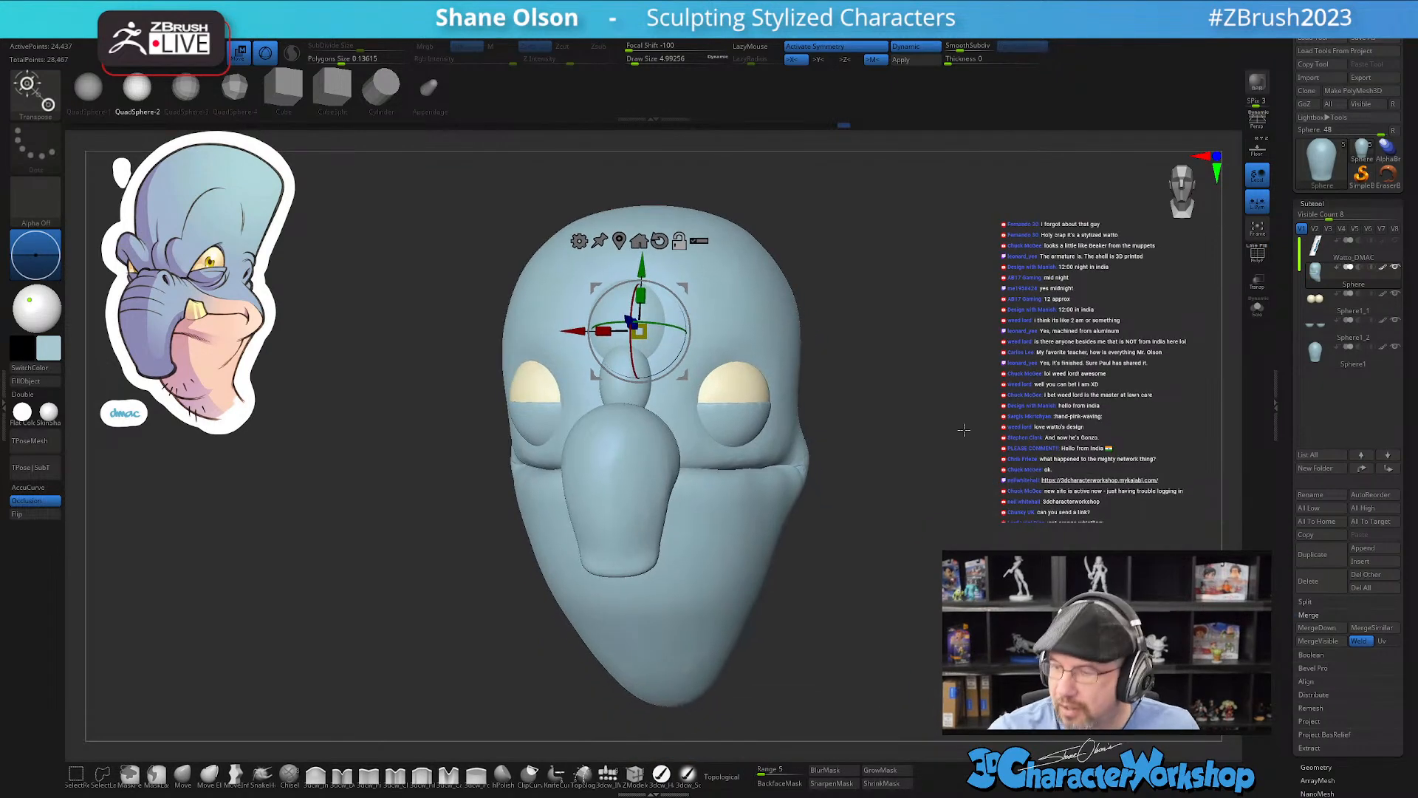
# Step: Insert a mirrored pair of QuadSphere-2 spheres between the nose bridge and the eyes at a draw size of about 15.6
pyautogui.press('q')
pyautogui.moveTo(862, 584); pyautogui.dragTo(893, 499)
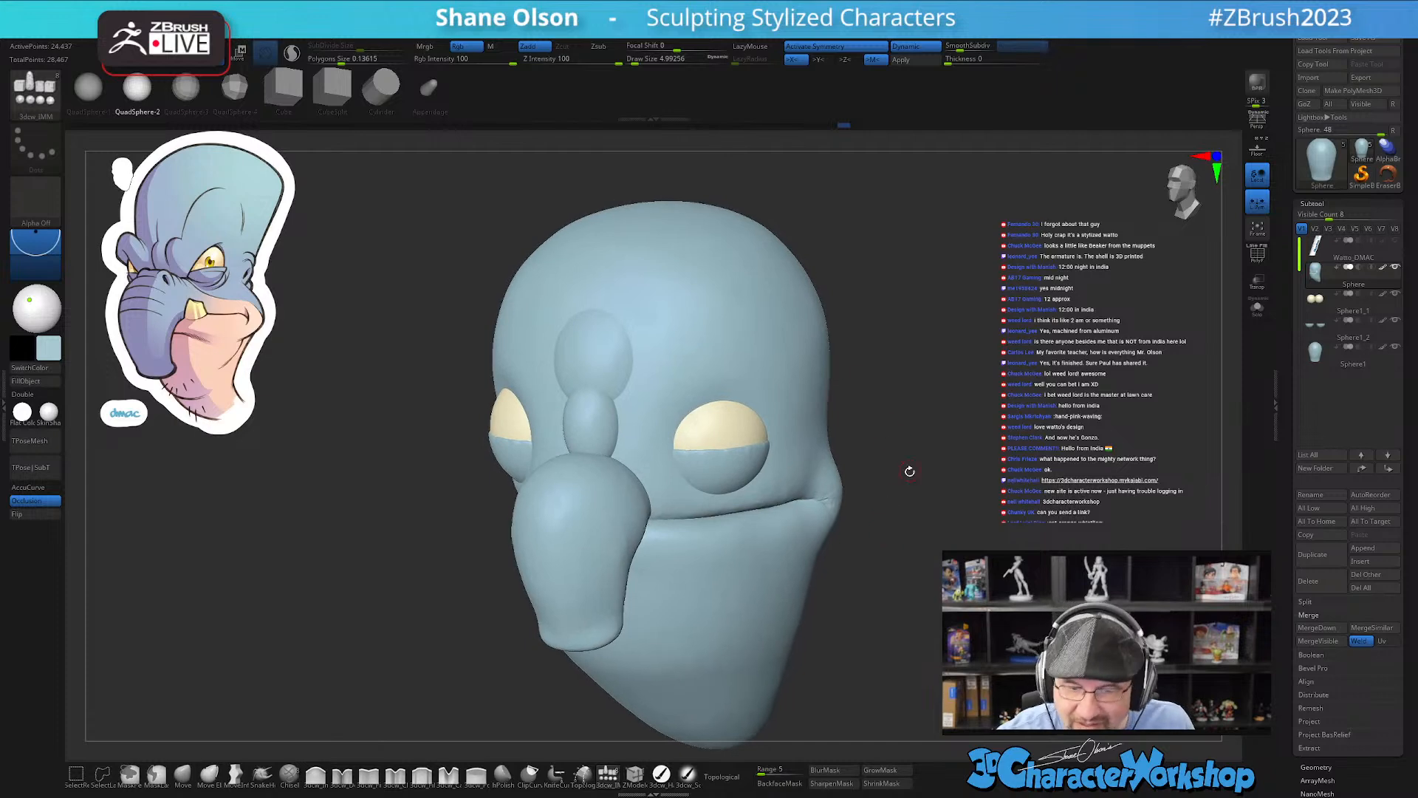
pyautogui.press('s')
pyautogui.moveTo(899, 425); pyautogui.dragTo(901, 419)
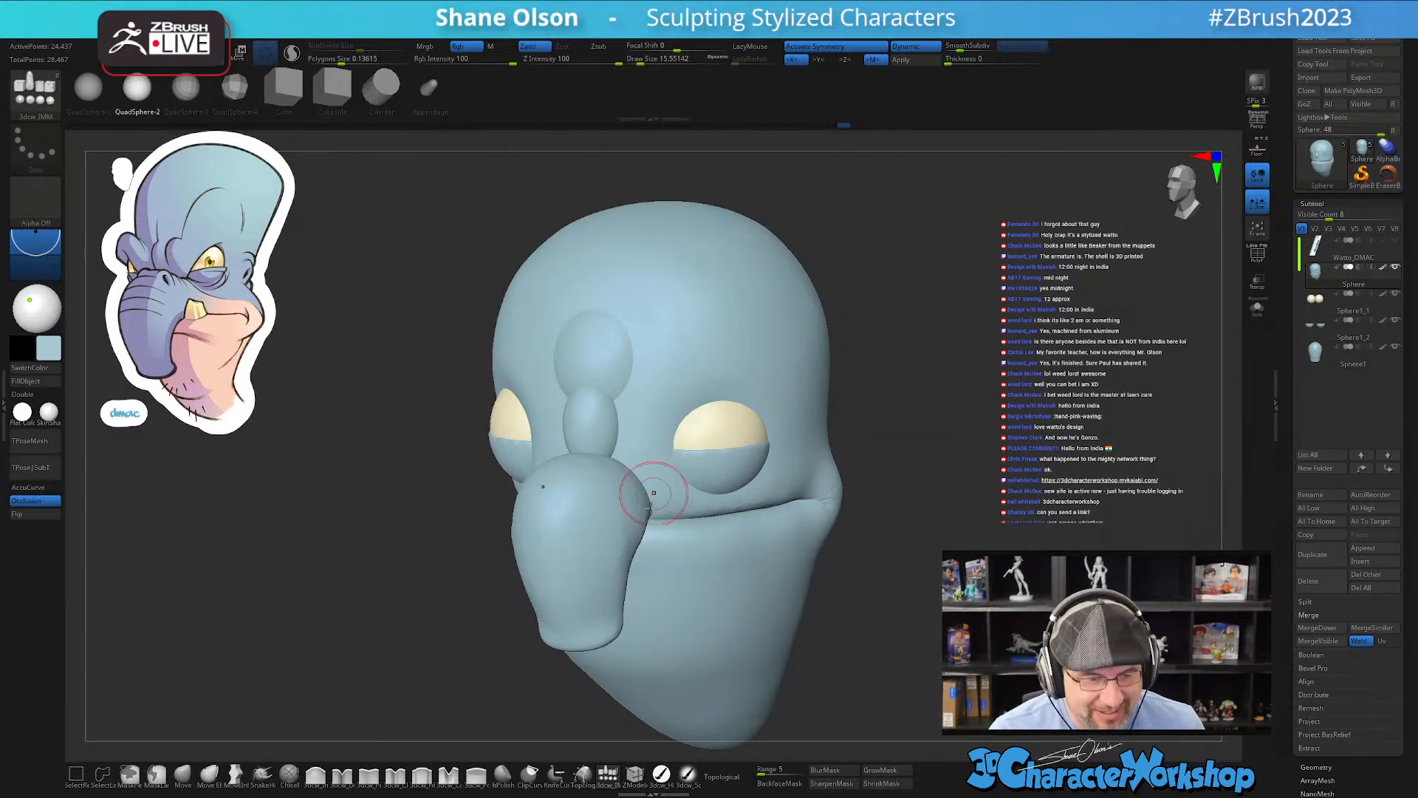
pyautogui.moveTo(662, 437); pyautogui.dragTo(670, 433, button='right')
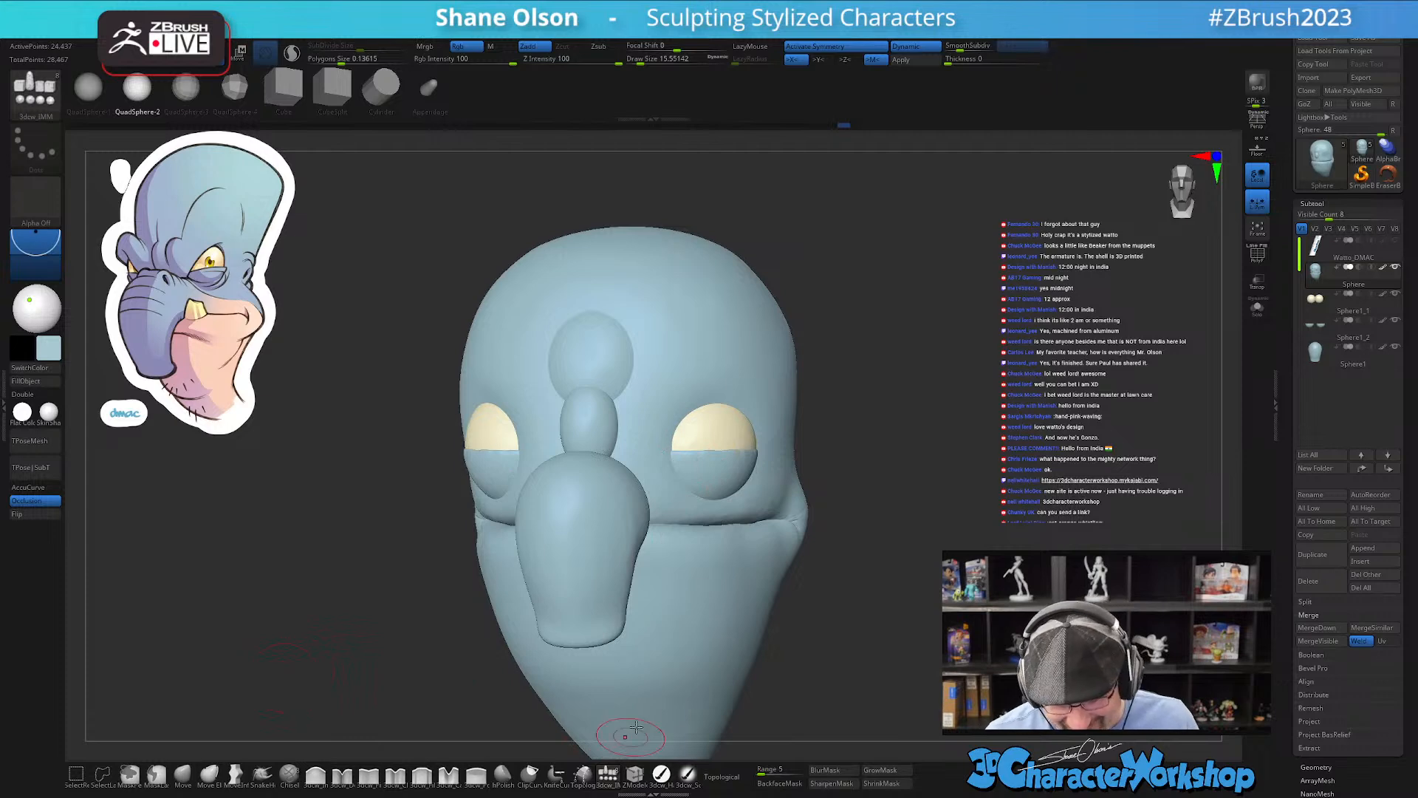
pyautogui.moveTo(654, 416)
pyautogui.mouseDown(button='right')
pyautogui.moveTo(641, 412)
pyautogui.moveTo(650, 399)
pyautogui.moveTo(658, 412)
pyautogui.moveTo(671, 399)
pyautogui.mouseUp(button='right')
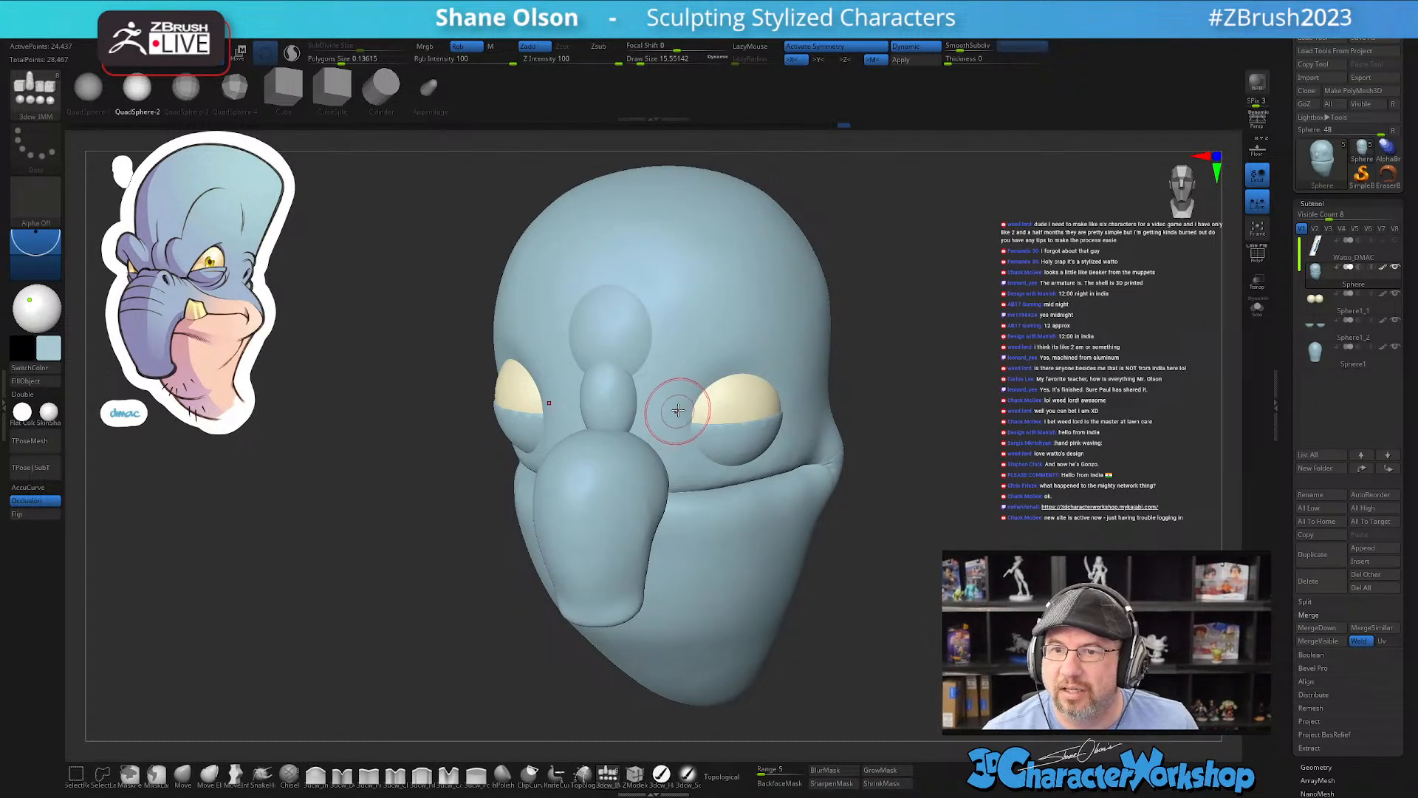
pyautogui.moveTo(674, 419); pyautogui.dragTo(678, 407, button='right')
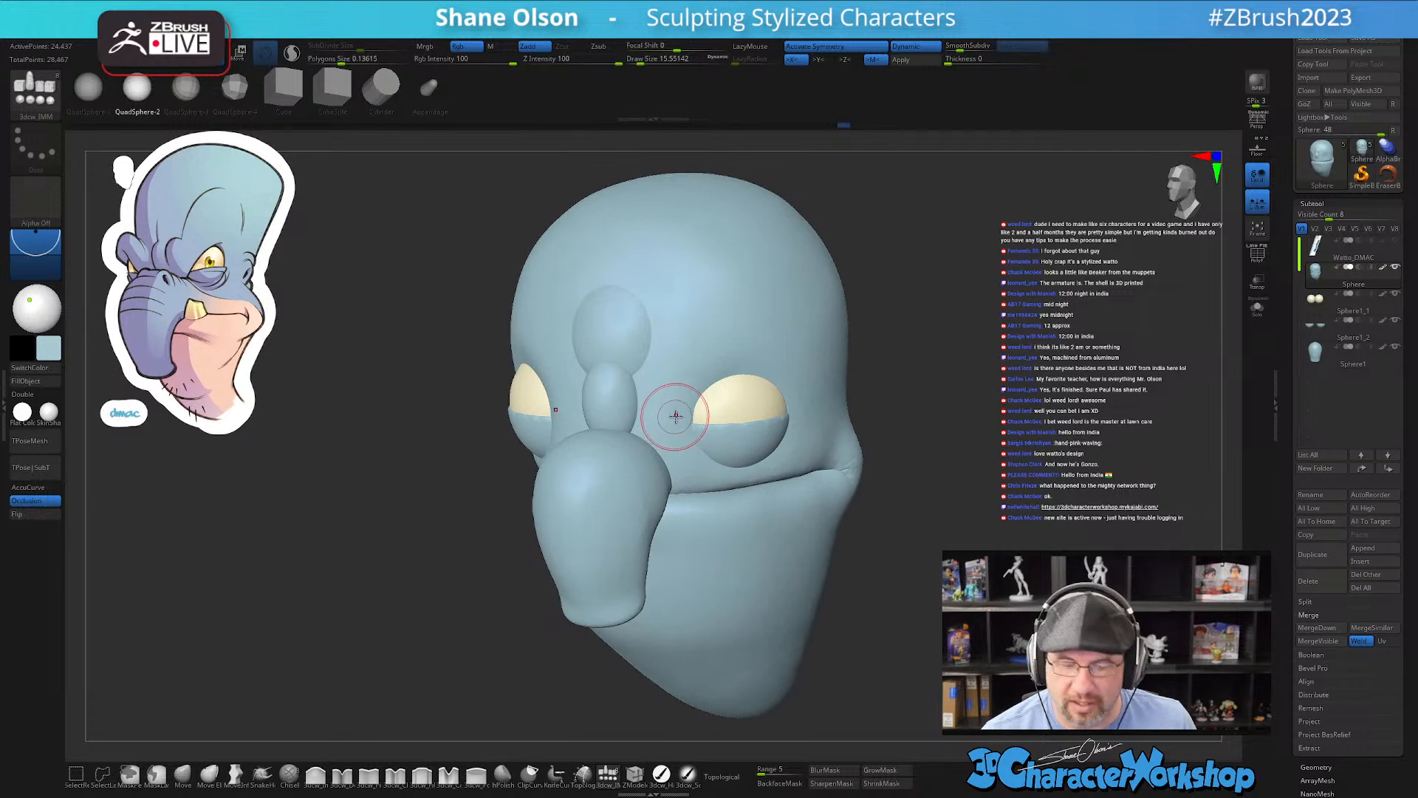
pyautogui.moveTo(670, 403); pyautogui.dragTo(664, 442)
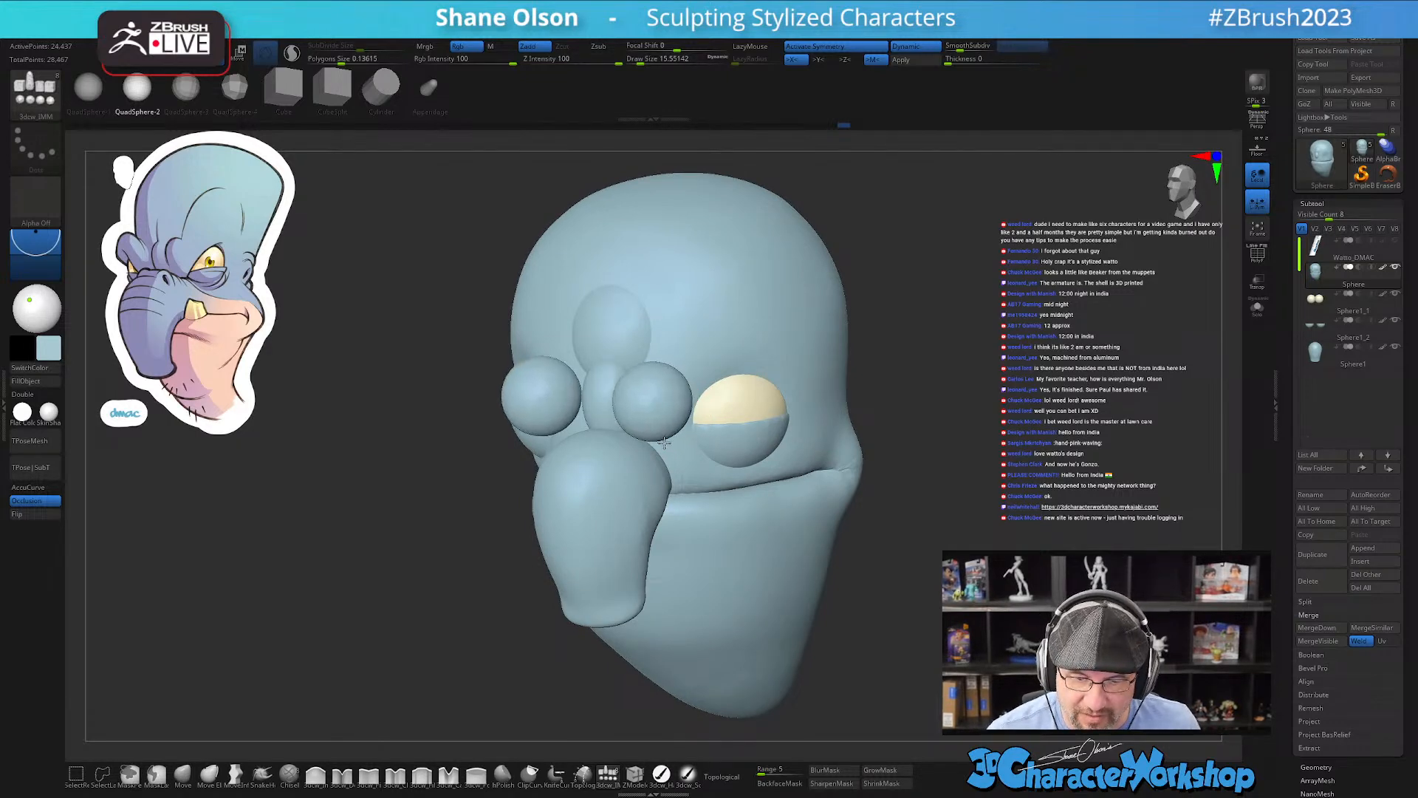
# Step: Push the mirrored spheres back into the head and position them between the nose bridge and the eyes
pyautogui.moveTo(807, 573); pyautogui.dragTo(742, 565, button='right')
pyautogui.press('w')
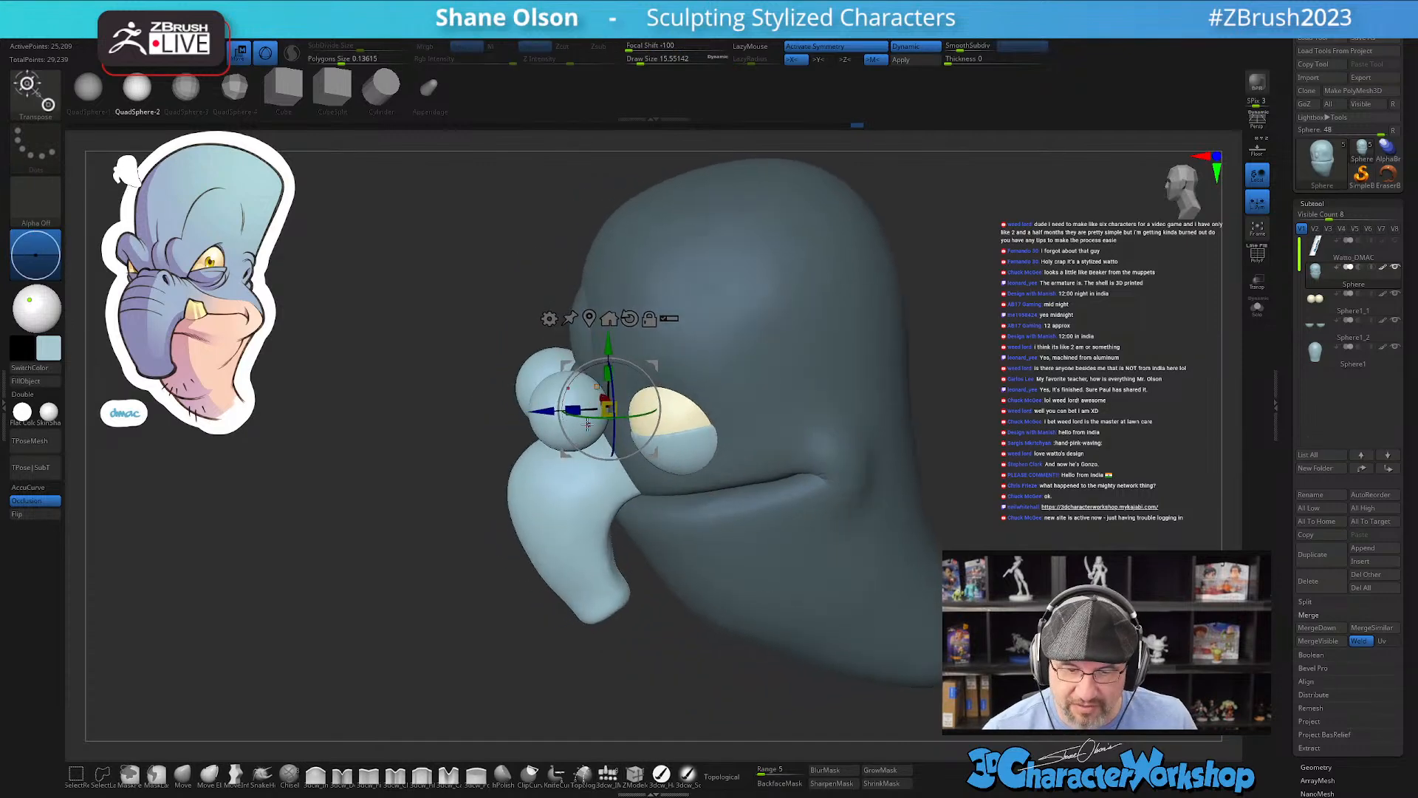
pyautogui.moveTo(610, 499); pyautogui.dragTo(672, 495)
pyautogui.moveTo(672, 496); pyautogui.dragTo(798, 517, button='right')
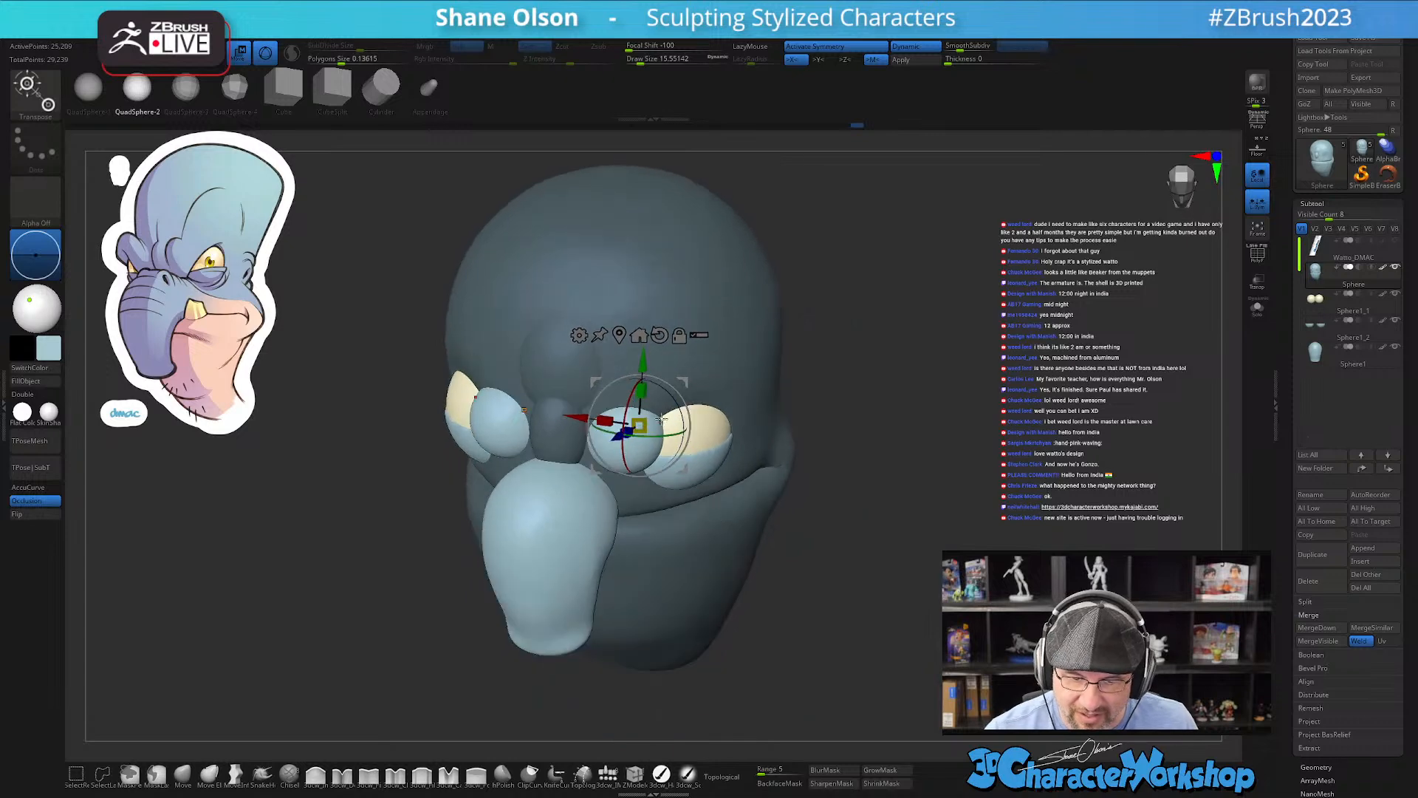
pyautogui.moveTo(676, 395)
pyautogui.mouseDown(button='right')
pyautogui.moveTo(665, 414)
pyautogui.moveTo(694, 410)
pyautogui.mouseUp(button='right')
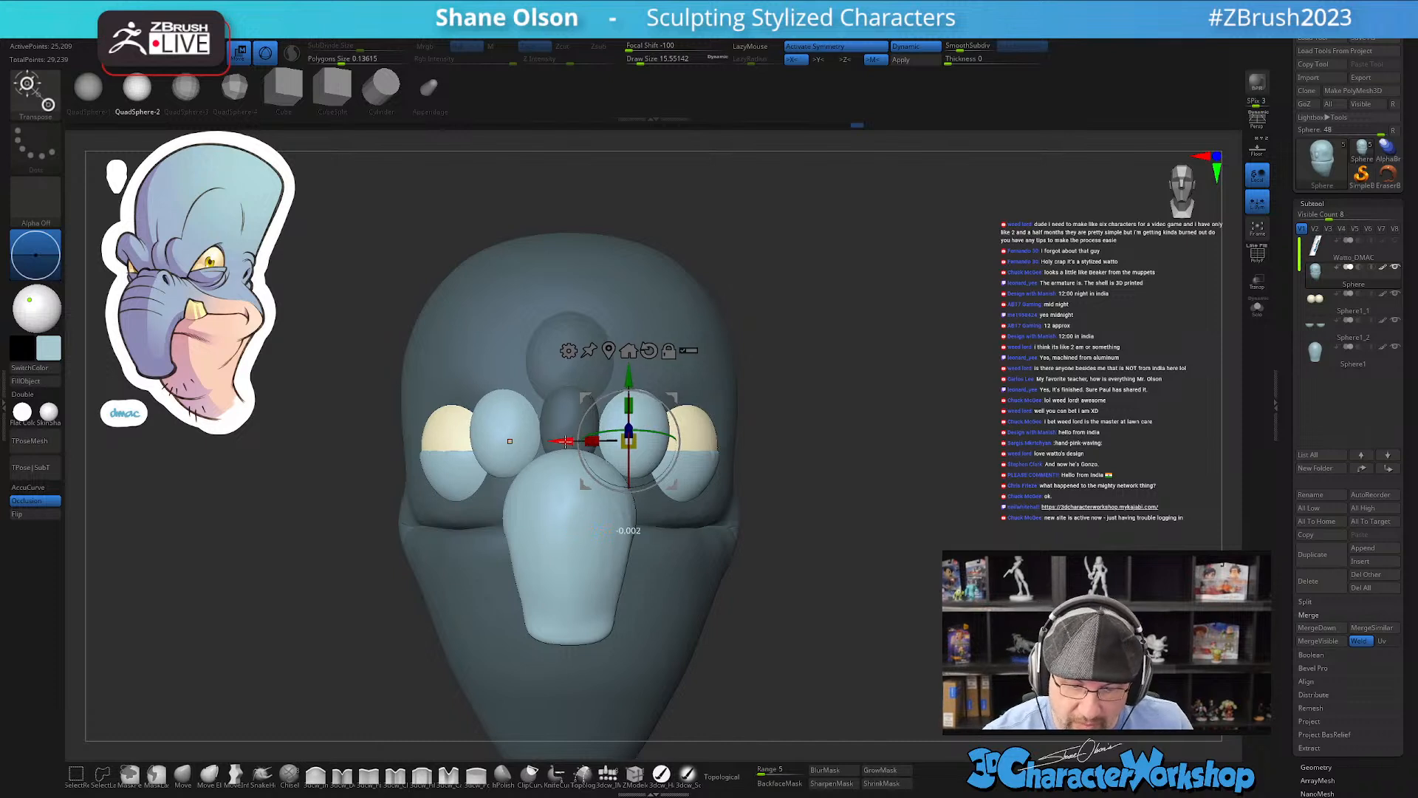
pyautogui.moveTo(554, 441); pyautogui.dragTo(695, 384, button='right')
# Step: Duplicate the mirrored spheres above the eyes as brow forms, and enlarge, stretch and tilt them to follow the forehead
pyautogui.keyDown('ctrl'); pyautogui.moveTo(662, 386); pyautogui.dragTo(724, 322); pyautogui.keyUp('ctrl')
pyautogui.moveTo(724, 323); pyautogui.dragTo(720, 357, button='right')
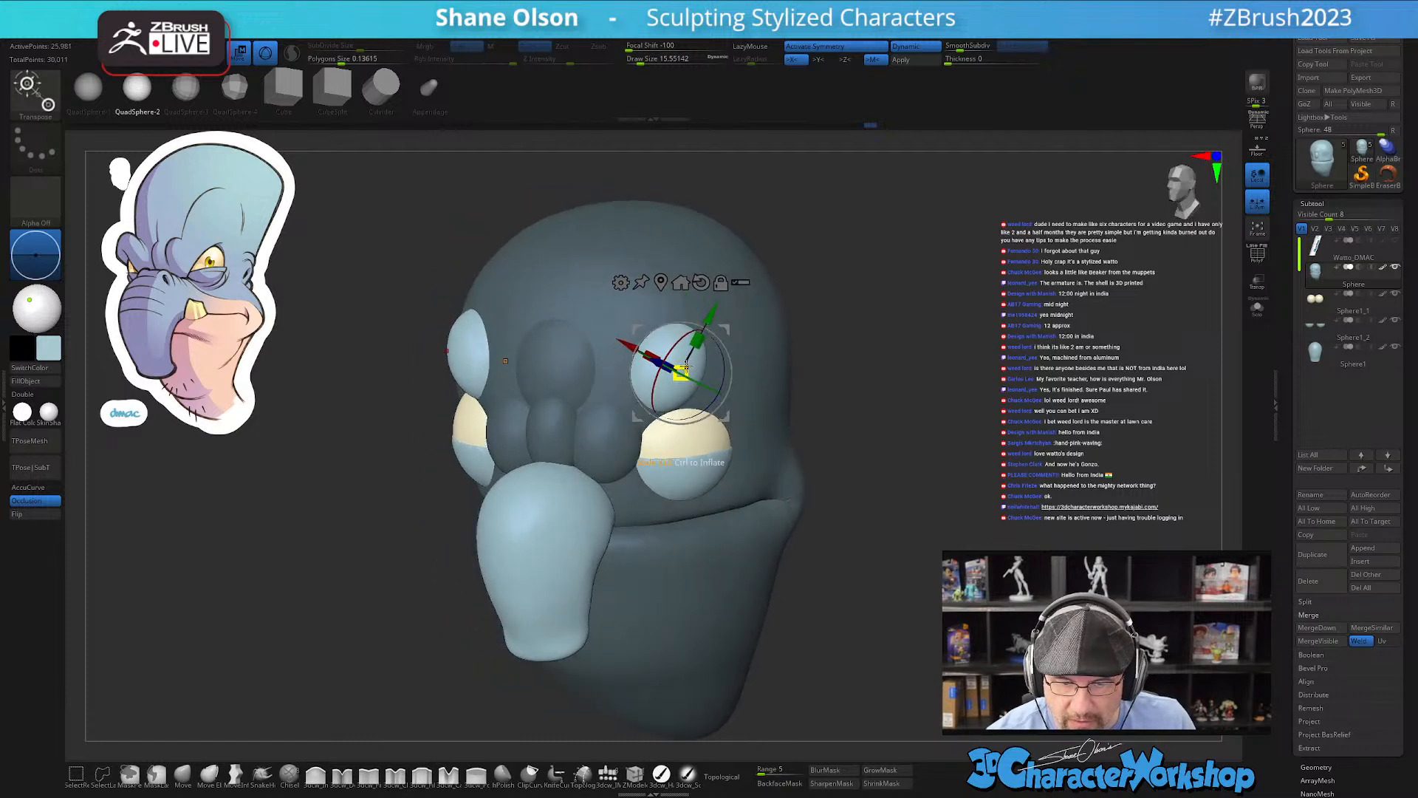
pyautogui.moveTo(701, 351); pyautogui.dragTo(710, 345)
pyautogui.moveTo(734, 341); pyautogui.dragTo(697, 385, button='right')
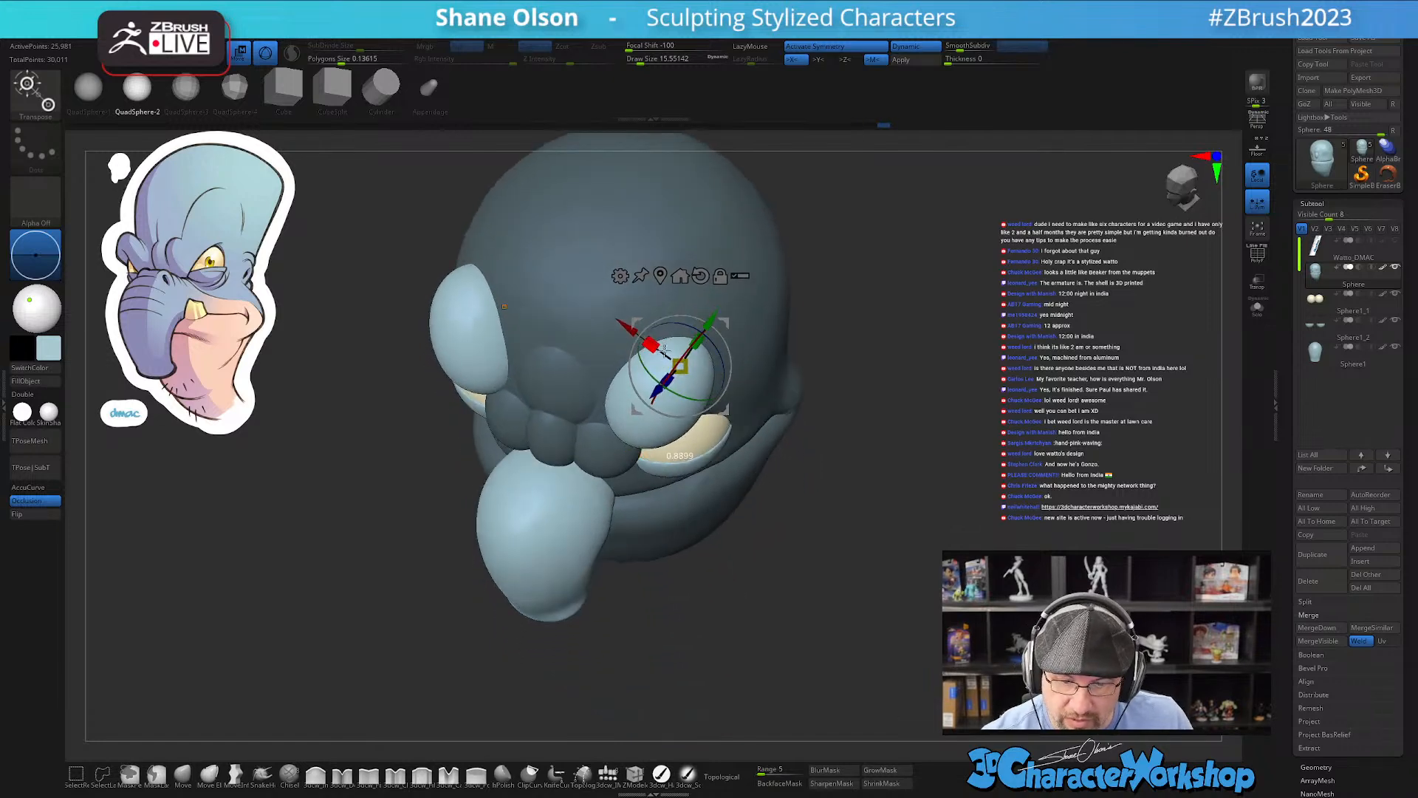
pyautogui.moveTo(647, 373); pyautogui.dragTo(670, 334)
pyautogui.moveTo(732, 387); pyautogui.dragTo(764, 335, button='right')
pyautogui.moveTo(717, 295); pyautogui.dragTo(747, 336)
pyautogui.moveTo(731, 510); pyautogui.dragTo(684, 547, button='right')
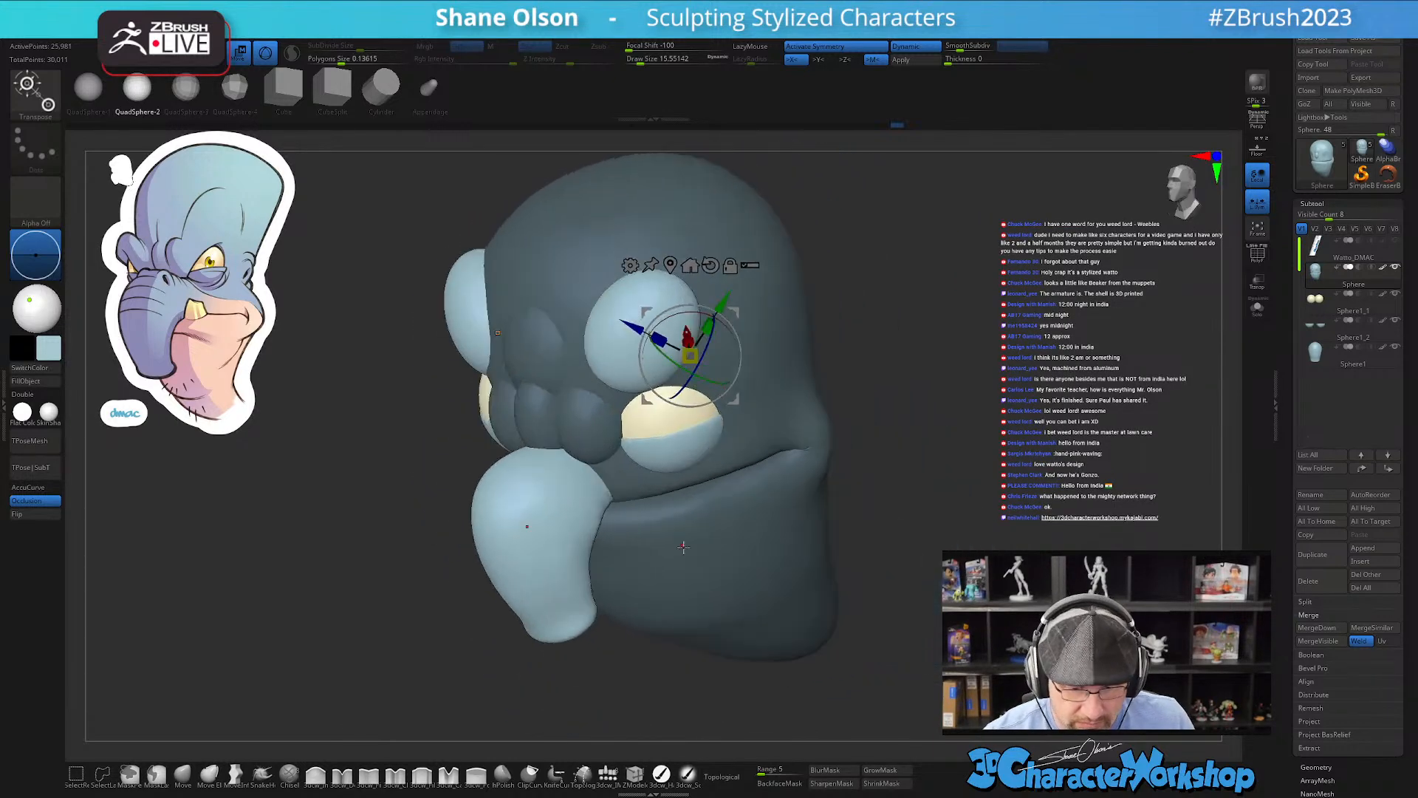
# Step: Turn off topological mode and reshape the mirrored brow forms above the eyes with the Move brush at a draw size of about 41.4
pyautogui.press('q')
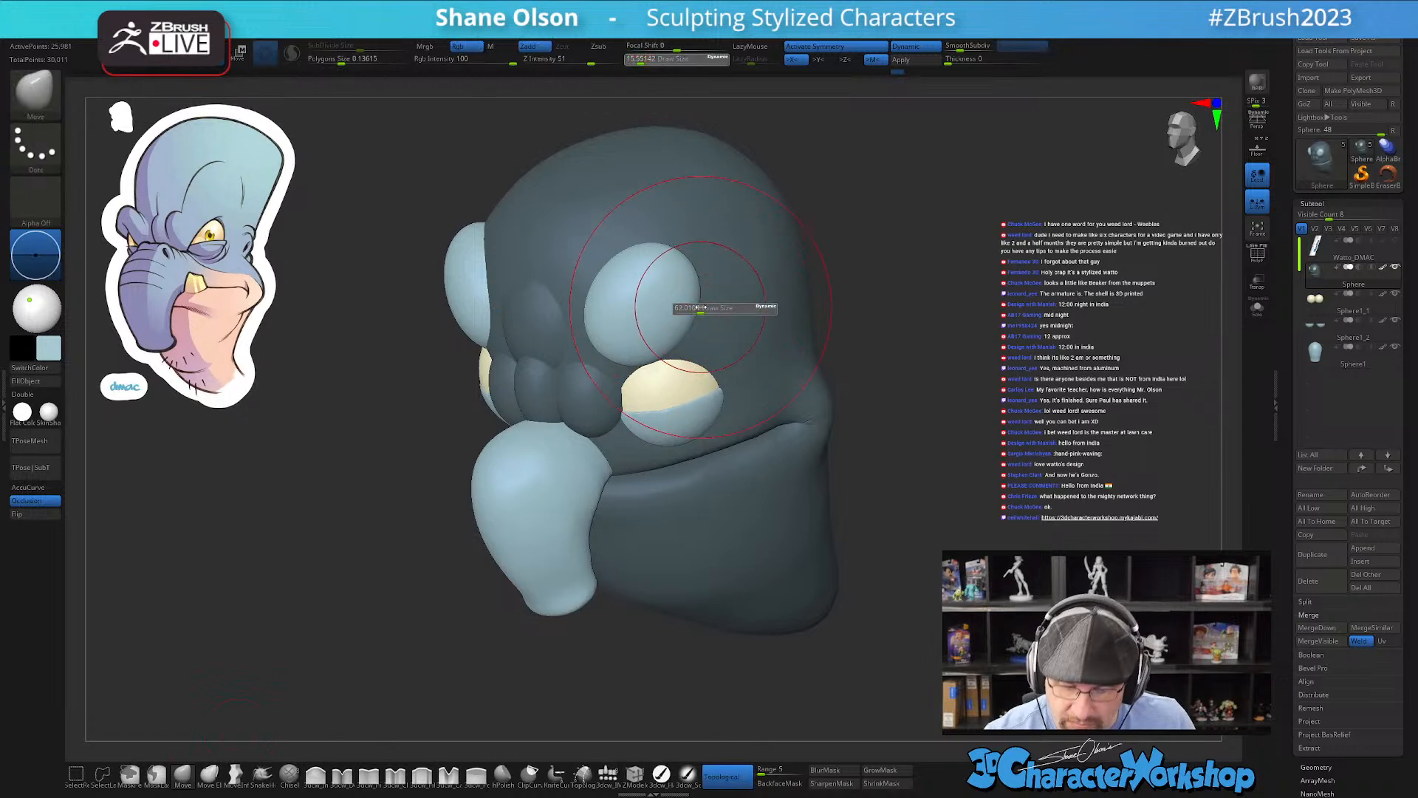
pyautogui.click(727, 767)
pyautogui.moveTo(636, 380)
pyautogui.mouseDown(button='right')
pyautogui.moveTo(733, 457)
pyautogui.moveTo(704, 400)
pyautogui.moveTo(649, 464)
pyautogui.moveTo(658, 440)
pyautogui.mouseUp(button='right')
pyautogui.press('s')
pyautogui.moveTo(657, 468); pyautogui.dragTo(641, 468)
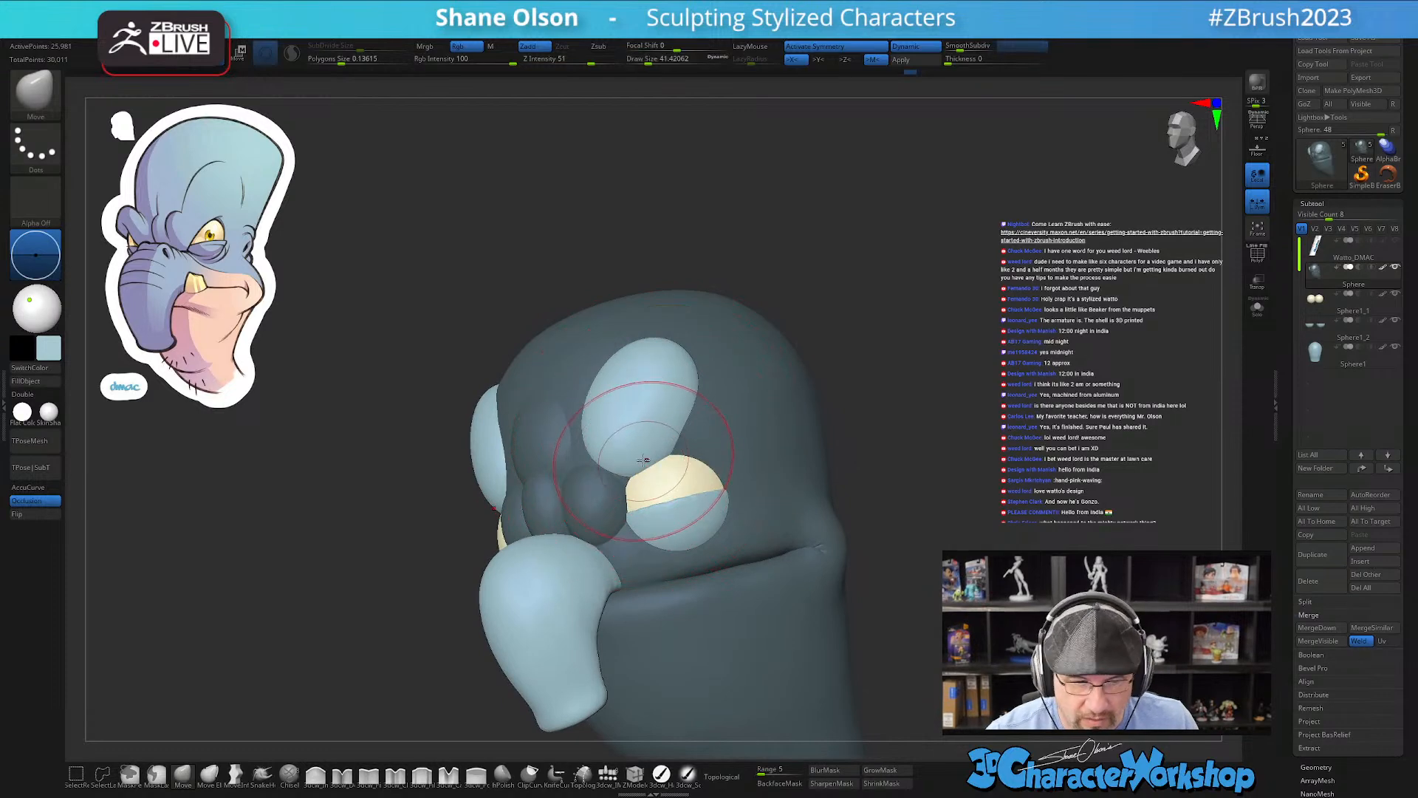
pyautogui.moveTo(621, 504); pyautogui.dragTo(633, 490, button='right')
pyautogui.moveTo(664, 332)
pyautogui.mouseDown(button='right')
pyautogui.moveTo(728, 406)
pyautogui.moveTo(651, 427)
pyautogui.moveTo(701, 413)
pyautogui.mouseUp(button='right')
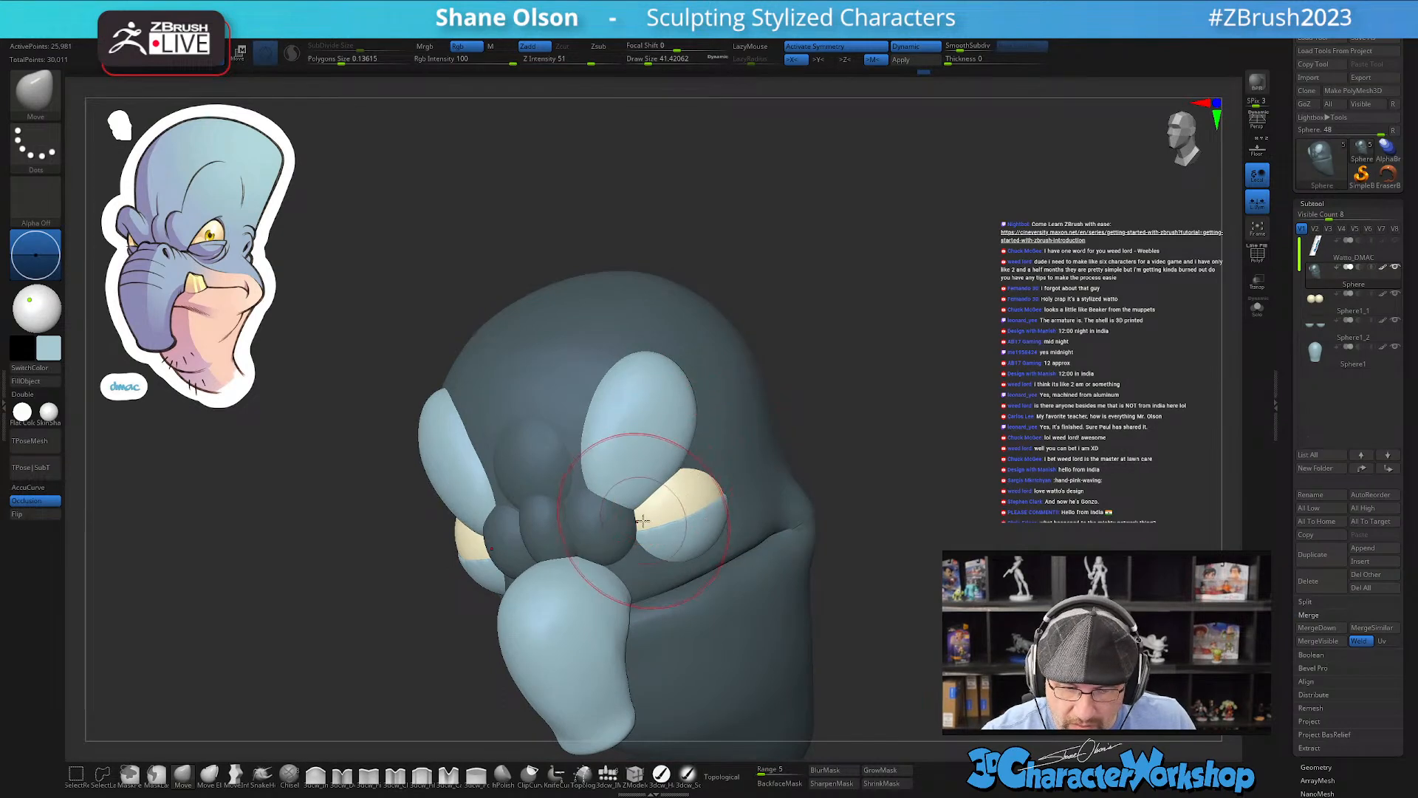
# Step: Pull the lower inner ends of the brow forms in toward the nose bridge at a draw size of about 21.6
pyautogui.press('s')
pyautogui.moveTo(652, 507); pyautogui.dragTo(635, 507)
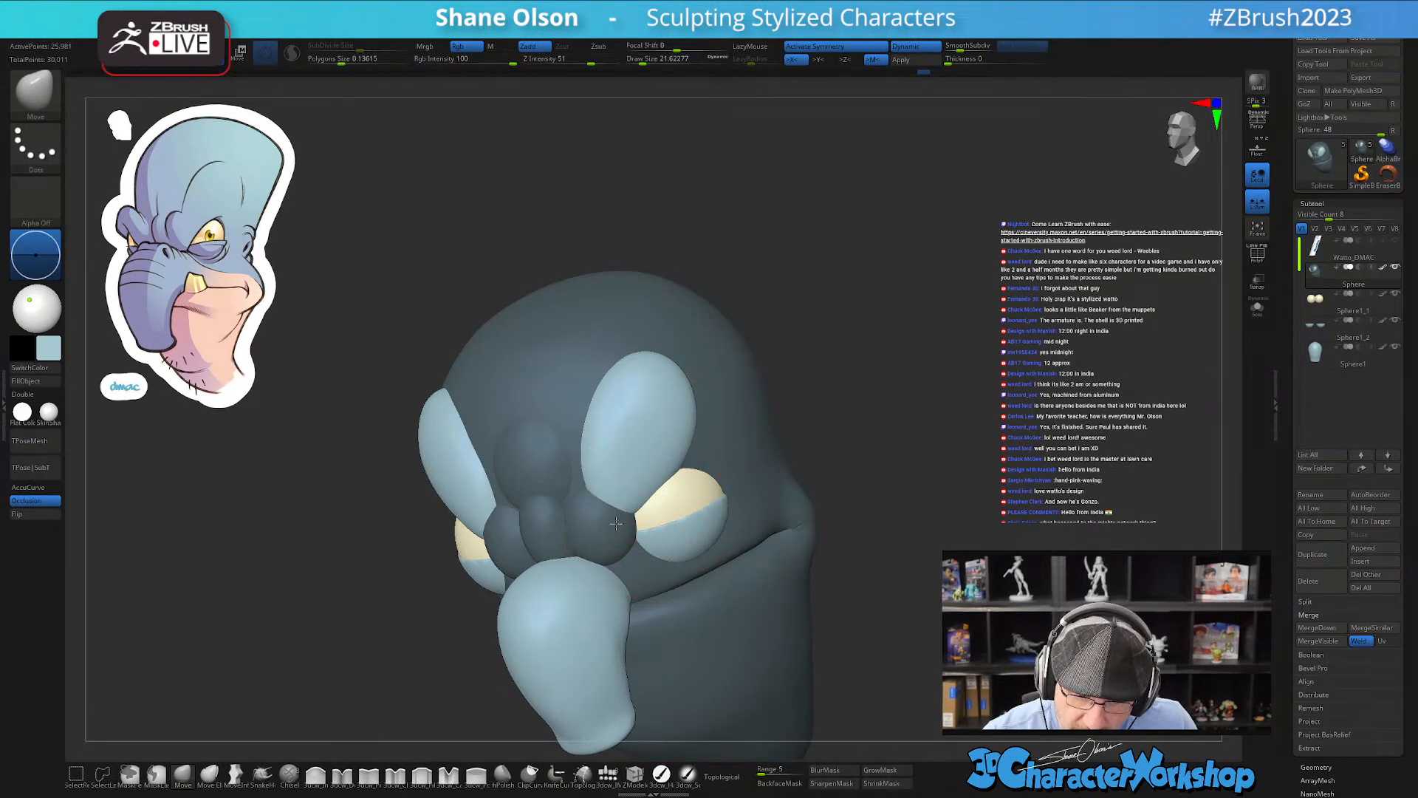
pyautogui.moveTo(616, 549)
pyautogui.mouseDown(button='right')
pyautogui.moveTo(654, 511)
pyautogui.moveTo(618, 515)
pyautogui.moveTo(639, 521)
pyautogui.mouseUp(button='right')
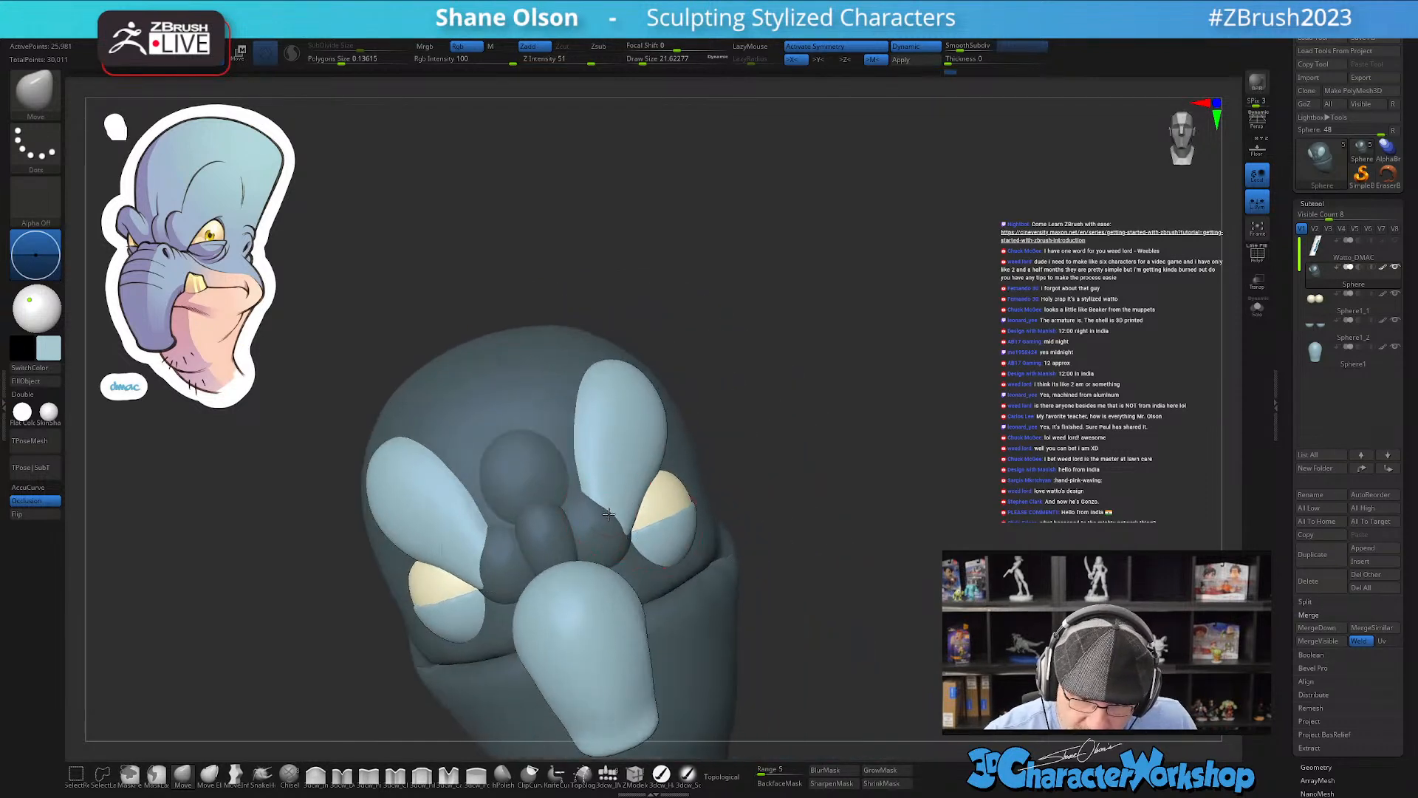
pyautogui.moveTo(813, 558)
pyautogui.mouseDown(button='right')
pyautogui.moveTo(784, 563)
pyautogui.moveTo(861, 554)
pyautogui.mouseUp(button='right')
pyautogui.moveTo(686, 466); pyautogui.dragTo(681, 434, button='right')
# Step: Refine the brow forms' outline at a draw size of about 39.1 and clear the mask from the head
pyautogui.press('s')
pyautogui.moveTo(671, 436); pyautogui.dragTo(678, 435)
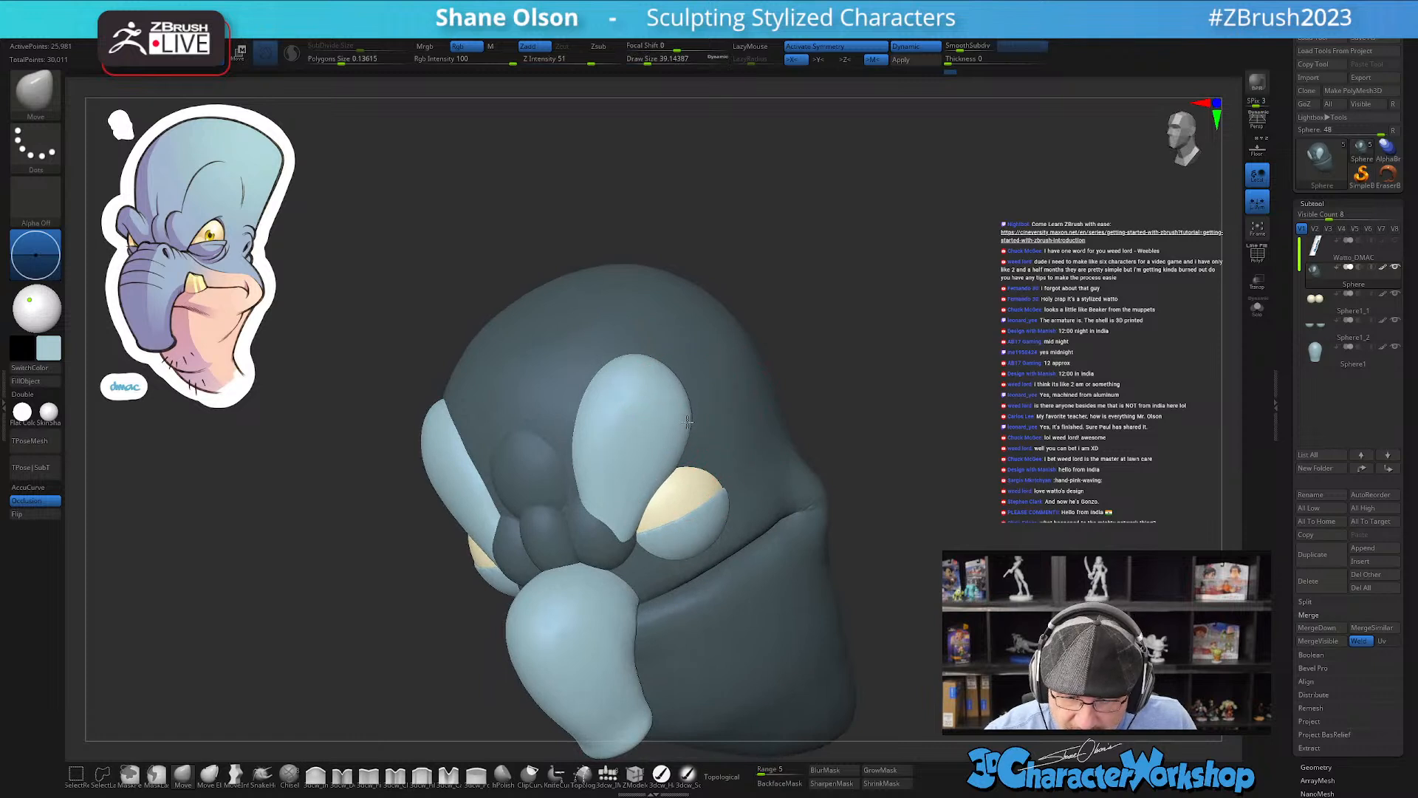
pyautogui.moveTo(687, 422); pyautogui.dragTo(680, 384, button='right')
pyautogui.moveTo(558, 636); pyautogui.dragTo(846, 559, button='right')
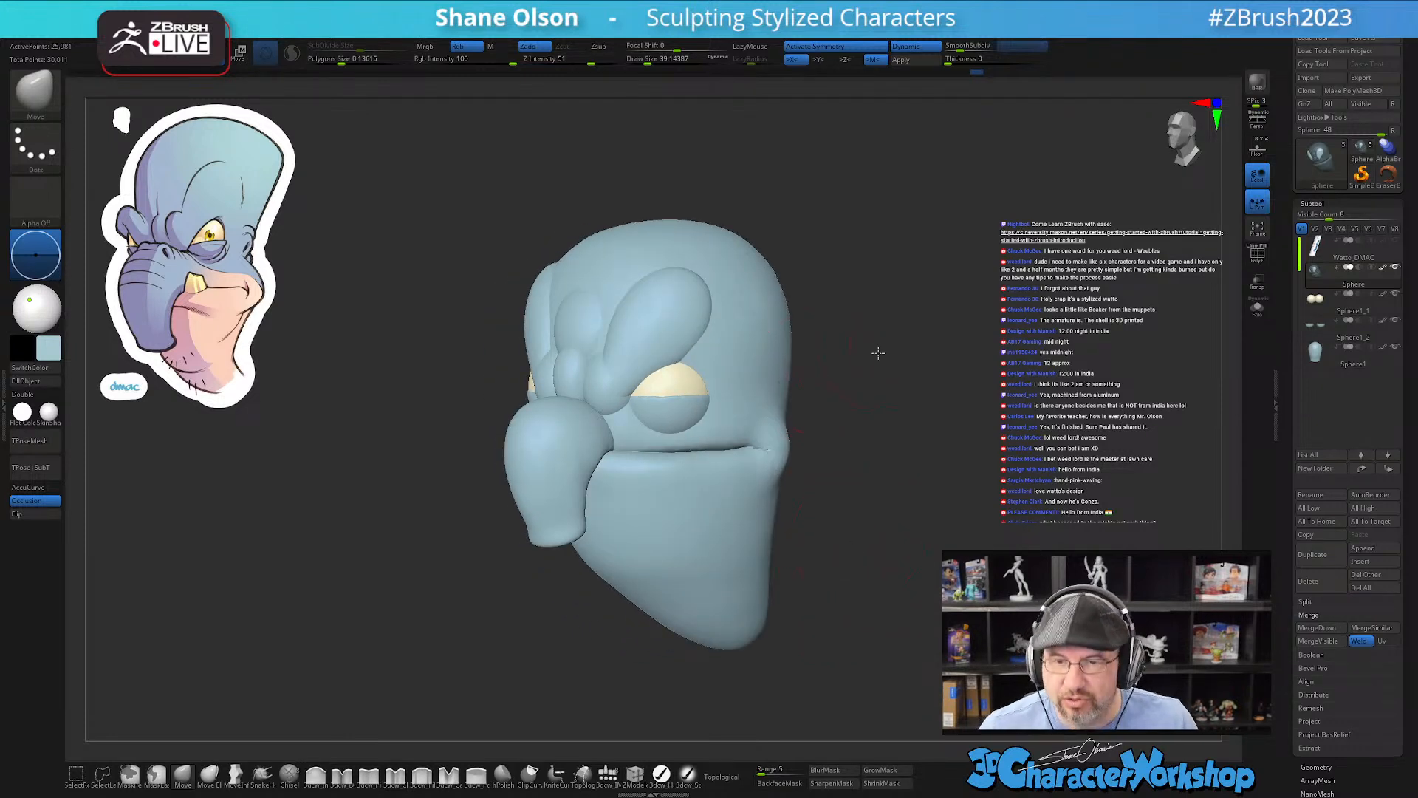
# Step: Try to pull the top of the head upward with the Move brush, and undo the stroke
pyautogui.keyDown('alt'); pyautogui.moveTo(882, 345); pyautogui.dragTo(868, 373, button='right'); pyautogui.keyUp('alt')
pyautogui.press('s')
pyautogui.moveTo(675, 289); pyautogui.dragTo(683, 289)
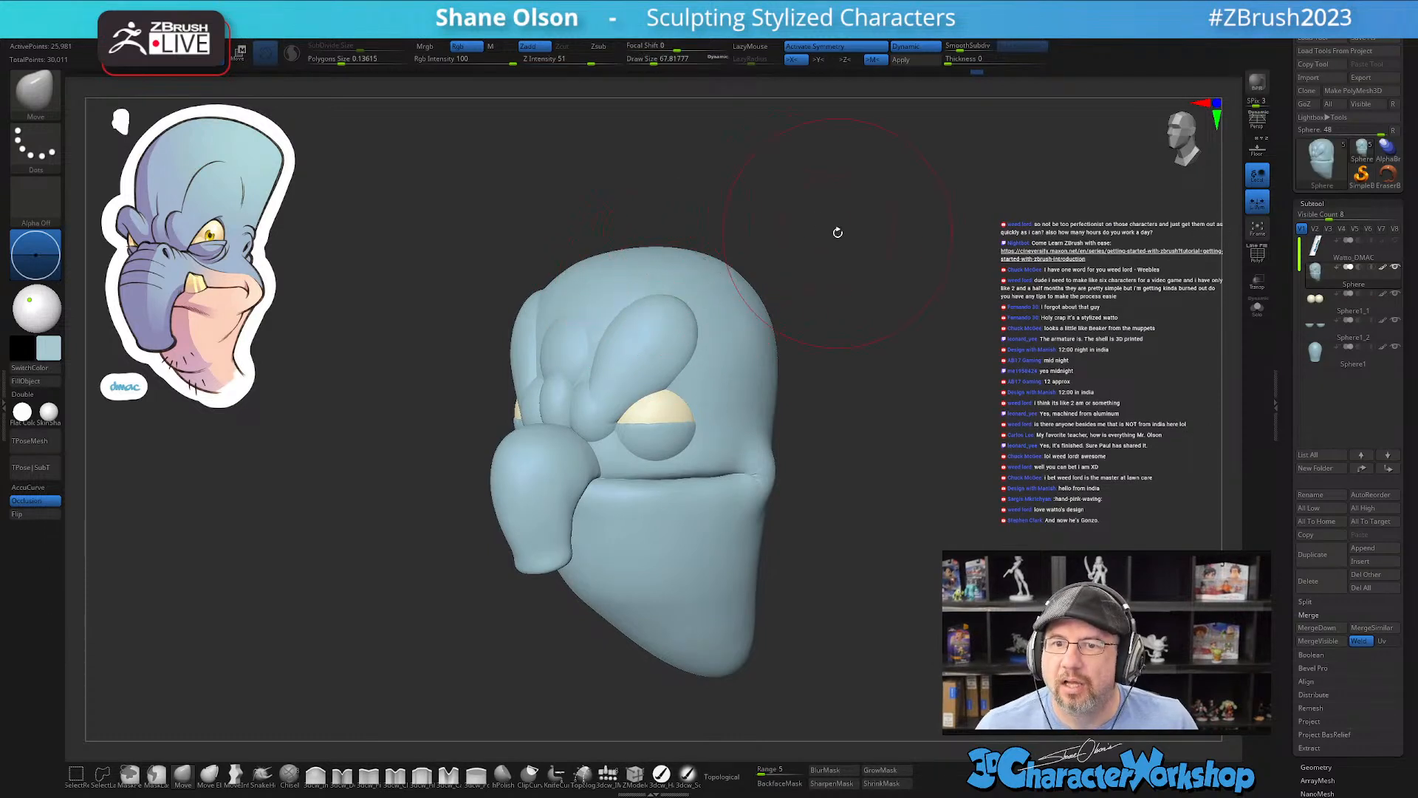
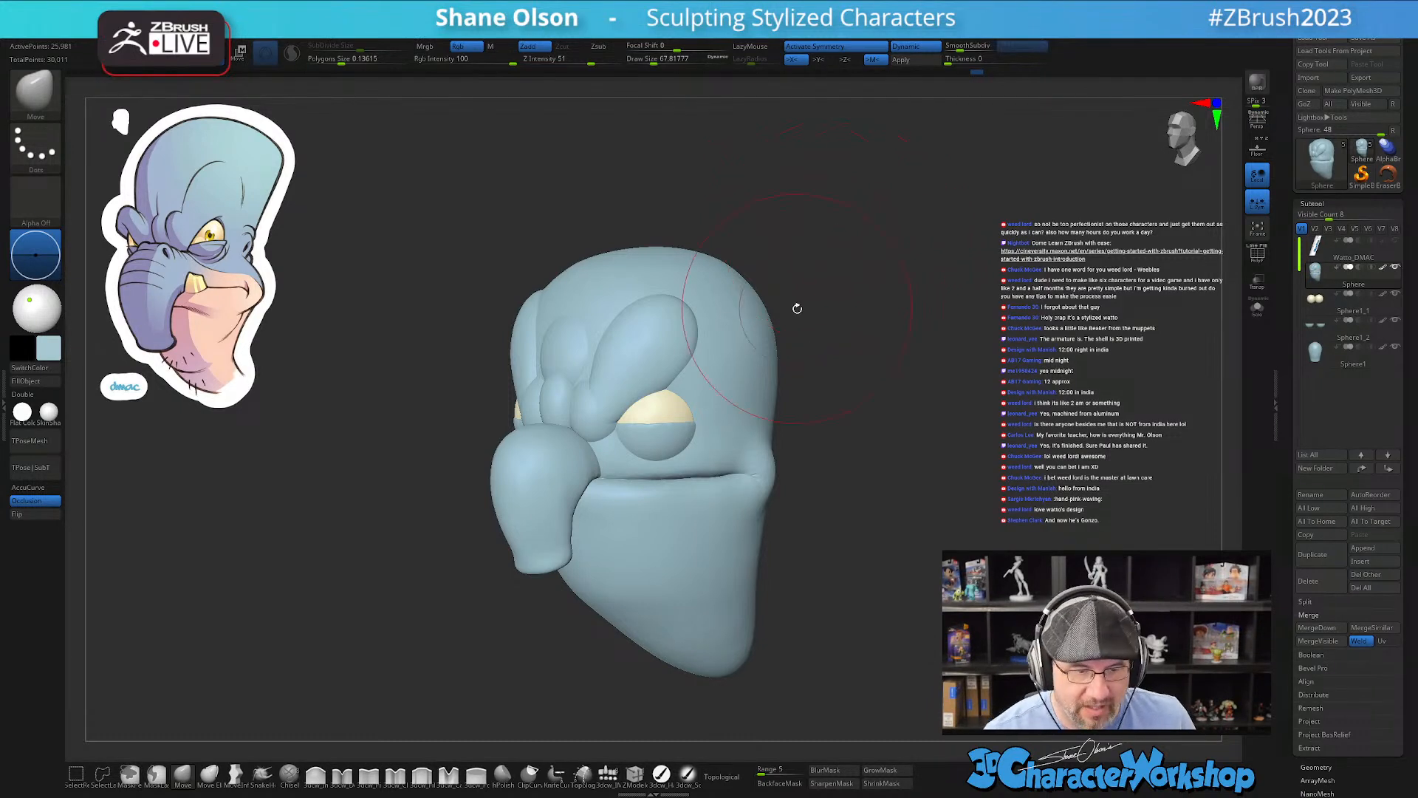
pyautogui.keyDown('alt'); pyautogui.moveTo(799, 337); pyautogui.dragTo(807, 412); pyautogui.keyUp('alt')
pyautogui.press('s')
pyautogui.moveTo(669, 359)
pyautogui.mouseDown()
pyautogui.moveTo(681, 358)
pyautogui.moveTo(671, 321)
pyautogui.moveTo(683, 351)
pyautogui.moveTo(680, 292)
pyautogui.mouseUp()
pyautogui.hotkey('ctrl', 'z')
# Step: Turn on topological mode and pull the top of the skull upward with a large Move brush, starting at a draw size of about 116
pyautogui.click(724, 776)
pyautogui.press('s')
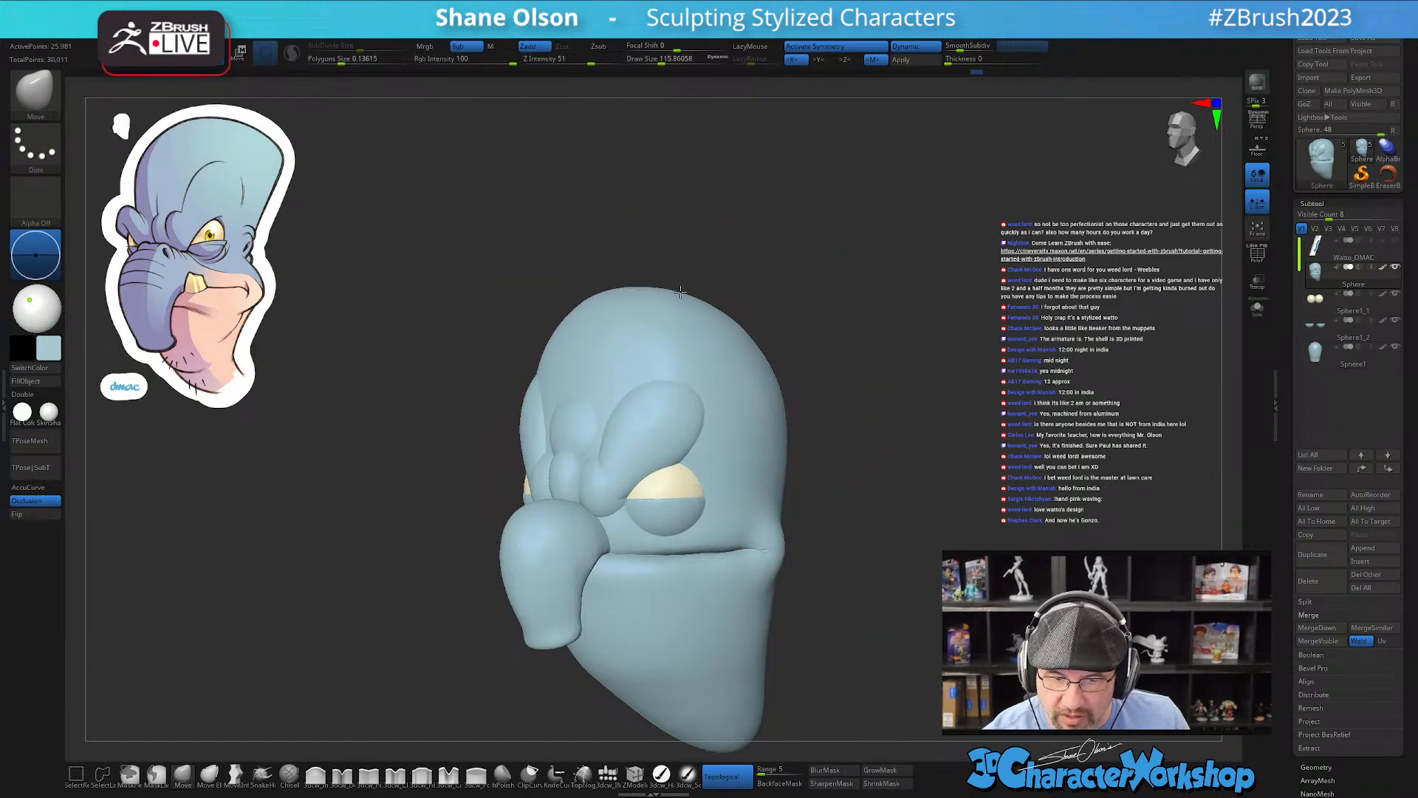
pyautogui.moveTo(779, 307)
pyautogui.mouseDown()
pyautogui.moveTo(721, 342)
pyautogui.moveTo(774, 345)
pyautogui.moveTo(870, 273)
pyautogui.moveTo(871, 291)
pyautogui.moveTo(761, 248)
pyautogui.moveTo(680, 237)
pyautogui.moveTo(693, 246)
pyautogui.moveTo(714, 221)
pyautogui.mouseUp()
pyautogui.press('s')
pyautogui.moveTo(710, 227)
pyautogui.mouseDown(button='right')
pyautogui.moveTo(757, 244)
pyautogui.moveTo(716, 251)
pyautogui.mouseUp(button='right')
pyautogui.press('s')
pyautogui.moveTo(733, 267); pyautogui.dragTo(734, 266)
pyautogui.moveTo(765, 237); pyautogui.dragTo(741, 231, button='right')
pyautogui.moveTo(665, 230); pyautogui.dragTo(660, 207)
# Step: Push out the upper back and sides of the skull and adjust the forehead contour from several angles
pyautogui.moveTo(850, 282); pyautogui.dragTo(776, 310, button='right')
pyautogui.moveTo(832, 228); pyautogui.dragTo(843, 220)
pyautogui.moveTo(817, 319); pyautogui.dragTo(875, 313, button='right')
pyautogui.moveTo(833, 260); pyautogui.dragTo(853, 246)
pyautogui.moveTo(873, 417)
pyautogui.mouseDown(button='right')
pyautogui.moveTo(891, 390)
pyautogui.moveTo(856, 388)
pyautogui.mouseUp(button='right')
pyautogui.moveTo(595, 325); pyautogui.dragTo(588, 322)
pyautogui.moveTo(876, 421); pyautogui.dragTo(810, 433, button='right')
pyautogui.moveTo(902, 475); pyautogui.dragTo(871, 494, button='right')
pyautogui.moveTo(840, 550)
pyautogui.mouseDown(button='right')
pyautogui.moveTo(867, 526)
pyautogui.moveTo(906, 526)
pyautogui.moveTo(867, 500)
pyautogui.moveTo(849, 436)
pyautogui.moveTo(878, 450)
pyautogui.moveTo(851, 466)
pyautogui.mouseUp(button='right')
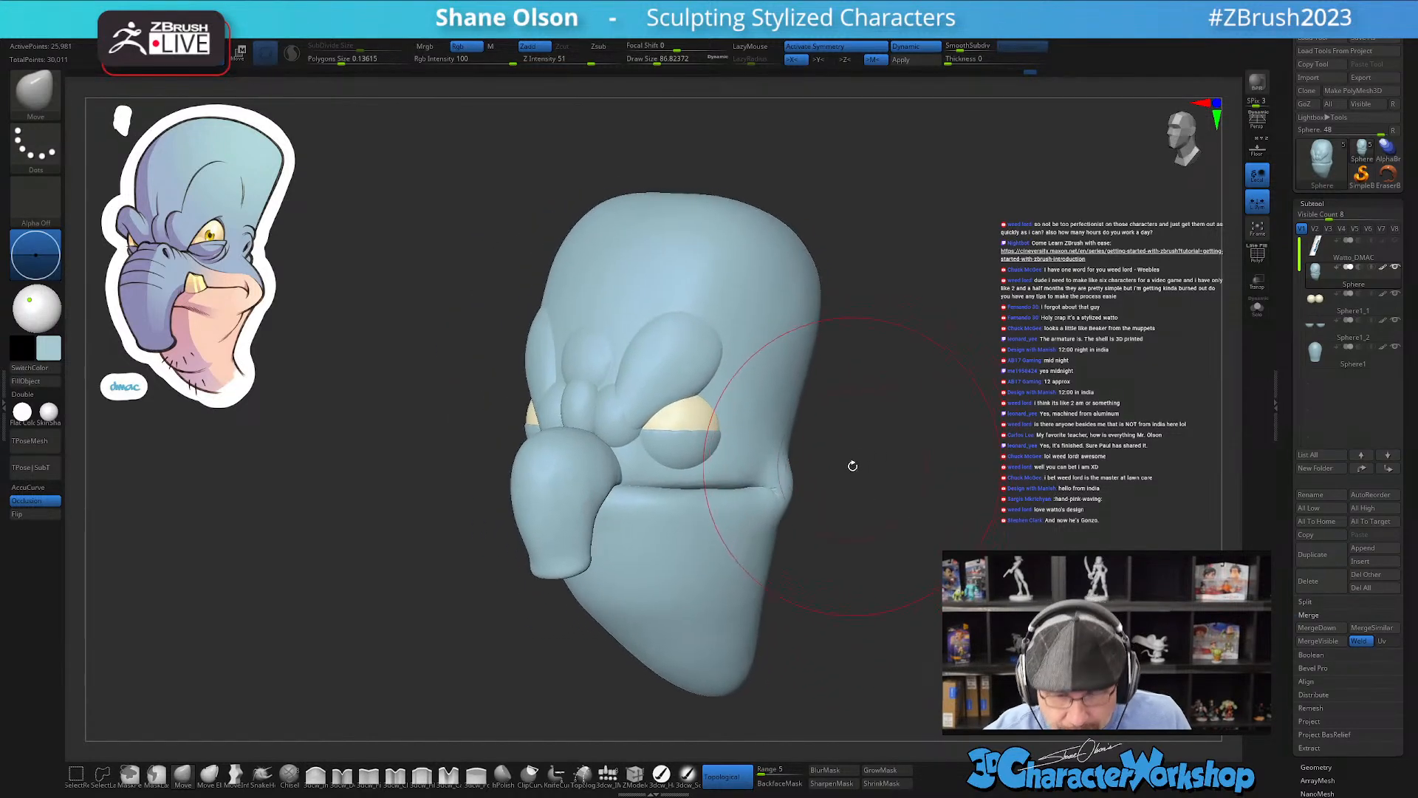
# Step: Select the eyeballs together with their lids and fine-tune their position in the head with the transform gizmo
pyautogui.click(1319, 298)
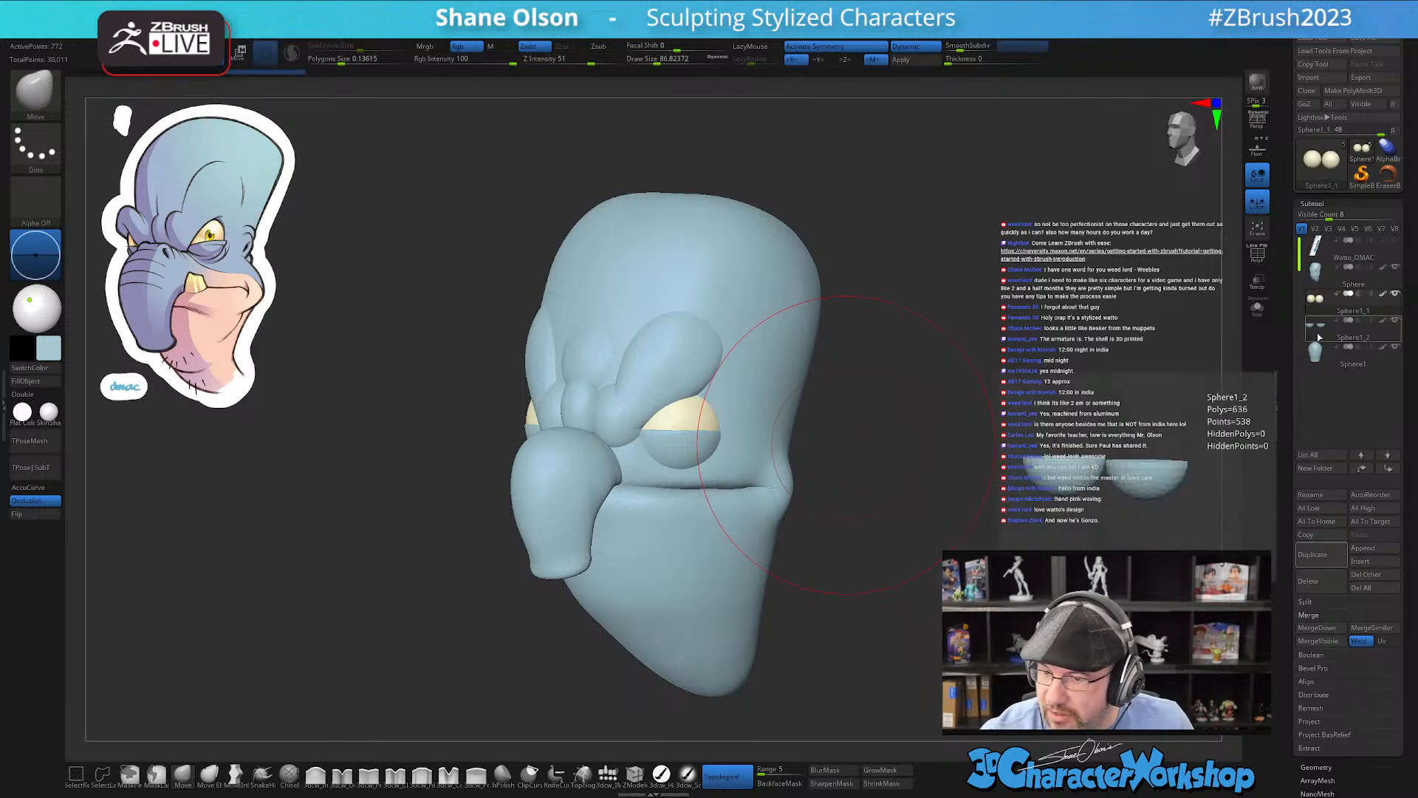
pyautogui.press('w')
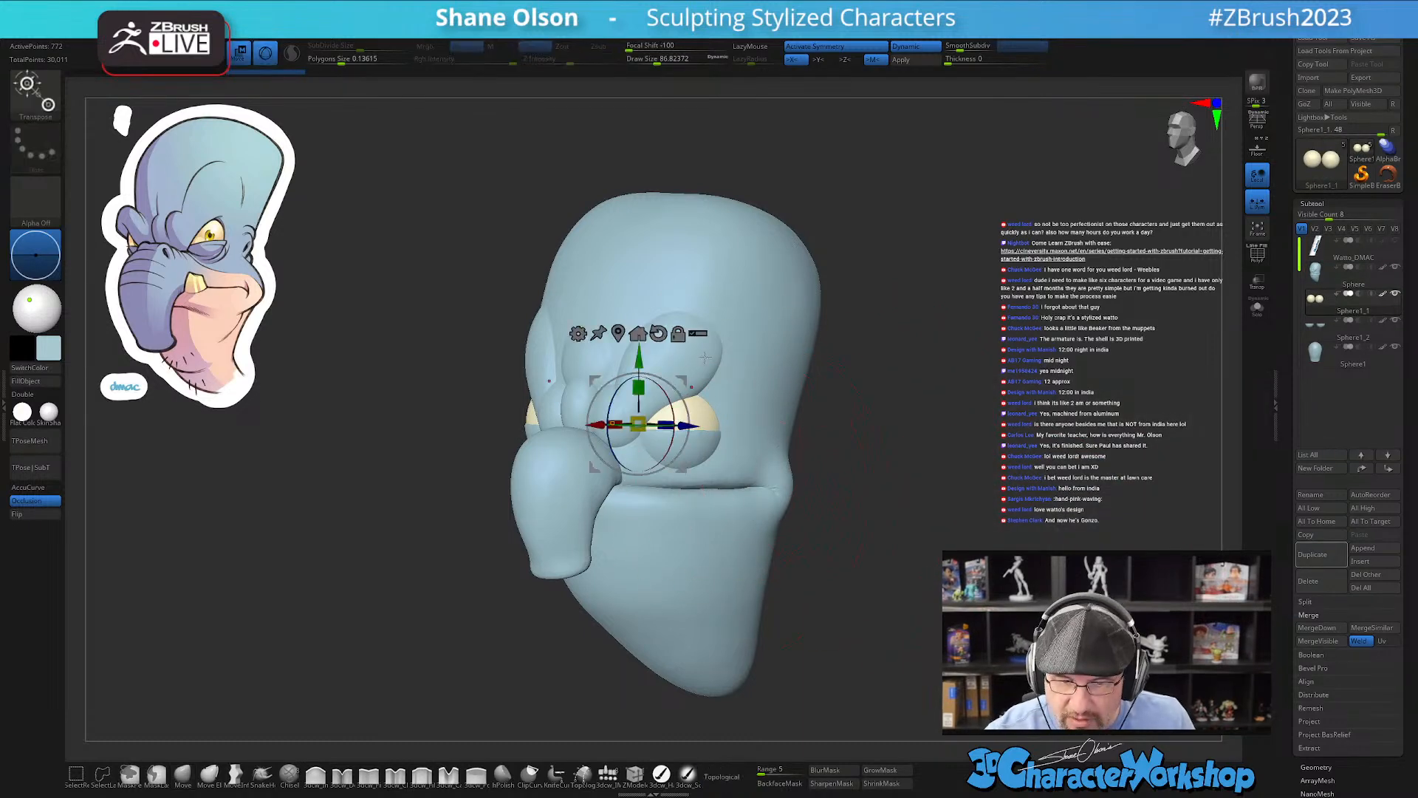
pyautogui.hotkey('ctrl', 'shift', 'd')
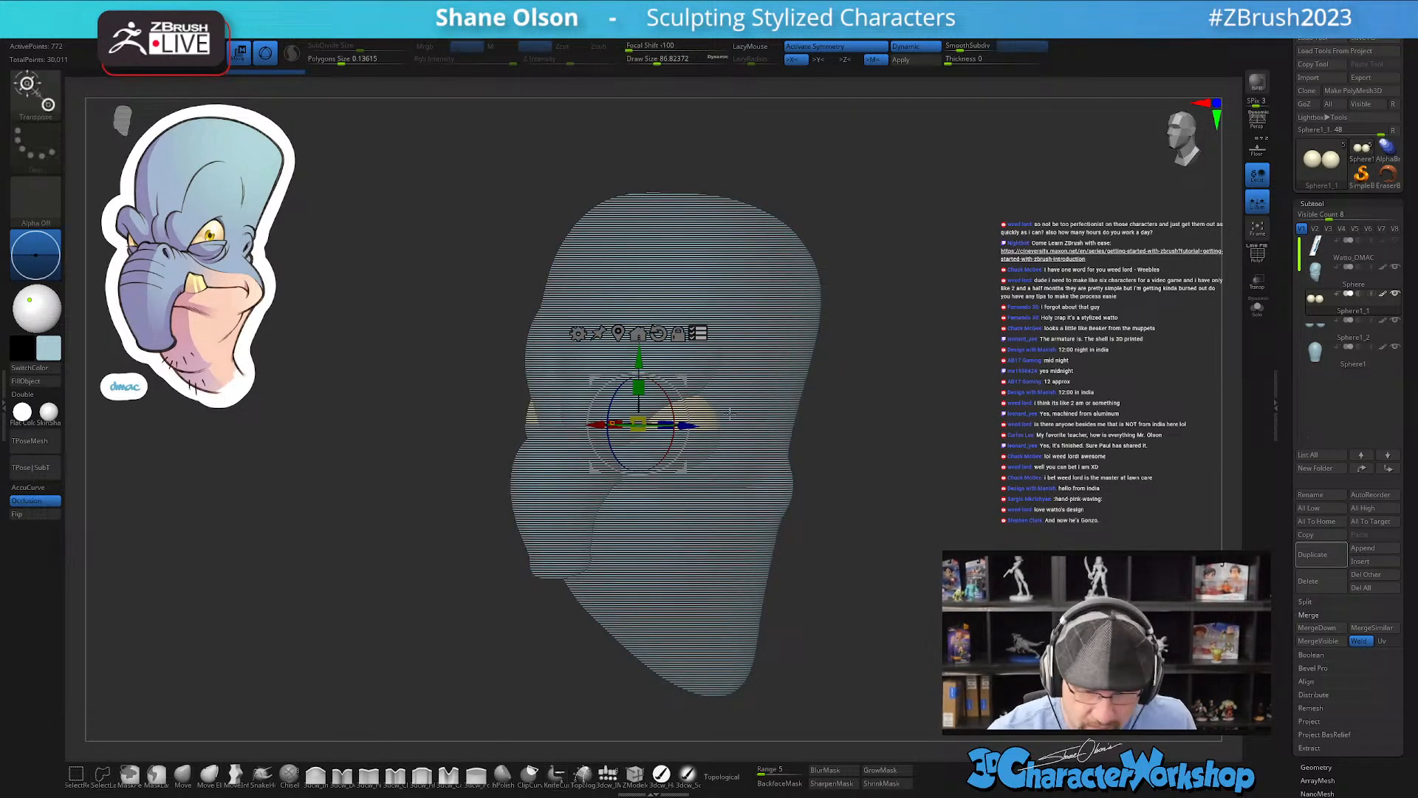
pyautogui.moveTo(714, 383)
pyautogui.mouseDown(button='right')
pyautogui.moveTo(685, 376)
pyautogui.moveTo(714, 386)
pyautogui.mouseUp(button='right')
pyautogui.moveTo(683, 367); pyautogui.dragTo(680, 367)
pyautogui.moveTo(680, 367); pyautogui.dragTo(699, 368, button='right')
pyautogui.moveTo(686, 367); pyautogui.dragTo(681, 367)
pyautogui.moveTo(841, 555)
pyautogui.mouseDown(button='right')
pyautogui.moveTo(860, 541)
pyautogui.moveTo(901, 571)
pyautogui.moveTo(861, 573)
pyautogui.moveTo(908, 569)
pyautogui.mouseUp(button='right')
pyautogui.click(695, 325)
pyautogui.press('q')
# Step: Set the draw size to about 43.8 and select the head with the polygroup wireframe shown in front view
pyautogui.keyDown('ctrl'); pyautogui.moveTo(863, 511); pyautogui.dragTo(859, 539, button='right'); pyautogui.keyUp('ctrl')
pyautogui.moveTo(862, 519)
pyautogui.keyDown('alt'); pyautogui.mouseDown(button='right')
pyautogui.moveTo(885, 525)
pyautogui.moveTo(871, 529)
pyautogui.mouseUp(button='right'); pyautogui.keyUp('alt')
pyautogui.press('s')
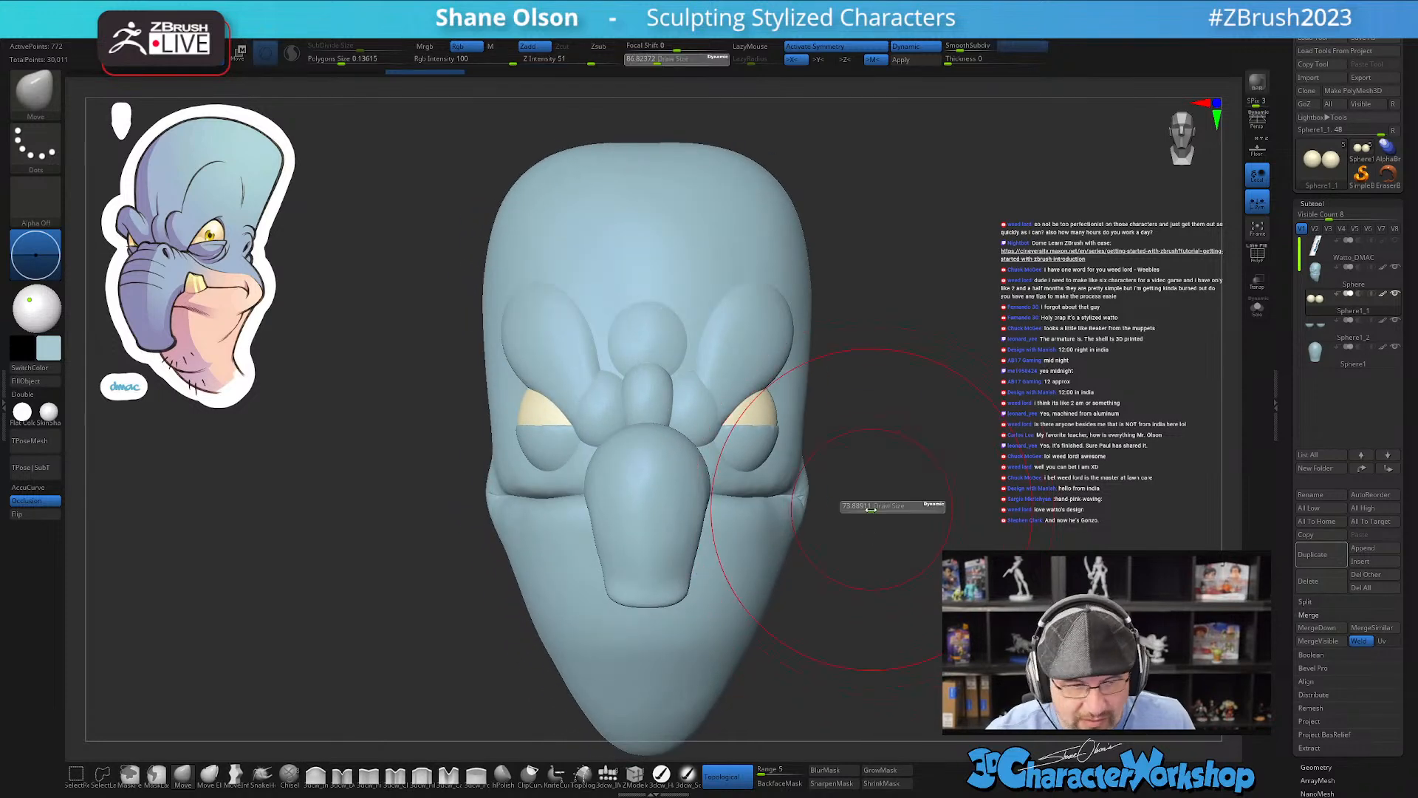
pyautogui.moveTo(867, 508); pyautogui.dragTo(802, 480)
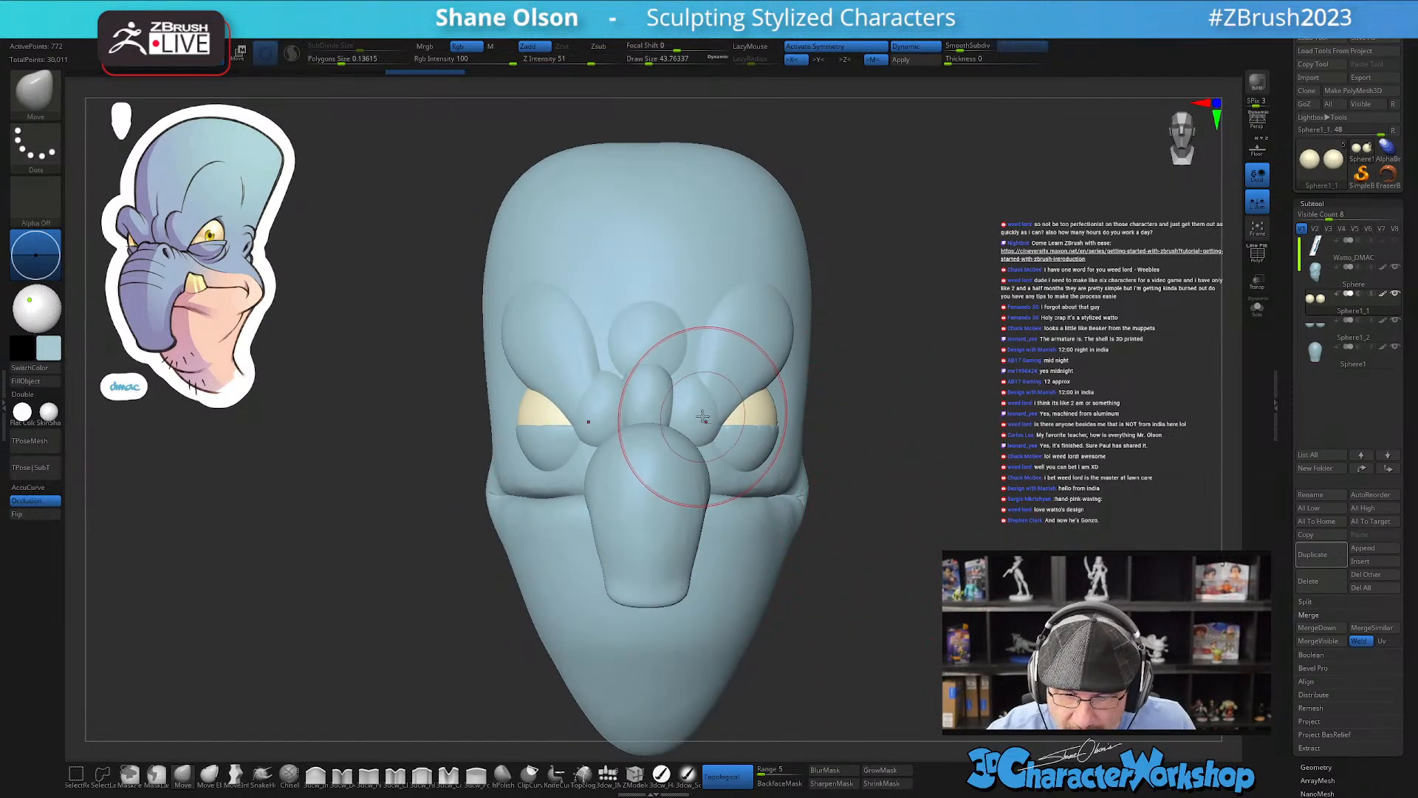
pyautogui.moveTo(712, 443)
pyautogui.mouseDown(button='right')
pyautogui.moveTo(706, 465)
pyautogui.moveTo(730, 403)
pyautogui.moveTo(700, 361)
pyautogui.mouseUp(button='right')
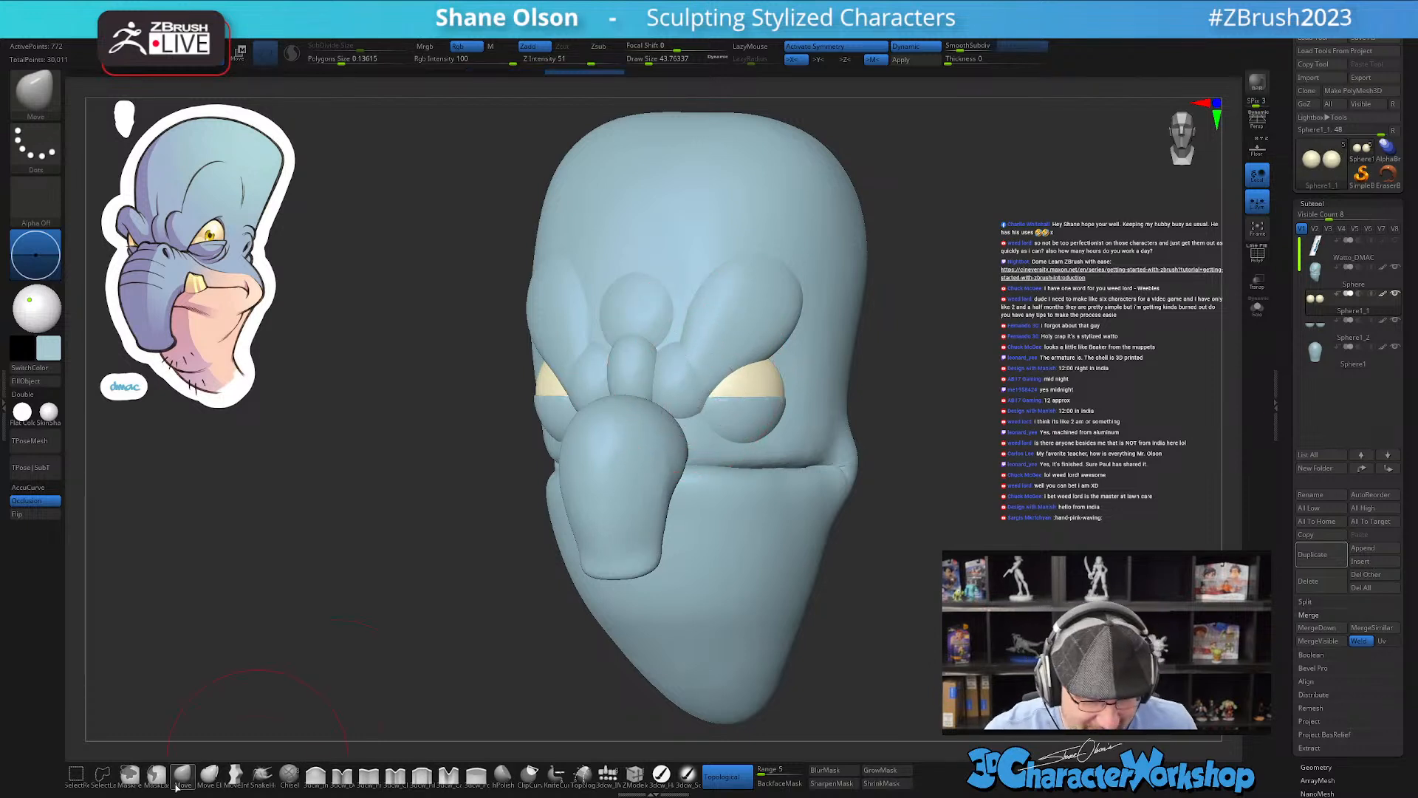
pyautogui.press('shift')
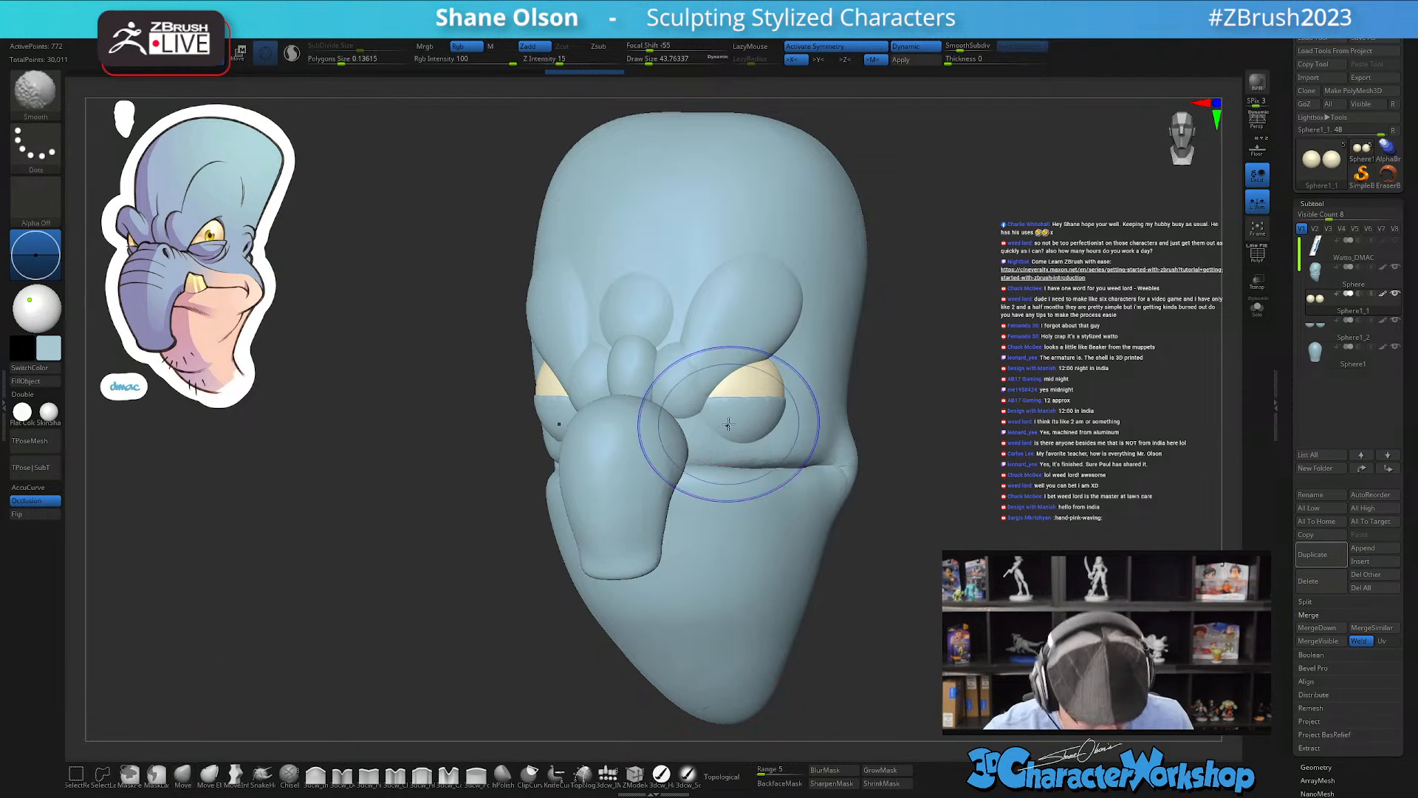
pyautogui.hotkey('shift', 'f')
pyautogui.press('ctrl')
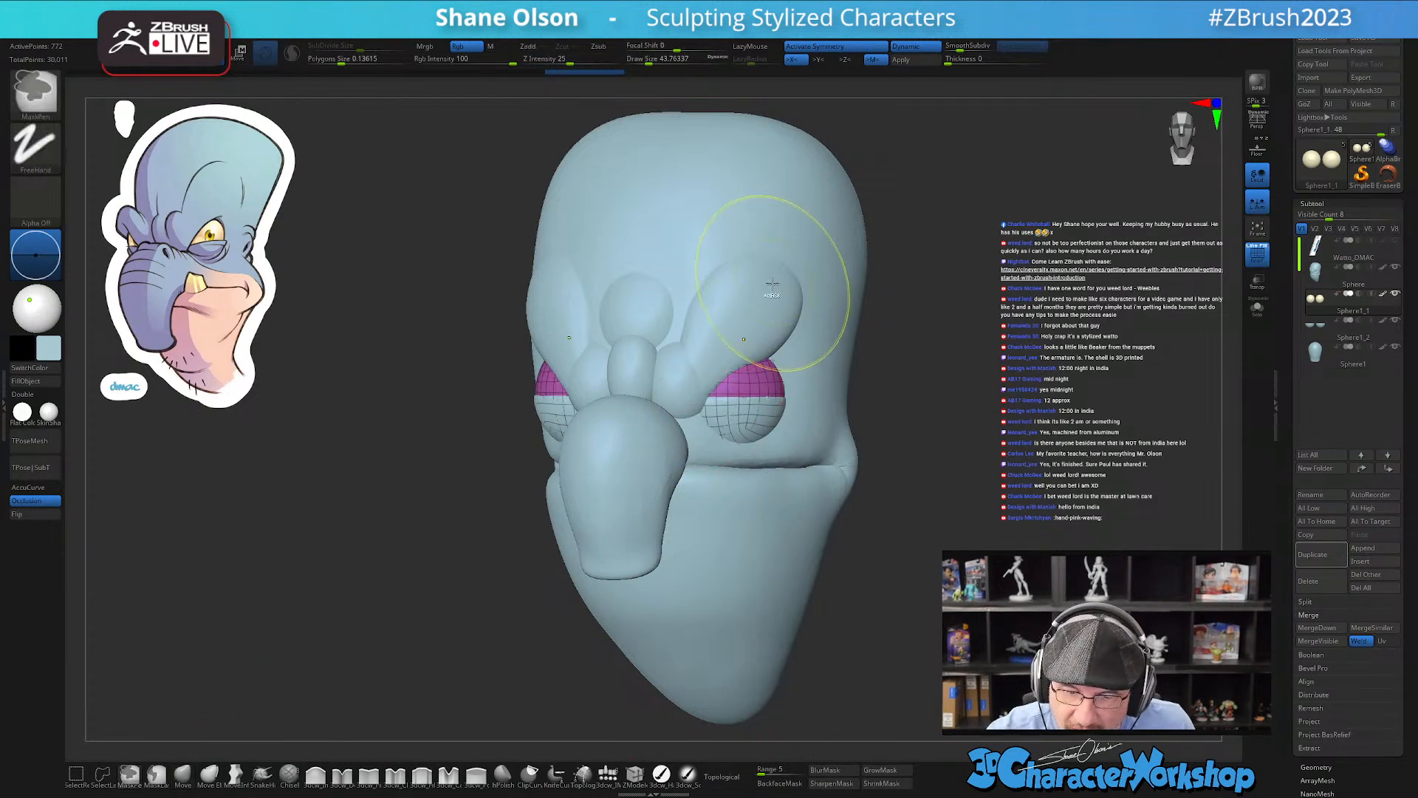
pyautogui.keyDown('alt'); pyautogui.click(698, 399); pyautogui.keyUp('alt')
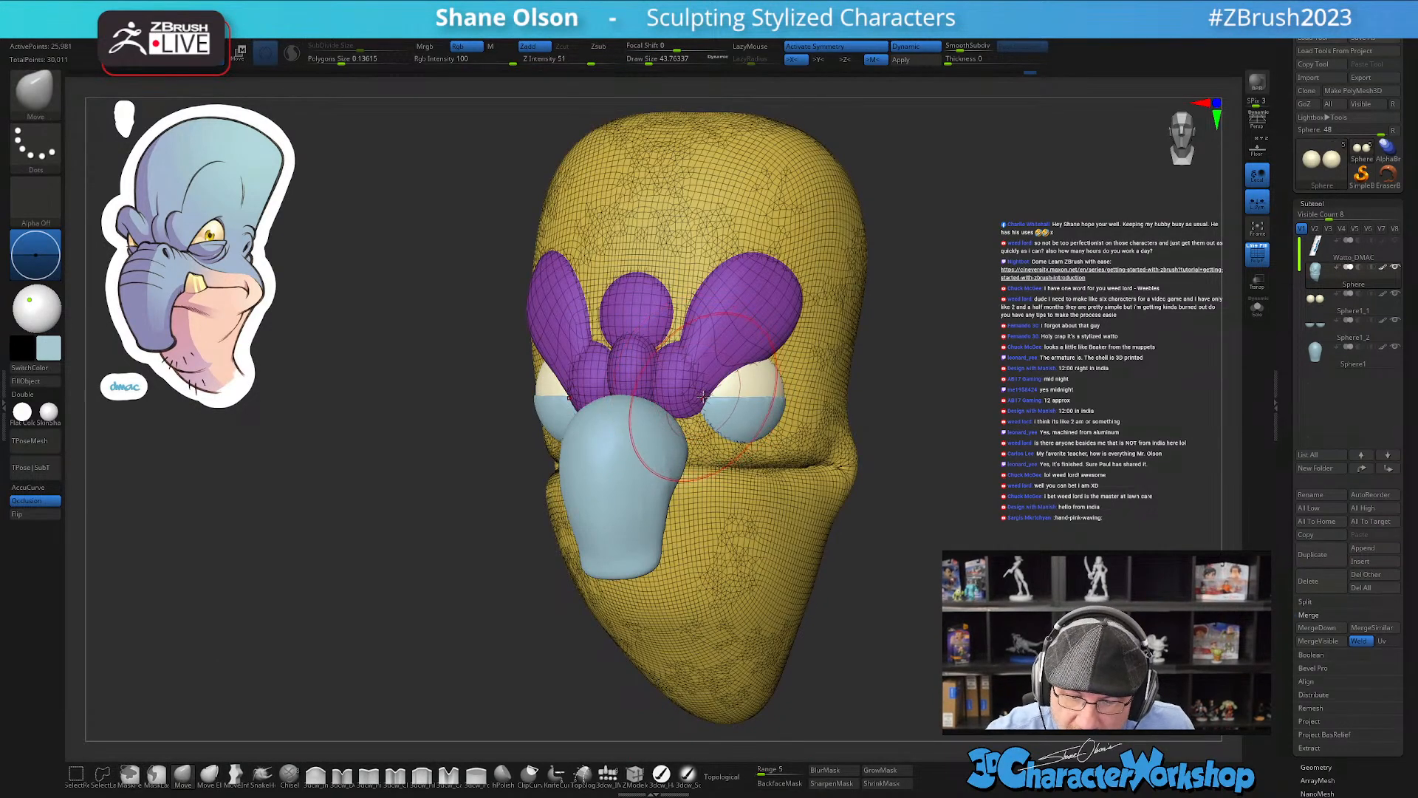
pyautogui.keyDown('shift'); pyautogui.moveTo(827, 444); pyautogui.dragTo(906, 461); pyautogui.keyUp('shift')
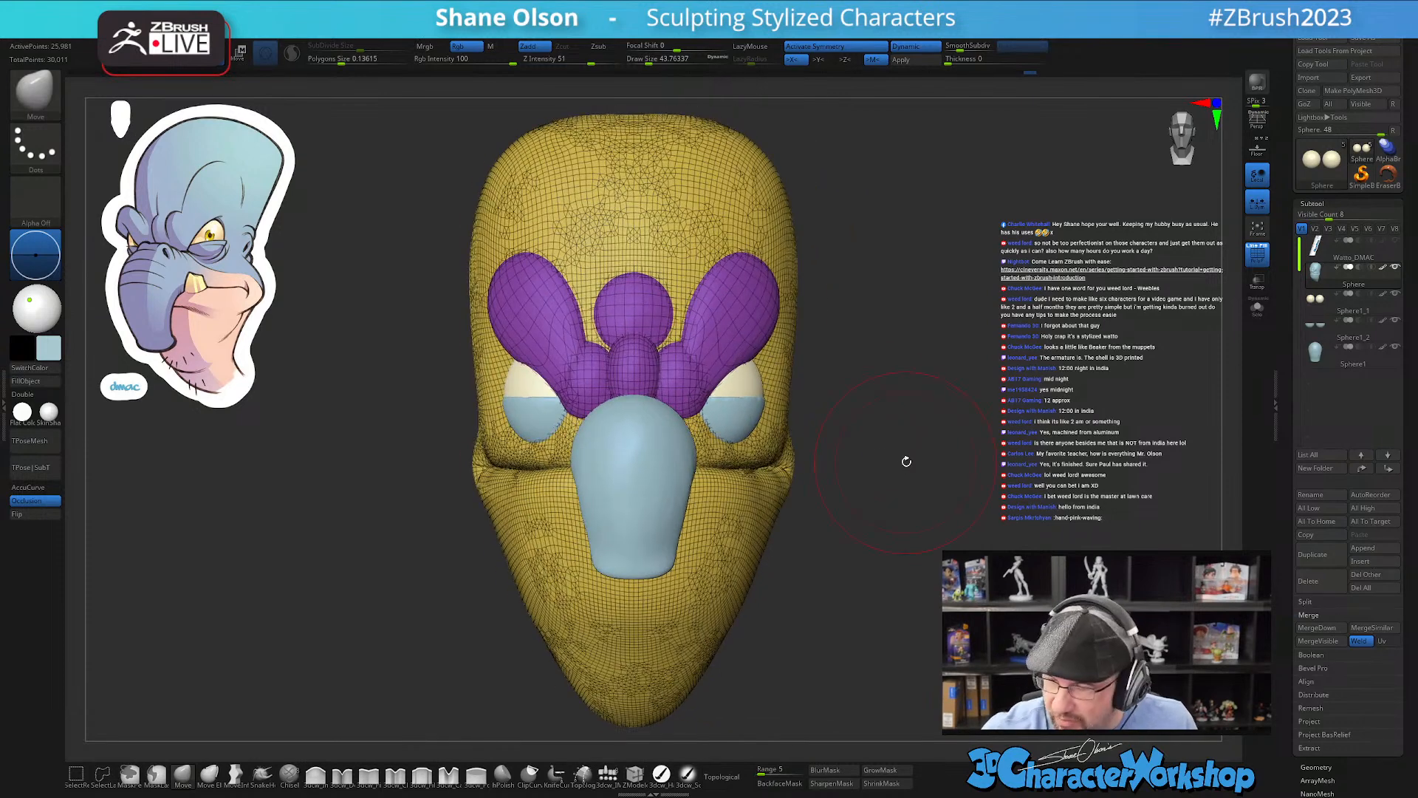
# Step: Apply Auto Groups to the head's separate forms, and make them symmetrical with Mirror And Weld
pyautogui.press('3')
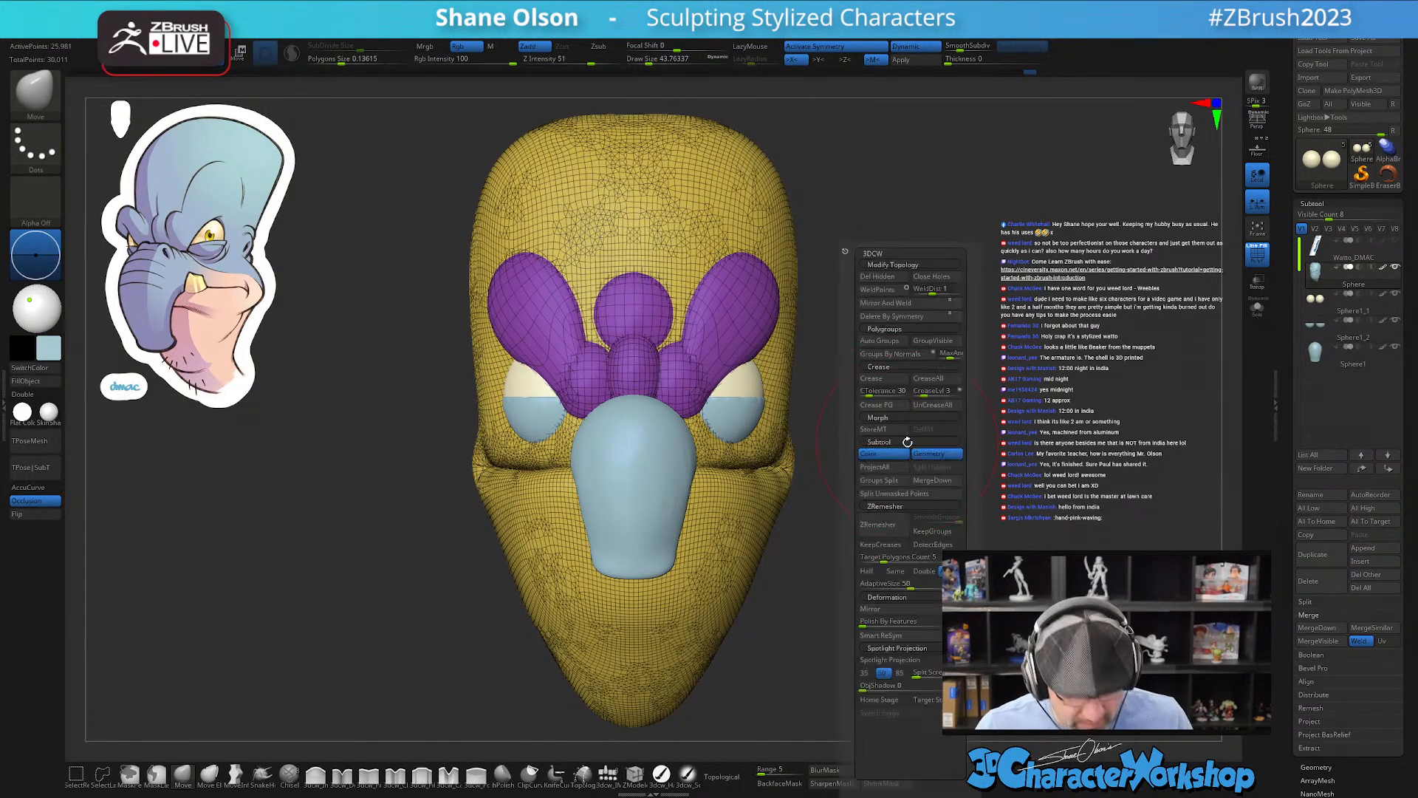
pyautogui.click(893, 341)
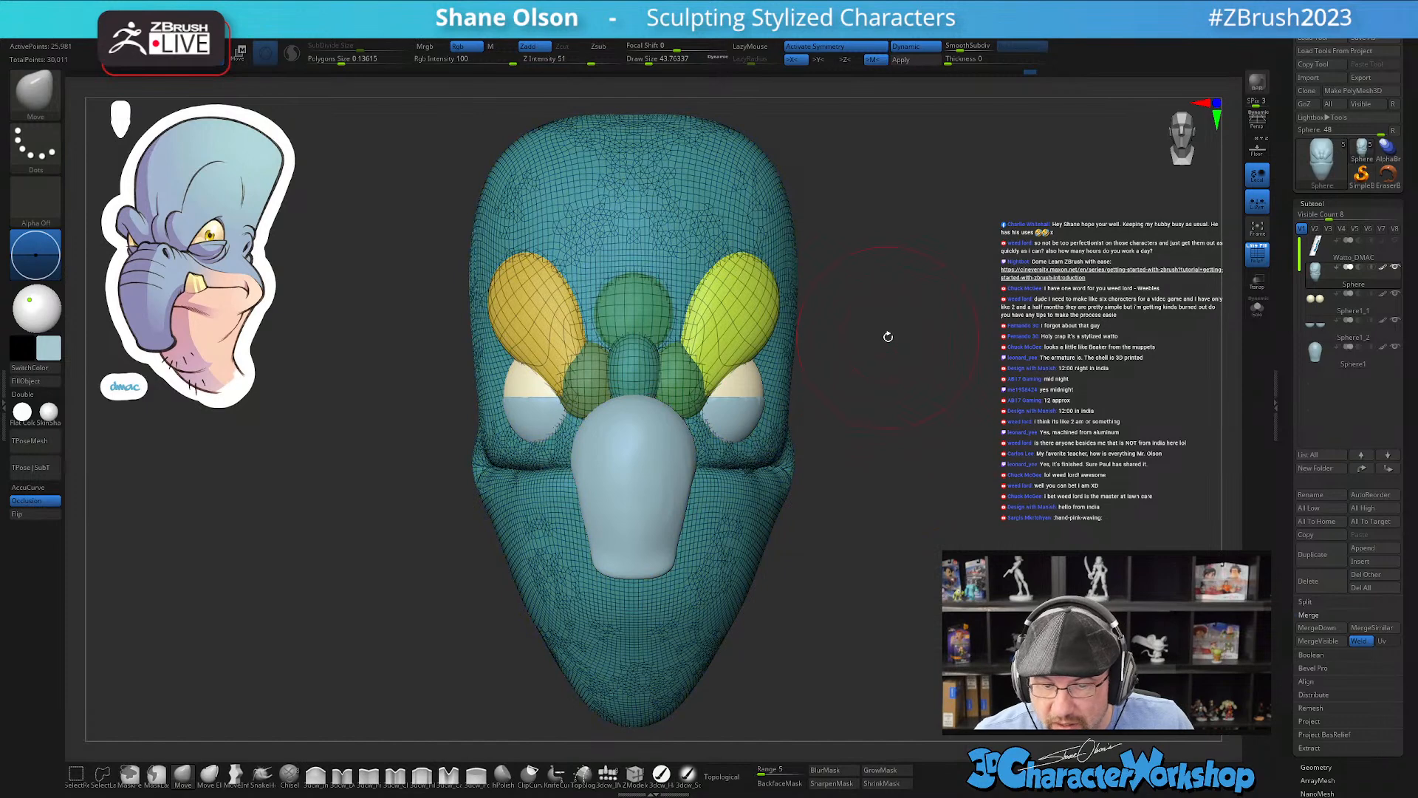
pyautogui.press('3')
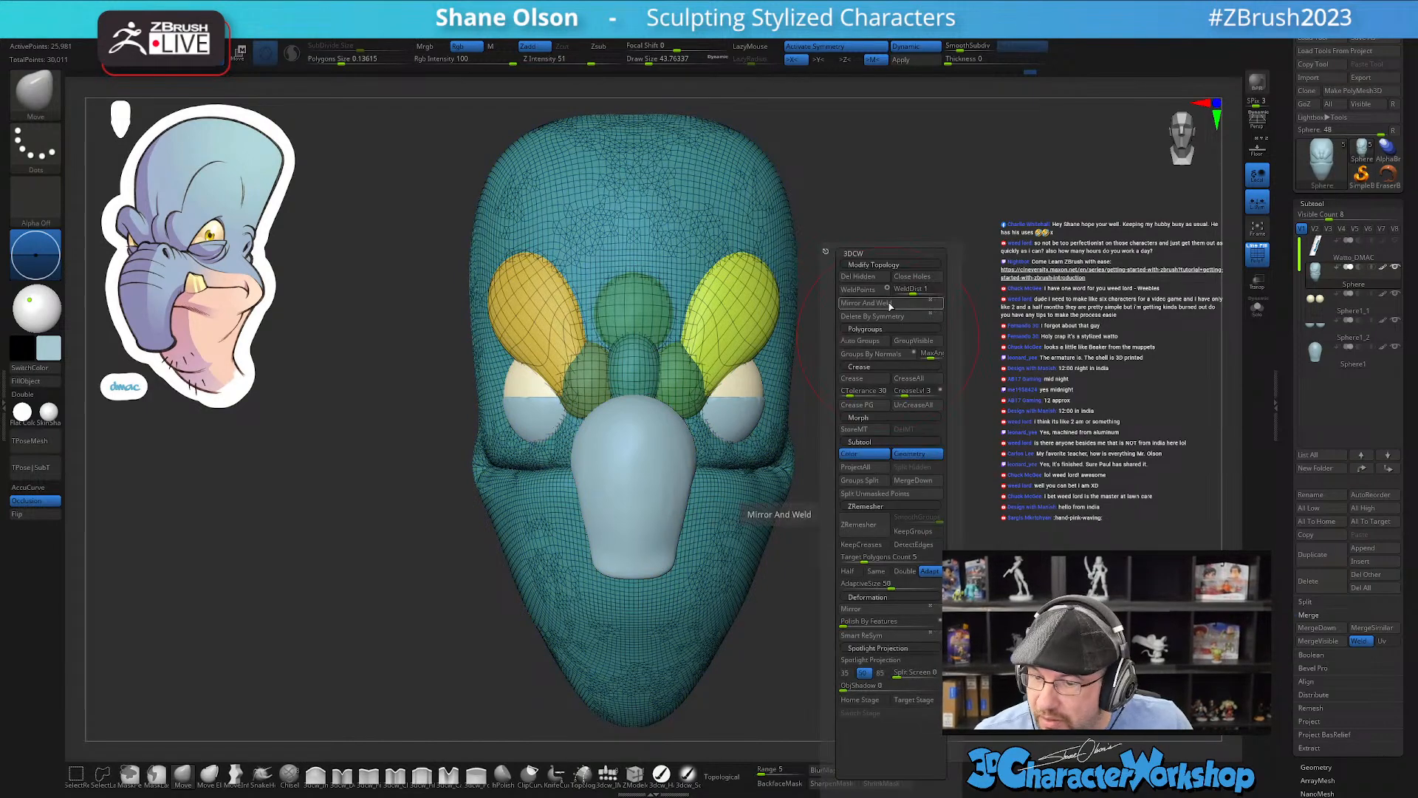
pyautogui.click(890, 303)
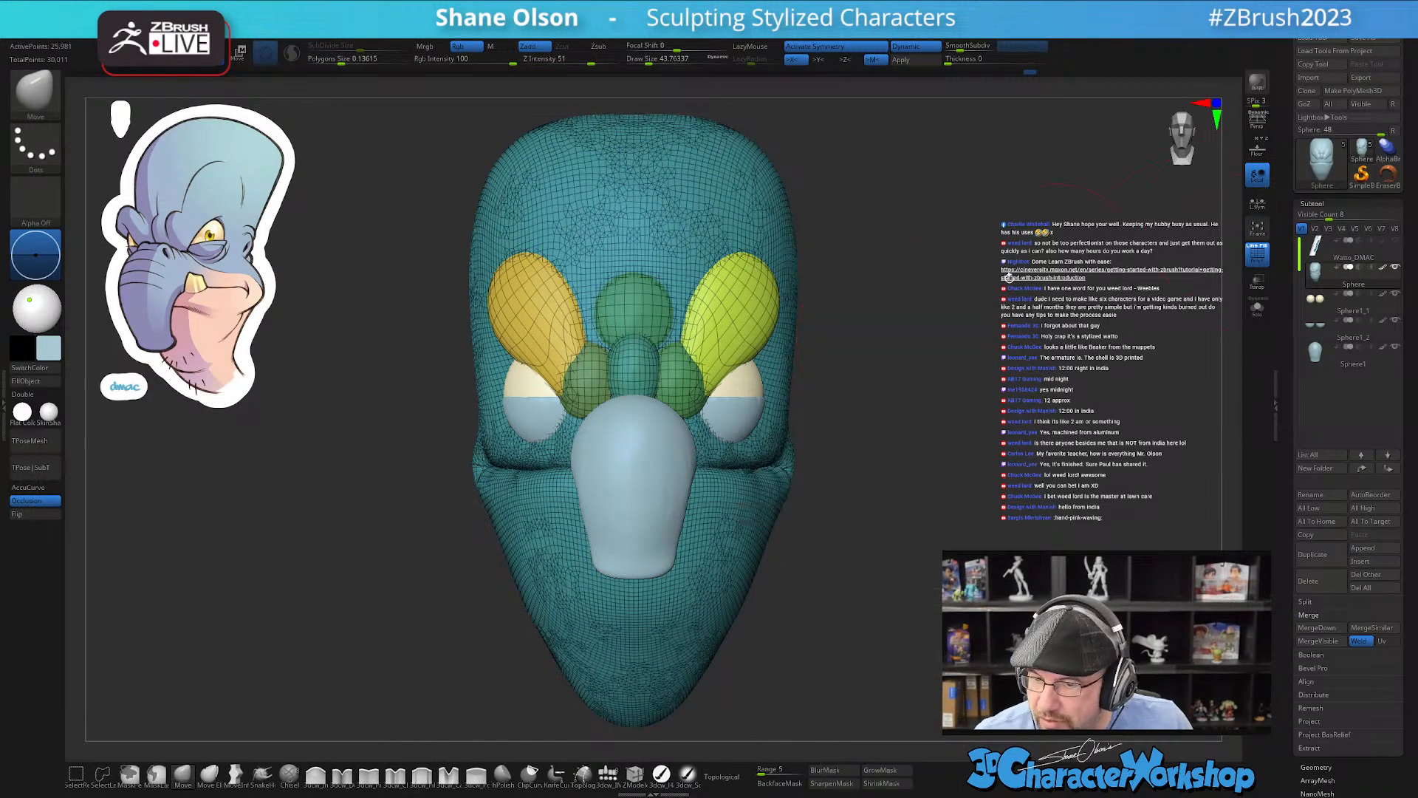
pyautogui.press('3')
pyautogui.click(899, 317)
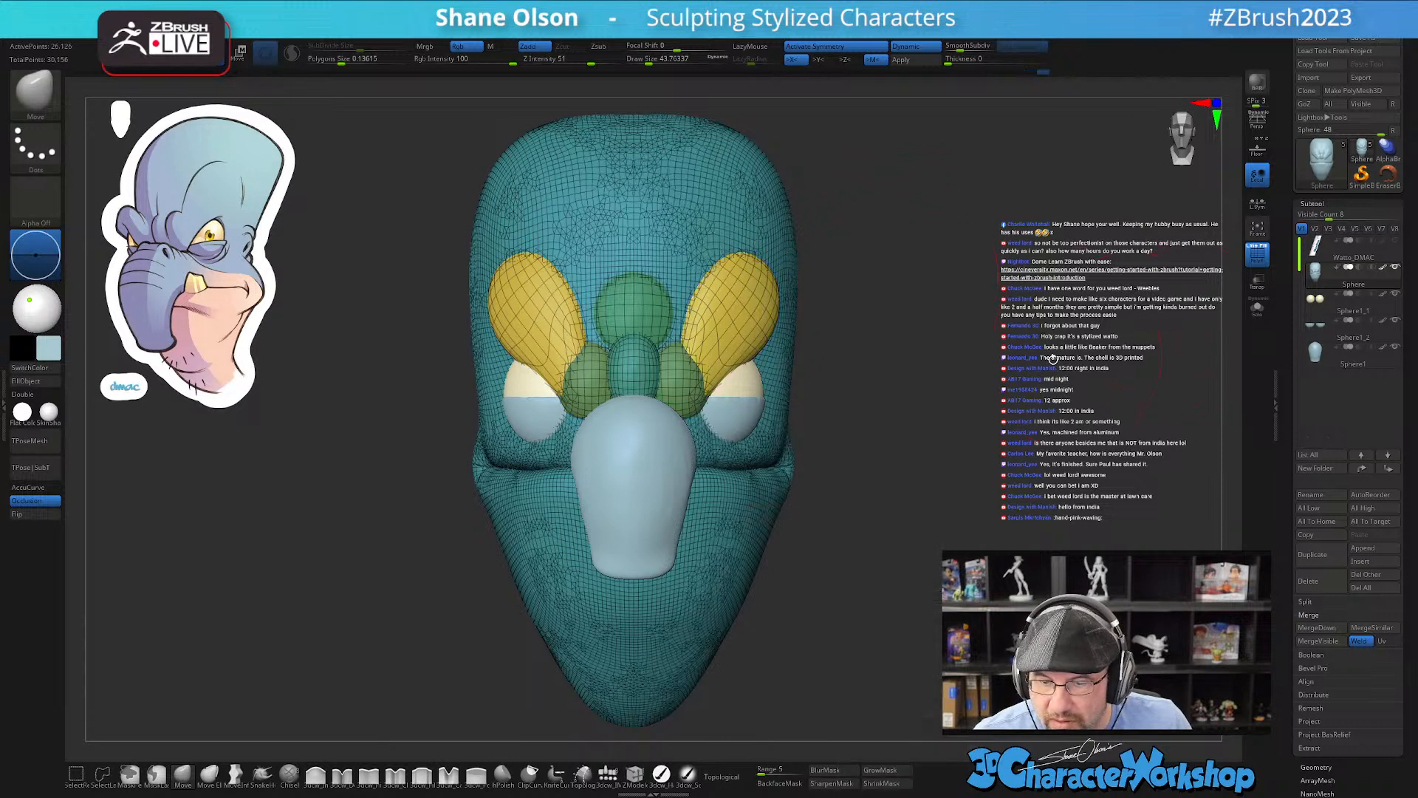
pyautogui.moveTo(1078, 403)
pyautogui.mouseDown()
pyautogui.moveTo(1000, 370)
pyautogui.moveTo(1016, 369)
pyautogui.mouseUp()
pyautogui.press('x')
pyautogui.press('x')
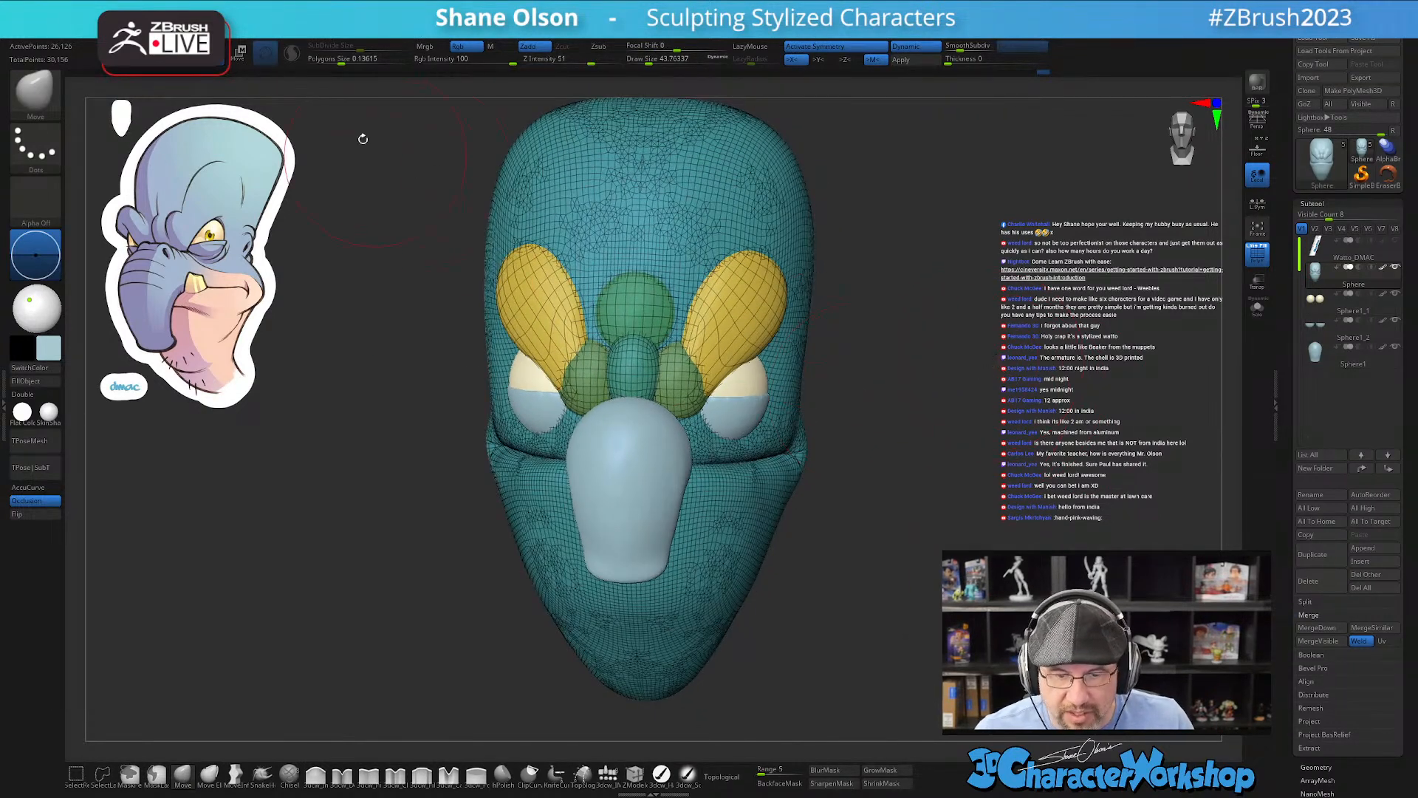
# Step: Set the head's polygon size to 0.10397 for a denser mesh and hide the wireframe
pyautogui.moveTo(331, 59); pyautogui.dragTo(336, 62)
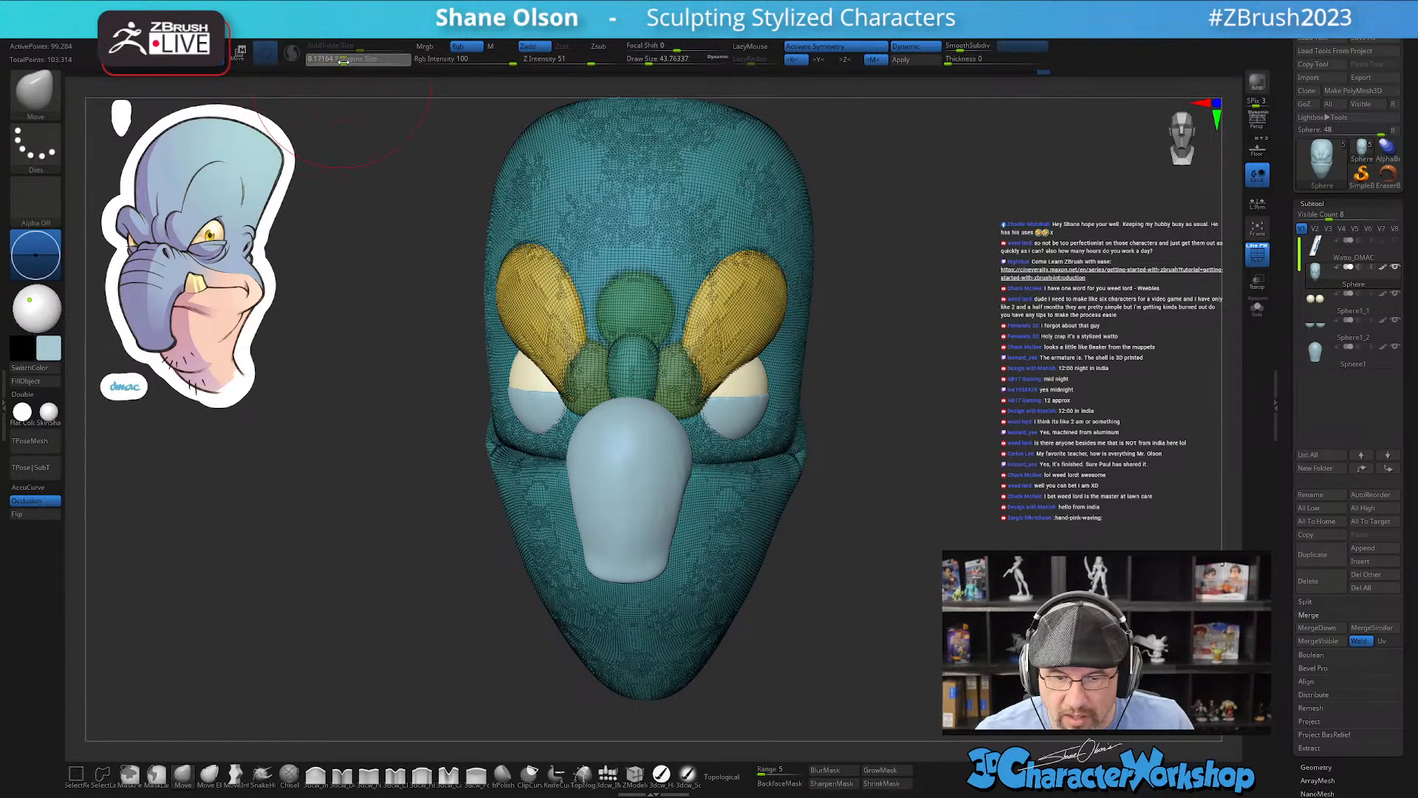
pyautogui.hotkey('shift', 'd')
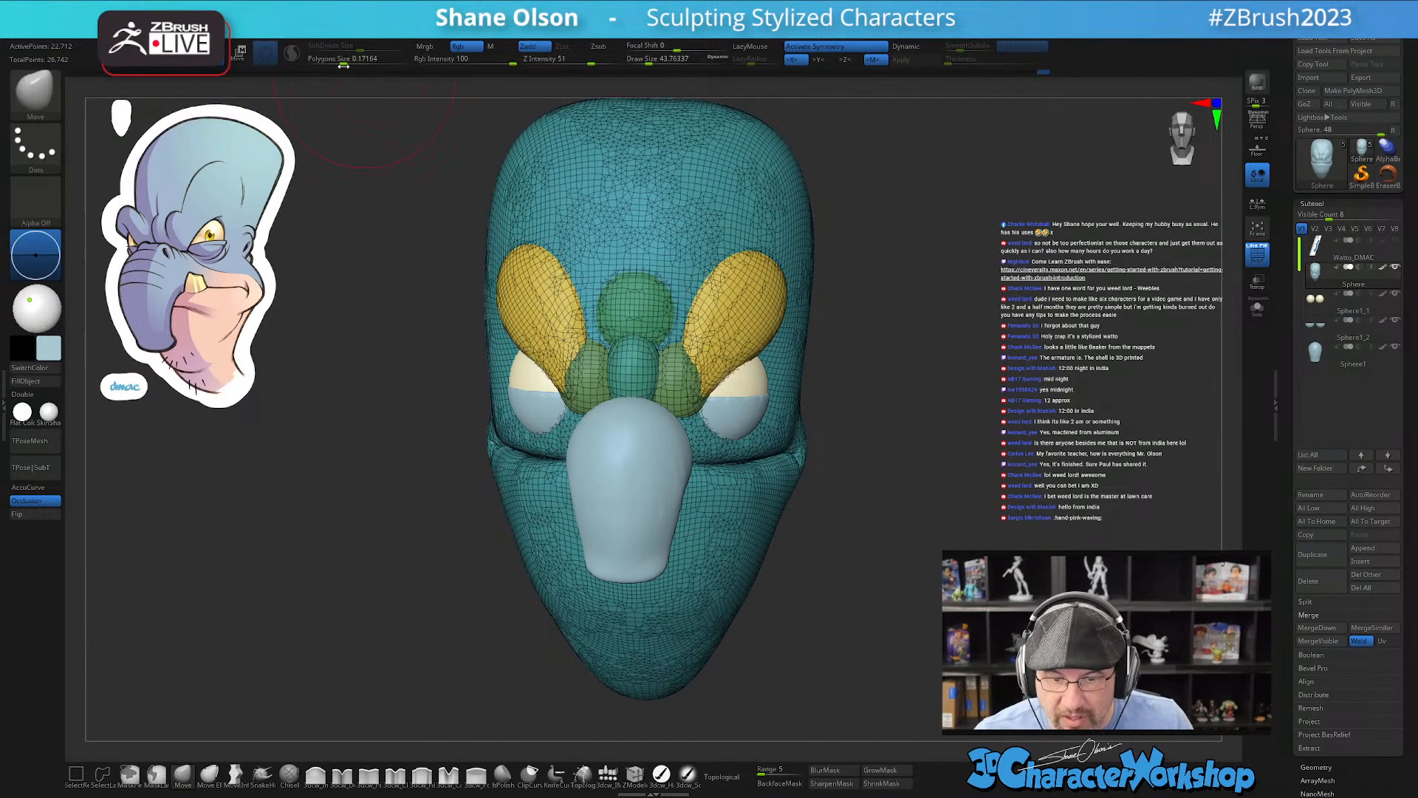
pyautogui.hotkey('shift', 'd')
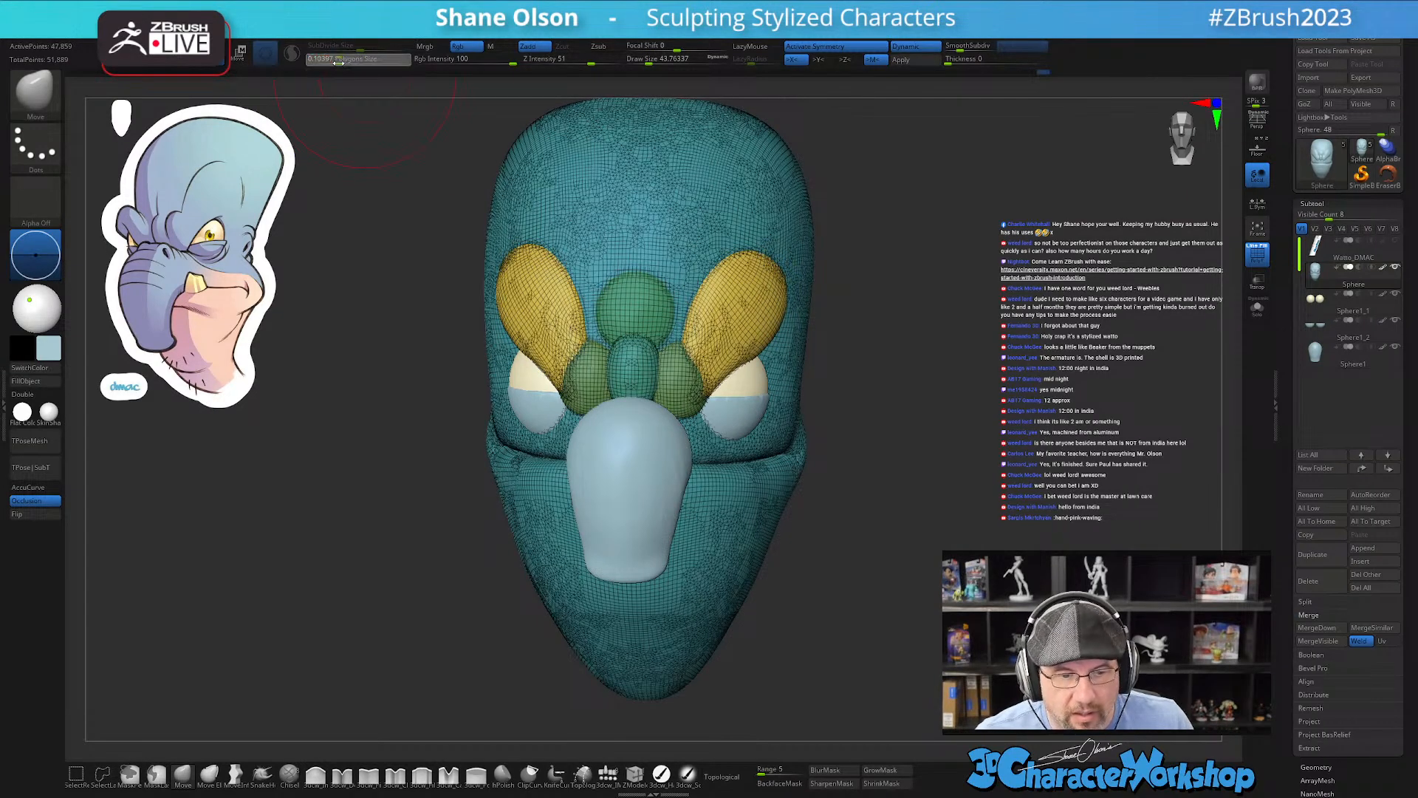
pyautogui.press('Return')
pyautogui.hotkey('shift', 'f')
# Step: Smooth the surface from the inner eye corner up along the brow form
pyautogui.moveTo(959, 304); pyautogui.dragTo(1024, 331)
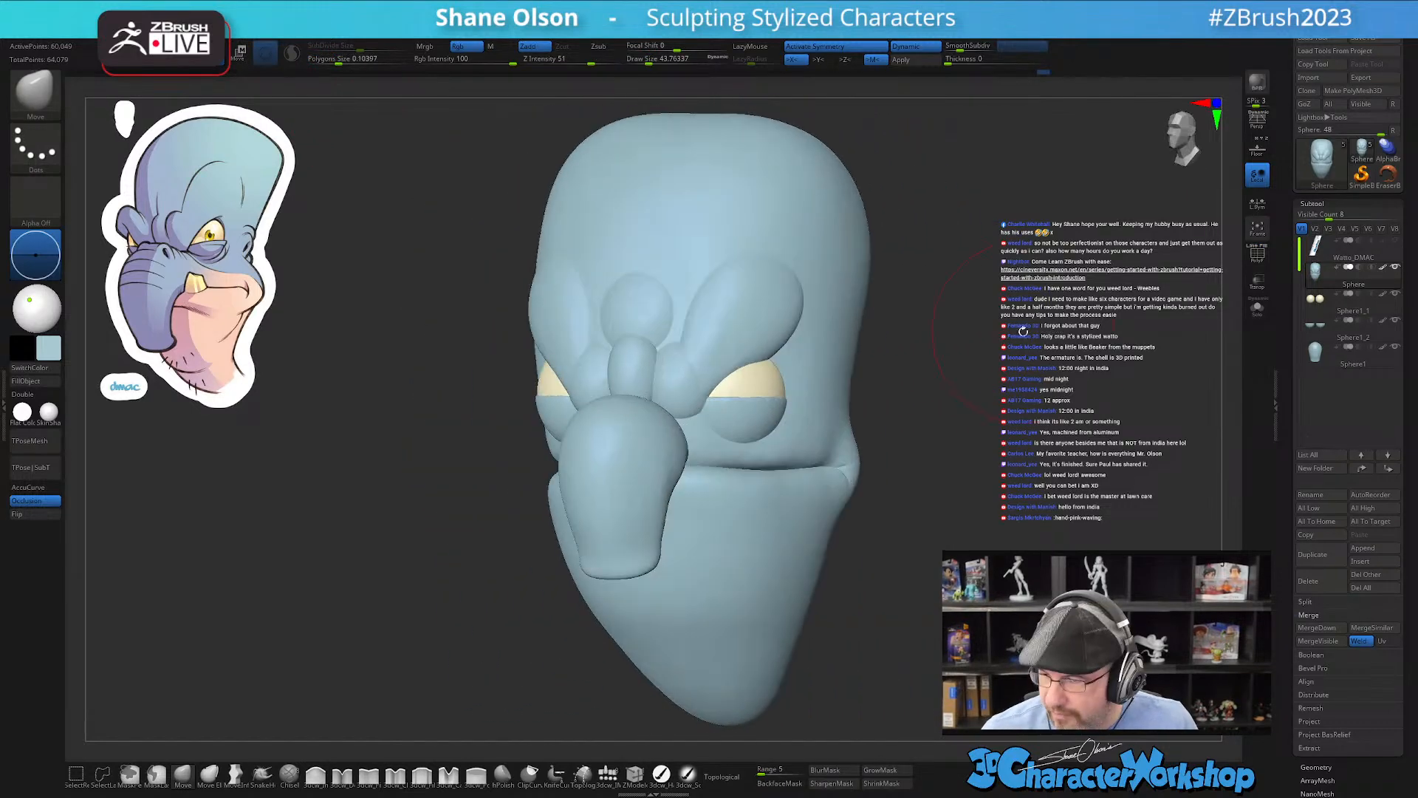
pyautogui.moveTo(904, 509)
pyautogui.mouseDown()
pyautogui.moveTo(893, 523)
pyautogui.moveTo(893, 463)
pyautogui.mouseUp()
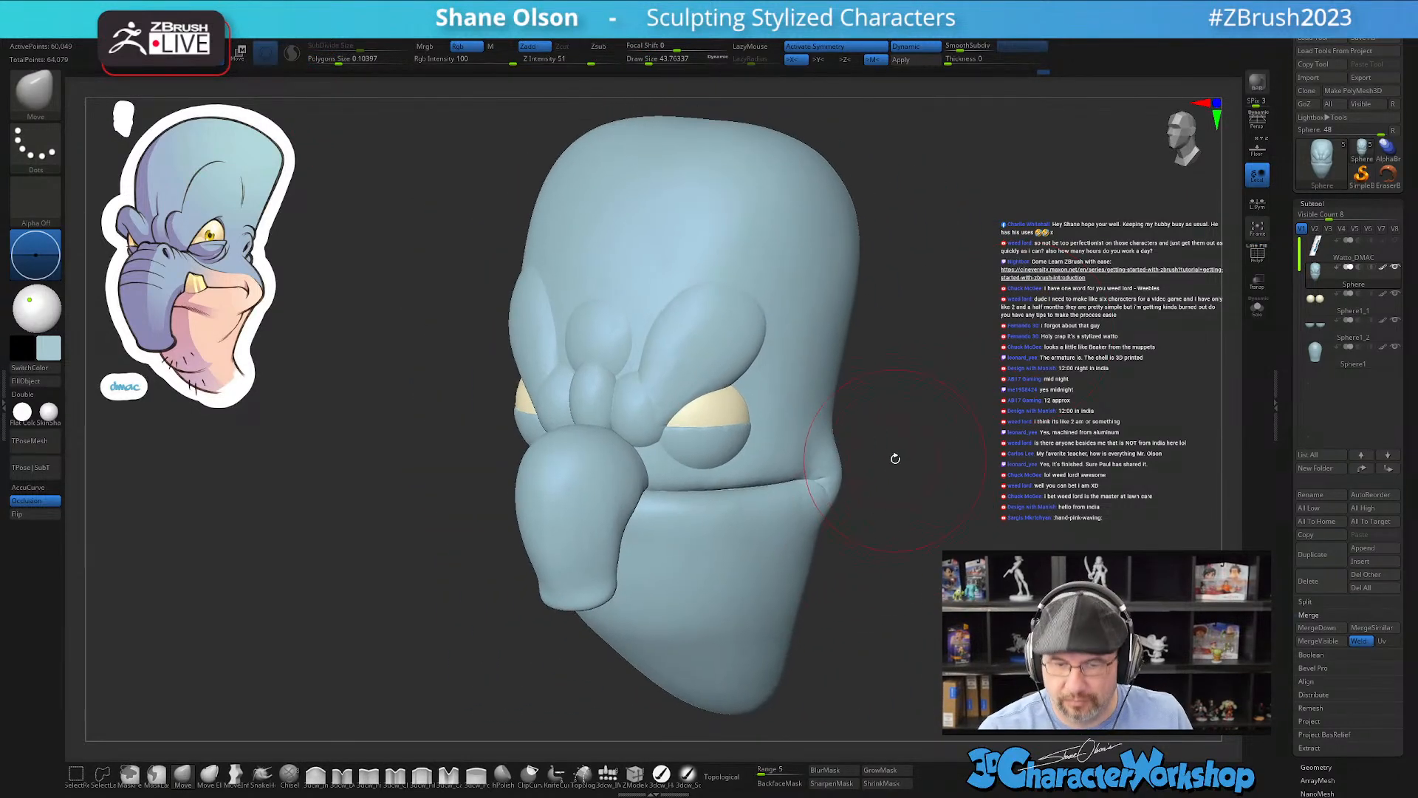
pyautogui.keyDown('shift'); pyautogui.moveTo(658, 393); pyautogui.dragTo(732, 296); pyautogui.keyUp('shift')
# Step: Check the head from a three-quarter view and save the tool as Watto_DMAC_2
pyautogui.moveTo(909, 510); pyautogui.dragTo(923, 511)
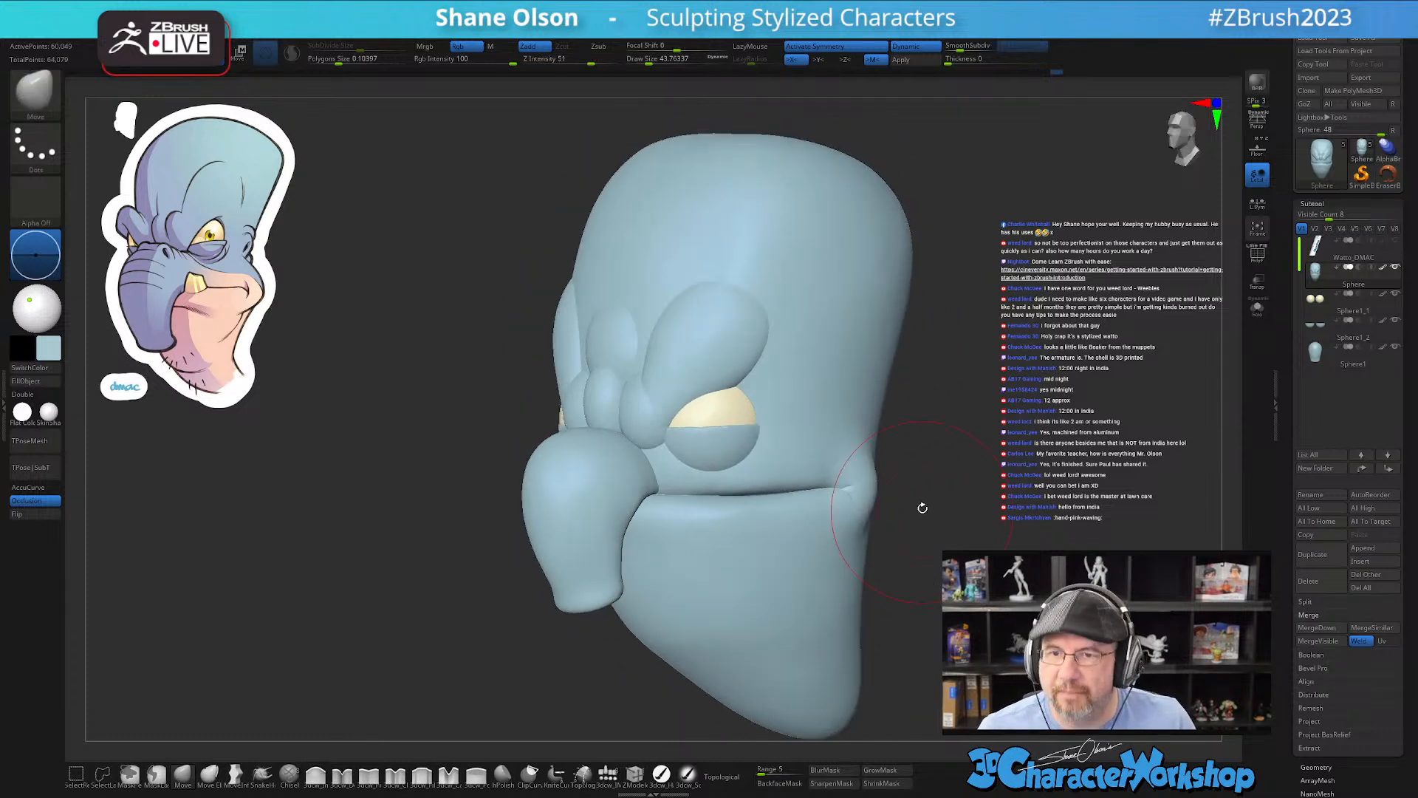
pyautogui.keyDown('alt'); pyautogui.moveTo(1041, 410); pyautogui.dragTo(1049, 325); pyautogui.keyUp('alt')
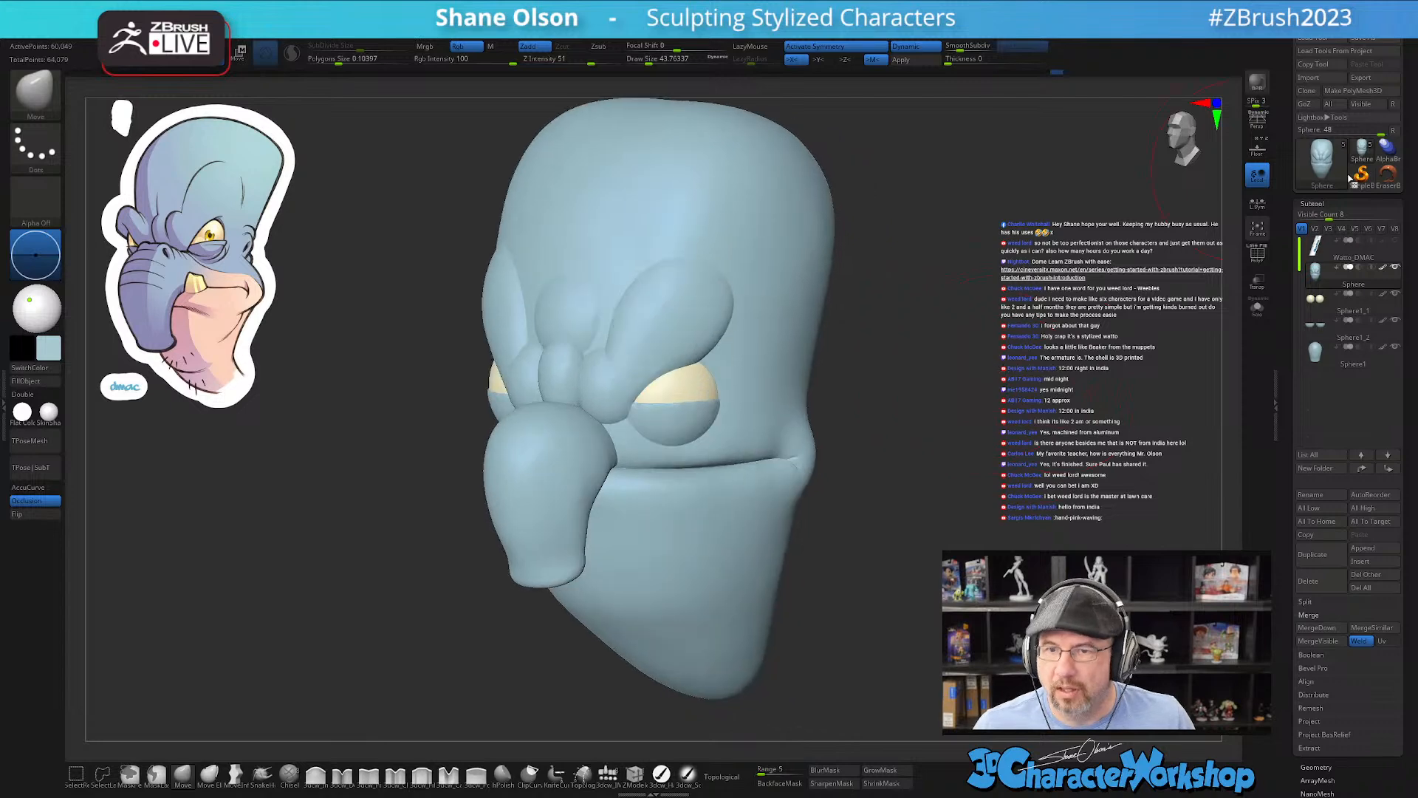
pyautogui.hotkey('ctrl', 's')
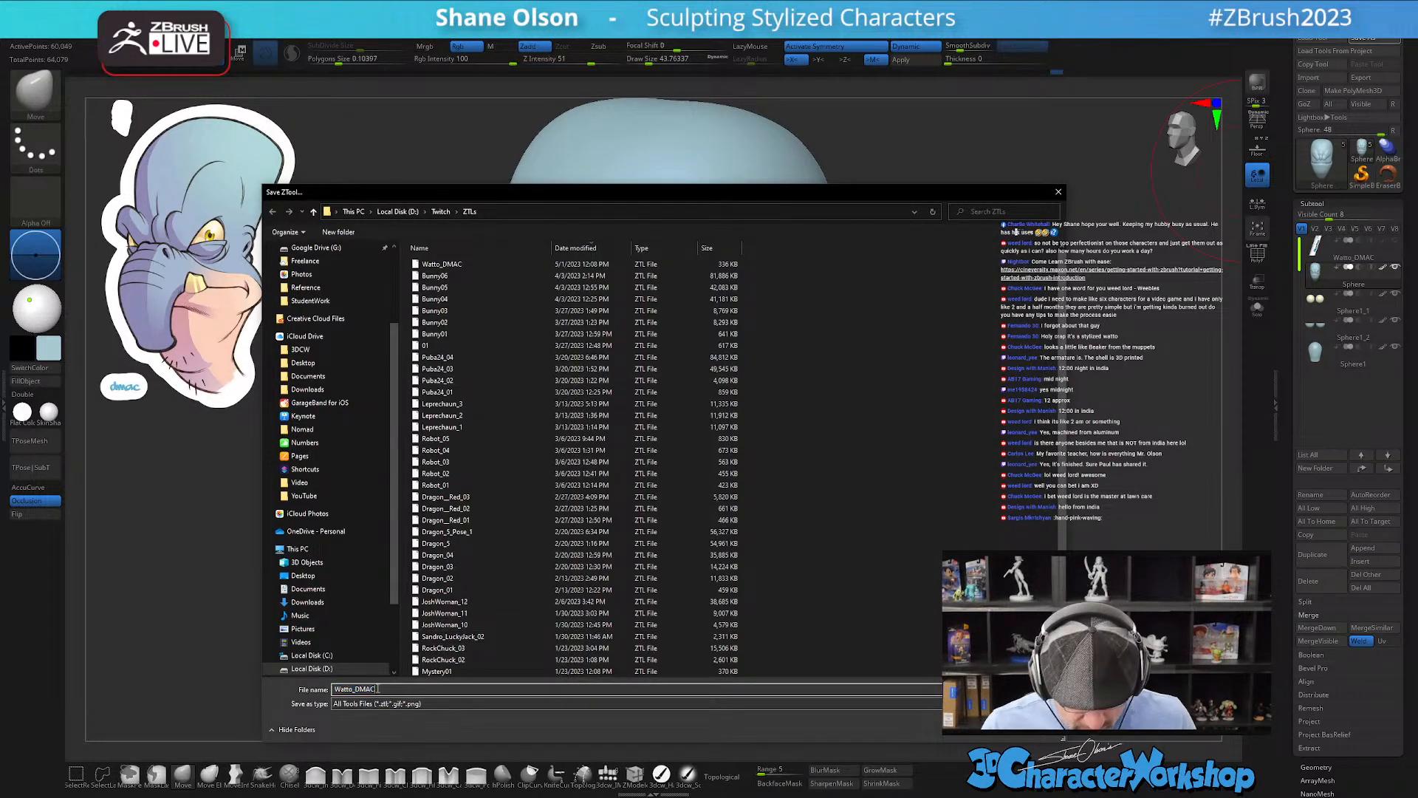
pyautogui.press('Return')
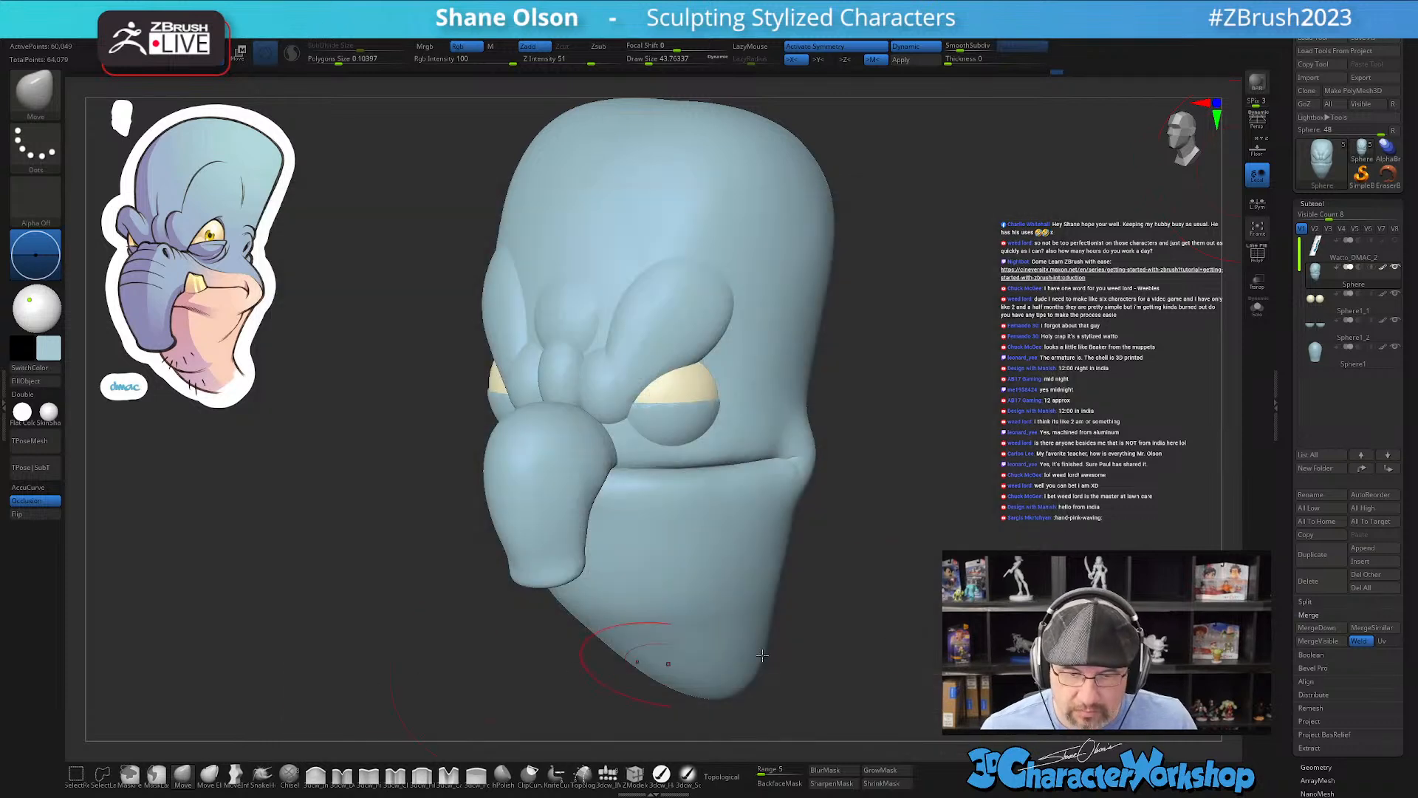
# Step: Select the nose and adjust it vertically with the transform gizmo so its tip hangs slightly lower
pyautogui.keyDown('alt'); pyautogui.moveTo(962, 541); pyautogui.dragTo(916, 517); pyautogui.keyUp('alt')
pyautogui.keyDown('alt'); pyautogui.click(650, 443); pyautogui.keyUp('alt')
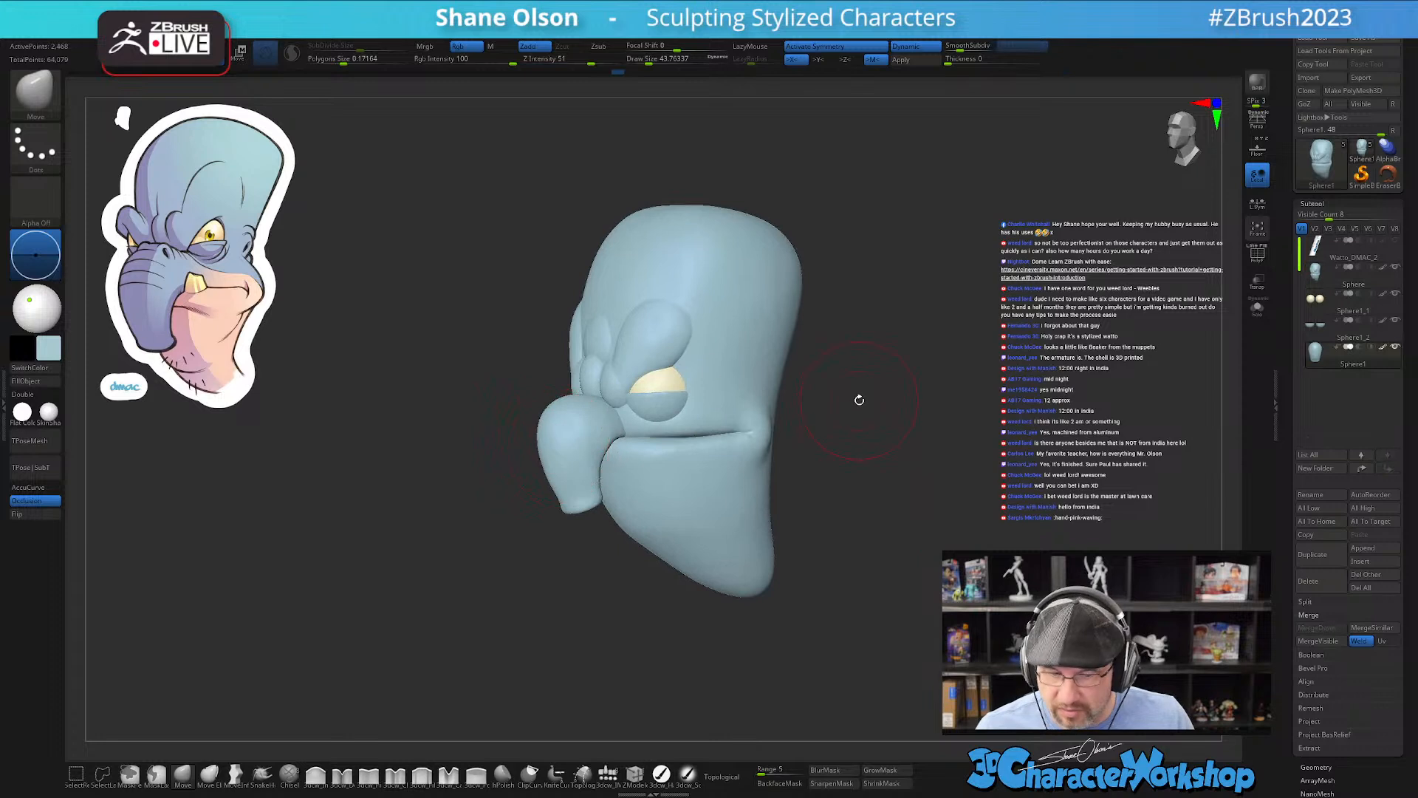
pyautogui.press('w')
pyautogui.moveTo(887, 412); pyautogui.dragTo(897, 412)
pyautogui.moveTo(598, 354)
pyautogui.mouseDown()
pyautogui.moveTo(604, 407)
pyautogui.moveTo(593, 341)
pyautogui.mouseUp()
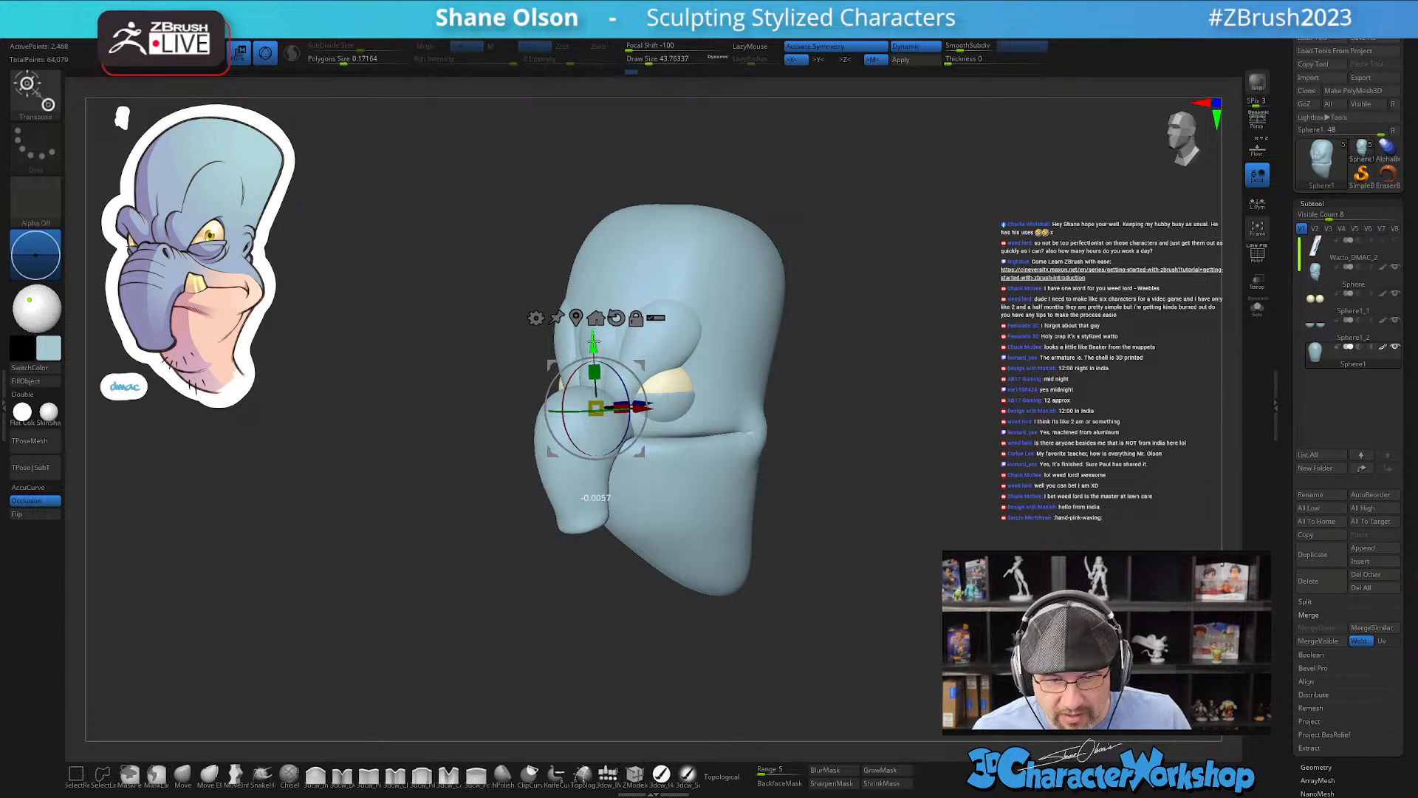
pyautogui.moveTo(841, 450); pyautogui.dragTo(696, 499)
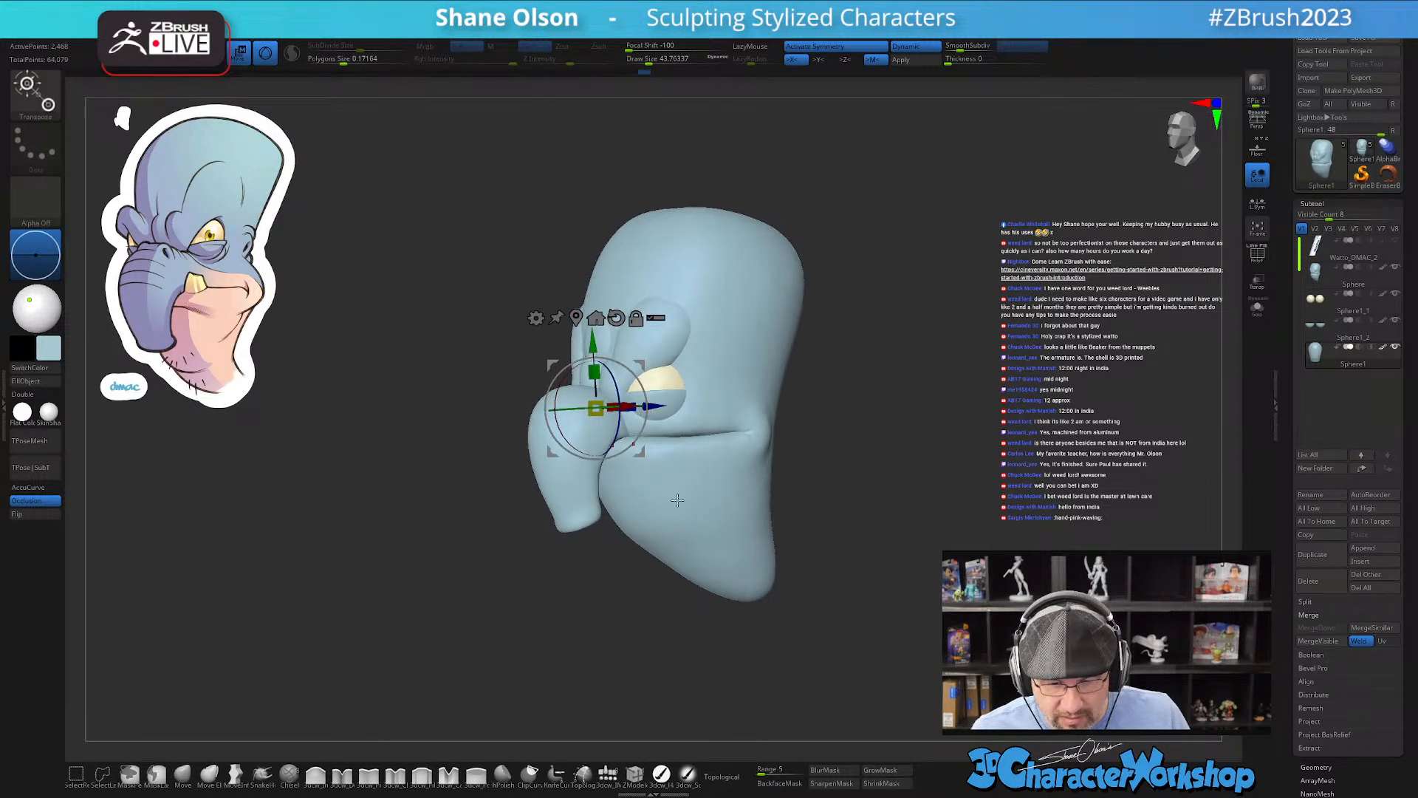
# Step: Select the head, pull the front of the lower jaw toward the nose with Move, and set the draw size to about 64.9
pyautogui.press('q')
pyautogui.keyDown('alt'); pyautogui.click(680, 525); pyautogui.keyUp('alt')
pyautogui.moveTo(627, 579)
pyautogui.mouseDown()
pyautogui.moveTo(616, 590)
pyautogui.moveTo(627, 544)
pyautogui.moveTo(605, 507)
pyautogui.mouseUp()
pyautogui.press('s')
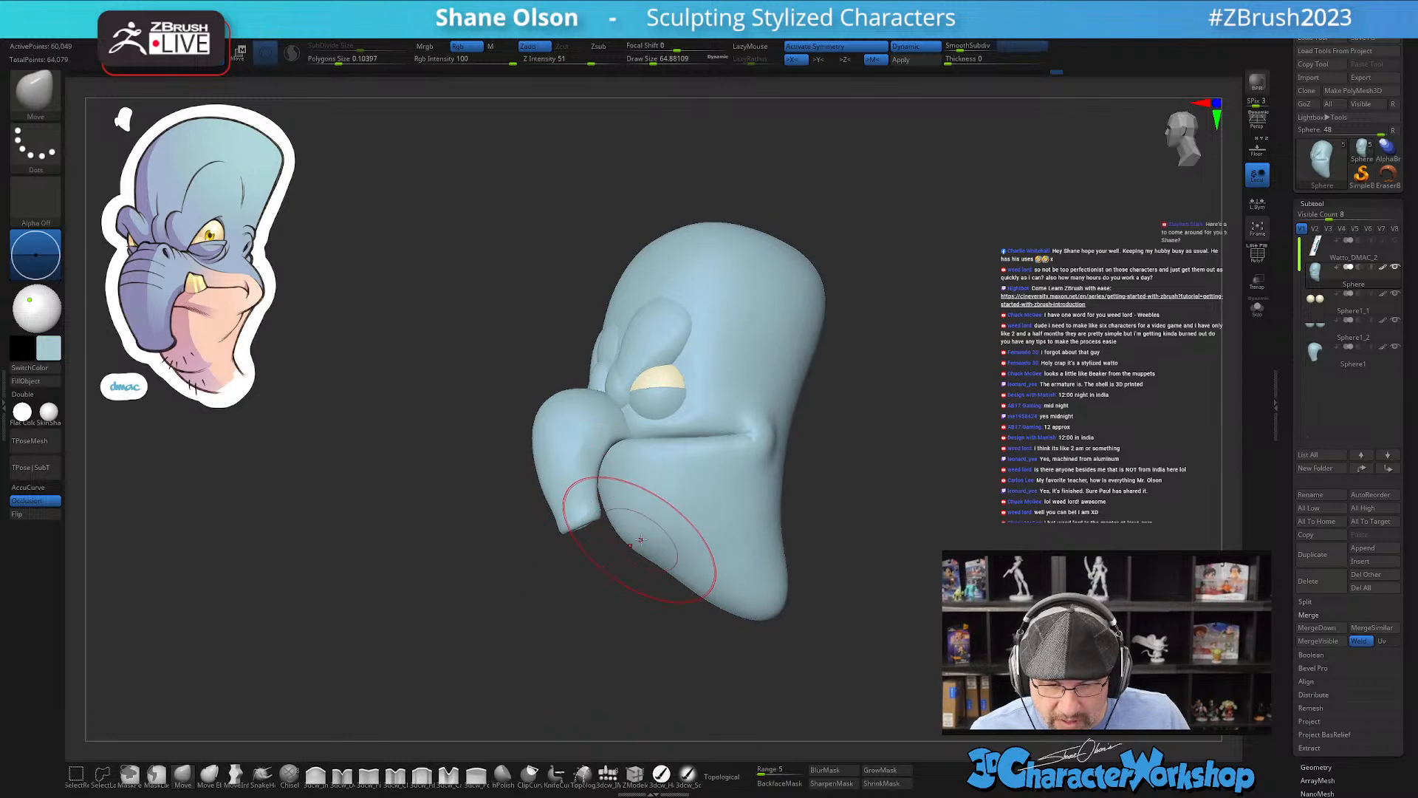
pyautogui.hotkey('shift', 'd')
pyautogui.moveTo(942, 235); pyautogui.dragTo(985, 314)
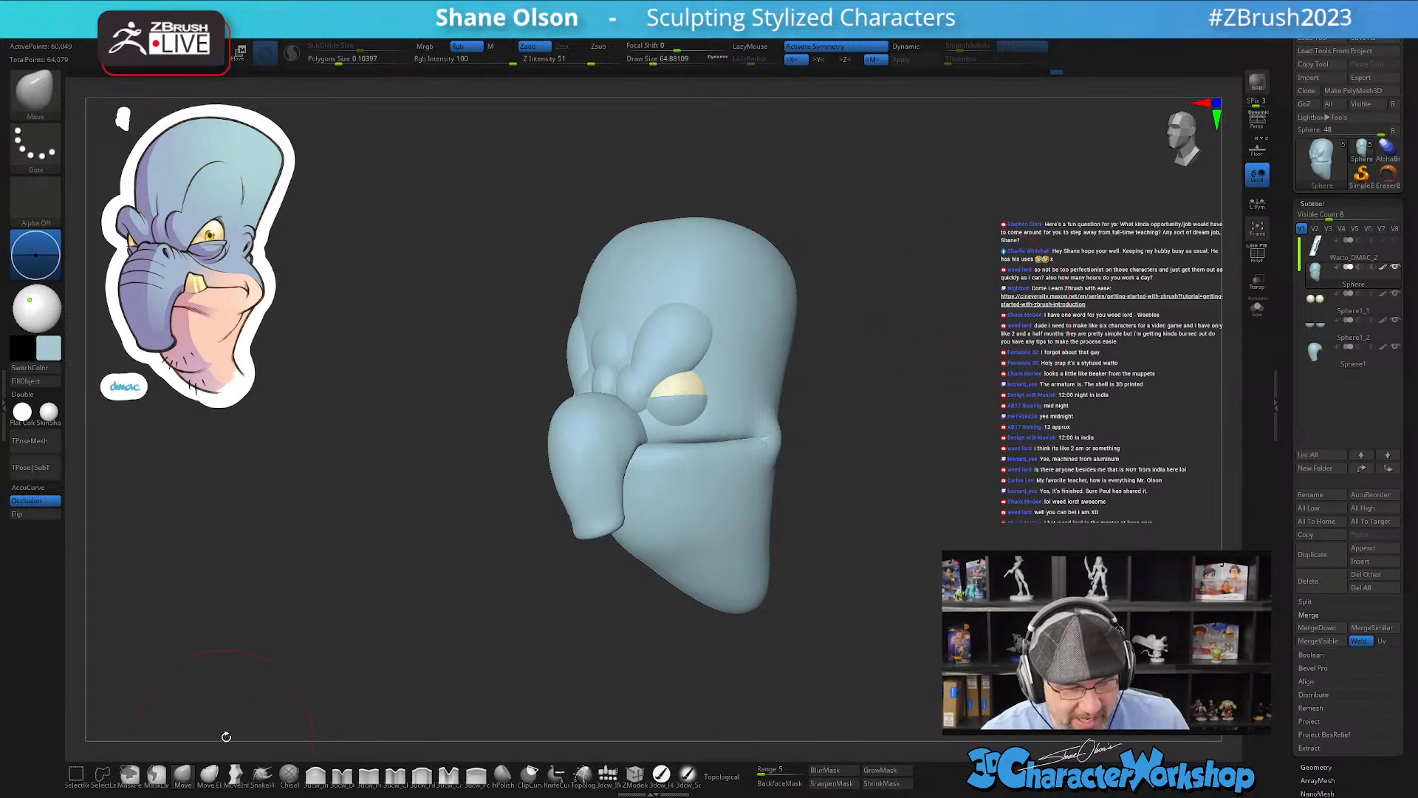
# Step: Round out the front profile of the lower jaw beneath the nose with Move at a draw size of about 53.8
pyautogui.moveTo(708, 656); pyautogui.dragTo(689, 657)
pyautogui.press('s')
pyautogui.moveTo(645, 612); pyautogui.dragTo(670, 587)
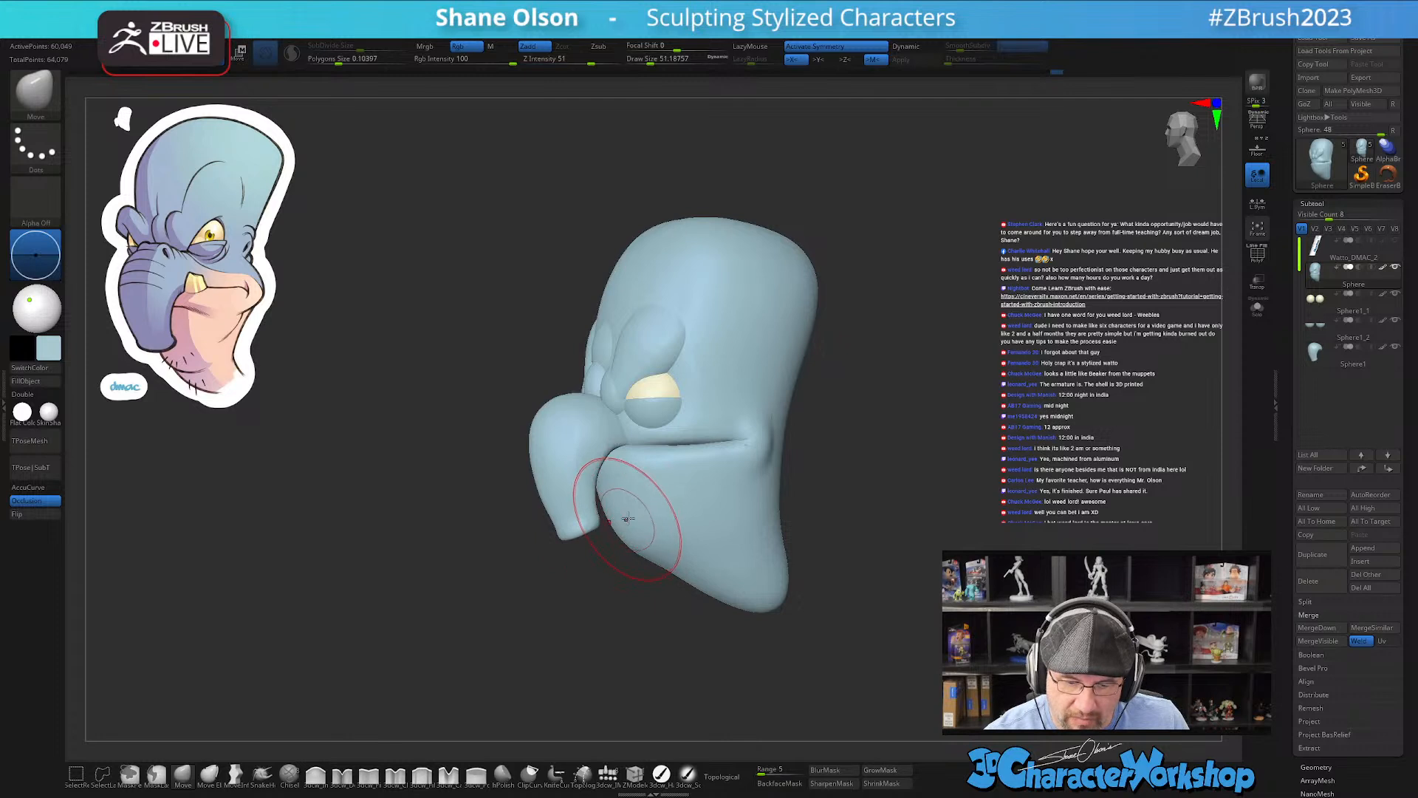
pyautogui.press('s')
pyautogui.moveTo(637, 522); pyautogui.dragTo(645, 523)
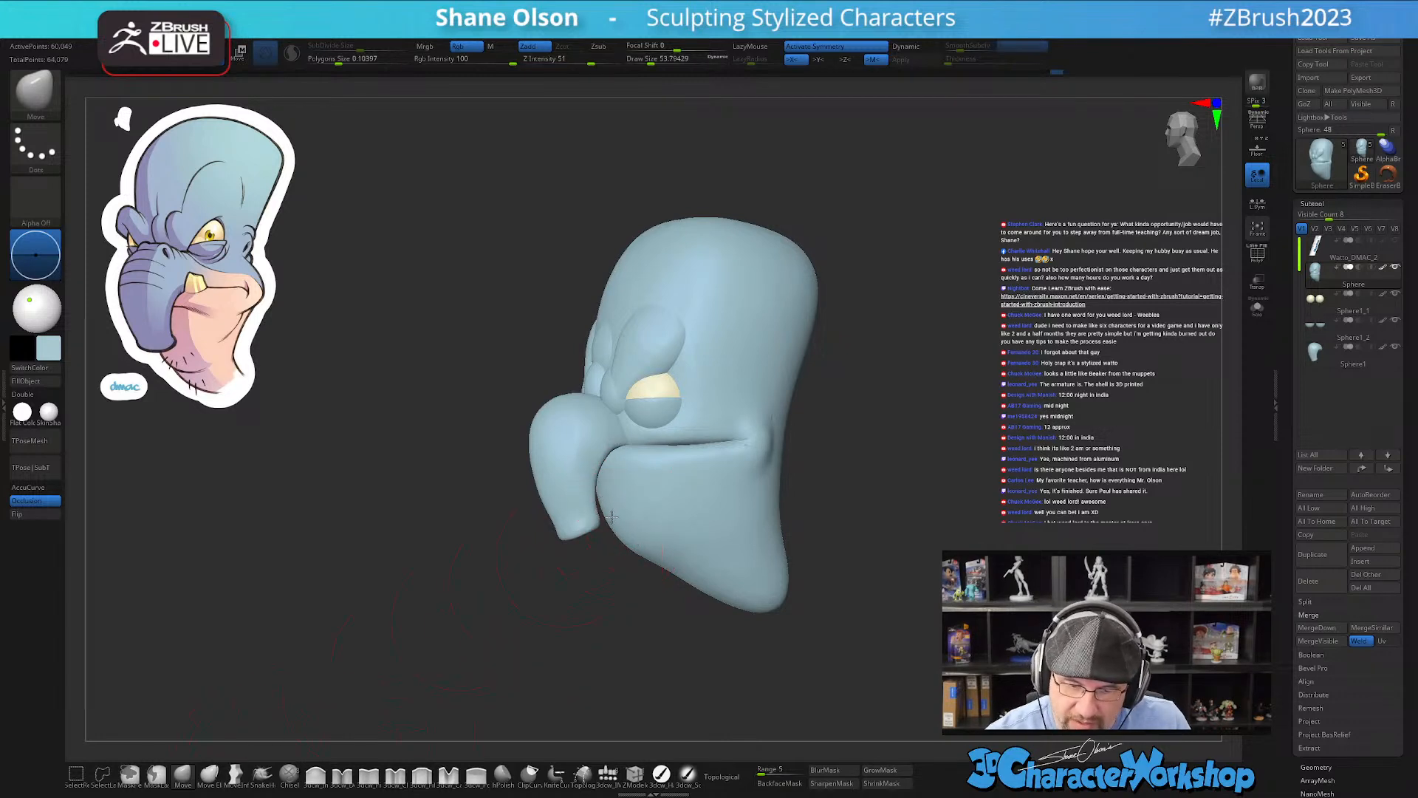
pyautogui.moveTo(661, 598)
pyautogui.mouseDown()
pyautogui.moveTo(636, 611)
pyautogui.moveTo(662, 602)
pyautogui.mouseUp()
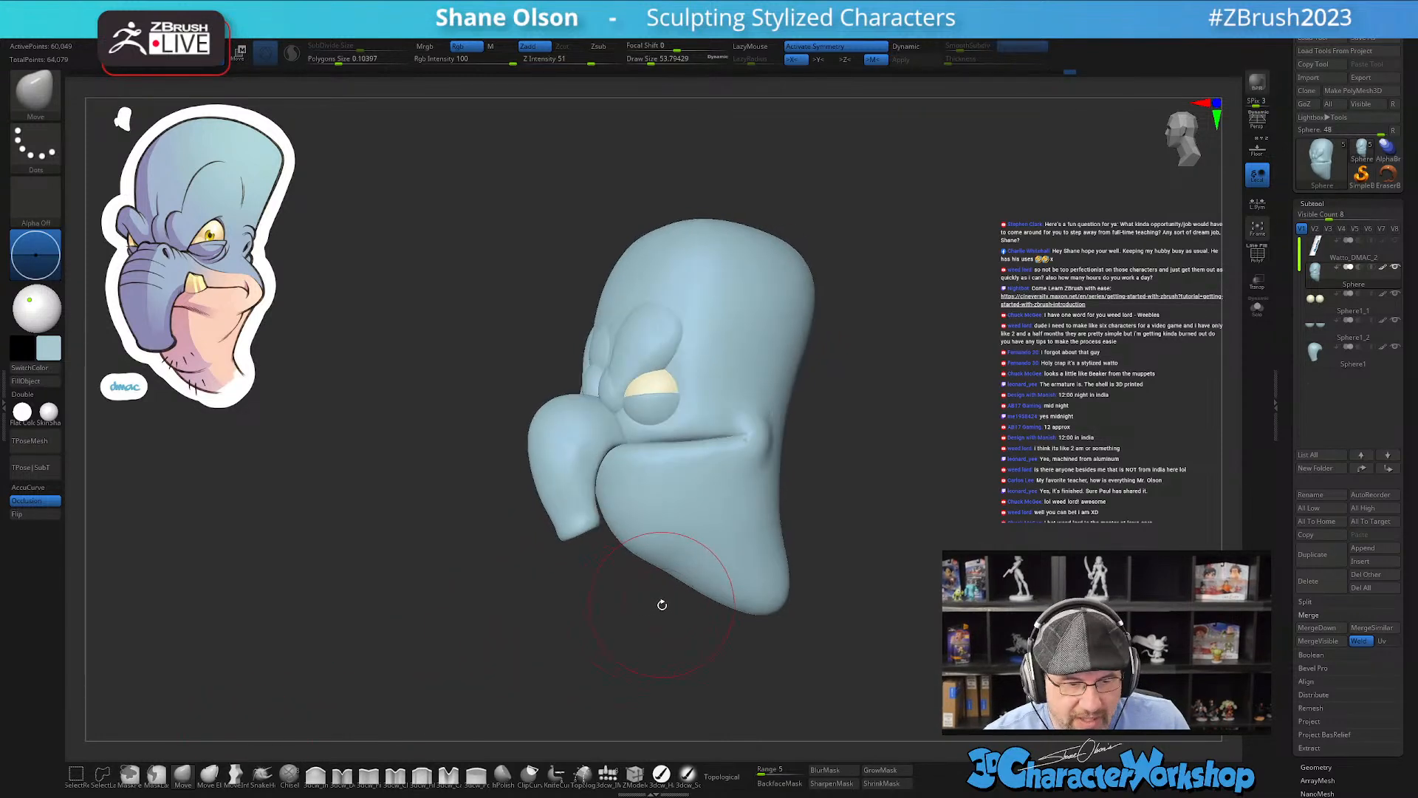
# Step: Isolate the head and start a horizontal crease below the lower lip at a draw size of about 23.3
pyautogui.click(1257, 309)
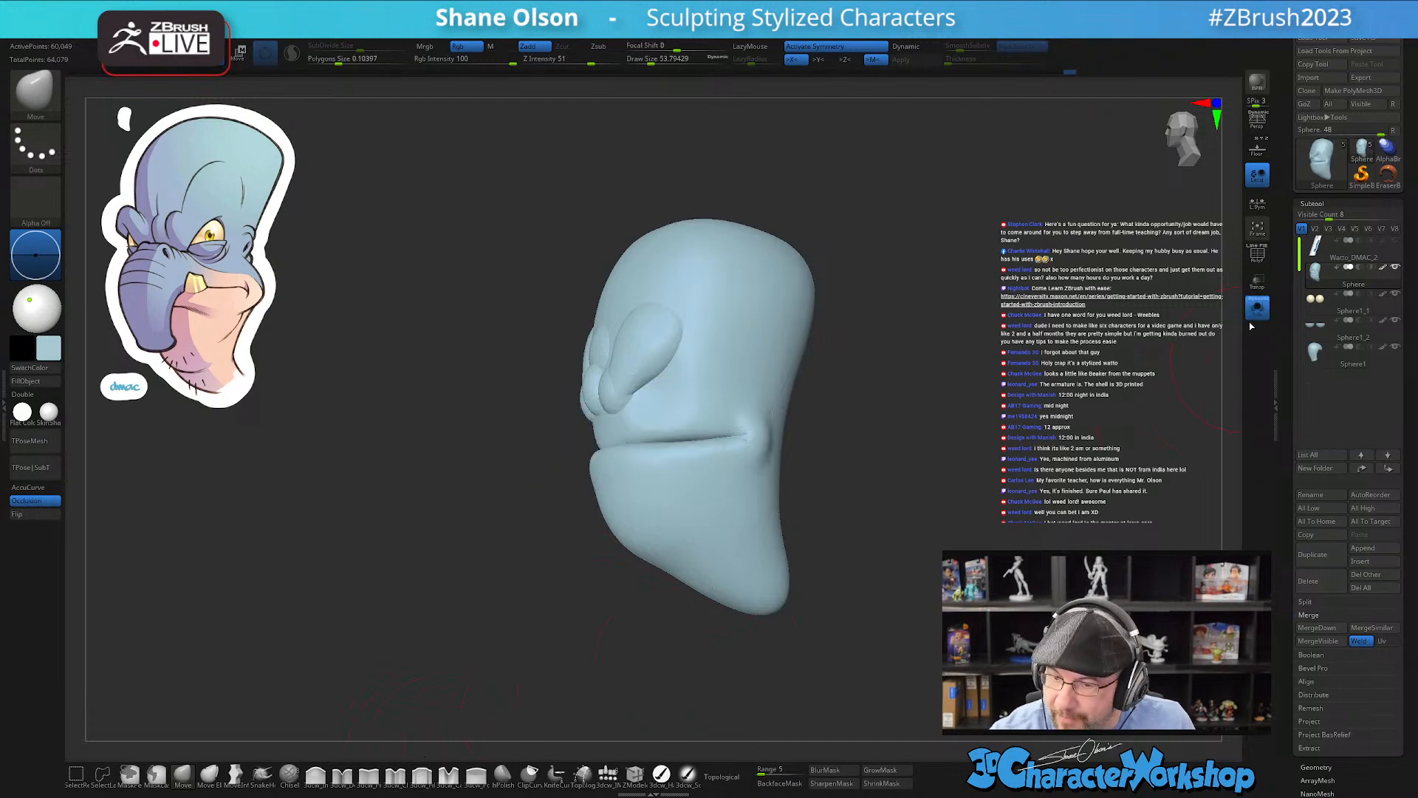
pyautogui.moveTo(691, 618)
pyautogui.mouseDown()
pyautogui.moveTo(684, 659)
pyautogui.moveTo(782, 658)
pyautogui.moveTo(863, 550)
pyautogui.mouseUp()
pyautogui.press('s')
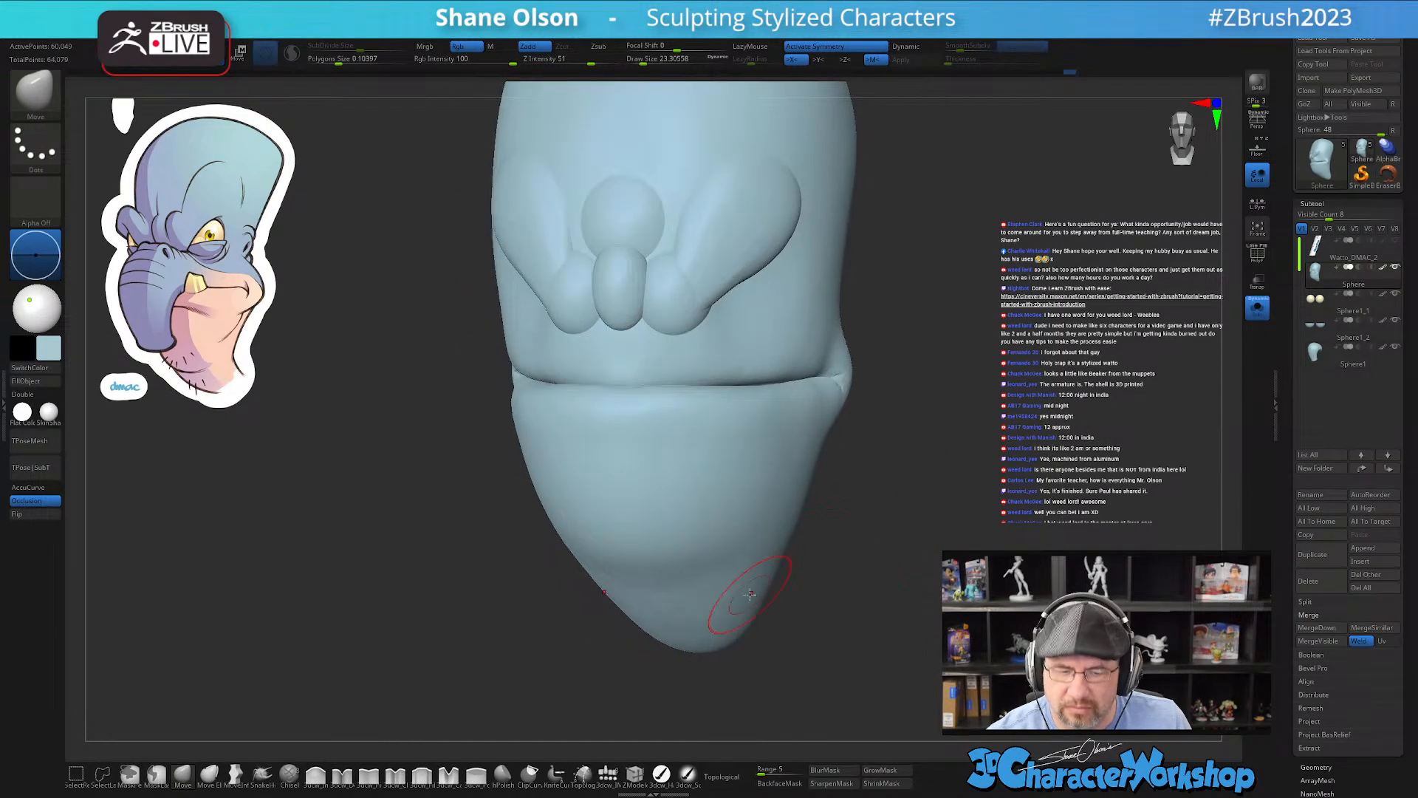
pyautogui.click(369, 774)
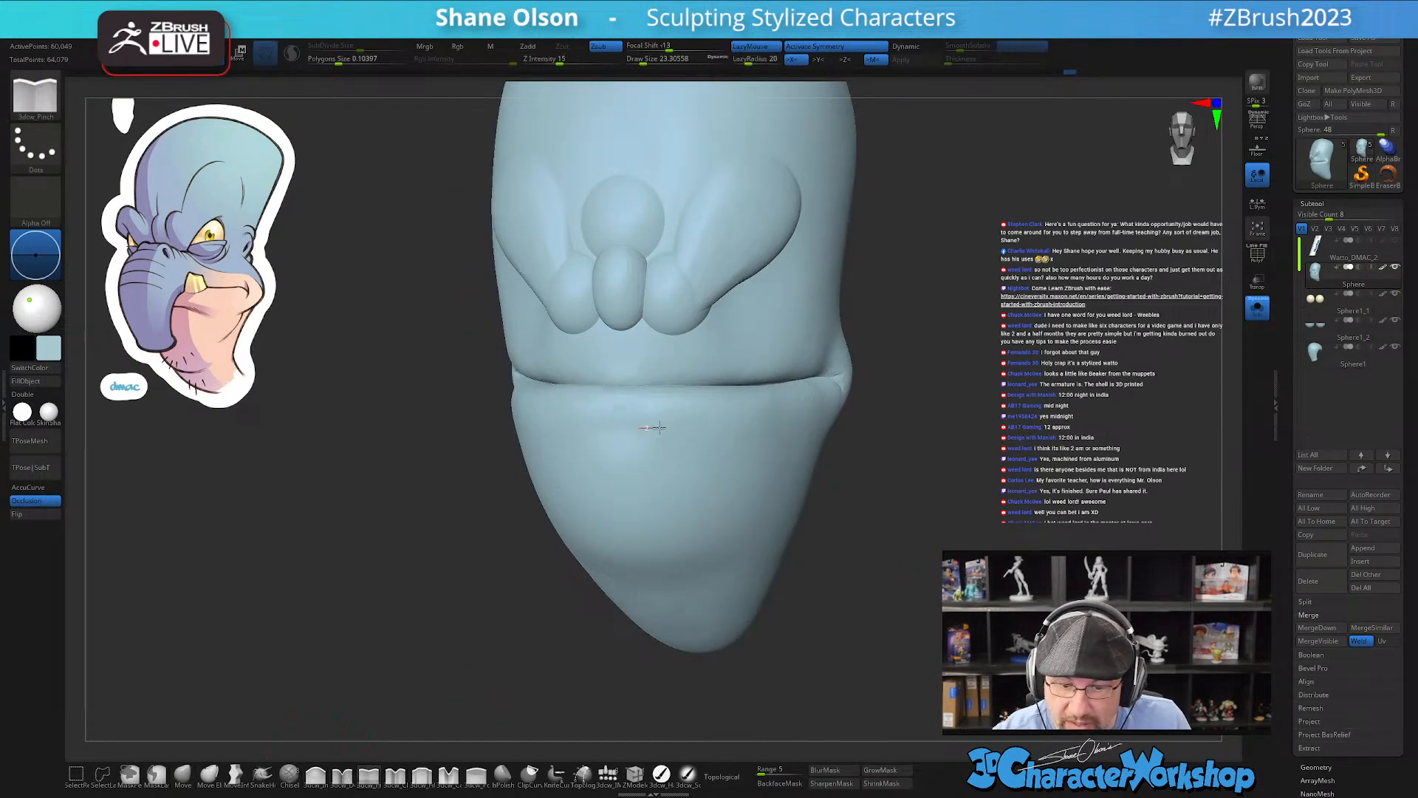
pyautogui.moveTo(671, 447); pyautogui.dragTo(678, 430, button='right')
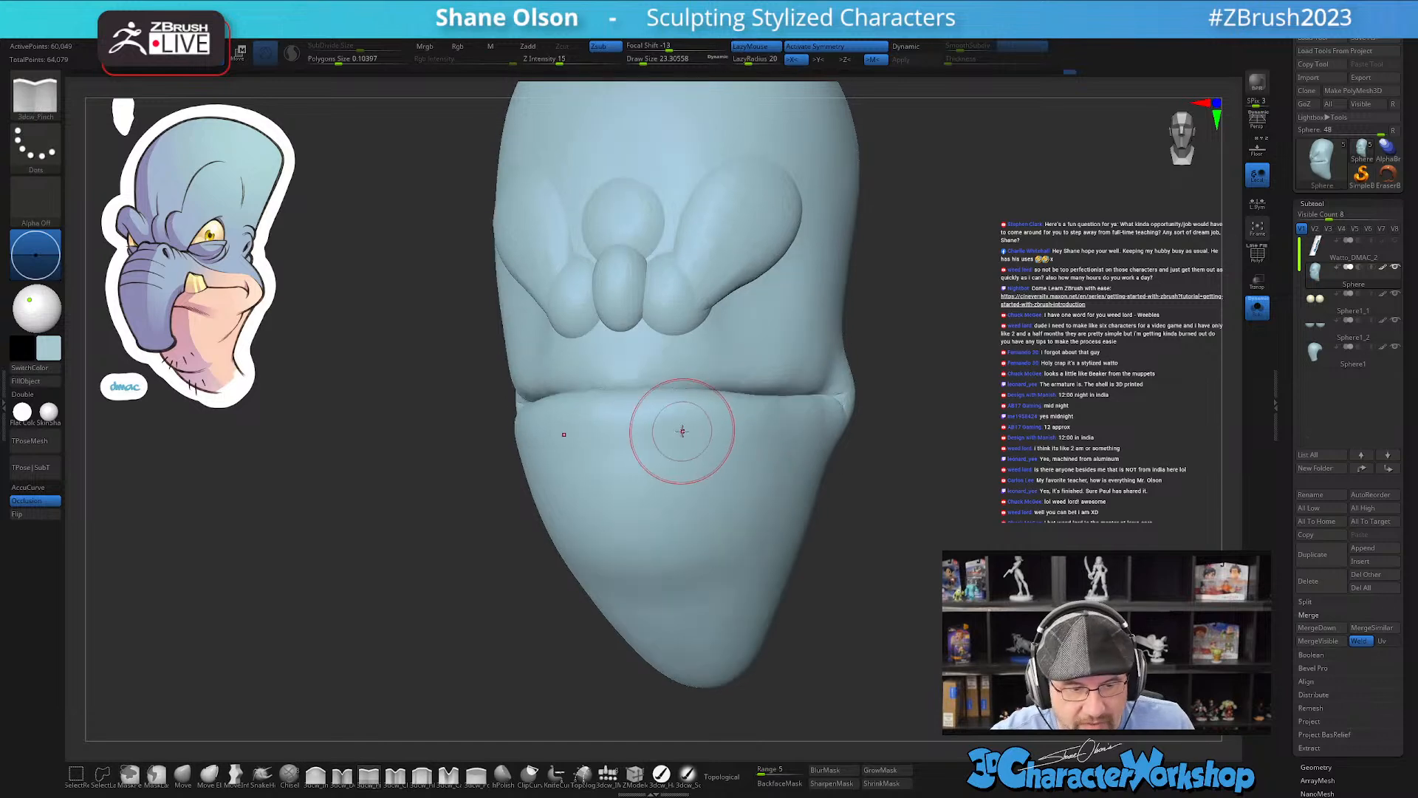
pyautogui.moveTo(600, 442); pyautogui.dragTo(646, 442)
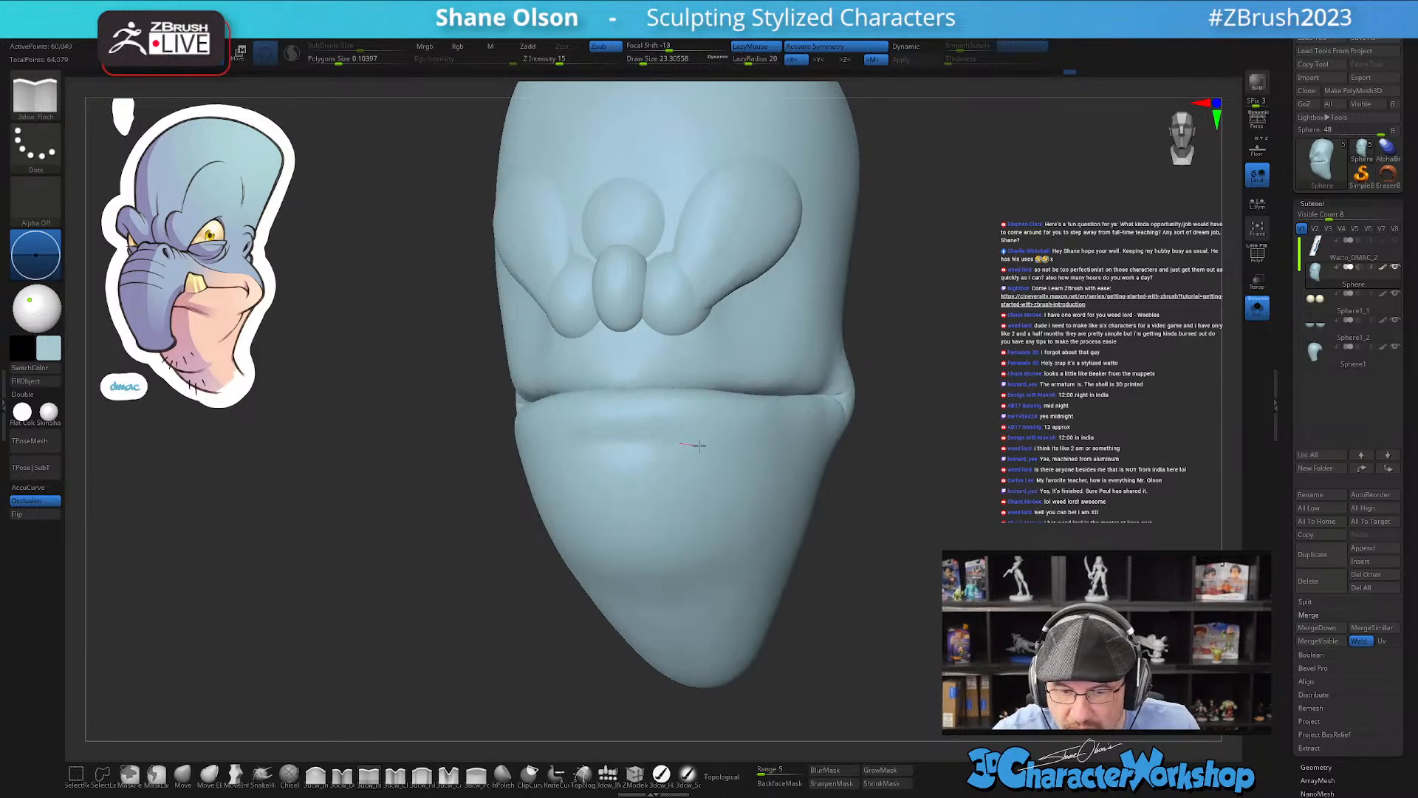
# Step: Deepen the crease under the lower lip, extending it toward the cheek and smoothing the jaw surface below
pyautogui.moveTo(896, 501); pyautogui.dragTo(835, 489)
pyautogui.moveTo(630, 446); pyautogui.dragTo(687, 449)
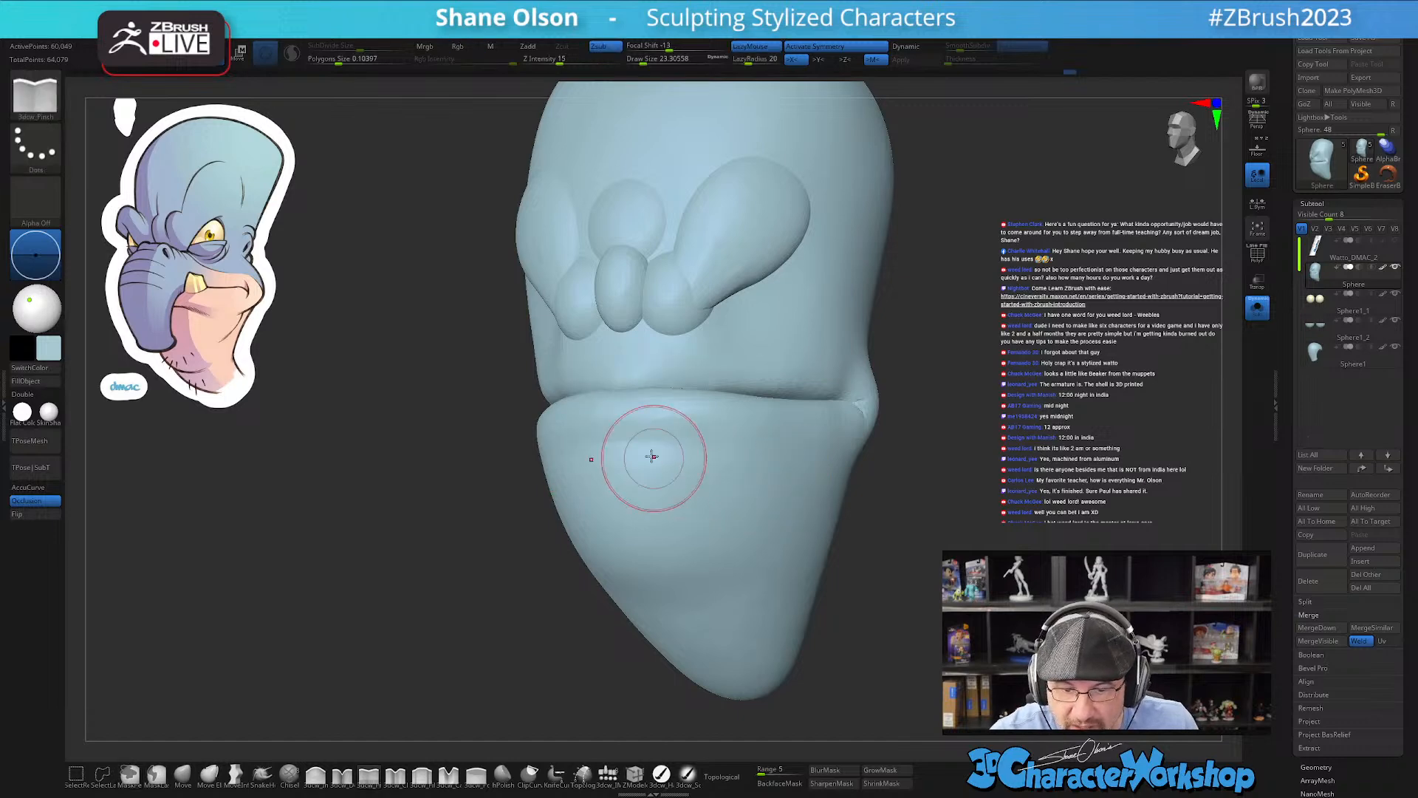
pyautogui.moveTo(620, 446); pyautogui.dragTo(698, 453)
pyautogui.moveTo(857, 511); pyautogui.dragTo(921, 537)
pyautogui.moveTo(630, 498)
pyautogui.keyDown('shift'); pyautogui.mouseDown()
pyautogui.moveTo(703, 507)
pyautogui.moveTo(706, 526)
pyautogui.mouseUp(); pyautogui.keyUp('shift')
pyautogui.moveTo(761, 526); pyautogui.dragTo(702, 513, button='right')
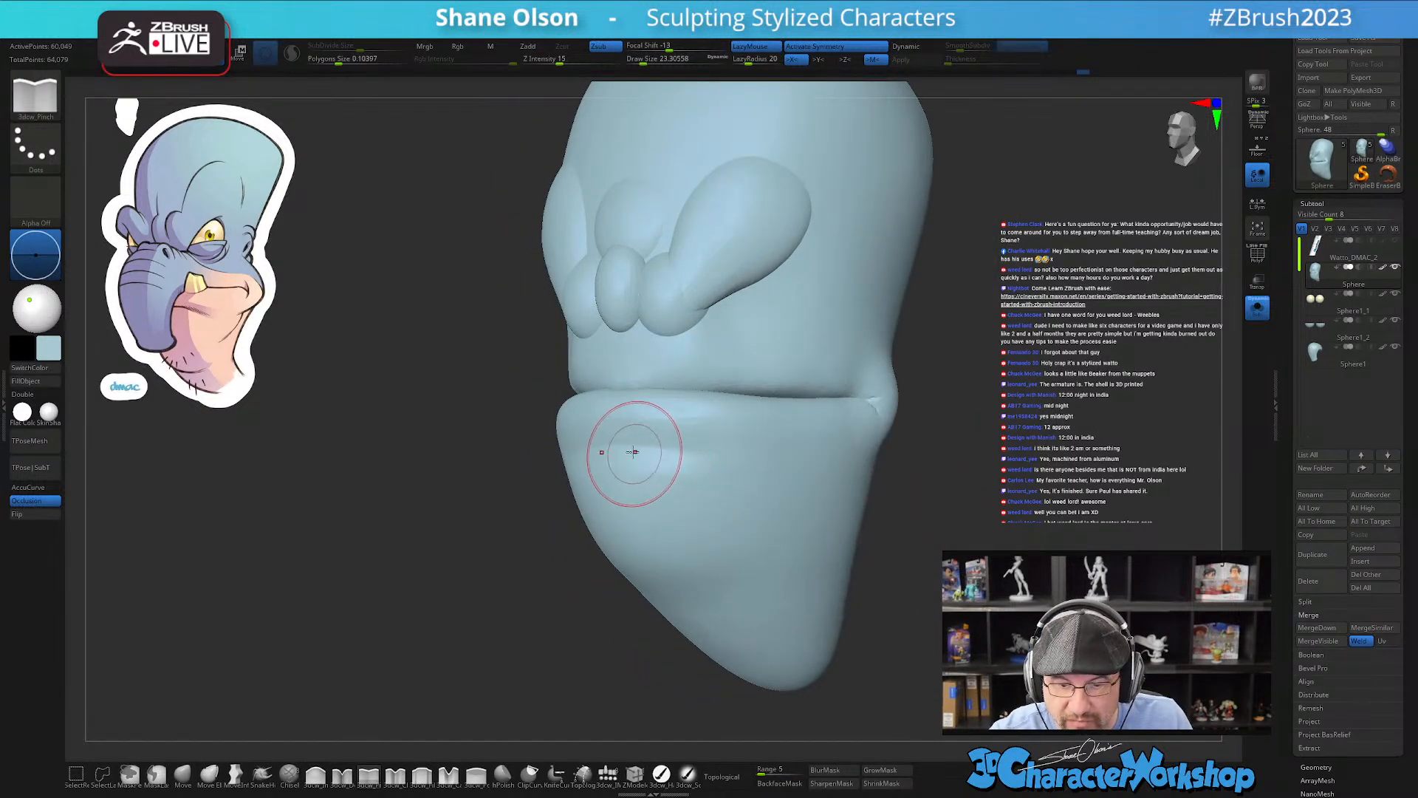
pyautogui.moveTo(617, 444); pyautogui.dragTo(729, 473)
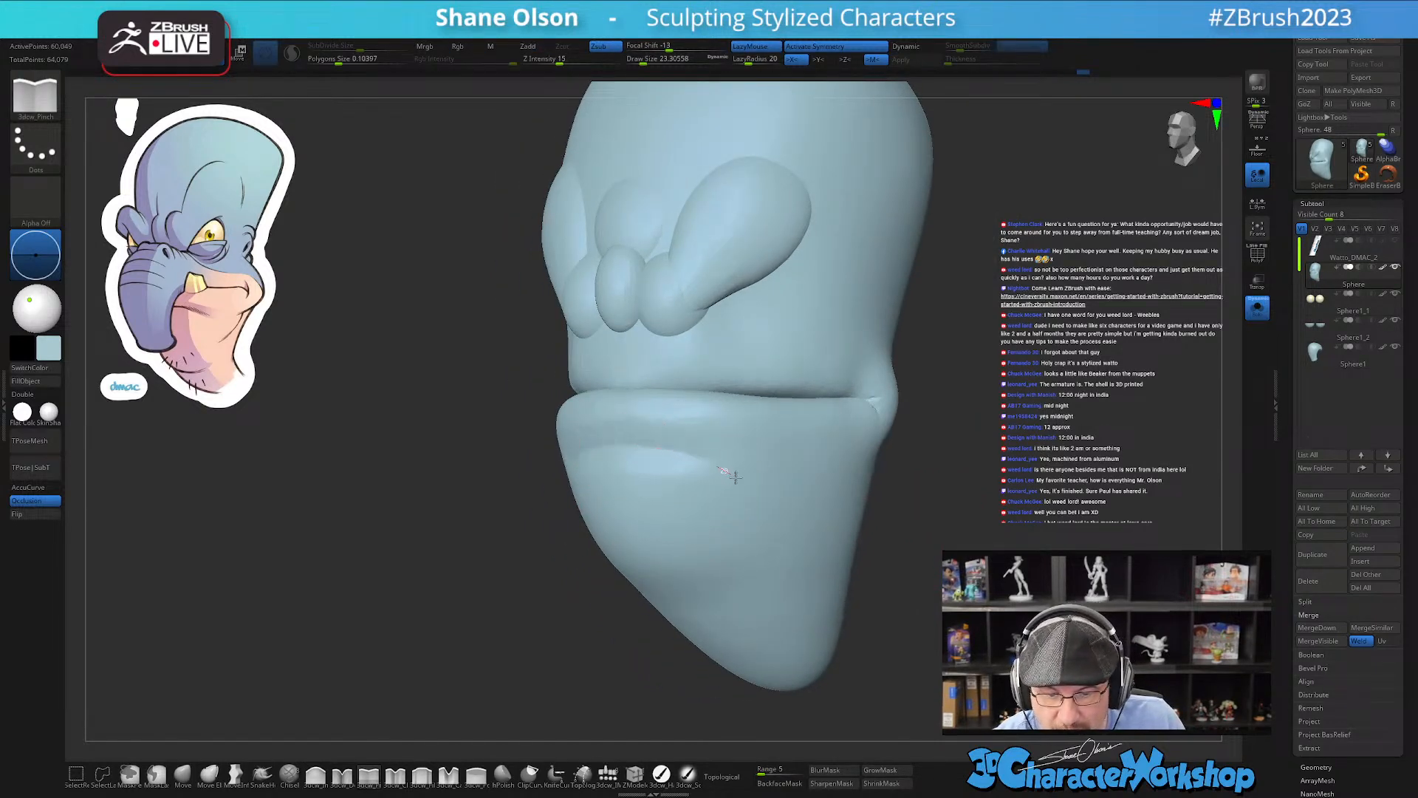
# Step: Carve a curved fold across the lower chin, following the jaw around its side
pyautogui.moveTo(894, 557)
pyautogui.mouseDown()
pyautogui.moveTo(931, 522)
pyautogui.moveTo(792, 563)
pyautogui.moveTo(731, 560)
pyautogui.mouseUp()
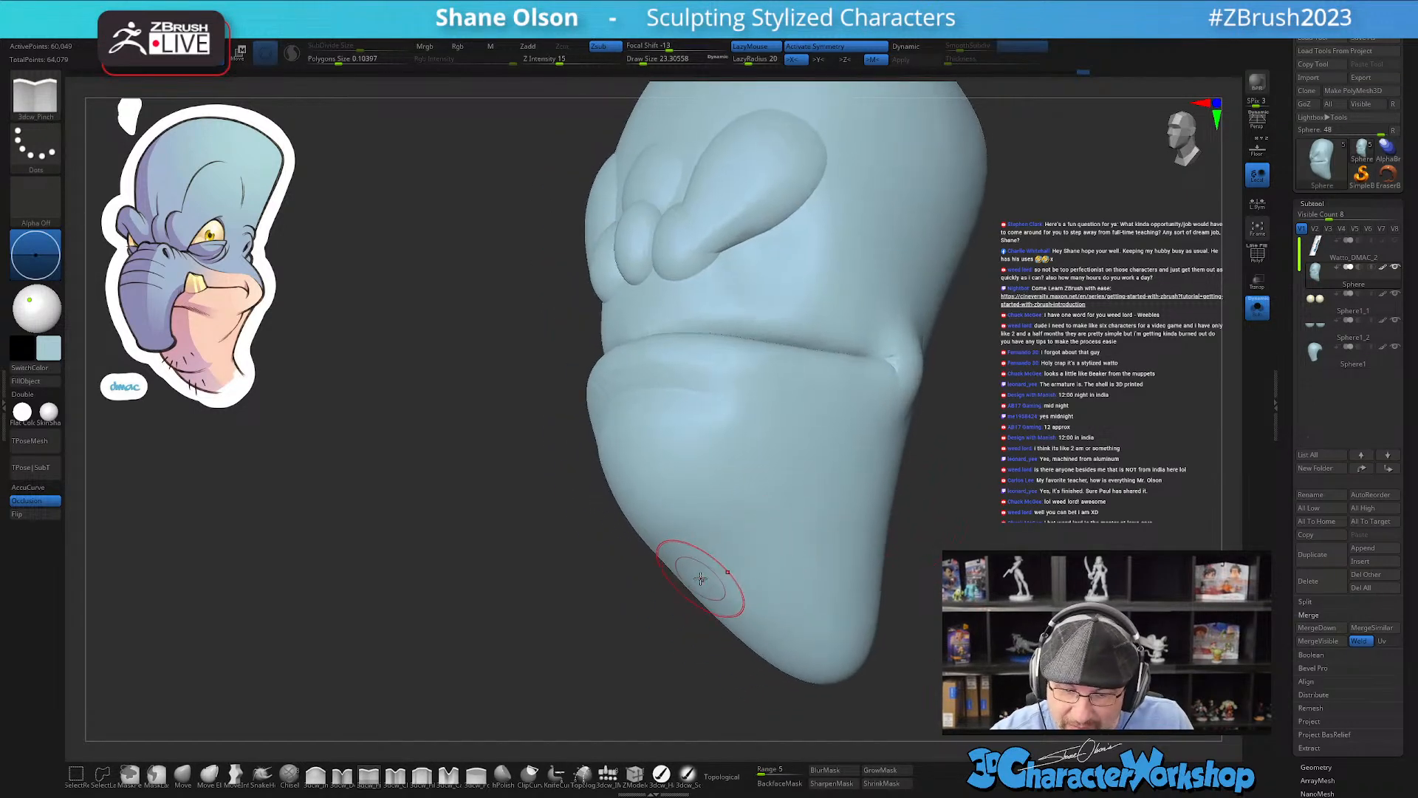
pyautogui.moveTo(905, 528); pyautogui.dragTo(768, 541)
pyautogui.moveTo(695, 565); pyautogui.dragTo(755, 530)
pyautogui.moveTo(758, 558)
pyautogui.mouseDown(button='right')
pyautogui.moveTo(751, 582)
pyautogui.moveTo(783, 579)
pyautogui.mouseUp(button='right')
pyautogui.moveTo(847, 616)
pyautogui.mouseDown(button='right')
pyautogui.moveTo(817, 630)
pyautogui.moveTo(842, 585)
pyautogui.moveTo(835, 594)
pyautogui.moveTo(875, 583)
pyautogui.moveTo(918, 609)
pyautogui.moveTo(902, 556)
pyautogui.moveTo(892, 568)
pyautogui.mouseUp(button='right')
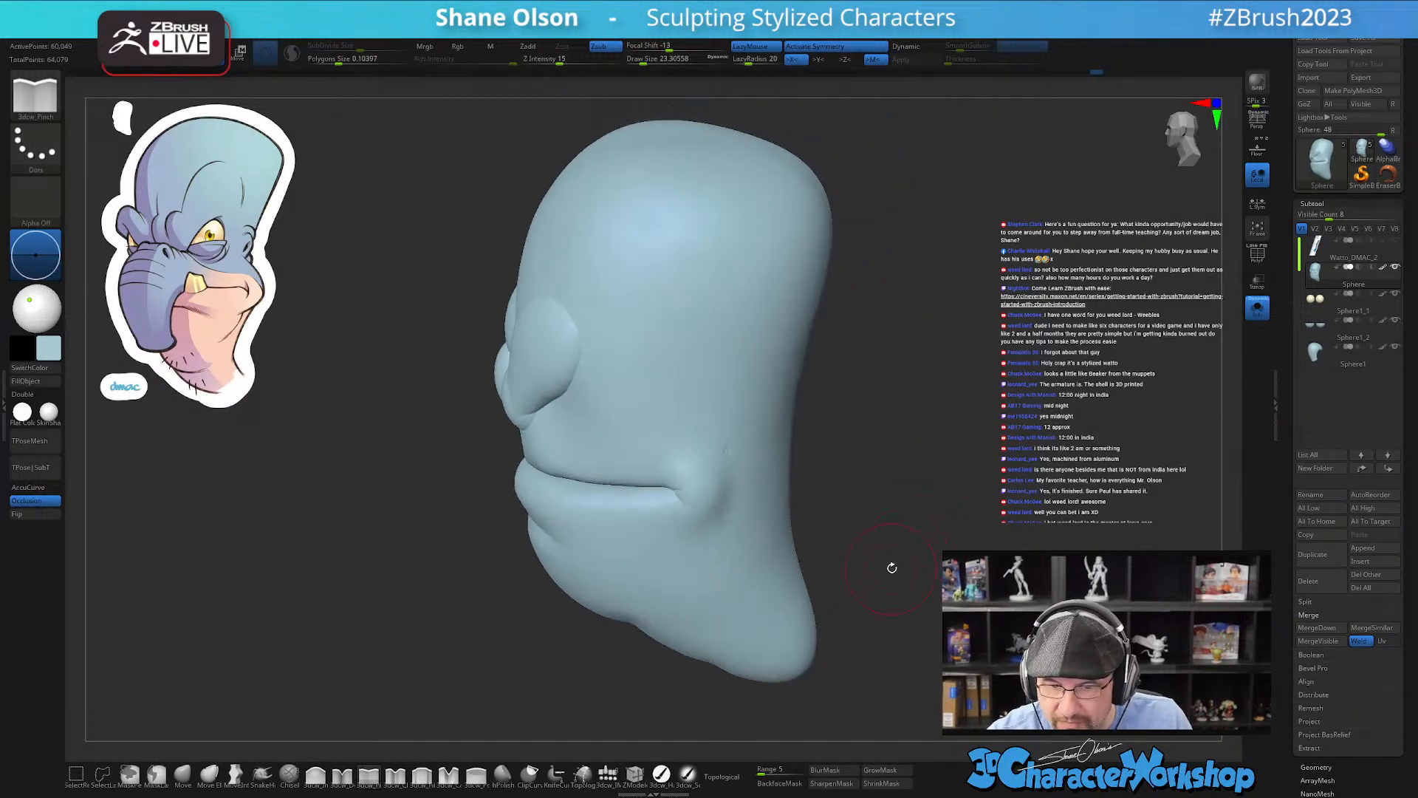
# Step: Smooth the jaw surface between the lower-lip crease and the chin fold
pyautogui.hotkey('shift', 'f')
pyautogui.hotkey('shift', 'f')
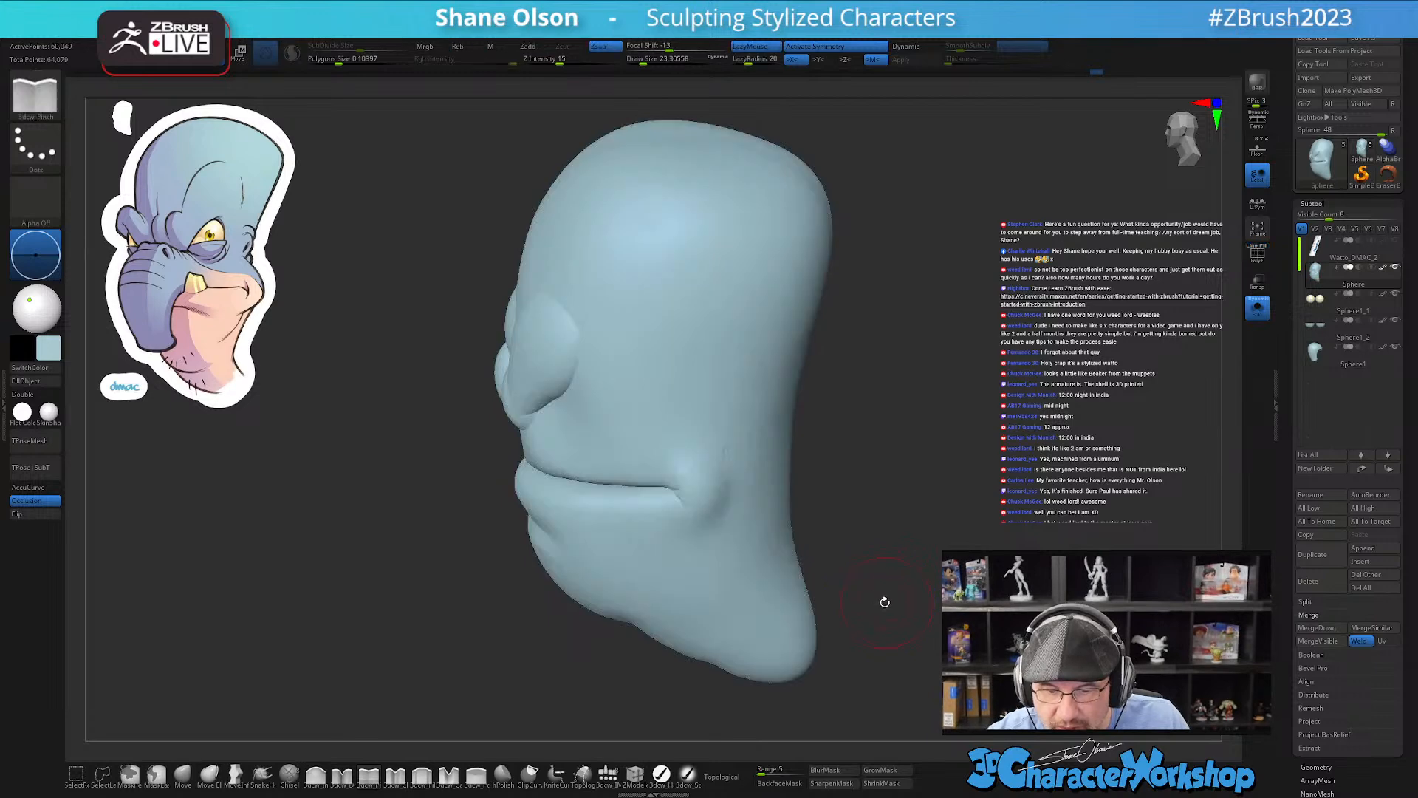
pyautogui.moveTo(839, 518)
pyautogui.mouseDown(button='right')
pyautogui.moveTo(860, 529)
pyautogui.moveTo(855, 500)
pyautogui.moveTo(877, 522)
pyautogui.moveTo(863, 544)
pyautogui.mouseUp(button='right')
pyautogui.moveTo(566, 556)
pyautogui.keyDown('shift'); pyautogui.mouseDown()
pyautogui.moveTo(583, 544)
pyautogui.moveTo(633, 564)
pyautogui.mouseUp(); pyautogui.keyUp('shift')
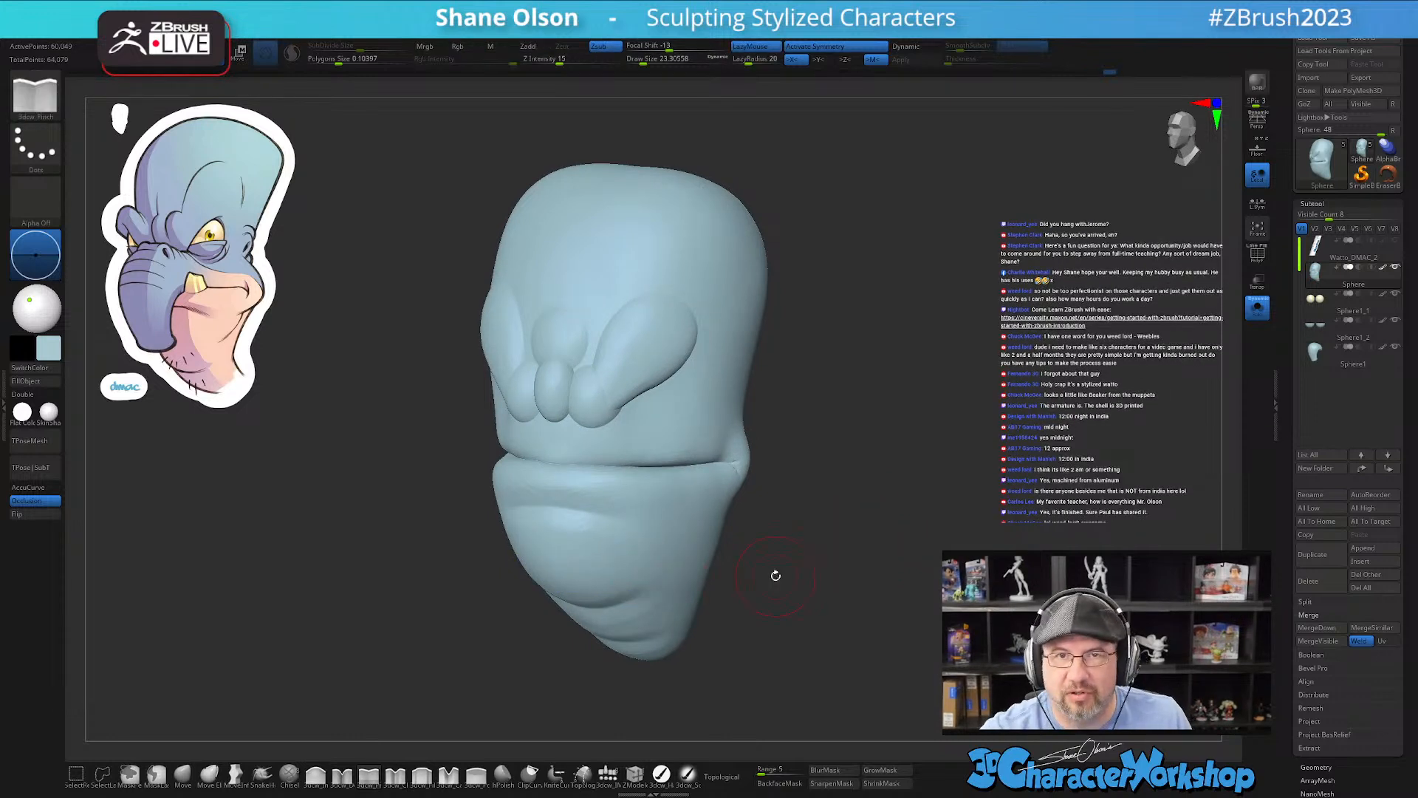
pyautogui.moveTo(946, 409)
pyautogui.mouseDown(button='right')
pyautogui.moveTo(974, 398)
pyautogui.moveTo(931, 380)
pyautogui.mouseUp(button='right')
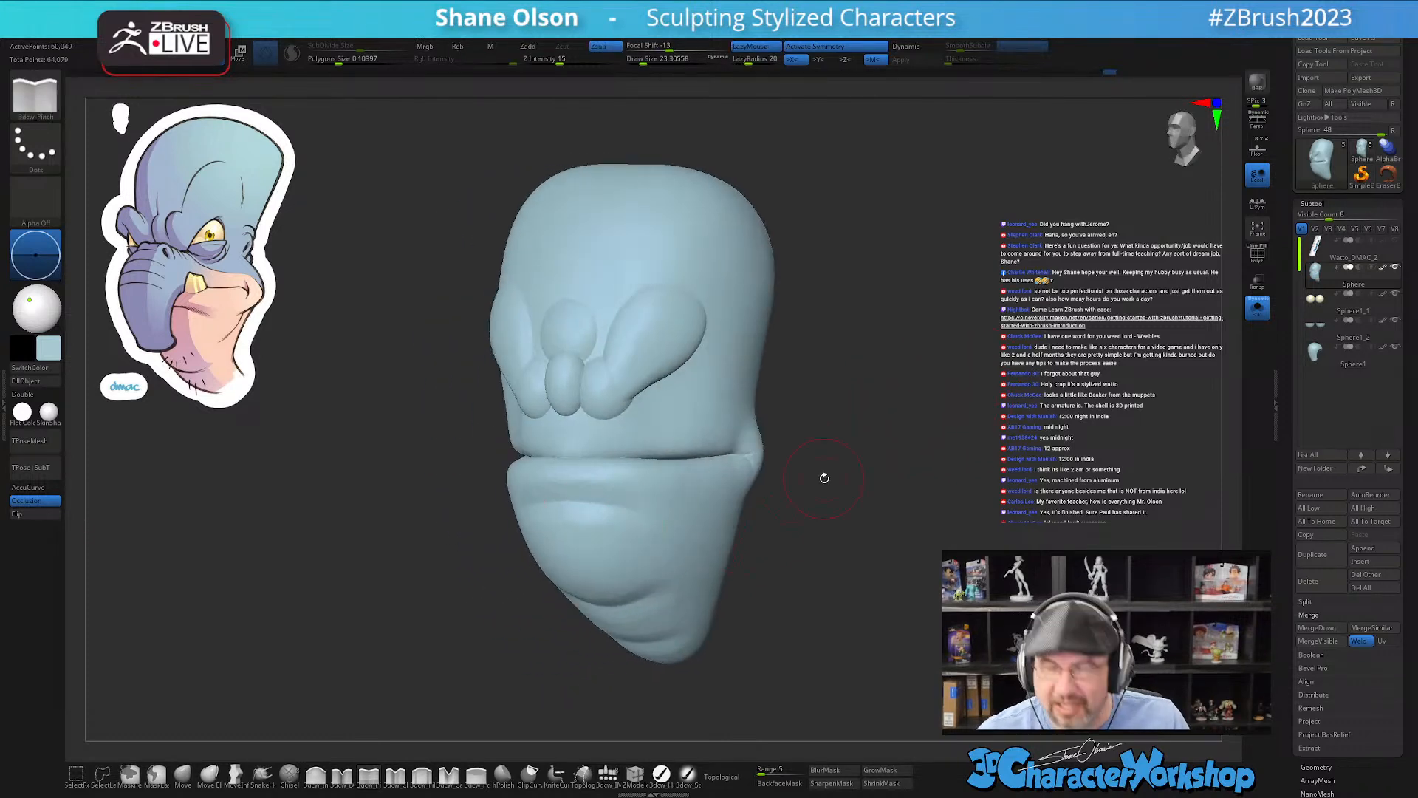
pyautogui.keyDown('shift'); pyautogui.moveTo(583, 548); pyautogui.dragTo(627, 546); pyautogui.keyUp('shift')
# Step: Set the head's polygon size to 0.08587 with the wireframe shown for reference, and hide the wireframe
pyautogui.hotkey('shift', 'f')
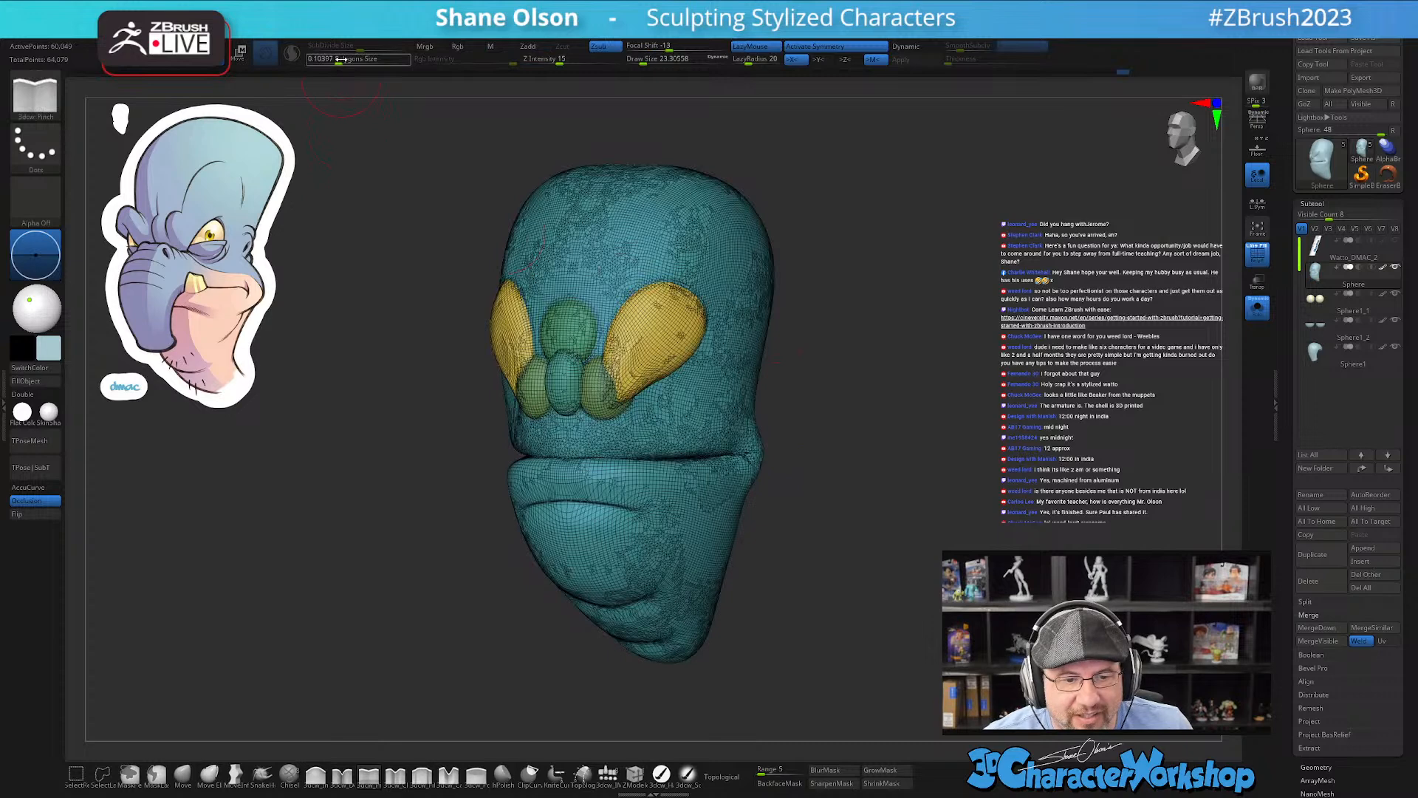
pyautogui.moveTo(336, 59); pyautogui.dragTo(331, 59)
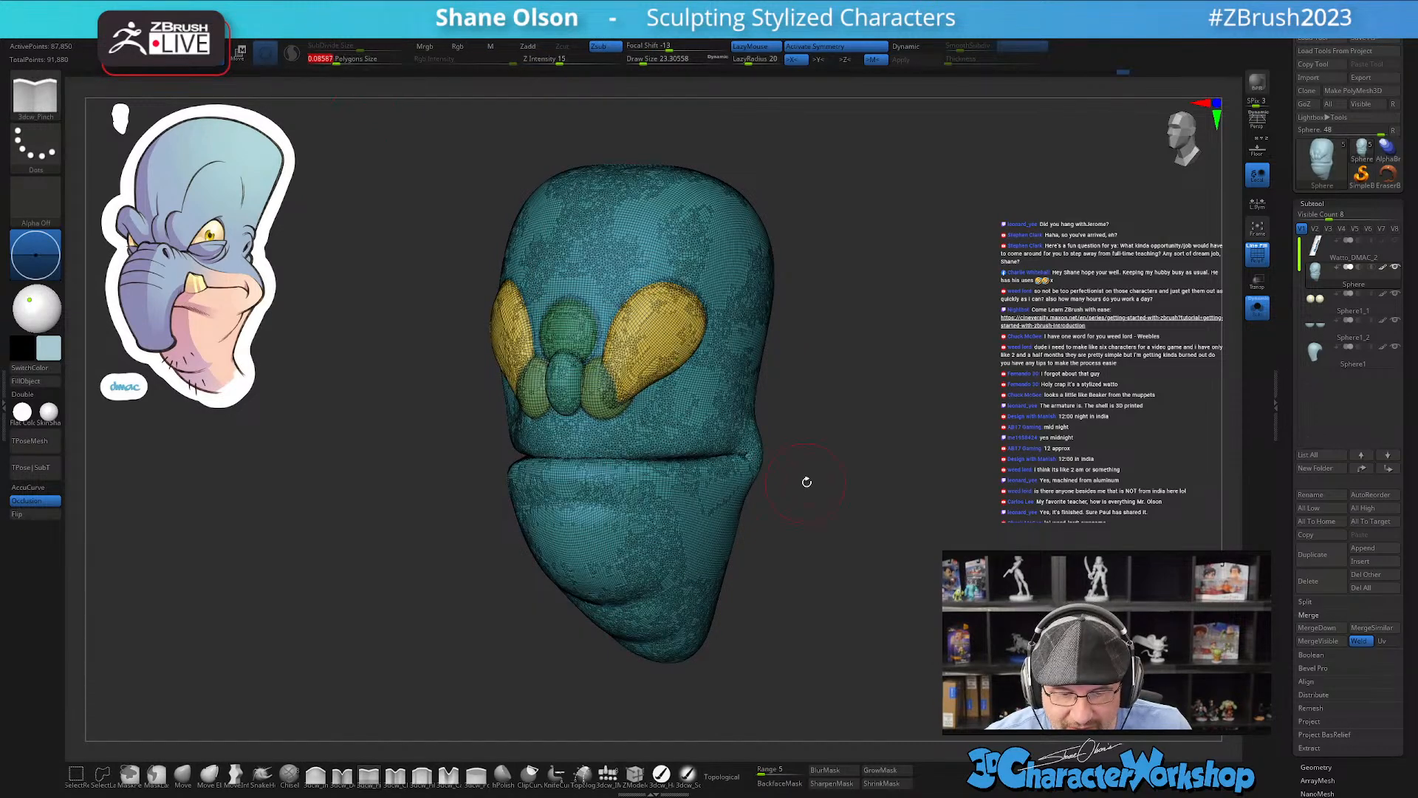
pyautogui.hotkey('shift', 'f')
# Step: Smooth the lips along the mouth line from the front to the mouth corner
pyautogui.moveTo(840, 543); pyautogui.dragTo(890, 539)
pyautogui.keyDown('alt'); pyautogui.moveTo(949, 460); pyautogui.dragTo(886, 488); pyautogui.keyUp('alt')
pyautogui.moveTo(705, 464); pyautogui.dragTo(650, 417, button='right')
pyautogui.keyDown('shift'); pyautogui.moveTo(561, 407); pyautogui.dragTo(596, 408); pyautogui.keyUp('shift')
pyautogui.moveTo(716, 437); pyautogui.dragTo(775, 497, button='right')
pyautogui.keyDown('shift'); pyautogui.moveTo(790, 396); pyautogui.dragTo(698, 406); pyautogui.keyUp('shift')
# Step: Puff up the lower lip and chin folds with the Inflate brush at Z Intensity 5, smoothing the fold edges
pyautogui.click(315, 776)
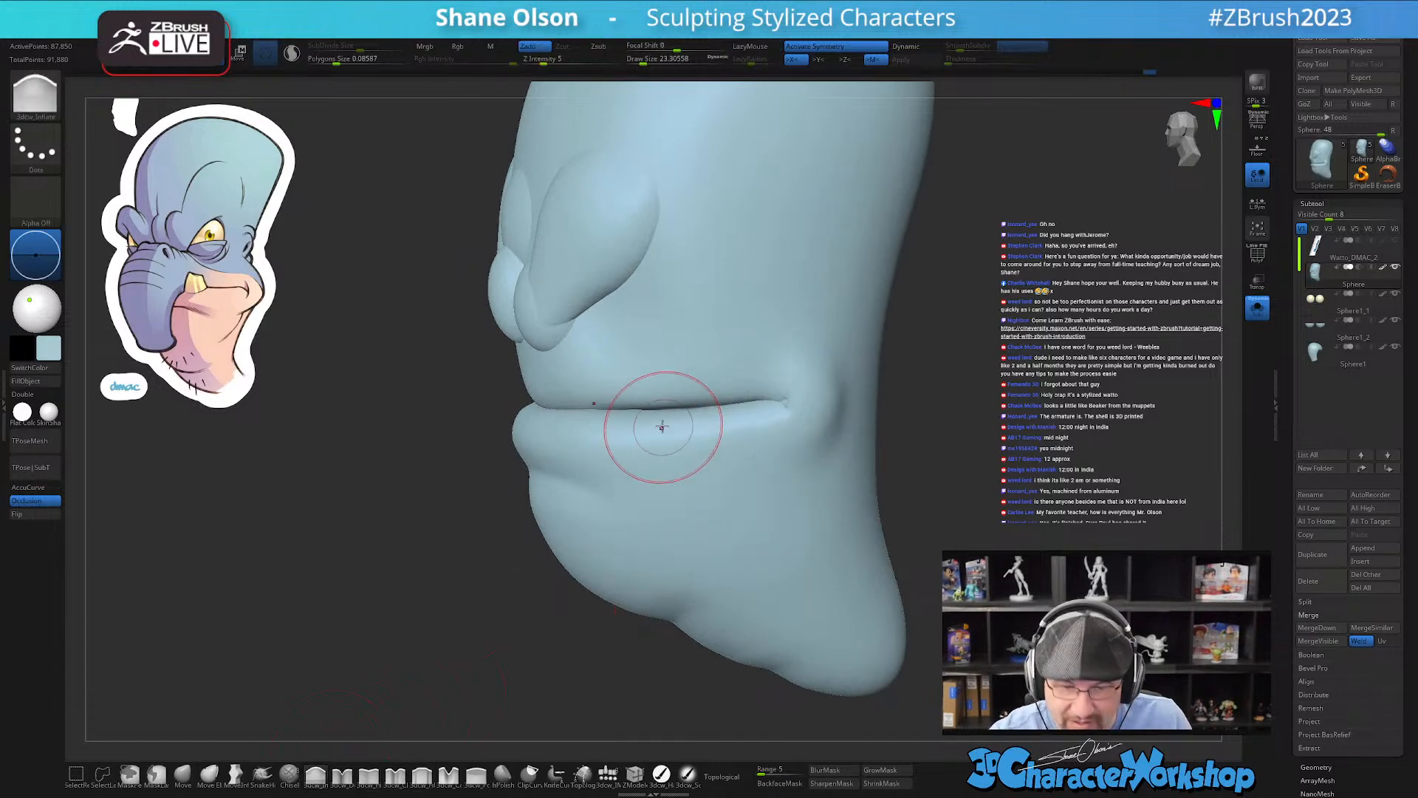
pyautogui.moveTo(791, 408)
pyautogui.mouseDown(button='right')
pyautogui.moveTo(832, 516)
pyautogui.moveTo(751, 515)
pyautogui.moveTo(750, 569)
pyautogui.mouseUp(button='right')
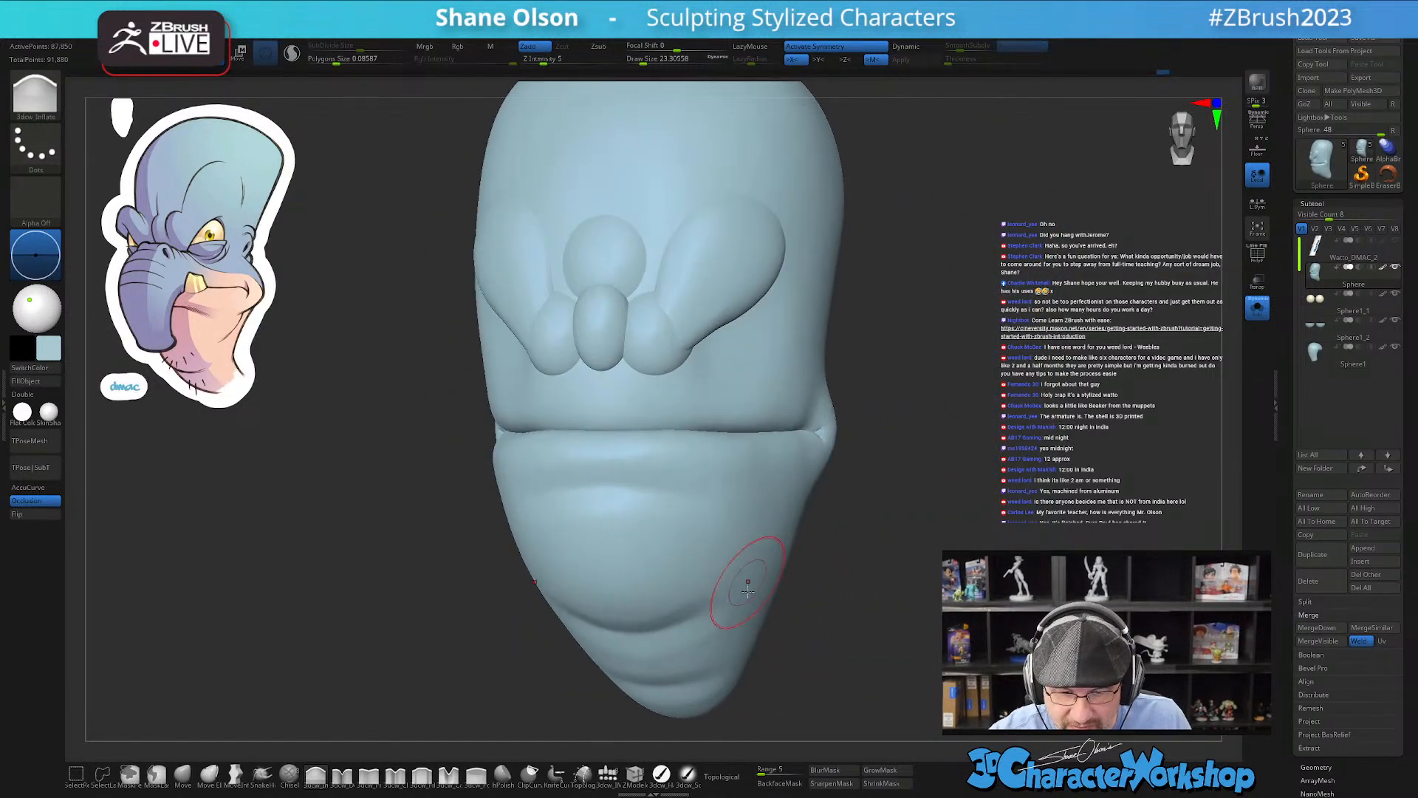
pyautogui.press('shift')
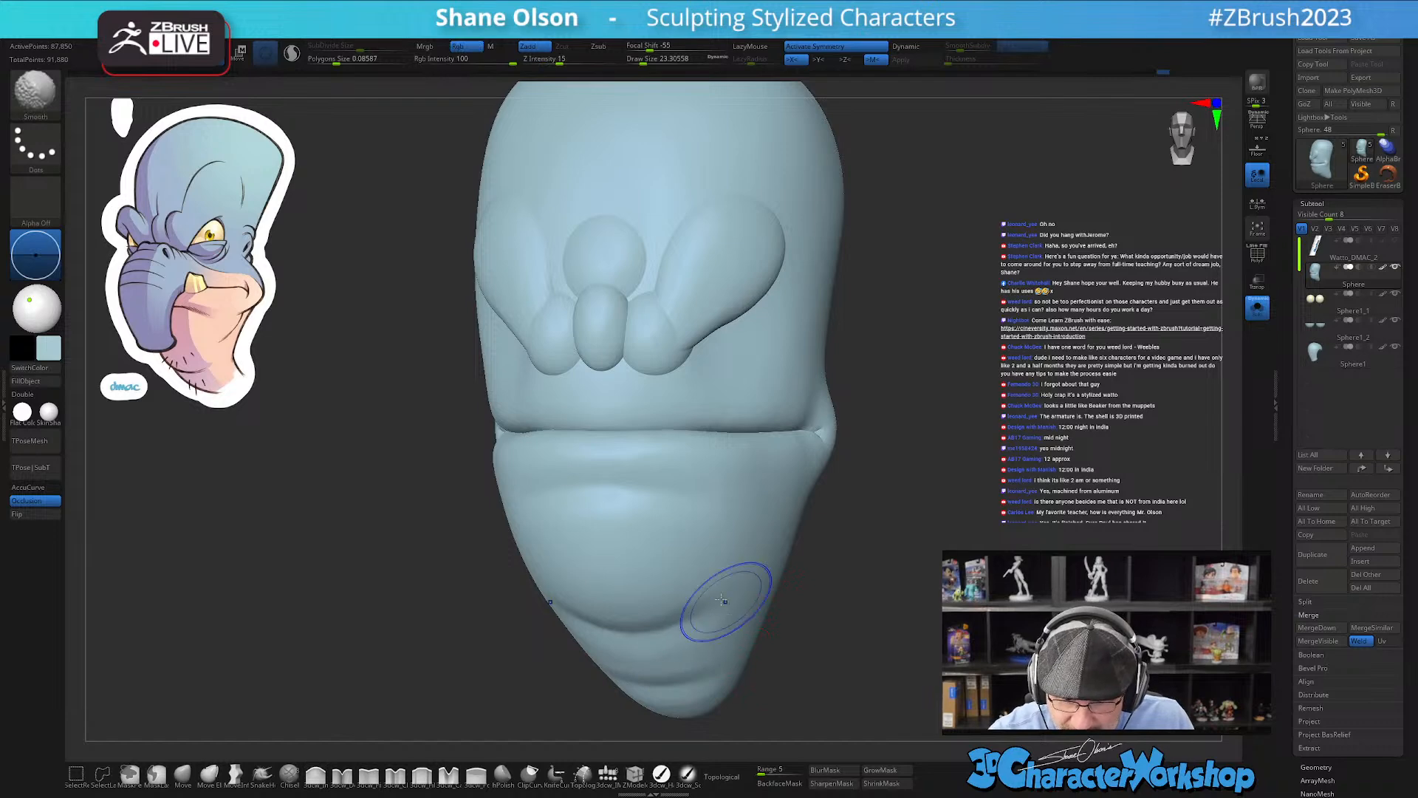
pyautogui.moveTo(703, 570)
pyautogui.mouseDown(button='right')
pyautogui.moveTo(762, 652)
pyautogui.moveTo(738, 564)
pyautogui.moveTo(783, 583)
pyautogui.moveTo(753, 586)
pyautogui.mouseUp(button='right')
pyautogui.press('shift')
pyautogui.moveTo(678, 475)
pyautogui.mouseDown(button='right')
pyautogui.moveTo(724, 543)
pyautogui.moveTo(741, 518)
pyautogui.mouseUp(button='right')
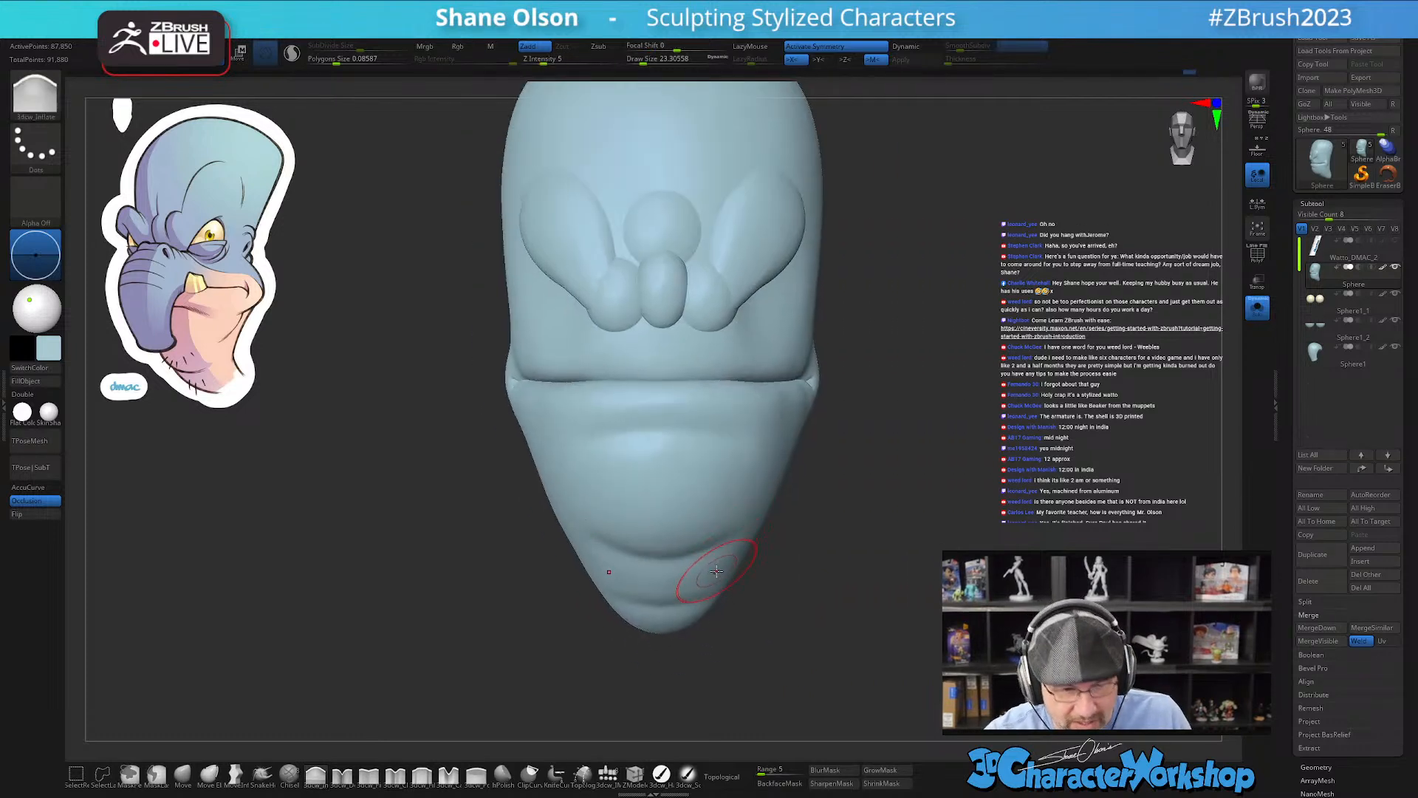
# Step: Turn off Solo mode to show every subtool of the character's head
pyautogui.click(1257, 306)
pyautogui.moveTo(1108, 517); pyautogui.dragTo(956, 542, button='right')
pyautogui.keyDown('alt'); pyautogui.moveTo(956, 482); pyautogui.dragTo(998, 526, button='right'); pyautogui.keyUp('alt')
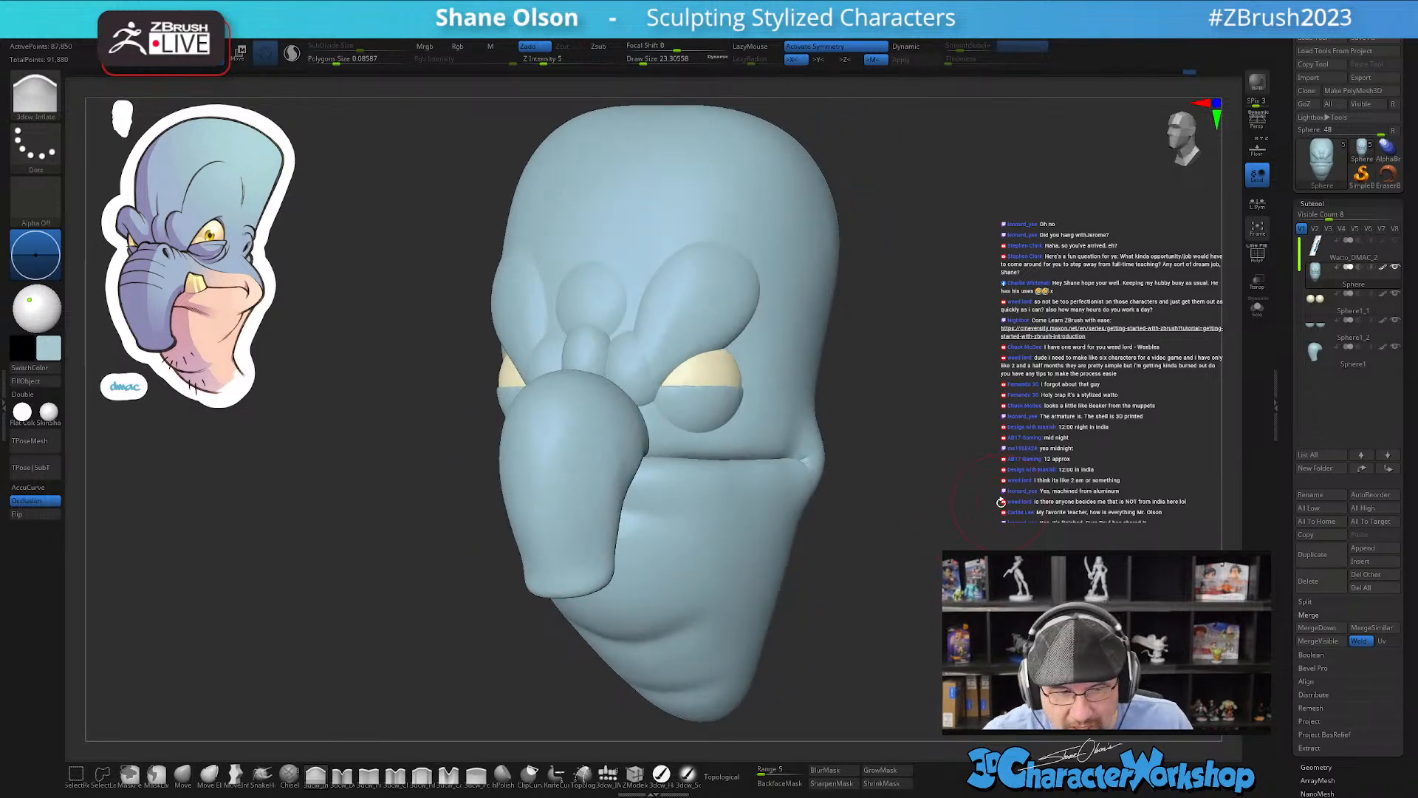
pyautogui.moveTo(918, 381); pyautogui.dragTo(934, 400, button='right')
# Step: Select the eyeballs and slightly reposition them together with the lower eyelids using the Gizmo, returning to Draw mode
pyautogui.click(1321, 303)
pyautogui.moveTo(1049, 410); pyautogui.dragTo(945, 395, button='right')
pyautogui.press('w')
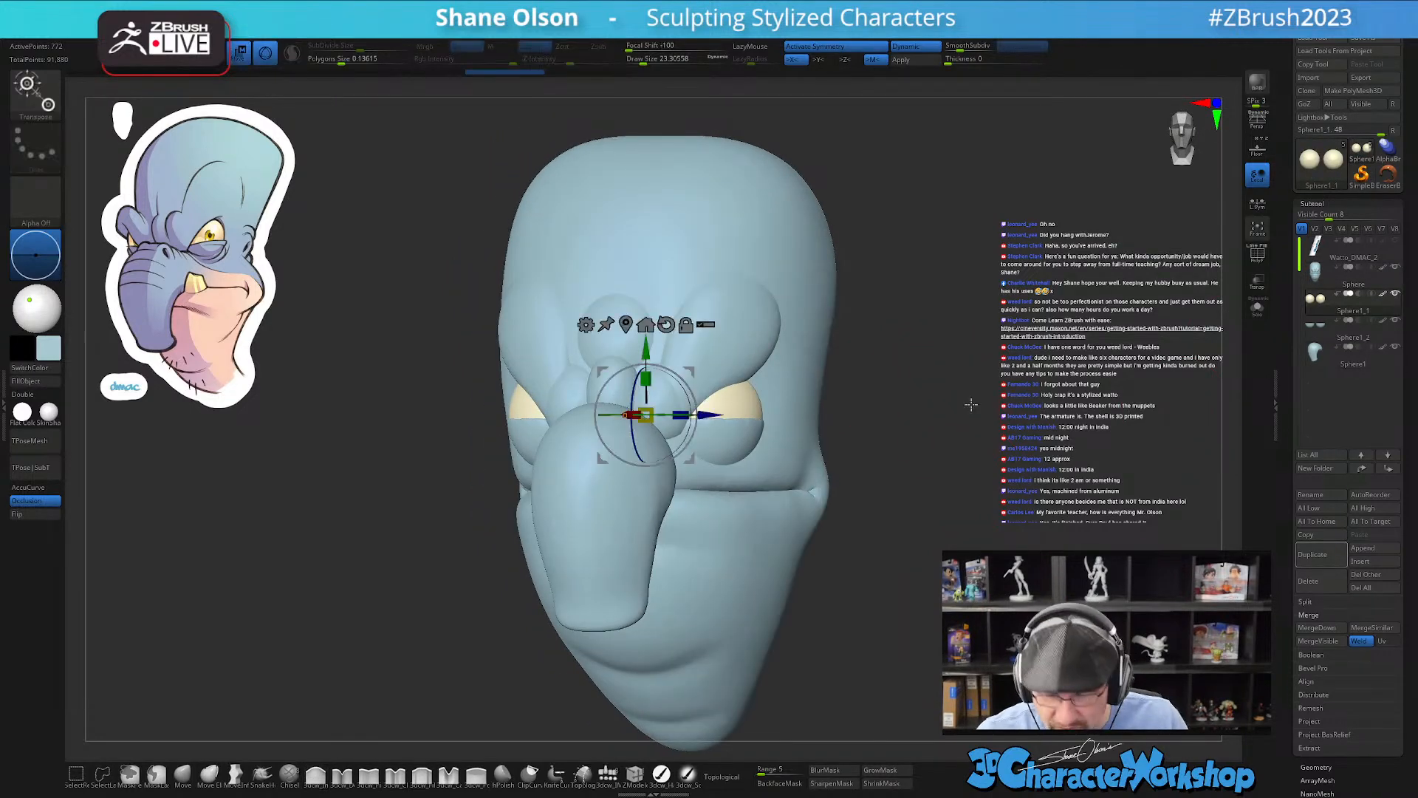
pyautogui.keyDown('shift'); pyautogui.moveTo(882, 392); pyautogui.dragTo(874, 388, button='right'); pyautogui.keyUp('shift')
pyautogui.click(686, 324)
pyautogui.moveTo(692, 370); pyautogui.dragTo(761, 355)
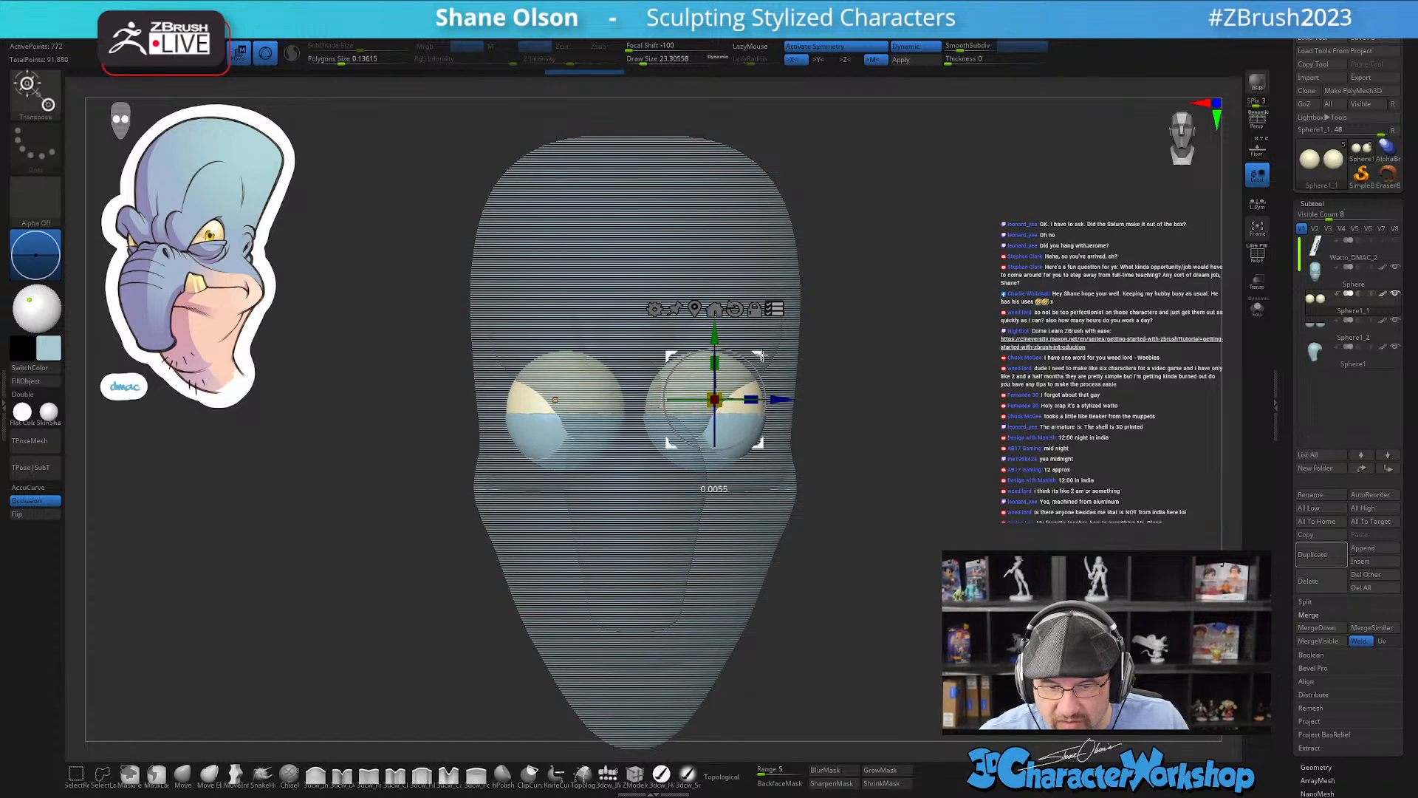
pyautogui.keyDown('shift'); pyautogui.moveTo(984, 436); pyautogui.dragTo(945, 427); pyautogui.keyUp('shift')
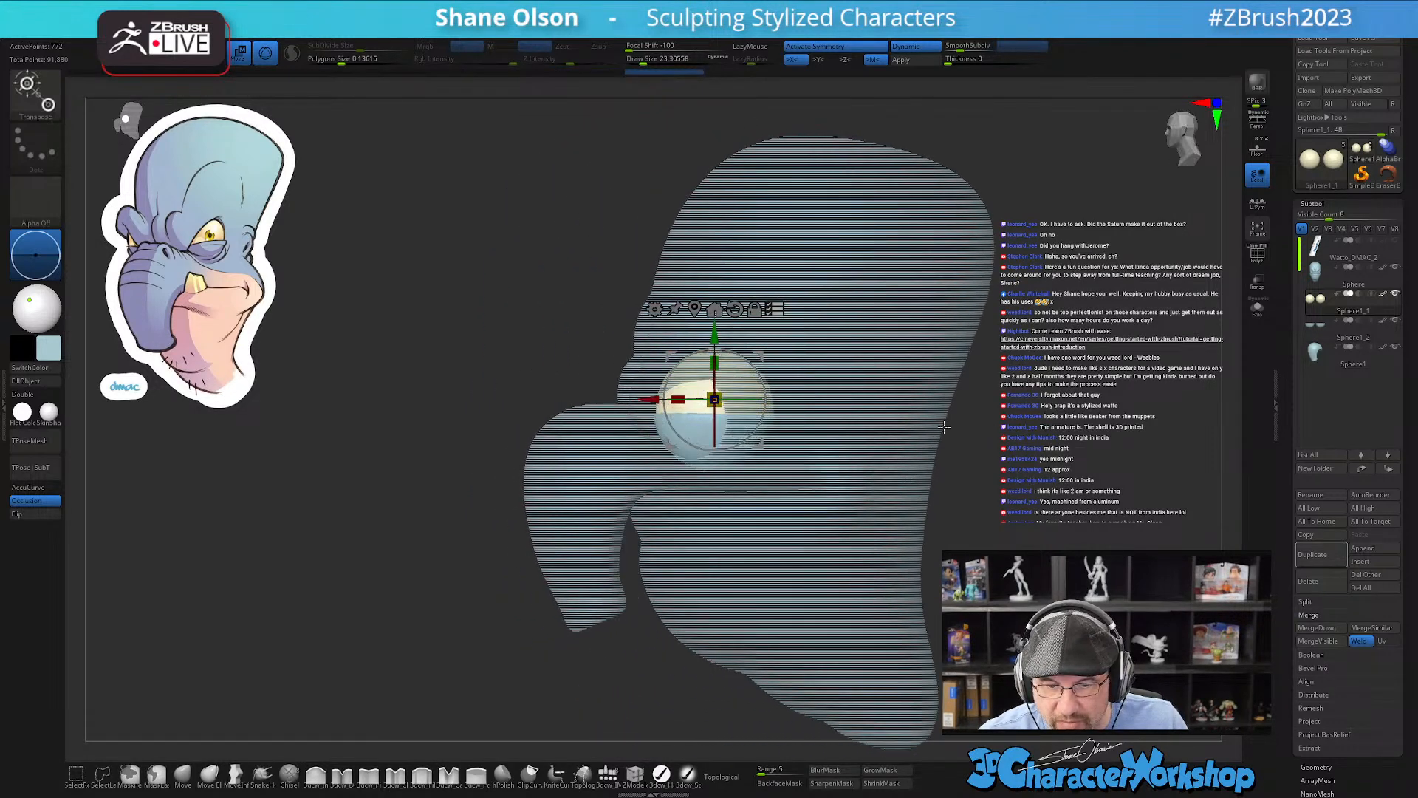
pyautogui.press('q')
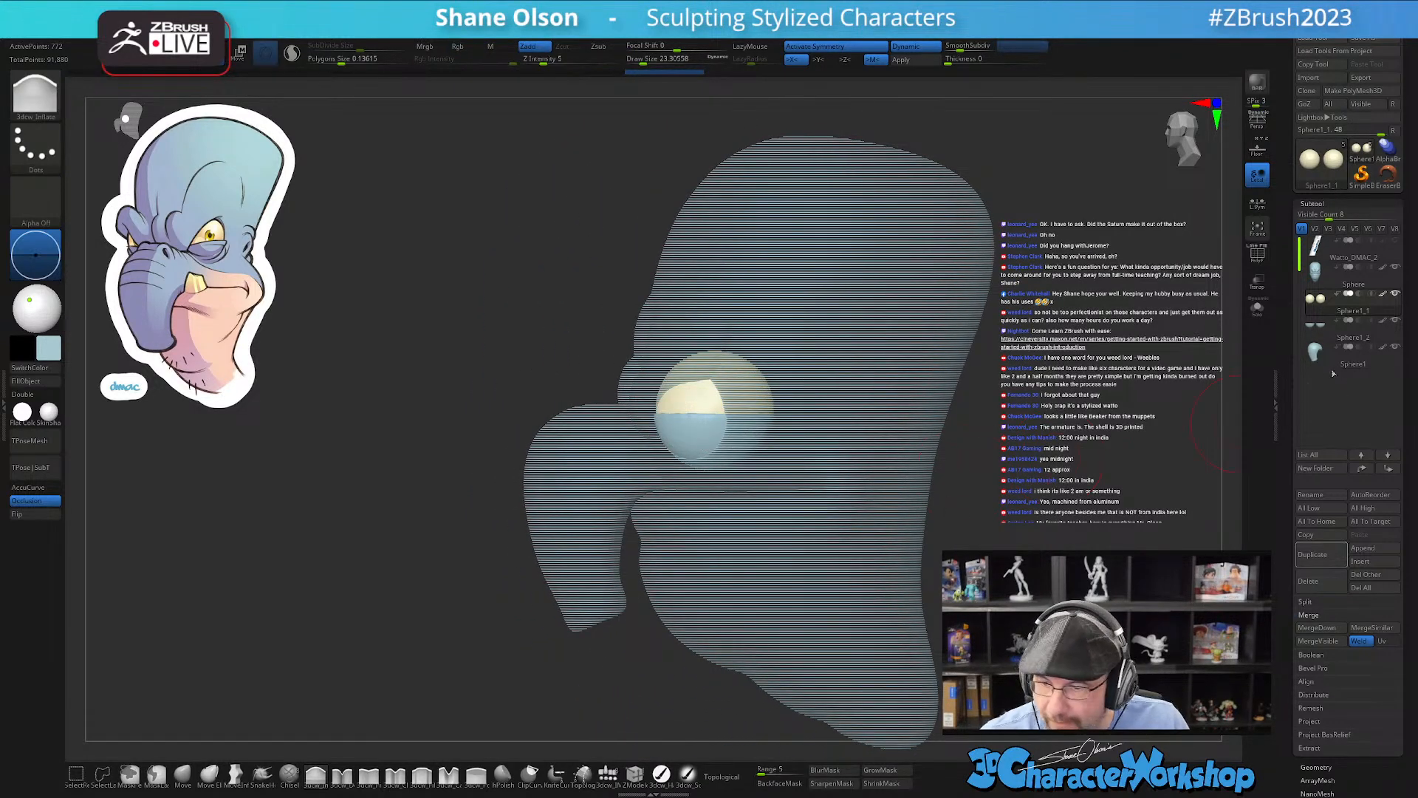
pyautogui.press('w')
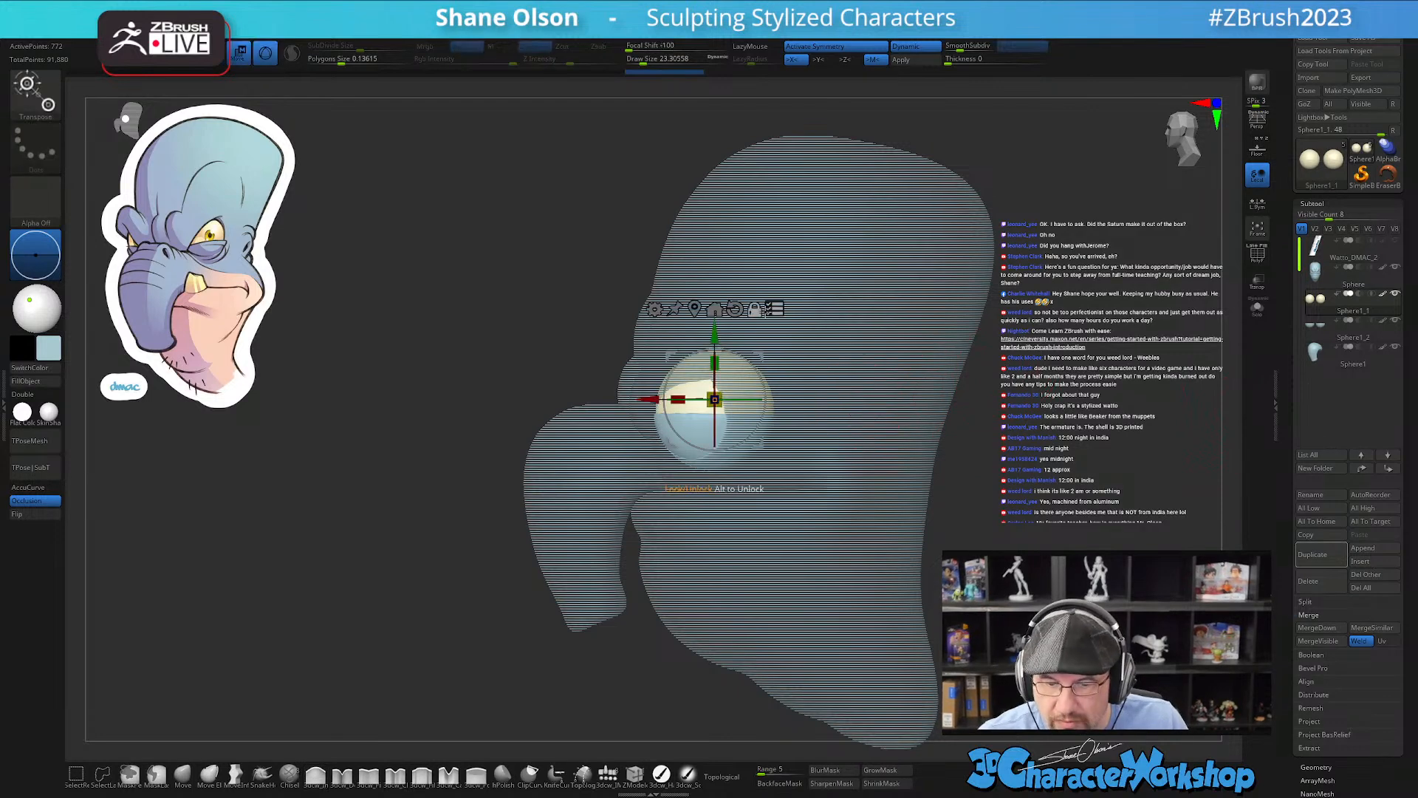
pyautogui.click(774, 309)
pyautogui.moveTo(1033, 470); pyautogui.dragTo(994, 443)
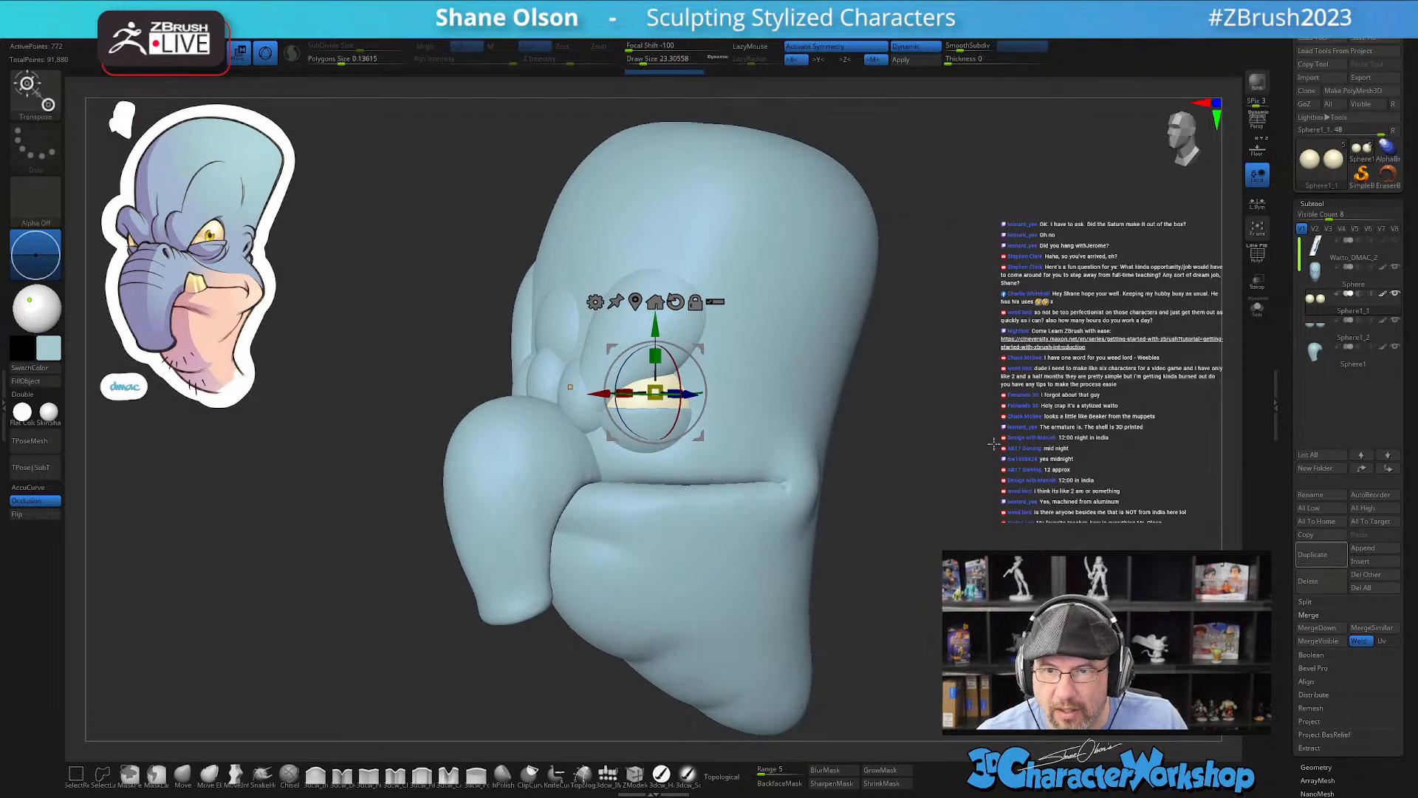
pyautogui.press('q')
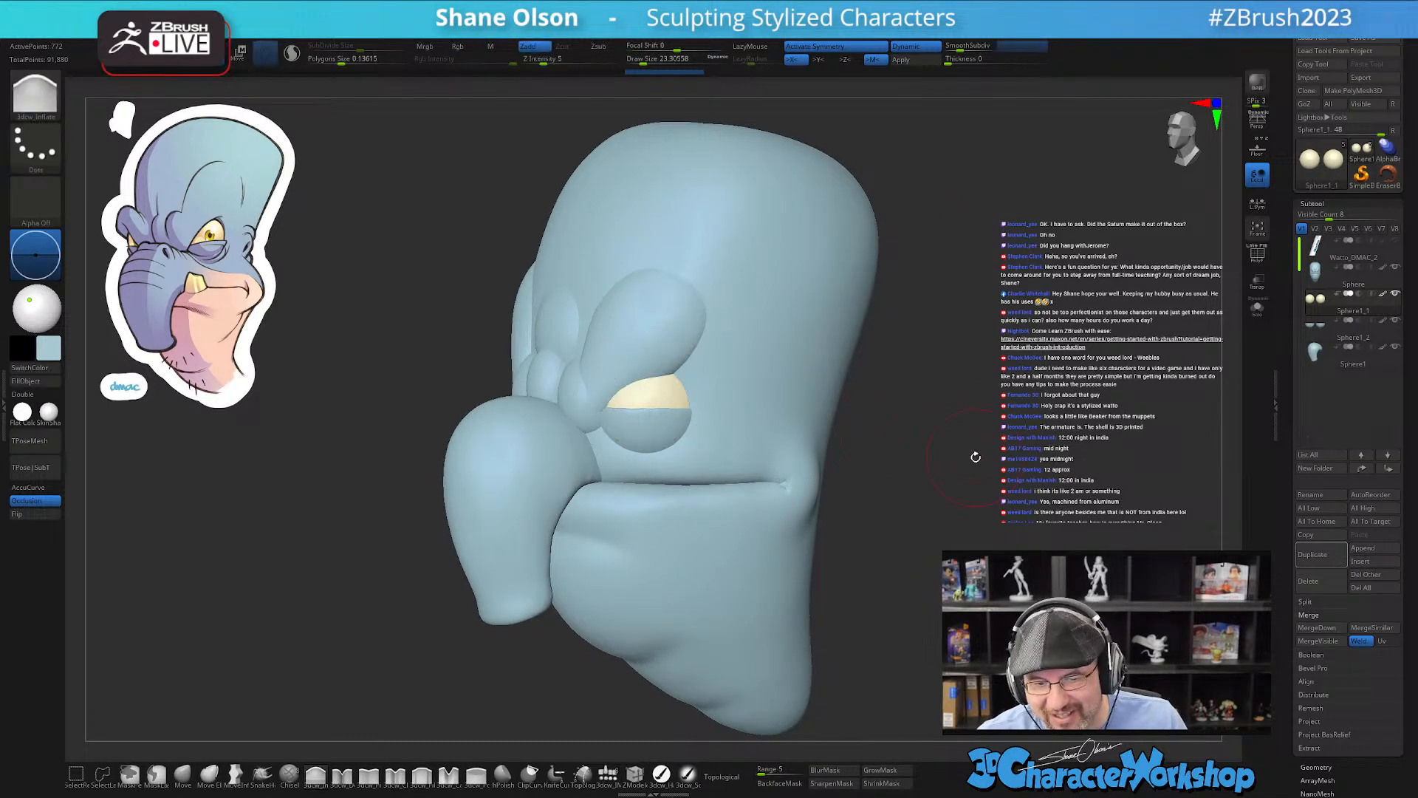
# Step: Switch to the Move brush, select the lower eyelids subtool, and display its polyframe
pyautogui.moveTo(879, 517)
pyautogui.mouseDown()
pyautogui.moveTo(715, 441)
pyautogui.moveTo(702, 418)
pyautogui.mouseUp()
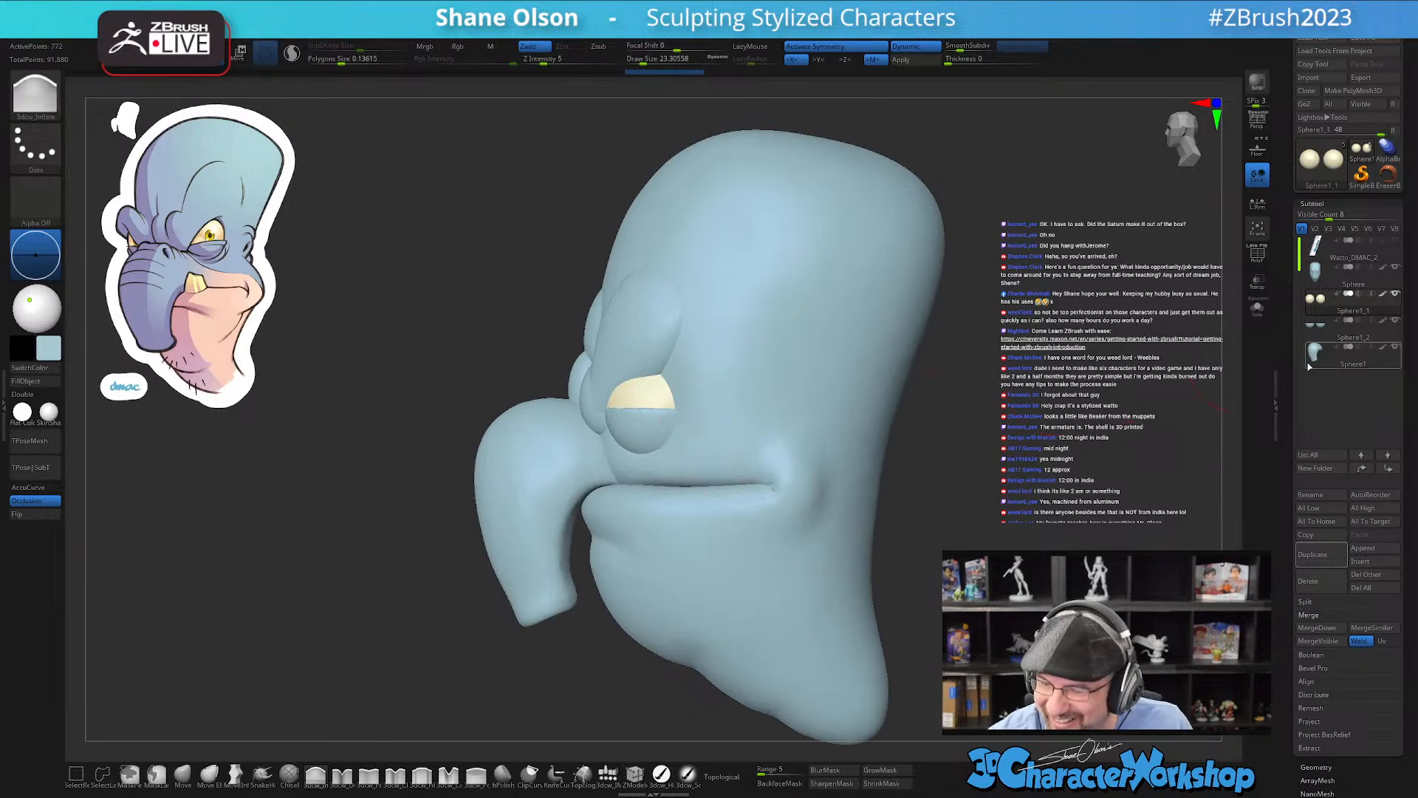
pyautogui.click(201, 772)
pyautogui.press(']')
pyautogui.moveTo(674, 399); pyautogui.dragTo(684, 402, button='right')
pyautogui.moveTo(680, 390); pyautogui.dragTo(684, 425)
pyautogui.moveTo(680, 402)
pyautogui.mouseDown(button='right')
pyautogui.moveTo(701, 414)
pyautogui.moveTo(683, 410)
pyautogui.moveTo(681, 424)
pyautogui.mouseUp(button='right')
pyautogui.keyDown('alt'); pyautogui.click(670, 423); pyautogui.keyUp('alt')
pyautogui.hotkey('shift', 'f')
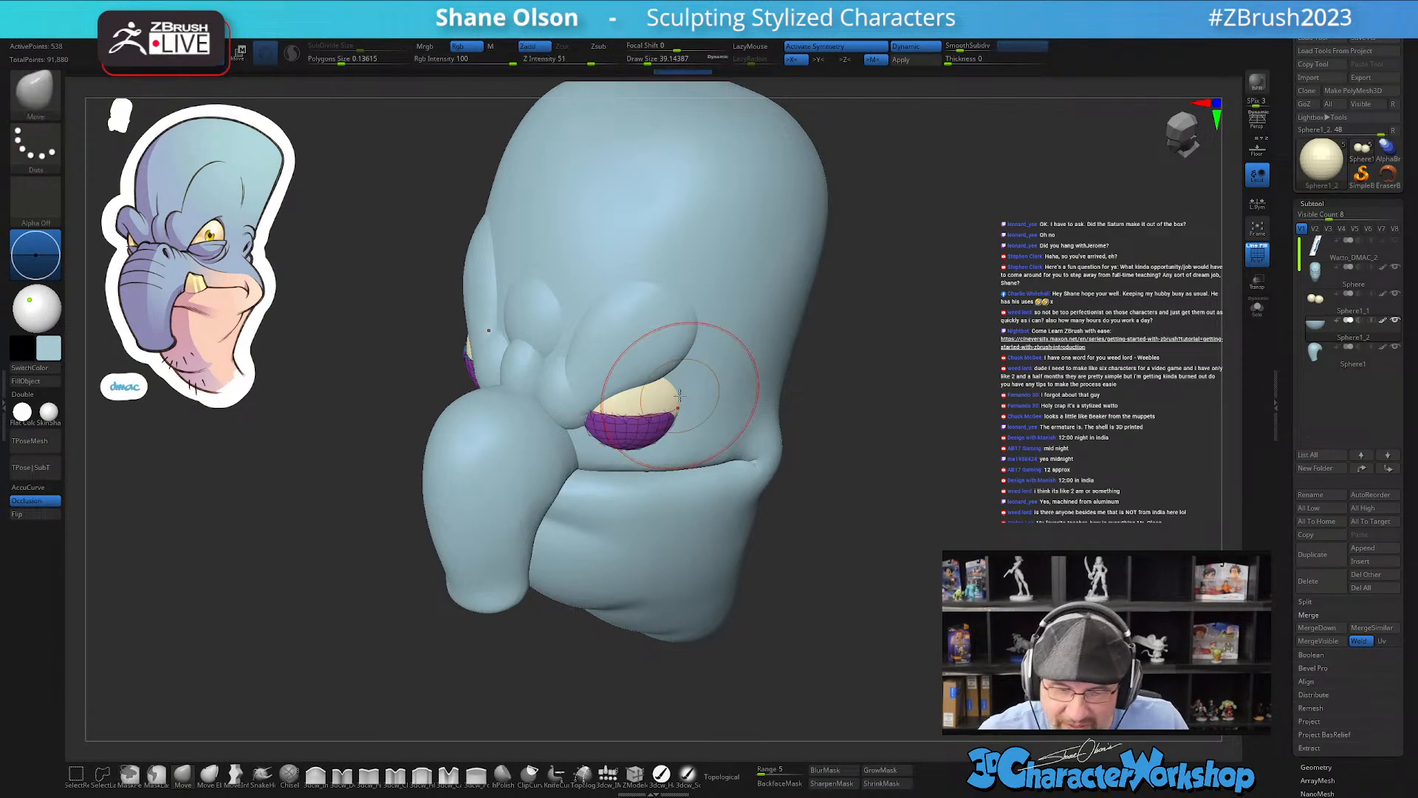
pyautogui.moveTo(893, 415); pyautogui.dragTo(907, 451, button='right')
pyautogui.press('s')
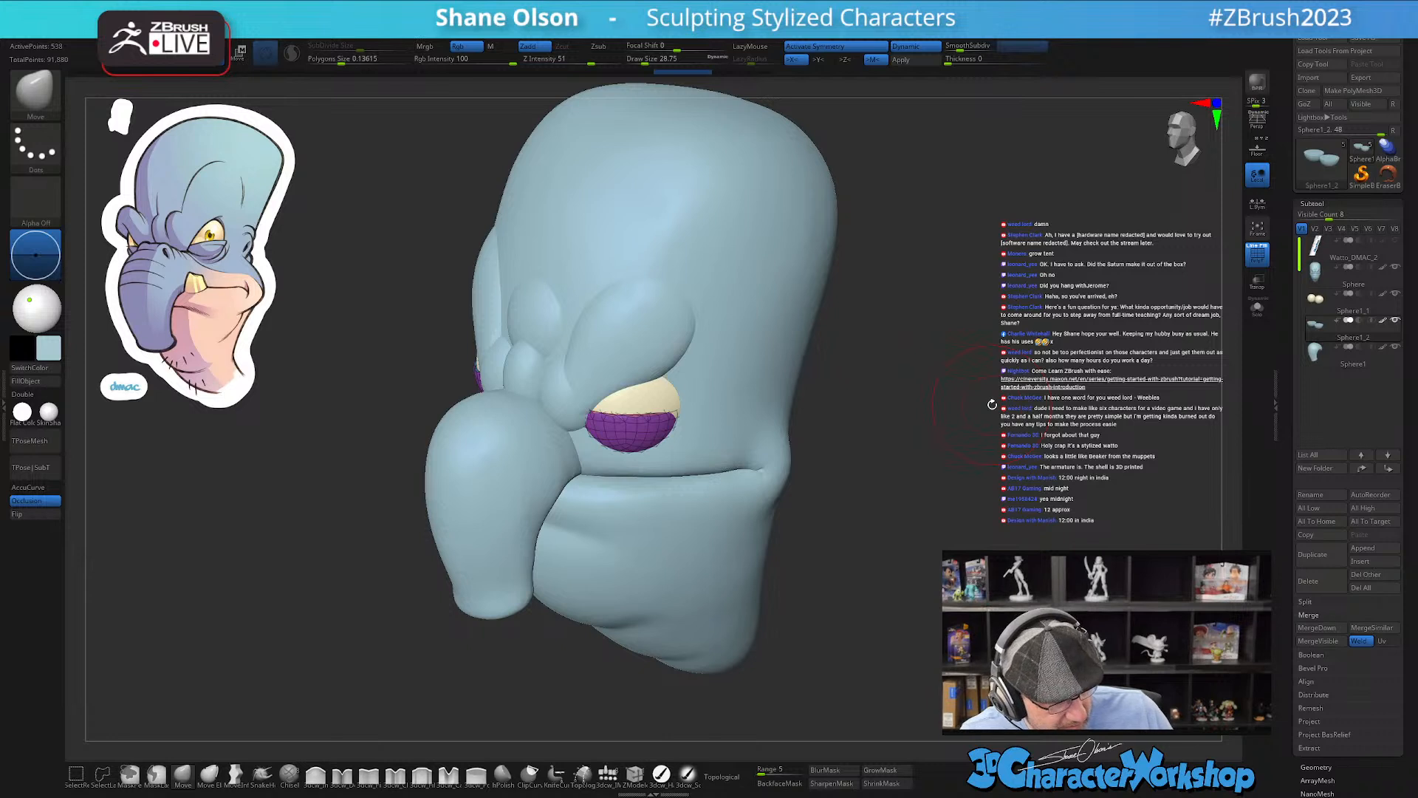
# Step: Set the lower eyelids' polygon size to 0.07299 for a denser mesh and hide the polyframe
pyautogui.moveTo(906, 518); pyautogui.dragTo(916, 516)
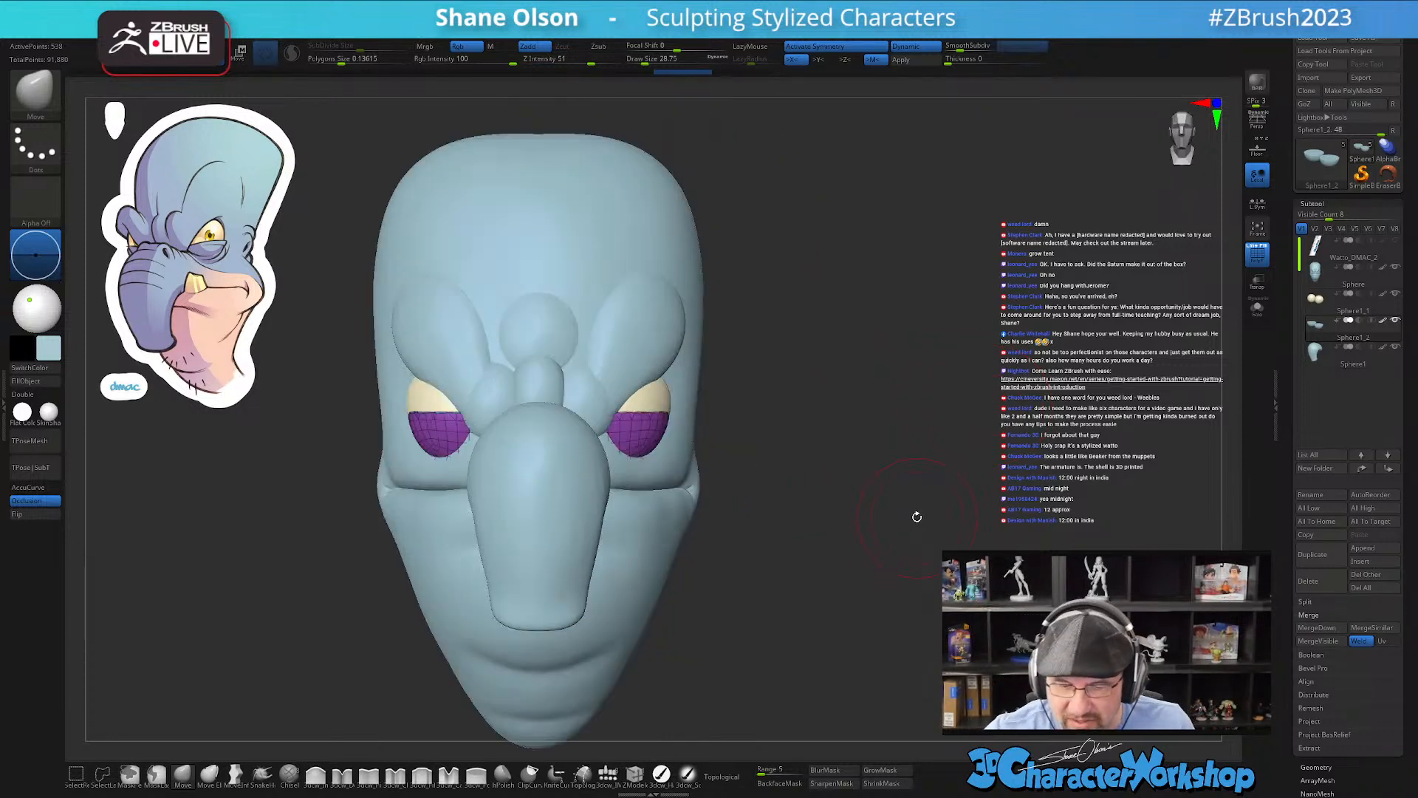
pyautogui.moveTo(808, 478)
pyautogui.mouseDown()
pyautogui.moveTo(795, 491)
pyautogui.moveTo(877, 342)
pyautogui.moveTo(871, 441)
pyautogui.mouseUp()
pyautogui.press('s')
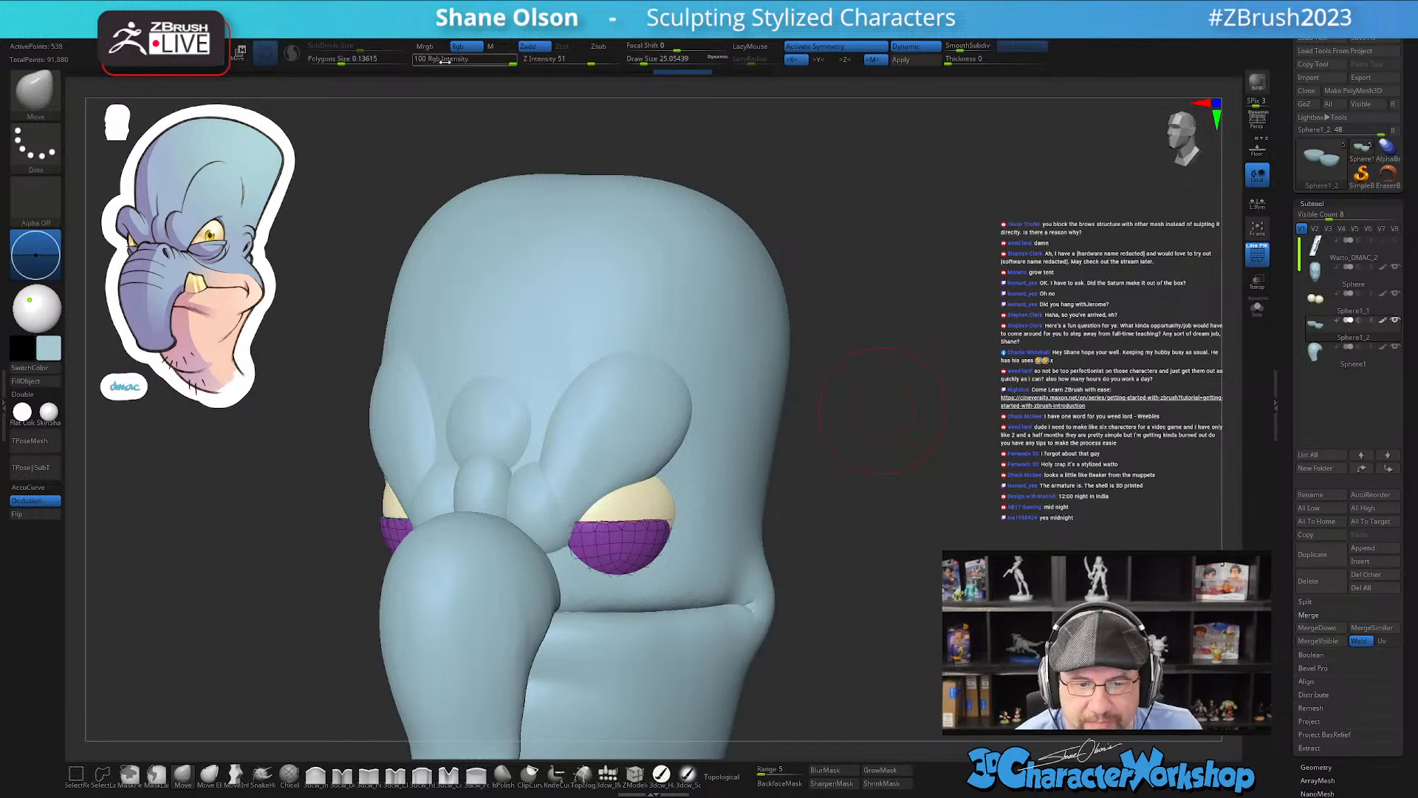
pyautogui.click(339, 61)
pyautogui.moveTo(339, 63); pyautogui.dragTo(336, 62)
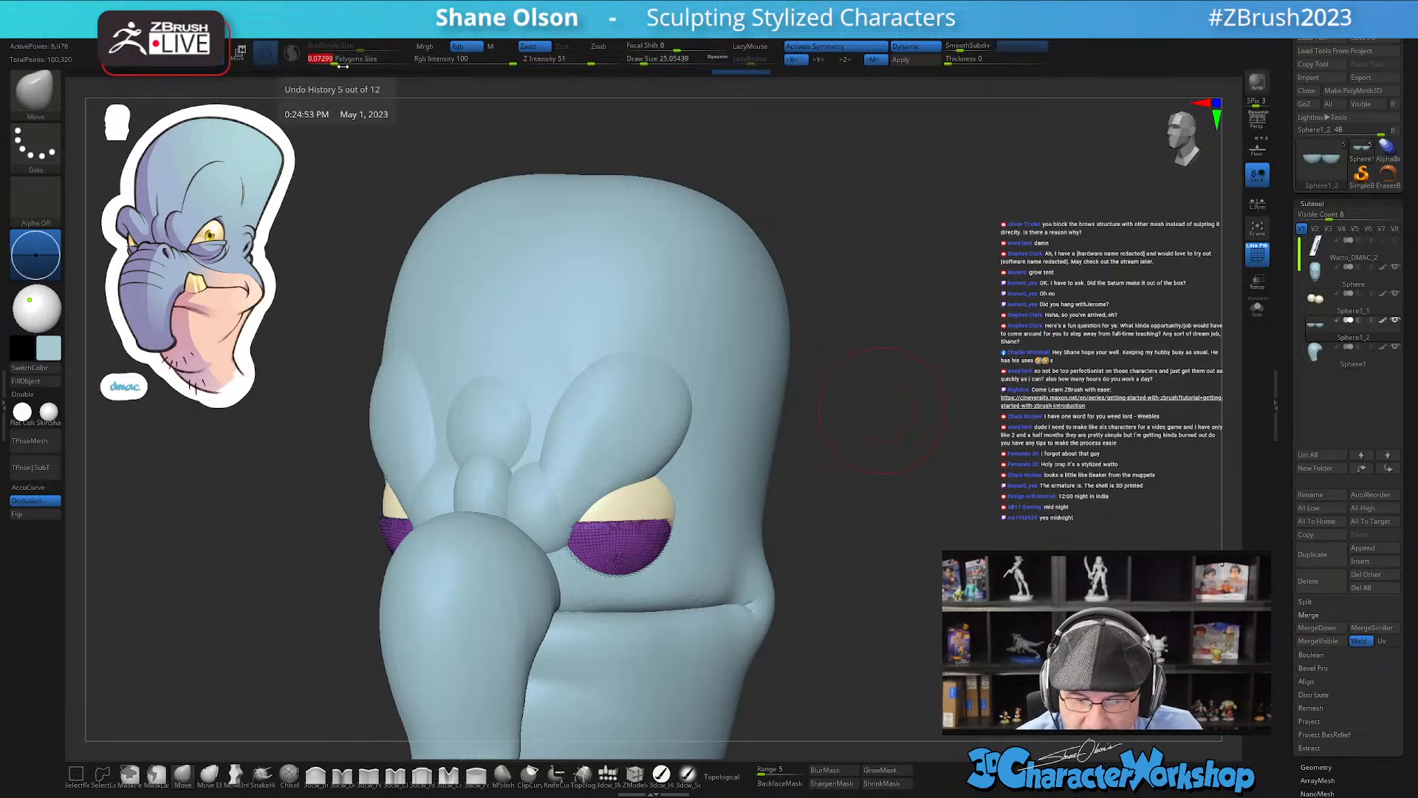
pyautogui.moveTo(907, 568)
pyautogui.mouseDown()
pyautogui.moveTo(874, 619)
pyautogui.moveTo(897, 563)
pyautogui.mouseUp()
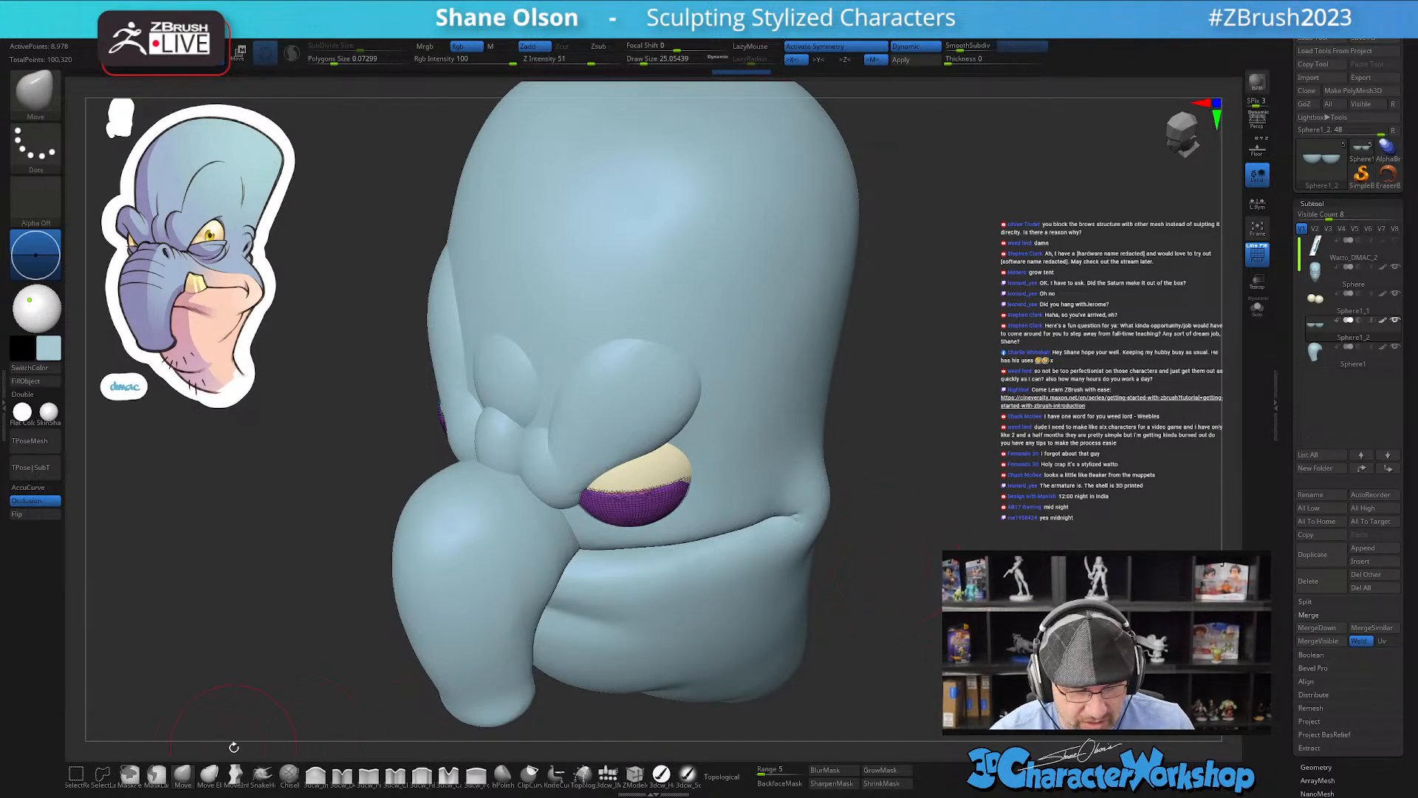
pyautogui.hotkey('shift', 'f')
# Step: Reshape the outer upper edge of the lower eyelids around the eyeballs with the Move brush at draw size about 35
pyautogui.moveTo(665, 521)
pyautogui.mouseDown(button='right')
pyautogui.moveTo(662, 484)
pyautogui.moveTo(736, 554)
pyautogui.mouseUp(button='right')
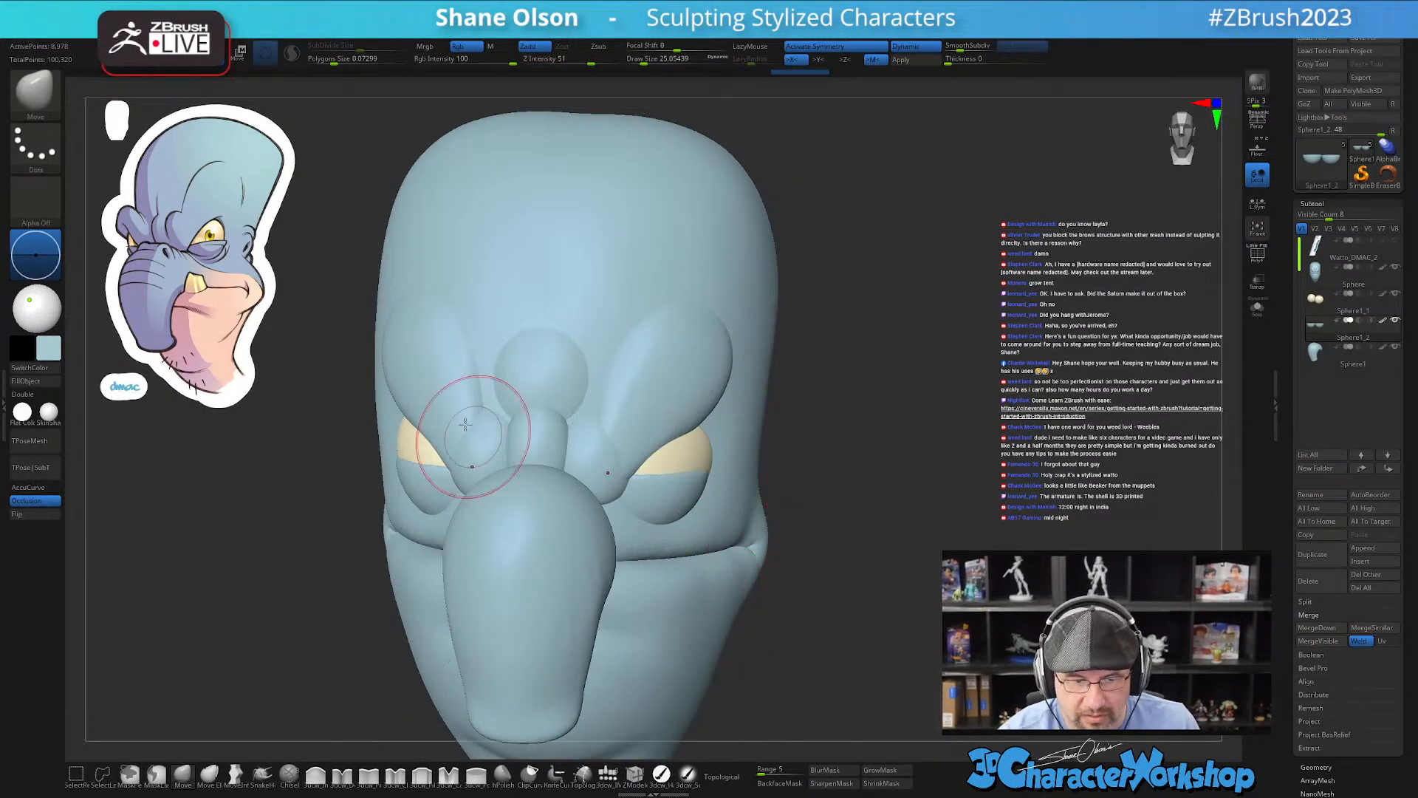
pyautogui.moveTo(869, 554)
pyautogui.mouseDown(button='right')
pyautogui.moveTo(883, 535)
pyautogui.moveTo(872, 556)
pyautogui.moveTo(902, 539)
pyautogui.moveTo(894, 547)
pyautogui.mouseUp(button='right')
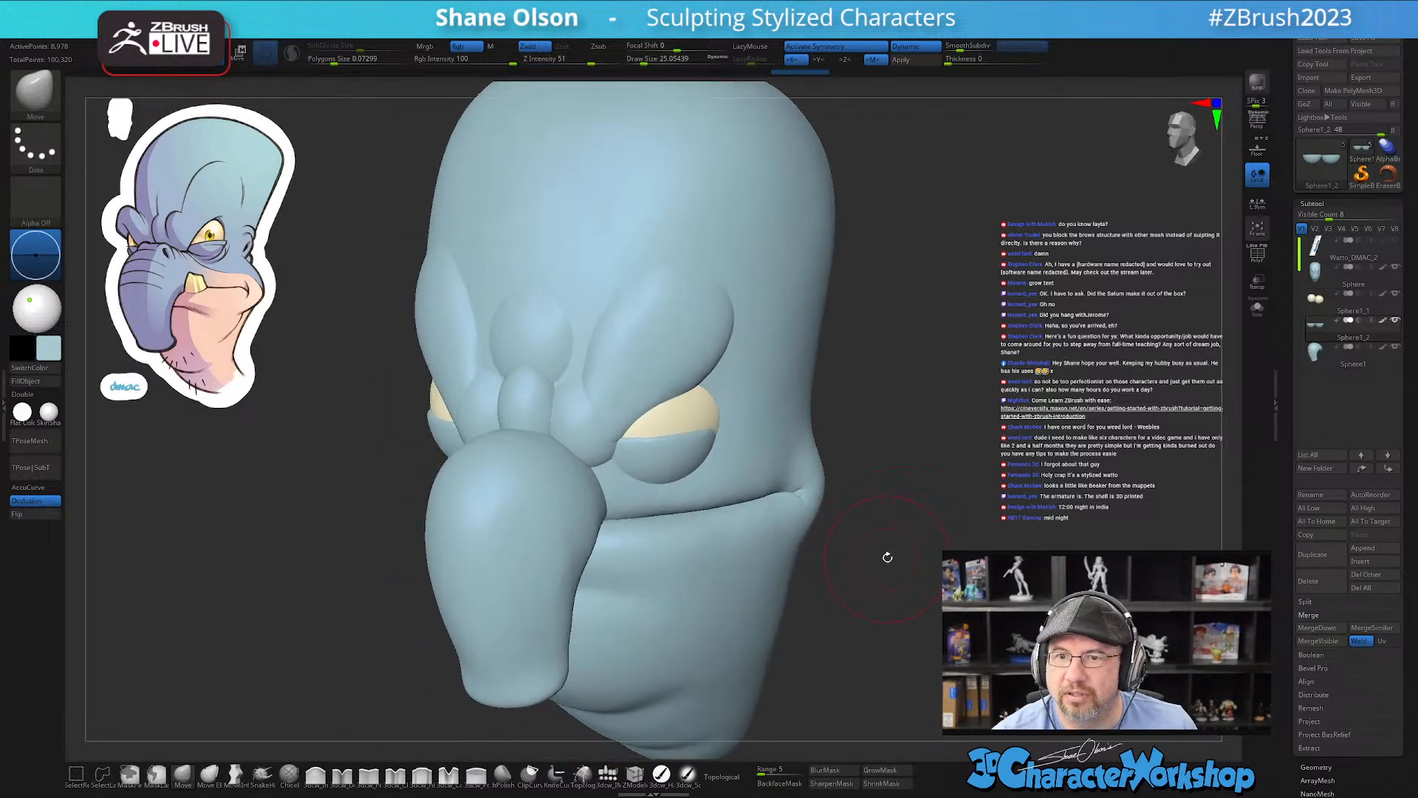
pyautogui.press('s')
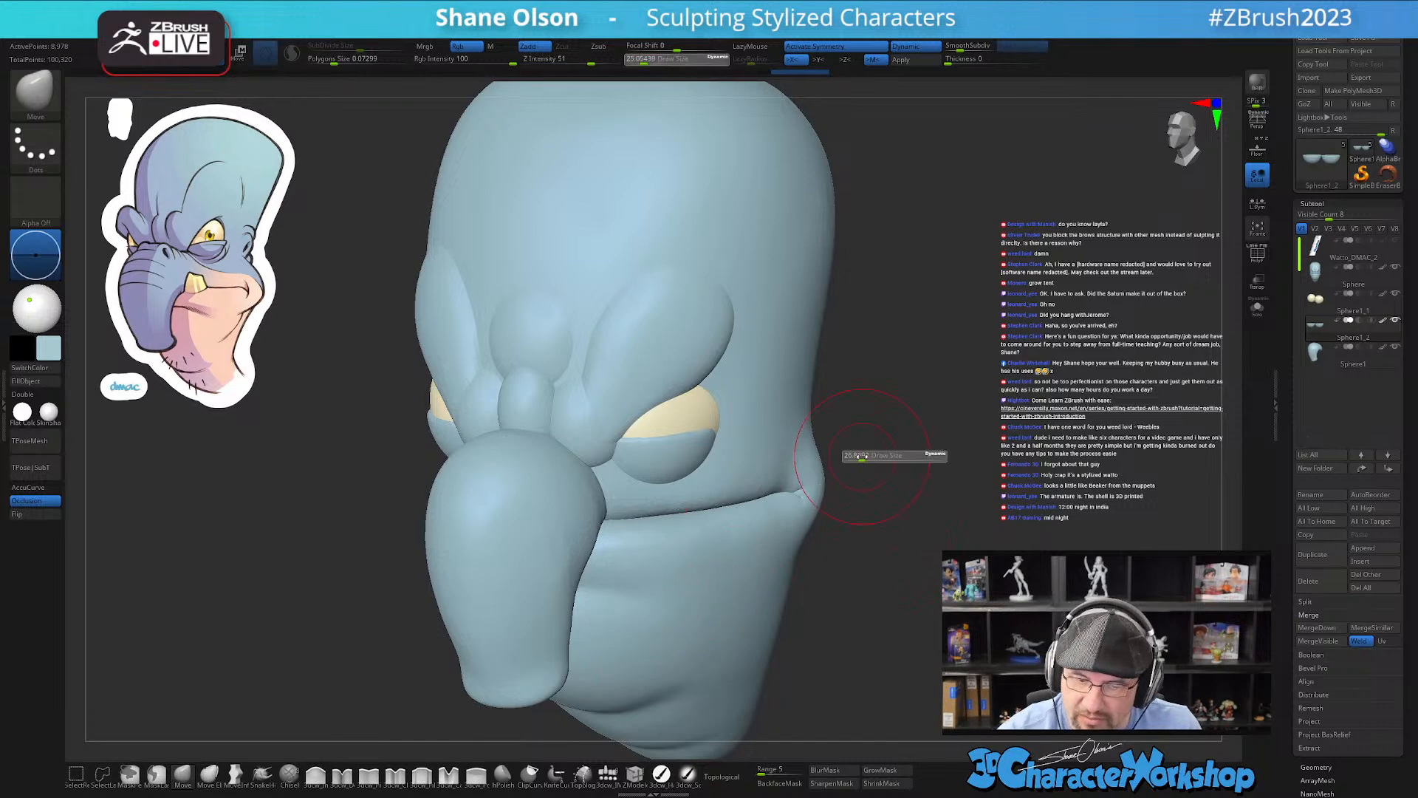
pyautogui.moveTo(865, 457); pyautogui.dragTo(863, 457)
pyautogui.moveTo(874, 443); pyautogui.dragTo(784, 480, button='right')
pyautogui.moveTo(700, 451); pyautogui.dragTo(714, 433)
pyautogui.moveTo(735, 422); pyautogui.dragTo(714, 436, button='right')
pyautogui.moveTo(688, 438); pyautogui.dragTo(694, 432)
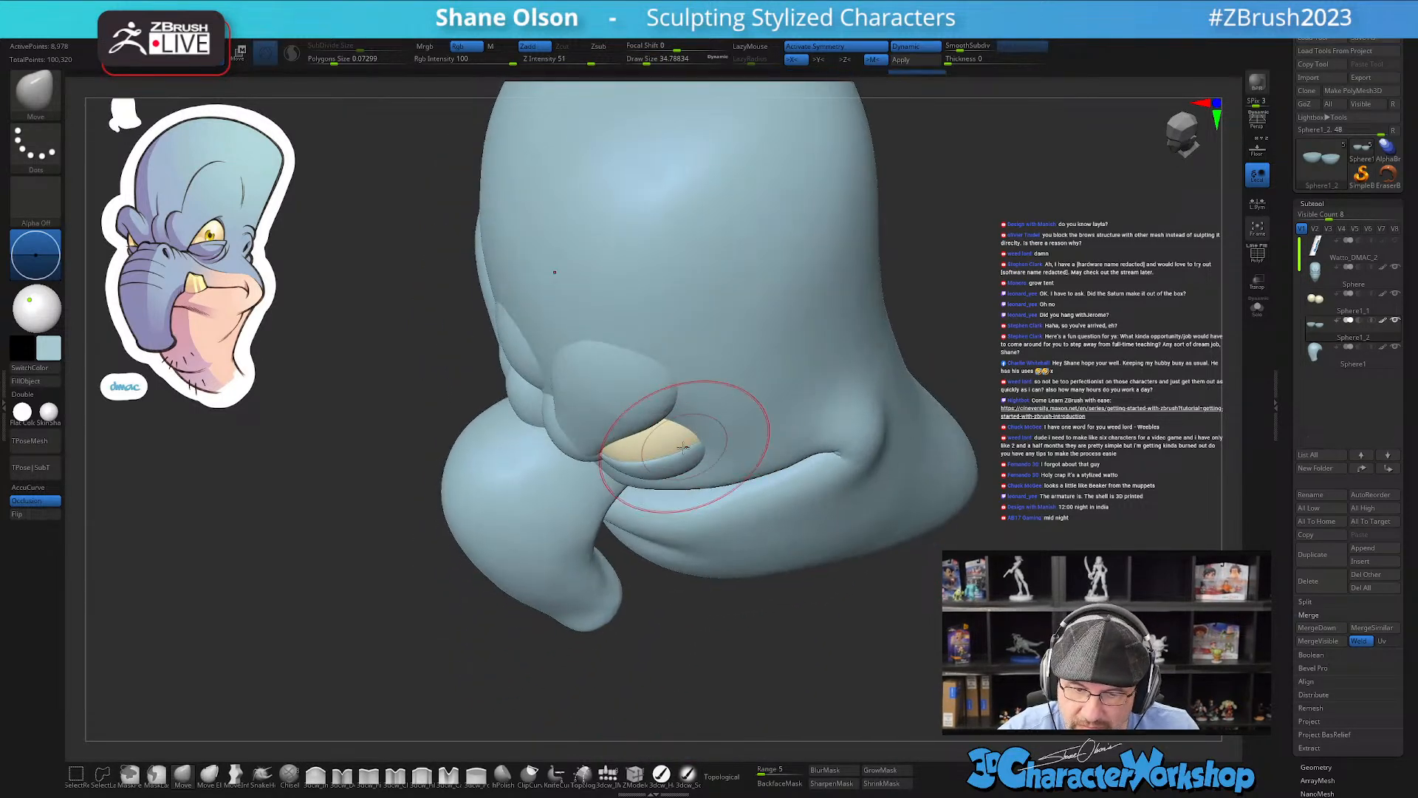
pyautogui.moveTo(665, 475)
pyautogui.mouseDown(button='right')
pyautogui.moveTo(747, 448)
pyautogui.moveTo(792, 458)
pyautogui.moveTo(748, 462)
pyautogui.mouseUp(button='right')
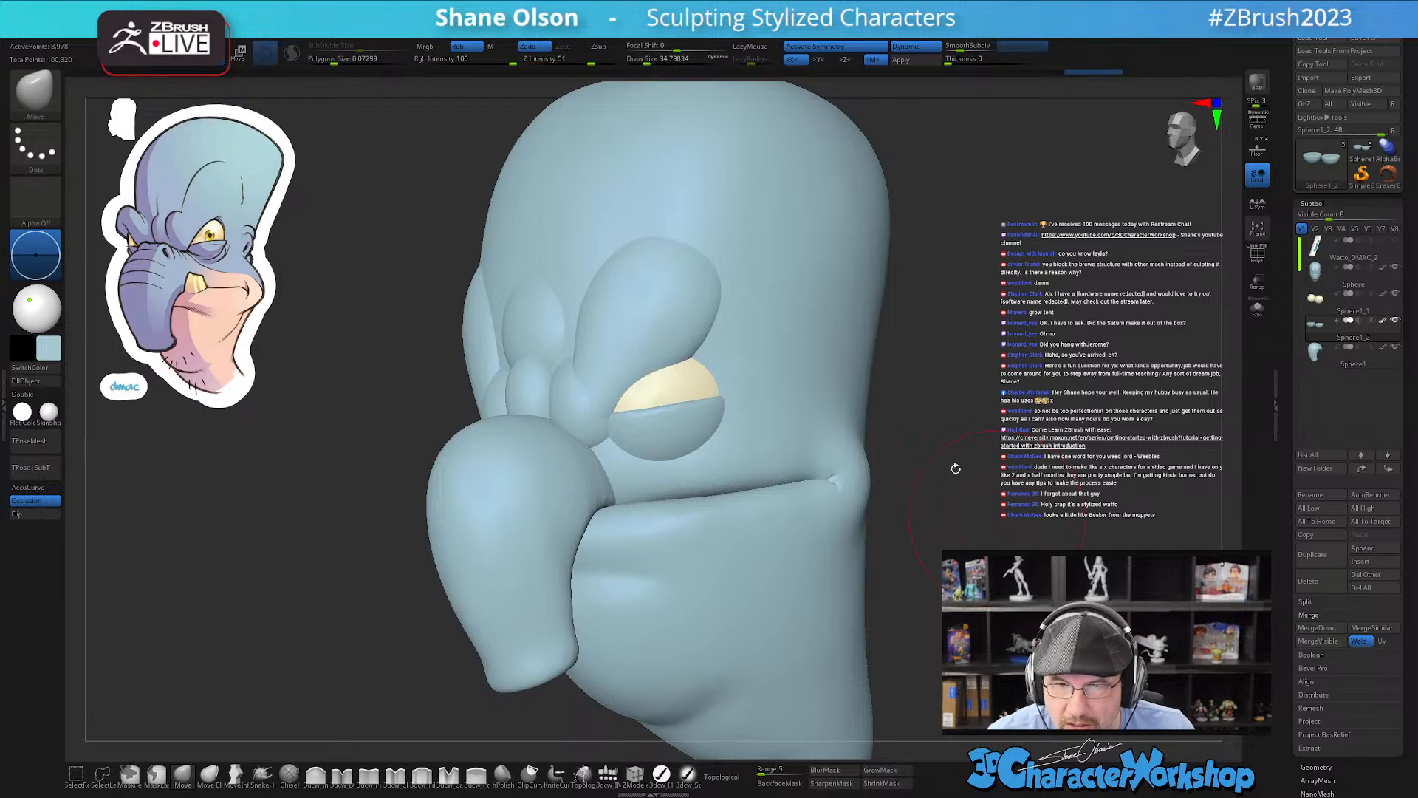
# Step: Select the head subtool and pull the mouth corners back and down with the Move brush at draw size about 71
pyautogui.keyDown('ctrl'); pyautogui.moveTo(1043, 445); pyautogui.dragTo(984, 510, button='right'); pyautogui.keyUp('ctrl')
pyautogui.moveTo(903, 487); pyautogui.dragTo(827, 499, button='right')
pyautogui.keyDown('alt'); pyautogui.click(795, 504); pyautogui.keyUp('alt')
pyautogui.press('s')
pyautogui.moveTo(244, 656); pyautogui.dragTo(252, 652)
pyautogui.moveTo(933, 503); pyautogui.dragTo(806, 493, button='right')
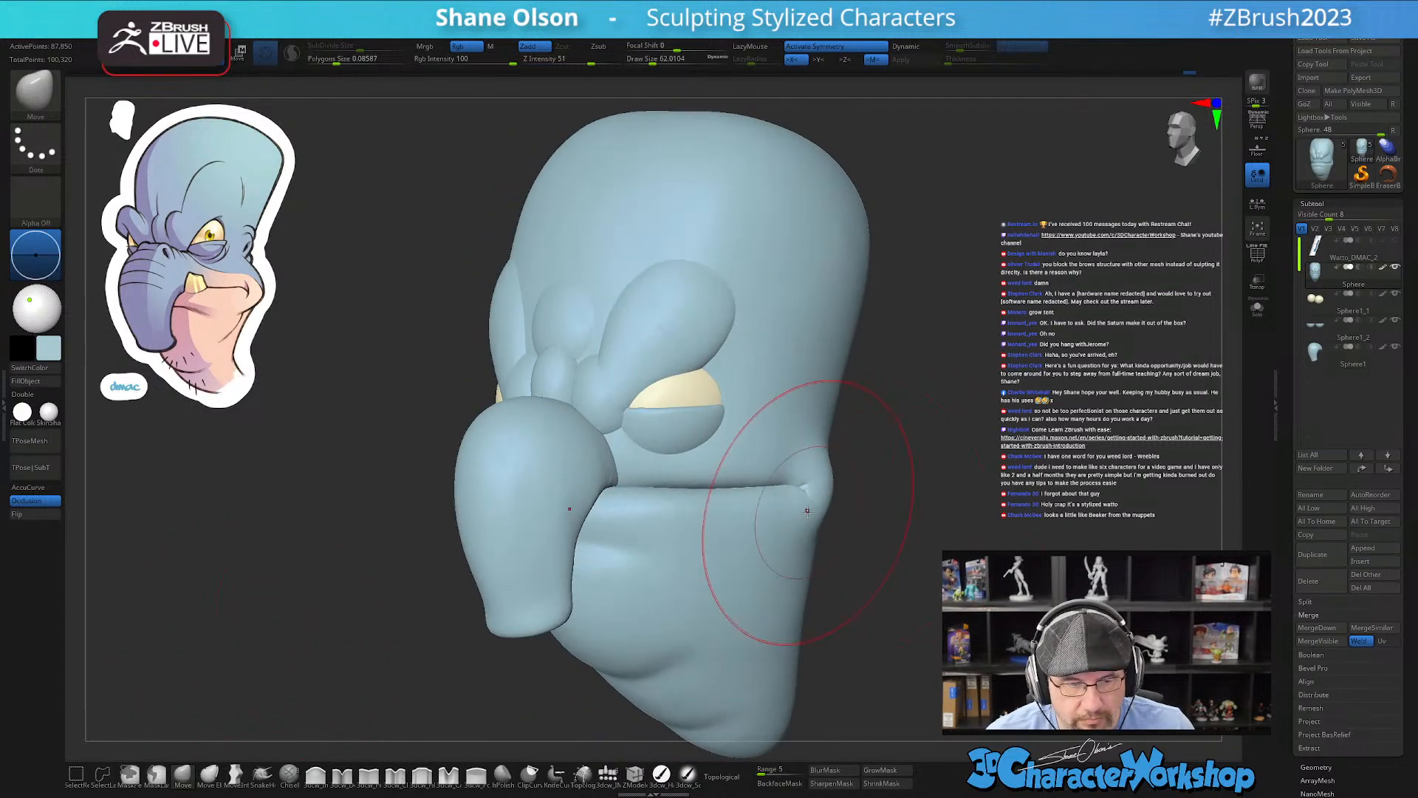
pyautogui.press('s')
pyautogui.moveTo(814, 493); pyautogui.dragTo(840, 488)
pyautogui.moveTo(1065, 512)
pyautogui.mouseDown(button='right')
pyautogui.moveTo(1096, 513)
pyautogui.moveTo(1034, 517)
pyautogui.mouseUp(button='right')
pyautogui.press('s')
pyautogui.moveTo(837, 501)
pyautogui.mouseDown()
pyautogui.moveTo(826, 499)
pyautogui.moveTo(845, 502)
pyautogui.moveTo(837, 524)
pyautogui.mouseUp()
pyautogui.press('s')
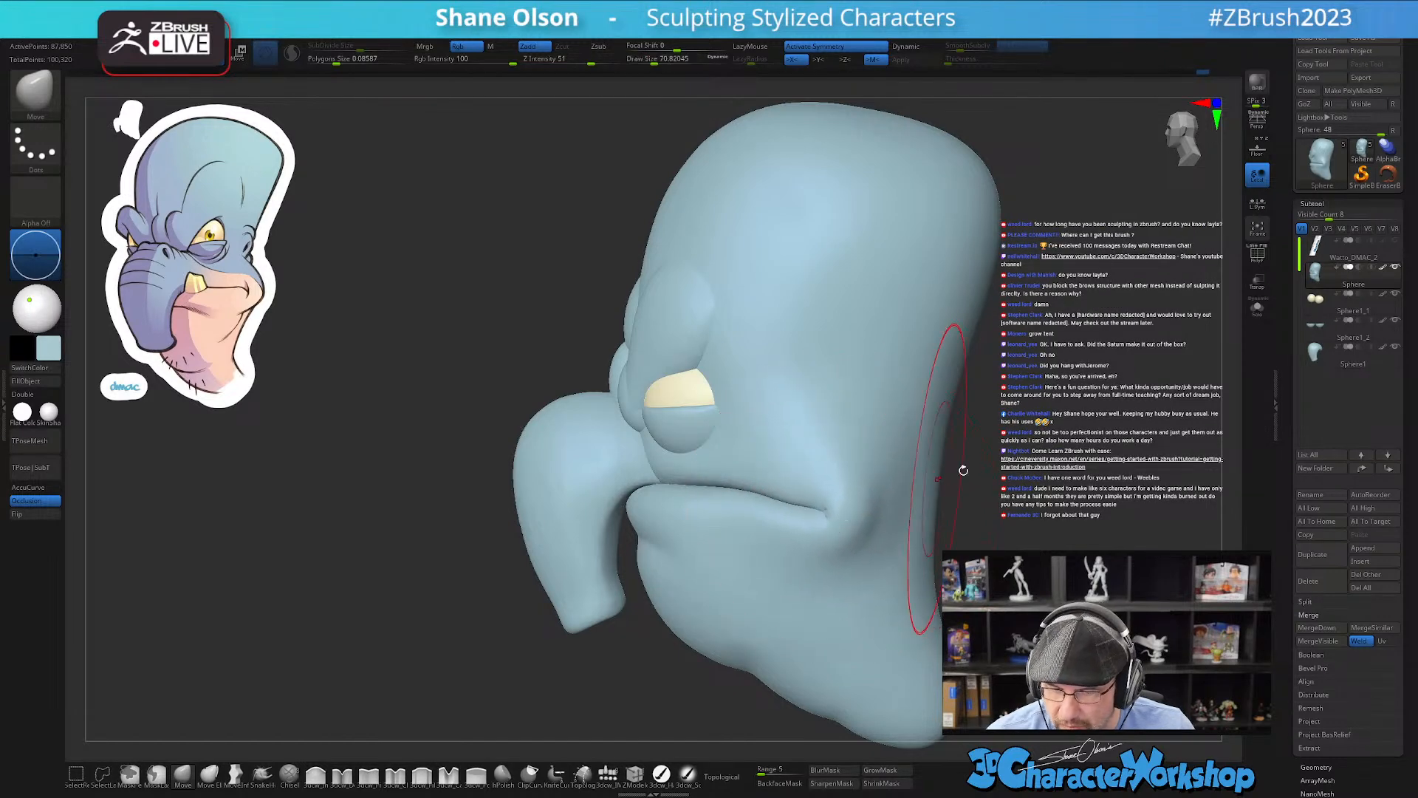
# Step: Refine the mouth corner shape with the Move brush at draw size about 25
pyautogui.moveTo(1064, 466)
pyautogui.mouseDown(button='right')
pyautogui.moveTo(1080, 470)
pyautogui.moveTo(1052, 473)
pyautogui.mouseUp(button='right')
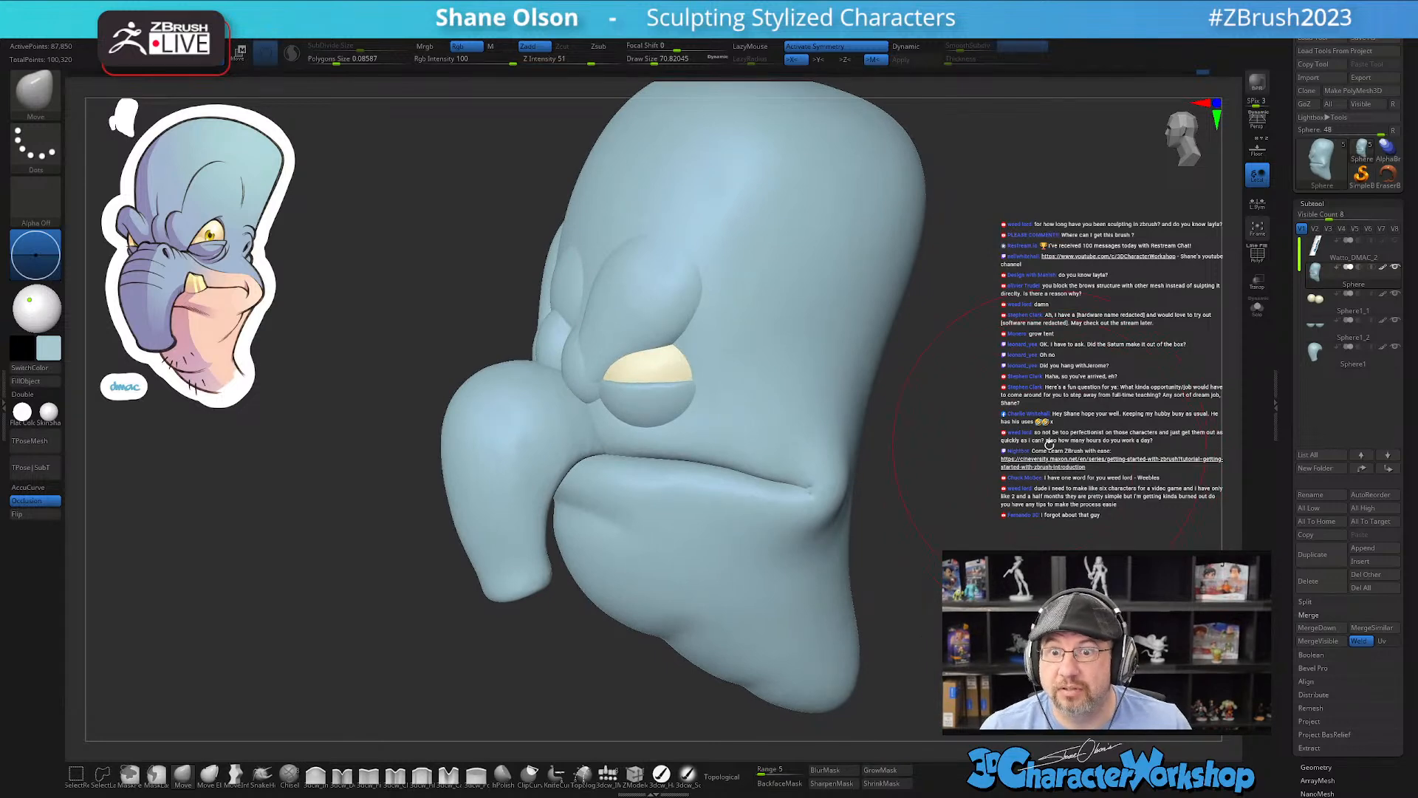
pyautogui.moveTo(1029, 461); pyautogui.dragTo(941, 484, button='right')
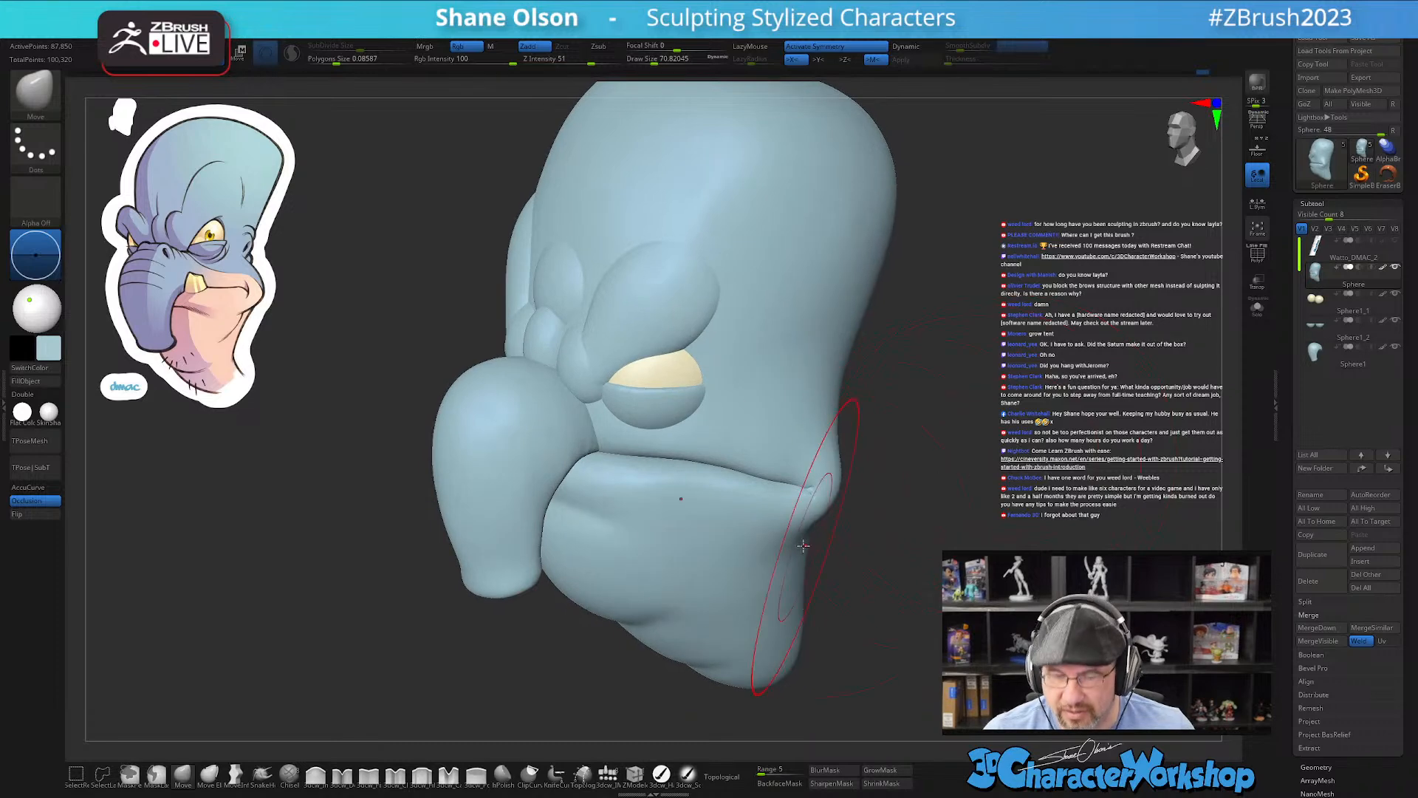
pyautogui.press('s')
pyautogui.moveTo(792, 503)
pyautogui.mouseDown()
pyautogui.moveTo(769, 503)
pyautogui.moveTo(784, 503)
pyautogui.moveTo(765, 494)
pyautogui.moveTo(776, 484)
pyautogui.mouseUp()
pyautogui.press('s')
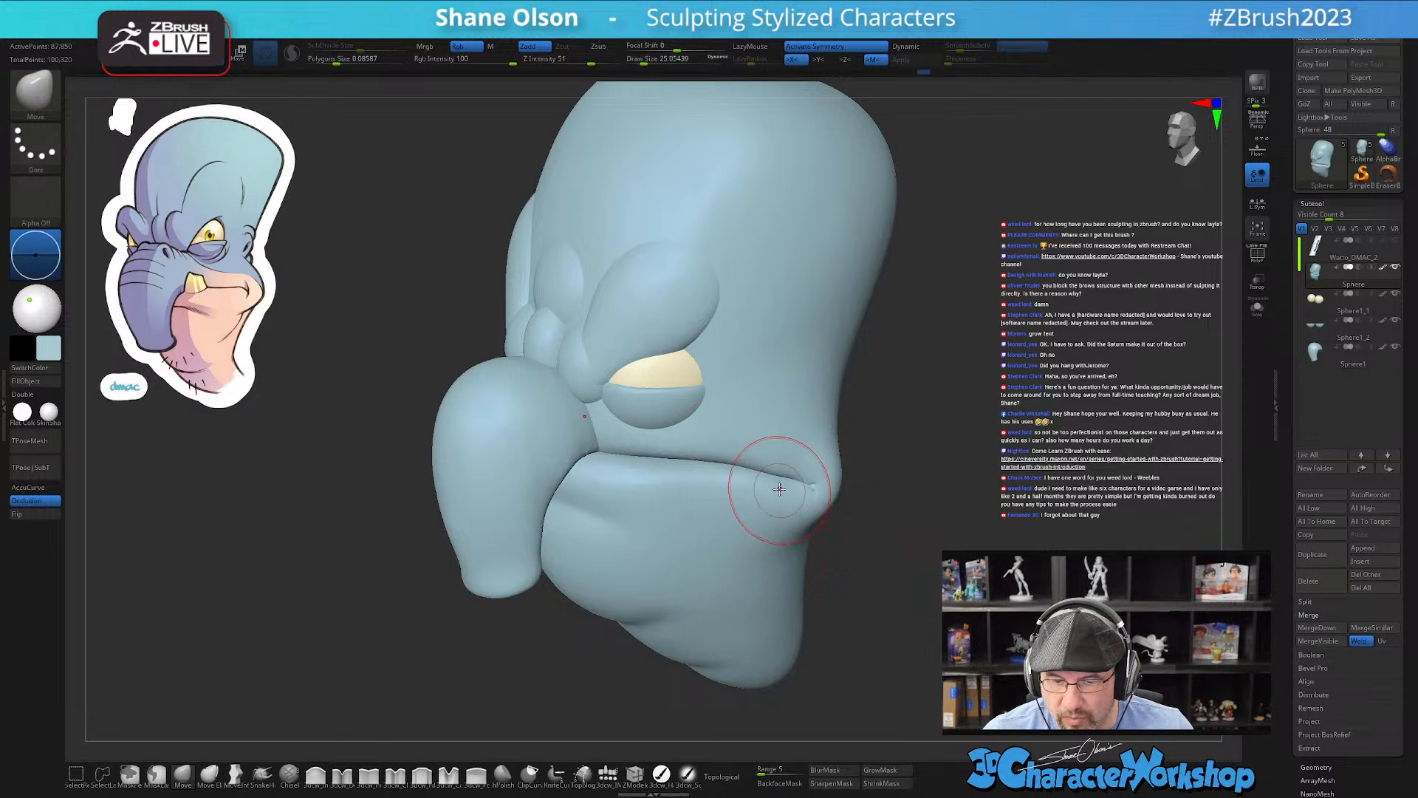
pyautogui.moveTo(1032, 517); pyautogui.dragTo(908, 507)
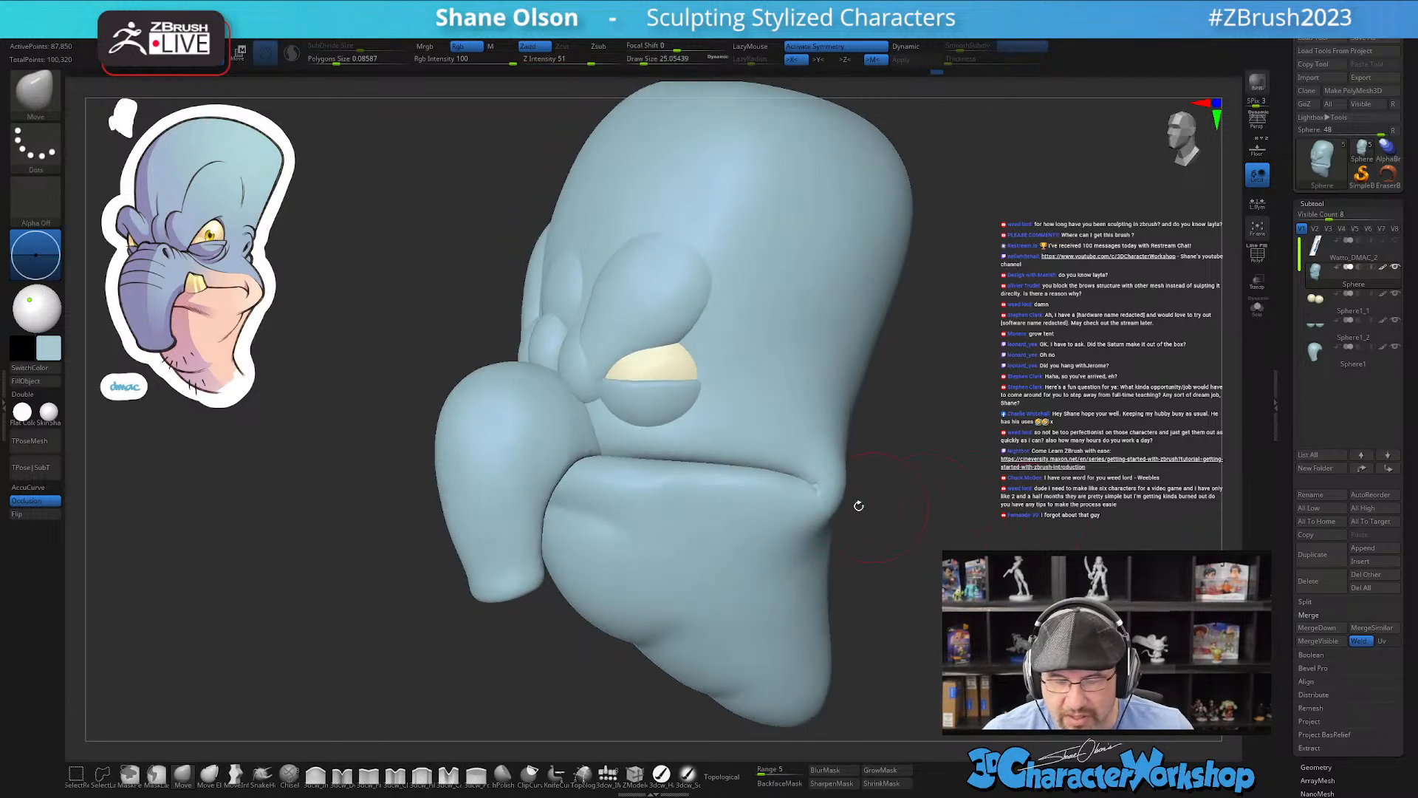
# Step: Smooth the mouth corners and the cheek area below them, leaving Dynamic Subdiv off
pyautogui.press('shift')
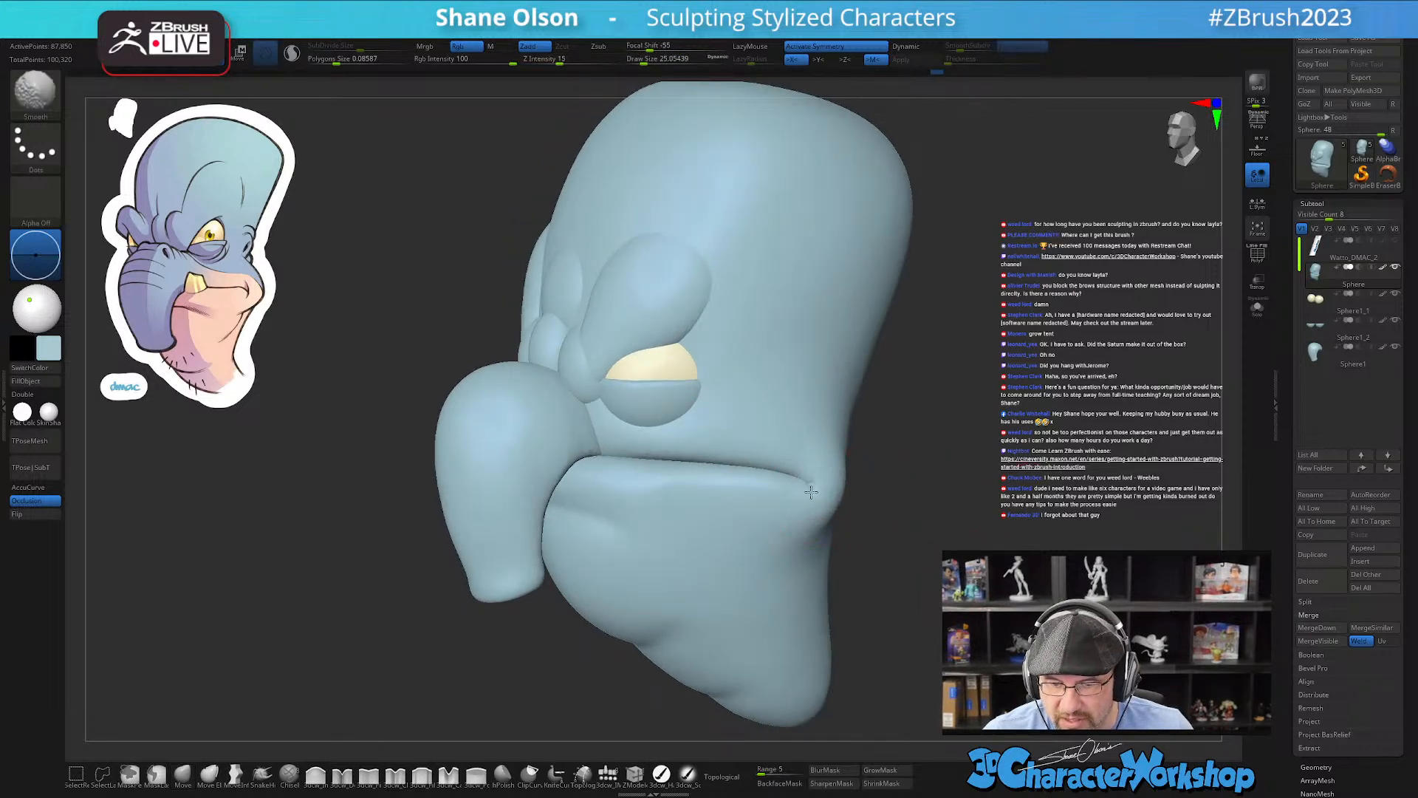
pyautogui.moveTo(814, 474)
pyautogui.keyDown('shift'); pyautogui.mouseDown()
pyautogui.moveTo(845, 532)
pyautogui.moveTo(840, 558)
pyautogui.mouseUp(); pyautogui.keyUp('shift')
pyautogui.press('s')
pyautogui.hotkey('shift', 'f')
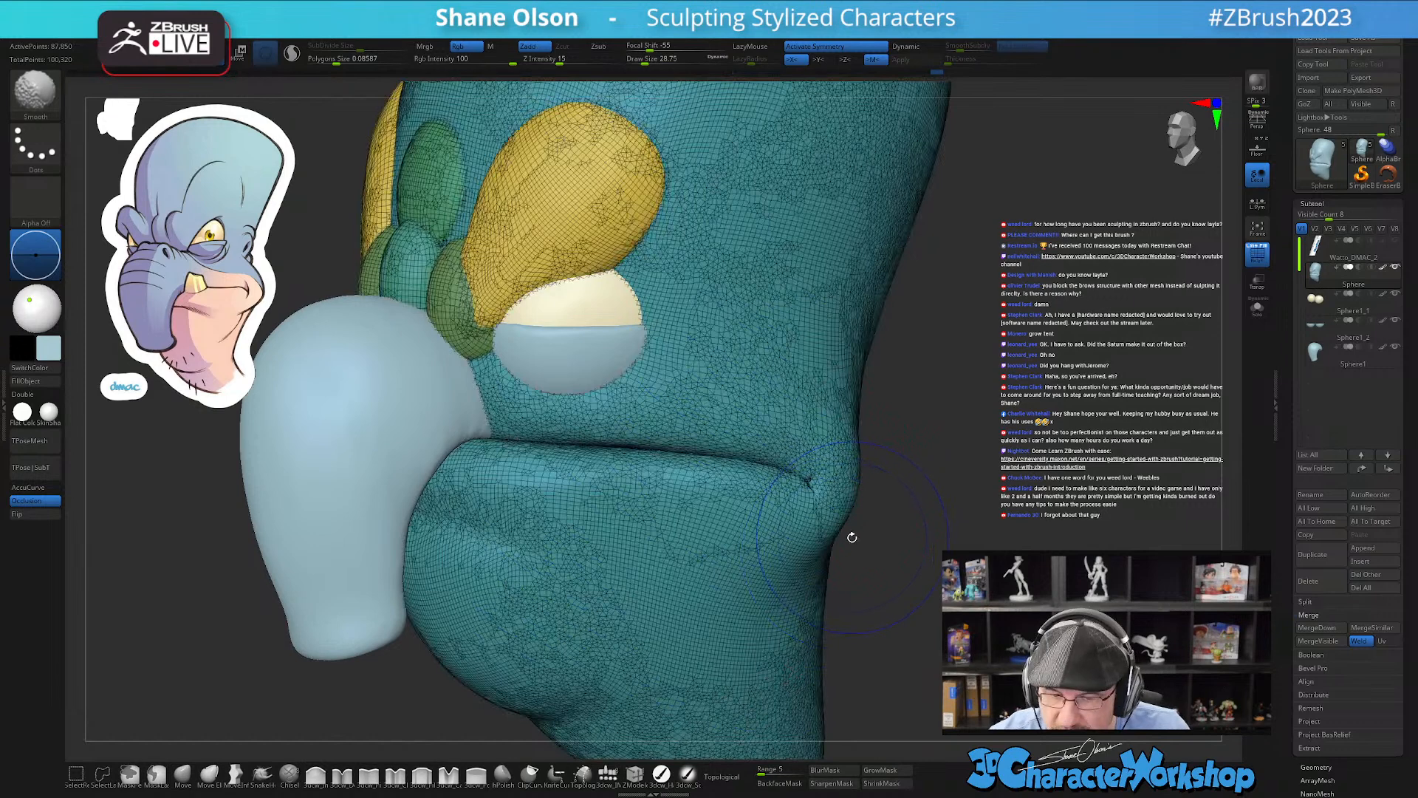
pyautogui.hotkey('shift', 'f')
pyautogui.press('d')
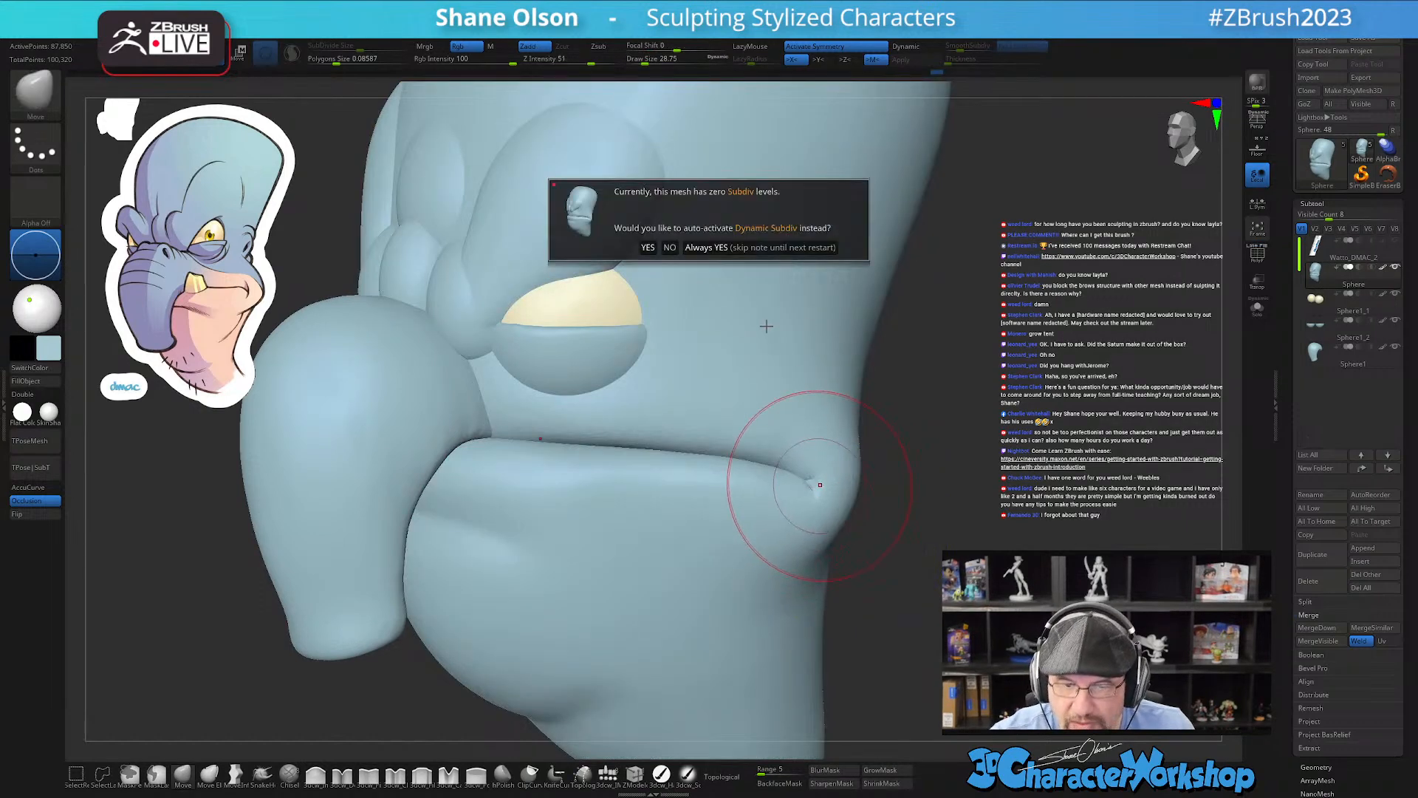
pyautogui.click(669, 248)
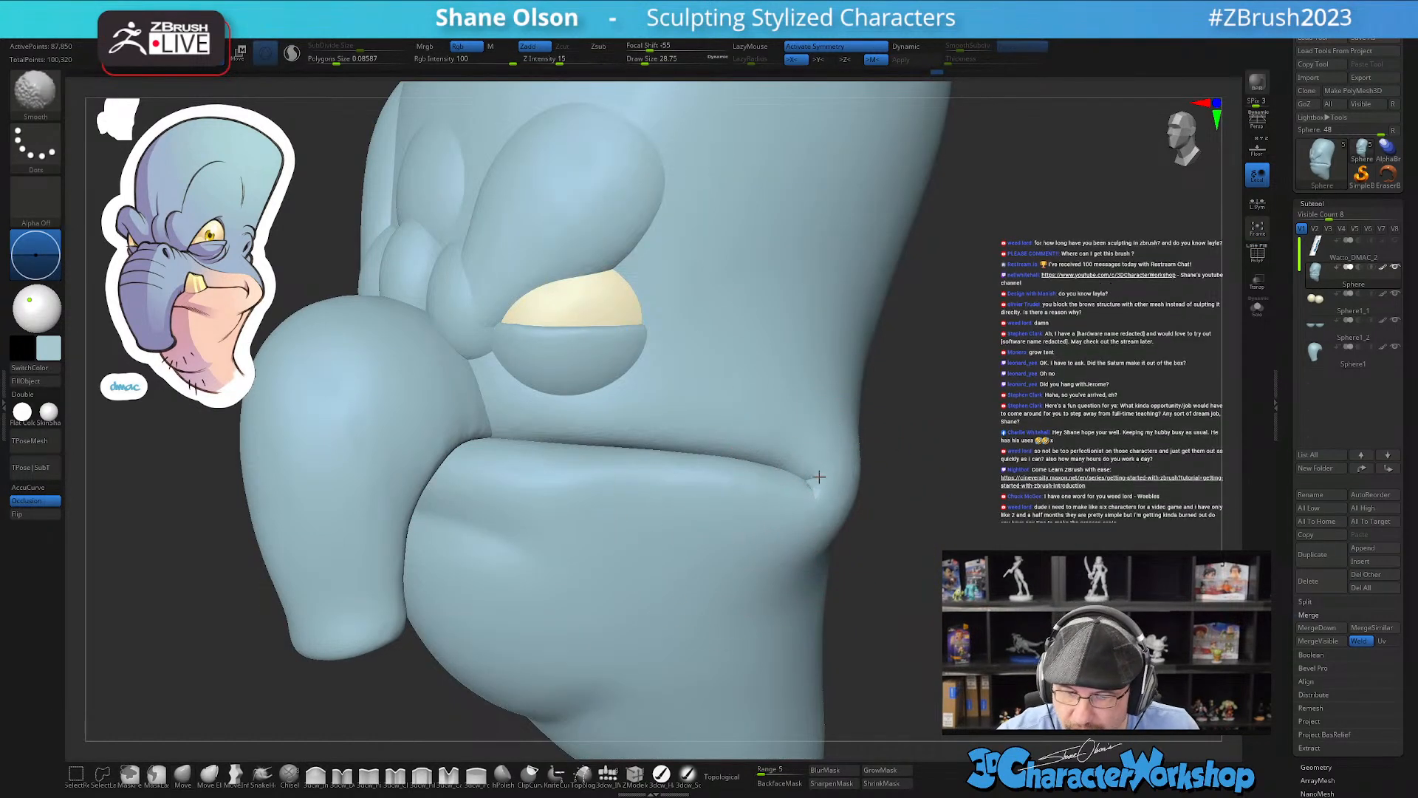
# Step: Try to sharpen the crease at the mouth corner with the Pinch brush at draw size about 16
pyautogui.moveTo(820, 507)
pyautogui.keyDown('alt'); pyautogui.mouseDown(button='right')
pyautogui.moveTo(829, 484)
pyautogui.moveTo(826, 510)
pyautogui.mouseUp(button='right'); pyautogui.keyUp('alt')
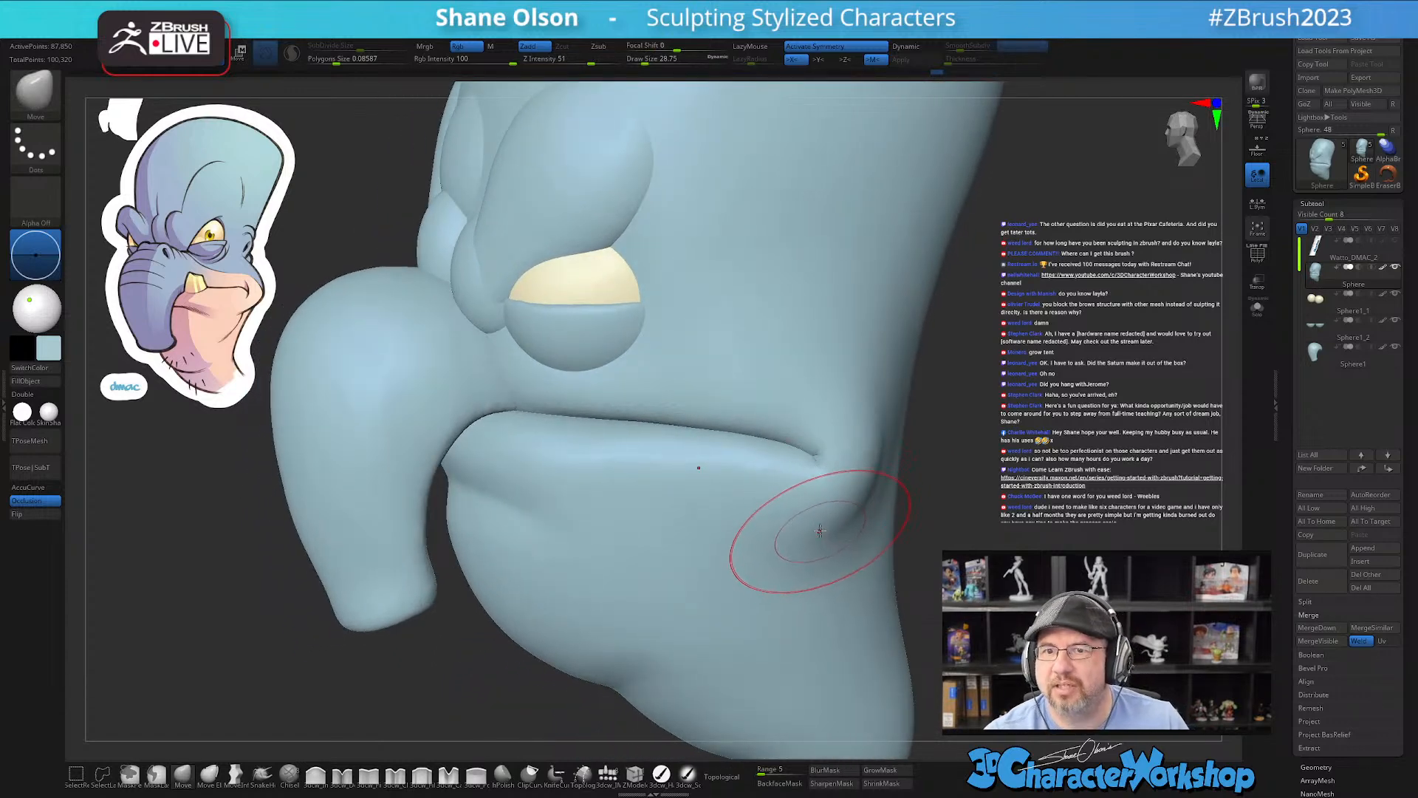
pyautogui.moveTo(819, 516); pyautogui.dragTo(922, 525, button='right')
pyautogui.press('s')
pyautogui.moveTo(925, 526); pyautogui.dragTo(921, 527)
pyautogui.moveTo(927, 506)
pyautogui.mouseDown(button='right')
pyautogui.moveTo(975, 509)
pyautogui.moveTo(925, 509)
pyautogui.mouseUp(button='right')
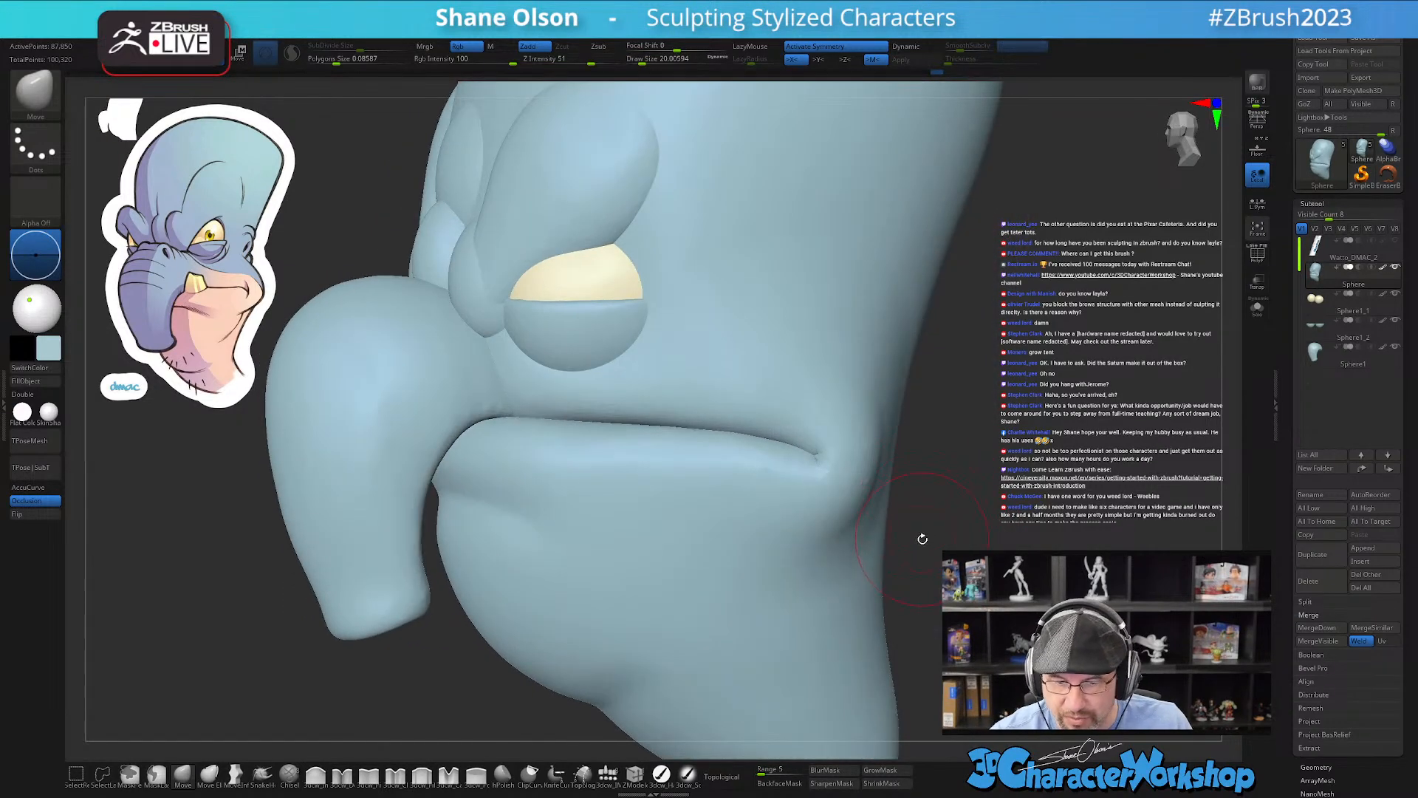
pyautogui.click(368, 774)
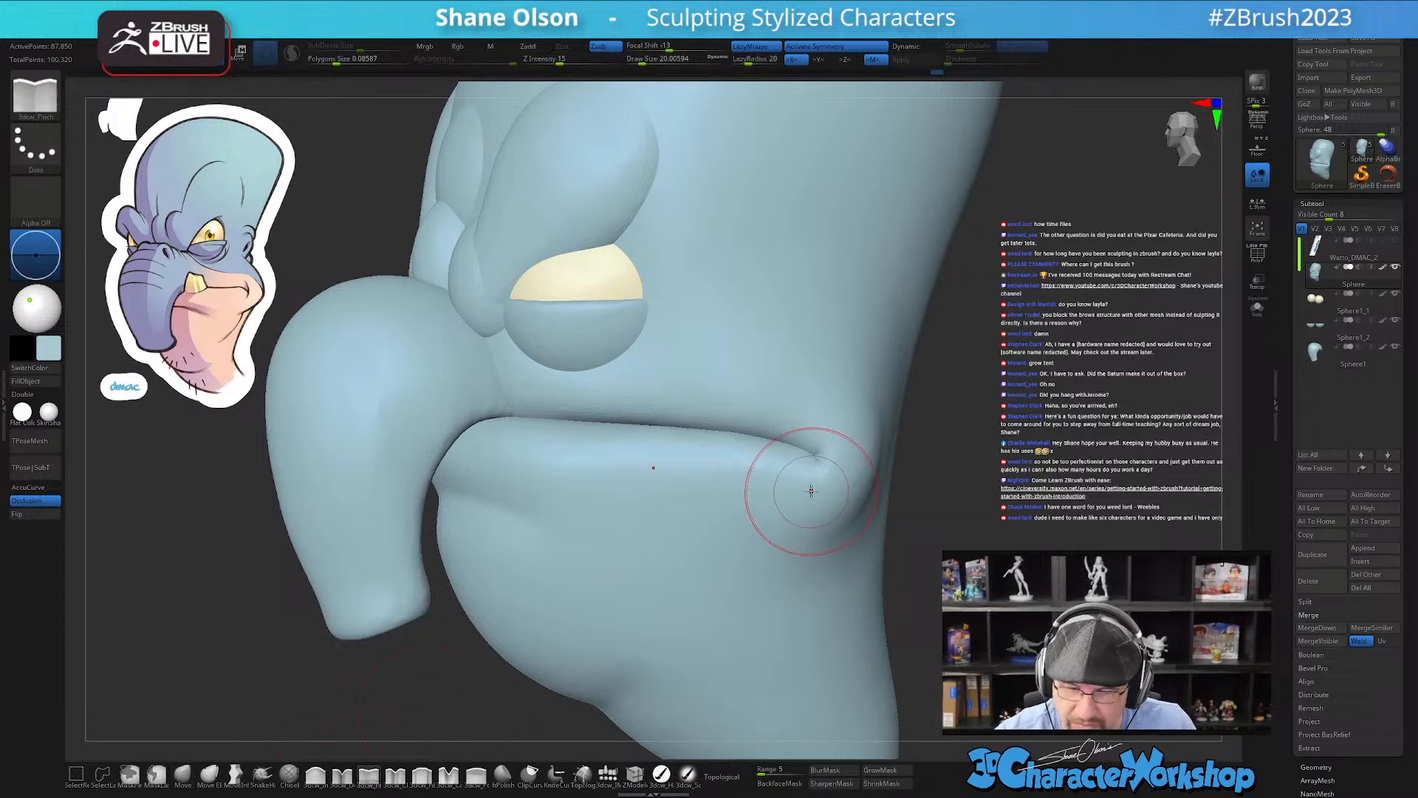
pyautogui.moveTo(810, 476); pyautogui.dragTo(823, 478, button='right')
pyautogui.press('s')
pyautogui.moveTo(823, 480); pyautogui.dragTo(826, 482)
pyautogui.press('s')
pyautogui.moveTo(812, 430)
pyautogui.mouseDown()
pyautogui.moveTo(817, 452)
pyautogui.moveTo(781, 491)
pyautogui.mouseUp()
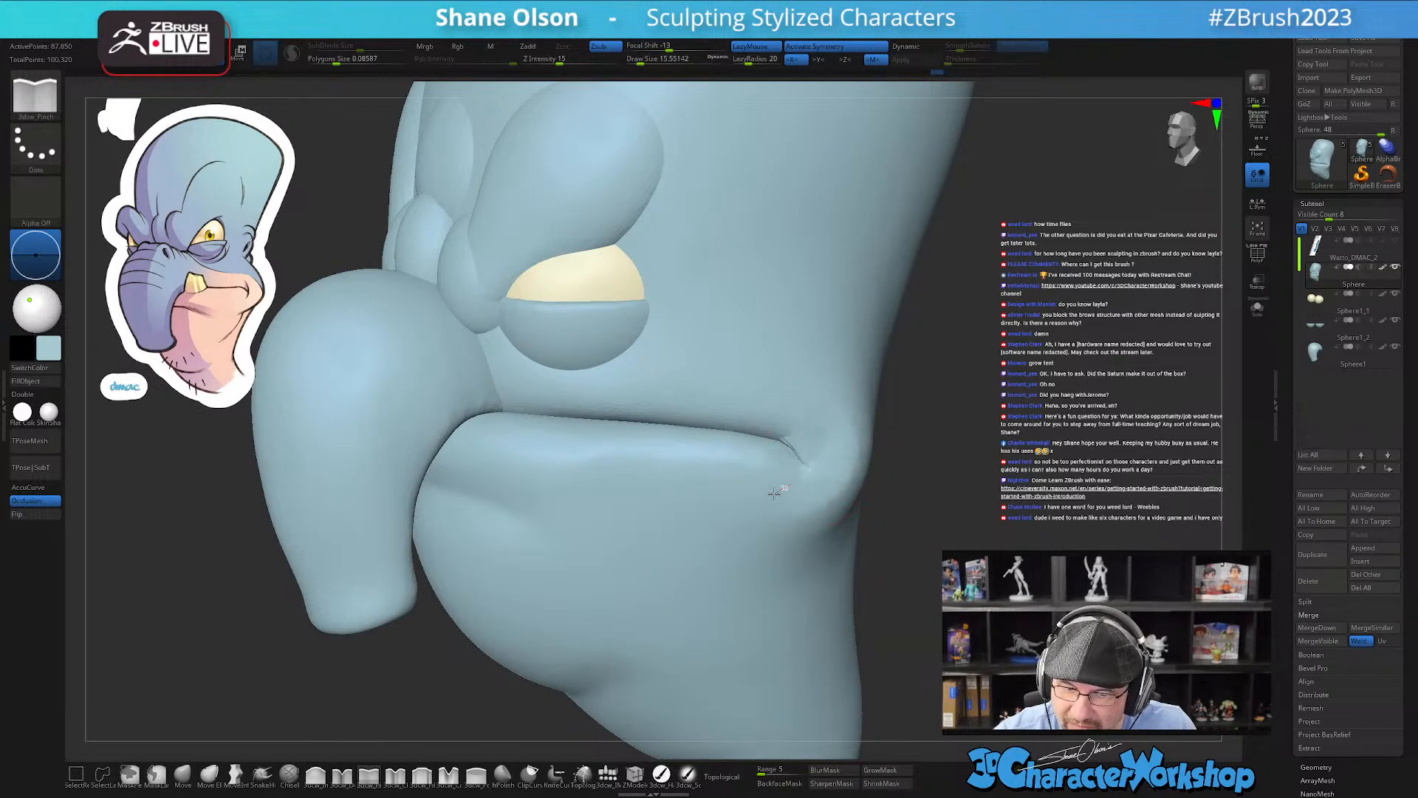
pyautogui.hotkey('ctrl', 'z')
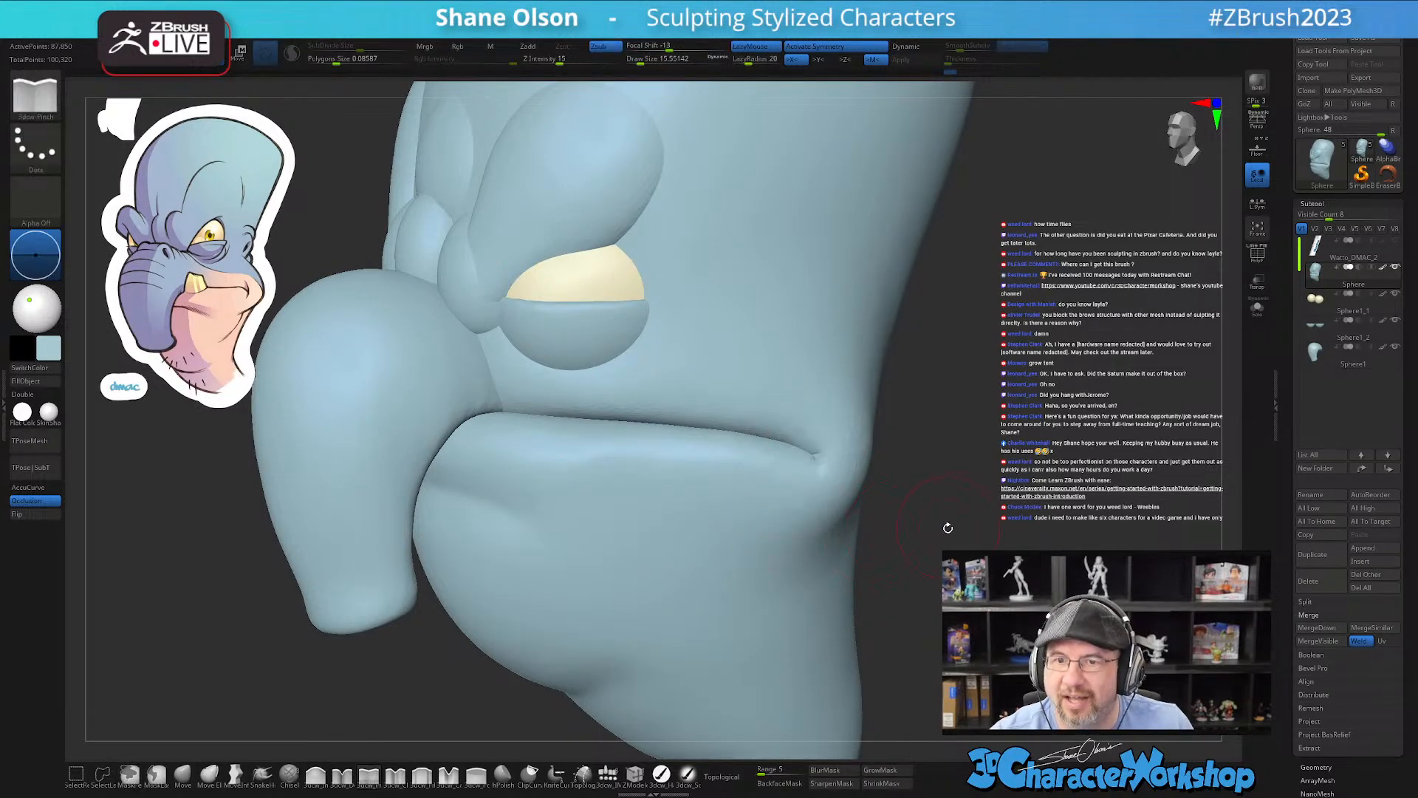
# Step: Smooth the crease at the mouth corner
pyautogui.moveTo(951, 524); pyautogui.dragTo(908, 522)
pyautogui.keyDown('shift'); pyautogui.moveTo(824, 469); pyautogui.dragTo(819, 447); pyautogui.keyUp('shift')
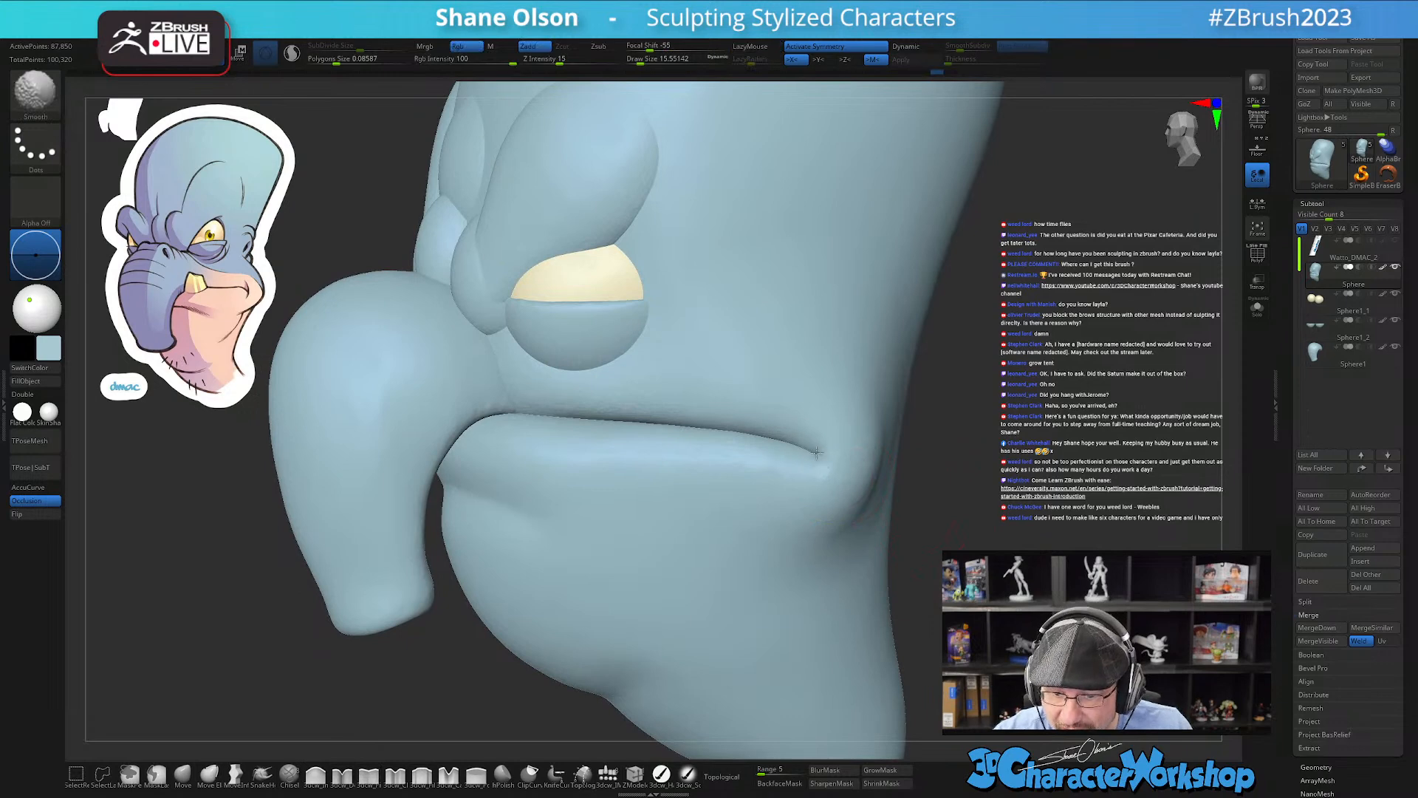
pyautogui.moveTo(932, 517)
pyautogui.mouseDown()
pyautogui.moveTo(861, 520)
pyautogui.moveTo(890, 507)
pyautogui.mouseUp()
pyautogui.moveTo(867, 415); pyautogui.dragTo(878, 414, button='right')
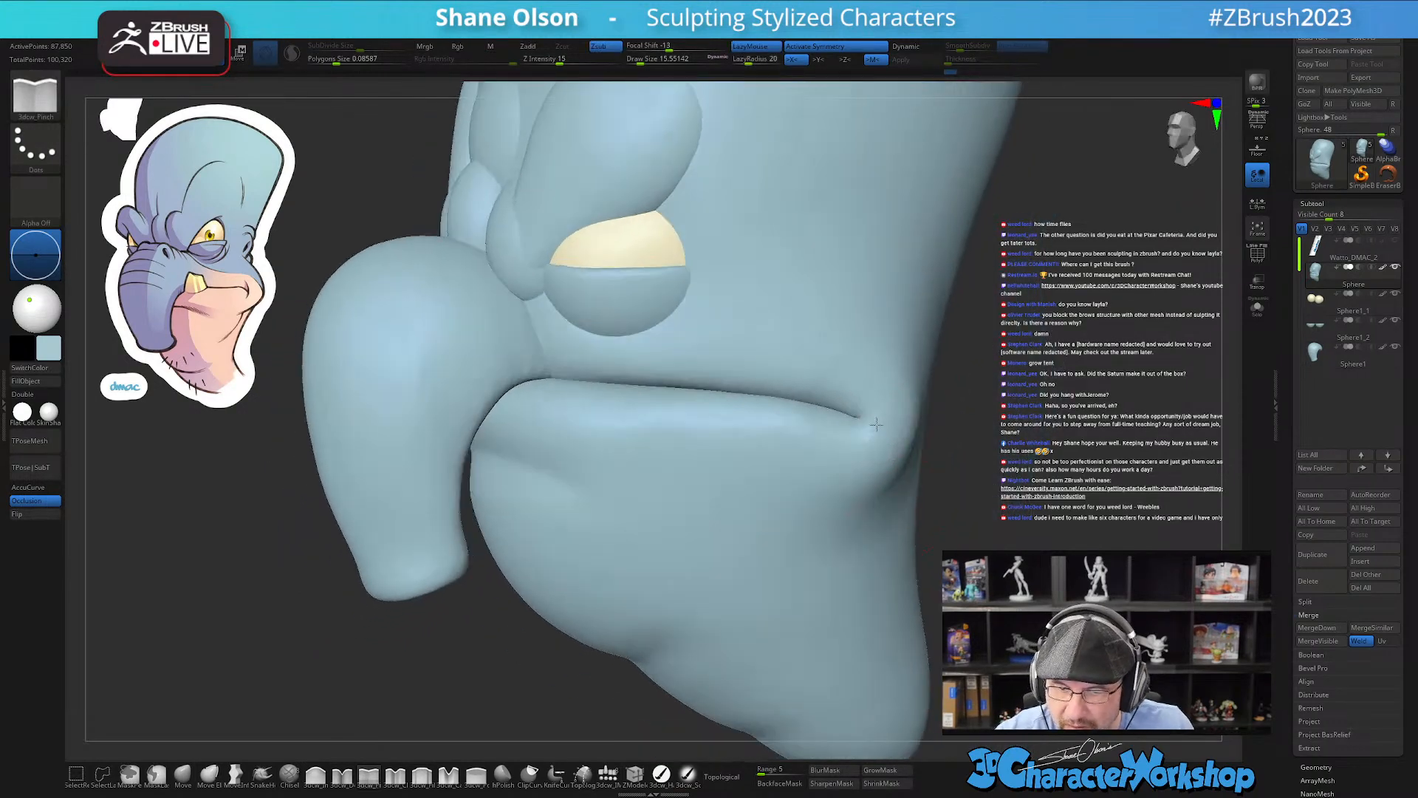
# Step: Pinch the mouth corner crease tighter with the Pinch brush at draw size about 10.5 and Z Intensity 8
pyautogui.press('s')
pyautogui.moveTo(868, 411); pyautogui.dragTo(858, 411)
pyautogui.keyDown('alt'); pyautogui.moveTo(860, 409); pyautogui.dragTo(857, 462, button='right'); pyautogui.keyUp('alt')
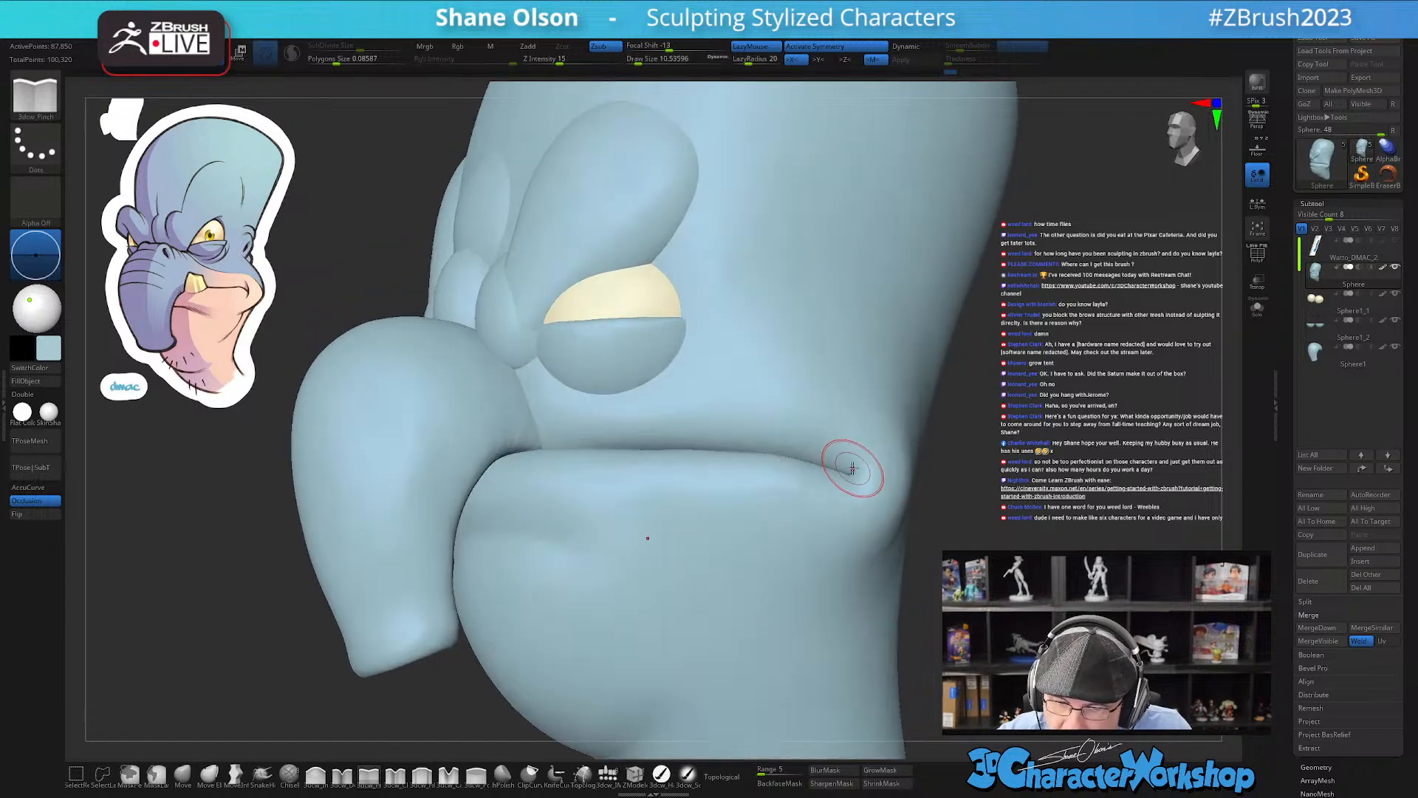
pyautogui.moveTo(843, 411); pyautogui.dragTo(840, 391)
pyautogui.hotkey('ctrl', 'z')
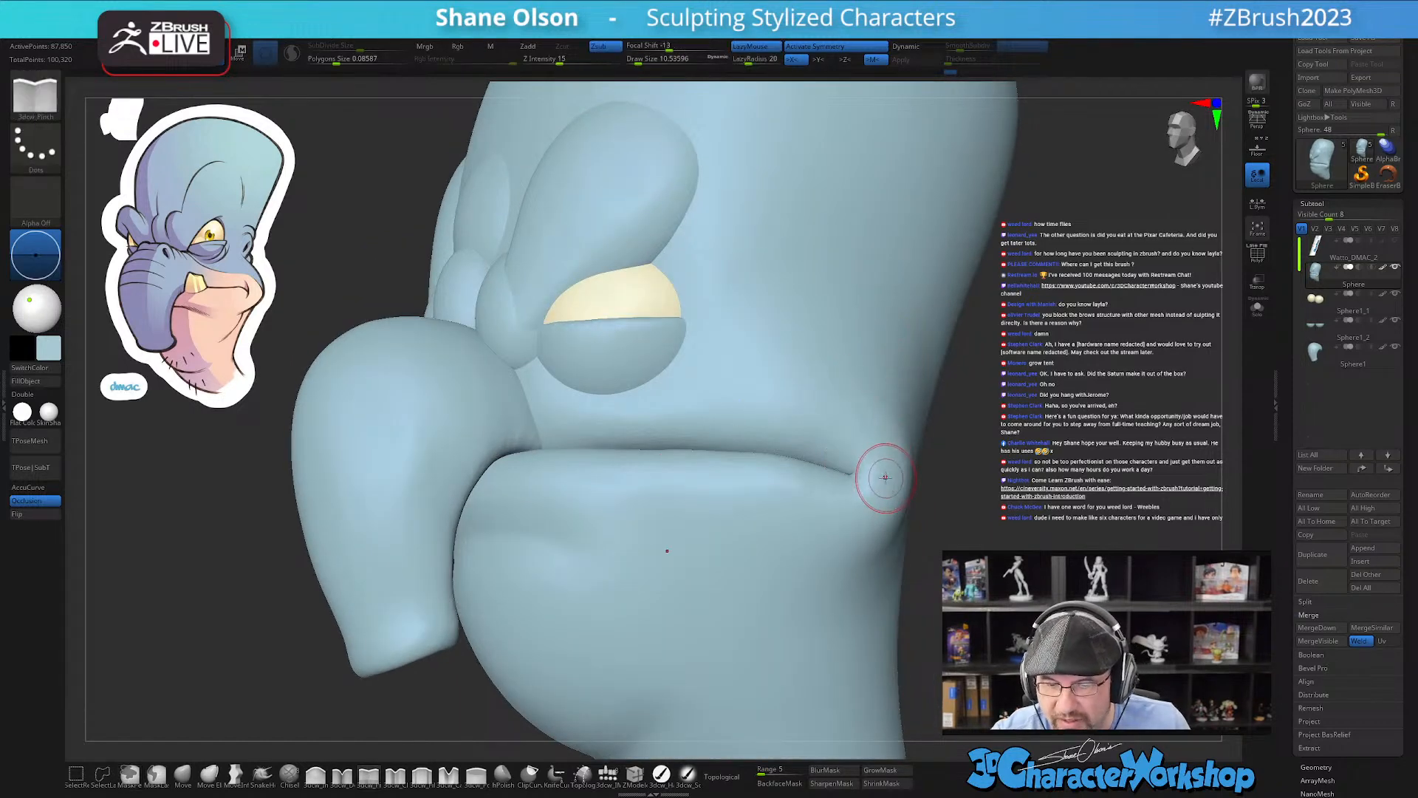
pyautogui.press('shift')
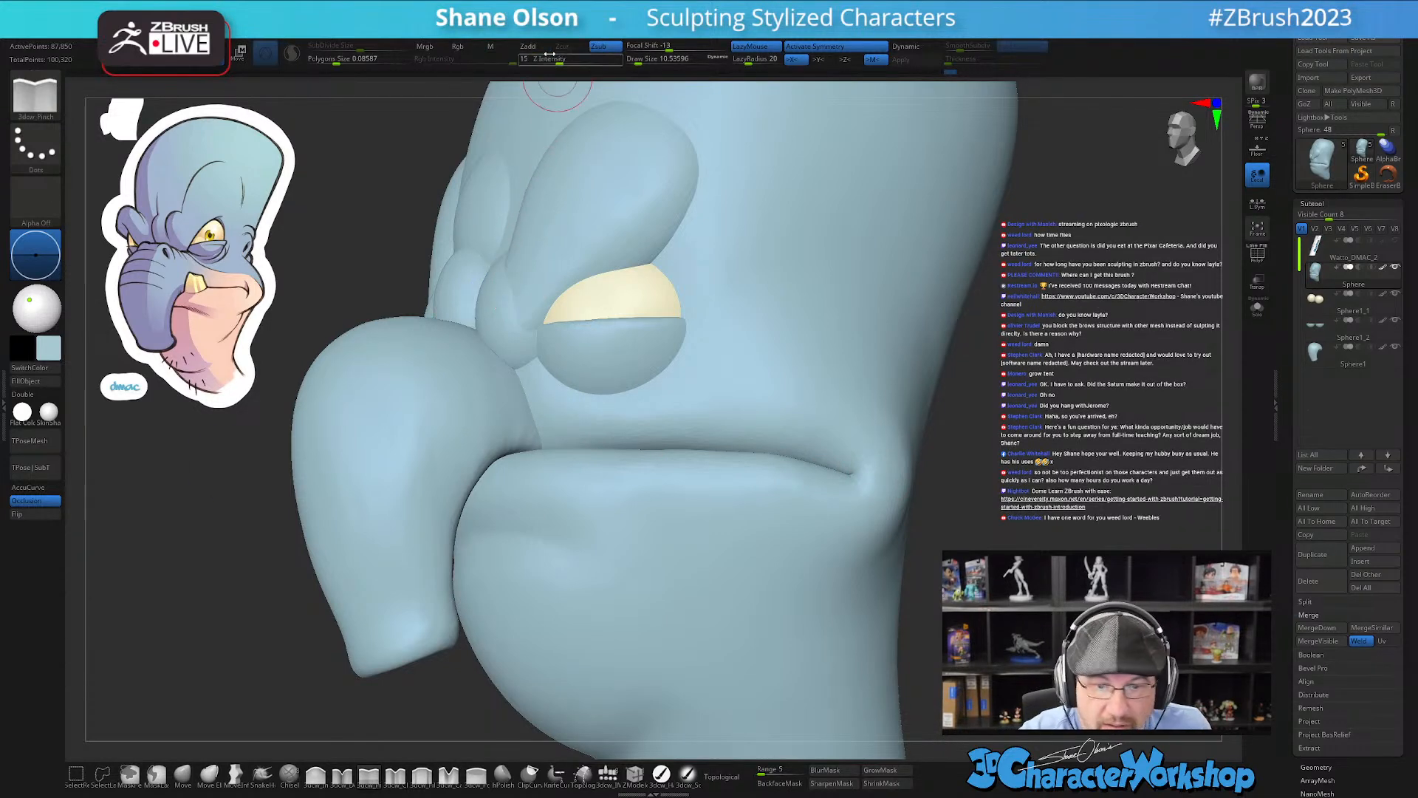
pyautogui.moveTo(553, 59); pyautogui.dragTo(546, 59)
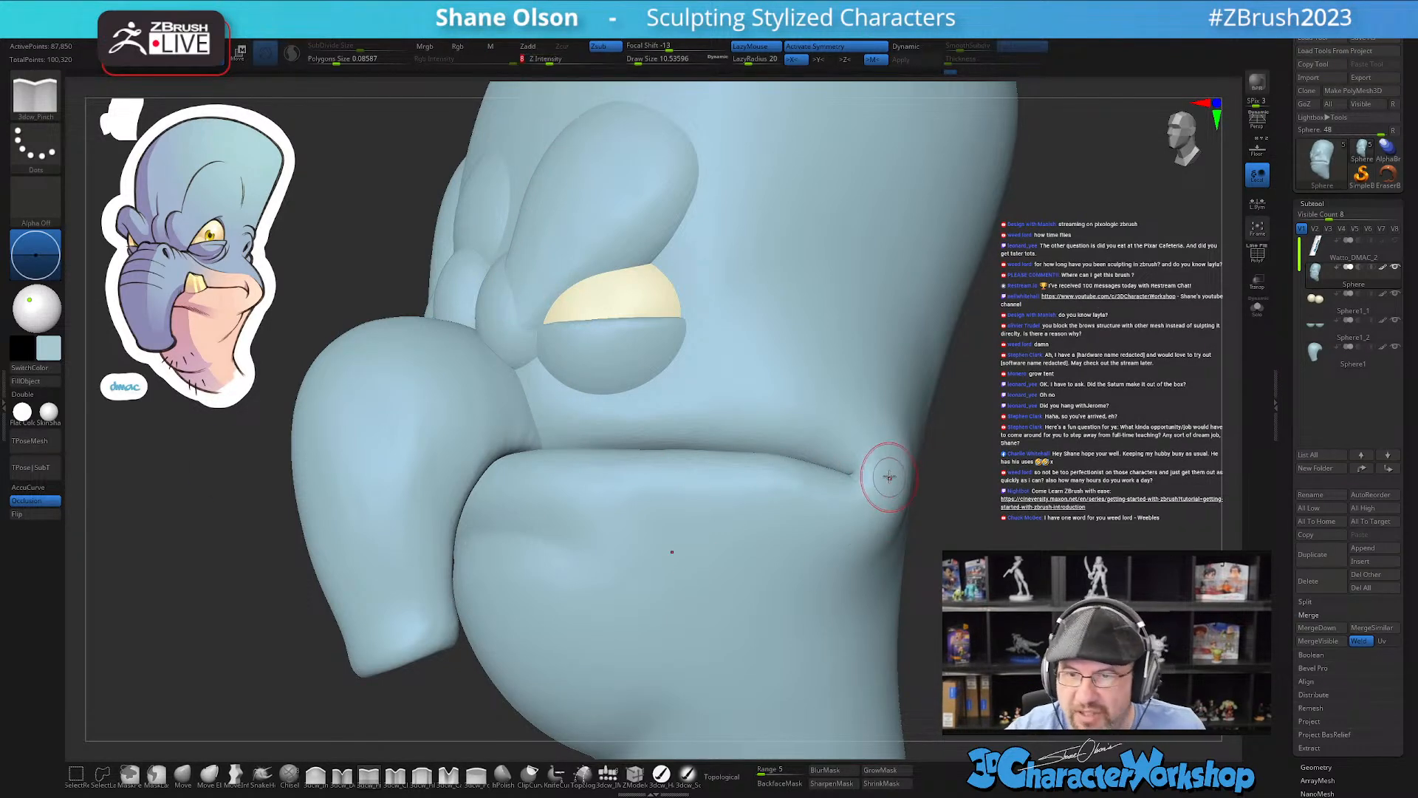
pyautogui.moveTo(851, 441); pyautogui.dragTo(849, 487)
pyautogui.moveTo(824, 576); pyautogui.dragTo(812, 526, button='right')
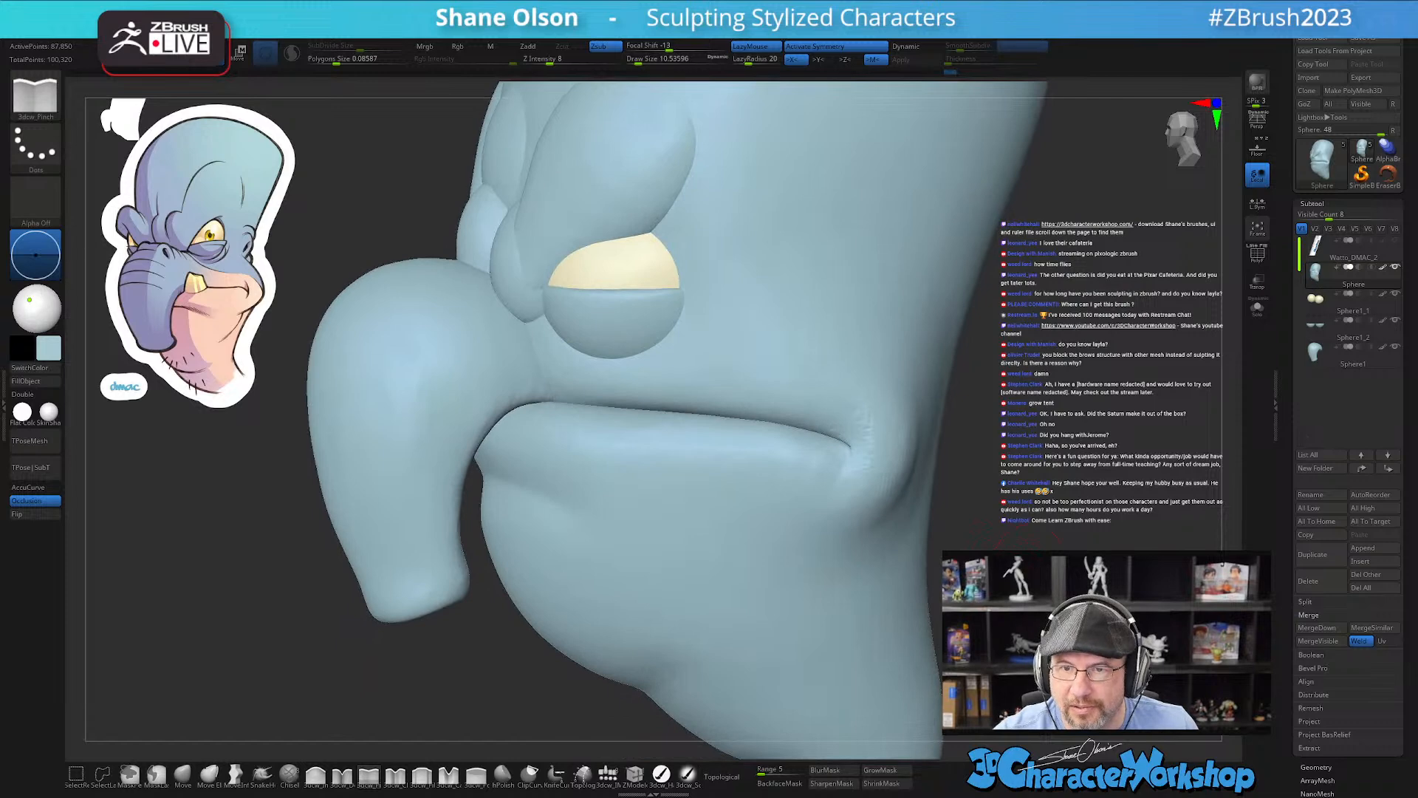
# Step: Define the fold around the mouth corner with the 3dcw_Detail brush at draw size about 10.5 and smooth it
pyautogui.click(342, 774)
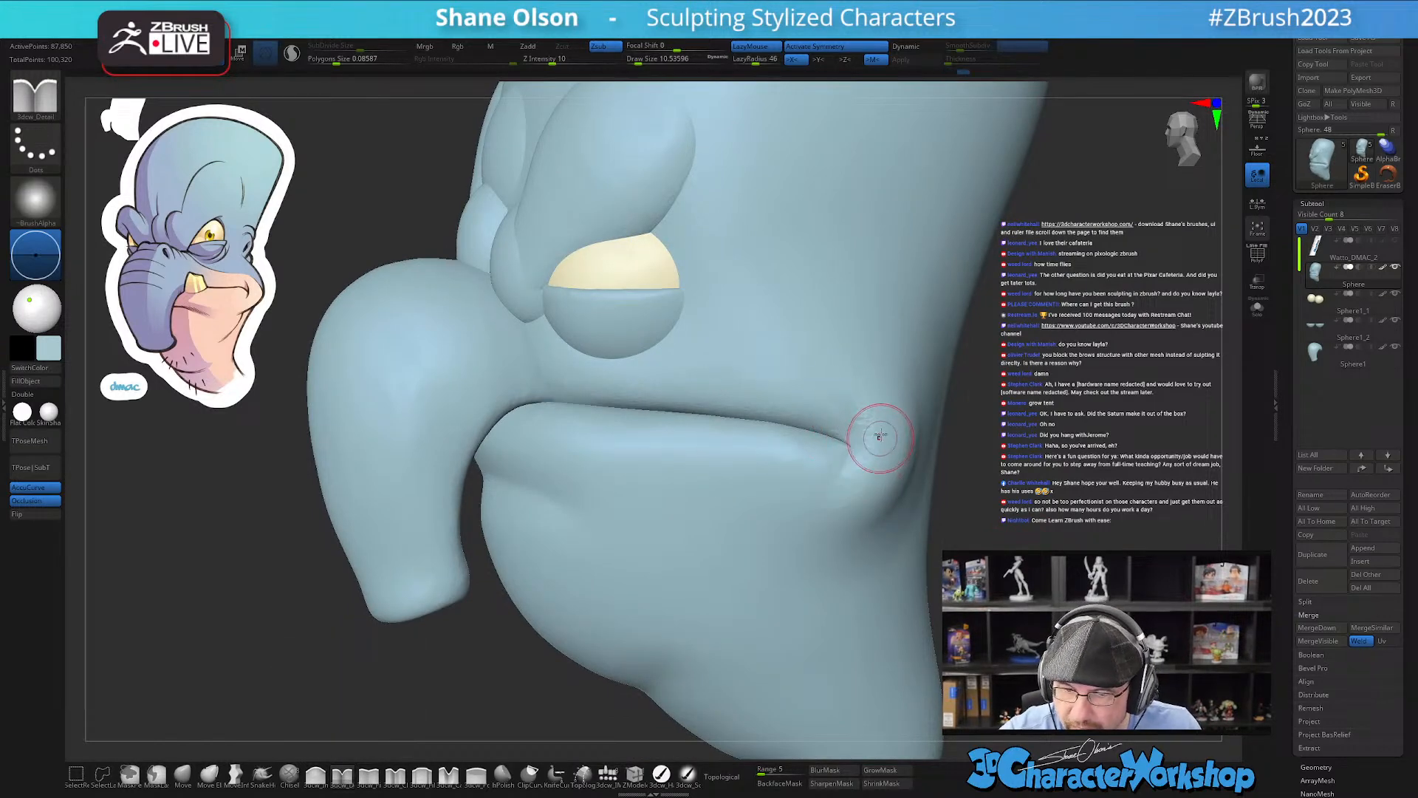
pyautogui.press('shift')
pyautogui.moveTo(885, 436)
pyautogui.mouseDown(button='right')
pyautogui.moveTo(902, 456)
pyautogui.moveTo(875, 429)
pyautogui.mouseUp(button='right')
pyautogui.press('shift')
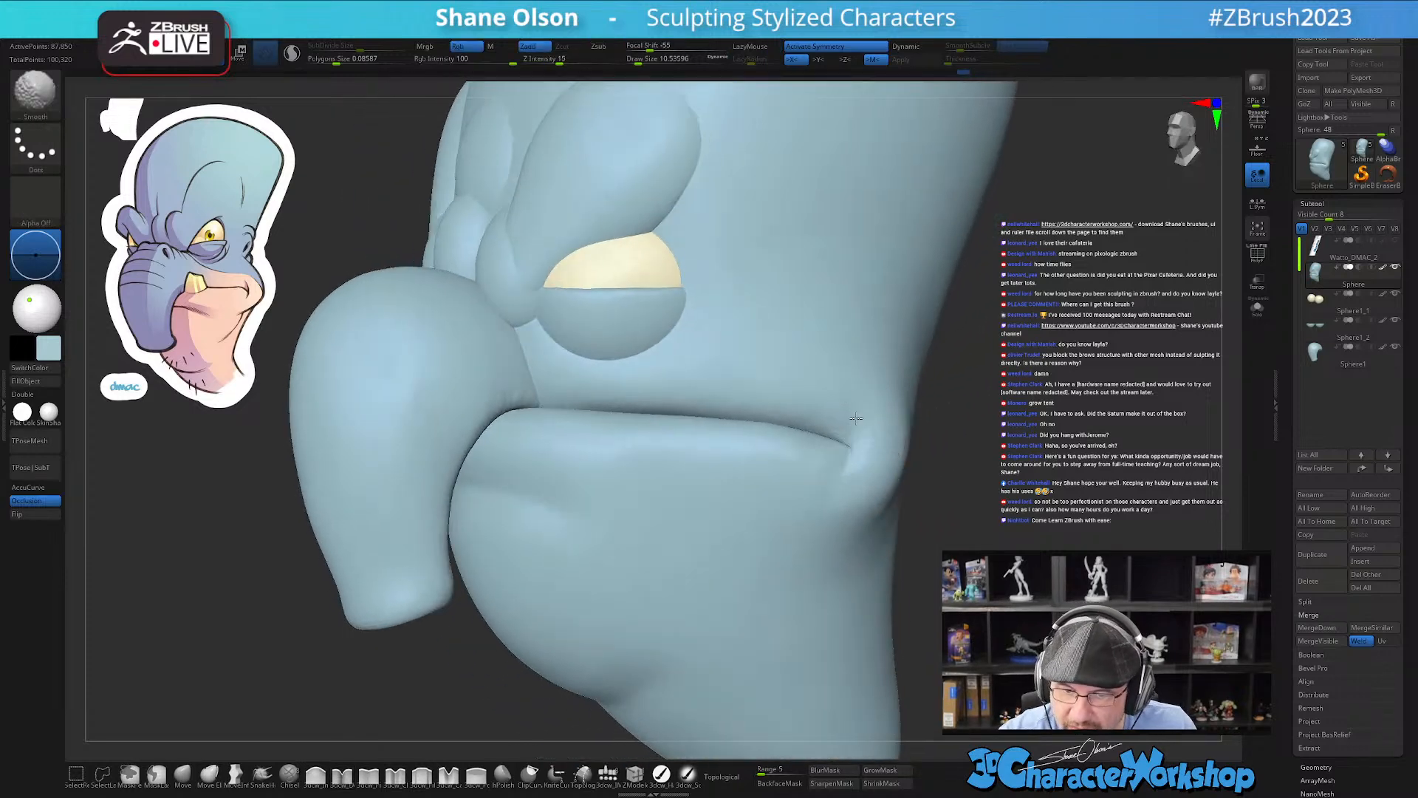
pyautogui.keyDown('shift'); pyautogui.moveTo(849, 400); pyautogui.dragTo(880, 392); pyautogui.keyUp('shift')
pyautogui.moveTo(880, 392); pyautogui.dragTo(857, 395, button='right')
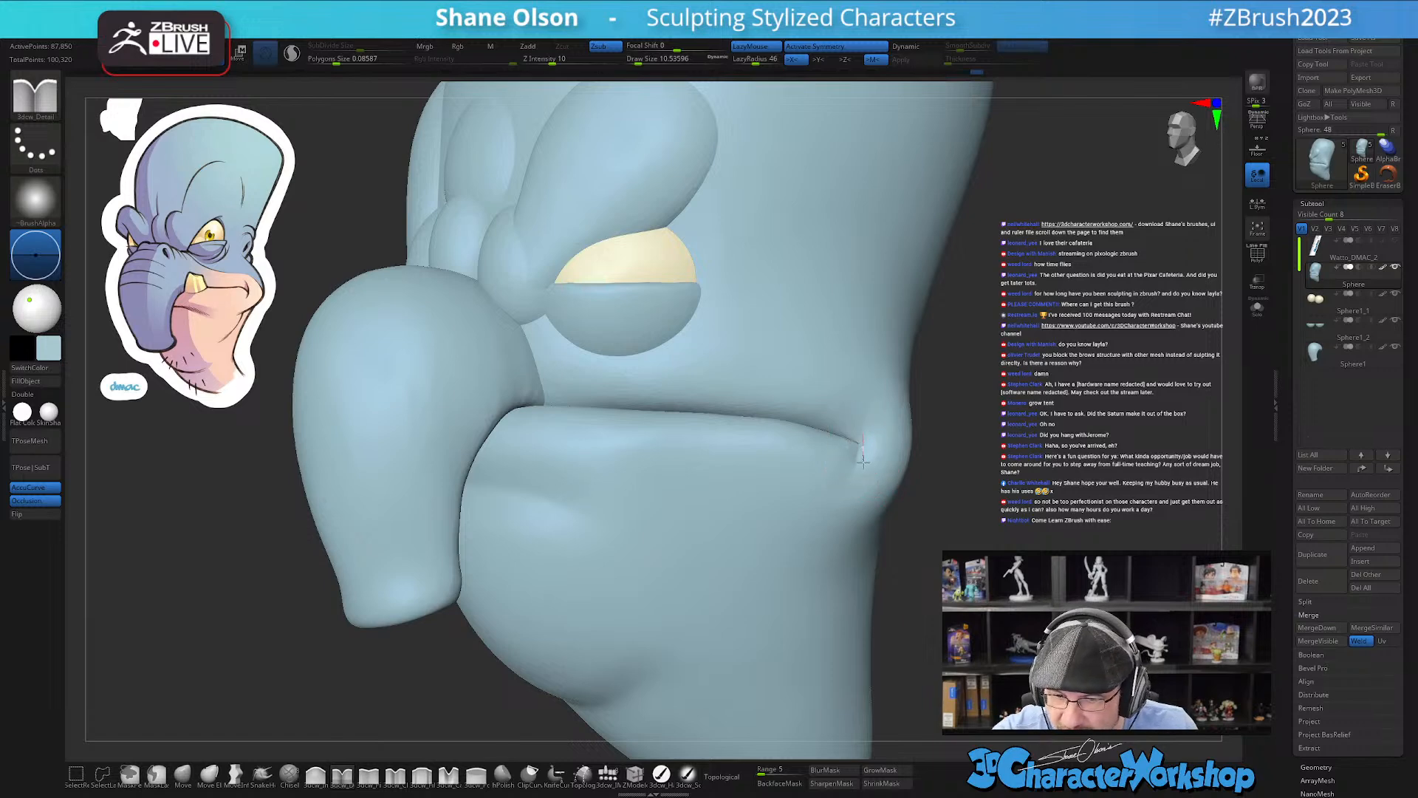
pyautogui.moveTo(832, 482); pyautogui.dragTo(849, 491, button='right')
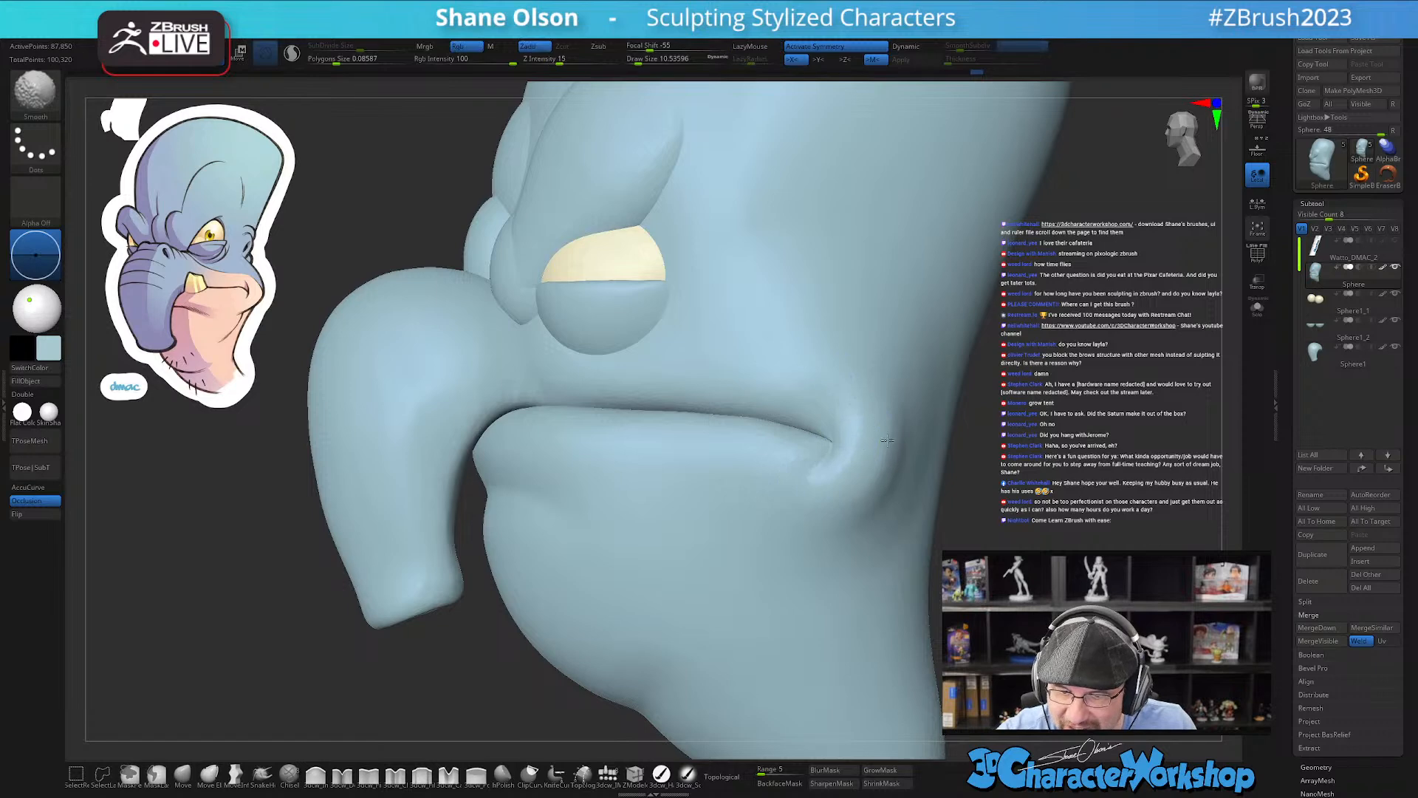
pyautogui.moveTo(894, 442)
pyautogui.mouseDown(button='right')
pyautogui.moveTo(923, 518)
pyautogui.moveTo(881, 561)
pyautogui.mouseUp(button='right')
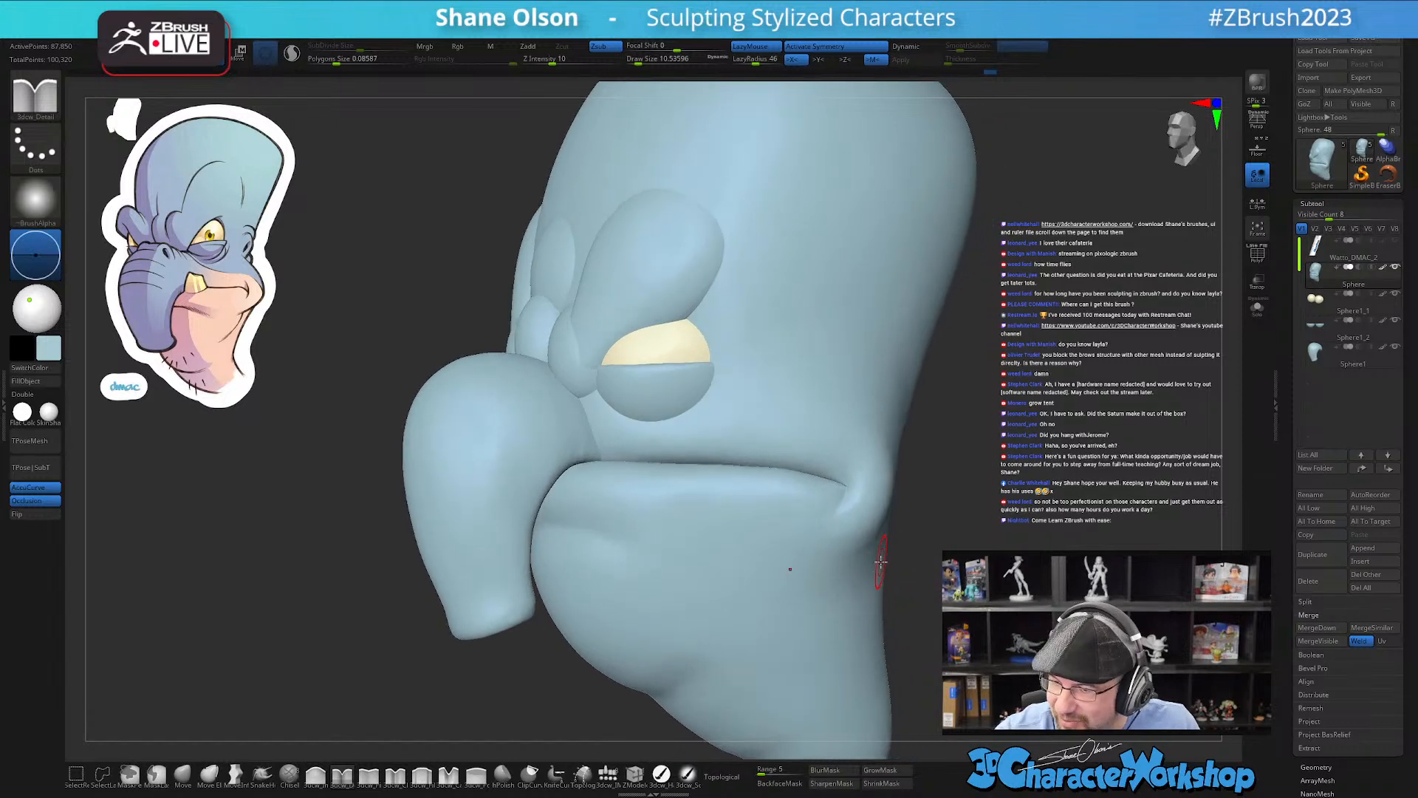
pyautogui.moveTo(222, 563); pyautogui.dragTo(158, 564)
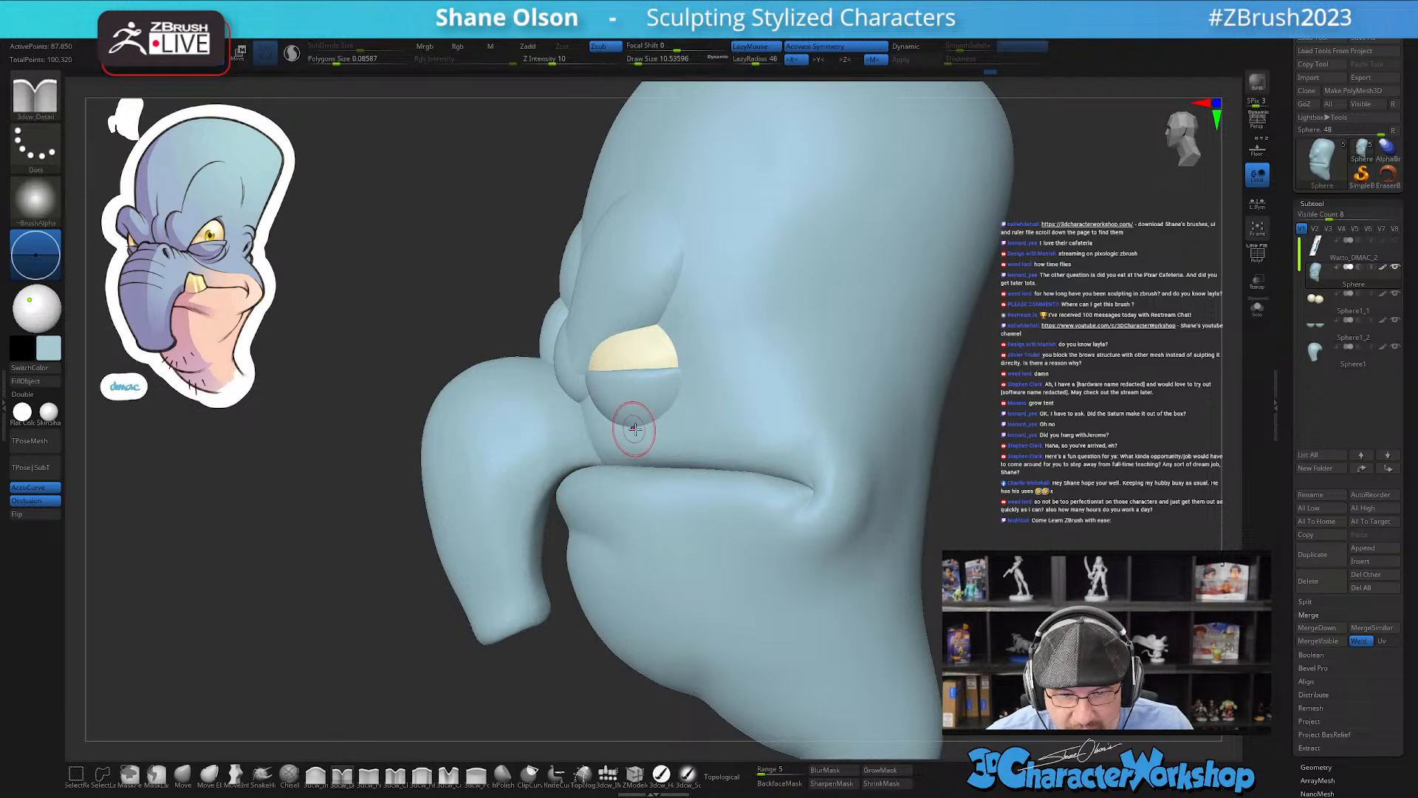
pyautogui.moveTo(397, 366); pyautogui.dragTo(404, 392)
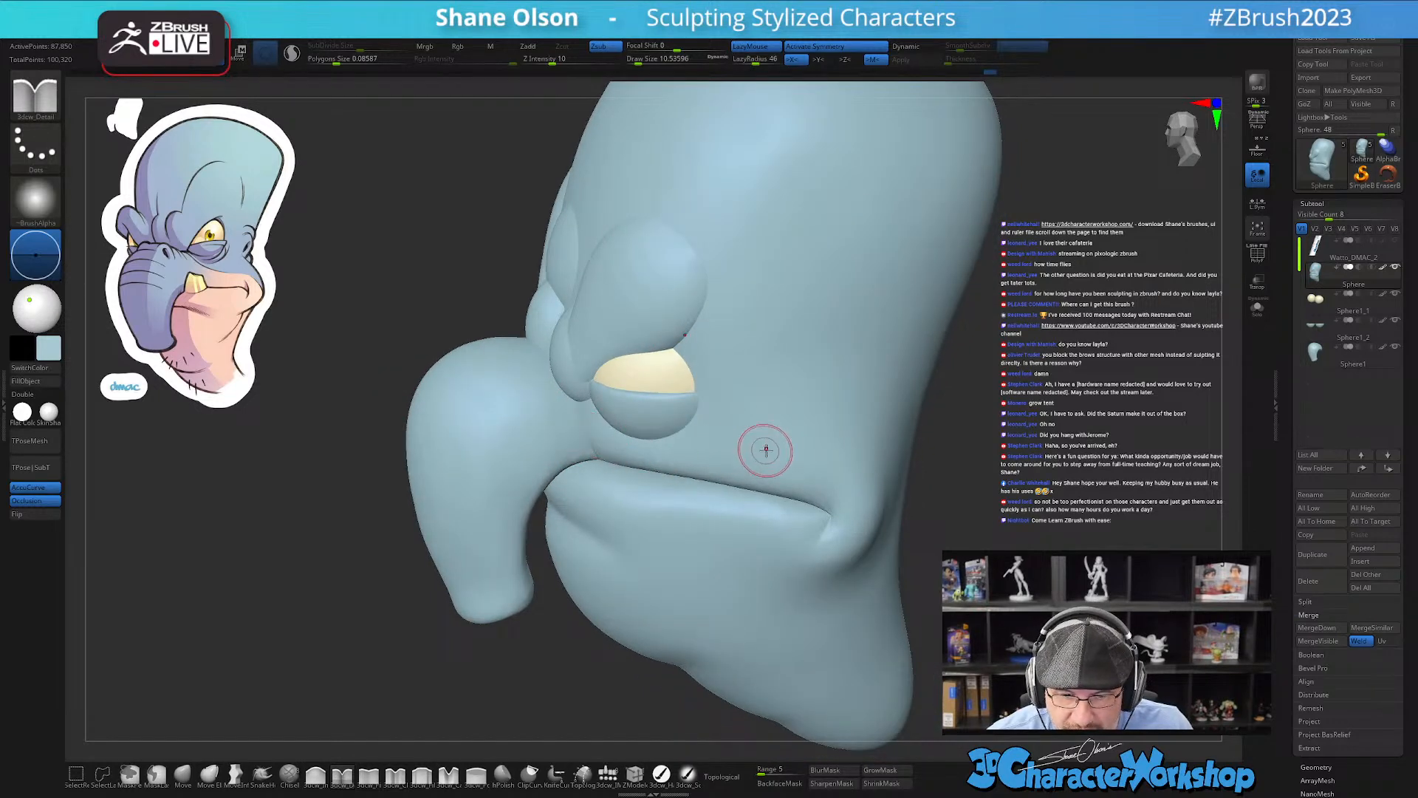
pyautogui.moveTo(275, 553)
pyautogui.mouseDown()
pyautogui.moveTo(277, 533)
pyautogui.moveTo(332, 520)
pyautogui.moveTo(373, 547)
pyautogui.mouseUp()
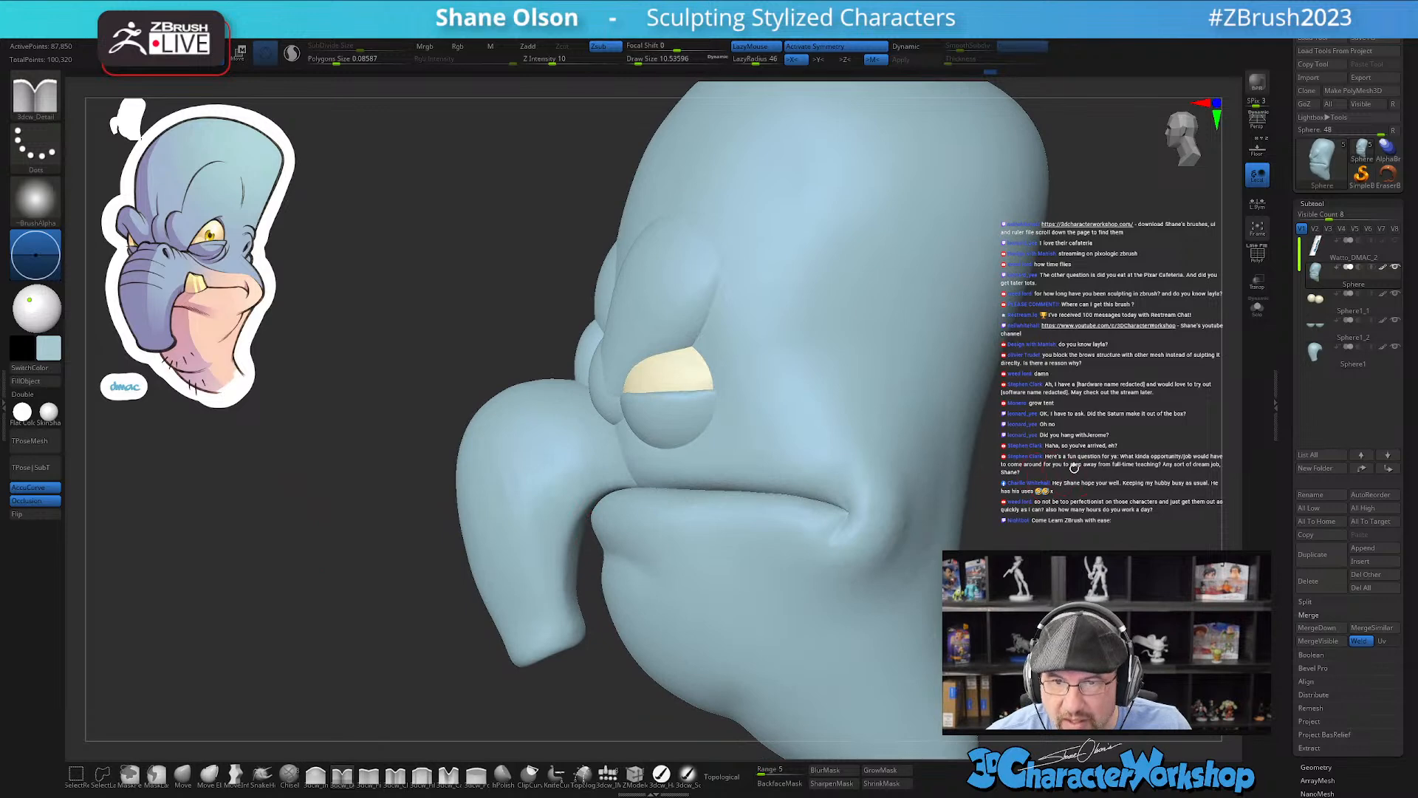
pyautogui.moveTo(1074, 468); pyautogui.dragTo(1039, 434)
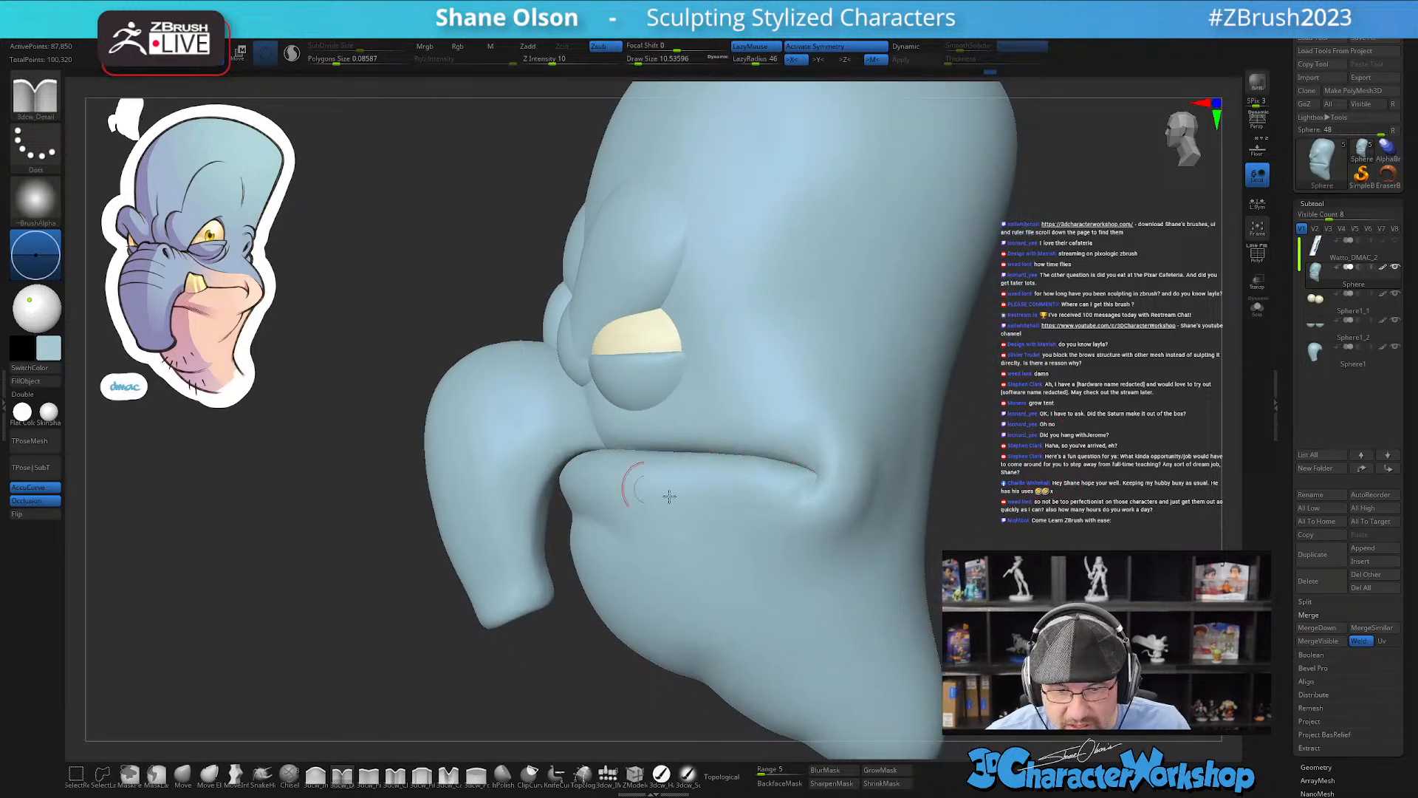
pyautogui.keyDown('alt'); pyautogui.moveTo(1057, 502); pyautogui.dragTo(996, 490); pyautogui.keyUp('alt')
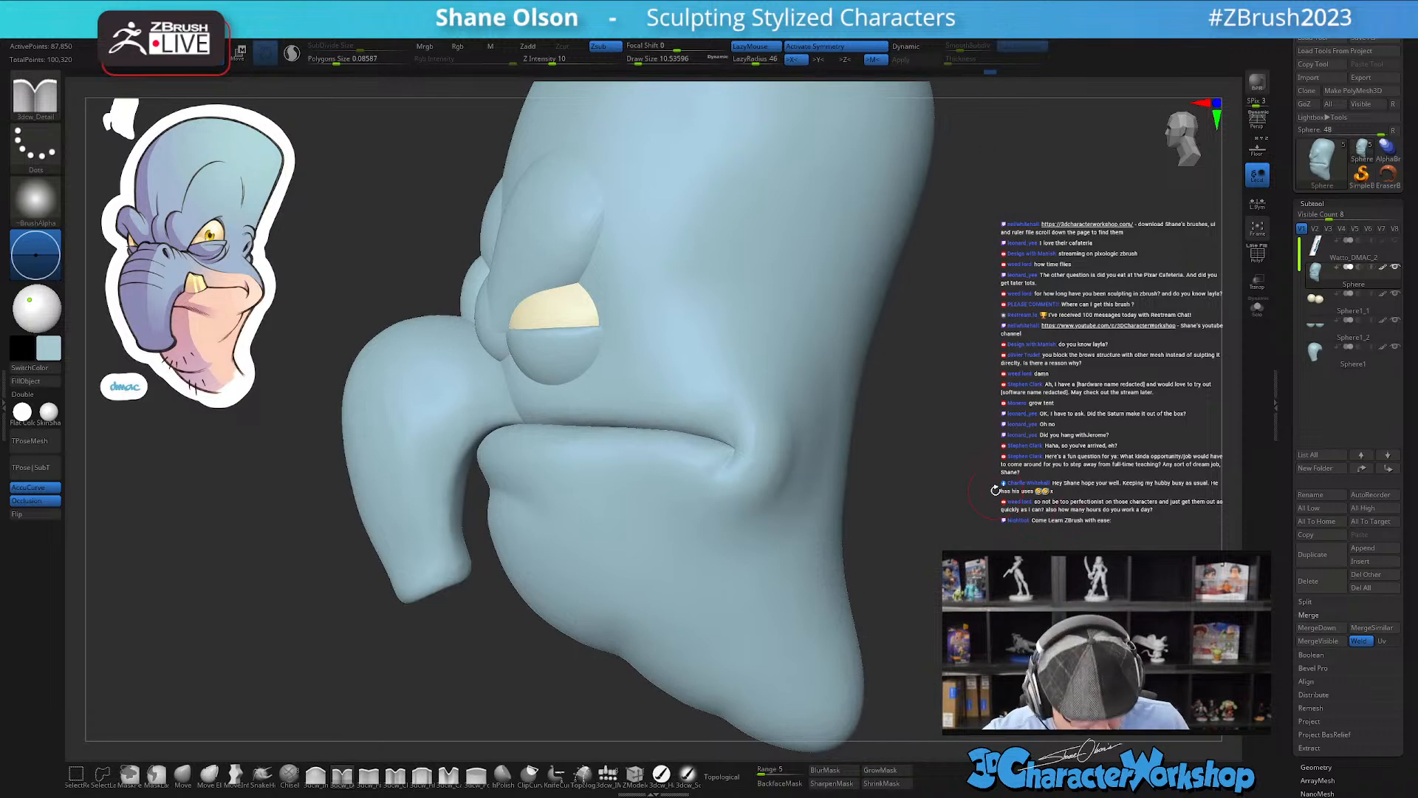
# Step: Try Transpose masks spreading over the face from the jaw area, removing each mask
pyautogui.press('w')
pyautogui.keyDown('ctrl'); pyautogui.moveTo(648, 530); pyautogui.dragTo(551, 516); pyautogui.keyUp('ctrl')
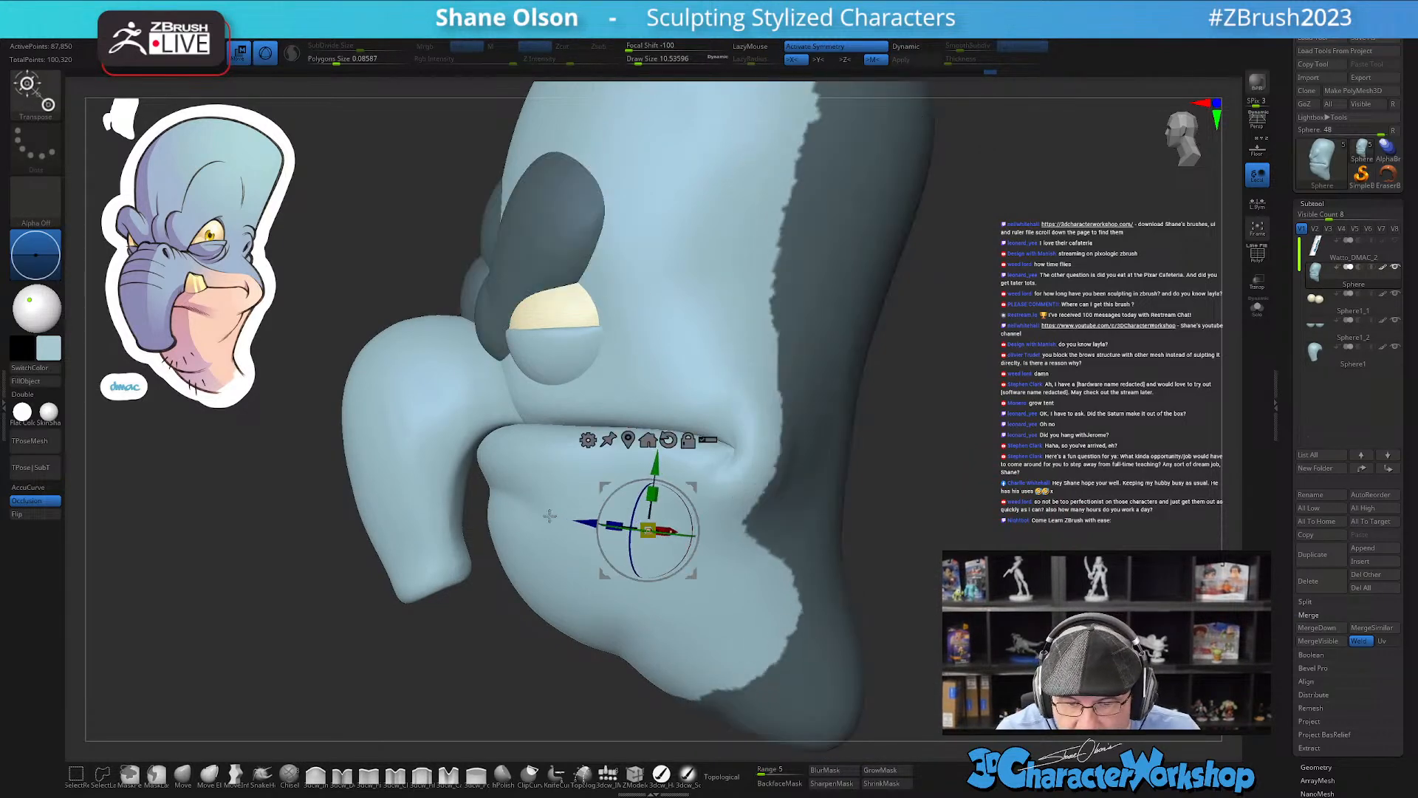
pyautogui.keyDown('ctrl'); pyautogui.moveTo(862, 516); pyautogui.dragTo(877, 543); pyautogui.keyUp('ctrl')
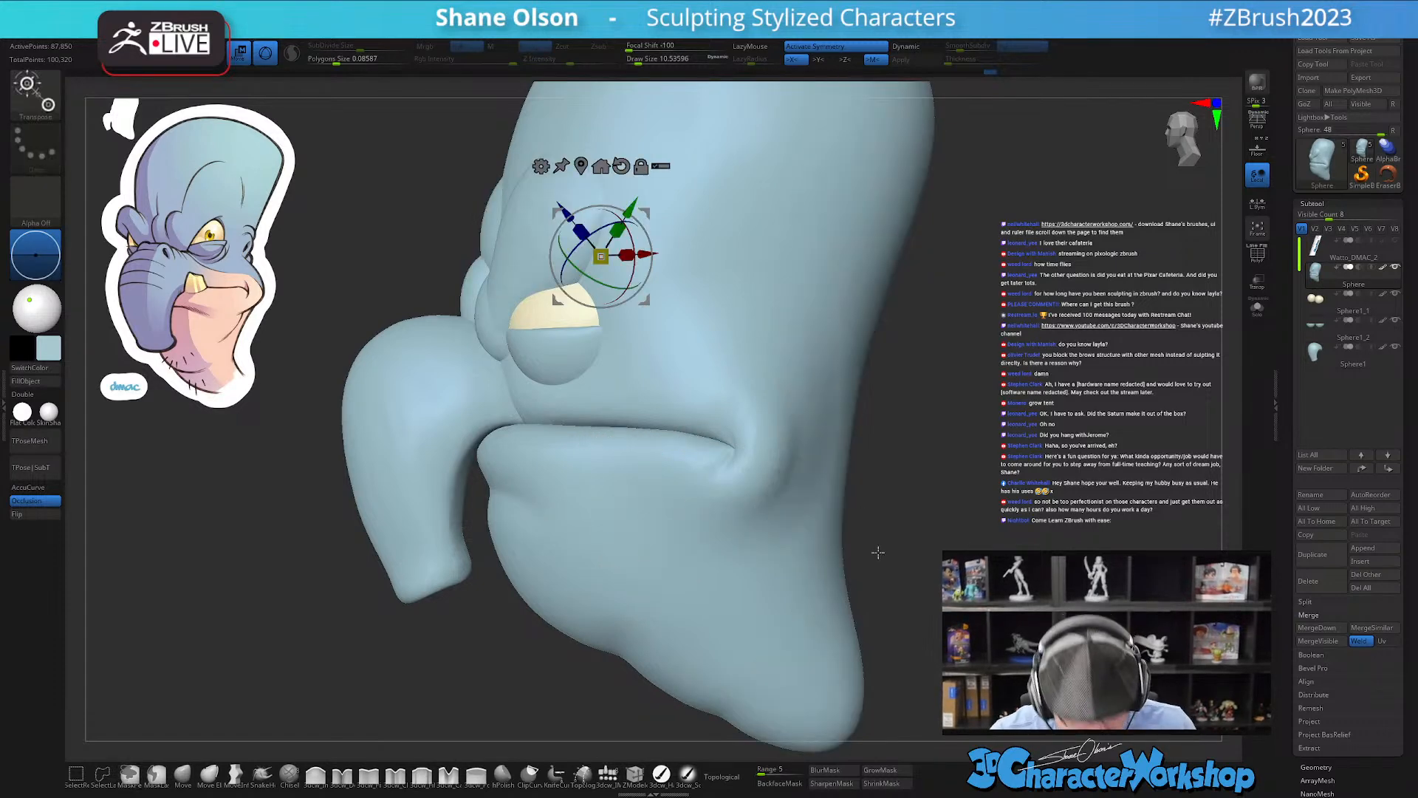
pyautogui.hotkey('shift', 'f')
pyautogui.hotkey('shift', 'f')
pyautogui.moveTo(883, 538)
pyautogui.mouseDown()
pyautogui.moveTo(924, 544)
pyautogui.moveTo(888, 549)
pyautogui.mouseUp()
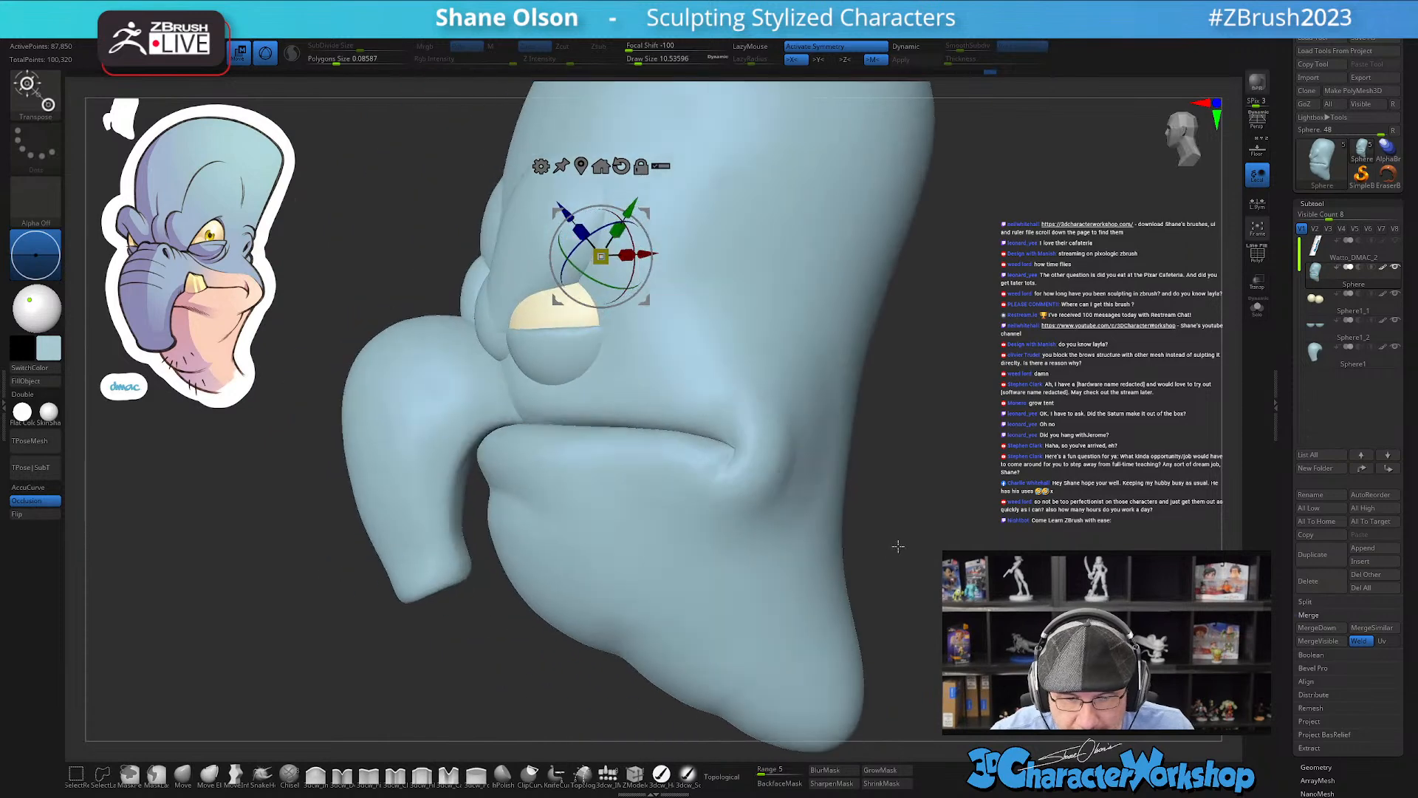
pyautogui.keyDown('ctrl'); pyautogui.moveTo(604, 462); pyautogui.dragTo(576, 545); pyautogui.keyUp('ctrl')
pyautogui.hotkey('ctrl', 'z')
pyautogui.moveTo(937, 516); pyautogui.dragTo(956, 505)
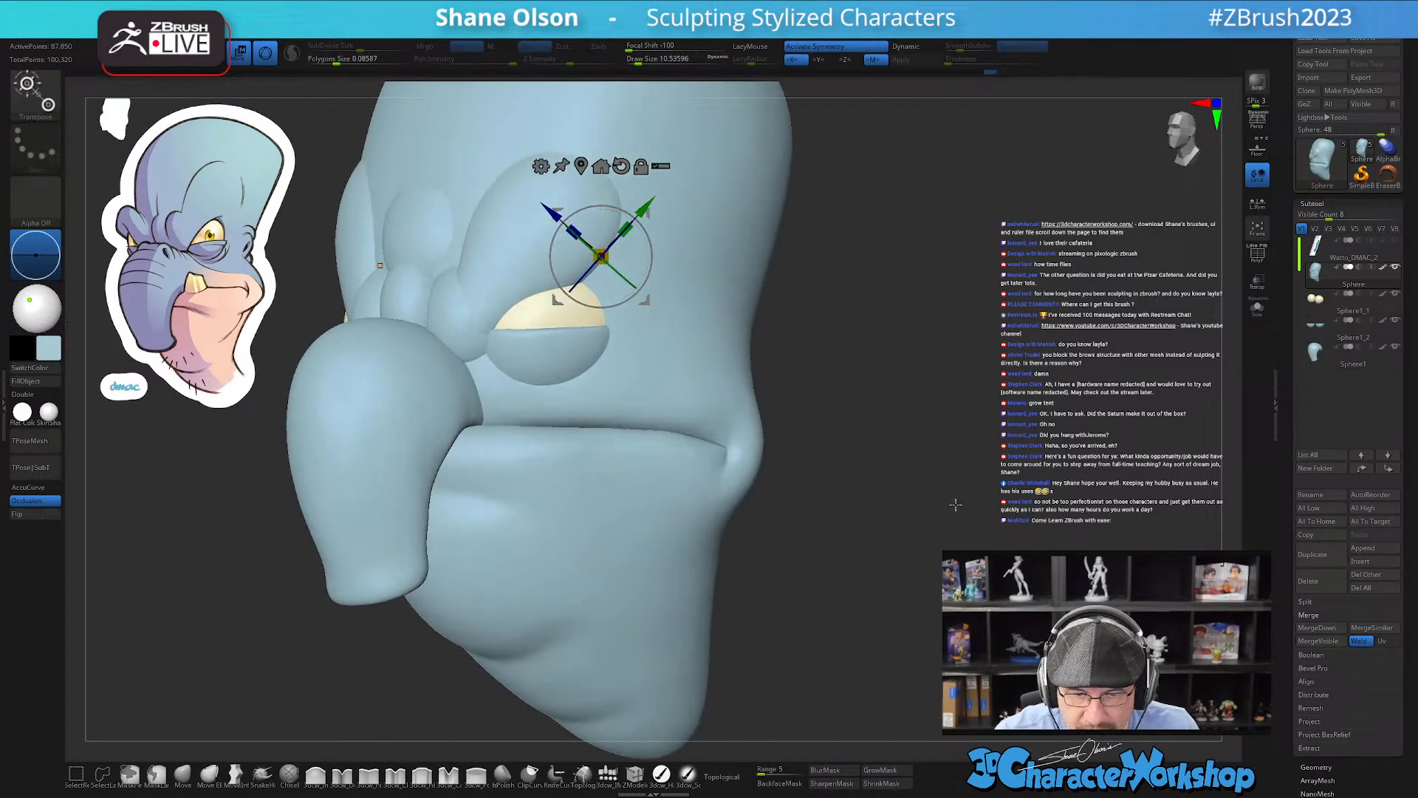
# Step: Enable topological masking for Transpose with a range of 3
pyautogui.moveTo(869, 661); pyautogui.dragTo(805, 659)
pyautogui.click(722, 785)
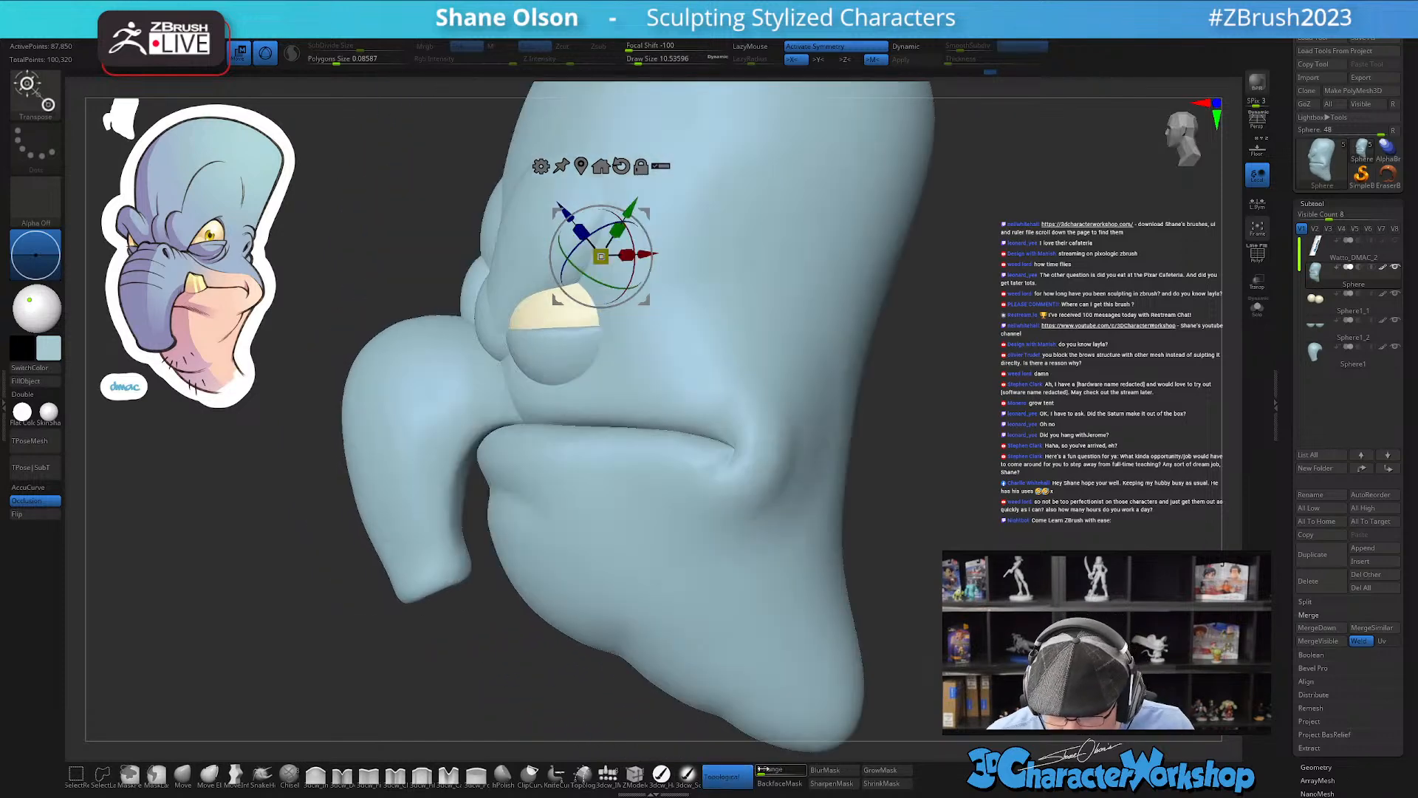
pyautogui.write('3')
pyautogui.press('Return')
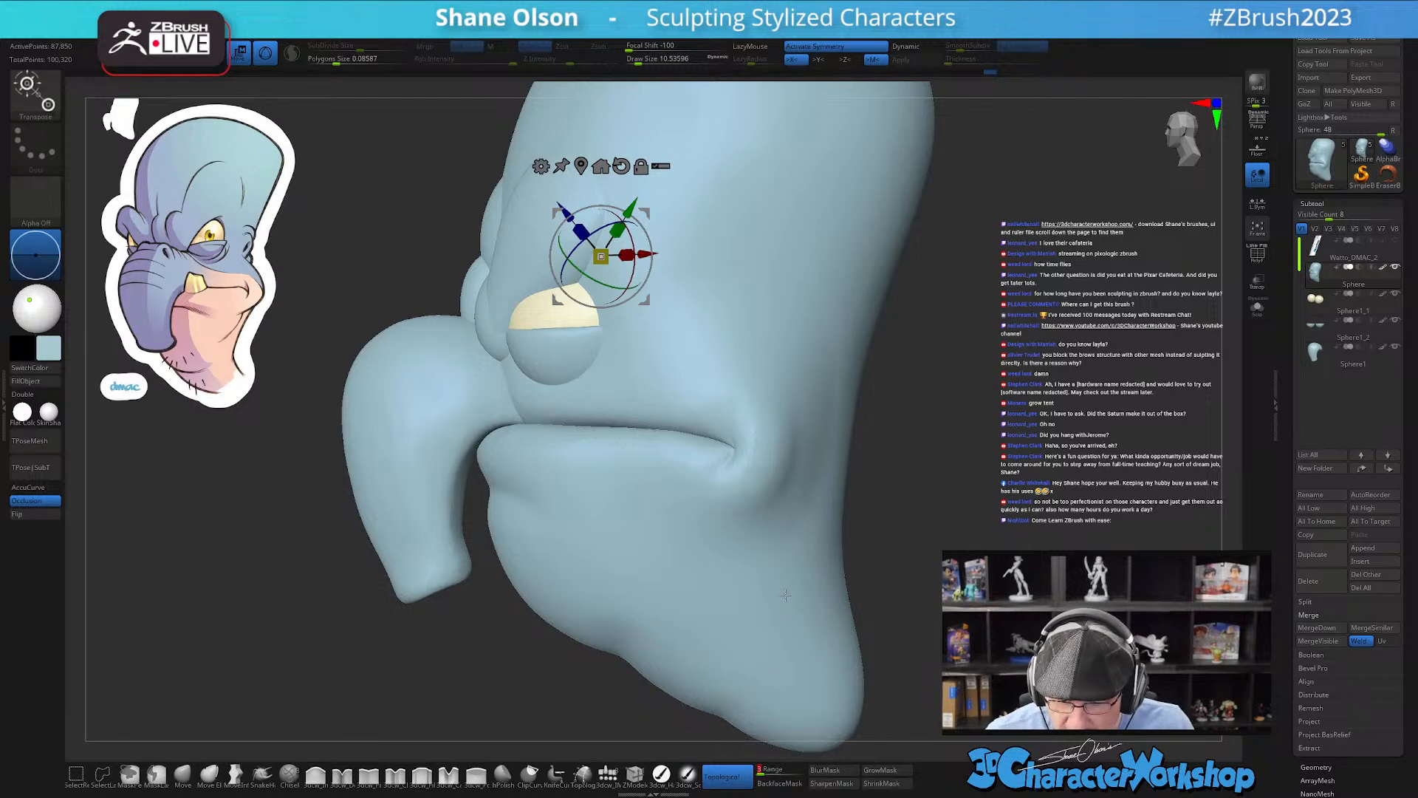
# Step: Nudge the lower lip near the nose with the Move brush at draw size about 35 and inspect the head's polyframe
pyautogui.click(182, 775)
pyautogui.press('s')
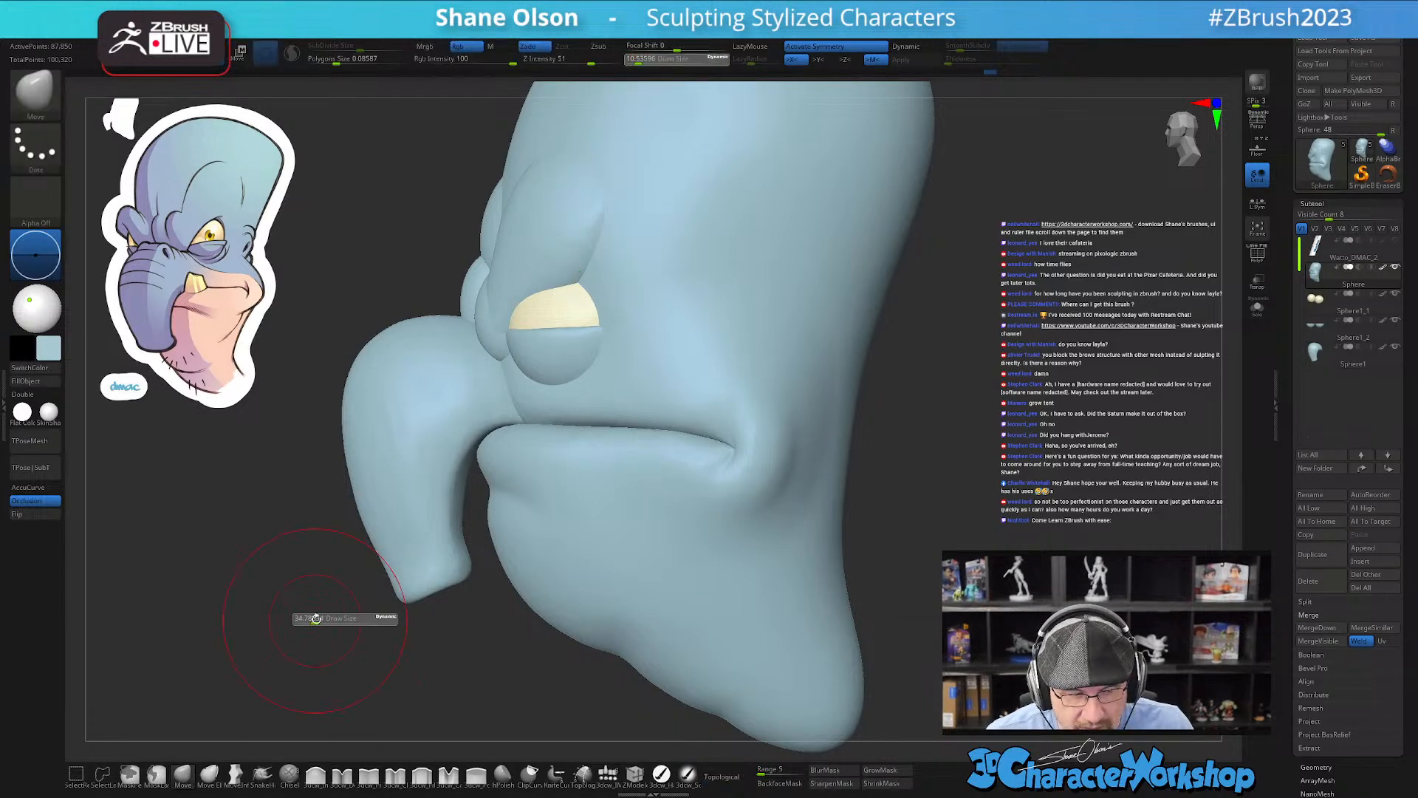
pyautogui.moveTo(533, 455); pyautogui.dragTo(529, 475)
pyautogui.hotkey('shift', 'f')
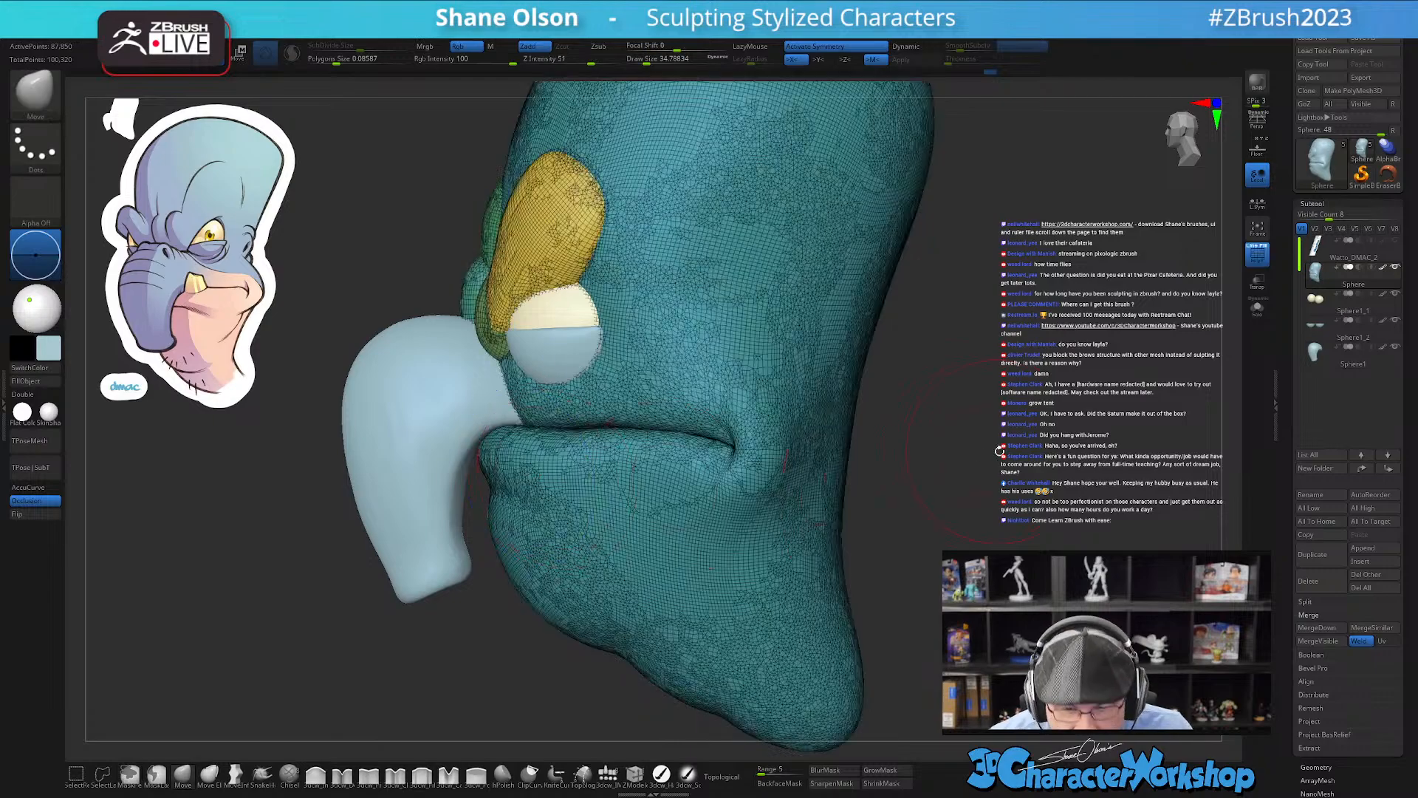
pyautogui.keyDown('alt'); pyautogui.moveTo(997, 460); pyautogui.dragTo(996, 526); pyautogui.keyUp('alt')
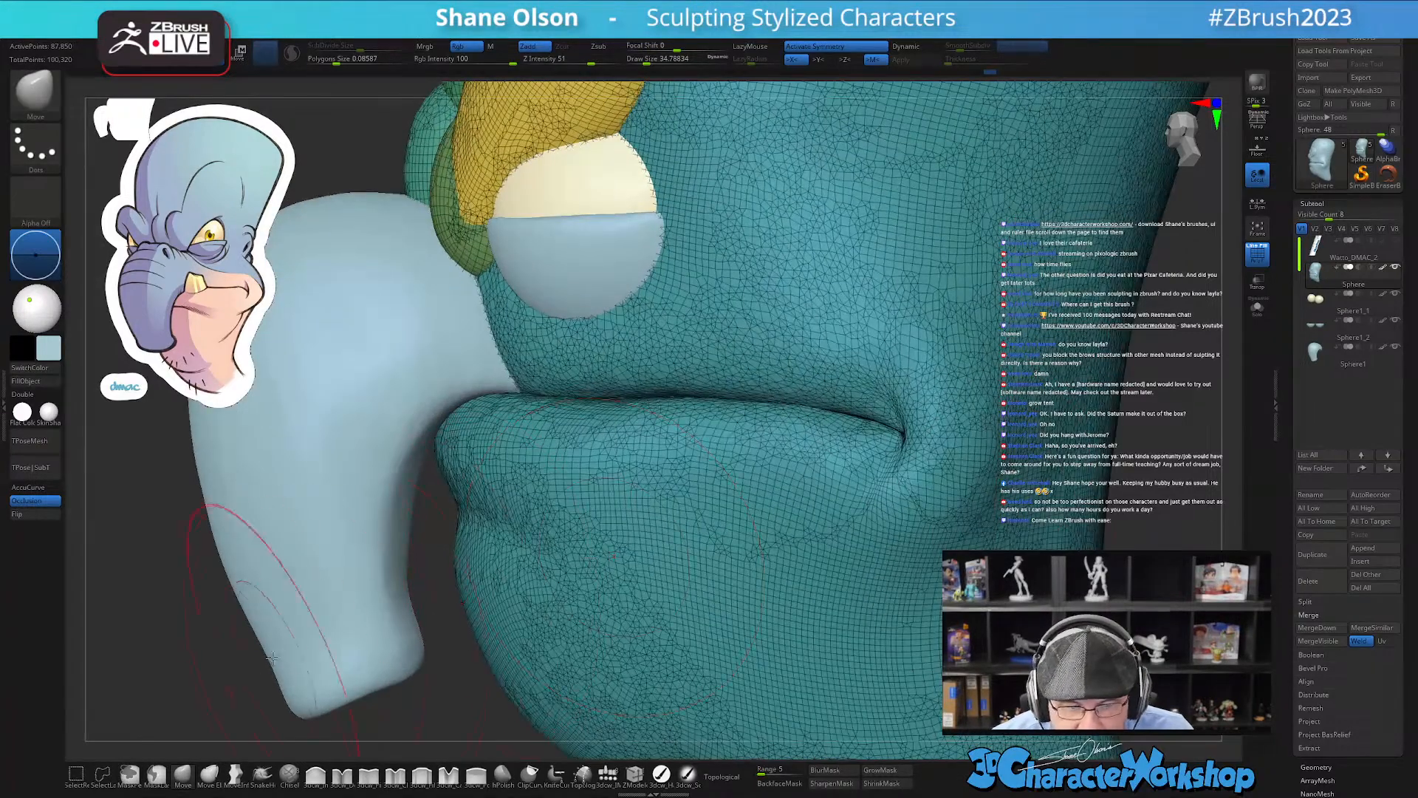
pyautogui.moveTo(212, 640)
pyautogui.keyDown('alt'); pyautogui.mouseDown()
pyautogui.moveTo(184, 605)
pyautogui.moveTo(278, 564)
pyautogui.mouseUp(); pyautogui.keyUp('alt')
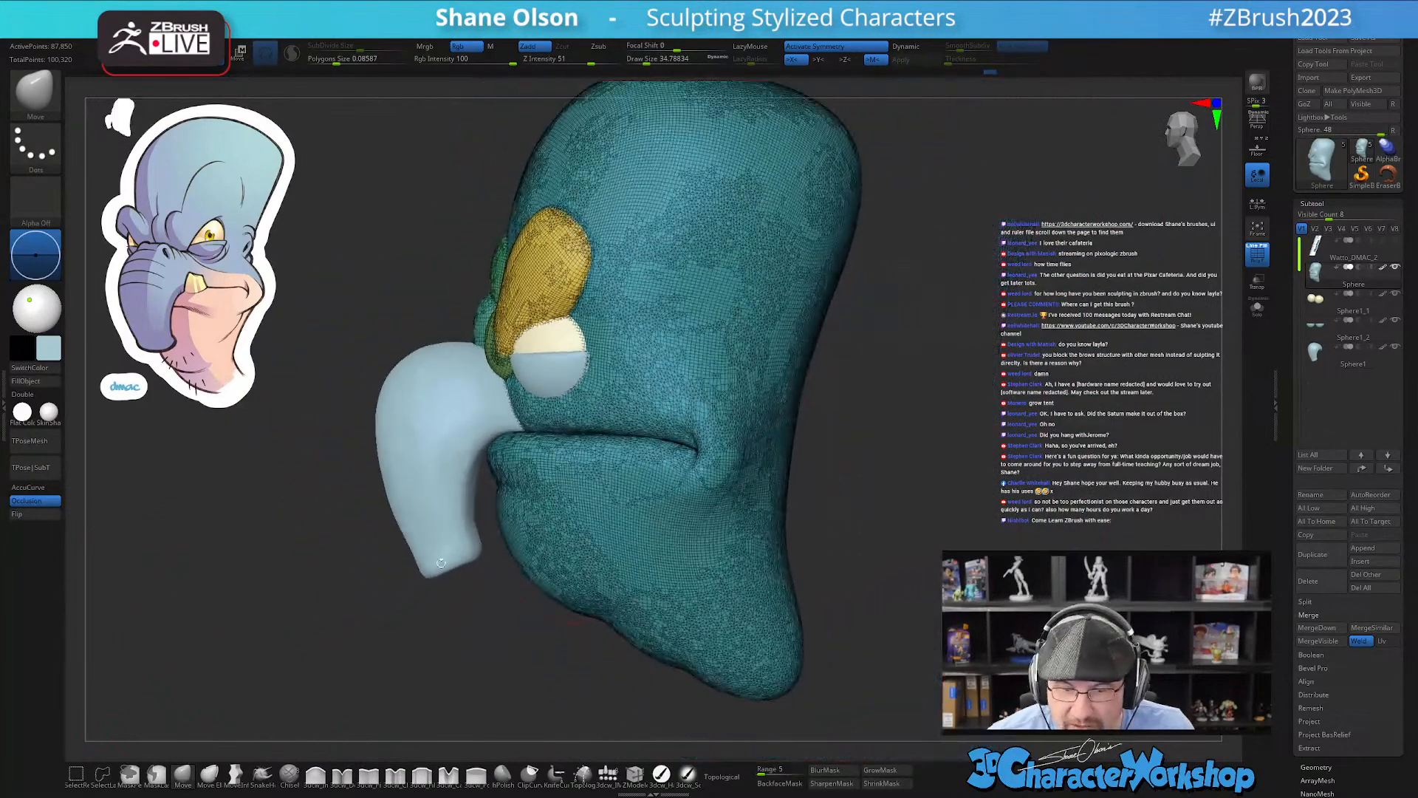
pyautogui.press('[')
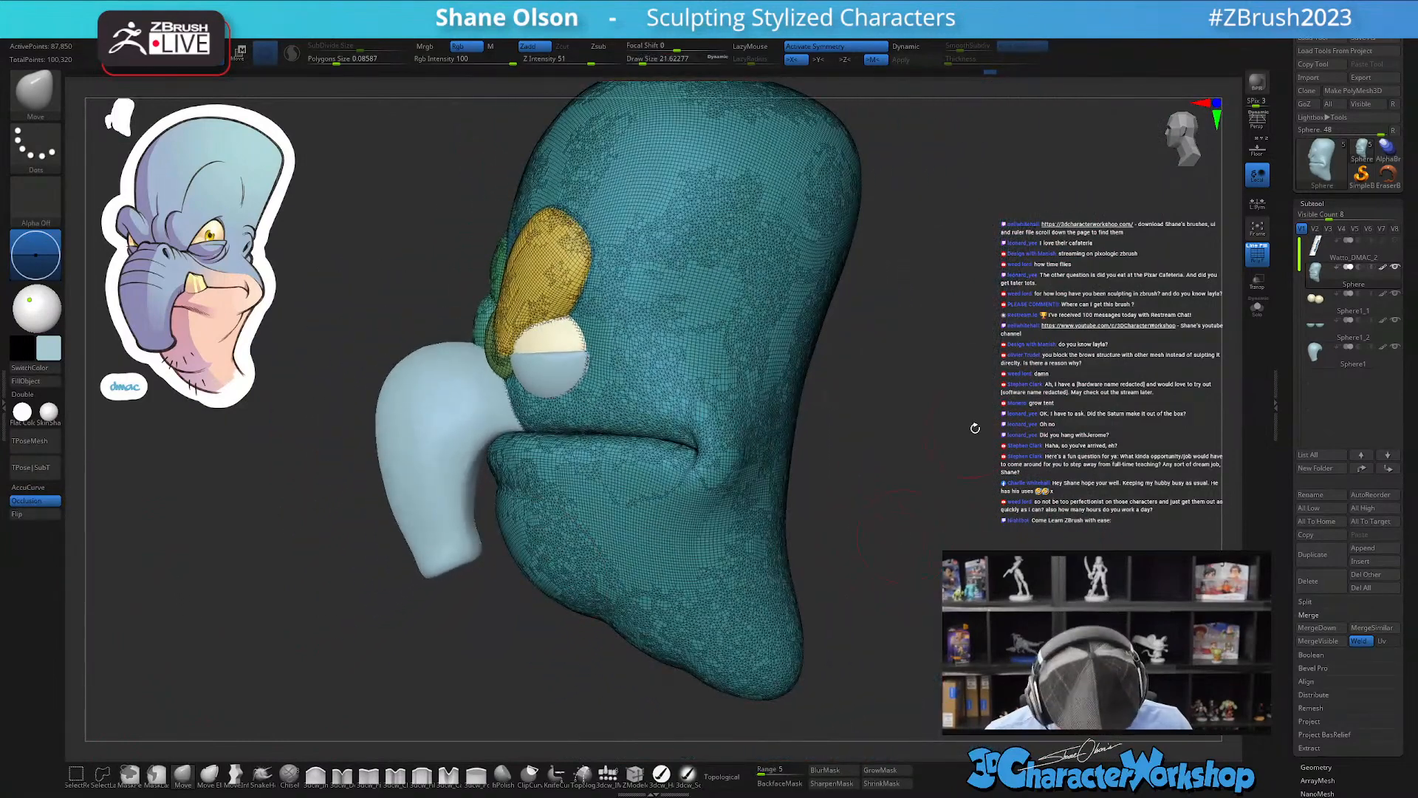
pyautogui.hotkey('shift', 'f')
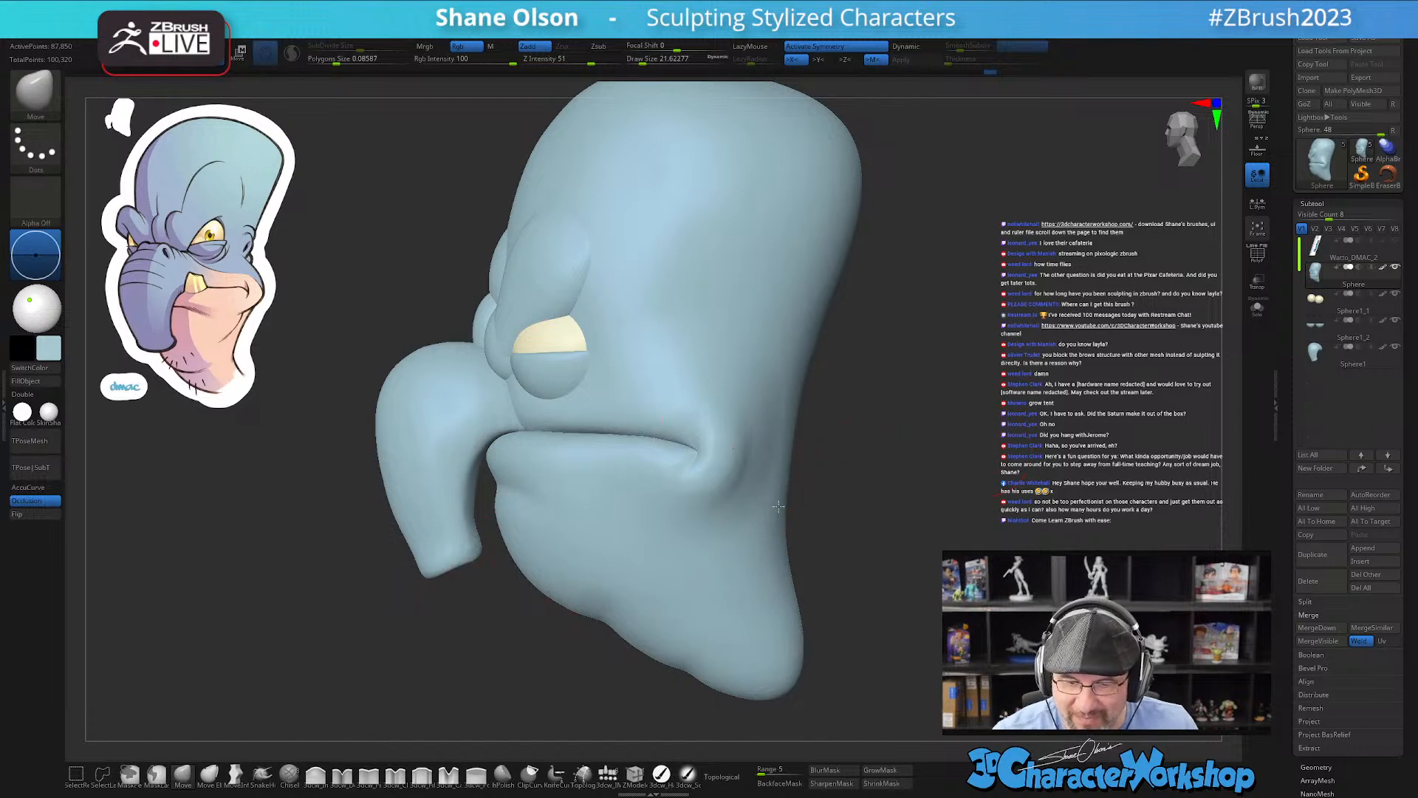
# Step: Select the nose subtool and reshape its base above the mouth with the Move brush at draw size about 35
pyautogui.keyDown('alt'); pyautogui.click(495, 394); pyautogui.keyUp('alt')
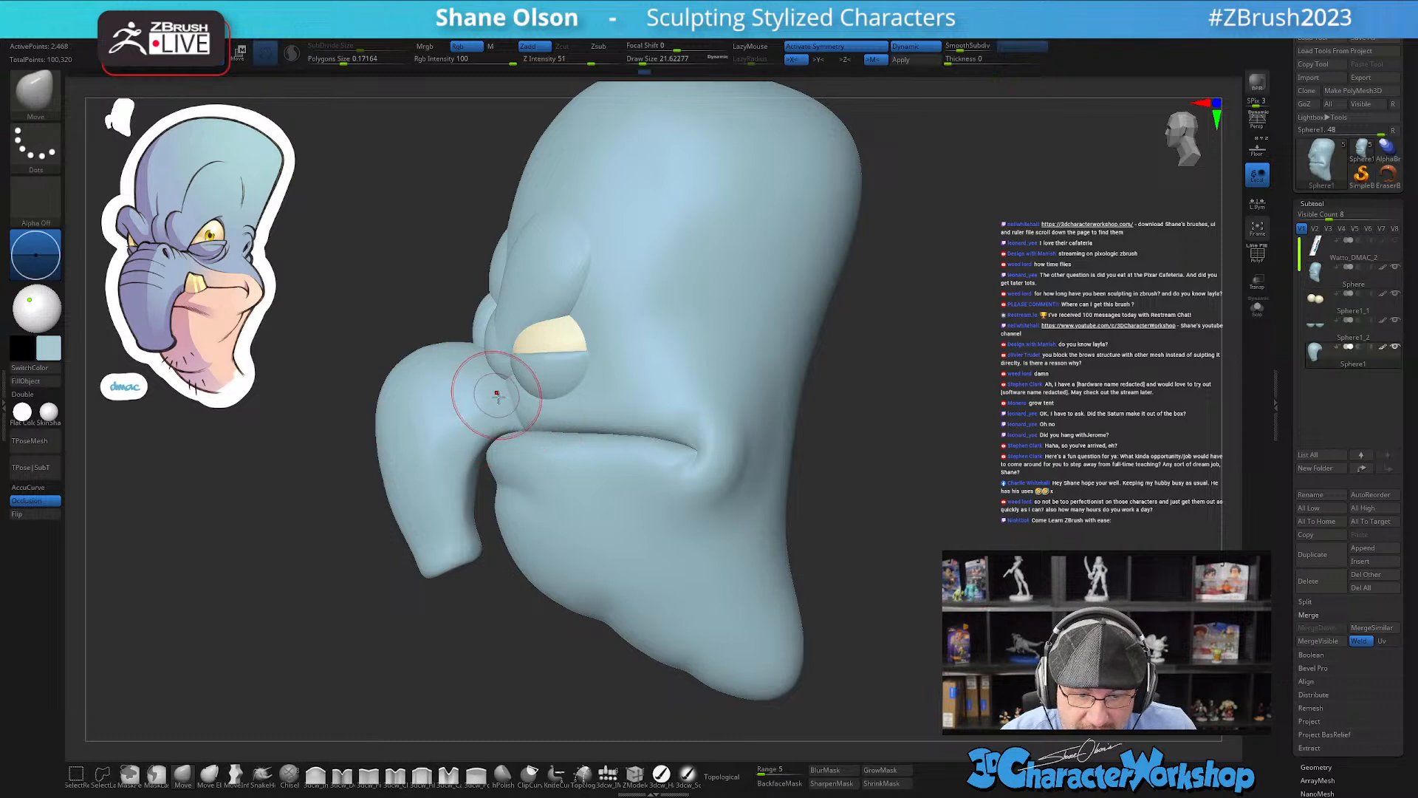
pyautogui.press(']')
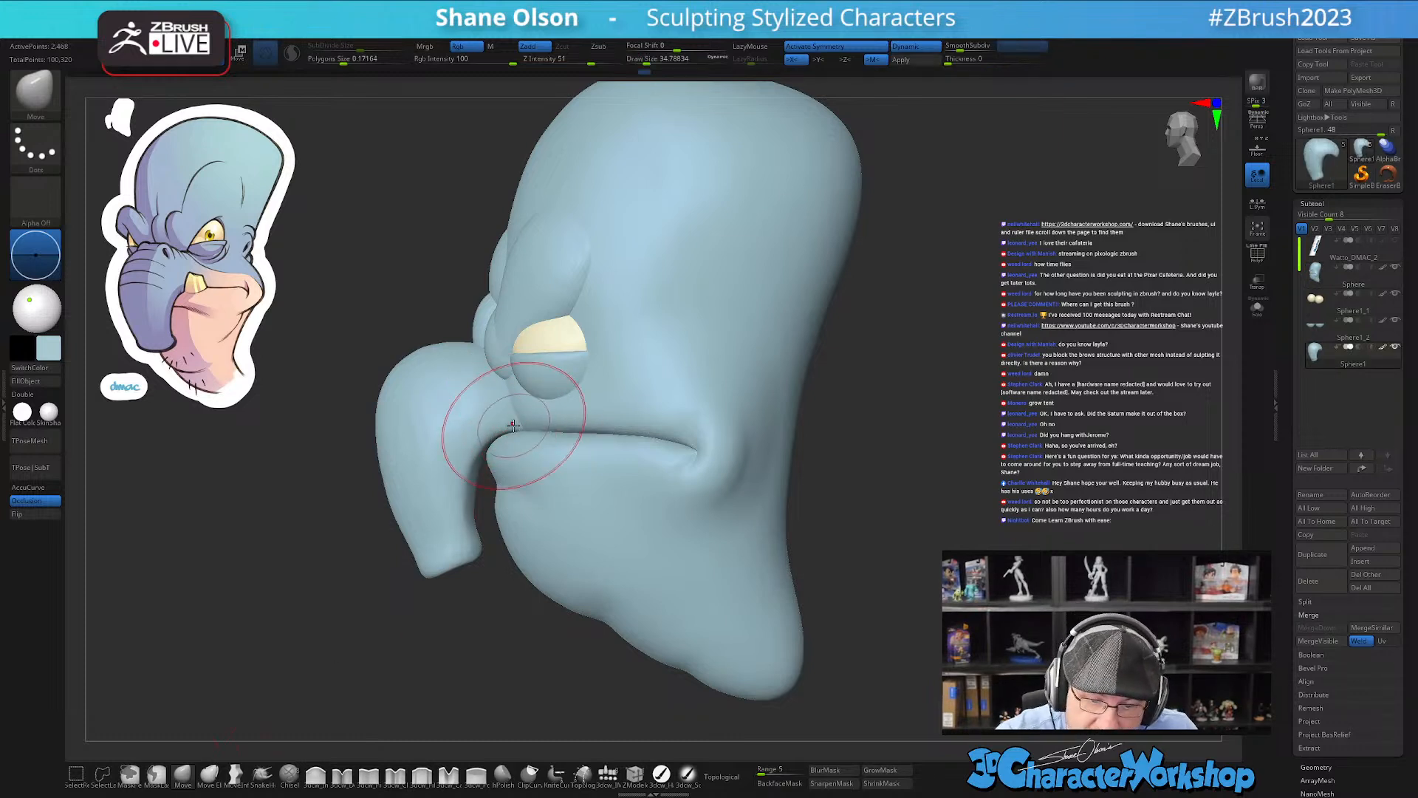
pyautogui.moveTo(491, 432); pyautogui.dragTo(481, 426)
pyautogui.keyDown('alt'); pyautogui.moveTo(516, 414); pyautogui.dragTo(521, 446, button='right'); pyautogui.keyUp('alt')
pyautogui.moveTo(520, 446)
pyautogui.mouseDown()
pyautogui.moveTo(508, 442)
pyautogui.moveTo(511, 457)
pyautogui.mouseUp()
pyautogui.moveTo(511, 457)
pyautogui.mouseDown(button='right')
pyautogui.moveTo(532, 447)
pyautogui.moveTo(519, 480)
pyautogui.moveTo(614, 432)
pyautogui.moveTo(573, 382)
pyautogui.mouseUp(button='right')
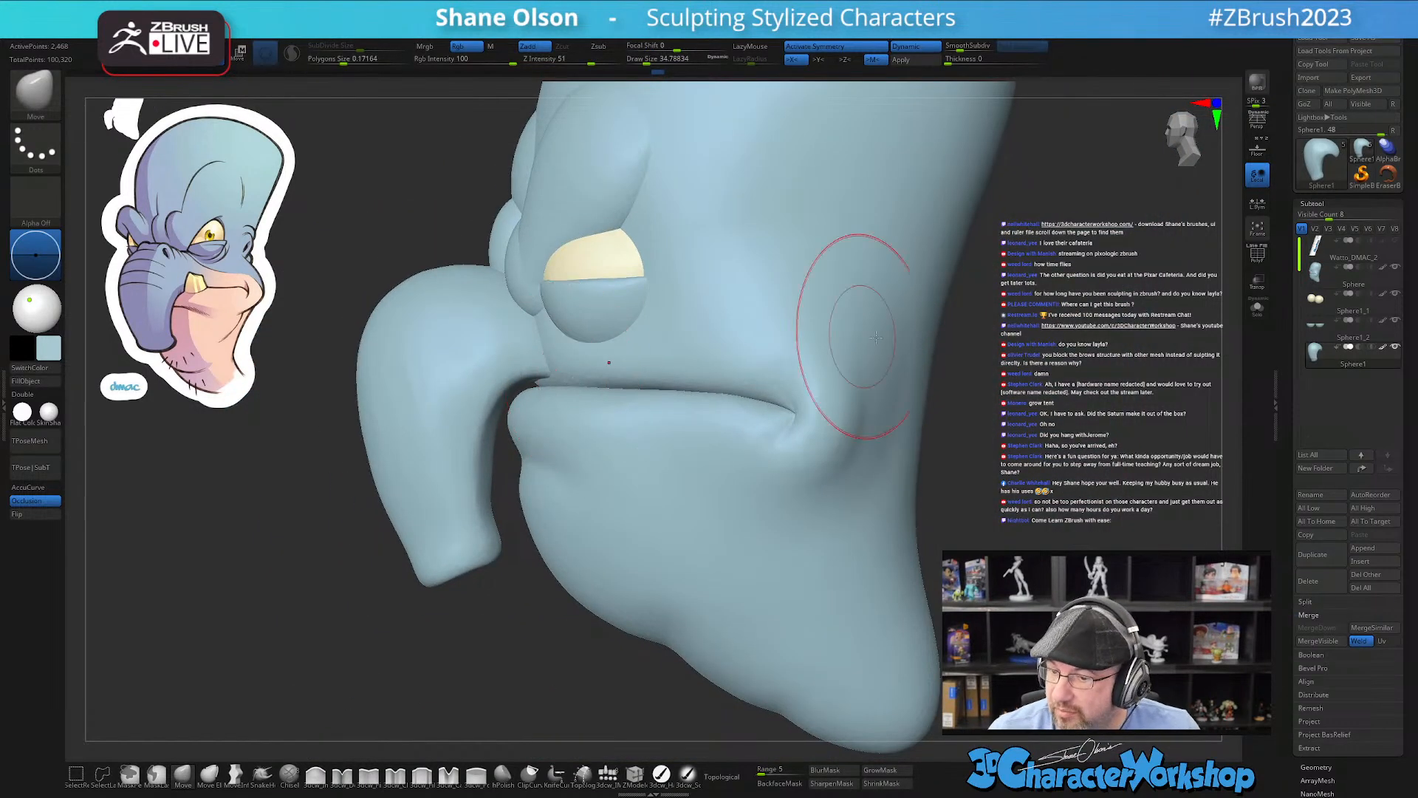
# Step: Place the nose subtool directly below the head subtool and merge it down into the head
pyautogui.moveTo(1317, 356); pyautogui.dragTo(1320, 281)
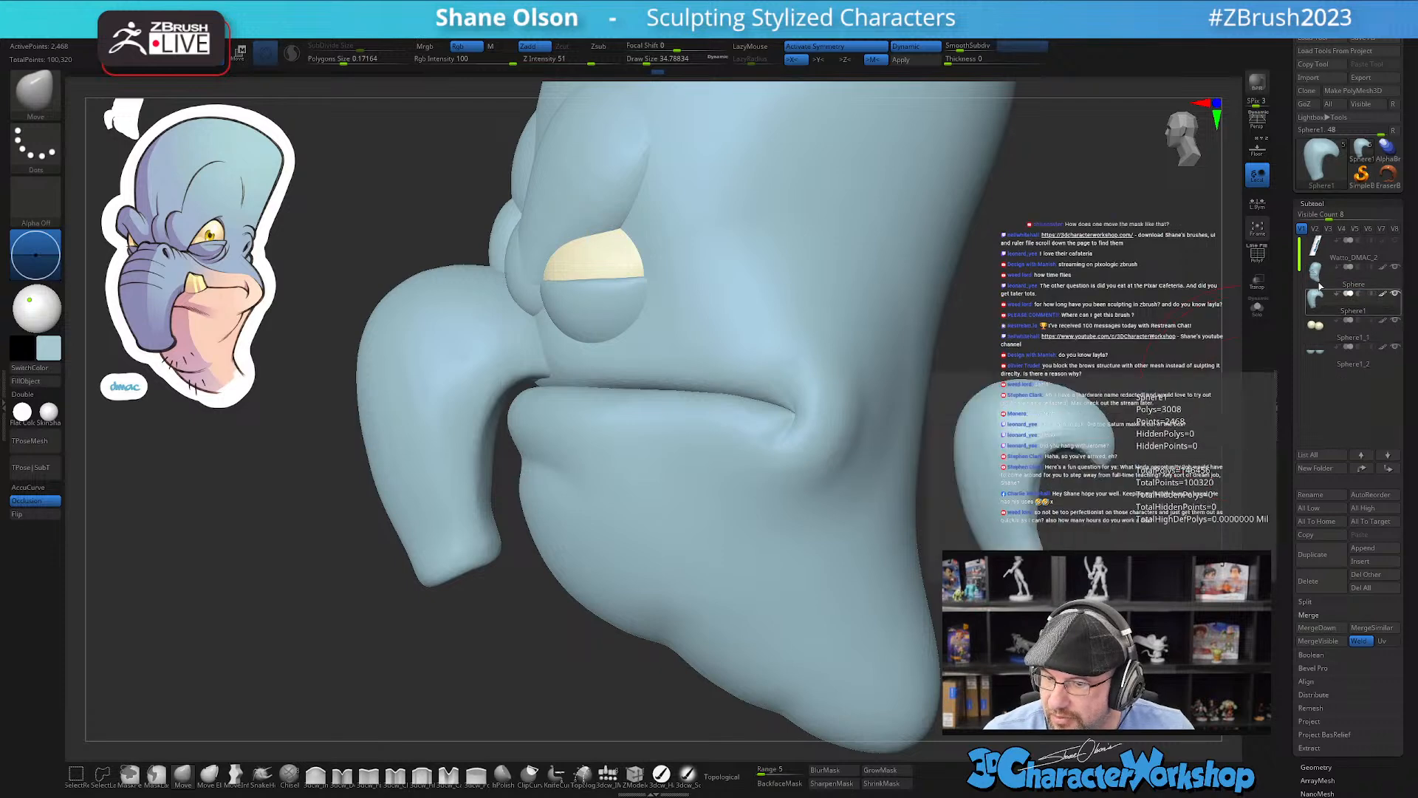
pyautogui.click(1318, 275)
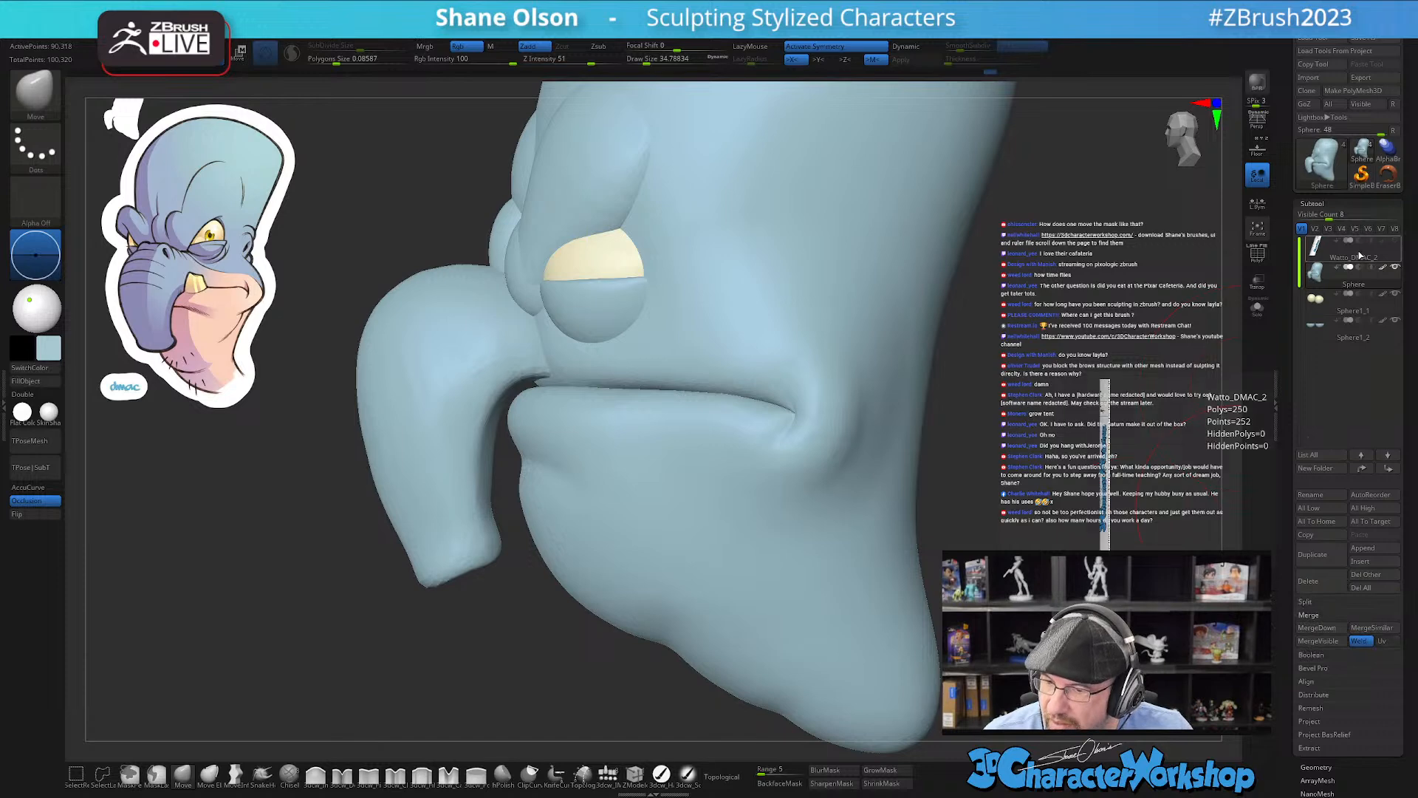
pyautogui.moveTo(1079, 338); pyautogui.dragTo(1050, 340)
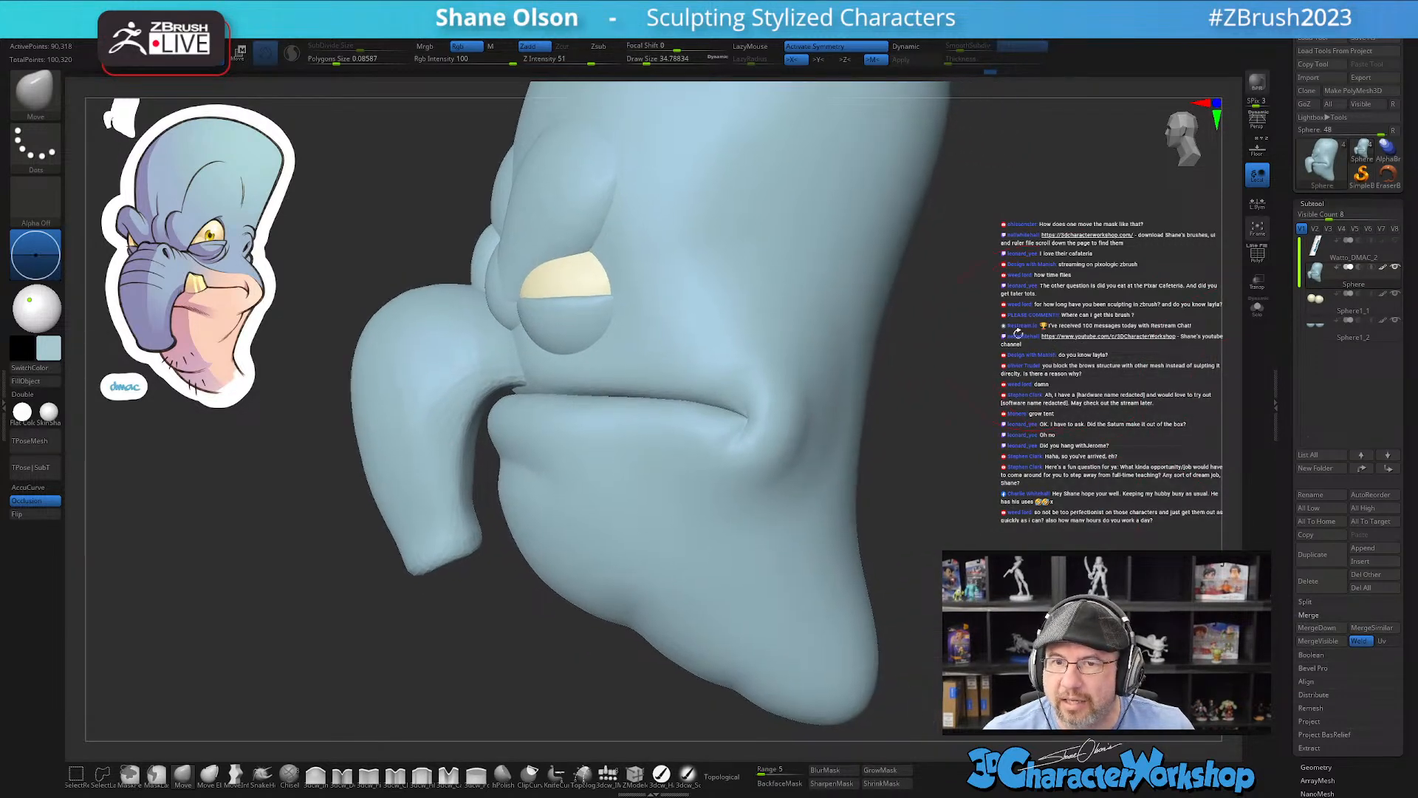
# Step: Try a topological mask around the lower lip with Transpose, and undo it
pyautogui.hotkey('shift', 'f')
pyautogui.hotkey('shift', 'f')
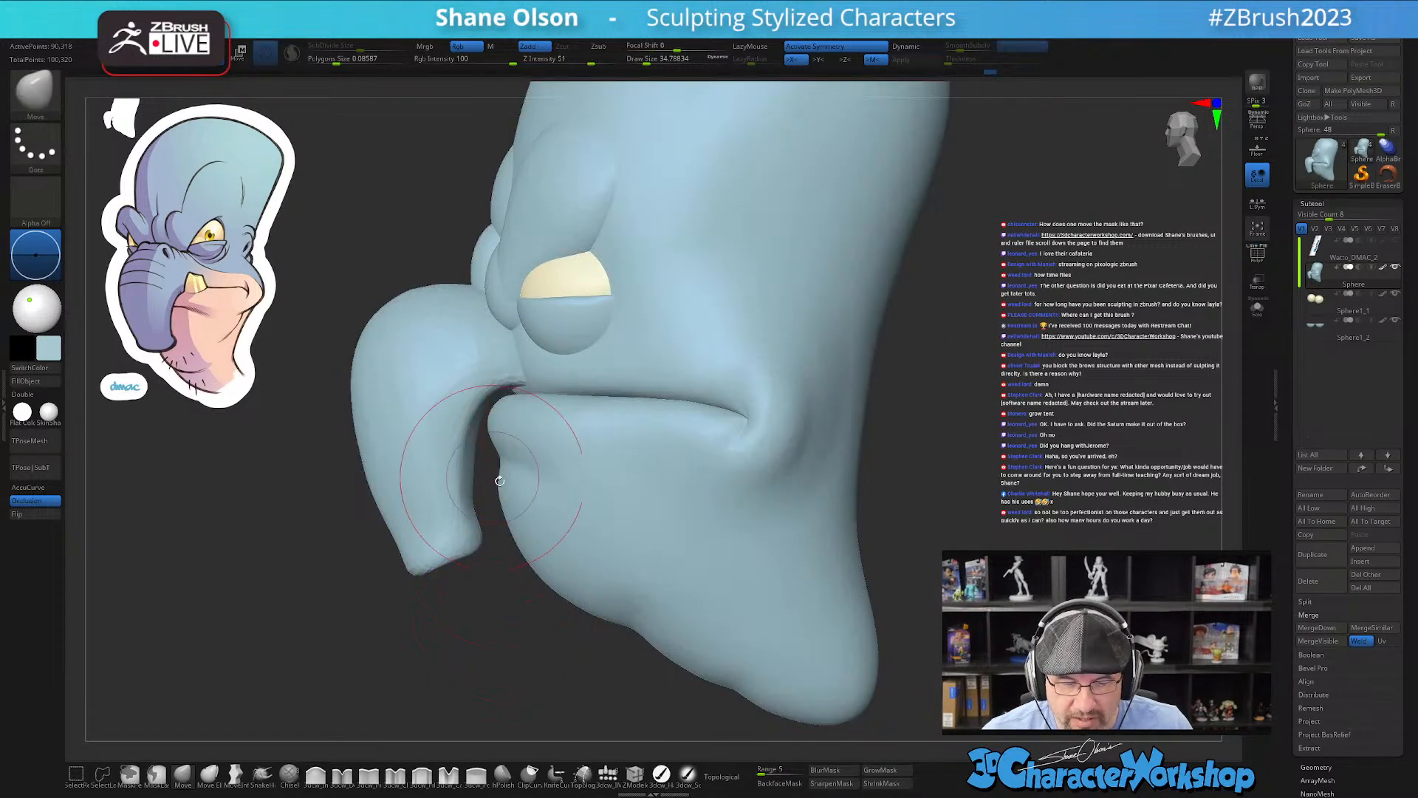
pyautogui.press('w')
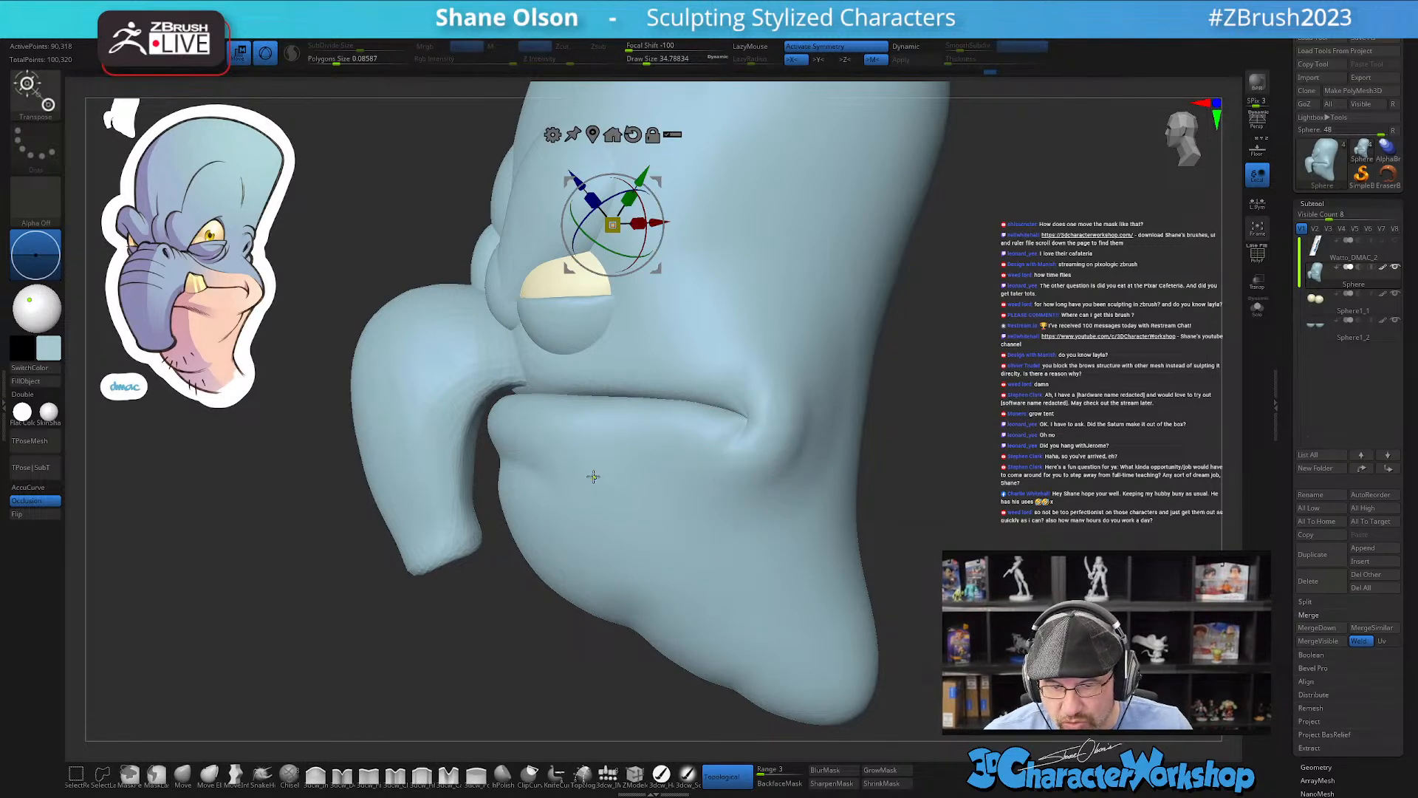
pyautogui.keyDown('ctrl'); pyautogui.moveTo(598, 468); pyautogui.dragTo(534, 463); pyautogui.keyUp('ctrl')
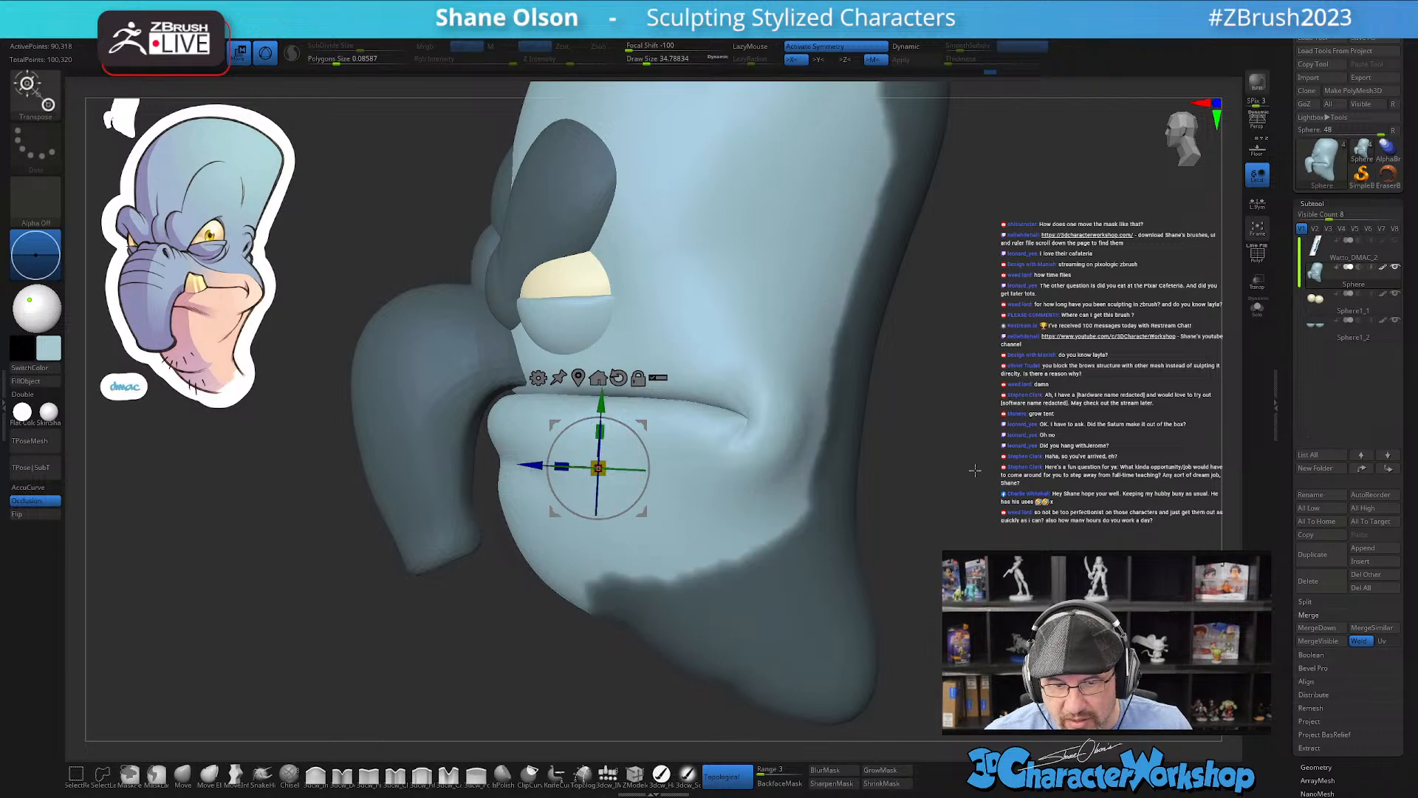
pyautogui.hotkey('ctrl', 'z')
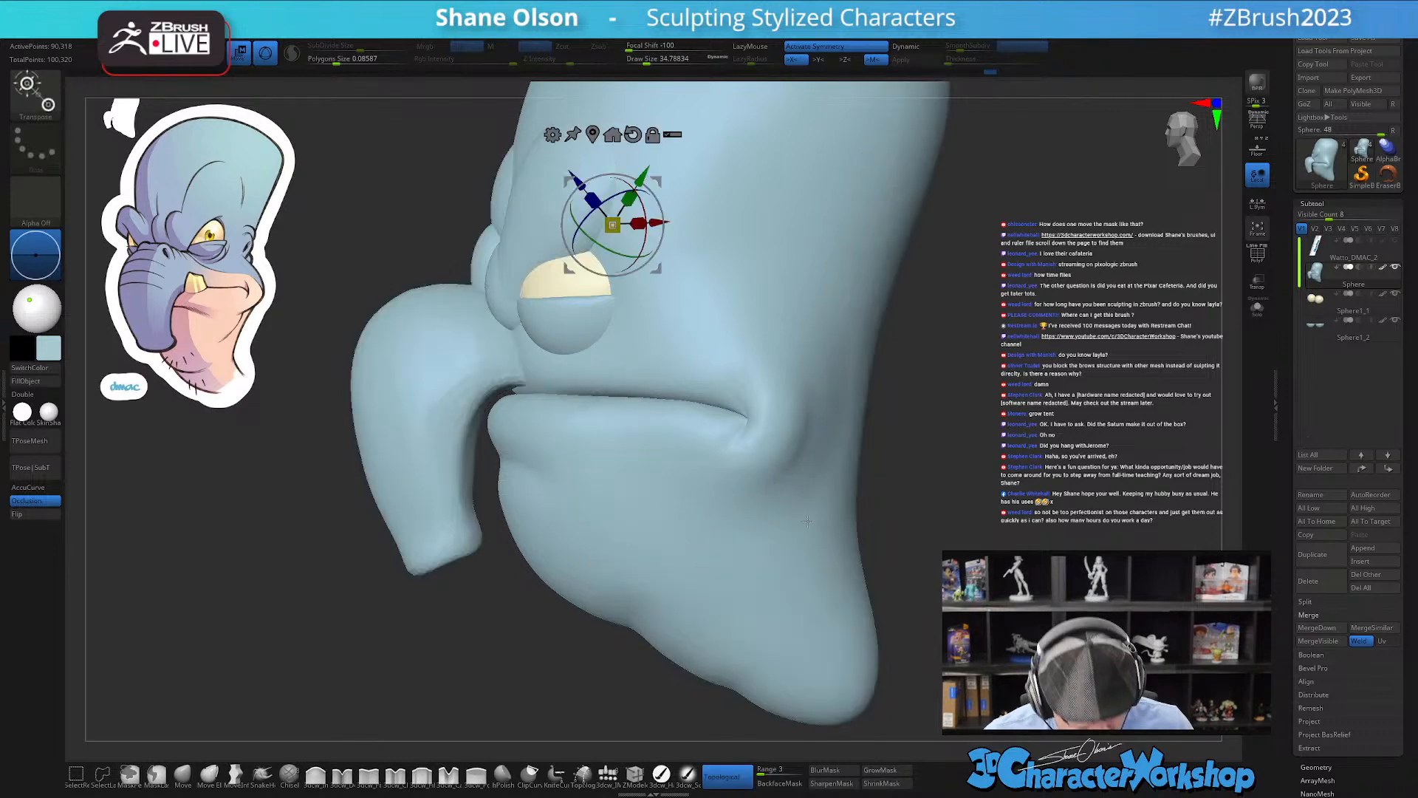
# Step: Try a topological mask that isolates the tip of the nose, and clear the mask
pyautogui.click(419, 426)
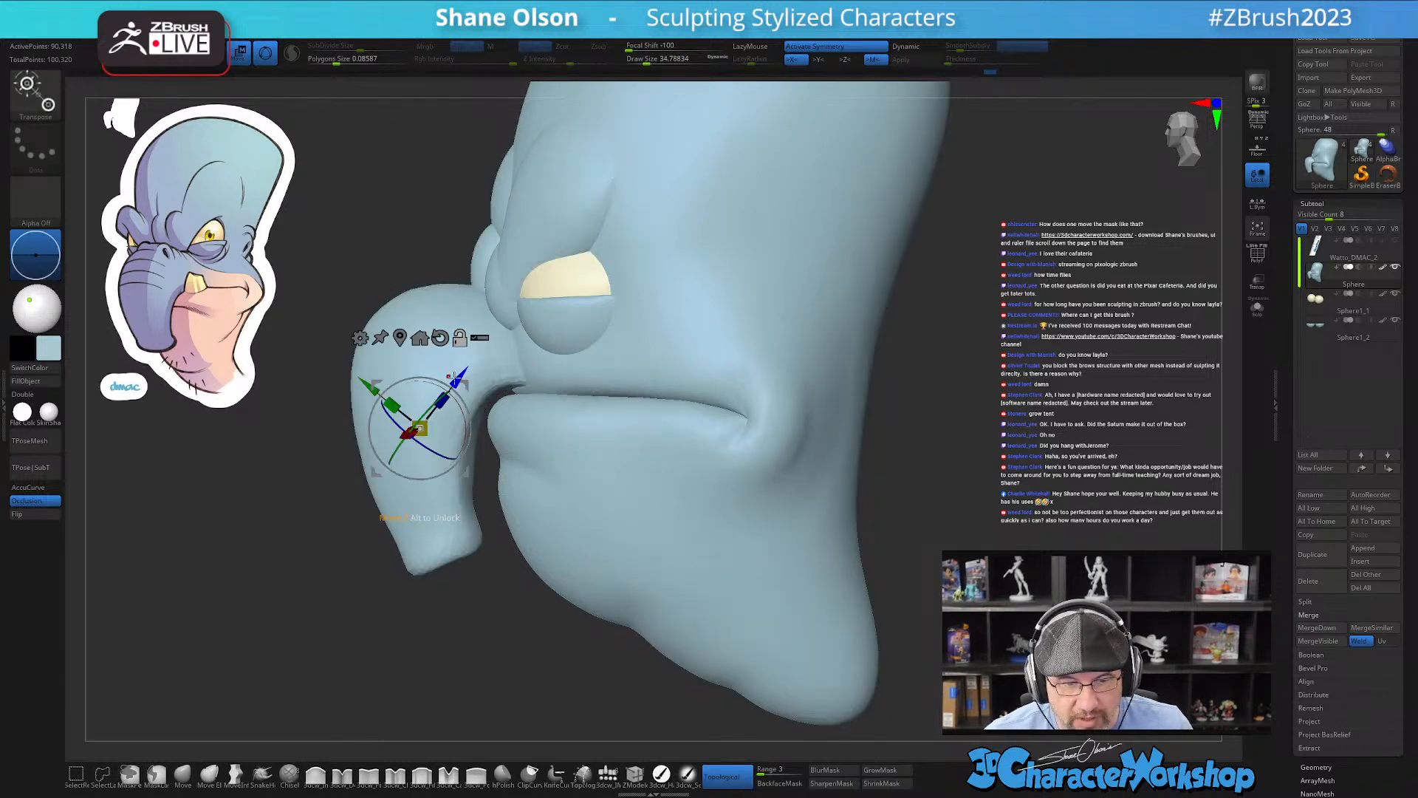
pyautogui.keyDown('alt'); pyautogui.moveTo(464, 385); pyautogui.dragTo(289, 455); pyautogui.keyUp('alt')
pyautogui.keyDown('ctrl'); pyautogui.moveTo(417, 384); pyautogui.dragTo(428, 492); pyautogui.keyUp('ctrl')
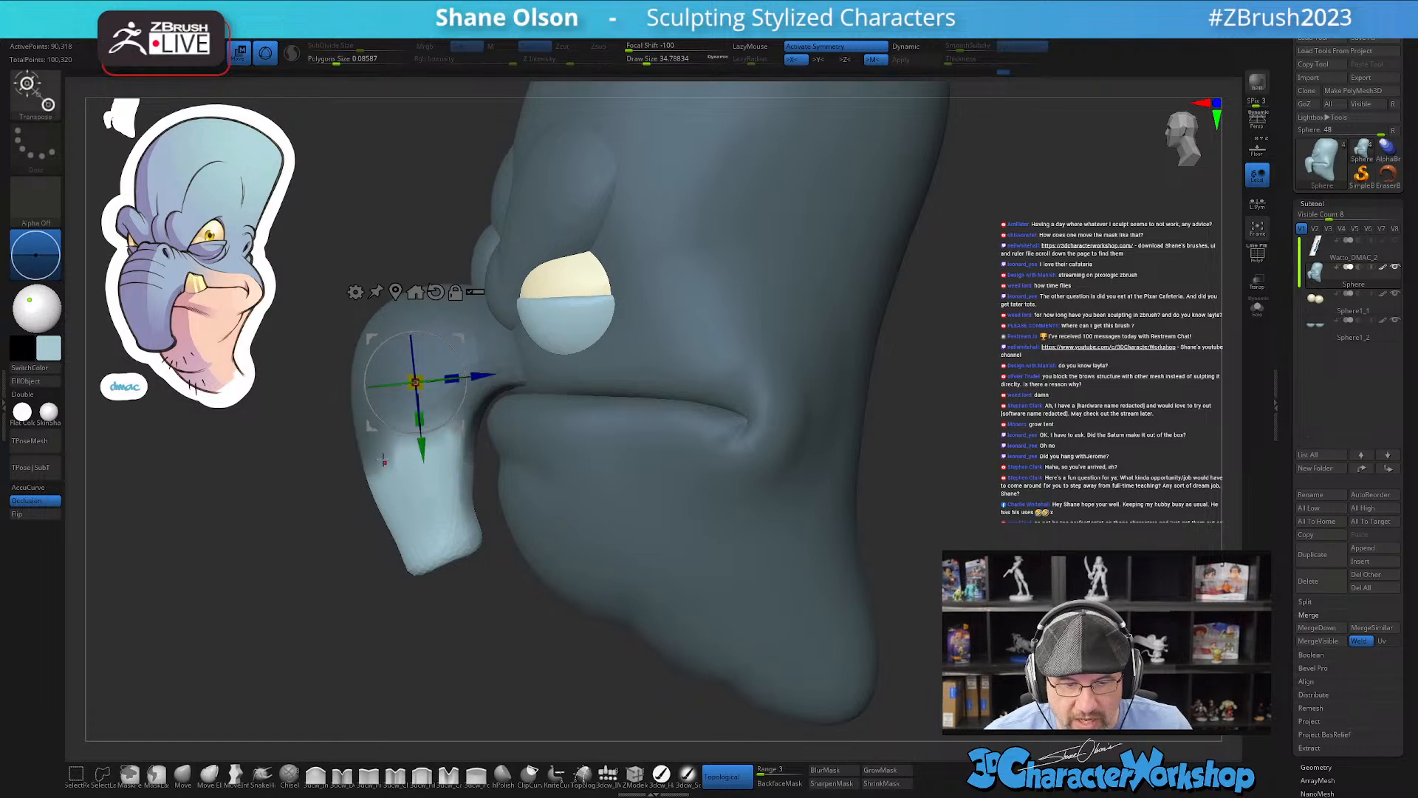
pyautogui.press('q')
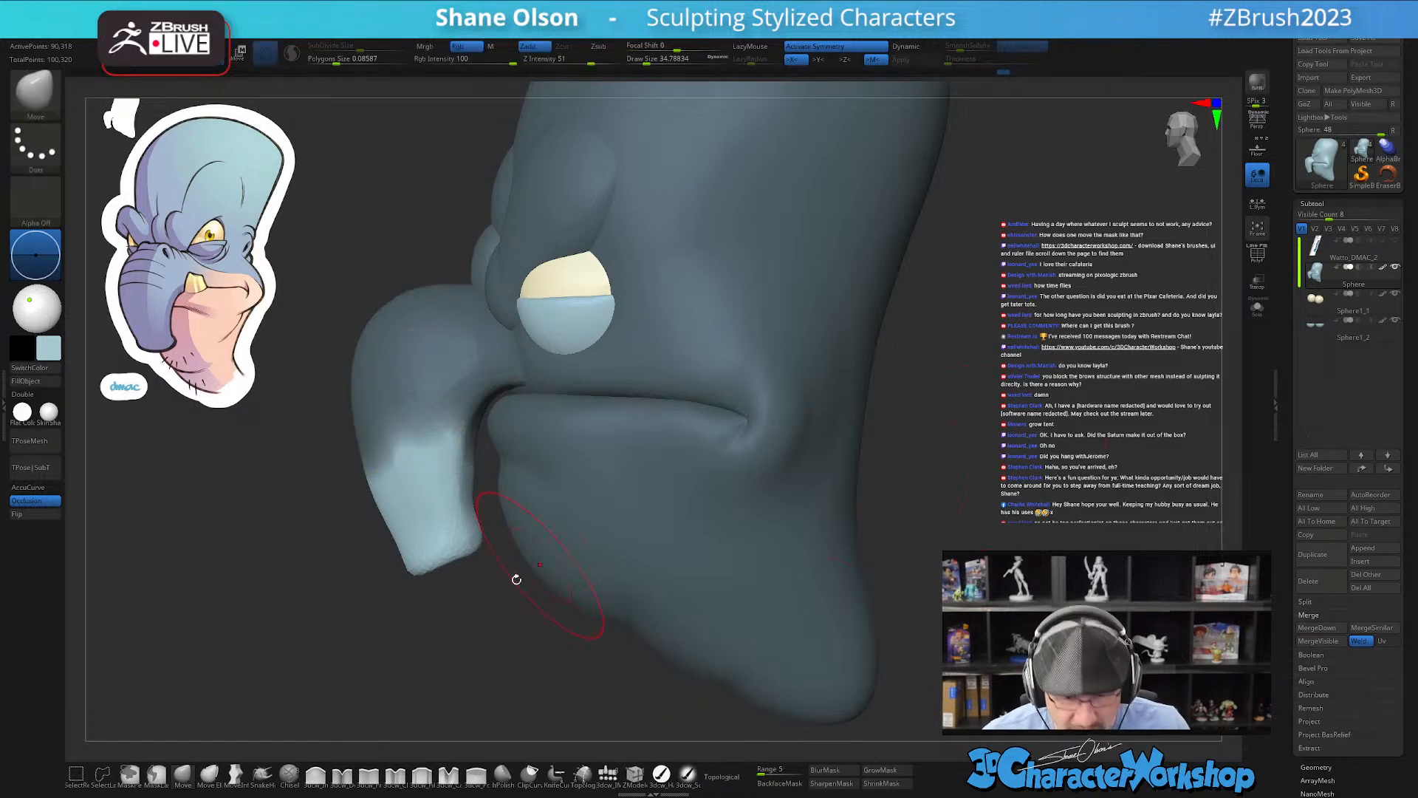
pyautogui.keyDown('ctrl'); pyautogui.click(1003, 428); pyautogui.keyUp('ctrl')
pyautogui.moveTo(1004, 428); pyautogui.dragTo(979, 440)
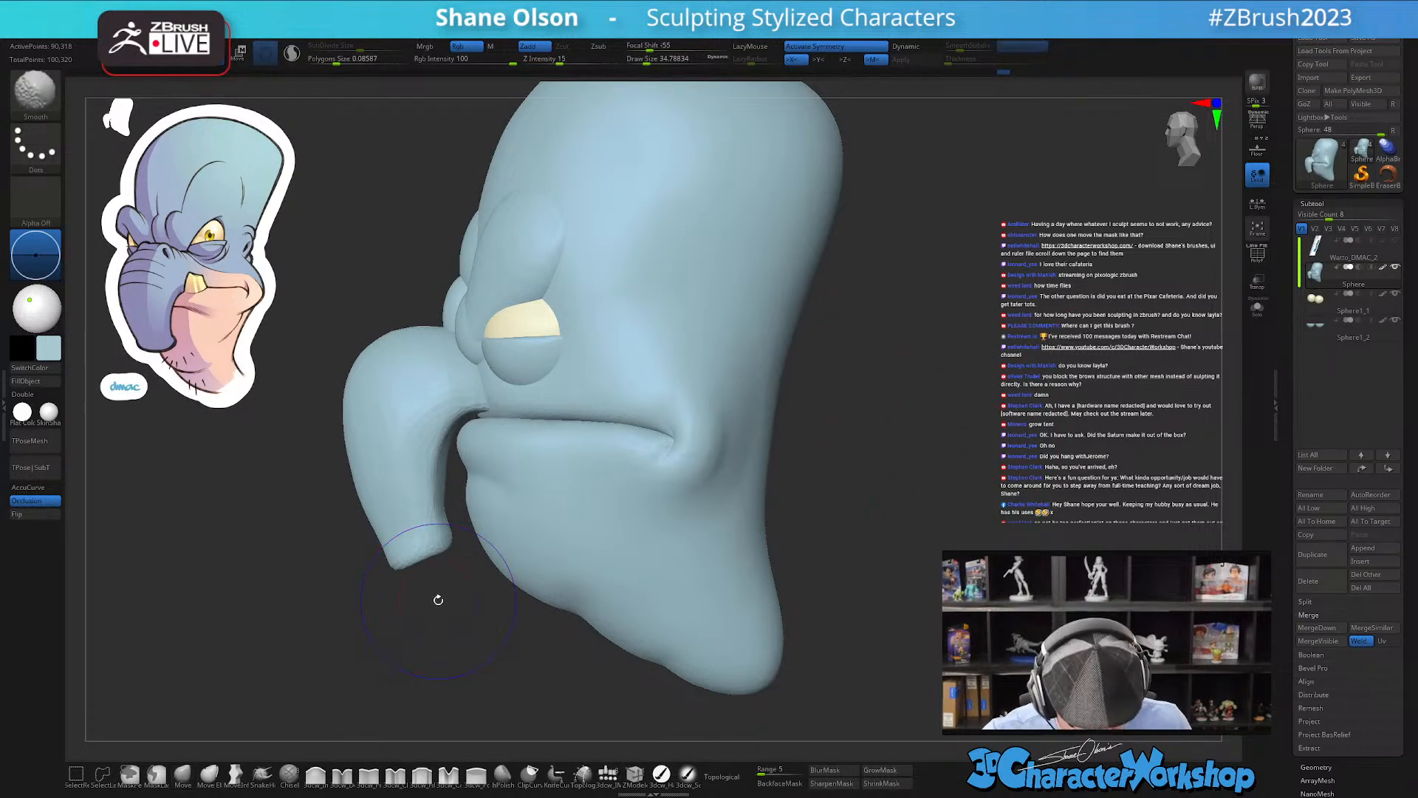
# Step: Show the polyframe and hide the head and nose polygroups, leaving only the brow forms visible
pyautogui.hotkey('shift', 'f')
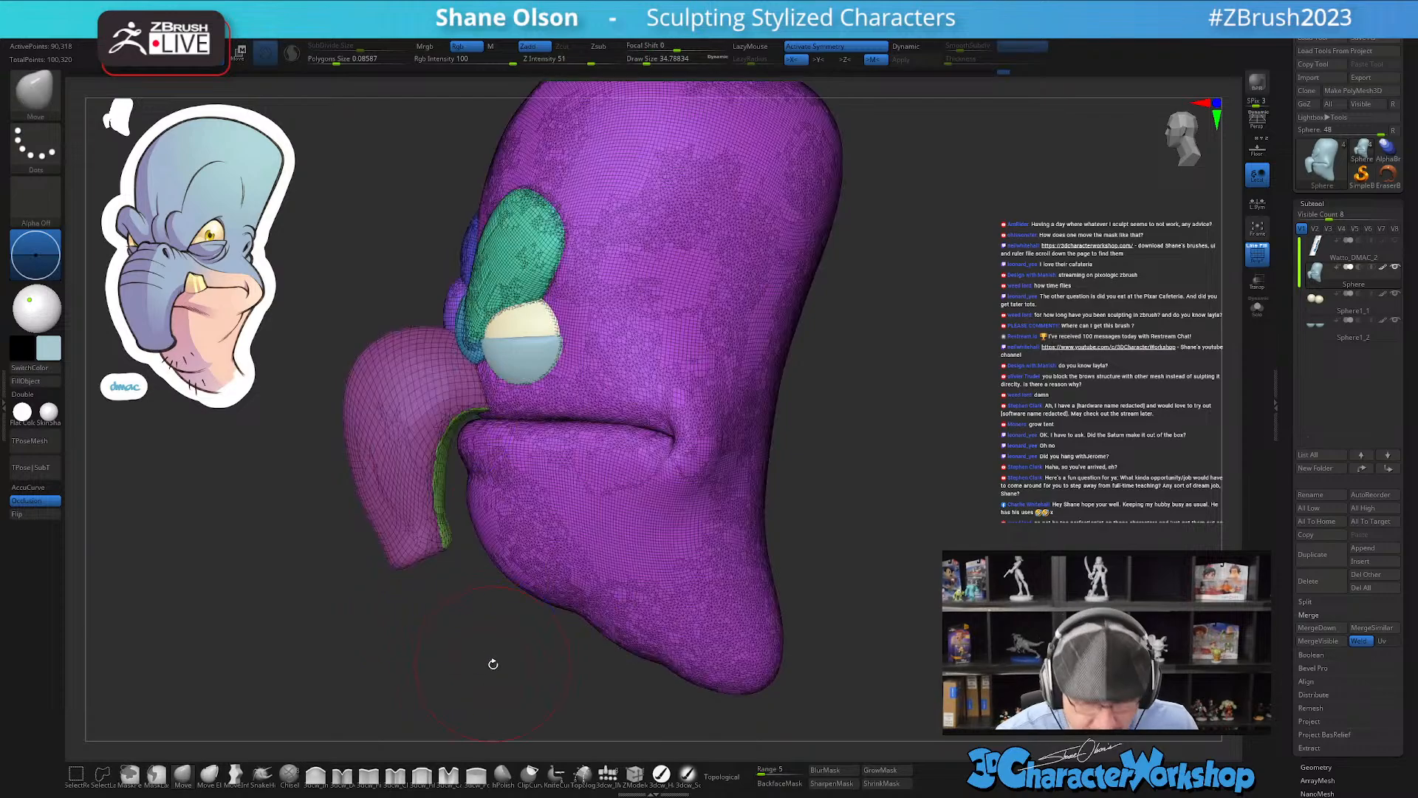
pyautogui.moveTo(485, 646); pyautogui.dragTo(875, 543)
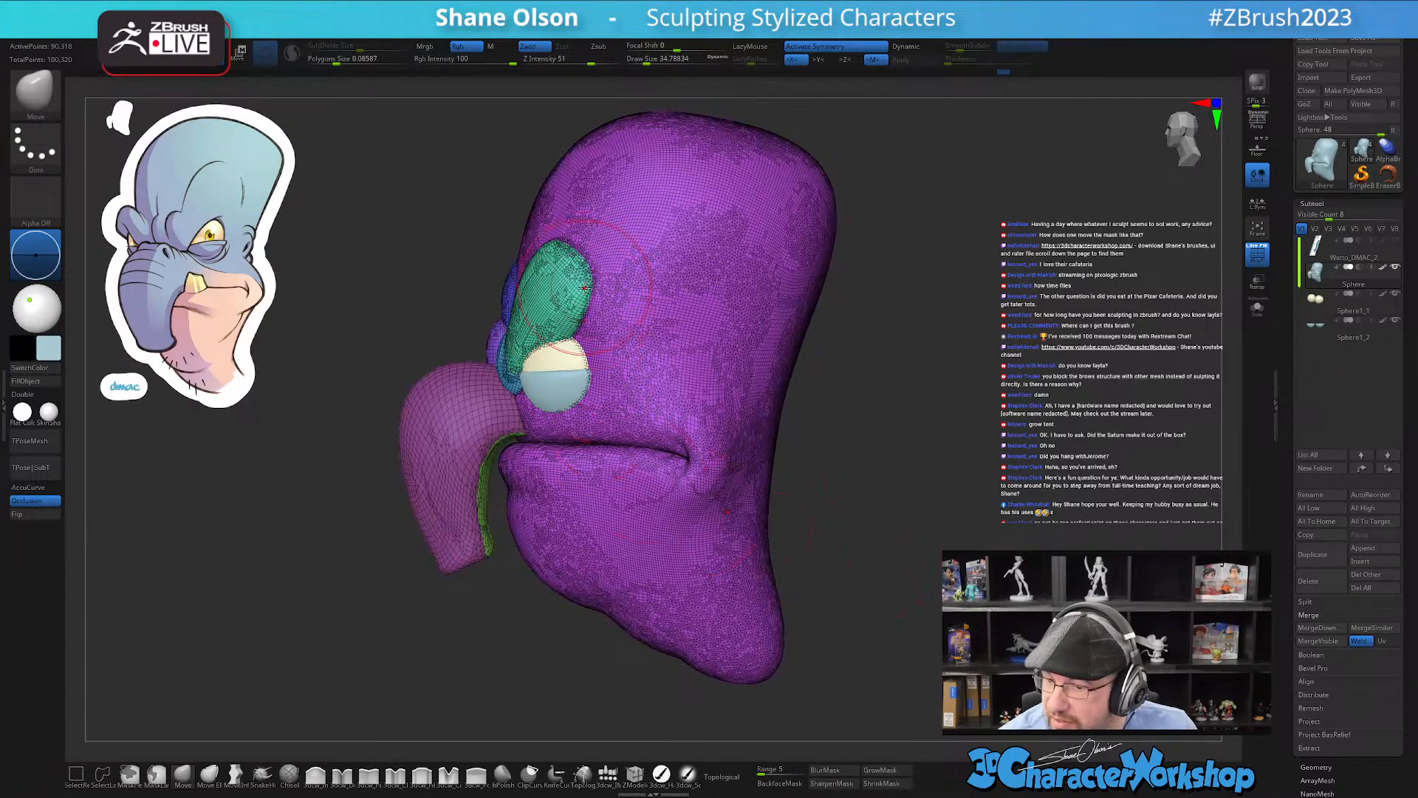
pyautogui.keyDown('alt'); pyautogui.moveTo(594, 293); pyautogui.dragTo(721, 316, button='right'); pyautogui.keyUp('alt')
pyautogui.moveTo(611, 319); pyautogui.dragTo(659, 460, button='right')
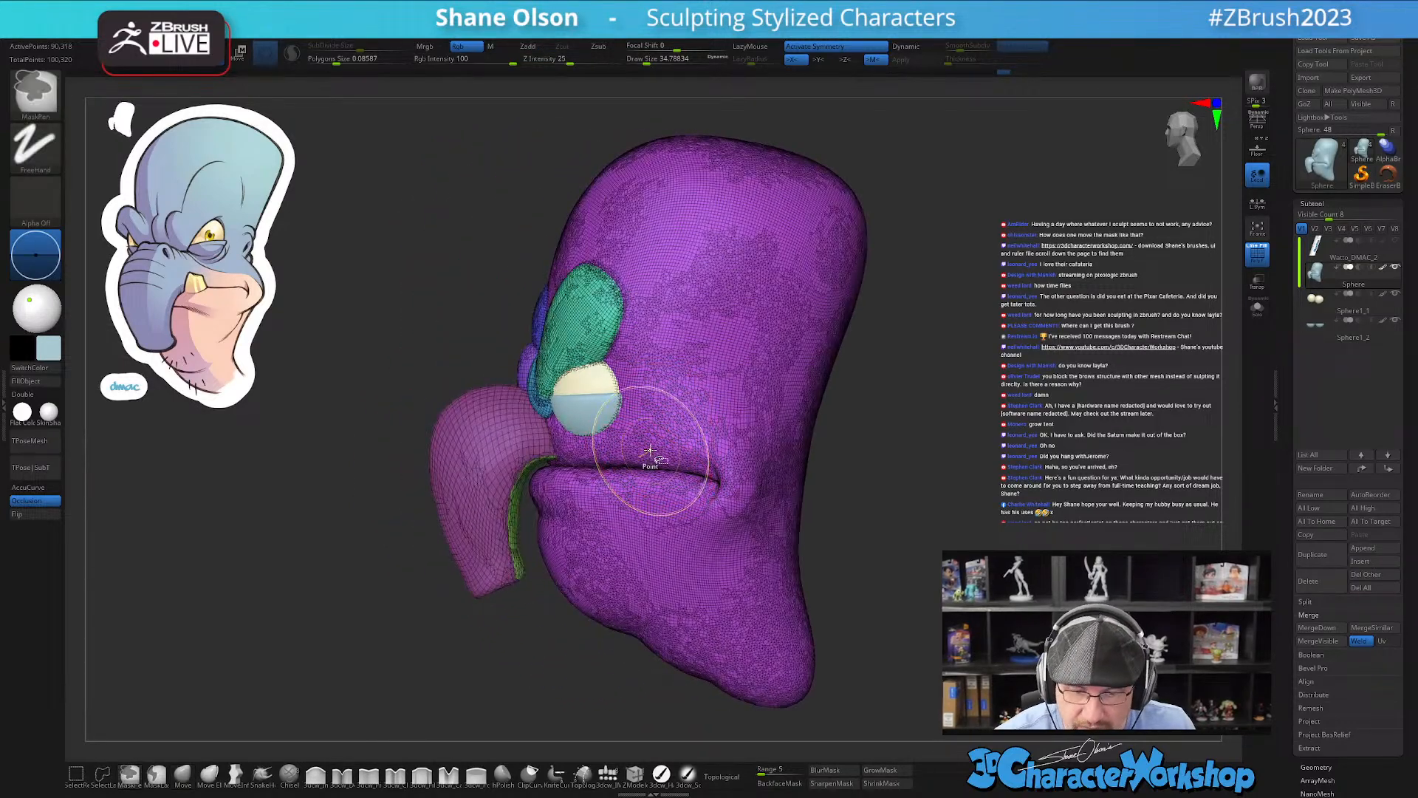
pyautogui.keyDown('ctrl'); pyautogui.keyDown('shift'); pyautogui.click(648, 450); pyautogui.keyUp('shift'); pyautogui.keyUp('ctrl')
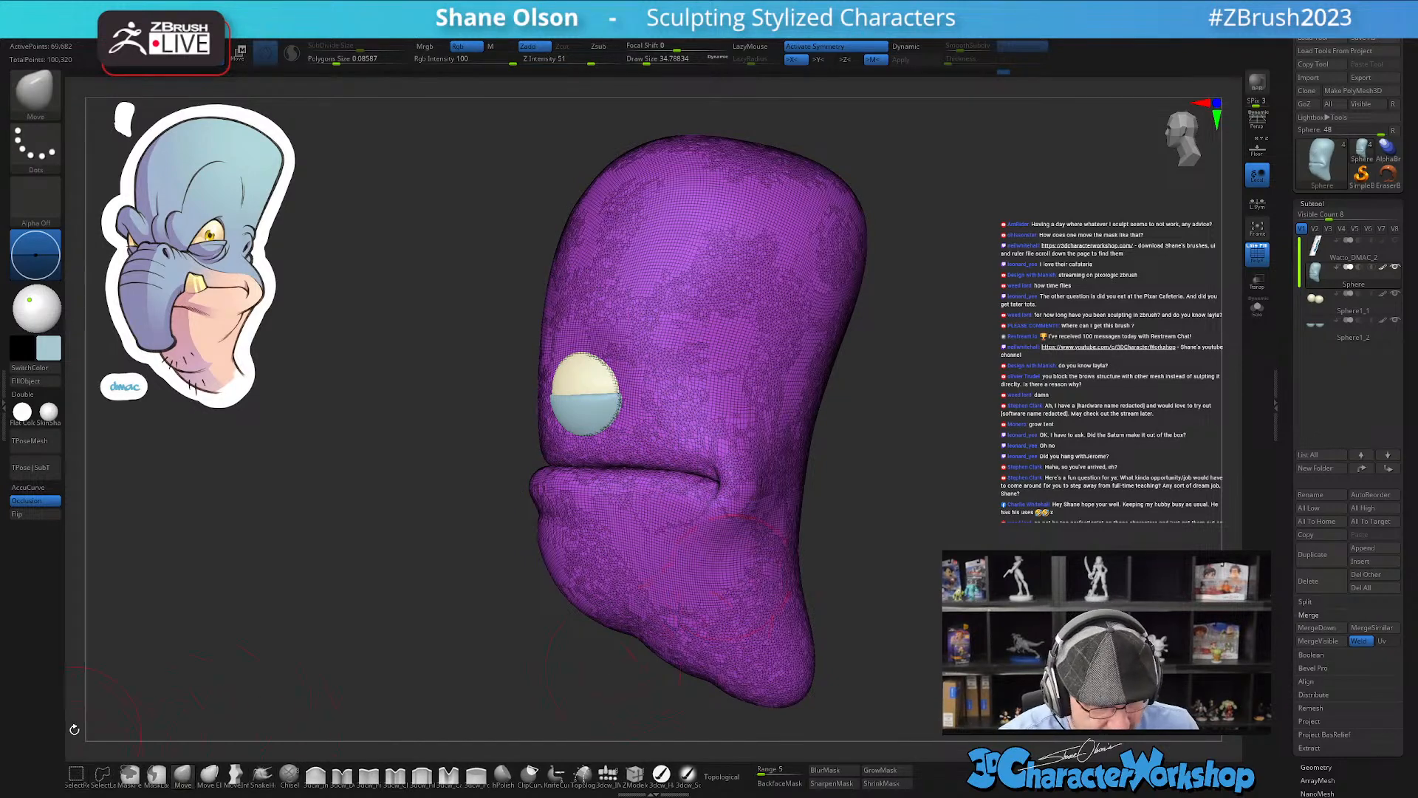
pyautogui.keyDown('ctrl'); pyautogui.keyDown('shift'); pyautogui.click(612, 573); pyautogui.keyUp('shift'); pyautogui.keyUp('ctrl')
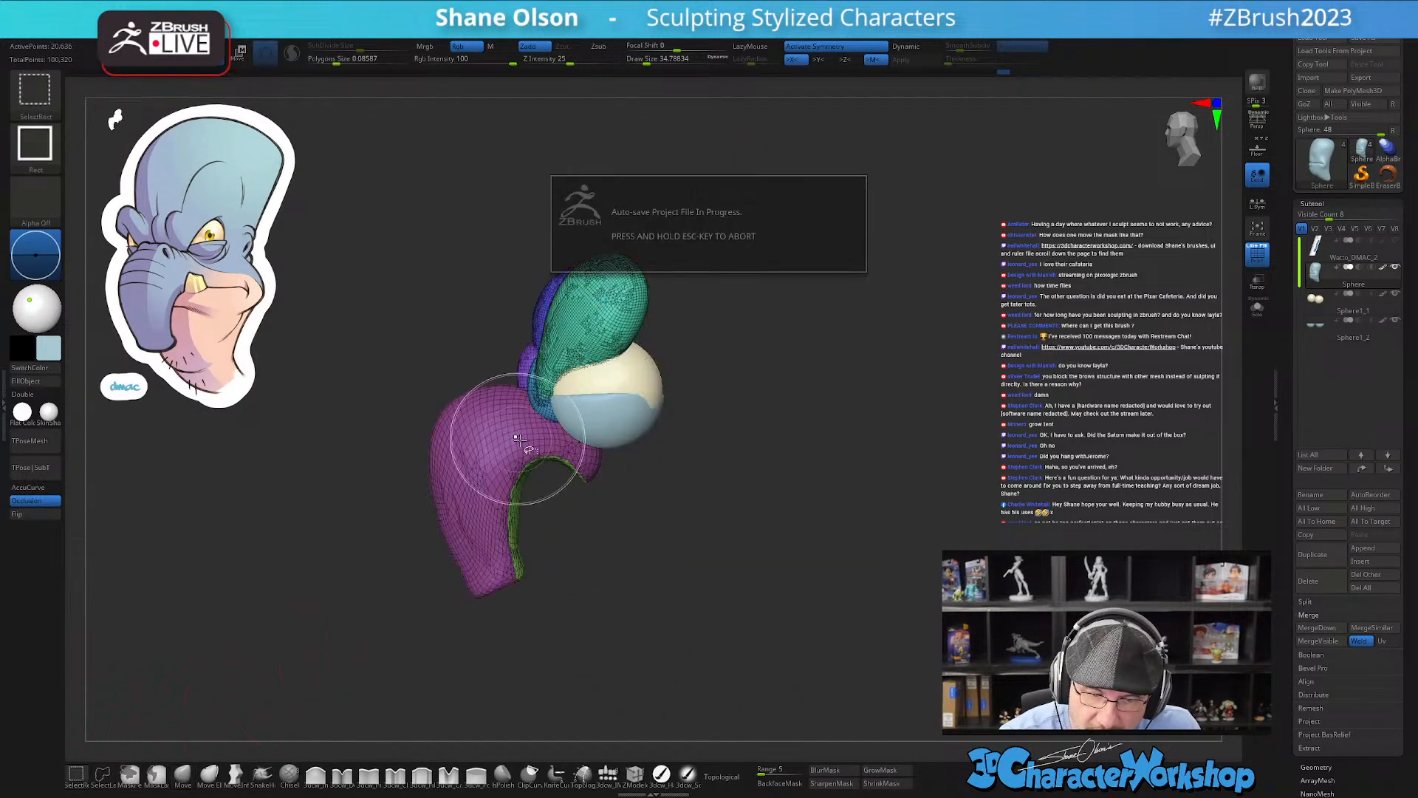
pyautogui.keyDown('ctrl'); pyautogui.keyDown('shift'); pyautogui.click(540, 453); pyautogui.keyUp('shift'); pyautogui.keyUp('ctrl')
pyautogui.keyDown('ctrl'); pyautogui.keyDown('shift'); pyautogui.click(536, 495); pyautogui.keyUp('shift'); pyautogui.keyUp('ctrl')
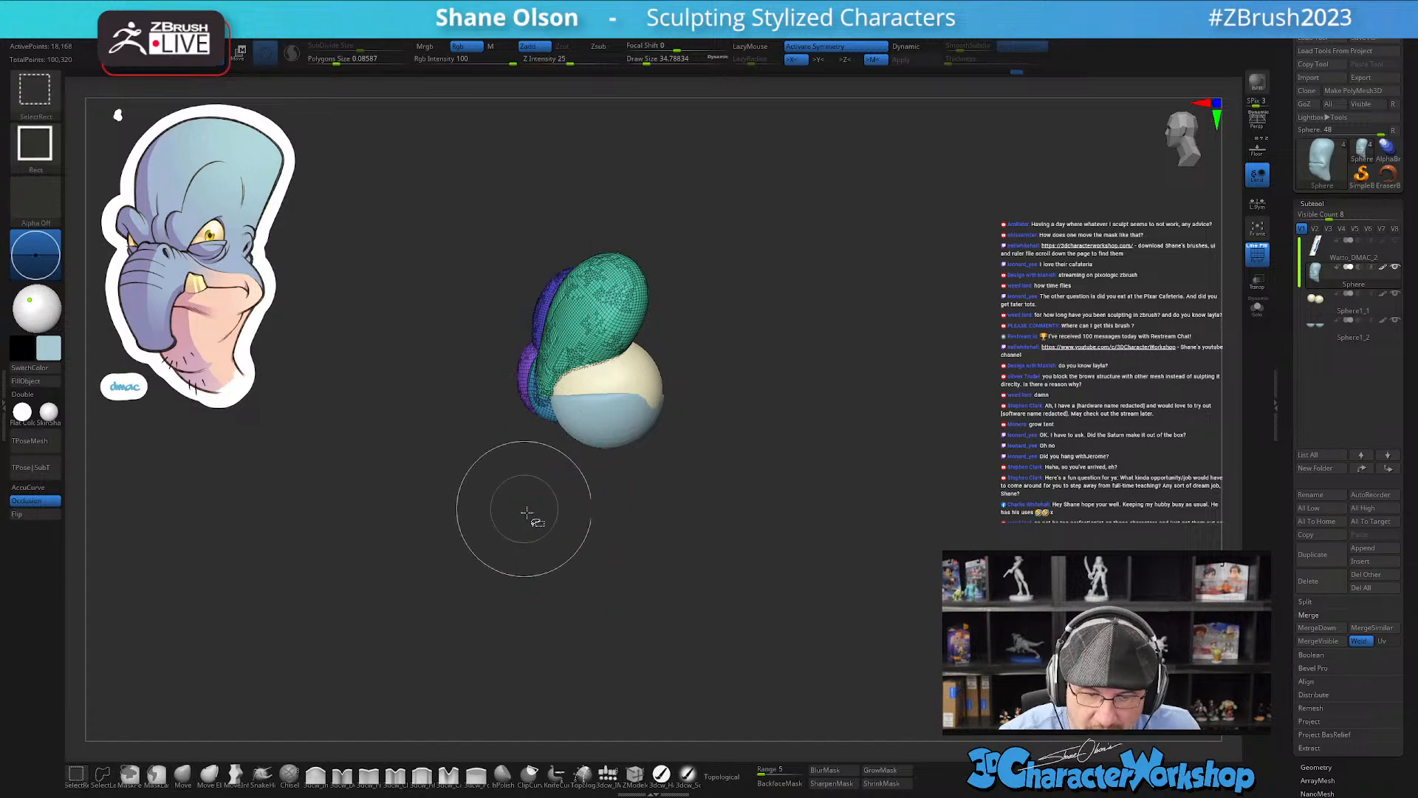
# Step: Split the hidden head and nose off from the brow forms into a separate subtool
pyautogui.moveTo(707, 597)
pyautogui.mouseDown()
pyautogui.moveTo(770, 583)
pyautogui.moveTo(731, 601)
pyautogui.mouseUp()
pyautogui.press('space')
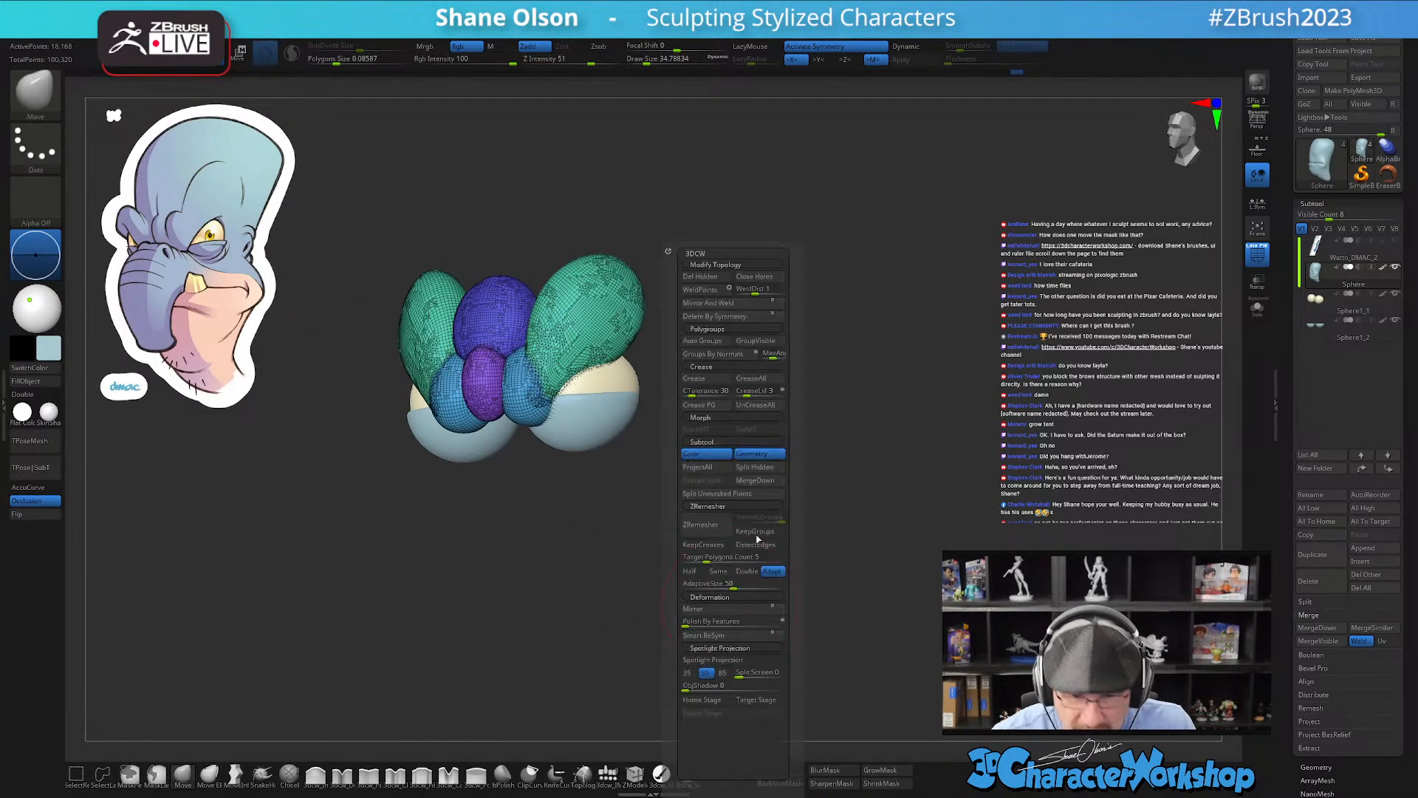
pyautogui.click(769, 463)
pyautogui.moveTo(862, 339); pyautogui.dragTo(709, 481)
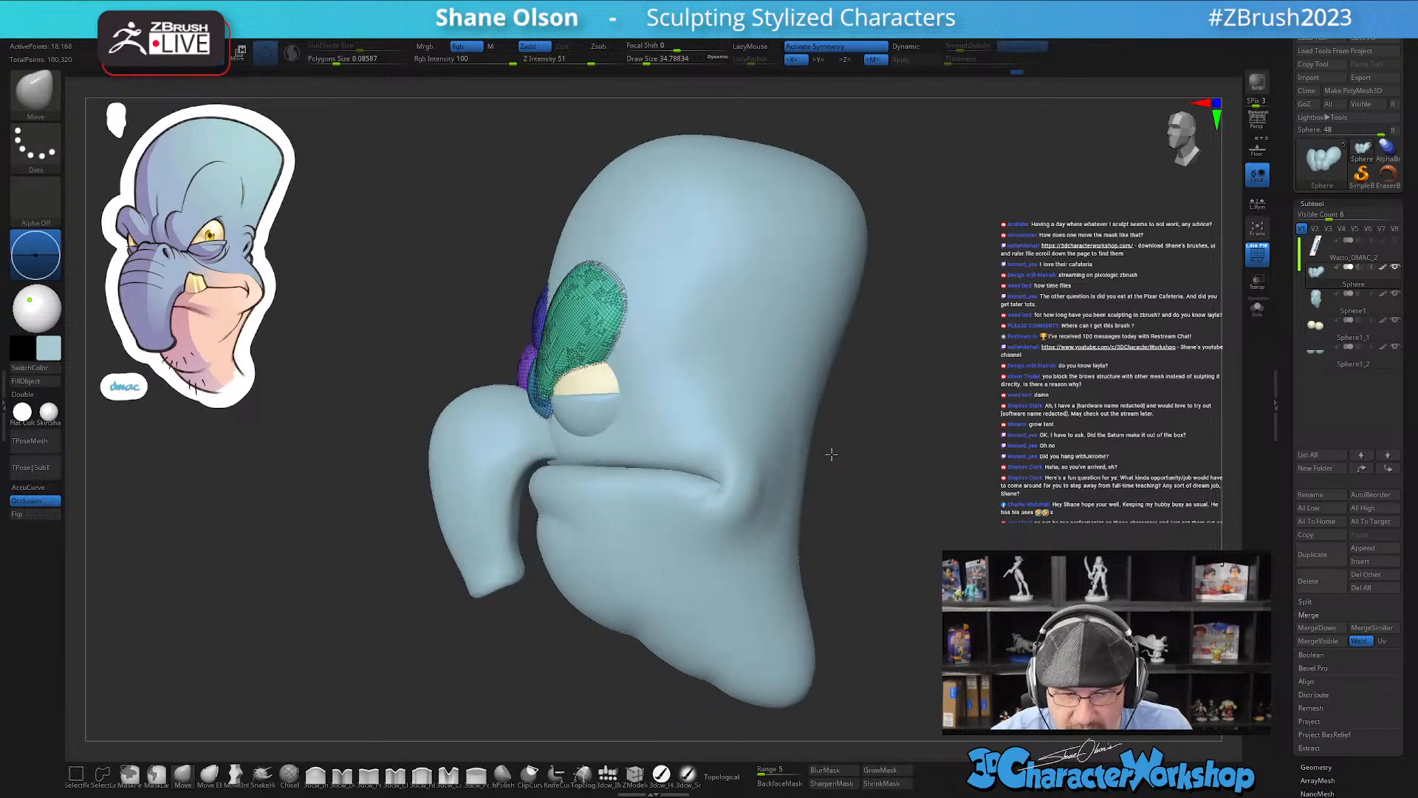
# Step: Select the head-and-nose subtool and combine all its polygroups into a single one
pyautogui.keyDown('alt'); pyautogui.click(690, 535); pyautogui.keyUp('alt')
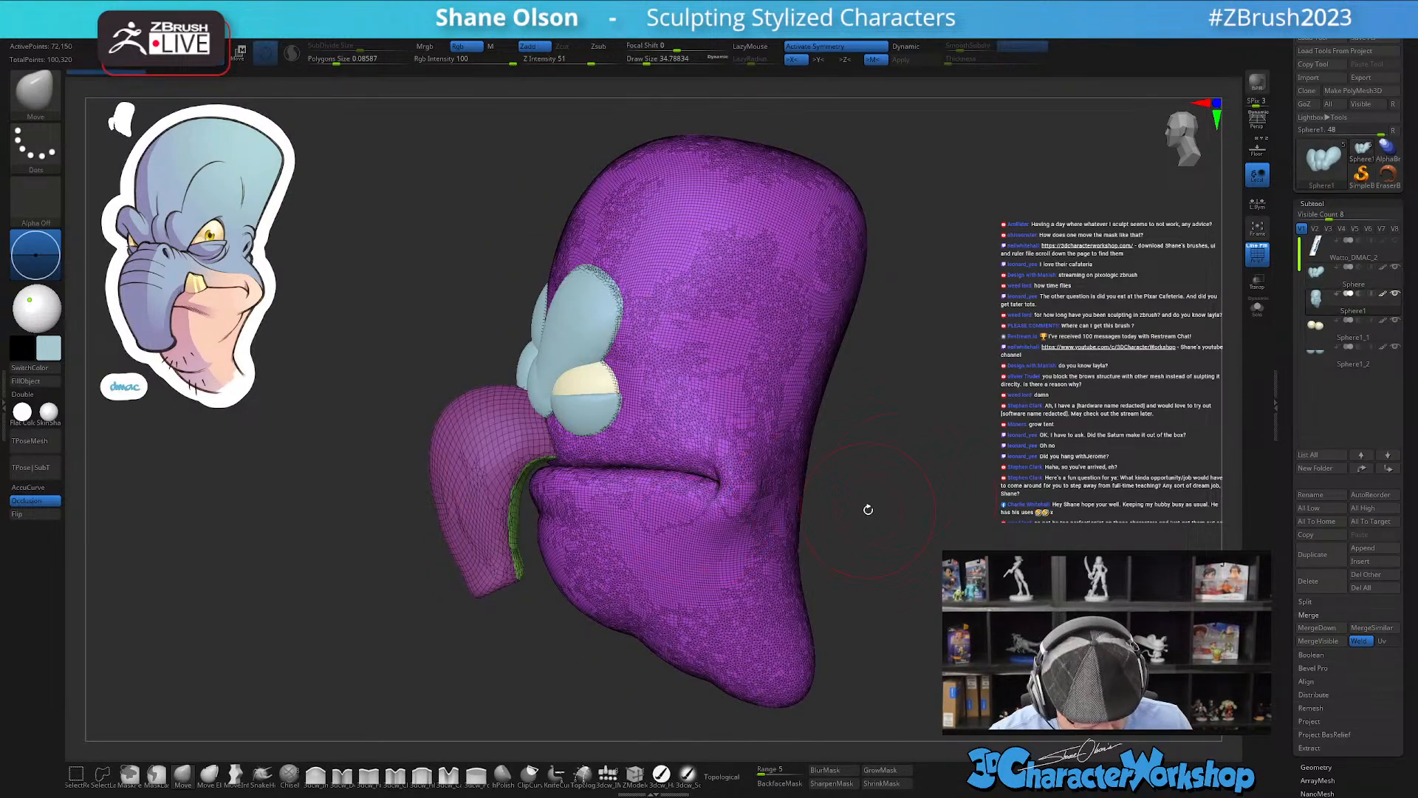
pyautogui.hotkey('ctrl', 'w')
pyautogui.moveTo(882, 541); pyautogui.dragTo(898, 538)
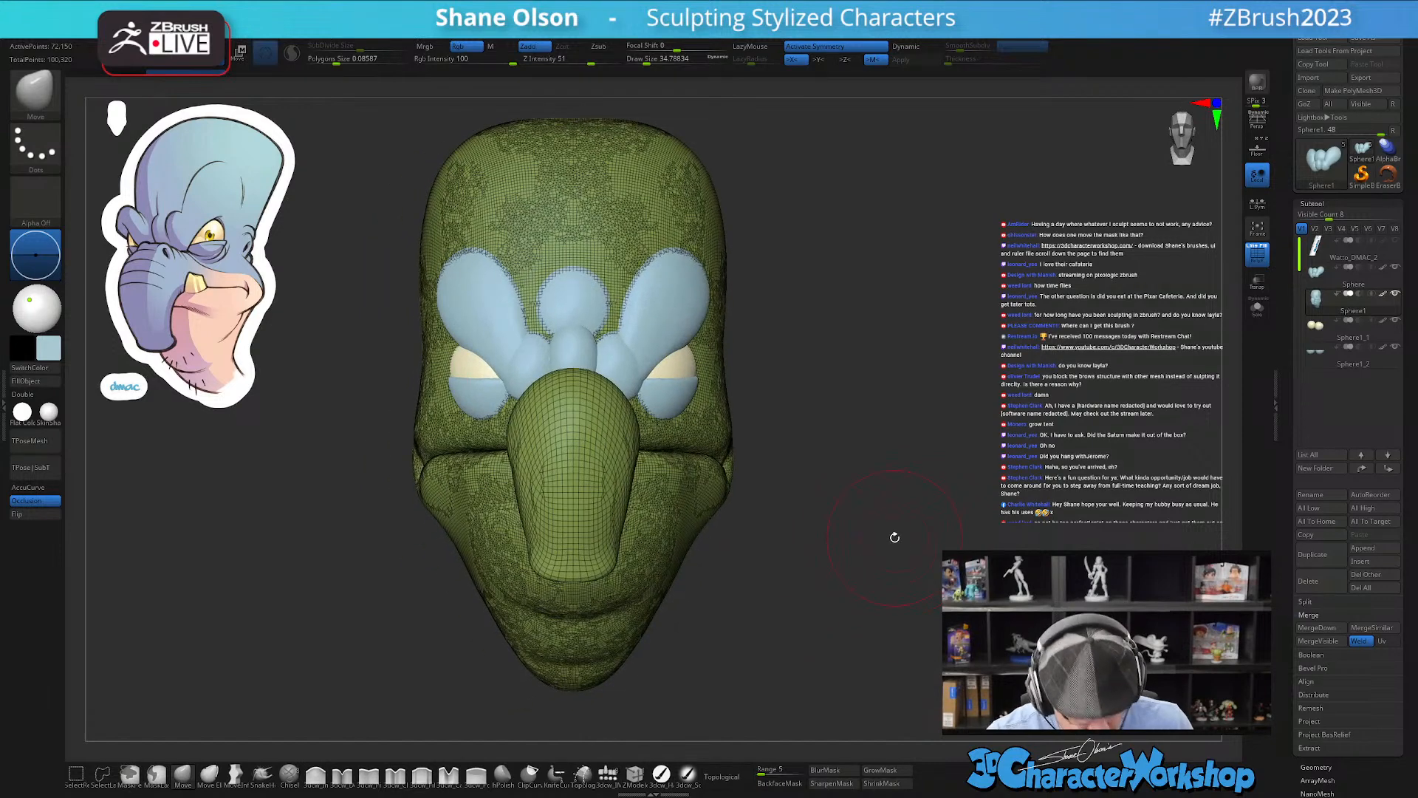
# Step: Recenter the gizmo on the head subtool and apply Remesh By Union to fuse the nose into the head
pyautogui.press('w')
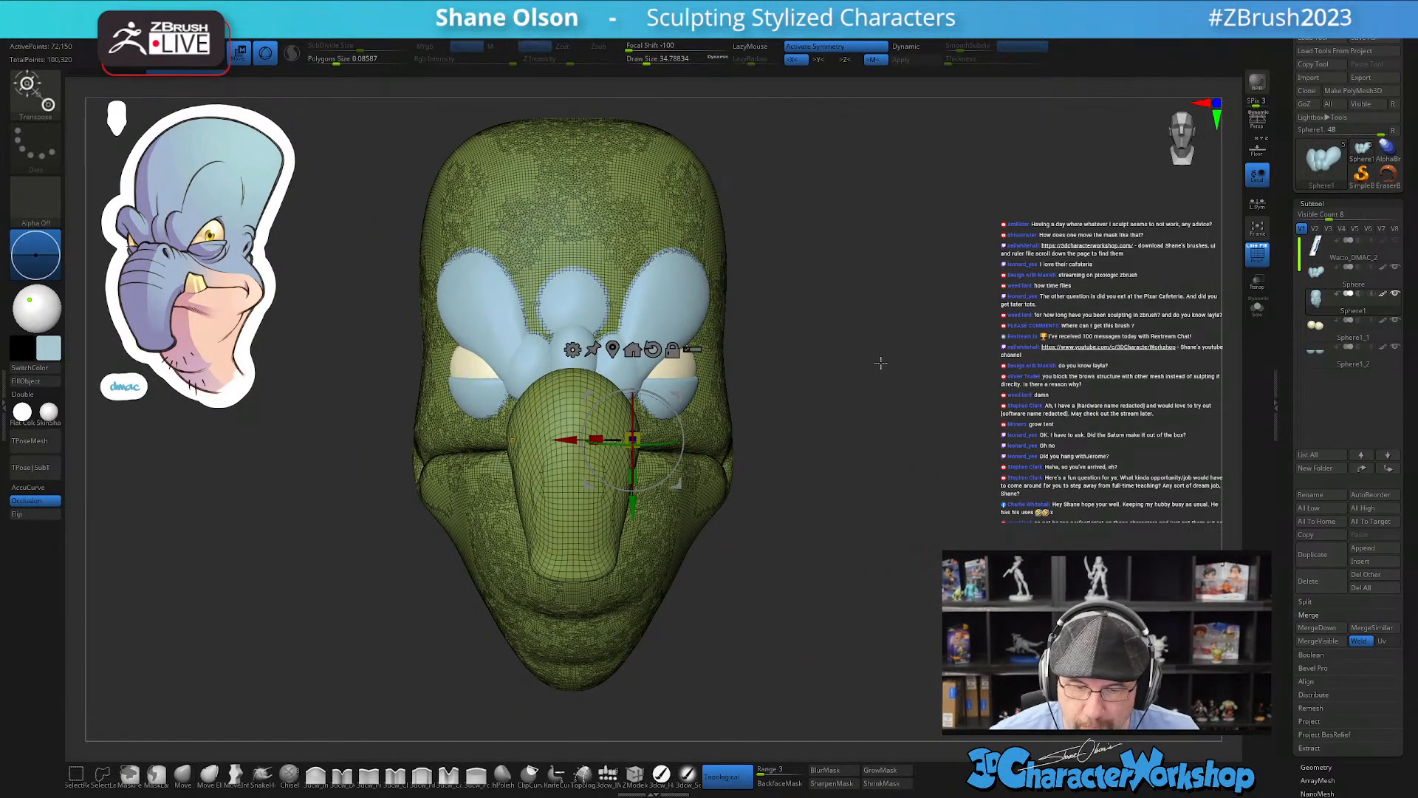
pyautogui.press('x')
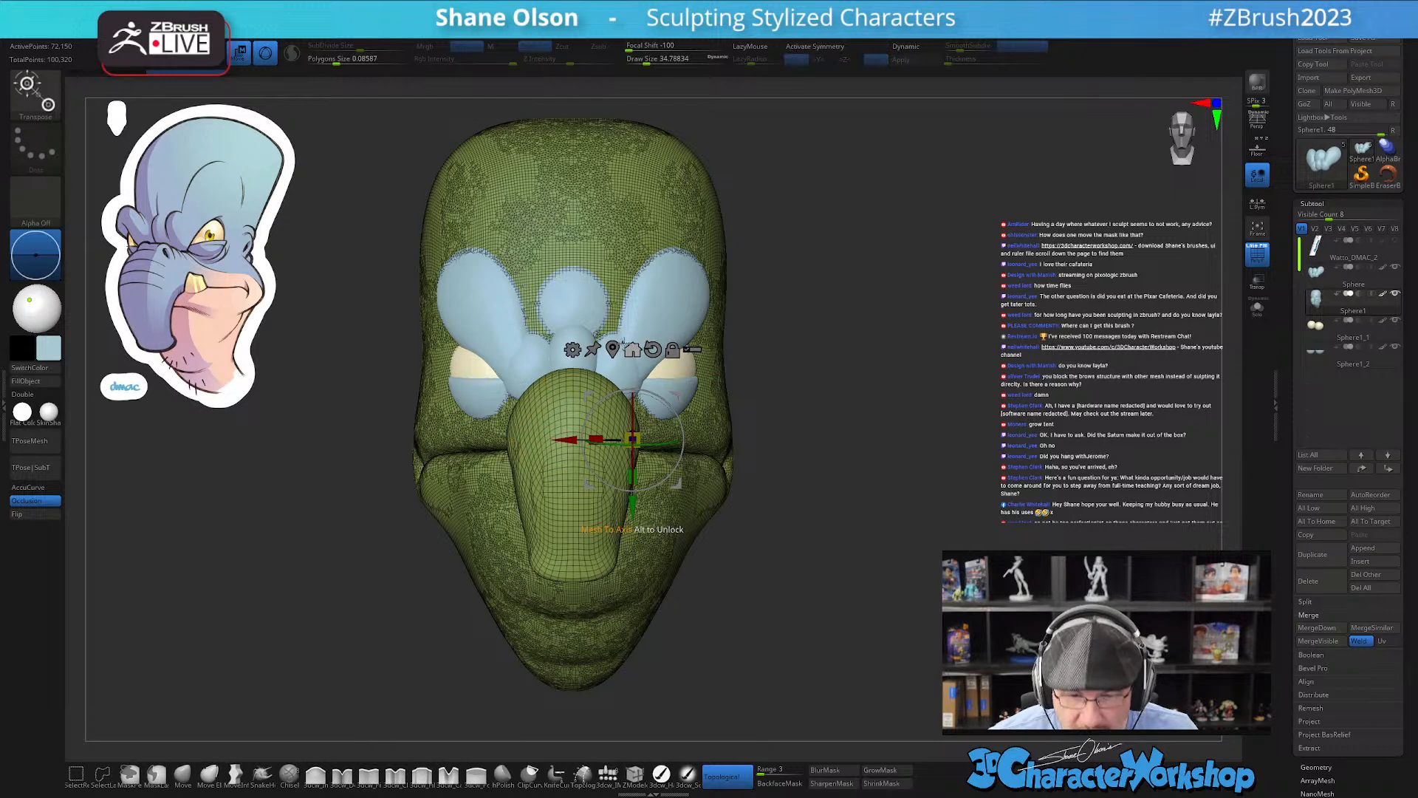
pyautogui.keyDown('alt'); pyautogui.moveTo(647, 346); pyautogui.dragTo(587, 310); pyautogui.keyUp('alt')
pyautogui.click(590, 312)
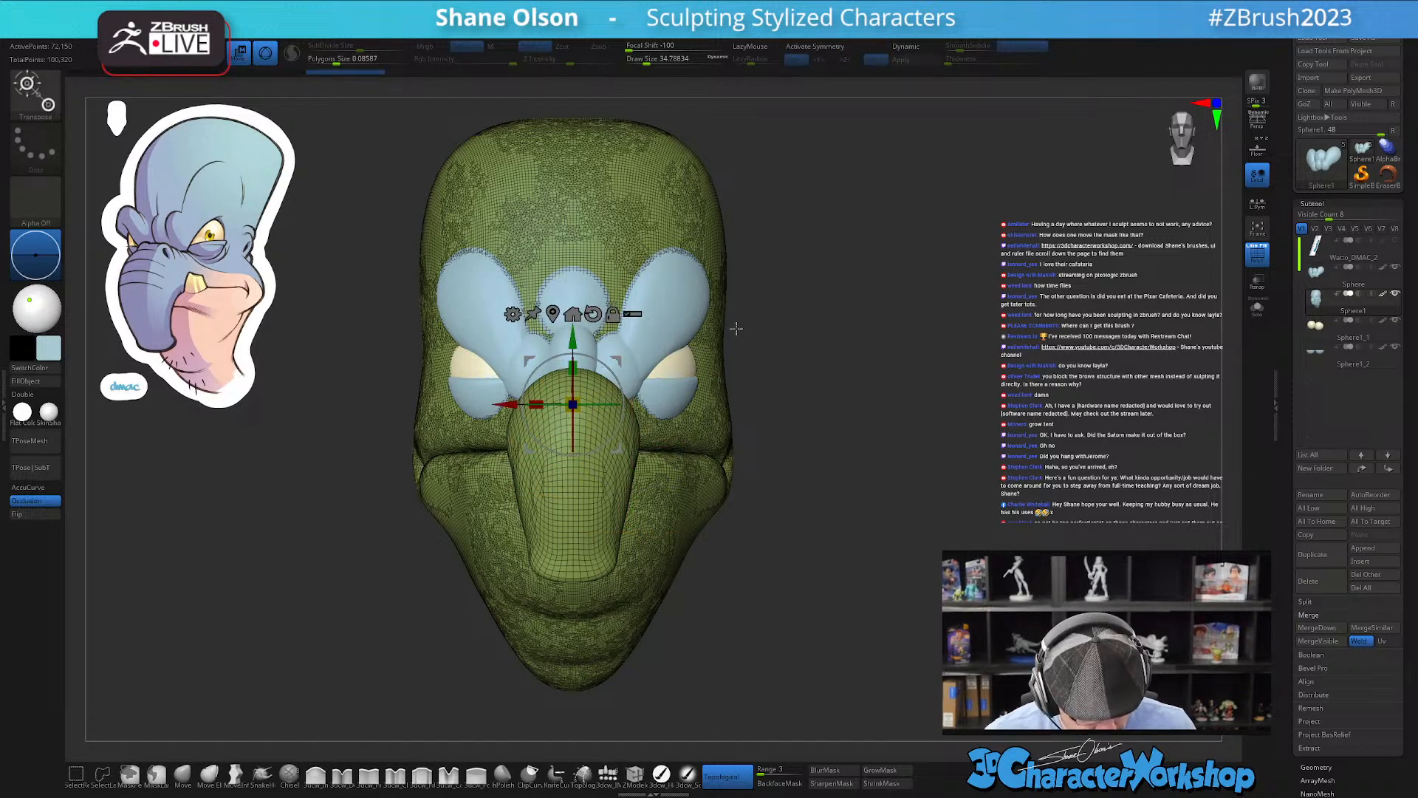
pyautogui.press('x')
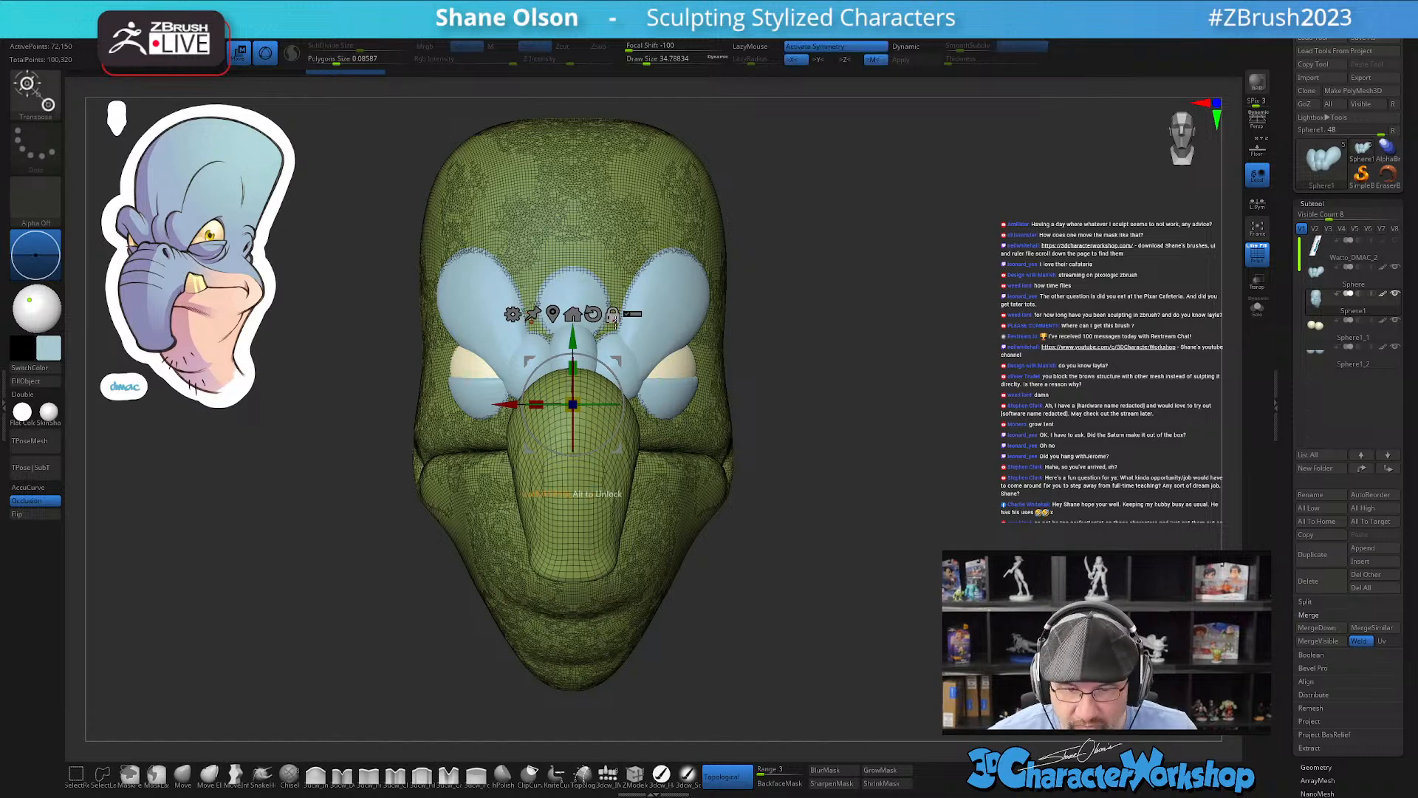
pyautogui.click(512, 314)
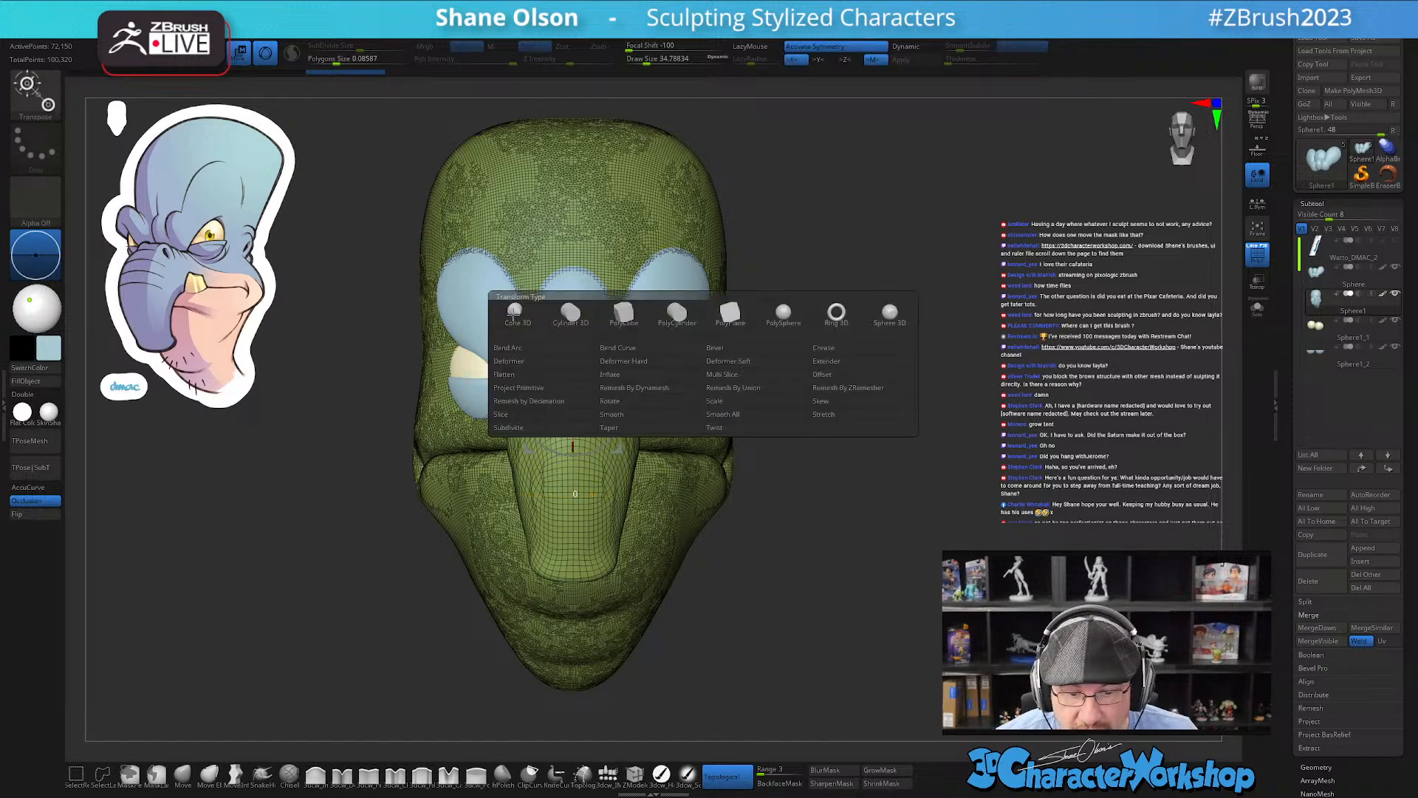
pyautogui.click(739, 388)
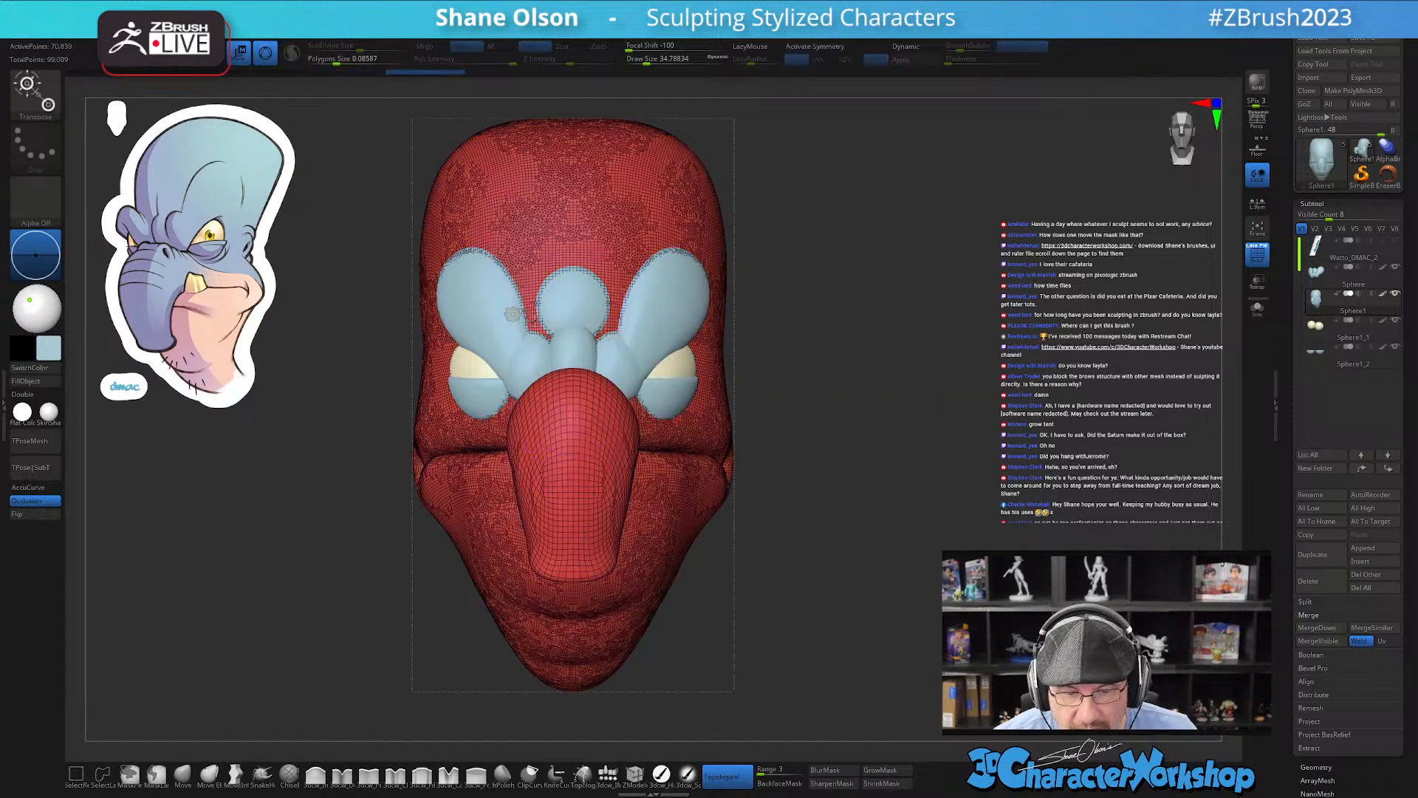
pyautogui.click(512, 314)
# Step: Return to the Move brush at draw size about 25 and examine the fused seam between nose and head
pyautogui.moveTo(941, 422)
pyautogui.mouseDown()
pyautogui.moveTo(913, 428)
pyautogui.moveTo(902, 406)
pyautogui.moveTo(946, 421)
pyautogui.mouseUp()
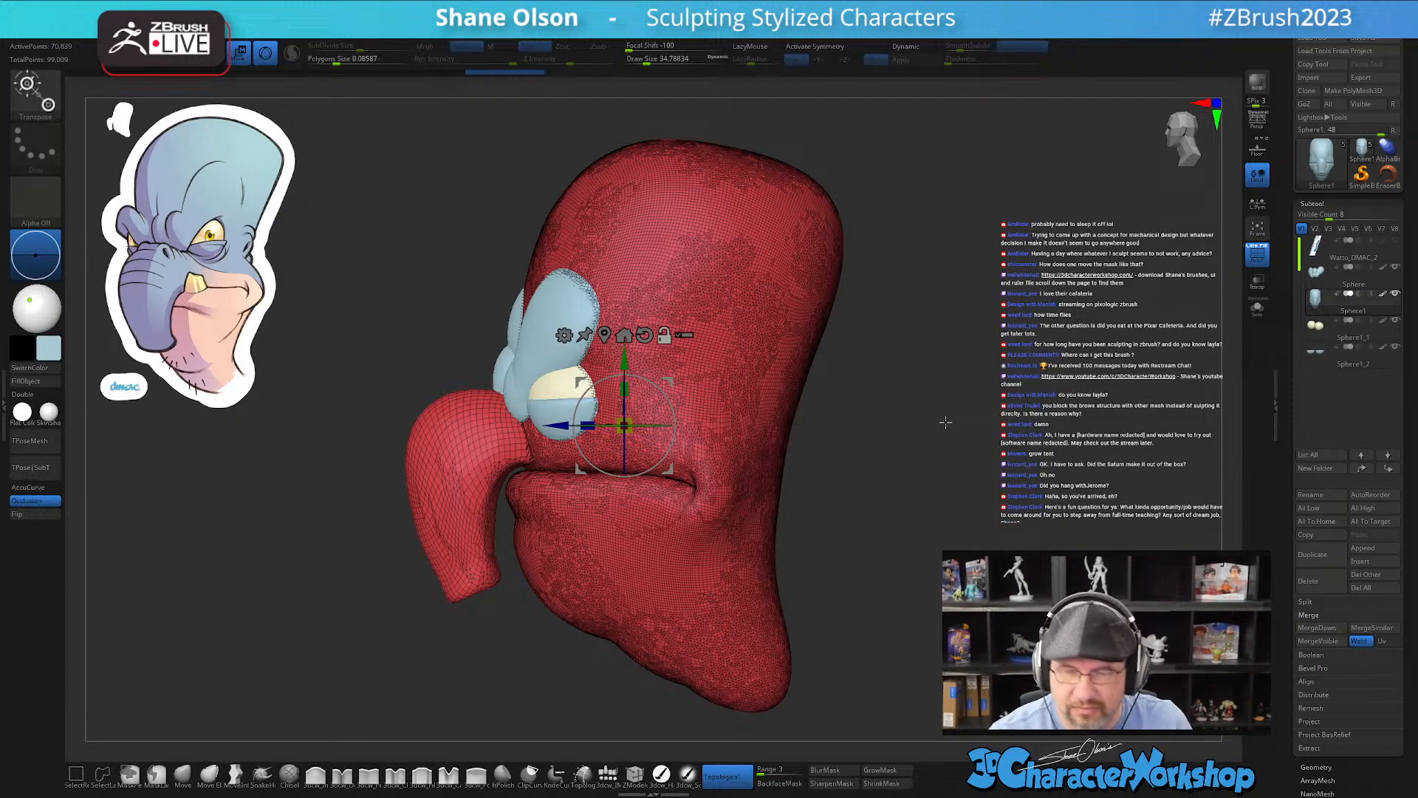
pyautogui.press('q')
pyautogui.moveTo(645, 526)
pyautogui.keyDown('ctrl'); pyautogui.mouseDown(button='right')
pyautogui.moveTo(613, 500)
pyautogui.moveTo(618, 483)
pyautogui.moveTo(613, 497)
pyautogui.mouseUp(button='right'); pyautogui.keyUp('ctrl')
pyautogui.press('s')
pyautogui.moveTo(616, 493); pyautogui.dragTo(612, 493)
pyautogui.moveTo(642, 515)
pyautogui.keyDown('alt'); pyautogui.mouseDown(button='right')
pyautogui.moveTo(664, 532)
pyautogui.moveTo(569, 653)
pyautogui.mouseUp(button='right'); pyautogui.keyUp('alt')
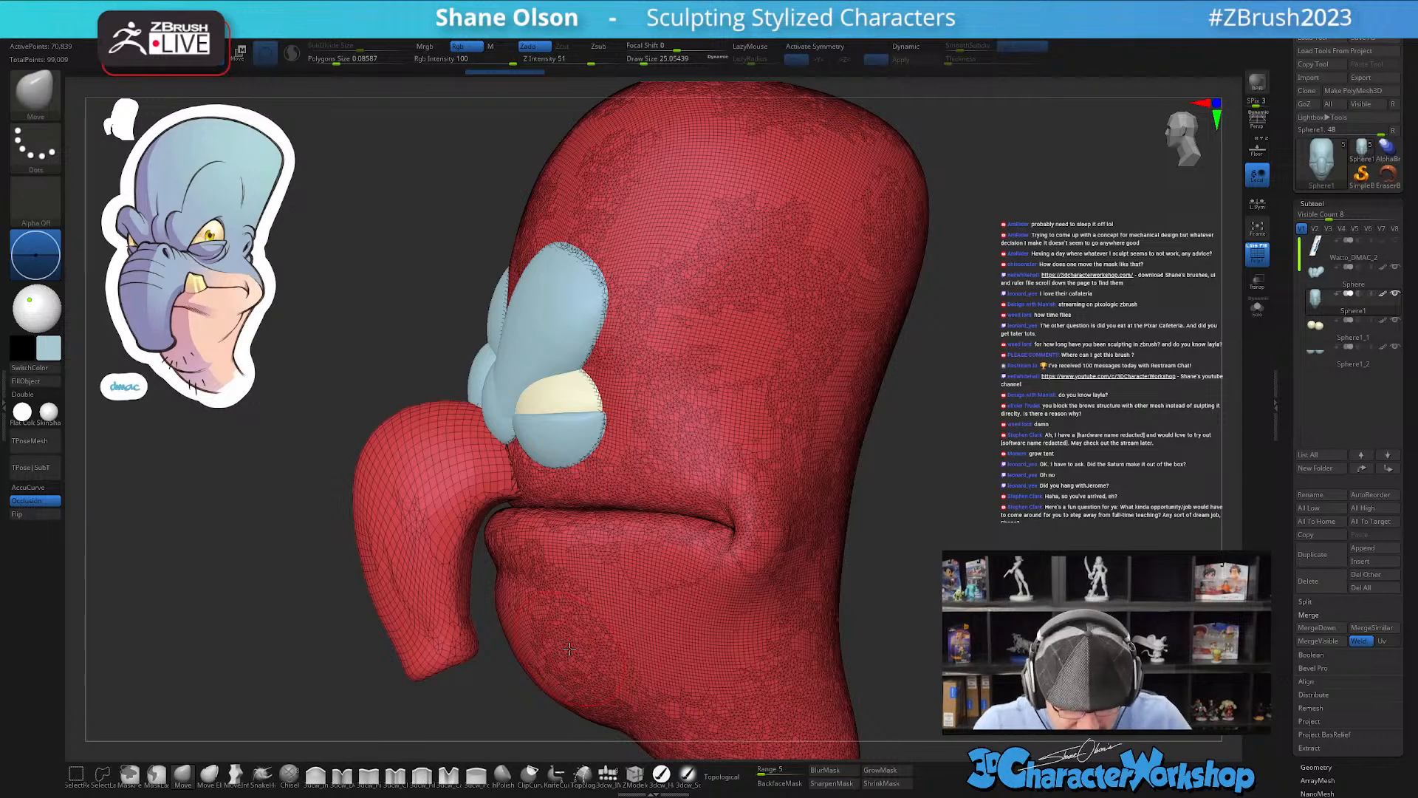
pyautogui.moveTo(344, 626); pyautogui.dragTo(339, 599, button='right')
pyautogui.moveTo(336, 525); pyautogui.dragTo(414, 352, button='right')
pyautogui.keyDown('ctrl'); pyautogui.moveTo(961, 465); pyautogui.dragTo(961, 497, button='right'); pyautogui.keyUp('ctrl')
pyautogui.moveTo(1050, 456); pyautogui.dragTo(1045, 466, button='right')
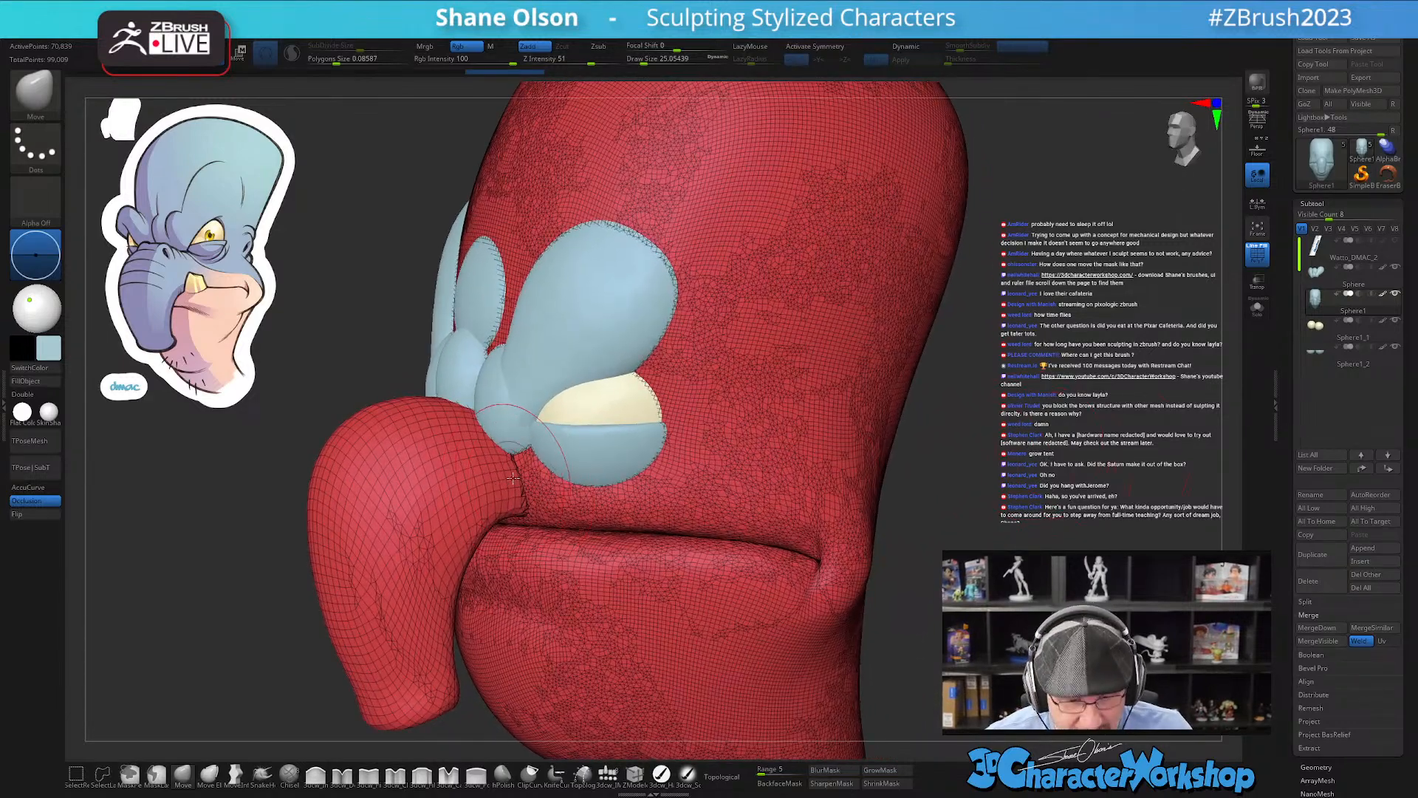
# Step: Try remeshing the head at polygon size 0.07579, undo it, and reduce the draw size to about 22
pyautogui.moveTo(346, 59); pyautogui.dragTo(334, 60)
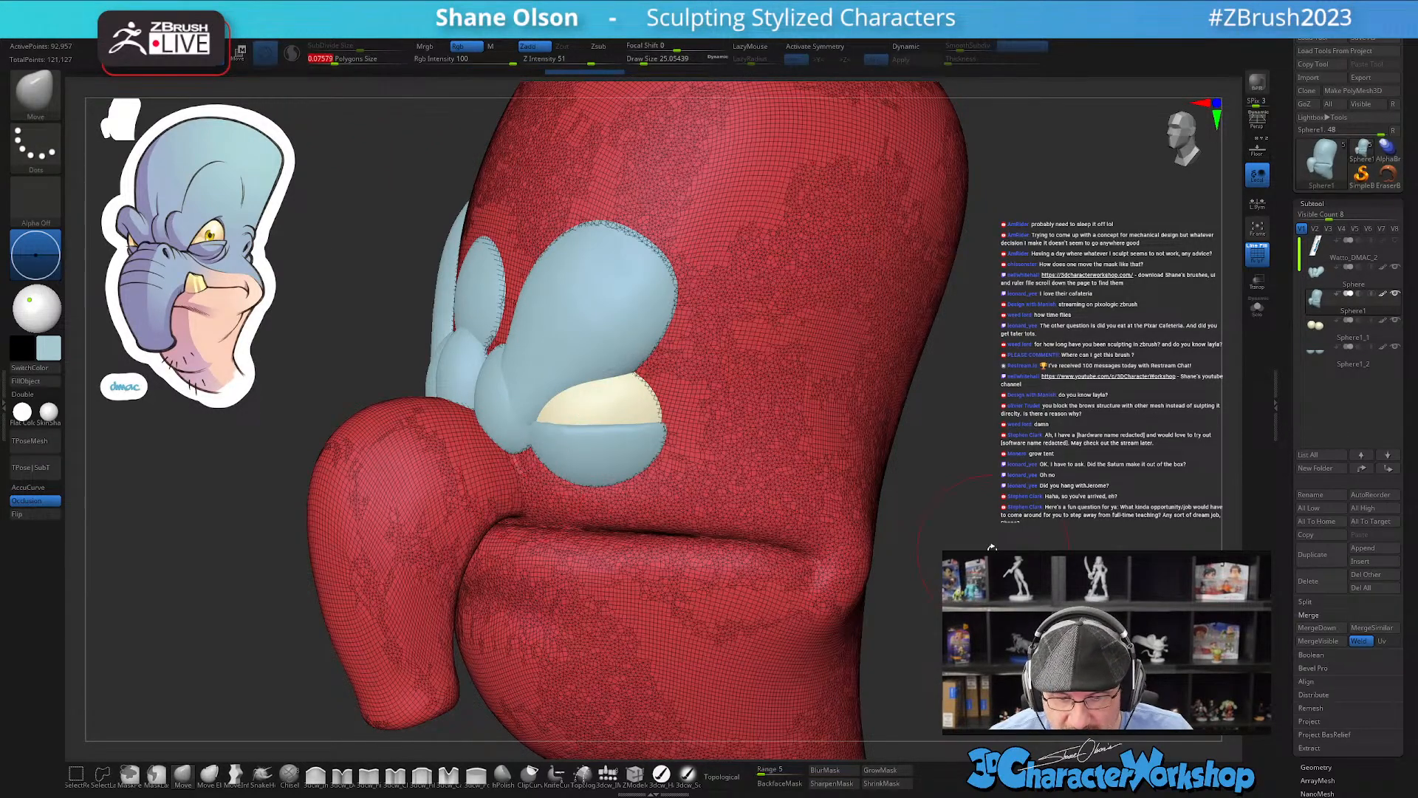
pyautogui.hotkey('ctrl', 'z')
pyautogui.moveTo(1027, 531)
pyautogui.mouseDown()
pyautogui.moveTo(945, 523)
pyautogui.moveTo(1058, 523)
pyautogui.moveTo(1029, 517)
pyautogui.mouseUp()
pyautogui.press('s')
pyautogui.click(1026, 516)
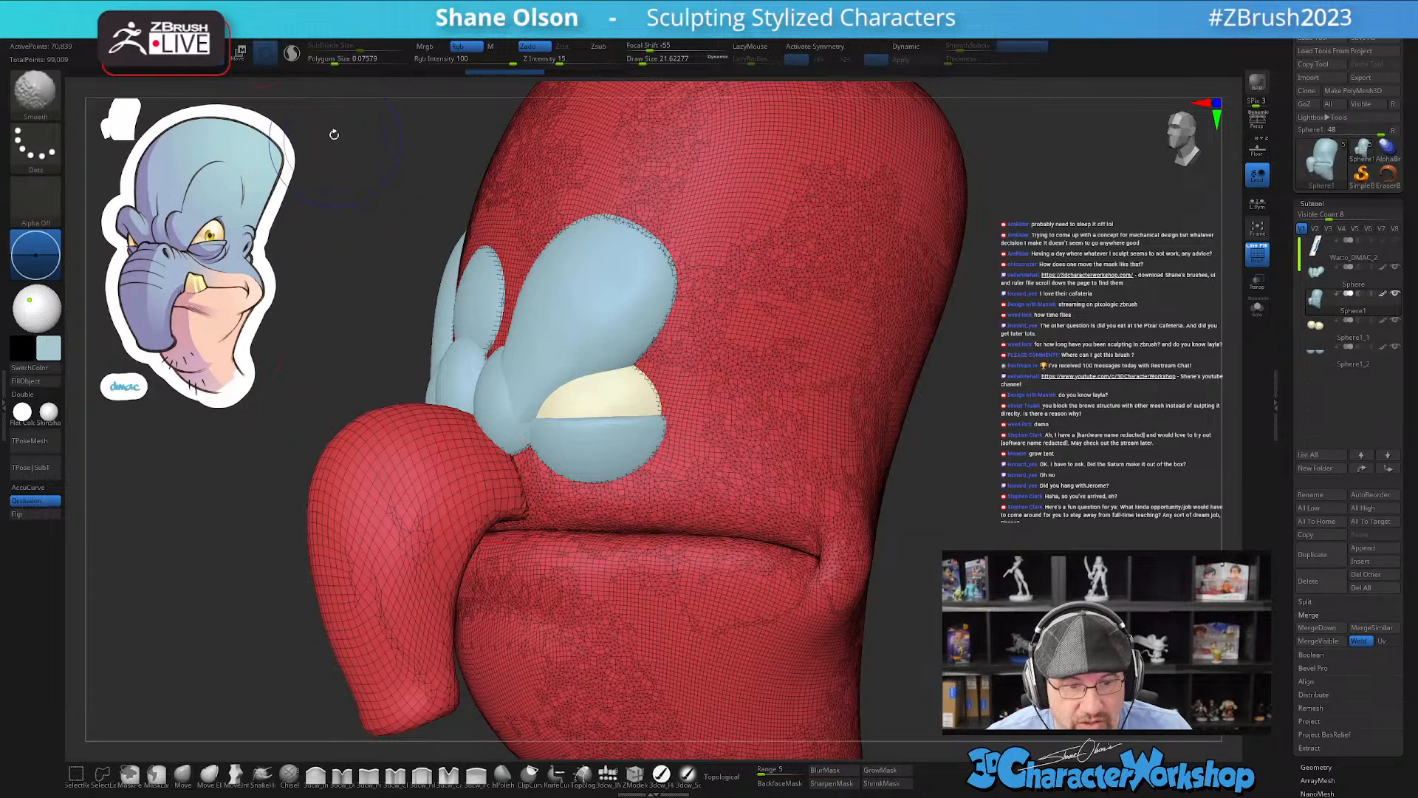
# Step: Enable Sculptris Pro for the Smooth brush and open the Sculptris Pro stroke settings
pyautogui.keyDown('shift'); pyautogui.click(292, 55); pyautogui.keyUp('shift')
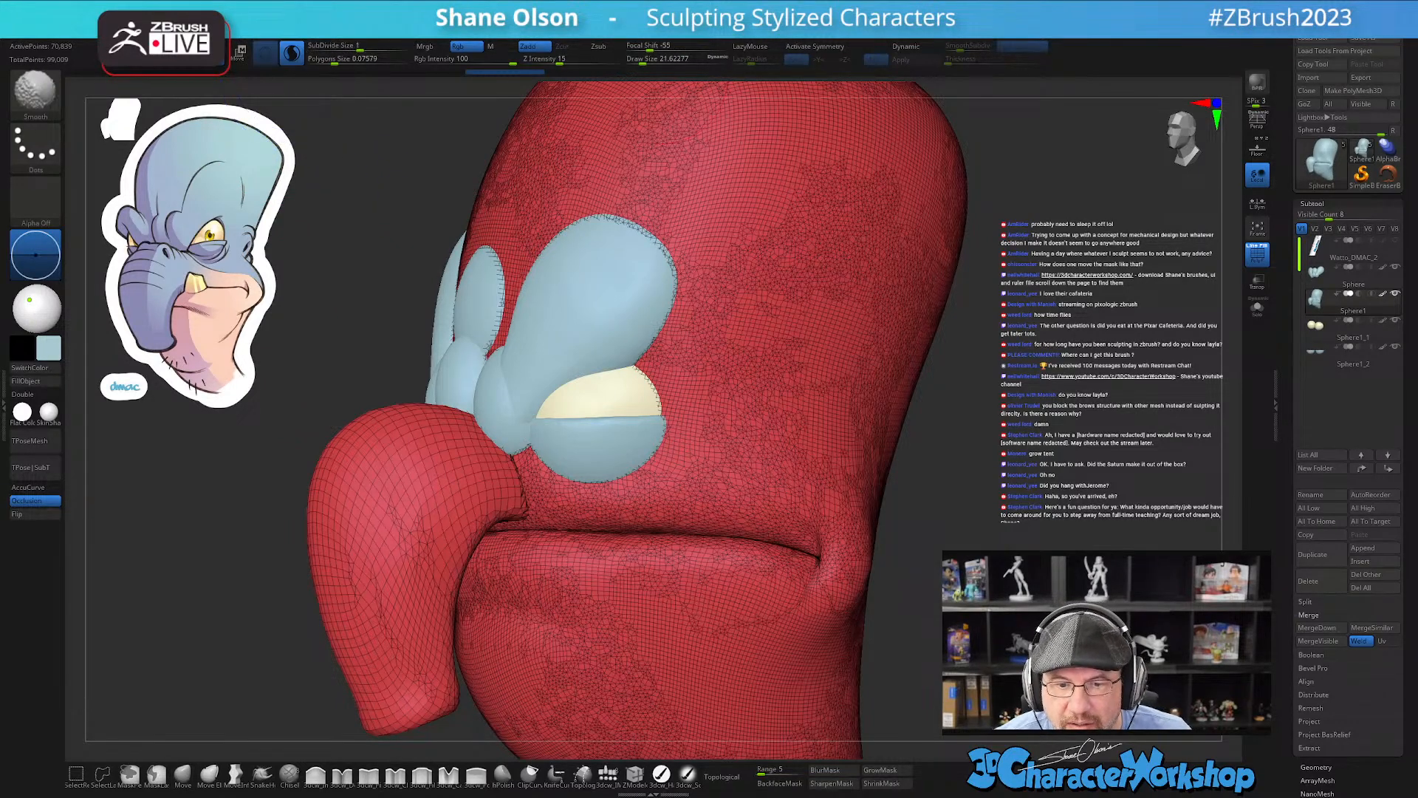
pyautogui.click(603, 34)
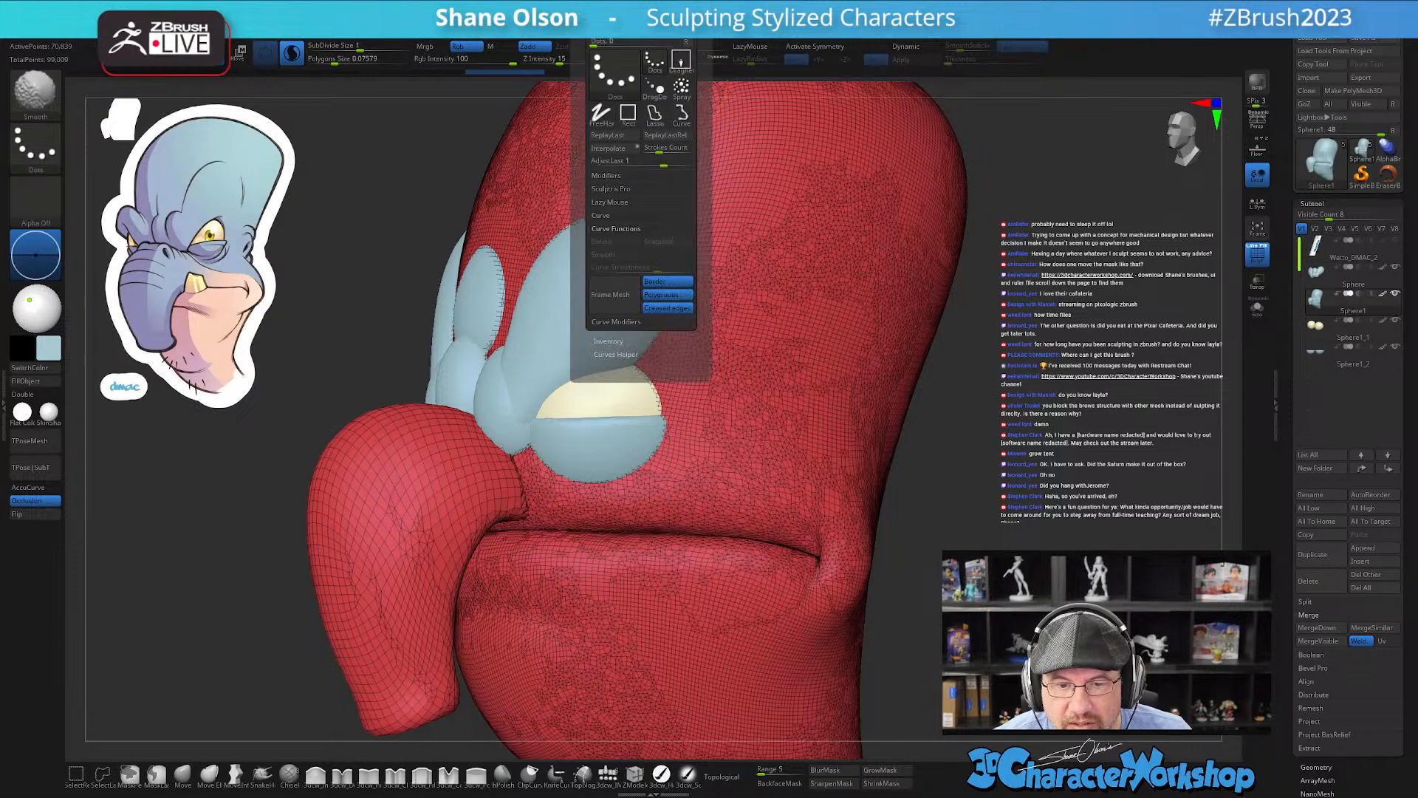
pyautogui.click(617, 189)
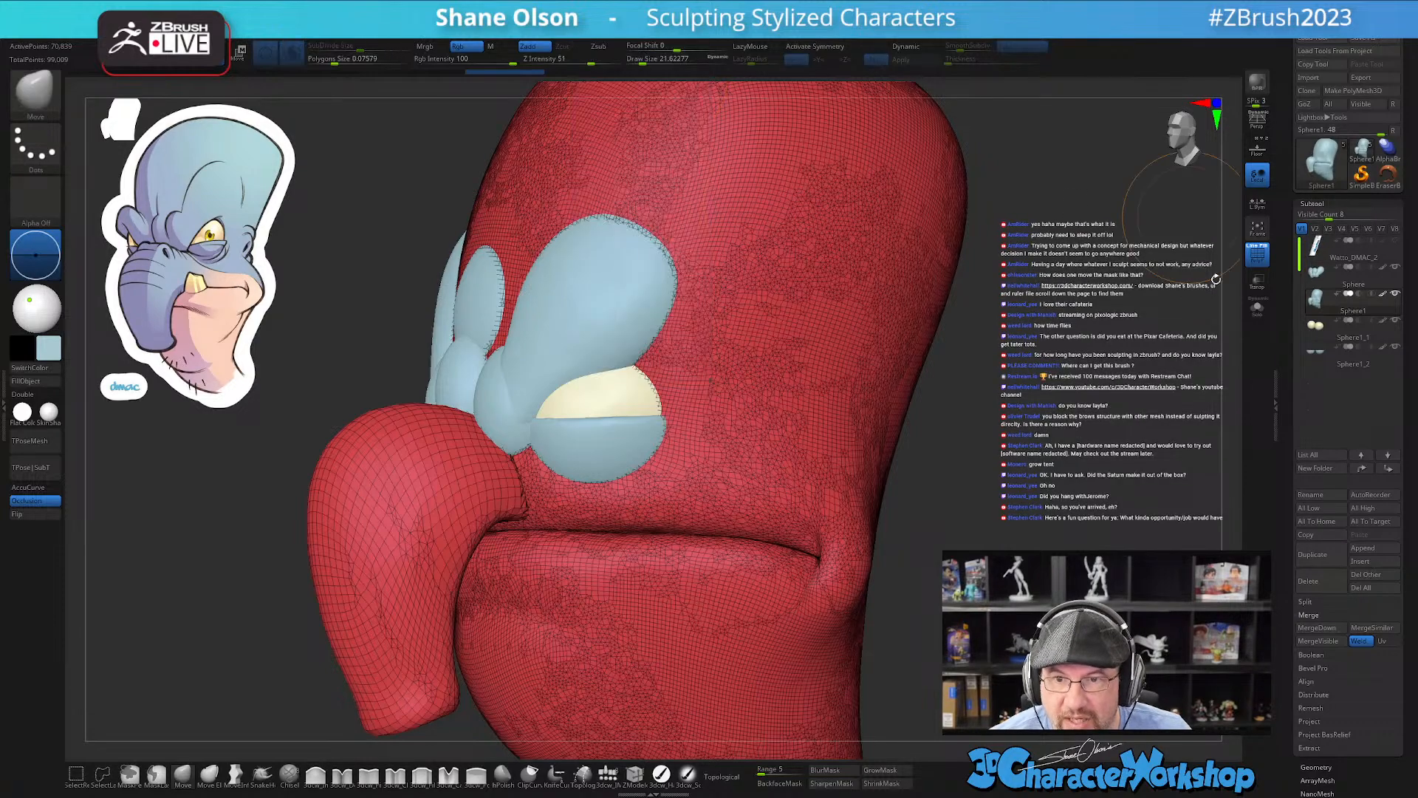
# Step: Reduce the Move brush's draw size to about 14 while viewing the nose and mouth area
pyautogui.moveTo(1142, 339); pyautogui.dragTo(1144, 349)
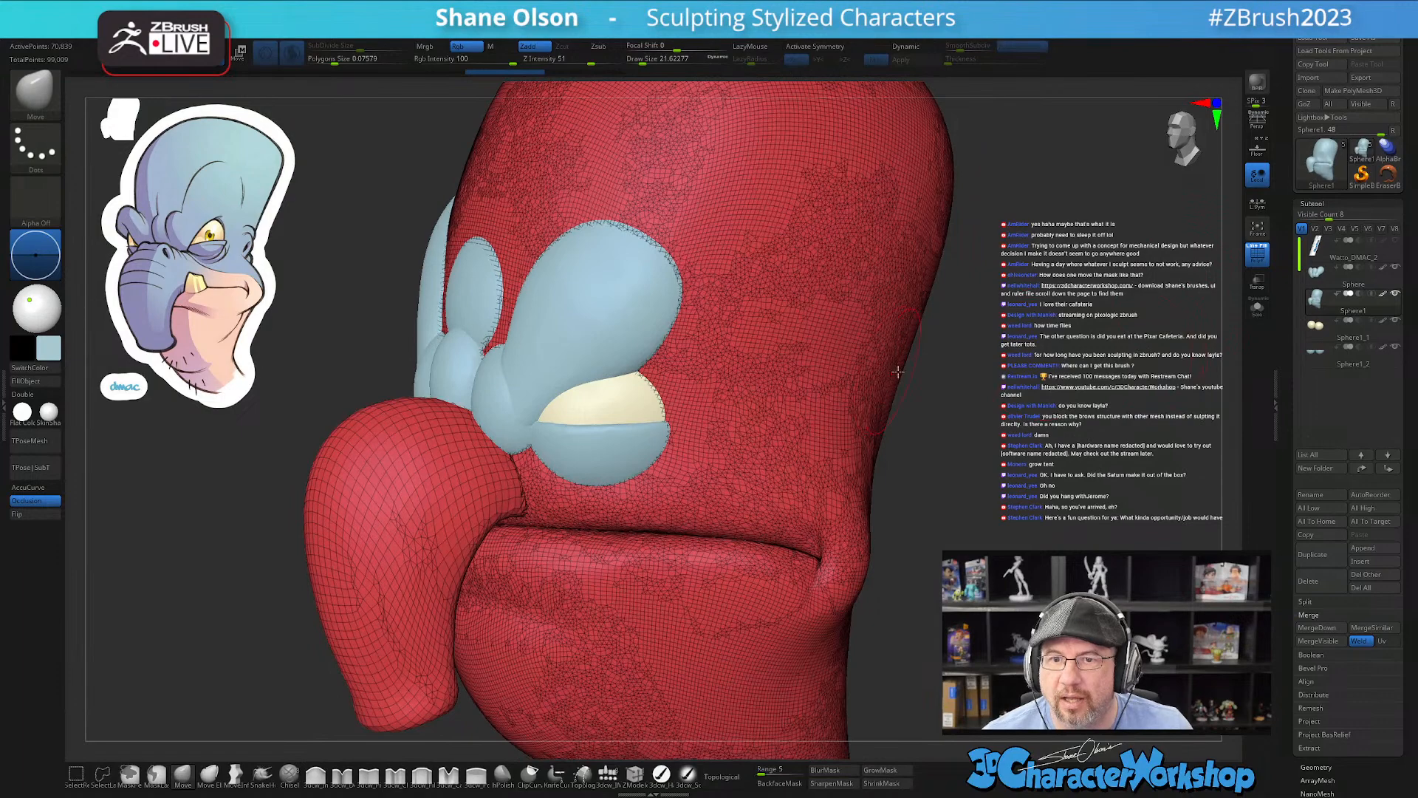
pyautogui.press('s')
pyautogui.moveTo(1007, 410); pyautogui.dragTo(967, 448)
pyautogui.moveTo(1016, 409); pyautogui.dragTo(1017, 405)
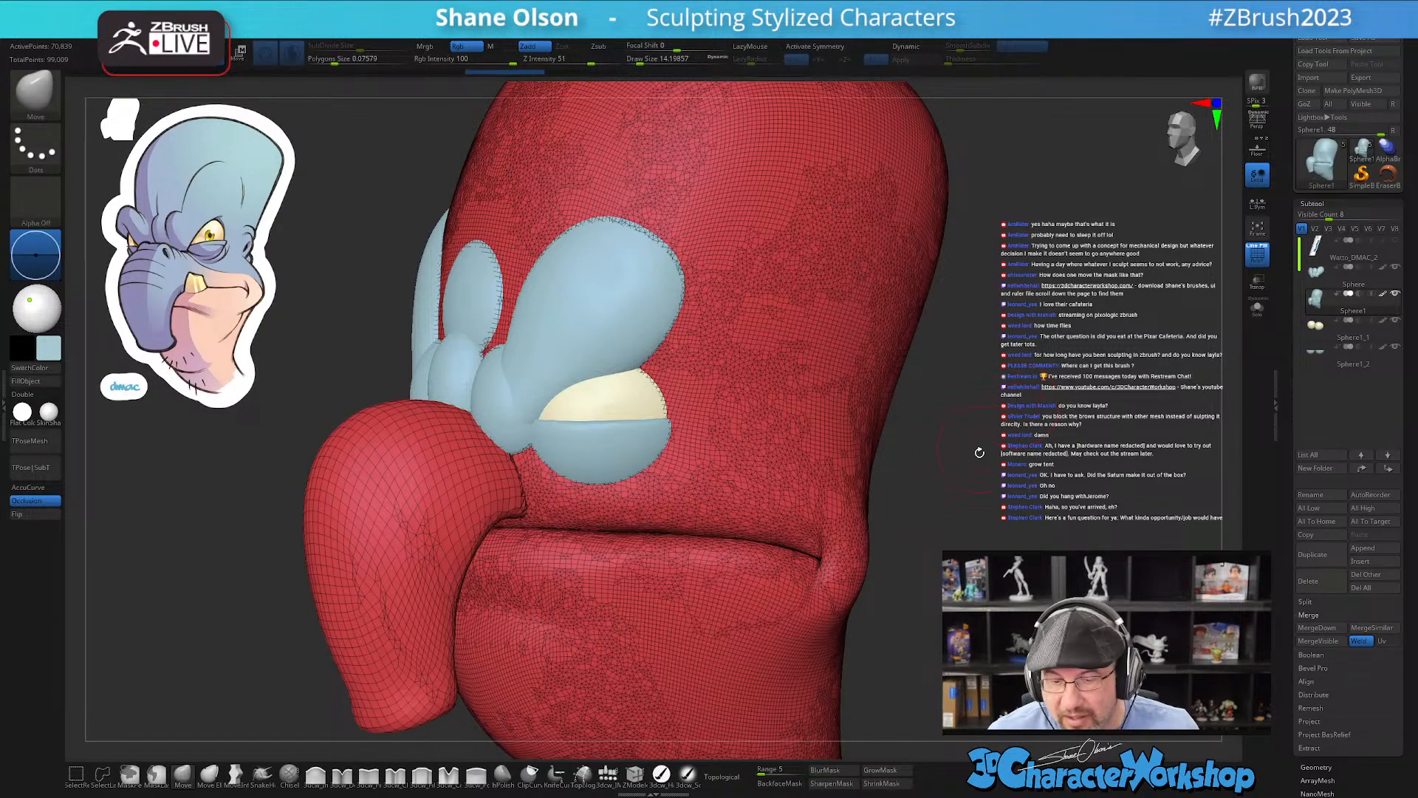
pyautogui.moveTo(978, 464); pyautogui.dragTo(975, 463)
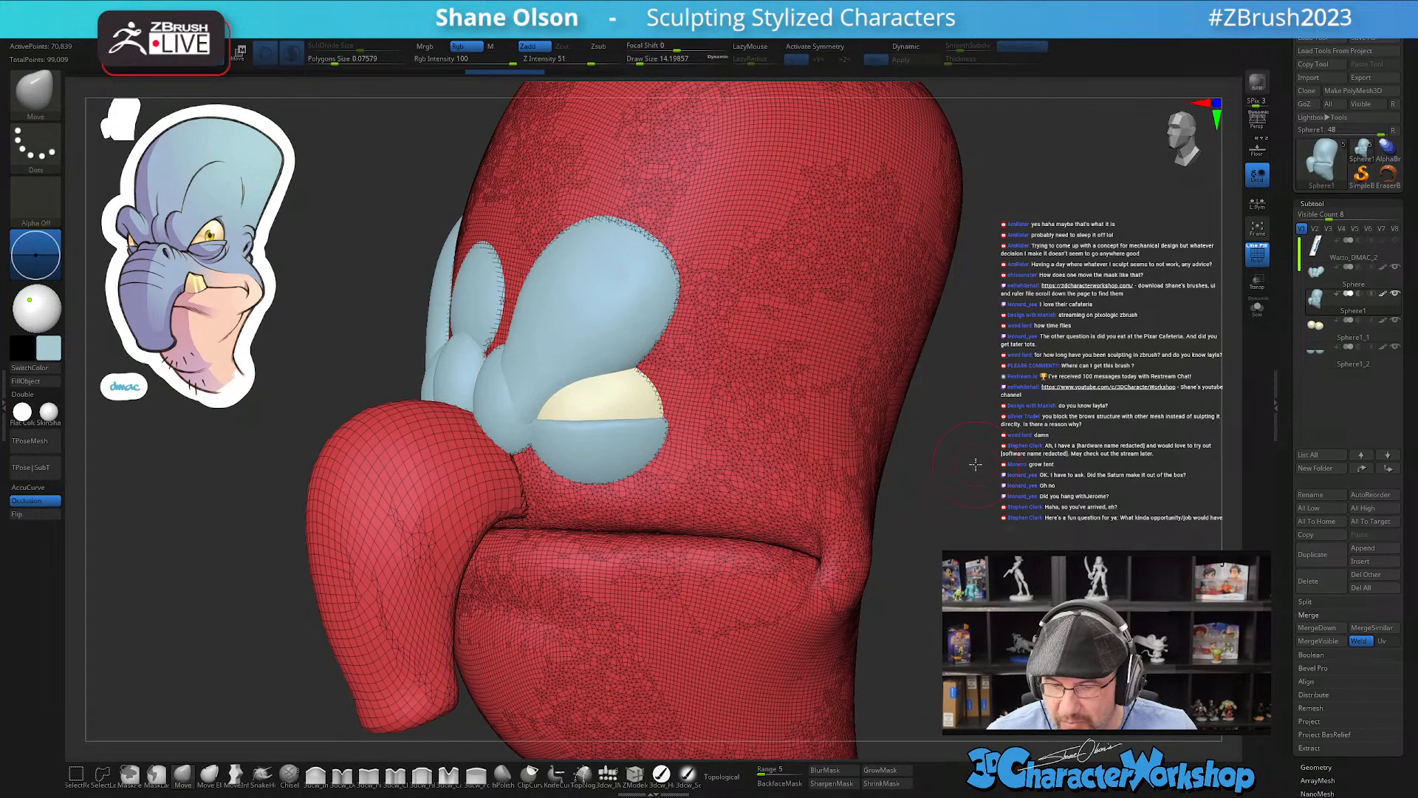
# Step: Set the Move brush's draw size to about 25 after trying smaller sizes beside the head
pyautogui.press('s')
pyautogui.press('s')
pyautogui.moveTo(984, 481); pyautogui.dragTo(1033, 257)
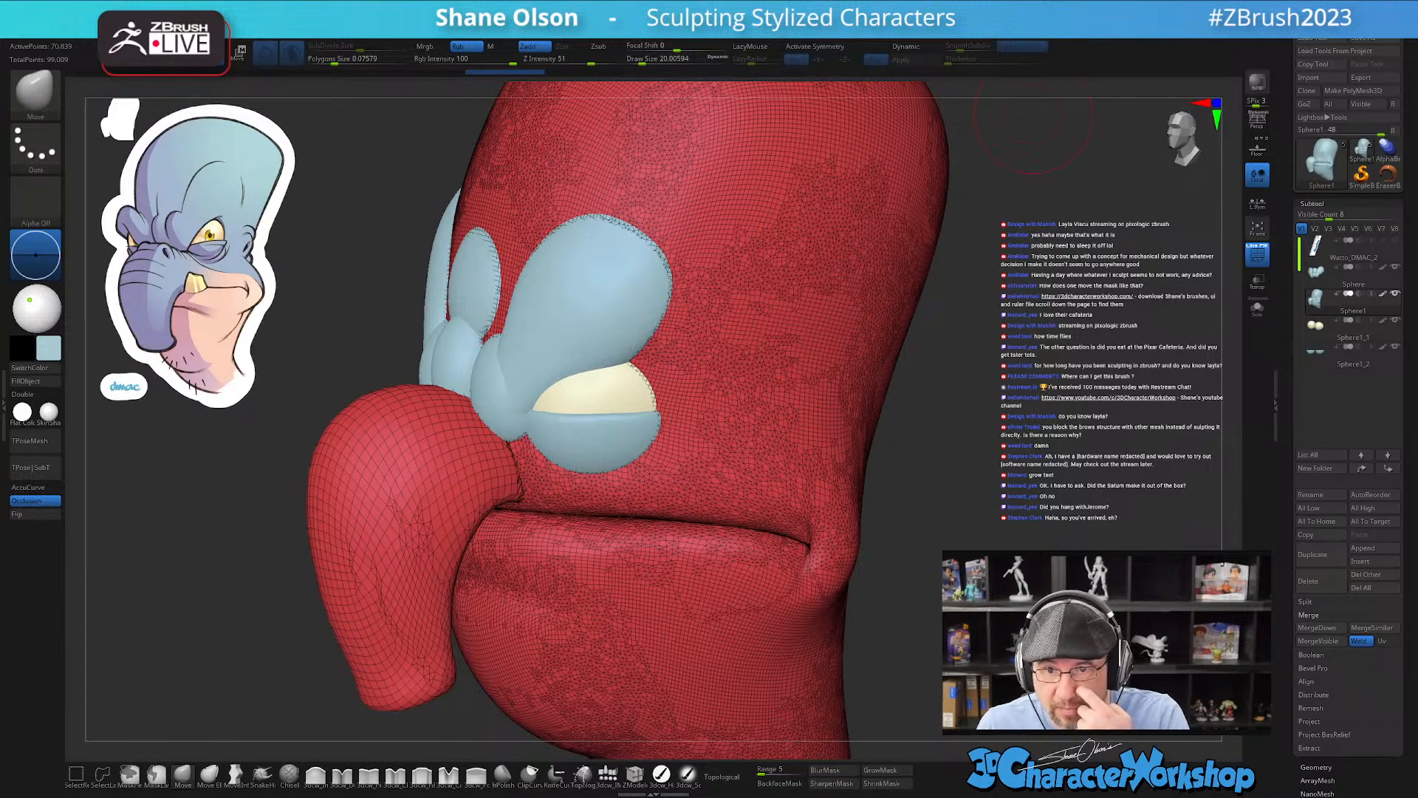
pyautogui.moveTo(959, 447); pyautogui.dragTo(968, 449)
pyautogui.press('s')
pyautogui.click(965, 456)
pyautogui.moveTo(870, 482); pyautogui.dragTo(878, 483)
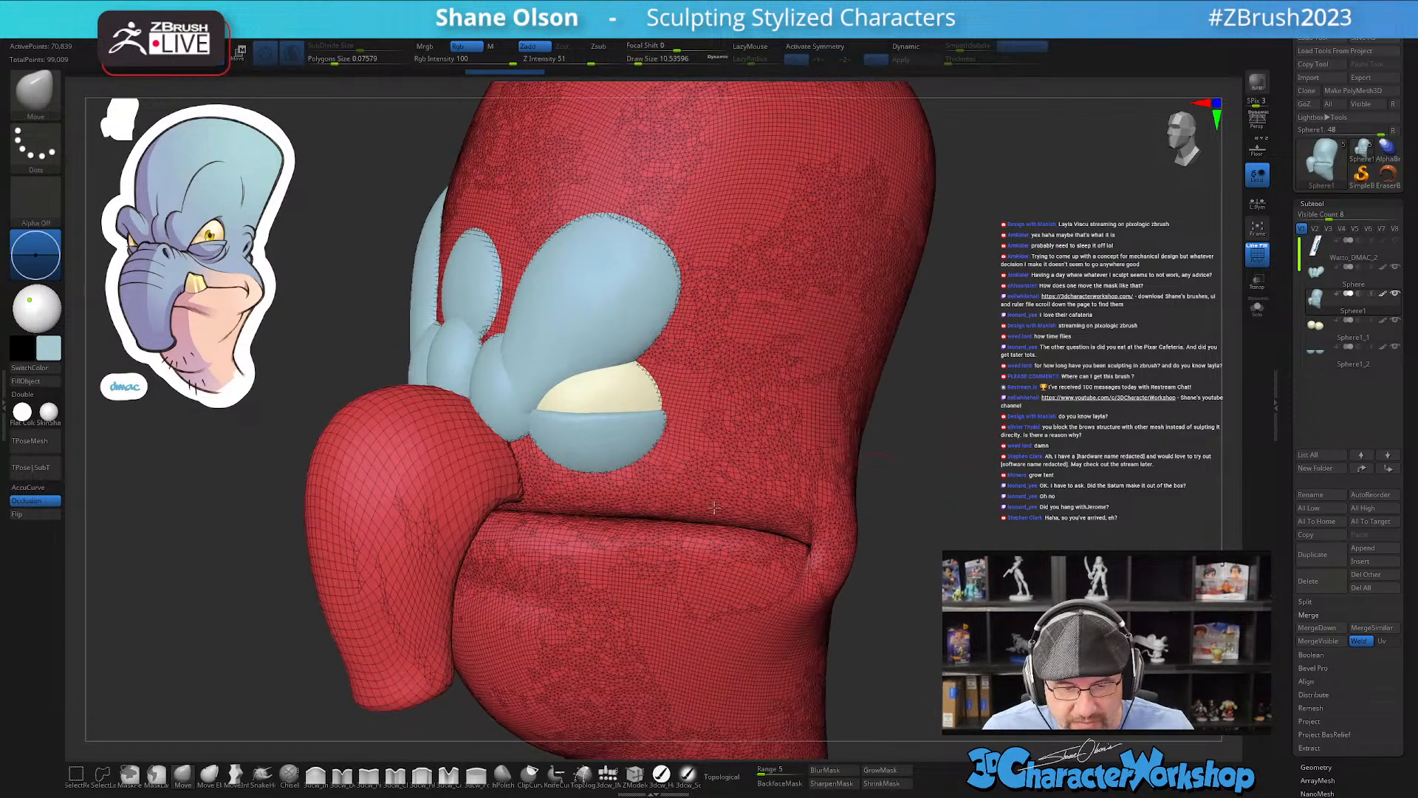
pyautogui.press('s')
pyautogui.moveTo(967, 481); pyautogui.dragTo(971, 436)
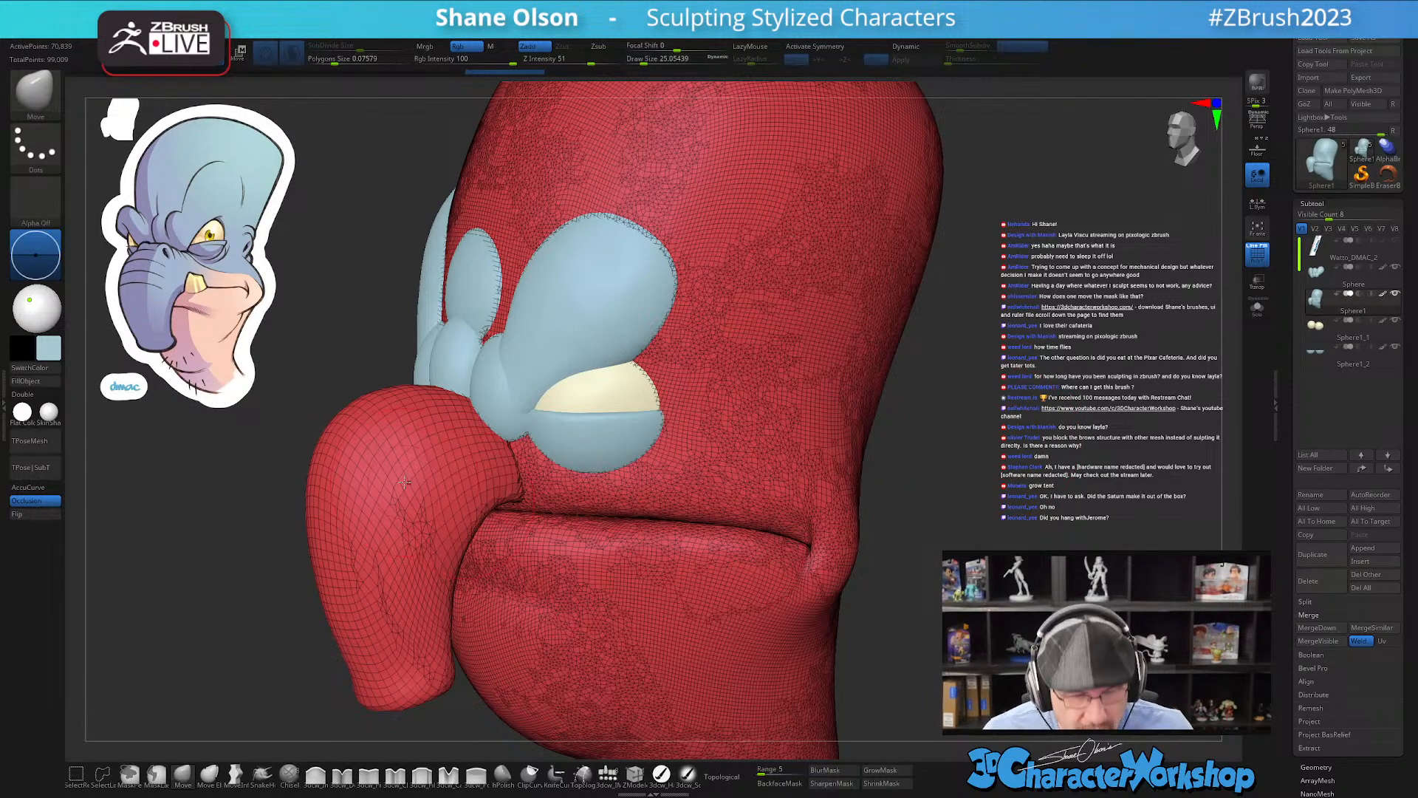
# Step: Try smoothing the upper front of the nose with the Smooth brush
pyautogui.keyDown('shift'); pyautogui.moveTo(410, 452); pyautogui.dragTo(410, 477); pyautogui.keyUp('shift')
pyautogui.hotkey('ctrl', 'z')
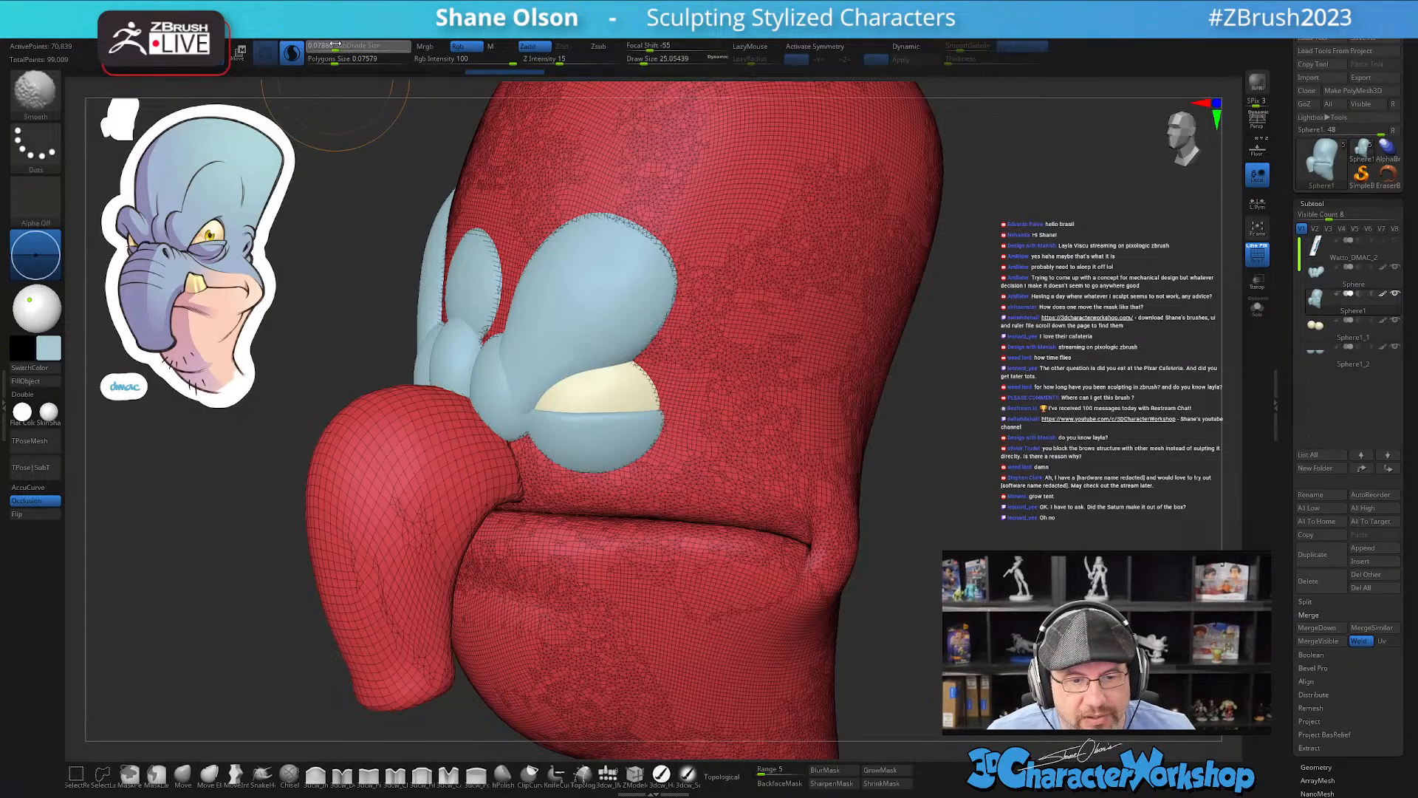
pyautogui.moveTo(387, 443)
pyautogui.keyDown('shift'); pyautogui.mouseDown()
pyautogui.moveTo(399, 473)
pyautogui.moveTo(386, 443)
pyautogui.mouseUp(); pyautogui.keyUp('shift')
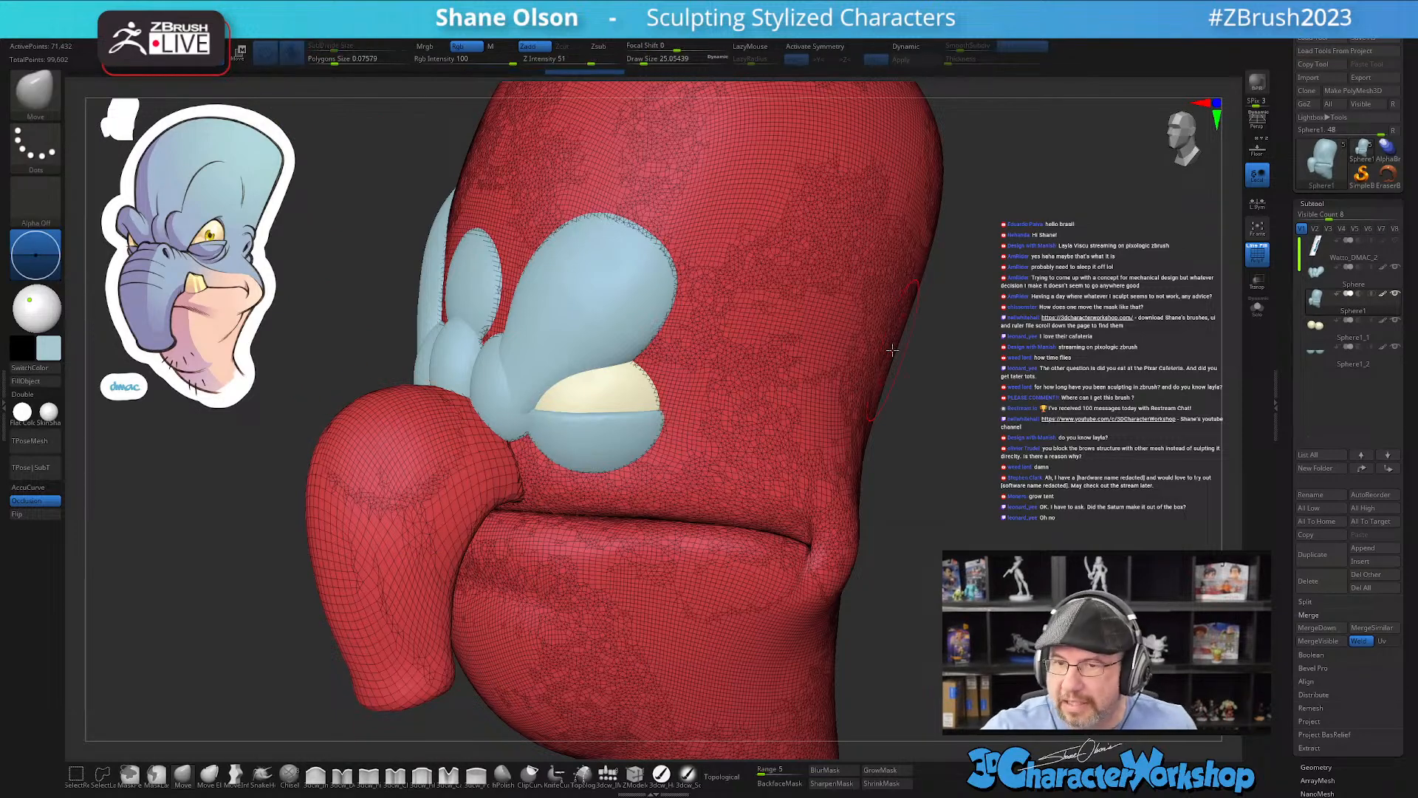
# Step: Reduce the brush draw size to about 23 for working around the nose
pyautogui.moveTo(628, 549); pyautogui.dragTo(594, 531, button='right')
pyautogui.press('s')
pyautogui.moveTo(527, 466); pyautogui.dragTo(405, 530)
pyautogui.moveTo(459, 446); pyautogui.dragTo(435, 421, button='right')
pyautogui.press('s')
pyautogui.moveTo(421, 479)
pyautogui.mouseDown()
pyautogui.moveTo(384, 527)
pyautogui.moveTo(418, 628)
pyautogui.moveTo(441, 552)
pyautogui.mouseUp()
pyautogui.moveTo(441, 554); pyautogui.dragTo(393, 553, button='right')
# Step: Try smoothing the back, tip and sides of the nose from several angles
pyautogui.moveTo(493, 605)
pyautogui.keyDown('shift'); pyautogui.mouseDown()
pyautogui.moveTo(483, 537)
pyautogui.moveTo(480, 562)
pyautogui.mouseUp(); pyautogui.keyUp('shift')
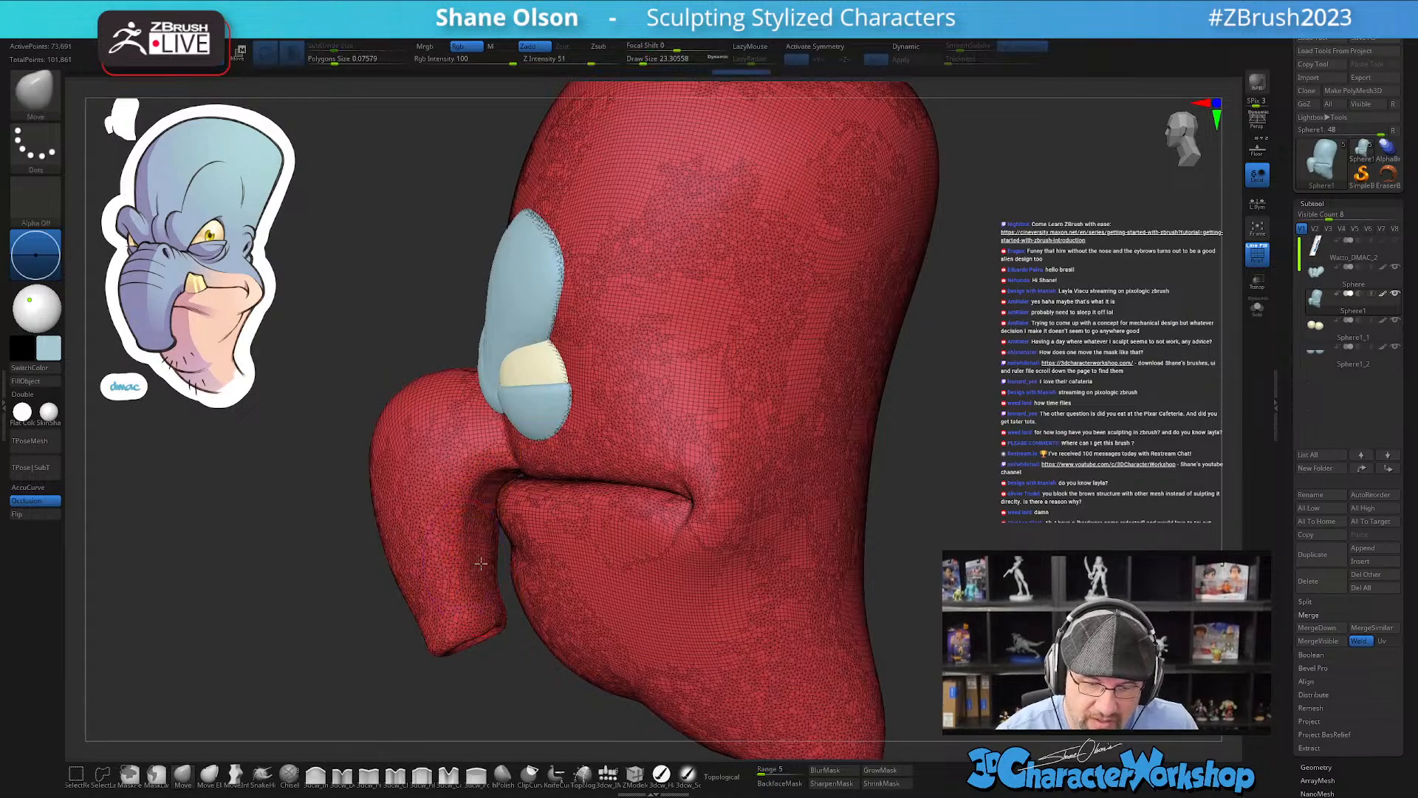
pyautogui.moveTo(451, 728); pyautogui.dragTo(452, 665, button='right')
pyautogui.keyDown('shift'); pyautogui.moveTo(453, 665); pyautogui.dragTo(489, 640); pyautogui.keyUp('shift')
pyautogui.moveTo(526, 564); pyautogui.dragTo(704, 541, button='right')
pyautogui.moveTo(841, 524); pyautogui.dragTo(886, 539, button='right')
pyautogui.keyDown('shift'); pyautogui.moveTo(886, 539); pyautogui.dragTo(884, 544); pyautogui.keyUp('shift')
pyautogui.moveTo(1027, 597); pyautogui.dragTo(975, 602, button='right')
# Step: Undo all the recent smoothing strokes made on the nose
pyautogui.hotkey('ctrl', 'z')
pyautogui.hotkey('ctrl', 'z')
pyautogui.hotkey('ctrl', 'z')
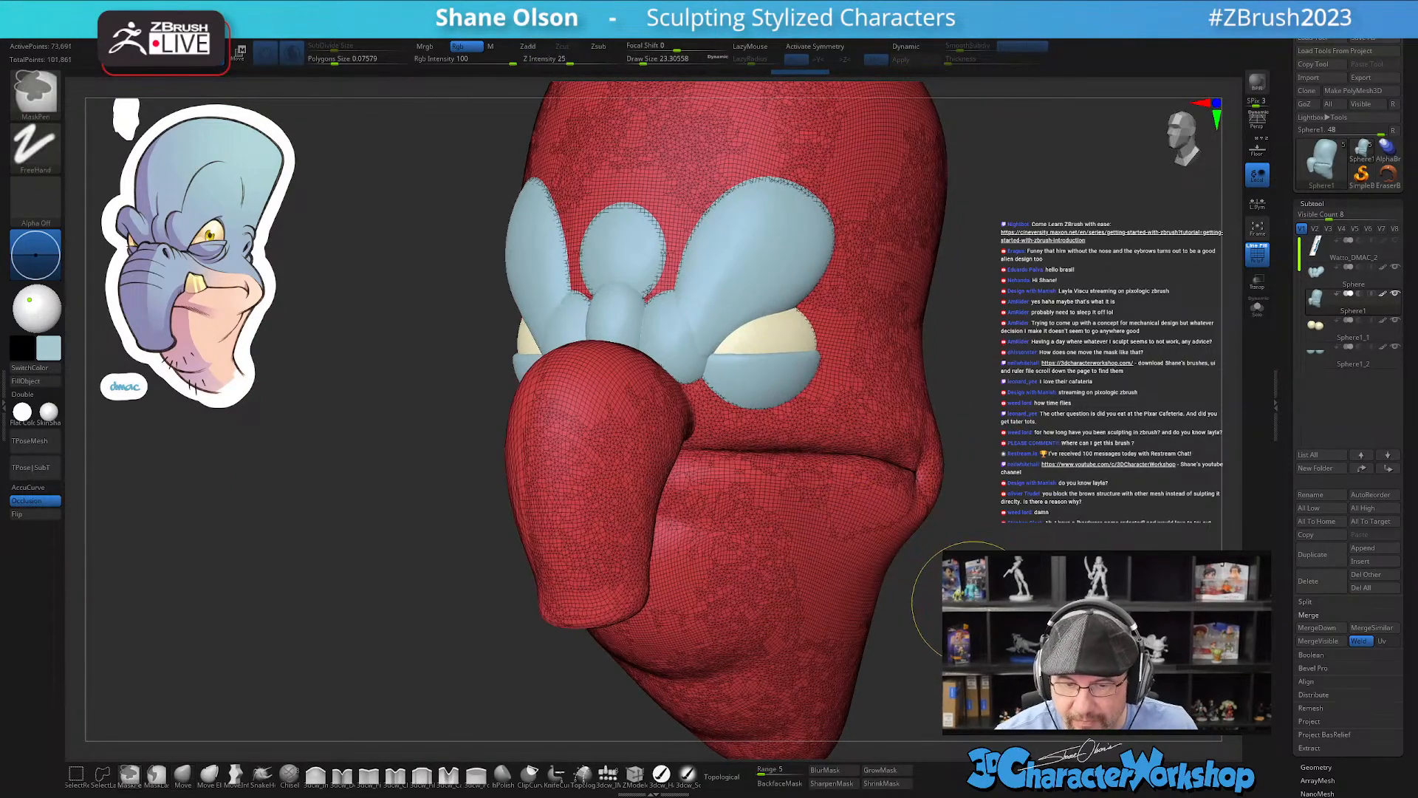
pyautogui.hotkey('ctrl', 'z')
pyautogui.hotkey('ctrl', 'z')
pyautogui.hotkey('ctrl', 'z')
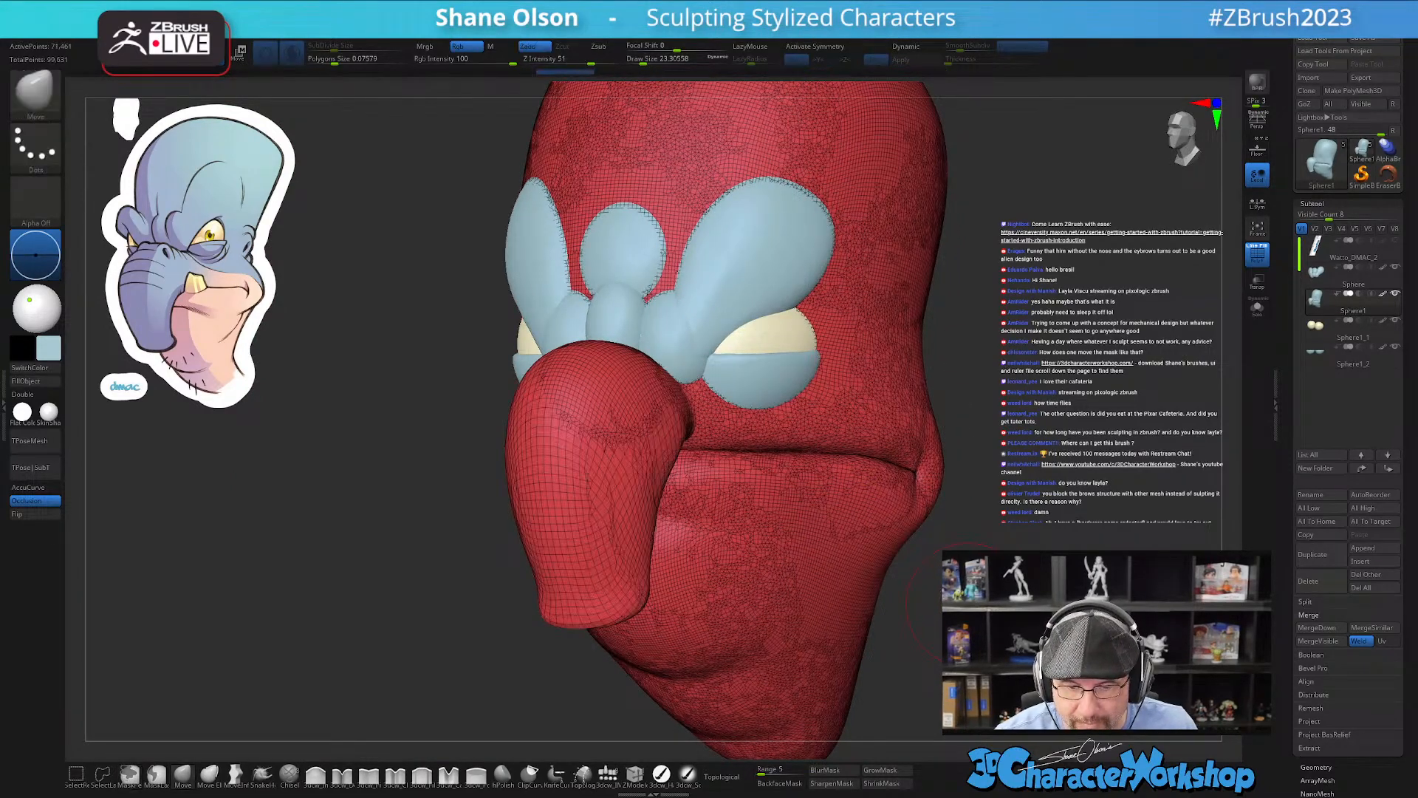
pyautogui.hotkey('ctrl', 'z')
pyautogui.hotkey('ctrl', 'z')
pyautogui.hotkey('ctrl', 'z')
pyautogui.moveTo(967, 604); pyautogui.dragTo(954, 606, button='right')
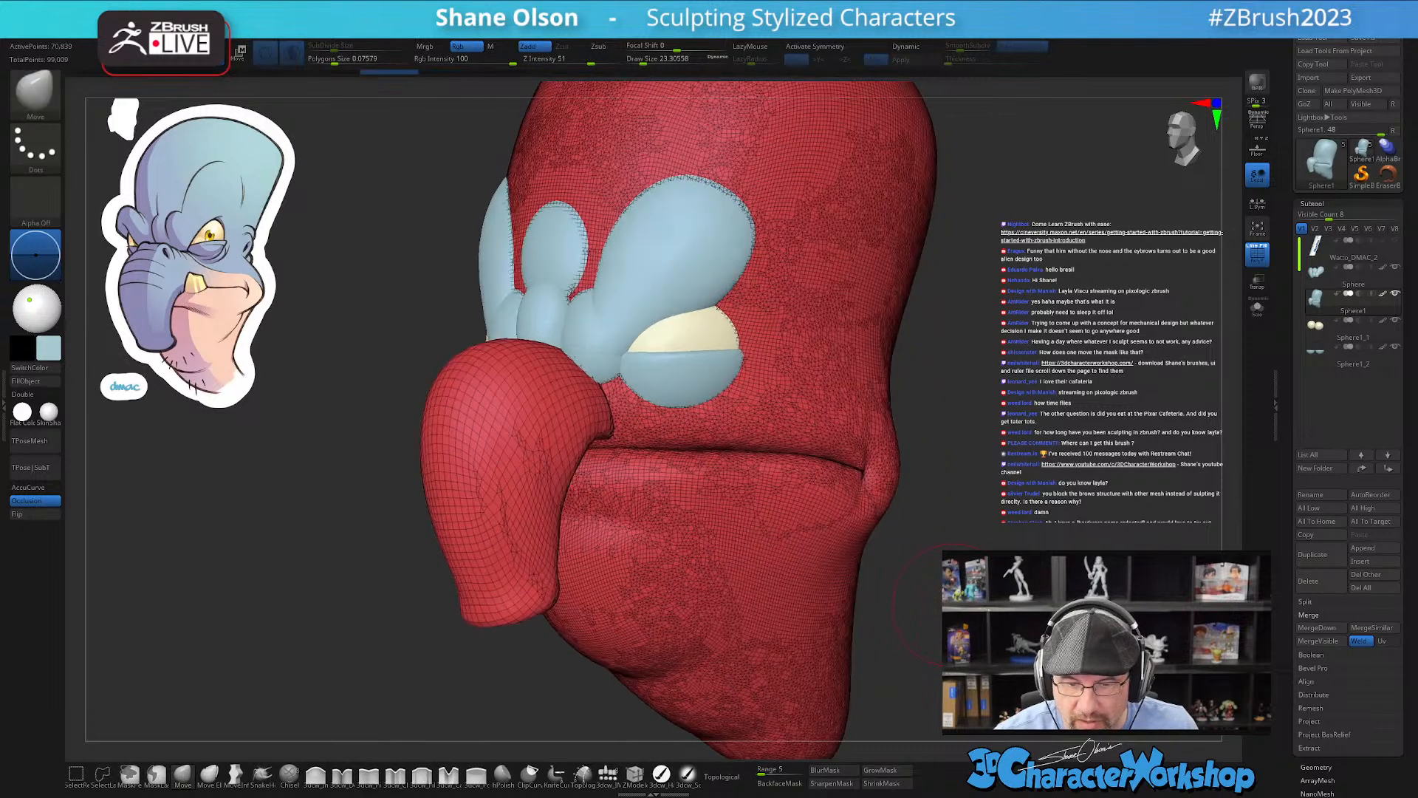
# Step: Activate X symmetry, smooth the nose down to its seam with the head, and reduce the draw size to about 12
pyautogui.press('x')
pyautogui.moveTo(596, 414)
pyautogui.keyDown('shift'); pyautogui.mouseDown()
pyautogui.moveTo(613, 399)
pyautogui.moveTo(591, 388)
pyautogui.moveTo(517, 399)
pyautogui.moveTo(443, 500)
pyautogui.moveTo(503, 591)
pyautogui.moveTo(554, 480)
pyautogui.mouseUp(); pyautogui.keyUp('shift')
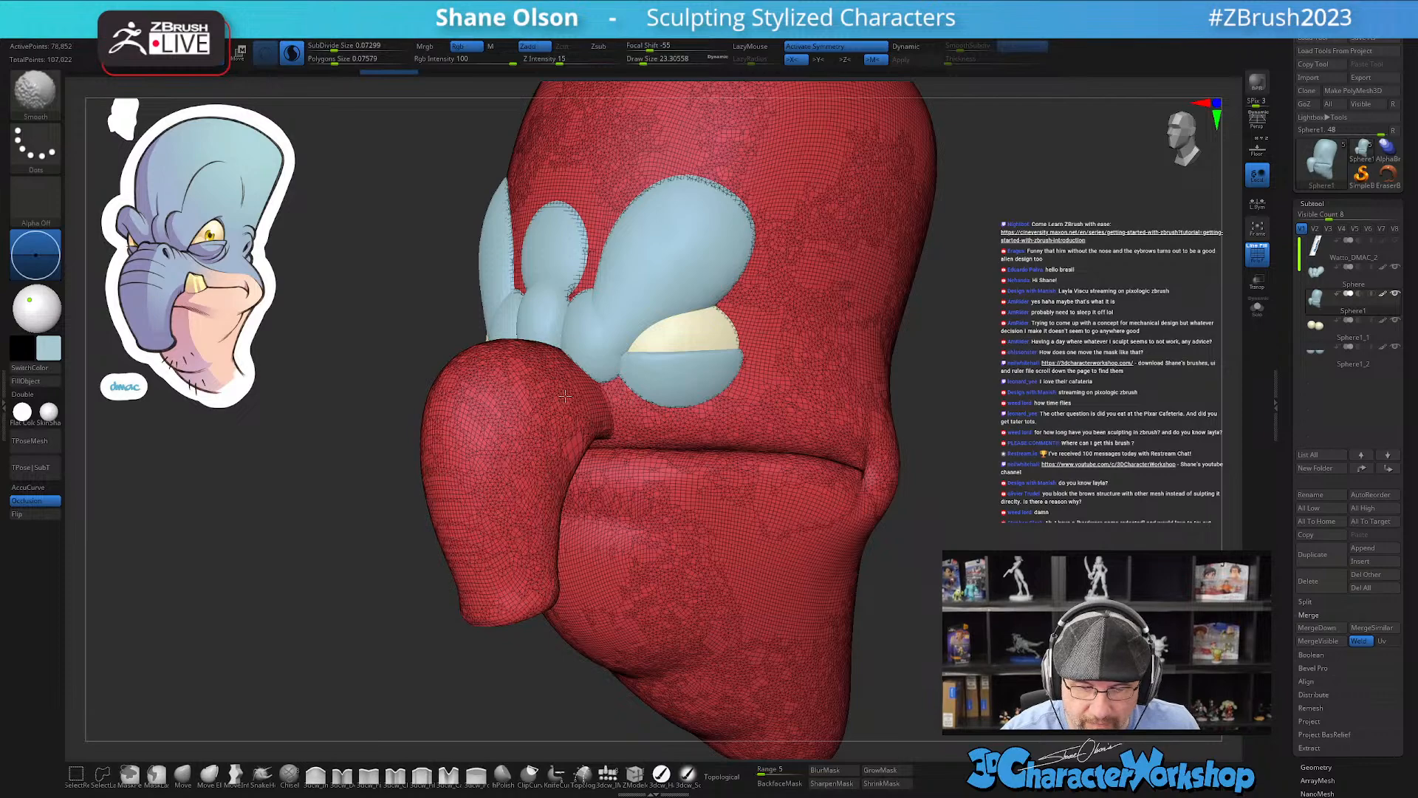
pyautogui.moveTo(688, 367)
pyautogui.mouseDown(button='right')
pyautogui.moveTo(700, 369)
pyautogui.moveTo(669, 451)
pyautogui.mouseUp(button='right')
pyautogui.press('s')
pyautogui.moveTo(668, 451); pyautogui.dragTo(664, 451)
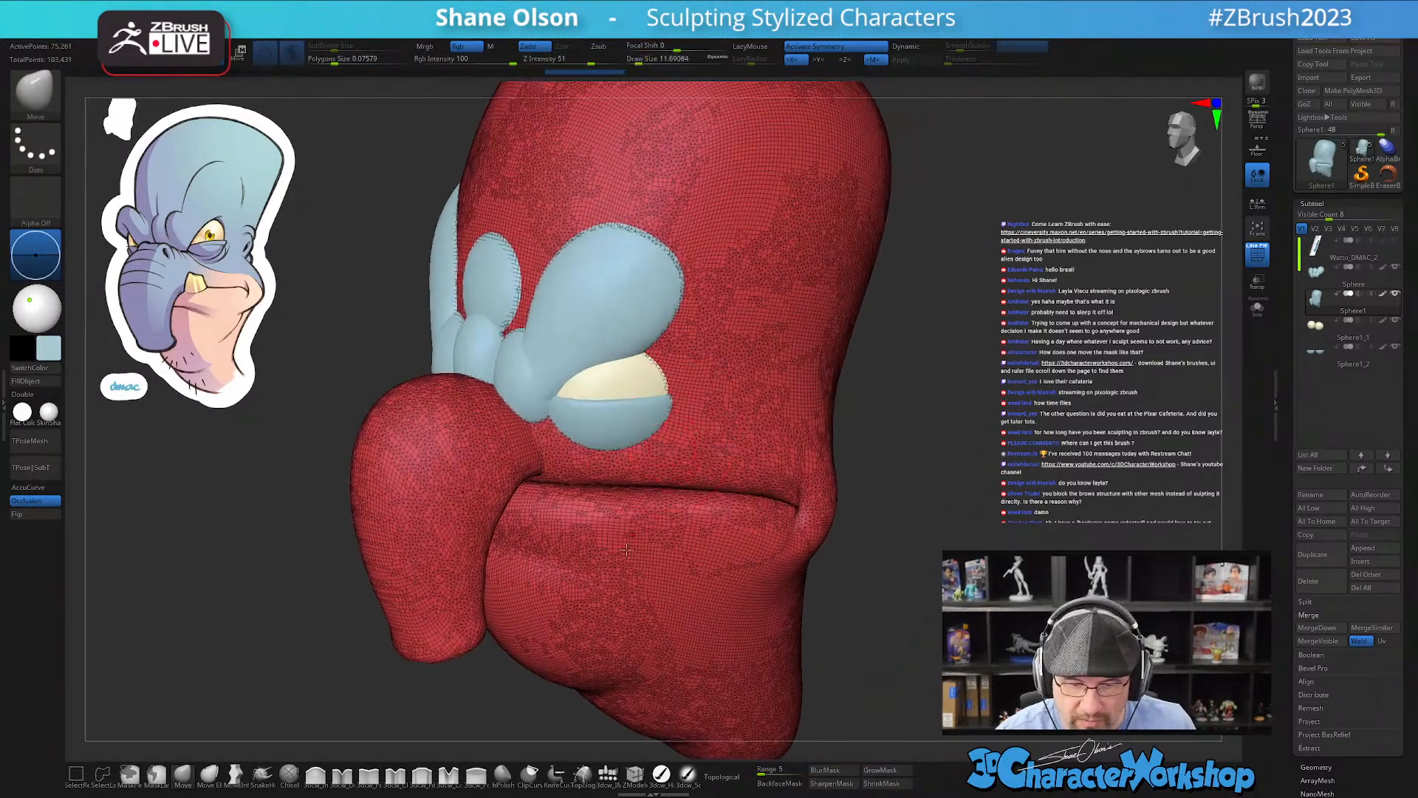
# Step: Hide the polygon wireframe and work the nose seam with the Fill brush, reducing its draw size to about 9
pyautogui.click(431, 776)
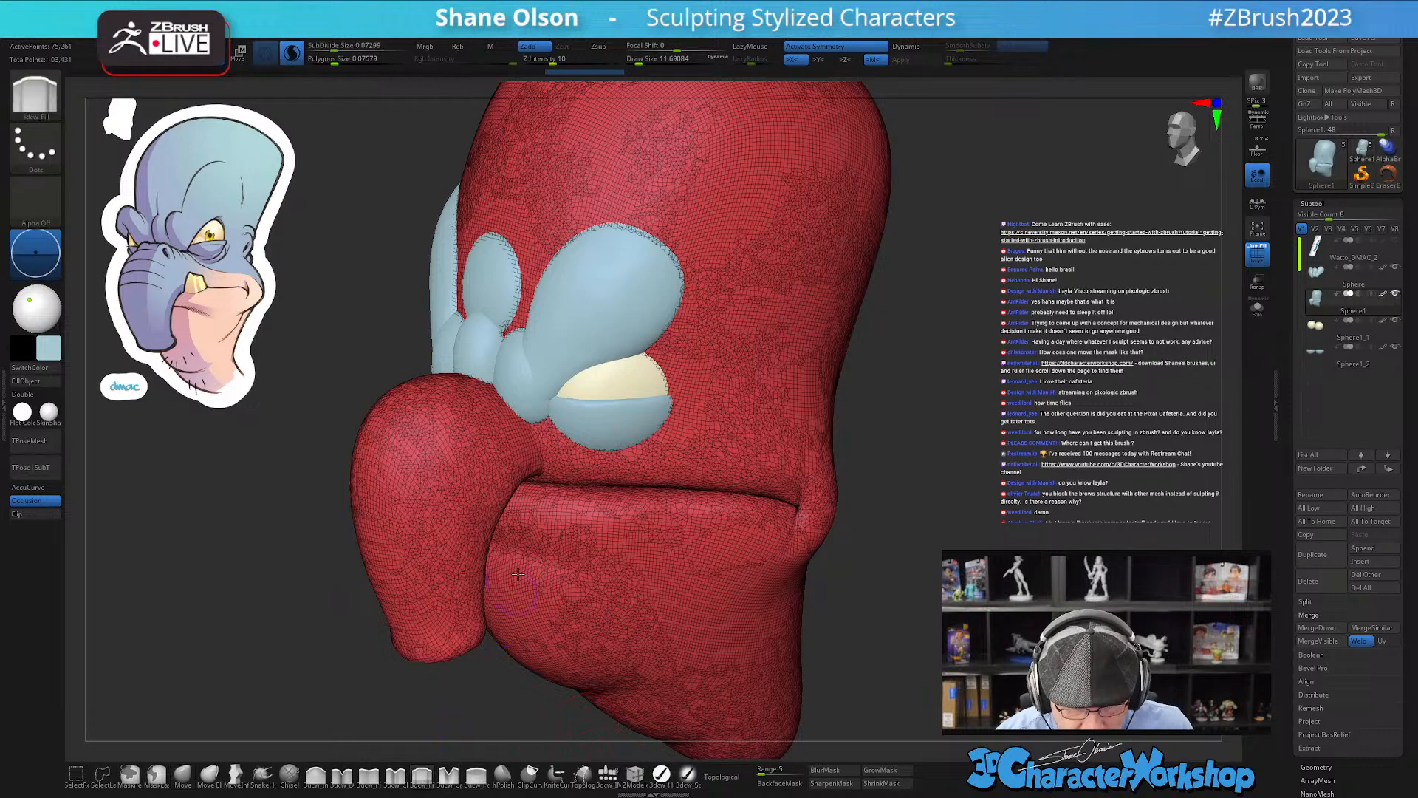
pyautogui.moveTo(544, 443)
pyautogui.keyDown('ctrl'); pyautogui.mouseDown(button='right')
pyautogui.moveTo(559, 449)
pyautogui.moveTo(534, 452)
pyautogui.mouseUp(button='right'); pyautogui.keyUp('ctrl')
pyautogui.press('s')
pyautogui.moveTo(551, 452)
pyautogui.mouseDown()
pyautogui.moveTo(530, 456)
pyautogui.moveTo(630, 475)
pyautogui.moveTo(667, 464)
pyautogui.mouseUp()
pyautogui.hotkey('shift', 'f')
pyautogui.press('s')
pyautogui.press('s')
pyautogui.moveTo(522, 461)
pyautogui.mouseDown()
pyautogui.moveTo(559, 477)
pyautogui.moveTo(559, 450)
pyautogui.mouseUp()
pyautogui.moveTo(677, 425)
pyautogui.keyDown('alt'); pyautogui.mouseDown(button='right')
pyautogui.moveTo(681, 447)
pyautogui.moveTo(681, 428)
pyautogui.mouseUp(button='right'); pyautogui.keyUp('alt')
pyautogui.press('s')
pyautogui.moveTo(693, 453); pyautogui.dragTo(669, 452)
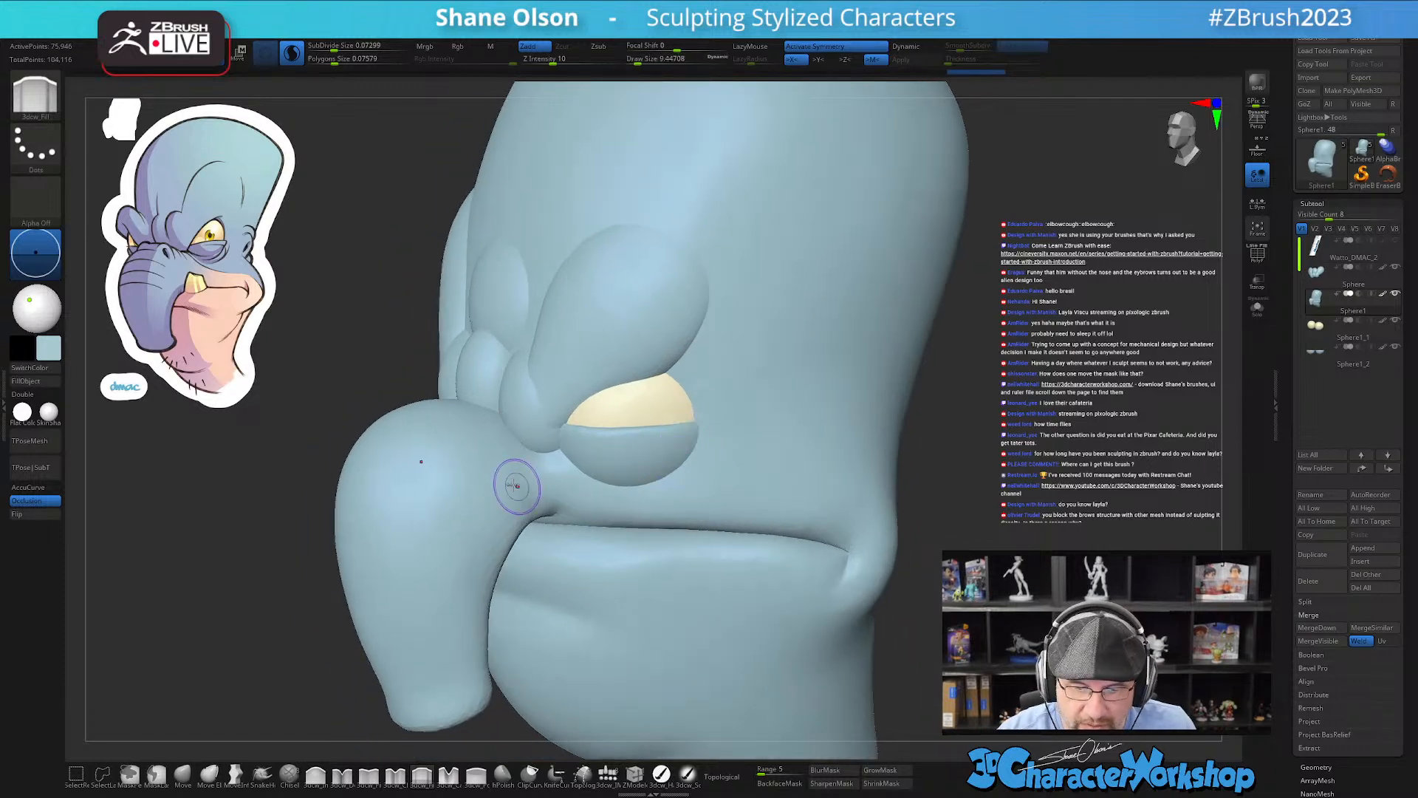
# Step: Smooth the side of the nose and its junction with the cheek, raising the draw size to about 14
pyautogui.keyDown('shift'); pyautogui.moveTo(463, 598); pyautogui.dragTo(513, 496); pyautogui.keyUp('shift')
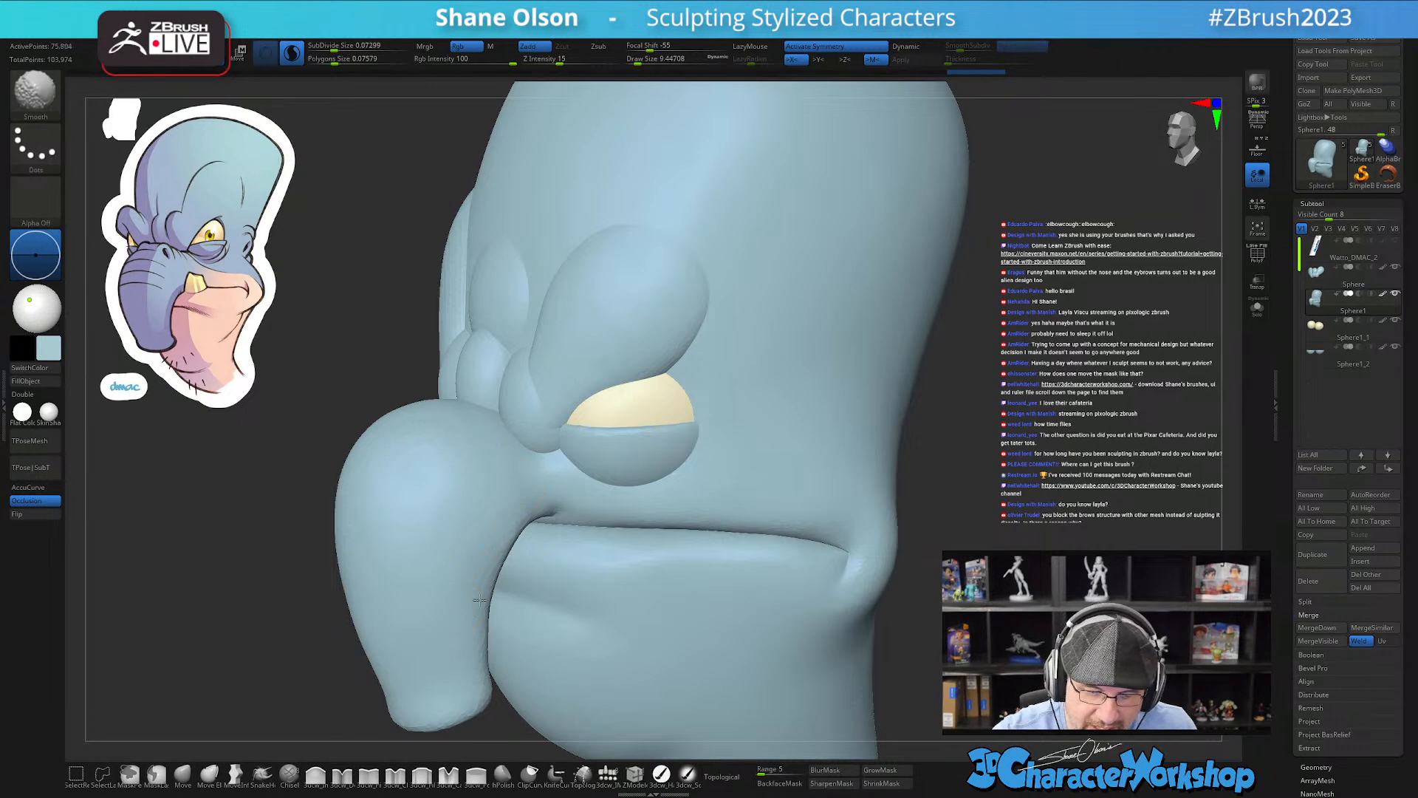
pyautogui.keyDown('shift'); pyautogui.moveTo(474, 622); pyautogui.dragTo(475, 646); pyautogui.keyUp('shift')
pyautogui.press('s')
pyautogui.moveTo(473, 521); pyautogui.dragTo(485, 520)
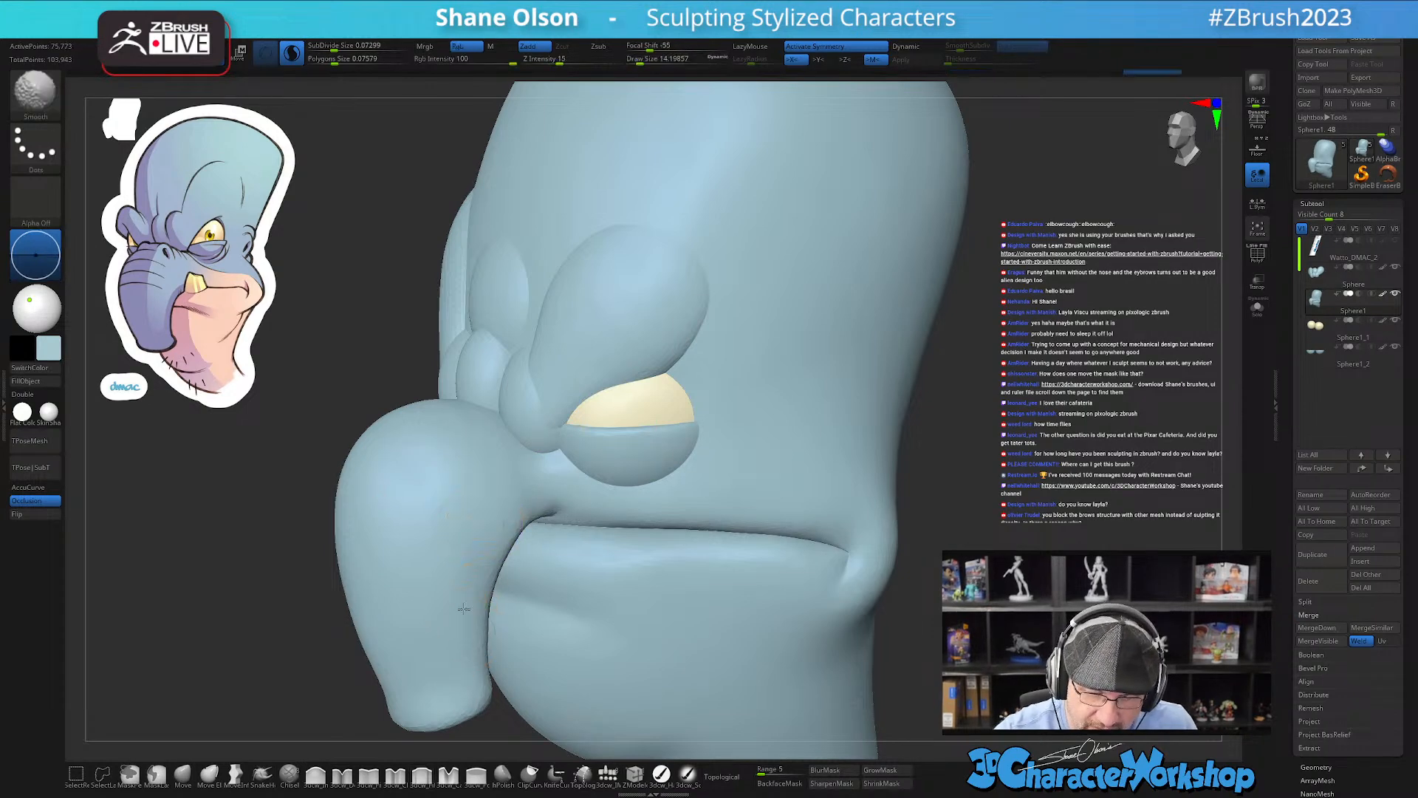
pyautogui.keyDown('shift'); pyautogui.moveTo(472, 470); pyautogui.dragTo(517, 473); pyautogui.keyUp('shift')
# Step: Fill the crease where the nose meets the cheek above the mouth, and smooth the transition
pyautogui.moveTo(628, 466)
pyautogui.mouseDown(button='right')
pyautogui.moveTo(669, 467)
pyautogui.moveTo(571, 455)
pyautogui.mouseUp(button='right')
pyautogui.moveTo(560, 476)
pyautogui.mouseDown()
pyautogui.moveTo(533, 471)
pyautogui.moveTo(551, 462)
pyautogui.moveTo(510, 466)
pyautogui.moveTo(529, 474)
pyautogui.moveTo(504, 482)
pyautogui.mouseUp()
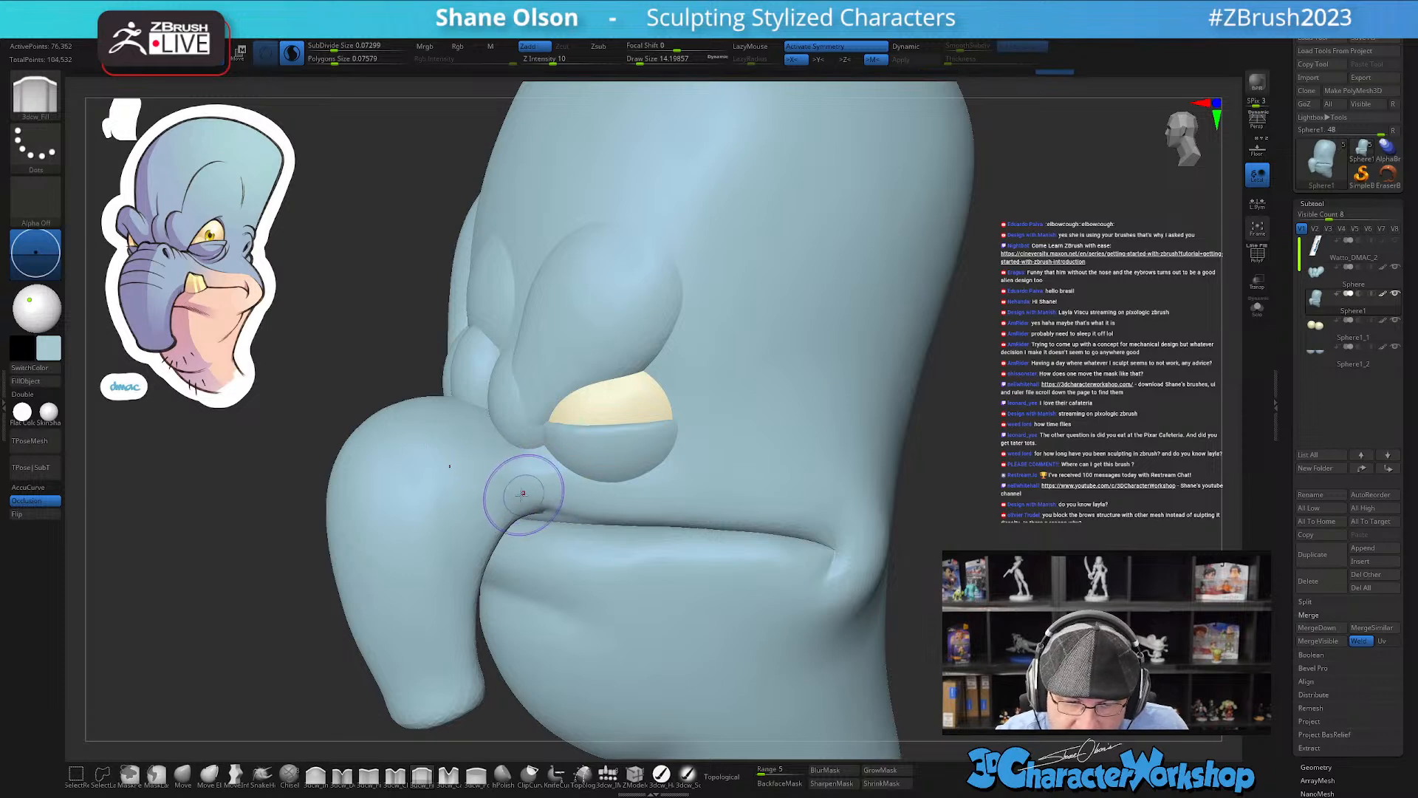
pyautogui.moveTo(674, 488); pyautogui.dragTo(573, 494, button='right')
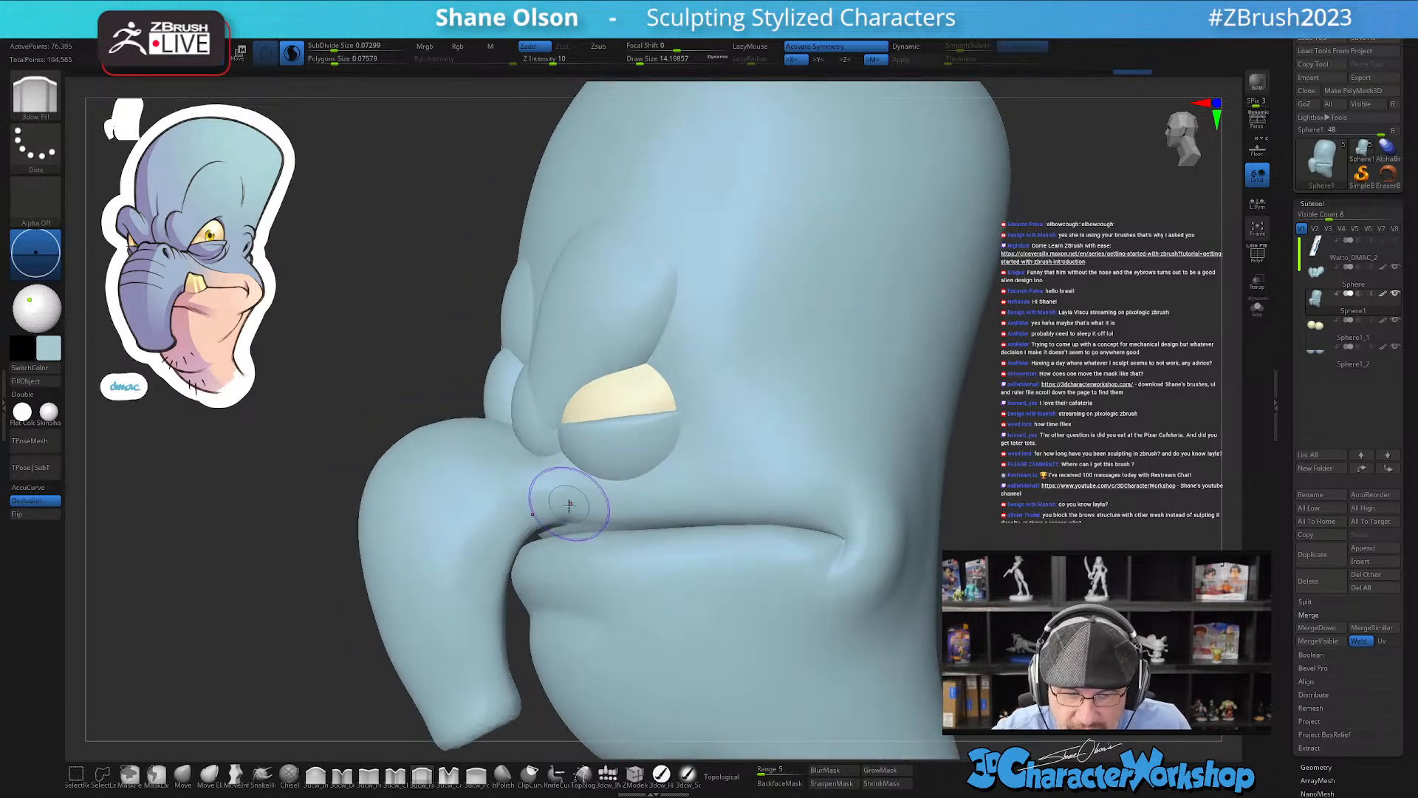
pyautogui.keyDown('shift'); pyautogui.moveTo(573, 502); pyautogui.dragTo(572, 516); pyautogui.keyUp('shift')
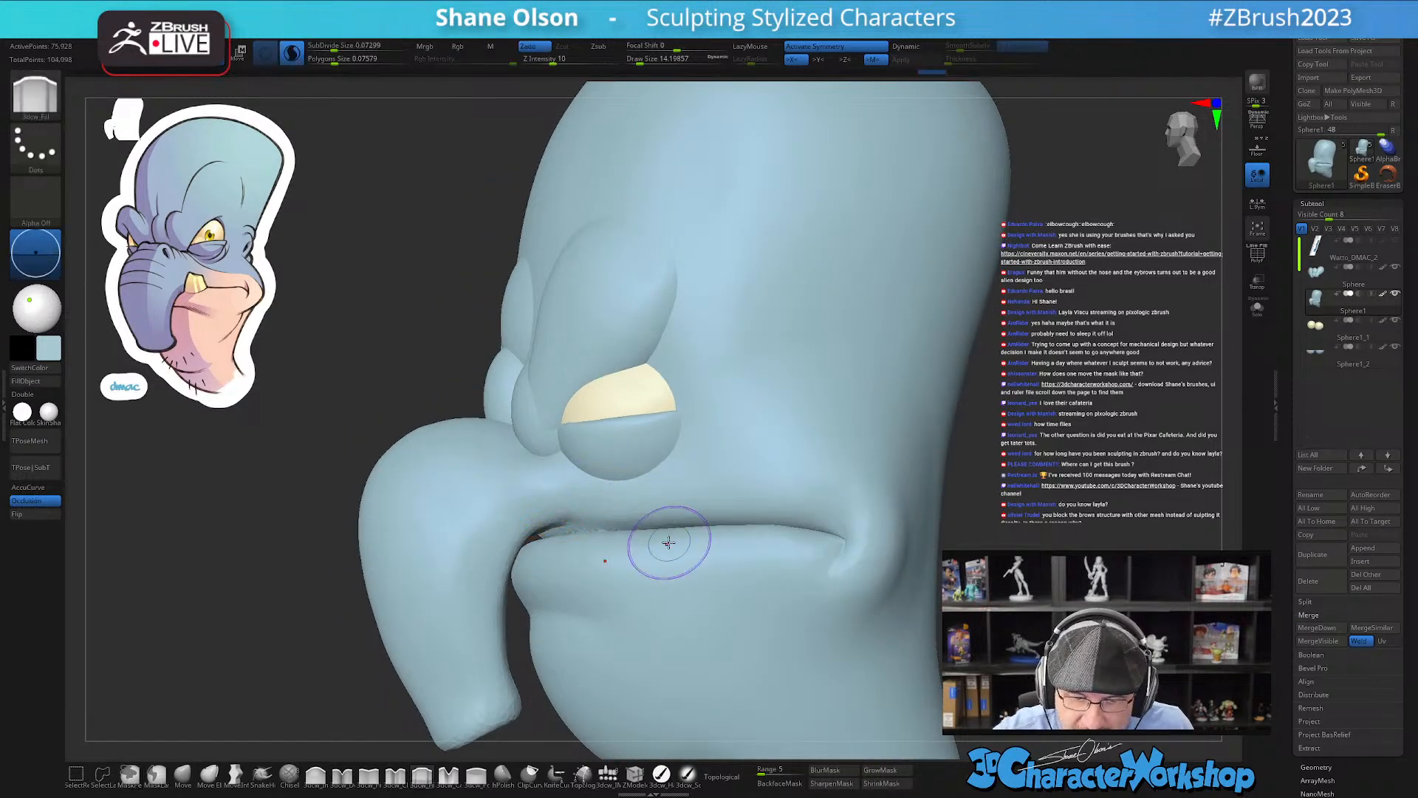
# Step: Fill the corner between the nose base and the mouth line from several angles at draw size about 9
pyautogui.moveTo(659, 545); pyautogui.dragTo(624, 520, button='right')
pyautogui.press('s')
pyautogui.moveTo(597, 515); pyautogui.dragTo(593, 515)
pyautogui.moveTo(594, 515); pyautogui.dragTo(548, 525, button='right')
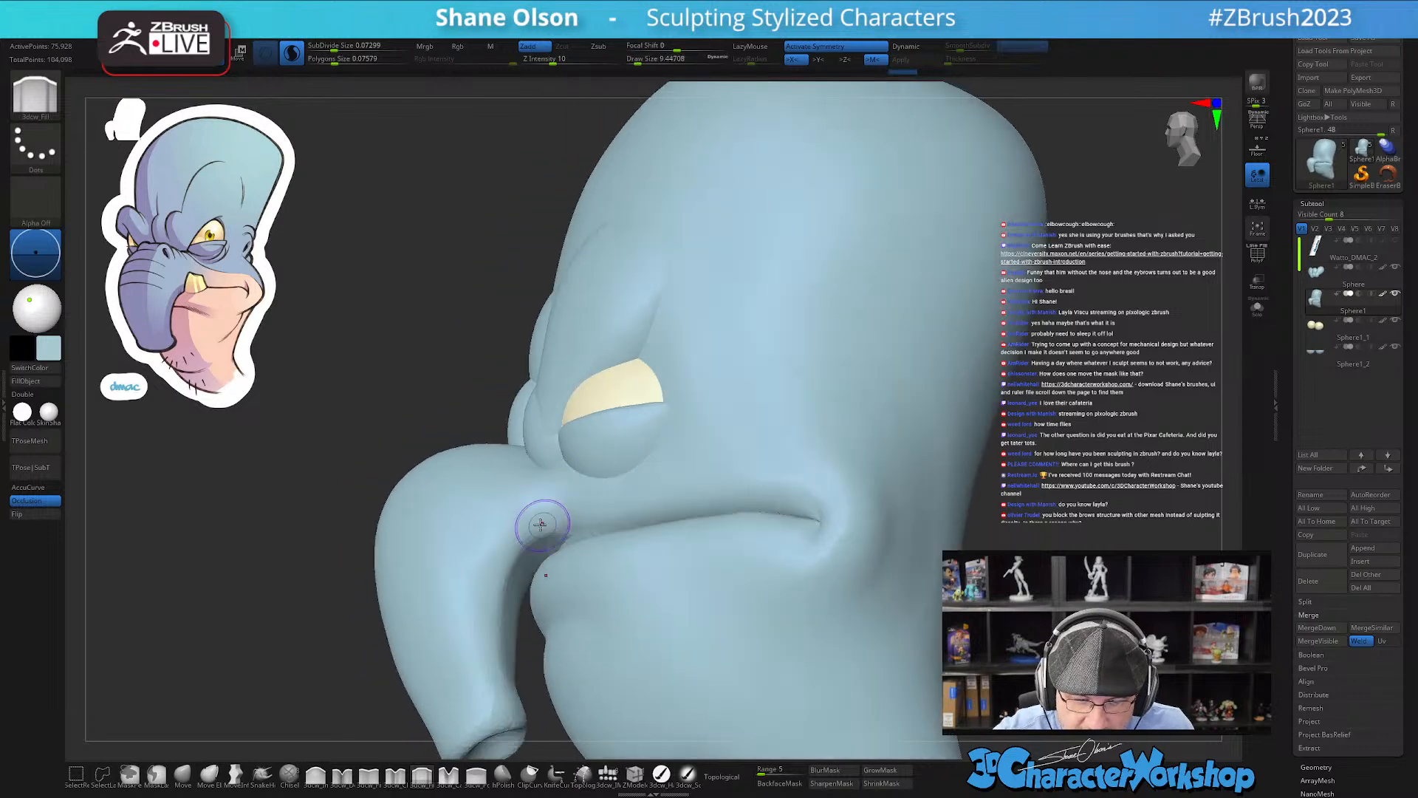
pyautogui.moveTo(595, 511); pyautogui.dragTo(607, 508)
pyautogui.moveTo(607, 508)
pyautogui.mouseDown(button='right')
pyautogui.moveTo(625, 498)
pyautogui.moveTo(614, 535)
pyautogui.mouseUp(button='right')
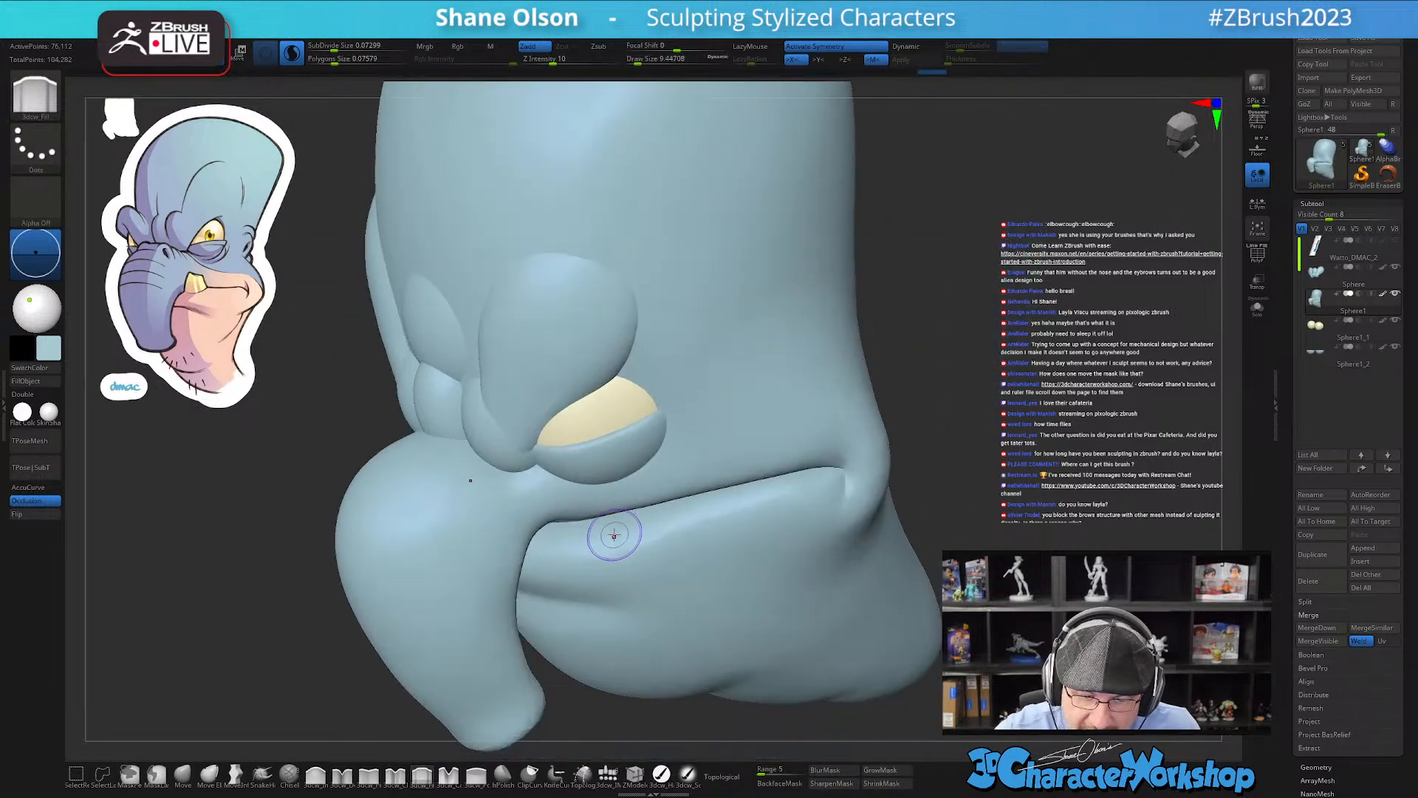
pyautogui.moveTo(614, 534); pyautogui.dragTo(612, 531)
pyautogui.keyDown('alt'); pyautogui.moveTo(611, 531); pyautogui.dragTo(622, 566, button='right'); pyautogui.keyUp('alt')
pyautogui.moveTo(527, 555); pyautogui.dragTo(641, 528)
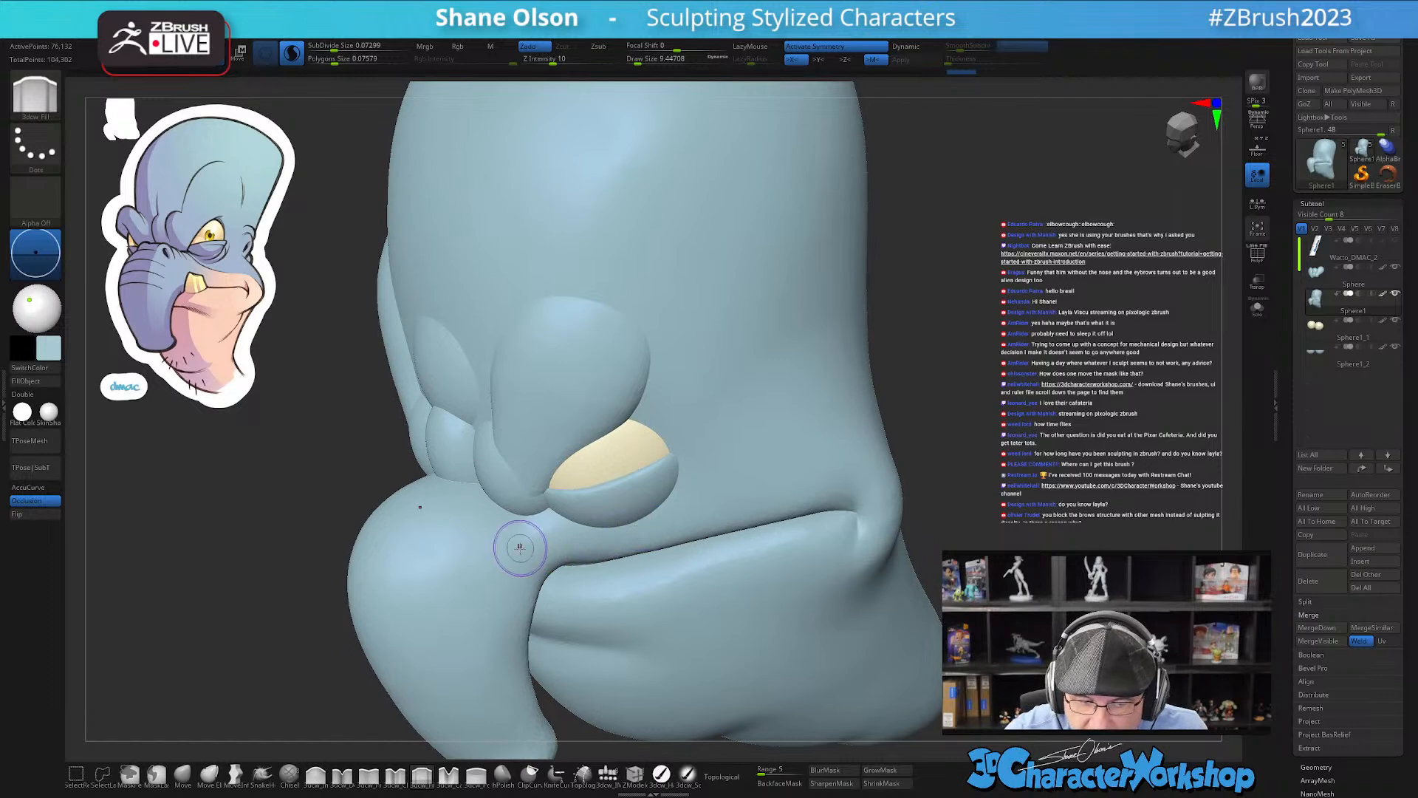
pyautogui.moveTo(713, 507); pyautogui.dragTo(716, 468, button='right')
pyautogui.moveTo(912, 555)
pyautogui.keyDown('alt'); pyautogui.mouseDown(button='right')
pyautogui.moveTo(871, 485)
pyautogui.moveTo(873, 498)
pyautogui.mouseUp(button='right'); pyautogui.keyUp('alt')
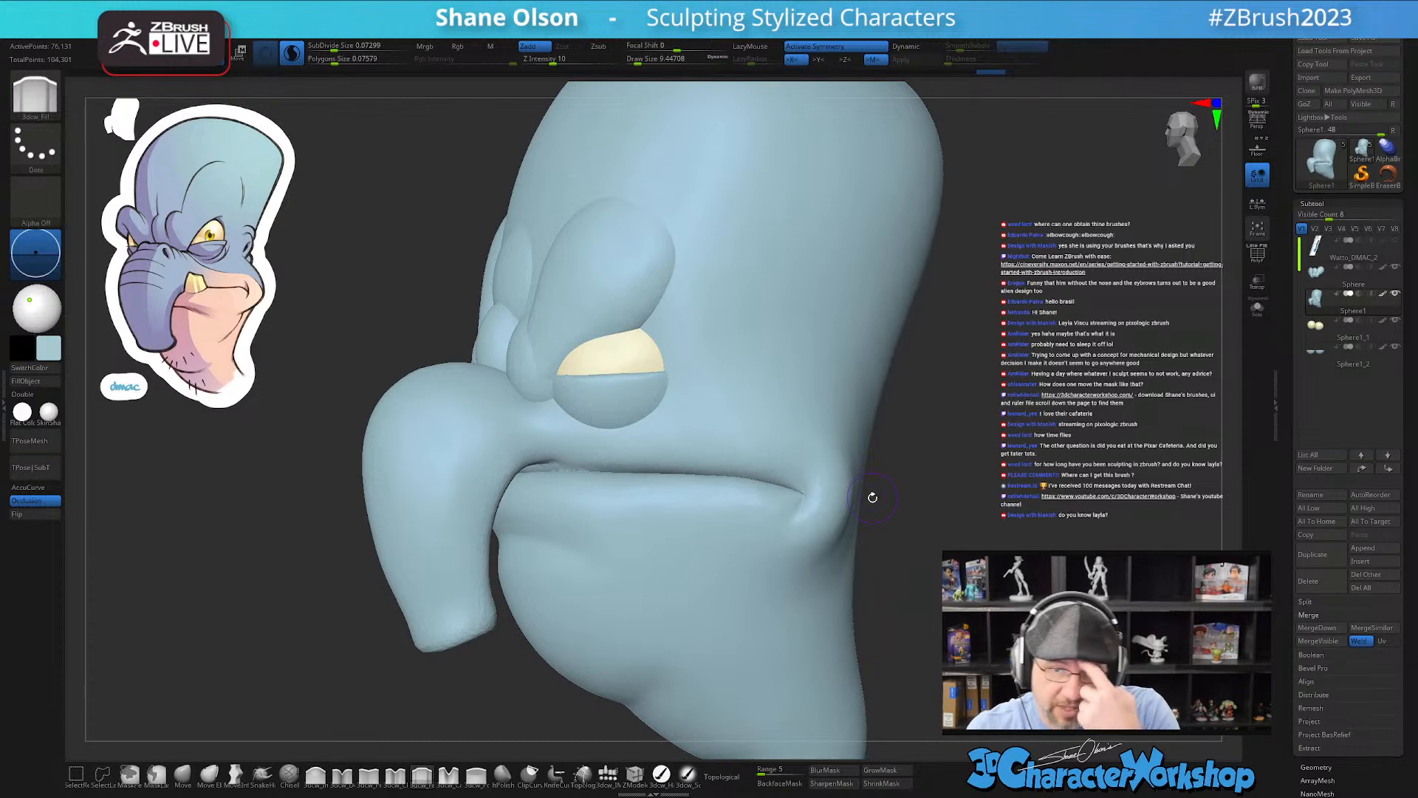
# Step: Switch to the Move brush at draw size about 25 and smooth the hollow at the underside of the nose tip
pyautogui.moveTo(659, 626)
pyautogui.mouseDown(button='right')
pyautogui.moveTo(640, 628)
pyautogui.moveTo(673, 618)
pyautogui.moveTo(619, 582)
pyautogui.moveTo(608, 605)
pyautogui.mouseUp(button='right')
pyautogui.click(183, 773)
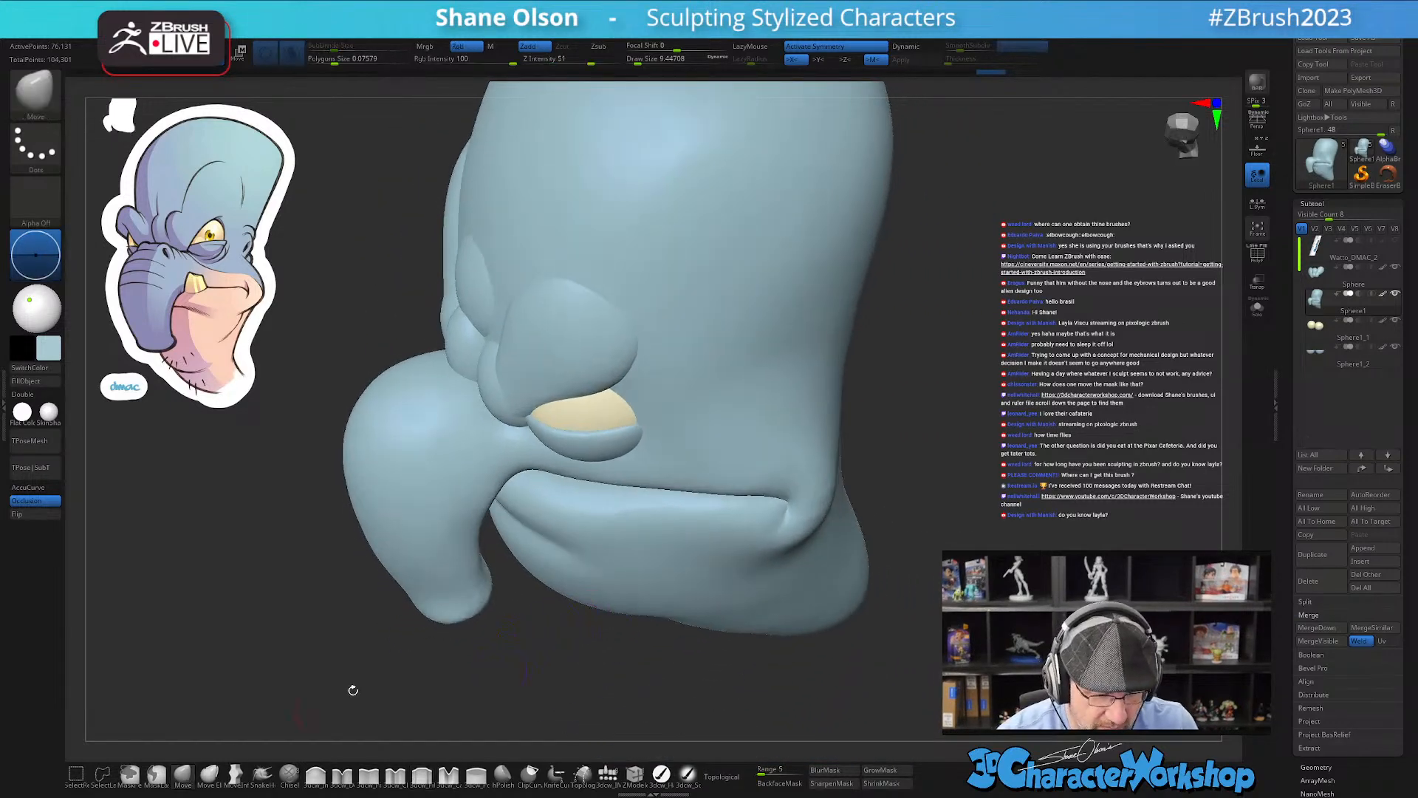
pyautogui.moveTo(581, 534)
pyautogui.mouseDown(button='right')
pyautogui.moveTo(579, 475)
pyautogui.moveTo(580, 545)
pyautogui.mouseUp(button='right')
pyautogui.press('shift')
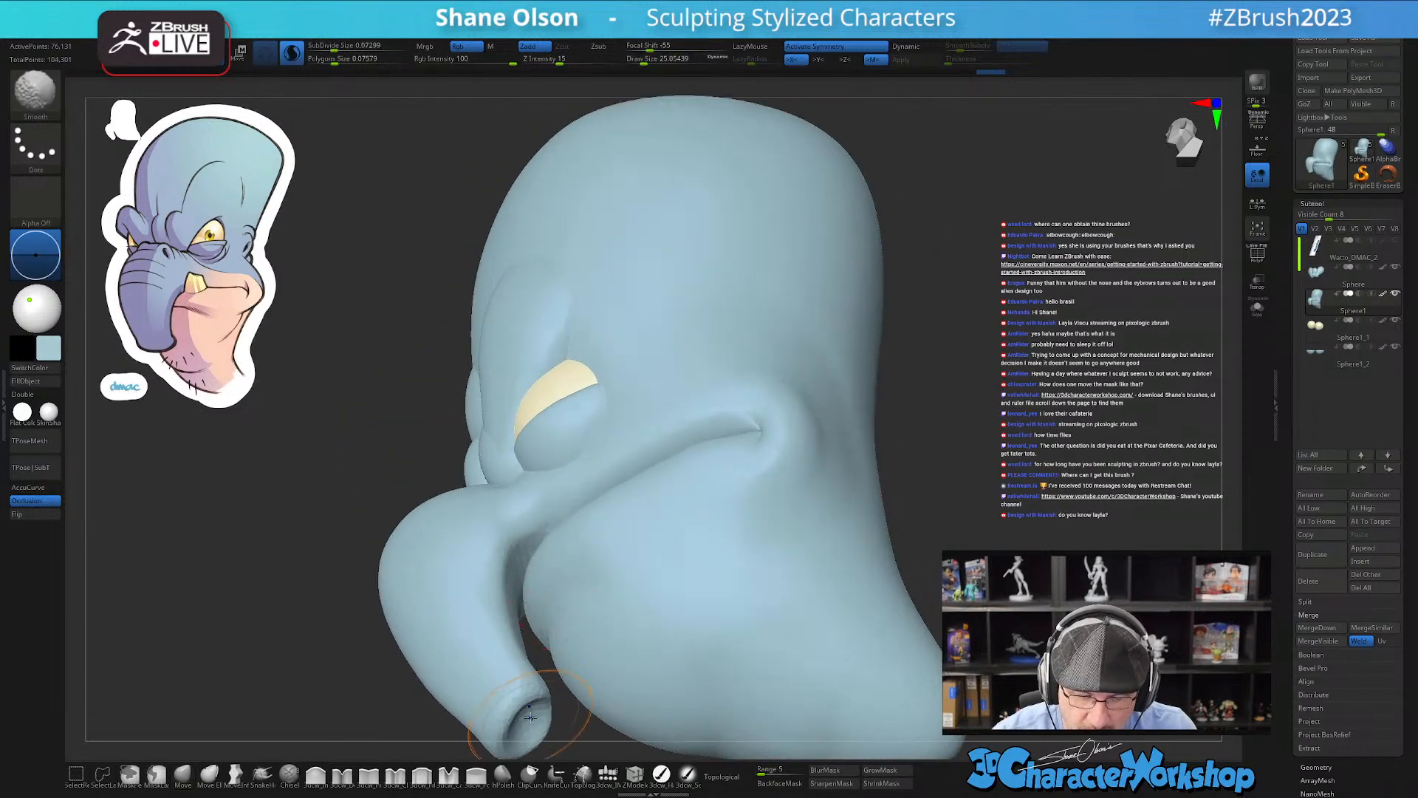
pyautogui.keyDown('alt'); pyautogui.moveTo(527, 695); pyautogui.dragTo(530, 655, button='right'); pyautogui.keyUp('alt')
pyautogui.keyDown('shift'); pyautogui.moveTo(535, 665); pyautogui.dragTo(527, 698); pyautogui.keyUp('shift')
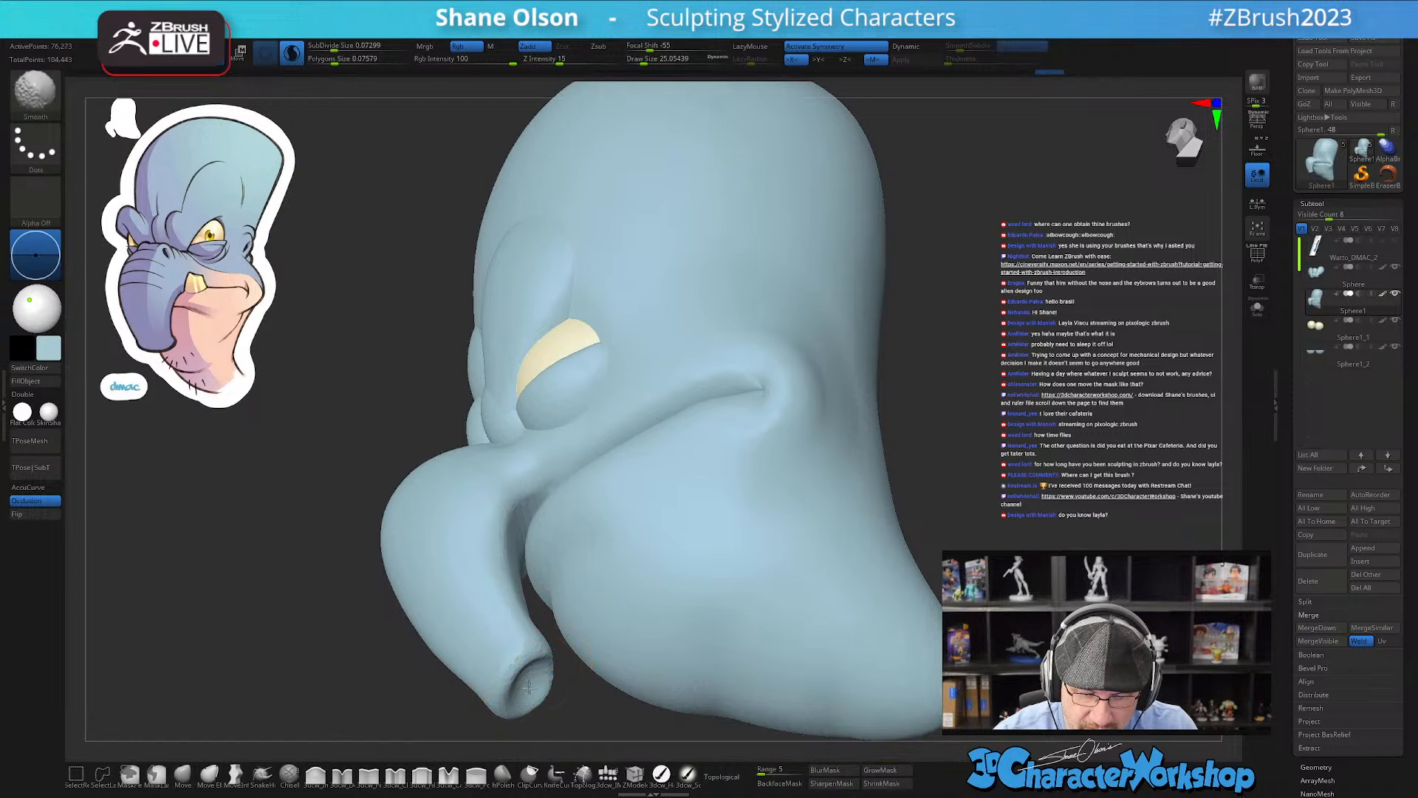
# Step: Smooth the area beneath the nose base and the adjoining part of the mouth line
pyautogui.keyDown('shift'); pyautogui.moveTo(546, 485); pyautogui.dragTo(556, 503); pyautogui.keyUp('shift')
pyautogui.moveTo(577, 545); pyautogui.dragTo(534, 508, button='right')
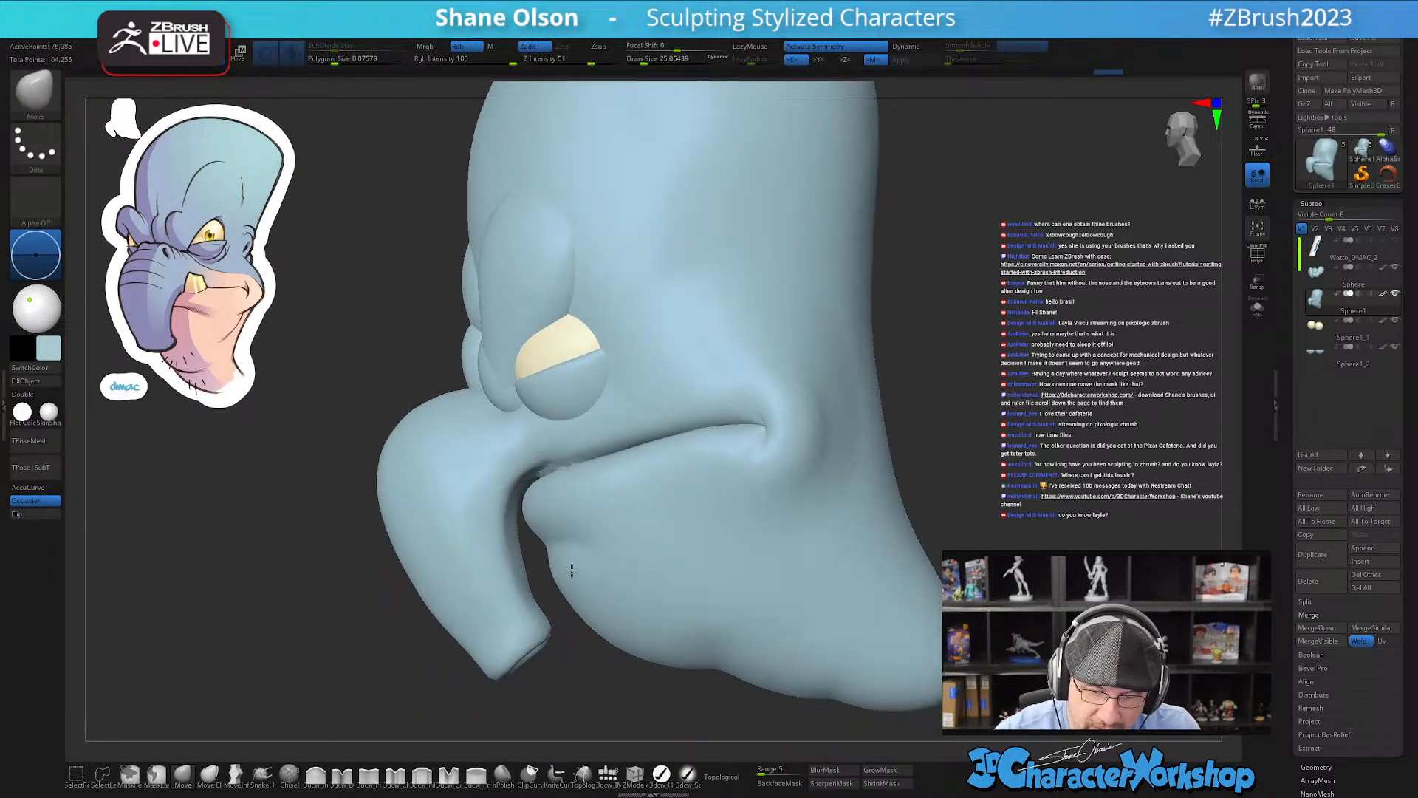
pyautogui.keyDown('shift'); pyautogui.moveTo(551, 476); pyautogui.dragTo(575, 448); pyautogui.keyUp('shift')
pyautogui.moveTo(587, 442); pyautogui.dragTo(522, 464, button='right')
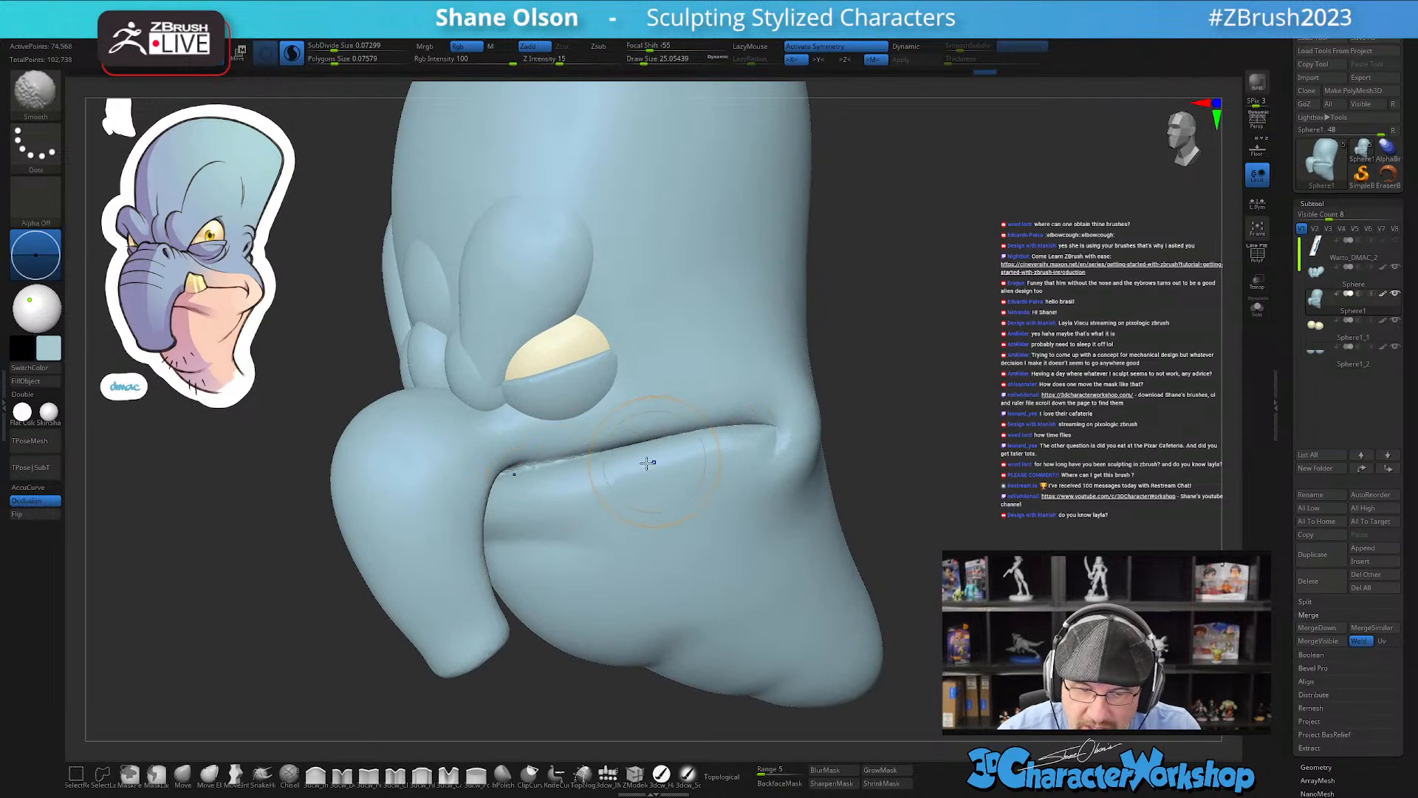
pyautogui.keyDown('shift'); pyautogui.moveTo(516, 479); pyautogui.dragTo(550, 490); pyautogui.keyUp('shift')
# Step: Sharpen the mouth line near the nose with the Pinch brush at draw size about 14, and soften the crease
pyautogui.moveTo(550, 491)
pyautogui.mouseDown(button='right')
pyautogui.moveTo(614, 551)
pyautogui.moveTo(631, 525)
pyautogui.moveTo(581, 500)
pyautogui.mouseUp(button='right')
pyautogui.click(369, 774)
pyautogui.press('s')
pyautogui.moveTo(581, 503); pyautogui.dragTo(580, 504)
pyautogui.keyDown('alt'); pyautogui.moveTo(580, 505); pyautogui.dragTo(592, 561, button='right'); pyautogui.keyUp('alt')
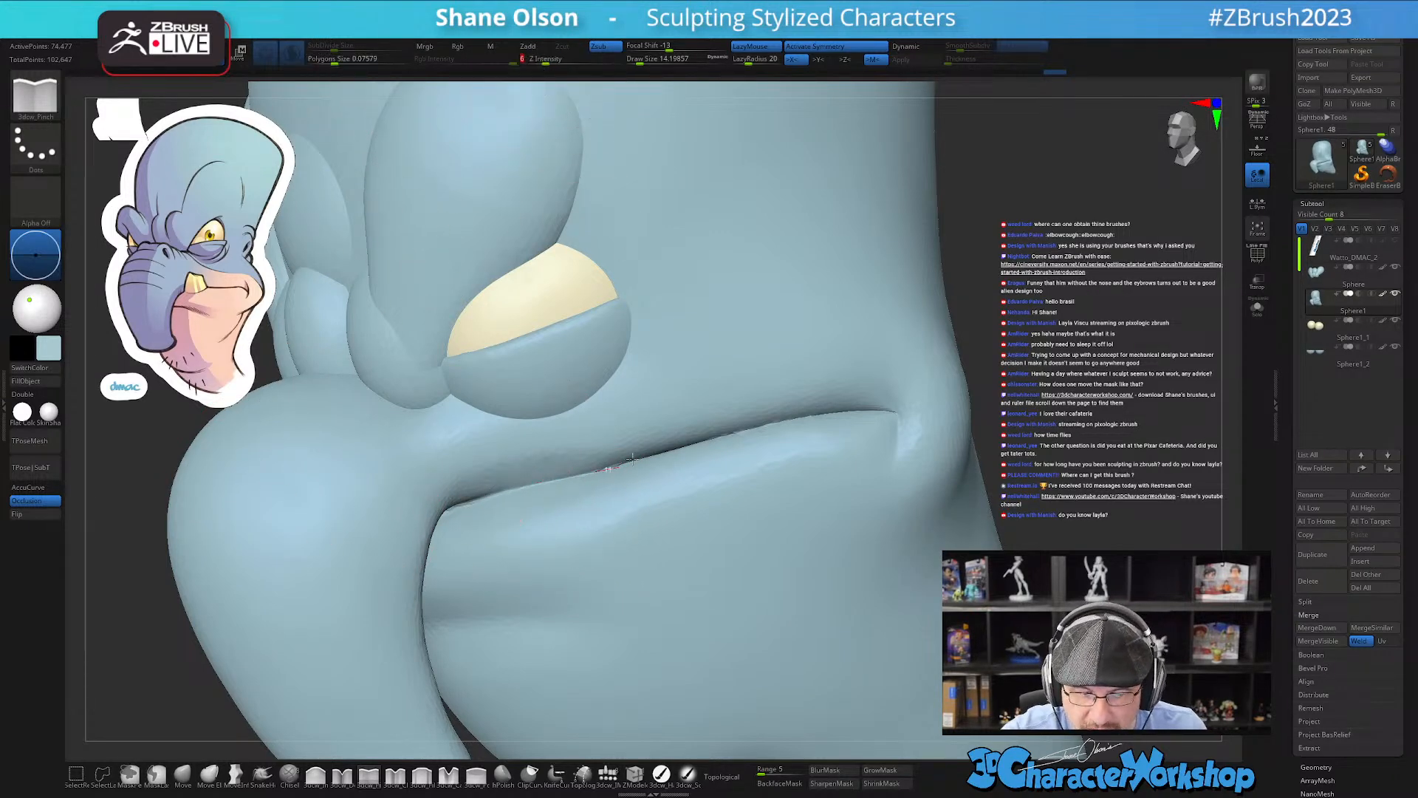
pyautogui.moveTo(579, 475); pyautogui.dragTo(631, 461)
pyautogui.press('shift')
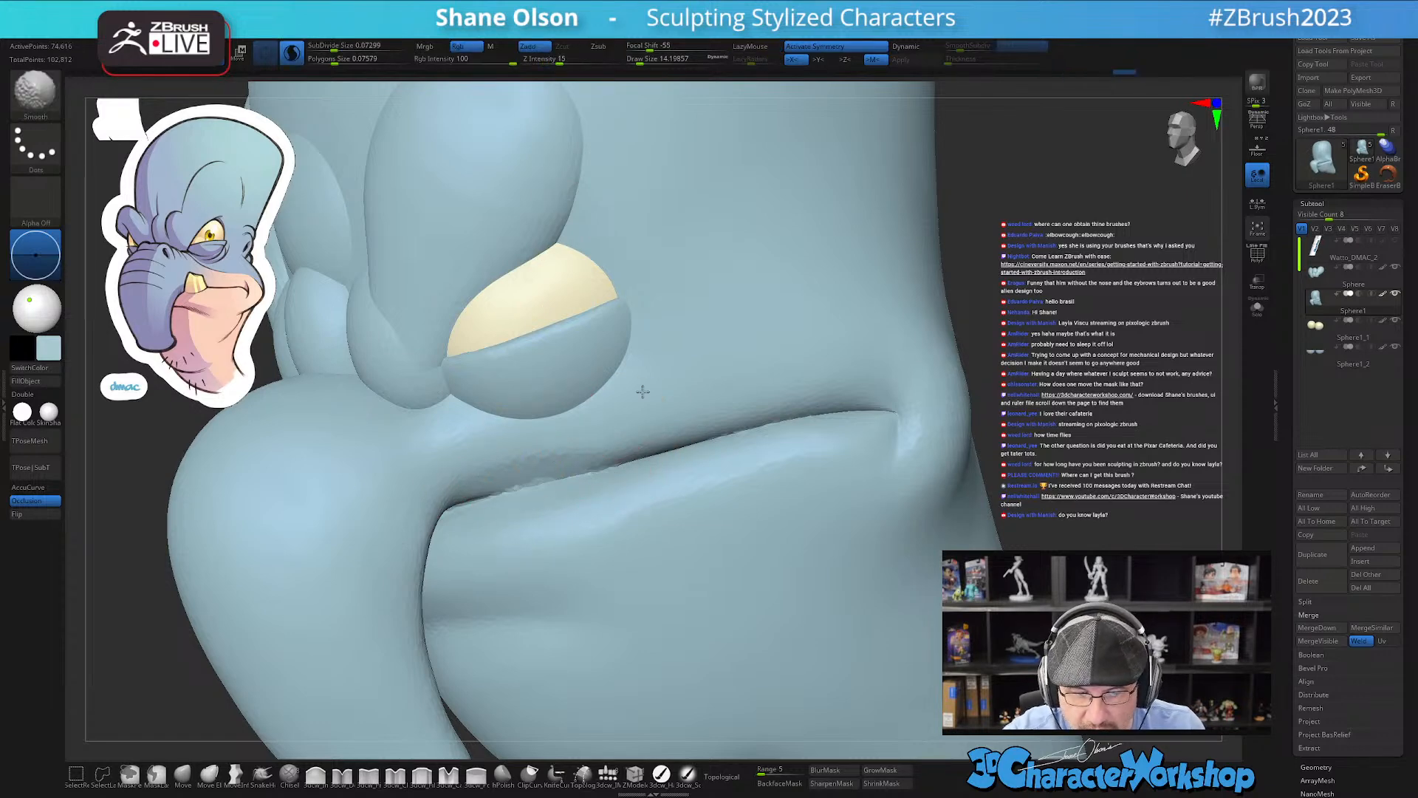
pyautogui.moveTo(508, 493); pyautogui.dragTo(632, 452)
# Step: Switch to the Inflate brush and set its draw size to about 18 for the mouth area
pyautogui.moveTo(768, 521)
pyautogui.mouseDown(button='right')
pyautogui.moveTo(721, 554)
pyautogui.moveTo(677, 538)
pyautogui.moveTo(503, 667)
pyautogui.mouseUp(button='right')
pyautogui.press('s')
pyautogui.click(656, 532)
pyautogui.click(315, 777)
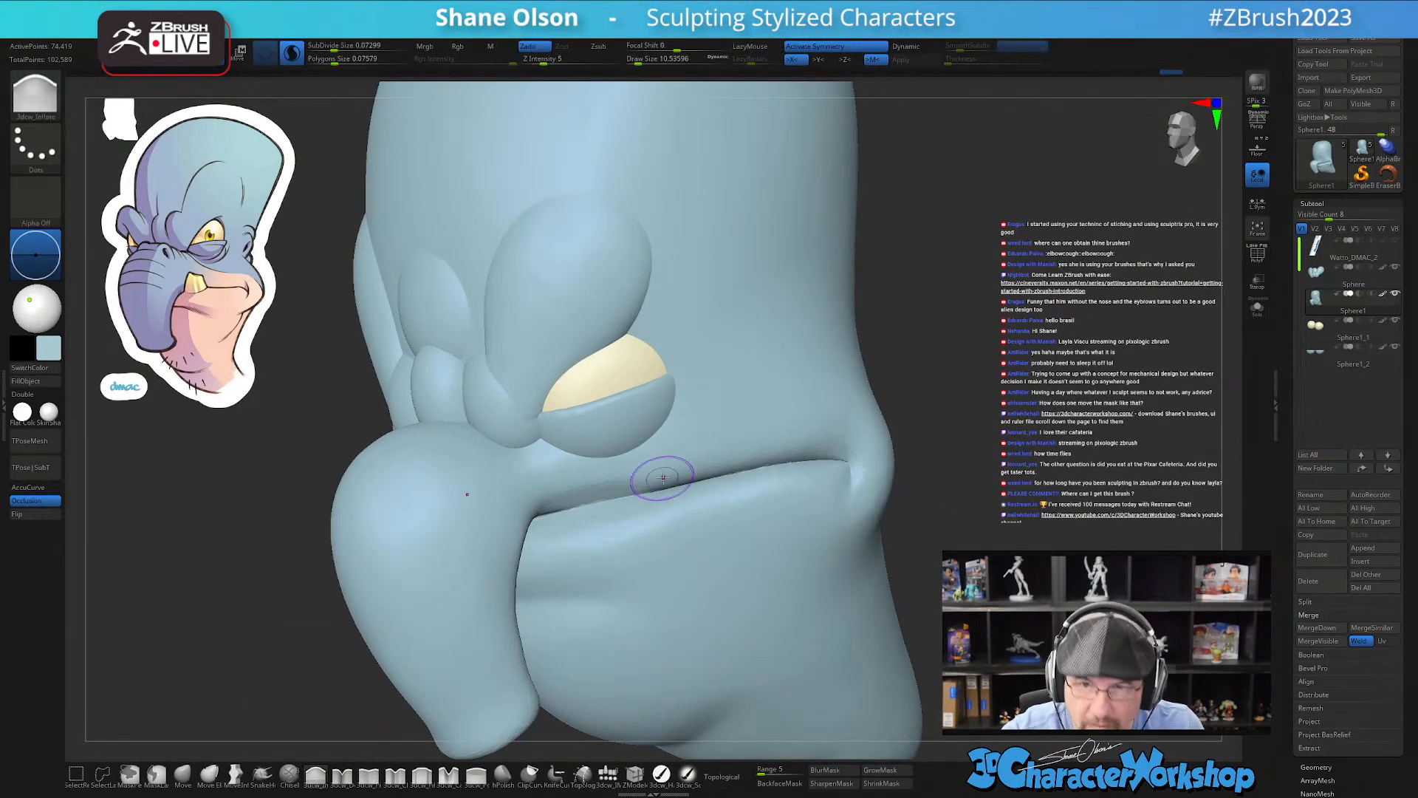
pyautogui.moveTo(665, 475); pyautogui.dragTo(678, 470, button='right')
pyautogui.press('s')
pyautogui.moveTo(665, 487); pyautogui.dragTo(671, 485)
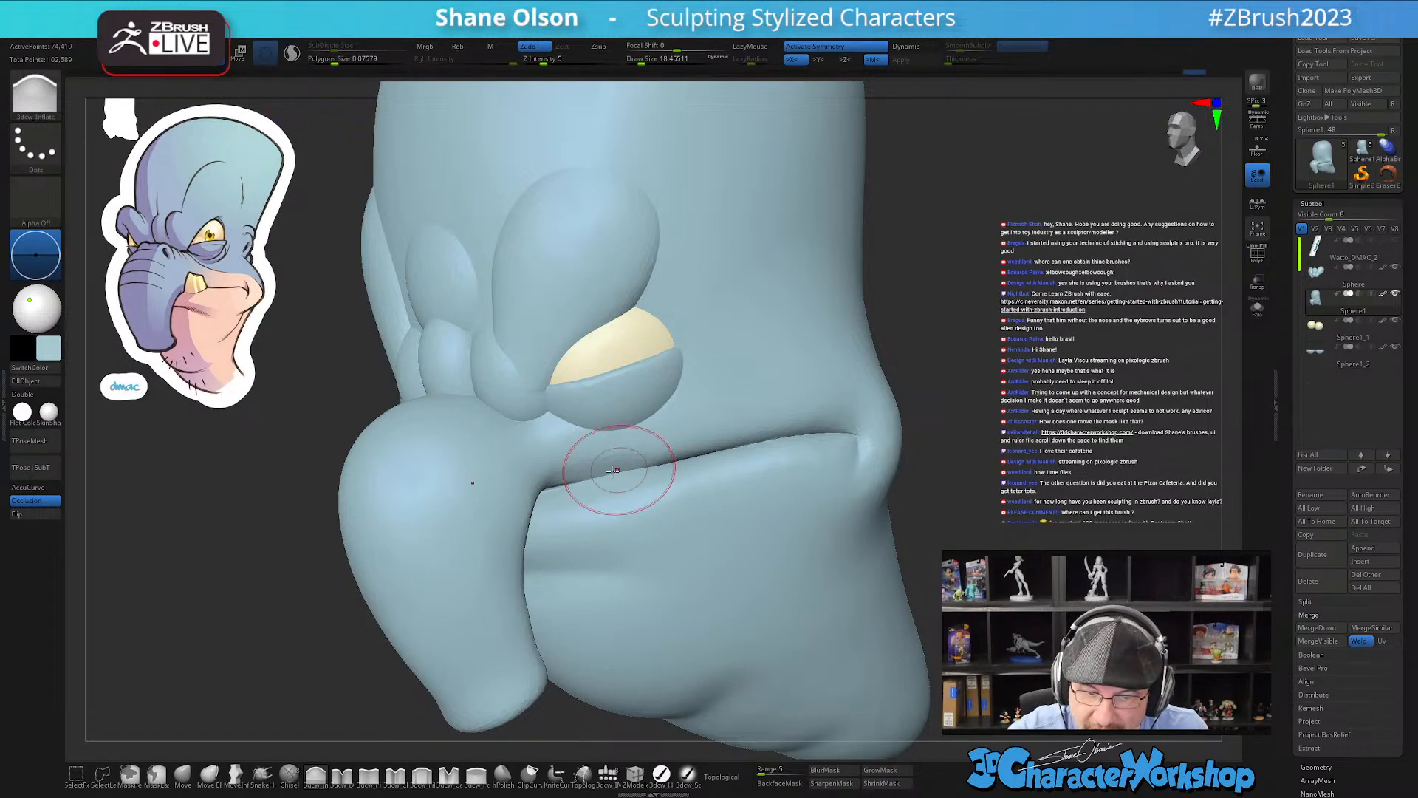
# Step: Check the mouth from several angles, reduce the Inflate brush's draw size to about 12, and return to the Move brush
pyautogui.moveTo(757, 473); pyautogui.dragTo(750, 469, button='right')
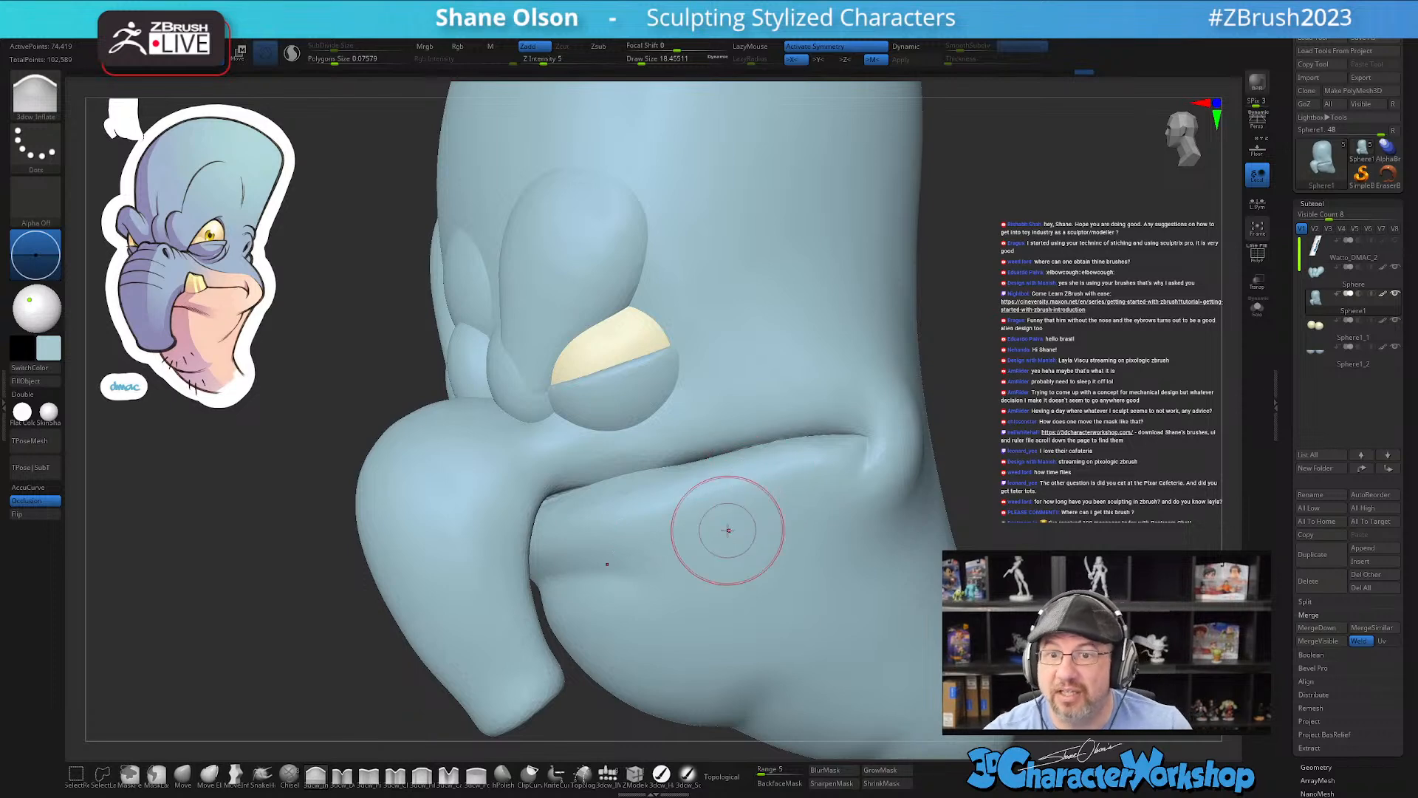
pyautogui.moveTo(729, 529)
pyautogui.mouseDown(button='right')
pyautogui.moveTo(741, 529)
pyautogui.moveTo(672, 484)
pyautogui.moveTo(701, 489)
pyautogui.mouseUp(button='right')
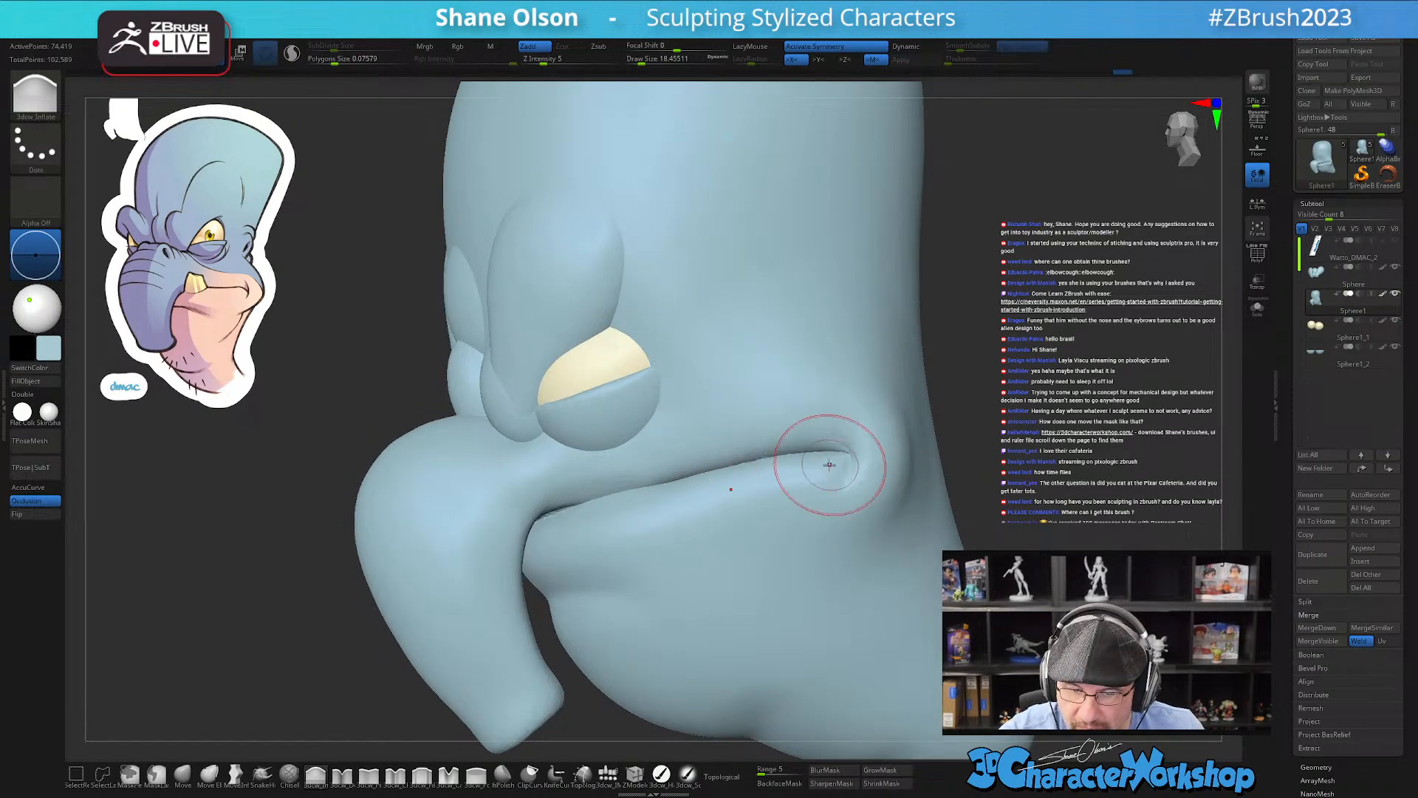
pyautogui.moveTo(635, 489)
pyautogui.mouseDown(button='right')
pyautogui.moveTo(668, 509)
pyautogui.moveTo(586, 538)
pyautogui.moveTo(568, 523)
pyautogui.moveTo(634, 538)
pyautogui.moveTo(568, 500)
pyautogui.moveTo(647, 504)
pyautogui.moveTo(674, 562)
pyautogui.mouseUp(button='right')
pyautogui.press('s')
pyautogui.moveTo(648, 531); pyautogui.dragTo(643, 531)
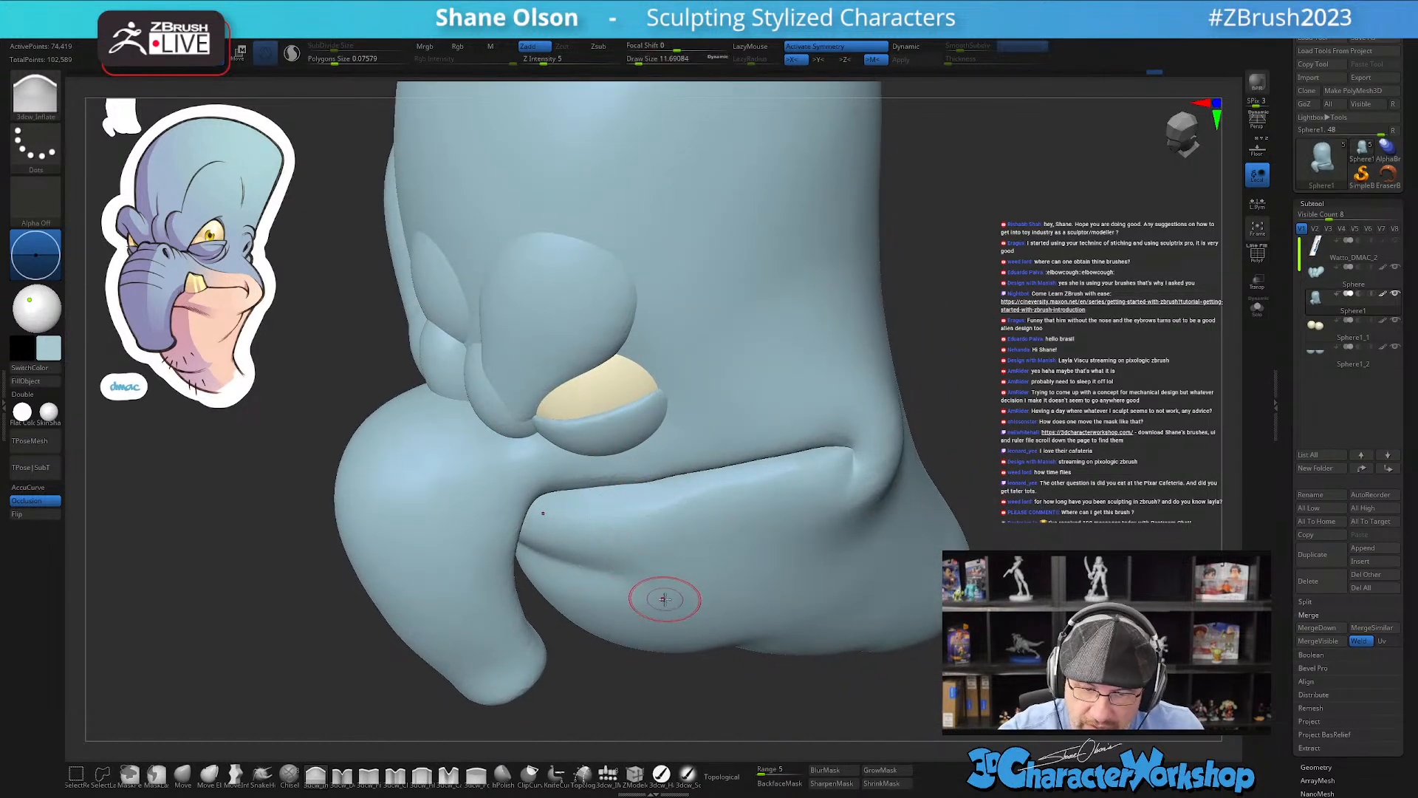
pyautogui.click(181, 774)
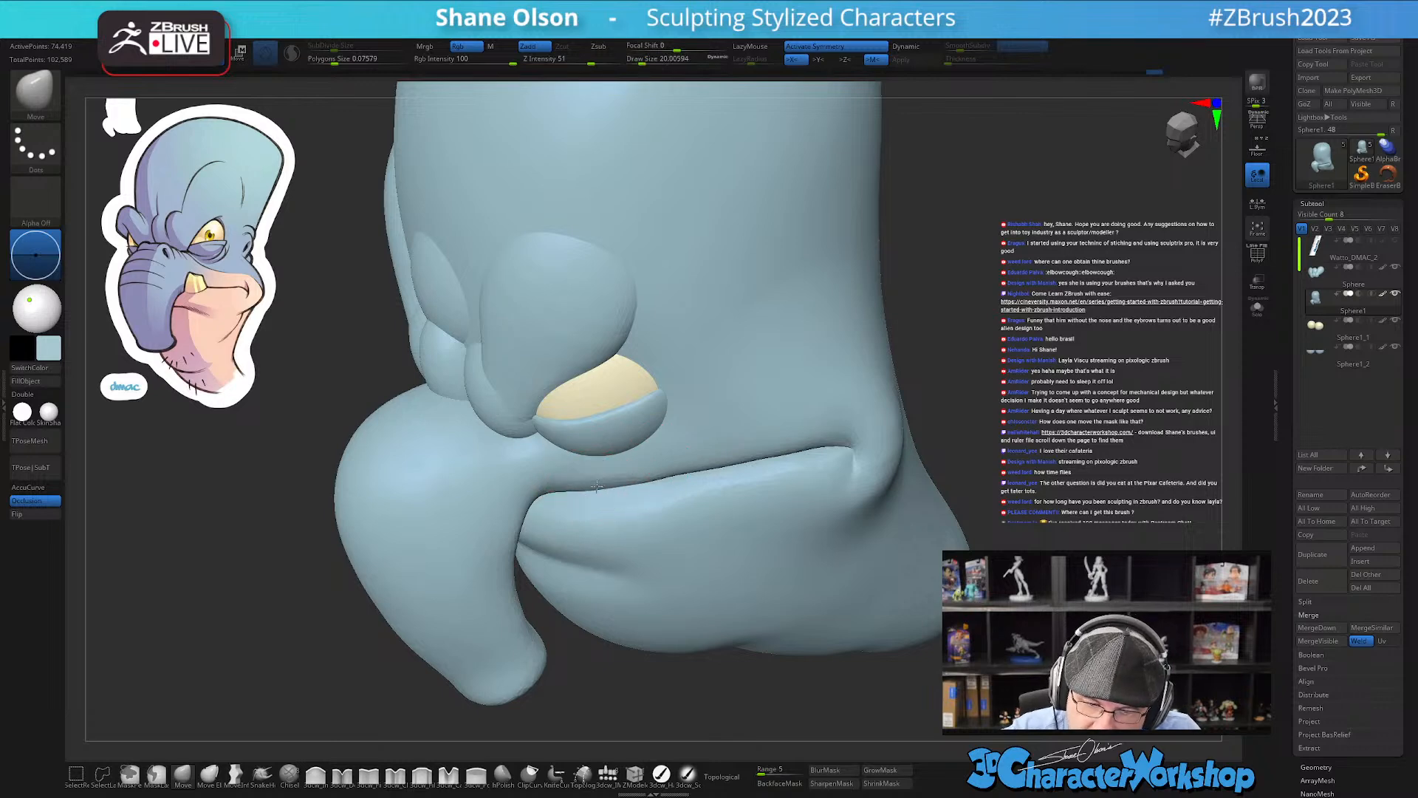
# Step: Build up the lower lip beneath the mouth line with the Inflate brush at draw size about 14, and smooth it
pyautogui.moveTo(760, 443)
pyautogui.mouseDown(button='right')
pyautogui.moveTo(769, 480)
pyautogui.moveTo(633, 481)
pyautogui.mouseUp(button='right')
pyautogui.press('shift')
pyautogui.moveTo(747, 564)
pyautogui.mouseDown(button='right')
pyautogui.moveTo(737, 532)
pyautogui.moveTo(665, 584)
pyautogui.mouseUp(button='right')
pyautogui.click(315, 775)
pyautogui.moveTo(614, 540)
pyautogui.mouseDown(button='right')
pyautogui.moveTo(601, 507)
pyautogui.moveTo(690, 525)
pyautogui.mouseUp(button='right')
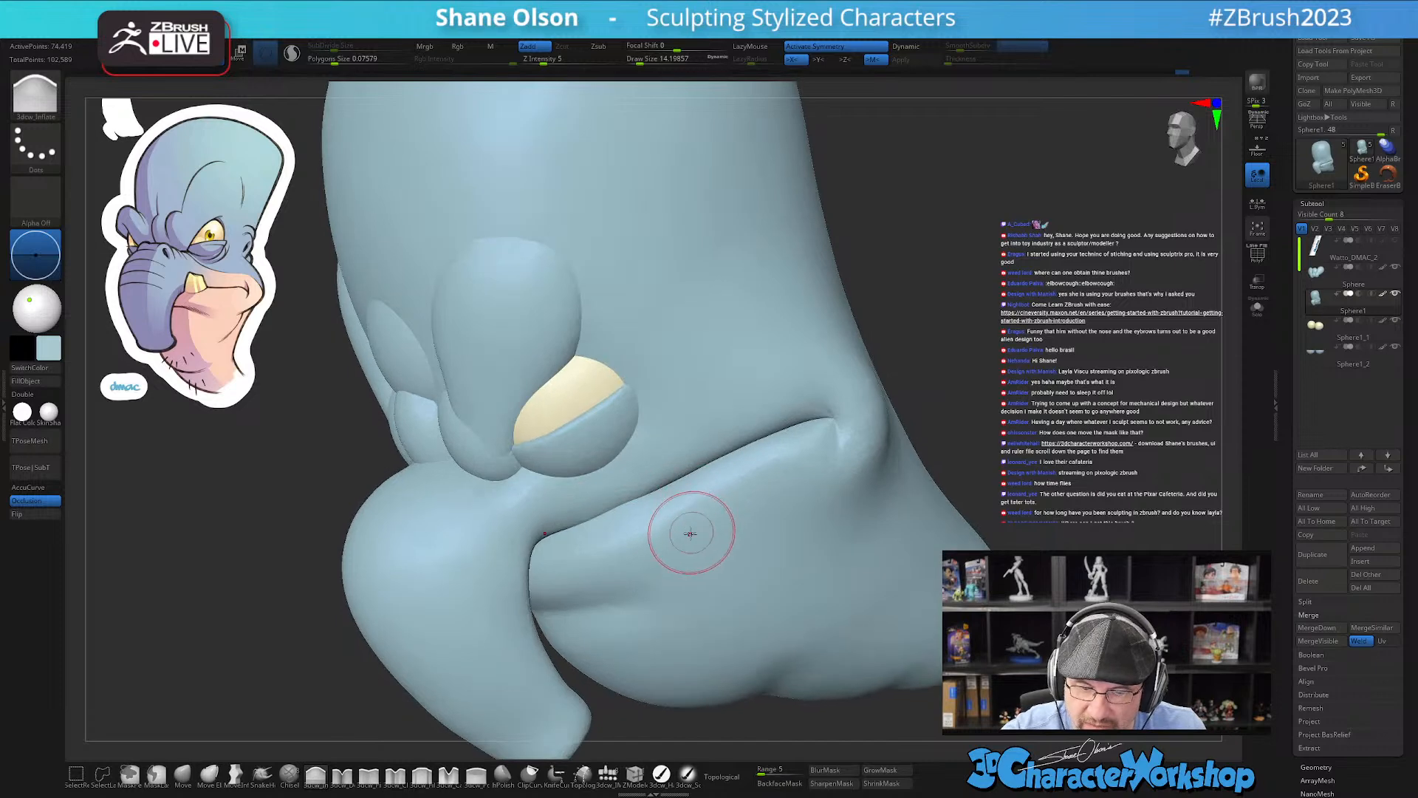
pyautogui.press('shift')
pyautogui.keyDown('shift'); pyautogui.moveTo(698, 517); pyautogui.dragTo(698, 536); pyautogui.keyUp('shift')
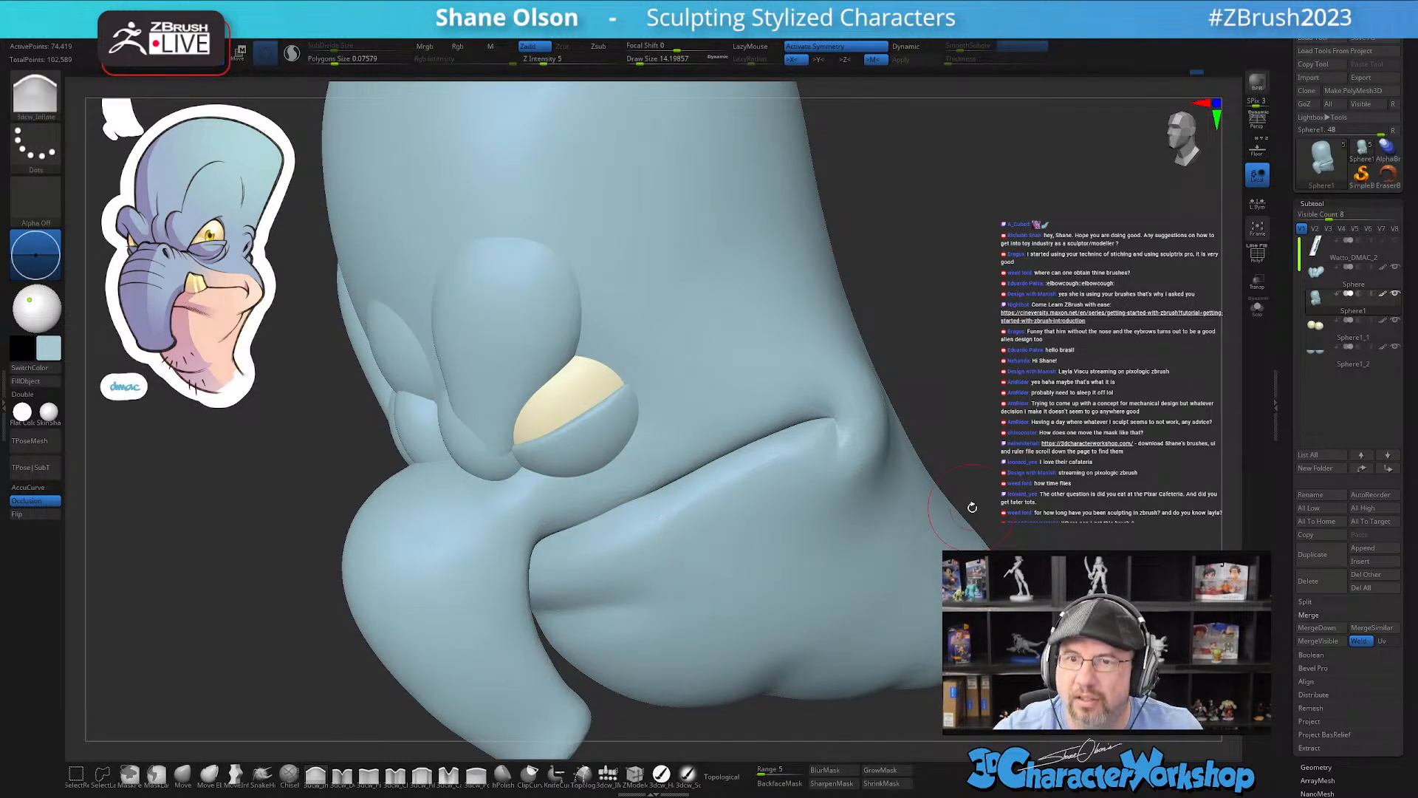
# Step: Set the Inflate brush's draw size to about 20 for the area above the mouth line, and return to the Move brush
pyautogui.moveTo(1013, 406); pyautogui.dragTo(1011, 401)
pyautogui.keyDown('alt'); pyautogui.moveTo(1113, 549); pyautogui.dragTo(968, 501); pyautogui.keyUp('alt')
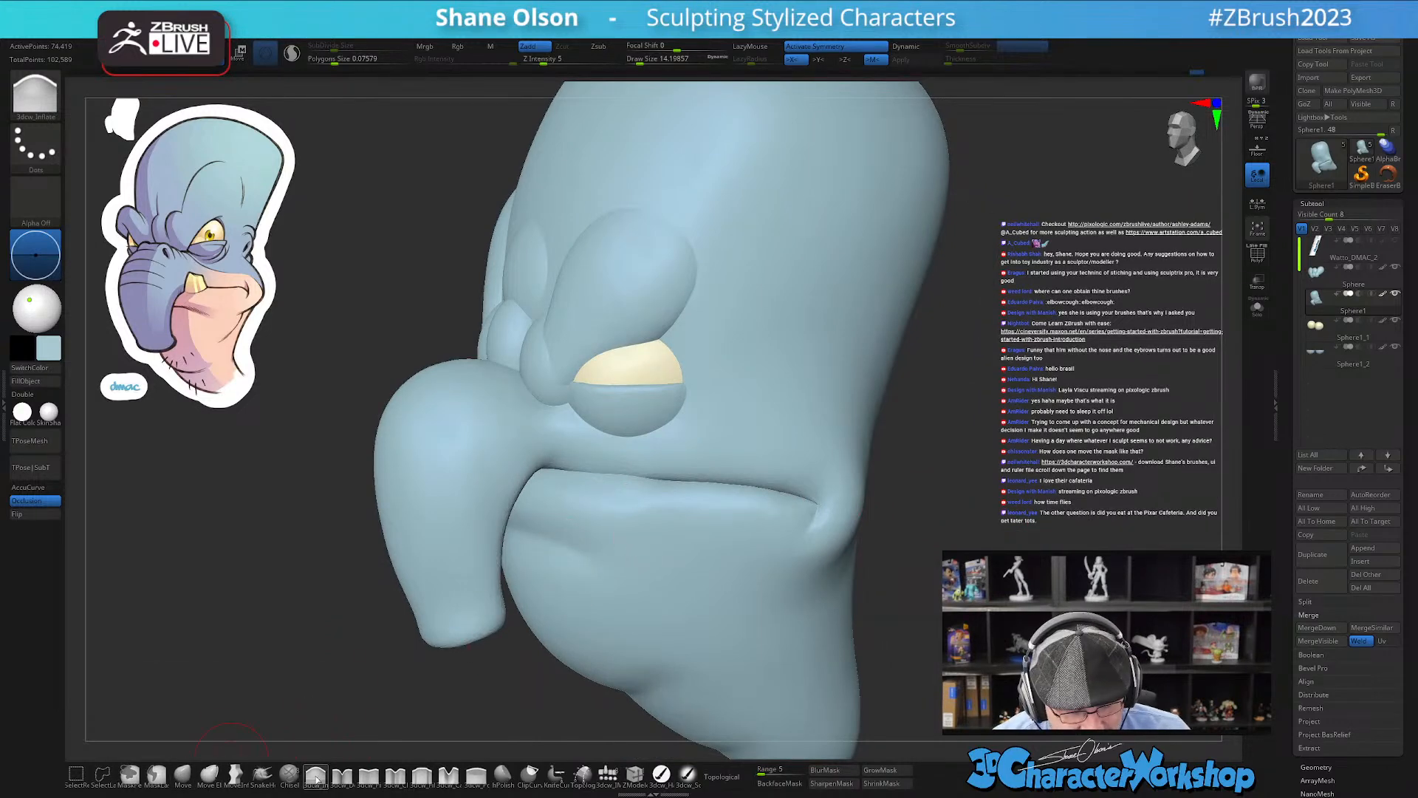
pyautogui.press('s')
pyautogui.moveTo(353, 691); pyautogui.dragTo(361, 691)
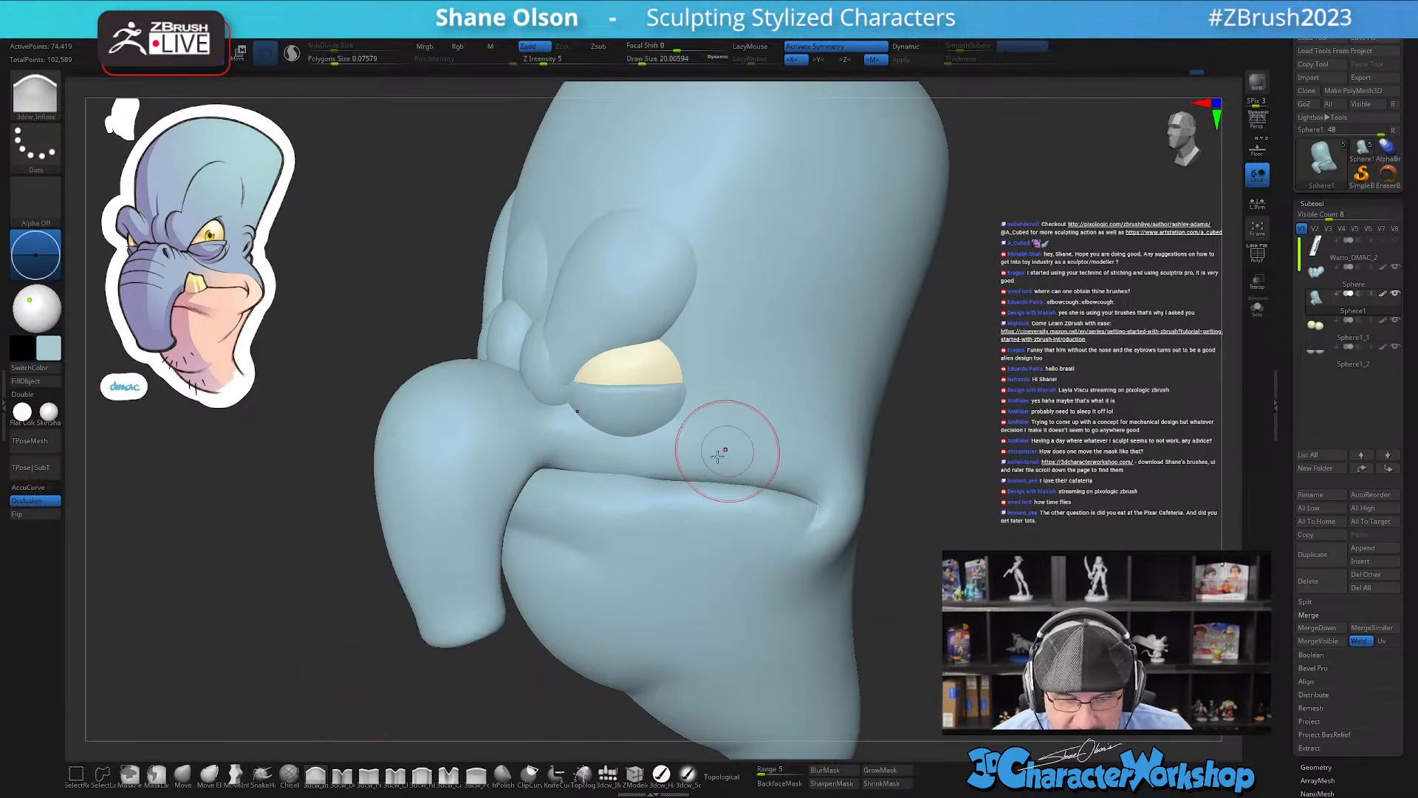
pyautogui.moveTo(1022, 480)
pyautogui.mouseDown()
pyautogui.moveTo(966, 482)
pyautogui.moveTo(1042, 499)
pyautogui.moveTo(953, 510)
pyautogui.mouseUp()
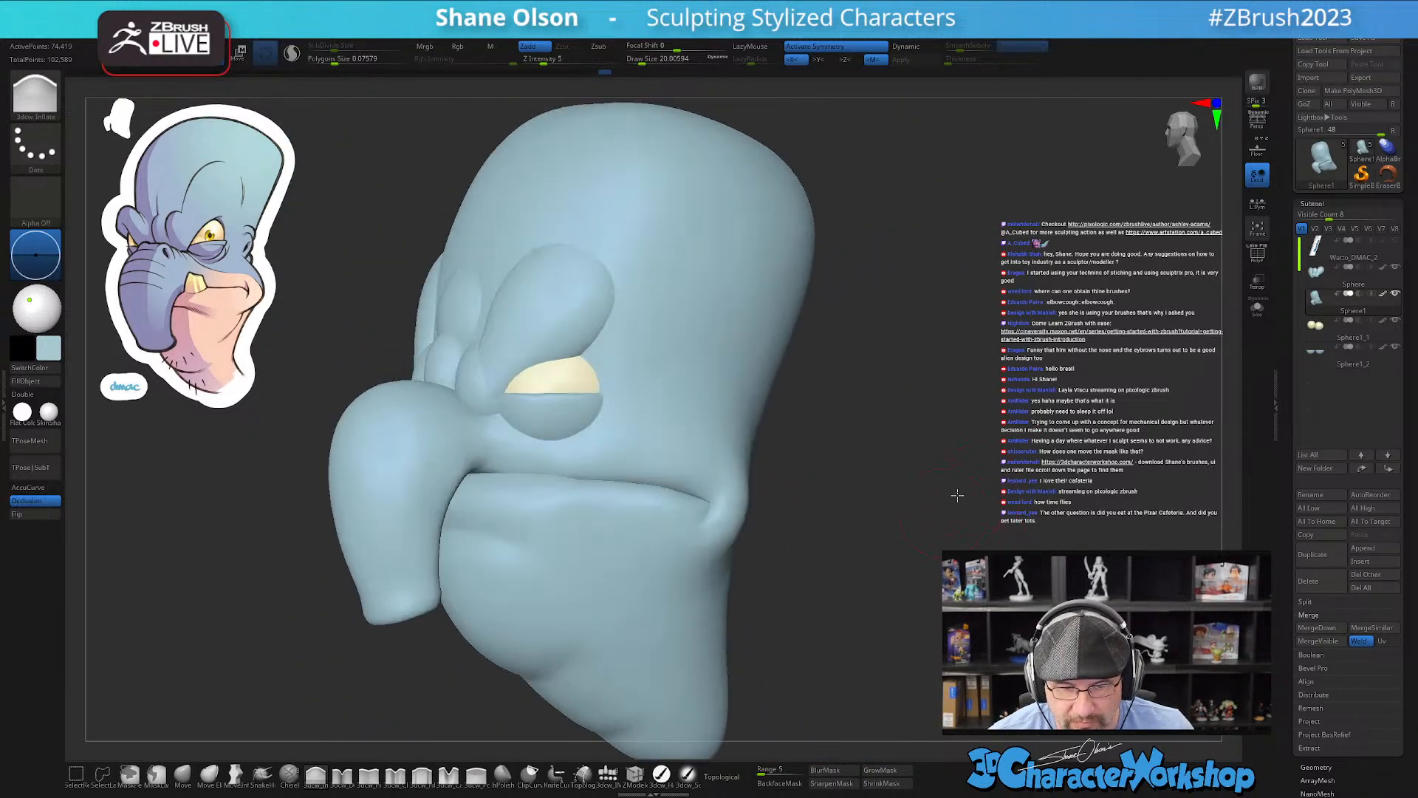
pyautogui.click(183, 773)
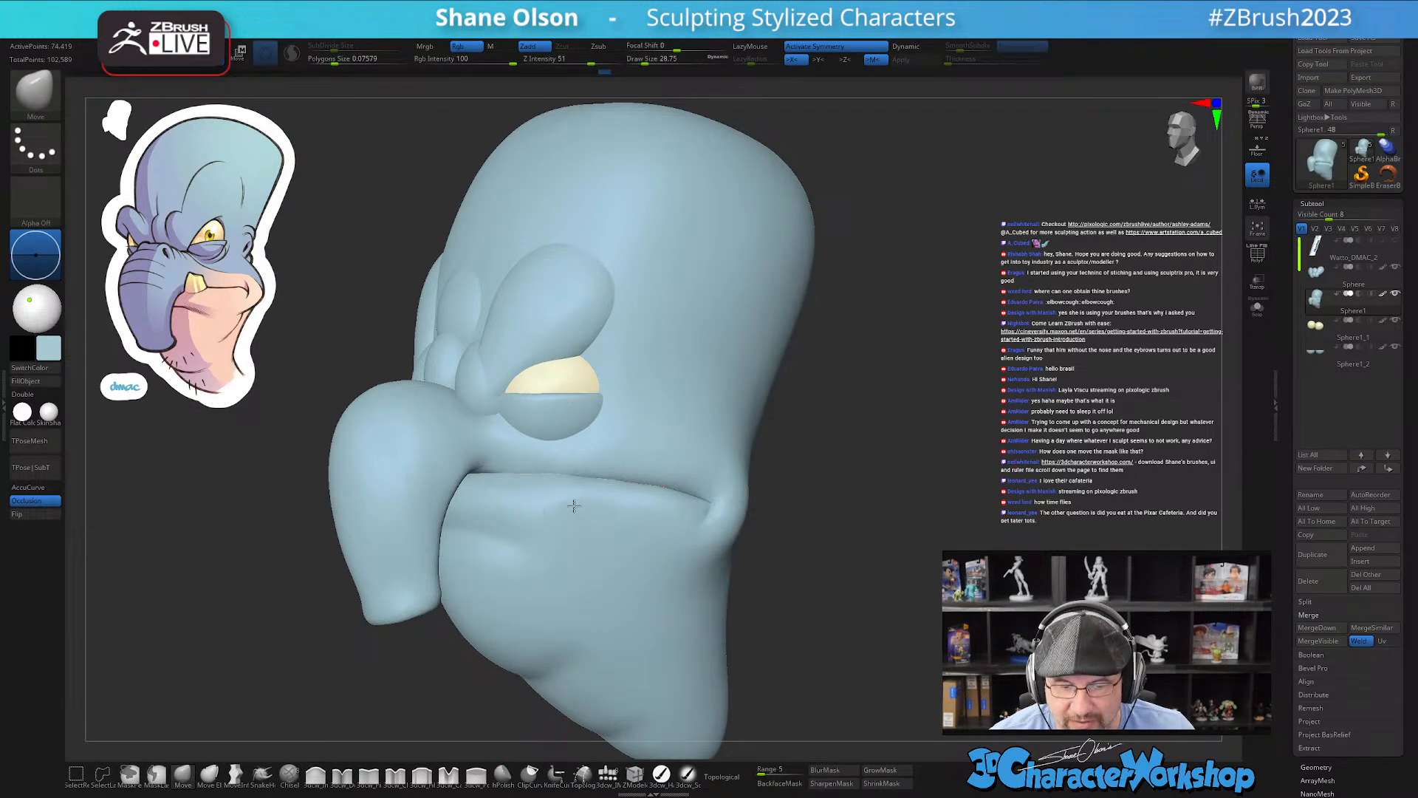
# Step: Carve a crease in the cheek above and behind the mouth corner with the Detail brush at draw size about 29, and soften it
pyautogui.moveTo(868, 519)
pyautogui.mouseDown()
pyautogui.moveTo(862, 564)
pyautogui.moveTo(883, 524)
pyautogui.moveTo(931, 535)
pyautogui.moveTo(928, 467)
pyautogui.moveTo(801, 532)
pyautogui.moveTo(797, 566)
pyautogui.moveTo(846, 554)
pyautogui.moveTo(831, 551)
pyautogui.mouseUp()
pyautogui.click(337, 778)
pyautogui.press('s')
pyautogui.moveTo(831, 551)
pyautogui.keyDown('alt'); pyautogui.mouseDown()
pyautogui.moveTo(833, 570)
pyautogui.moveTo(807, 576)
pyautogui.mouseUp(); pyautogui.keyUp('alt')
pyautogui.press(']')
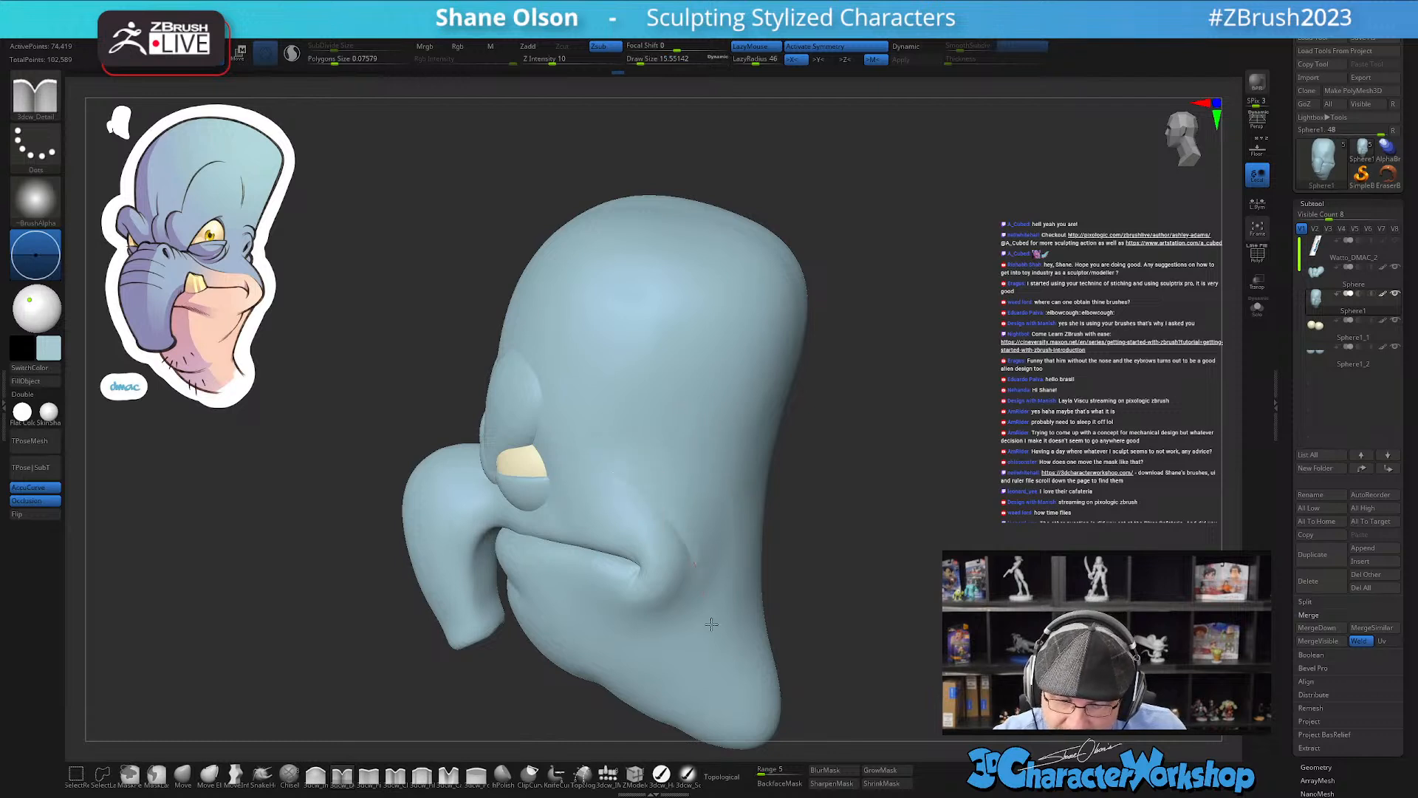
pyautogui.moveTo(804, 563)
pyautogui.mouseDown()
pyautogui.moveTo(849, 539)
pyautogui.moveTo(795, 561)
pyautogui.mouseUp()
pyautogui.press('s')
pyautogui.moveTo(649, 475); pyautogui.dragTo(632, 484)
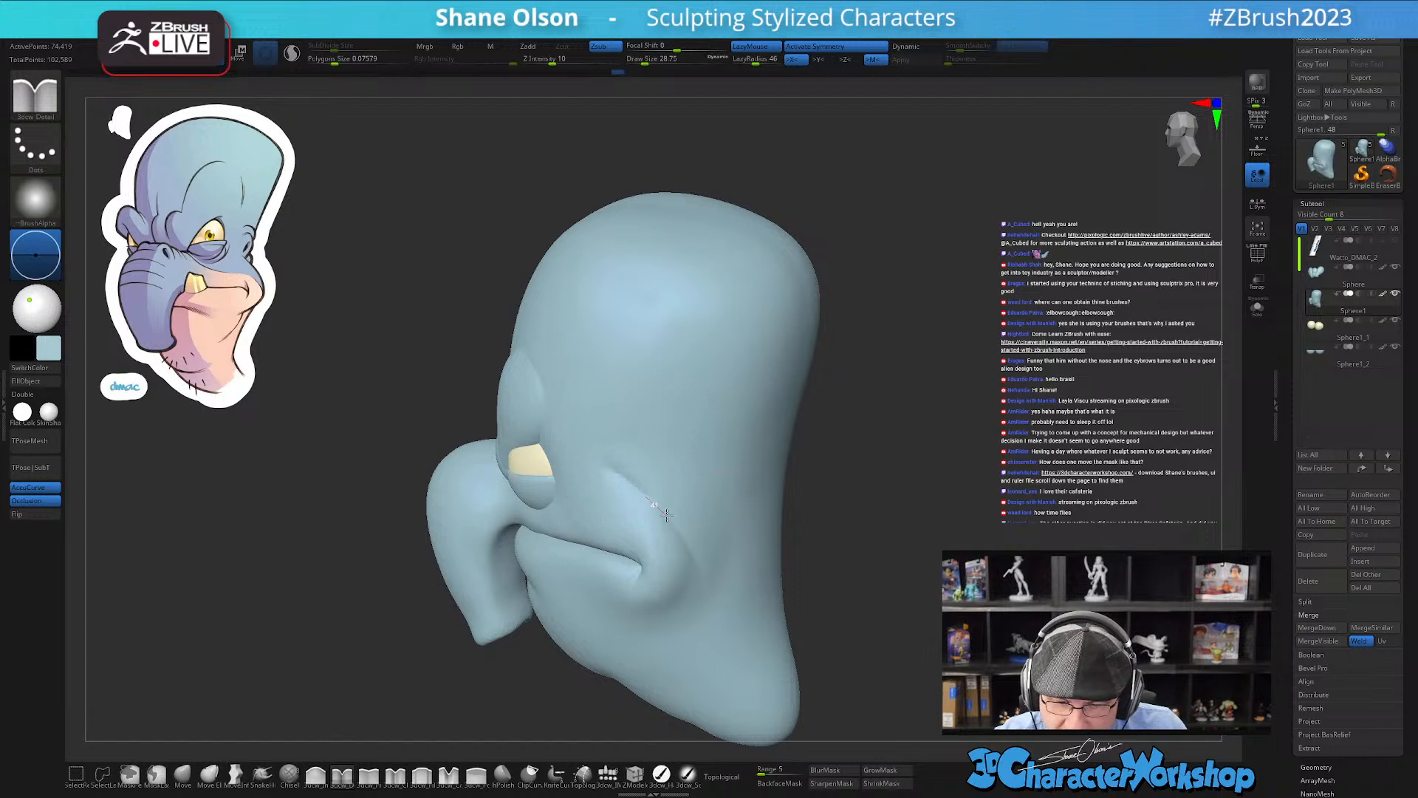
pyautogui.moveTo(836, 623)
pyautogui.mouseDown()
pyautogui.moveTo(908, 592)
pyautogui.moveTo(877, 592)
pyautogui.moveTo(854, 611)
pyautogui.moveTo(849, 595)
pyautogui.moveTo(893, 602)
pyautogui.moveTo(874, 621)
pyautogui.moveTo(915, 618)
pyautogui.moveTo(842, 617)
pyautogui.moveTo(848, 637)
pyautogui.moveTo(853, 559)
pyautogui.mouseUp()
pyautogui.moveTo(872, 485)
pyautogui.mouseDown()
pyautogui.moveTo(861, 497)
pyautogui.moveTo(795, 415)
pyautogui.mouseUp()
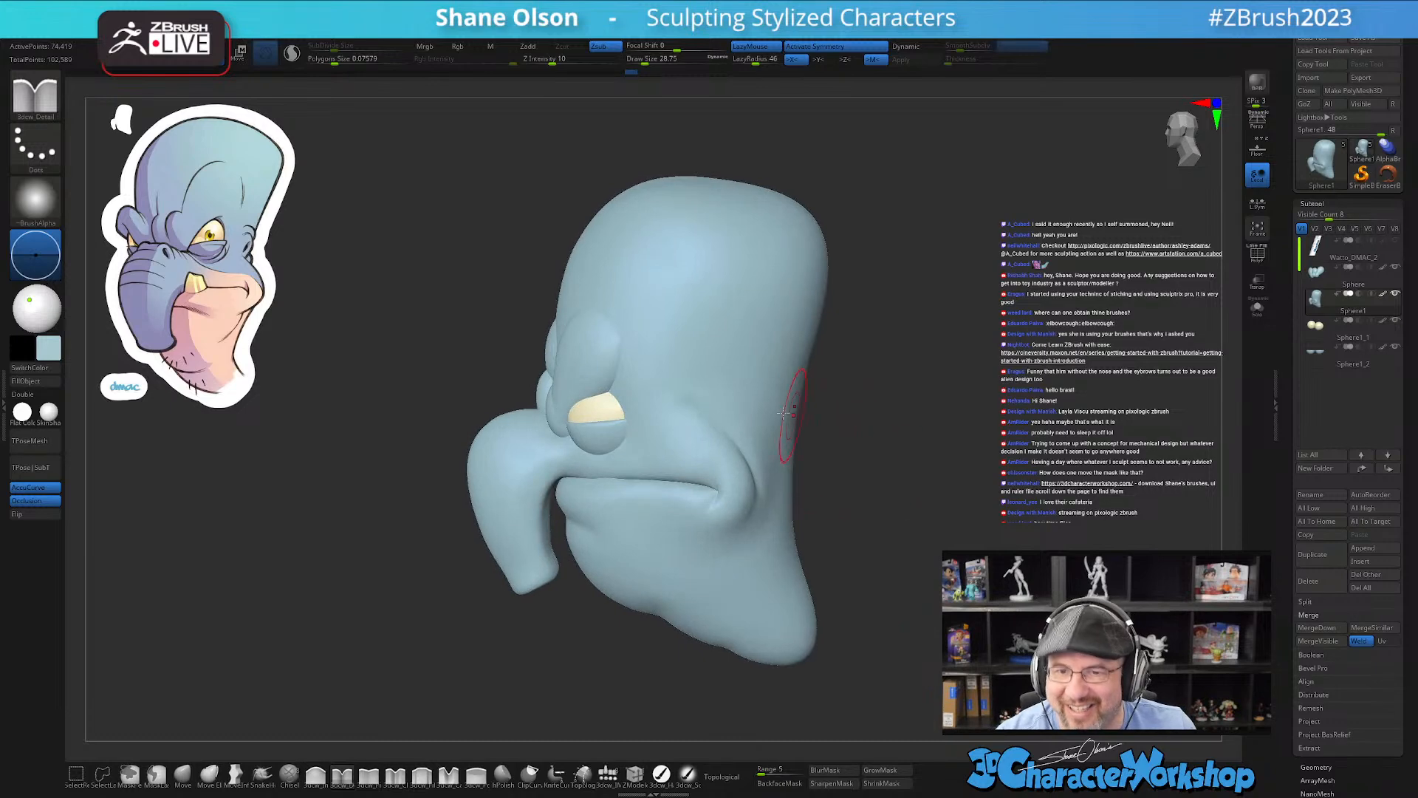
pyautogui.press('shift')
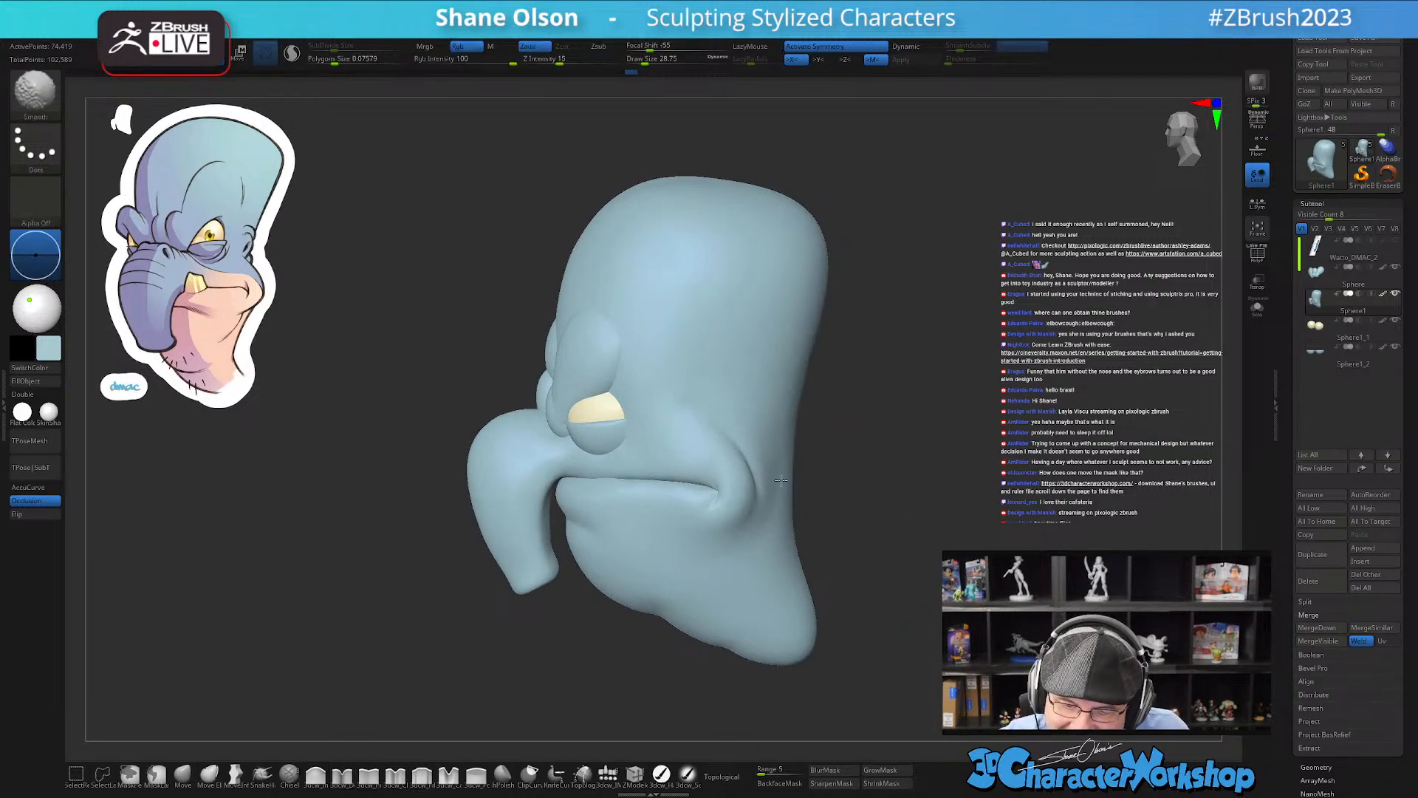
# Step: Continue the cheek crease around the mouth corner and down toward the chin, smoothing around it at draw size about 14
pyautogui.moveTo(805, 517)
pyautogui.mouseDown()
pyautogui.moveTo(833, 539)
pyautogui.moveTo(861, 532)
pyautogui.moveTo(856, 517)
pyautogui.moveTo(798, 544)
pyautogui.moveTo(817, 497)
pyautogui.moveTo(761, 462)
pyautogui.moveTo(760, 480)
pyautogui.mouseUp()
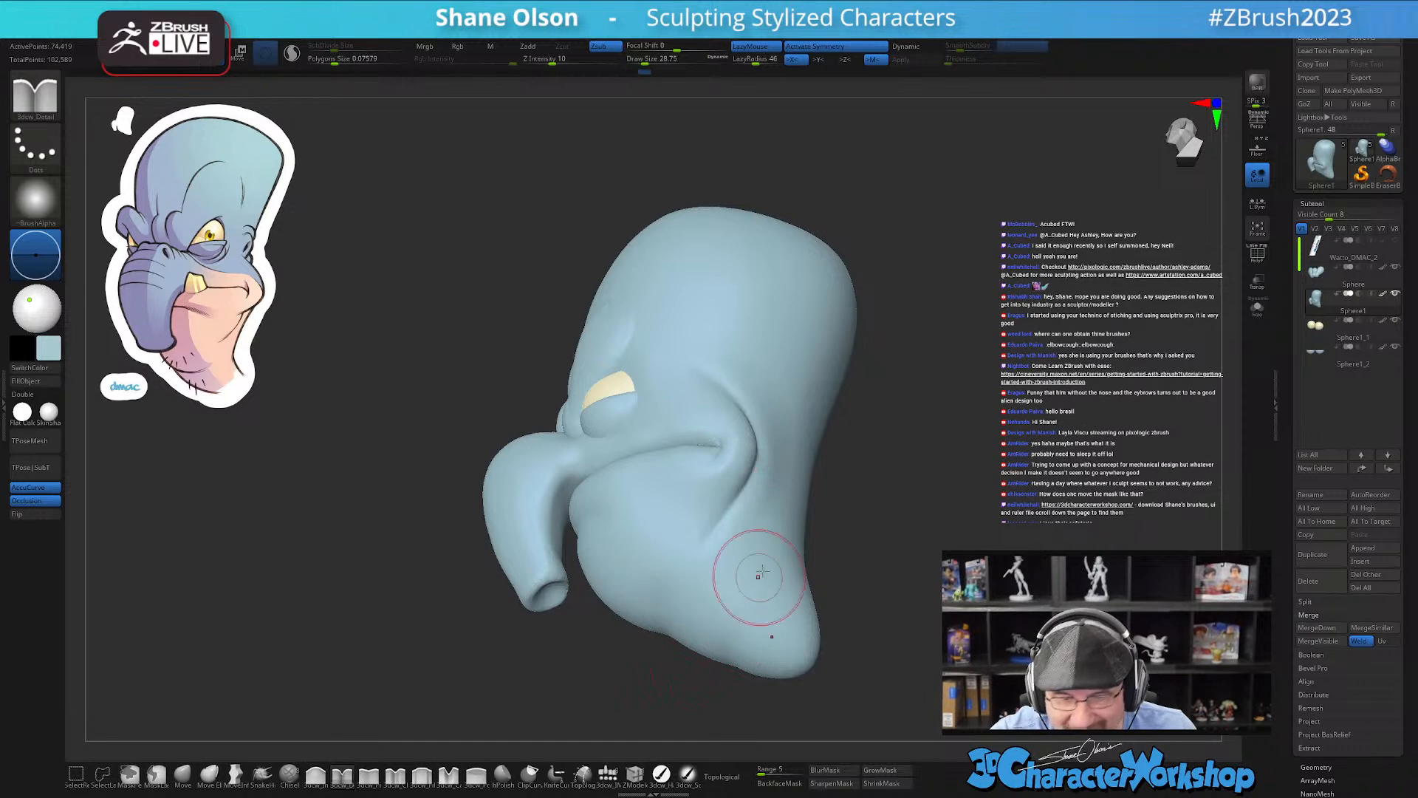
pyautogui.moveTo(774, 542)
pyautogui.mouseDown(button='right')
pyautogui.moveTo(800, 547)
pyautogui.moveTo(777, 552)
pyautogui.moveTo(735, 506)
pyautogui.moveTo(761, 495)
pyautogui.mouseUp(button='right')
pyautogui.press('shift')
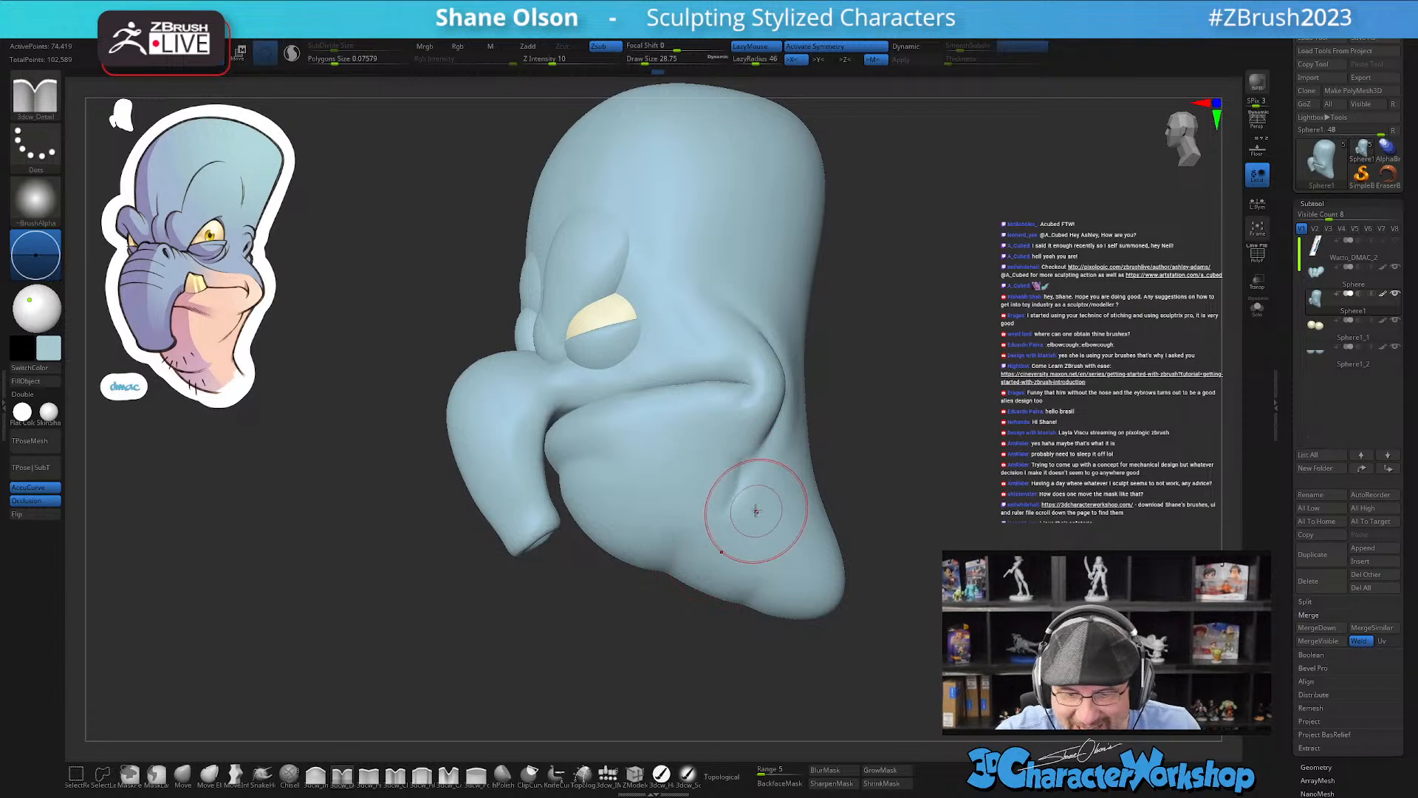
pyautogui.moveTo(755, 509)
pyautogui.mouseDown(button='right')
pyautogui.moveTo(746, 477)
pyautogui.moveTo(835, 480)
pyautogui.moveTo(768, 510)
pyautogui.mouseUp(button='right')
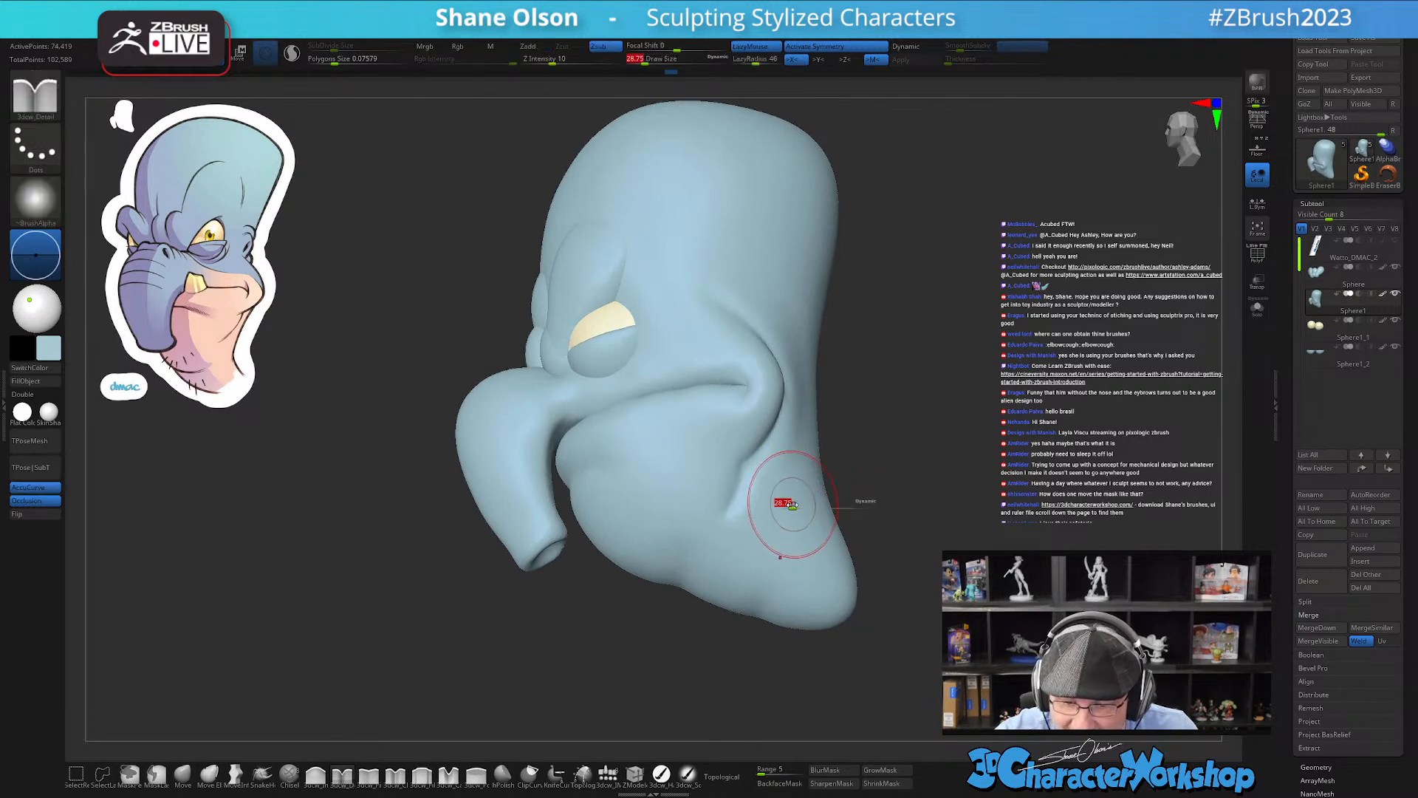
pyautogui.press('shift')
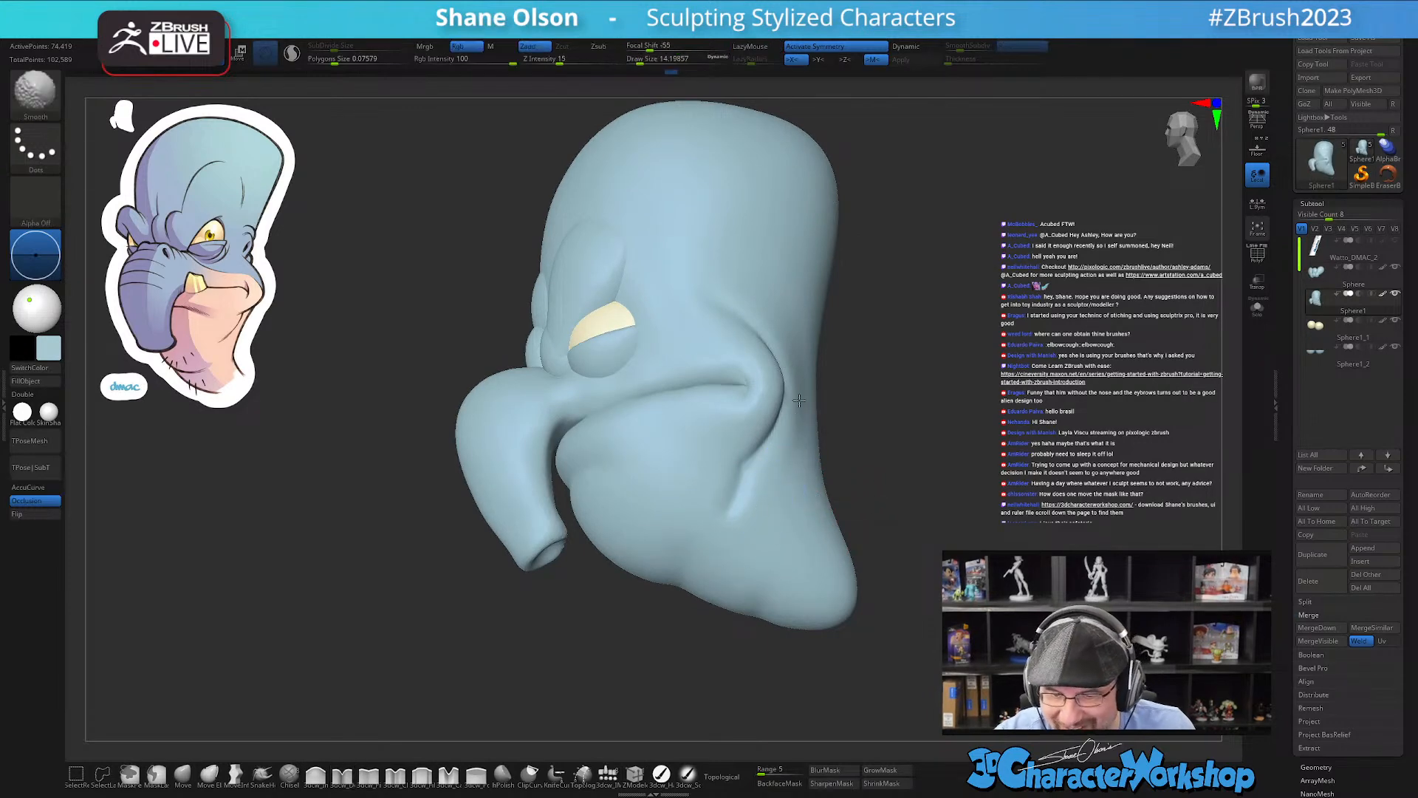
pyautogui.moveTo(858, 459)
pyautogui.mouseDown(button='right')
pyautogui.moveTo(892, 507)
pyautogui.moveTo(898, 436)
pyautogui.moveTo(858, 527)
pyautogui.mouseUp(button='right')
# Step: Push in the back of the head behind the mouth corner with the Move brush at draw sizes of about 104 and 97
pyautogui.click(187, 773)
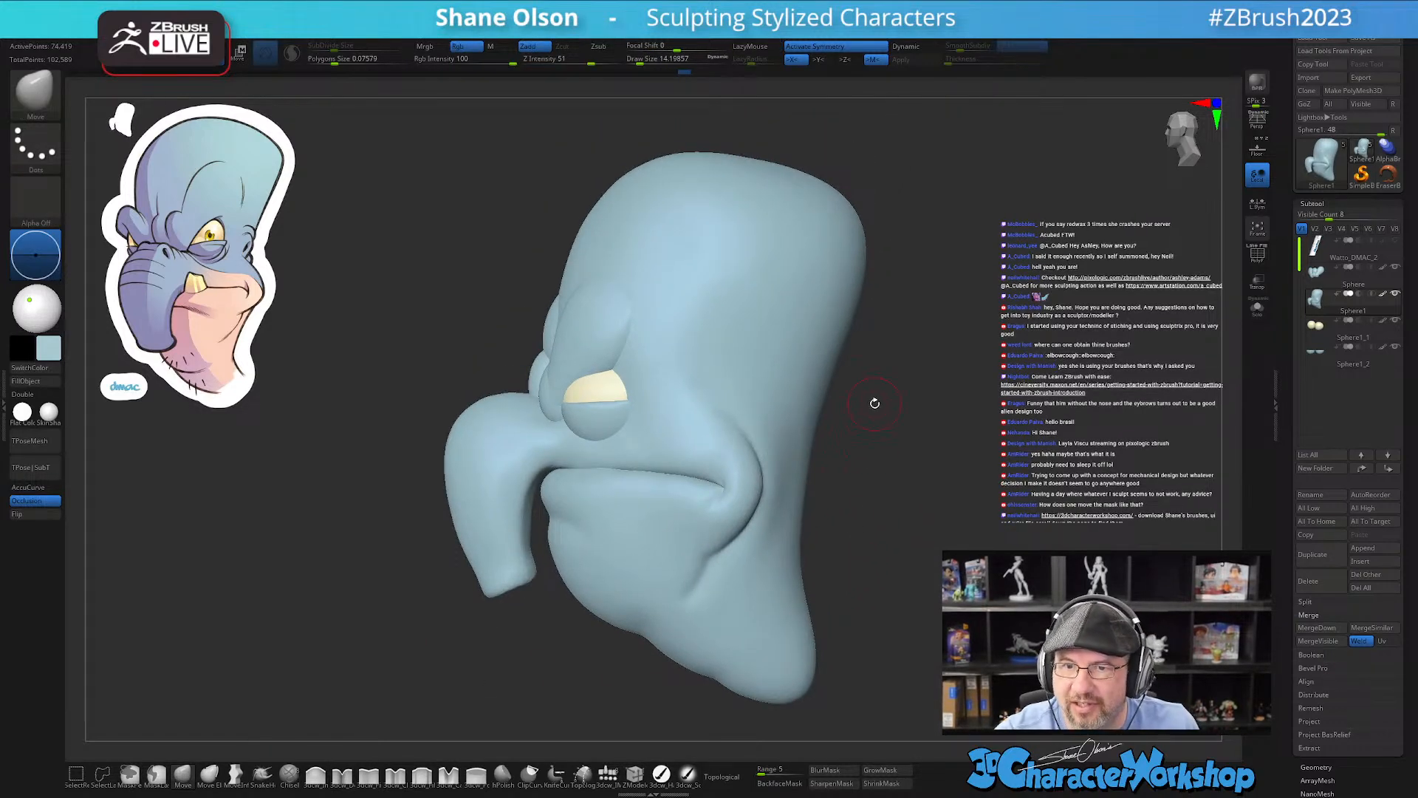
pyautogui.press('s')
pyautogui.moveTo(860, 484); pyautogui.dragTo(881, 485)
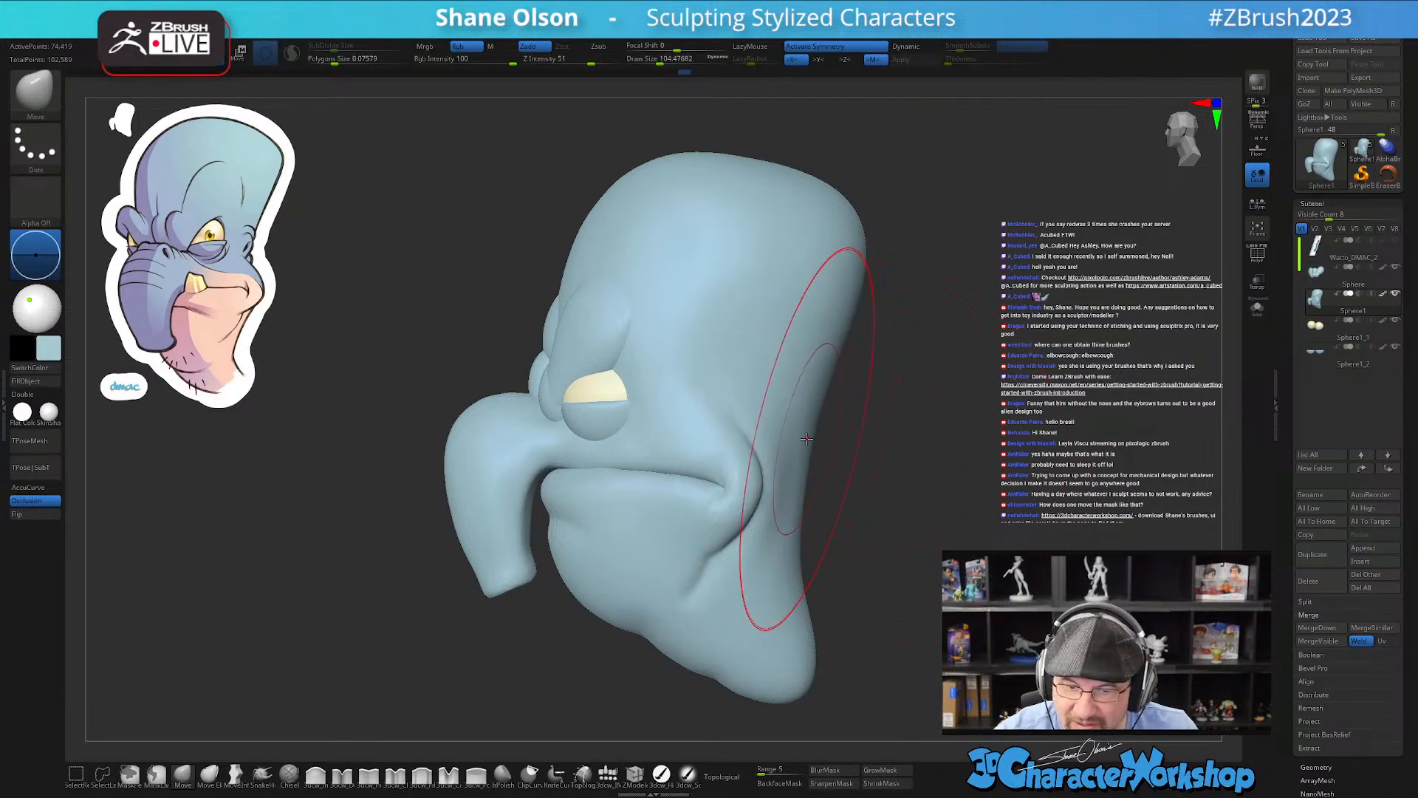
pyautogui.press('s')
pyautogui.moveTo(806, 440)
pyautogui.mouseDown()
pyautogui.moveTo(779, 428)
pyautogui.moveTo(813, 404)
pyautogui.moveTo(776, 430)
pyautogui.mouseUp()
pyautogui.press('s')
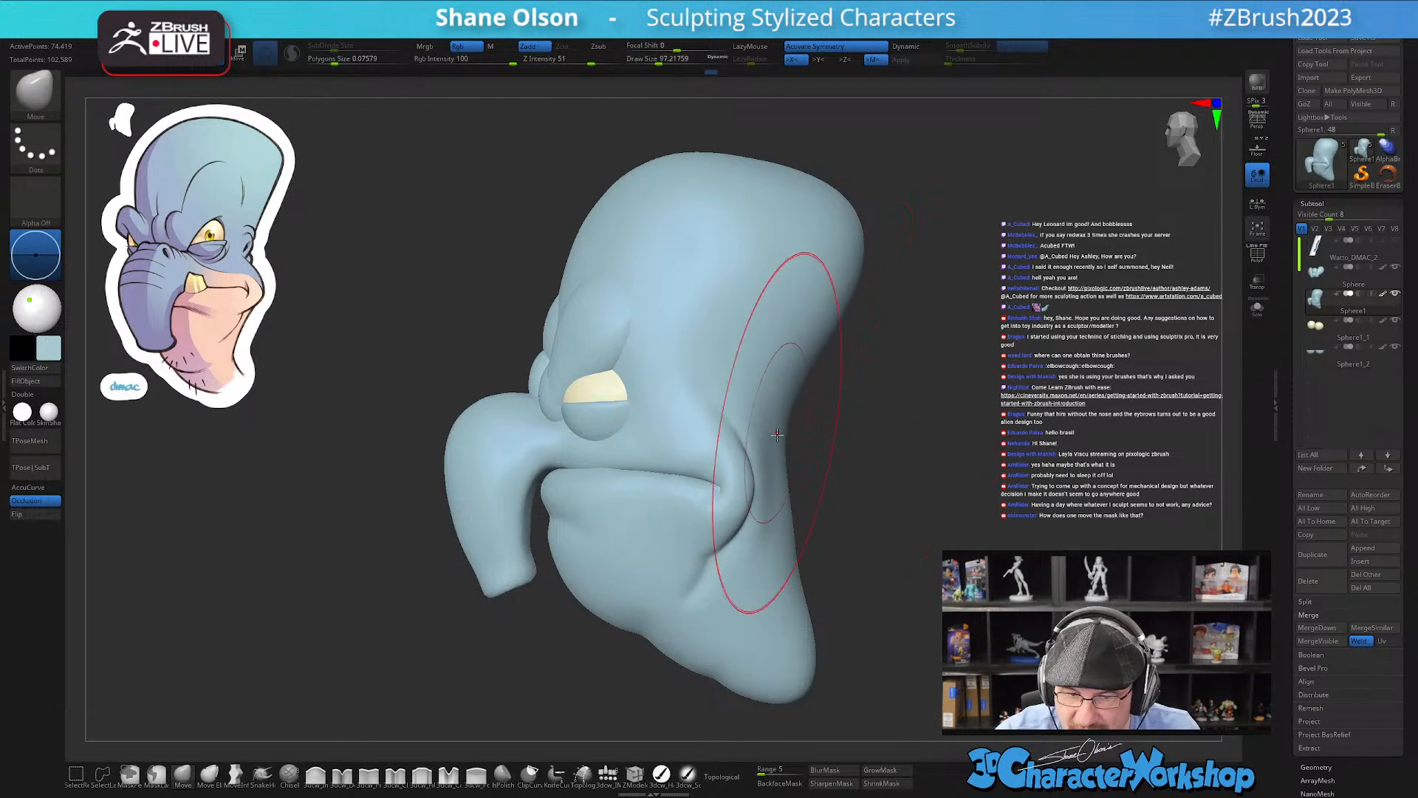
# Step: Reshape the back of the jaw and neck with the Move brush, reducing its draw size to about 65
pyautogui.moveTo(810, 529)
pyautogui.mouseDown()
pyautogui.moveTo(814, 564)
pyautogui.moveTo(781, 579)
pyautogui.moveTo(748, 537)
pyautogui.moveTo(769, 580)
pyautogui.mouseUp()
pyautogui.press('s')
pyautogui.moveTo(817, 625)
pyautogui.mouseDown(button='right')
pyautogui.moveTo(861, 601)
pyautogui.moveTo(824, 473)
pyautogui.mouseUp(button='right')
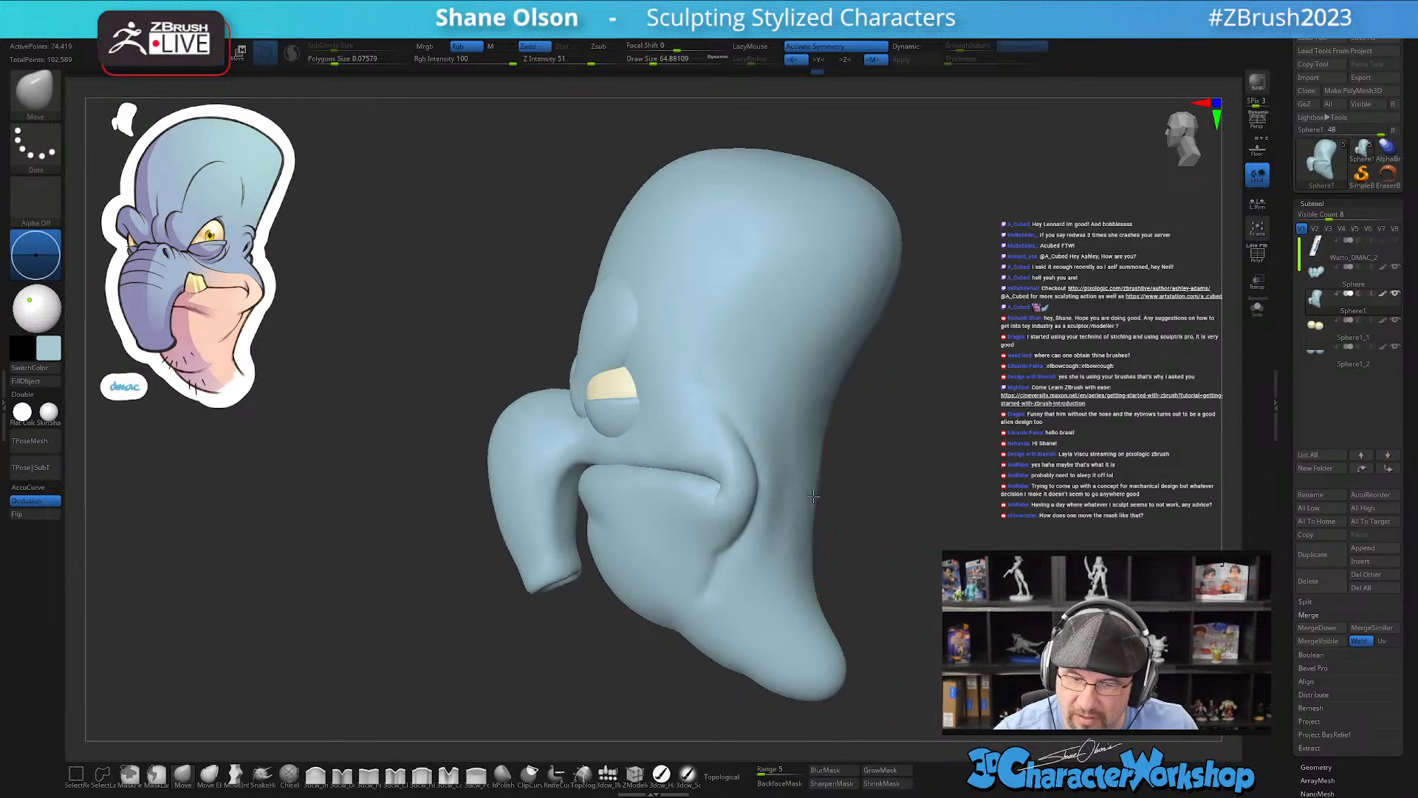
pyautogui.moveTo(845, 383)
pyautogui.mouseDown(button='right')
pyautogui.moveTo(874, 485)
pyautogui.moveTo(847, 468)
pyautogui.mouseUp(button='right')
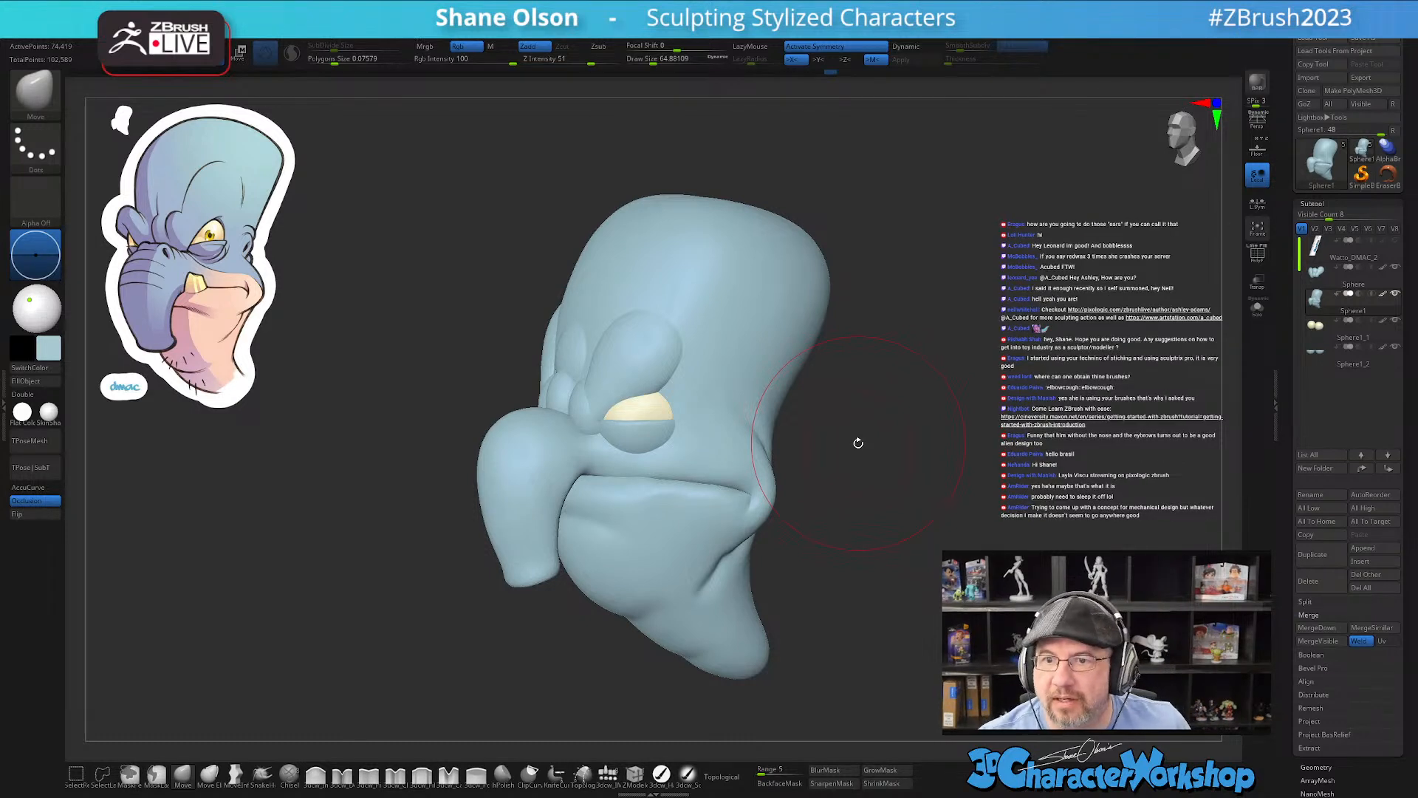
# Step: Reduce the Move brush's draw size to about 29 and switch to the subtool holding the brows
pyautogui.moveTo(860, 537)
pyautogui.mouseDown()
pyautogui.moveTo(874, 530)
pyautogui.moveTo(871, 563)
pyautogui.moveTo(892, 534)
pyautogui.mouseUp()
pyautogui.press('s')
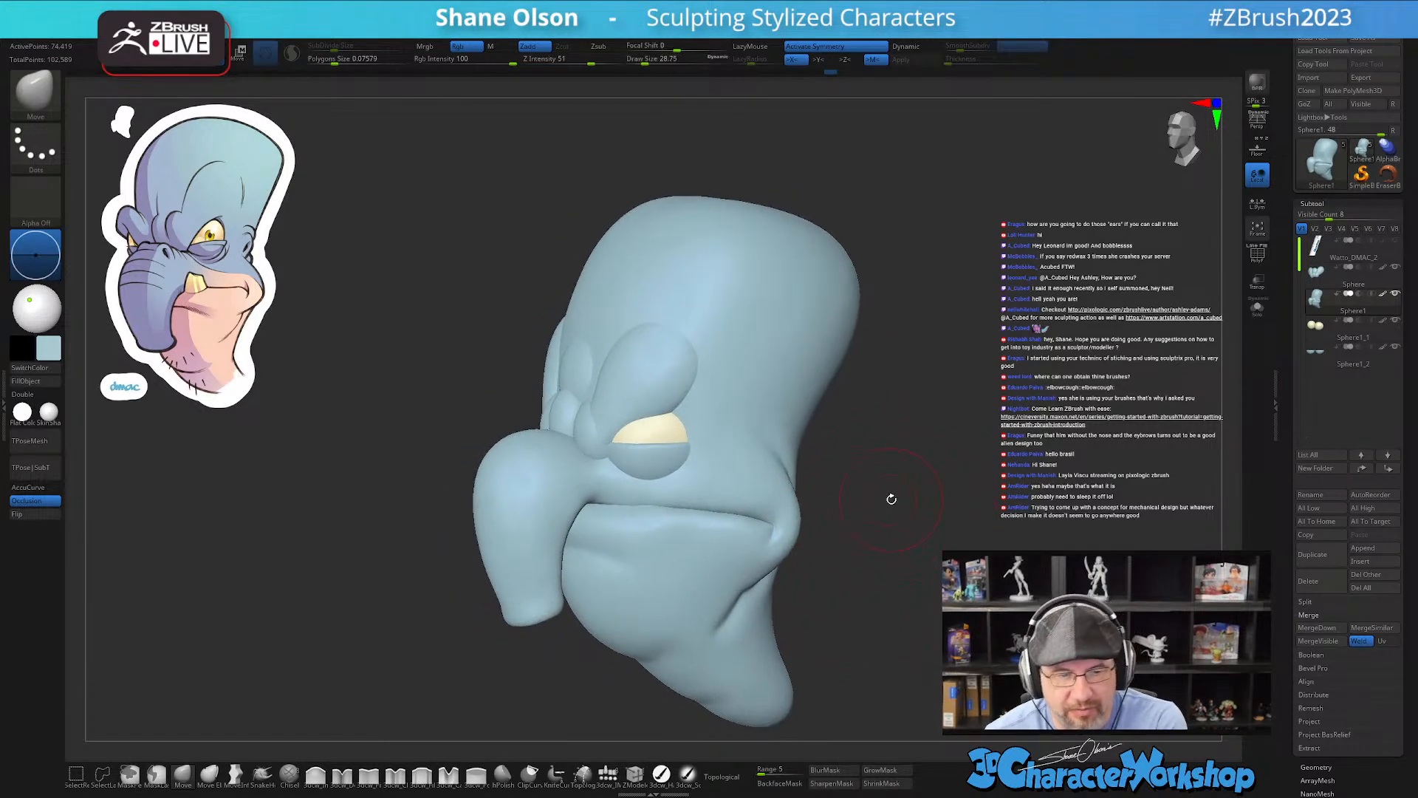
pyautogui.moveTo(912, 545)
pyautogui.mouseDown()
pyautogui.moveTo(924, 532)
pyautogui.moveTo(912, 554)
pyautogui.moveTo(898, 543)
pyautogui.mouseUp()
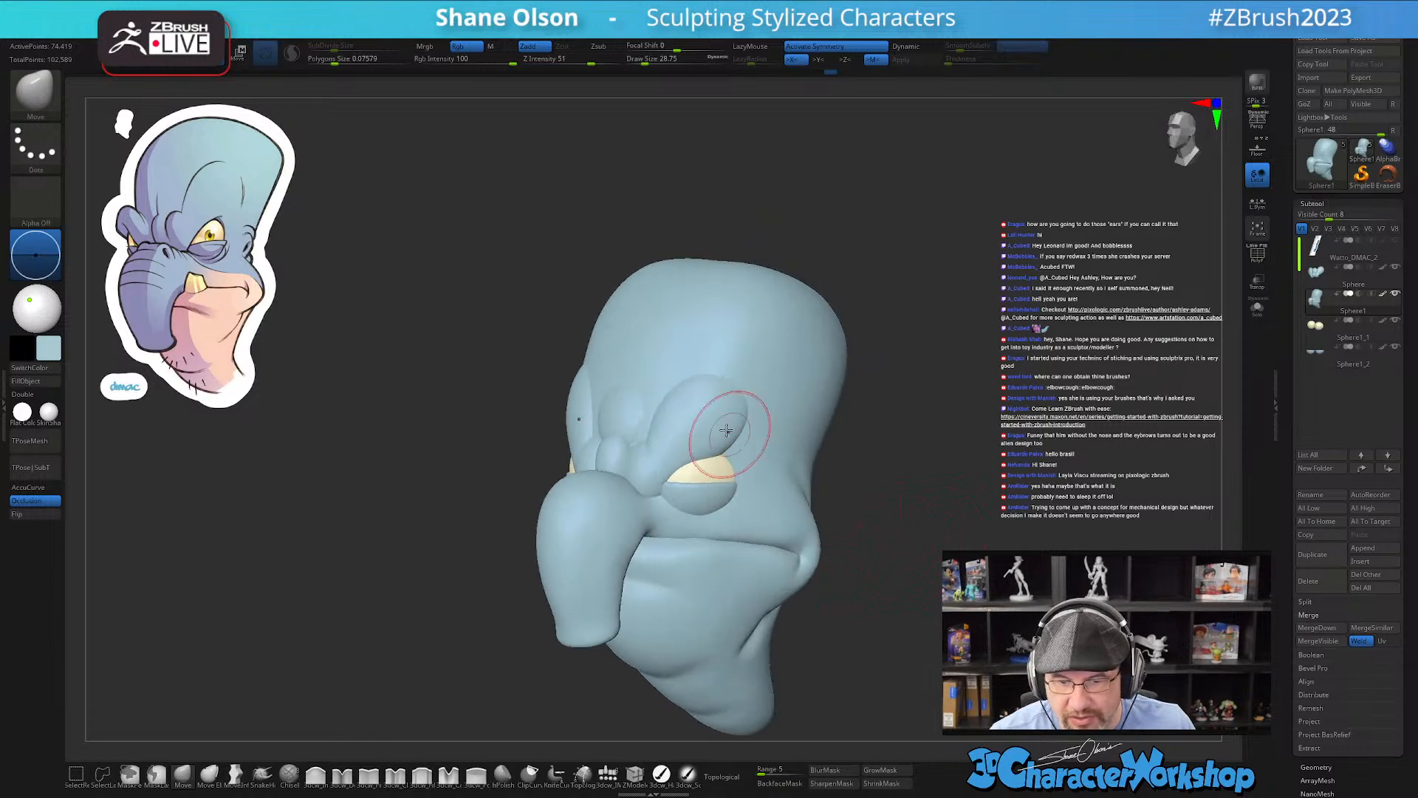
pyautogui.moveTo(719, 399)
pyautogui.mouseDown(button='right')
pyautogui.moveTo(696, 367)
pyautogui.moveTo(671, 482)
pyautogui.mouseUp(button='right')
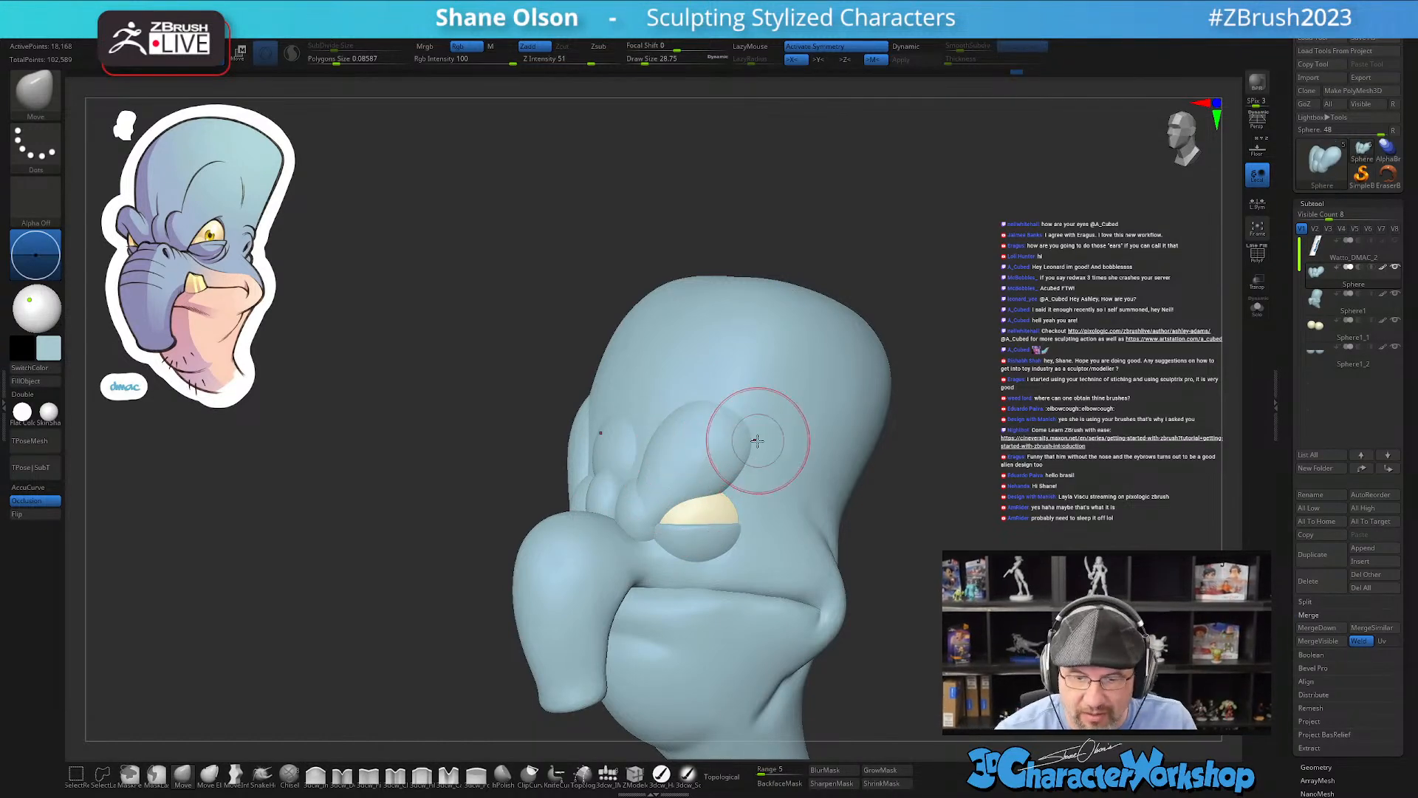
pyautogui.moveTo(769, 453); pyautogui.dragTo(790, 458, button='right')
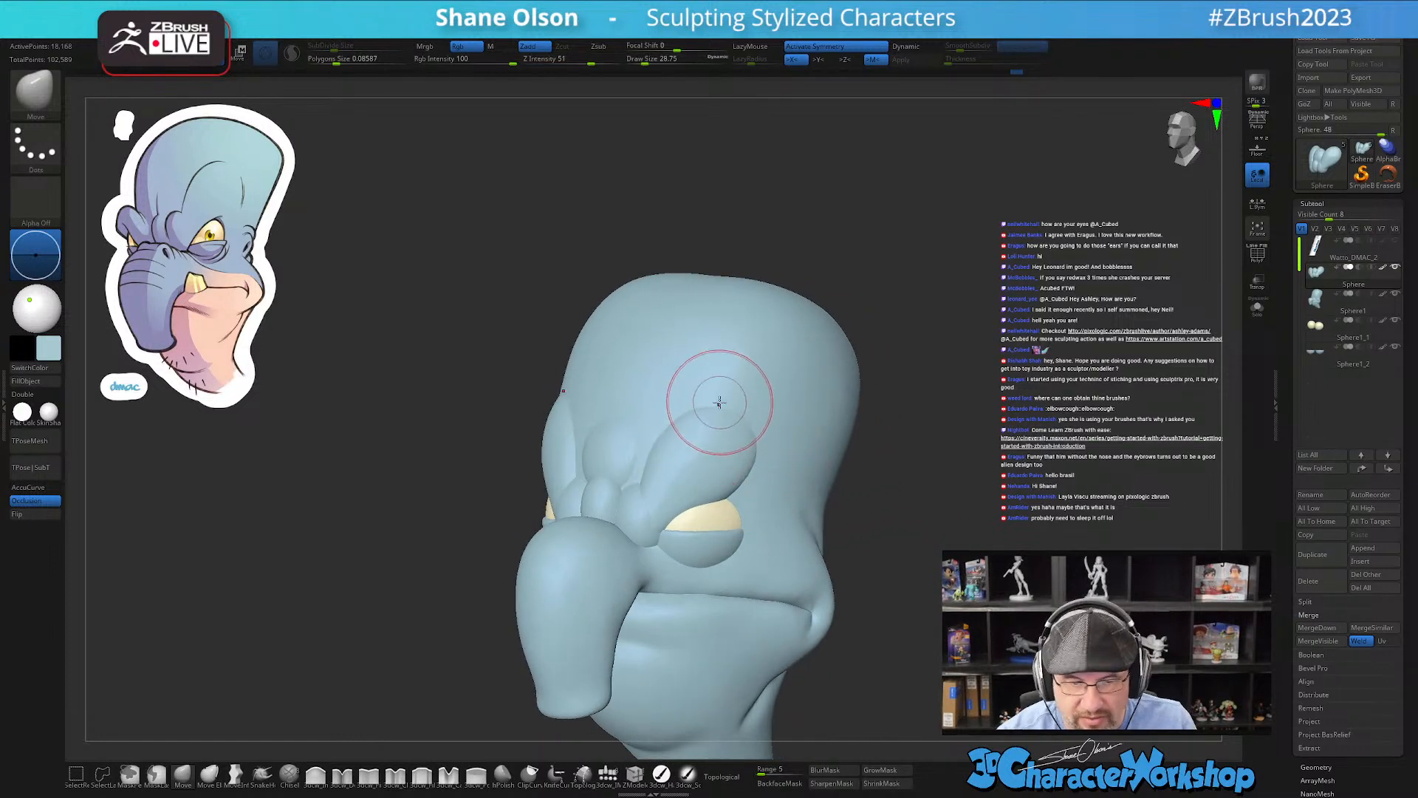
# Step: Pull the outer end of the brow upward with the Move brush at draw size about 44
pyautogui.moveTo(719, 402); pyautogui.dragTo(716, 424, button='right')
pyautogui.press('s')
pyautogui.moveTo(716, 424); pyautogui.dragTo(722, 424)
pyautogui.moveTo(722, 425); pyautogui.dragTo(720, 393, button='right')
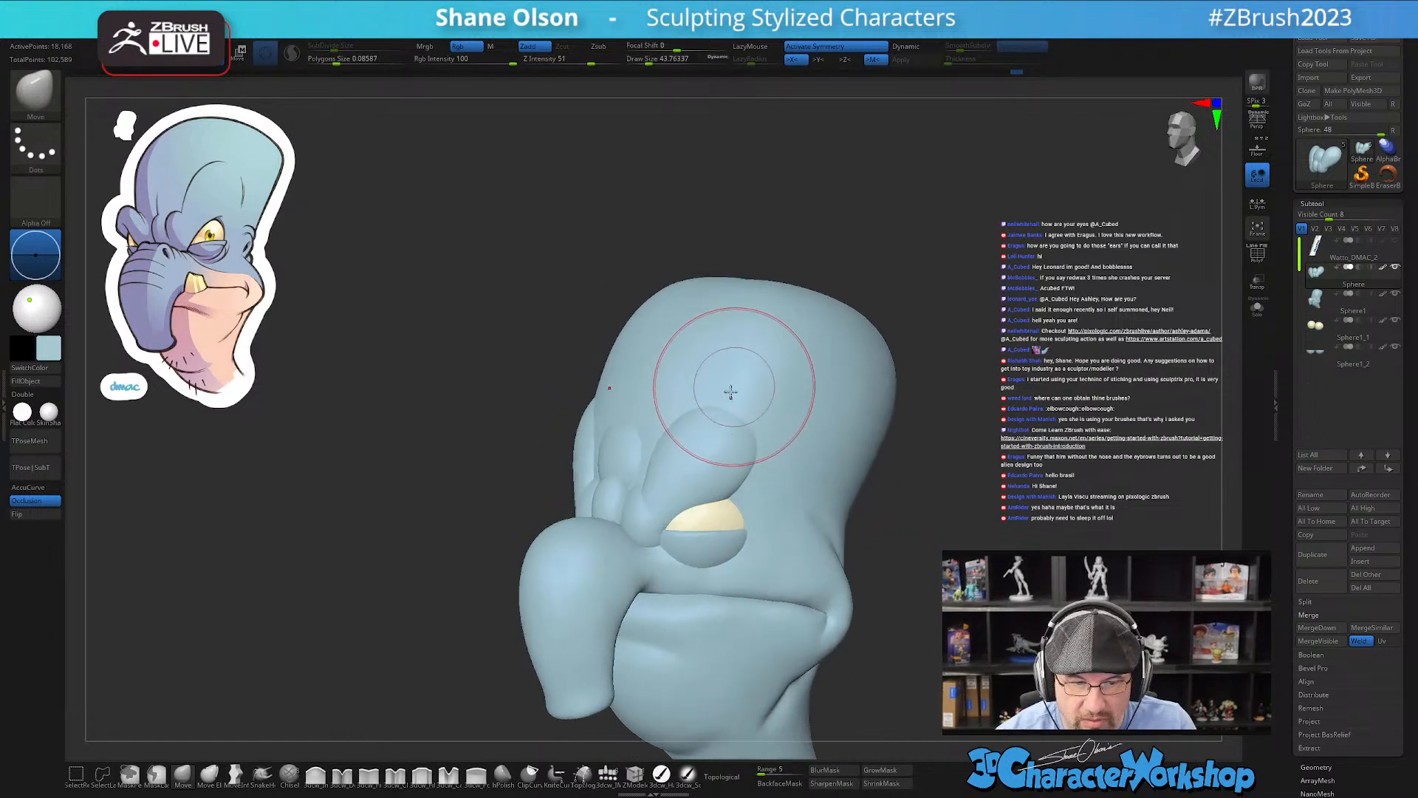
pyautogui.moveTo(702, 413); pyautogui.dragTo(726, 379)
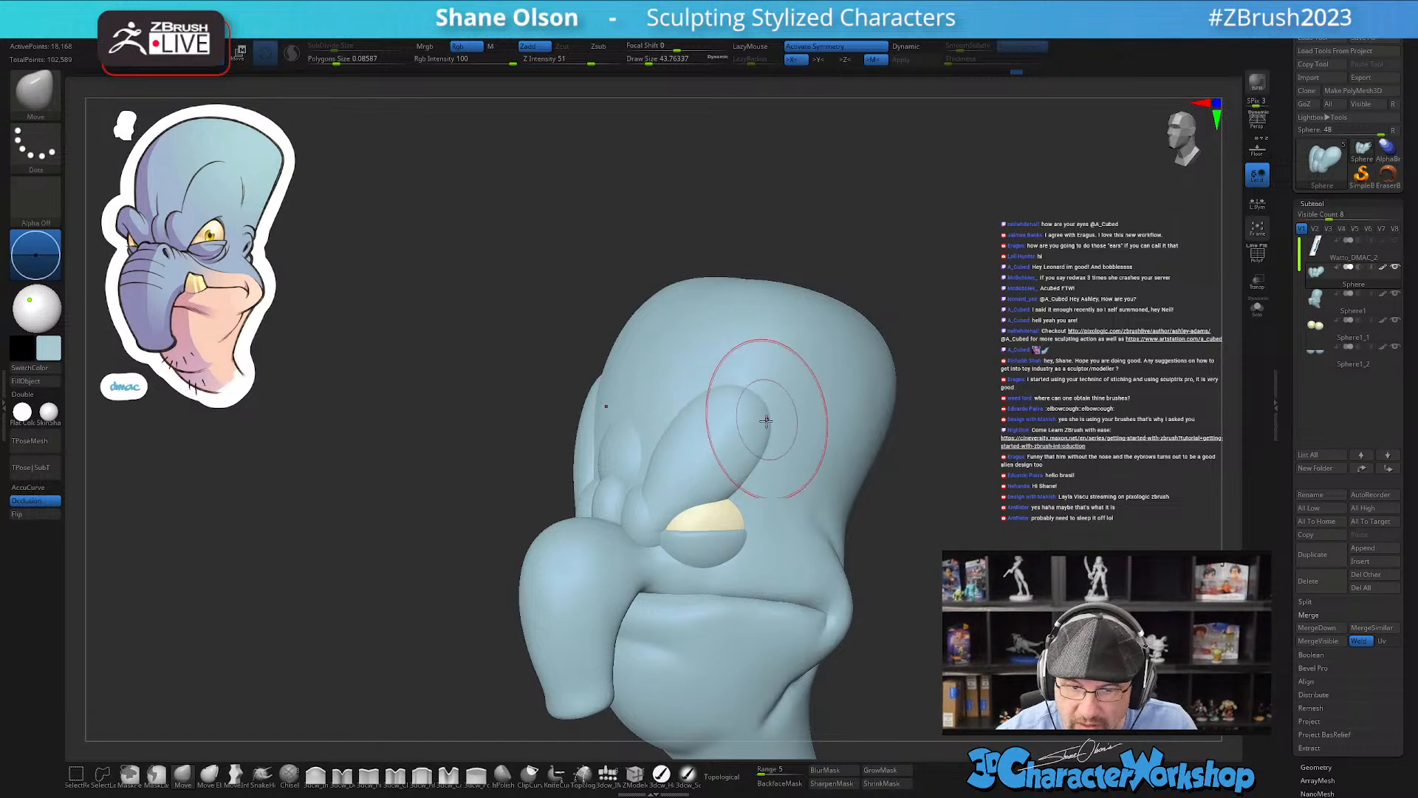
pyautogui.moveTo(762, 409)
pyautogui.mouseDown(button='right')
pyautogui.moveTo(766, 465)
pyautogui.moveTo(681, 405)
pyautogui.moveTo(739, 423)
pyautogui.moveTo(774, 463)
pyautogui.moveTo(714, 489)
pyautogui.moveTo(723, 404)
pyautogui.mouseUp(button='right')
pyautogui.moveTo(721, 476); pyautogui.dragTo(758, 446, button='right')
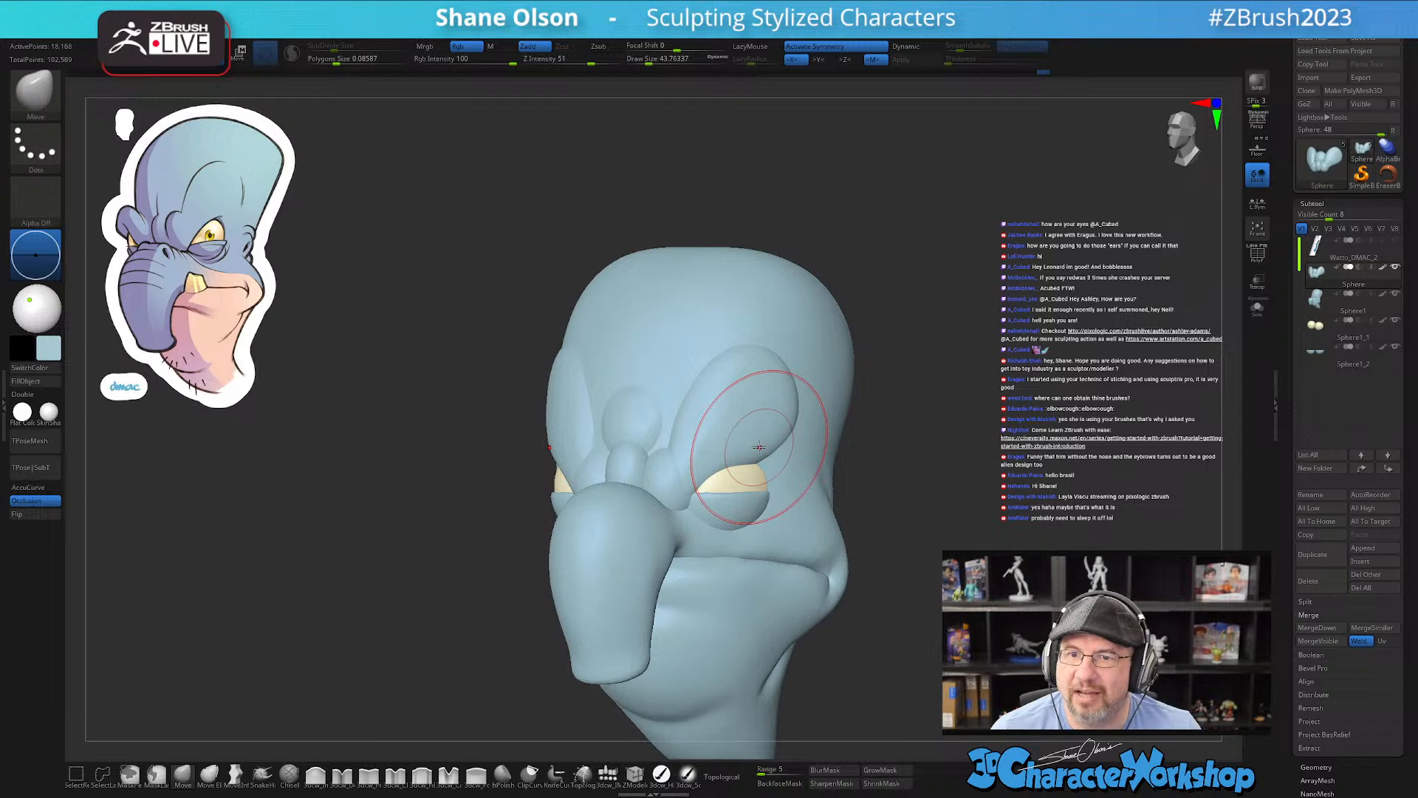
# Step: Turn on topological masking for the Move brush and reshape the folds between the brows at draw size about 29
pyautogui.moveTo(732, 425)
pyautogui.mouseDown(button='right')
pyautogui.moveTo(723, 397)
pyautogui.moveTo(652, 431)
pyautogui.mouseUp(button='right')
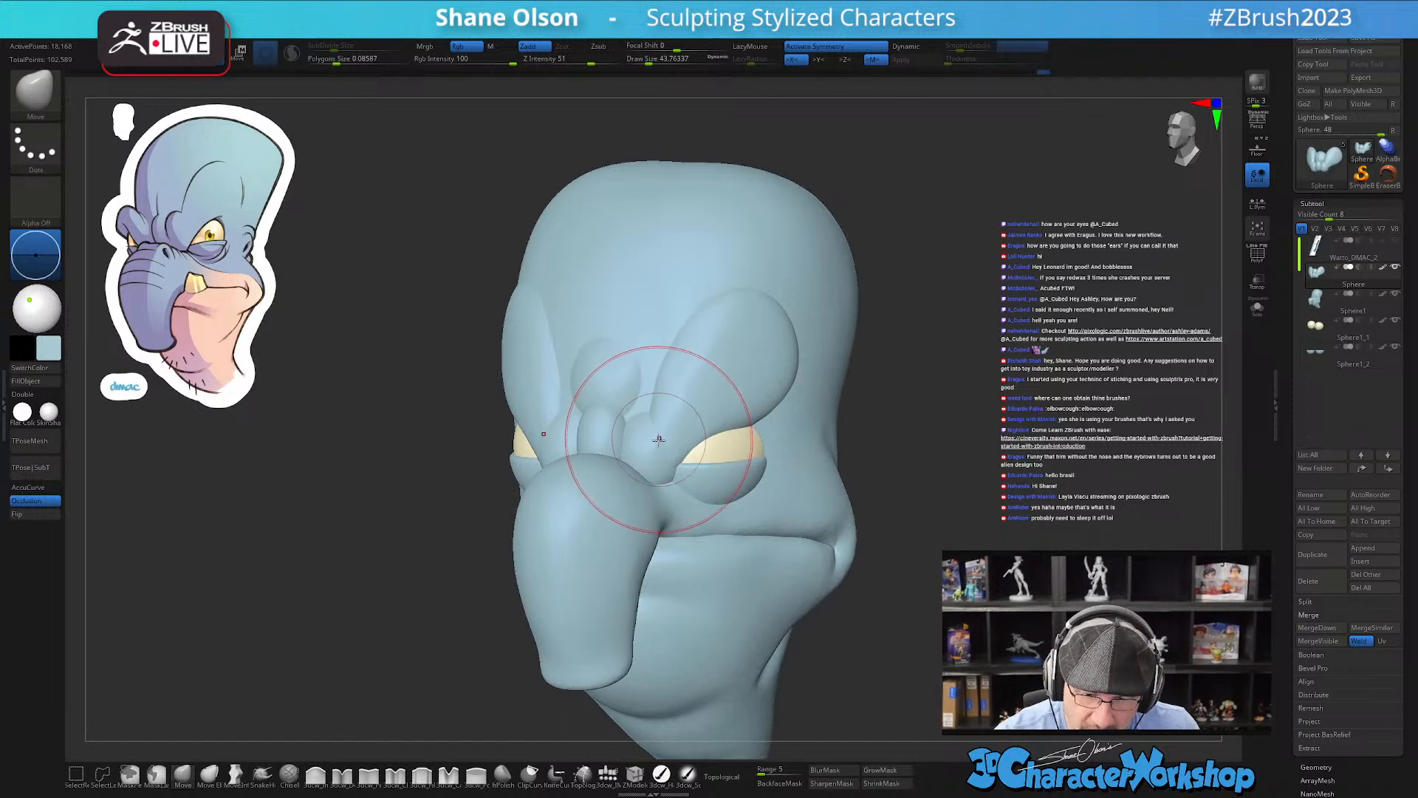
pyautogui.keyDown('ctrl'); pyautogui.moveTo(656, 417); pyautogui.dragTo(658, 421, button='right'); pyautogui.keyUp('ctrl')
pyautogui.press('s')
pyautogui.moveTo(665, 435); pyautogui.dragTo(658, 435)
pyautogui.keyDown('alt'); pyautogui.moveTo(658, 424); pyautogui.dragTo(665, 366, button='right'); pyautogui.keyUp('alt')
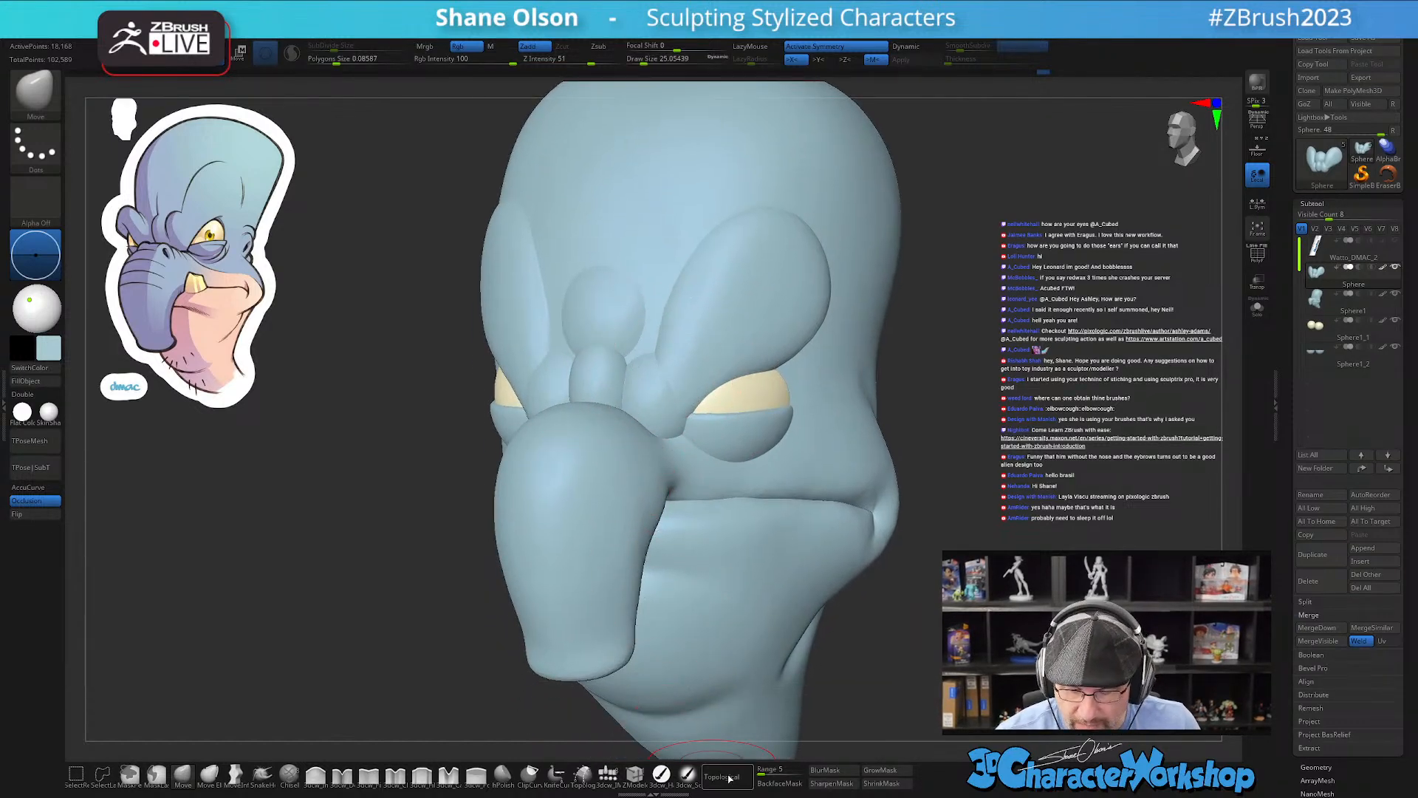
pyautogui.hotkey('shift', 'f')
pyautogui.hotkey('shift', 'f')
pyautogui.moveTo(672, 394); pyautogui.dragTo(653, 364, button='right')
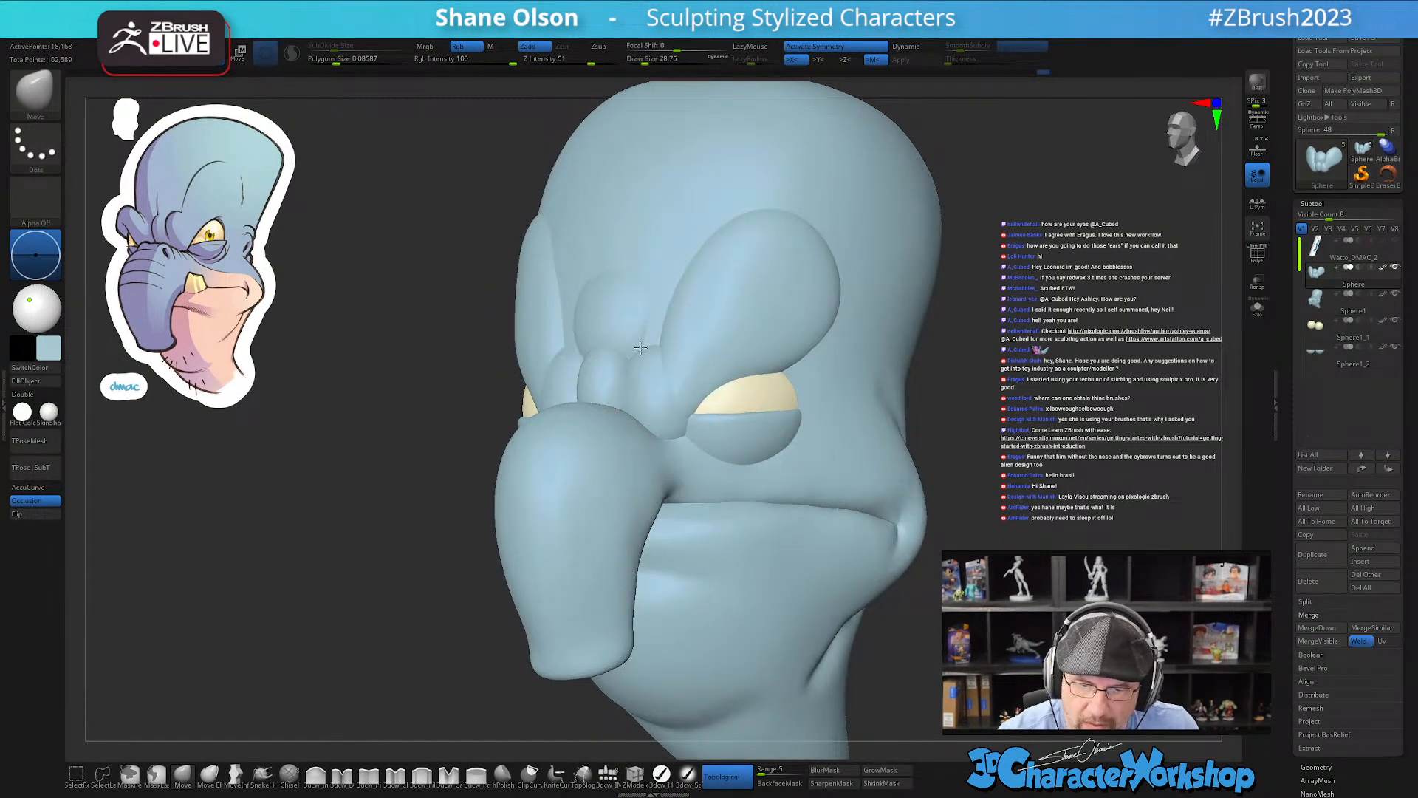
pyautogui.moveTo(642, 355); pyautogui.dragTo(665, 363, button='right')
pyautogui.moveTo(686, 311)
pyautogui.mouseDown(button='right')
pyautogui.moveTo(663, 420)
pyautogui.moveTo(682, 432)
pyautogui.moveTo(713, 374)
pyautogui.moveTo(761, 473)
pyautogui.moveTo(829, 532)
pyautogui.mouseUp(button='right')
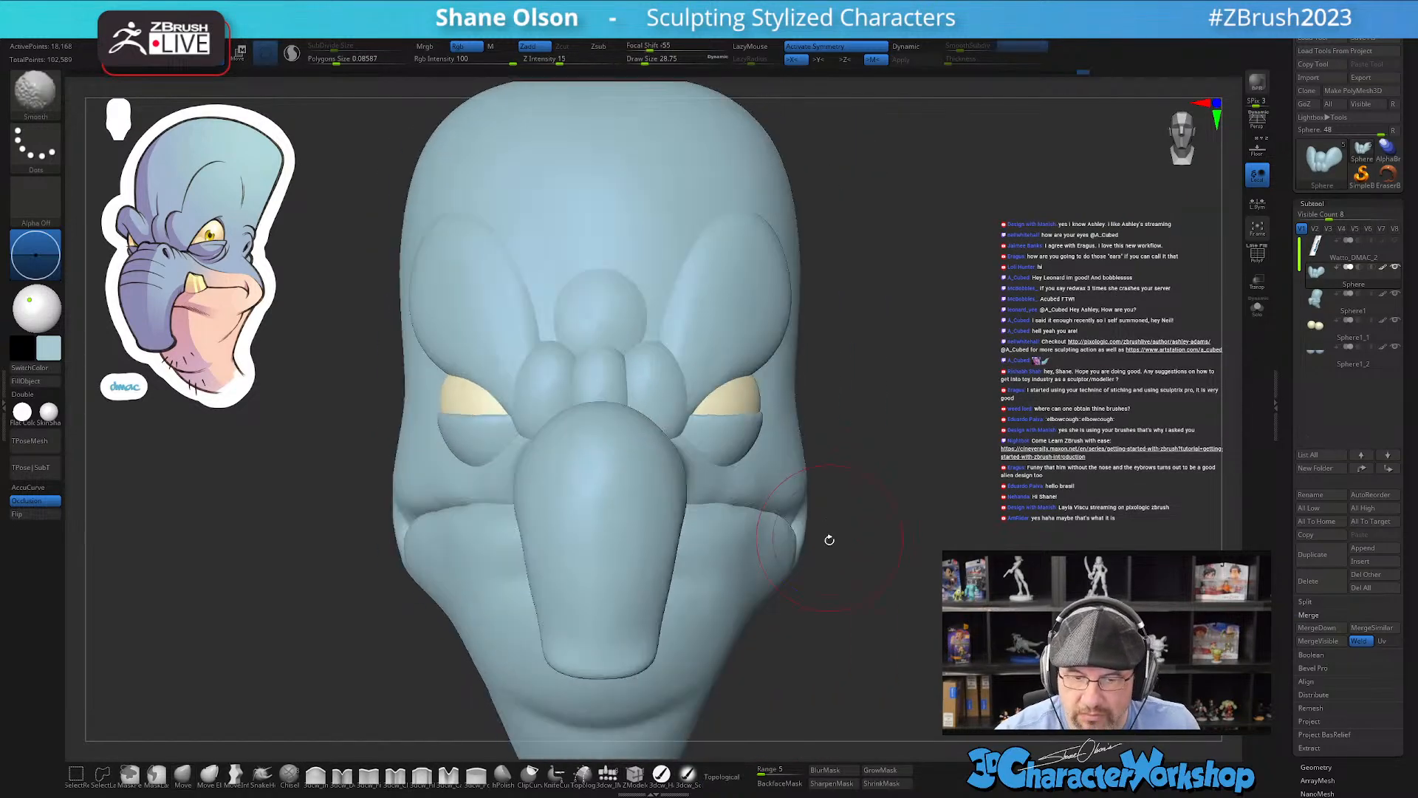
# Step: Refine the brows and nose-bridge folds with the topological Move brush, checking them from front and three-quarter views
pyautogui.moveTo(874, 418); pyautogui.dragTo(839, 493, button='right')
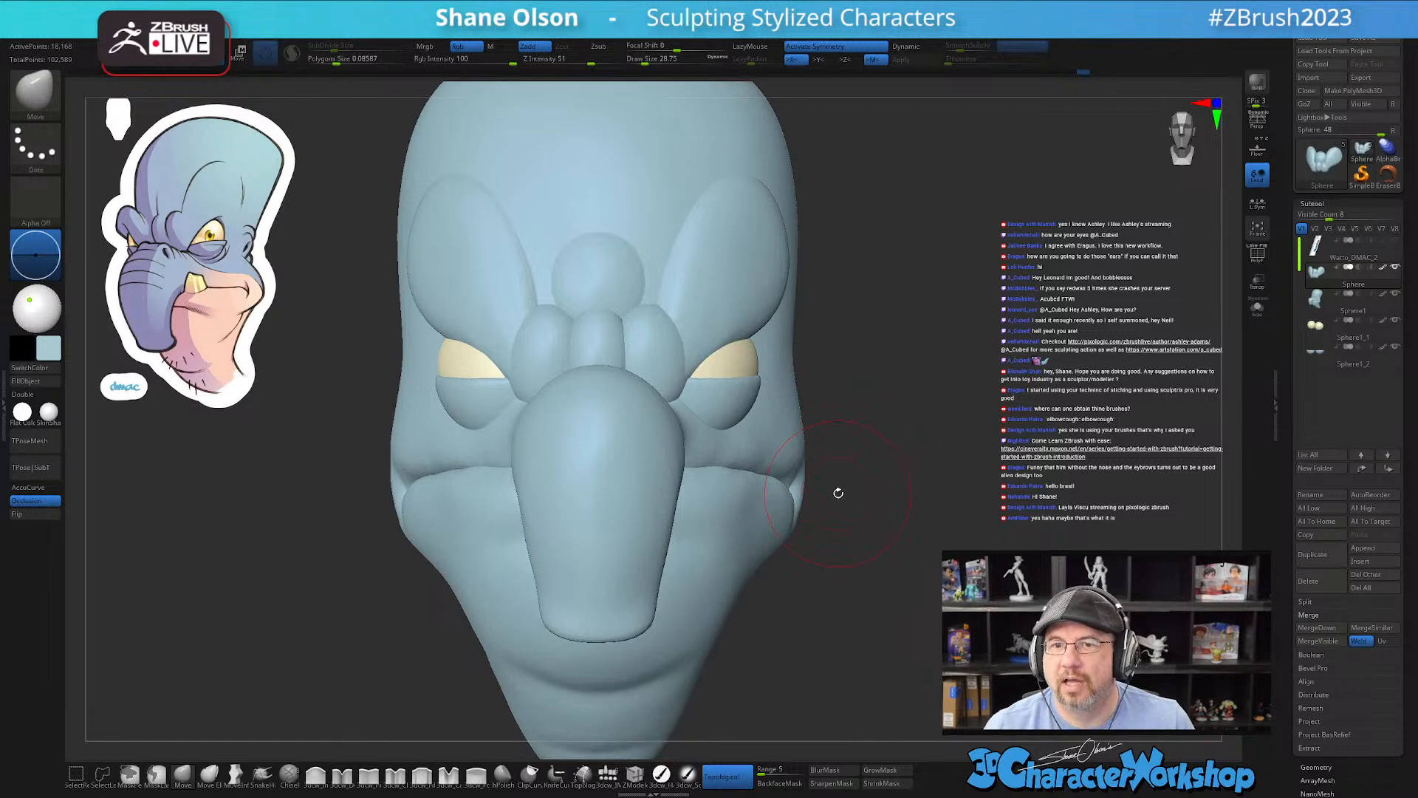
pyautogui.moveTo(867, 380)
pyautogui.mouseDown(button='right')
pyautogui.moveTo(861, 412)
pyautogui.moveTo(791, 358)
pyautogui.mouseUp(button='right')
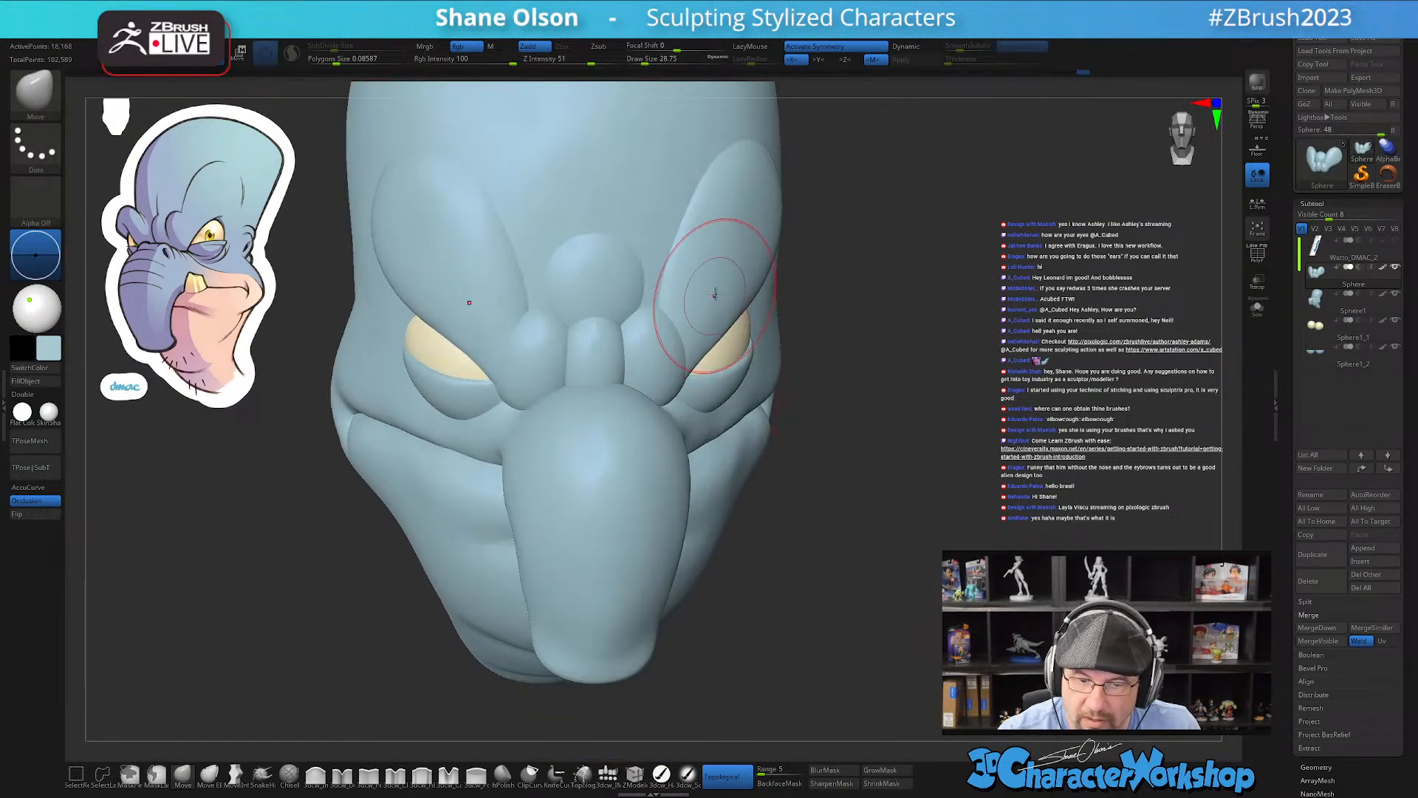
pyautogui.moveTo(795, 366)
pyautogui.mouseDown(button='right')
pyautogui.moveTo(908, 421)
pyautogui.moveTo(855, 480)
pyautogui.mouseUp(button='right')
pyautogui.moveTo(849, 467)
pyautogui.mouseDown()
pyautogui.moveTo(820, 402)
pyautogui.moveTo(777, 395)
pyautogui.mouseUp()
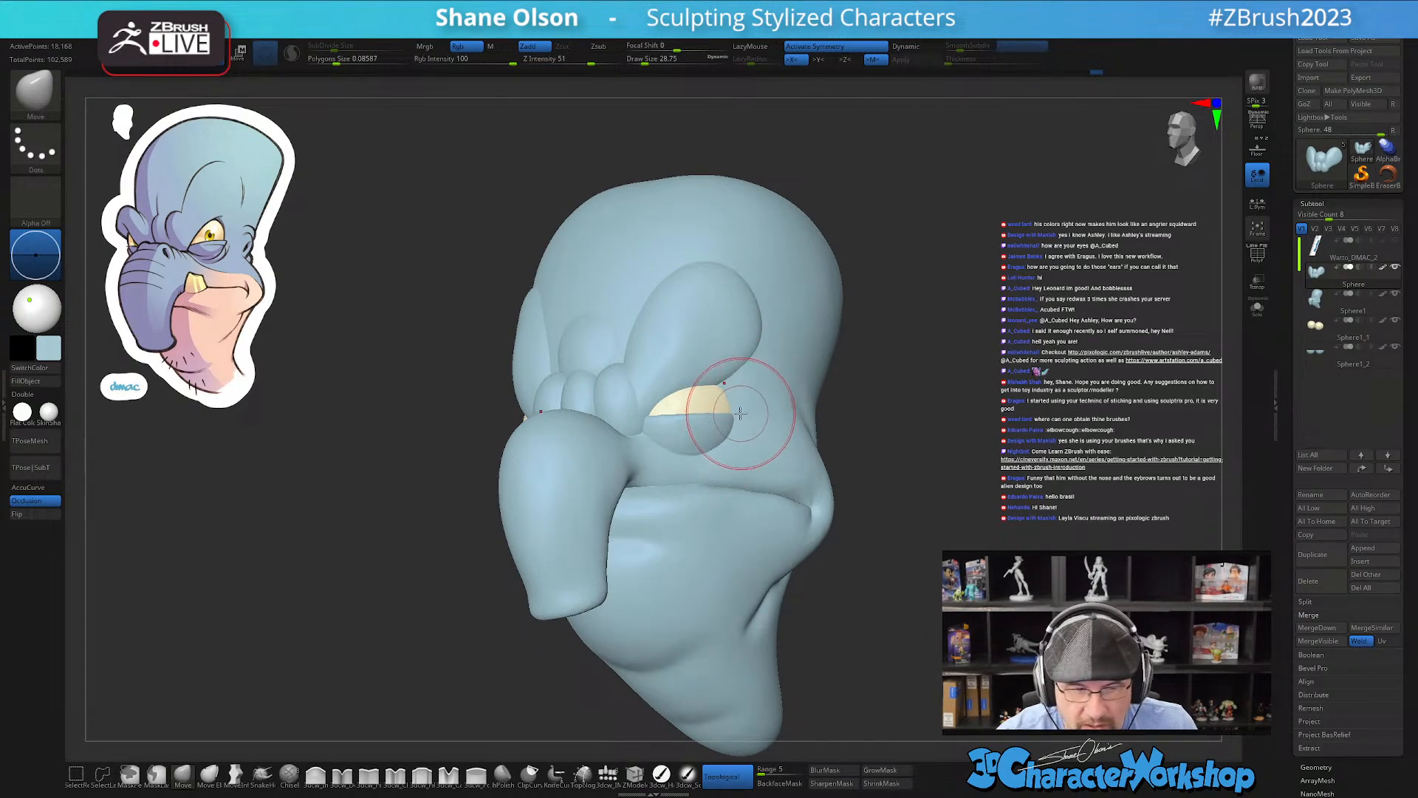
# Step: Select the lower eyelid subtool and adjust the eyelids' placement around the eyes with the transform gizmo
pyautogui.click(1321, 352)
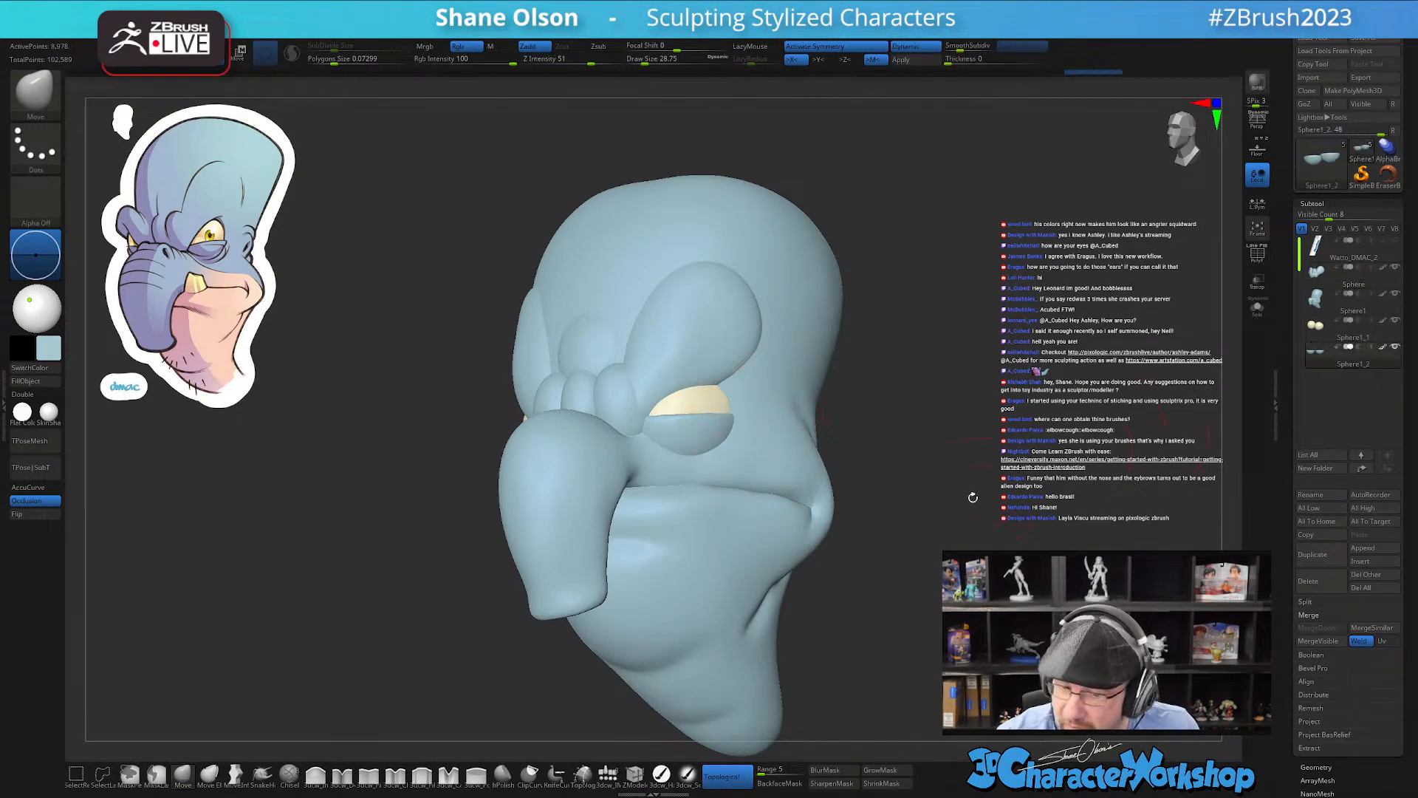
pyautogui.moveTo(813, 517); pyautogui.dragTo(914, 520)
pyautogui.press('w')
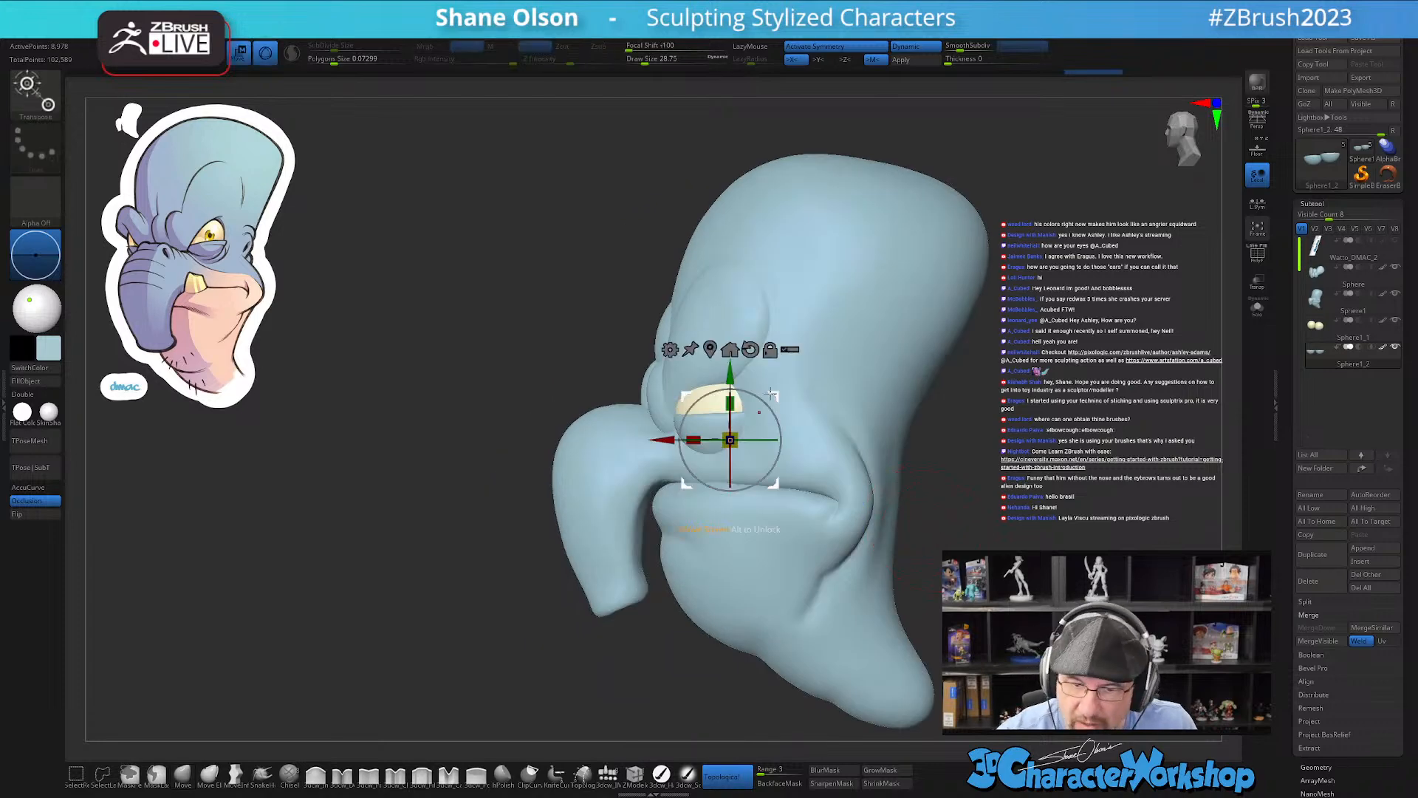
pyautogui.moveTo(774, 399); pyautogui.dragTo(777, 395)
pyautogui.moveTo(905, 532)
pyautogui.mouseDown()
pyautogui.moveTo(969, 537)
pyautogui.moveTo(907, 544)
pyautogui.mouseUp()
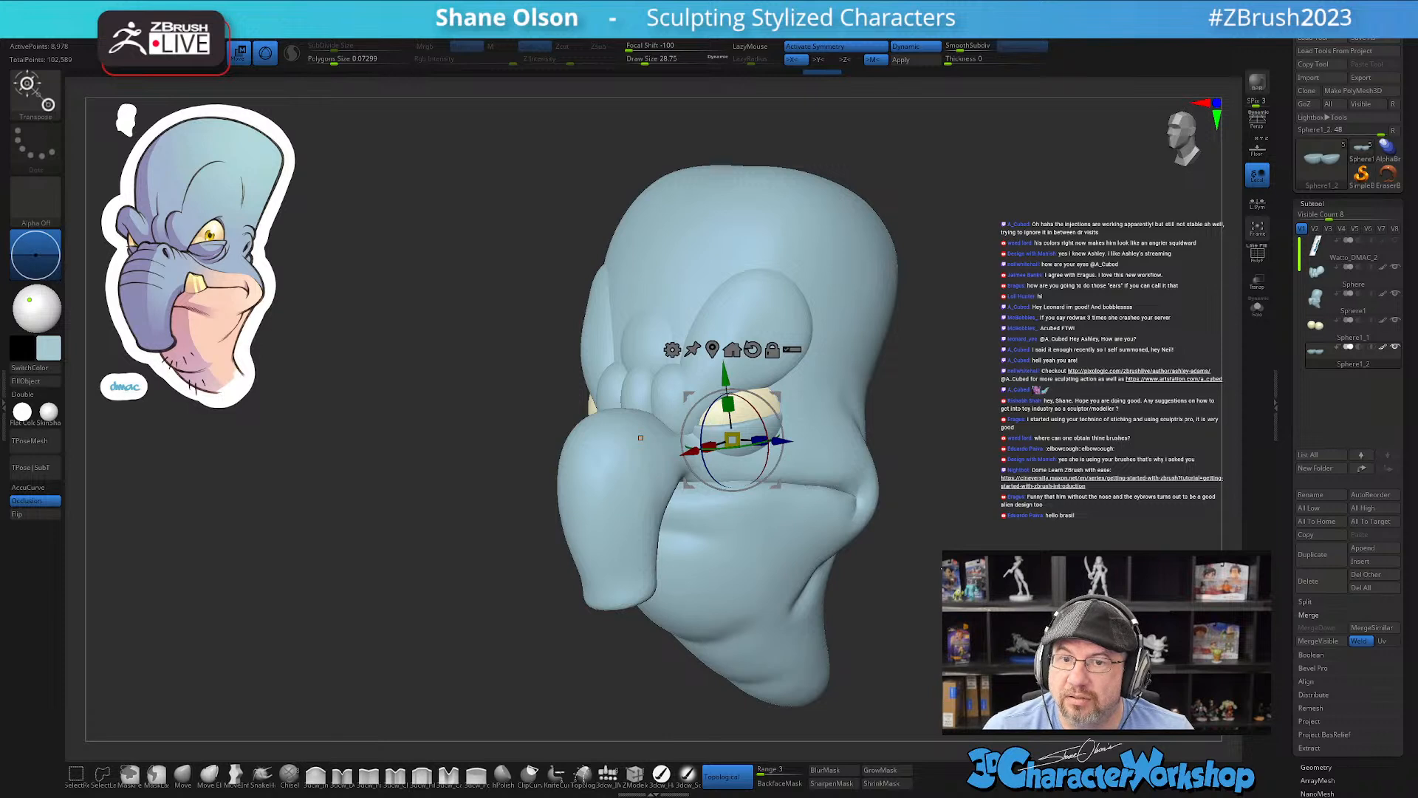
# Step: Turn off topological masking for the Move brush and switch to the subtool holding the head
pyautogui.press('q')
pyautogui.moveTo(1023, 490)
pyautogui.keyDown('shift'); pyautogui.mouseDown()
pyautogui.moveTo(952, 458)
pyautogui.moveTo(969, 509)
pyautogui.moveTo(966, 450)
pyautogui.moveTo(926, 442)
pyautogui.moveTo(905, 465)
pyautogui.mouseUp(); pyautogui.keyUp('shift')
pyautogui.click(743, 785)
pyautogui.moveTo(925, 371); pyautogui.dragTo(921, 399)
pyautogui.keyDown('alt'); pyautogui.click(628, 469); pyautogui.keyUp('alt')
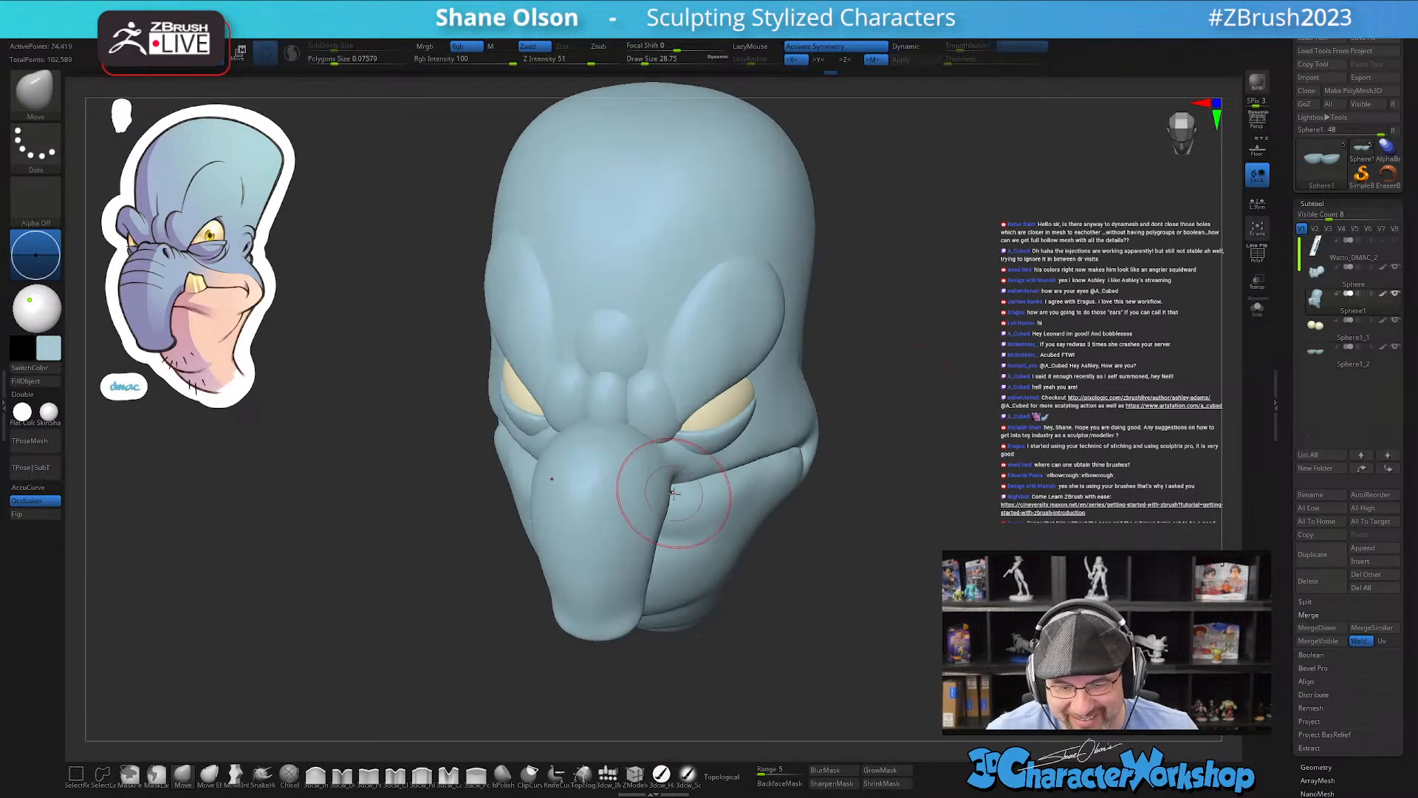
# Step: Refine the nose bridge below the brow folds with the Move brush, reducing its draw size to about 13
pyautogui.moveTo(877, 551)
pyautogui.mouseDown()
pyautogui.moveTo(690, 564)
pyautogui.moveTo(669, 527)
pyautogui.mouseUp()
pyautogui.moveTo(660, 507)
pyautogui.mouseDown(button='right')
pyautogui.moveTo(722, 545)
pyautogui.moveTo(707, 522)
pyautogui.moveTo(657, 528)
pyautogui.moveTo(676, 561)
pyautogui.mouseUp(button='right')
pyautogui.press(']')
pyautogui.press(']')
pyautogui.press(']')
pyautogui.press(']')
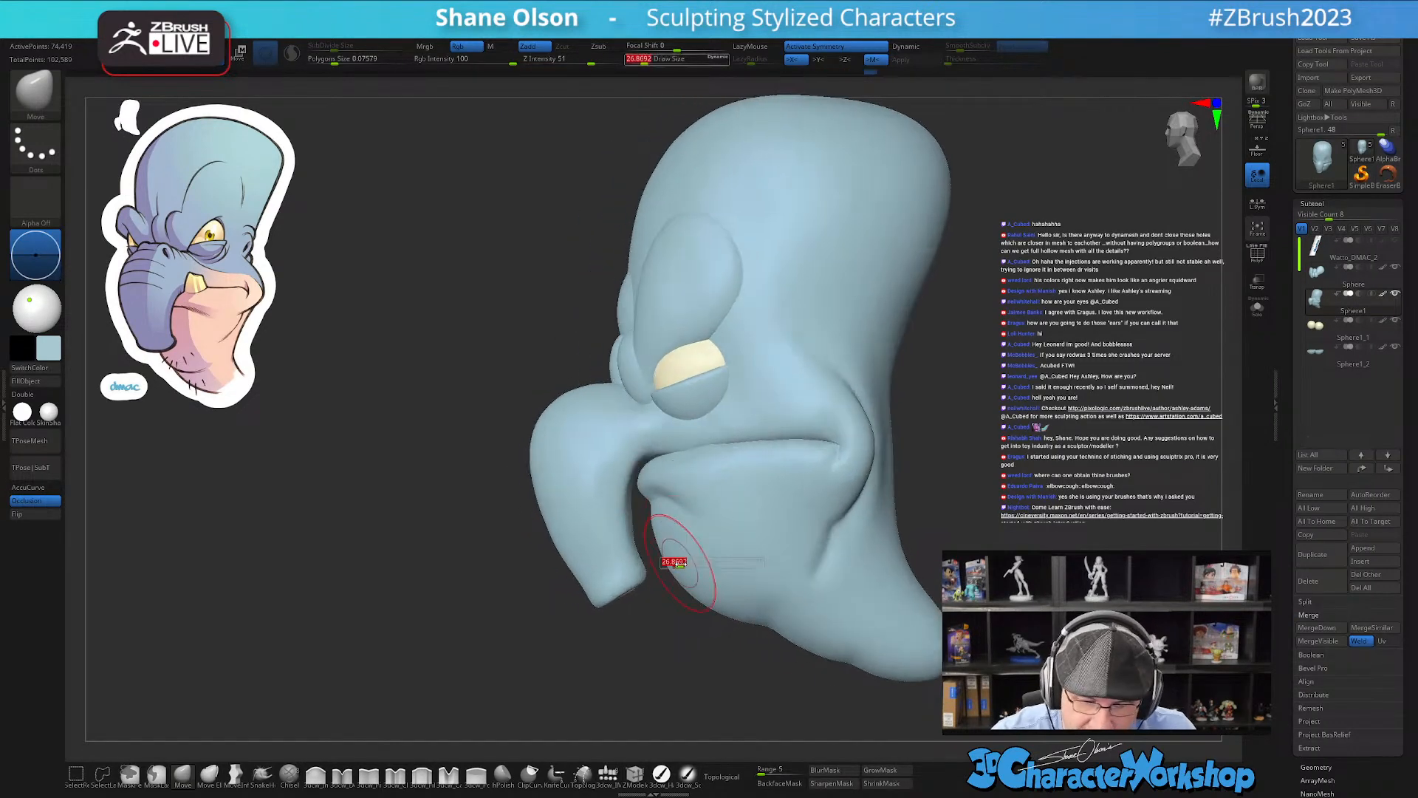
pyautogui.moveTo(682, 512)
pyautogui.mouseDown(button='right')
pyautogui.moveTo(701, 553)
pyautogui.moveTo(760, 523)
pyautogui.moveTo(717, 545)
pyautogui.moveTo(725, 497)
pyautogui.moveTo(739, 529)
pyautogui.moveTo(728, 534)
pyautogui.moveTo(643, 466)
pyautogui.moveTo(650, 450)
pyautogui.moveTo(650, 478)
pyautogui.moveTo(637, 460)
pyautogui.mouseUp(button='right')
pyautogui.press('s')
pyautogui.press('s')
pyautogui.moveTo(633, 480); pyautogui.dragTo(628, 480)
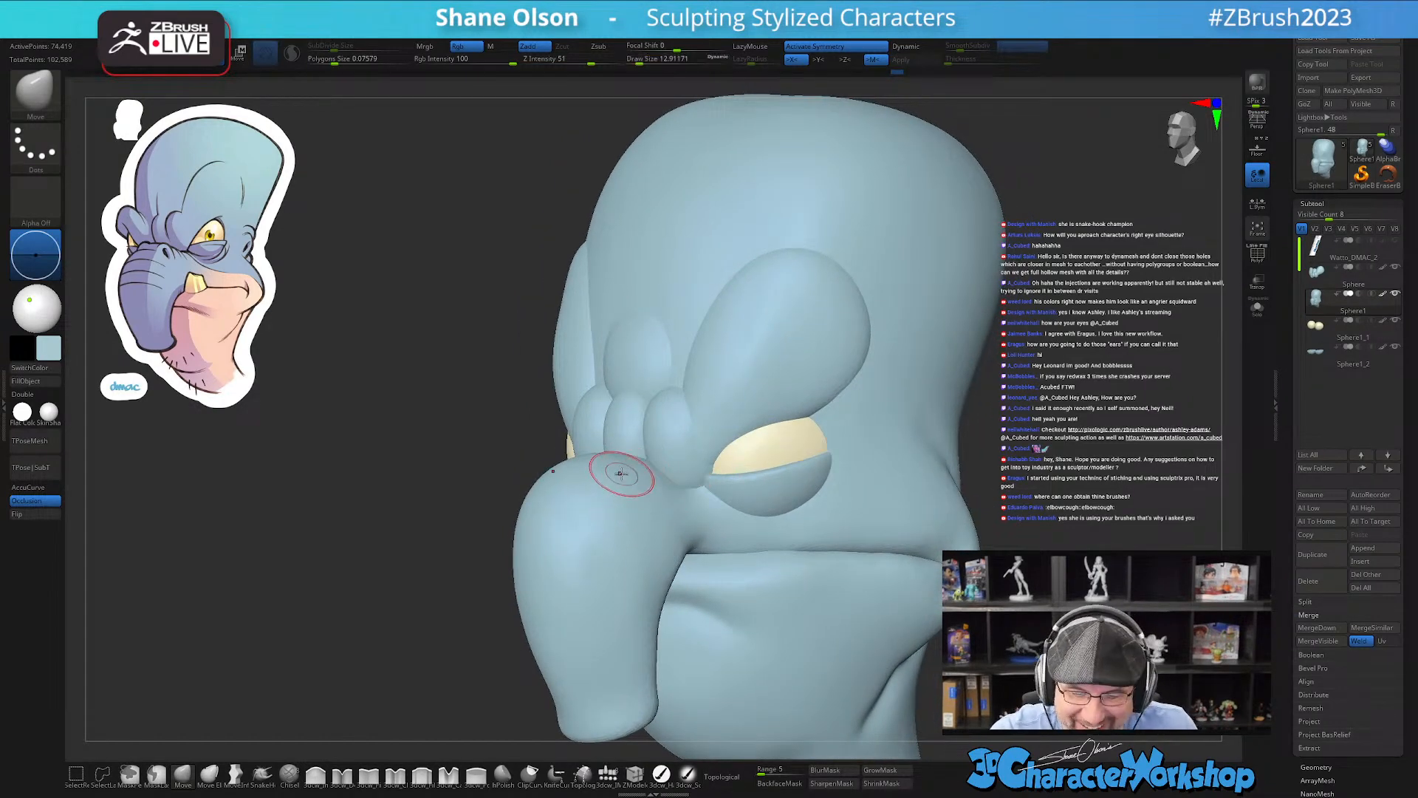
pyautogui.moveTo(623, 468)
pyautogui.mouseDown(button='right')
pyautogui.moveTo(672, 459)
pyautogui.moveTo(630, 480)
pyautogui.moveTo(644, 508)
pyautogui.moveTo(620, 469)
pyautogui.moveTo(601, 512)
pyautogui.moveTo(632, 397)
pyautogui.mouseUp(button='right')
pyautogui.keyDown('alt'); pyautogui.moveTo(858, 534); pyautogui.dragTo(830, 472, button='right'); pyautogui.keyUp('alt')
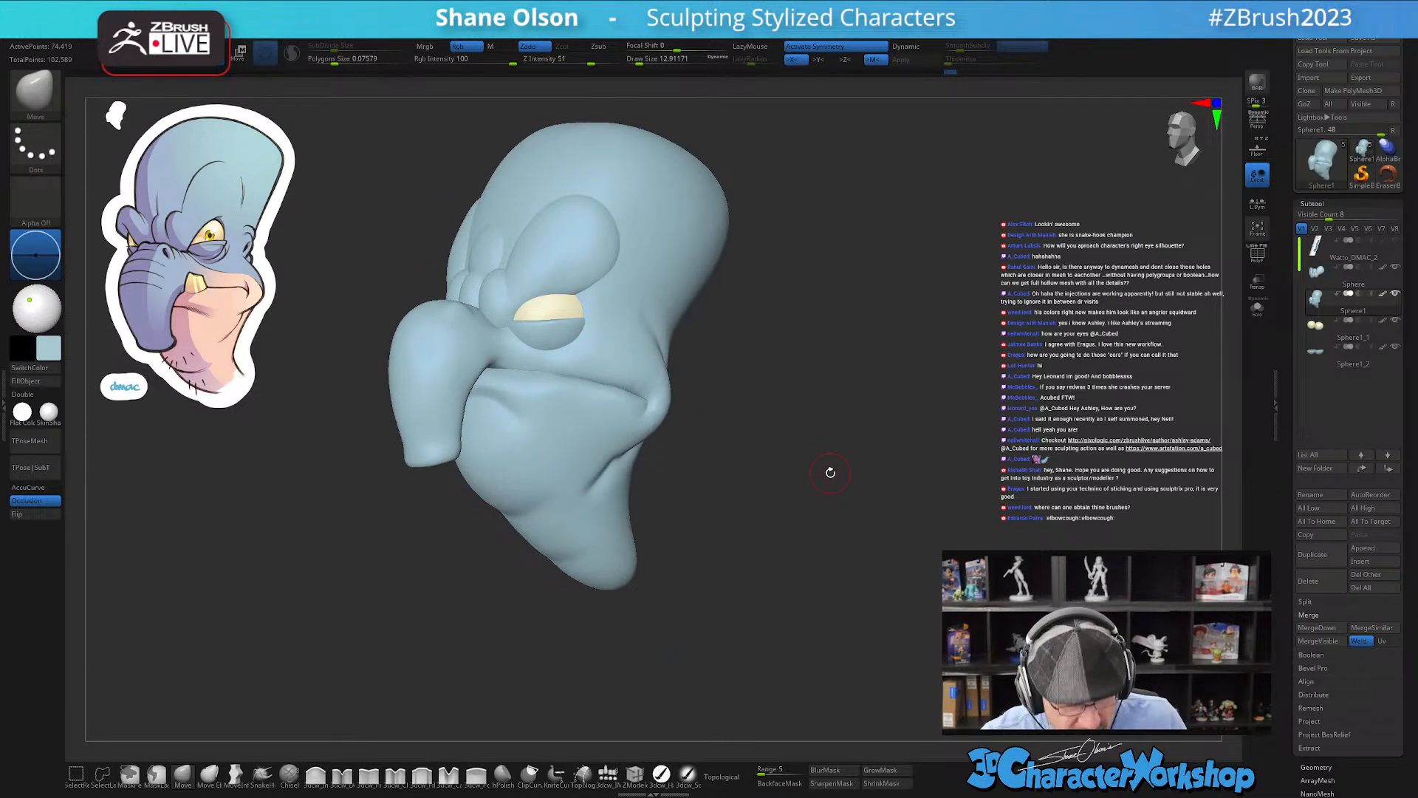
# Step: Reshape the back of the head and the cheek silhouette with the Move brush at draw sizes of about 136 and 153
pyautogui.press('s')
pyautogui.moveTo(767, 451); pyautogui.dragTo(770, 449)
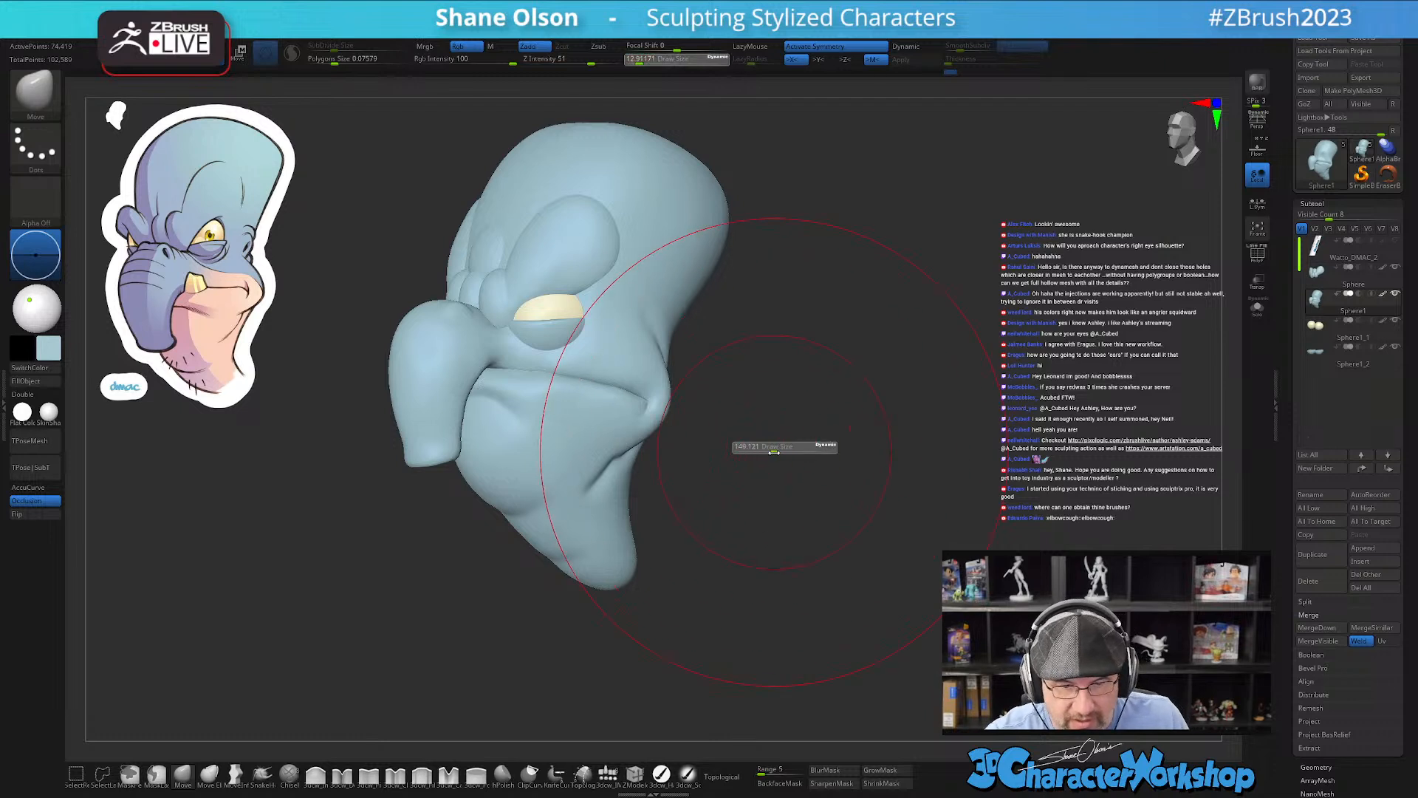
pyautogui.keyDown('alt'); pyautogui.moveTo(758, 446); pyautogui.dragTo(752, 477, button='right'); pyautogui.keyUp('alt')
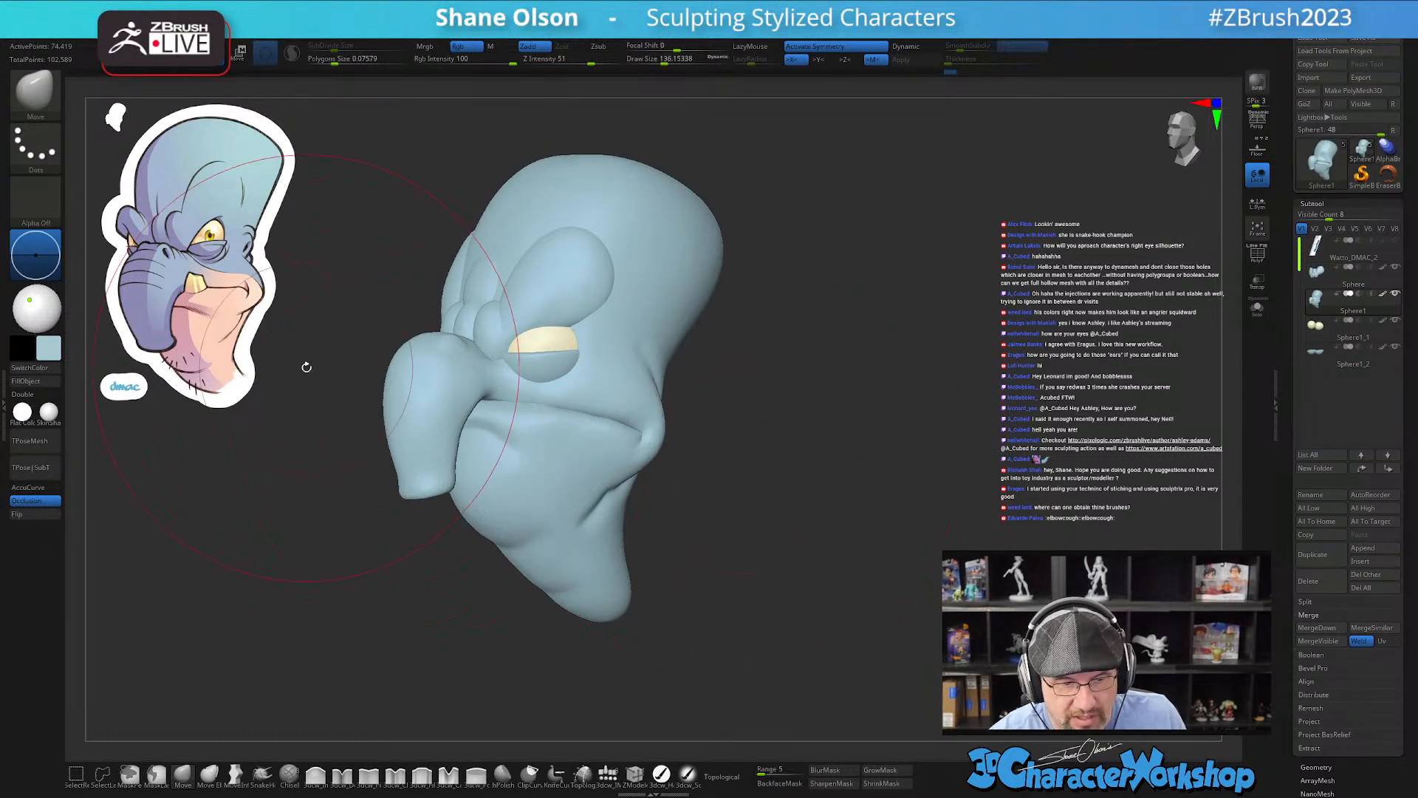
pyautogui.moveTo(741, 418); pyautogui.dragTo(690, 403, button='right')
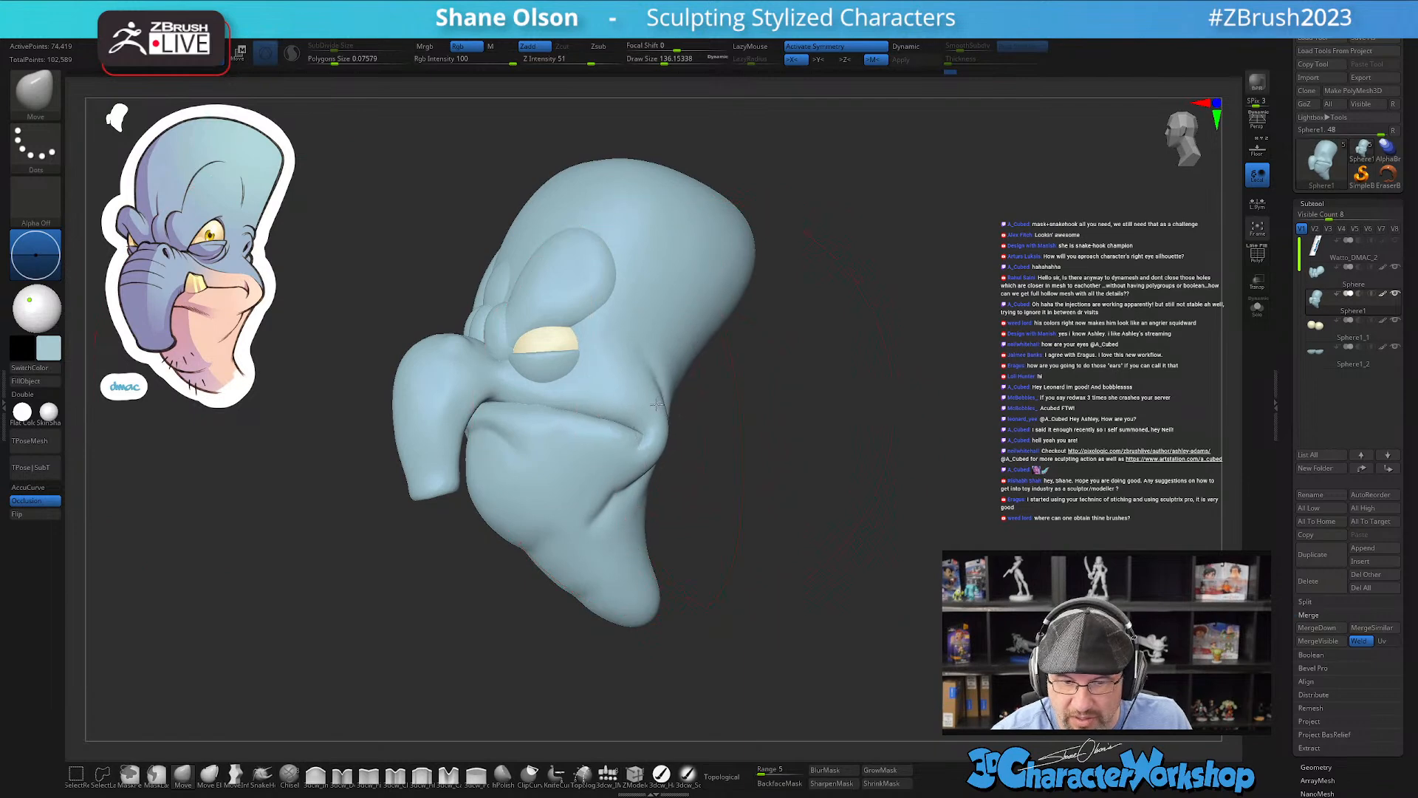
pyautogui.press('s')
pyautogui.moveTo(706, 291)
pyautogui.mouseDown()
pyautogui.moveTo(738, 285)
pyautogui.moveTo(718, 290)
pyautogui.mouseUp()
pyautogui.moveTo(652, 460); pyautogui.dragTo(641, 462)
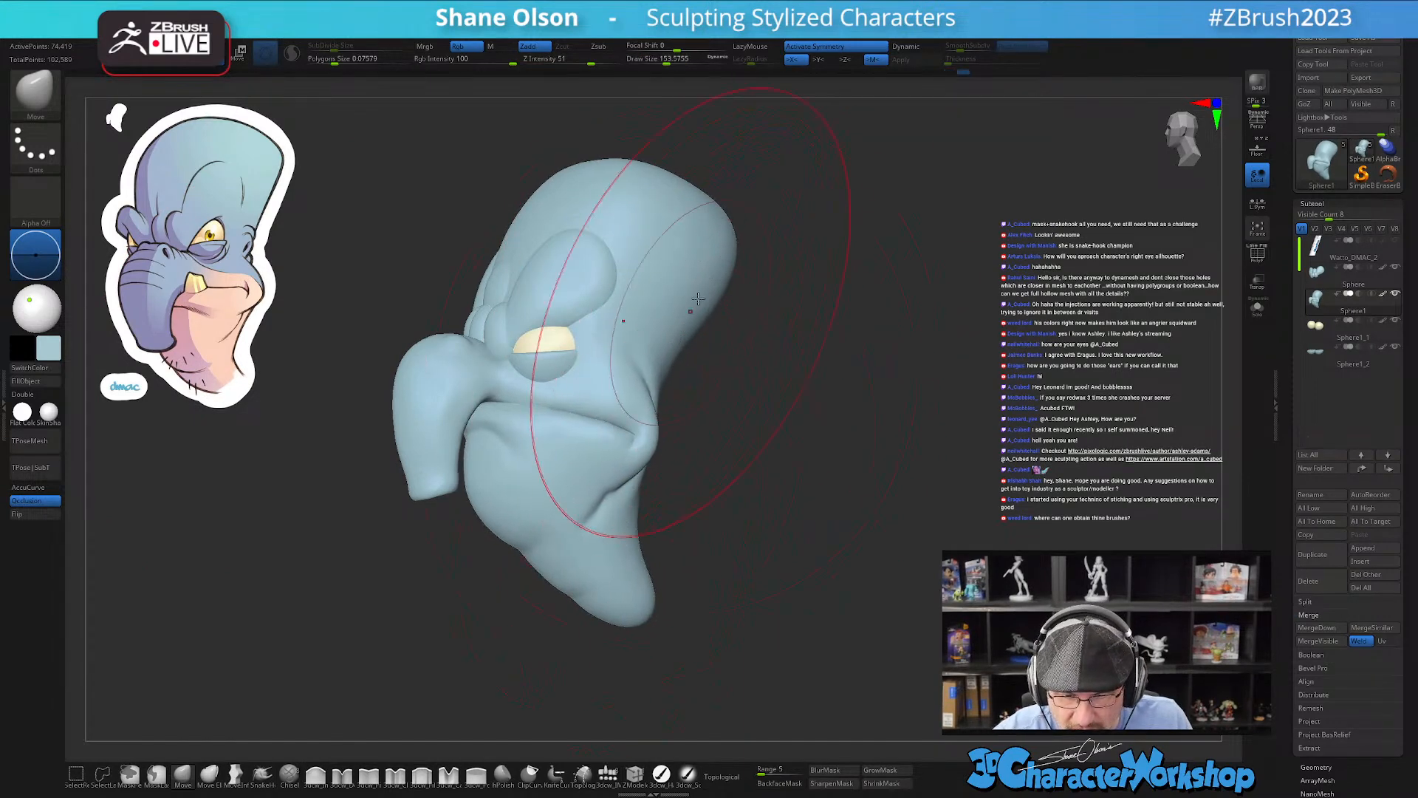
pyautogui.moveTo(785, 477); pyautogui.dragTo(857, 489)
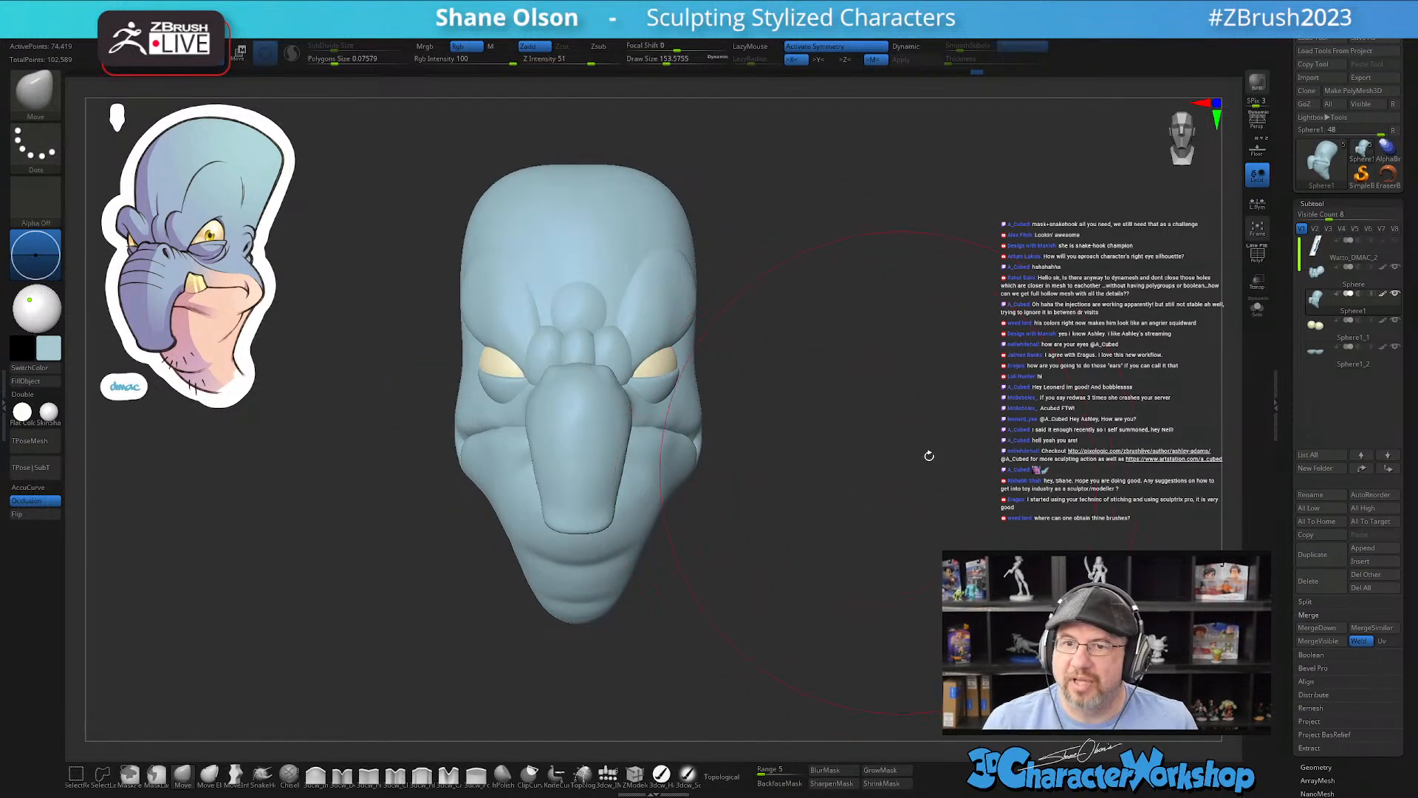
# Step: Reshape the drooping nose and its tip with the Move brush at draw sizes of about 74 and 54
pyautogui.press('s')
pyautogui.moveTo(937, 465)
pyautogui.mouseDown()
pyautogui.moveTo(894, 462)
pyautogui.moveTo(896, 491)
pyautogui.moveTo(897, 431)
pyautogui.moveTo(877, 421)
pyautogui.moveTo(937, 432)
pyautogui.moveTo(924, 427)
pyautogui.mouseUp()
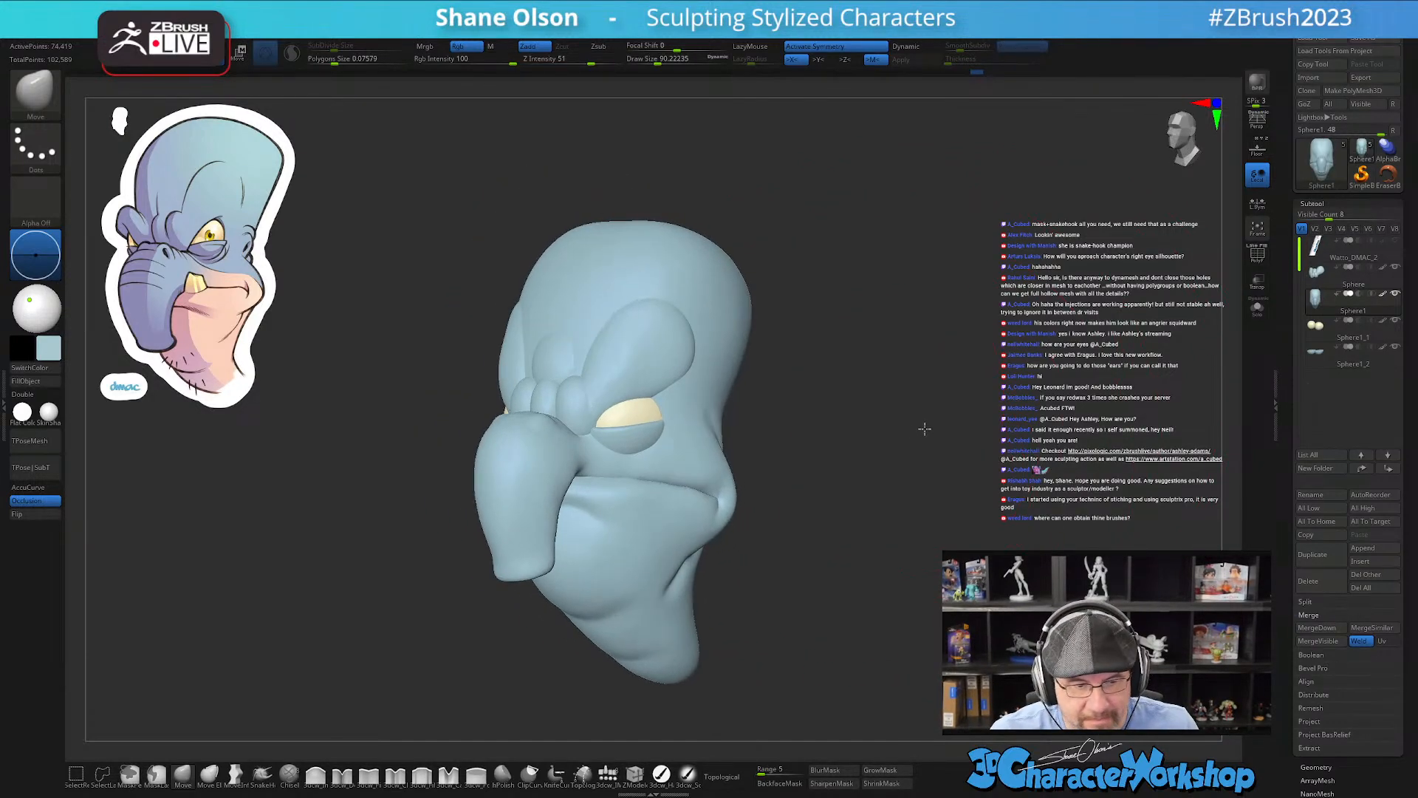
pyautogui.press('s')
pyautogui.moveTo(479, 581); pyautogui.dragTo(470, 581)
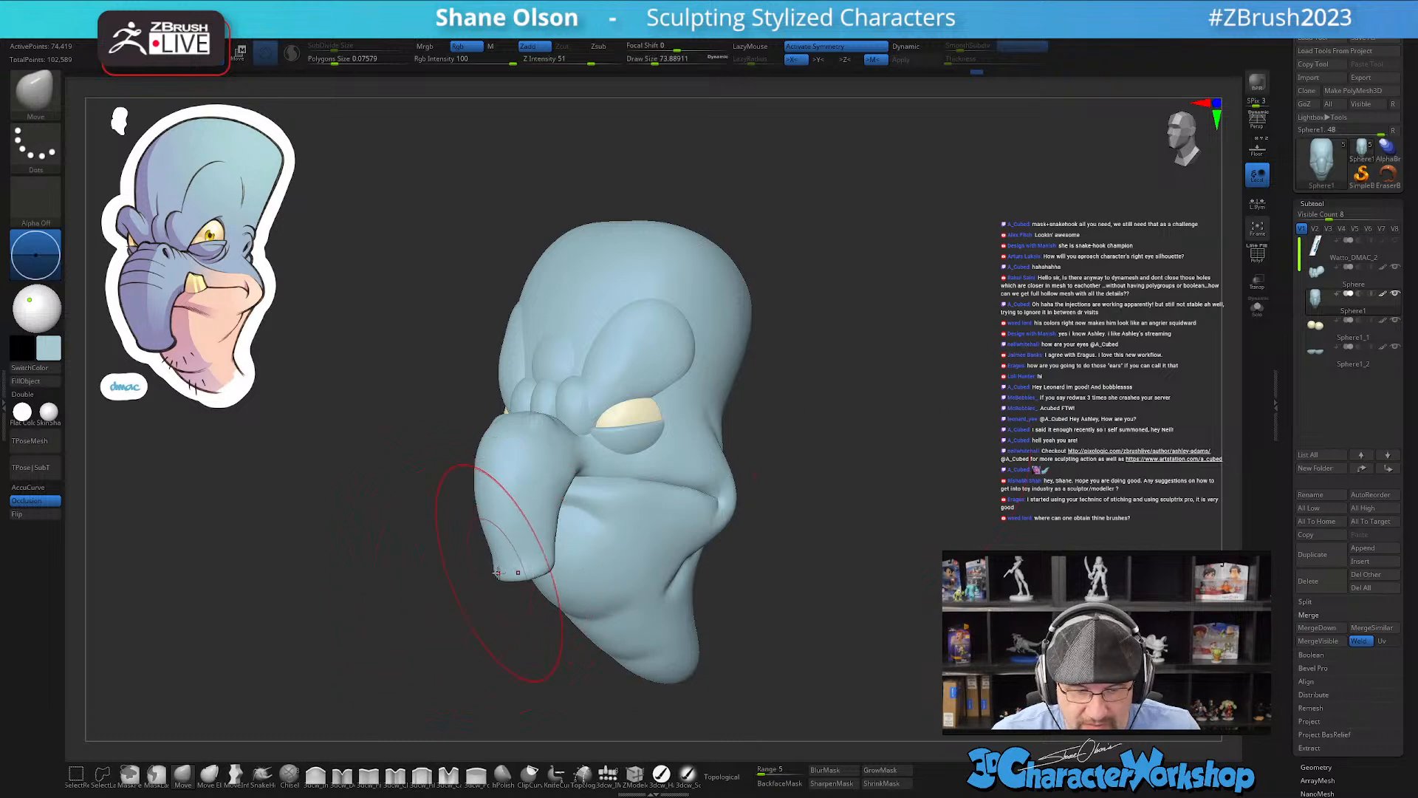
pyautogui.press('s')
pyautogui.moveTo(497, 535); pyautogui.dragTo(485, 534)
pyautogui.moveTo(857, 480)
pyautogui.mouseDown()
pyautogui.moveTo(893, 491)
pyautogui.moveTo(844, 439)
pyautogui.mouseUp()
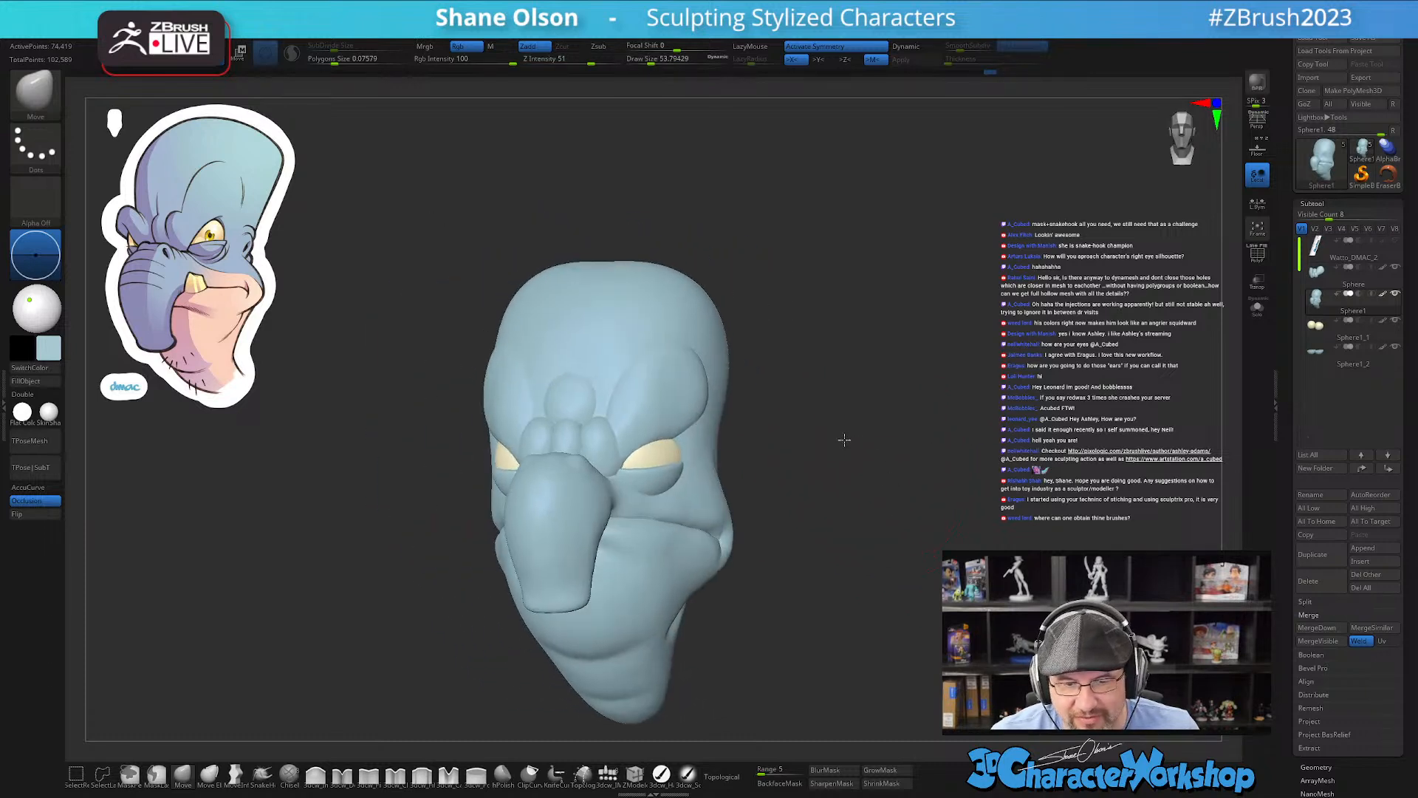
# Step: Adjust the width of the skull and neck from behind with the Move brush at draw size about 140
pyautogui.moveTo(836, 309)
pyautogui.mouseDown()
pyautogui.moveTo(893, 333)
pyautogui.moveTo(876, 406)
pyautogui.moveTo(883, 378)
pyautogui.moveTo(828, 367)
pyautogui.mouseUp()
pyautogui.press('s')
pyautogui.moveTo(743, 376)
pyautogui.mouseDown()
pyautogui.moveTo(738, 357)
pyautogui.moveTo(856, 341)
pyautogui.moveTo(919, 383)
pyautogui.moveTo(915, 399)
pyautogui.moveTo(912, 361)
pyautogui.moveTo(925, 368)
pyautogui.moveTo(872, 351)
pyautogui.moveTo(922, 355)
pyautogui.moveTo(959, 448)
pyautogui.moveTo(878, 419)
pyautogui.mouseUp()
pyautogui.moveTo(982, 446); pyautogui.dragTo(924, 441)
pyautogui.press('s')
pyautogui.moveTo(686, 411)
pyautogui.mouseDown()
pyautogui.moveTo(694, 386)
pyautogui.moveTo(677, 354)
pyautogui.mouseUp()
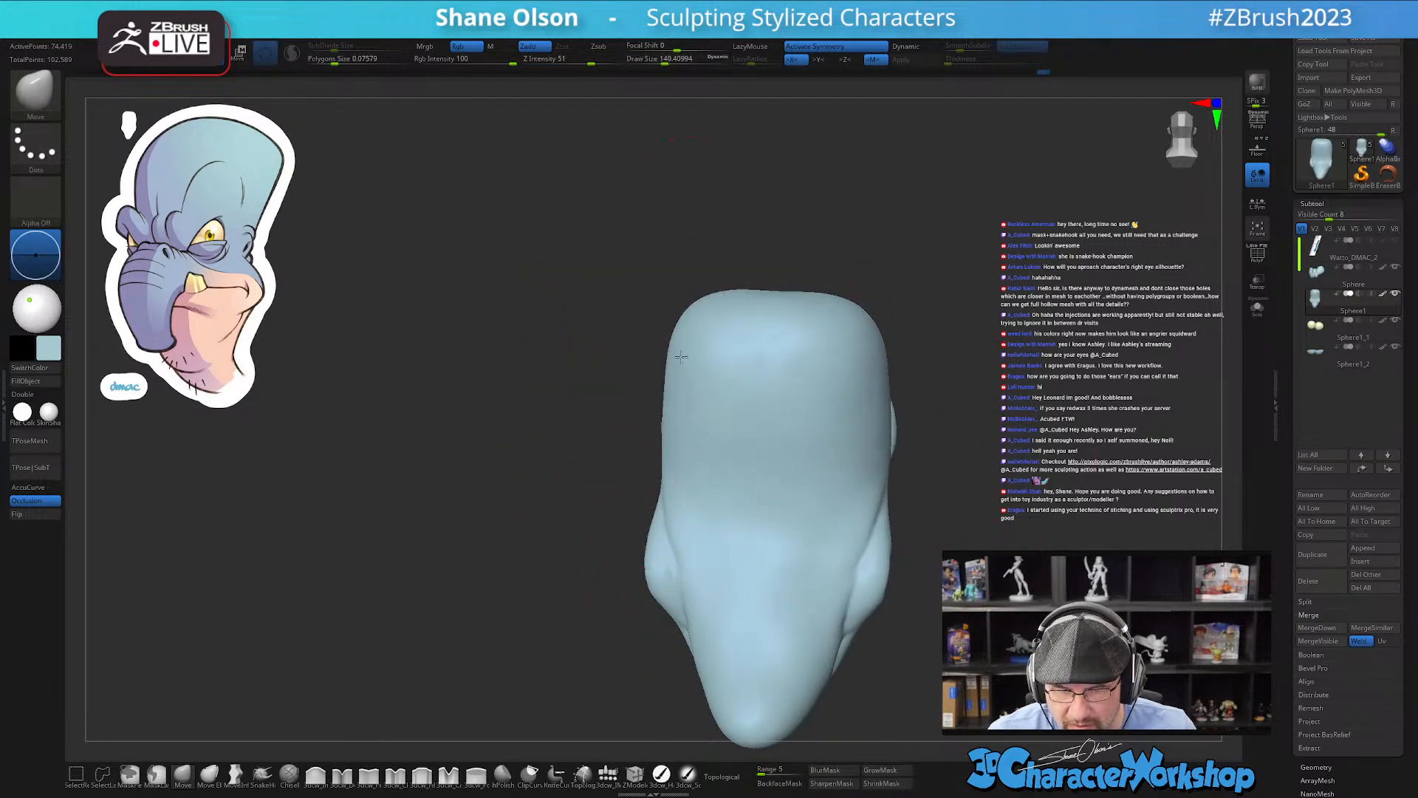
pyautogui.moveTo(677, 541); pyautogui.dragTo(675, 555)
pyautogui.moveTo(446, 578)
pyautogui.mouseDown()
pyautogui.moveTo(776, 565)
pyautogui.moveTo(896, 576)
pyautogui.moveTo(872, 552)
pyautogui.moveTo(884, 513)
pyautogui.mouseUp()
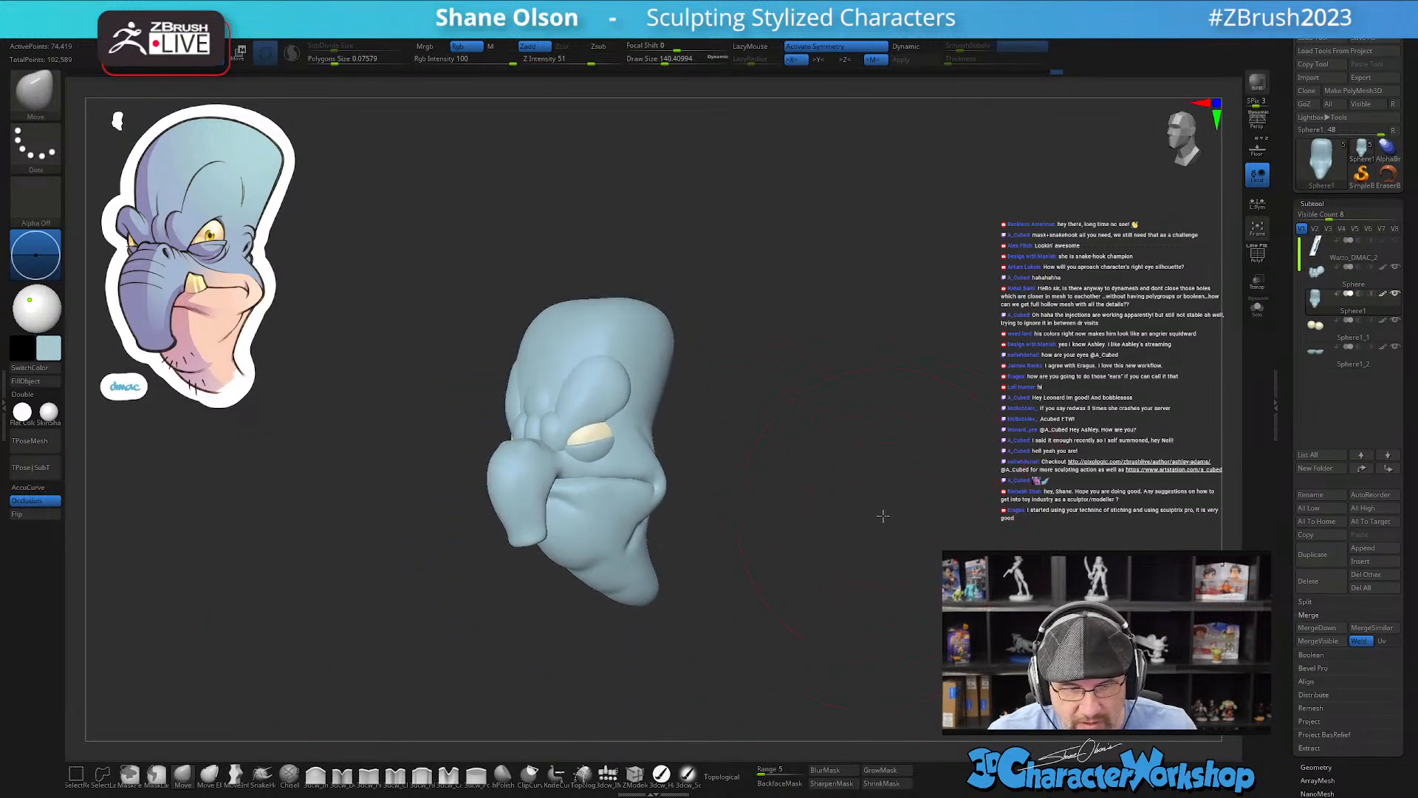
# Step: Pull the crown of the head upward with the Move brush at draw size about 80 and smooth it
pyautogui.keyDown('alt'); pyautogui.moveTo(863, 443); pyautogui.dragTo(858, 529); pyautogui.keyUp('alt')
pyautogui.press('s')
pyautogui.moveTo(519, 413); pyautogui.dragTo(515, 414)
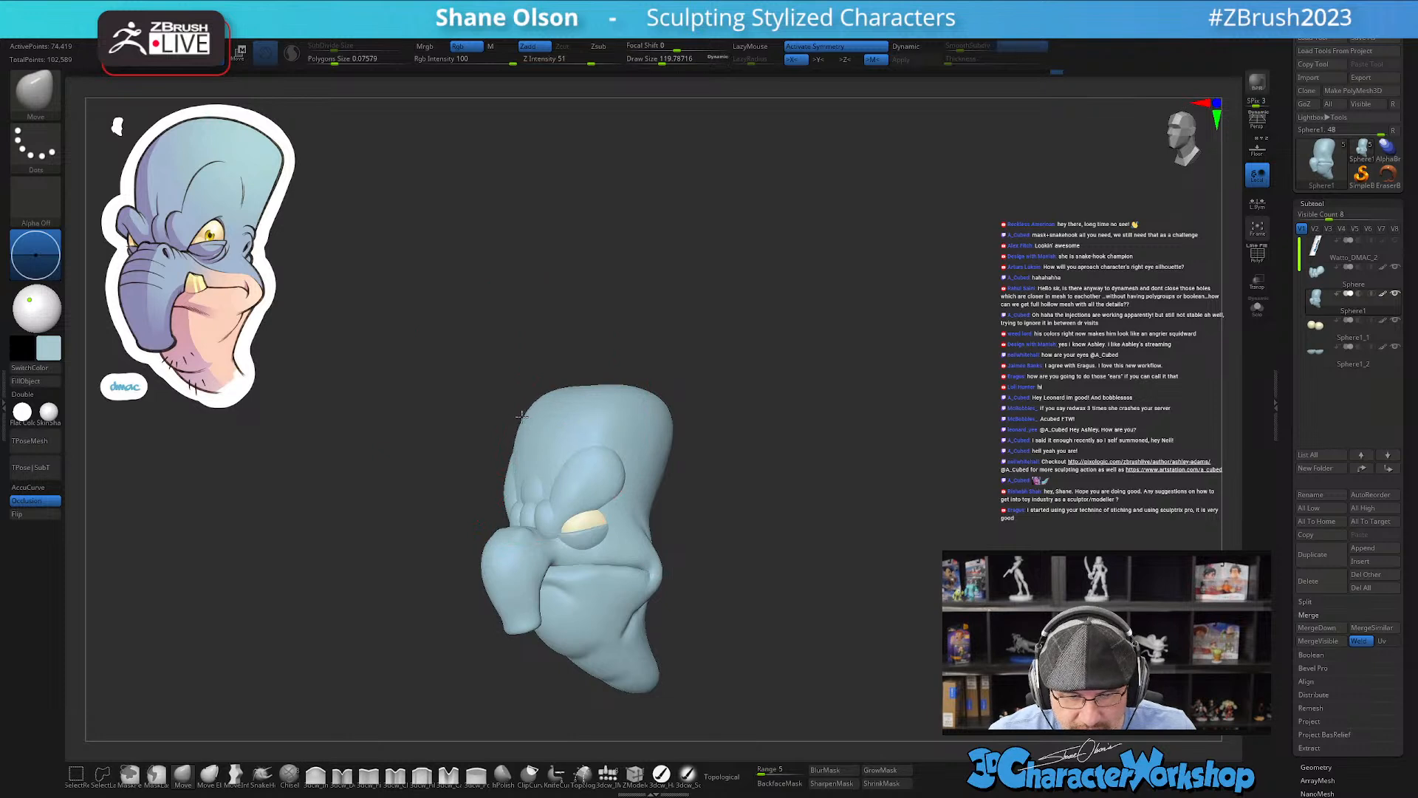
pyautogui.press('s')
pyautogui.moveTo(591, 395)
pyautogui.mouseDown()
pyautogui.moveTo(576, 394)
pyautogui.moveTo(731, 371)
pyautogui.mouseUp()
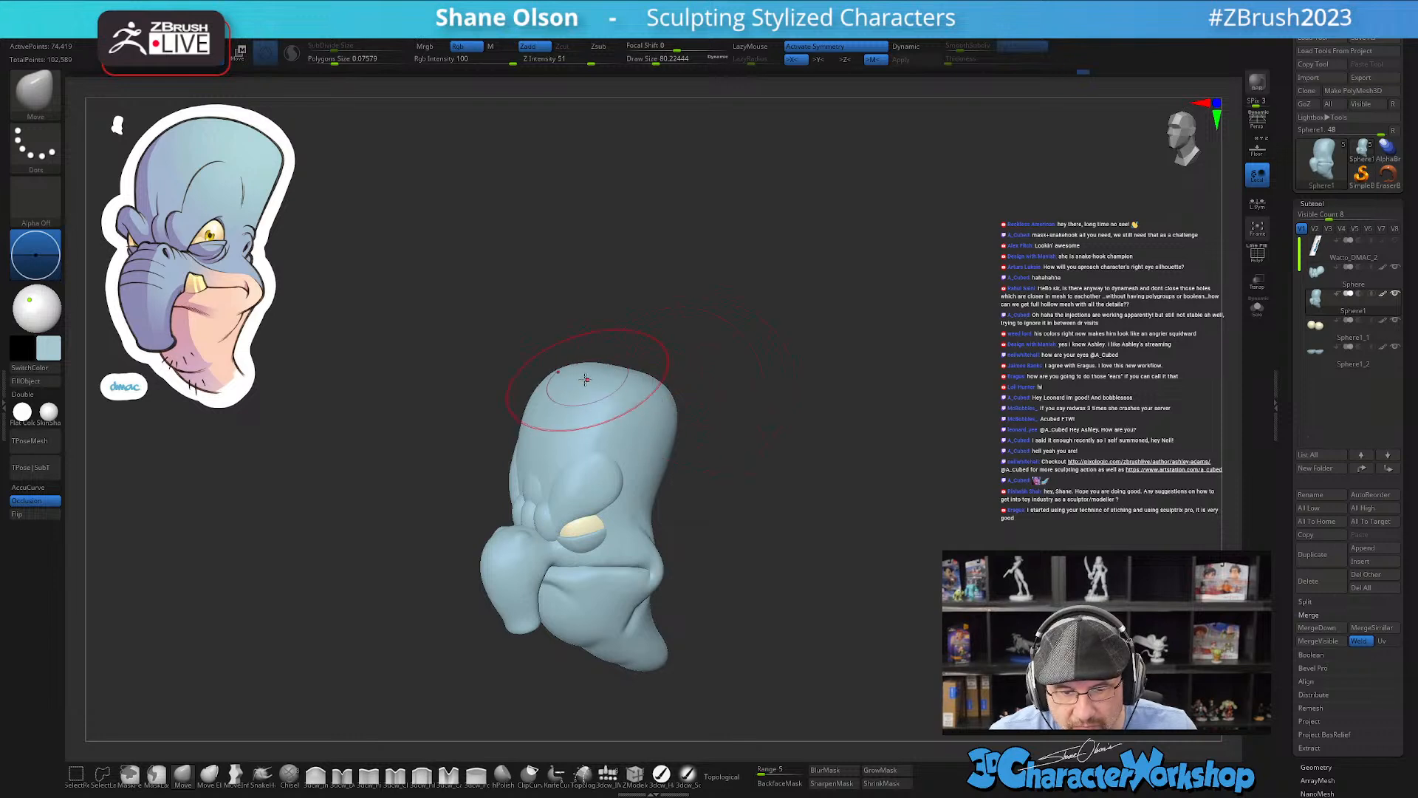
pyautogui.press('shift')
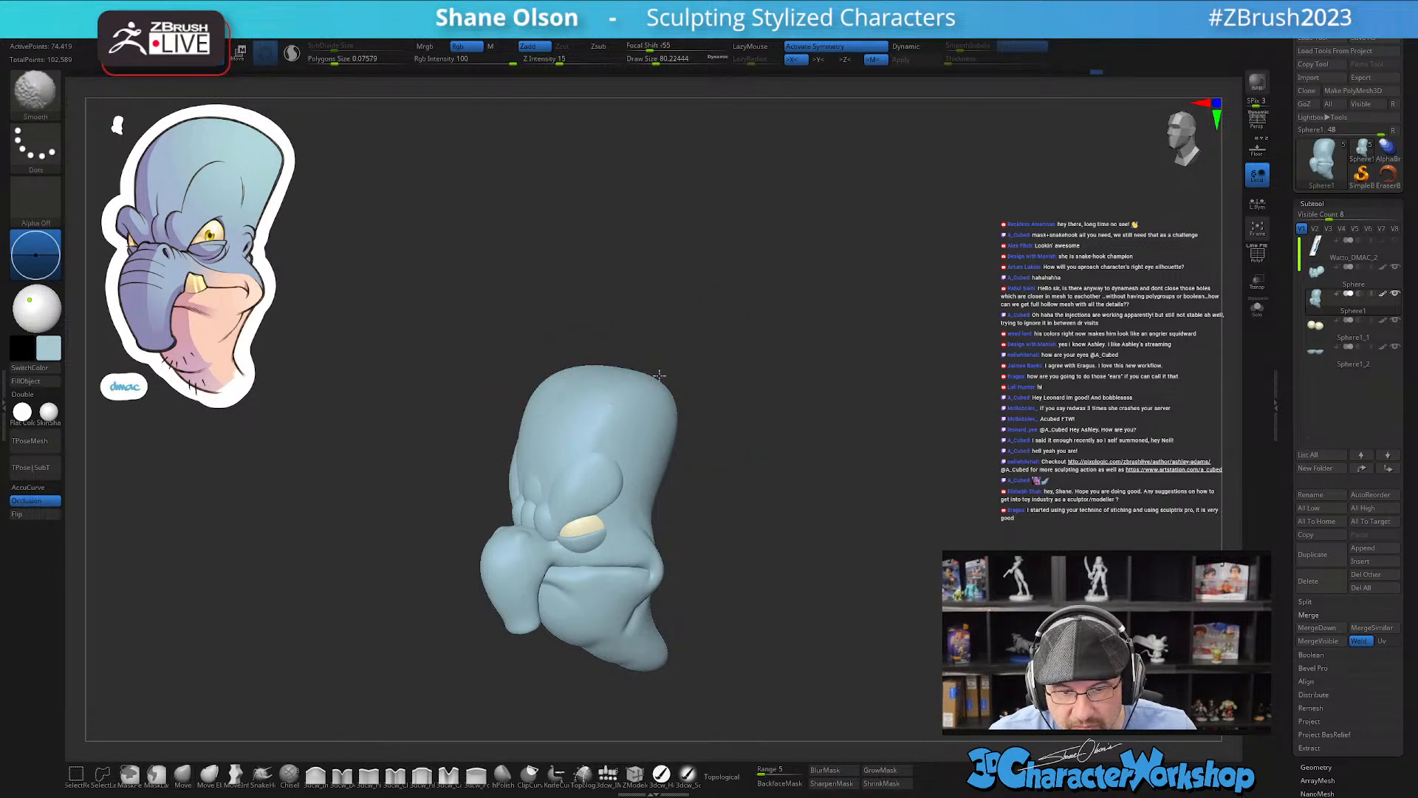
# Step: Round out the top and back of the head with the Move brush at draw size about 59
pyautogui.moveTo(780, 449); pyautogui.dragTo(754, 432)
pyautogui.moveTo(843, 449); pyautogui.dragTo(819, 436)
pyautogui.press('s')
pyautogui.moveTo(691, 425)
pyautogui.mouseDown()
pyautogui.moveTo(776, 446)
pyautogui.moveTo(763, 414)
pyautogui.moveTo(867, 531)
pyautogui.moveTo(852, 506)
pyautogui.moveTo(908, 513)
pyautogui.moveTo(840, 504)
pyautogui.moveTo(842, 491)
pyautogui.moveTo(811, 516)
pyautogui.moveTo(805, 503)
pyautogui.moveTo(831, 489)
pyautogui.mouseUp()
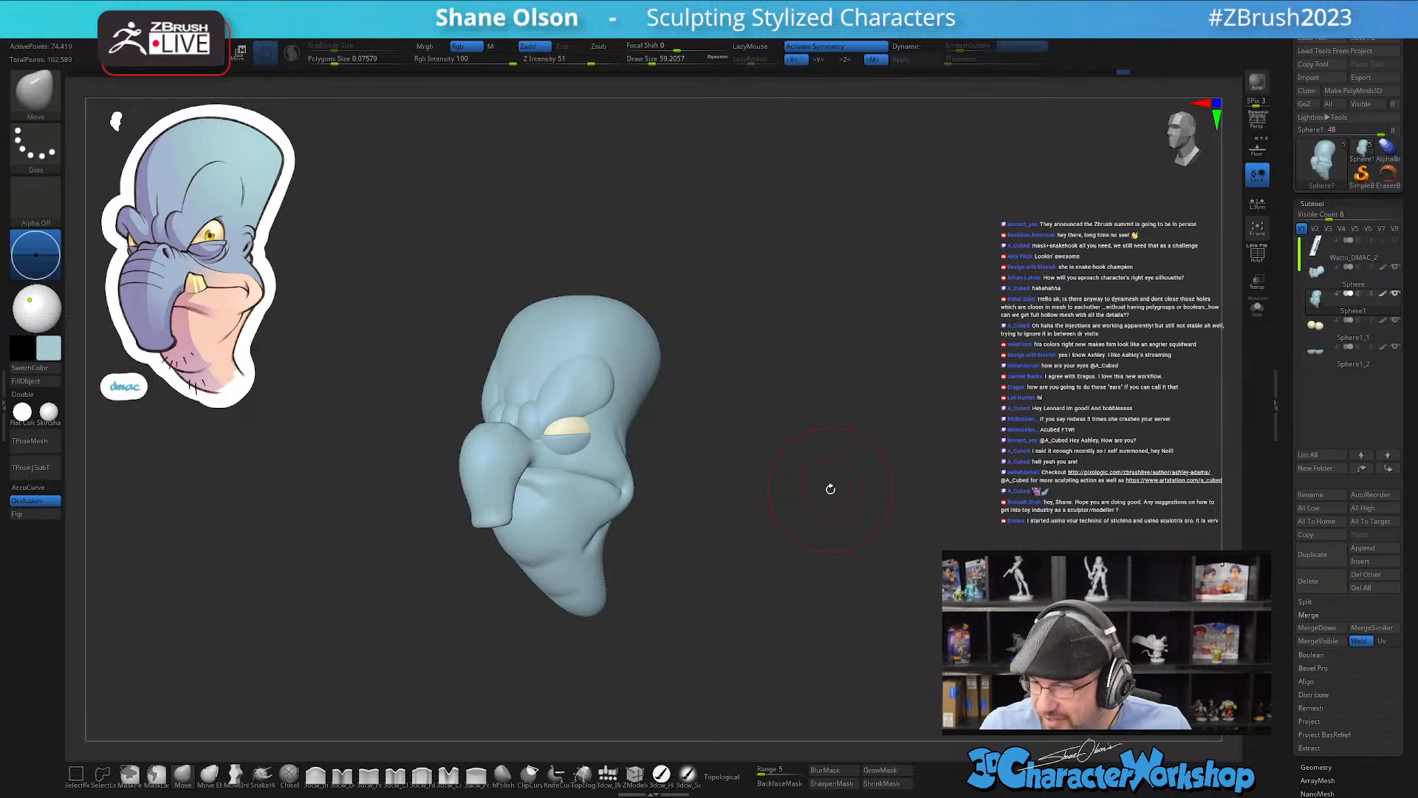
pyautogui.moveTo(915, 438)
pyautogui.mouseDown()
pyautogui.moveTo(915, 454)
pyautogui.moveTo(912, 415)
pyautogui.mouseUp()
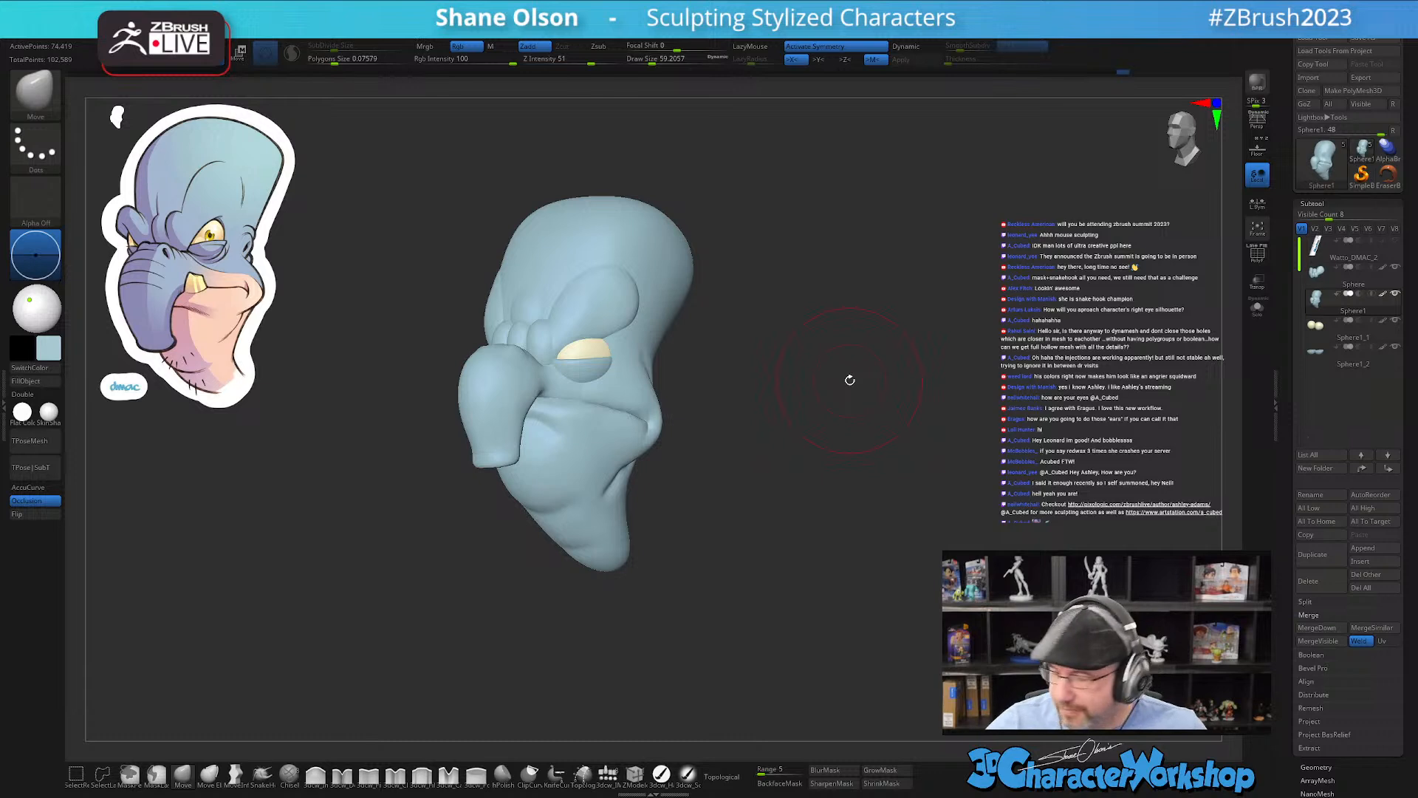
# Step: Reshape the neck and the area behind the cheek with the Move brush at draw sizes of about 49 and 35, smoothing the surface
pyautogui.moveTo(683, 486)
pyautogui.mouseDown()
pyautogui.moveTo(698, 528)
pyautogui.moveTo(692, 513)
pyautogui.moveTo(624, 532)
pyautogui.moveTo(630, 510)
pyautogui.moveTo(595, 525)
pyautogui.moveTo(615, 535)
pyautogui.mouseUp()
pyautogui.press('s')
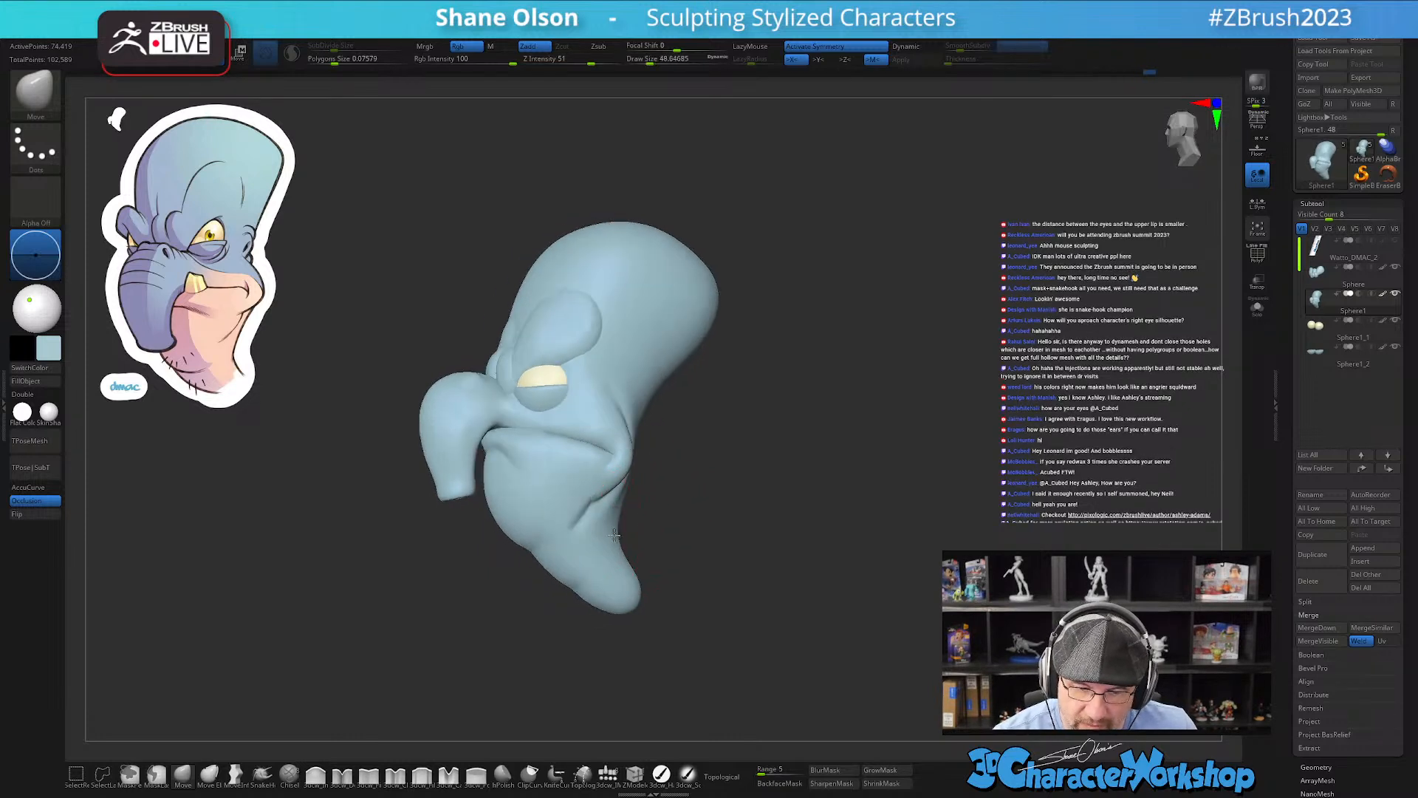
pyautogui.moveTo(642, 487); pyautogui.dragTo(551, 476)
pyautogui.keyDown('alt'); pyautogui.moveTo(659, 456); pyautogui.dragTo(664, 453, button='right'); pyautogui.keyUp('alt')
pyautogui.press('s')
pyautogui.moveTo(665, 447); pyautogui.dragTo(650, 448)
pyautogui.press('shift')
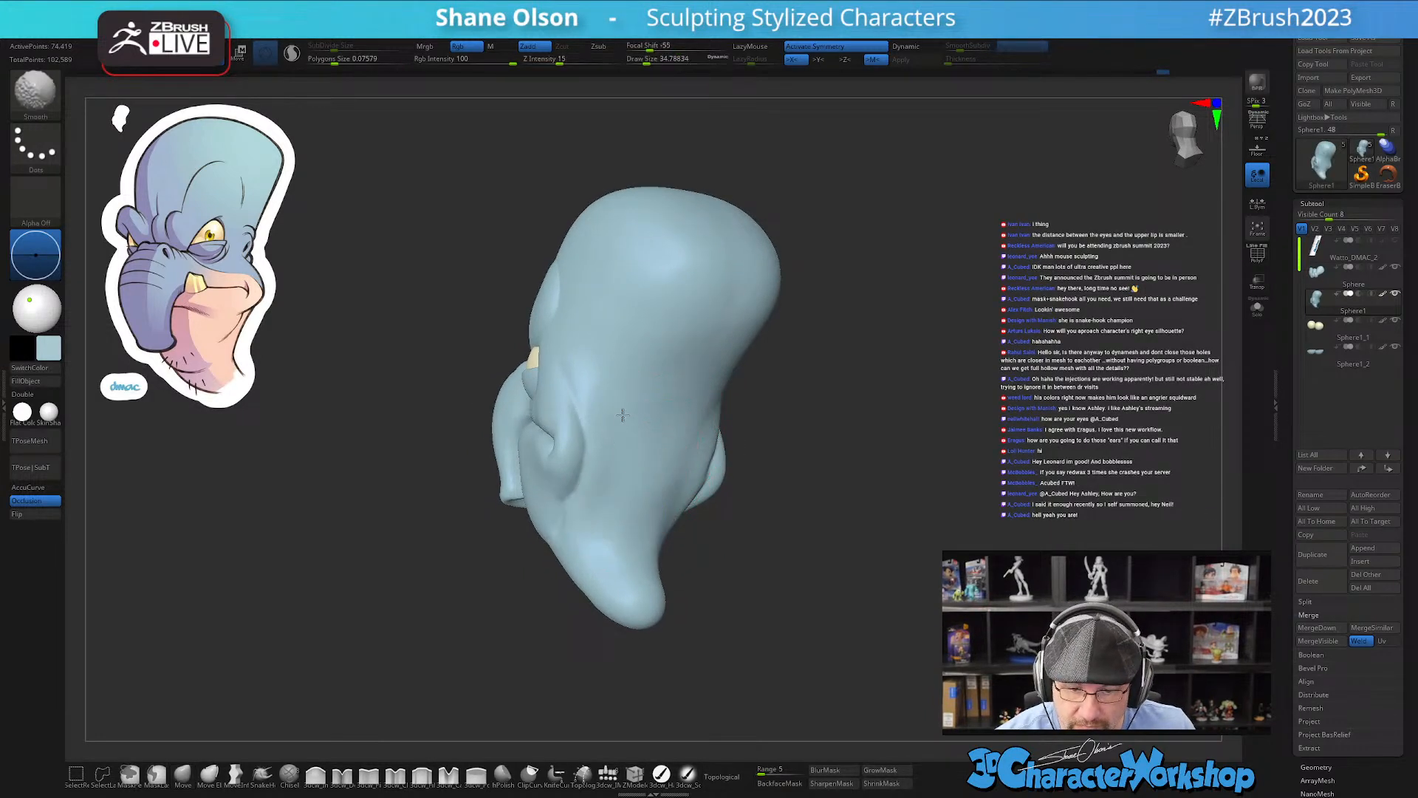
# Step: Refine the cheek fold and mouth corner from side and three-quarter views with the Move brush at draw size about 41
pyautogui.moveTo(633, 498)
pyautogui.mouseDown(button='right')
pyautogui.moveTo(703, 508)
pyautogui.moveTo(675, 465)
pyautogui.moveTo(603, 445)
pyautogui.mouseUp(button='right')
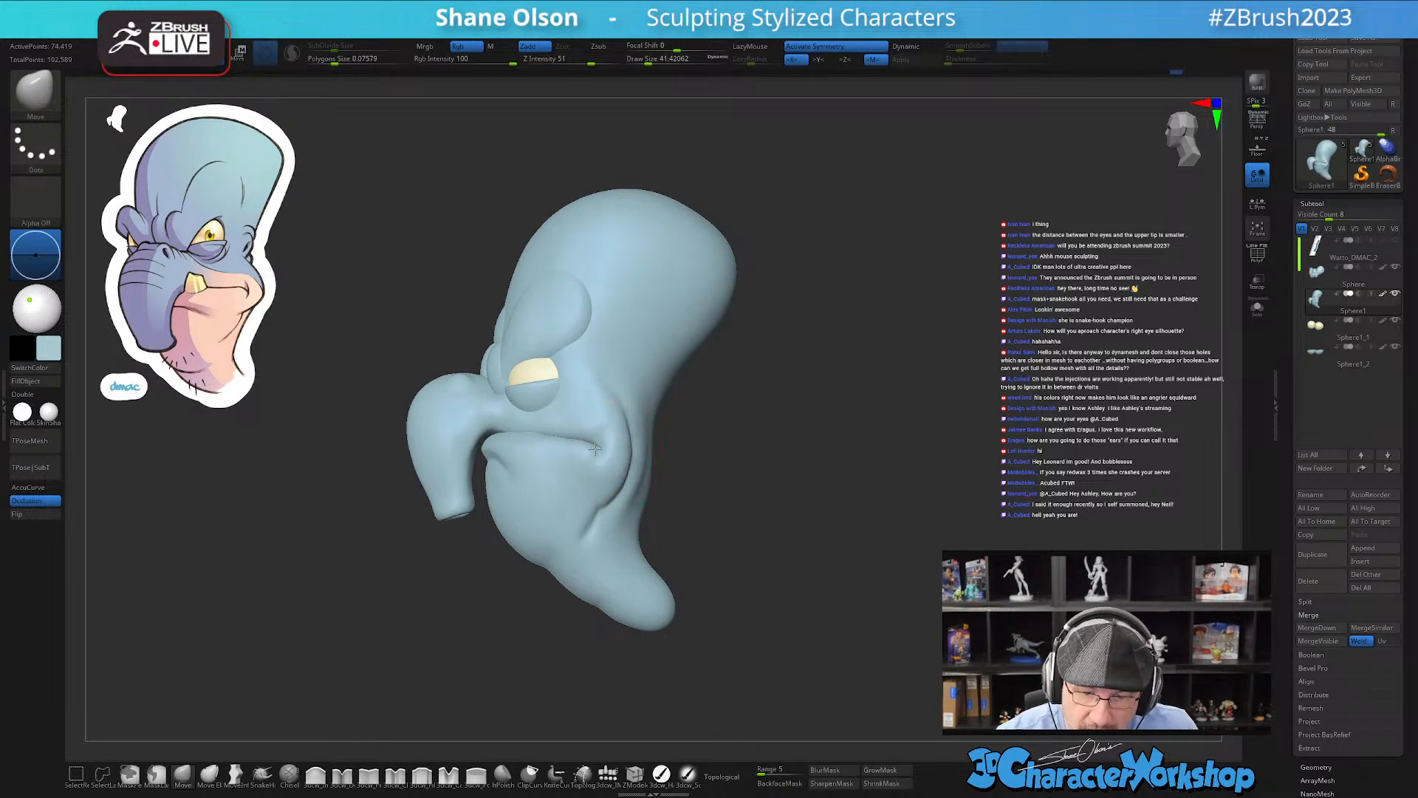
pyautogui.moveTo(597, 427)
pyautogui.mouseDown(button='right')
pyautogui.moveTo(614, 430)
pyautogui.moveTo(599, 442)
pyautogui.mouseUp(button='right')
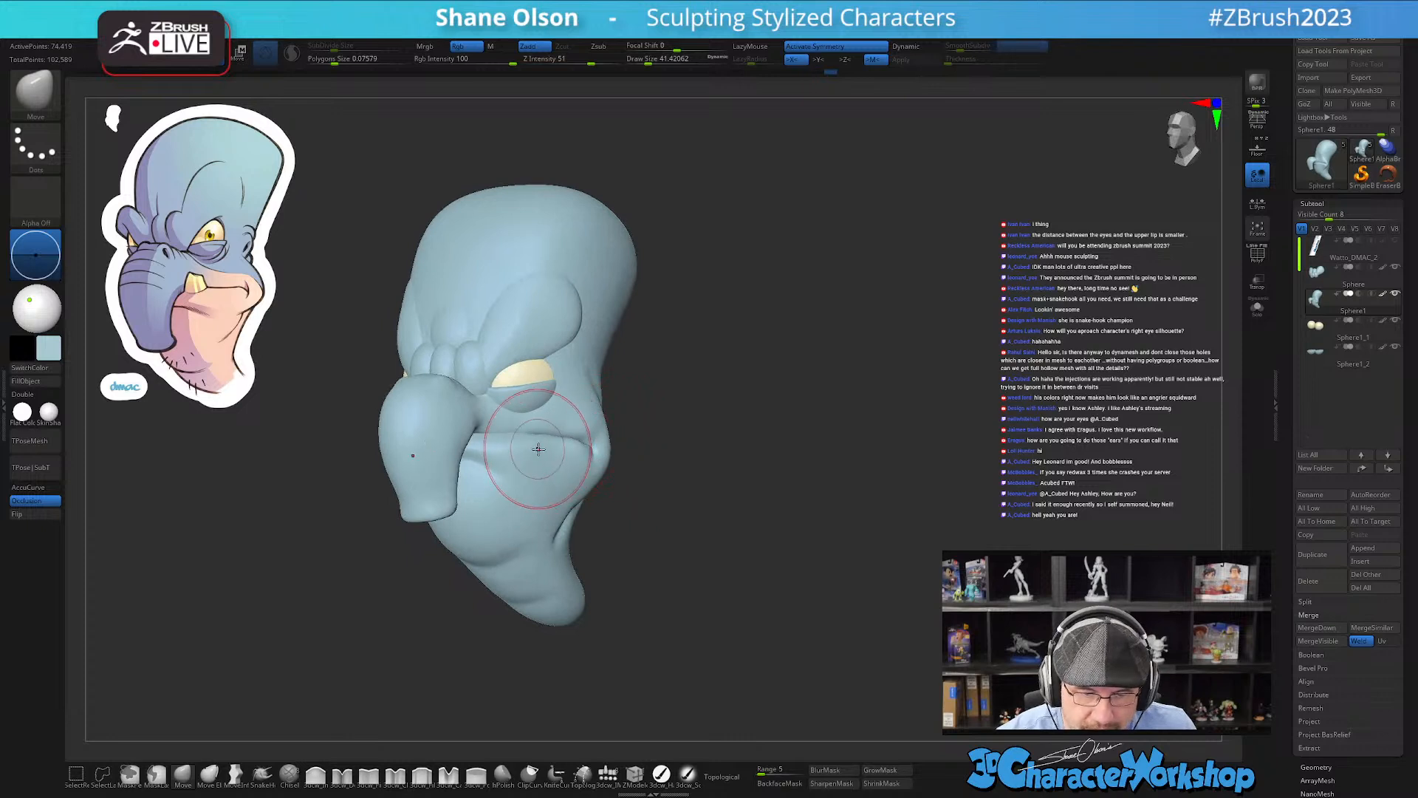
pyautogui.moveTo(560, 408)
pyautogui.mouseDown(button='right')
pyautogui.moveTo(546, 441)
pyautogui.moveTo(567, 420)
pyautogui.mouseUp(button='right')
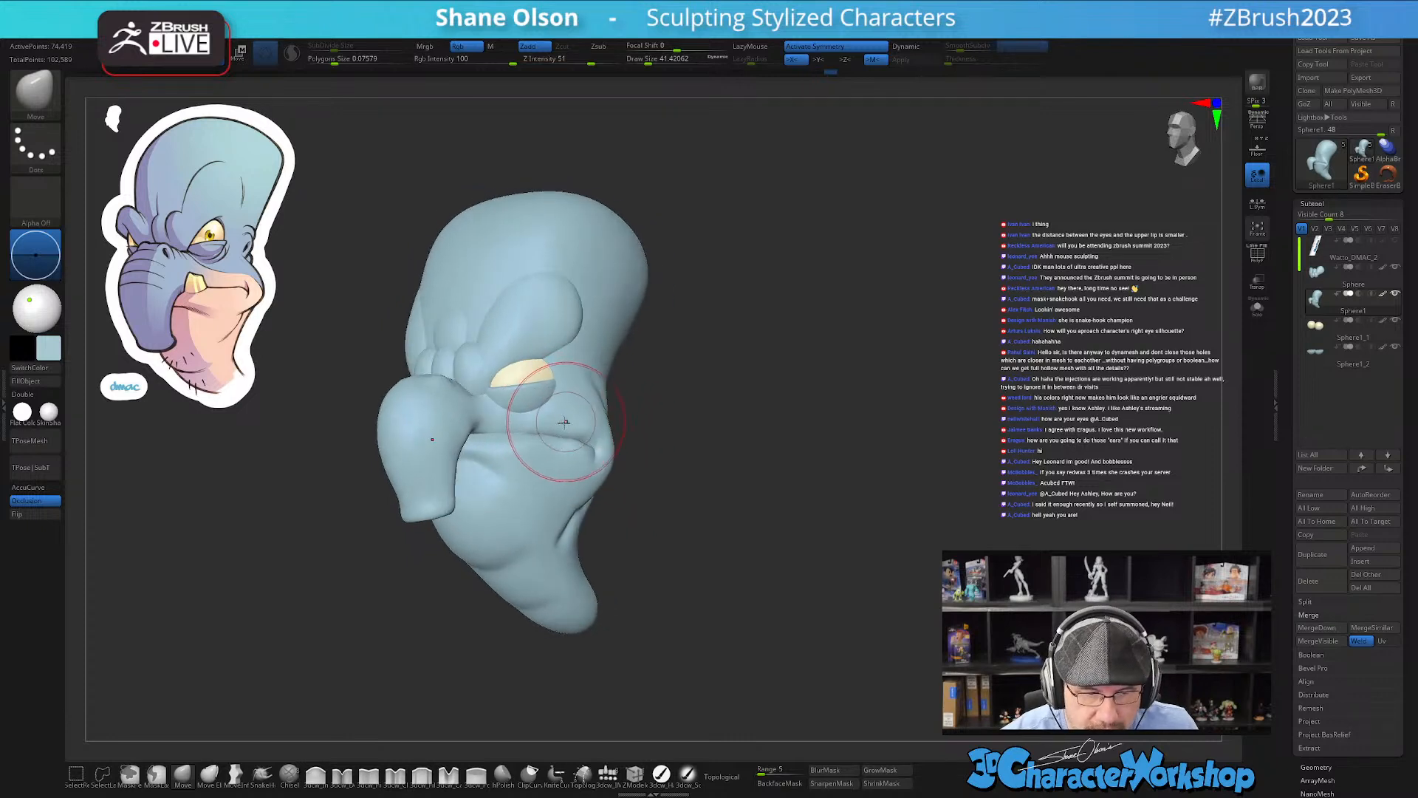
pyautogui.moveTo(477, 431); pyautogui.dragTo(541, 439)
pyautogui.moveTo(626, 482); pyautogui.dragTo(603, 460, button='right')
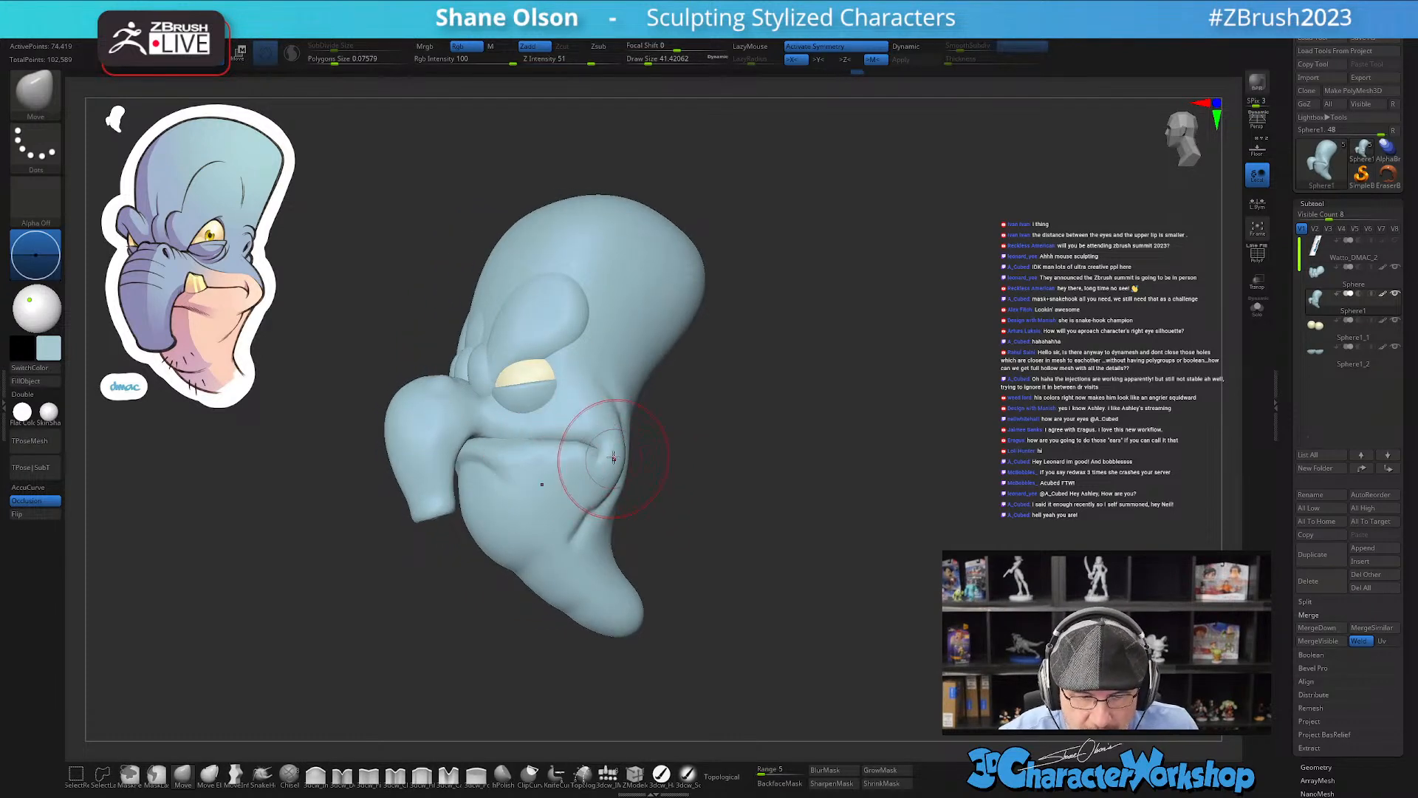
pyautogui.moveTo(631, 447); pyautogui.dragTo(665, 466, button='right')
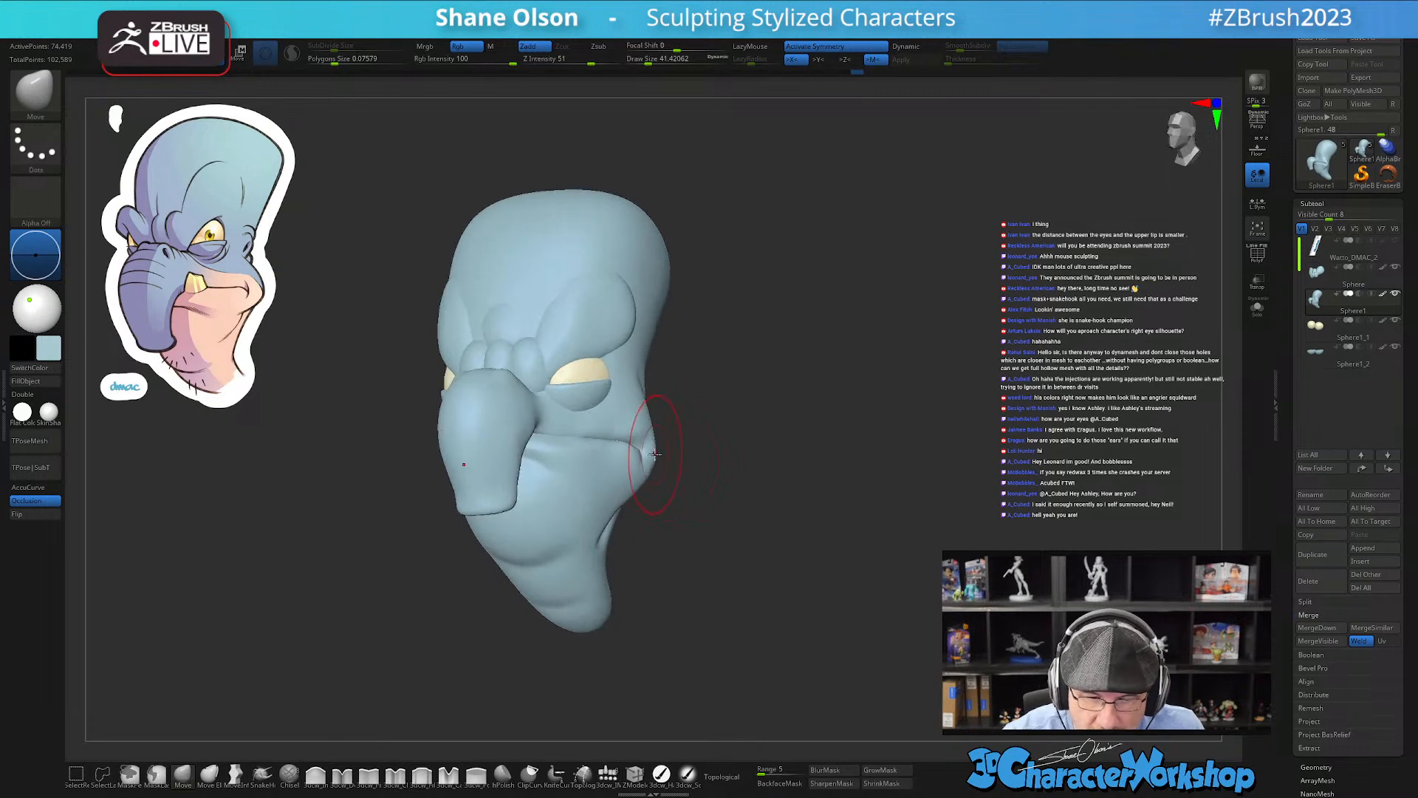
pyautogui.moveTo(668, 402); pyautogui.dragTo(712, 436, button='right')
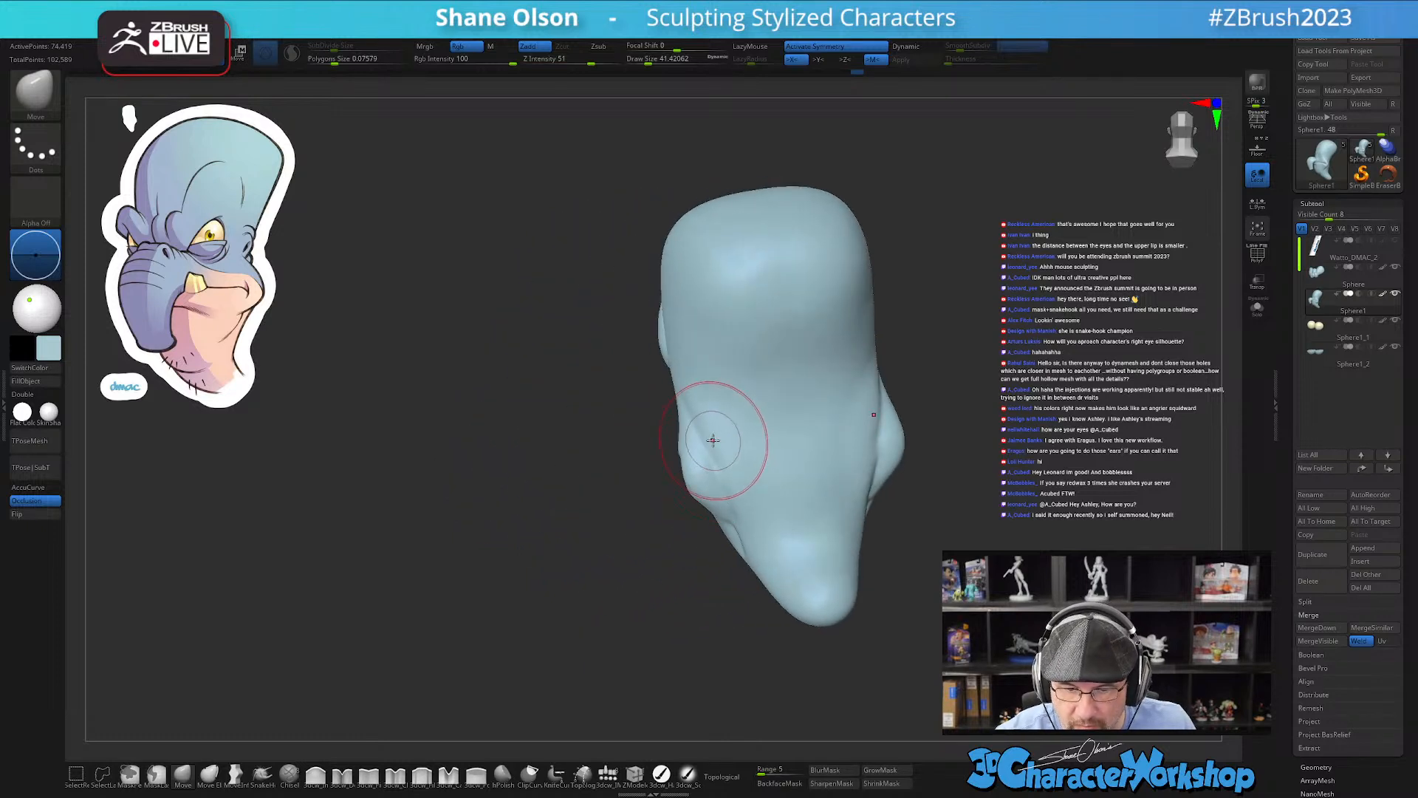
# Step: Adjust the back of the cheek bulge with the Move brush and smooth its transition into the head
pyautogui.moveTo(711, 421); pyautogui.dragTo(718, 422)
pyautogui.moveTo(741, 425); pyautogui.dragTo(749, 424, button='right')
pyautogui.keyDown('shift'); pyautogui.moveTo(737, 424); pyautogui.dragTo(726, 401); pyautogui.keyUp('shift')
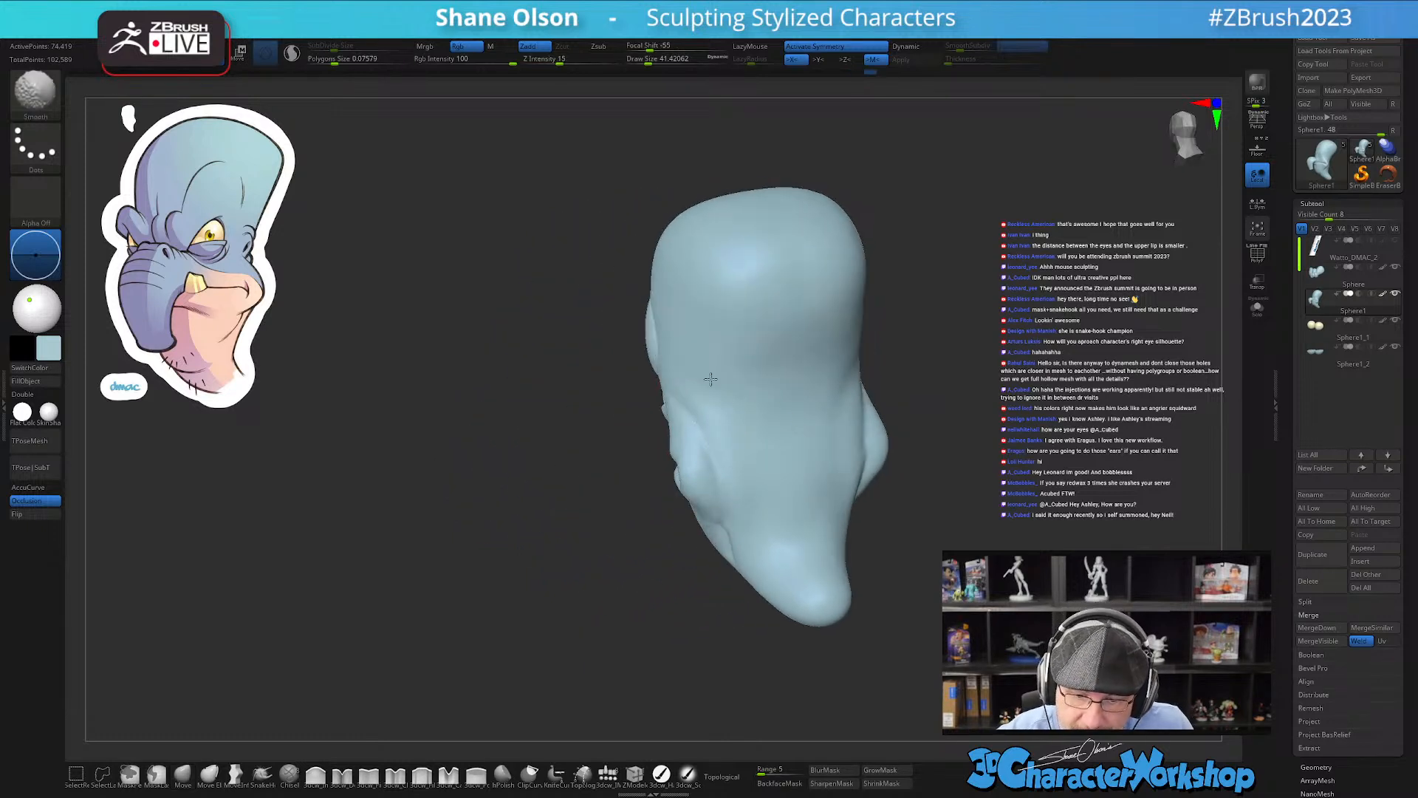
pyautogui.moveTo(748, 518)
pyautogui.mouseDown(button='right')
pyautogui.moveTo(753, 547)
pyautogui.moveTo(814, 513)
pyautogui.moveTo(800, 489)
pyautogui.moveTo(840, 493)
pyautogui.mouseUp(button='right')
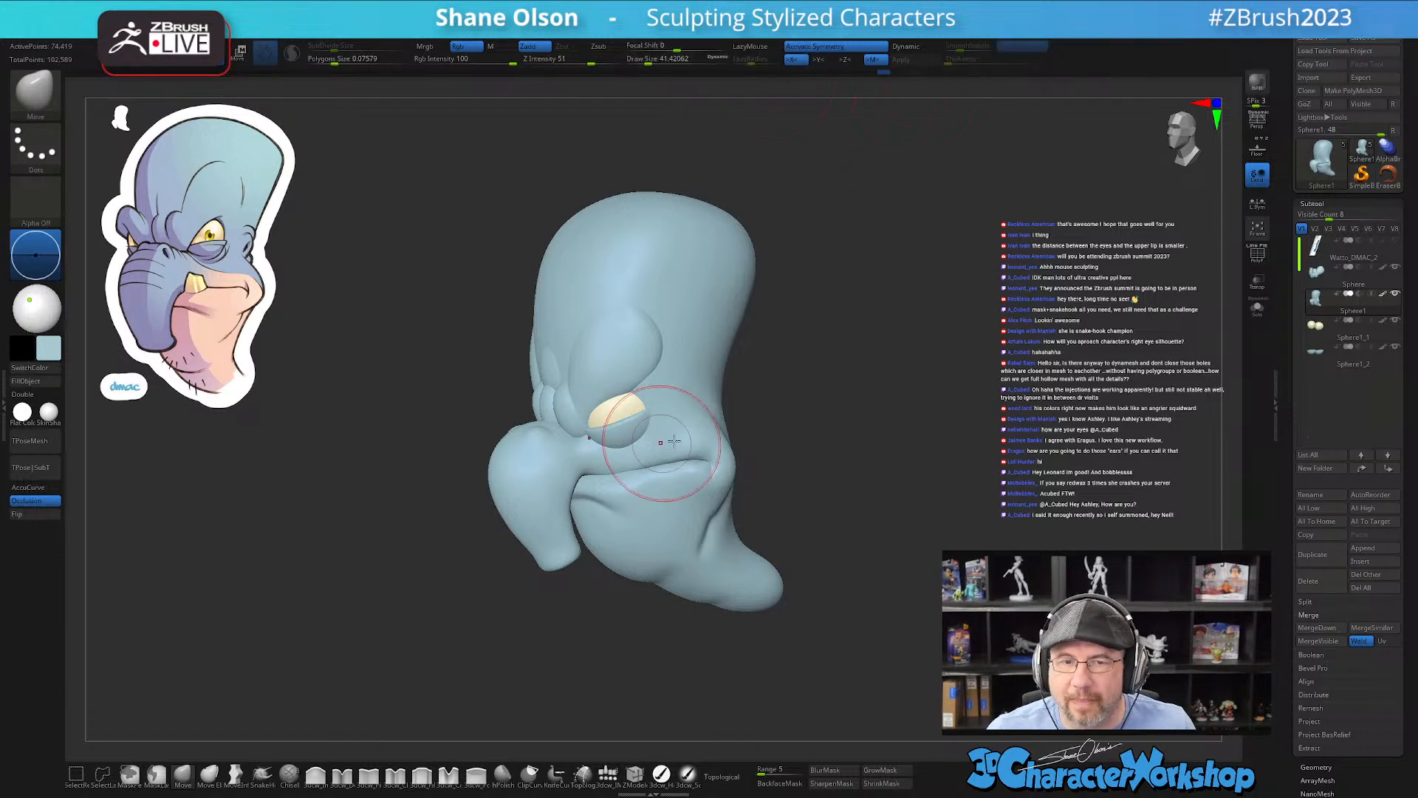
# Step: Reshape the front profile of the forehead with the Move brush at draw size about 90
pyautogui.moveTo(918, 373); pyautogui.dragTo(897, 356)
pyautogui.press('s')
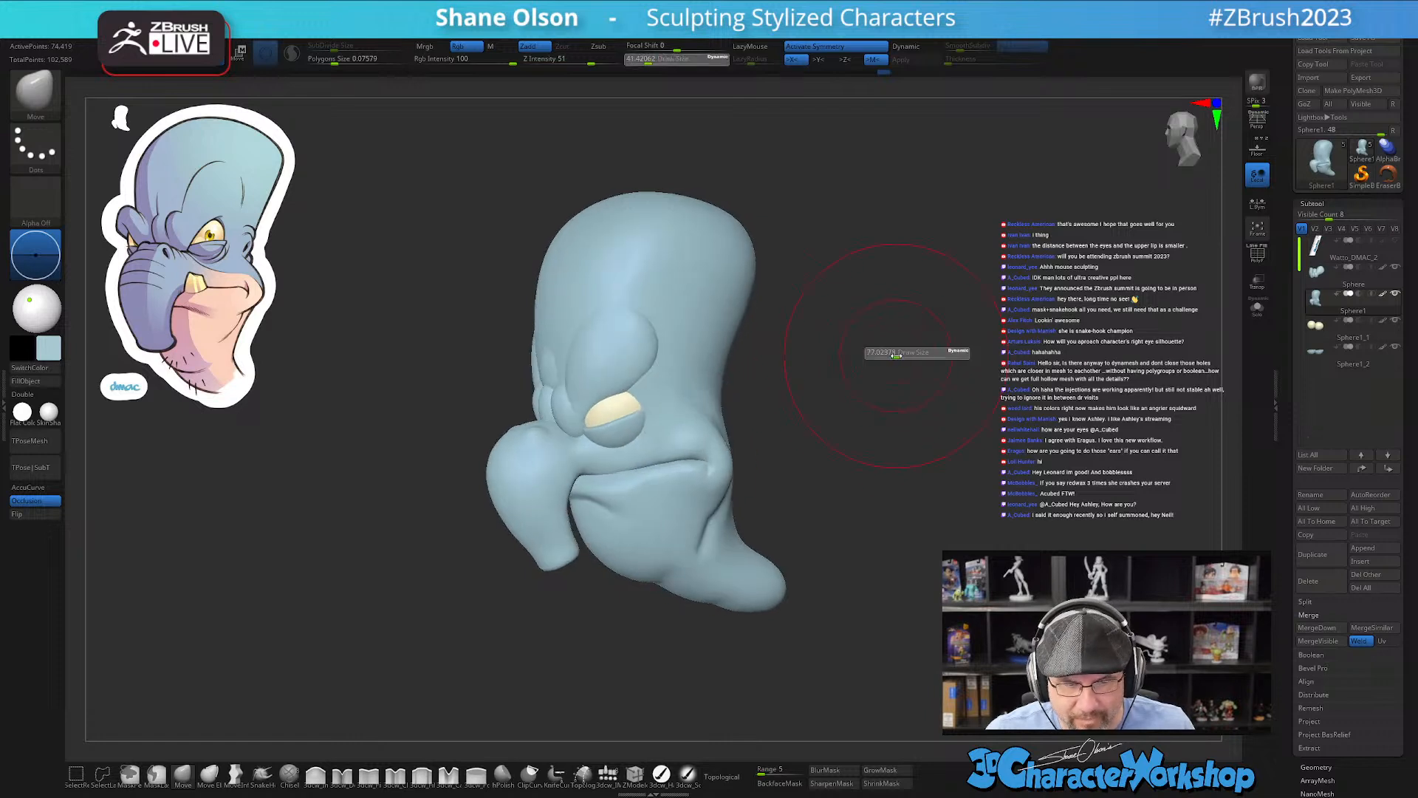
pyautogui.press('s')
pyautogui.moveTo(541, 273); pyautogui.dragTo(540, 286)
pyautogui.press('s')
pyautogui.moveTo(551, 345); pyautogui.dragTo(559, 338)
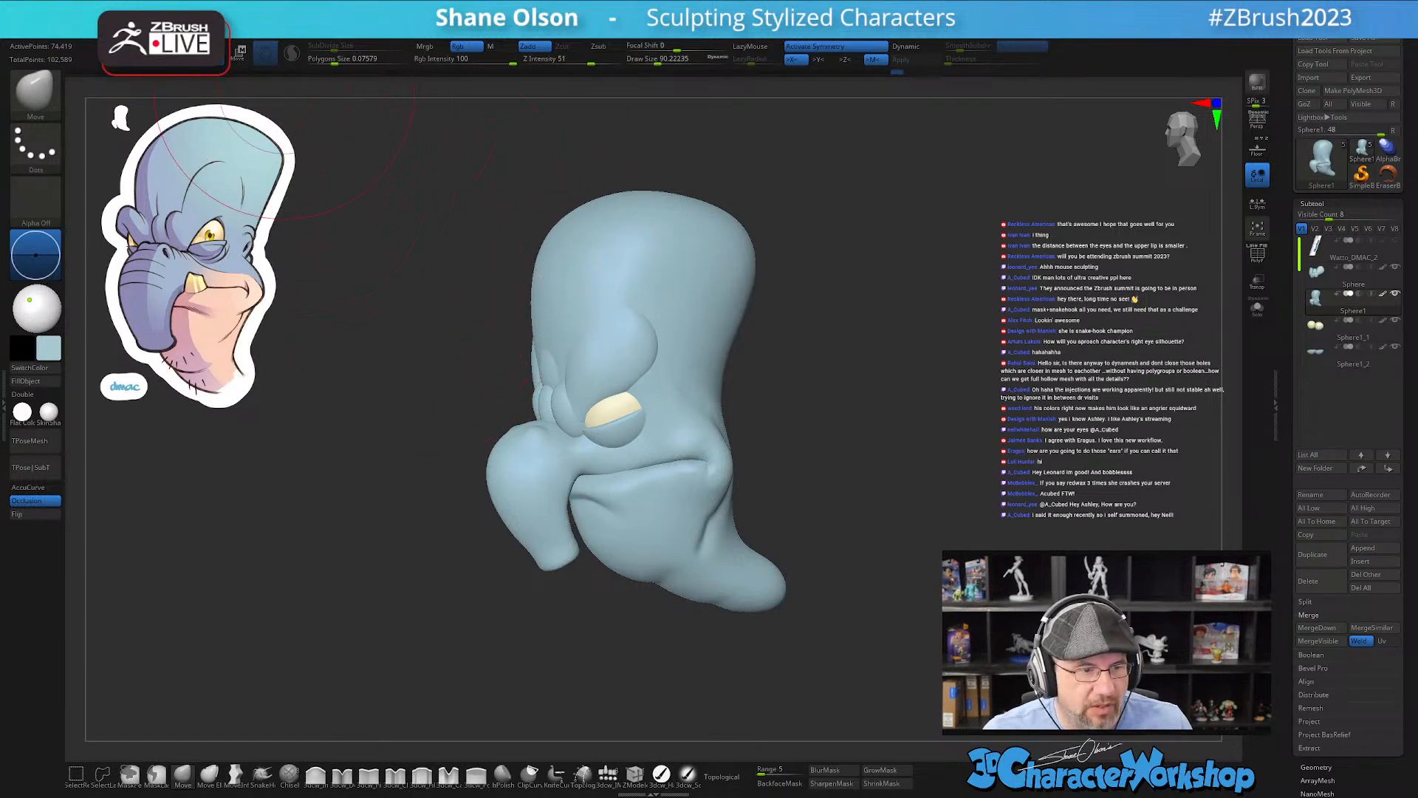
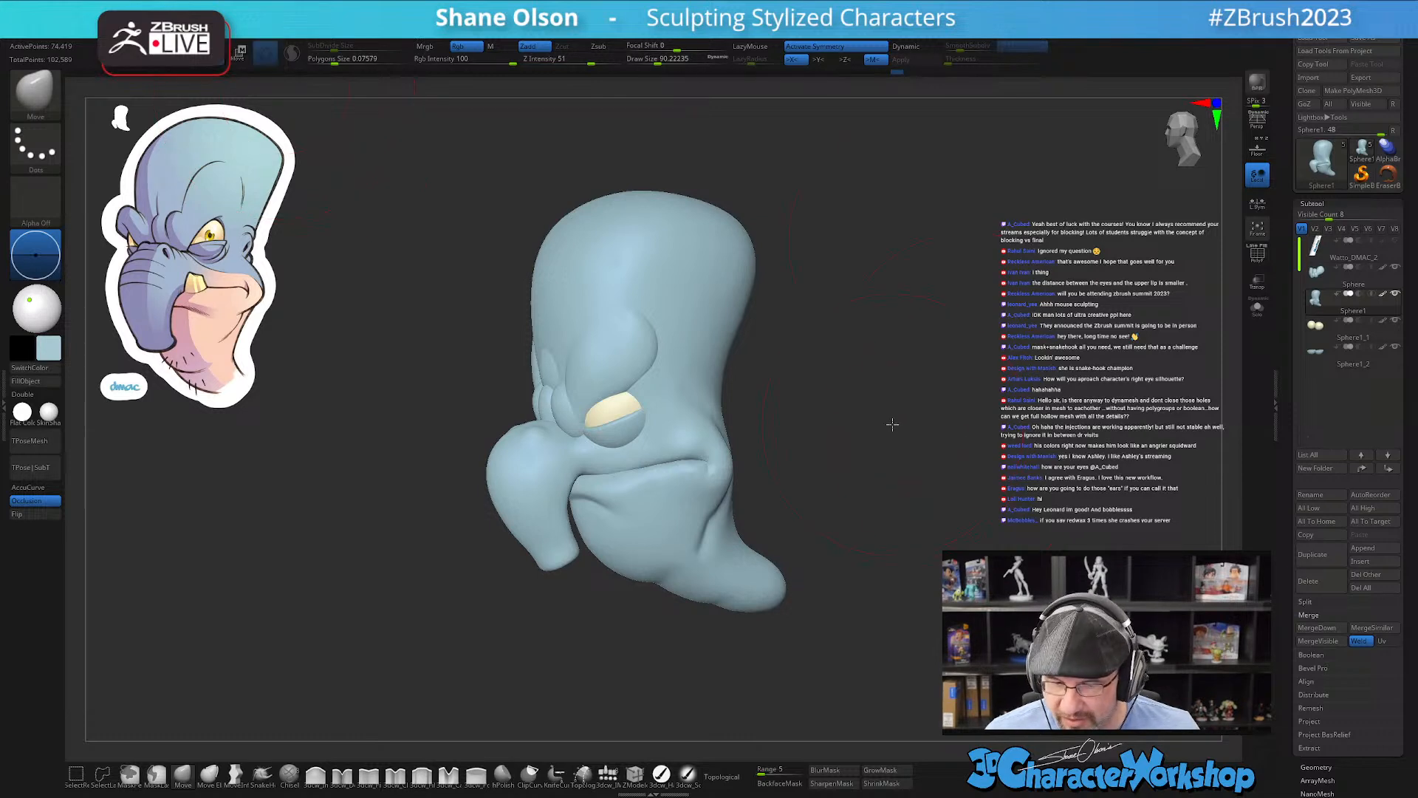
# Step: Smooth the cheek fold and the area behind it down to the neck with the Smooth brush
pyautogui.moveTo(839, 559)
pyautogui.mouseDown()
pyautogui.moveTo(836, 539)
pyautogui.moveTo(883, 491)
pyautogui.mouseUp()
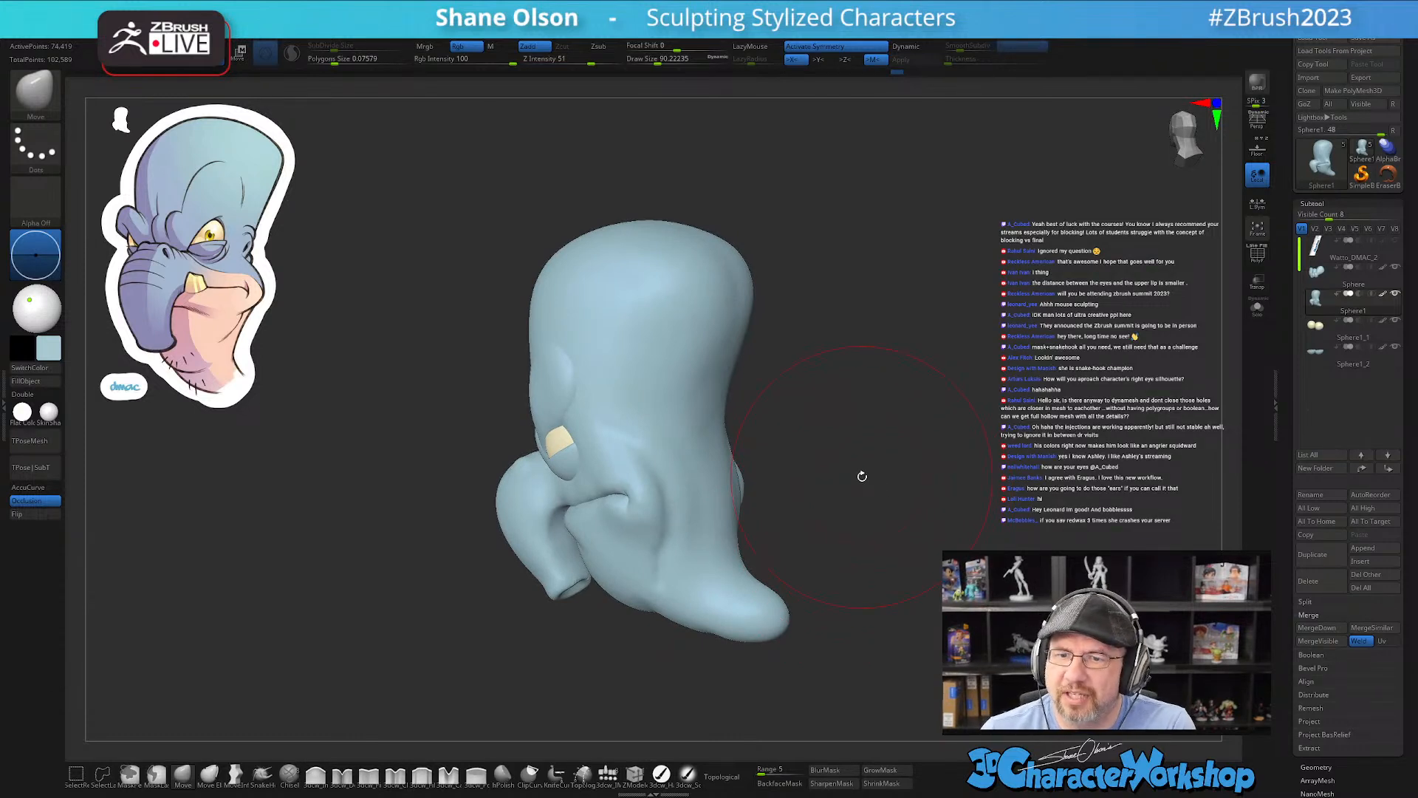
pyautogui.moveTo(833, 491)
pyautogui.keyDown('alt'); pyautogui.mouseDown()
pyautogui.moveTo(860, 452)
pyautogui.moveTo(858, 492)
pyautogui.moveTo(843, 492)
pyautogui.moveTo(839, 515)
pyautogui.moveTo(830, 498)
pyautogui.mouseUp(); pyautogui.keyUp('alt')
pyautogui.press('s')
pyautogui.press('s')
pyautogui.keyDown('shift'); pyautogui.moveTo(693, 515); pyautogui.dragTo(716, 519); pyautogui.keyUp('shift')
pyautogui.moveTo(716, 519)
pyautogui.mouseDown(button='right')
pyautogui.moveTo(722, 545)
pyautogui.moveTo(691, 564)
pyautogui.moveTo(714, 542)
pyautogui.mouseUp(button='right')
pyautogui.keyDown('shift'); pyautogui.moveTo(665, 545); pyautogui.dragTo(645, 500); pyautogui.keyUp('shift')
pyautogui.keyDown('shift'); pyautogui.moveTo(607, 443); pyautogui.dragTo(658, 516); pyautogui.keyUp('shift')
pyautogui.moveTo(659, 516)
pyautogui.mouseDown(button='right')
pyautogui.moveTo(710, 520)
pyautogui.moveTo(713, 502)
pyautogui.moveTo(754, 532)
pyautogui.moveTo(746, 544)
pyautogui.mouseUp(button='right')
# Step: Adjust the contour behind the cheek and mouth corner with the Move brush at draw size about 33, smoothing the transition
pyautogui.moveTo(740, 416); pyautogui.dragTo(668, 405, button='right')
pyautogui.press('[')
pyautogui.press('s')
pyautogui.moveTo(663, 411); pyautogui.dragTo(659, 412)
pyautogui.moveTo(658, 407)
pyautogui.keyDown('alt'); pyautogui.mouseDown(button='right')
pyautogui.moveTo(673, 437)
pyautogui.moveTo(644, 422)
pyautogui.moveTo(675, 444)
pyautogui.mouseUp(button='right'); pyautogui.keyUp('alt')
pyautogui.press('shift')
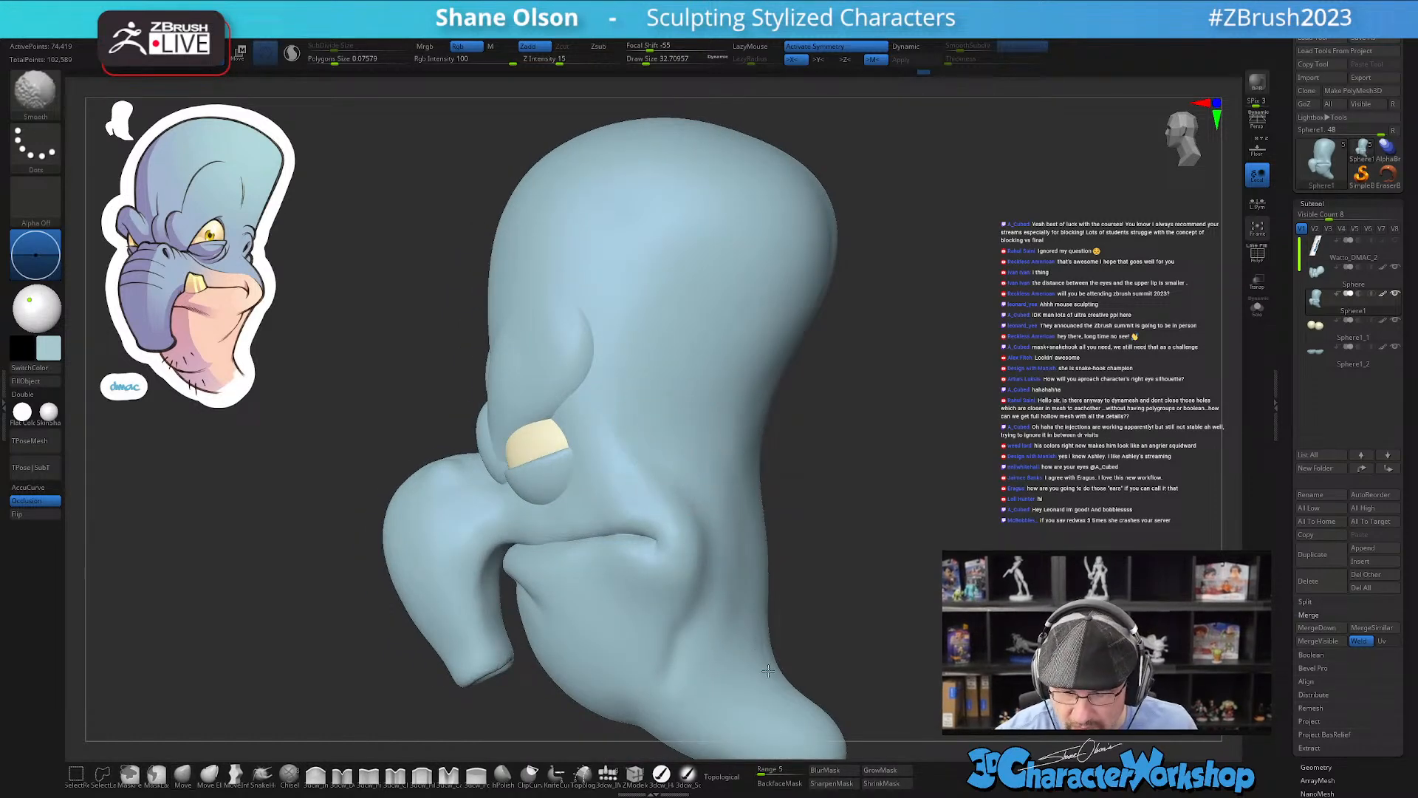
pyautogui.moveTo(833, 602)
pyautogui.mouseDown(button='right')
pyautogui.moveTo(825, 561)
pyautogui.moveTo(722, 441)
pyautogui.moveTo(729, 414)
pyautogui.moveTo(741, 434)
pyautogui.mouseUp(button='right')
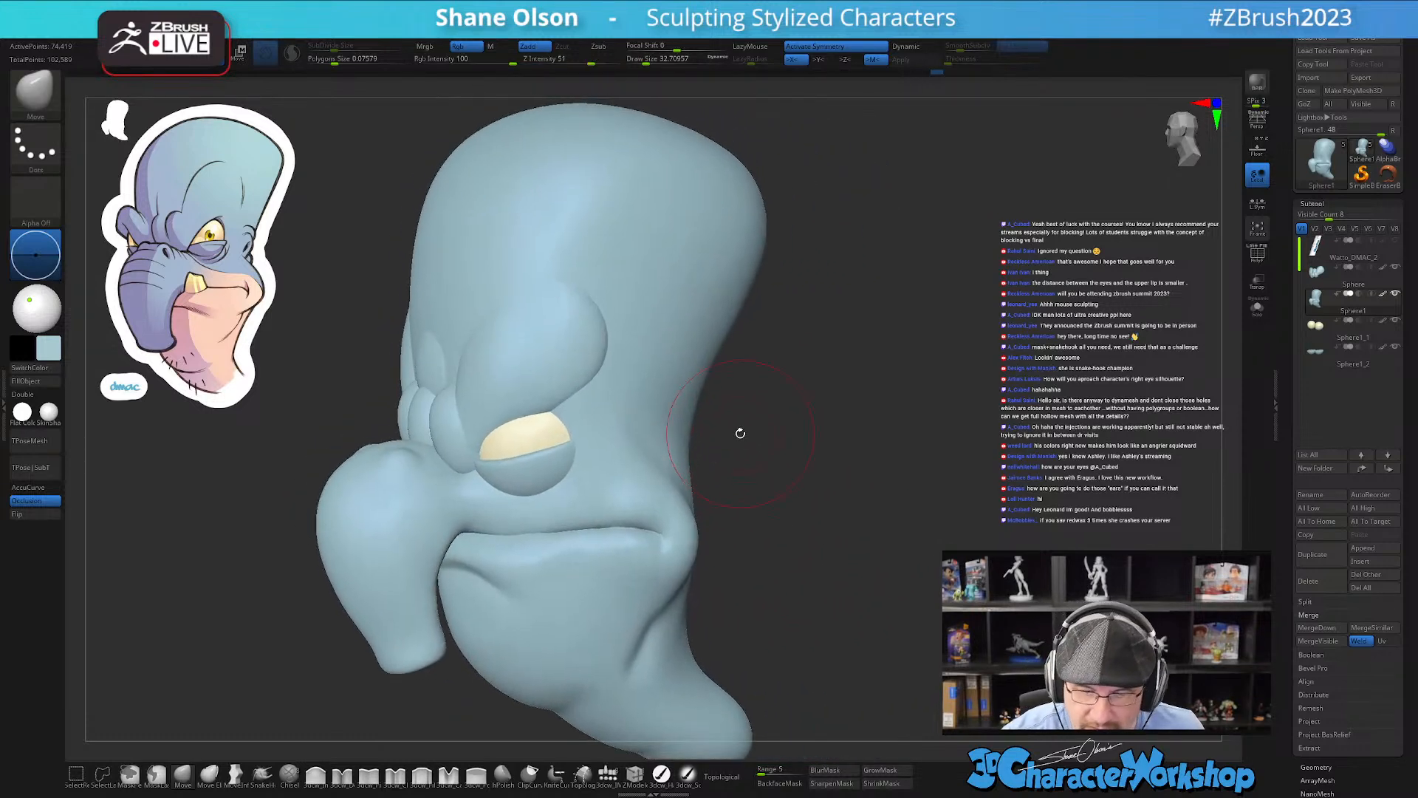
# Step: Reshape the mouth corner and cheek bulge from side and three-quarter views with the Move brush, using draw sizes up to about 49
pyautogui.press('s')
pyautogui.moveTo(731, 446); pyautogui.dragTo(729, 446)
pyautogui.moveTo(728, 447)
pyautogui.keyDown('alt'); pyautogui.mouseDown(button='right')
pyautogui.moveTo(758, 442)
pyautogui.moveTo(684, 444)
pyautogui.moveTo(696, 449)
pyautogui.mouseUp(button='right'); pyautogui.keyUp('alt')
pyautogui.press('s')
pyautogui.moveTo(684, 451); pyautogui.dragTo(697, 460)
pyautogui.keyDown('alt'); pyautogui.moveTo(695, 528); pyautogui.dragTo(709, 474, button='right'); pyautogui.keyUp('alt')
pyautogui.press('s')
pyautogui.moveTo(709, 476); pyautogui.dragTo(714, 477)
pyautogui.moveTo(775, 427)
pyautogui.keyDown('alt'); pyautogui.mouseDown(button='right')
pyautogui.moveTo(781, 401)
pyautogui.moveTo(818, 458)
pyautogui.moveTo(842, 450)
pyautogui.moveTo(769, 393)
pyautogui.moveTo(693, 478)
pyautogui.mouseUp(button='right'); pyautogui.keyUp('alt')
pyautogui.press('s')
pyautogui.moveTo(694, 478); pyautogui.dragTo(682, 480)
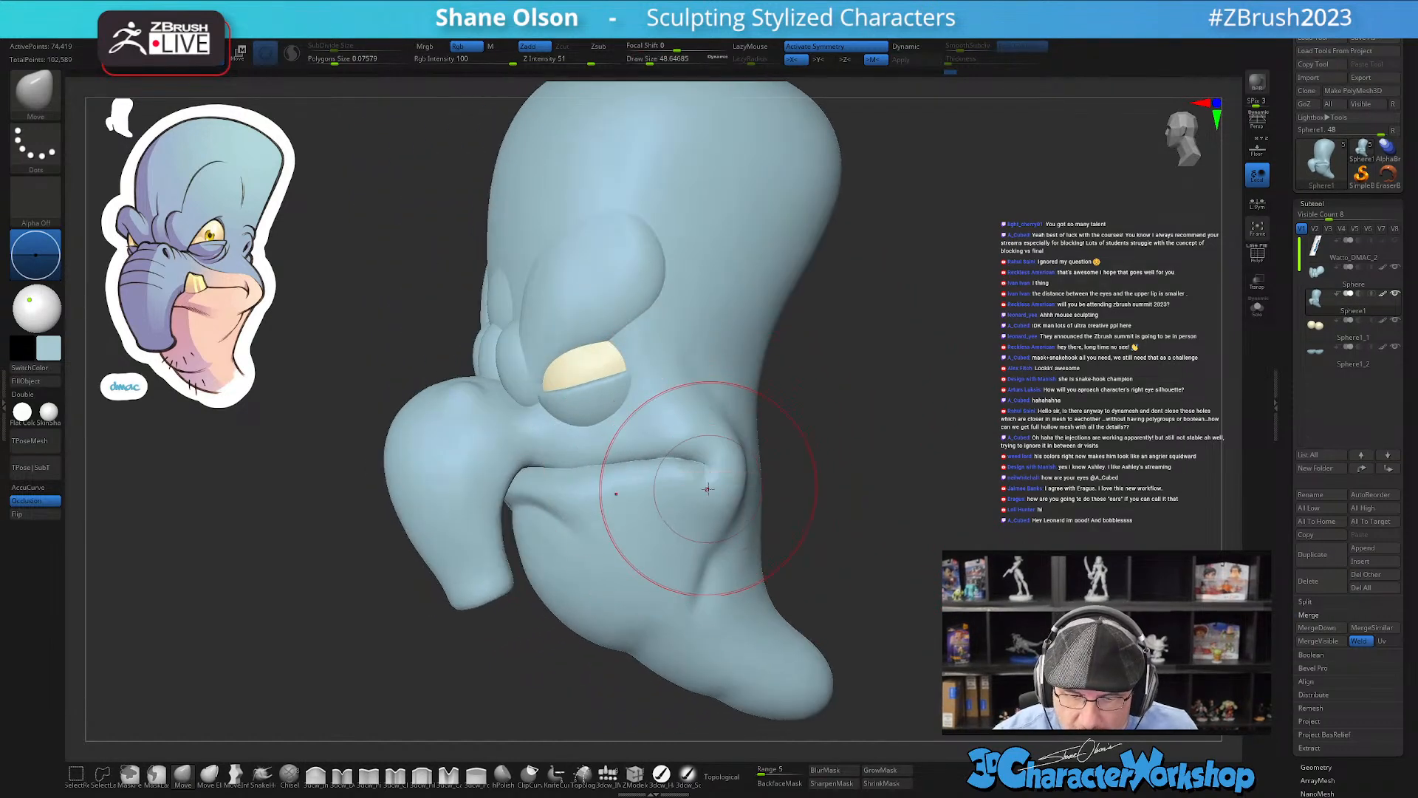
# Step: Swell the upper lip and mouth corner with the Inflate brush at draw size about 44
pyautogui.click(315, 773)
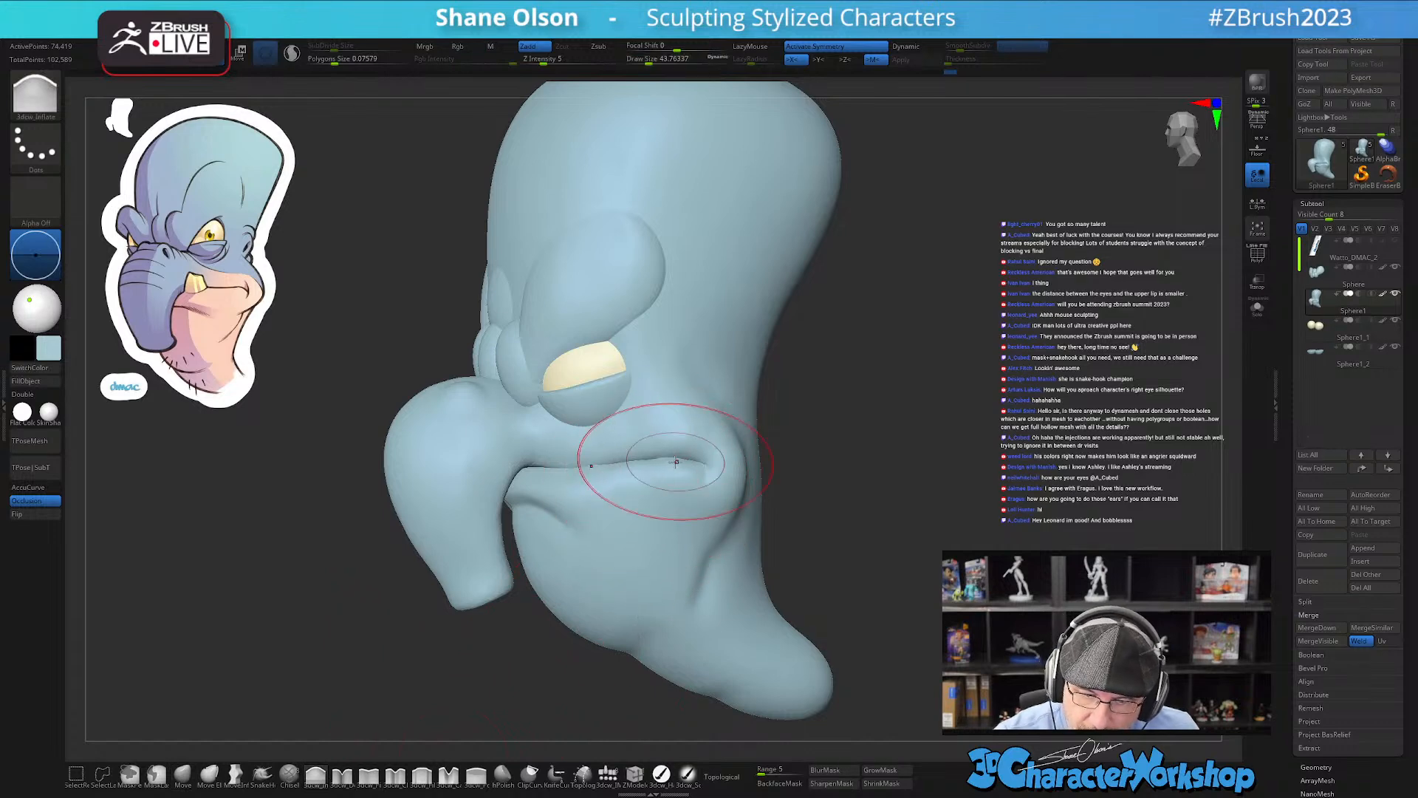
pyautogui.moveTo(636, 464); pyautogui.dragTo(608, 464)
pyautogui.moveTo(743, 571)
pyautogui.mouseDown(button='right')
pyautogui.moveTo(786, 564)
pyautogui.moveTo(745, 569)
pyautogui.mouseUp(button='right')
pyautogui.moveTo(649, 516)
pyautogui.mouseDown(button='right')
pyautogui.moveTo(601, 565)
pyautogui.moveTo(631, 521)
pyautogui.moveTo(591, 503)
pyautogui.mouseUp(button='right')
# Step: Push a nostril dent into the upper side of the nose with the Move brush, reducing the draw size to about 8.4
pyautogui.press('s')
pyautogui.moveTo(583, 486); pyautogui.dragTo(549, 489)
pyautogui.moveTo(548, 489)
pyautogui.mouseDown(button='right')
pyautogui.moveTo(560, 475)
pyautogui.moveTo(533, 461)
pyautogui.mouseUp(button='right')
pyautogui.press('s')
pyautogui.moveTo(533, 461); pyautogui.dragTo(525, 455)
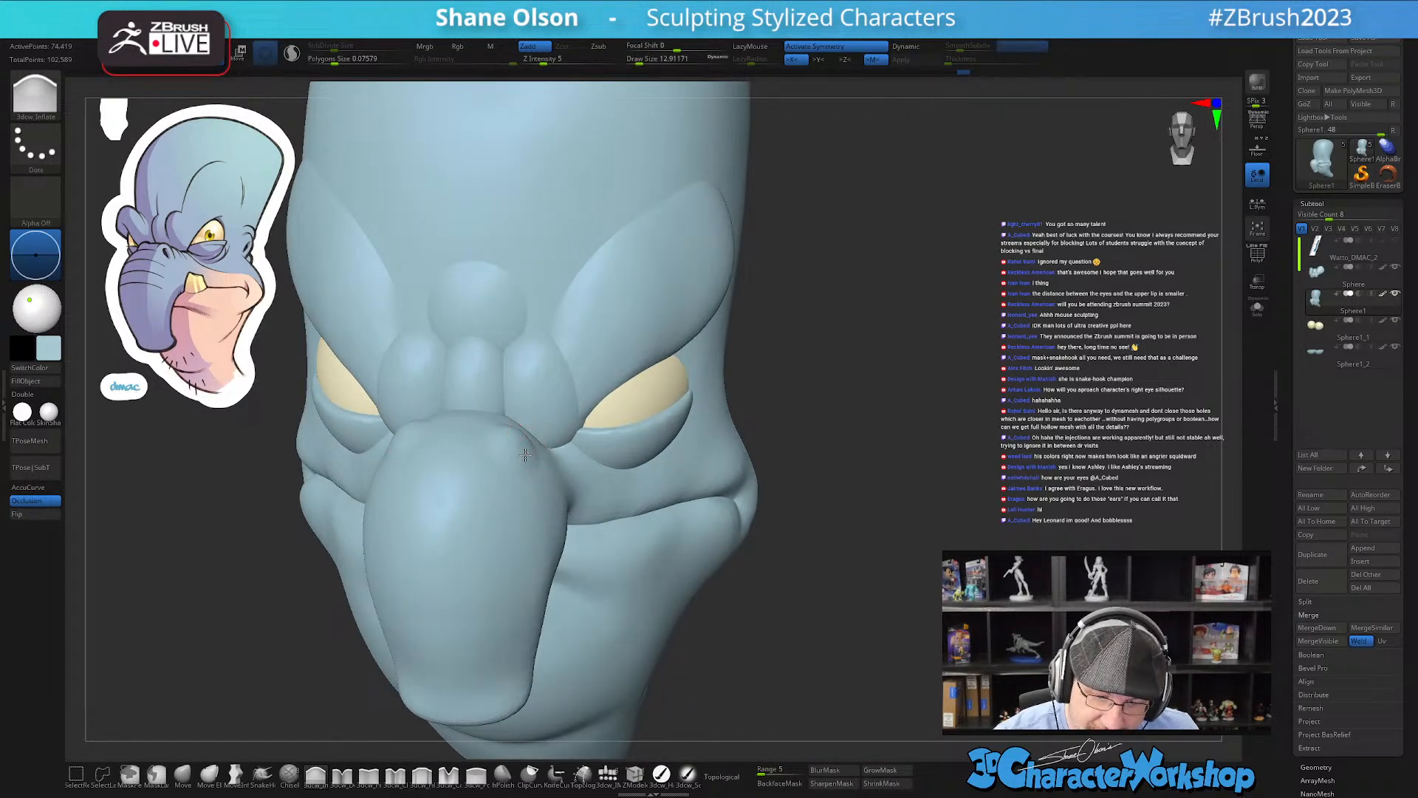
pyautogui.press('ctrl')
pyautogui.click(182, 775)
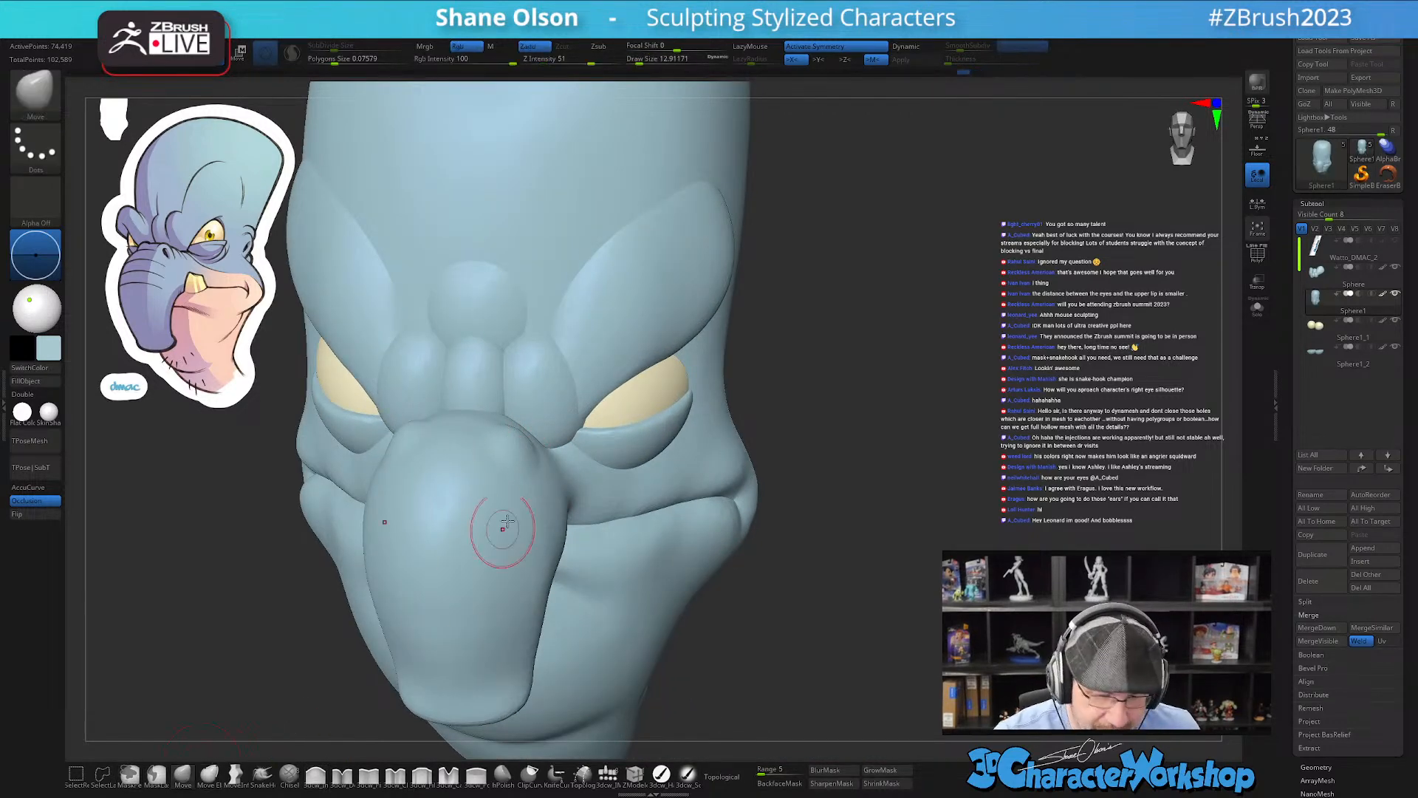
pyautogui.moveTo(502, 448)
pyautogui.keyDown('ctrl'); pyautogui.mouseDown(button='right')
pyautogui.moveTo(512, 479)
pyautogui.moveTo(536, 456)
pyautogui.mouseUp(button='right'); pyautogui.keyUp('ctrl')
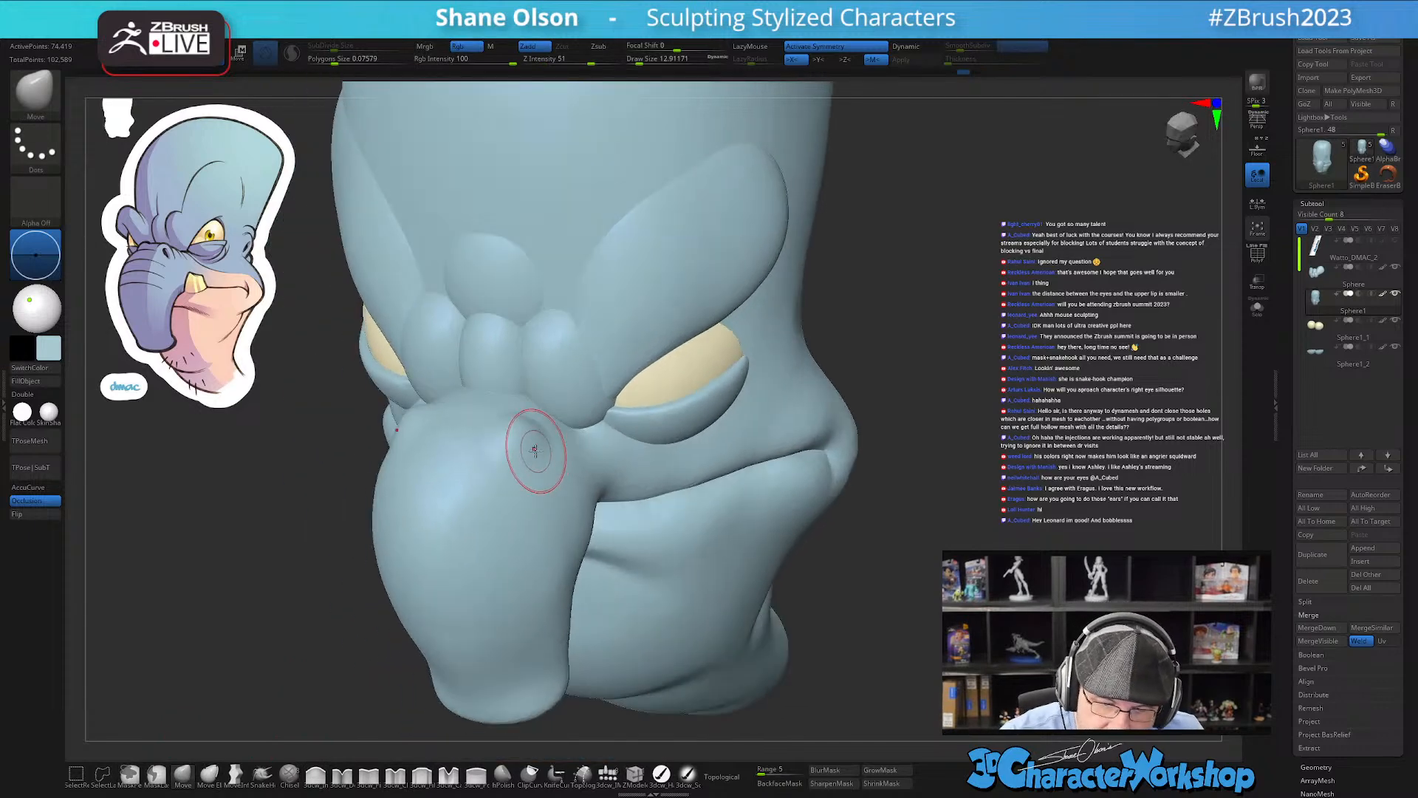
pyautogui.press('s')
pyautogui.moveTo(538, 456); pyautogui.dragTo(529, 455)
pyautogui.moveTo(538, 450)
pyautogui.mouseDown(button='right')
pyautogui.moveTo(534, 428)
pyautogui.moveTo(537, 453)
pyautogui.mouseUp(button='right')
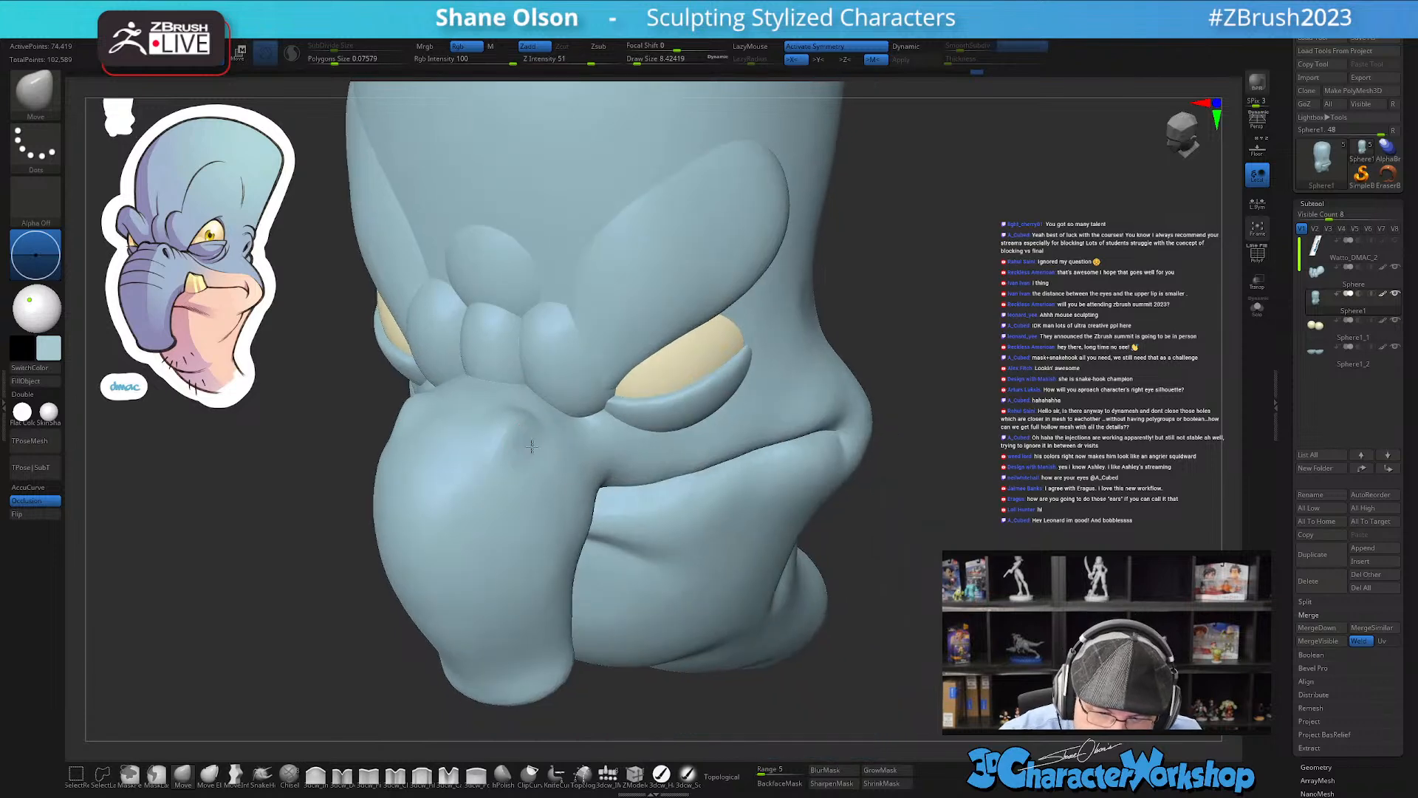
# Step: Deepen the nostril dent with the Move brush at draw size about 4.3
pyautogui.press('s')
pyautogui.moveTo(533, 445); pyautogui.dragTo(531, 444)
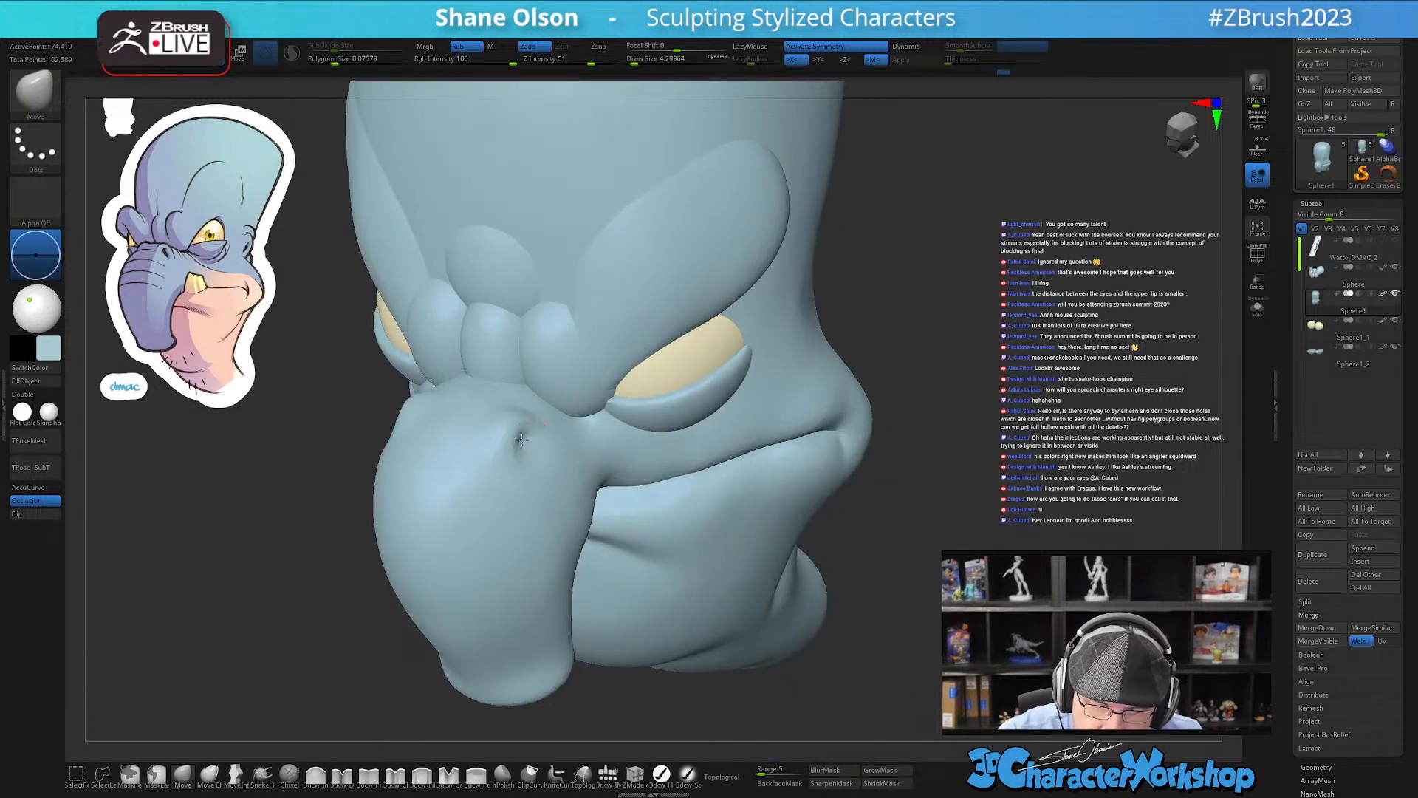
pyautogui.moveTo(526, 434)
pyautogui.mouseDown(button='right')
pyautogui.moveTo(560, 461)
pyautogui.moveTo(532, 475)
pyautogui.mouseUp(button='right')
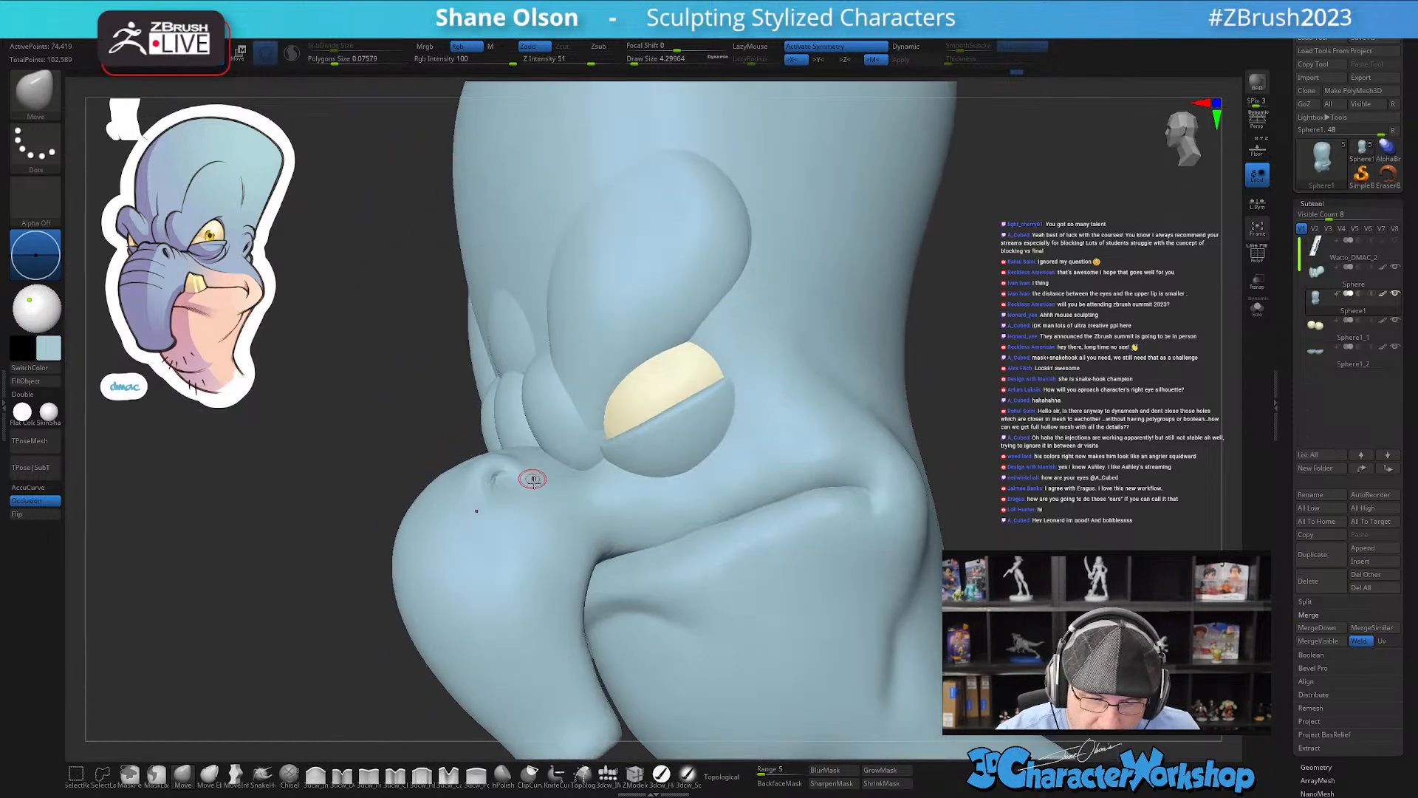
# Step: Enable Sculptris Pro for the Smooth brush with SubDivide Size 0.0508 and smooth over the nose to refine its mesh, checking the wireframe
pyautogui.hotkey('shift', 'f')
pyautogui.moveTo(566, 548); pyautogui.dragTo(536, 541, button='right')
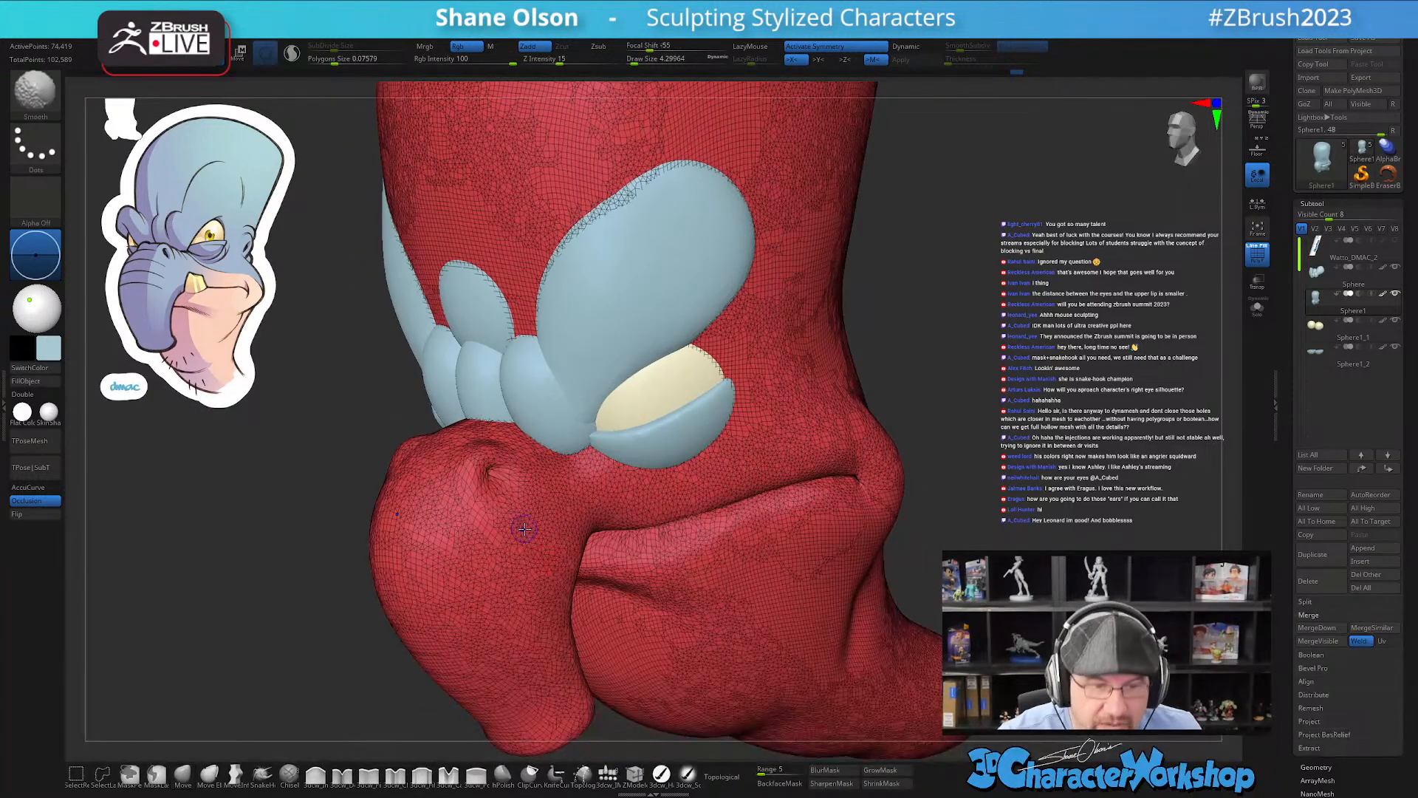
pyautogui.click(293, 54)
pyautogui.moveTo(333, 50); pyautogui.dragTo(326, 46)
pyautogui.press('s')
pyautogui.moveTo(373, 421); pyautogui.dragTo(379, 421)
pyautogui.moveTo(496, 462)
pyautogui.keyDown('shift'); pyautogui.mouseDown()
pyautogui.moveTo(478, 526)
pyautogui.moveTo(436, 539)
pyautogui.moveTo(432, 455)
pyautogui.mouseUp(); pyautogui.keyUp('shift')
pyautogui.keyDown('alt'); pyautogui.moveTo(575, 547); pyautogui.dragTo(575, 567, button='right'); pyautogui.keyUp('alt')
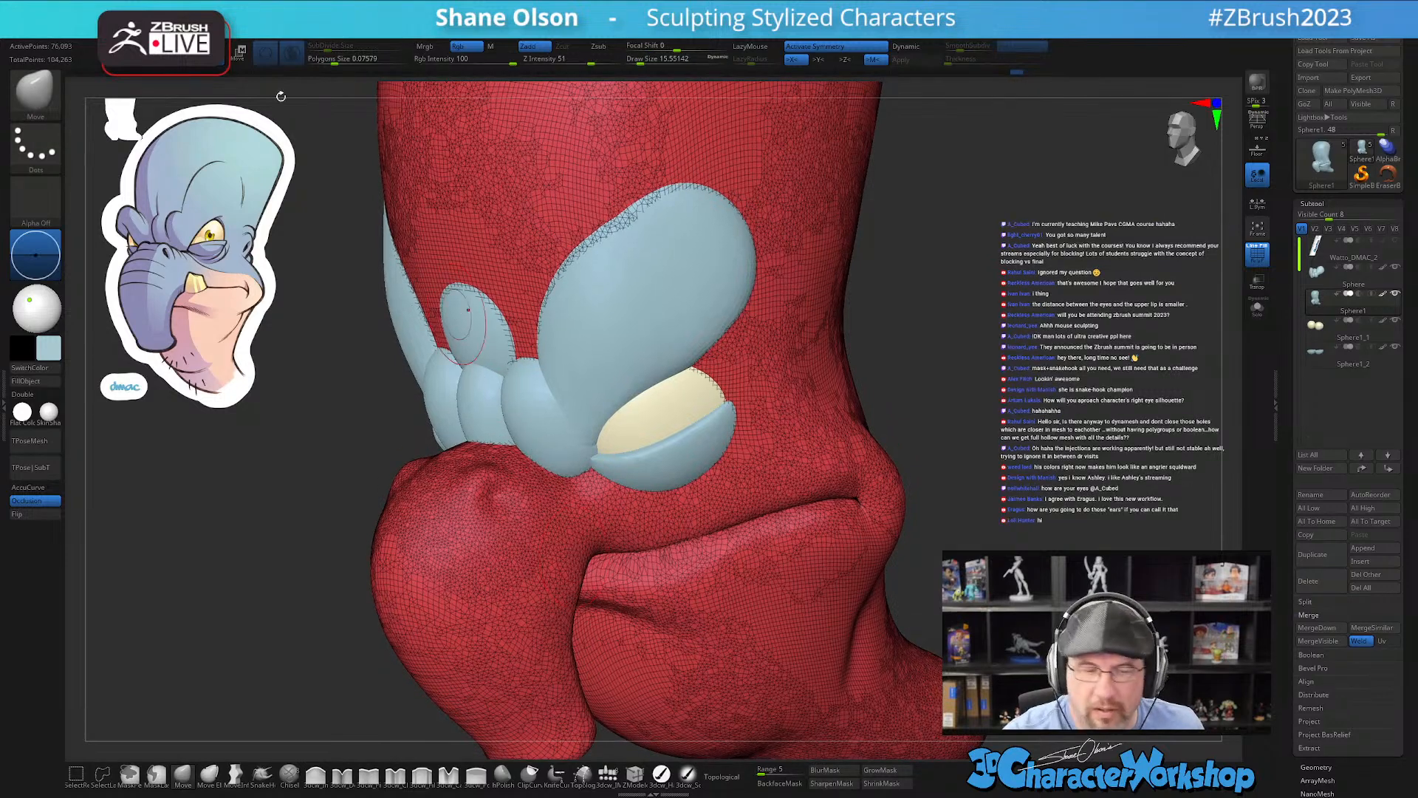
pyautogui.keyDown('shift'); pyautogui.moveTo(331, 46); pyautogui.dragTo(327, 46); pyautogui.keyUp('shift')
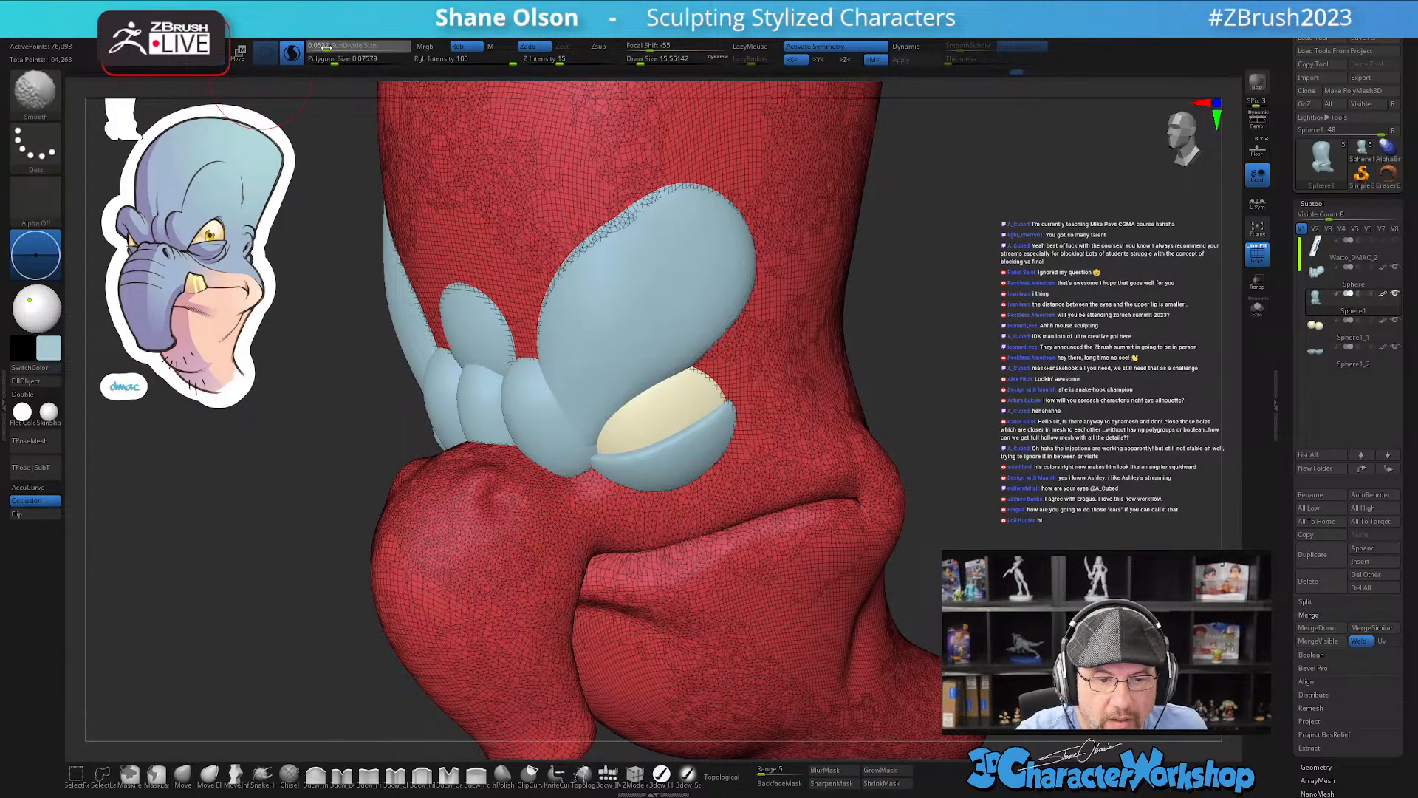
pyautogui.moveTo(516, 514)
pyautogui.keyDown('shift'); pyautogui.mouseDown()
pyautogui.moveTo(485, 494)
pyautogui.moveTo(514, 565)
pyautogui.mouseUp(); pyautogui.keyUp('shift')
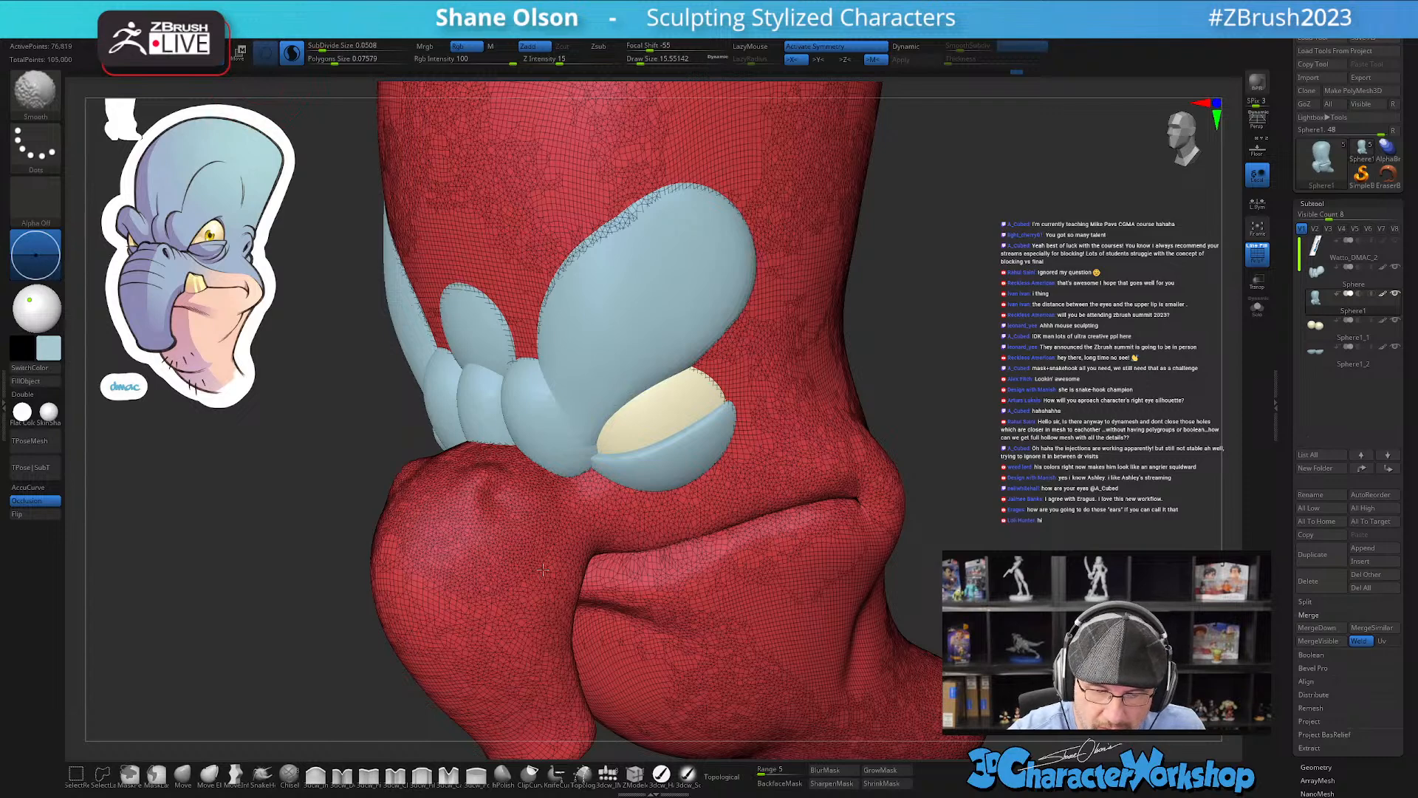
pyautogui.hotkey('shift', 'f')
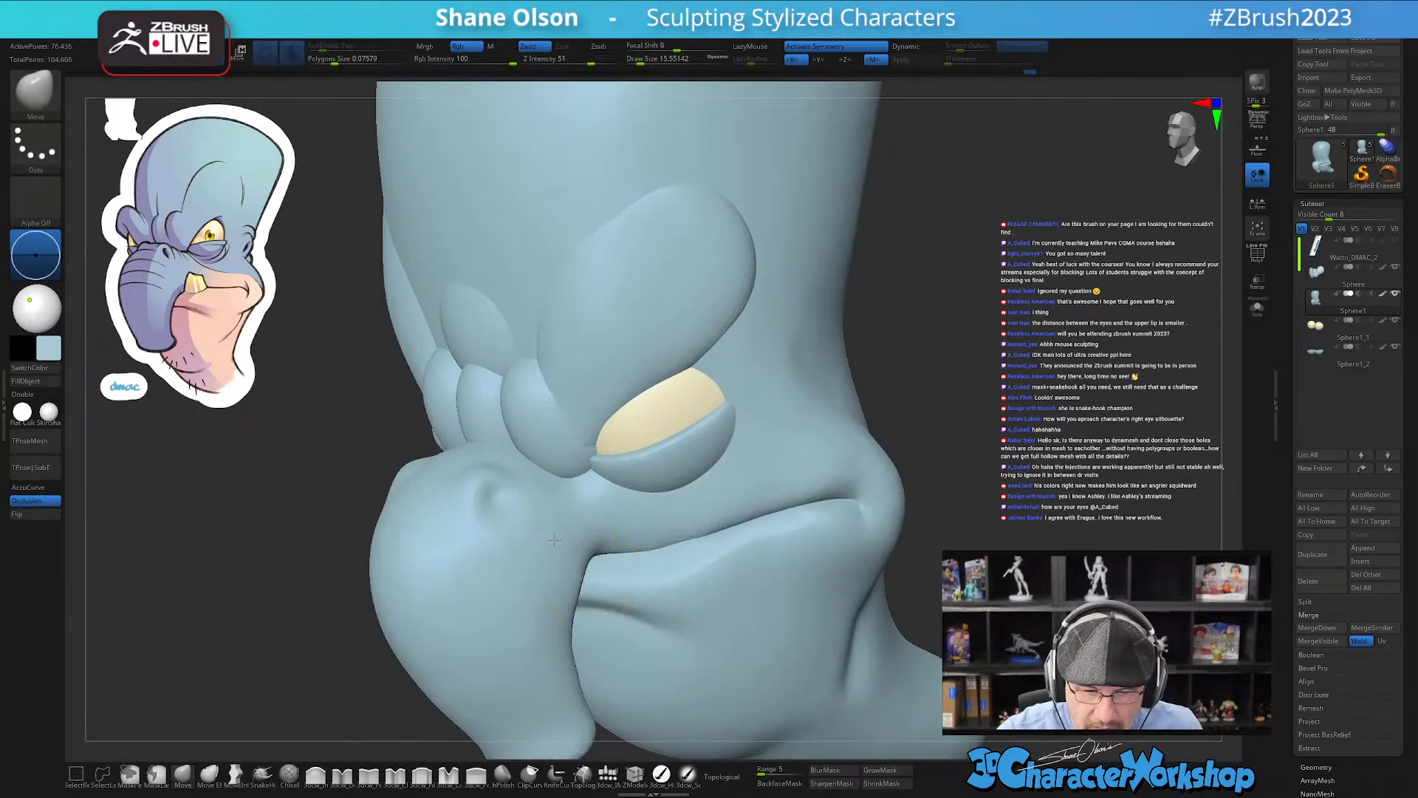
# Step: Smooth the side of the nose and push the nostril further in with the Move brush at draw sizes of about 7.5 and 6.6
pyautogui.keyDown('shift'); pyautogui.moveTo(456, 576); pyautogui.dragTo(538, 557); pyautogui.keyUp('shift')
pyautogui.moveTo(539, 557); pyautogui.dragTo(613, 554, button='right')
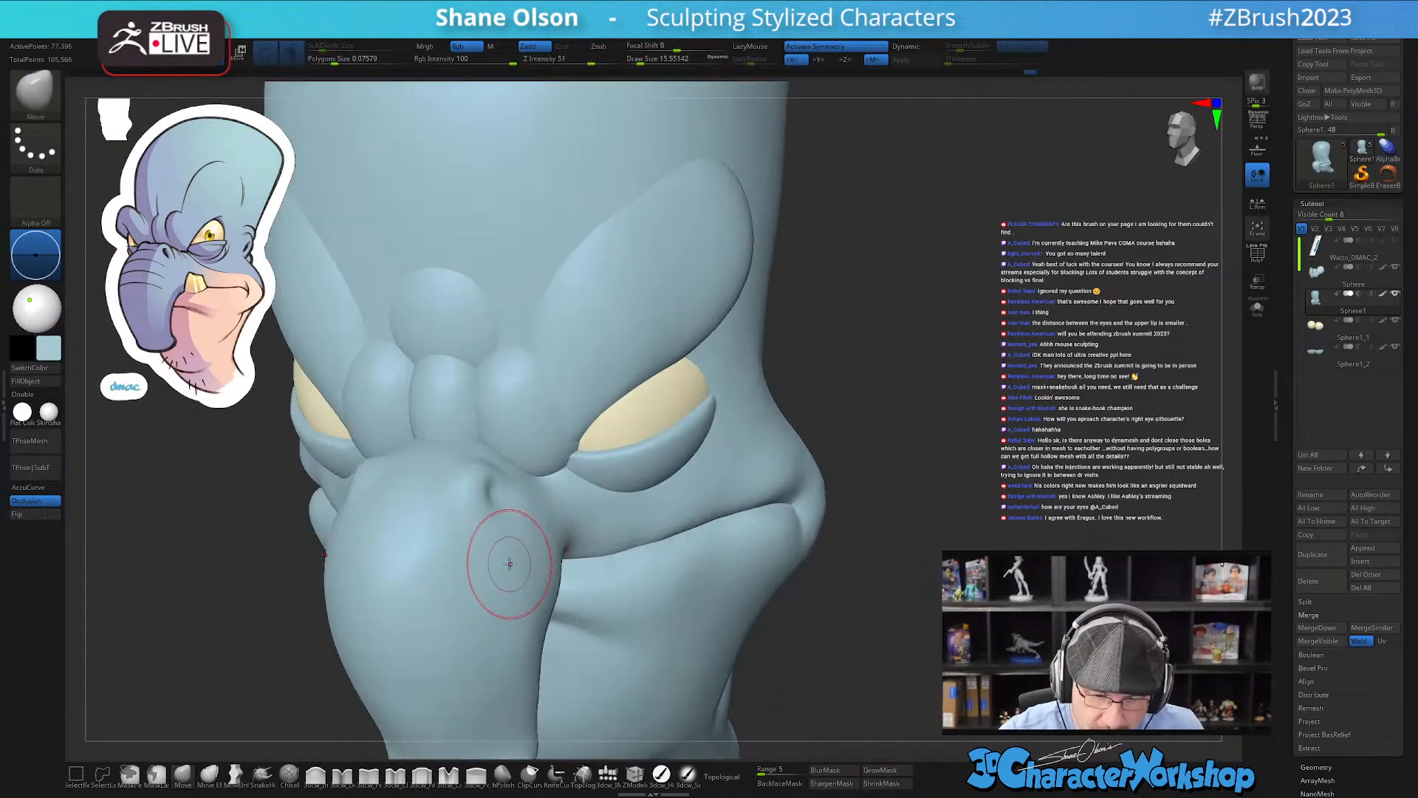
pyautogui.press('s')
pyautogui.moveTo(521, 511); pyautogui.dragTo(509, 510)
pyautogui.keyDown('ctrl'); pyautogui.moveTo(513, 510); pyautogui.dragTo(536, 491, button='right'); pyautogui.keyUp('ctrl')
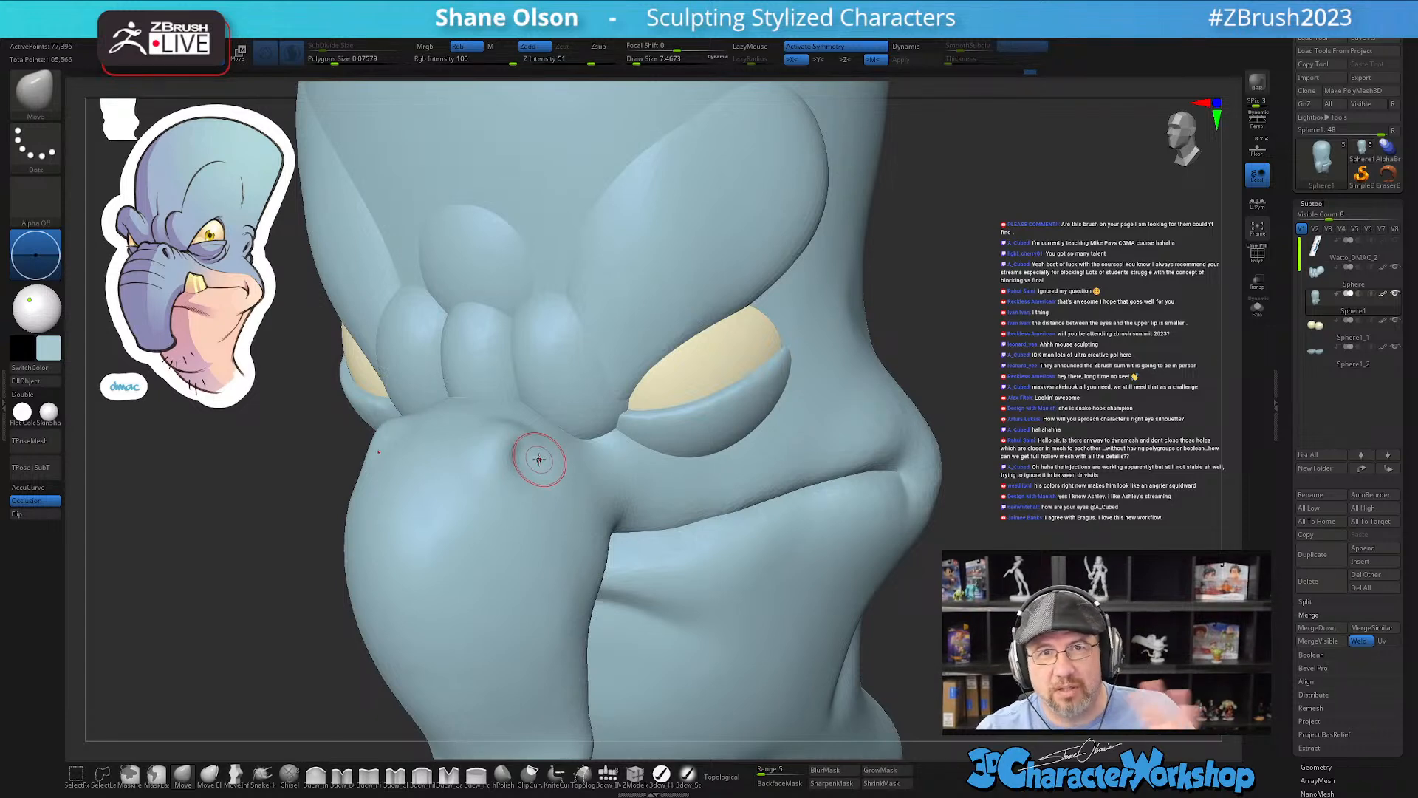
pyautogui.moveTo(535, 461); pyautogui.dragTo(529, 462, button='right')
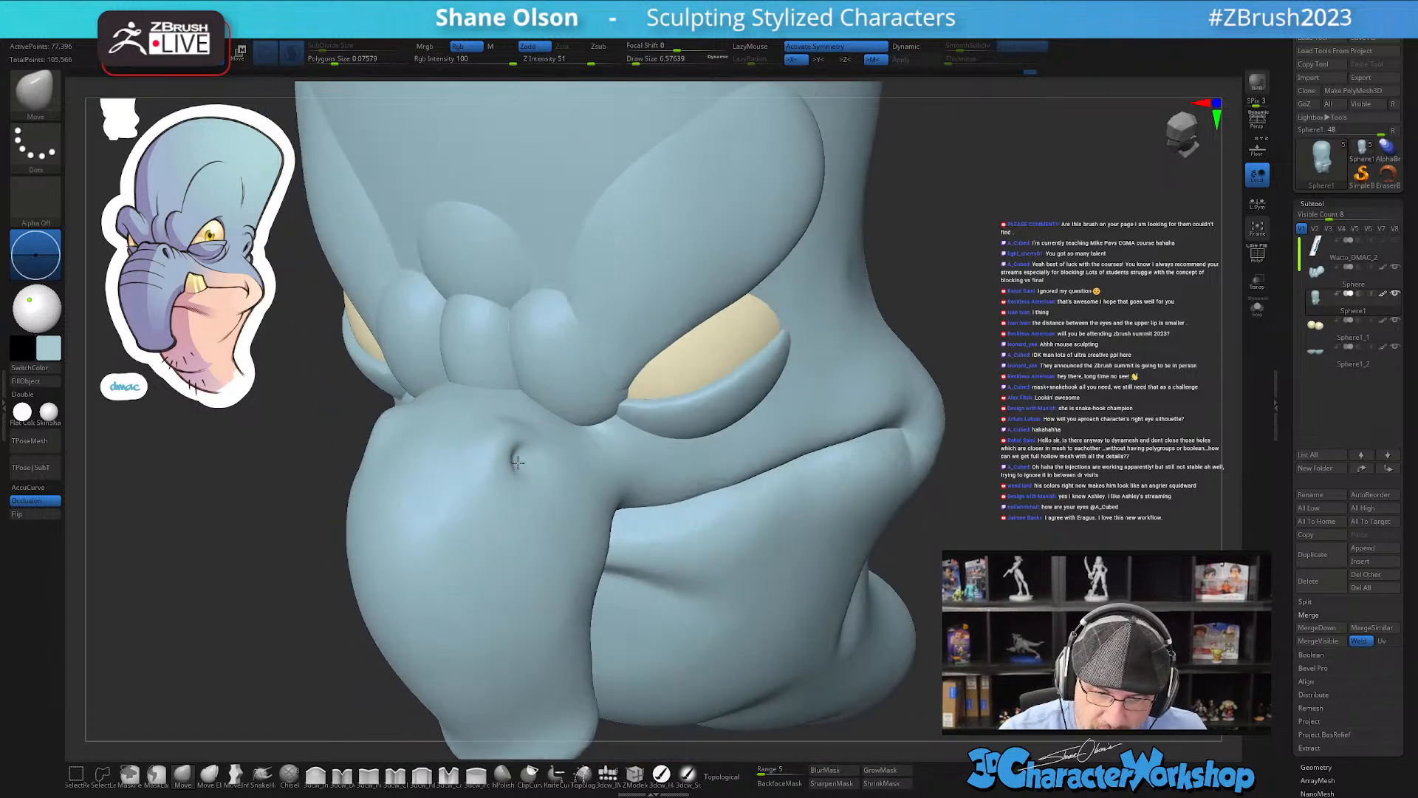
pyautogui.moveTo(539, 453); pyautogui.dragTo(522, 492, button='right')
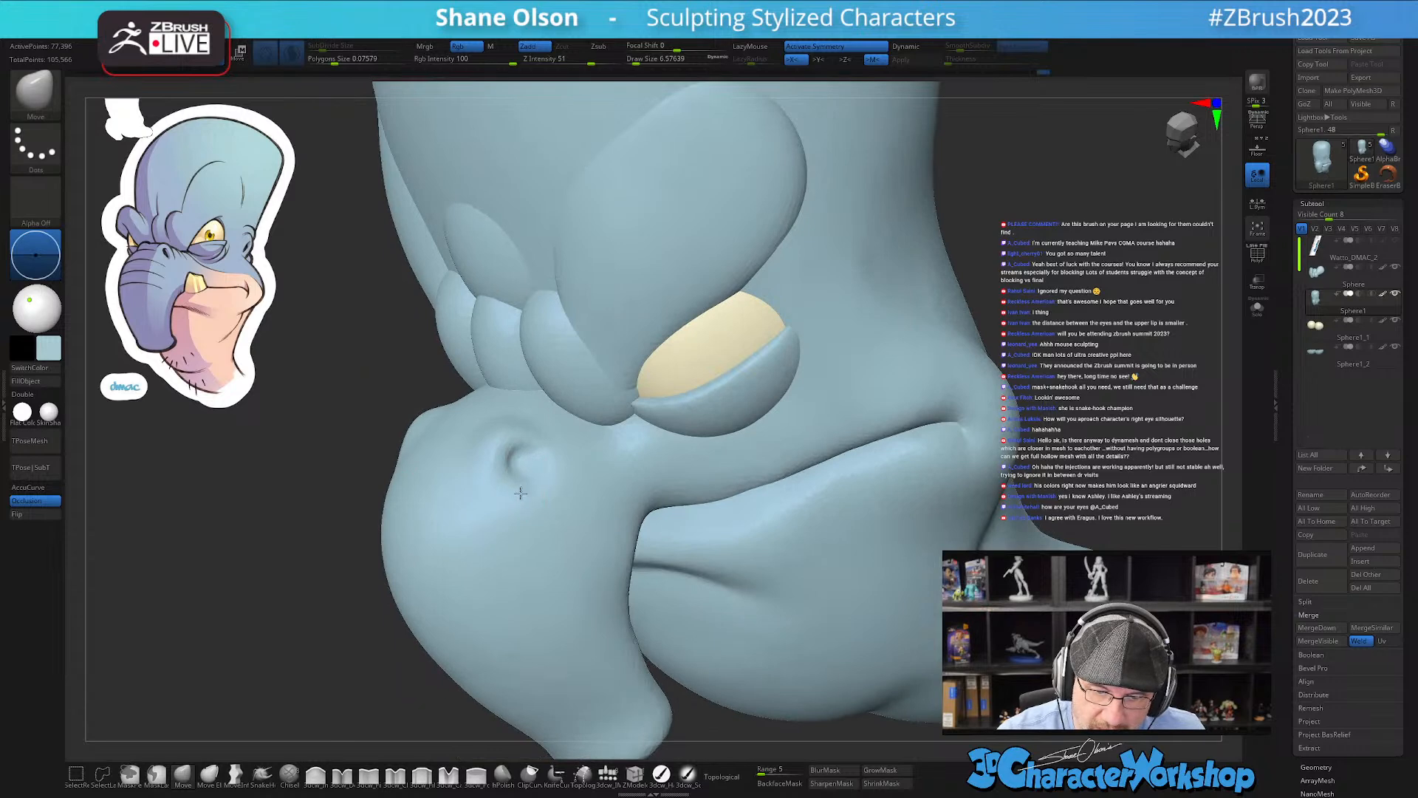
# Step: Shape the rim and rounded opening of the nostril with the Move brush, reducing the draw size to about 3.7
pyautogui.moveTo(501, 475); pyautogui.dragTo(500, 467)
pyautogui.moveTo(546, 435)
pyautogui.mouseDown(button='right')
pyautogui.moveTo(526, 452)
pyautogui.moveTo(538, 444)
pyautogui.moveTo(543, 460)
pyautogui.moveTo(544, 438)
pyautogui.mouseUp(button='right')
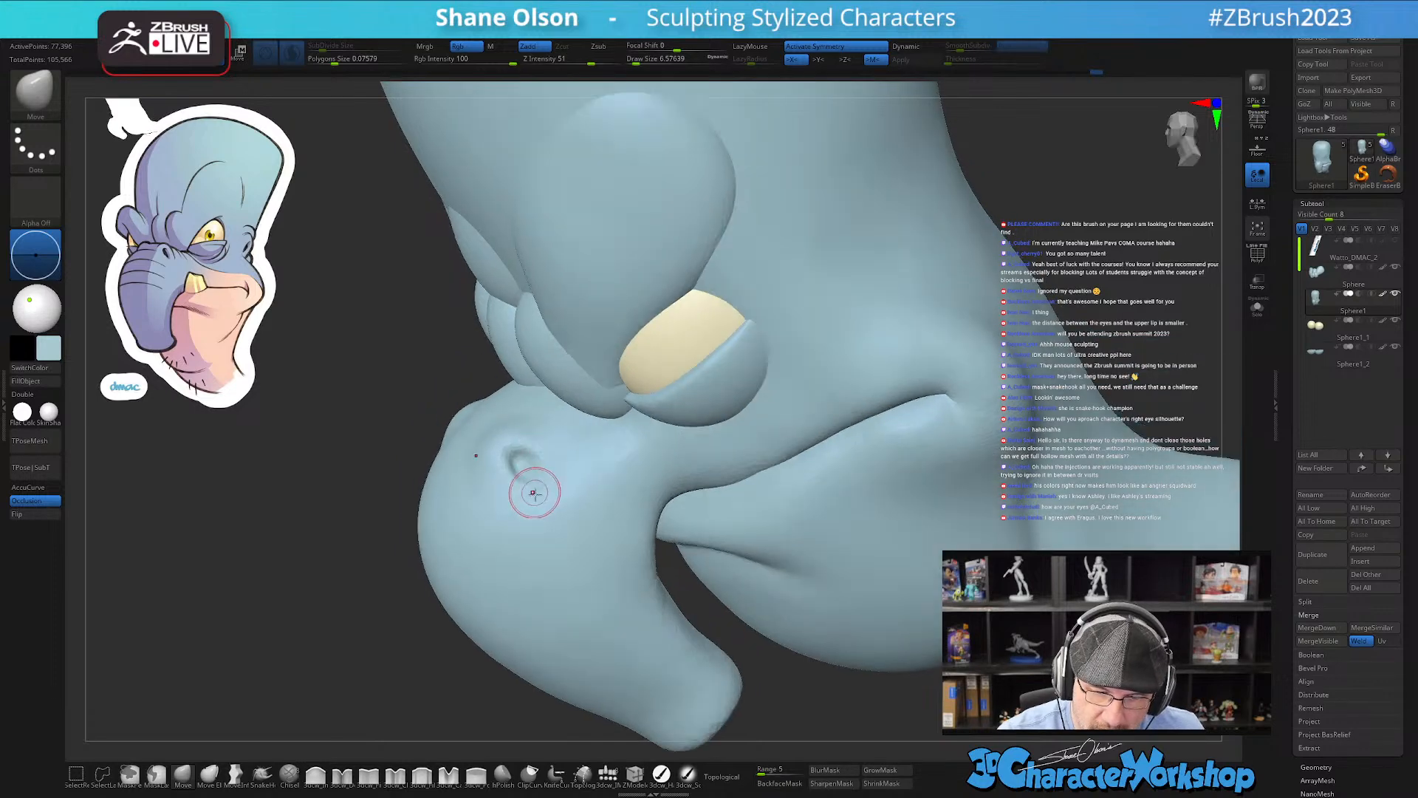
pyautogui.moveTo(533, 487)
pyautogui.mouseDown(button='right')
pyautogui.moveTo(542, 467)
pyautogui.moveTo(547, 478)
pyautogui.mouseUp(button='right')
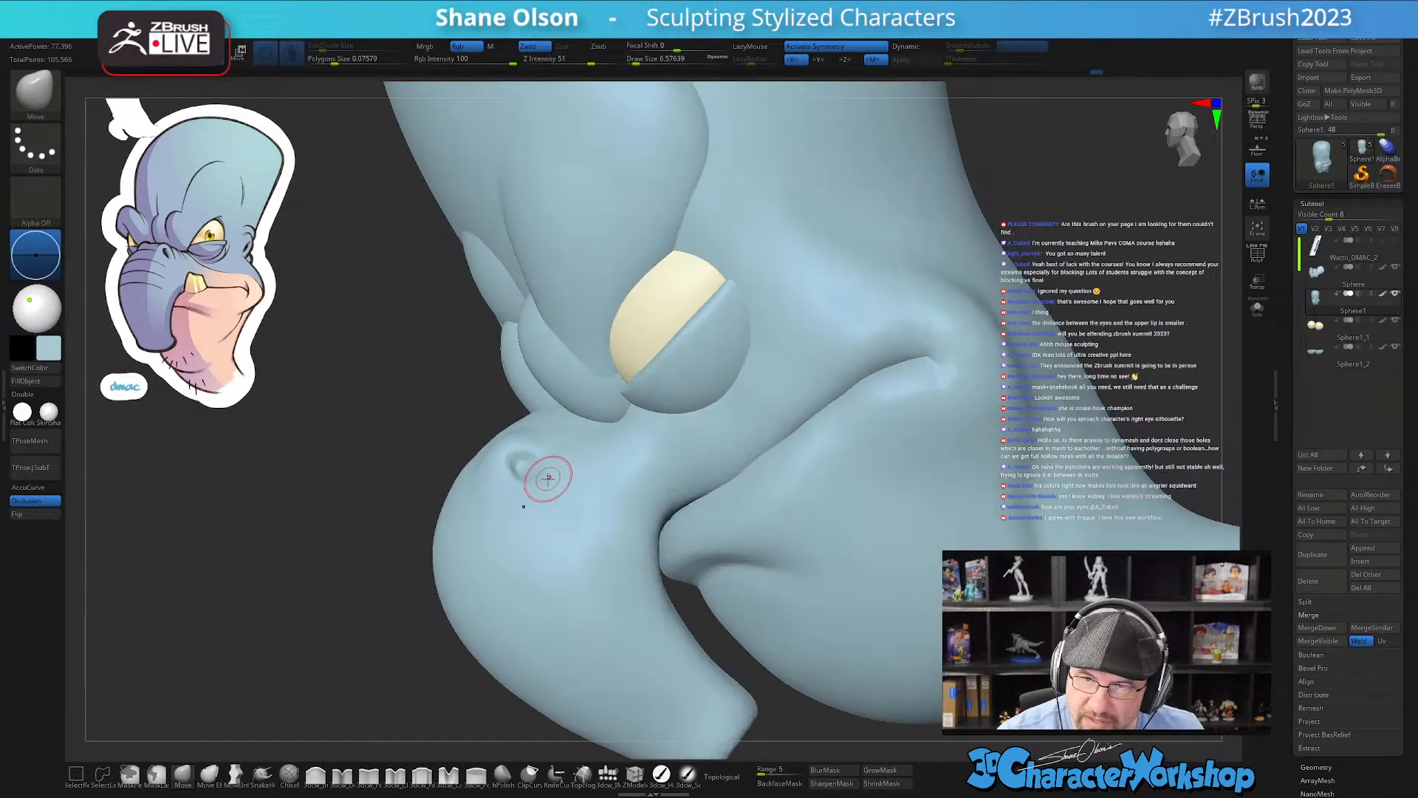
pyautogui.press('[')
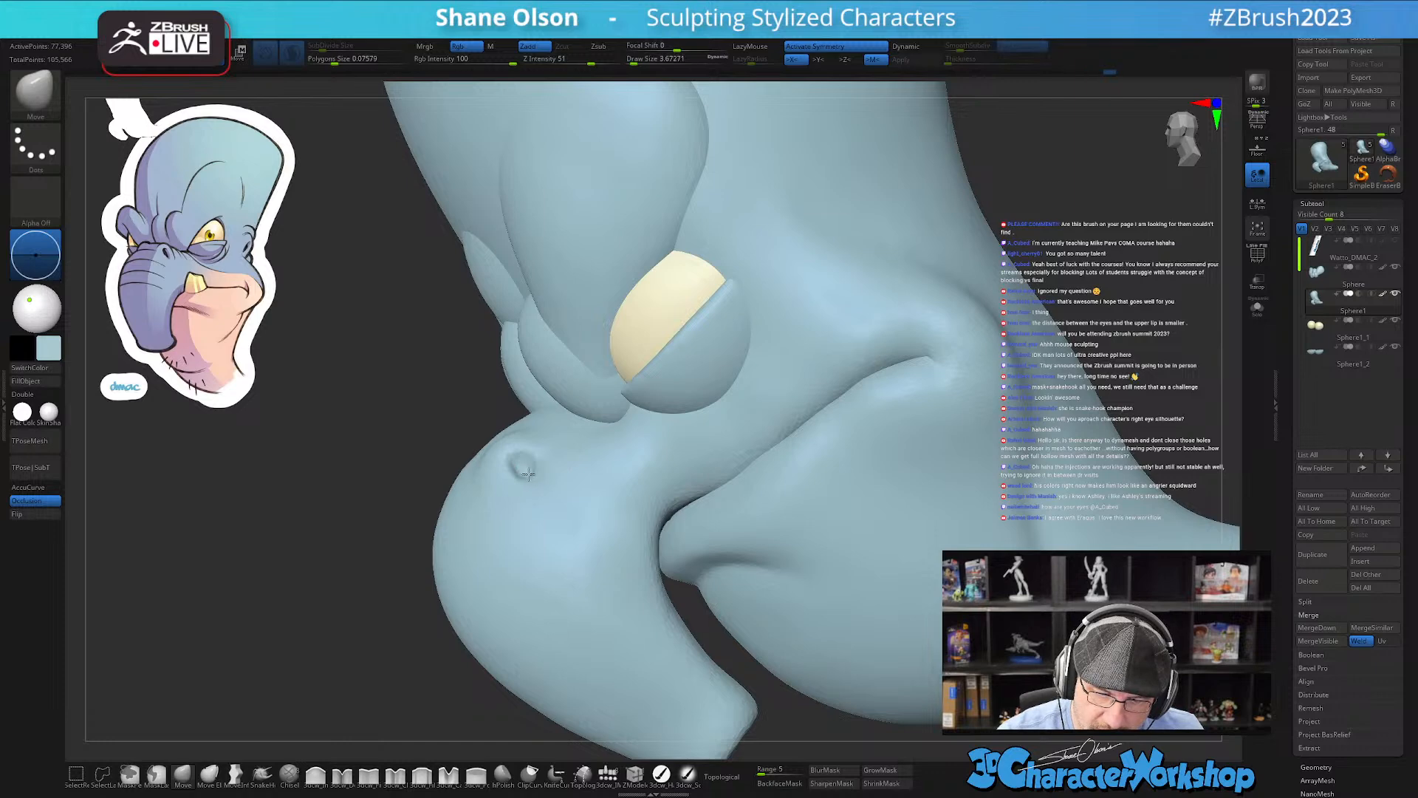
pyautogui.moveTo(526, 472)
pyautogui.mouseDown(button='right')
pyautogui.moveTo(540, 477)
pyautogui.moveTo(554, 449)
pyautogui.moveTo(557, 470)
pyautogui.moveTo(544, 459)
pyautogui.mouseUp(button='right')
pyautogui.press('s')
pyautogui.moveTo(554, 470); pyautogui.dragTo(558, 471)
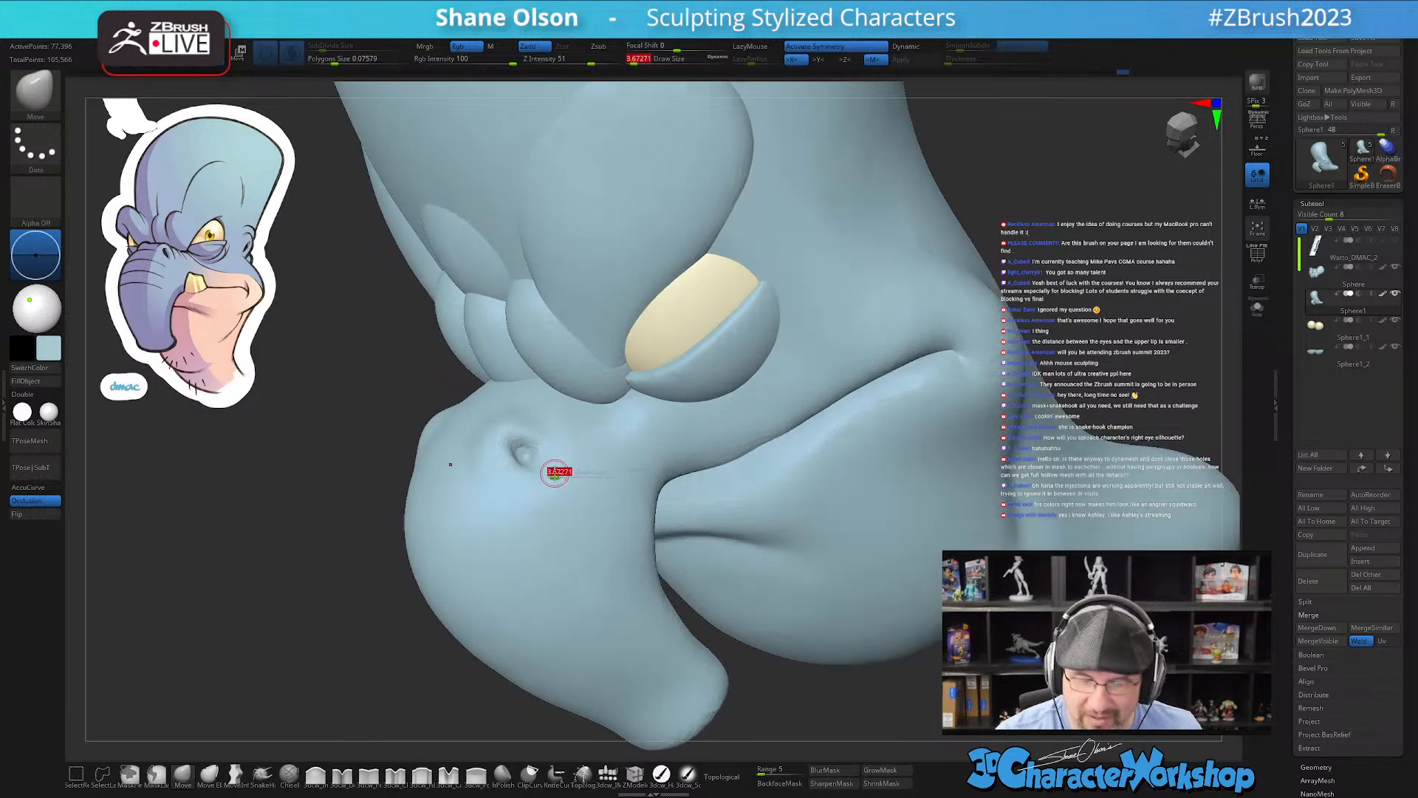
# Step: Adjust the nose form around the nostril with the Move brush, raising the draw size to about 11.7
pyautogui.moveTo(537, 479); pyautogui.dragTo(526, 481, button='right')
pyautogui.press('s')
pyautogui.moveTo(532, 481); pyautogui.dragTo(528, 470)
pyautogui.moveTo(527, 470)
pyautogui.mouseDown(button='right')
pyautogui.moveTo(554, 443)
pyautogui.moveTo(544, 469)
pyautogui.moveTo(570, 464)
pyautogui.moveTo(527, 481)
pyautogui.moveTo(554, 498)
pyautogui.moveTo(522, 501)
pyautogui.mouseUp(button='right')
pyautogui.moveTo(507, 443); pyautogui.dragTo(595, 459, button='right')
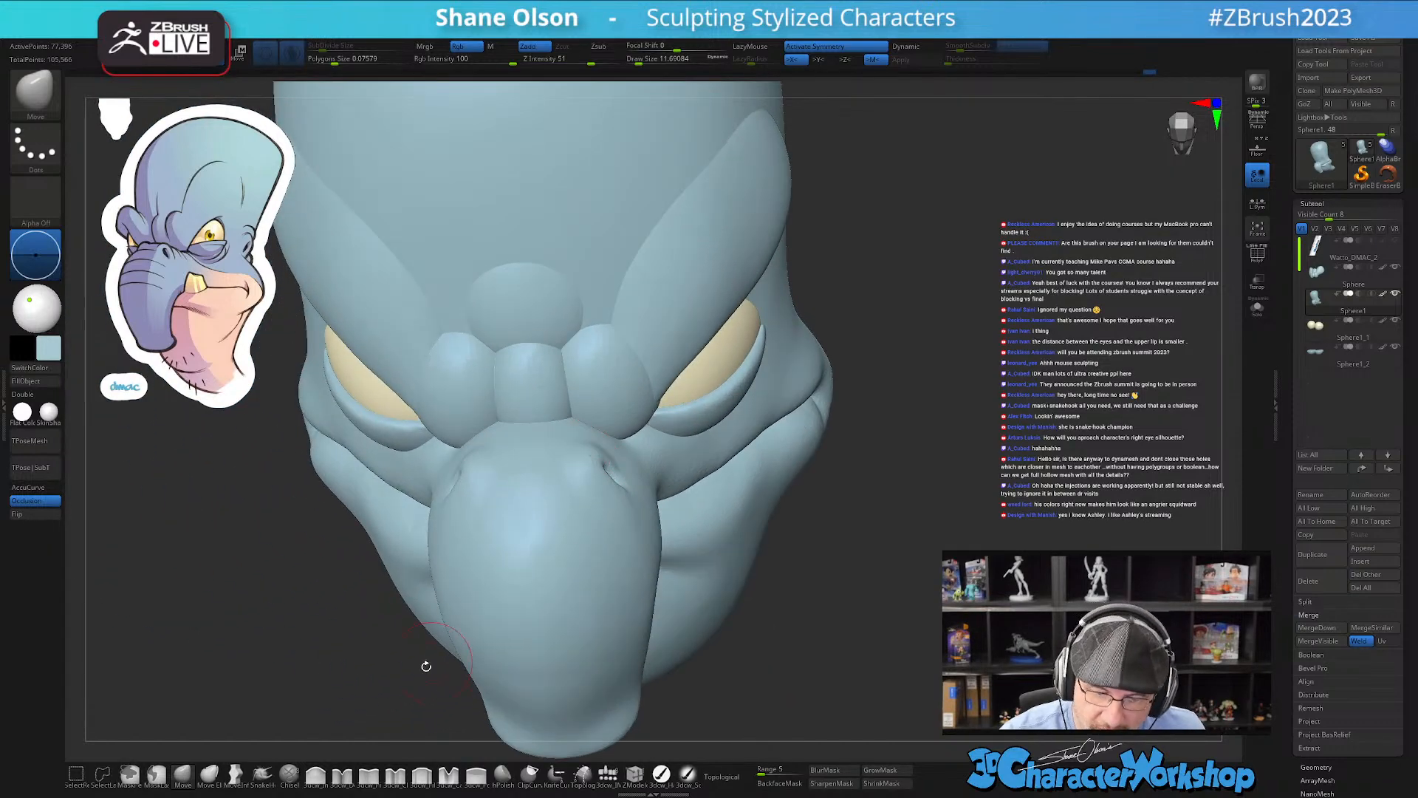
# Step: Thicken the nostril rim with the Inflate brush at draw size about 7.5
pyautogui.click(316, 776)
pyautogui.moveTo(569, 516); pyautogui.dragTo(649, 523)
pyautogui.moveTo(586, 481)
pyautogui.mouseDown(button='right')
pyautogui.moveTo(604, 456)
pyautogui.moveTo(578, 448)
pyautogui.mouseUp(button='right')
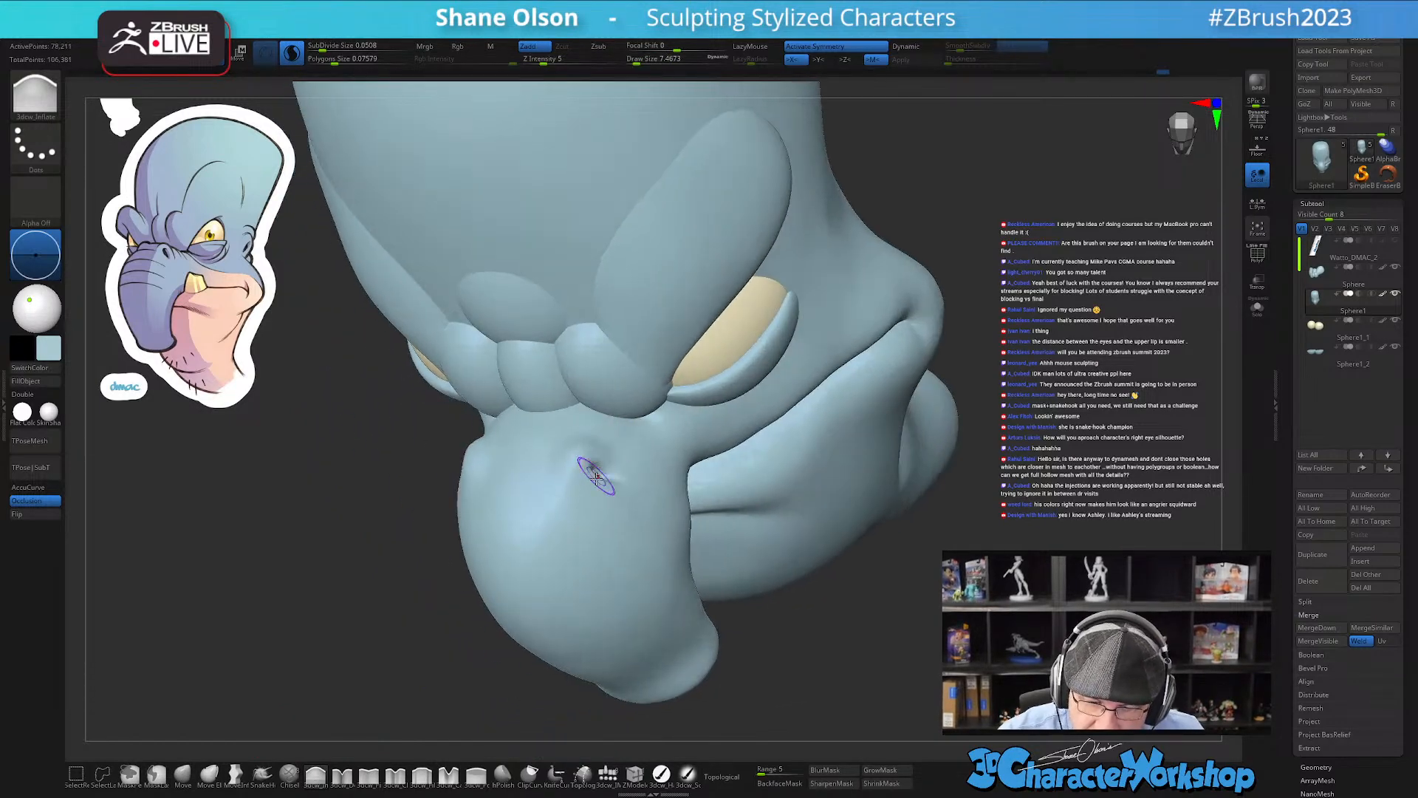
pyautogui.moveTo(630, 551); pyautogui.dragTo(564, 623, button='right')
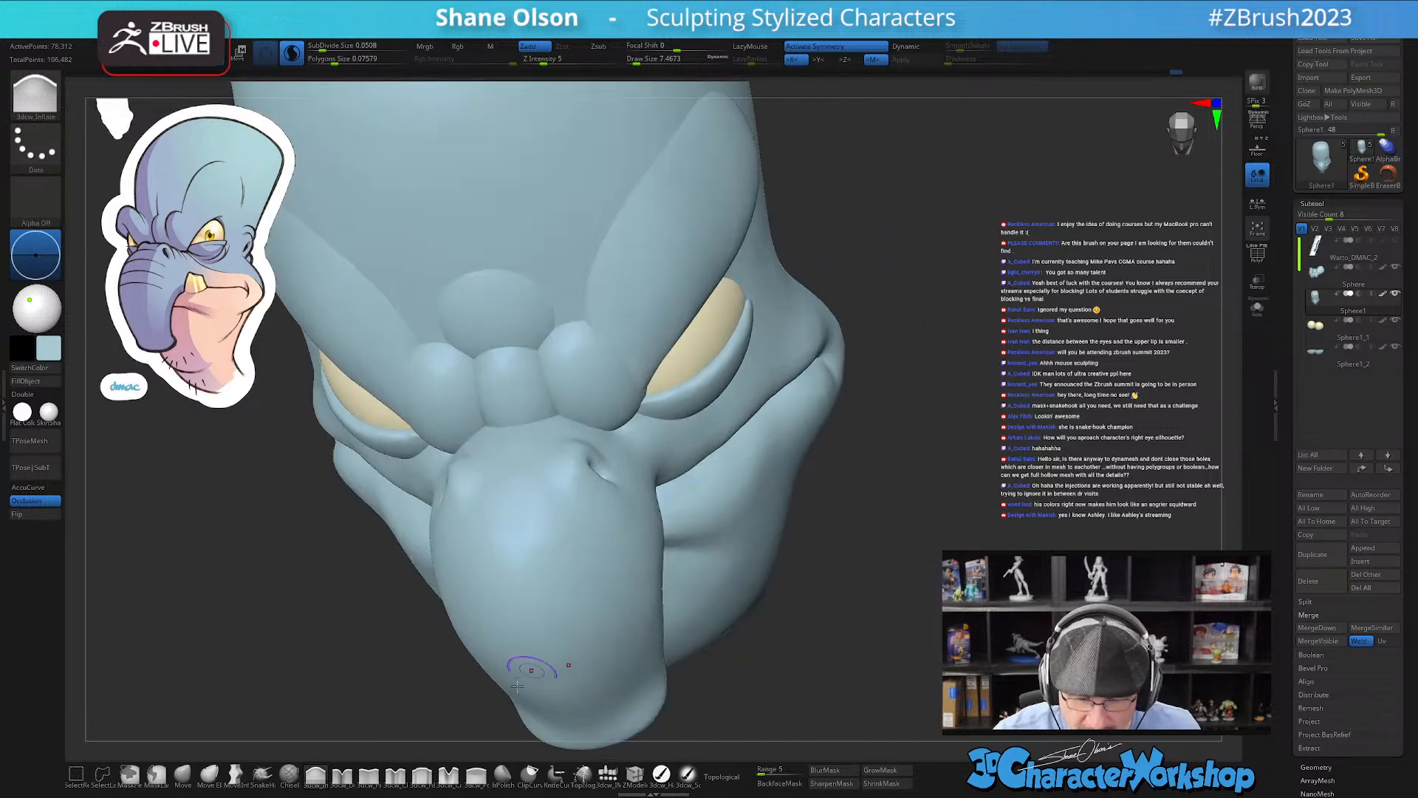
# Step: Sharpen the nostril edge with the Pinch brush at draw size about 7.5
pyautogui.click(369, 775)
pyautogui.moveTo(564, 506); pyautogui.dragTo(564, 439, button='right')
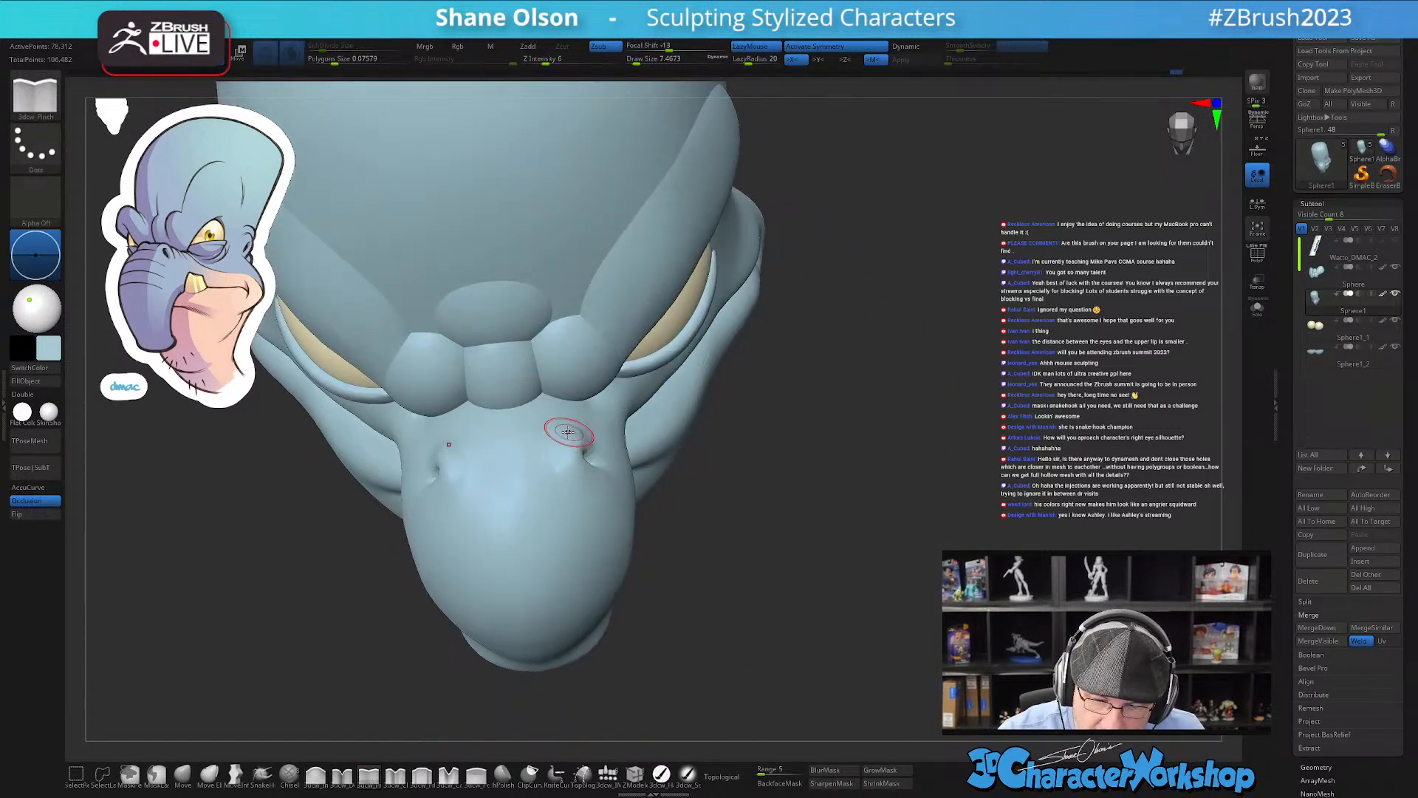
pyautogui.moveTo(636, 525); pyautogui.dragTo(628, 570, button='right')
pyautogui.hotkey('shift', 'f')
pyautogui.hotkey('shift', 'f')
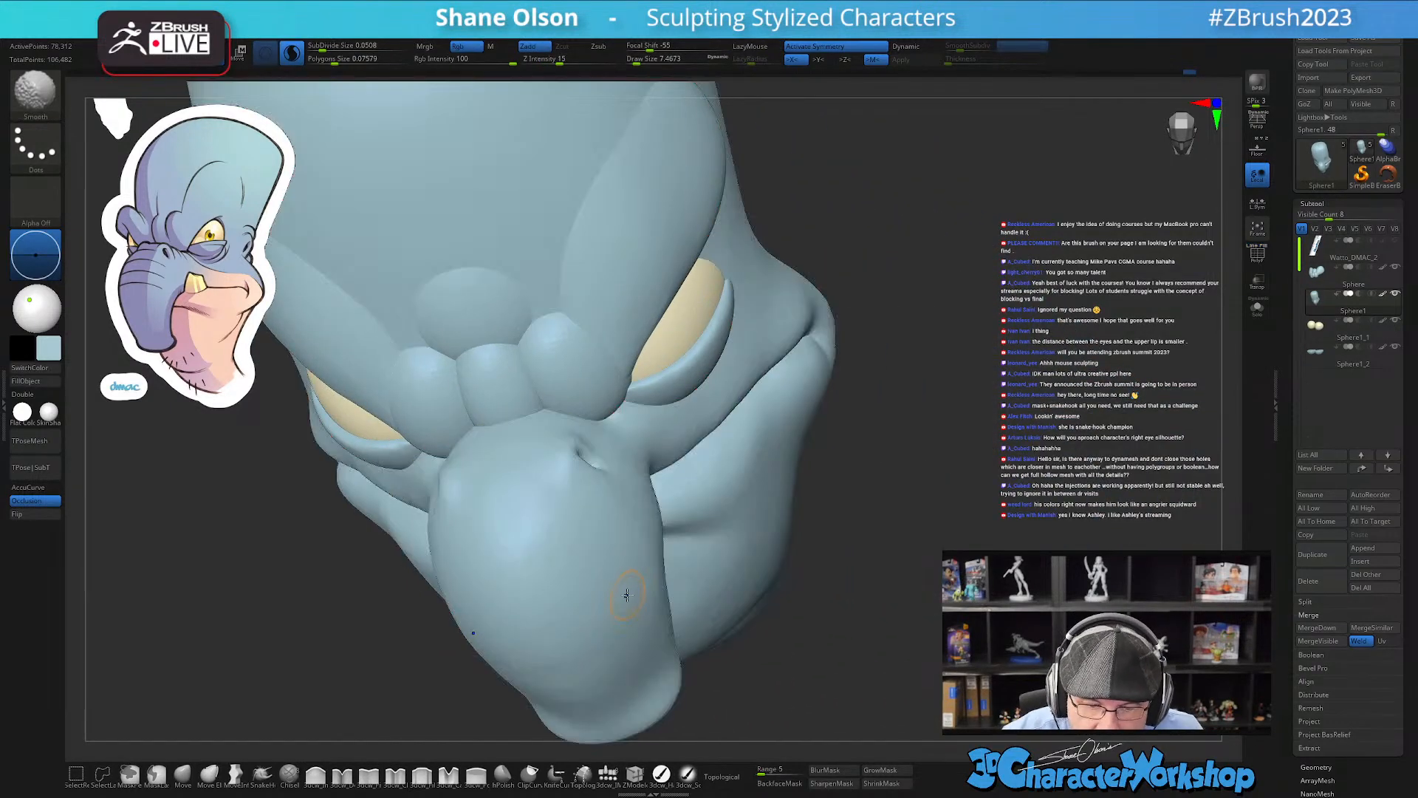
# Step: Inspect the nostril's wireframe, lower the Smooth brush's Z Intensity to 9 and turn off its Sculptris Pro mode
pyautogui.hotkey('shift', 'f')
pyautogui.moveTo(578, 491); pyautogui.dragTo(595, 465, button='right')
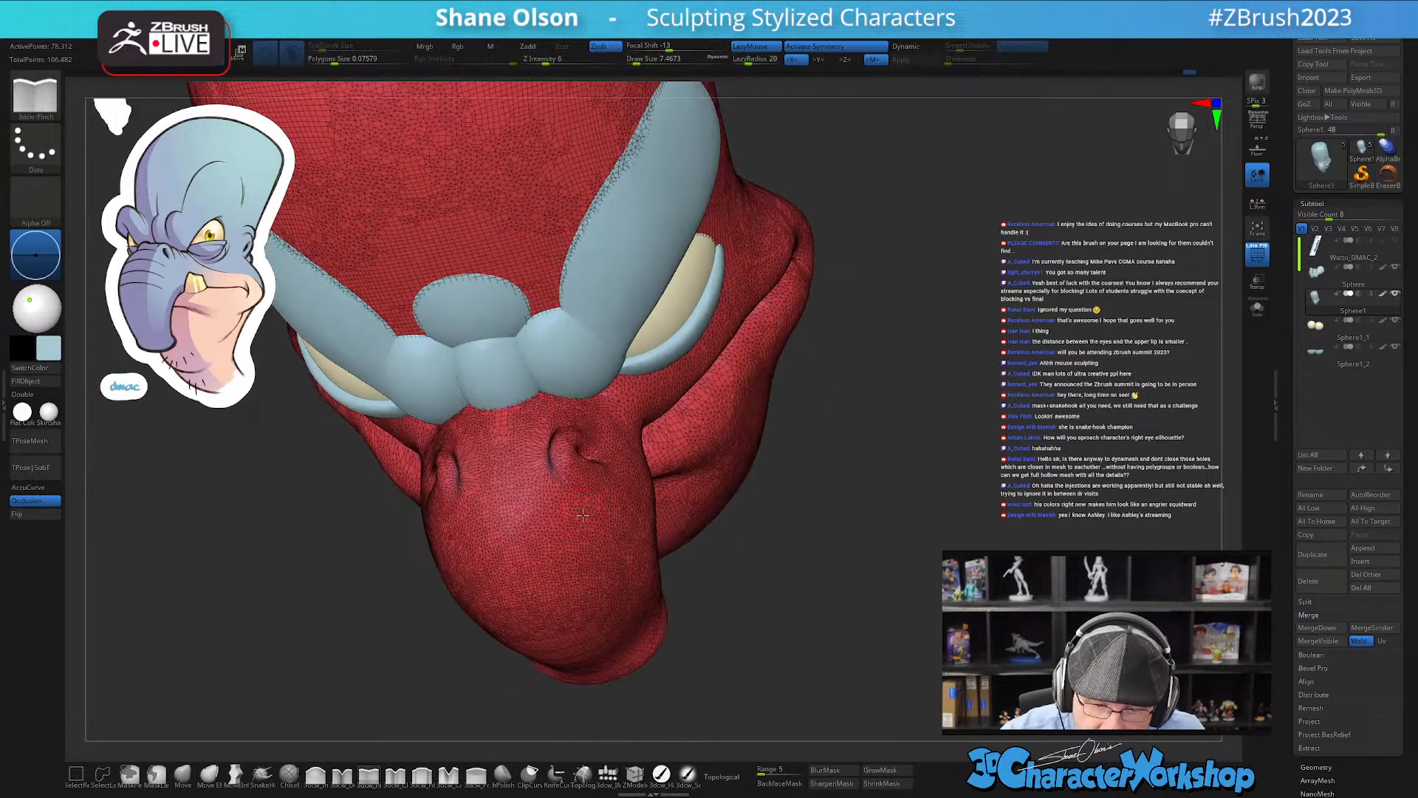
pyautogui.press('shift')
pyautogui.moveTo(566, 433)
pyautogui.mouseDown()
pyautogui.moveTo(551, 472)
pyautogui.moveTo(601, 420)
pyautogui.moveTo(567, 407)
pyautogui.mouseUp()
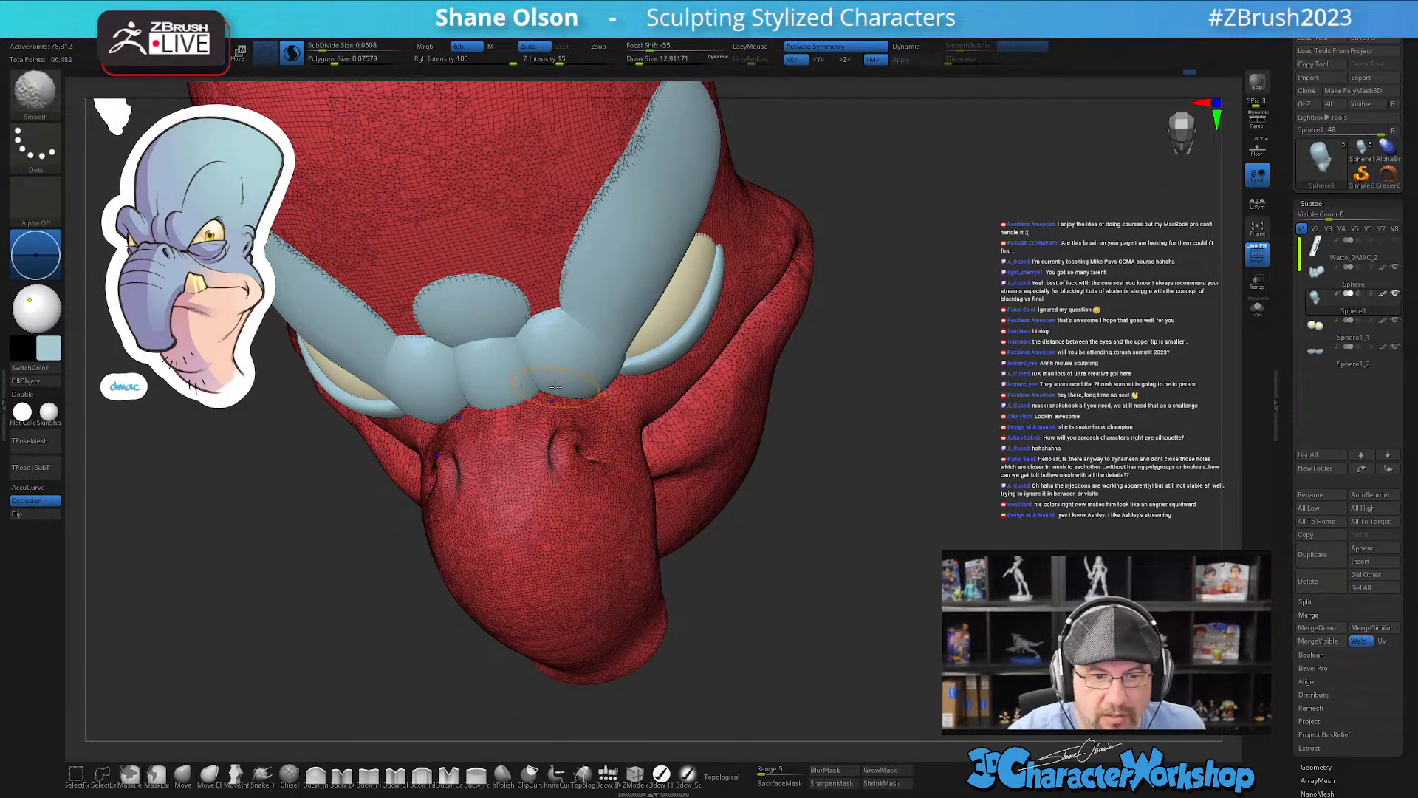
pyautogui.moveTo(560, 60); pyautogui.dragTo(550, 63)
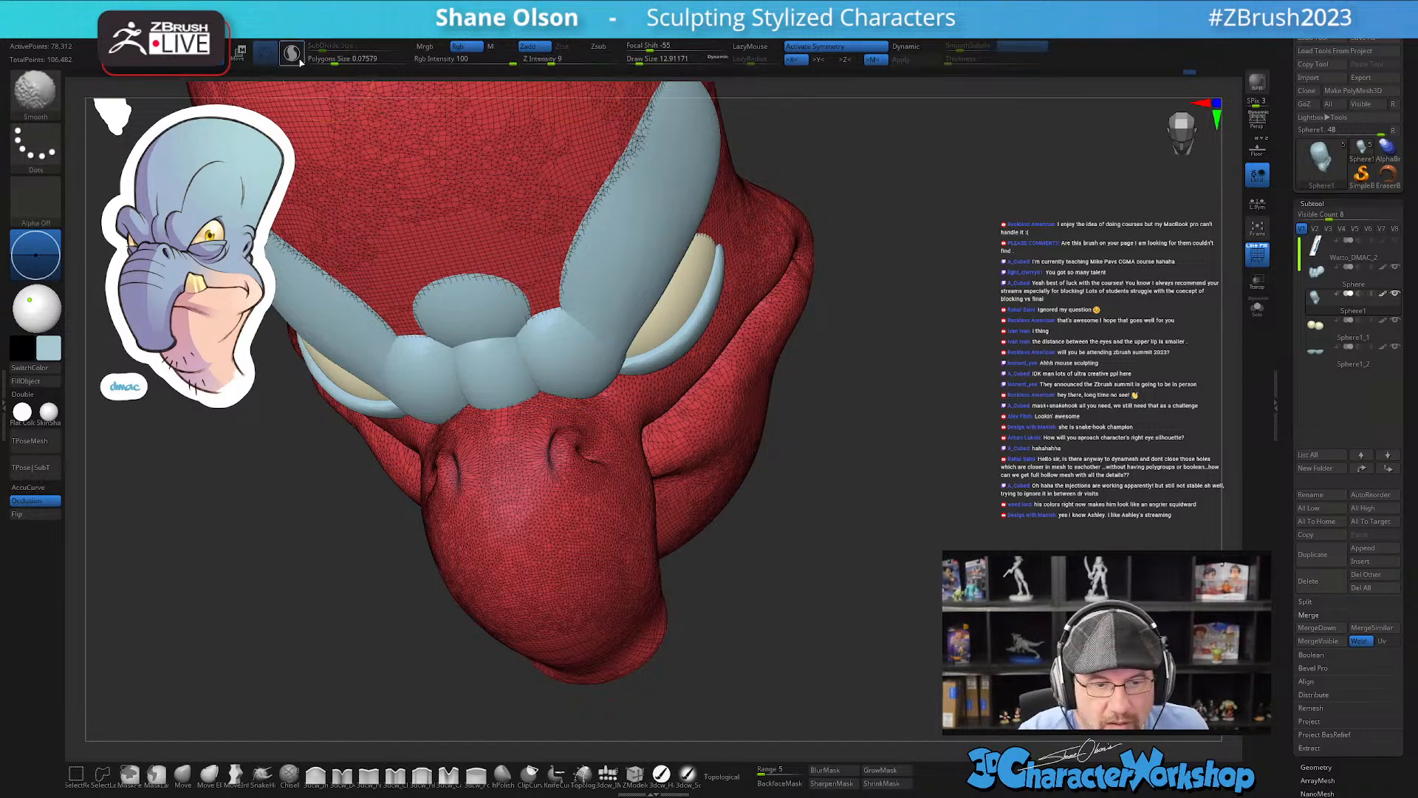
pyautogui.moveTo(719, 602)
pyautogui.mouseDown()
pyautogui.moveTo(830, 605)
pyautogui.moveTo(682, 593)
pyautogui.moveTo(643, 502)
pyautogui.moveTo(638, 464)
pyautogui.moveTo(652, 468)
pyautogui.moveTo(624, 476)
pyautogui.mouseUp()
pyautogui.hotkey('shift', 'f')
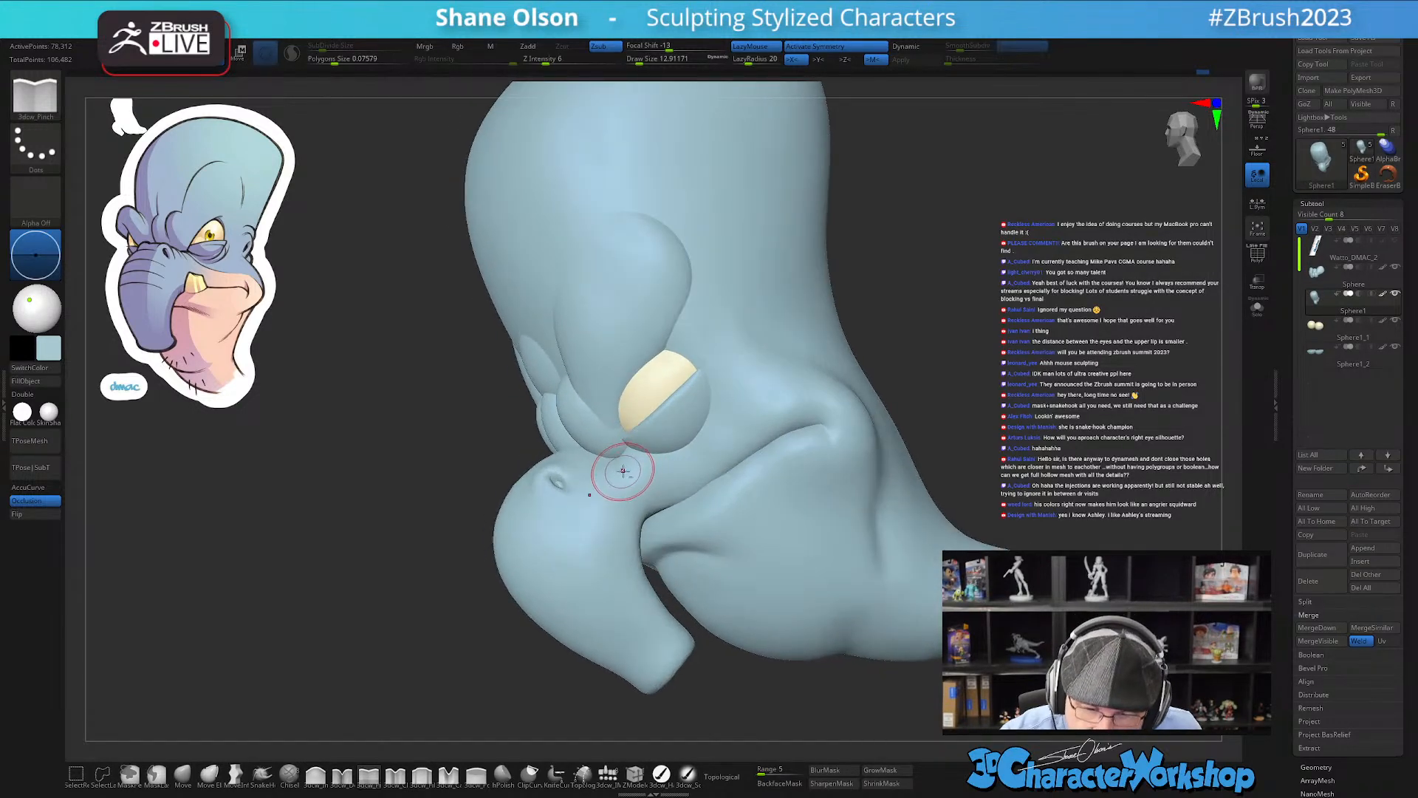
# Step: Make the brow subtool active and check its wireframe
pyautogui.moveTo(624, 472); pyautogui.dragTo(648, 449, button='right')
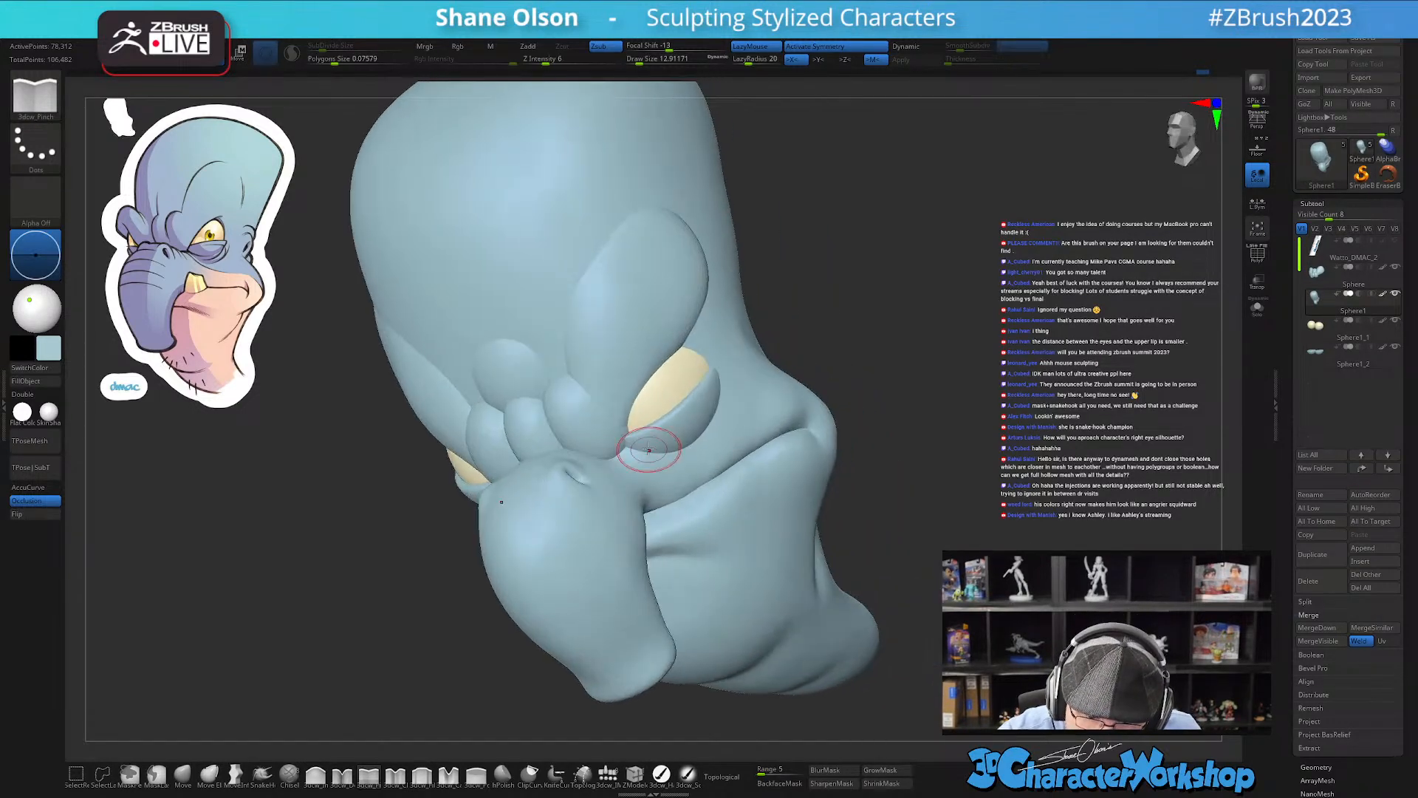
pyautogui.keyDown('alt'); pyautogui.click(604, 444); pyautogui.keyUp('alt')
pyautogui.hotkey('shift', 'f')
pyautogui.hotkey('shift', 'f')
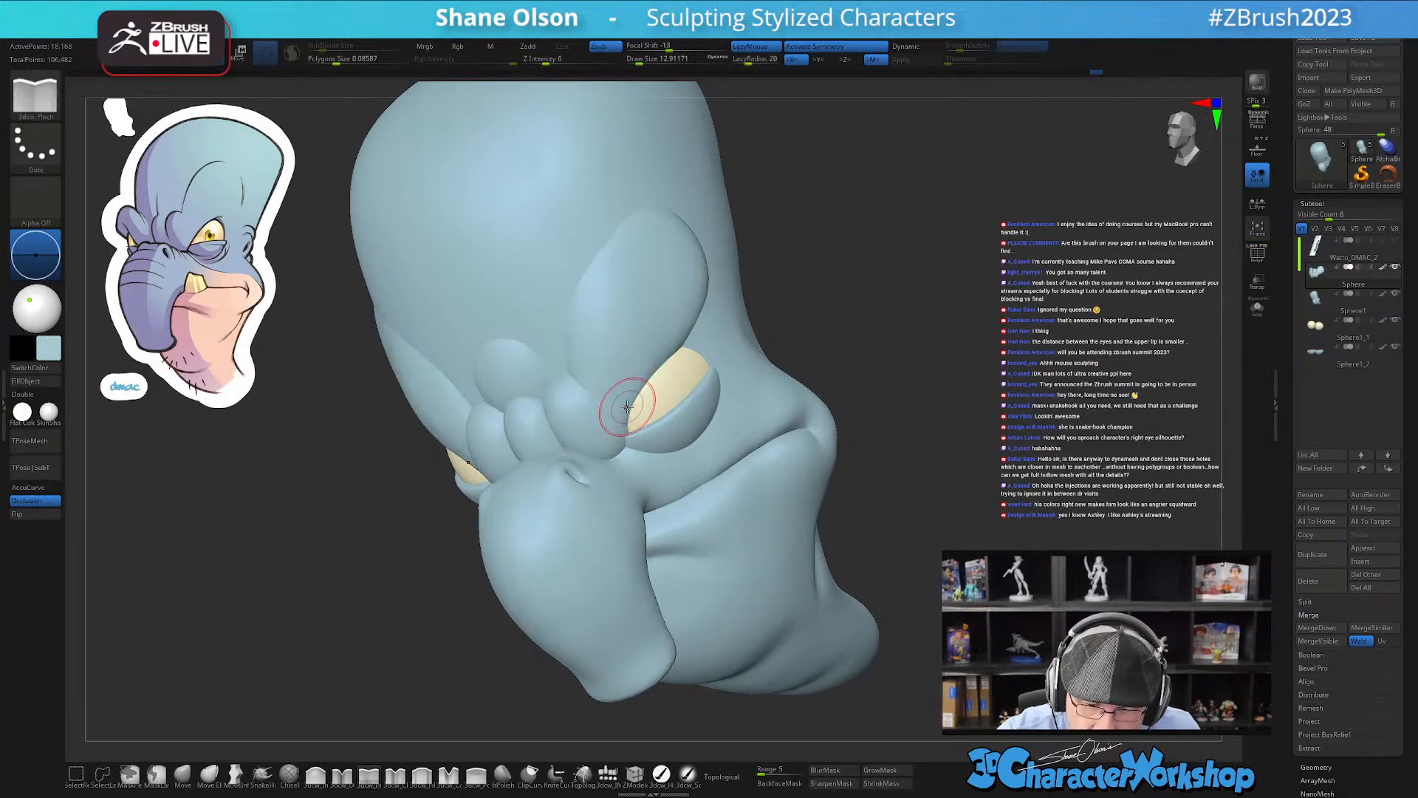
# Step: Reshape the inner end of the brow beside the eye with the Move brush, reducing the draw size from about 33 to 17
pyautogui.click(185, 775)
pyautogui.keyDown('ctrl'); pyautogui.moveTo(642, 395); pyautogui.dragTo(638, 427, button='right'); pyautogui.keyUp('ctrl')
pyautogui.moveTo(625, 446); pyautogui.dragTo(631, 441)
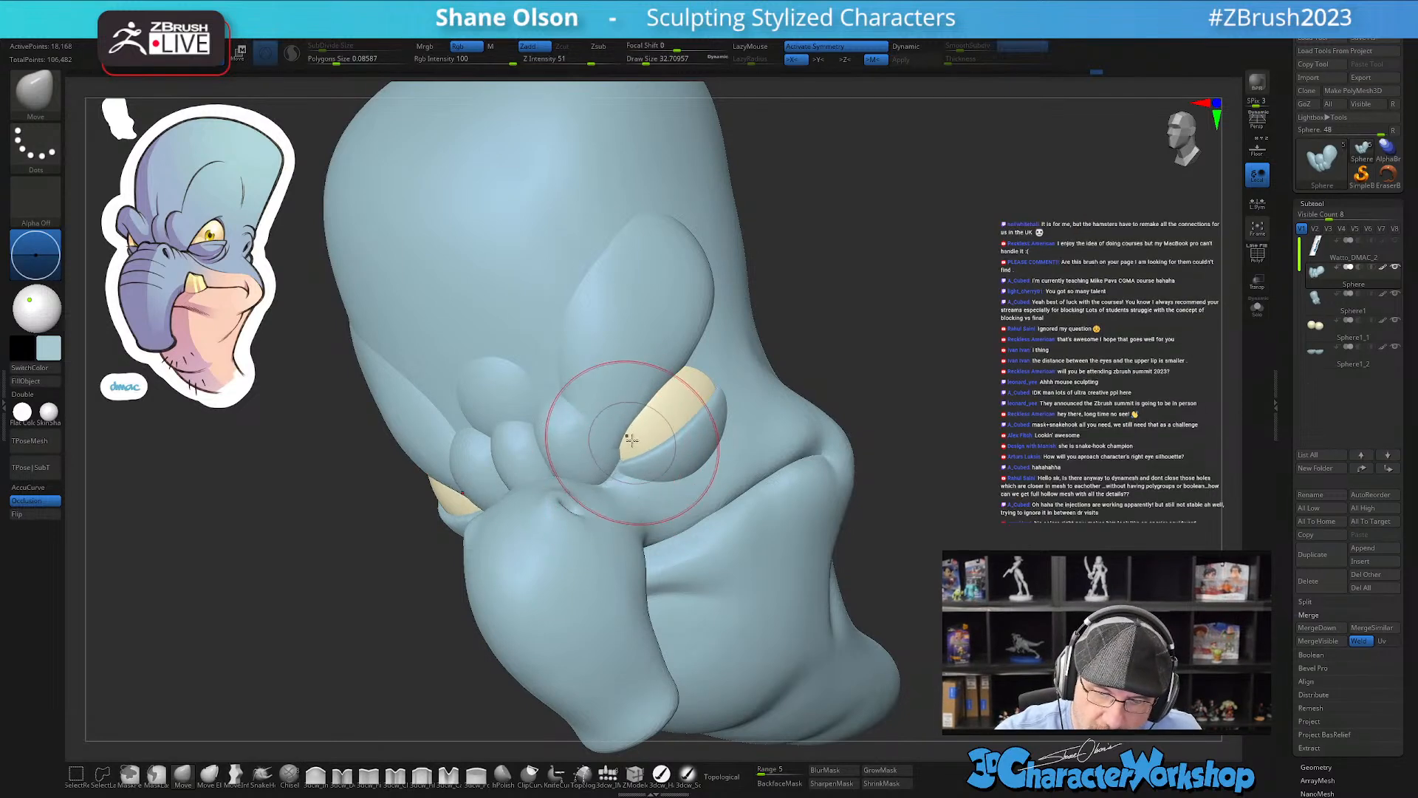
pyautogui.moveTo(632, 426); pyautogui.dragTo(667, 362, button='right')
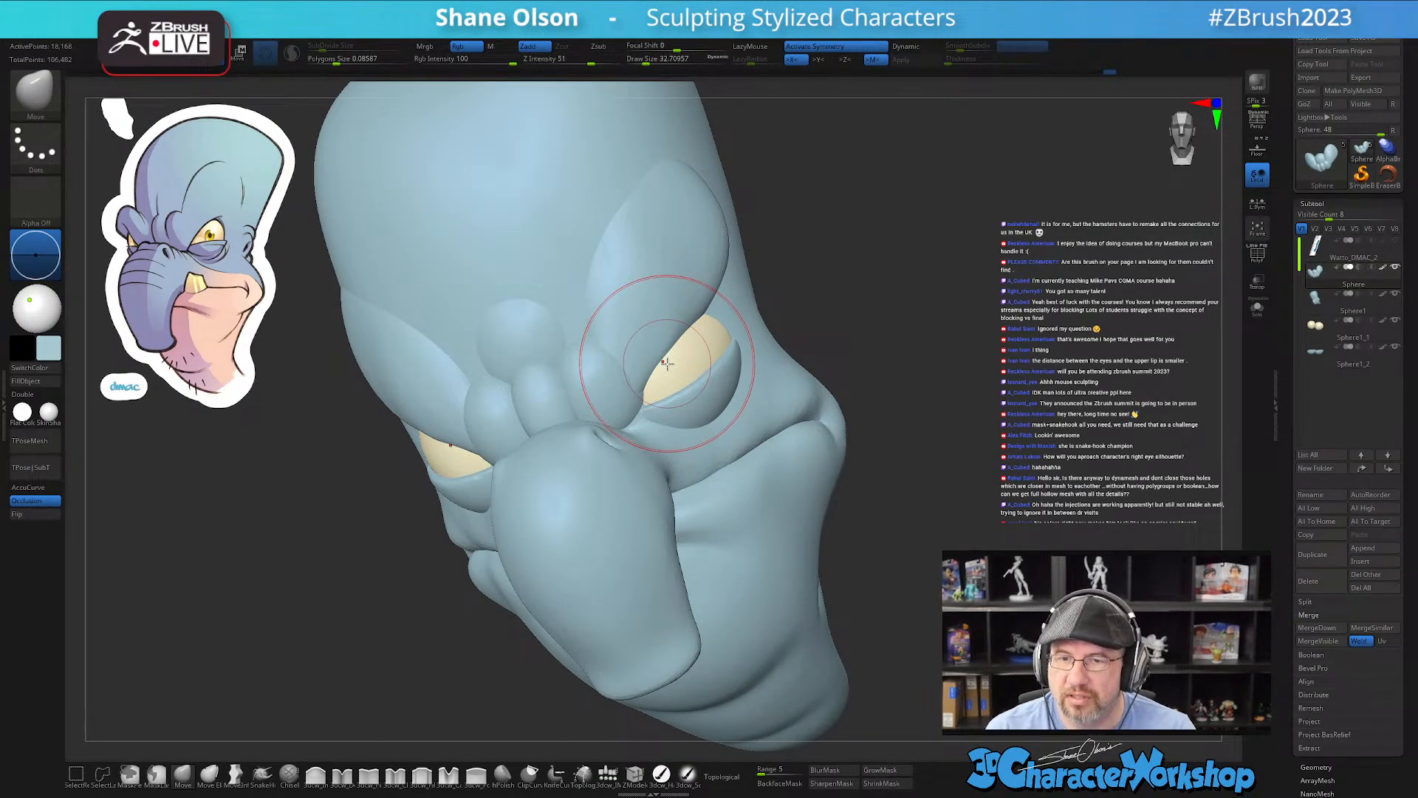
pyautogui.moveTo(667, 362)
pyautogui.mouseDown(button='right')
pyautogui.moveTo(602, 443)
pyautogui.moveTo(654, 440)
pyautogui.moveTo(619, 414)
pyautogui.moveTo(658, 450)
pyautogui.mouseUp(button='right')
pyautogui.press('s')
pyautogui.moveTo(658, 449); pyautogui.dragTo(651, 448)
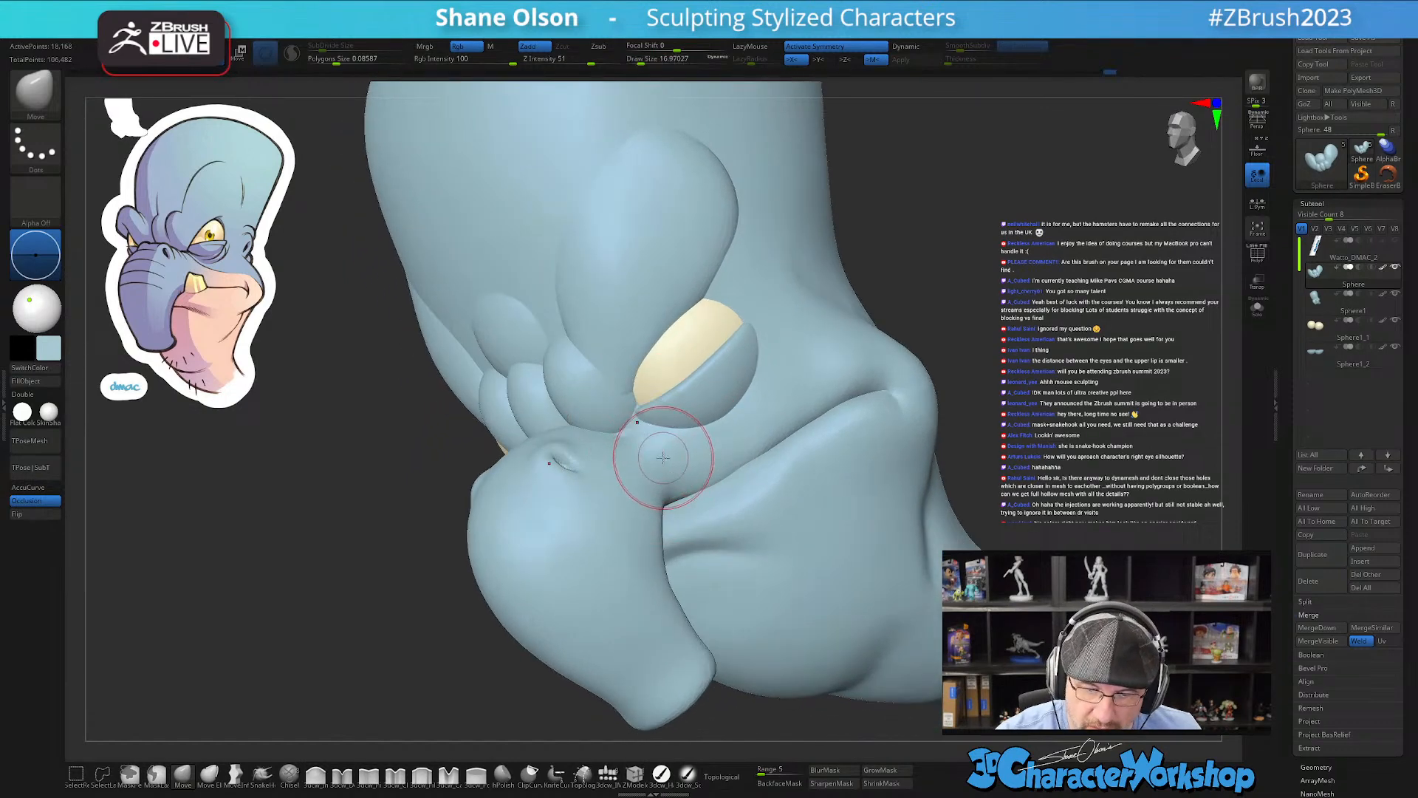
# Step: Choose the Detail brush at draw size about 9.4 and make the head subtool active, checking the wireframe
pyautogui.click(342, 775)
pyautogui.moveTo(665, 473); pyautogui.dragTo(650, 468, button='right')
pyautogui.press('s')
pyautogui.moveTo(650, 467); pyautogui.dragTo(635, 467)
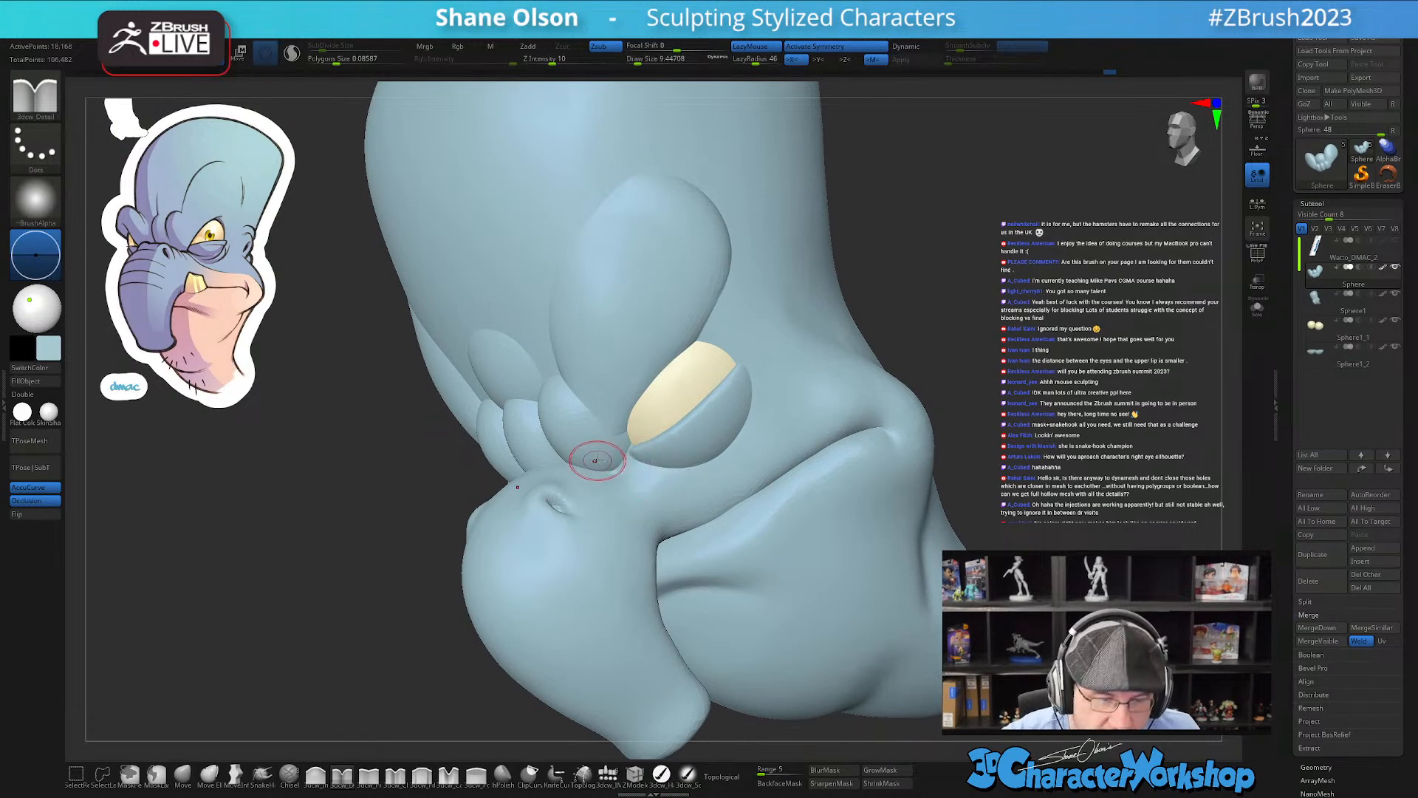
pyautogui.hotkey('shift', 'f')
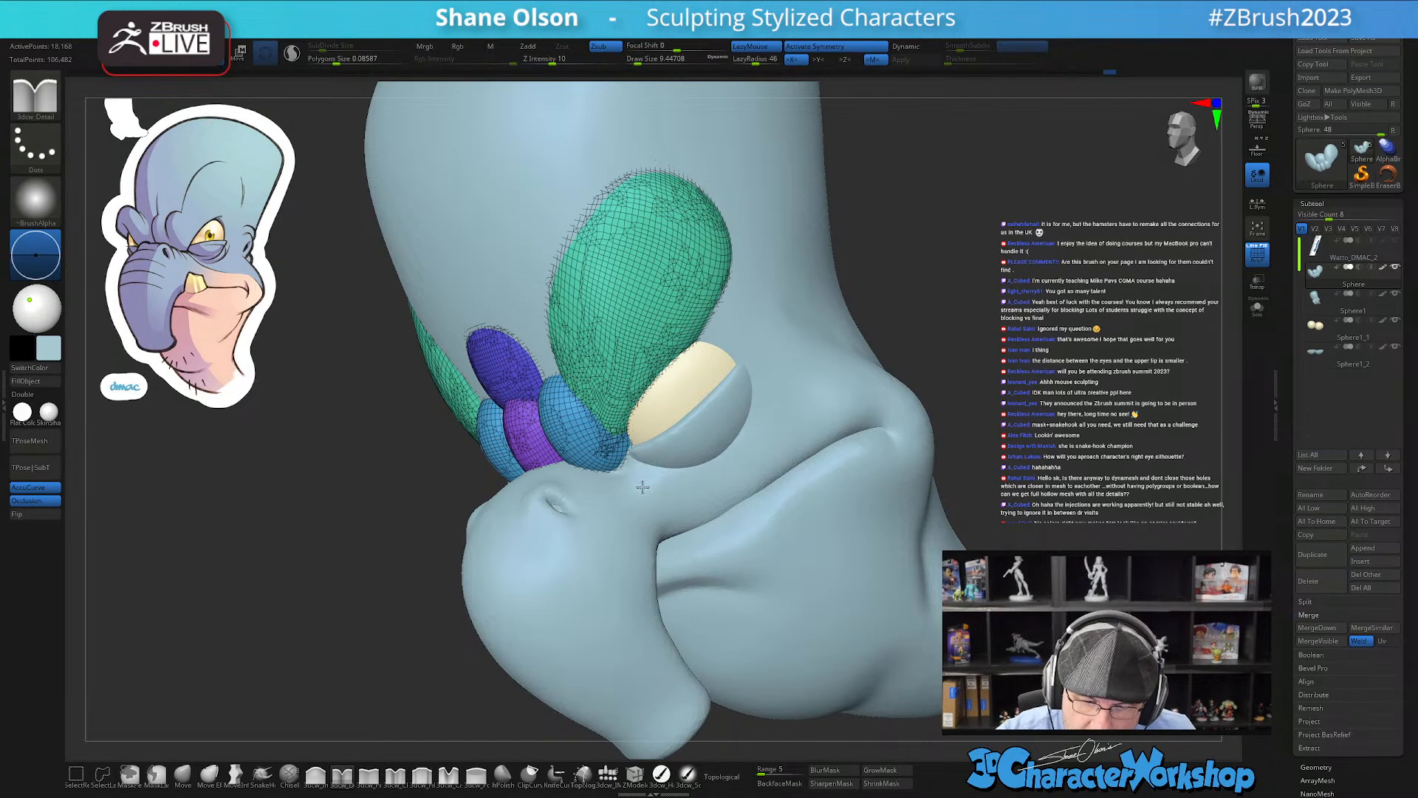
pyautogui.keyDown('alt'); pyautogui.click(645, 473); pyautogui.keyUp('alt')
pyautogui.hotkey('shift', 'f')
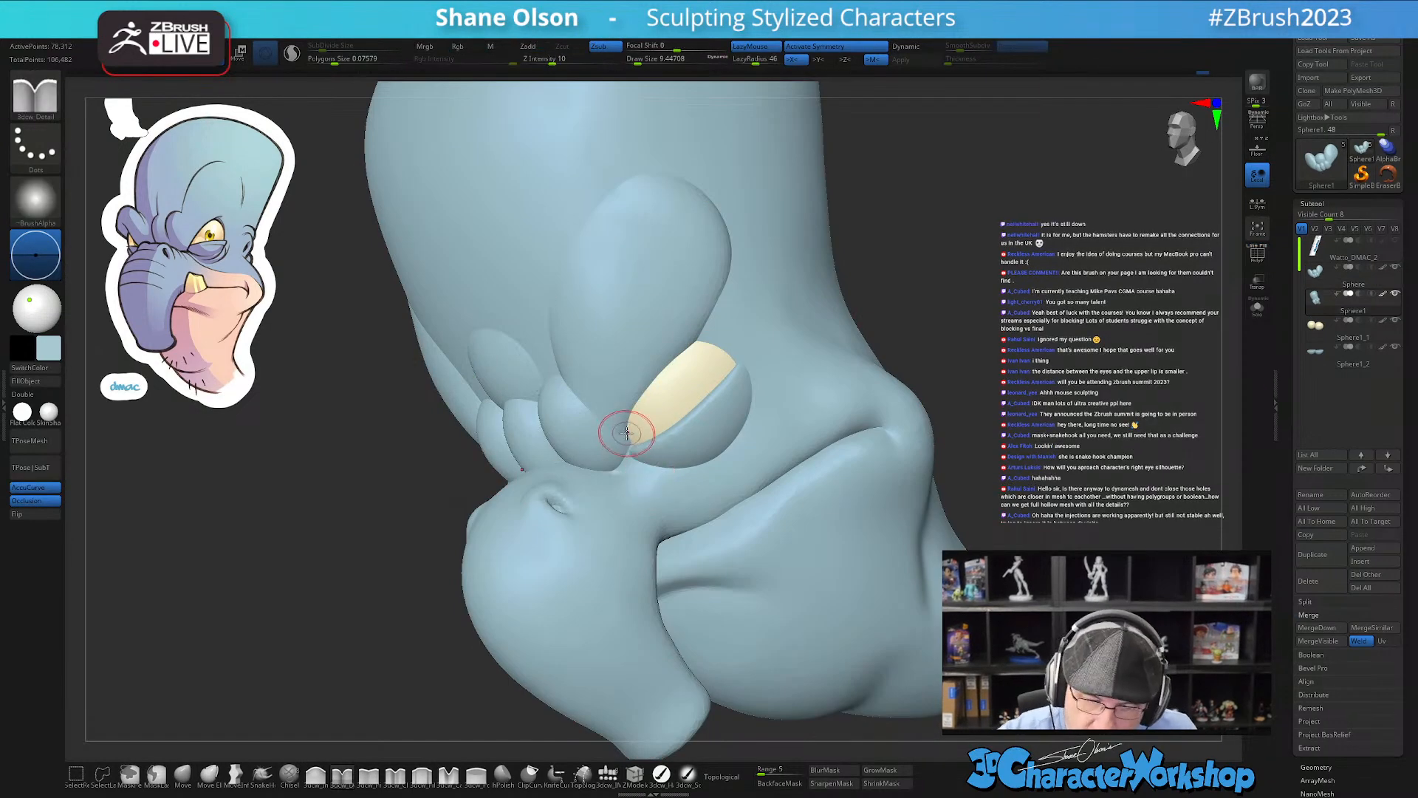
# Step: Sculpt a small fold between the inner eye corner and the nose with the Detail brush
pyautogui.keyDown('alt'); pyautogui.moveTo(597, 417); pyautogui.dragTo(611, 447, button='right'); pyautogui.keyUp('alt')
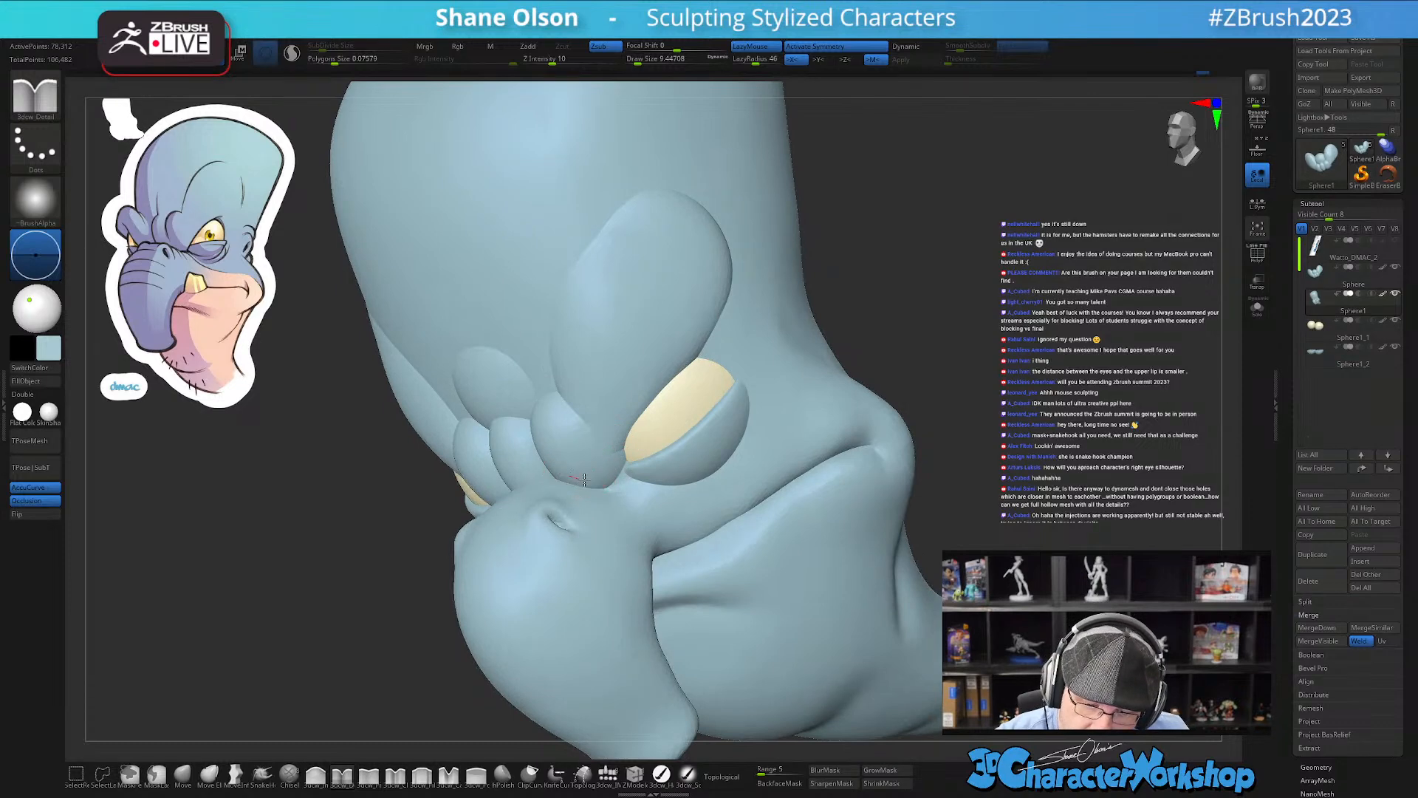
pyautogui.moveTo(653, 488); pyautogui.dragTo(573, 479, button='right')
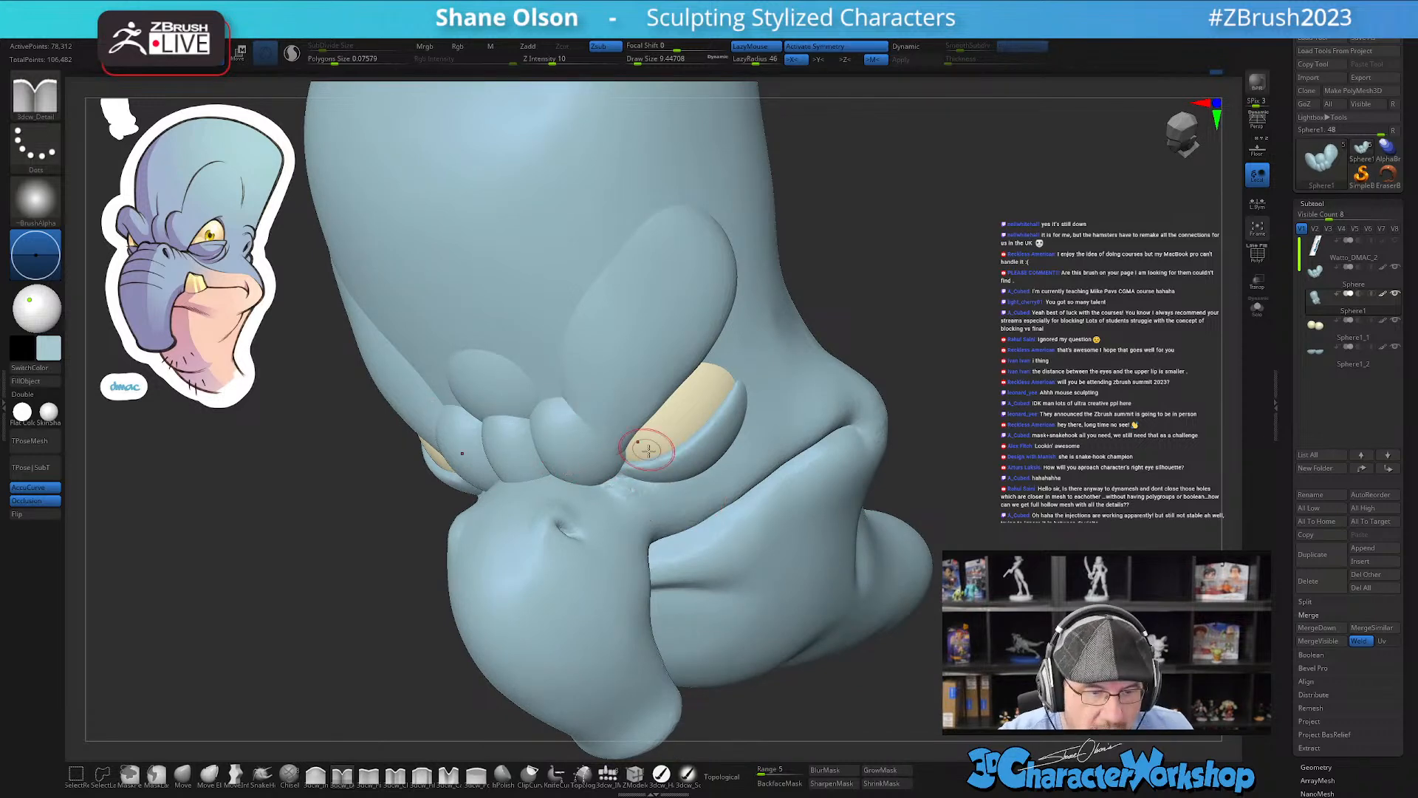
pyautogui.moveTo(641, 446); pyautogui.dragTo(648, 448, button='right')
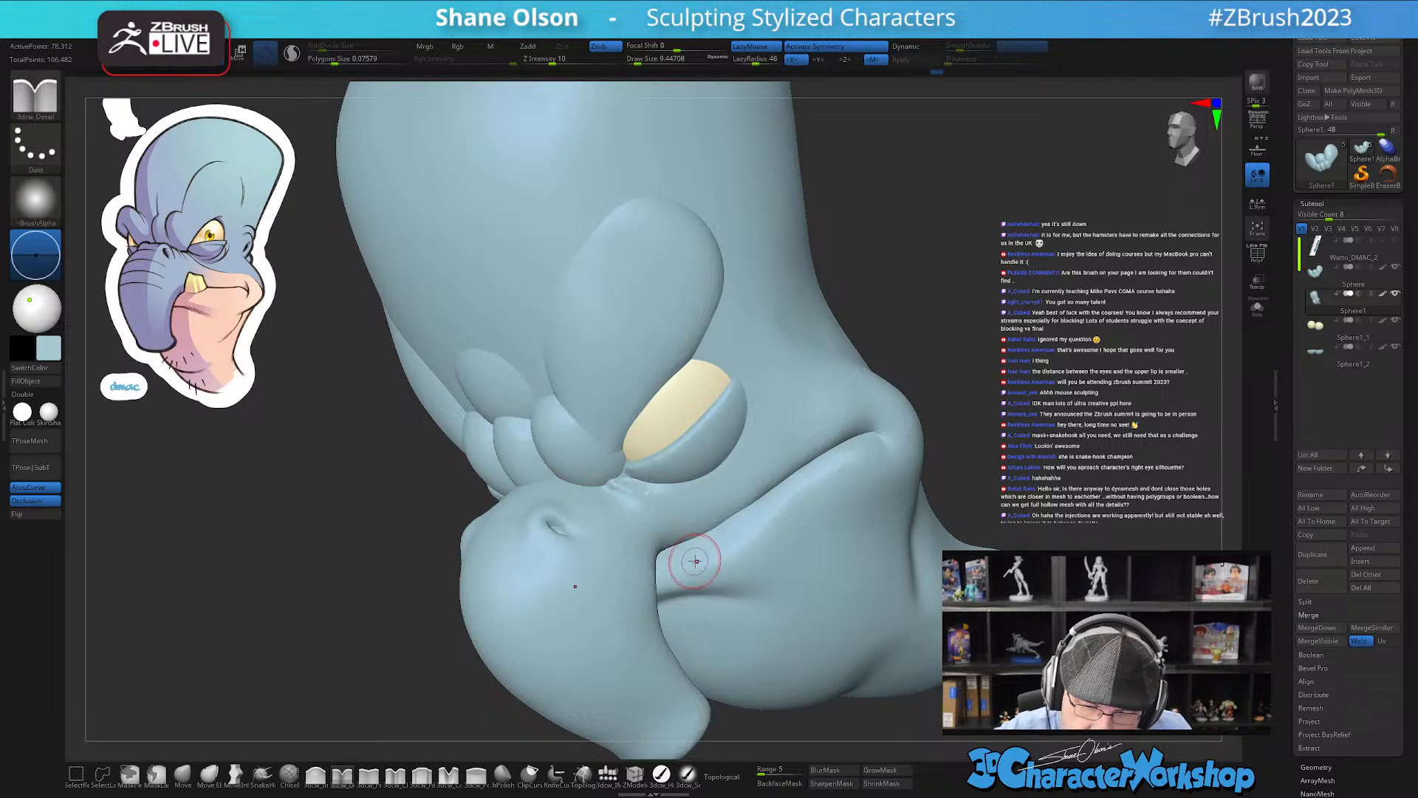
# Step: Enable Sculptris Pro with a SubDivide Size of 0.05 and smooth the area below the inner eye corner
pyautogui.hotkey('shift', 'f')
pyautogui.hotkey('shift', 'f')
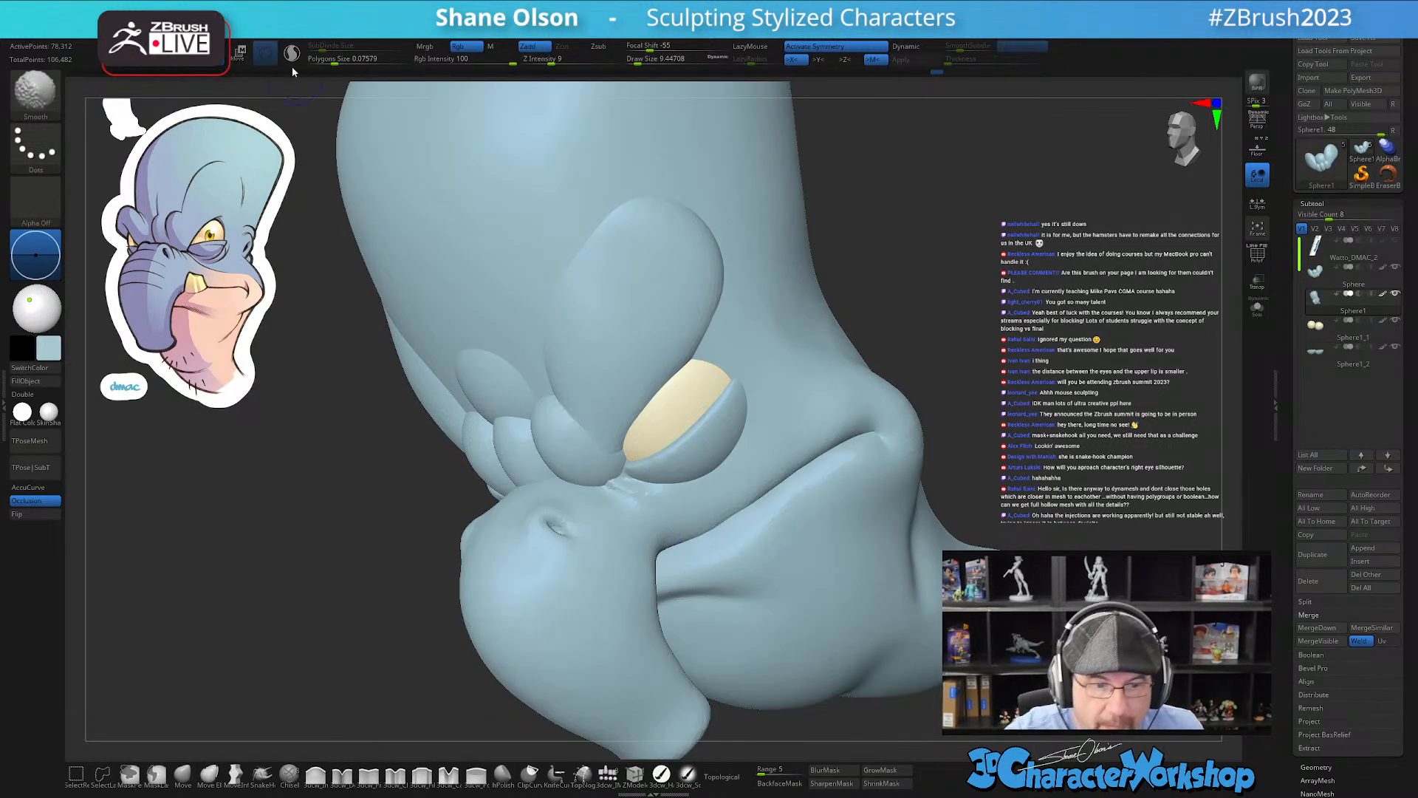
pyautogui.click(322, 48)
pyautogui.write('0.05')
pyautogui.moveTo(646, 515)
pyautogui.keyDown('shift'); pyautogui.mouseDown()
pyautogui.moveTo(690, 520)
pyautogui.moveTo(690, 494)
pyautogui.mouseUp(); pyautogui.keyUp('shift')
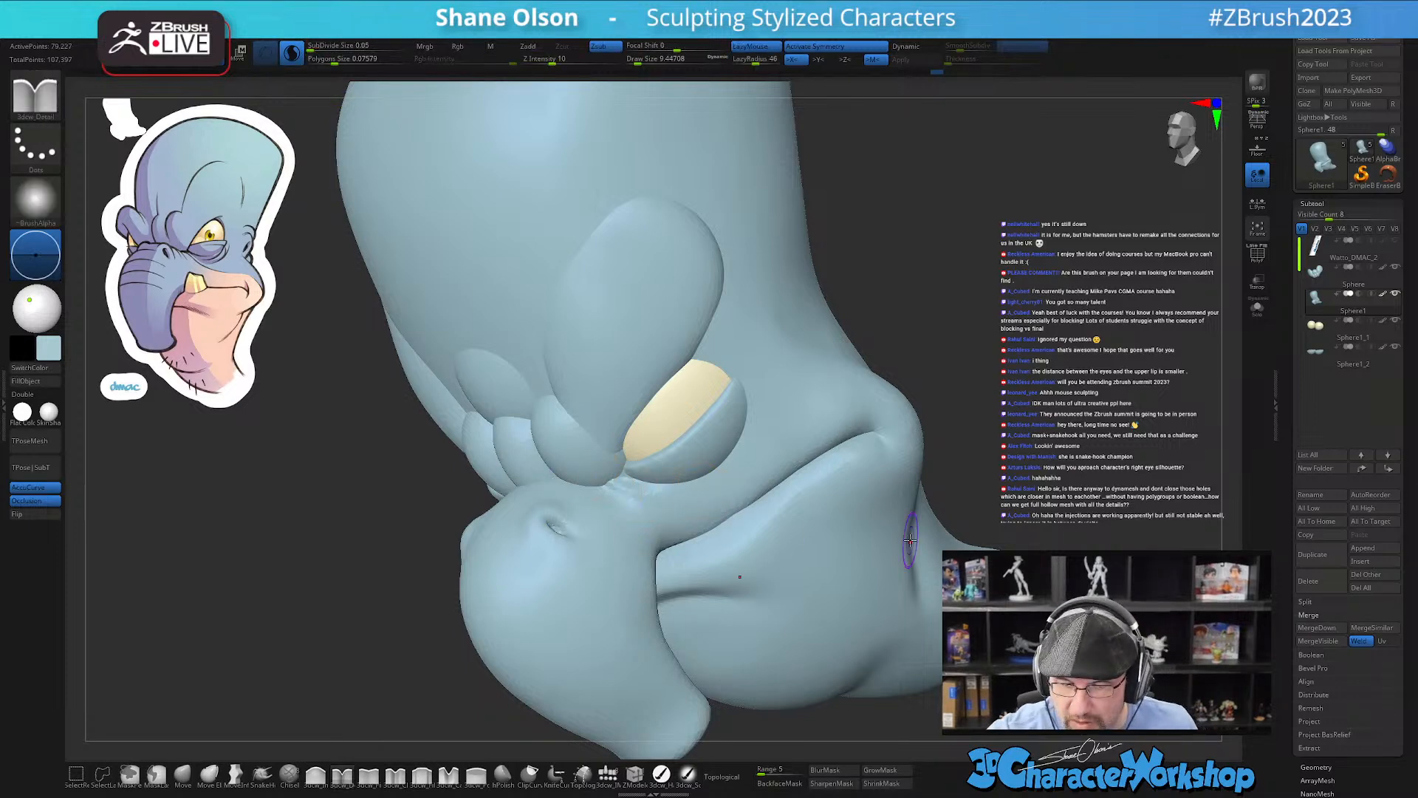
# Step: Examine the head's wireframe density and the whole head from the front
pyautogui.hotkey('shift', 'f')
pyautogui.keyDown('ctrl'); pyautogui.moveTo(924, 629); pyautogui.dragTo(851, 418, button='right'); pyautogui.keyUp('ctrl')
pyautogui.hotkey('shift', 'f')
pyautogui.moveTo(851, 418)
pyautogui.keyDown('alt'); pyautogui.mouseDown(button='right')
pyautogui.moveTo(846, 361)
pyautogui.moveTo(834, 401)
pyautogui.moveTo(848, 427)
pyautogui.moveTo(817, 415)
pyautogui.moveTo(840, 416)
pyautogui.mouseUp(button='right'); pyautogui.keyUp('alt')
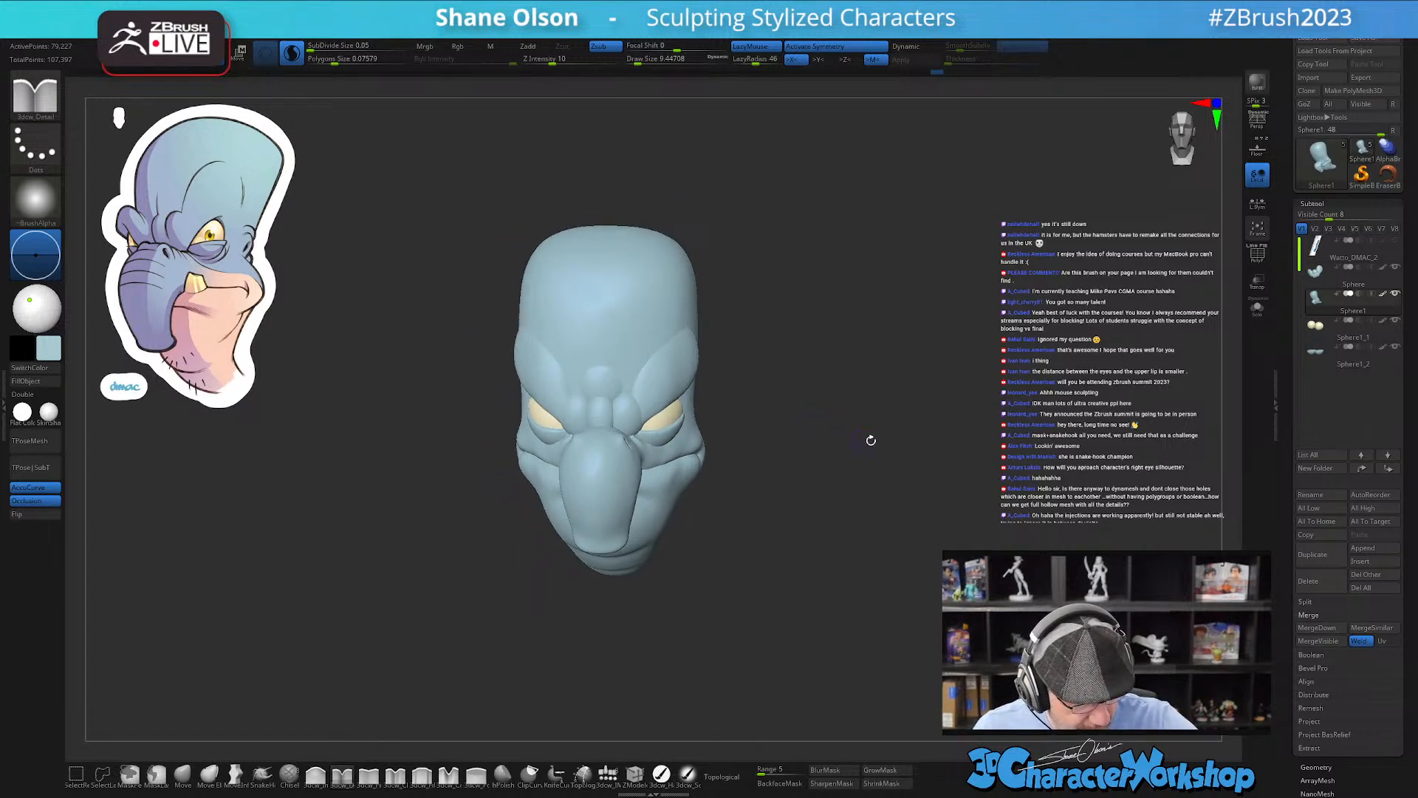
pyautogui.moveTo(898, 434)
pyautogui.mouseDown(button='right')
pyautogui.moveTo(893, 415)
pyautogui.moveTo(894, 464)
pyautogui.moveTo(857, 452)
pyautogui.mouseUp(button='right')
pyautogui.hotkey('shift', 'f')
pyautogui.hotkey('shift', 'f')
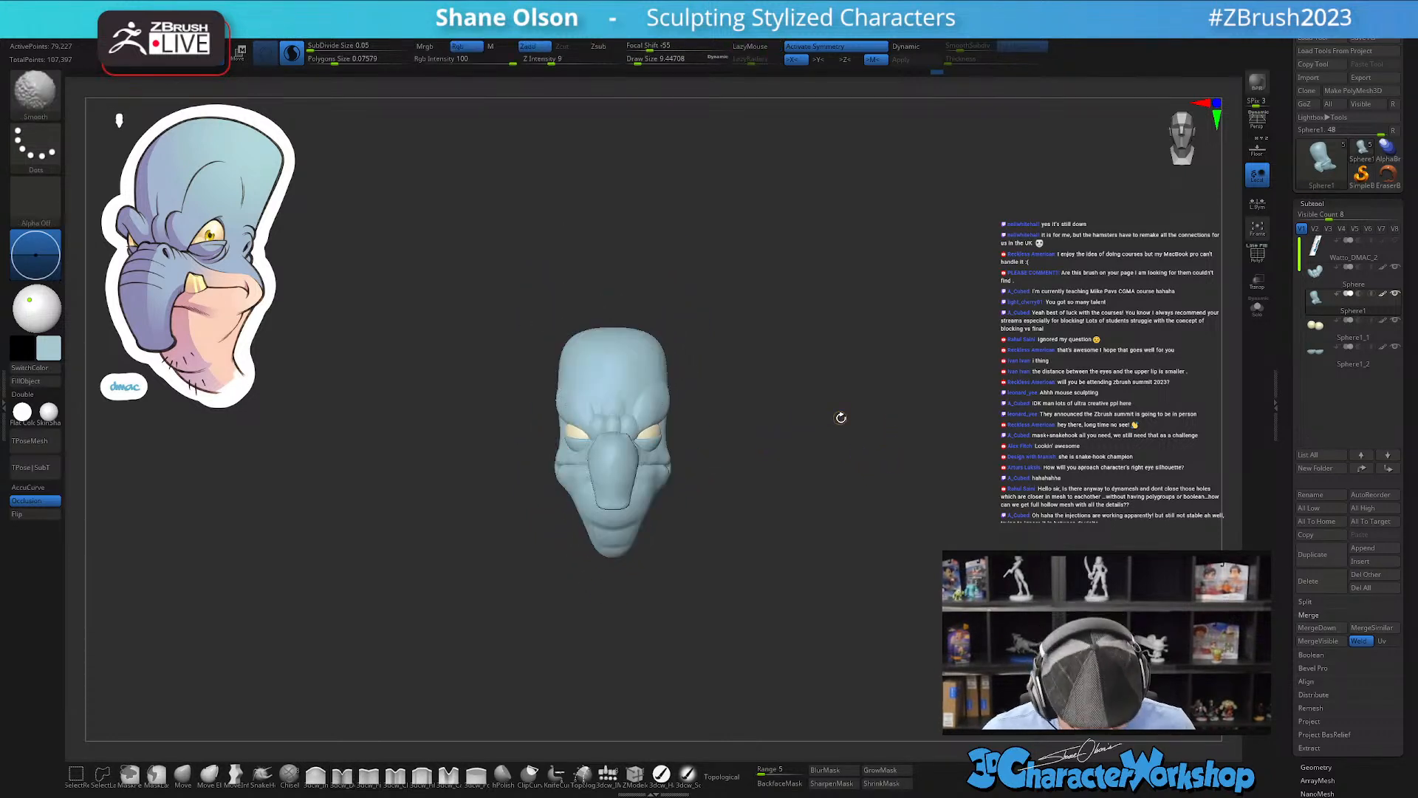
# Step: Scale all subtools of the head up together uniformly with the Gizmo and return to Draw mode
pyautogui.press('w')
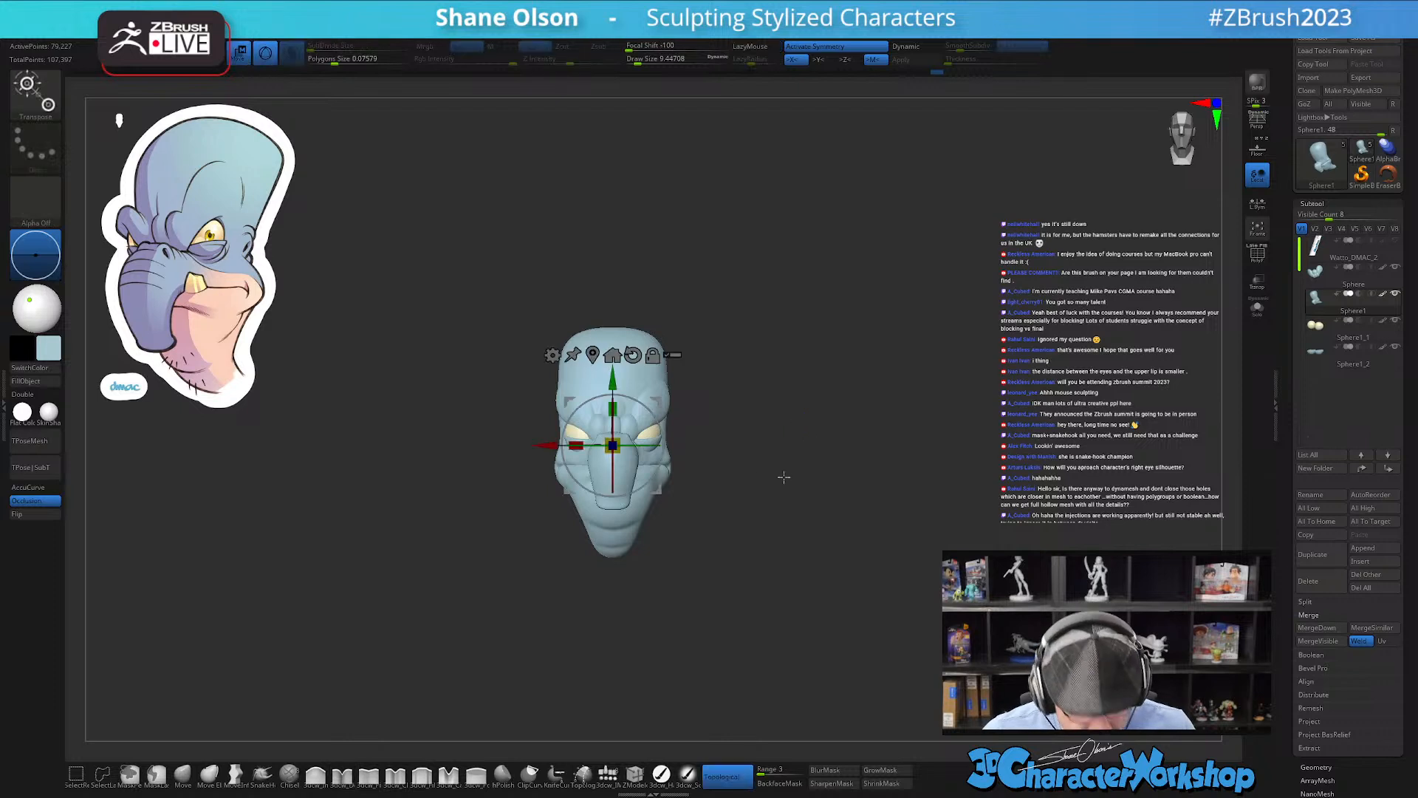
pyautogui.click(672, 355)
pyautogui.keyDown('ctrl'); pyautogui.keyDown('shift'); pyautogui.moveTo(801, 338); pyautogui.dragTo(842, 466); pyautogui.keyUp('shift'); pyautogui.keyUp('ctrl')
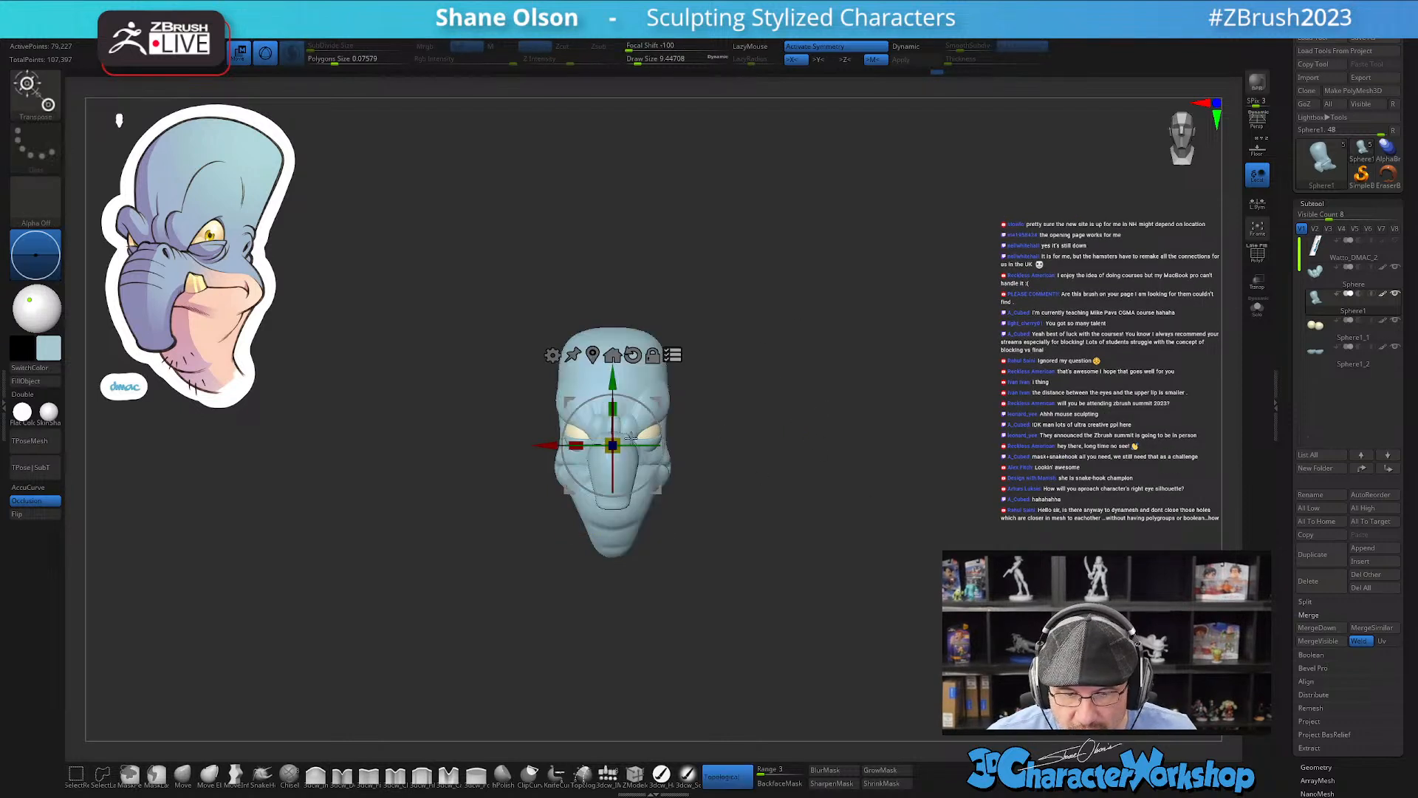
pyautogui.moveTo(613, 444); pyautogui.dragTo(701, 356)
pyautogui.press('q')
pyautogui.moveTo(973, 456)
pyautogui.keyDown('alt'); pyautogui.mouseDown()
pyautogui.moveTo(954, 434)
pyautogui.moveTo(943, 452)
pyautogui.mouseUp(); pyautogui.keyUp('alt')
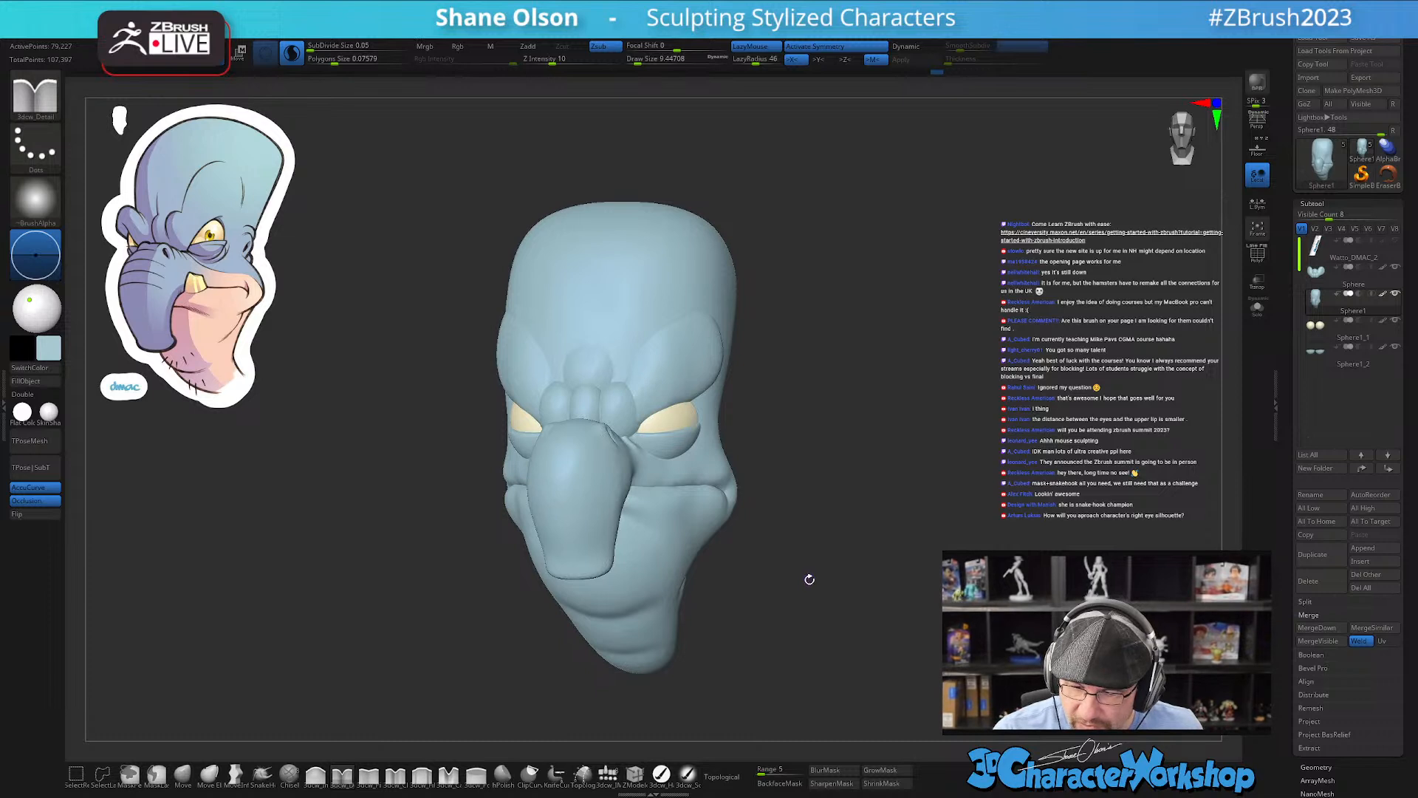
# Step: With the wireframe shown, smooth around the nostril and beneath the eye at draw size about 39 to densify the mesh
pyautogui.press('s')
pyautogui.moveTo(817, 582)
pyautogui.mouseDown()
pyautogui.moveTo(810, 506)
pyautogui.moveTo(858, 494)
pyautogui.mouseUp()
pyautogui.moveTo(880, 446)
pyautogui.keyDown('alt'); pyautogui.mouseDown()
pyautogui.moveTo(887, 495)
pyautogui.moveTo(872, 529)
pyautogui.mouseUp(); pyautogui.keyUp('alt')
pyautogui.press('s')
pyautogui.hotkey('shift', 'f')
pyautogui.moveTo(590, 561)
pyautogui.keyDown('ctrl'); pyautogui.mouseDown(button='right')
pyautogui.moveTo(590, 532)
pyautogui.moveTo(659, 579)
pyautogui.mouseUp(button='right'); pyautogui.keyUp('ctrl')
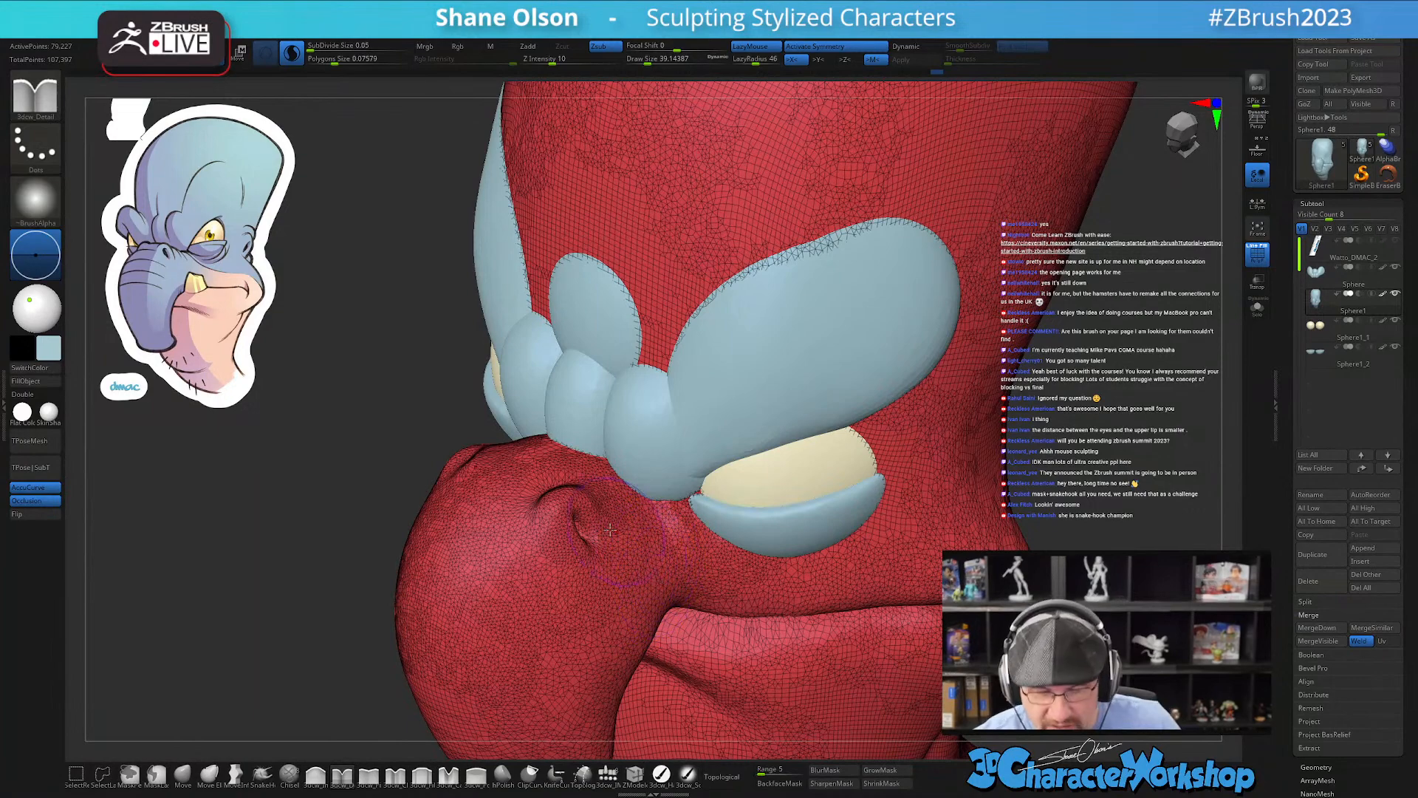
pyautogui.moveTo(595, 528)
pyautogui.keyDown('shift'); pyautogui.mouseDown()
pyautogui.moveTo(606, 554)
pyautogui.moveTo(600, 509)
pyautogui.moveTo(548, 534)
pyautogui.moveTo(580, 558)
pyautogui.mouseUp(); pyautogui.keyUp('shift')
pyautogui.moveTo(650, 486)
pyautogui.keyDown('shift'); pyautogui.mouseDown()
pyautogui.moveTo(694, 562)
pyautogui.moveTo(562, 458)
pyautogui.moveTo(517, 473)
pyautogui.moveTo(610, 571)
pyautogui.moveTo(732, 584)
pyautogui.moveTo(805, 569)
pyautogui.mouseUp(); pyautogui.keyUp('shift')
pyautogui.keyDown('ctrl'); pyautogui.moveTo(834, 540); pyautogui.dragTo(831, 521, button='right'); pyautogui.keyUp('ctrl')
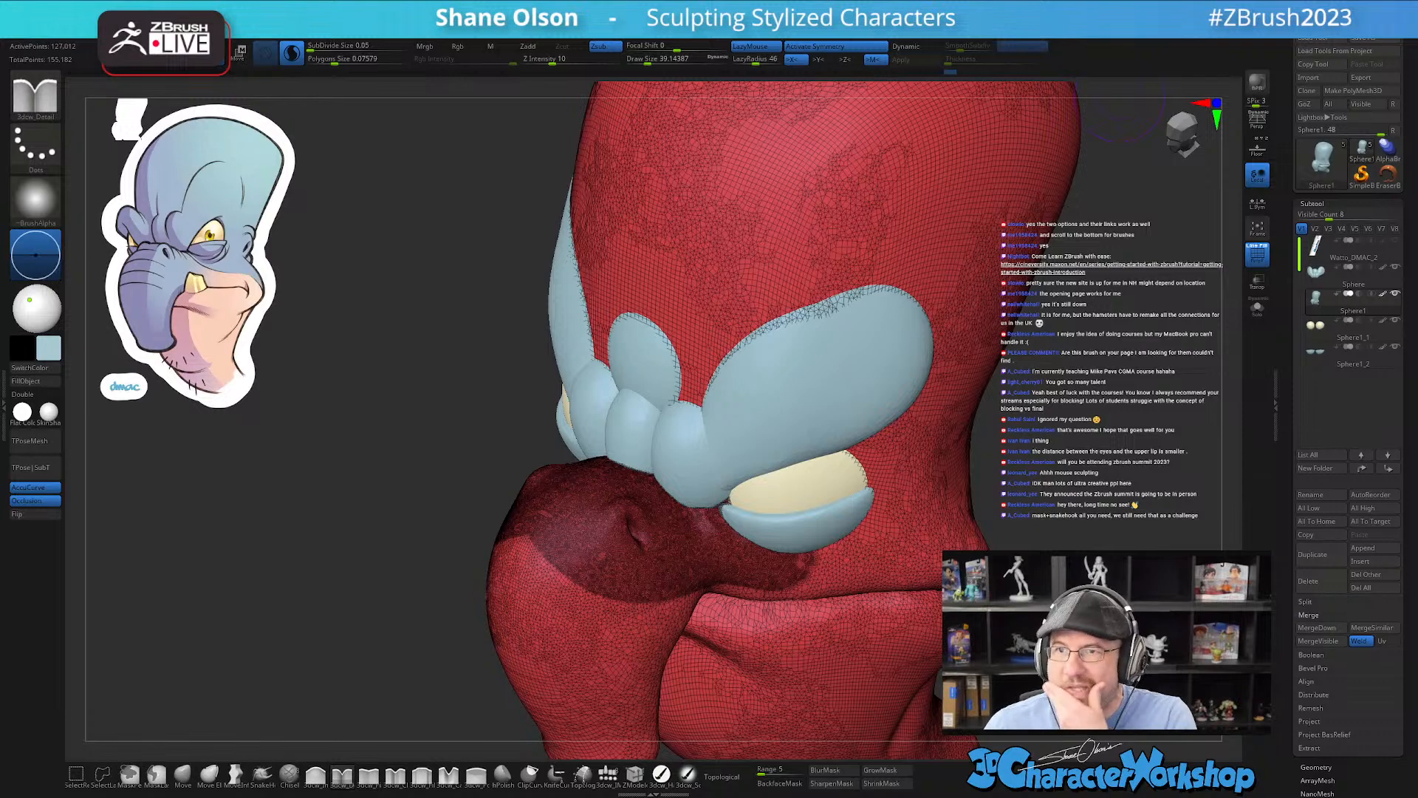
# Step: Switch to the browser and view the Free ZBrush Brushes, UI and Ruler Project offer on 3dcharacterworkshop.com
pyautogui.moveTo(1014, 112); pyautogui.dragTo(1021, 77)
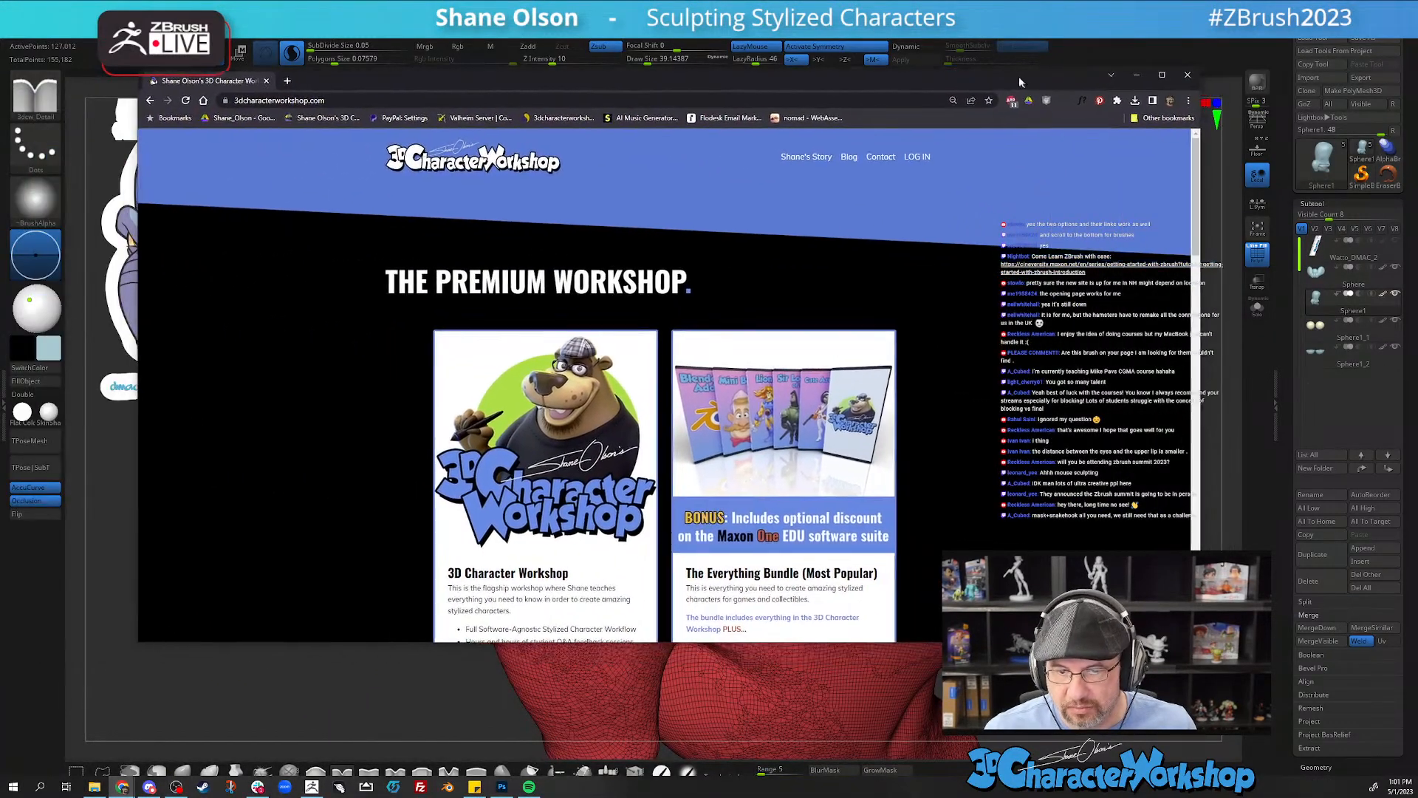
pyautogui.scroll(-10, 765, 292)
pyautogui.scroll(-5, 776, 303)
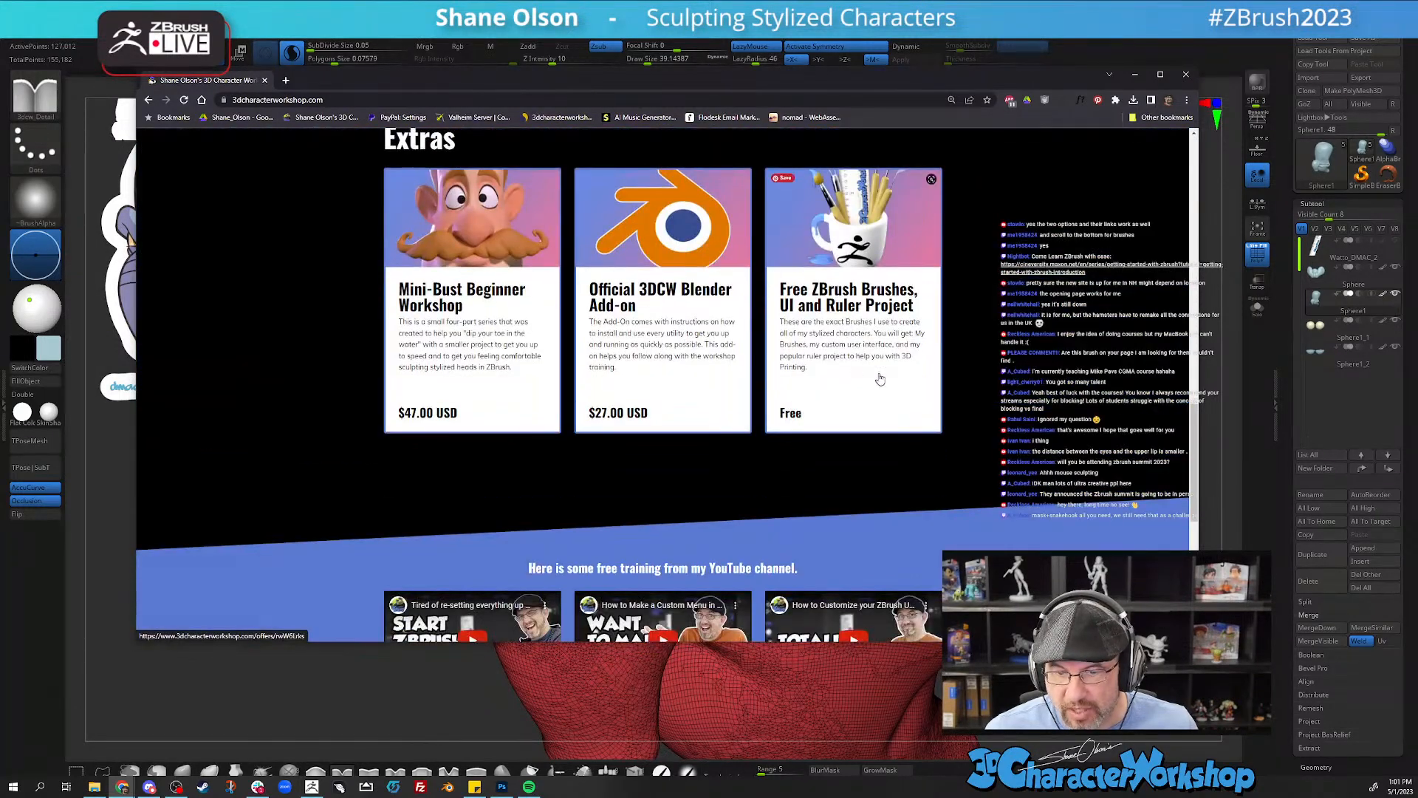
pyautogui.scroll(2, 861, 406)
pyautogui.click(861, 407)
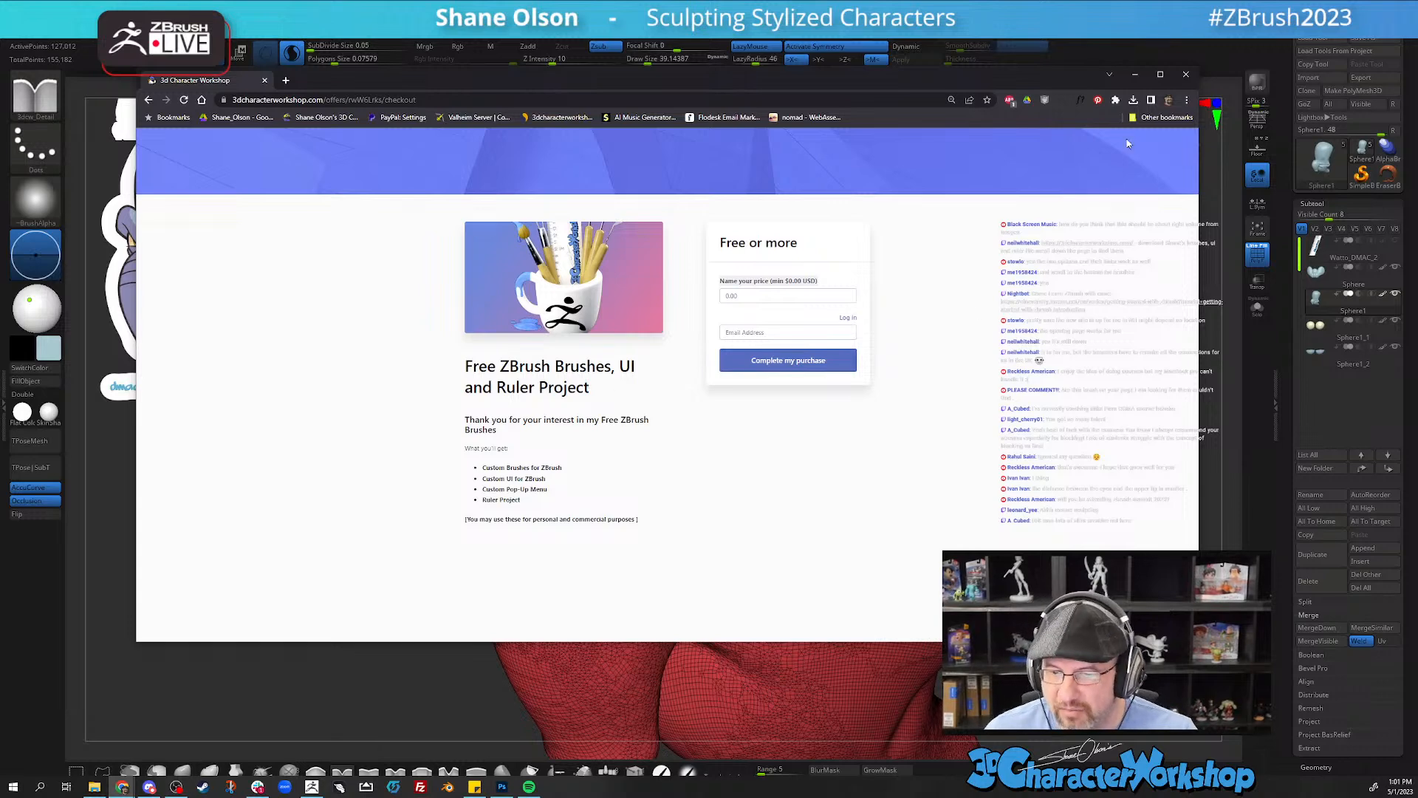
pyautogui.click(1135, 76)
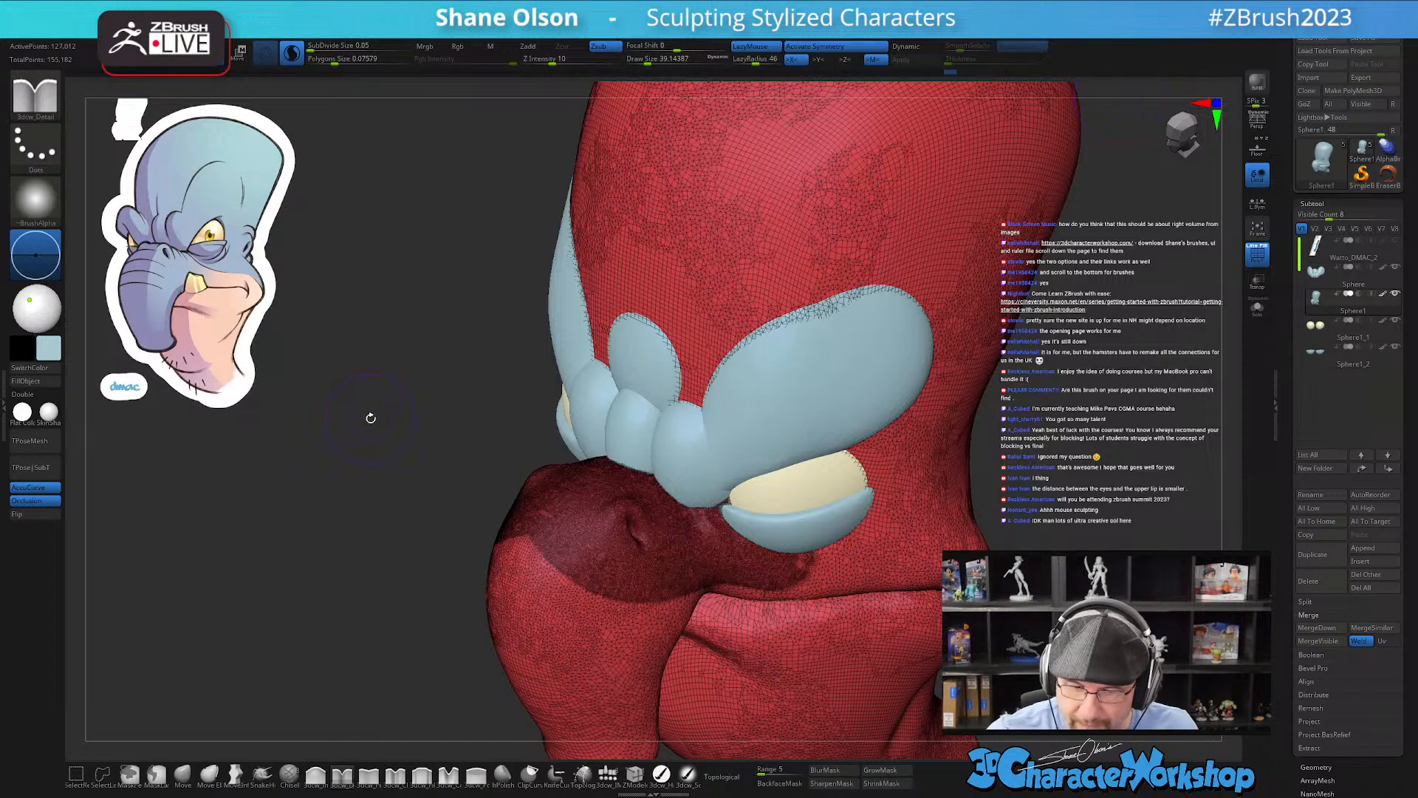
# Step: Hide the wireframe, raise the Smooth brush's Z Intensity to 90 and smooth the surface between the nose and the eye
pyautogui.hotkey('shift', 'f')
pyautogui.moveTo(831, 643); pyautogui.dragTo(780, 582, button='right')
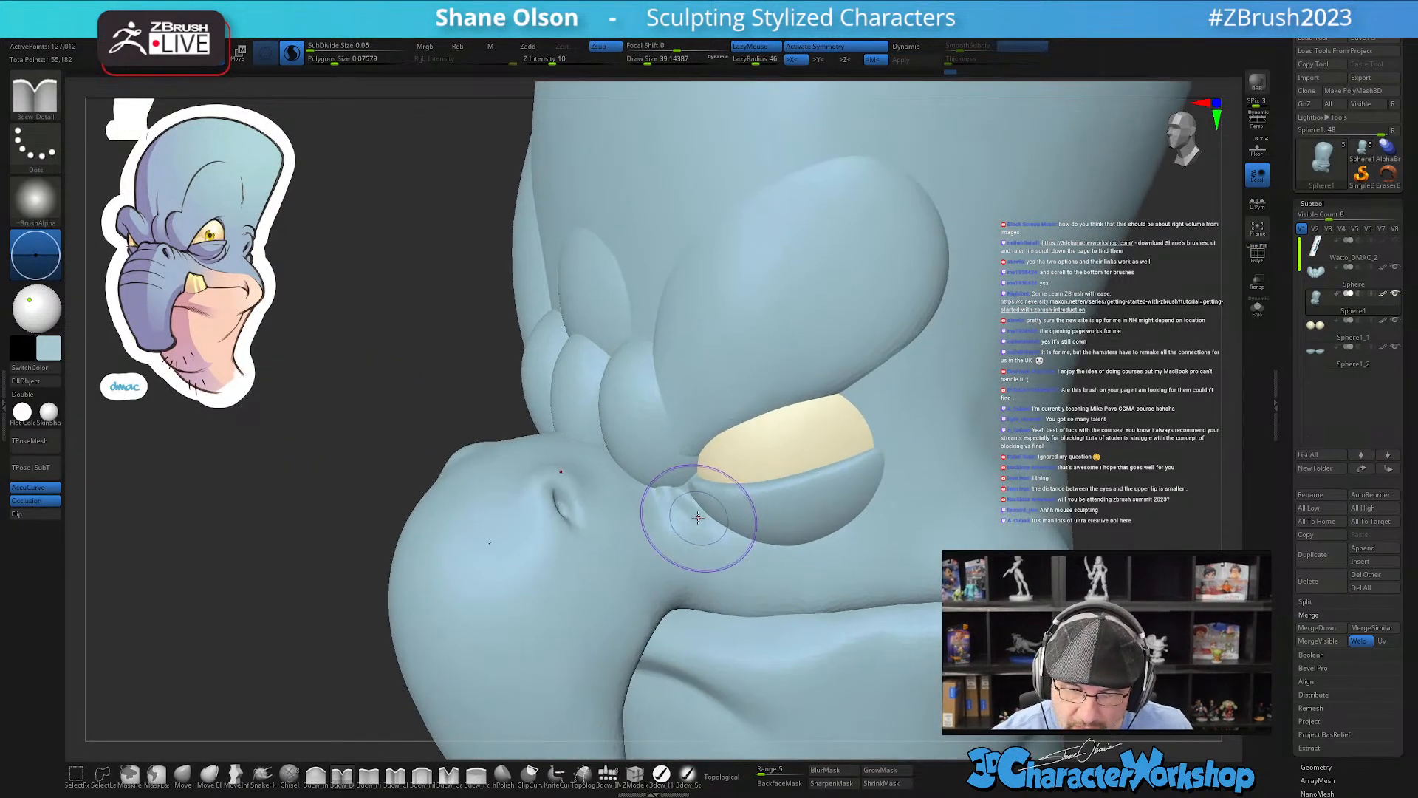
pyautogui.press('shift')
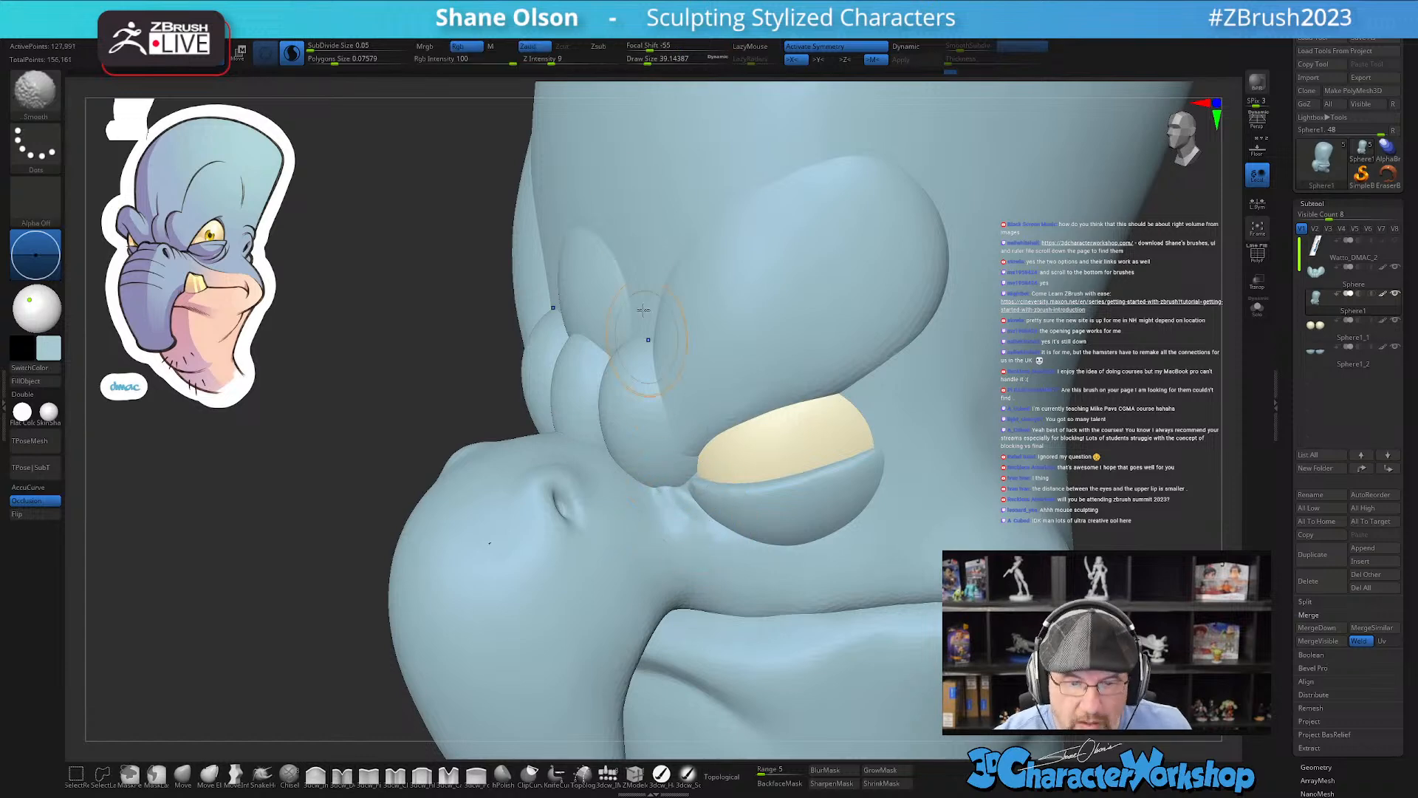
pyautogui.keyDown('shift'); pyautogui.moveTo(563, 61); pyautogui.dragTo(614, 61); pyautogui.keyUp('shift')
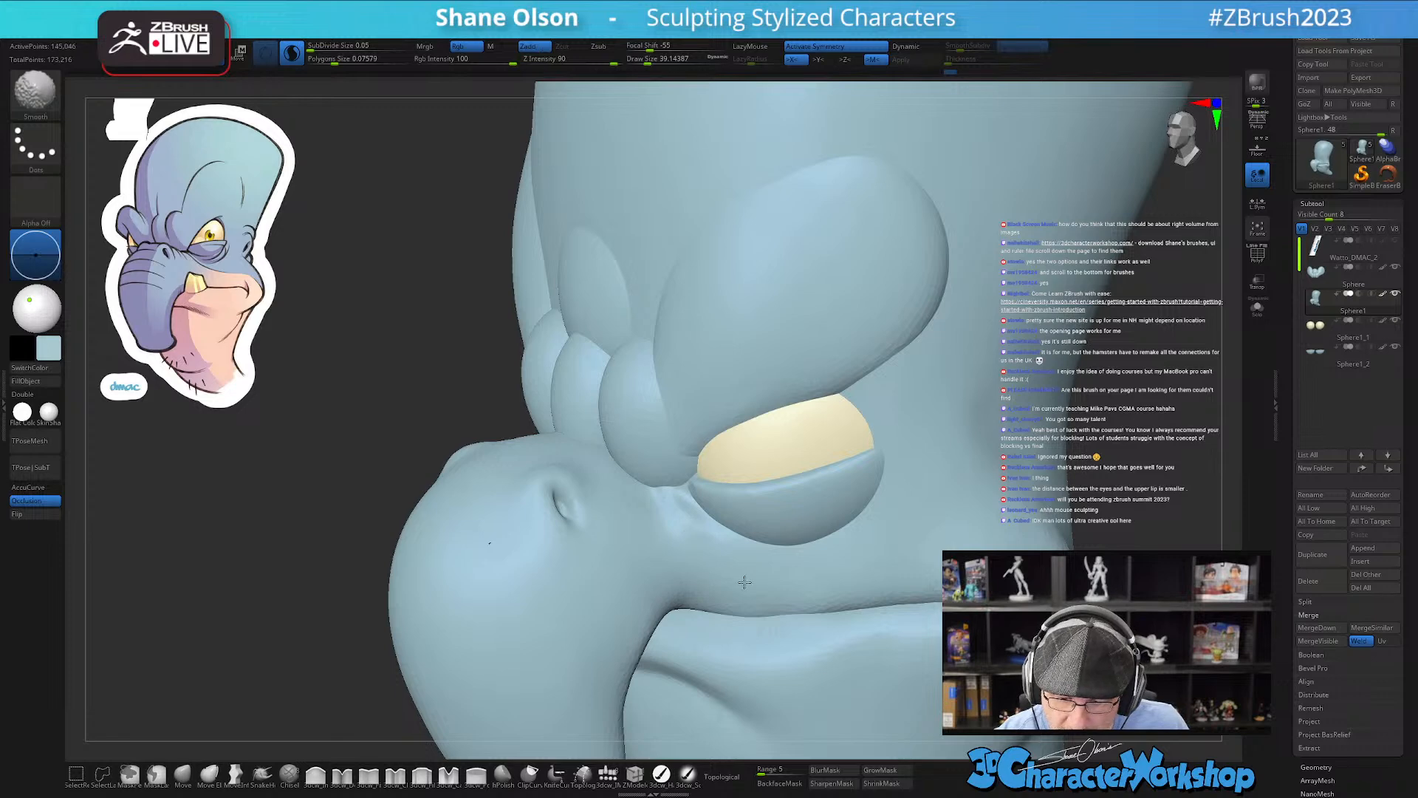
pyautogui.keyDown('shift'); pyautogui.moveTo(674, 528); pyautogui.dragTo(669, 501); pyautogui.keyUp('shift')
pyautogui.moveTo(744, 522)
pyautogui.mouseDown(button='right')
pyautogui.moveTo(730, 557)
pyautogui.moveTo(744, 544)
pyautogui.mouseUp(button='right')
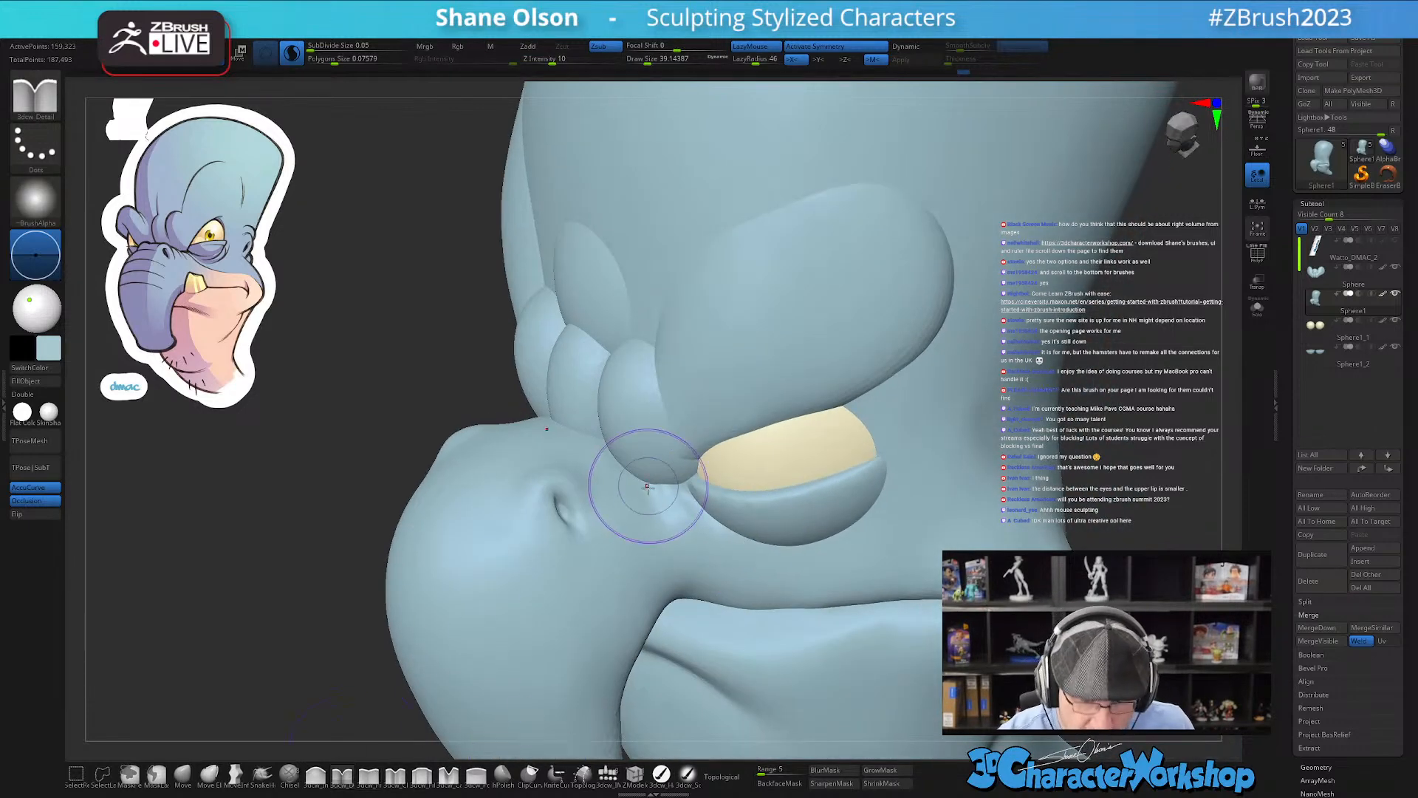
# Step: Sculpt fine folds beside the inner eye corner with the Detail brush at draw size about 17
pyautogui.moveTo(649, 513); pyautogui.dragTo(688, 525, button='right')
pyautogui.press('s')
pyautogui.moveTo(688, 525); pyautogui.dragTo(680, 525)
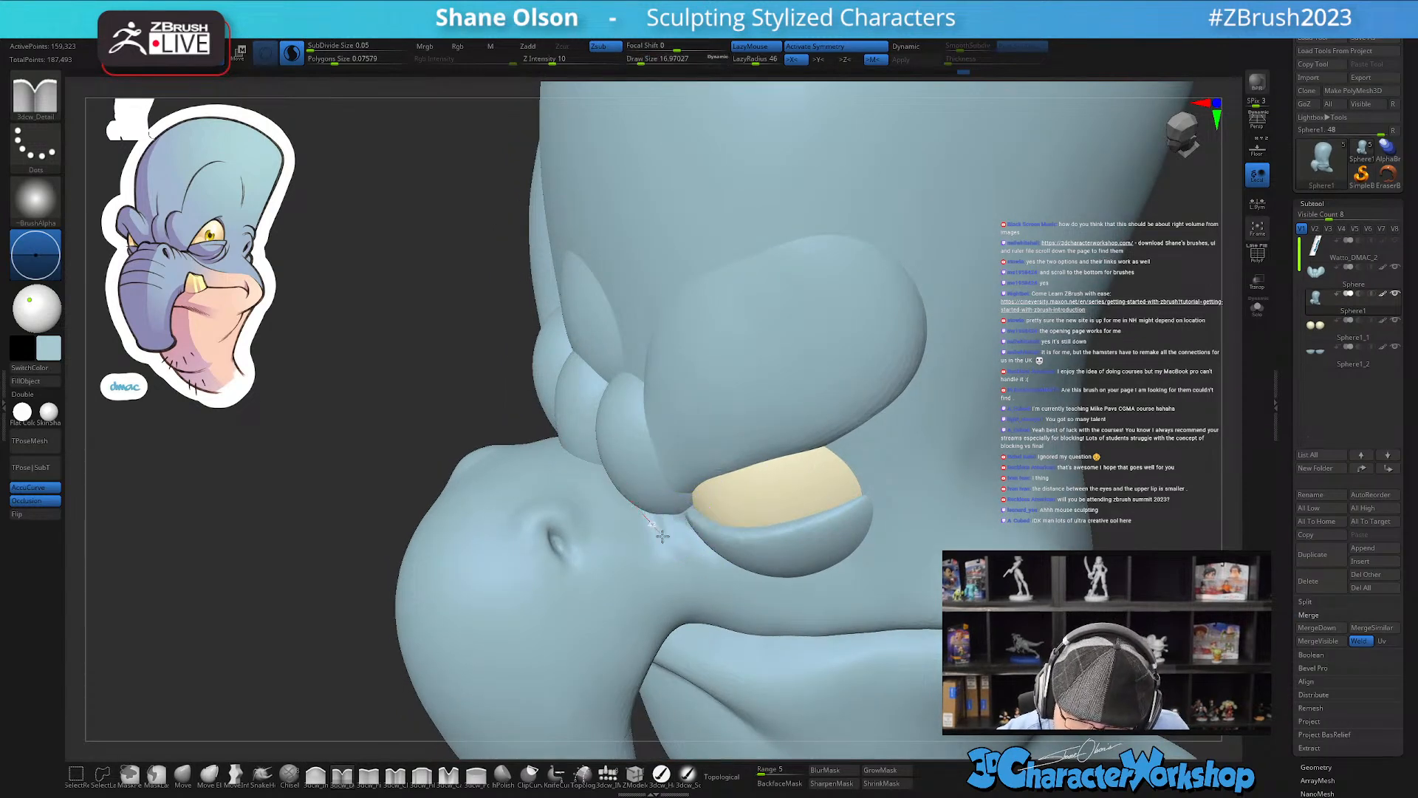
pyautogui.moveTo(769, 611); pyautogui.dragTo(774, 614)
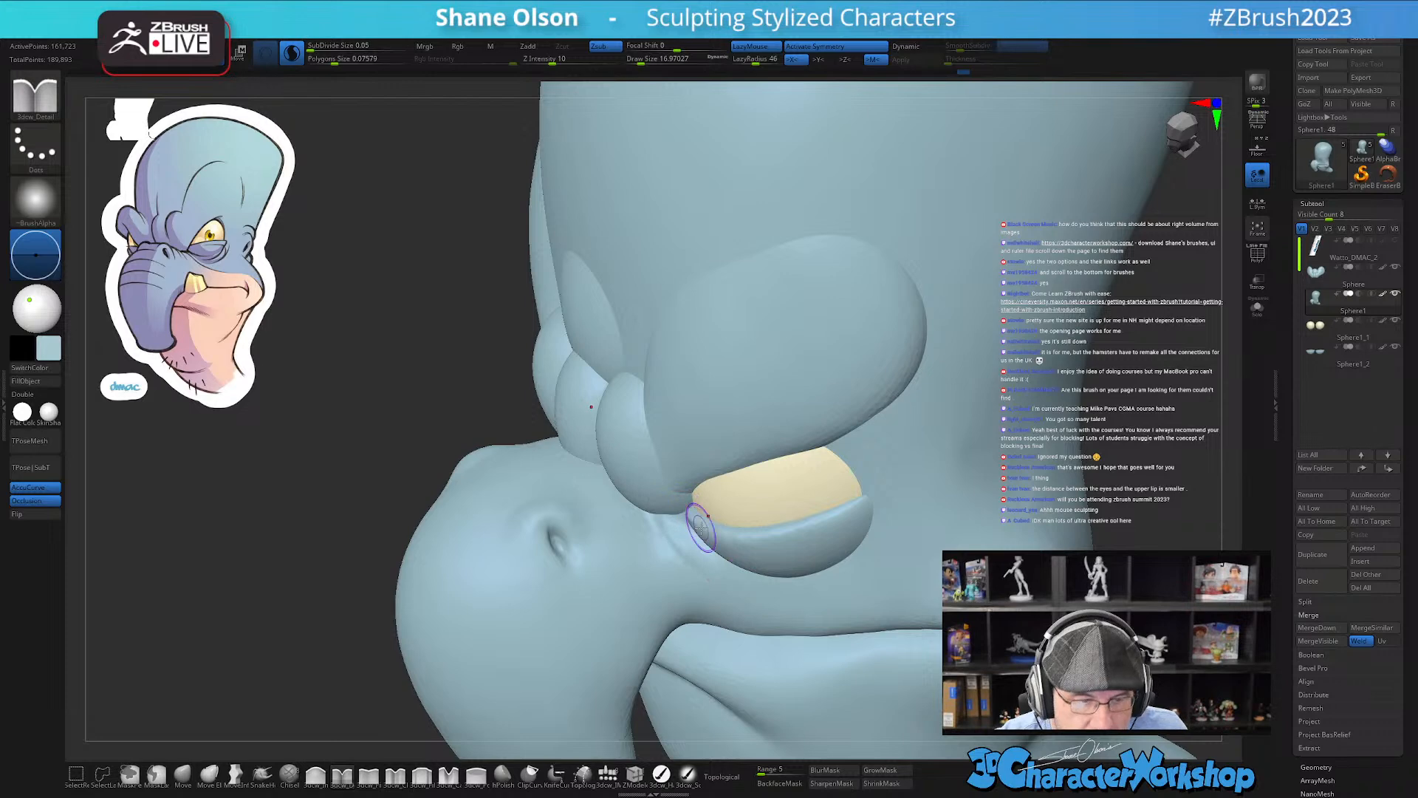
pyautogui.moveTo(791, 566)
pyautogui.mouseDown(button='right')
pyautogui.moveTo(815, 546)
pyautogui.moveTo(785, 586)
pyautogui.mouseUp(button='right')
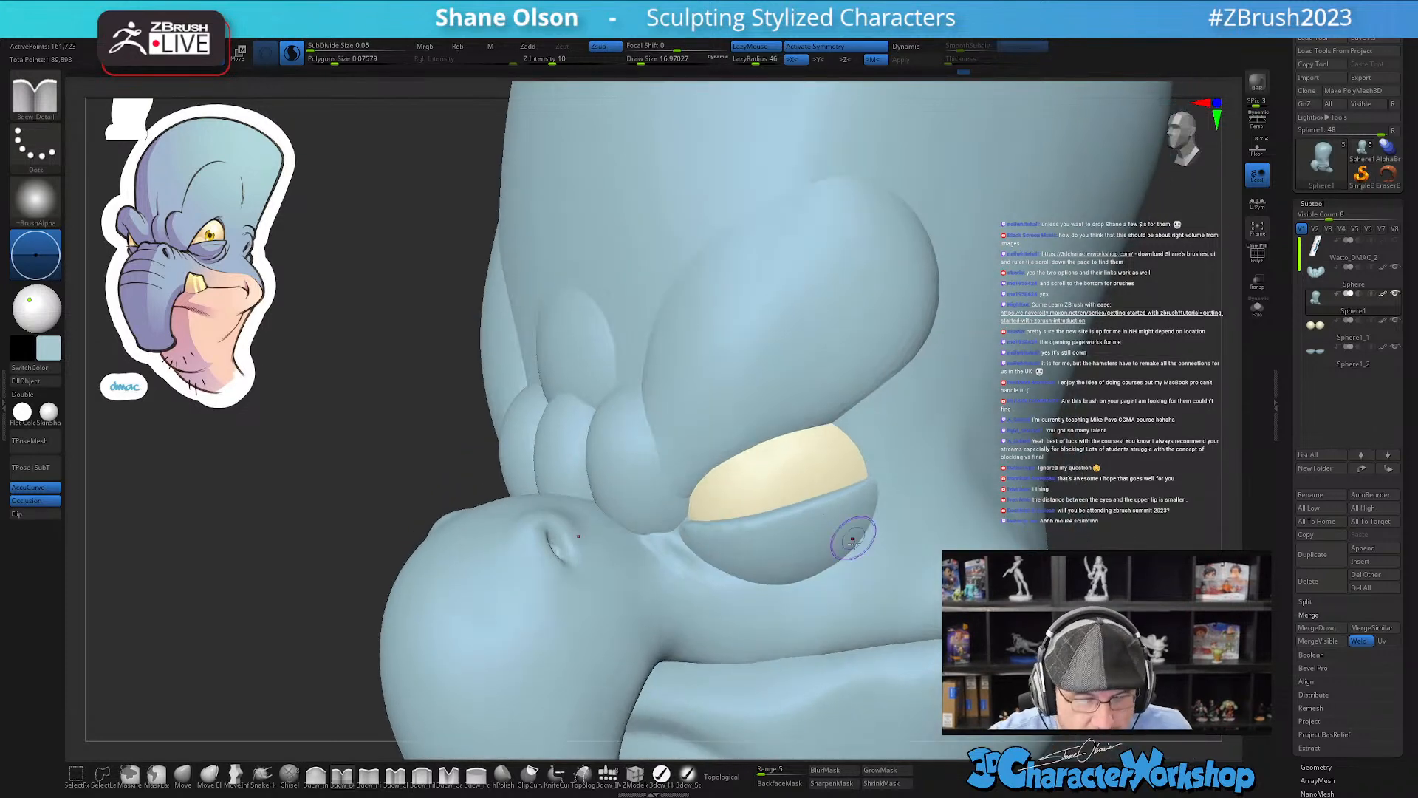
# Step: Try to carve a crease beneath the lower eyelid with the Carve brush at draw size about 17
pyautogui.click(450, 776)
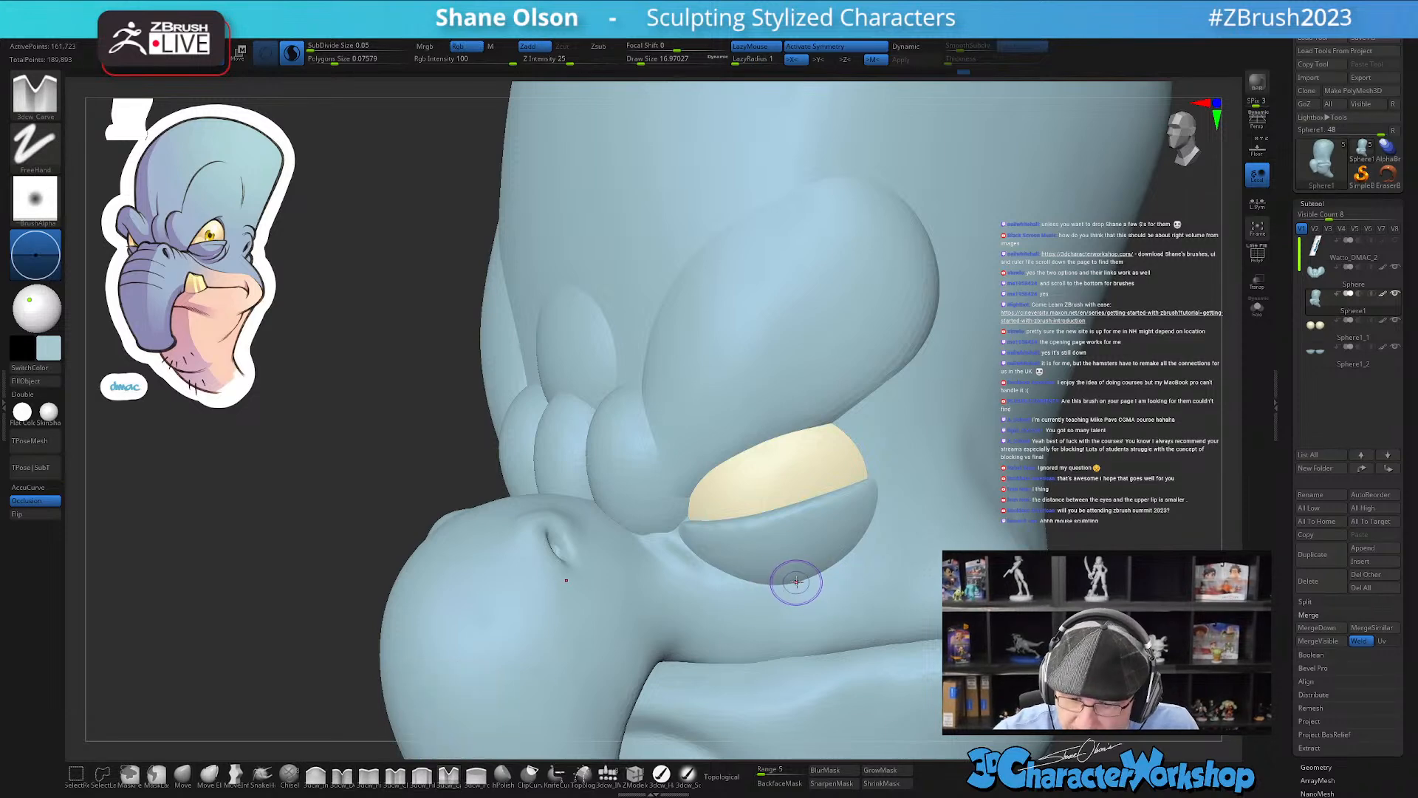
pyautogui.moveTo(743, 584); pyautogui.dragTo(761, 589)
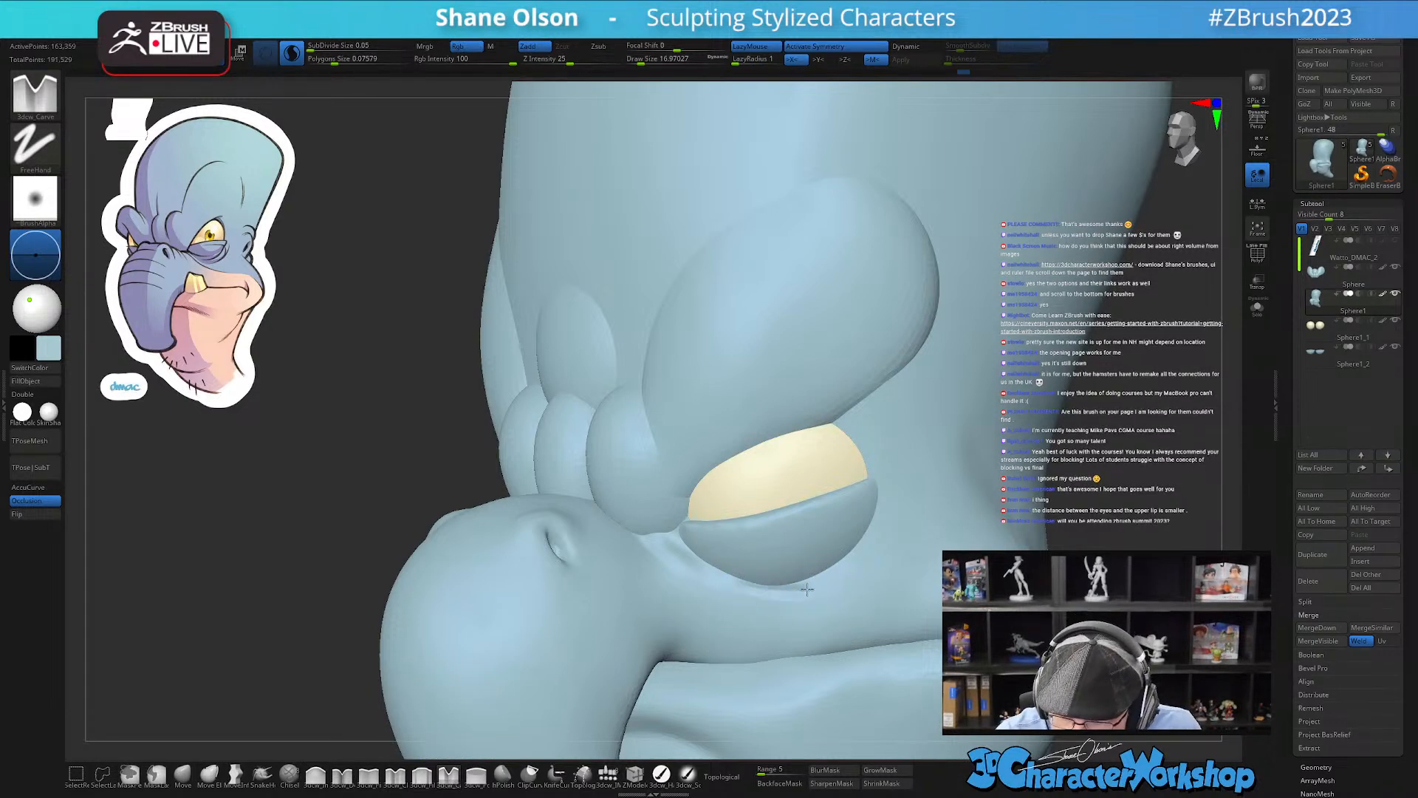
pyautogui.moveTo(848, 565); pyautogui.dragTo(862, 547)
pyautogui.moveTo(880, 596)
pyautogui.mouseDown(button='right')
pyautogui.moveTo(1049, 606)
pyautogui.moveTo(874, 614)
pyautogui.moveTo(846, 561)
pyautogui.mouseUp(button='right')
pyautogui.hotkey('ctrl', 'z')
pyautogui.moveTo(881, 624)
pyautogui.mouseDown(button='right')
pyautogui.moveTo(887, 596)
pyautogui.moveTo(760, 586)
pyautogui.mouseUp(button='right')
pyautogui.moveTo(760, 585); pyautogui.dragTo(883, 533)
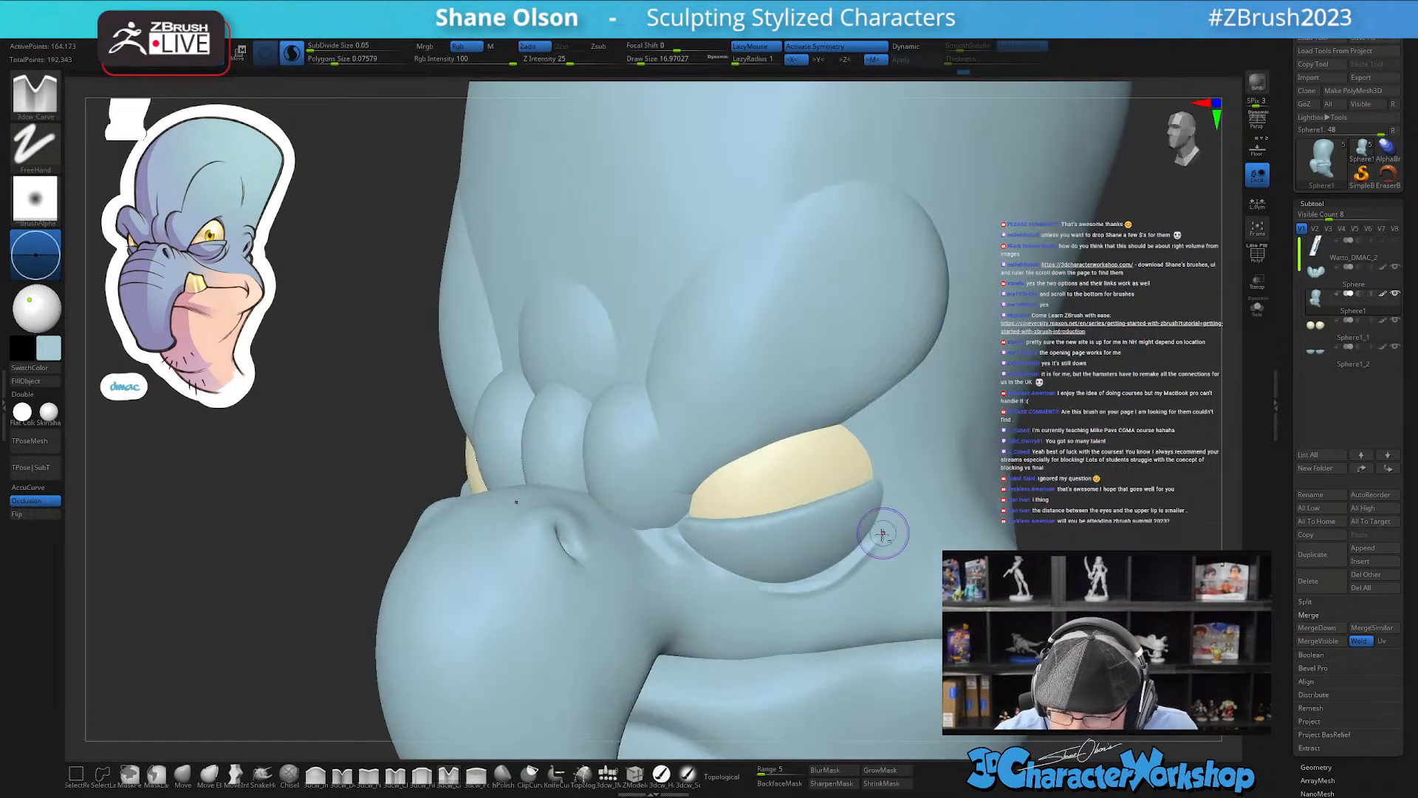
pyautogui.hotkey('ctrl', 'z')
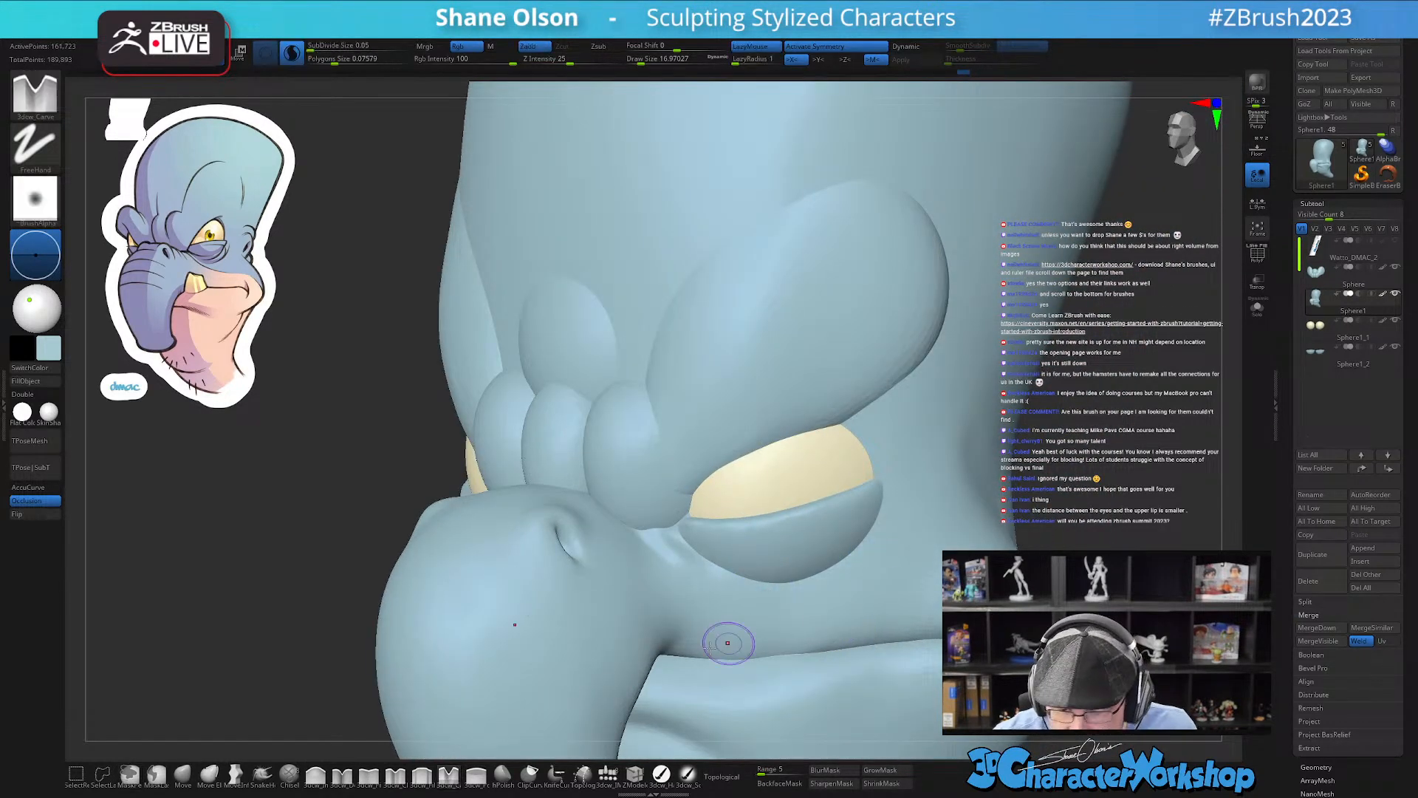
# Step: Sculpt a fold beneath the lower eyelid with the Cloth brush at draw size about 22
pyautogui.click(419, 774)
pyautogui.press('s')
pyautogui.moveTo(820, 591); pyautogui.dragTo(824, 594)
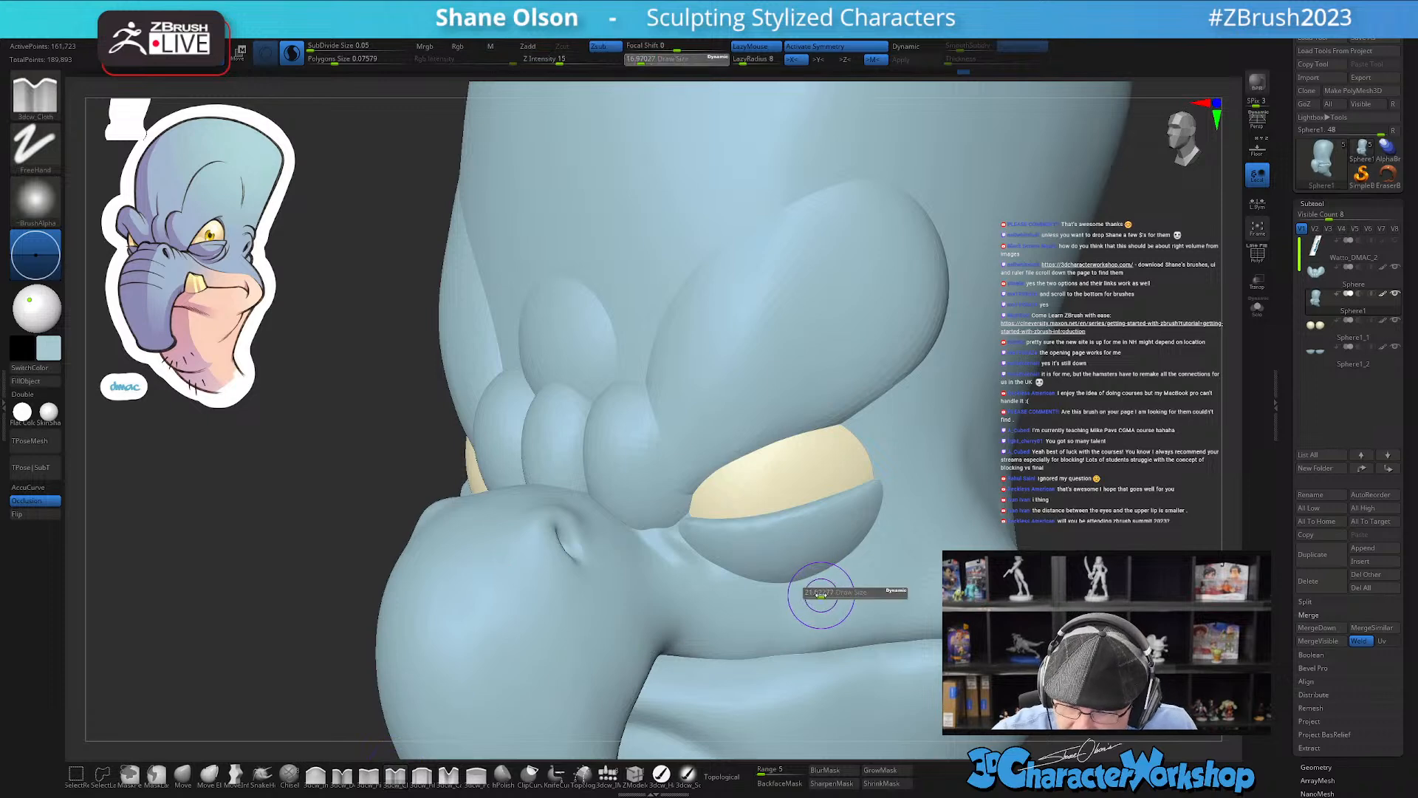
pyautogui.moveTo(840, 570); pyautogui.dragTo(850, 569, button='right')
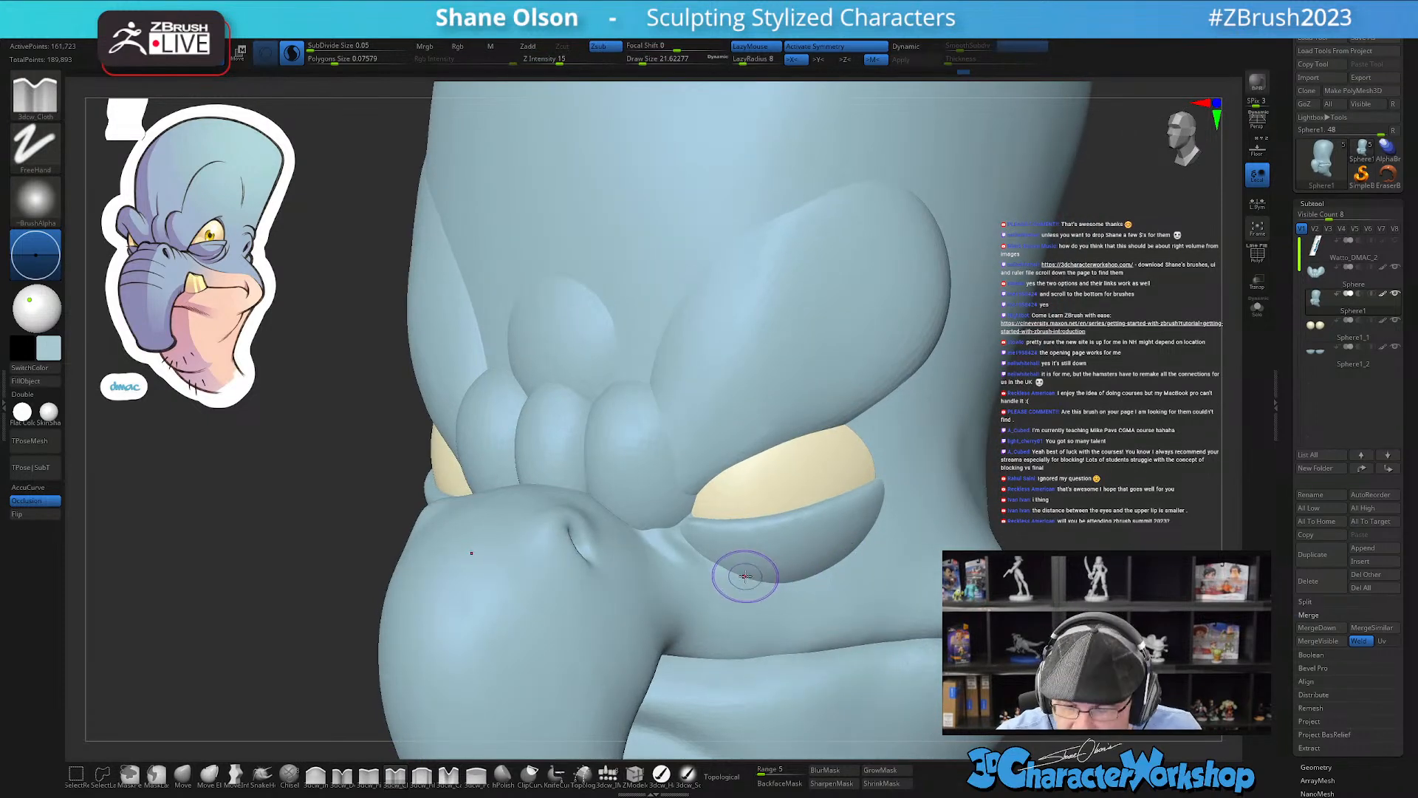
pyautogui.moveTo(780, 589); pyautogui.dragTo(746, 584)
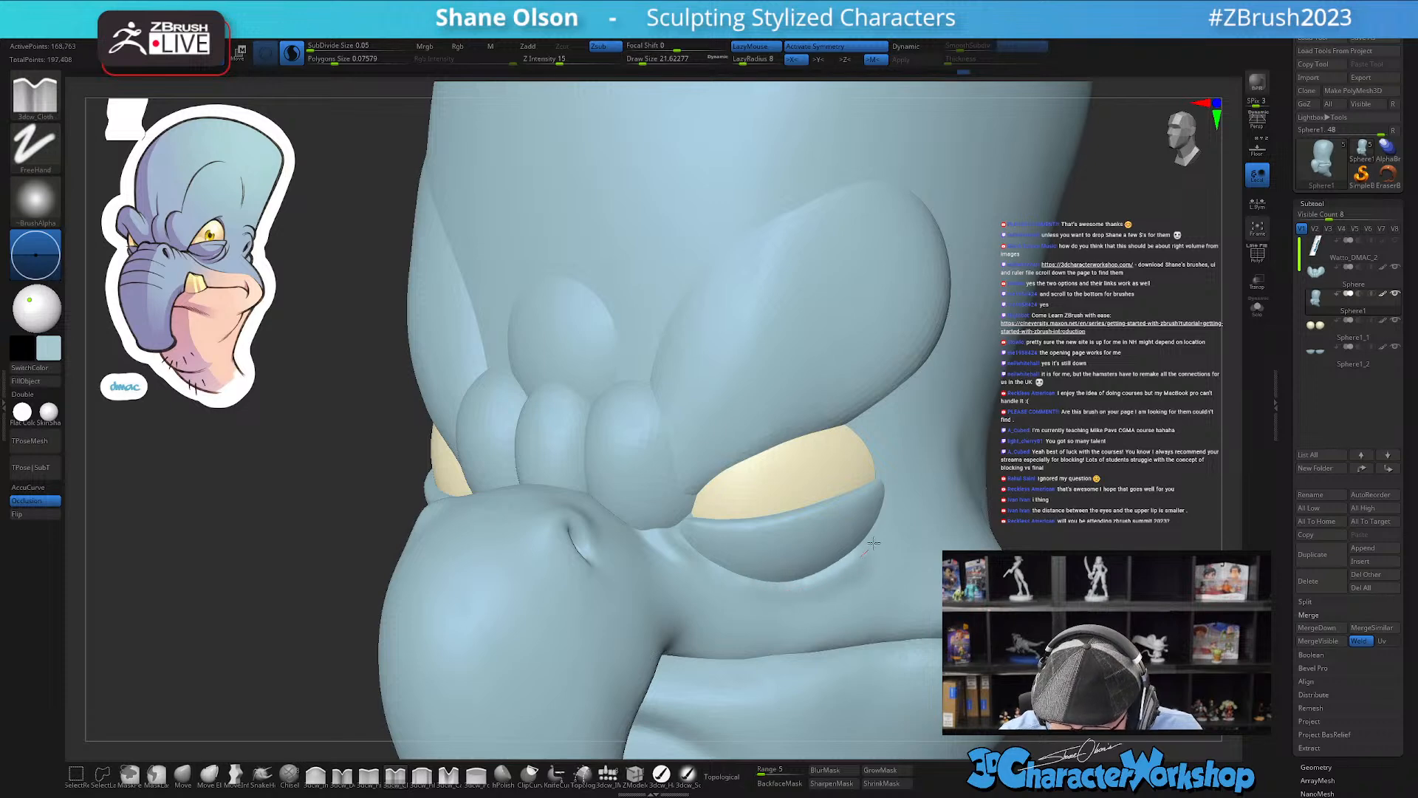
pyautogui.moveTo(884, 504)
pyautogui.mouseDown()
pyautogui.moveTo(817, 586)
pyautogui.moveTo(761, 583)
pyautogui.moveTo(829, 575)
pyautogui.mouseUp()
pyautogui.moveTo(878, 526); pyautogui.dragTo(882, 520)
pyautogui.moveTo(889, 583)
pyautogui.mouseDown(button='right')
pyautogui.moveTo(831, 582)
pyautogui.moveTo(838, 571)
pyautogui.moveTo(790, 514)
pyautogui.mouseUp(button='right')
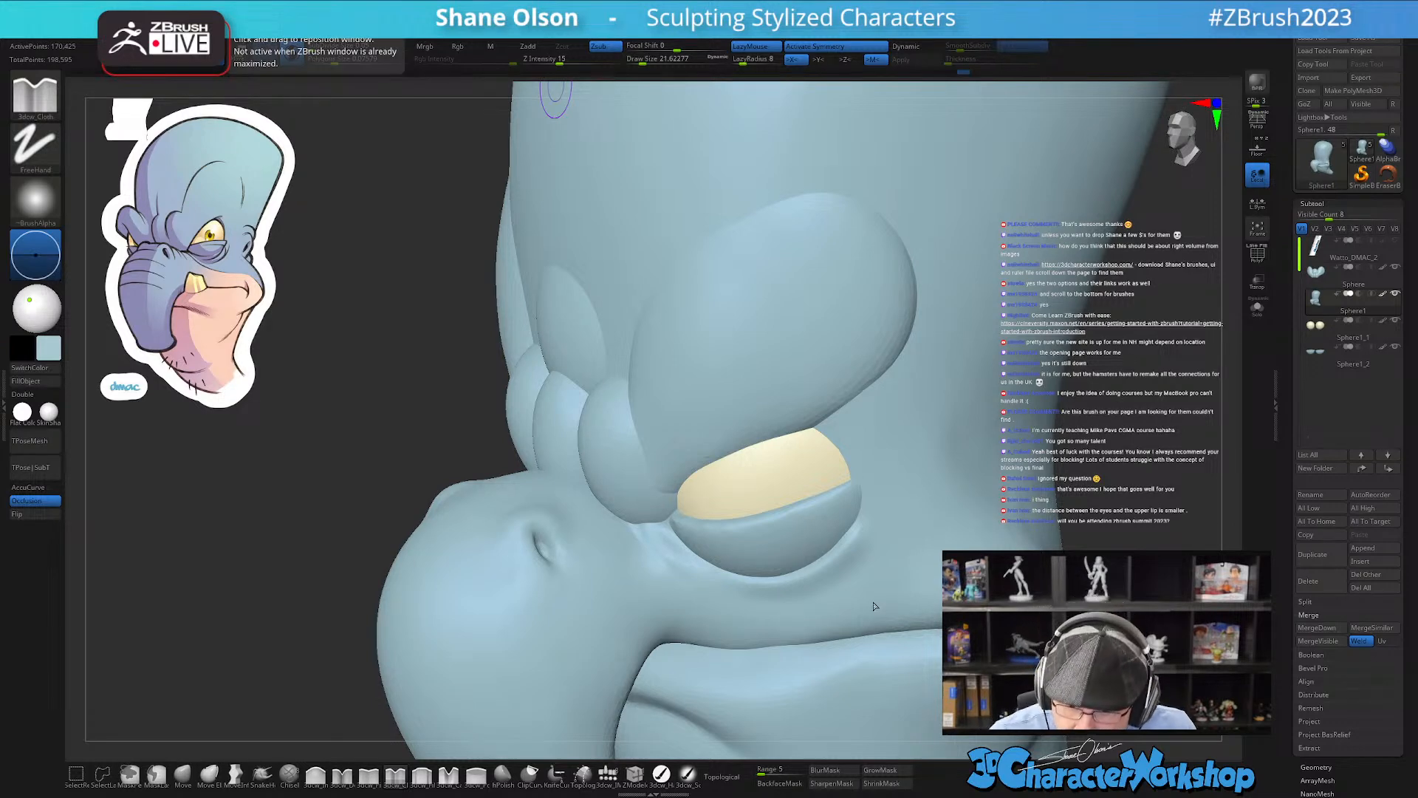
# Step: Sculpt soft folds across the bridge of the nose below the brow bumps, smoothing between them
pyautogui.moveTo(878, 566)
pyautogui.mouseDown(button='right')
pyautogui.moveTo(932, 564)
pyautogui.moveTo(889, 565)
pyautogui.mouseUp(button='right')
pyautogui.moveTo(633, 509)
pyautogui.mouseDown(button='right')
pyautogui.moveTo(649, 481)
pyautogui.moveTo(606, 473)
pyautogui.mouseUp(button='right')
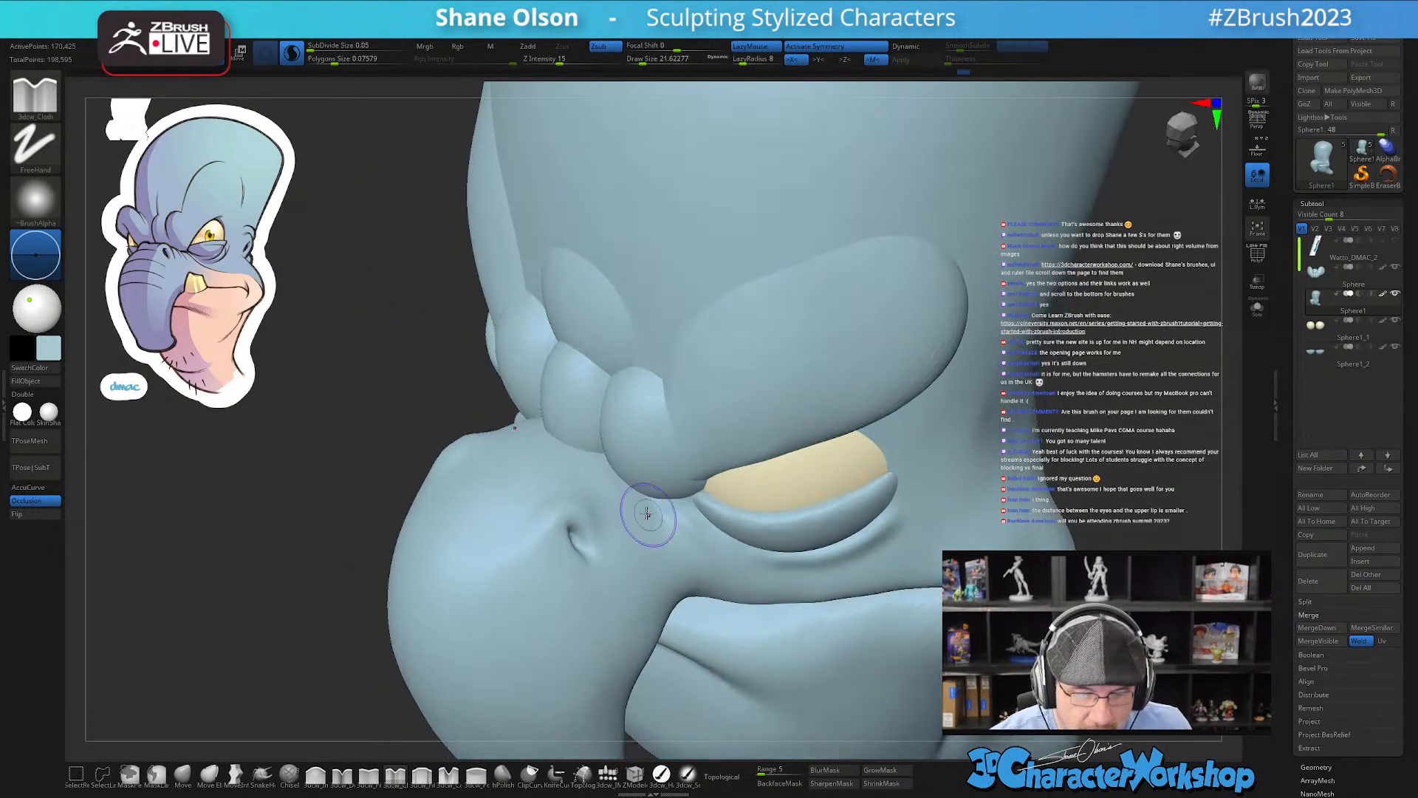
pyautogui.moveTo(530, 449); pyautogui.dragTo(548, 460)
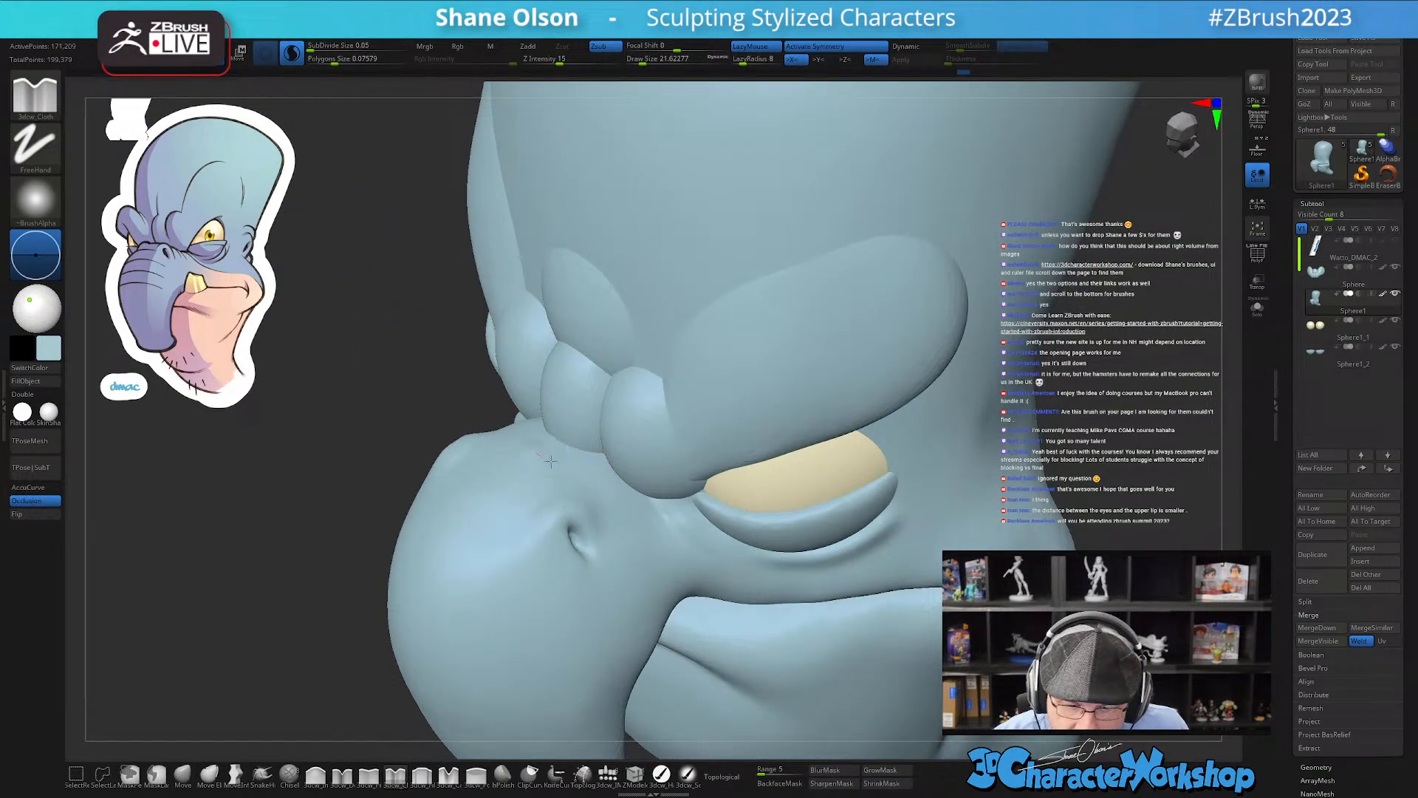
pyautogui.moveTo(645, 561); pyautogui.dragTo(648, 566)
pyautogui.moveTo(618, 468)
pyautogui.mouseDown(button='right')
pyautogui.moveTo(616, 496)
pyautogui.moveTo(613, 473)
pyautogui.moveTo(563, 498)
pyautogui.mouseUp(button='right')
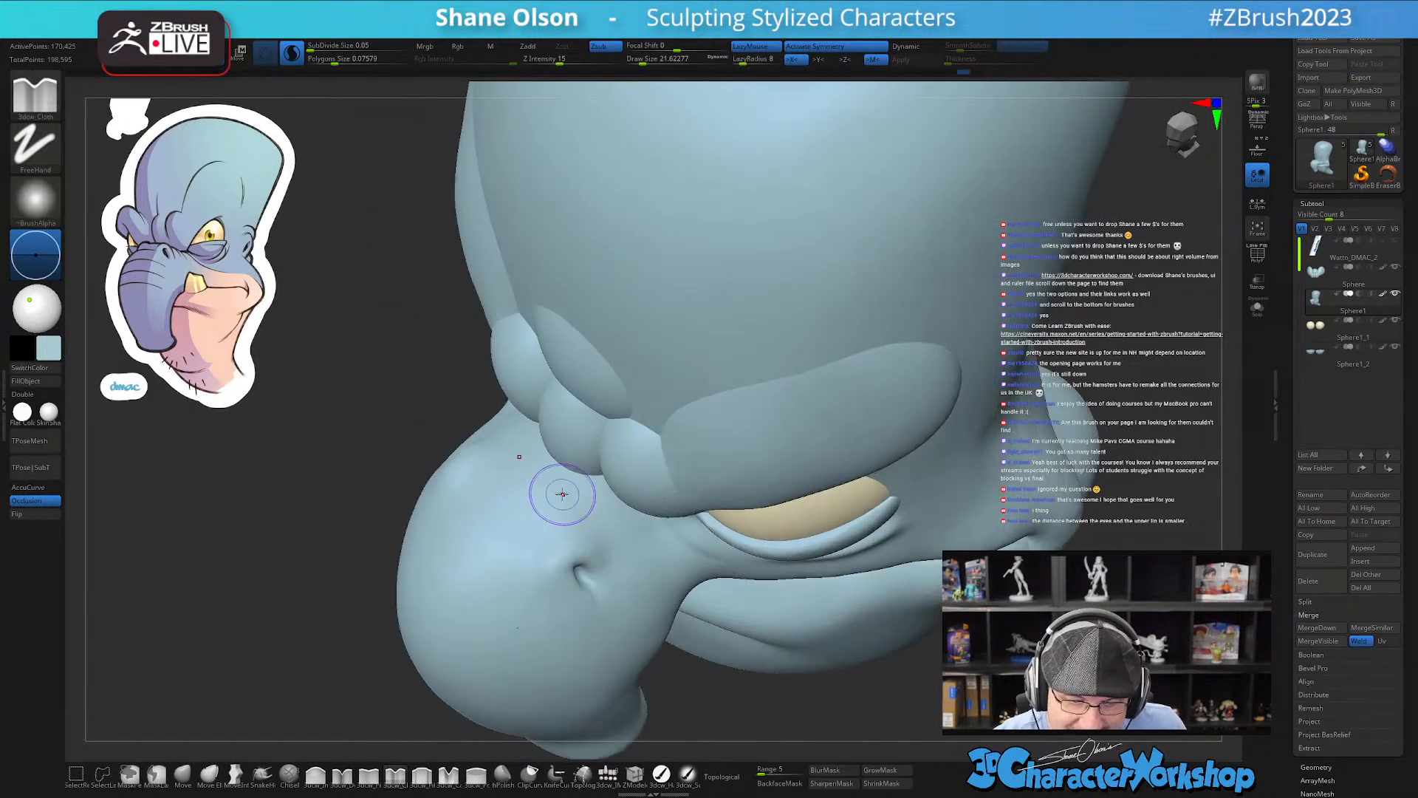
pyautogui.moveTo(562, 480)
pyautogui.keyDown('shift'); pyautogui.mouseDown()
pyautogui.moveTo(547, 461)
pyautogui.moveTo(565, 467)
pyautogui.mouseUp(); pyautogui.keyUp('shift')
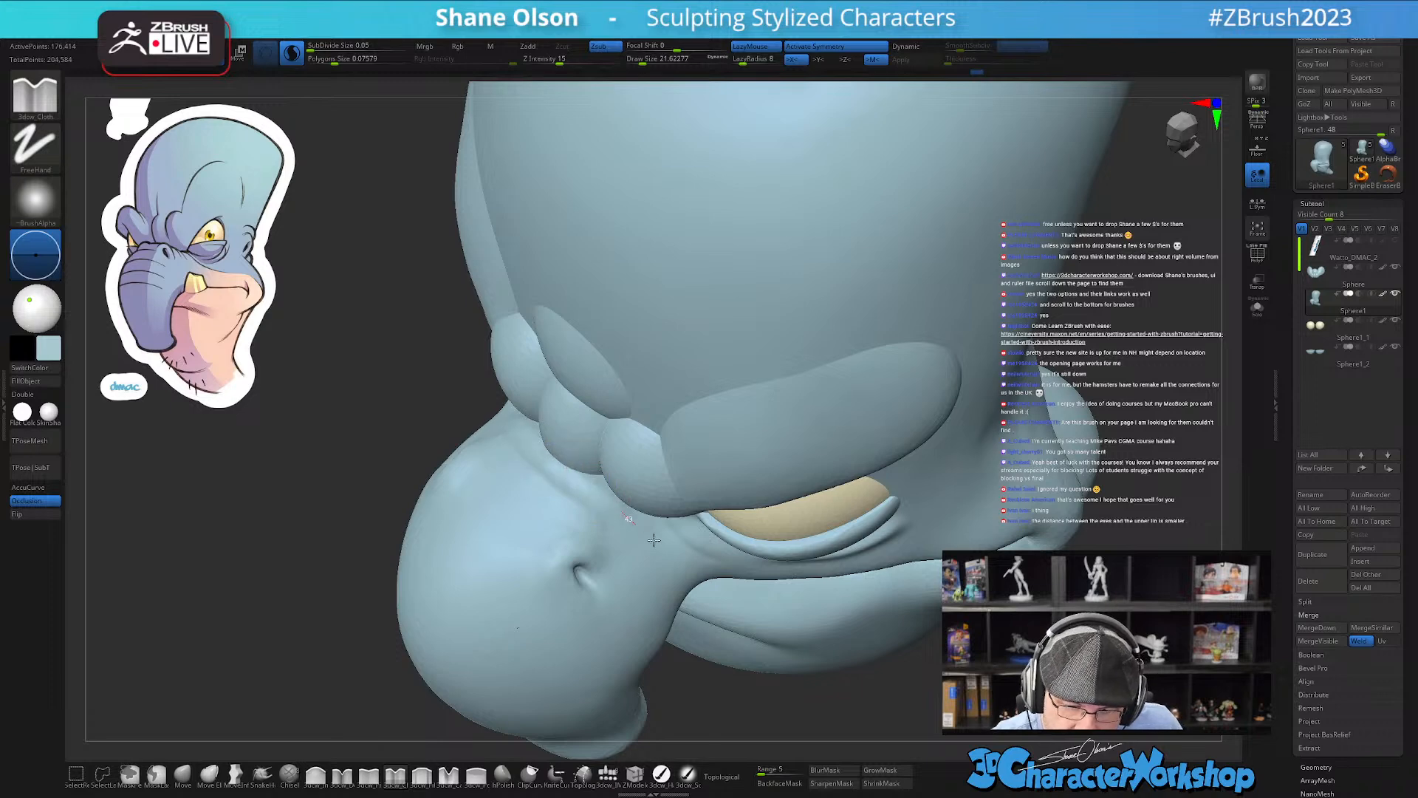
# Step: Isolate the head subtool and sculpt finer wrinkles from the nose bridge towards the inner eye corner at draw size about 17
pyautogui.moveTo(649, 537)
pyautogui.mouseDown(button='right')
pyautogui.moveTo(742, 490)
pyautogui.moveTo(724, 480)
pyautogui.mouseUp(button='right')
pyautogui.moveTo(735, 547)
pyautogui.mouseDown(button='right')
pyautogui.moveTo(737, 530)
pyautogui.moveTo(675, 519)
pyautogui.mouseUp(button='right')
pyautogui.press('[')
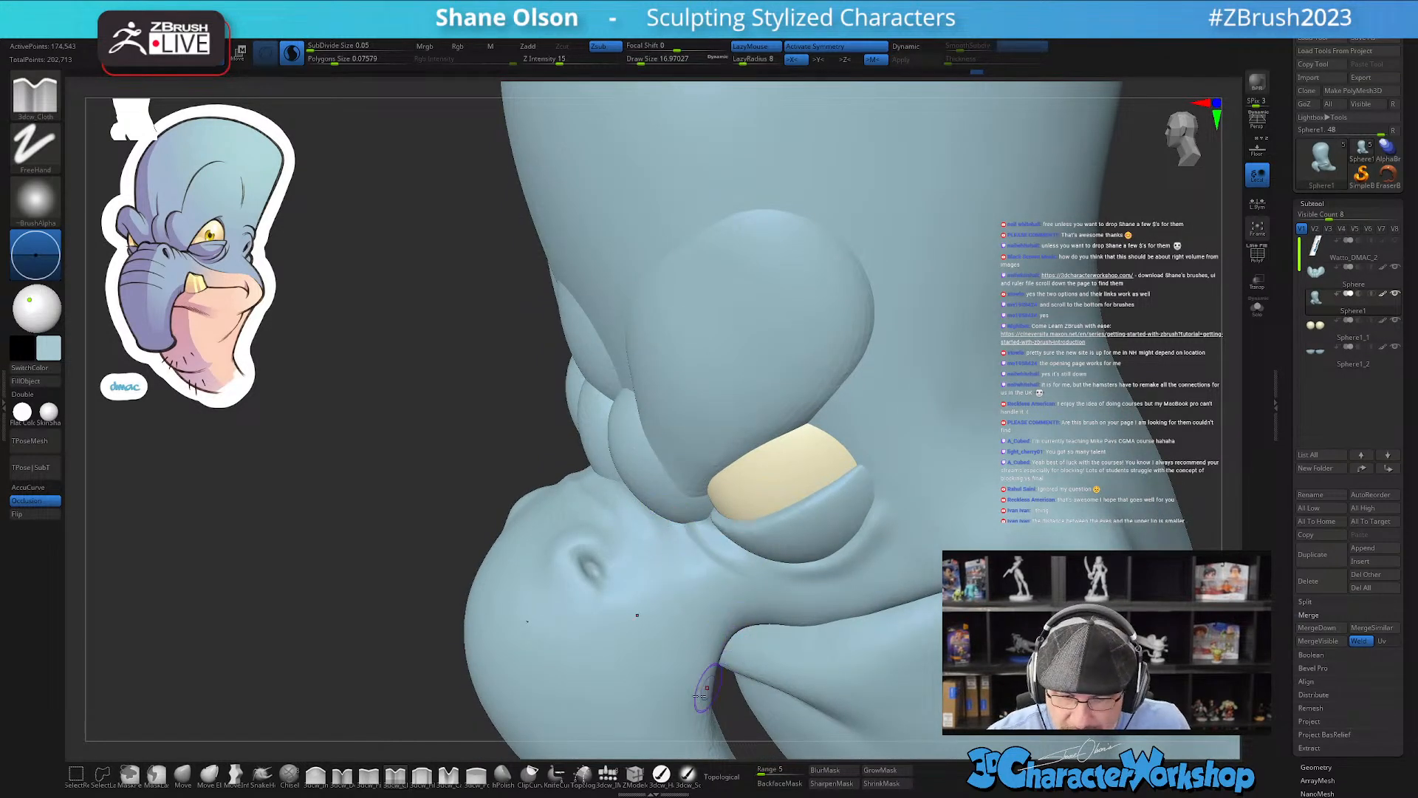
pyautogui.click(1256, 308)
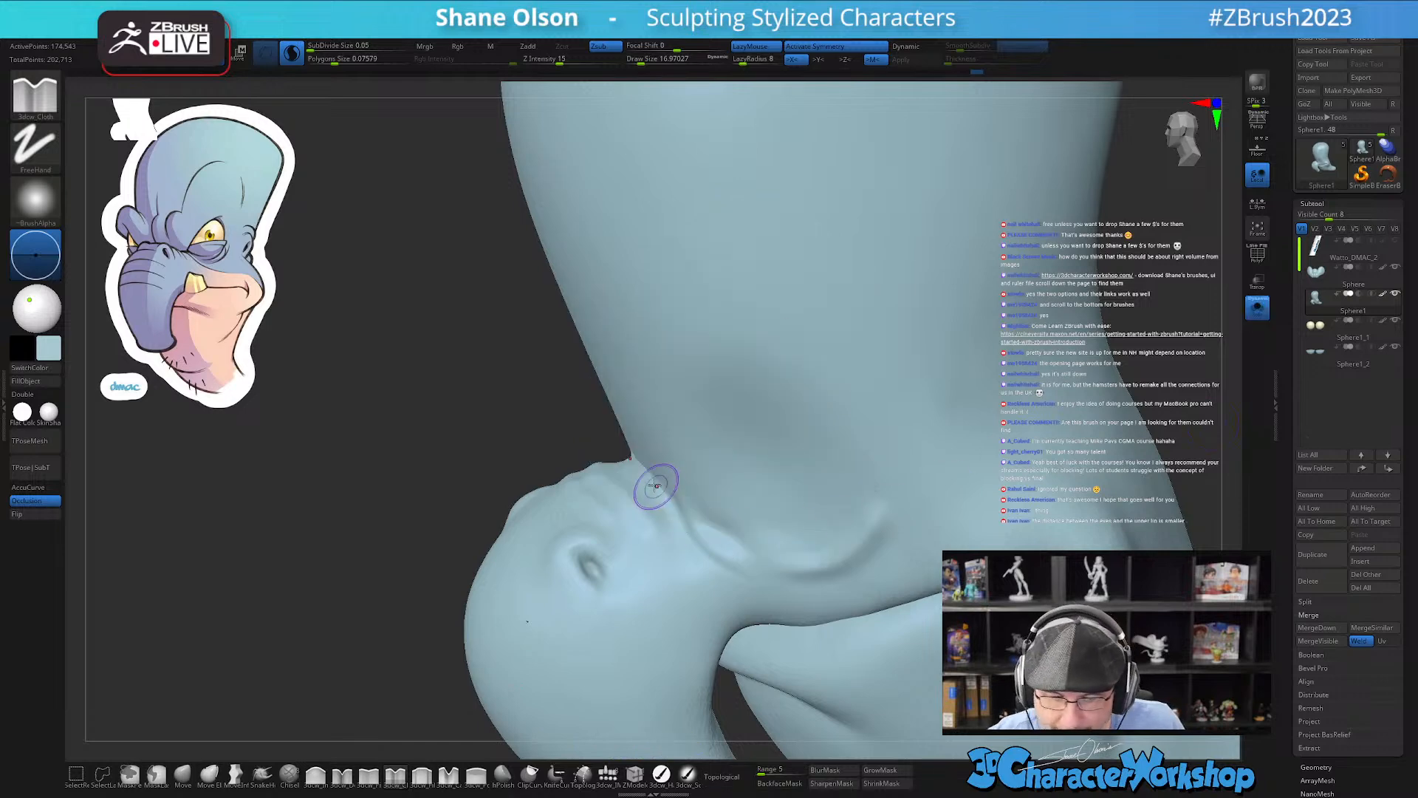
pyautogui.moveTo(649, 490); pyautogui.dragTo(649, 490, button='right')
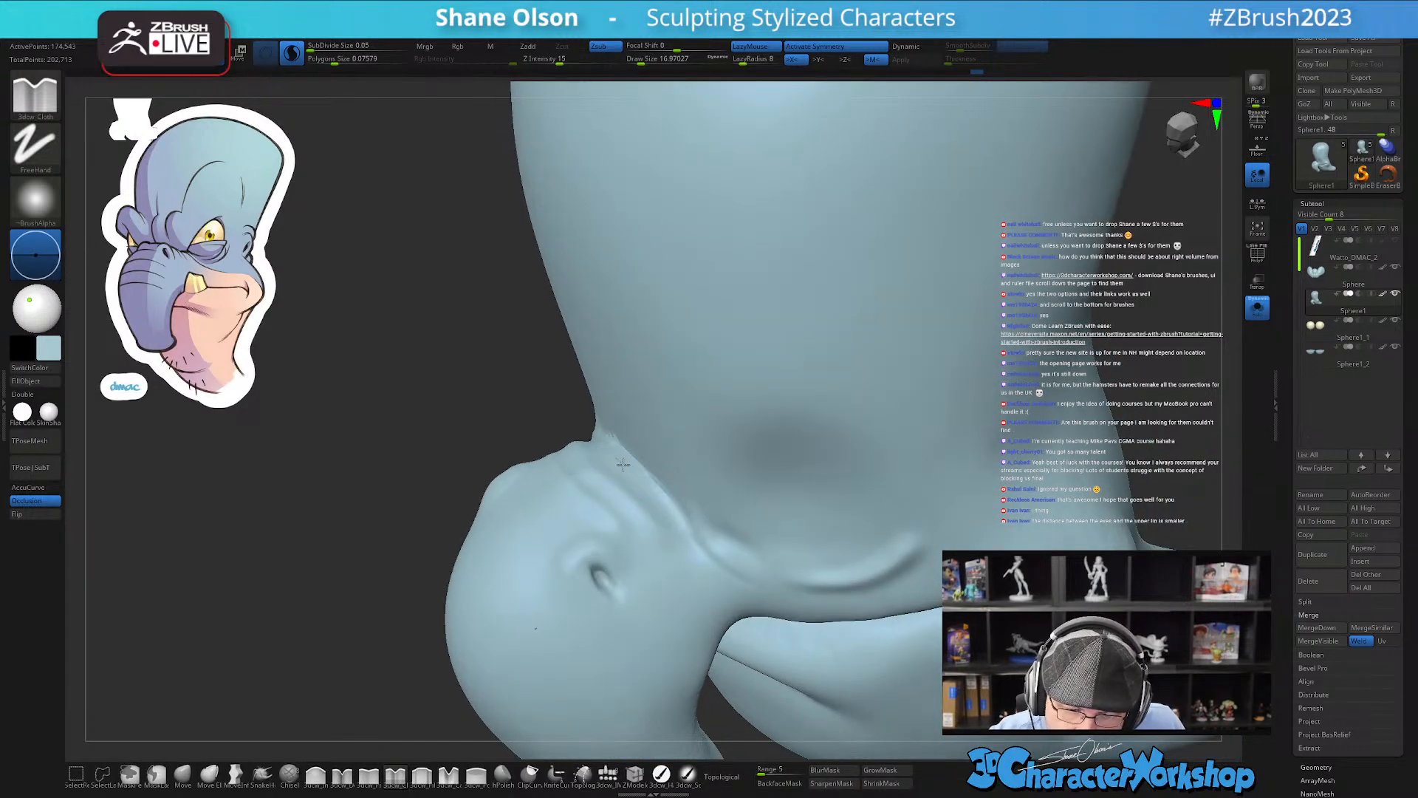
pyautogui.moveTo(687, 551); pyautogui.dragTo(690, 549)
pyautogui.moveTo(850, 542)
pyautogui.mouseDown(button='right')
pyautogui.moveTo(830, 513)
pyautogui.moveTo(844, 520)
pyautogui.moveTo(823, 530)
pyautogui.mouseUp(button='right')
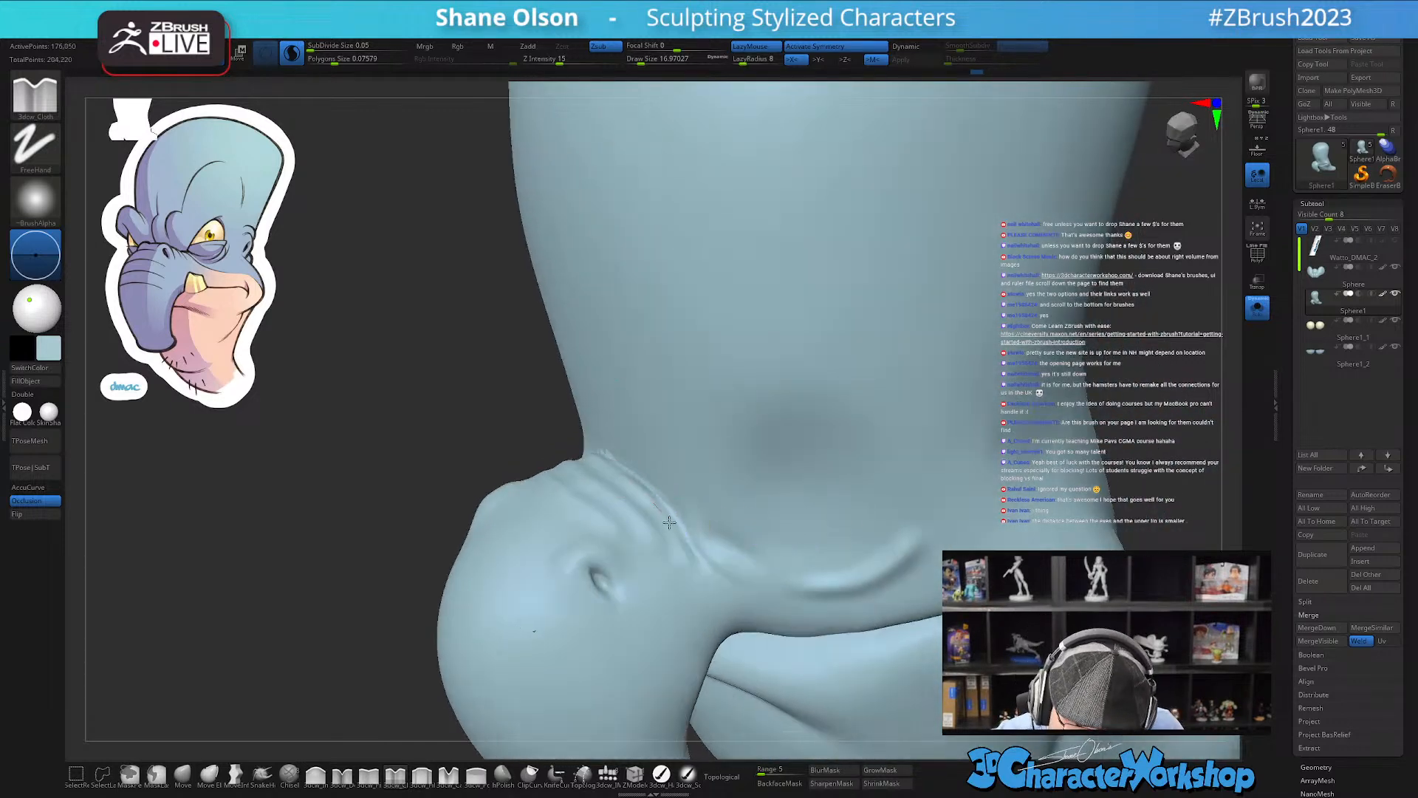
pyautogui.moveTo(593, 479); pyautogui.dragTo(669, 550)
pyautogui.moveTo(668, 501)
pyautogui.mouseDown(button='right')
pyautogui.moveTo(667, 524)
pyautogui.moveTo(728, 468)
pyautogui.mouseUp(button='right')
# Step: Smooth the wrinkles above the nostril and show all the subtools again with the whole head framed
pyautogui.keyDown('shift'); pyautogui.moveTo(618, 500); pyautogui.dragTo(743, 592); pyautogui.keyUp('shift')
pyautogui.moveTo(710, 528); pyautogui.dragTo(575, 508, button='right')
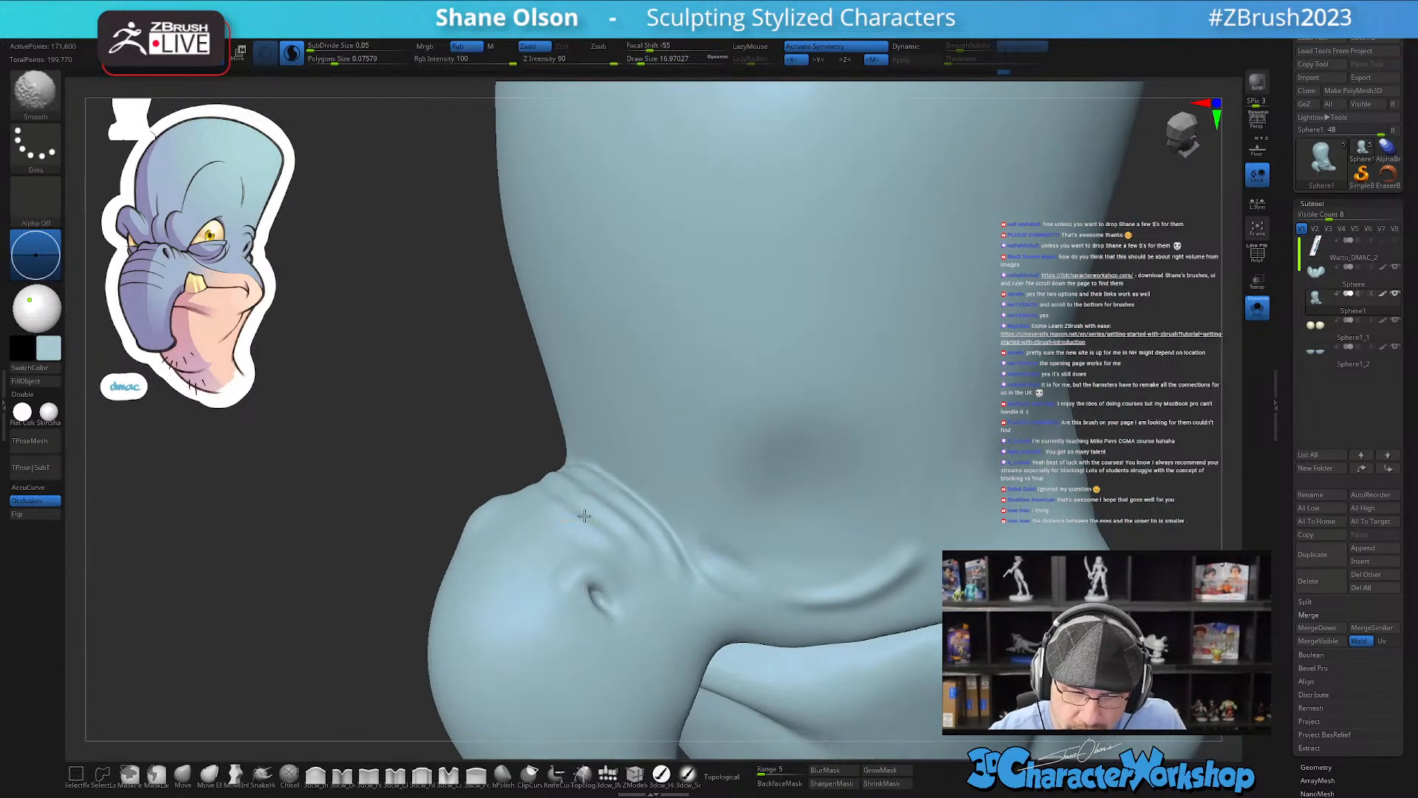
pyautogui.keyDown('shift'); pyautogui.moveTo(580, 529); pyautogui.dragTo(597, 545); pyautogui.keyUp('shift')
pyautogui.moveTo(707, 515); pyautogui.dragTo(783, 529, button='right')
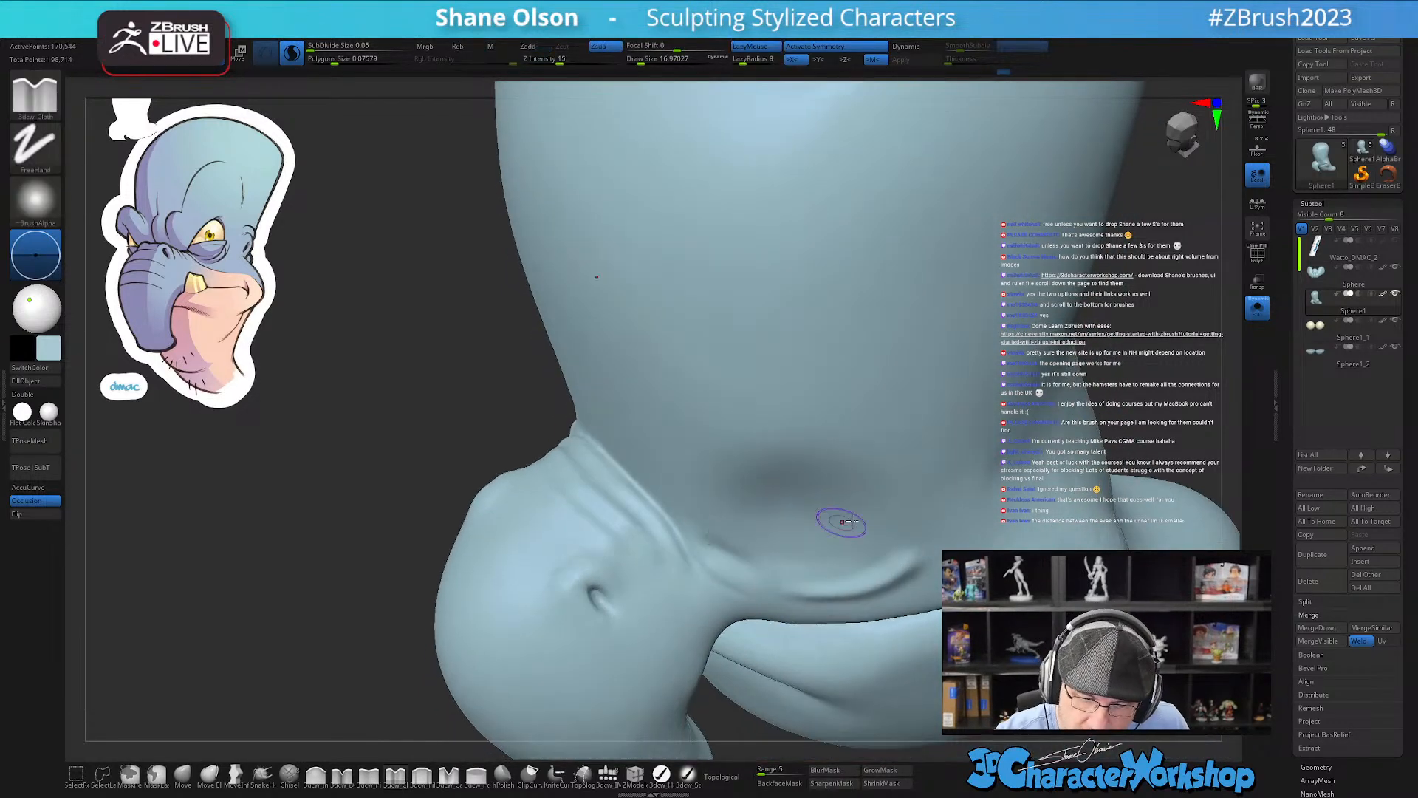
pyautogui.click(1258, 308)
pyautogui.press('f')
# Step: Adjust the area around the mouth corner and jaw with the Move brush at draw size about 80
pyautogui.moveTo(835, 573)
pyautogui.mouseDown(button='right')
pyautogui.moveTo(931, 619)
pyautogui.moveTo(818, 489)
pyautogui.mouseUp(button='right')
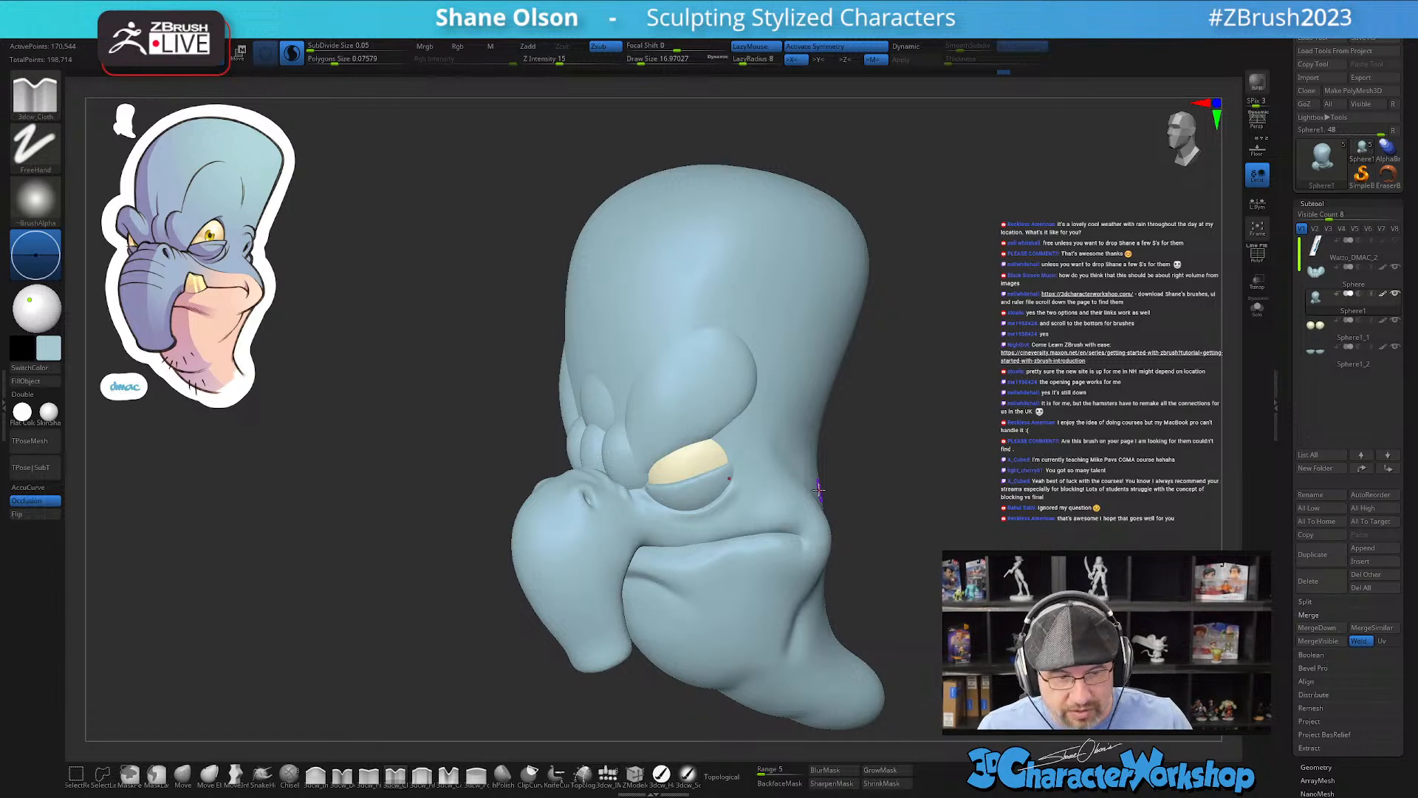
pyautogui.moveTo(845, 630); pyautogui.dragTo(818, 623)
pyautogui.press('b')
pyautogui.press('m')
pyautogui.press('v')
pyautogui.press('s')
pyautogui.moveTo(762, 586); pyautogui.dragTo(773, 585)
pyautogui.moveTo(768, 585); pyautogui.dragTo(760, 591, button='right')
pyautogui.press('s')
pyautogui.moveTo(768, 596); pyautogui.dragTo(762, 593)
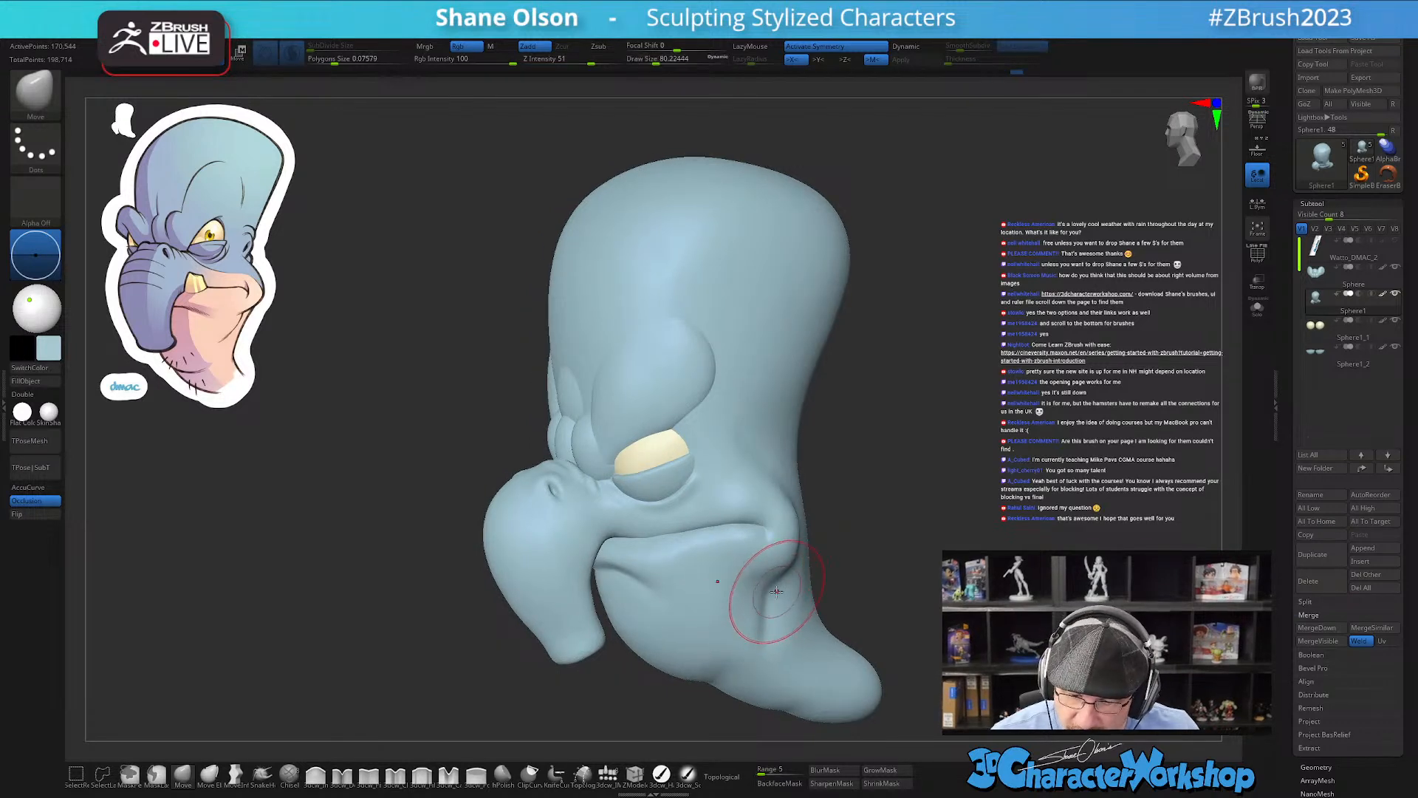
pyautogui.moveTo(759, 586); pyautogui.dragTo(791, 592, button='right')
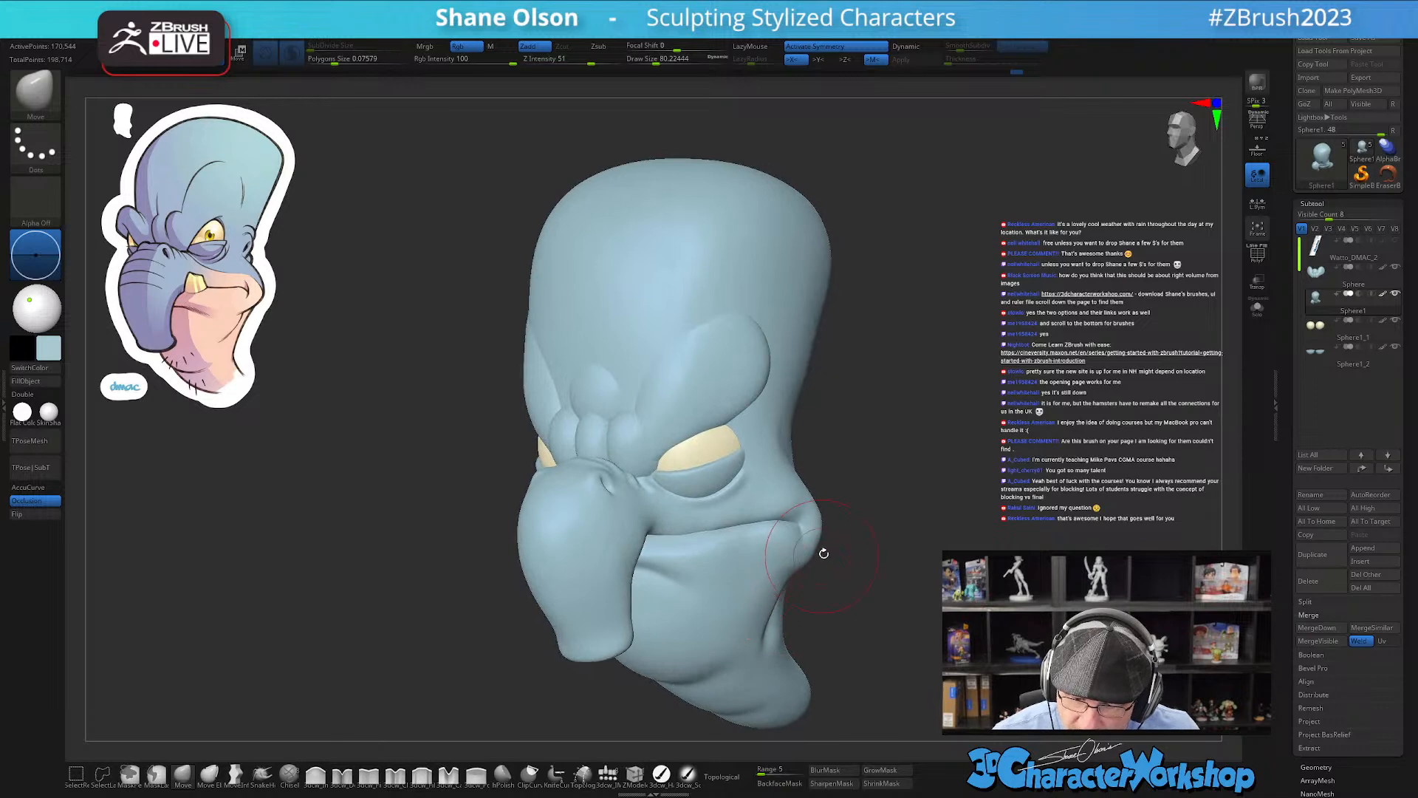
# Step: Reshape the outer mouth corner with the Move brush at draw size about 62
pyautogui.keyDown('ctrl'); pyautogui.moveTo(835, 540); pyautogui.dragTo(835, 554, button='right'); pyautogui.keyUp('ctrl')
pyautogui.press('s')
pyautogui.moveTo(839, 556); pyautogui.dragTo(825, 540)
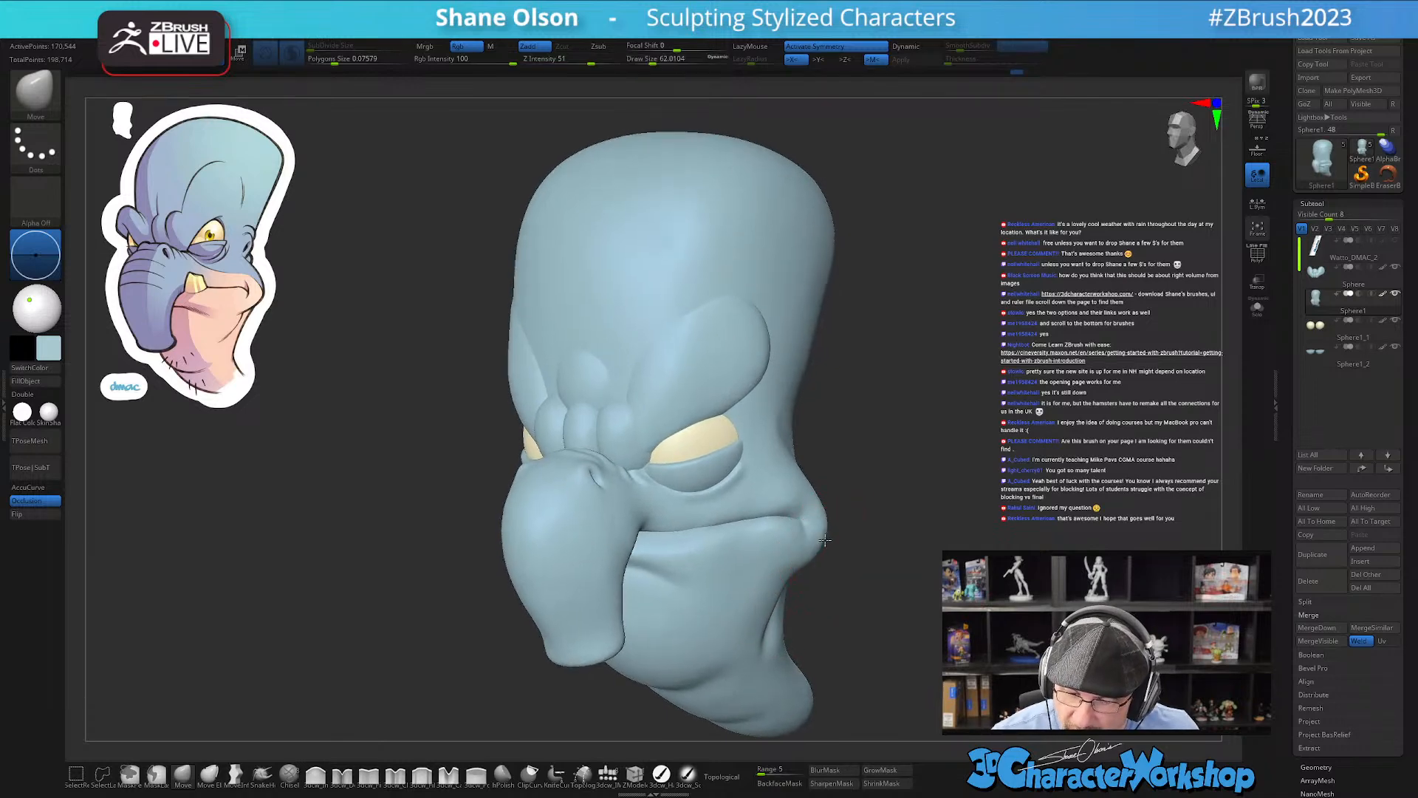
pyautogui.moveTo(827, 548); pyautogui.dragTo(842, 496, button='right')
pyautogui.press('shift')
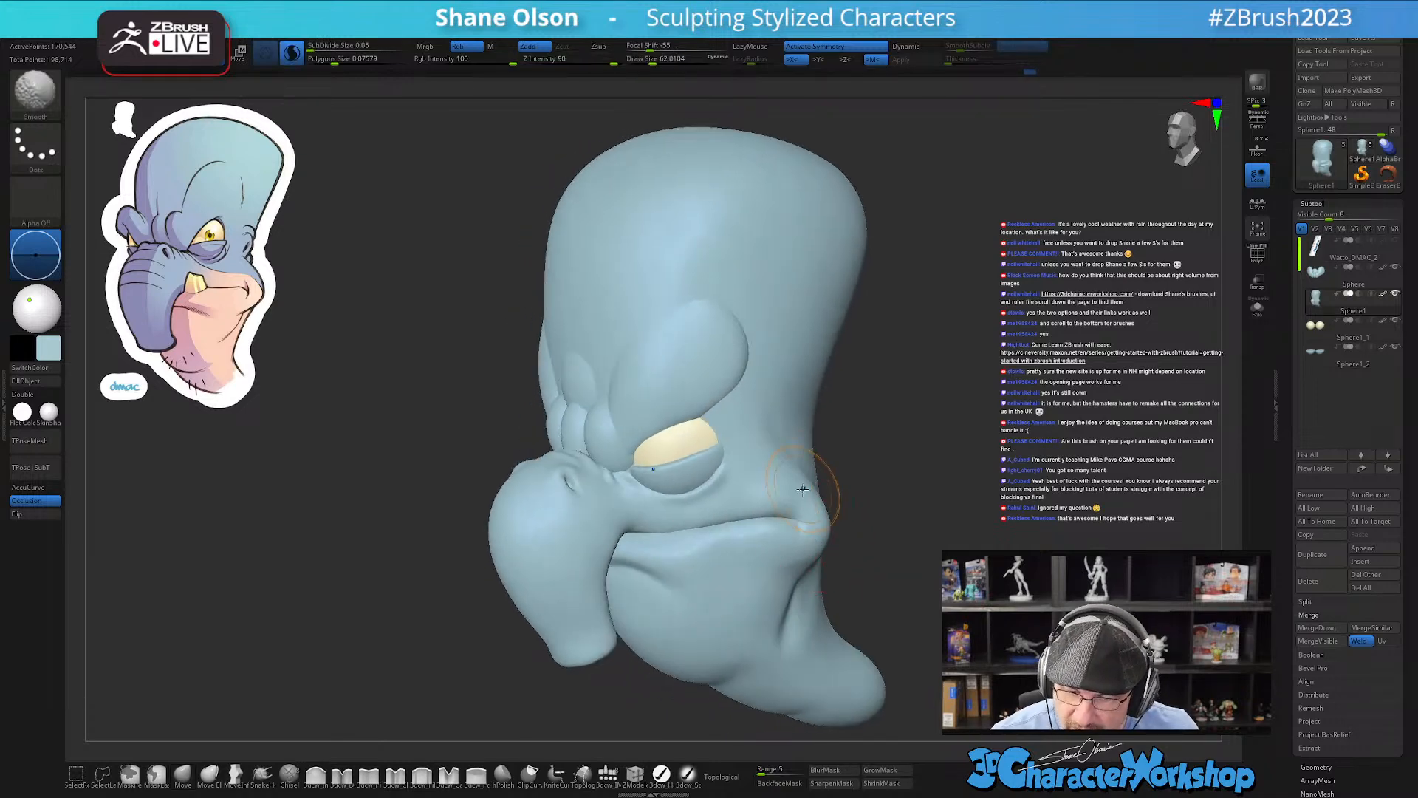
# Step: Shape and smooth the cheek above the mouth corner at draw size about 46
pyautogui.moveTo(807, 565)
pyautogui.mouseDown(button='right')
pyautogui.moveTo(759, 569)
pyautogui.moveTo(795, 563)
pyautogui.mouseUp(button='right')
pyautogui.press('s')
pyautogui.moveTo(787, 481); pyautogui.dragTo(780, 481)
pyautogui.moveTo(803, 490)
pyautogui.mouseDown(button='right')
pyautogui.moveTo(784, 492)
pyautogui.moveTo(791, 513)
pyautogui.moveTo(810, 465)
pyautogui.mouseUp(button='right')
pyautogui.press('shift')
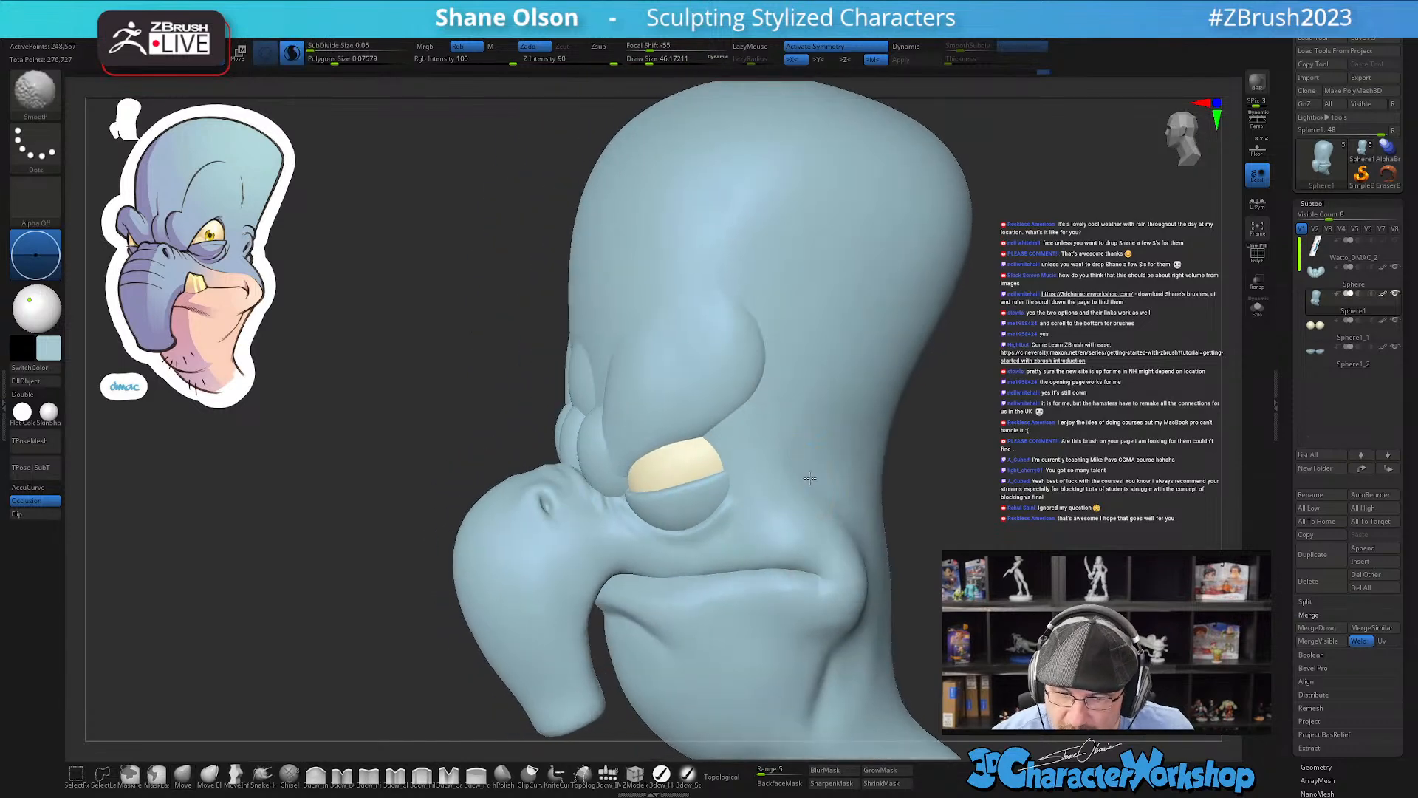
pyautogui.moveTo(850, 548)
pyautogui.mouseDown(button='right')
pyautogui.moveTo(832, 538)
pyautogui.moveTo(814, 574)
pyautogui.moveTo(832, 563)
pyautogui.mouseUp(button='right')
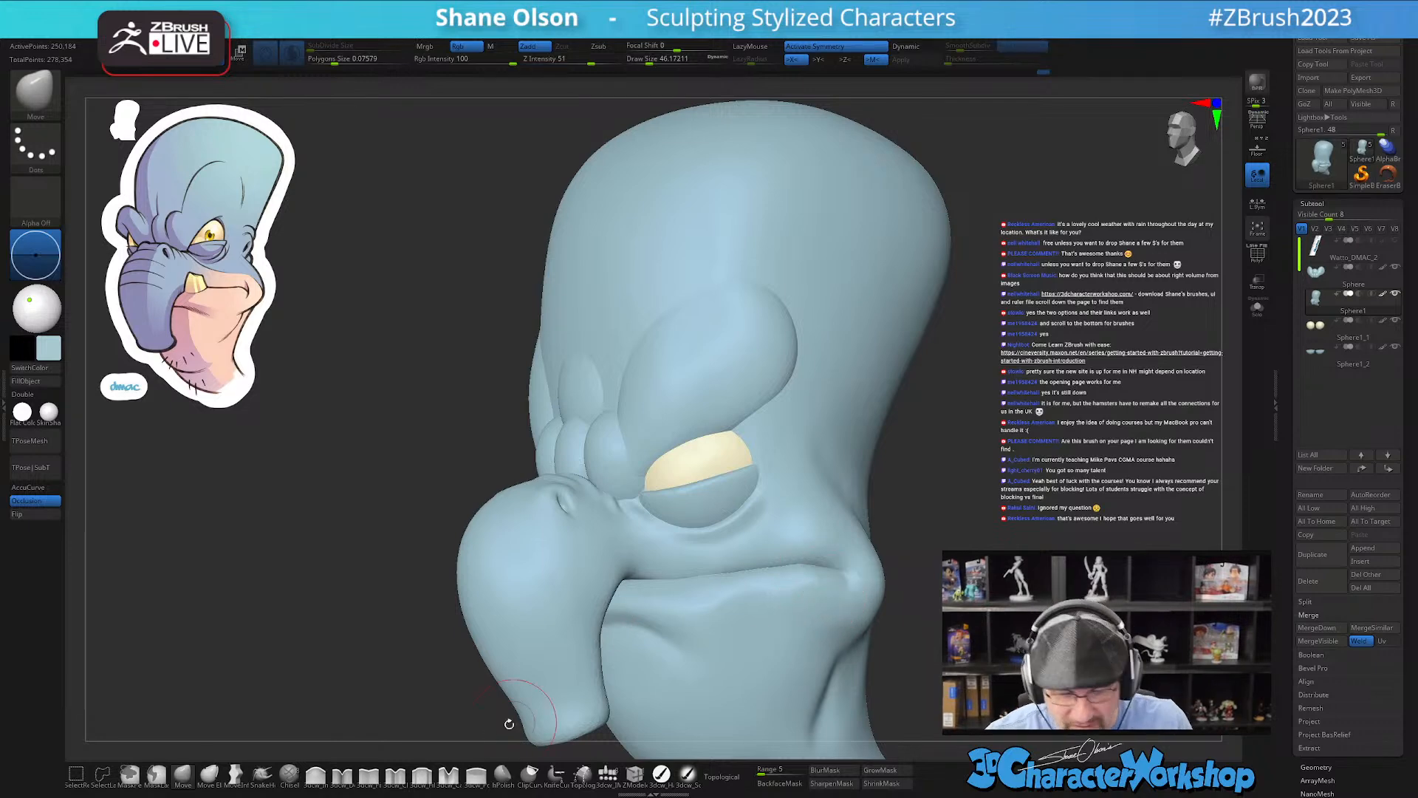
# Step: Sculpt layered bag folds under the eye with the Detail brush at draw size about 31
pyautogui.click(342, 774)
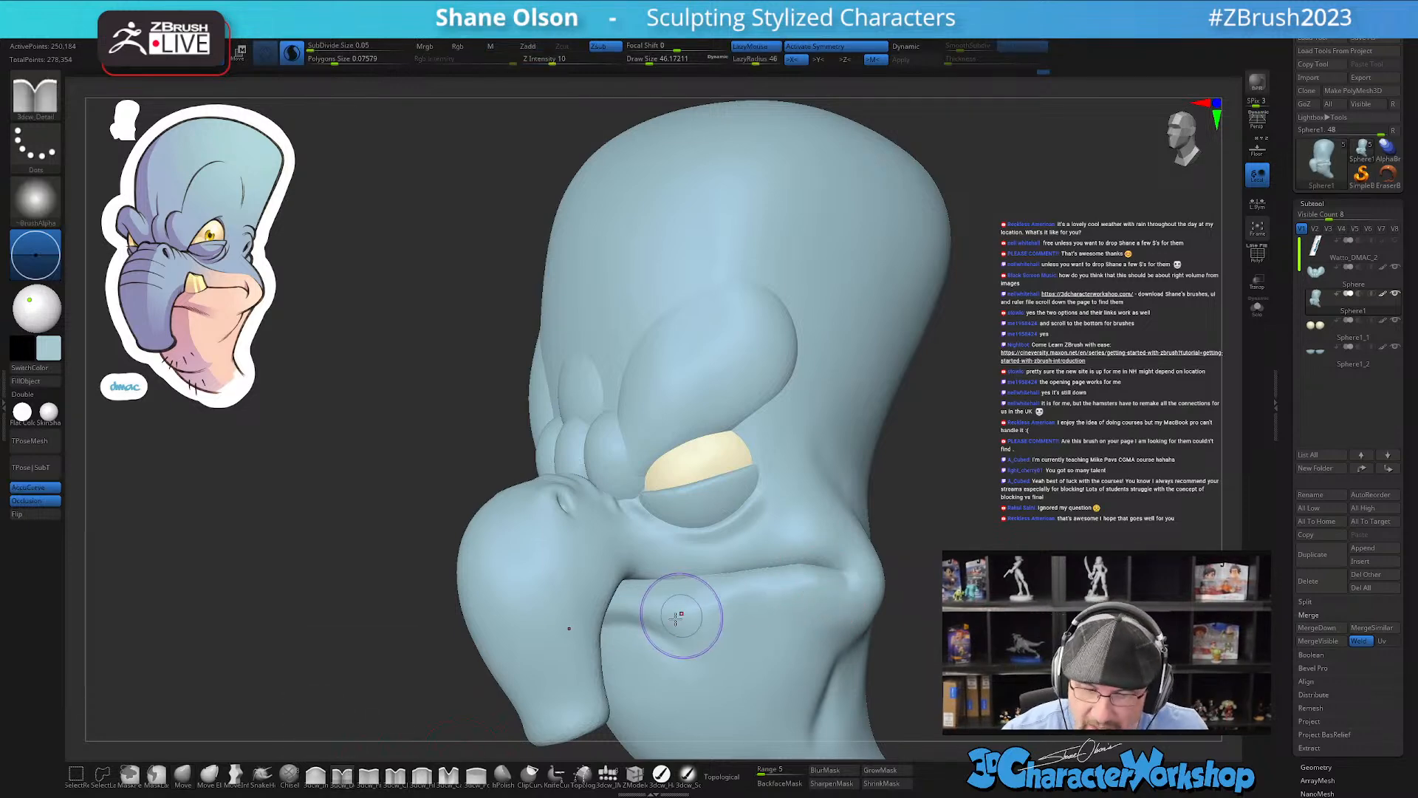
pyautogui.press('s')
pyautogui.moveTo(720, 552); pyautogui.dragTo(712, 554)
pyautogui.keyDown('alt'); pyautogui.moveTo(736, 542); pyautogui.dragTo(728, 561, button='right'); pyautogui.keyUp('alt')
pyautogui.moveTo(655, 560); pyautogui.dragTo(678, 566)
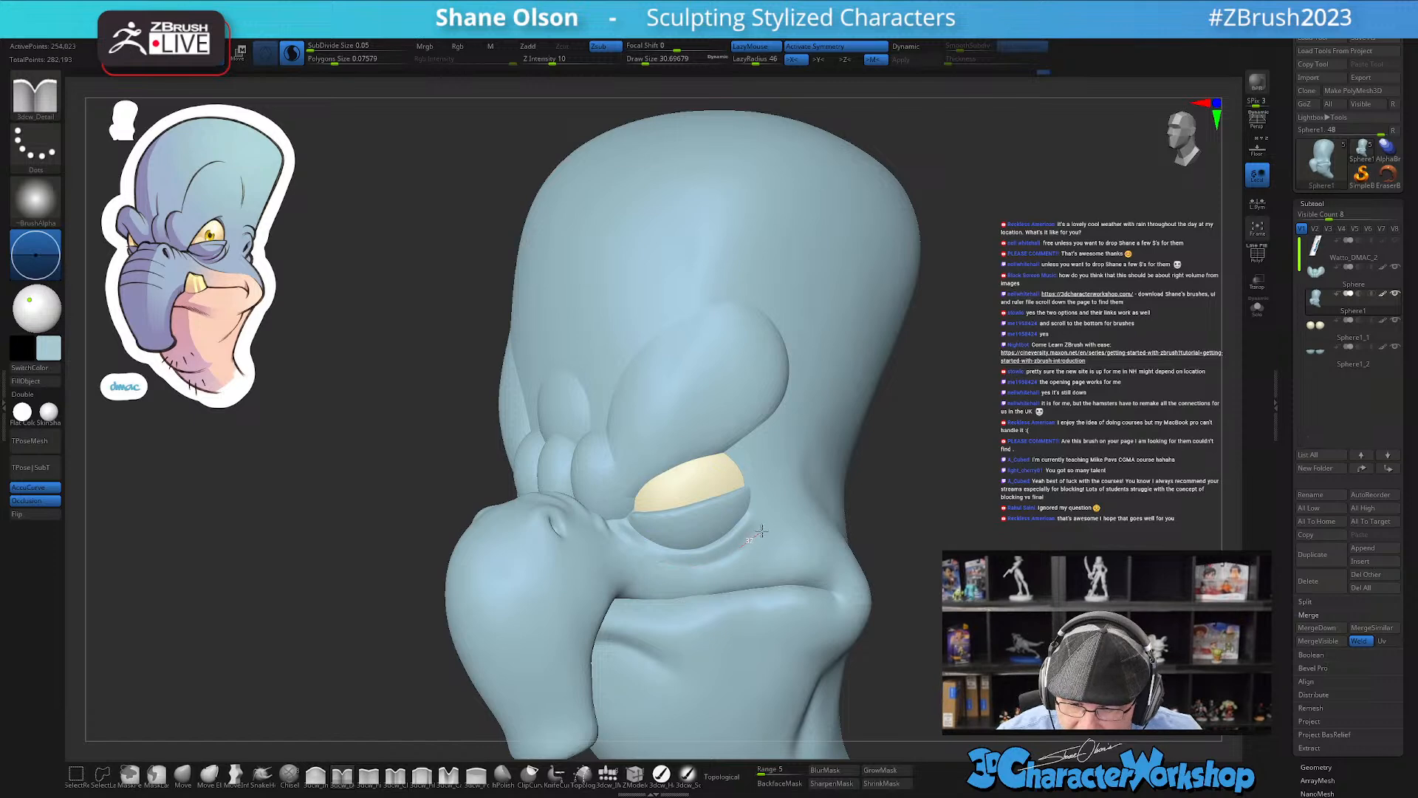
pyautogui.moveTo(760, 532); pyautogui.dragTo(766, 539)
pyautogui.moveTo(765, 547)
pyautogui.keyDown('alt'); pyautogui.mouseDown(button='right')
pyautogui.moveTo(780, 536)
pyautogui.moveTo(765, 534)
pyautogui.moveTo(767, 554)
pyautogui.mouseUp(button='right'); pyautogui.keyUp('alt')
pyautogui.moveTo(681, 556)
pyautogui.mouseDown()
pyautogui.moveTo(669, 545)
pyautogui.moveTo(694, 558)
pyautogui.moveTo(759, 540)
pyautogui.mouseUp()
pyautogui.moveTo(763, 538); pyautogui.dragTo(765, 524, button='right')
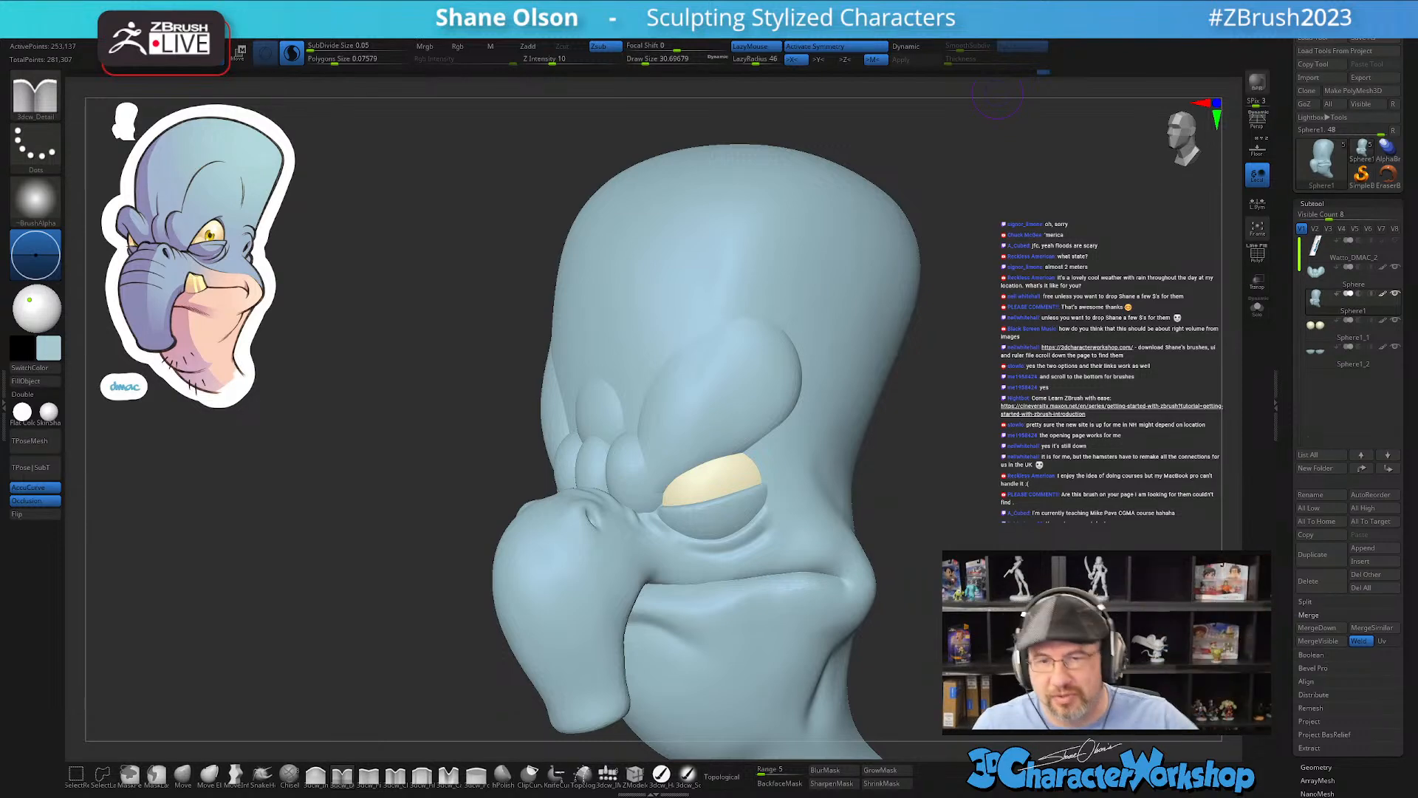
# Step: Switch to the Move brush and set its draw size to about 78 for shaping the cheek and mouth
pyautogui.moveTo(942, 584); pyautogui.dragTo(857, 587)
pyautogui.keyDown('alt'); pyautogui.moveTo(960, 525); pyautogui.dragTo(915, 529); pyautogui.keyUp('alt')
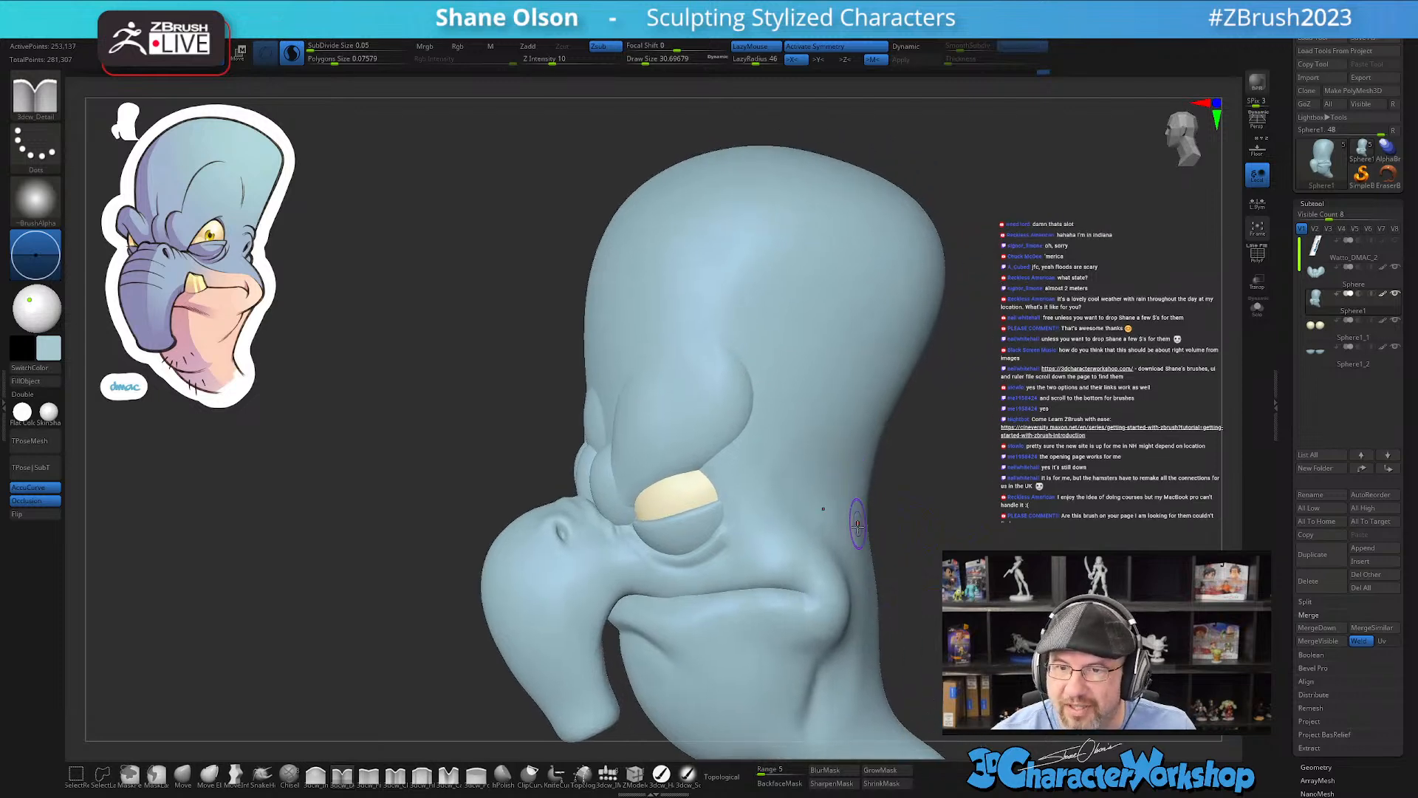
pyautogui.moveTo(859, 510)
pyautogui.mouseDown()
pyautogui.moveTo(871, 486)
pyautogui.moveTo(872, 499)
pyautogui.mouseUp()
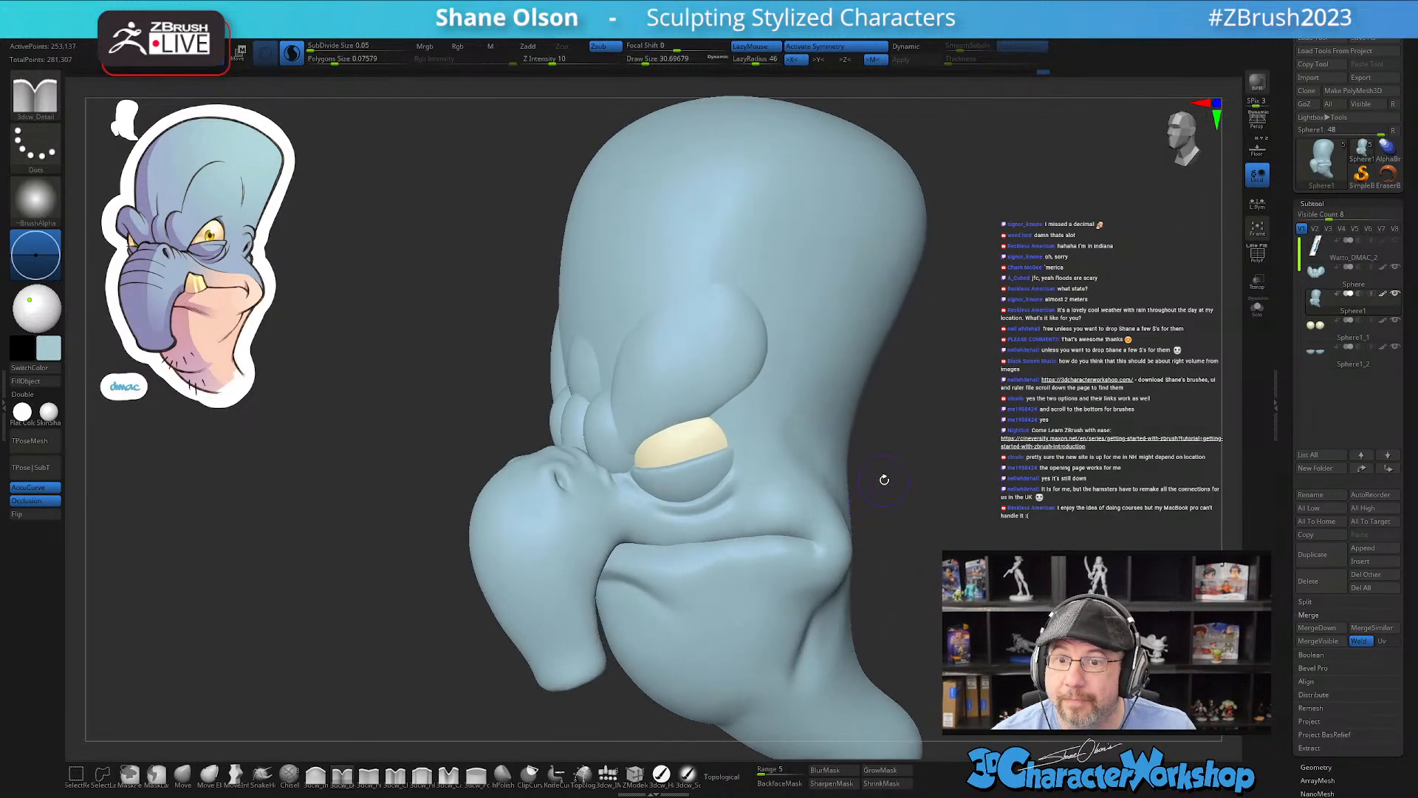
pyautogui.click(183, 773)
pyautogui.press('s')
pyautogui.moveTo(740, 560); pyautogui.dragTo(744, 561)
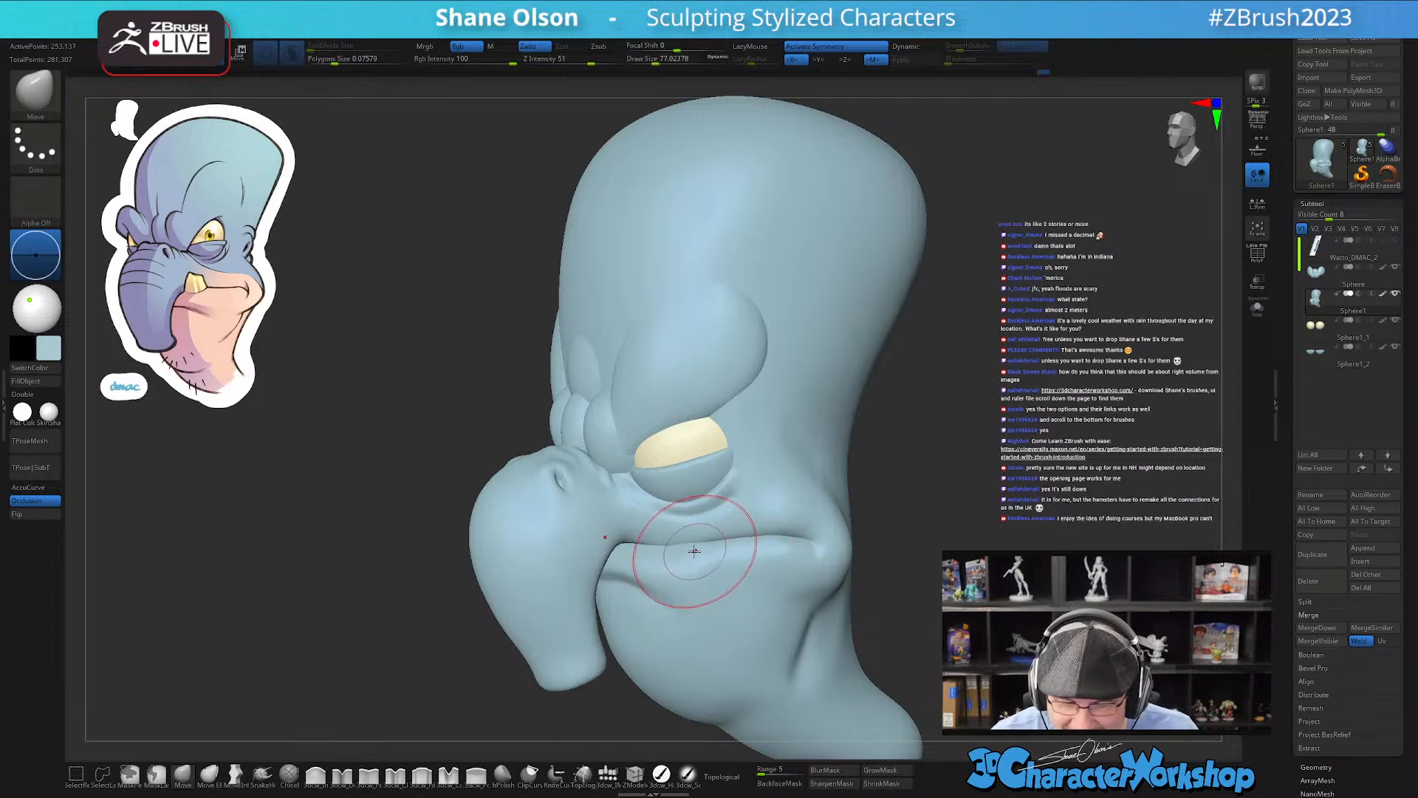
# Step: Insert a mirrored sphere in the eyes' cream colour on the mouth line beside the nose, with a draw size of about 49
pyautogui.moveTo(676, 549)
pyautogui.mouseDown(button='right')
pyautogui.moveTo(673, 577)
pyautogui.moveTo(662, 536)
pyautogui.mouseUp(button='right')
pyautogui.press('s')
pyautogui.moveTo(668, 537); pyautogui.dragTo(645, 517)
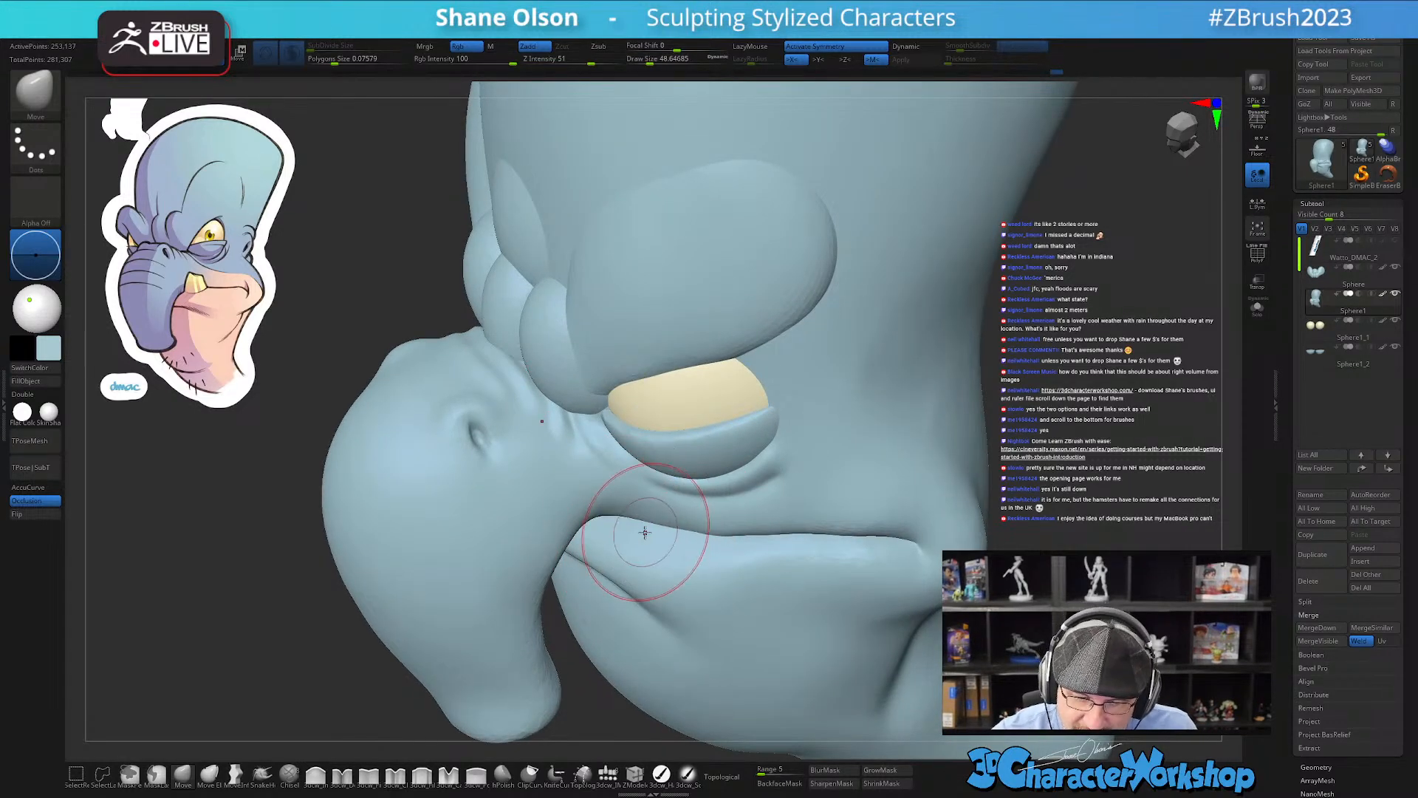
pyautogui.moveTo(687, 540); pyautogui.dragTo(713, 521, button='right')
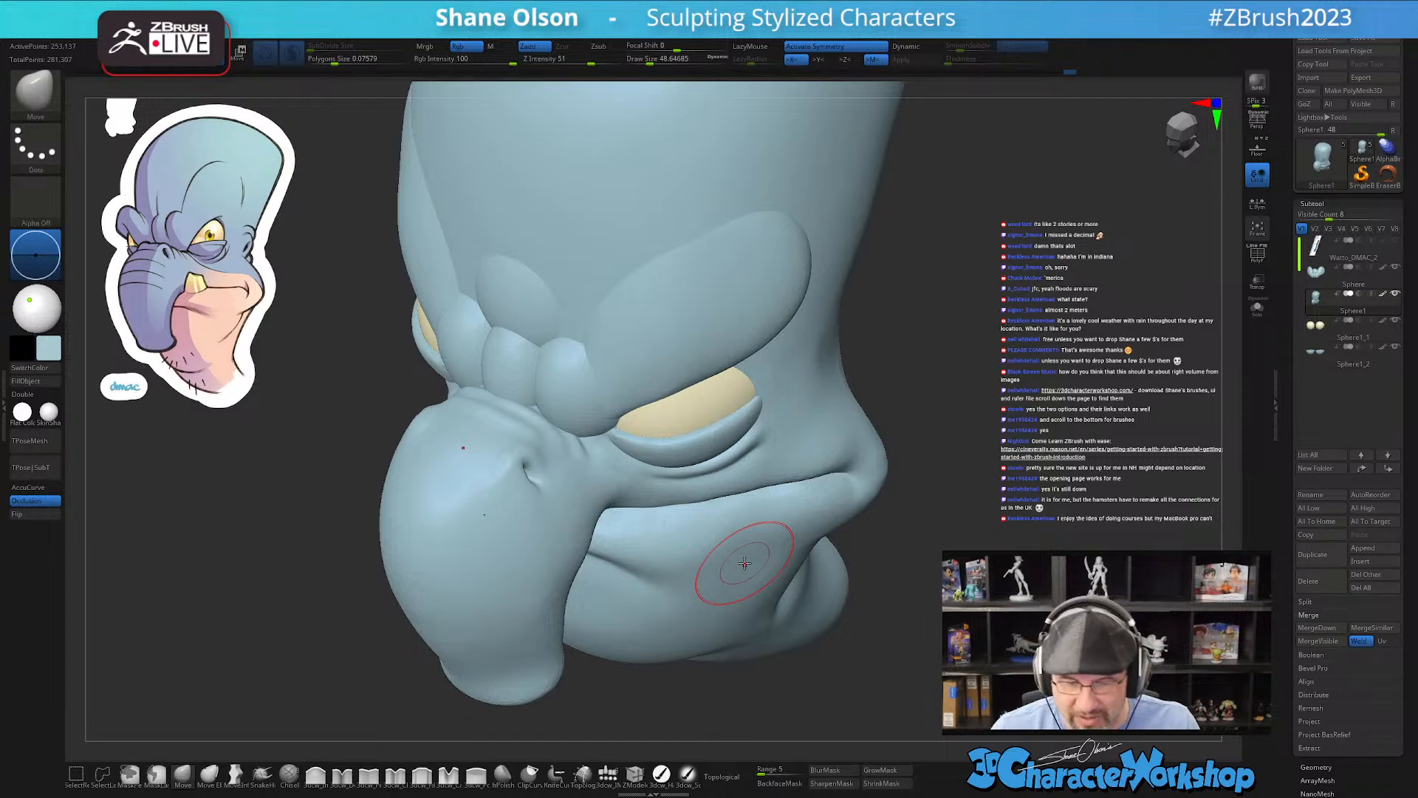
pyautogui.click(604, 768)
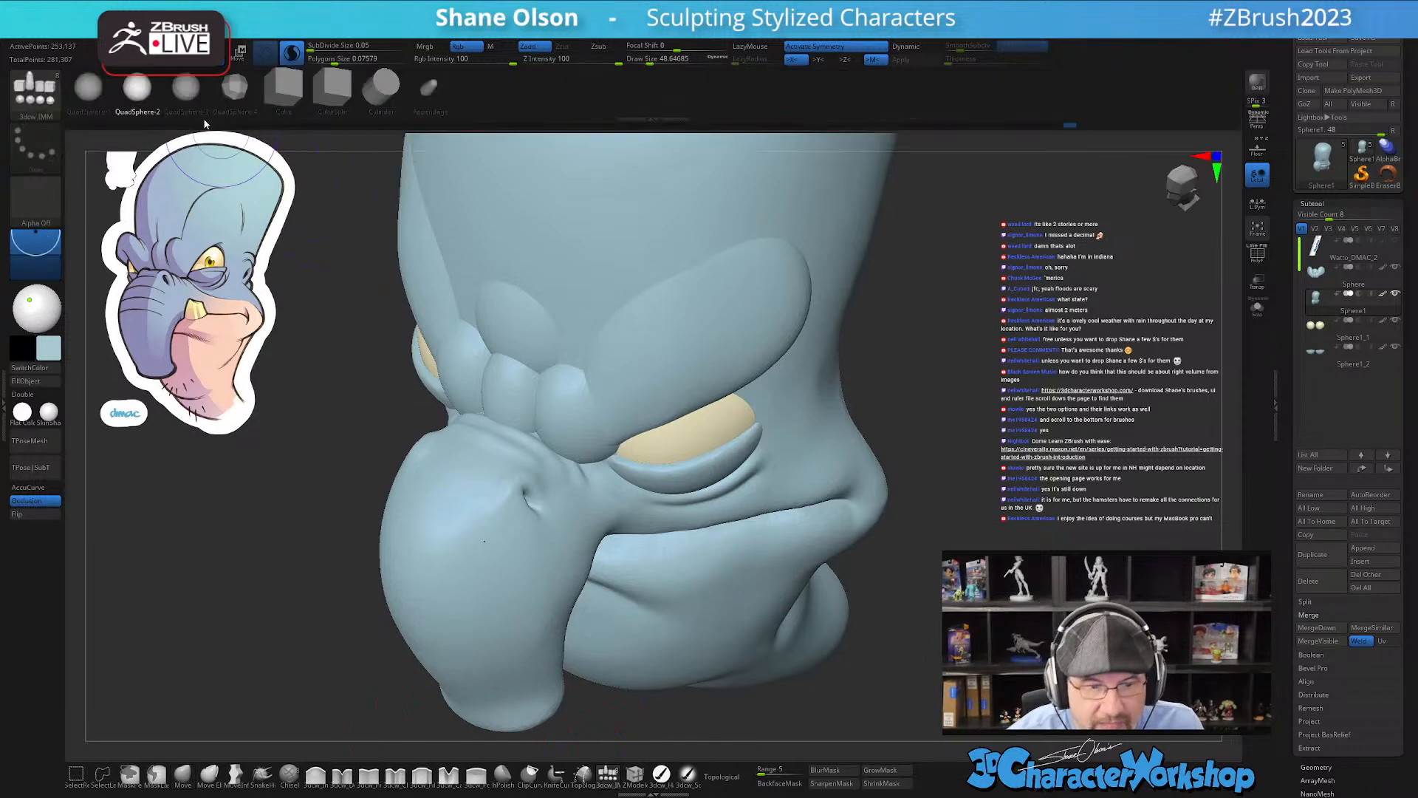
pyautogui.moveTo(644, 526); pyautogui.dragTo(653, 582)
pyautogui.hotkey('ctrl', 'z')
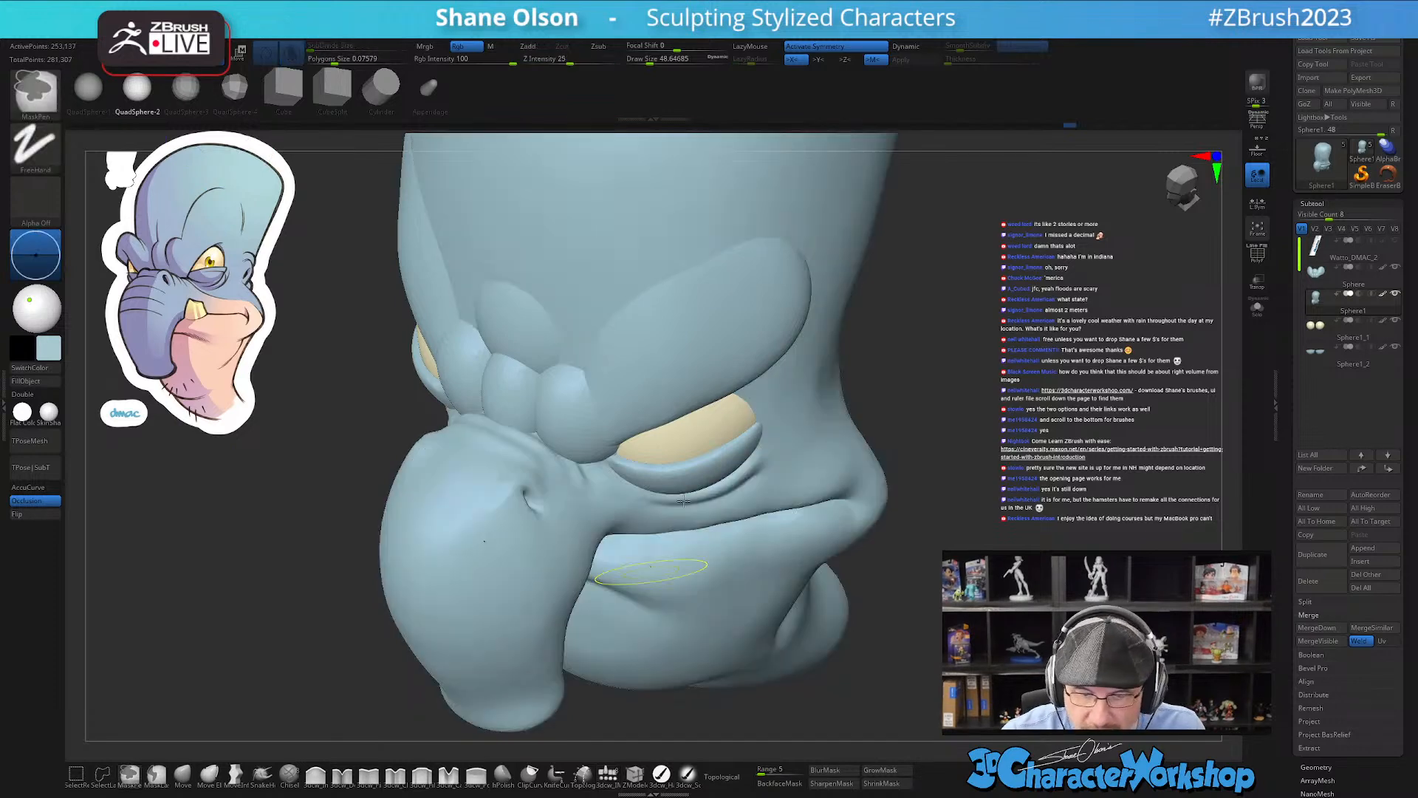
pyautogui.press('c')
pyautogui.moveTo(650, 527); pyautogui.dragTo(654, 576)
pyautogui.moveTo(968, 569); pyautogui.dragTo(985, 532)
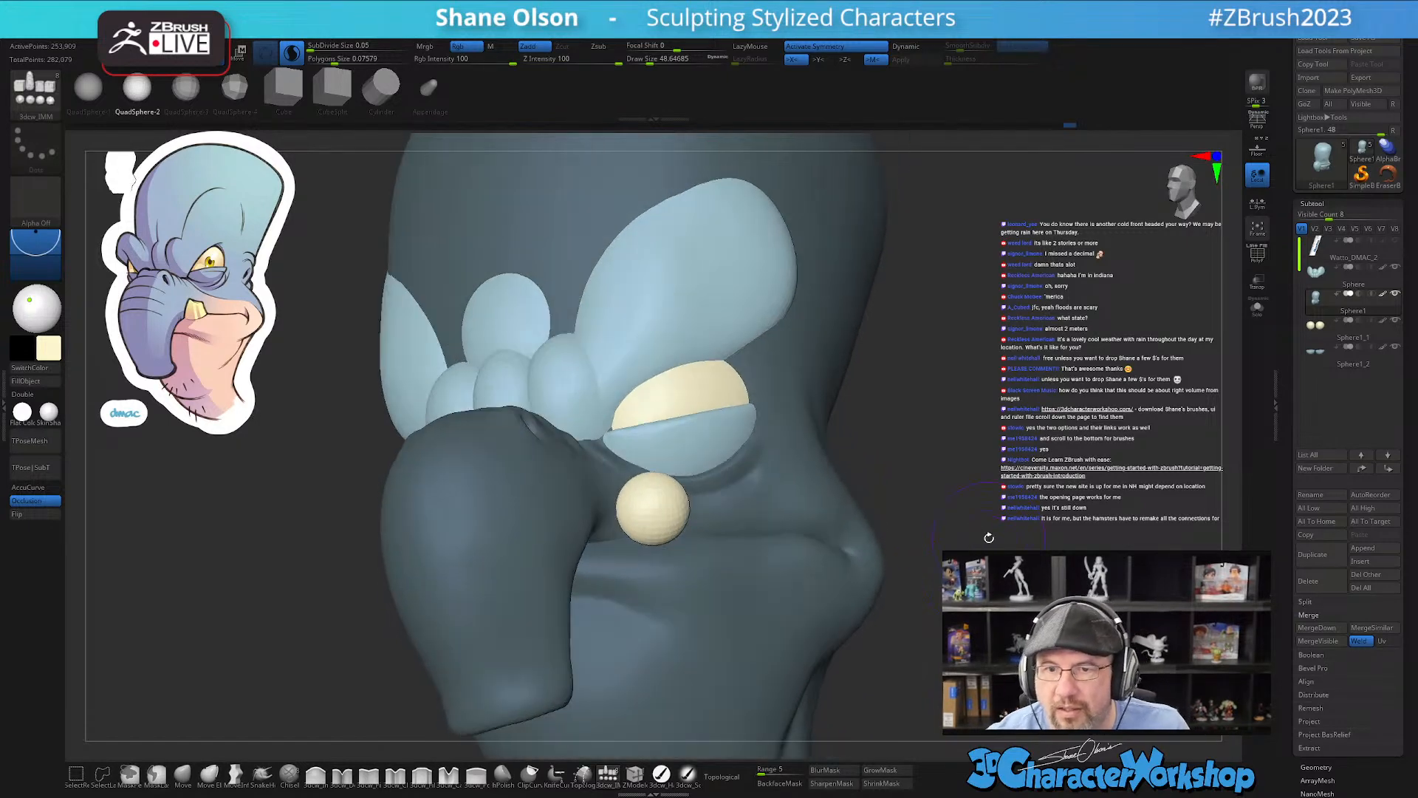
pyautogui.moveTo(959, 399); pyautogui.dragTo(921, 396)
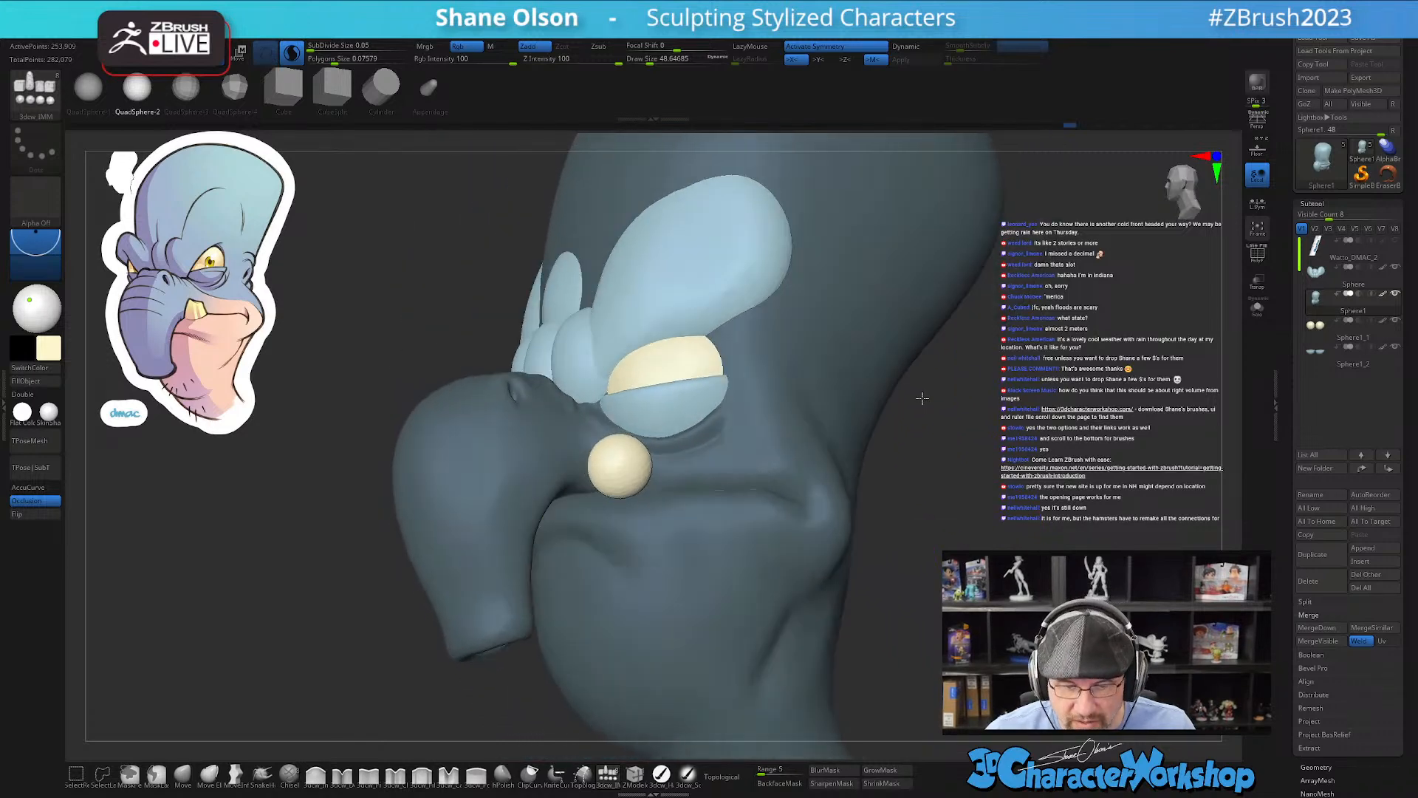
# Step: Split the newly inserted spheres into their own subtool and make that subtool active
pyautogui.press('2')
pyautogui.click(909, 493)
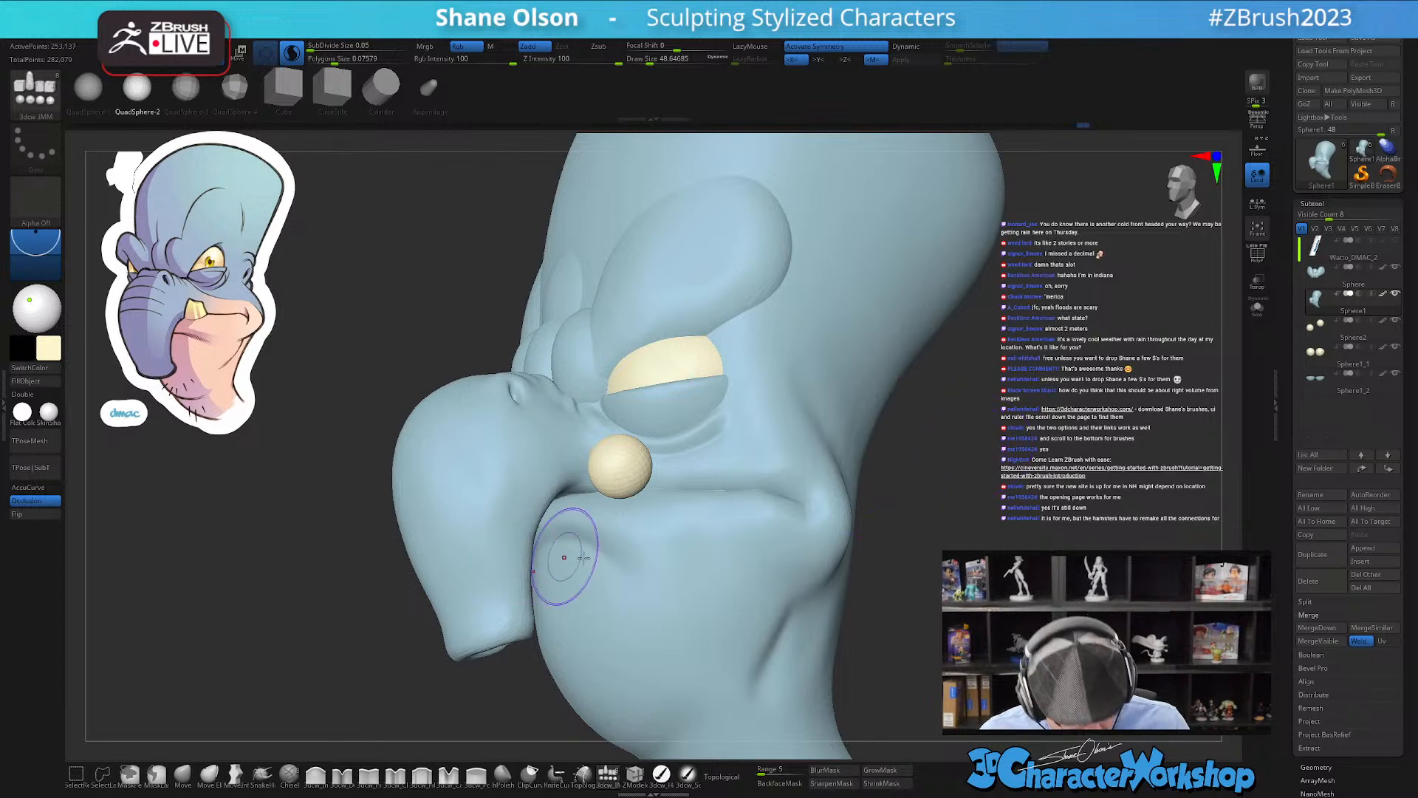
pyautogui.click(1312, 339)
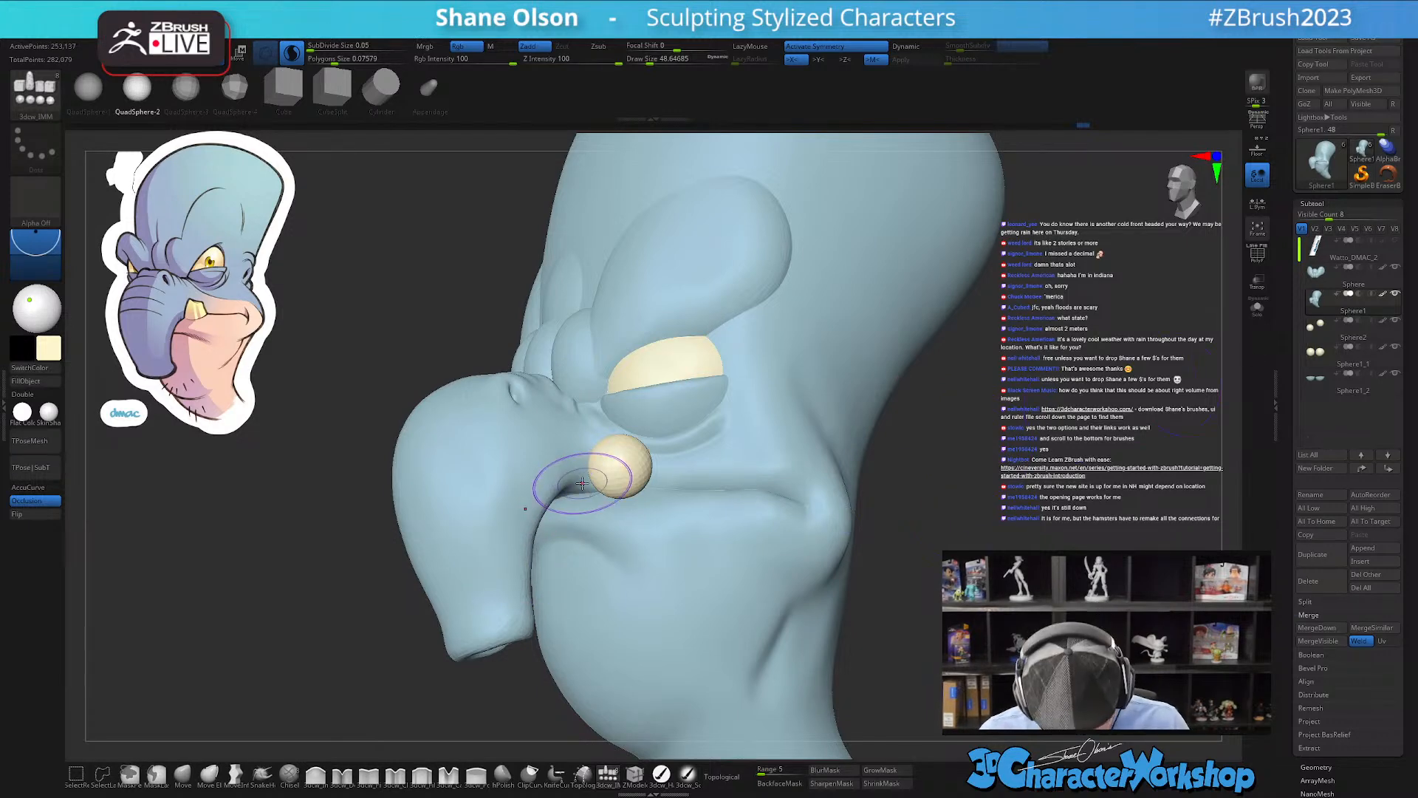
# Step: Move the cream tooth spheres with the gizmo so they sit partly embedded in the mouth line beside the nose
pyautogui.press('w')
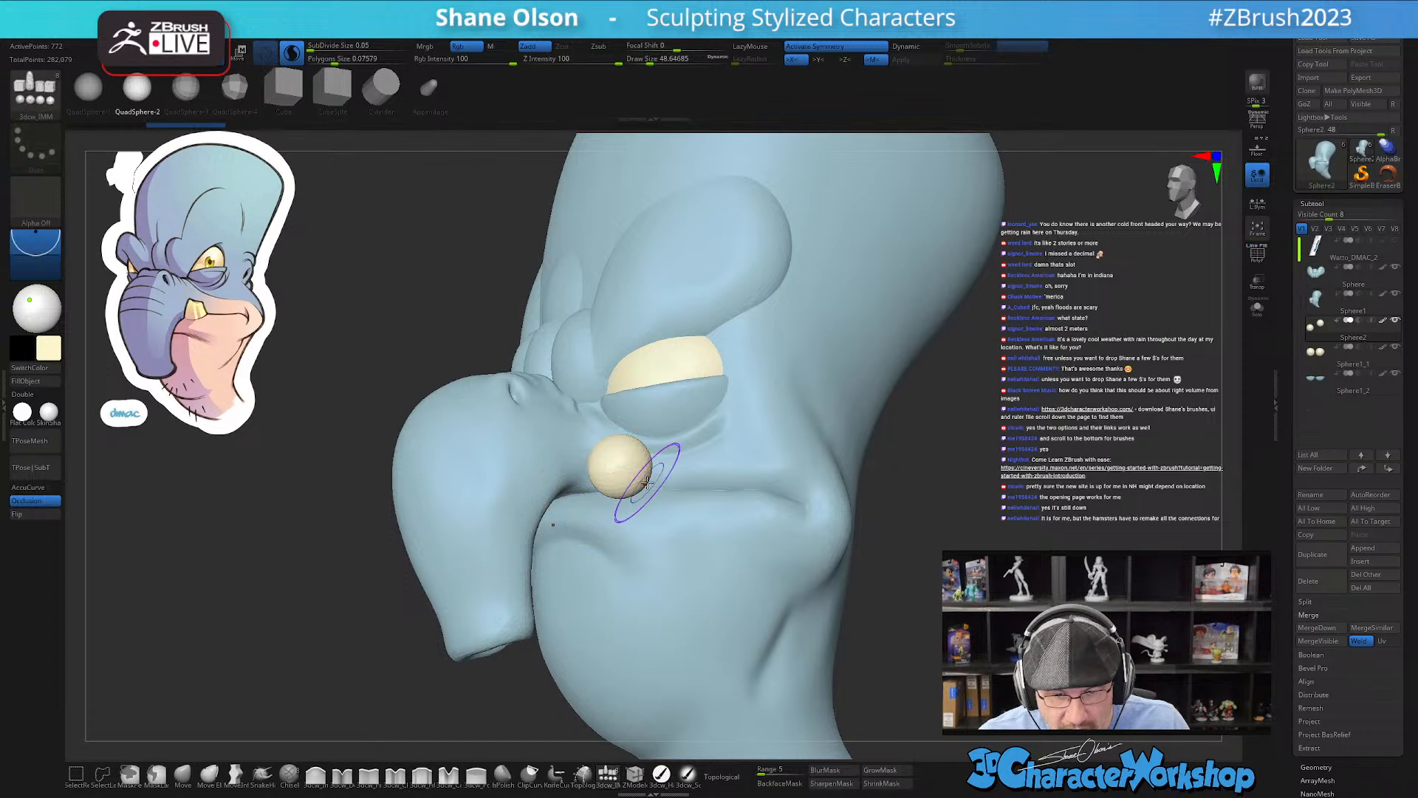
pyautogui.moveTo(613, 437)
pyautogui.mouseDown()
pyautogui.moveTo(616, 474)
pyautogui.moveTo(623, 461)
pyautogui.mouseUp()
pyautogui.moveTo(776, 180); pyautogui.dragTo(920, 180, button='right')
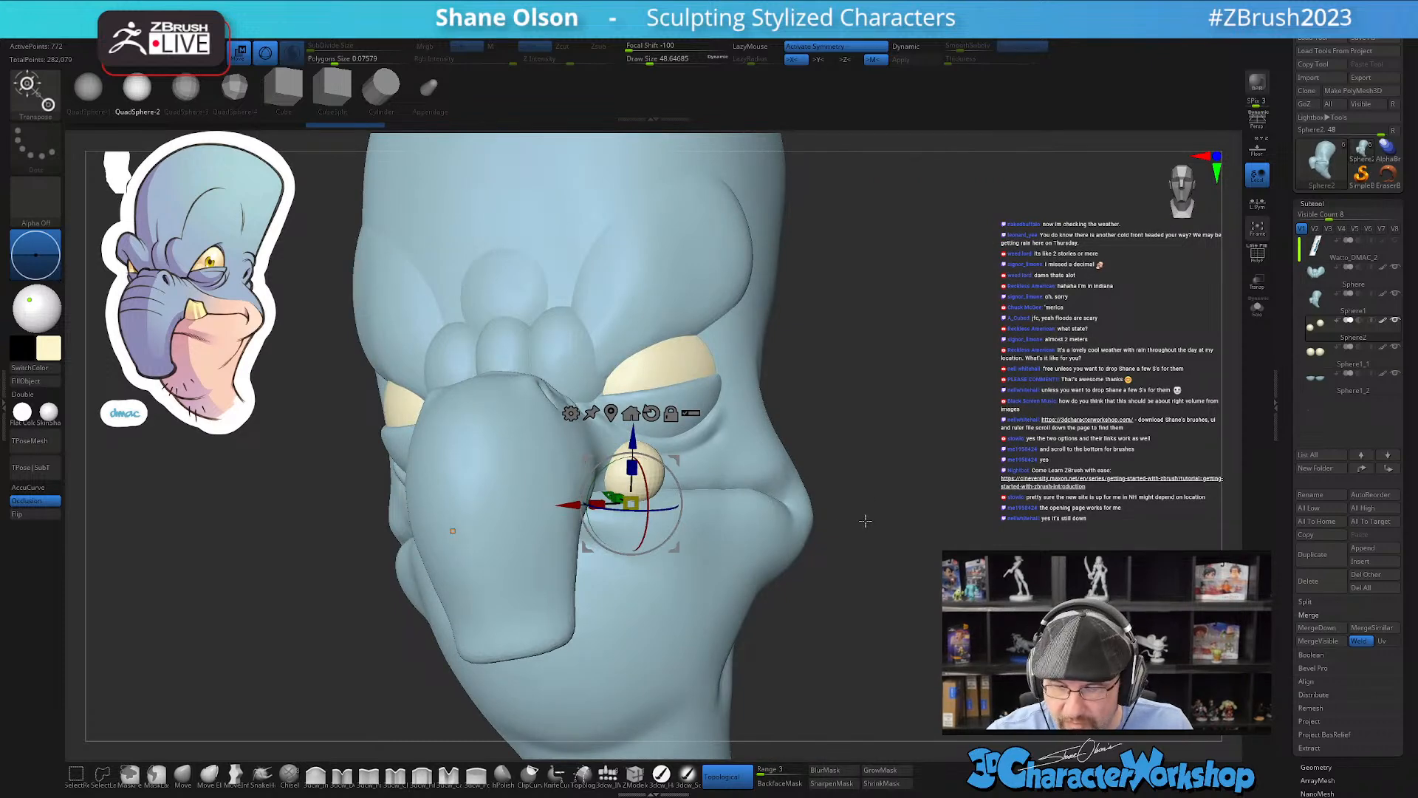
pyautogui.moveTo(892, 548); pyautogui.dragTo(721, 526, button='right')
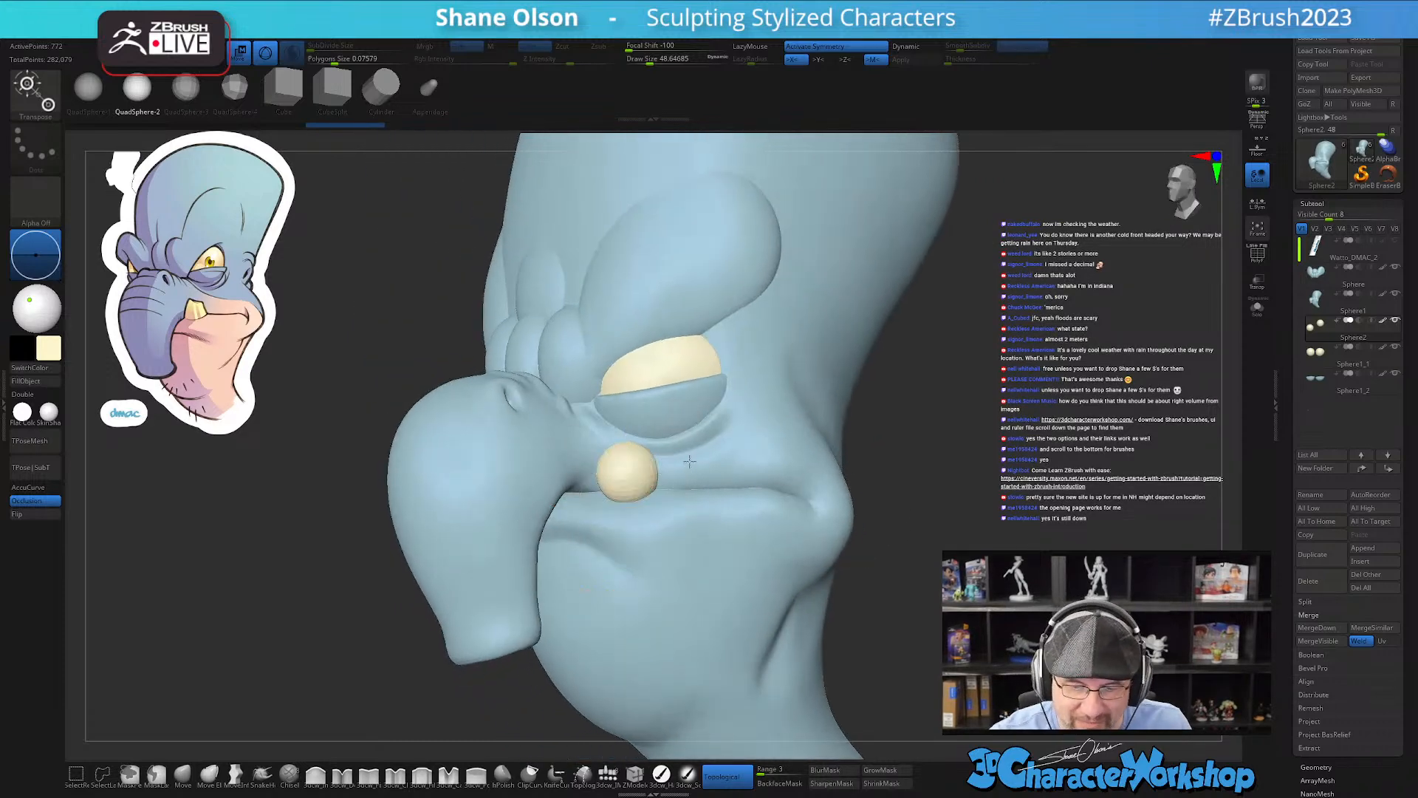
pyautogui.moveTo(690, 465); pyautogui.dragTo(686, 465, button='right')
pyautogui.moveTo(686, 464); pyautogui.dragTo(682, 477)
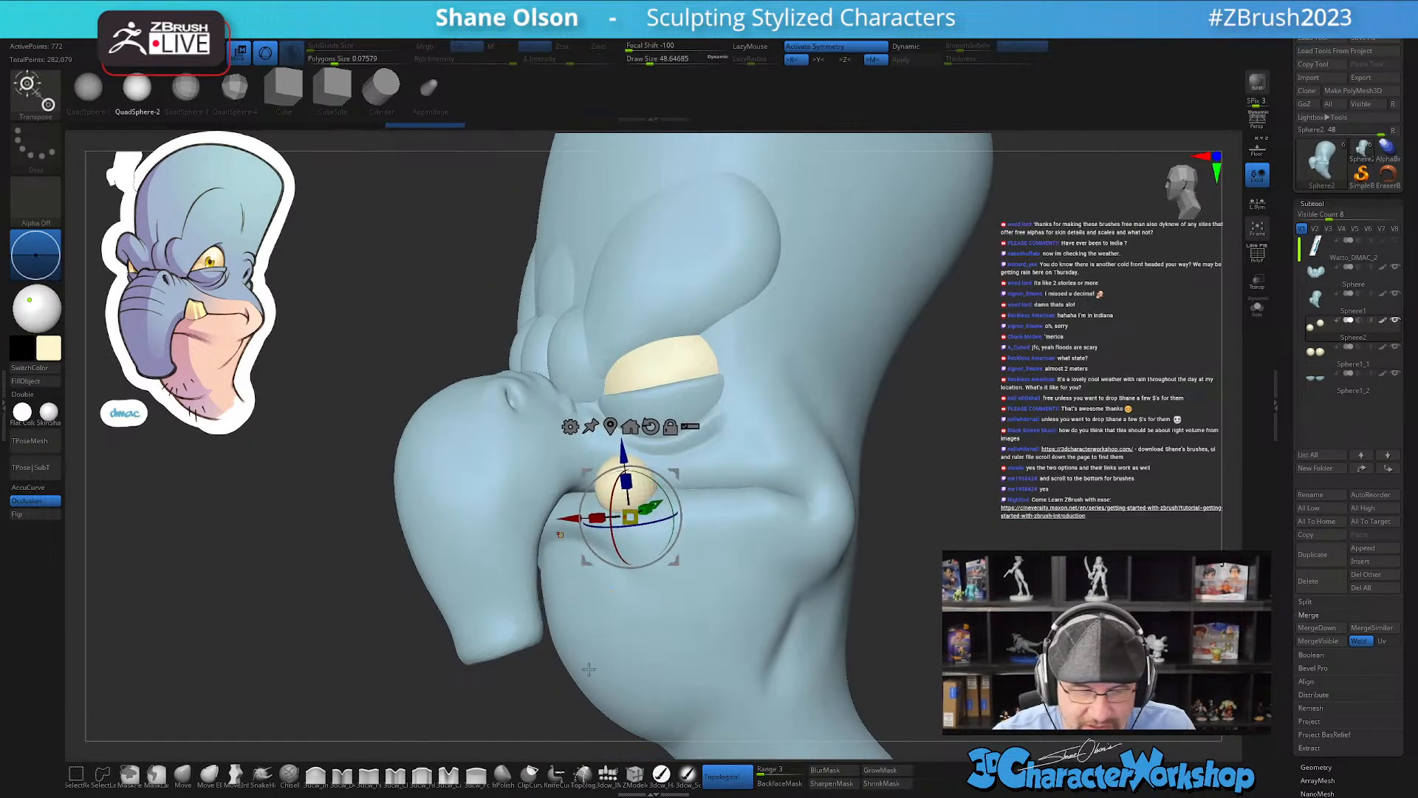
pyautogui.press('q')
pyautogui.moveTo(672, 449)
pyautogui.keyDown('ctrl'); pyautogui.mouseDown(button='right')
pyautogui.moveTo(674, 391)
pyautogui.moveTo(676, 423)
pyautogui.mouseUp(button='right'); pyautogui.keyUp('ctrl')
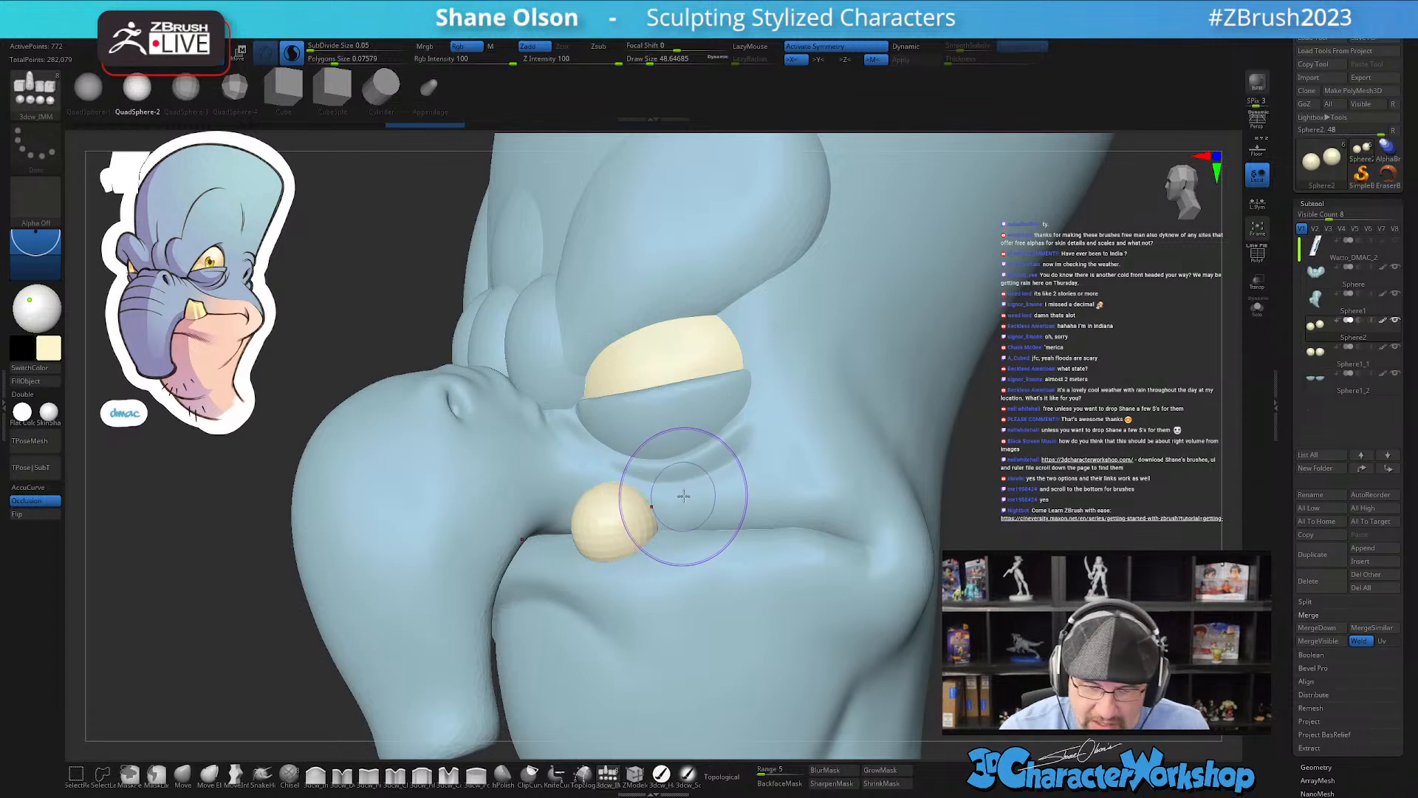
pyautogui.press('w')
pyautogui.moveTo(682, 498); pyautogui.dragTo(662, 523, button='right')
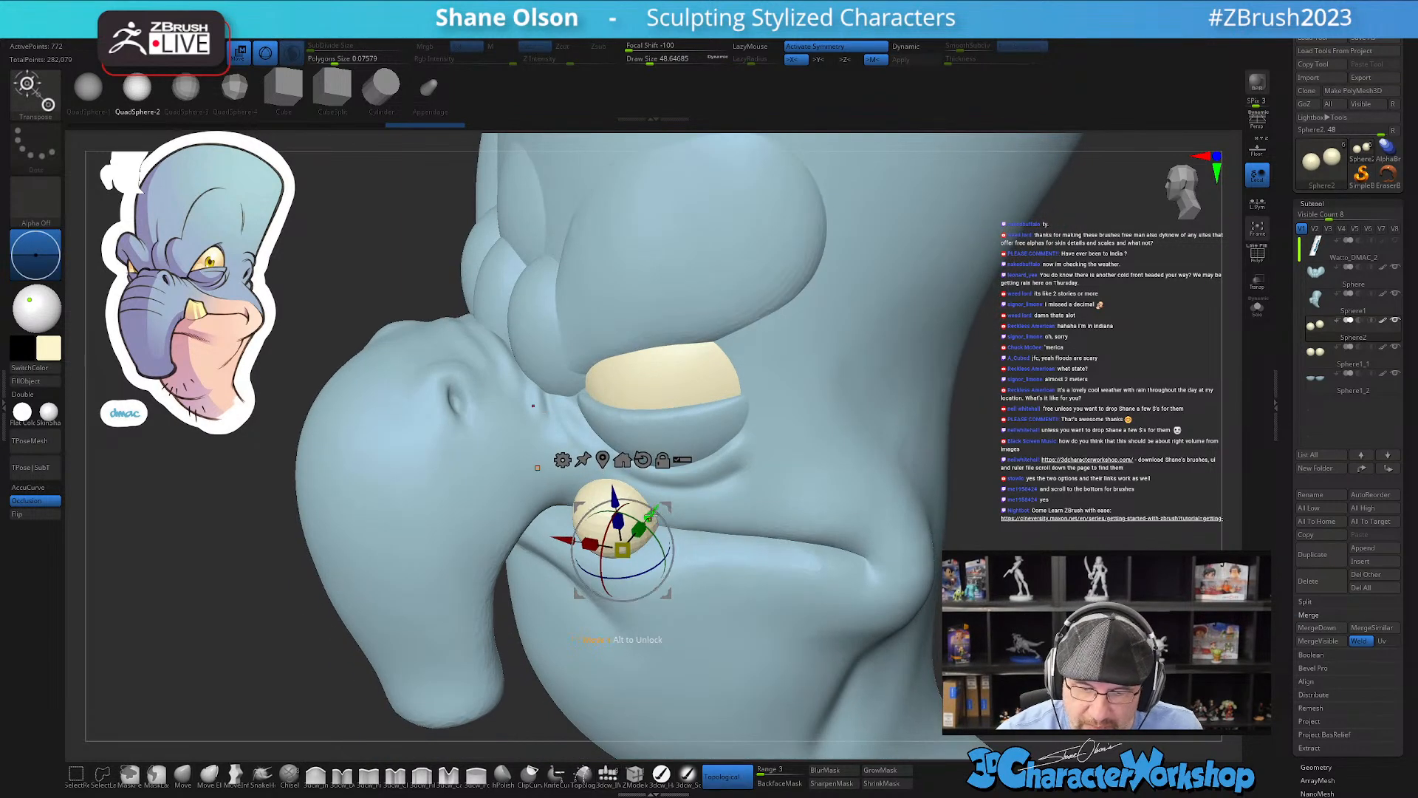
pyautogui.moveTo(649, 520); pyautogui.dragTo(648, 520)
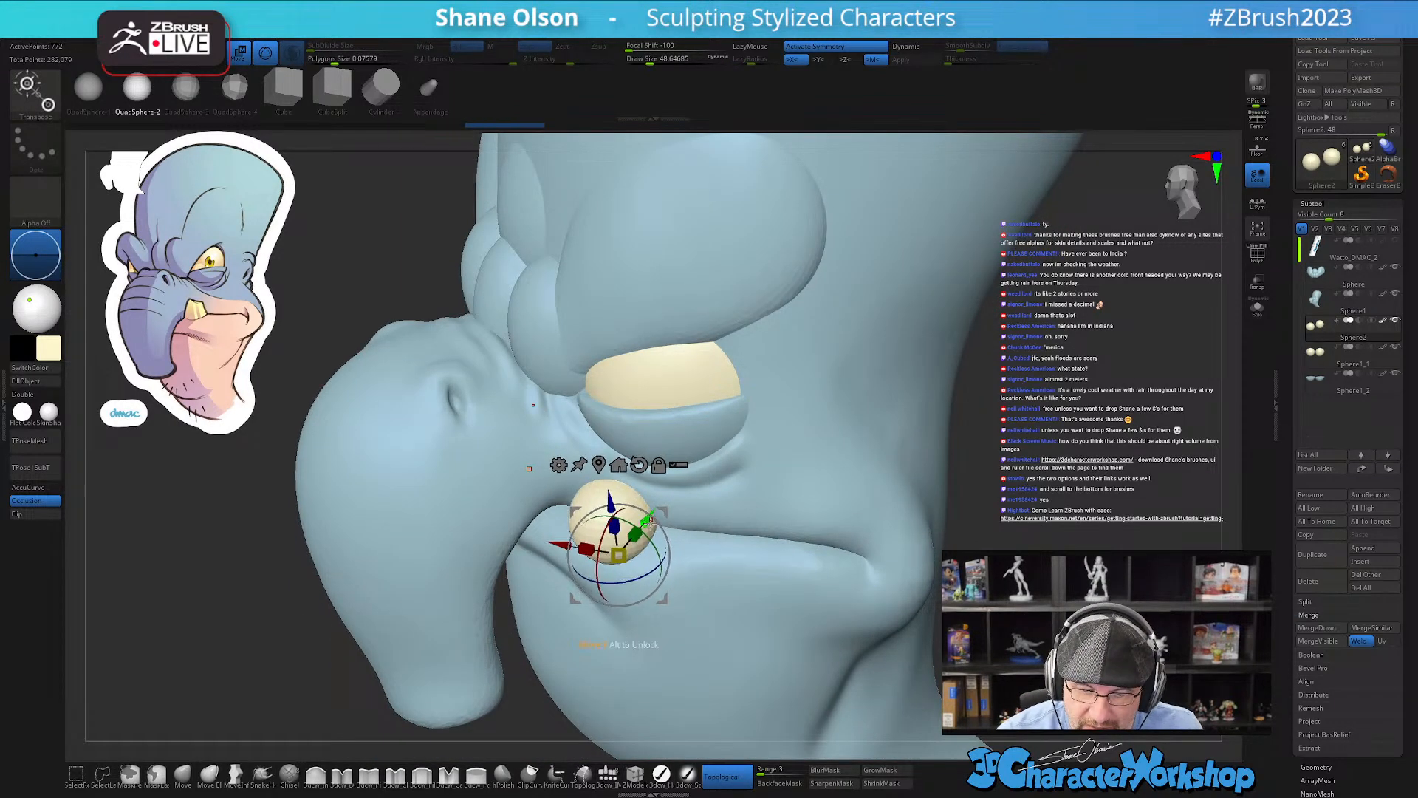
# Step: Start forming the tooth by pushing in the sphere's upper part with the Move brush at a draw size of about 33
pyautogui.click(184, 775)
pyautogui.moveTo(665, 488)
pyautogui.mouseDown(button='right')
pyautogui.moveTo(658, 475)
pyautogui.moveTo(641, 490)
pyautogui.moveTo(623, 464)
pyautogui.mouseUp(button='right')
pyautogui.press('s')
pyautogui.moveTo(623, 468)
pyautogui.mouseDown()
pyautogui.moveTo(594, 462)
pyautogui.moveTo(589, 507)
pyautogui.moveTo(625, 473)
pyautogui.moveTo(597, 490)
pyautogui.mouseUp()
pyautogui.press('s')
pyautogui.press('s')
pyautogui.moveTo(600, 525); pyautogui.dragTo(595, 473, button='right')
pyautogui.press('s')
pyautogui.moveTo(594, 527); pyautogui.dragTo(602, 527)
pyautogui.moveTo(649, 507)
pyautogui.mouseDown(button='right')
pyautogui.moveTo(668, 517)
pyautogui.moveTo(670, 477)
pyautogui.moveTo(693, 490)
pyautogui.moveTo(680, 468)
pyautogui.mouseUp(button='right')
pyautogui.press('s')
pyautogui.moveTo(701, 458)
pyautogui.mouseDown()
pyautogui.moveTo(681, 444)
pyautogui.moveTo(695, 447)
pyautogui.mouseUp()
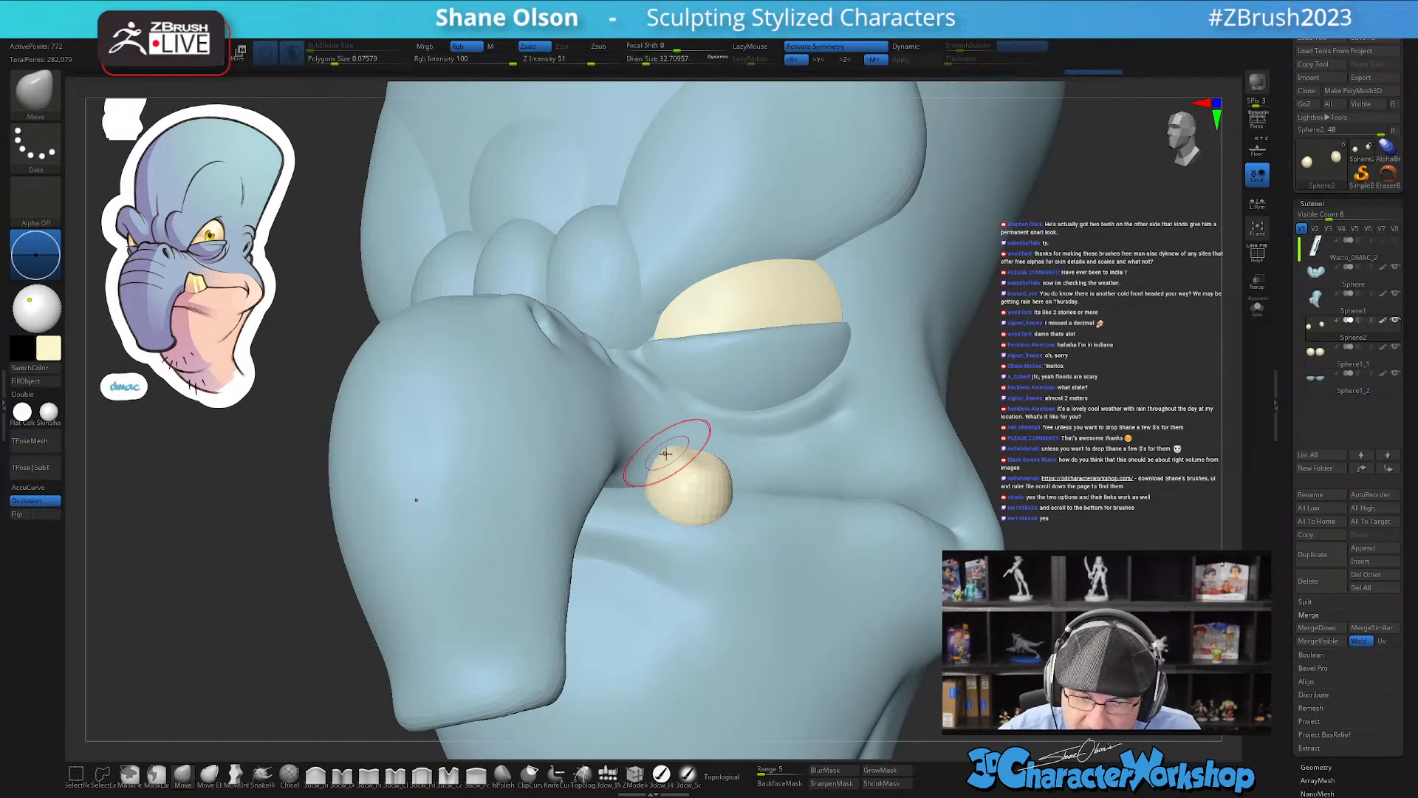
pyautogui.moveTo(721, 462); pyautogui.dragTo(723, 452)
pyautogui.moveTo(724, 453); pyautogui.dragTo(722, 455, button='right')
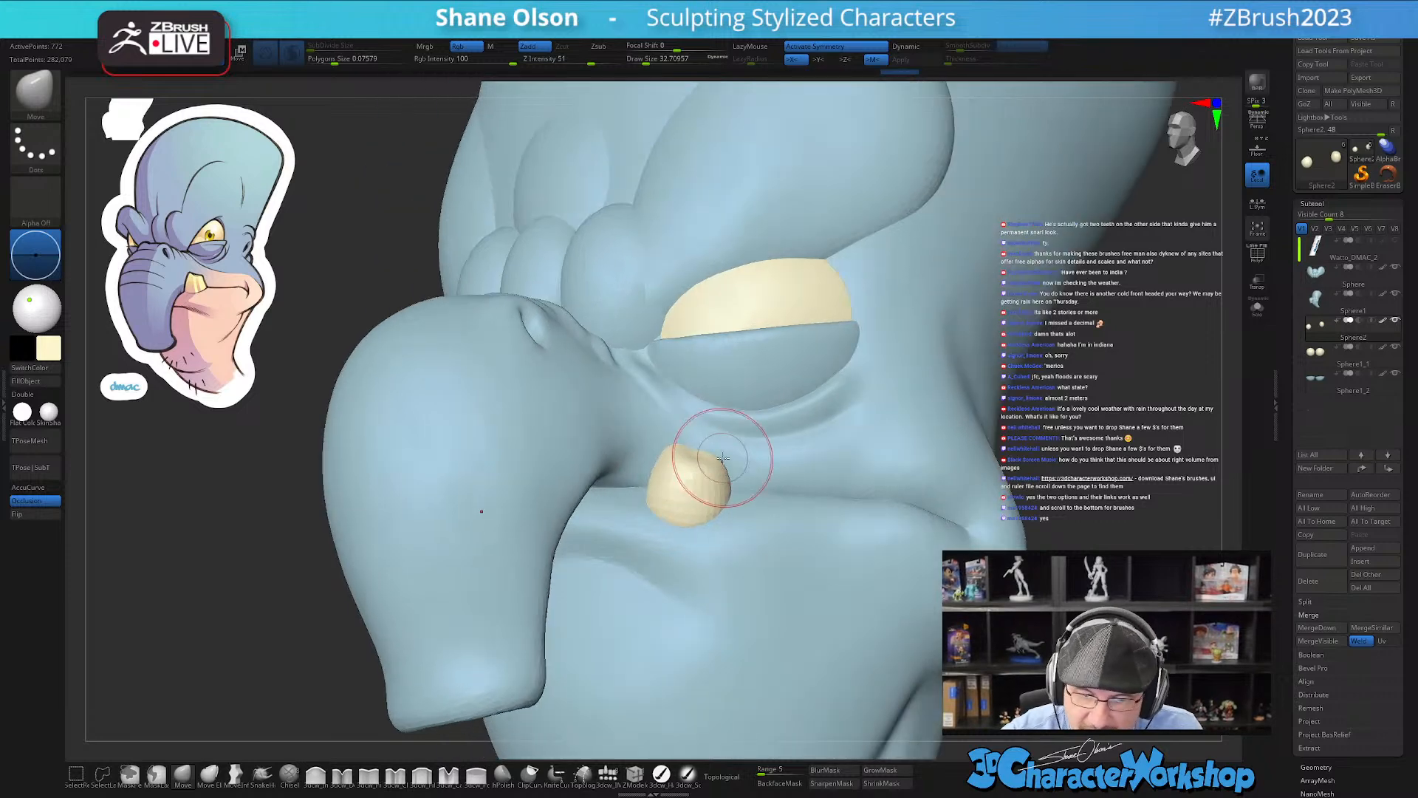
# Step: Shape the sphere into a blunt, flat-topped tooth from several angles, using the Move brush up to a draw size of about 41
pyautogui.moveTo(717, 462); pyautogui.dragTo(699, 469)
pyautogui.moveTo(704, 474); pyautogui.dragTo(712, 490, button='right')
pyautogui.moveTo(712, 491); pyautogui.dragTo(714, 465)
pyautogui.moveTo(714, 466)
pyautogui.mouseDown(button='right')
pyautogui.moveTo(685, 499)
pyautogui.moveTo(694, 475)
pyautogui.mouseUp(button='right')
pyautogui.moveTo(684, 469); pyautogui.dragTo(690, 480)
pyautogui.moveTo(690, 481)
pyautogui.mouseDown(button='right')
pyautogui.moveTo(744, 500)
pyautogui.moveTo(717, 521)
pyautogui.mouseUp(button='right')
pyautogui.press('s')
pyautogui.moveTo(717, 521); pyautogui.dragTo(709, 512)
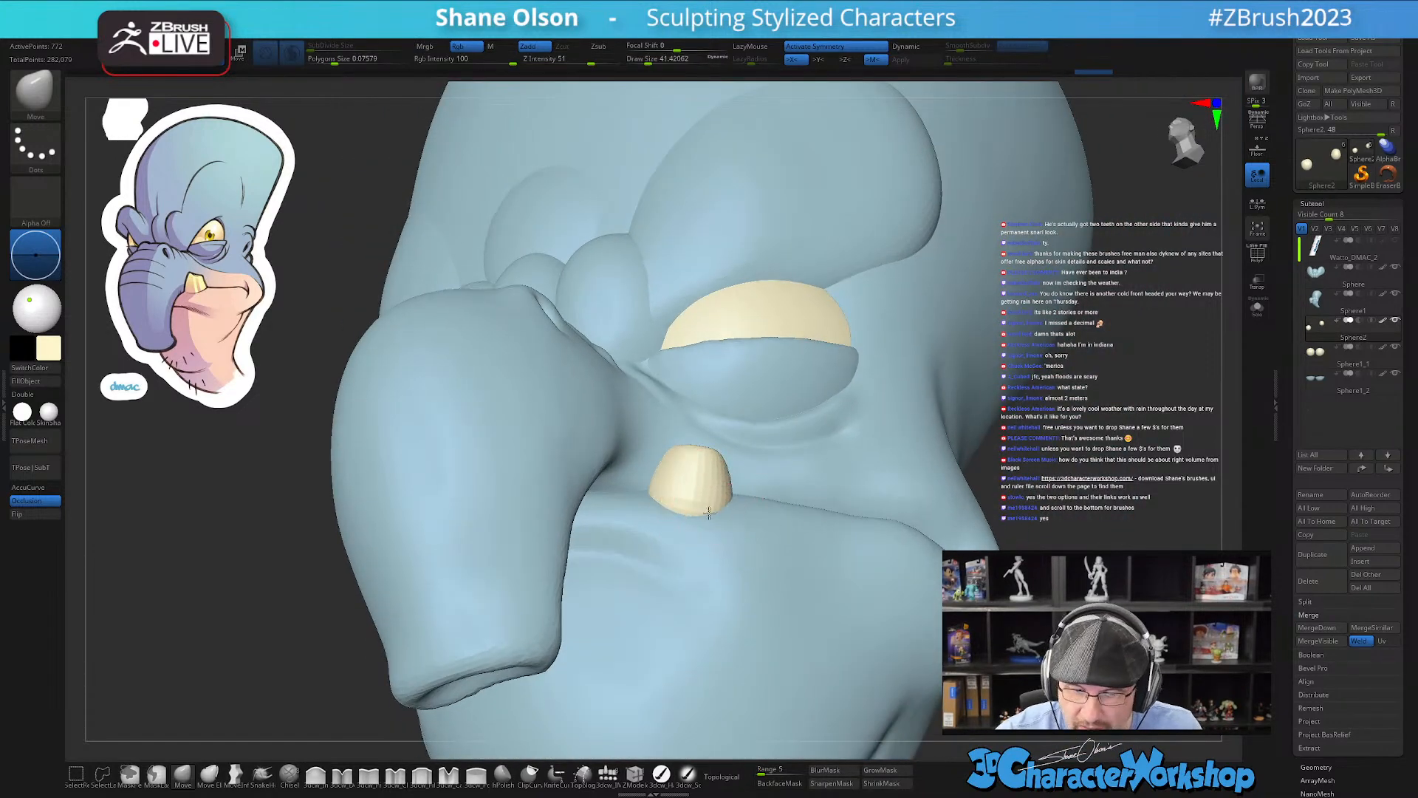
pyautogui.moveTo(768, 484); pyautogui.dragTo(716, 508, button='right')
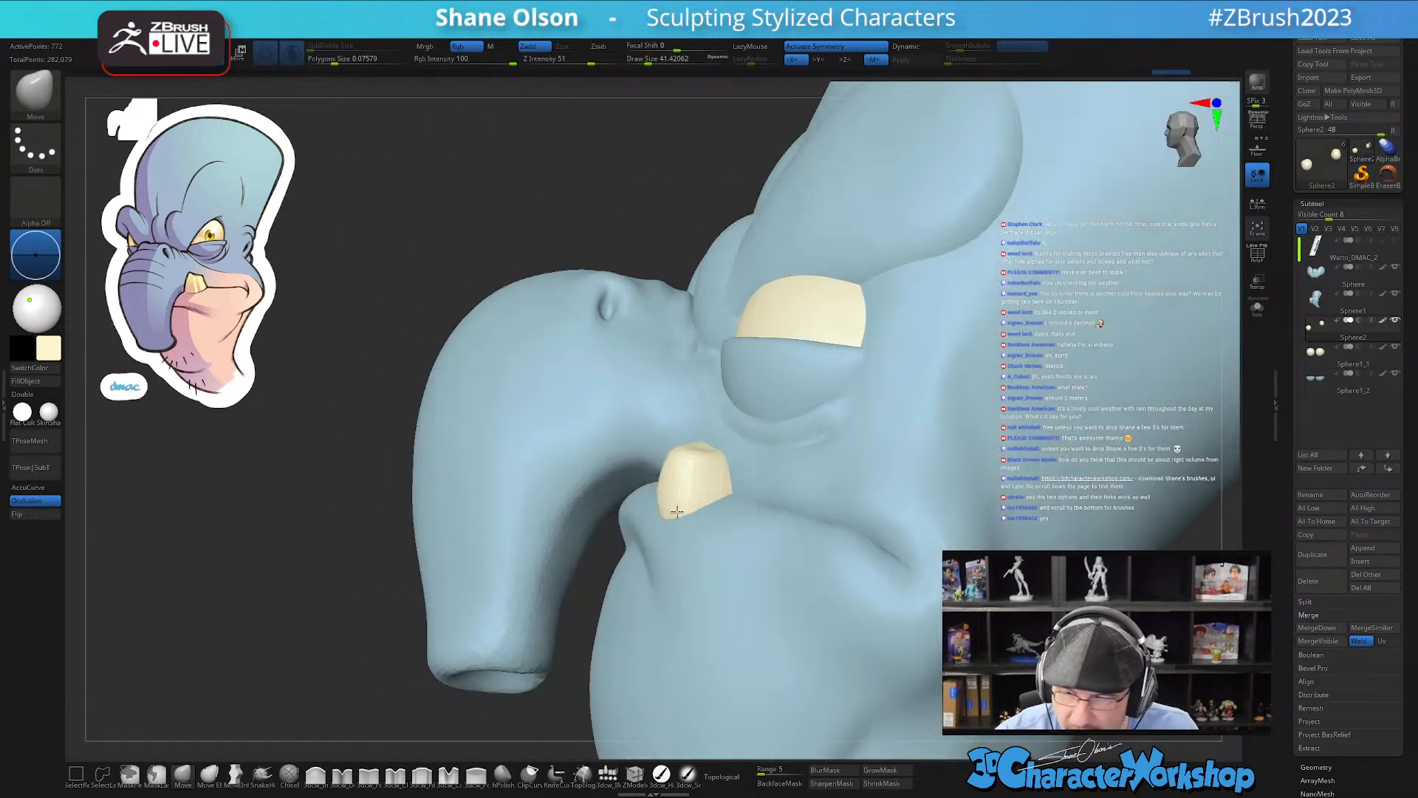
pyautogui.moveTo(687, 453); pyautogui.dragTo(765, 499, button='right')
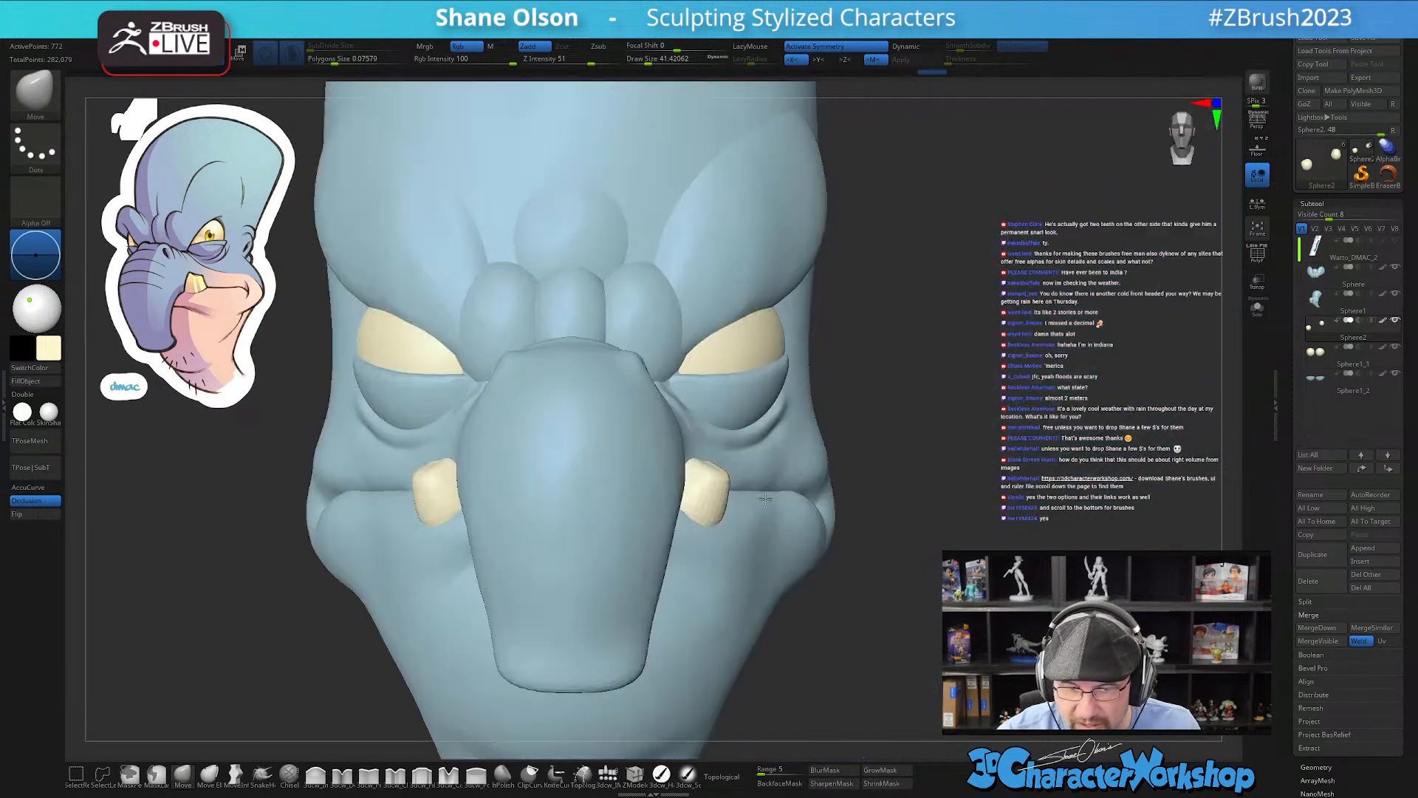
# Step: Refine the top of the tooth with small Move brush strokes at a draw size of about 44
pyautogui.press('f')
pyautogui.moveTo(835, 462)
pyautogui.mouseDown(button='right')
pyautogui.moveTo(862, 513)
pyautogui.moveTo(910, 501)
pyautogui.moveTo(858, 500)
pyautogui.moveTo(877, 458)
pyautogui.moveTo(876, 478)
pyautogui.moveTo(854, 450)
pyautogui.mouseUp(button='right')
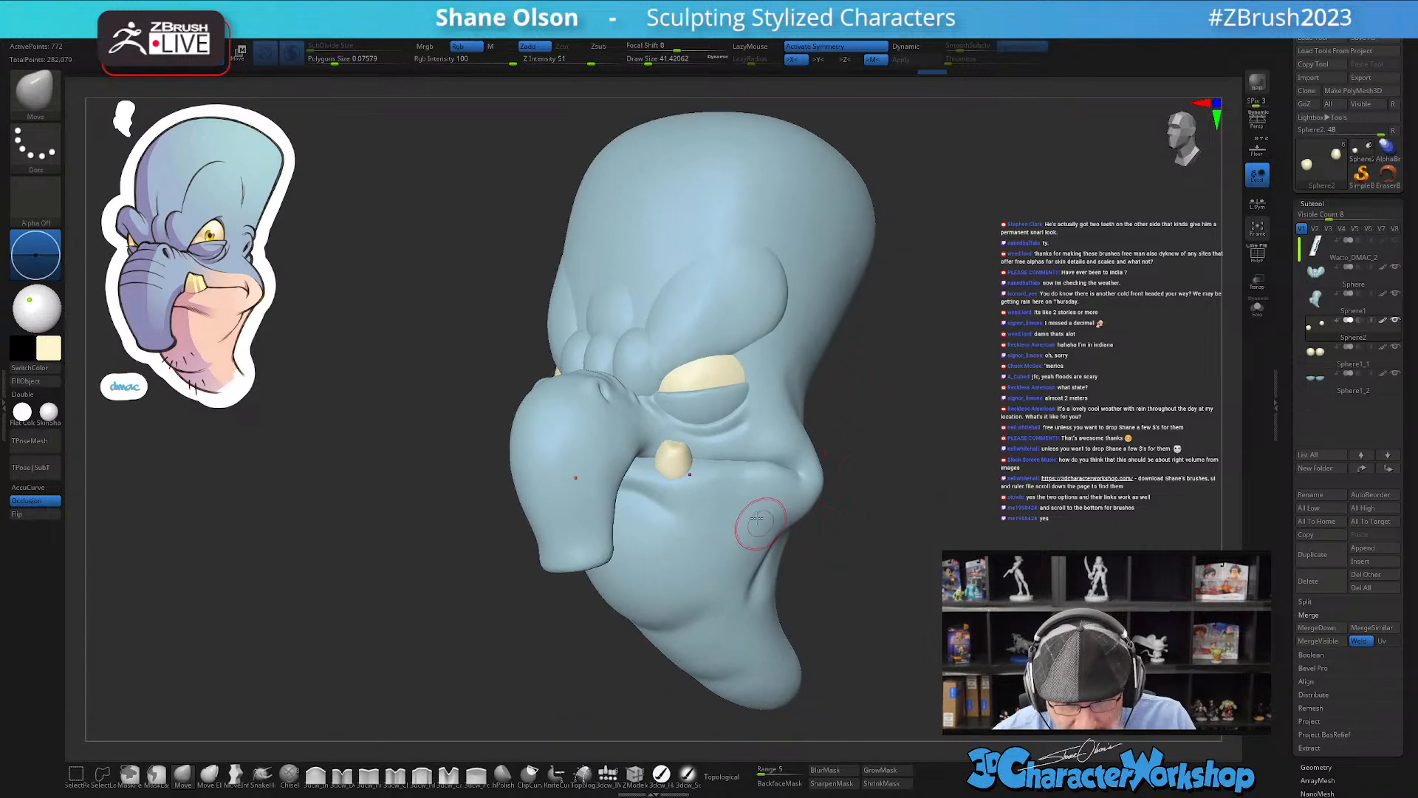
pyautogui.keyDown('ctrl'); pyautogui.moveTo(739, 471); pyautogui.dragTo(665, 446, button='right'); pyautogui.keyUp('ctrl')
pyautogui.press('s')
pyautogui.click(673, 441)
pyautogui.moveTo(673, 441); pyautogui.dragTo(675, 441)
pyautogui.moveTo(671, 436); pyautogui.dragTo(669, 433)
# Step: Turn on transposing of all selected subtools and limit the selection to the eyeballs and lower eyelids
pyautogui.keyDown('alt'); pyautogui.moveTo(738, 459); pyautogui.dragTo(715, 495, button='right'); pyautogui.keyUp('alt')
pyautogui.keyDown('alt'); pyautogui.click(711, 419); pyautogui.keyUp('alt')
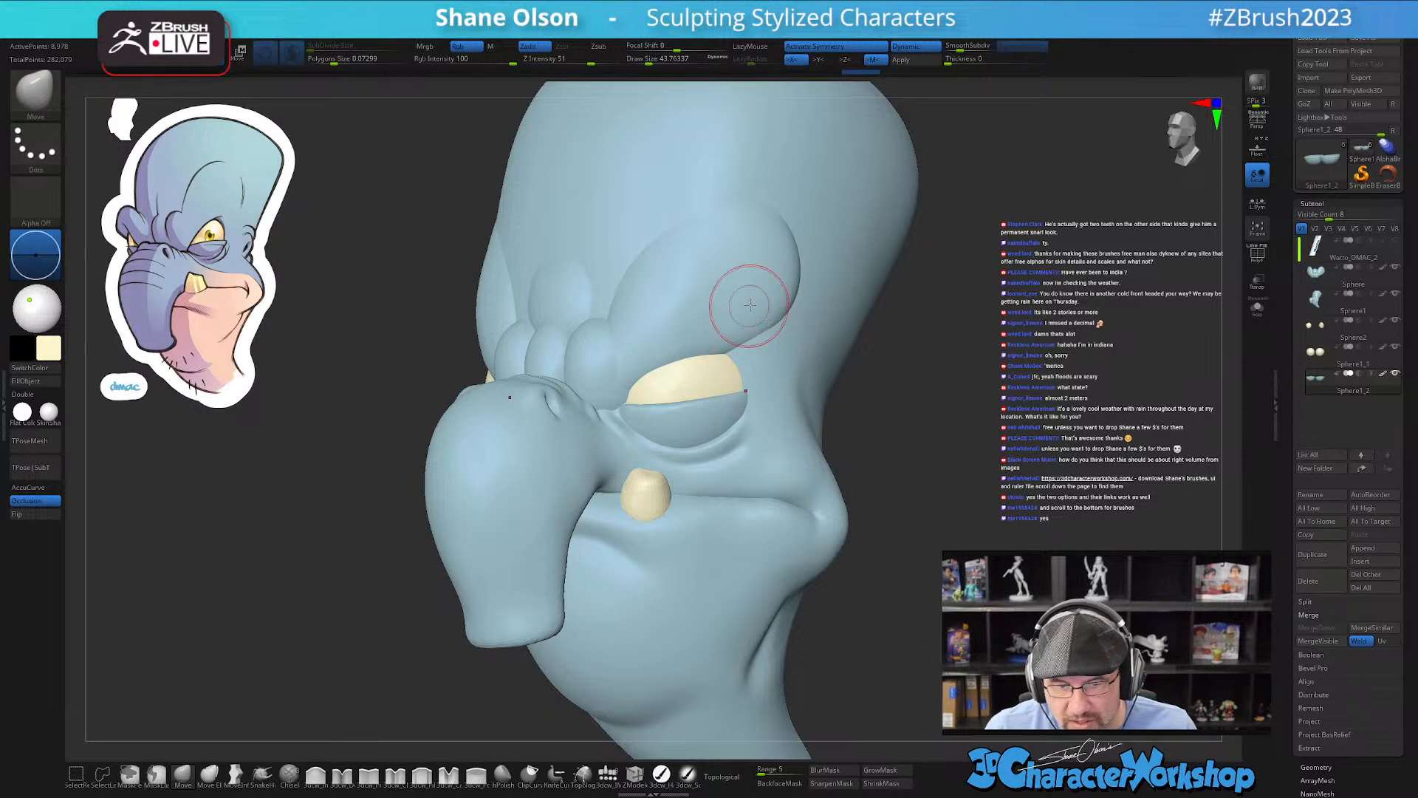
pyautogui.click(1315, 361)
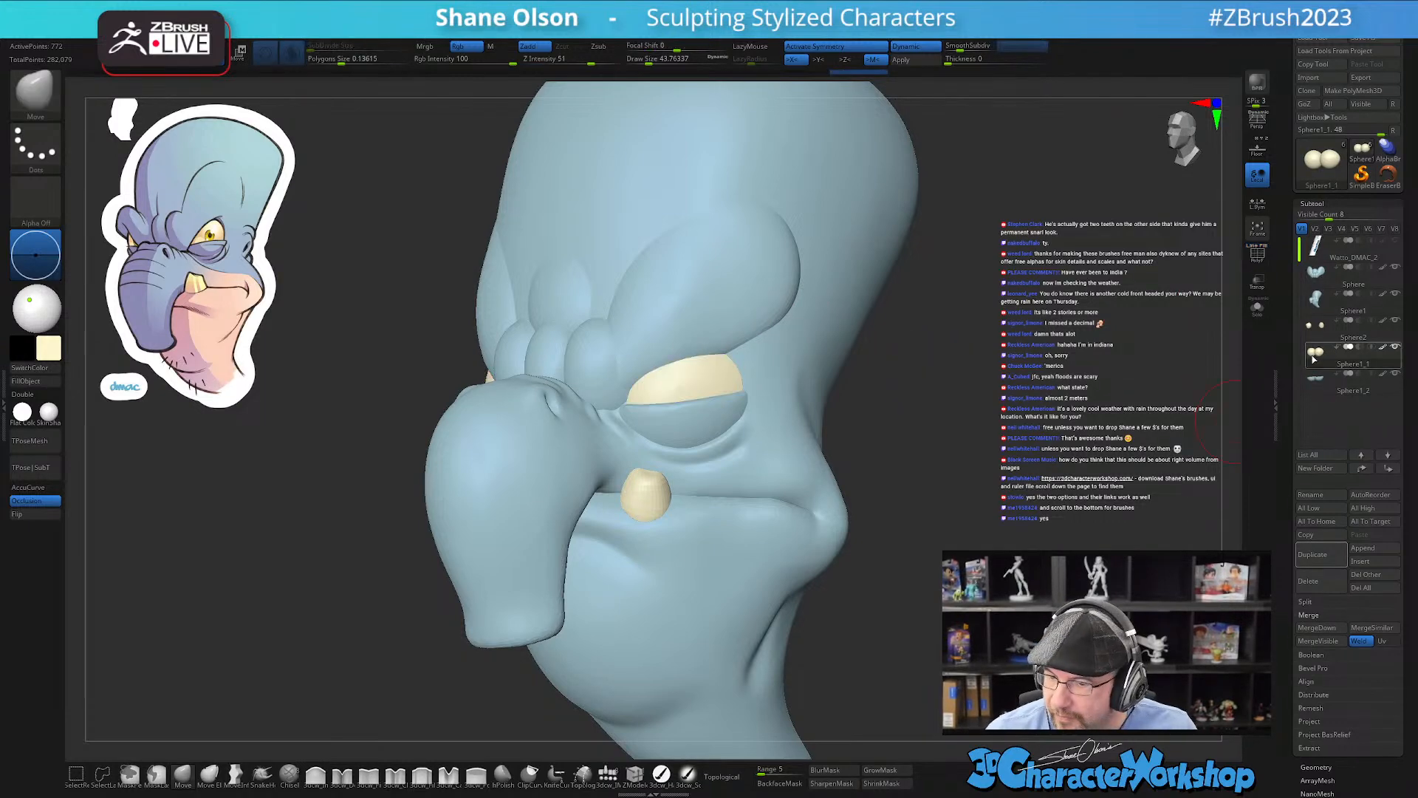
pyautogui.press('w')
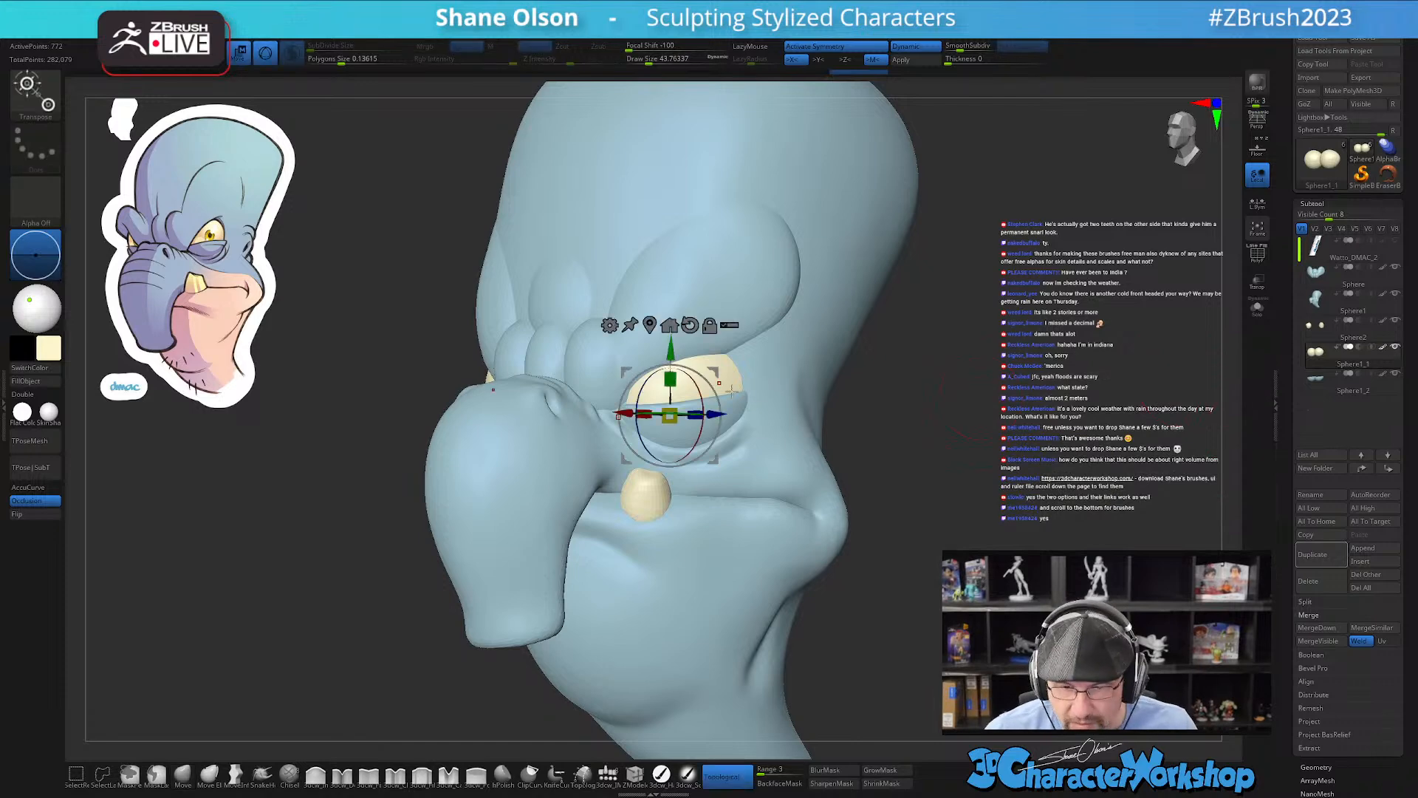
pyautogui.click(729, 325)
pyautogui.keyDown('ctrl'); pyautogui.keyDown('shift'); pyautogui.moveTo(1007, 330); pyautogui.dragTo(943, 488); pyautogui.keyUp('shift'); pyautogui.keyUp('ctrl')
pyautogui.keyDown('ctrl'); pyautogui.keyDown('shift'); pyautogui.click(734, 386); pyautogui.keyUp('shift'); pyautogui.keyUp('ctrl')
pyautogui.keyDown('ctrl'); pyautogui.keyDown('shift'); pyautogui.click(740, 410); pyautogui.keyUp('shift'); pyautogui.keyUp('ctrl')
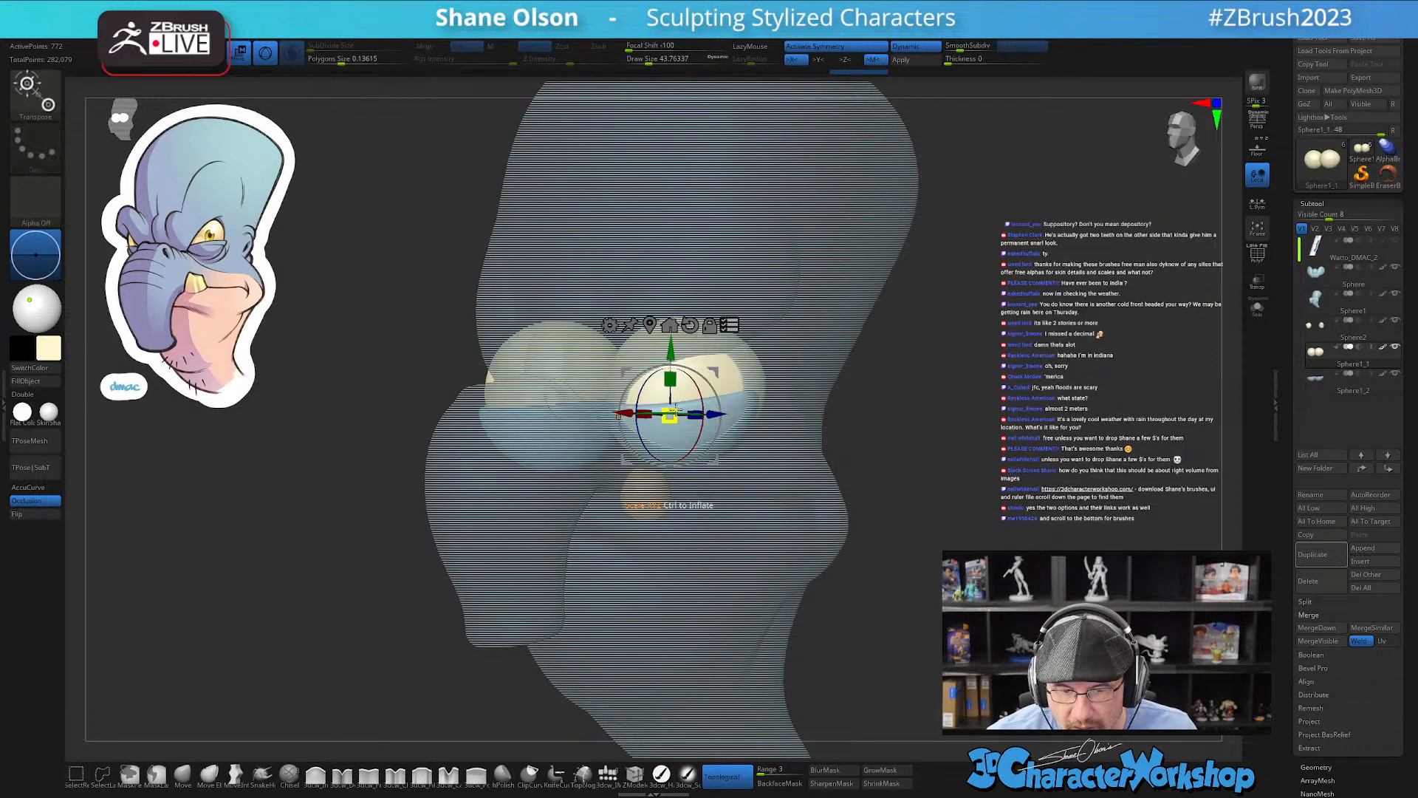
# Step: Nudge the eyeballs and lower eyelids slightly forward together in side view, and turn off the multi-subtool transpose
pyautogui.moveTo(747, 387); pyautogui.dragTo(1069, 364)
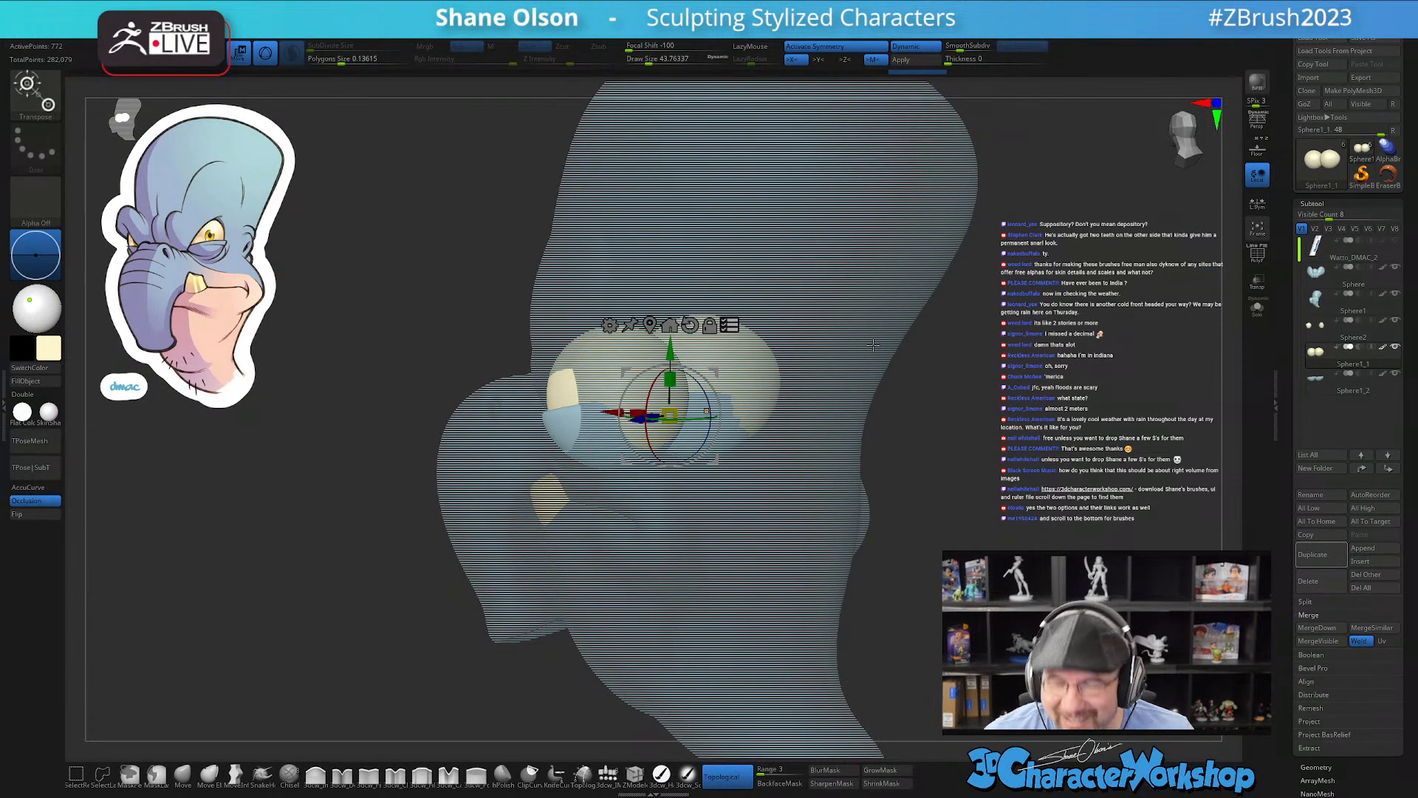
pyautogui.moveTo(718, 372); pyautogui.dragTo(711, 371)
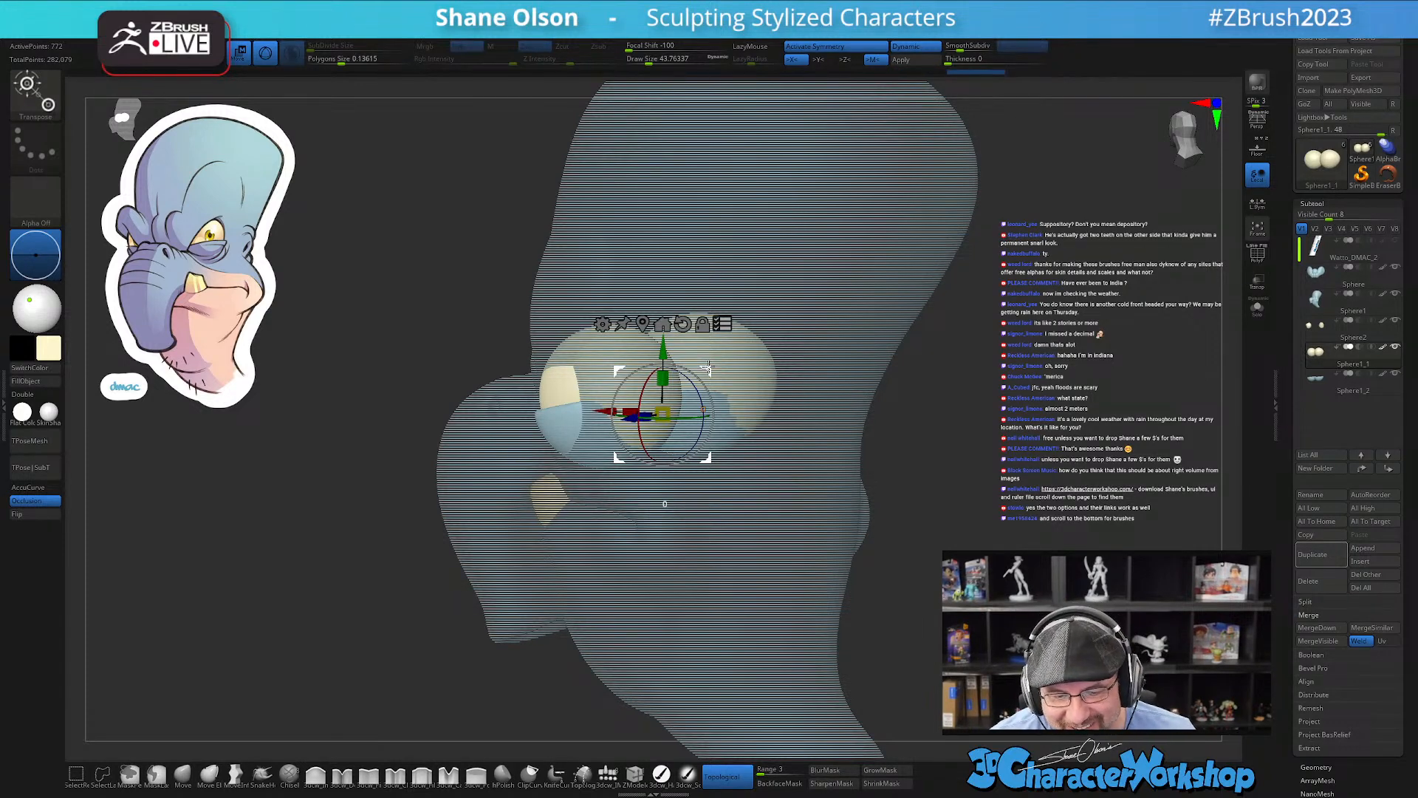
pyautogui.moveTo(941, 461); pyautogui.dragTo(996, 441)
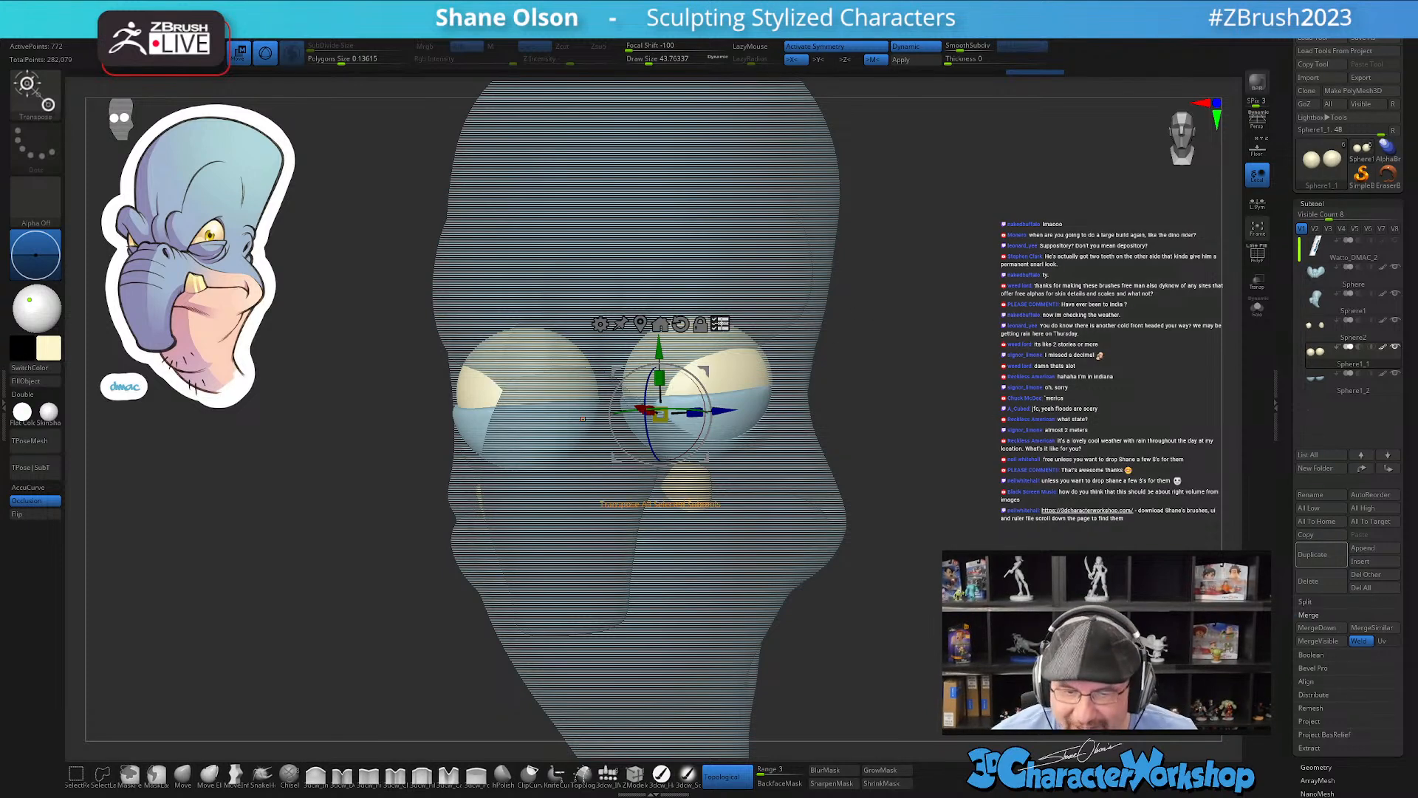
pyautogui.click(721, 324)
pyautogui.moveTo(871, 370); pyautogui.dragTo(898, 393)
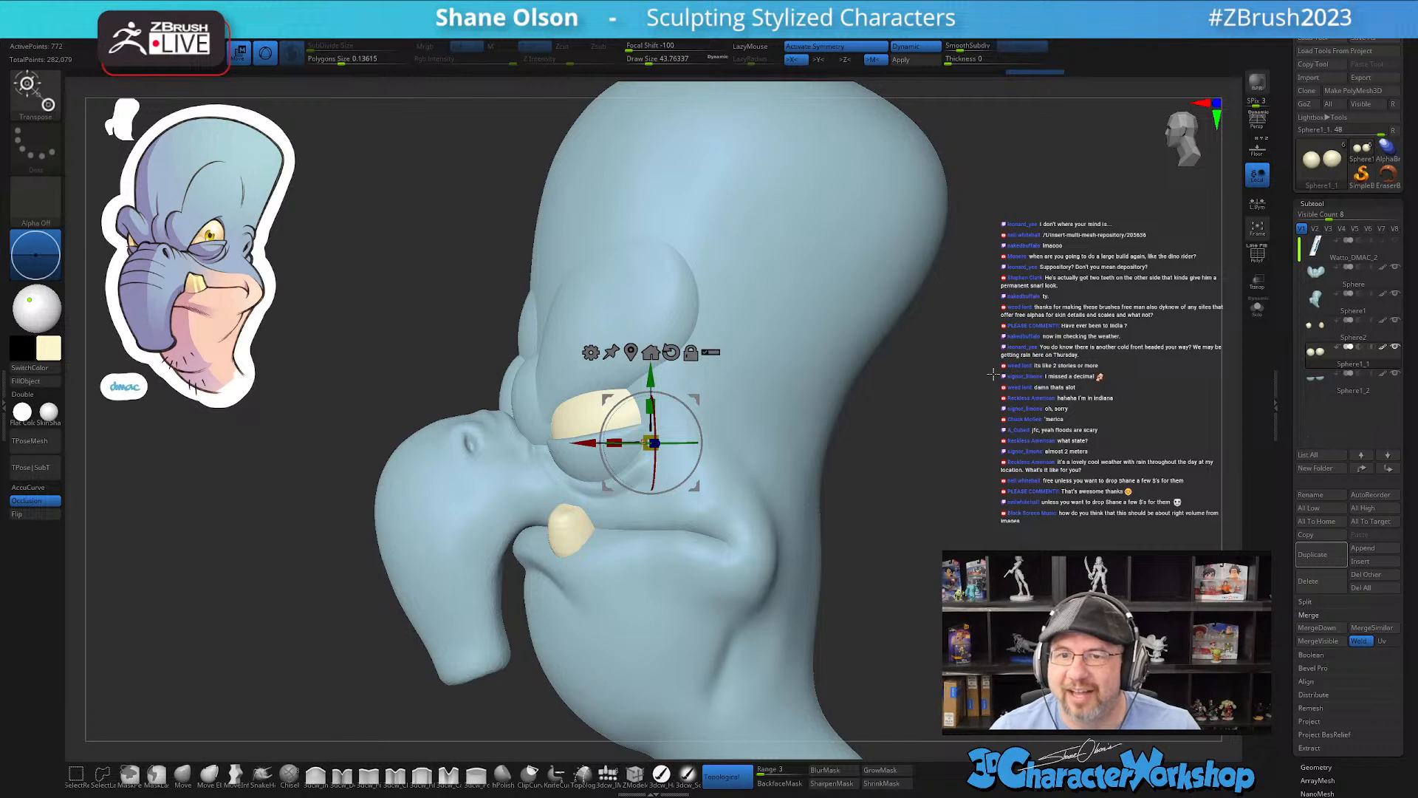
# Step: Make the brow mesh active and reshape the brow's lower edge over the eye with the Move brush
pyautogui.press('q')
pyautogui.moveTo(902, 507)
pyautogui.mouseDown()
pyautogui.moveTo(915, 507)
pyautogui.moveTo(851, 477)
pyautogui.mouseUp()
pyautogui.keyDown('alt'); pyautogui.click(658, 356); pyautogui.keyUp('alt')
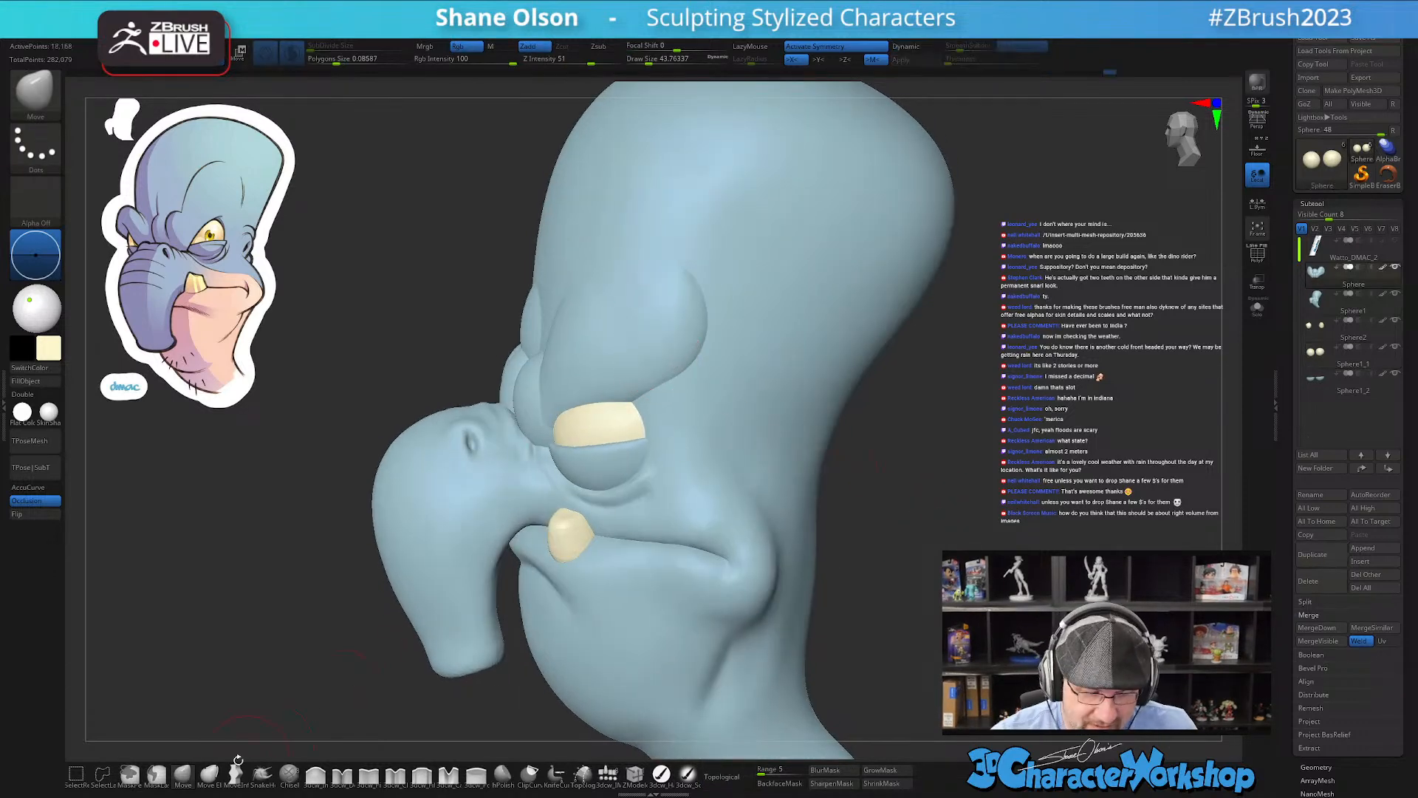
pyautogui.press('s')
pyautogui.moveTo(589, 378); pyautogui.dragTo(606, 376)
pyautogui.moveTo(605, 373)
pyautogui.mouseDown(button='right')
pyautogui.moveTo(641, 339)
pyautogui.moveTo(543, 426)
pyautogui.mouseUp(button='right')
pyautogui.moveTo(544, 427); pyautogui.dragTo(552, 439)
pyautogui.moveTo(589, 357); pyautogui.dragTo(596, 391, button='right')
pyautogui.moveTo(596, 391); pyautogui.dragTo(589, 386)
pyautogui.moveTo(590, 387); pyautogui.dragTo(595, 399, button='right')
# Step: Adjust the brow's overall form and its angle over the eye with the Move brush at a draw size of about 101
pyautogui.press('s')
pyautogui.moveTo(591, 396); pyautogui.dragTo(584, 392)
pyautogui.moveTo(602, 378); pyautogui.dragTo(587, 384, button='right')
pyautogui.press('s')
pyautogui.moveTo(587, 384); pyautogui.dragTo(594, 379)
pyautogui.moveTo(576, 399)
pyautogui.mouseDown(button='right')
pyautogui.moveTo(533, 421)
pyautogui.moveTo(529, 393)
pyautogui.mouseUp(button='right')
pyautogui.press('s')
pyautogui.moveTo(529, 393); pyautogui.dragTo(538, 393)
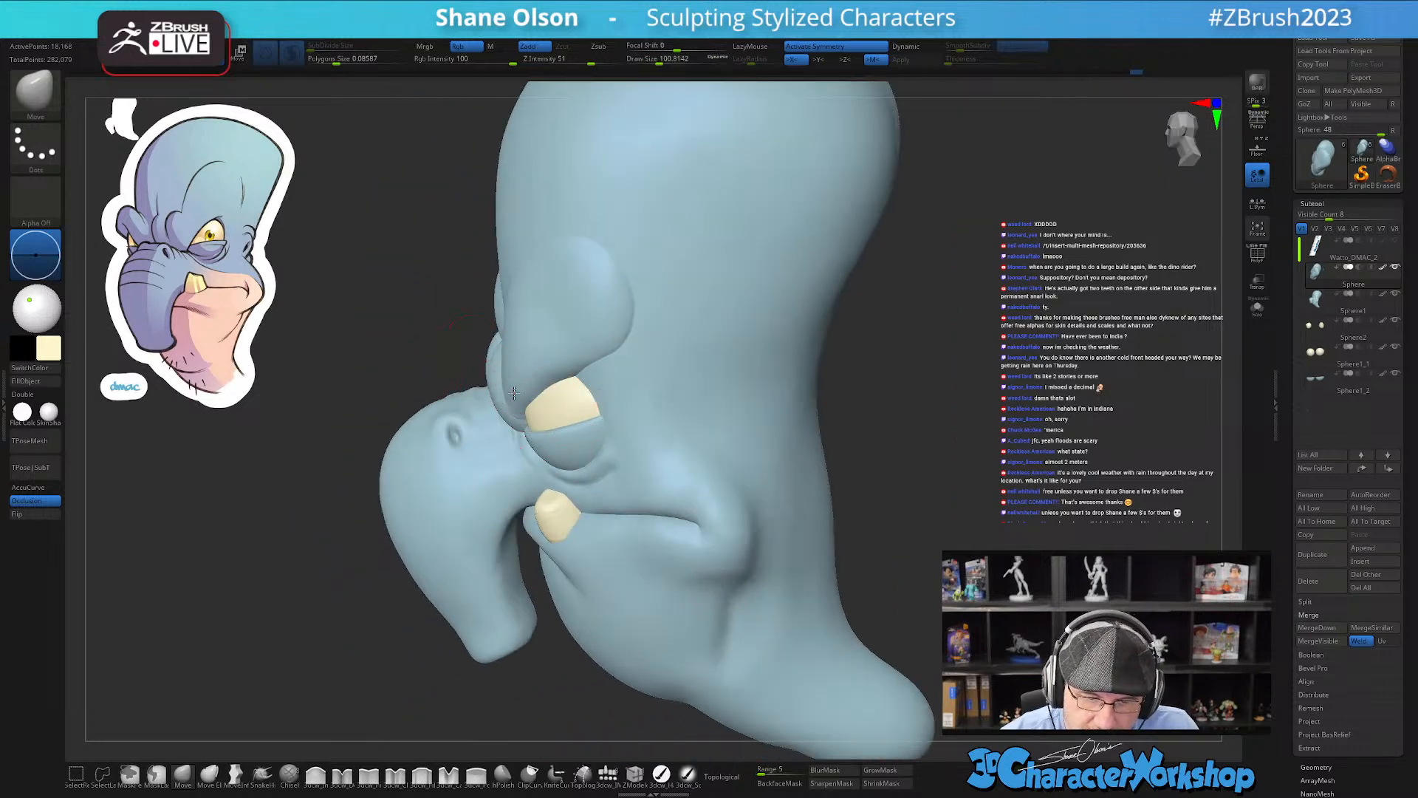
pyautogui.moveTo(544, 295)
pyautogui.mouseDown(button='right')
pyautogui.moveTo(567, 269)
pyautogui.moveTo(601, 304)
pyautogui.moveTo(579, 316)
pyautogui.mouseUp(button='right')
pyautogui.moveTo(579, 316); pyautogui.dragTo(579, 313)
pyautogui.moveTo(579, 313); pyautogui.dragTo(565, 373, button='right')
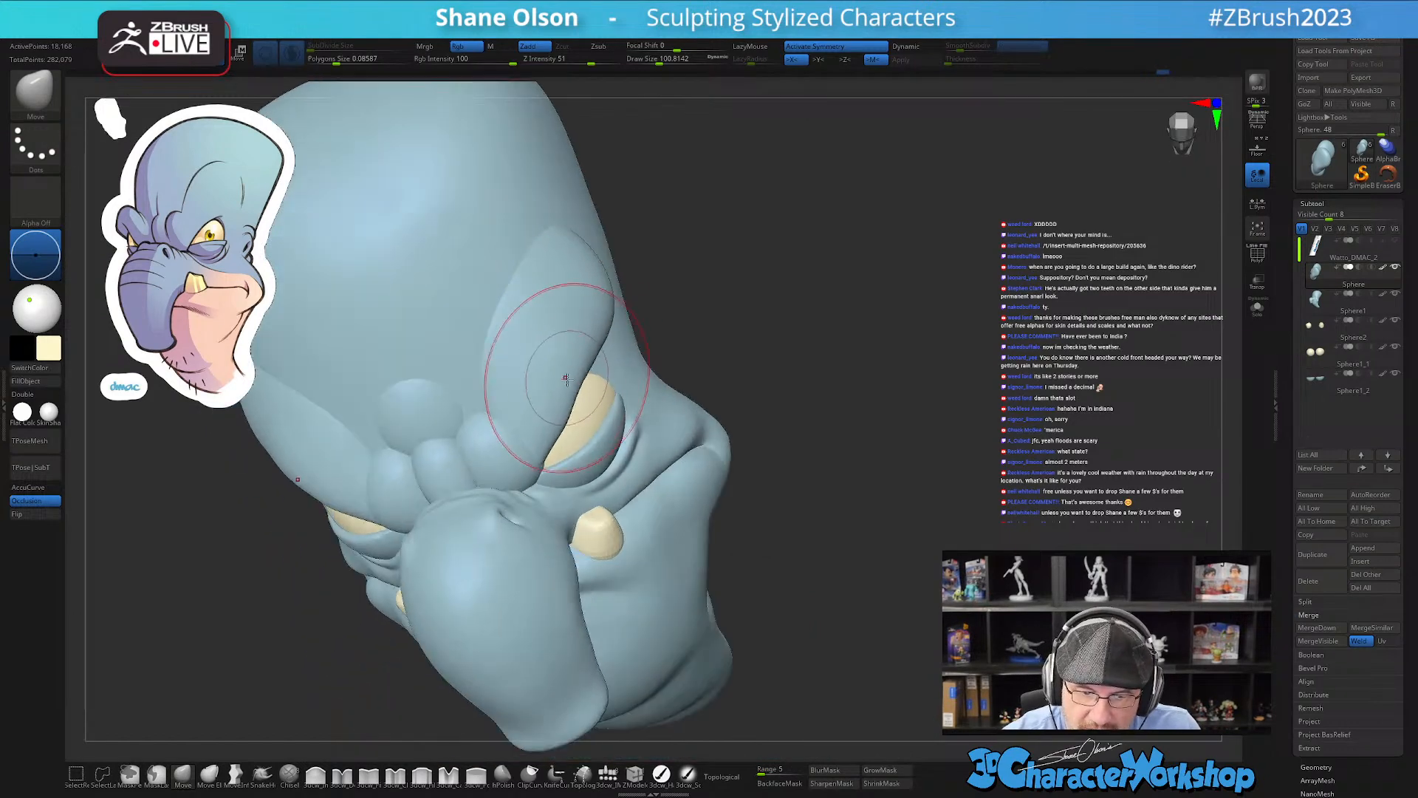
# Step: Smooth the brow's outer edge and its inner end above the eye with a draw size of about 56
pyautogui.press('[')
pyautogui.press('[')
pyautogui.press('[')
pyautogui.press('[')
pyautogui.press('[')
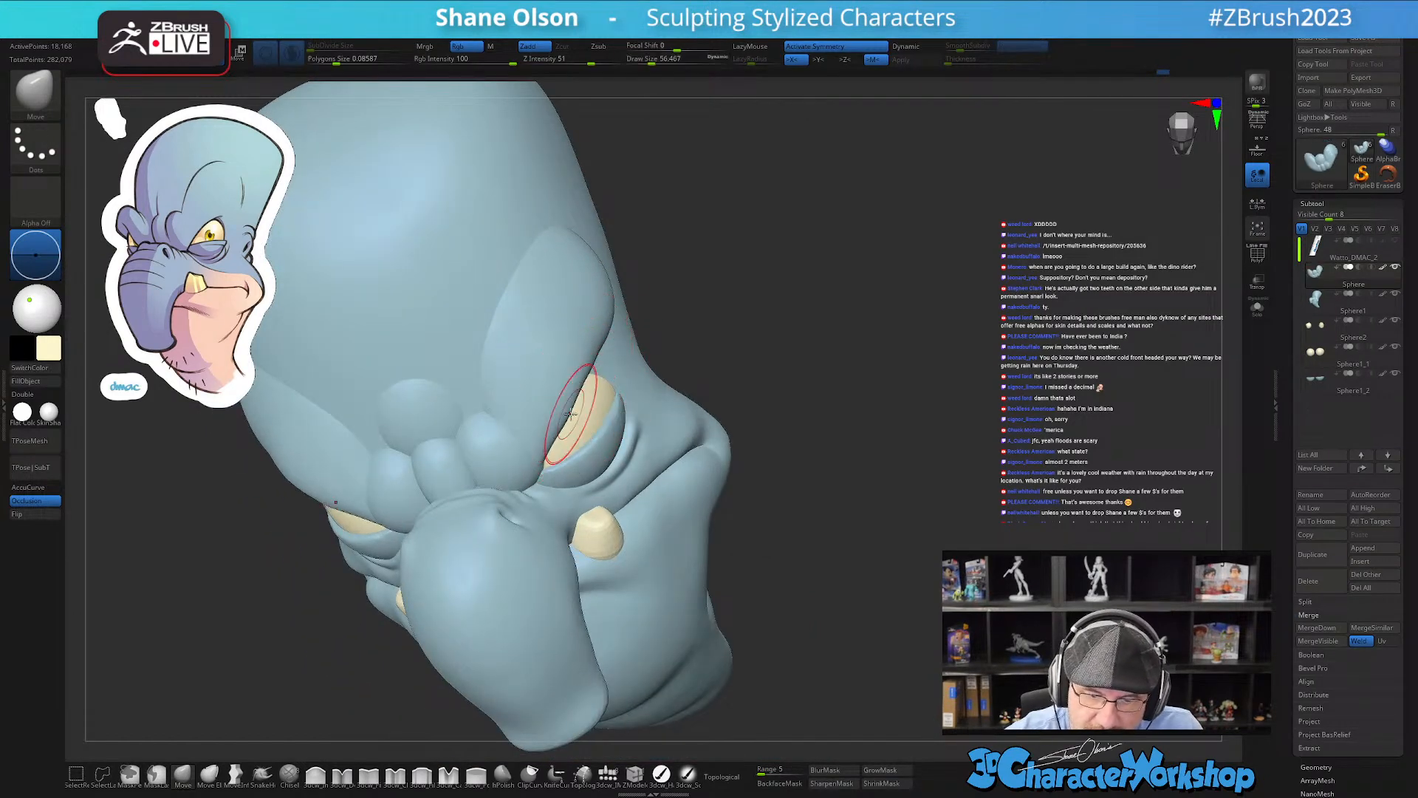
pyautogui.moveTo(614, 408); pyautogui.dragTo(614, 335, button='right')
pyautogui.press('shift')
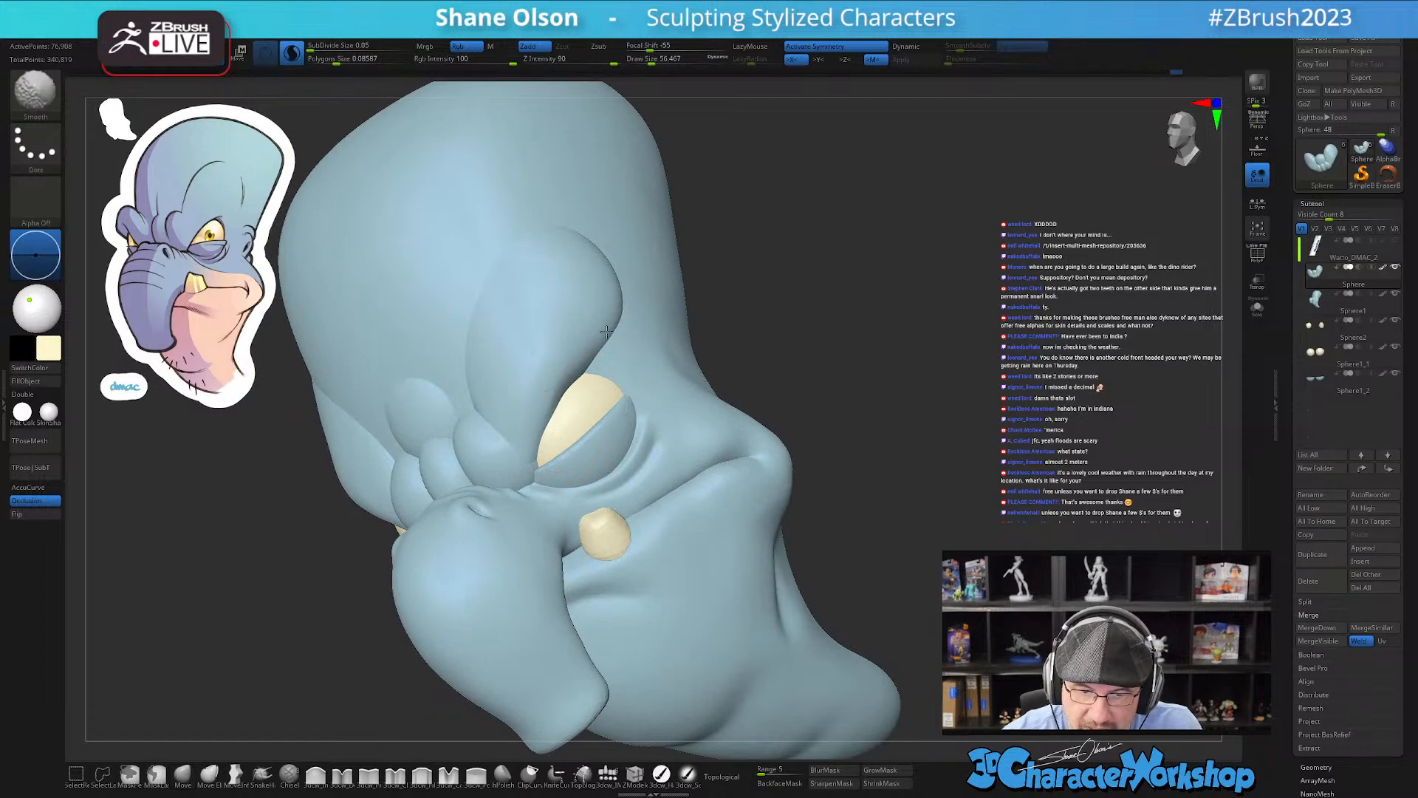
pyautogui.keyDown('shift'); pyautogui.moveTo(605, 333); pyautogui.dragTo(609, 314); pyautogui.keyUp('shift')
pyautogui.keyDown('shift'); pyautogui.moveTo(544, 441); pyautogui.dragTo(561, 430); pyautogui.keyUp('shift')
# Step: Reshape the brow's outer edge from above with the Move brush at a draw size of about 77
pyautogui.moveTo(608, 412)
pyautogui.mouseDown(button='right')
pyautogui.moveTo(610, 398)
pyautogui.moveTo(668, 380)
pyautogui.moveTo(684, 402)
pyautogui.moveTo(672, 421)
pyautogui.mouseUp(button='right')
pyautogui.press('s')
pyautogui.moveTo(633, 338); pyautogui.dragTo(632, 321)
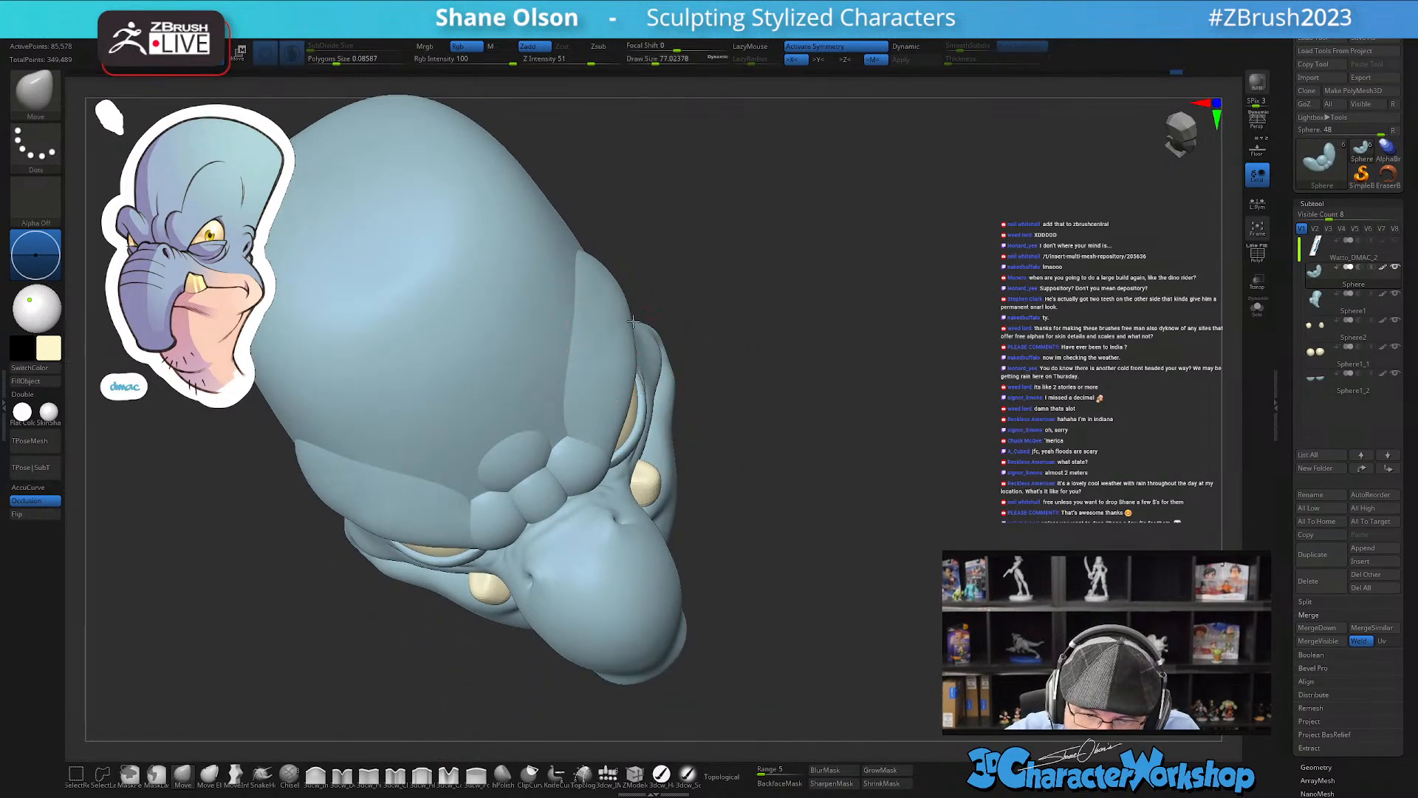
pyautogui.moveTo(647, 325)
pyautogui.mouseDown(button='right')
pyautogui.moveTo(572, 309)
pyautogui.moveTo(643, 282)
pyautogui.moveTo(617, 308)
pyautogui.moveTo(680, 387)
pyautogui.moveTo(743, 423)
pyautogui.moveTo(764, 400)
pyautogui.mouseUp(button='right')
pyautogui.press('shift')
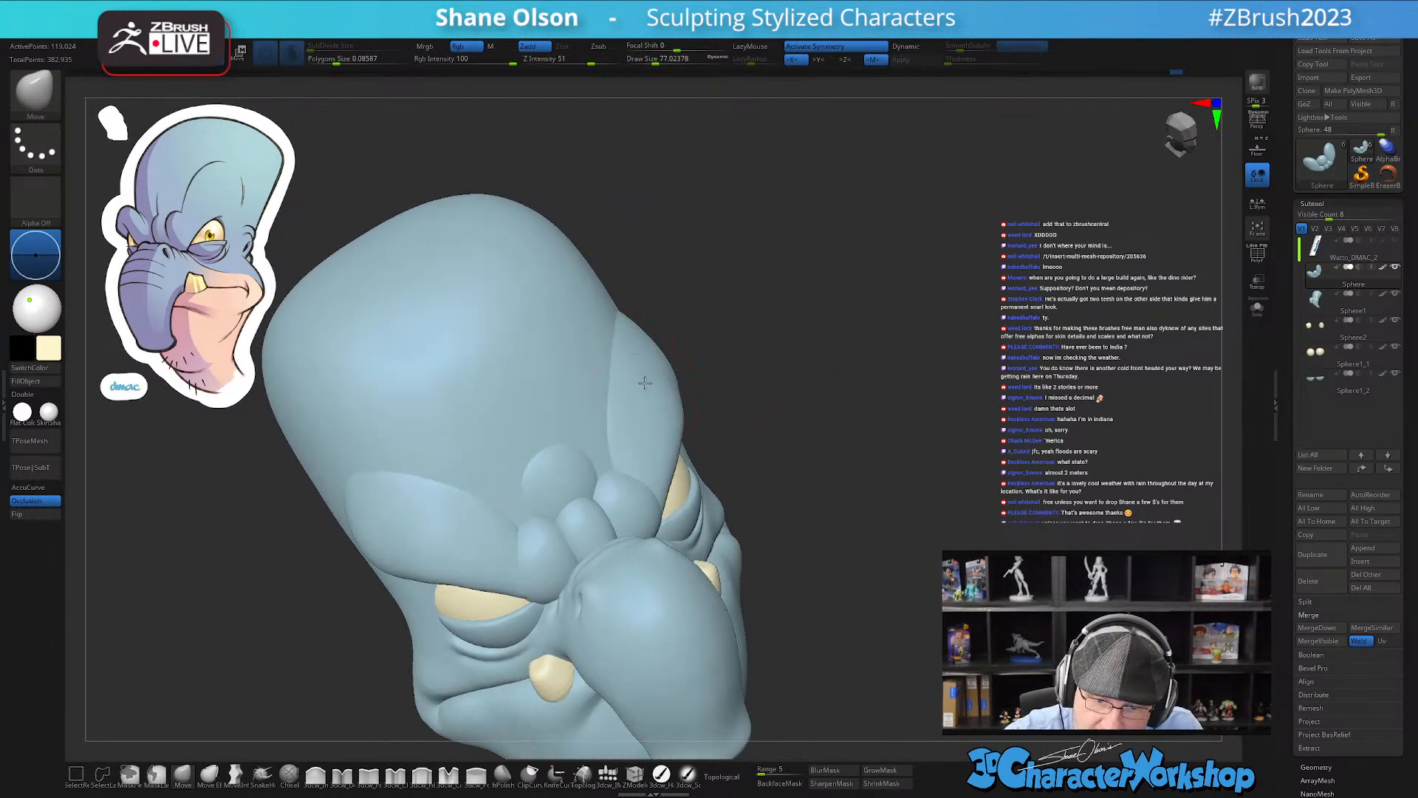
# Step: Adjust the brow's outer end and smooth its lower edge above the eye at a draw size of about 104
pyautogui.moveTo(644, 427)
pyautogui.mouseDown(button='right')
pyautogui.moveTo(747, 428)
pyautogui.moveTo(763, 399)
pyautogui.moveTo(729, 374)
pyautogui.moveTo(726, 326)
pyautogui.moveTo(782, 345)
pyautogui.moveTo(781, 401)
pyautogui.moveTo(725, 409)
pyautogui.moveTo(697, 378)
pyautogui.moveTo(708, 349)
pyautogui.mouseUp(button='right')
pyautogui.press('s')
pyautogui.press('shift')
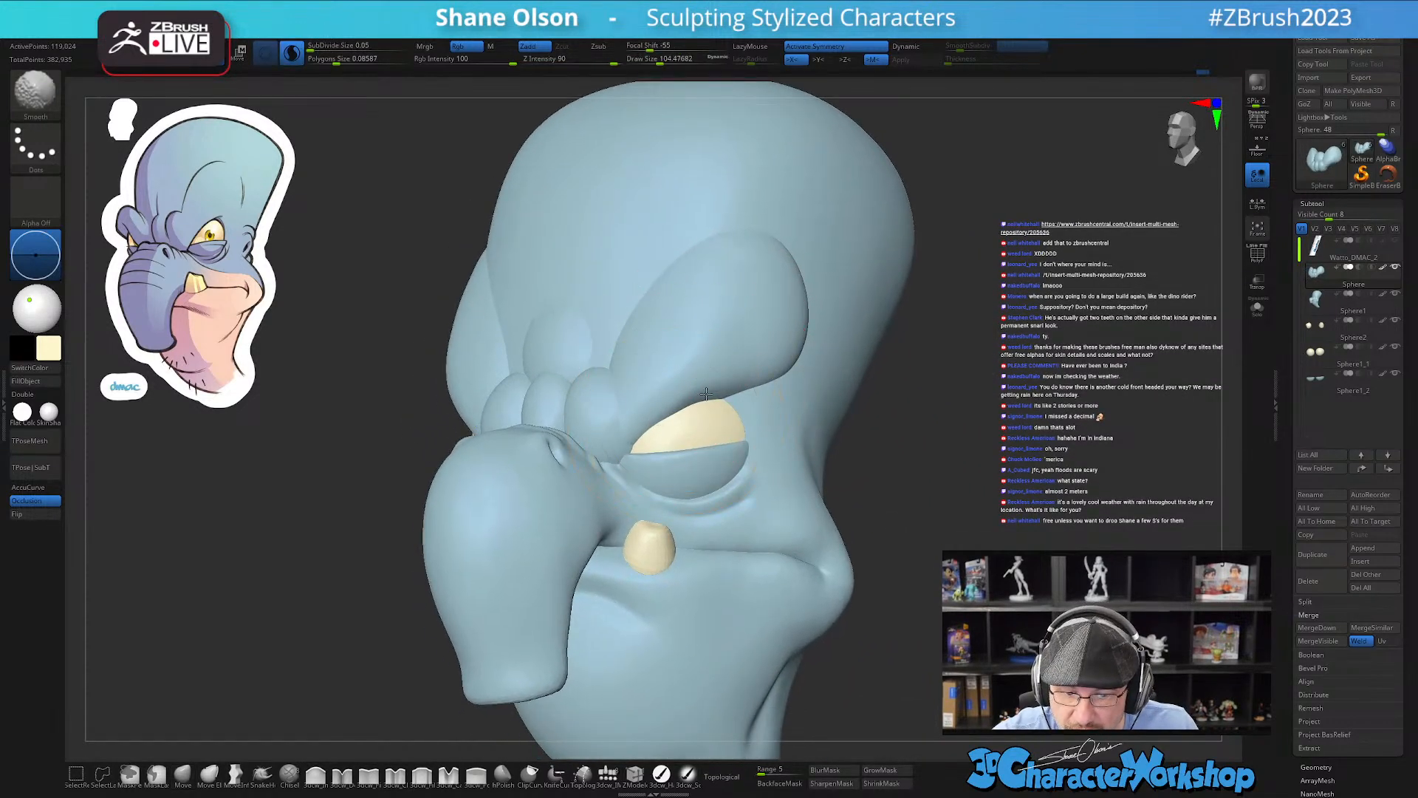
pyautogui.keyDown('shift'); pyautogui.moveTo(748, 376); pyautogui.dragTo(752, 391); pyautogui.keyUp('shift')
pyautogui.moveTo(752, 403)
pyautogui.mouseDown(button='right')
pyautogui.moveTo(728, 403)
pyautogui.moveTo(742, 386)
pyautogui.moveTo(775, 399)
pyautogui.mouseUp(button='right')
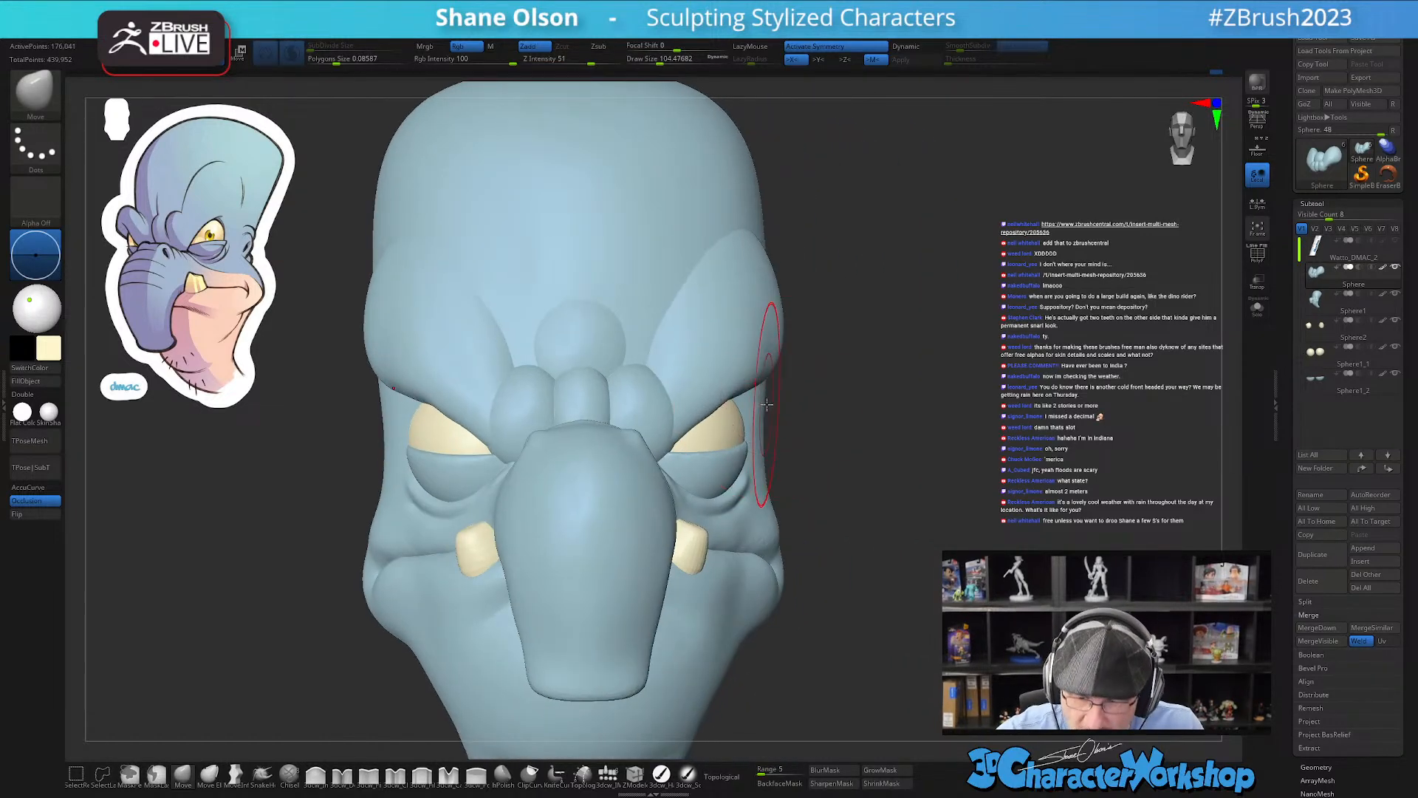
# Step: Make the head mesh active and reshape the temple beside the eye and brow with the Move brush, up to a draw size of about 212
pyautogui.keyDown('alt'); pyautogui.click(762, 426); pyautogui.keyUp('alt')
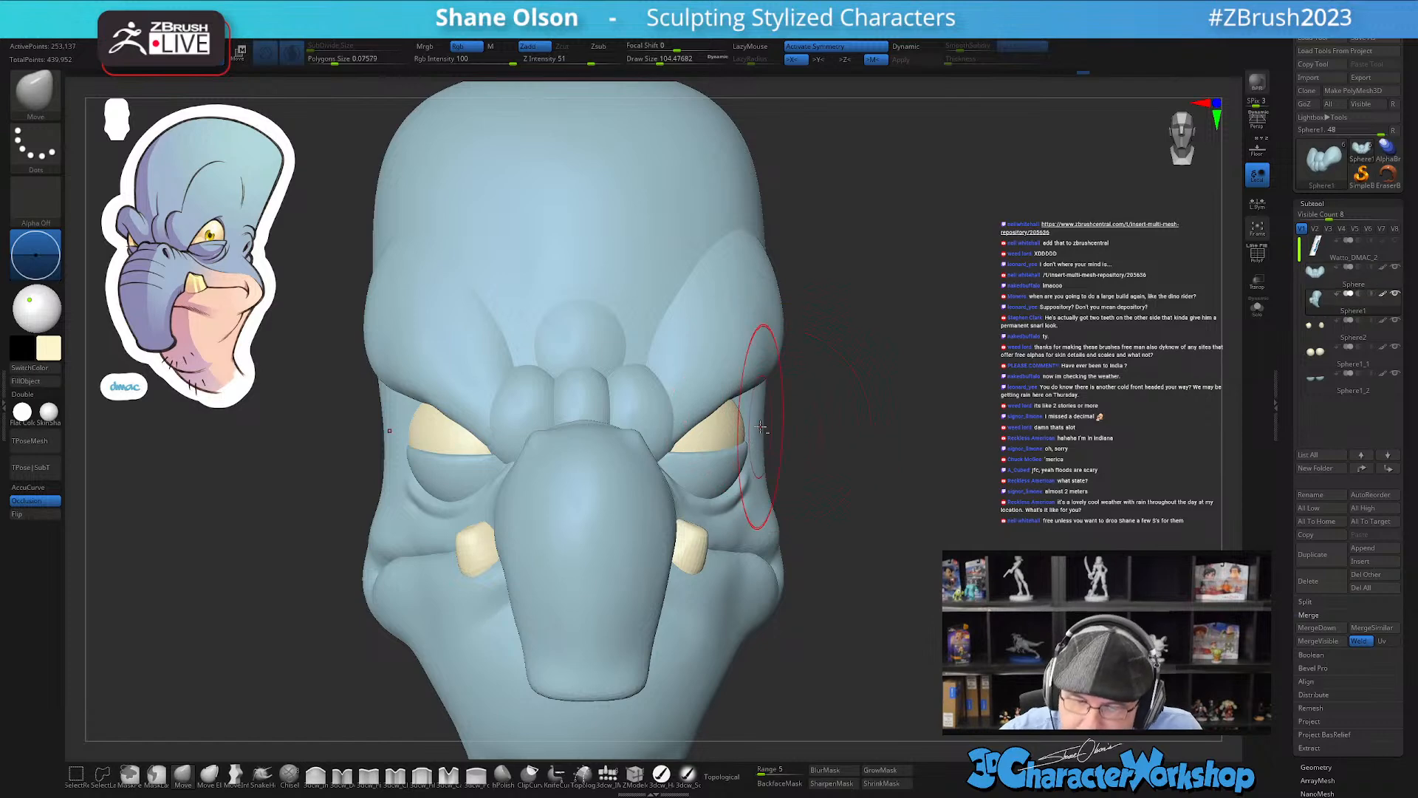
pyautogui.press('s')
pyautogui.moveTo(759, 418); pyautogui.dragTo(745, 393)
pyautogui.moveTo(808, 399); pyautogui.dragTo(728, 395, button='right')
pyautogui.press('s')
pyautogui.moveTo(806, 348); pyautogui.dragTo(812, 348)
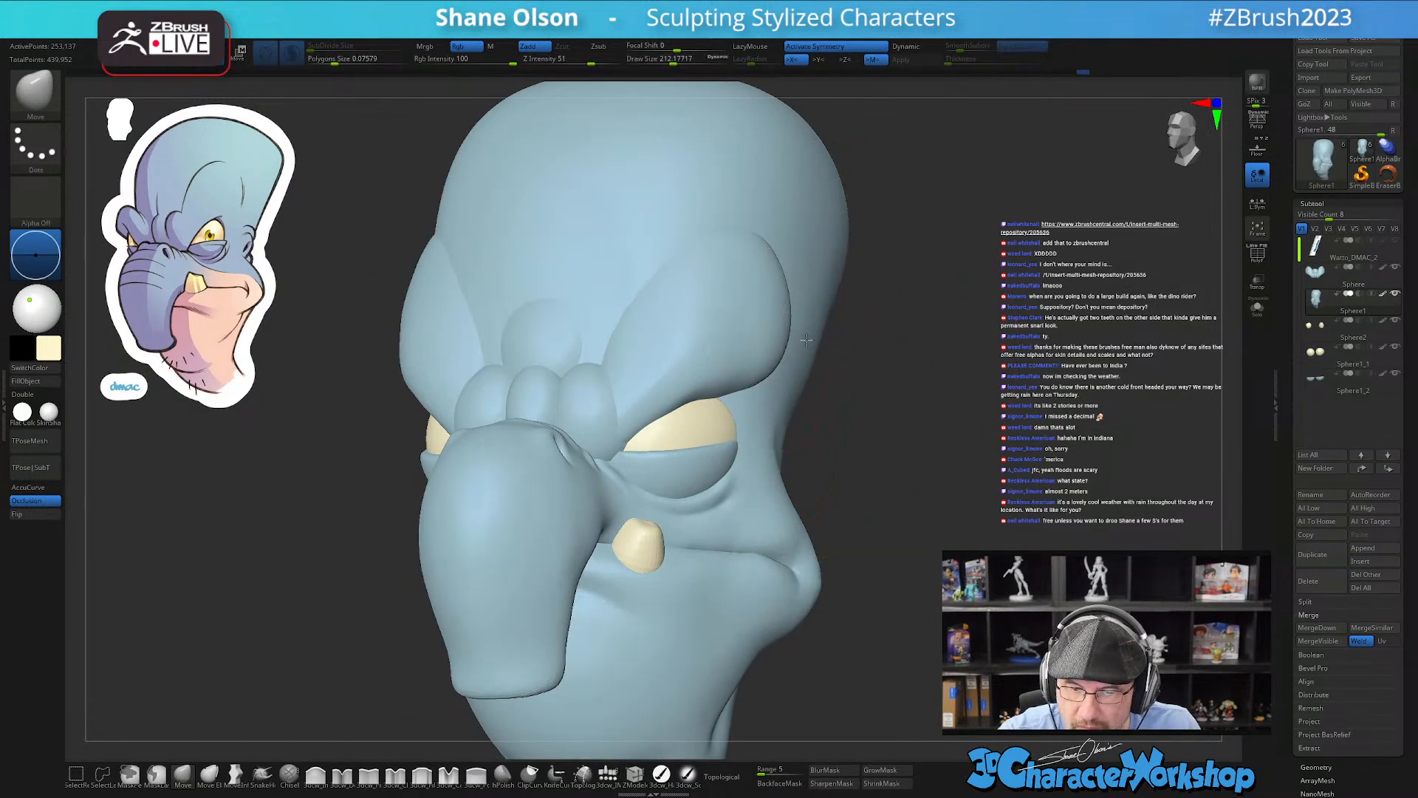
# Step: Reshape the cheek and mouth corner with the Move brush, reducing the draw size to about 101 and 56
pyautogui.moveTo(856, 458)
pyautogui.keyDown('shift'); pyautogui.mouseDown(button='right')
pyautogui.moveTo(880, 481)
pyautogui.moveTo(863, 439)
pyautogui.mouseUp(button='right'); pyautogui.keyUp('shift')
pyautogui.press('s')
pyautogui.moveTo(857, 517); pyautogui.dragTo(842, 520)
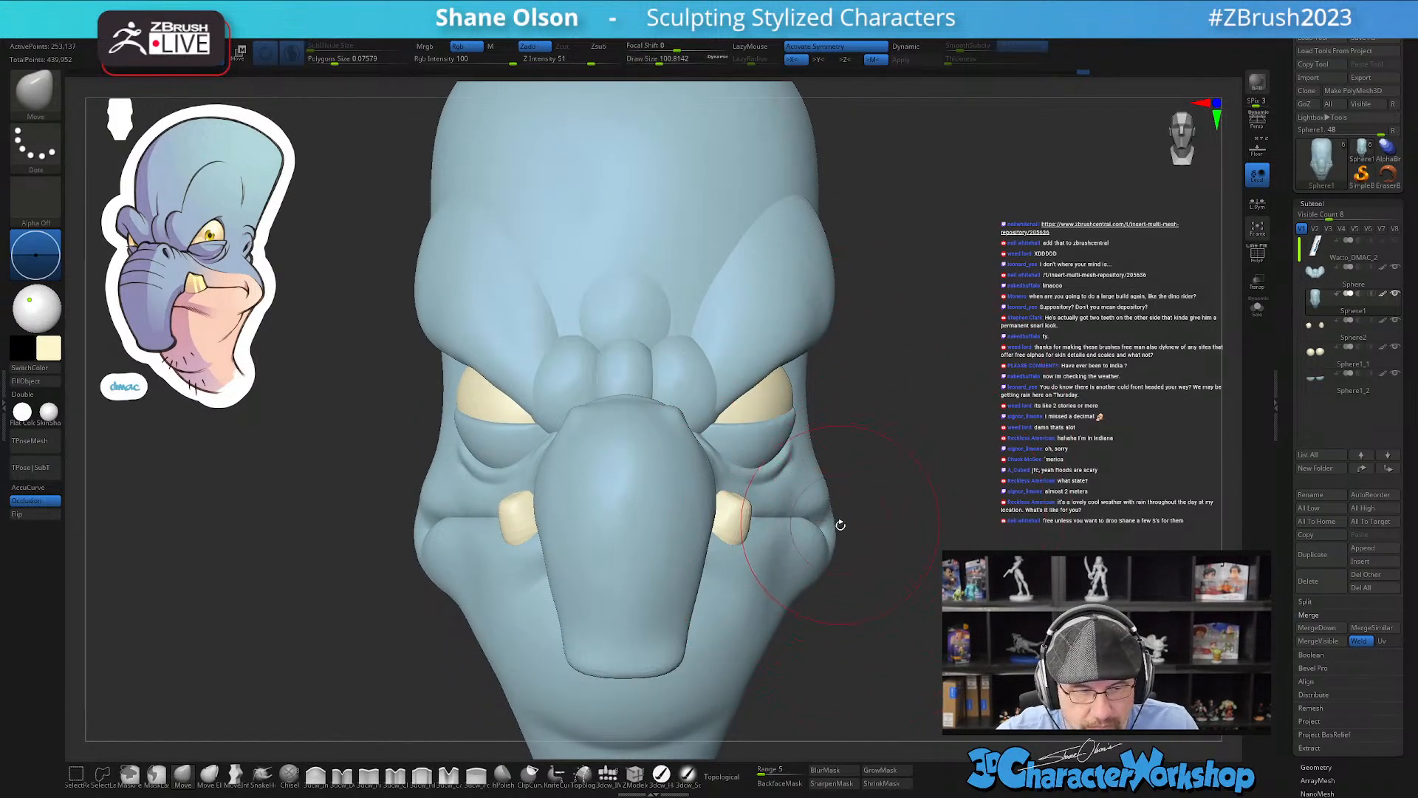
pyautogui.moveTo(864, 488); pyautogui.dragTo(823, 521, button='right')
pyautogui.press('s')
pyautogui.moveTo(842, 523); pyautogui.dragTo(831, 525)
pyautogui.moveTo(831, 525); pyautogui.dragTo(826, 599, button='right')
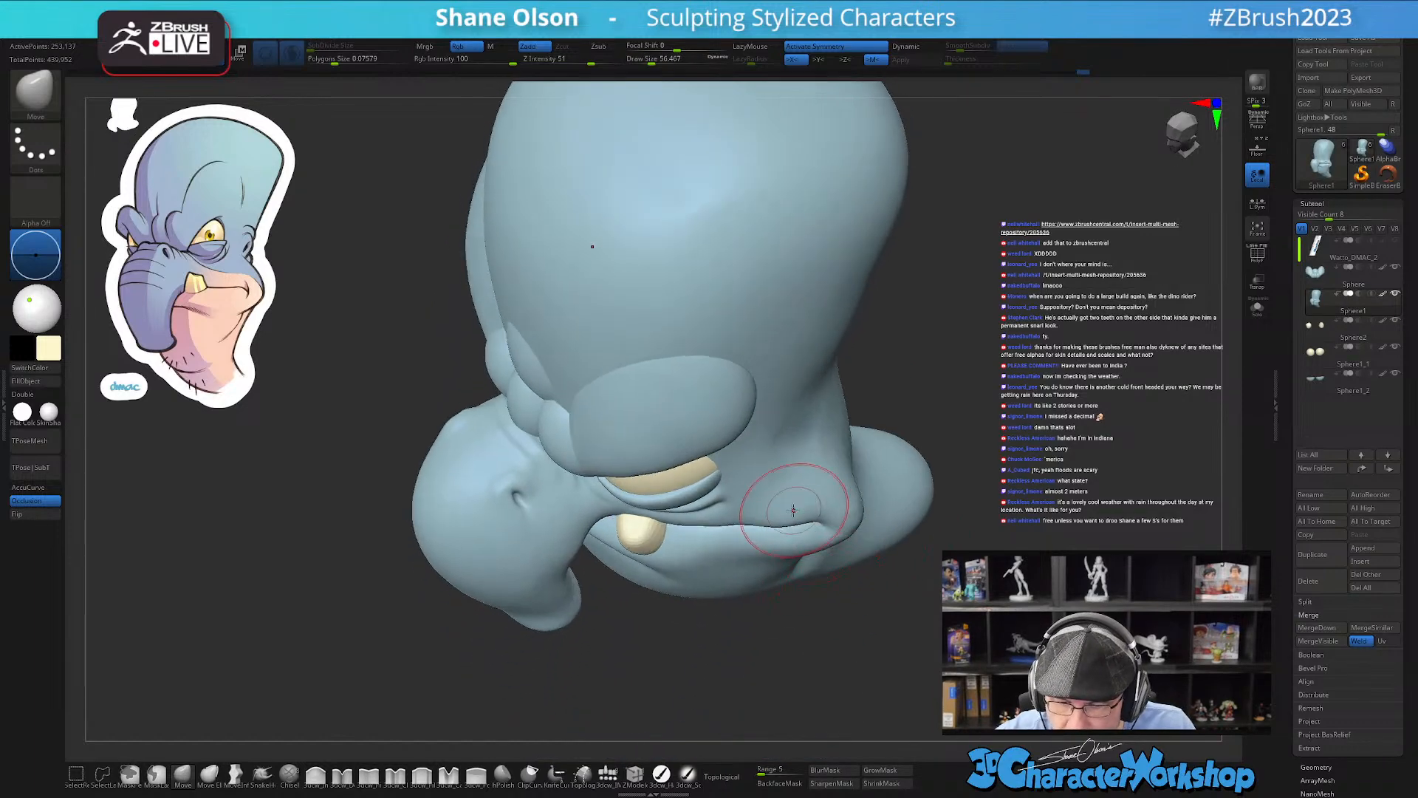
pyautogui.moveTo(758, 520); pyautogui.dragTo(782, 506)
pyautogui.moveTo(781, 491); pyautogui.dragTo(777, 454, button='right')
pyautogui.moveTo(776, 522); pyautogui.dragTo(802, 464, button='right')
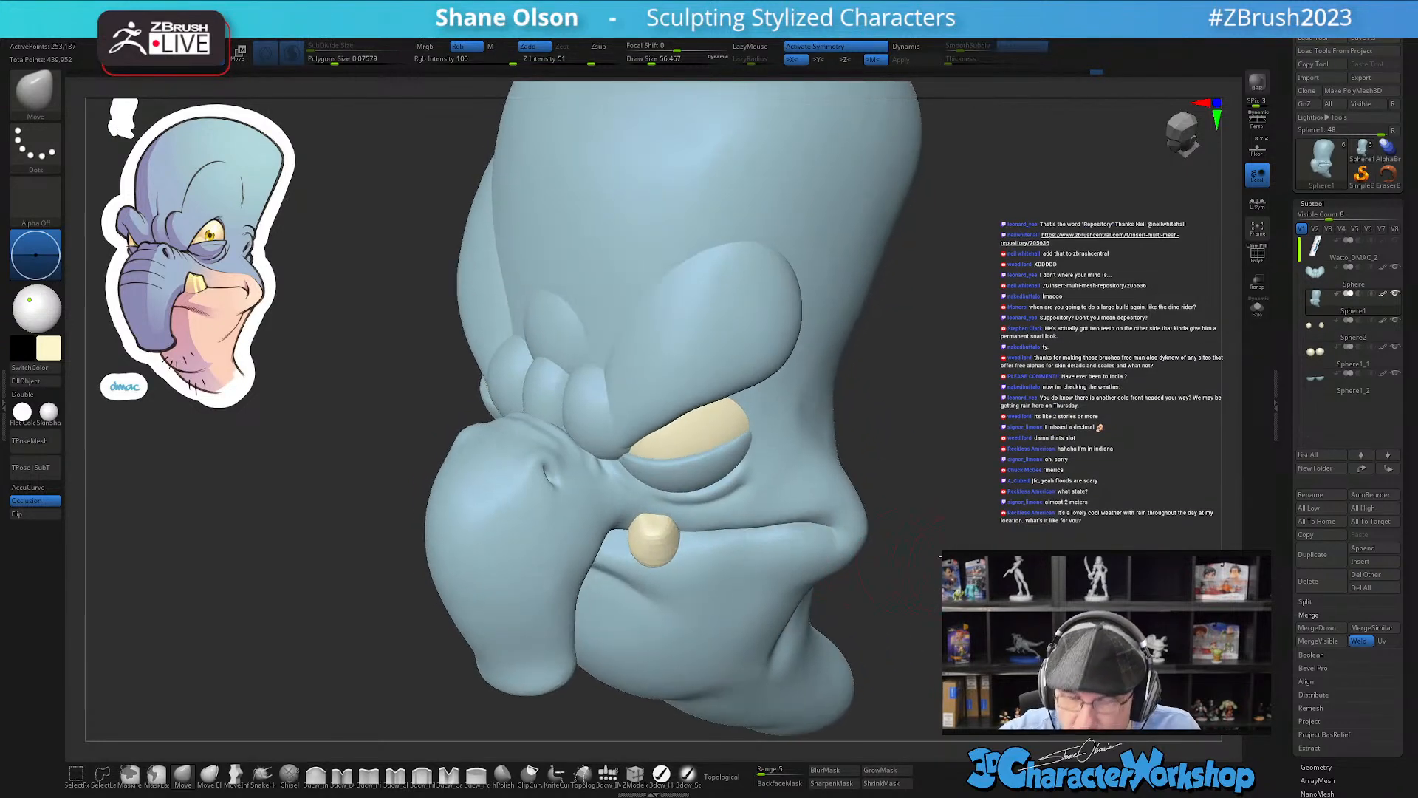
pyautogui.moveTo(901, 554); pyautogui.dragTo(887, 535, button='right')
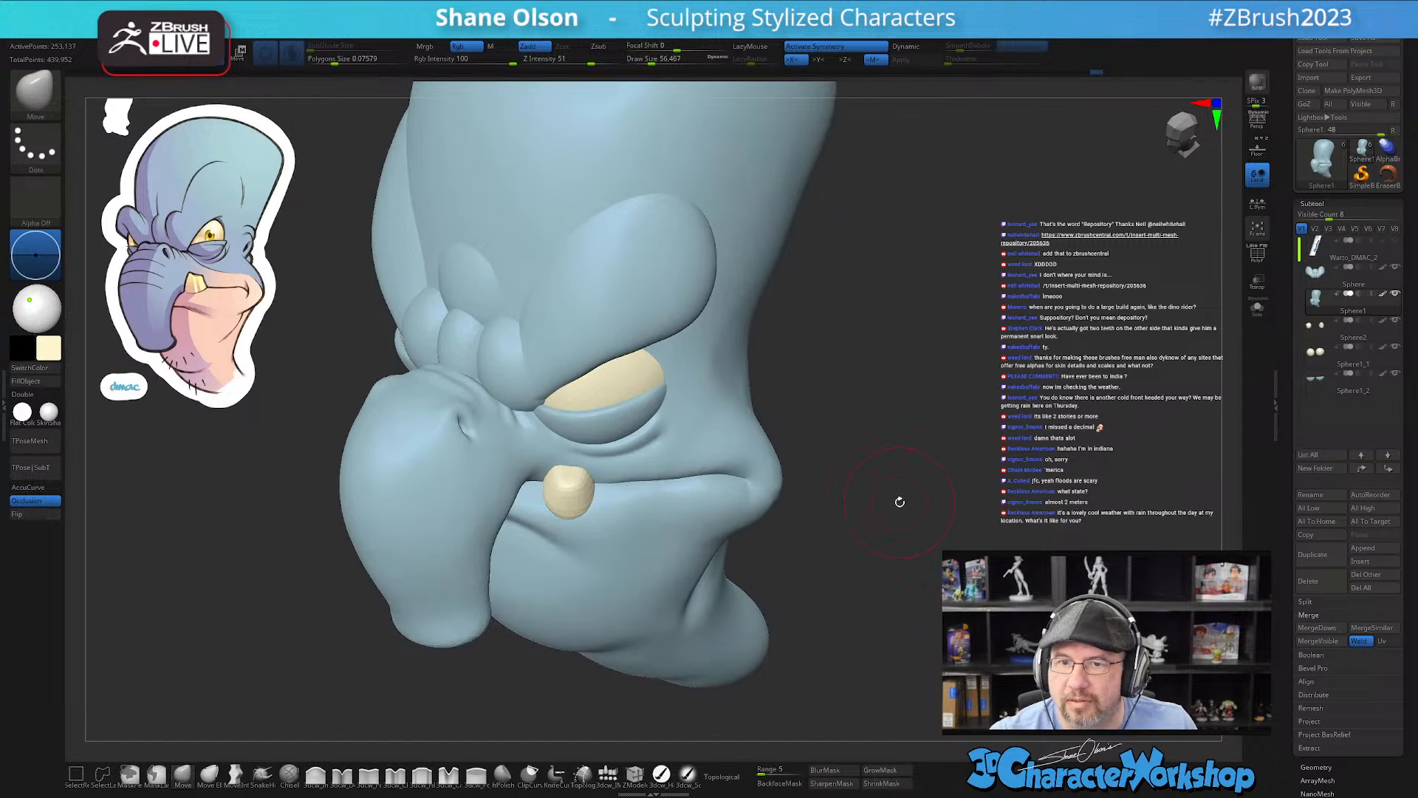
# Step: Sharpen the creases around the mouth corner and jaw with the Pinch brush at a draw size of about 44, smoothing the nearby folds
pyautogui.moveTo(917, 405)
pyautogui.mouseDown(button='right')
pyautogui.moveTo(953, 402)
pyautogui.moveTo(922, 363)
pyautogui.moveTo(925, 334)
pyautogui.moveTo(923, 362)
pyautogui.moveTo(834, 375)
pyautogui.moveTo(813, 400)
pyautogui.moveTo(835, 488)
pyautogui.moveTo(830, 466)
pyautogui.moveTo(822, 485)
pyautogui.moveTo(846, 476)
pyautogui.moveTo(846, 492)
pyautogui.moveTo(801, 500)
pyautogui.mouseUp(button='right')
pyautogui.press('s')
pyautogui.click(847, 490)
pyautogui.click(368, 776)
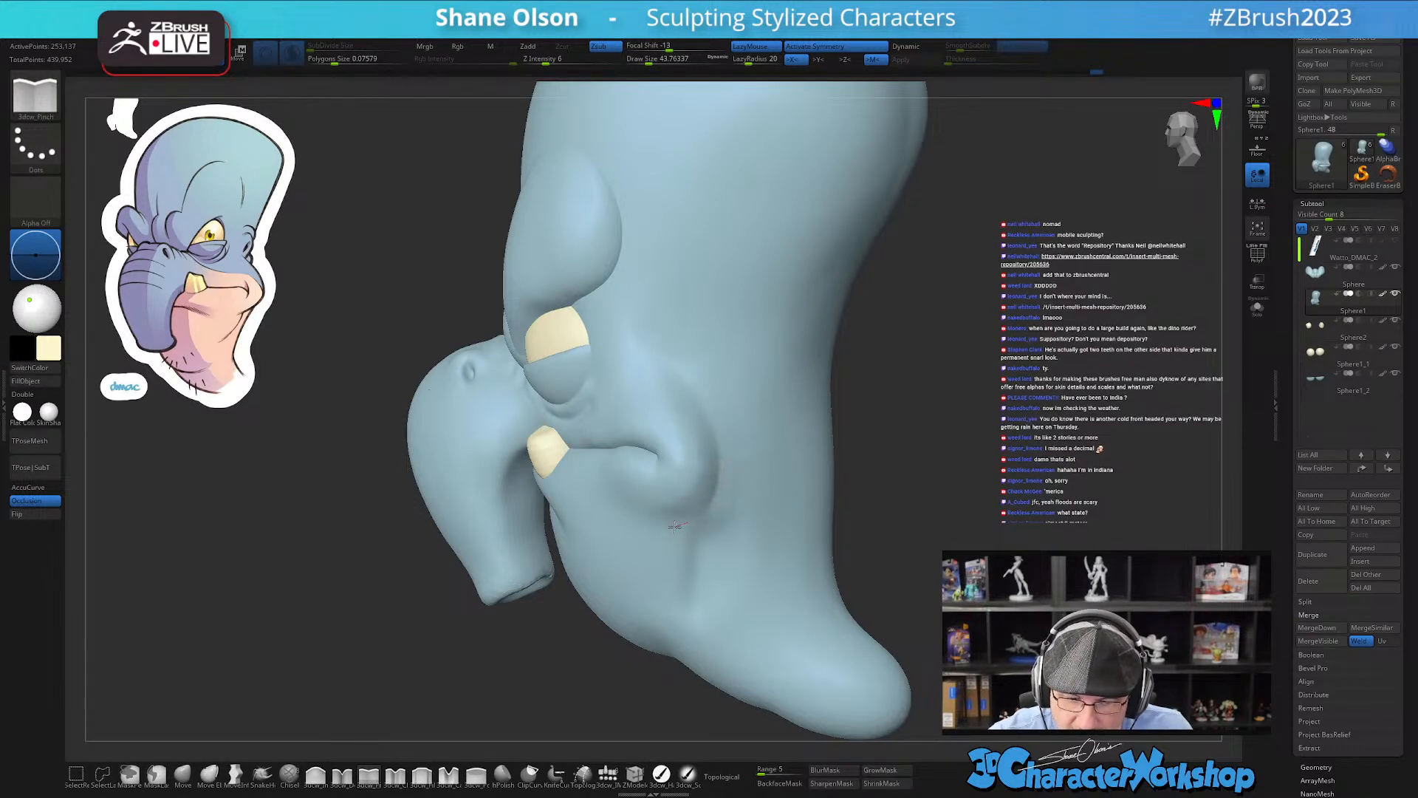
pyautogui.moveTo(722, 540); pyautogui.dragTo(684, 529, button='right')
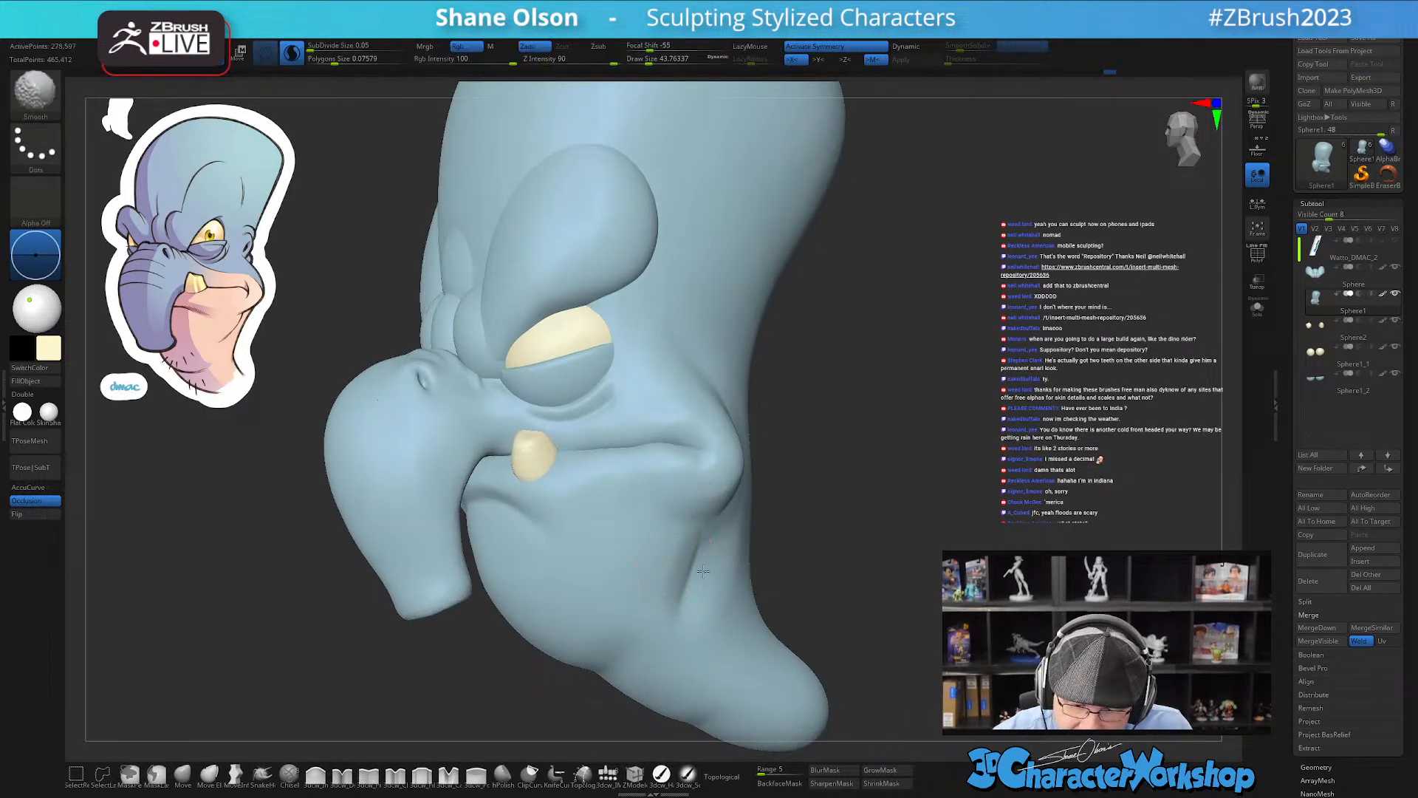
pyautogui.moveTo(736, 547); pyautogui.dragTo(693, 489, button='right')
pyautogui.moveTo(713, 440)
pyautogui.mouseDown(button='right')
pyautogui.moveTo(775, 502)
pyautogui.moveTo(809, 512)
pyautogui.moveTo(830, 498)
pyautogui.moveTo(801, 510)
pyautogui.moveTo(785, 560)
pyautogui.moveTo(769, 563)
pyautogui.mouseUp(button='right')
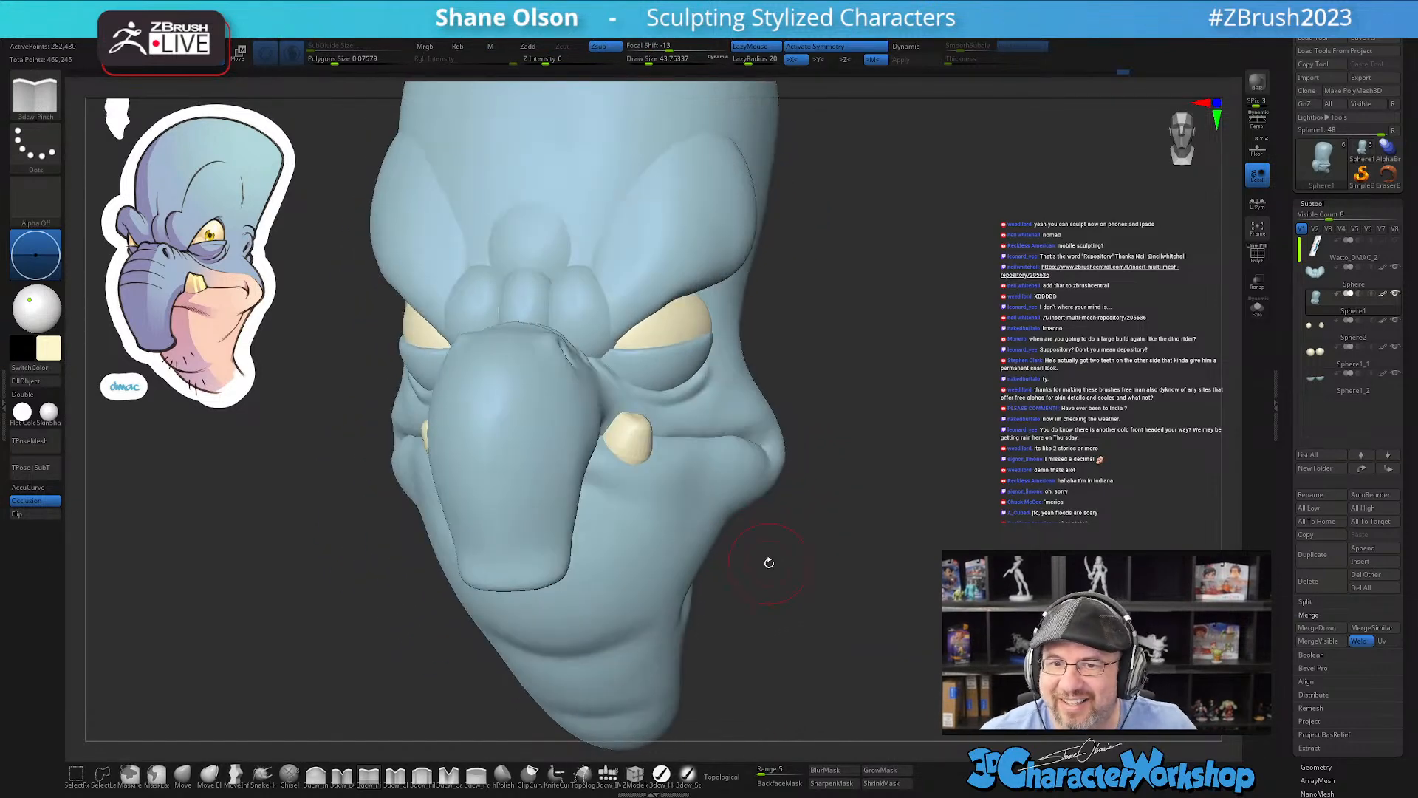
pyautogui.moveTo(891, 374)
pyautogui.mouseDown(button='right')
pyautogui.moveTo(871, 448)
pyautogui.moveTo(813, 443)
pyautogui.moveTo(855, 387)
pyautogui.mouseUp(button='right')
pyautogui.press('s')
pyautogui.moveTo(862, 375); pyautogui.dragTo(869, 375)
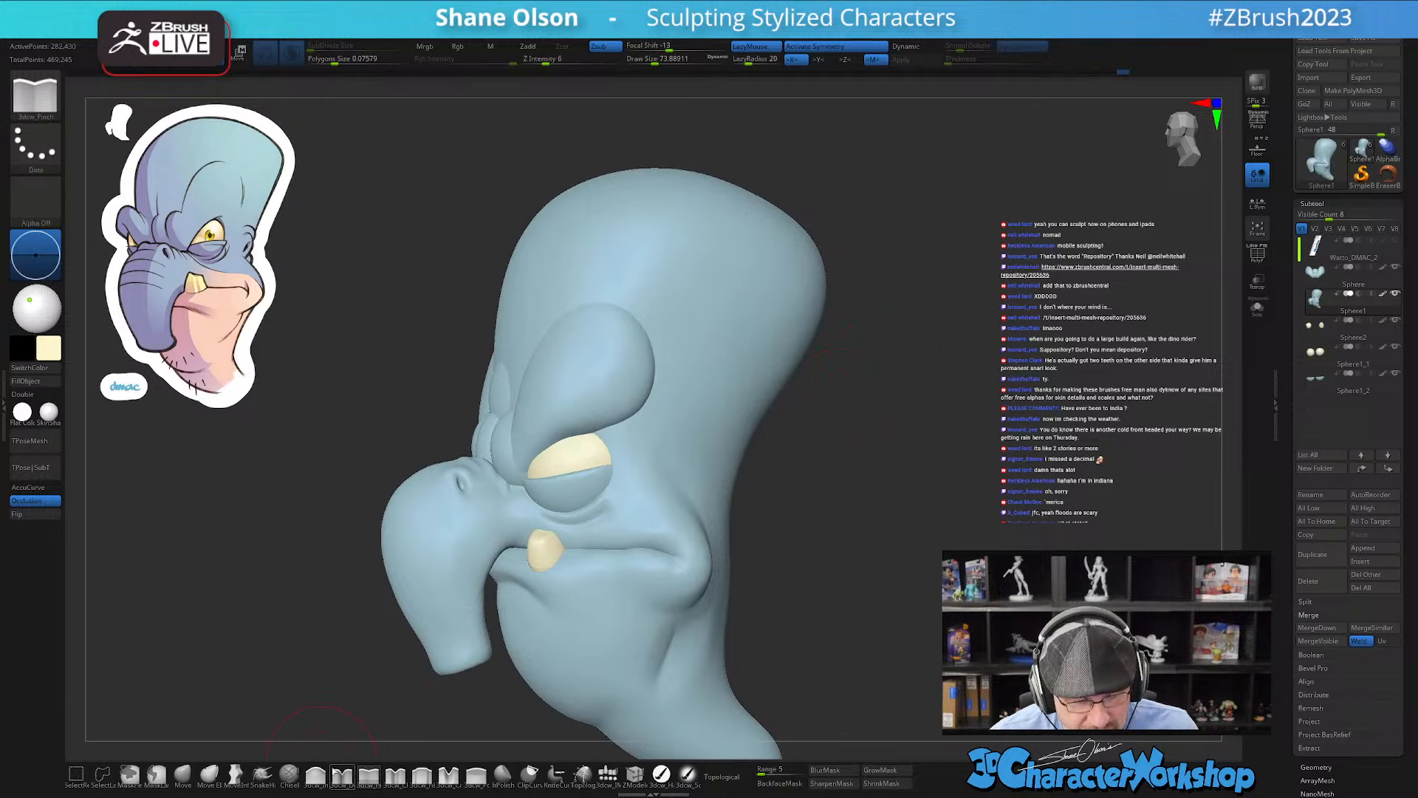
# Step: Refine the head's overall silhouette with the Move brush, varying the draw size up to about 167
pyautogui.click(182, 774)
pyautogui.press('s')
pyautogui.moveTo(301, 547); pyautogui.dragTo(317, 549)
pyautogui.moveTo(884, 286)
pyautogui.keyDown('alt'); pyautogui.mouseDown()
pyautogui.moveTo(867, 310)
pyautogui.moveTo(801, 289)
pyautogui.moveTo(877, 293)
pyautogui.mouseUp(); pyautogui.keyUp('alt')
pyautogui.press('s')
pyautogui.press('s')
pyautogui.moveTo(816, 350)
pyautogui.mouseDown()
pyautogui.moveTo(840, 307)
pyautogui.moveTo(812, 298)
pyautogui.moveTo(966, 415)
pyautogui.moveTo(955, 435)
pyautogui.moveTo(877, 392)
pyautogui.moveTo(891, 395)
pyautogui.mouseUp()
pyautogui.press('s')
pyautogui.press('s')
pyautogui.moveTo(891, 391)
pyautogui.mouseDown()
pyautogui.moveTo(836, 343)
pyautogui.moveTo(856, 354)
pyautogui.mouseUp()
pyautogui.moveTo(931, 434)
pyautogui.mouseDown()
pyautogui.moveTo(891, 397)
pyautogui.moveTo(919, 401)
pyautogui.moveTo(835, 352)
pyautogui.moveTo(811, 397)
pyautogui.moveTo(829, 424)
pyautogui.mouseUp()
pyautogui.press('s')
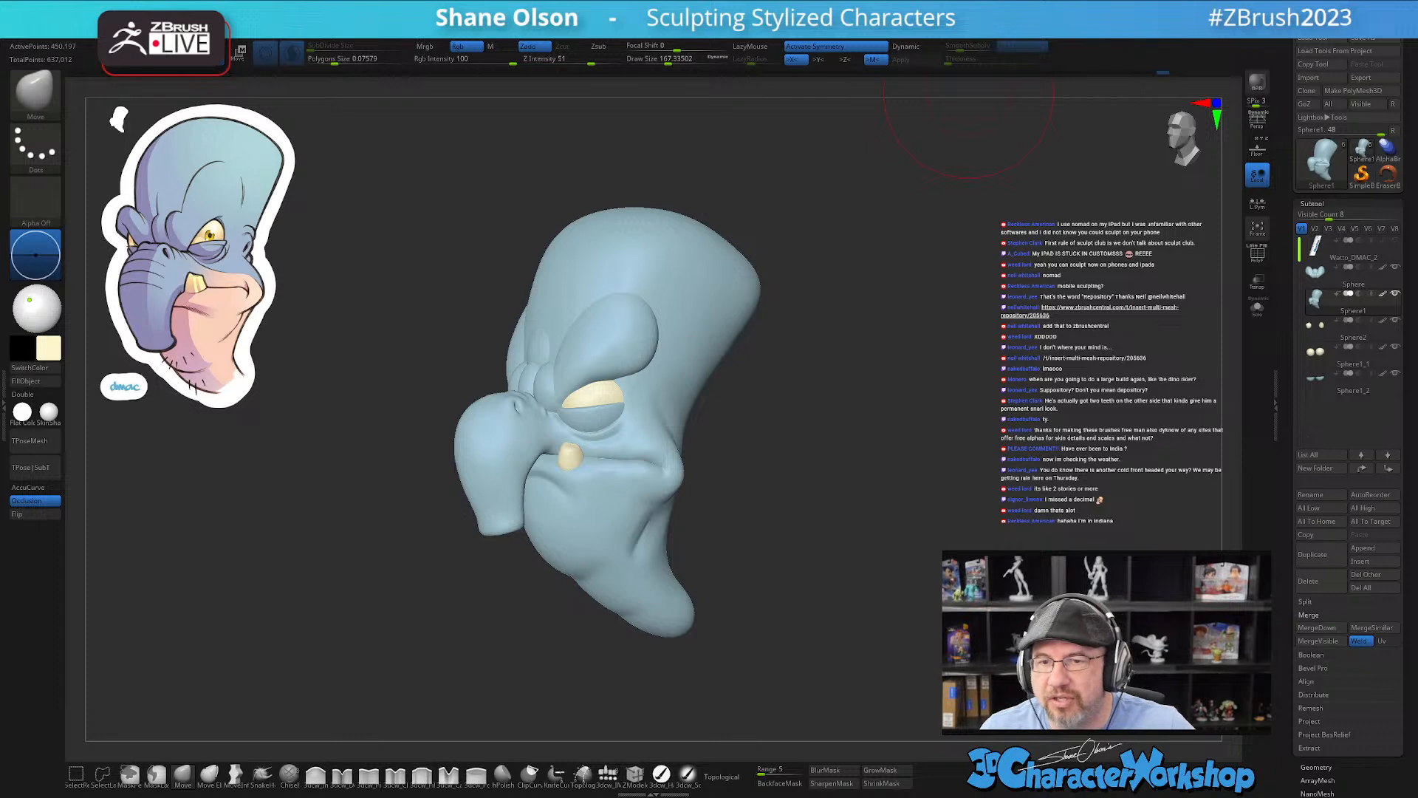
pyautogui.moveTo(840, 424)
pyautogui.mouseDown()
pyautogui.moveTo(813, 427)
pyautogui.moveTo(870, 396)
pyautogui.moveTo(807, 507)
pyautogui.moveTo(789, 591)
pyautogui.moveTo(909, 538)
pyautogui.moveTo(875, 564)
pyautogui.mouseUp()
pyautogui.press('s')
# Step: Make the teeth mesh active with the polyframe temporarily shown, smooth the tooth's surface, and switch to the transform gizmo
pyautogui.hotkey('shift', 'f')
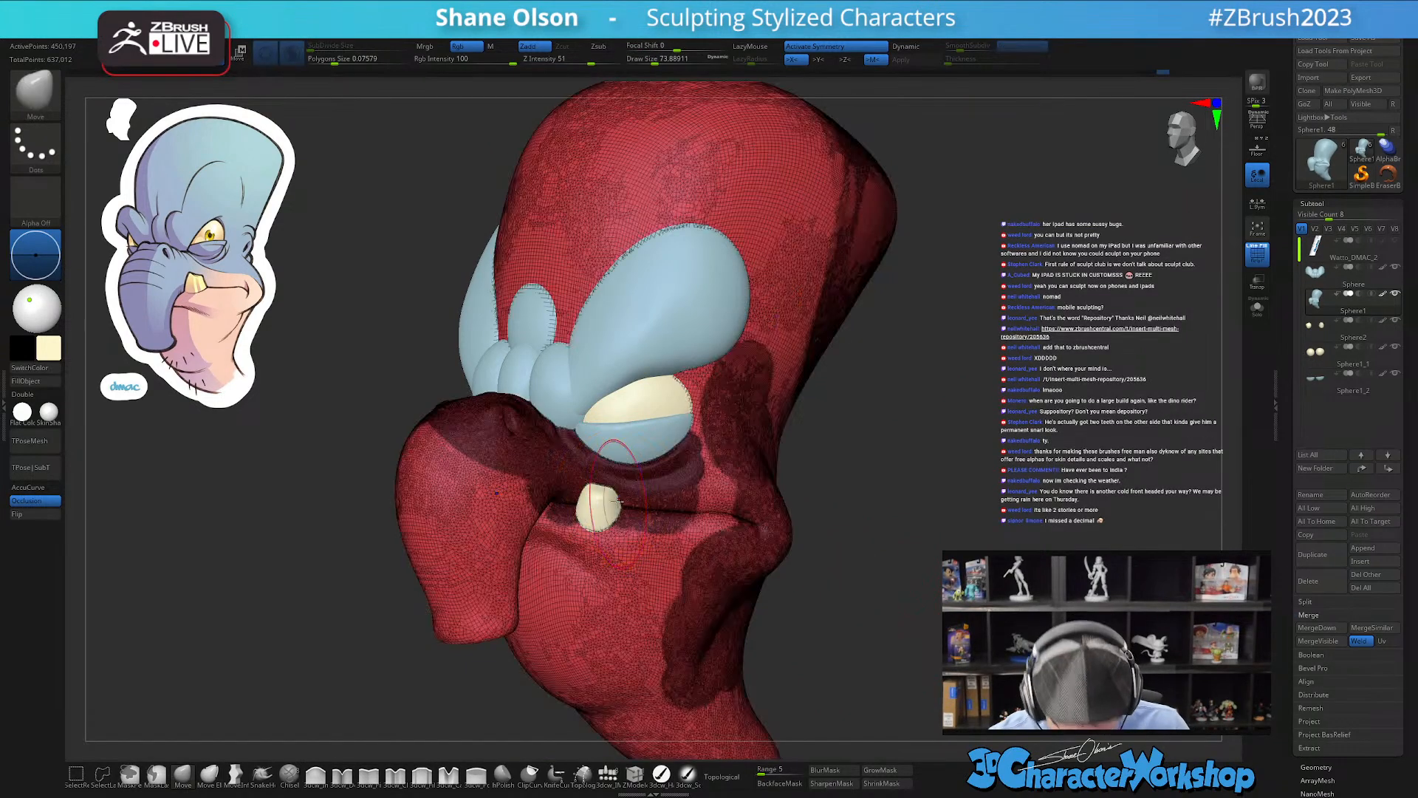
pyautogui.keyDown('ctrl'); pyautogui.moveTo(610, 510); pyautogui.dragTo(622, 500, button='right'); pyautogui.keyUp('ctrl')
pyautogui.keyDown('alt'); pyautogui.click(608, 503); pyautogui.keyUp('alt')
pyautogui.moveTo(964, 644); pyautogui.dragTo(930, 655)
pyautogui.press('shift')
pyautogui.keyDown('shift'); pyautogui.moveTo(610, 487); pyautogui.dragTo(628, 486); pyautogui.keyUp('shift')
pyautogui.moveTo(667, 484); pyautogui.dragTo(718, 484, button='right')
pyautogui.keyDown('shift'); pyautogui.moveTo(613, 485); pyautogui.dragTo(621, 490); pyautogui.keyUp('shift')
pyautogui.hotkey('shift', 'f')
pyautogui.moveTo(703, 499)
pyautogui.mouseDown(button='right')
pyautogui.moveTo(739, 495)
pyautogui.moveTo(679, 514)
pyautogui.moveTo(654, 494)
pyautogui.mouseUp(button='right')
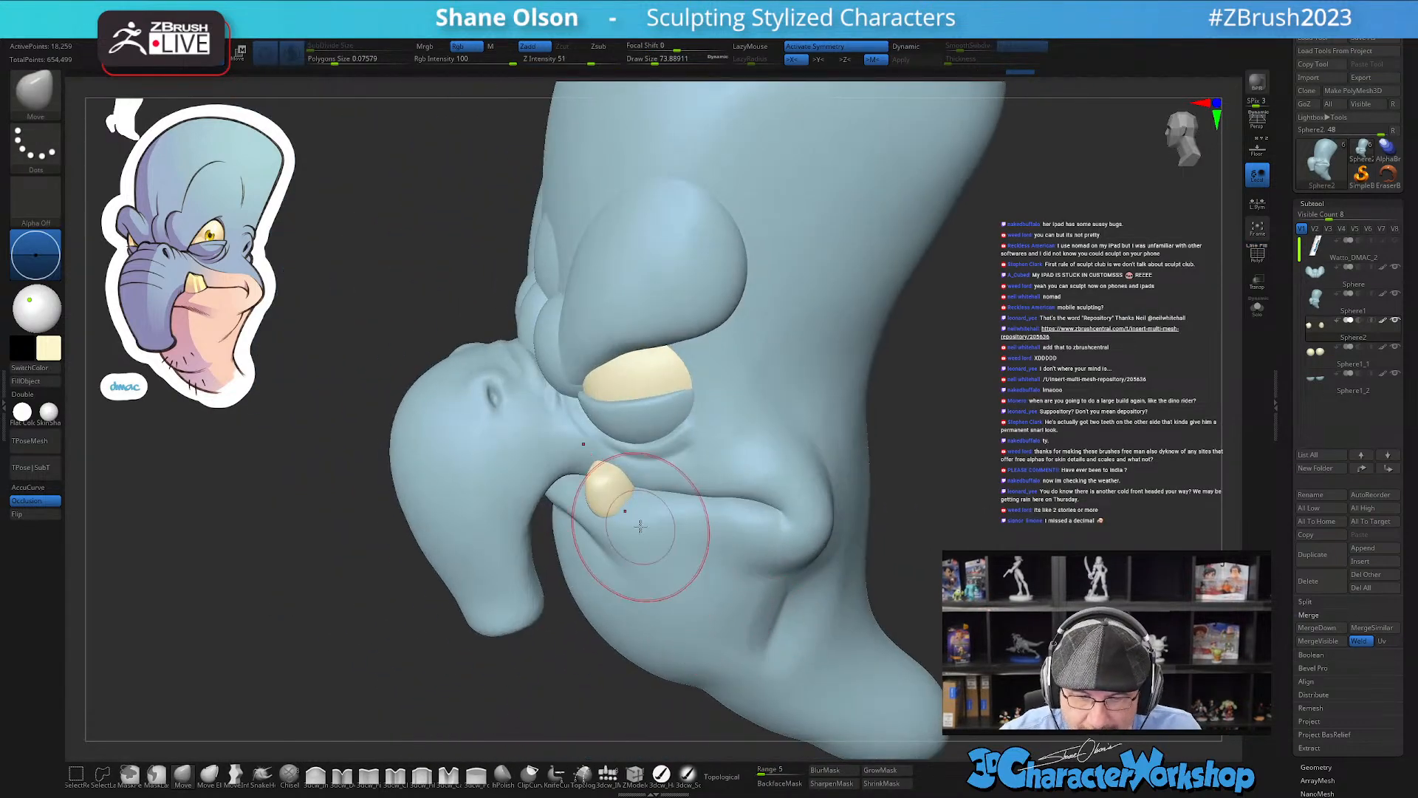
pyautogui.press('w')
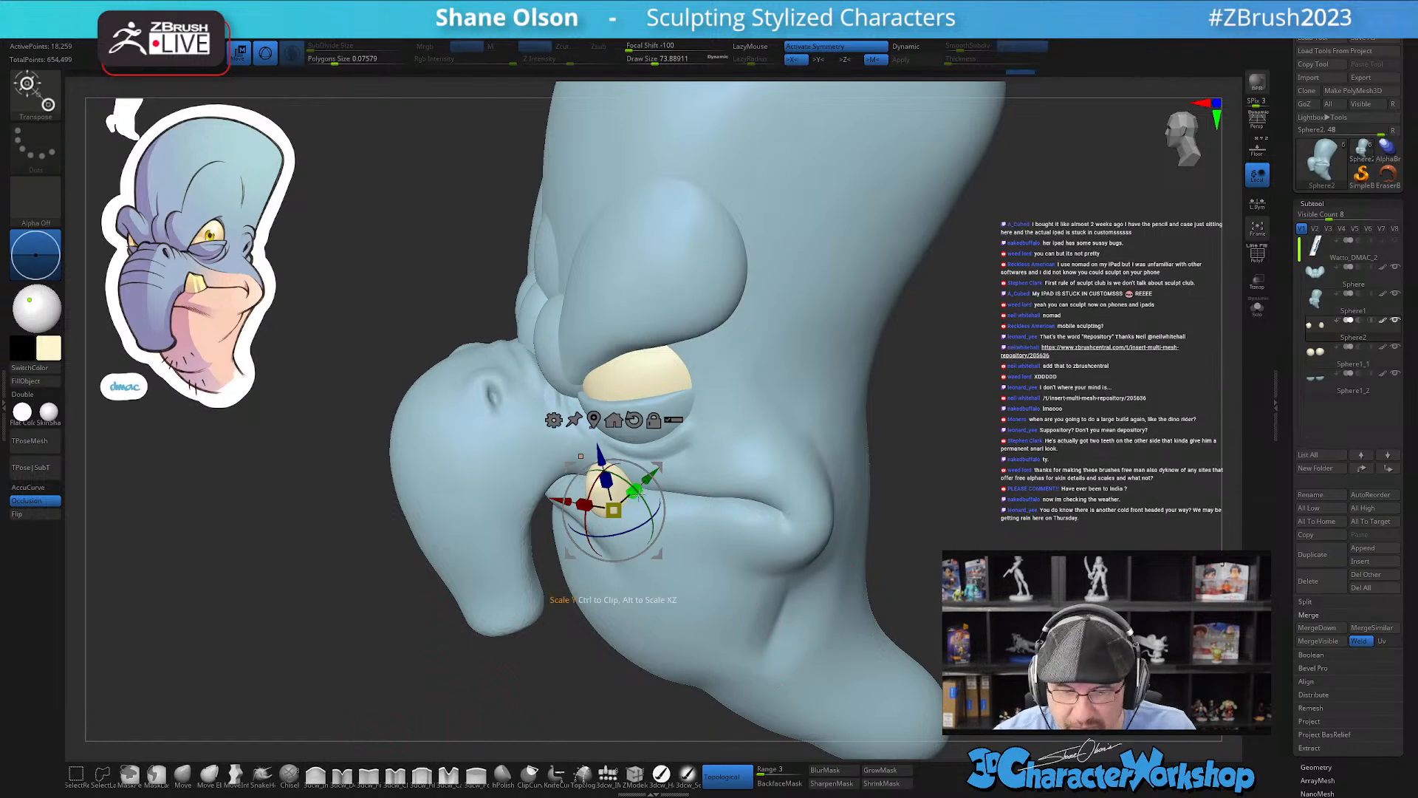
pyautogui.moveTo(637, 488); pyautogui.dragTo(638, 487)
pyautogui.moveTo(642, 421); pyautogui.dragTo(647, 478, button='right')
pyautogui.moveTo(621, 431); pyautogui.dragTo(610, 464)
pyautogui.hotkey('ctrl', 'z')
pyautogui.hotkey('ctrl', 'z')
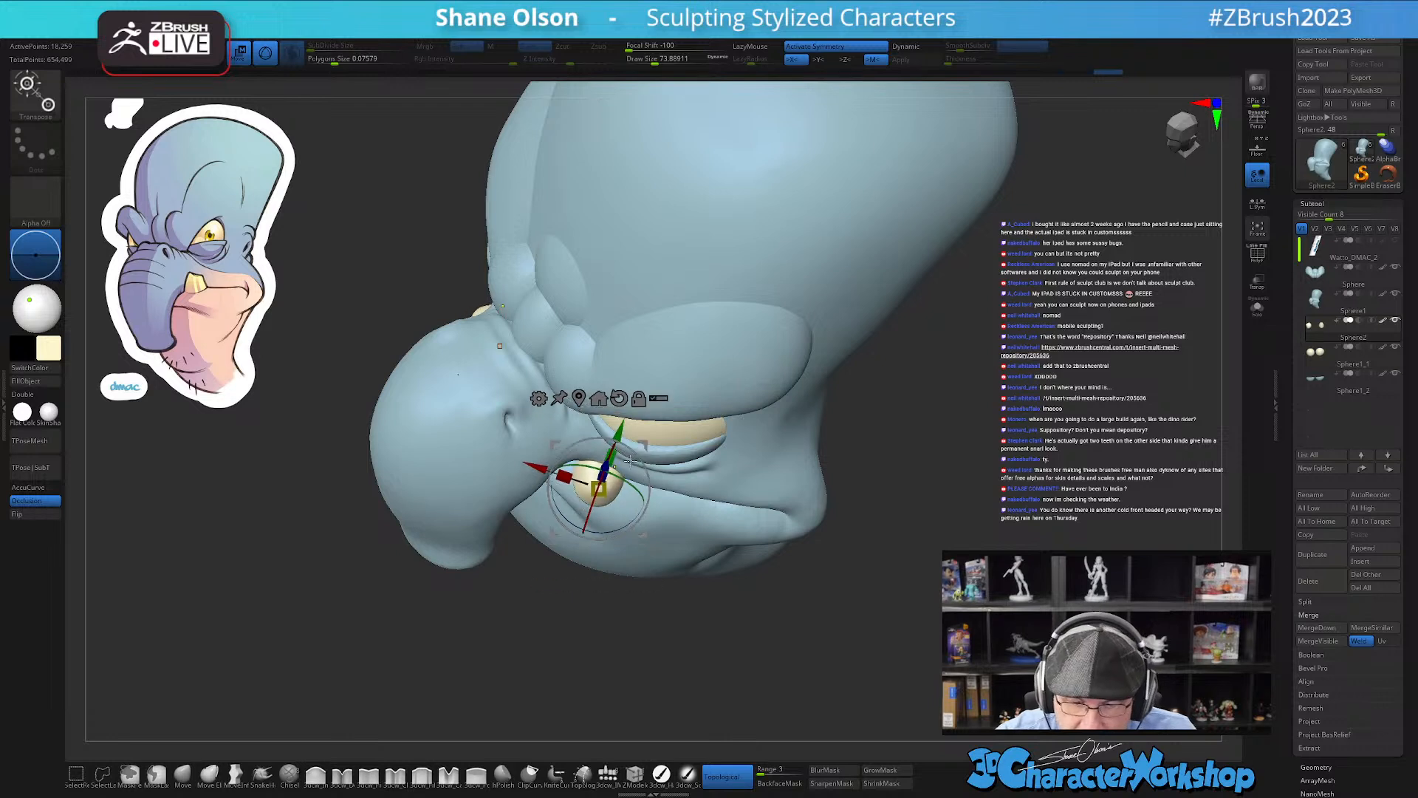
# Step: Turn on Local Symmetry and reposition the teeth against the lip with the transform gizmo
pyautogui.click(1263, 208)
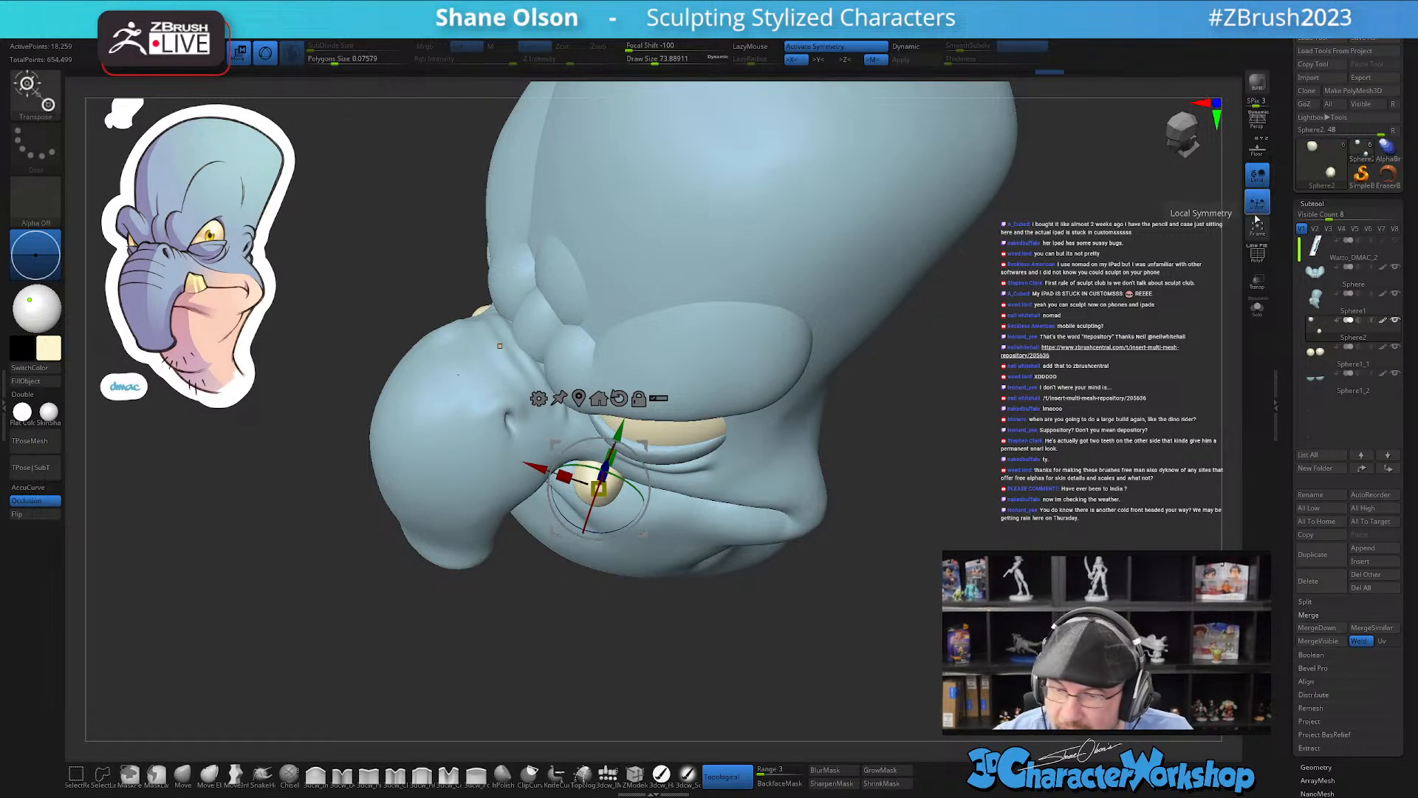
pyautogui.moveTo(611, 466); pyautogui.dragTo(617, 439)
pyautogui.moveTo(617, 442); pyautogui.dragTo(685, 507, button='right')
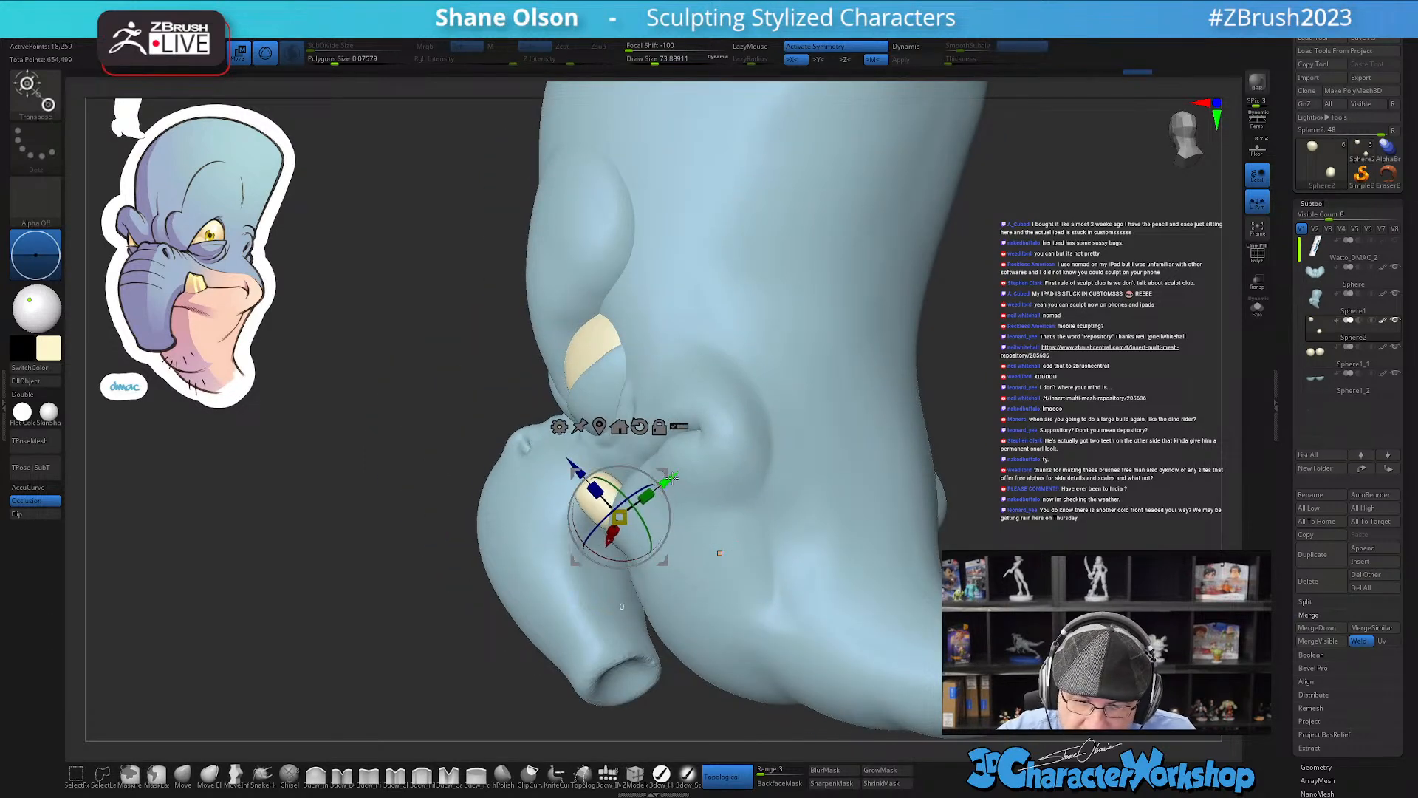
pyautogui.moveTo(670, 479)
pyautogui.mouseDown(button='right')
pyautogui.moveTo(700, 520)
pyautogui.moveTo(658, 557)
pyautogui.mouseUp(button='right')
pyautogui.press('q')
# Step: Make the head mesh active and reshape the lip around the tooth with the Move brush at a draw size of about 87
pyautogui.keyDown('alt'); pyautogui.click(695, 522); pyautogui.keyUp('alt')
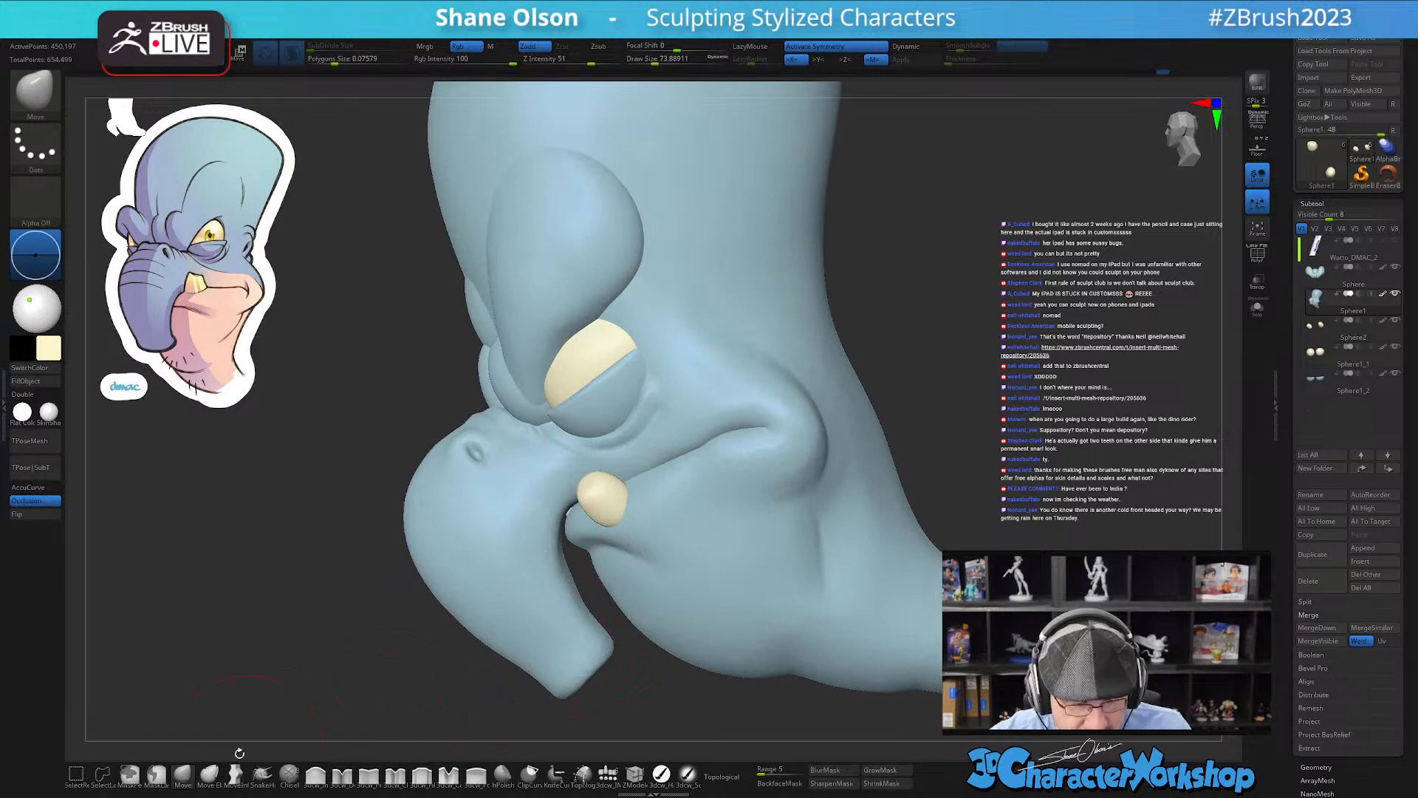
pyautogui.press('s')
pyautogui.moveTo(641, 532); pyautogui.dragTo(646, 531)
pyautogui.moveTo(646, 531)
pyautogui.mouseDown(button='right')
pyautogui.moveTo(621, 524)
pyautogui.moveTo(645, 491)
pyautogui.moveTo(681, 522)
pyautogui.mouseUp(button='right')
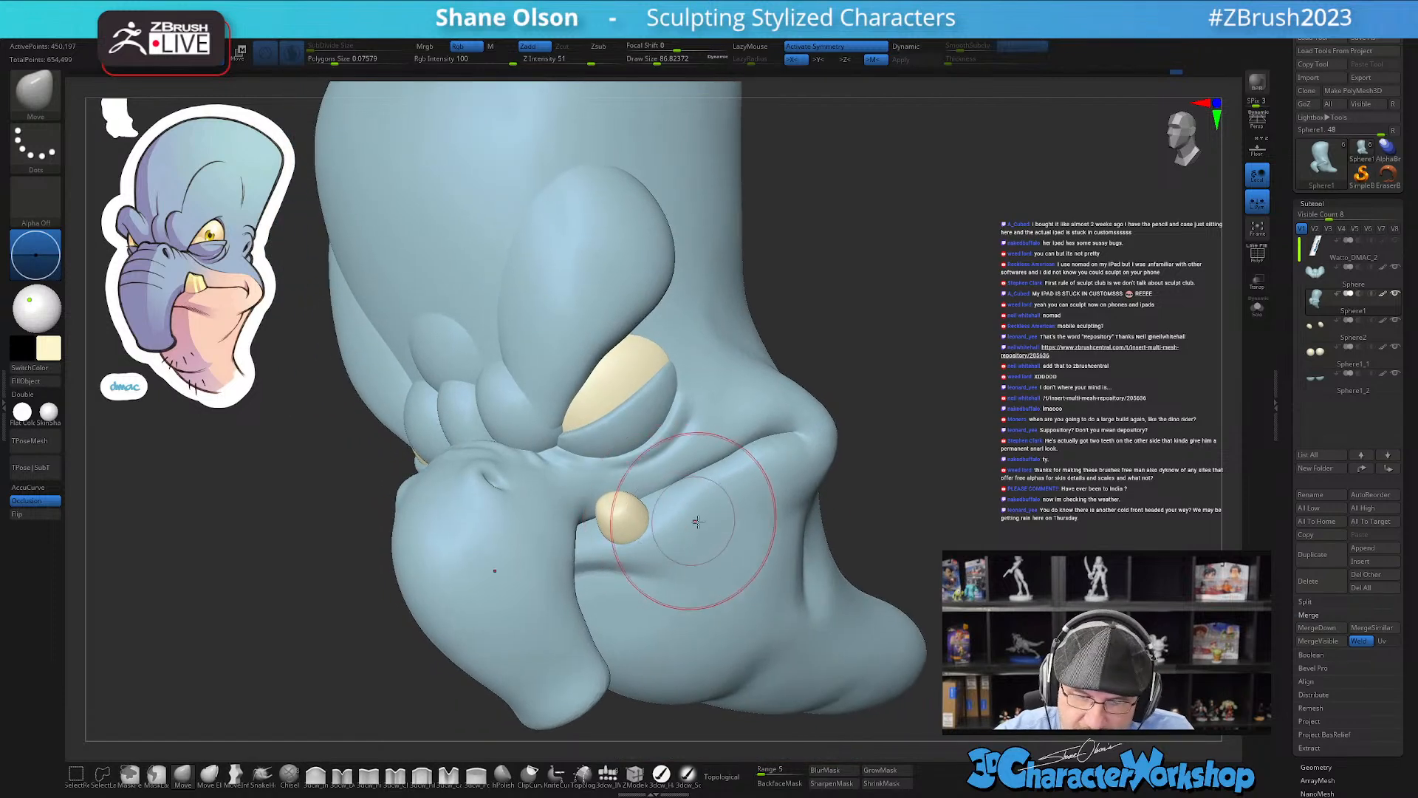
pyautogui.keyDown('shift'); pyautogui.moveTo(963, 484); pyautogui.dragTo(1035, 494, button='right'); pyautogui.keyUp('shift')
pyautogui.keyDown('alt'); pyautogui.moveTo(959, 532); pyautogui.dragTo(1000, 487, button='right'); pyautogui.keyUp('alt')
# Step: Adjust the mouth line and its outer corner with the Move brush at a draw size of about 68
pyautogui.press('s')
pyautogui.moveTo(997, 513); pyautogui.dragTo(985, 510)
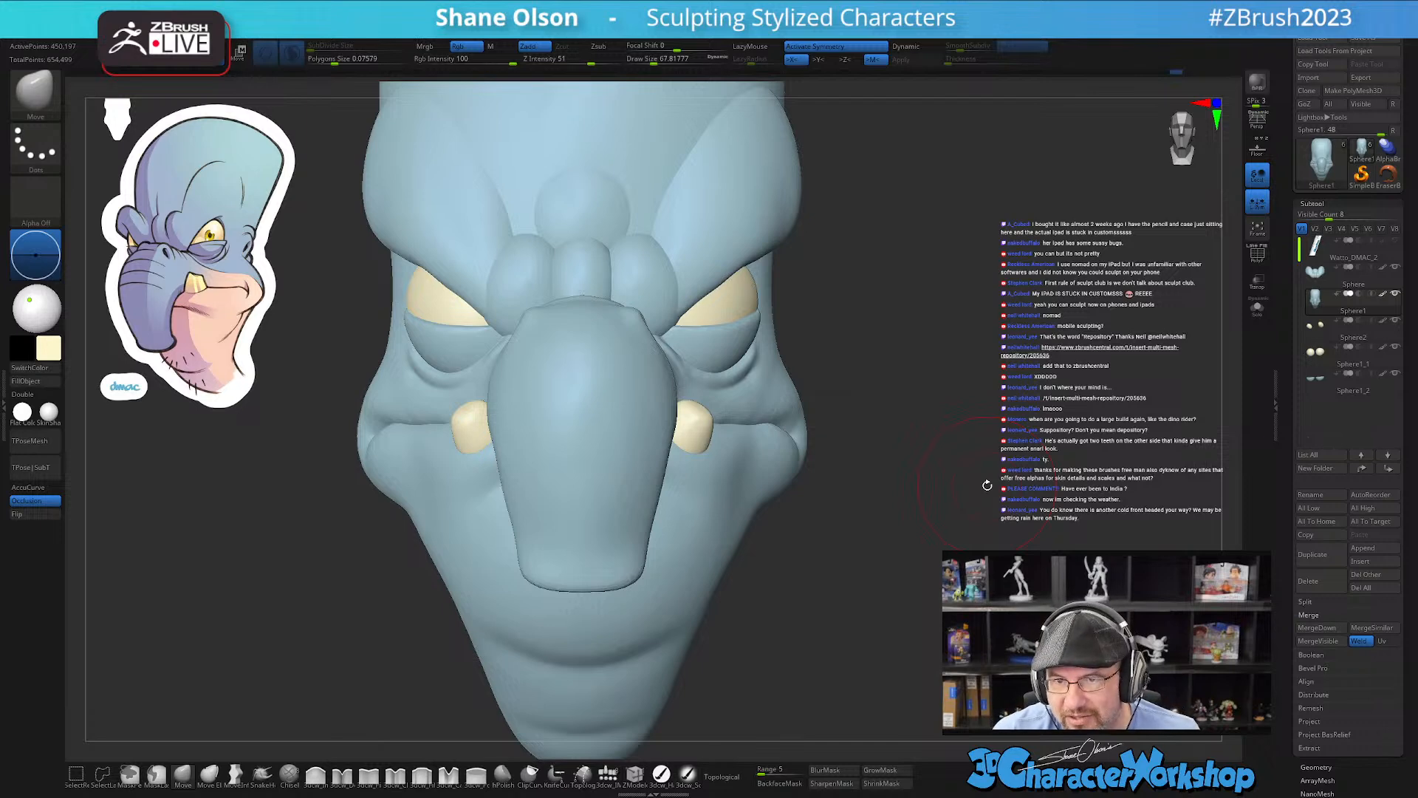
pyautogui.moveTo(854, 602); pyautogui.dragTo(839, 602)
pyautogui.moveTo(923, 569); pyautogui.dragTo(875, 562)
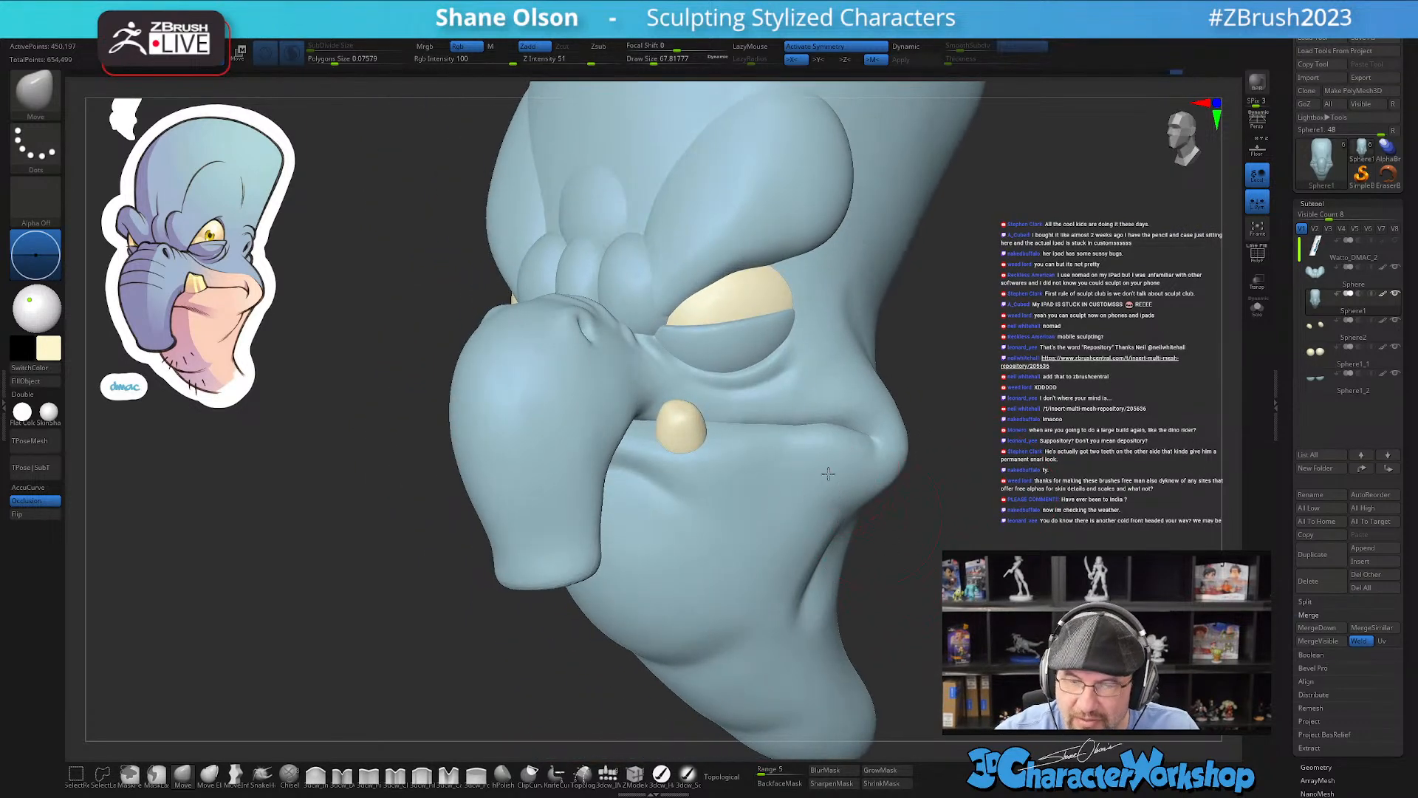
pyautogui.keyDown('alt'); pyautogui.moveTo(877, 449); pyautogui.dragTo(848, 475, button='right'); pyautogui.keyUp('alt')
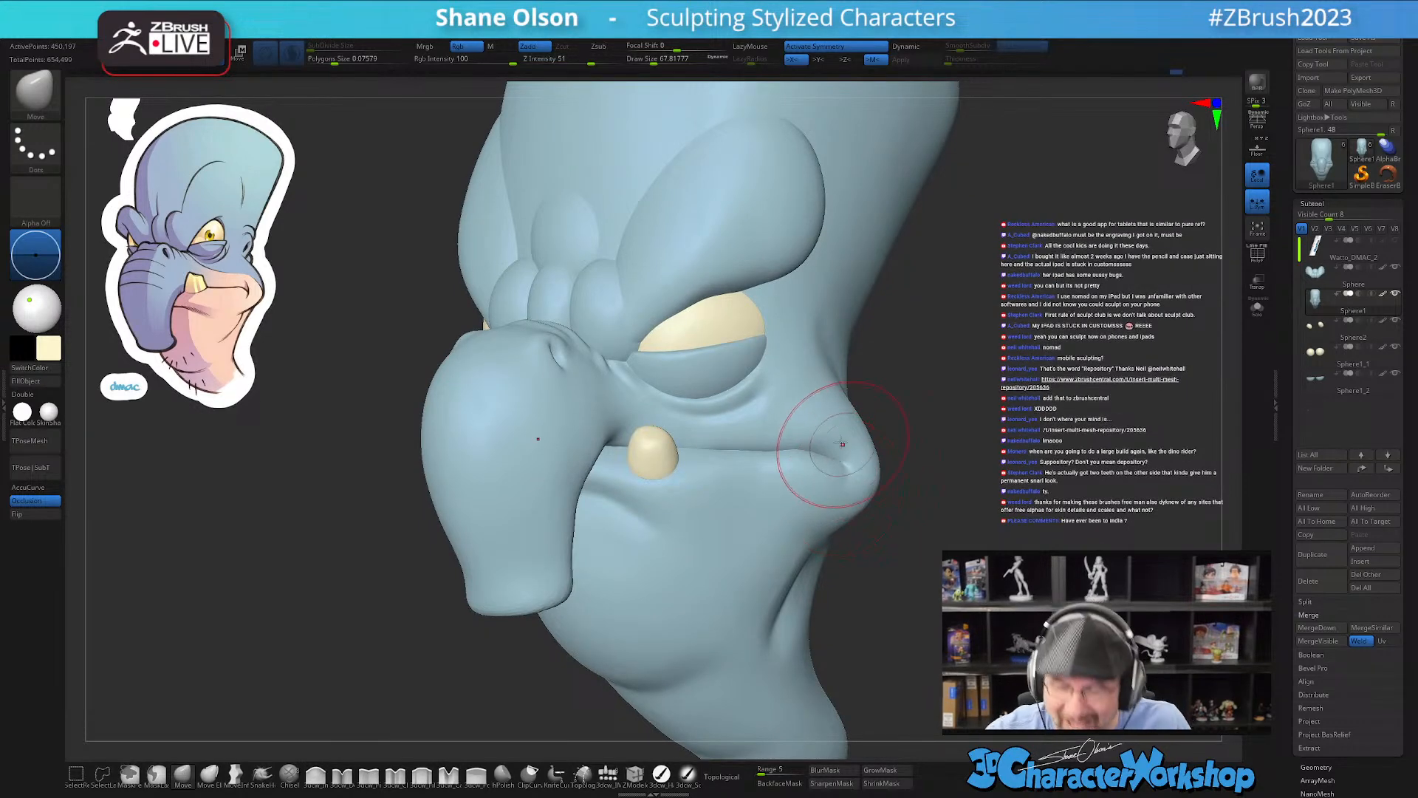
pyautogui.keyDown('ctrl'); pyautogui.moveTo(813, 469); pyautogui.dragTo(878, 566, button='right'); pyautogui.keyUp('ctrl')
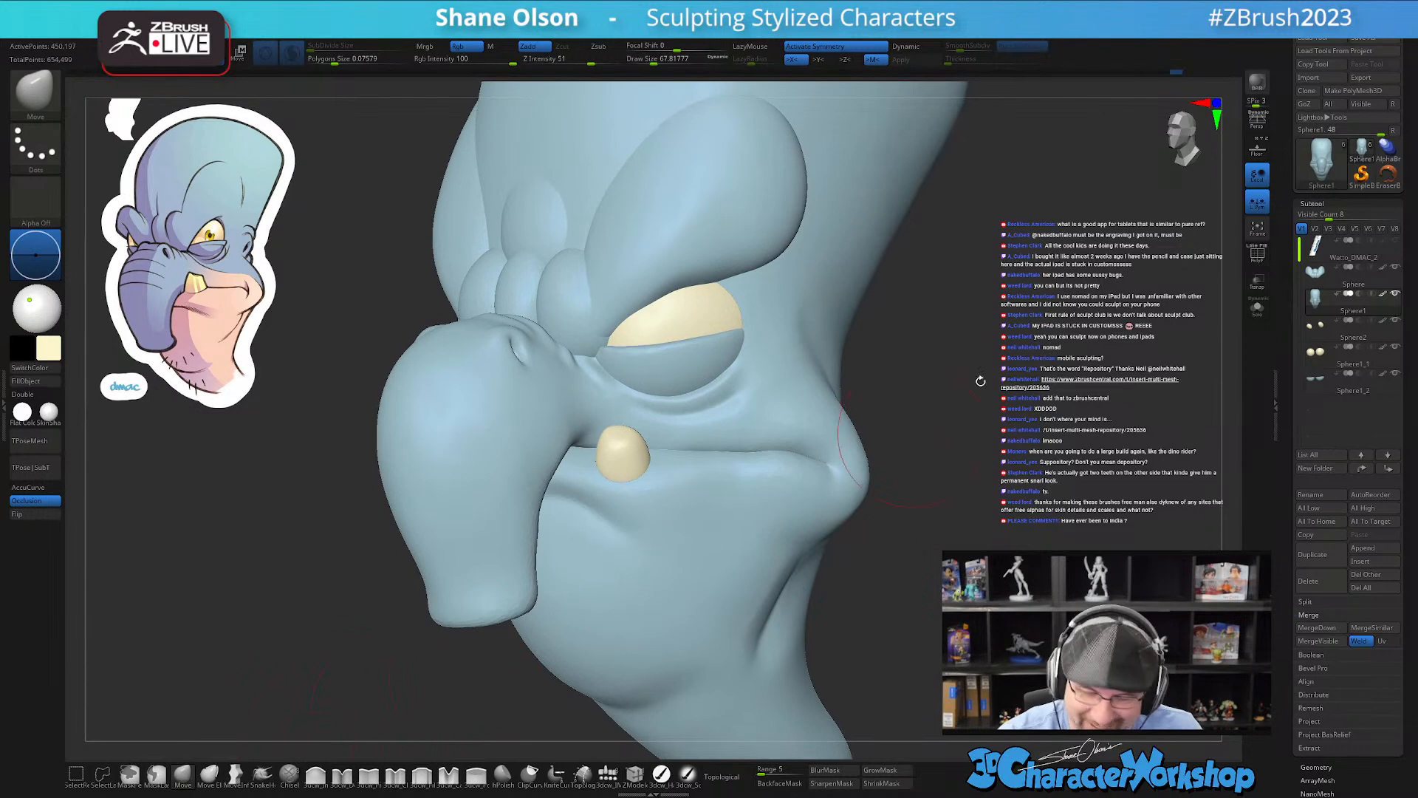
# Step: Refine the mouth corner, cheek and lower lip beneath the tooth with the Move brush at a draw size of about 65
pyautogui.press('s')
pyautogui.moveTo(784, 457); pyautogui.dragTo(751, 449)
pyautogui.press('s')
pyautogui.moveTo(872, 521)
pyautogui.mouseDown(button='right')
pyautogui.moveTo(884, 534)
pyautogui.moveTo(828, 538)
pyautogui.moveTo(909, 549)
pyautogui.moveTo(842, 539)
pyautogui.mouseUp(button='right')
pyautogui.press('s')
pyautogui.moveTo(746, 501)
pyautogui.mouseDown()
pyautogui.moveTo(731, 508)
pyautogui.moveTo(760, 503)
pyautogui.mouseUp()
pyautogui.moveTo(848, 534)
pyautogui.mouseDown(button='right')
pyautogui.moveTo(808, 475)
pyautogui.moveTo(782, 489)
pyautogui.moveTo(806, 487)
pyautogui.mouseUp(button='right')
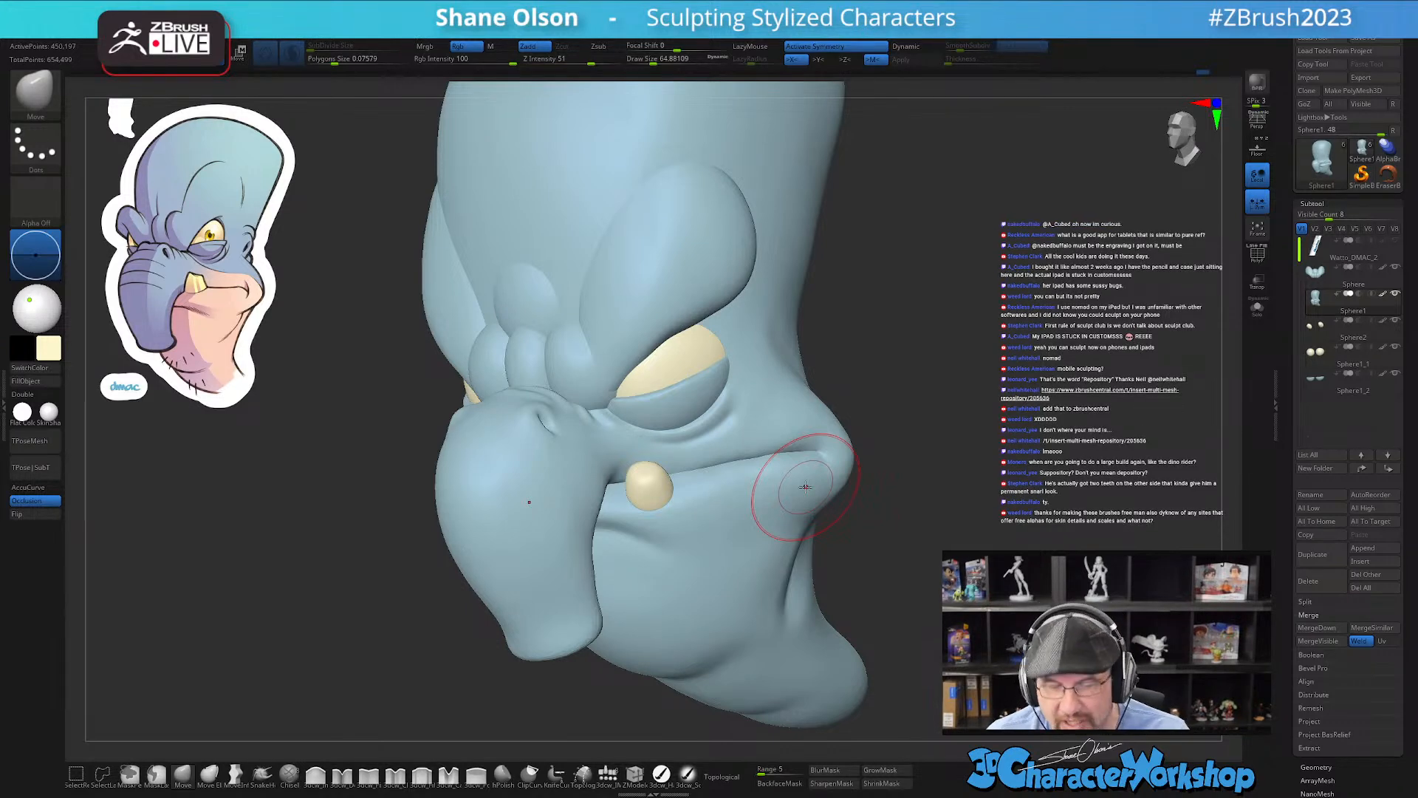
pyautogui.moveTo(722, 545)
pyautogui.mouseDown(button='right')
pyautogui.moveTo(662, 532)
pyautogui.moveTo(666, 516)
pyautogui.moveTo(629, 528)
pyautogui.mouseUp(button='right')
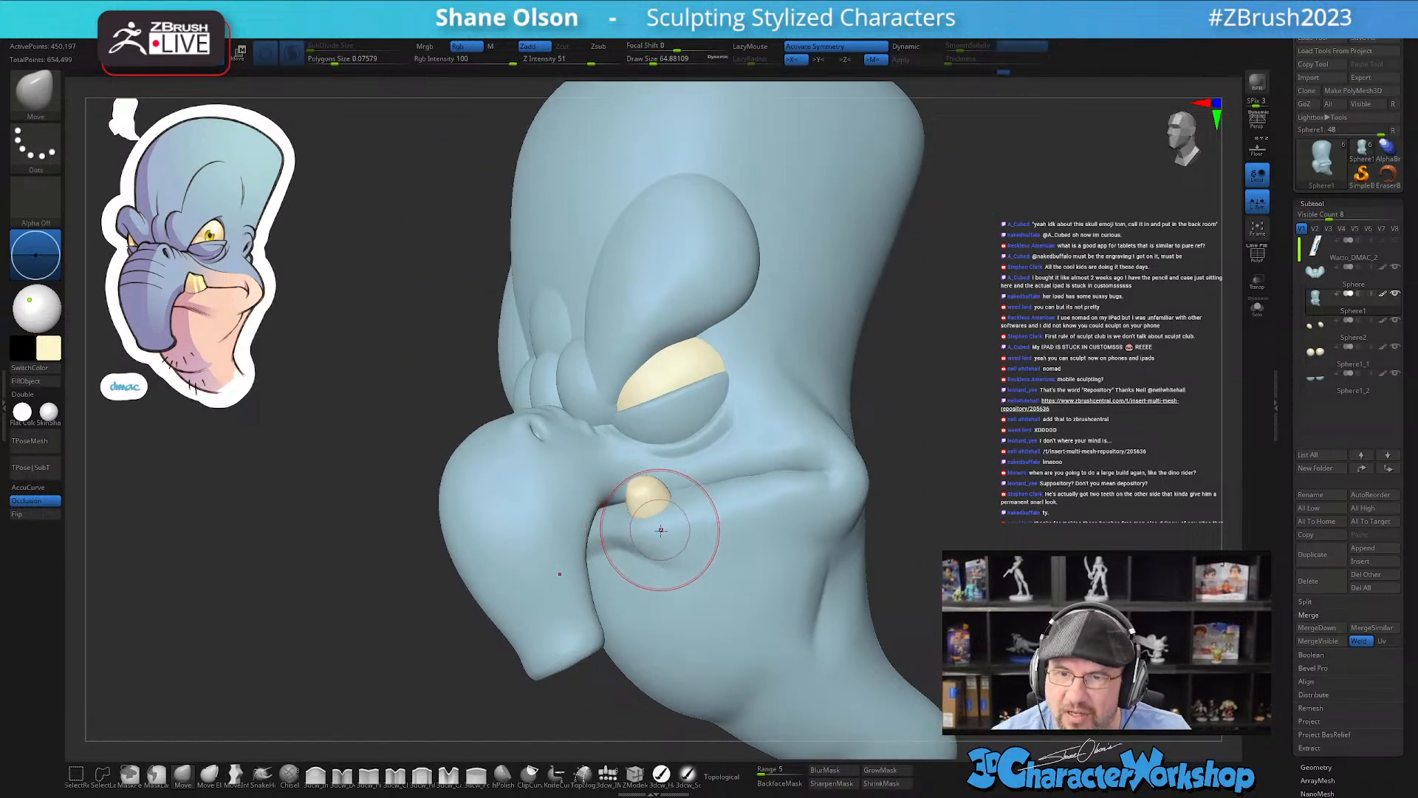
pyautogui.moveTo(654, 509); pyautogui.dragTo(662, 505, button='right')
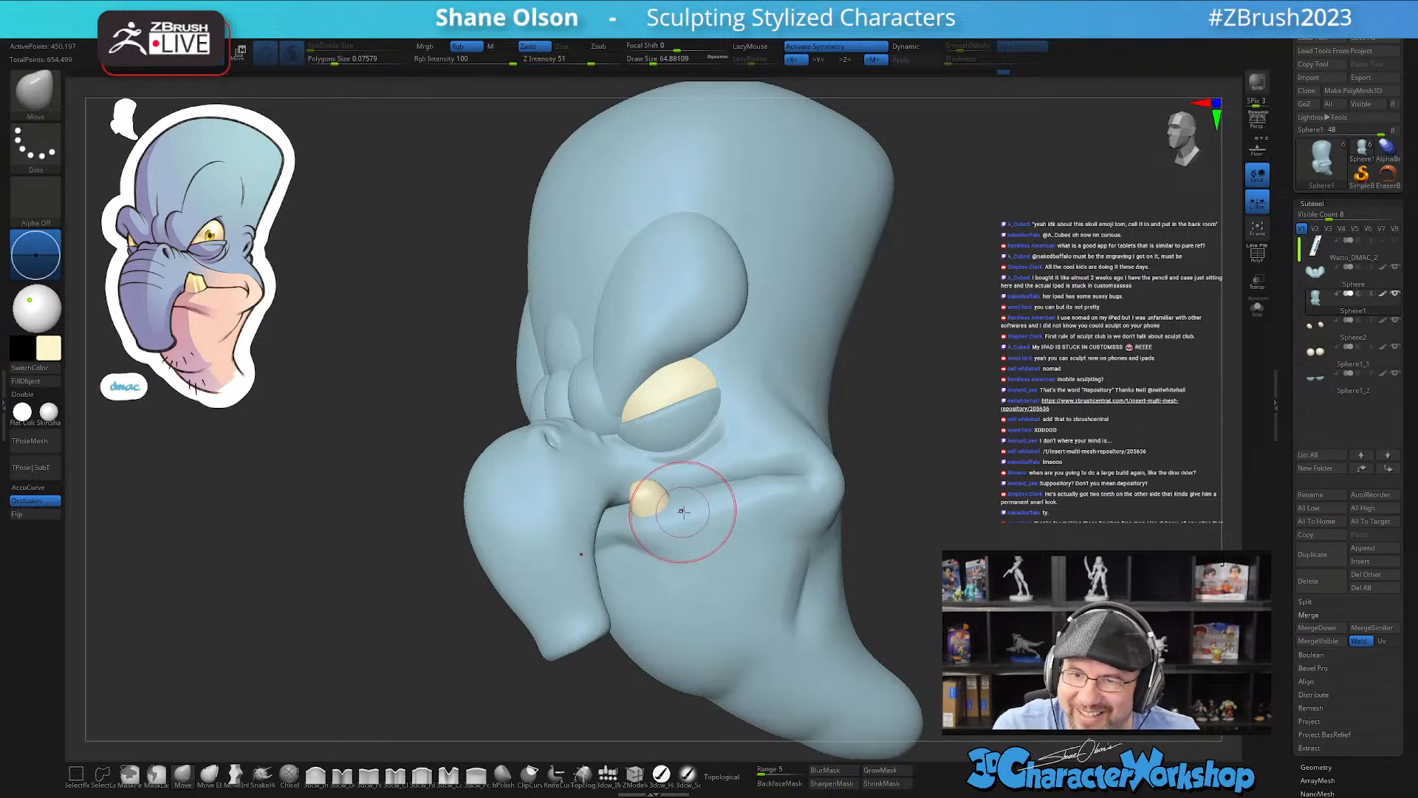
pyautogui.moveTo(691, 534)
pyautogui.mouseDown(button='right')
pyautogui.moveTo(674, 579)
pyautogui.moveTo(648, 548)
pyautogui.moveTo(738, 641)
pyautogui.moveTo(781, 608)
pyautogui.moveTo(769, 626)
pyautogui.mouseUp(button='right')
# Step: Sample the peach skin color from the reference drawing, turn off Sculptris Pro, and paint the lower jaw and chin with the soft paint brush
pyautogui.press('z')
pyautogui.press('c')
pyautogui.press('z')
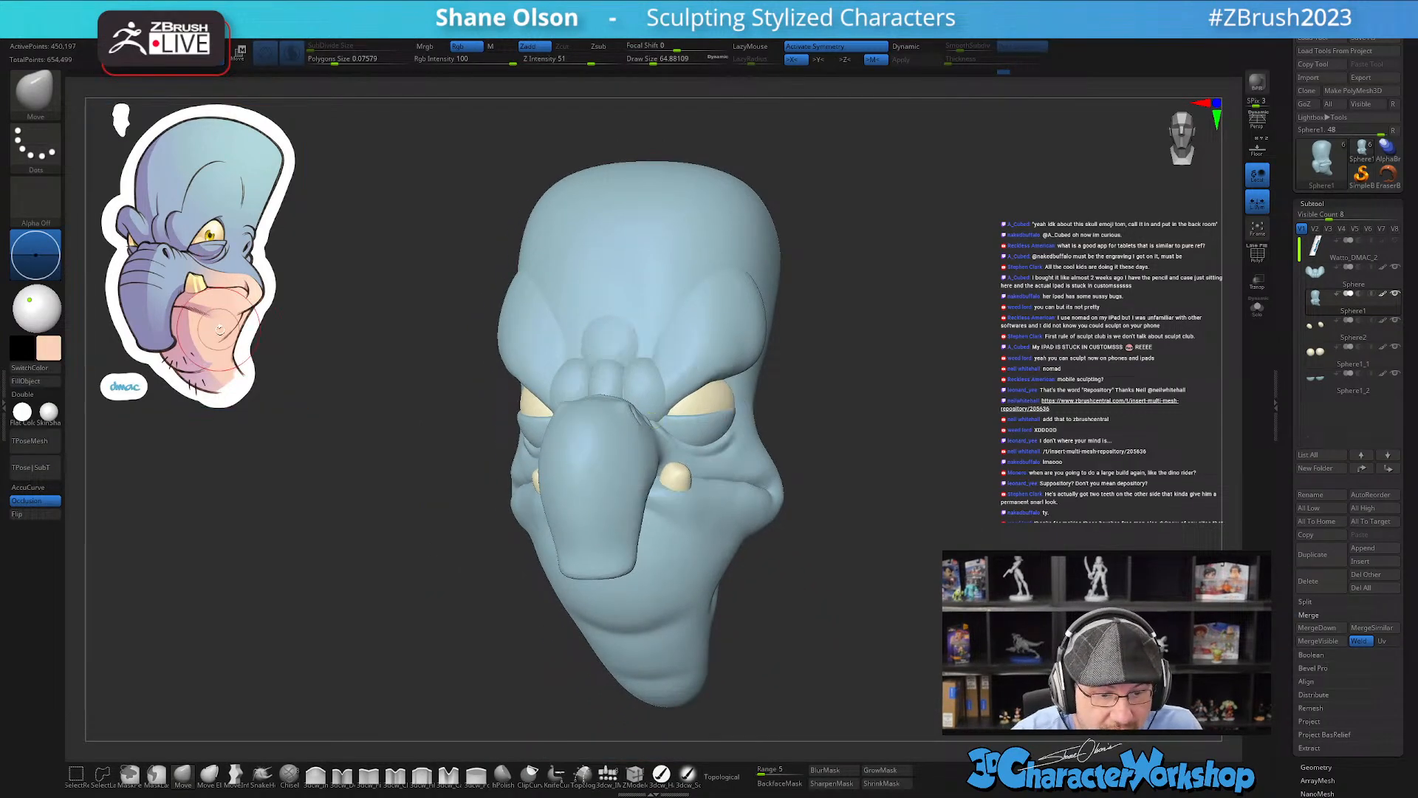
pyautogui.click(687, 773)
pyautogui.moveTo(739, 621); pyautogui.dragTo(673, 619, button='right')
pyautogui.press('s')
pyautogui.moveTo(672, 617)
pyautogui.mouseDown()
pyautogui.moveTo(644, 626)
pyautogui.moveTo(630, 548)
pyautogui.mouseUp()
pyautogui.click(292, 53)
pyautogui.keyDown('alt'); pyautogui.moveTo(759, 546); pyautogui.dragTo(733, 542, button='right'); pyautogui.keyUp('alt')
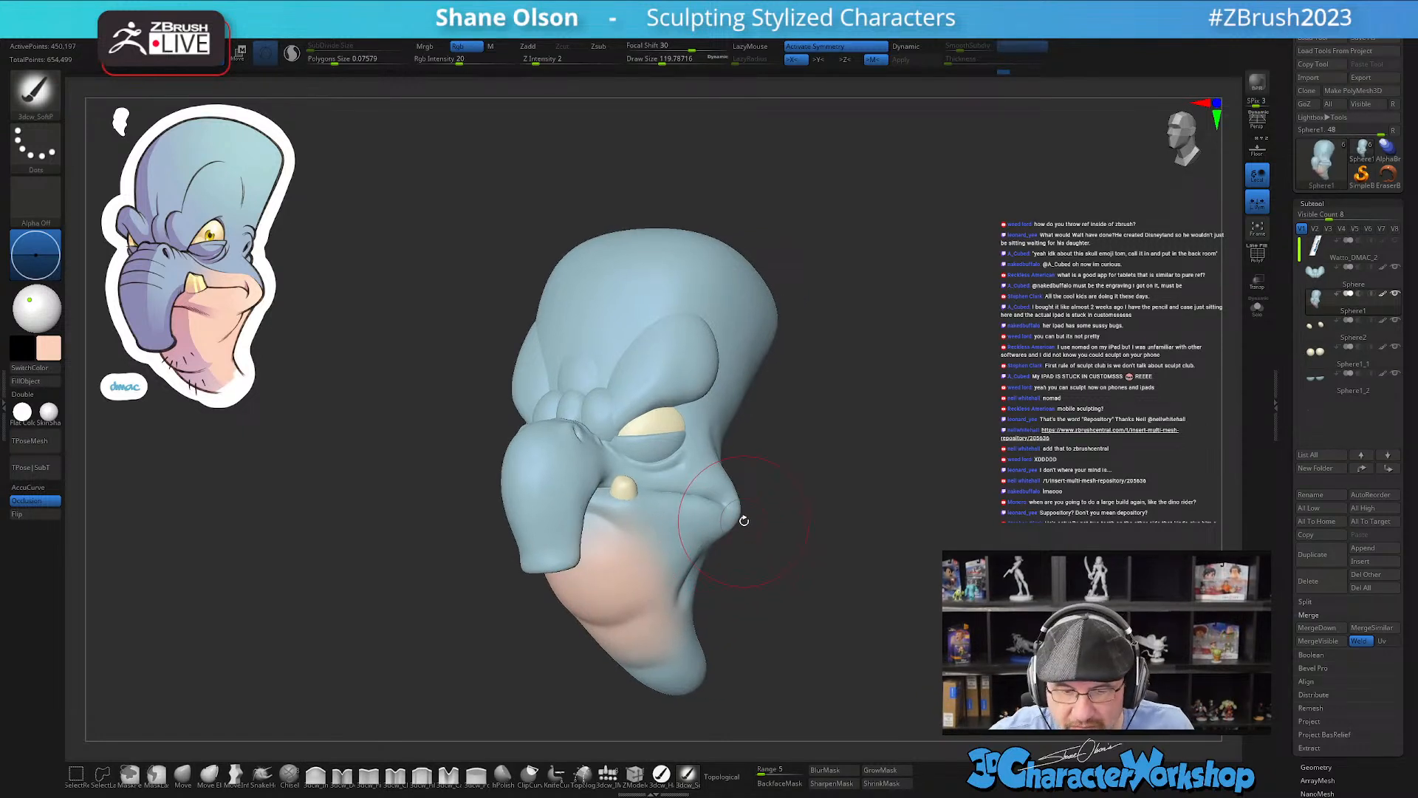
pyautogui.press('s')
pyautogui.moveTo(836, 525); pyautogui.dragTo(828, 524)
pyautogui.keyDown('alt'); pyautogui.moveTo(848, 335); pyautogui.dragTo(843, 312); pyautogui.keyUp('alt')
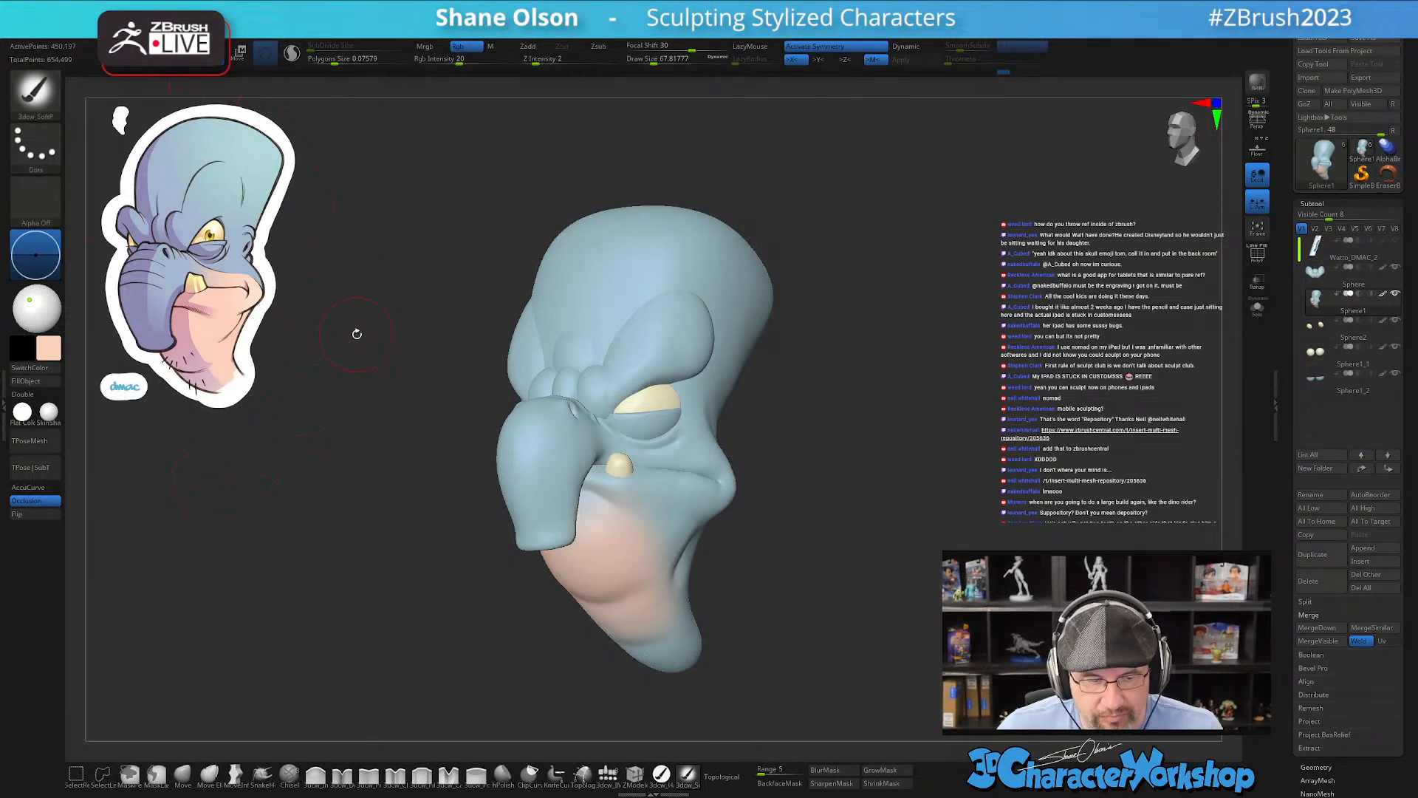
# Step: Select the Watto_DMAC reference texture and examine the options for importing it and adding it to Spotlight
pyautogui.click(641, 31)
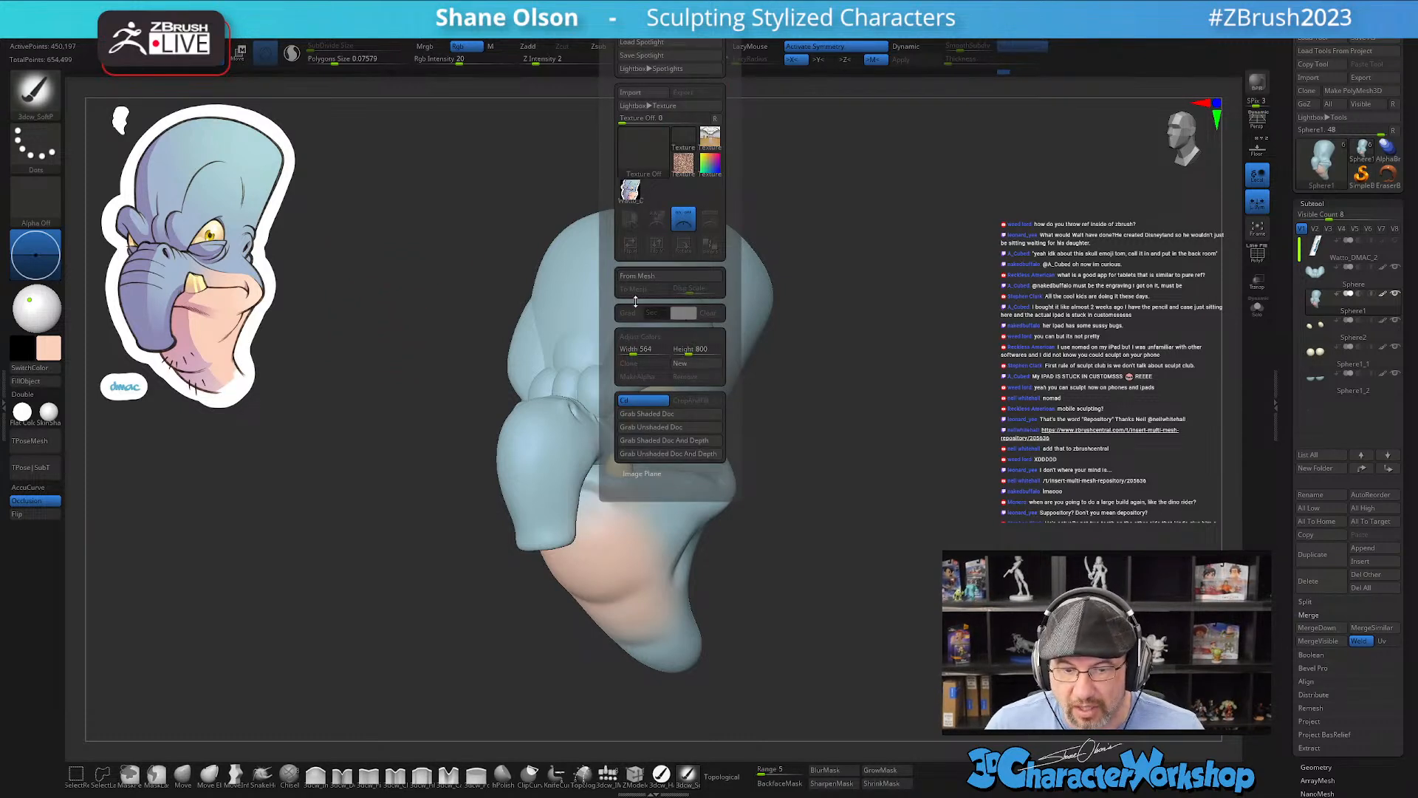
pyautogui.click(633, 192)
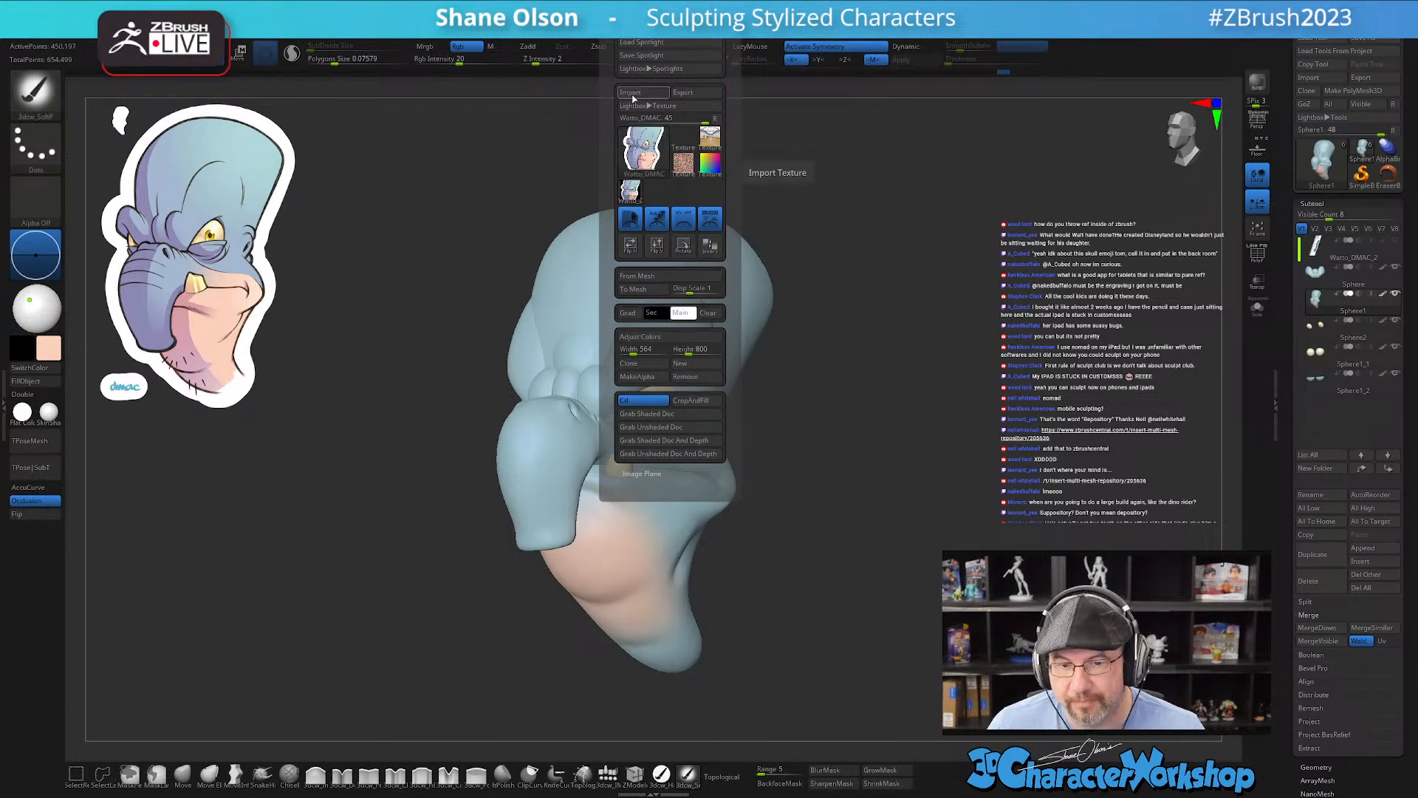
pyautogui.moveTo(653, 161)
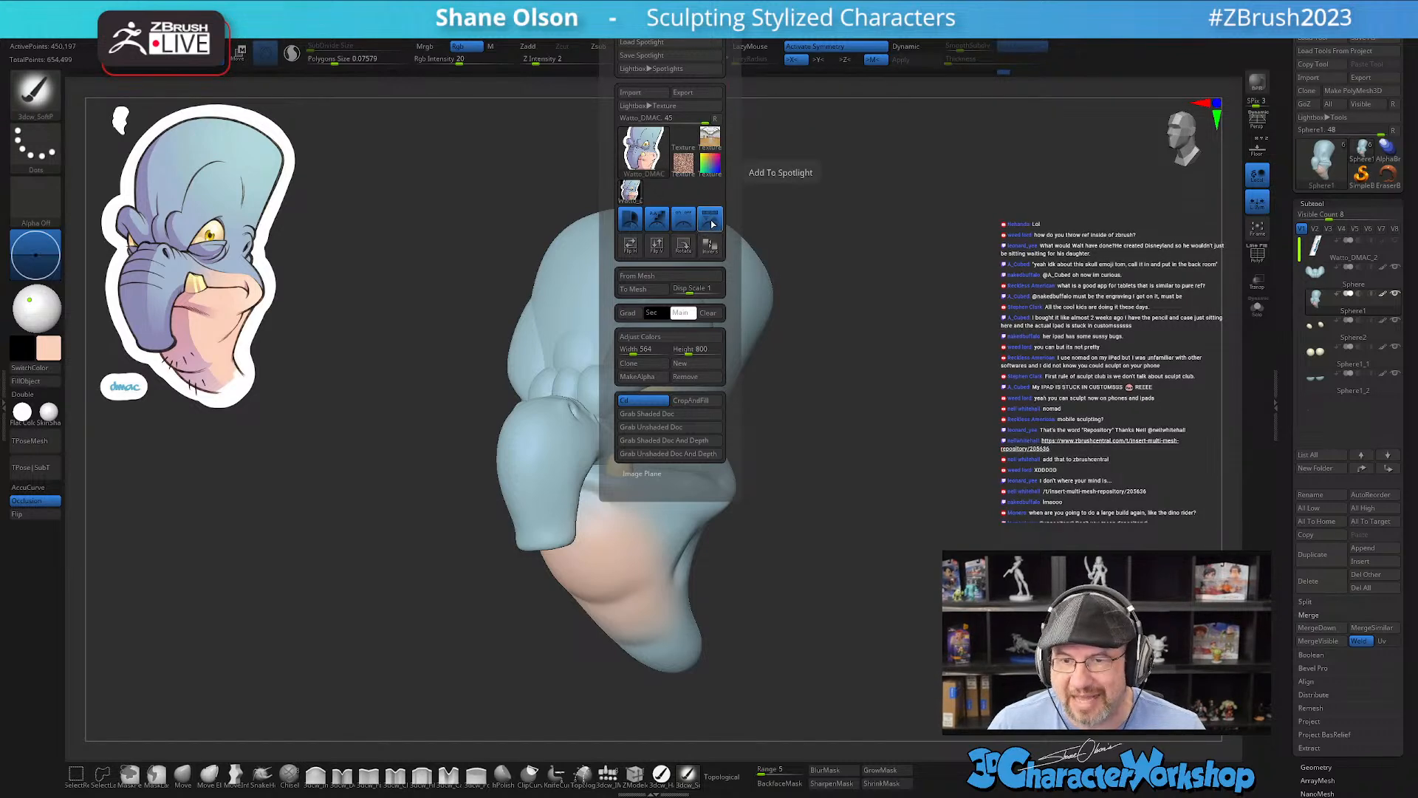
pyautogui.moveTo(953, 312); pyautogui.dragTo(990, 311)
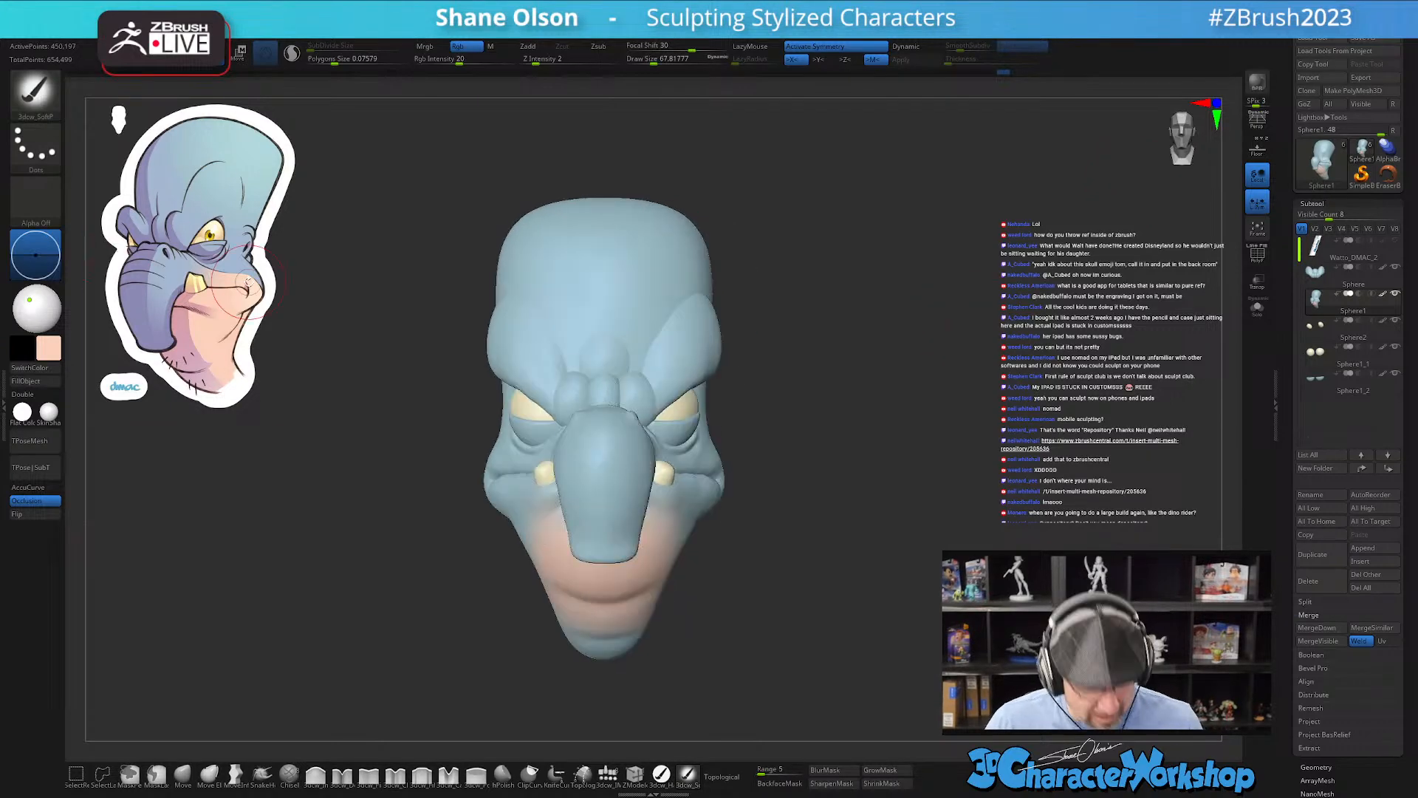
# Step: Bring up the Spotlight controls, shift the reference drawing slightly upward, and leave Spotlight editing
pyautogui.hotkey('shift', 'z')
pyautogui.moveTo(257, 311)
pyautogui.mouseDown()
pyautogui.moveTo(523, 258)
pyautogui.moveTo(373, 322)
pyautogui.moveTo(290, 292)
pyautogui.moveTo(288, 319)
pyautogui.moveTo(325, 303)
pyautogui.moveTo(296, 304)
pyautogui.moveTo(278, 326)
pyautogui.mouseUp()
pyautogui.press('z')
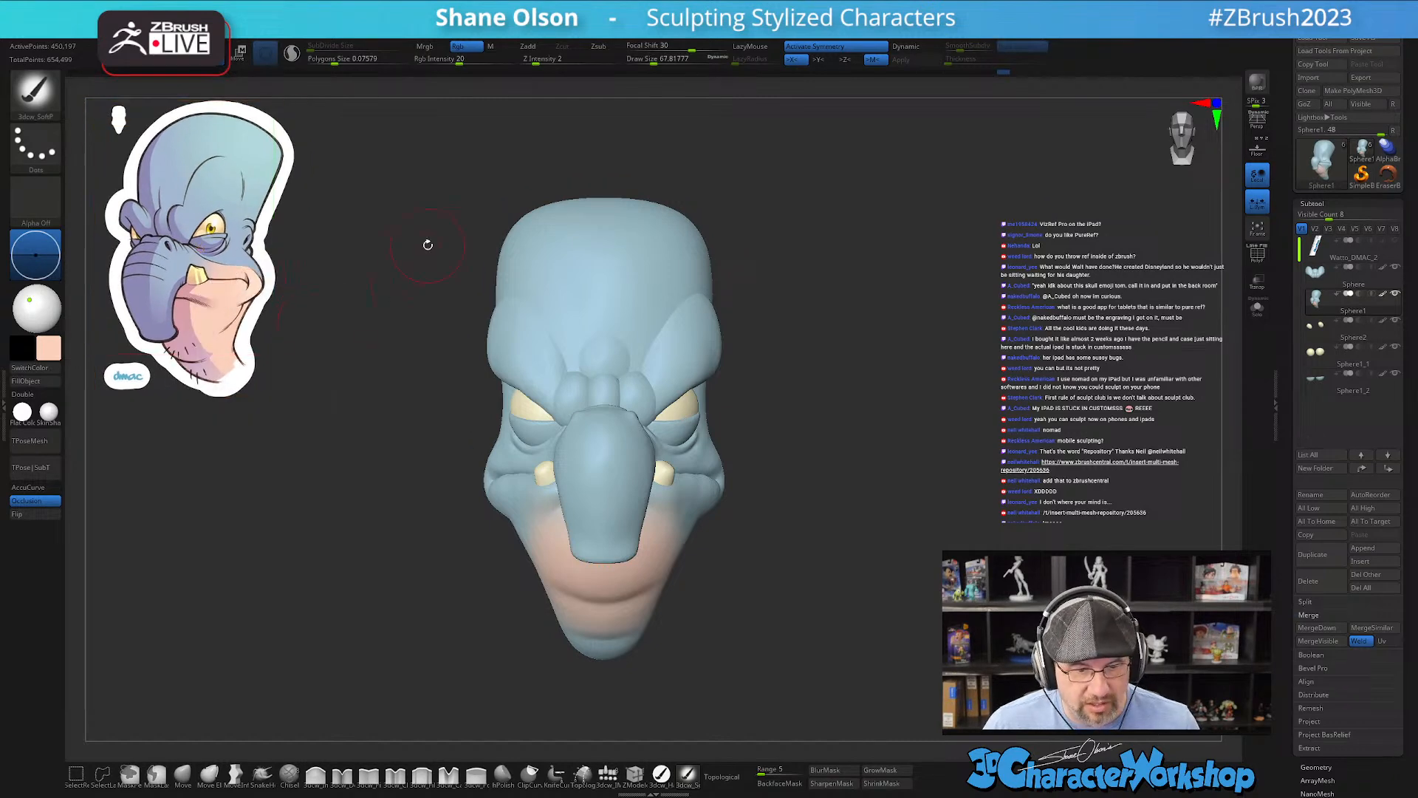
# Step: Look up the help description of the Spotlight Projection setting
pyautogui.press('2')
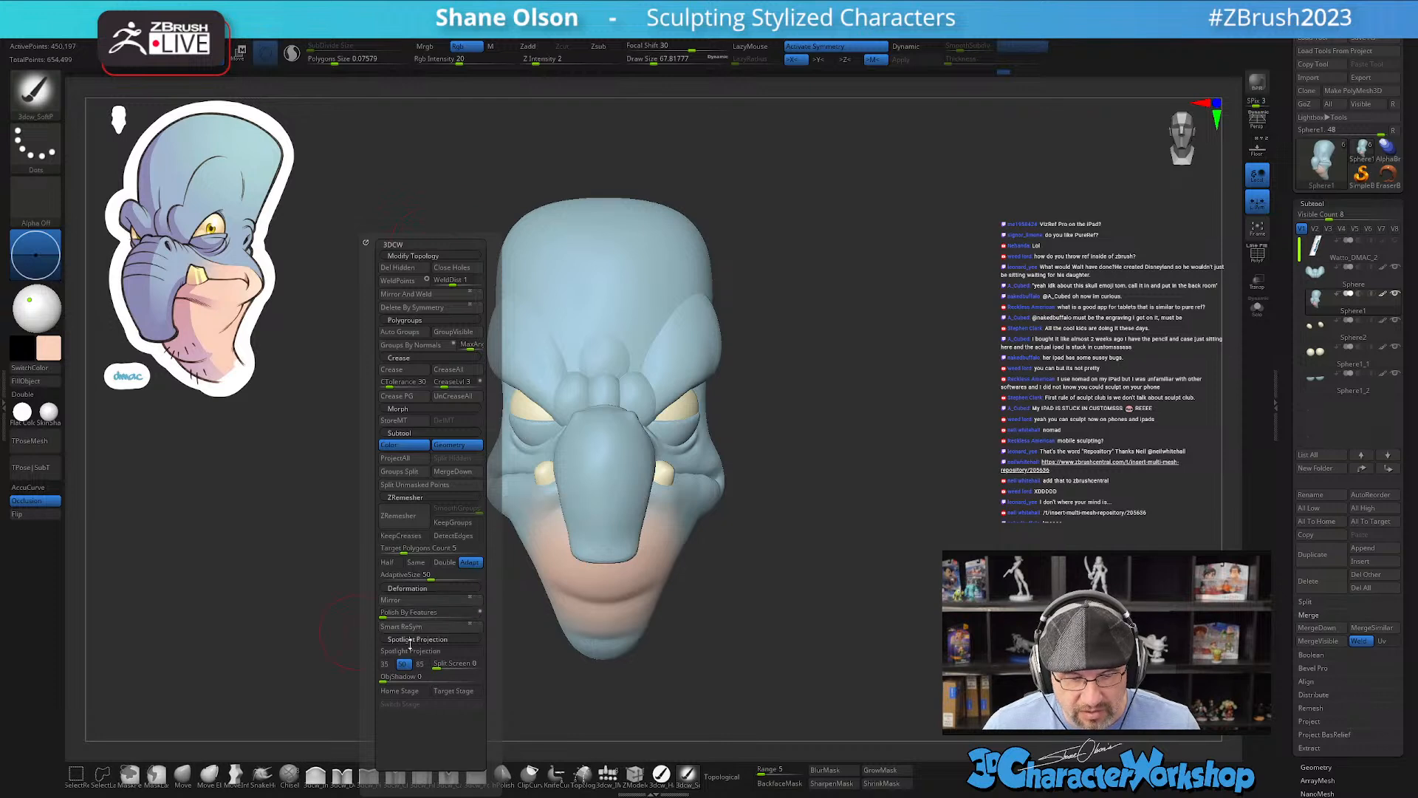
pyautogui.press('ctrl')
pyautogui.press('ctrl')
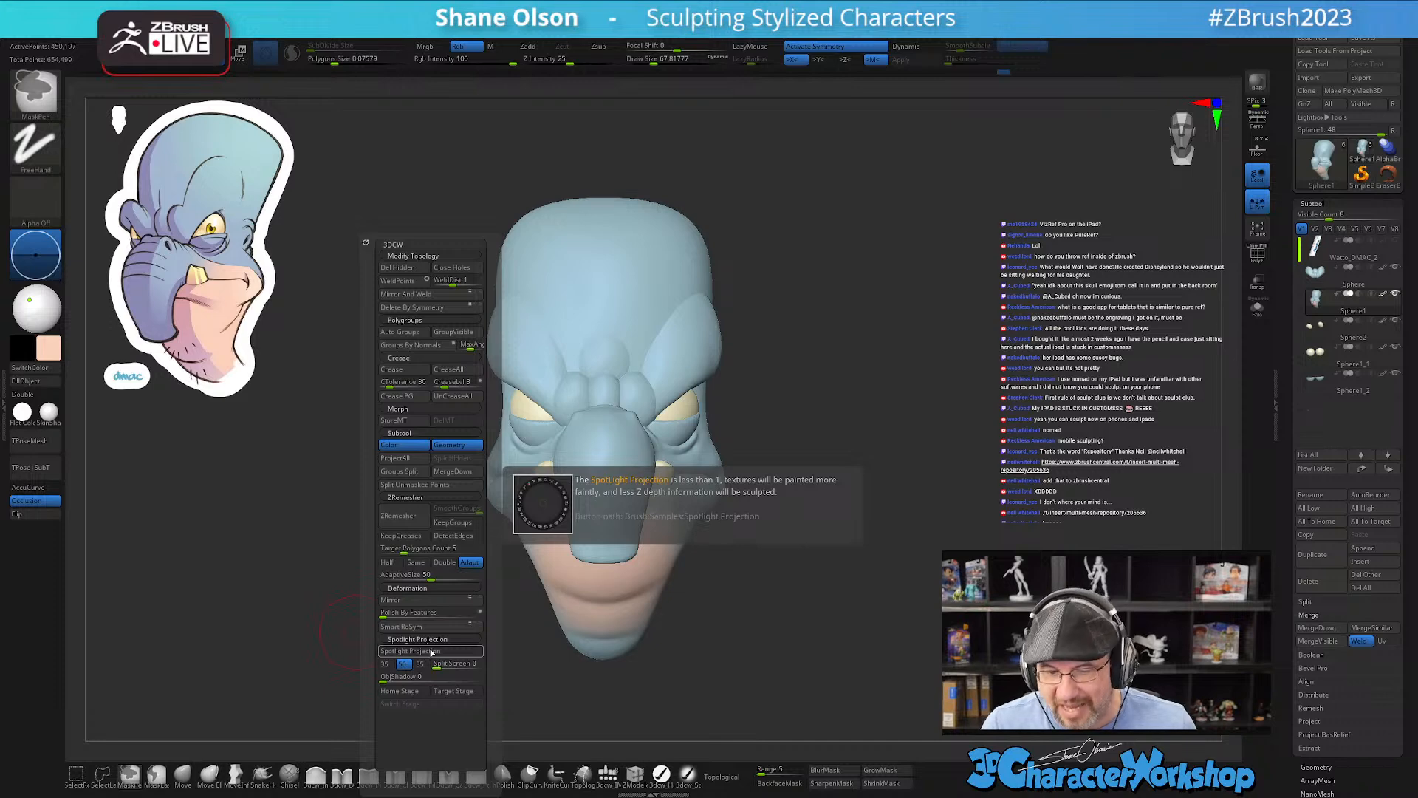
pyautogui.click(432, 652)
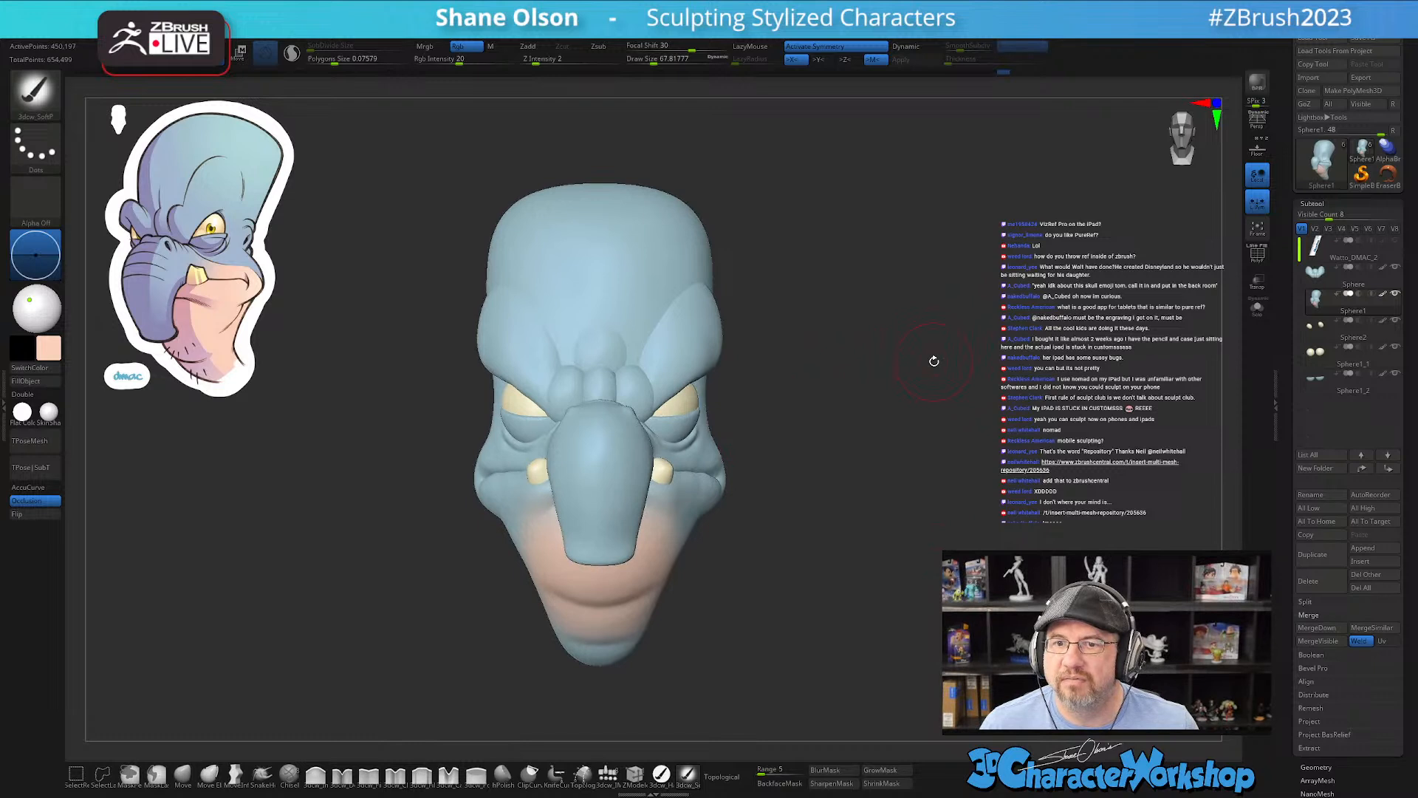
# Step: Make the brow mesh active with the polyframe shown and adjust the upper edge of the outer brow with the Move brush at a draw size of about 212
pyautogui.moveTo(934, 361)
pyautogui.mouseDown()
pyautogui.moveTo(920, 360)
pyautogui.moveTo(934, 358)
pyautogui.mouseUp()
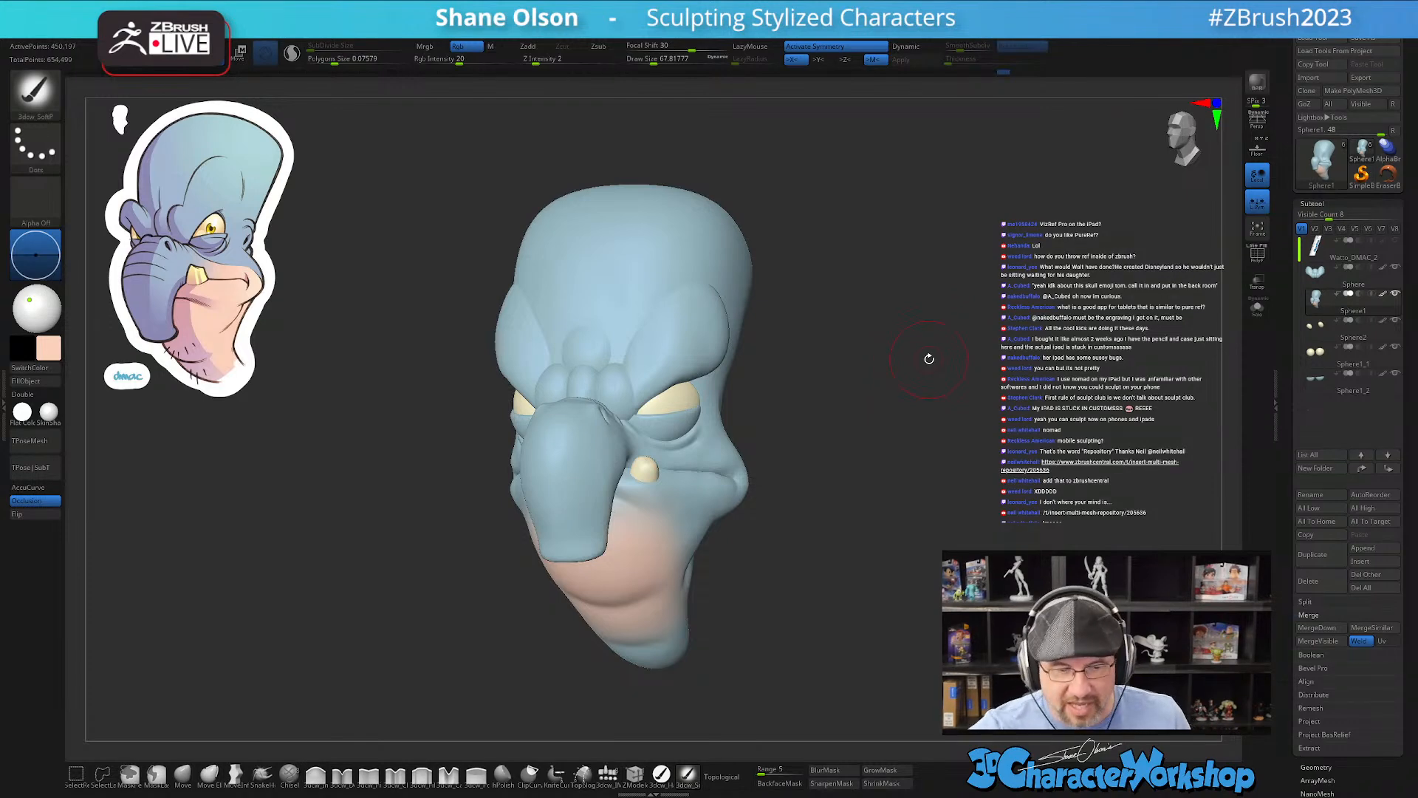
pyautogui.moveTo(746, 602)
pyautogui.mouseDown()
pyautogui.moveTo(808, 574)
pyautogui.moveTo(773, 551)
pyautogui.mouseUp()
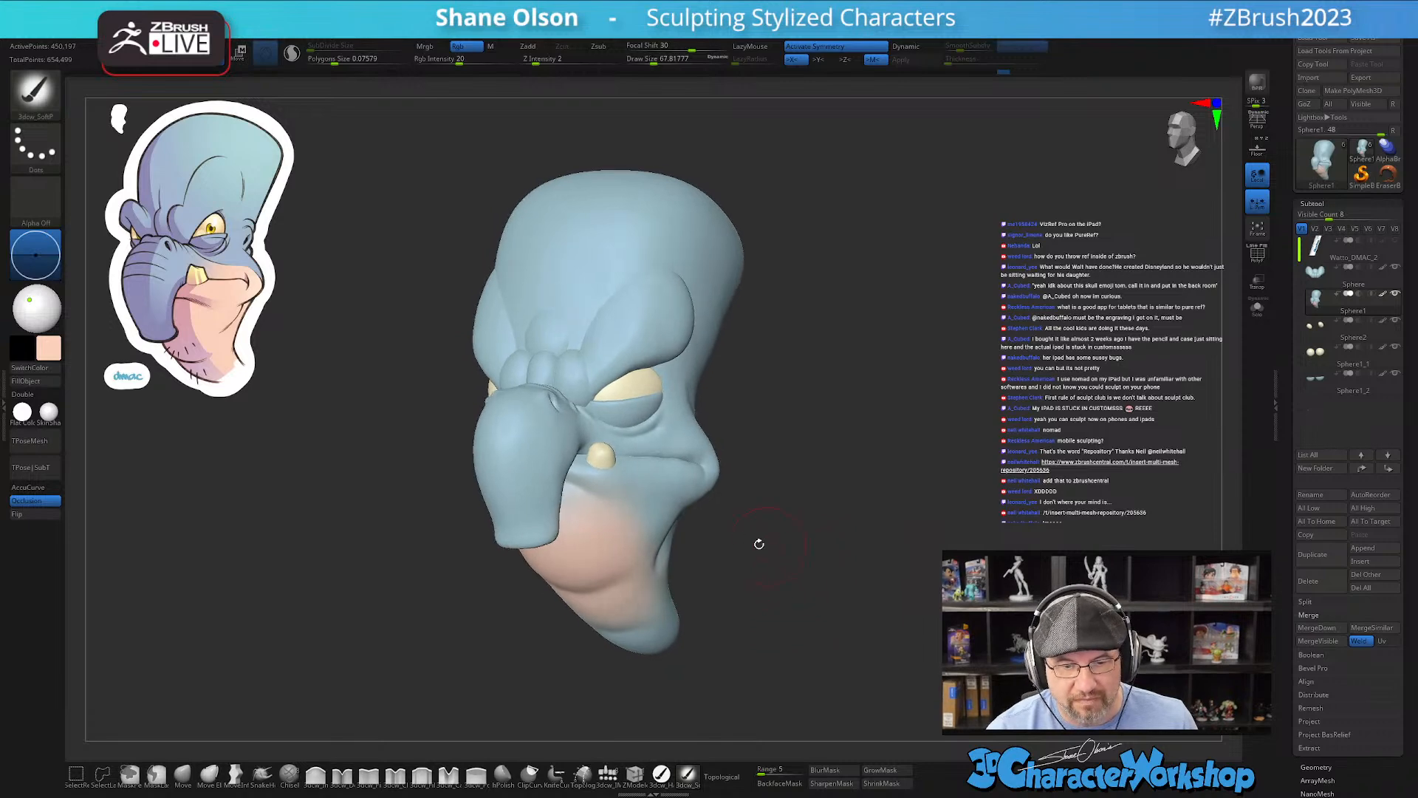
pyautogui.keyDown('alt'); pyautogui.moveTo(594, 374); pyautogui.dragTo(602, 397, button='right'); pyautogui.keyUp('alt')
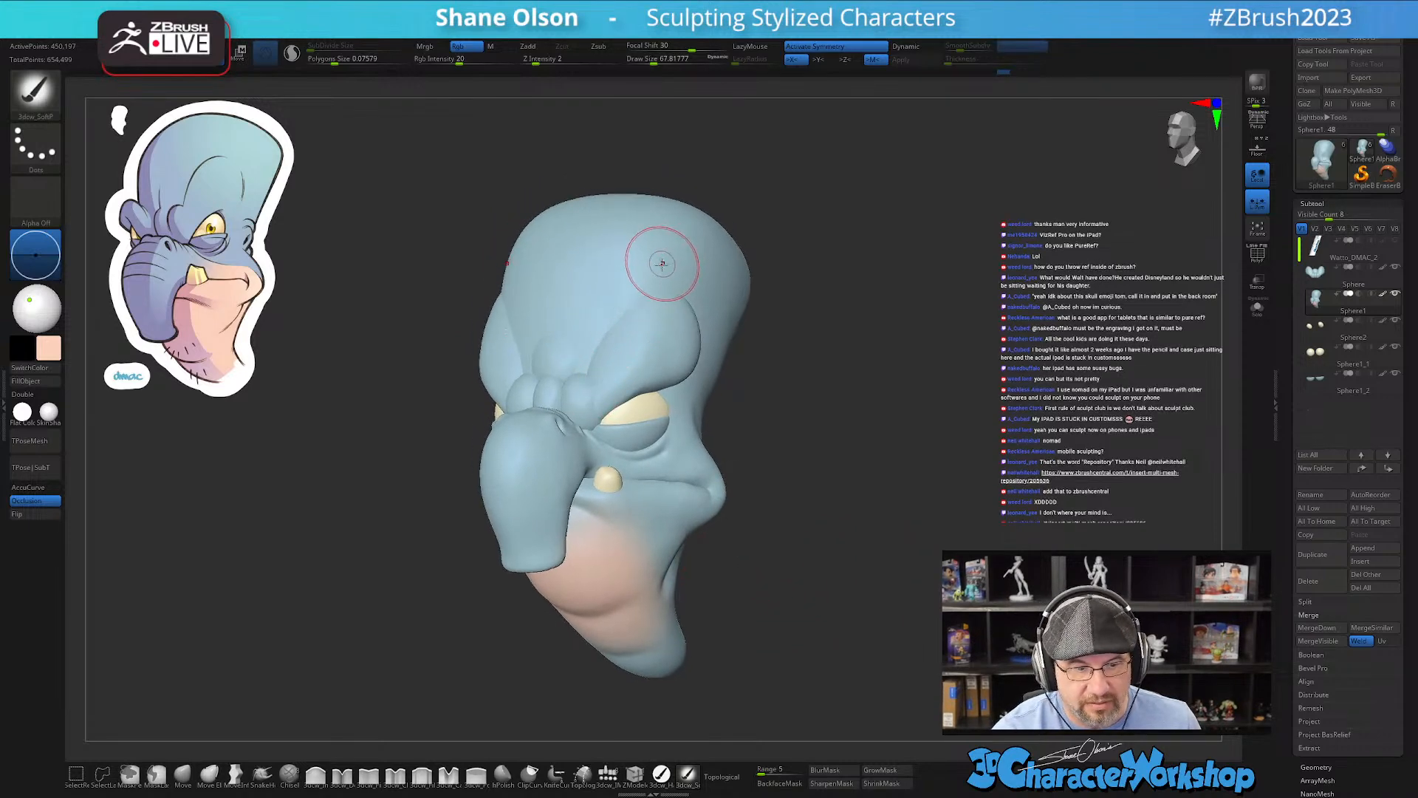
pyautogui.moveTo(618, 344); pyautogui.dragTo(694, 339, button='right')
pyautogui.hotkey('shift', 'f')
pyautogui.moveTo(473, 311); pyautogui.dragTo(484, 362, button='right')
pyautogui.keyDown('alt'); pyautogui.click(484, 362); pyautogui.keyUp('alt')
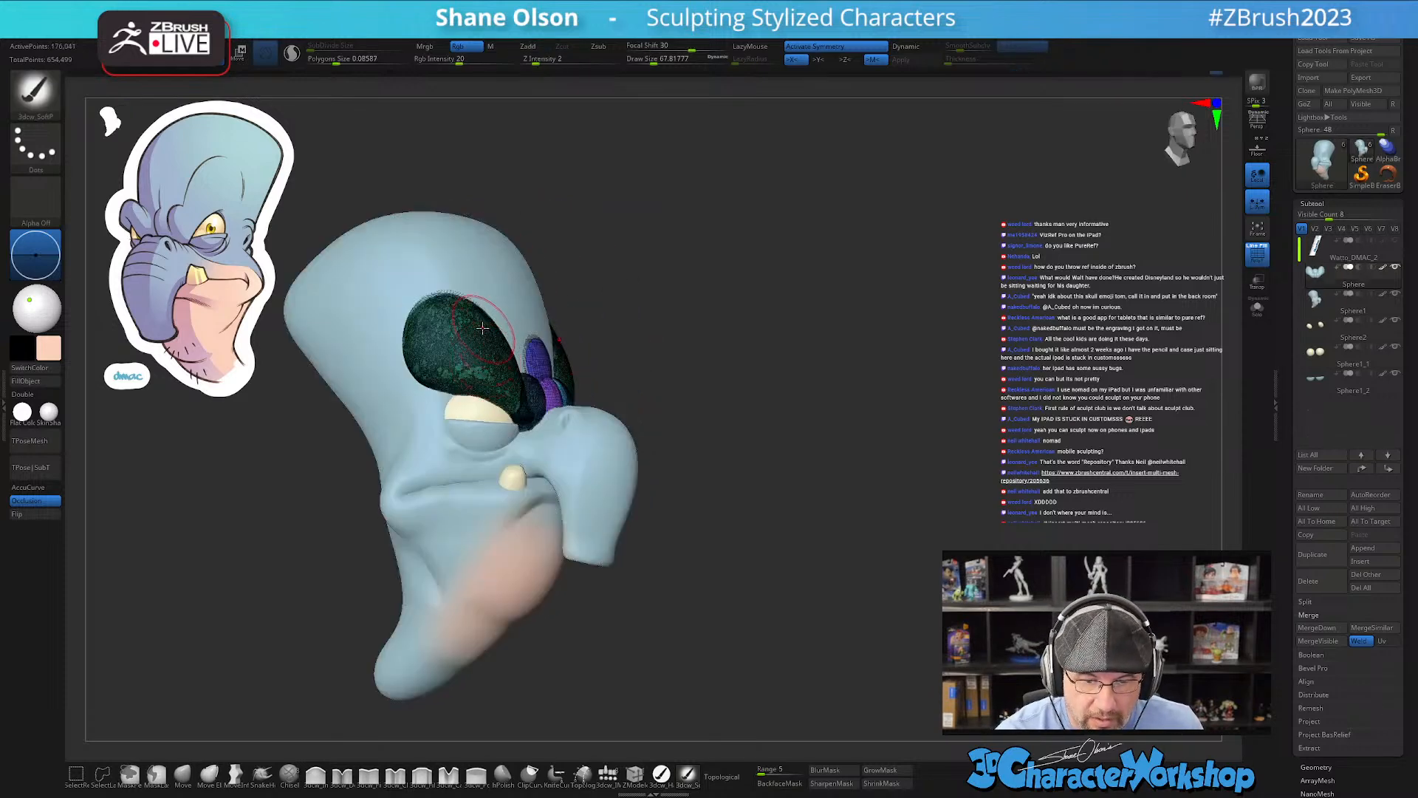
pyautogui.click(183, 776)
pyautogui.press('s')
pyautogui.moveTo(219, 657); pyautogui.dragTo(234, 657)
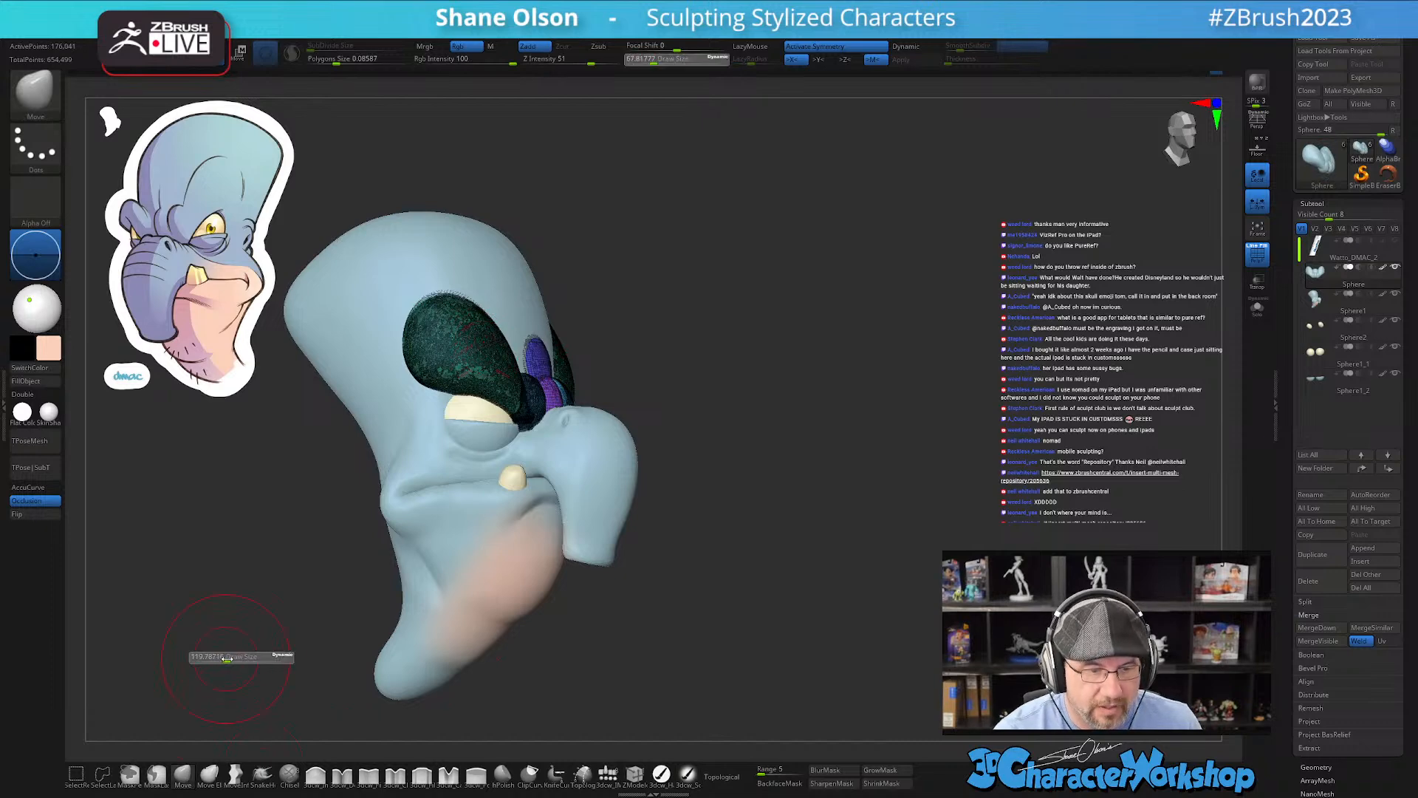
pyautogui.press('s')
pyautogui.moveTo(433, 314); pyautogui.dragTo(436, 315)
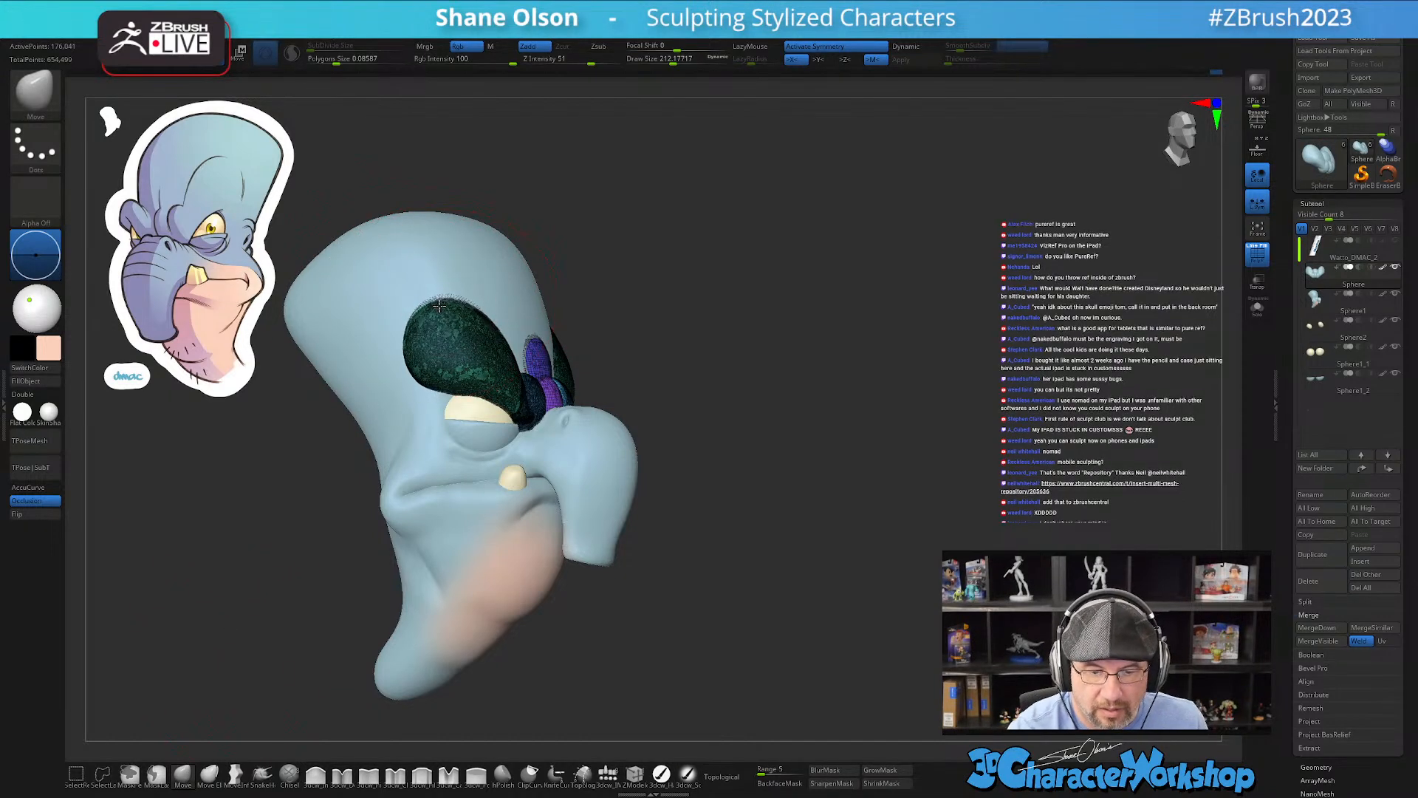
# Step: Hide the polyframe and nudge the small folds between the brows upward with the Move brush at a draw size of about 124
pyautogui.moveTo(736, 498)
pyautogui.mouseDown()
pyautogui.moveTo(722, 558)
pyautogui.moveTo(809, 552)
pyautogui.moveTo(830, 532)
pyautogui.mouseUp()
pyautogui.hotkey('shift', 'f')
pyautogui.moveTo(786, 437)
pyautogui.mouseDown()
pyautogui.moveTo(779, 453)
pyautogui.moveTo(842, 497)
pyautogui.moveTo(827, 494)
pyautogui.mouseUp()
pyautogui.press('s')
pyautogui.moveTo(832, 429)
pyautogui.keyDown('alt'); pyautogui.mouseDown()
pyautogui.moveTo(833, 469)
pyautogui.moveTo(820, 469)
pyautogui.moveTo(834, 507)
pyautogui.mouseUp(); pyautogui.keyUp('alt')
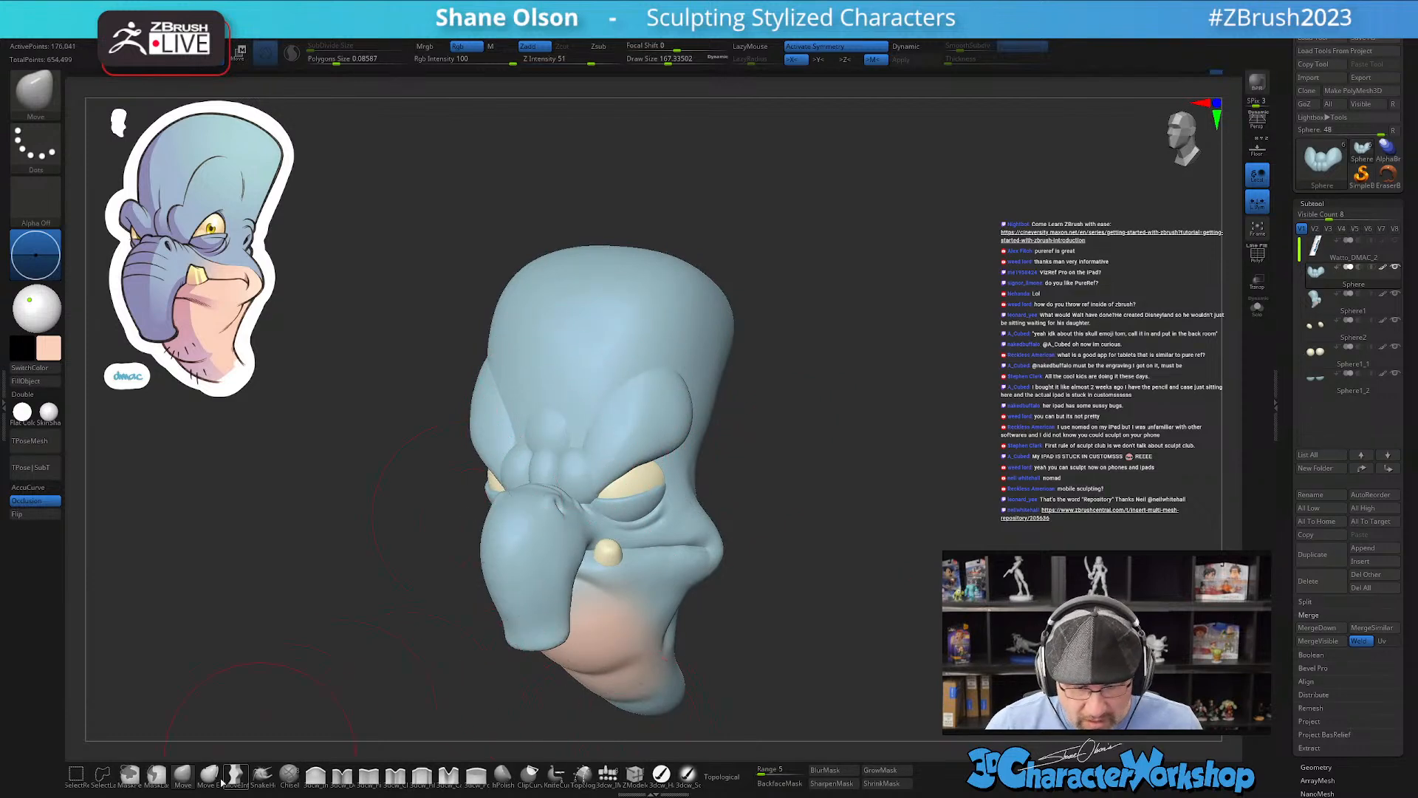
pyautogui.press('s')
pyautogui.moveTo(289, 670); pyautogui.dragTo(282, 669)
pyautogui.moveTo(554, 411); pyautogui.dragTo(554, 402)
pyautogui.moveTo(903, 470)
pyautogui.mouseDown()
pyautogui.moveTo(935, 444)
pyautogui.moveTo(880, 472)
pyautogui.mouseUp()
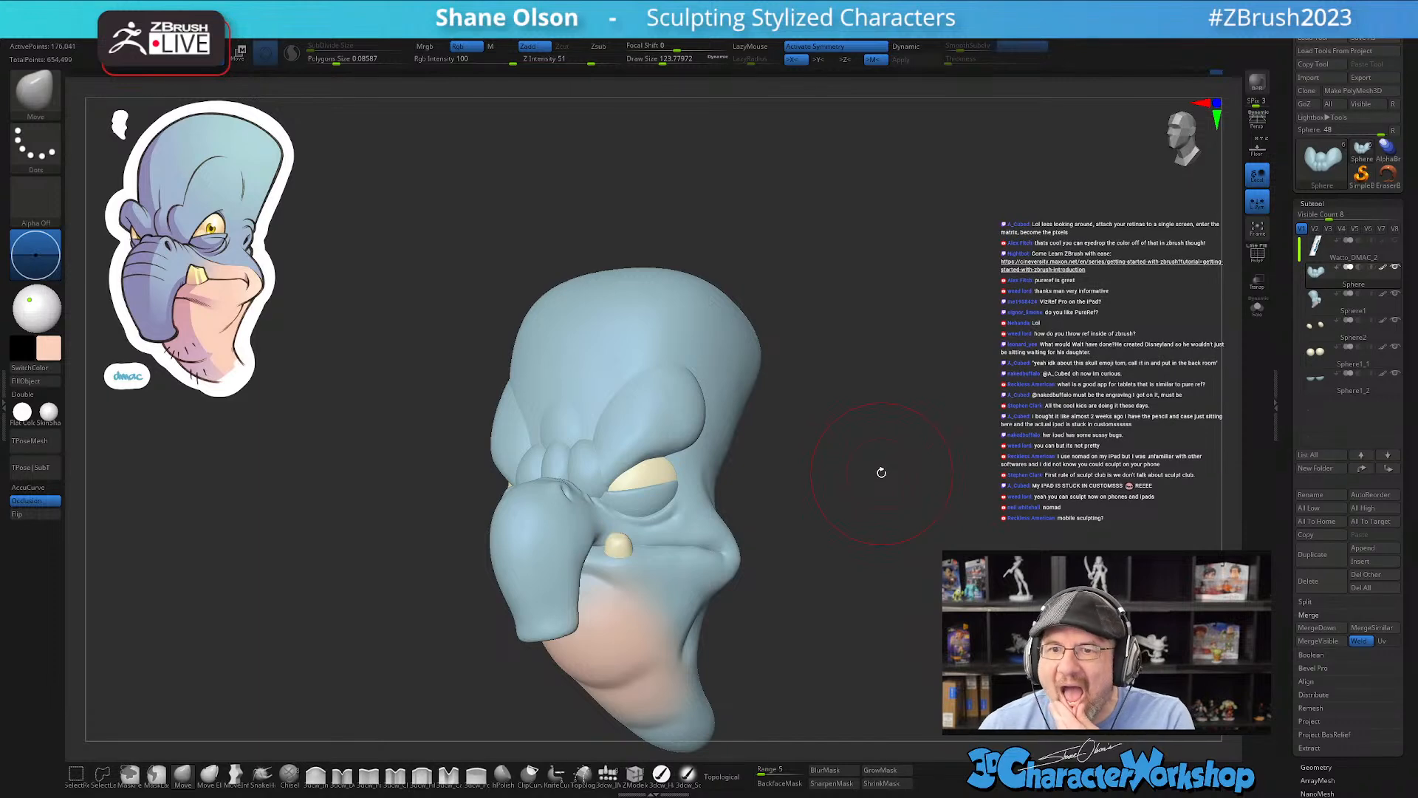
pyautogui.moveTo(885, 395); pyautogui.dragTo(890, 351)
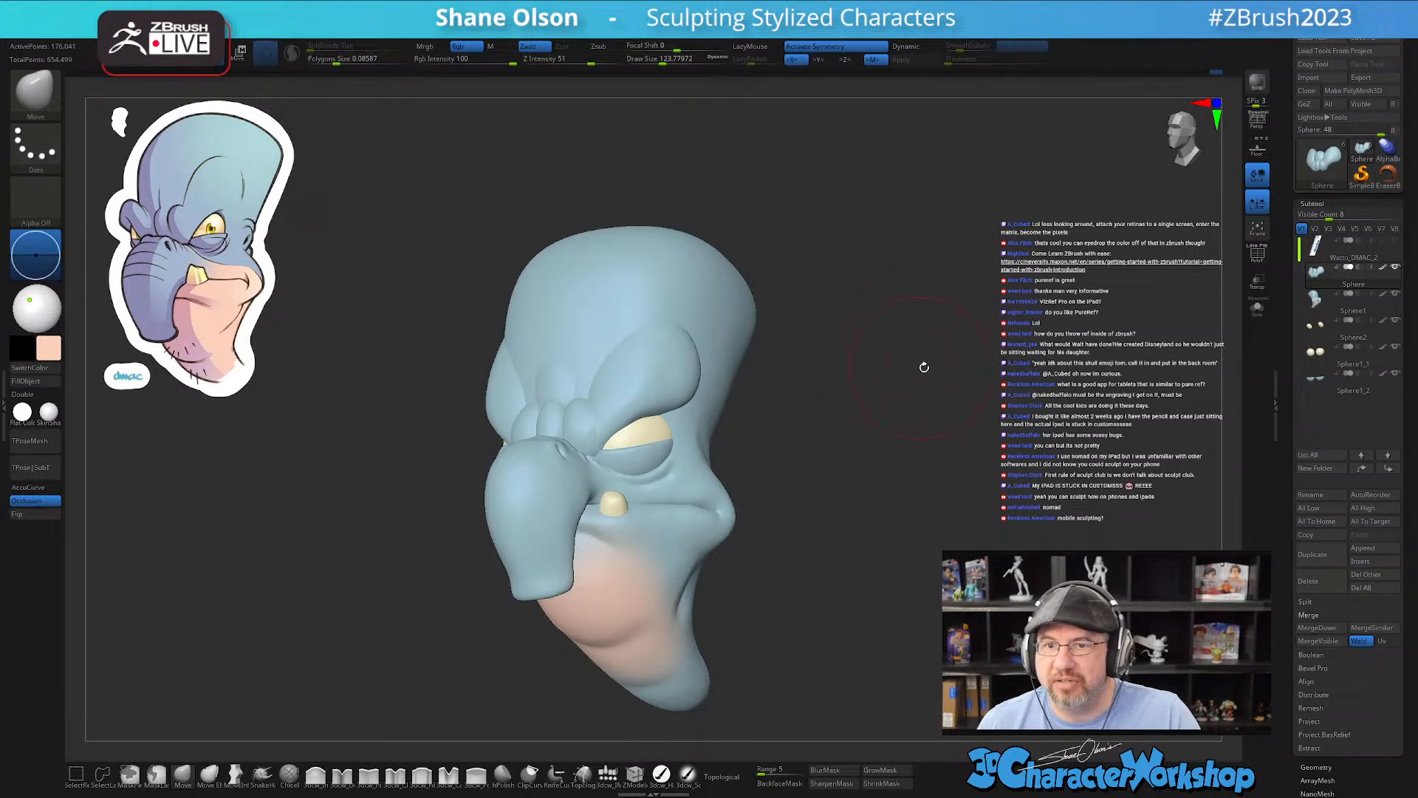
pyautogui.moveTo(886, 358); pyautogui.dragTo(896, 379)
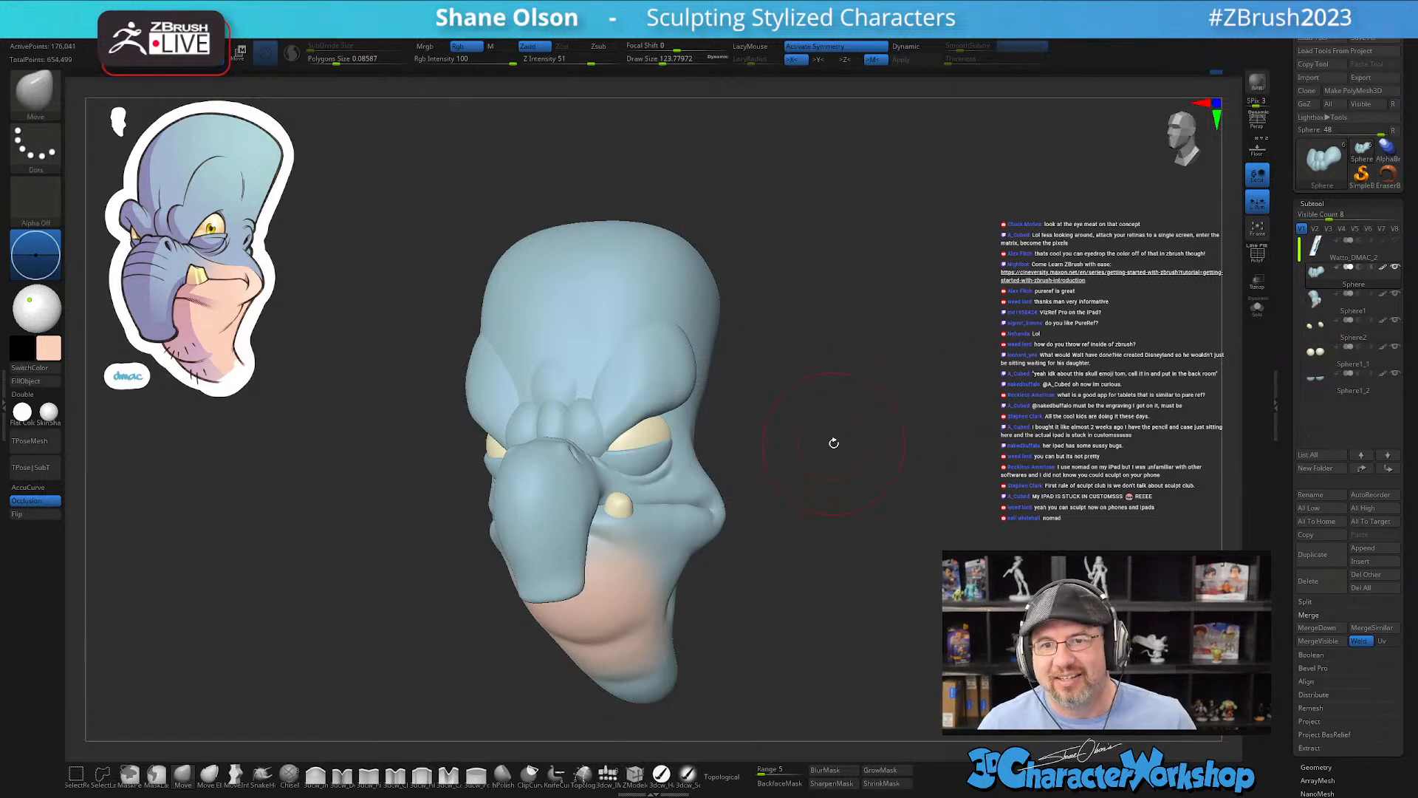
pyautogui.moveTo(868, 371); pyautogui.dragTo(870, 374)
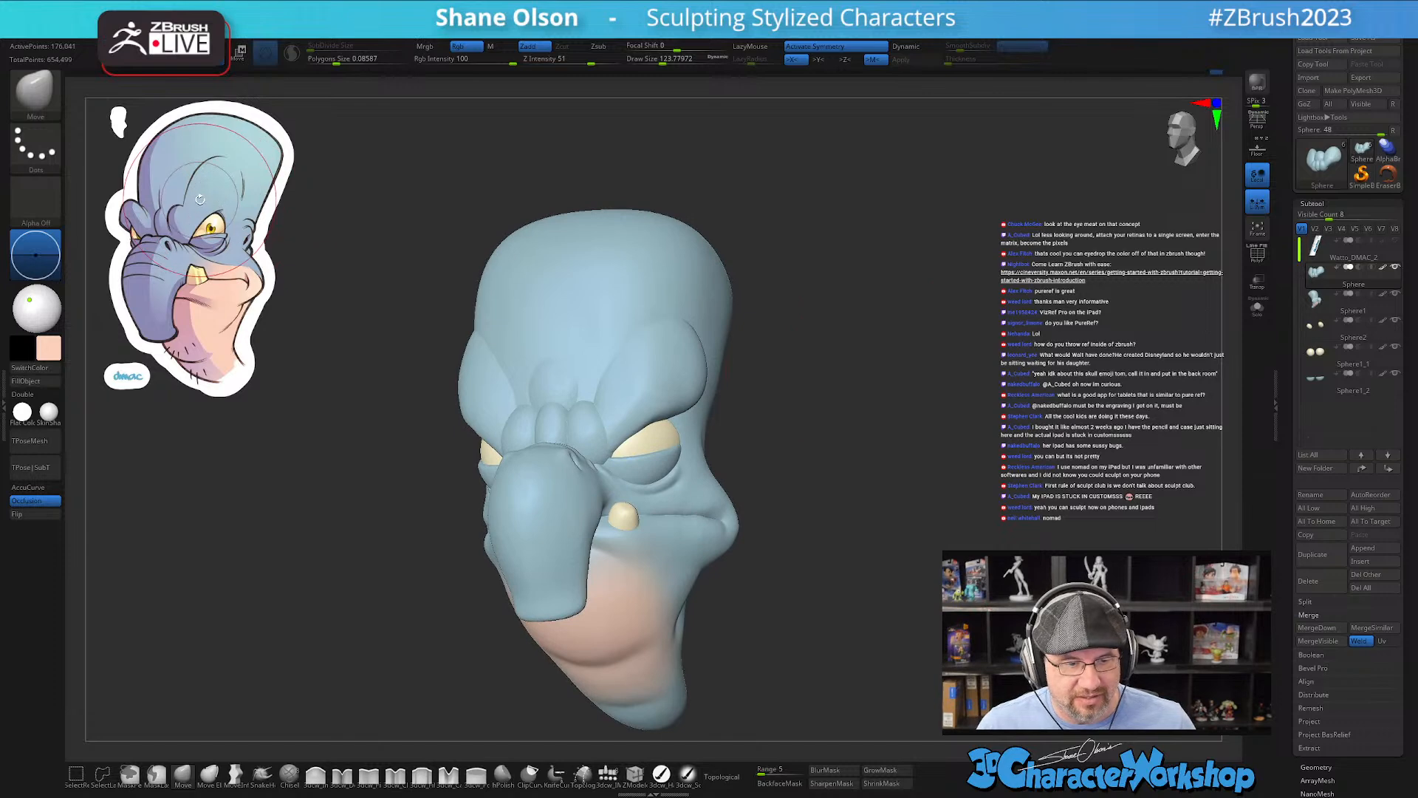
# Step: Make the head mesh active, try a soft peach paint stroke below the mouth corner at a draw size of about 56, and undo it
pyautogui.press('s')
pyautogui.moveTo(260, 348); pyautogui.dragTo(252, 348)
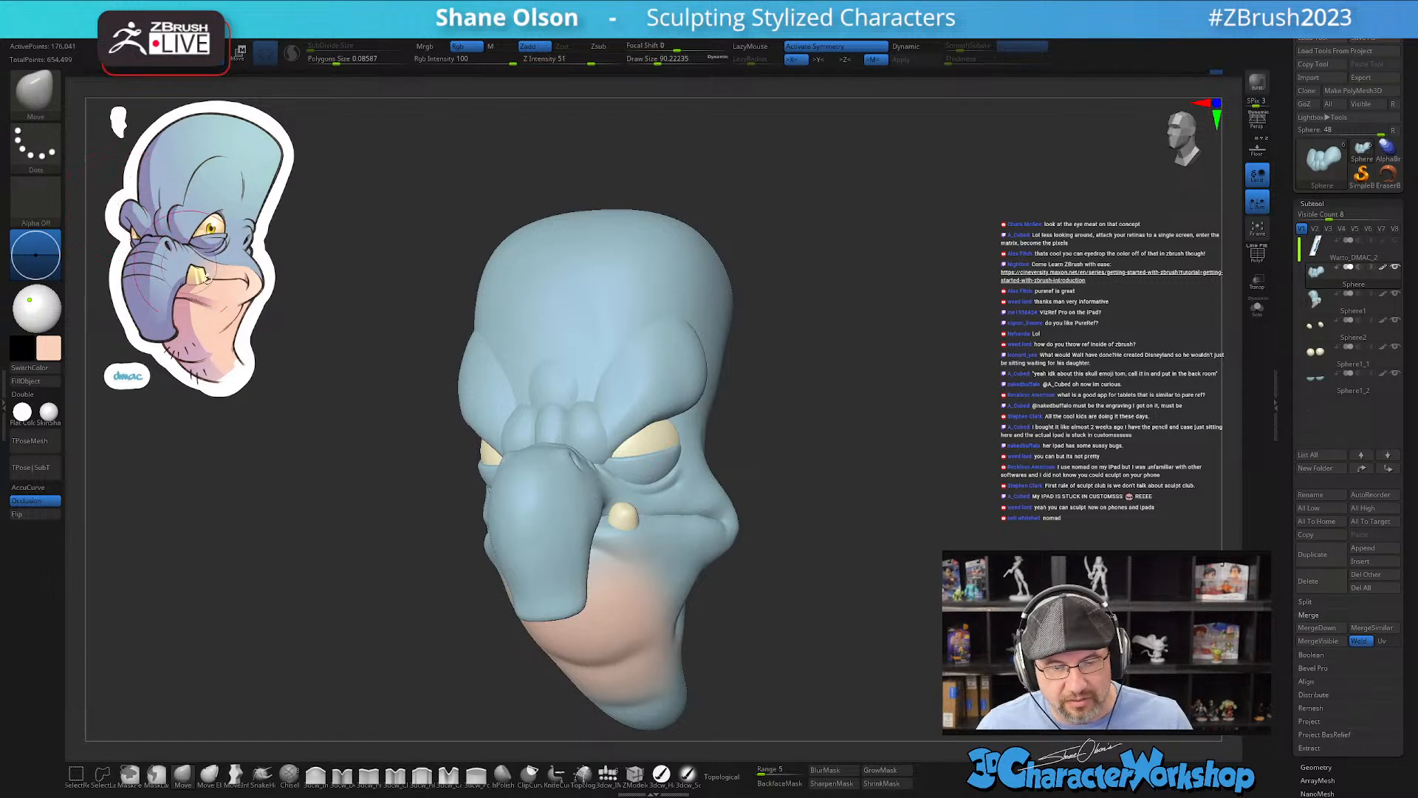
pyautogui.moveTo(870, 427)
pyautogui.keyDown('shift'); pyautogui.mouseDown()
pyautogui.moveTo(941, 418)
pyautogui.moveTo(947, 437)
pyautogui.moveTo(935, 417)
pyautogui.moveTo(819, 414)
pyautogui.mouseUp(); pyautogui.keyUp('shift')
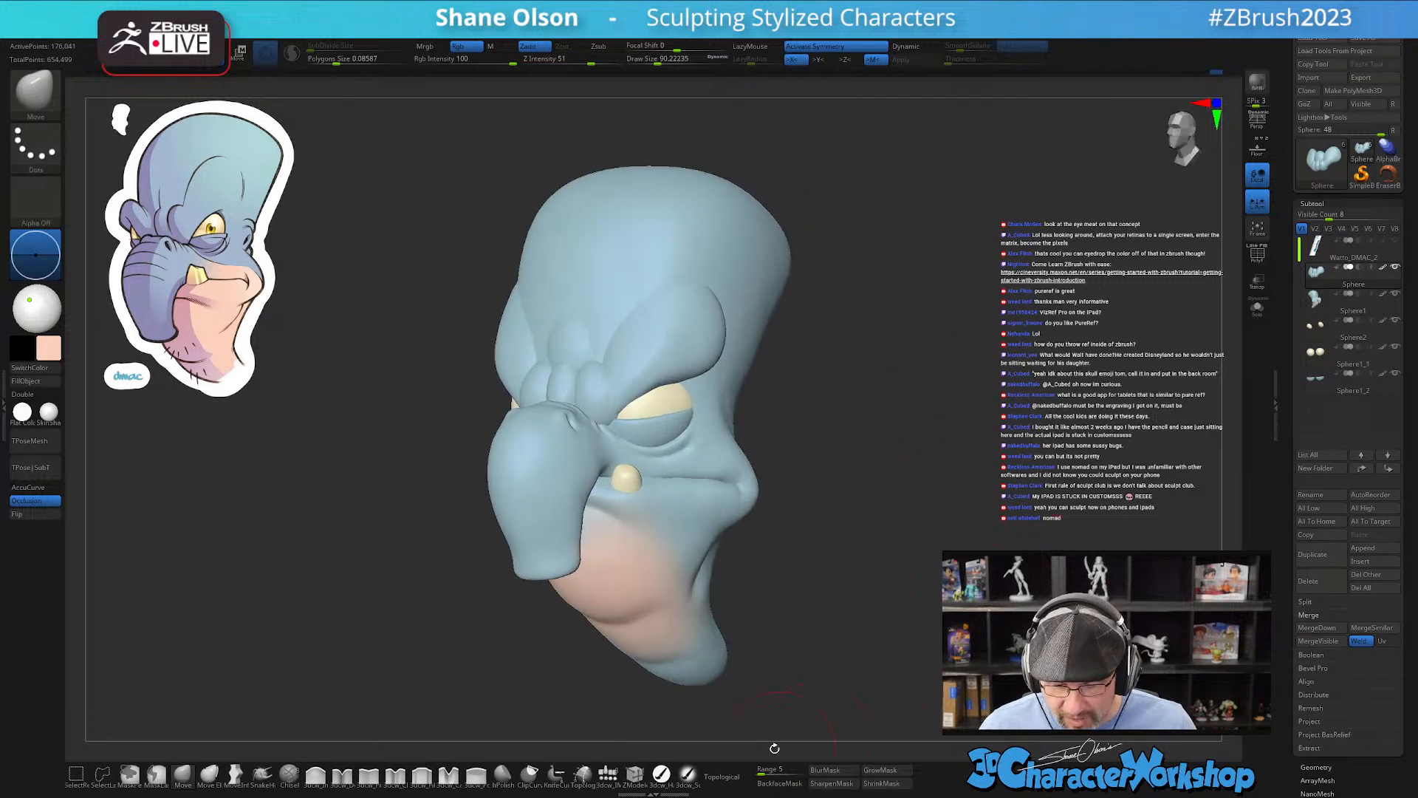
pyautogui.click(687, 775)
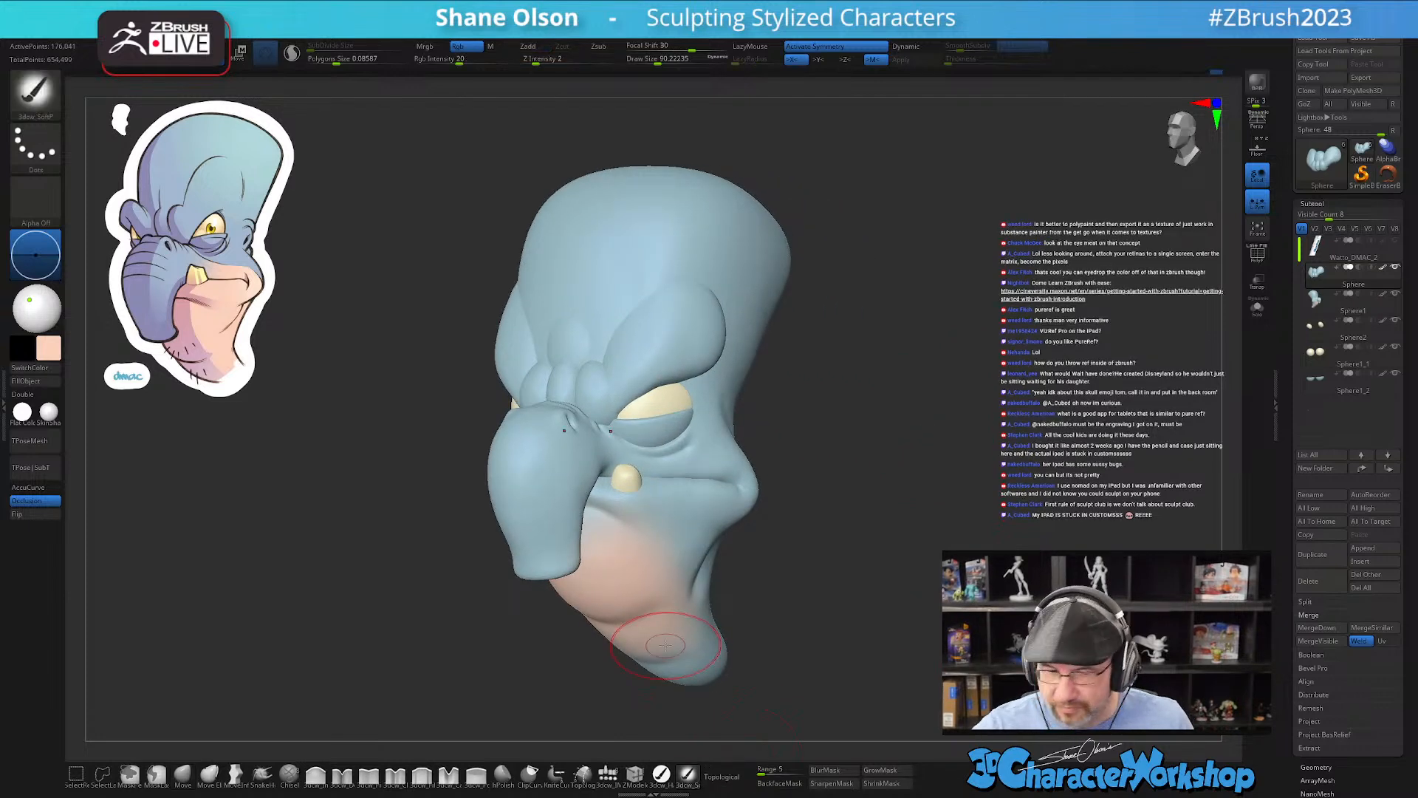
pyautogui.keyDown('alt'); pyautogui.click(675, 535); pyautogui.keyUp('alt')
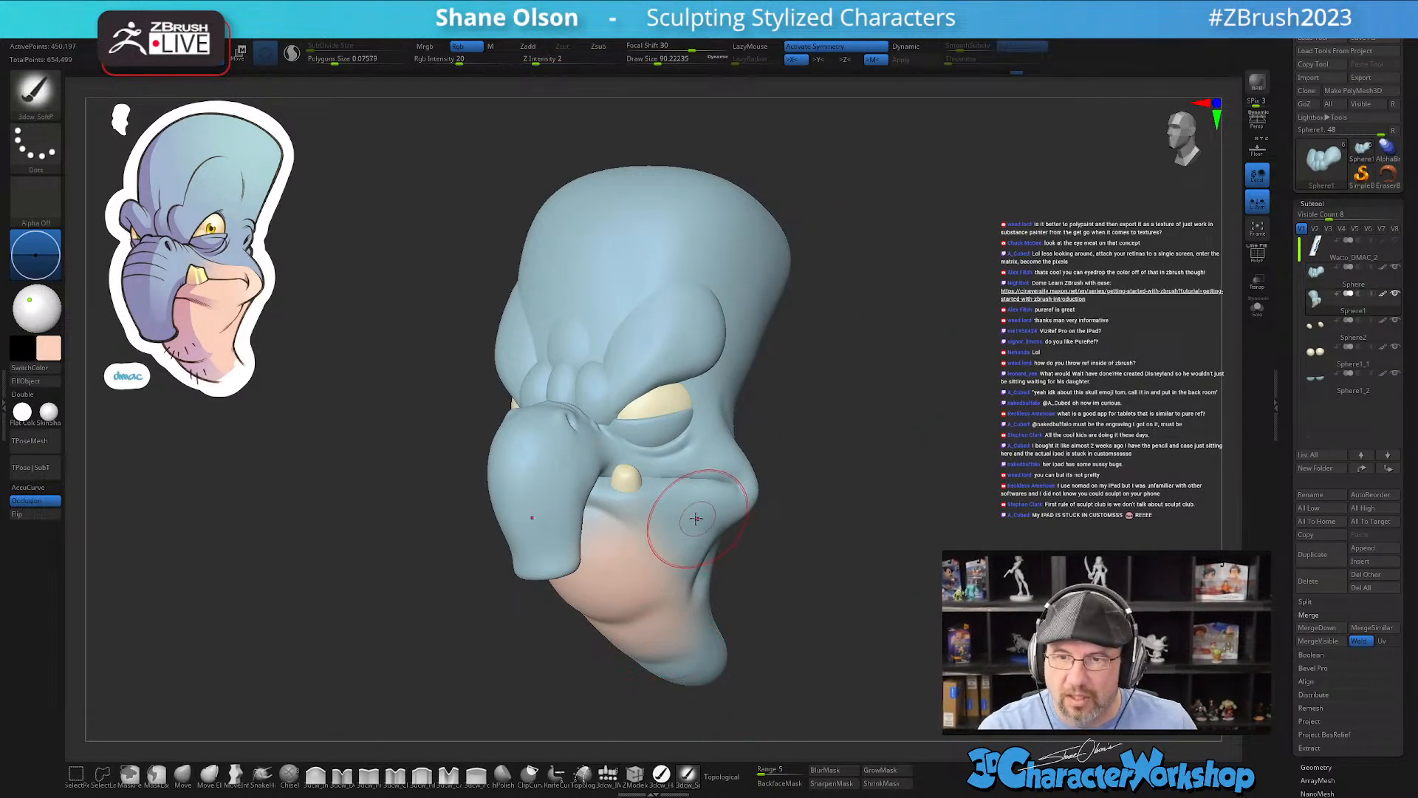
pyautogui.moveTo(677, 529); pyautogui.dragTo(678, 503, button='right')
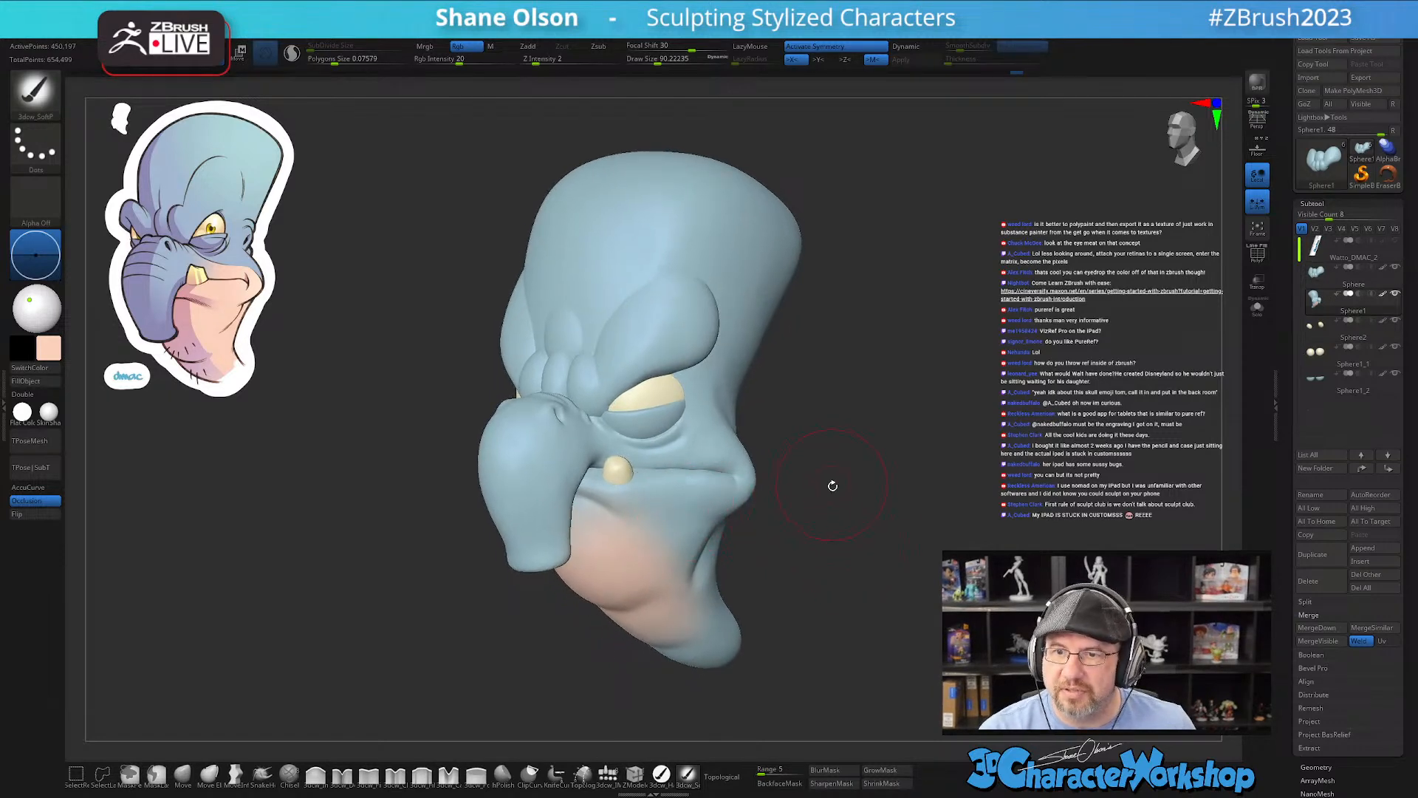
pyautogui.moveTo(828, 492); pyautogui.dragTo(811, 515)
pyautogui.press('s')
pyautogui.moveTo(690, 507); pyautogui.dragTo(665, 494)
pyautogui.hotkey('ctrl', 'z')
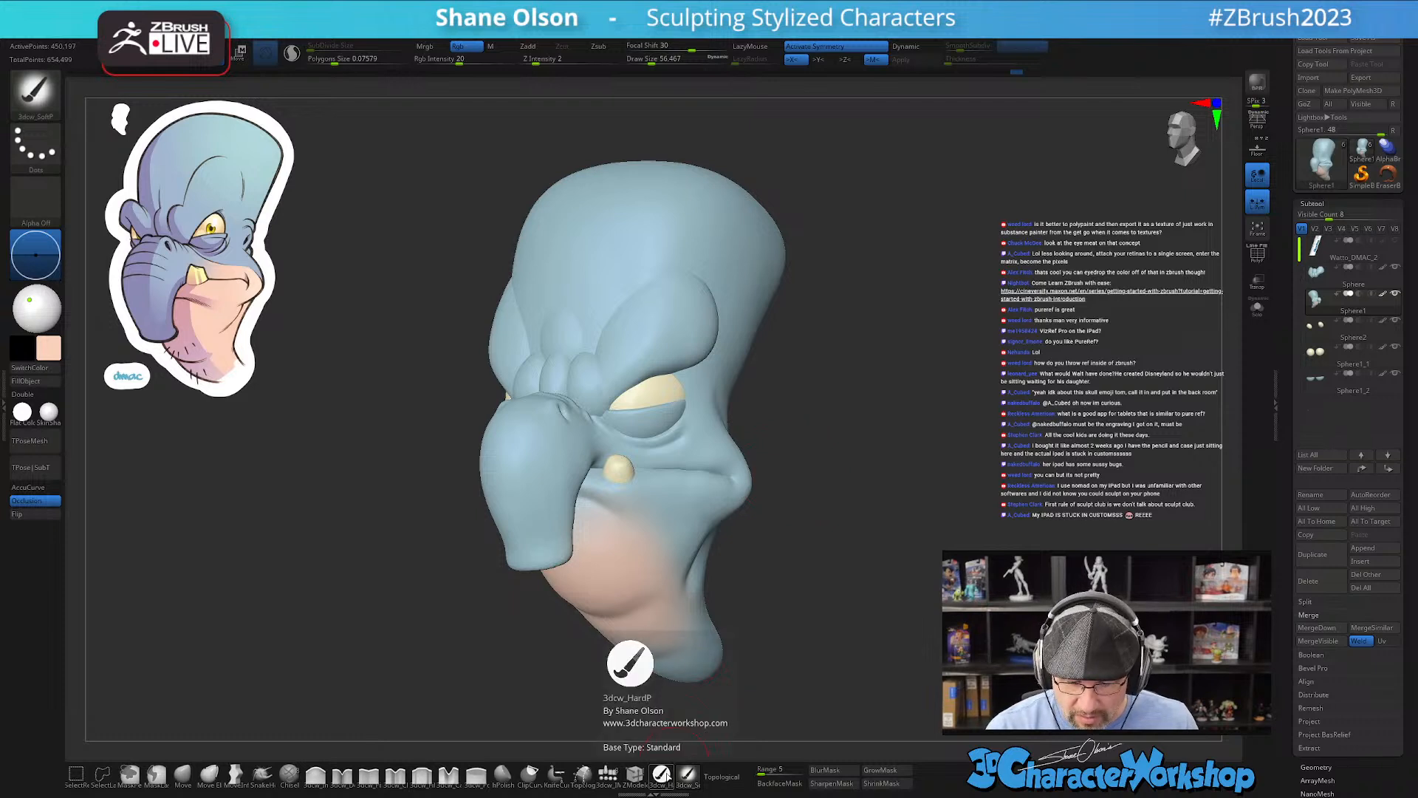
# Step: Examine the head mesh's polygon density around the mouth, cheek and chin with the polyframe shown, and hide the polyframe again
pyautogui.press('shift')
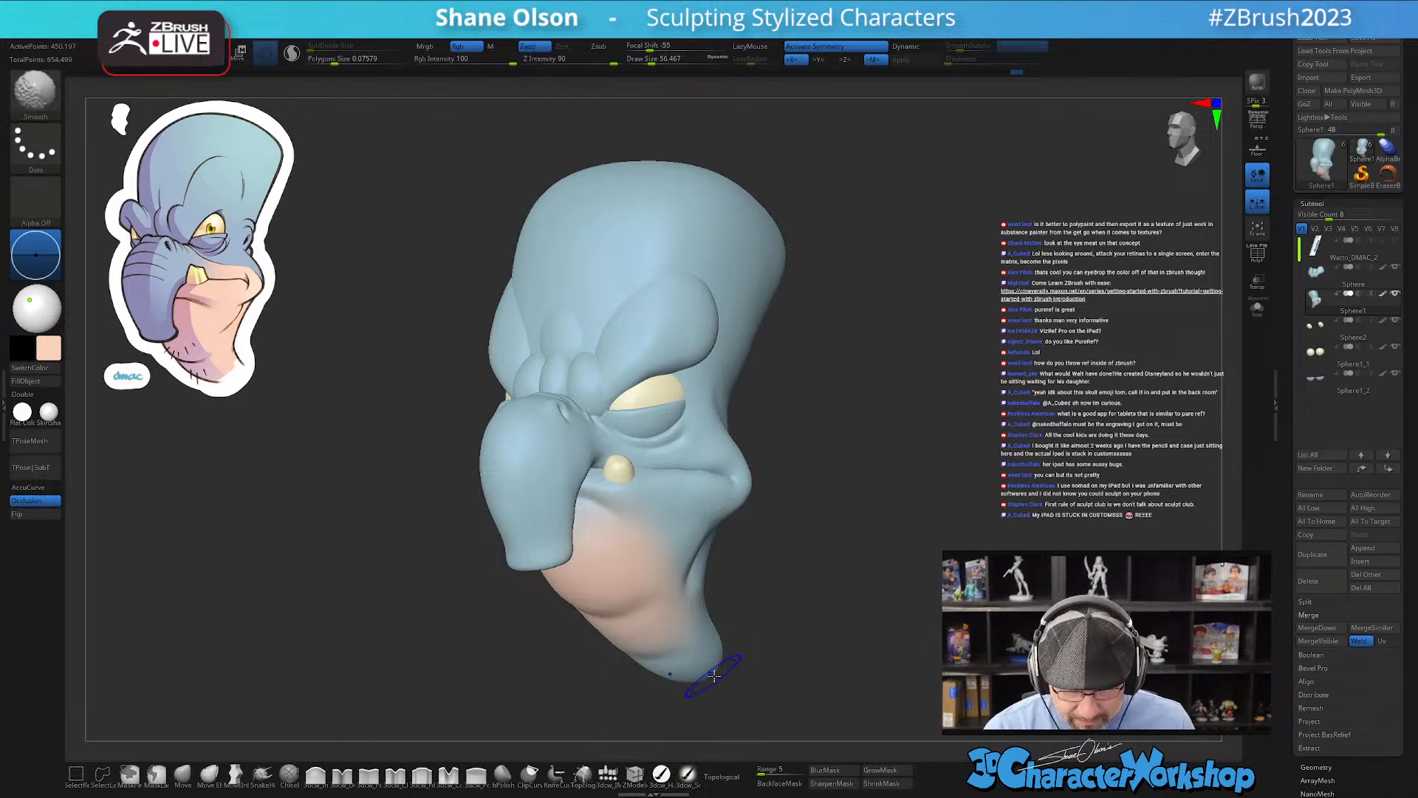
pyautogui.moveTo(766, 580)
pyautogui.mouseDown()
pyautogui.moveTo(761, 618)
pyautogui.moveTo(761, 586)
pyautogui.mouseUp()
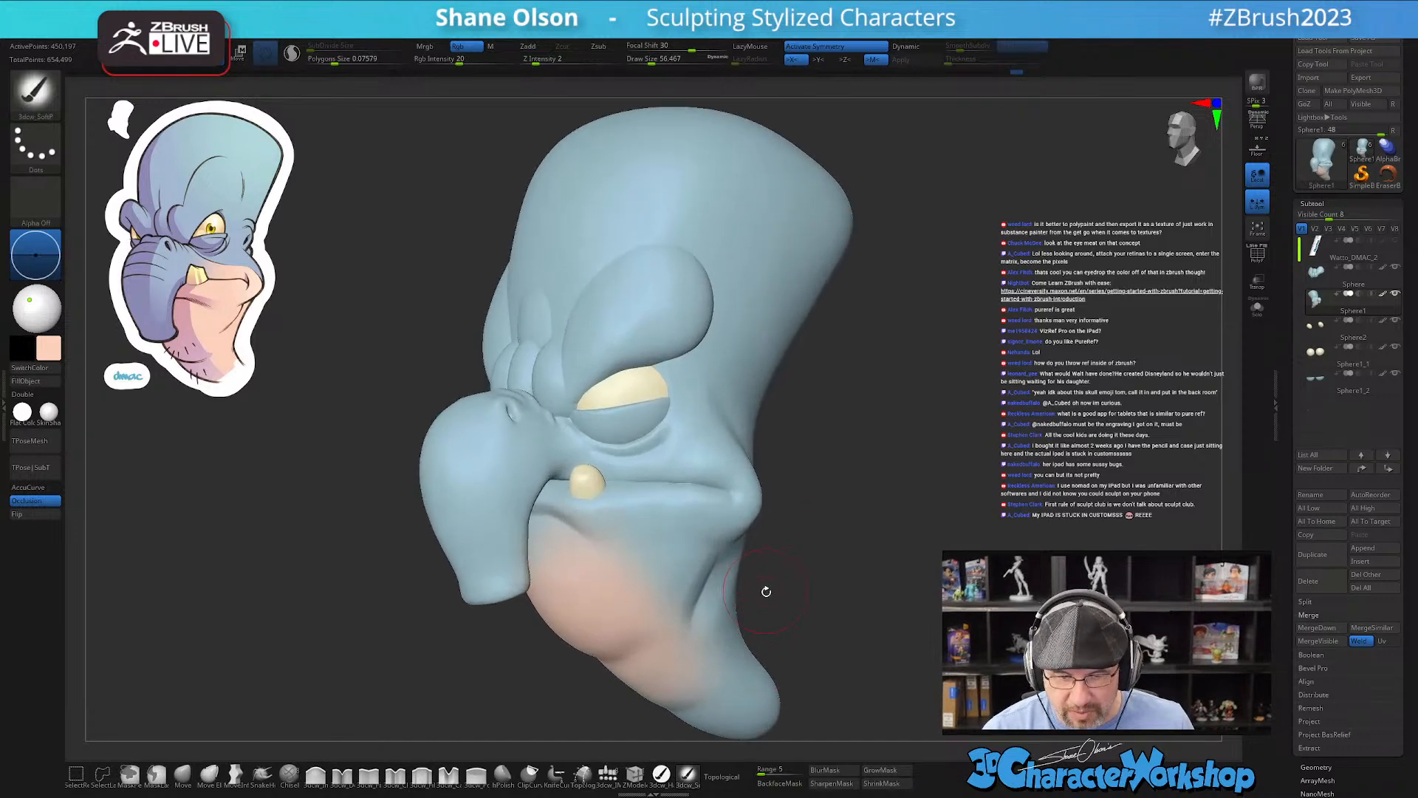
pyautogui.press('shift')
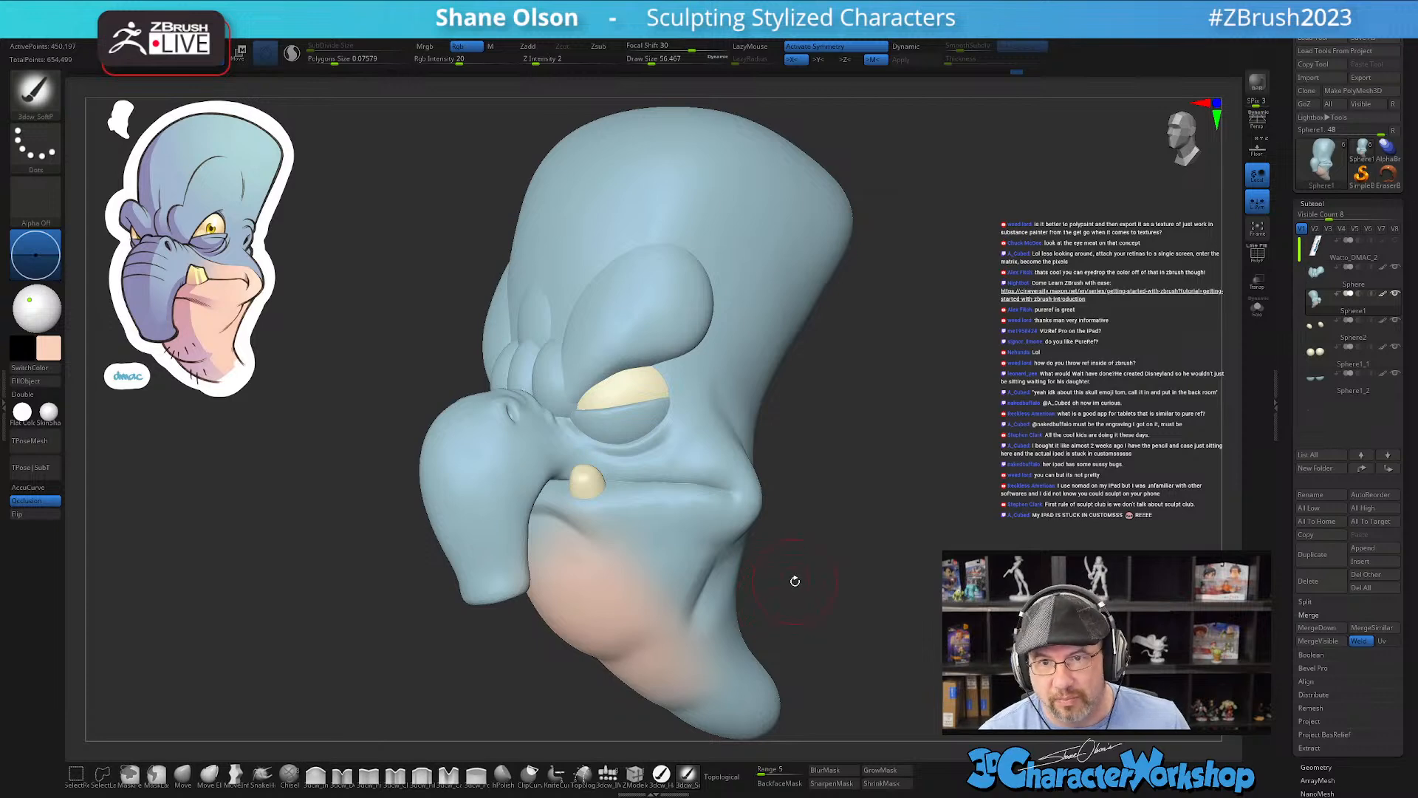
pyautogui.press('shift')
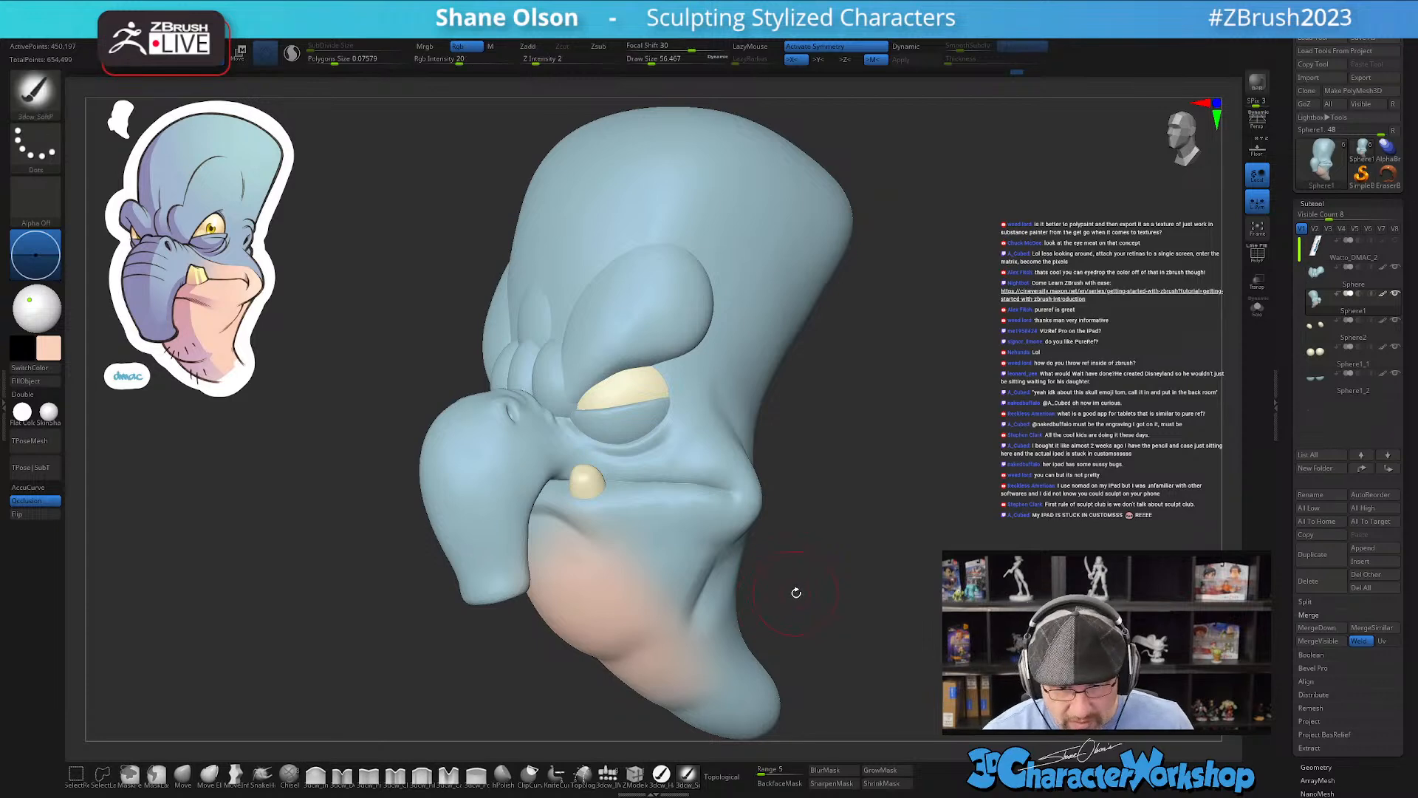
pyautogui.hotkey('shift', 'f')
pyautogui.hotkey('shift', 'f')
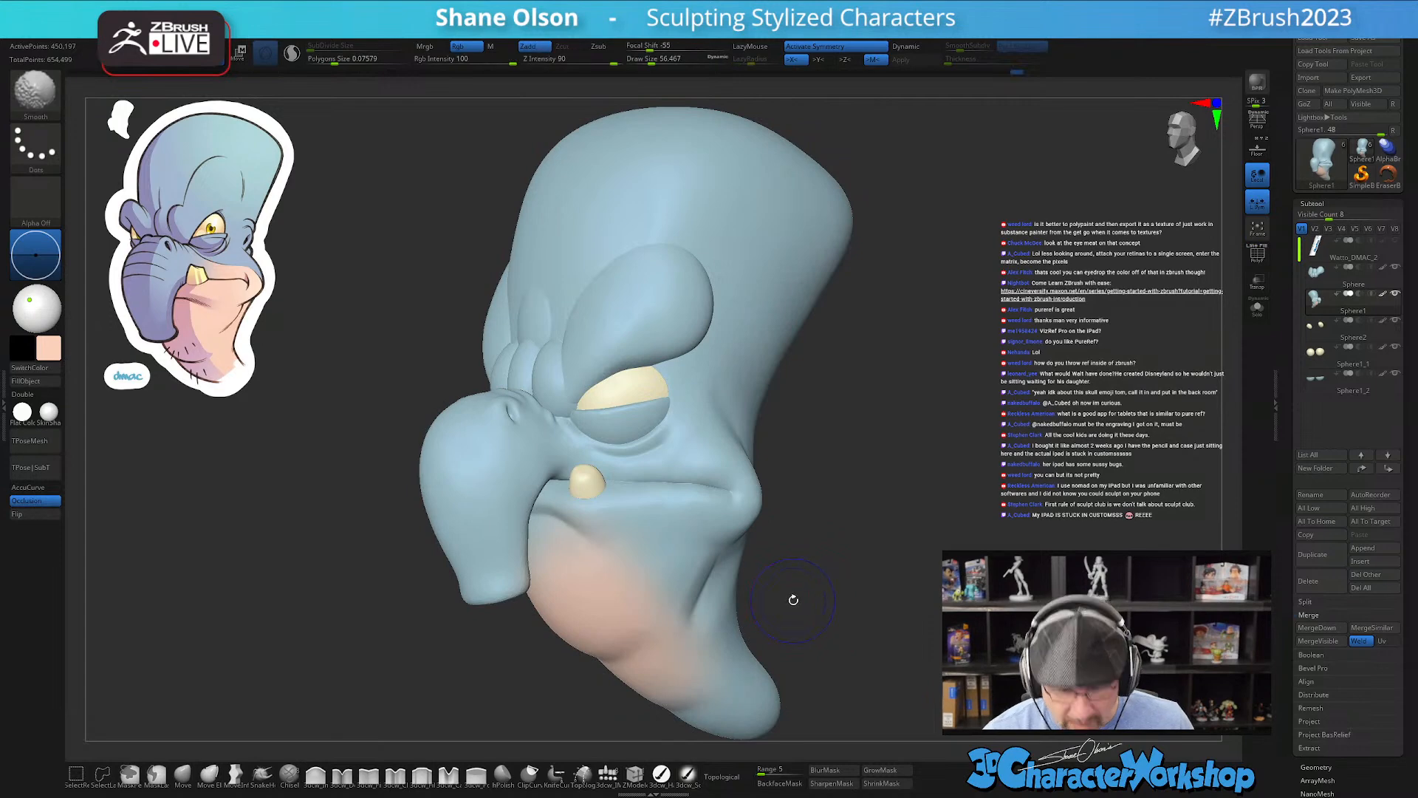
pyautogui.hotkey('shift', 'f')
pyautogui.press('ctrl')
pyautogui.press('shift')
pyautogui.press('shift')
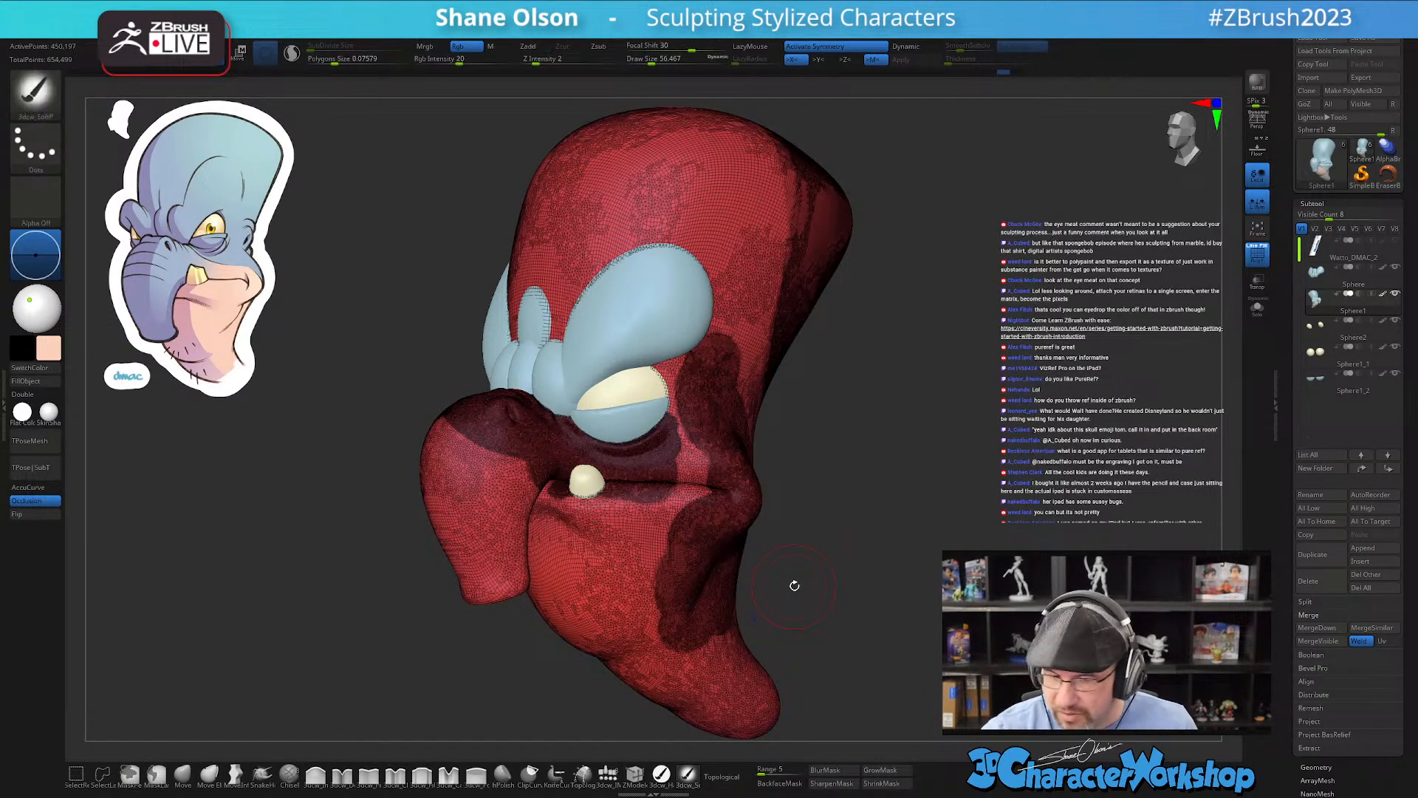
pyautogui.hotkey('shift', 'f')
# Step: Save the tool under the new file name Watto_DMAC_3 in the ZTLs folder
pyautogui.moveTo(871, 462)
pyautogui.keyDown('shift'); pyautogui.mouseDown()
pyautogui.moveTo(850, 480)
pyautogui.moveTo(849, 466)
pyautogui.moveTo(830, 469)
pyautogui.mouseUp(); pyautogui.keyUp('shift')
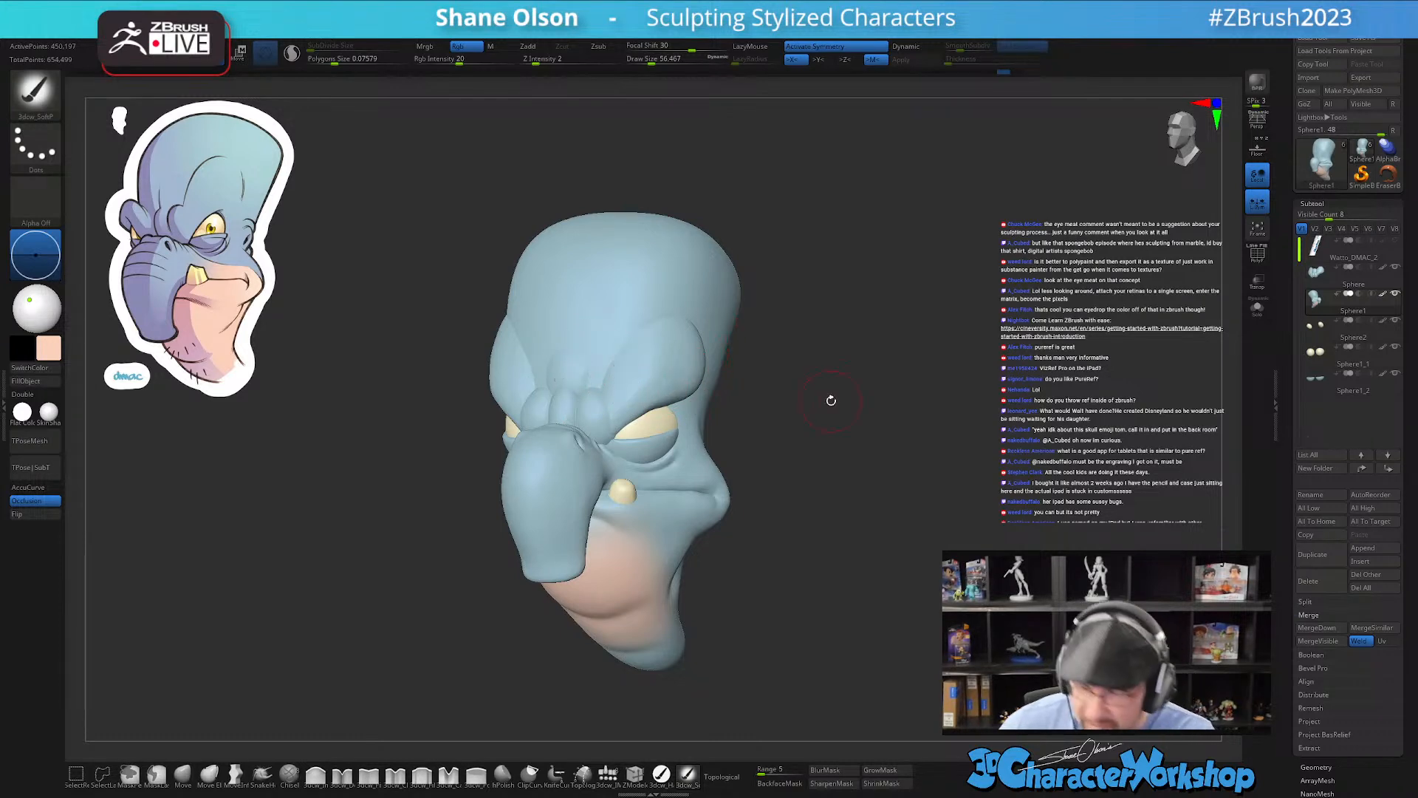
pyautogui.keyDown('shift'); pyautogui.moveTo(833, 456); pyautogui.dragTo(863, 451); pyautogui.keyUp('shift')
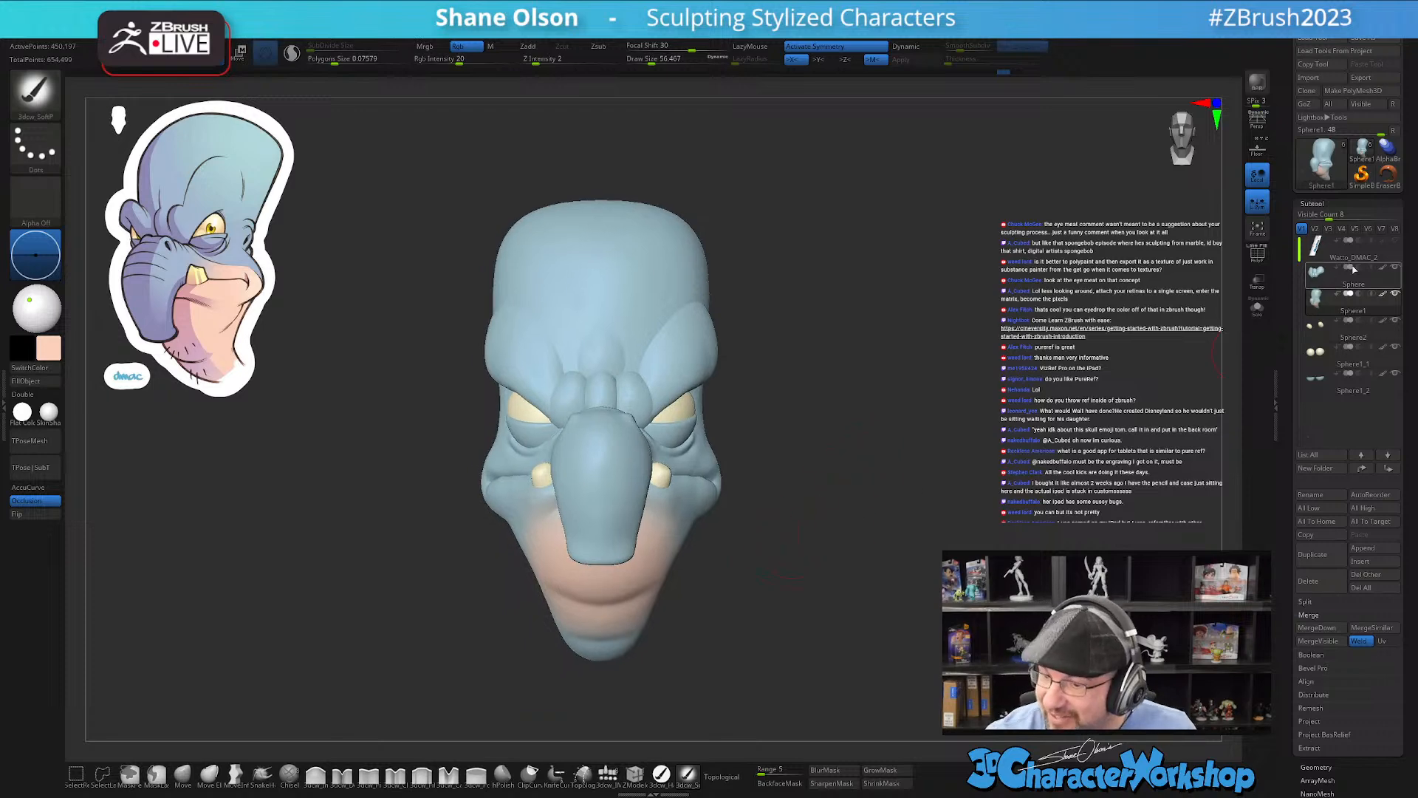
pyautogui.moveTo(1325, 287)
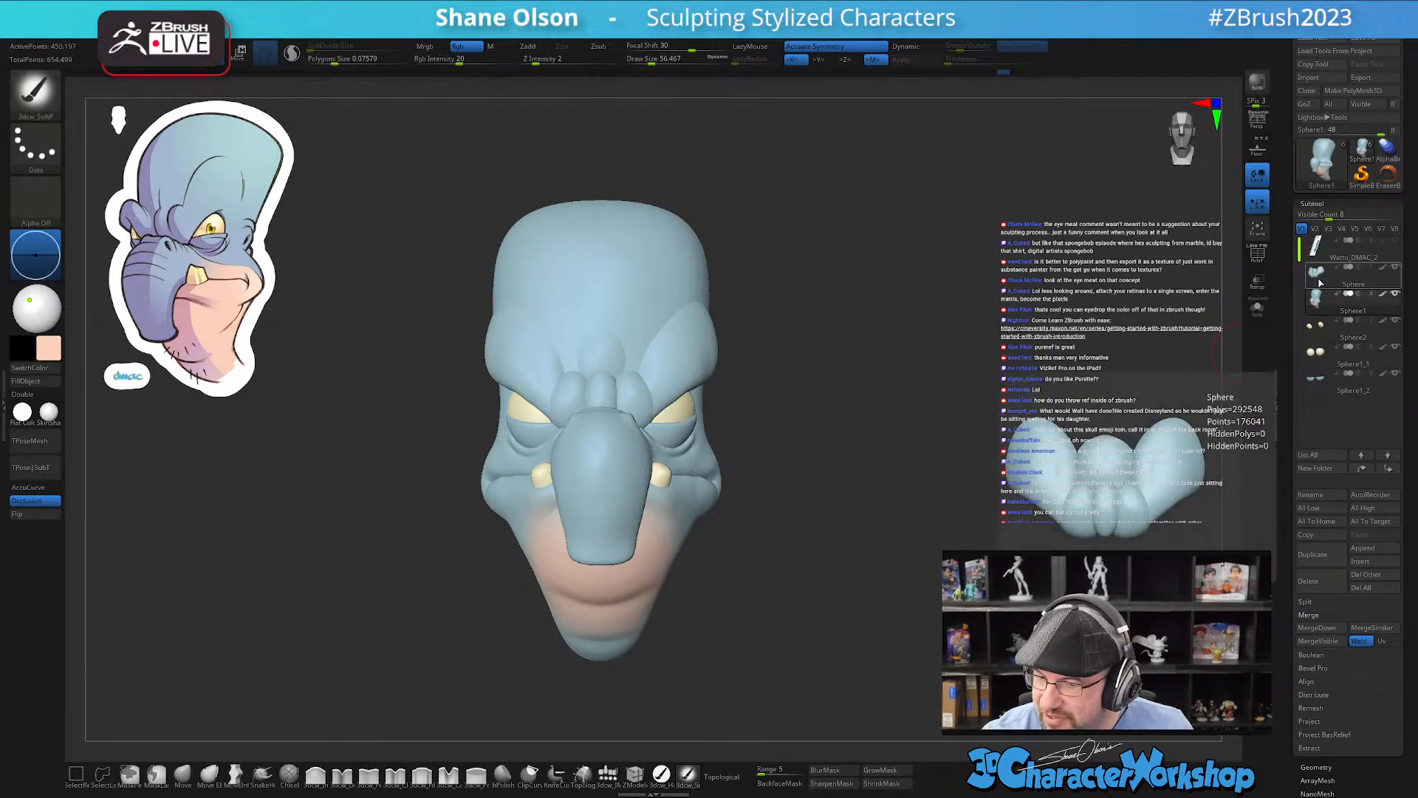
pyautogui.click(1374, 39)
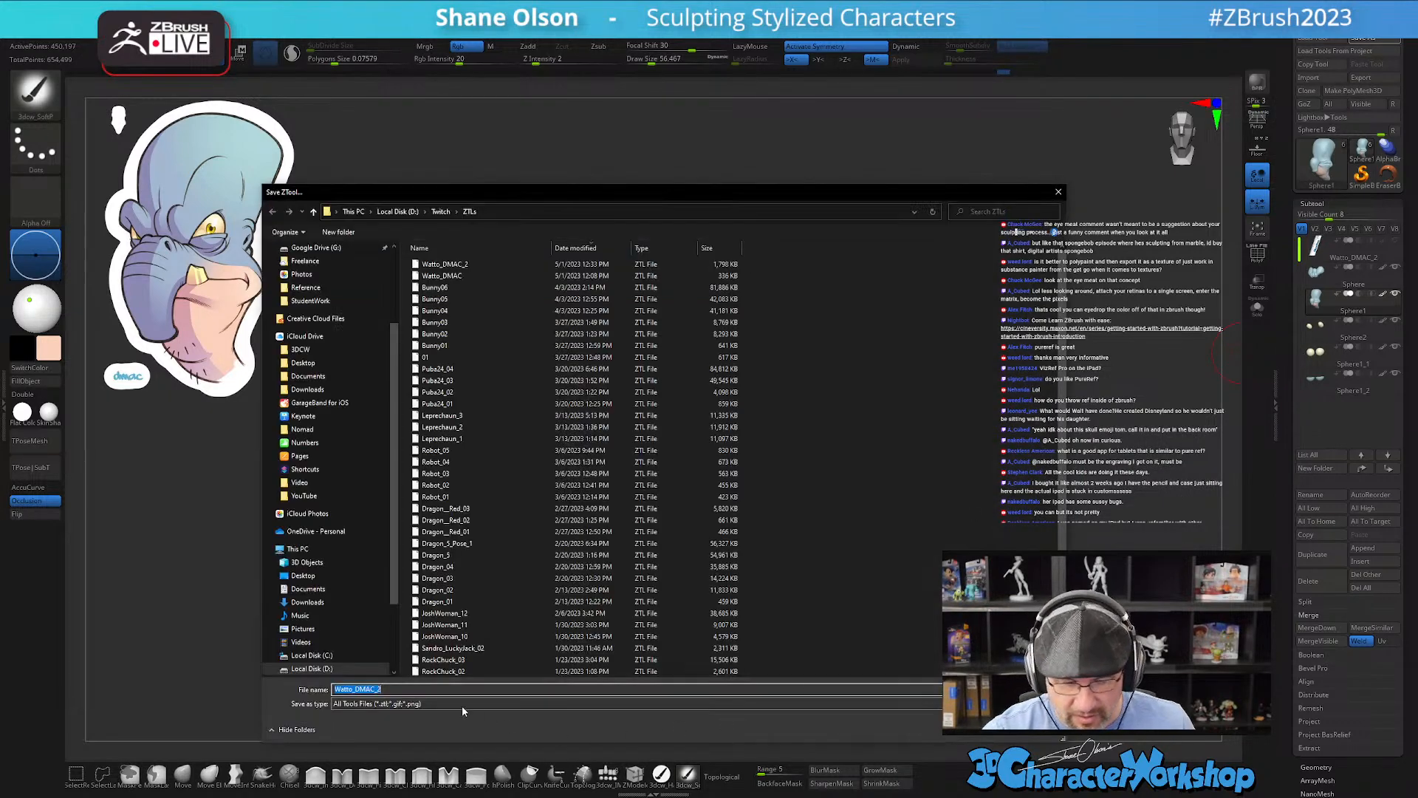
pyautogui.click(413, 691)
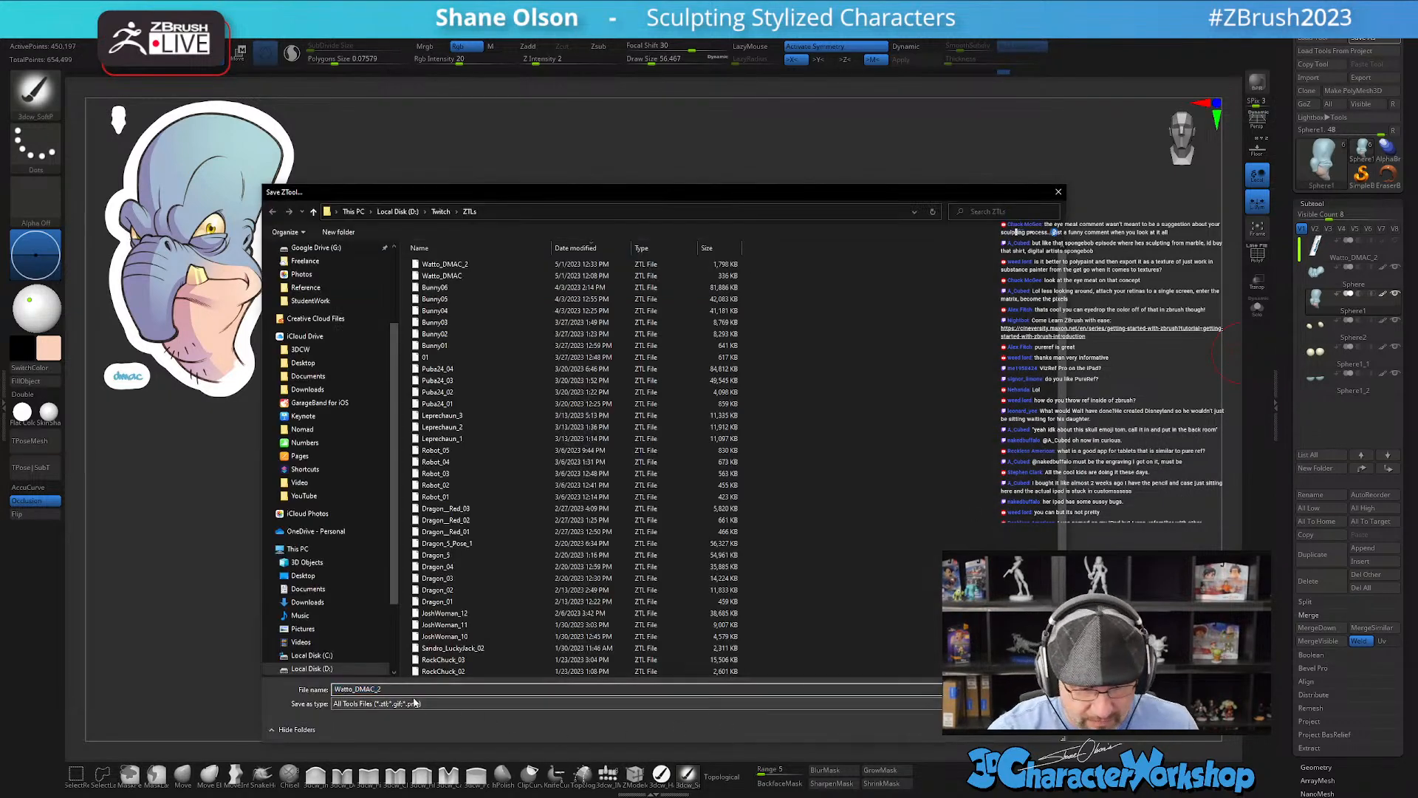
pyautogui.press('BackSpace')
pyautogui.write('3')
pyautogui.press('Return')
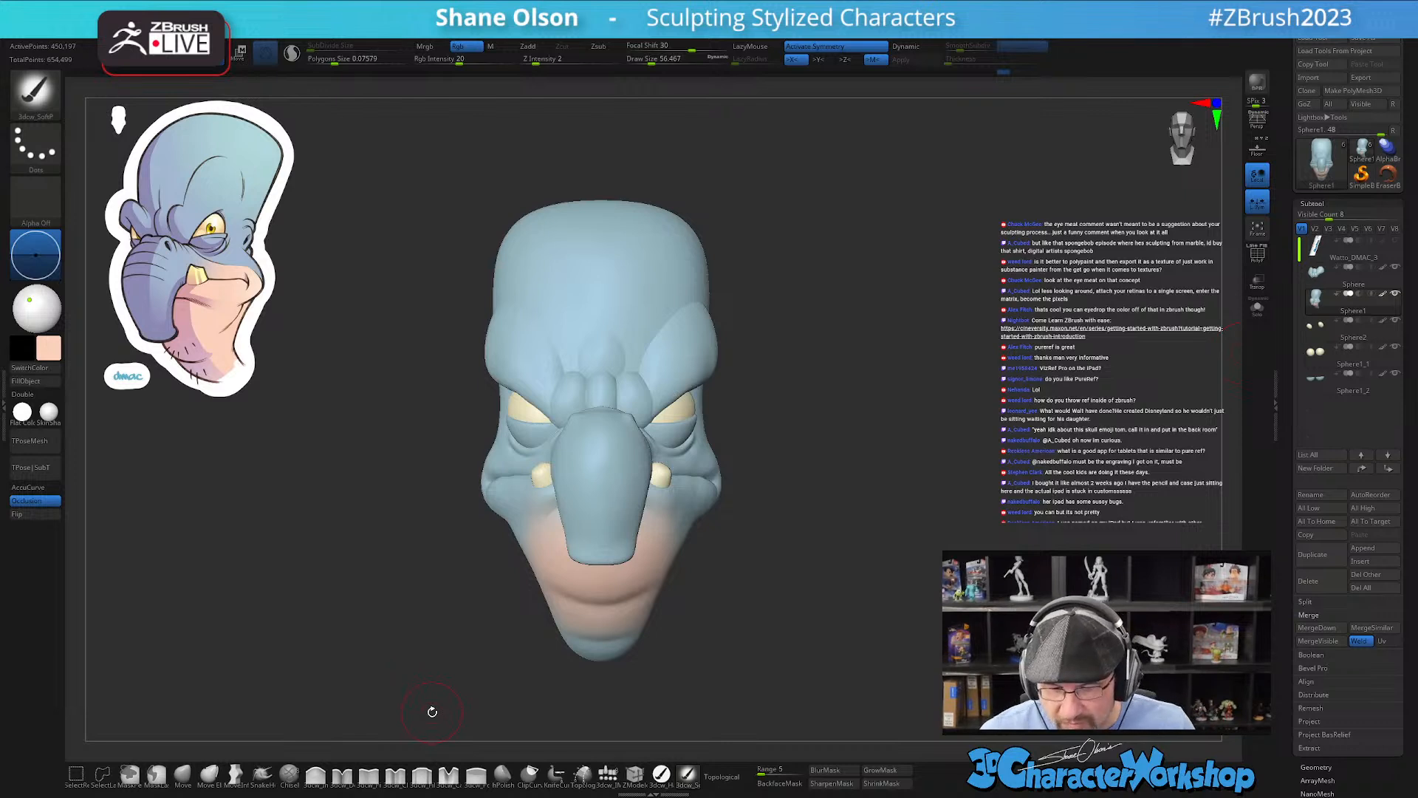
# Step: Merge the head mesh down with the tooth mesh directly below it in the subtool order
pyautogui.moveTo(776, 527)
pyautogui.mouseDown()
pyautogui.moveTo(739, 521)
pyautogui.moveTo(764, 517)
pyautogui.mouseUp()
pyautogui.moveTo(1044, 372); pyautogui.dragTo(1009, 366)
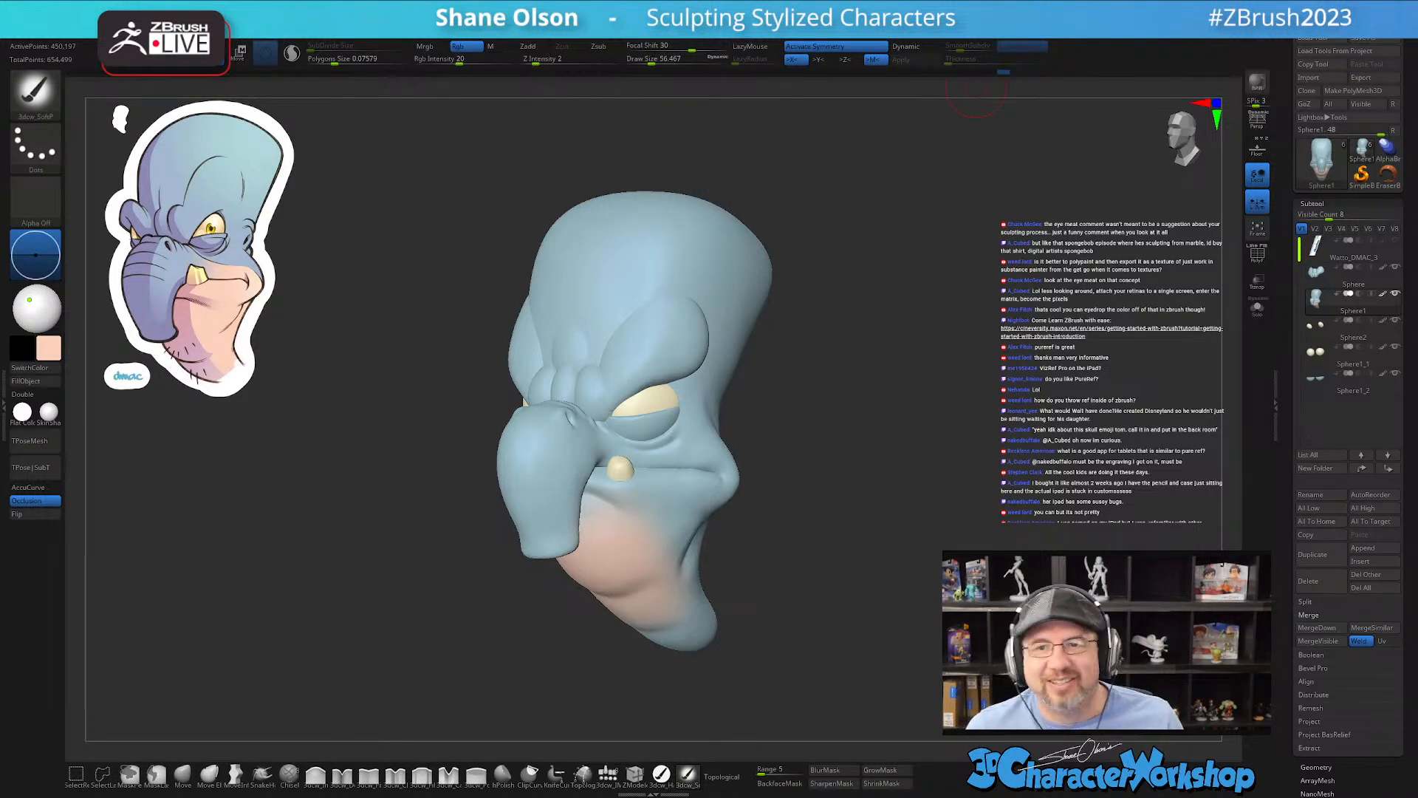
pyautogui.moveTo(886, 322); pyautogui.dragTo(879, 320)
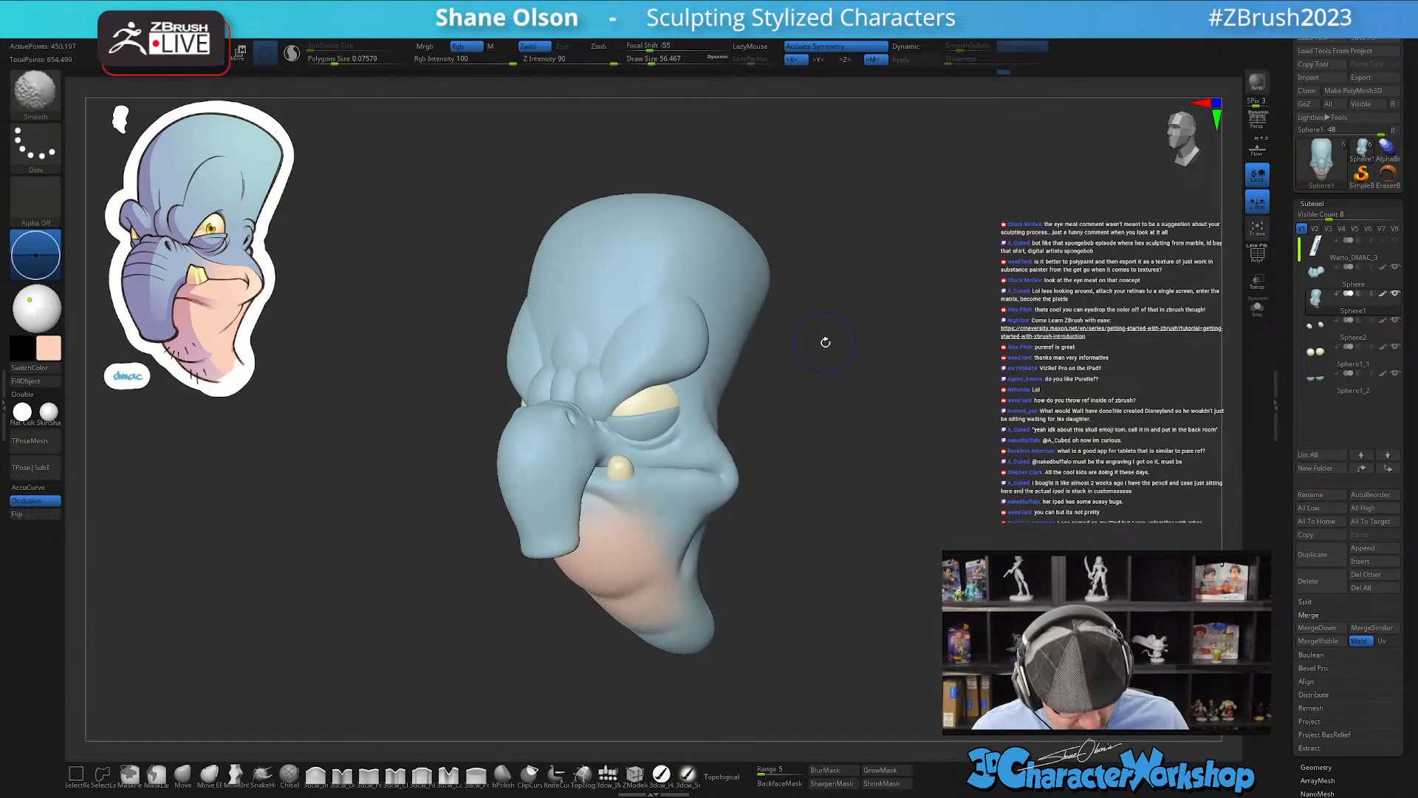
pyautogui.hotkey('shift', 'f')
pyautogui.hotkey('shift', 'f')
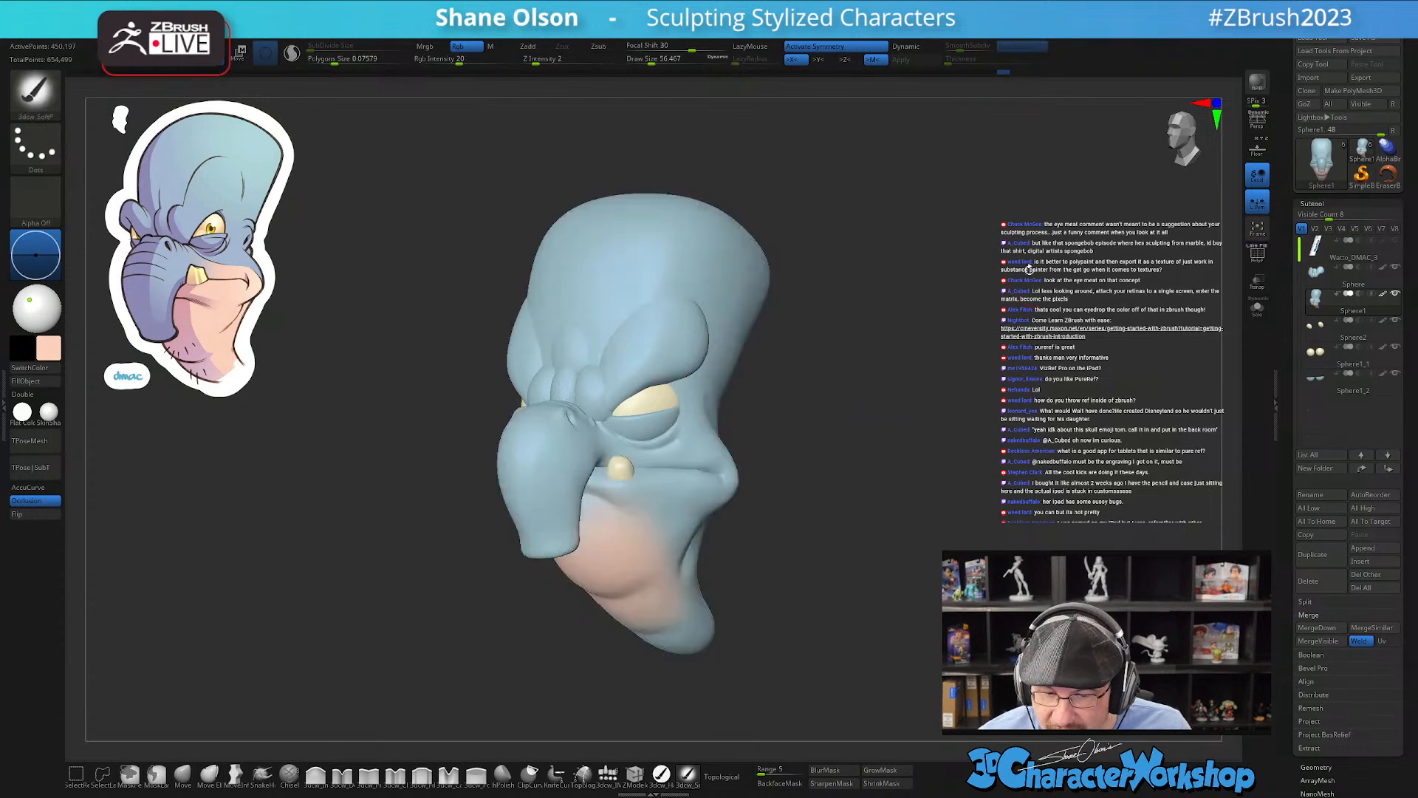
pyautogui.click(1327, 634)
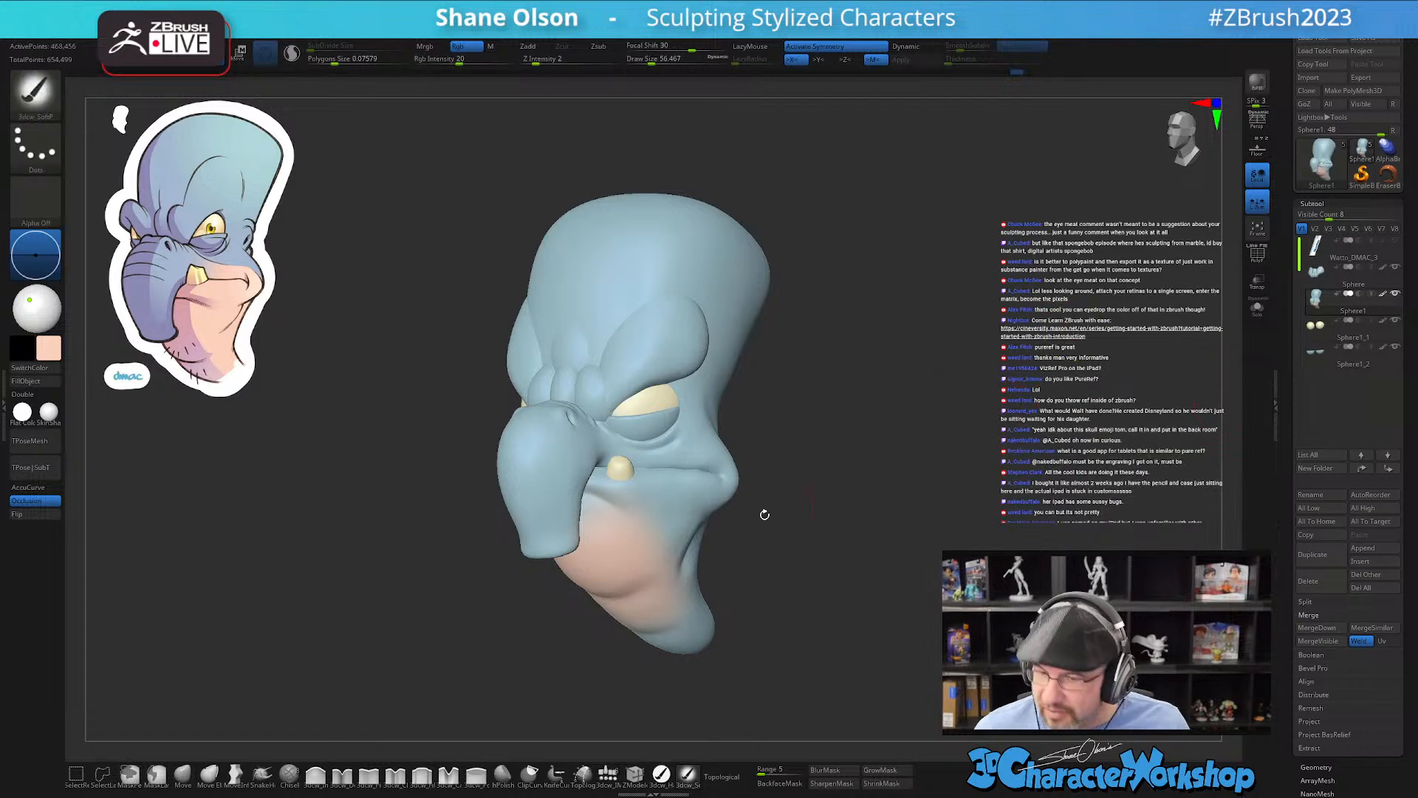
# Step: Isolate the teeth polygroup and split the hidden head from it so teeth and head are separate subtools again
pyautogui.hotkey('shift', 'f')
pyautogui.keyDown('alt'); pyautogui.moveTo(811, 456); pyautogui.dragTo(830, 538); pyautogui.keyUp('alt')
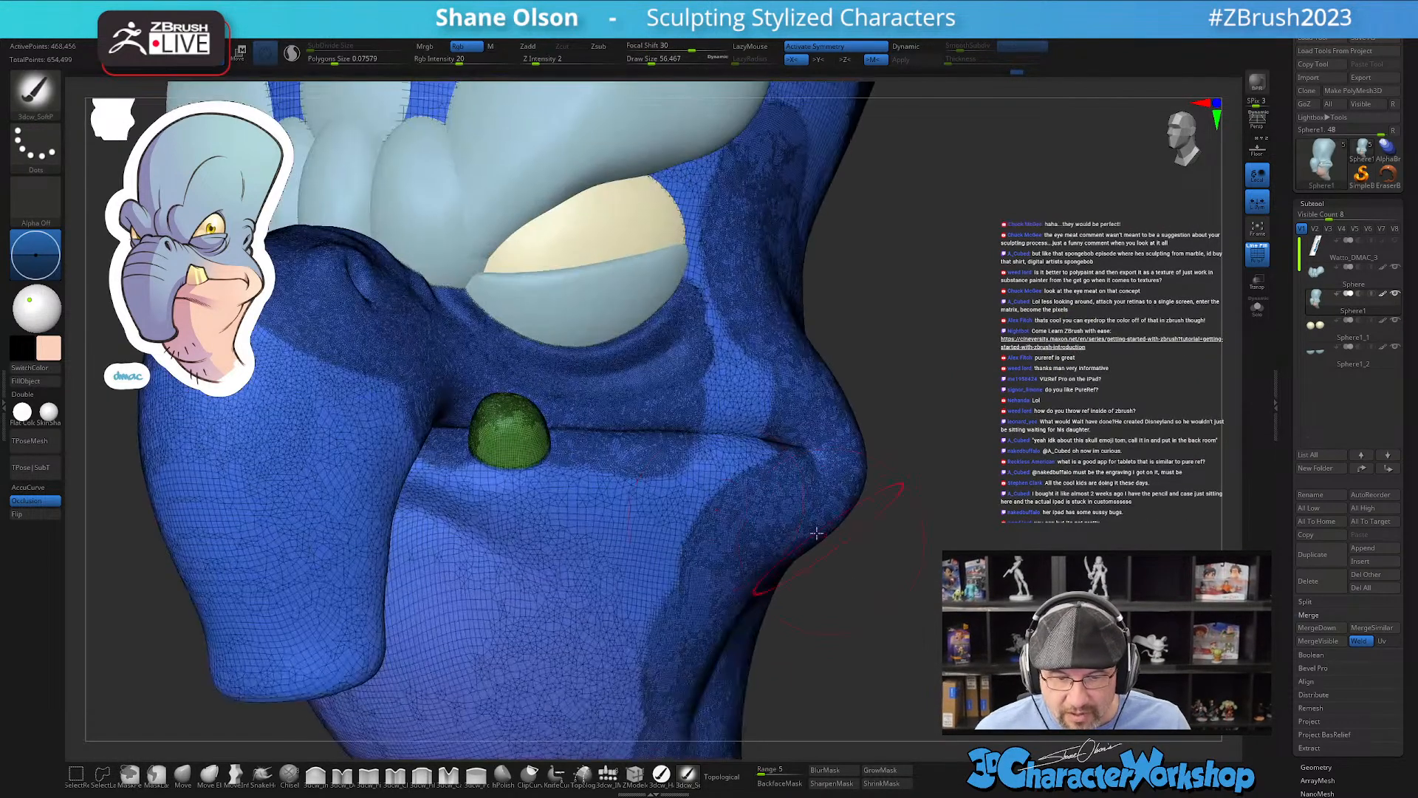
pyautogui.keyDown('ctrl'); pyautogui.keyDown('shift'); pyautogui.click(505, 422); pyautogui.keyUp('shift'); pyautogui.keyUp('ctrl')
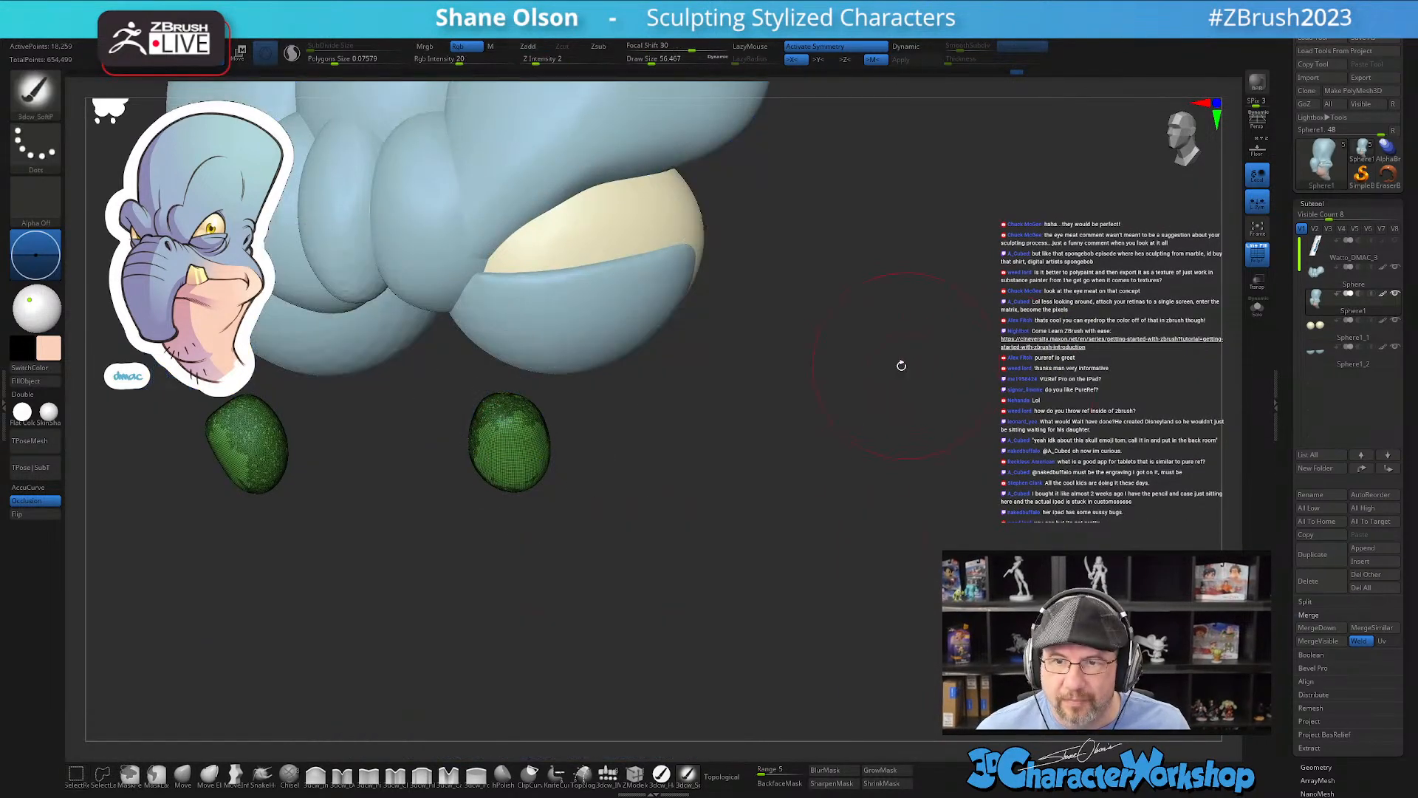
pyautogui.press('space')
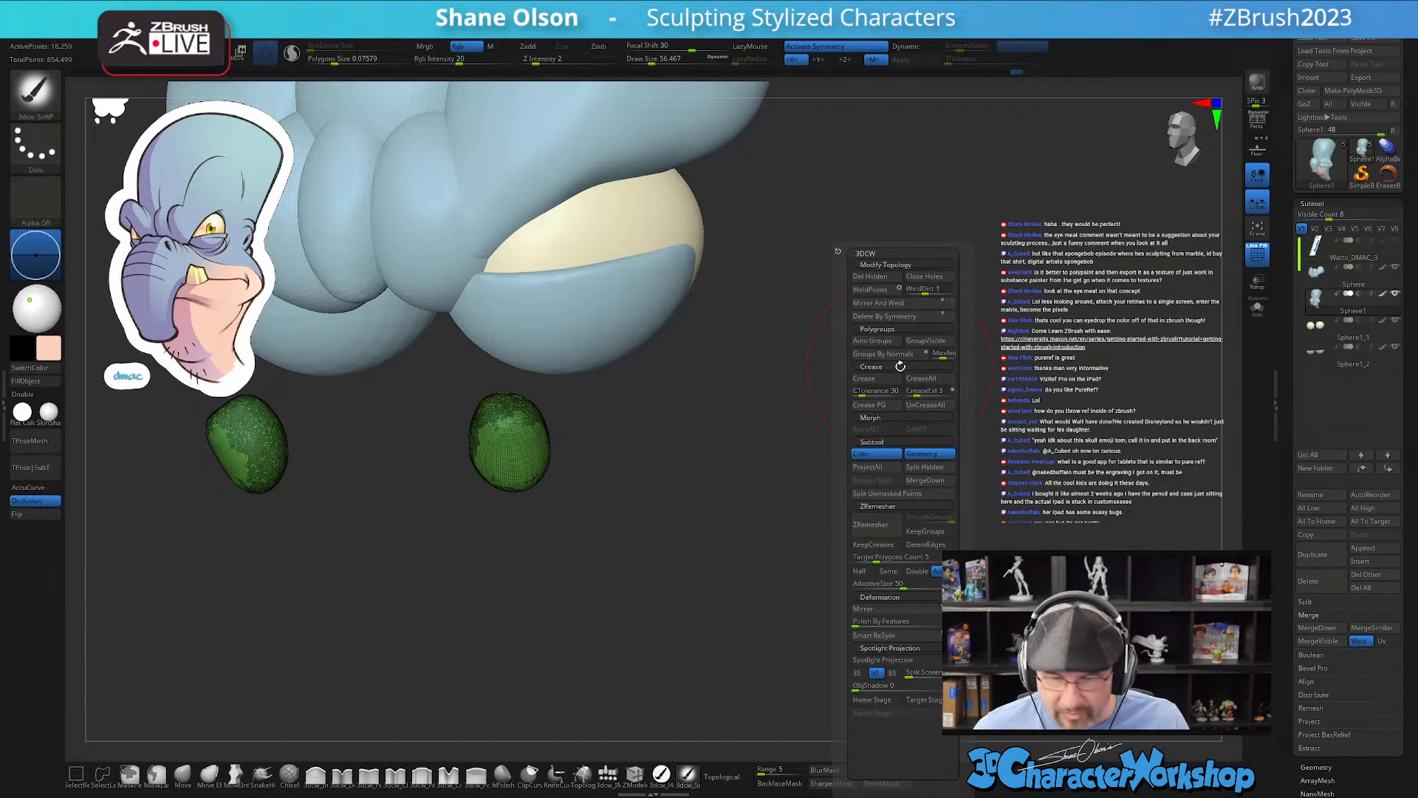
pyautogui.click(918, 471)
pyautogui.keyDown('alt'); pyautogui.moveTo(977, 443); pyautogui.dragTo(943, 389); pyautogui.keyUp('alt')
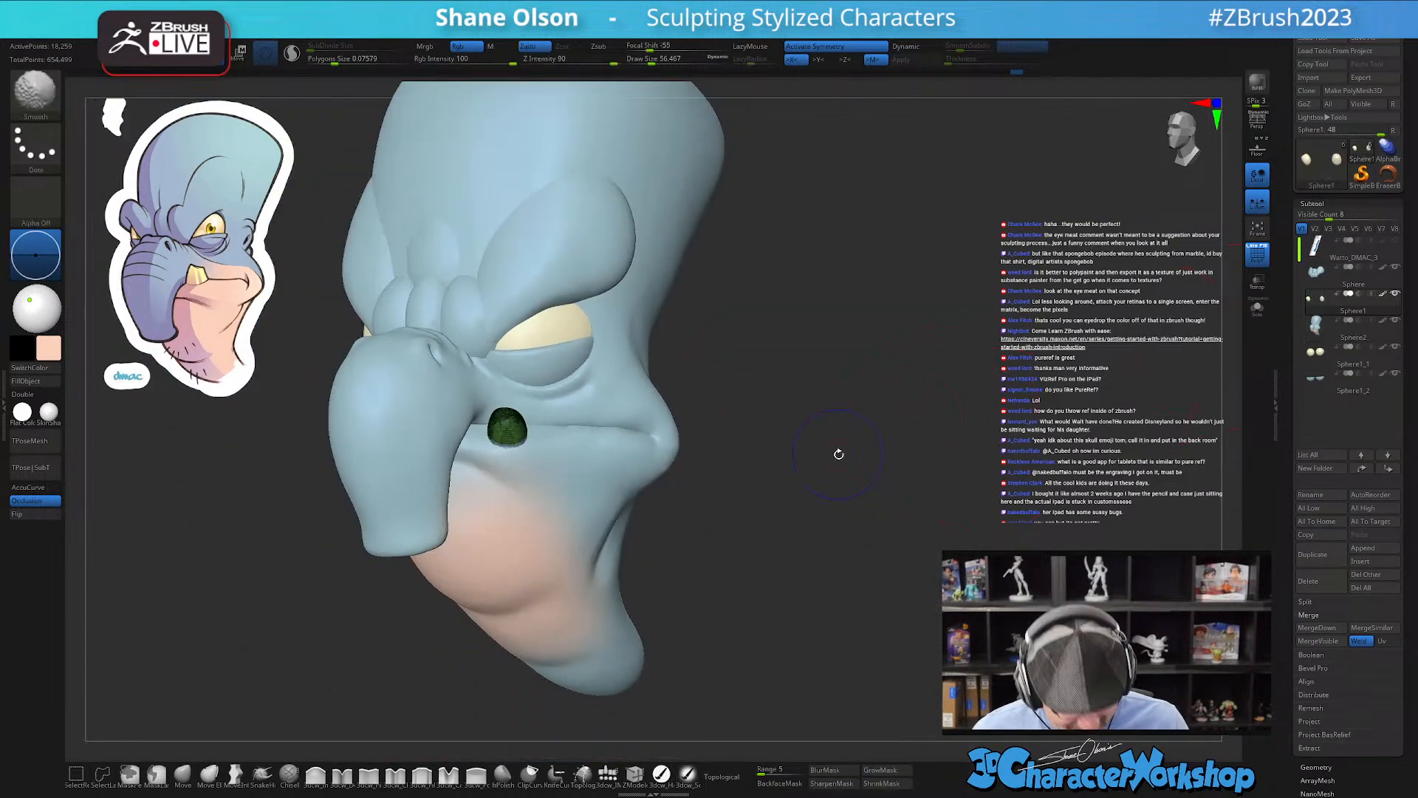
pyautogui.hotkey('shift', 'f')
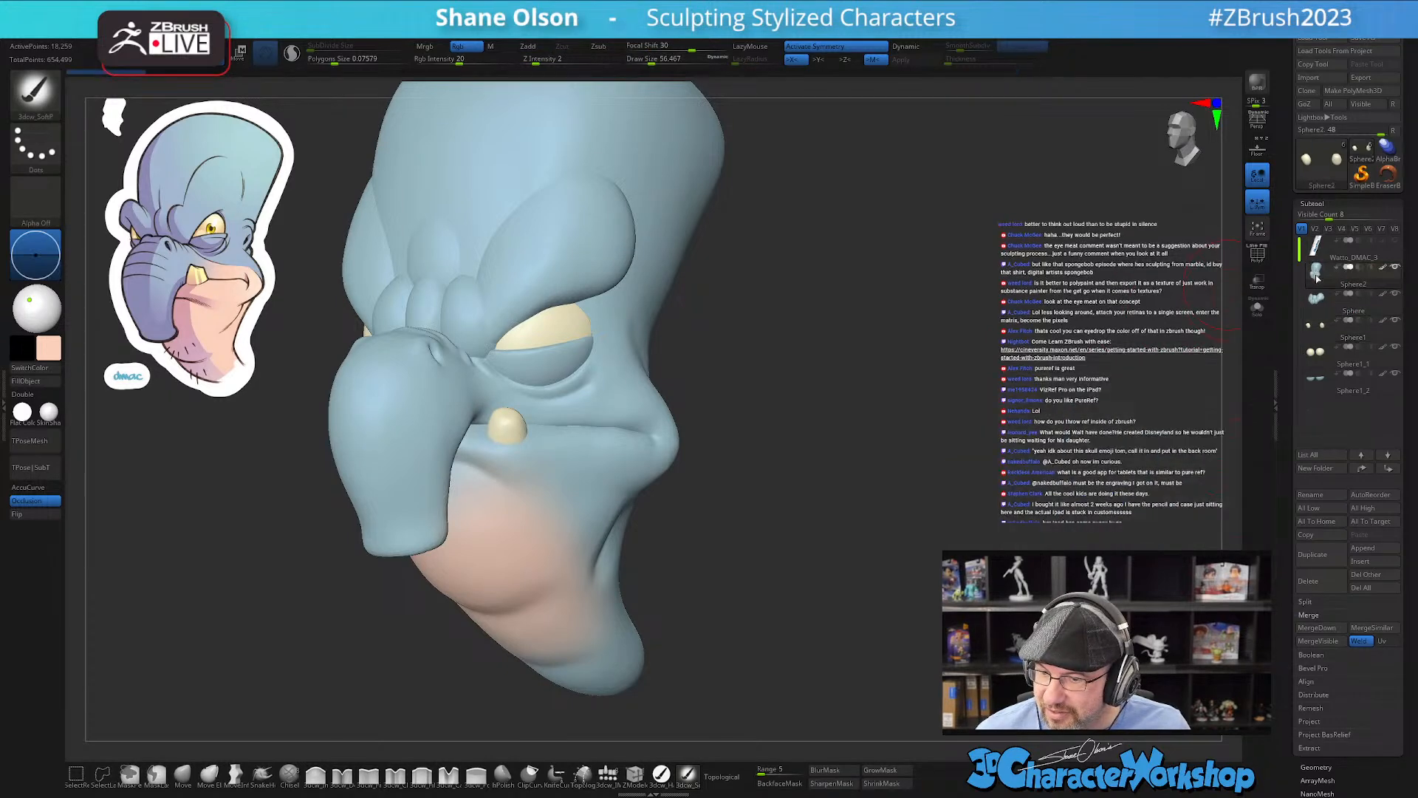
# Step: Make the head mesh active, merge it down with the brow mesh directly below it, and accept the warning
pyautogui.click(1319, 275)
pyautogui.click(1317, 628)
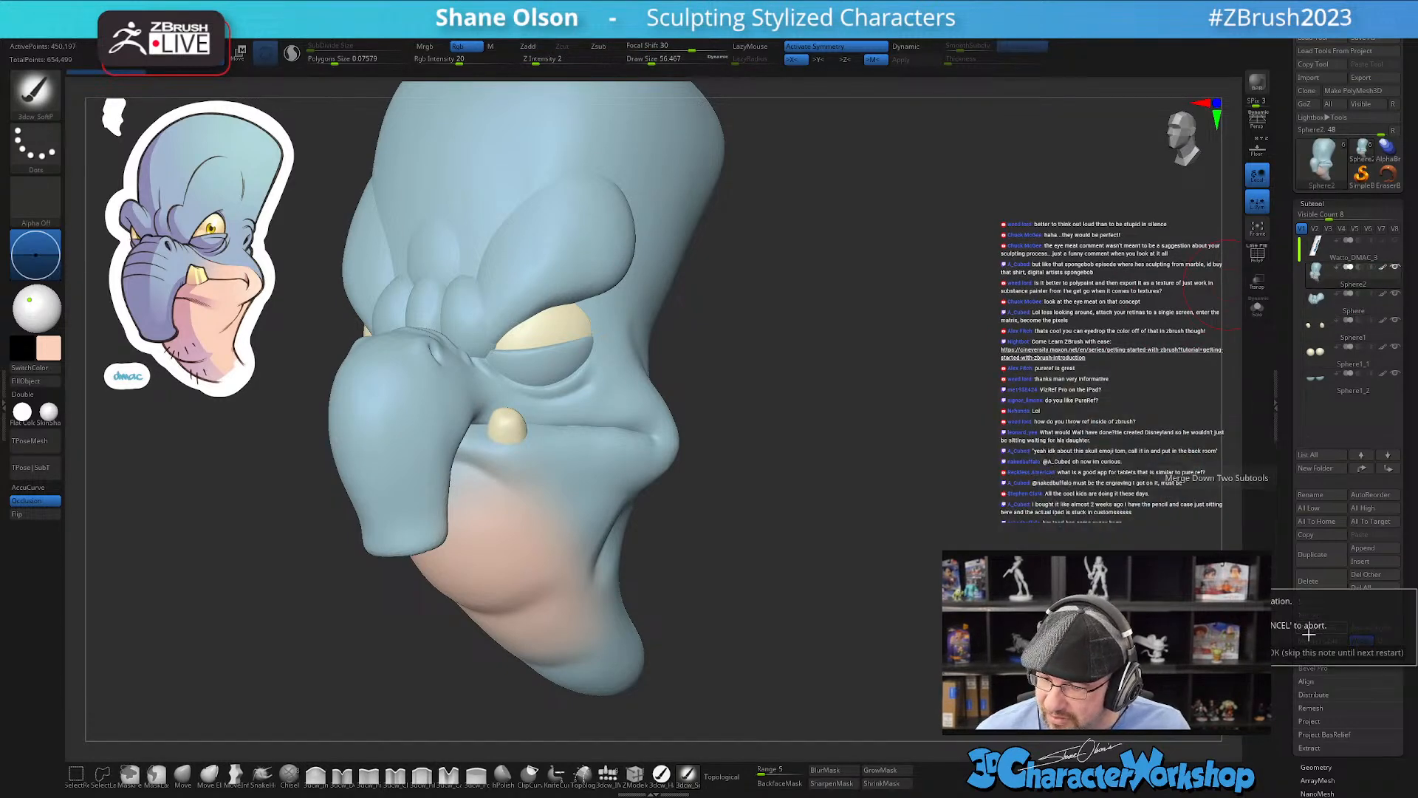
pyautogui.click(1337, 652)
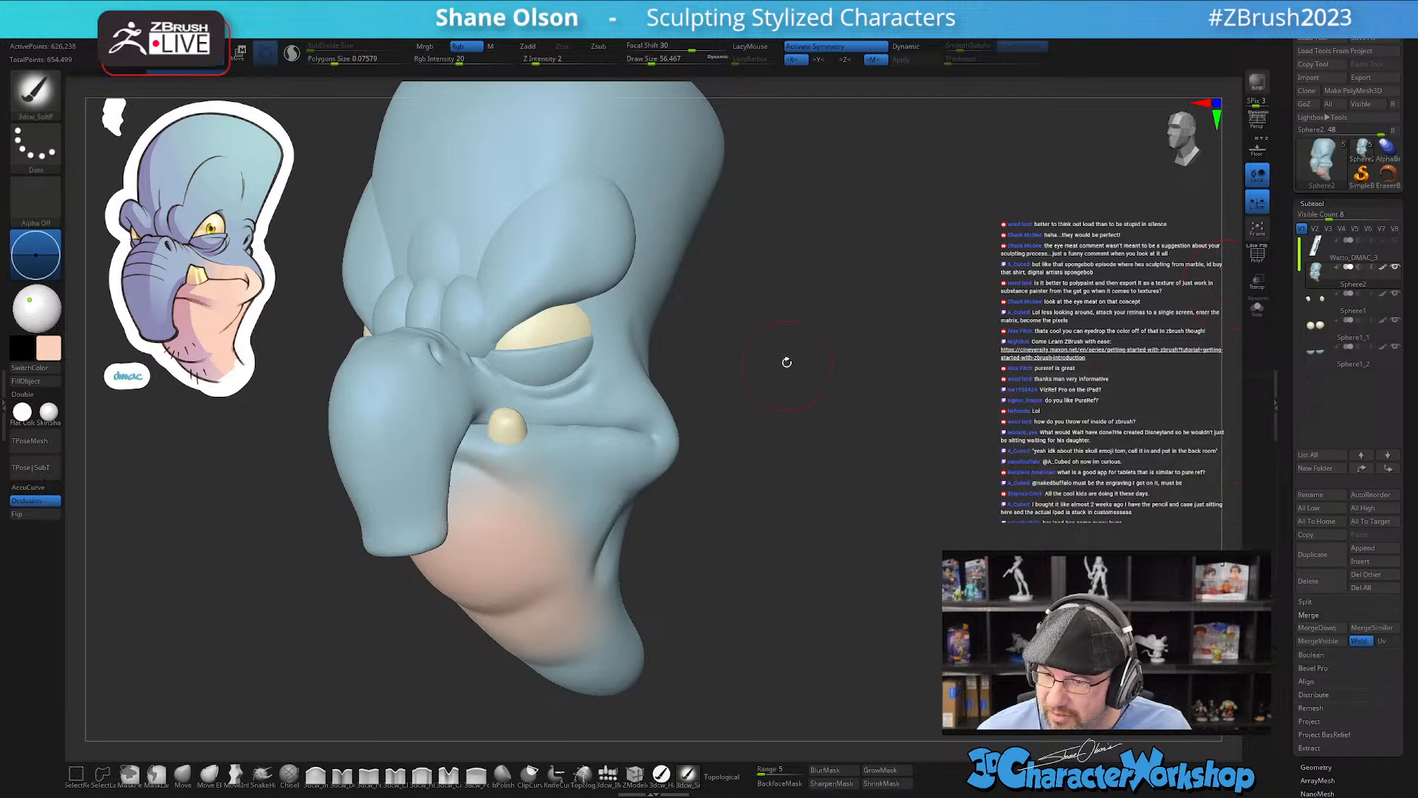
# Step: Move the gizmo to the merged head's unmasked mesh center and reset its orientation, with symmetry switched off meanwhile
pyautogui.moveTo(835, 292)
pyautogui.mouseDown()
pyautogui.moveTo(896, 327)
pyautogui.moveTo(804, 532)
pyautogui.moveTo(810, 510)
pyautogui.moveTo(820, 524)
pyautogui.mouseUp()
pyautogui.press('space')
pyautogui.press('w')
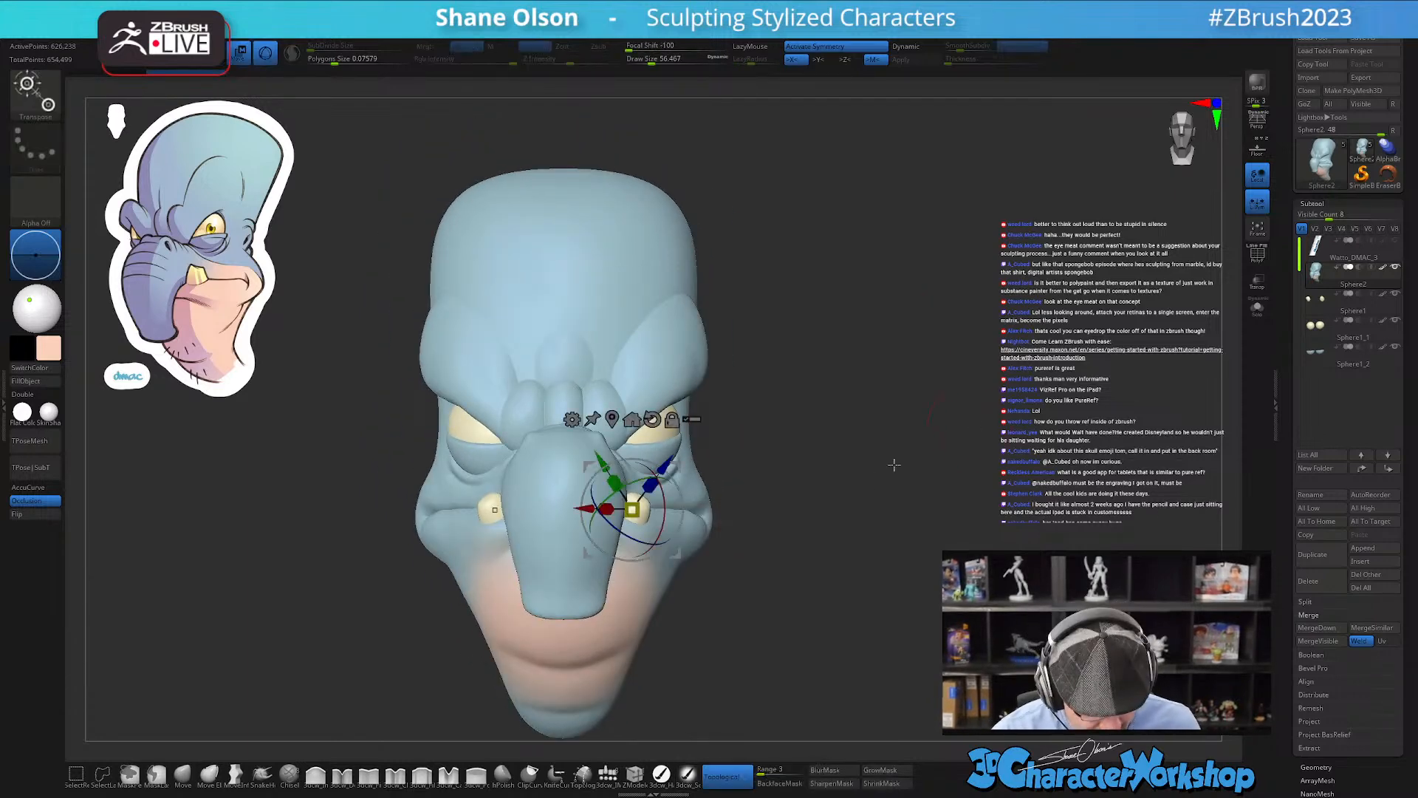
pyautogui.press('x')
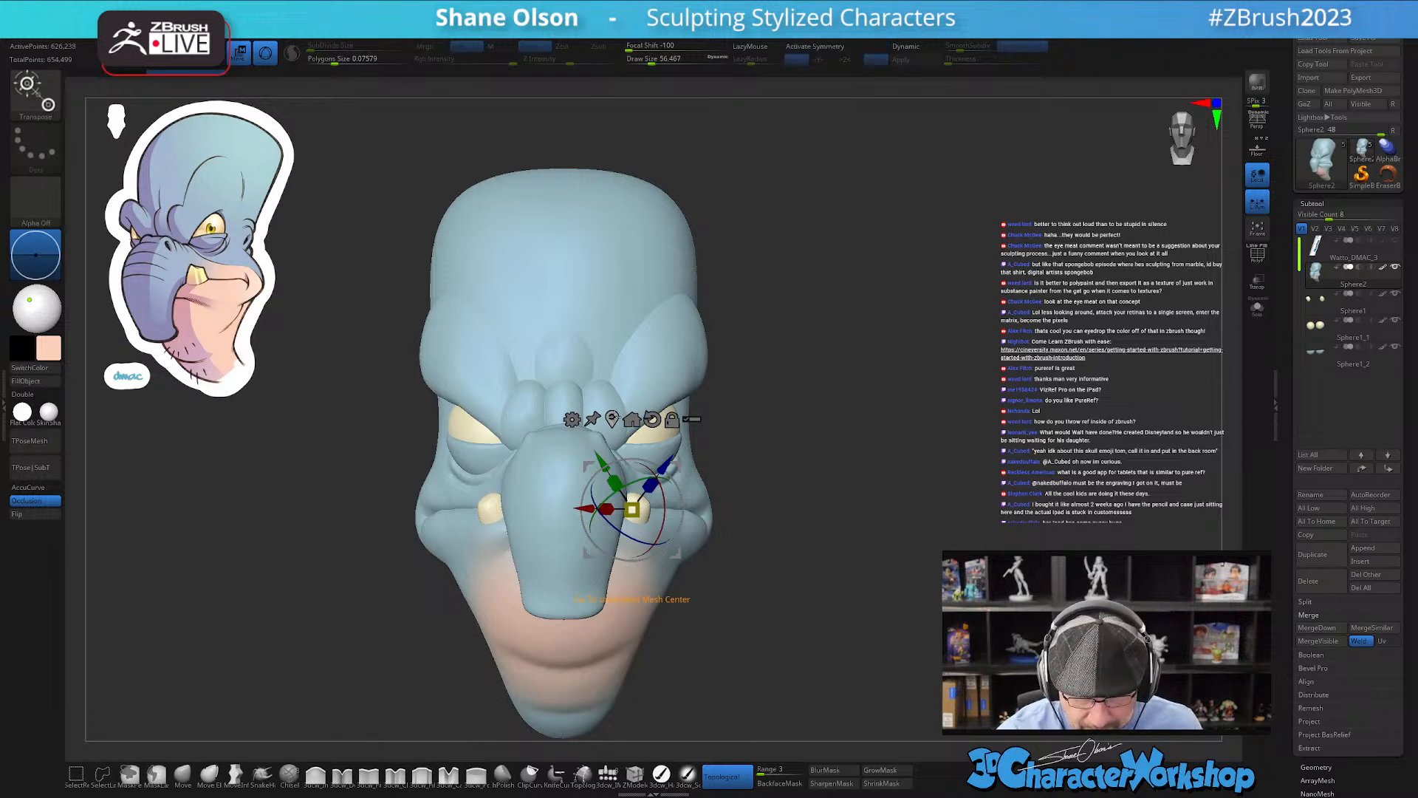
pyautogui.click(612, 419)
pyautogui.click(583, 362)
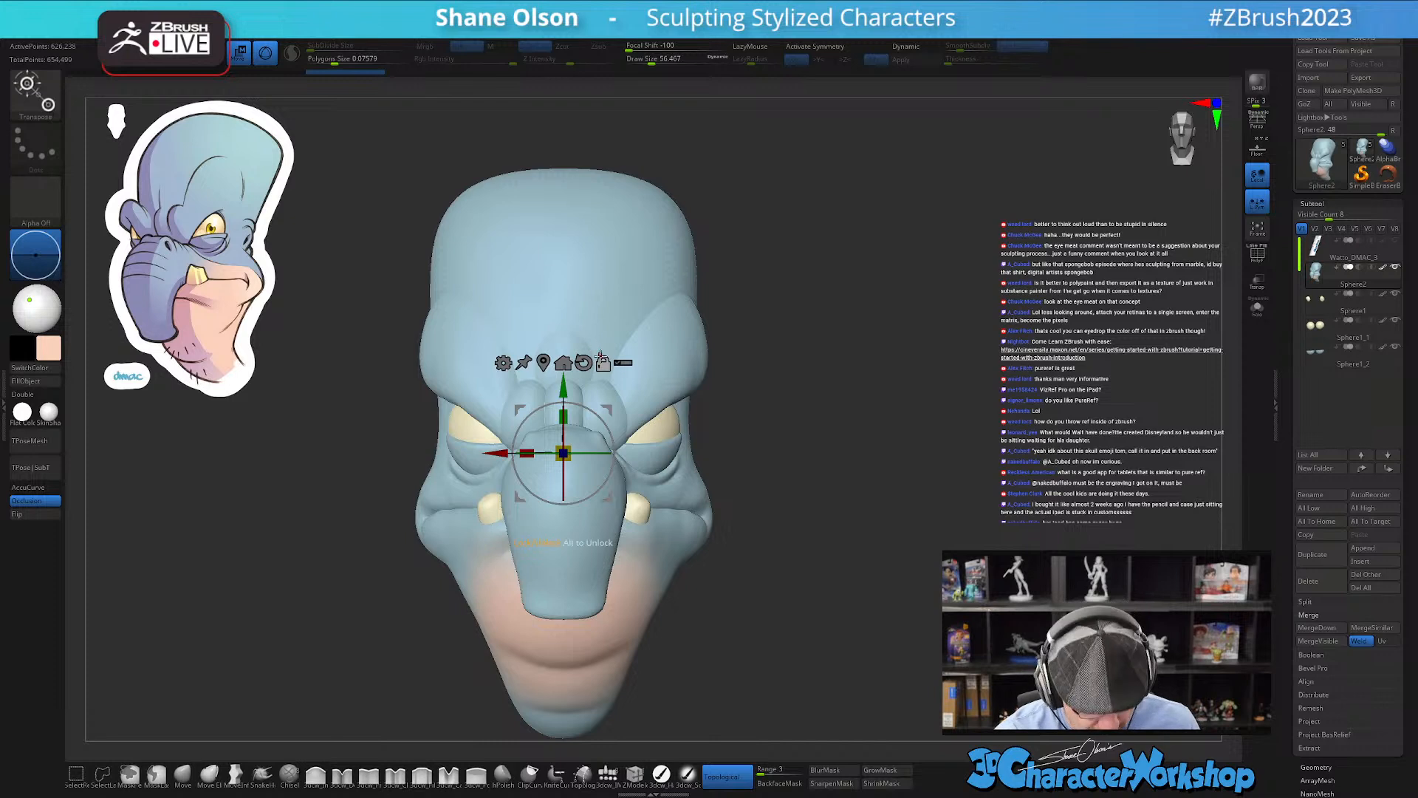
pyautogui.press('x')
# Step: Fuse the head and brow parts with Remesh By Union, accept the result, and return to draw mode
pyautogui.click(503, 362)
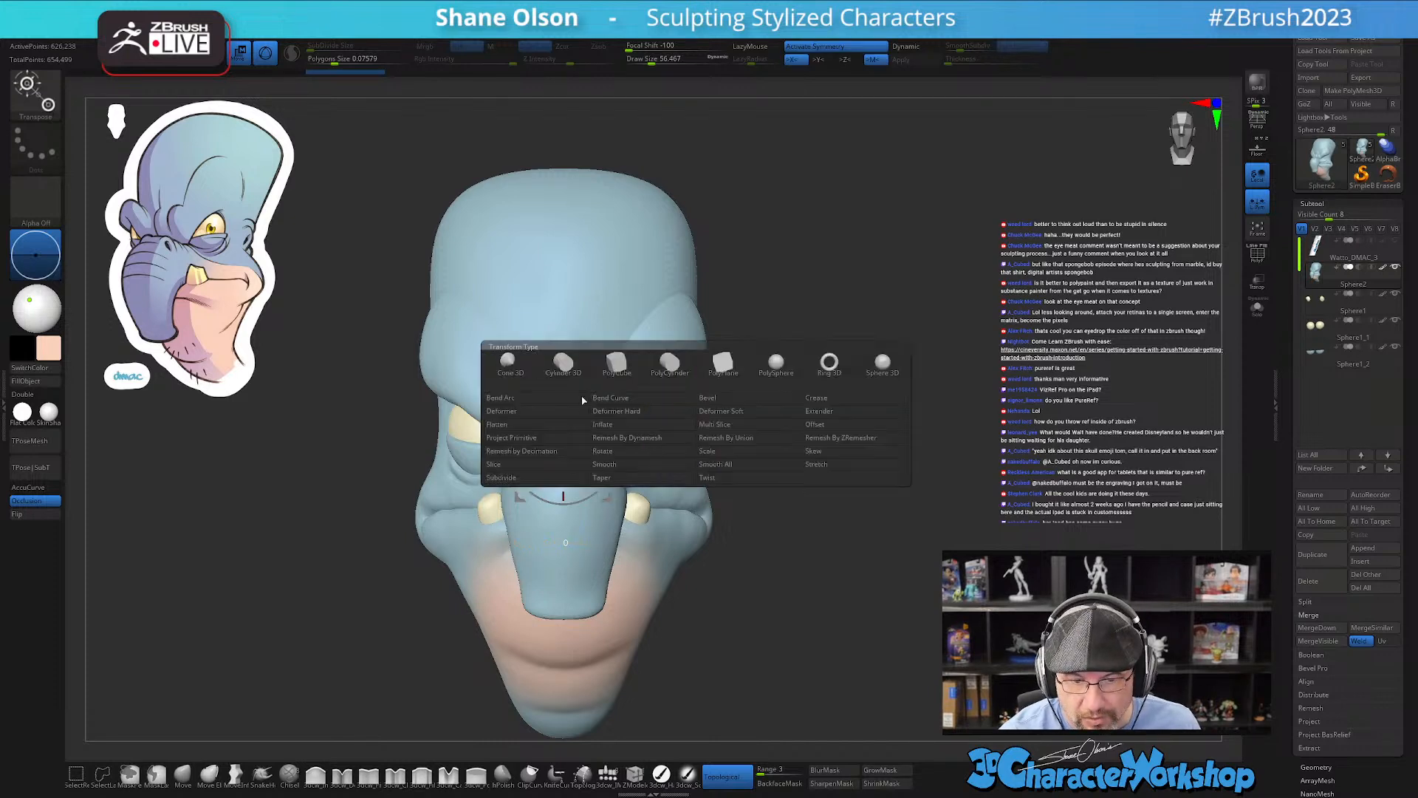
pyautogui.click(748, 438)
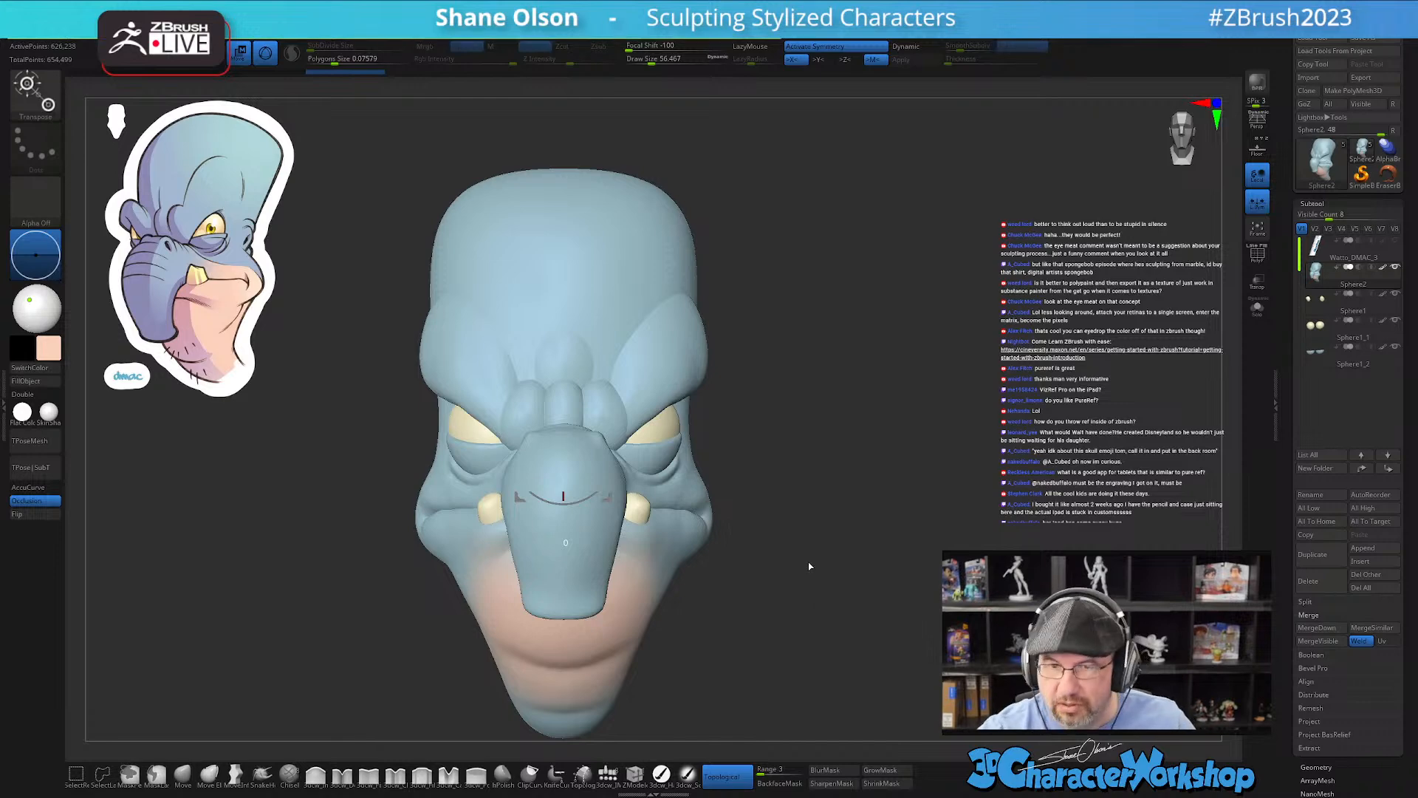
pyautogui.hotkey('ctrl', 'z')
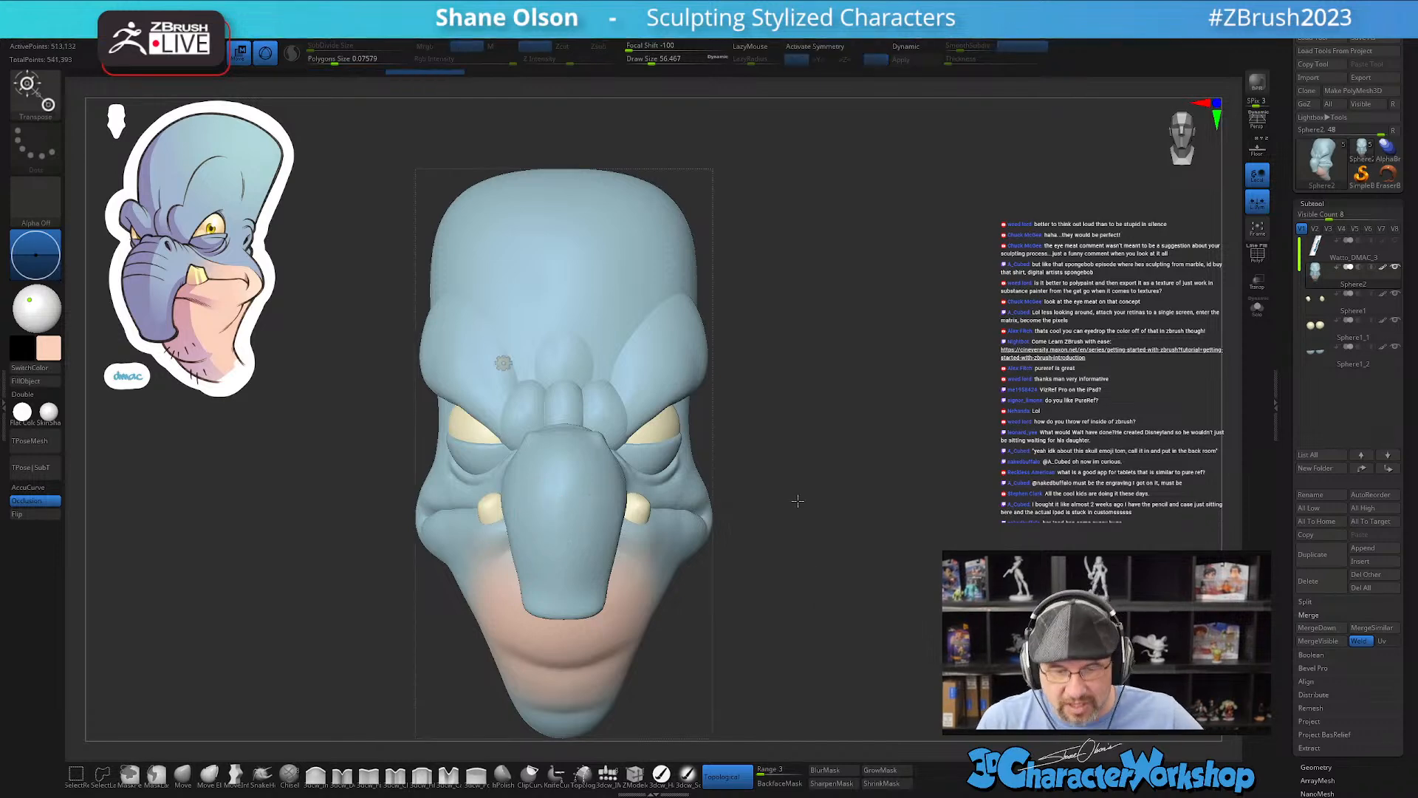
pyautogui.click(503, 362)
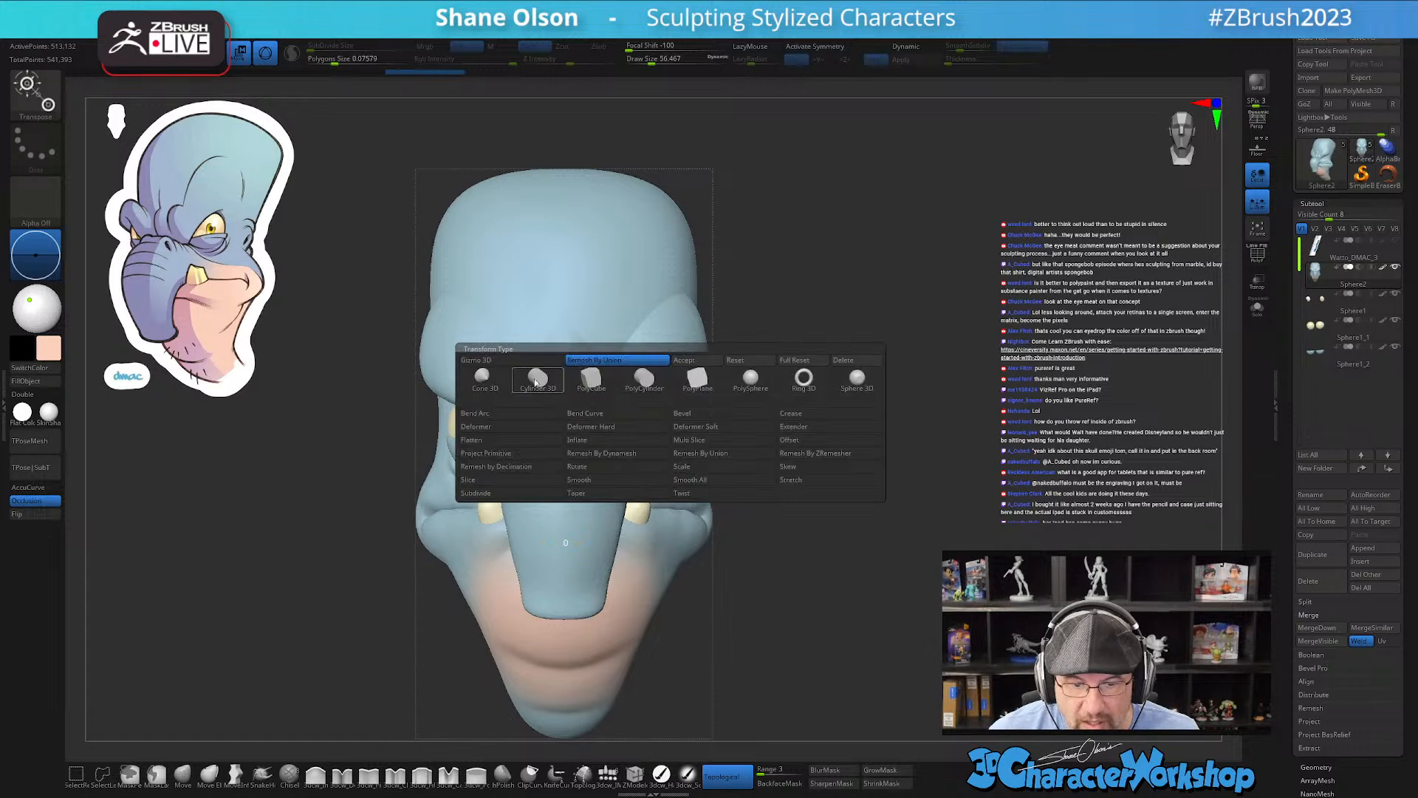
pyautogui.click(687, 360)
pyautogui.press('q')
# Step: Examine the fused seams around the brows and central folds with the polyframe shown
pyautogui.moveTo(907, 421)
pyautogui.mouseDown()
pyautogui.moveTo(896, 405)
pyautogui.moveTo(868, 424)
pyautogui.moveTo(909, 396)
pyautogui.moveTo(893, 414)
pyautogui.moveTo(898, 336)
pyautogui.moveTo(906, 429)
pyautogui.moveTo(885, 521)
pyautogui.mouseUp()
pyautogui.hotkey('shift', 'f')
pyautogui.press('s')
pyautogui.moveTo(1002, 480); pyautogui.dragTo(996, 481)
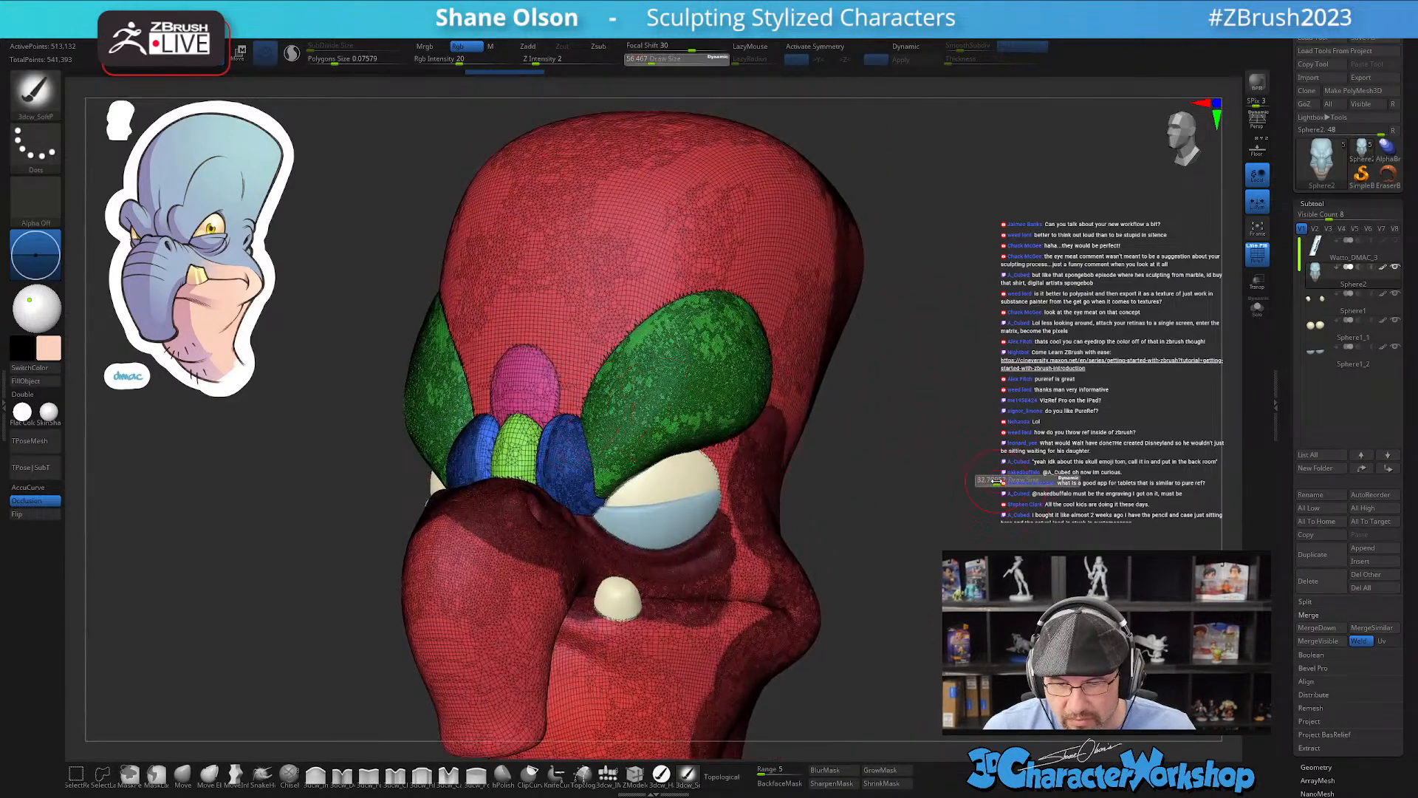
pyautogui.moveTo(965, 415); pyautogui.dragTo(927, 424)
pyautogui.hotkey('shift', 'f')
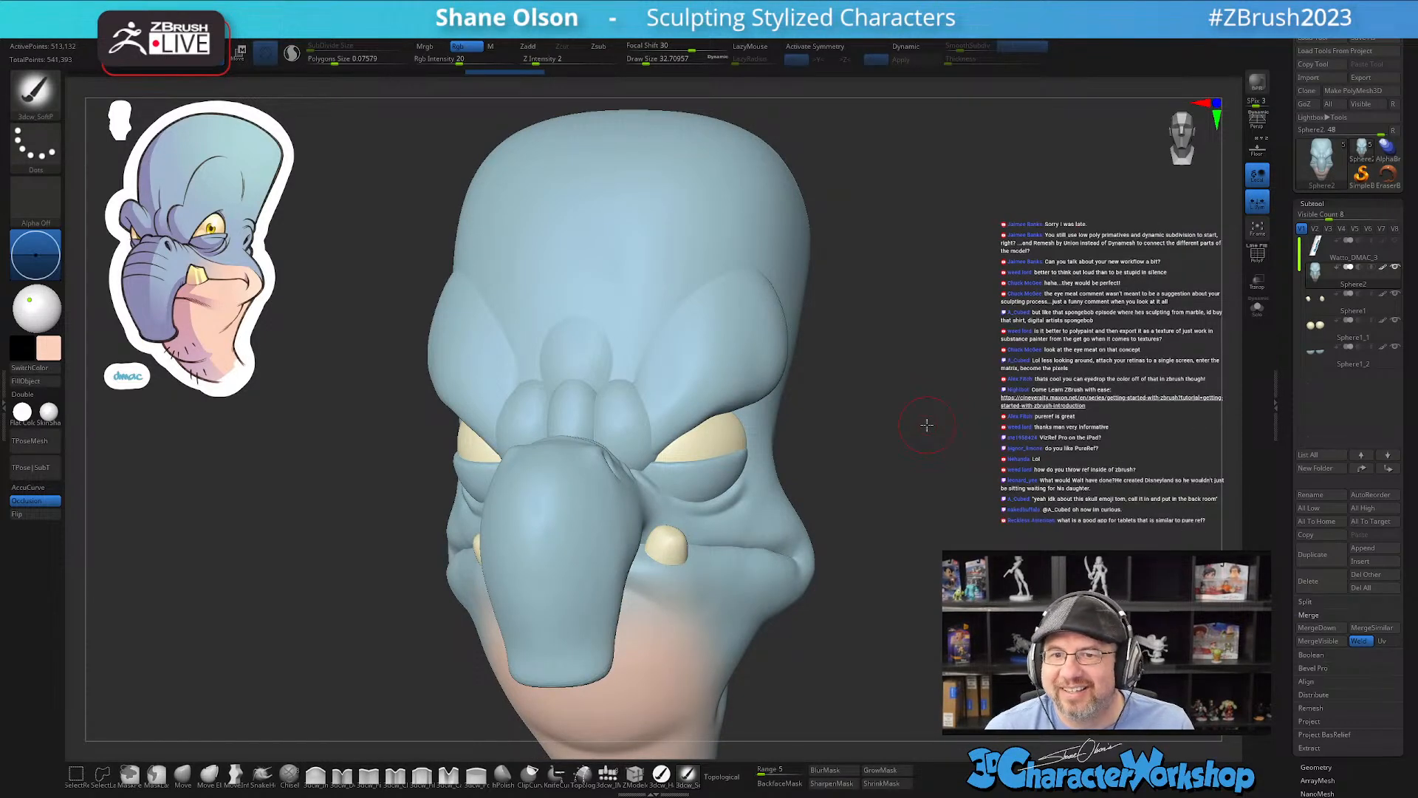
# Step: Turn on Sculptris Pro and set the draw size to about 33
pyautogui.moveTo(911, 423)
pyautogui.mouseDown()
pyautogui.moveTo(816, 440)
pyautogui.moveTo(850, 441)
pyautogui.moveTo(853, 402)
pyautogui.mouseUp()
pyautogui.press('s')
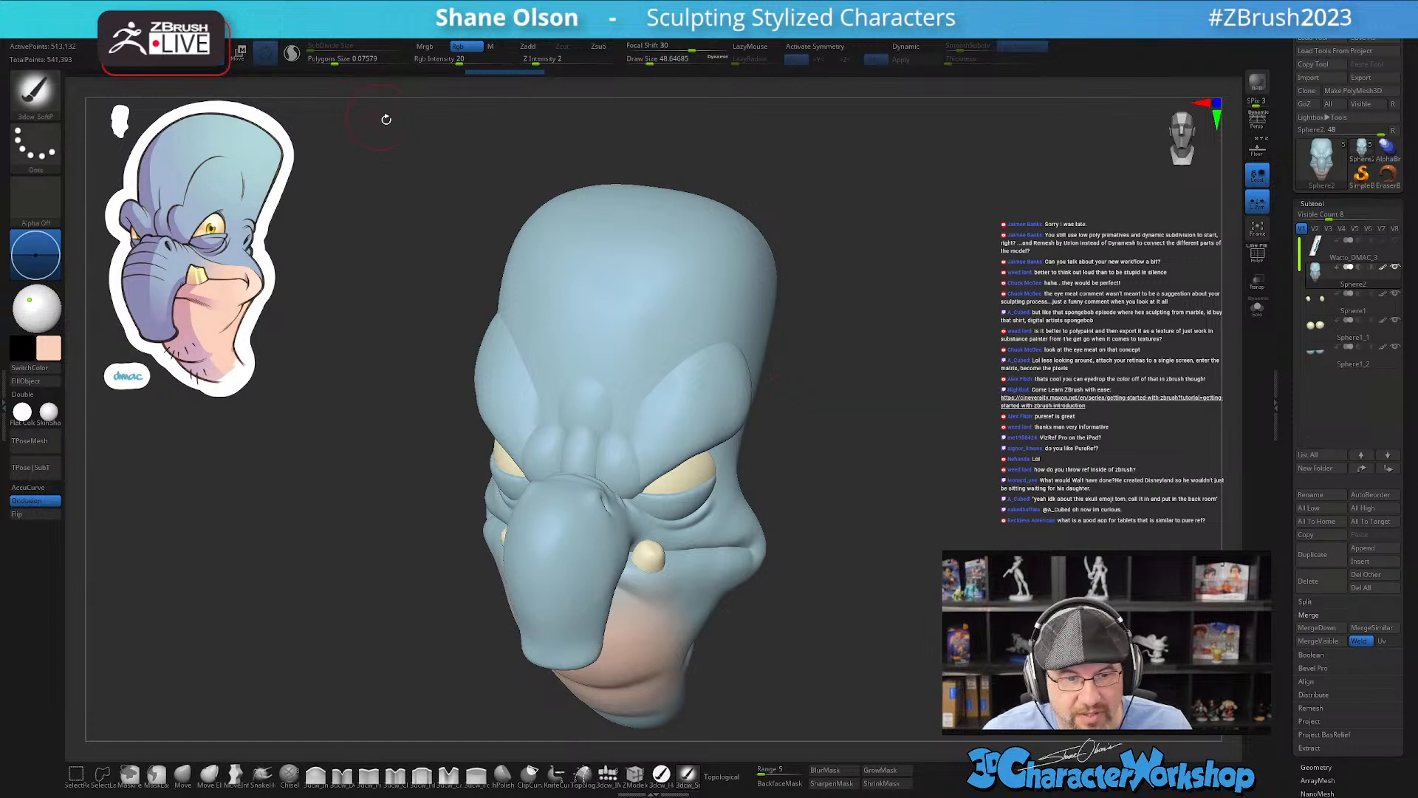
pyautogui.click(292, 54)
pyautogui.moveTo(765, 382)
pyautogui.keyDown('ctrl'); pyautogui.mouseDown(button='right')
pyautogui.moveTo(694, 424)
pyautogui.moveTo(694, 449)
pyautogui.mouseUp(button='right'); pyautogui.keyUp('ctrl')
pyautogui.press('s')
pyautogui.moveTo(693, 448); pyautogui.dragTo(687, 449)
# Step: With the polyframe shown, try smoothing above the central fold at a SubDivide Size of 0.05185 and undo it
pyautogui.moveTo(702, 436)
pyautogui.mouseDown(button='right')
pyautogui.moveTo(561, 431)
pyautogui.moveTo(590, 424)
pyautogui.moveTo(590, 439)
pyautogui.moveTo(637, 446)
pyautogui.mouseUp(button='right')
pyautogui.hotkey('shift', 'f')
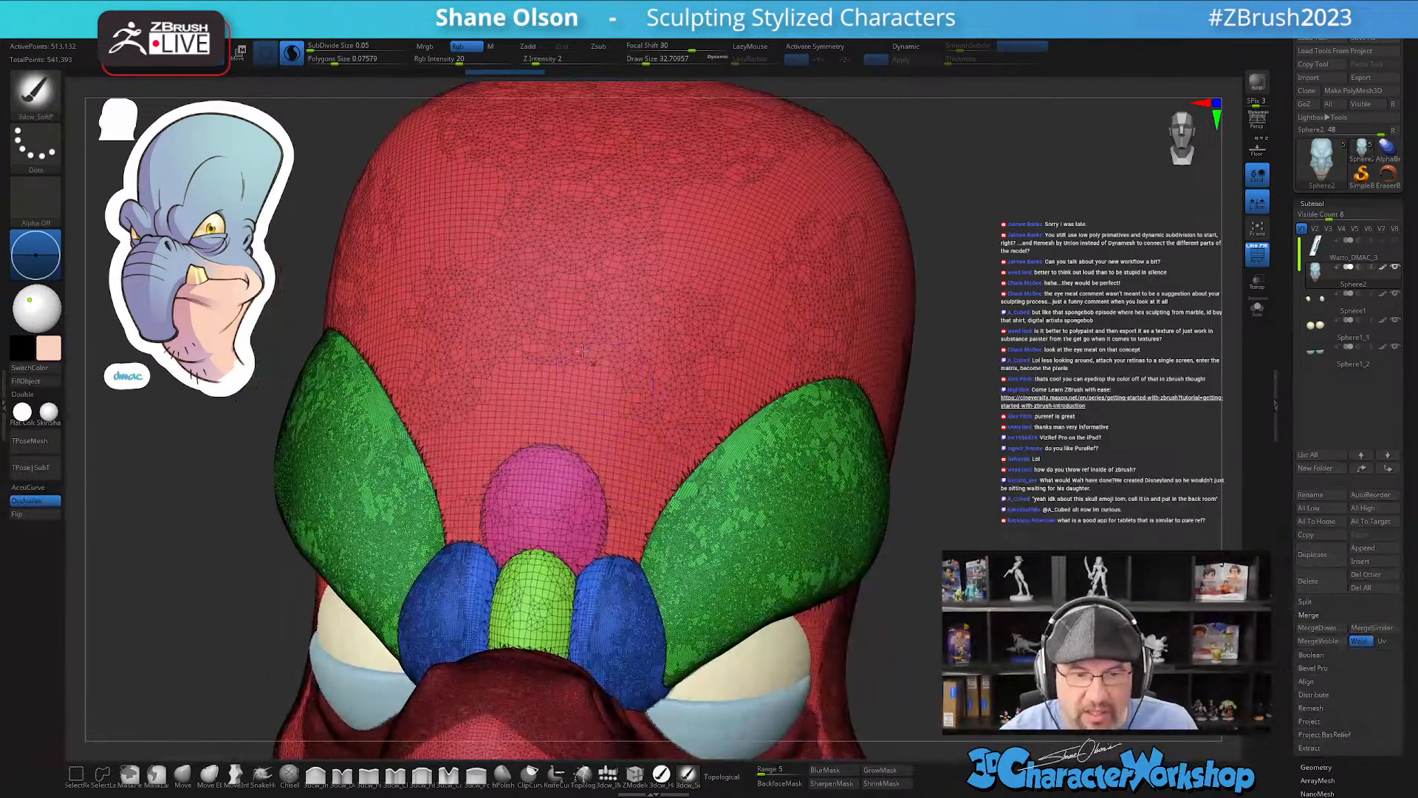
pyautogui.click(323, 52)
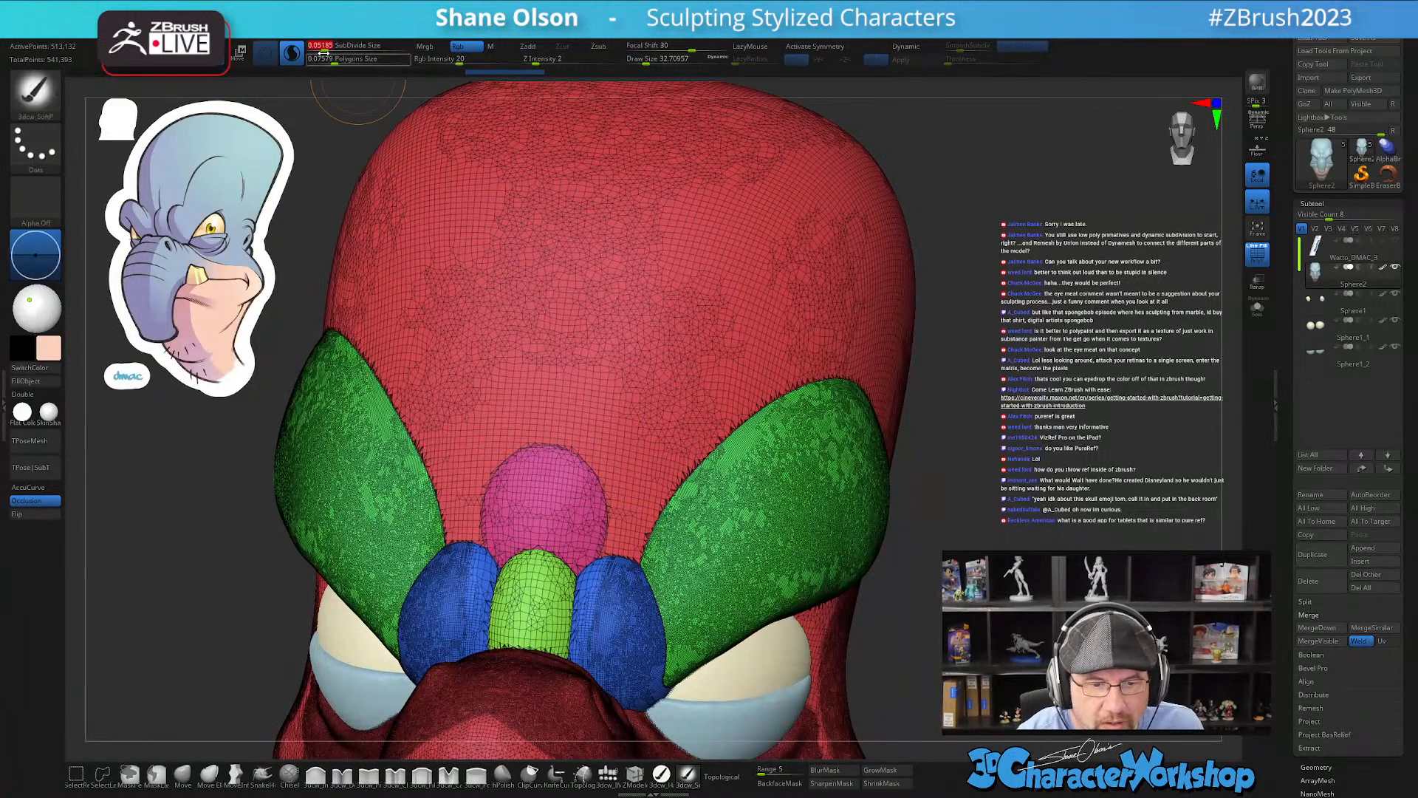
pyautogui.keyDown('shift'); pyautogui.moveTo(609, 418); pyautogui.dragTo(596, 447); pyautogui.keyUp('shift')
pyautogui.hotkey('ctrl', 'z')
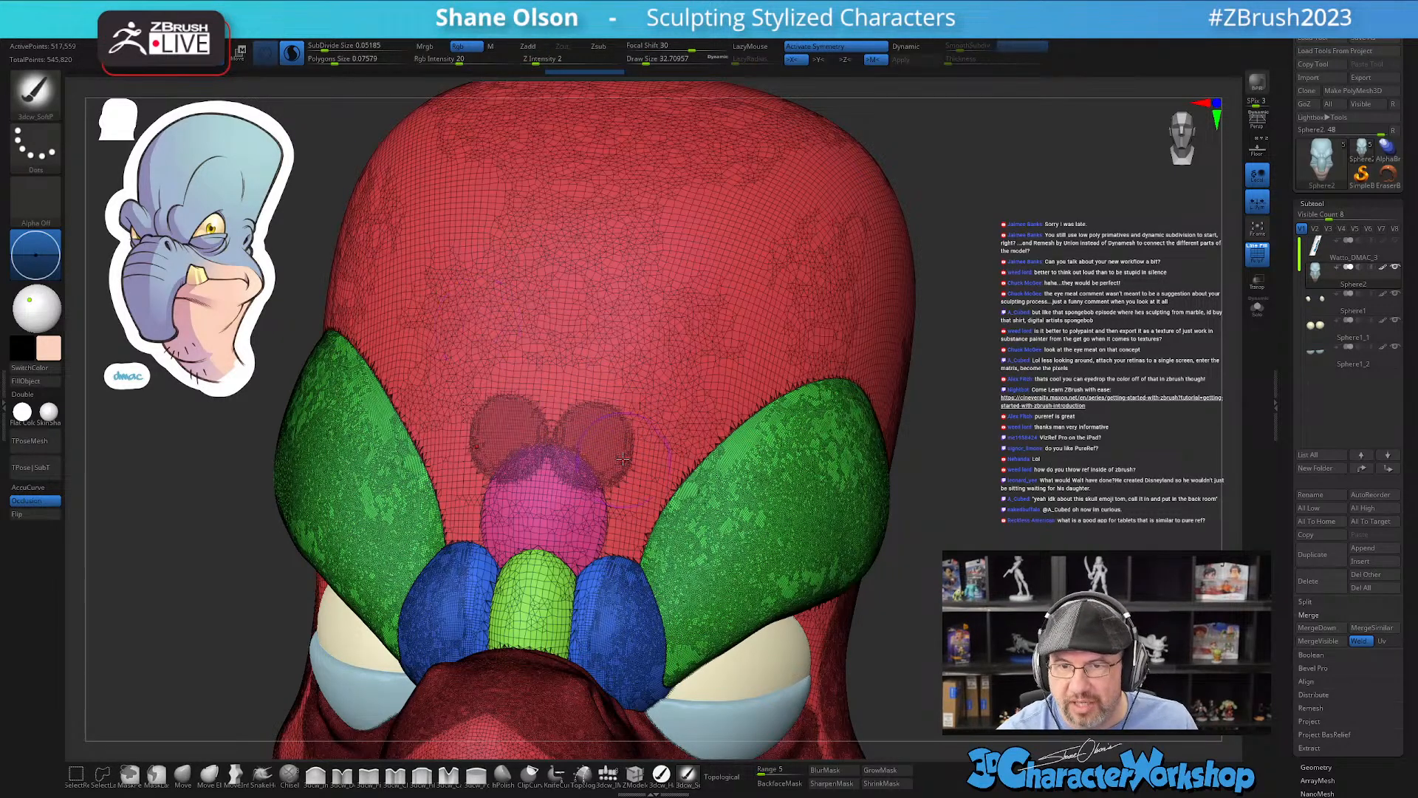
pyautogui.moveTo(606, 470); pyautogui.dragTo(551, 471, button='right')
pyautogui.hotkey('ctrl', 'z')
# Step: Try smoothing the seam above the central fold at a SubDivide Size of 0.05821 and a slightly higher one, undoing each attempt
pyautogui.click(332, 44)
pyautogui.moveTo(322, 45); pyautogui.dragTo(326, 46)
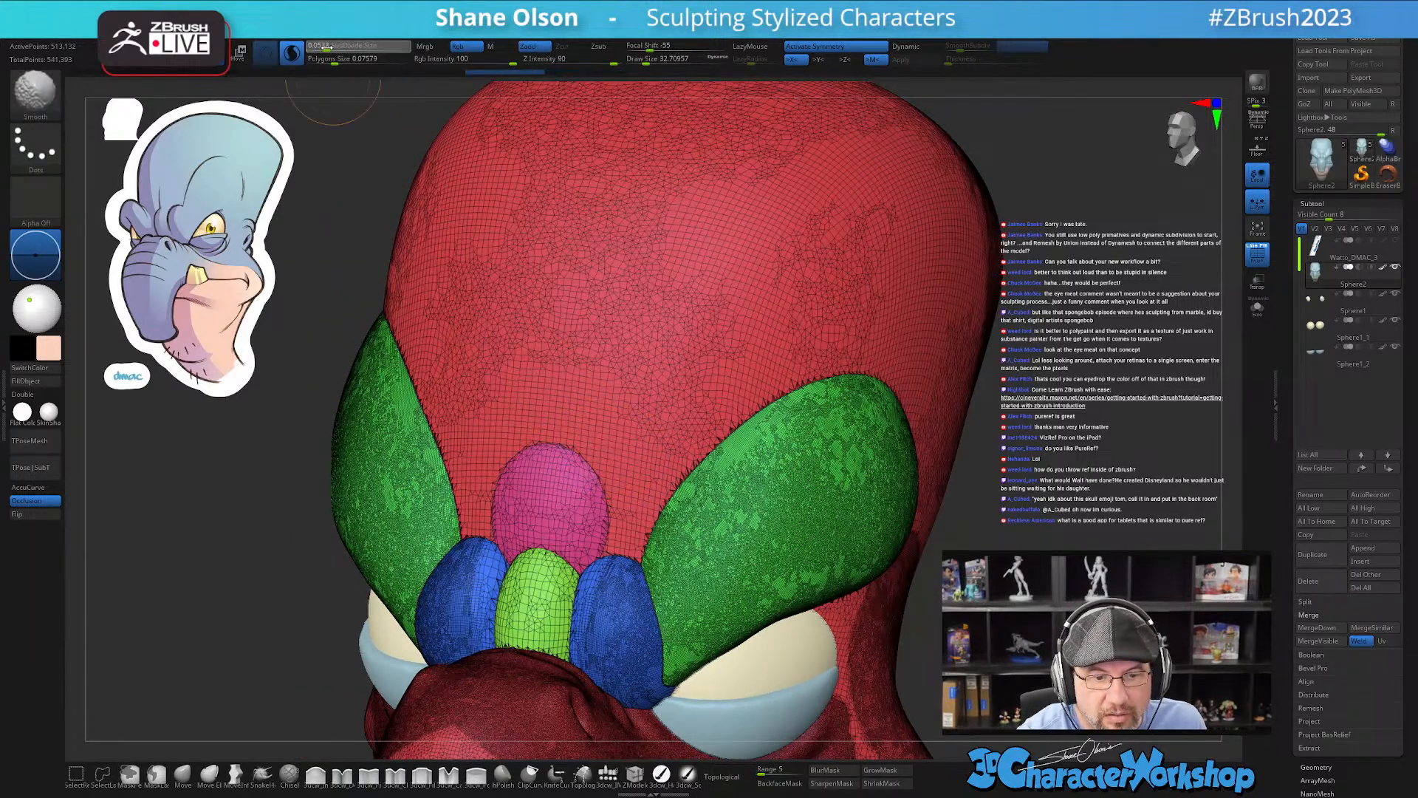
pyautogui.moveTo(574, 436)
pyautogui.keyDown('shift'); pyautogui.mouseDown()
pyautogui.moveTo(591, 462)
pyautogui.moveTo(582, 425)
pyautogui.mouseUp(); pyautogui.keyUp('shift')
pyautogui.hotkey('ctrl', 'z')
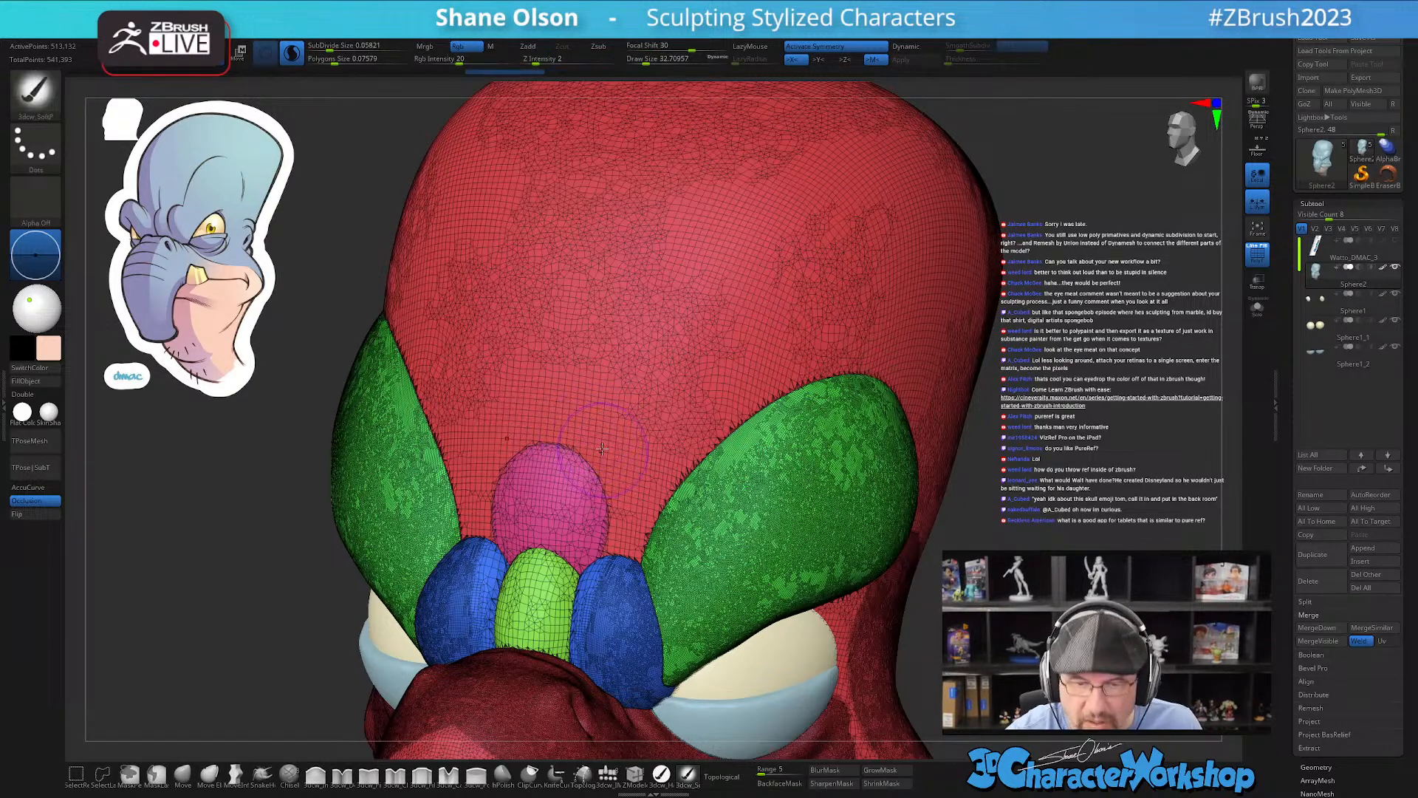
pyautogui.keyDown('ctrl'); pyautogui.moveTo(594, 426); pyautogui.dragTo(594, 420, button='right'); pyautogui.keyUp('ctrl')
pyautogui.moveTo(332, 45); pyautogui.dragTo(333, 48)
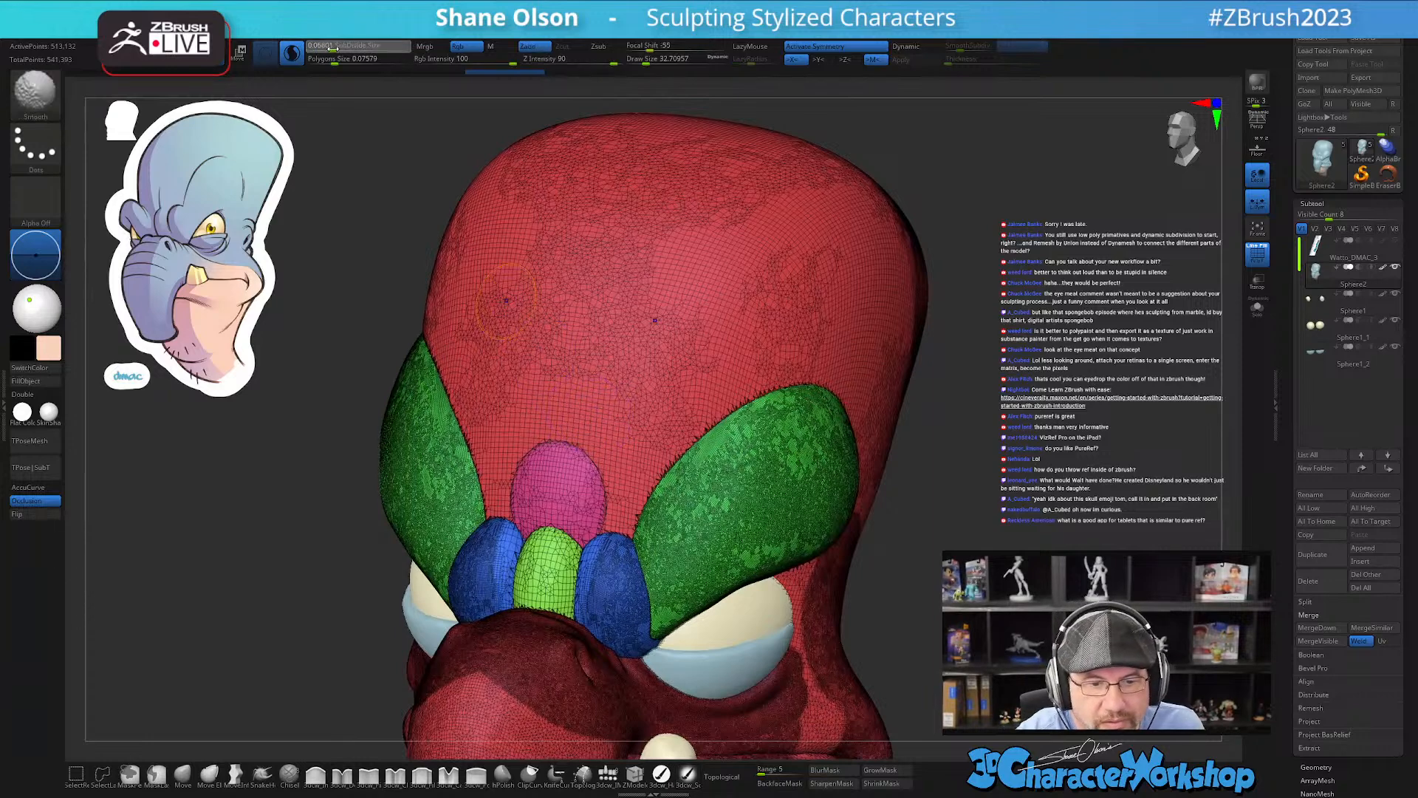
pyautogui.moveTo(575, 404); pyautogui.dragTo(565, 409)
pyautogui.hotkey('ctrl', 'z')
# Step: Set the SubDivide Size to 0.12182 and smooth the seam between the central upper fold and the forehead
pyautogui.moveTo(332, 46); pyautogui.dragTo(342, 47)
pyautogui.keyDown('shift'); pyautogui.moveTo(591, 469); pyautogui.dragTo(602, 436); pyautogui.keyUp('shift')
pyautogui.moveTo(602, 436); pyautogui.dragTo(591, 426, button='right')
pyautogui.press('shift')
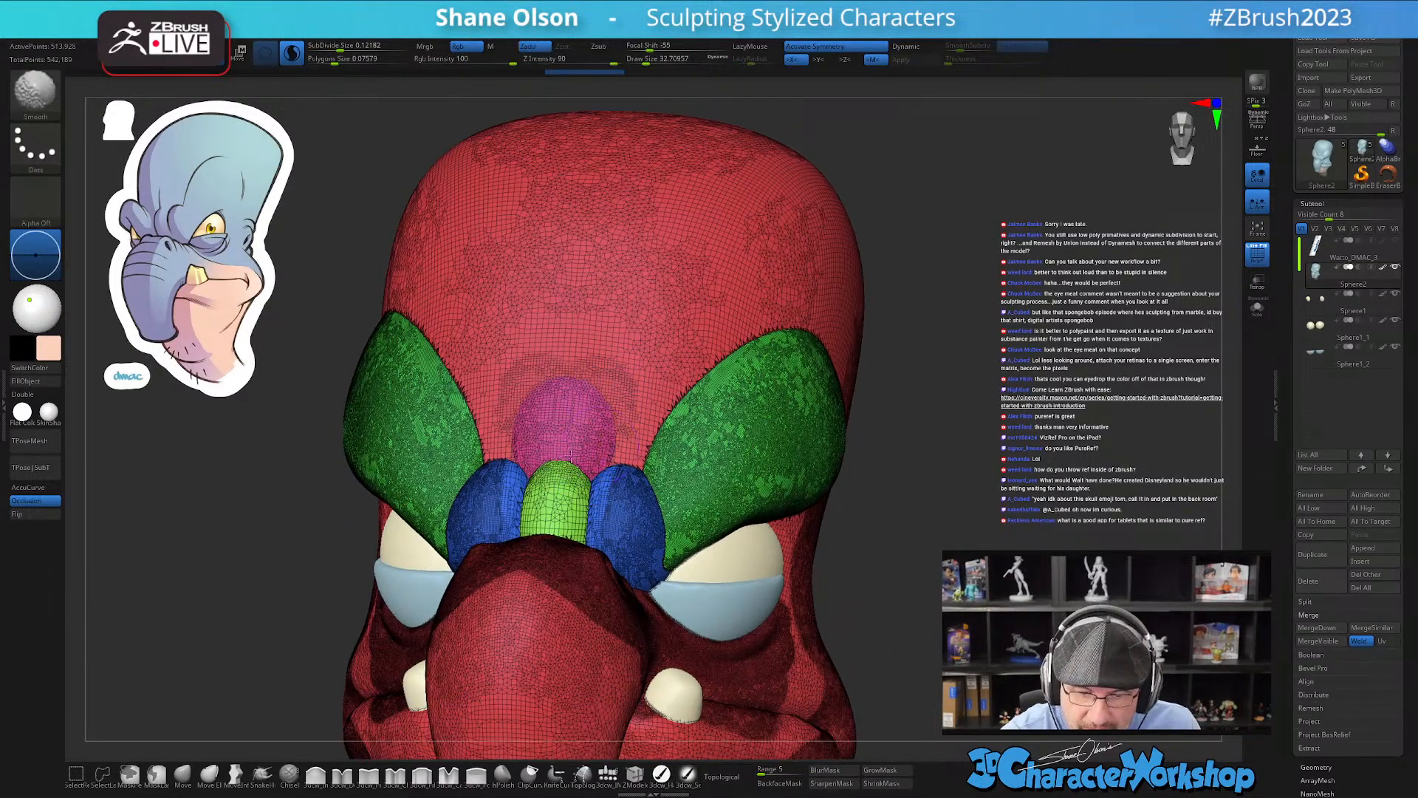
# Step: Smooth the seam between the folds, the brow's inner edge and the forehead, then hide the polyframe
pyautogui.moveTo(634, 472)
pyautogui.keyDown('shift'); pyautogui.mouseDown()
pyautogui.moveTo(678, 408)
pyautogui.moveTo(756, 346)
pyautogui.mouseUp(); pyautogui.keyUp('shift')
pyautogui.hotkey('shift', 'f')
pyautogui.moveTo(776, 480); pyautogui.dragTo(728, 475, button='right')
pyautogui.press('shift')
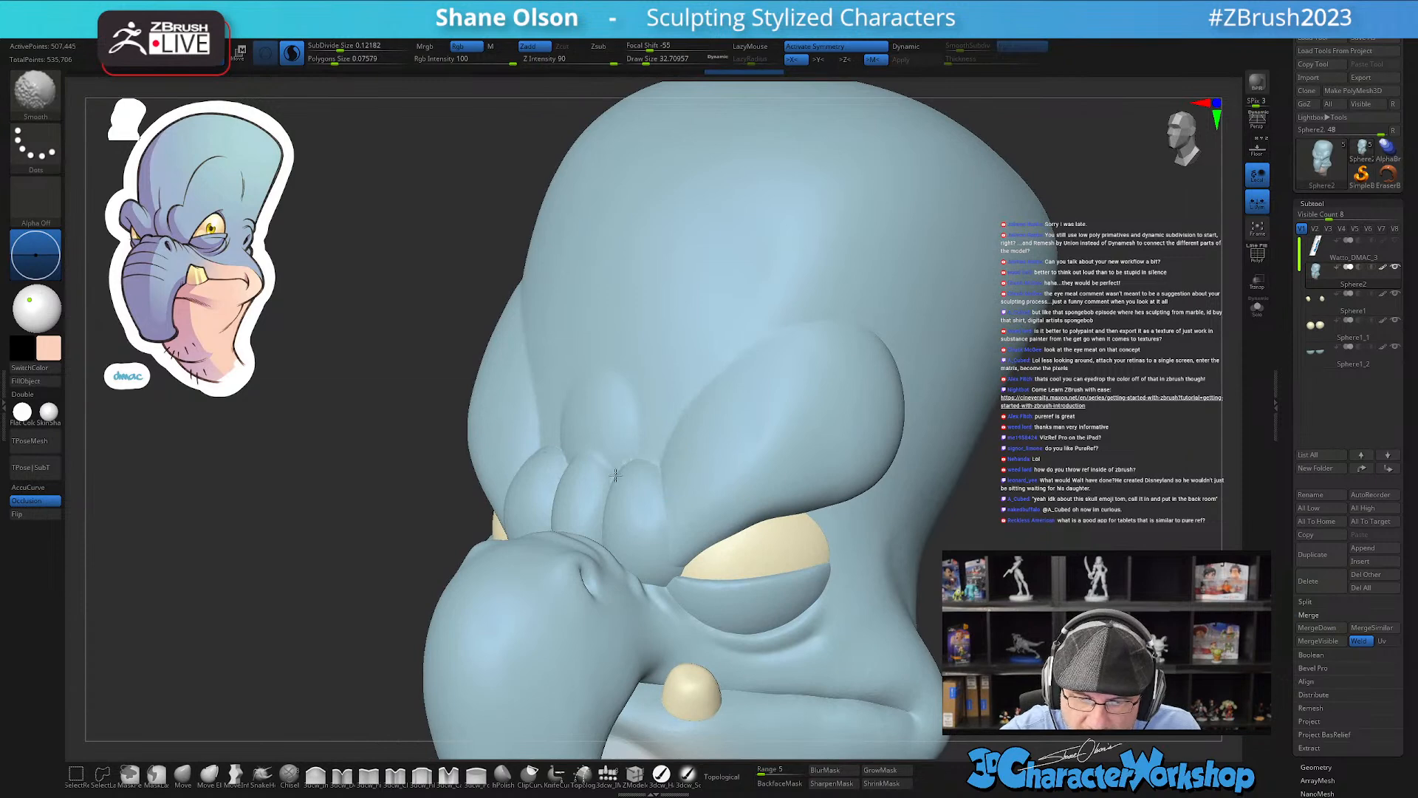
pyautogui.moveTo(646, 429); pyautogui.dragTo(604, 388, button='right')
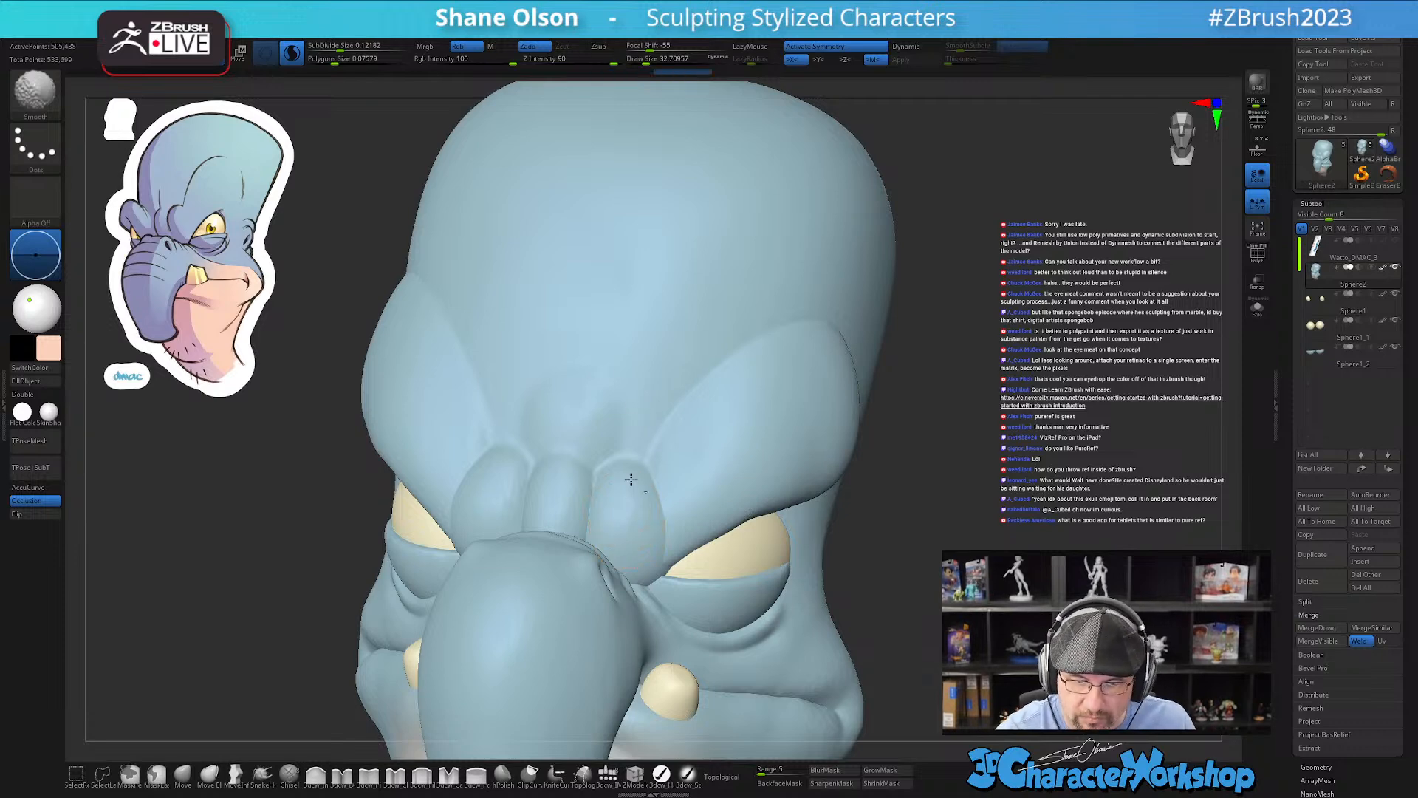
# Step: Smooth the tops of the small folds between the brows so they blend into the forehead
pyautogui.moveTo(940, 539)
pyautogui.keyDown('ctrl'); pyautogui.mouseDown(button='right')
pyautogui.moveTo(896, 450)
pyautogui.moveTo(899, 500)
pyautogui.moveTo(936, 496)
pyautogui.moveTo(879, 500)
pyautogui.moveTo(905, 503)
pyautogui.mouseUp(button='right'); pyautogui.keyUp('ctrl')
pyautogui.moveTo(578, 446)
pyautogui.keyDown('shift'); pyautogui.mouseDown()
pyautogui.moveTo(647, 446)
pyautogui.moveTo(605, 456)
pyautogui.mouseUp(); pyautogui.keyUp('shift')
pyautogui.moveTo(822, 505); pyautogui.dragTo(814, 527, button='right')
pyautogui.press('shift')
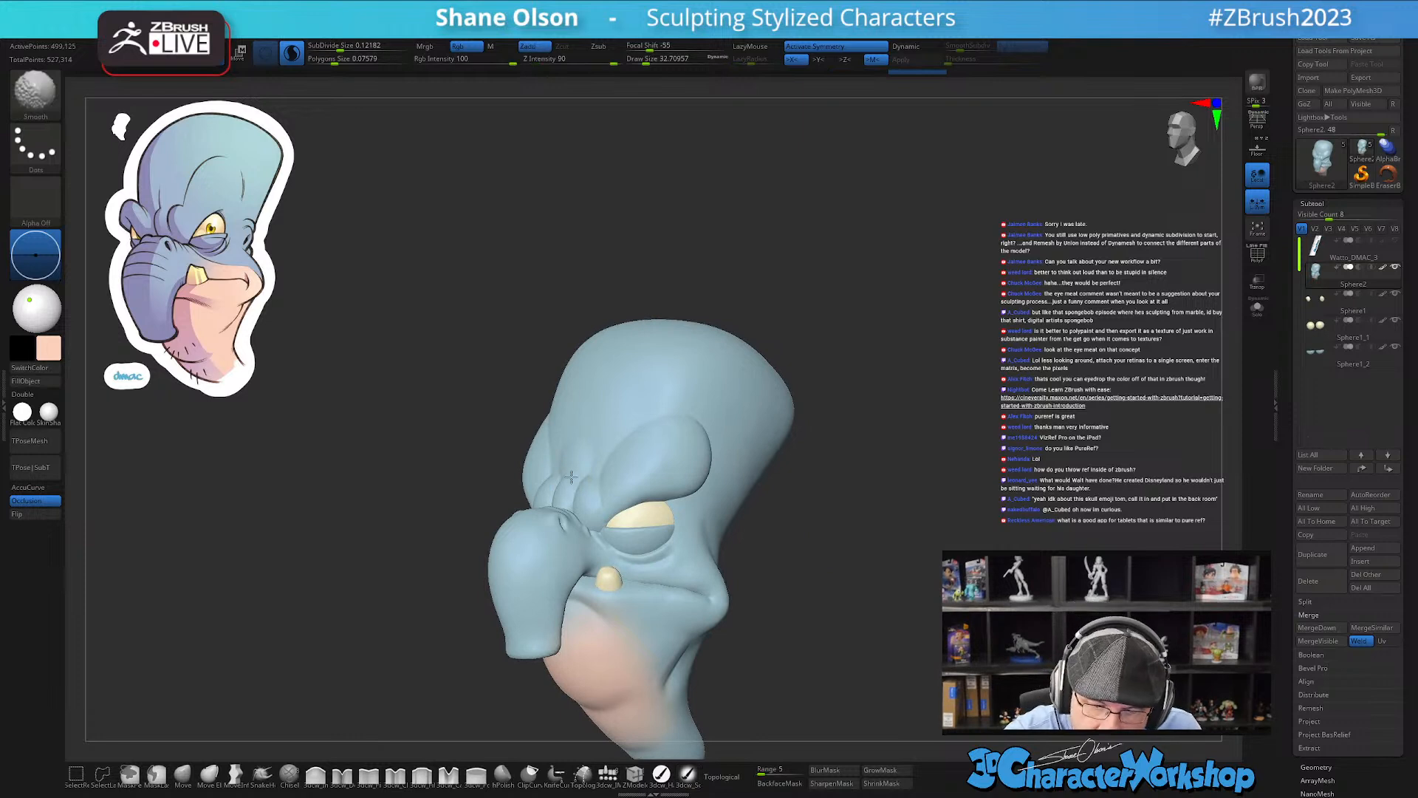
pyautogui.keyDown('shift'); pyautogui.moveTo(565, 455); pyautogui.dragTo(570, 438); pyautogui.keyUp('shift')
pyautogui.moveTo(598, 396); pyautogui.dragTo(598, 418, button='right')
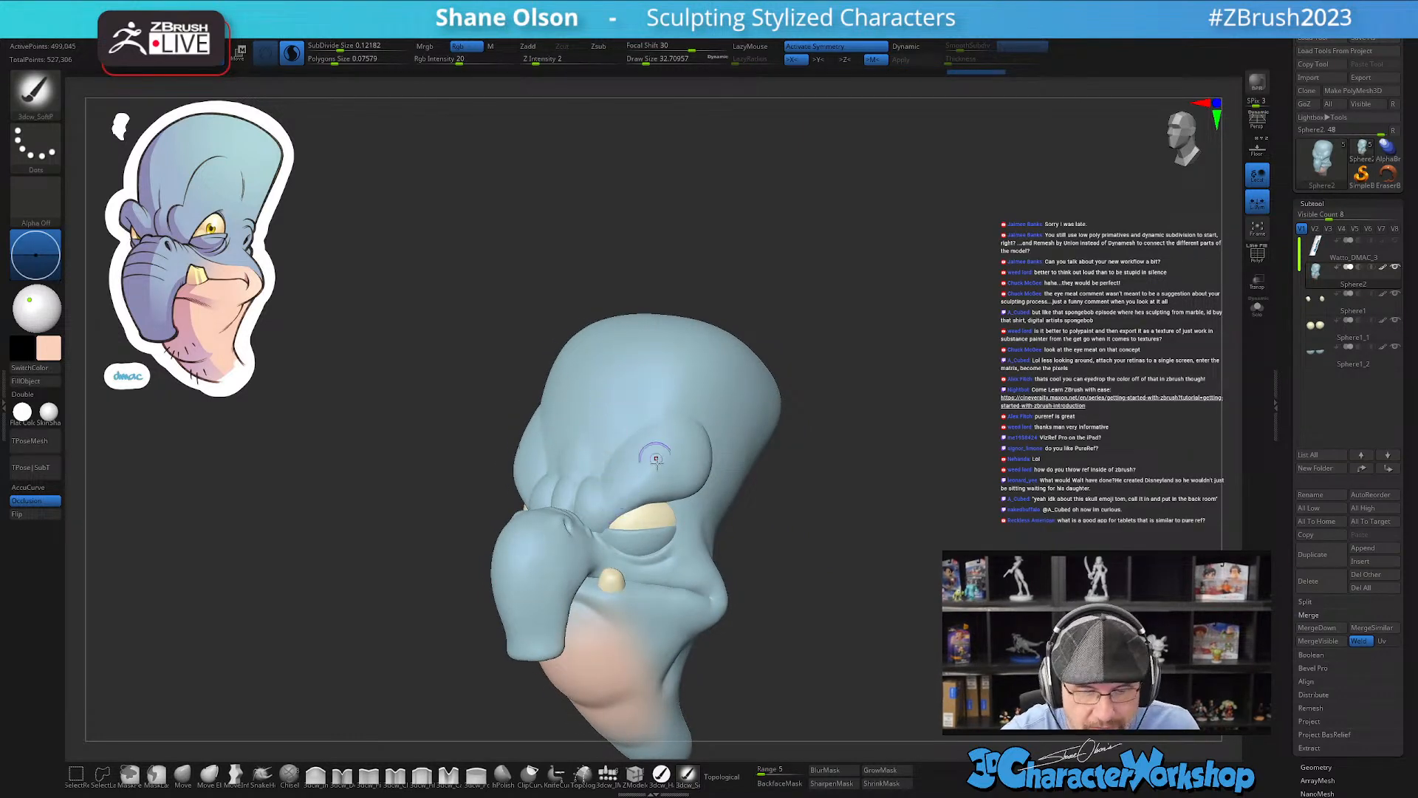
# Step: Turn off Sculptris Pro, set the inflate brush to a draw size of about 68, and puff up and soften the fold beside the eye
pyautogui.click(315, 774)
pyautogui.click(291, 53)
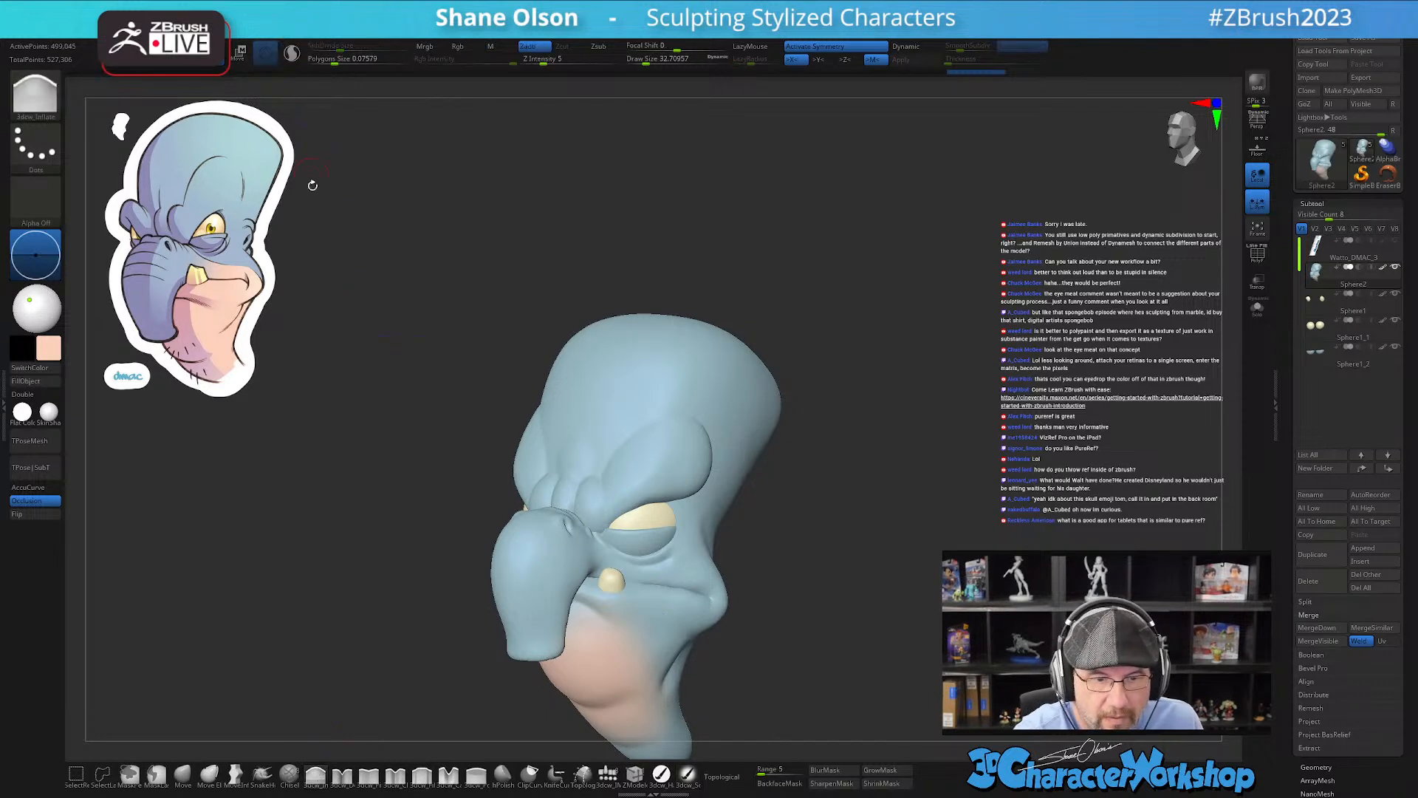
pyautogui.keyDown('alt'); pyautogui.moveTo(627, 467); pyautogui.dragTo(590, 515, button='right'); pyautogui.keyUp('alt')
pyautogui.press('s')
pyautogui.moveTo(589, 515); pyautogui.dragTo(598, 501)
pyautogui.moveTo(644, 467)
pyautogui.mouseDown(button='right')
pyautogui.moveTo(742, 473)
pyautogui.moveTo(748, 455)
pyautogui.moveTo(637, 466)
pyautogui.moveTo(667, 457)
pyautogui.moveTo(670, 492)
pyautogui.mouseUp(button='right')
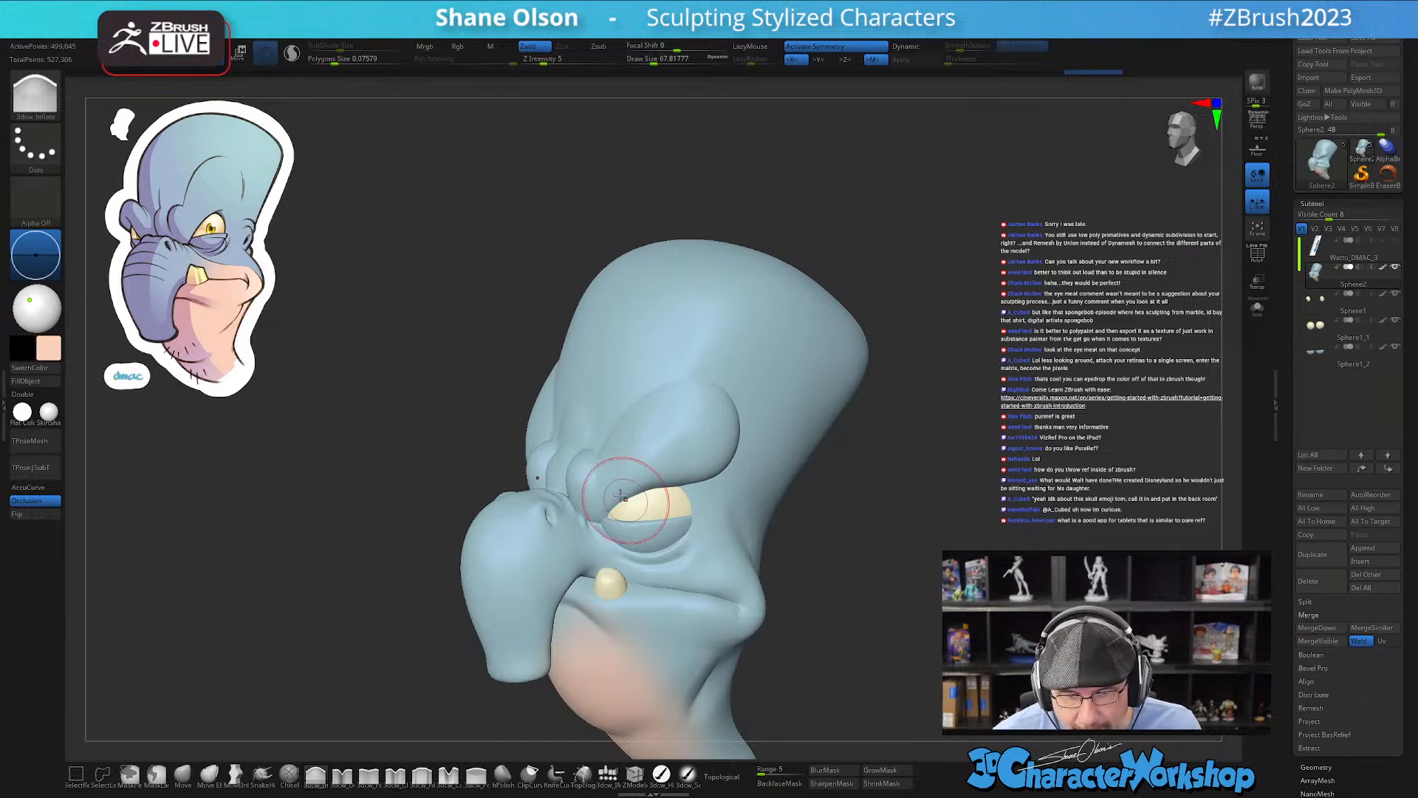
pyautogui.press('shift')
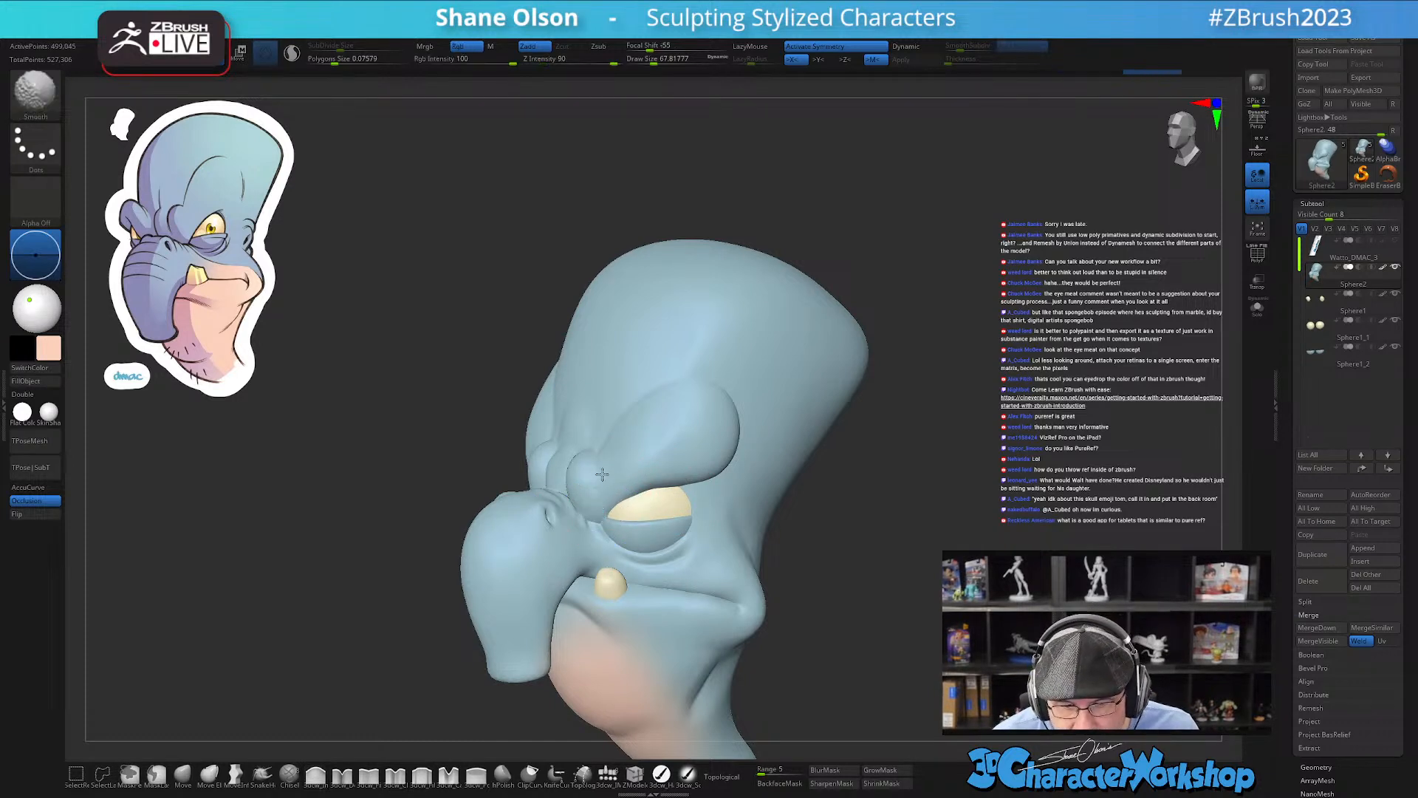
pyautogui.keyDown('shift'); pyautogui.moveTo(598, 481); pyautogui.dragTo(594, 489); pyautogui.keyUp('shift')
# Step: Check the polyframe, turn Sculptris Pro back on and smooth the join between the side fold and the brow at a draw size of about 27
pyautogui.hotkey('shift', 'f')
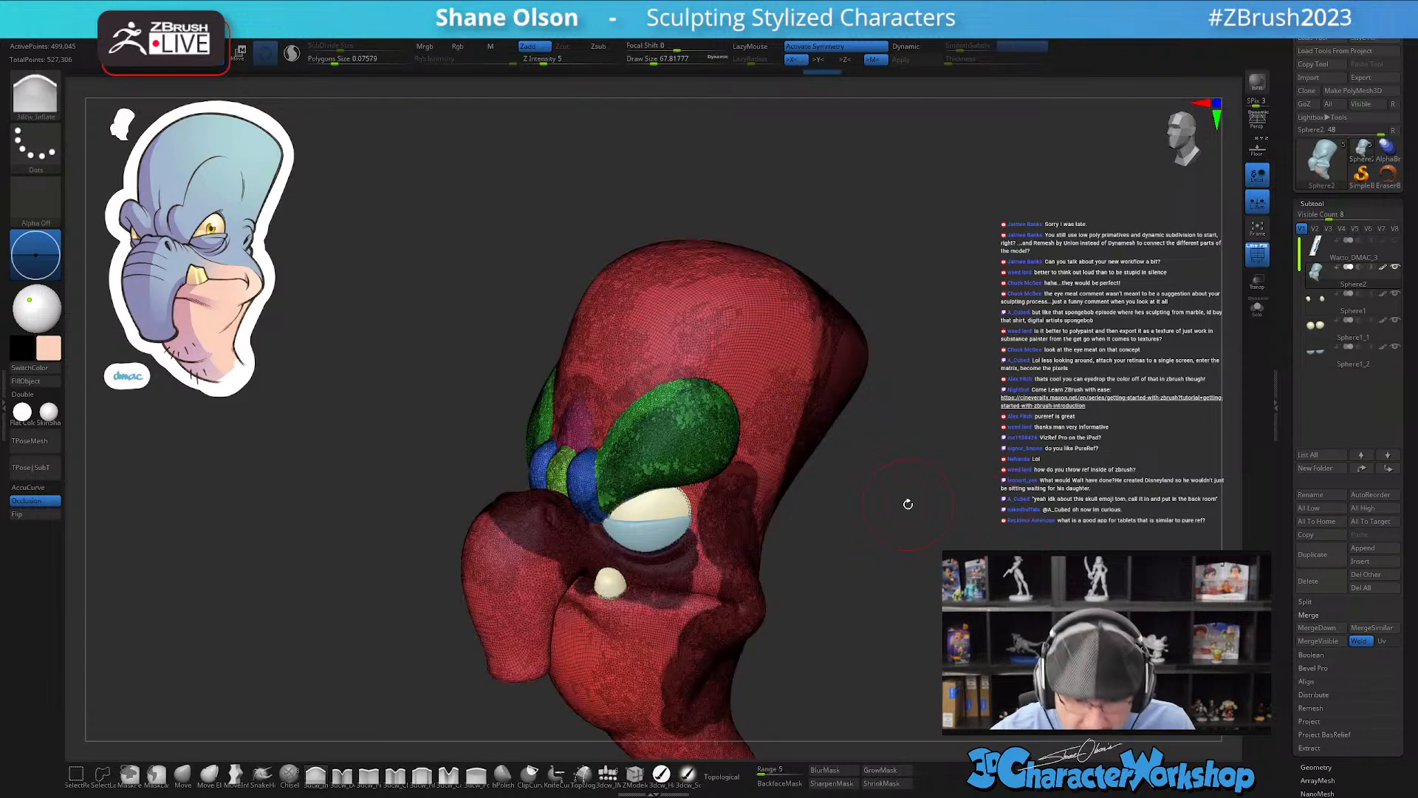
pyautogui.hotkey('shift', 'f')
pyautogui.moveTo(650, 497)
pyautogui.keyDown('ctrl'); pyautogui.mouseDown(button='right')
pyautogui.moveTo(586, 517)
pyautogui.moveTo(665, 484)
pyautogui.moveTo(604, 510)
pyautogui.mouseUp(button='right'); pyautogui.keyUp('ctrl')
pyautogui.hotkey('shift', 'f')
pyautogui.hotkey('shift', 'f')
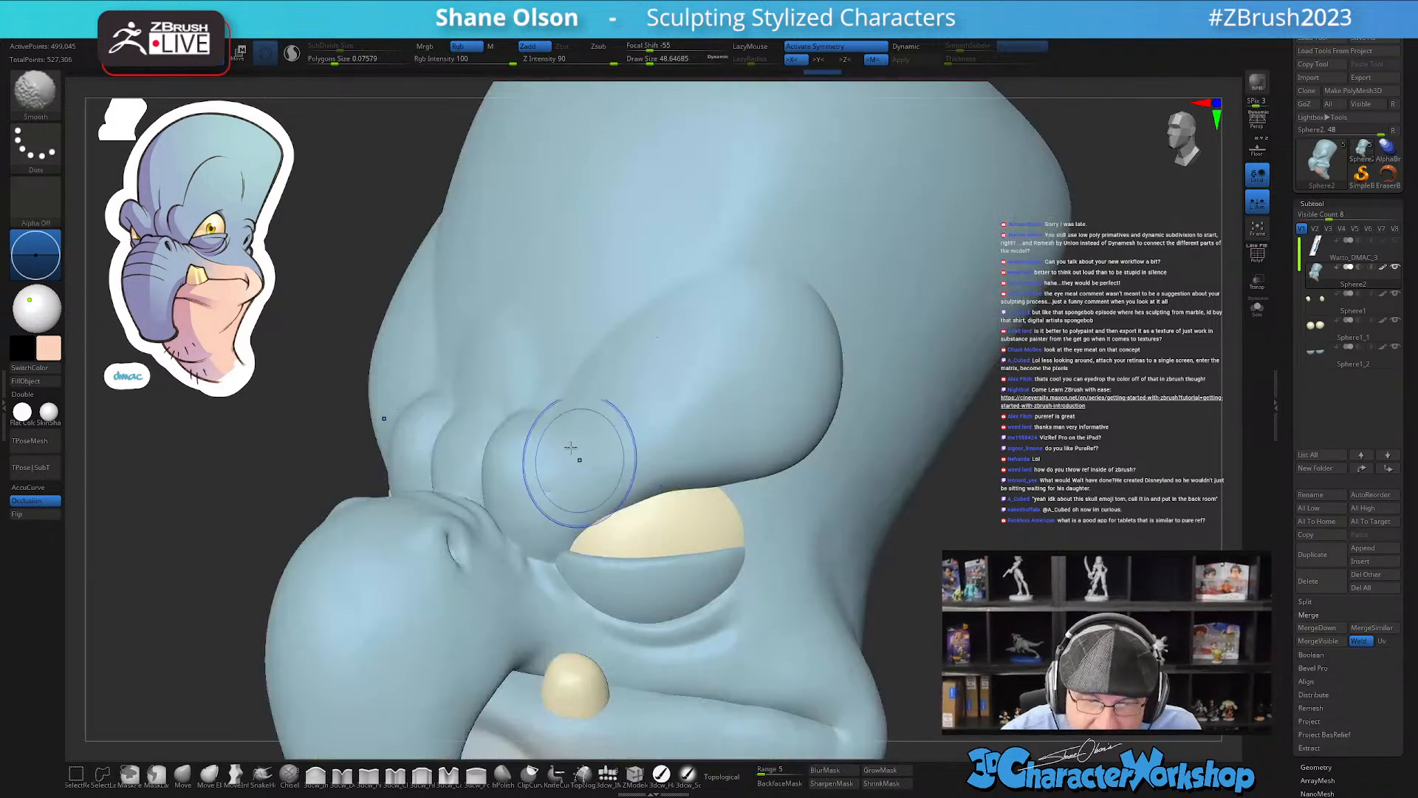
pyautogui.press('s')
pyautogui.moveTo(570, 503); pyautogui.dragTo(567, 504)
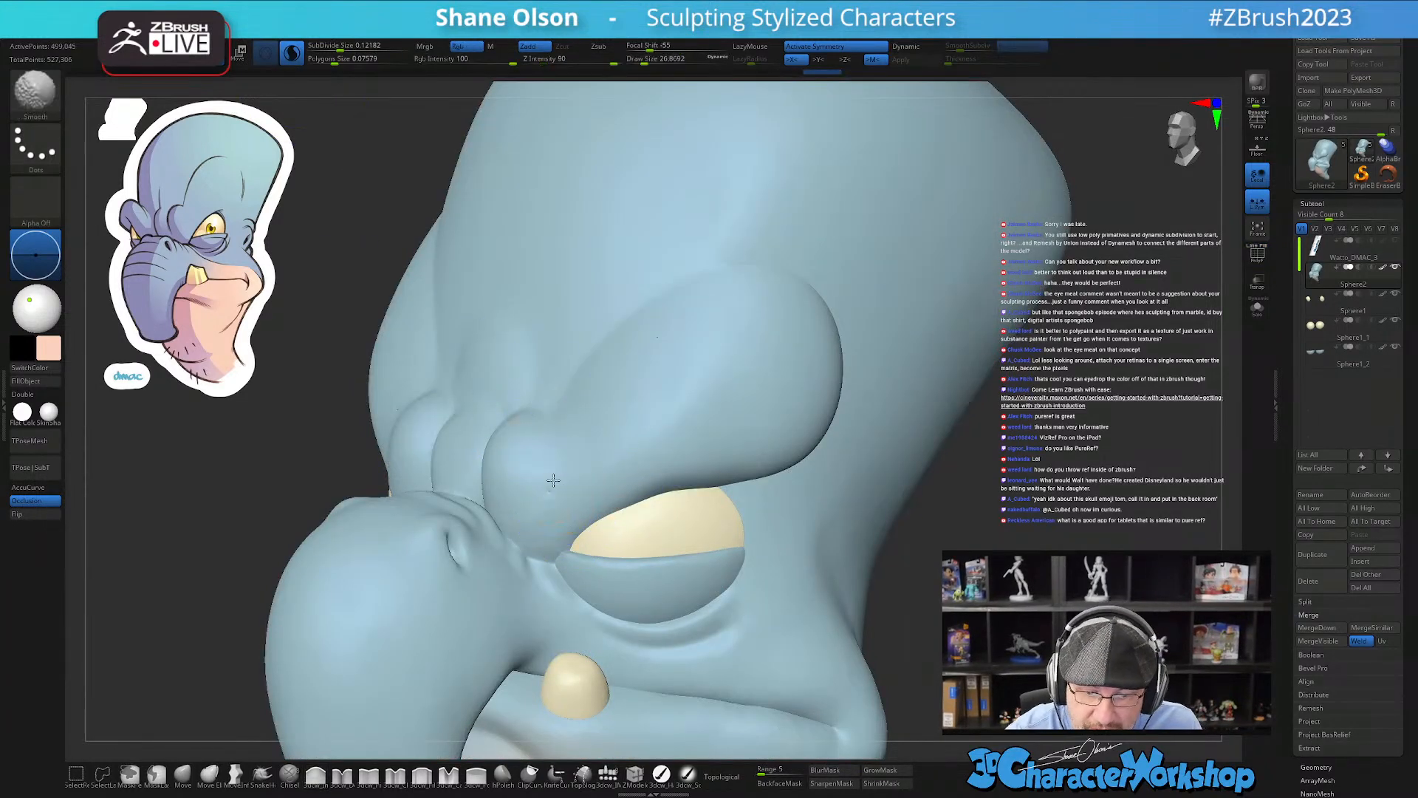
pyautogui.hotkey('shift', 'f')
pyautogui.hotkey('shift', 'f')
# Step: Set the draw size to about 68 and smooth the brow's outer end into the side of the head
pyautogui.moveTo(713, 412)
pyautogui.mouseDown(button='right')
pyautogui.moveTo(636, 411)
pyautogui.moveTo(635, 377)
pyautogui.moveTo(721, 328)
pyautogui.mouseUp(button='right')
pyautogui.press('s')
pyautogui.moveTo(726, 327); pyautogui.dragTo(735, 325)
pyautogui.press('shift')
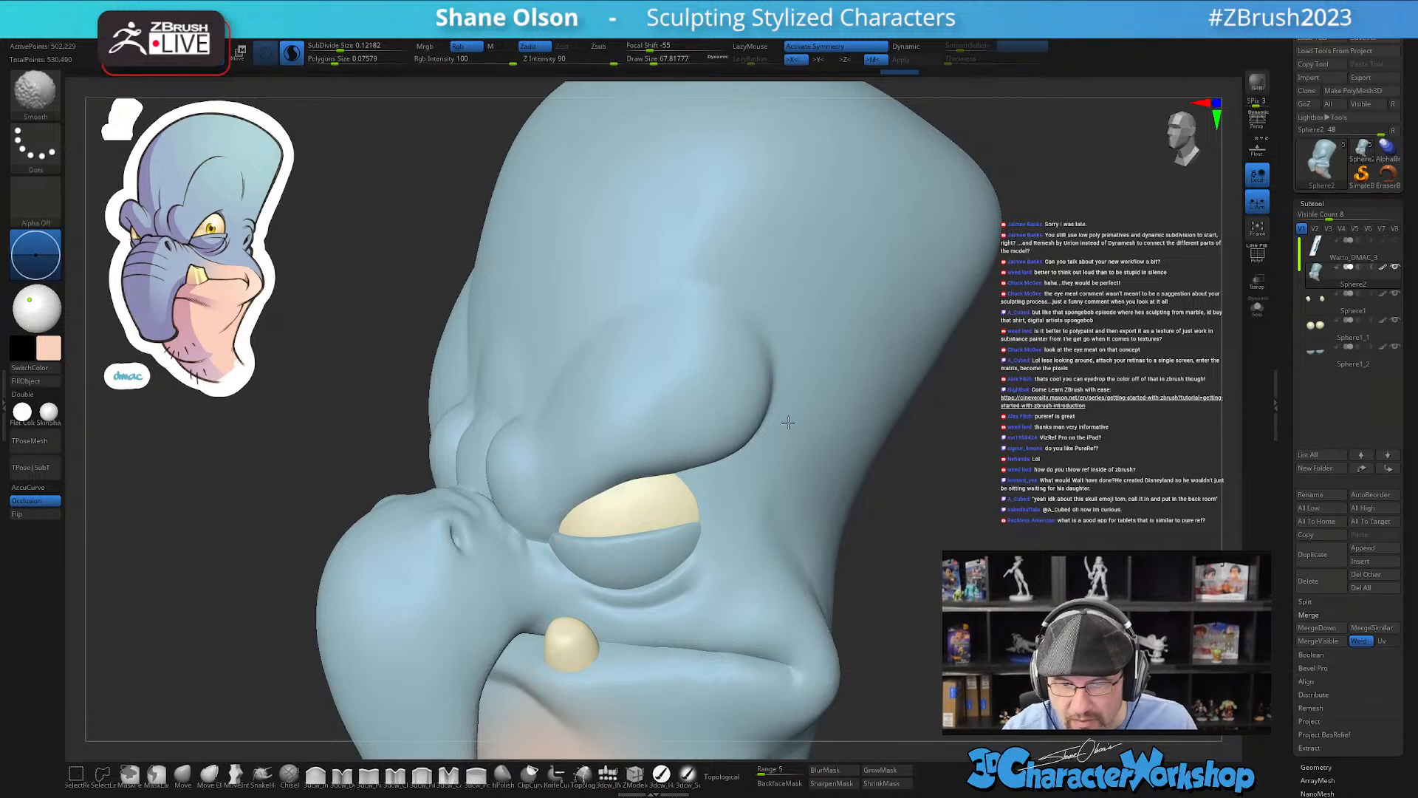
# Step: Switch to the Pinch brush at a draw size of about 37 and sharpen the brow's lower edge above the eye
pyautogui.moveTo(906, 519)
pyautogui.keyDown('ctrl'); pyautogui.mouseDown(button='right')
pyautogui.moveTo(953, 525)
pyautogui.moveTo(859, 466)
pyautogui.mouseUp(button='right'); pyautogui.keyUp('ctrl')
pyautogui.click(370, 776)
pyautogui.keyDown('ctrl'); pyautogui.moveTo(682, 380); pyautogui.dragTo(670, 399, button='right'); pyautogui.keyUp('ctrl')
pyautogui.press('s')
pyautogui.moveTo(669, 399); pyautogui.dragTo(666, 399)
pyautogui.keyDown('alt'); pyautogui.moveTo(666, 399); pyautogui.dragTo(649, 452, button='right'); pyautogui.keyUp('alt')
pyautogui.press('s')
pyautogui.moveTo(628, 473); pyautogui.dragTo(612, 473)
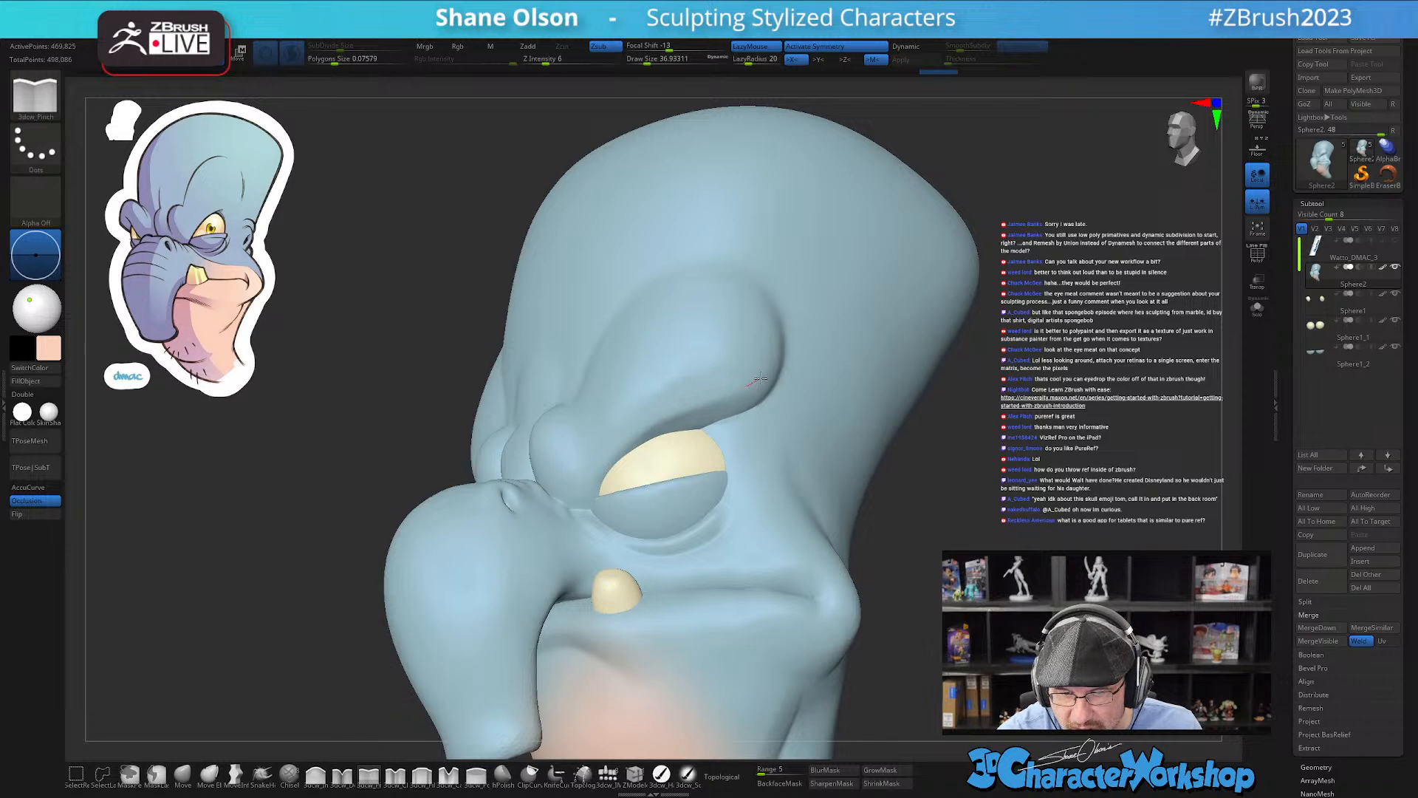
# Step: Pinch the edge of the fold beside the eye and the brow's outer corner, softening the surface between them
pyautogui.moveTo(776, 413)
pyautogui.mouseDown(button='right')
pyautogui.moveTo(819, 484)
pyautogui.moveTo(776, 459)
pyautogui.mouseUp(button='right')
pyautogui.press('shift')
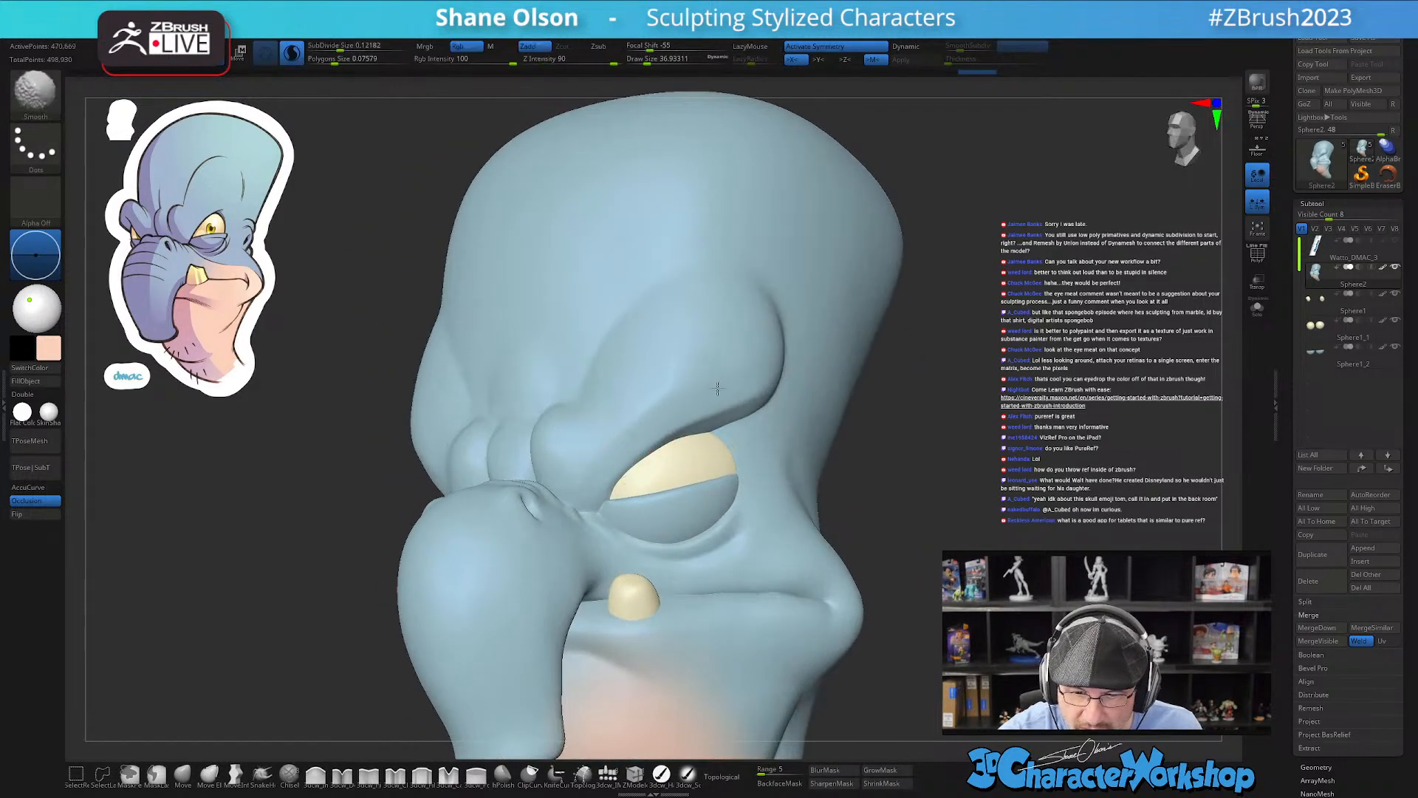
pyautogui.moveTo(678, 394)
pyautogui.mouseDown(button='right')
pyautogui.moveTo(635, 410)
pyautogui.moveTo(702, 421)
pyautogui.moveTo(726, 444)
pyautogui.mouseUp(button='right')
pyautogui.moveTo(601, 509); pyautogui.dragTo(611, 480)
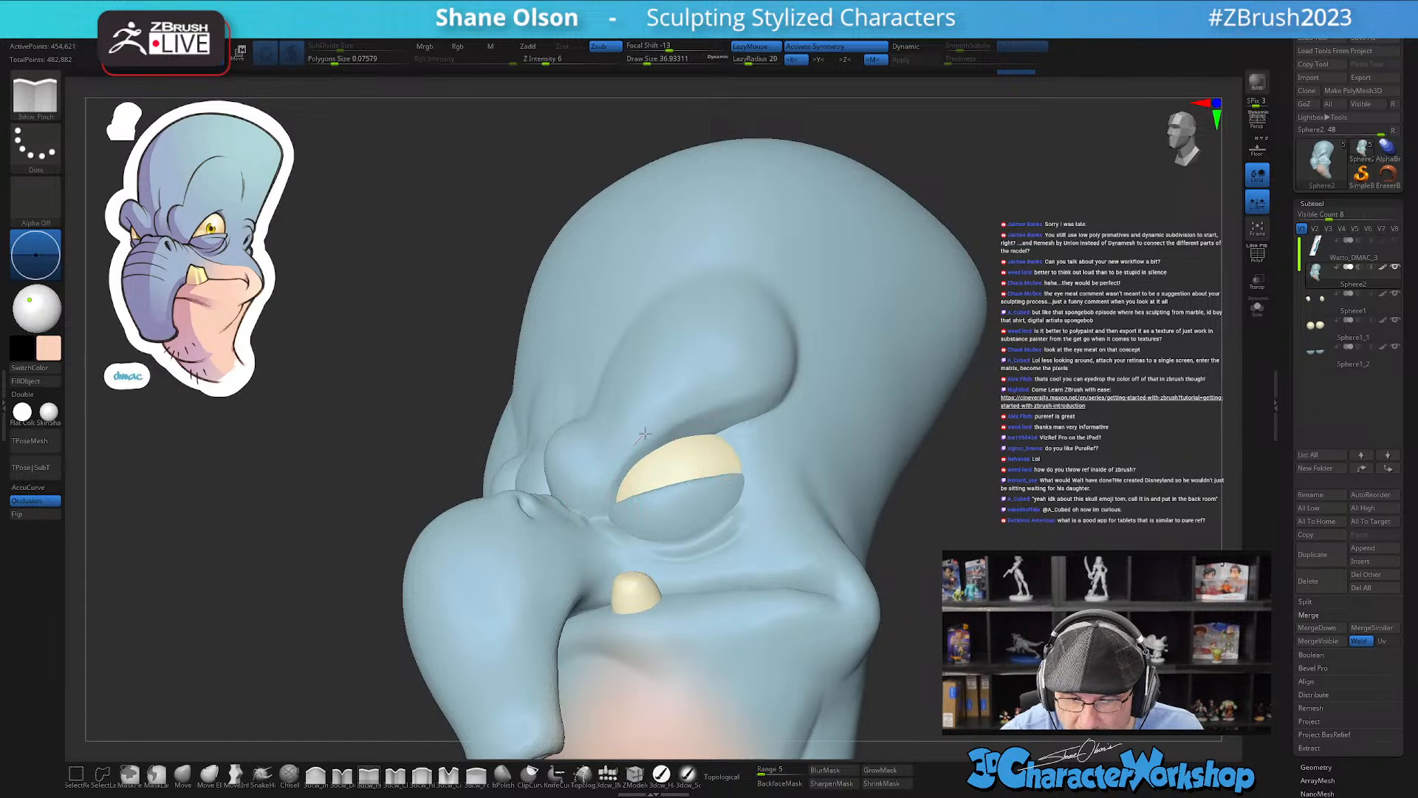
pyautogui.moveTo(778, 365); pyautogui.dragTo(784, 360)
# Step: Raise the Smooth brush's Z Intensity to 100 and smooth the brow and the area around the eye's outer corner
pyautogui.moveTo(818, 428)
pyautogui.mouseDown(button='right')
pyautogui.moveTo(855, 484)
pyautogui.moveTo(807, 481)
pyautogui.mouseUp(button='right')
pyautogui.keyDown('shift'); pyautogui.moveTo(692, 411); pyautogui.dragTo(701, 389); pyautogui.keyUp('shift')
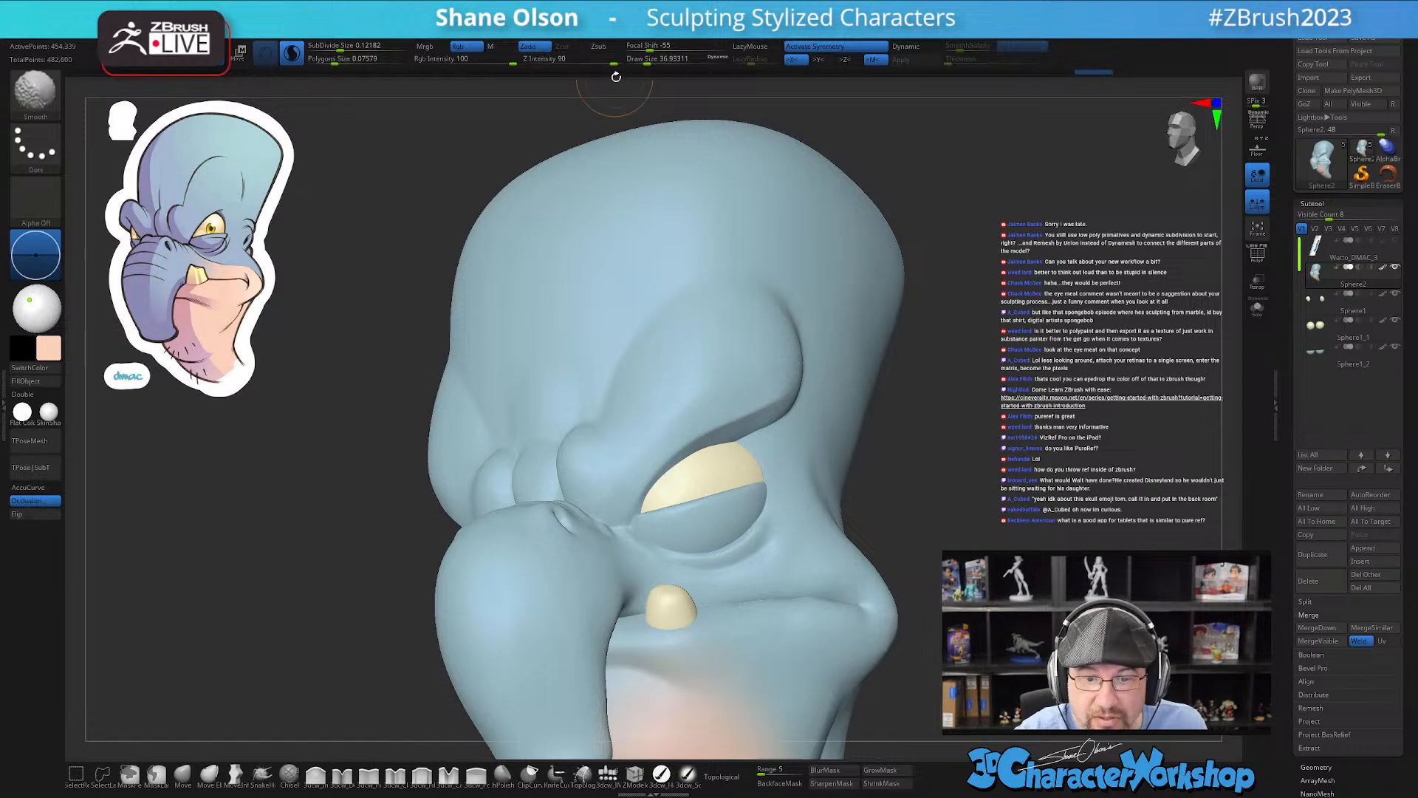
pyautogui.moveTo(688, 374); pyautogui.dragTo(729, 436, button='right')
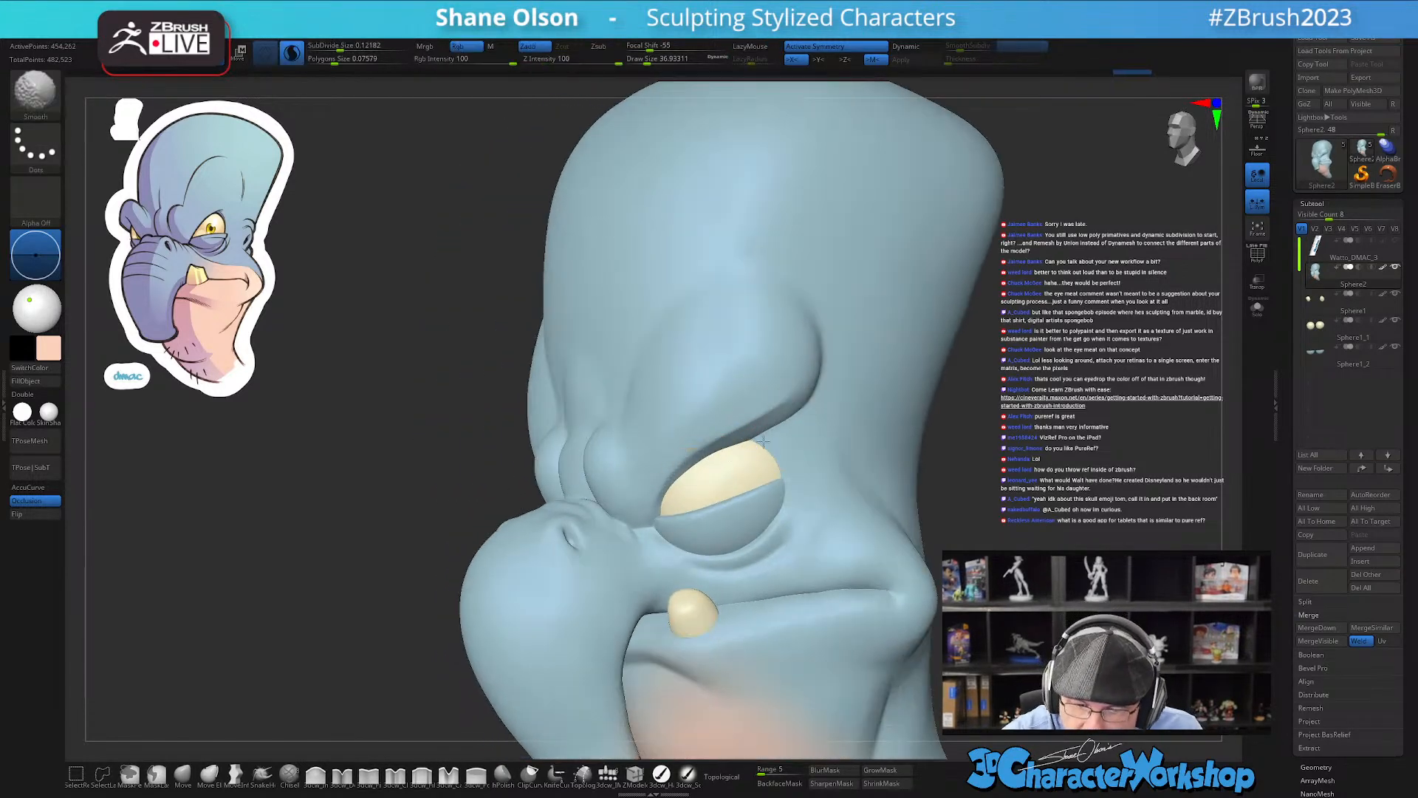
pyautogui.keyDown('shift'); pyautogui.moveTo(791, 459); pyautogui.dragTo(820, 476); pyautogui.keyUp('shift')
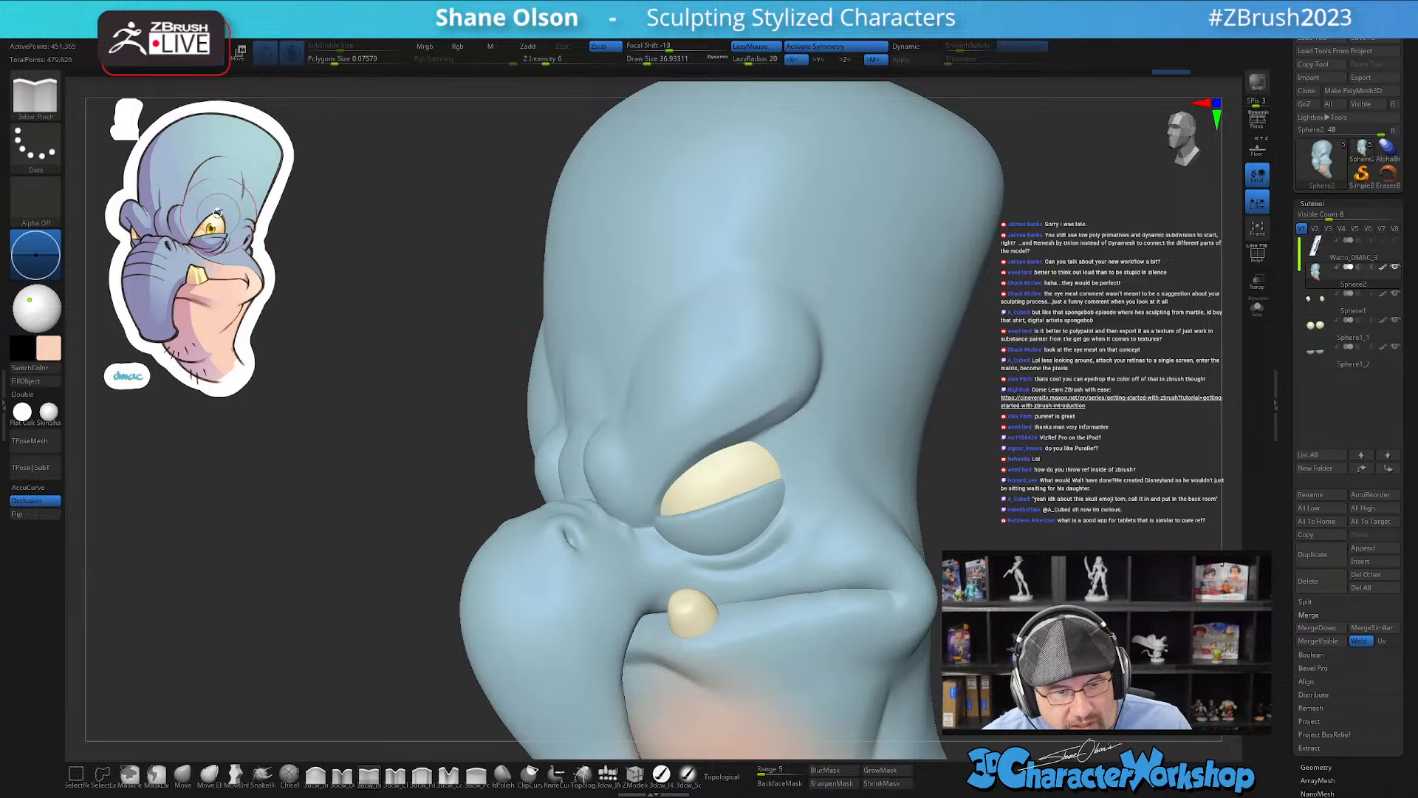
# Step: Duplicate the lower eyelid subtool, unlock the copy's transform gizmo and show the polyframe
pyautogui.moveTo(1052, 439); pyautogui.dragTo(1002, 451)
pyautogui.click(1315, 353)
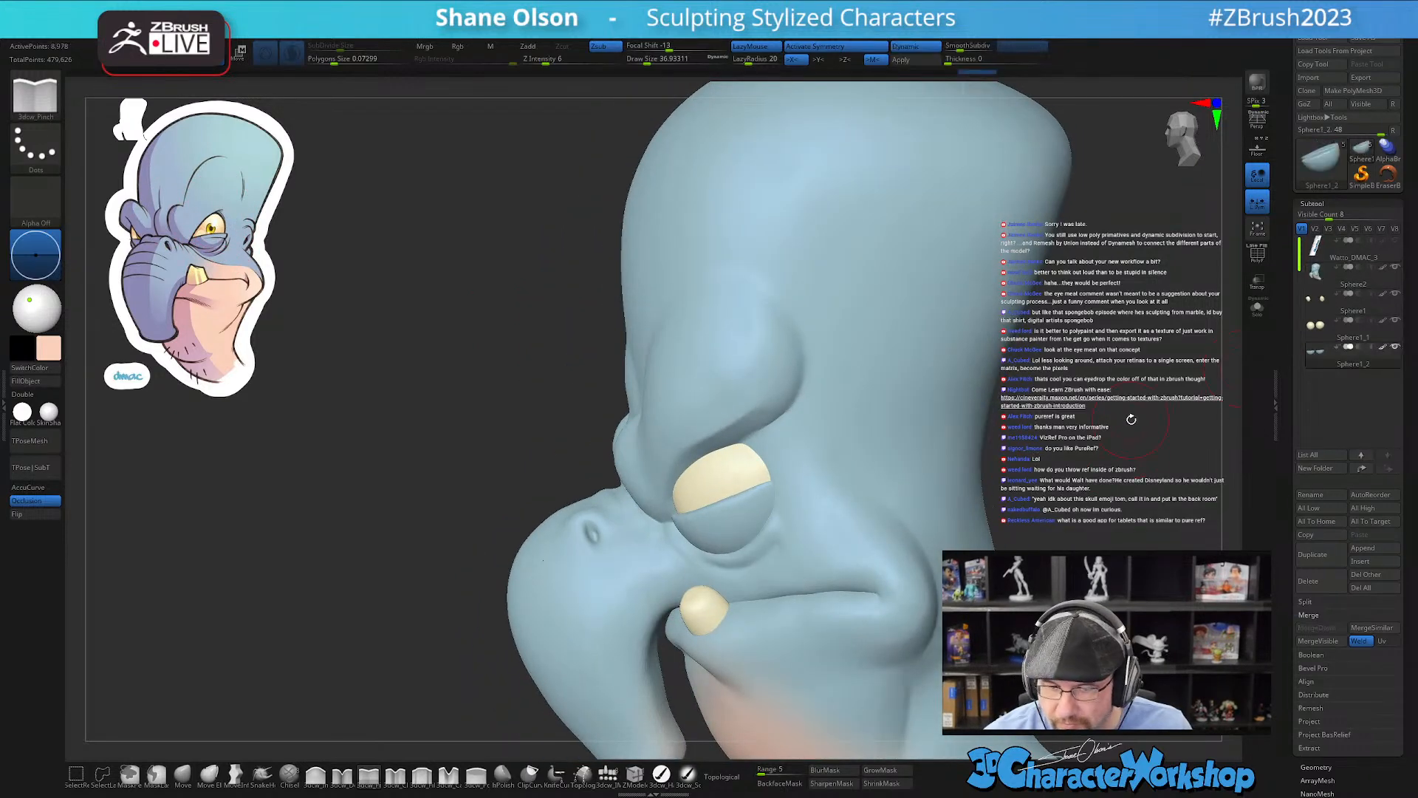
pyautogui.click(1313, 554)
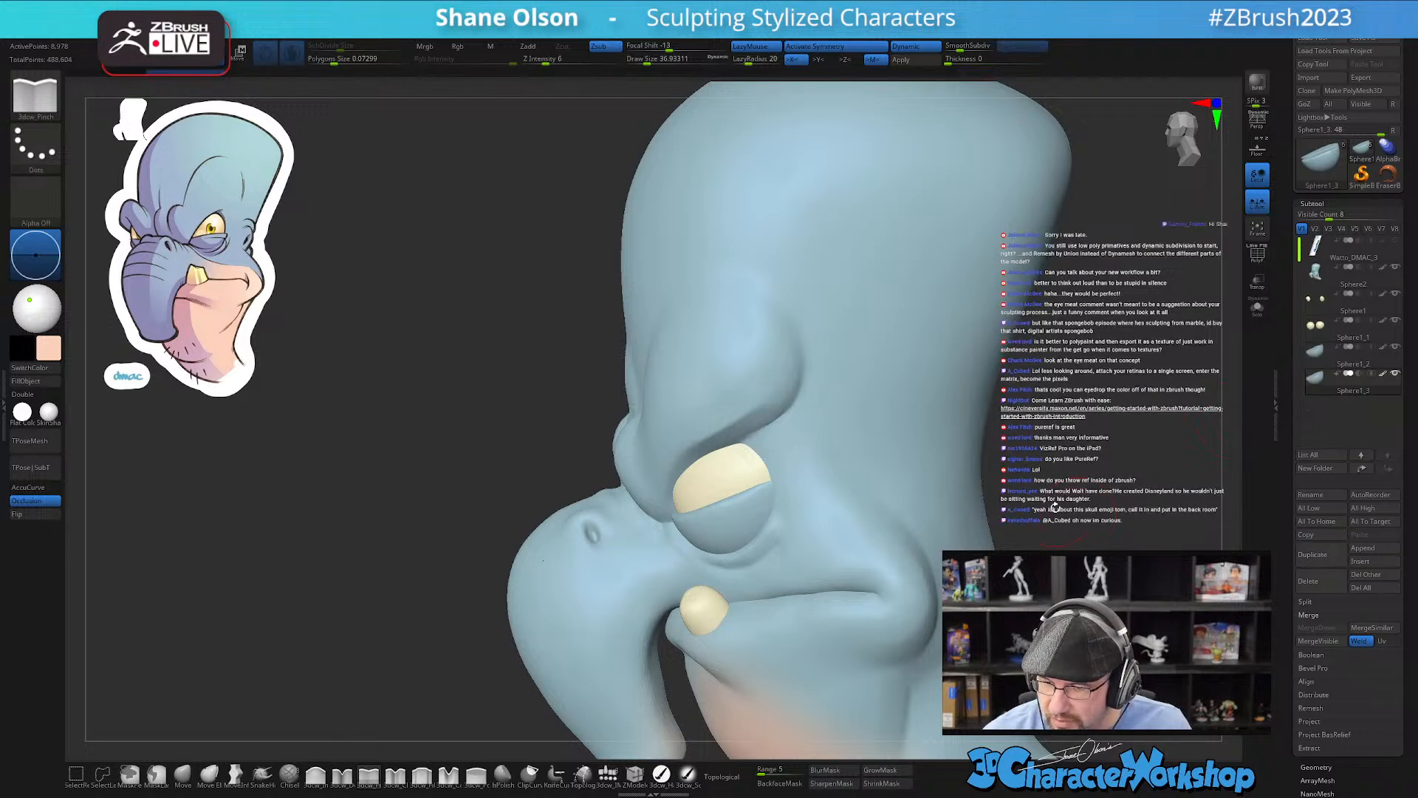
pyautogui.press('w')
pyautogui.moveTo(1098, 457); pyautogui.dragTo(953, 449)
pyautogui.click(659, 382)
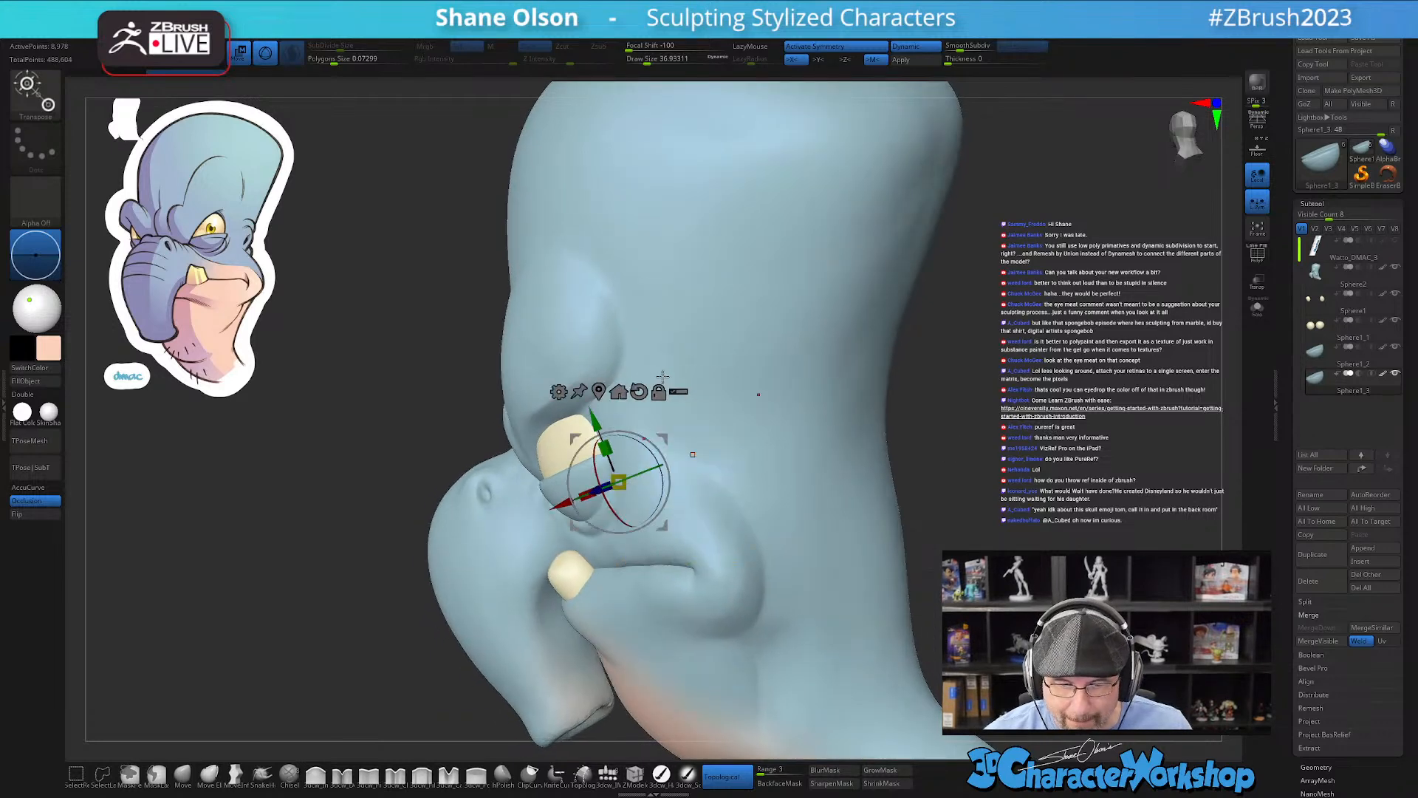
pyautogui.hotkey('shift', 'f')
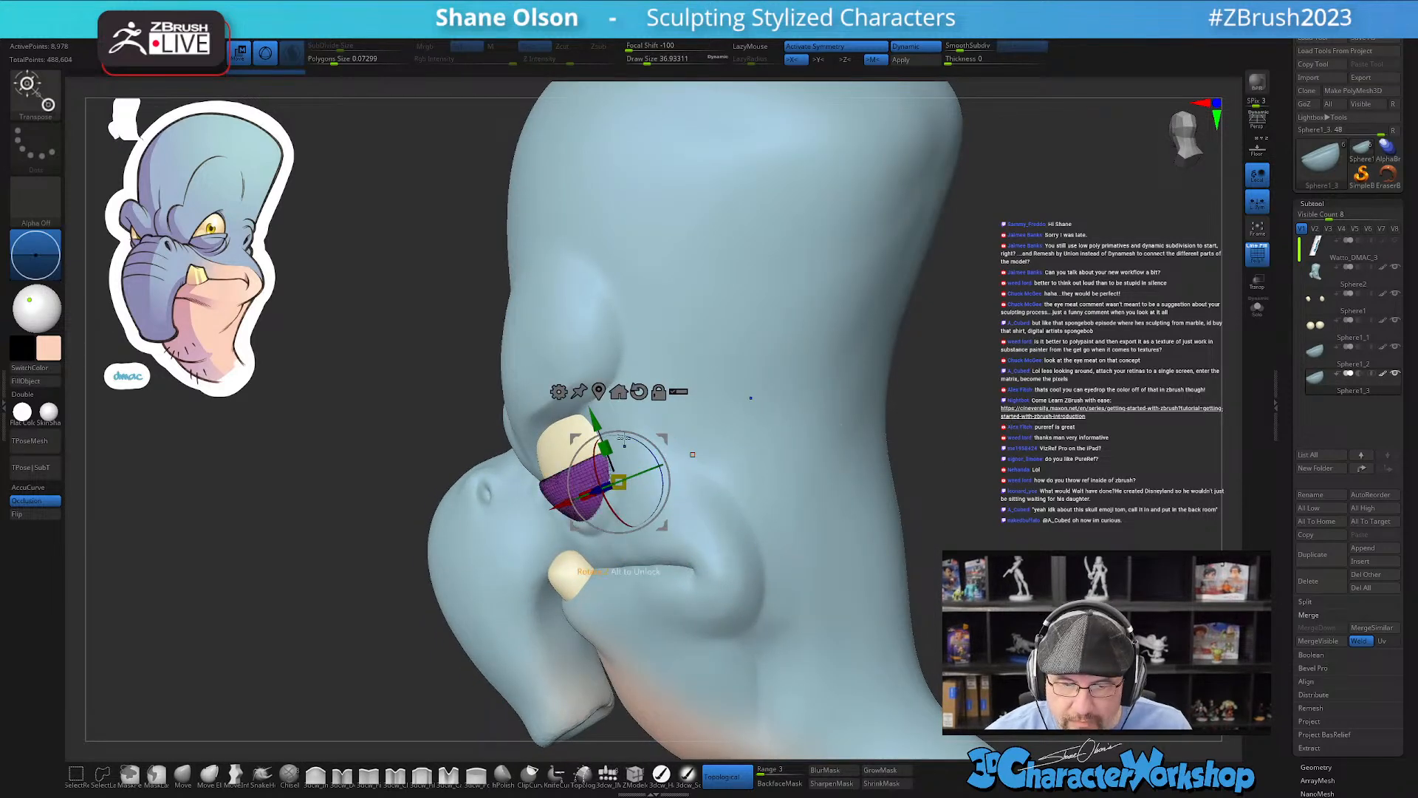
# Step: Move and rotate the duplicated eyelid over the top of the eyeball to form an upper lid under the brow
pyautogui.moveTo(640, 435); pyautogui.dragTo(566, 532)
pyautogui.moveTo(991, 459); pyautogui.dragTo(931, 436)
pyautogui.moveTo(661, 436); pyautogui.dragTo(612, 348)
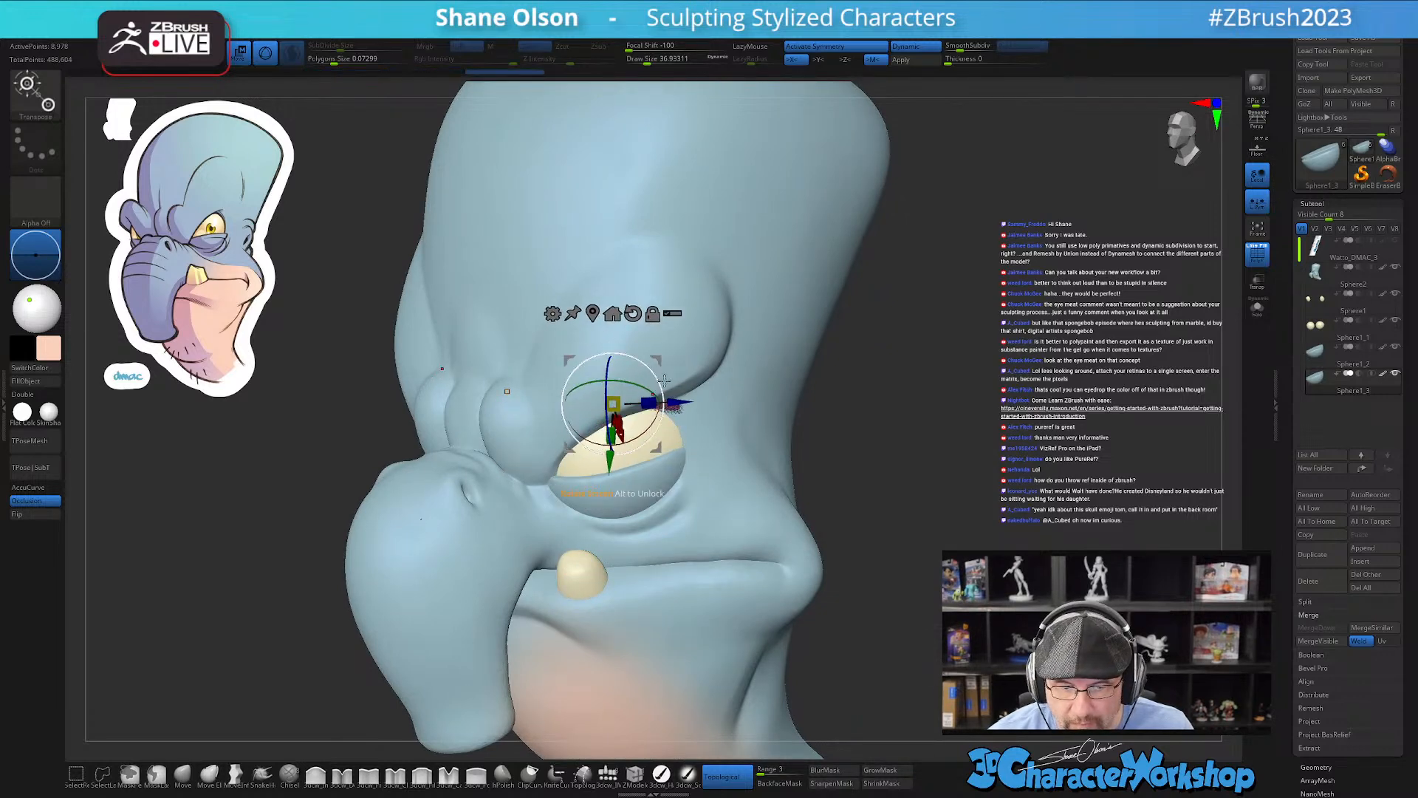
pyautogui.moveTo(662, 391); pyautogui.dragTo(664, 391)
pyautogui.moveTo(909, 444)
pyautogui.mouseDown()
pyautogui.moveTo(831, 443)
pyautogui.moveTo(881, 444)
pyautogui.mouseUp()
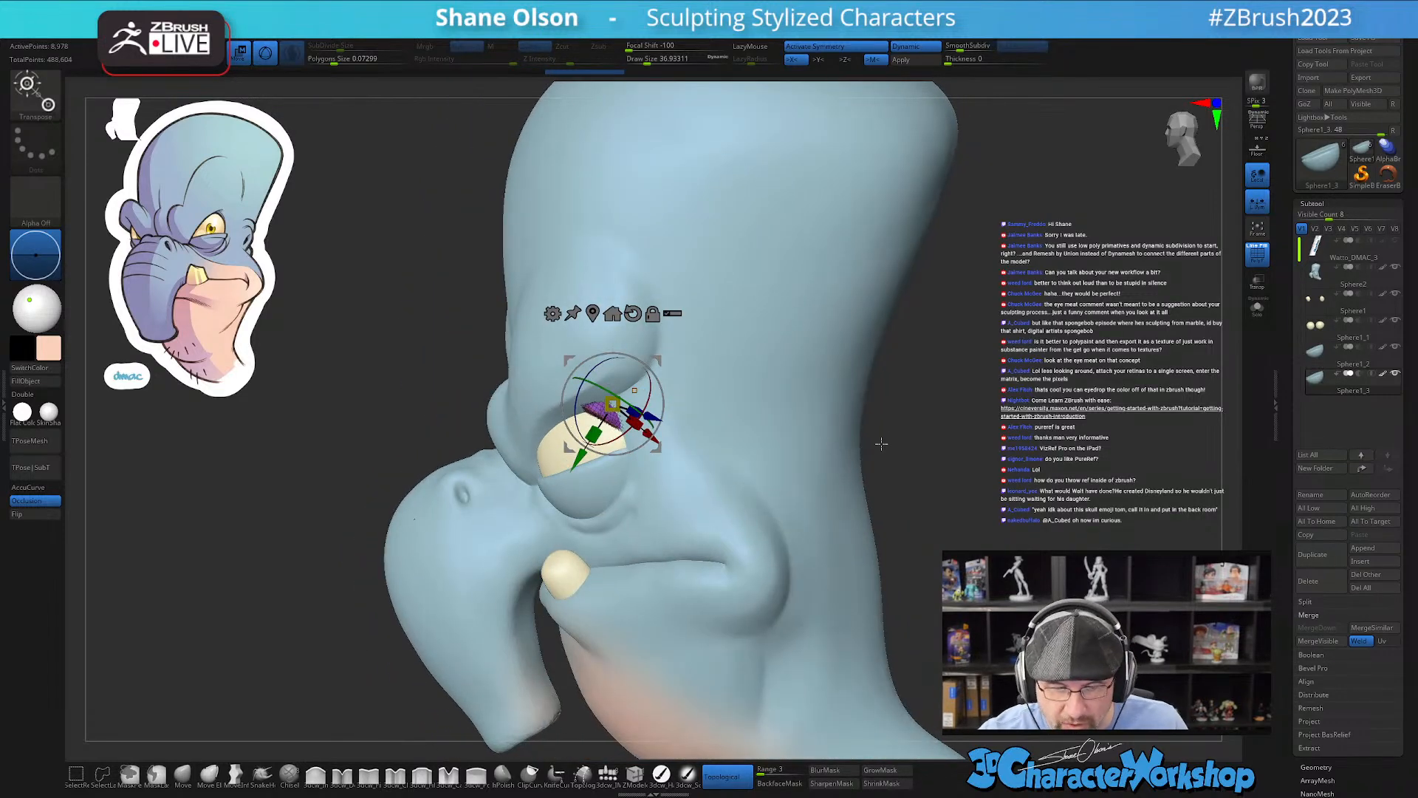
# Step: Use the Move brush at a draw size of about 108 to pull the upper eyelid toward the eye's outer corner
pyautogui.click(183, 775)
pyautogui.moveTo(595, 509); pyautogui.dragTo(654, 476, button='right')
pyautogui.press('s')
pyautogui.moveTo(654, 476); pyautogui.dragTo(669, 474)
pyautogui.moveTo(674, 468); pyautogui.dragTo(672, 471, button='right')
pyautogui.press('s')
pyautogui.moveTo(664, 473); pyautogui.dragTo(669, 473)
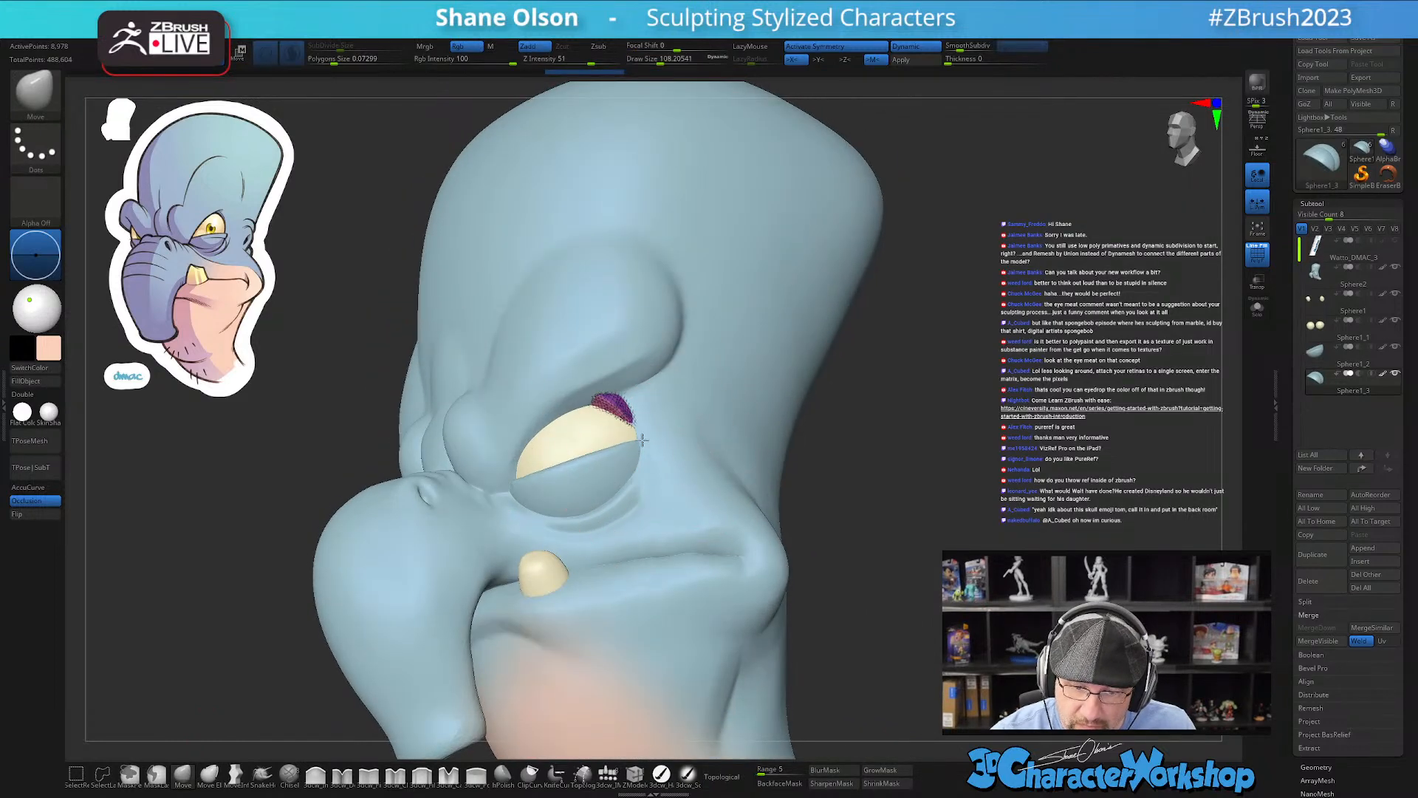
# Step: Set the draw size to about 47 and shape the upper eyelid's outer end to meet the lower lid
pyautogui.moveTo(650, 427)
pyautogui.mouseDown(button='right')
pyautogui.moveTo(668, 408)
pyautogui.moveTo(597, 432)
pyautogui.moveTo(603, 399)
pyautogui.mouseUp(button='right')
pyautogui.press('s')
pyautogui.moveTo(621, 422); pyautogui.dragTo(662, 452)
pyautogui.press('s')
pyautogui.moveTo(652, 412); pyautogui.dragTo(669, 412, button='right')
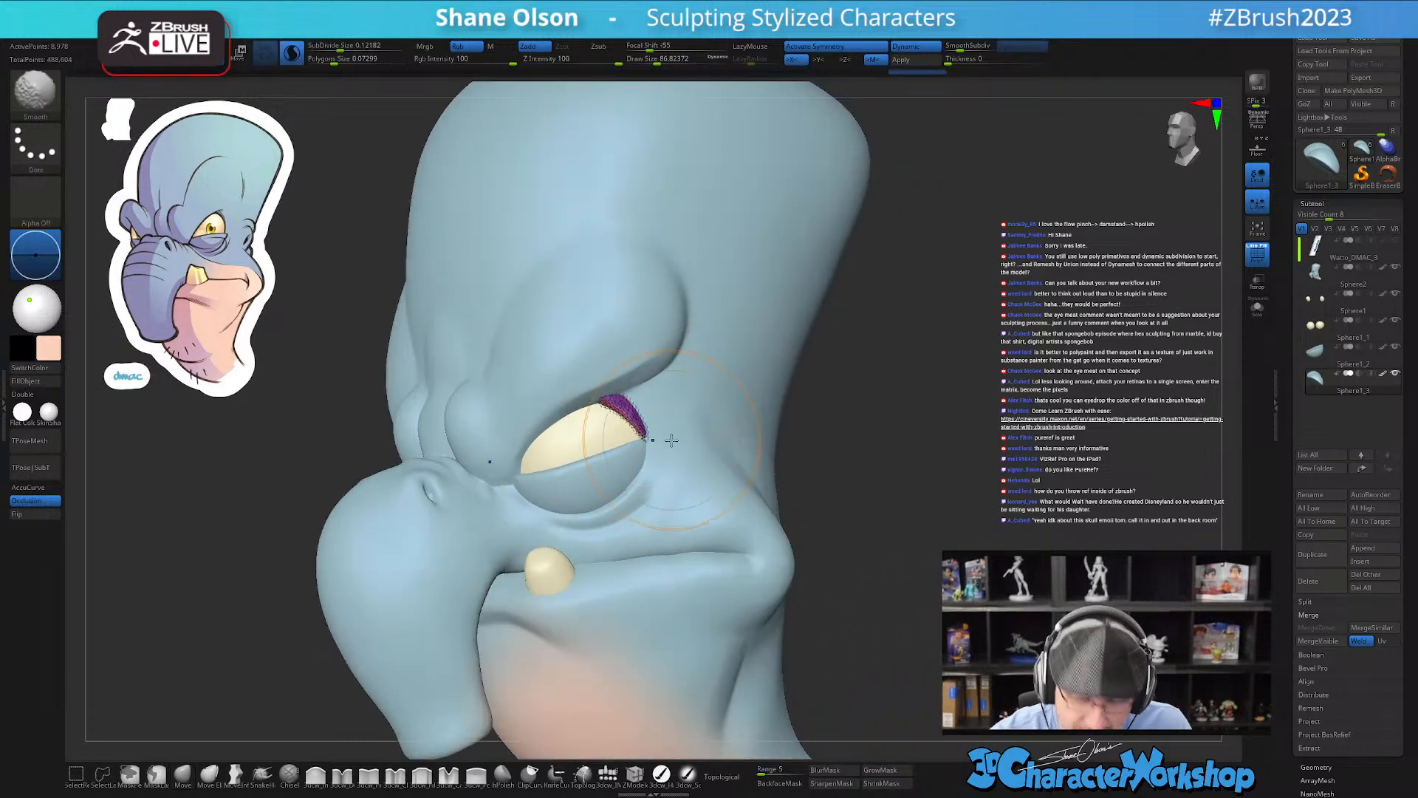
# Step: Select the head subtool and smooth the brow's outer edge and underside above the new upper eyelid
pyautogui.moveTo(649, 405)
pyautogui.mouseDown(button='right')
pyautogui.moveTo(650, 472)
pyautogui.moveTo(674, 348)
pyautogui.moveTo(744, 382)
pyautogui.moveTo(627, 408)
pyautogui.moveTo(624, 388)
pyautogui.moveTo(657, 373)
pyautogui.moveTo(650, 332)
pyautogui.moveTo(671, 408)
pyautogui.moveTo(658, 380)
pyautogui.mouseUp(button='right')
pyautogui.keyDown('alt'); pyautogui.click(660, 387); pyautogui.keyUp('alt')
pyautogui.keyDown('shift'); pyautogui.moveTo(660, 386); pyautogui.dragTo(637, 393); pyautogui.keyUp('shift')
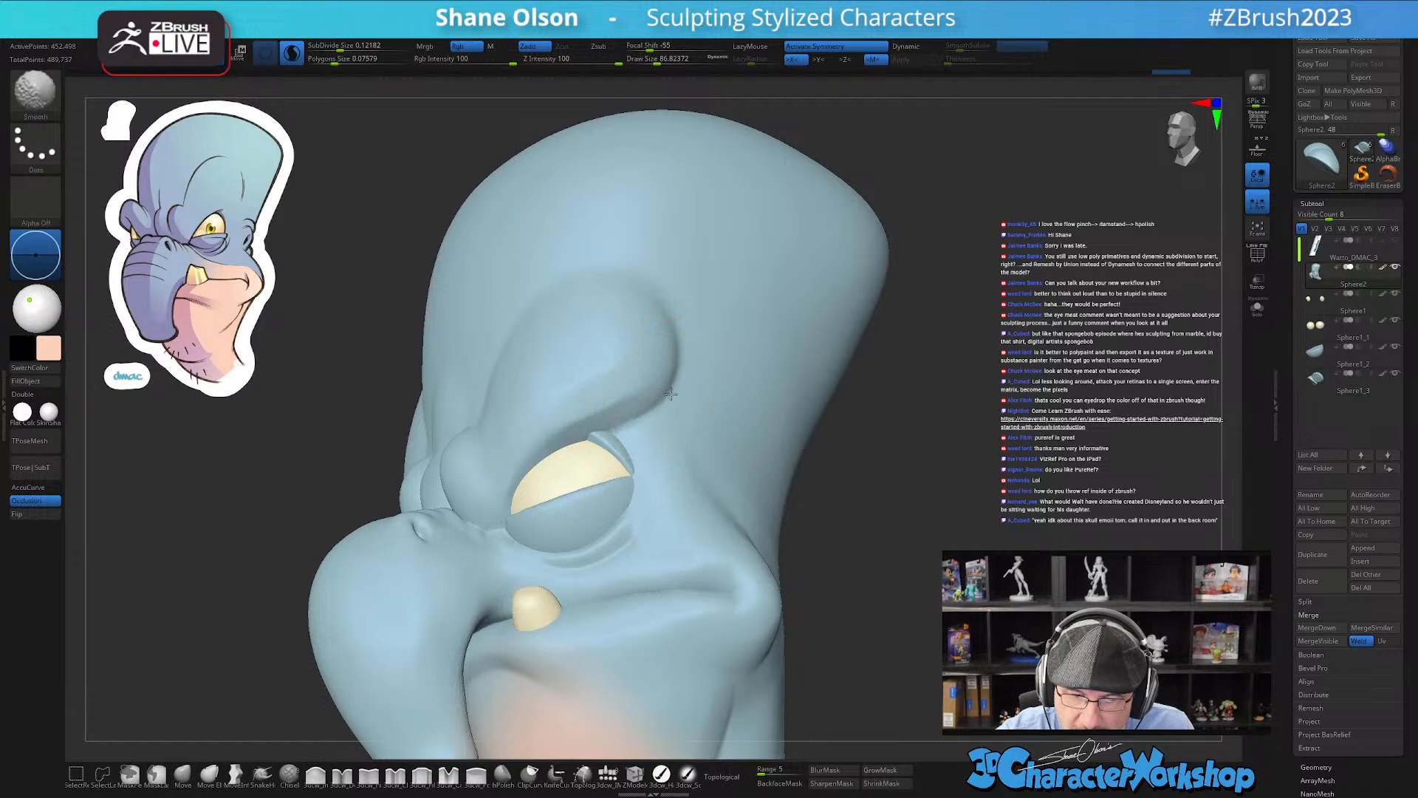
pyautogui.keyDown('shift'); pyautogui.moveTo(589, 394); pyautogui.dragTo(561, 410); pyautogui.keyUp('shift')
pyautogui.moveTo(562, 410)
pyautogui.mouseDown(button='right')
pyautogui.moveTo(747, 456)
pyautogui.moveTo(599, 398)
pyautogui.mouseUp(button='right')
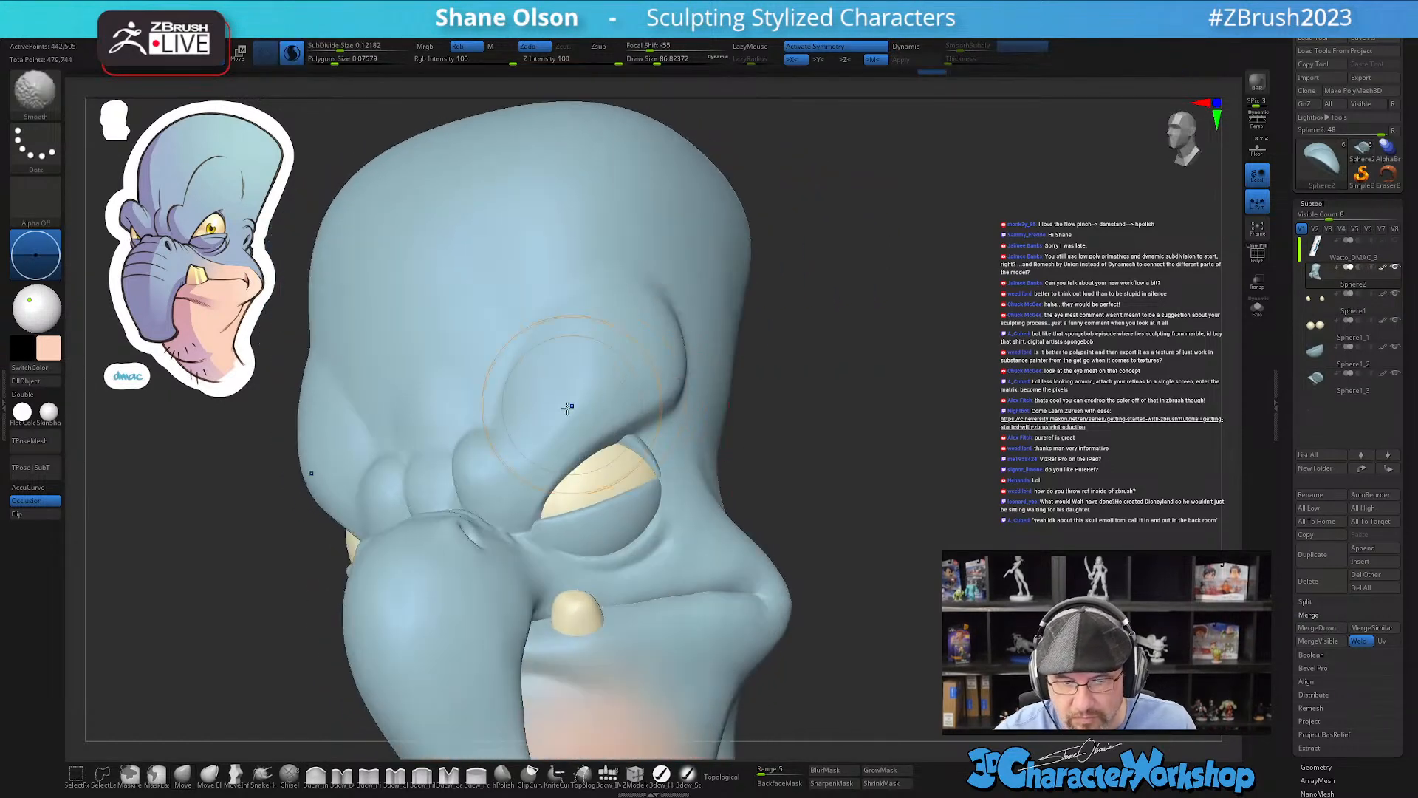
# Step: Smooth the front of the brow and its transition down into the fold beside the nose
pyautogui.keyDown('shift'); pyautogui.moveTo(570, 419); pyautogui.dragTo(621, 377); pyautogui.keyUp('shift')
pyautogui.moveTo(621, 377); pyautogui.dragTo(676, 373, button='right')
pyautogui.keyDown('shift'); pyautogui.moveTo(676, 374); pyautogui.dragTo(544, 515); pyautogui.keyUp('shift')
pyautogui.moveTo(689, 400); pyautogui.dragTo(667, 373, button='right')
pyautogui.moveTo(690, 430)
pyautogui.mouseDown(button='right')
pyautogui.moveTo(624, 440)
pyautogui.moveTo(782, 490)
pyautogui.moveTo(791, 470)
pyautogui.moveTo(826, 538)
pyautogui.moveTo(771, 548)
pyautogui.moveTo(819, 544)
pyautogui.moveTo(781, 632)
pyautogui.mouseUp(button='right')
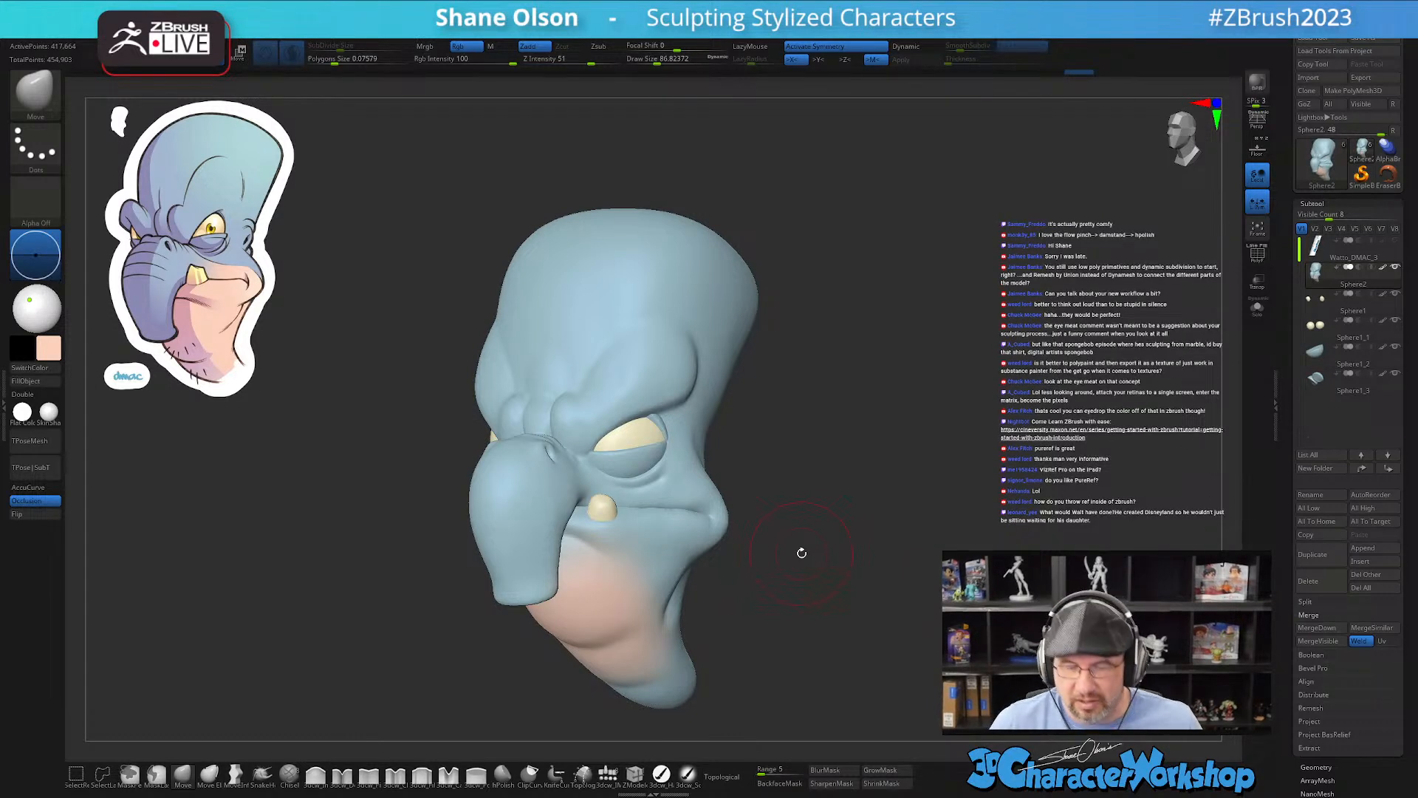
# Step: Switch to a crease brush at a draw size of about 22 and carve the wrinkle under the lower eyelid toward the outer corner
pyautogui.keyDown('ctrl'); pyautogui.moveTo(814, 512); pyautogui.dragTo(853, 529, button='right'); pyautogui.keyUp('ctrl')
pyautogui.press('s')
pyautogui.moveTo(854, 529); pyautogui.dragTo(845, 529)
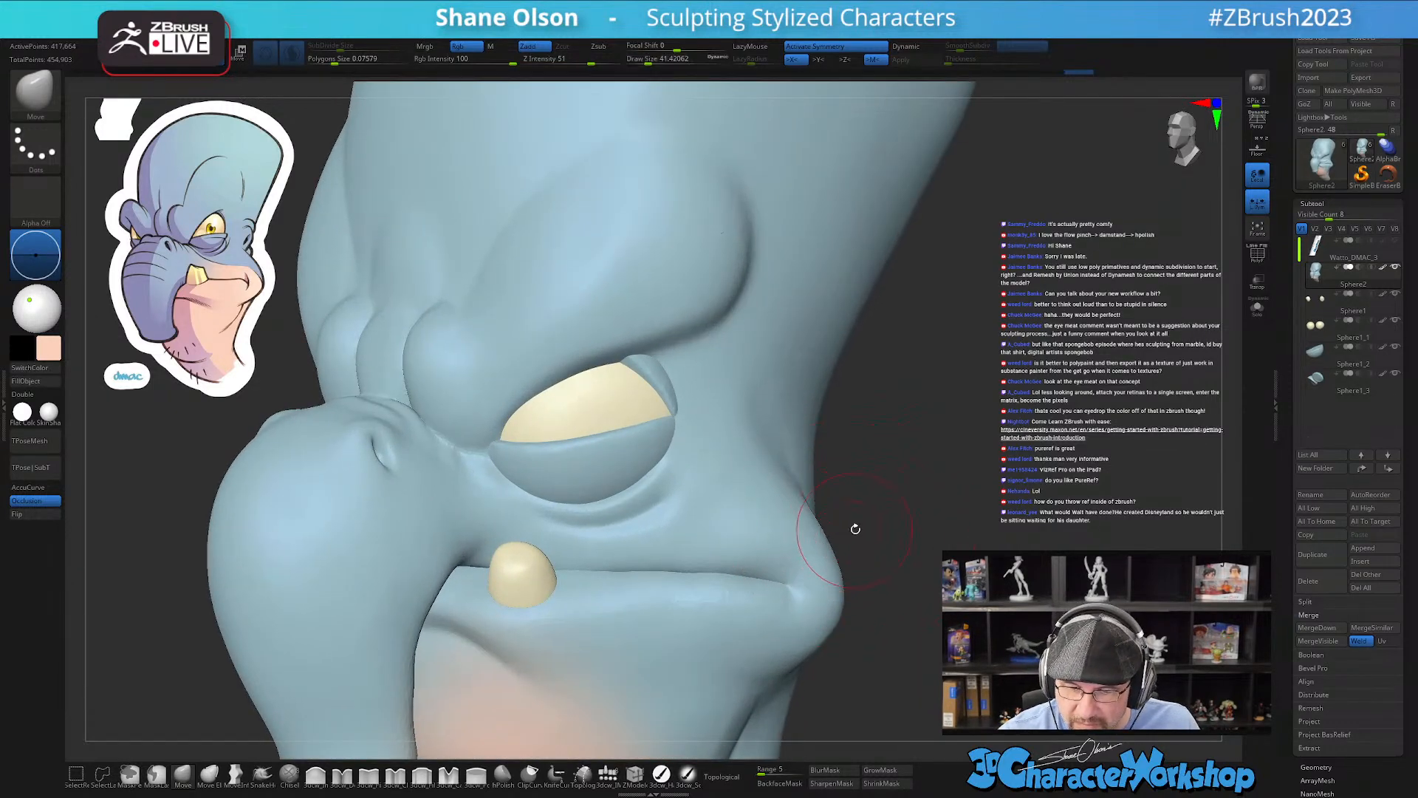
pyautogui.keyDown('alt'); pyautogui.moveTo(855, 529); pyautogui.dragTo(889, 516, button='right'); pyautogui.keyUp('alt')
pyautogui.click(347, 775)
pyautogui.press('s')
pyautogui.moveTo(654, 532); pyautogui.dragTo(764, 431)
# Step: Smooth the skin below the eye and pinch the under-eye crease up around the eye's outer corner
pyautogui.moveTo(956, 497)
pyautogui.mouseDown(button='right')
pyautogui.moveTo(957, 478)
pyautogui.moveTo(942, 479)
pyautogui.mouseUp(button='right')
pyautogui.moveTo(747, 464)
pyautogui.mouseDown(button='right')
pyautogui.moveTo(738, 481)
pyautogui.moveTo(751, 447)
pyautogui.mouseUp(button='right')
pyautogui.moveTo(758, 481); pyautogui.dragTo(734, 475, button='right')
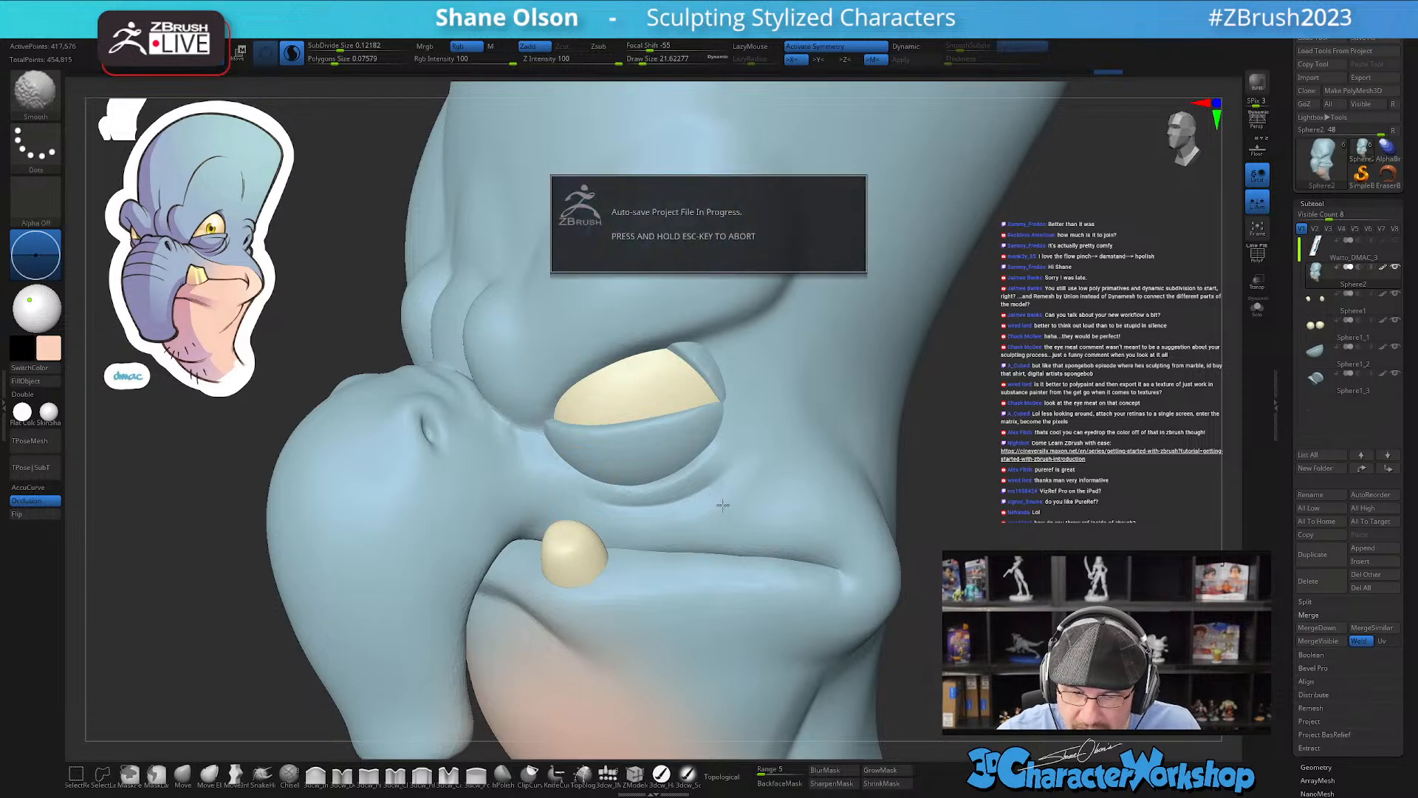
pyautogui.moveTo(741, 464); pyautogui.dragTo(717, 484, button='right')
pyautogui.keyDown('shift'); pyautogui.moveTo(699, 484); pyautogui.dragTo(649, 491); pyautogui.keyUp('shift')
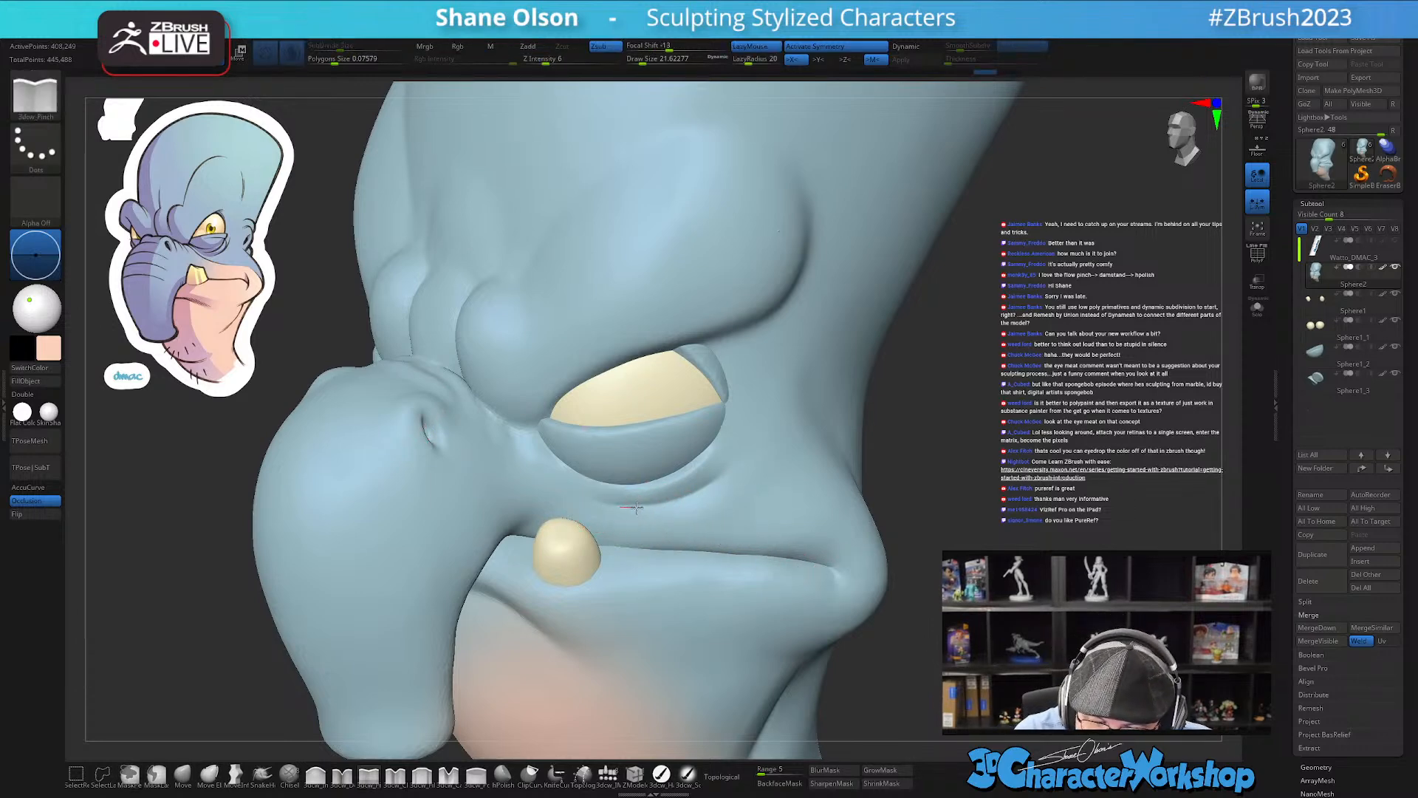
pyautogui.moveTo(710, 484); pyautogui.dragTo(750, 435)
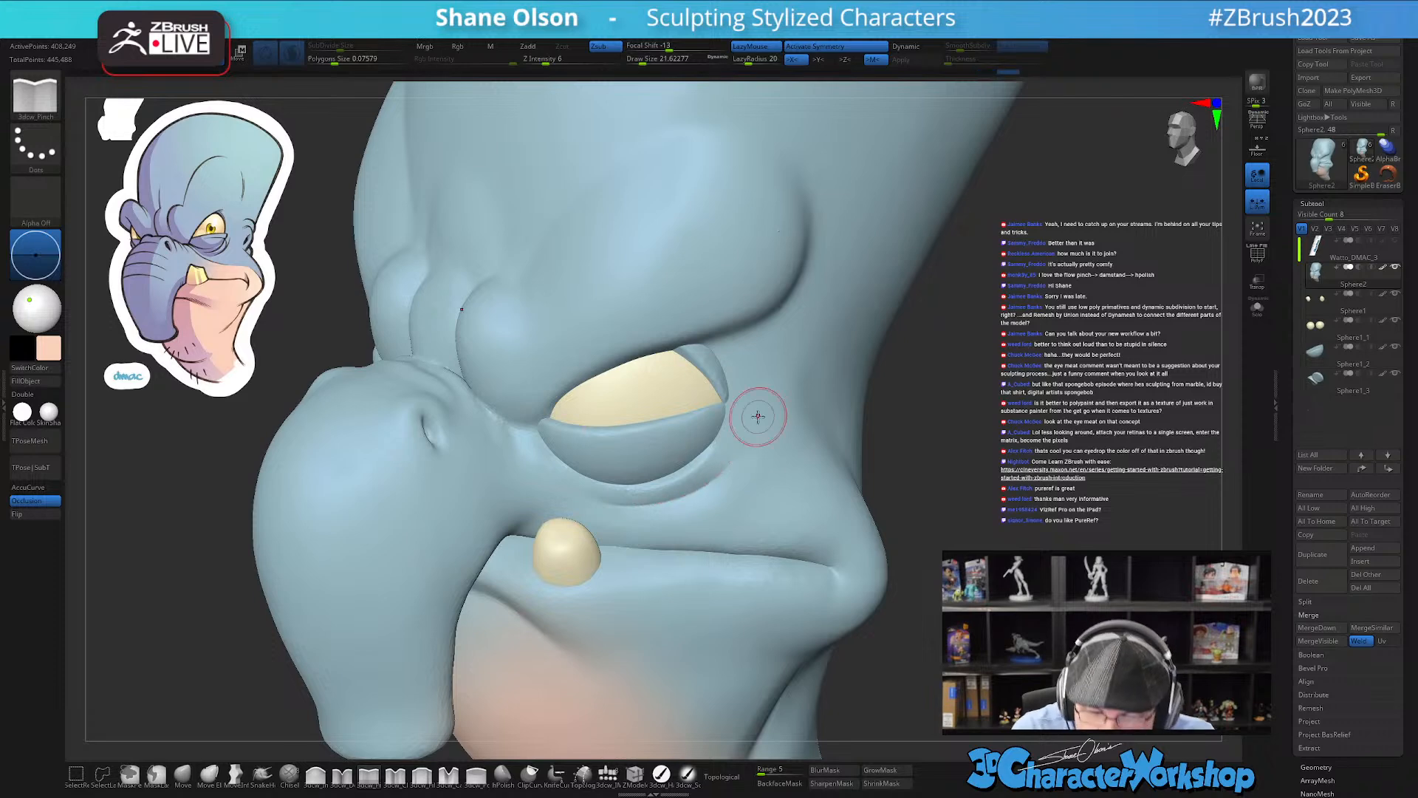
pyautogui.keyDown('ctrl'); pyautogui.moveTo(953, 480); pyautogui.dragTo(958, 538, button='right'); pyautogui.keyUp('ctrl')
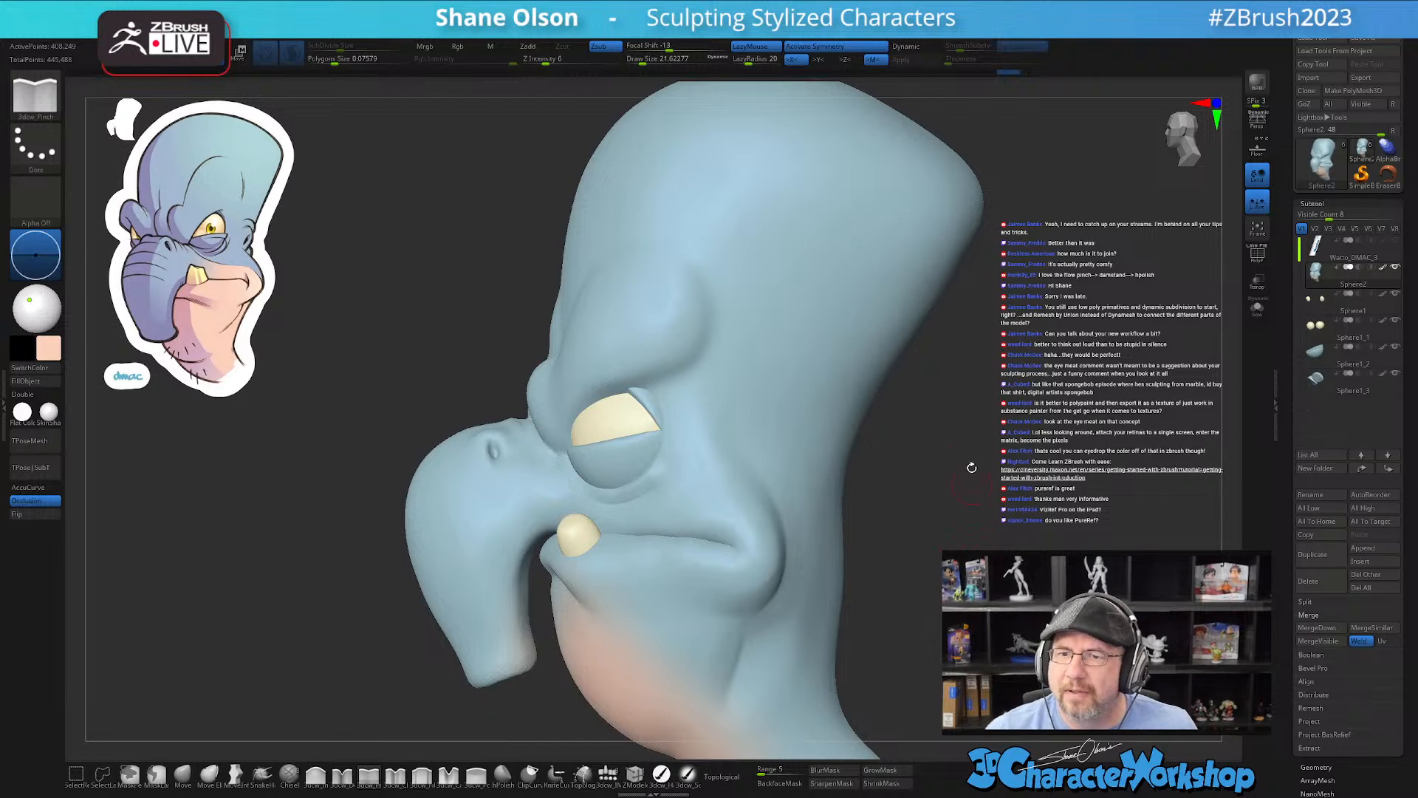
pyautogui.moveTo(974, 434); pyautogui.dragTo(859, 437, button='right')
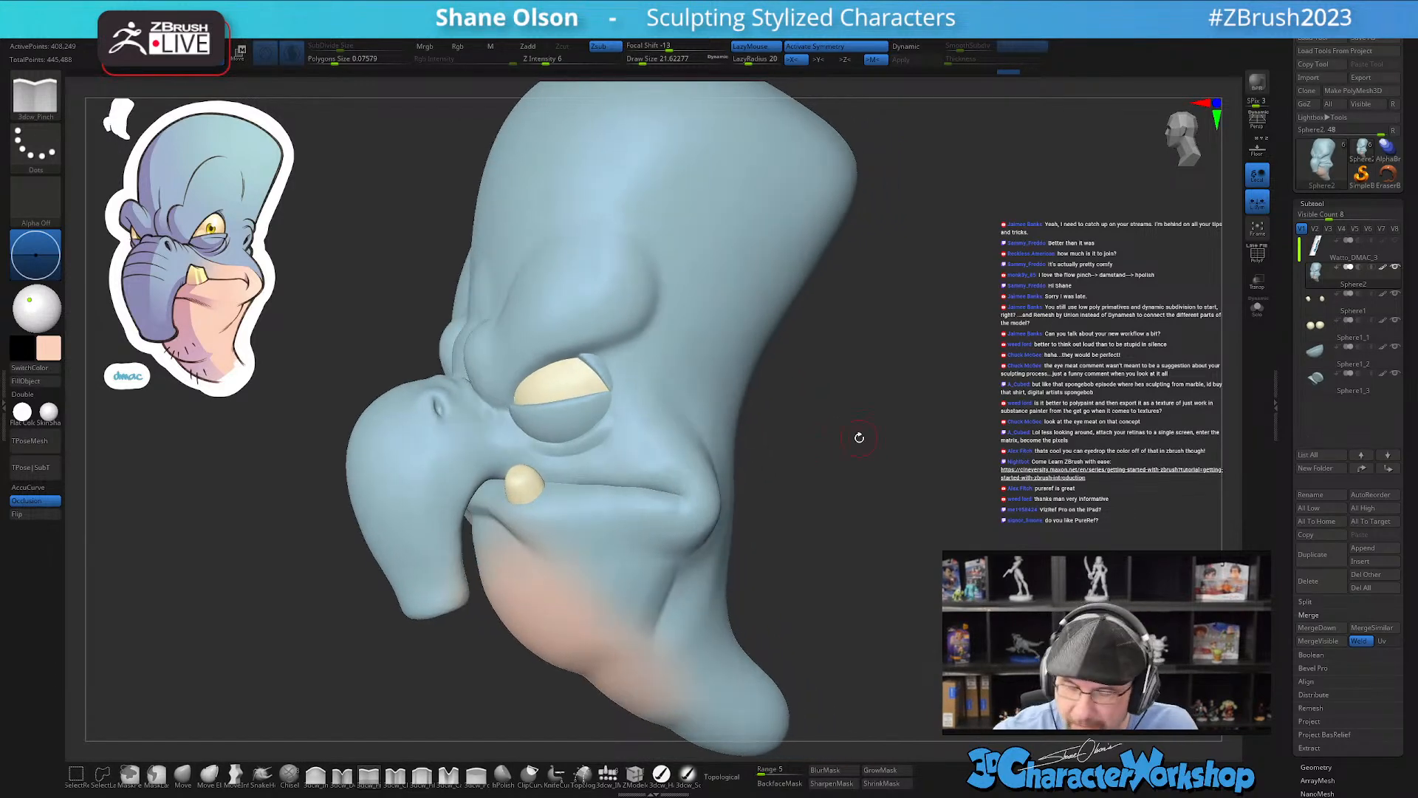
pyautogui.moveTo(752, 522); pyautogui.dragTo(806, 438, button='right')
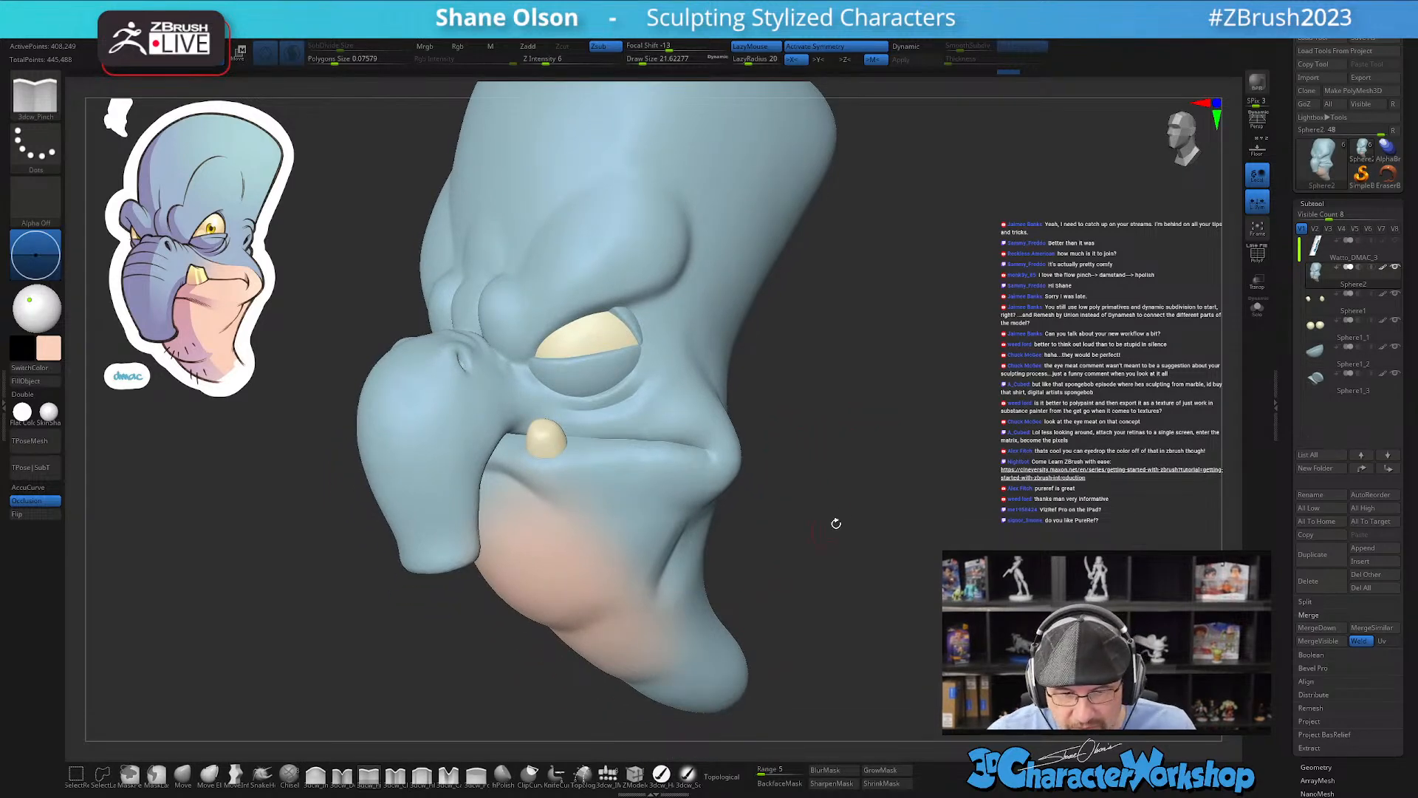
# Step: Duplicate the head subtool and hide the original so only the copy shows
pyautogui.keyDown('shift'); pyautogui.moveTo(839, 497); pyautogui.dragTo(955, 500, button='right'); pyautogui.keyUp('shift')
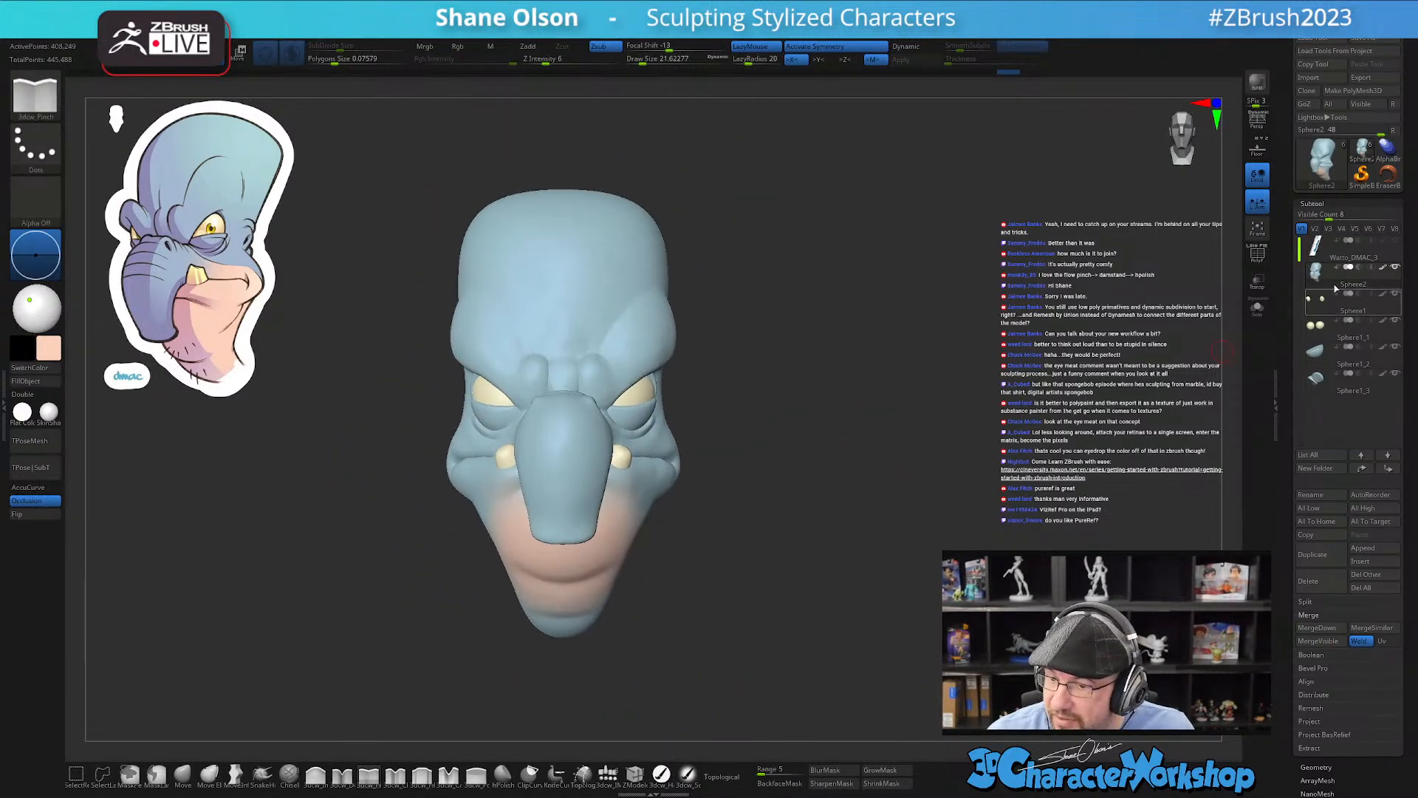
pyautogui.click(1313, 554)
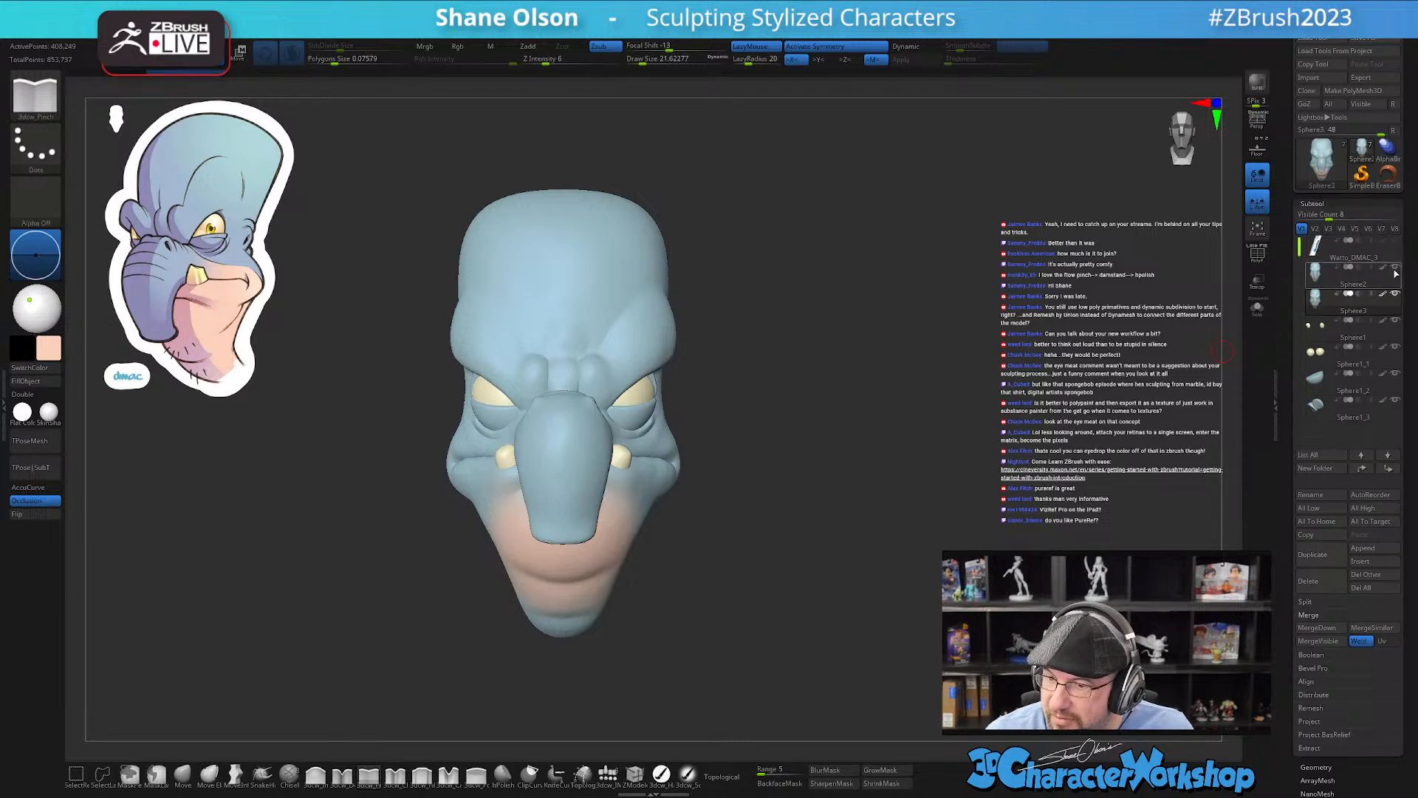
pyautogui.moveTo(862, 414)
pyautogui.mouseDown(button='right')
pyautogui.moveTo(838, 414)
pyautogui.moveTo(871, 421)
pyautogui.moveTo(839, 422)
pyautogui.mouseUp(button='right')
# Step: Run ZRemesher on the duplicated head with a target polygon count of 5
pyautogui.press('2')
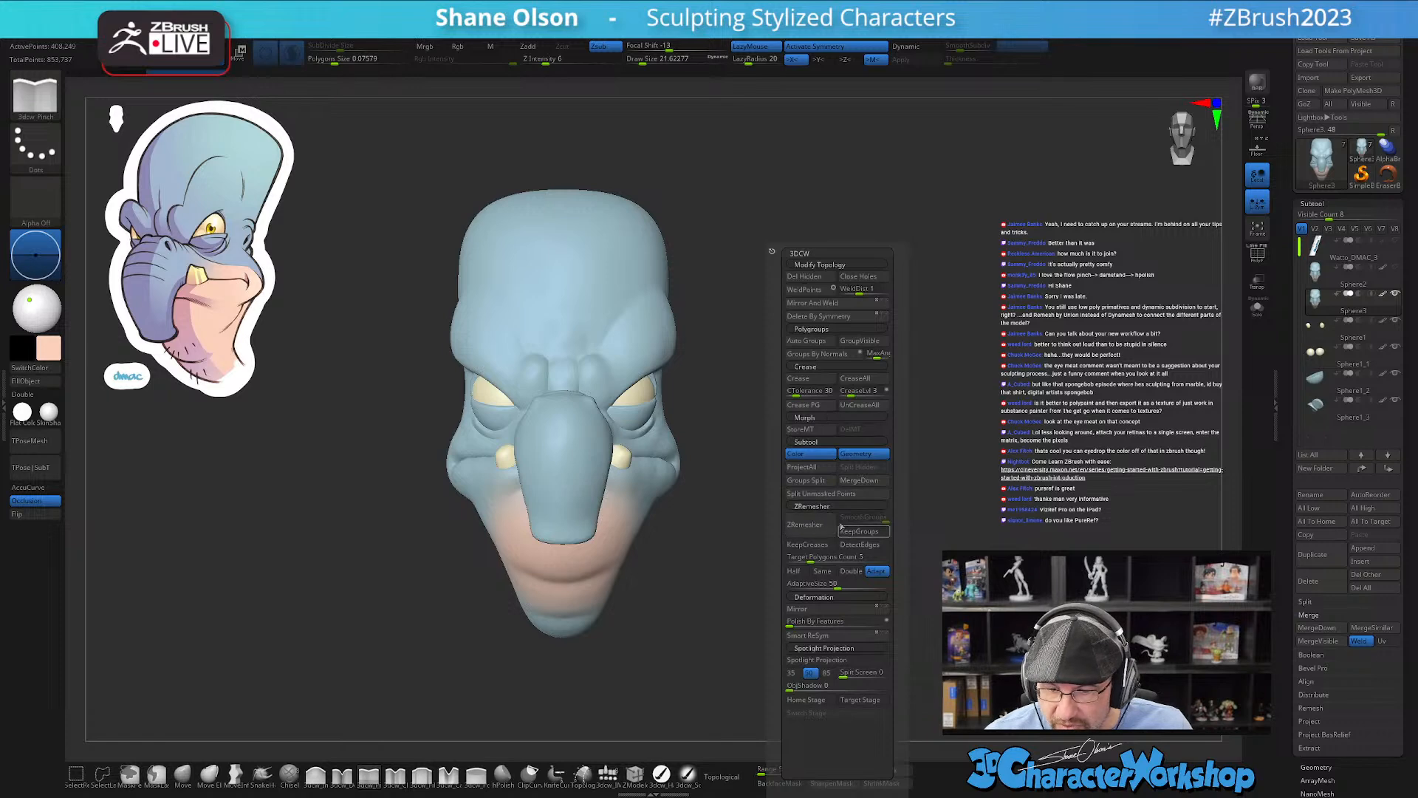
pyautogui.press('2')
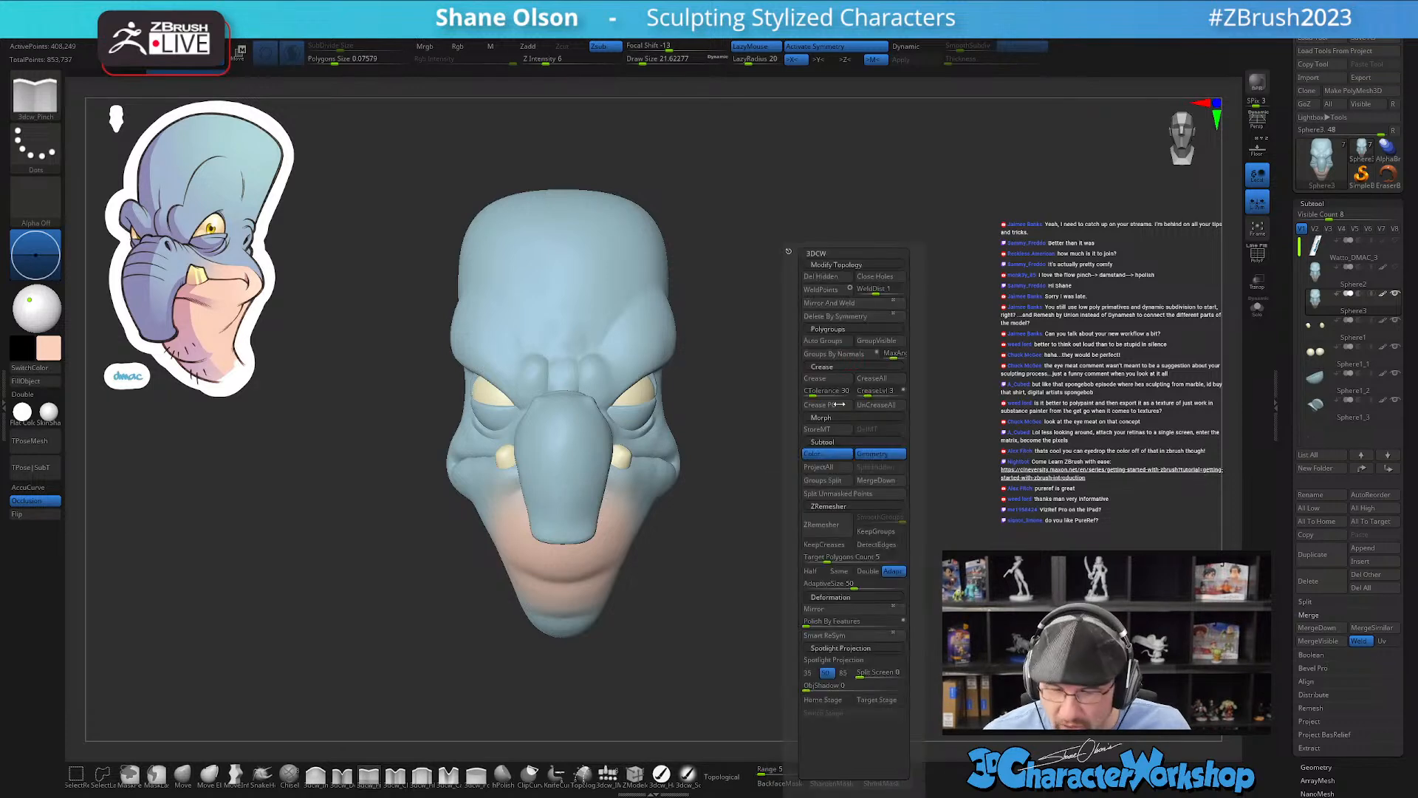
pyautogui.click(851, 558)
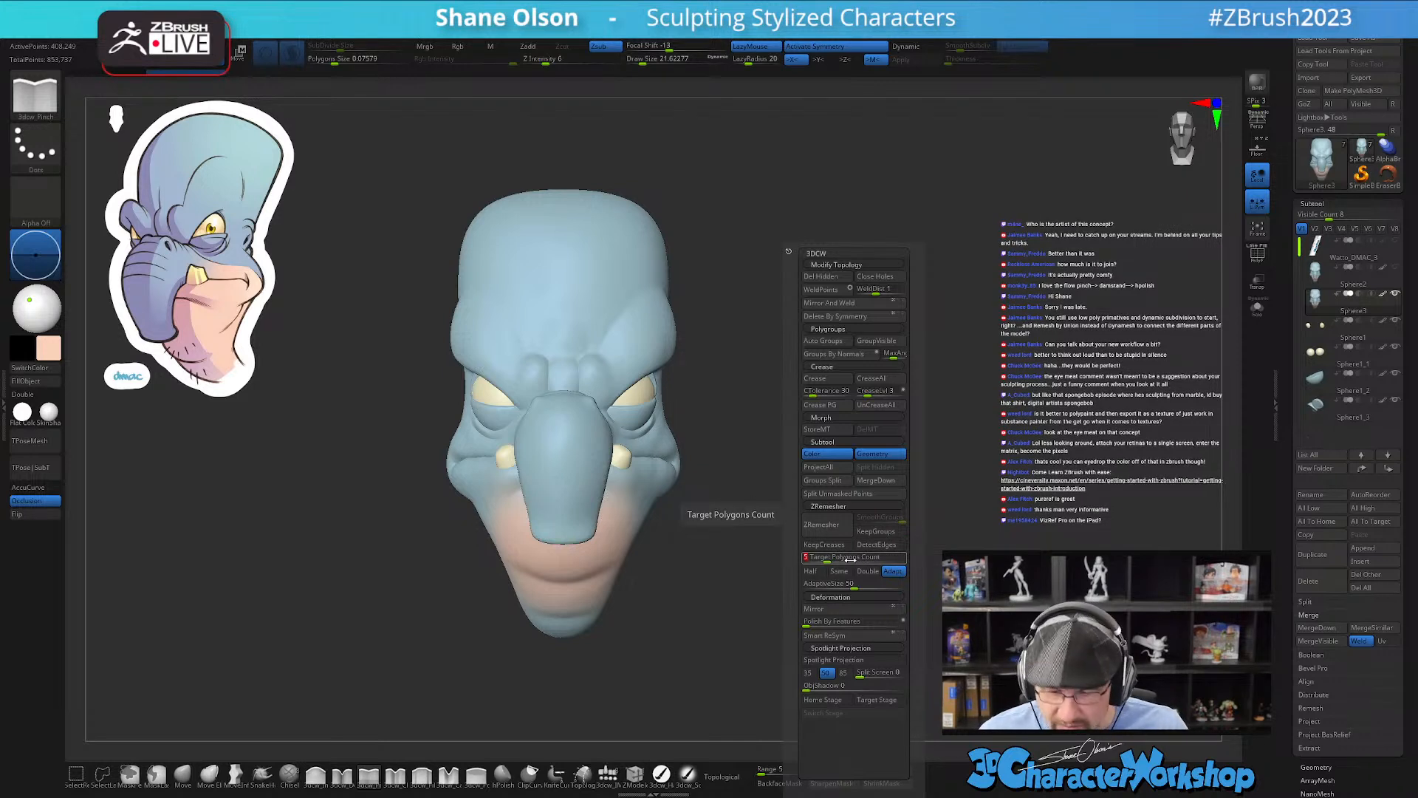
pyautogui.press('Return')
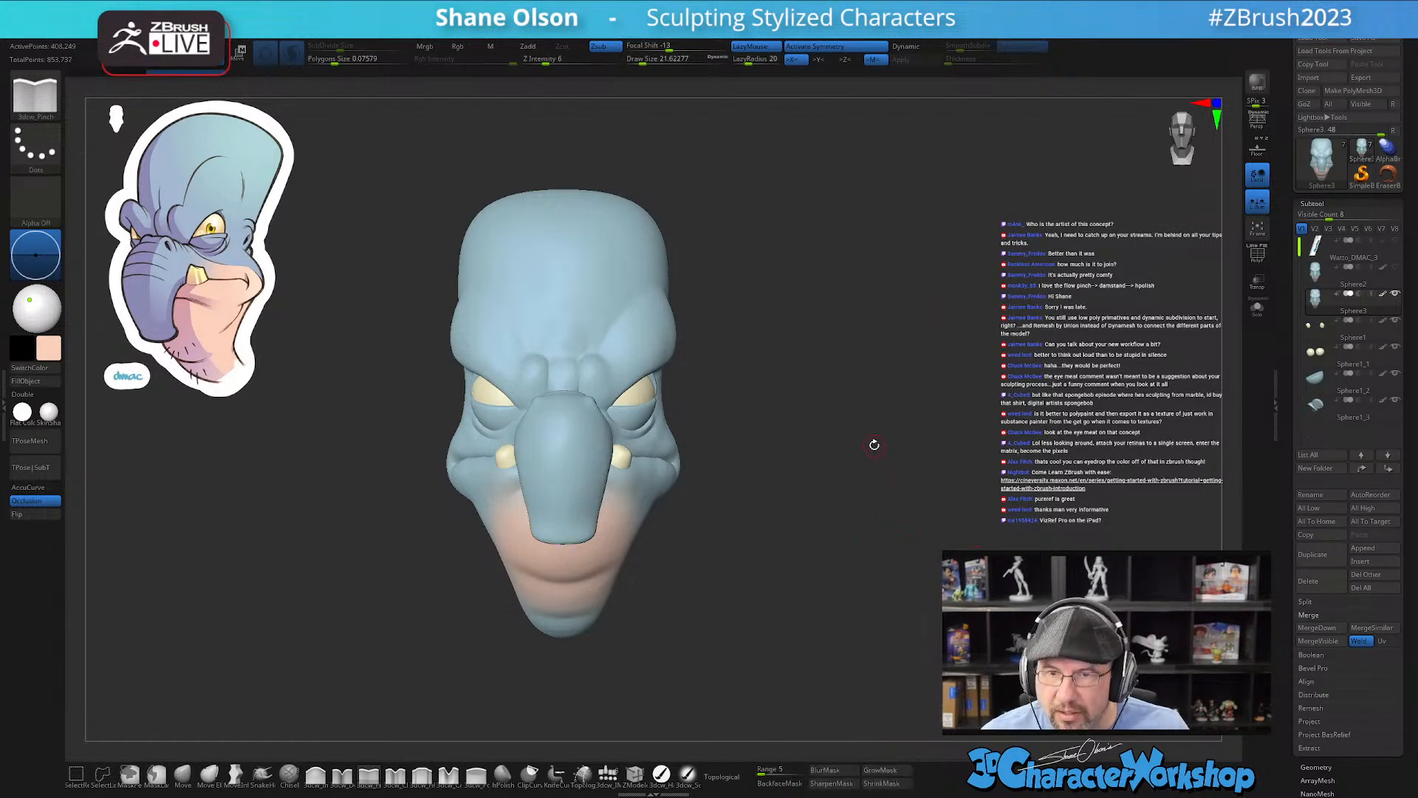
pyautogui.moveTo(844, 309); pyautogui.dragTo(909, 322)
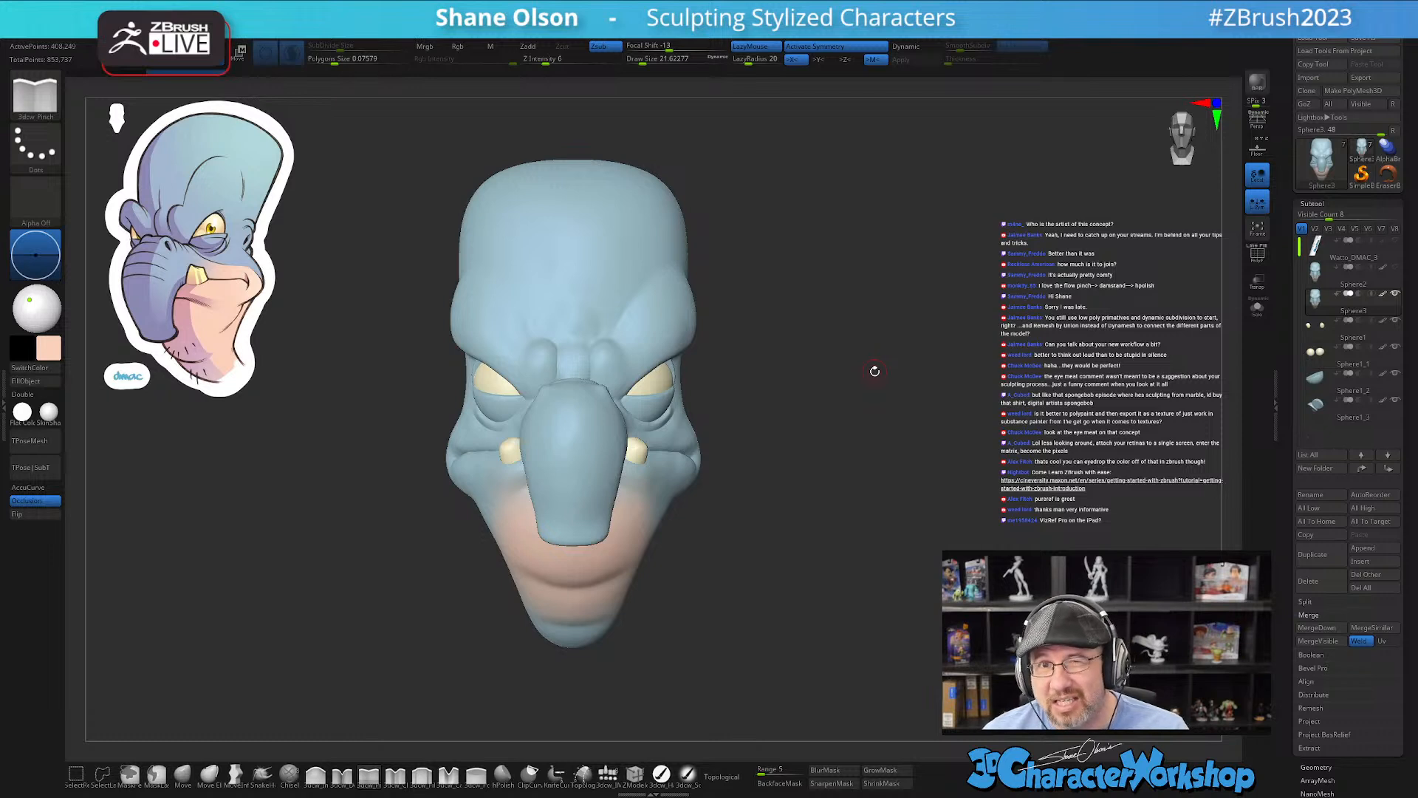
pyautogui.moveTo(855, 374); pyautogui.dragTo(846, 377)
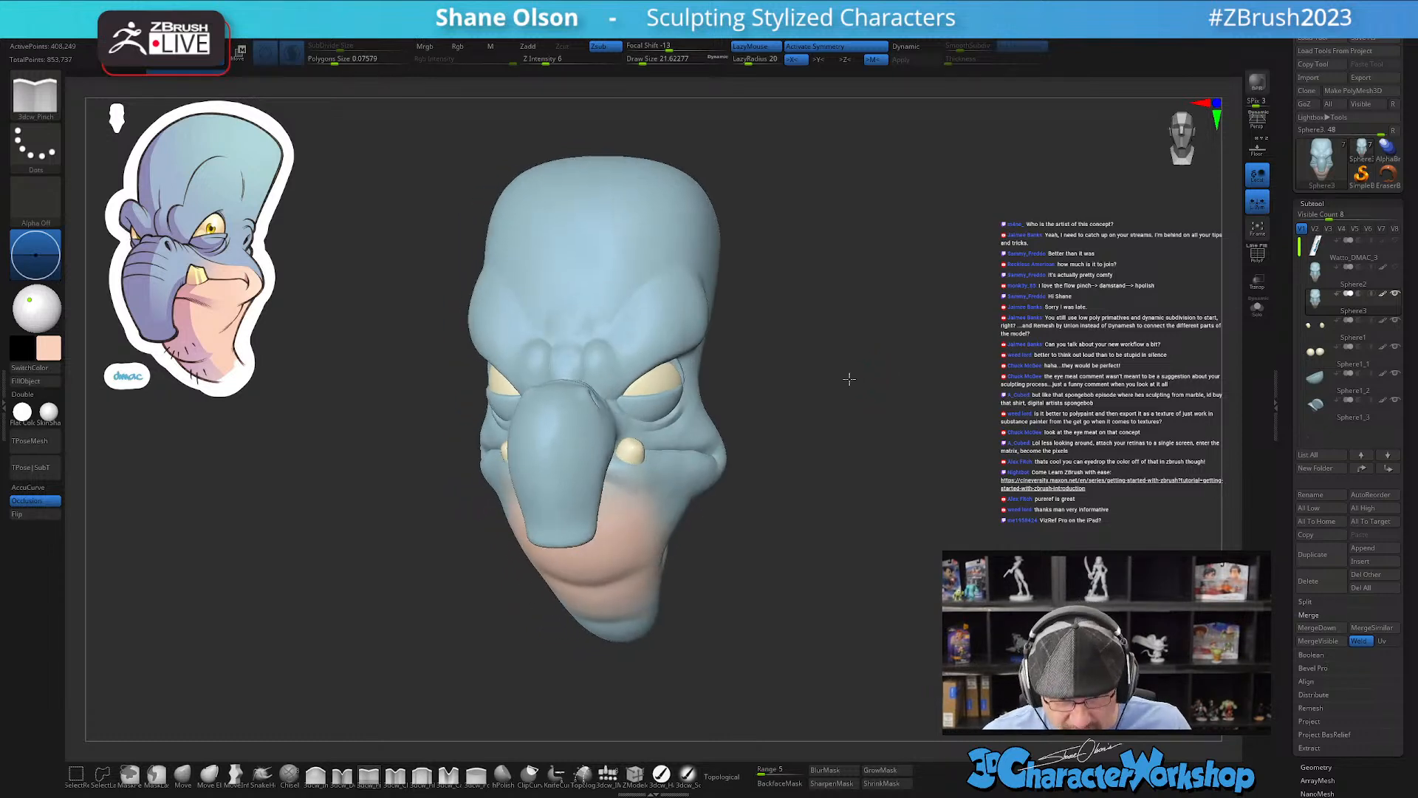
pyautogui.press('3')
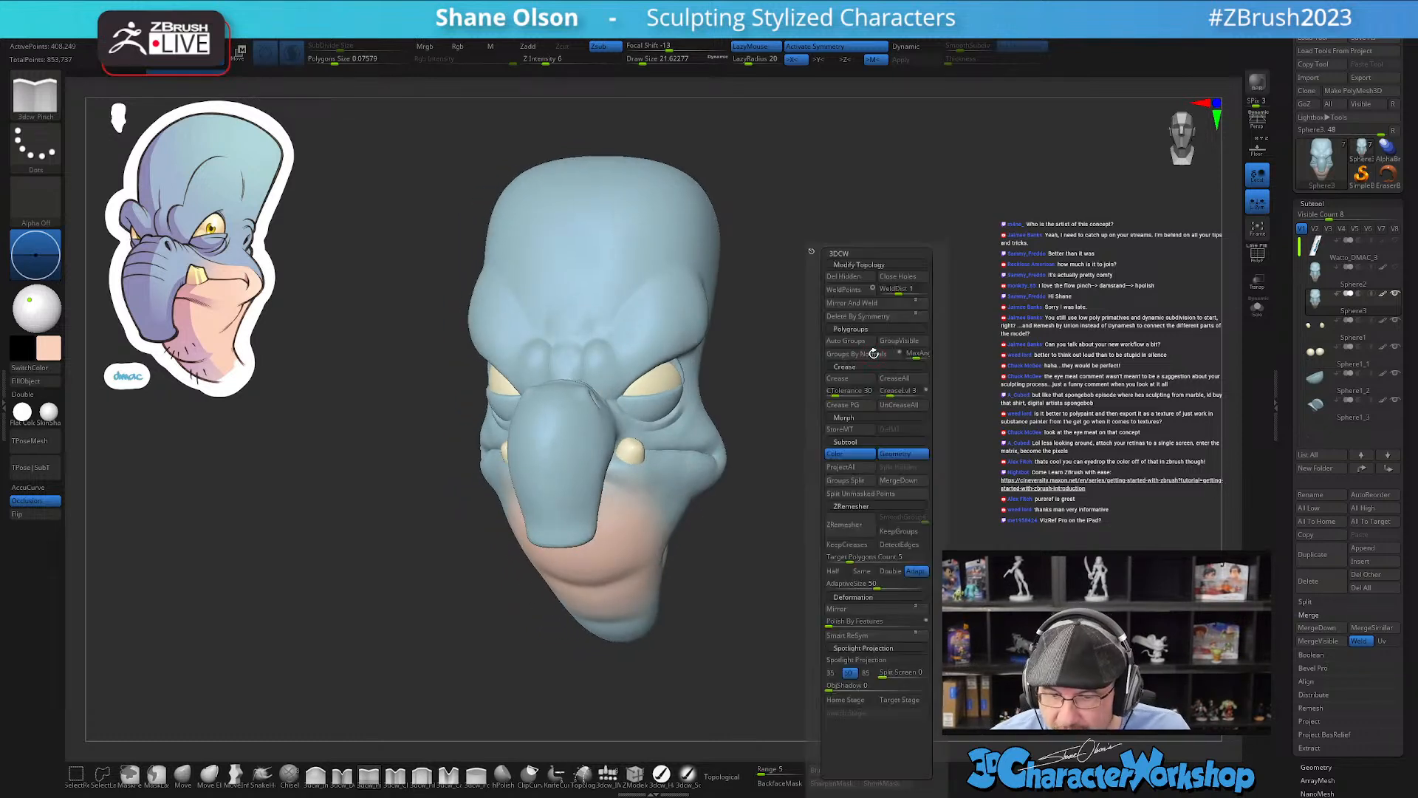
pyautogui.click(852, 527)
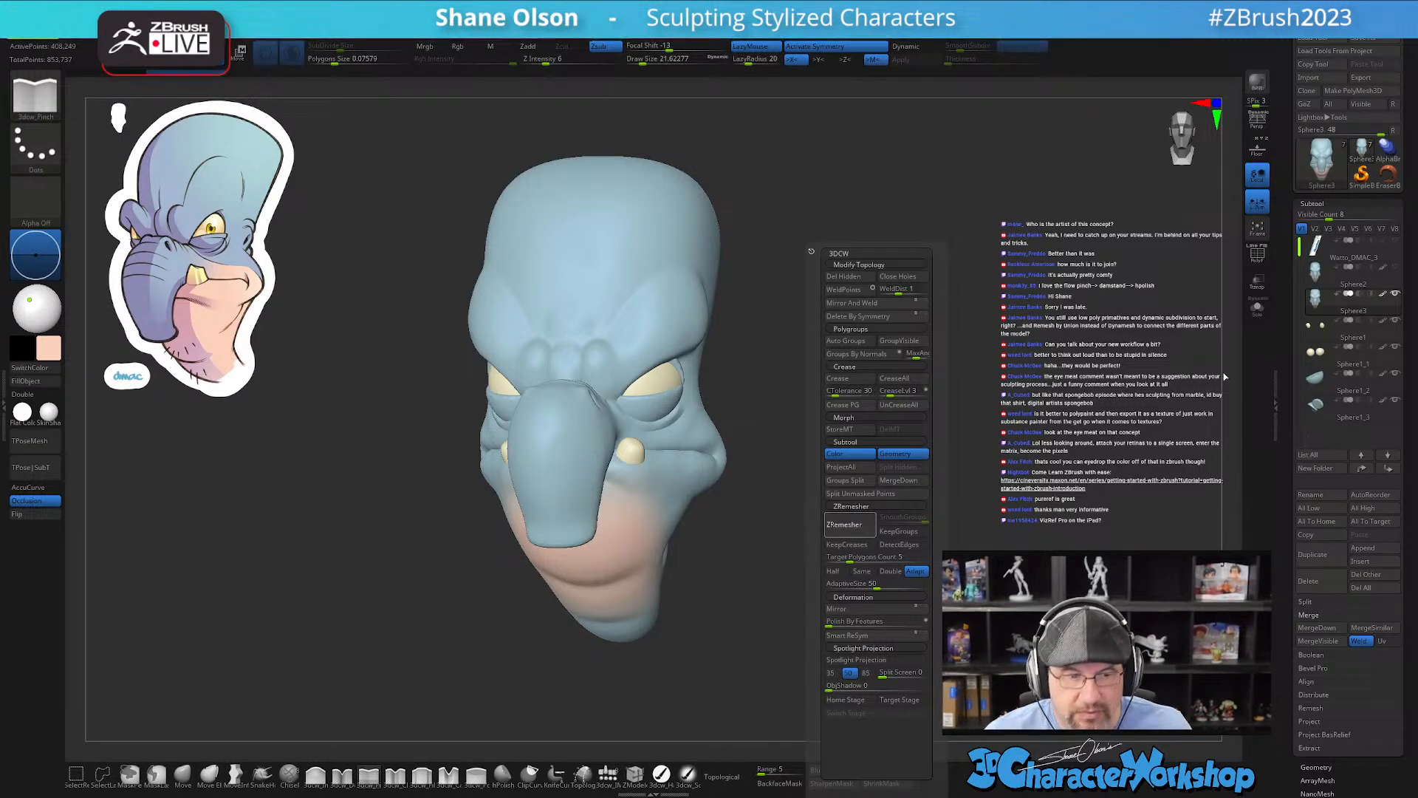
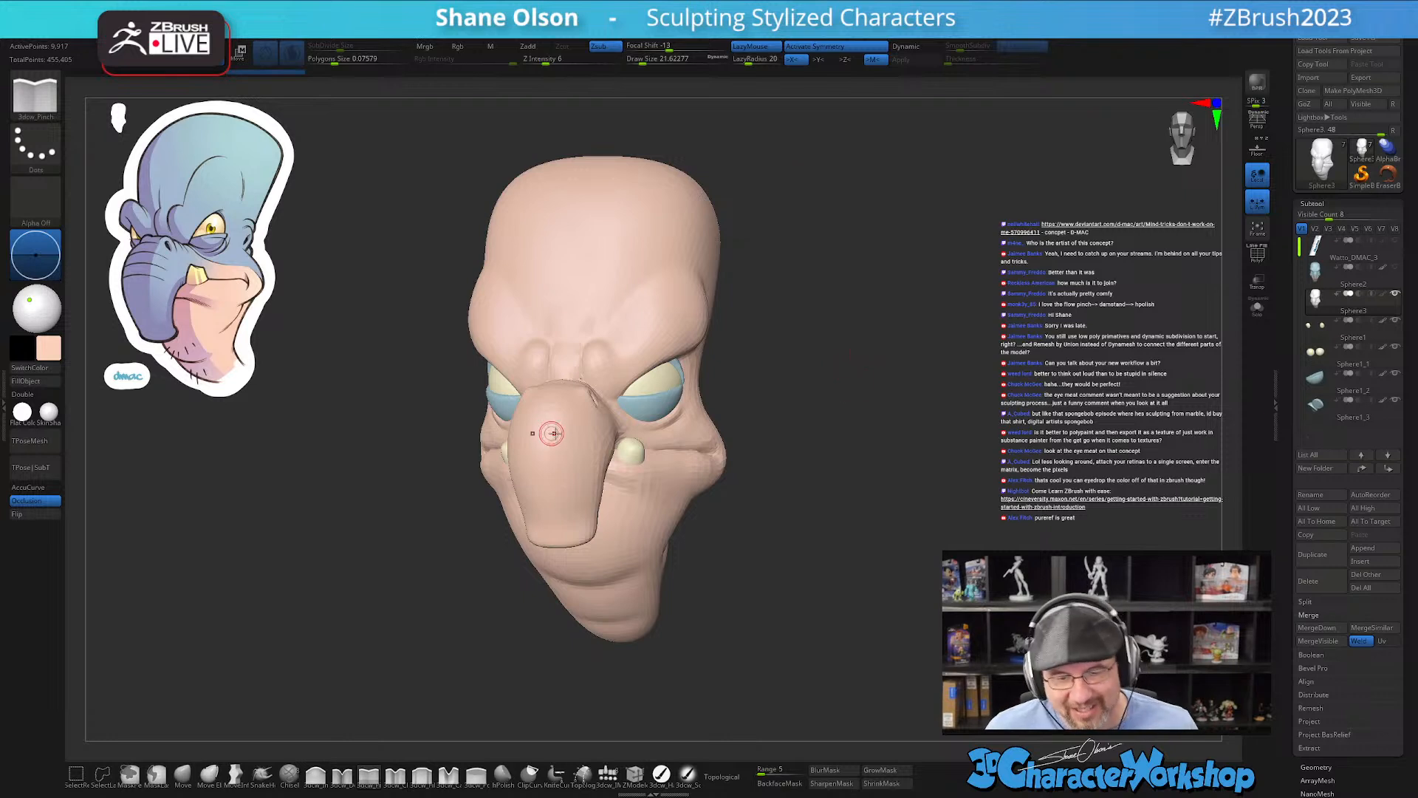
# Step: Sample the lower eyelid's blue as the active colour and switch to the paint brush
pyautogui.moveTo(831, 402)
pyautogui.mouseDown()
pyautogui.moveTo(817, 401)
pyautogui.moveTo(848, 403)
pyautogui.mouseUp()
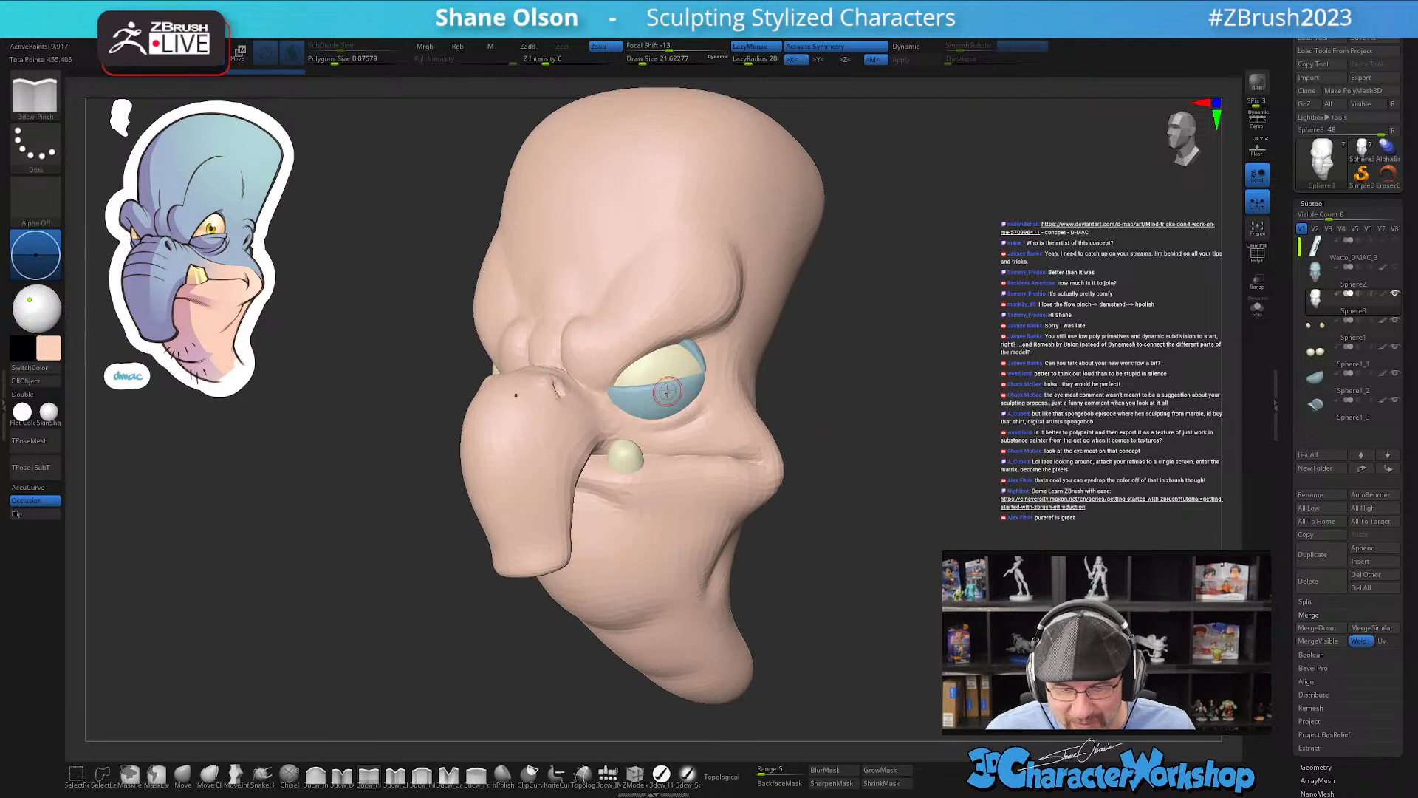
pyautogui.press('c')
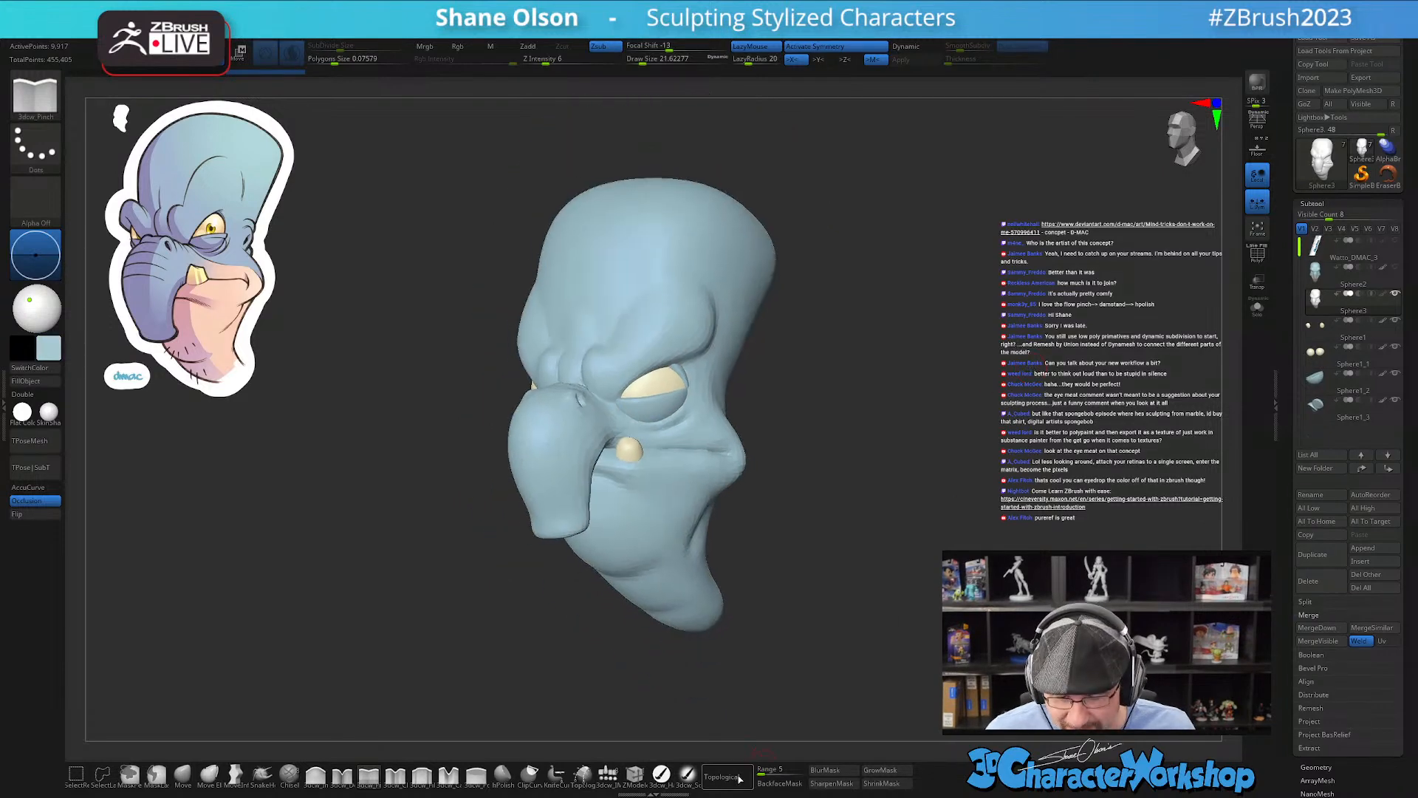
pyautogui.click(661, 774)
# Step: Show the wireframe on the remeshed head and activate Dynamic Subdiv for it
pyautogui.hotkey('shift', 'f')
pyautogui.moveTo(827, 459); pyautogui.dragTo(922, 471)
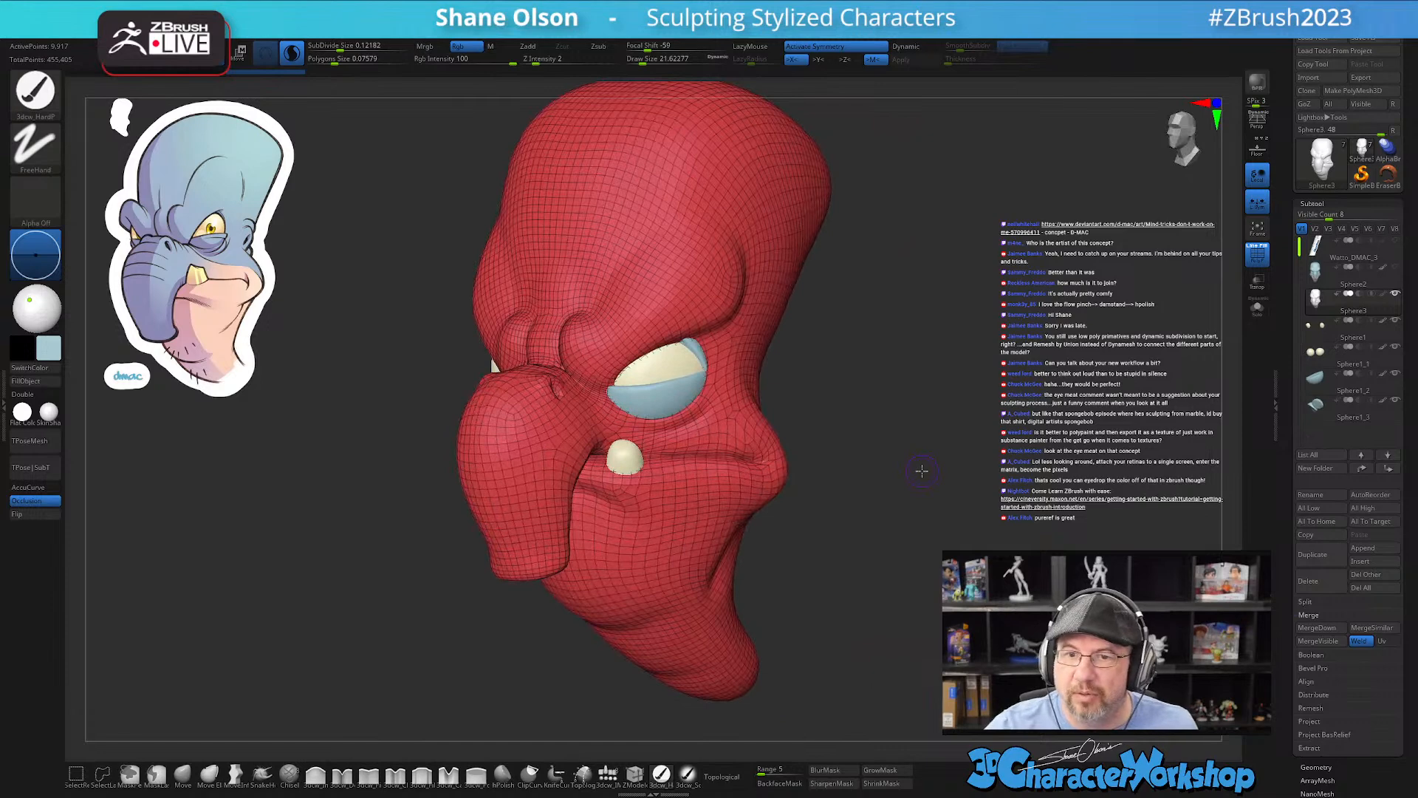
pyautogui.moveTo(845, 554); pyautogui.dragTo(839, 596)
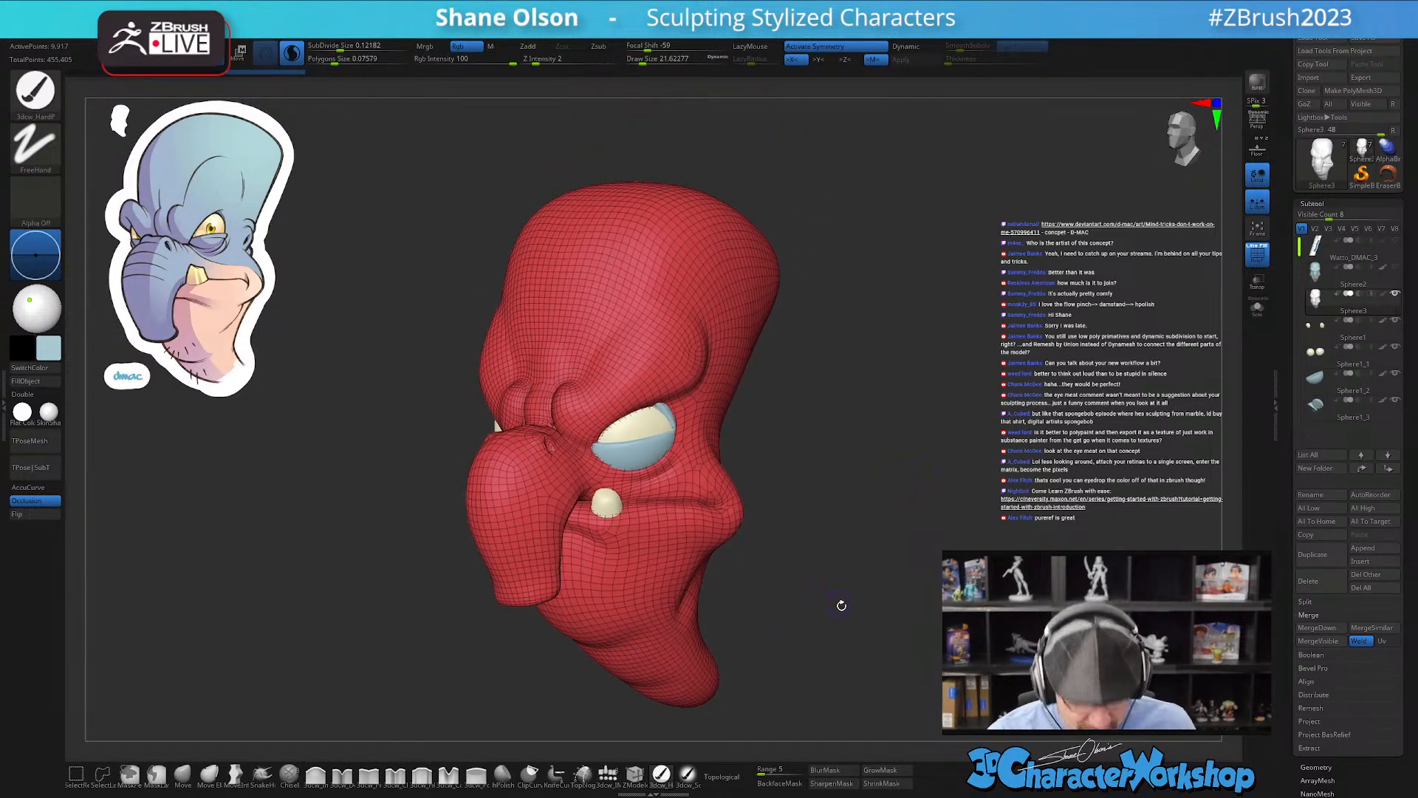
pyautogui.press('d')
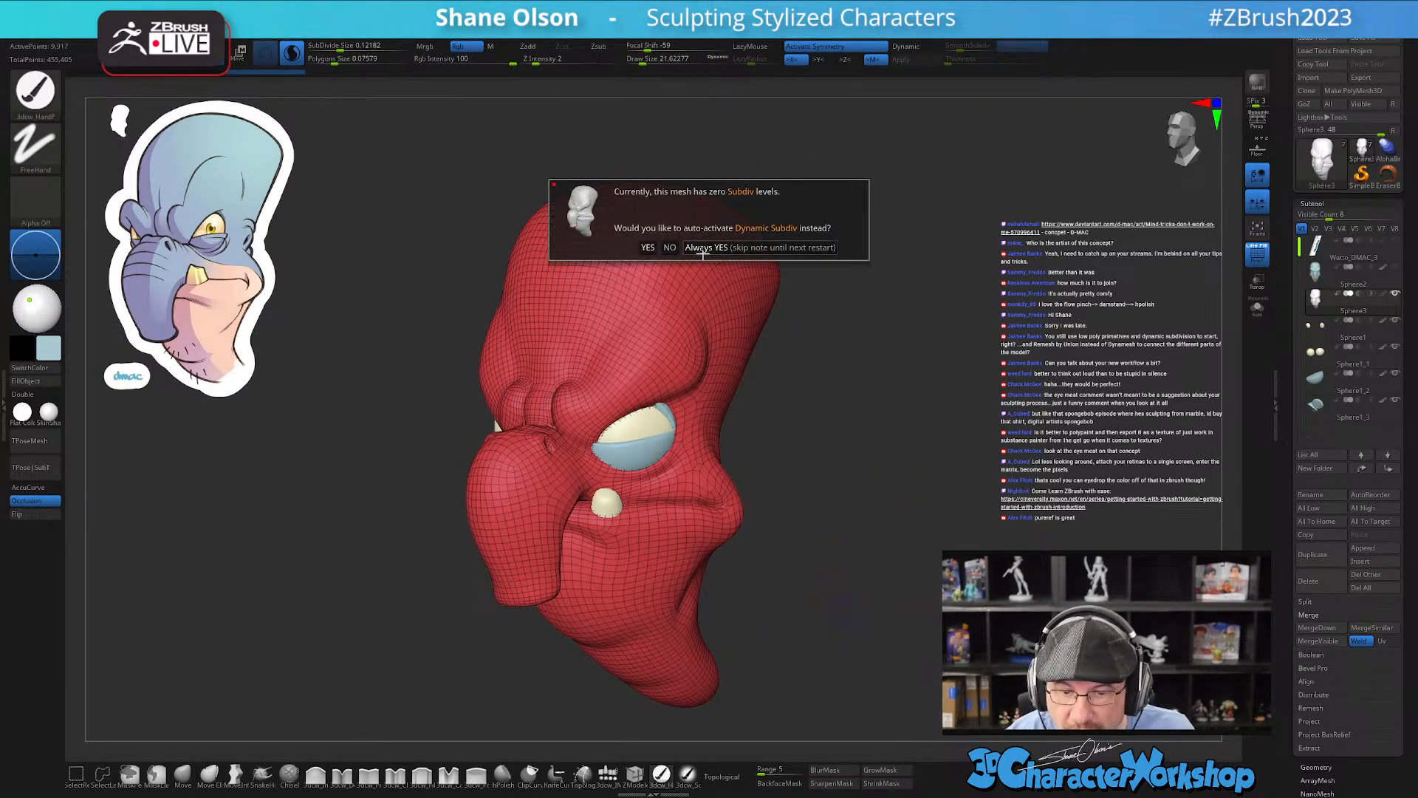
pyautogui.click(648, 248)
pyautogui.moveTo(819, 558)
pyautogui.mouseDown()
pyautogui.moveTo(836, 557)
pyautogui.moveTo(795, 573)
pyautogui.moveTo(814, 578)
pyautogui.mouseUp()
pyautogui.press('shift')
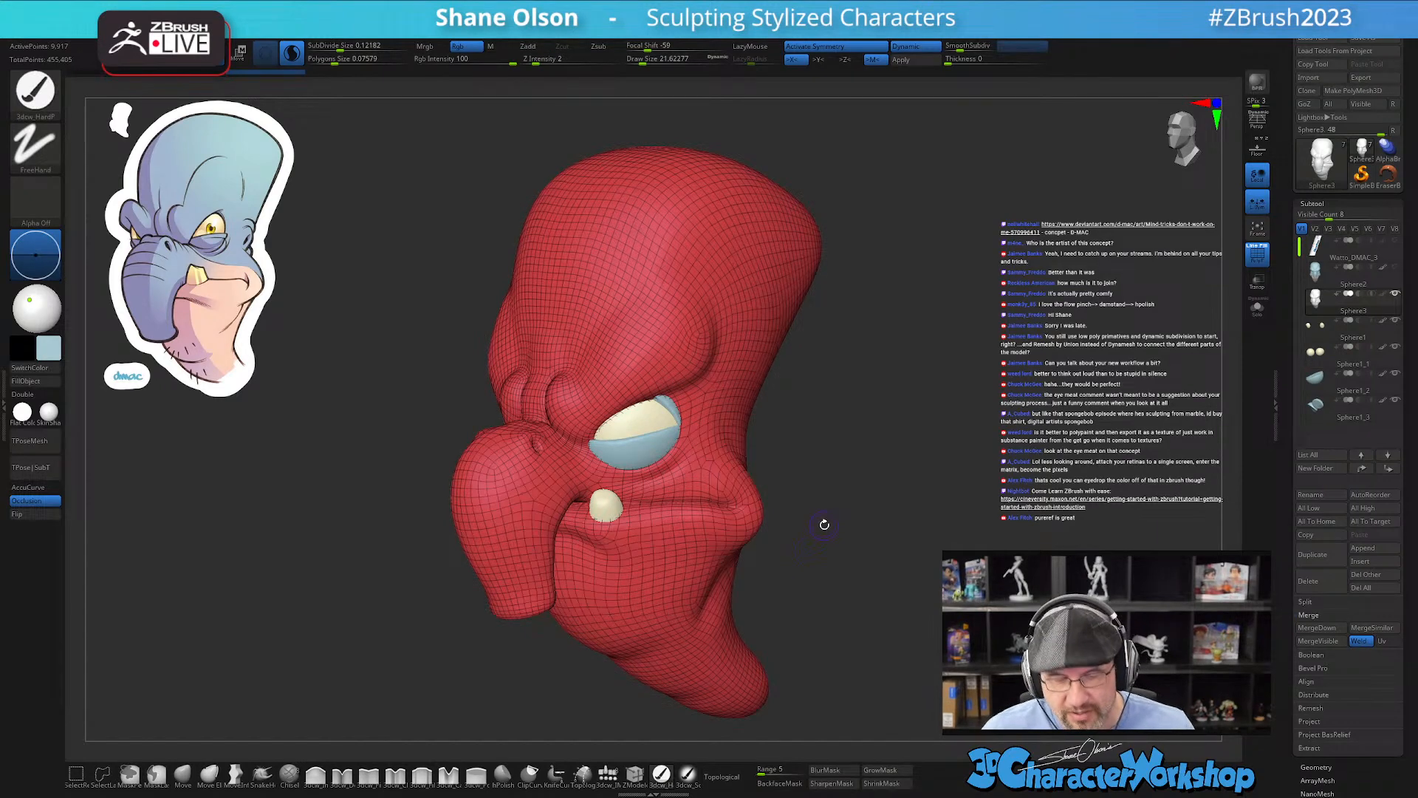
# Step: Hide the wireframe and examine the smoothed remeshed head from several angles
pyautogui.hotkey('shift', 'f')
pyautogui.moveTo(820, 522); pyautogui.dragTo(786, 481)
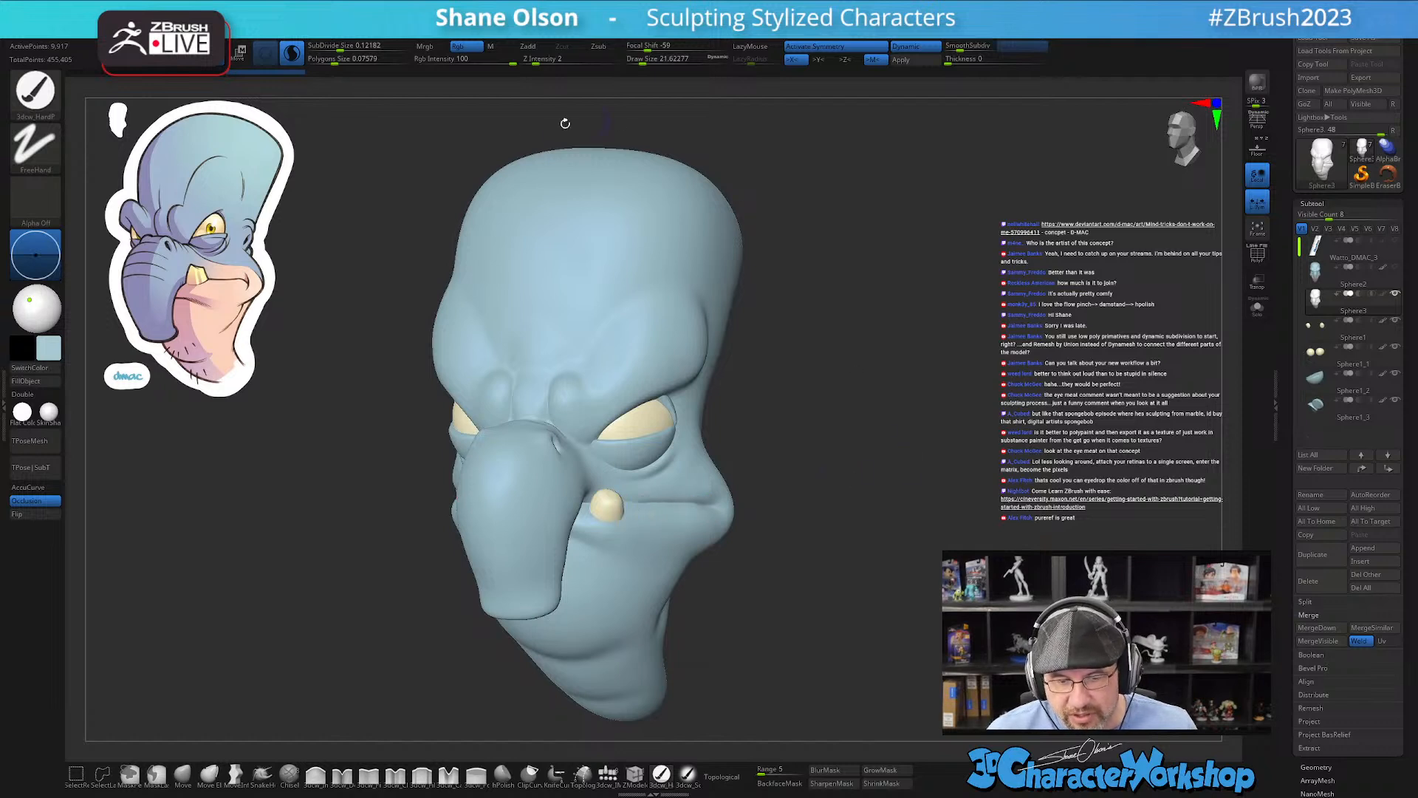
pyautogui.moveTo(808, 516); pyautogui.dragTo(893, 518)
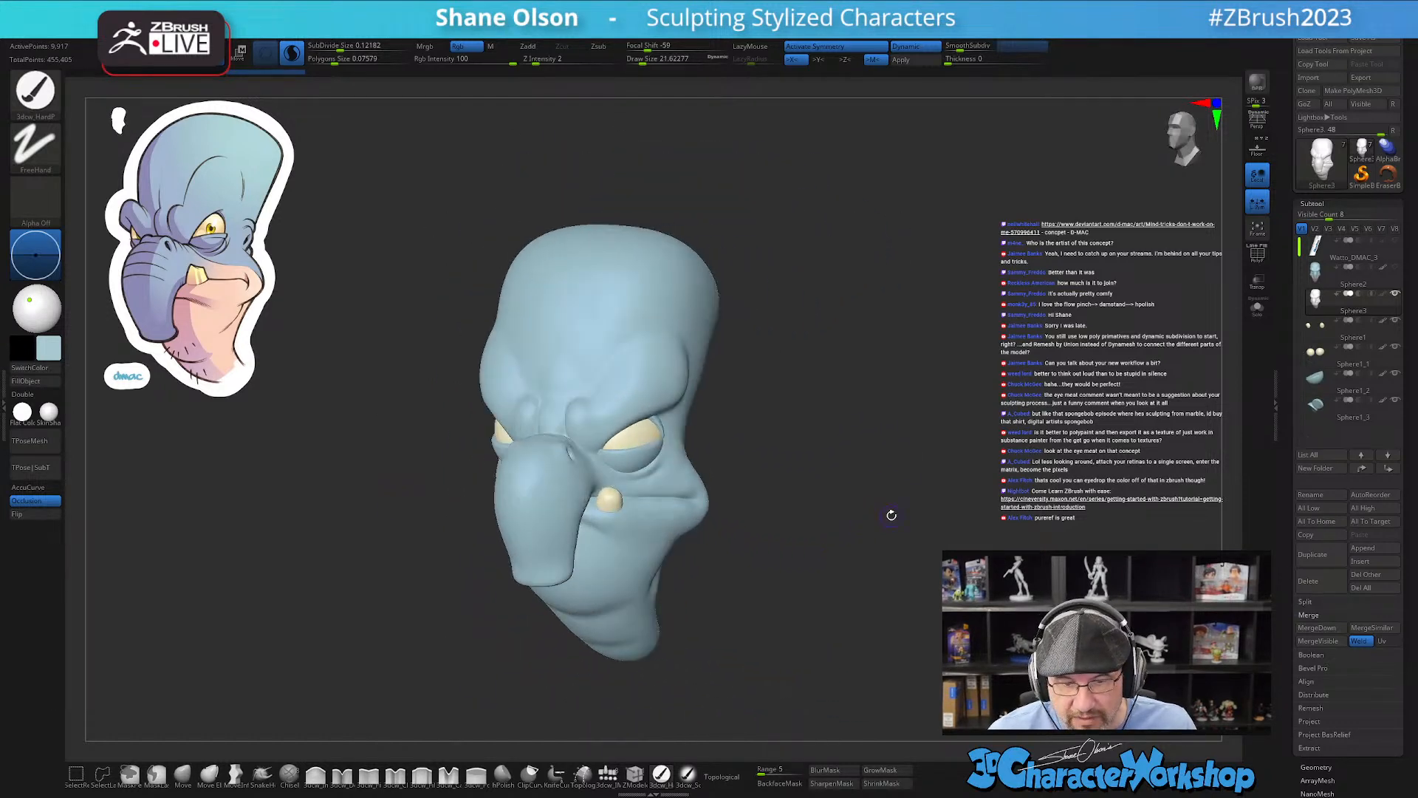
pyautogui.moveTo(767, 449)
pyautogui.mouseDown()
pyautogui.moveTo(804, 469)
pyautogui.moveTo(793, 463)
pyautogui.moveTo(822, 503)
pyautogui.mouseUp()
# Step: Set the brush draw size to about 37 and turn off Sculptris Pro mode
pyautogui.press('s')
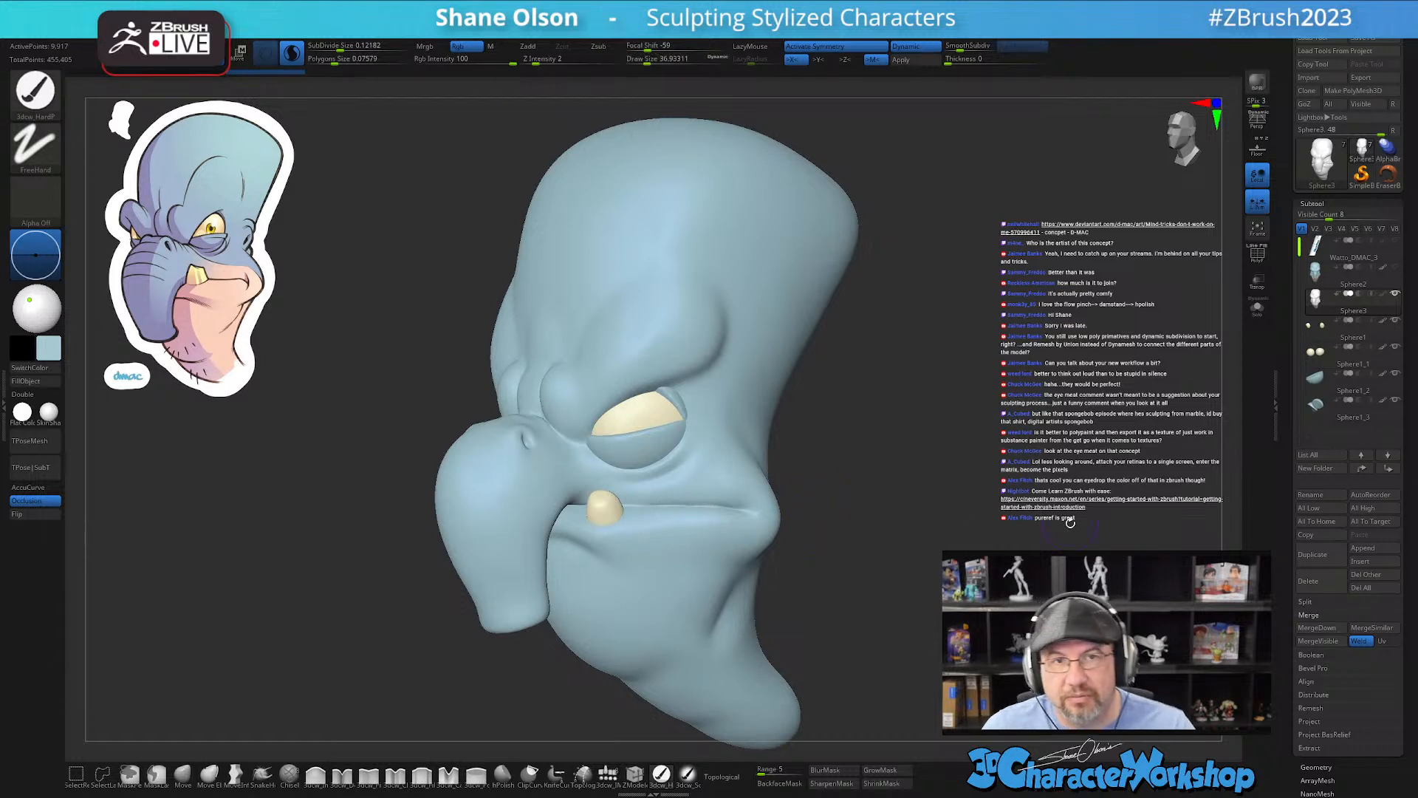
pyautogui.click(292, 53)
pyautogui.moveTo(989, 493); pyautogui.dragTo(990, 491)
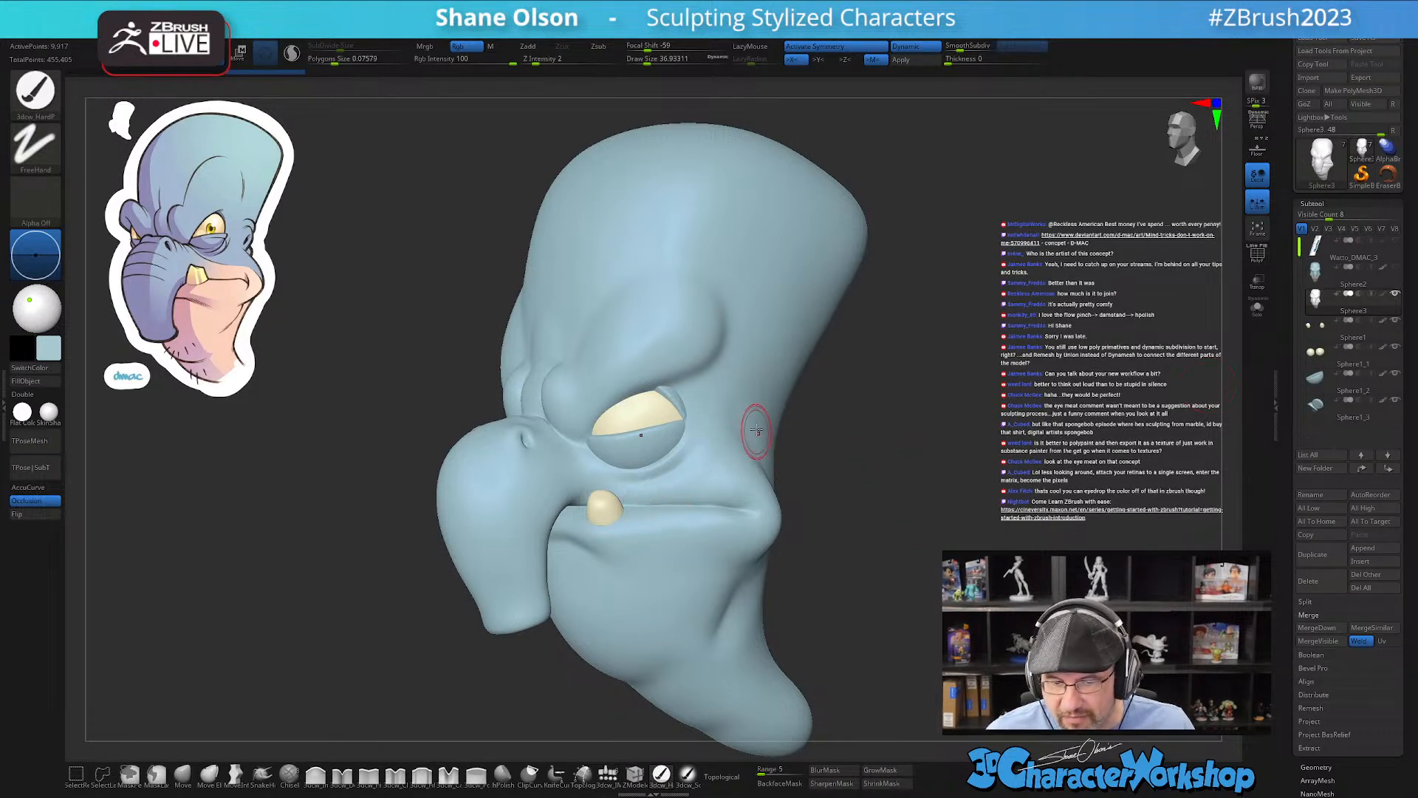
pyautogui.moveTo(945, 454); pyautogui.dragTo(954, 469)
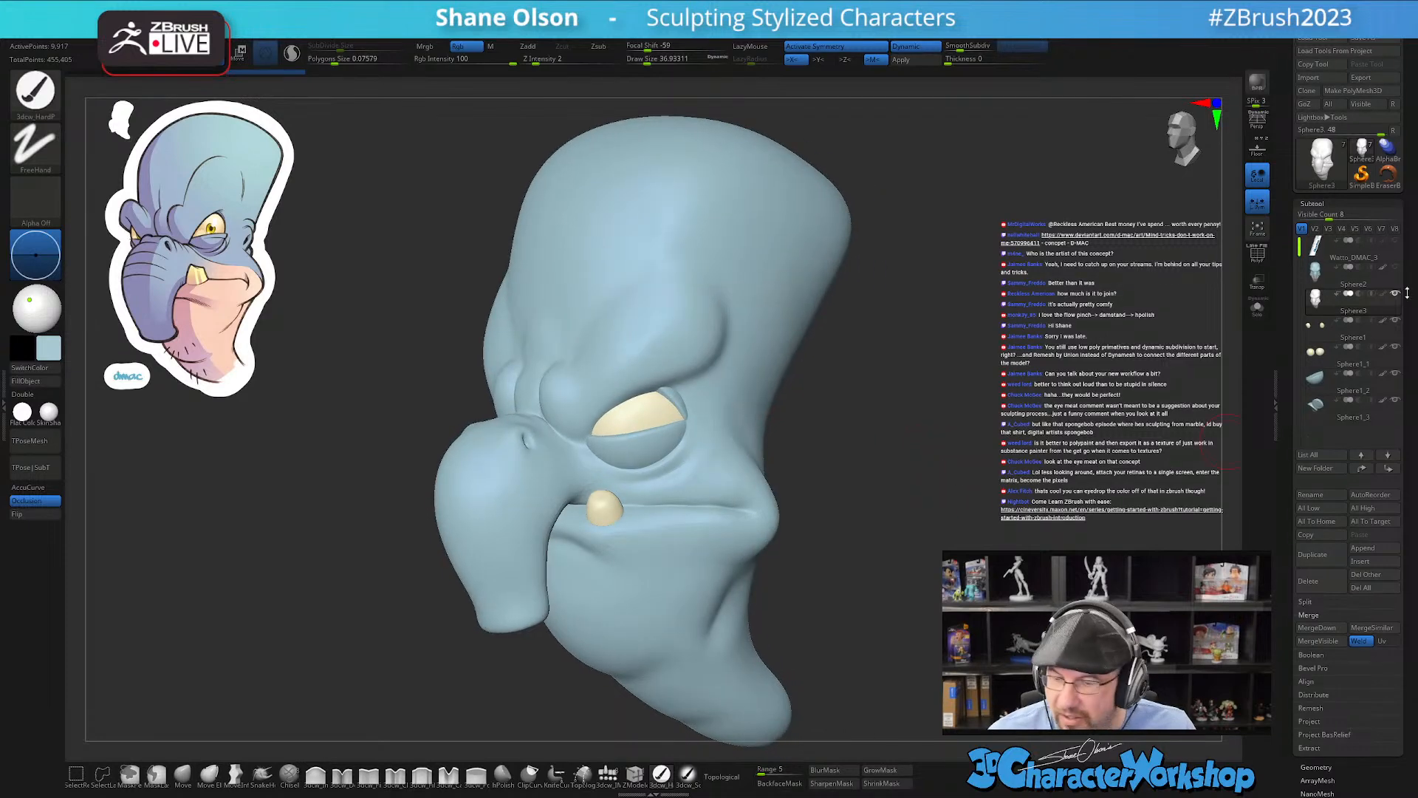
# Step: Switch back to the original head subtool with the remeshed copy hidden, and set the draw size to about 22
pyautogui.moveTo(1316, 273)
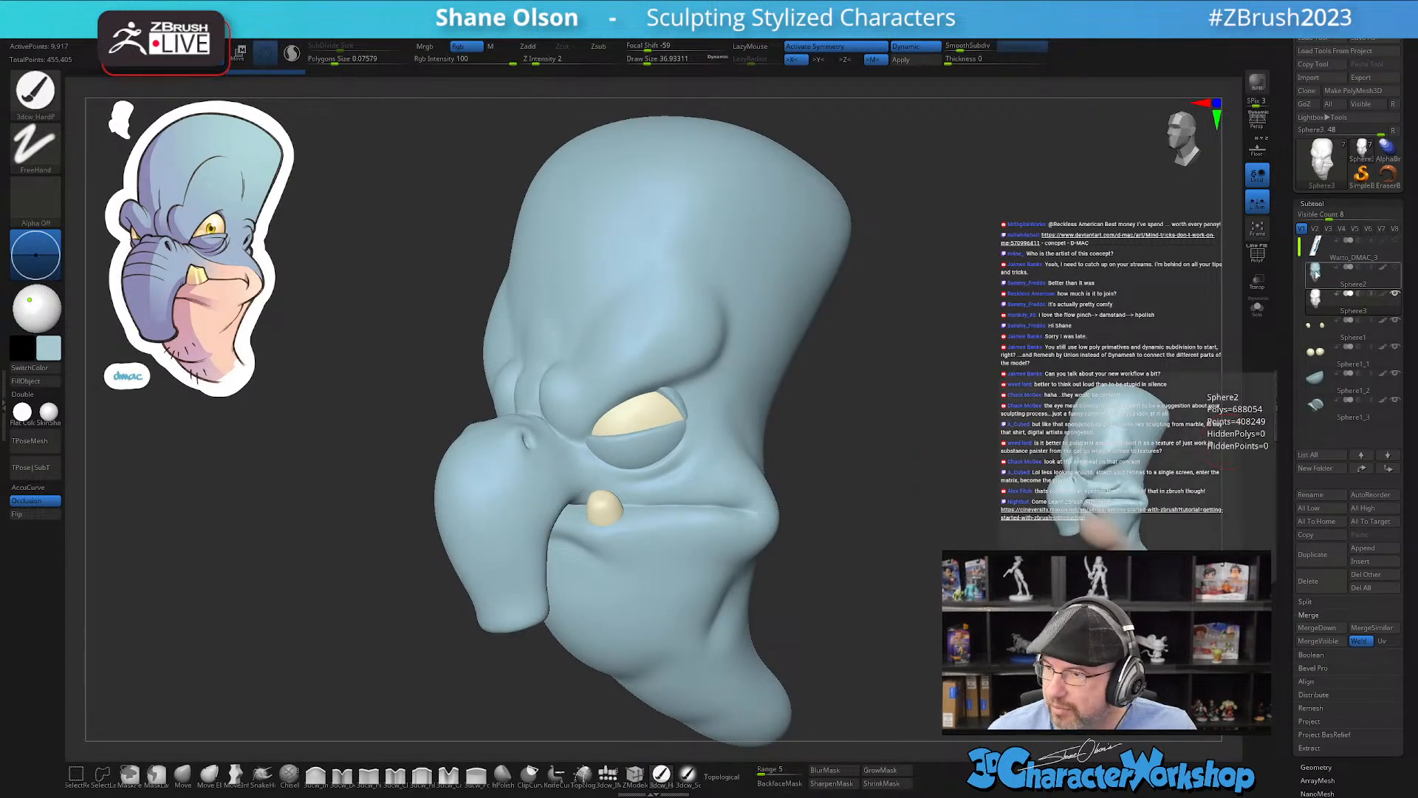
pyautogui.click(1396, 269)
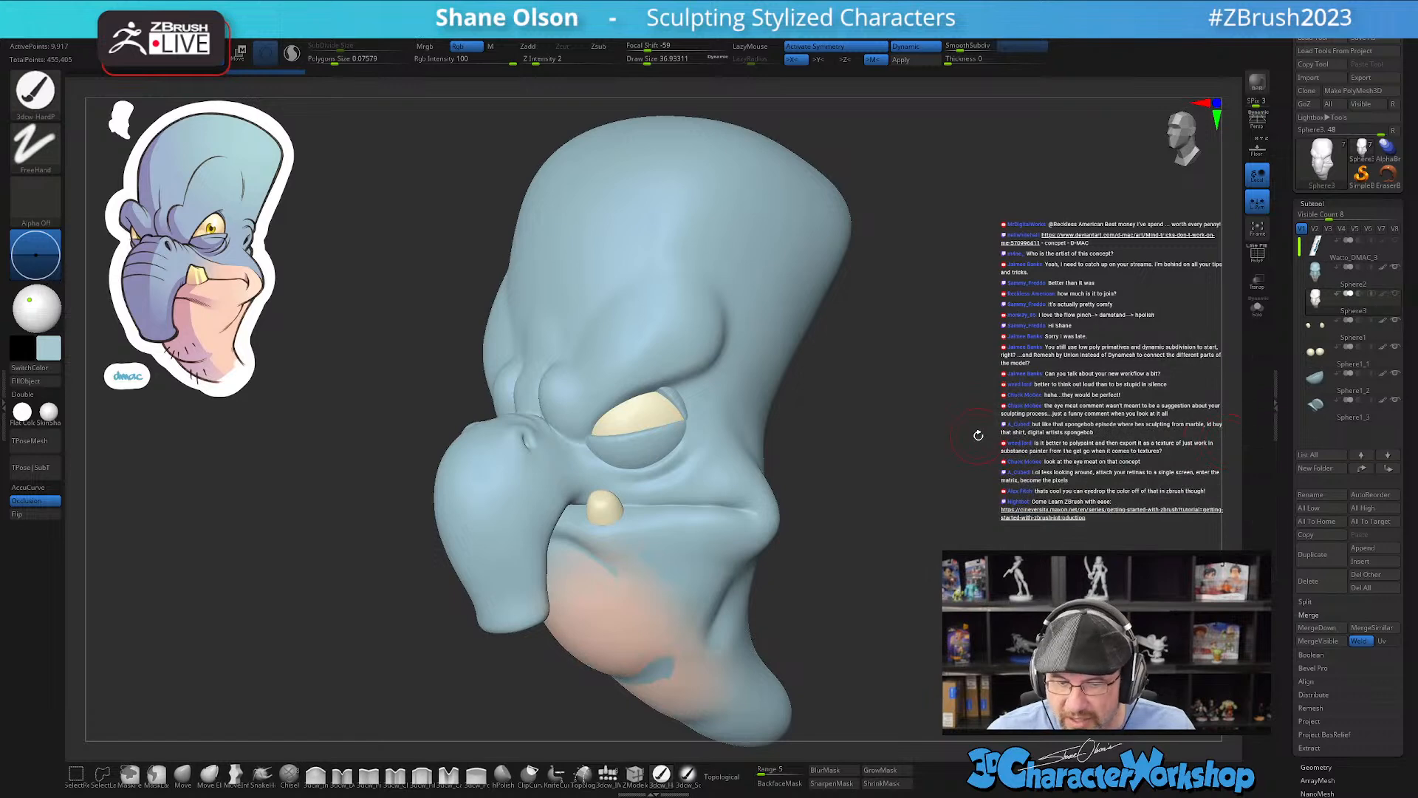
pyautogui.click(1319, 277)
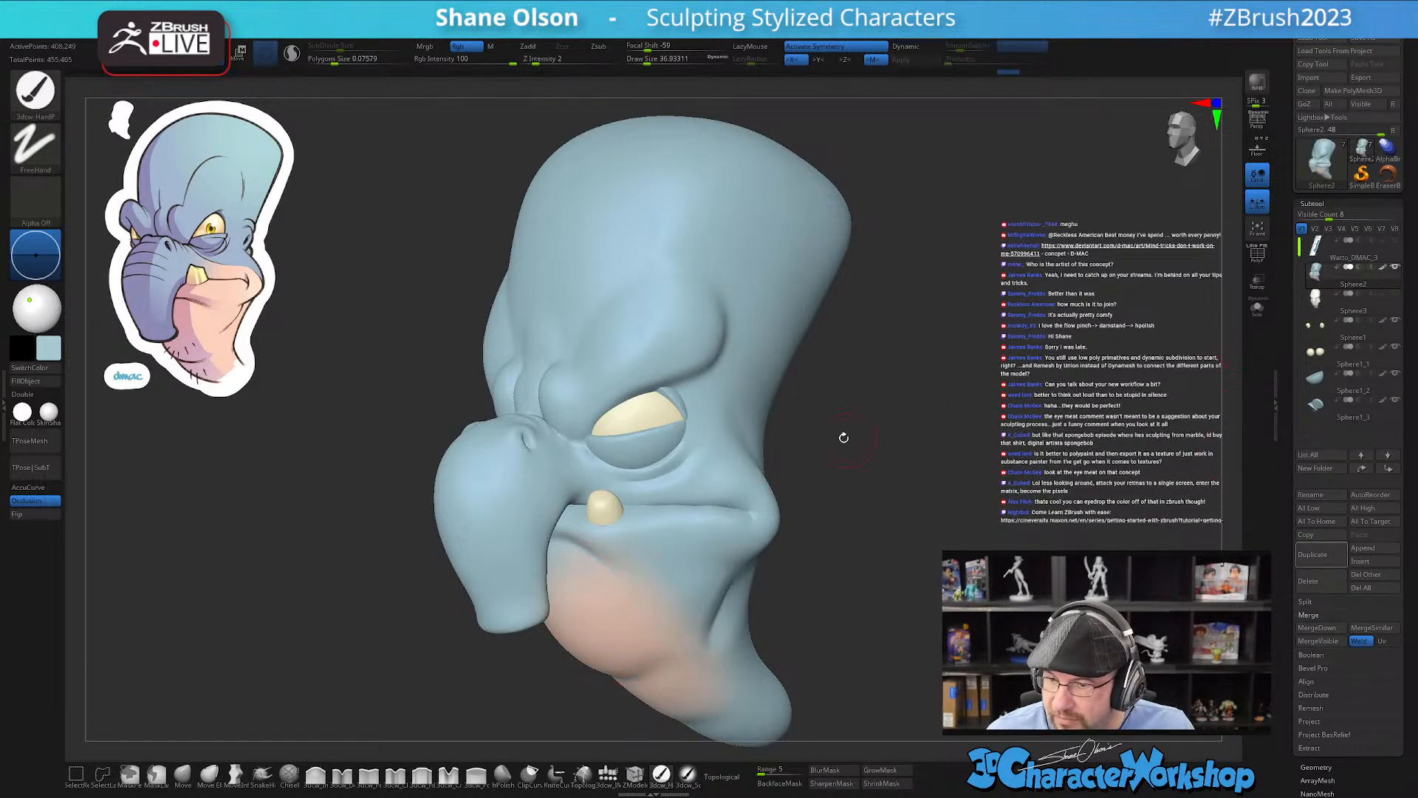
pyautogui.moveTo(912, 454)
pyautogui.mouseDown()
pyautogui.moveTo(839, 488)
pyautogui.moveTo(857, 453)
pyautogui.moveTo(857, 481)
pyautogui.moveTo(884, 459)
pyautogui.moveTo(887, 473)
pyautogui.moveTo(929, 383)
pyautogui.mouseUp()
pyautogui.press('s')
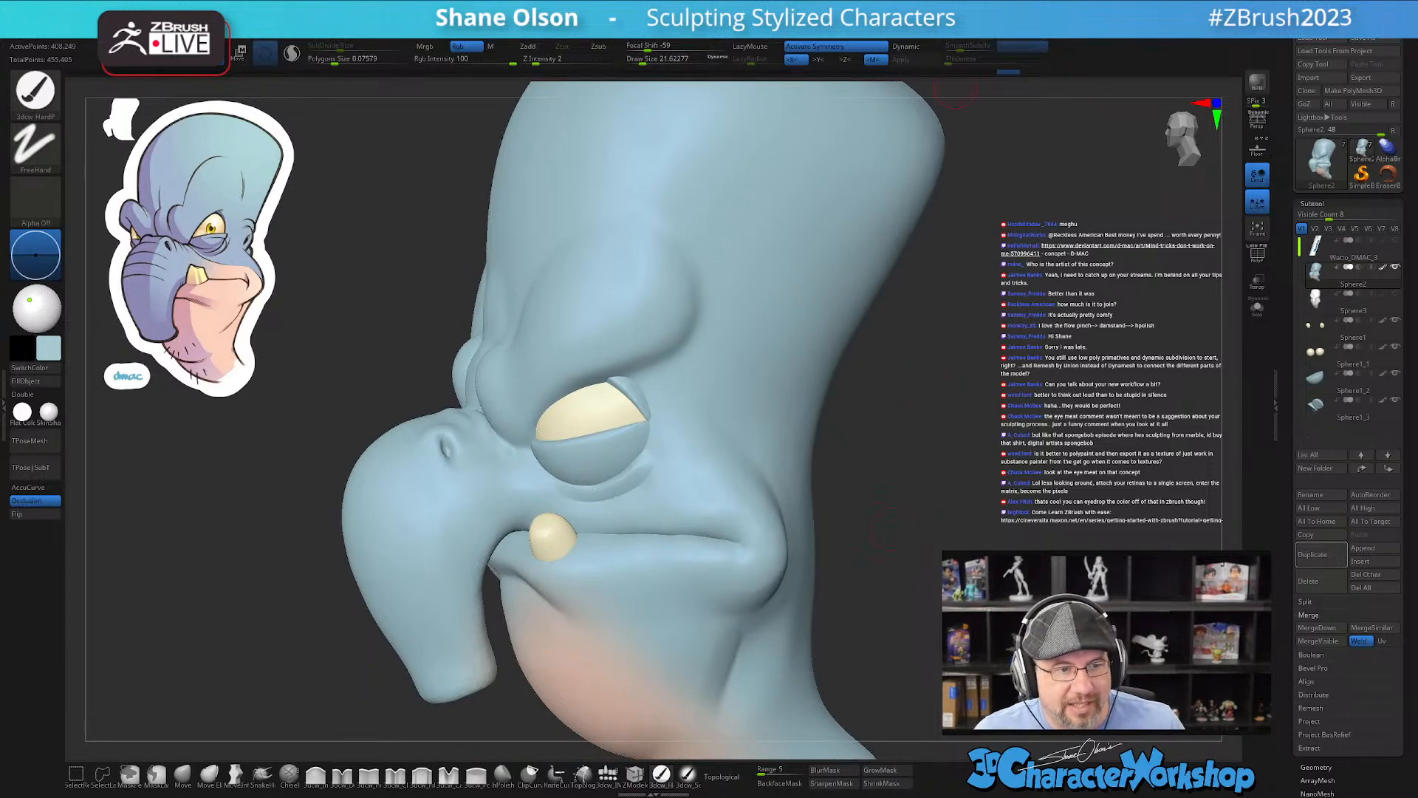
# Step: Switch to Snip & Sketch and capture a new snip of the chat comment about money well spent
pyautogui.hotkey('alt', 'Tab')
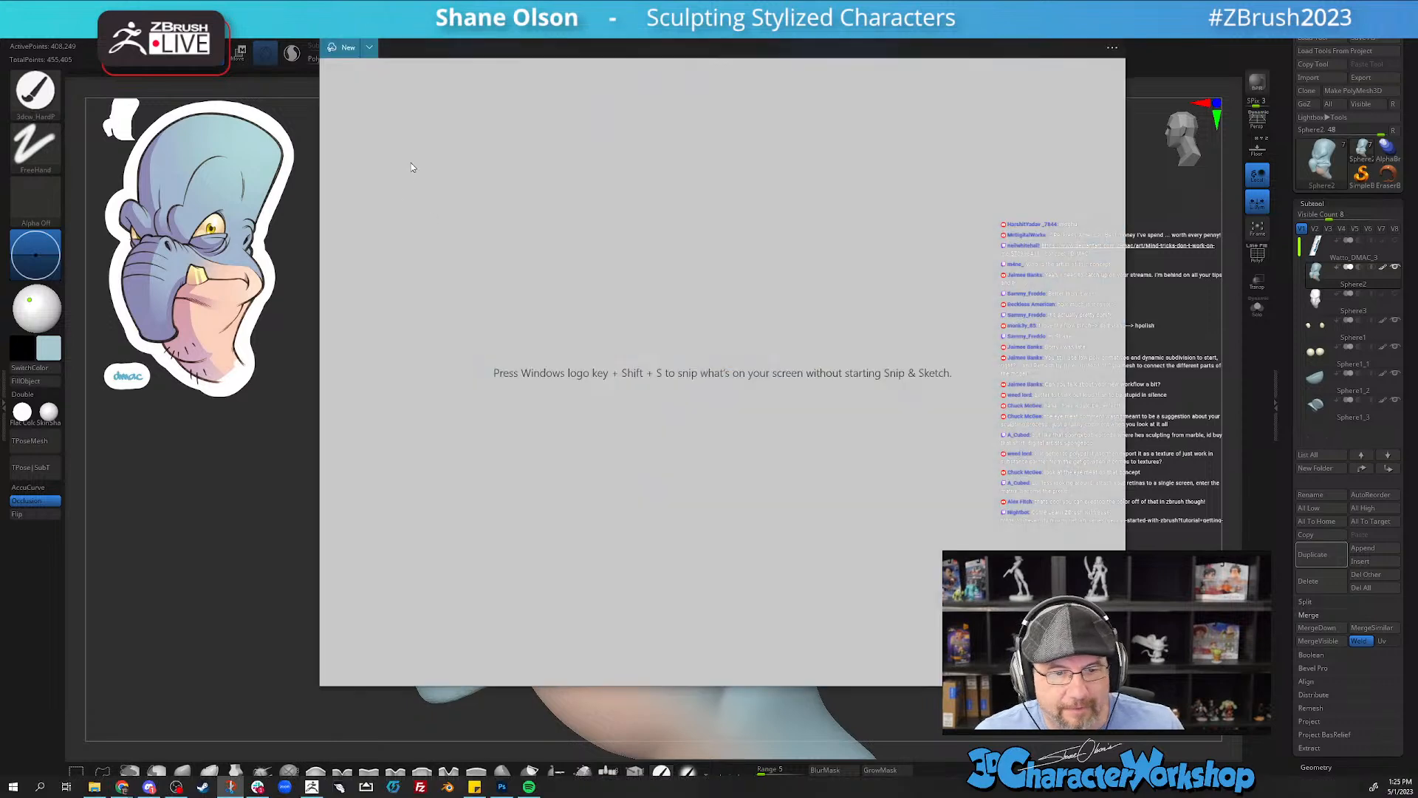
pyautogui.click(332, 49)
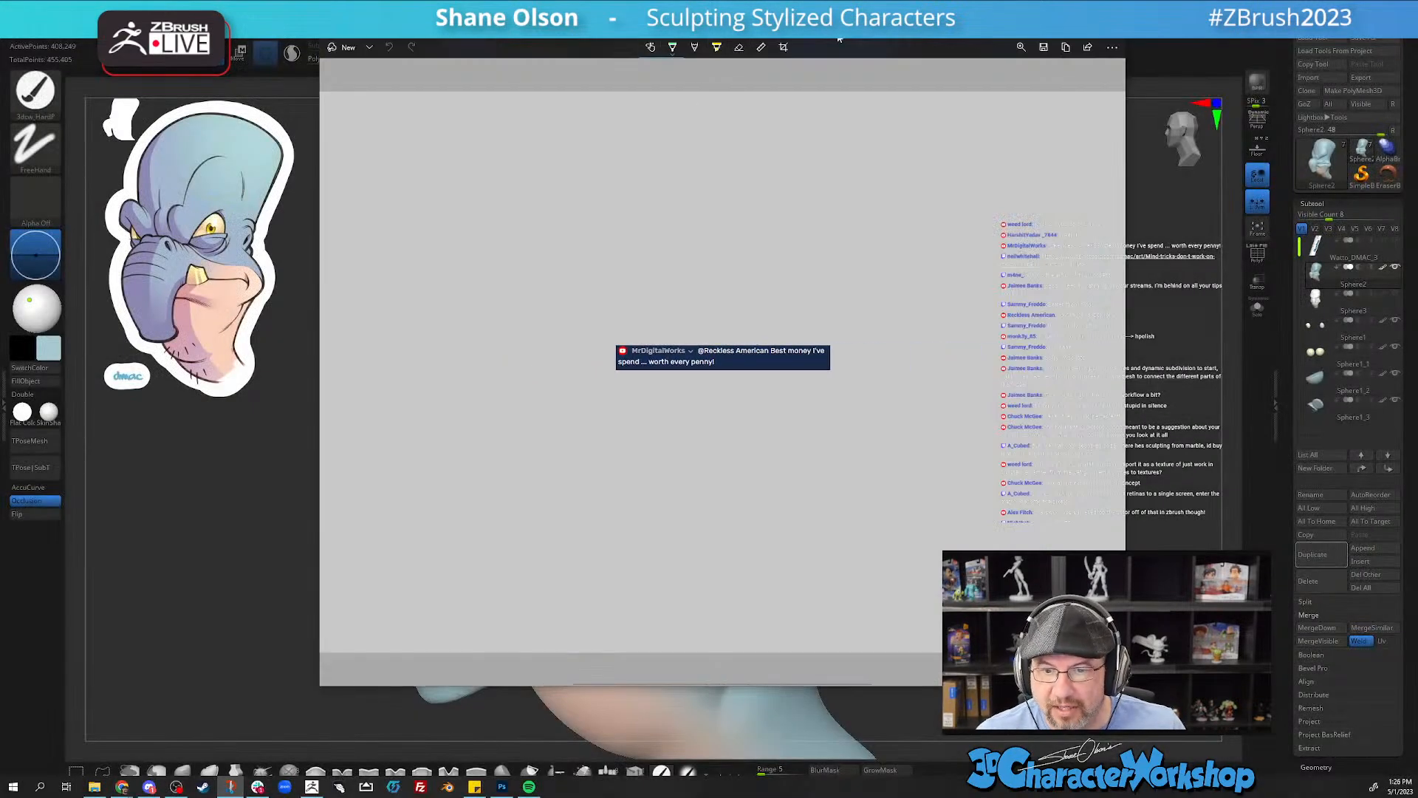
pyautogui.moveTo(839, 38)
pyautogui.mouseDown()
pyautogui.moveTo(124, 0)
pyautogui.moveTo(172, 0)
pyautogui.mouseUp()
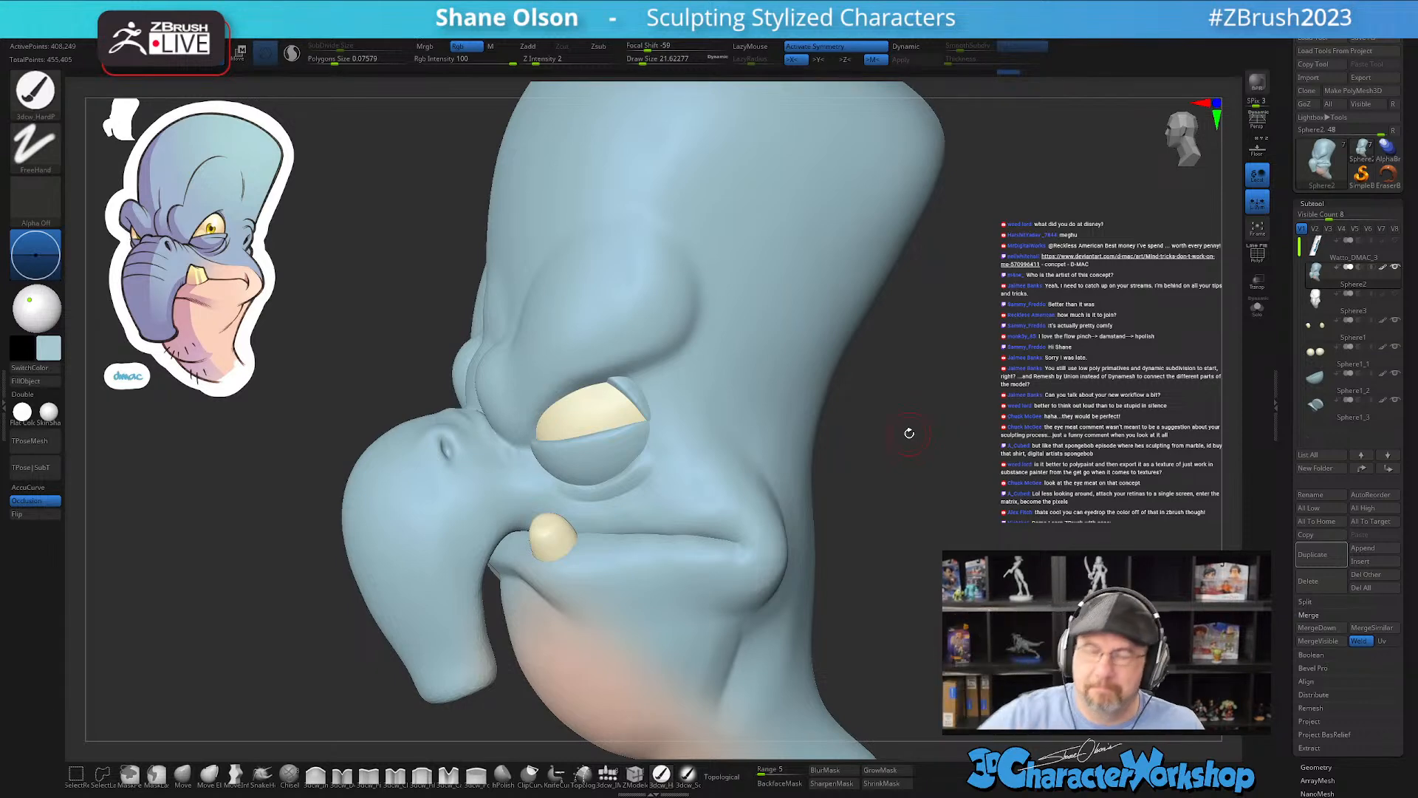
# Step: Set the draw size to about 39 and check the original head's surface and wireframe from the side and three-quarter view
pyautogui.moveTo(845, 567)
pyautogui.mouseDown()
pyautogui.moveTo(814, 583)
pyautogui.moveTo(851, 579)
pyautogui.moveTo(833, 529)
pyautogui.moveTo(823, 543)
pyautogui.mouseUp()
pyautogui.press('s')
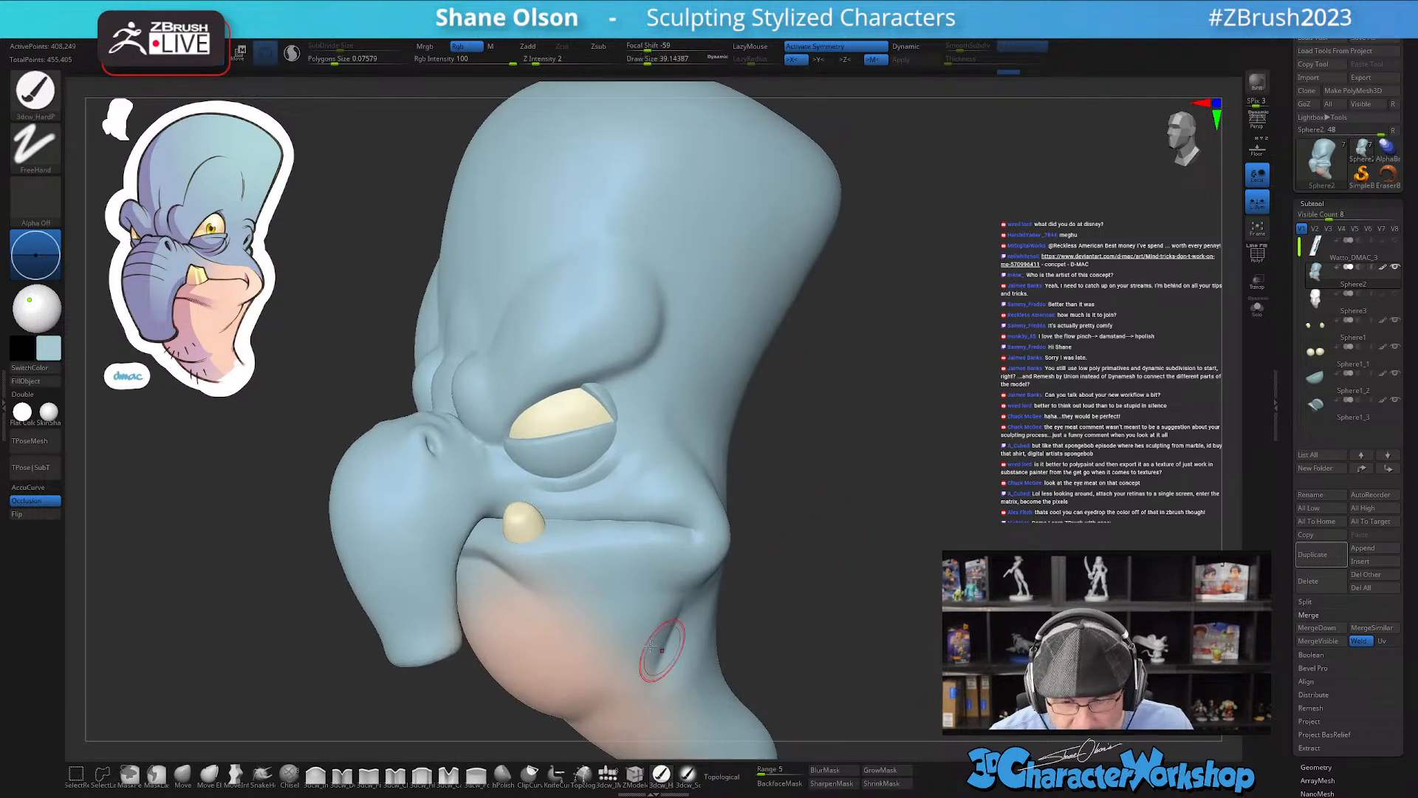
pyautogui.press('shift')
pyautogui.hotkey('shift', 'f')
pyautogui.hotkey('shift', 'f')
pyautogui.moveTo(773, 557); pyautogui.dragTo(780, 500)
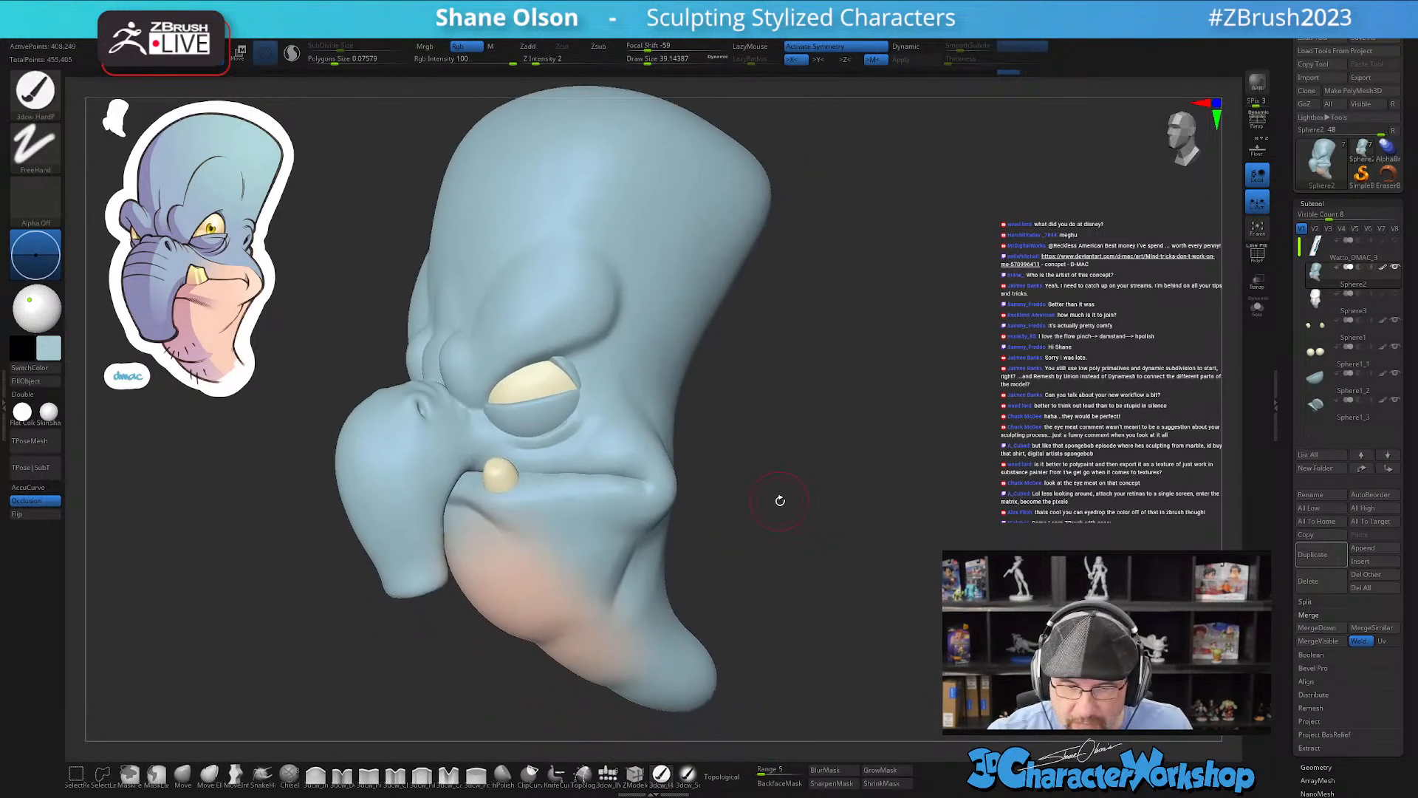
pyautogui.moveTo(855, 421); pyautogui.dragTo(819, 440)
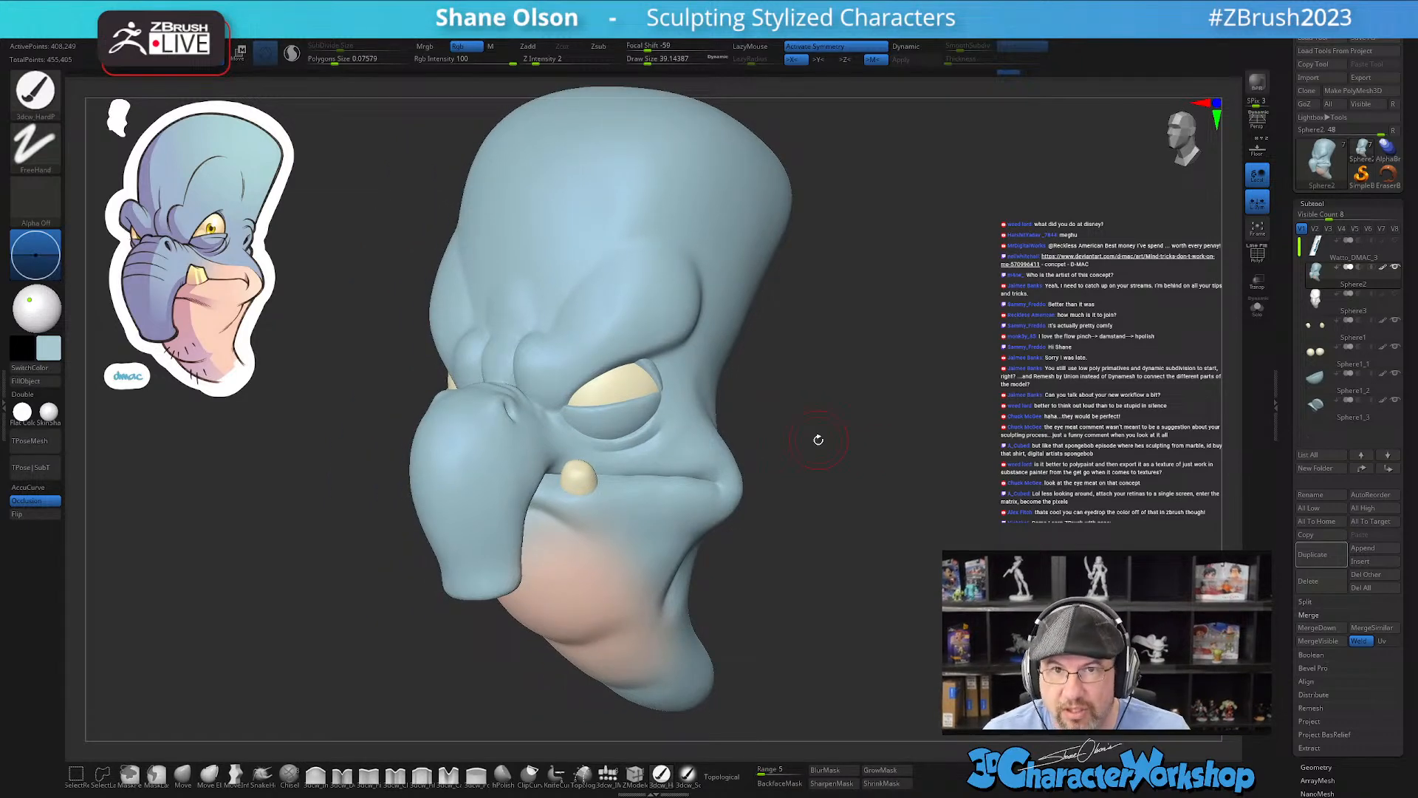
# Step: Show the original head's wireframe and combine all of its polygroups into a single one
pyautogui.hotkey('shift', 'f')
pyautogui.moveTo(819, 440); pyautogui.dragTo(844, 215)
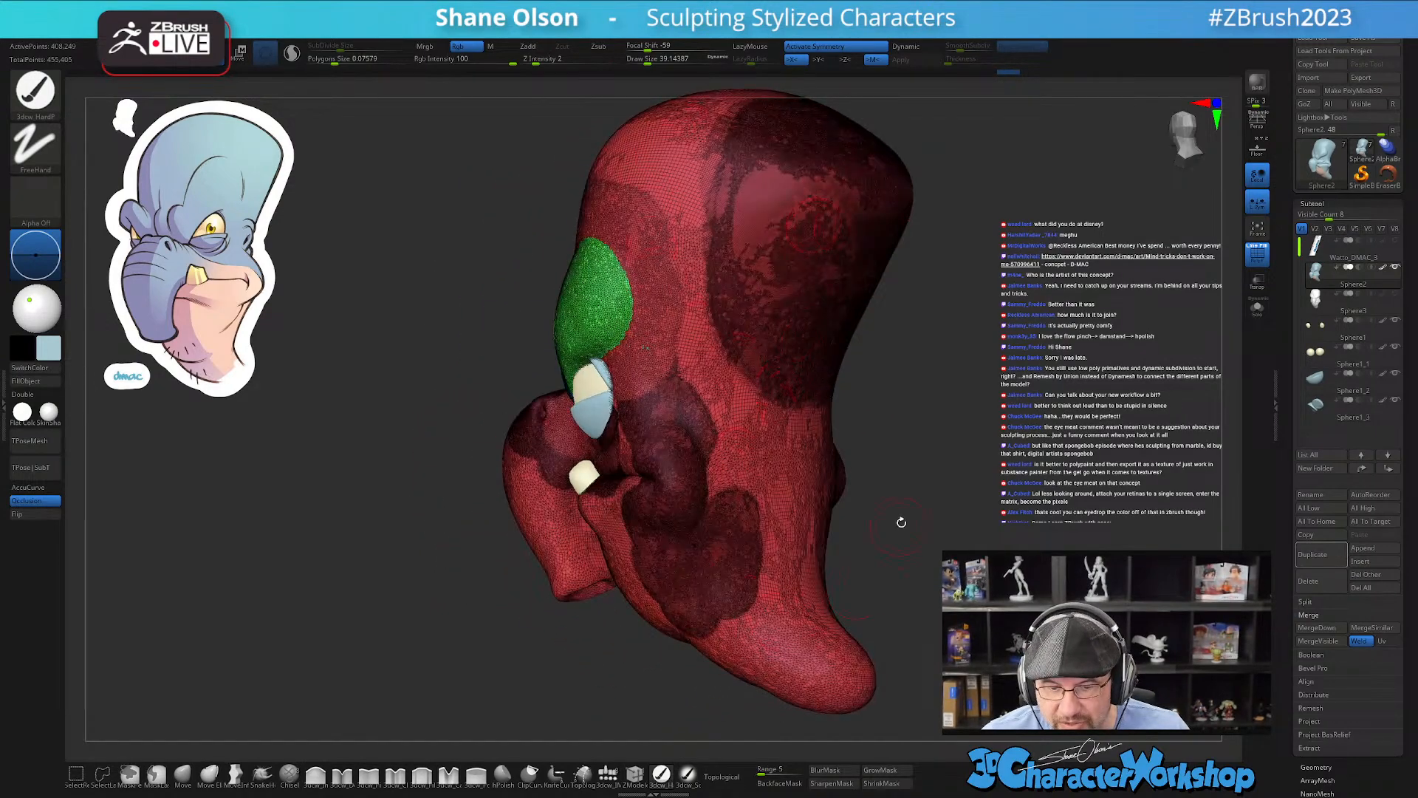
pyautogui.moveTo(922, 444); pyautogui.dragTo(1006, 399)
pyautogui.hotkey('ctrl', 'w')
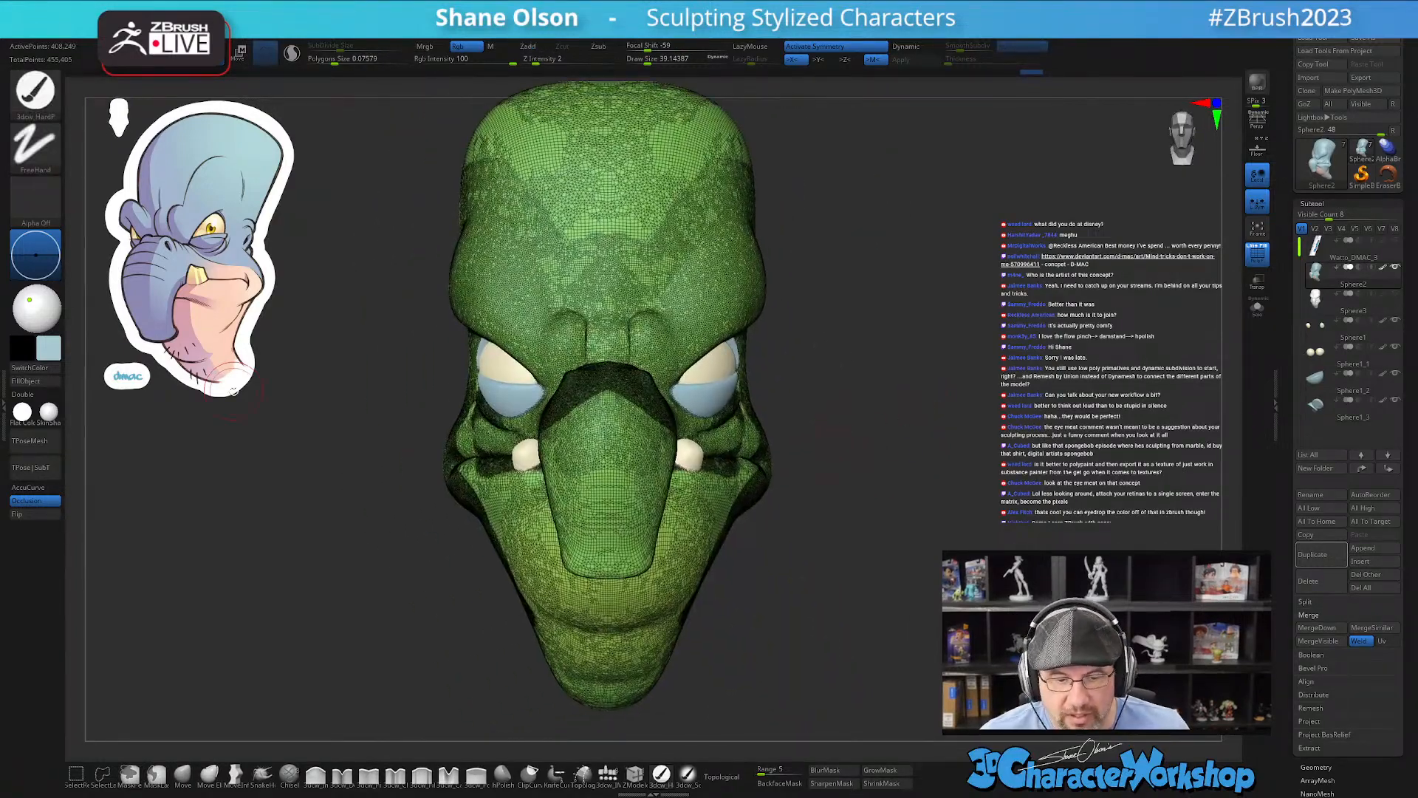
pyautogui.click(3, 381)
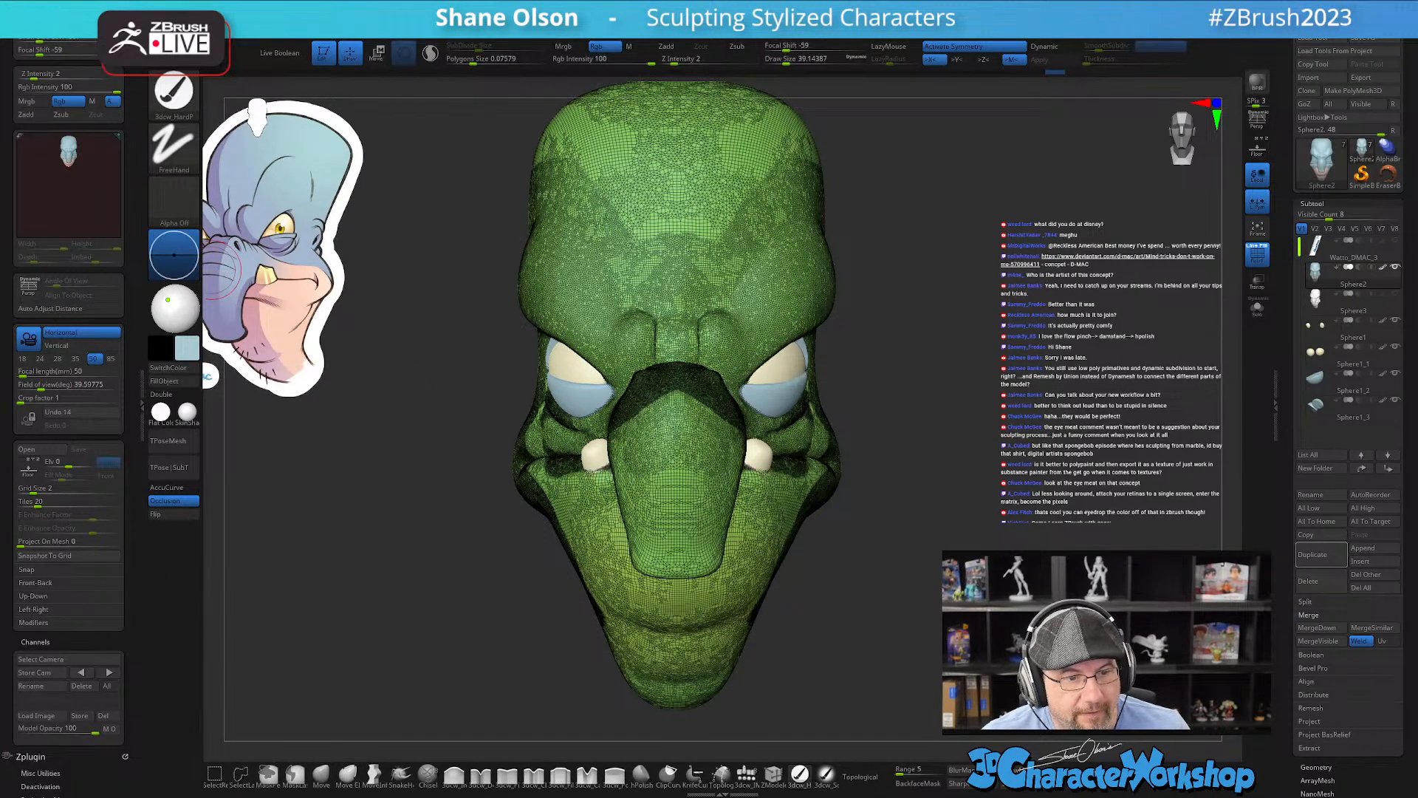
# Step: Preprocess and decimate the original head to 150 k points with Decimation Master
pyautogui.click(31, 22)
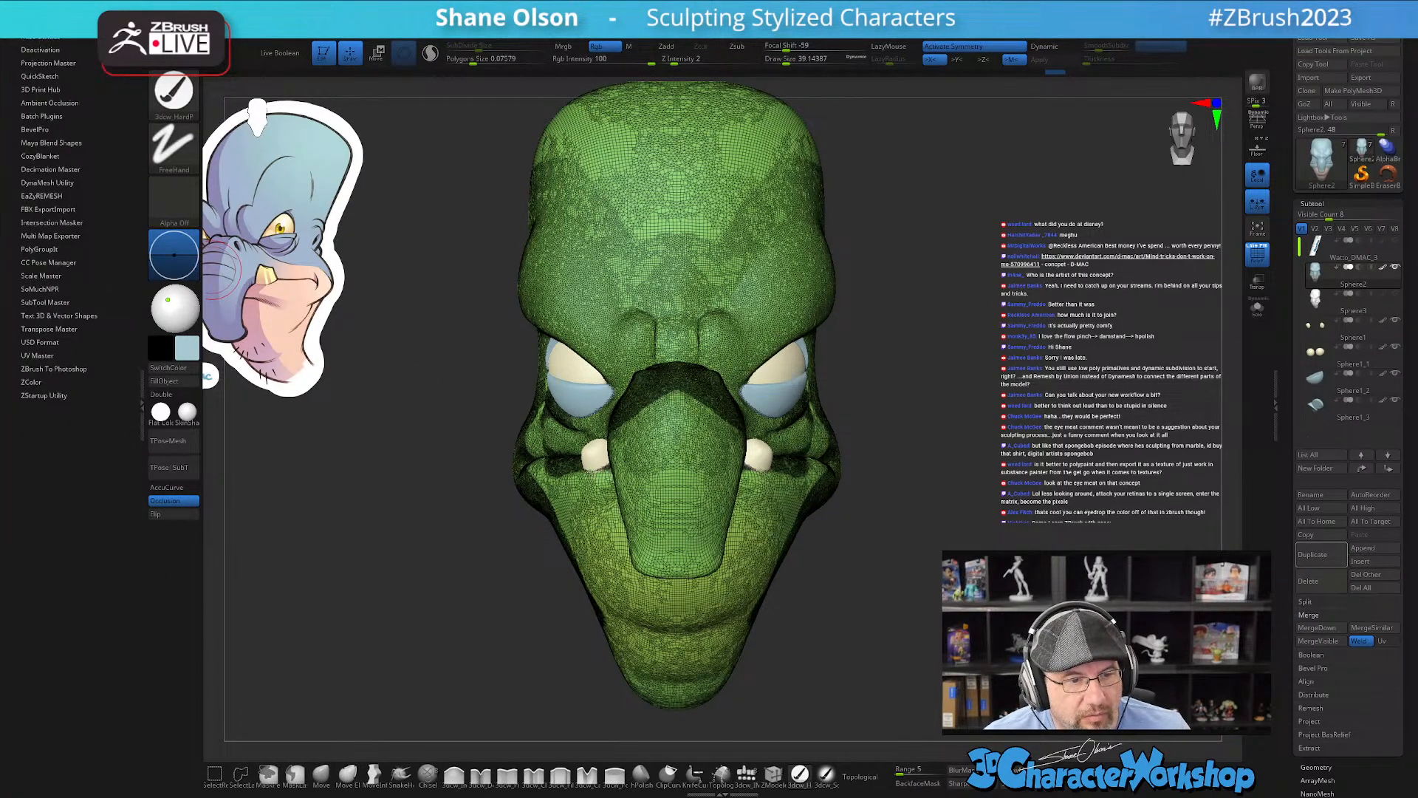
pyautogui.click(49, 170)
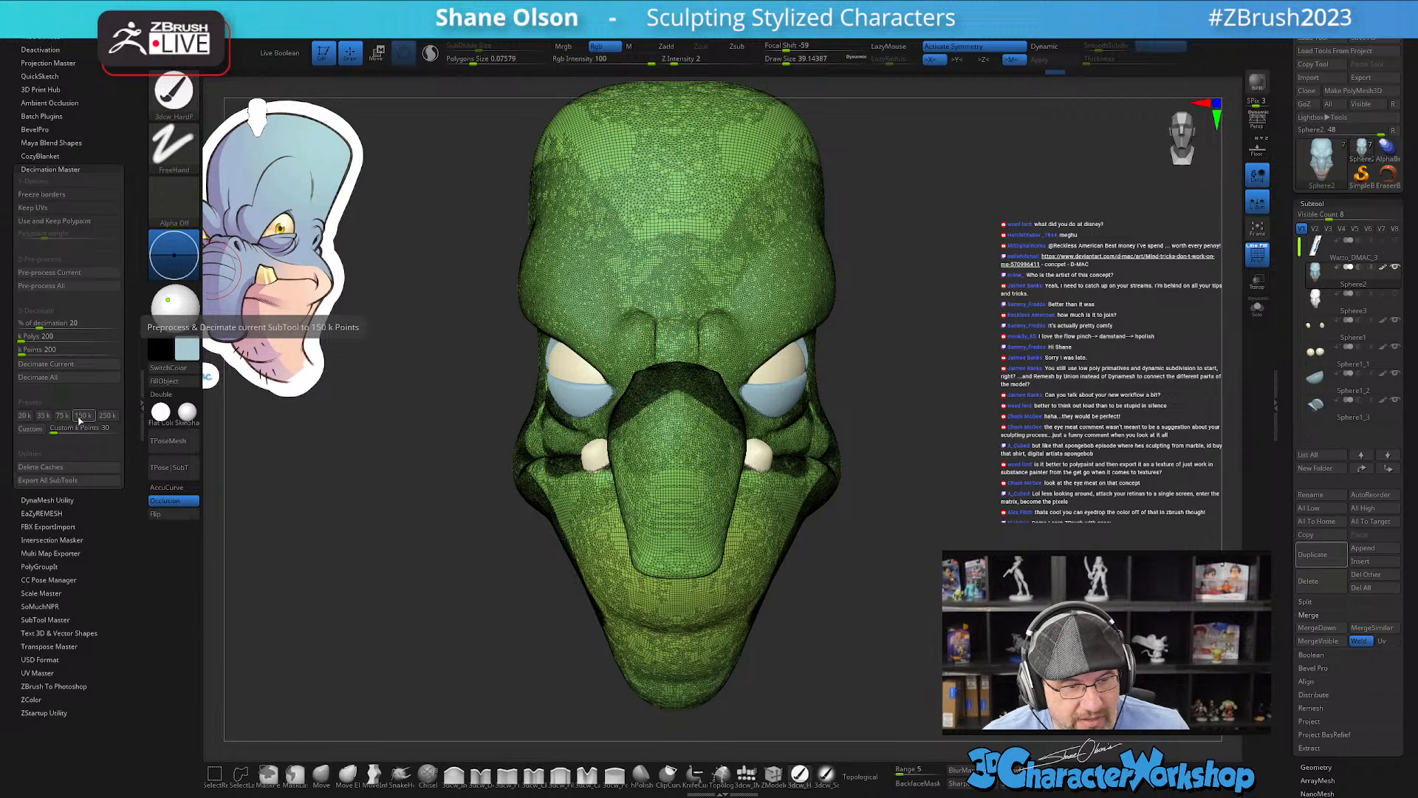
pyautogui.click(84, 416)
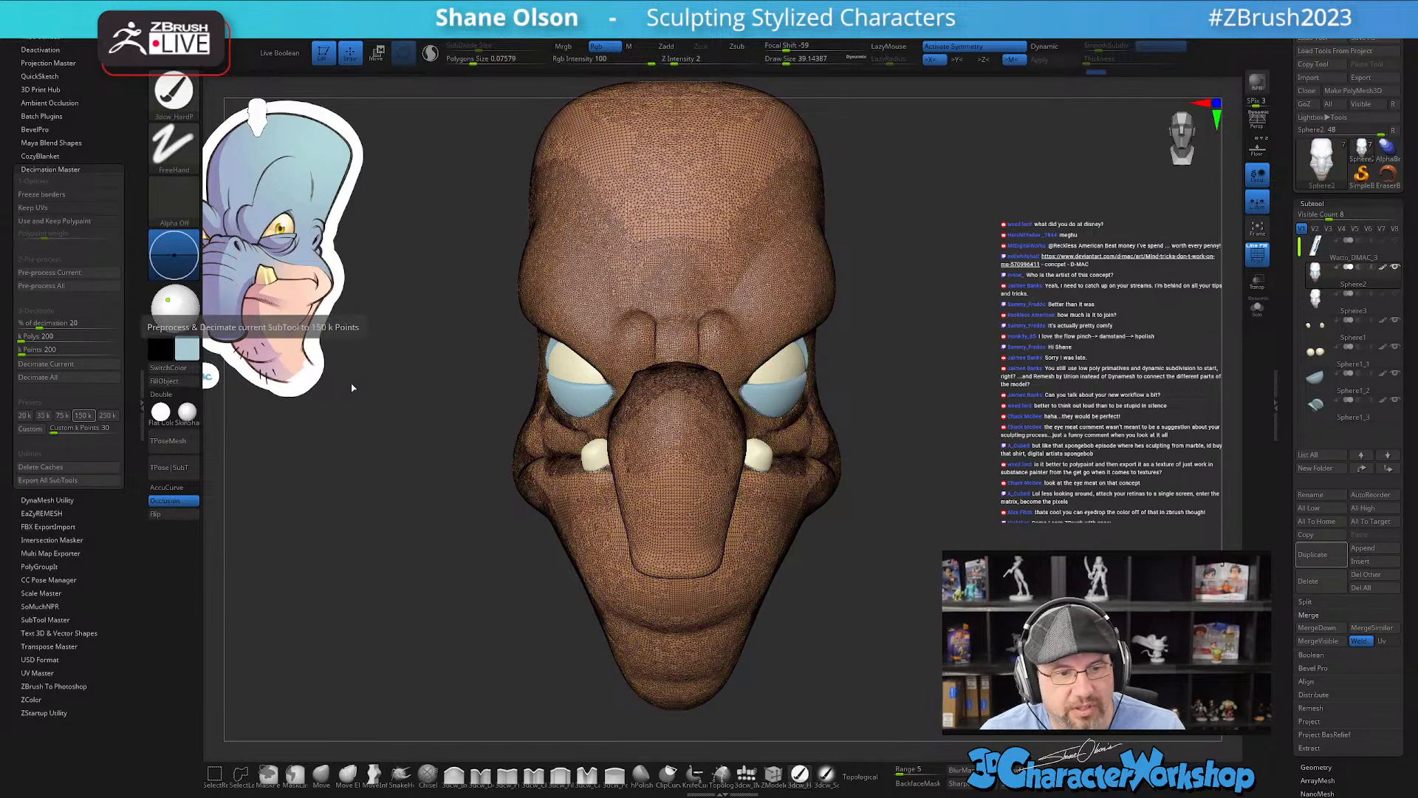
pyautogui.moveTo(1017, 520); pyautogui.dragTo(886, 471)
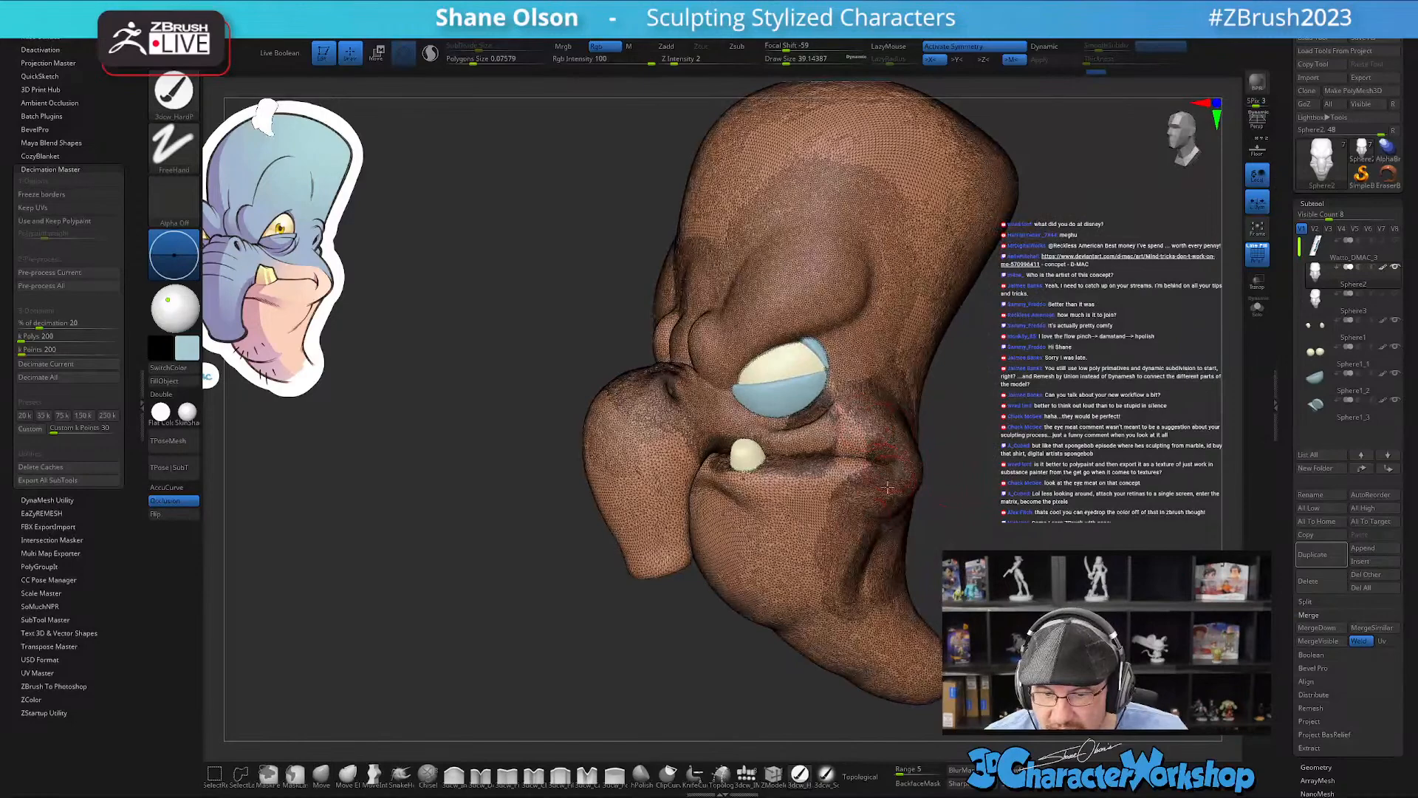
# Step: Decimate the original head further to the 75 k points preset and turn off its wireframe
pyautogui.moveTo(325, 470); pyautogui.dragTo(303, 476)
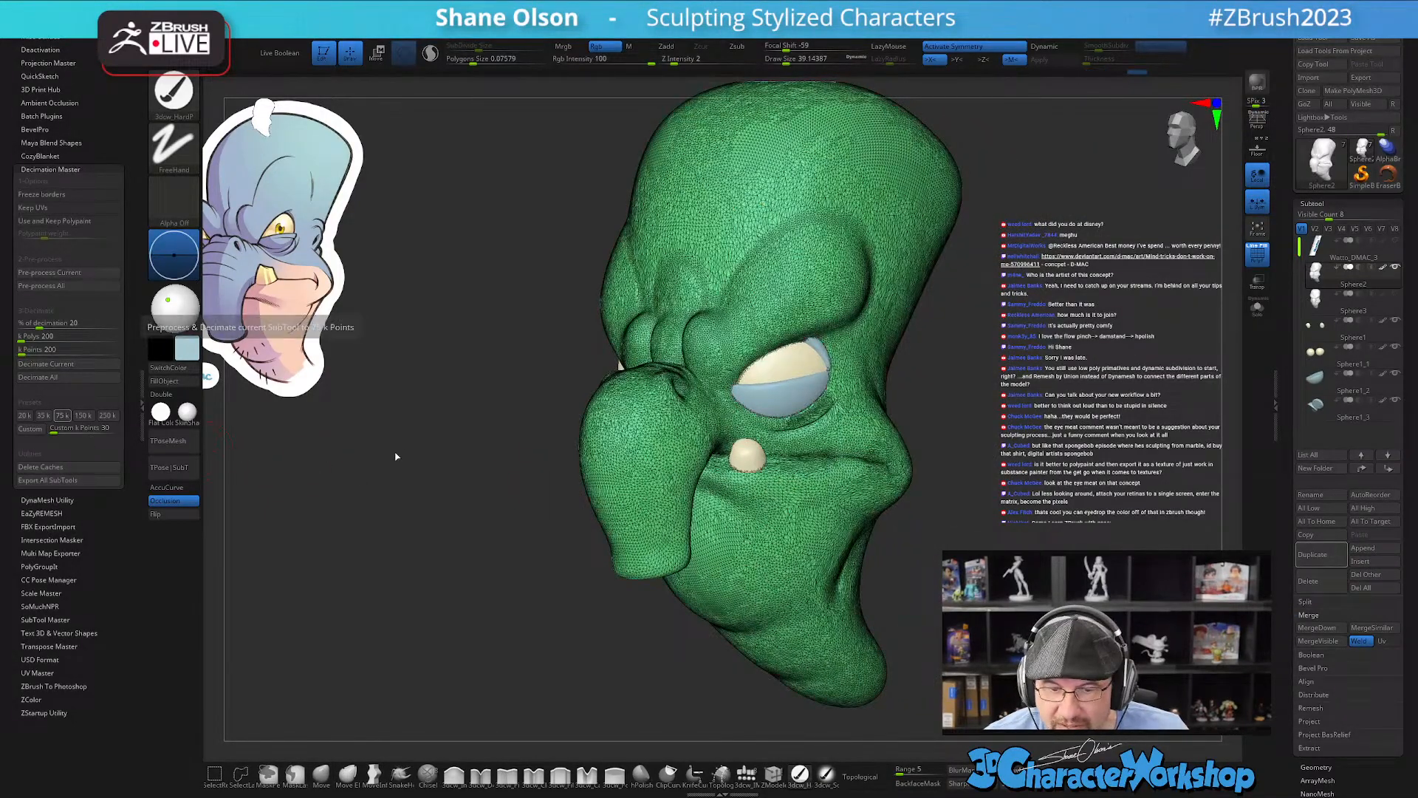
pyautogui.moveTo(465, 453)
pyautogui.mouseDown()
pyautogui.moveTo(404, 483)
pyautogui.moveTo(1097, 442)
pyautogui.moveTo(1049, 486)
pyautogui.moveTo(973, 489)
pyautogui.mouseUp()
pyautogui.hotkey('shift', 'f')
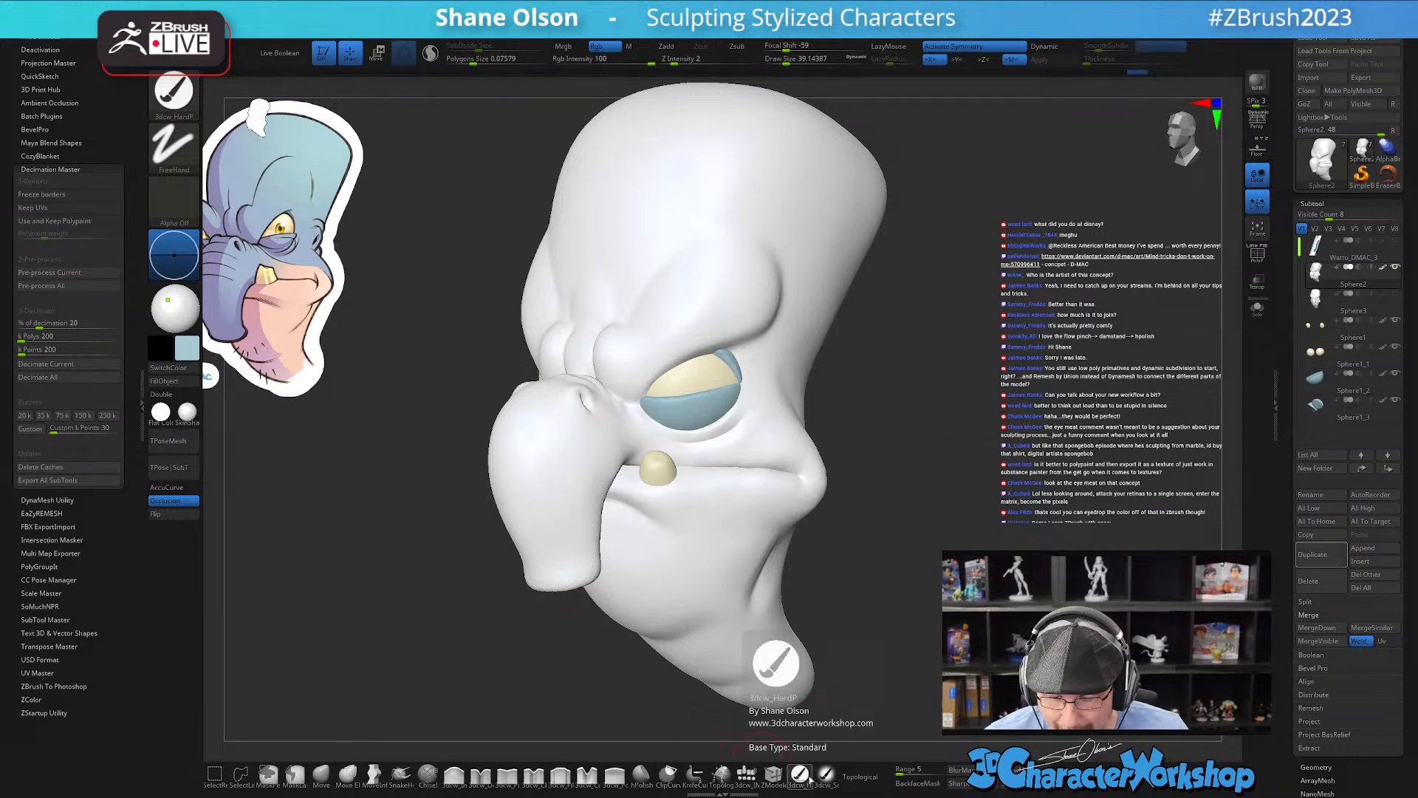
# Step: Collapse the plugin side tray and fill the decimated head with the current light blue color
pyautogui.click(141, 403)
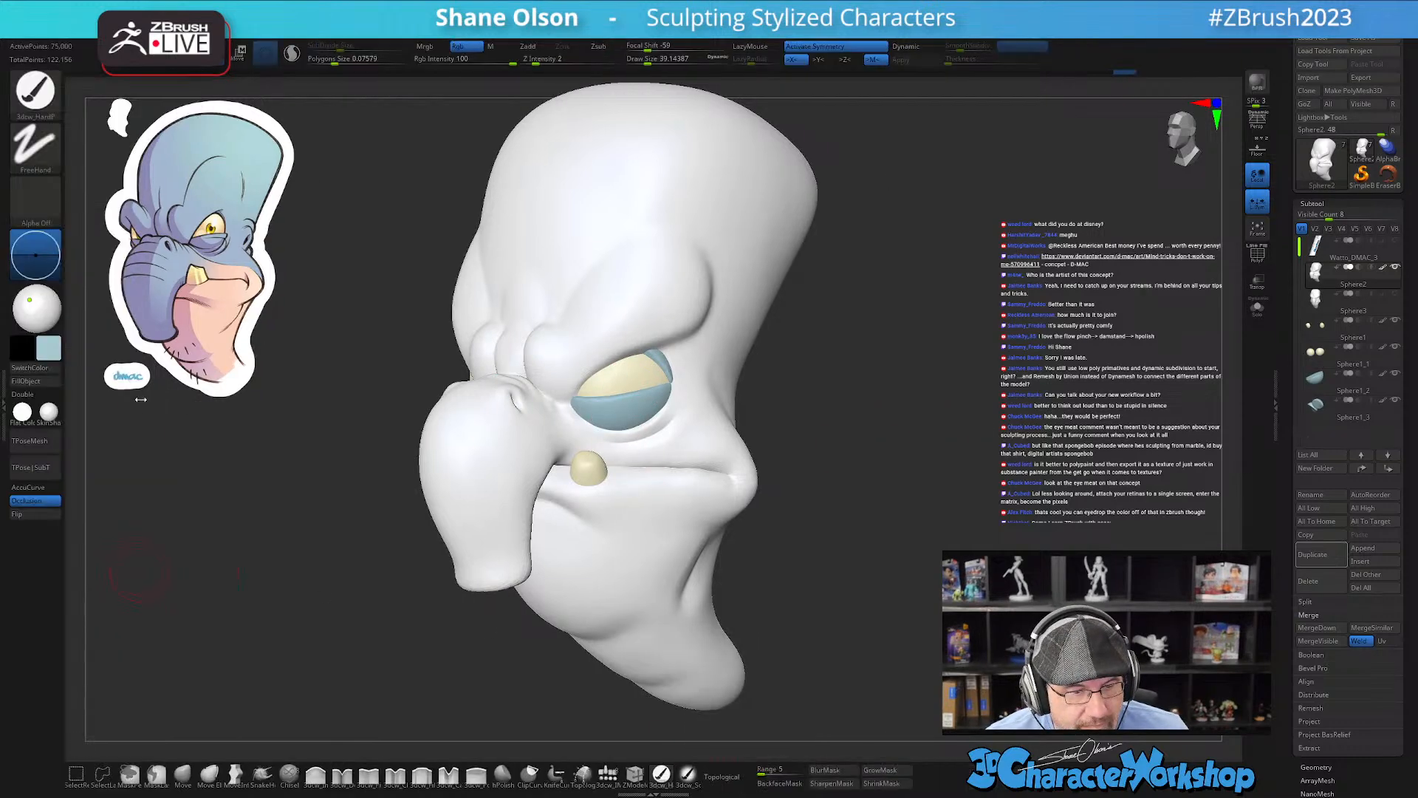
pyautogui.click(29, 381)
pyautogui.moveTo(286, 501)
pyautogui.mouseDown()
pyautogui.moveTo(313, 522)
pyautogui.moveTo(290, 516)
pyautogui.mouseUp()
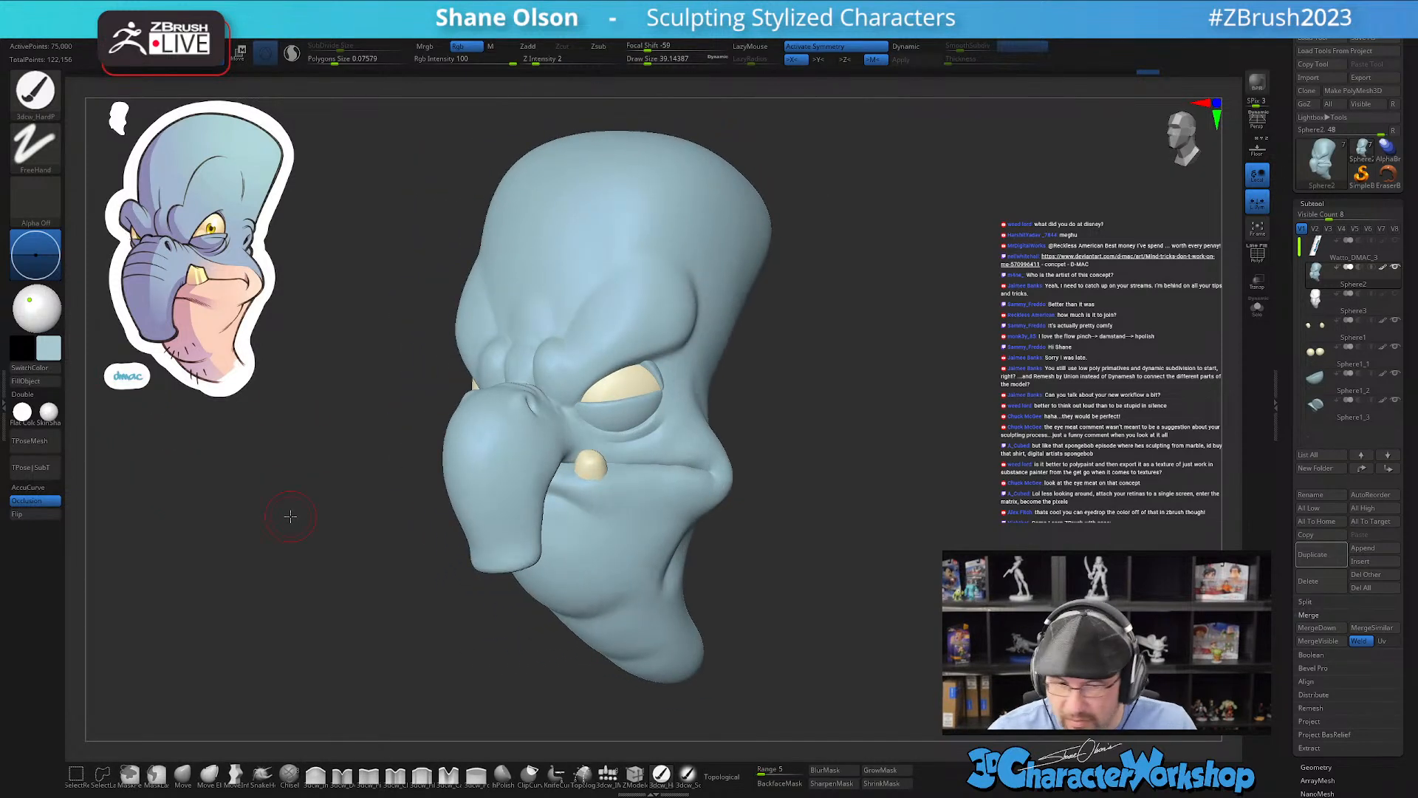
# Step: Examine the decimated head's surface and wireframe from the side, three-quarter and front views against the reference drawing
pyautogui.moveTo(813, 507)
pyautogui.keyDown('alt'); pyautogui.mouseDown()
pyautogui.moveTo(808, 557)
pyautogui.moveTo(888, 534)
pyautogui.moveTo(855, 490)
pyautogui.moveTo(909, 529)
pyautogui.moveTo(908, 555)
pyautogui.mouseUp(); pyautogui.keyUp('alt')
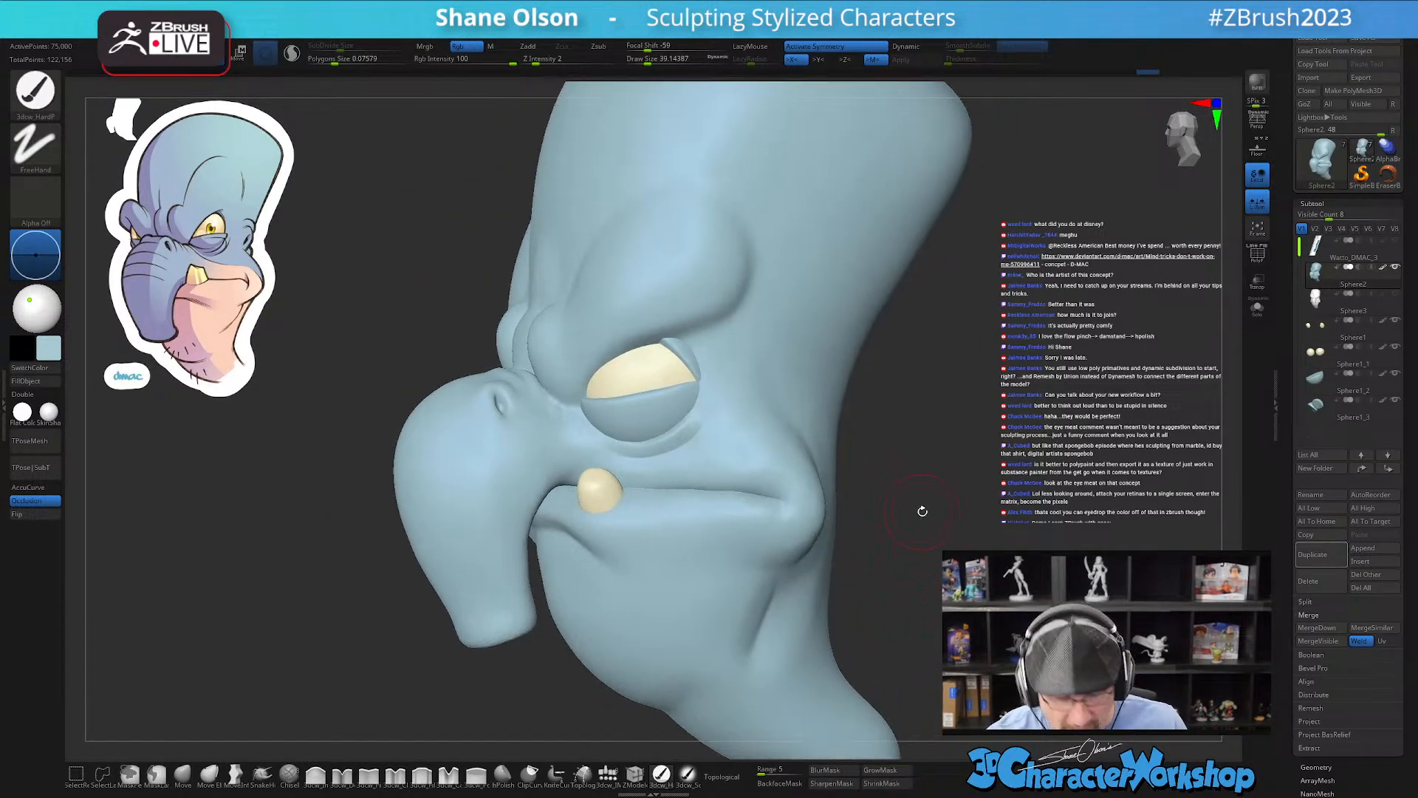
pyautogui.moveTo(922, 497); pyautogui.dragTo(905, 510)
pyautogui.hotkey('shift', 'f')
pyautogui.keyDown('shift'); pyautogui.moveTo(833, 458); pyautogui.dragTo(784, 632); pyautogui.keyUp('shift')
pyautogui.moveTo(916, 517)
pyautogui.mouseDown()
pyautogui.moveTo(835, 510)
pyautogui.moveTo(883, 591)
pyautogui.moveTo(794, 587)
pyautogui.moveTo(766, 640)
pyautogui.moveTo(795, 561)
pyautogui.moveTo(782, 636)
pyautogui.mouseUp()
pyautogui.moveTo(781, 606); pyautogui.dragTo(838, 580, button='right')
pyautogui.moveTo(838, 580)
pyautogui.keyDown('shift'); pyautogui.mouseDown()
pyautogui.moveTo(785, 639)
pyautogui.moveTo(707, 599)
pyautogui.mouseUp(); pyautogui.keyUp('shift')
pyautogui.moveTo(908, 588); pyautogui.dragTo(933, 588)
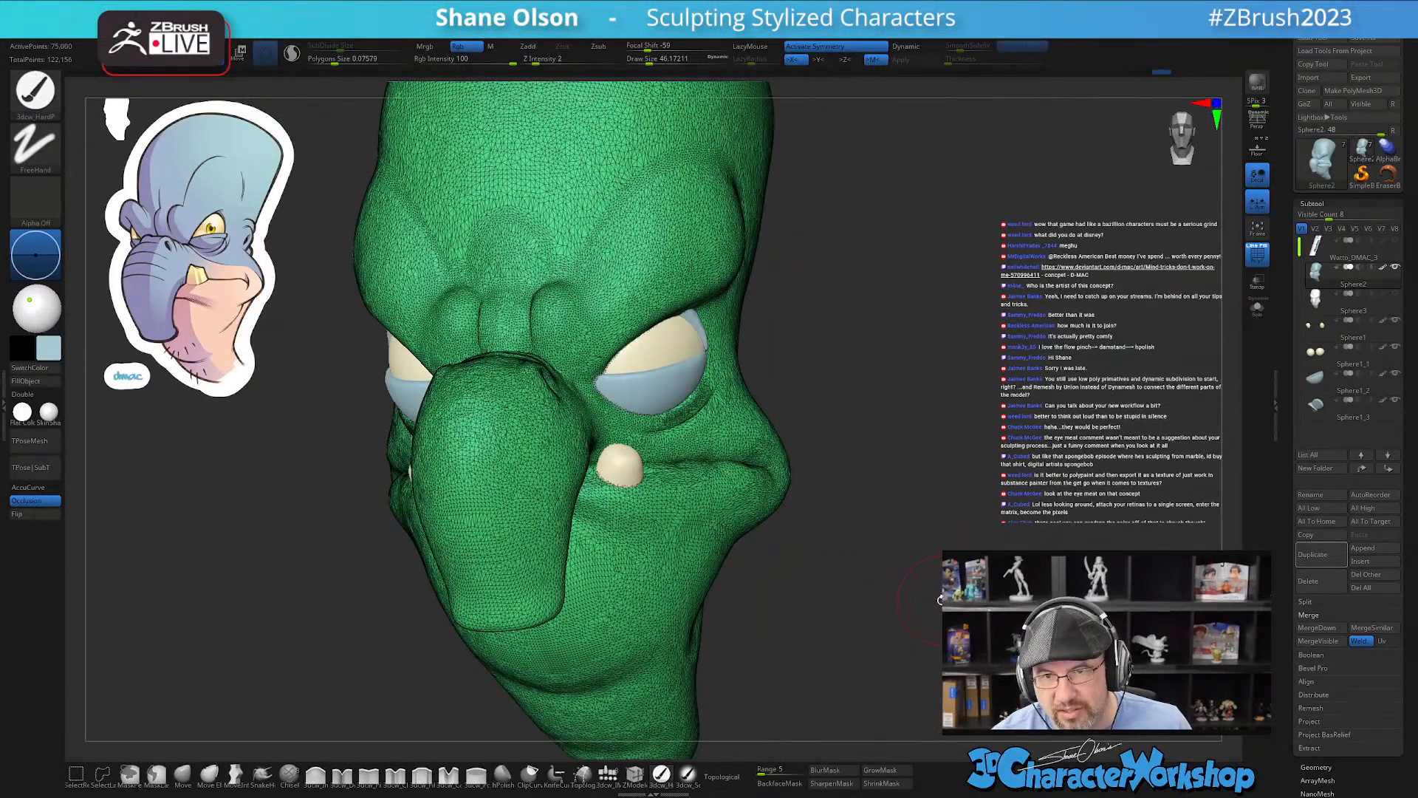
pyautogui.moveTo(935, 589); pyautogui.dragTo(932, 563)
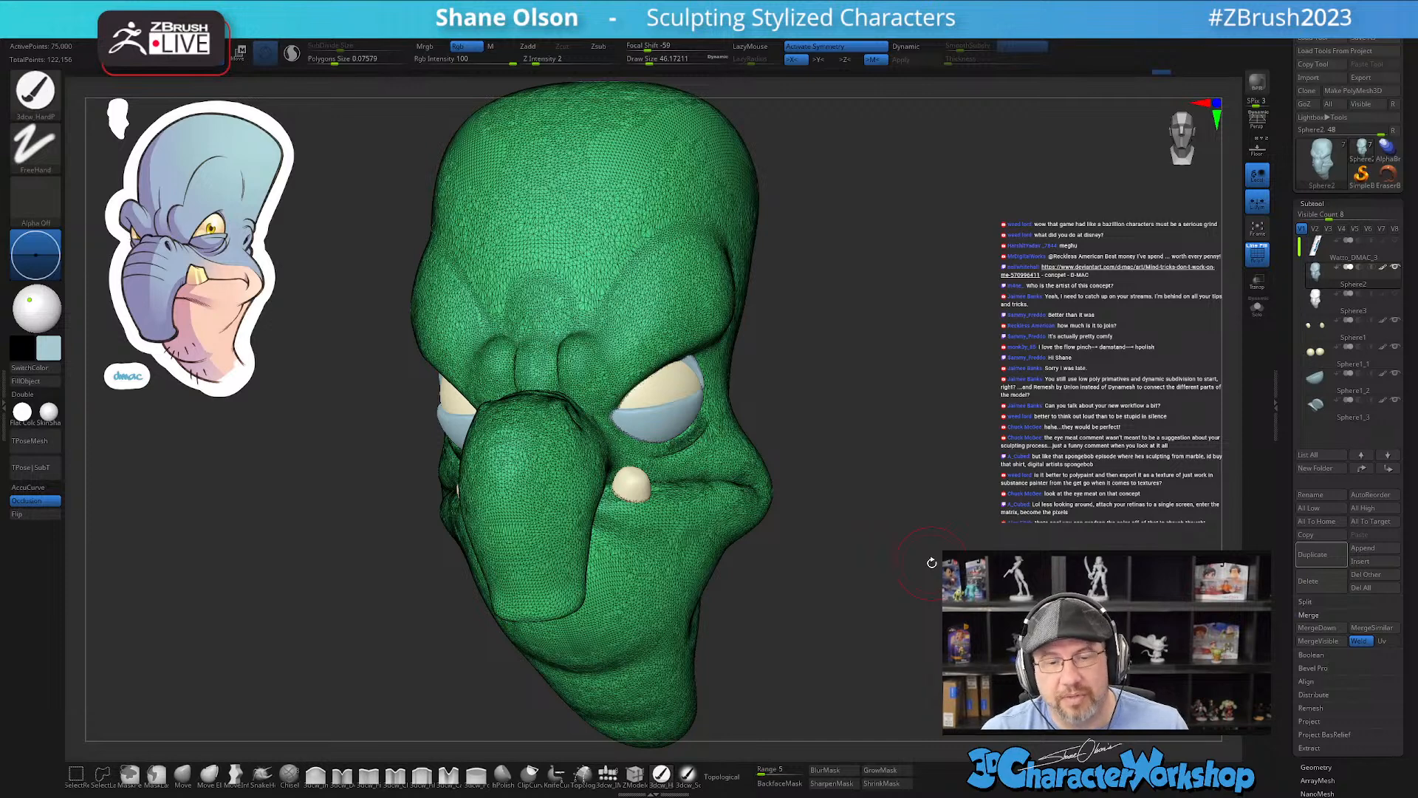
pyautogui.moveTo(903, 458); pyautogui.dragTo(944, 429)
pyautogui.hotkey('shift', 'f')
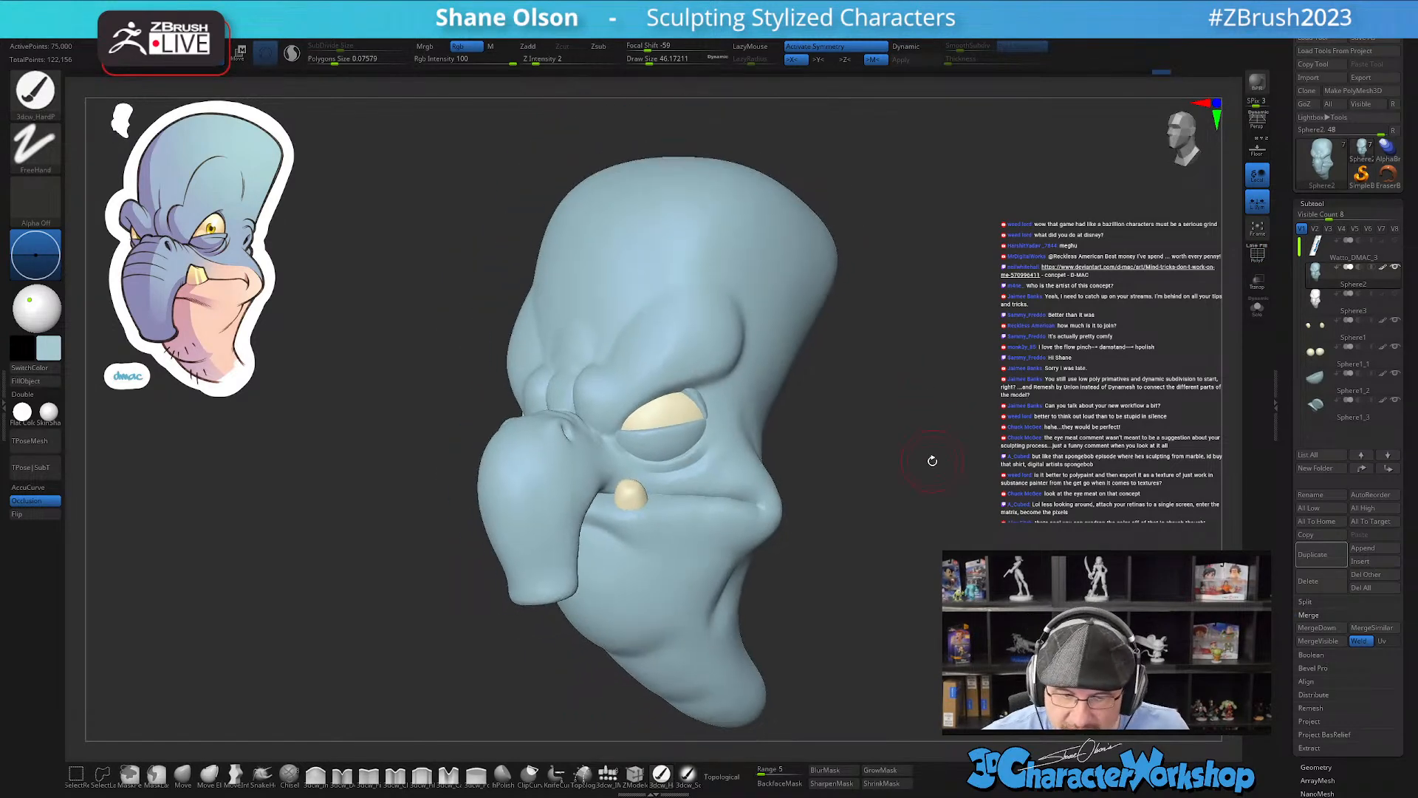
pyautogui.keyDown('shift'); pyautogui.moveTo(889, 441); pyautogui.dragTo(911, 449); pyautogui.keyUp('shift')
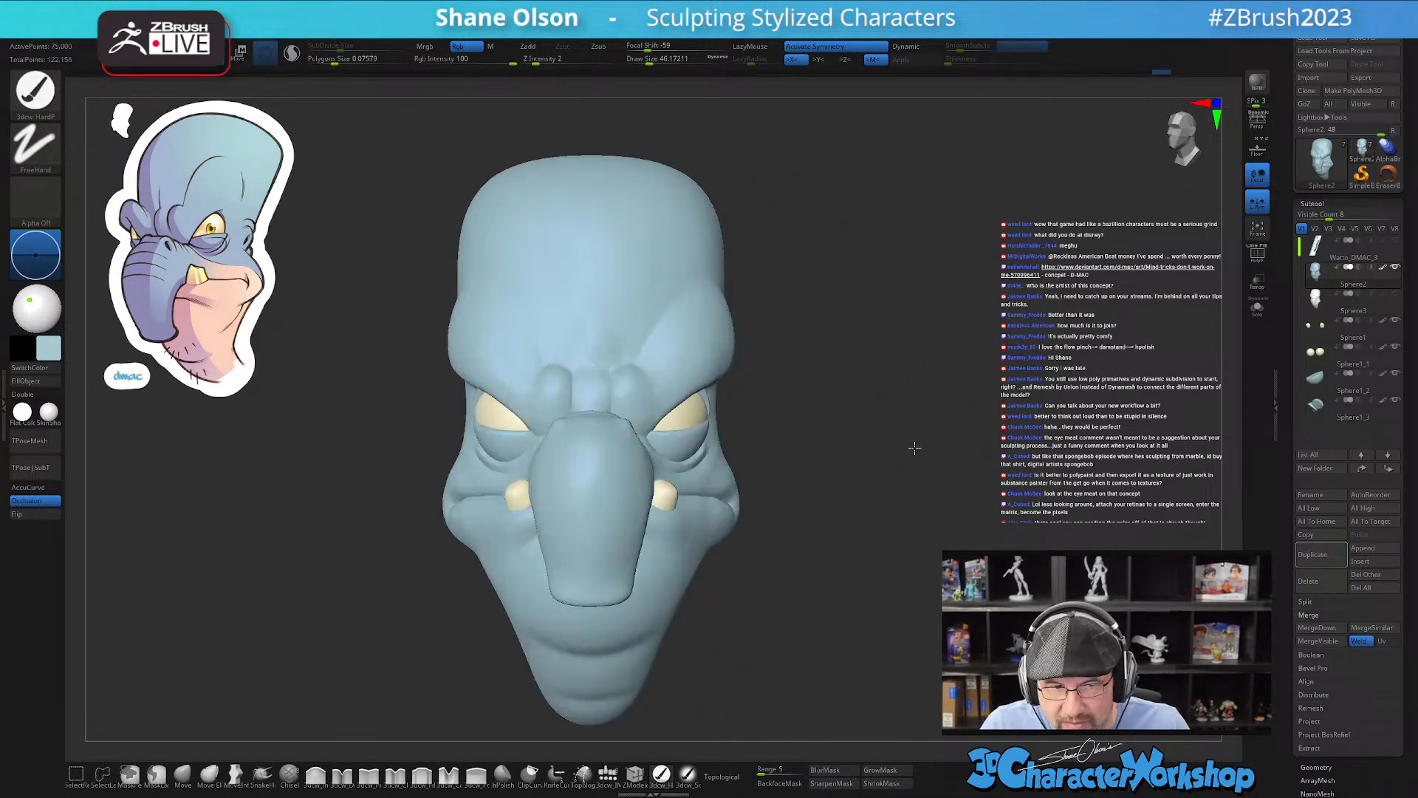
pyautogui.press('f')
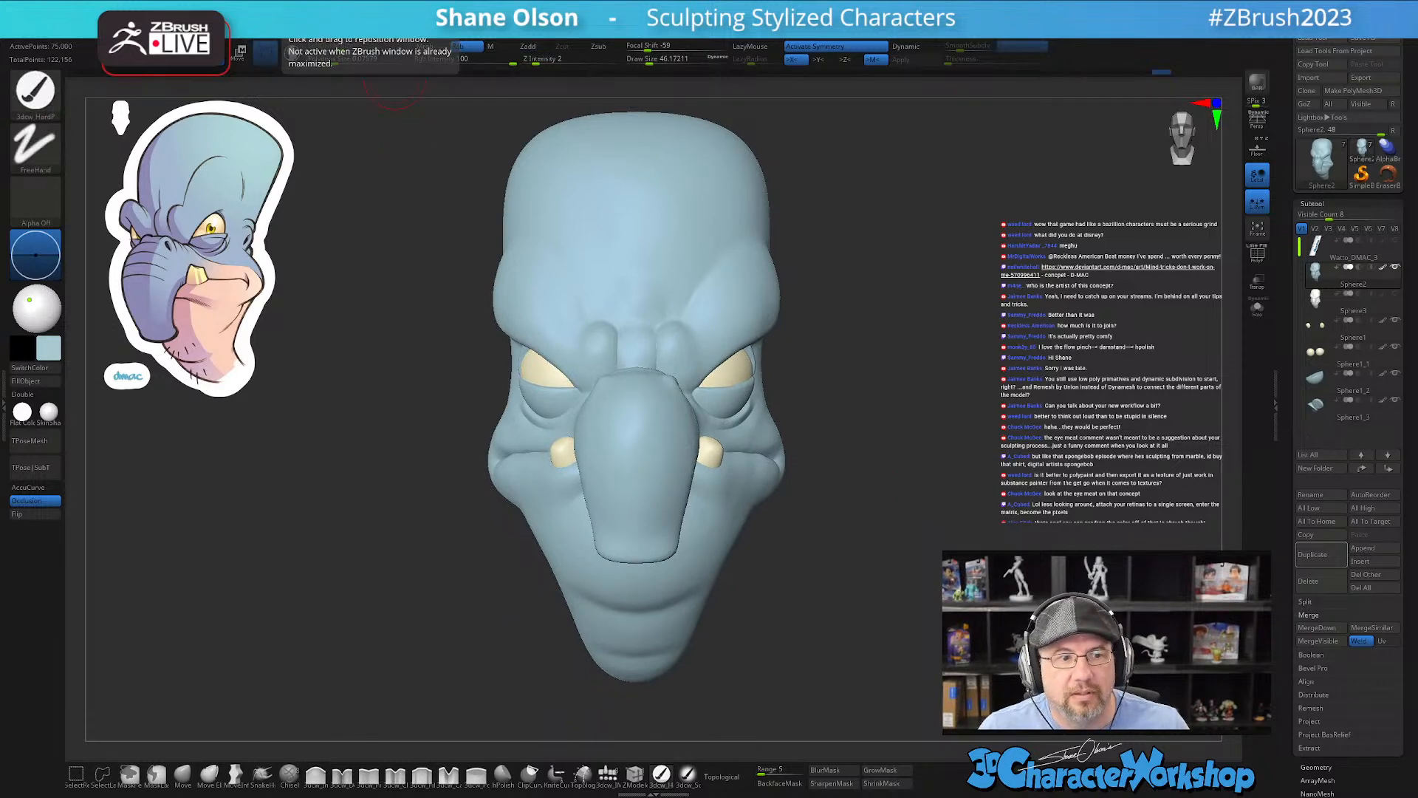
pyautogui.moveTo(469, 184); pyautogui.dragTo(475, 184)
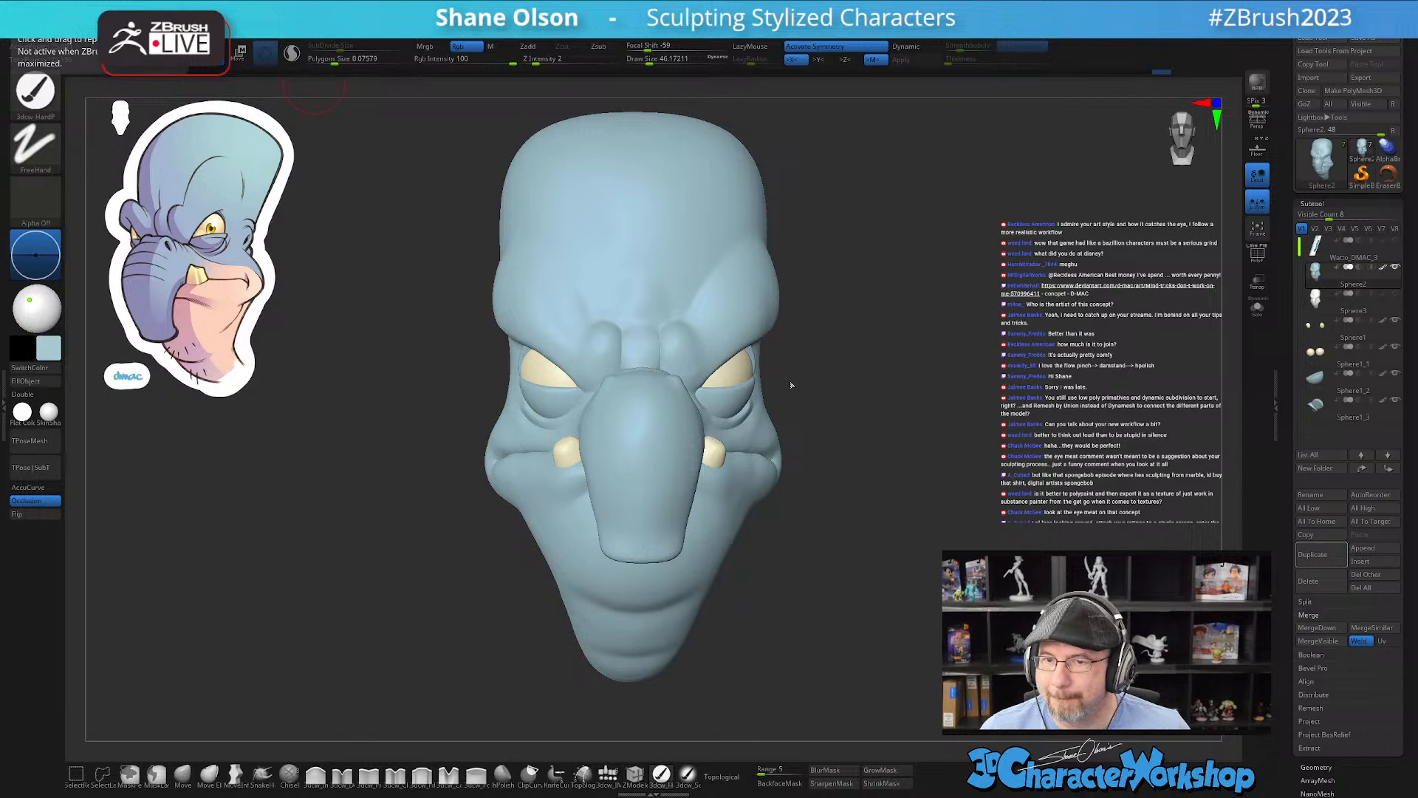
pyautogui.moveTo(950, 390)
pyautogui.mouseDown()
pyautogui.moveTo(928, 386)
pyautogui.moveTo(950, 409)
pyautogui.mouseUp()
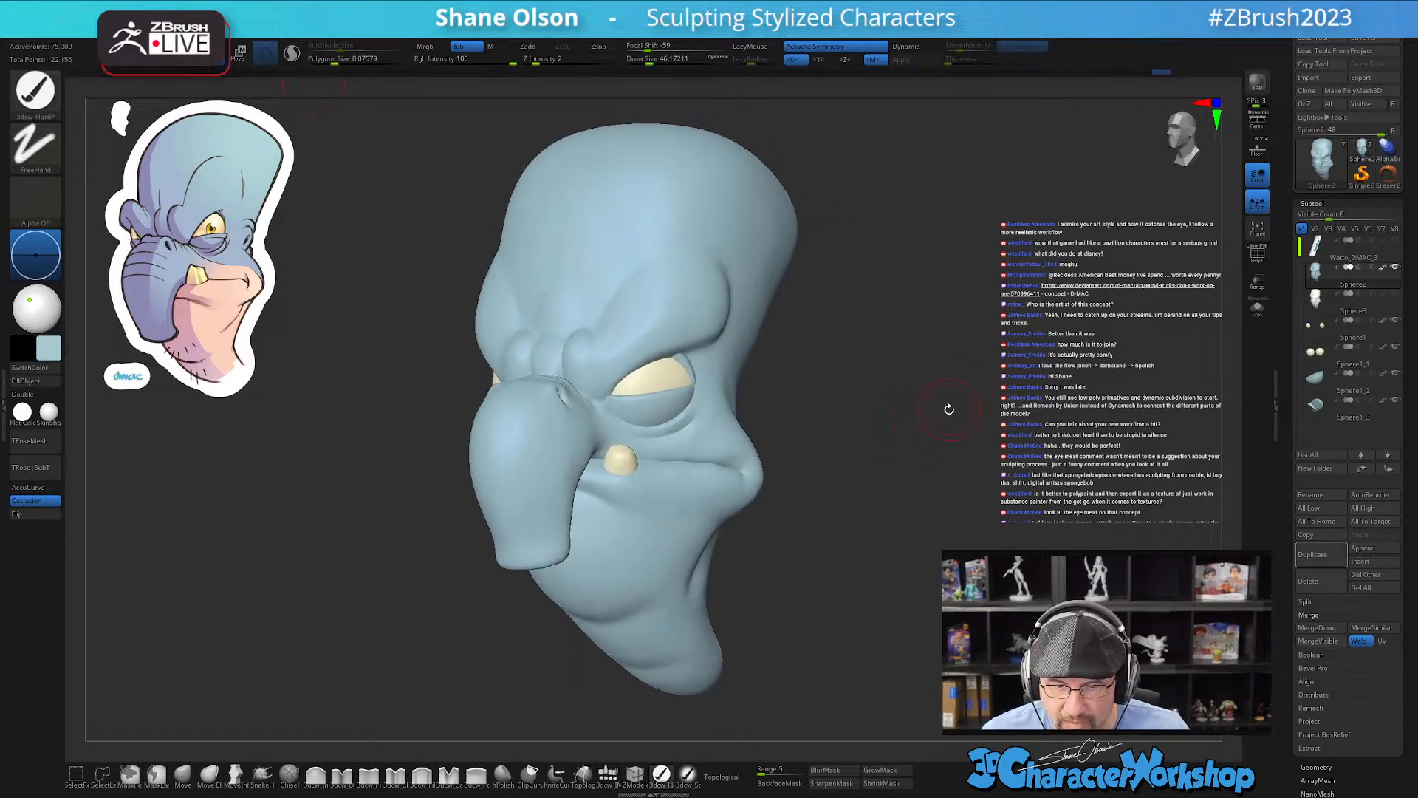
# Step: Sharpen the crease of the mouth line behind the tooth using the Pinch brush at a draw size of about 33
pyautogui.moveTo(817, 512)
pyautogui.keyDown('alt'); pyautogui.mouseDown()
pyautogui.moveTo(808, 605)
pyautogui.moveTo(887, 588)
pyautogui.moveTo(857, 599)
pyautogui.moveTo(885, 595)
pyautogui.moveTo(871, 624)
pyautogui.mouseUp(); pyautogui.keyUp('alt')
pyautogui.press('s')
pyautogui.click(369, 776)
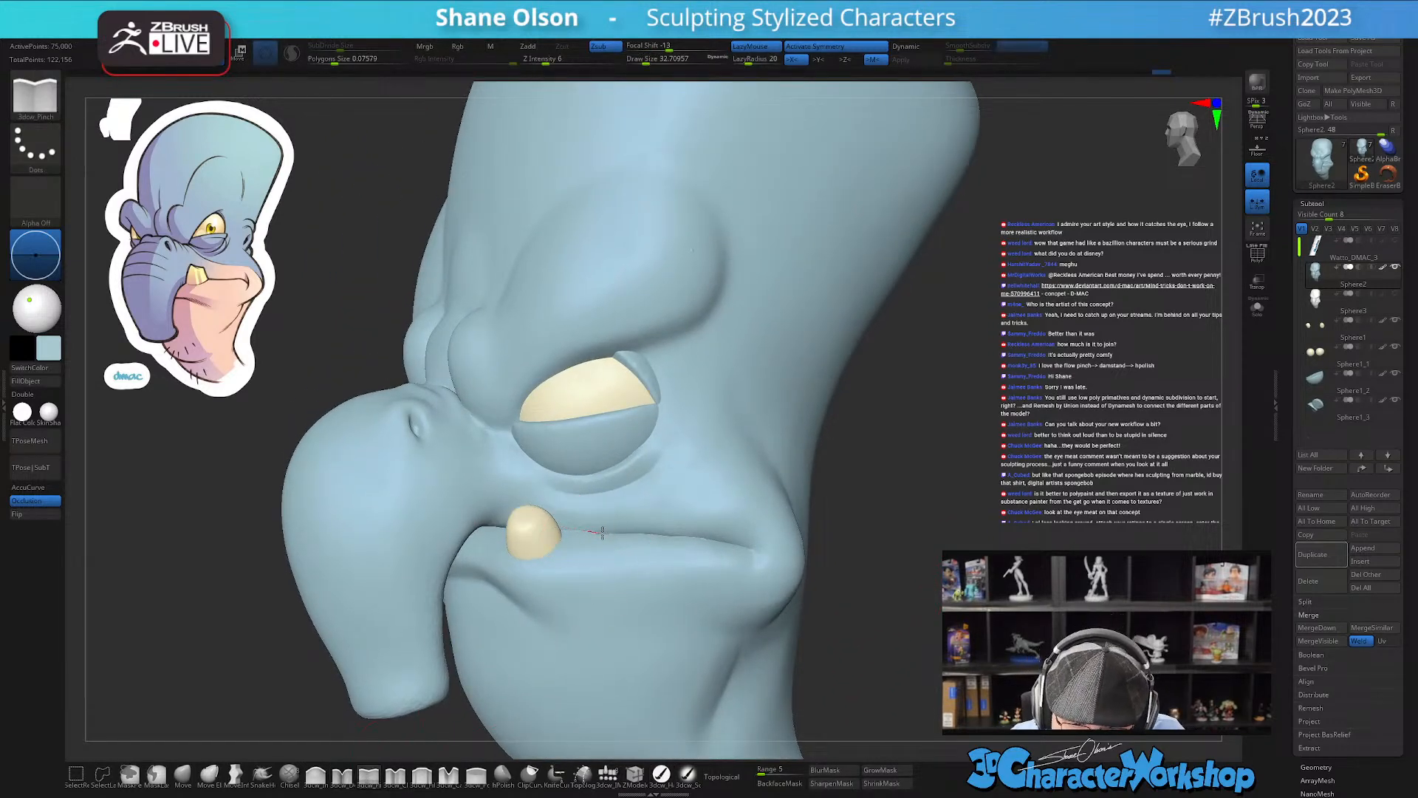
pyautogui.moveTo(715, 540)
pyautogui.mouseDown()
pyautogui.moveTo(547, 532)
pyautogui.moveTo(604, 532)
pyautogui.mouseUp()
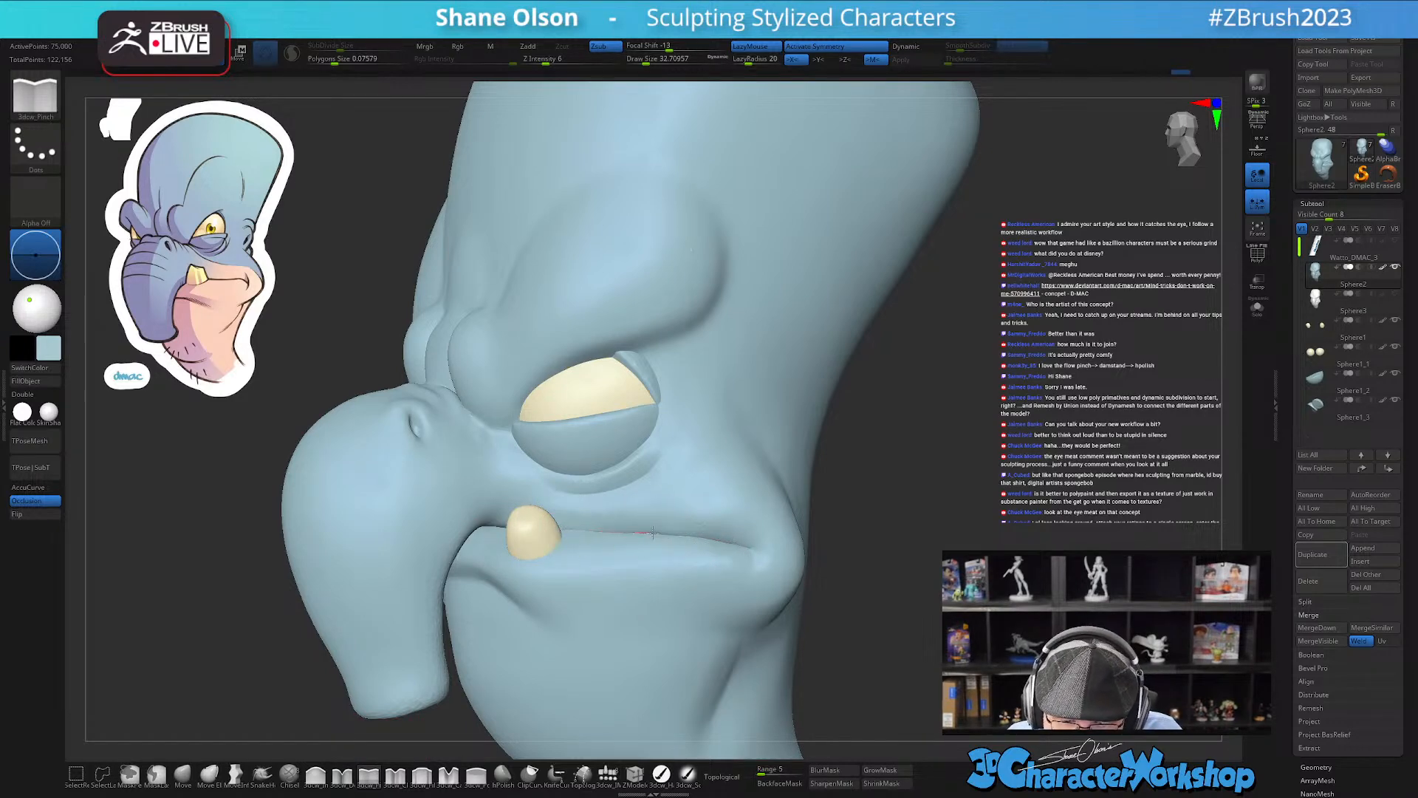
pyautogui.moveTo(894, 604)
pyautogui.mouseDown()
pyautogui.moveTo(925, 604)
pyautogui.moveTo(890, 557)
pyautogui.moveTo(877, 570)
pyautogui.moveTo(918, 564)
pyautogui.moveTo(897, 579)
pyautogui.moveTo(851, 530)
pyautogui.moveTo(845, 574)
pyautogui.moveTo(738, 497)
pyautogui.moveTo(675, 586)
pyautogui.mouseUp()
# Step: Enable Sculptris Pro for the clay brush and build up a ring-shaped ear behind the eye, checking the wireframe
pyautogui.click(396, 775)
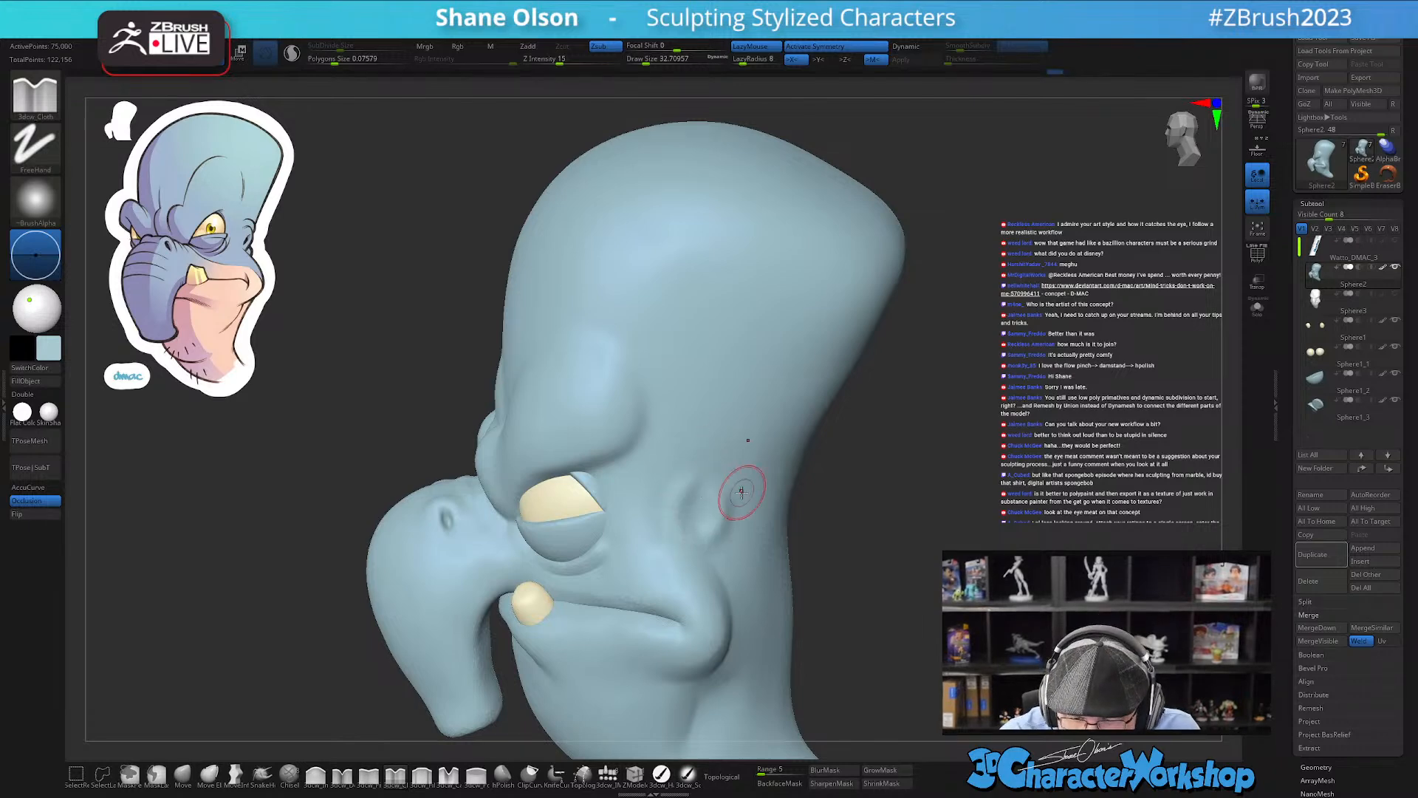
pyautogui.press('d')
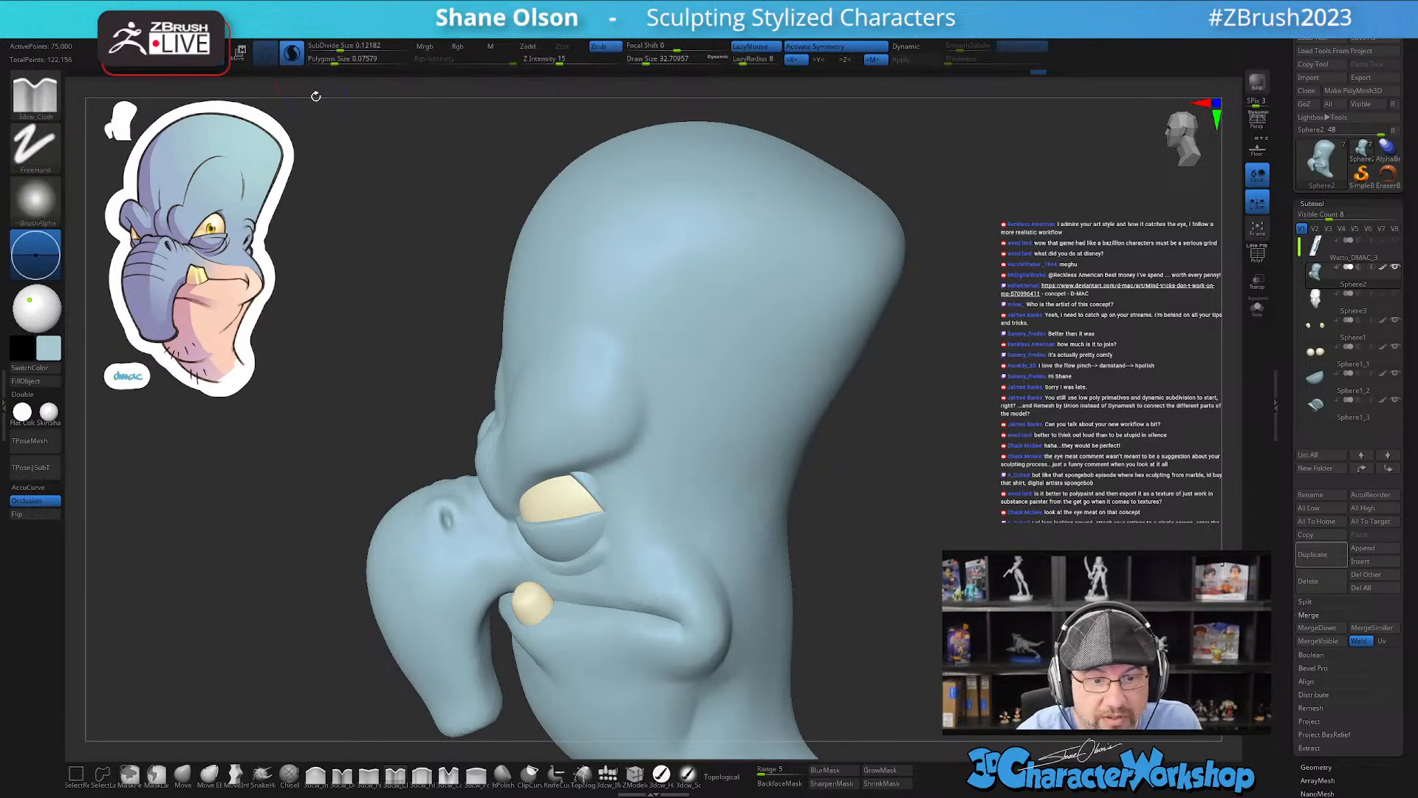
pyautogui.hotkey('shift', 'f')
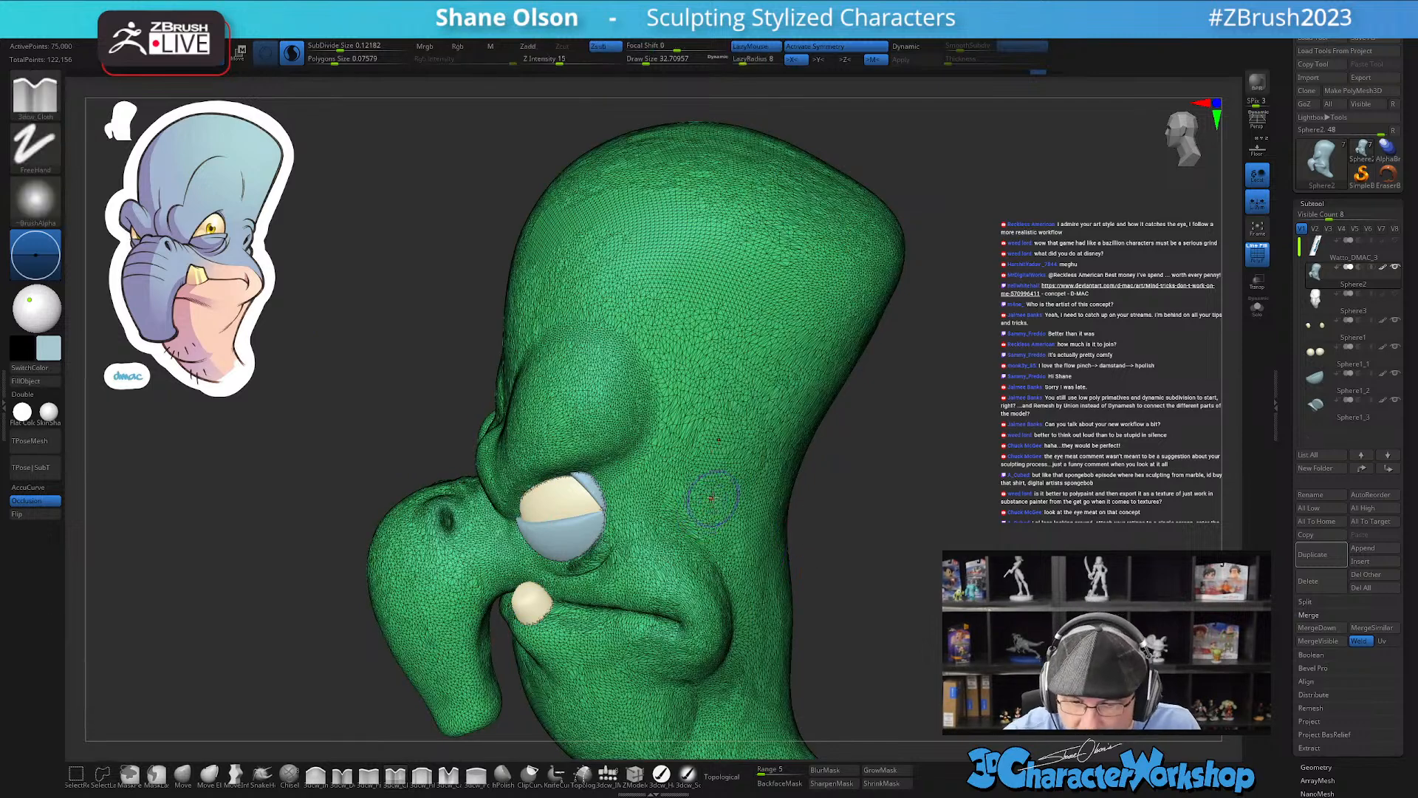
pyautogui.hotkey('shift', 'f')
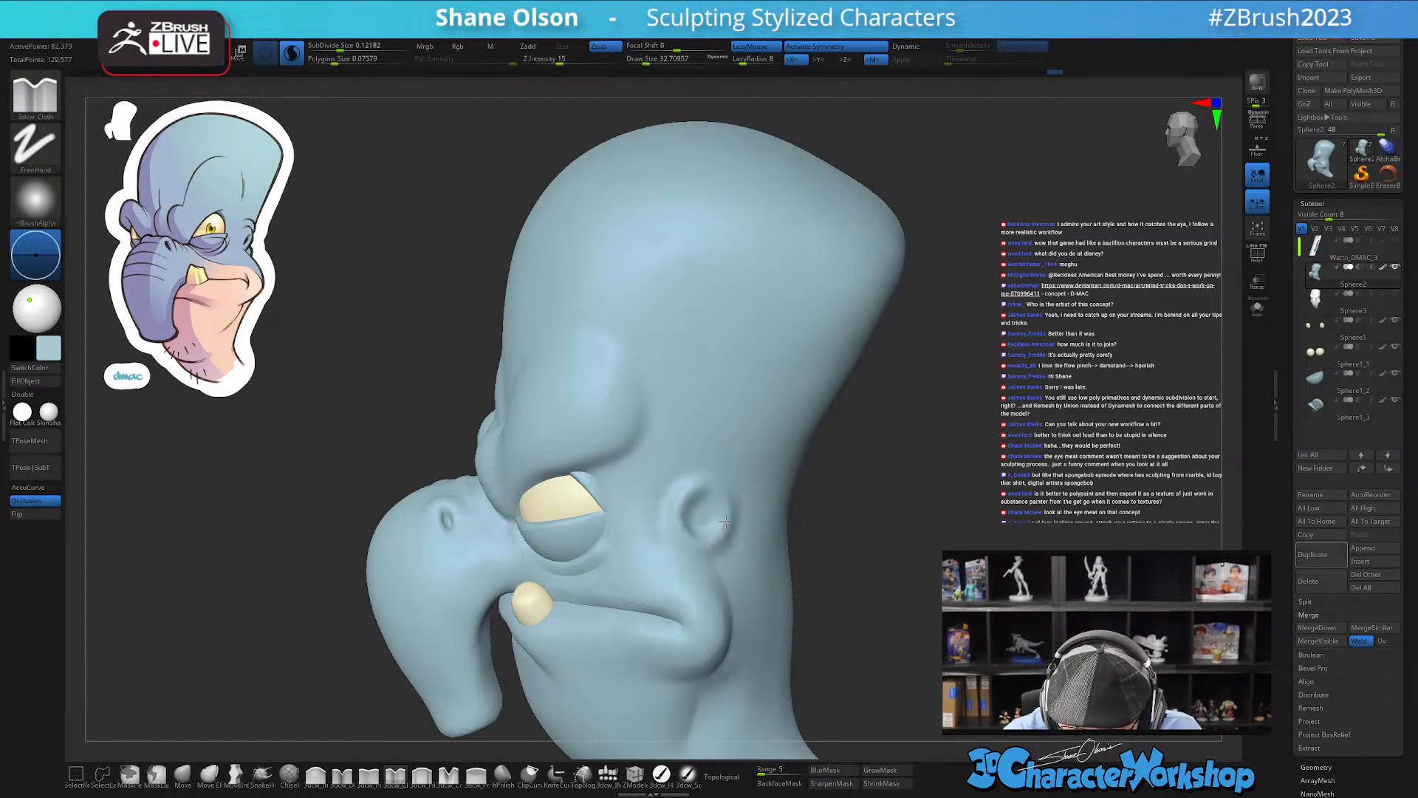
# Step: Undo the last sculpting strokes on the ear
pyautogui.moveTo(817, 563)
pyautogui.mouseDown()
pyautogui.moveTo(849, 557)
pyautogui.moveTo(836, 548)
pyautogui.mouseUp()
pyautogui.press('ctrl')
pyautogui.hotkey('ctrl', 'z')
pyautogui.hotkey('ctrl', 'z')
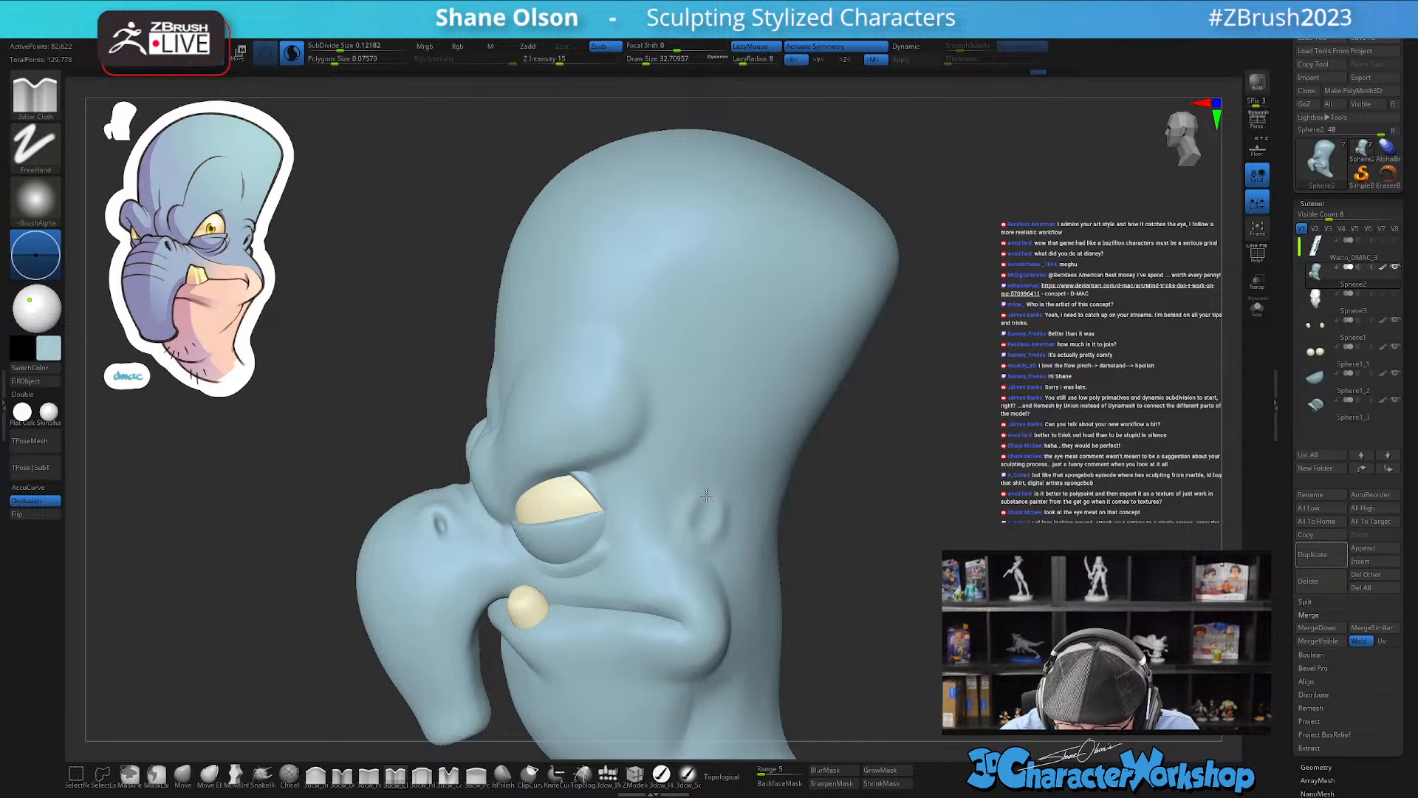
# Step: Resculpt the ear as a small raised ring around a hollow, above and behind the mouth corner
pyautogui.moveTo(802, 558)
pyautogui.mouseDown()
pyautogui.moveTo(865, 573)
pyautogui.moveTo(848, 578)
pyautogui.moveTo(839, 497)
pyautogui.moveTo(719, 495)
pyautogui.mouseUp()
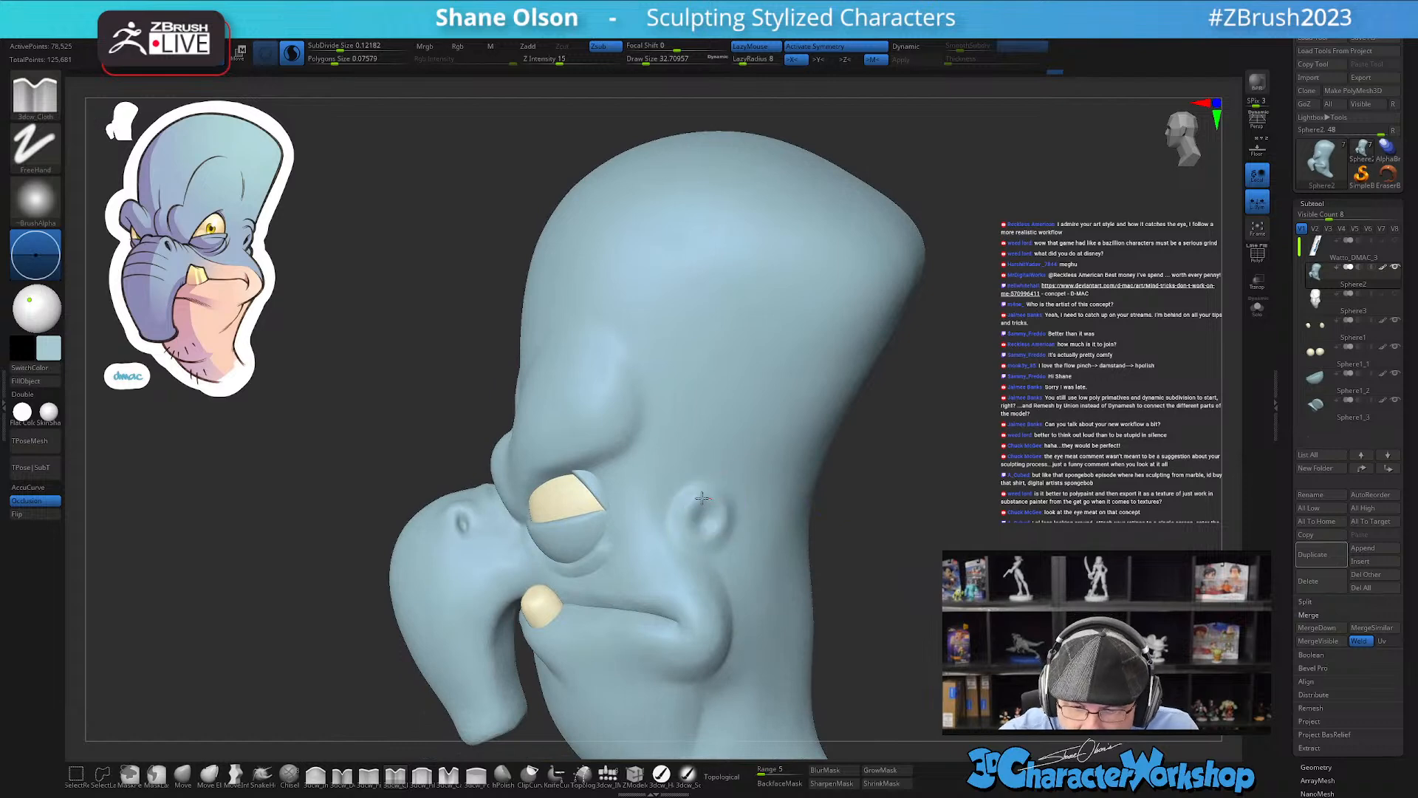
pyautogui.moveTo(815, 552)
pyautogui.mouseDown()
pyautogui.moveTo(839, 544)
pyautogui.moveTo(676, 489)
pyautogui.moveTo(727, 492)
pyautogui.moveTo(705, 477)
pyautogui.mouseUp()
pyautogui.moveTo(802, 534); pyautogui.dragTo(782, 579)
pyautogui.moveTo(792, 588)
pyautogui.mouseDown(button='right')
pyautogui.moveTo(831, 561)
pyautogui.moveTo(795, 542)
pyautogui.moveTo(782, 562)
pyautogui.moveTo(753, 543)
pyautogui.mouseUp(button='right')
# Step: Add a raised ridge arching over the ear ring with the detail brush
pyautogui.click(342, 776)
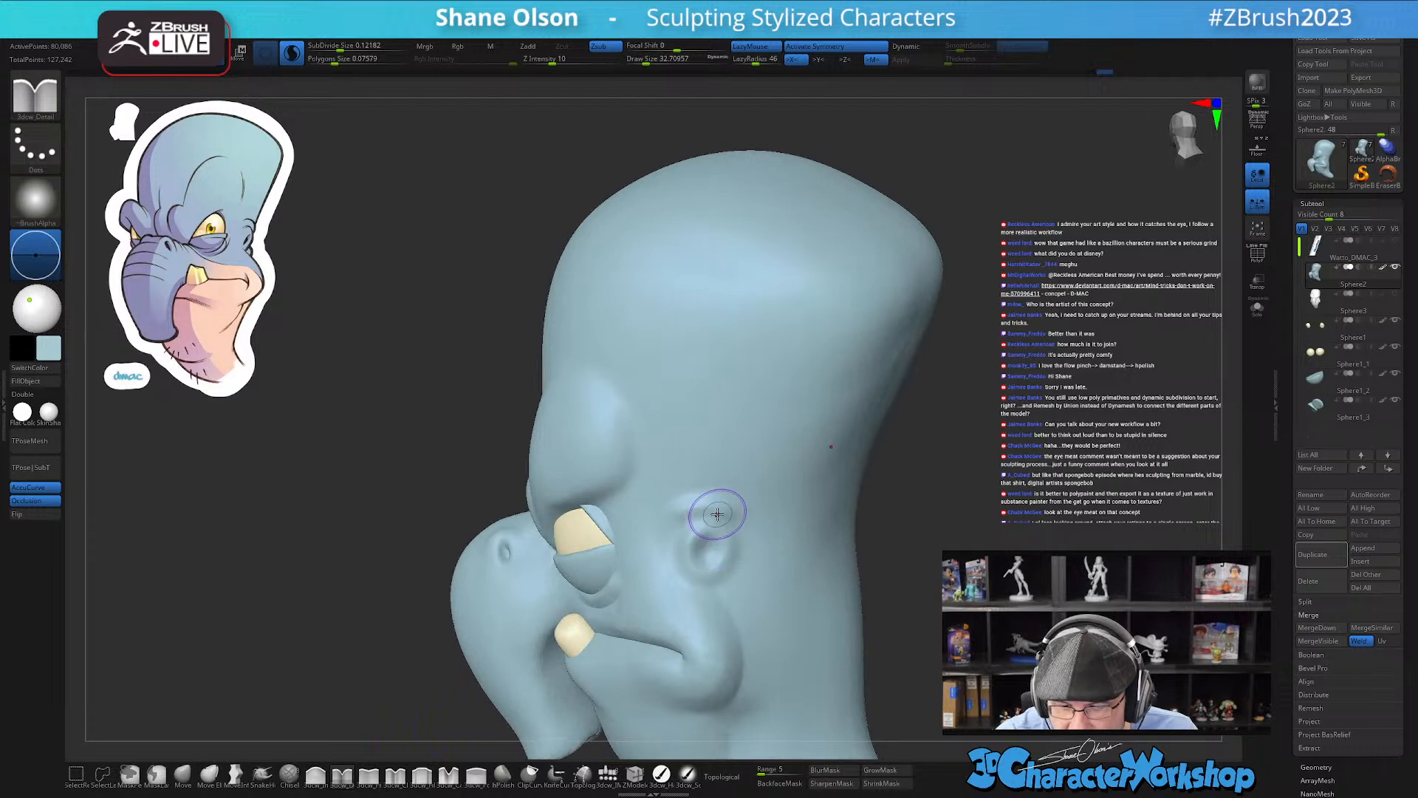
pyautogui.moveTo(675, 526); pyautogui.dragTo(745, 507)
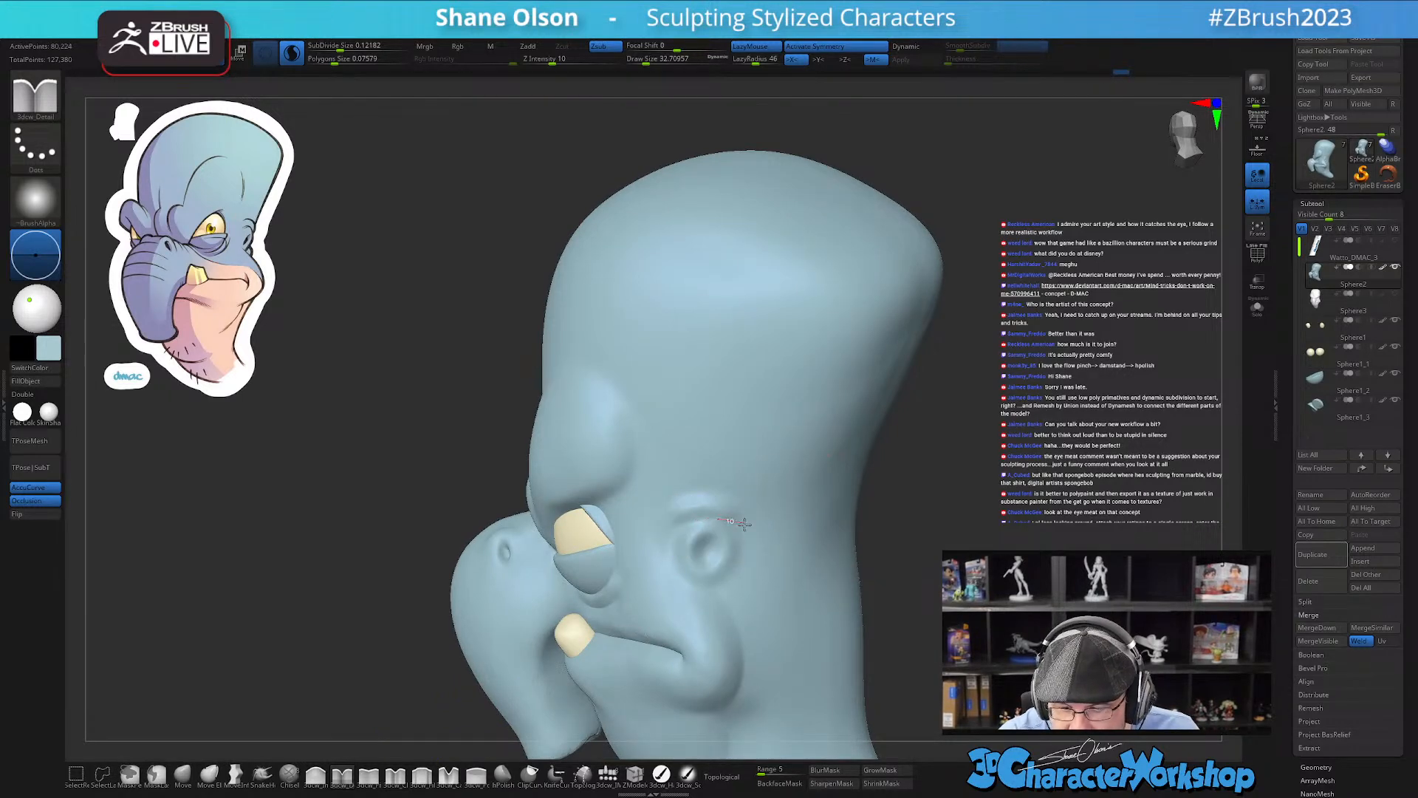
pyautogui.moveTo(761, 538); pyautogui.dragTo(765, 540)
pyautogui.moveTo(679, 523)
pyautogui.mouseDown()
pyautogui.moveTo(731, 515)
pyautogui.moveTo(758, 548)
pyautogui.mouseUp()
pyautogui.moveTo(825, 518)
pyautogui.mouseDown(button='right')
pyautogui.moveTo(701, 535)
pyautogui.moveTo(799, 564)
pyautogui.moveTo(785, 564)
pyautogui.mouseUp(button='right')
# Step: Smooth the ridge above the ear and blend the ear ring into the side of the head
pyautogui.press('shift')
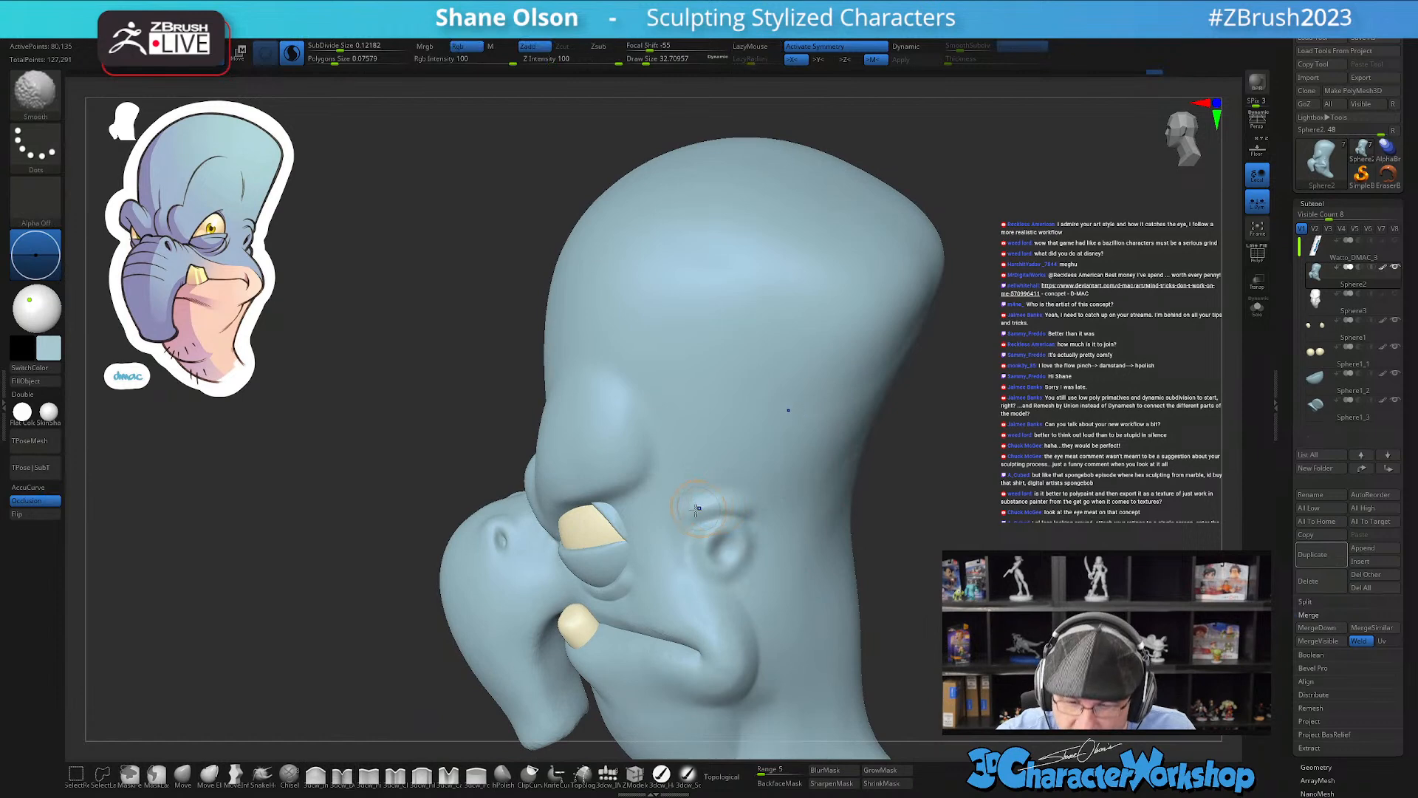
pyautogui.keyDown('shift'); pyautogui.moveTo(738, 498); pyautogui.dragTo(776, 498); pyautogui.keyUp('shift')
pyautogui.moveTo(772, 513); pyautogui.dragTo(757, 500, button='right')
pyautogui.moveTo(757, 500)
pyautogui.keyDown('shift'); pyautogui.mouseDown()
pyautogui.moveTo(728, 499)
pyautogui.moveTo(768, 517)
pyautogui.mouseUp(); pyautogui.keyUp('shift')
pyautogui.moveTo(786, 579); pyautogui.dragTo(872, 561, button='right')
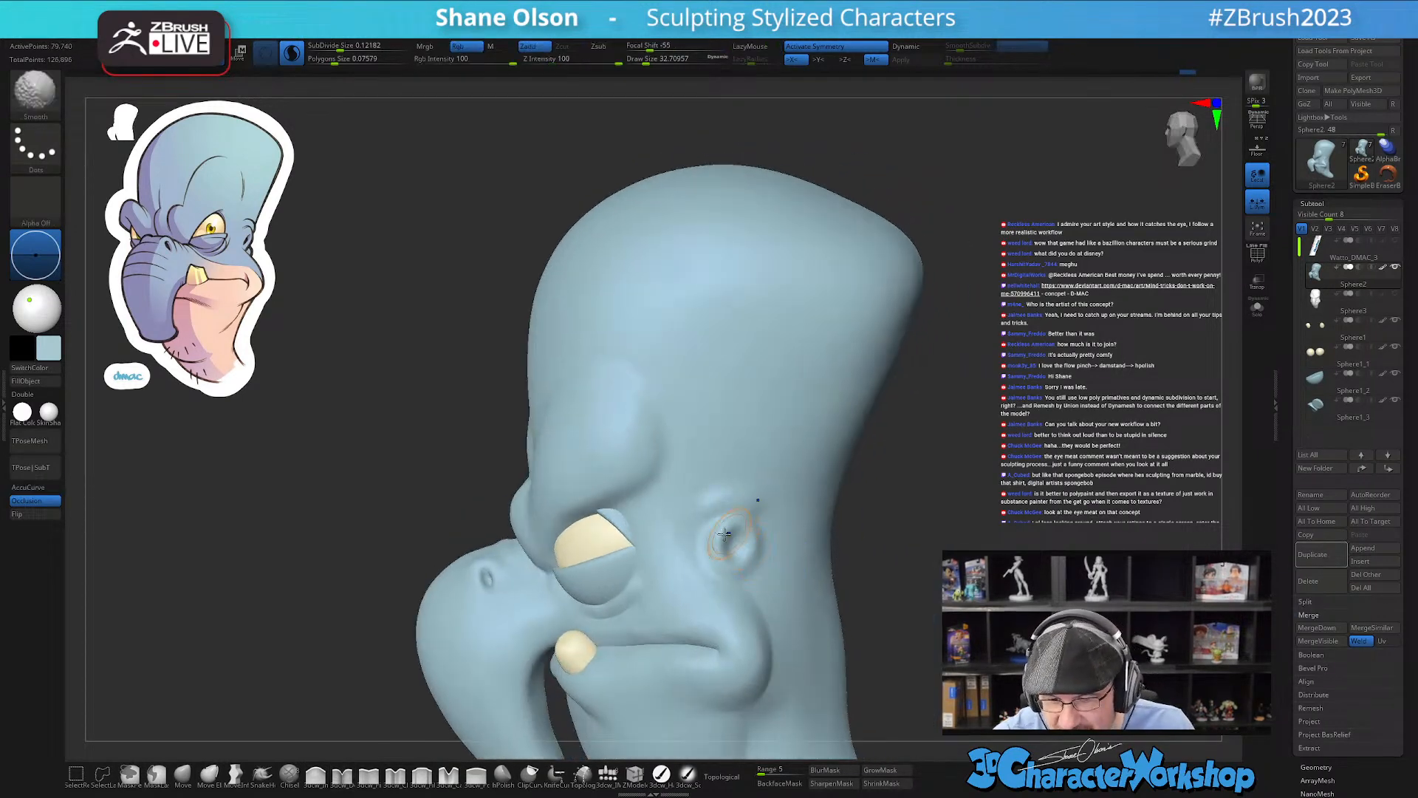
pyautogui.keyDown('shift'); pyautogui.moveTo(808, 577); pyautogui.dragTo(806, 614); pyautogui.keyUp('shift')
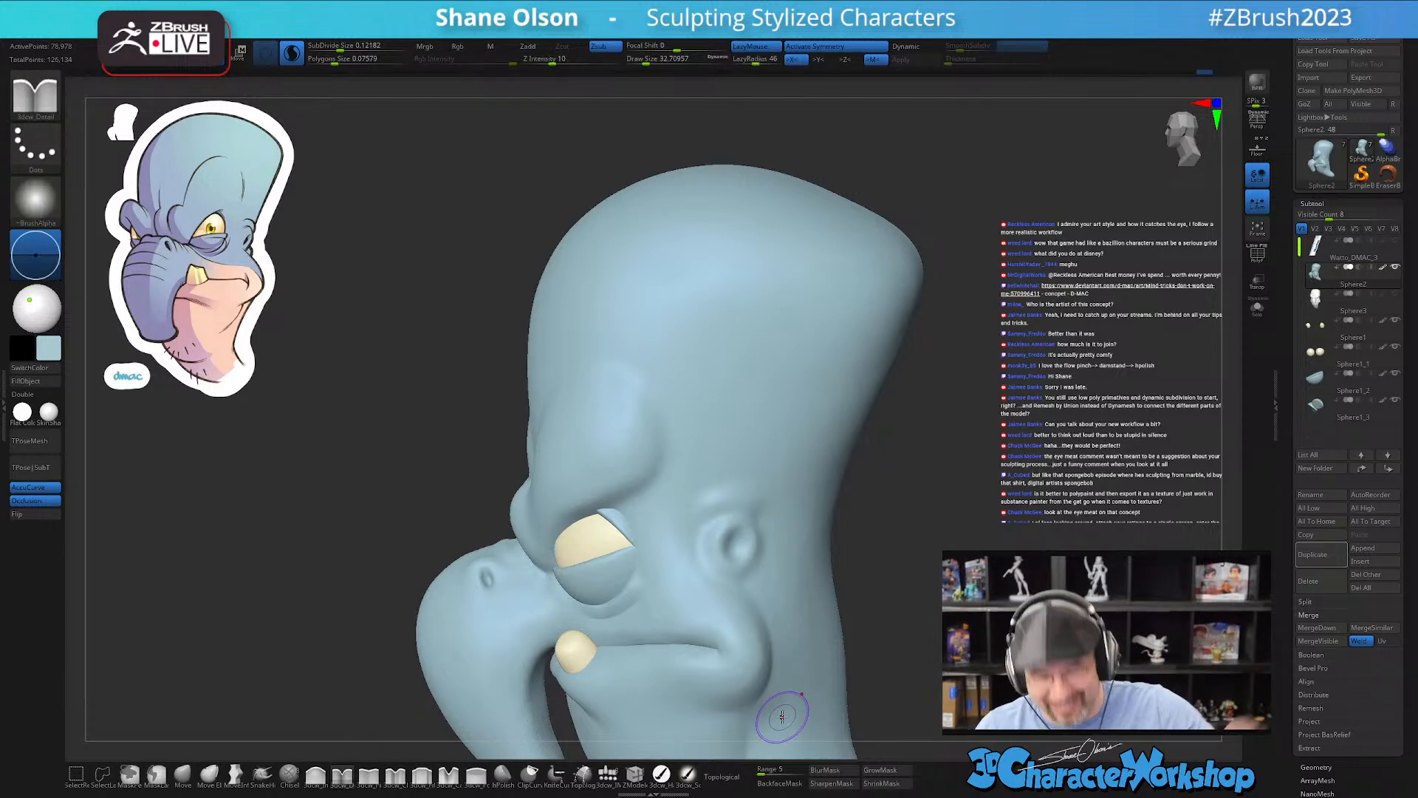
# Step: Refine the ear ring and its hole with the Move brush at a draw size of about 18, smoothing inside the hole
pyautogui.click(183, 775)
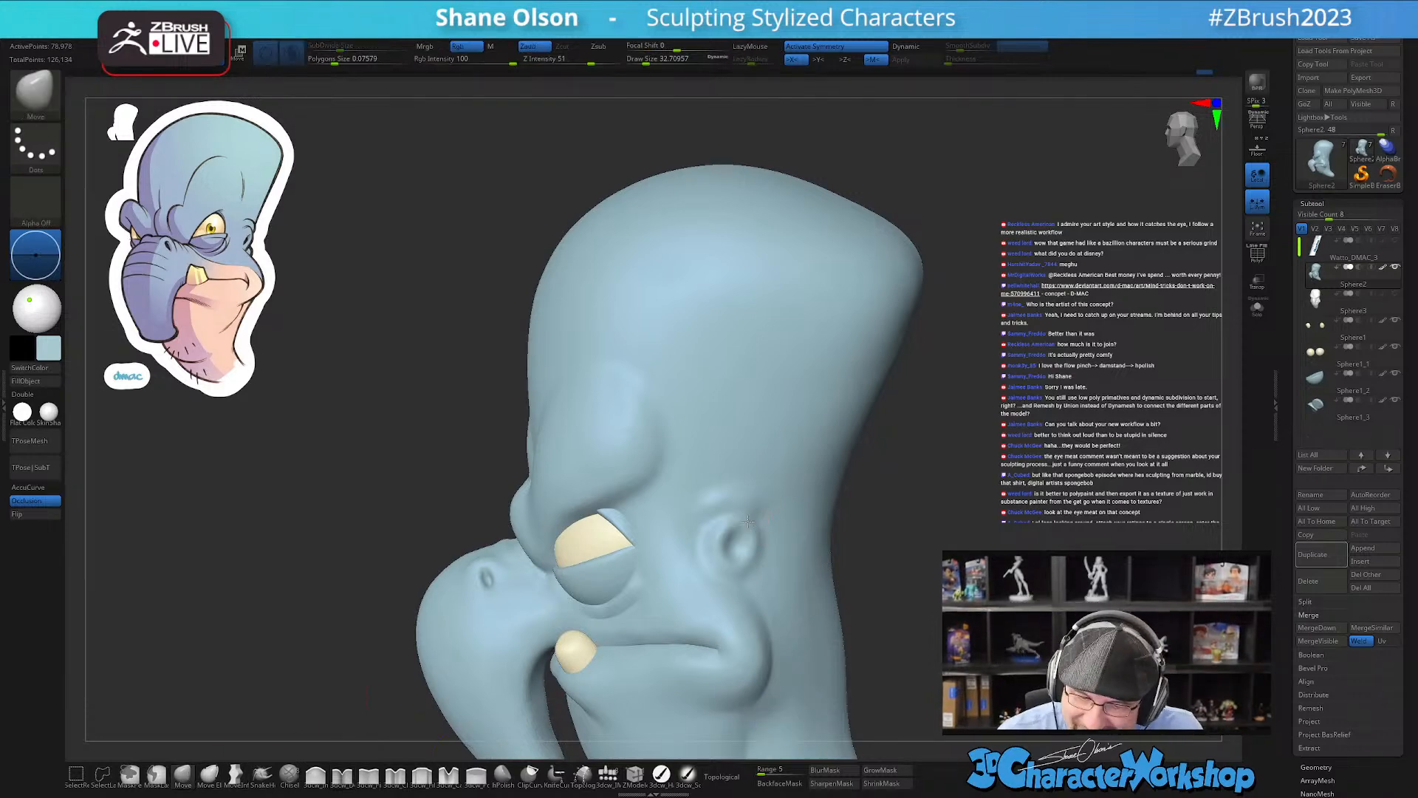
pyautogui.keyDown('ctrl'); pyautogui.moveTo(744, 521); pyautogui.dragTo(749, 558, button='right'); pyautogui.keyUp('ctrl')
pyautogui.press('s')
pyautogui.moveTo(747, 559); pyautogui.dragTo(740, 559)
pyautogui.moveTo(712, 540)
pyautogui.mouseDown(button='right')
pyautogui.moveTo(748, 558)
pyautogui.moveTo(744, 526)
pyautogui.moveTo(756, 563)
pyautogui.moveTo(937, 470)
pyautogui.moveTo(883, 508)
pyautogui.mouseUp(button='right')
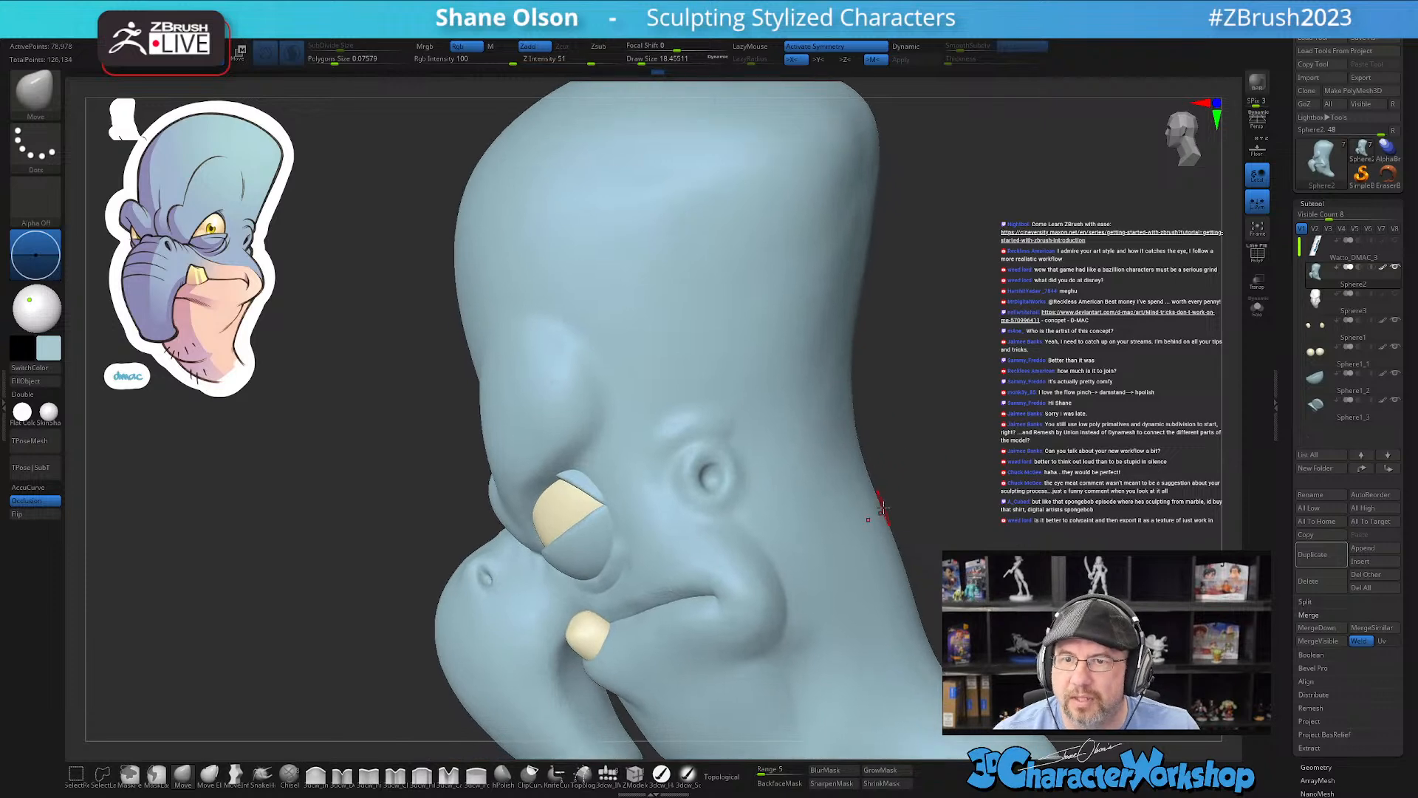
pyautogui.moveTo(912, 412); pyautogui.dragTo(886, 410, button='right')
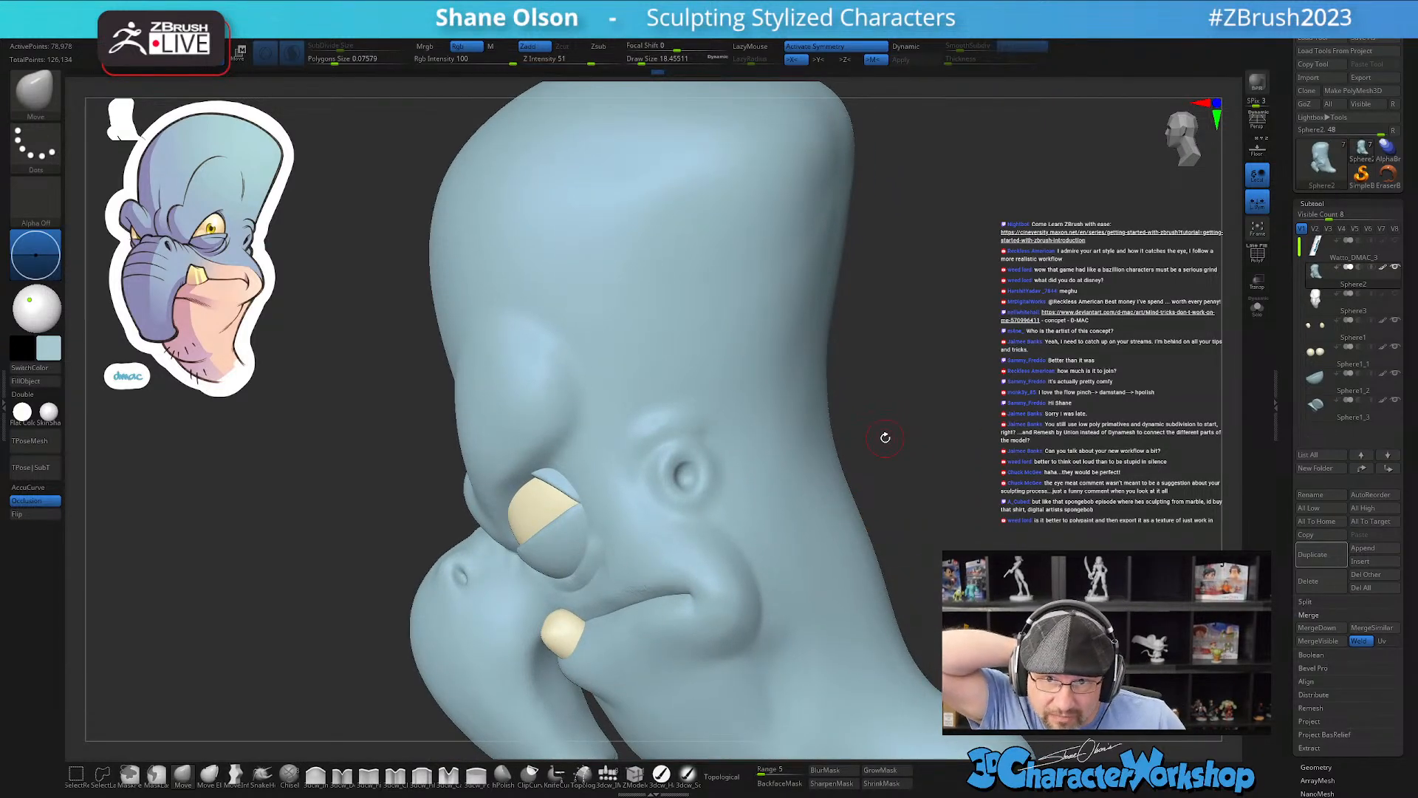
pyautogui.keyDown('shift'); pyautogui.moveTo(686, 475); pyautogui.dragTo(678, 467); pyautogui.keyUp('shift')
pyautogui.moveTo(715, 465)
pyautogui.mouseDown(button='right')
pyautogui.moveTo(727, 459)
pyautogui.moveTo(715, 474)
pyautogui.mouseUp(button='right')
pyautogui.moveTo(715, 473); pyautogui.dragTo(701, 466)
pyautogui.keyDown('ctrl'); pyautogui.moveTo(702, 465); pyautogui.dragTo(651, 529, button='right'); pyautogui.keyUp('ctrl')
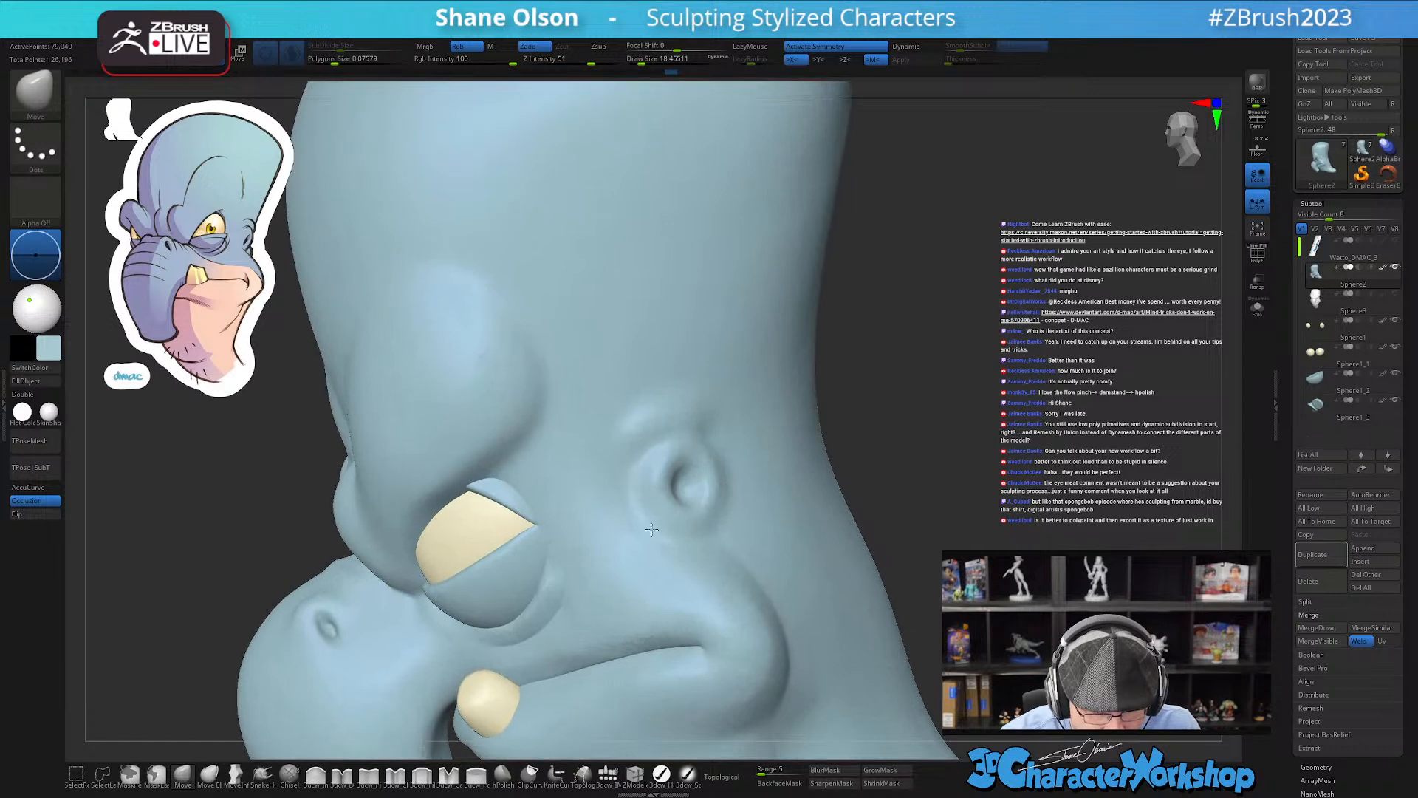
# Step: Build up a small fold along the upper rim of the ear with the detail brush
pyautogui.click(344, 774)
pyautogui.moveTo(716, 411); pyautogui.dragTo(660, 459, button='right')
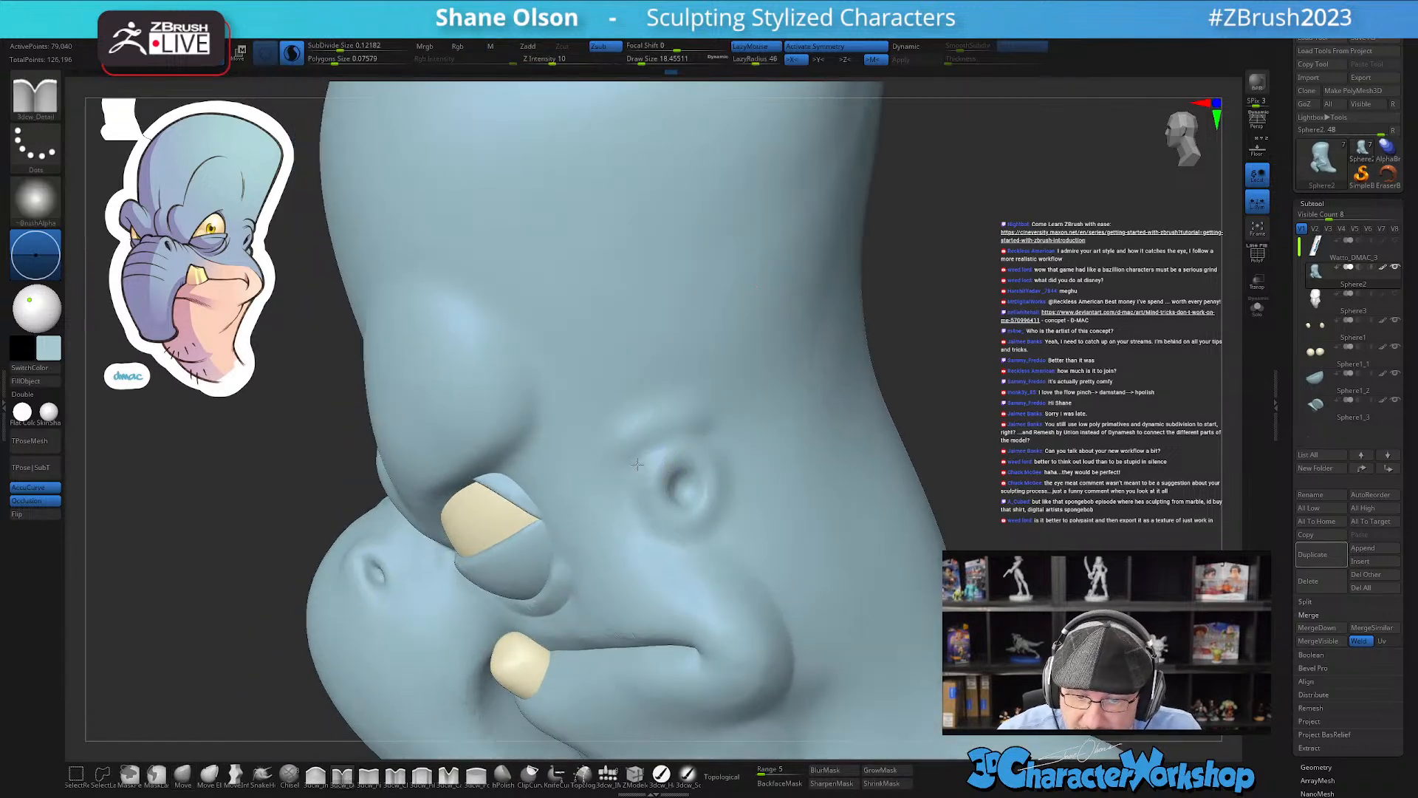
pyautogui.moveTo(743, 441); pyautogui.dragTo(688, 467)
pyautogui.moveTo(728, 455)
pyautogui.mouseDown(button='right')
pyautogui.moveTo(737, 427)
pyautogui.moveTo(665, 449)
pyautogui.mouseUp(button='right')
pyautogui.moveTo(746, 444); pyautogui.dragTo(733, 453)
pyautogui.moveTo(720, 462)
pyautogui.mouseDown(button='right')
pyautogui.moveTo(725, 424)
pyautogui.moveTo(656, 448)
pyautogui.mouseUp(button='right')
pyautogui.moveTo(656, 447); pyautogui.dragTo(672, 436)
pyautogui.moveTo(741, 441); pyautogui.dragTo(801, 444, button='right')
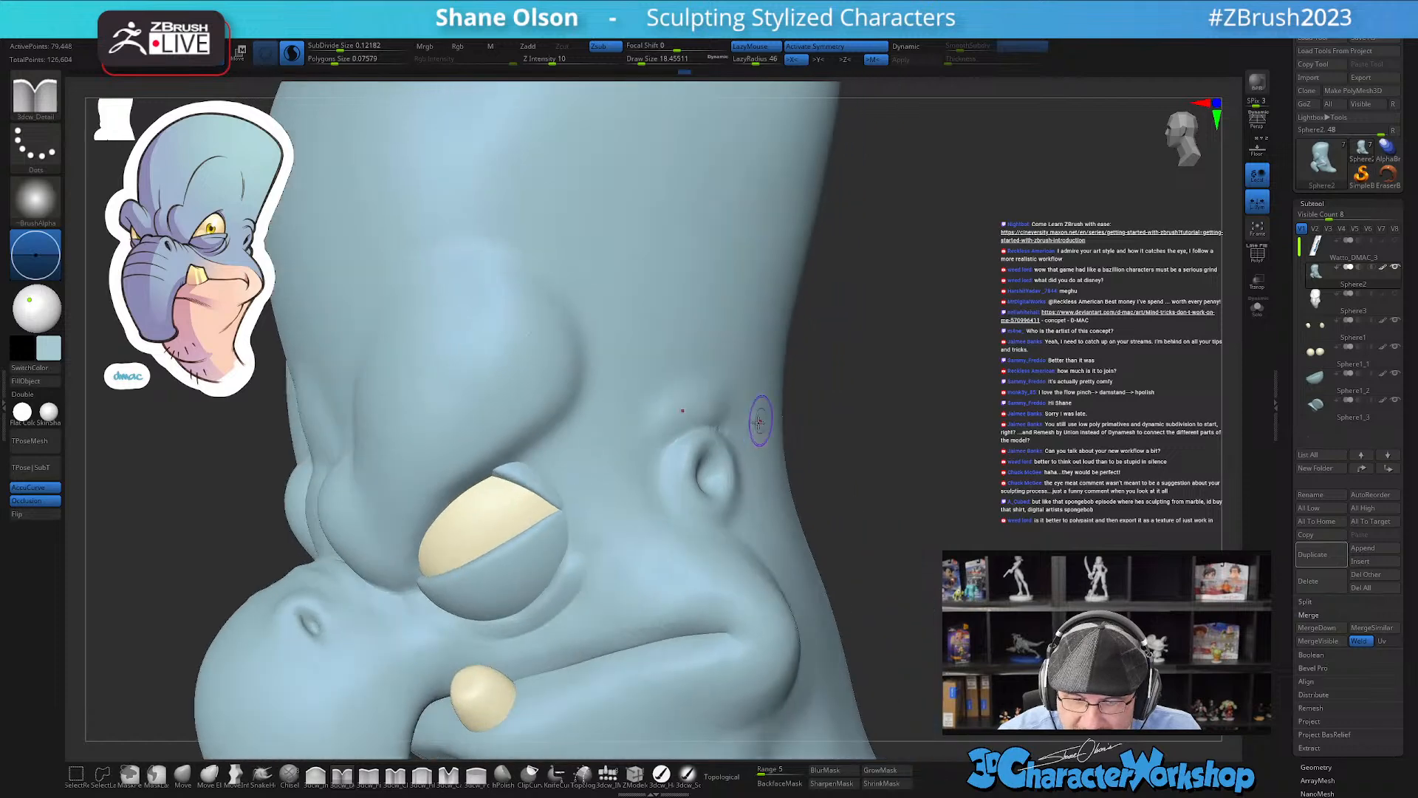
# Step: Smooth the upper ear rim and sculpt a soft fold above the ear with the detail brush
pyautogui.press('shift')
pyautogui.keyDown('shift'); pyautogui.moveTo(705, 417); pyautogui.dragTo(720, 441); pyautogui.keyUp('shift')
pyautogui.moveTo(789, 450)
pyautogui.mouseDown(button='right')
pyautogui.moveTo(744, 451)
pyautogui.moveTo(748, 464)
pyautogui.moveTo(775, 399)
pyautogui.mouseUp(button='right')
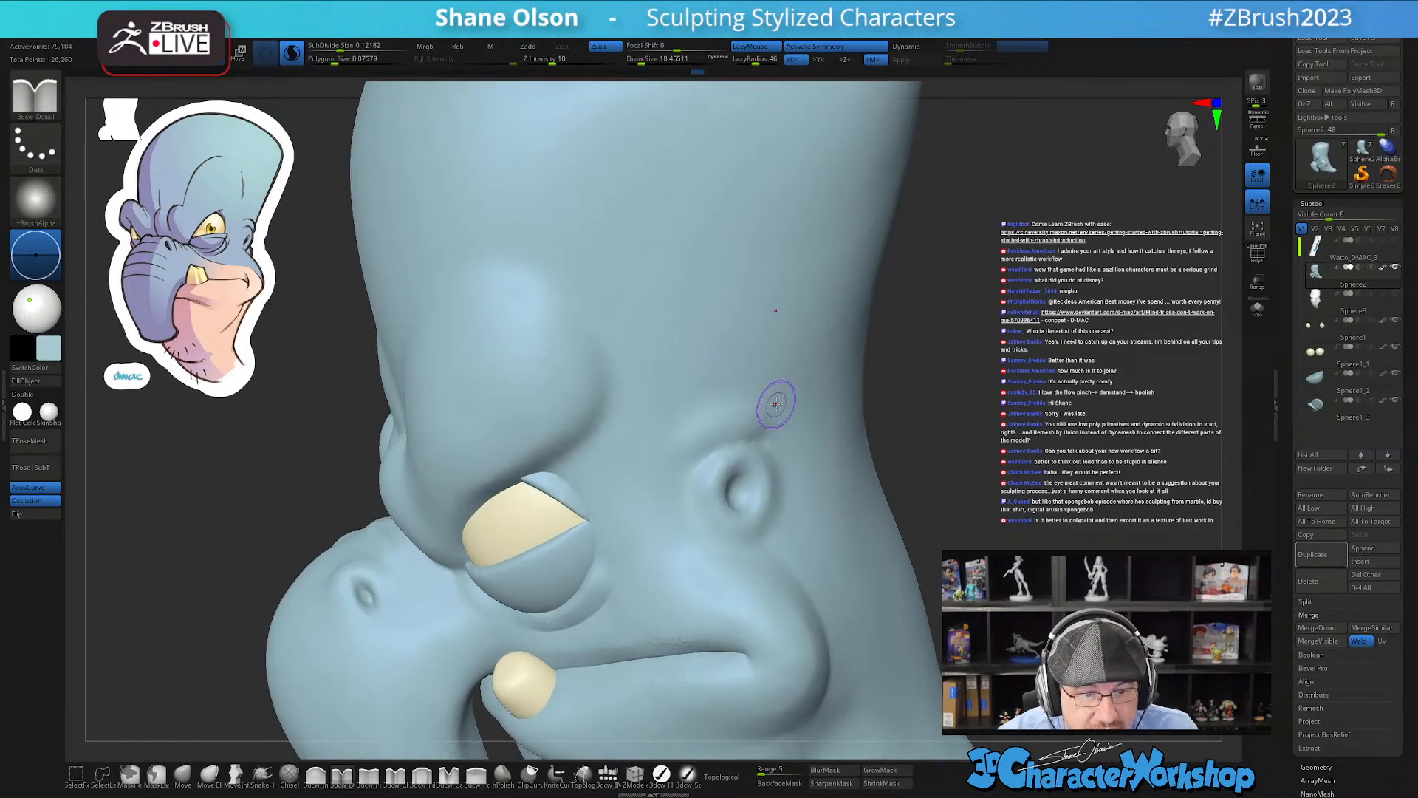
pyautogui.moveTo(795, 405); pyautogui.dragTo(682, 424)
pyautogui.moveTo(754, 397)
pyautogui.mouseDown()
pyautogui.moveTo(789, 401)
pyautogui.moveTo(684, 410)
pyautogui.moveTo(806, 395)
pyautogui.mouseUp()
pyautogui.moveTo(816, 393); pyautogui.dragTo(770, 406, button='right')
pyautogui.keyDown('shift'); pyautogui.moveTo(748, 401); pyautogui.dragTo(701, 407); pyautogui.keyUp('shift')
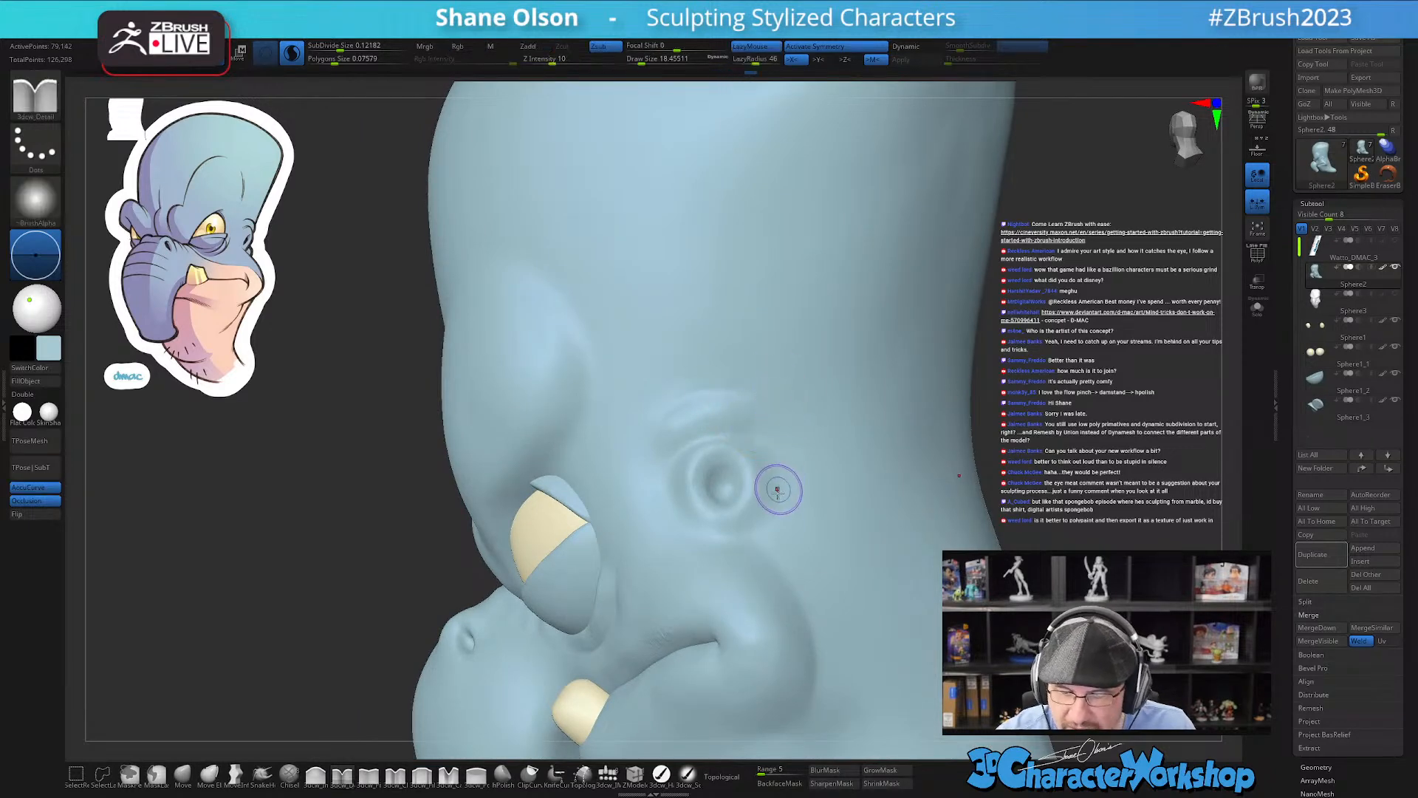
# Step: Add shallow folds in front of, below and behind the ear ring with the detail brush
pyautogui.moveTo(778, 479); pyautogui.dragTo(780, 501, button='right')
pyautogui.moveTo(676, 452); pyautogui.dragTo(659, 480)
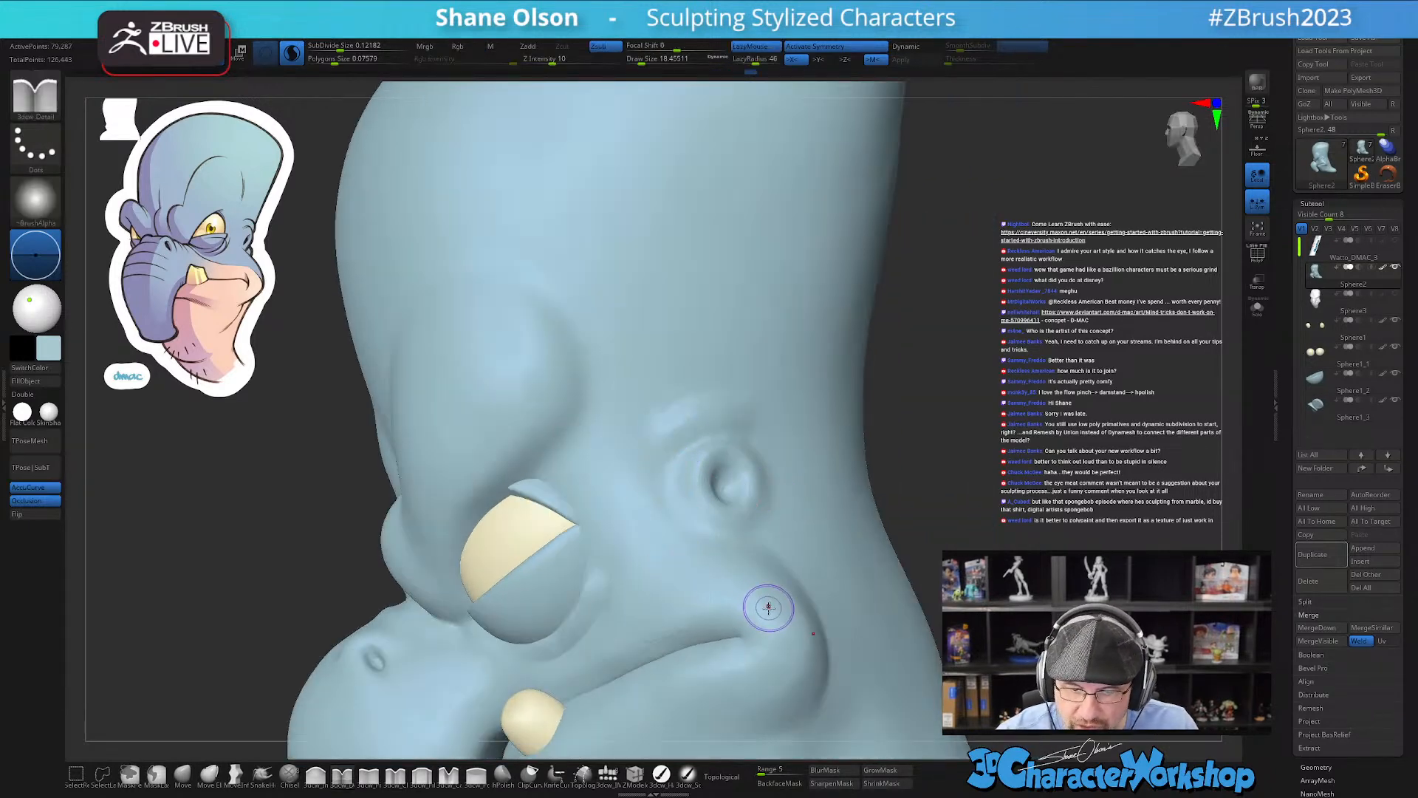
pyautogui.moveTo(812, 536)
pyautogui.mouseDown(button='right')
pyautogui.moveTo(796, 535)
pyautogui.moveTo(776, 472)
pyautogui.mouseUp(button='right')
pyautogui.moveTo(774, 500); pyautogui.dragTo(741, 538)
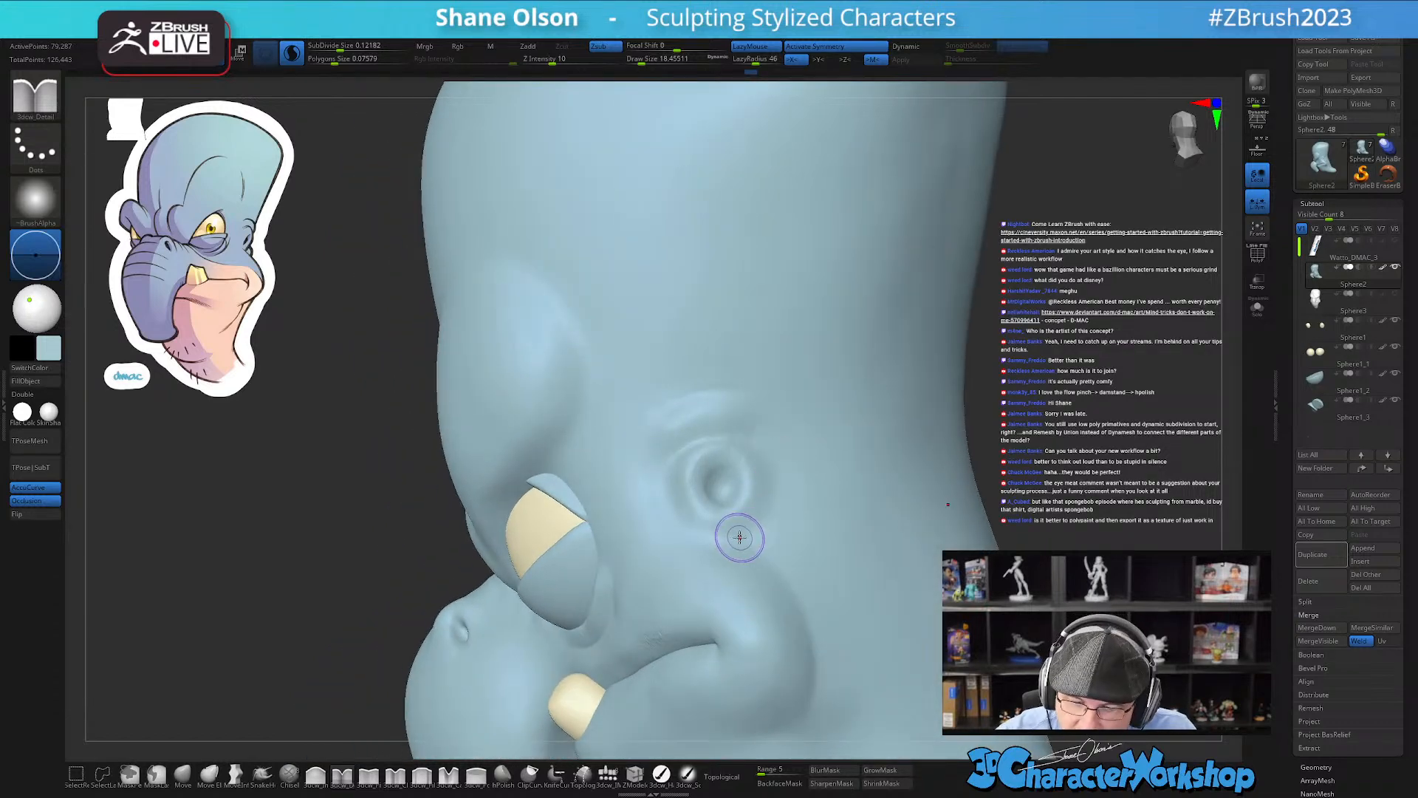
pyautogui.moveTo(775, 467); pyautogui.dragTo(752, 440)
pyautogui.moveTo(733, 530)
pyautogui.mouseDown()
pyautogui.moveTo(775, 481)
pyautogui.moveTo(744, 455)
pyautogui.mouseUp()
# Step: Examine the whole head beside the reference drawing from several angles
pyautogui.keyDown('ctrl'); pyautogui.moveTo(826, 555); pyautogui.dragTo(686, 414, button='right'); pyautogui.keyUp('ctrl')
pyautogui.moveTo(708, 430); pyautogui.dragTo(705, 431)
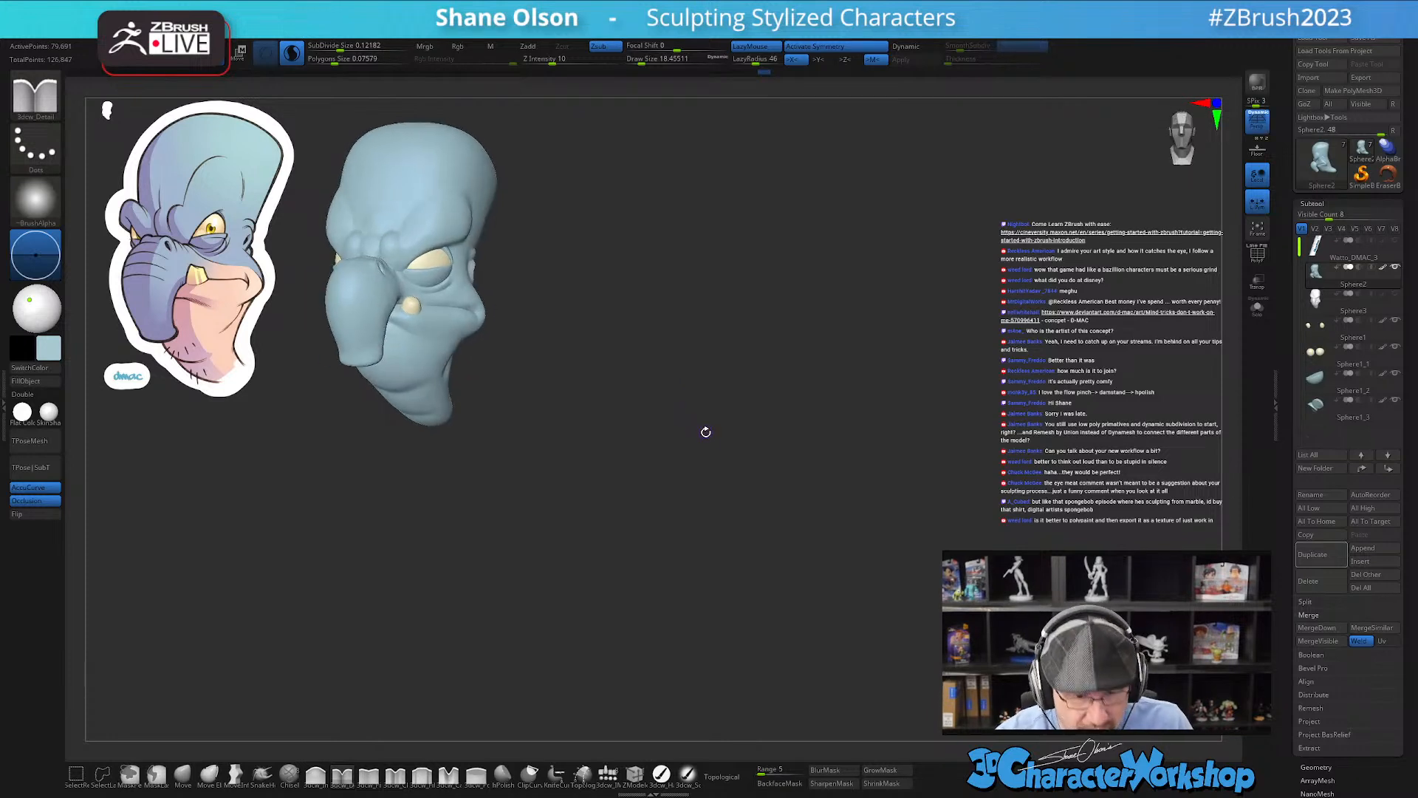
pyautogui.press('space')
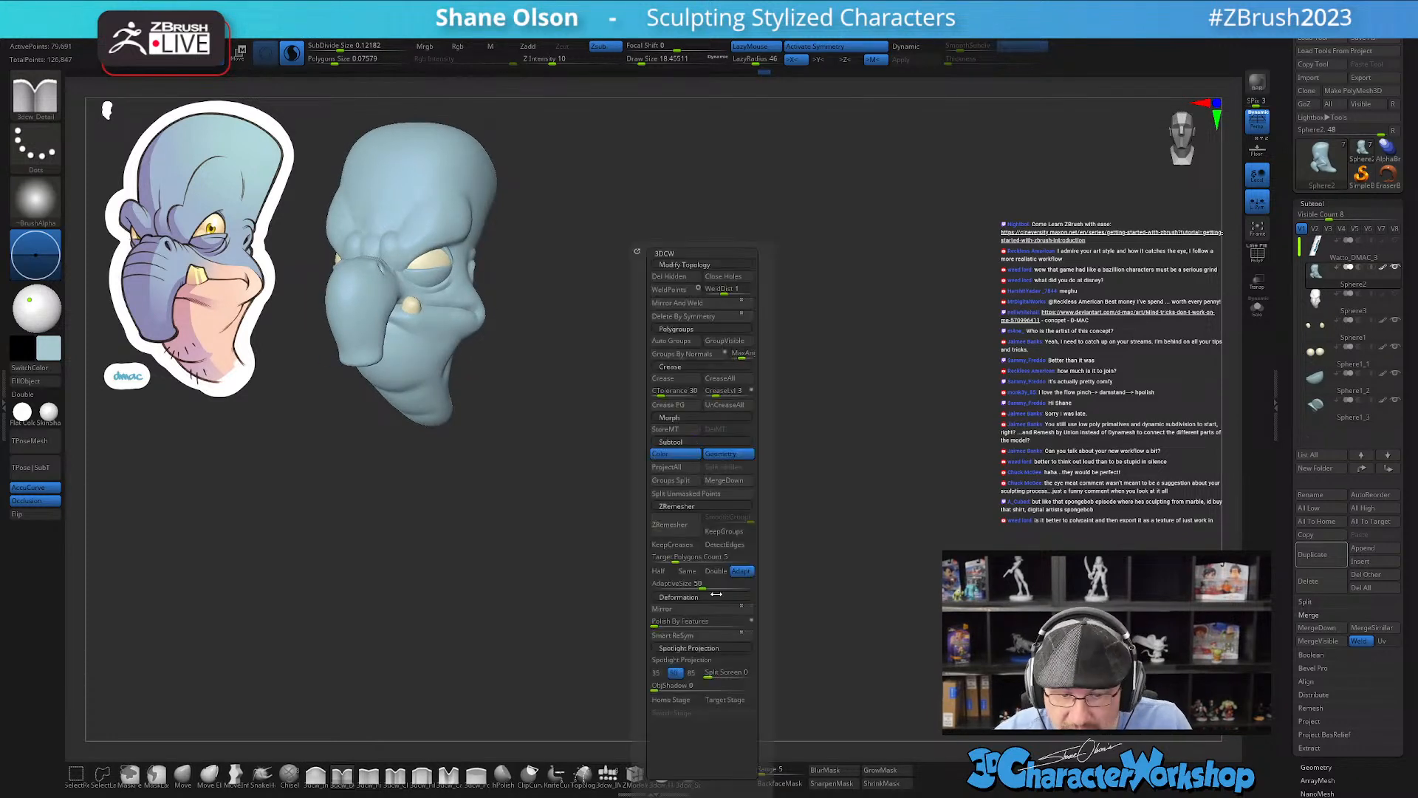
pyautogui.click(695, 673)
pyautogui.moveTo(768, 384)
pyautogui.mouseDown()
pyautogui.moveTo(755, 389)
pyautogui.moveTo(772, 416)
pyautogui.mouseUp()
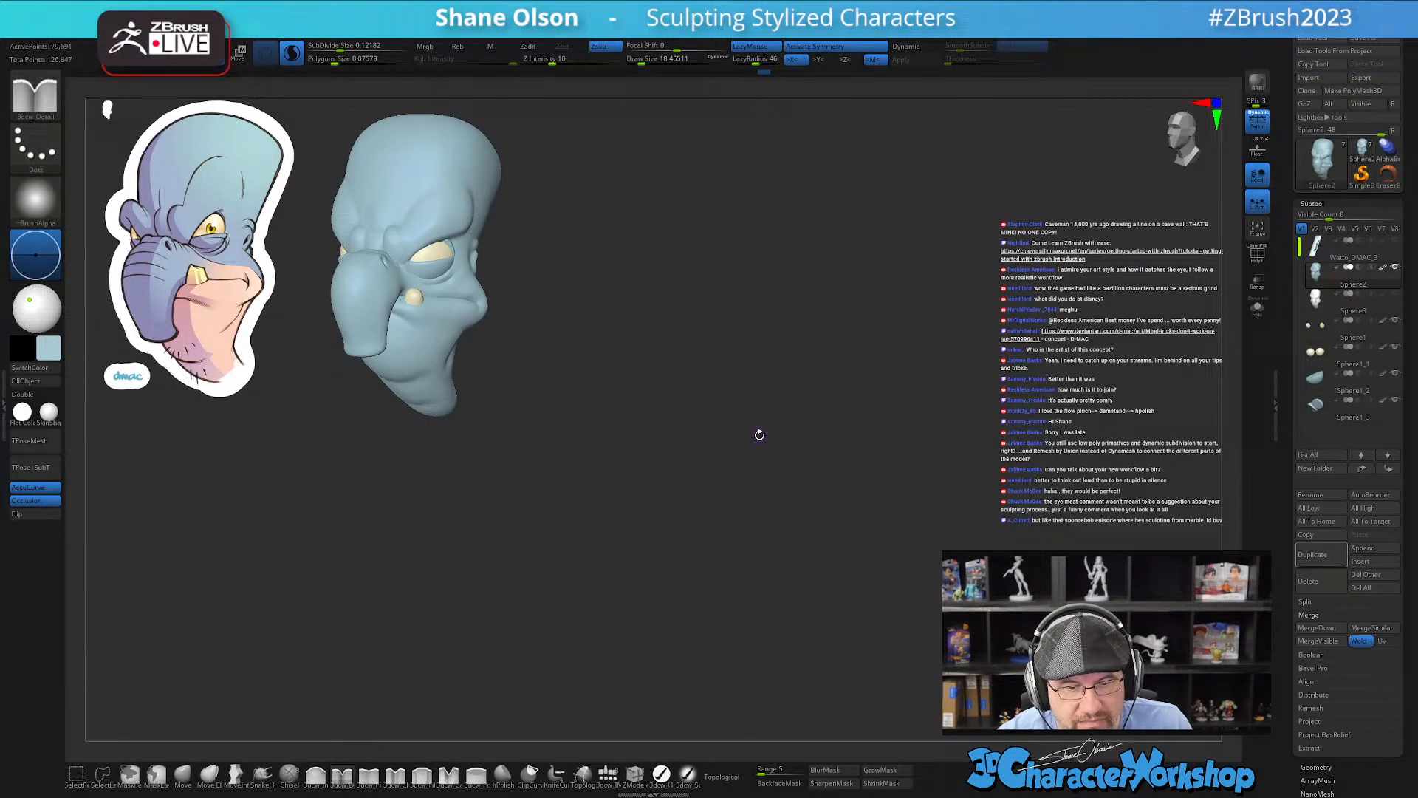
pyautogui.moveTo(756, 401)
pyautogui.mouseDown()
pyautogui.moveTo(865, 512)
pyautogui.moveTo(769, 466)
pyautogui.moveTo(835, 513)
pyautogui.mouseUp()
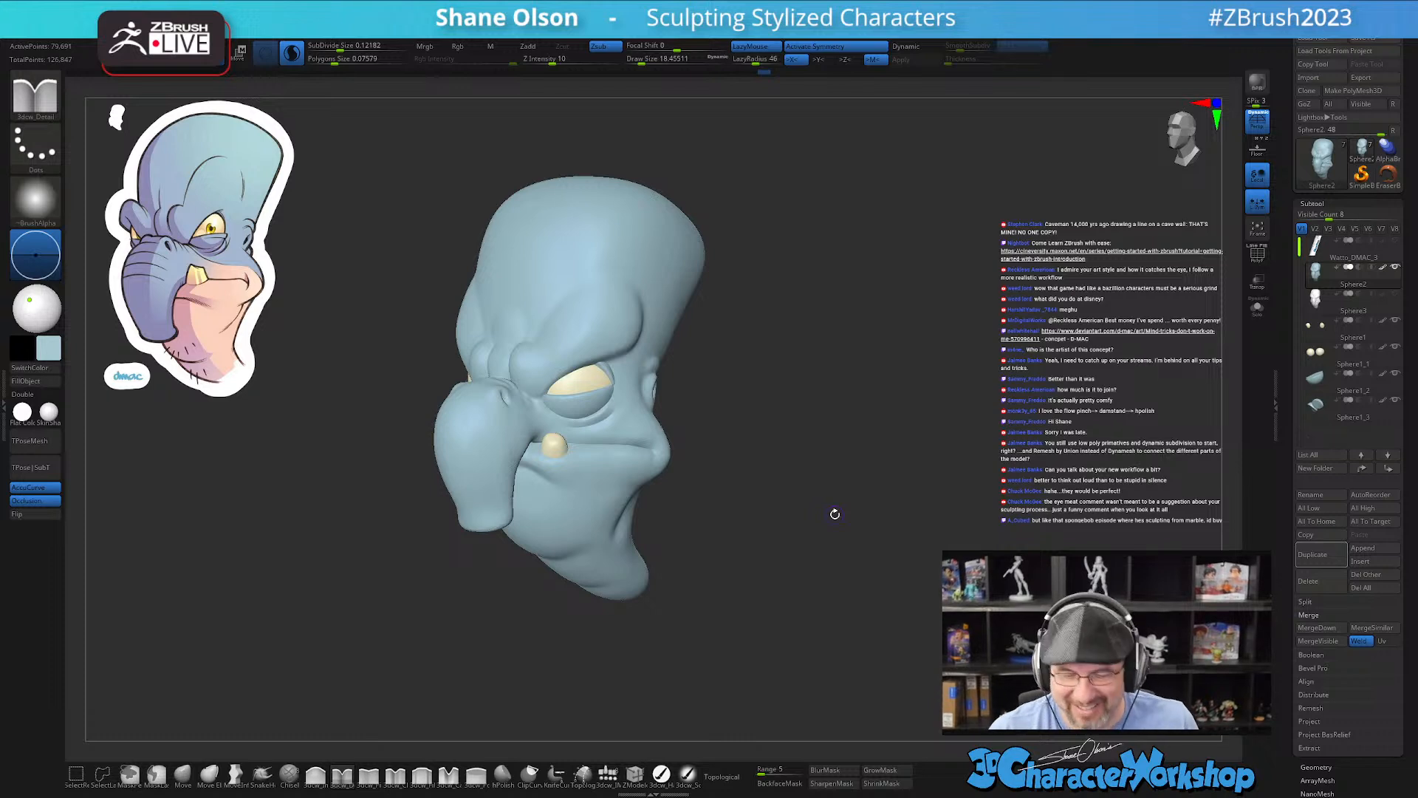
pyautogui.moveTo(734, 476)
pyautogui.mouseDown()
pyautogui.moveTo(697, 517)
pyautogui.moveTo(723, 477)
pyautogui.mouseUp()
# Step: Reshape the mouth corner and the cheek around it with the Move brush at a draw size of about 59
pyautogui.click(187, 778)
pyautogui.press('s')
pyautogui.press('s')
pyautogui.moveTo(597, 446); pyautogui.dragTo(580, 444)
pyautogui.press('s')
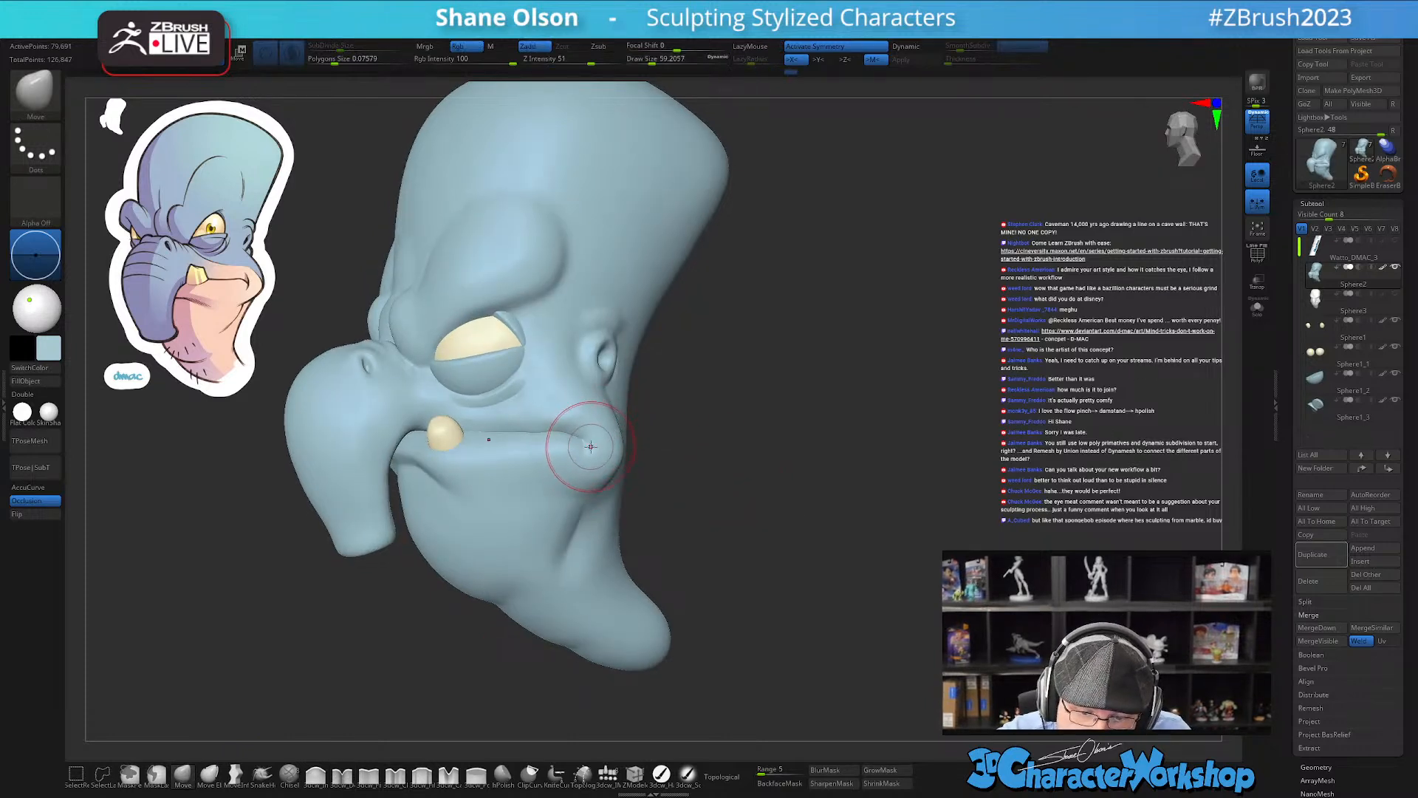
pyautogui.moveTo(584, 417)
pyautogui.mouseDown(button='right')
pyautogui.moveTo(592, 441)
pyautogui.moveTo(630, 392)
pyautogui.moveTo(581, 432)
pyautogui.moveTo(461, 436)
pyautogui.mouseUp(button='right')
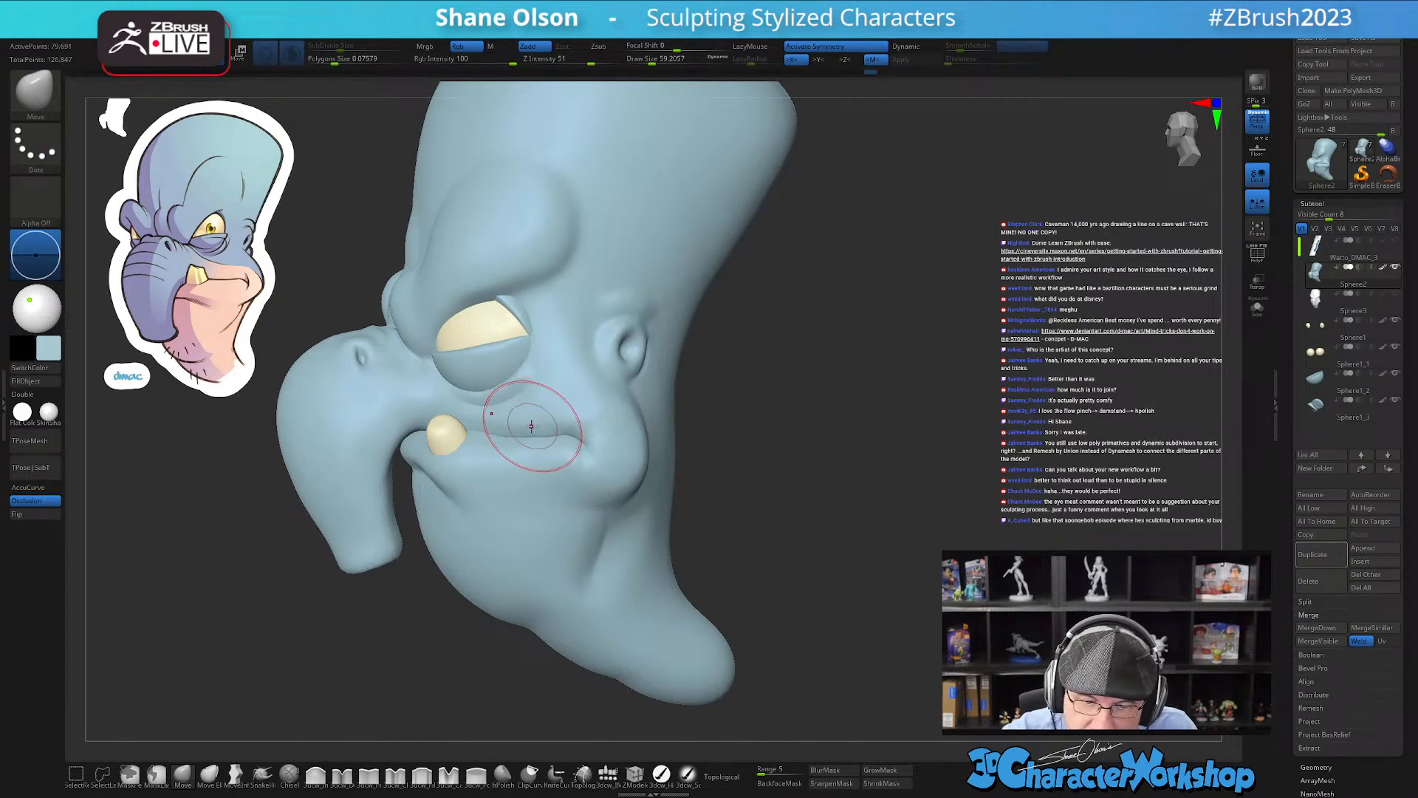
pyautogui.moveTo(569, 436); pyautogui.dragTo(825, 567, button='right')
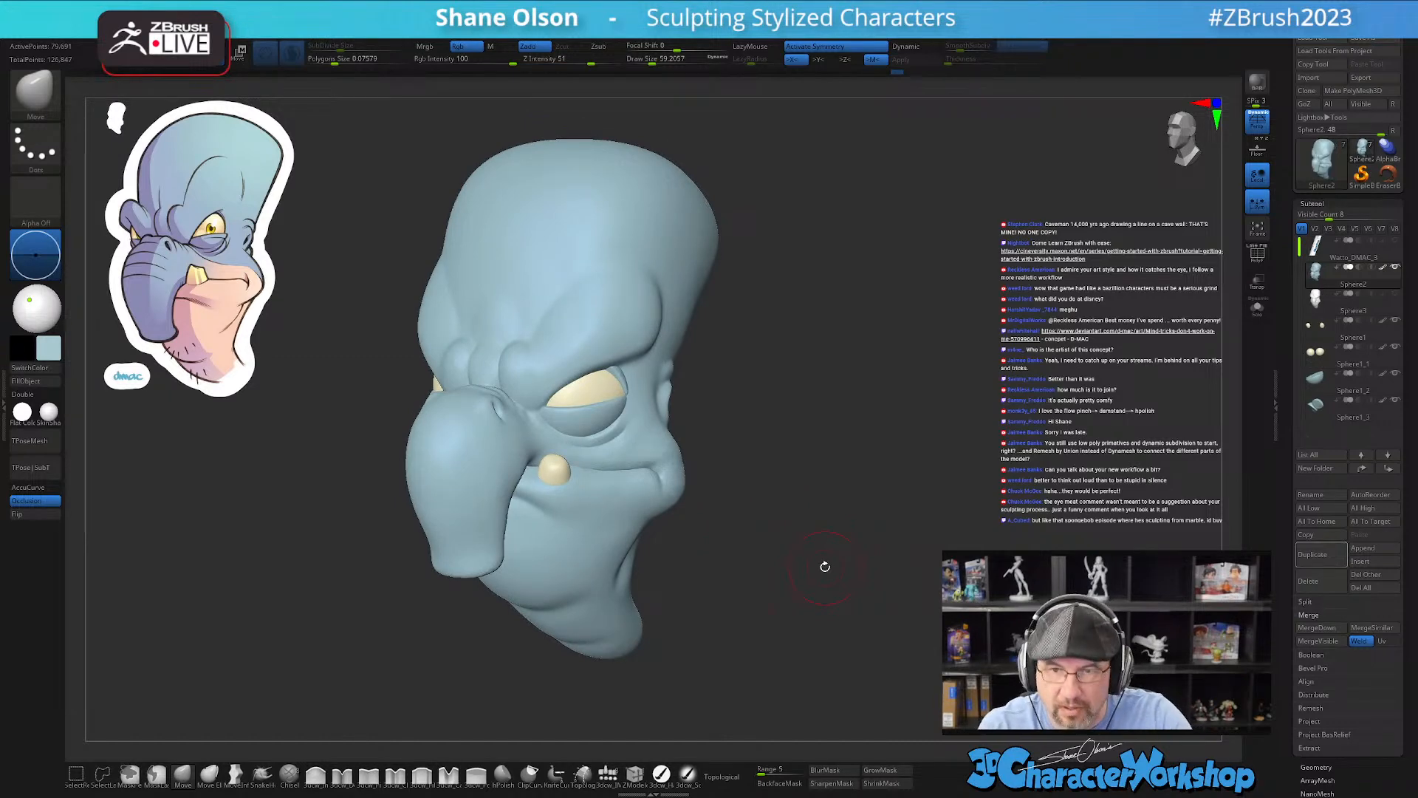
# Step: Adjust the outer cheek silhouette beside the mouth corner with the Move brush at draw sizes of about 77 and 63
pyautogui.moveTo(763, 538); pyautogui.dragTo(707, 463, button='right')
pyautogui.press('s')
pyautogui.moveTo(689, 438); pyautogui.dragTo(693, 437)
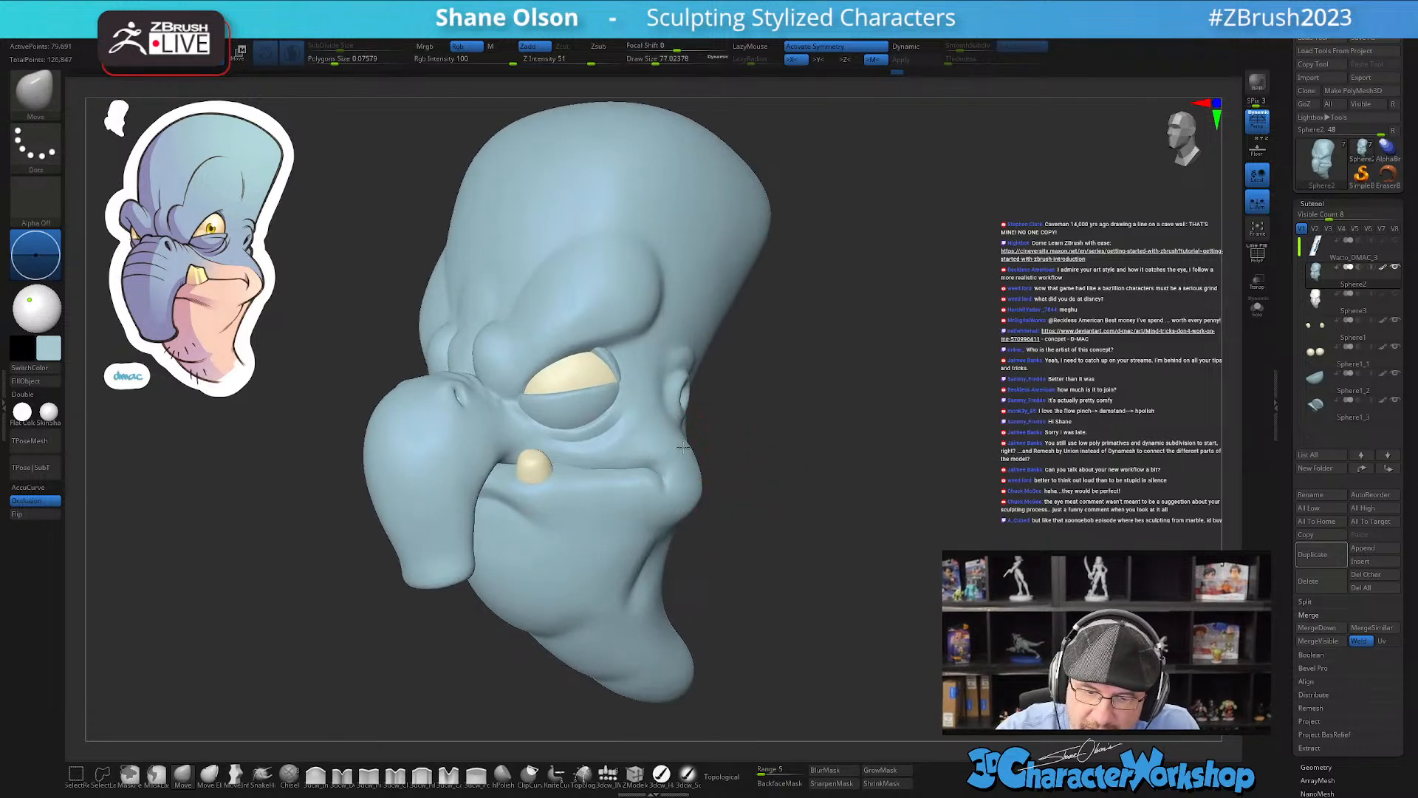
pyautogui.press('s')
pyautogui.moveTo(701, 487); pyautogui.dragTo(700, 477)
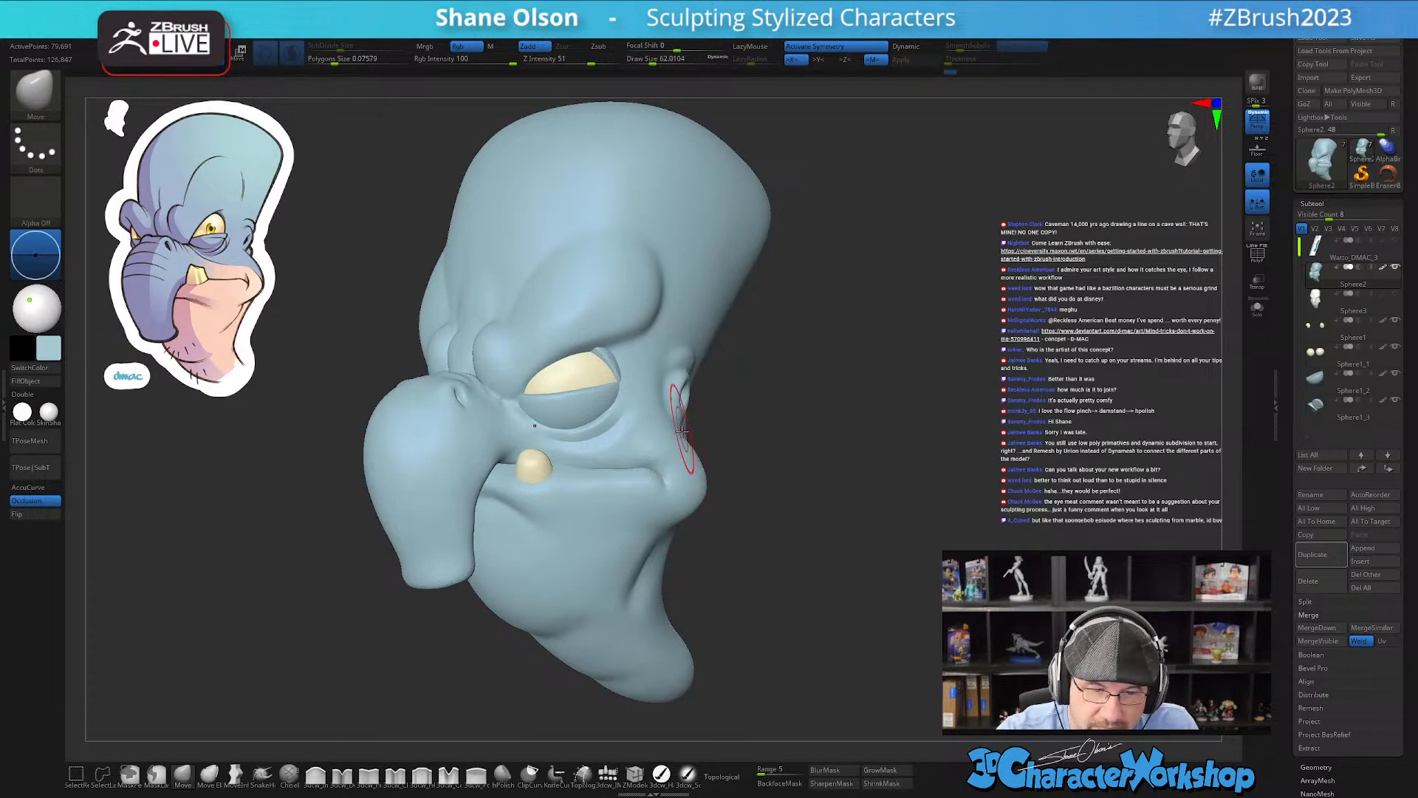
# Step: Refine and smooth the cheek between the eye and the ear at a draw size of about 33
pyautogui.moveTo(688, 383); pyautogui.dragTo(673, 415, button='right')
pyautogui.press('s')
pyautogui.moveTo(673, 415); pyautogui.dragTo(650, 396)
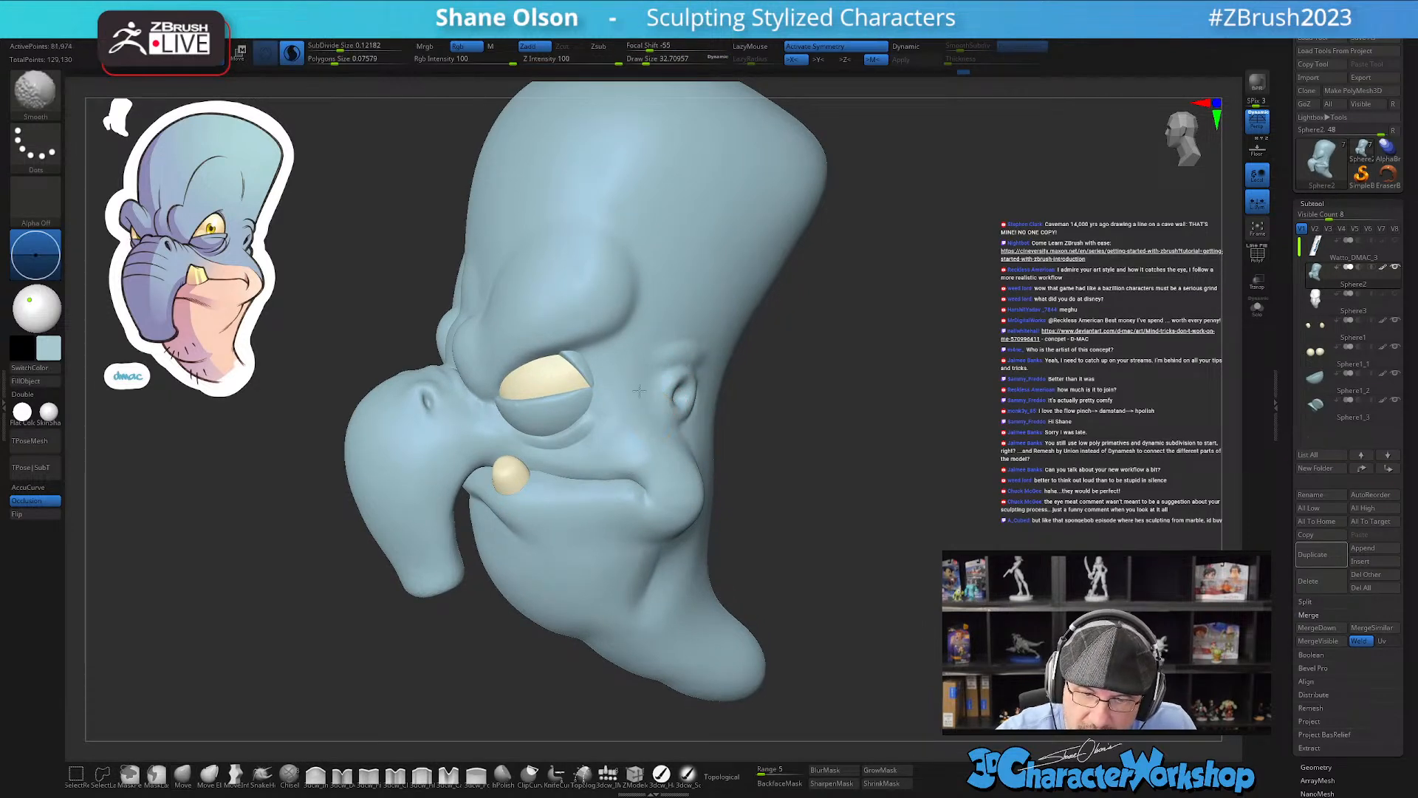
pyautogui.moveTo(643, 414); pyautogui.dragTo(726, 442, button='right')
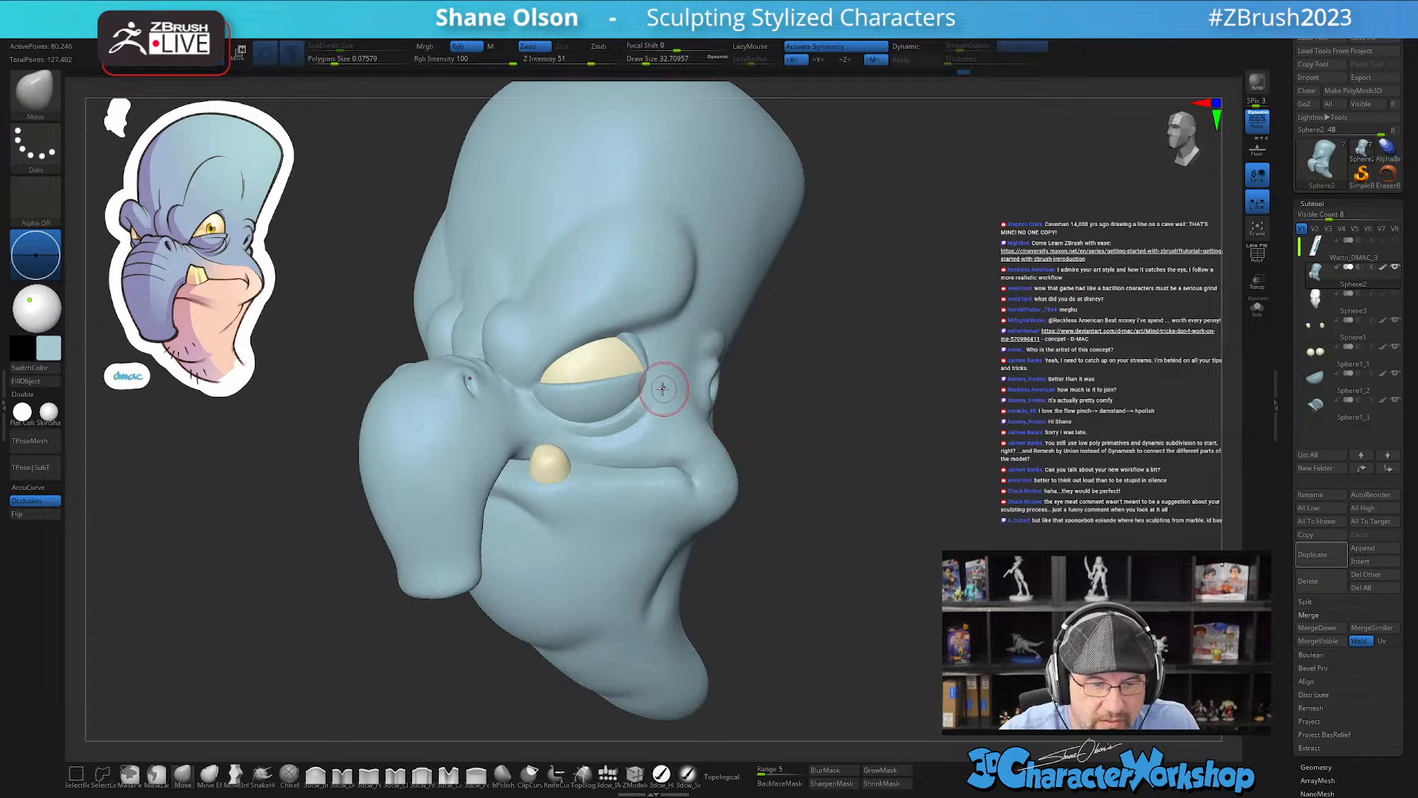
pyautogui.keyDown('ctrl'); pyautogui.moveTo(662, 400); pyautogui.dragTo(671, 405, button='right'); pyautogui.keyUp('ctrl')
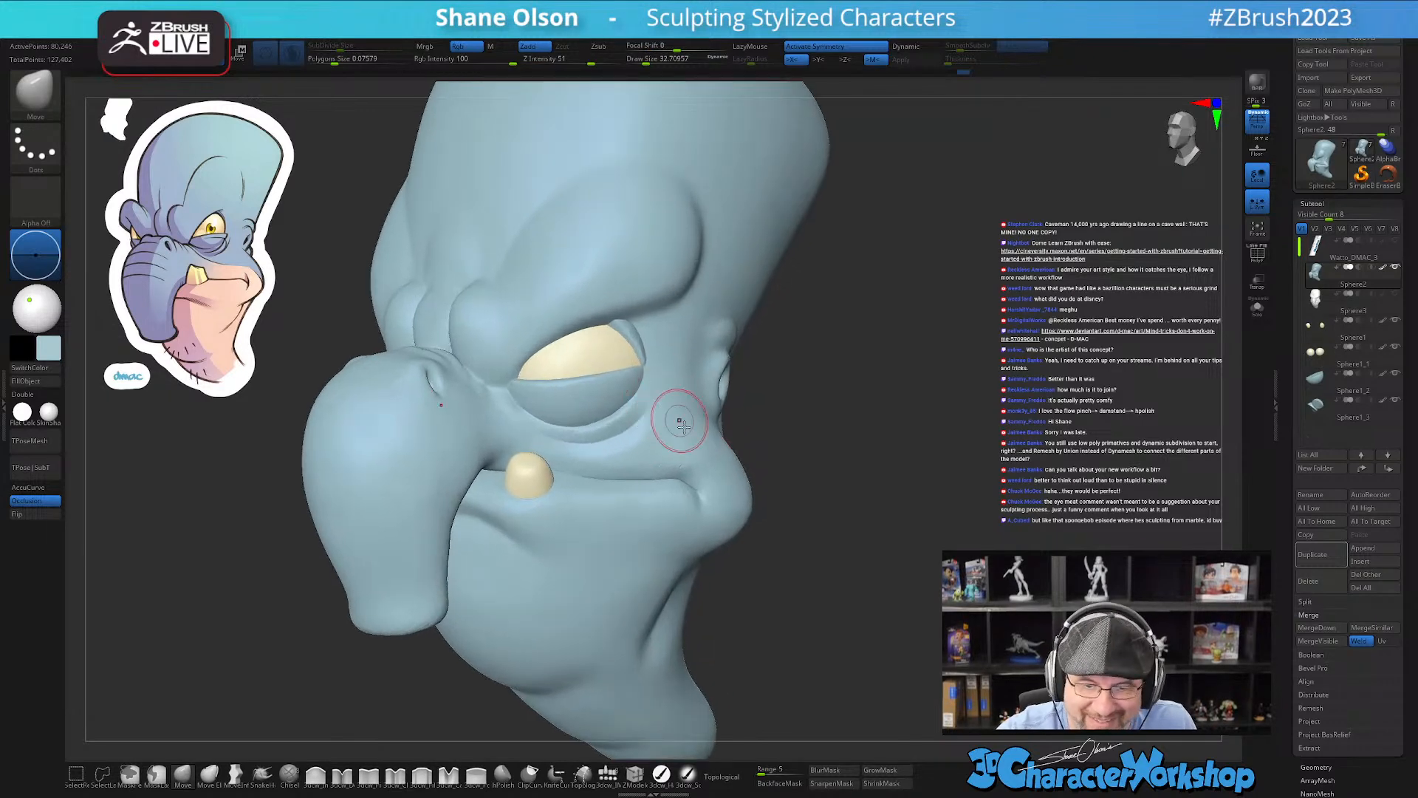
# Step: Make the lower eyelid the active subtool and display its wireframe
pyautogui.moveTo(895, 520)
pyautogui.mouseDown(button='right')
pyautogui.moveTo(887, 507)
pyautogui.moveTo(871, 522)
pyautogui.moveTo(817, 481)
pyautogui.moveTo(854, 450)
pyautogui.moveTo(817, 485)
pyautogui.moveTo(801, 475)
pyautogui.moveTo(738, 497)
pyautogui.moveTo(619, 445)
pyautogui.moveTo(598, 519)
pyautogui.mouseUp(button='right')
pyautogui.keyDown('alt'); pyautogui.click(612, 468); pyautogui.keyUp('alt')
pyautogui.hotkey('shift', 'f')
pyautogui.hotkey('shift', 'f')
pyautogui.hotkey('shift', 'f')
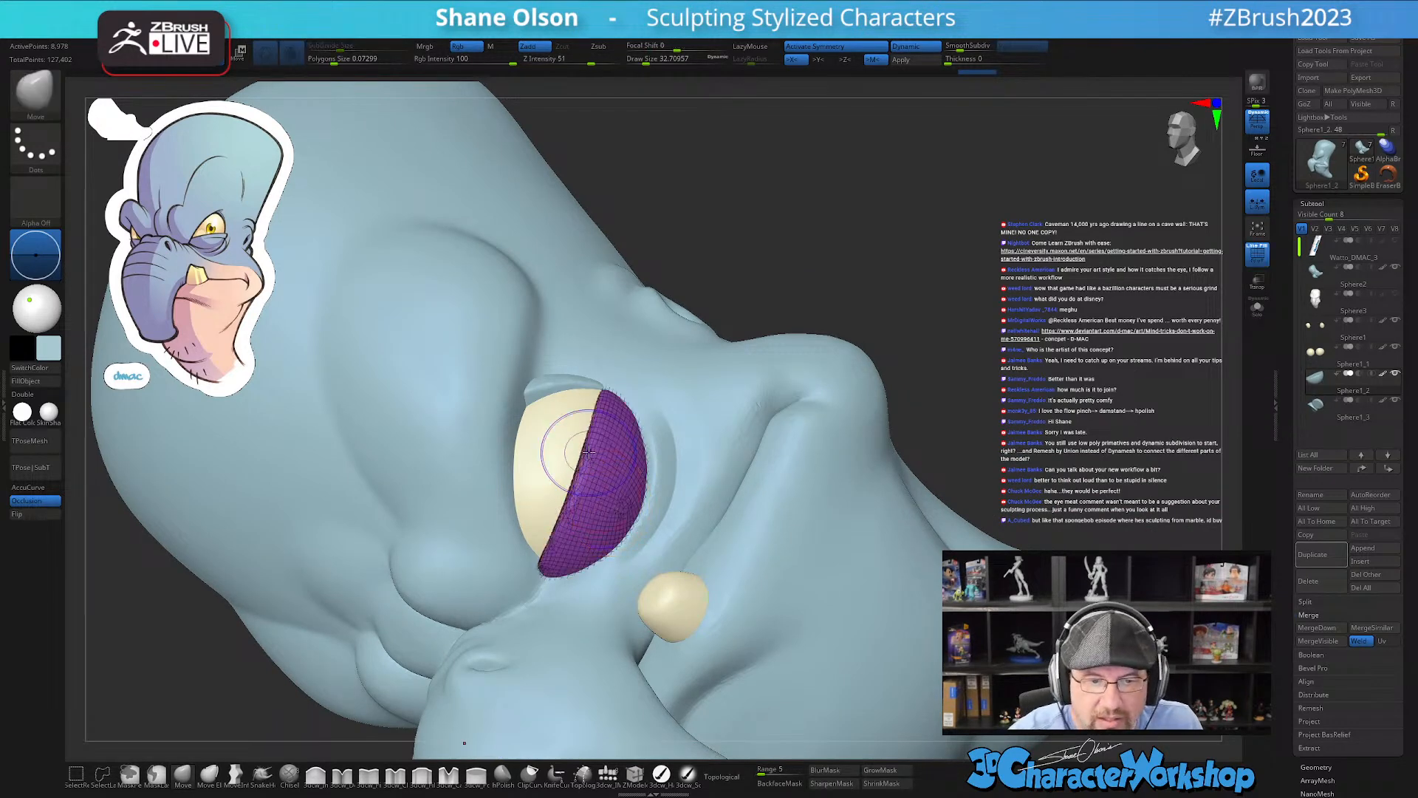
# Step: Lower the Sculptris Pro subdivide size to about 0.067 and smooth over the lower eyelid to densify its mesh
pyautogui.moveTo(601, 497)
pyautogui.keyDown('shift'); pyautogui.mouseDown()
pyautogui.moveTo(619, 432)
pyautogui.moveTo(600, 521)
pyautogui.mouseUp(); pyautogui.keyUp('shift')
pyautogui.keyDown('shift'); pyautogui.click(337, 46); pyautogui.keyUp('shift')
pyautogui.moveTo(332, 45); pyautogui.dragTo(331, 45)
pyautogui.keyDown('shift'); pyautogui.moveTo(578, 444); pyautogui.dragTo(637, 452); pyautogui.keyUp('shift')
pyautogui.moveTo(607, 392)
pyautogui.keyDown('shift'); pyautogui.mouseDown()
pyautogui.moveTo(563, 547)
pyautogui.moveTo(614, 448)
pyautogui.mouseUp(); pyautogui.keyUp('shift')
pyautogui.moveTo(665, 470)
pyautogui.mouseDown(button='right')
pyautogui.moveTo(658, 506)
pyautogui.moveTo(633, 507)
pyautogui.moveTo(641, 452)
pyautogui.mouseUp(button='right')
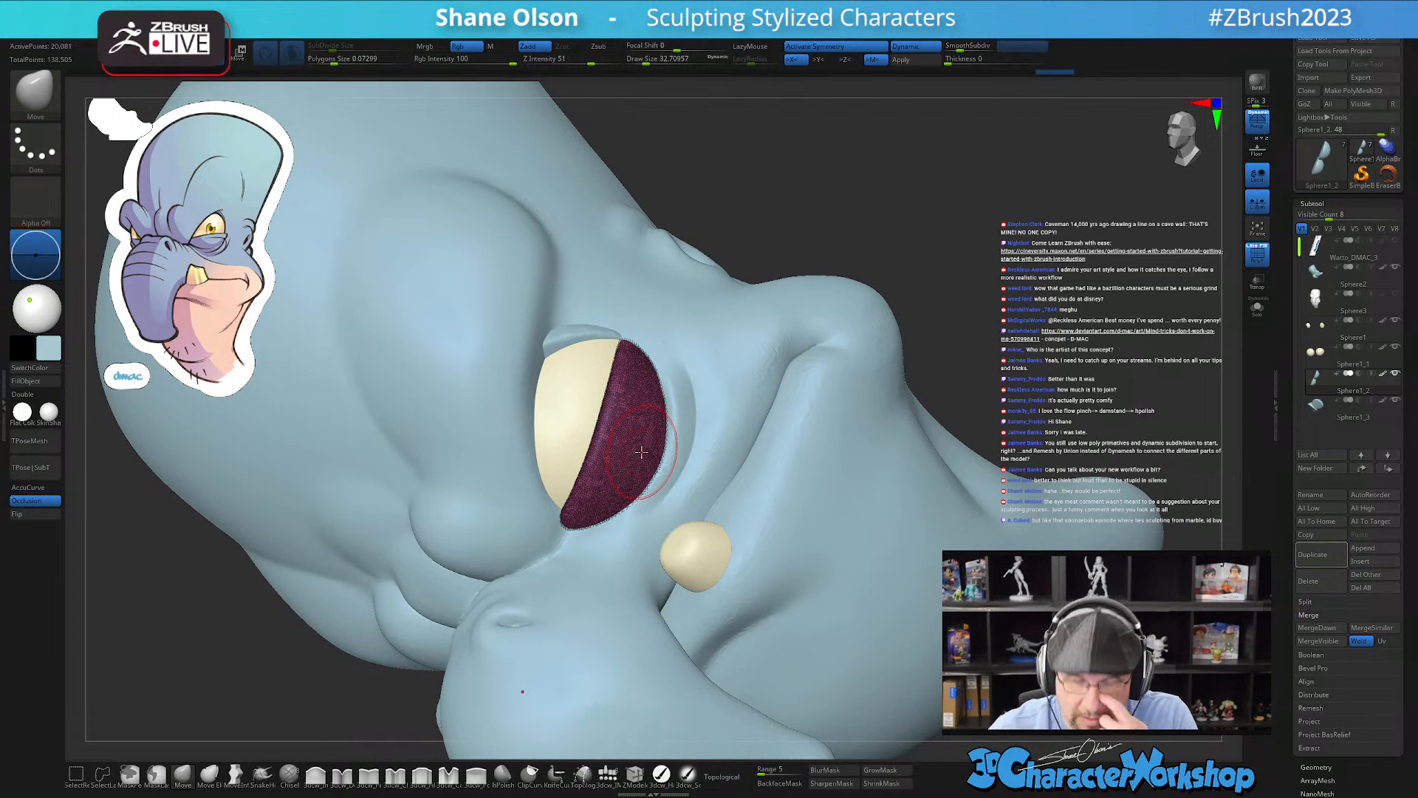
# Step: Hide the wireframe and build a raised rim along the lower eyelid's edge with the clay brush at a draw size of about 17
pyautogui.click(397, 776)
pyautogui.hotkey('shift', 'f')
pyautogui.press('s')
pyautogui.moveTo(624, 450); pyautogui.dragTo(613, 450)
pyautogui.moveTo(623, 406); pyautogui.dragTo(619, 419, button='right')
pyautogui.moveTo(590, 474)
pyautogui.mouseDown()
pyautogui.moveTo(576, 491)
pyautogui.moveTo(600, 447)
pyautogui.mouseUp()
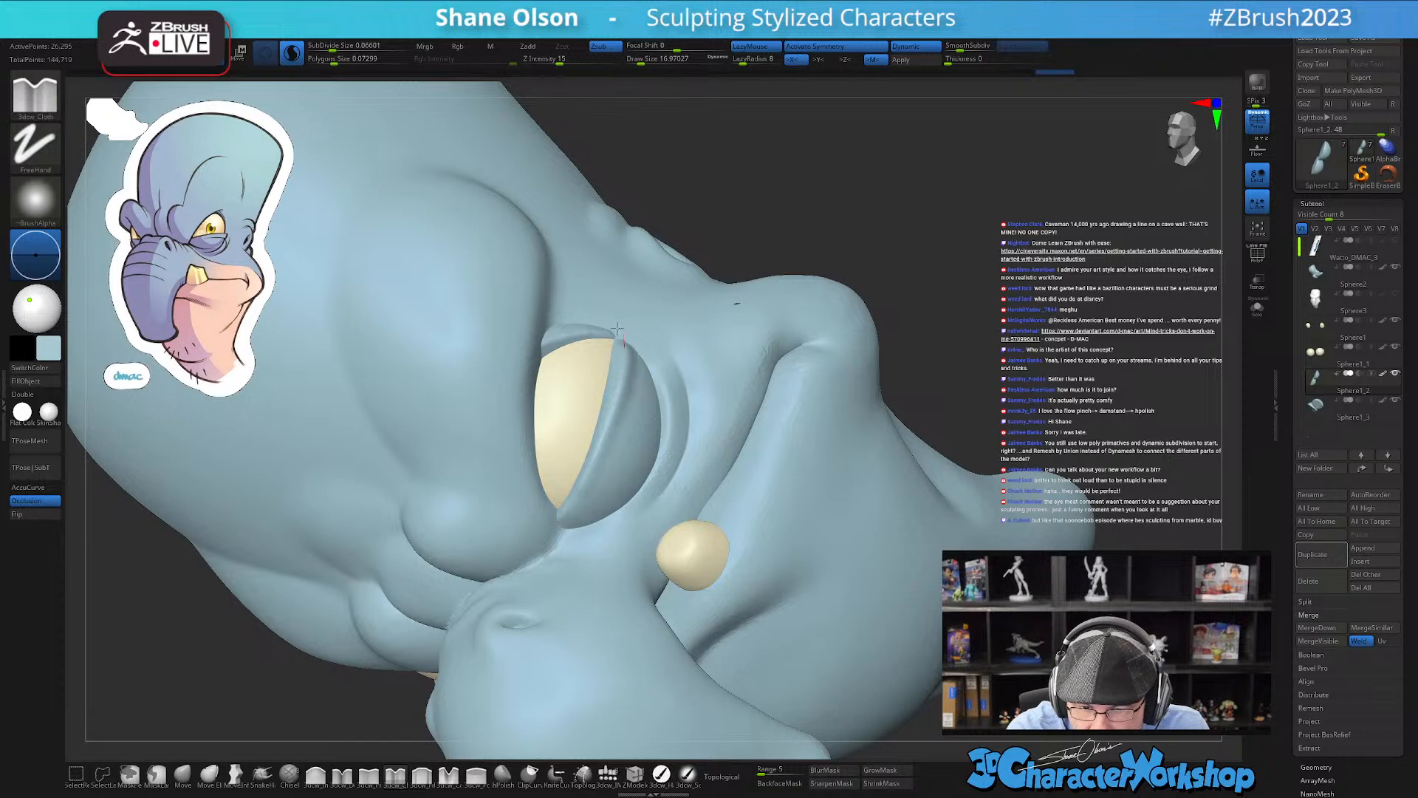
pyautogui.hotkey('ctrl', 'z')
pyautogui.moveTo(566, 514); pyautogui.dragTo(585, 486)
pyautogui.moveTo(607, 433); pyautogui.dragTo(621, 356)
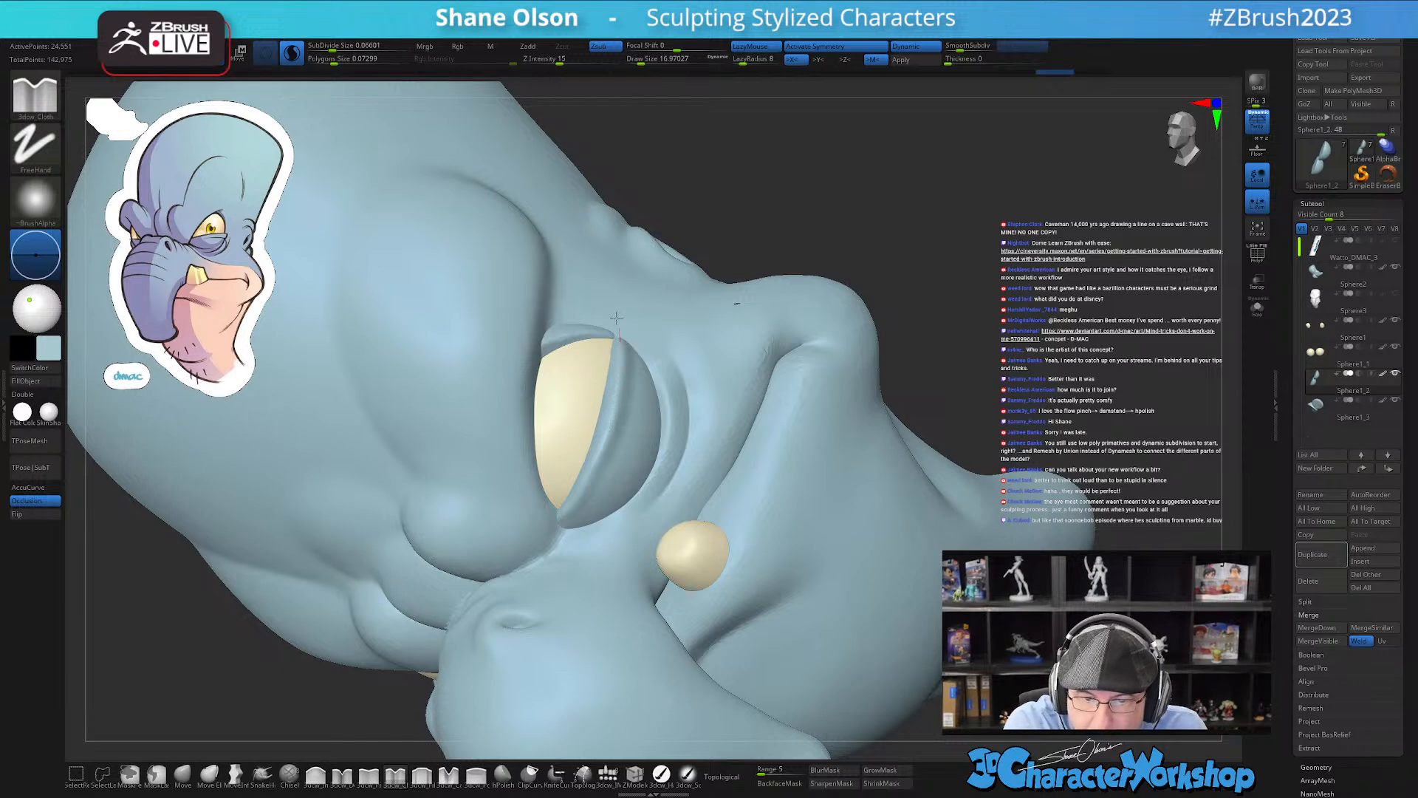
# Step: Smooth the inner and outer ends of the lower eyelid's rim
pyautogui.moveTo(718, 507)
pyautogui.mouseDown(button='right')
pyautogui.moveTo(624, 521)
pyautogui.moveTo(730, 493)
pyautogui.moveTo(706, 510)
pyautogui.mouseUp(button='right')
pyautogui.keyDown('alt'); pyautogui.moveTo(665, 422); pyautogui.dragTo(667, 490, button='right'); pyautogui.keyUp('alt')
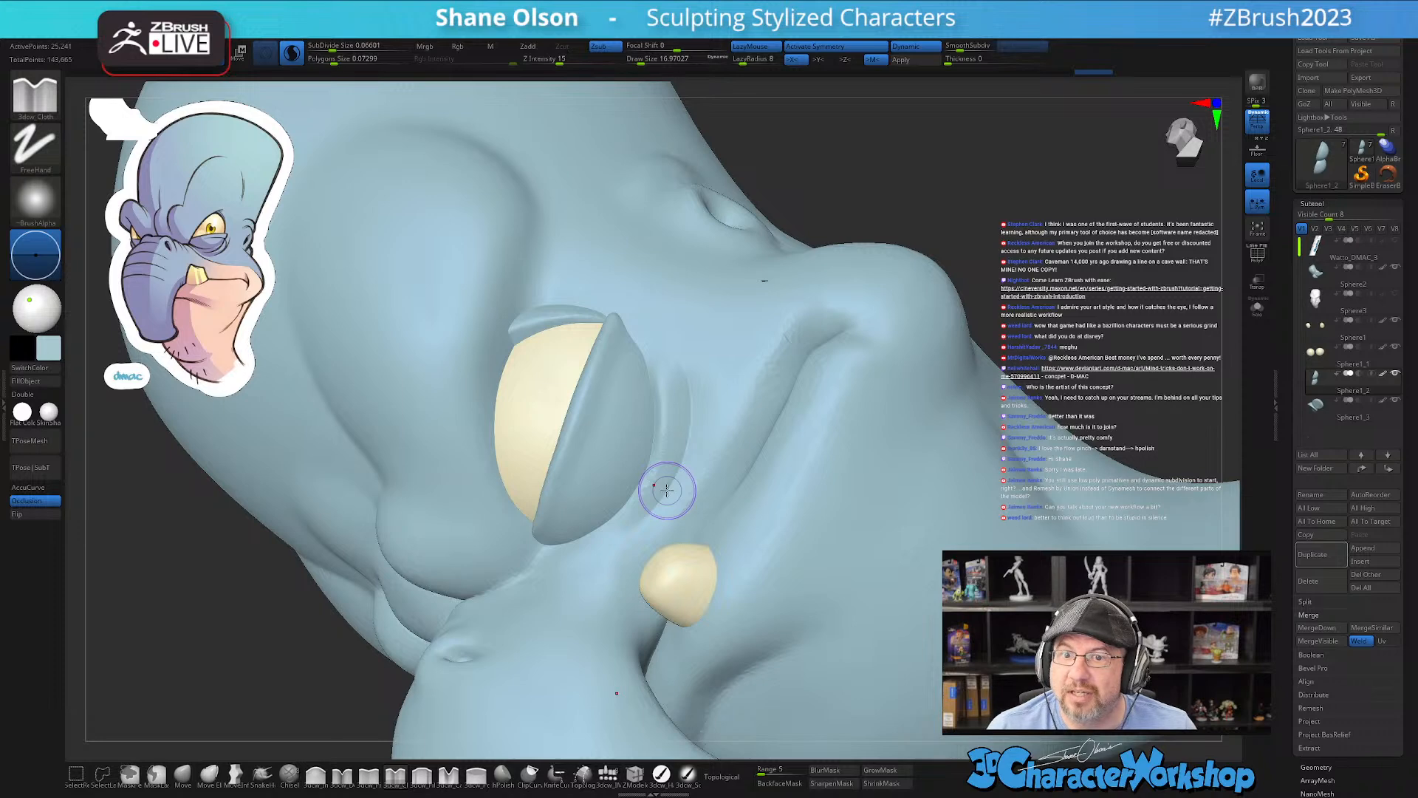
pyautogui.moveTo(631, 460)
pyautogui.mouseDown(button='right')
pyautogui.moveTo(640, 468)
pyautogui.moveTo(622, 418)
pyautogui.moveTo(627, 443)
pyautogui.moveTo(542, 524)
pyautogui.mouseUp(button='right')
pyautogui.press('shift')
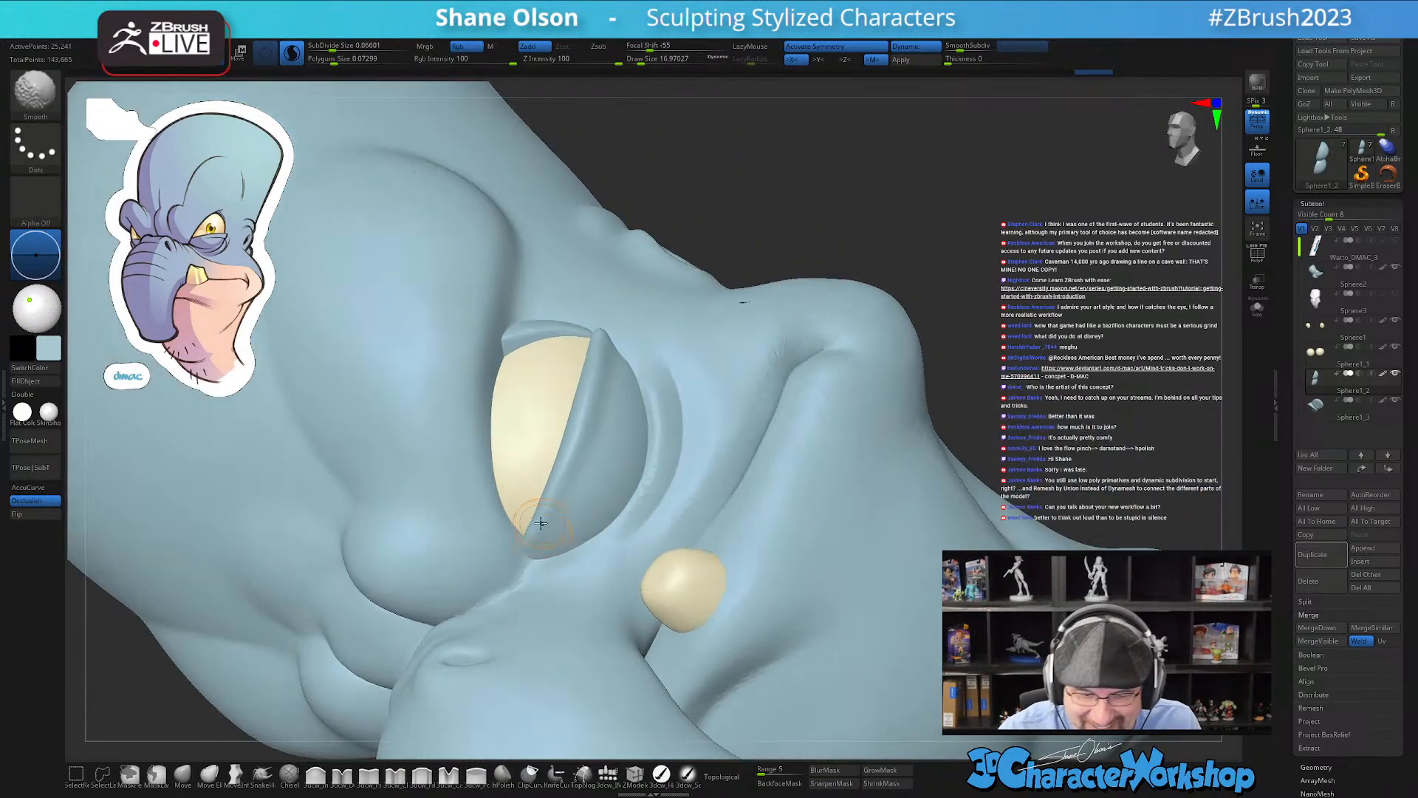
pyautogui.moveTo(710, 481)
pyautogui.mouseDown(button='right')
pyautogui.moveTo(591, 498)
pyautogui.moveTo(730, 484)
pyautogui.moveTo(600, 338)
pyautogui.mouseUp(button='right')
pyautogui.press('shift')
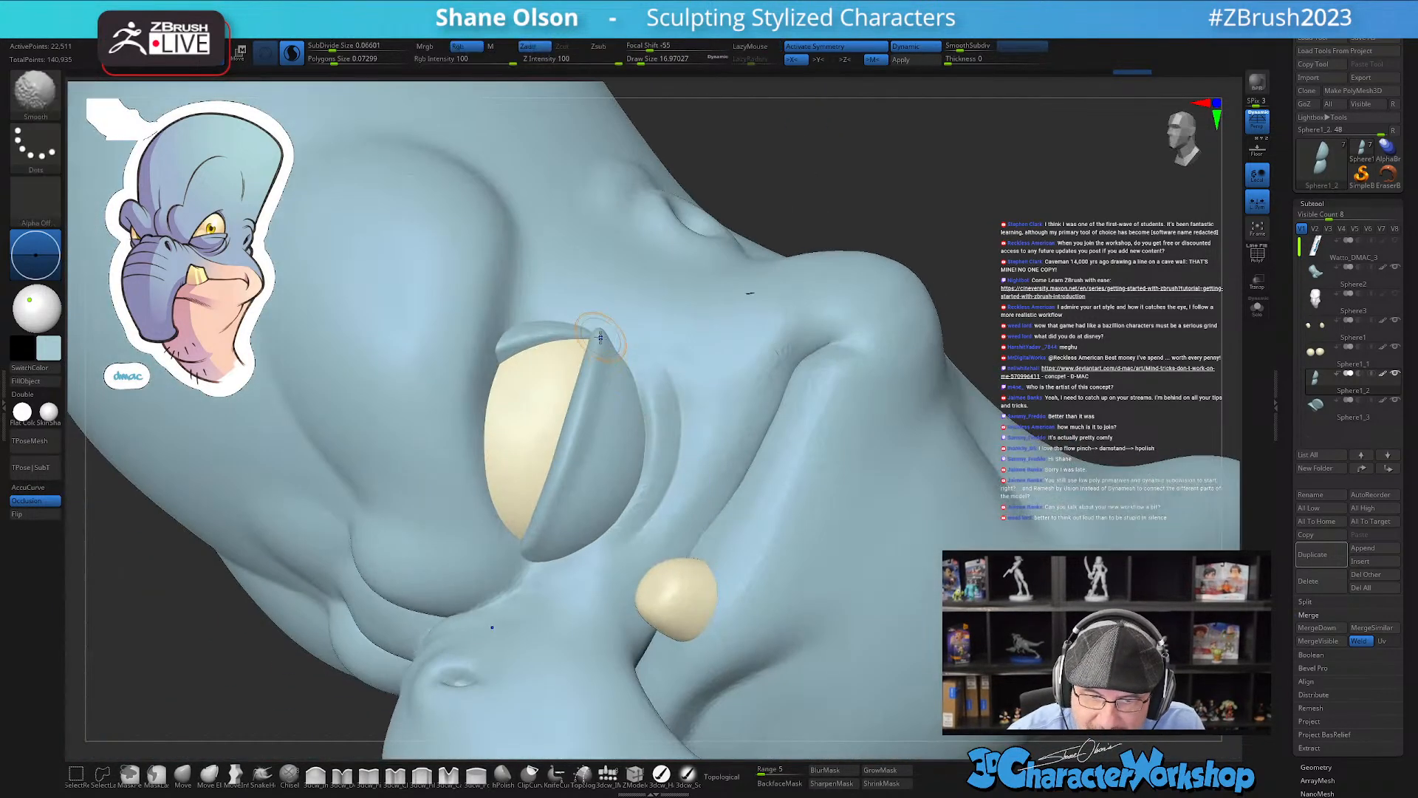
pyautogui.keyDown('ctrl'); pyautogui.moveTo(628, 403); pyautogui.dragTo(631, 439, button='right'); pyautogui.keyUp('ctrl')
# Step: Sharpen the crease beneath the lower eyelid's rim along its full length with the detail brush
pyautogui.click(343, 775)
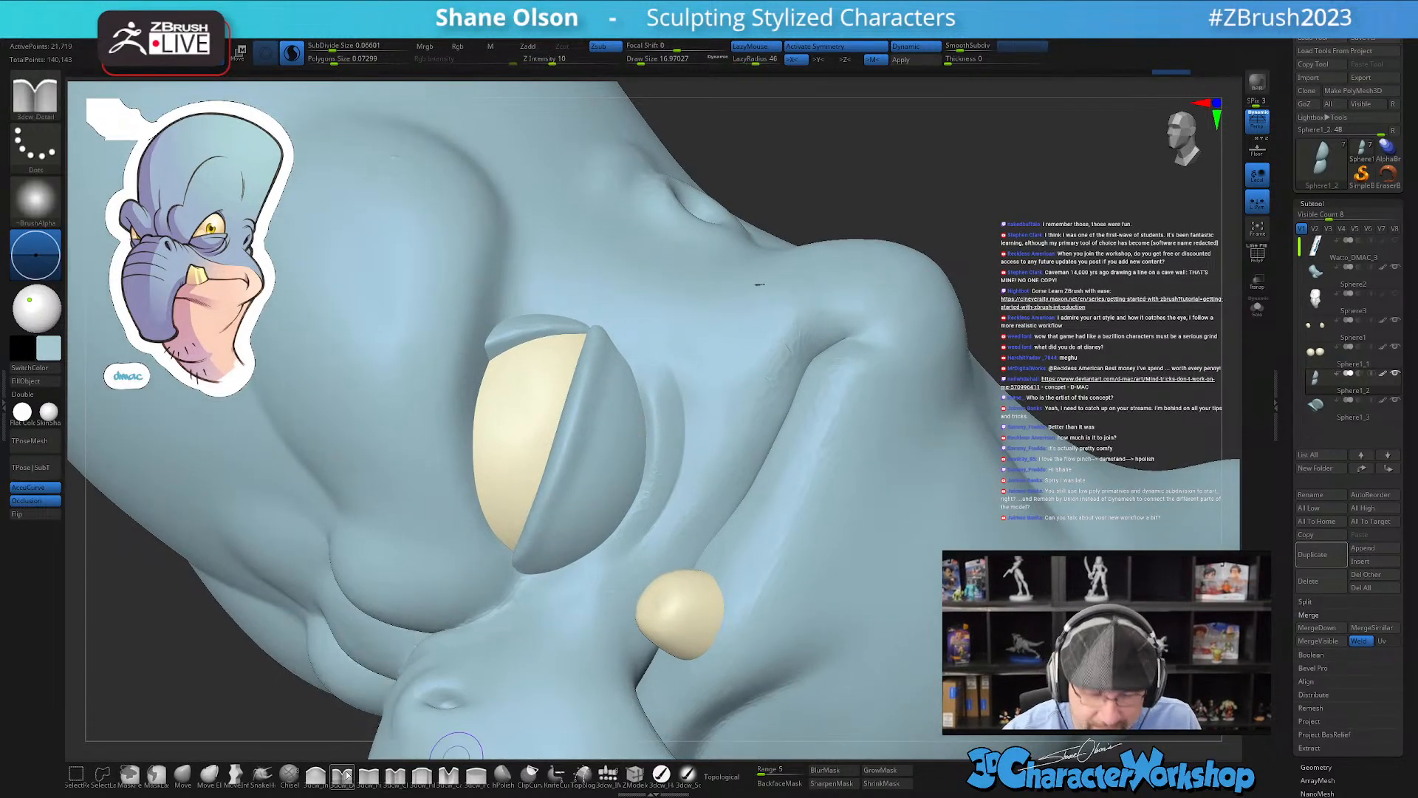
pyautogui.moveTo(662, 301)
pyautogui.mouseDown(button='right')
pyautogui.moveTo(691, 305)
pyautogui.moveTo(650, 346)
pyautogui.mouseUp(button='right')
pyautogui.moveTo(564, 554); pyautogui.dragTo(572, 540)
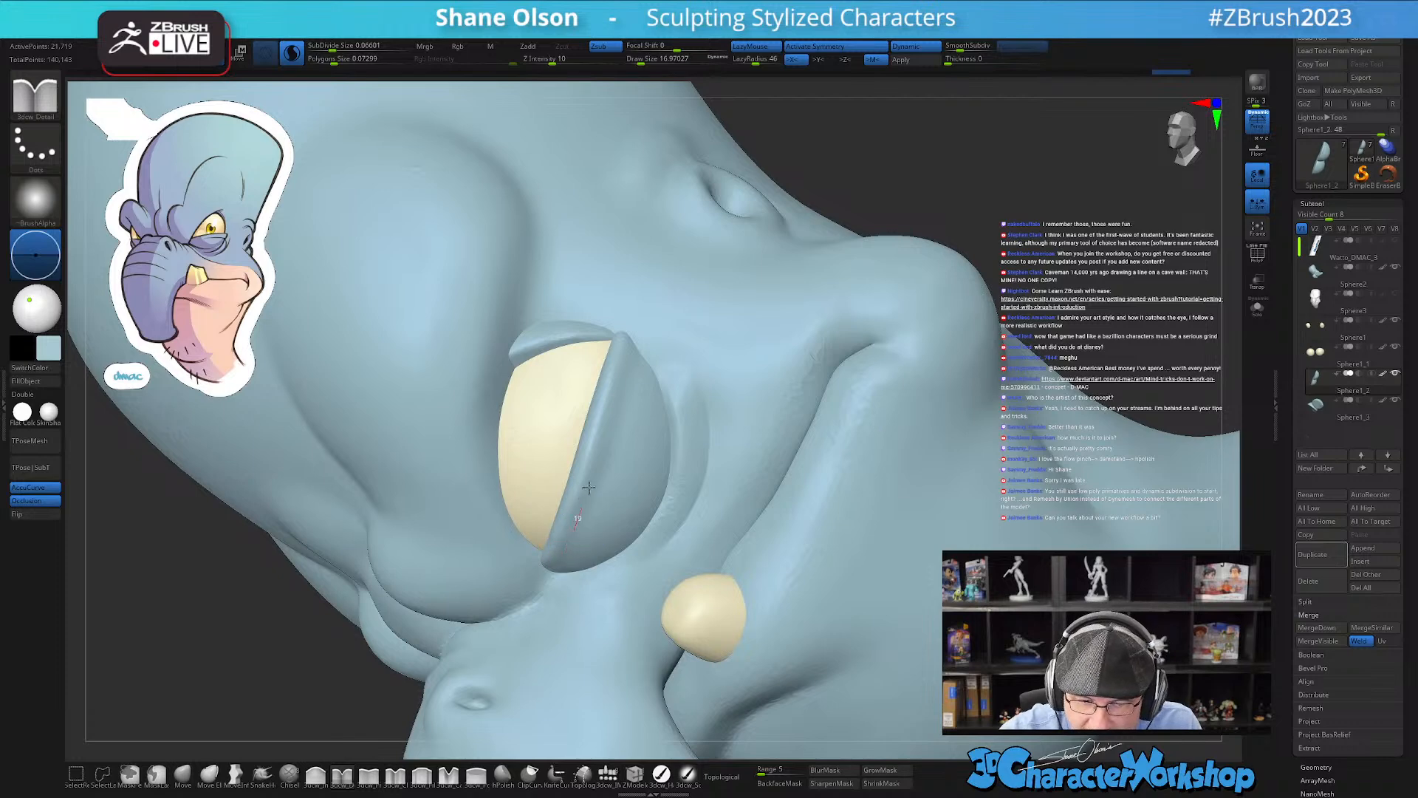
pyautogui.moveTo(656, 266); pyautogui.dragTo(655, 246)
pyautogui.moveTo(650, 475)
pyautogui.mouseDown(button='right')
pyautogui.moveTo(667, 450)
pyautogui.moveTo(645, 465)
pyautogui.mouseUp(button='right')
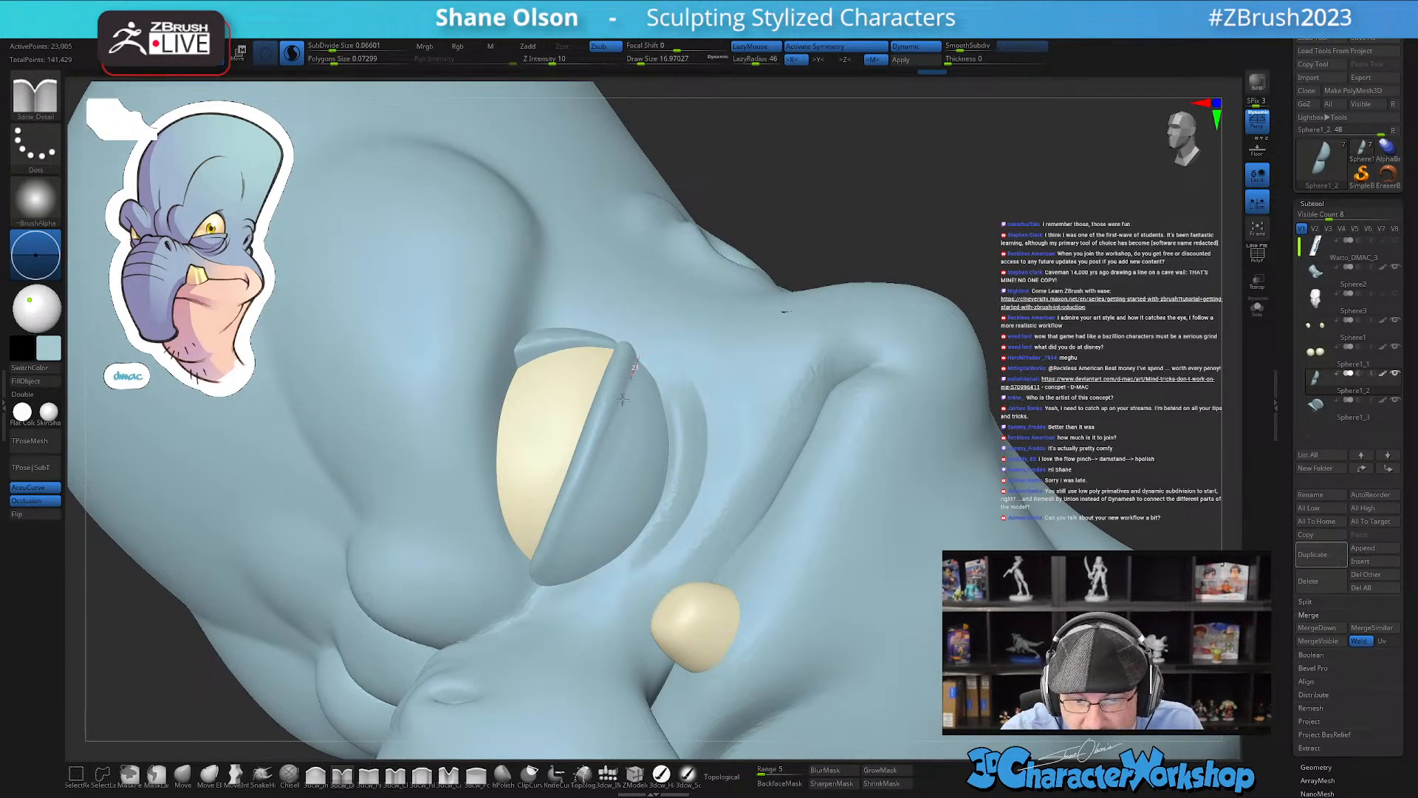
pyautogui.moveTo(562, 539); pyautogui.dragTo(548, 562)
pyautogui.moveTo(671, 503)
pyautogui.mouseDown(button='right')
pyautogui.moveTo(661, 464)
pyautogui.moveTo(650, 477)
pyautogui.moveTo(634, 452)
pyautogui.moveTo(654, 459)
pyautogui.moveTo(604, 557)
pyautogui.moveTo(716, 485)
pyautogui.moveTo(721, 496)
pyautogui.moveTo(681, 507)
pyautogui.mouseUp(button='right')
pyautogui.press('shift')
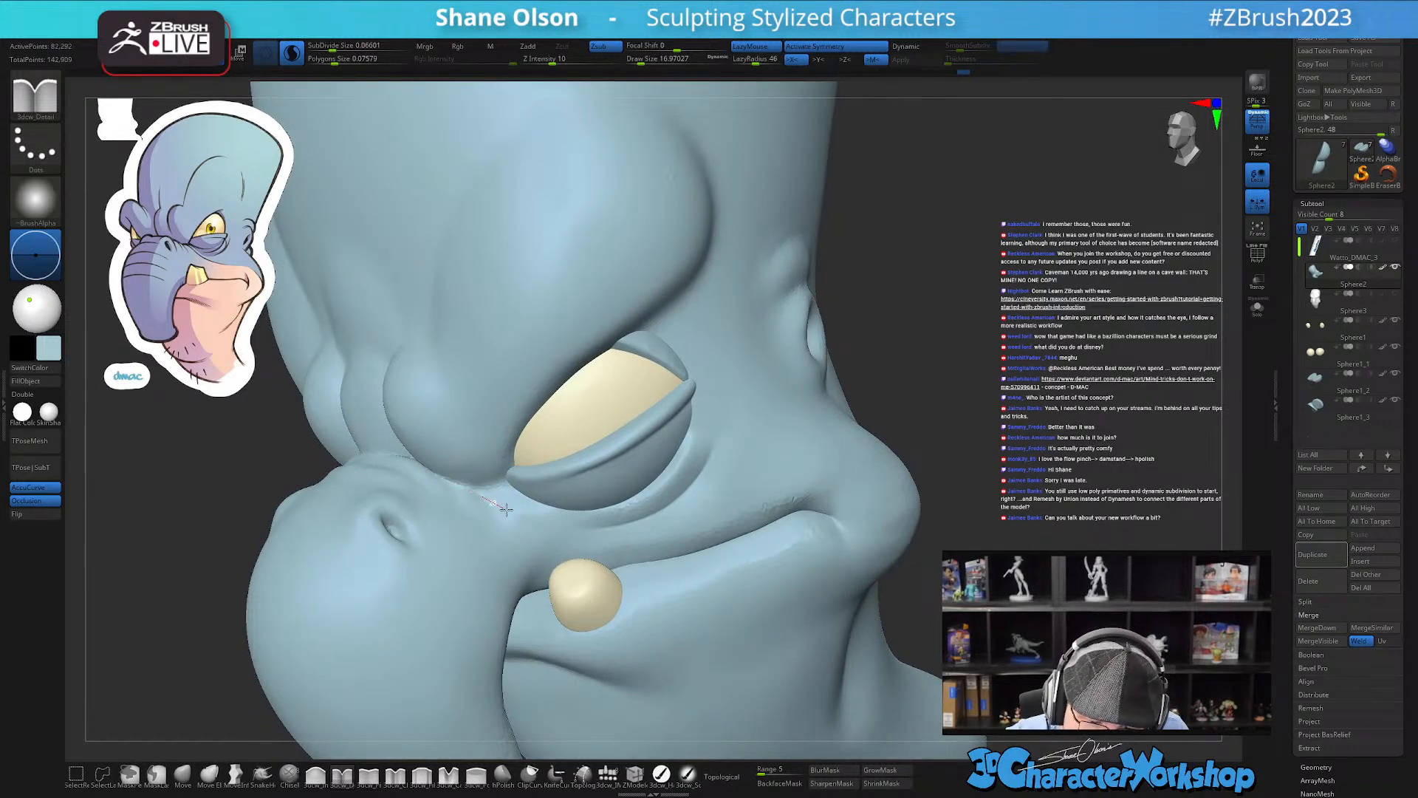
# Step: Try to sculpt a fold under the eye on the head with the detail brush
pyautogui.moveTo(638, 553); pyautogui.dragTo(731, 576)
pyautogui.moveTo(747, 532)
pyautogui.mouseDown(button='right')
pyautogui.moveTo(722, 507)
pyautogui.moveTo(747, 515)
pyautogui.mouseUp(button='right')
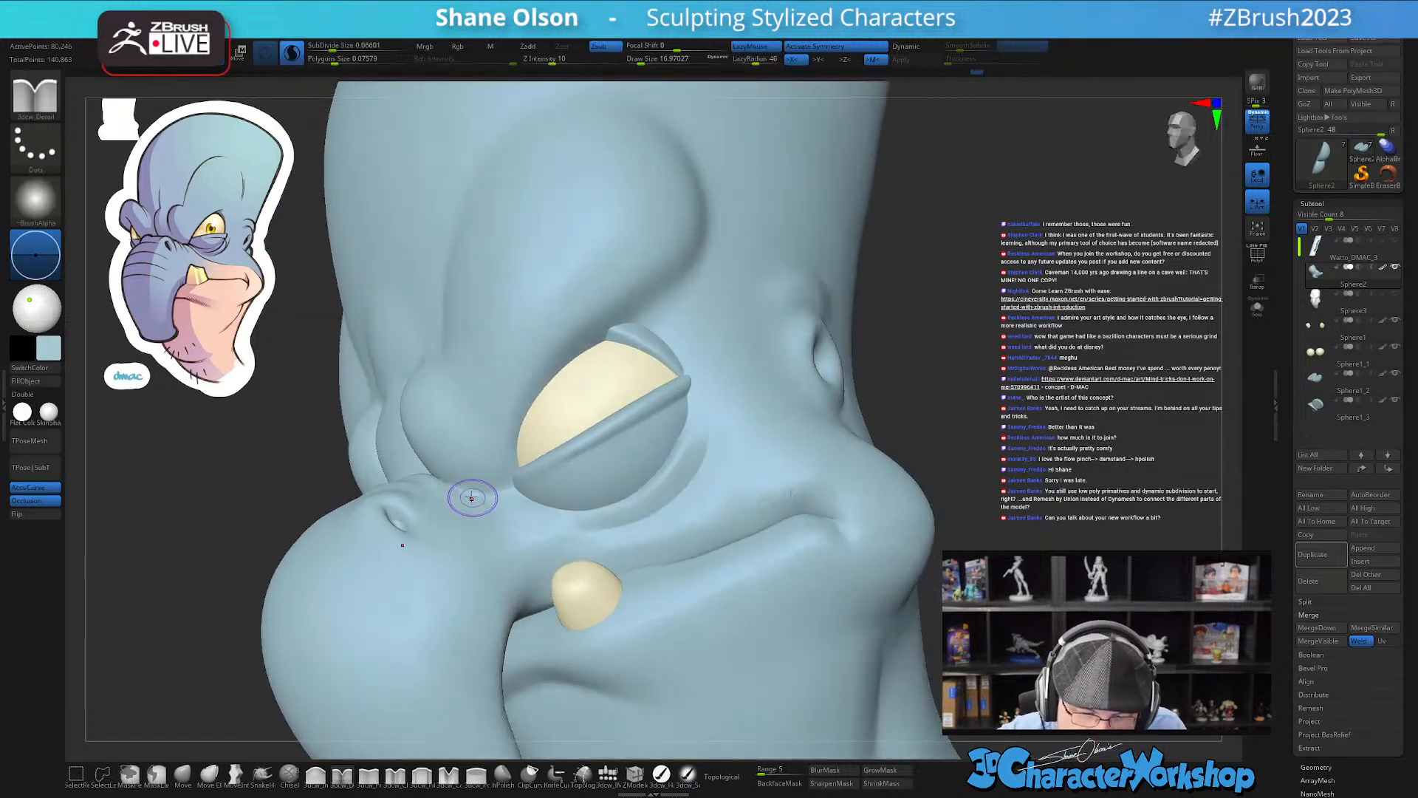
pyautogui.moveTo(602, 551); pyautogui.dragTo(676, 540)
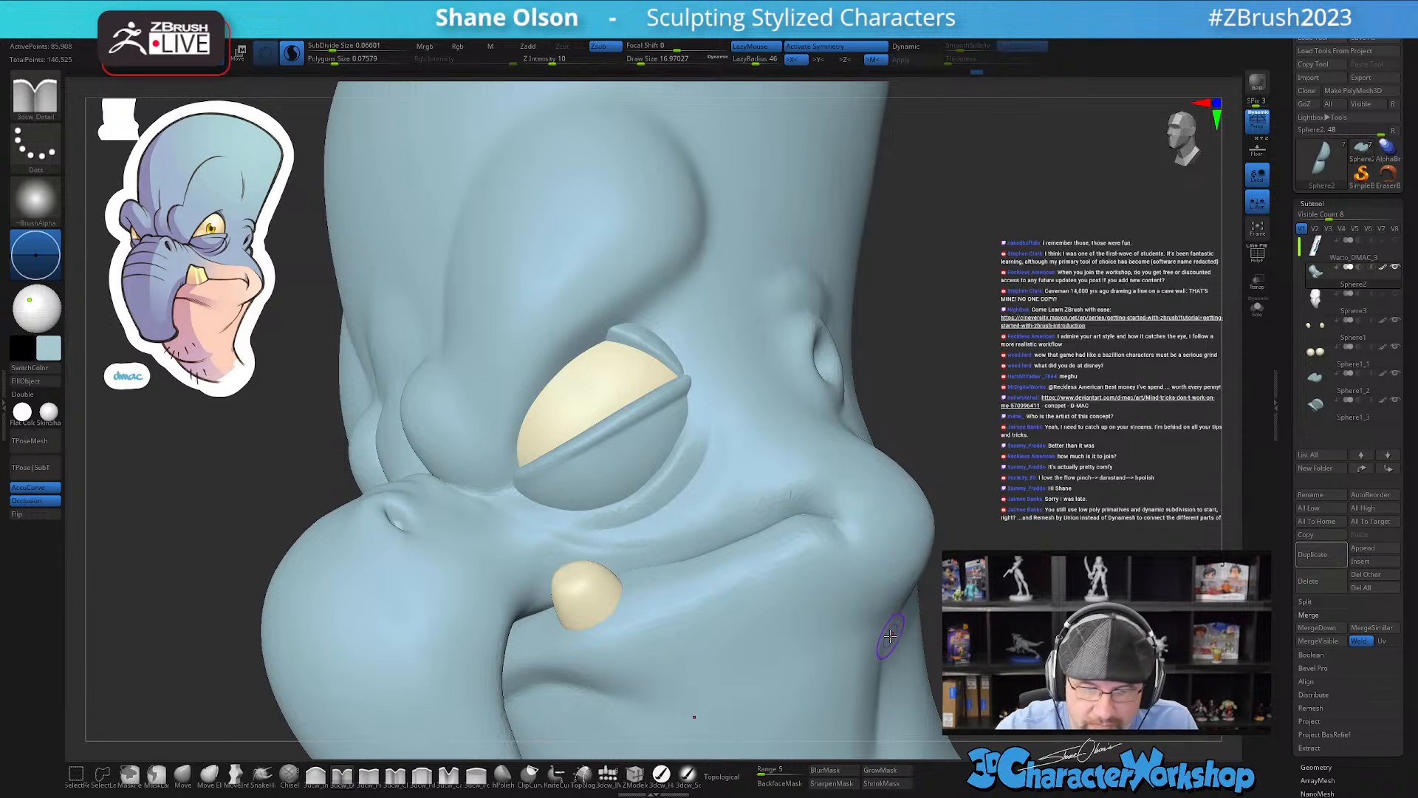
pyautogui.keyDown('shift'); pyautogui.moveTo(891, 650); pyautogui.dragTo(890, 637); pyautogui.keyUp('shift')
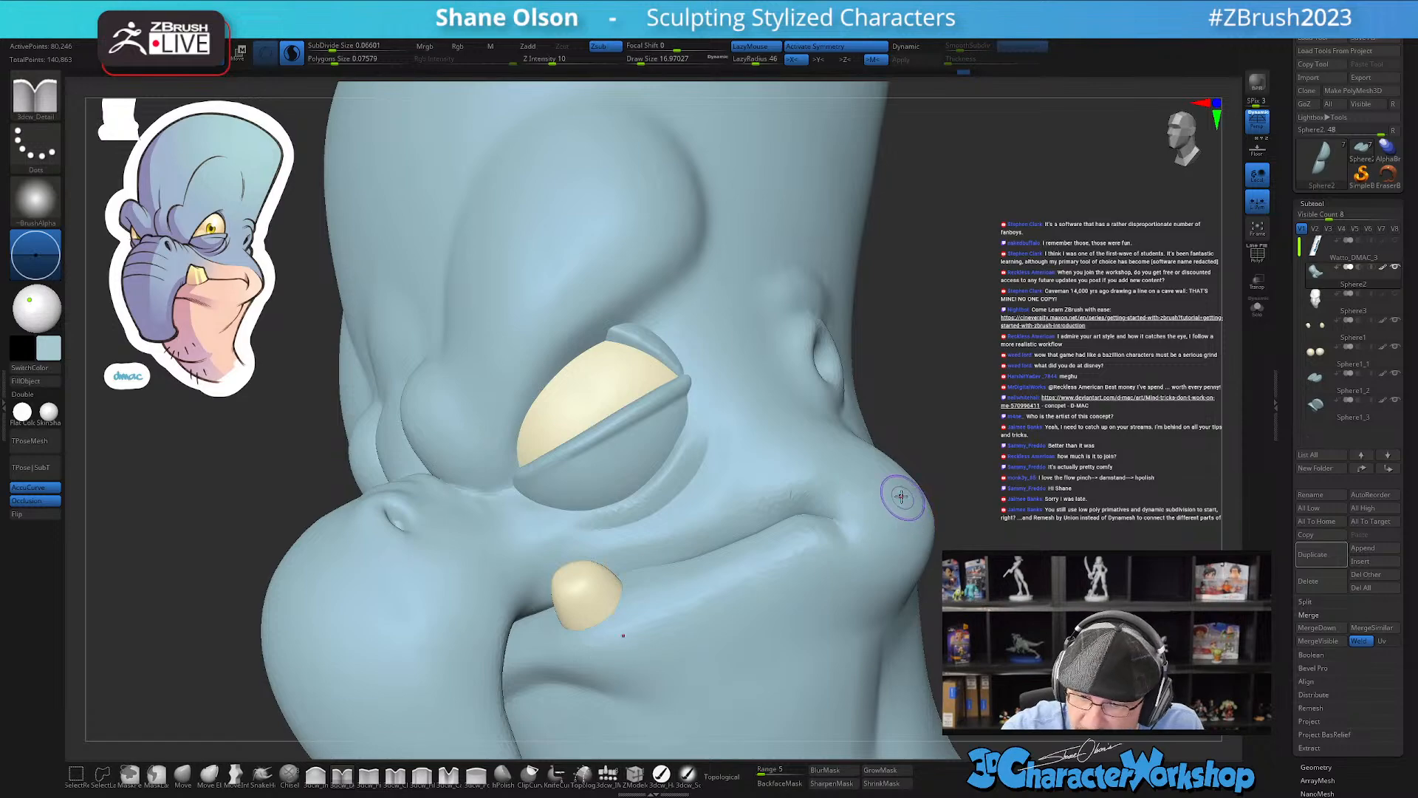
# Step: Display the head's wireframe and smooth a band beneath the eye to increase its mesh density
pyautogui.press('shift')
pyautogui.hotkey('shift', 'f')
pyautogui.hotkey('shift', 'f')
pyautogui.press('shift')
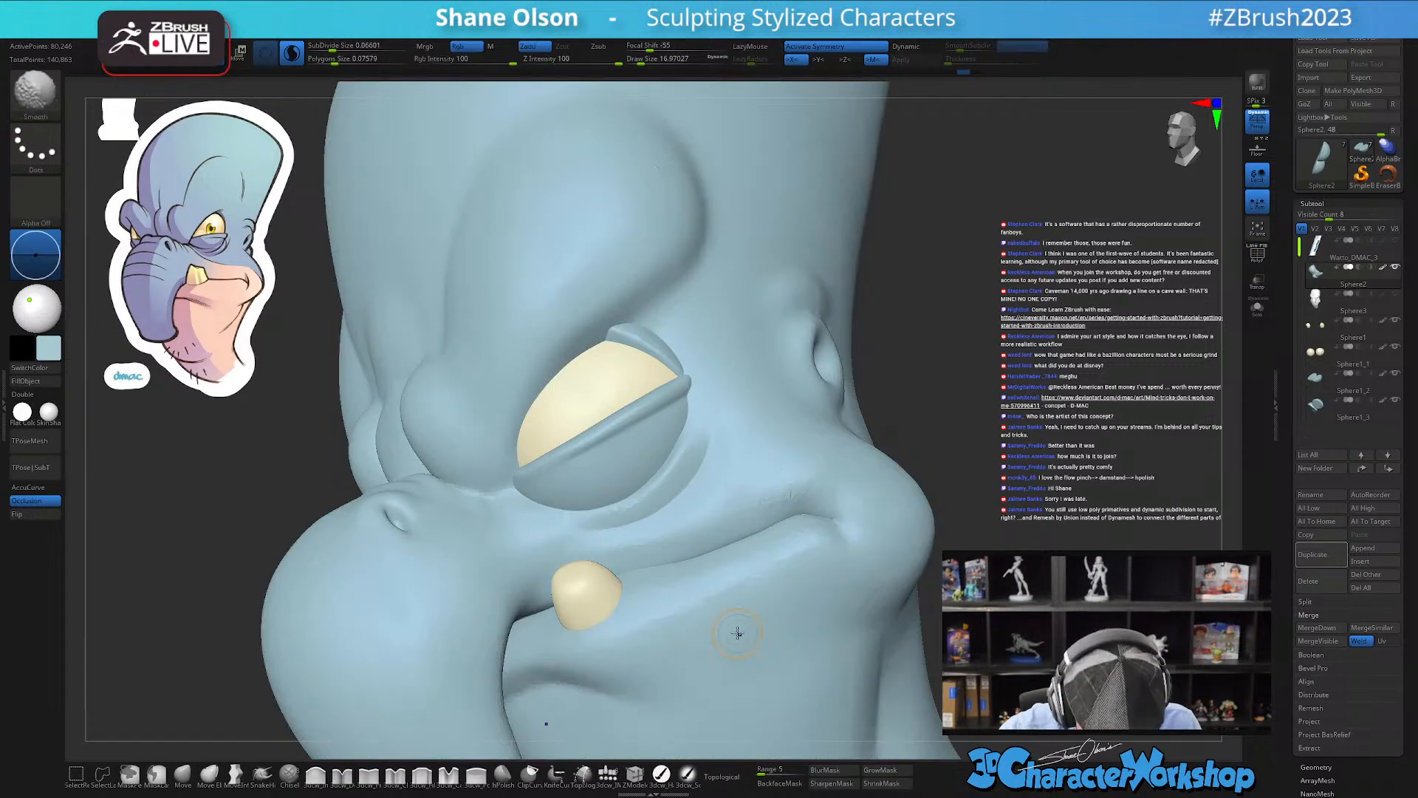
pyautogui.hotkey('shift', 'f')
pyautogui.moveTo(481, 547)
pyautogui.keyDown('shift'); pyautogui.mouseDown()
pyautogui.moveTo(636, 554)
pyautogui.moveTo(770, 510)
pyautogui.mouseUp(); pyautogui.keyUp('shift')
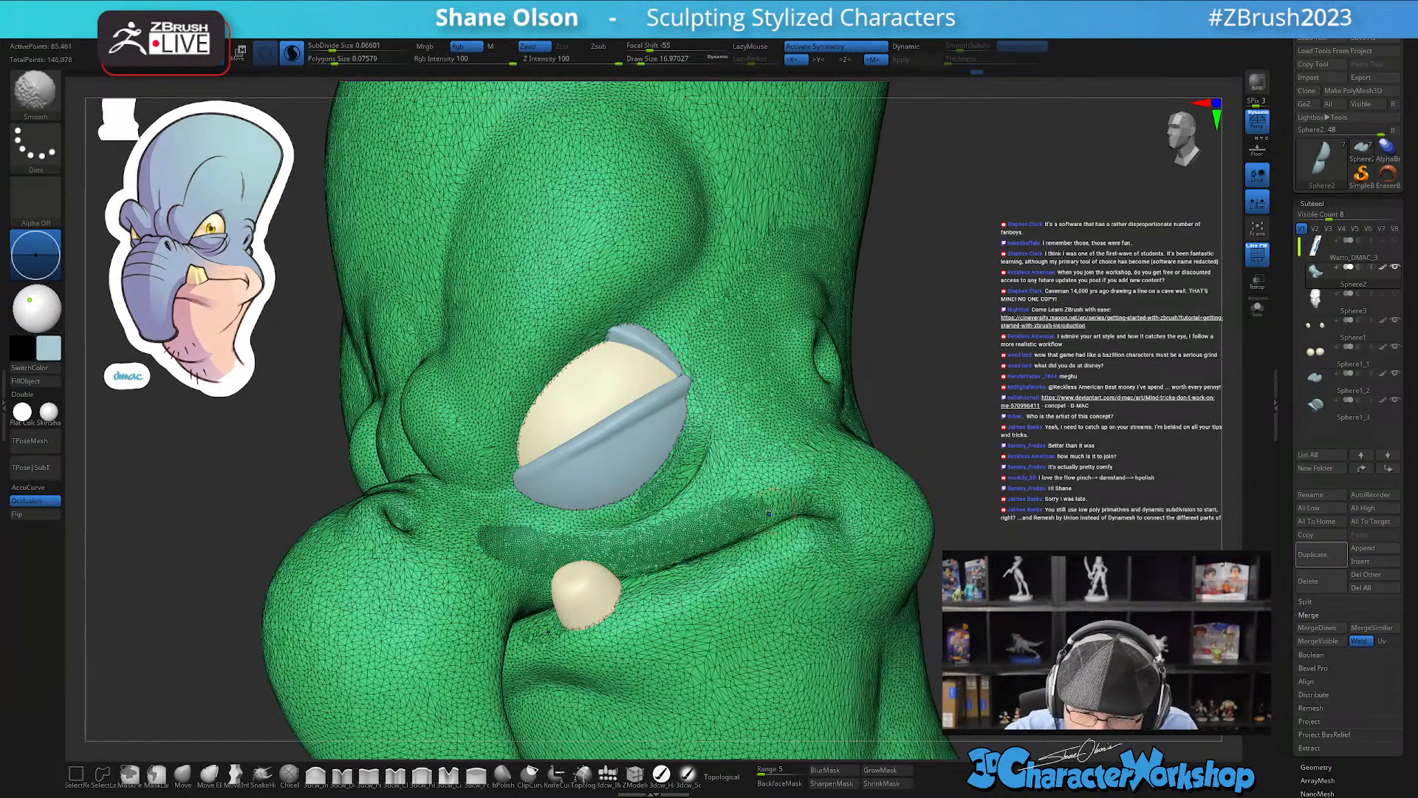
# Step: Extend the denser smoothed mesh from the nose bridge across the cheek to the outer eye corner
pyautogui.moveTo(745, 545)
pyautogui.keyDown('ctrl'); pyautogui.mouseDown(button='right')
pyautogui.moveTo(766, 535)
pyautogui.moveTo(744, 515)
pyautogui.mouseUp(button='right'); pyautogui.keyUp('ctrl')
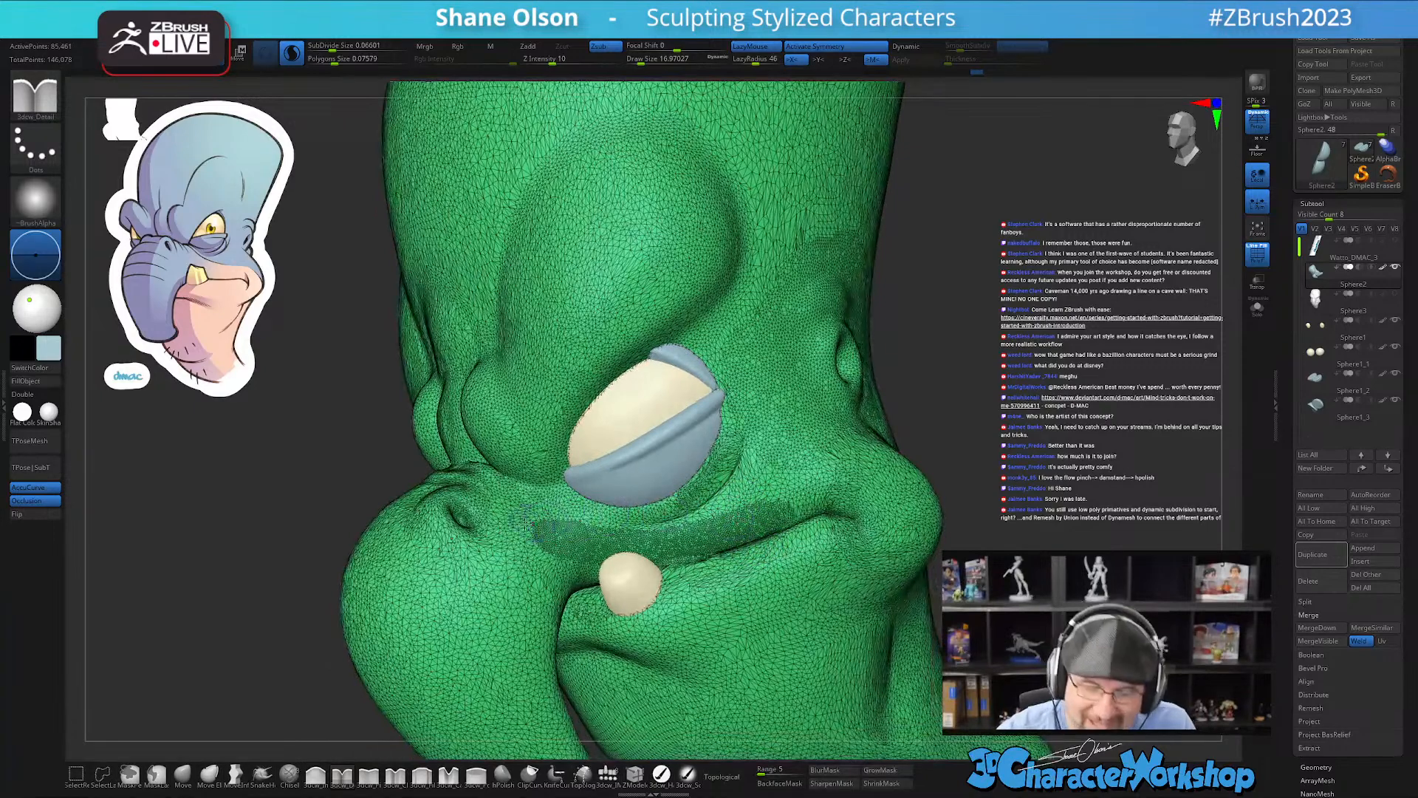
pyautogui.moveTo(545, 519)
pyautogui.keyDown('shift'); pyautogui.mouseDown()
pyautogui.moveTo(517, 532)
pyautogui.moveTo(584, 518)
pyautogui.moveTo(564, 510)
pyautogui.moveTo(748, 509)
pyautogui.mouseUp(); pyautogui.keyUp('shift')
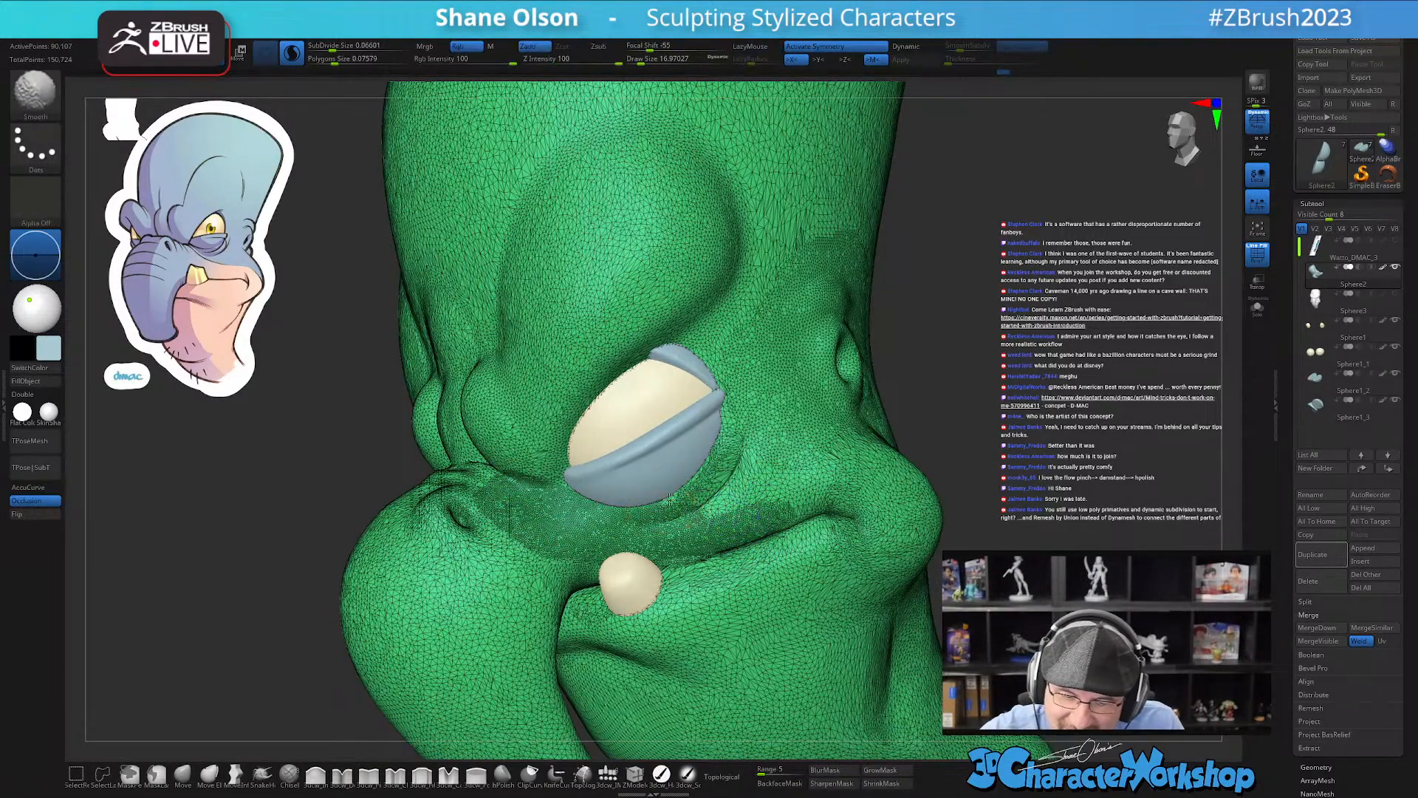
pyautogui.keyDown('shift'); pyautogui.moveTo(709, 495); pyautogui.dragTo(755, 442); pyautogui.keyUp('shift')
pyautogui.moveTo(676, 522)
pyautogui.keyDown('shift'); pyautogui.mouseDown()
pyautogui.moveTo(768, 444)
pyautogui.moveTo(783, 466)
pyautogui.moveTo(755, 468)
pyautogui.moveTo(834, 484)
pyautogui.mouseUp(); pyautogui.keyUp('shift')
pyautogui.moveTo(711, 546)
pyautogui.keyDown('shift'); pyautogui.mouseDown()
pyautogui.moveTo(674, 566)
pyautogui.moveTo(817, 503)
pyautogui.moveTo(850, 450)
pyautogui.moveTo(827, 480)
pyautogui.moveTo(843, 495)
pyautogui.moveTo(763, 462)
pyautogui.moveTo(802, 428)
pyautogui.mouseUp(); pyautogui.keyUp('shift')
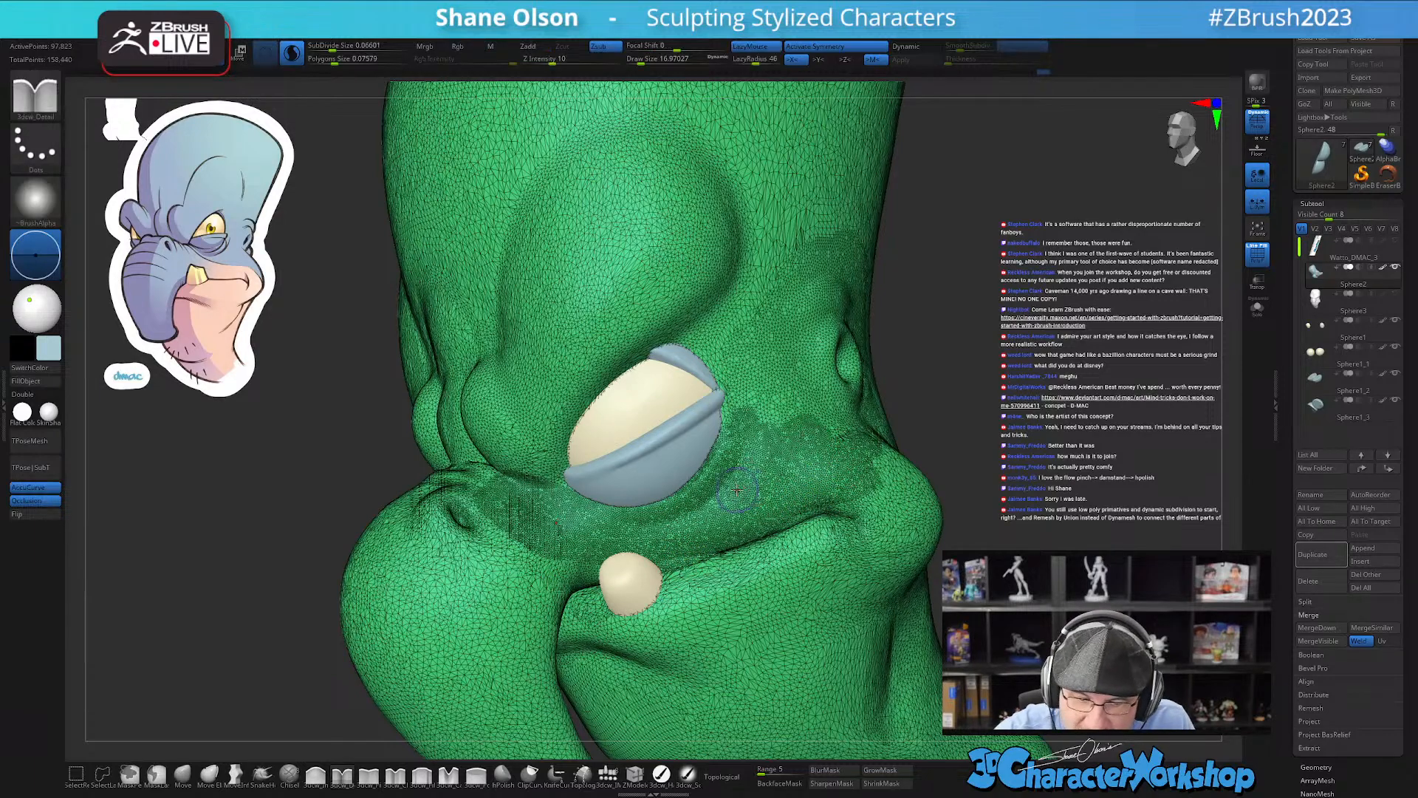
# Step: Smooth the area beside the nose and along the upper edge of the lower lip to densify the mesh, and hide the wireframe
pyautogui.moveTo(458, 496)
pyautogui.keyDown('shift'); pyautogui.mouseDown()
pyautogui.moveTo(545, 565)
pyautogui.moveTo(544, 587)
pyautogui.mouseUp(); pyautogui.keyUp('shift')
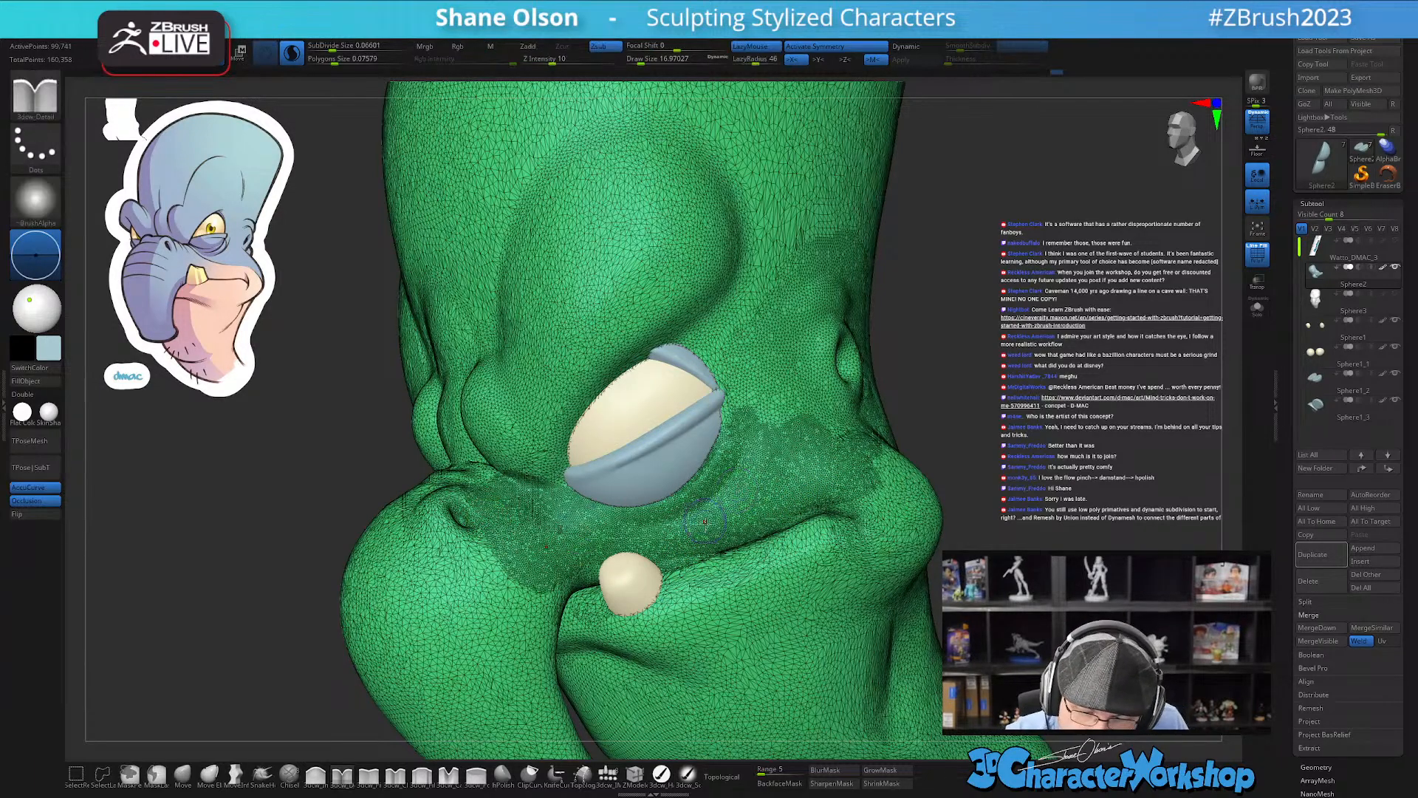
pyautogui.moveTo(736, 572)
pyautogui.mouseDown(button='right')
pyautogui.moveTo(710, 577)
pyautogui.moveTo(802, 582)
pyautogui.moveTo(714, 572)
pyautogui.mouseUp(button='right')
pyautogui.moveTo(669, 574)
pyautogui.keyDown('shift'); pyautogui.mouseDown()
pyautogui.moveTo(754, 538)
pyautogui.moveTo(698, 578)
pyautogui.moveTo(792, 549)
pyautogui.mouseUp(); pyautogui.keyUp('shift')
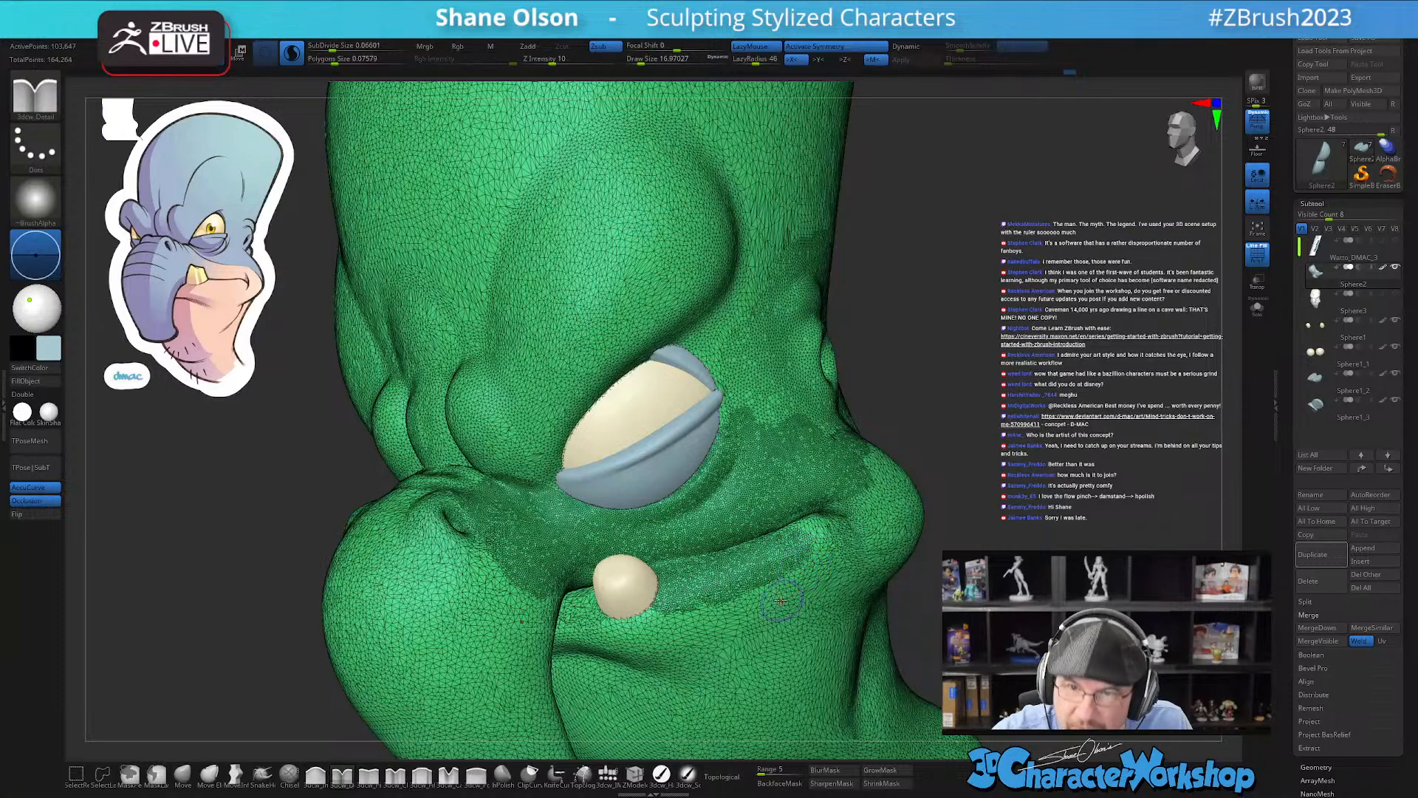
pyautogui.moveTo(735, 615); pyautogui.dragTo(737, 551, button='right')
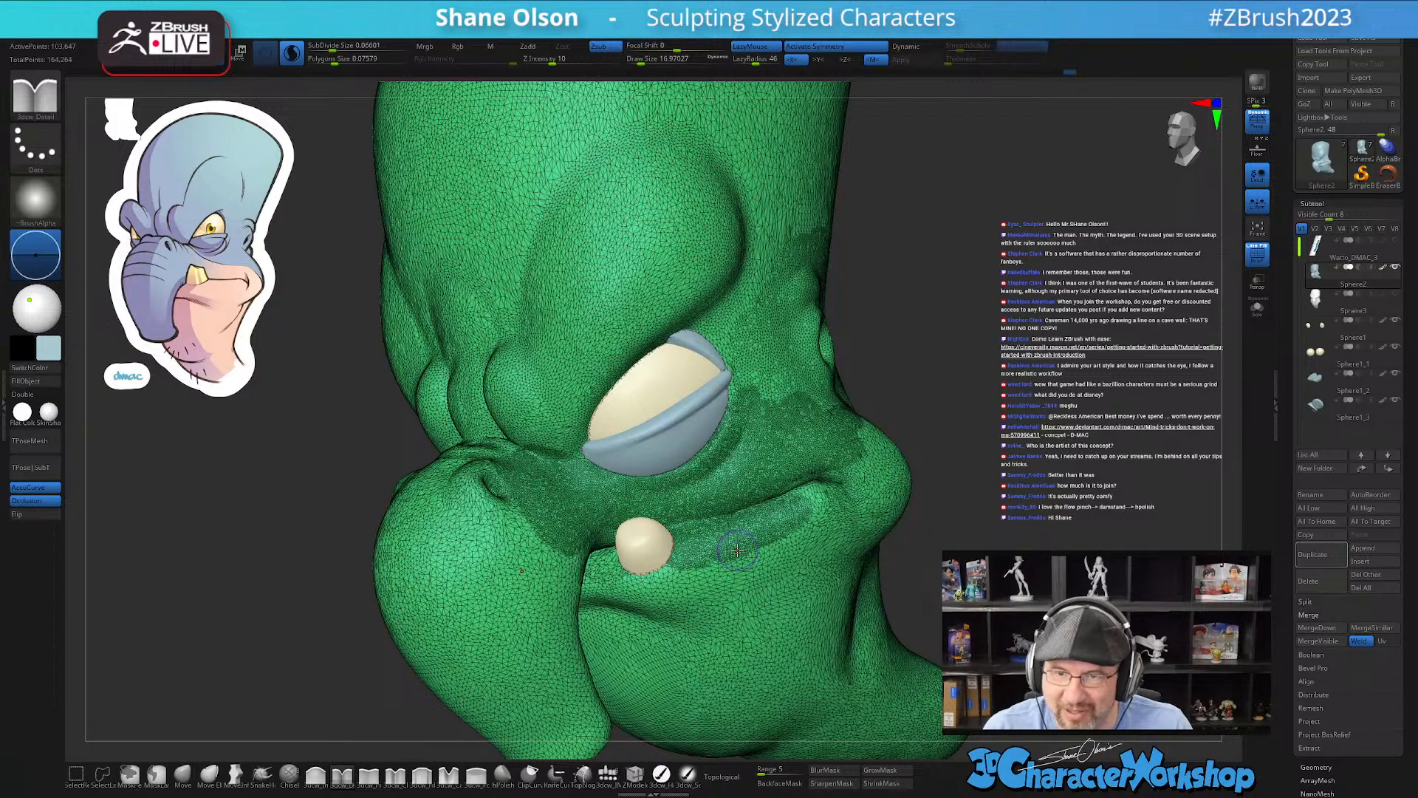
pyautogui.moveTo(705, 602)
pyautogui.mouseDown(button='right')
pyautogui.moveTo(730, 595)
pyautogui.moveTo(728, 557)
pyautogui.moveTo(705, 629)
pyautogui.mouseUp(button='right')
pyautogui.press('shift')
pyautogui.hotkey('shift', 'f')
# Step: Tighten the mouth line from the tusk toward the cheek and below the tusk with the pinch brush
pyautogui.click(368, 774)
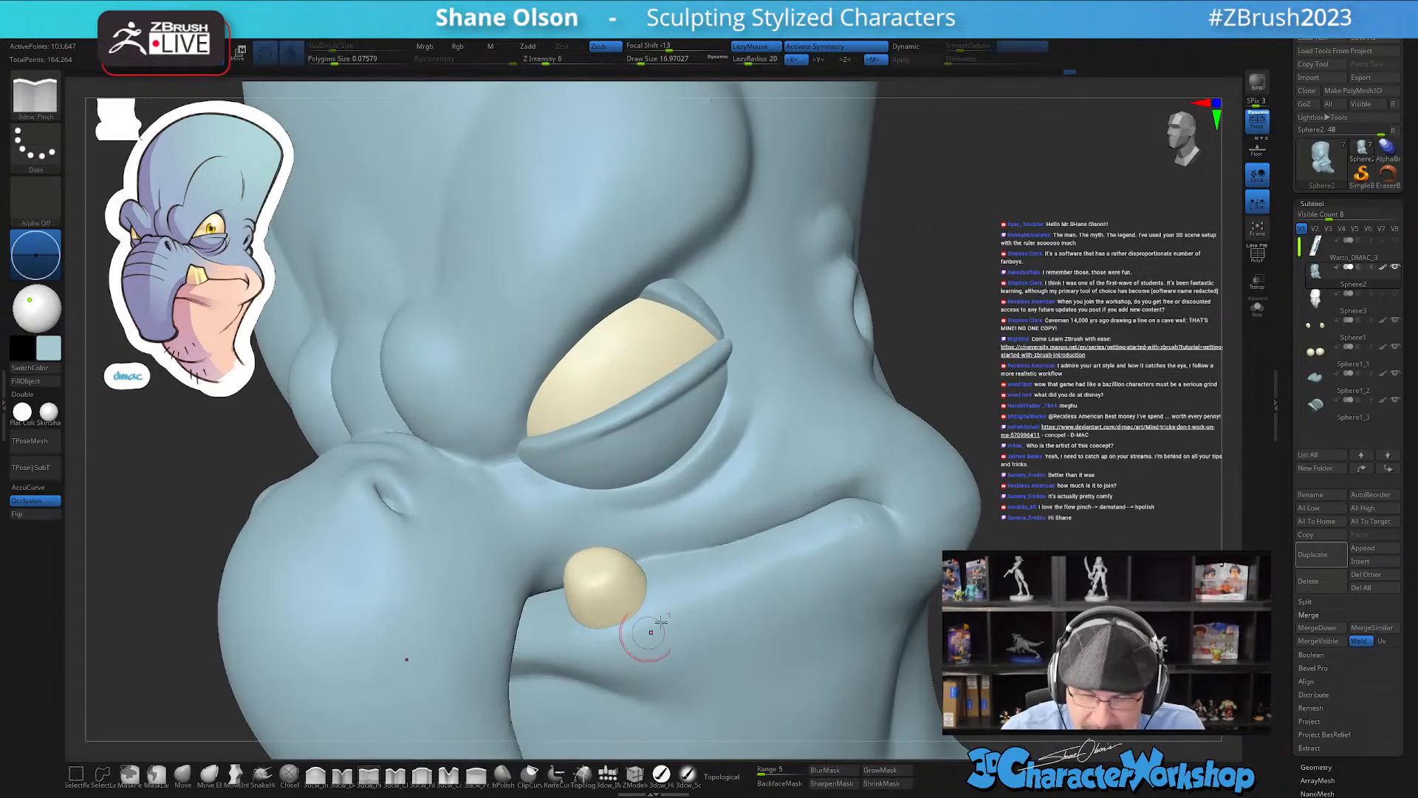
pyautogui.moveTo(645, 561); pyautogui.dragTo(725, 544)
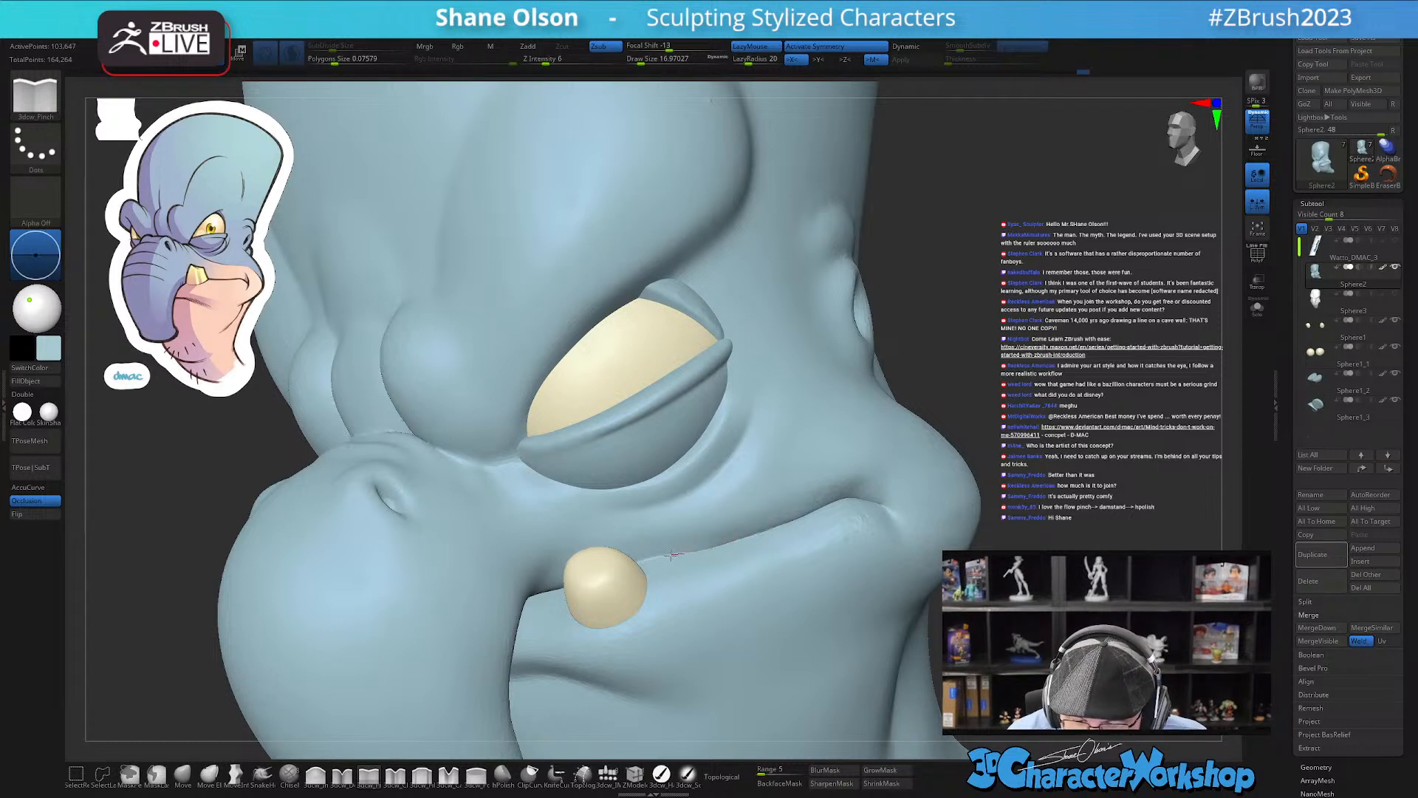
pyautogui.moveTo(604, 576); pyautogui.dragTo(543, 647)
pyautogui.moveTo(734, 597)
pyautogui.mouseDown(button='right')
pyautogui.moveTo(712, 615)
pyautogui.moveTo(742, 600)
pyautogui.mouseUp(button='right')
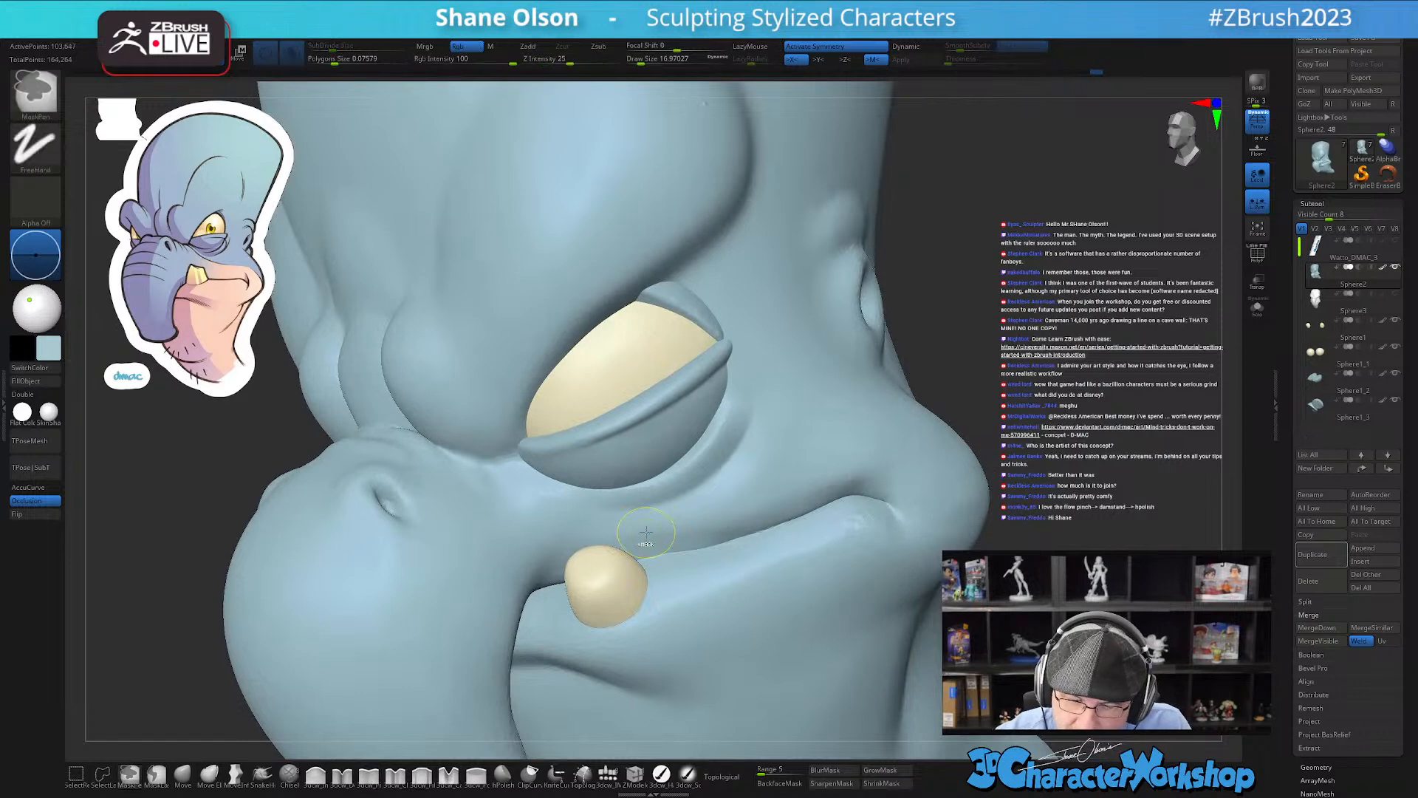
# Step: Frame the whole head together with its lettered stick, and hide the Watto_DMAC_3 subtool
pyautogui.moveTo(750, 603); pyautogui.dragTo(735, 546, button='right')
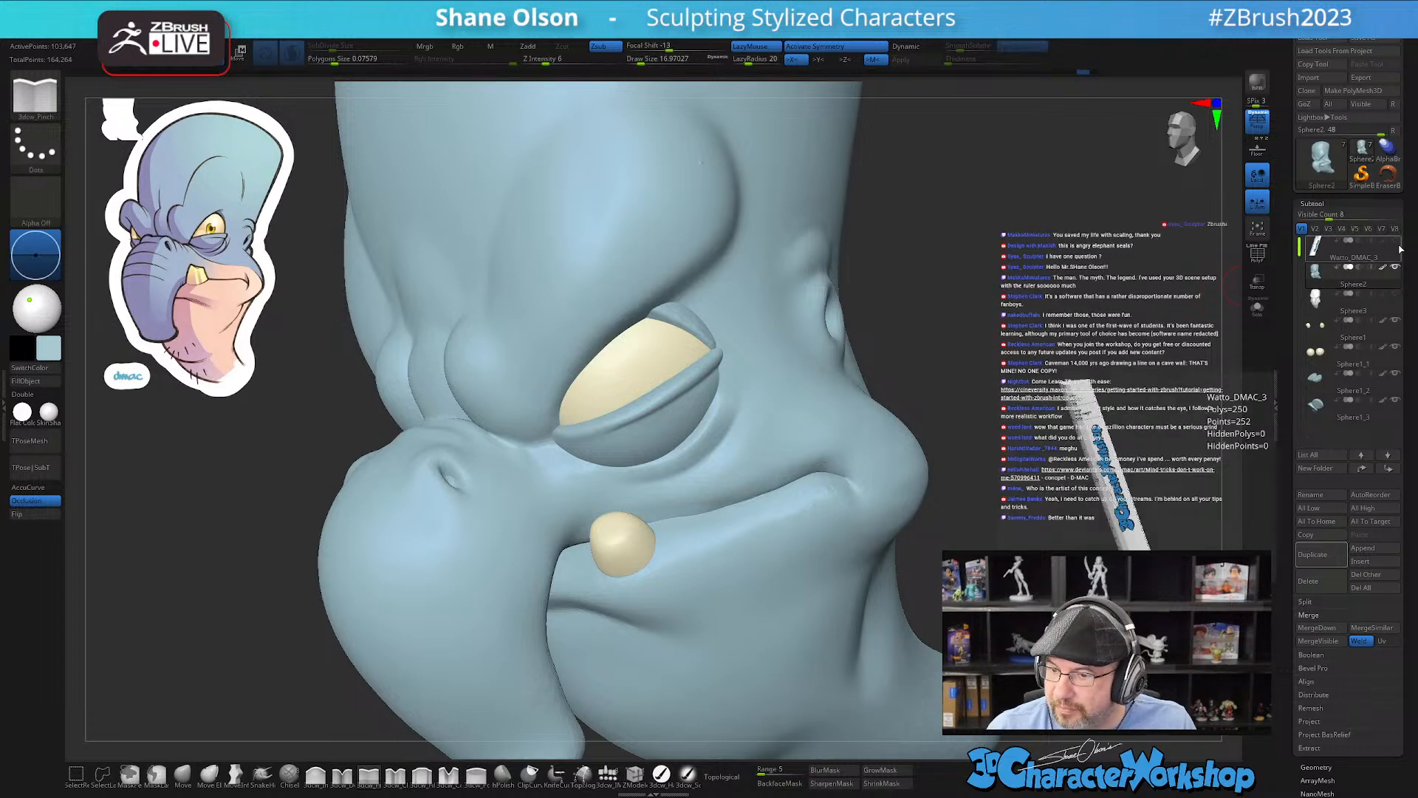
pyautogui.keyDown('ctrl'); pyautogui.moveTo(1080, 381); pyautogui.dragTo(996, 283, button='right'); pyautogui.keyUp('ctrl')
pyautogui.keyDown('alt'); pyautogui.moveTo(935, 455); pyautogui.dragTo(877, 380, button='right'); pyautogui.keyUp('alt')
pyautogui.moveTo(809, 617); pyautogui.dragTo(694, 584, button='right')
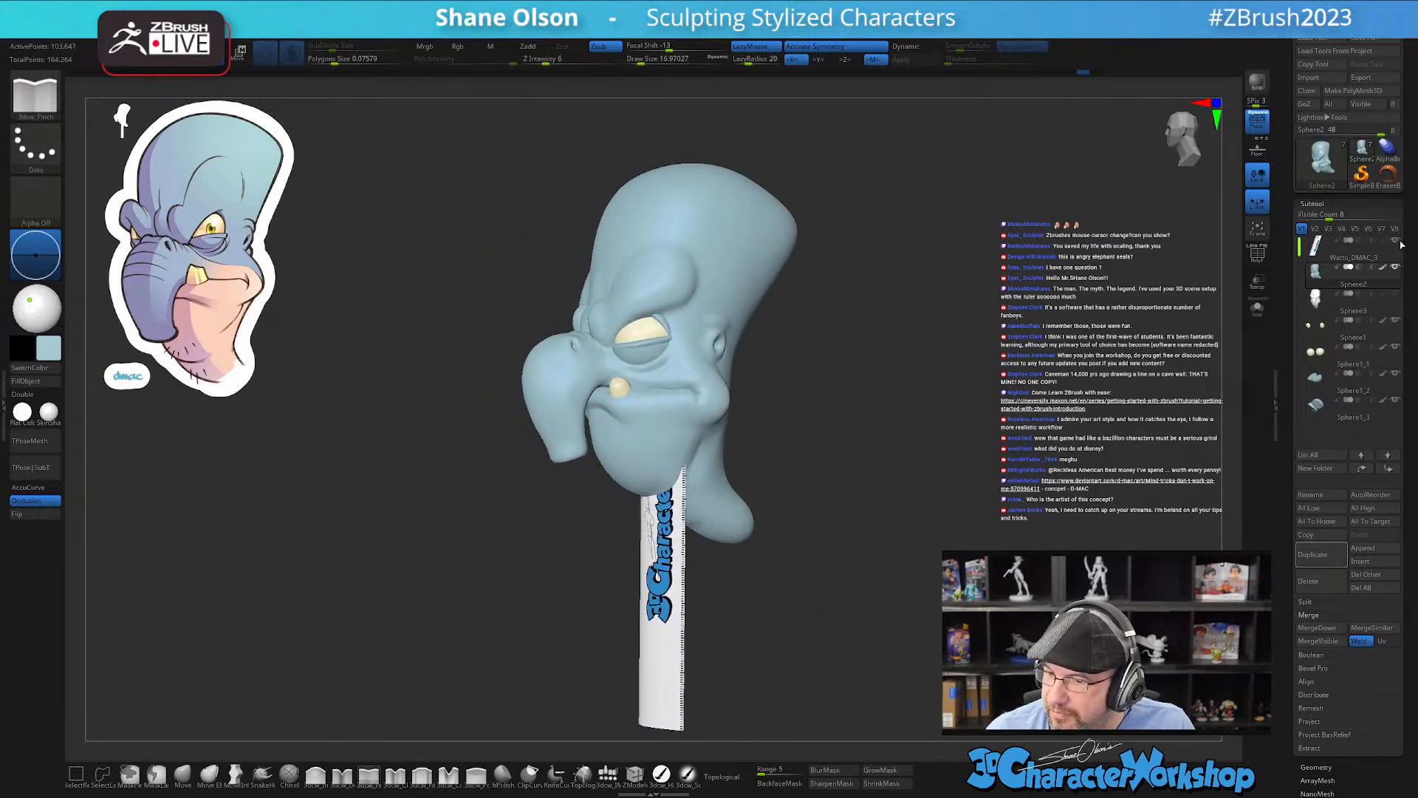
pyautogui.click(1395, 243)
# Step: Examine the overall head from the front, three-quarter and side against the reference drawing
pyautogui.moveTo(916, 379)
pyautogui.mouseDown(button='right')
pyautogui.moveTo(946, 380)
pyautogui.moveTo(890, 334)
pyautogui.moveTo(1036, 363)
pyautogui.moveTo(1022, 339)
pyautogui.moveTo(946, 311)
pyautogui.mouseUp(button='right')
pyautogui.press('s')
pyautogui.moveTo(947, 312); pyautogui.dragTo(948, 313)
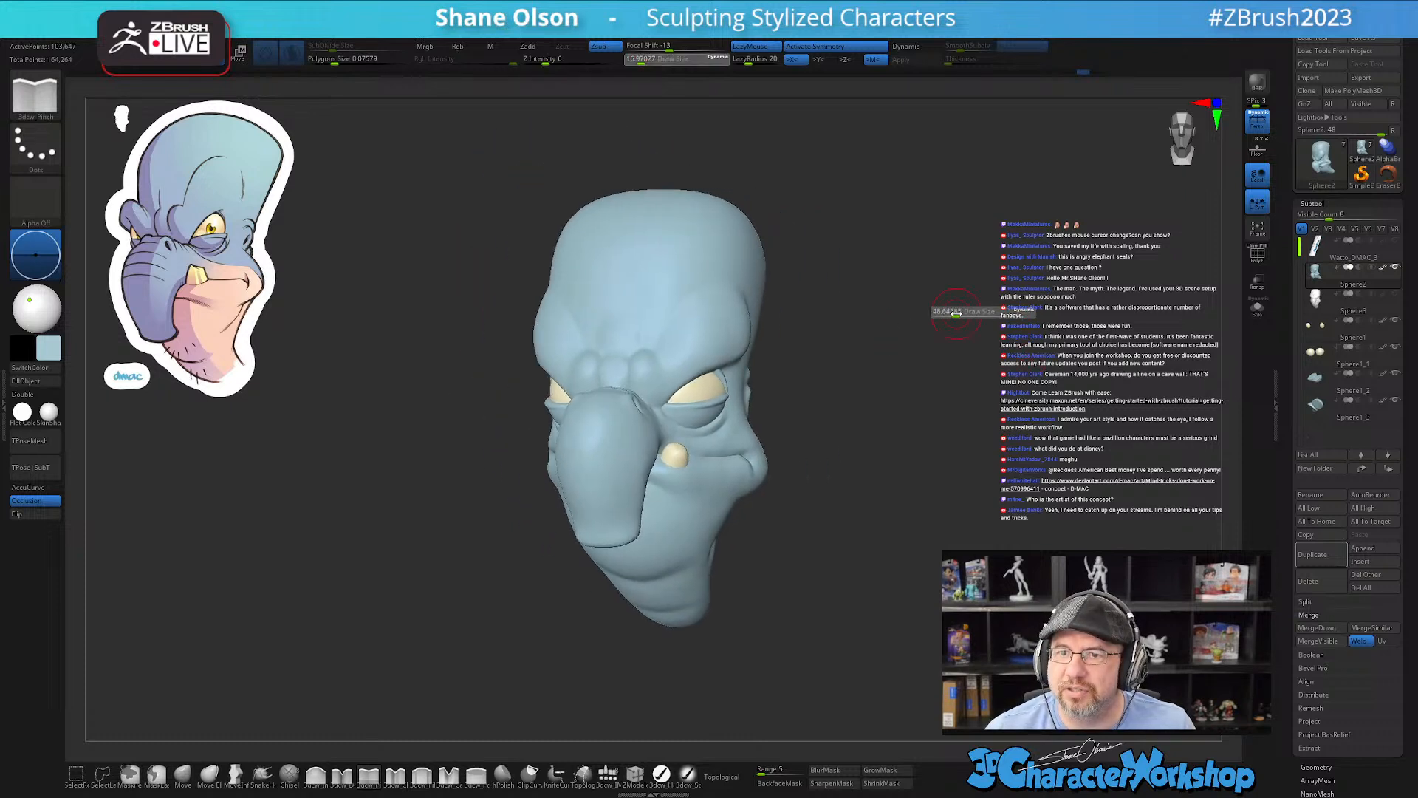
pyautogui.press('s')
pyautogui.moveTo(841, 376); pyautogui.dragTo(852, 376)
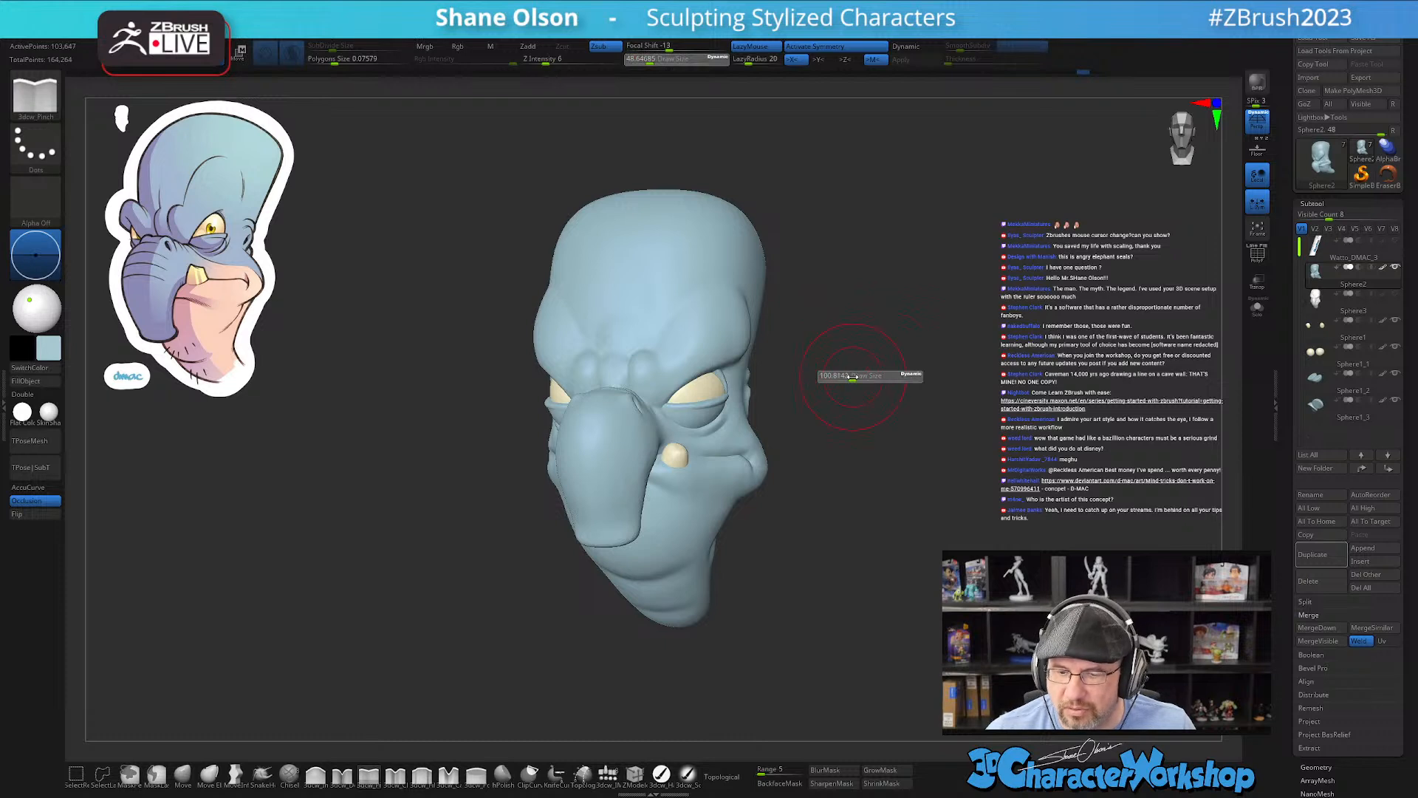
pyautogui.moveTo(865, 325)
pyautogui.keyDown('ctrl'); pyautogui.mouseDown(button='right')
pyautogui.moveTo(869, 346)
pyautogui.moveTo(899, 298)
pyautogui.moveTo(892, 315)
pyautogui.mouseUp(button='right'); pyautogui.keyUp('ctrl')
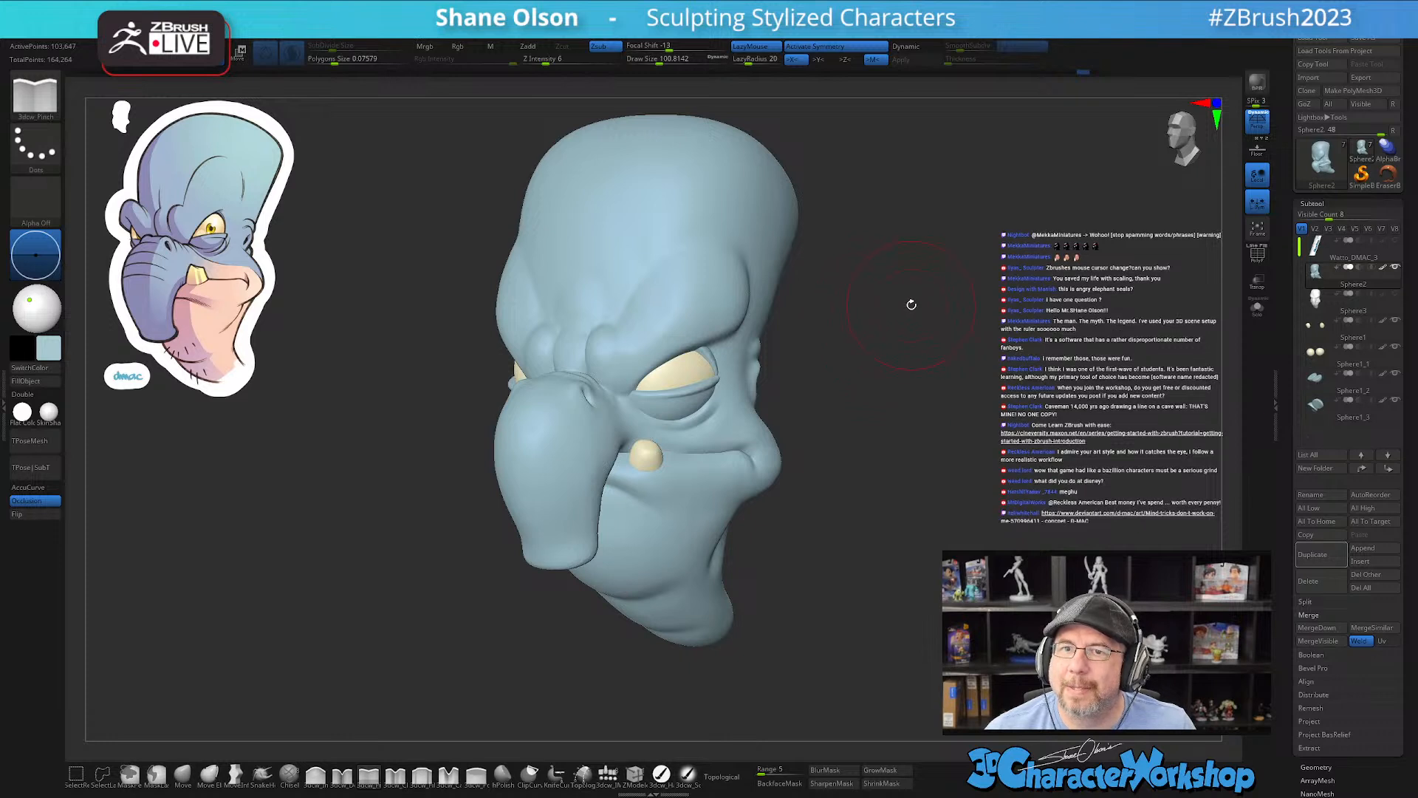
pyautogui.moveTo(911, 304); pyautogui.dragTo(912, 329, button='right')
pyautogui.moveTo(835, 395)
pyautogui.mouseDown(button='right')
pyautogui.moveTo(813, 386)
pyautogui.moveTo(894, 357)
pyautogui.moveTo(832, 494)
pyautogui.moveTo(823, 604)
pyautogui.moveTo(823, 592)
pyautogui.mouseUp(button='right')
pyautogui.press('s')
pyautogui.moveTo(823, 595); pyautogui.dragTo(812, 594)
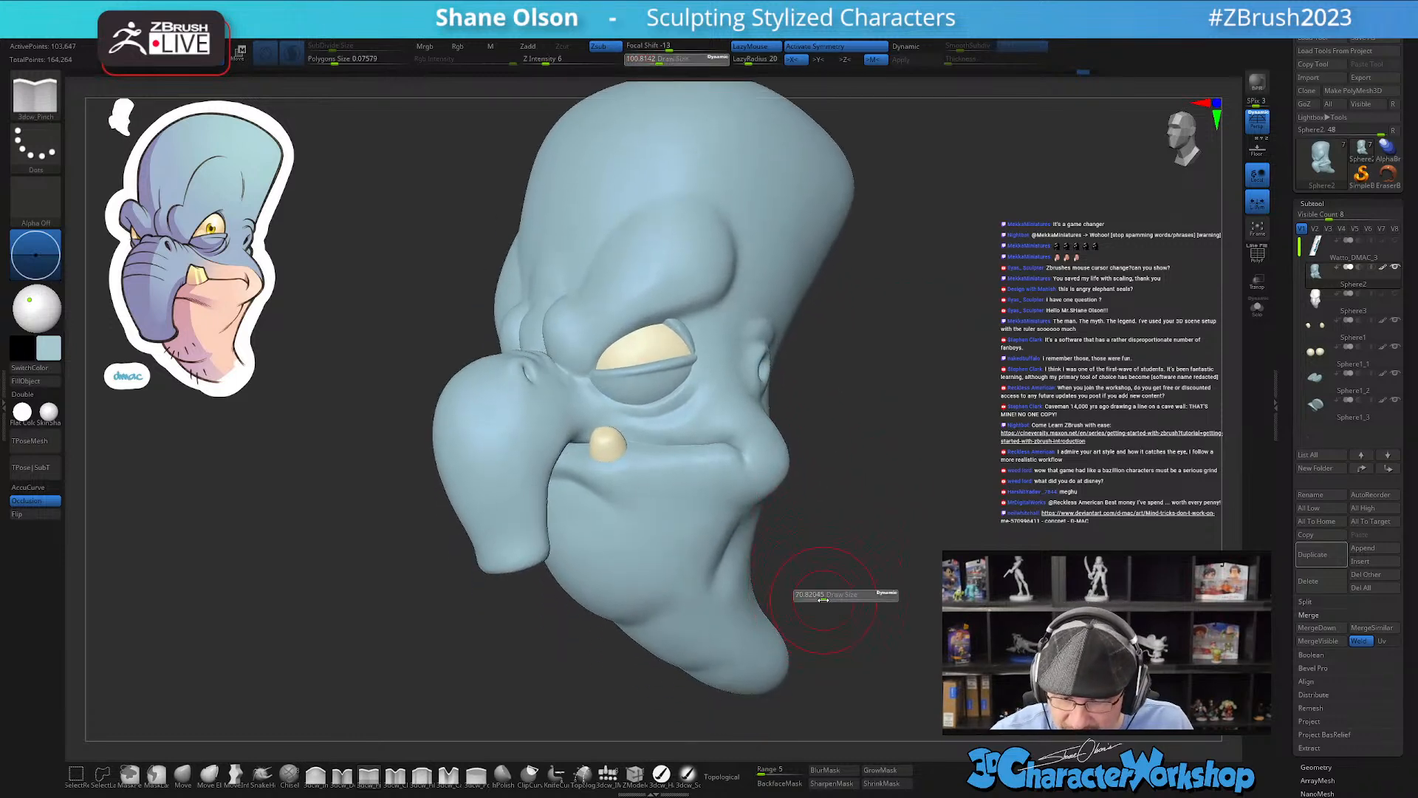
# Step: Reduce the pinch brush's draw size to about 51 and tighten the crease between the jaw and the chin
pyautogui.moveTo(826, 591); pyautogui.dragTo(618, 669, button='right')
pyautogui.press('s')
pyautogui.moveTo(634, 668); pyautogui.dragTo(588, 674)
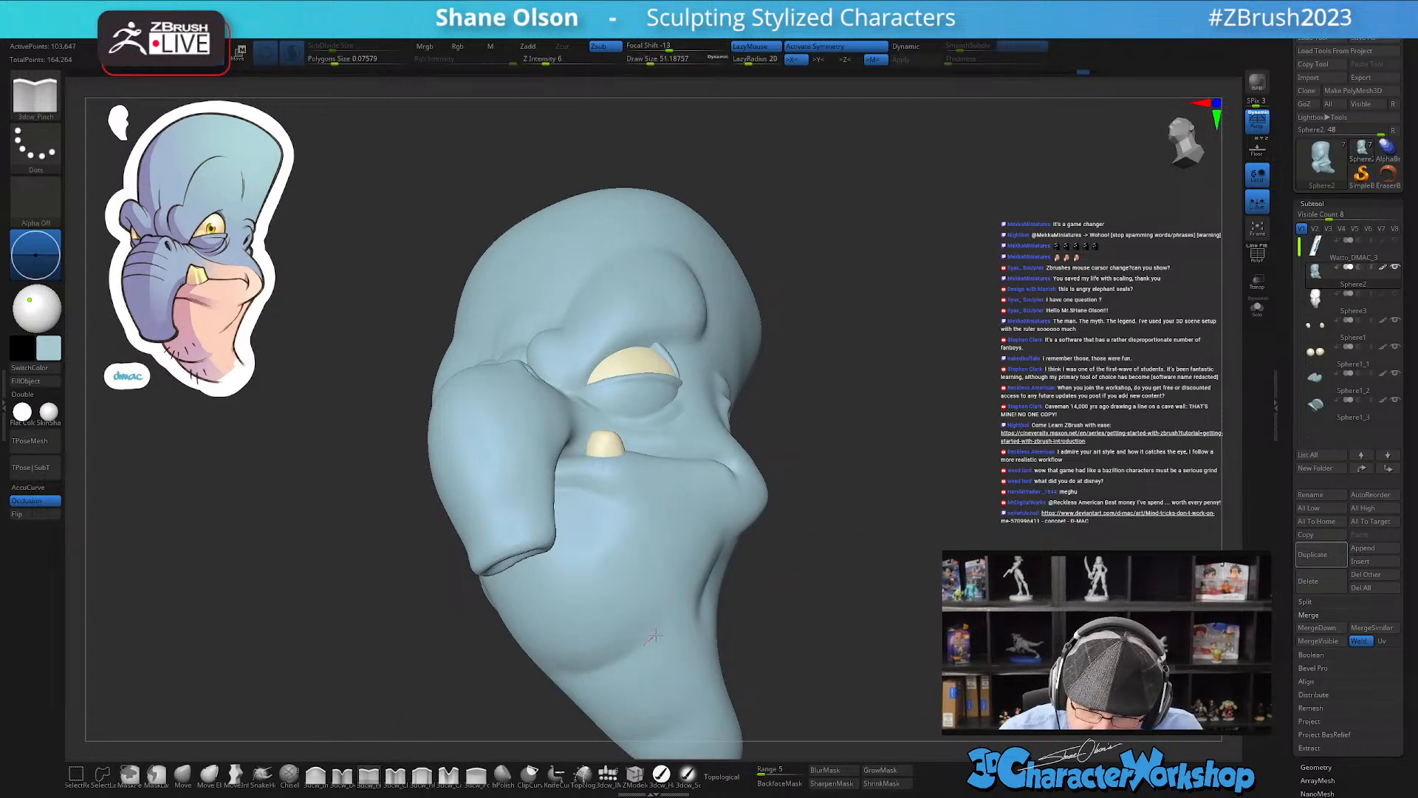
pyautogui.moveTo(665, 622); pyautogui.dragTo(671, 643, button='right')
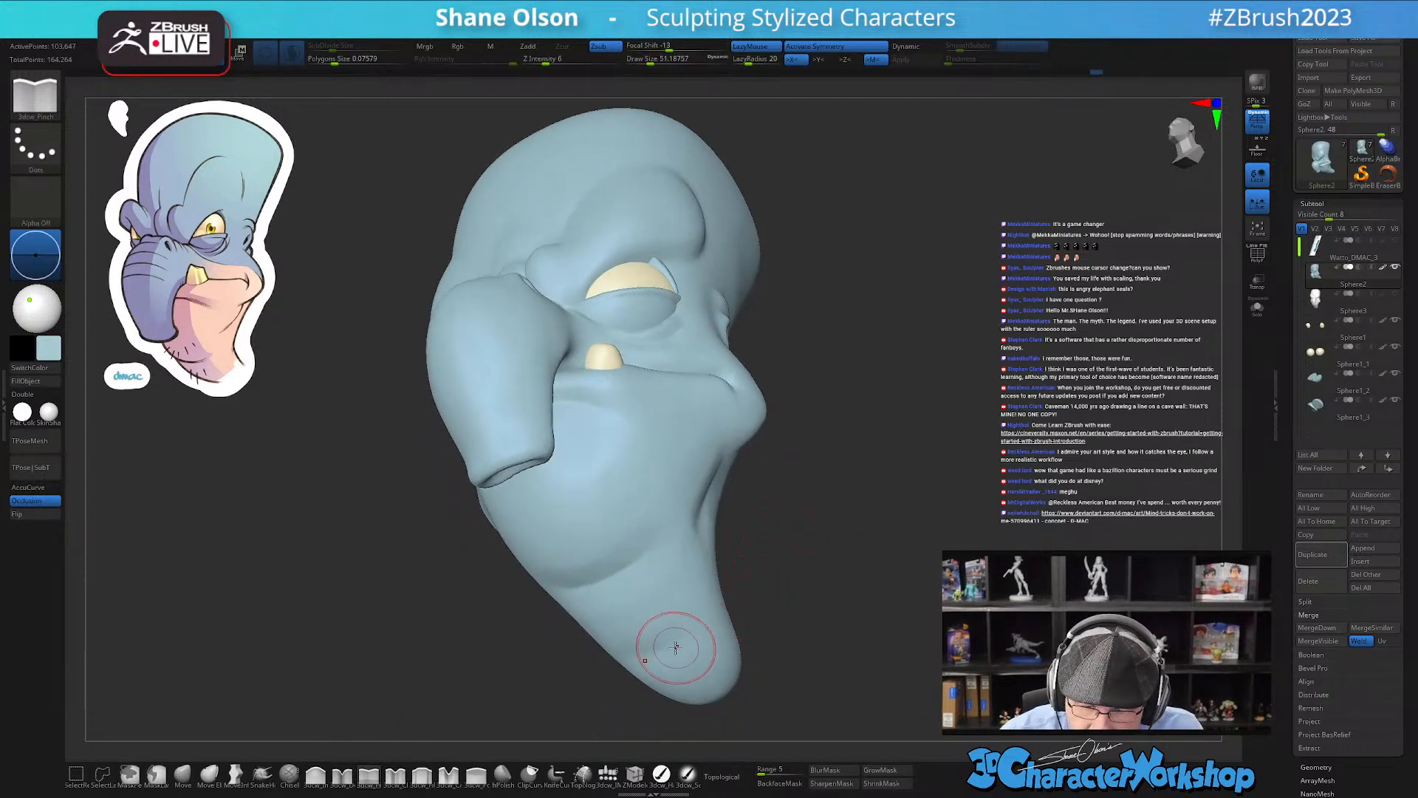
pyautogui.moveTo(809, 529)
pyautogui.mouseDown(button='right')
pyautogui.moveTo(789, 525)
pyautogui.moveTo(780, 555)
pyautogui.mouseUp(button='right')
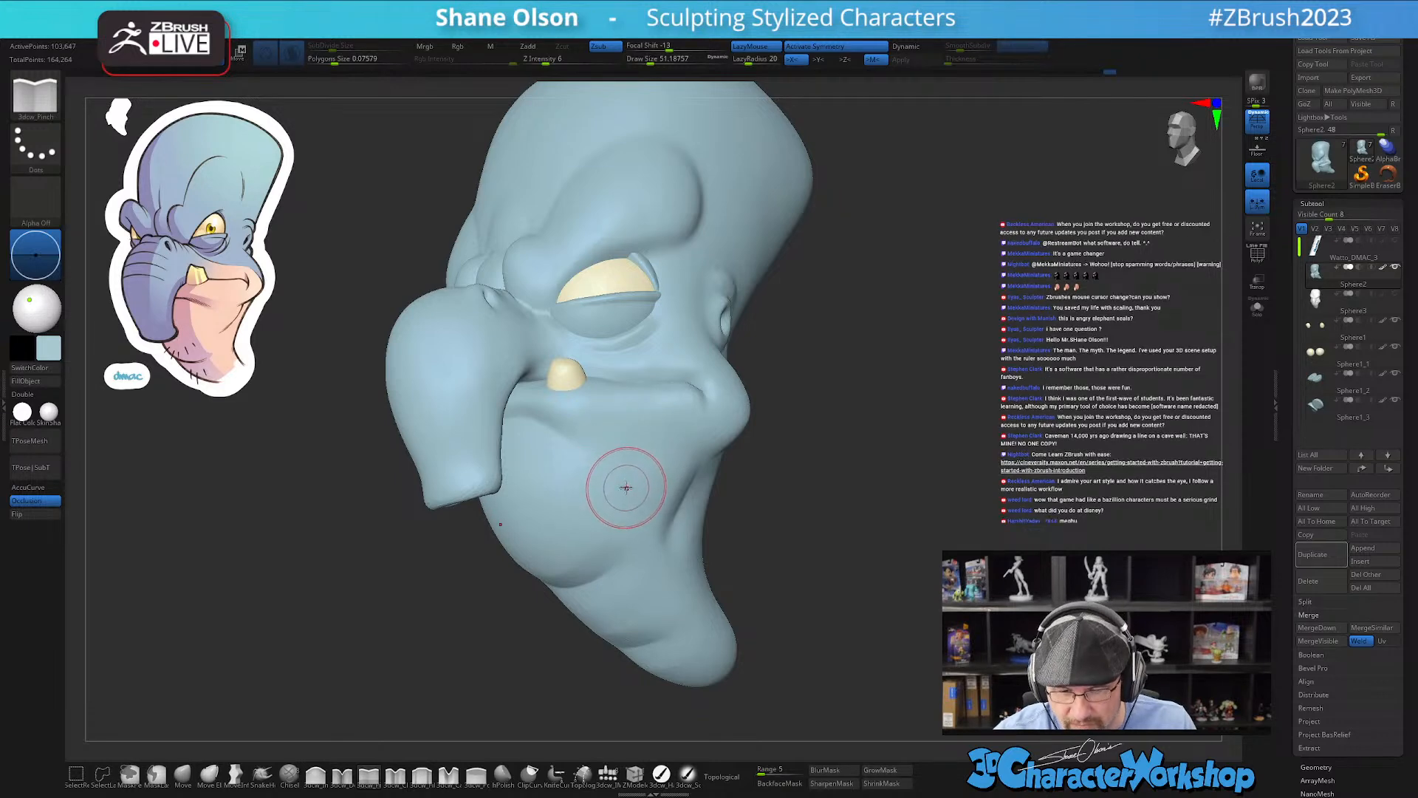
pyautogui.press('ctrl')
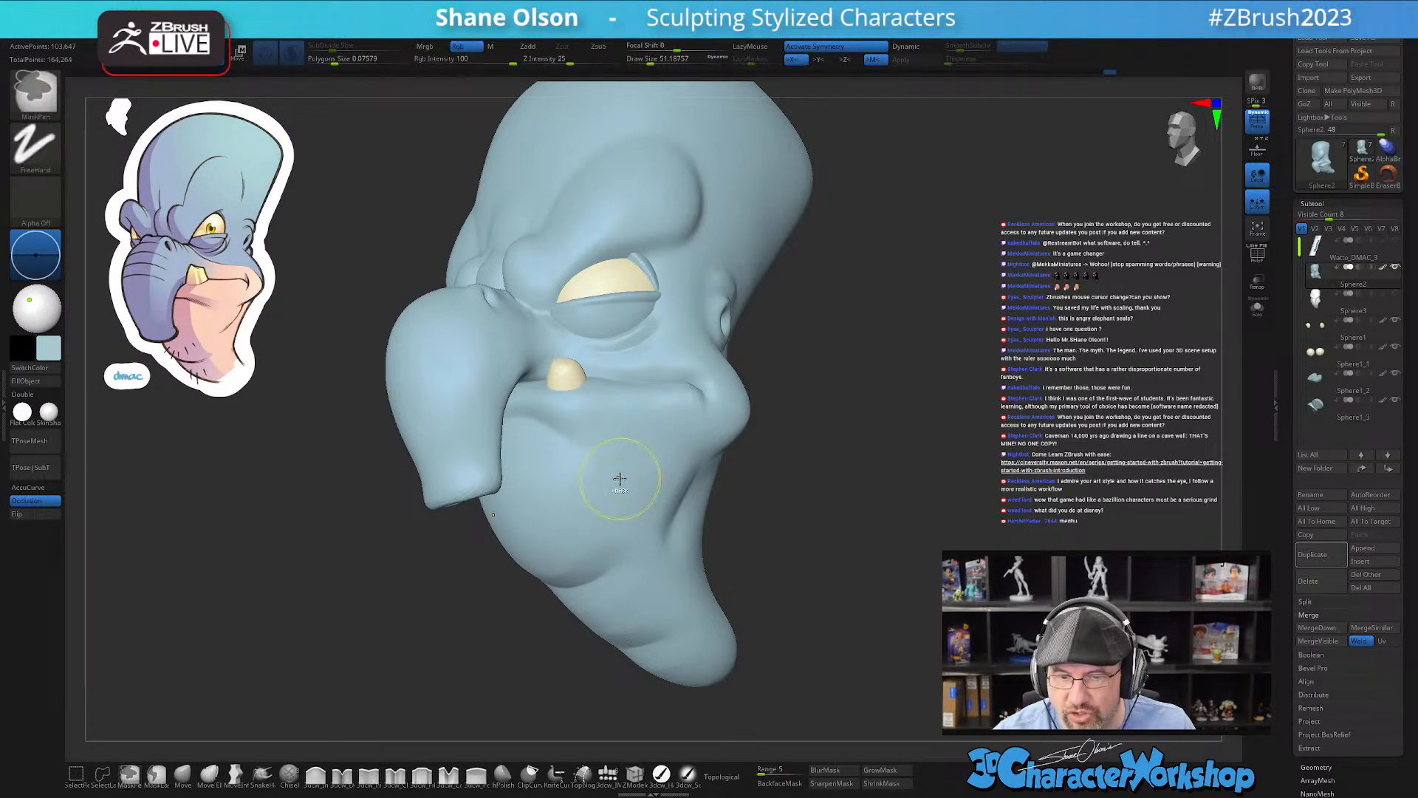
pyautogui.press('shift')
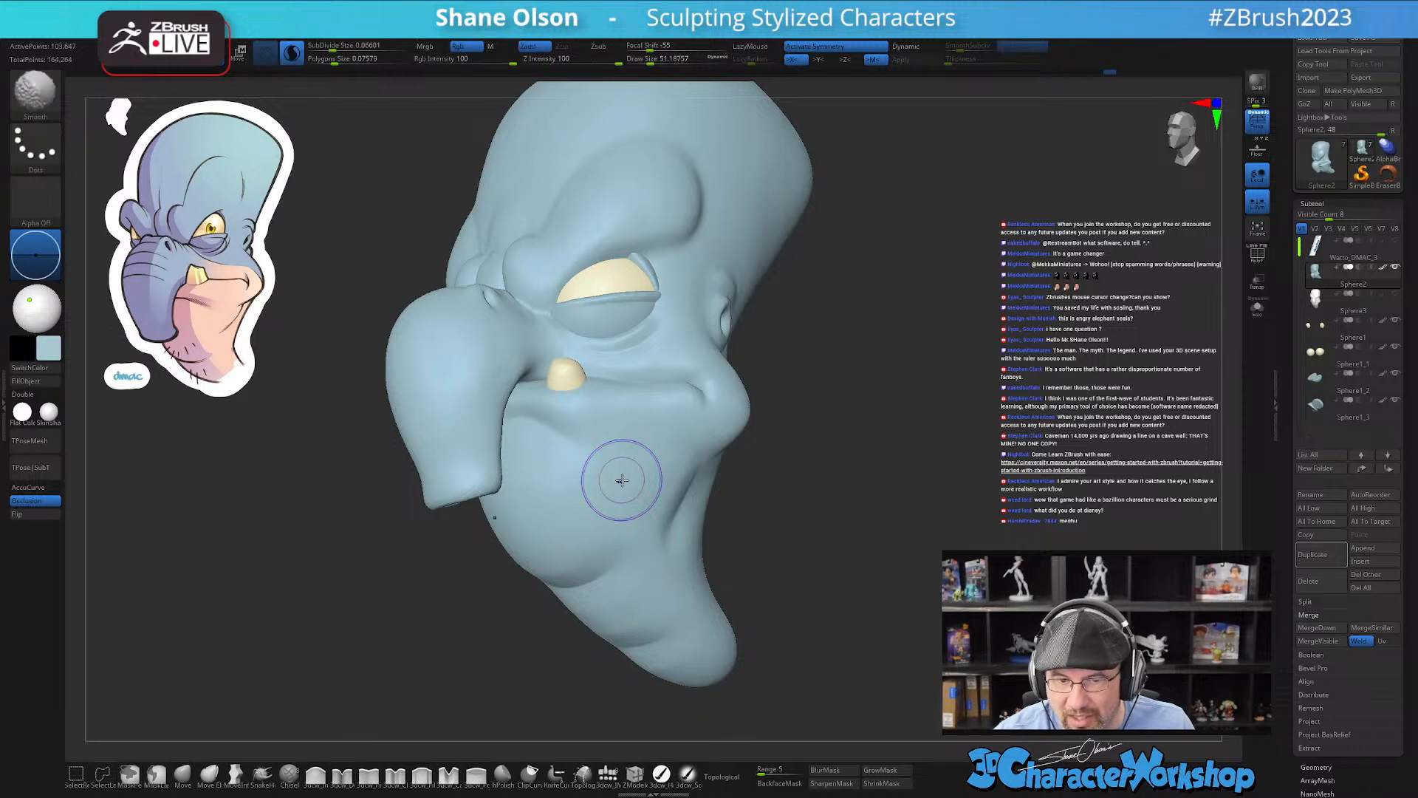
pyautogui.press('alt')
pyautogui.press('shift')
pyautogui.press('shift')
pyautogui.press('shift')
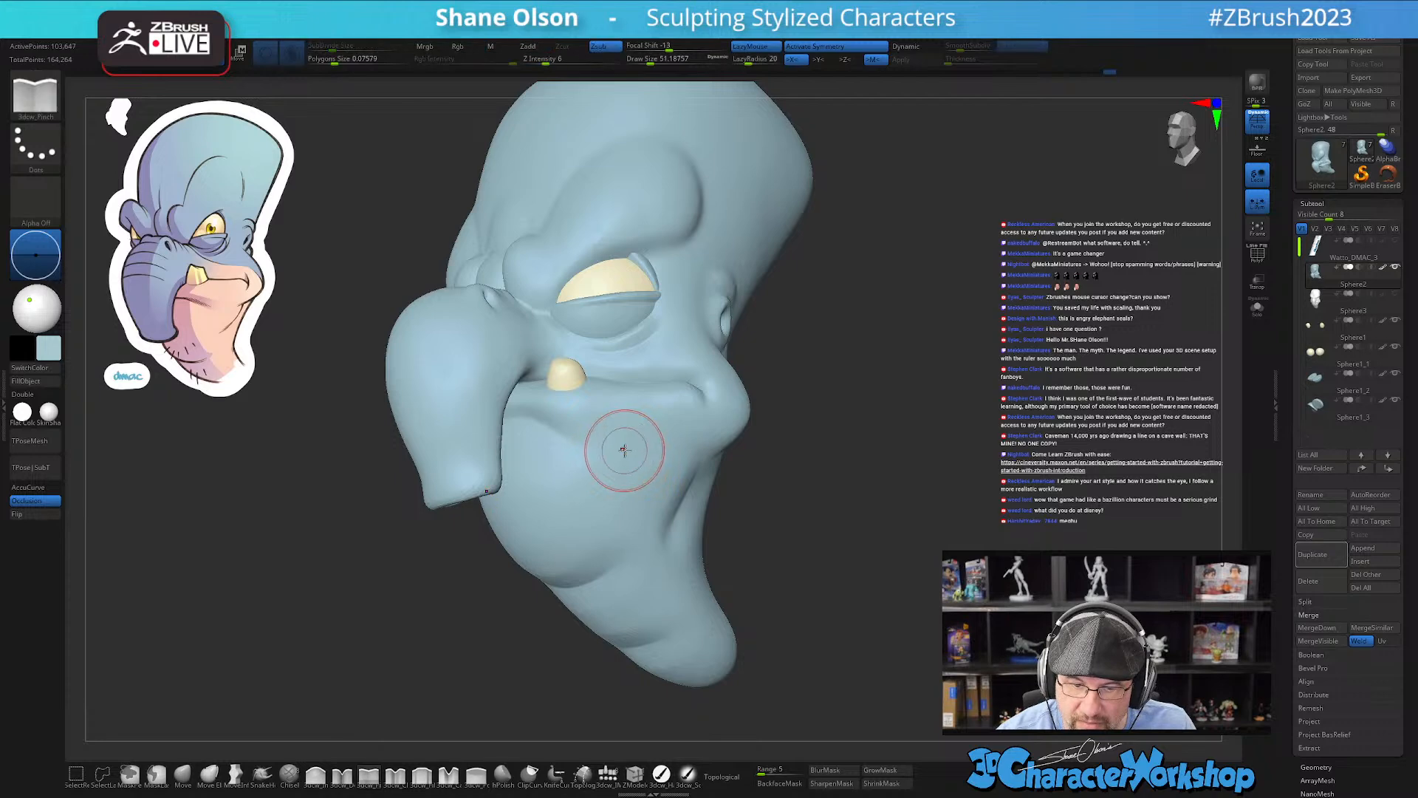
pyautogui.press('shift')
# Step: Sculpt and smooth the upper rim of the ear and the fold just above it with the detail brush
pyautogui.moveTo(673, 399)
pyautogui.mouseDown(button='right')
pyautogui.moveTo(794, 479)
pyautogui.moveTo(789, 460)
pyautogui.moveTo(778, 532)
pyautogui.mouseUp(button='right')
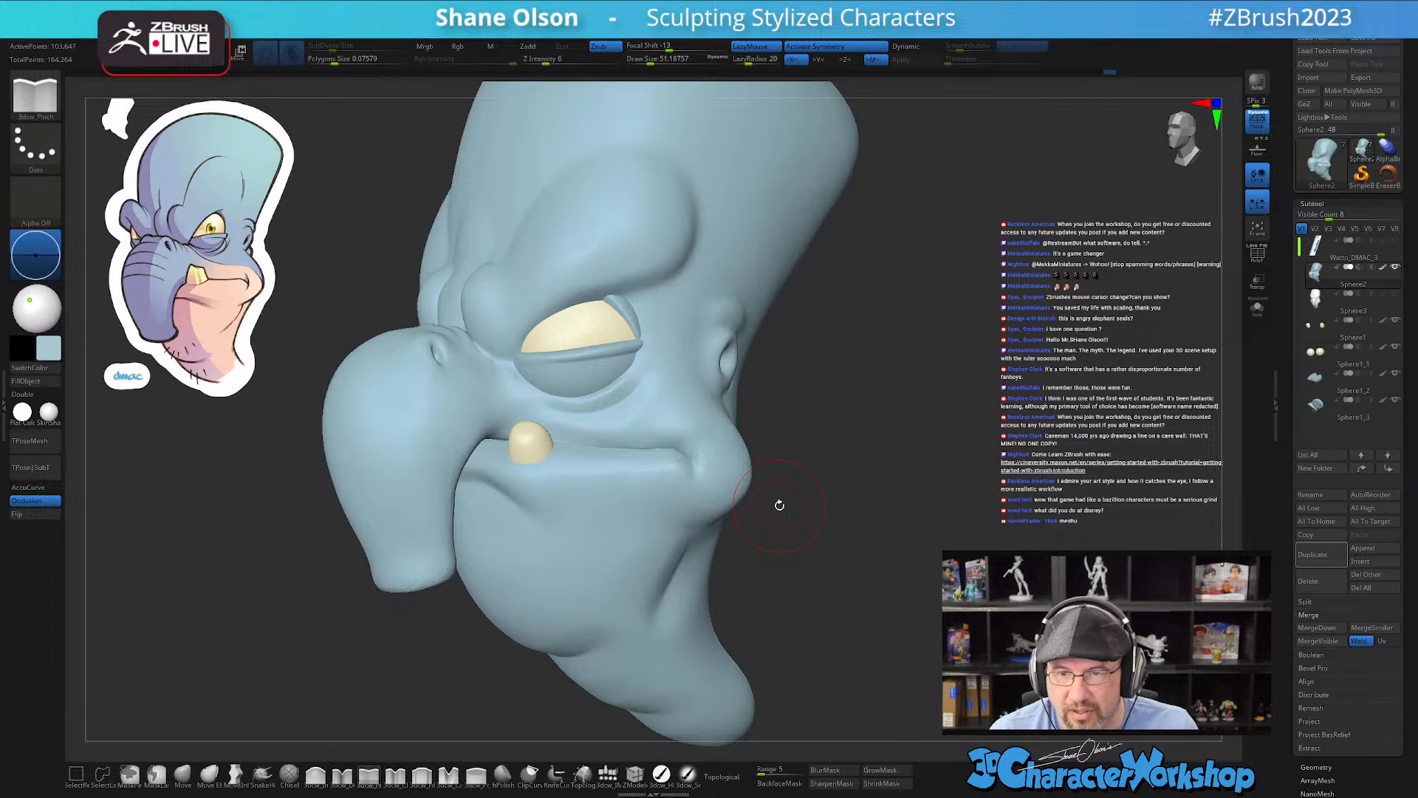
pyautogui.moveTo(810, 502)
pyautogui.mouseDown()
pyautogui.moveTo(806, 521)
pyautogui.moveTo(796, 498)
pyautogui.moveTo(855, 558)
pyautogui.moveTo(835, 547)
pyautogui.mouseUp()
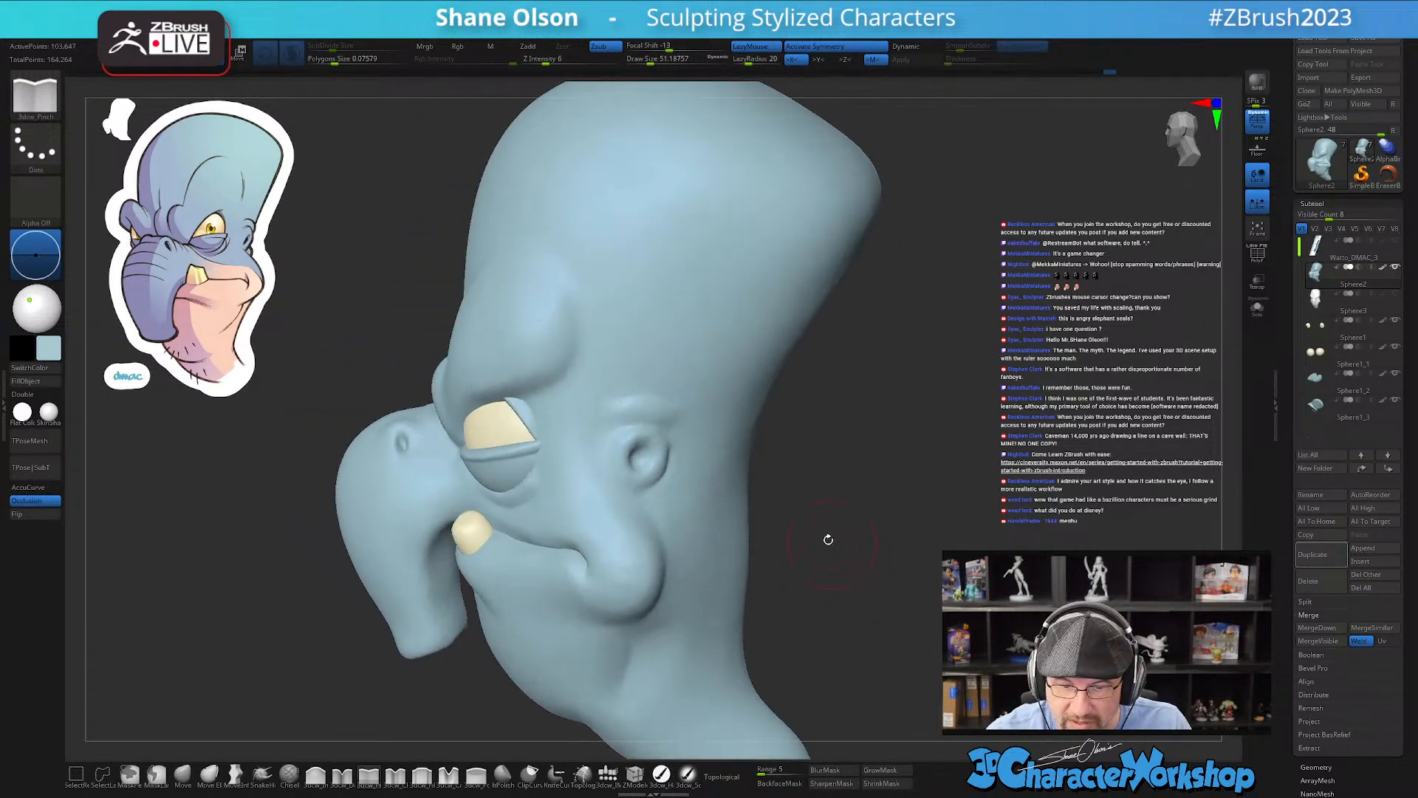
pyautogui.moveTo(722, 450)
pyautogui.keyDown('ctrl'); pyautogui.mouseDown(button='right')
pyautogui.moveTo(725, 464)
pyautogui.moveTo(806, 432)
pyautogui.mouseUp(button='right'); pyautogui.keyUp('ctrl')
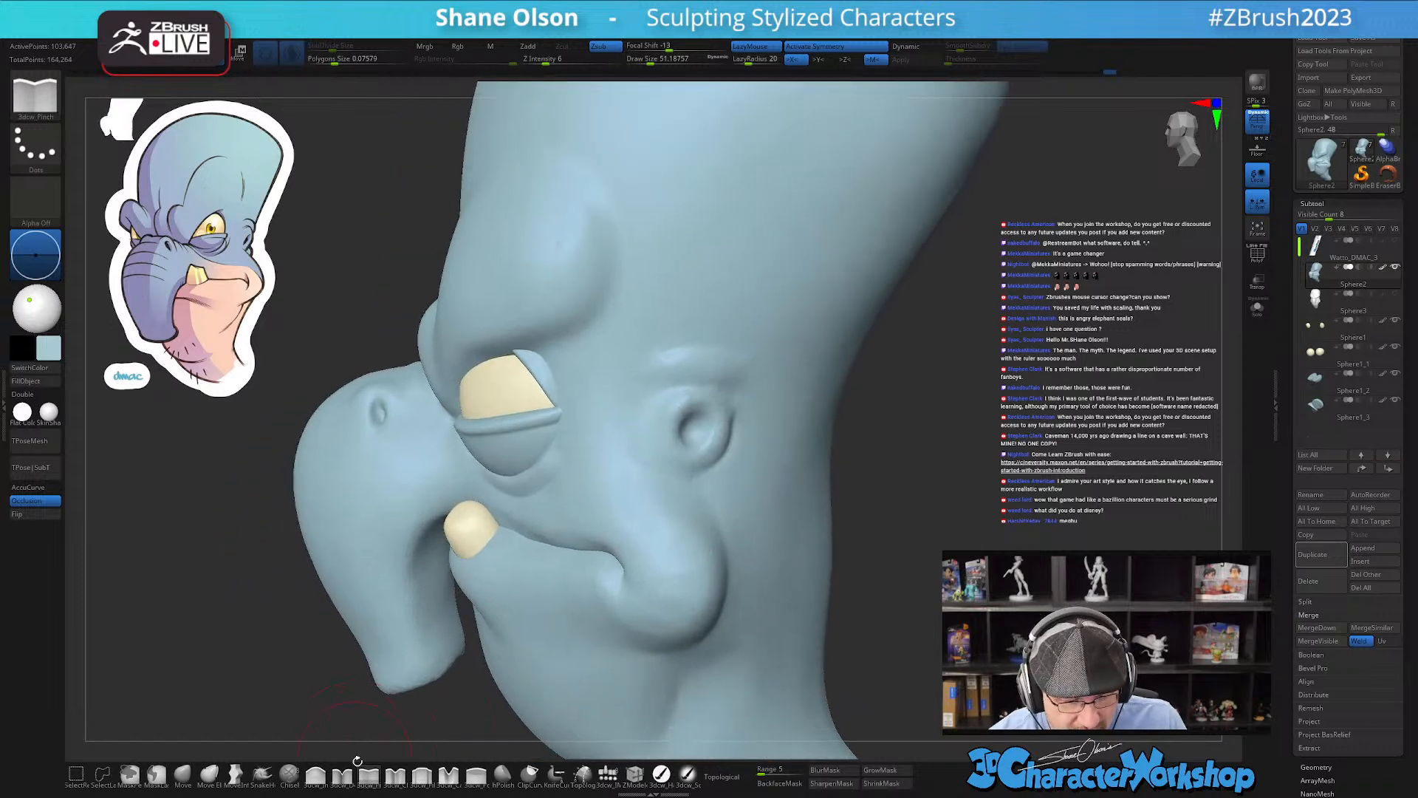
pyautogui.click(342, 774)
pyautogui.press('s')
pyautogui.moveTo(707, 396)
pyautogui.mouseDown()
pyautogui.moveTo(684, 388)
pyautogui.moveTo(746, 395)
pyautogui.moveTo(682, 390)
pyautogui.moveTo(761, 401)
pyautogui.mouseUp()
pyautogui.moveTo(769, 401)
pyautogui.mouseDown(button='right')
pyautogui.moveTo(769, 519)
pyautogui.moveTo(779, 478)
pyautogui.mouseUp(button='right')
pyautogui.press('shift')
pyautogui.moveTo(826, 526)
pyautogui.mouseDown(button='right')
pyautogui.moveTo(665, 561)
pyautogui.moveTo(759, 432)
pyautogui.mouseUp(button='right')
pyautogui.moveTo(705, 381); pyautogui.dragTo(762, 409)
# Step: Sharpen the ear's upper rim with the pinch brush at a draw size of about 33
pyautogui.press('s')
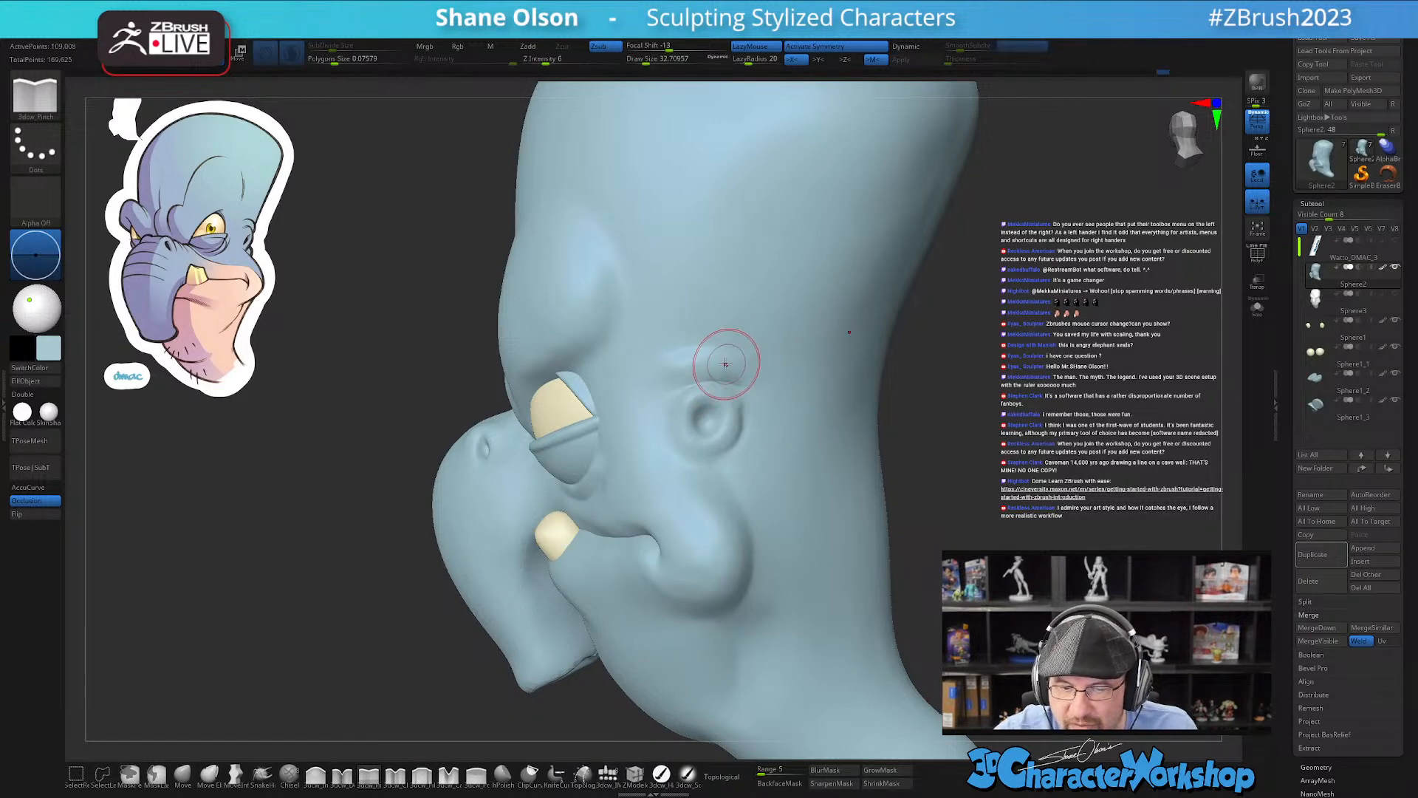
pyautogui.moveTo(878, 473); pyautogui.dragTo(925, 458, button='right')
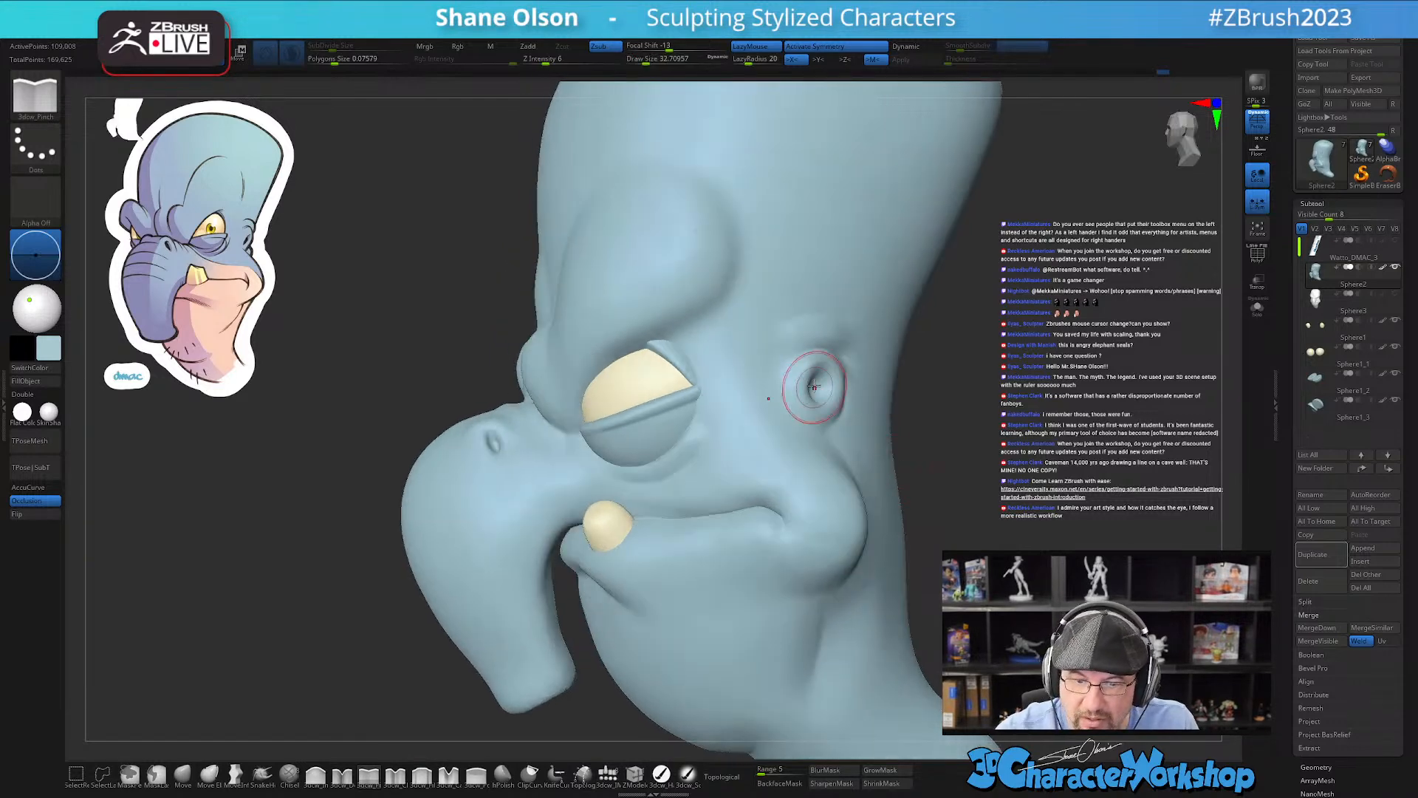
pyautogui.moveTo(815, 380); pyautogui.dragTo(811, 427, button='right')
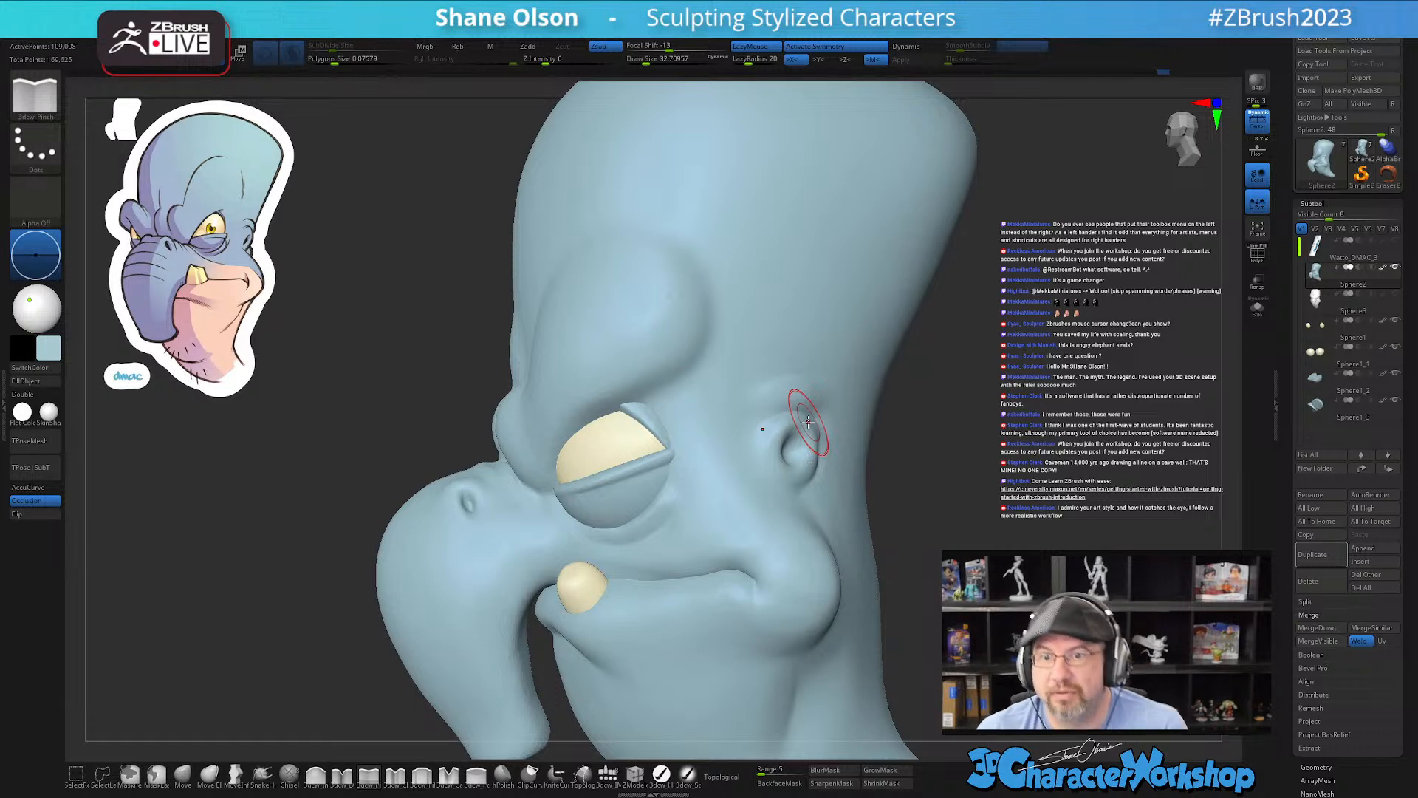
# Step: Try to pinch a crease across the top of the nose with the pinch brush at a draw size of about 17
pyautogui.moveTo(953, 517); pyautogui.dragTo(893, 481)
pyautogui.moveTo(617, 527)
pyautogui.keyDown('alt'); pyautogui.mouseDown(button='right')
pyautogui.moveTo(658, 484)
pyautogui.moveTo(648, 545)
pyautogui.mouseUp(button='right'); pyautogui.keyUp('alt')
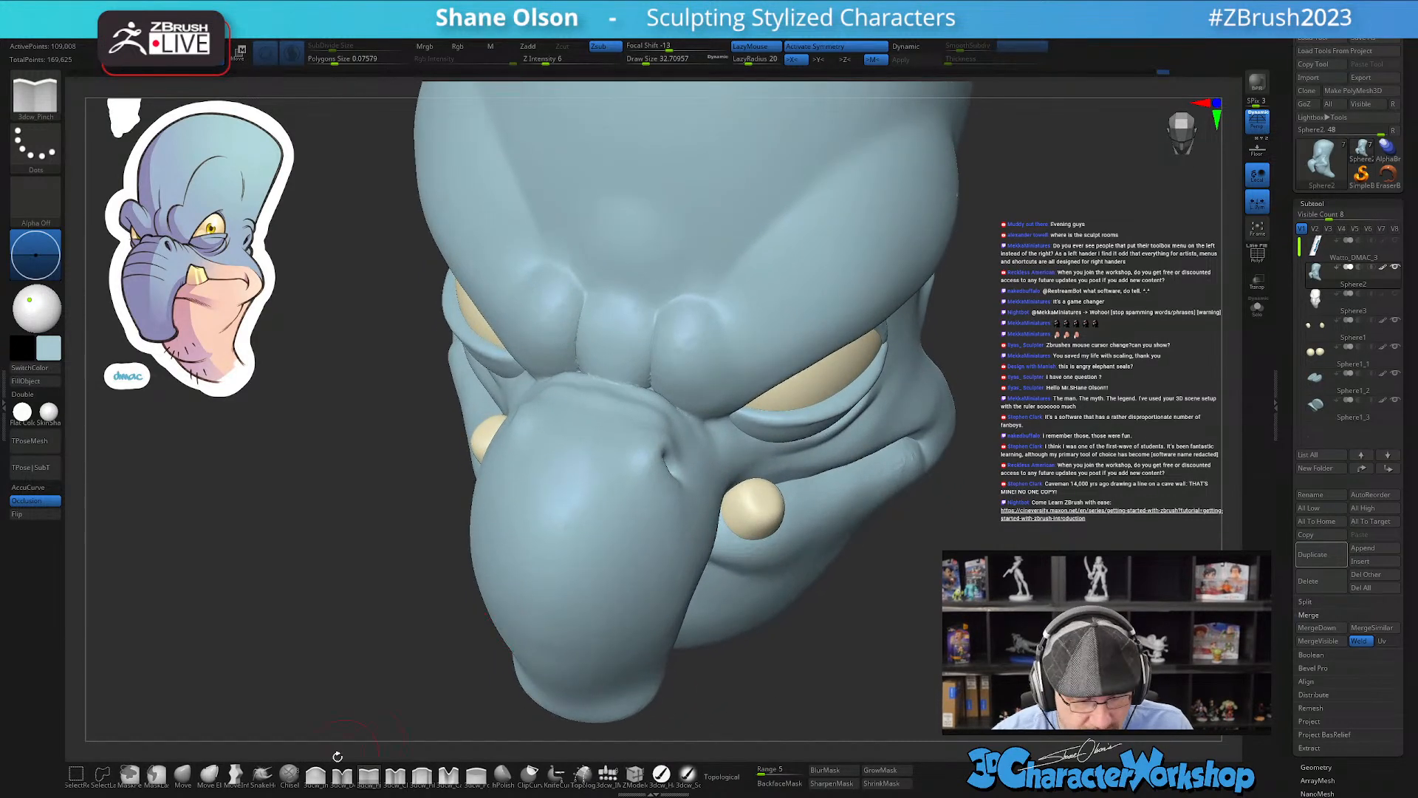
pyautogui.click(373, 775)
pyautogui.press('s')
pyautogui.moveTo(648, 470); pyautogui.dragTo(640, 471)
pyautogui.moveTo(641, 428); pyautogui.dragTo(637, 460, button='right')
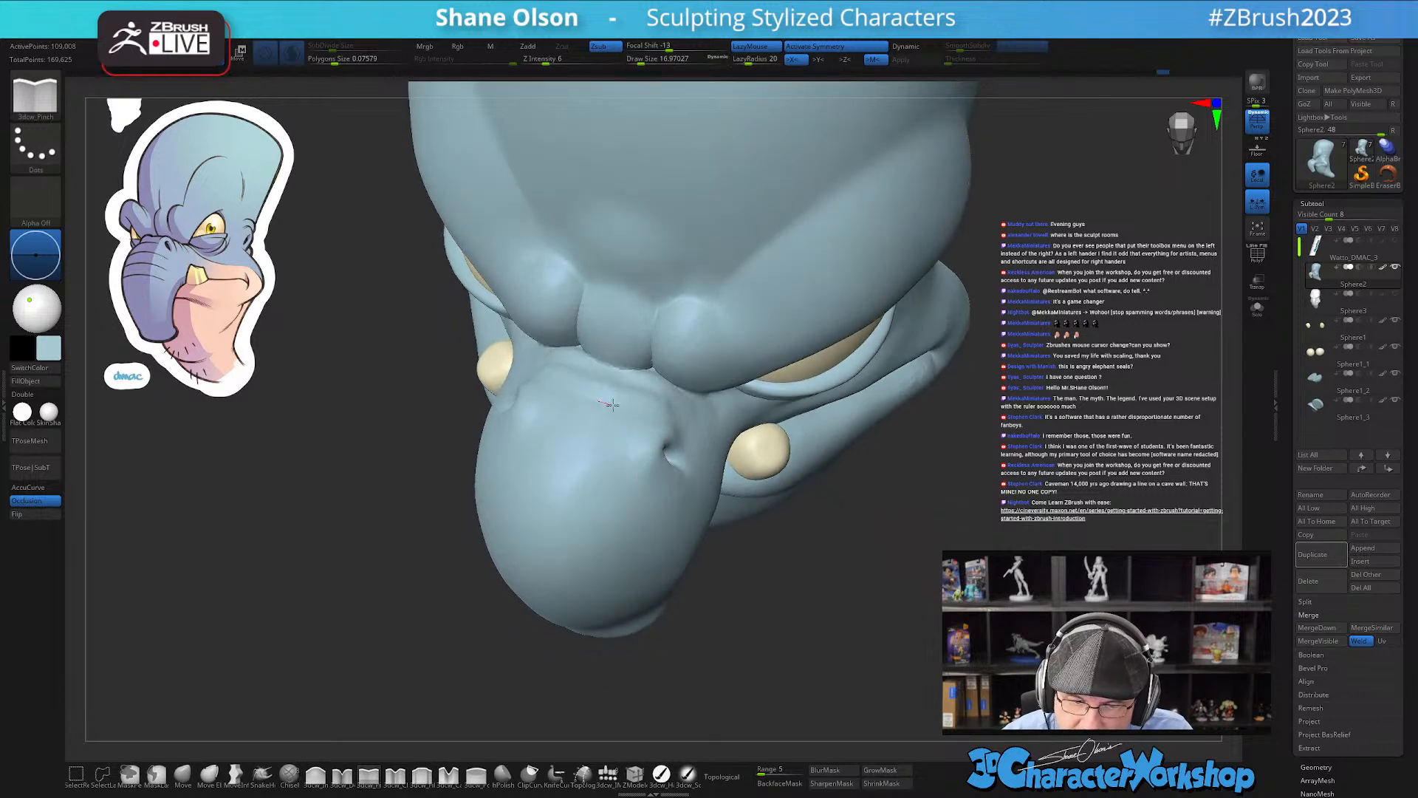
# Step: Smooth the top and side of the nose at a draw size of about 35 to increase the mesh density
pyautogui.hotkey('shift', 'f')
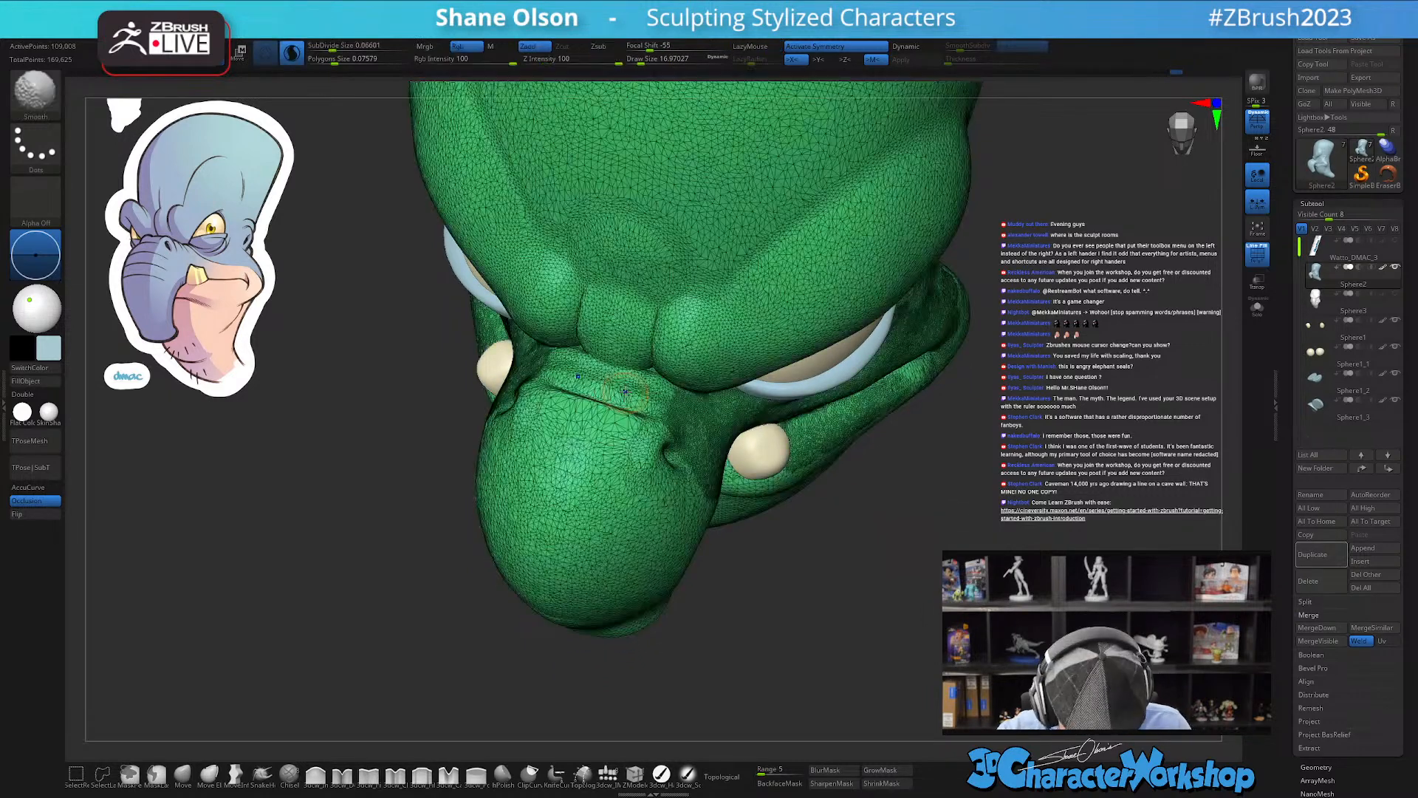
pyautogui.hotkey('shift', 'f')
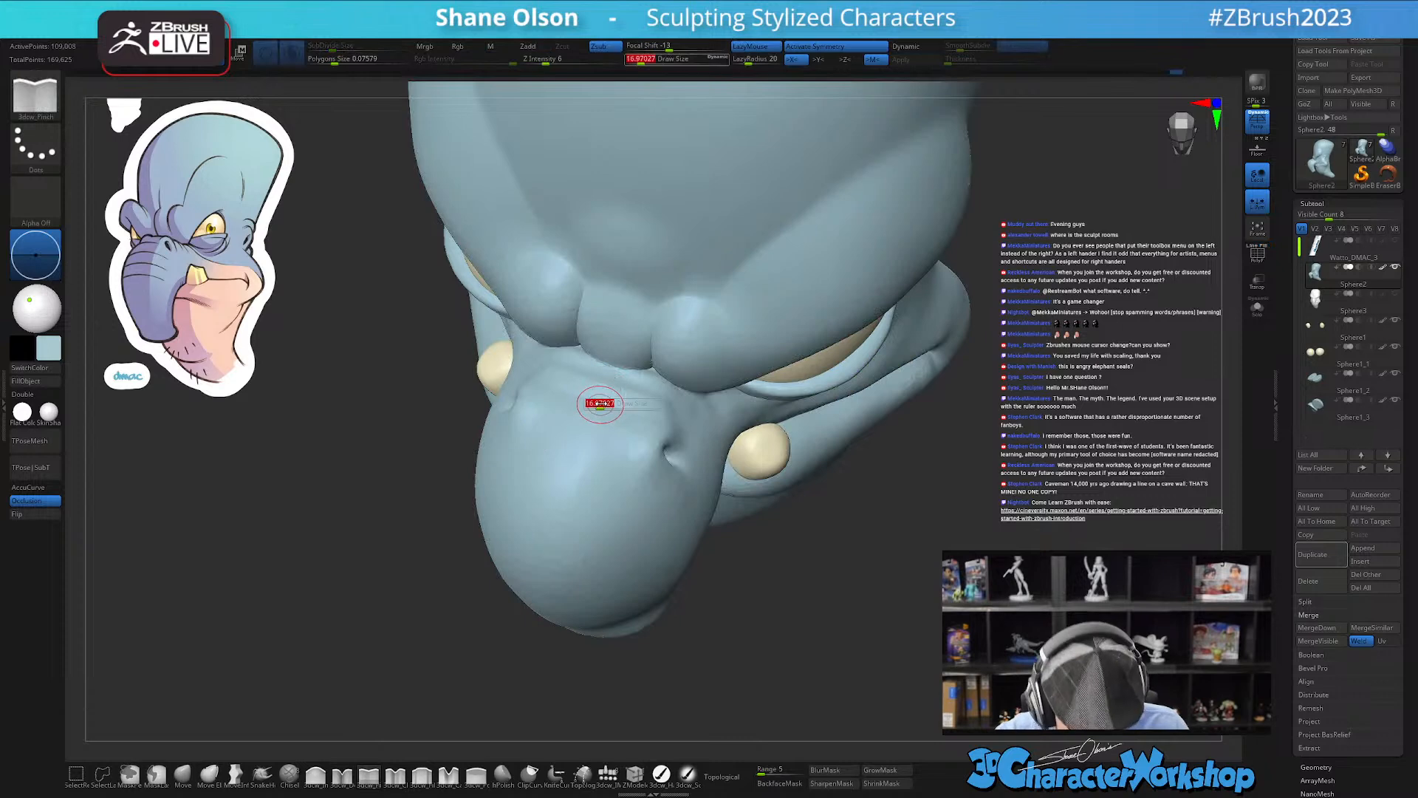
pyautogui.keyDown('shift'); pyautogui.moveTo(604, 399); pyautogui.dragTo(650, 396); pyautogui.keyUp('shift')
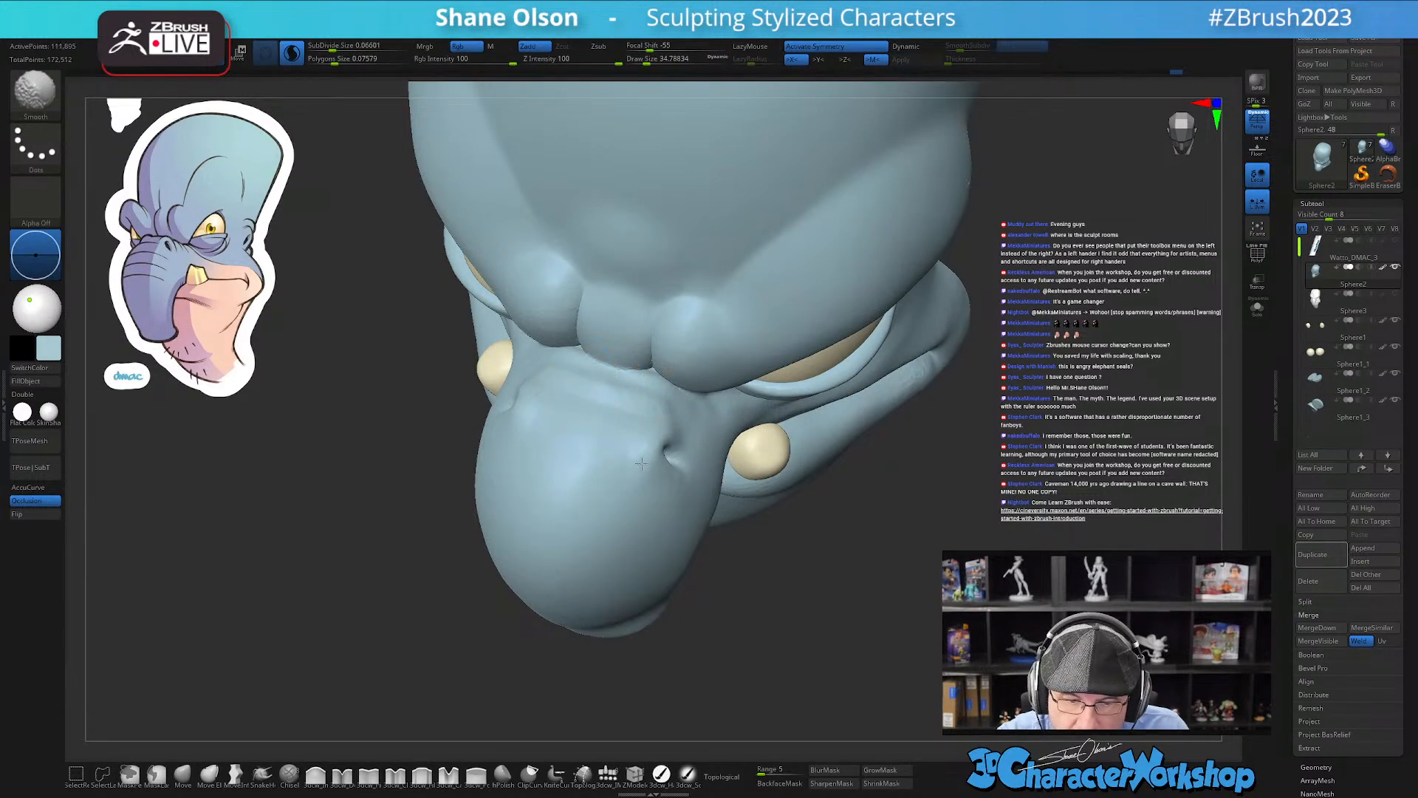
pyautogui.keyDown('shift'); pyautogui.moveTo(624, 520); pyautogui.dragTo(669, 532); pyautogui.keyUp('shift')
# Step: Extend the denser smoothed mesh around the nostril with the wireframe displayed, and return to the plain front view of the head
pyautogui.moveTo(704, 538); pyautogui.dragTo(698, 546, button='right')
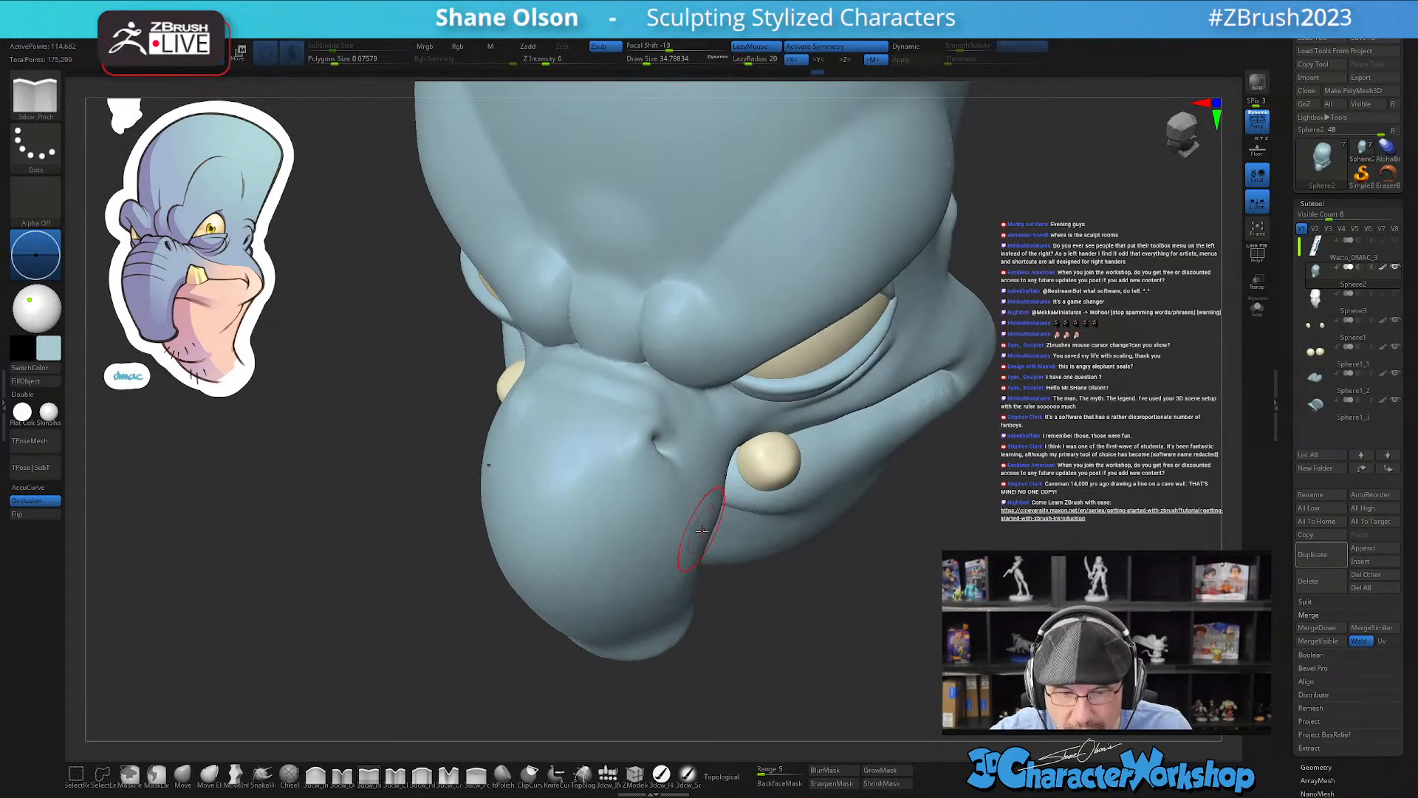
pyautogui.hotkey('shift', 'f')
pyautogui.moveTo(656, 404)
pyautogui.keyDown('shift'); pyautogui.mouseDown()
pyautogui.moveTo(650, 384)
pyautogui.moveTo(652, 430)
pyautogui.moveTo(680, 476)
pyautogui.mouseUp(); pyautogui.keyUp('shift')
pyautogui.moveTo(908, 617); pyautogui.dragTo(918, 516, button='right')
pyautogui.hotkey('shift', 'f')
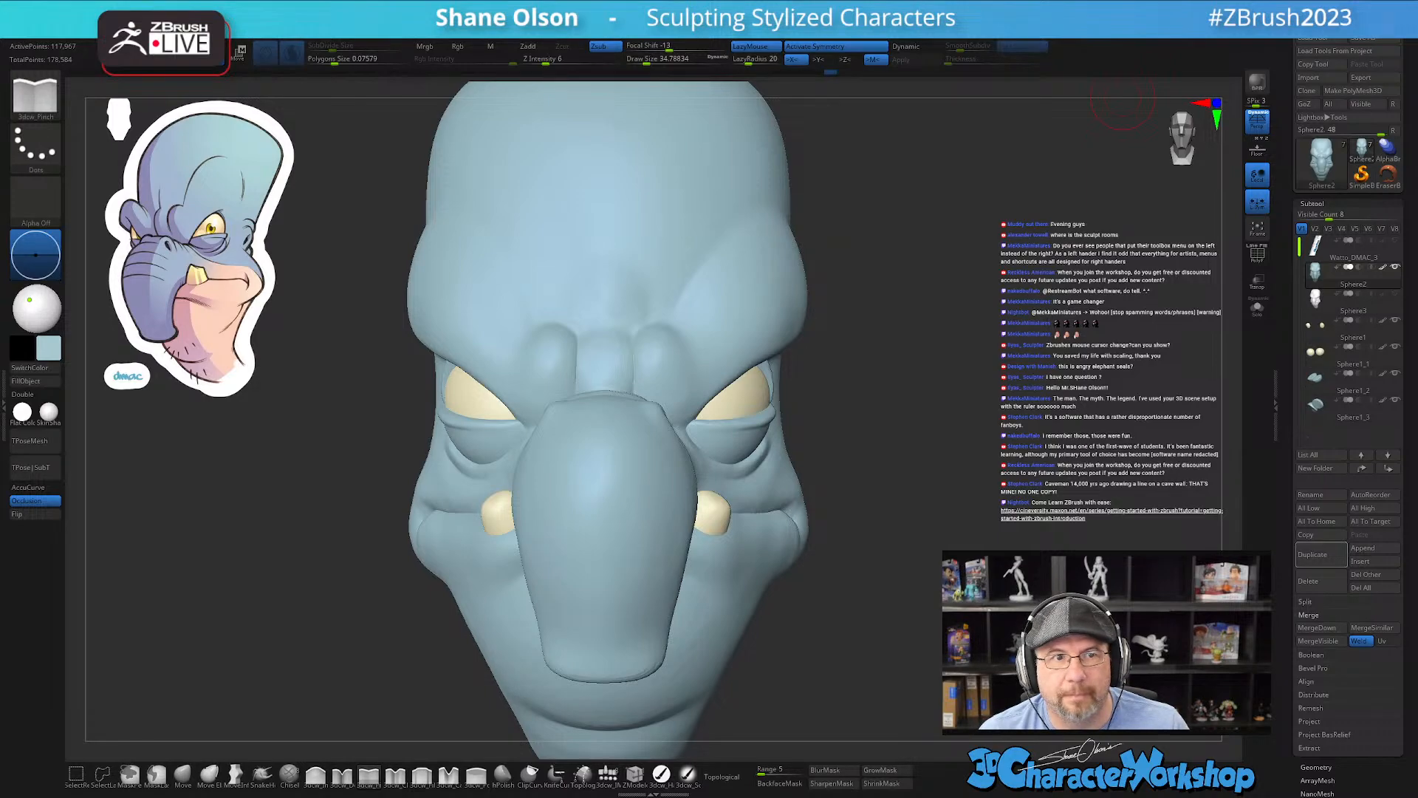
# Step: Switch to Discord and look through the 3D Character Workshop server's channel list for the sculpt rooms
pyautogui.moveTo(517, 0); pyautogui.dragTo(809, 124)
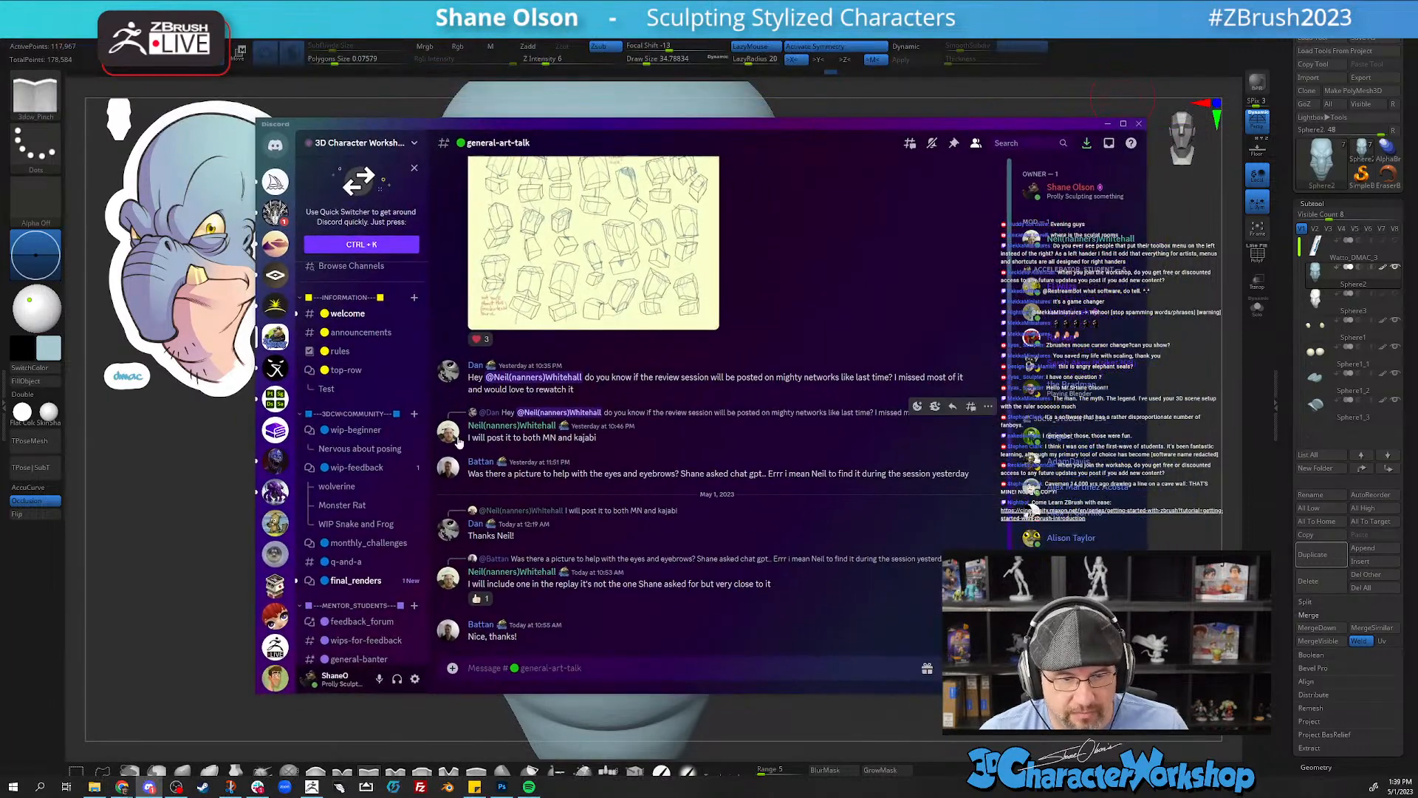
pyautogui.scroll(-2, 363, 358)
pyautogui.scroll(-4, 363, 358)
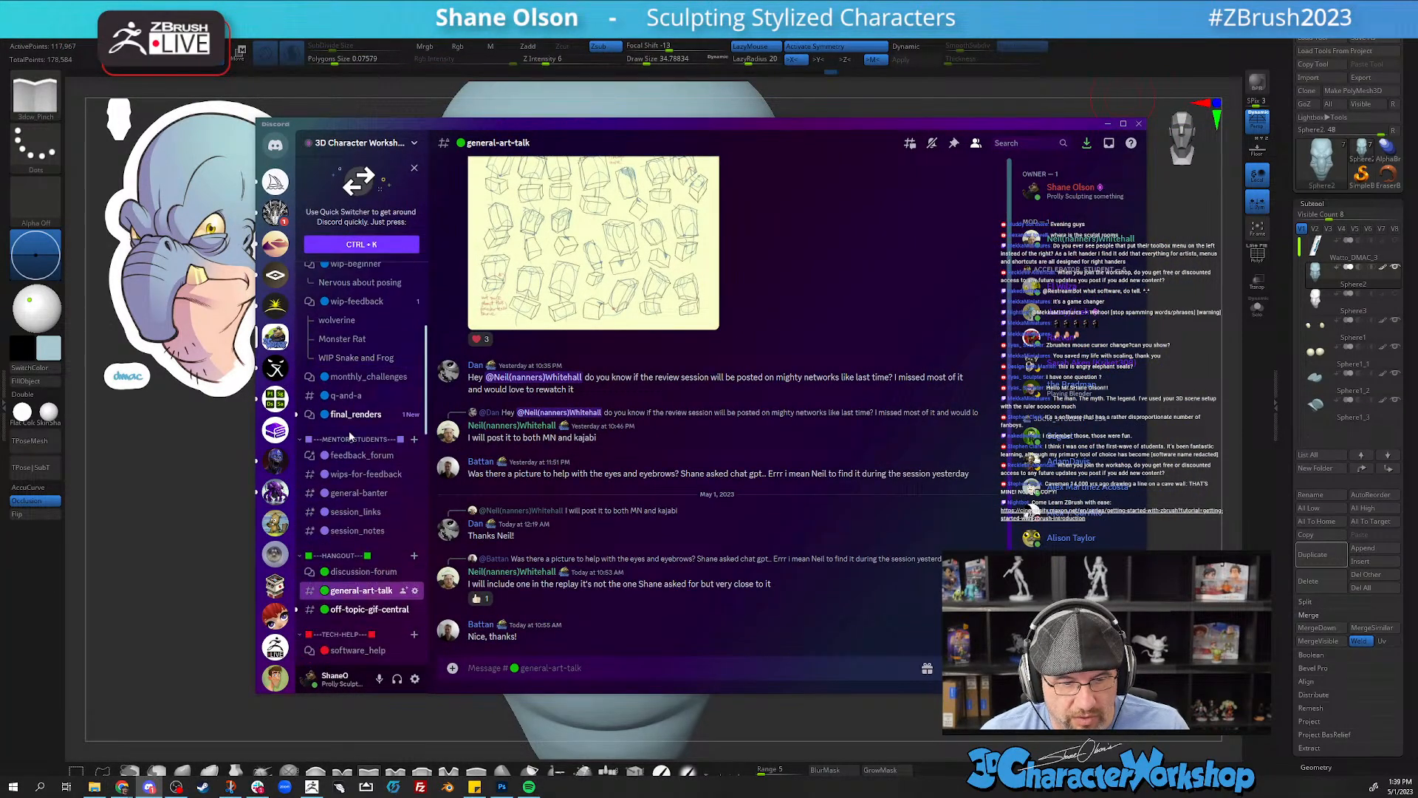
pyautogui.scroll(4, 336, 355)
pyautogui.scroll(-8, 340, 299)
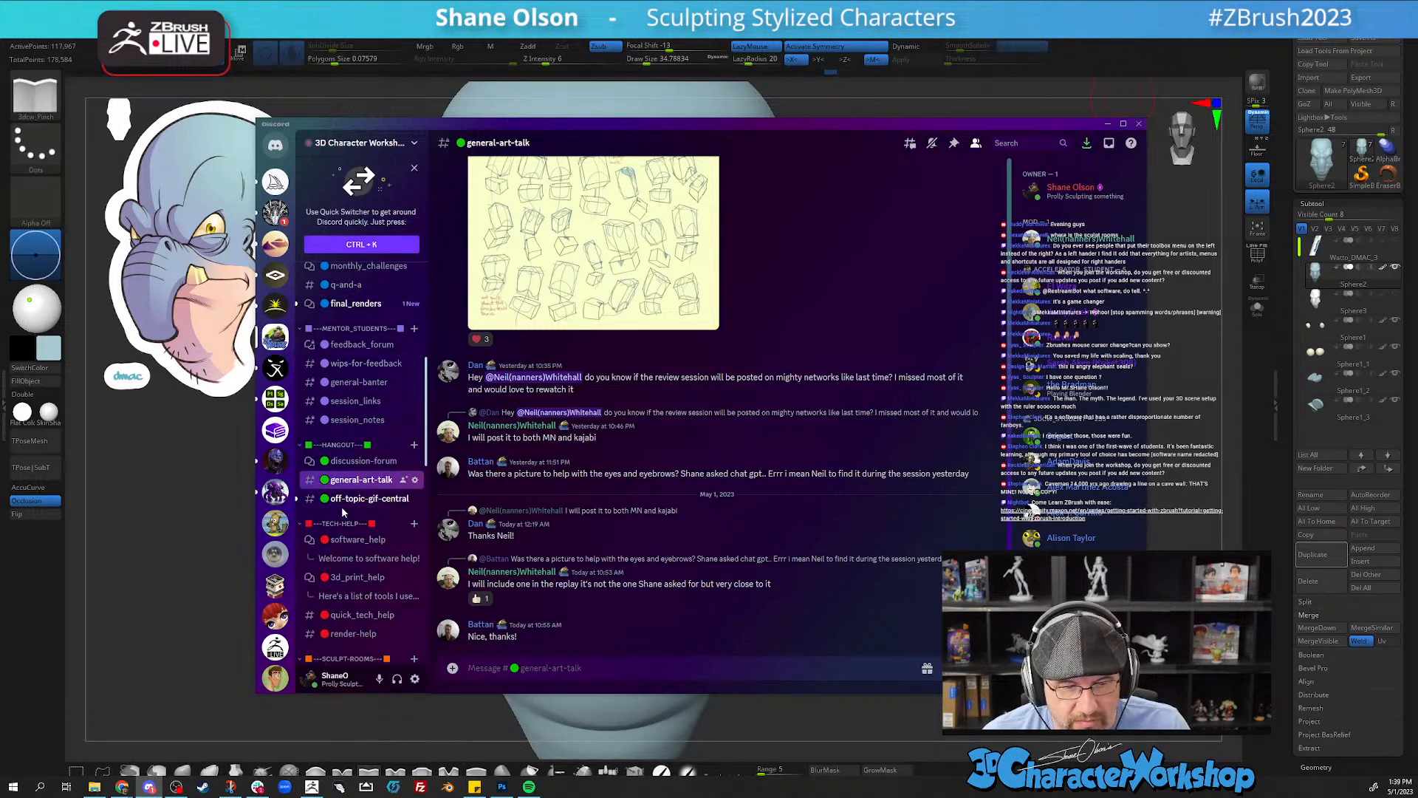
pyautogui.scroll(-6, 359, 480)
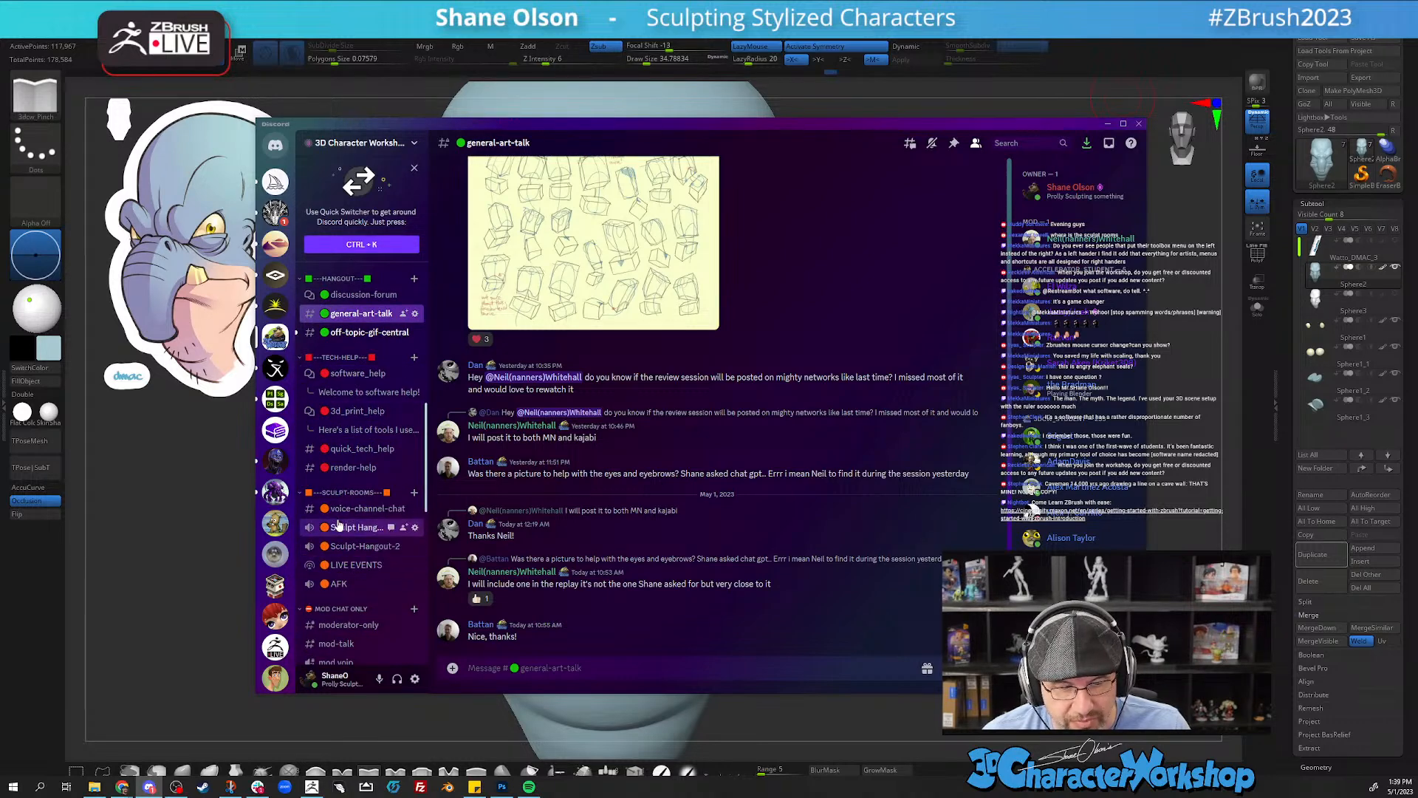
pyautogui.scroll(8, 340, 527)
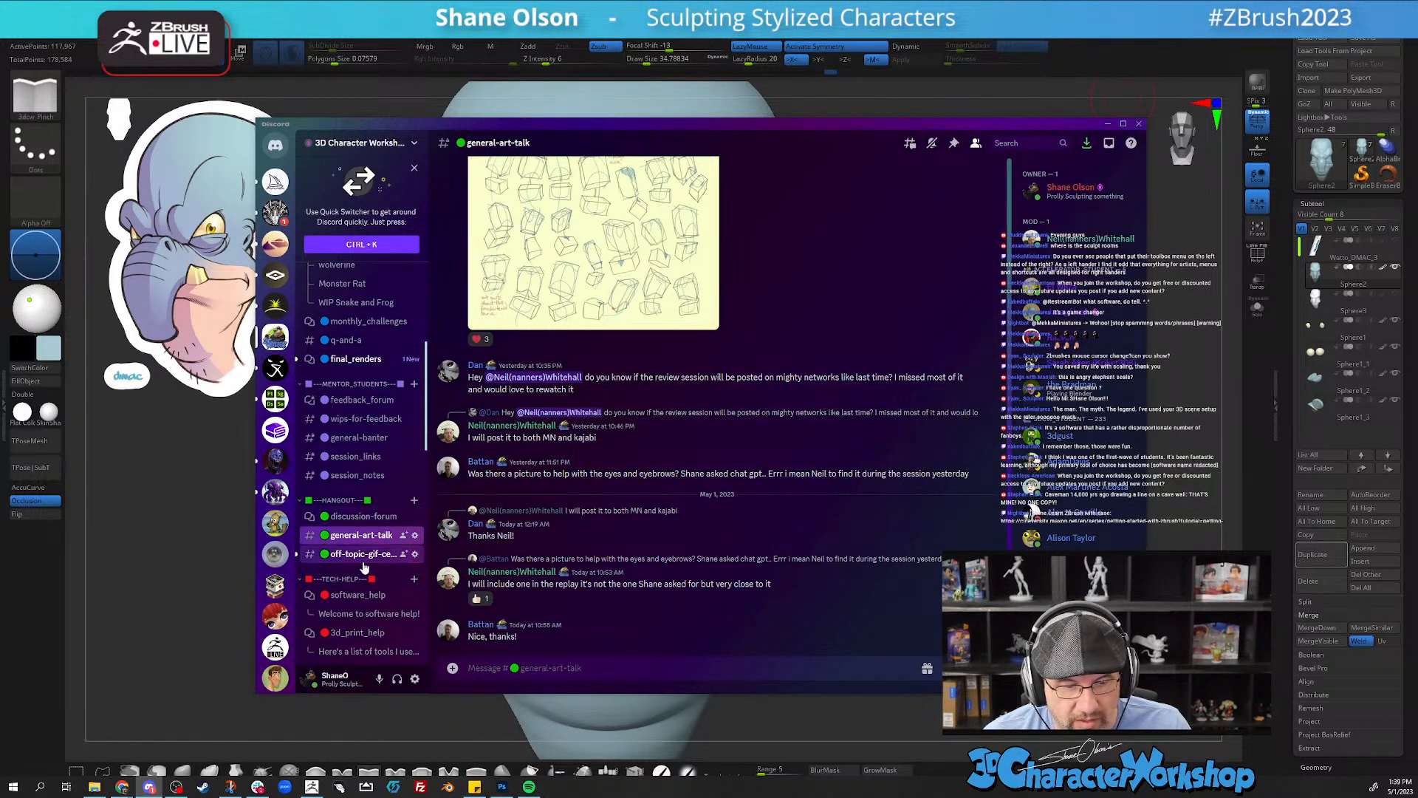
pyautogui.scroll(4, 370, 421)
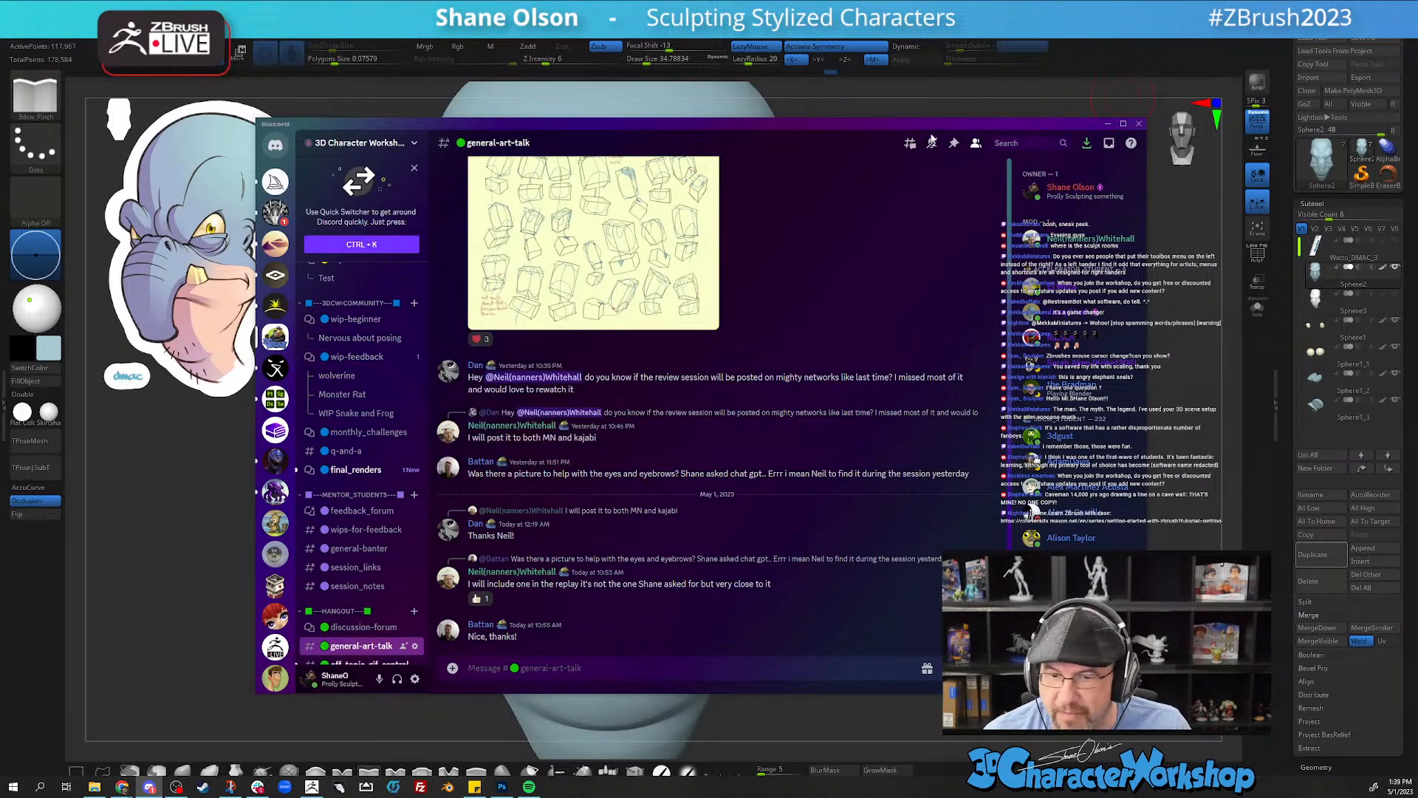
pyautogui.moveTo(931, 129)
pyautogui.mouseDown()
pyautogui.moveTo(390, 0)
pyautogui.moveTo(251, 0)
pyautogui.mouseUp()
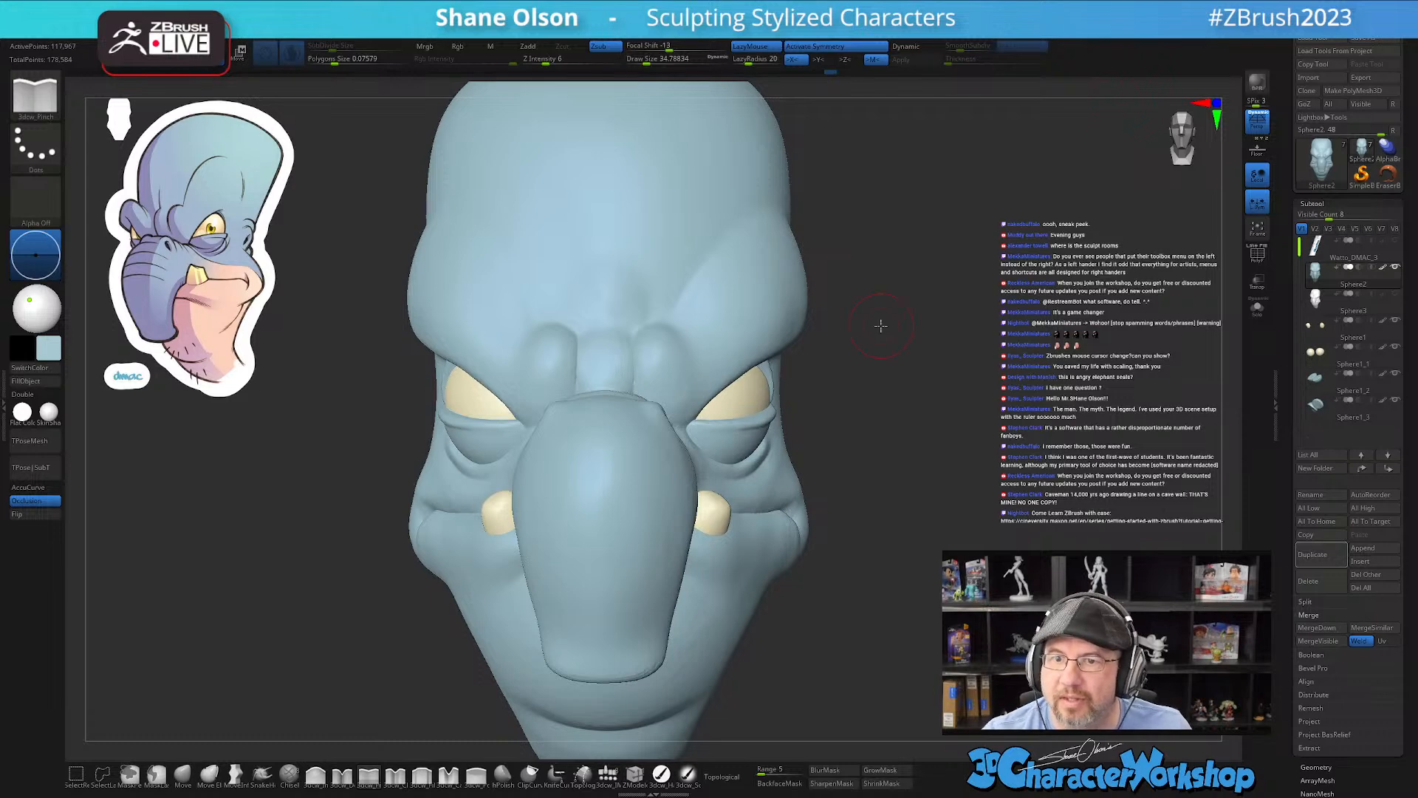
# Step: Smooth the middle of the forehead just above the two brow bumps
pyautogui.moveTo(854, 486)
pyautogui.mouseDown()
pyautogui.moveTo(842, 510)
pyautogui.moveTo(870, 468)
pyautogui.moveTo(859, 524)
pyautogui.moveTo(630, 333)
pyautogui.mouseUp()
pyautogui.press('shift')
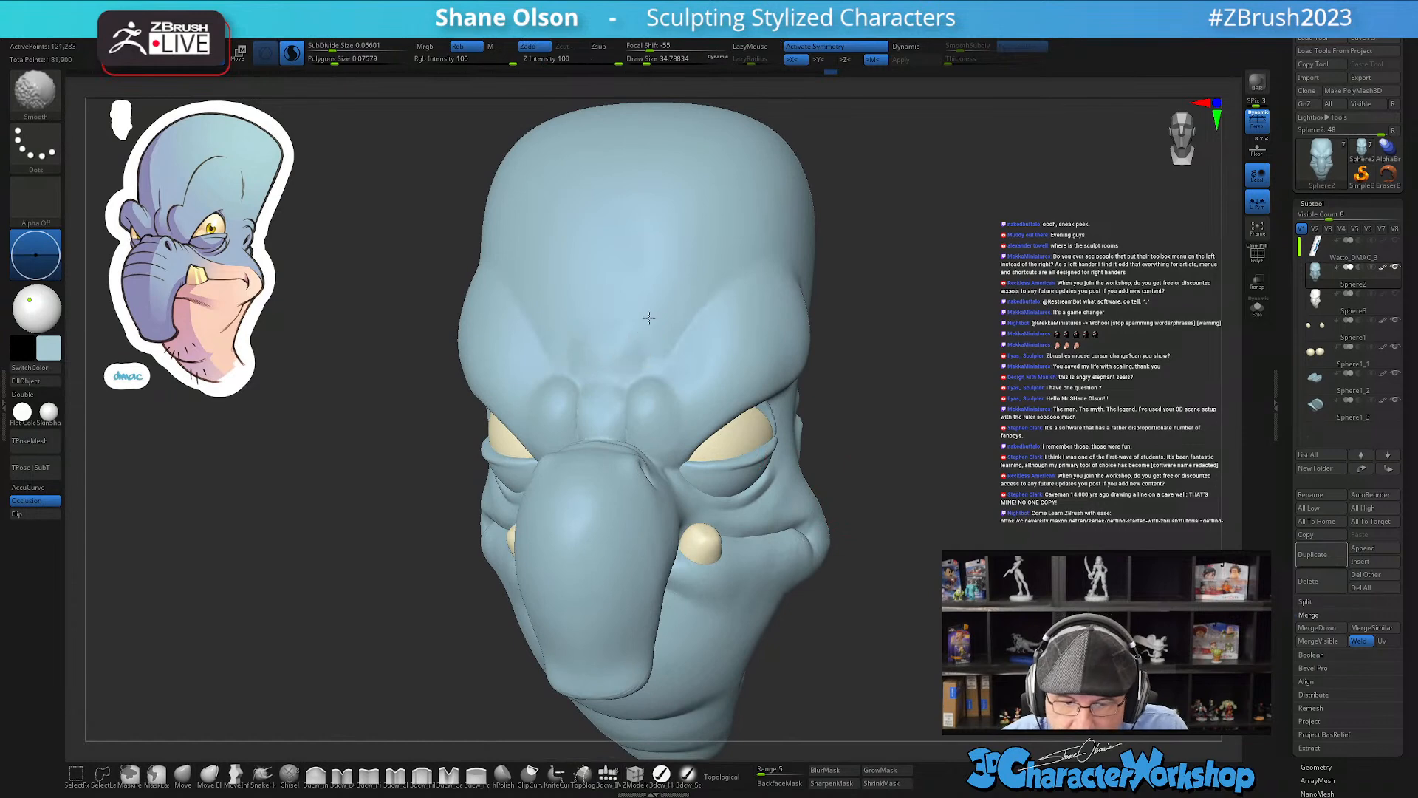
pyautogui.moveTo(886, 498); pyautogui.dragTo(876, 510)
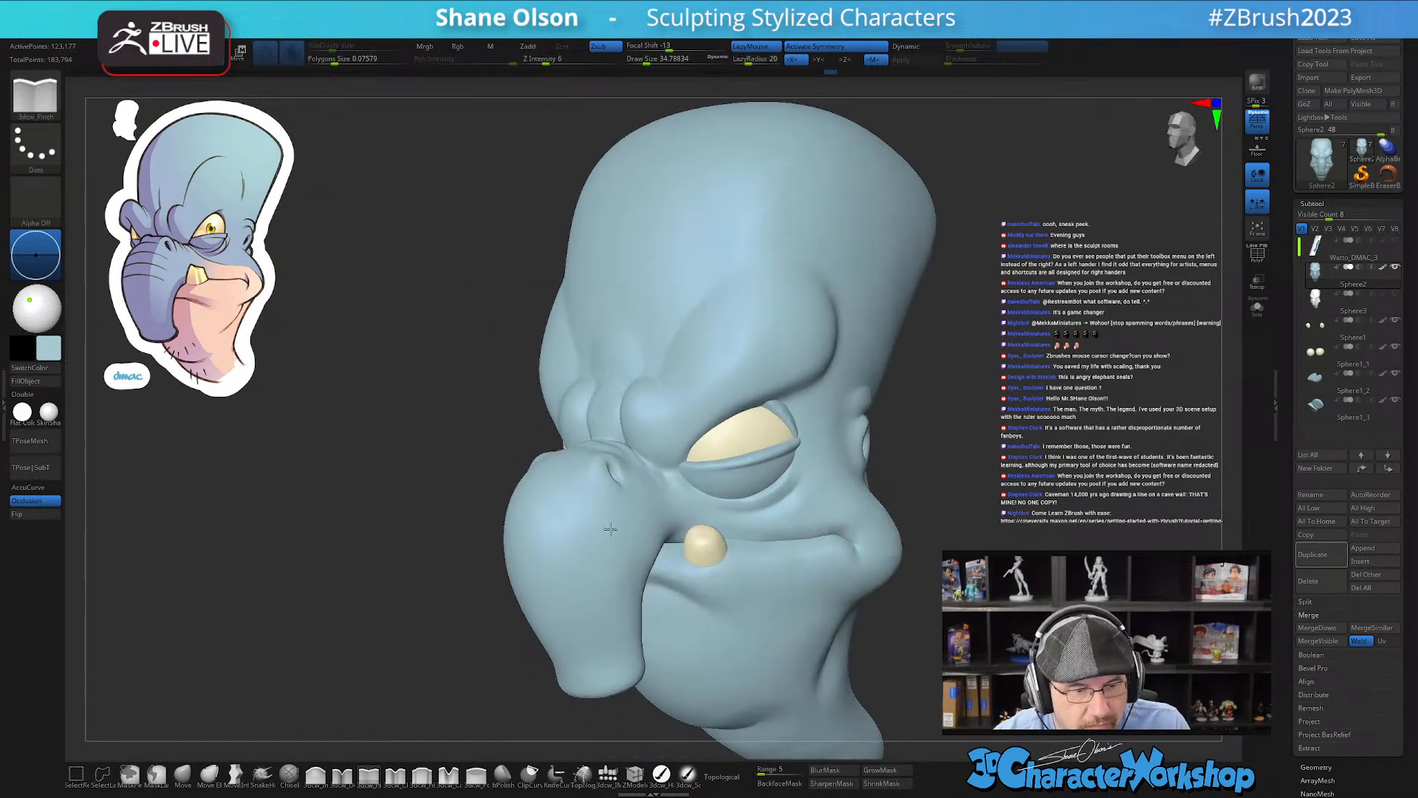
# Step: Try pinching wrinkle creases across the bridge of the trunk between the nostrils
pyautogui.keyDown('ctrl'); pyautogui.moveTo(836, 547); pyautogui.dragTo(596, 538, button='right'); pyautogui.keyUp('ctrl')
pyautogui.moveTo(534, 481); pyautogui.dragTo(501, 440, button='right')
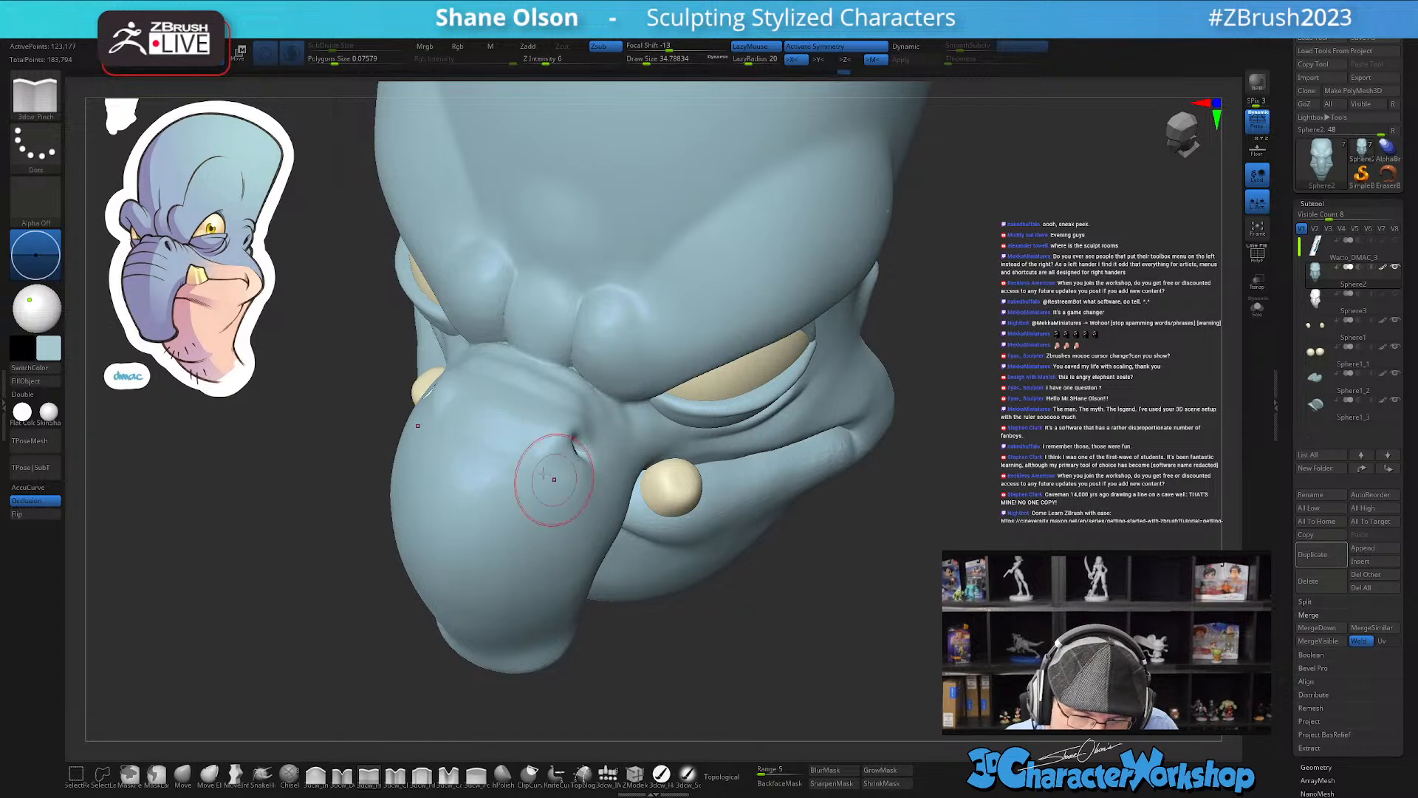
pyautogui.moveTo(447, 475); pyautogui.dragTo(588, 534)
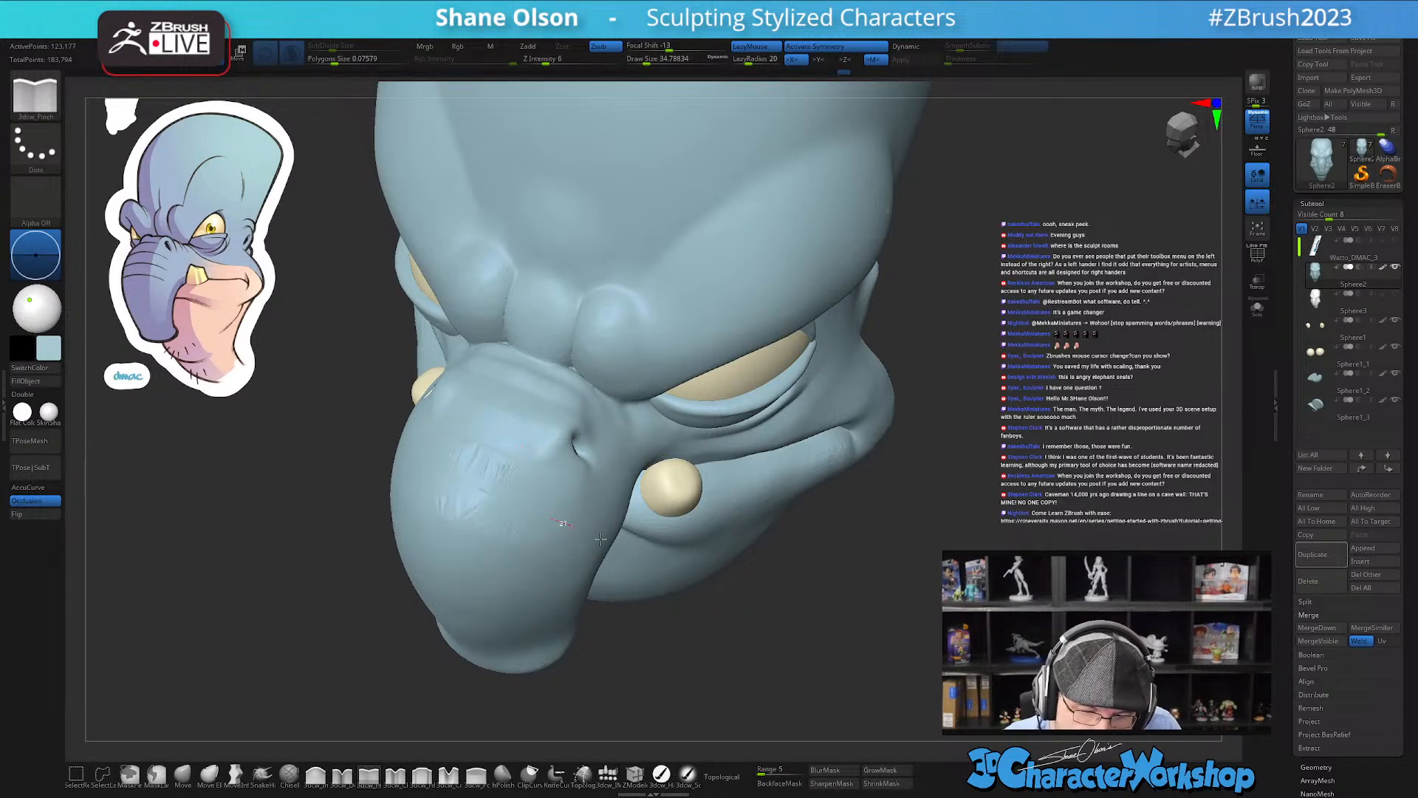
# Step: With the wireframe displayed, smooth over the upper trunk to add mesh density, and hide the wireframe again
pyautogui.hotkey('shift', 'f')
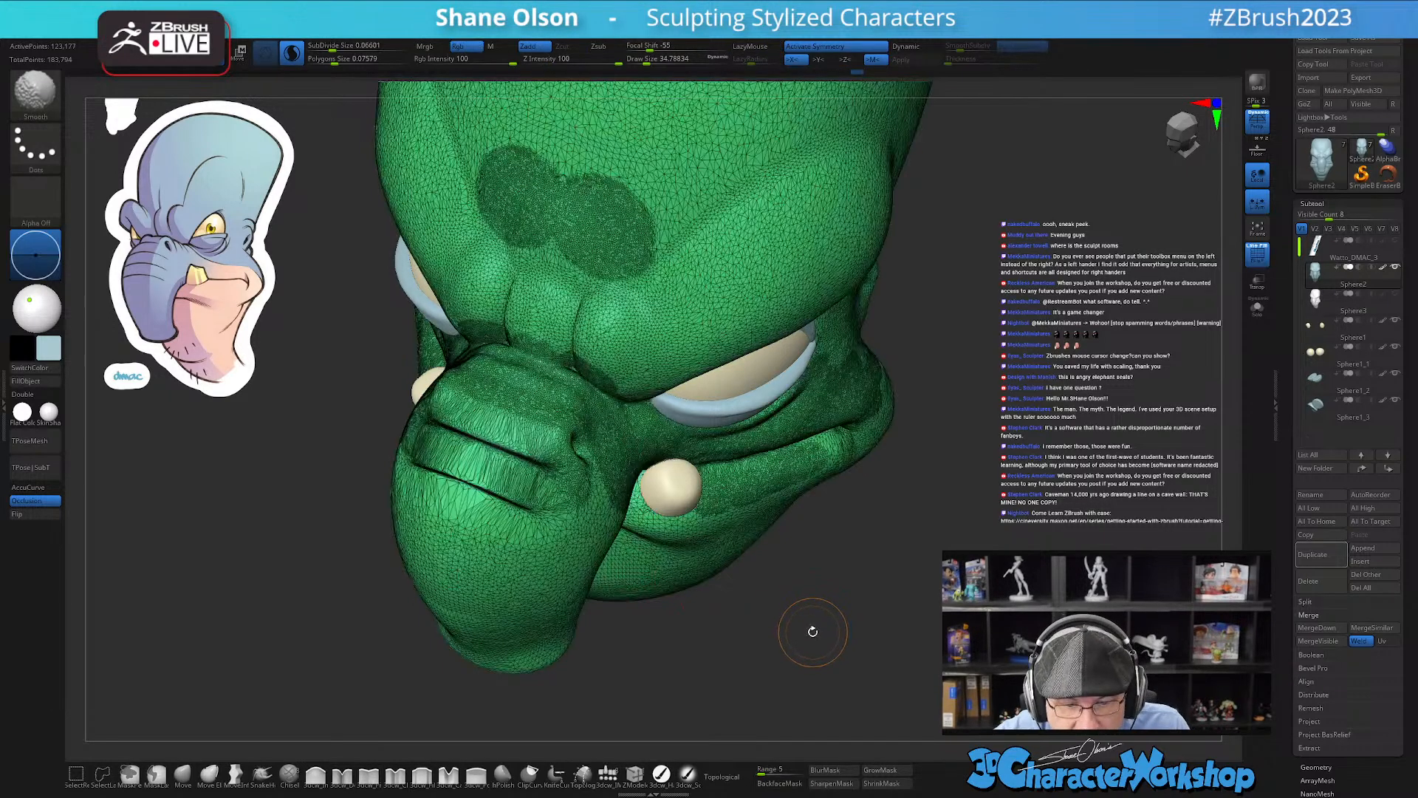
pyautogui.moveTo(813, 618); pyautogui.dragTo(786, 632)
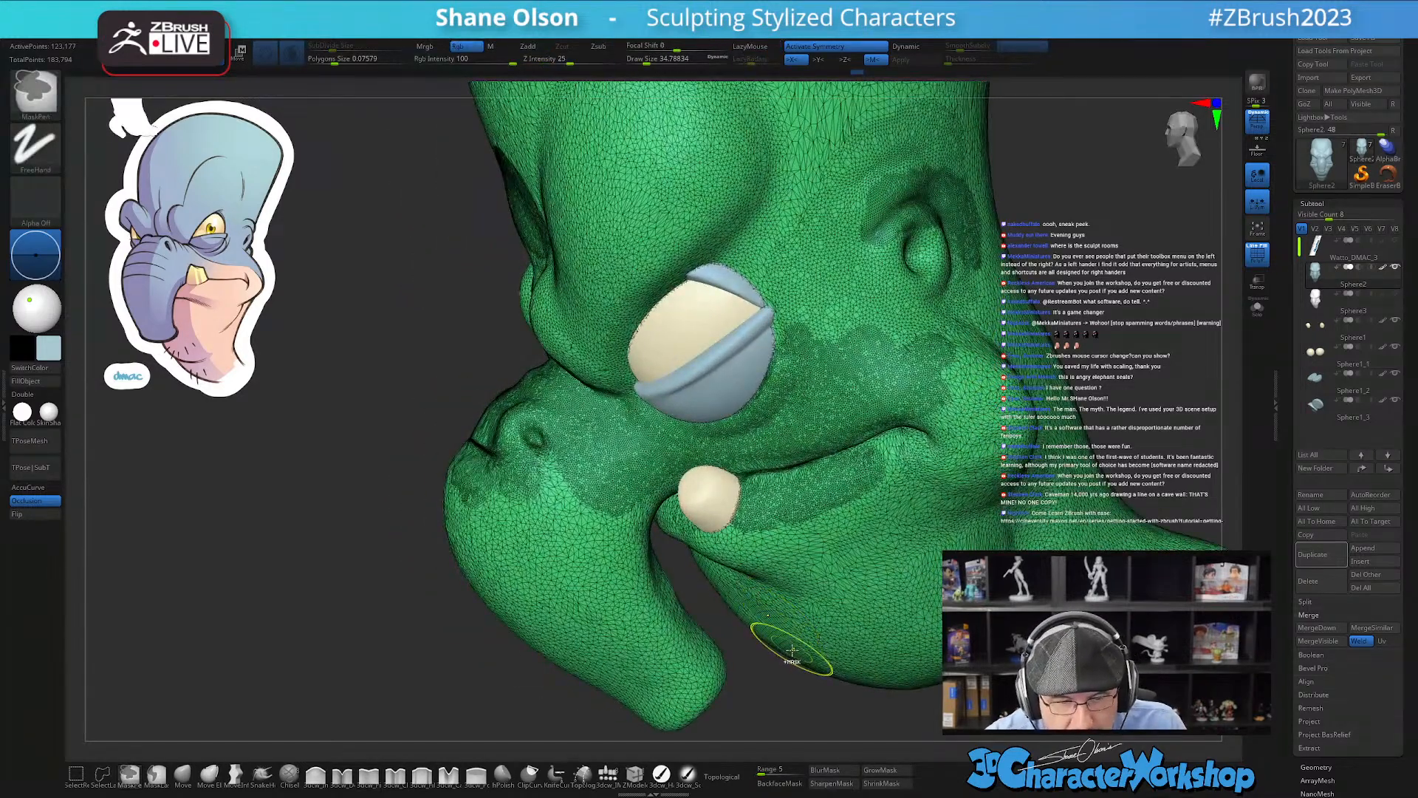
pyautogui.moveTo(790, 649); pyautogui.dragTo(819, 665, button='right')
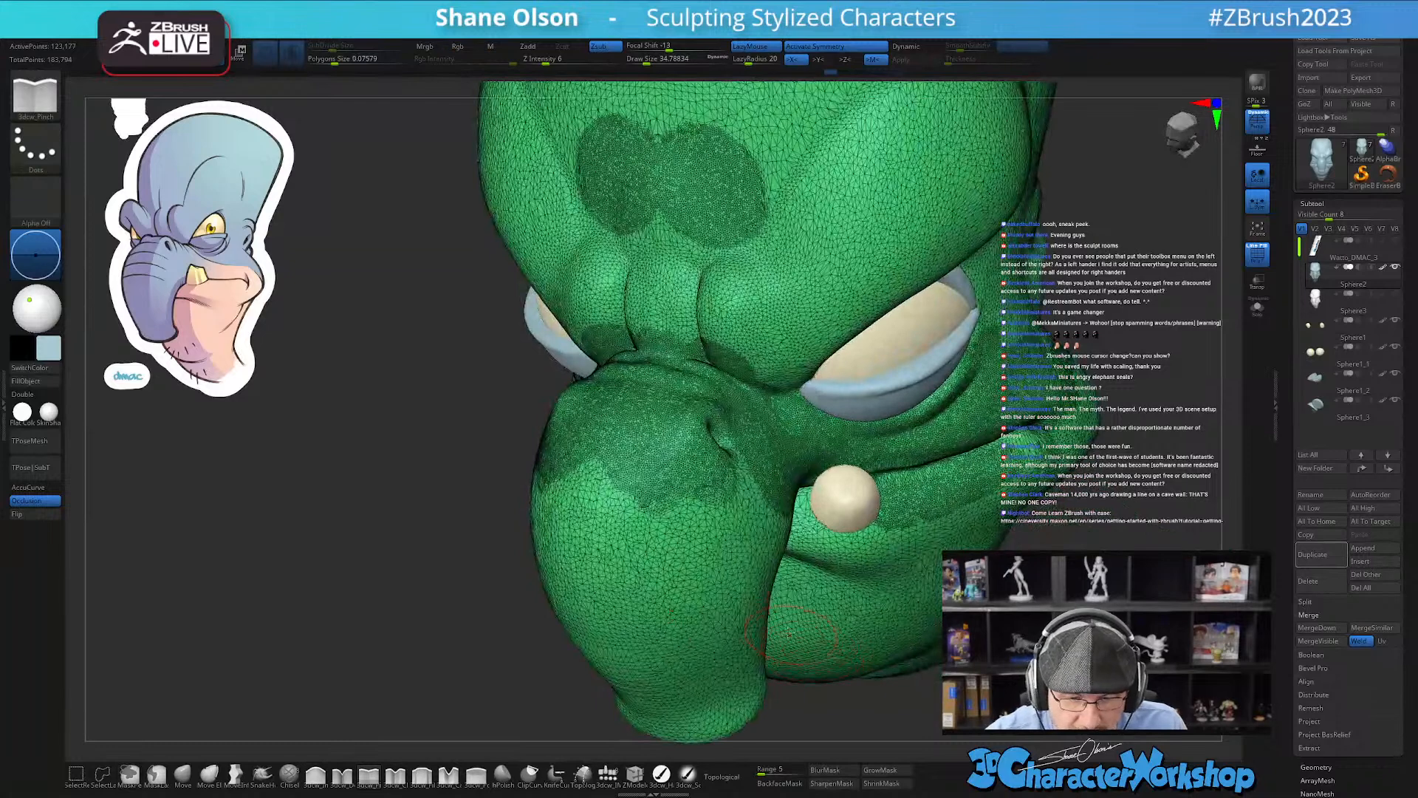
pyautogui.moveTo(594, 497)
pyautogui.keyDown('shift'); pyautogui.mouseDown()
pyautogui.moveTo(594, 556)
pyautogui.moveTo(640, 535)
pyautogui.moveTo(669, 591)
pyautogui.moveTo(738, 514)
pyautogui.moveTo(768, 528)
pyautogui.moveTo(633, 649)
pyautogui.moveTo(665, 690)
pyautogui.moveTo(720, 665)
pyautogui.moveTo(739, 636)
pyautogui.mouseUp(); pyautogui.keyUp('shift')
pyautogui.hotkey('shift', 'f')
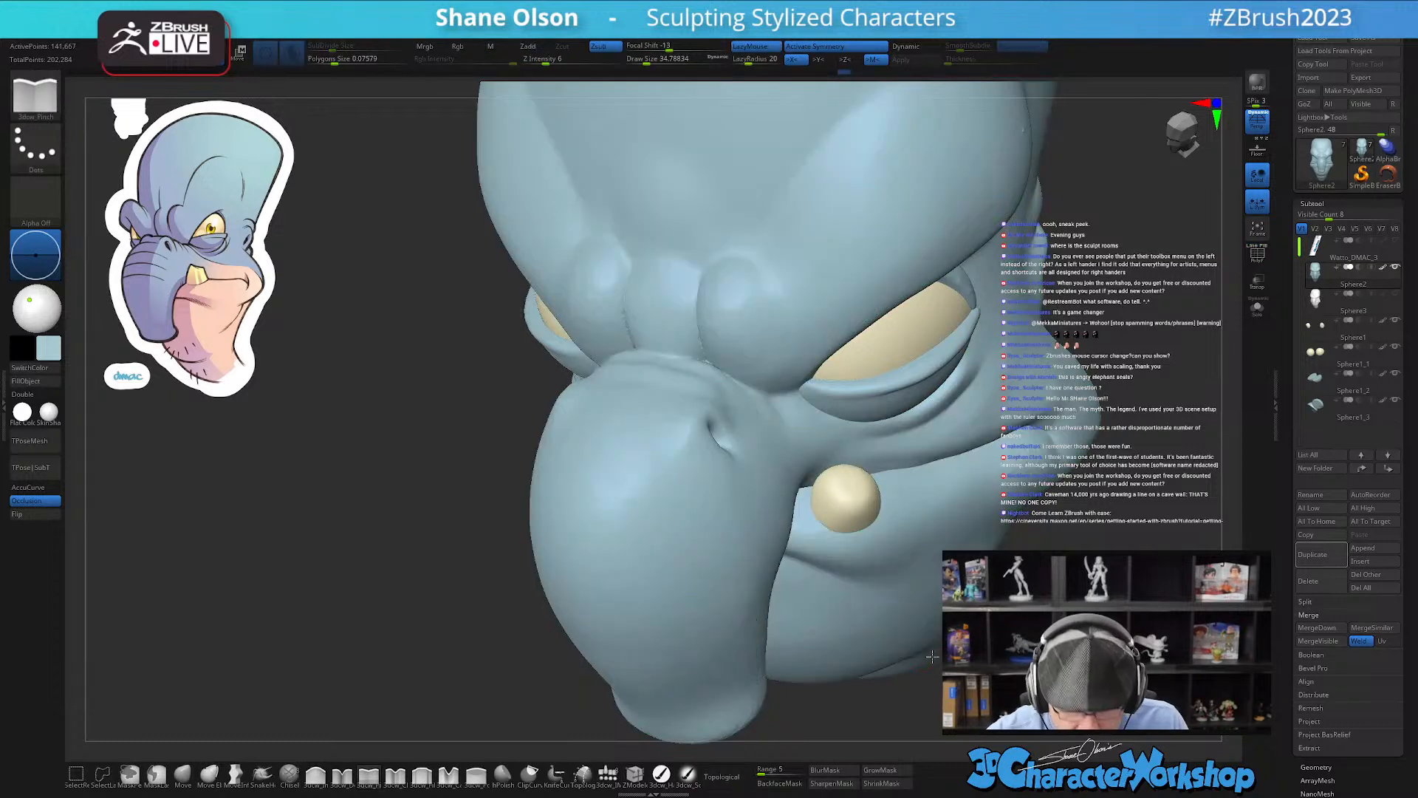
# Step: Choose the Detail brush and reduce its draw size to about 13 for carving on the trunk
pyautogui.keyDown('alt'); pyautogui.moveTo(747, 717); pyautogui.dragTo(701, 688, button='right'); pyautogui.keyUp('alt')
pyautogui.click(342, 775)
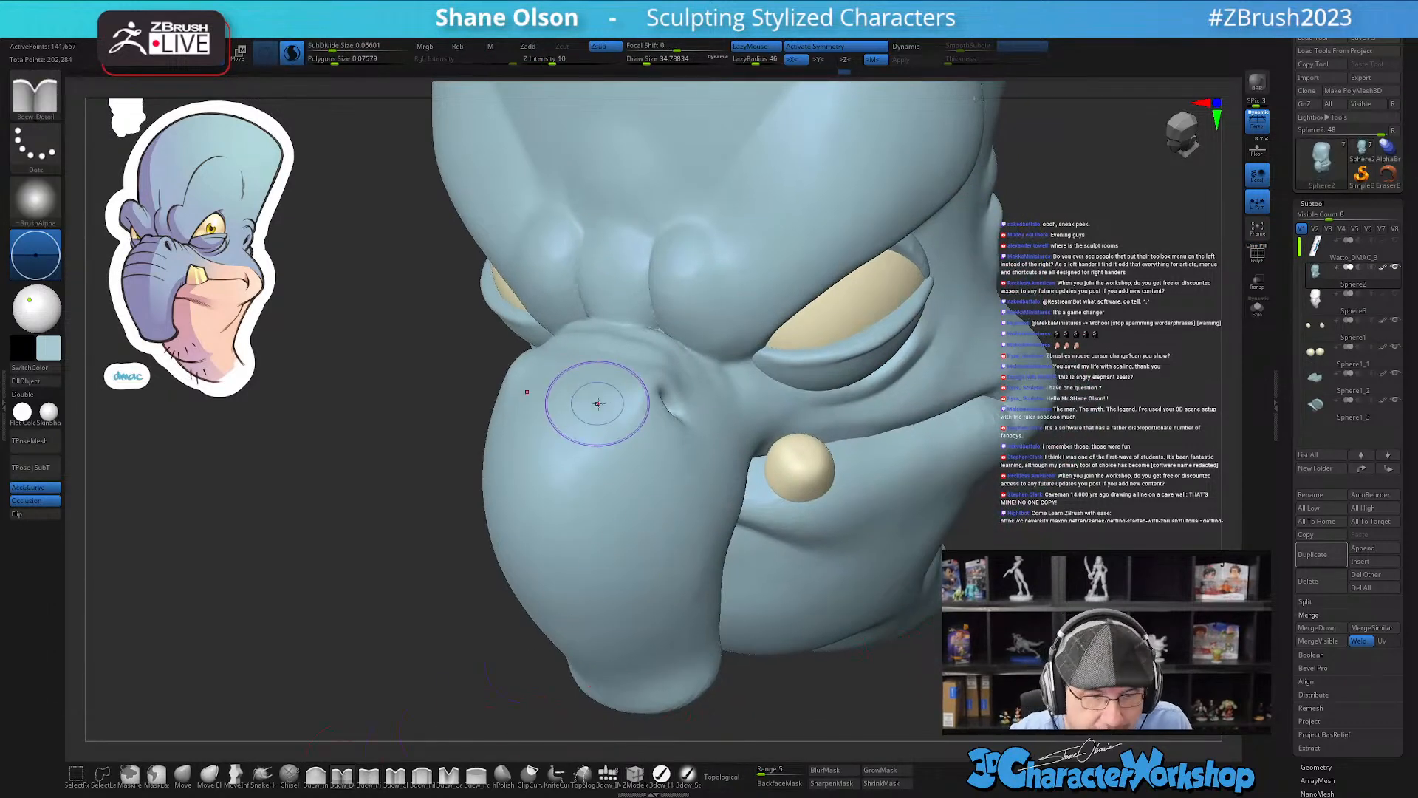
pyautogui.moveTo(579, 396); pyautogui.dragTo(595, 413, button='right')
pyautogui.press('s')
pyautogui.moveTo(600, 418); pyautogui.dragTo(589, 418)
pyautogui.click(292, 53)
# Step: Smooth a small area of the brow with Sculptris Pro on, and turn Sculptris Pro off
pyautogui.moveTo(831, 481)
pyautogui.keyDown('alt'); pyautogui.mouseDown(button='right')
pyautogui.moveTo(712, 580)
pyautogui.moveTo(648, 579)
pyautogui.mouseUp(button='right'); pyautogui.keyUp('alt')
pyautogui.click(292, 53)
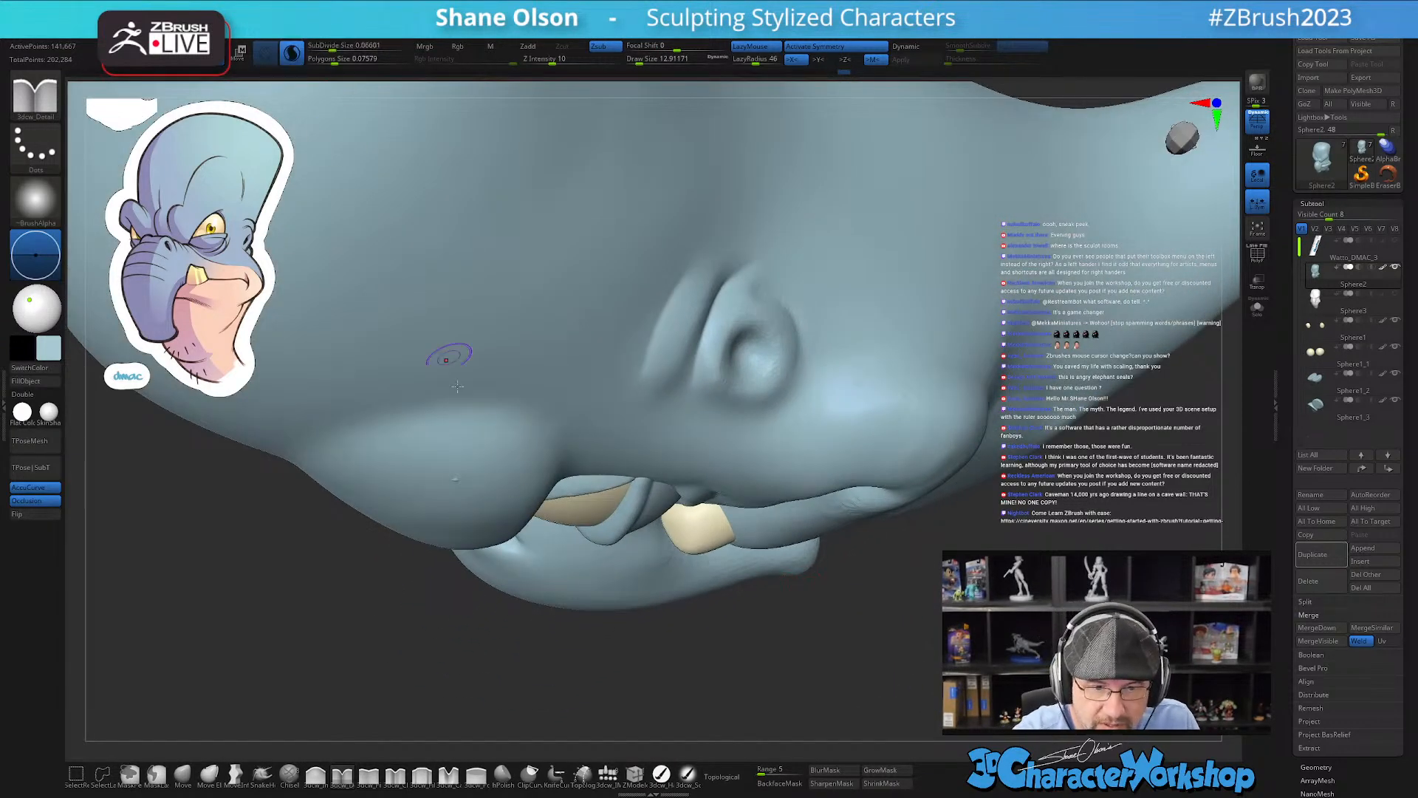
pyautogui.press('shift')
pyautogui.keyDown('shift'); pyautogui.moveTo(468, 473); pyautogui.dragTo(503, 428); pyautogui.keyUp('shift')
pyautogui.click(292, 53)
# Step: Set the draw size to about 22 and carve the first wrinkles across the trunk's bridge between the nostrils
pyautogui.moveTo(668, 517)
pyautogui.mouseDown(button='right')
pyautogui.moveTo(684, 585)
pyautogui.moveTo(524, 496)
pyautogui.moveTo(500, 576)
pyautogui.moveTo(564, 497)
pyautogui.moveTo(652, 541)
pyautogui.moveTo(630, 485)
pyautogui.moveTo(732, 574)
pyautogui.moveTo(786, 522)
pyautogui.moveTo(806, 570)
pyautogui.moveTo(839, 538)
pyautogui.moveTo(814, 601)
pyautogui.moveTo(833, 539)
pyautogui.moveTo(817, 554)
pyautogui.moveTo(833, 570)
pyautogui.moveTo(813, 589)
pyautogui.moveTo(826, 586)
pyautogui.mouseUp(button='right')
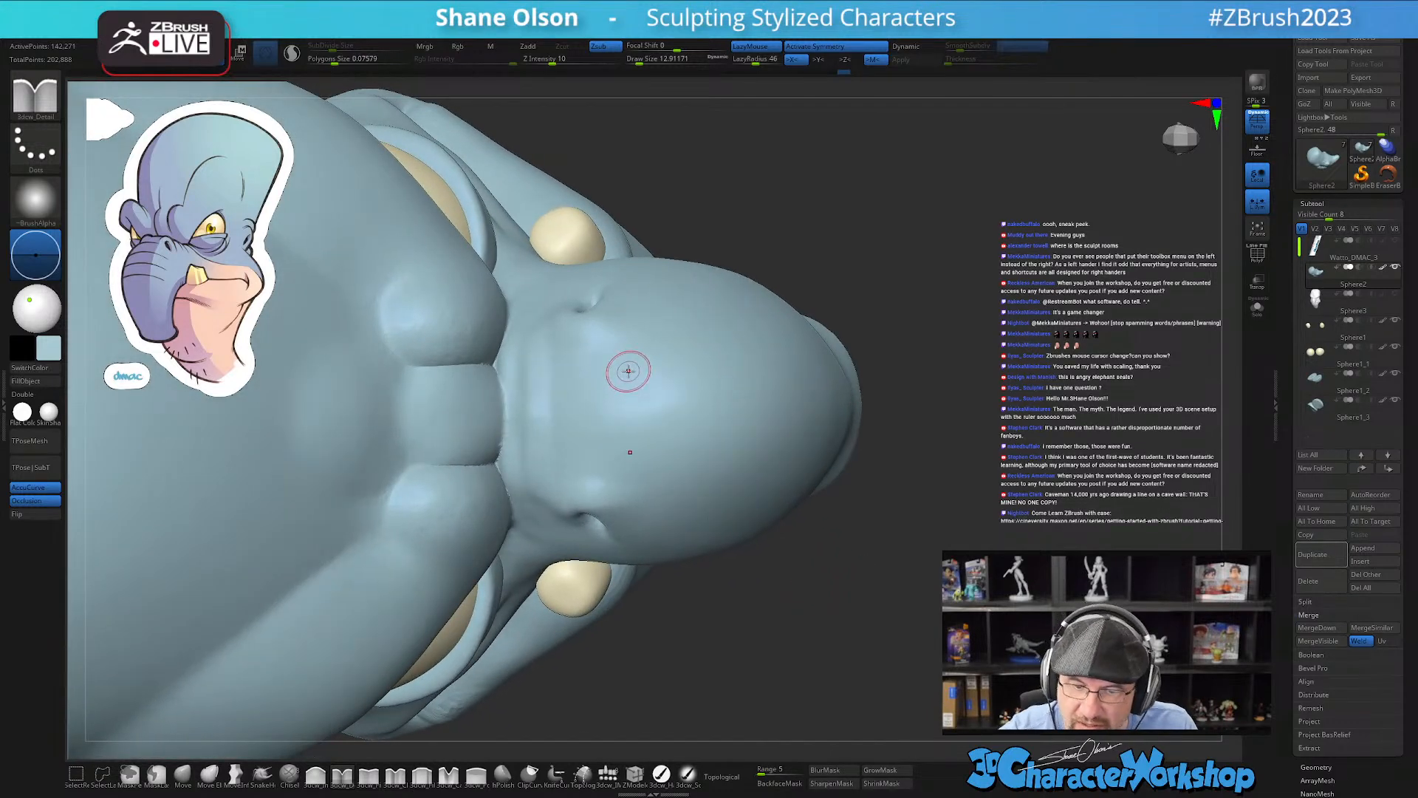
pyautogui.press('s')
pyautogui.moveTo(625, 367); pyautogui.dragTo(630, 367)
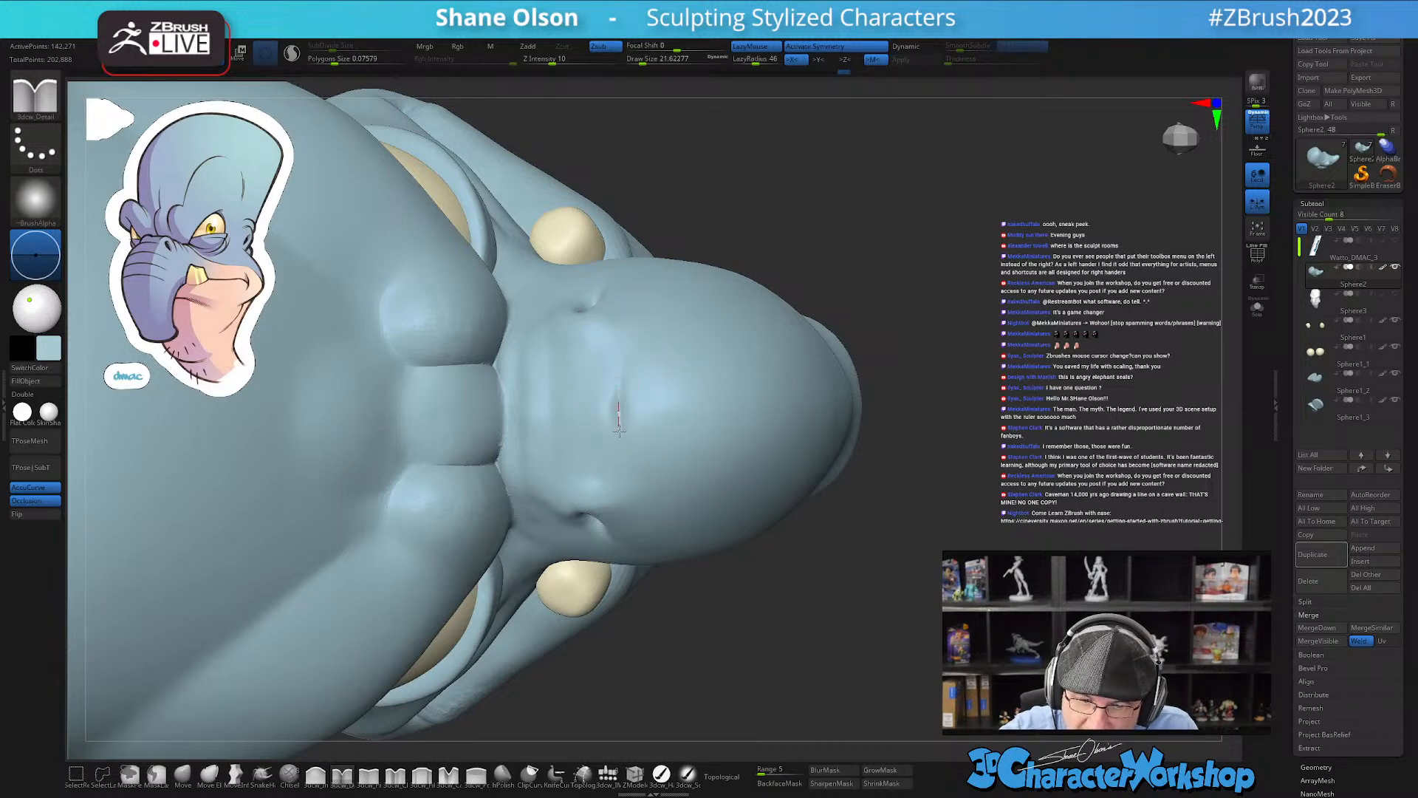
pyautogui.moveTo(630, 491)
pyautogui.mouseDown(button='right')
pyautogui.moveTo(716, 500)
pyautogui.moveTo(608, 364)
pyautogui.moveTo(554, 369)
pyautogui.mouseUp(button='right')
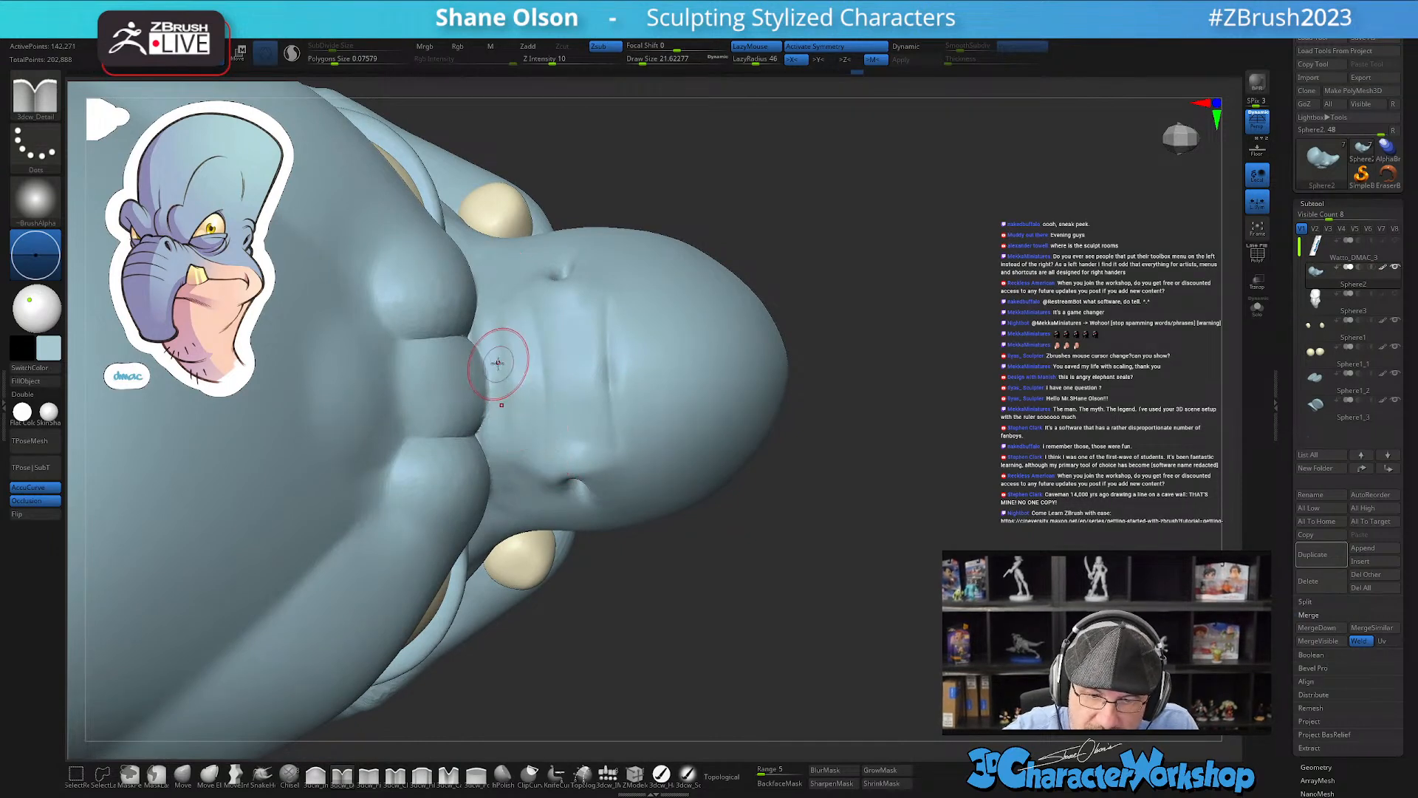
pyautogui.moveTo(544, 421)
pyautogui.mouseDown(button='right')
pyautogui.moveTo(538, 386)
pyautogui.moveTo(510, 384)
pyautogui.mouseUp(button='right')
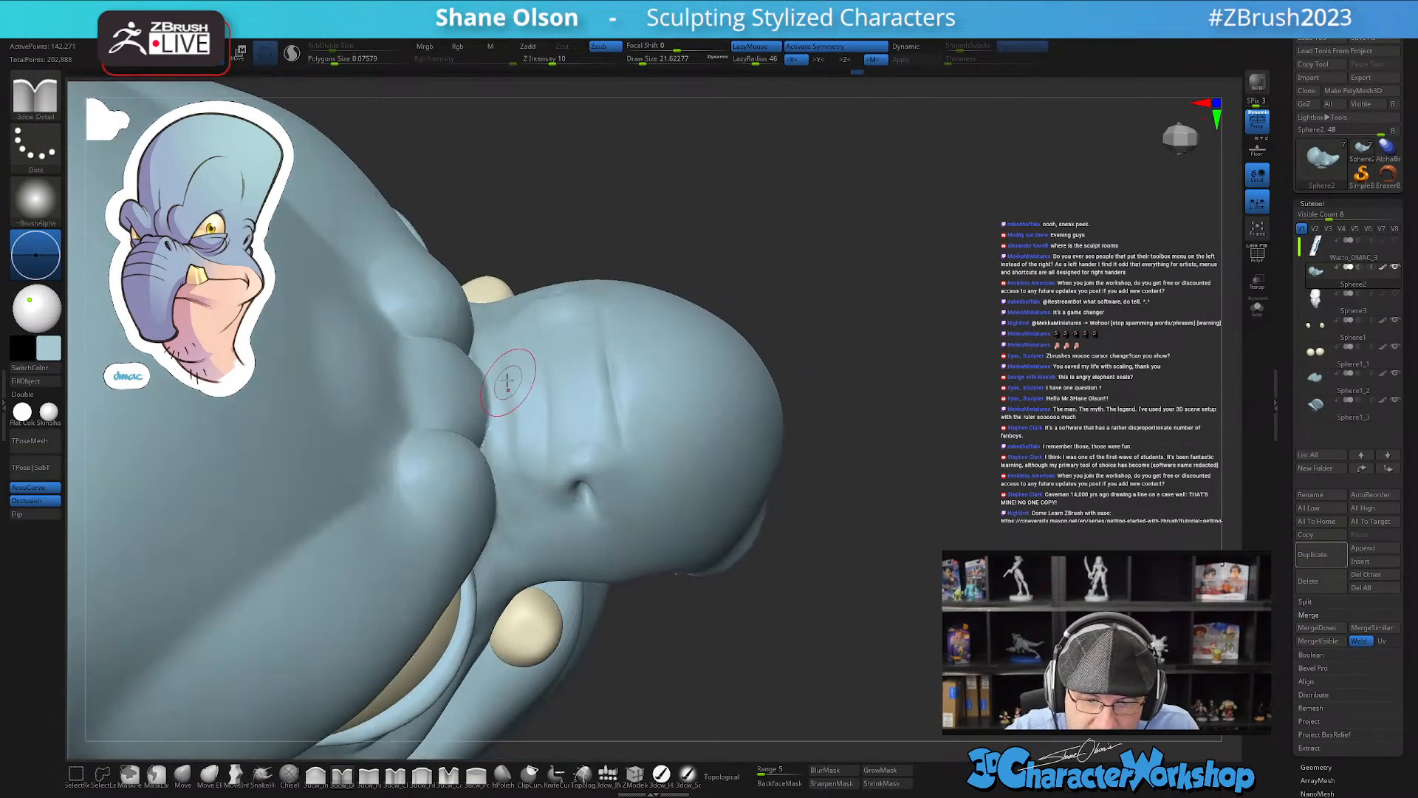
pyautogui.moveTo(827, 554); pyautogui.dragTo(798, 517, button='right')
# Step: Carve more parallel wrinkles across the trunk, continuing from the nostrils toward the tip
pyautogui.moveTo(875, 597); pyautogui.dragTo(872, 611, button='right')
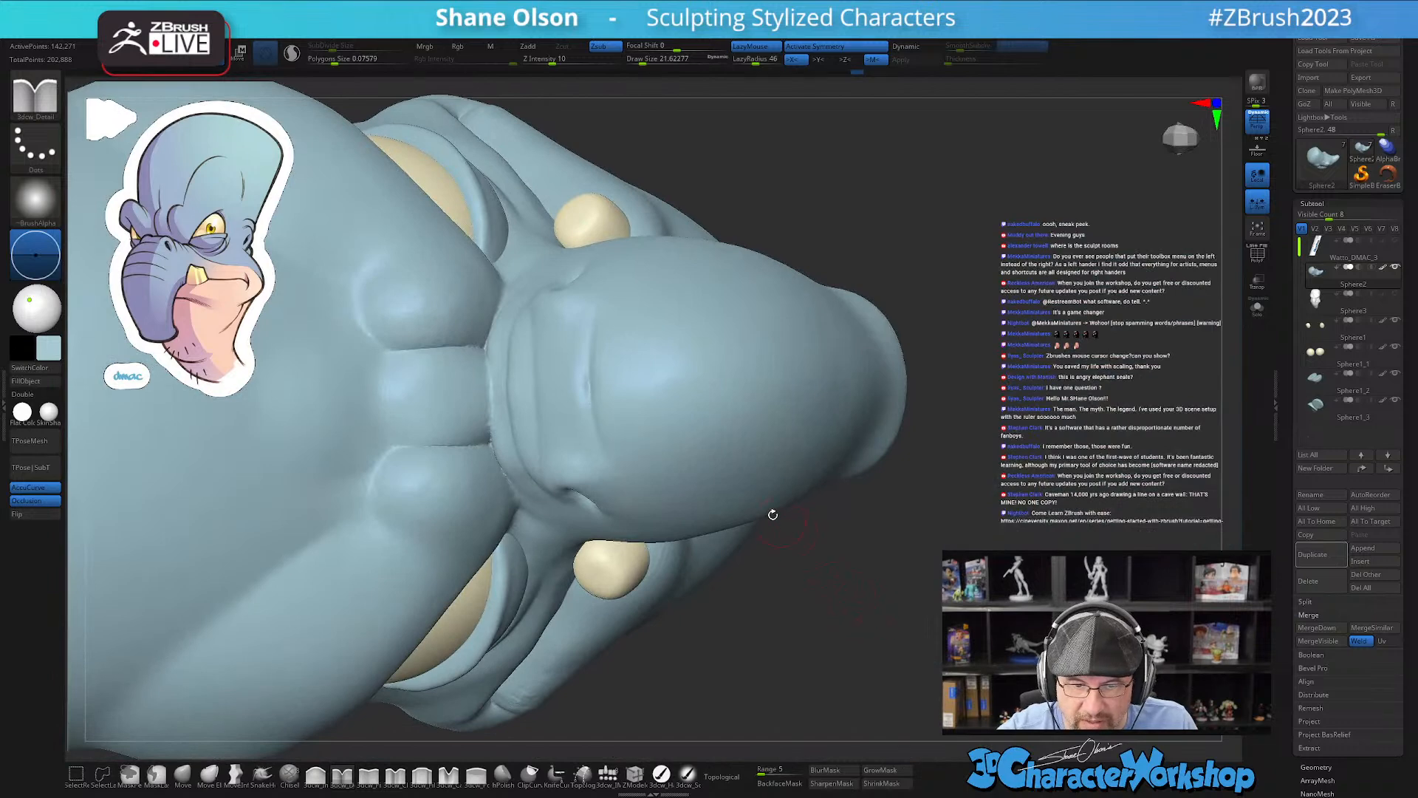
pyautogui.moveTo(634, 402)
pyautogui.mouseDown(button='right')
pyautogui.moveTo(651, 369)
pyautogui.moveTo(643, 320)
pyautogui.mouseUp(button='right')
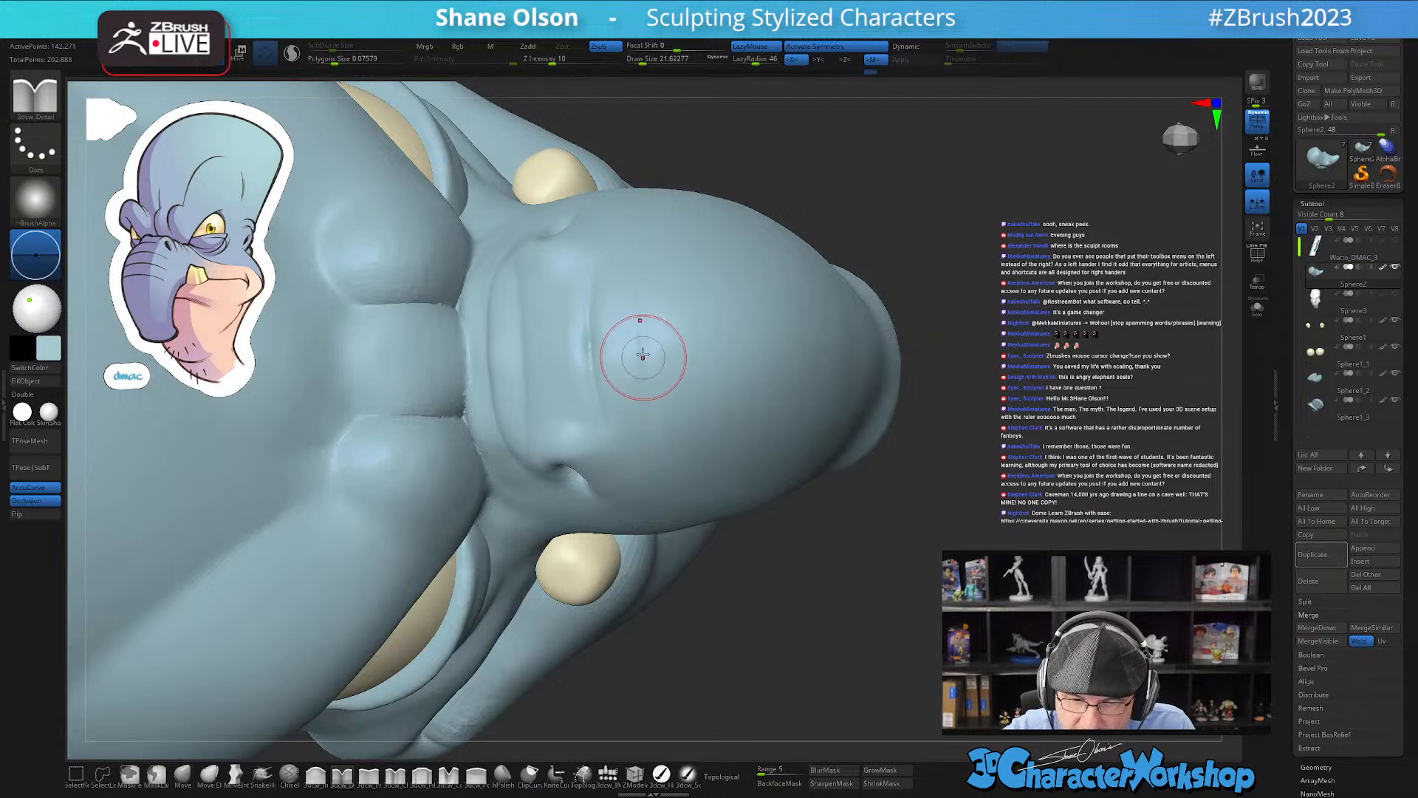
pyautogui.moveTo(818, 574); pyautogui.dragTo(803, 574, button='right')
pyautogui.moveTo(785, 411)
pyautogui.mouseDown(button='right')
pyautogui.moveTo(773, 441)
pyautogui.moveTo(687, 382)
pyautogui.mouseUp(button='right')
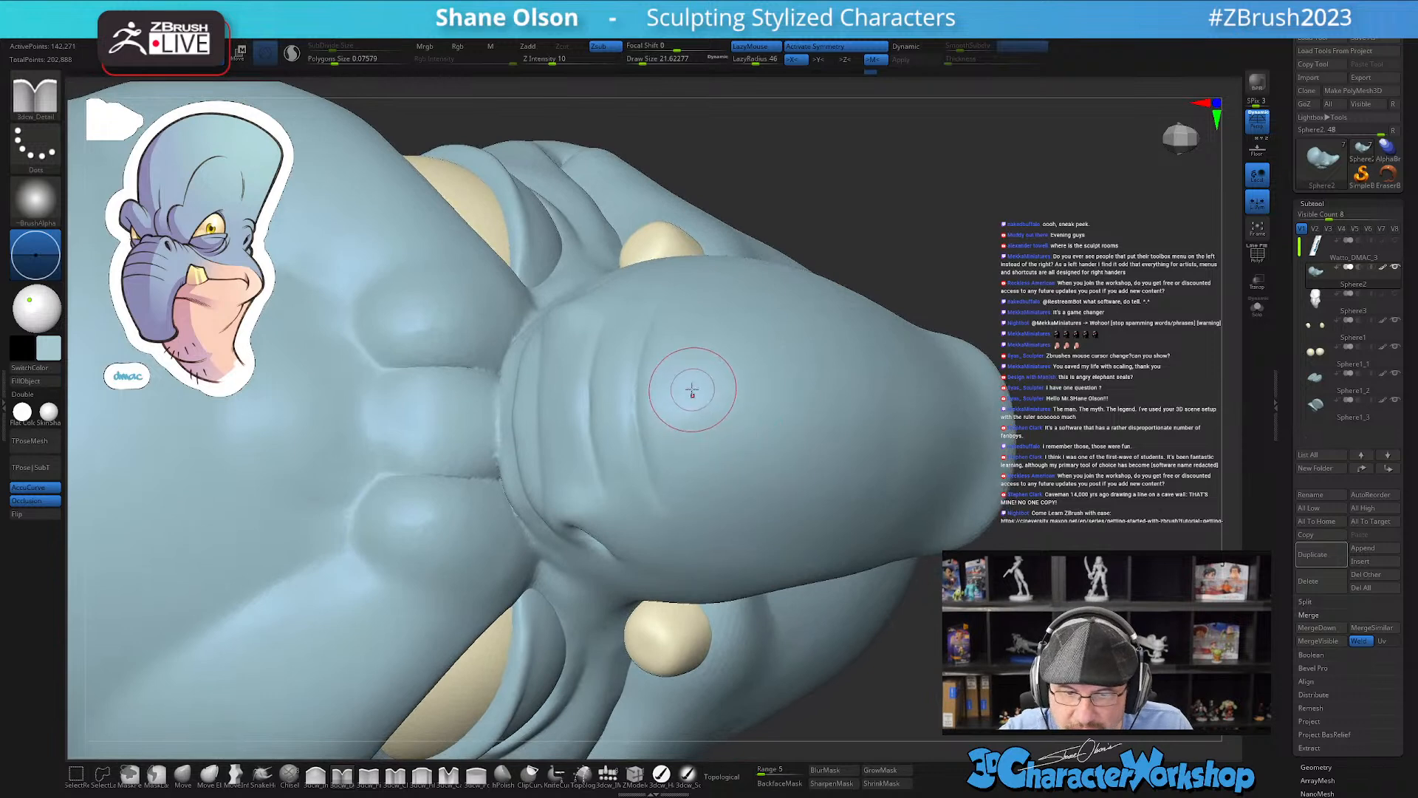
pyautogui.moveTo(689, 444); pyautogui.dragTo(718, 547)
pyautogui.moveTo(840, 552)
pyautogui.mouseDown(button='right')
pyautogui.moveTo(770, 452)
pyautogui.moveTo(762, 466)
pyautogui.mouseUp(button='right')
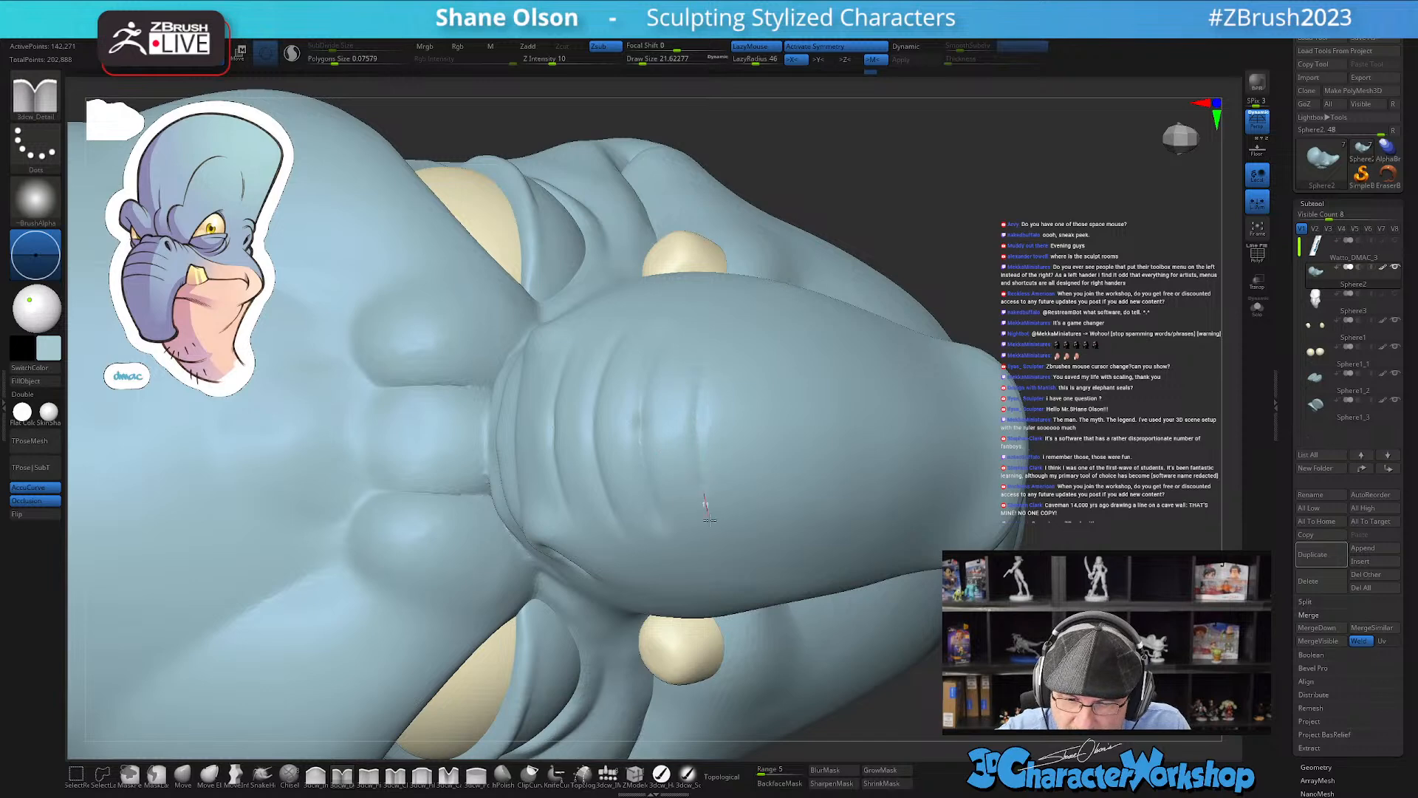
# Step: Extend the row of wrinkles farther down the trunk and deepen the existing creases with the Detail brush
pyautogui.moveTo(722, 466); pyautogui.dragTo(740, 479, button='right')
pyautogui.moveTo(760, 503); pyautogui.dragTo(744, 498, button='right')
pyautogui.moveTo(737, 414); pyautogui.dragTo(748, 430, button='right')
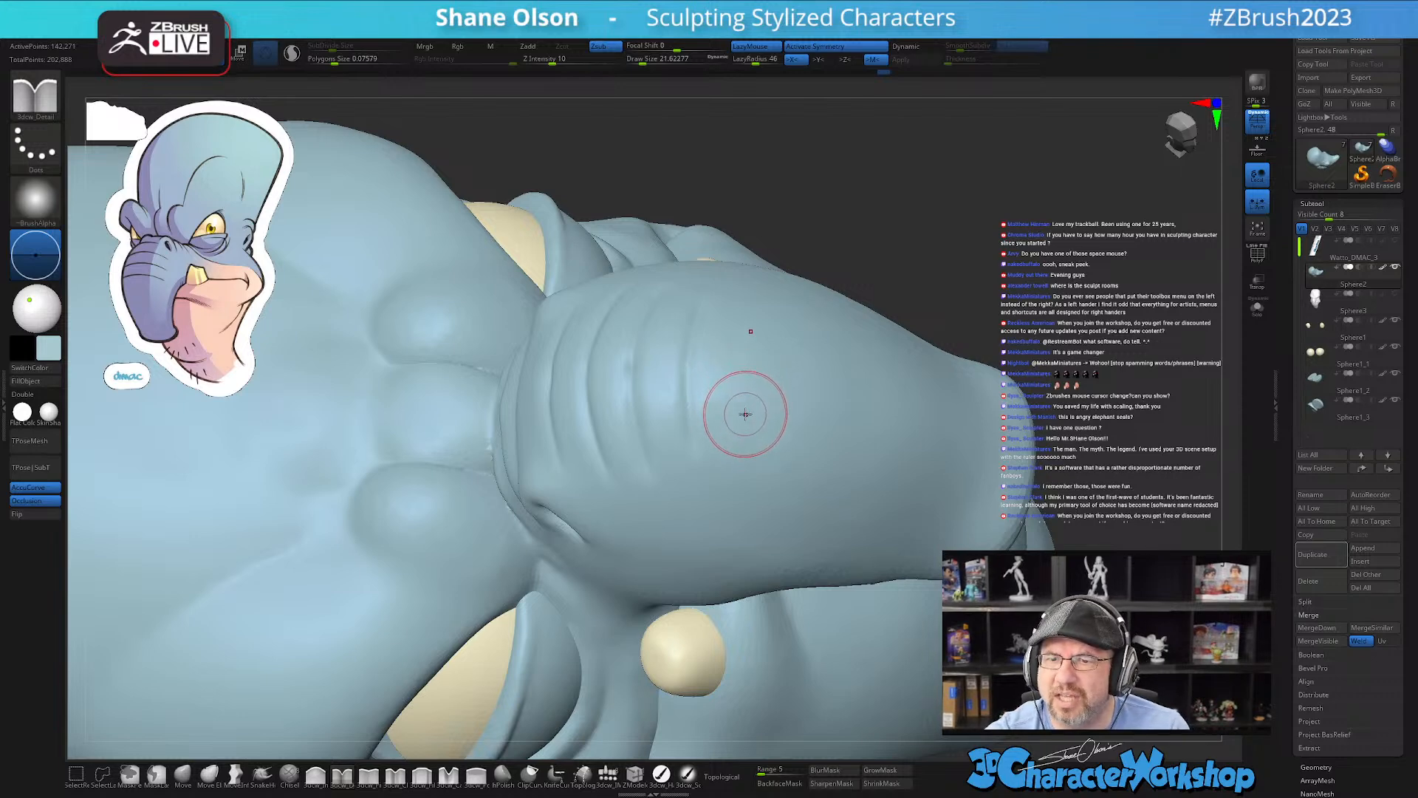
pyautogui.moveTo(743, 437); pyautogui.dragTo(751, 466, button='right')
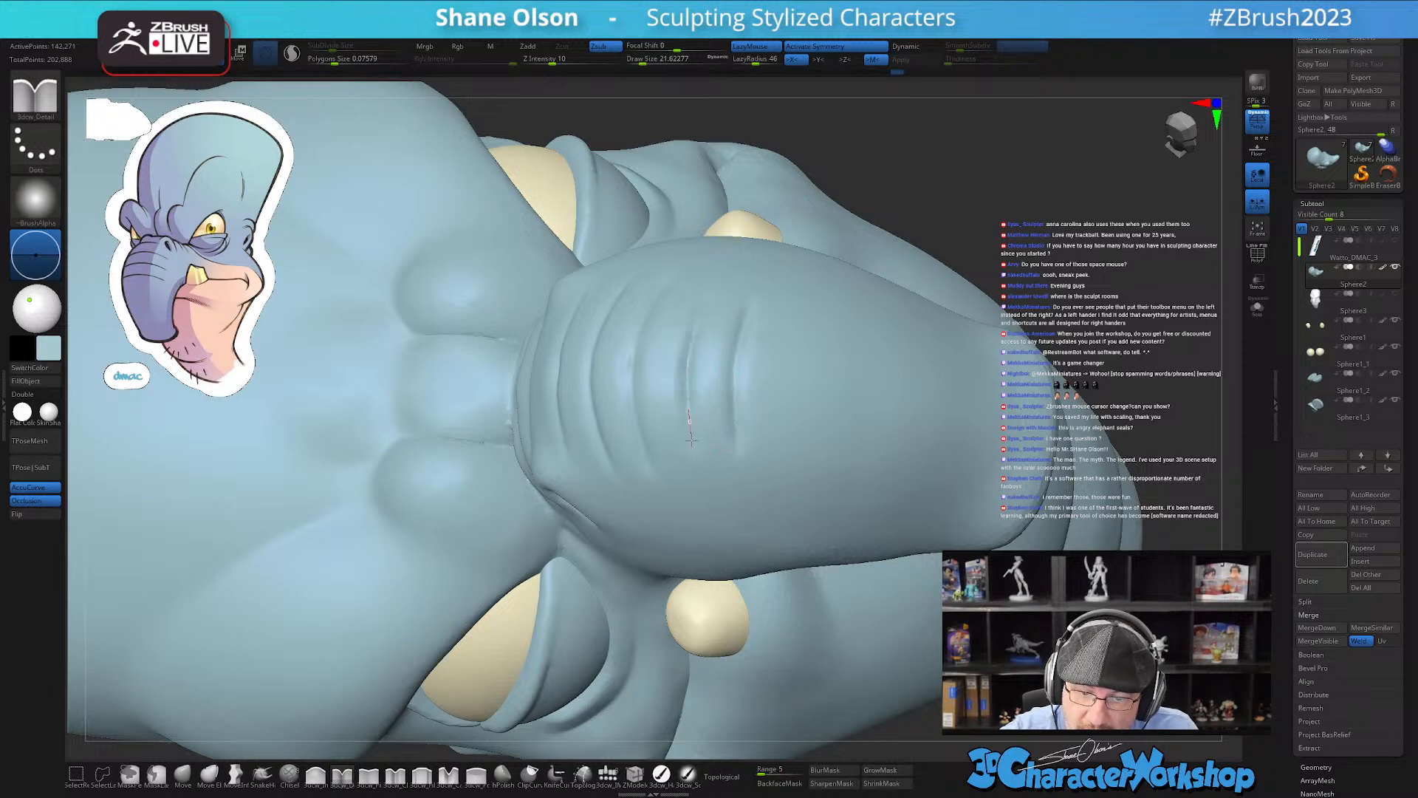
pyautogui.moveTo(698, 380)
pyautogui.mouseDown(button='right')
pyautogui.moveTo(713, 372)
pyautogui.moveTo(576, 355)
pyautogui.mouseUp(button='right')
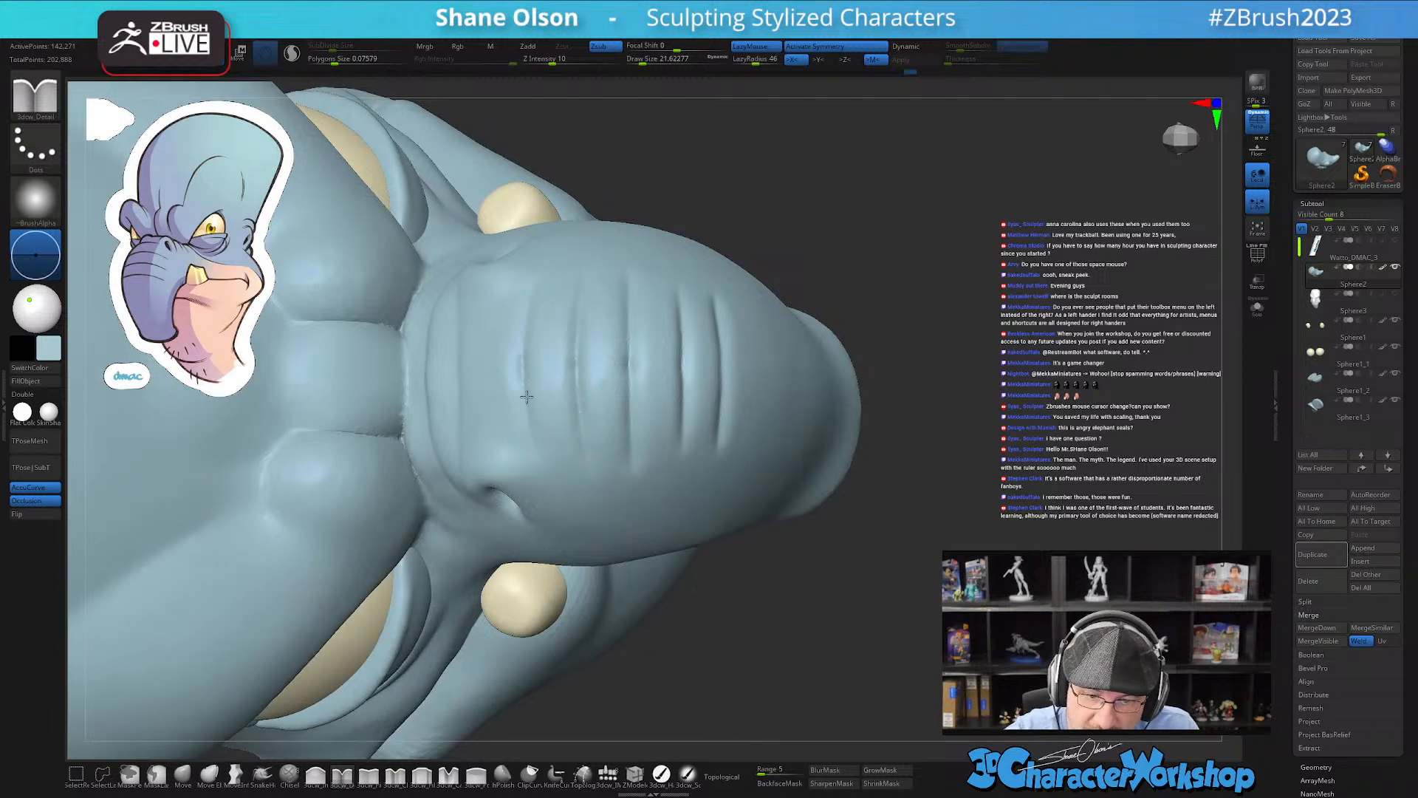
pyautogui.moveTo(565, 425); pyautogui.dragTo(502, 380, button='right')
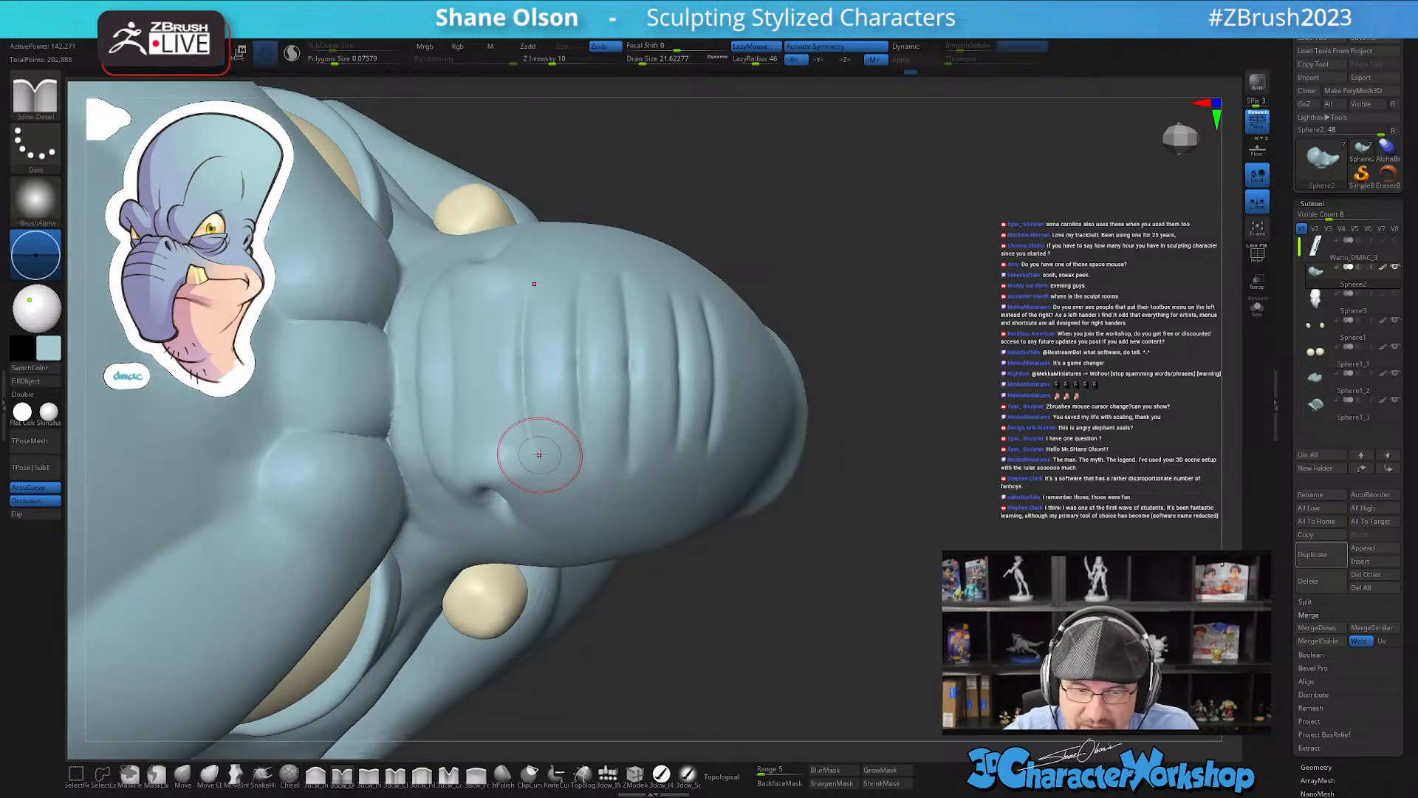
# Step: Use the Pinch brush at a draw size of about 14 to sharpen the wrinkles nearest the trunk's tip
pyautogui.moveTo(817, 547)
pyautogui.mouseDown(button='right')
pyautogui.moveTo(805, 479)
pyautogui.moveTo(849, 554)
pyautogui.moveTo(877, 387)
pyautogui.moveTo(894, 387)
pyautogui.moveTo(877, 422)
pyautogui.moveTo(899, 379)
pyautogui.moveTo(989, 380)
pyautogui.mouseUp(button='right')
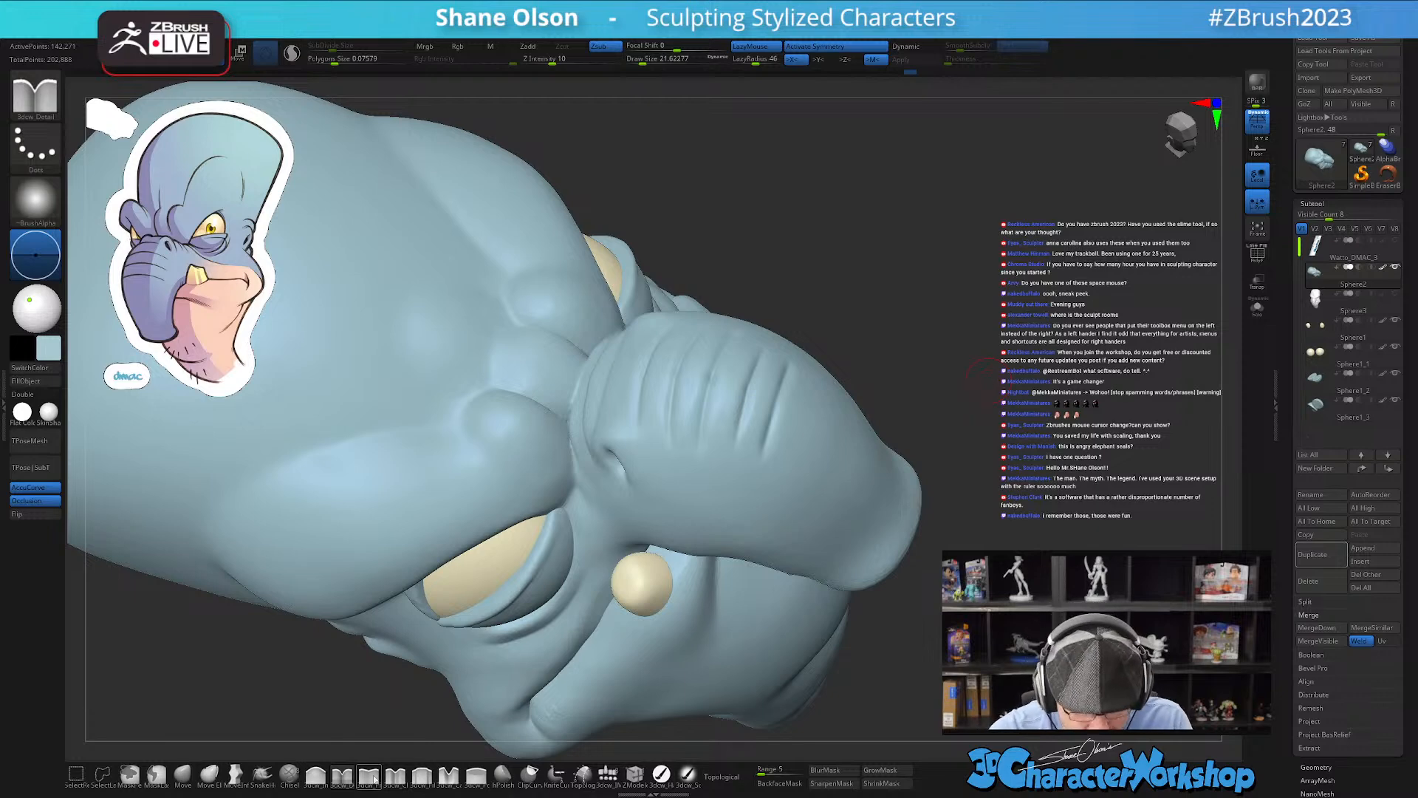
pyautogui.click(369, 773)
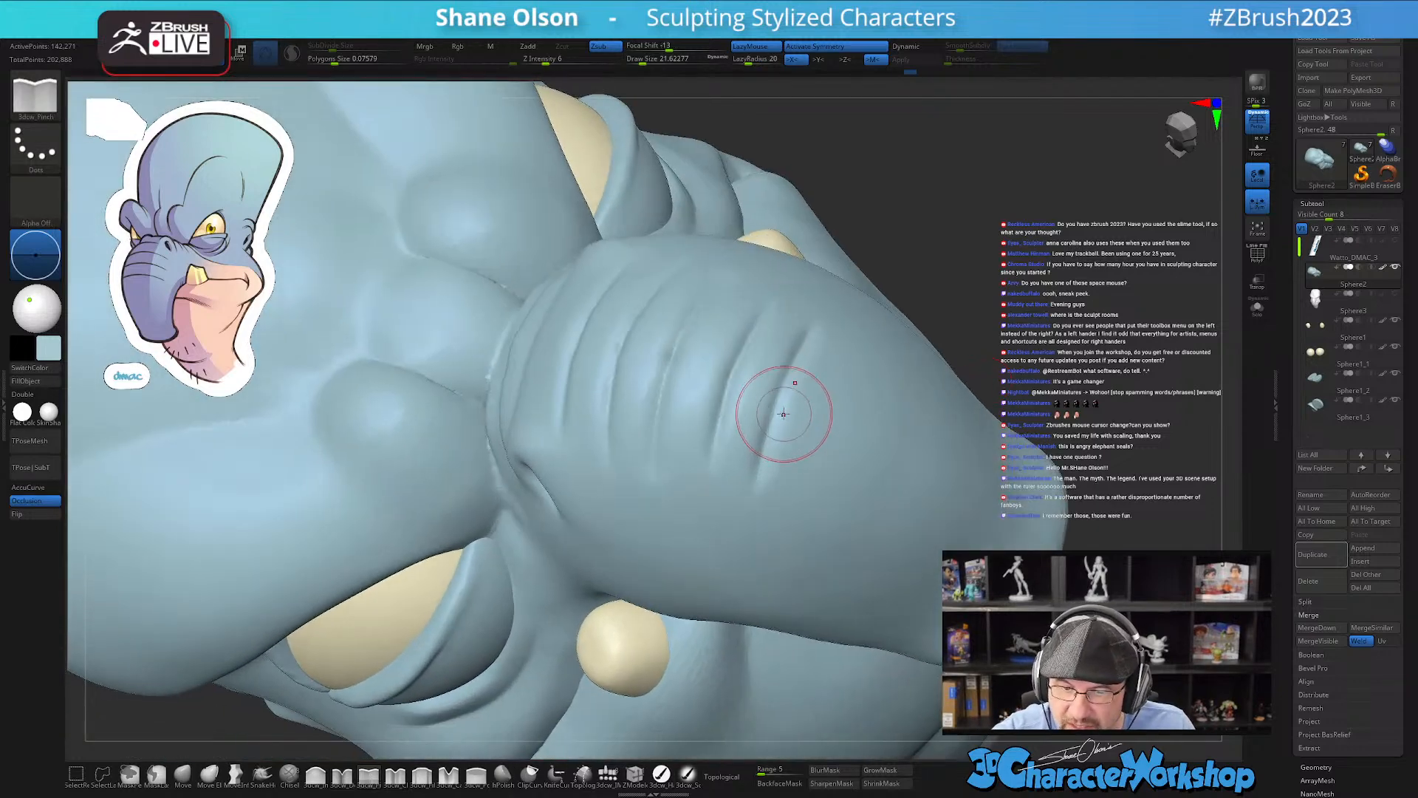
pyautogui.press('s')
pyautogui.moveTo(779, 398)
pyautogui.mouseDown()
pyautogui.moveTo(755, 493)
pyautogui.moveTo(802, 406)
pyautogui.mouseUp()
pyautogui.press('s')
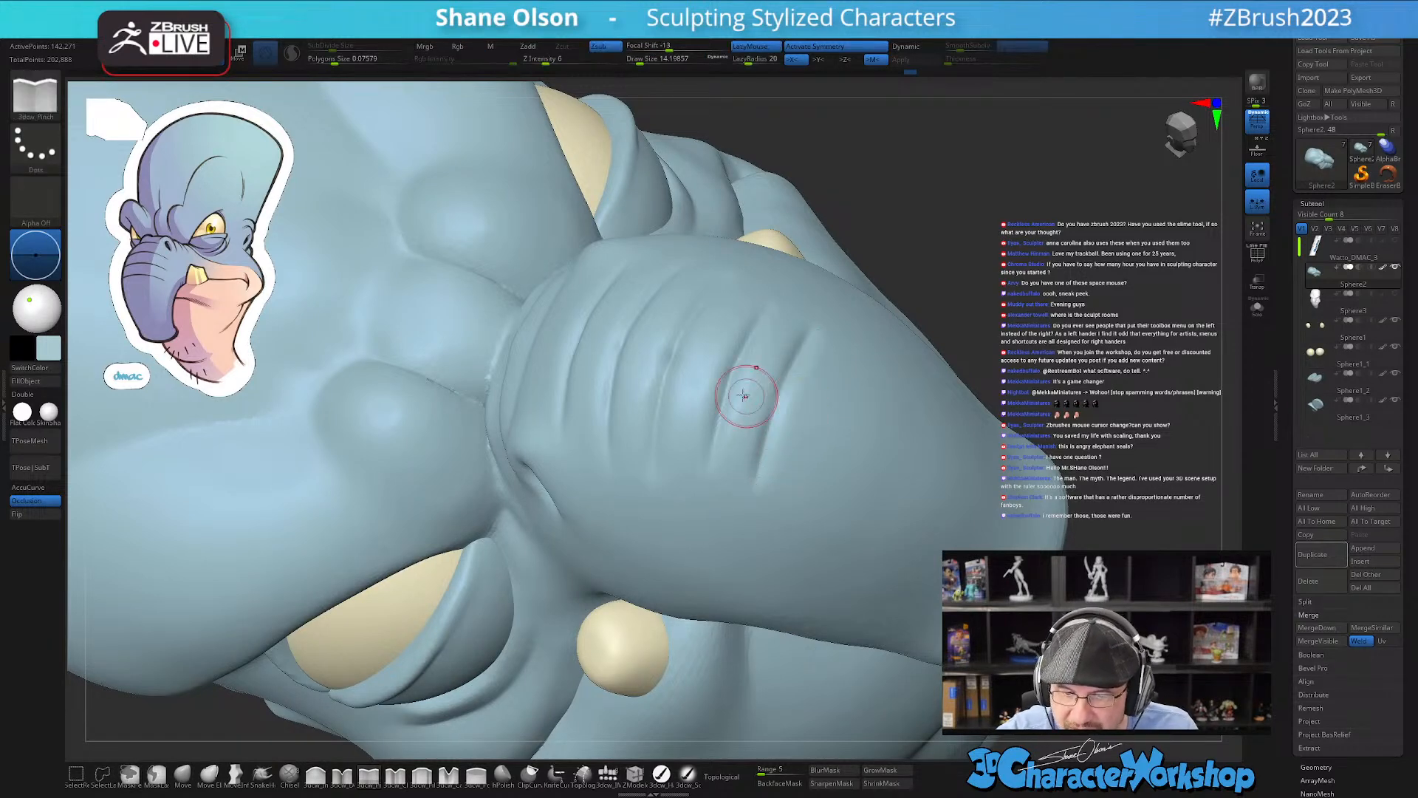
pyautogui.moveTo(731, 401); pyautogui.dragTo(729, 380, button='right')
pyautogui.moveTo(732, 367); pyautogui.dragTo(707, 467)
# Step: Pinch the remaining trunk wrinkles tighter, working back toward the nostrils
pyautogui.moveTo(675, 373); pyautogui.dragTo(668, 355, button='right')
pyautogui.moveTo(668, 355); pyautogui.dragTo(662, 373)
pyautogui.moveTo(648, 435); pyautogui.dragTo(644, 464)
pyautogui.moveTo(643, 380); pyautogui.dragTo(615, 350, button='right')
pyautogui.moveTo(609, 325); pyautogui.dragTo(605, 506)
# Step: Lower the Pinch brush's Z Intensity to 4, and smooth the harsh edges of the wrinkles across the trunk
pyautogui.moveTo(890, 574); pyautogui.dragTo(925, 553, button='right')
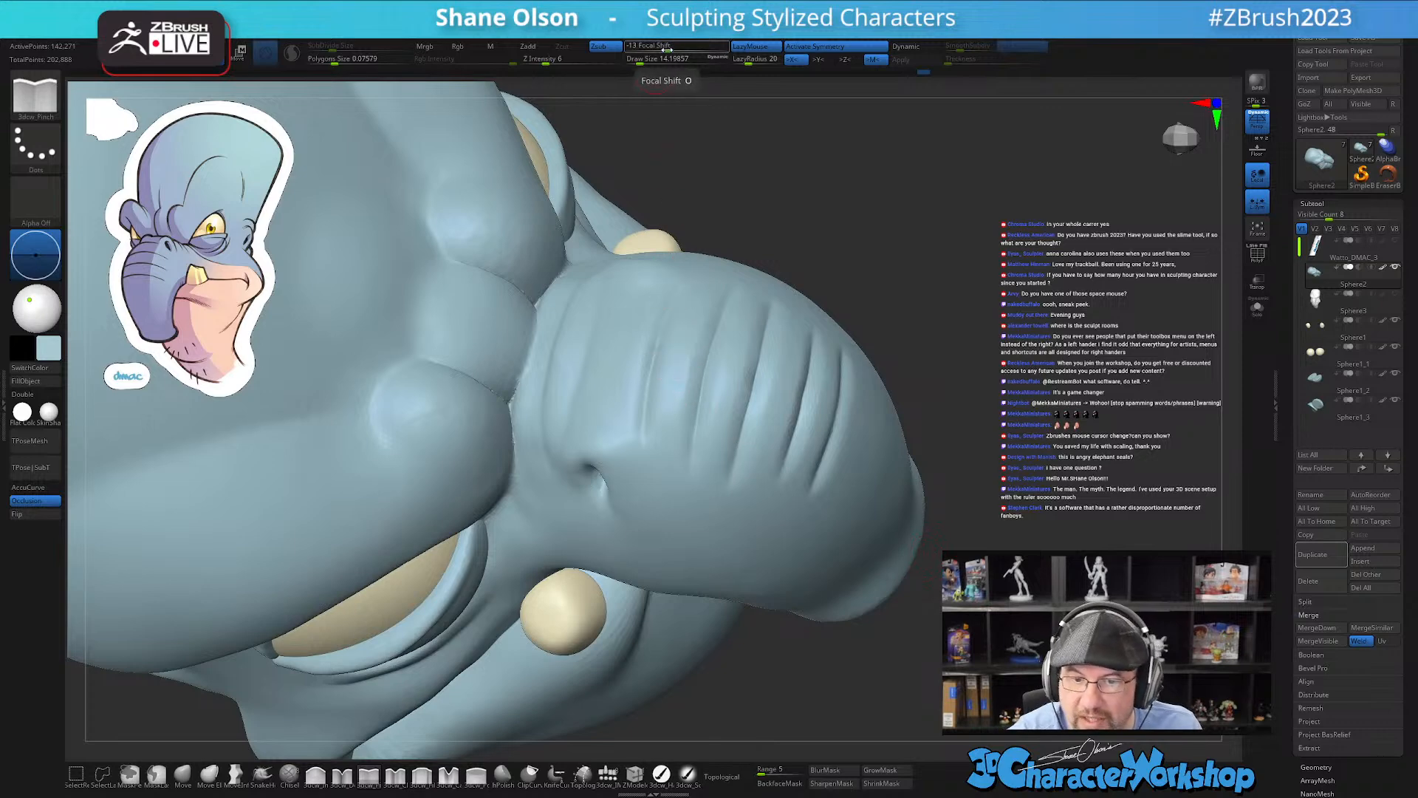
pyautogui.moveTo(547, 61); pyautogui.dragTo(540, 62)
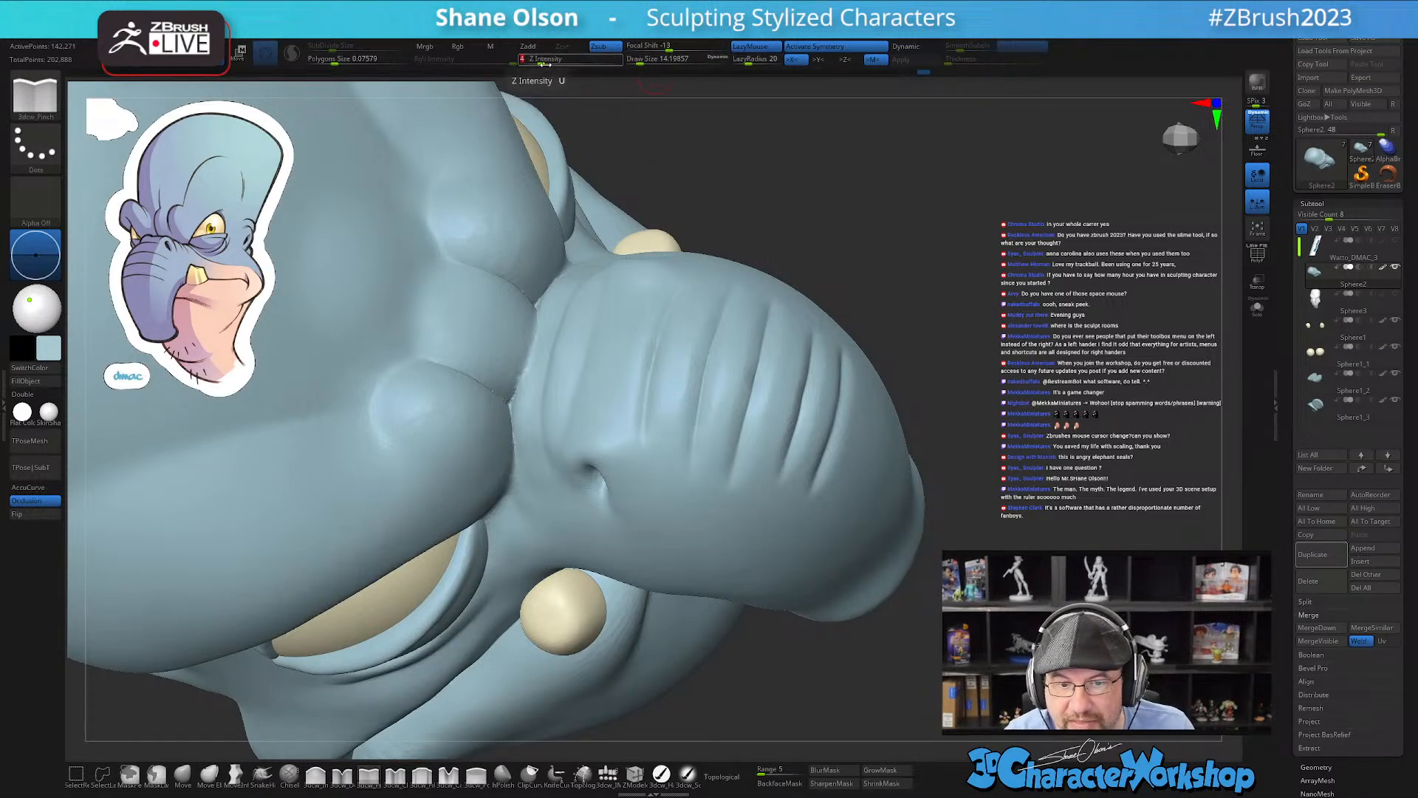
pyautogui.moveTo(665, 331); pyautogui.dragTo(659, 377, button='right')
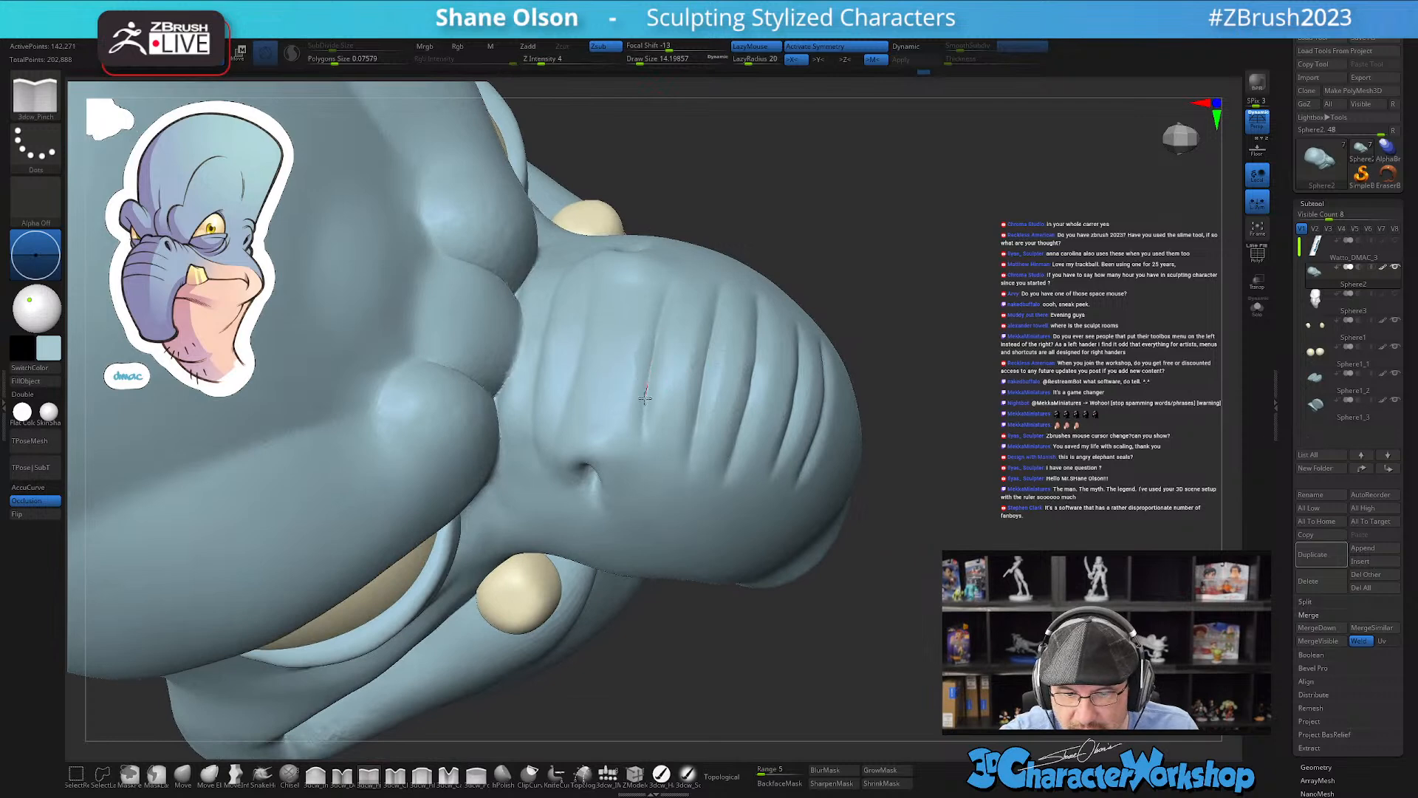
pyautogui.press('shift')
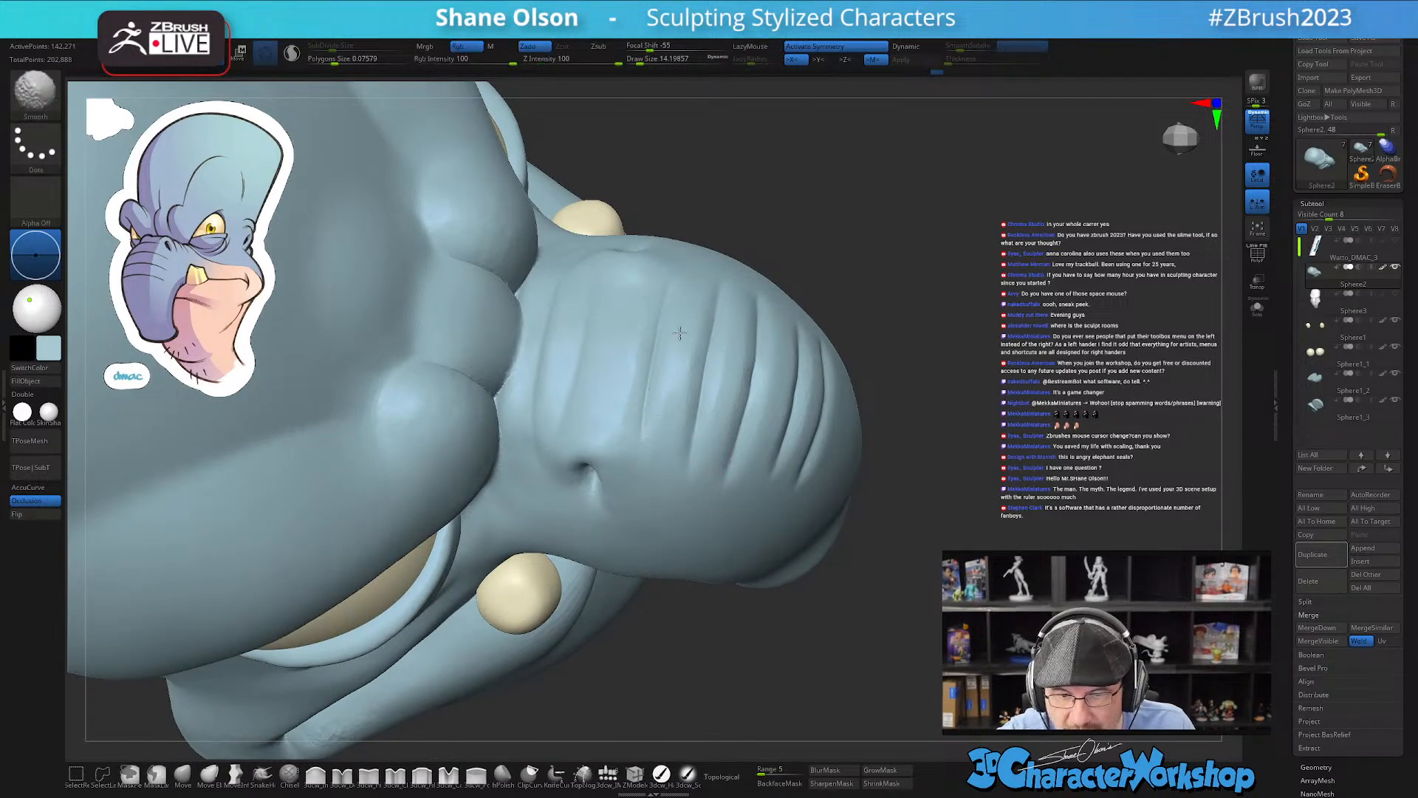
pyautogui.moveTo(751, 459)
pyautogui.mouseDown(button='right')
pyautogui.moveTo(779, 428)
pyautogui.moveTo(829, 424)
pyautogui.moveTo(819, 402)
pyautogui.mouseUp(button='right')
pyautogui.press('shift')
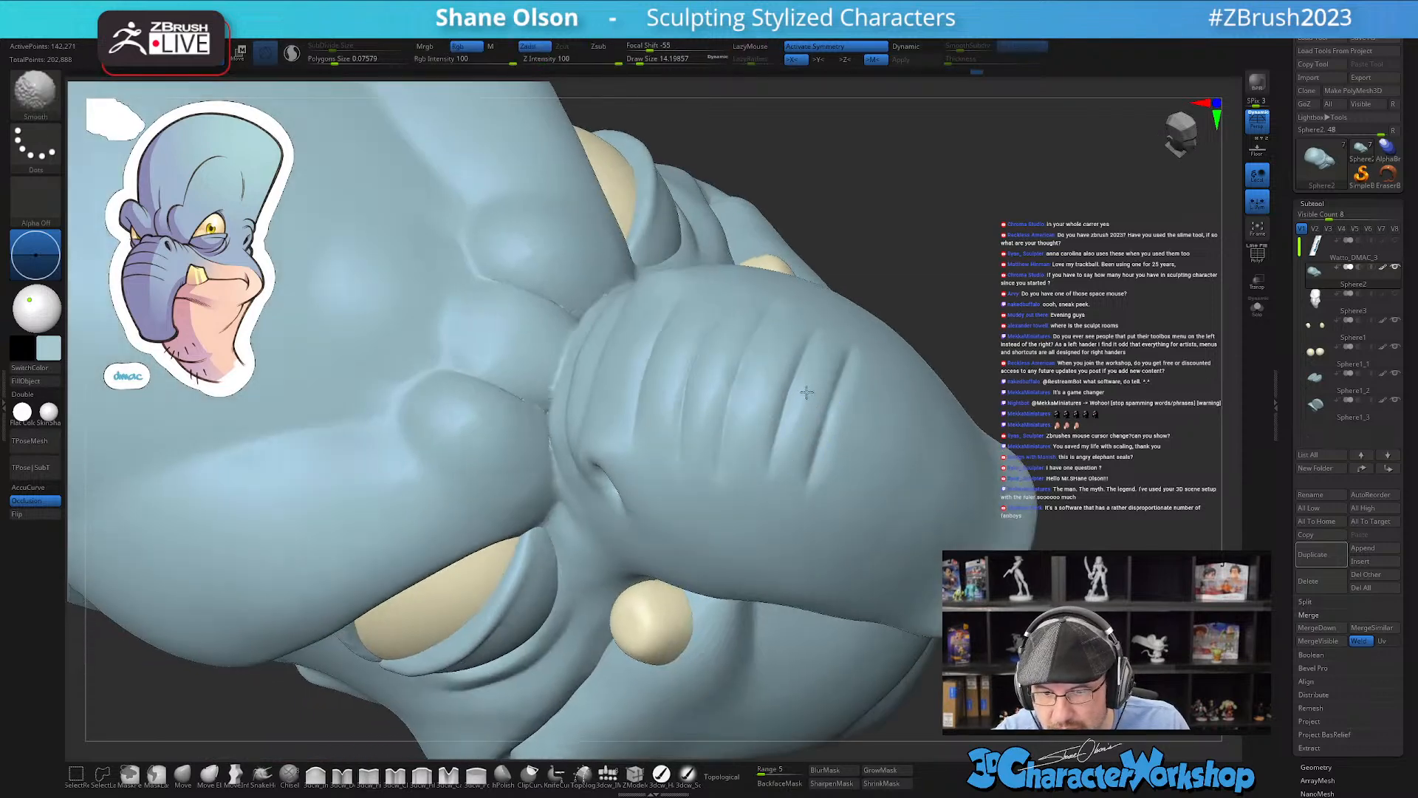
pyautogui.moveTo(865, 376)
pyautogui.keyDown('shift'); pyautogui.mouseDown()
pyautogui.moveTo(833, 472)
pyautogui.moveTo(817, 441)
pyautogui.moveTo(811, 495)
pyautogui.mouseUp(); pyautogui.keyUp('shift')
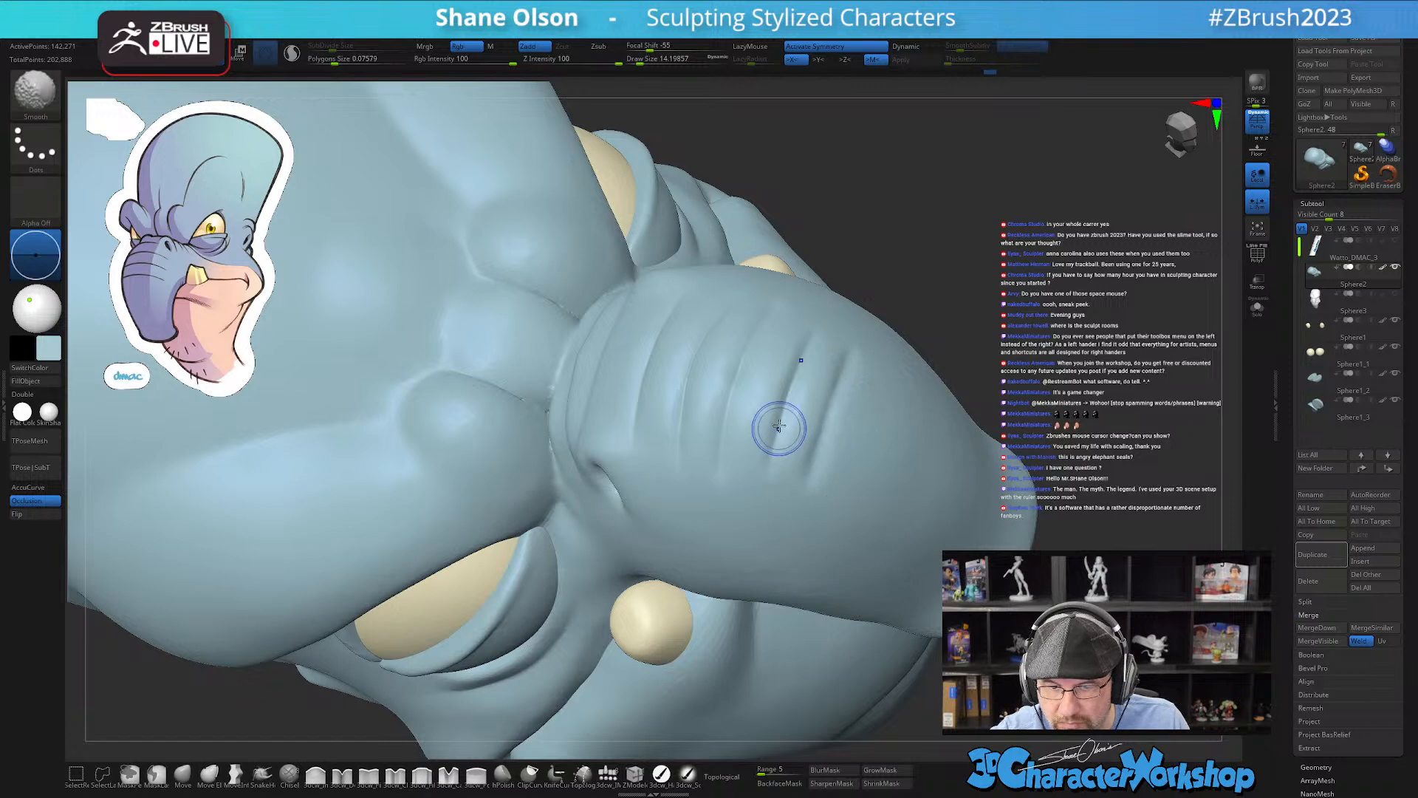
pyautogui.keyDown('shift'); pyautogui.moveTo(778, 434); pyautogui.dragTo(769, 555); pyautogui.keyUp('shift')
# Step: Examine the whole head from the back, front and three-quarter views to judge the trunk wrinkles
pyautogui.moveTo(788, 544)
pyautogui.mouseDown(button='right')
pyautogui.moveTo(910, 614)
pyautogui.moveTo(830, 627)
pyautogui.moveTo(694, 617)
pyautogui.moveTo(785, 632)
pyautogui.moveTo(817, 570)
pyautogui.moveTo(776, 687)
pyautogui.moveTo(834, 566)
pyautogui.mouseUp(button='right')
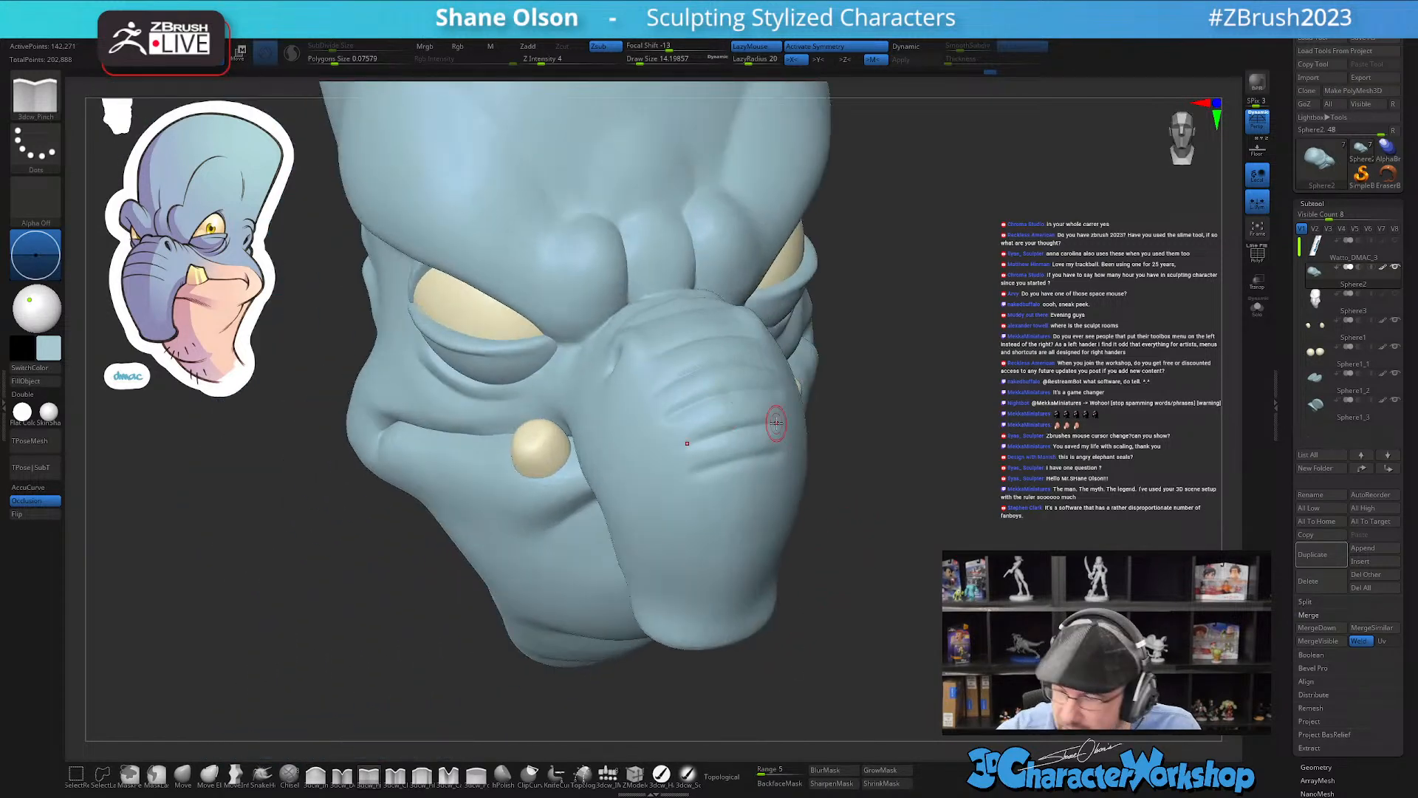
pyautogui.keyDown('ctrl'); pyautogui.moveTo(1037, 404); pyautogui.dragTo(913, 469, button='right'); pyautogui.keyUp('ctrl')
pyautogui.moveTo(1007, 497); pyautogui.dragTo(911, 430, button='right')
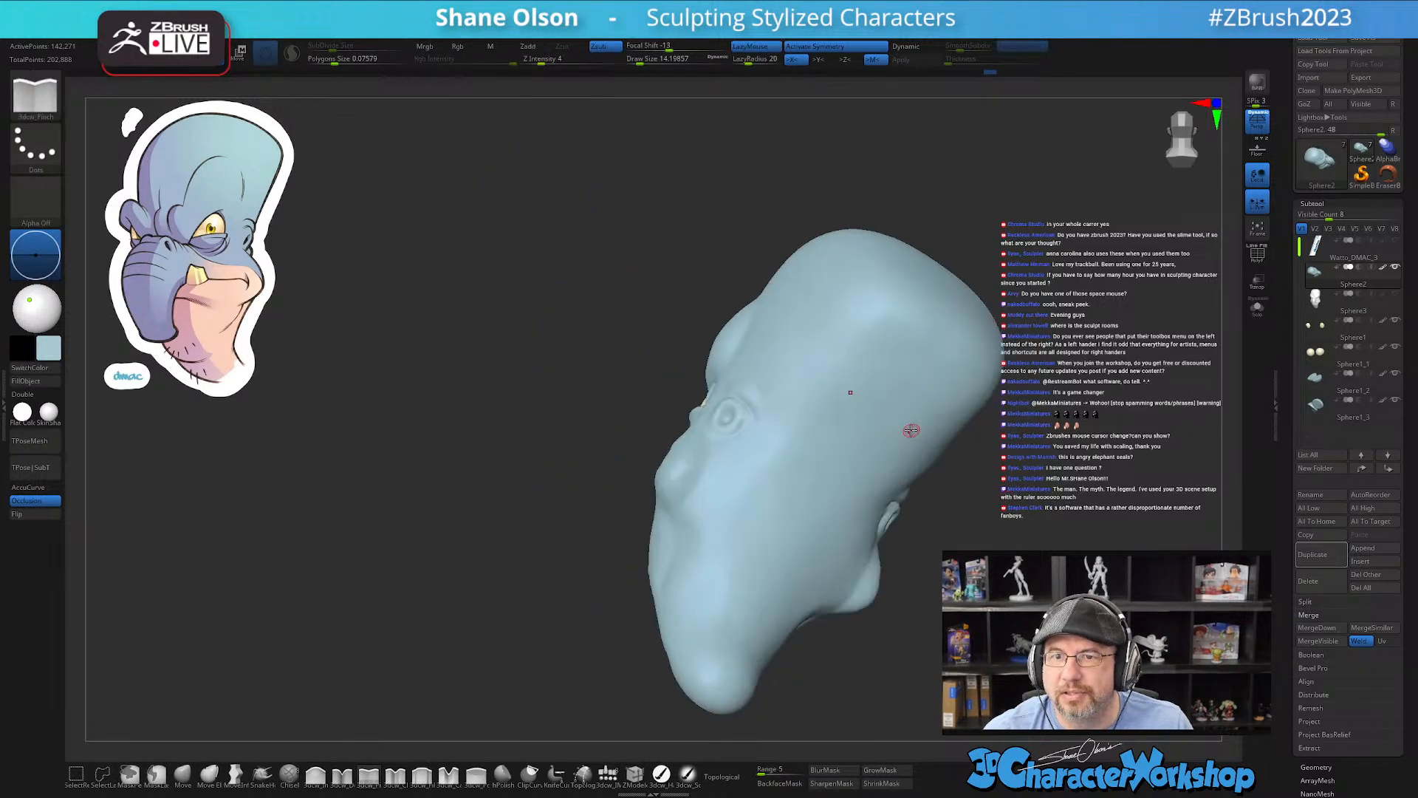
pyautogui.moveTo(571, 288)
pyautogui.mouseDown(button='right')
pyautogui.moveTo(621, 320)
pyautogui.moveTo(857, 314)
pyautogui.mouseUp(button='right')
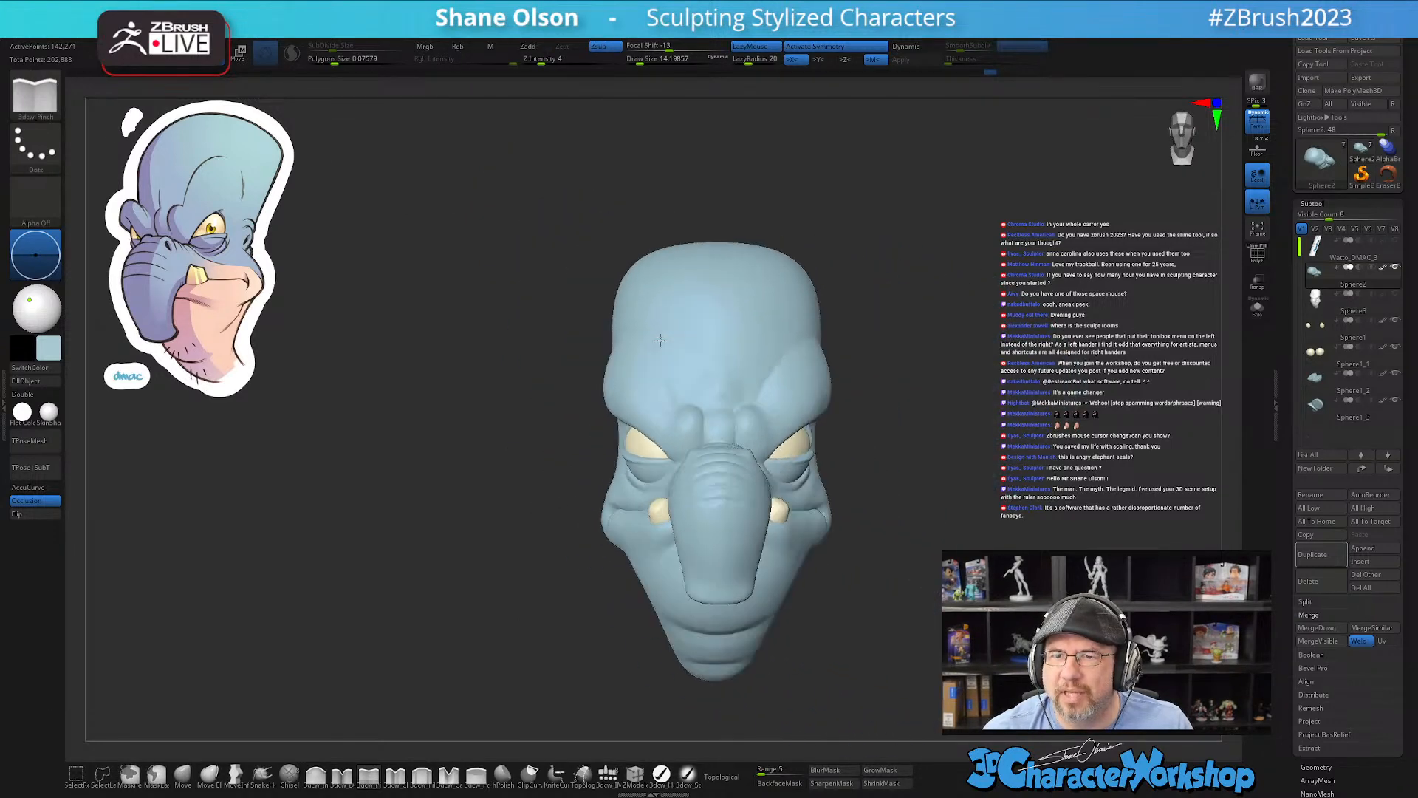
pyautogui.moveTo(975, 310)
pyautogui.keyDown('ctrl'); pyautogui.mouseDown(button='right')
pyautogui.moveTo(950, 266)
pyautogui.moveTo(985, 286)
pyautogui.mouseUp(button='right'); pyautogui.keyUp('ctrl')
pyautogui.press('s')
pyautogui.click(957, 303)
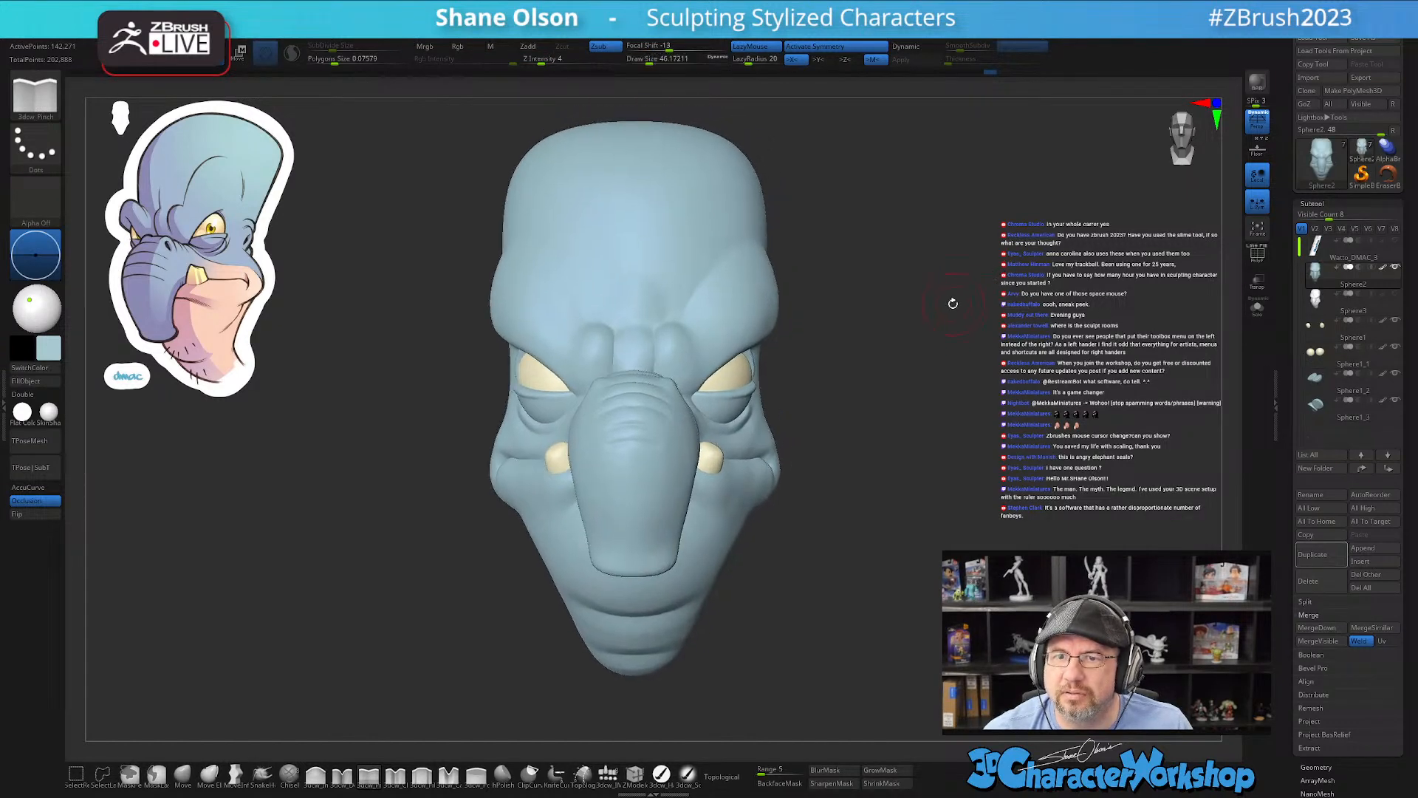
pyautogui.moveTo(946, 344)
pyautogui.mouseDown(button='right')
pyautogui.moveTo(941, 323)
pyautogui.moveTo(976, 324)
pyautogui.moveTo(962, 355)
pyautogui.moveTo(889, 361)
pyautogui.moveTo(881, 342)
pyautogui.mouseUp(button='right')
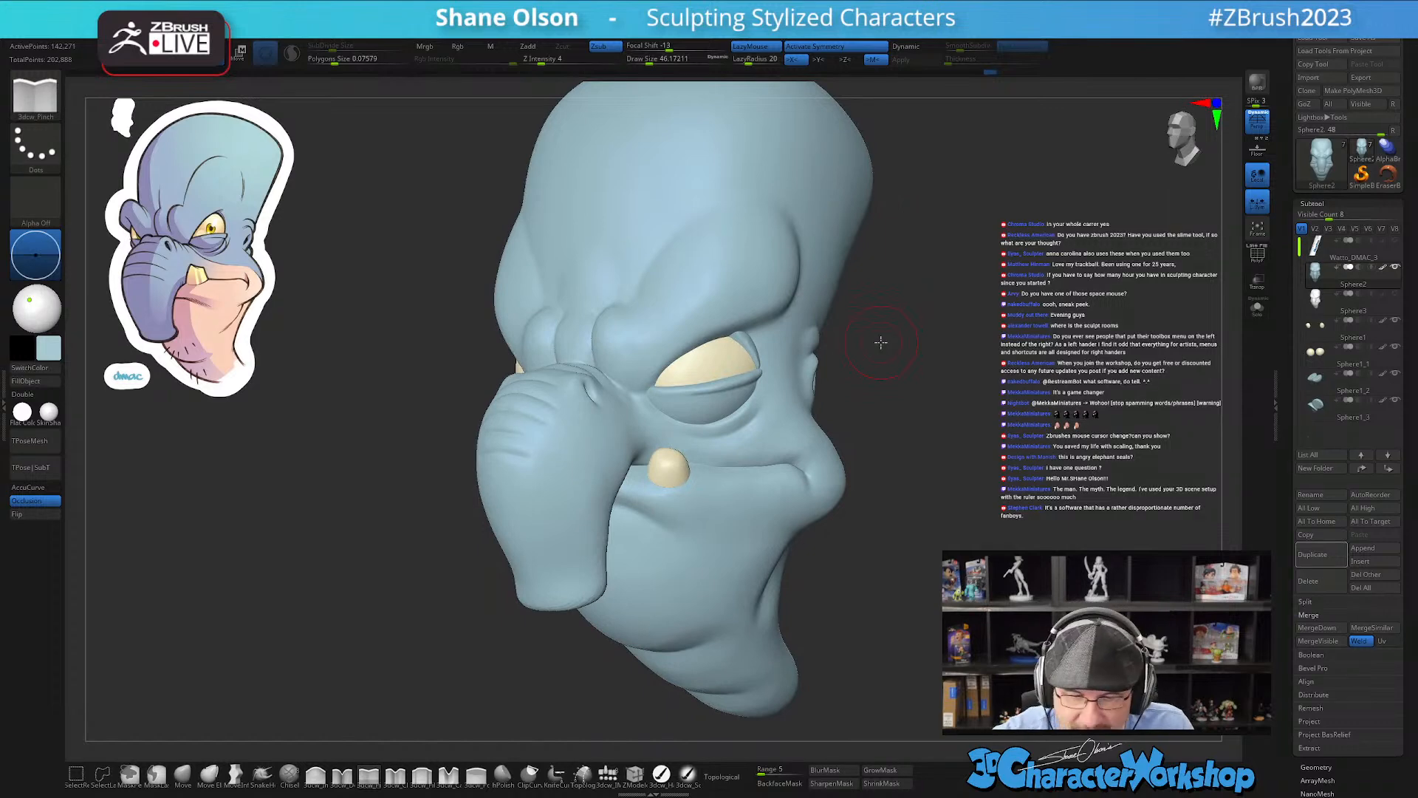
# Step: Reshape the nostril and the surrounding trunk surface with the Move brush at a draw size of about 20
pyautogui.moveTo(596, 414)
pyautogui.mouseDown(button='right')
pyautogui.moveTo(610, 415)
pyautogui.moveTo(596, 506)
pyautogui.mouseUp(button='right')
pyautogui.click(182, 776)
pyautogui.moveTo(636, 414)
pyautogui.mouseDown(button='right')
pyautogui.moveTo(573, 421)
pyautogui.moveTo(570, 435)
pyautogui.mouseUp(button='right')
pyautogui.press('s')
pyautogui.moveTo(570, 435); pyautogui.dragTo(565, 436)
pyautogui.moveTo(569, 436)
pyautogui.mouseDown(button='right')
pyautogui.moveTo(563, 423)
pyautogui.moveTo(581, 452)
pyautogui.mouseUp(button='right')
pyautogui.press('s')
pyautogui.moveTo(581, 453); pyautogui.dragTo(560, 438)
pyautogui.moveTo(576, 426)
pyautogui.mouseDown(button='right')
pyautogui.moveTo(559, 441)
pyautogui.moveTo(560, 421)
pyautogui.mouseUp(button='right')
pyautogui.press('s')
pyautogui.moveTo(562, 412); pyautogui.dragTo(585, 410)
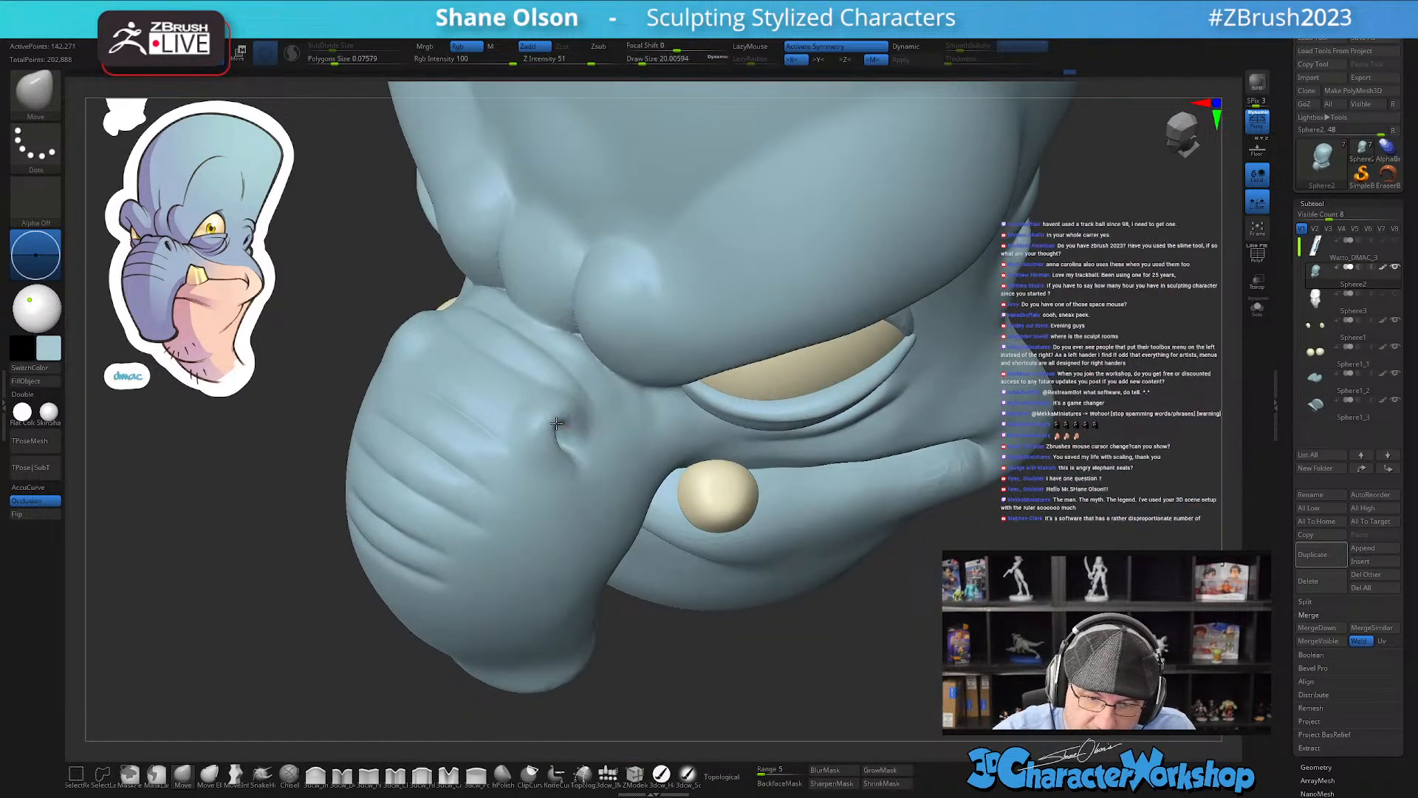
pyautogui.keyDown('ctrl'); pyautogui.moveTo(611, 499); pyautogui.dragTo(613, 484, button='right'); pyautogui.keyUp('ctrl')
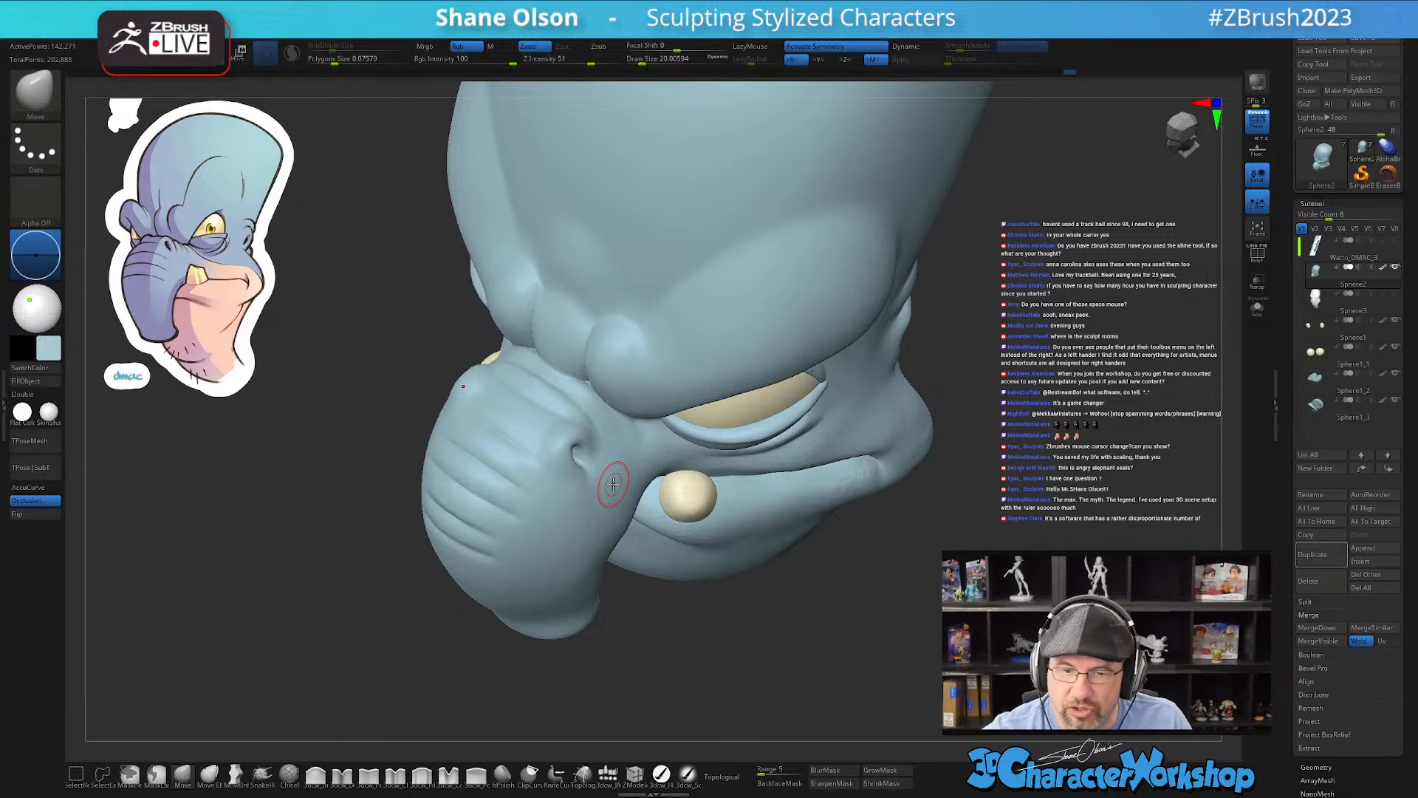
# Step: Select the soft paint brush and sample the pink skin color from the jaw in the reference drawing
pyautogui.moveTo(1031, 375)
pyautogui.mouseDown()
pyautogui.moveTo(1034, 458)
pyautogui.moveTo(1002, 484)
pyautogui.moveTo(915, 197)
pyautogui.moveTo(819, 241)
pyautogui.moveTo(869, 499)
pyautogui.moveTo(785, 467)
pyautogui.moveTo(975, 450)
pyautogui.moveTo(966, 482)
pyautogui.moveTo(968, 451)
pyautogui.mouseUp()
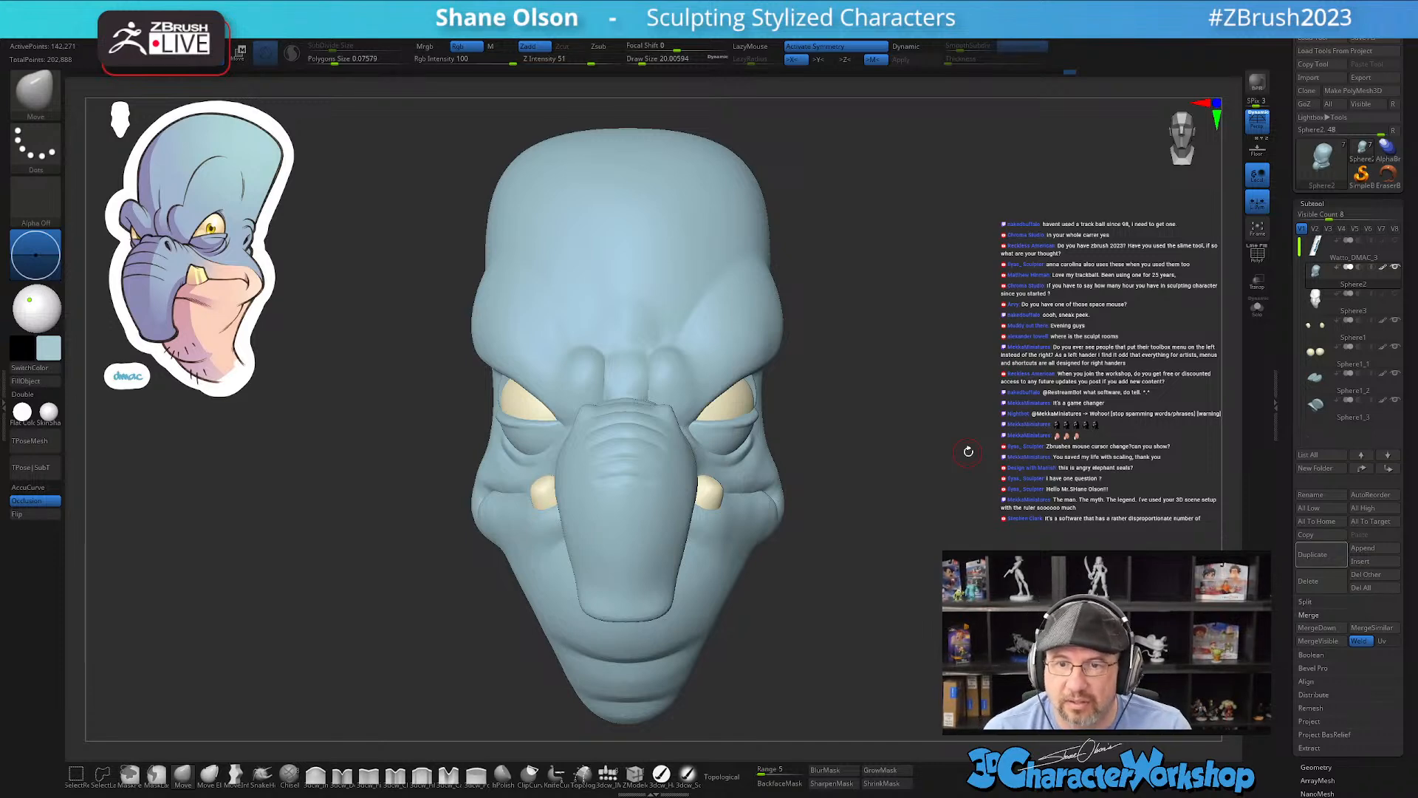
pyautogui.moveTo(889, 394)
pyautogui.mouseDown()
pyautogui.moveTo(958, 424)
pyautogui.moveTo(953, 458)
pyautogui.moveTo(970, 464)
pyautogui.mouseUp()
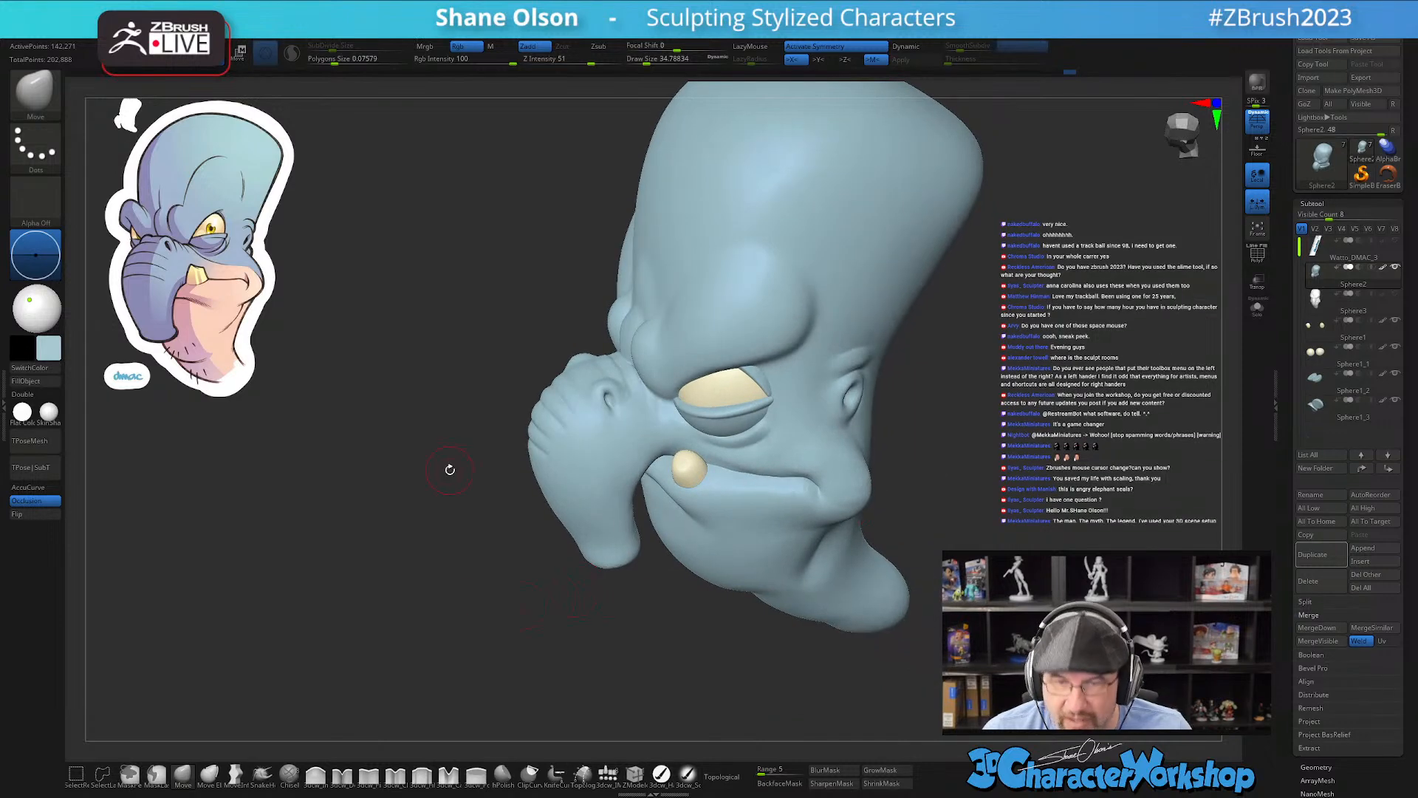
pyautogui.moveTo(448, 470)
pyautogui.mouseDown()
pyautogui.moveTo(465, 434)
pyautogui.moveTo(377, 402)
pyautogui.moveTo(465, 539)
pyautogui.mouseUp()
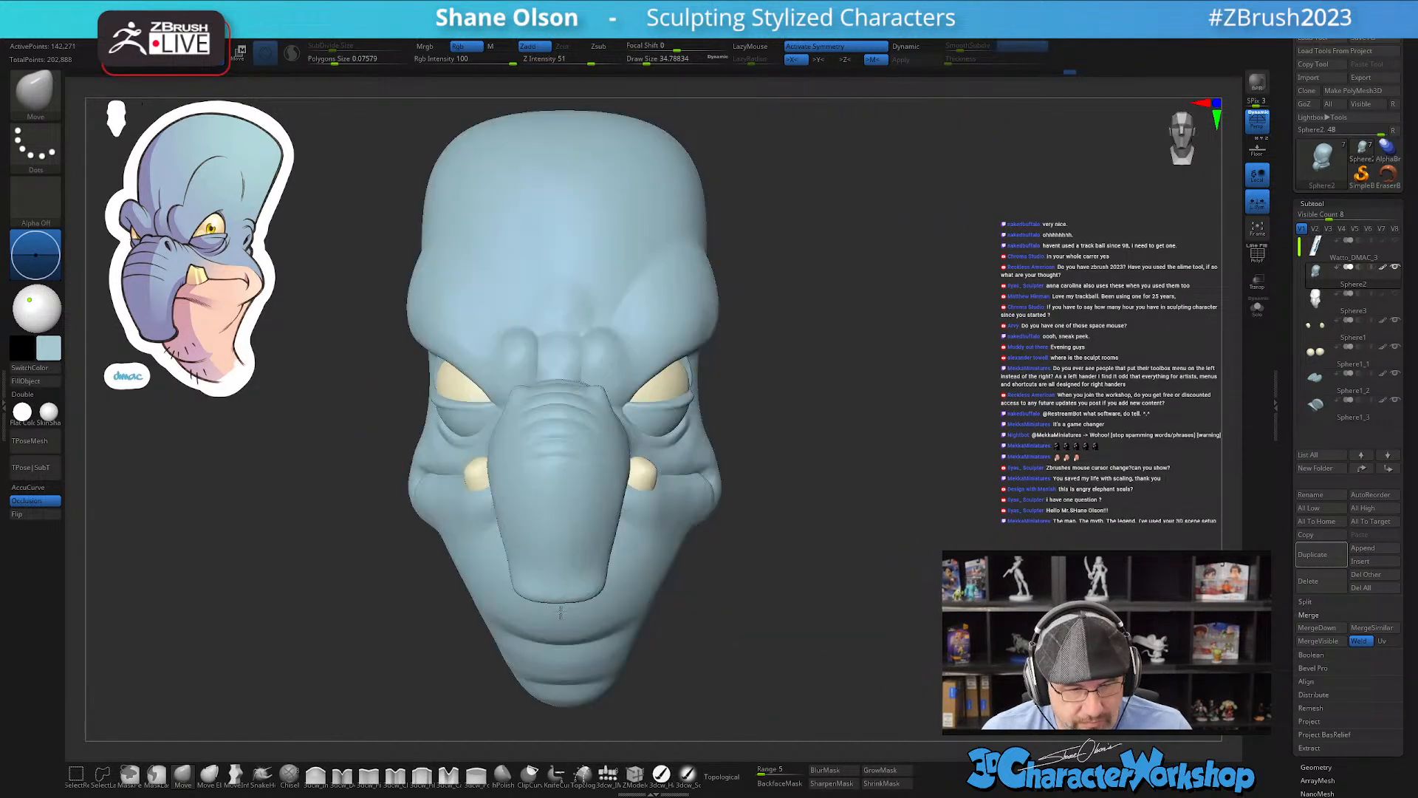
pyautogui.click(688, 776)
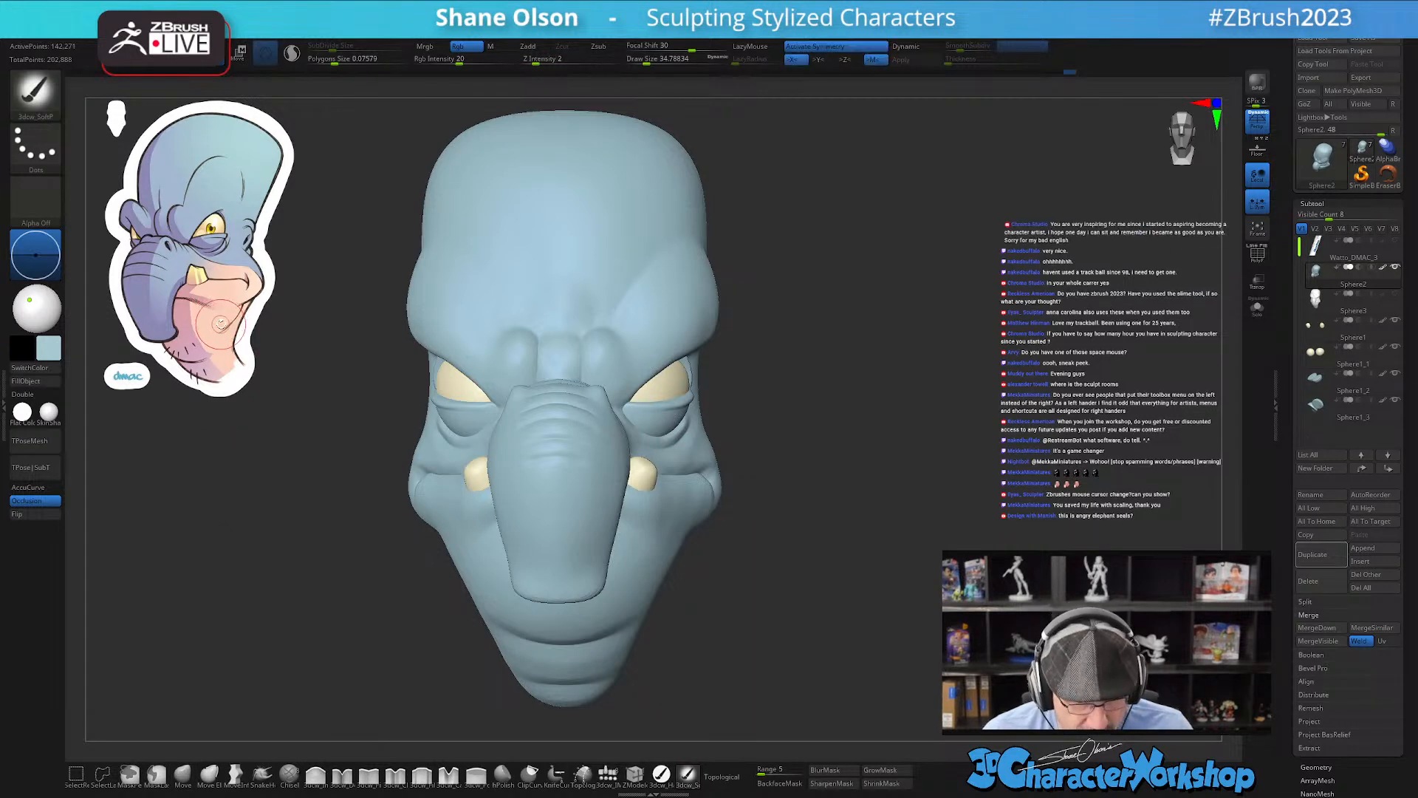
pyautogui.press('z')
pyautogui.press('c')
pyautogui.press('z')
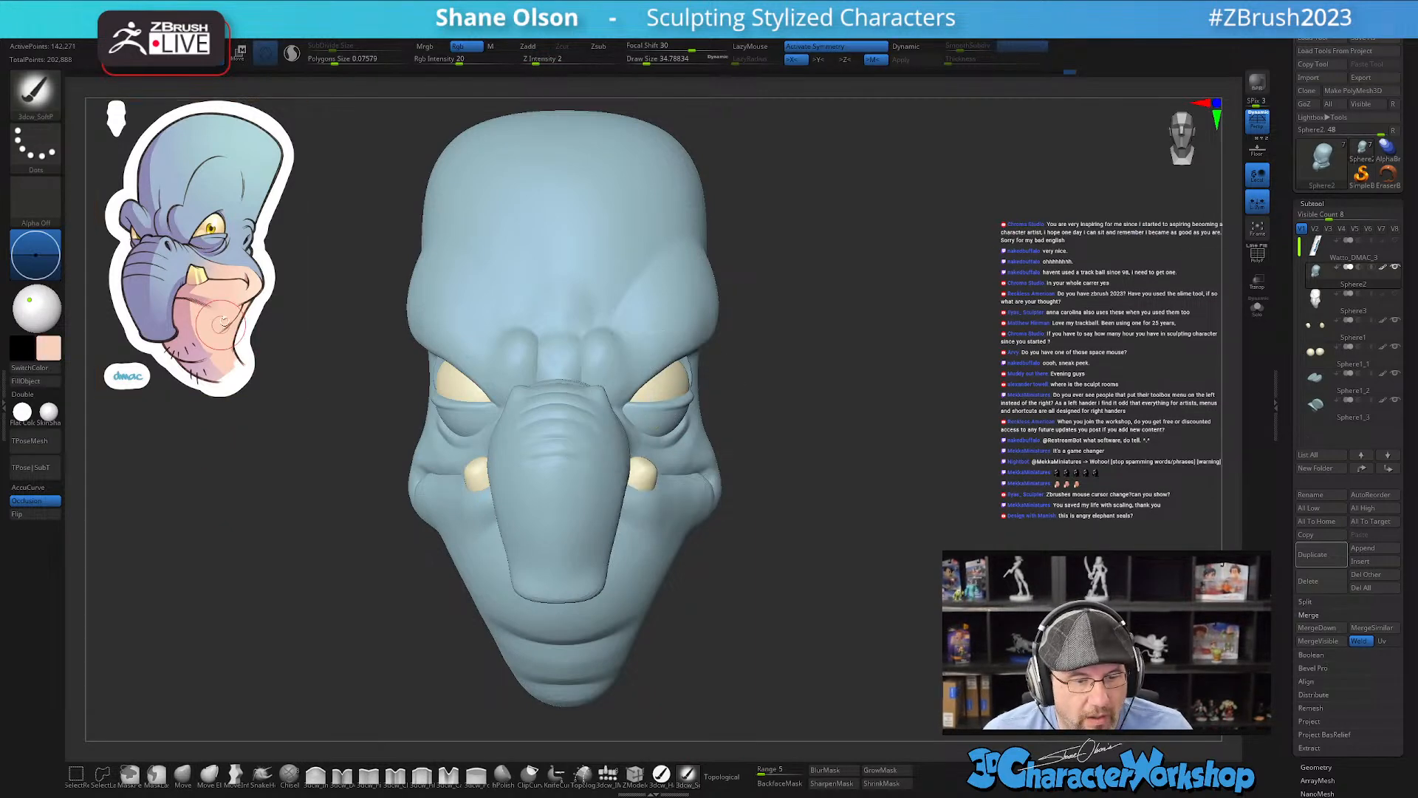
# Step: Set the draw size to about 71 and lasso-mask the trunk, brow and upper face, leaving the lower jaw unmasked
pyautogui.keyDown('alt'); pyautogui.moveTo(831, 362); pyautogui.dragTo(919, 327); pyautogui.keyUp('alt')
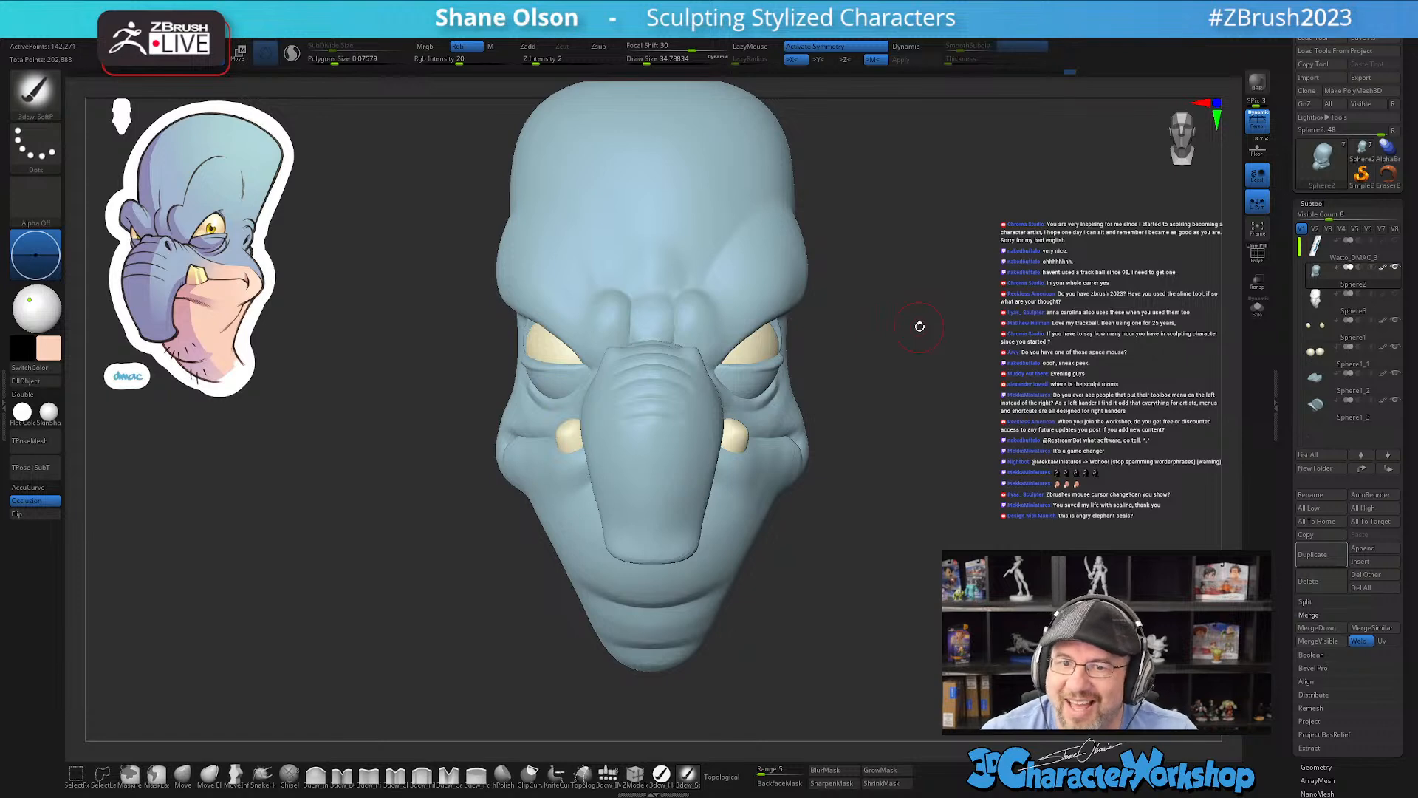
pyautogui.moveTo(823, 538); pyautogui.dragTo(766, 563)
pyautogui.press('s')
pyautogui.moveTo(870, 565)
pyautogui.mouseDown()
pyautogui.moveTo(863, 537)
pyautogui.moveTo(830, 564)
pyautogui.mouseUp()
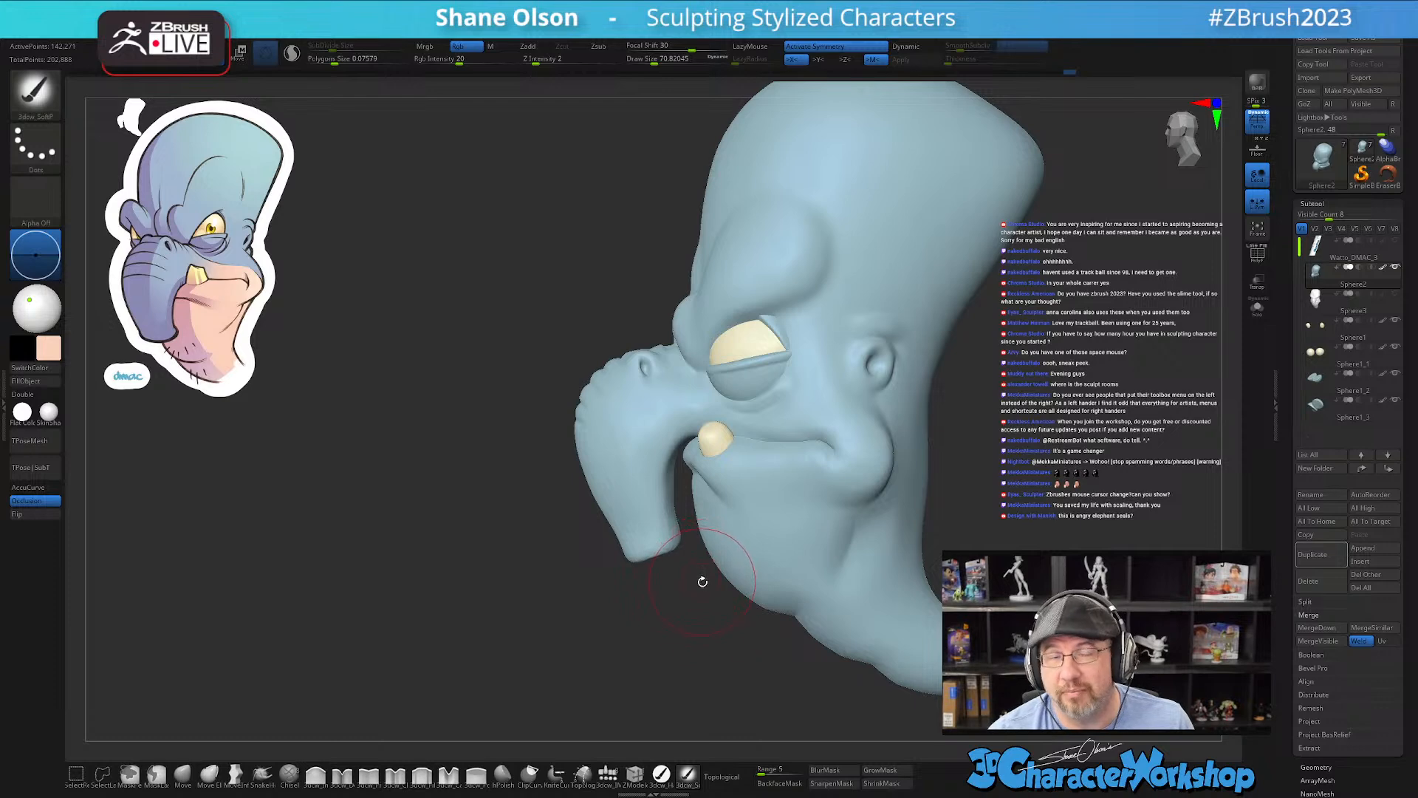
pyautogui.moveTo(704, 588); pyautogui.dragTo(710, 586)
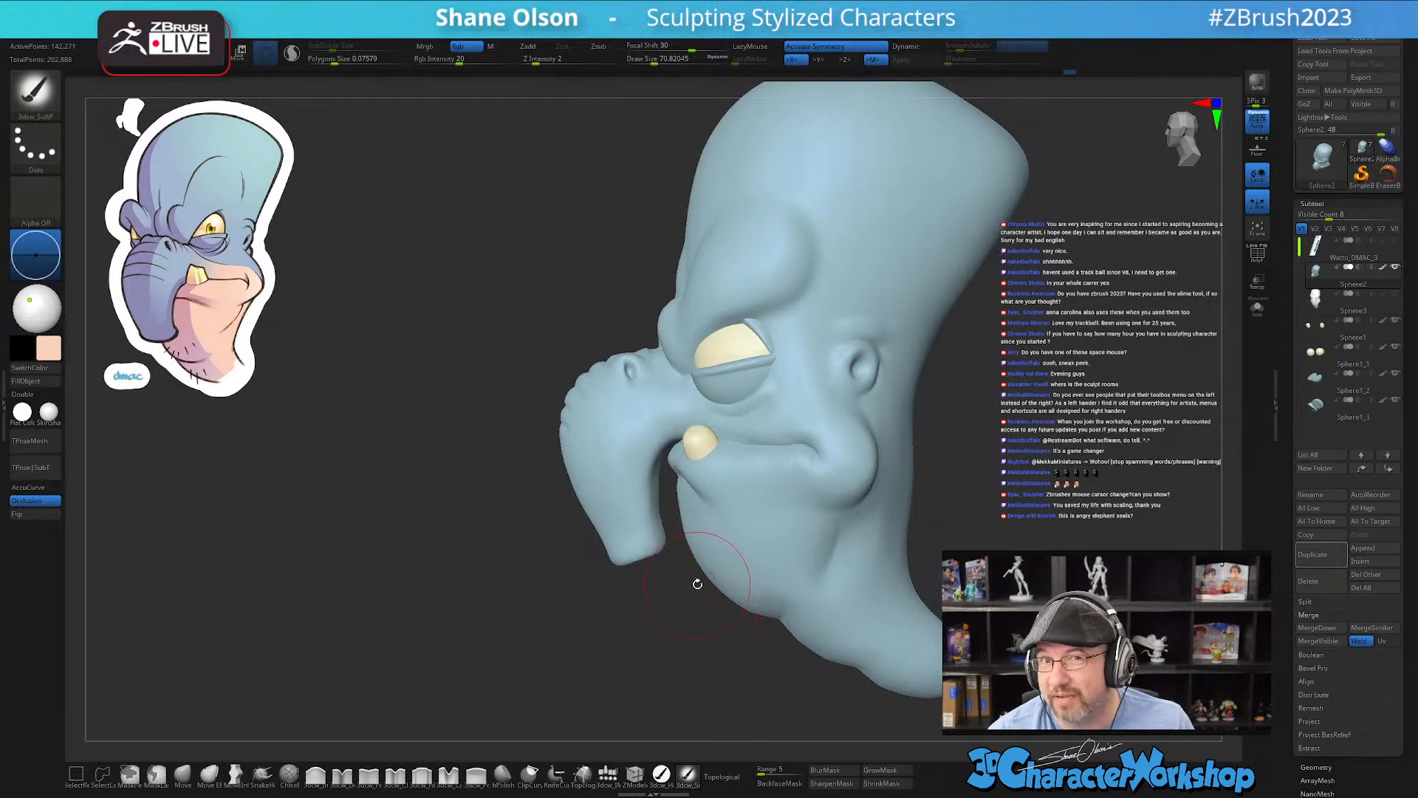
pyautogui.moveTo(697, 585); pyautogui.dragTo(680, 599)
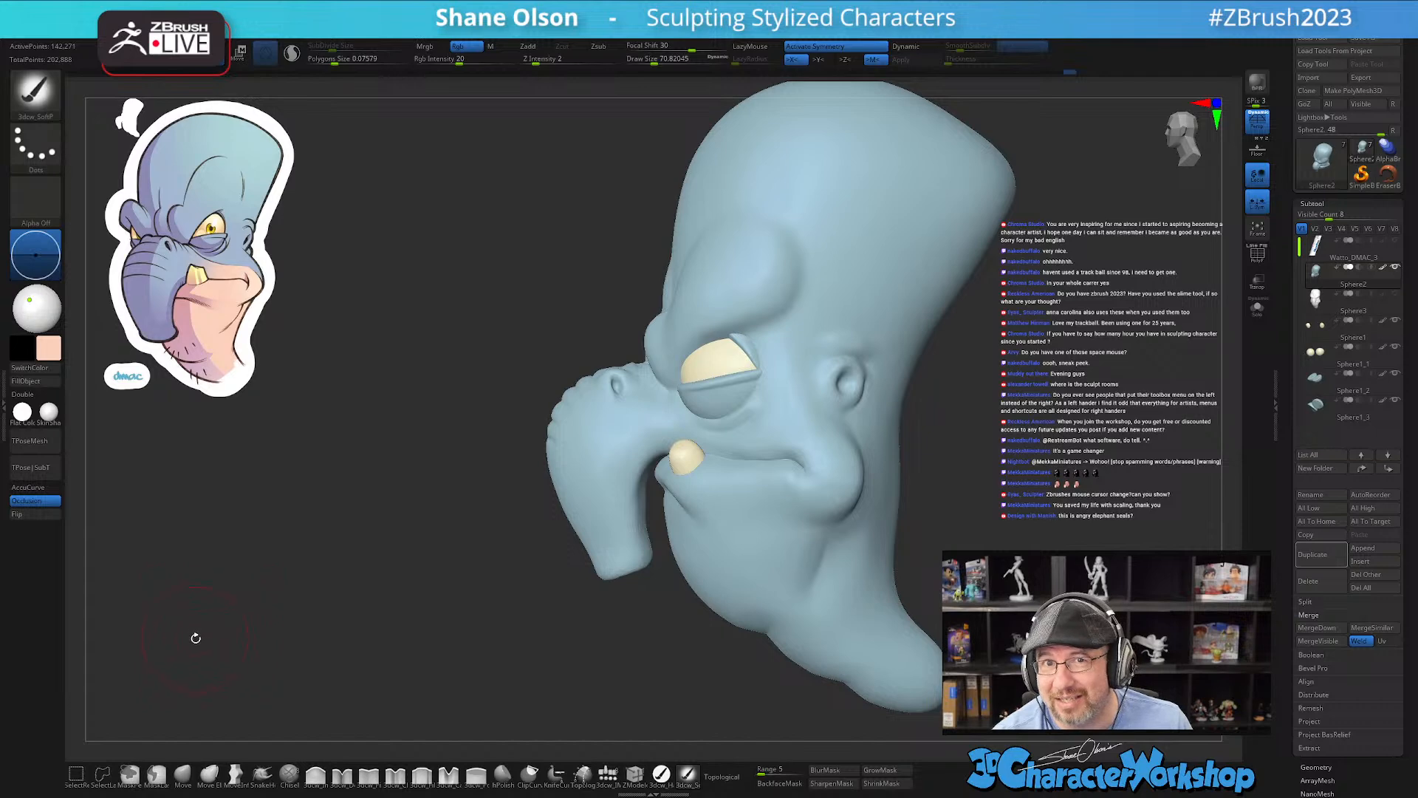
pyautogui.moveTo(571, 323)
pyautogui.keyDown('ctrl'); pyautogui.mouseDown()
pyautogui.moveTo(543, 577)
pyautogui.moveTo(650, 634)
pyautogui.moveTo(656, 461)
pyautogui.moveTo(589, 231)
pyautogui.mouseUp(); pyautogui.keyUp('ctrl')
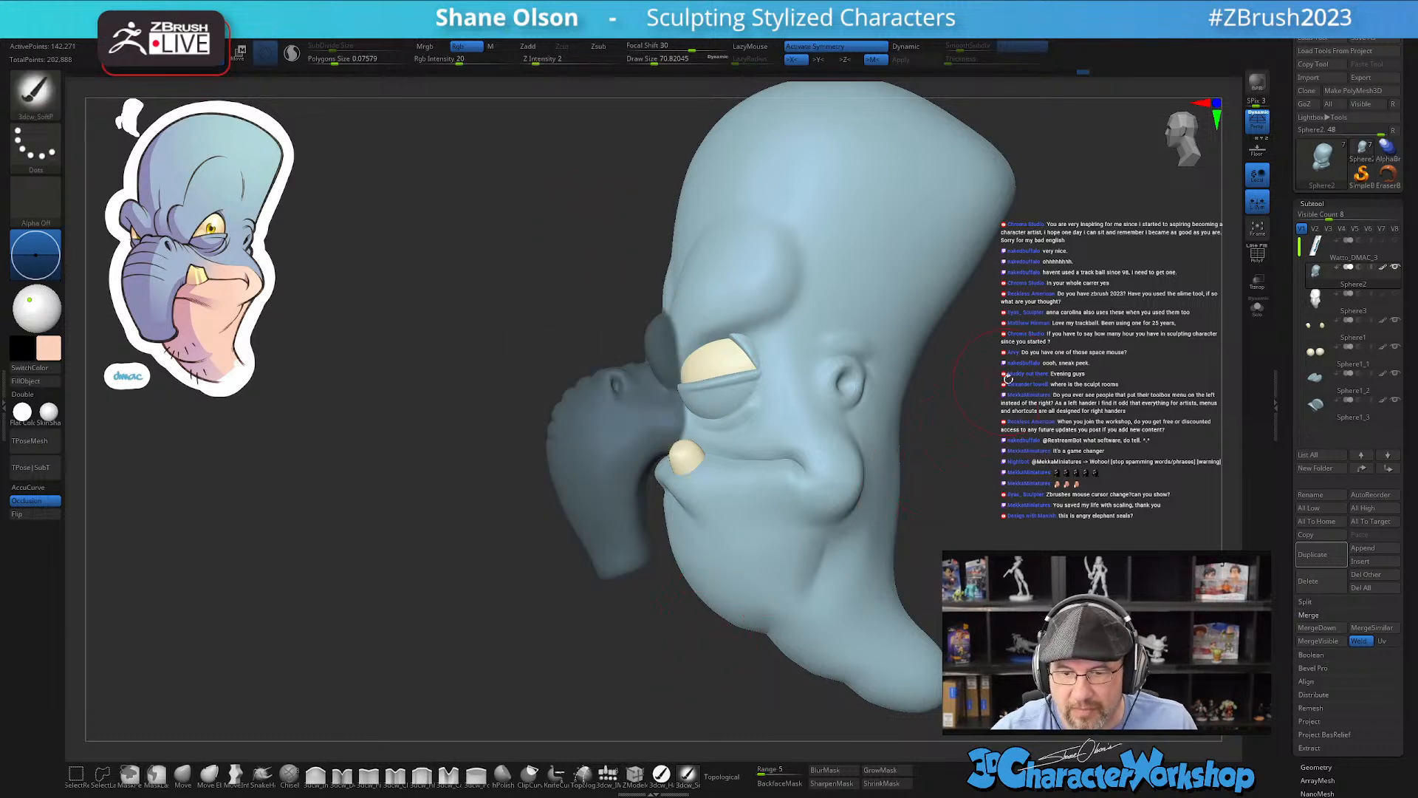
pyautogui.moveTo(1016, 381)
pyautogui.keyDown('ctrl'); pyautogui.mouseDown()
pyautogui.moveTo(1011, 335)
pyautogui.moveTo(621, 236)
pyautogui.moveTo(602, 373)
pyautogui.moveTo(654, 432)
pyautogui.moveTo(706, 454)
pyautogui.moveTo(835, 473)
pyautogui.moveTo(916, 452)
pyautogui.moveTo(1024, 338)
pyautogui.mouseUp(); pyautogui.keyUp('ctrl')
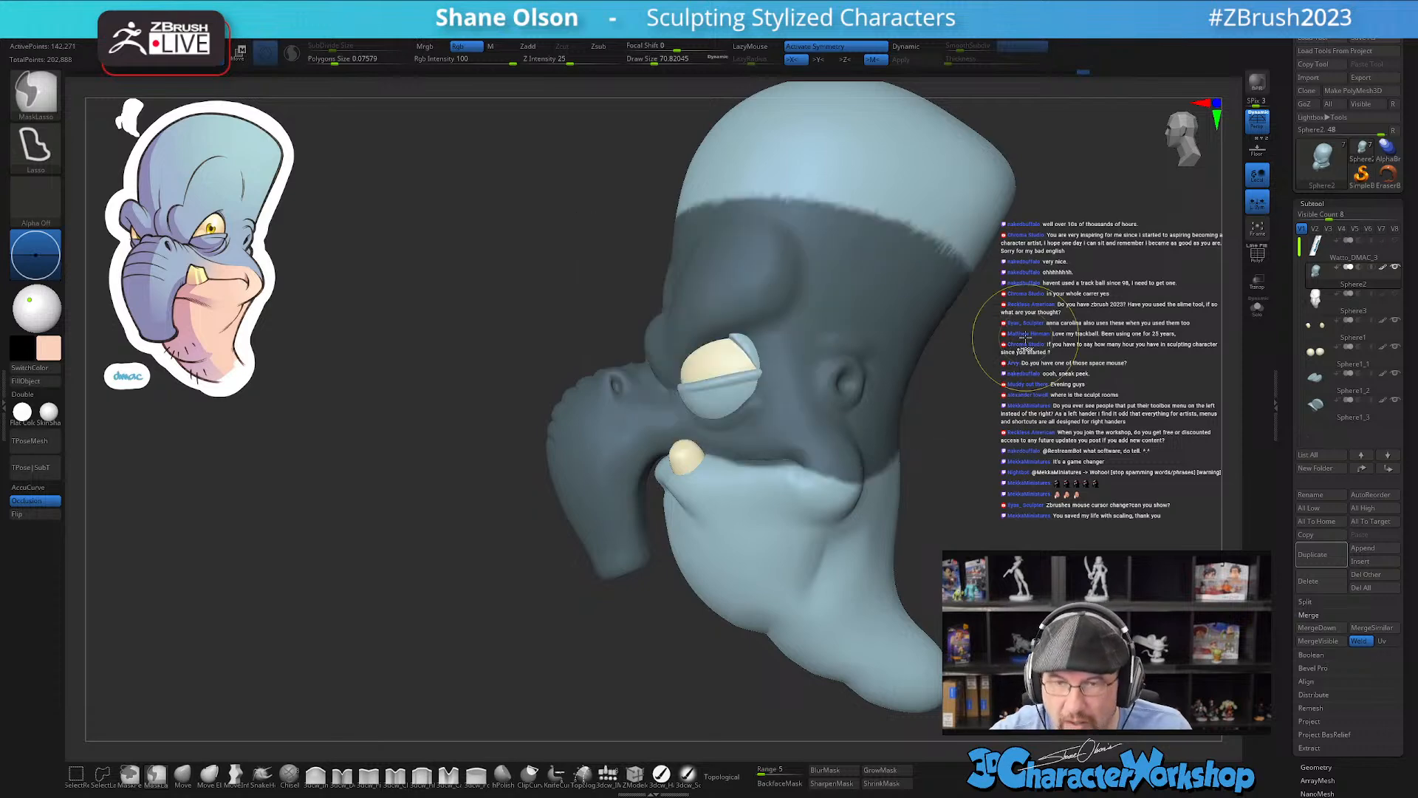
pyautogui.keyDown('alt'); pyautogui.moveTo(985, 422); pyautogui.dragTo(943, 470); pyautogui.keyUp('alt')
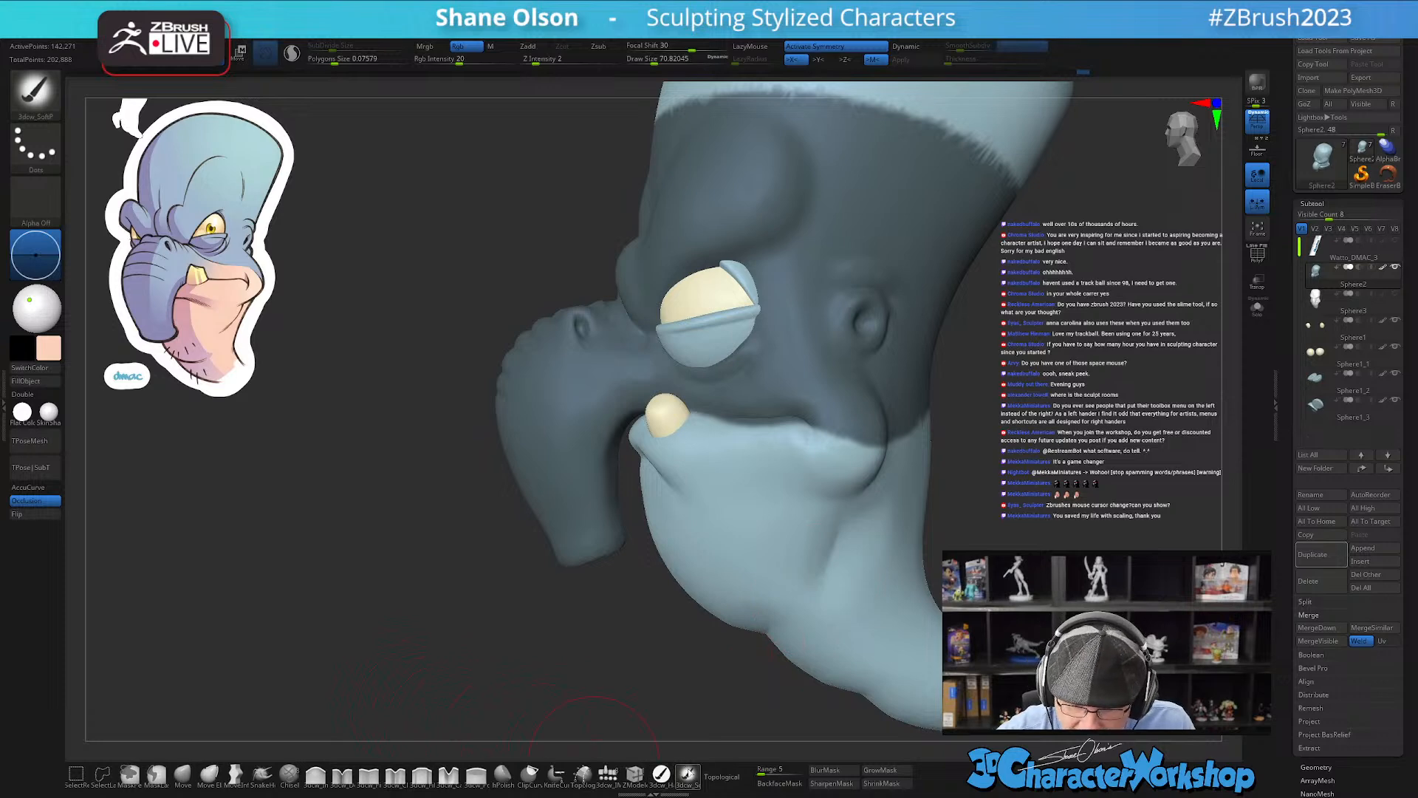
# Step: Try a few test strokes of the pink color on the unmasked lower jaw and undo them
pyautogui.click(688, 777)
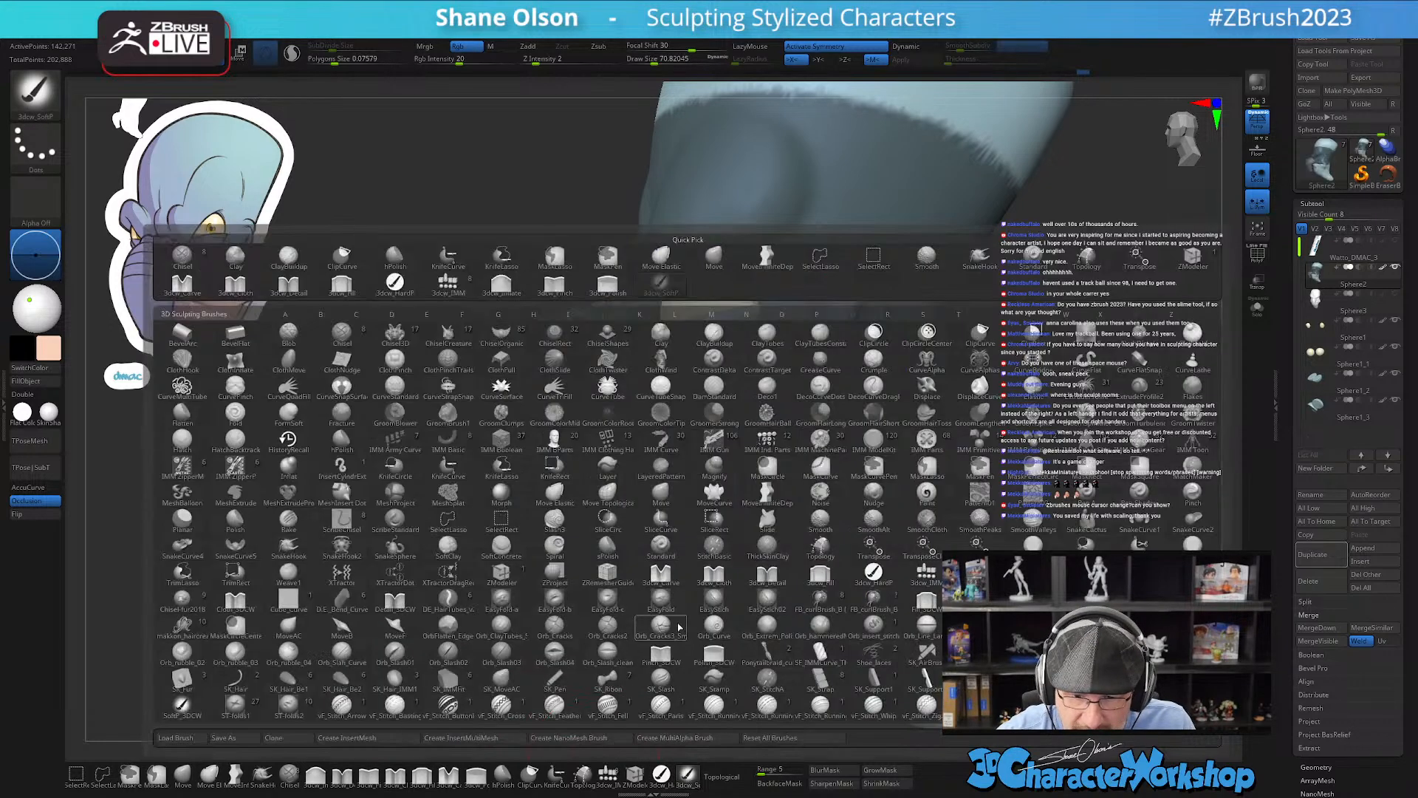
pyautogui.press('Escape')
pyautogui.moveTo(663, 507); pyautogui.dragTo(665, 528)
pyautogui.hotkey('ctrl', 'z')
pyautogui.moveTo(690, 501); pyautogui.dragTo(712, 496, button='right')
pyautogui.moveTo(694, 534)
pyautogui.mouseDown()
pyautogui.moveTo(682, 525)
pyautogui.moveTo(706, 572)
pyautogui.moveTo(715, 545)
pyautogui.mouseUp()
pyautogui.hotkey('ctrl', 'z')
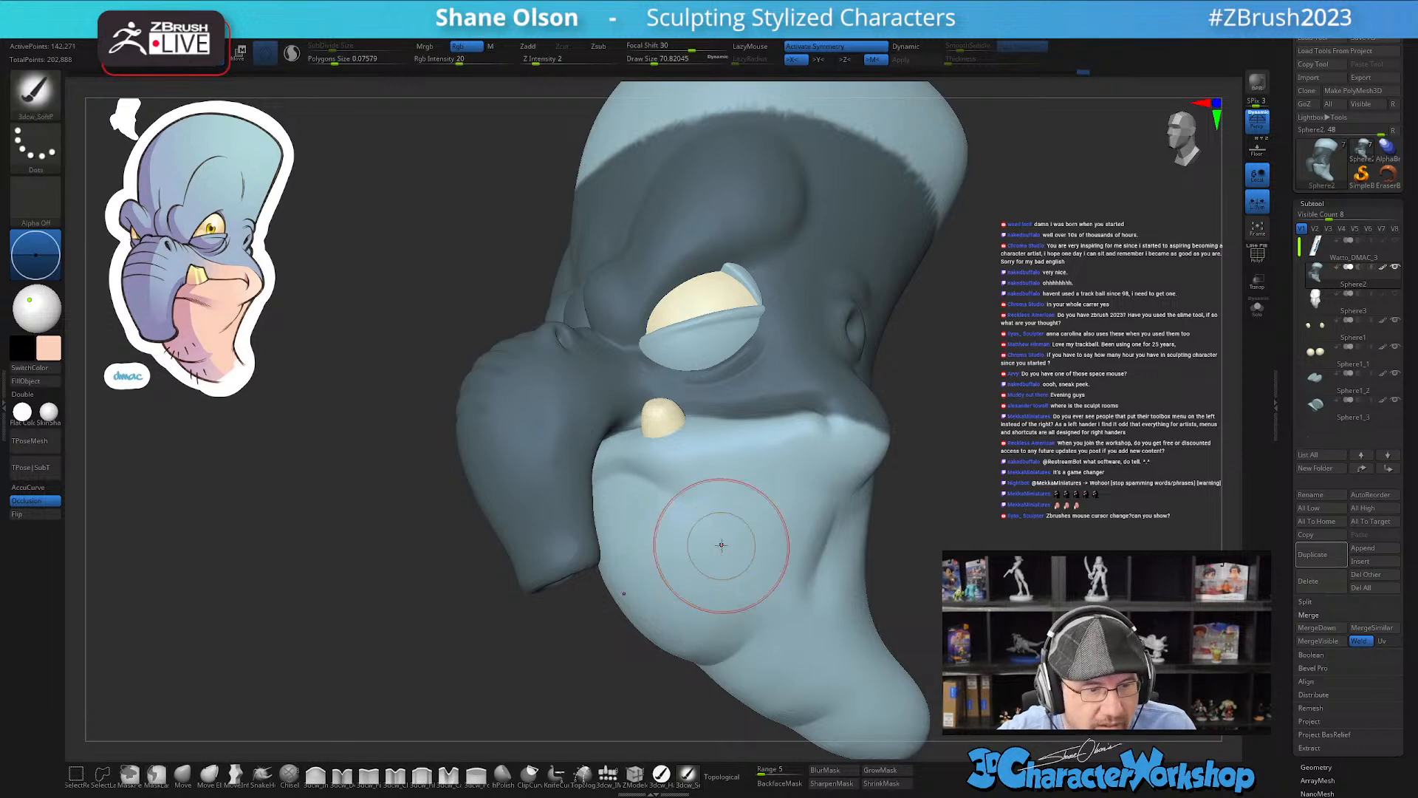
# Step: Switch the paint brush to the FreeHand stroke type and test it on the lower jaw, undoing the test stroke
pyautogui.click(41, 156)
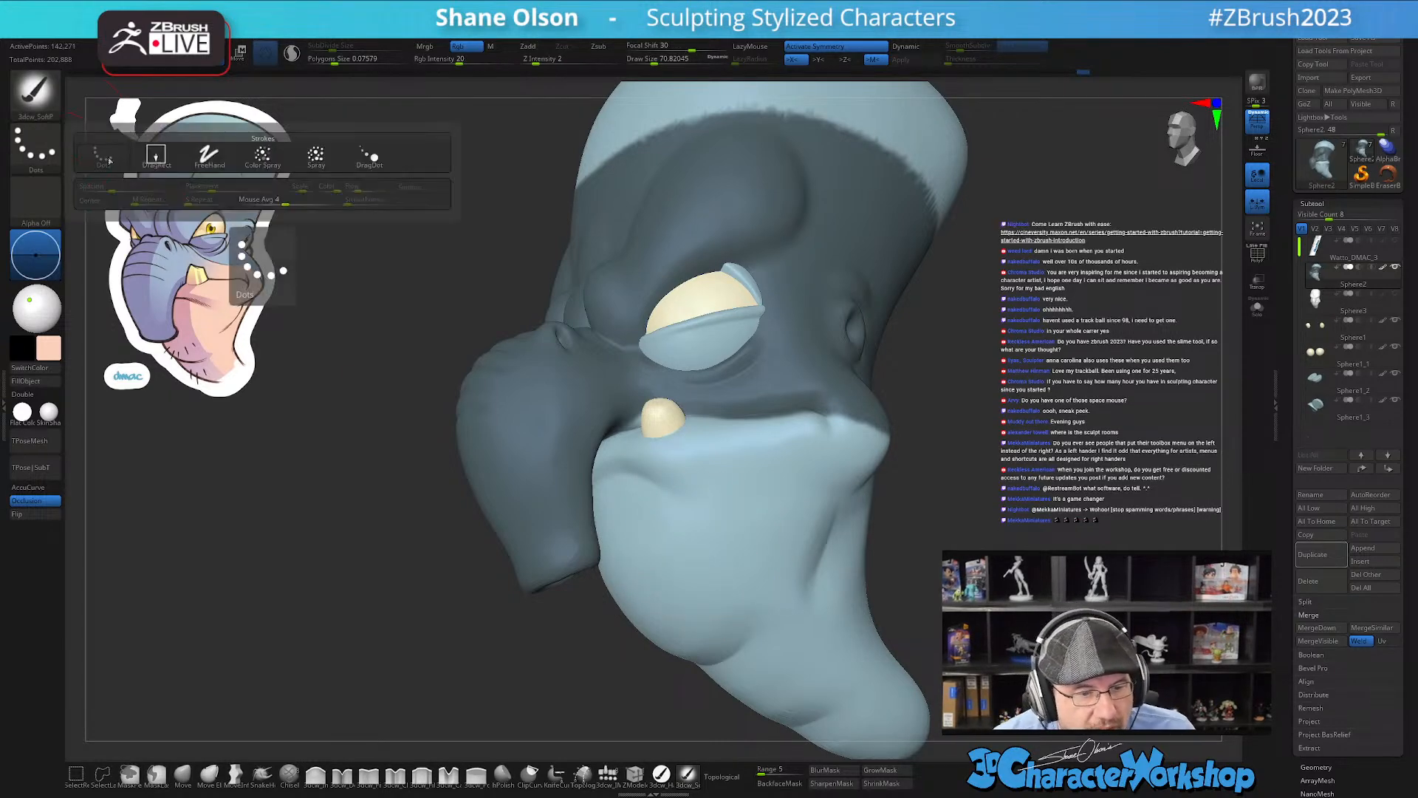
pyautogui.click(201, 156)
pyautogui.moveTo(739, 510)
pyautogui.mouseDown()
pyautogui.moveTo(650, 547)
pyautogui.moveTo(732, 548)
pyautogui.mouseUp()
pyautogui.hotkey('ctrl', 'z')
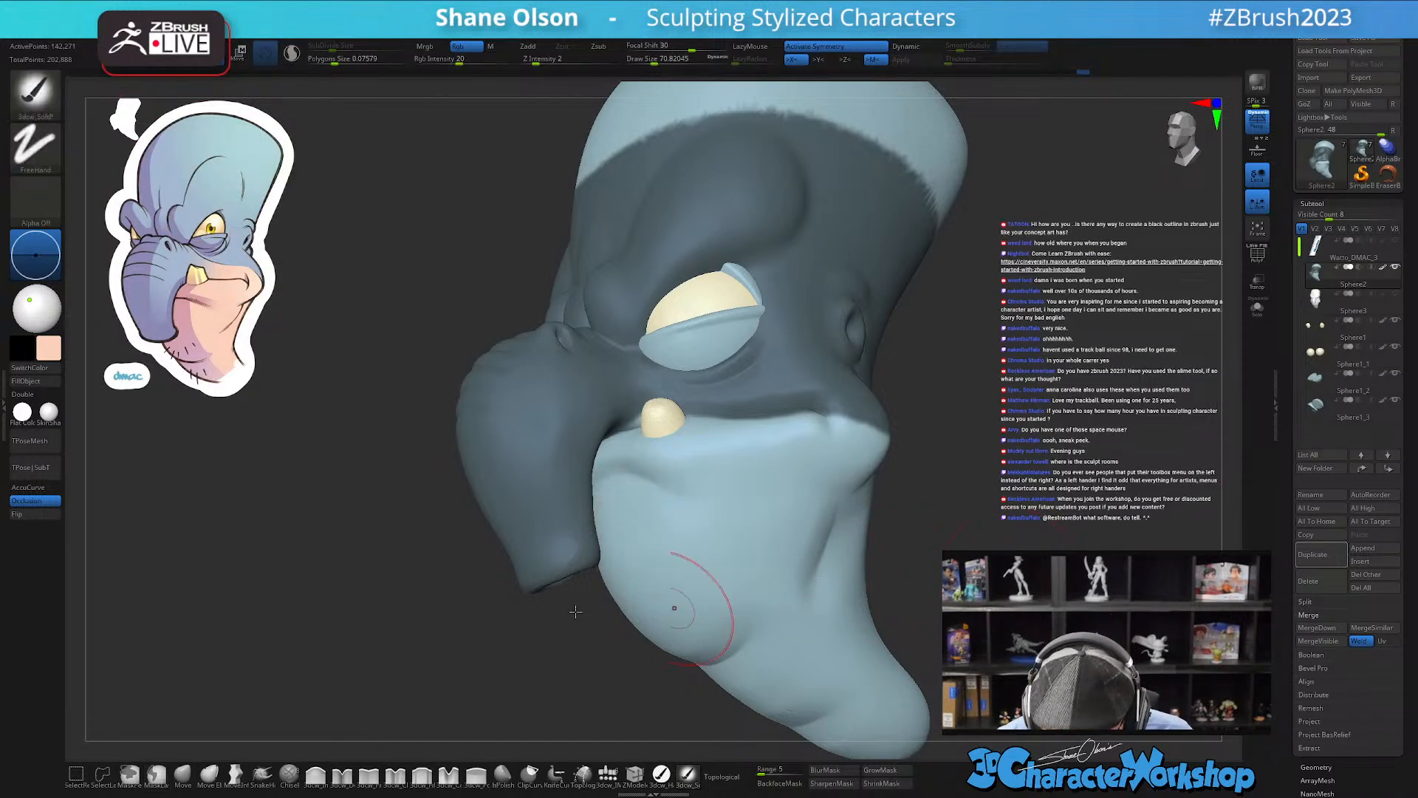
# Step: Save the tool as a new version named Watto_DMAC_4 in the ZTLs folder
pyautogui.moveTo(326, 538); pyautogui.dragTo(320, 479)
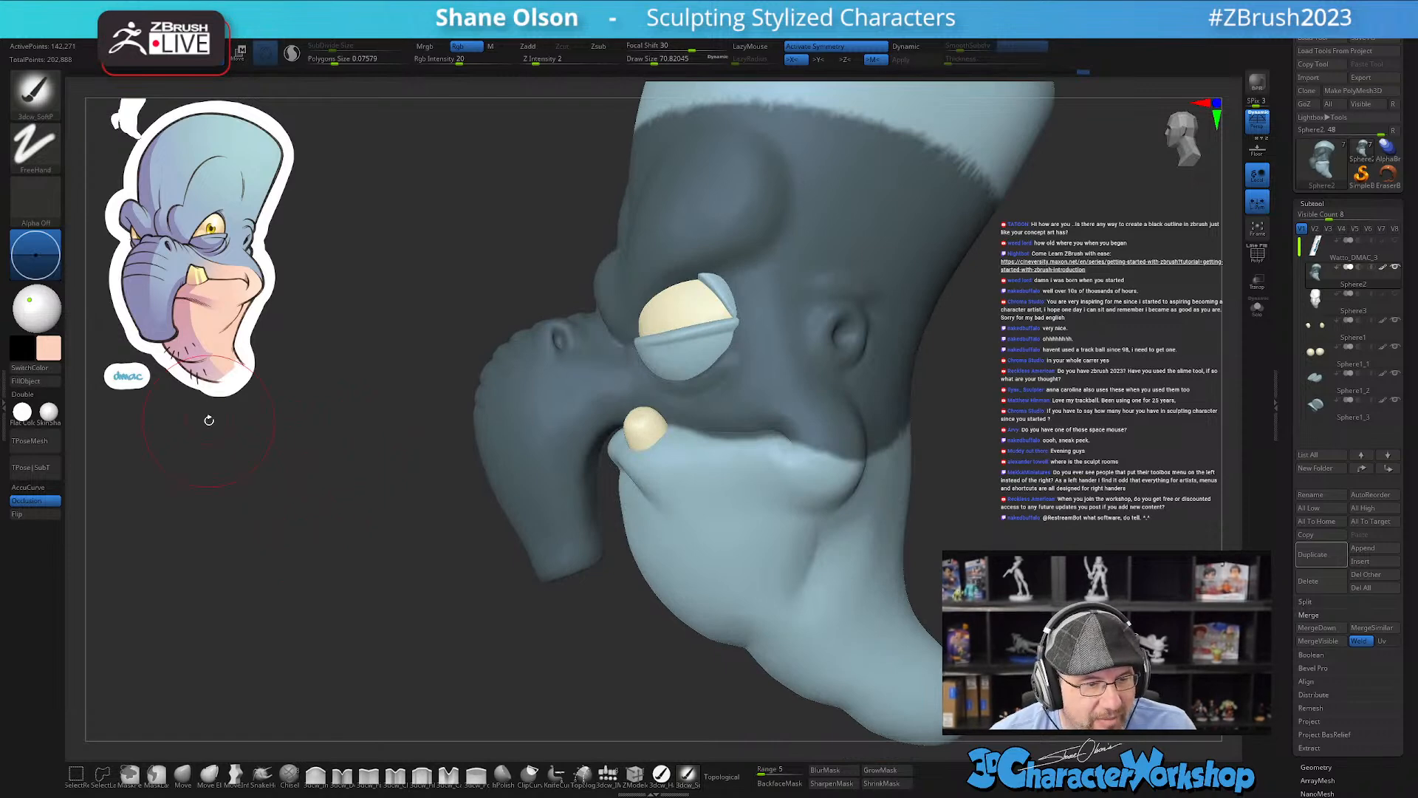
pyautogui.click(1371, 41)
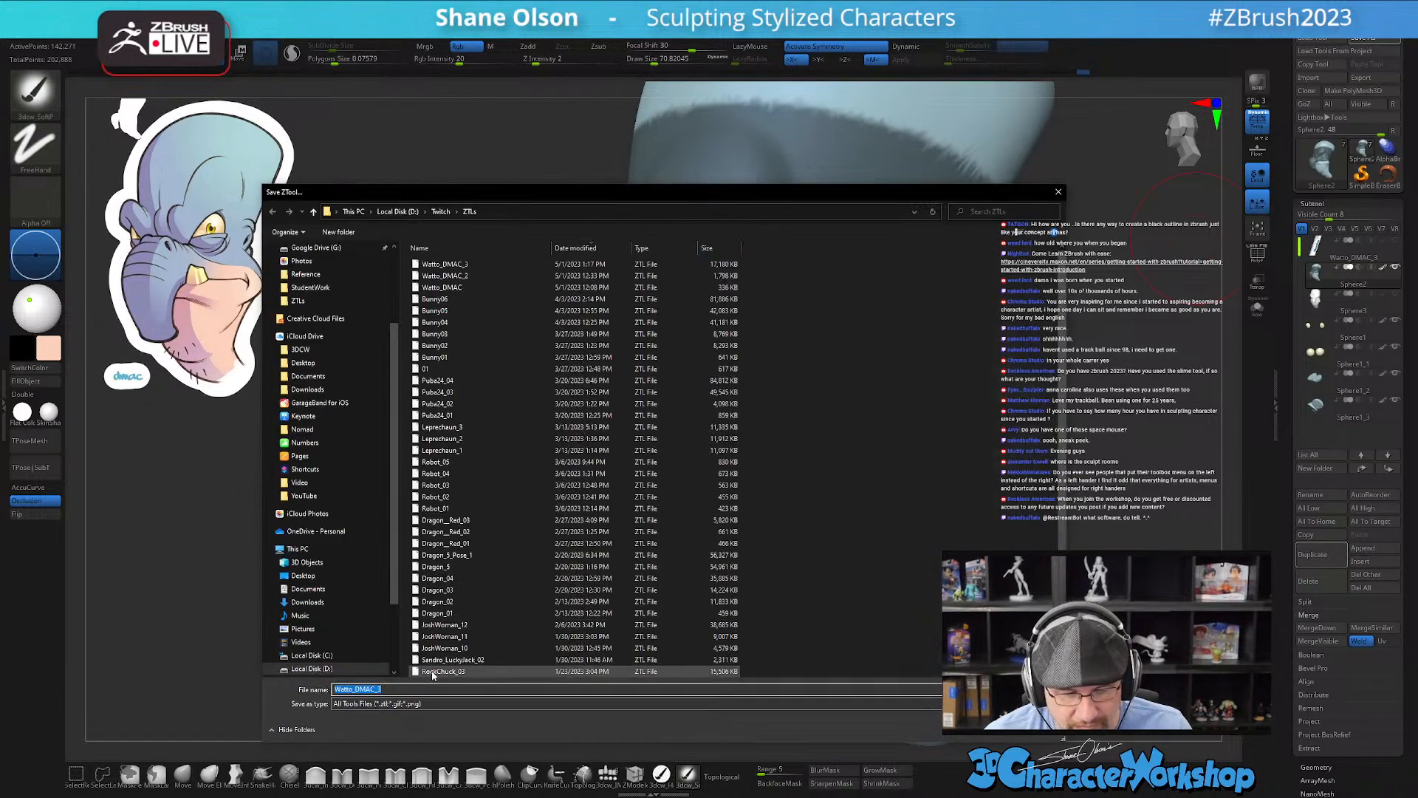
pyautogui.click(416, 689)
pyautogui.press('BackSpace')
pyautogui.write('4')
pyautogui.press('Return')
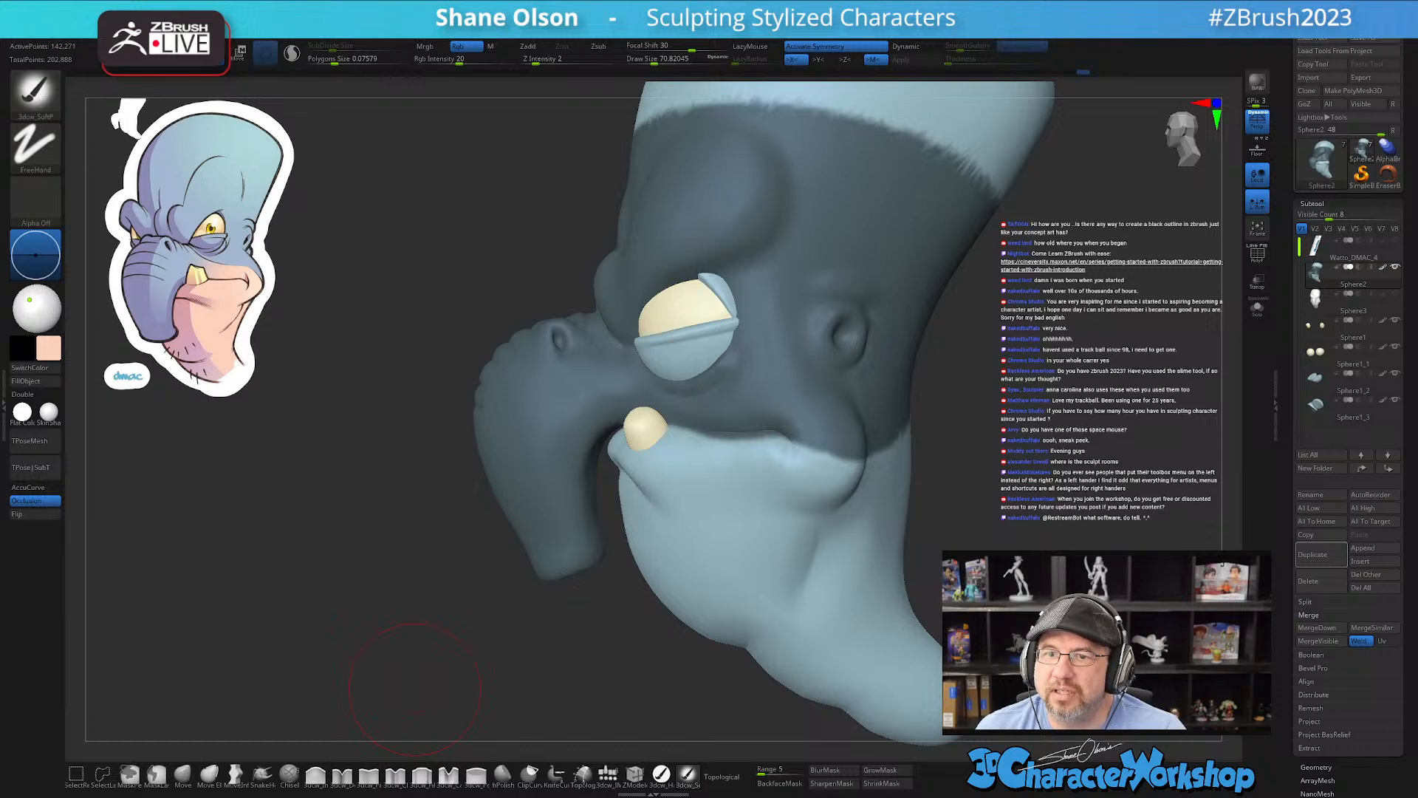
# Step: Reduce the paint brush's draw size to about 51
pyautogui.moveTo(453, 239); pyautogui.dragTo(443, 236)
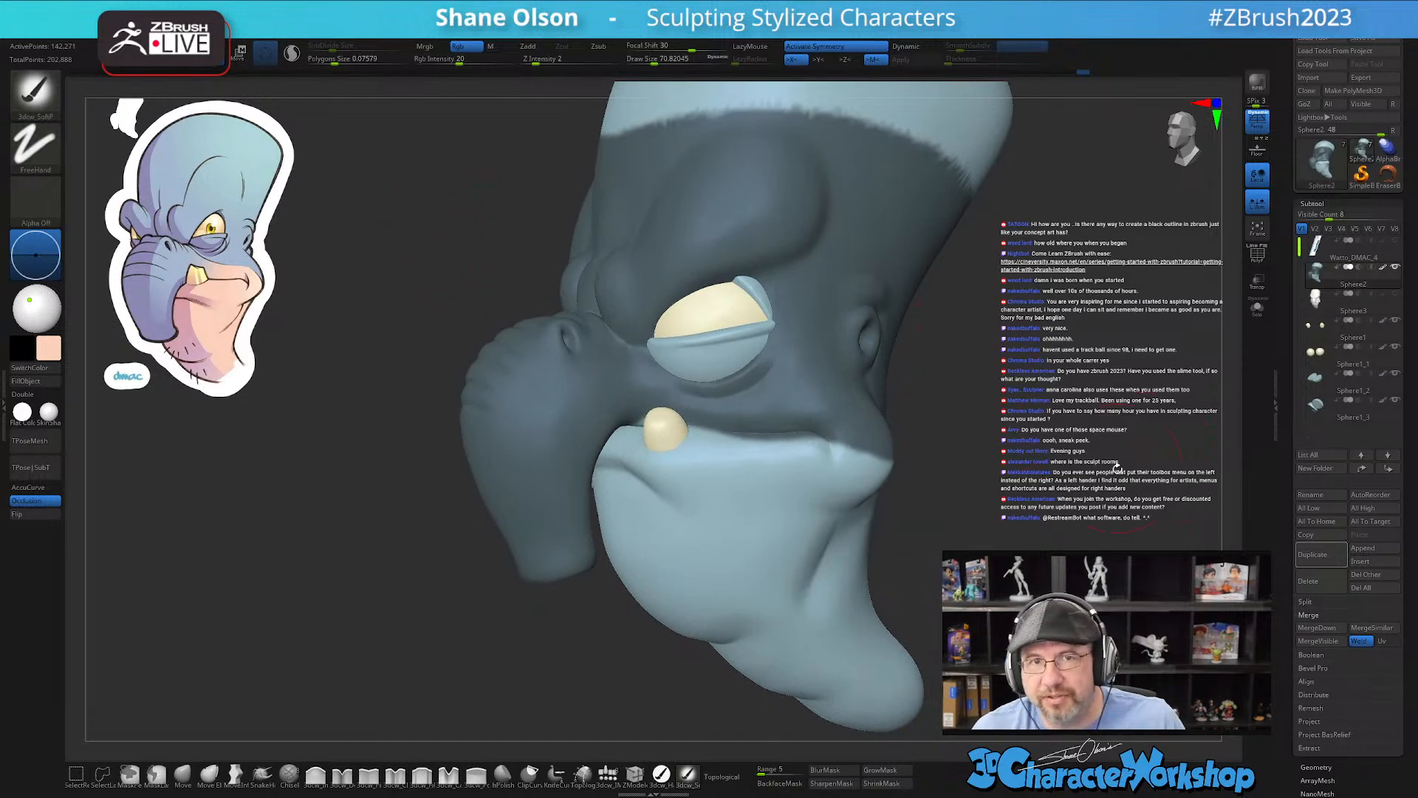
pyautogui.press('s')
pyautogui.click(948, 396)
pyautogui.moveTo(959, 395)
pyautogui.keyDown('alt'); pyautogui.mouseDown()
pyautogui.moveTo(953, 373)
pyautogui.moveTo(916, 401)
pyautogui.mouseUp(); pyautogui.keyUp('alt')
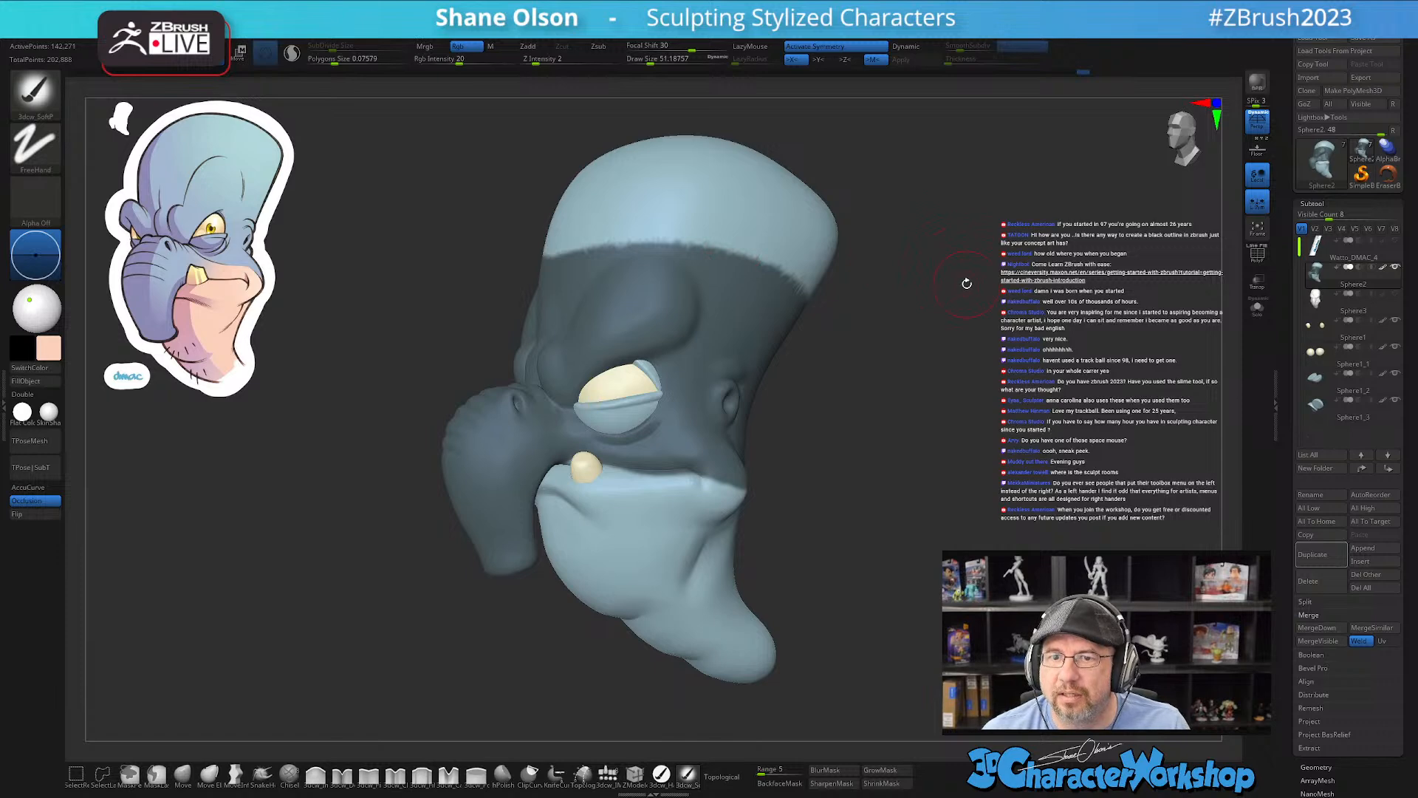
pyautogui.moveTo(979, 293); pyautogui.dragTo(979, 296)
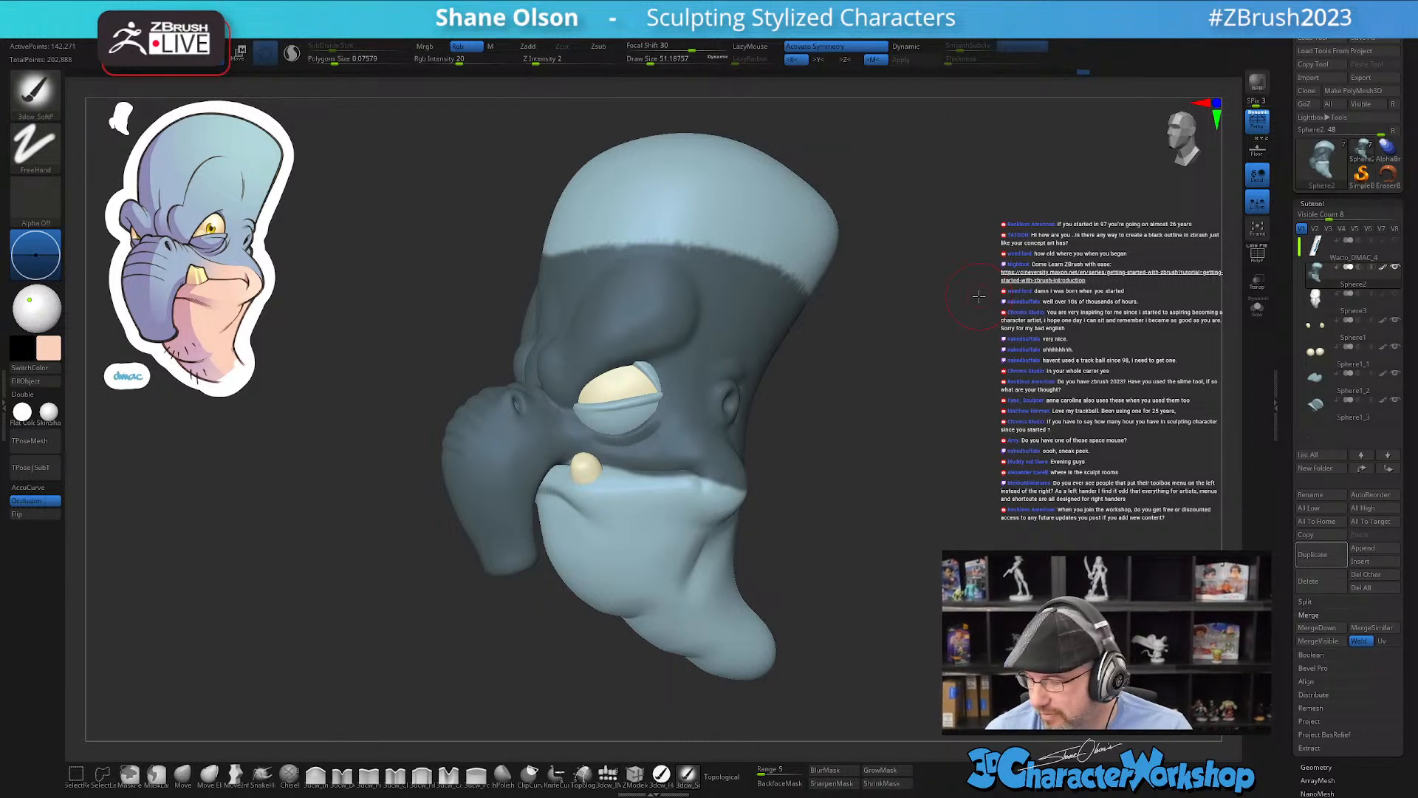
pyautogui.moveTo(971, 376); pyautogui.dragTo(971, 374)
pyautogui.moveTo(840, 408)
pyautogui.mouseDown()
pyautogui.moveTo(830, 421)
pyautogui.moveTo(950, 304)
pyautogui.moveTo(583, 170)
pyautogui.moveTo(902, 472)
pyautogui.mouseUp()
pyautogui.moveTo(946, 421)
pyautogui.mouseDown()
pyautogui.moveTo(895, 446)
pyautogui.moveTo(912, 402)
pyautogui.mouseUp()
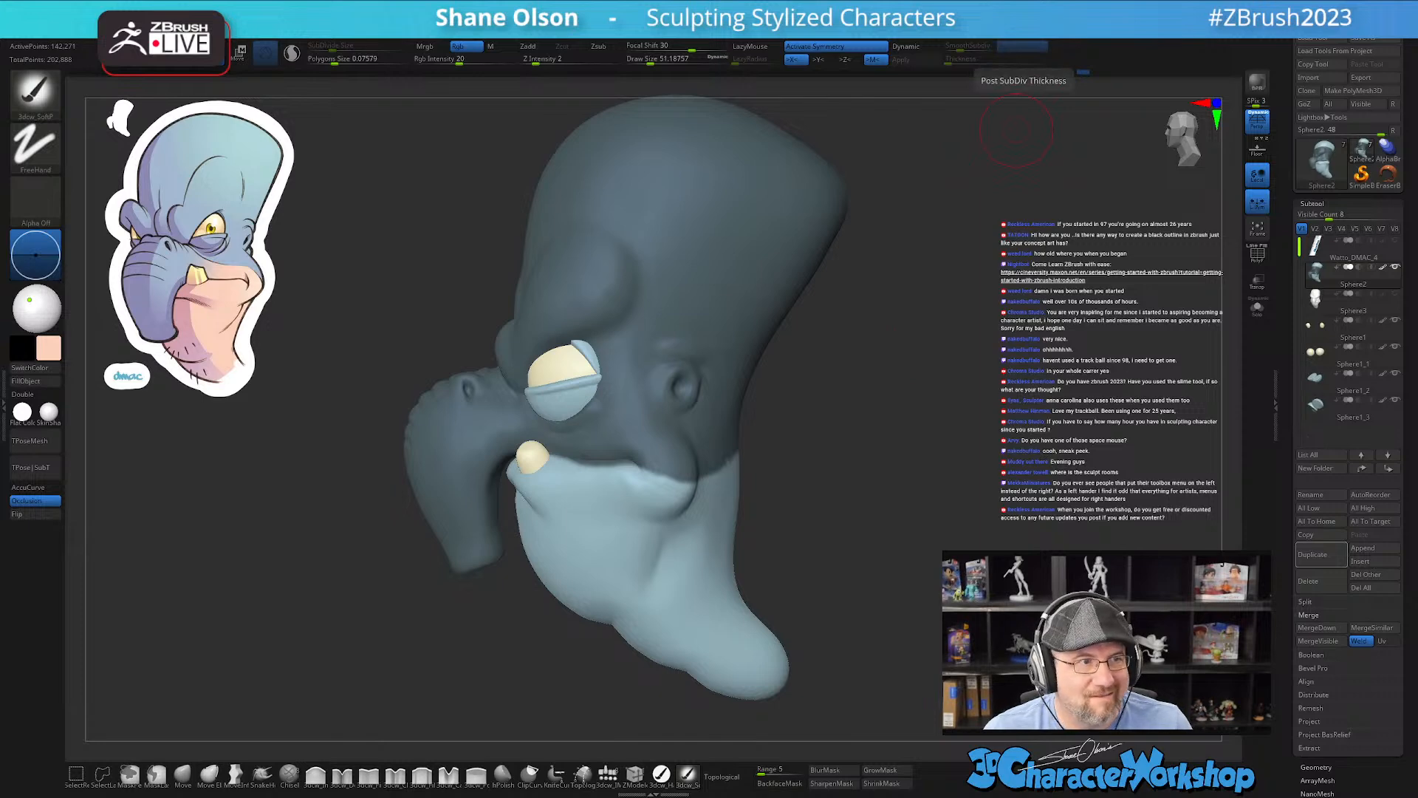
# Step: Switch to the web browser and open the sculptor's ArtStation profile page
pyautogui.hotkey('alt', 'Tab')
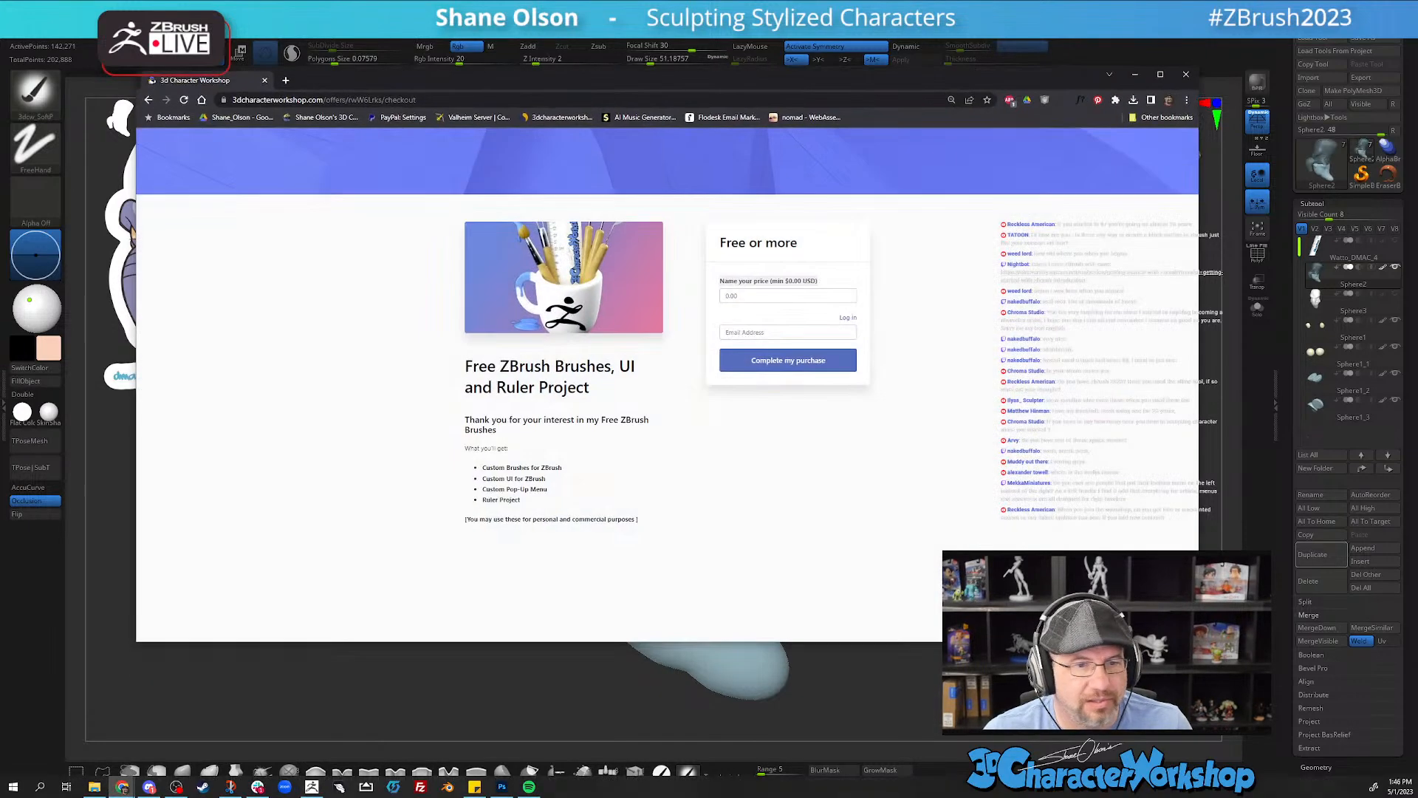
pyautogui.click(316, 99)
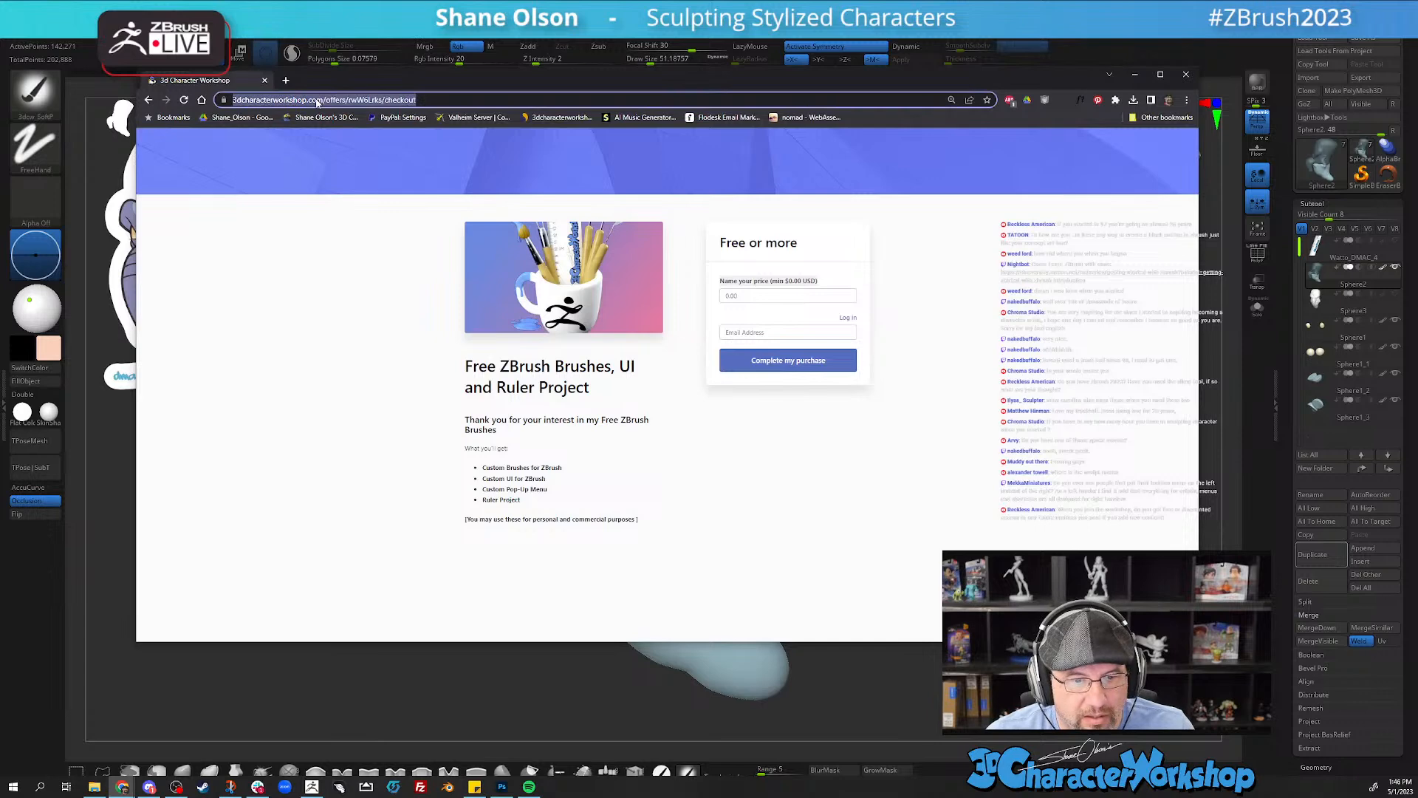
pyautogui.write('art')
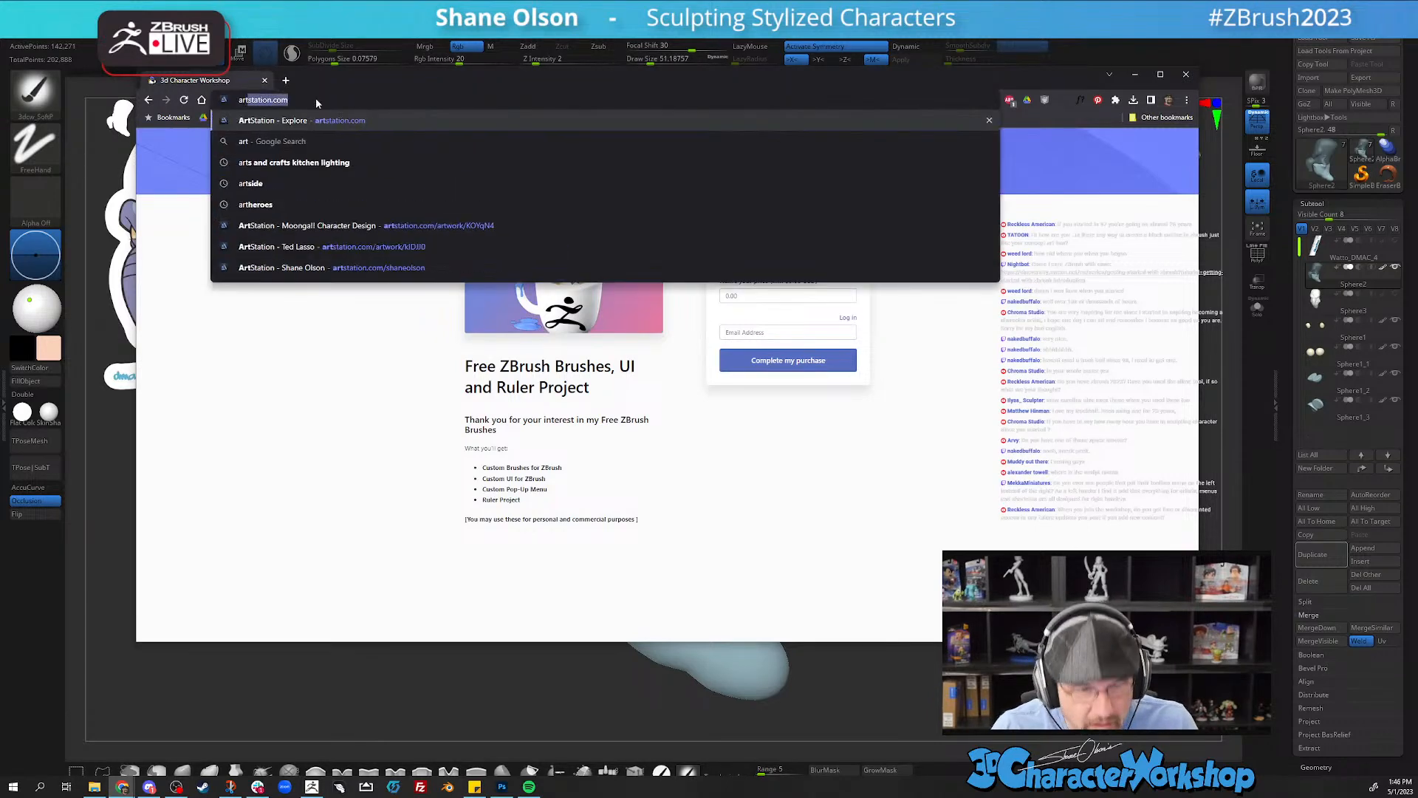
pyautogui.press('Down')
pyautogui.press('Down')
pyautogui.press('Down')
pyautogui.press('Down')
pyautogui.press('Down')
pyautogui.press('Down')
pyautogui.press('Down')
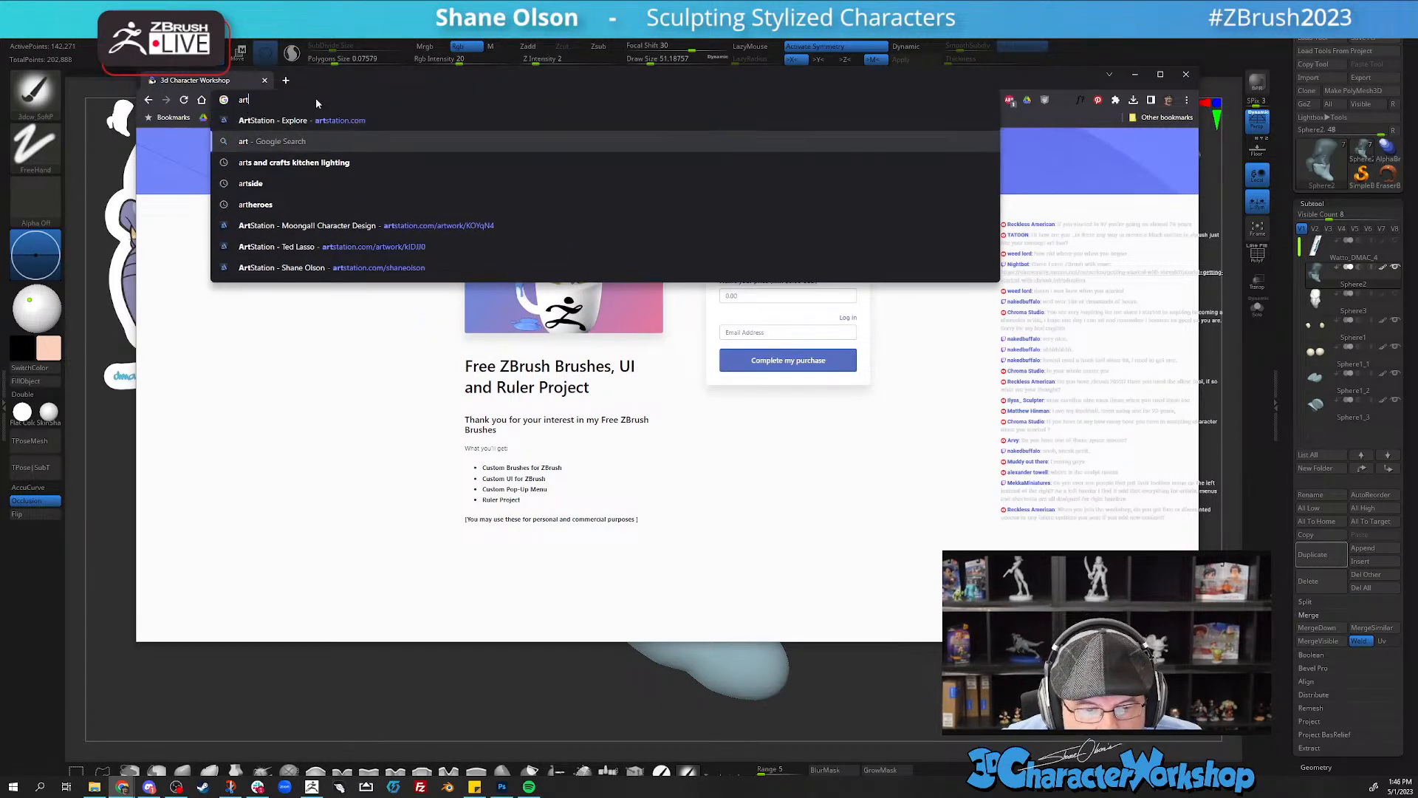
pyautogui.press('Return')
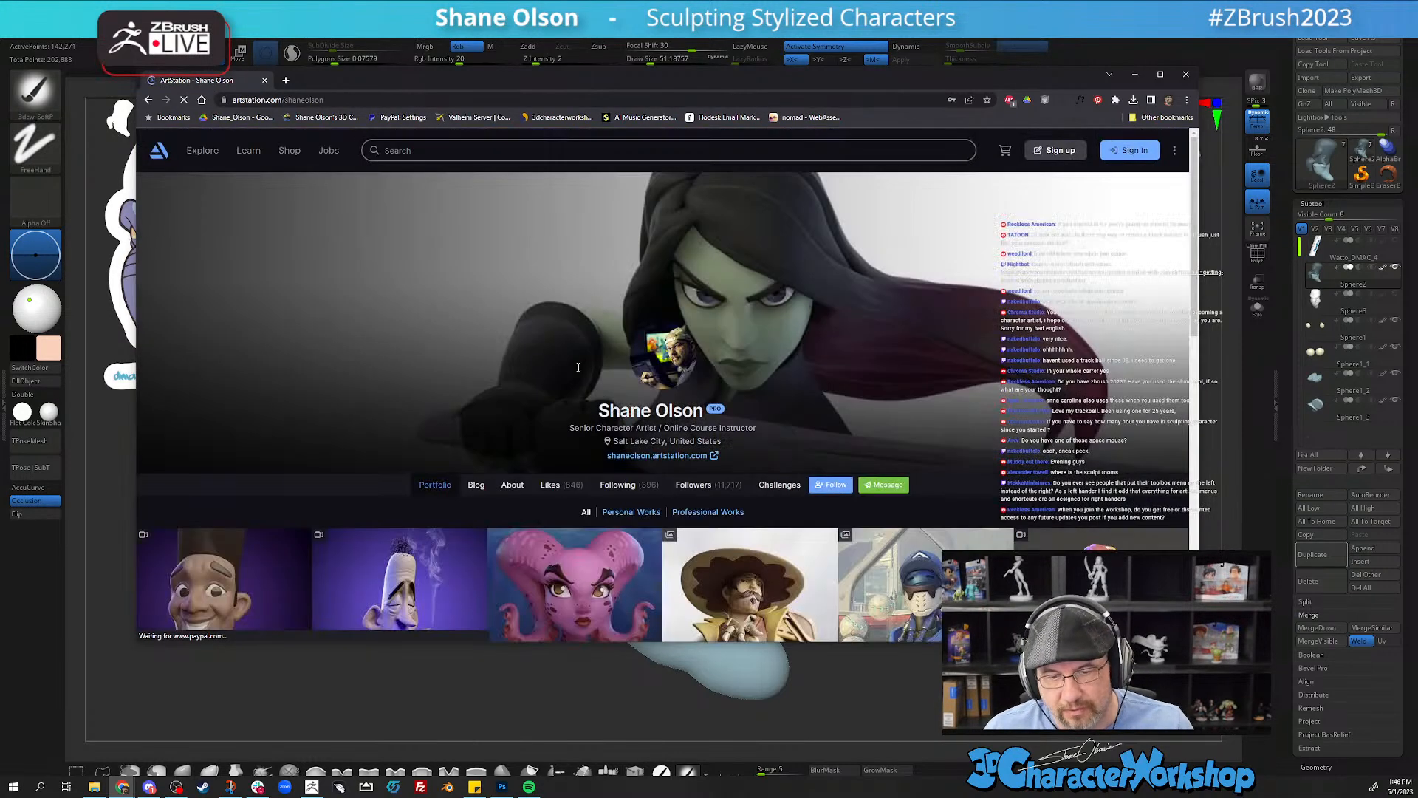
# Step: Maximize the browser, look through the portfolio and its Smoking Guy artwork, and return to ZBrush
pyautogui.scroll(-3, 800, 301)
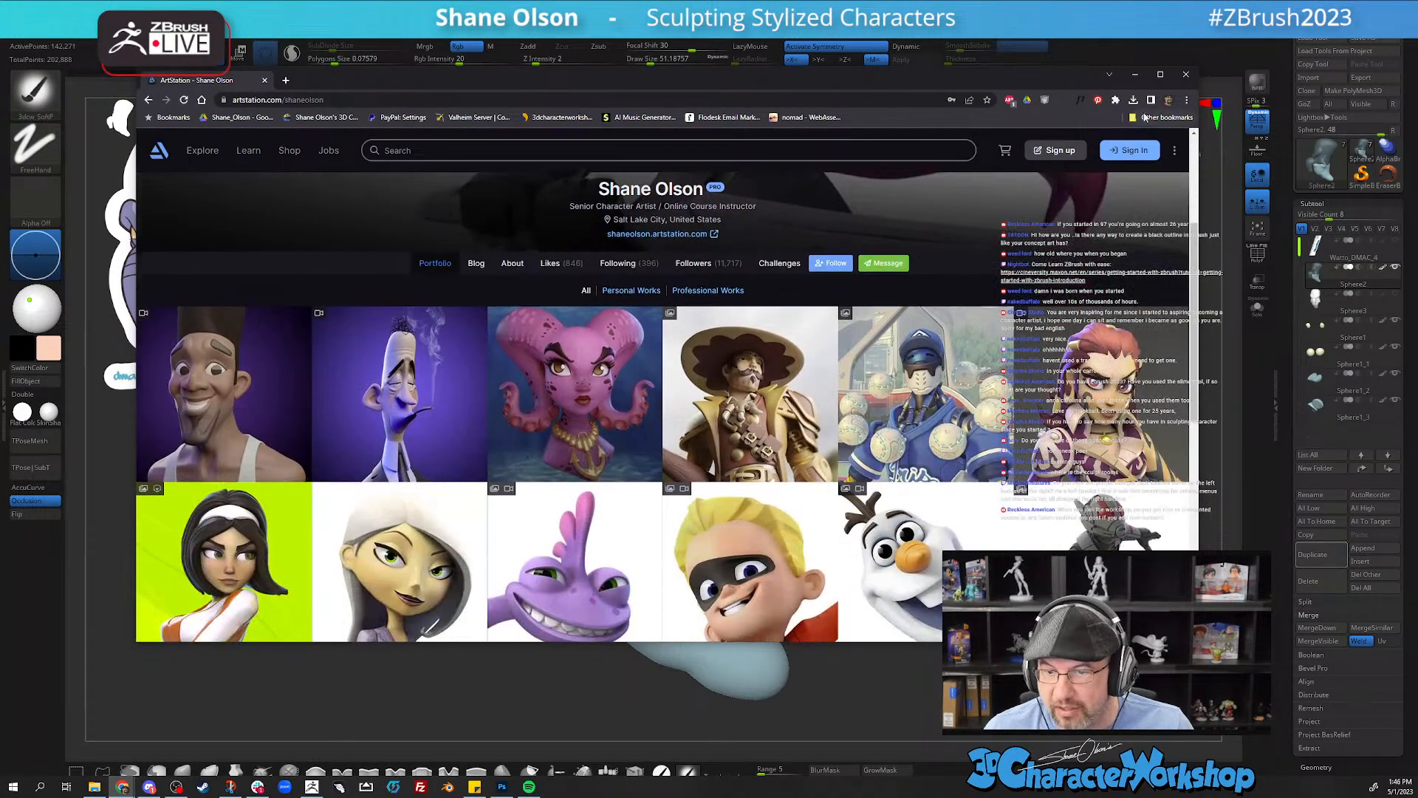
pyautogui.click(1160, 74)
pyautogui.scroll(-1, 595, 347)
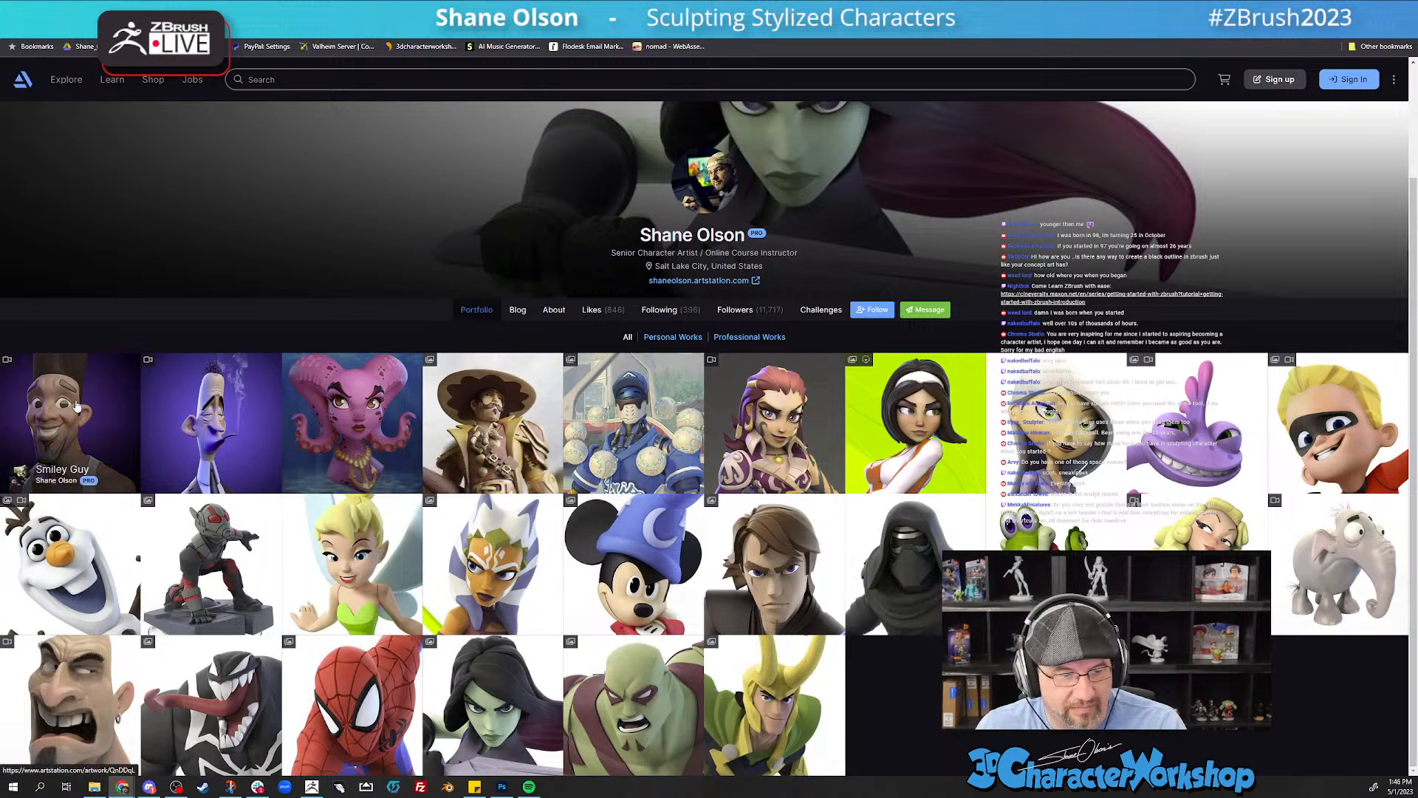
pyautogui.click(210, 444)
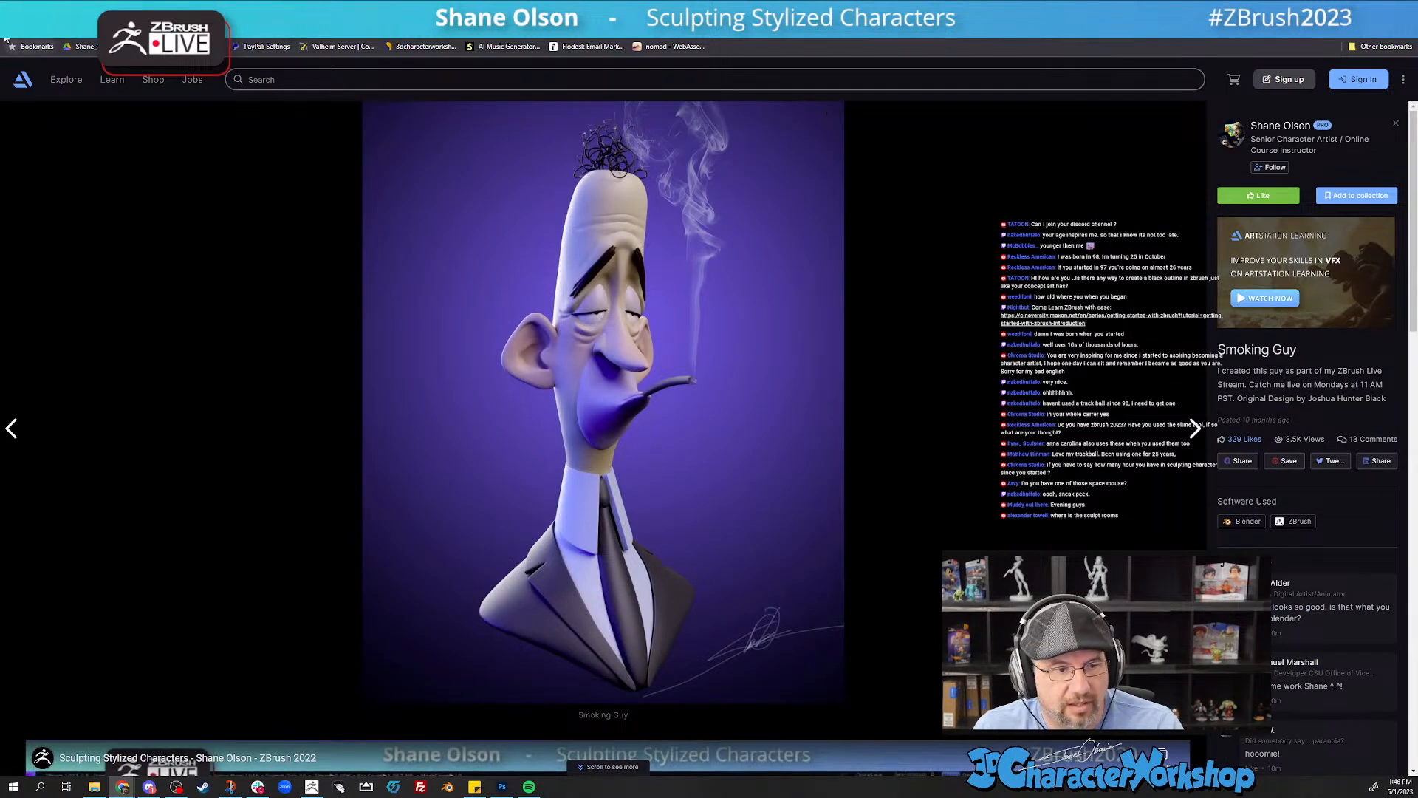
pyautogui.hotkey('alt', 'Left')
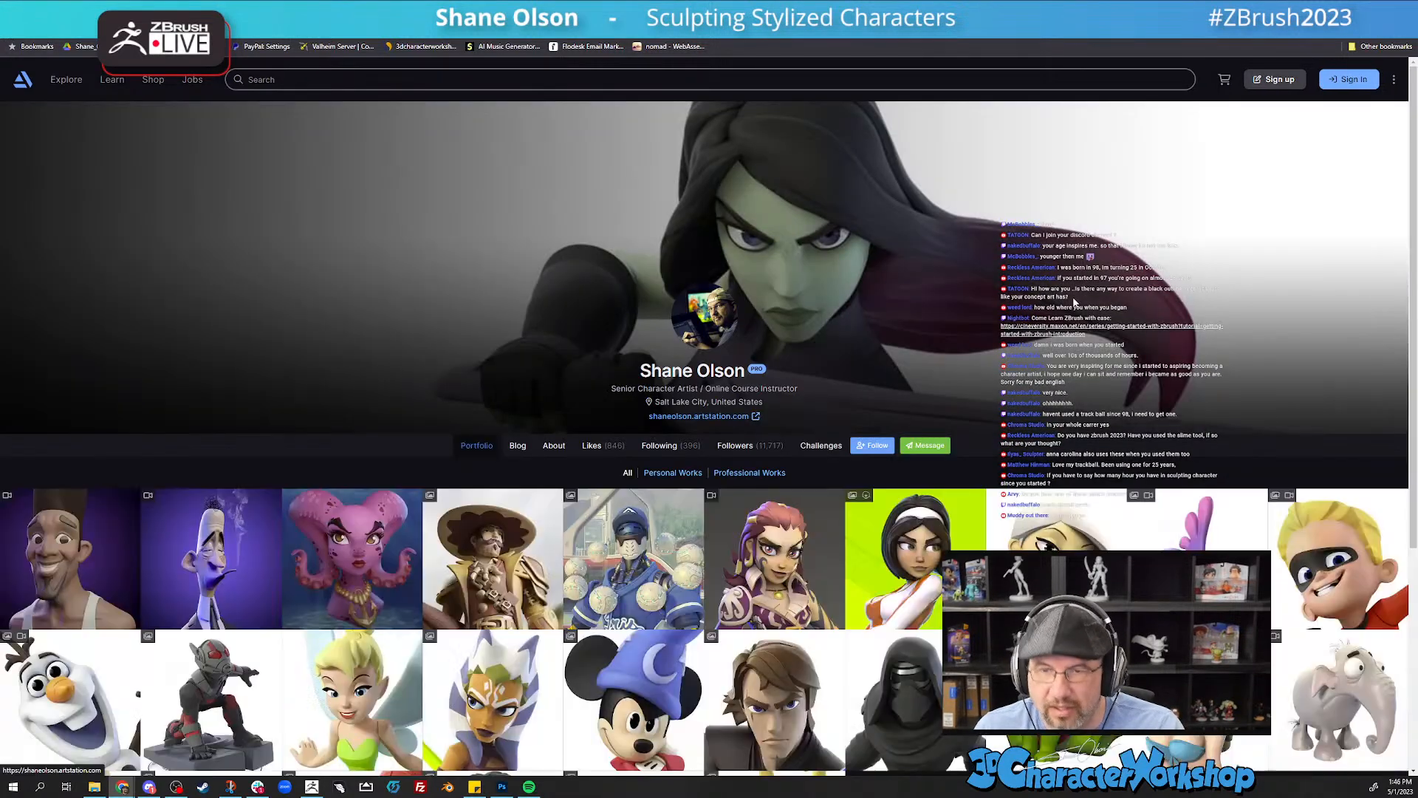
pyautogui.scroll(-2, 584, 470)
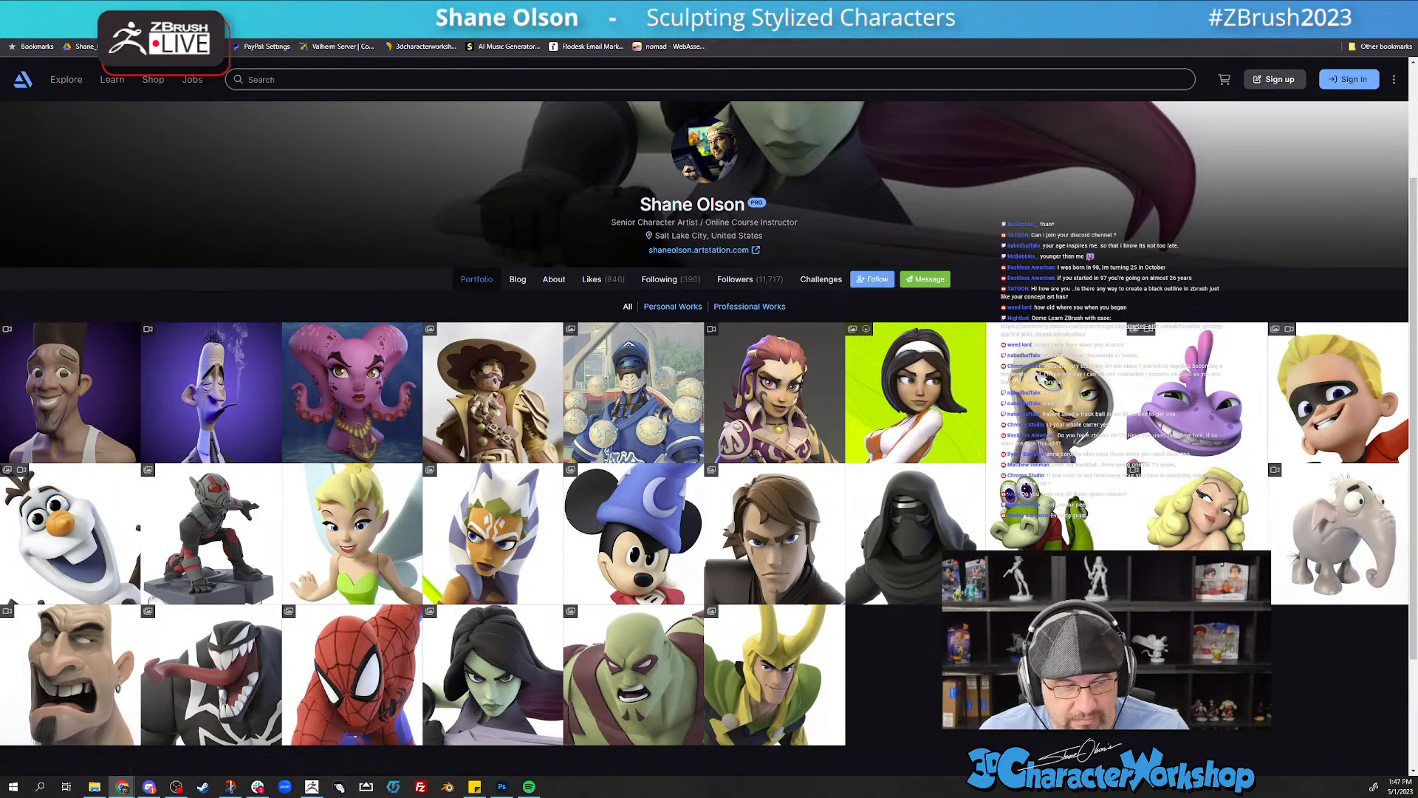
pyautogui.hotkey('alt', 'Tab')
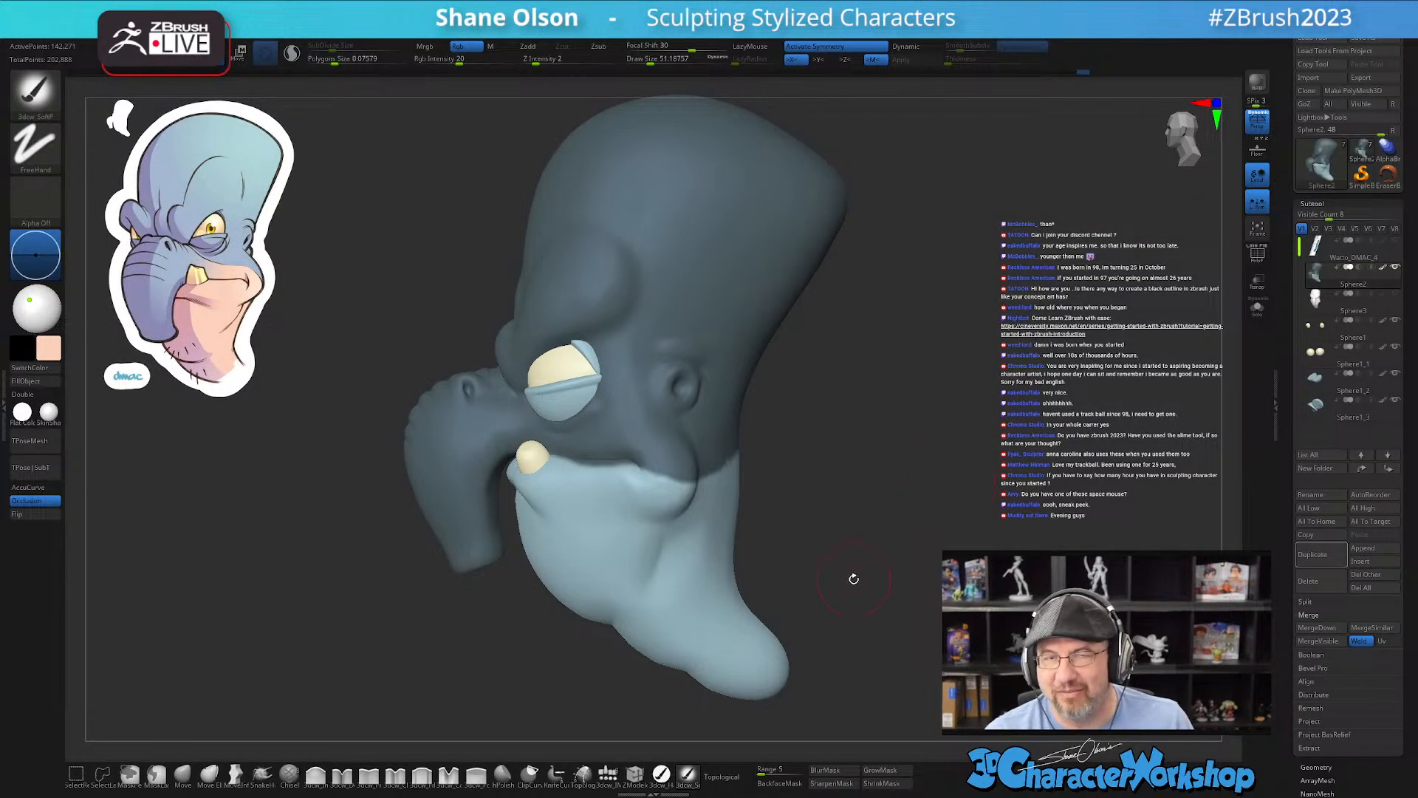
# Step: Try painting the lower jaw with the 3dcw_HardP brush, including at a focal shift of -100, and undo the test strokes
pyautogui.moveTo(842, 570)
pyautogui.mouseDown()
pyautogui.moveTo(848, 588)
pyautogui.moveTo(855, 532)
pyautogui.moveTo(805, 459)
pyautogui.moveTo(865, 440)
pyautogui.moveTo(826, 453)
pyautogui.moveTo(826, 435)
pyautogui.mouseUp()
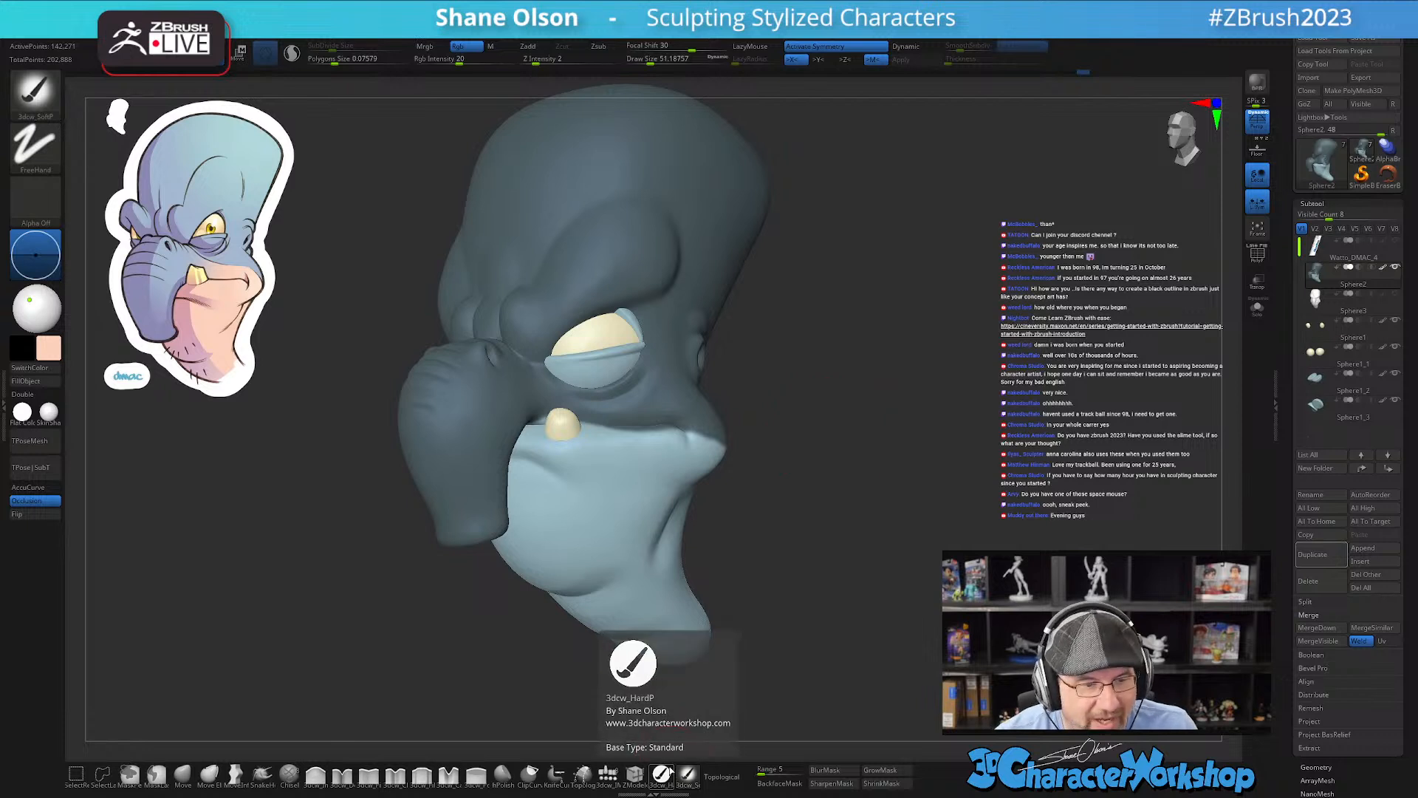
pyautogui.click(661, 773)
pyautogui.moveTo(602, 506); pyautogui.dragTo(614, 550)
pyautogui.hotkey('ctrl', 'z')
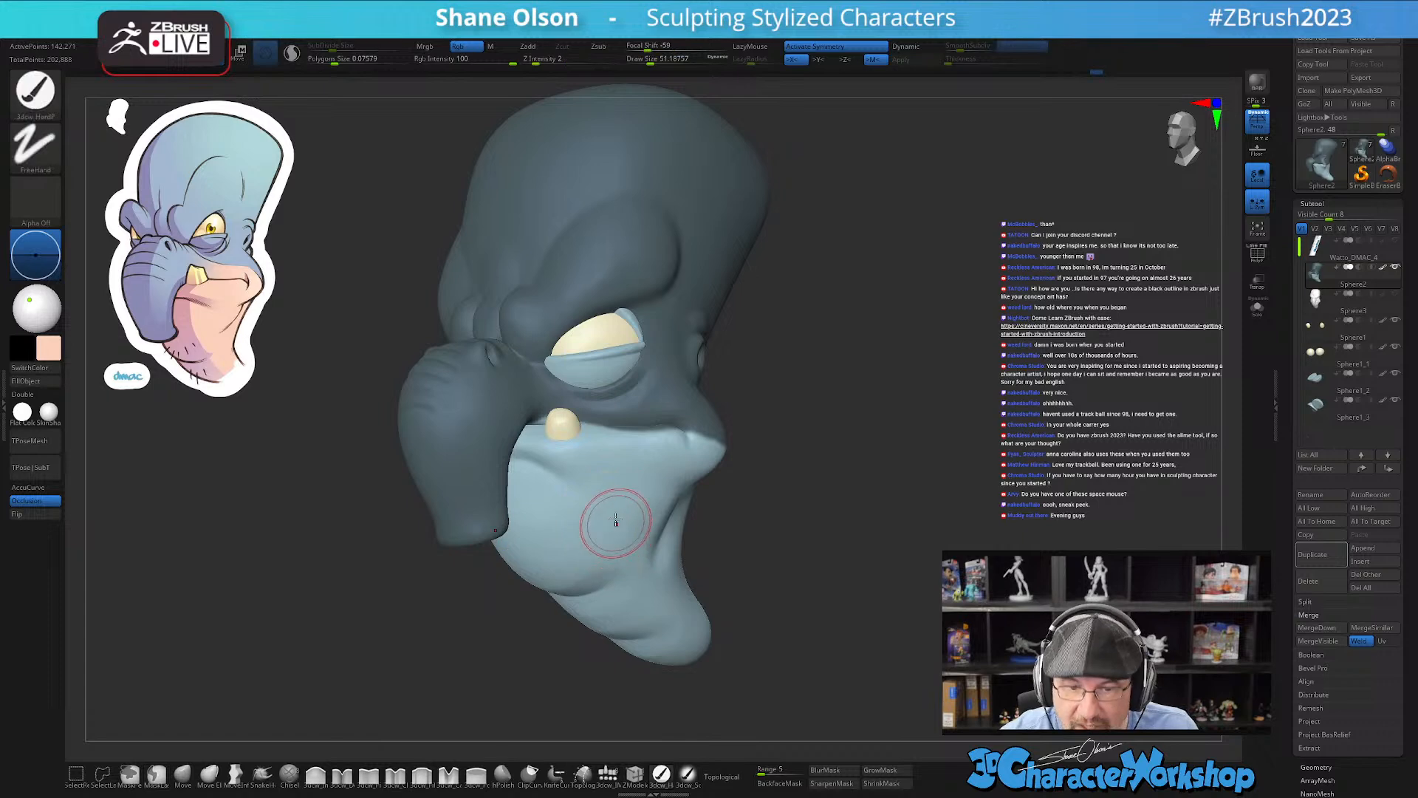
pyautogui.moveTo(655, 46); pyautogui.dragTo(728, 46)
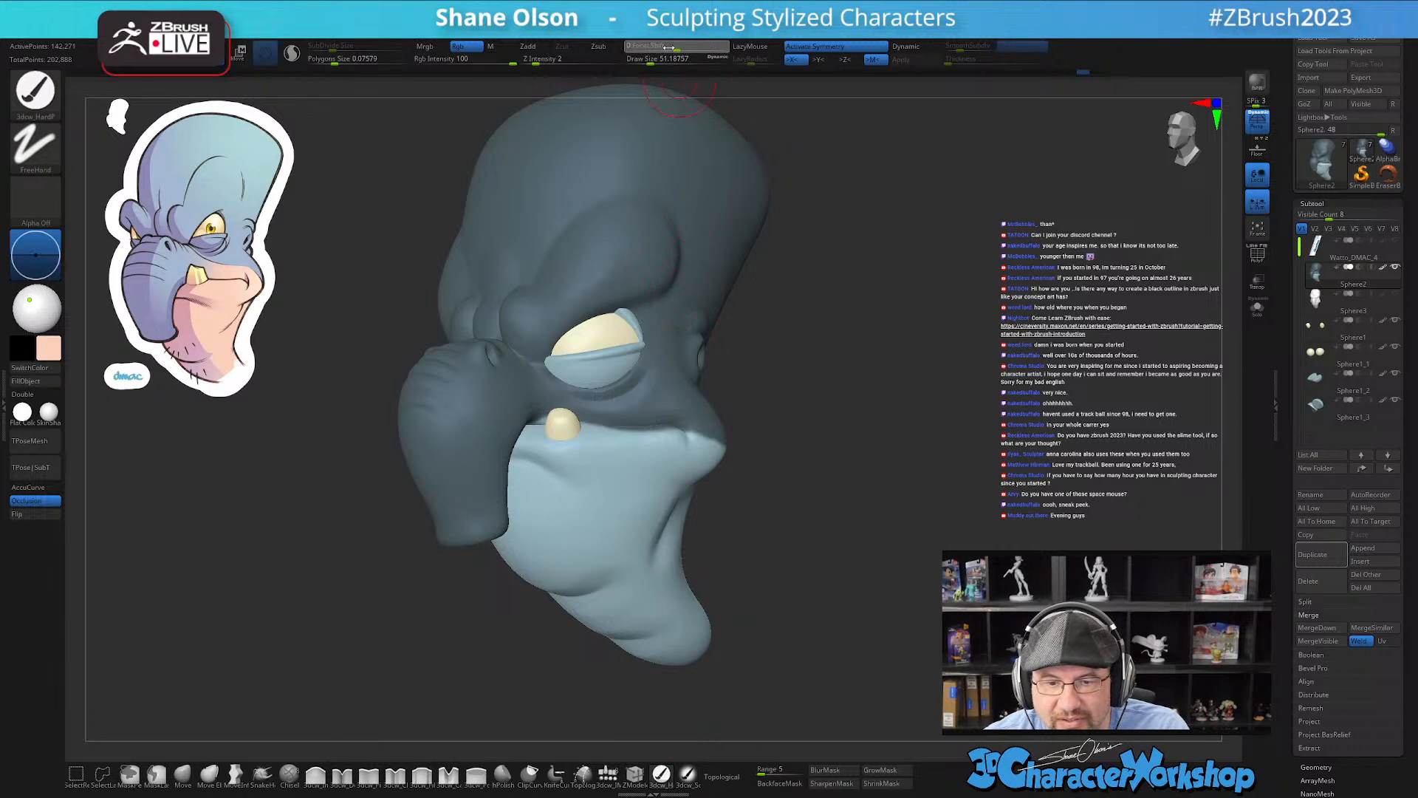
pyautogui.moveTo(626, 45); pyautogui.dragTo(617, 45)
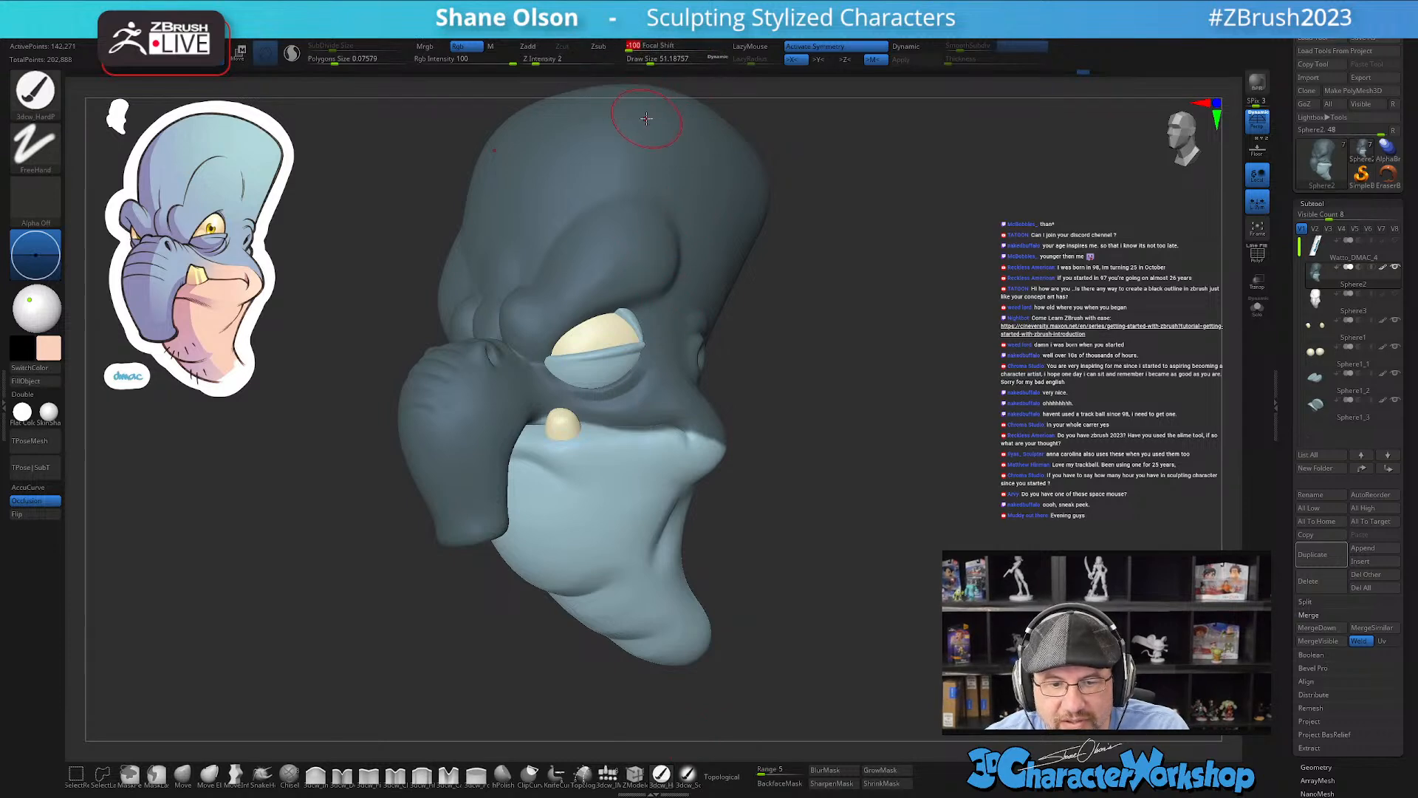
pyautogui.moveTo(586, 522)
pyautogui.mouseDown()
pyautogui.moveTo(595, 580)
pyautogui.moveTo(601, 554)
pyautogui.mouseUp()
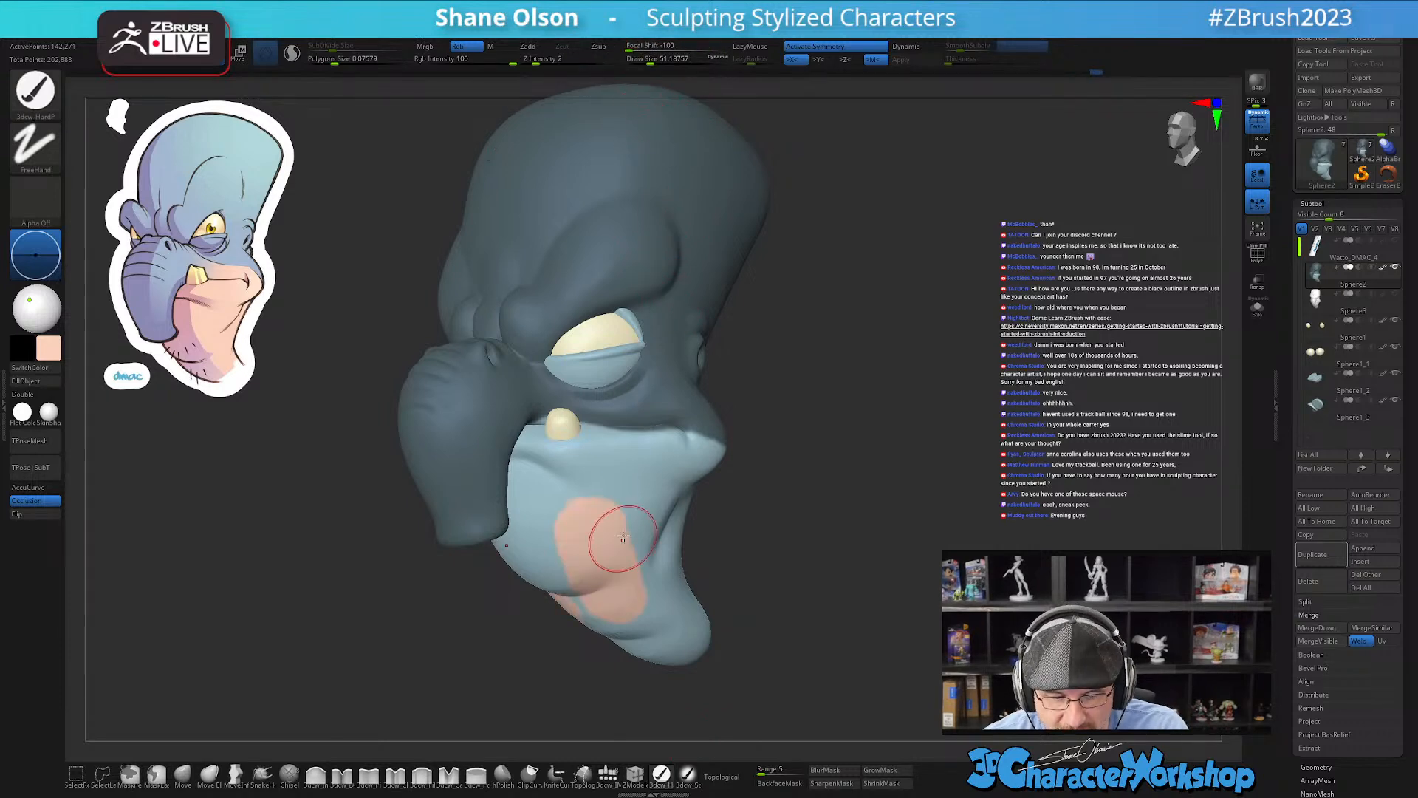
pyautogui.hotkey('ctrl', 'z')
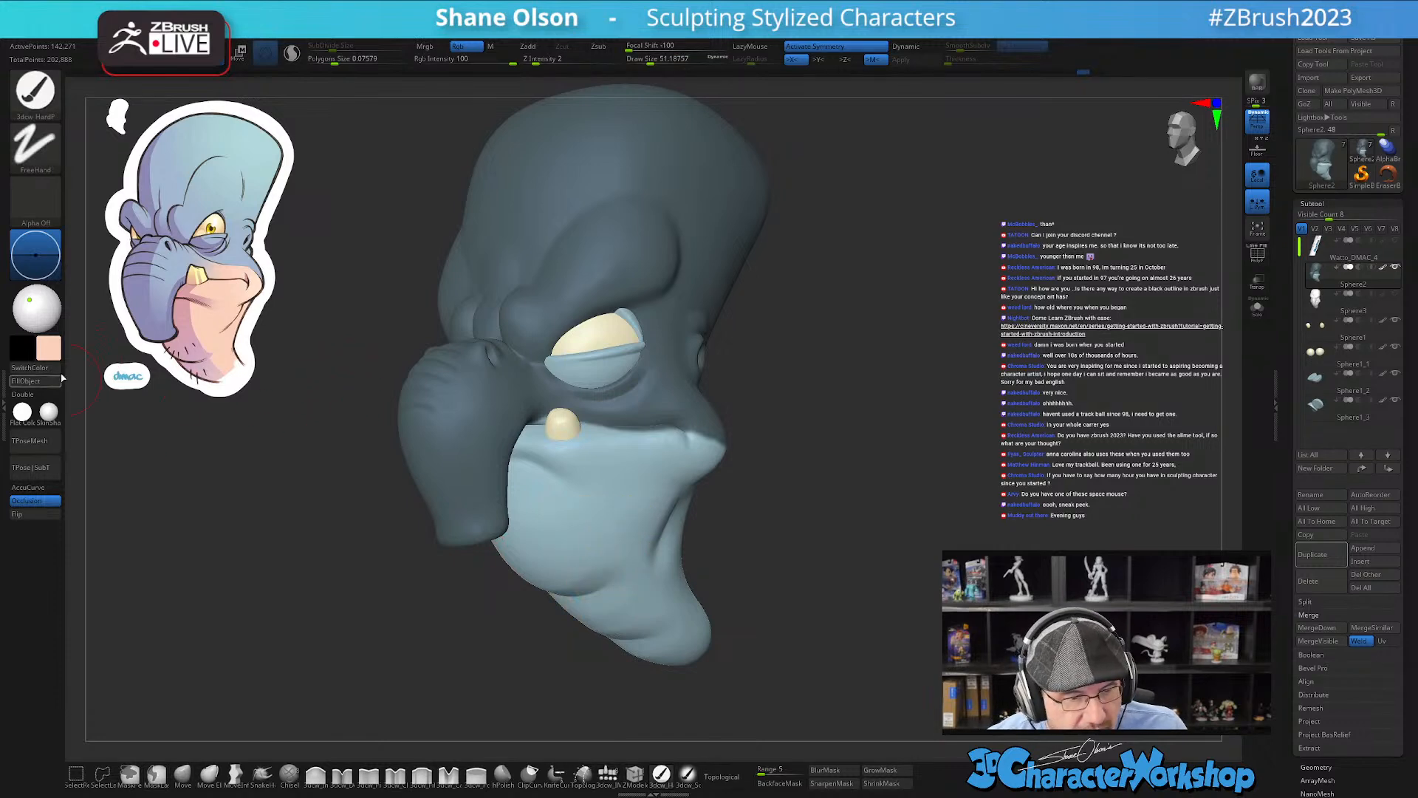
# Step: Select the 3dcw_SoftP brush with the Dots stroke type and test it on the lower jaw, undoing the test stroke
pyautogui.click(687, 774)
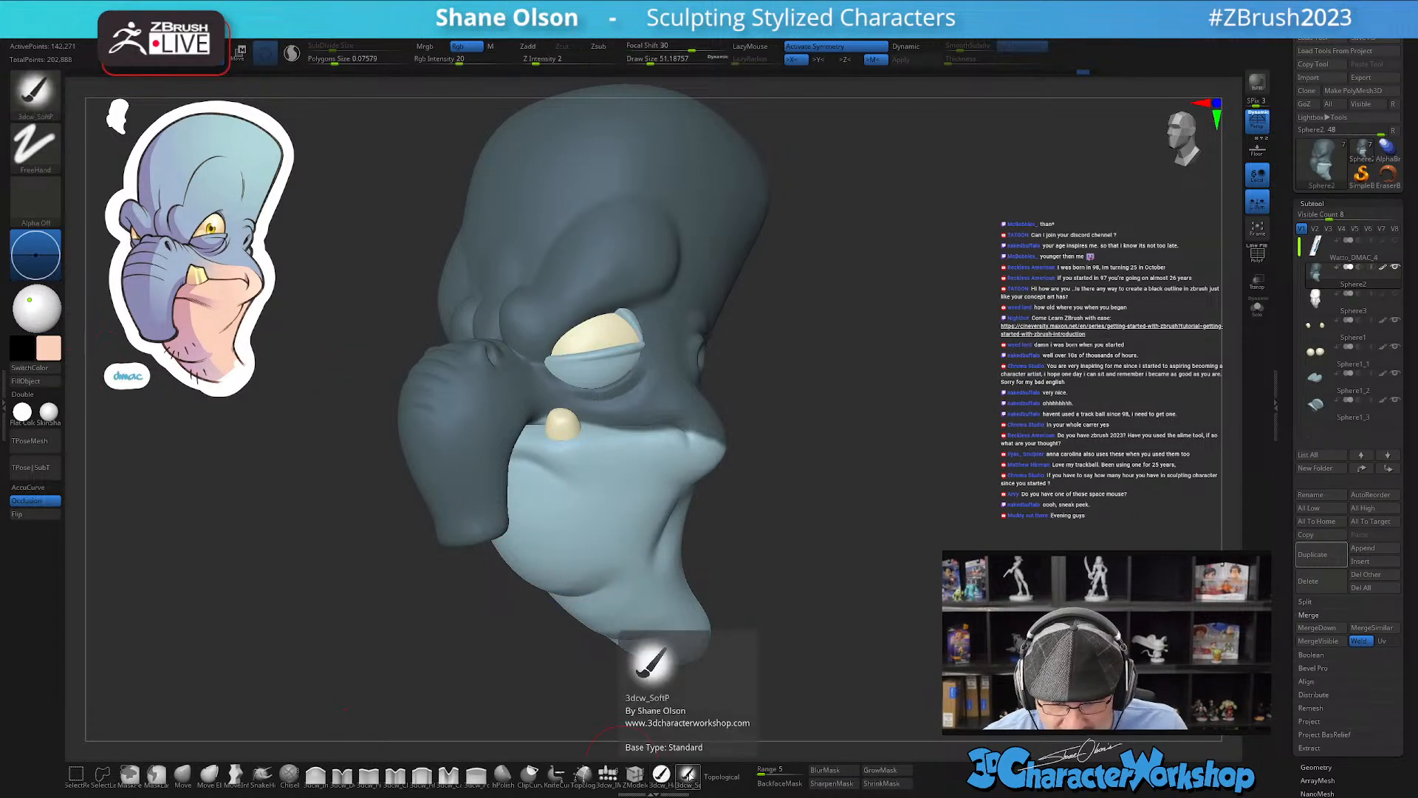
pyautogui.press('b')
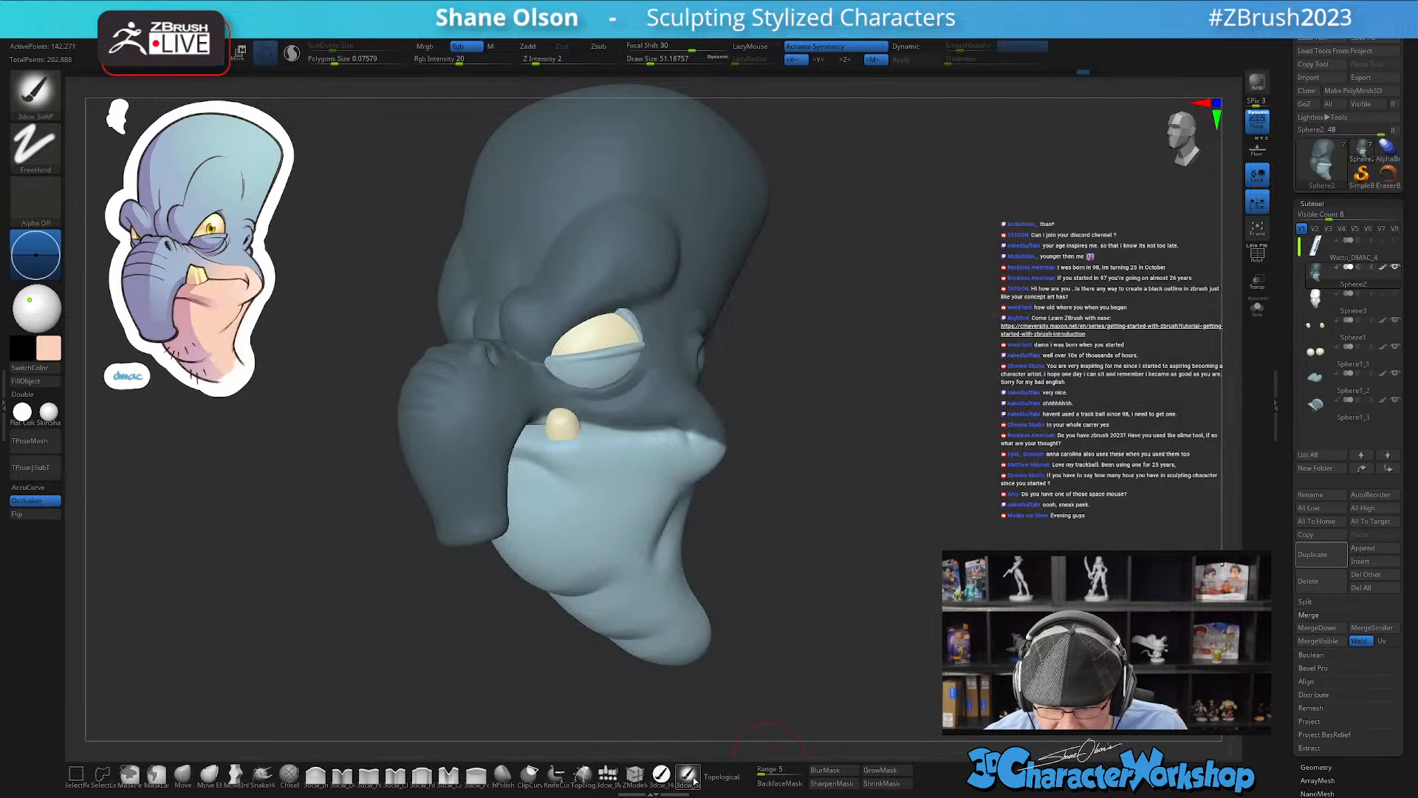
pyautogui.press('b')
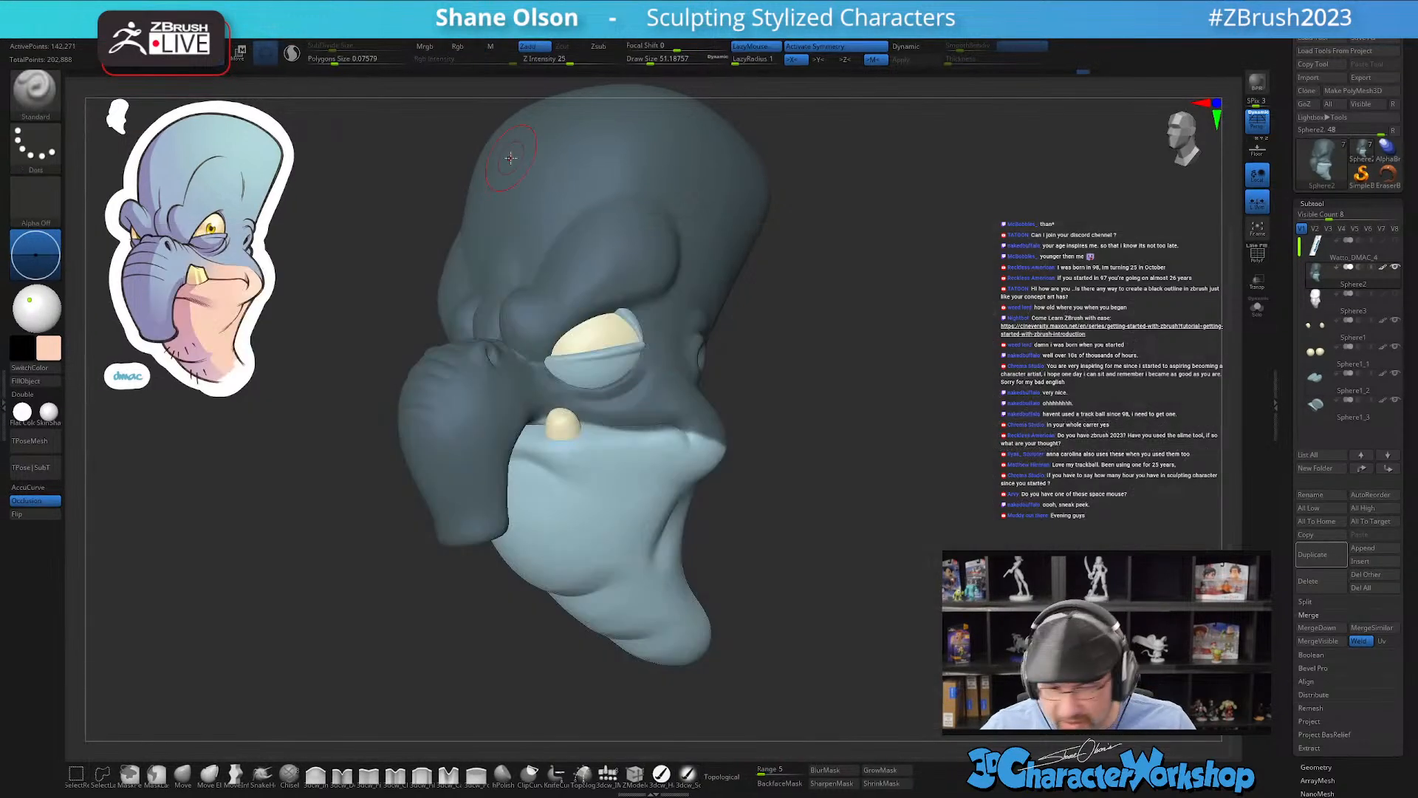
pyautogui.moveTo(589, 558)
pyautogui.mouseDown()
pyautogui.moveTo(578, 504)
pyautogui.moveTo(570, 544)
pyautogui.moveTo(570, 509)
pyautogui.moveTo(600, 554)
pyautogui.mouseUp()
pyautogui.click(688, 774)
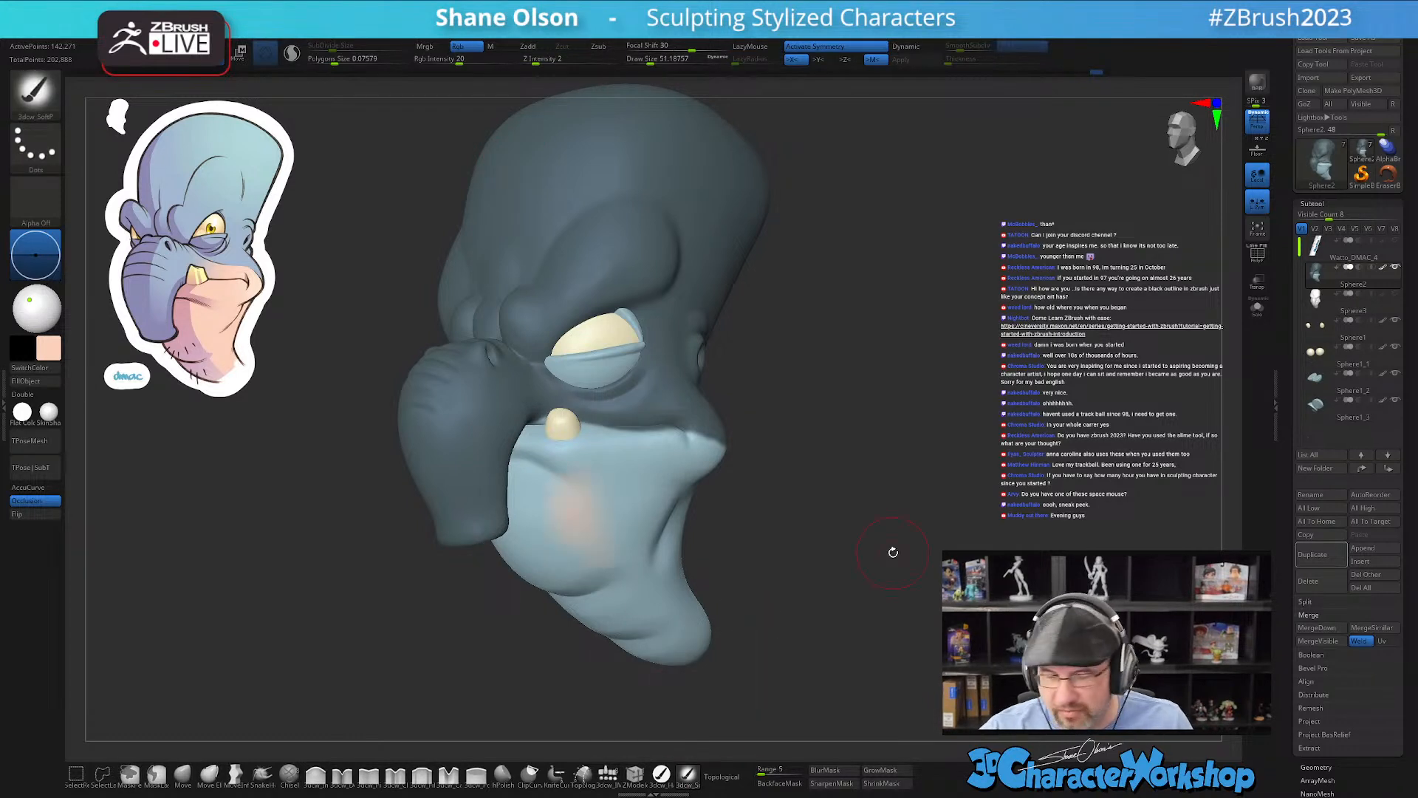
pyautogui.hotkey('ctrl', 'z')
# Step: Raise the draw size to 112 and paint the lower jaw and chin pink with soft strokes
pyautogui.moveTo(766, 554); pyautogui.dragTo(788, 503, button='right')
pyautogui.press('s')
pyautogui.moveTo(787, 503); pyautogui.dragTo(801, 504)
pyautogui.keyDown('ctrl'); pyautogui.moveTo(801, 500); pyautogui.dragTo(800, 511, button='right'); pyautogui.keyUp('ctrl')
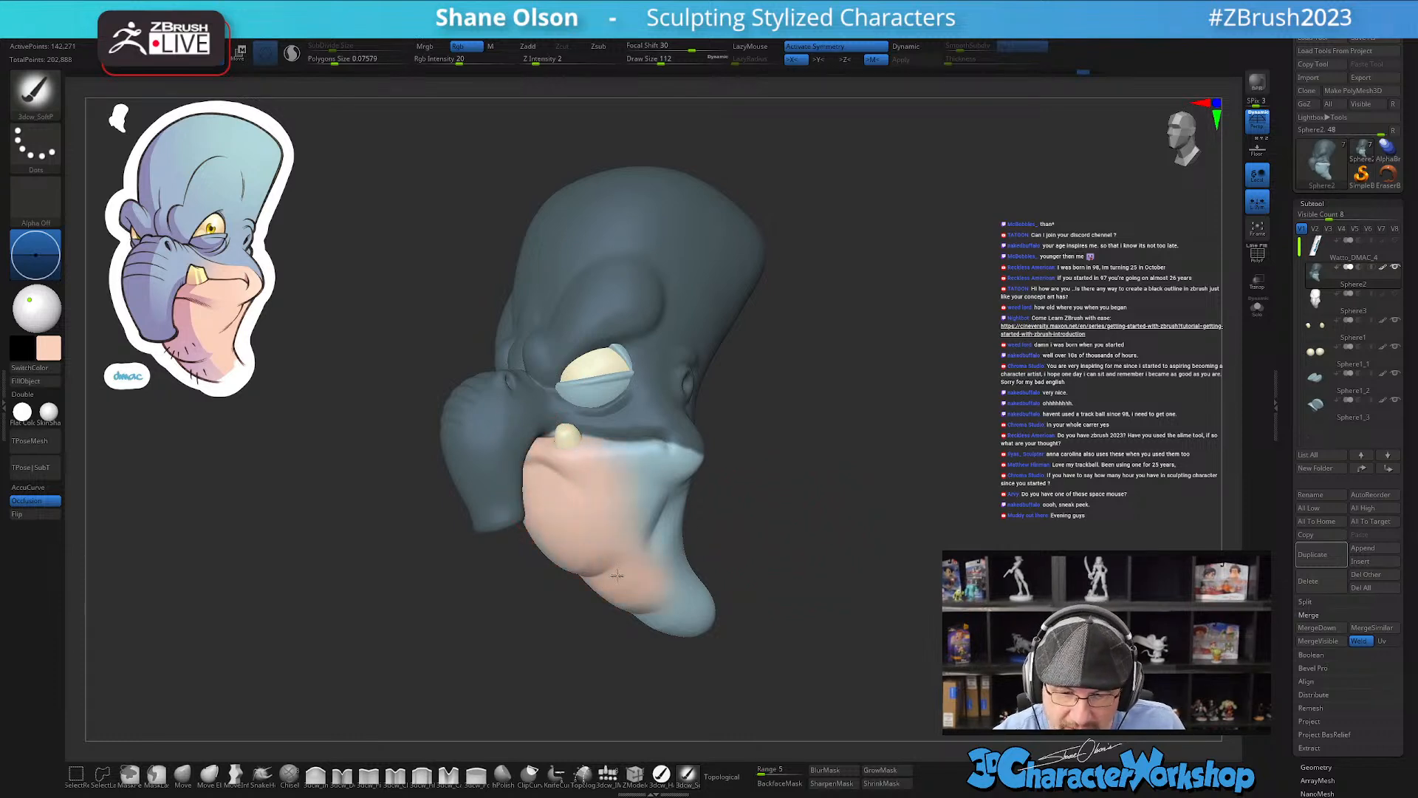
pyautogui.moveTo(738, 543); pyautogui.dragTo(723, 599)
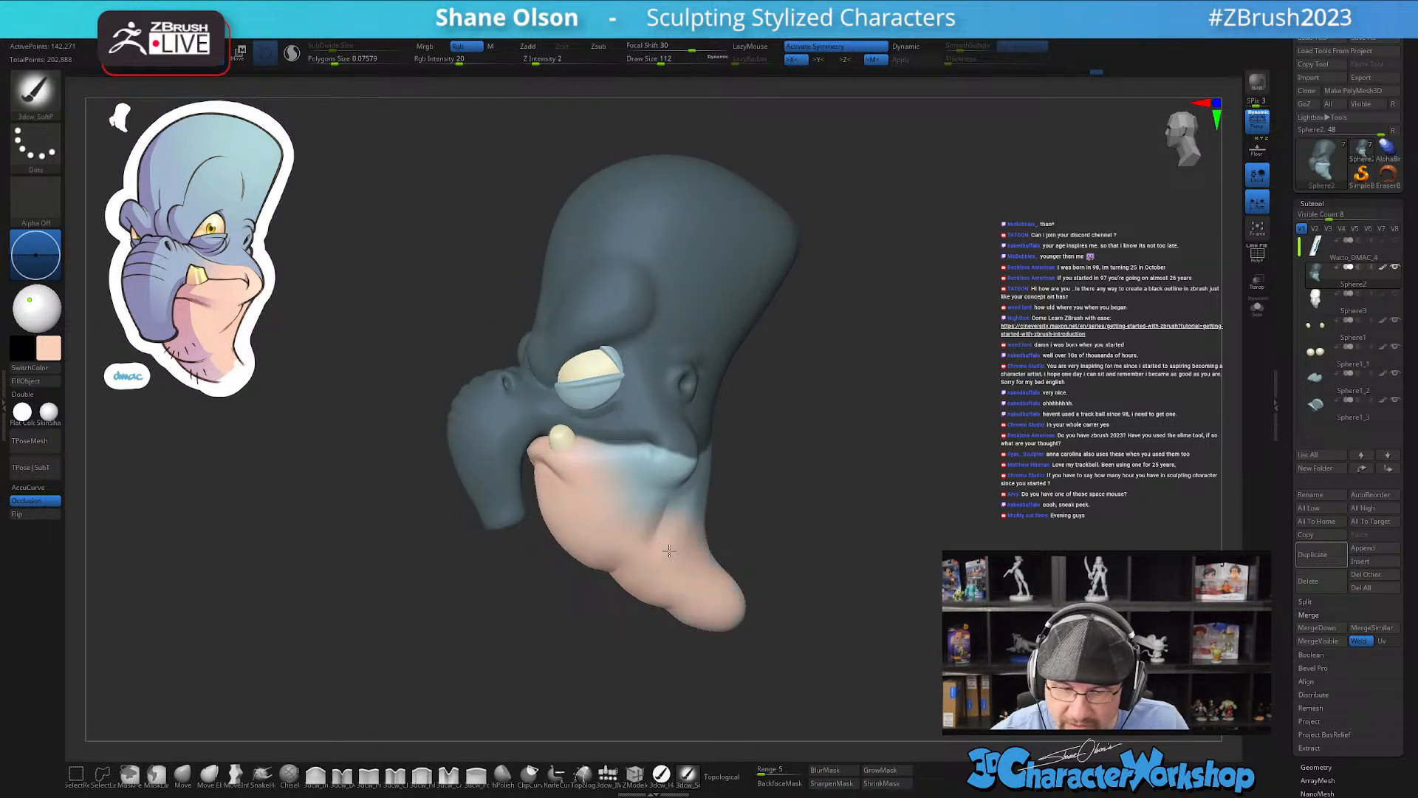
pyautogui.moveTo(743, 551)
pyautogui.mouseDown()
pyautogui.moveTo(737, 513)
pyautogui.moveTo(674, 533)
pyautogui.mouseUp()
# Step: Reduce the draw size to about 65 and paint the lower lip and the jaw below the mouth corner pink
pyautogui.press('s')
pyautogui.moveTo(677, 534); pyautogui.dragTo(663, 482)
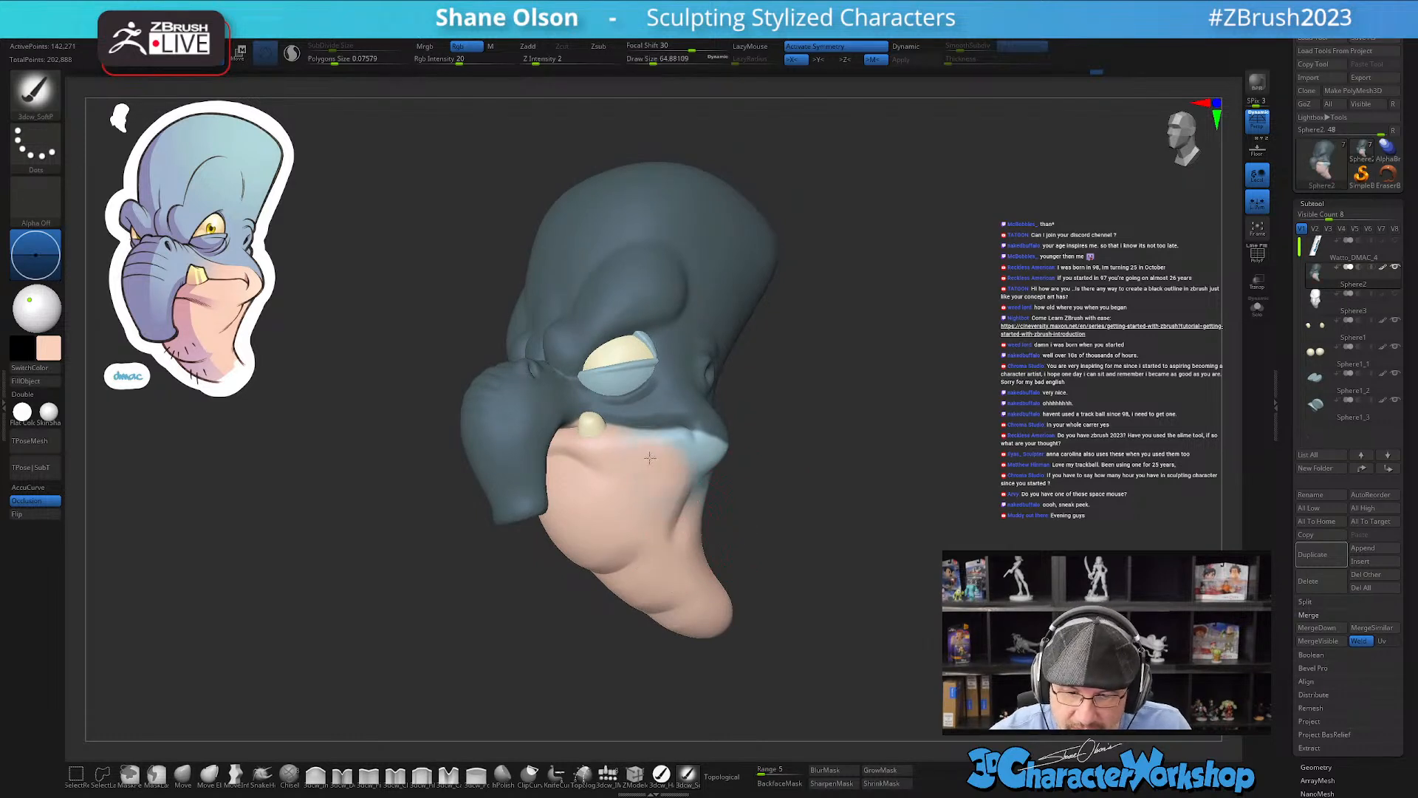
pyautogui.moveTo(602, 532); pyautogui.dragTo(621, 497, button='right')
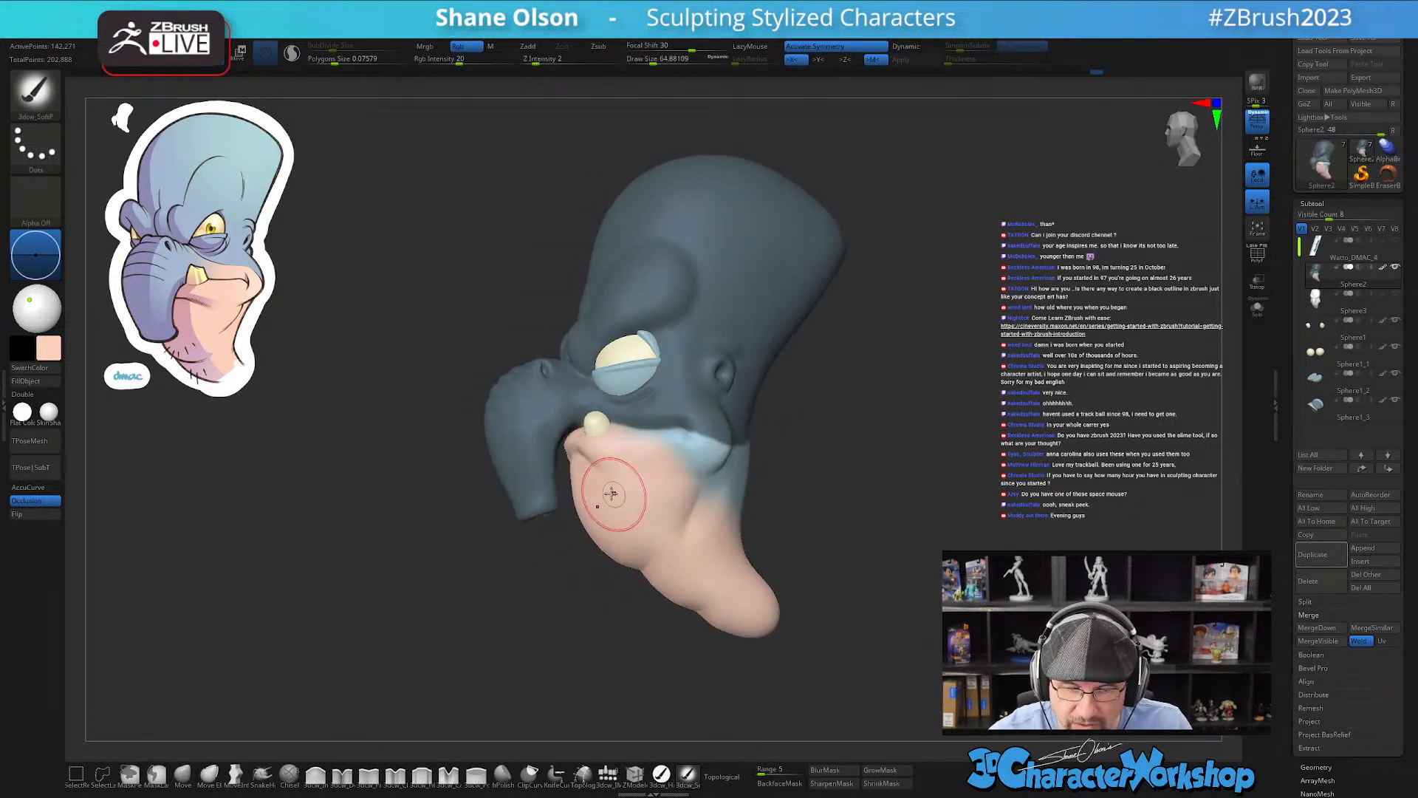
pyautogui.moveTo(591, 520); pyautogui.dragTo(641, 525)
pyautogui.moveTo(654, 525); pyautogui.dragTo(669, 503, button='right')
pyautogui.moveTo(609, 445); pyautogui.dragTo(622, 444)
pyautogui.moveTo(664, 487); pyautogui.dragTo(677, 467)
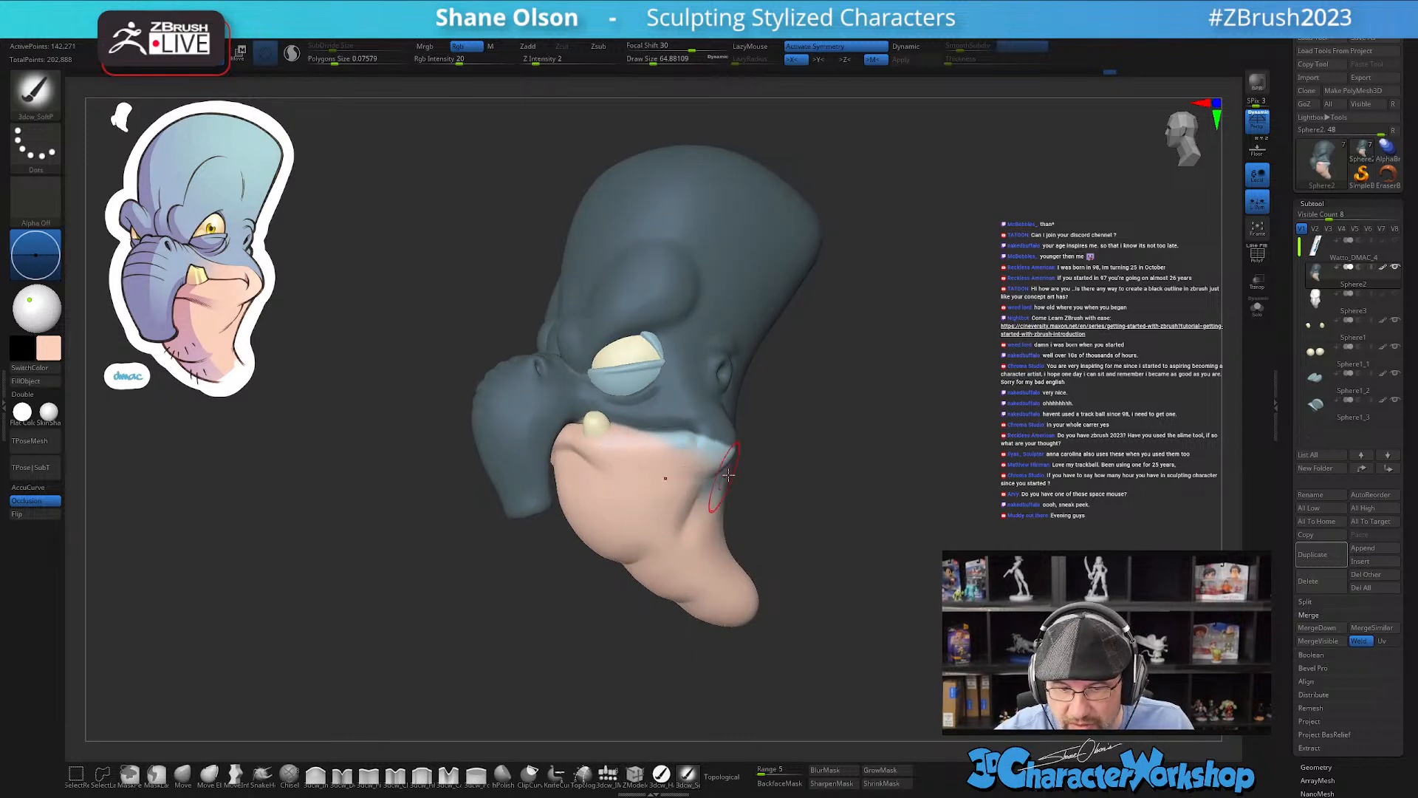
pyautogui.moveTo(723, 479); pyautogui.dragTo(723, 497, button='right')
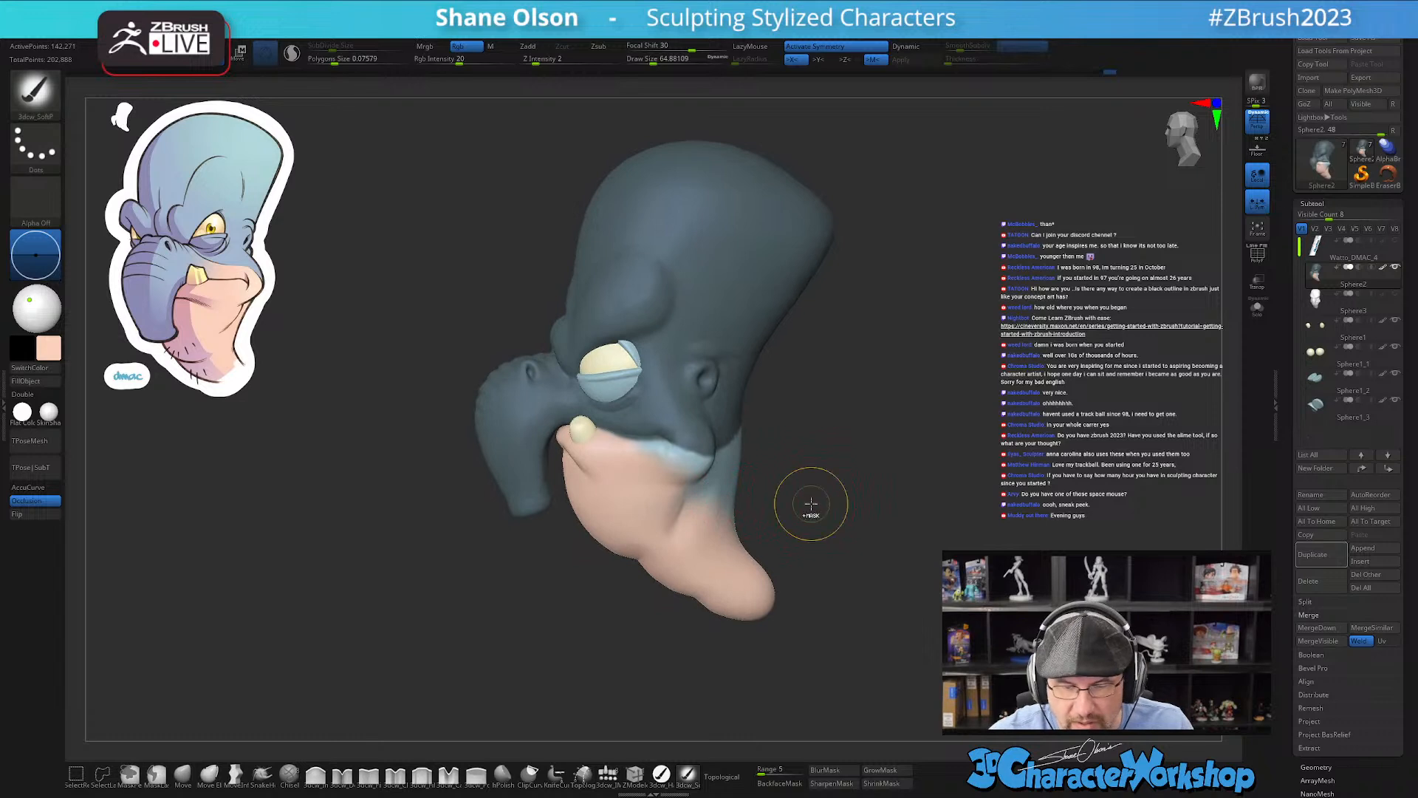
# Step: Clear the mask from the head and reduce the paint brush's draw size to about 46
pyautogui.keyDown('ctrl'); pyautogui.moveTo(811, 504); pyautogui.dragTo(827, 507); pyautogui.keyUp('ctrl')
pyautogui.moveTo(827, 507)
pyautogui.mouseDown(button='right')
pyautogui.moveTo(833, 485)
pyautogui.moveTo(814, 517)
pyautogui.moveTo(798, 510)
pyautogui.moveTo(823, 517)
pyautogui.moveTo(803, 505)
pyautogui.mouseUp(button='right')
pyautogui.keyDown('alt'); pyautogui.moveTo(814, 449); pyautogui.dragTo(814, 506, button='right'); pyautogui.keyUp('alt')
pyautogui.press('s')
pyautogui.moveTo(729, 469); pyautogui.dragTo(722, 468)
pyautogui.moveTo(842, 583); pyautogui.dragTo(811, 573, button='right')
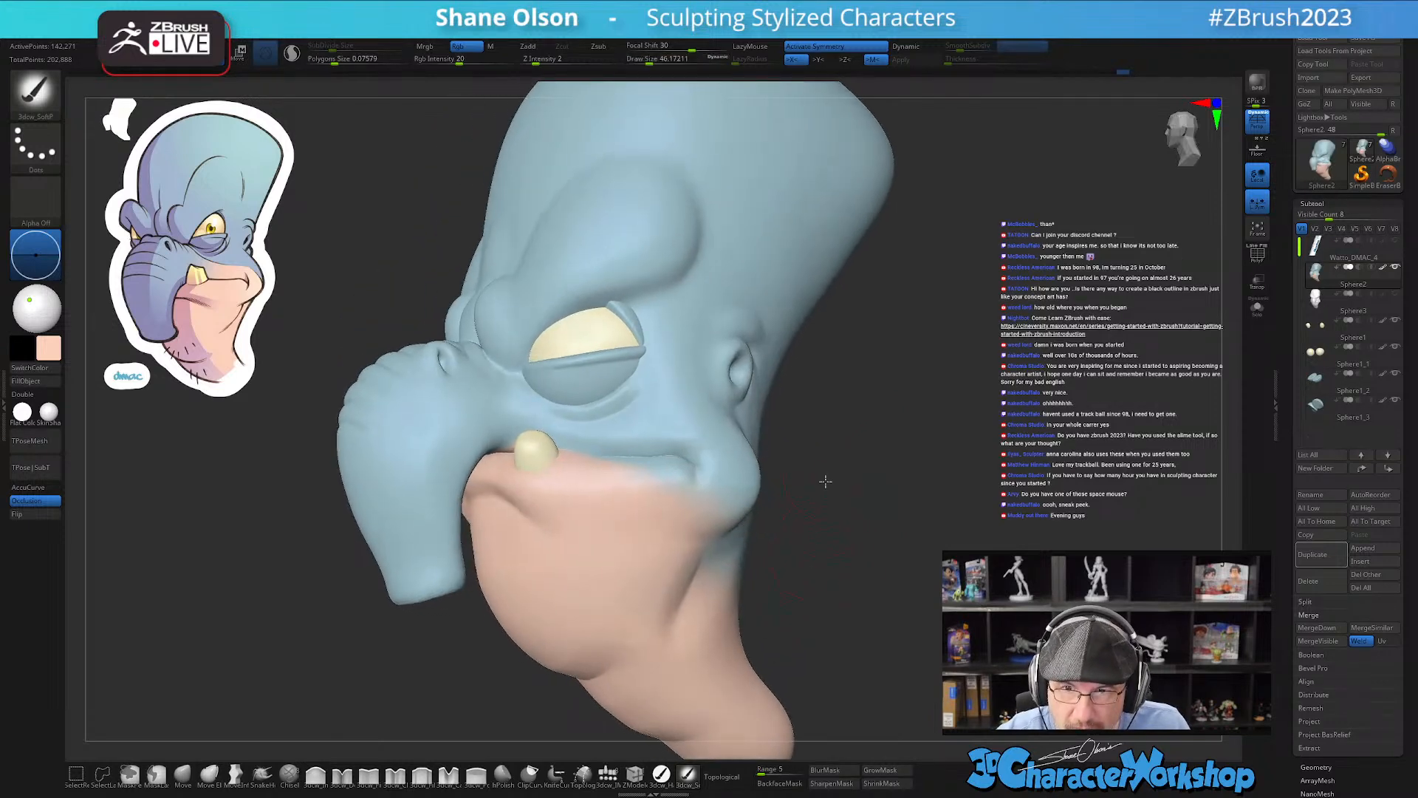
pyautogui.moveTo(825, 480); pyautogui.dragTo(828, 495, button='right')
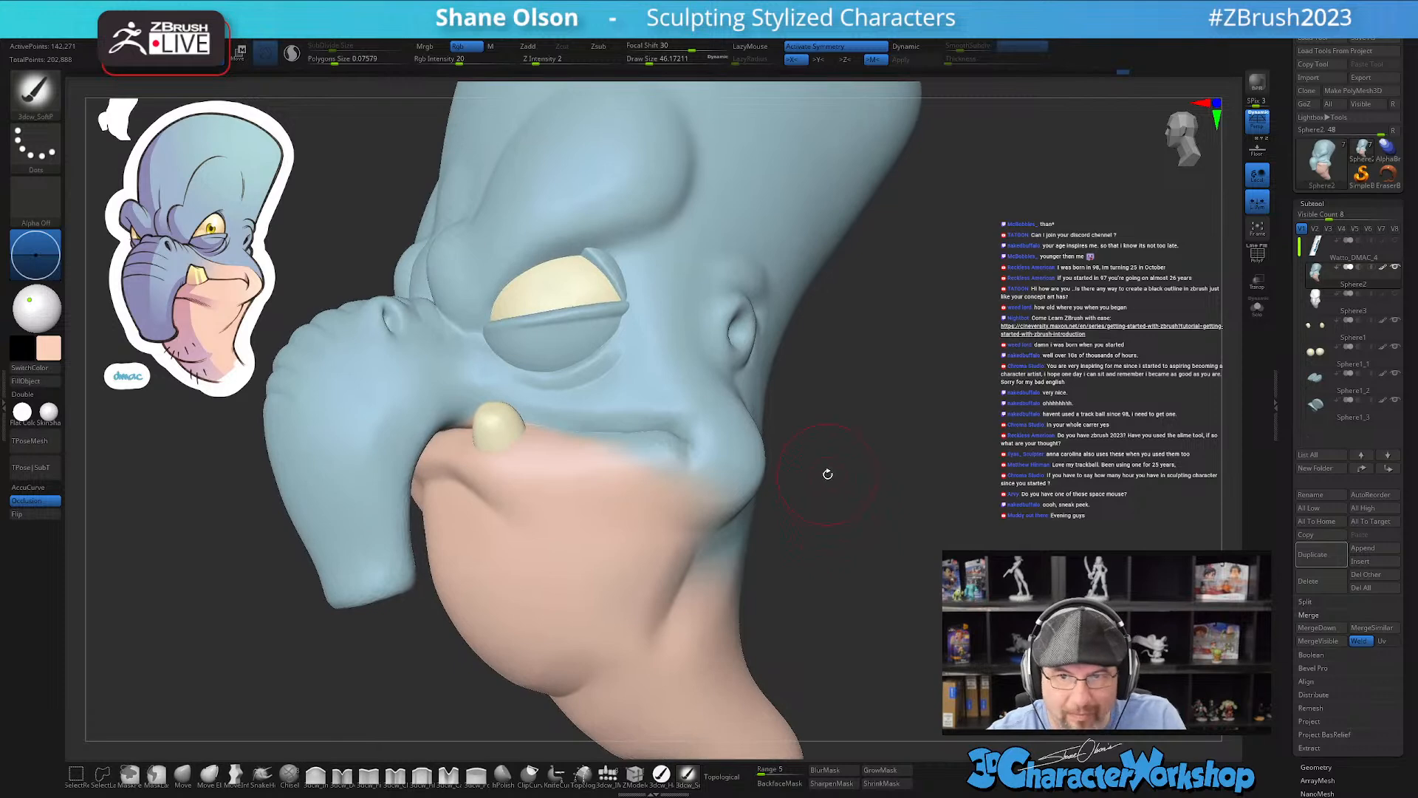
pyautogui.moveTo(837, 480); pyautogui.dragTo(656, 421, button='right')
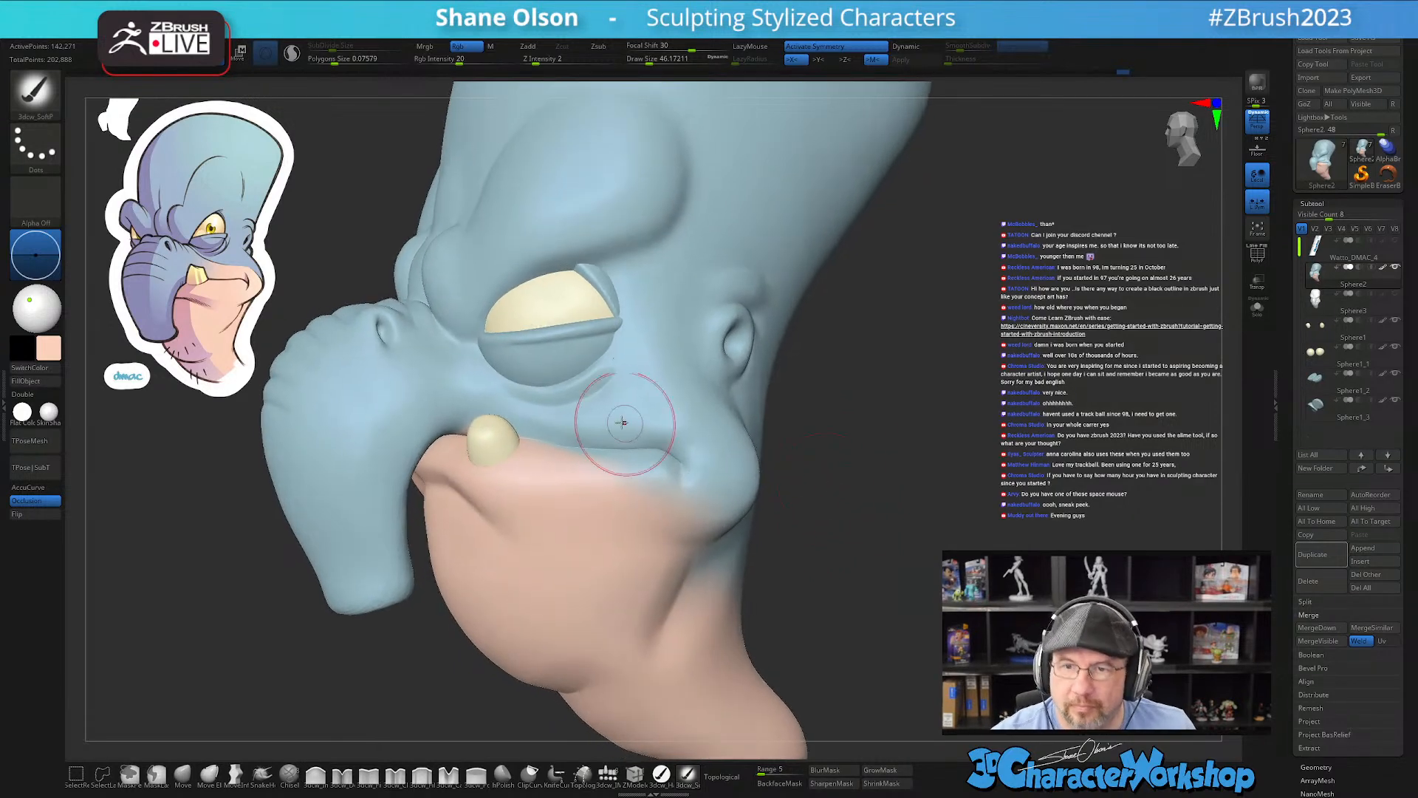
# Step: Reduce the draw size to about 33 and paint the upper lip and mouth-corner bulge pink
pyautogui.press('s')
pyautogui.moveTo(611, 418); pyautogui.dragTo(599, 419)
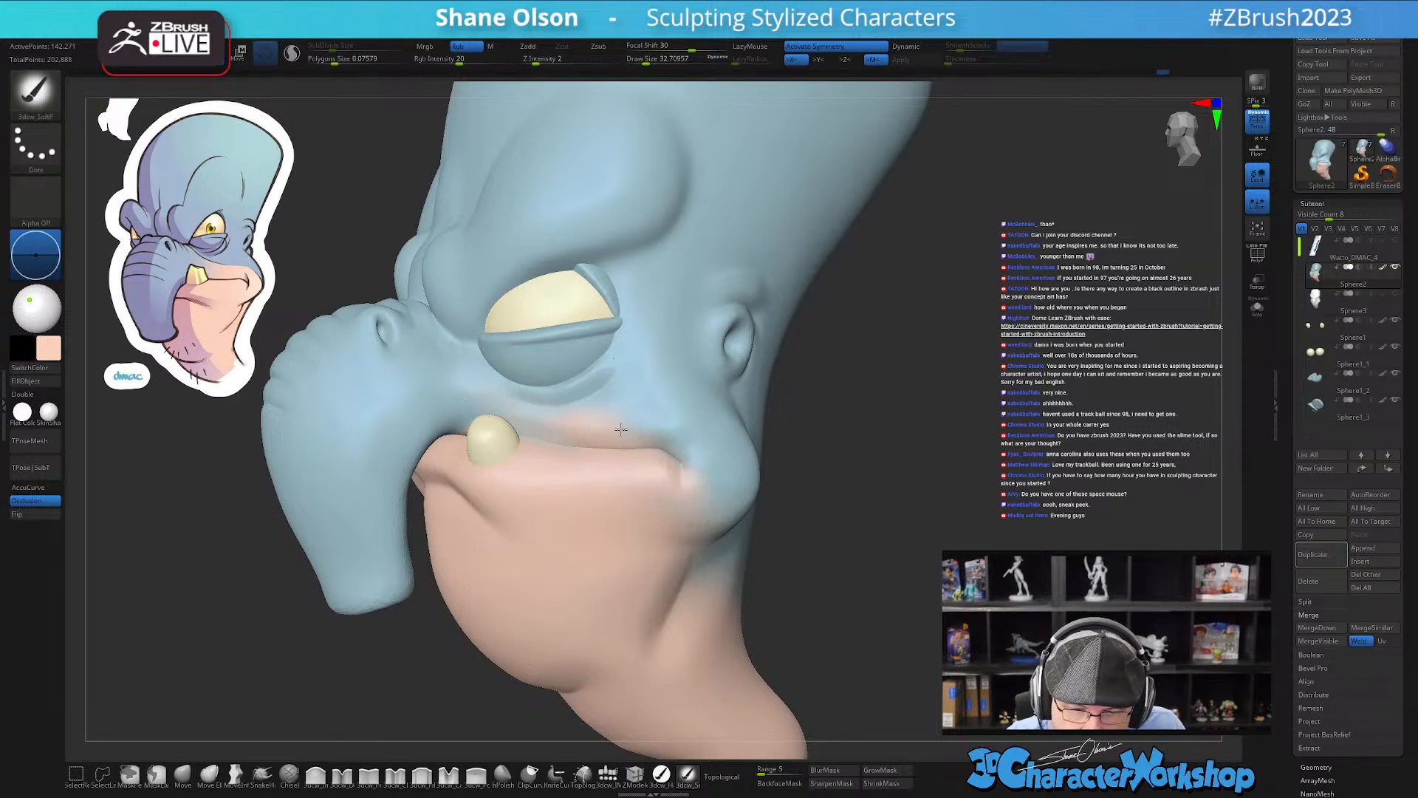
pyautogui.moveTo(715, 463); pyautogui.dragTo(658, 497)
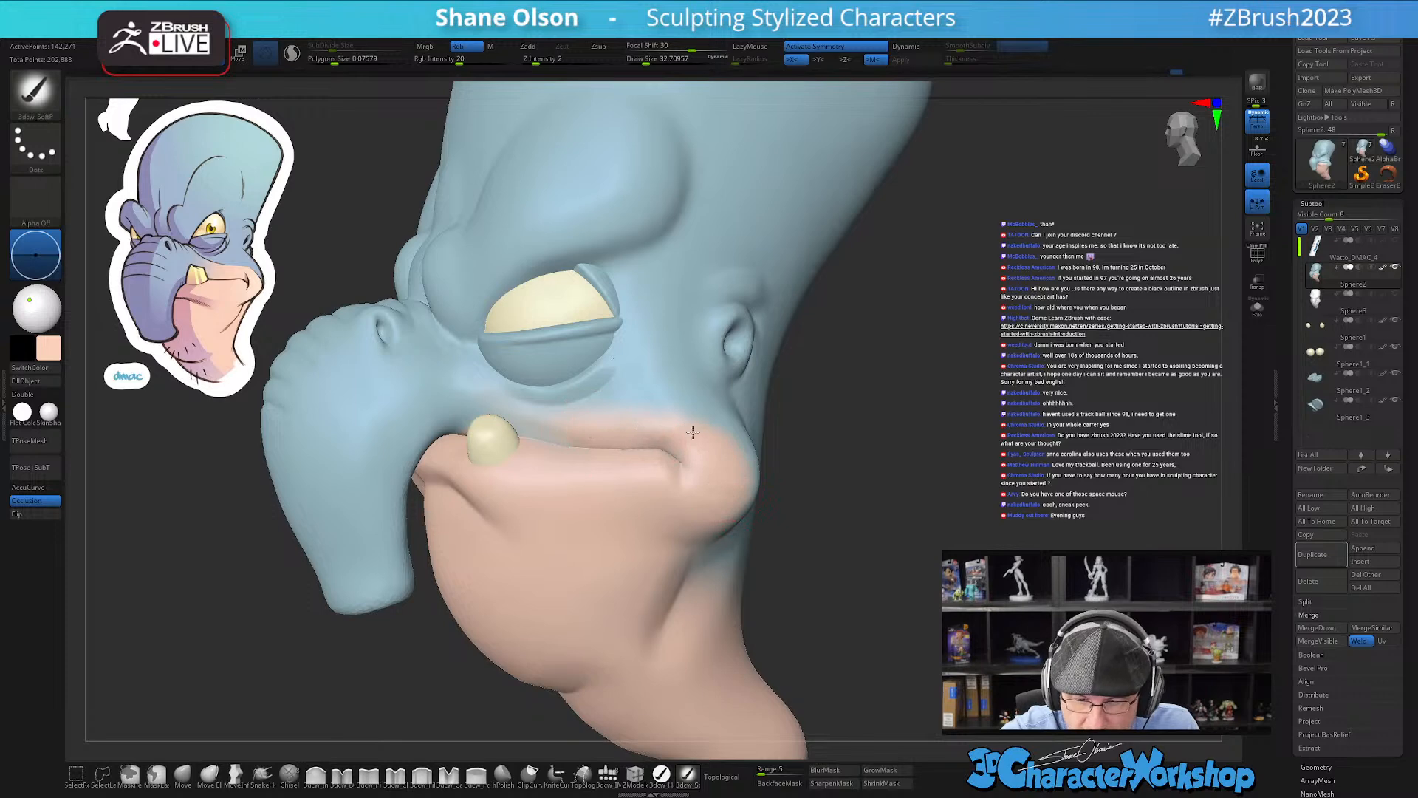
pyautogui.moveTo(730, 497); pyautogui.dragTo(736, 490)
# Step: Set the draw size to about 51 and blend the pink over the back of the mouth-corner bulge and the adjoining neck
pyautogui.moveTo(675, 571); pyautogui.dragTo(763, 602, button='right')
pyautogui.press('s')
pyautogui.moveTo(763, 602); pyautogui.dragTo(780, 600)
pyautogui.moveTo(749, 490); pyautogui.dragTo(762, 508)
pyautogui.moveTo(761, 509); pyautogui.dragTo(728, 509, button='right')
pyautogui.press('s')
pyautogui.moveTo(773, 509); pyautogui.dragTo(766, 509)
pyautogui.moveTo(759, 481); pyautogui.dragTo(760, 528)
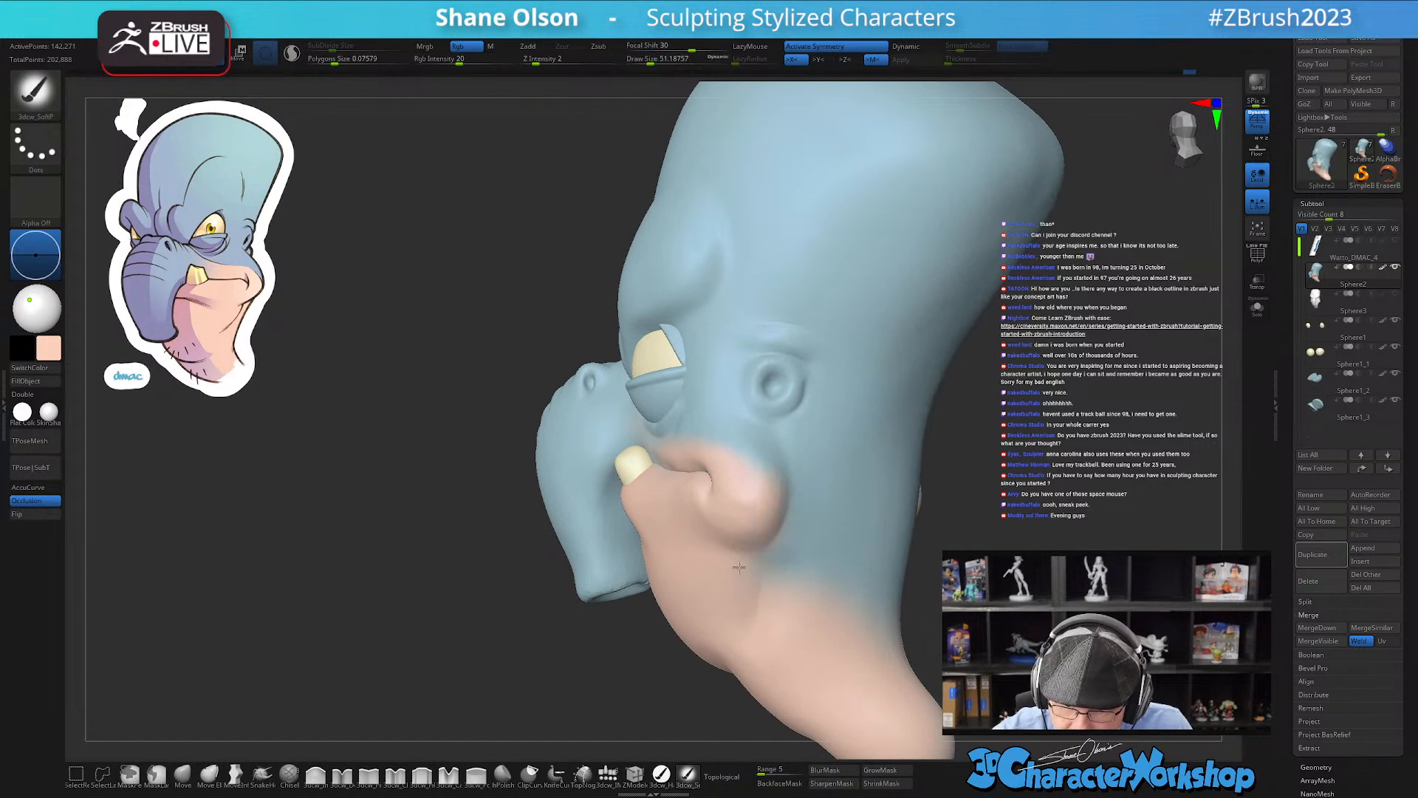
# Step: Raise the draw size to about 83 and extend the pink around the back of the neck
pyautogui.moveTo(938, 594); pyautogui.dragTo(932, 621, button='right')
pyautogui.moveTo(933, 621); pyautogui.dragTo(883, 585, button='right')
pyautogui.press('s')
pyautogui.moveTo(883, 584); pyautogui.dragTo(896, 585)
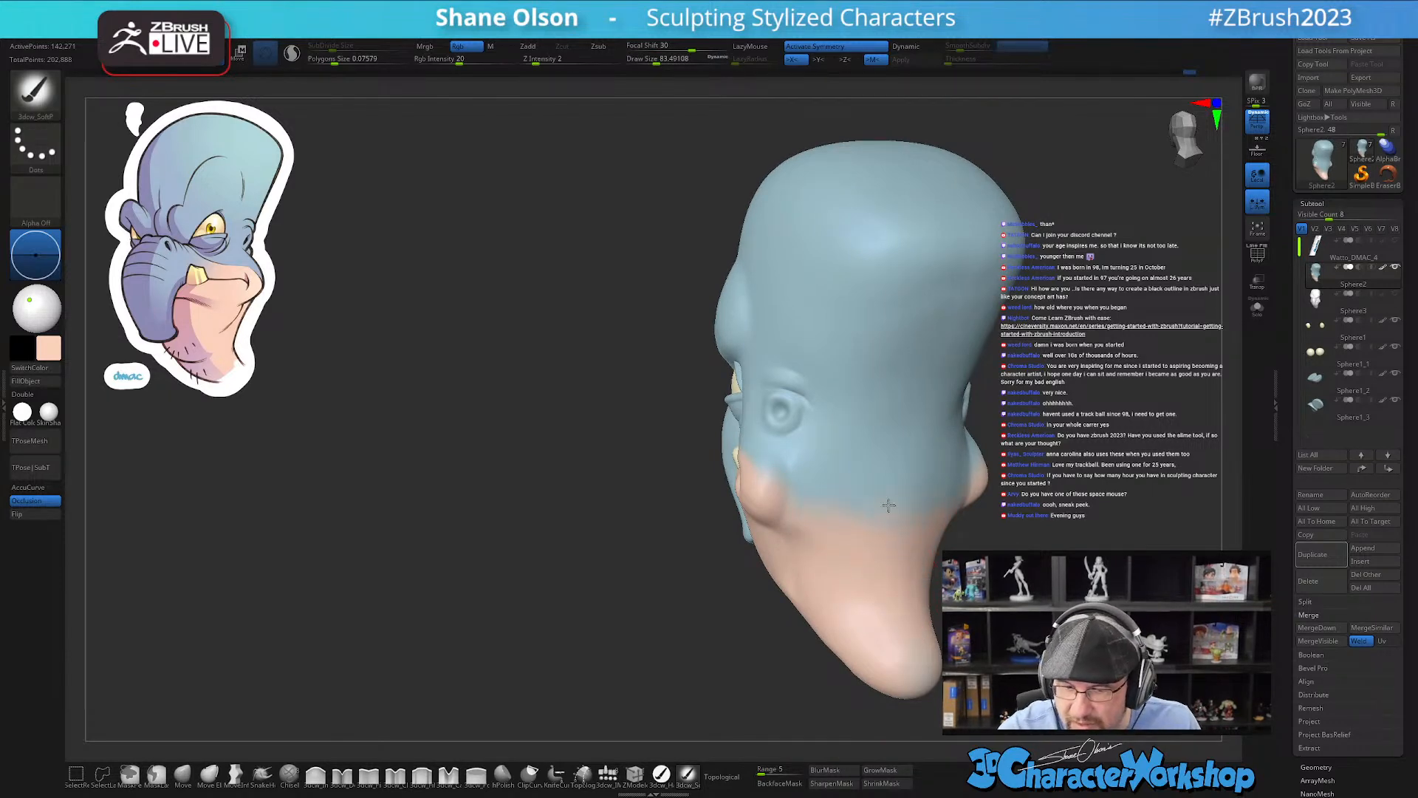
# Step: Sample the lavender from the reference drawing, set the draw size to about 517, and tint the crown of the head
pyautogui.moveTo(977, 602)
pyautogui.keyDown('ctrl'); pyautogui.mouseDown(button='right')
pyautogui.moveTo(977, 628)
pyautogui.moveTo(1145, 620)
pyautogui.moveTo(896, 598)
pyautogui.moveTo(960, 617)
pyautogui.moveTo(912, 558)
pyautogui.mouseUp(button='right'); pyautogui.keyUp('ctrl')
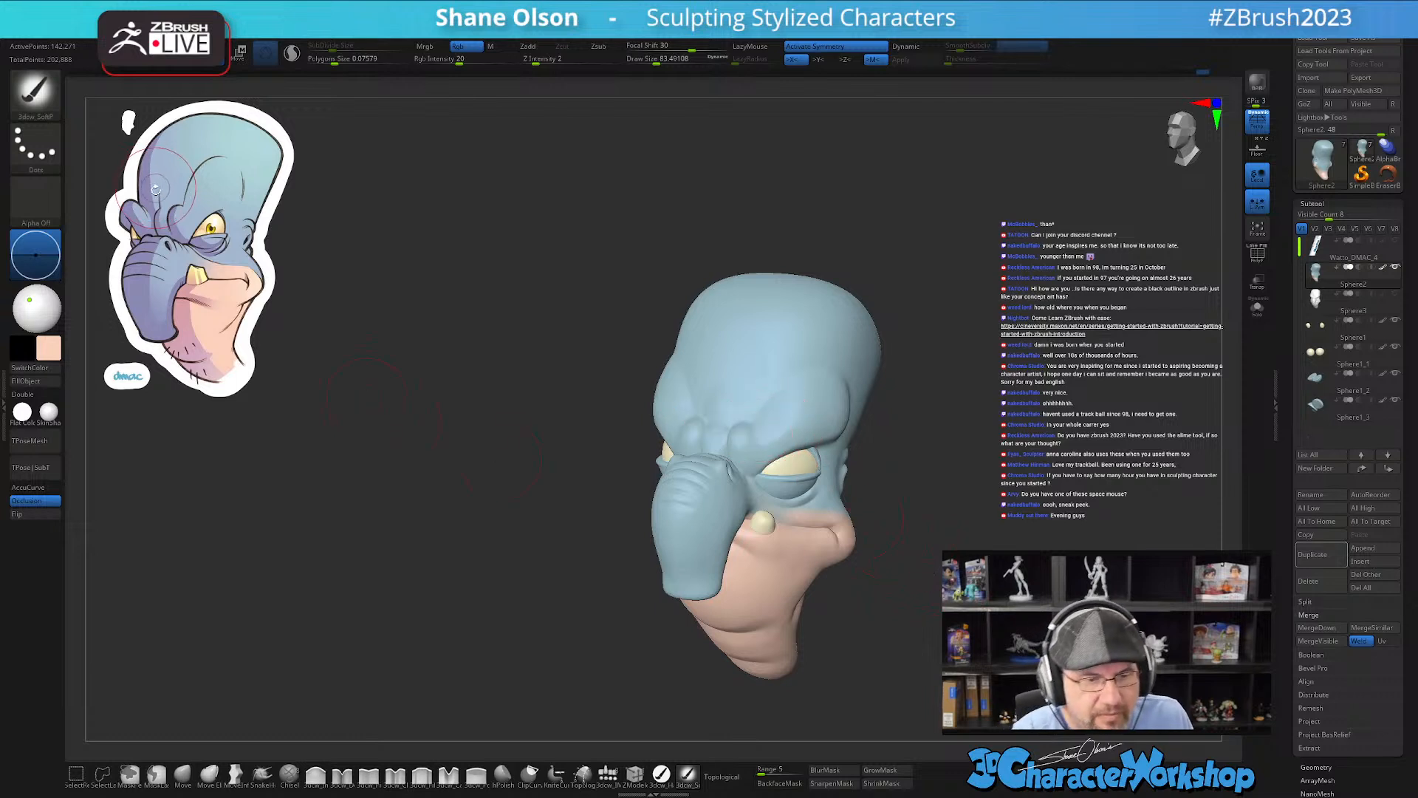
pyautogui.press('c')
pyautogui.moveTo(923, 459)
pyautogui.keyDown('ctrl'); pyautogui.mouseDown(button='right')
pyautogui.moveTo(874, 396)
pyautogui.moveTo(677, 396)
pyautogui.moveTo(614, 365)
pyautogui.mouseUp(button='right'); pyautogui.keyUp('ctrl')
pyautogui.press('s')
pyautogui.moveTo(694, 459); pyautogui.dragTo(747, 458)
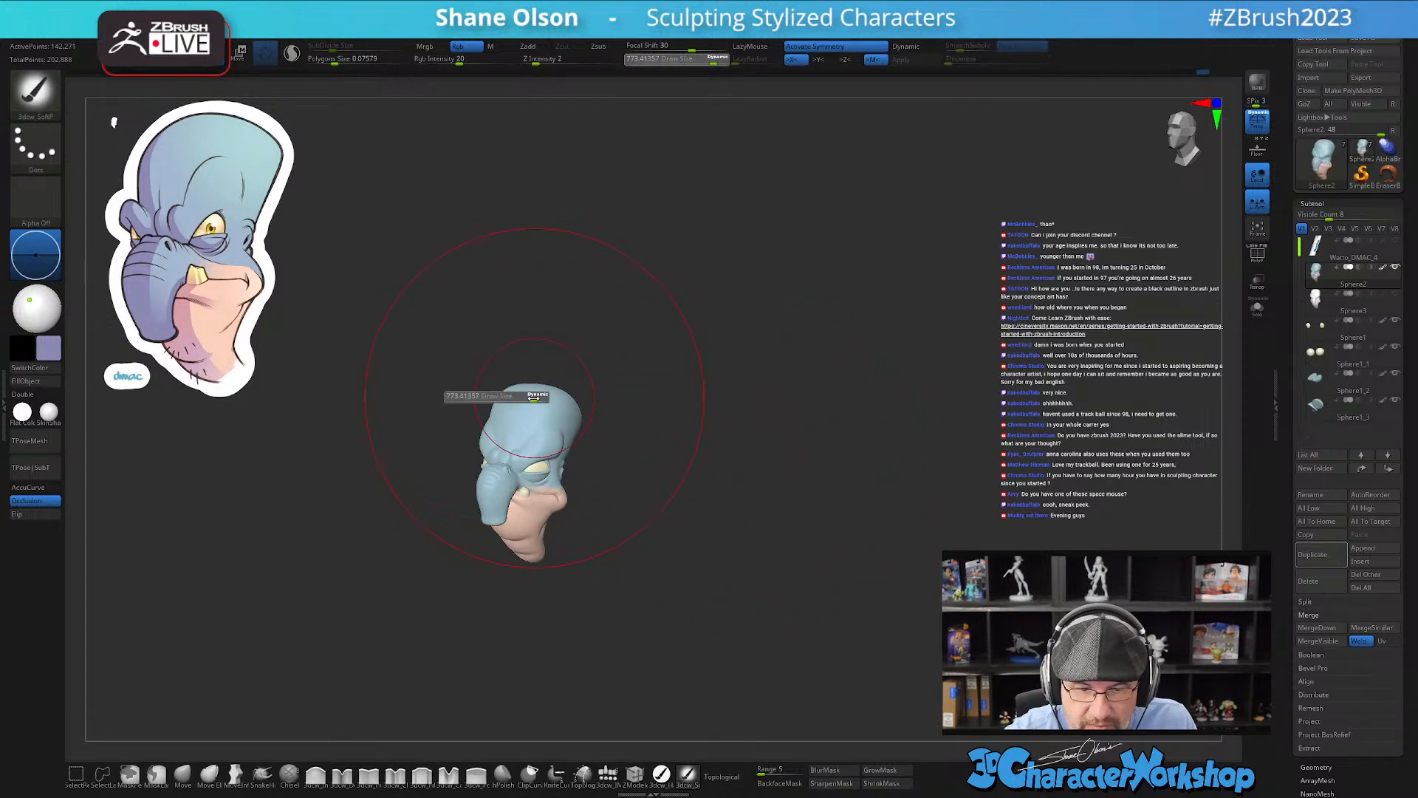
pyautogui.moveTo(524, 387); pyautogui.dragTo(632, 379)
pyautogui.hotkey('ctrl', 'z')
pyautogui.moveTo(685, 406); pyautogui.dragTo(661, 419, button='right')
pyautogui.press('s')
pyautogui.moveTo(584, 413); pyautogui.dragTo(573, 412)
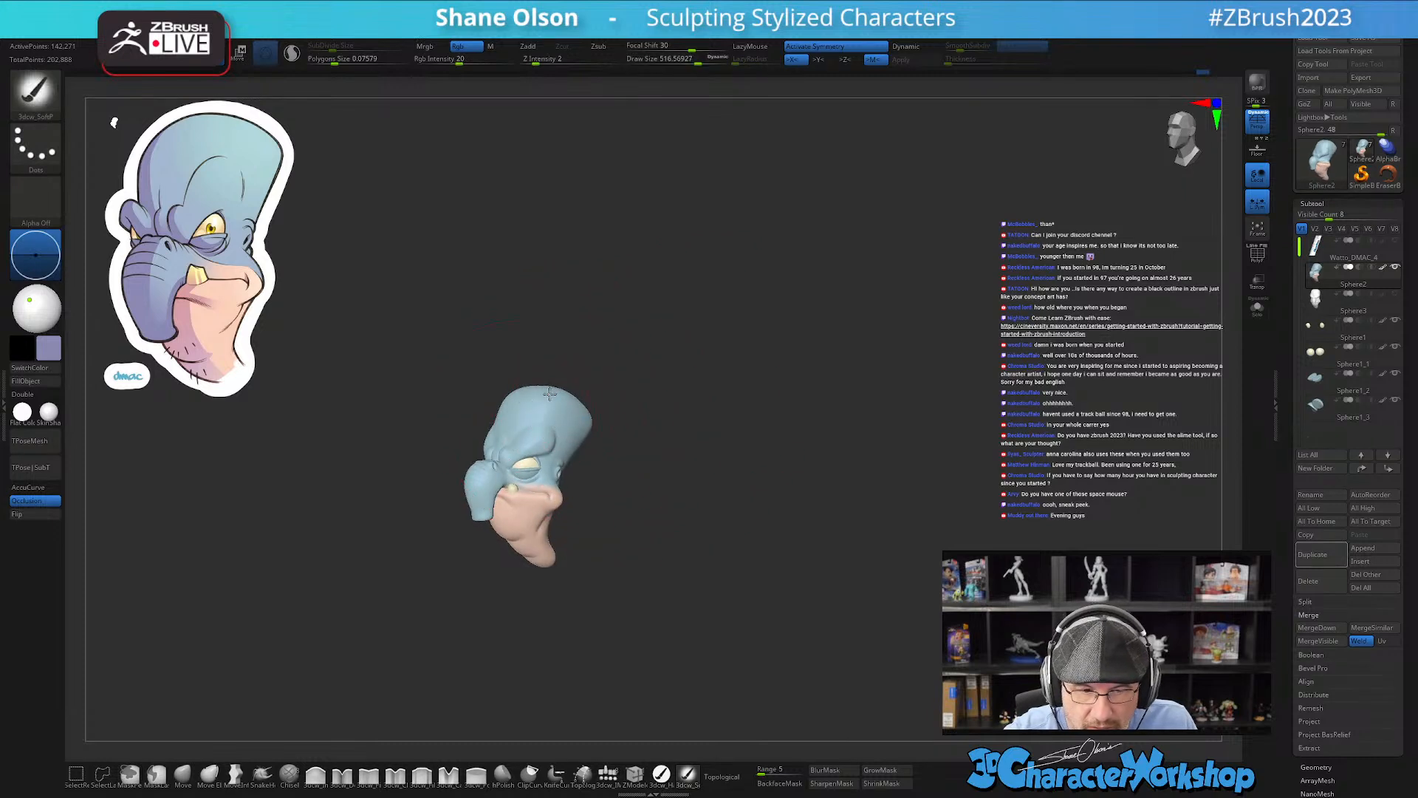
pyautogui.moveTo(566, 379); pyautogui.dragTo(570, 348, button='right')
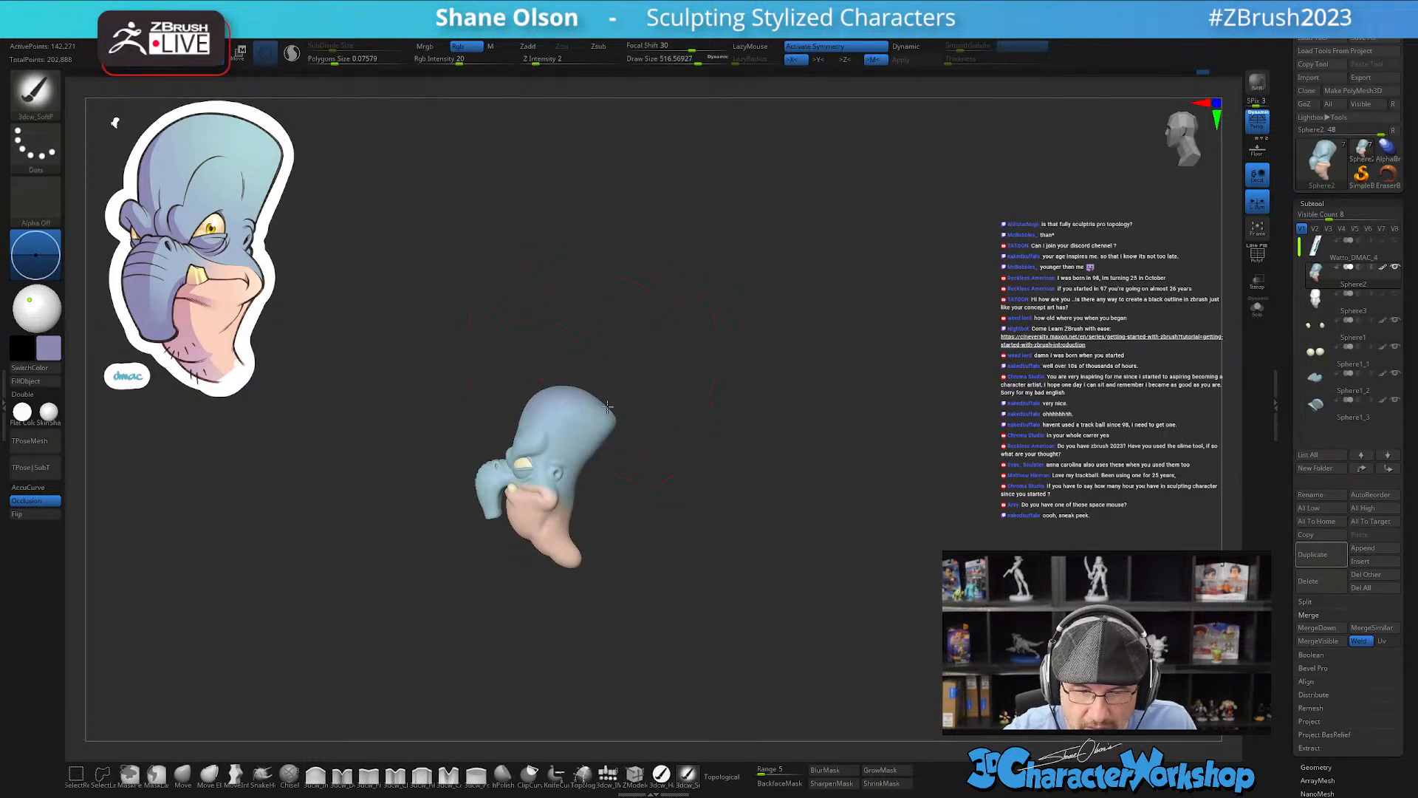
# Step: Reduce the draw size to about 223 and softly tint the trunk and the lower end of the neck lavender
pyautogui.moveTo(707, 483)
pyautogui.mouseDown(button='right')
pyautogui.moveTo(763, 501)
pyautogui.moveTo(738, 557)
pyautogui.moveTo(791, 439)
pyautogui.moveTo(779, 494)
pyautogui.moveTo(805, 443)
pyautogui.mouseUp(button='right')
pyautogui.press('s')
pyautogui.moveTo(769, 514); pyautogui.dragTo(752, 516)
pyautogui.moveTo(752, 516)
pyautogui.mouseDown(button='right')
pyautogui.moveTo(780, 510)
pyautogui.moveTo(761, 498)
pyautogui.mouseUp(button='right')
pyautogui.press('s')
pyautogui.click(569, 466)
pyautogui.moveTo(569, 466); pyautogui.dragTo(560, 481)
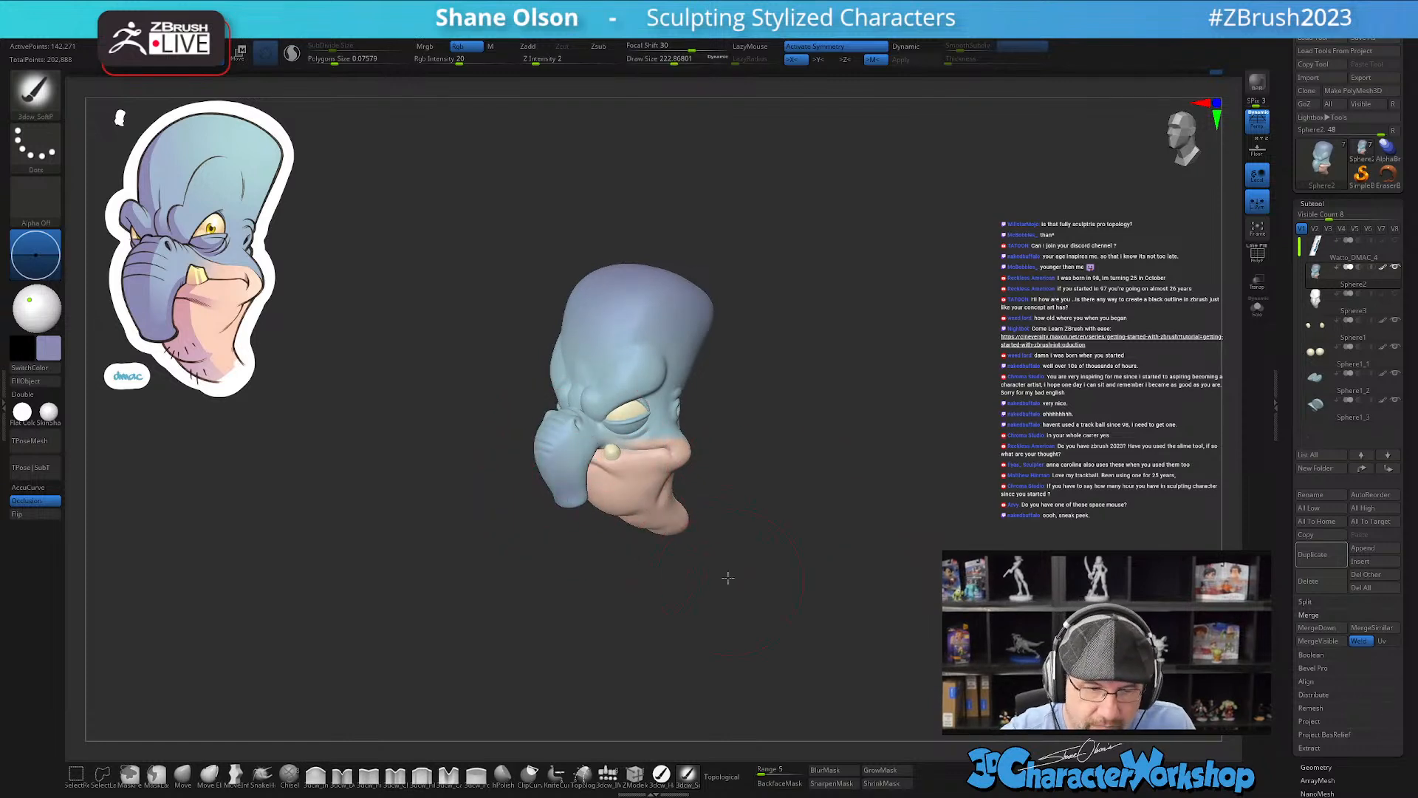
pyautogui.moveTo(729, 582); pyautogui.dragTo(659, 544)
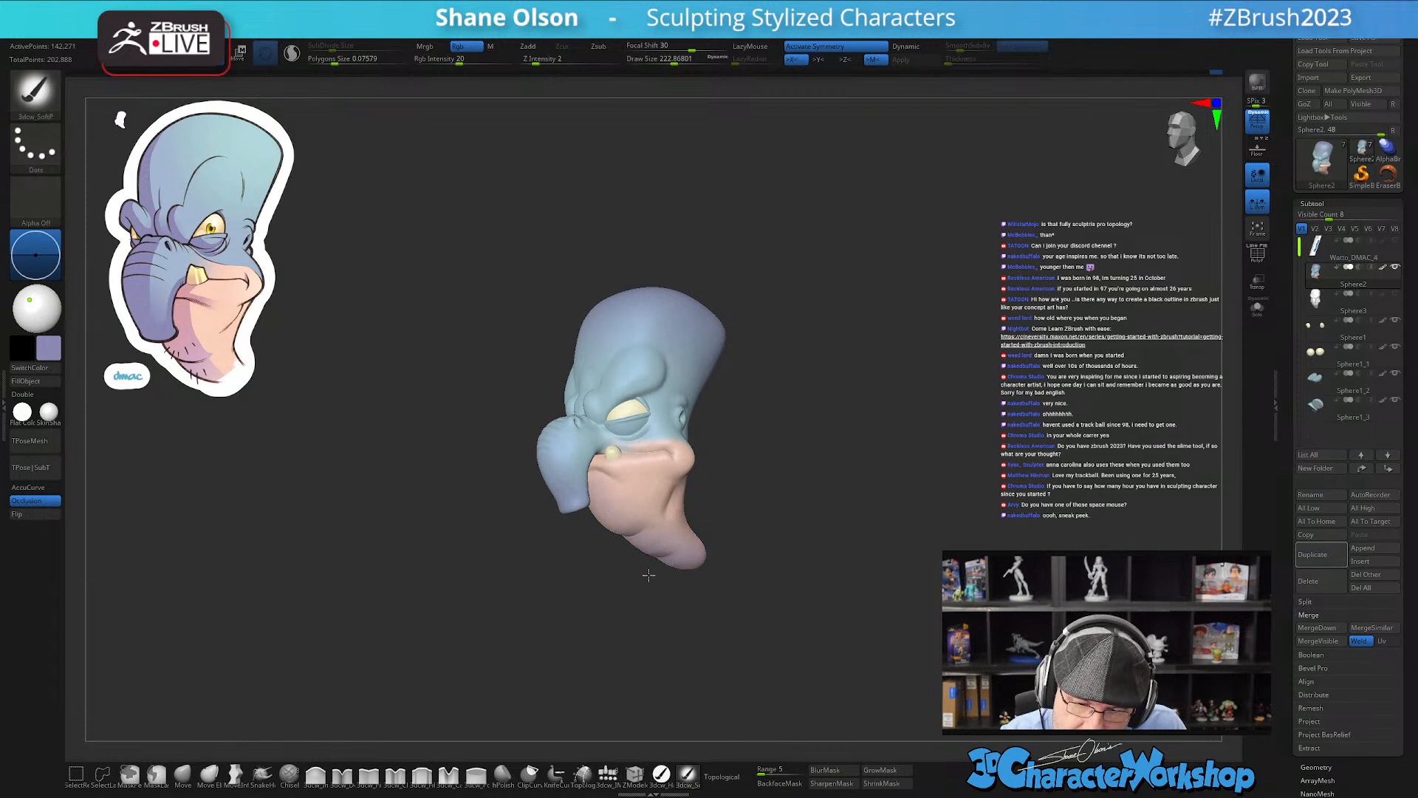
pyautogui.moveTo(805, 557); pyautogui.dragTo(748, 551)
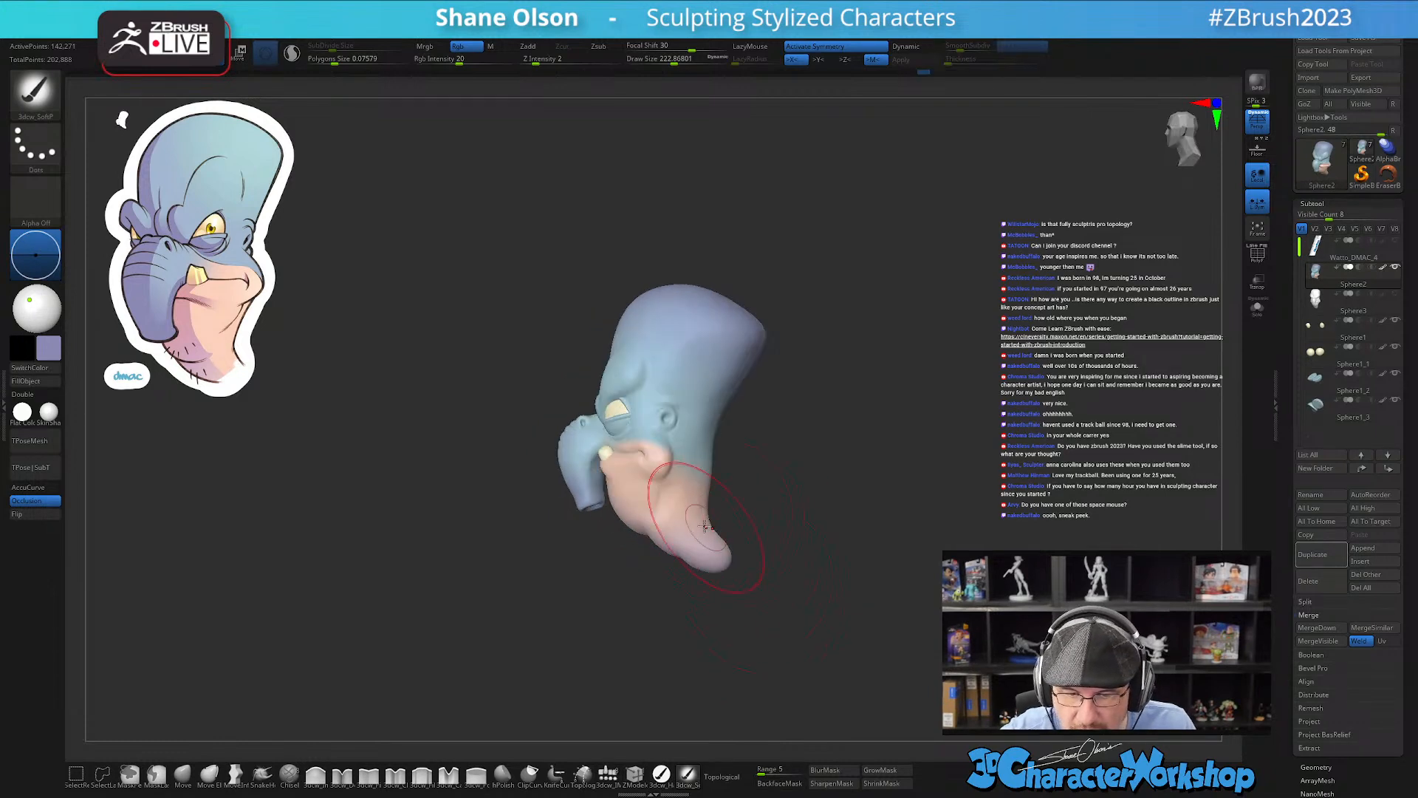
pyautogui.moveTo(758, 619)
pyautogui.mouseDown()
pyautogui.moveTo(810, 632)
pyautogui.moveTo(804, 617)
pyautogui.moveTo(858, 642)
pyautogui.moveTo(843, 575)
pyautogui.moveTo(832, 623)
pyautogui.moveTo(853, 616)
pyautogui.moveTo(850, 640)
pyautogui.moveTo(849, 592)
pyautogui.moveTo(832, 620)
pyautogui.moveTo(857, 611)
pyautogui.moveTo(849, 595)
pyautogui.moveTo(850, 621)
pyautogui.mouseUp()
# Step: Reduce the draw size to about 41 and deepen the lavender at the tip of the trunk
pyautogui.hotkey('shift', 'f')
pyautogui.hotkey('shift', 'f')
pyautogui.press('s')
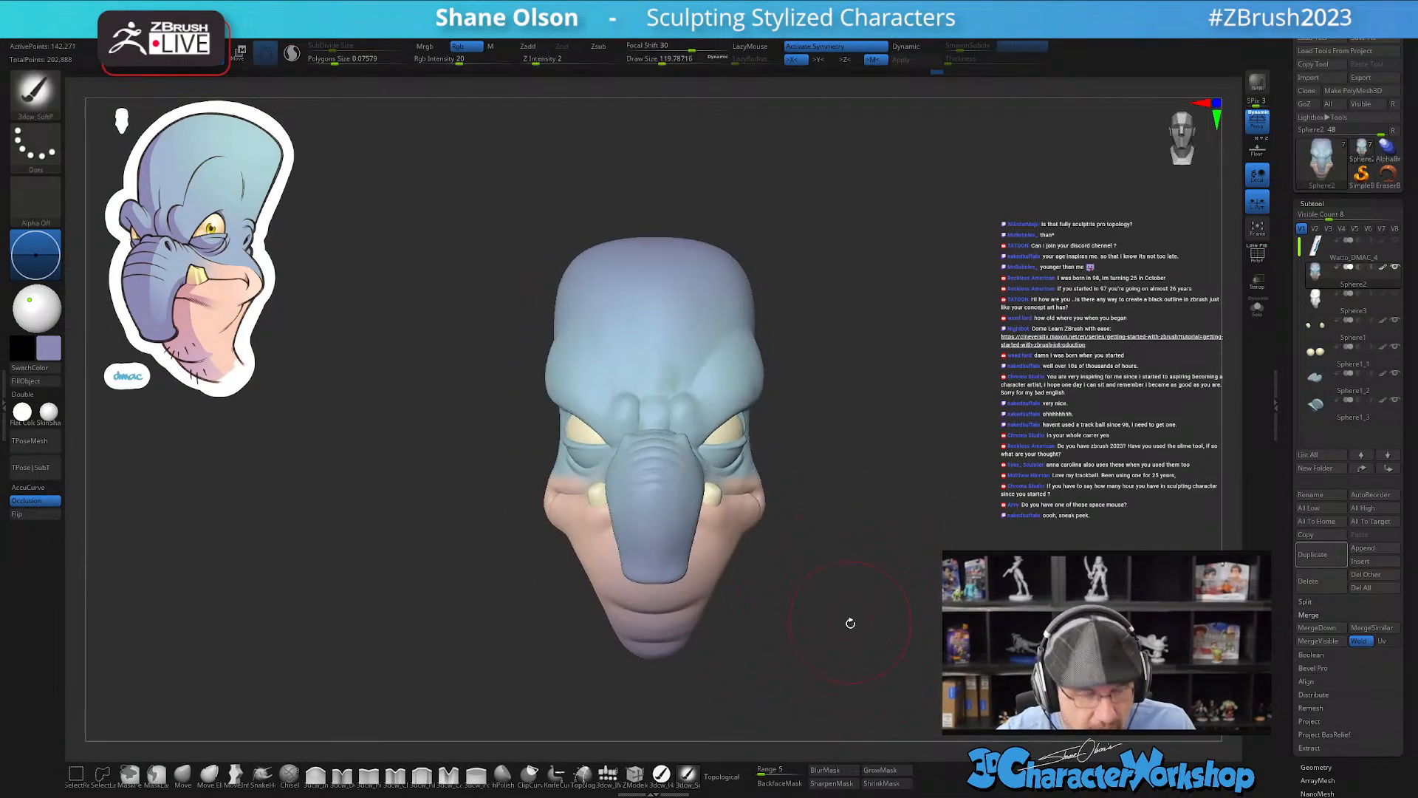
pyautogui.moveTo(809, 552)
pyautogui.keyDown('alt'); pyautogui.mouseDown()
pyautogui.moveTo(805, 580)
pyautogui.moveTo(861, 611)
pyautogui.moveTo(801, 668)
pyautogui.mouseUp(); pyautogui.keyUp('alt')
pyautogui.press('s')
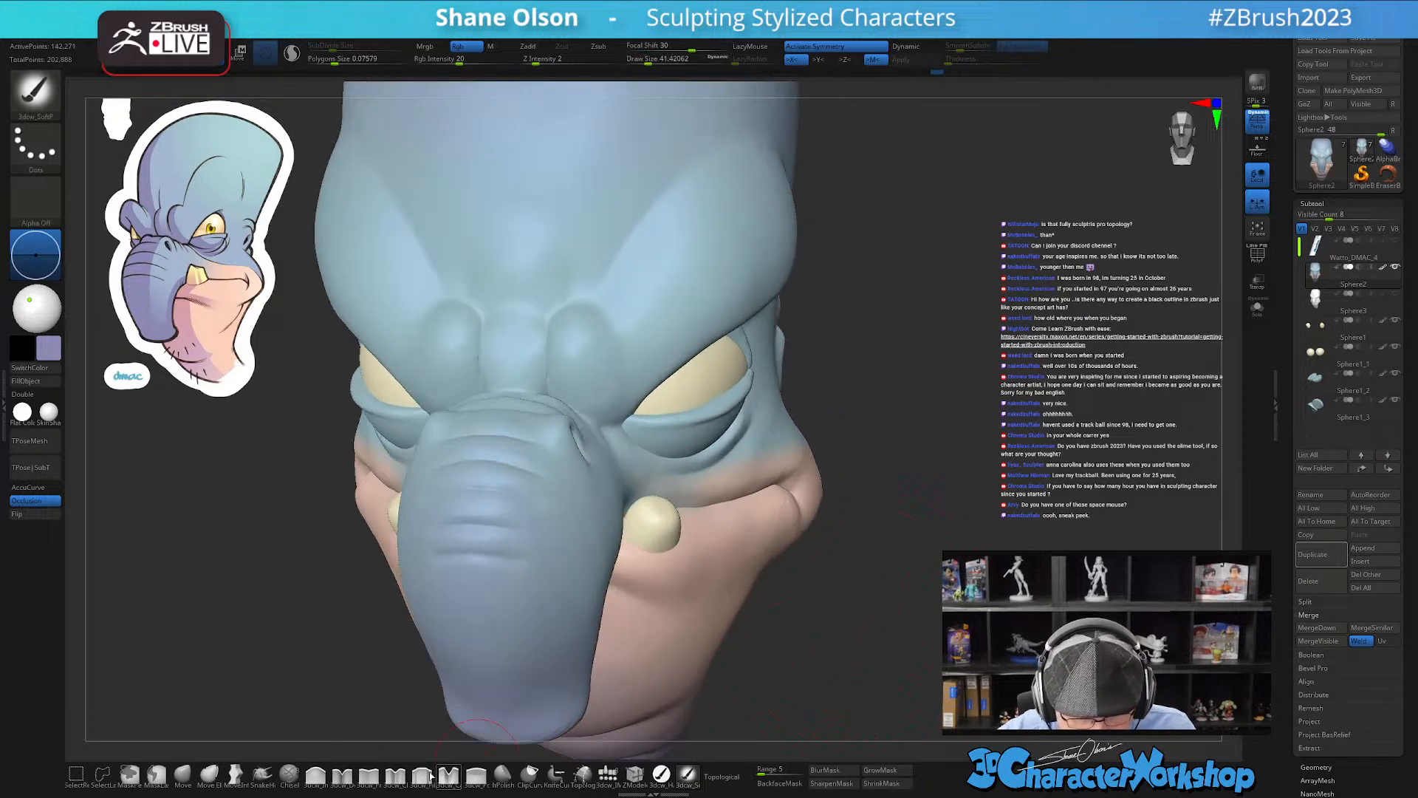
# Step: Switch to the Pinch brush with a draw size of about 17 and sharpen the wrinkles across the top of the trunk
pyautogui.click(368, 775)
pyautogui.press('s')
pyautogui.click(358, 718)
pyautogui.keyDown('alt'); pyautogui.moveTo(580, 586); pyautogui.dragTo(590, 545, button='right'); pyautogui.keyUp('alt')
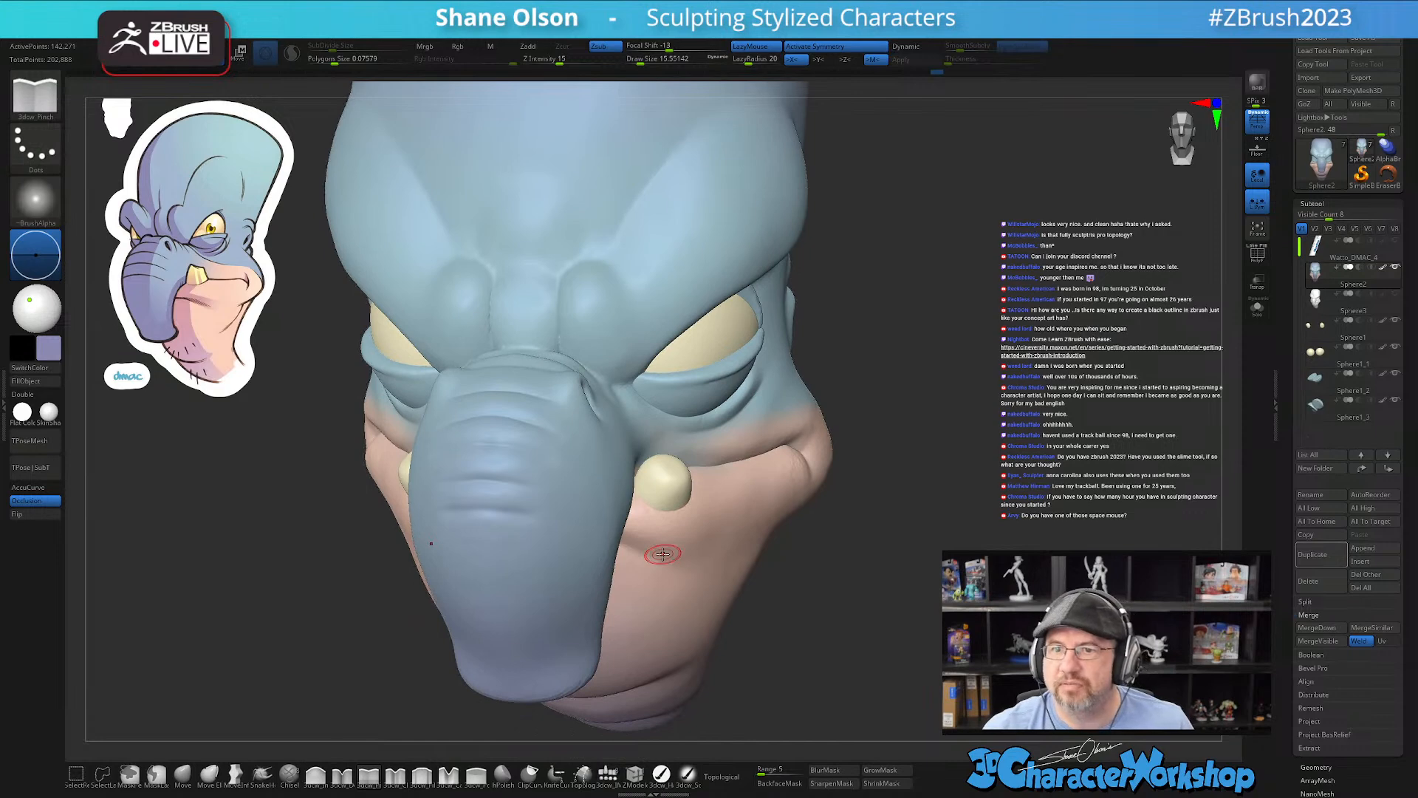
pyautogui.moveTo(678, 546)
pyautogui.mouseDown(button='right')
pyautogui.moveTo(650, 532)
pyautogui.moveTo(574, 570)
pyautogui.moveTo(620, 586)
pyautogui.moveTo(602, 562)
pyautogui.moveTo(668, 621)
pyautogui.moveTo(712, 542)
pyautogui.moveTo(665, 554)
pyautogui.moveTo(726, 625)
pyautogui.moveTo(641, 444)
pyautogui.mouseUp(button='right')
pyautogui.press('s')
pyautogui.moveTo(634, 441); pyautogui.dragTo(640, 442)
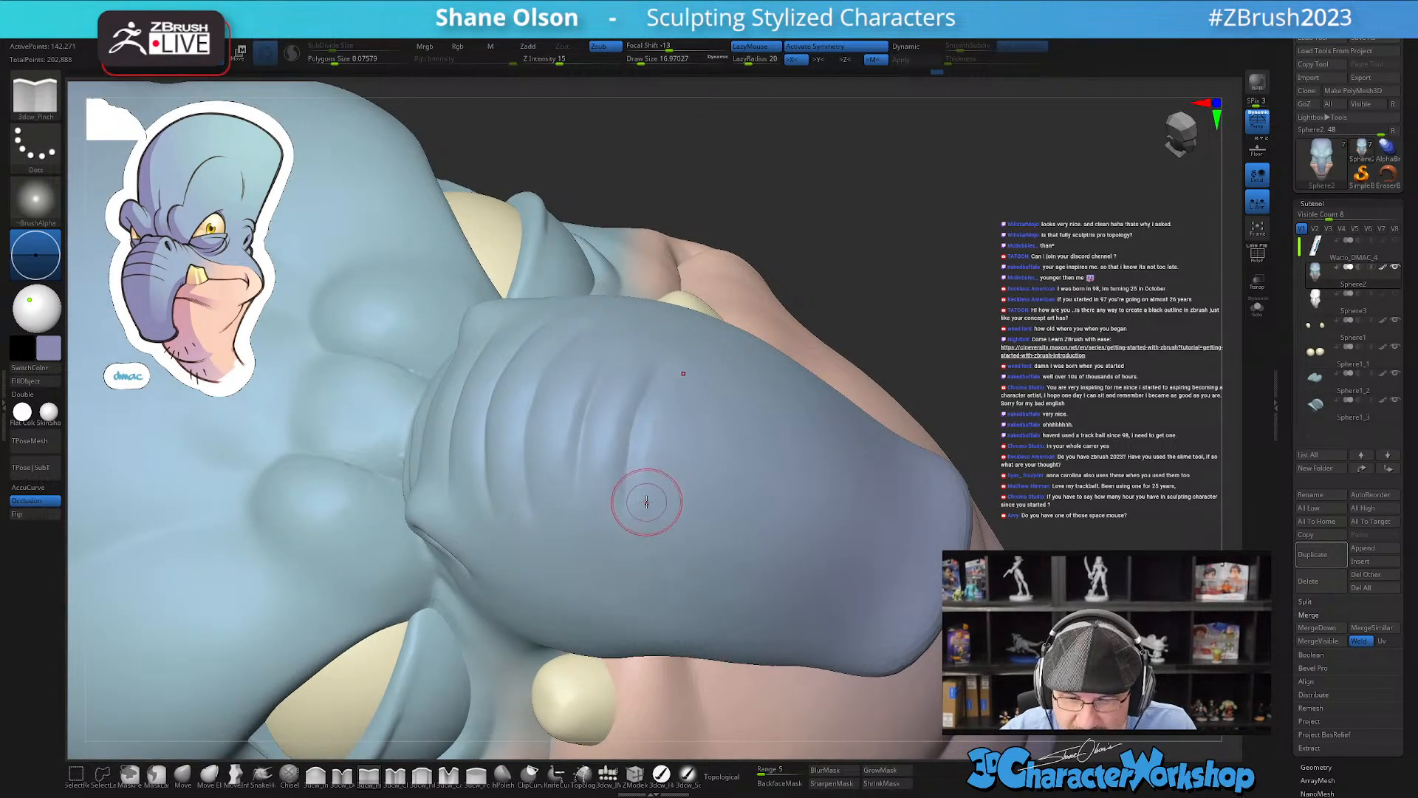
pyautogui.moveTo(649, 497); pyautogui.dragTo(650, 466, button='right')
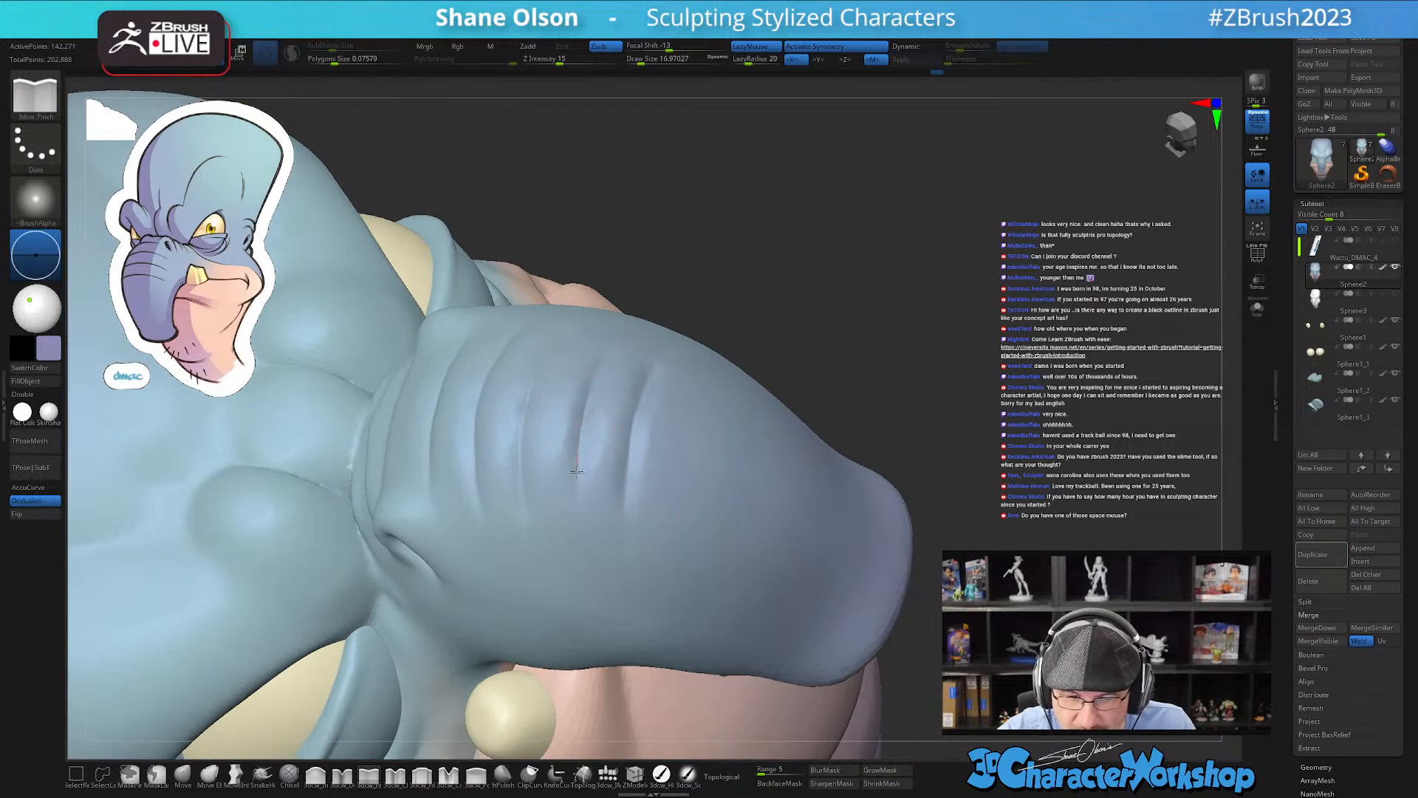
pyautogui.moveTo(593, 568); pyautogui.dragTo(605, 572)
pyautogui.moveTo(614, 436)
pyautogui.mouseDown(button='right')
pyautogui.moveTo(616, 484)
pyautogui.moveTo(605, 436)
pyautogui.mouseUp(button='right')
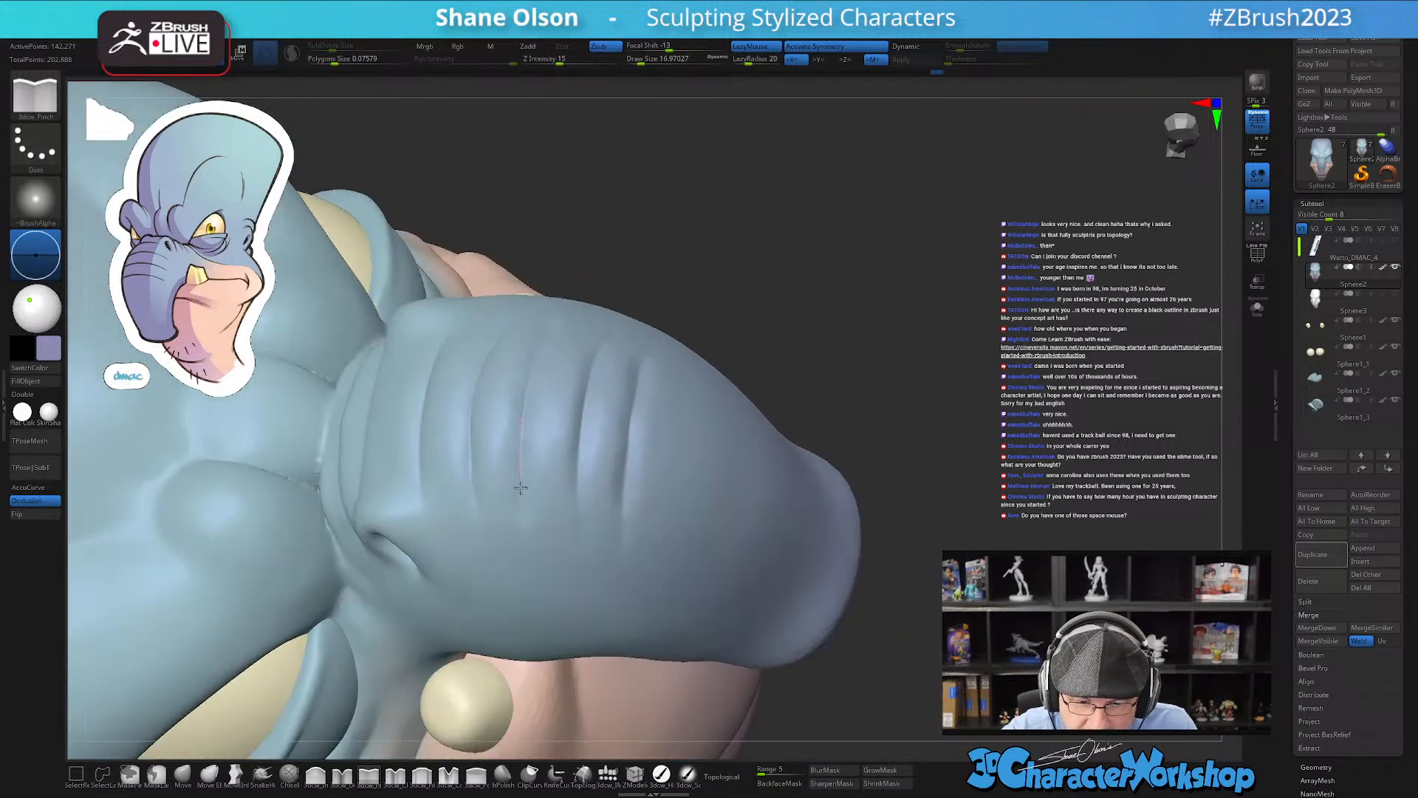
# Step: Extend the pinched wrinkles down the side of the trunk and smooth their ends
pyautogui.moveTo(570, 538); pyautogui.dragTo(512, 471, button='right')
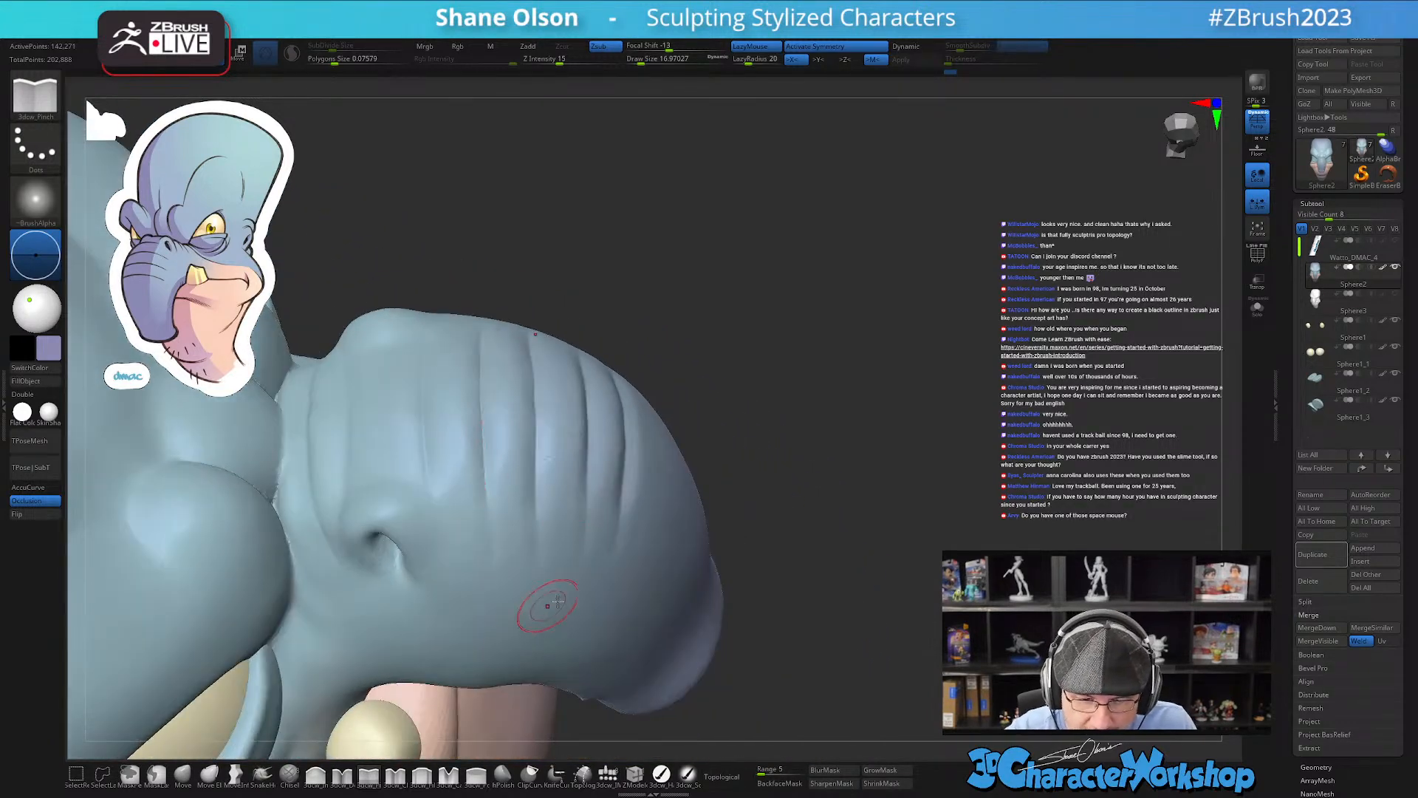
pyautogui.moveTo(734, 585)
pyautogui.mouseDown(button='right')
pyautogui.moveTo(721, 574)
pyautogui.moveTo(697, 589)
pyautogui.mouseUp(button='right')
pyautogui.press('shift')
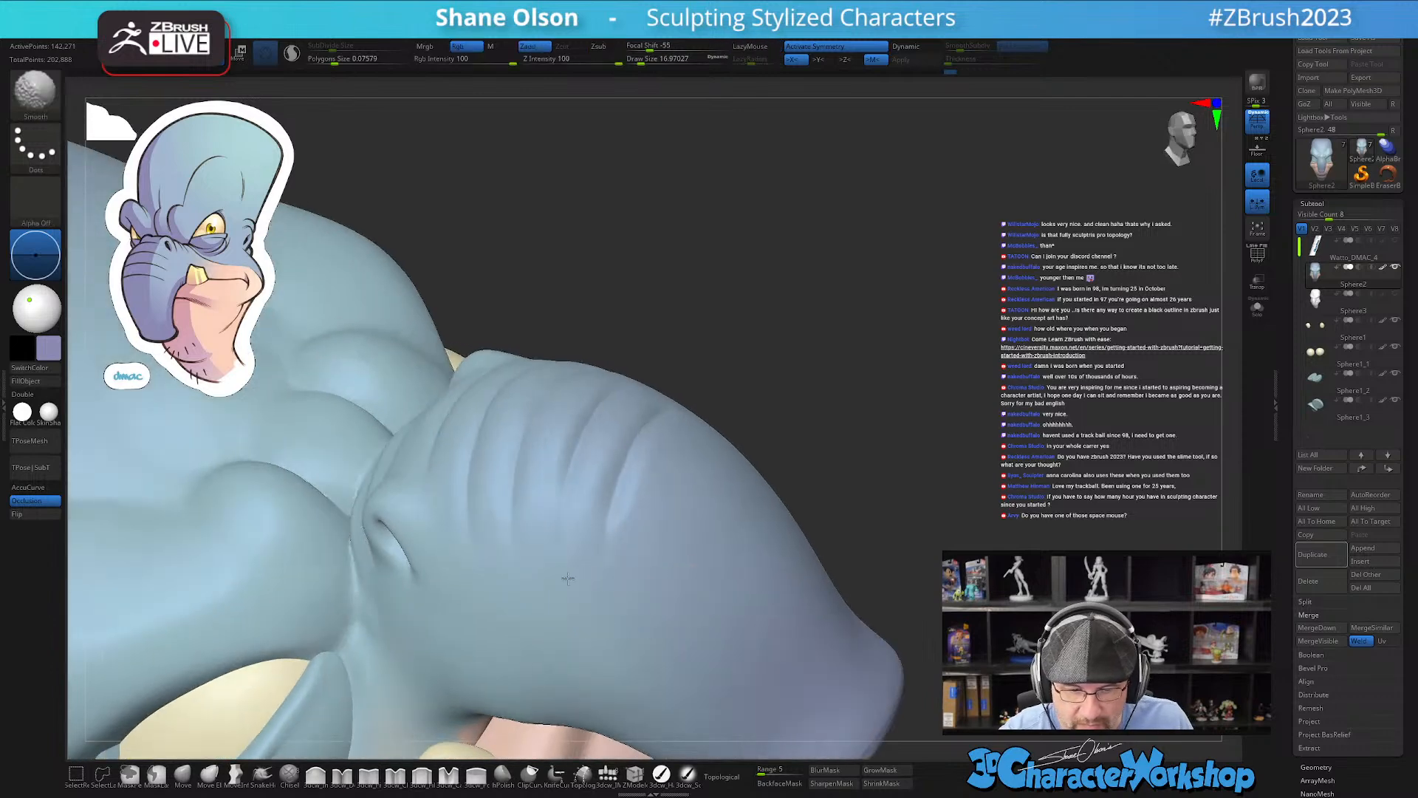
pyautogui.press('shift')
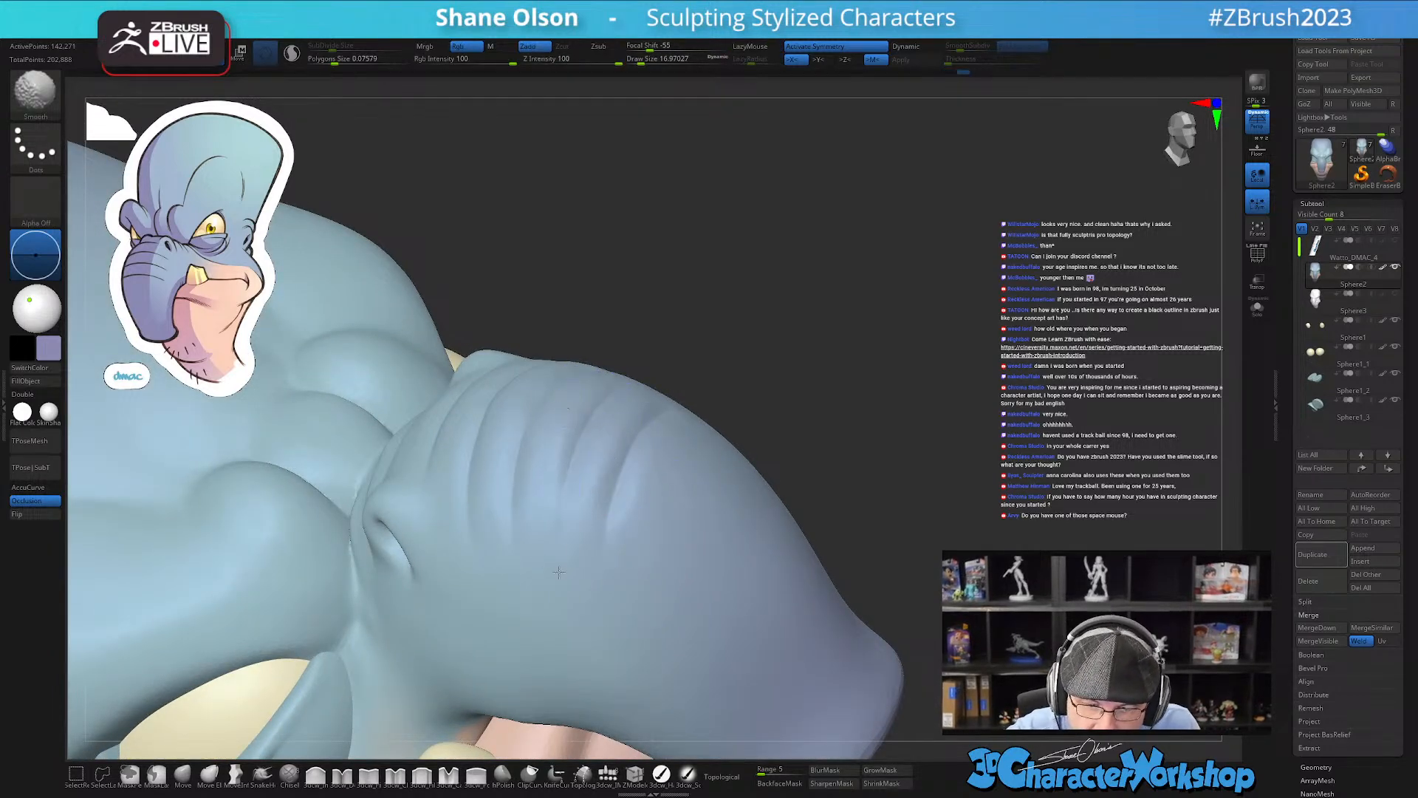
pyautogui.moveTo(690, 585); pyautogui.dragTo(611, 532, button='right')
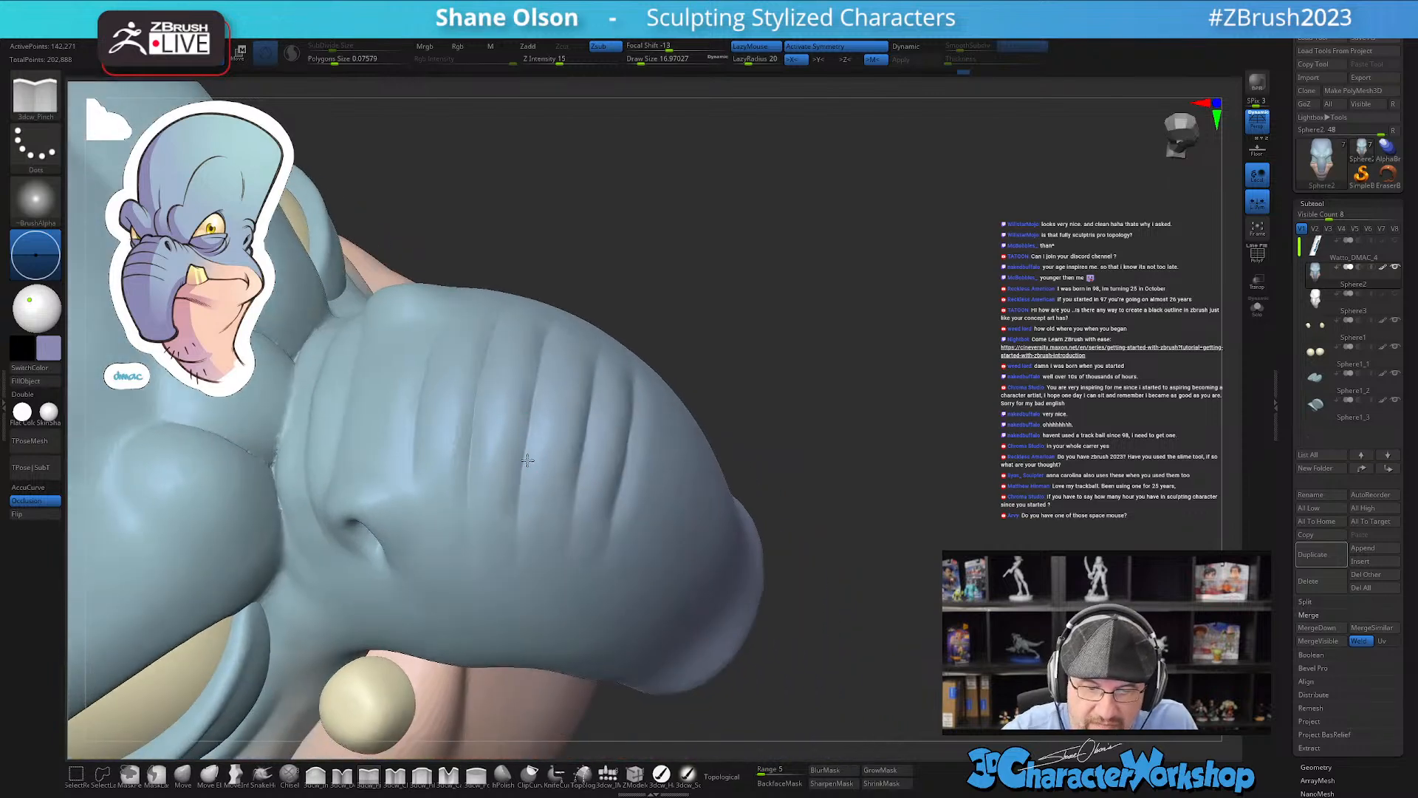
pyautogui.moveTo(585, 411); pyautogui.dragTo(453, 362, button='right')
pyautogui.press('shift')
pyautogui.press('shift')
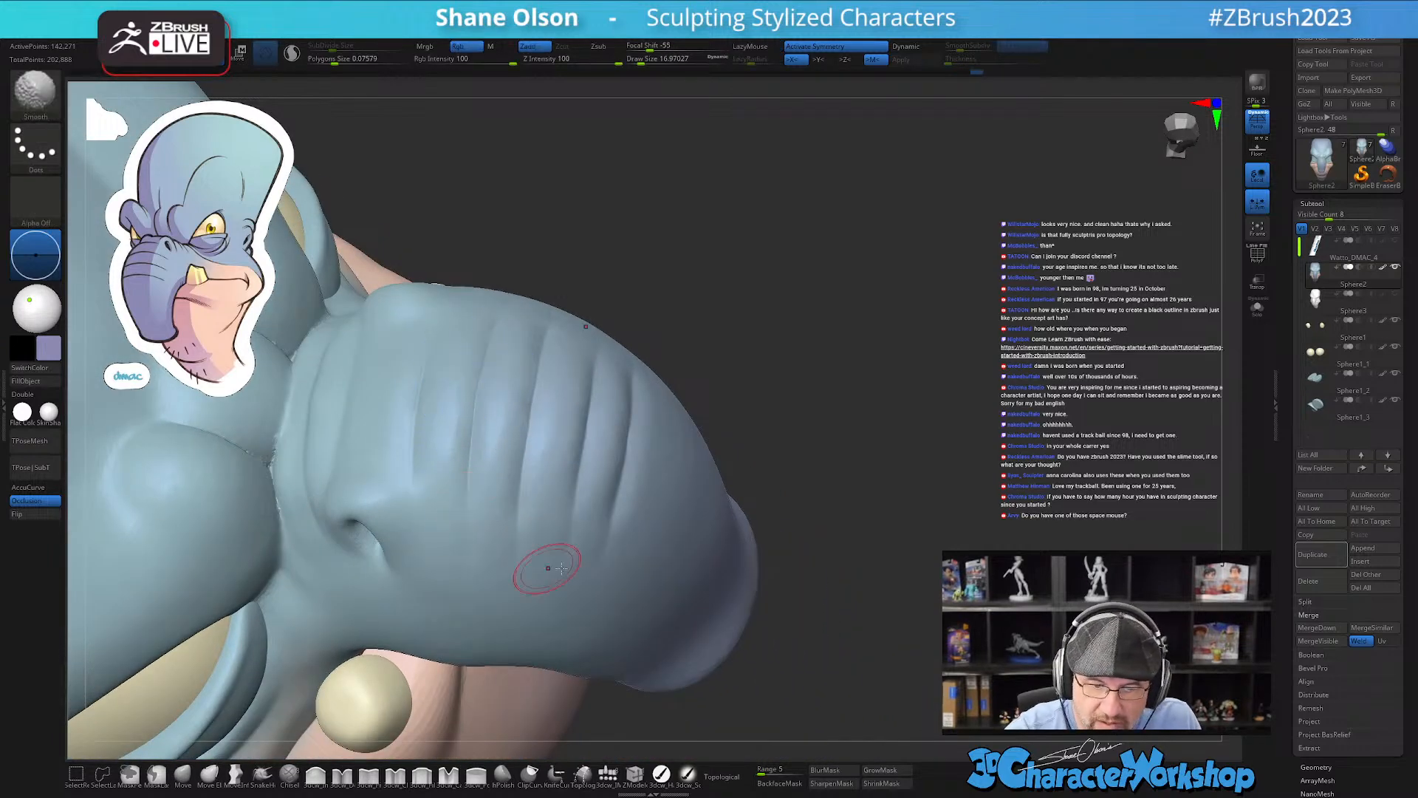
# Step: Smooth the underside and side of the trunk near its tip with Sculptris Pro enabled
pyautogui.moveTo(742, 546); pyautogui.dragTo(632, 579, button='right')
pyautogui.moveTo(678, 494); pyautogui.dragTo(668, 473, button='right')
pyautogui.press('shift')
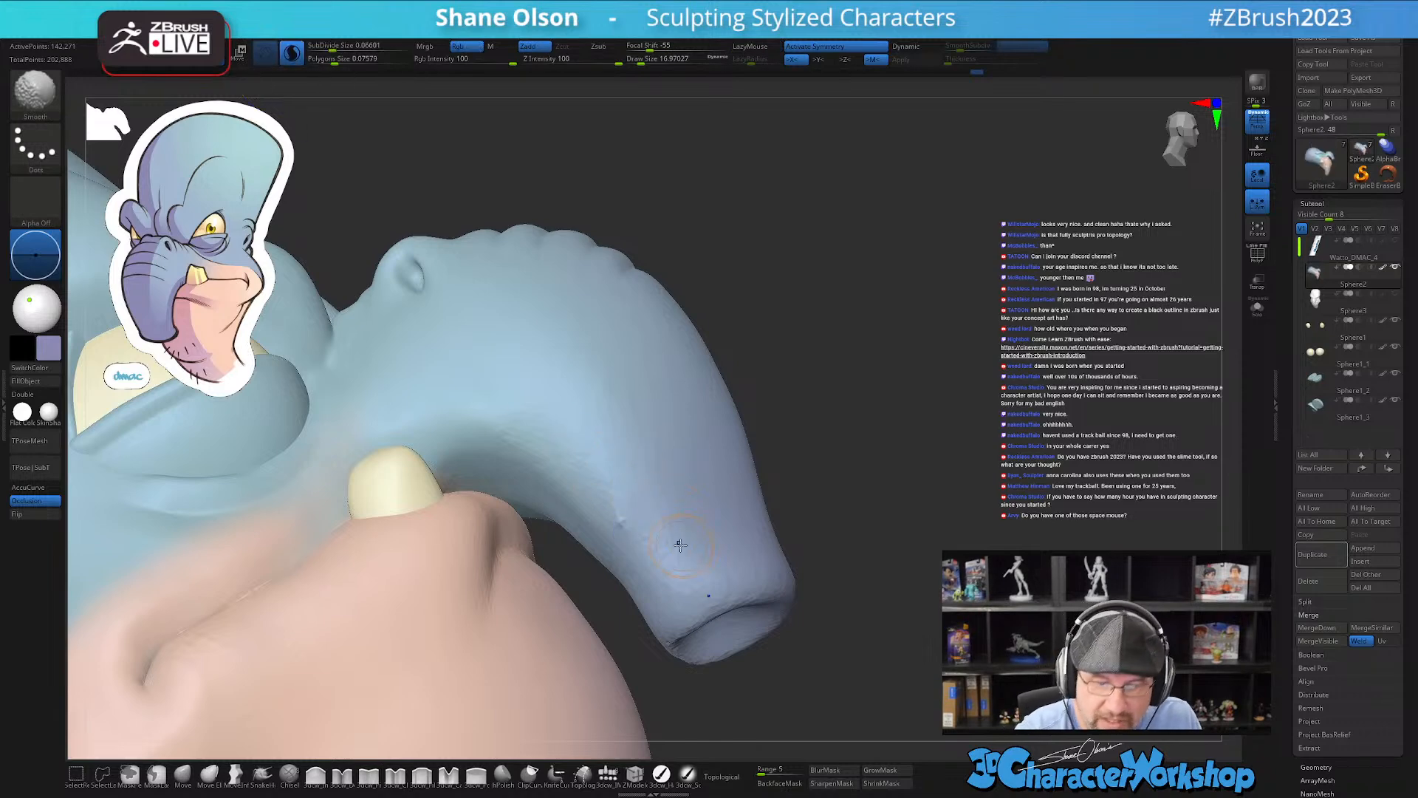
pyautogui.keyDown('shift'); pyautogui.moveTo(669, 570); pyautogui.dragTo(740, 541); pyautogui.keyUp('shift')
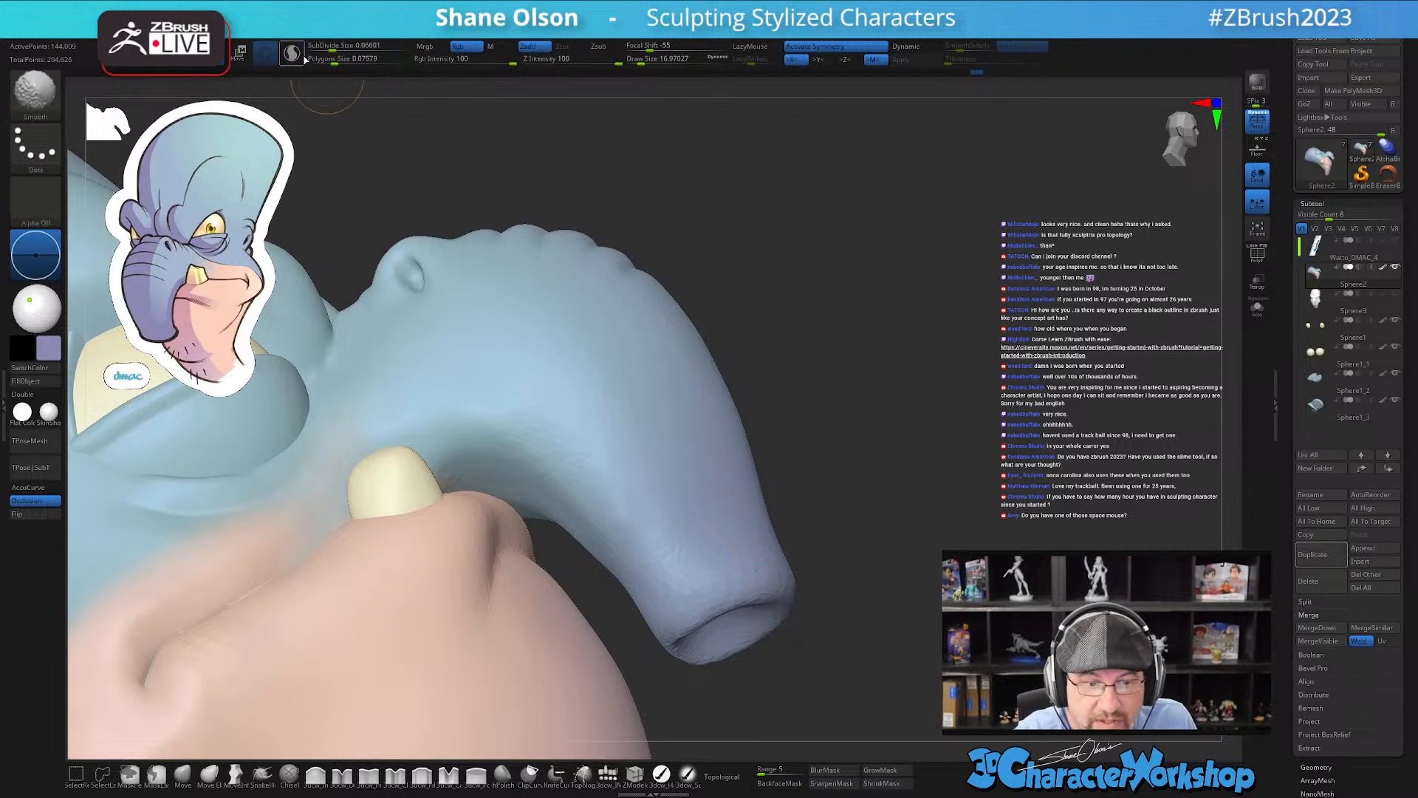
pyautogui.moveTo(833, 547)
pyautogui.mouseDown(button='right')
pyautogui.moveTo(824, 515)
pyautogui.moveTo(802, 574)
pyautogui.moveTo(818, 537)
pyautogui.moveTo(726, 574)
pyautogui.mouseUp(button='right')
pyautogui.moveTo(630, 599); pyautogui.dragTo(592, 586, button='right')
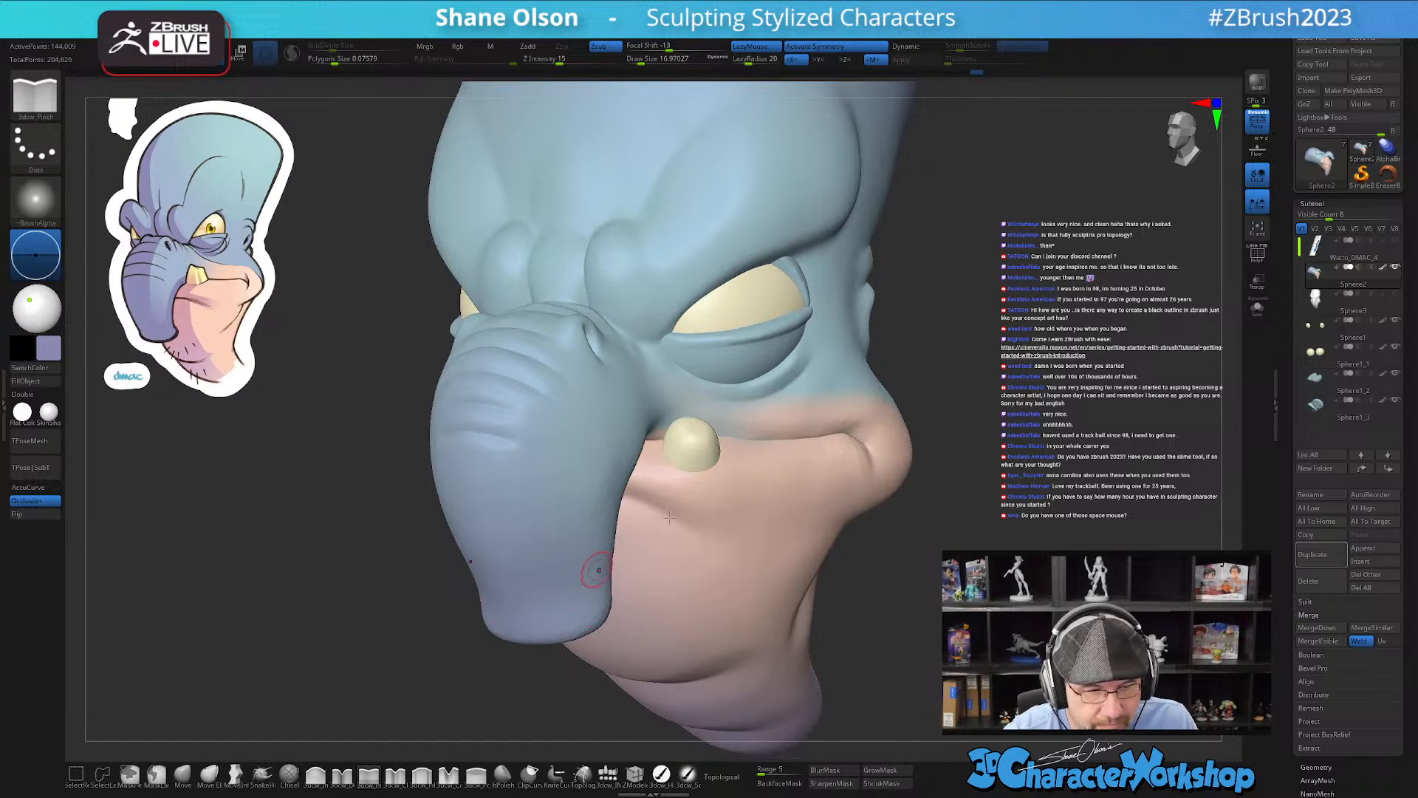
# Step: Select the lower eyelids and paint them lavender with the paint brush at a draw size of about 65
pyautogui.keyDown('alt'); pyautogui.click(713, 369); pyautogui.keyUp('alt')
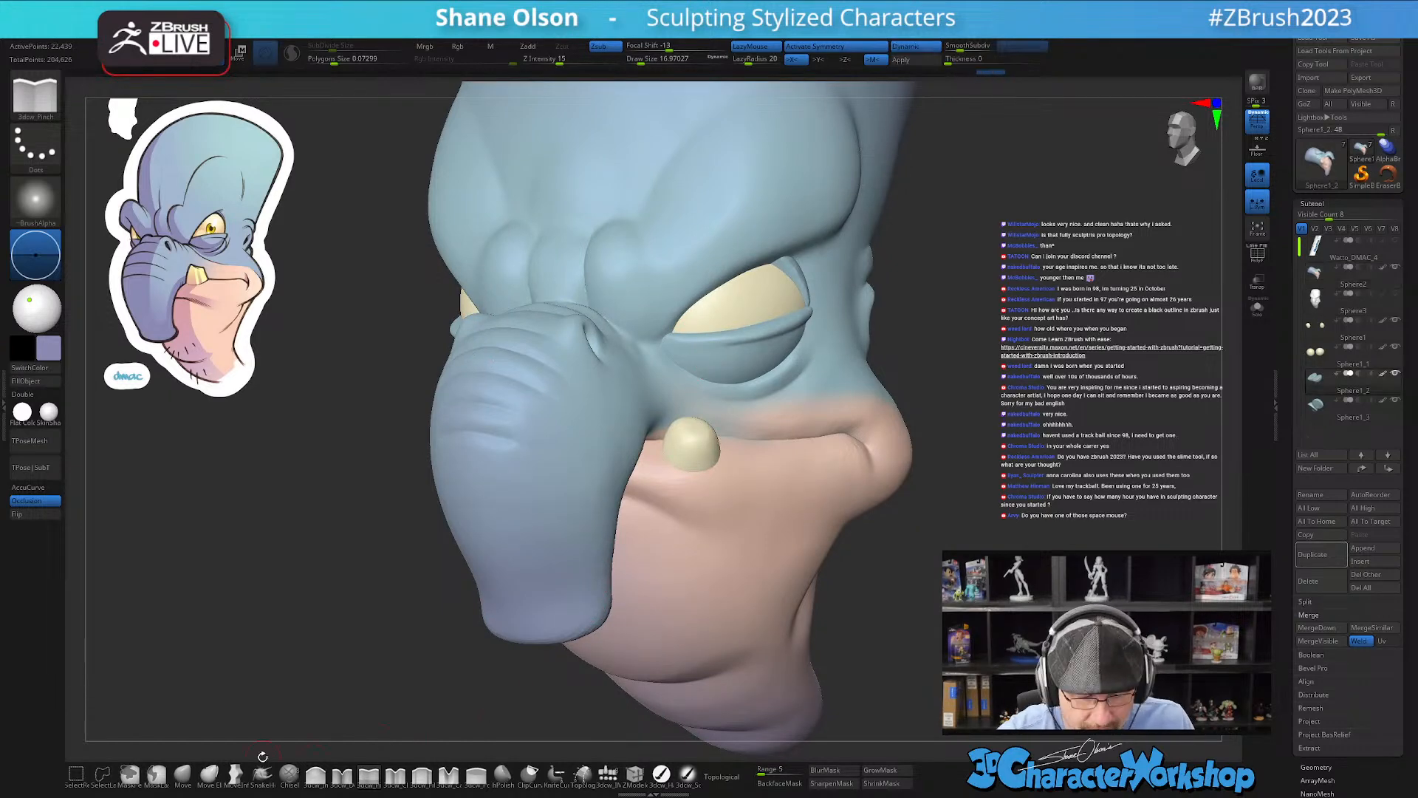
pyautogui.click(686, 773)
pyautogui.press('s')
pyautogui.moveTo(511, 702); pyautogui.dragTo(527, 701)
pyautogui.moveTo(768, 382); pyautogui.dragTo(673, 351, button='right')
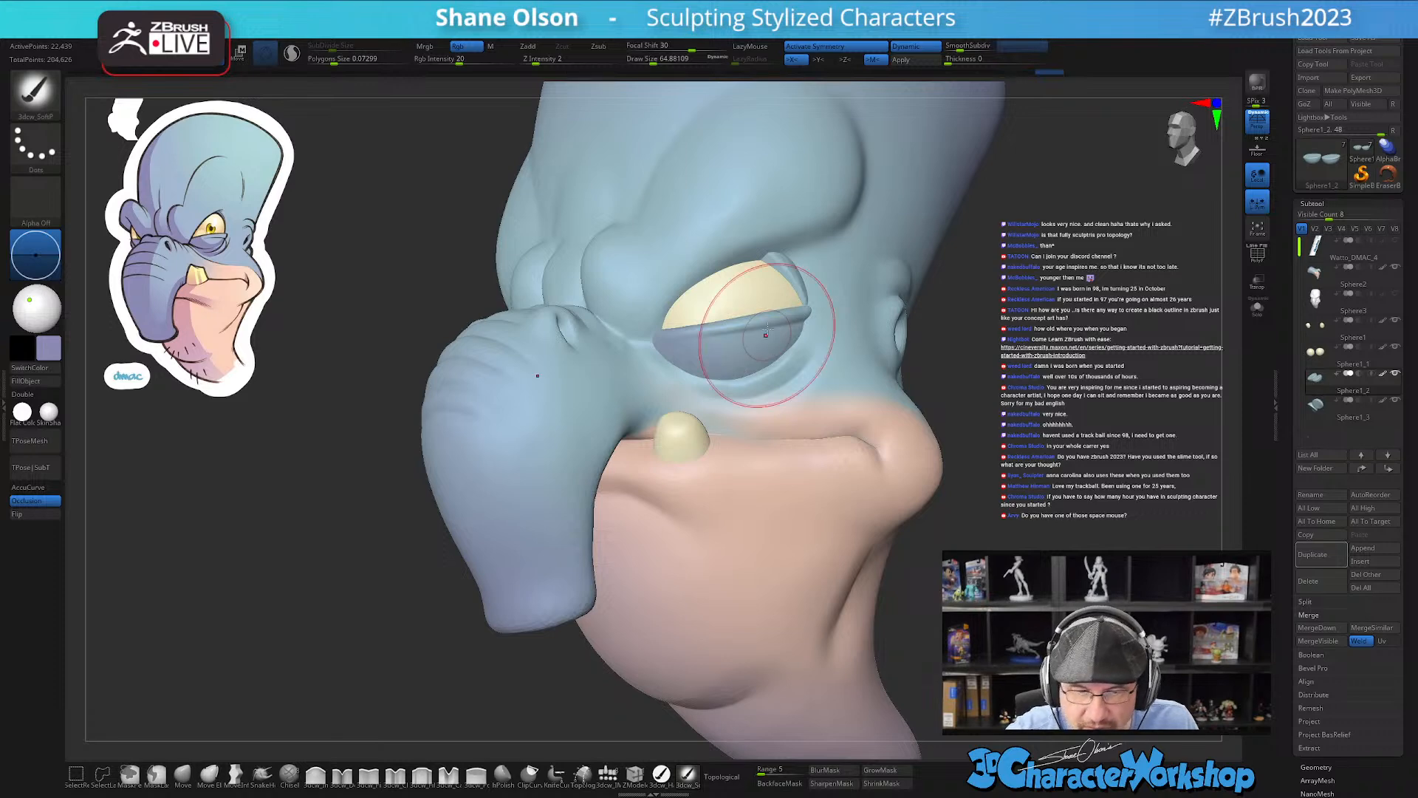
# Step: Select the head, reduce the draw size to about 31, and paint lavender into the creases between the brow bulges
pyautogui.keyDown('alt'); pyautogui.click(629, 312); pyautogui.keyUp('alt')
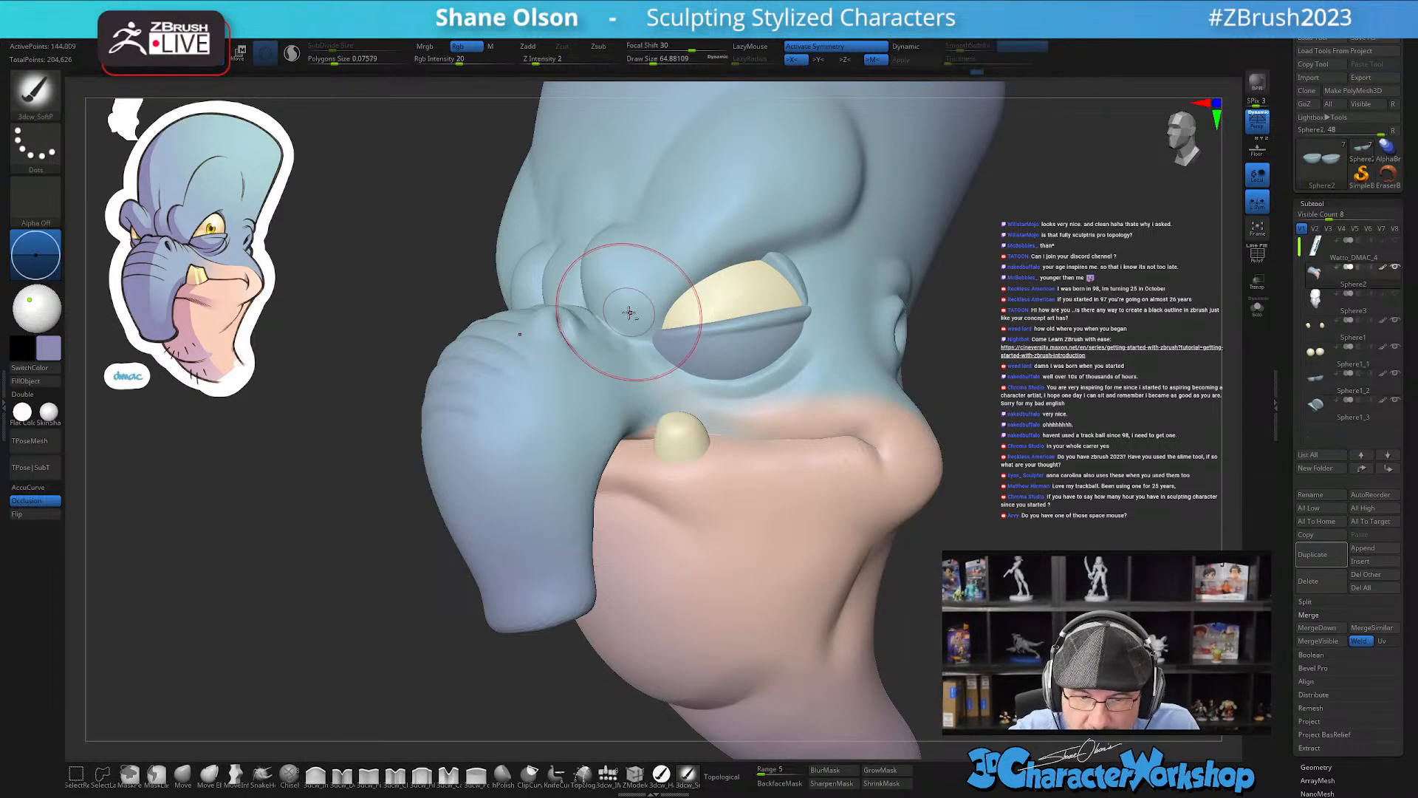
pyautogui.keyDown('alt'); pyautogui.moveTo(636, 284); pyautogui.dragTo(641, 342, button='right'); pyautogui.keyUp('alt')
pyautogui.press('s')
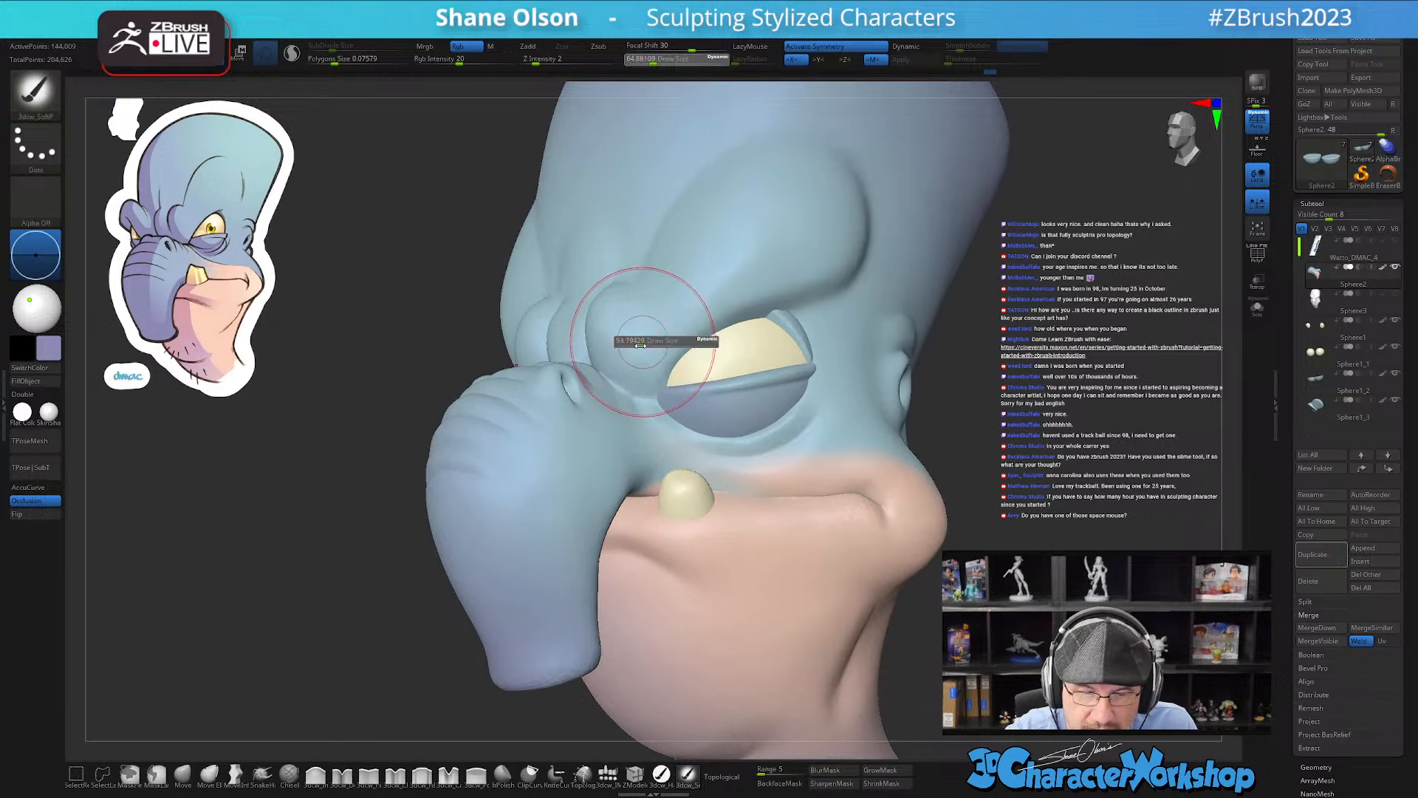
pyautogui.moveTo(641, 344); pyautogui.dragTo(629, 343)
pyautogui.moveTo(627, 343); pyautogui.dragTo(630, 366, button='right')
pyautogui.press('s')
pyautogui.moveTo(630, 366); pyautogui.dragTo(634, 366)
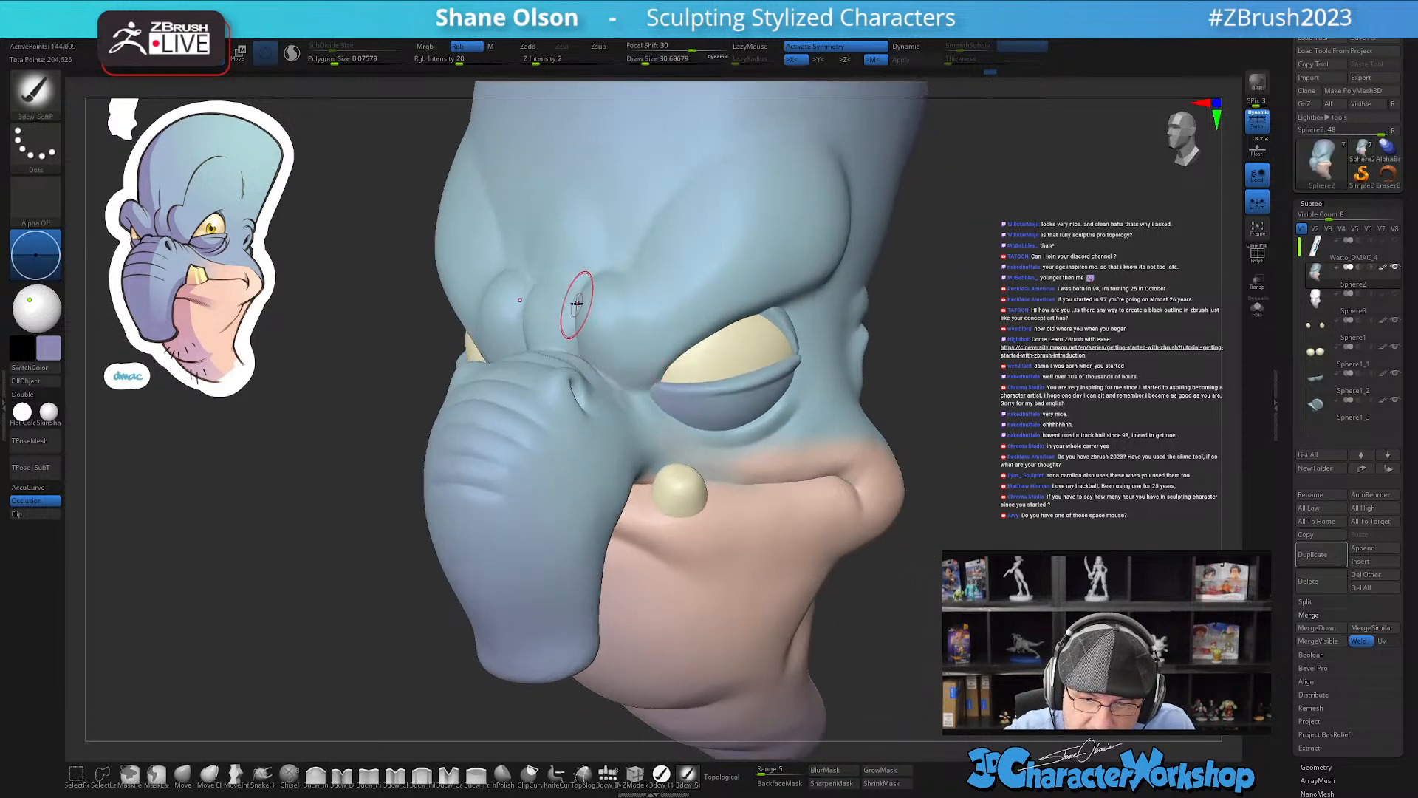
pyautogui.moveTo(577, 307); pyautogui.dragTo(583, 358)
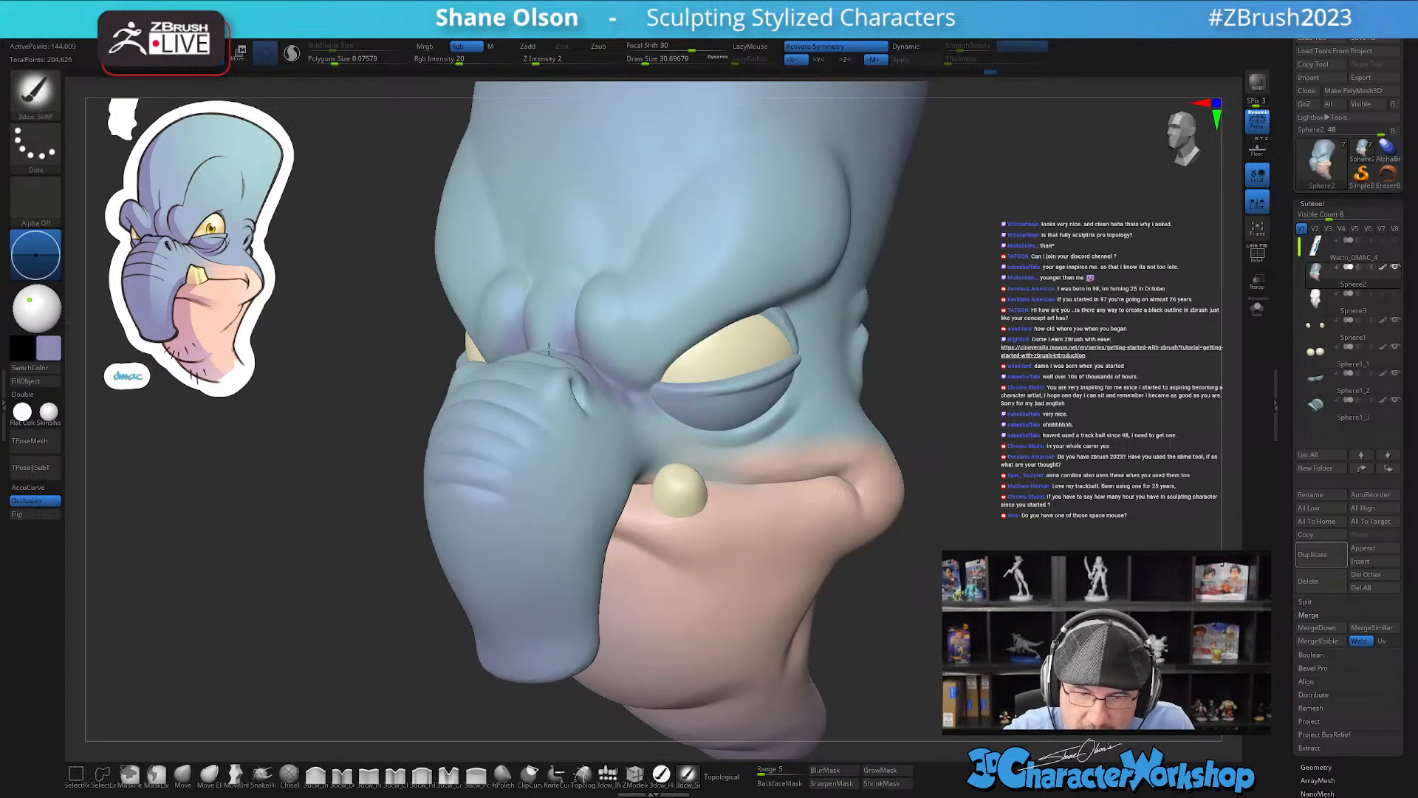
# Step: Reduce the draw size to about 12 and paint the nostril lavender
pyautogui.moveTo(618, 294); pyautogui.dragTo(621, 474, button='right')
pyautogui.press('s')
pyautogui.moveTo(620, 474); pyautogui.dragTo(628, 474)
pyautogui.moveTo(613, 459)
pyautogui.keyDown('ctrl'); pyautogui.mouseDown(button='right')
pyautogui.moveTo(617, 507)
pyautogui.moveTo(610, 443)
pyautogui.moveTo(614, 473)
pyautogui.mouseUp(button='right'); pyautogui.keyUp('ctrl')
pyautogui.press('s')
pyautogui.moveTo(616, 479); pyautogui.dragTo(597, 478)
pyautogui.moveTo(595, 456)
pyautogui.keyDown('ctrl'); pyautogui.mouseDown(button='right')
pyautogui.moveTo(598, 489)
pyautogui.moveTo(547, 442)
pyautogui.mouseUp(button='right'); pyautogui.keyUp('ctrl')
pyautogui.press('s')
pyautogui.moveTo(568, 445); pyautogui.dragTo(552, 442)
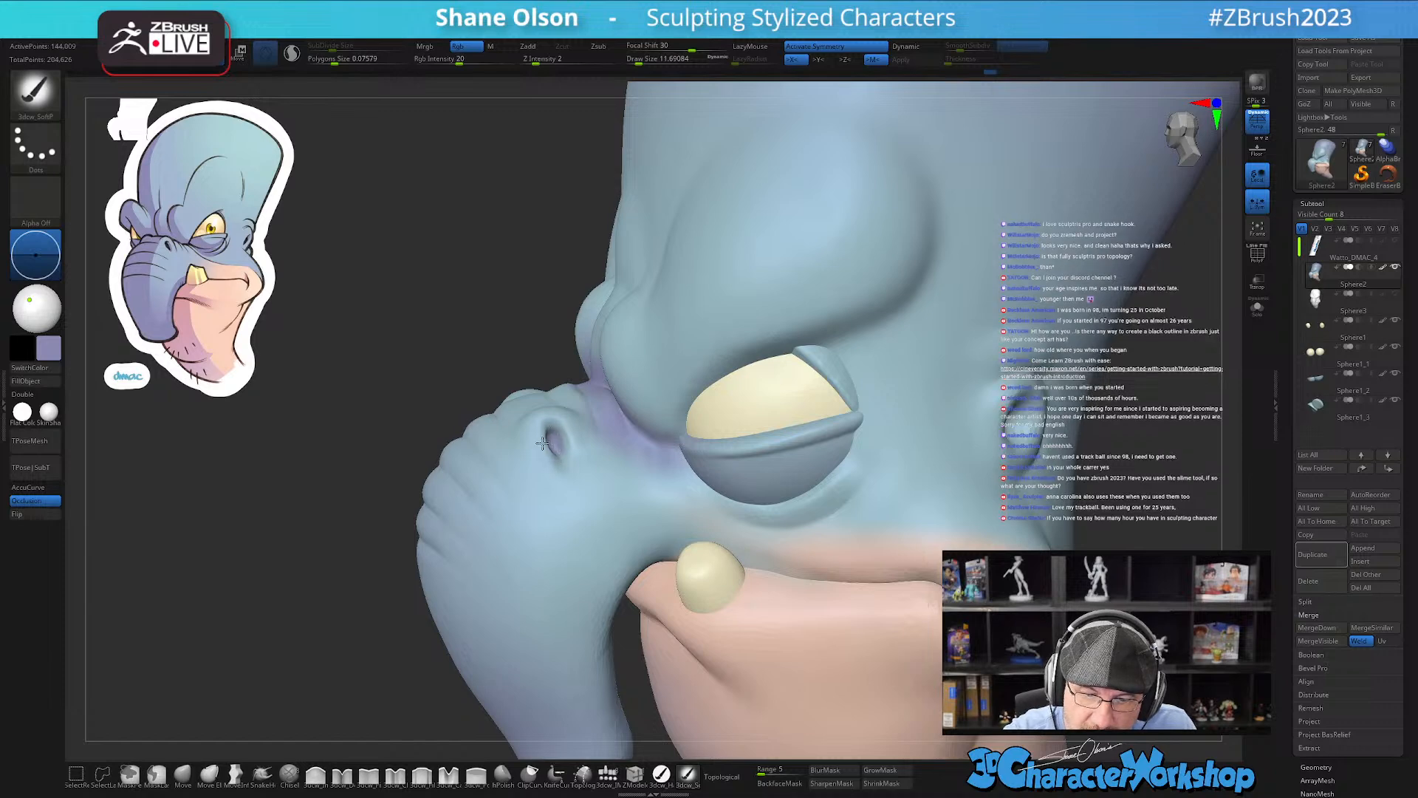
# Step: Raise the draw size to about 23 and blend the lavender around the nostril and the trunk's base
pyautogui.keyDown('ctrl'); pyautogui.moveTo(598, 462); pyautogui.dragTo(587, 441, button='right'); pyautogui.keyUp('ctrl')
pyautogui.press('s')
pyautogui.moveTo(588, 463); pyautogui.dragTo(598, 464)
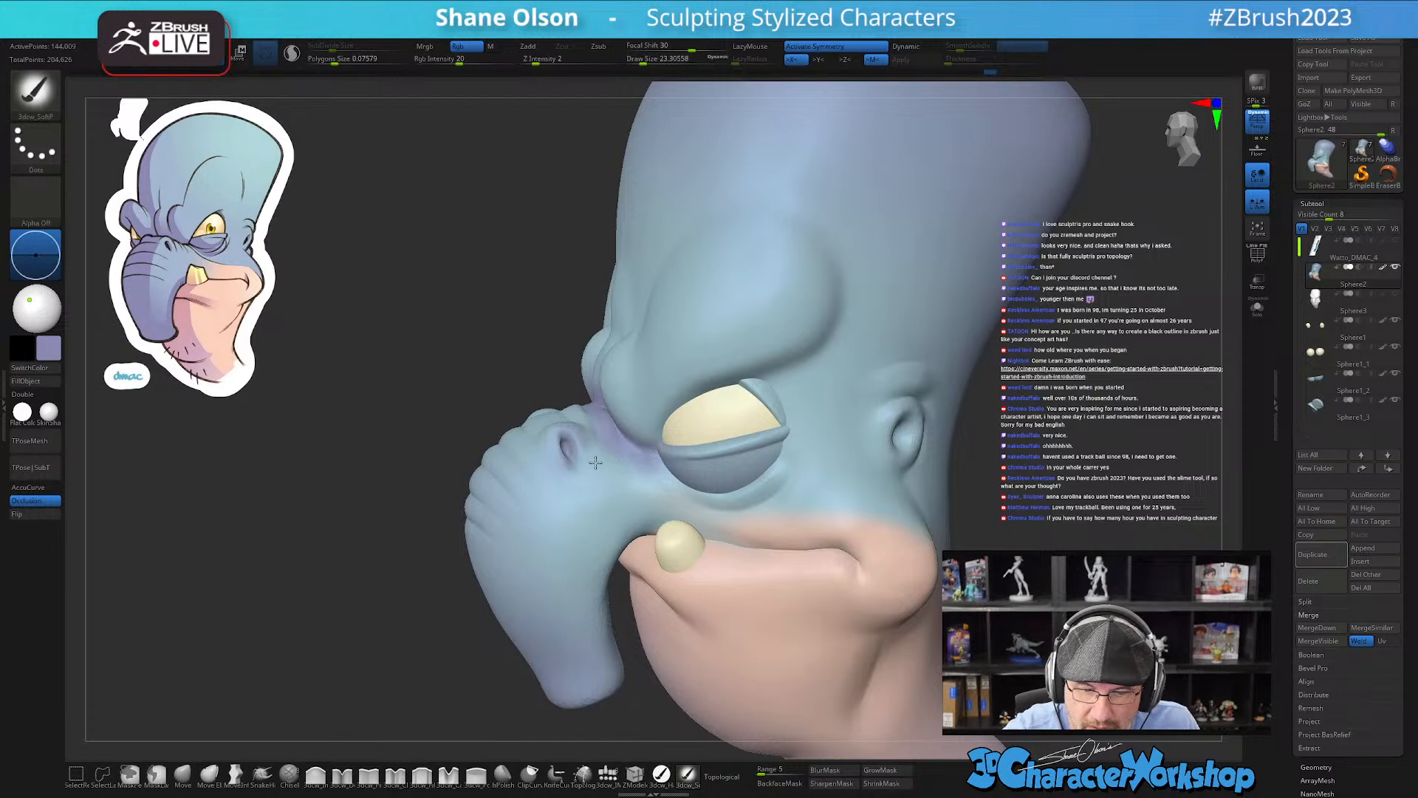
pyautogui.moveTo(597, 519)
pyautogui.mouseDown(button='right')
pyautogui.moveTo(669, 526)
pyautogui.moveTo(649, 491)
pyautogui.moveTo(684, 523)
pyautogui.mouseUp(button='right')
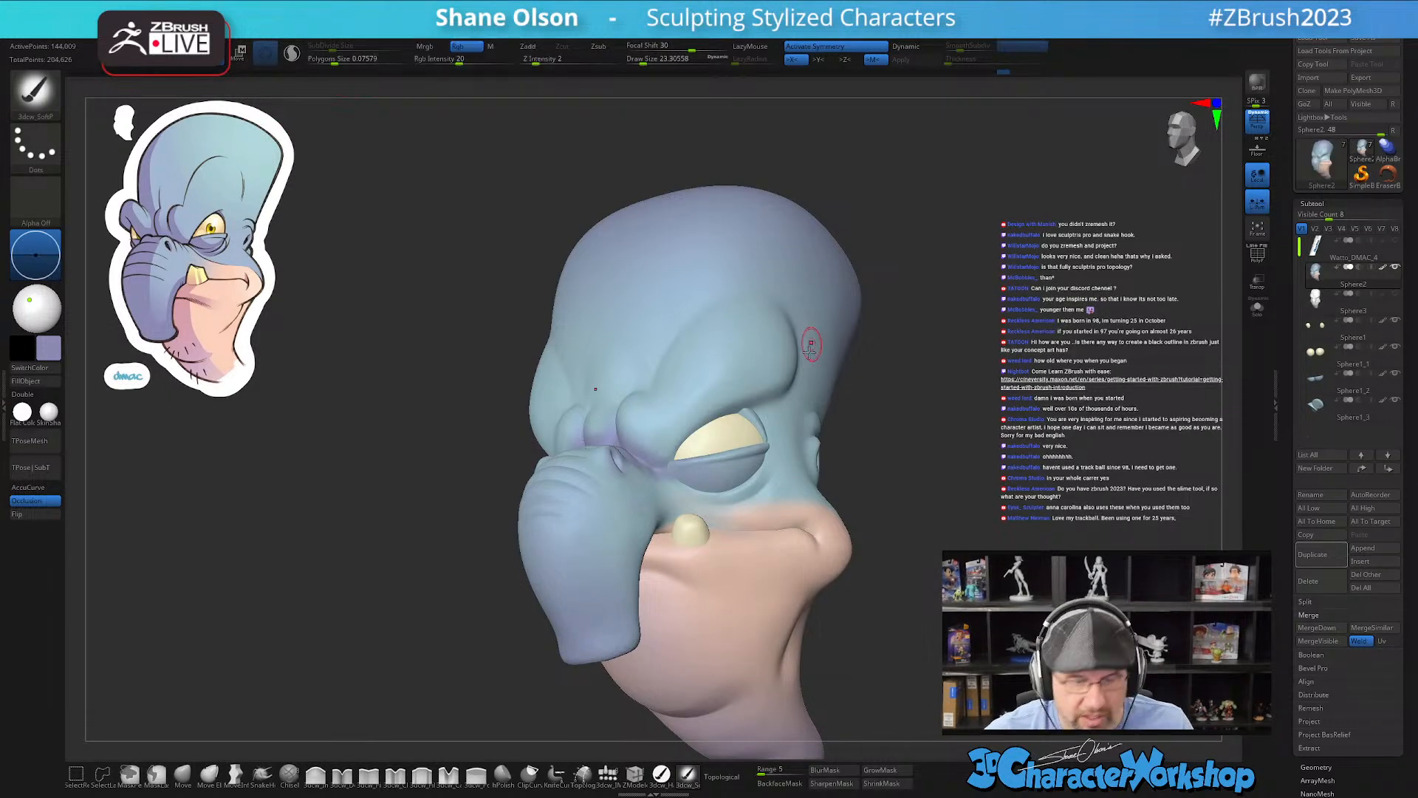
# Step: Change the paint color to light blue, set the draw size to about 49, and lighten the inner brow bulges
pyautogui.keyDown('alt'); pyautogui.moveTo(454, 575); pyautogui.dragTo(542, 553); pyautogui.keyUp('alt')
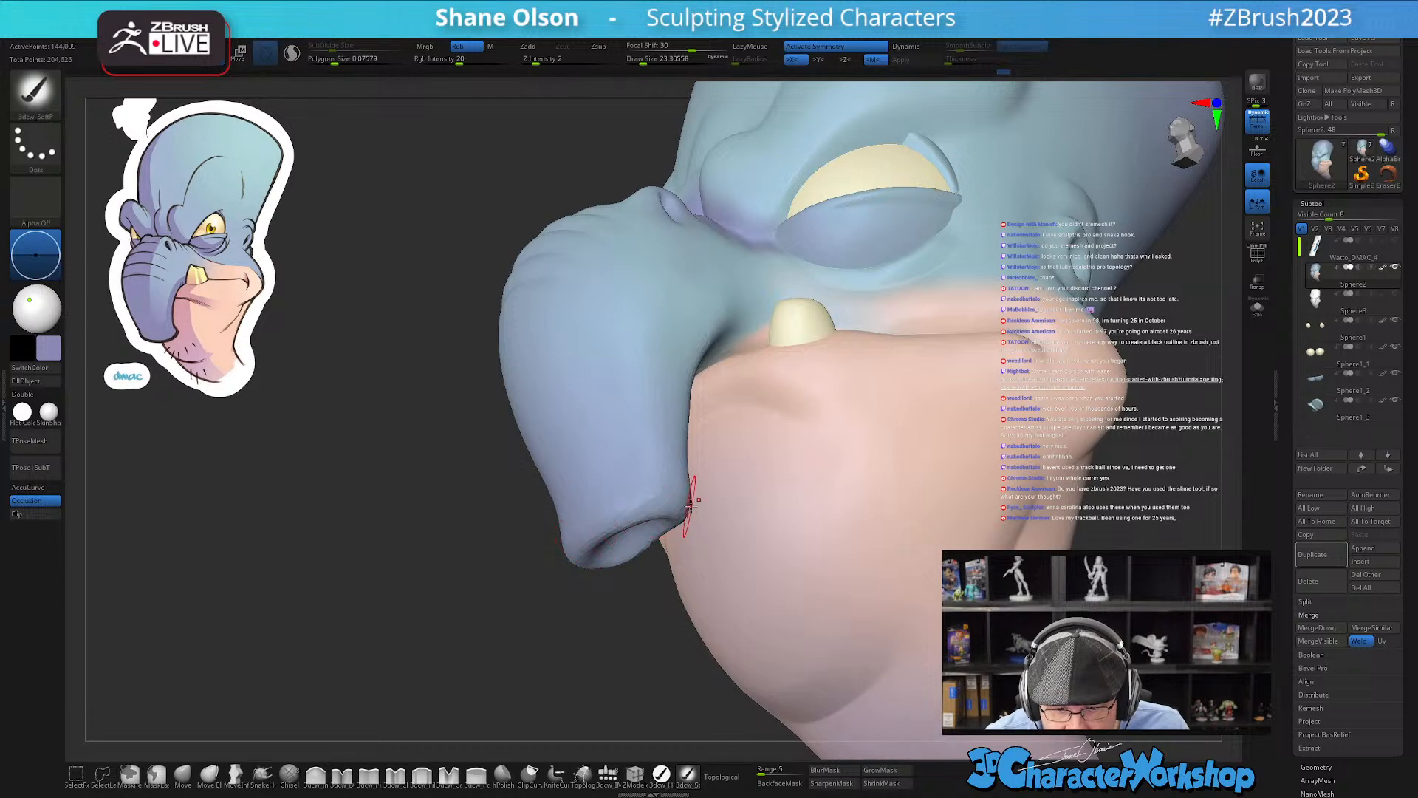
pyautogui.moveTo(376, 480); pyautogui.dragTo(852, 412)
pyautogui.moveTo(507, 411)
pyautogui.mouseDown()
pyautogui.moveTo(432, 564)
pyautogui.moveTo(563, 501)
pyautogui.mouseUp()
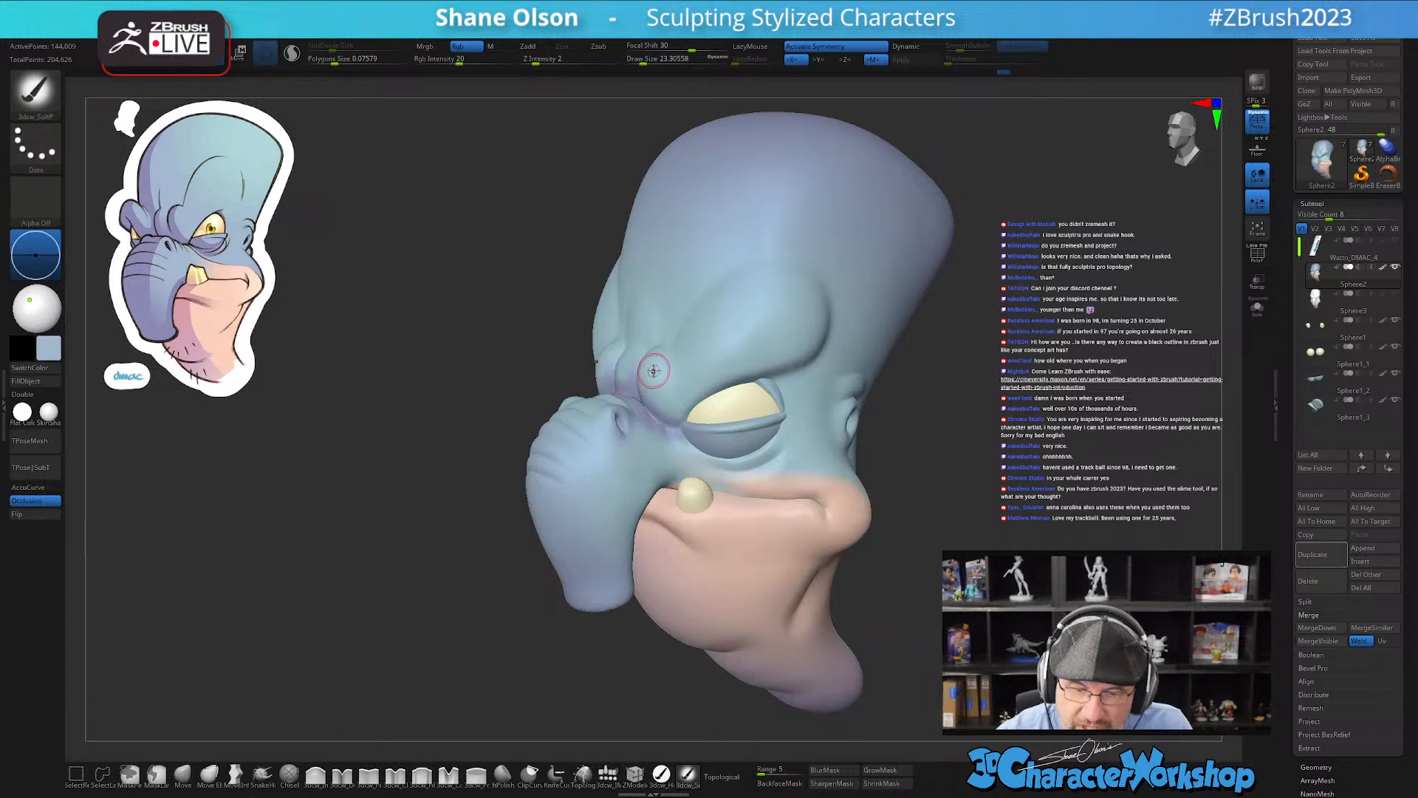
pyautogui.moveTo(658, 380); pyautogui.dragTo(711, 377, button='right')
pyautogui.press('s')
pyautogui.moveTo(656, 377); pyautogui.dragTo(643, 393)
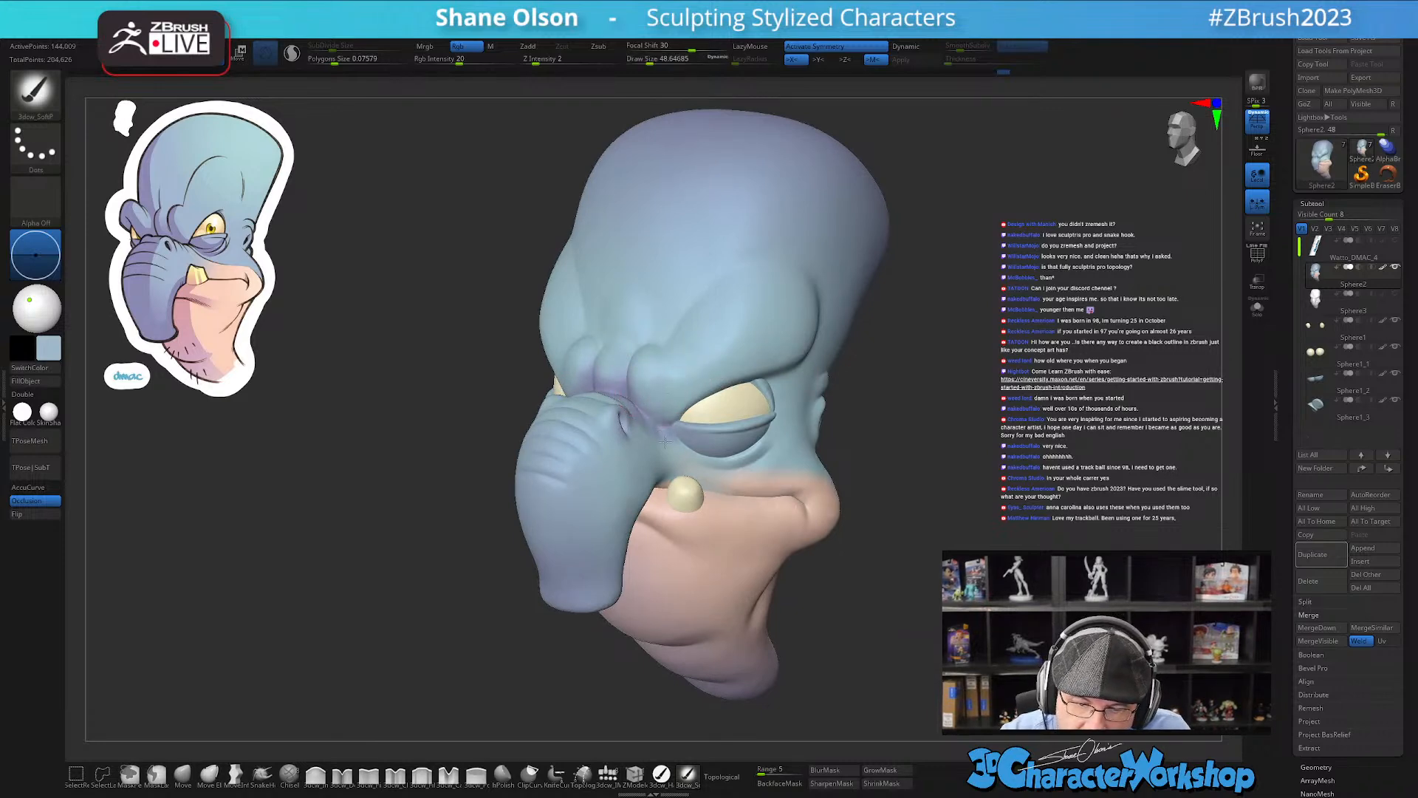
pyautogui.moveTo(653, 387); pyautogui.dragTo(644, 368, button='right')
pyautogui.moveTo(617, 362); pyautogui.dragTo(617, 375)
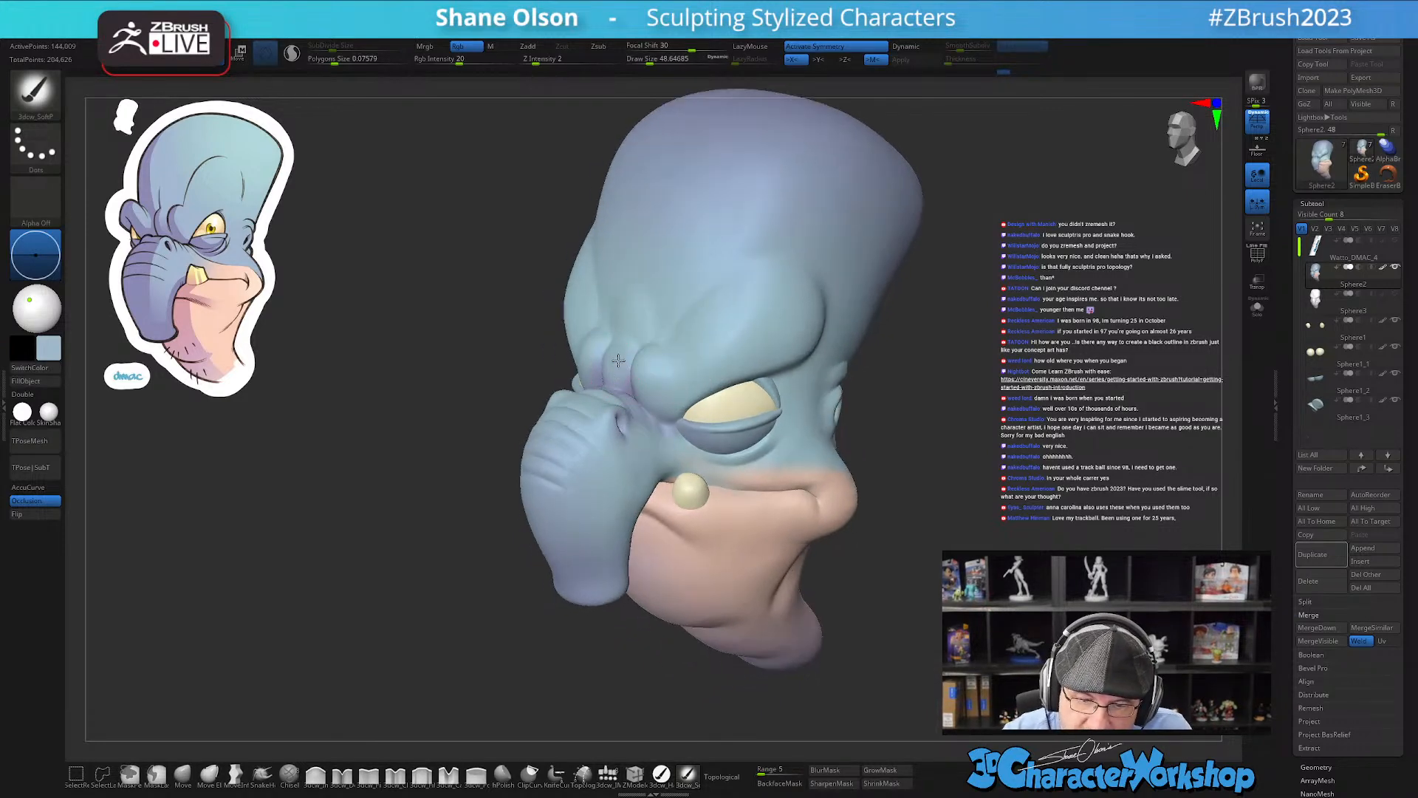
pyautogui.moveTo(713, 325); pyautogui.dragTo(772, 391, button='right')
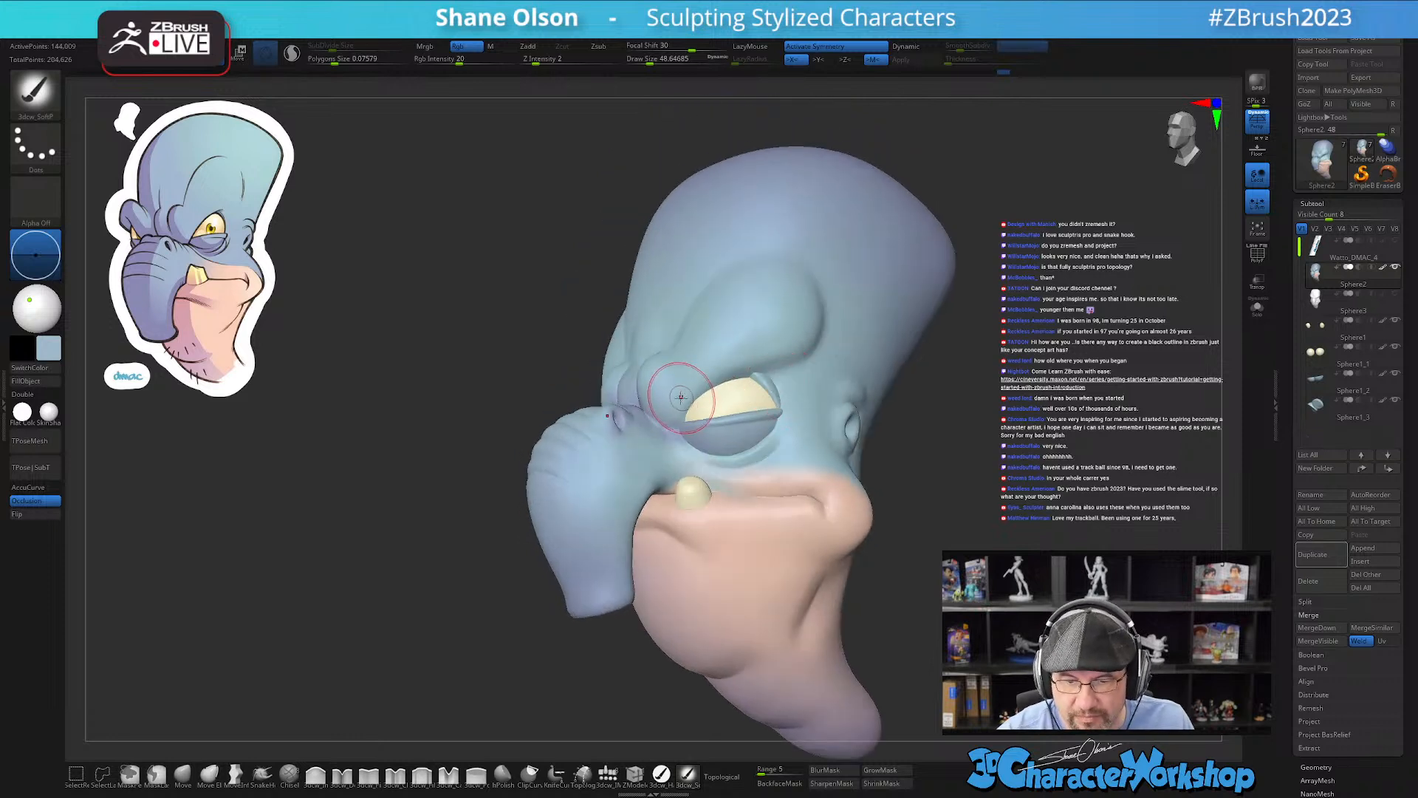
# Step: Change the paint color to lavender, reduce the draw size to about 21, and tint the inside of the ear
pyautogui.moveTo(672, 386)
pyautogui.keyDown('ctrl'); pyautogui.mouseDown(button='right')
pyautogui.moveTo(646, 433)
pyautogui.moveTo(676, 433)
pyautogui.mouseUp(button='right'); pyautogui.keyUp('ctrl')
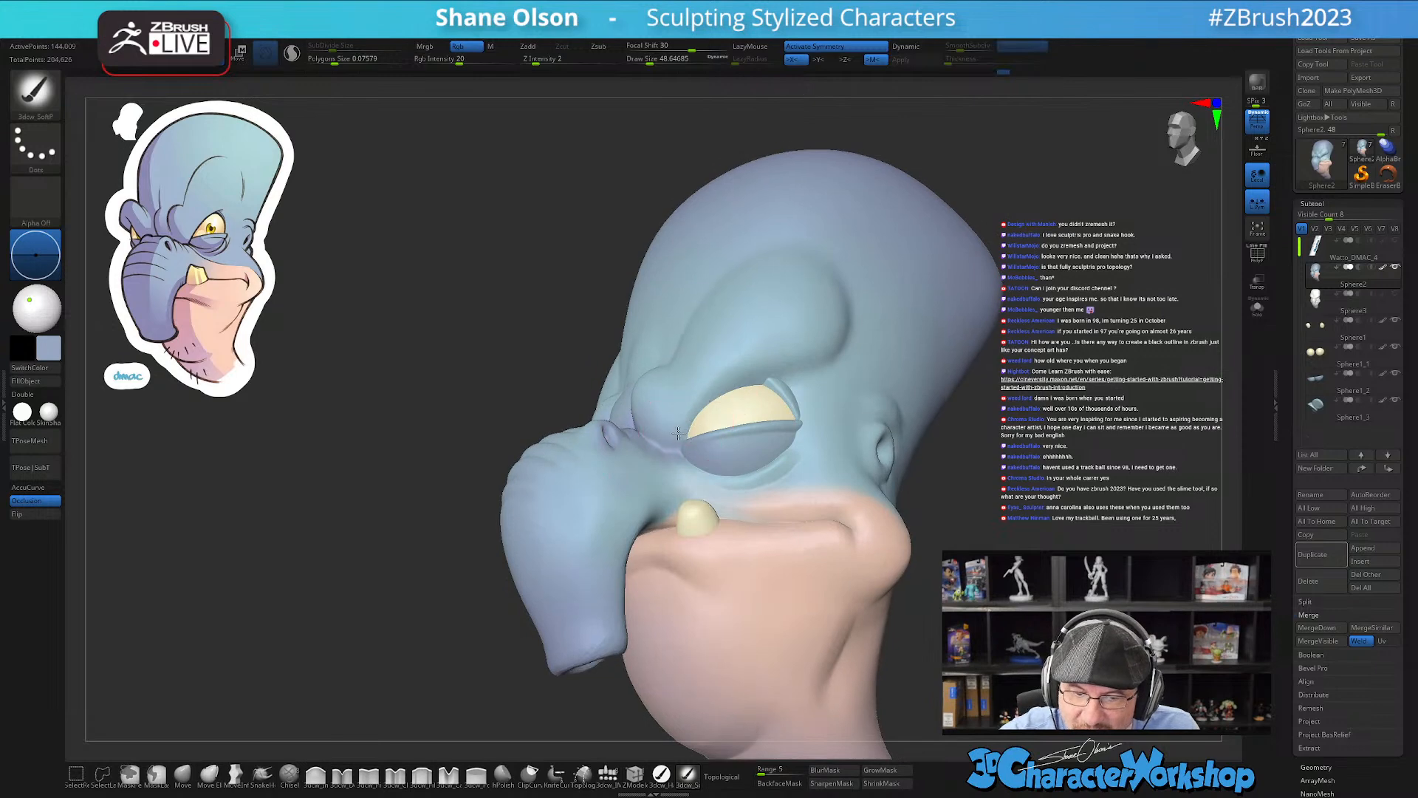
pyautogui.moveTo(798, 369); pyautogui.dragTo(791, 410, button='right')
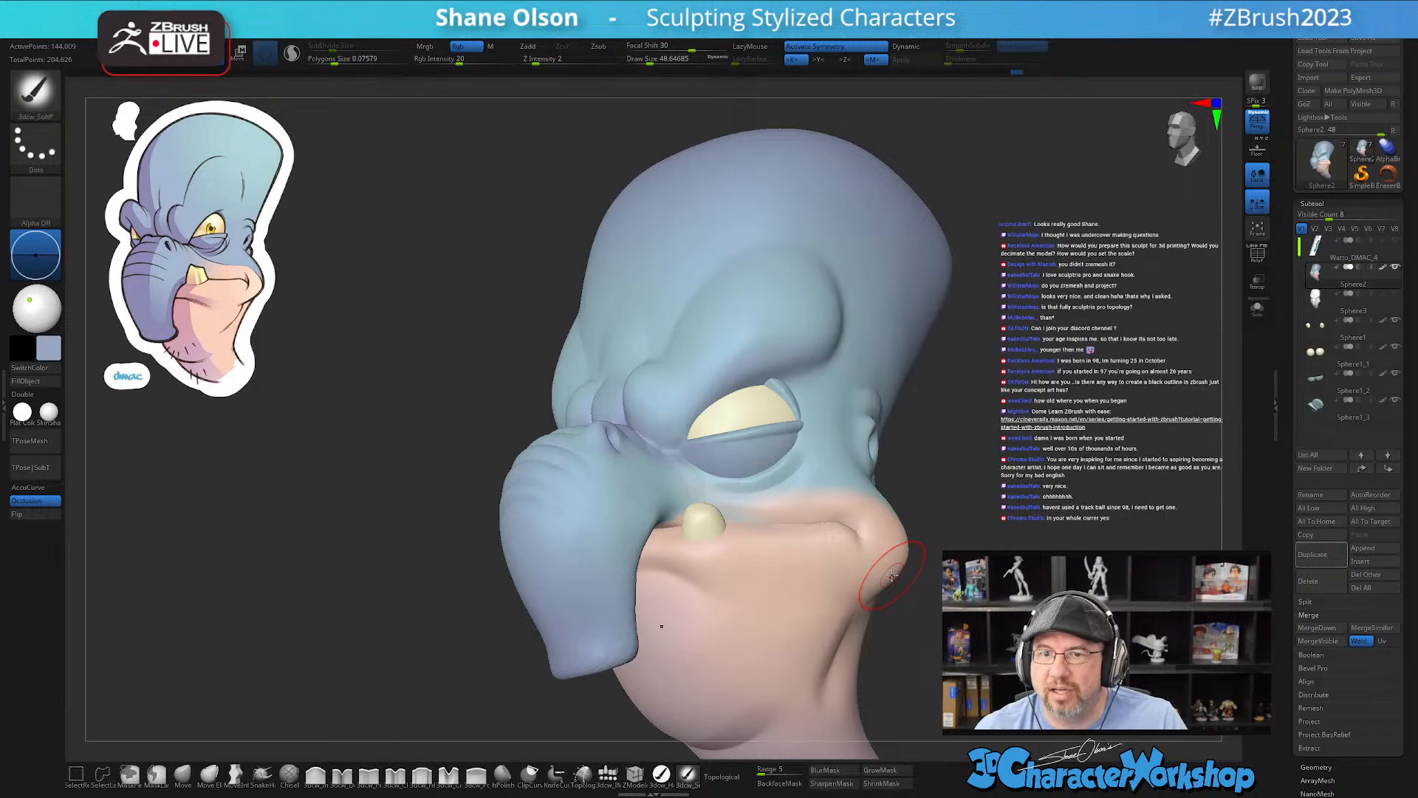
pyautogui.moveTo(930, 456)
pyautogui.keyDown('shift'); pyautogui.mouseDown()
pyautogui.moveTo(876, 427)
pyautogui.moveTo(886, 384)
pyautogui.moveTo(869, 413)
pyautogui.mouseUp(); pyautogui.keyUp('shift')
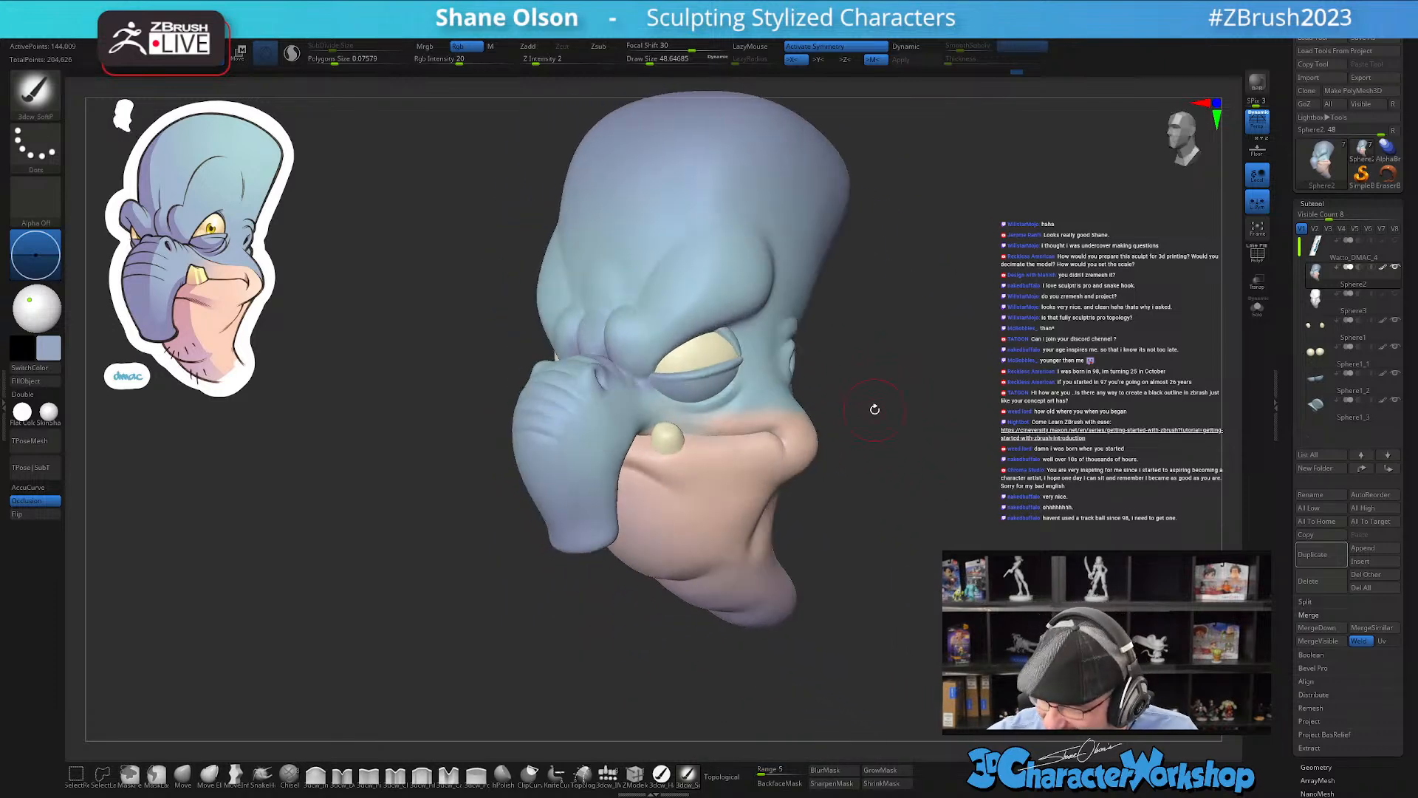
pyautogui.keyDown('alt'); pyautogui.moveTo(1036, 250); pyautogui.dragTo(1040, 271); pyautogui.keyUp('alt')
pyautogui.moveTo(1022, 319)
pyautogui.keyDown('alt'); pyautogui.mouseDown()
pyautogui.moveTo(1002, 295)
pyautogui.moveTo(985, 335)
pyautogui.moveTo(907, 374)
pyautogui.mouseUp(); pyautogui.keyUp('alt')
pyautogui.keyDown('alt'); pyautogui.moveTo(823, 383); pyautogui.dragTo(843, 464); pyautogui.keyUp('alt')
pyautogui.press('s')
pyautogui.moveTo(844, 464); pyautogui.dragTo(739, 461)
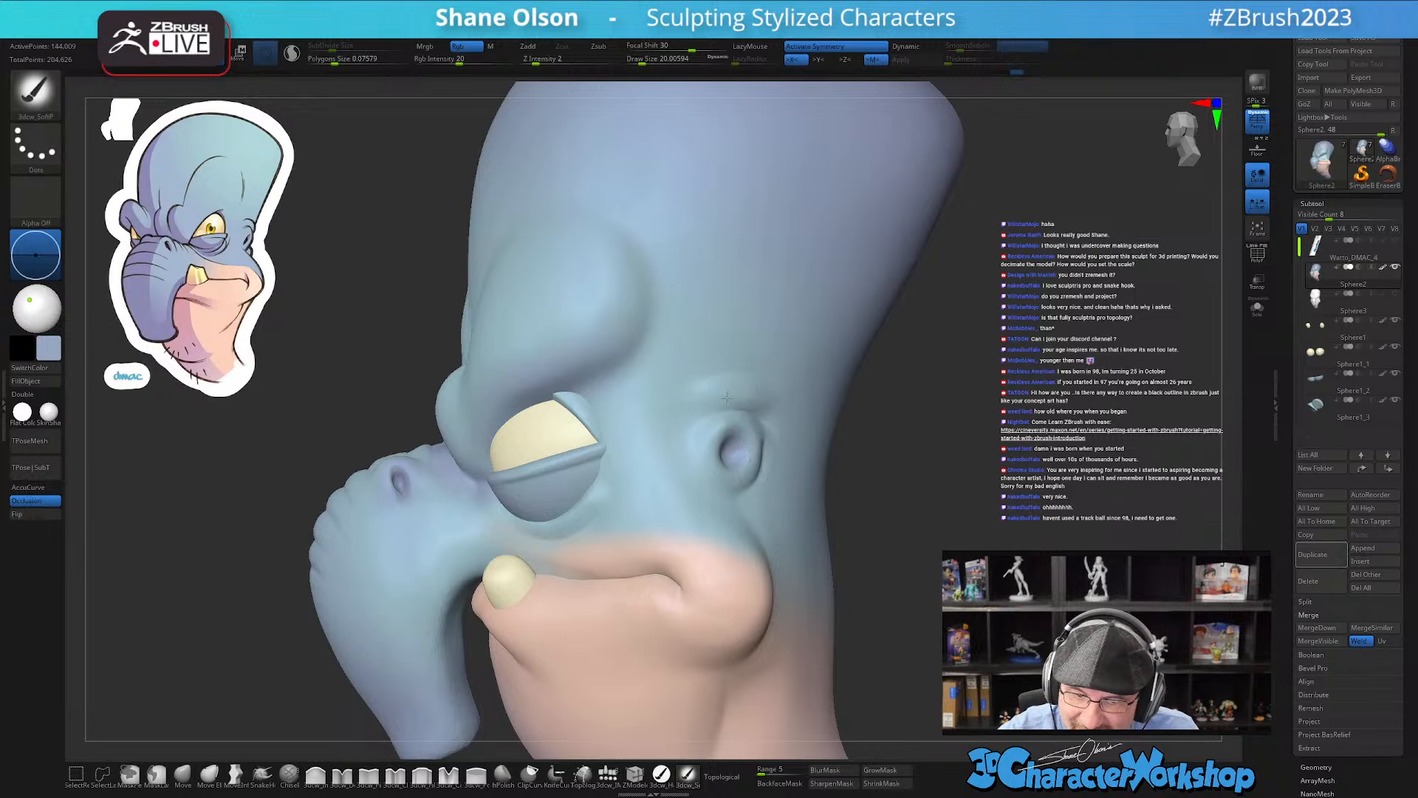
# Step: Raise the draw size to about 27 and blend lavender around the ear
pyautogui.press('s')
pyautogui.keyDown('alt'); pyautogui.moveTo(867, 501); pyautogui.dragTo(876, 492); pyautogui.keyUp('alt')
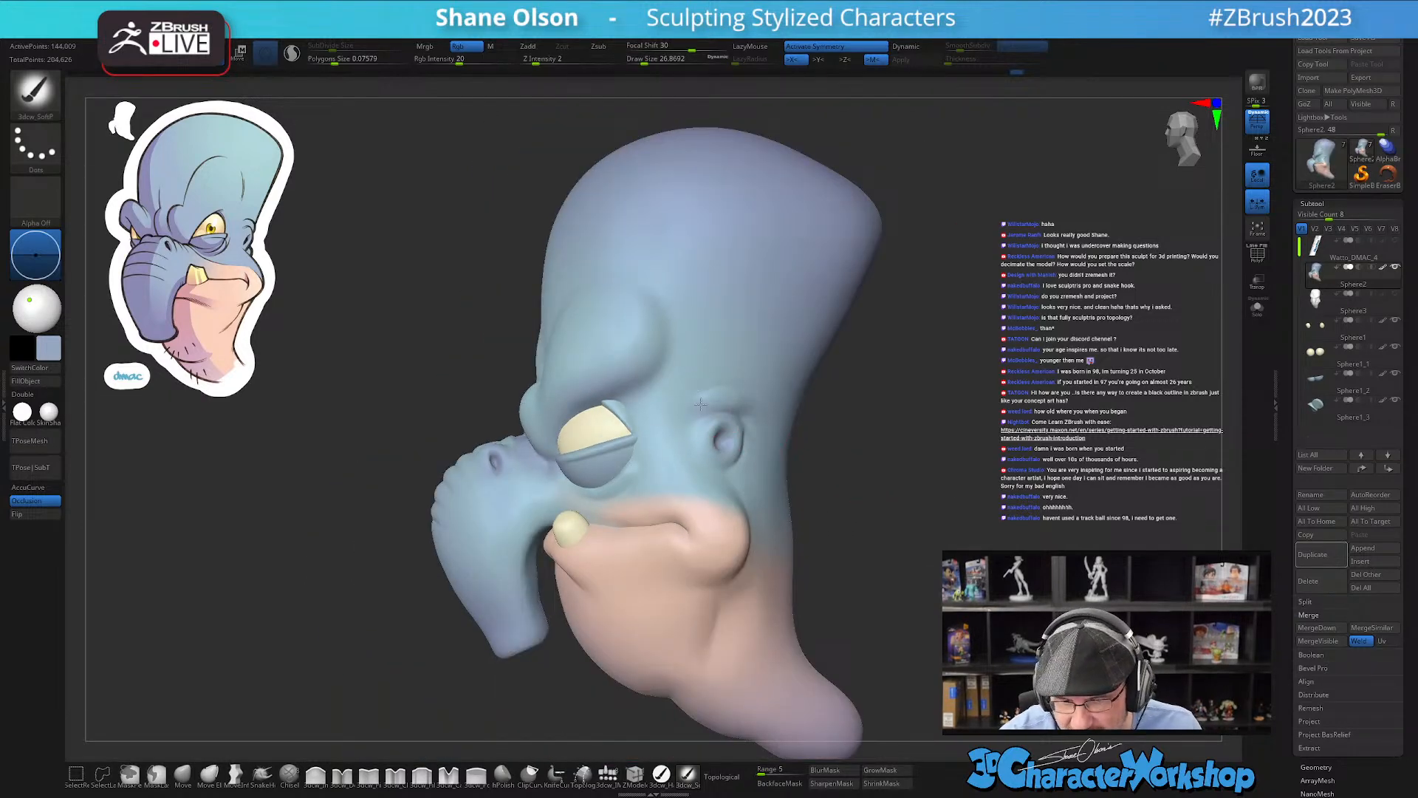
pyautogui.moveTo(726, 480); pyautogui.dragTo(741, 458)
pyautogui.moveTo(769, 456); pyautogui.dragTo(736, 477, button='right')
# Step: Raise the draw size to about 35, then about 41, and blend the color below the ear and behind the cheek bulge
pyautogui.press('s')
pyautogui.moveTo(730, 477); pyautogui.dragTo(738, 477)
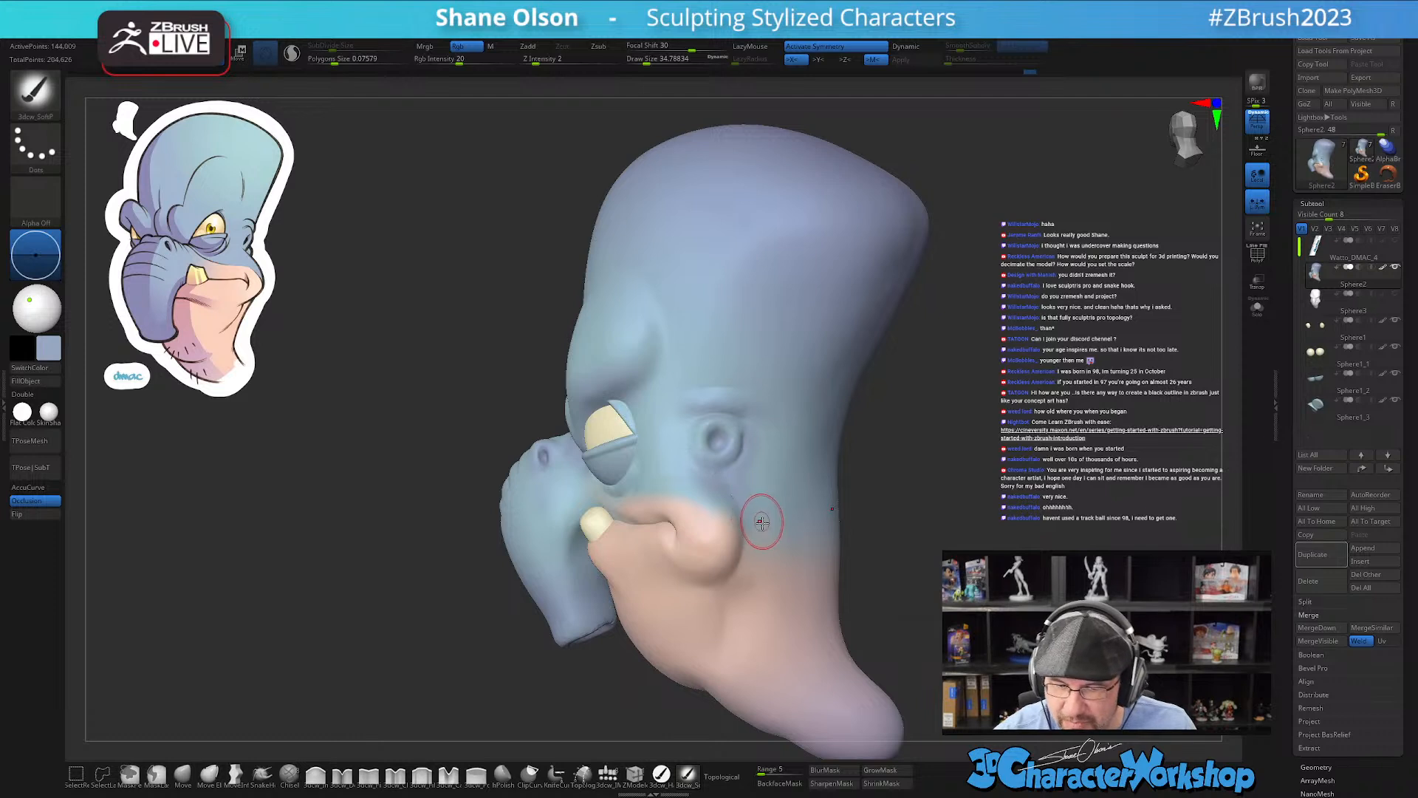
pyautogui.moveTo(759, 513); pyautogui.dragTo(739, 515, button='right')
pyautogui.press('s')
pyautogui.moveTo(738, 515); pyautogui.dragTo(744, 514)
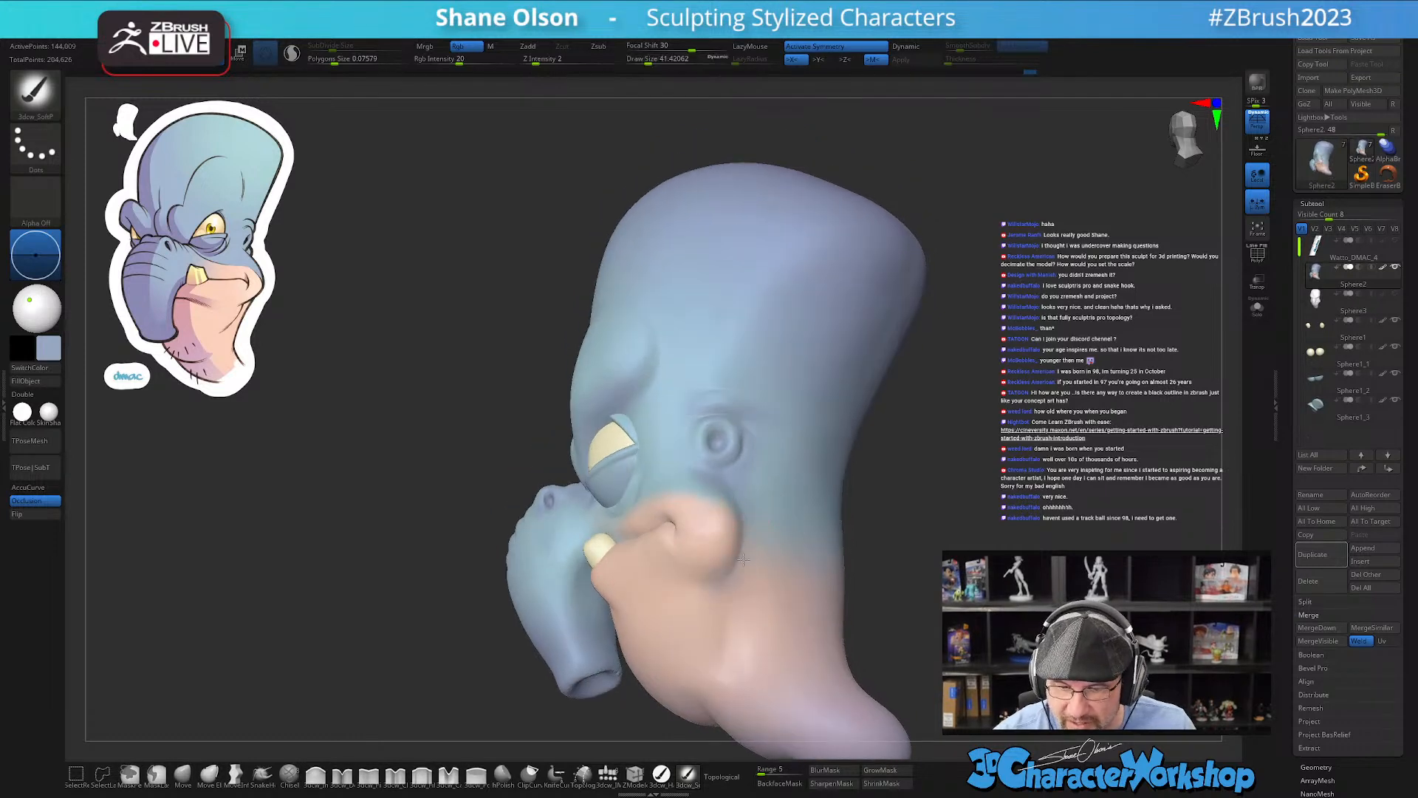
pyautogui.keyDown('alt'); pyautogui.moveTo(807, 529); pyautogui.dragTo(790, 503, button='right'); pyautogui.keyUp('alt')
pyautogui.moveTo(785, 534)
pyautogui.mouseDown(button='right')
pyautogui.moveTo(814, 537)
pyautogui.moveTo(778, 552)
pyautogui.mouseUp(button='right')
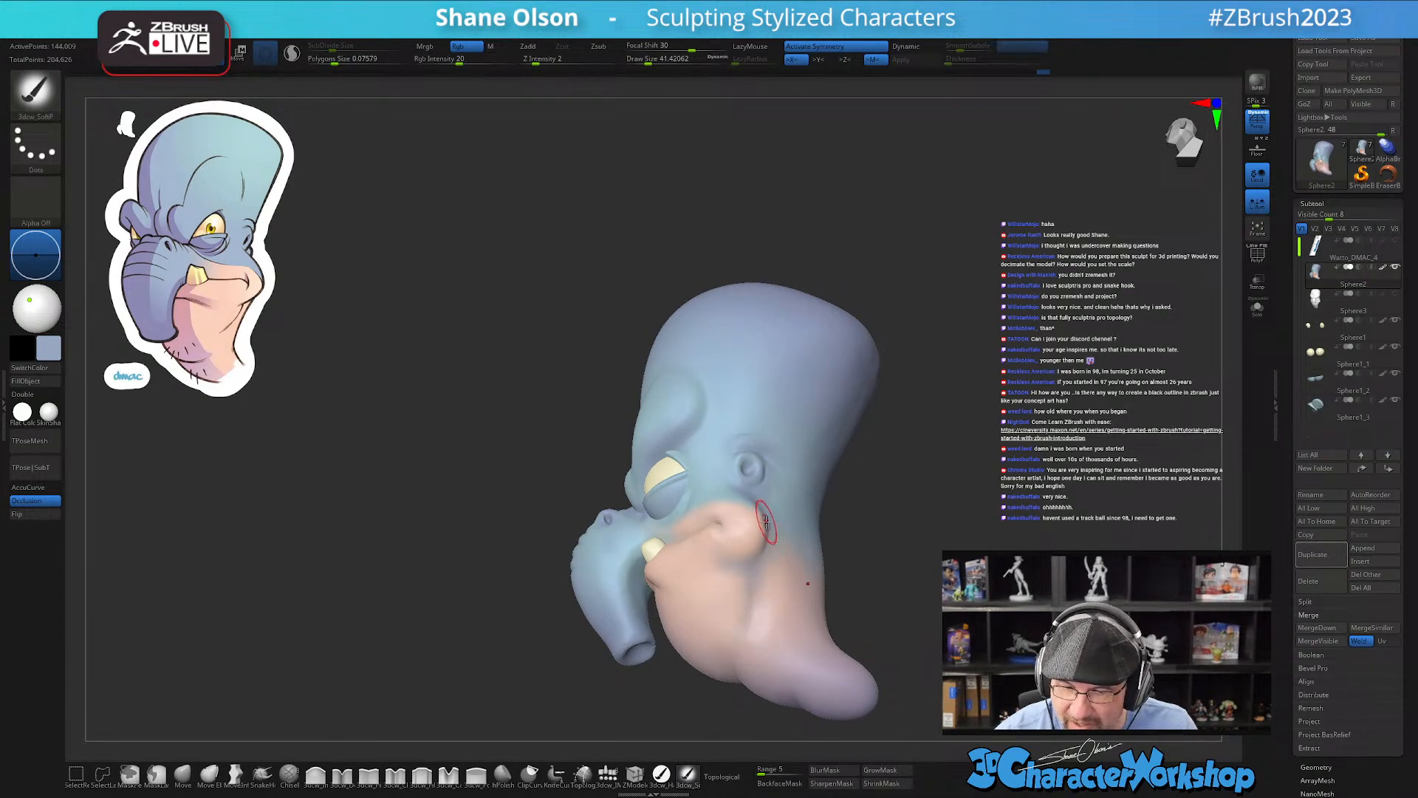
pyautogui.moveTo(768, 525)
pyautogui.mouseDown(button='right')
pyautogui.moveTo(727, 527)
pyautogui.moveTo(742, 609)
pyautogui.moveTo(742, 581)
pyautogui.mouseUp(button='right')
# Step: Pick the jaw's pink as the paint color and set the draw size to about 56
pyautogui.press('c')
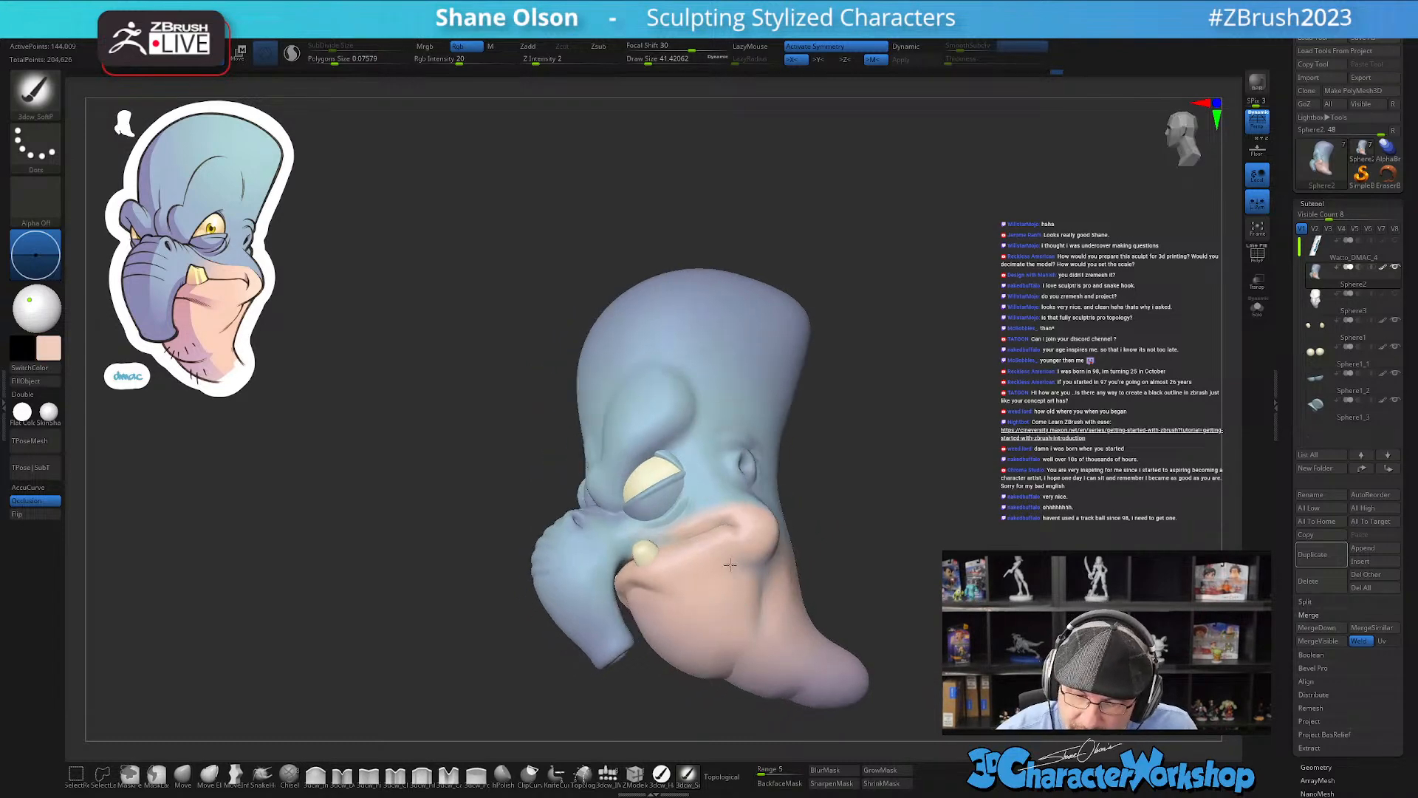
pyautogui.moveTo(838, 575)
pyautogui.mouseDown(button='right')
pyautogui.moveTo(823, 634)
pyautogui.moveTo(916, 548)
pyautogui.moveTo(901, 564)
pyautogui.moveTo(874, 510)
pyautogui.moveTo(857, 512)
pyautogui.moveTo(842, 573)
pyautogui.moveTo(825, 530)
pyautogui.mouseUp(button='right')
pyautogui.moveTo(830, 421)
pyautogui.mouseDown(button='right')
pyautogui.moveTo(823, 405)
pyautogui.moveTo(808, 452)
pyautogui.moveTo(782, 459)
pyautogui.moveTo(810, 456)
pyautogui.mouseUp(button='right')
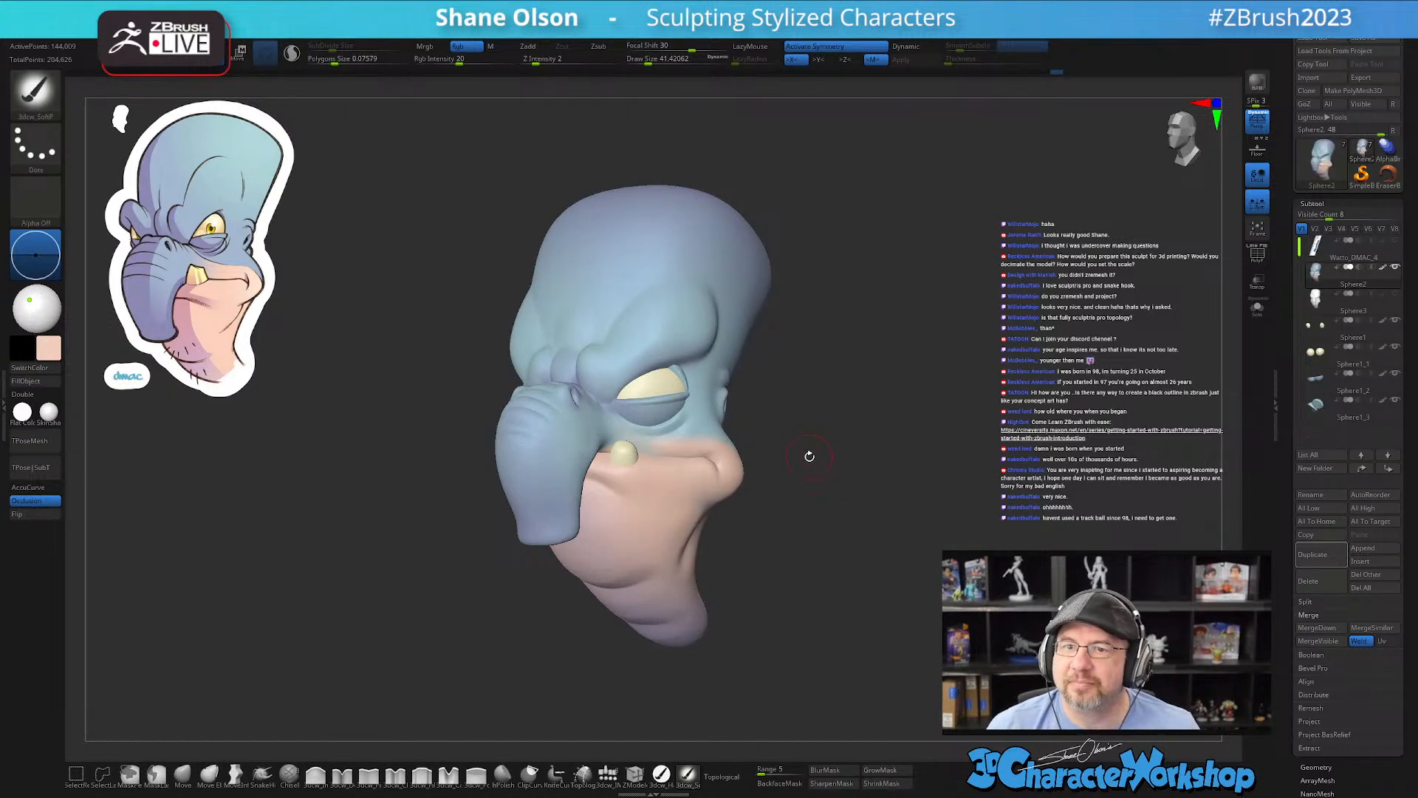
pyautogui.keyDown('ctrl'); pyautogui.moveTo(727, 419); pyautogui.dragTo(736, 393, button='right'); pyautogui.keyUp('ctrl')
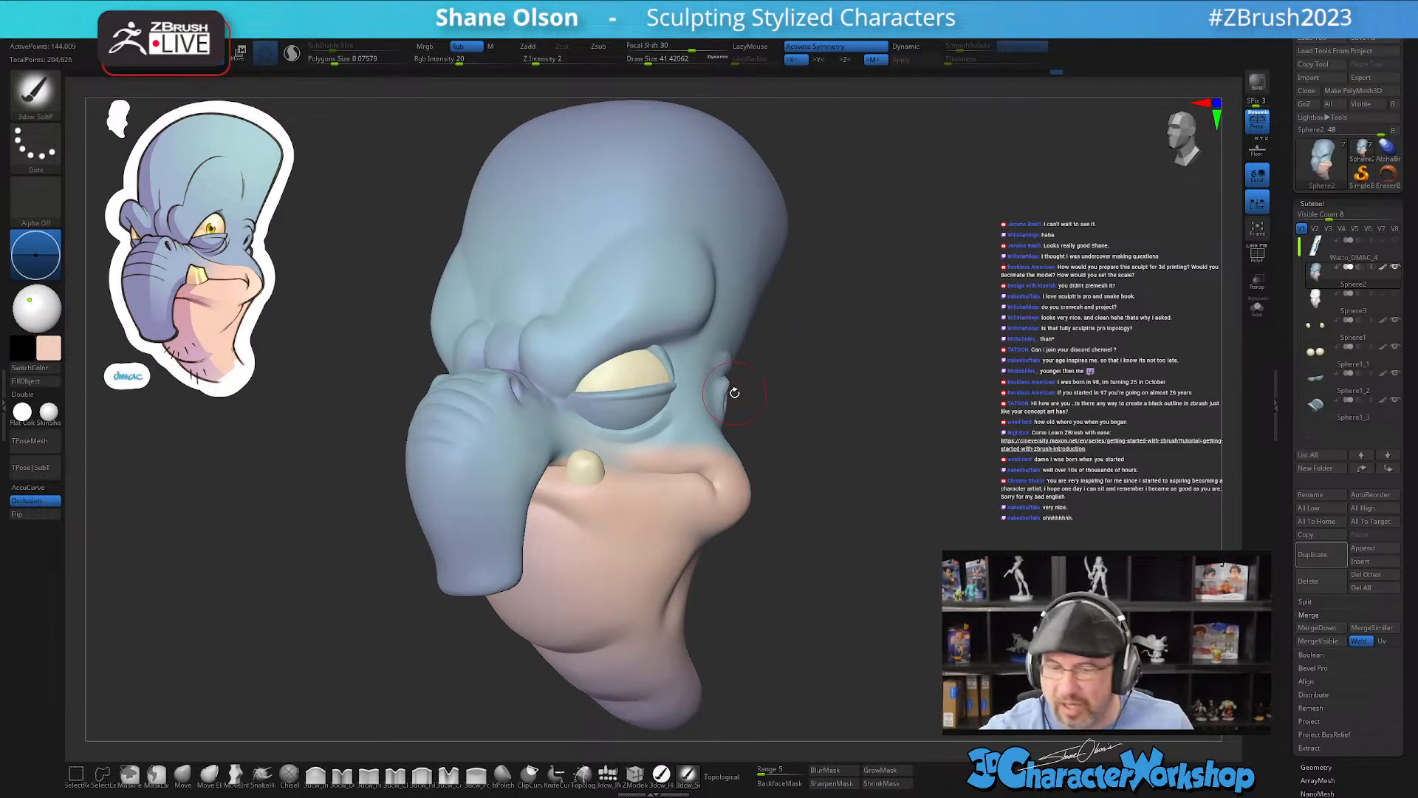
pyautogui.moveTo(906, 360)
pyautogui.keyDown('ctrl'); pyautogui.mouseDown(button='right')
pyautogui.moveTo(889, 336)
pyautogui.moveTo(855, 353)
pyautogui.mouseUp(button='right'); pyautogui.keyUp('ctrl')
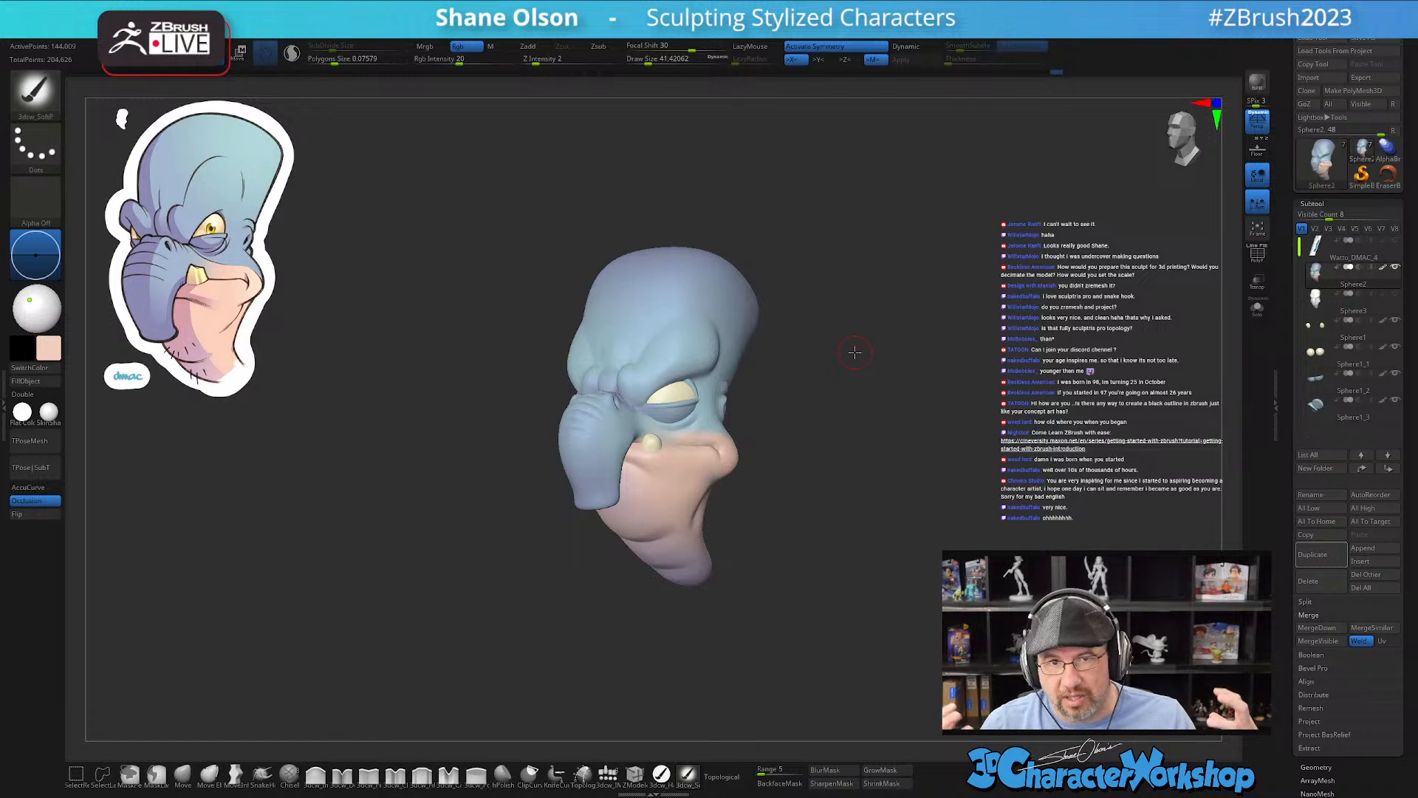
pyautogui.keyDown('ctrl'); pyautogui.moveTo(790, 419); pyautogui.dragTo(811, 428, button='right'); pyautogui.keyUp('ctrl')
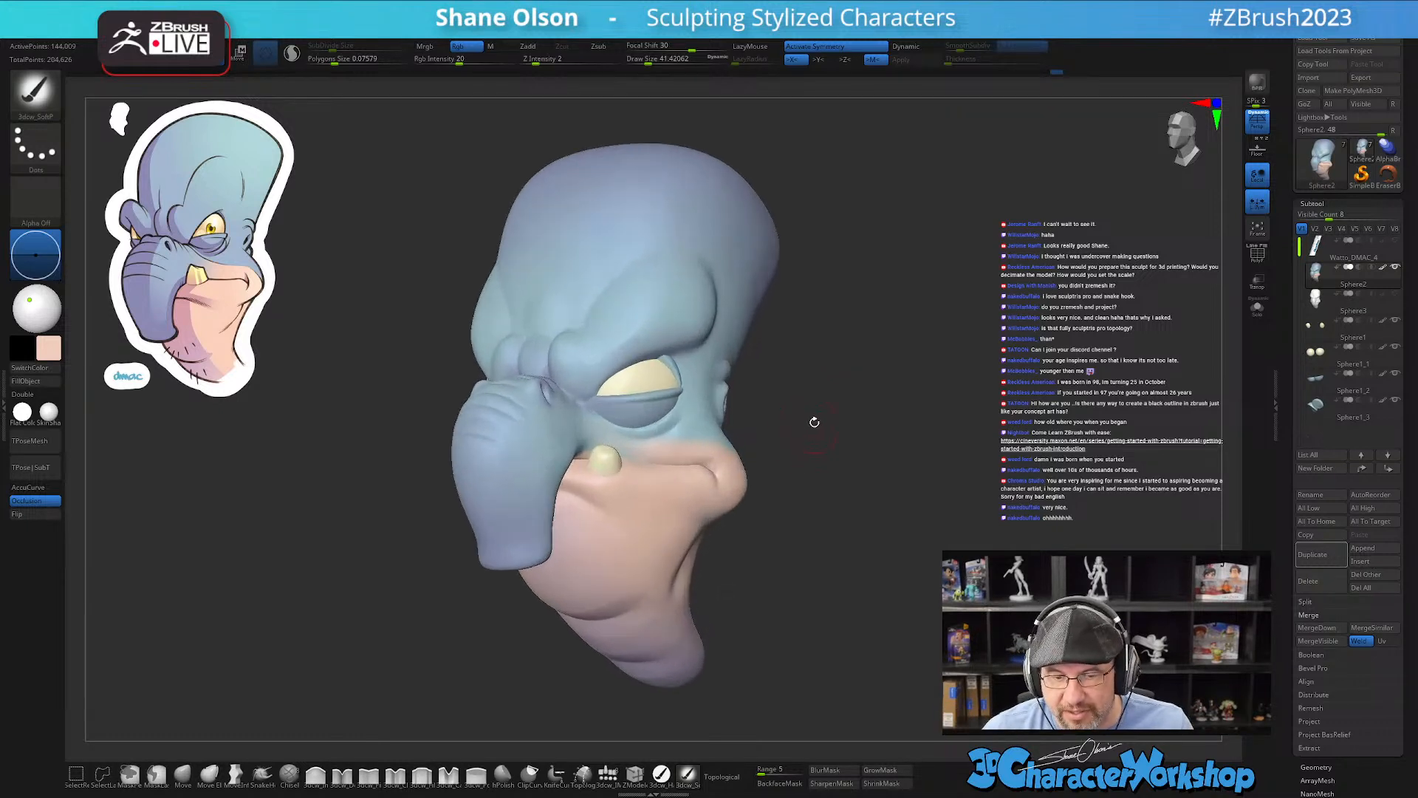
pyautogui.press('s')
pyautogui.moveTo(822, 490); pyautogui.dragTo(826, 490)
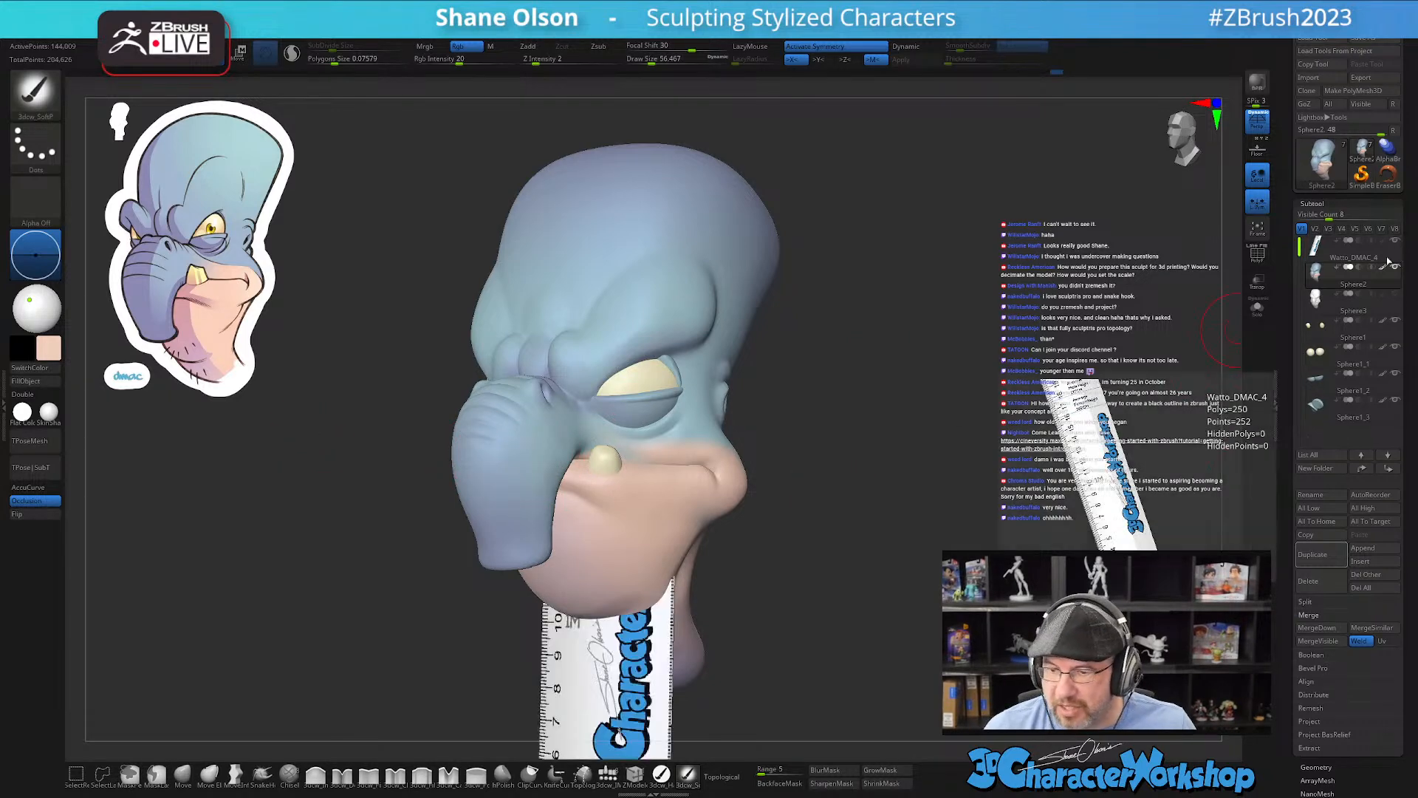
# Step: Show the ruler object beneath the head and compare the head's size with it from the front and at three-quarter view
pyautogui.keyDown('alt'); pyautogui.moveTo(838, 554); pyautogui.dragTo(842, 442); pyautogui.keyUp('alt')
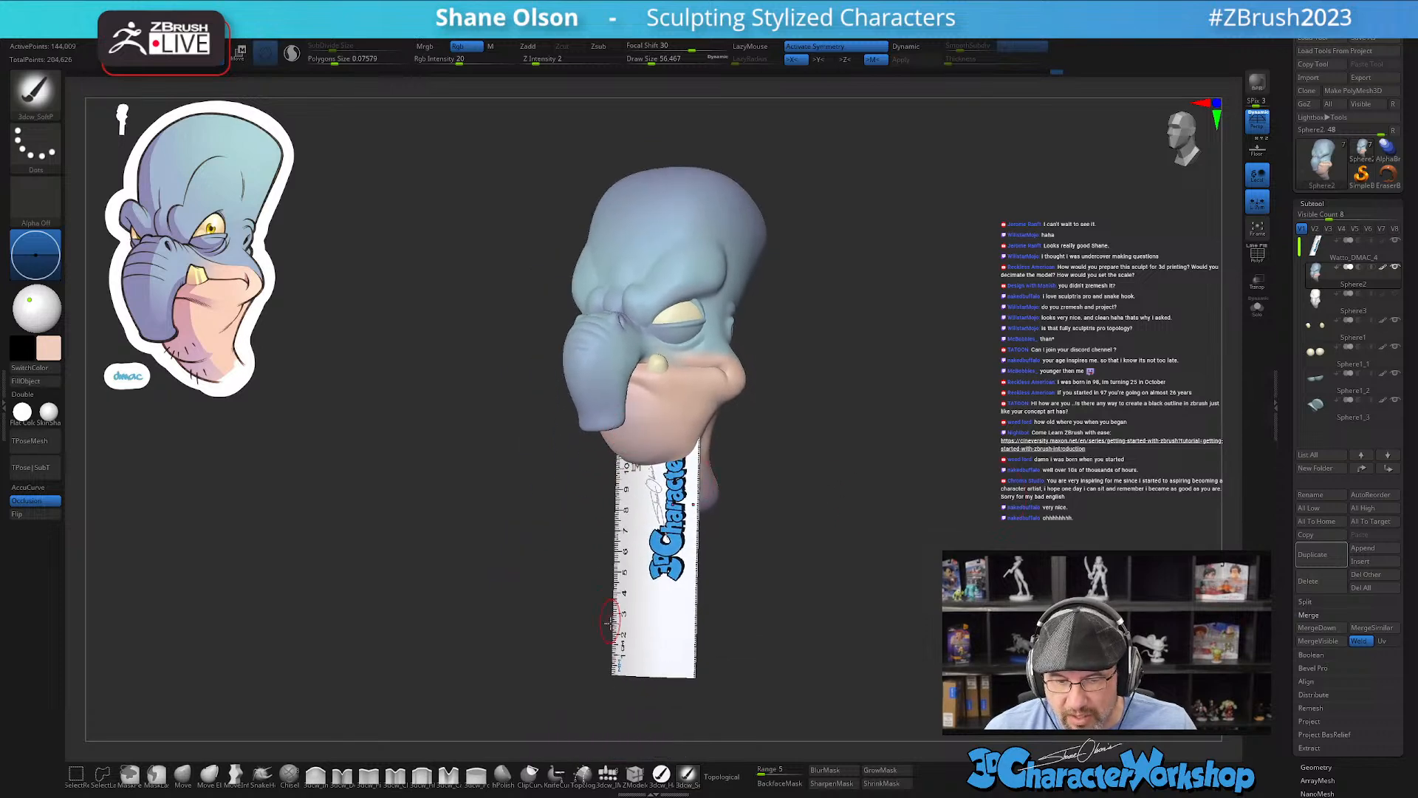
pyautogui.moveTo(814, 534); pyautogui.dragTo(827, 565)
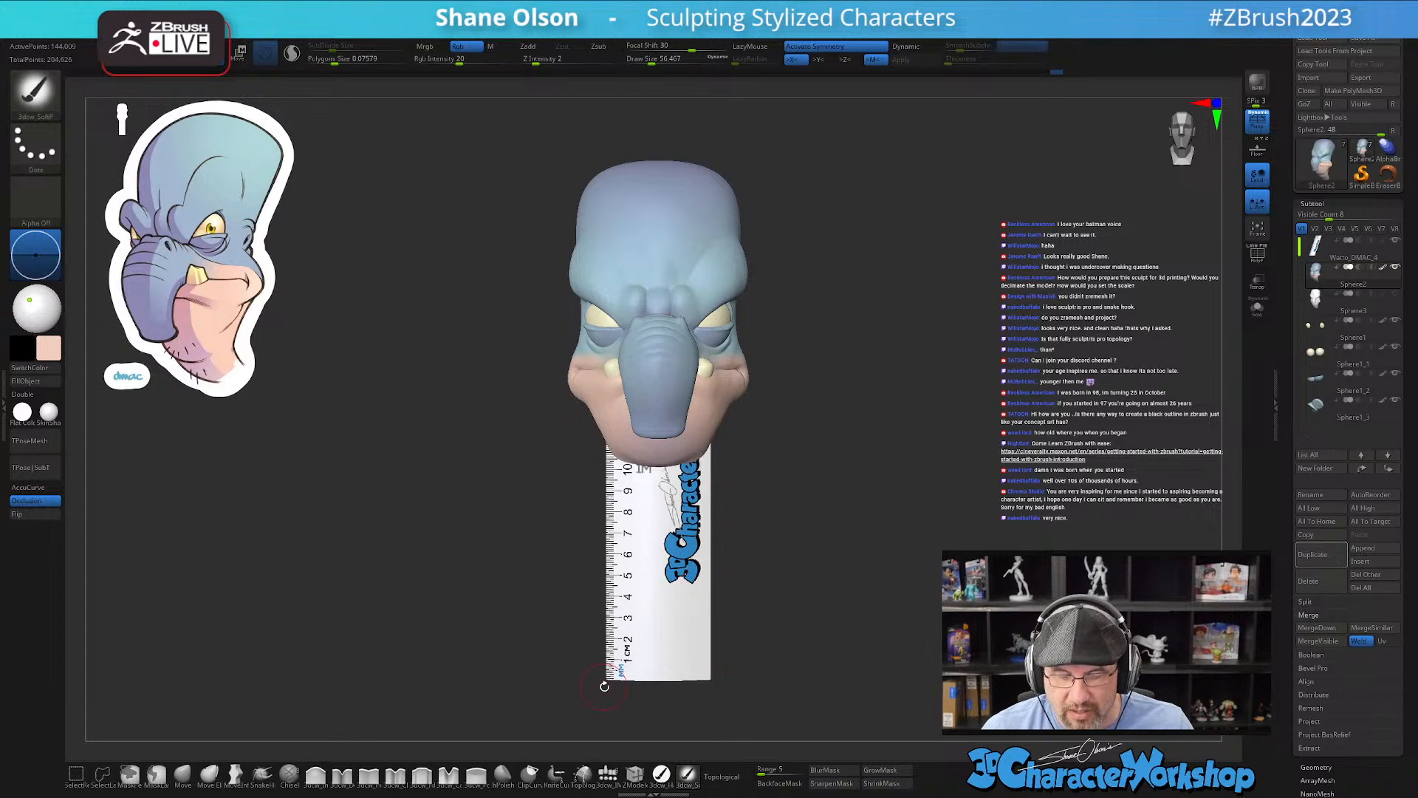
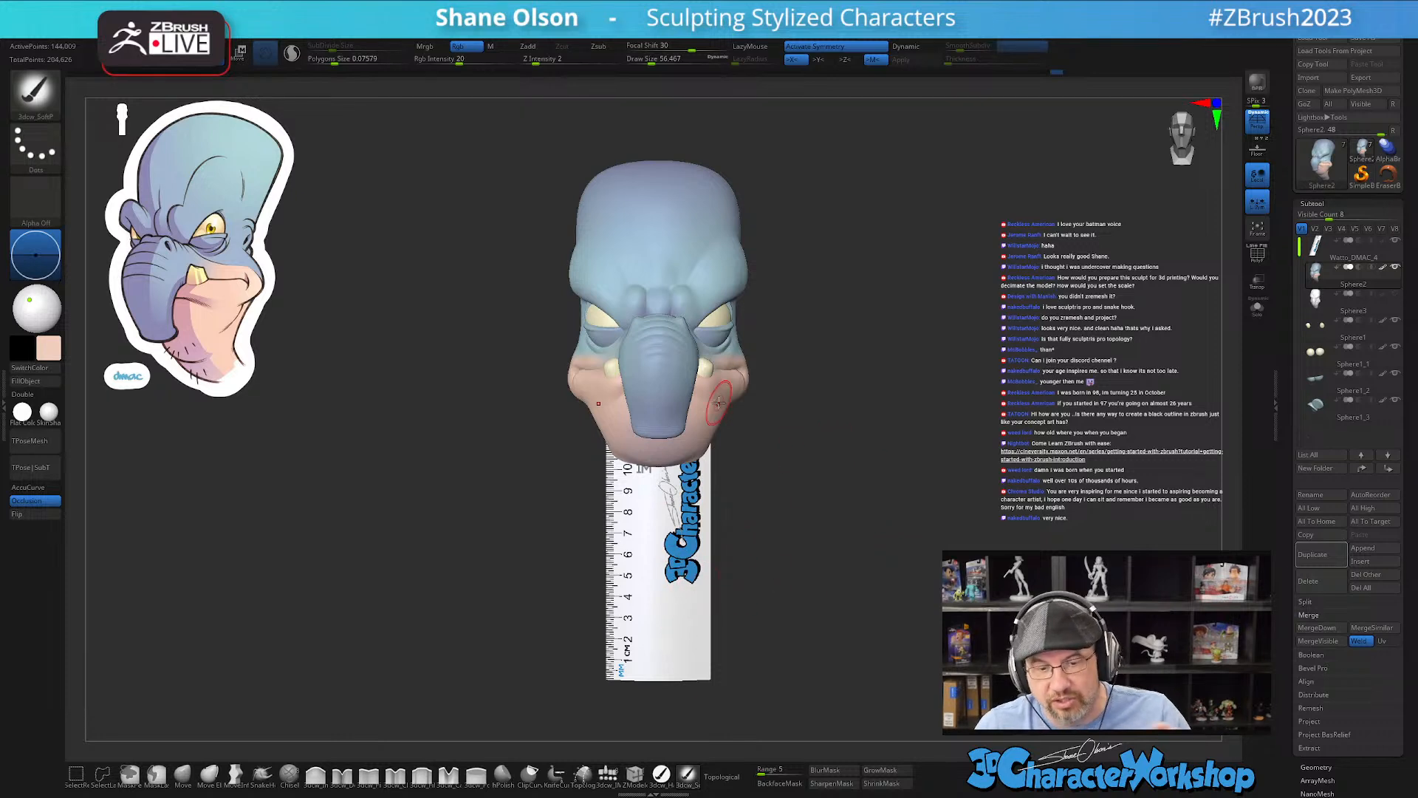
pyautogui.moveTo(835, 406)
pyautogui.mouseDown()
pyautogui.moveTo(817, 409)
pyautogui.moveTo(836, 440)
pyautogui.moveTo(864, 363)
pyautogui.moveTo(867, 416)
pyautogui.moveTo(957, 396)
pyautogui.mouseUp()
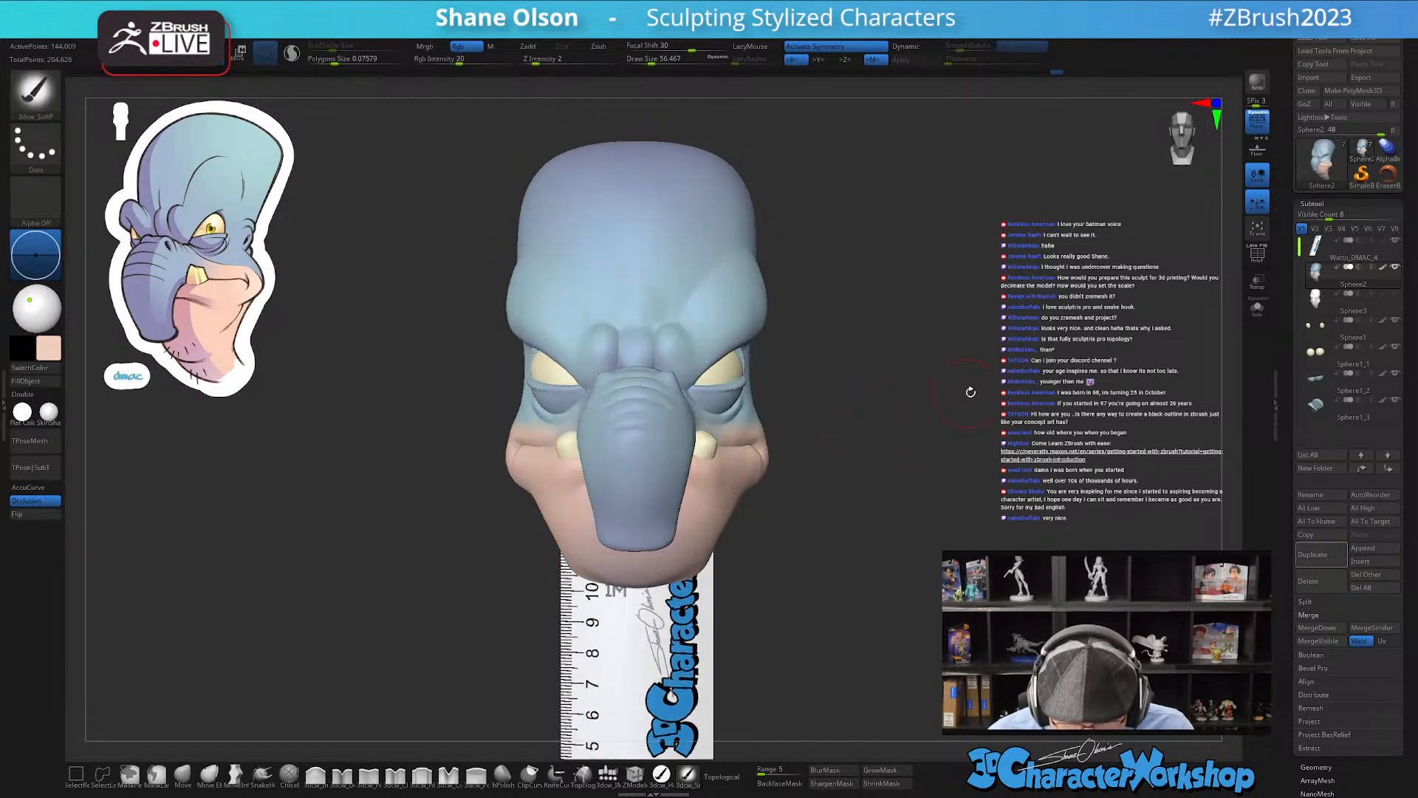
pyautogui.moveTo(976, 451); pyautogui.dragTo(959, 452)
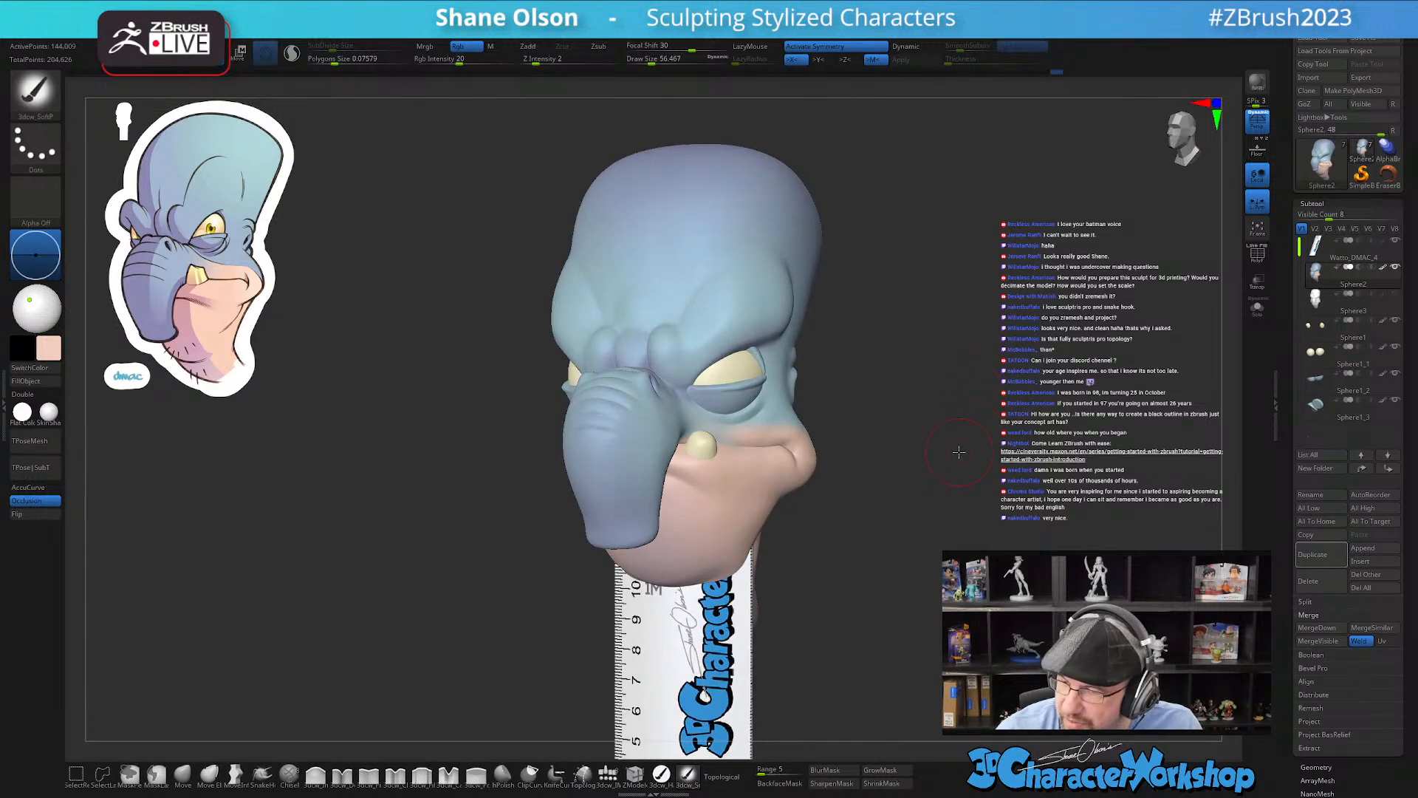
# Step: Display the wireframe, select the eyeballs, subdivide them four times, and hide the wireframe
pyautogui.moveTo(816, 460)
pyautogui.keyDown('alt'); pyautogui.mouseDown()
pyautogui.moveTo(805, 533)
pyautogui.moveTo(842, 612)
pyautogui.mouseUp(); pyautogui.keyUp('alt')
pyautogui.hotkey('shift', 'f')
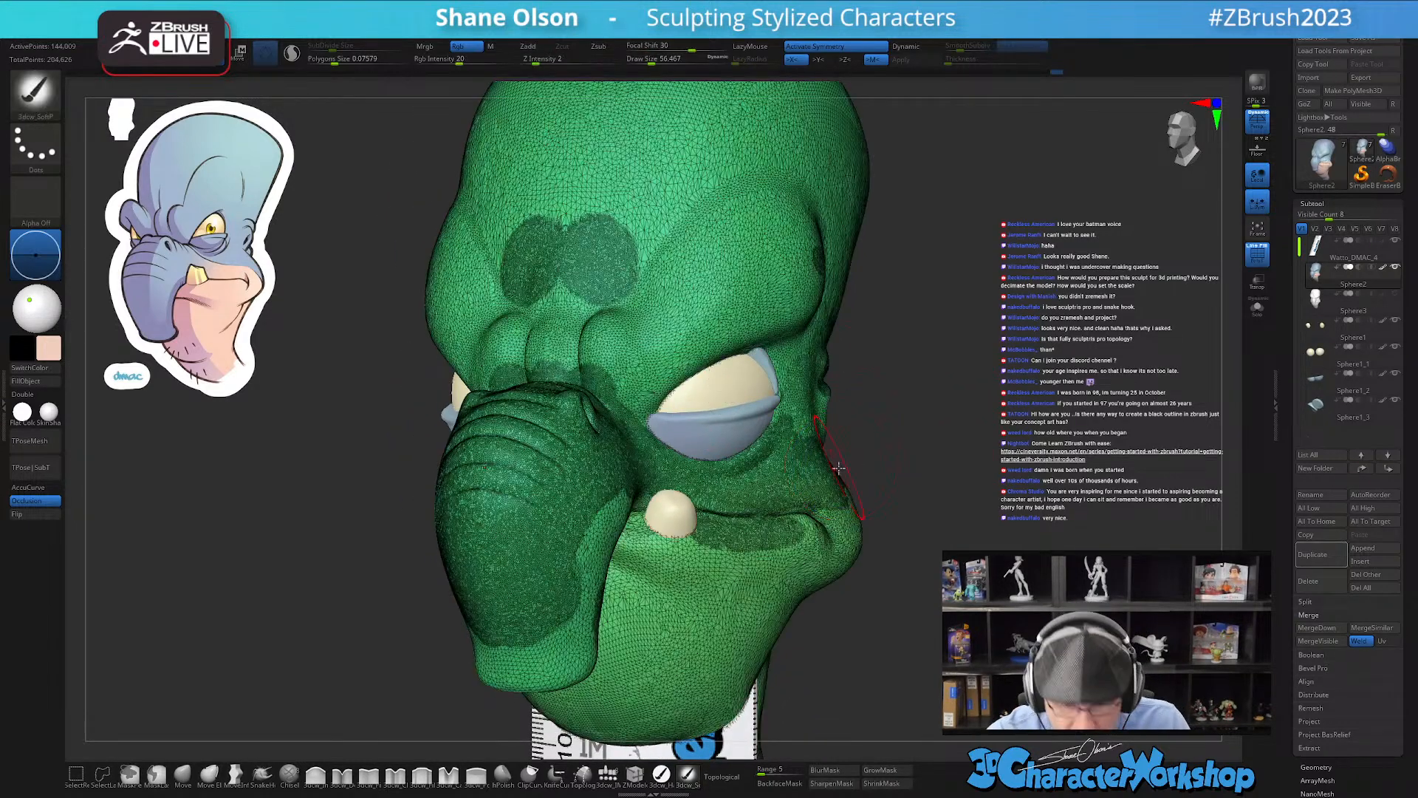
pyautogui.keyDown('alt'); pyautogui.click(721, 395); pyautogui.keyUp('alt')
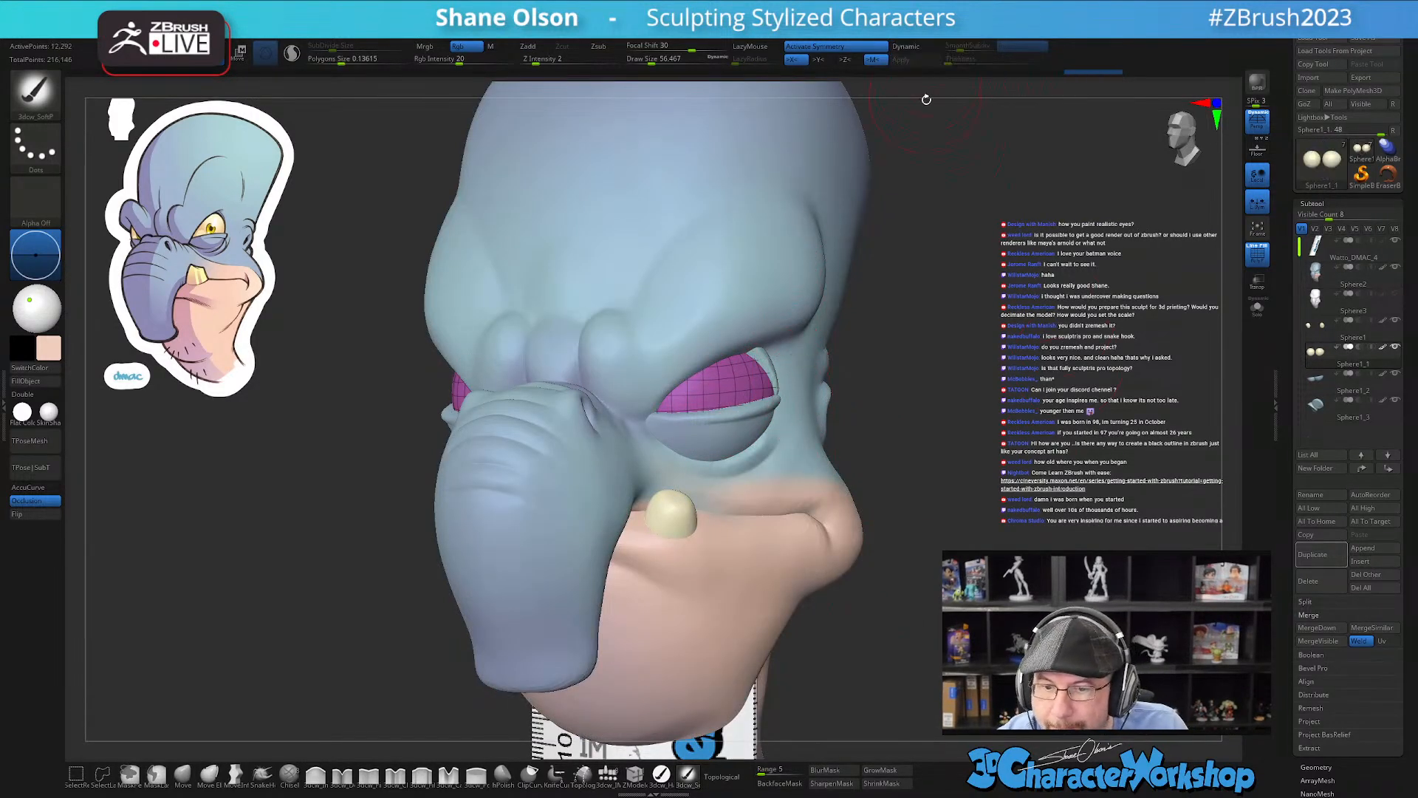
pyautogui.press('ctrl')
pyautogui.hotkey('ctrl', 'd')
pyautogui.hotkey('ctrl', 'd')
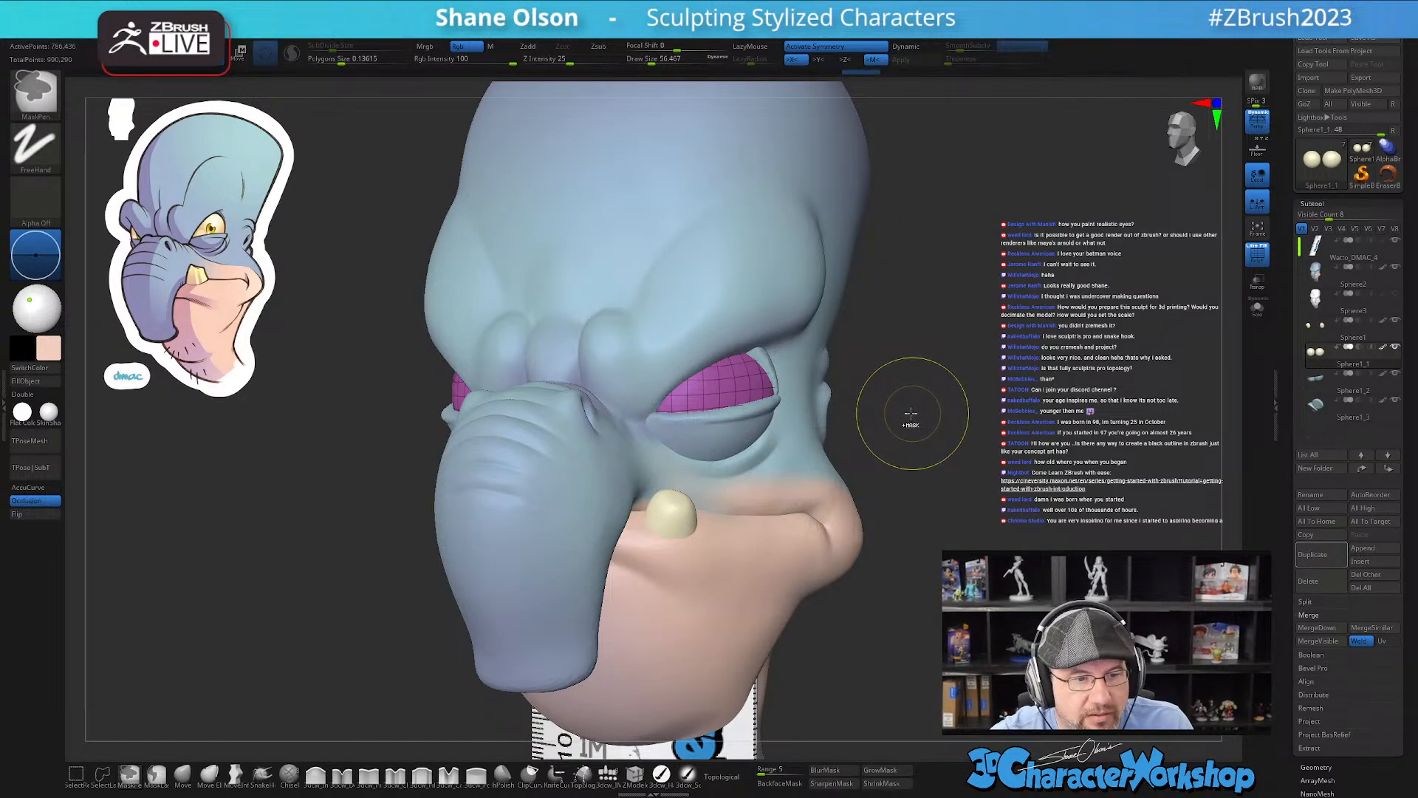
pyautogui.hotkey('ctrl', 'd')
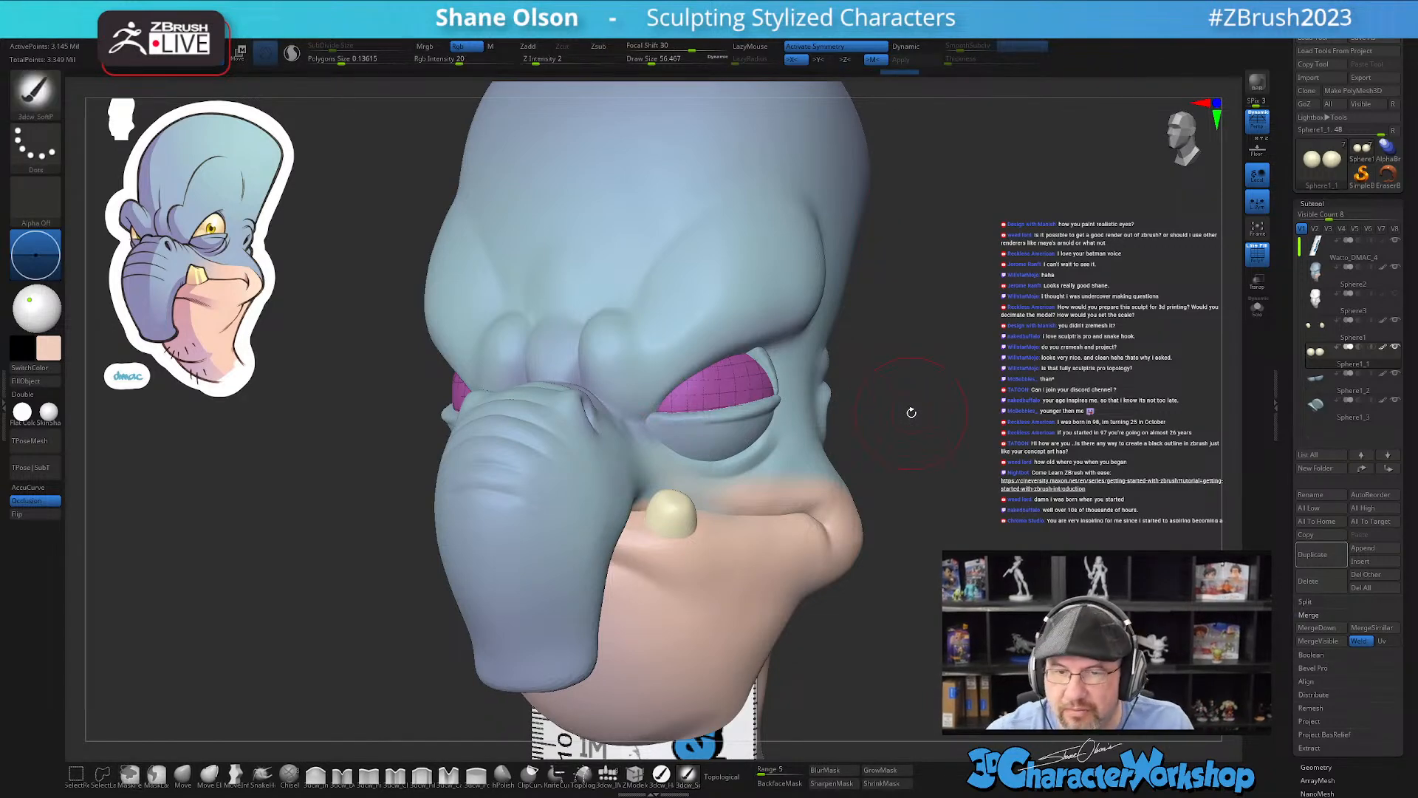
pyautogui.moveTo(928, 371); pyautogui.dragTo(1067, 283)
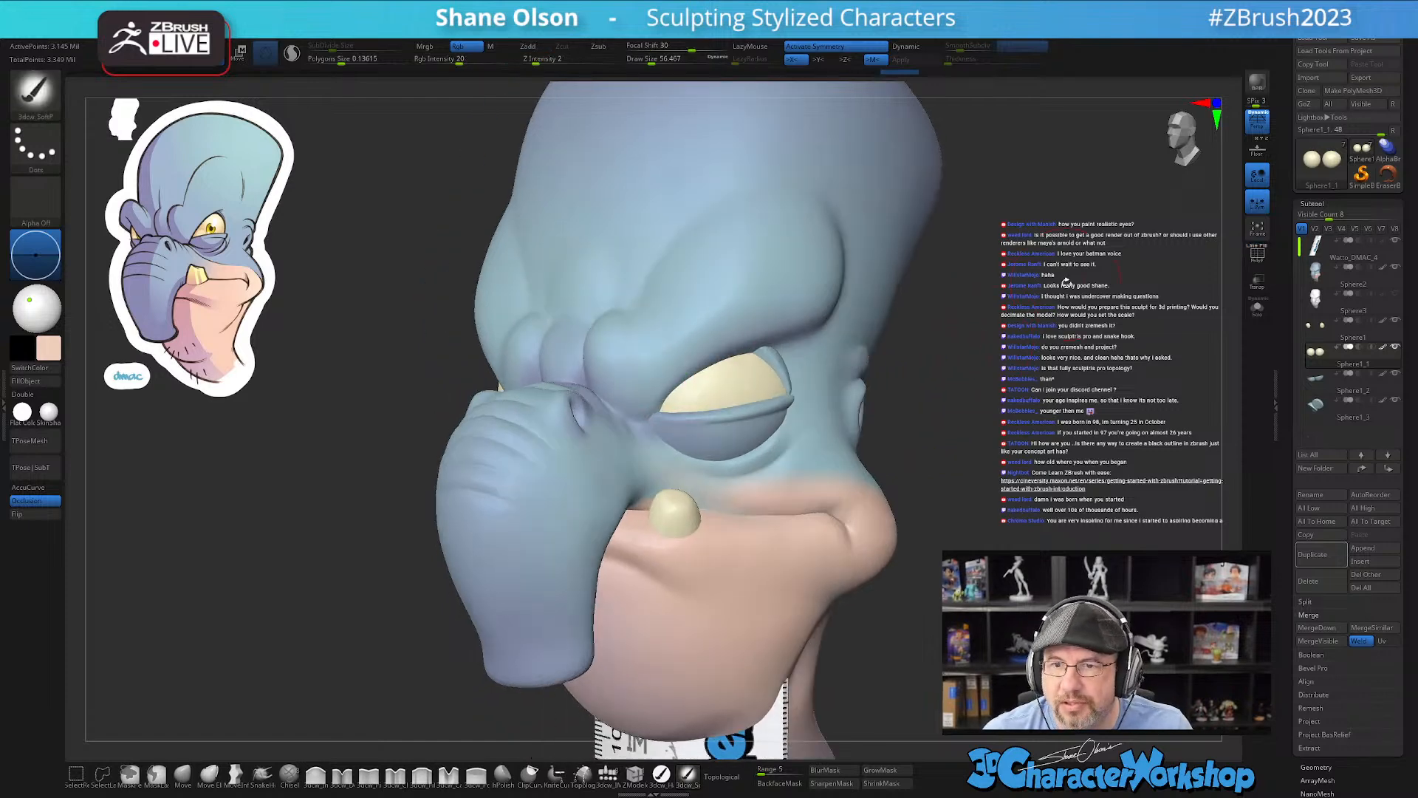
pyautogui.keyDown('alt'); pyautogui.moveTo(1035, 337); pyautogui.dragTo(1072, 266); pyautogui.keyUp('alt')
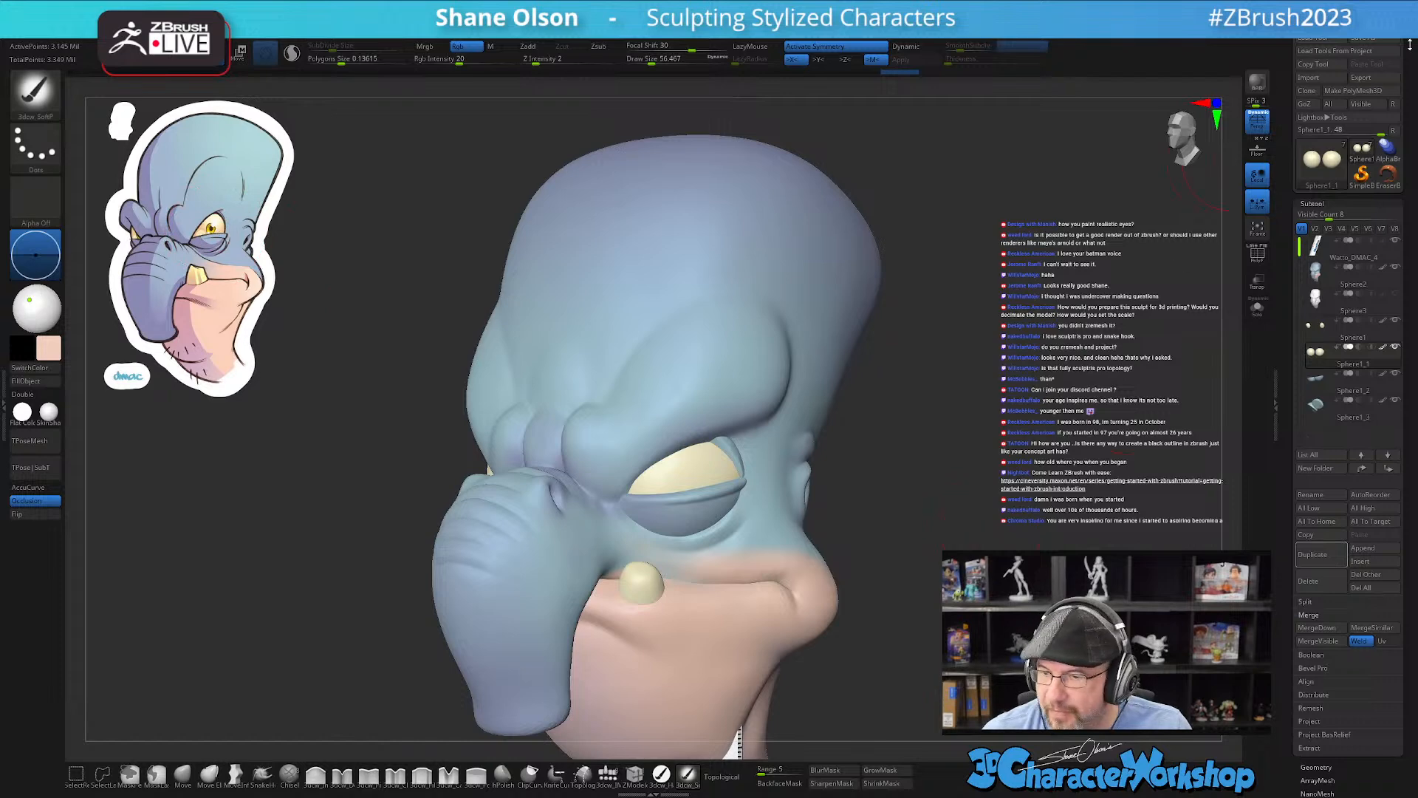
pyautogui.click(1366, 41)
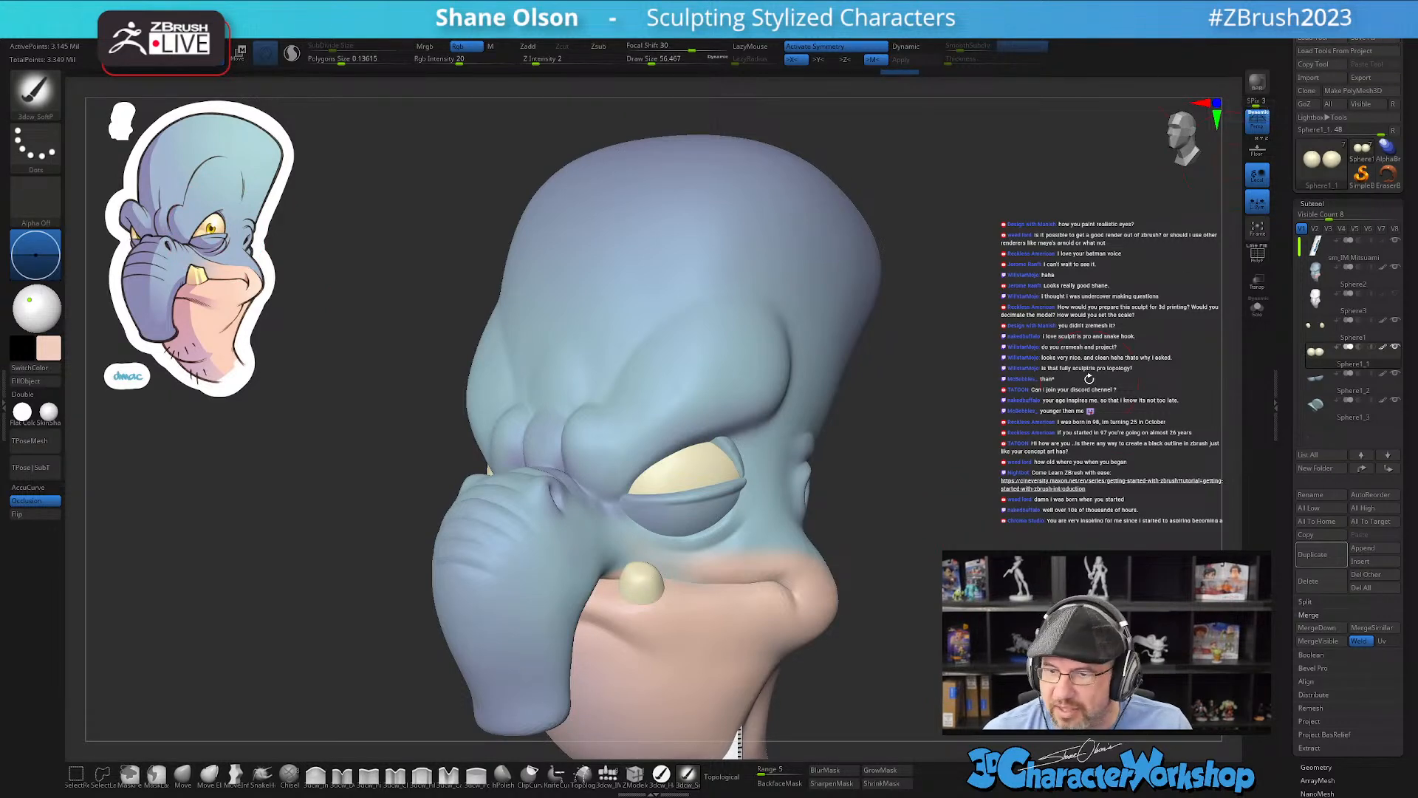
pyautogui.click(1367, 39)
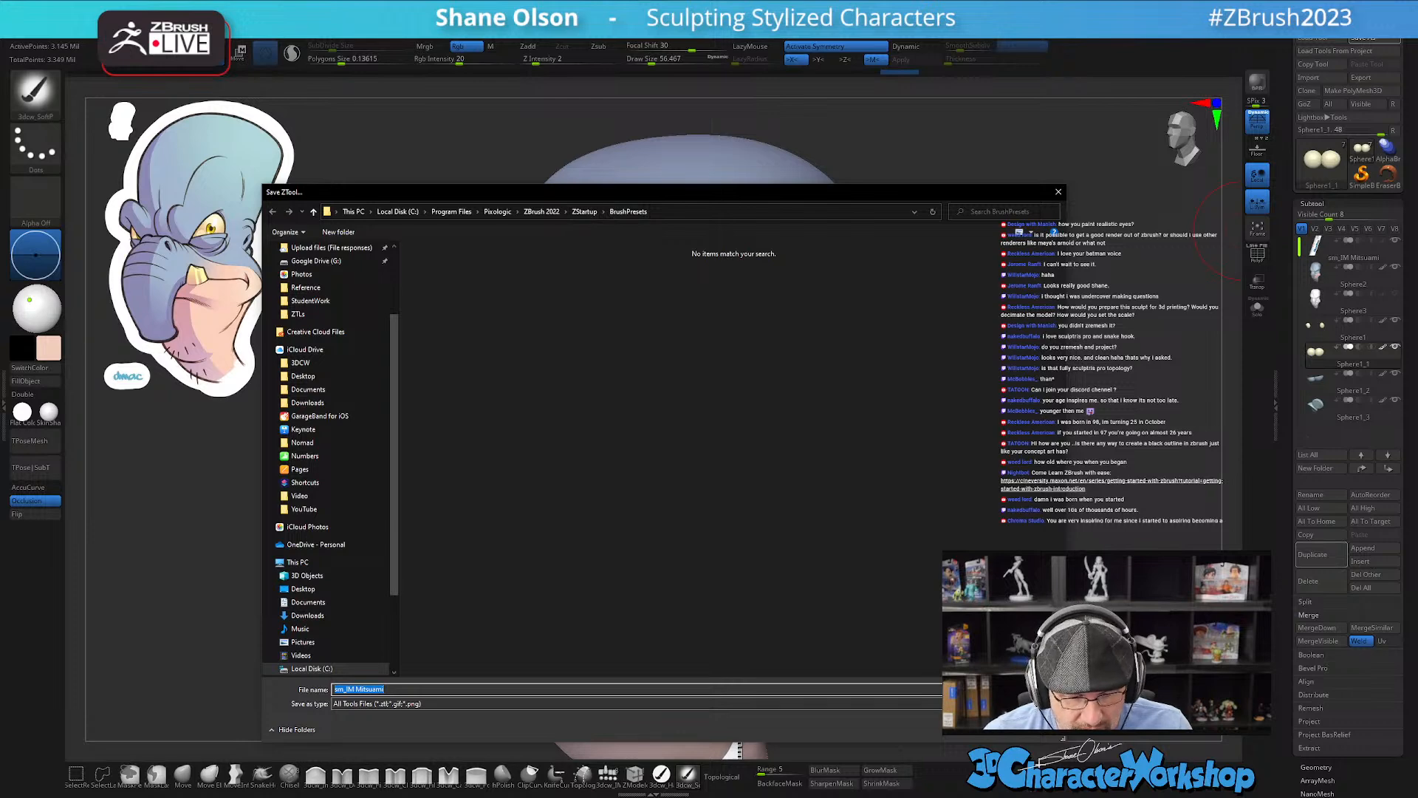
pyautogui.press('Return')
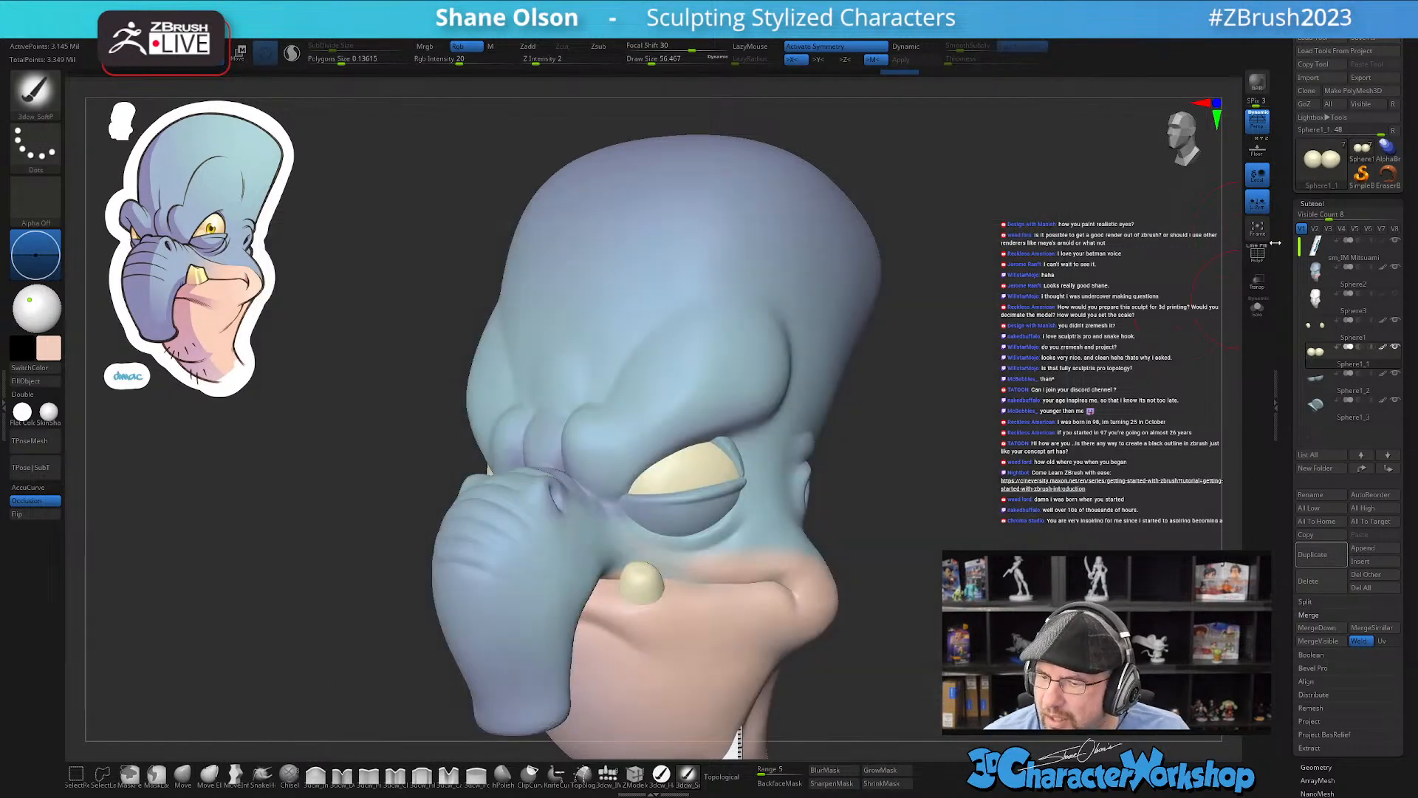
# Step: Save the tool as Watto_DMAC_4 in the ZTLs folder inside Twitch on local disk D
pyautogui.click(1376, 39)
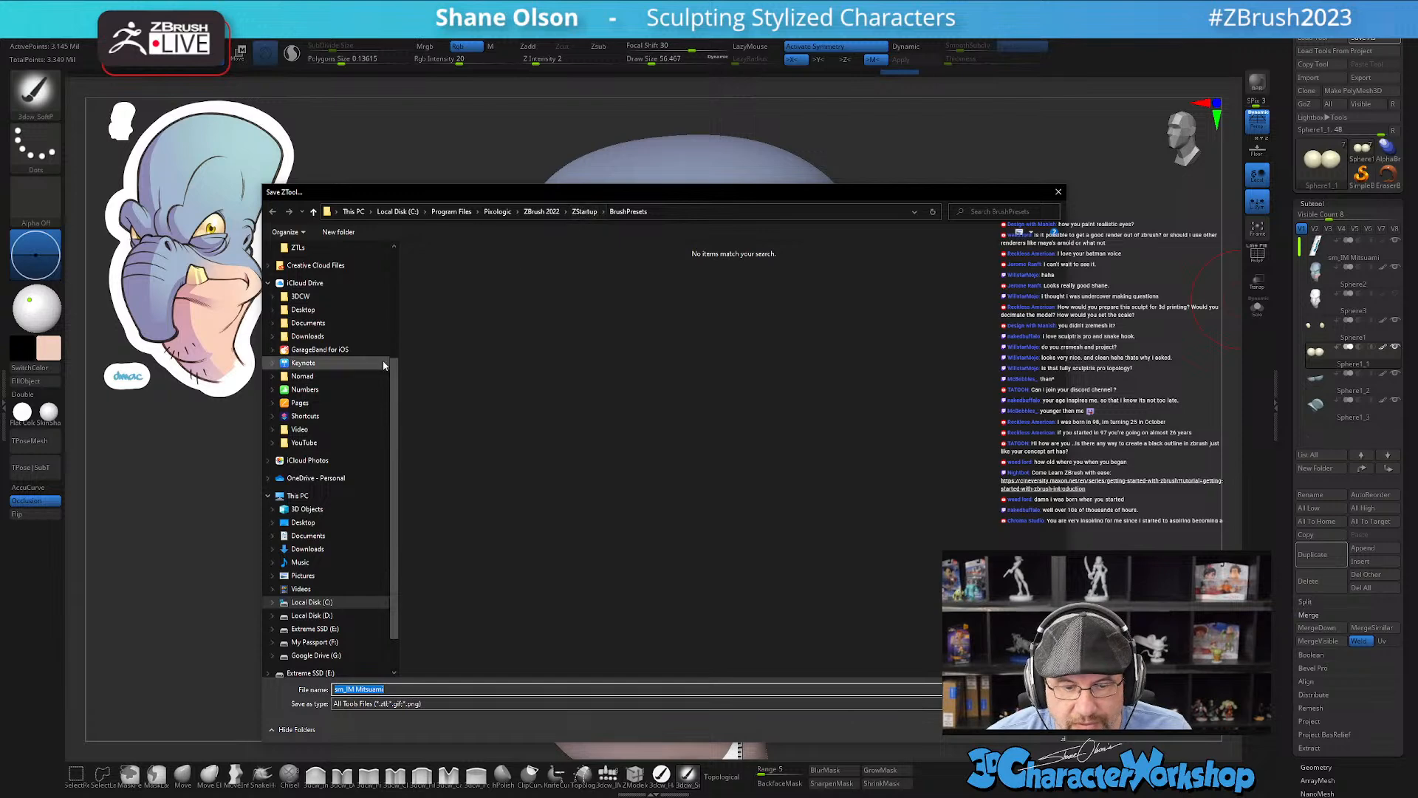
pyautogui.click(396, 346)
pyautogui.click(306, 336)
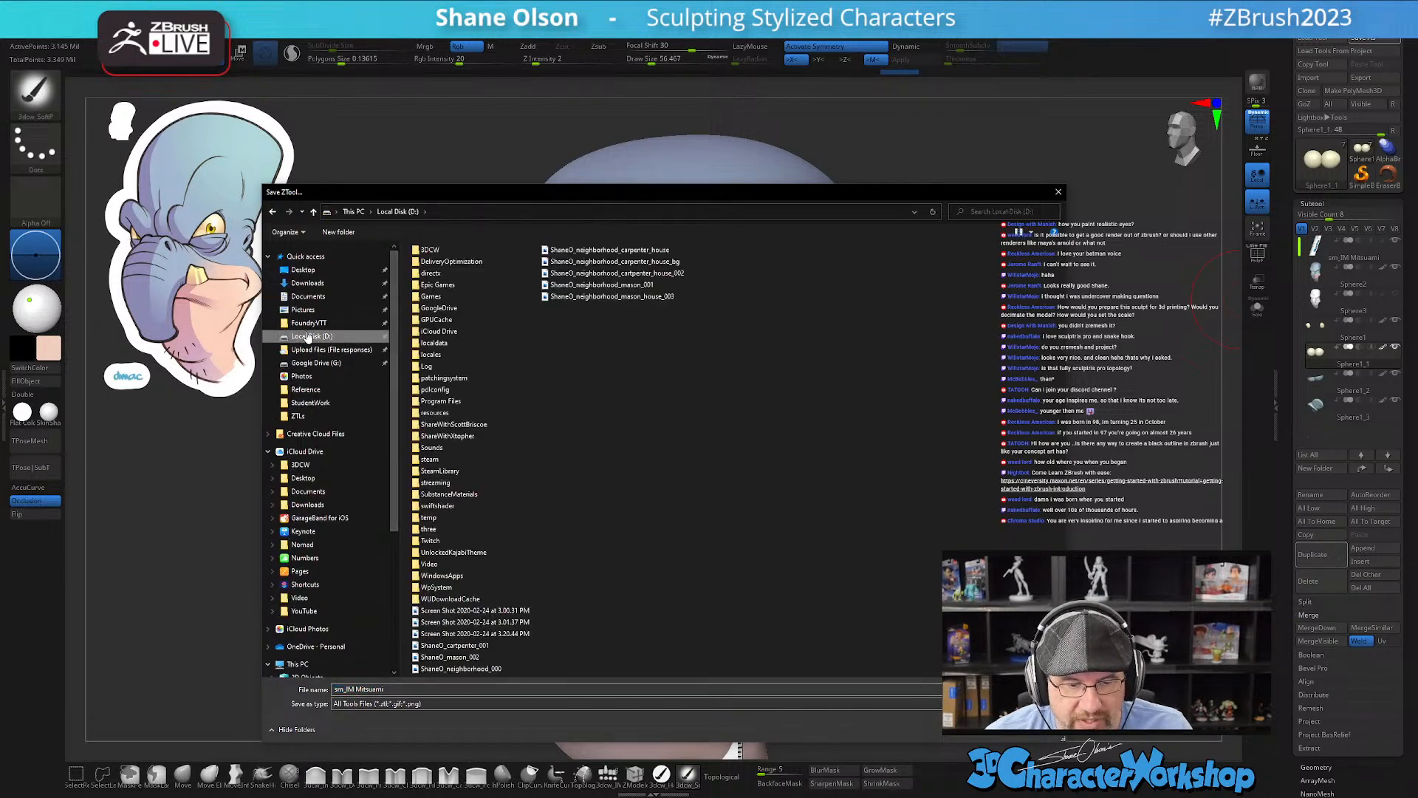
pyautogui.doubleClick(436, 541)
pyautogui.doubleClick(441, 277)
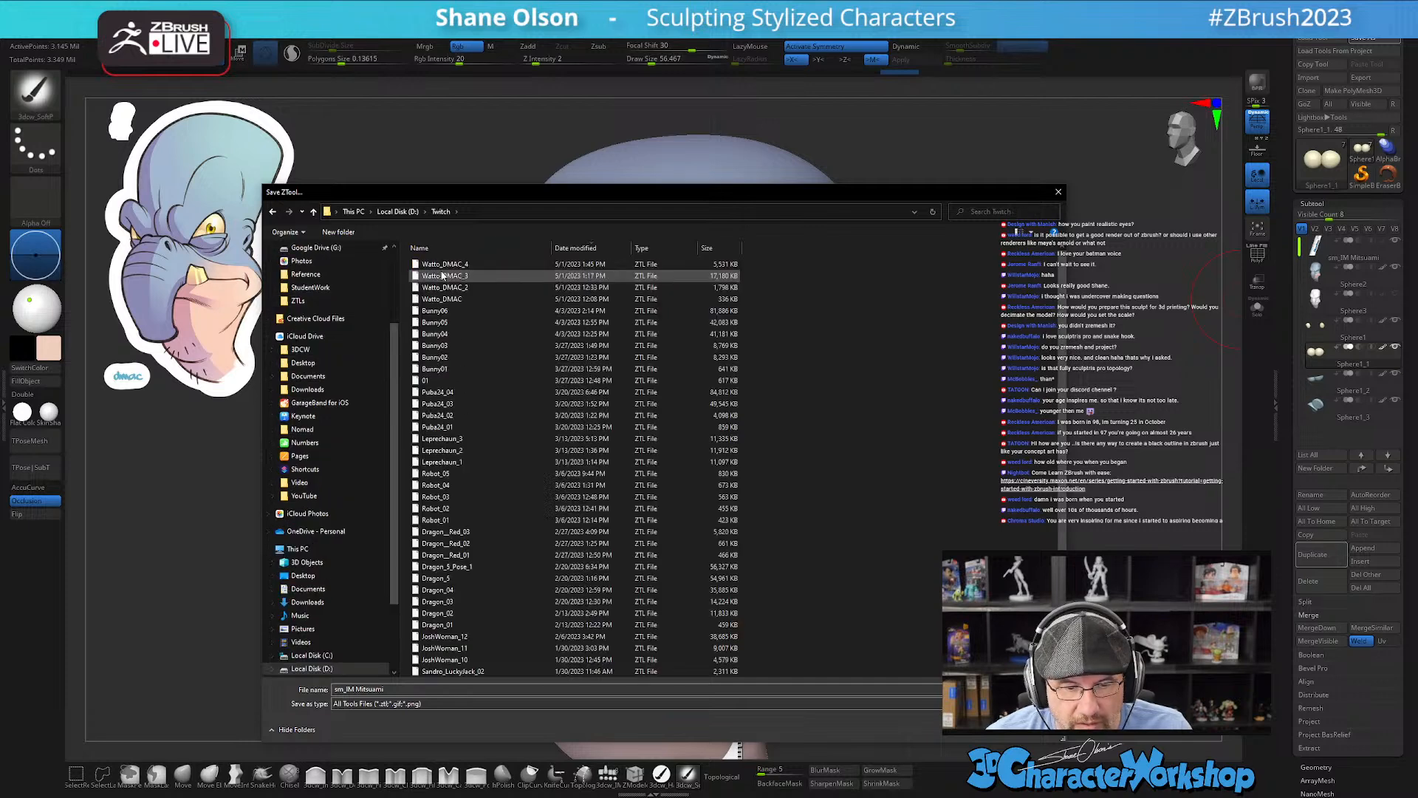
pyautogui.click(445, 264)
pyautogui.press('Return')
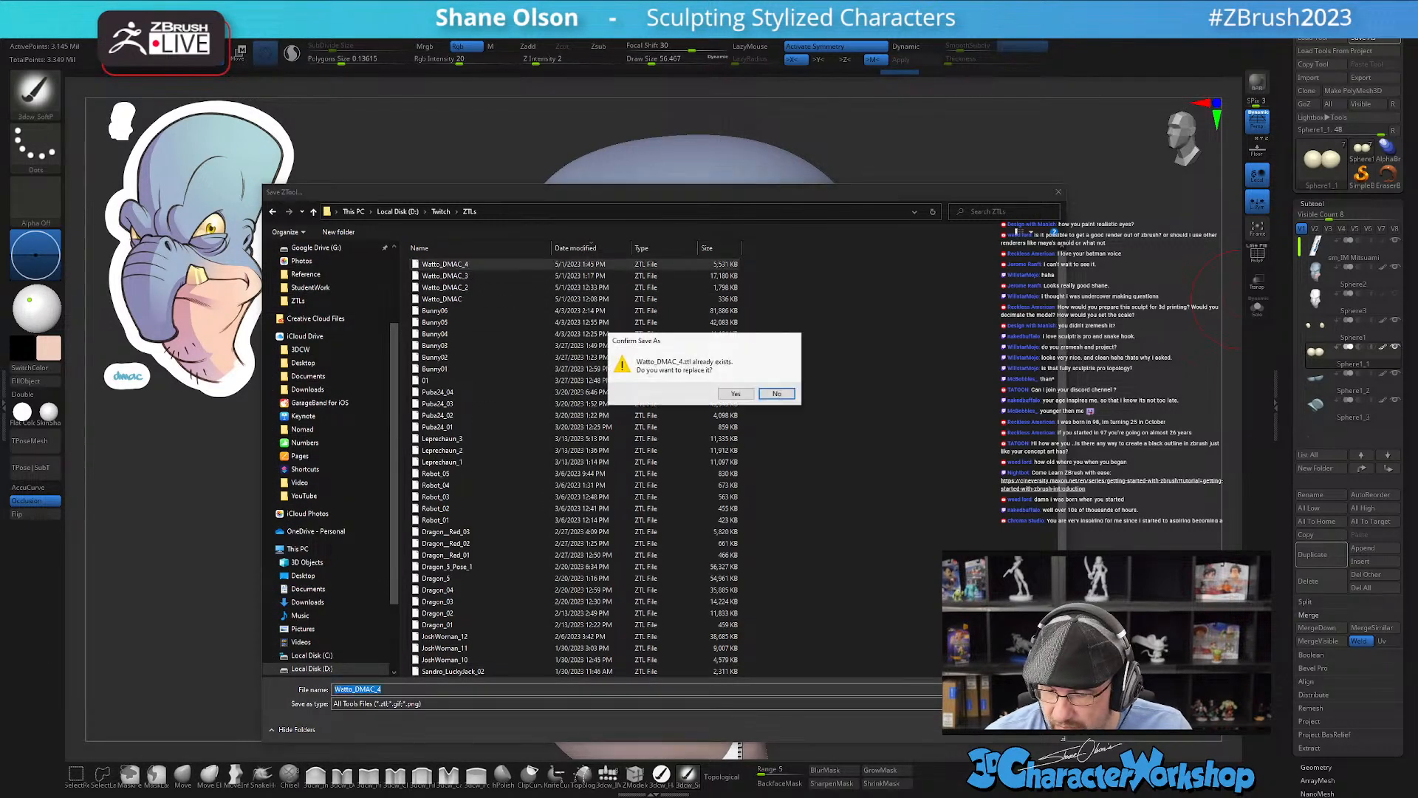
pyautogui.click(758, 391)
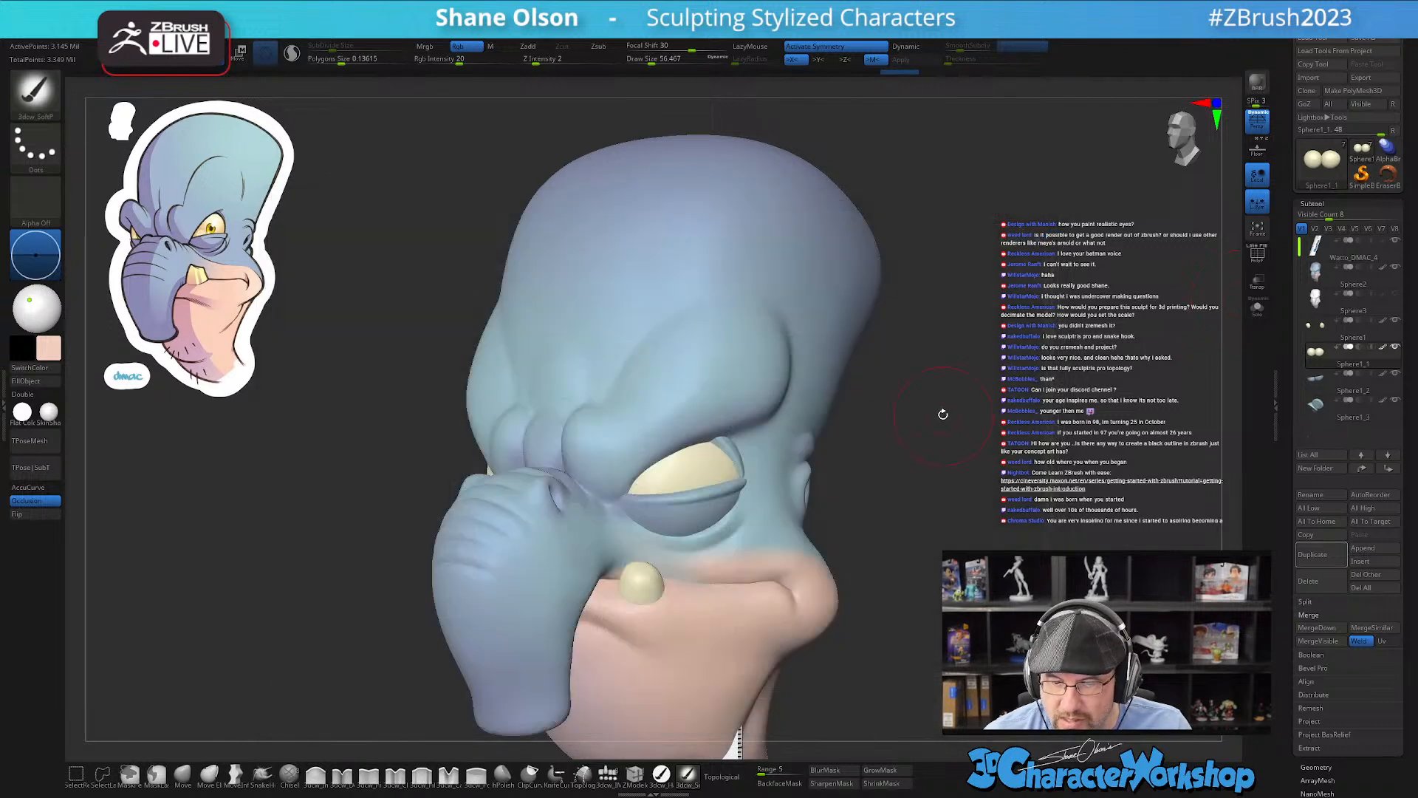
pyautogui.moveTo(1019, 412); pyautogui.dragTo(1016, 405)
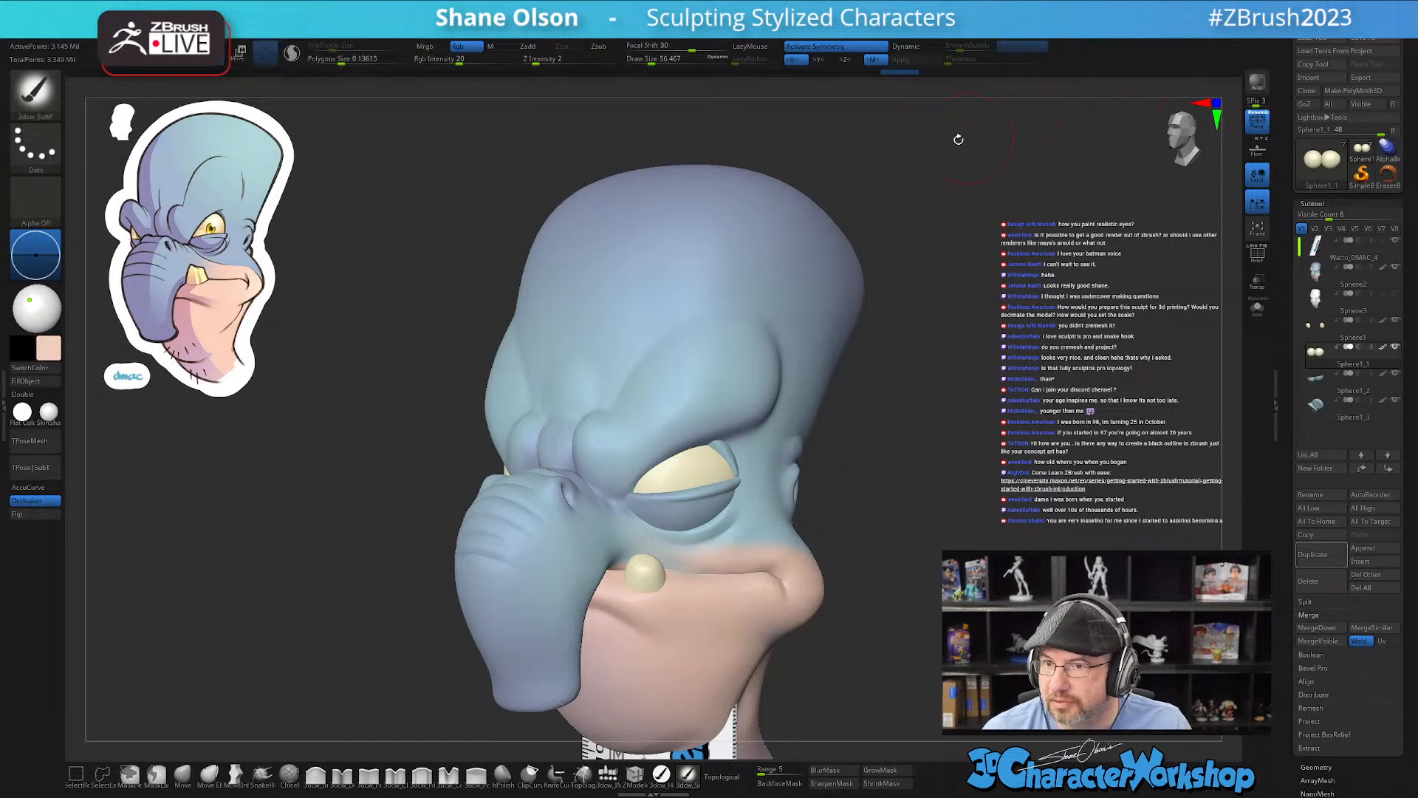
pyautogui.moveTo(927, 347); pyautogui.dragTo(924, 347)
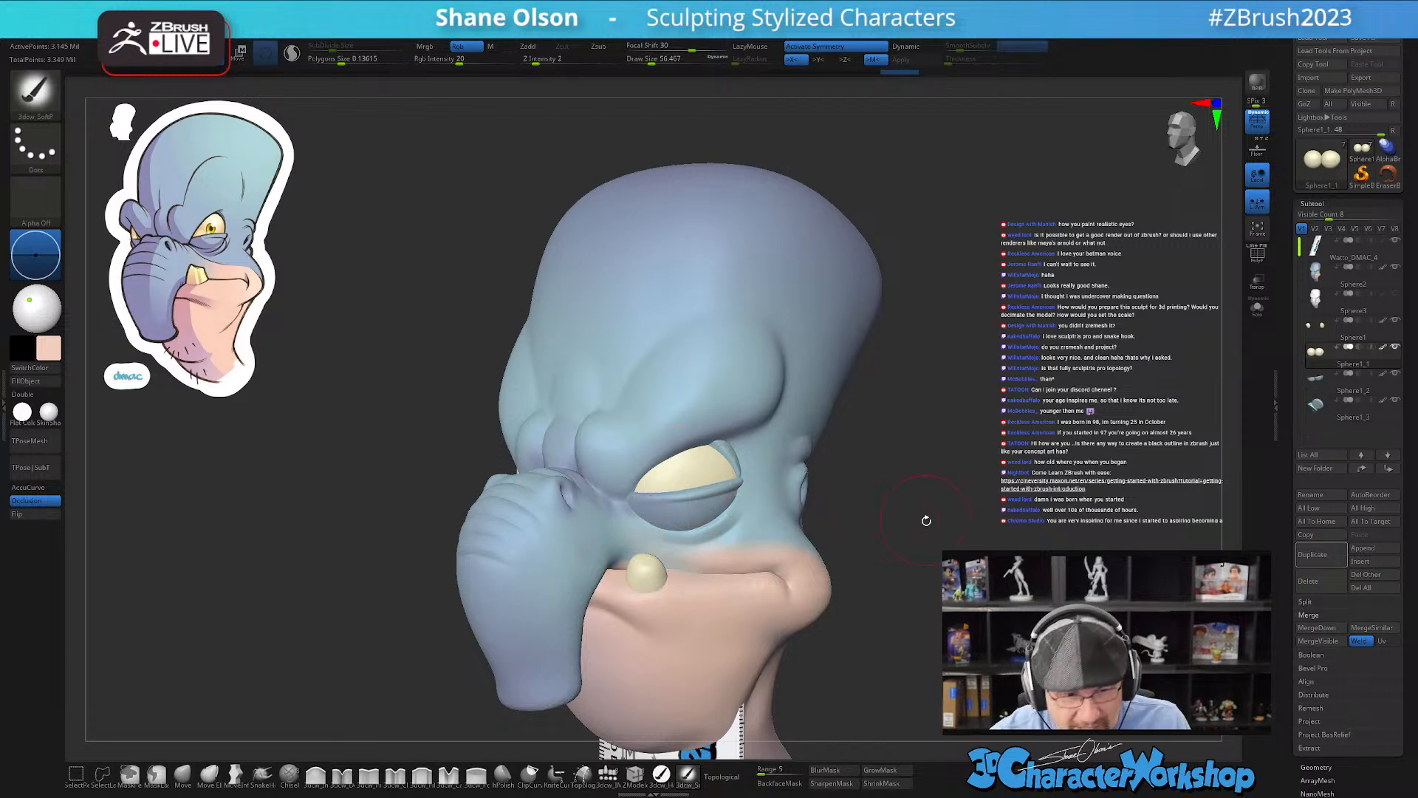
# Step: Switch to the hard paint brush and reduce the draw size to about 14 for working on the eyeballs
pyautogui.press('[')
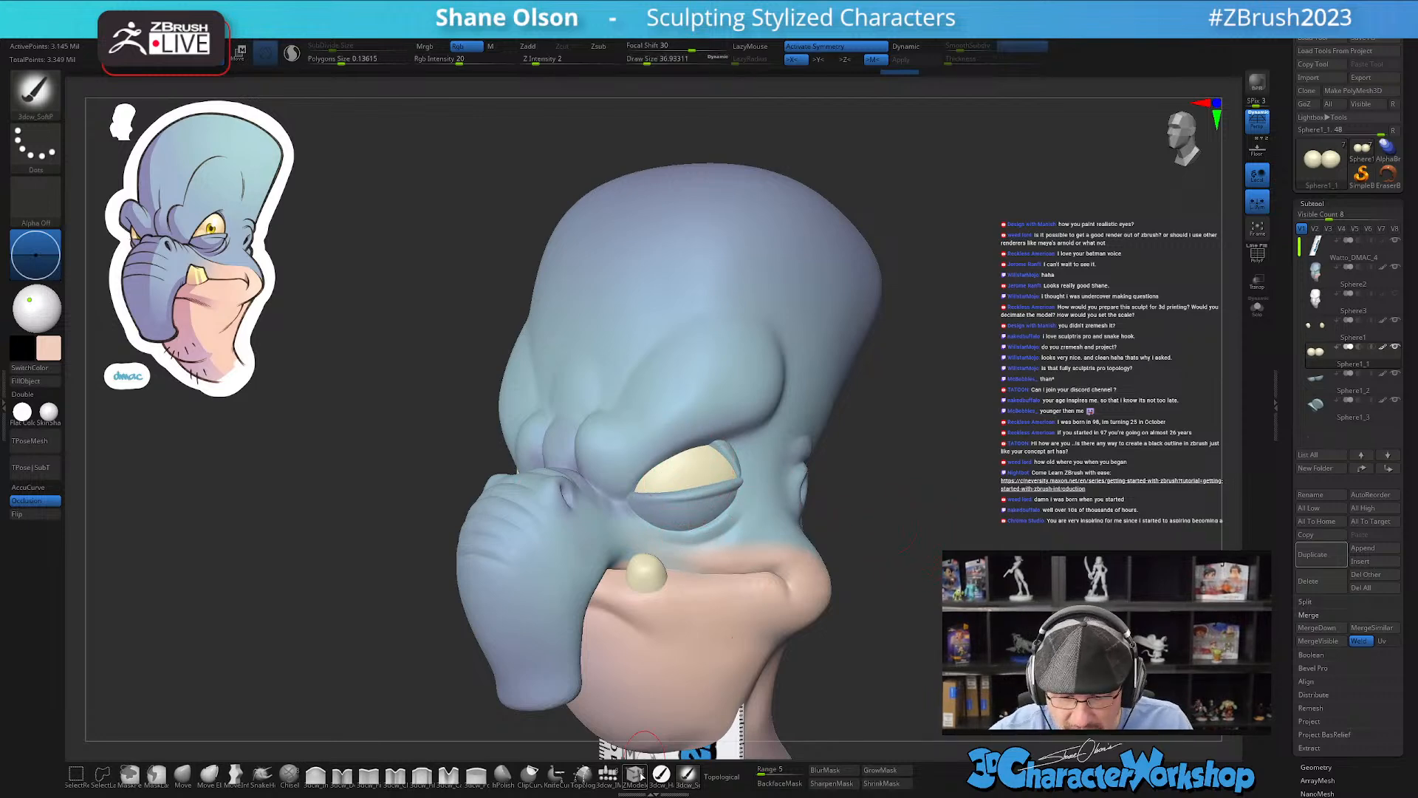
pyautogui.click(662, 774)
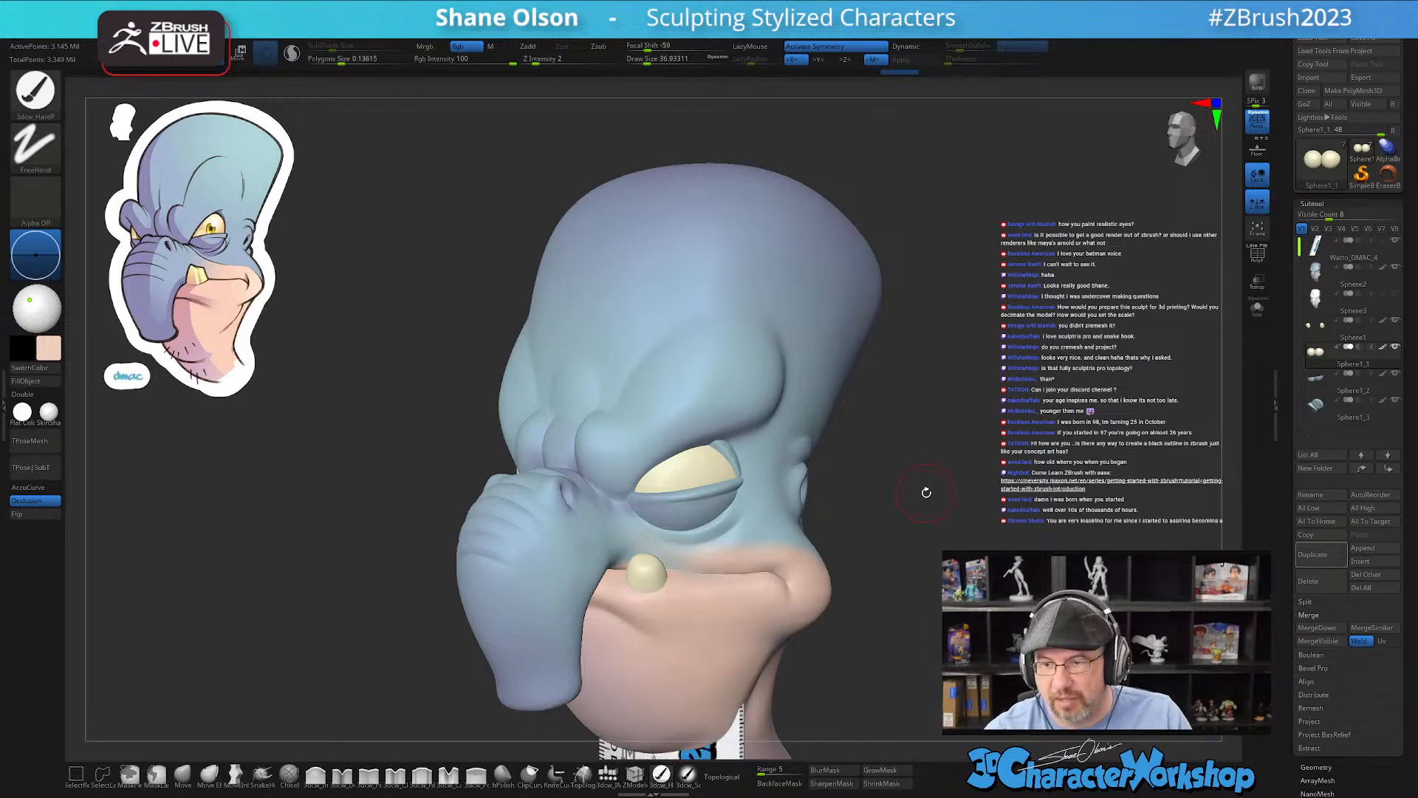
pyautogui.moveTo(696, 489)
pyautogui.keyDown('ctrl'); pyautogui.mouseDown(button='right')
pyautogui.moveTo(677, 510)
pyautogui.moveTo(688, 556)
pyautogui.moveTo(688, 519)
pyautogui.mouseUp(button='right'); pyautogui.keyUp('ctrl')
pyautogui.press('s')
pyautogui.moveTo(693, 517); pyautogui.dragTo(686, 518)
pyautogui.moveTo(691, 517); pyautogui.dragTo(680, 495, button='right')
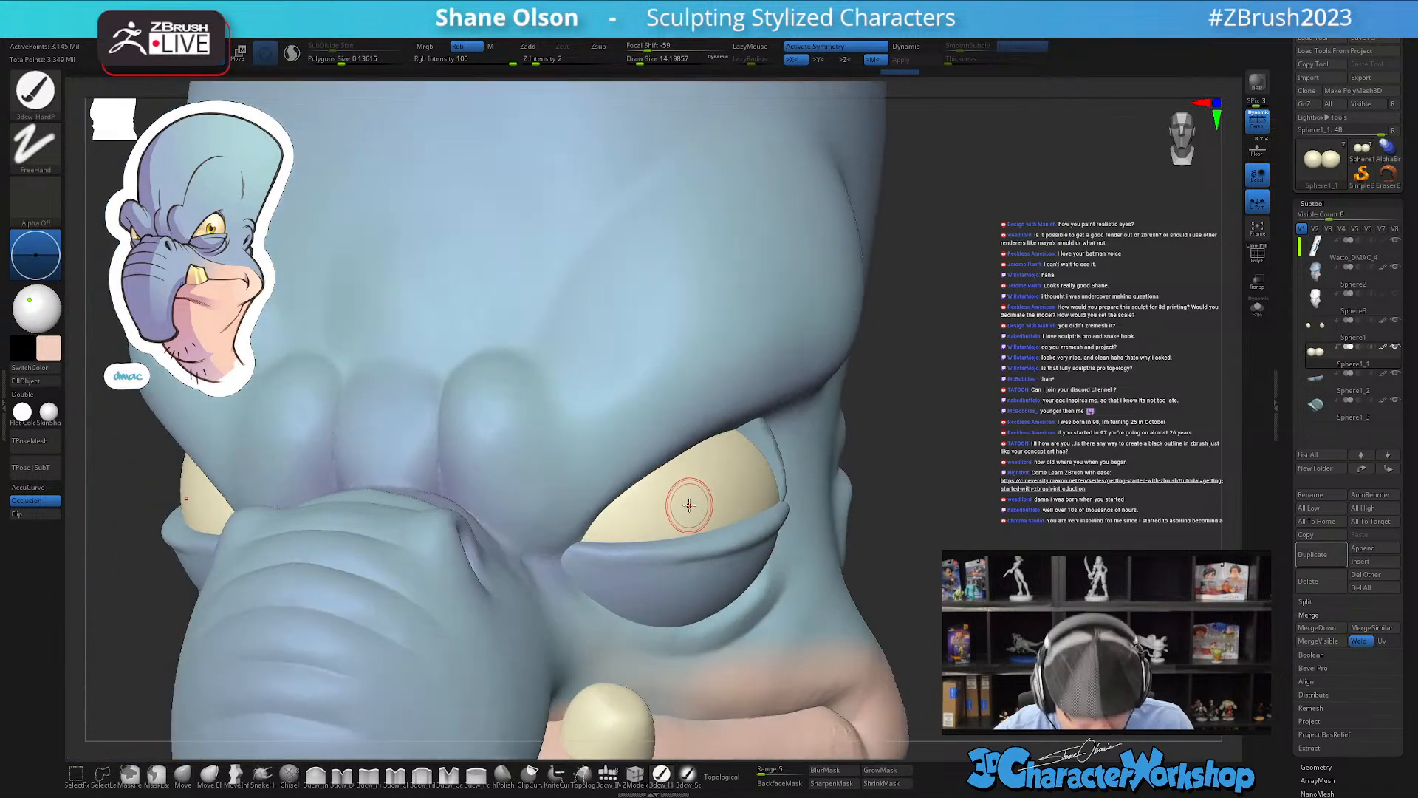
# Step: Choose a very dark brown paint color and paint a round iris spot on both eyeballs
pyautogui.click(53, 344)
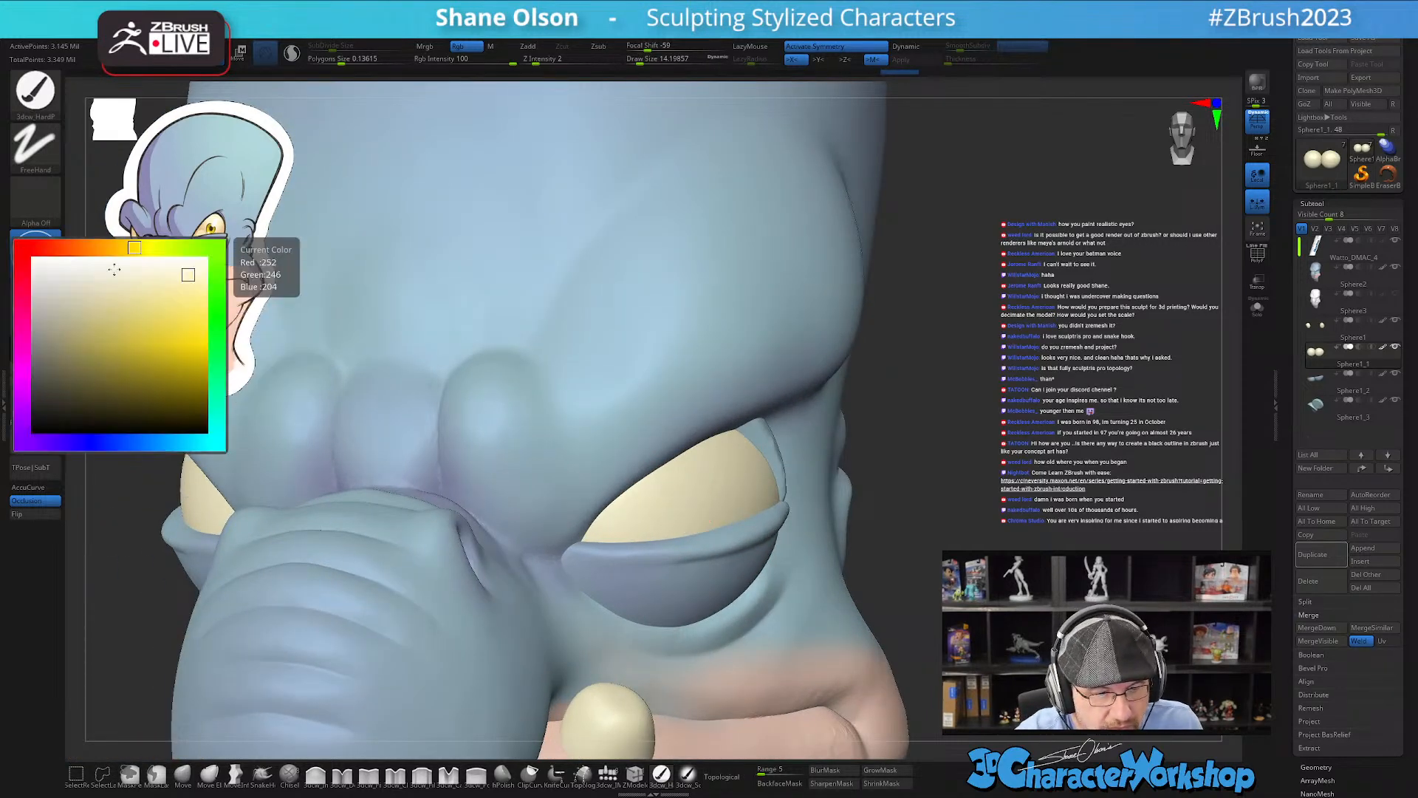
pyautogui.click(119, 247)
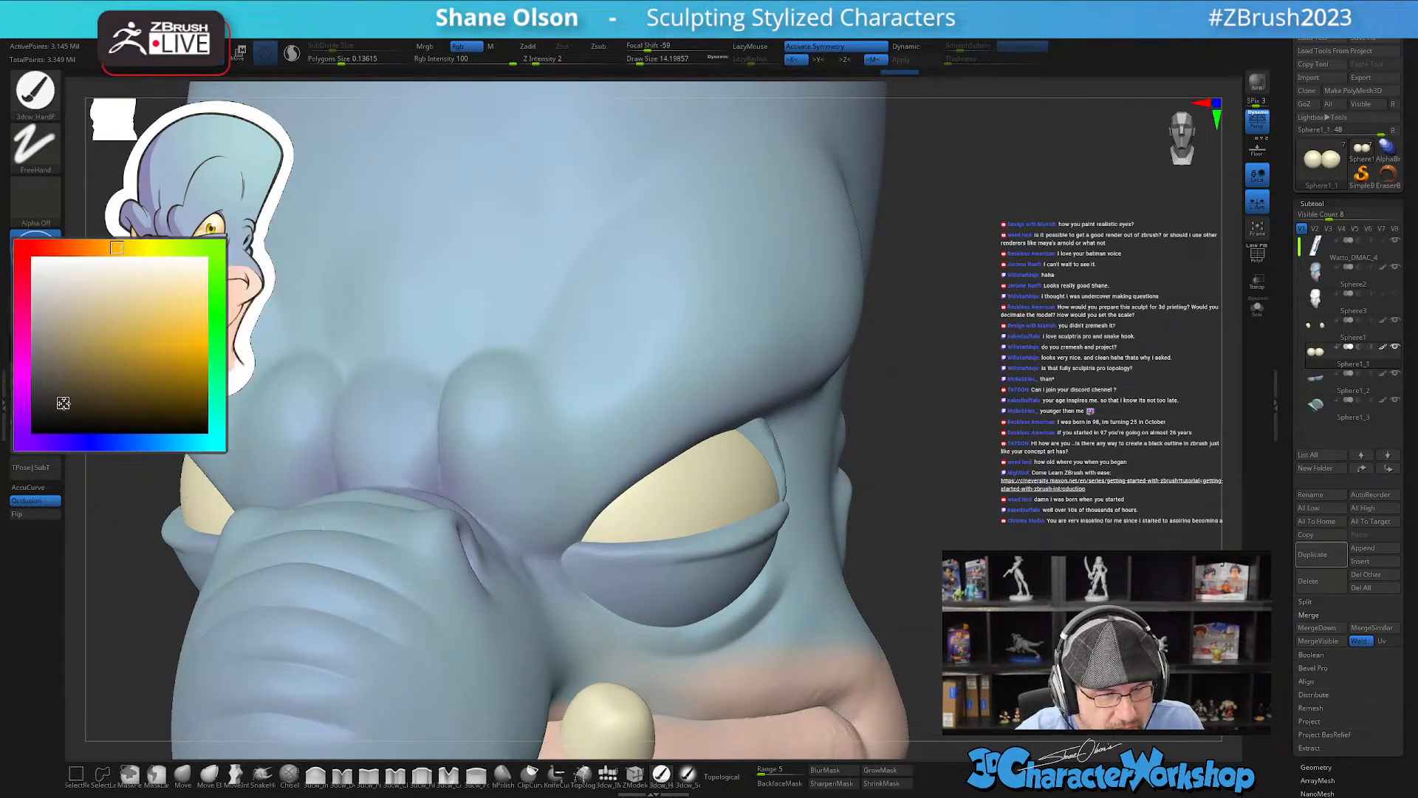
pyautogui.click(60, 404)
pyautogui.moveTo(765, 500); pyautogui.dragTo(686, 504, button='right')
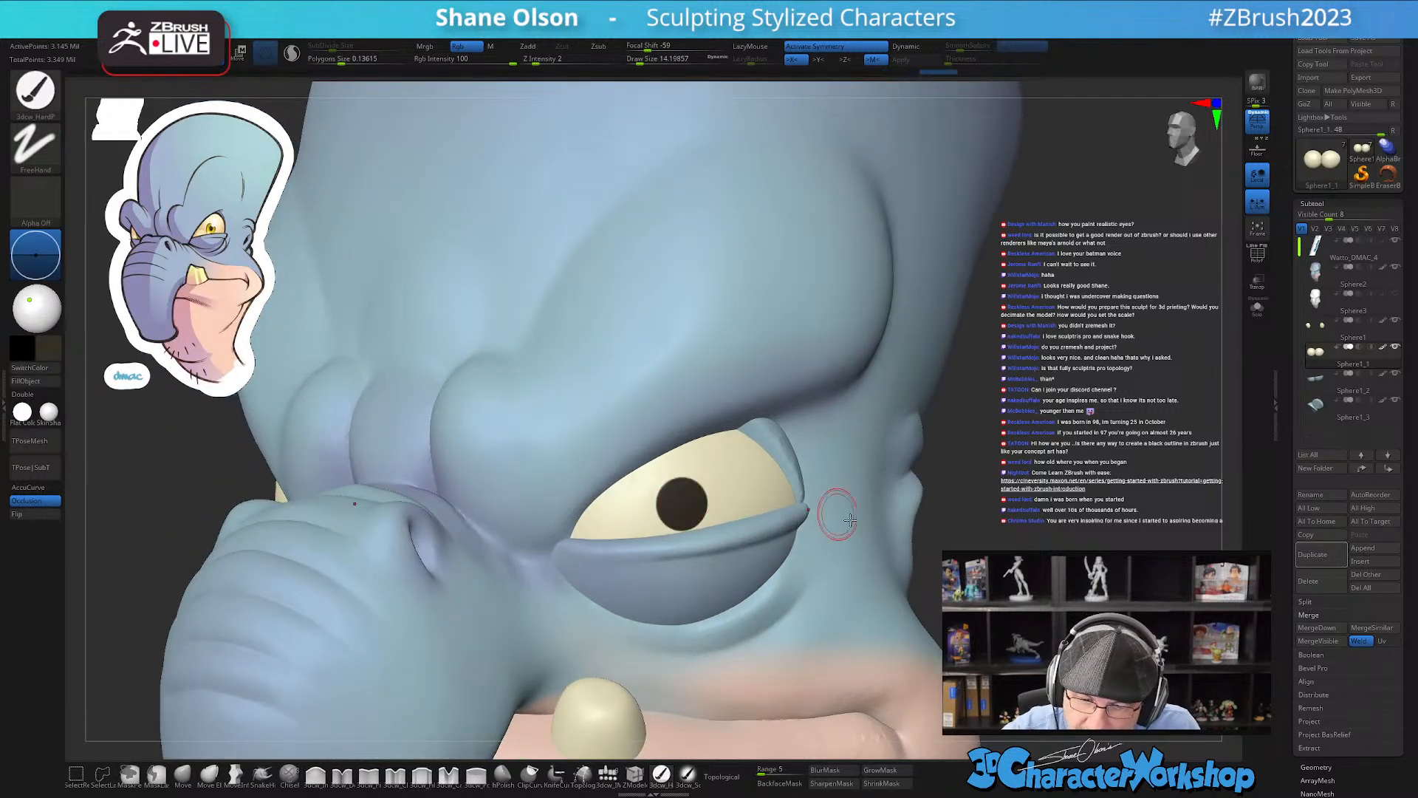
pyautogui.press('ctrl')
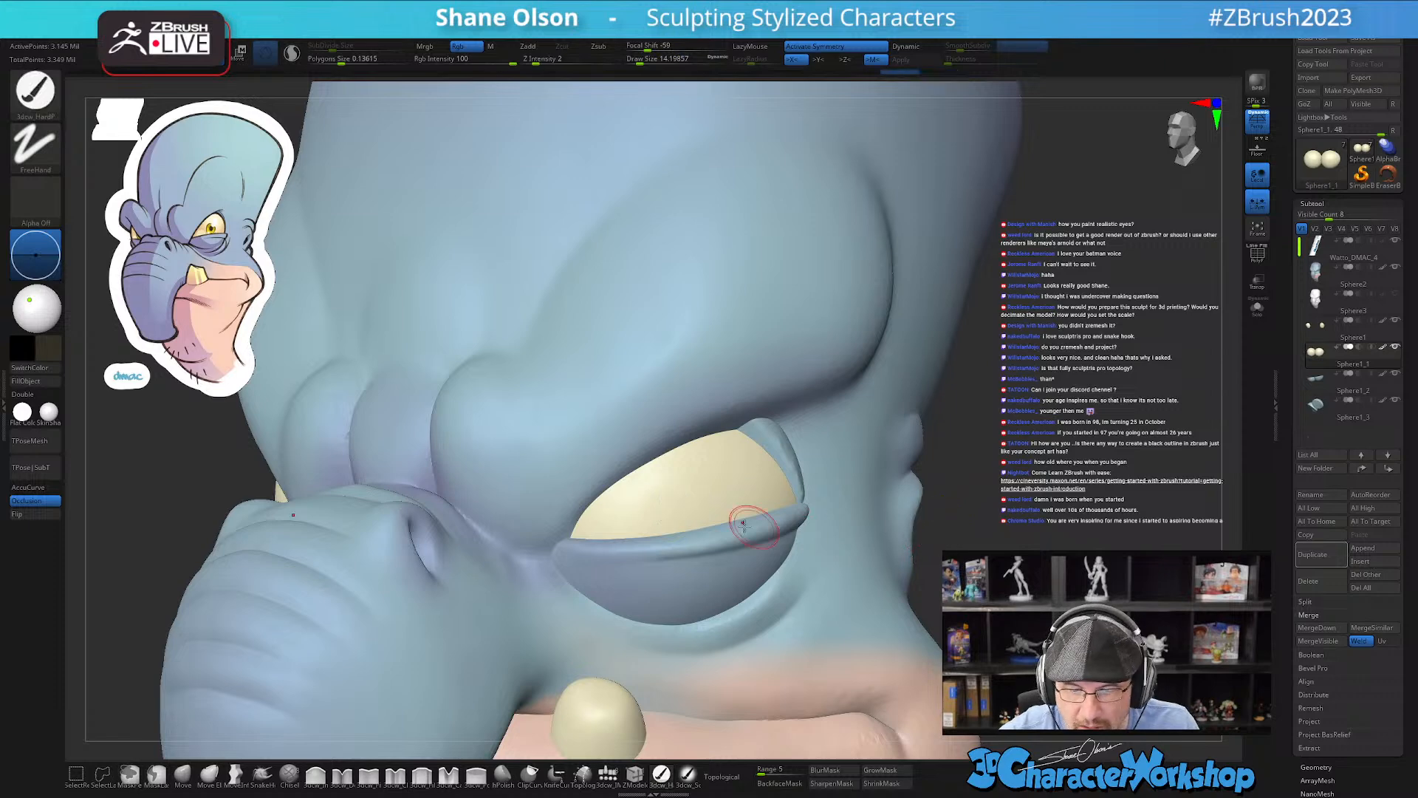
pyautogui.moveTo(684, 503); pyautogui.dragTo(678, 516, button='right')
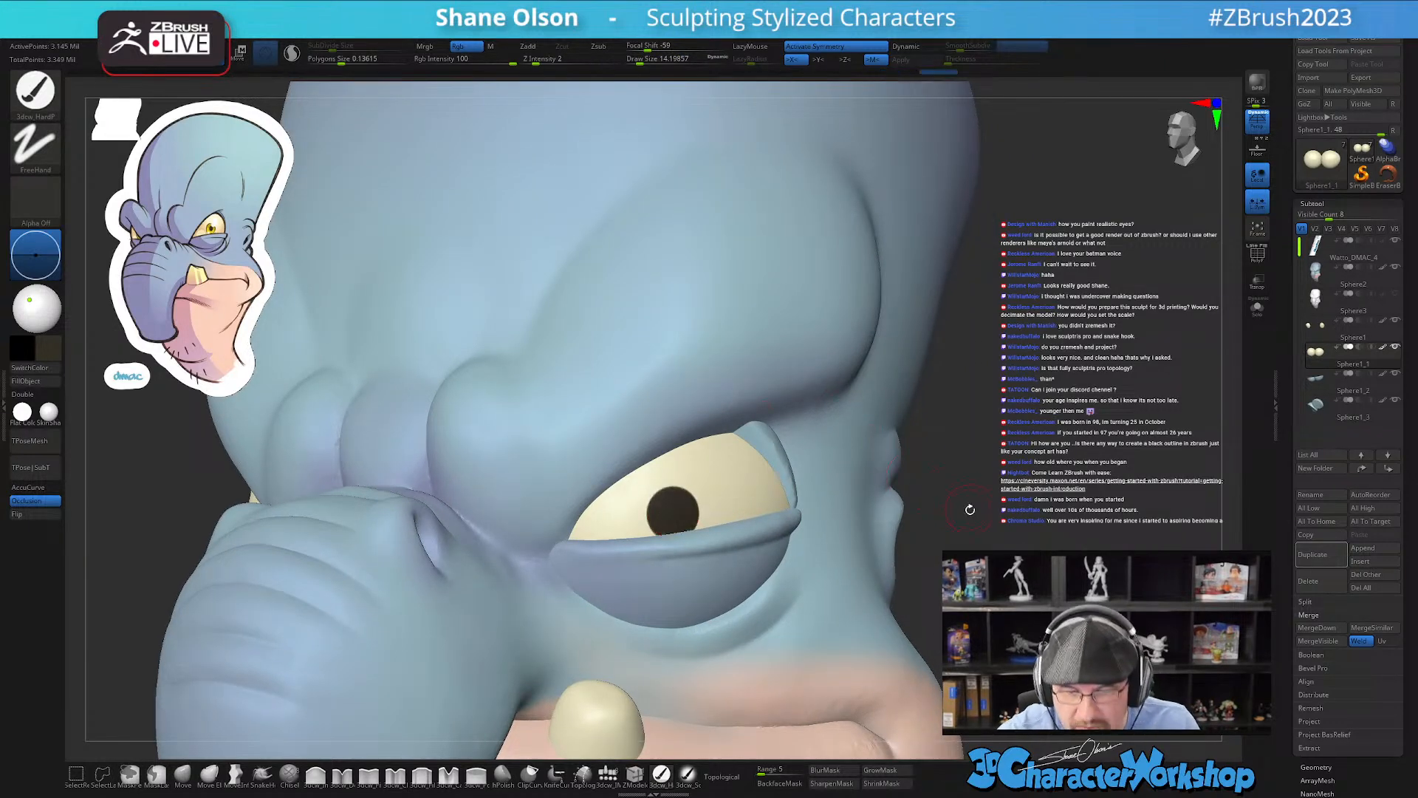
pyautogui.keyDown('ctrl'); pyautogui.moveTo(959, 520); pyautogui.dragTo(850, 427, button='right'); pyautogui.keyUp('ctrl')
pyautogui.moveTo(849, 427); pyautogui.dragTo(805, 541, button='right')
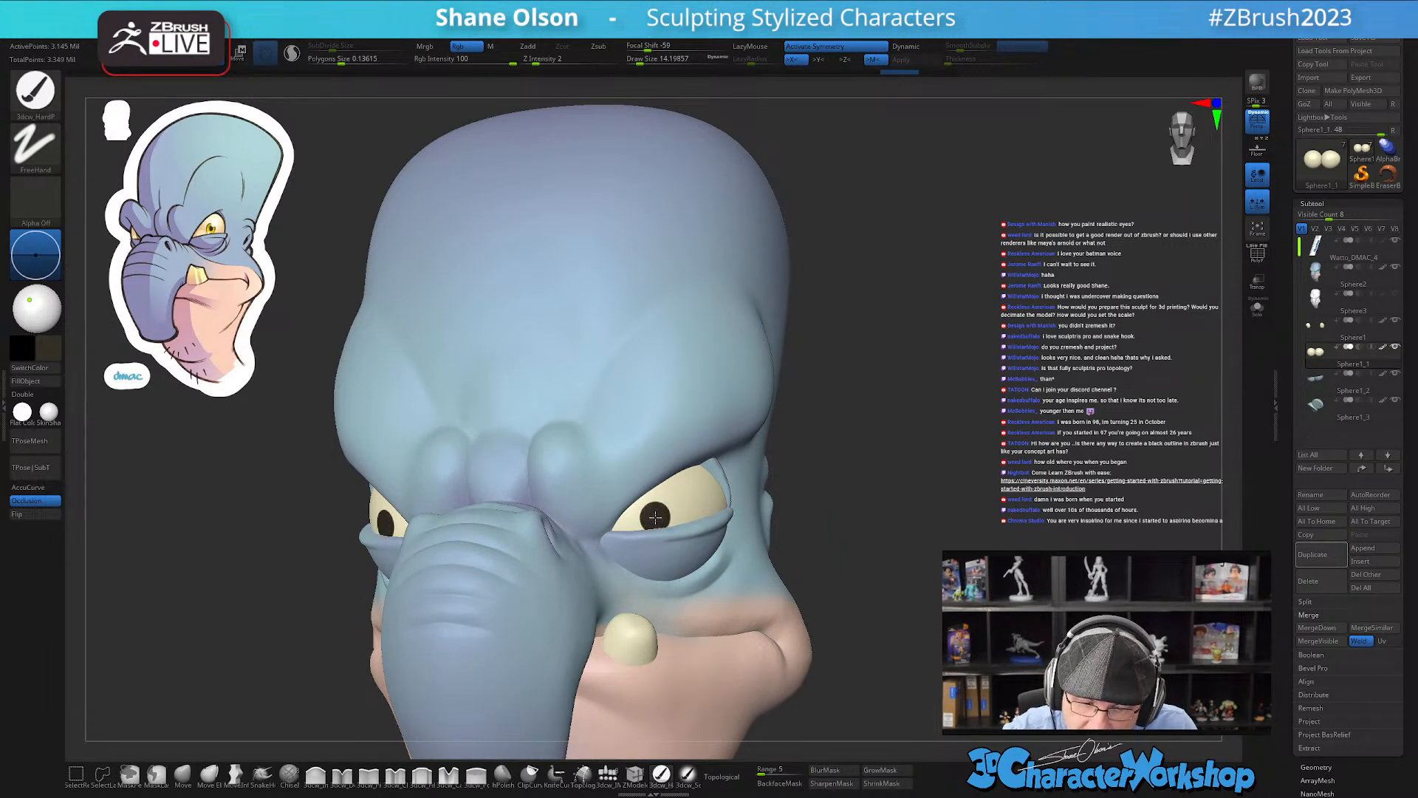
# Step: Mask the eyeballs by color intensity and invert the mask so only the dark iris spots can be painted
pyautogui.keyDown('ctrl'); pyautogui.moveTo(811, 523); pyautogui.dragTo(730, 498, button='right'); pyautogui.keyUp('ctrl')
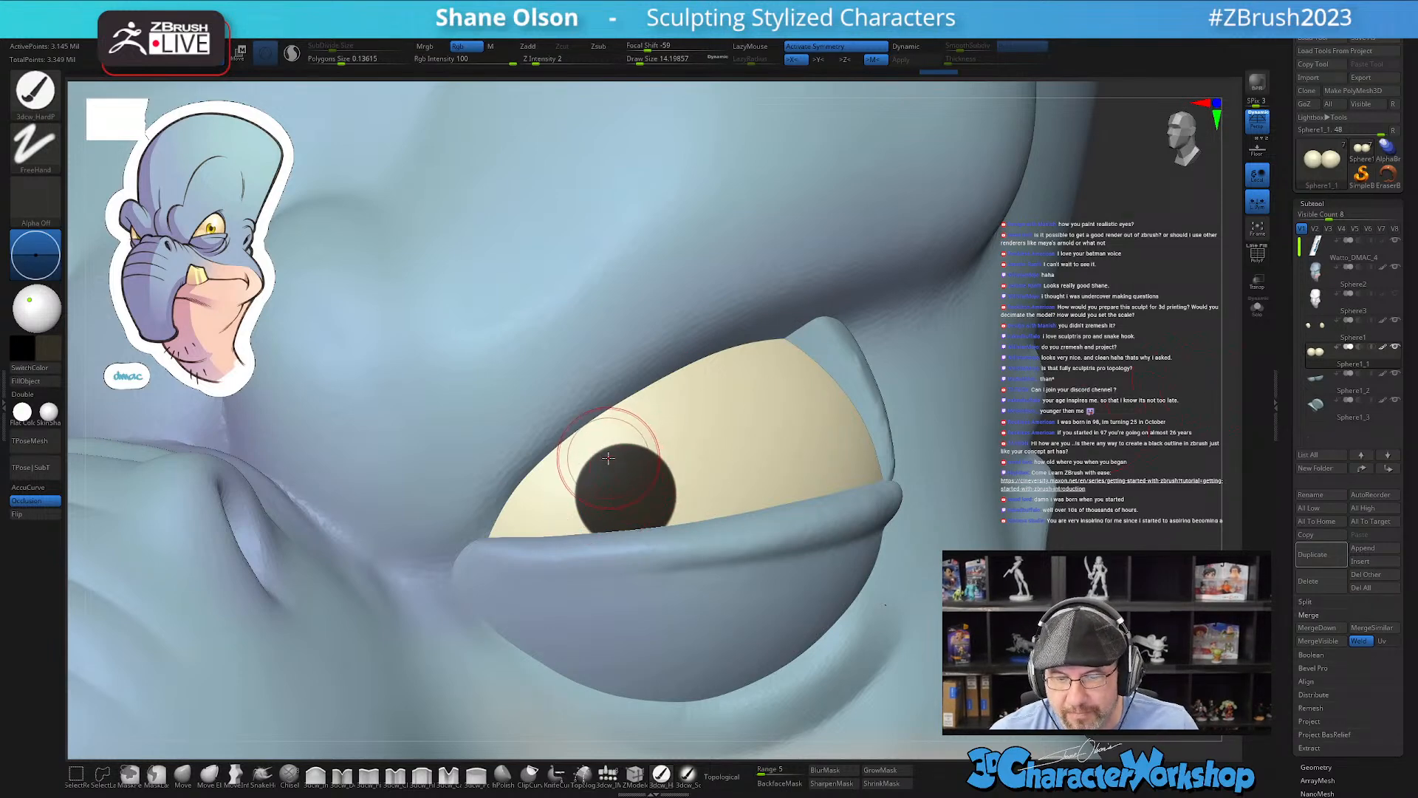
pyautogui.scroll(-5, 1274, 543)
pyautogui.click(1312, 487)
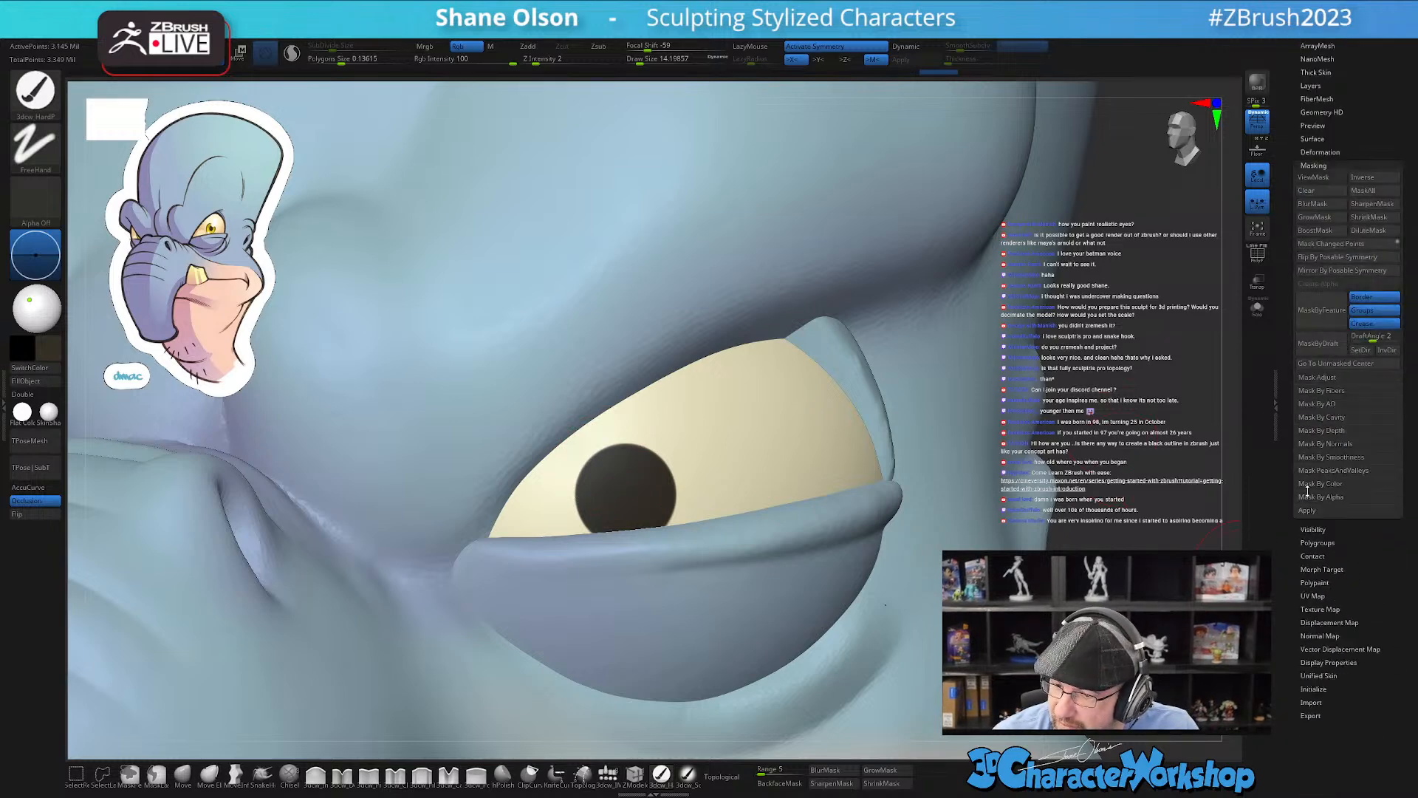
pyautogui.moveTo(1289, 389); pyautogui.dragTo(1289, 412)
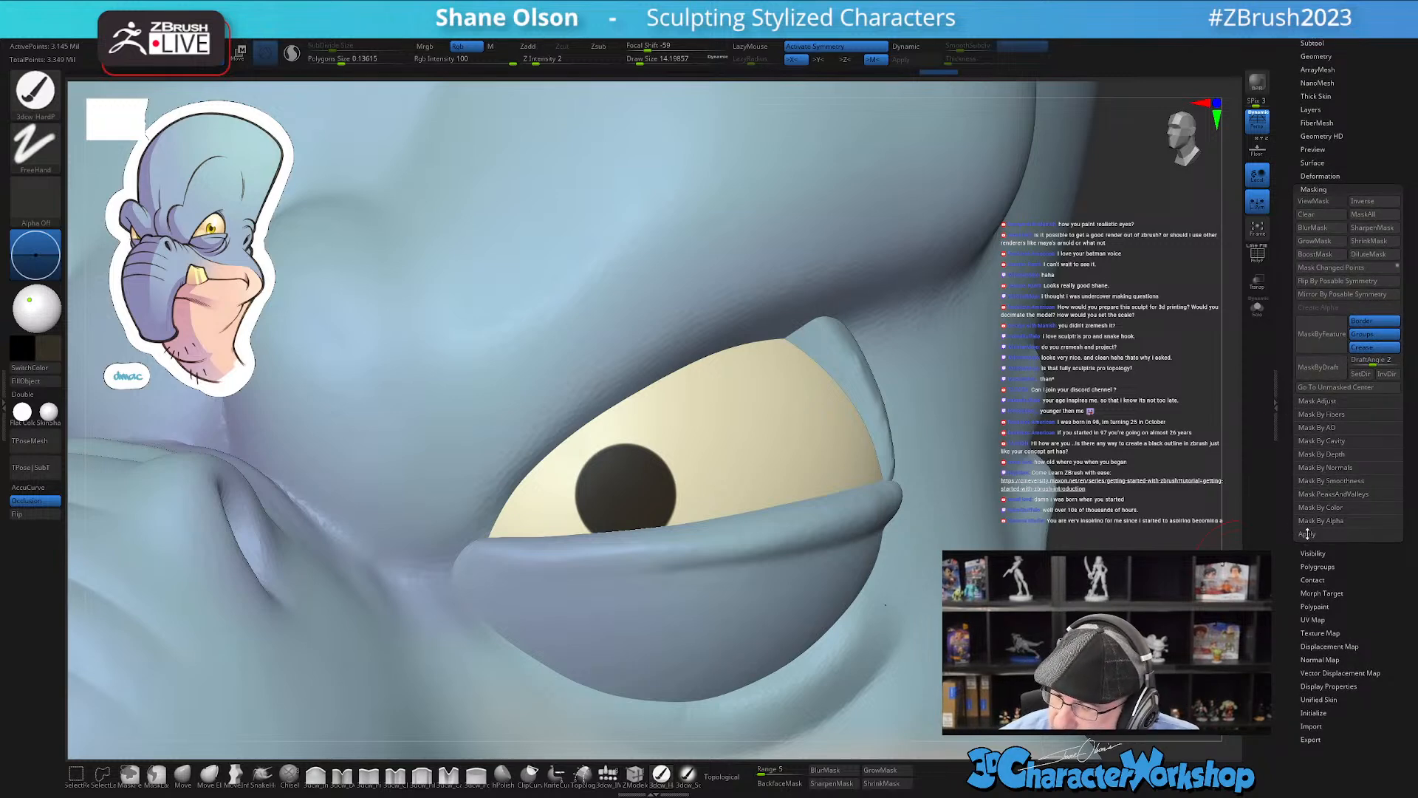
pyautogui.scroll(3, 1287, 405)
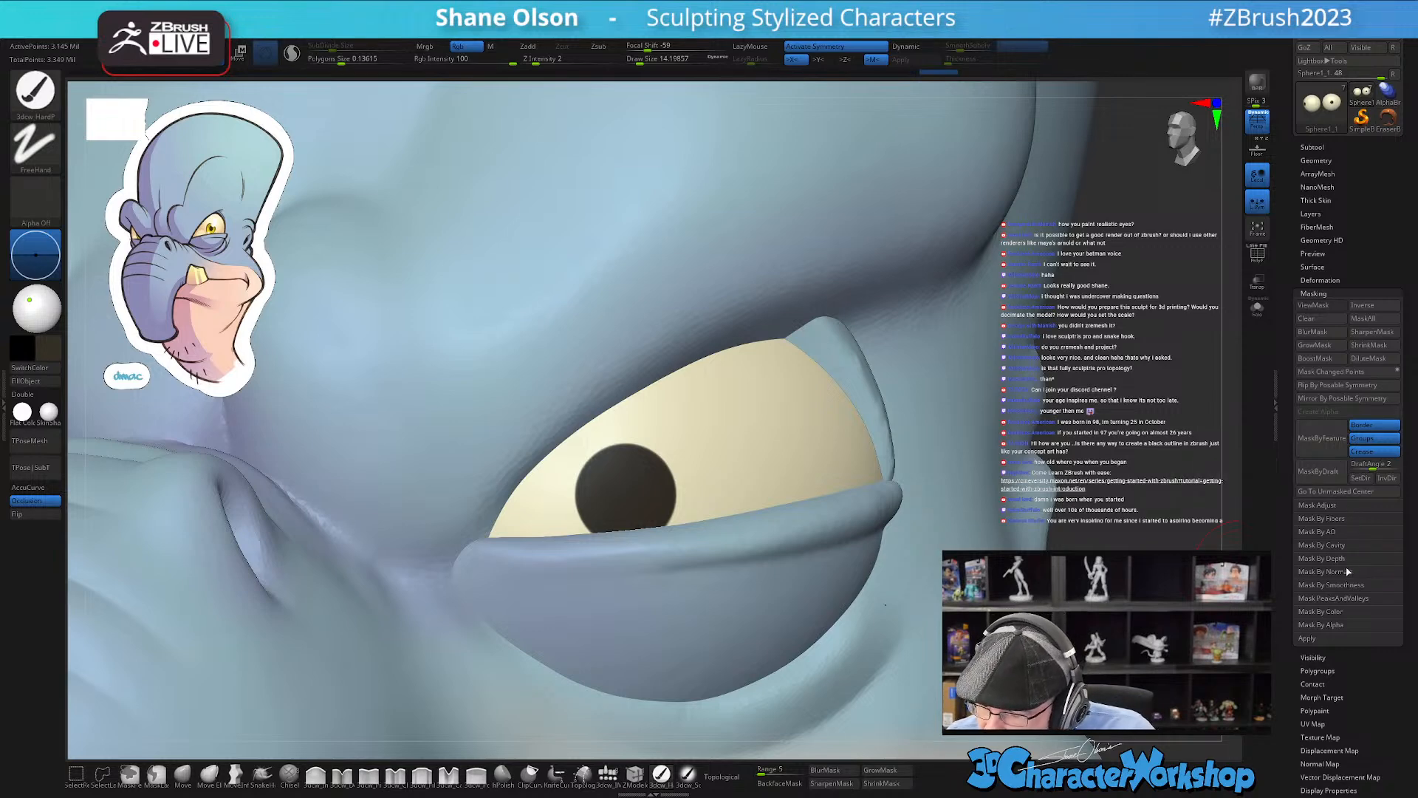
pyautogui.click(1343, 611)
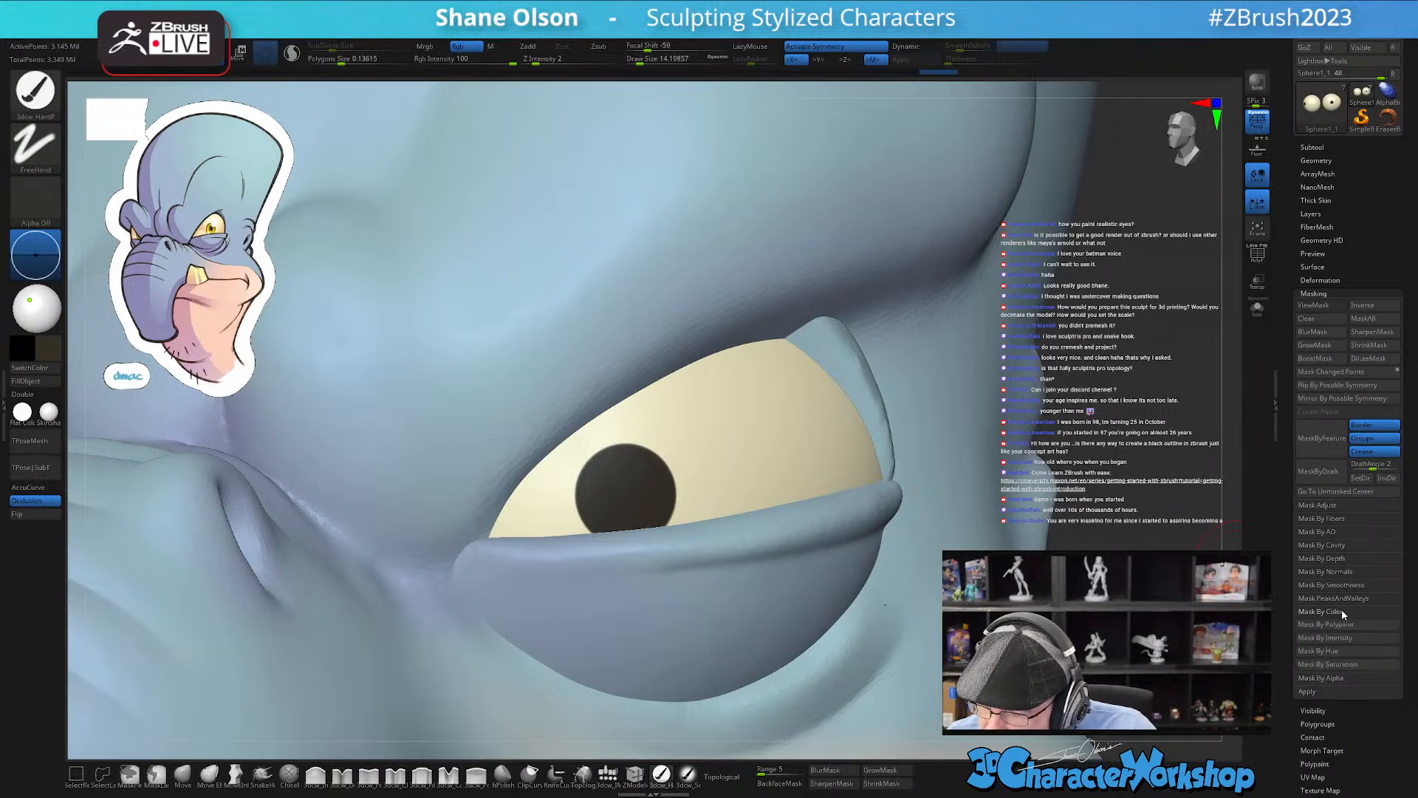
pyautogui.click(1339, 638)
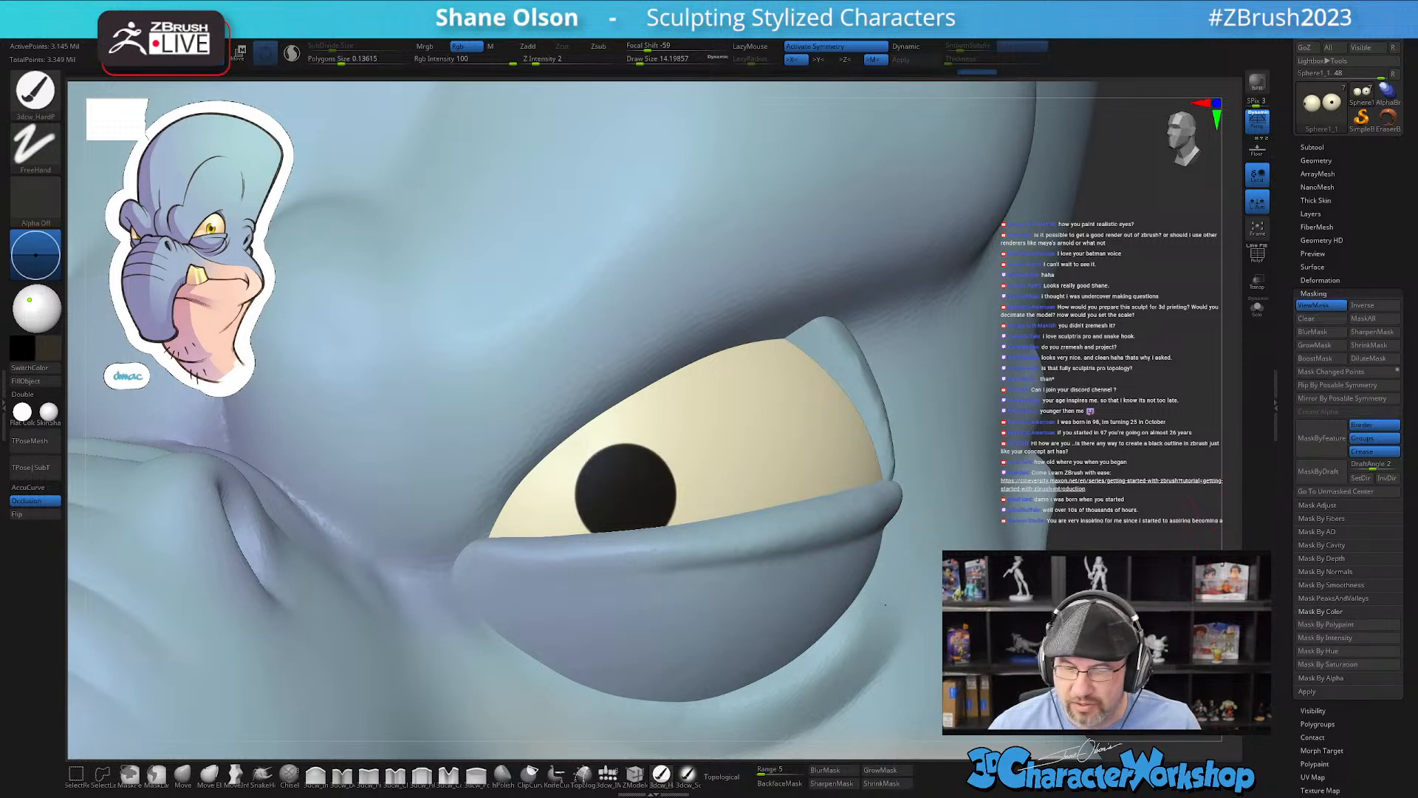
pyautogui.click(1313, 612)
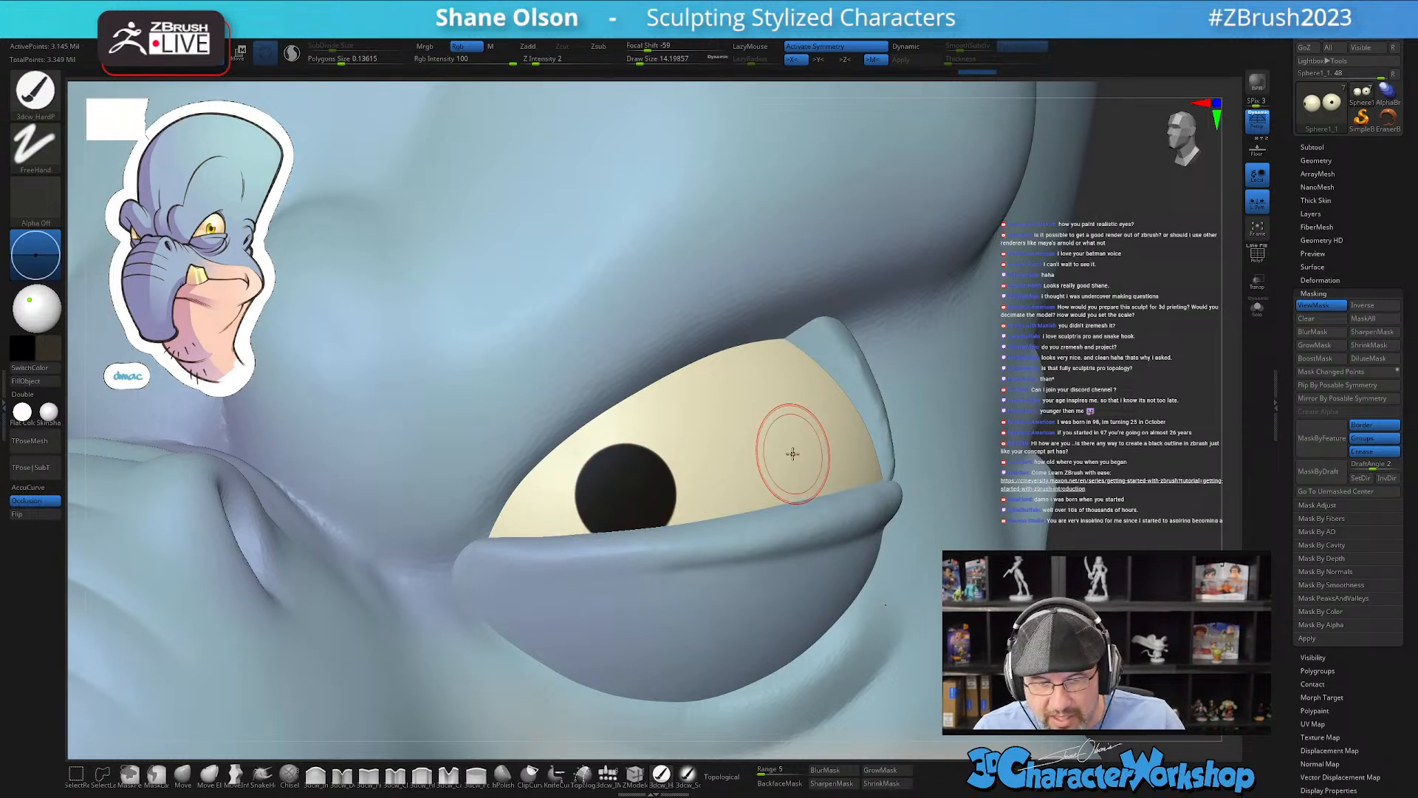
pyautogui.keyDown('ctrl'); pyautogui.click(1121, 418); pyautogui.keyUp('ctrl')
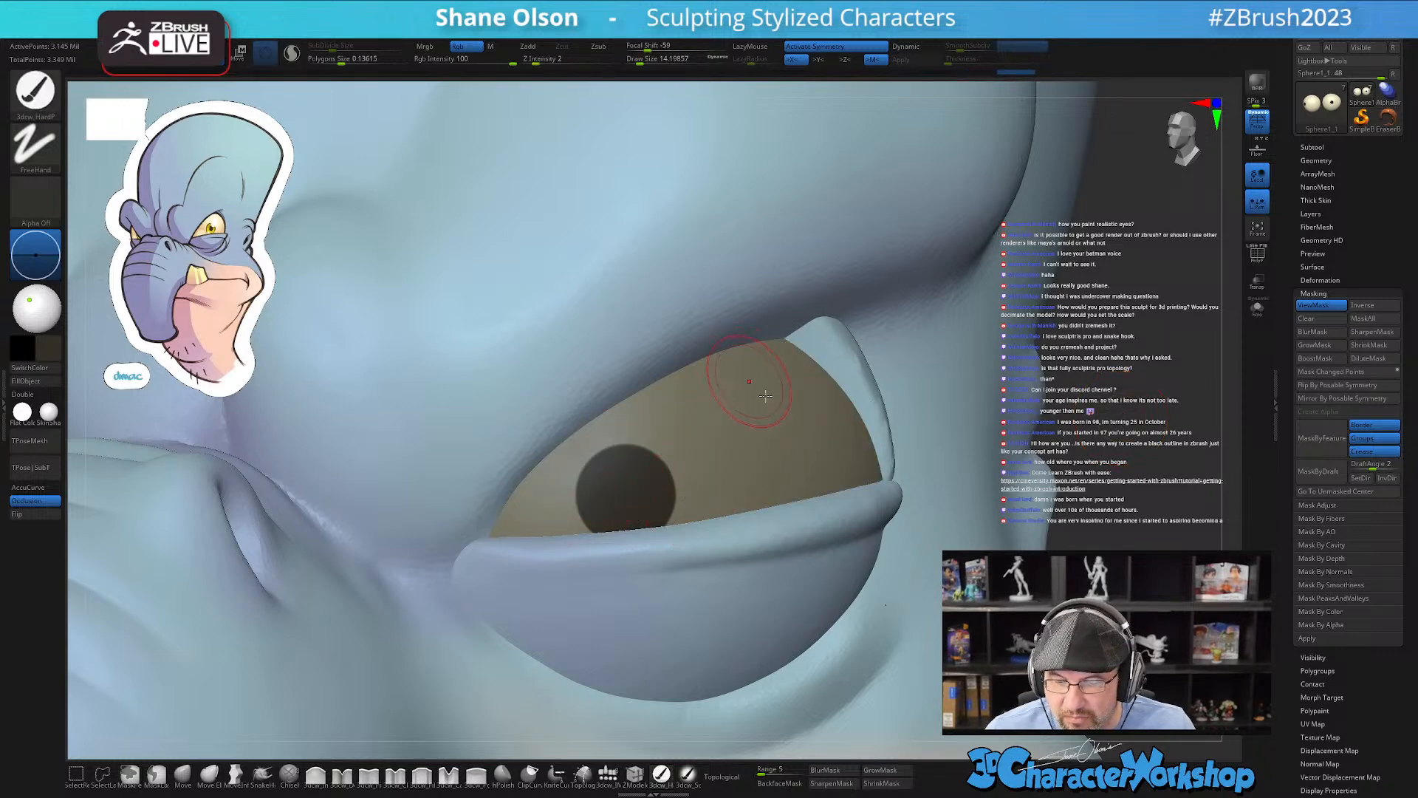
pyautogui.keyDown('ctrl'); pyautogui.moveTo(1098, 411); pyautogui.dragTo(1094, 428, button='right'); pyautogui.keyUp('ctrl')
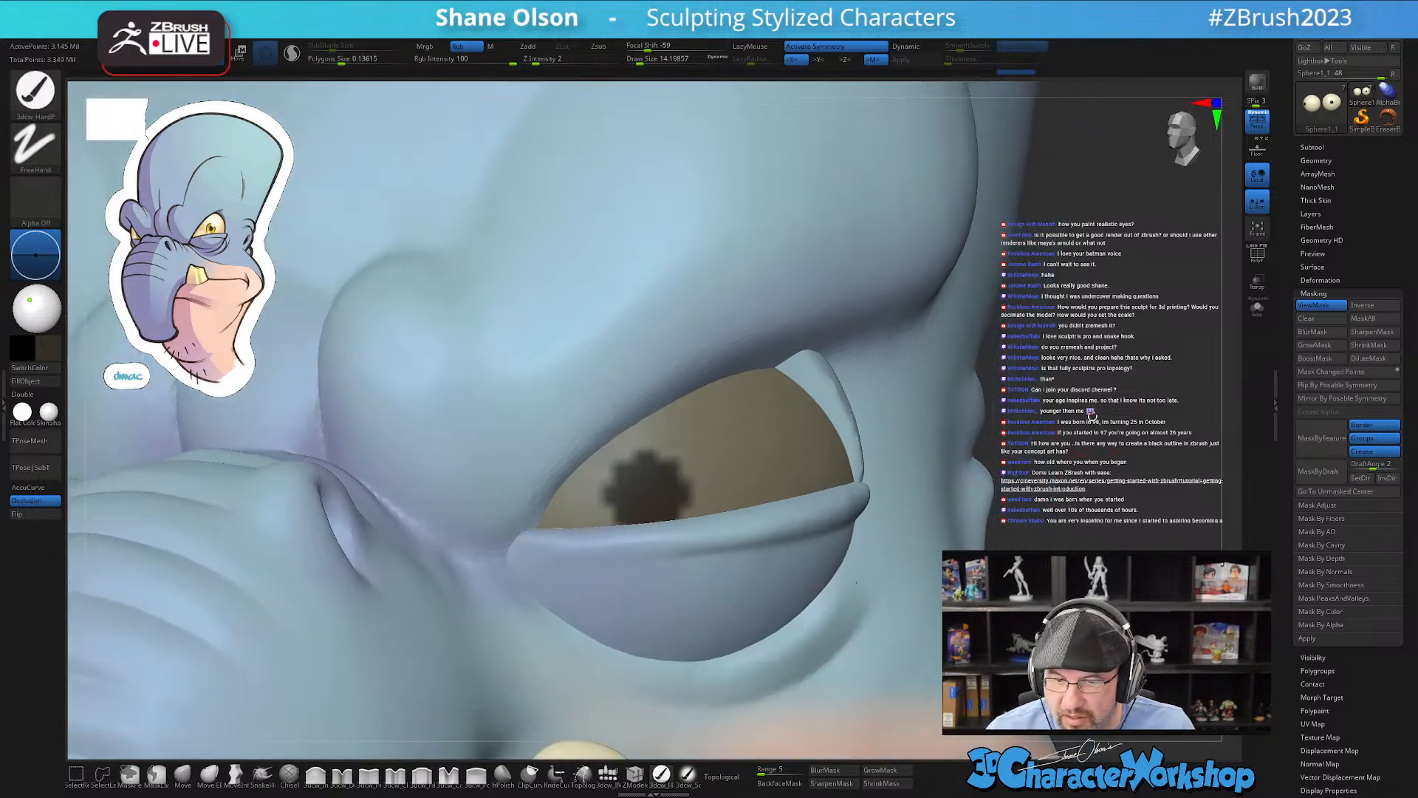
# Step: Switch to the soft paint brush and sample the yellow of the reference drawing's eye as the paint color
pyautogui.click(689, 774)
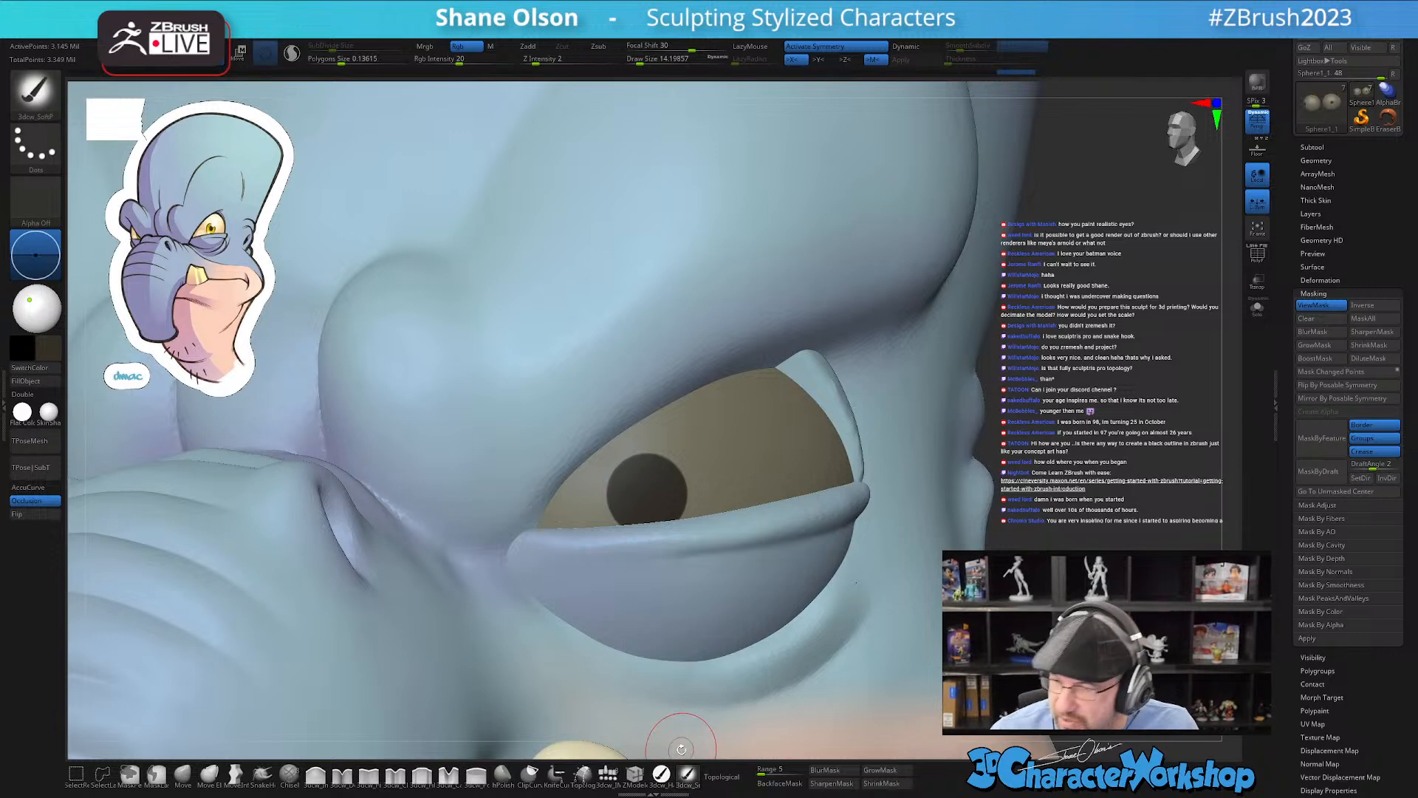
pyautogui.press('z')
pyautogui.press('c')
pyautogui.press('z')
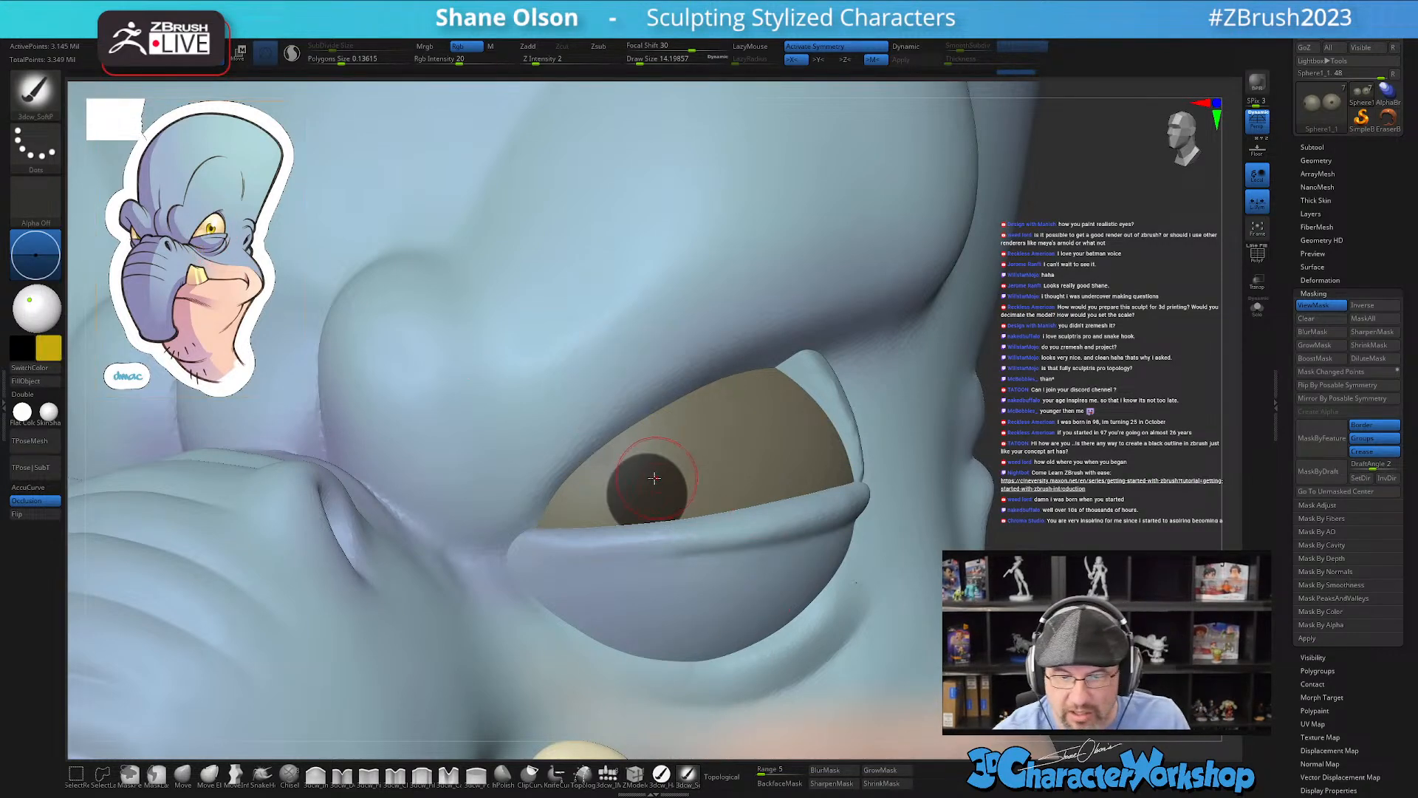
# Step: Try painting a soft yellow center inside the dark iris with the soft brush
pyautogui.moveTo(646, 493); pyautogui.dragTo(645, 498)
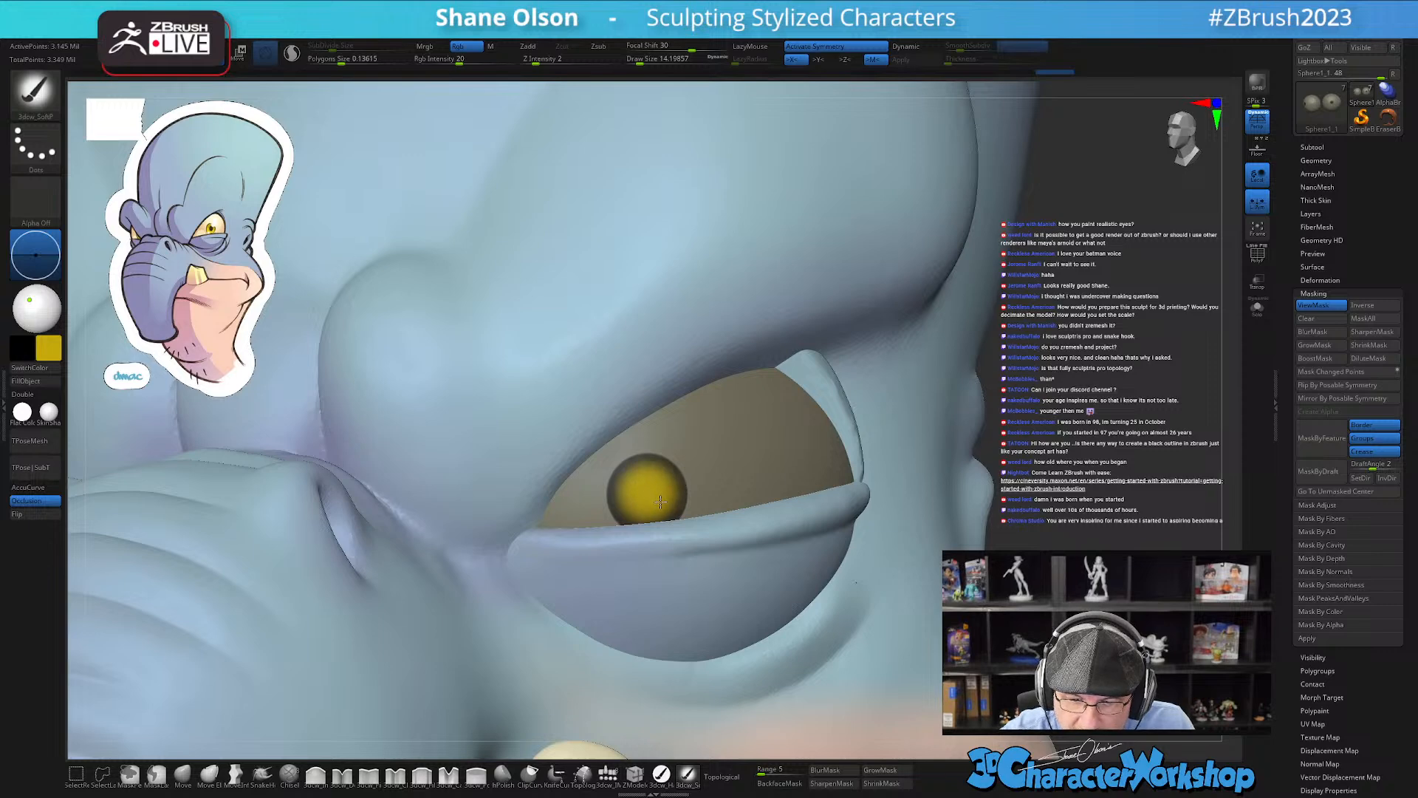
pyautogui.moveTo(644, 485); pyautogui.dragTo(648, 475)
pyautogui.hotkey('ctrl', 'z')
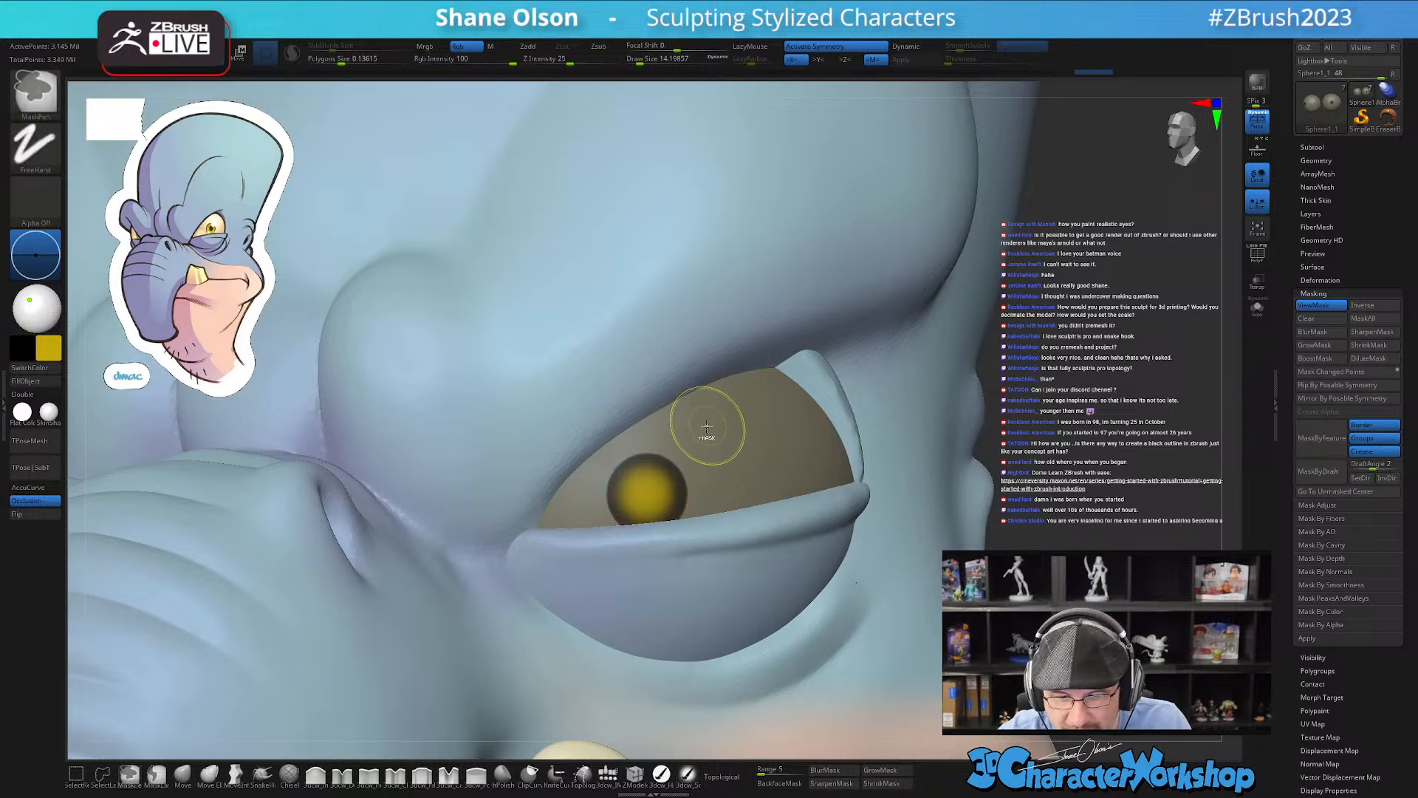
pyautogui.hotkey('ctrl', 'z')
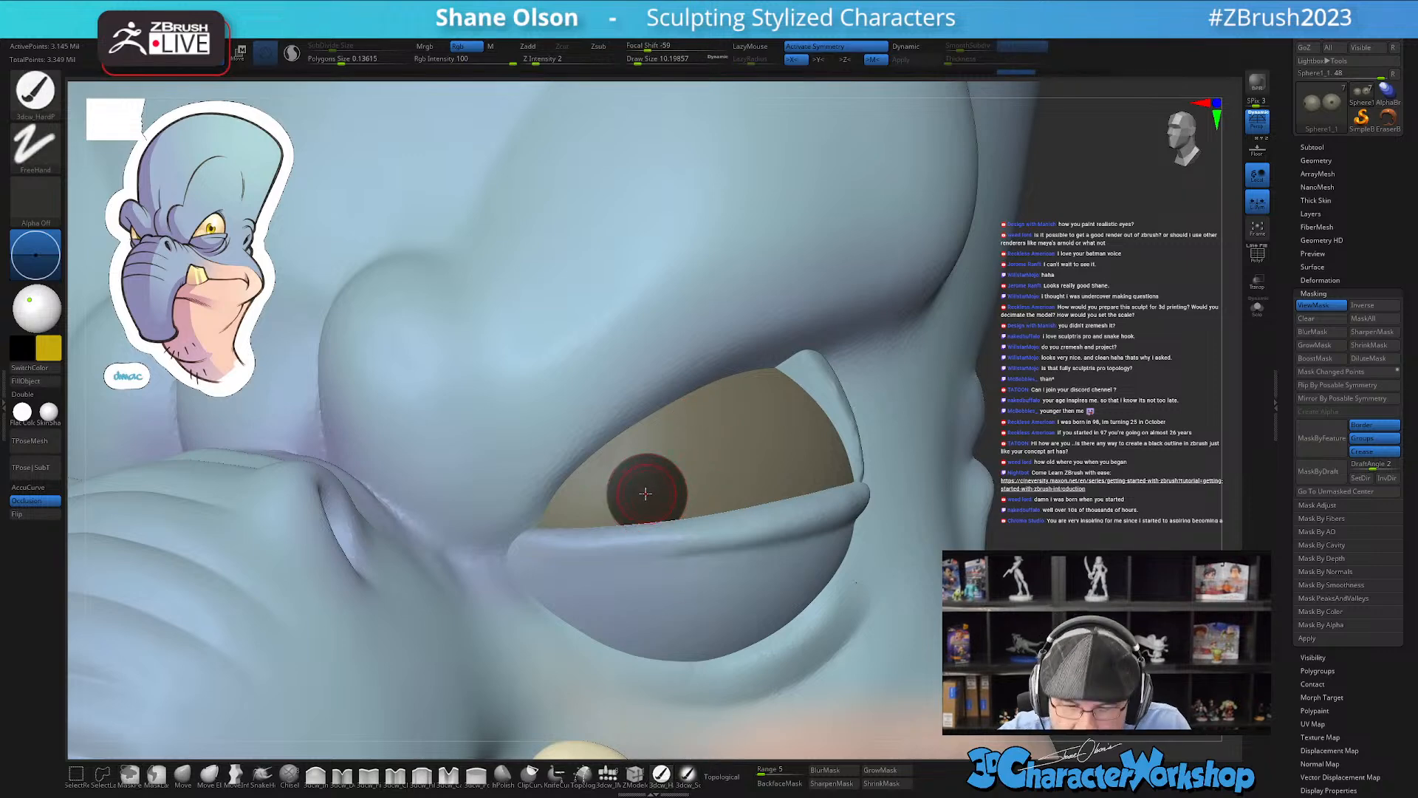
# Step: Fill the entire iris spot with solid yellow using the hard paint brush at a draw size of about 14
pyautogui.hotkey('ctrl', 'z')
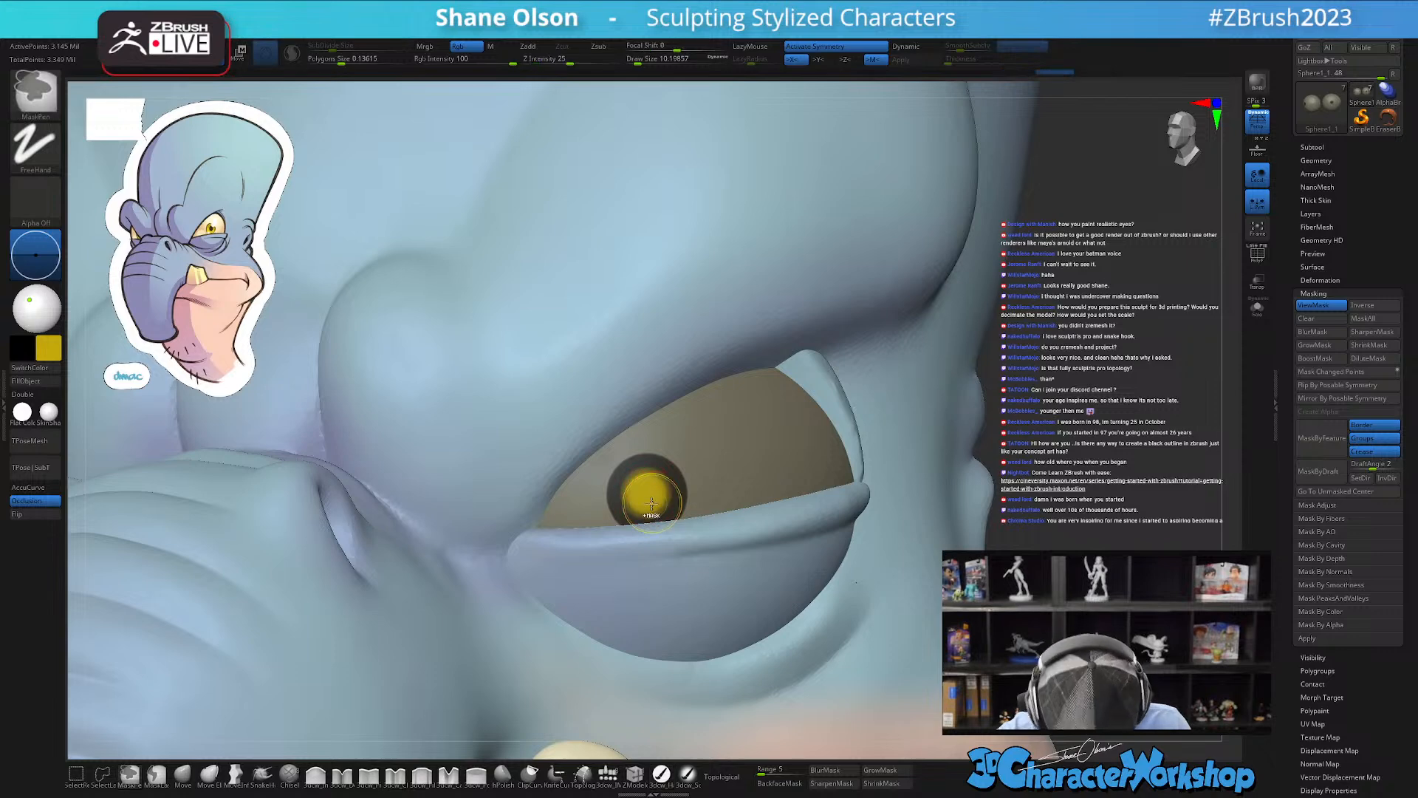
pyautogui.hotkey('ctrl', 'z')
pyautogui.hotkey('ctrl', 'shift', 'z')
pyautogui.hotkey('ctrl', 'shift', 'z')
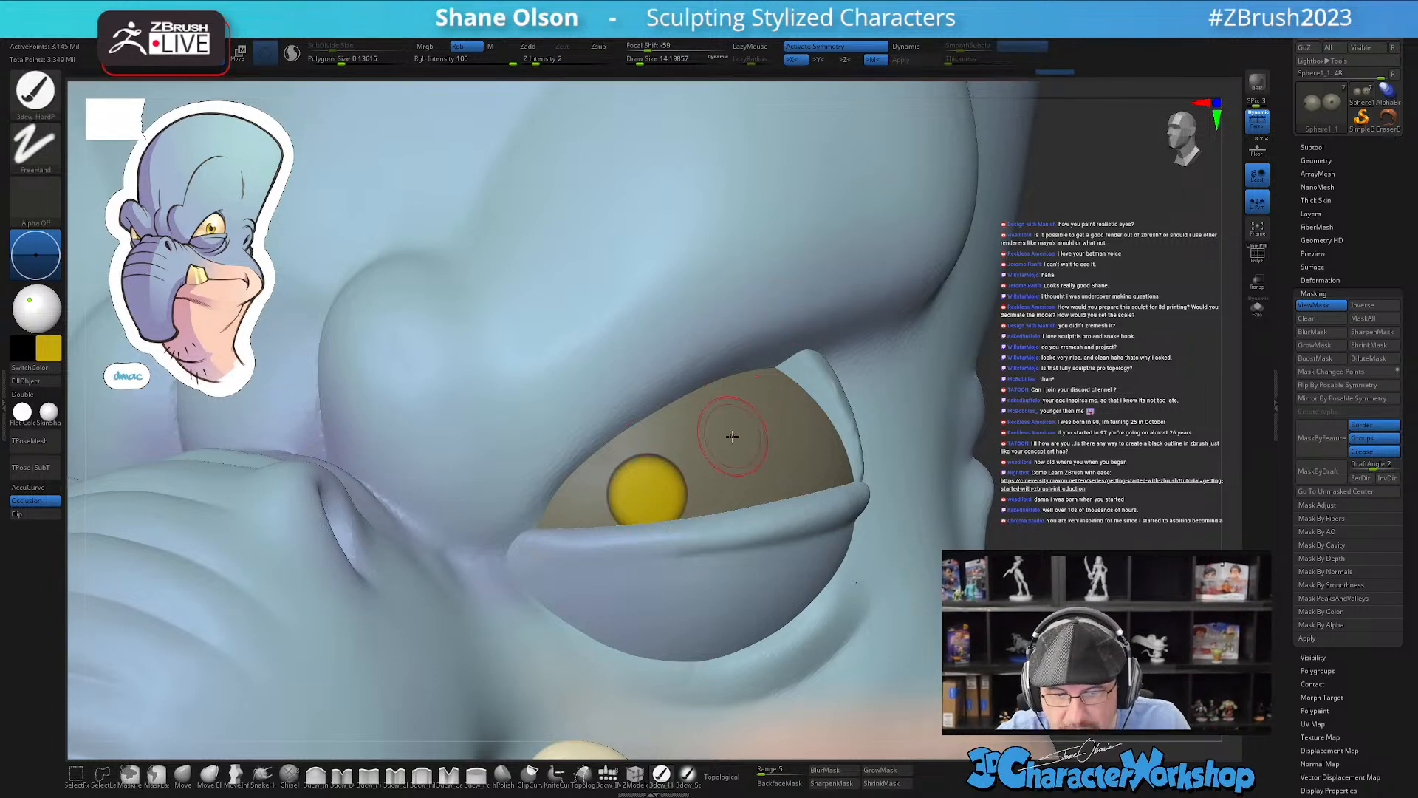
# Step: Return to the soft paint brush and choose a darker olive yellow for shading the iris
pyautogui.moveTo(716, 443)
pyautogui.mouseDown(button='right')
pyautogui.moveTo(828, 451)
pyautogui.moveTo(728, 458)
pyautogui.mouseUp(button='right')
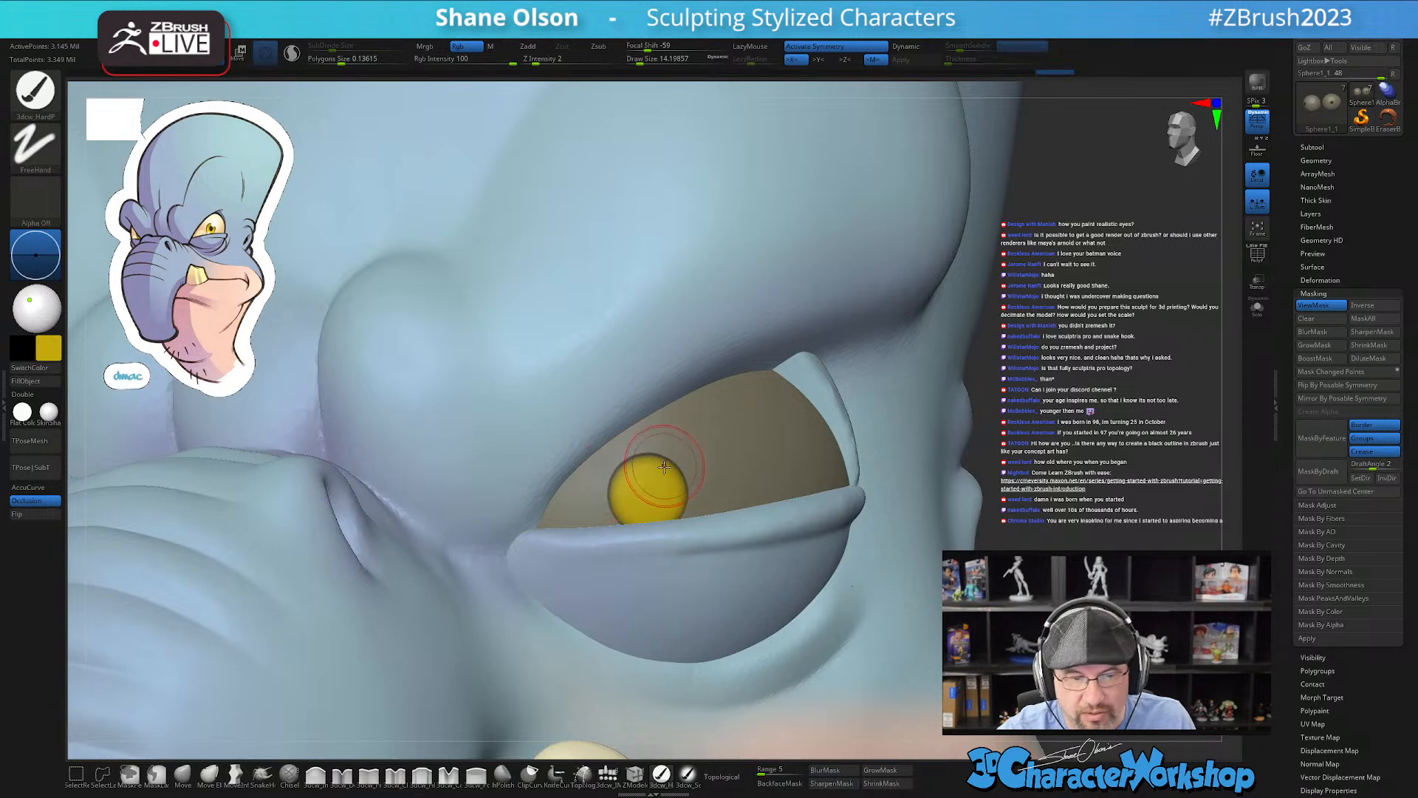
pyautogui.click(687, 774)
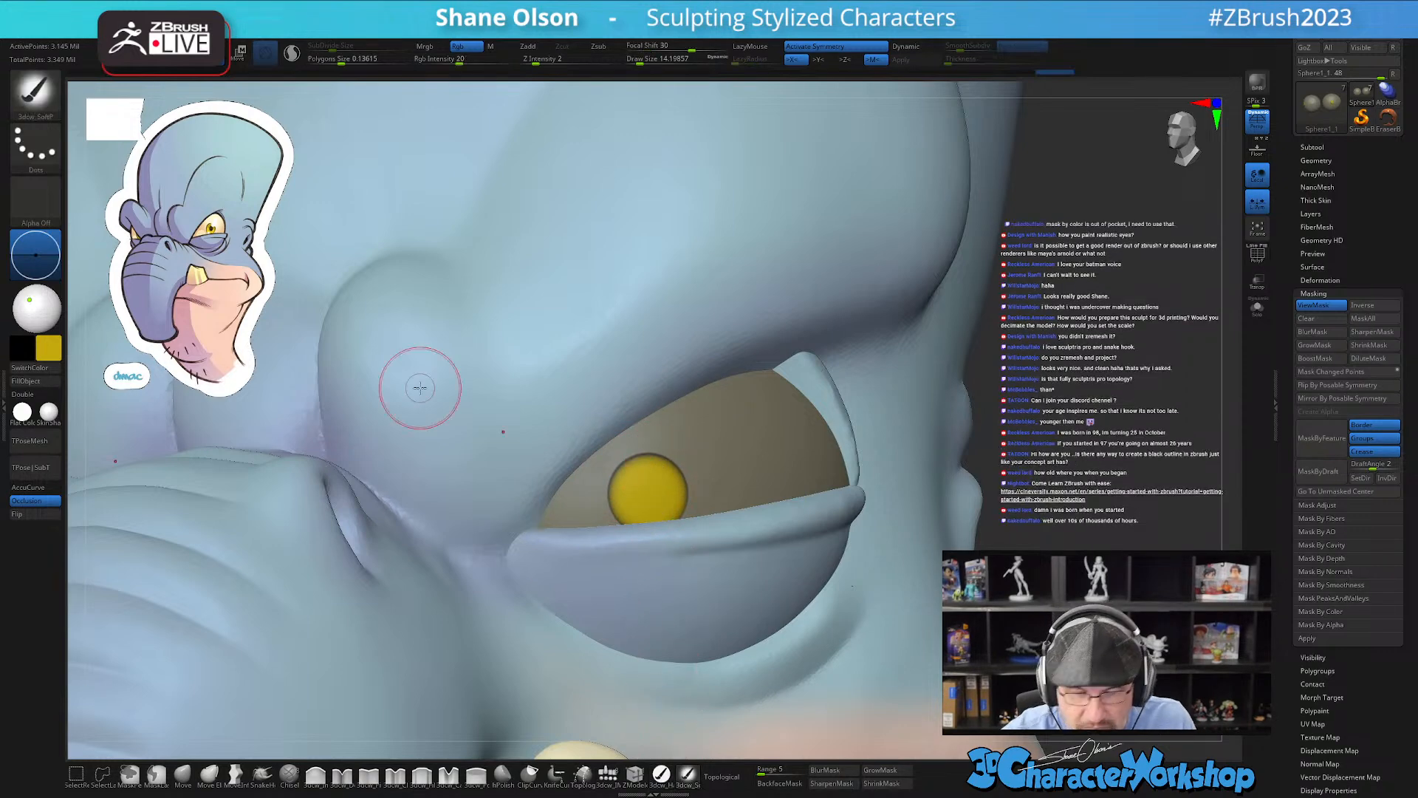
pyautogui.hotkey('shift', 'z')
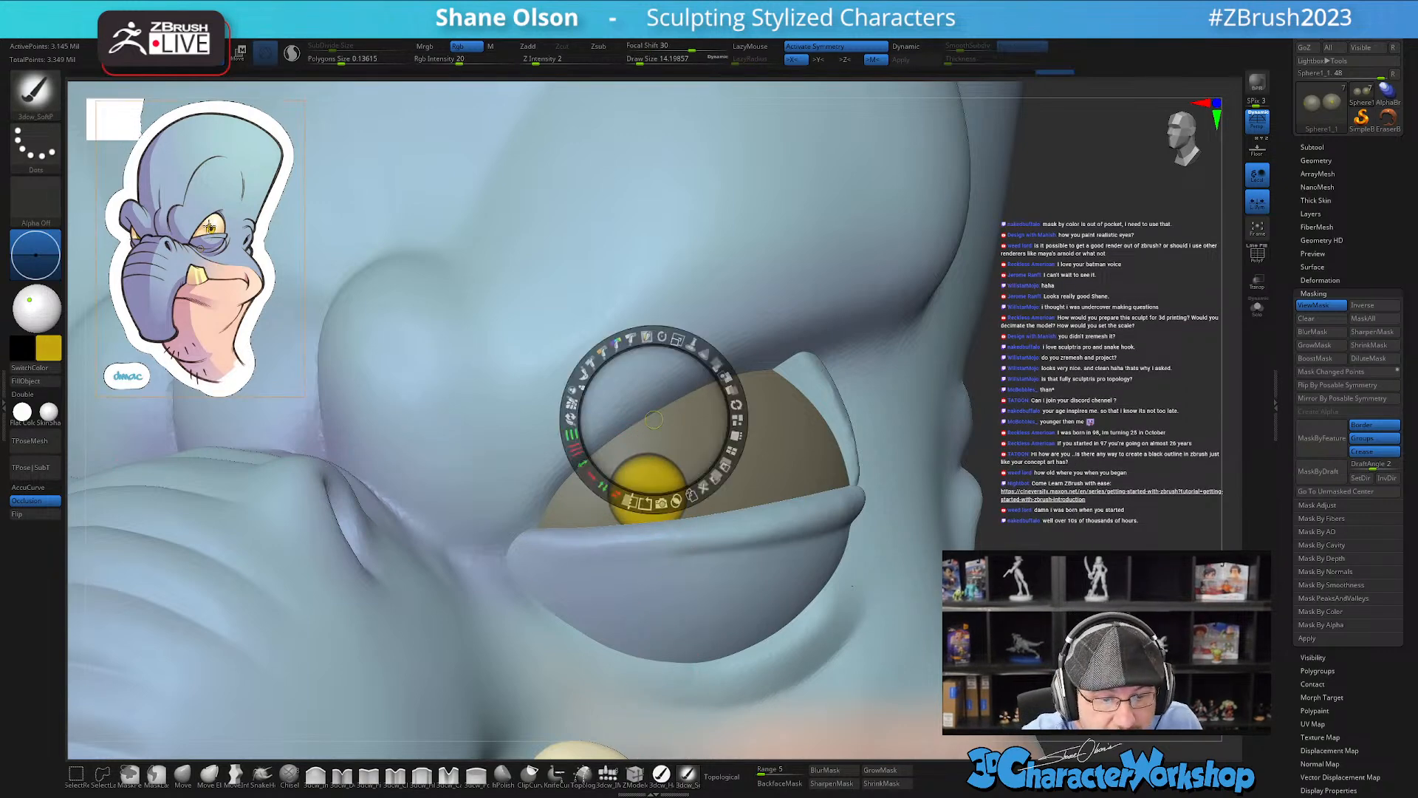
pyautogui.press('z')
pyautogui.press('z')
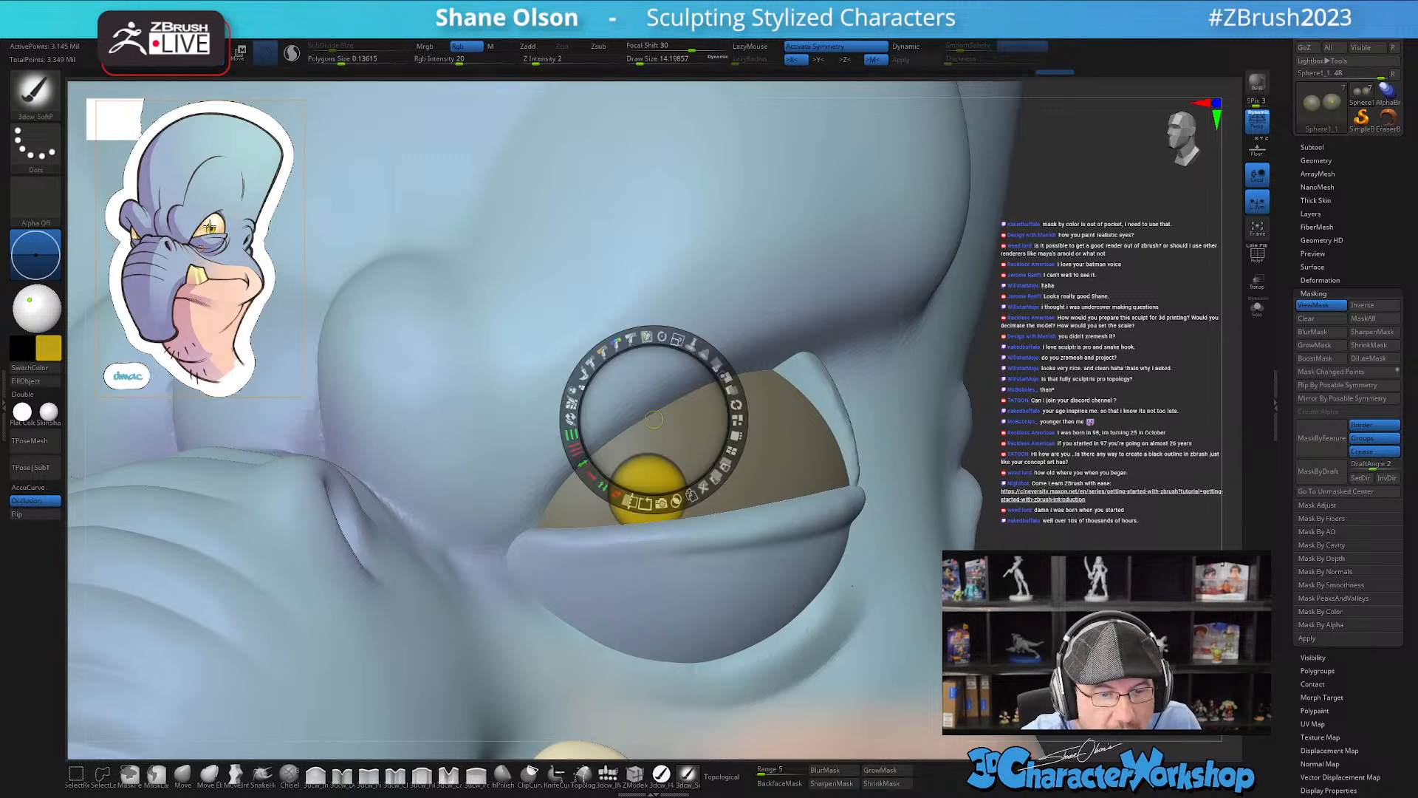
pyautogui.click(48, 350)
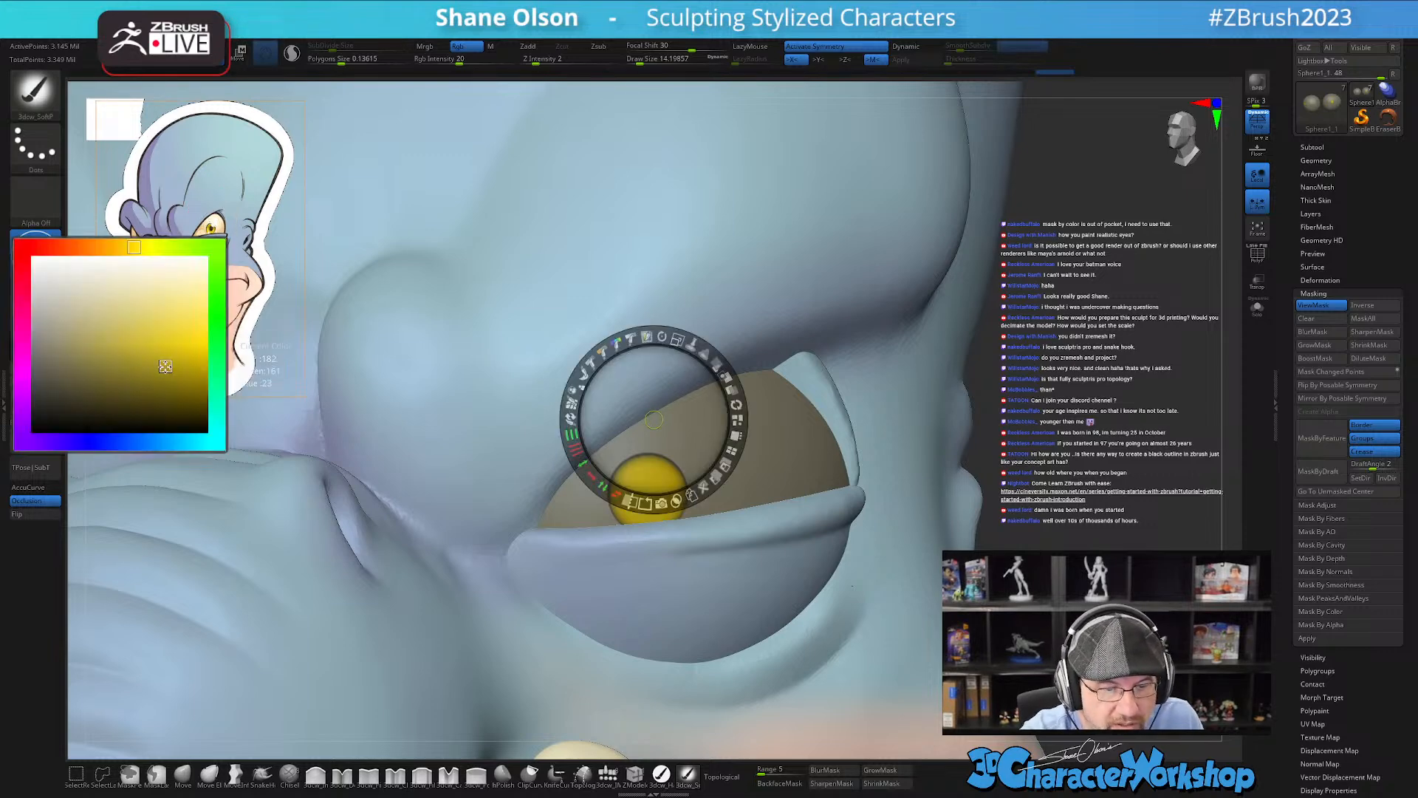
pyautogui.hotkey('shift', 'z')
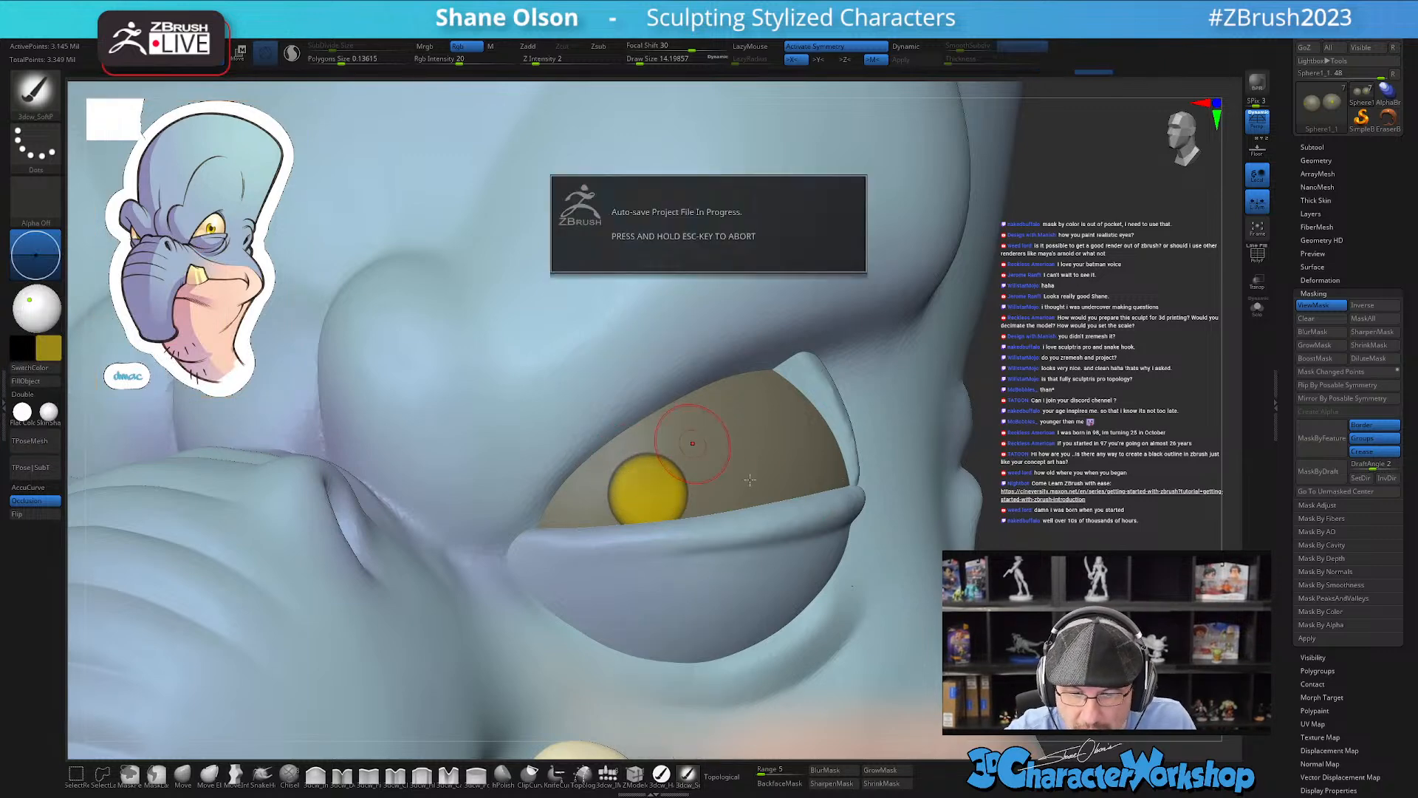
# Step: Try shading the upper part of the iris with the olive yellow, using the soft brush at a draw size of about 13
pyautogui.press('s')
pyautogui.moveTo(1052, 465); pyautogui.dragTo(1056, 464)
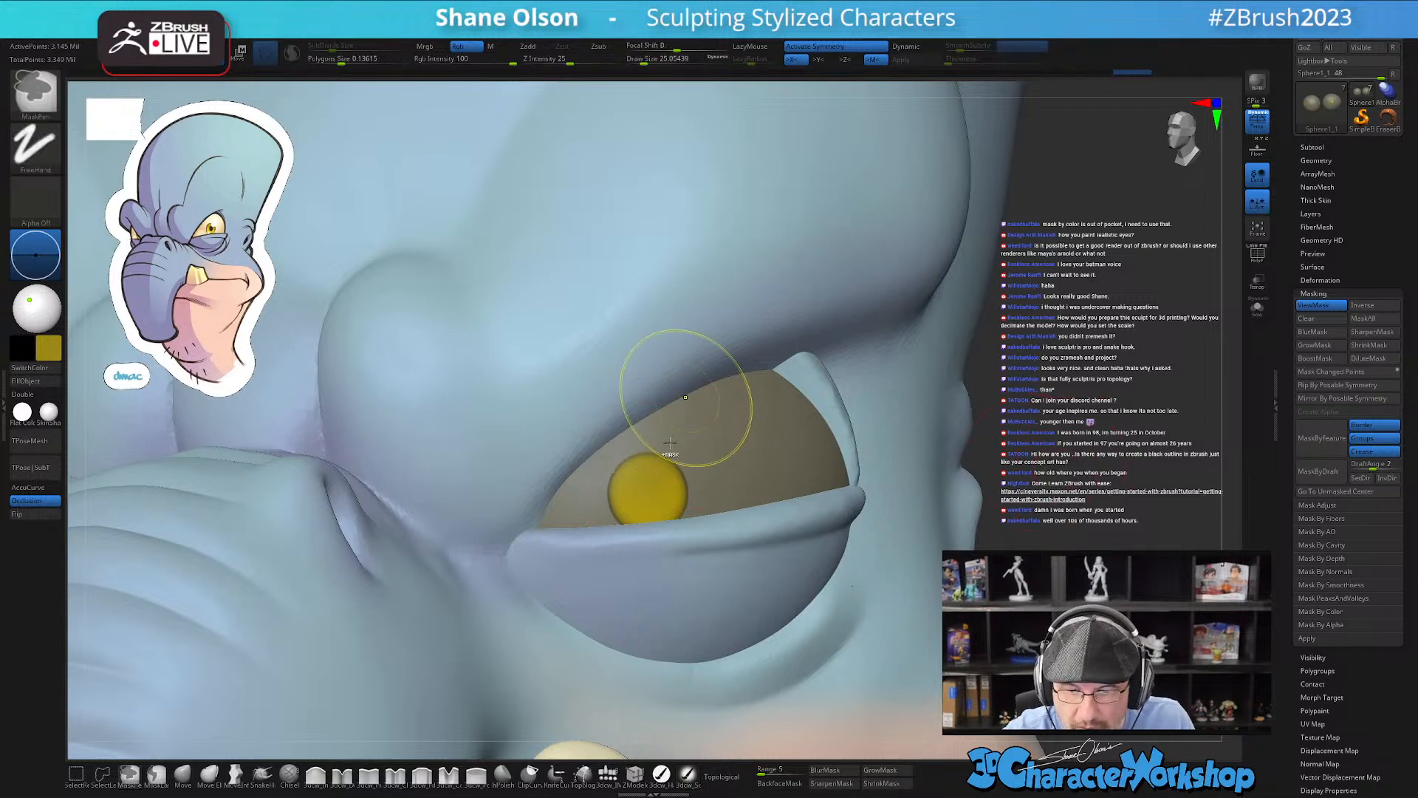
pyautogui.press('s')
pyautogui.moveTo(656, 469); pyautogui.dragTo(648, 469)
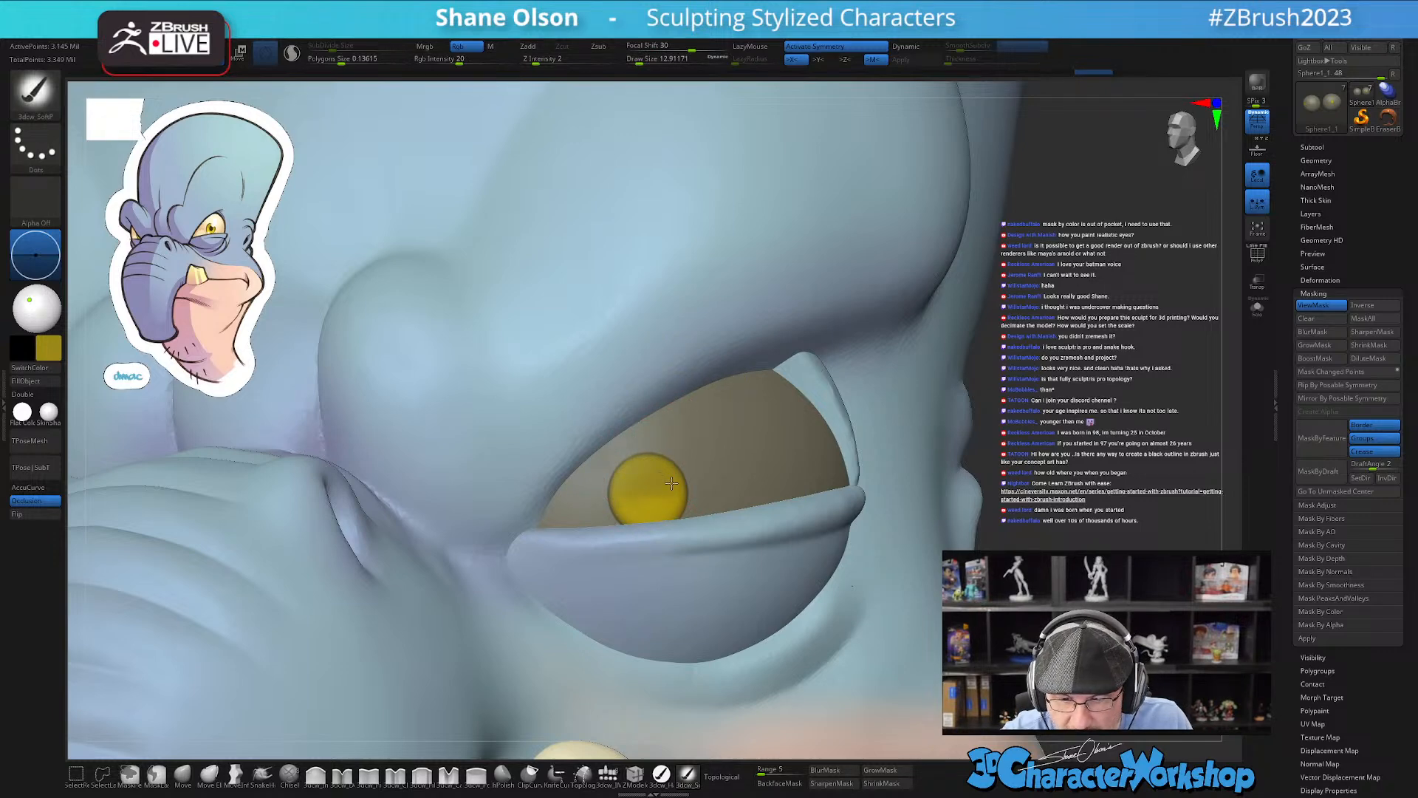
pyautogui.moveTo(697, 414)
pyautogui.mouseDown(button='right')
pyautogui.moveTo(792, 415)
pyautogui.moveTo(696, 418)
pyautogui.mouseUp(button='right')
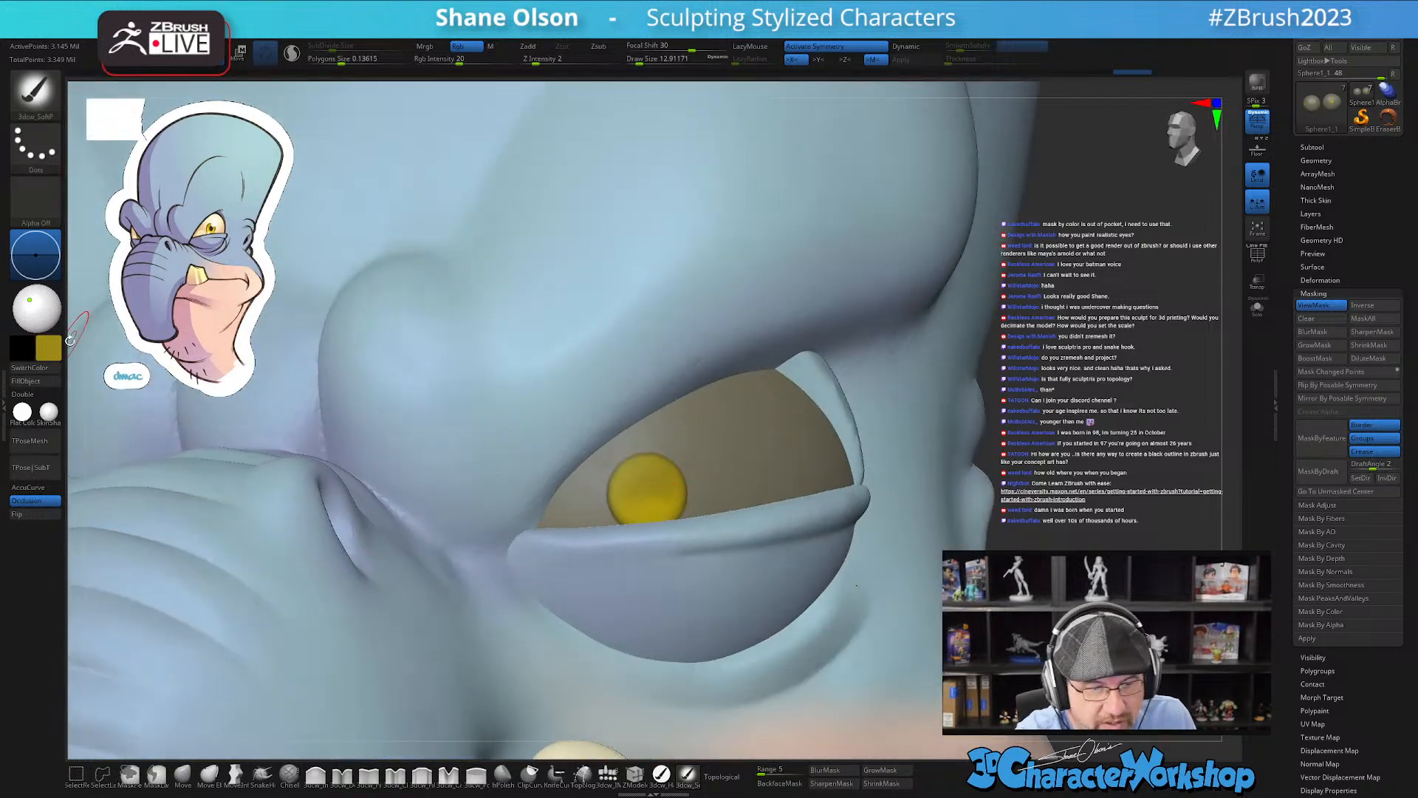
pyautogui.press('ctrl')
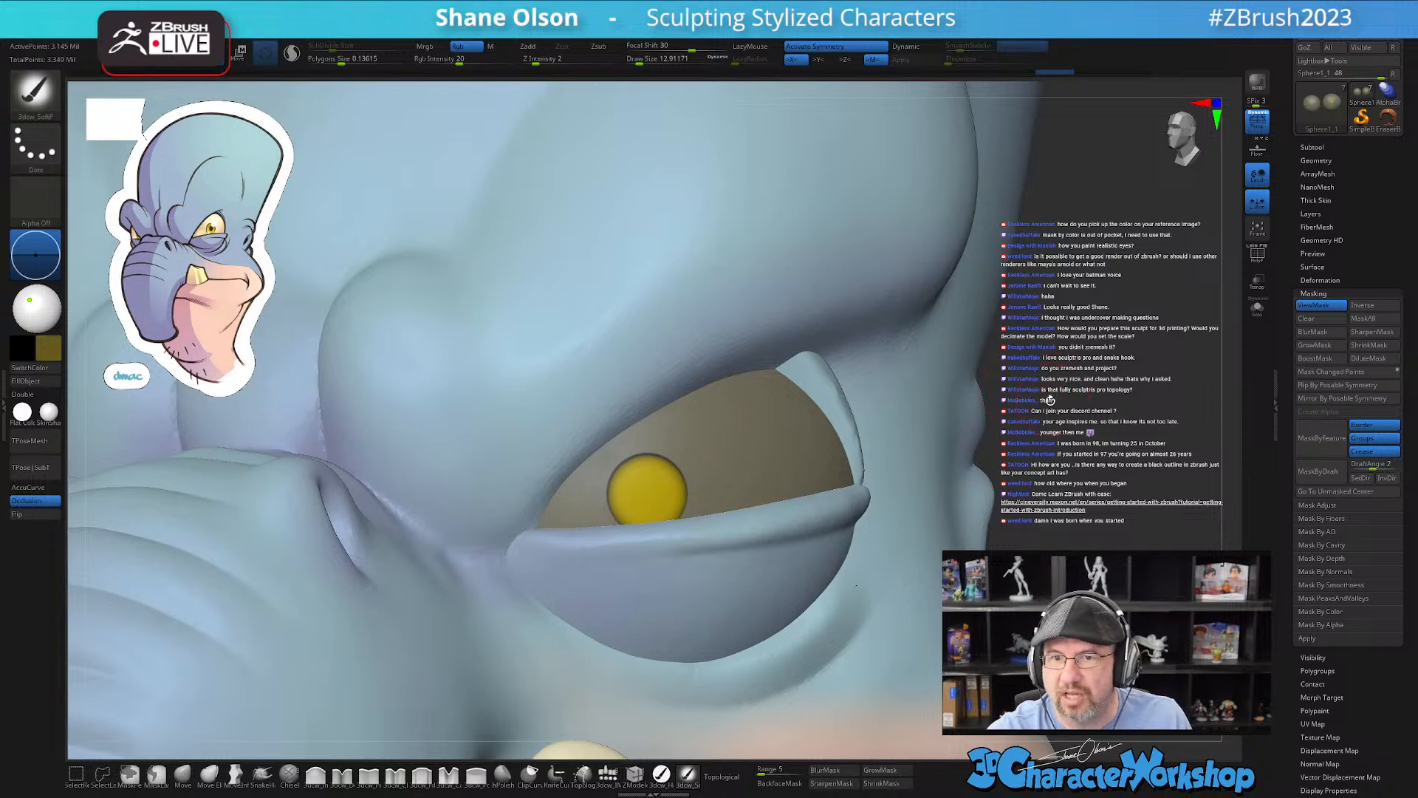
# Step: Demonstrate Spotlight color picking by sampling several colors from the reference drawing, including its pale yellow, pink and light blue
pyautogui.press('z')
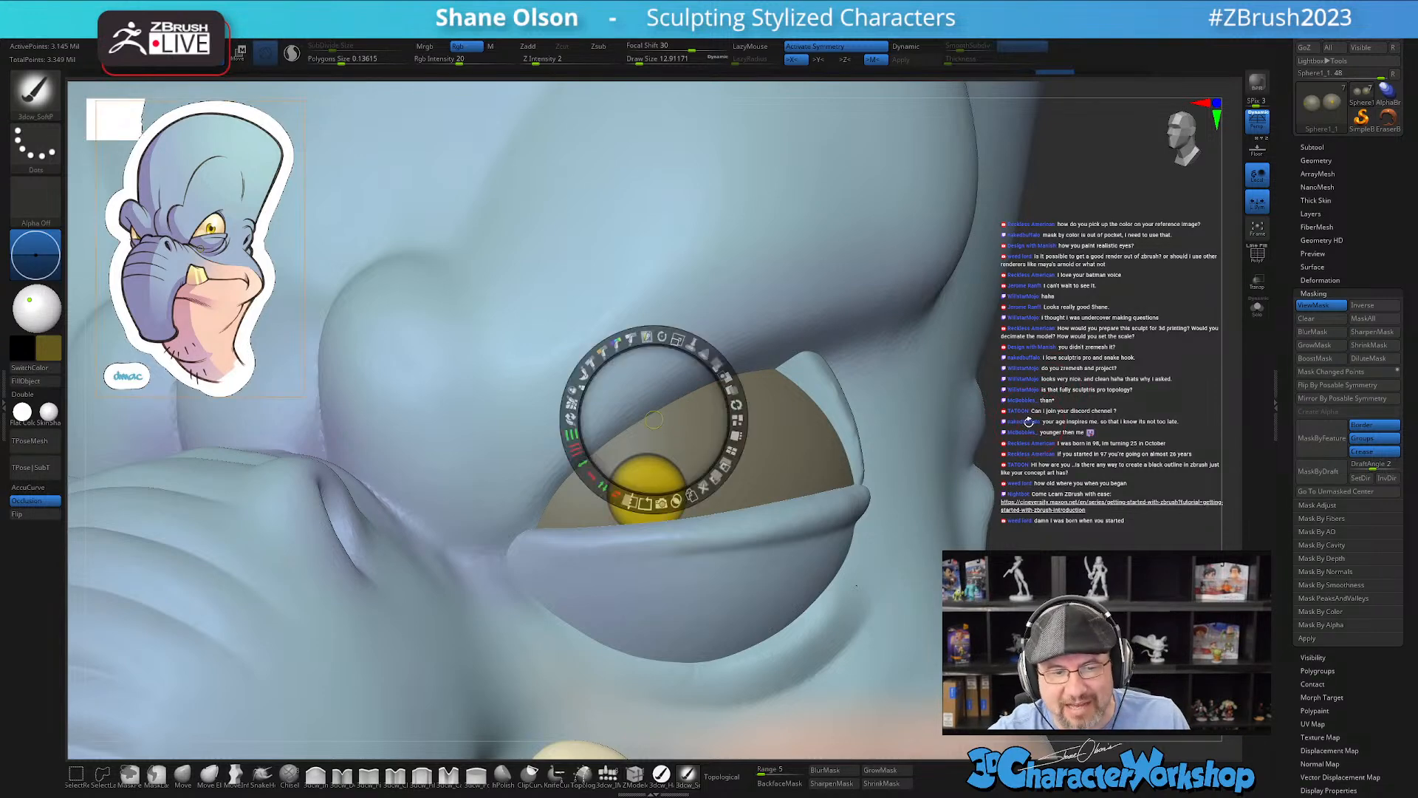
pyautogui.moveTo(655, 421); pyautogui.dragTo(313, 247)
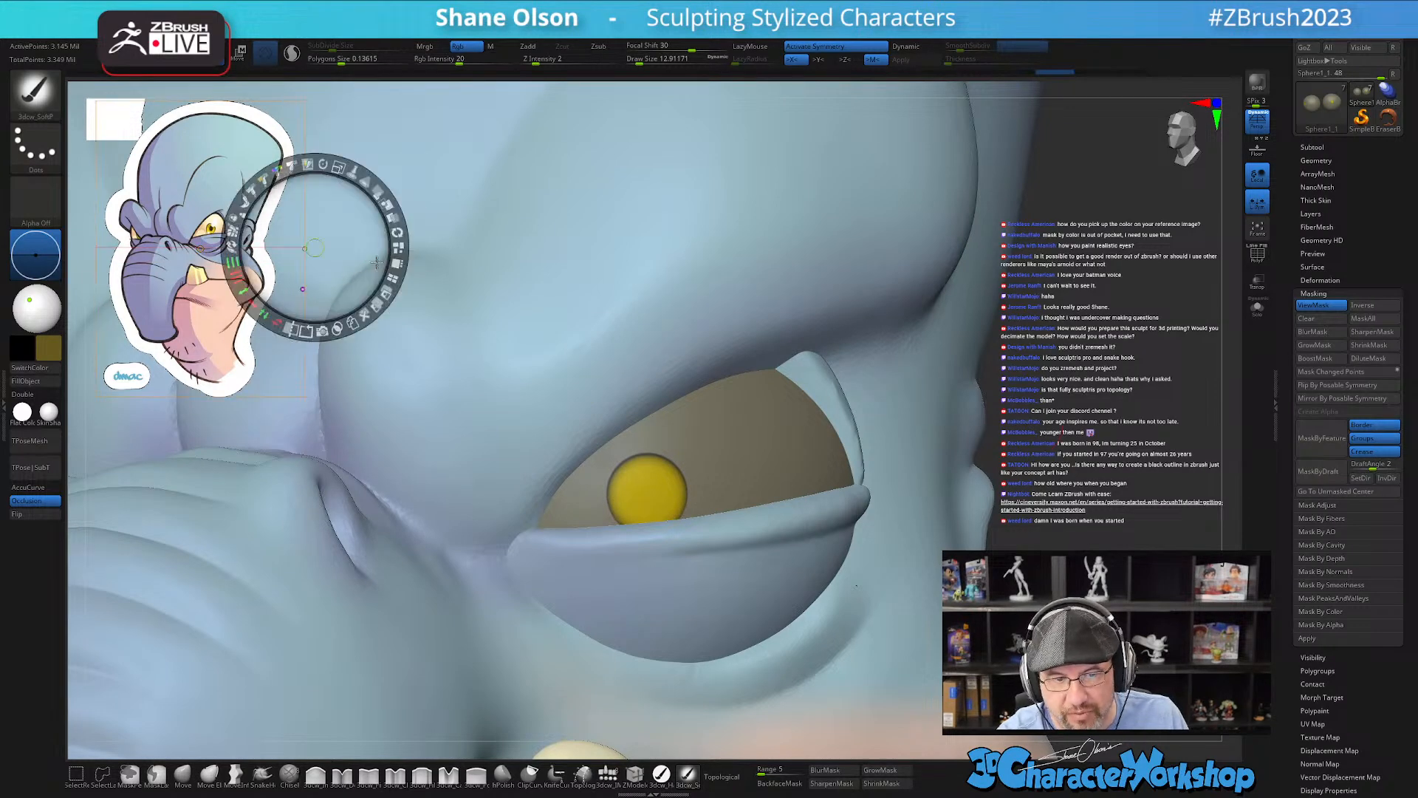
pyautogui.moveTo(315, 250); pyautogui.dragTo(350, 259)
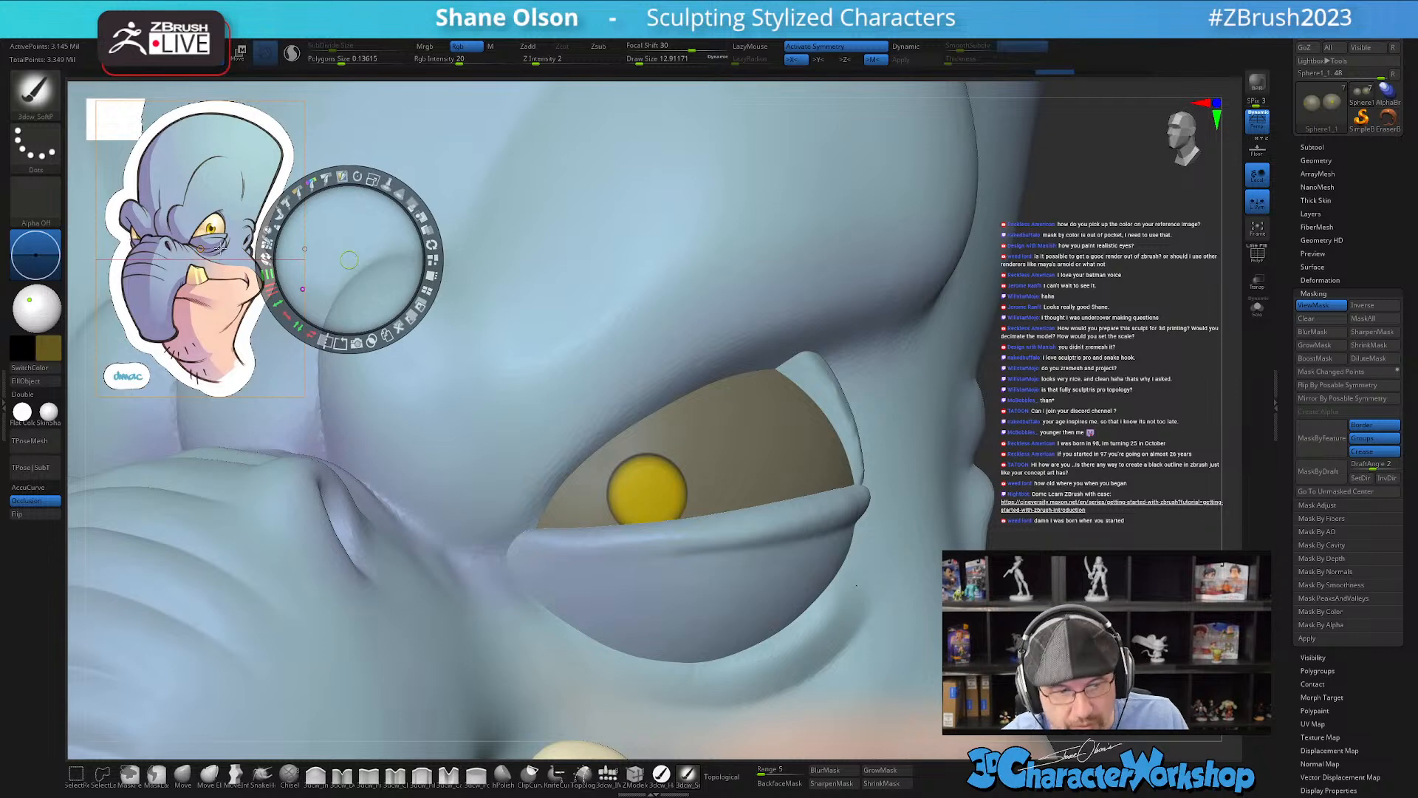
pyautogui.press('c')
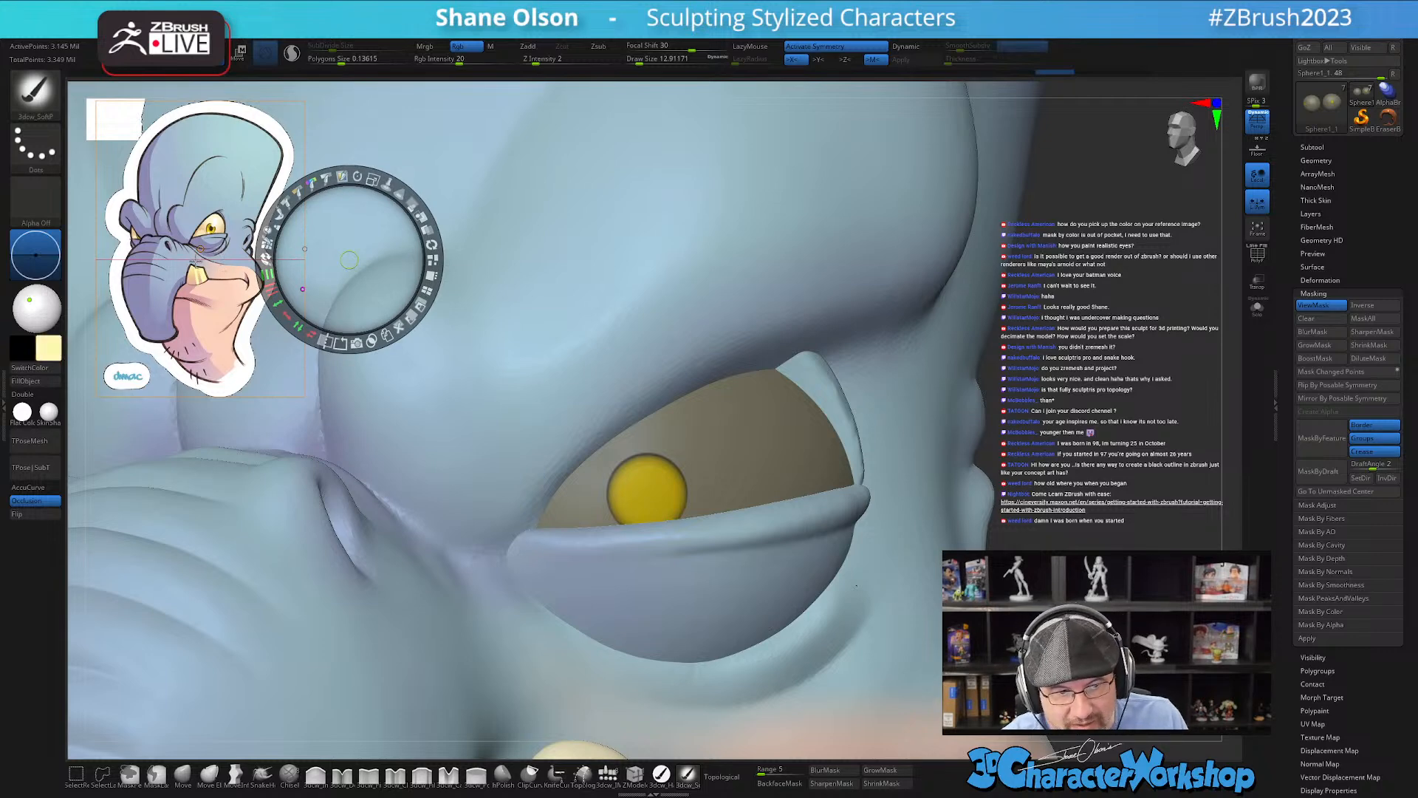
pyautogui.press('c')
pyautogui.press('c')
pyautogui.press('c')
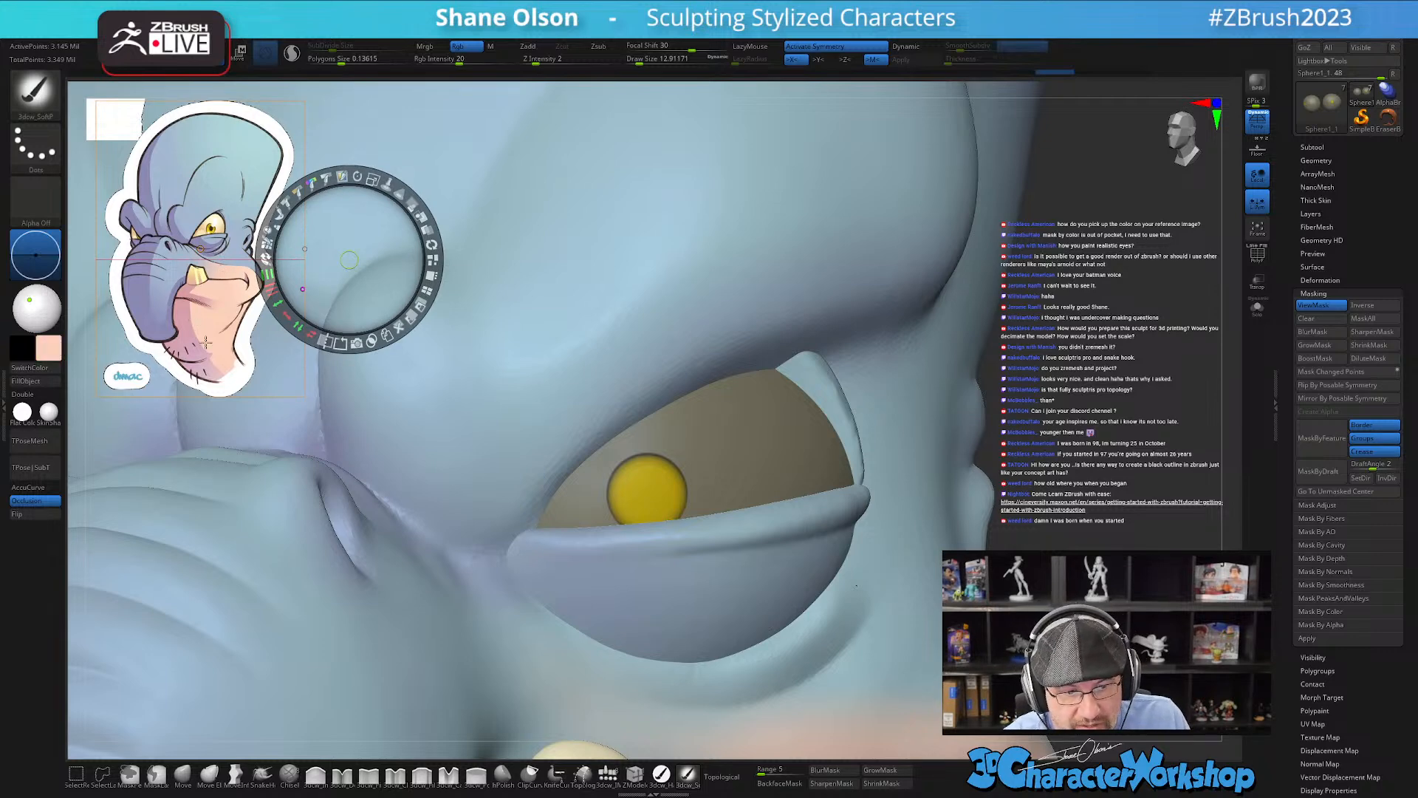
pyautogui.press('c')
pyautogui.press('z')
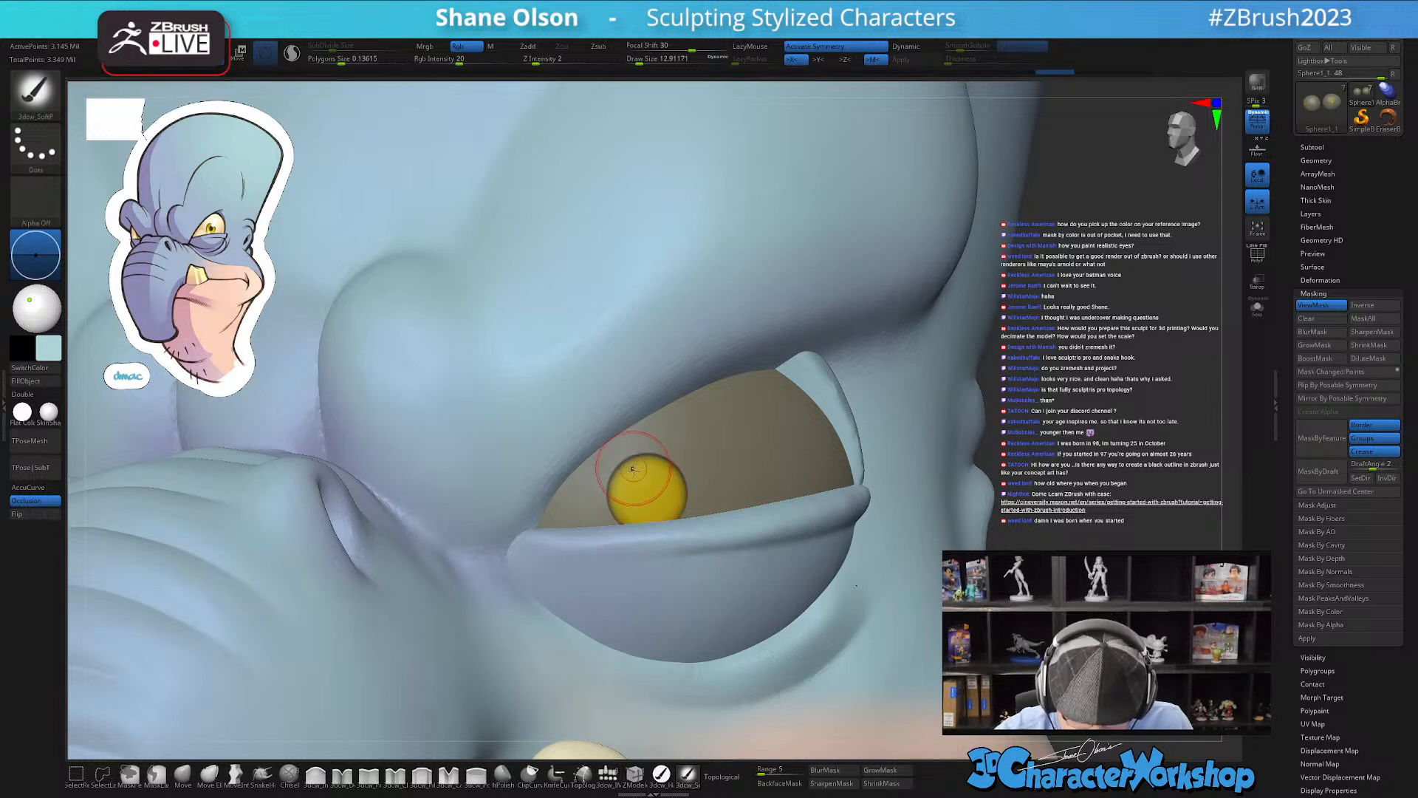
# Step: Enlarge the soft brush to a draw size of about 21 and shade the upper part of the iris with dark olive tones
pyautogui.press(']')
pyautogui.press(']')
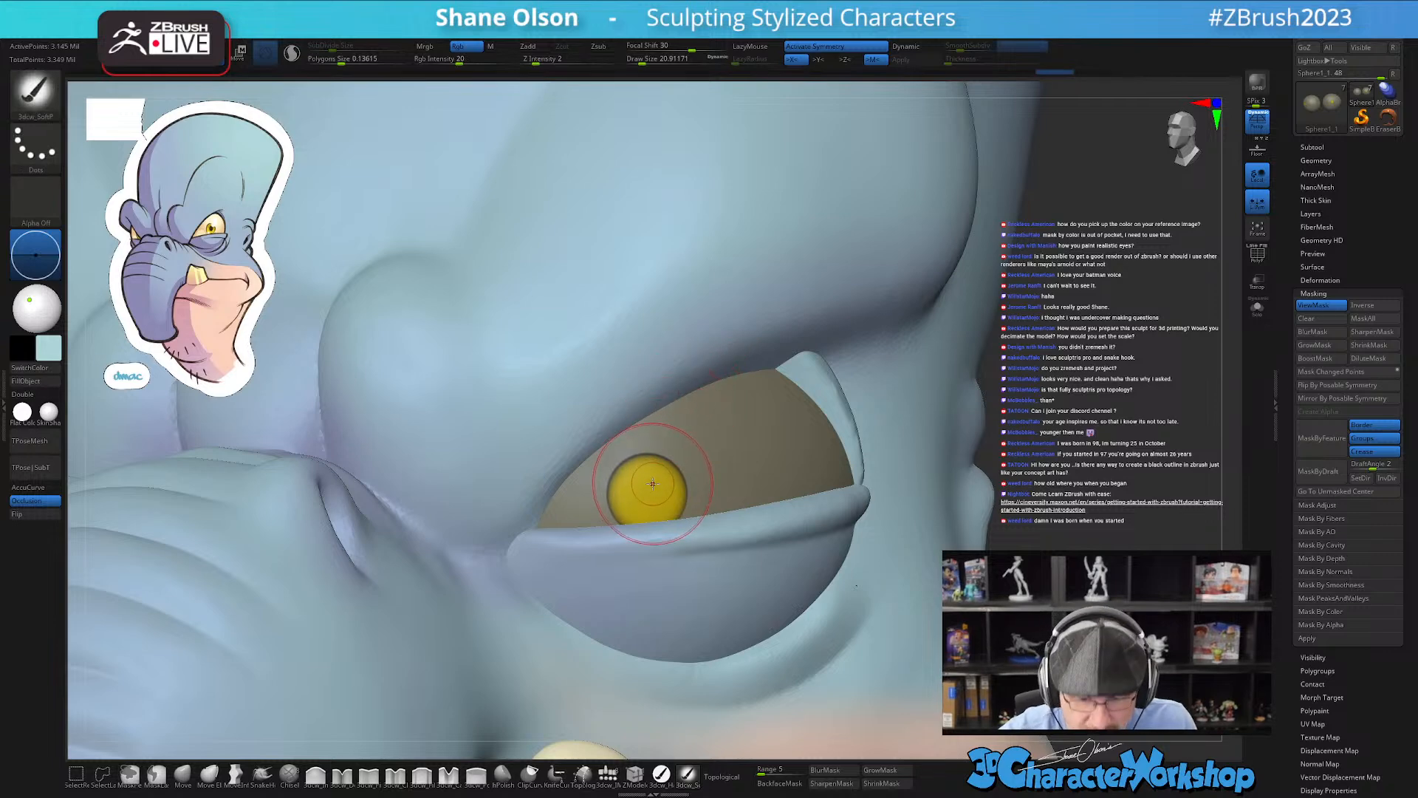
pyautogui.press('c')
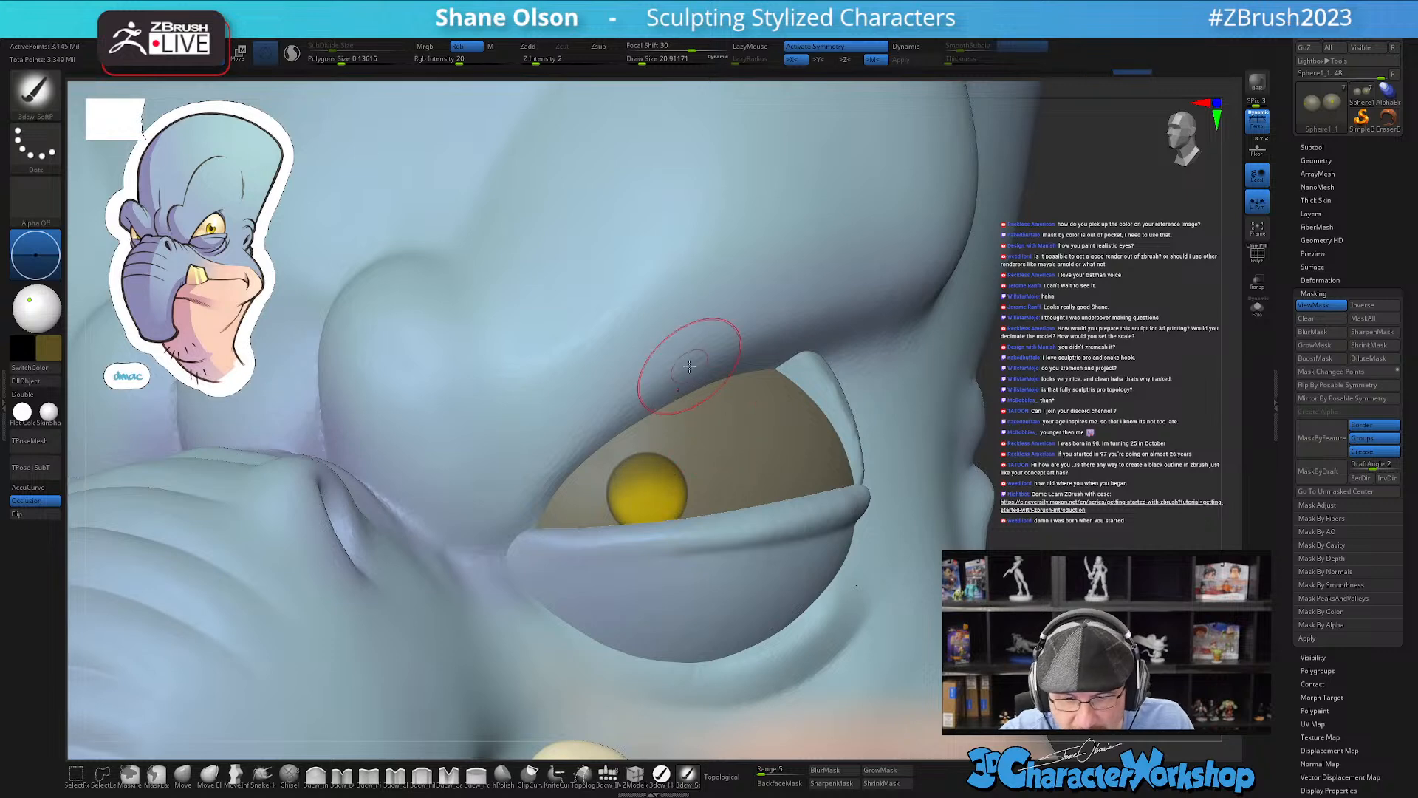
pyautogui.click(49, 347)
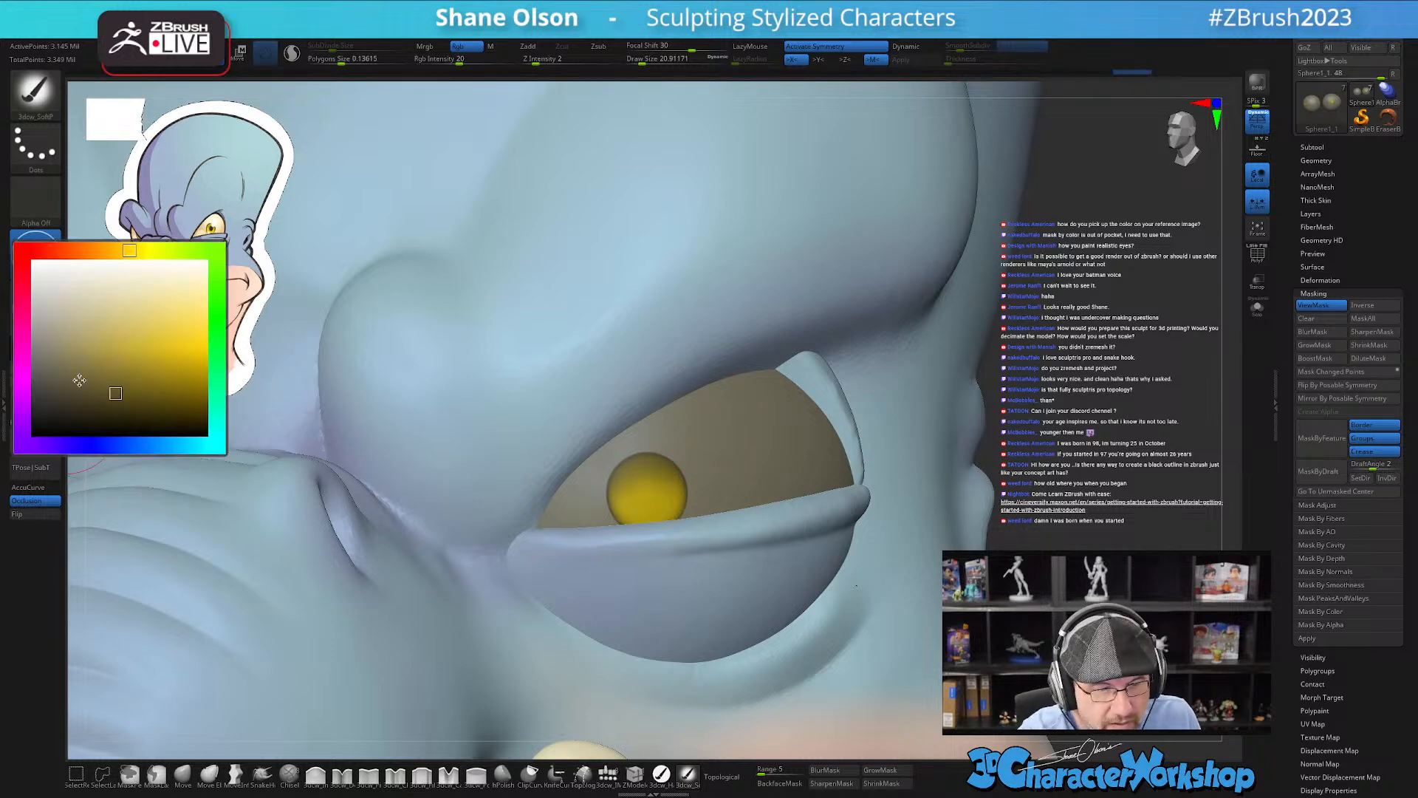
pyautogui.click(112, 406)
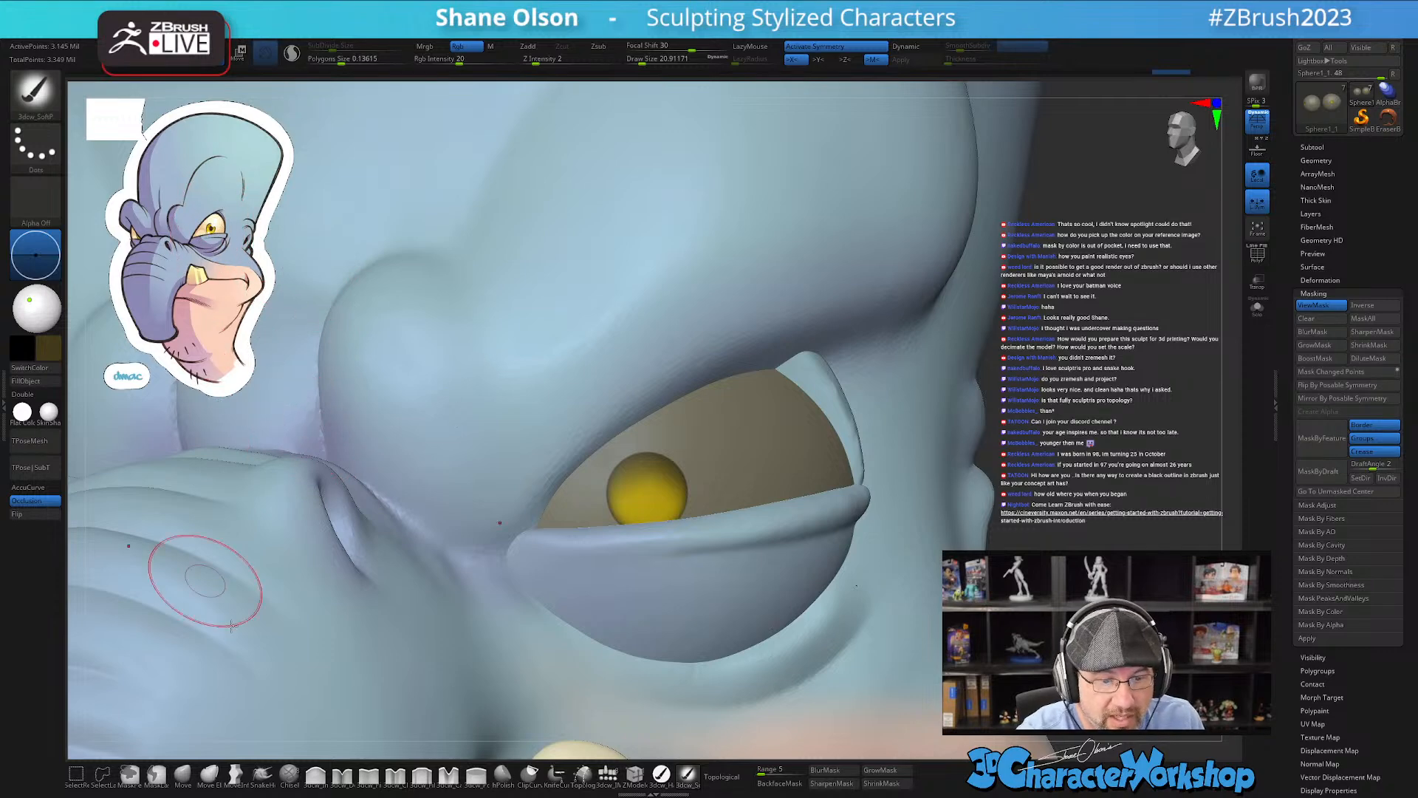
# Step: Sample the iris yellow, choose a lighter yellow, and softly brighten the lower part of the iris at a draw size of about 13
pyautogui.press('c')
pyautogui.click(50, 348)
pyautogui.click(54, 351)
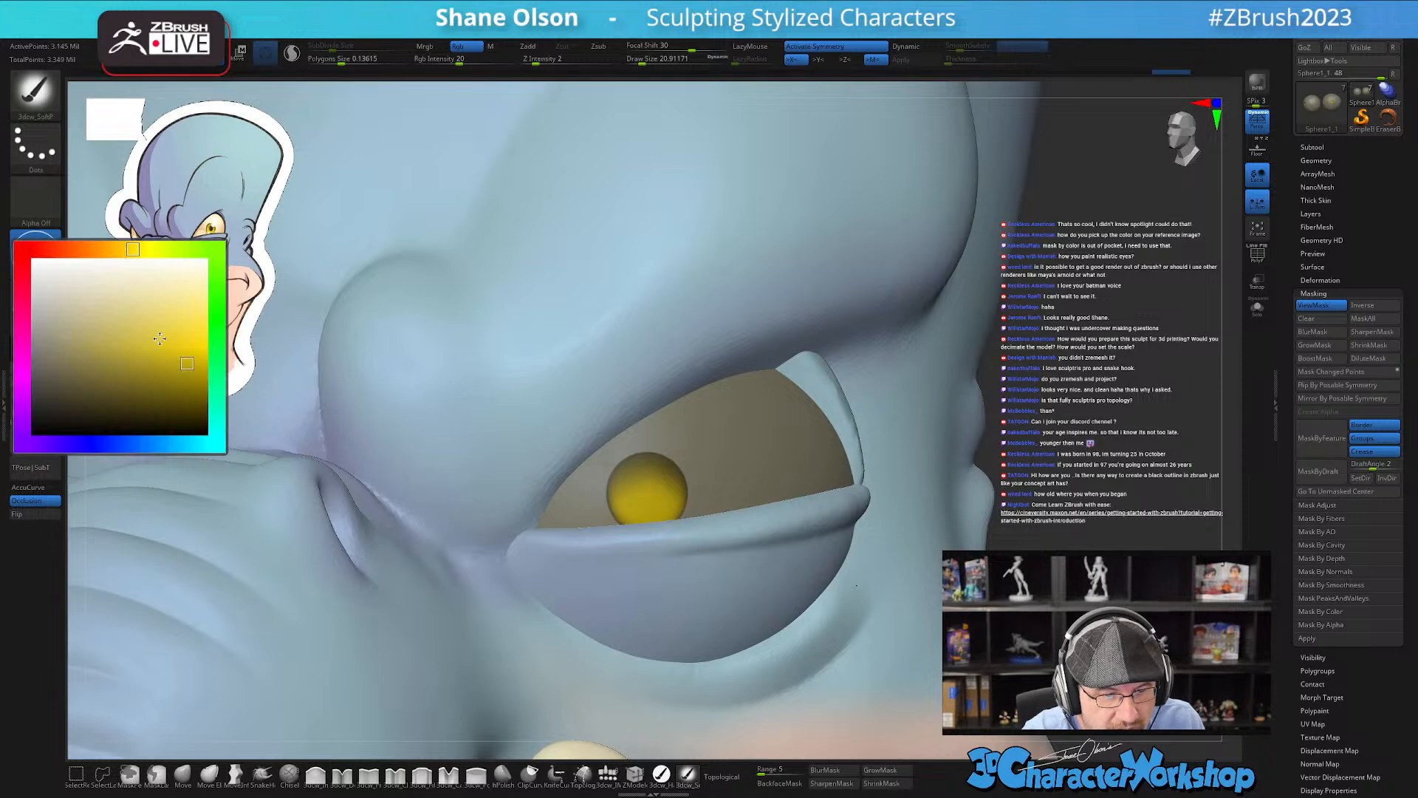
pyautogui.click(177, 322)
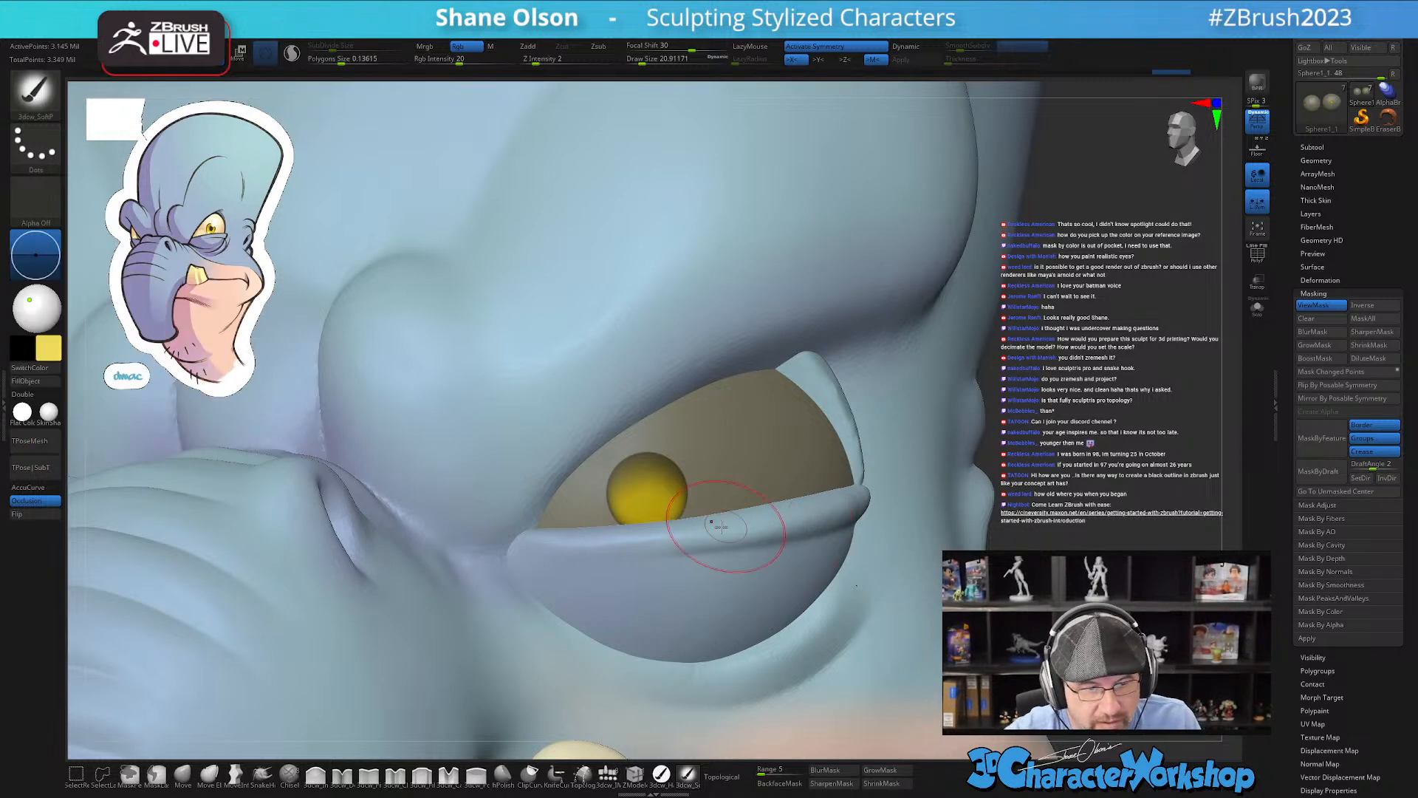
pyautogui.moveTo(655, 518); pyautogui.dragTo(654, 515)
pyautogui.press('s')
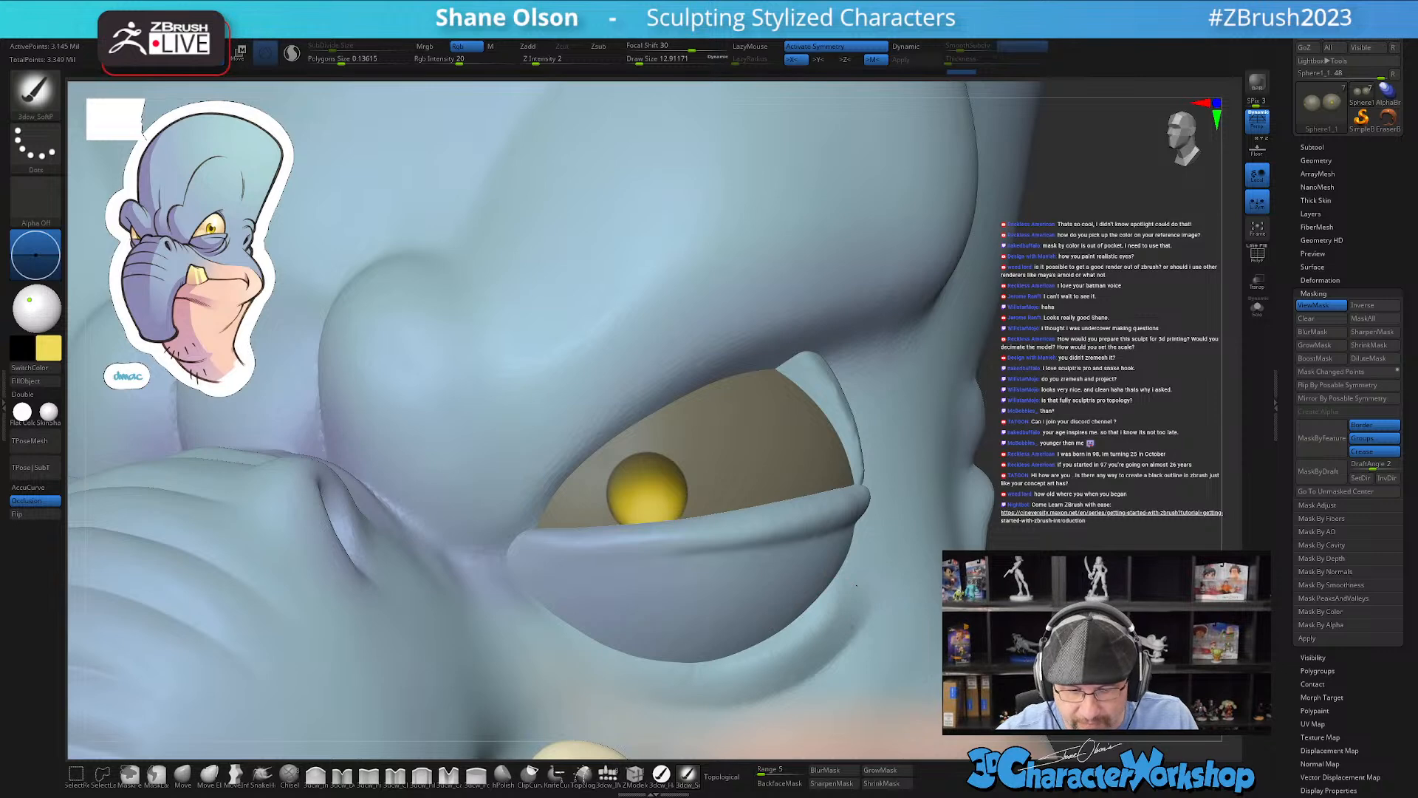
# Step: Paint a round pupil at the iris center in a near-black olive, using the hard paint brush at a draw size of about 6
pyautogui.click(663, 772)
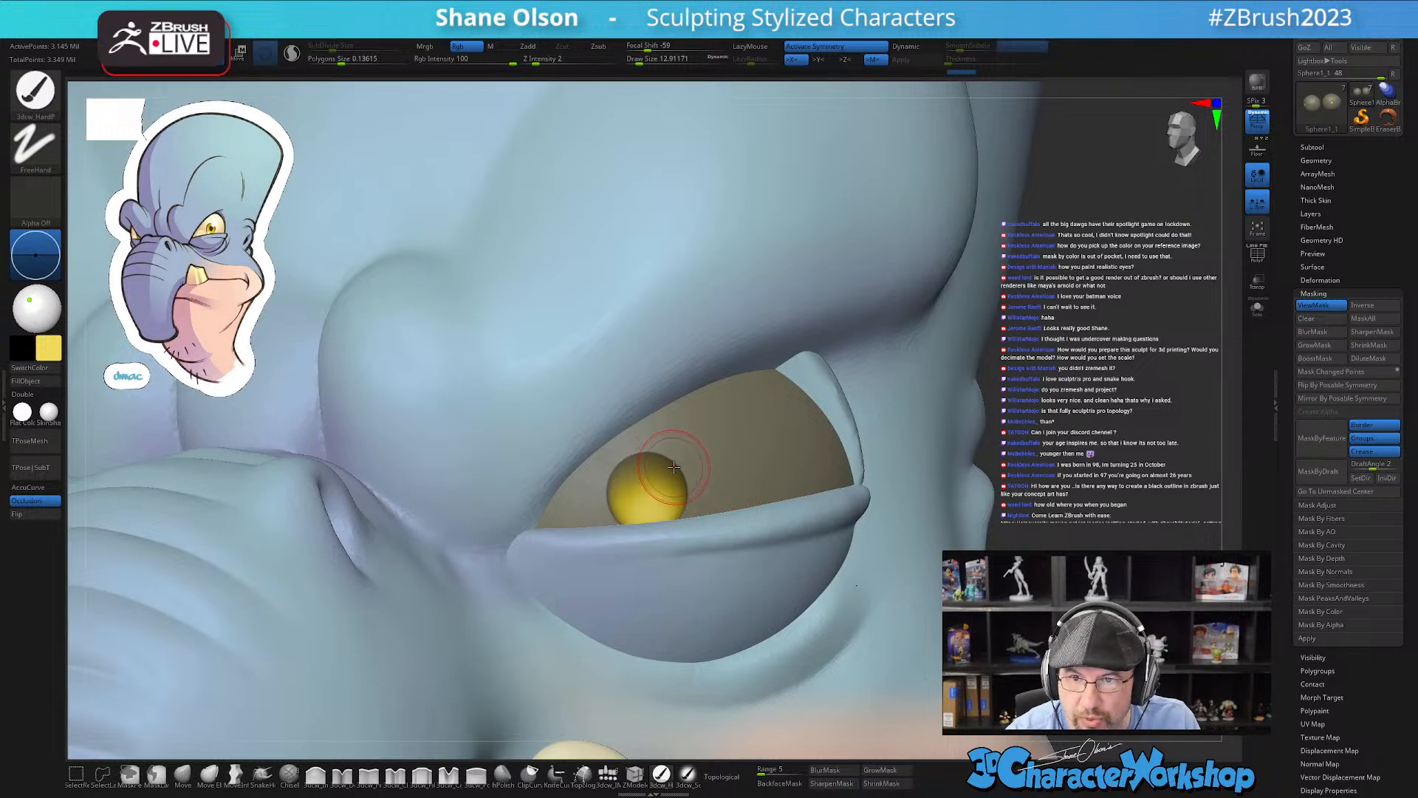
pyautogui.press('c')
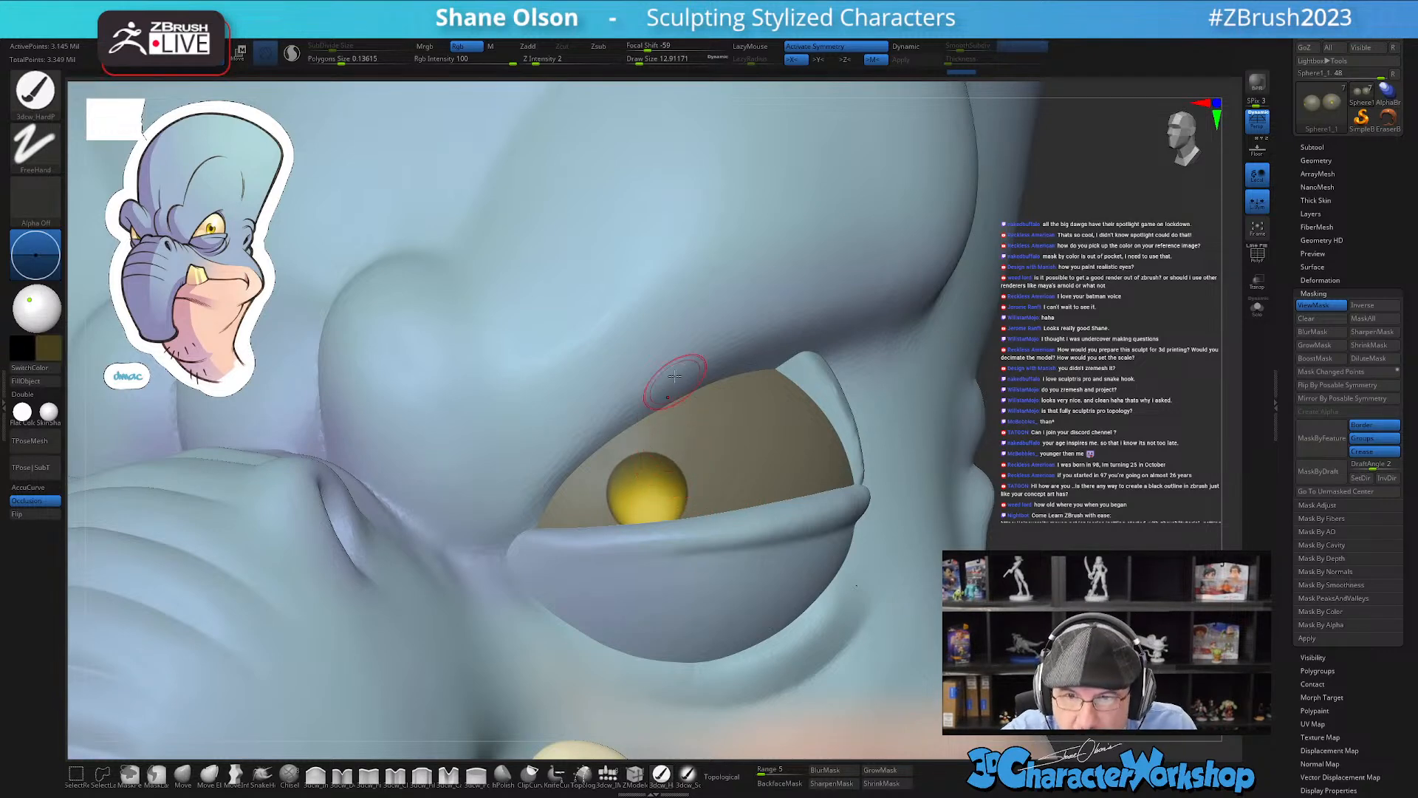
pyautogui.click(54, 348)
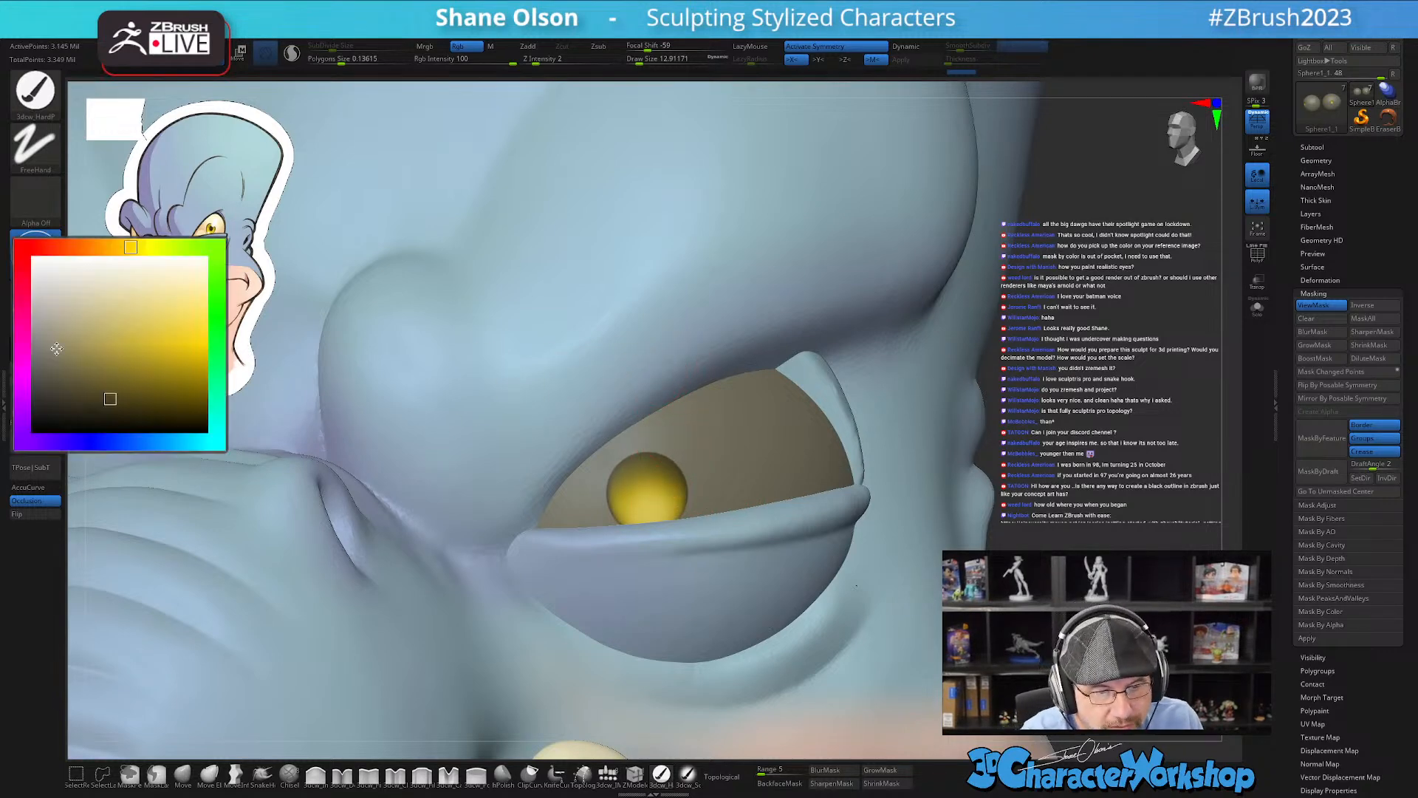
pyautogui.click(116, 415)
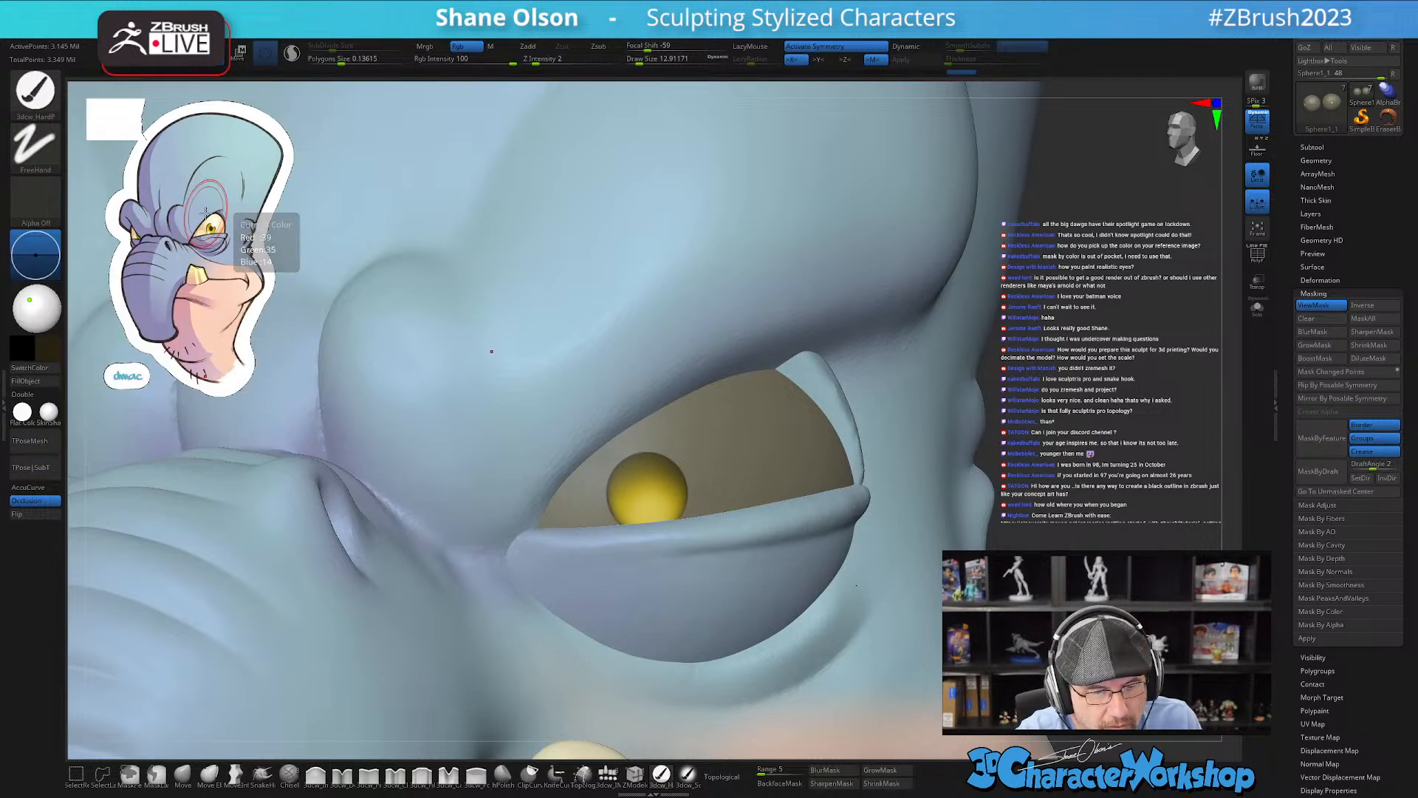
pyautogui.press('[')
pyautogui.press('[')
pyautogui.press('[')
pyautogui.press('[')
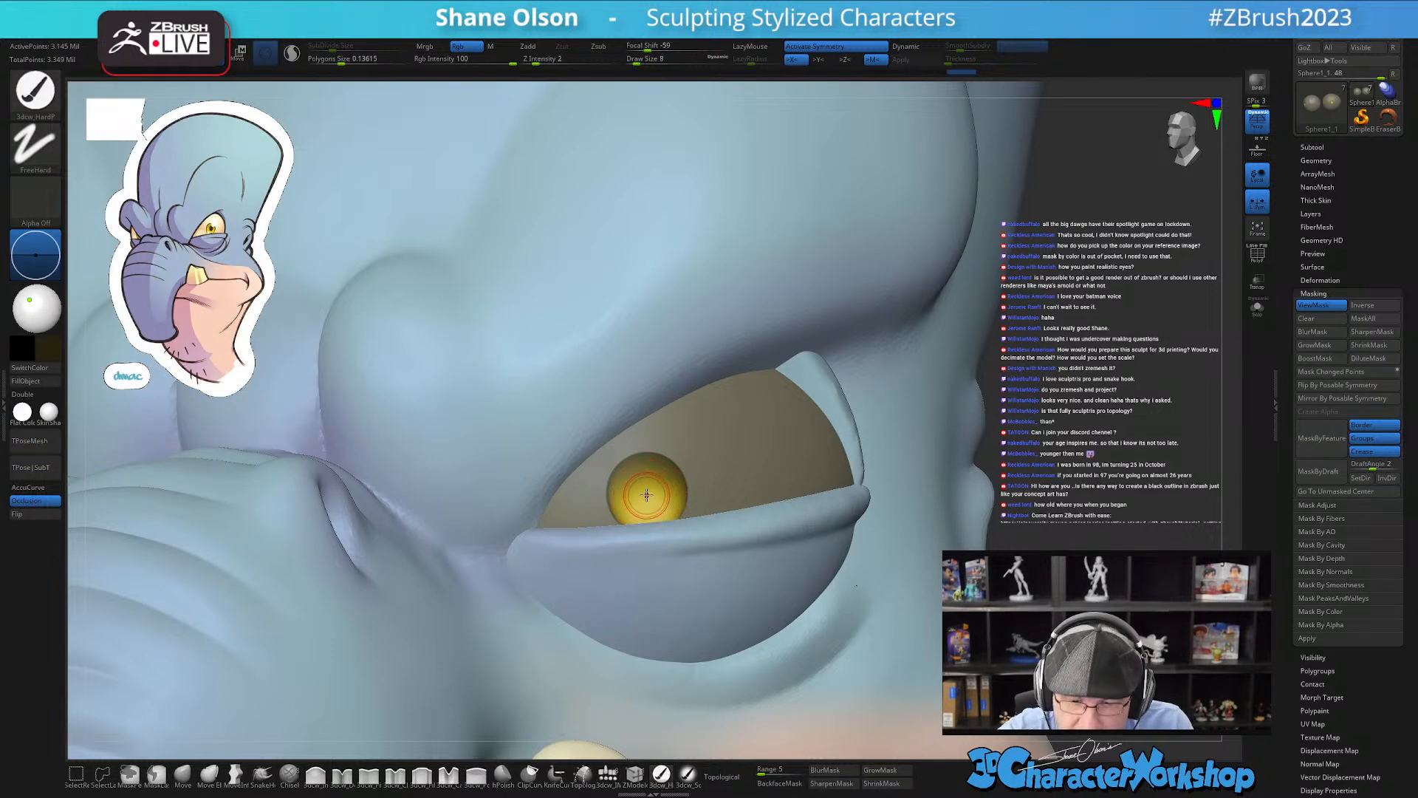
pyautogui.click(646, 494)
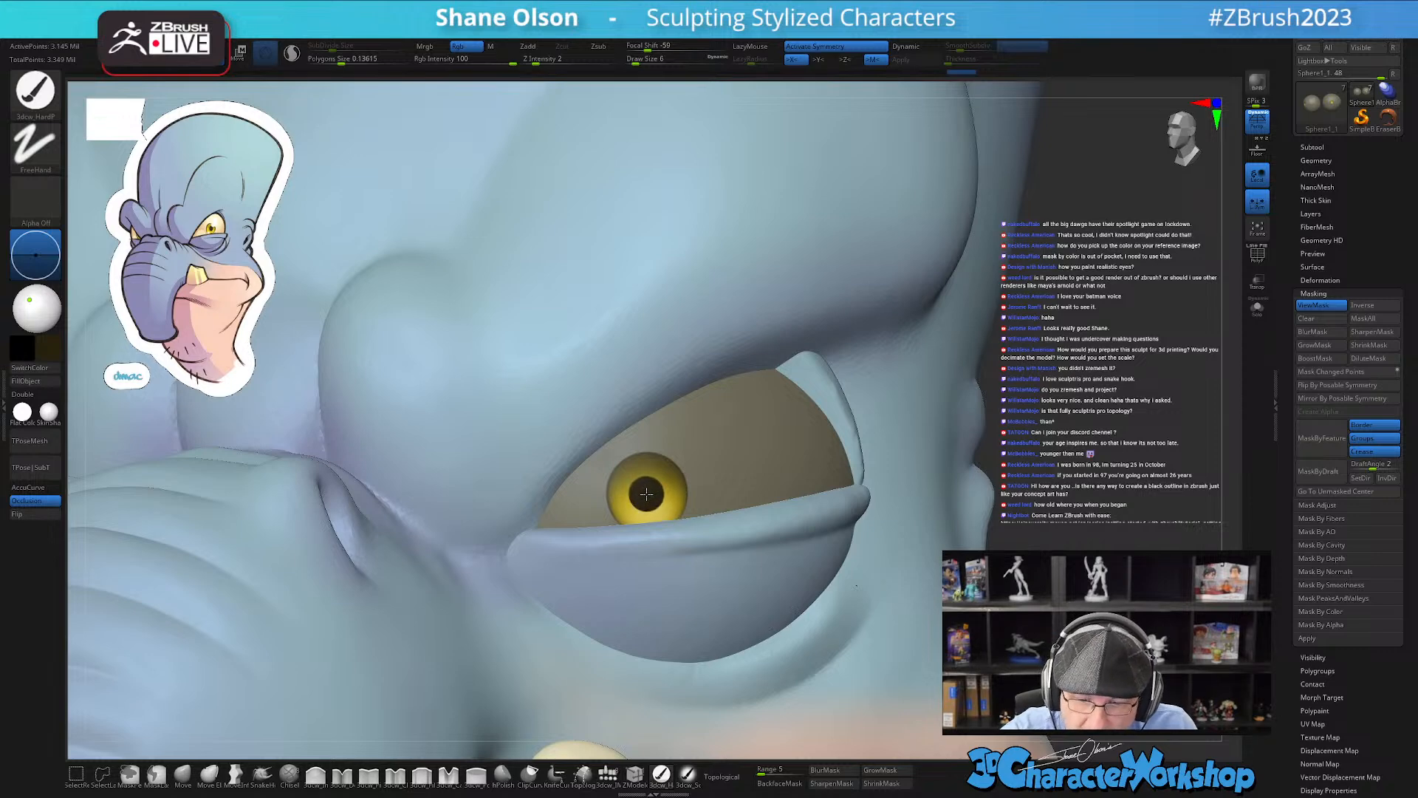
# Step: Clear the mask from the eyeballs to check the painted eyes on the whole head
pyautogui.keyDown('alt'); pyautogui.moveTo(1039, 529); pyautogui.dragTo(965, 450); pyautogui.keyUp('alt')
pyautogui.moveTo(938, 498); pyautogui.dragTo(903, 525)
pyautogui.keyDown('ctrl'); pyautogui.click(935, 505); pyautogui.keyUp('ctrl')
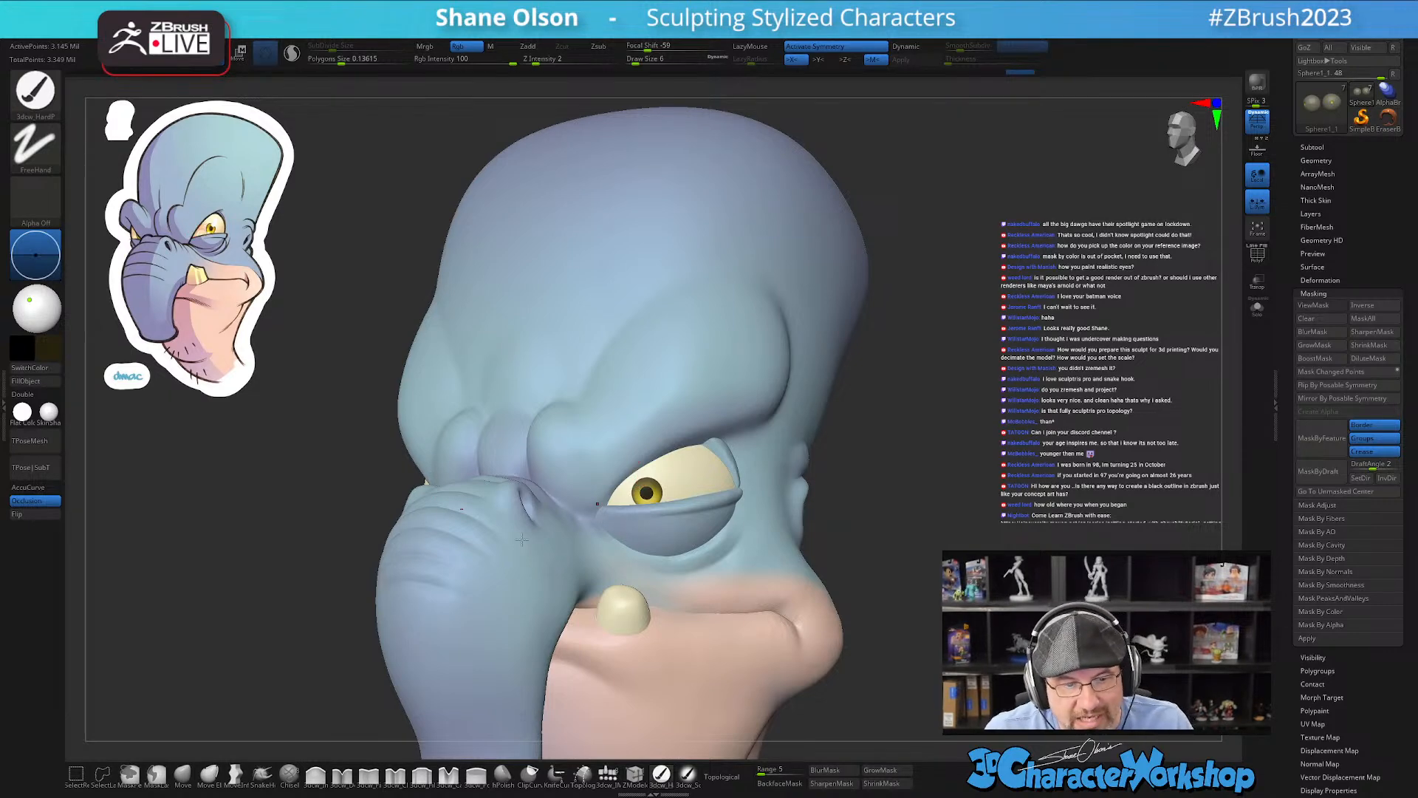
pyautogui.moveTo(891, 426)
pyautogui.mouseDown()
pyautogui.moveTo(902, 421)
pyautogui.moveTo(890, 421)
pyautogui.moveTo(896, 450)
pyautogui.moveTo(910, 447)
pyautogui.moveTo(894, 444)
pyautogui.mouseUp()
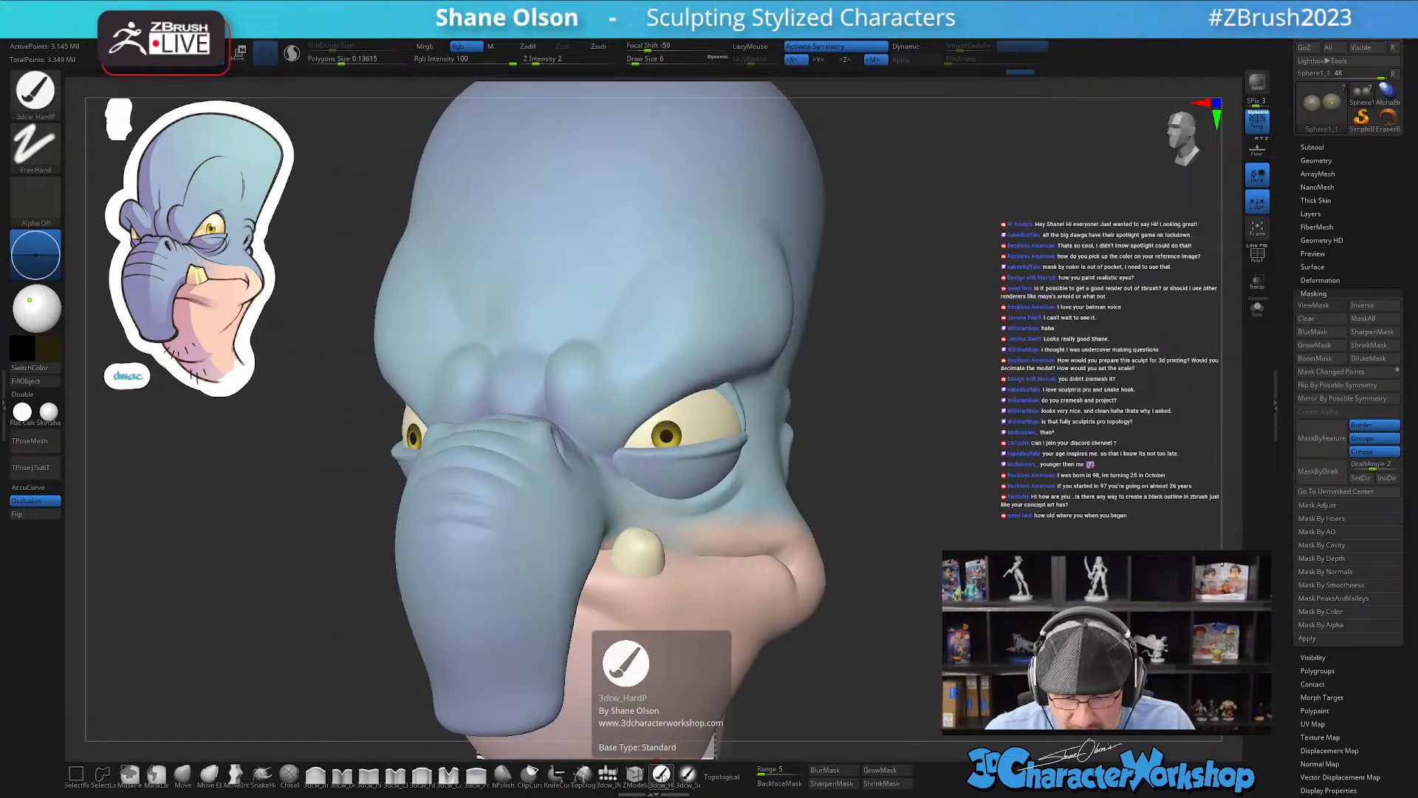
# Step: Switch to material-only mode, choose a glossy material, and fill the eyeballs with it
pyautogui.press('b')
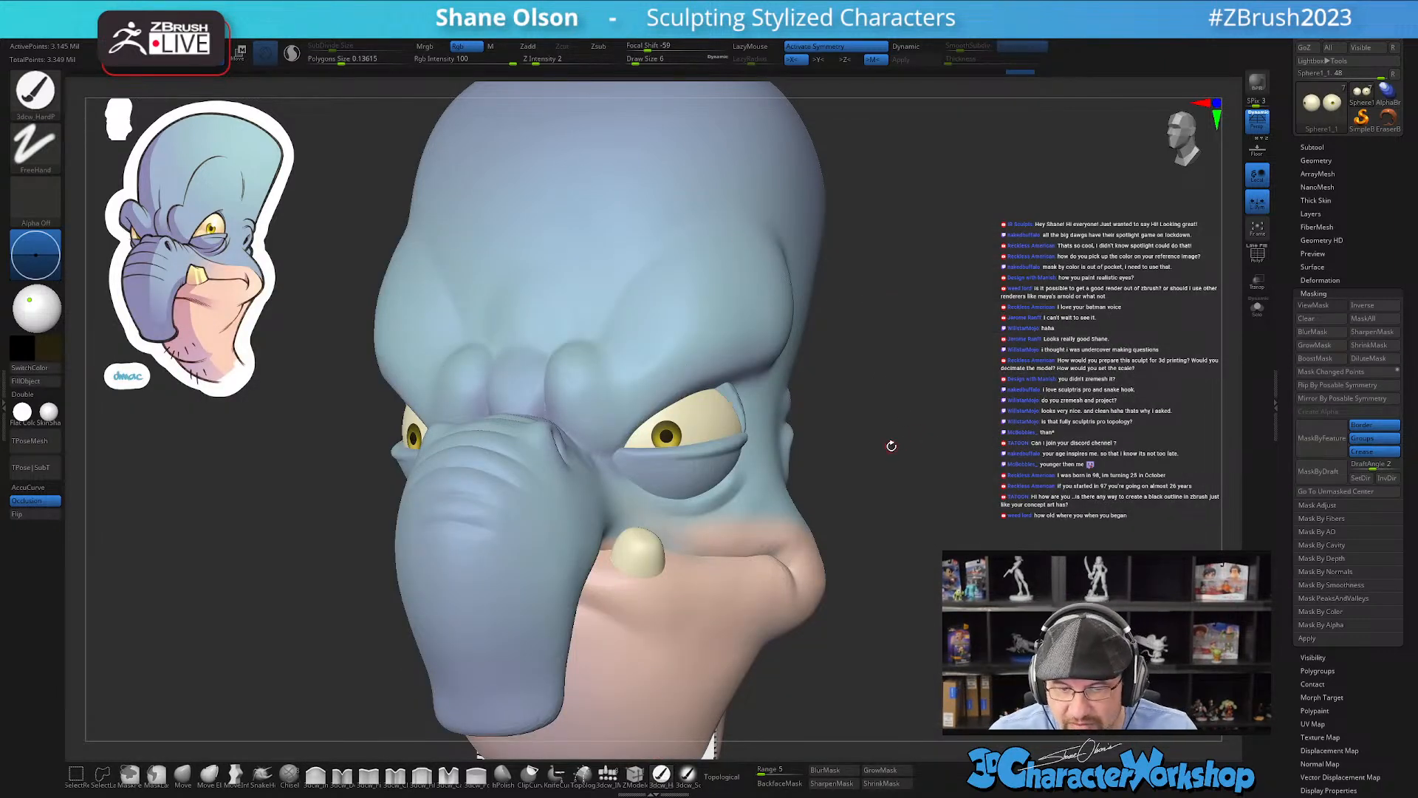
pyautogui.moveTo(919, 467)
pyautogui.mouseDown()
pyautogui.moveTo(902, 468)
pyautogui.moveTo(944, 502)
pyautogui.moveTo(924, 523)
pyautogui.mouseUp()
pyautogui.press('s')
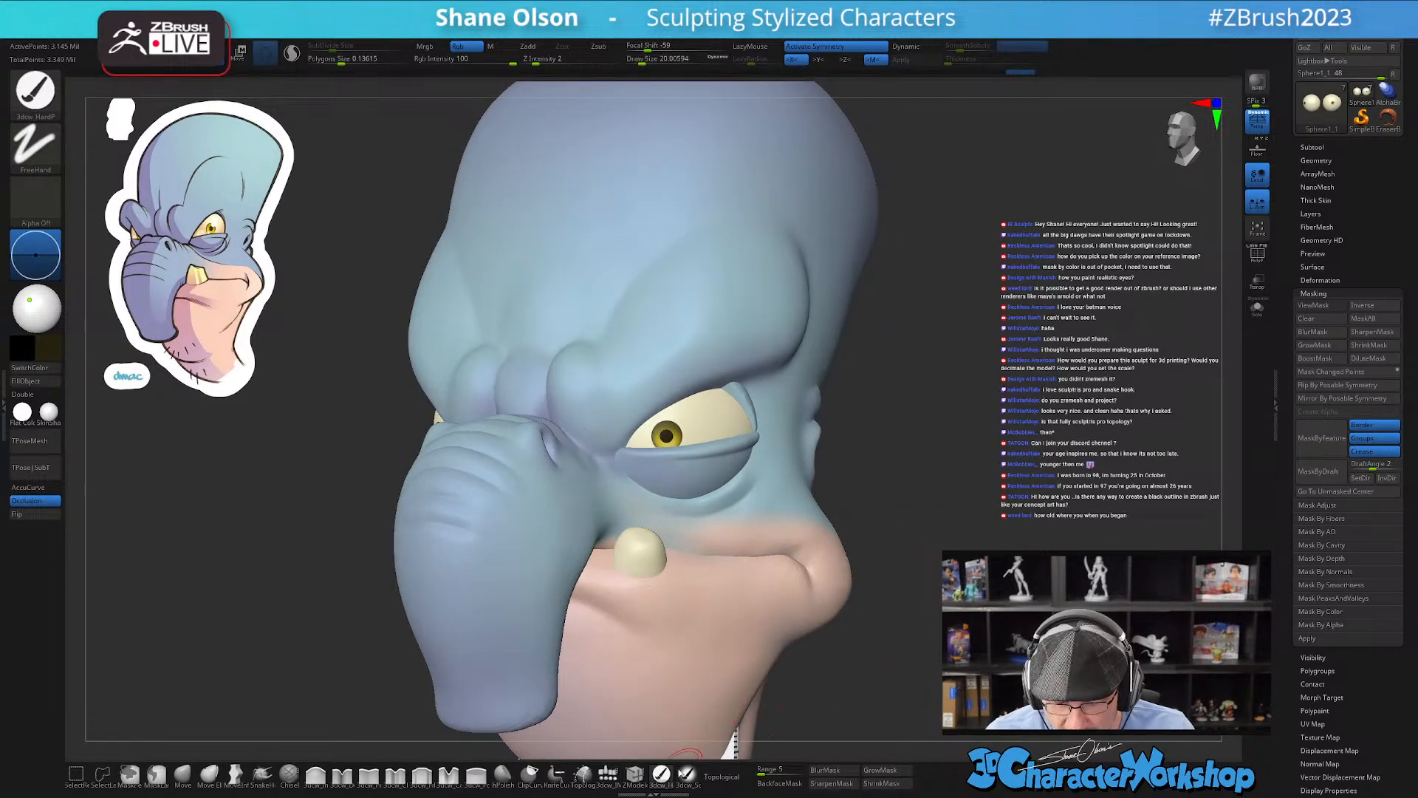
pyautogui.click(491, 46)
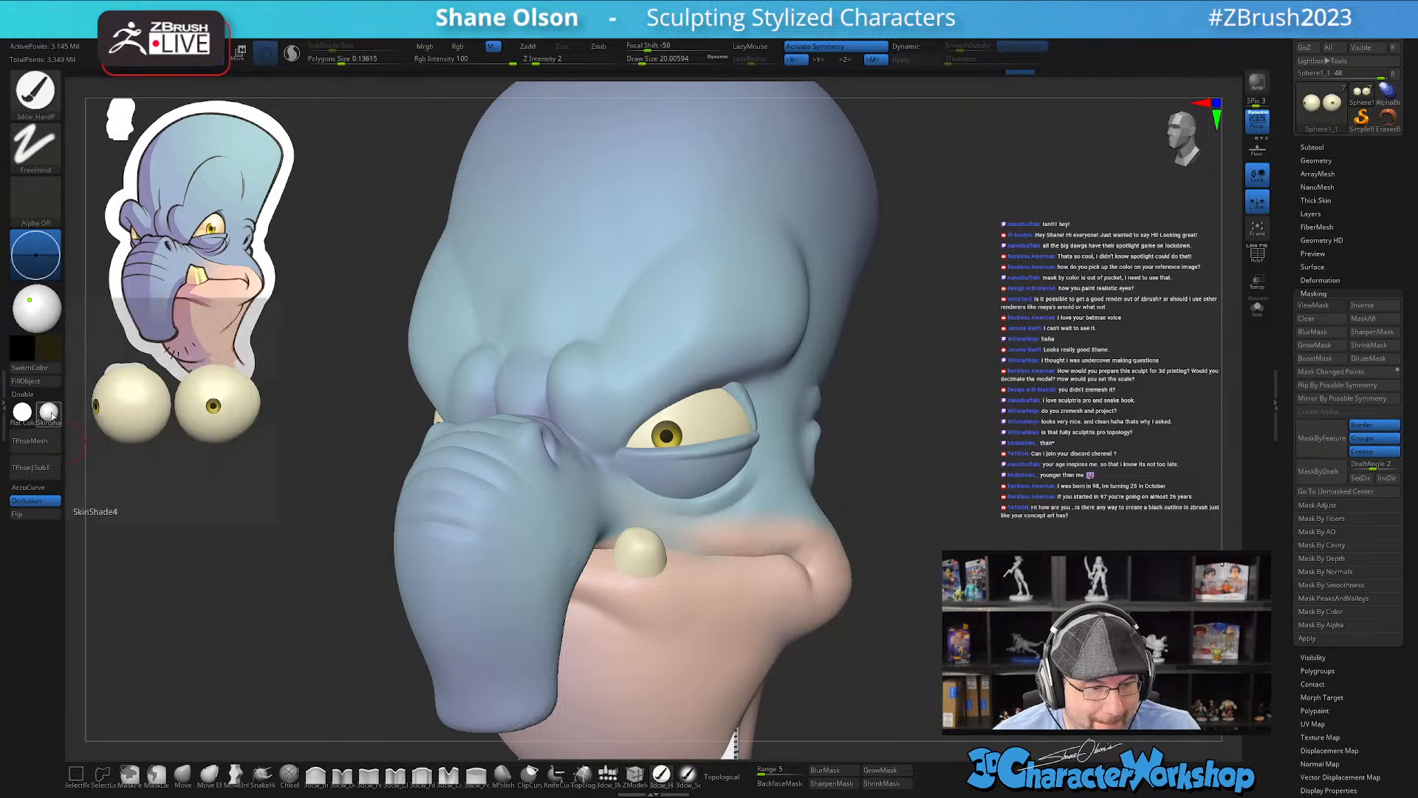
pyautogui.click(50, 415)
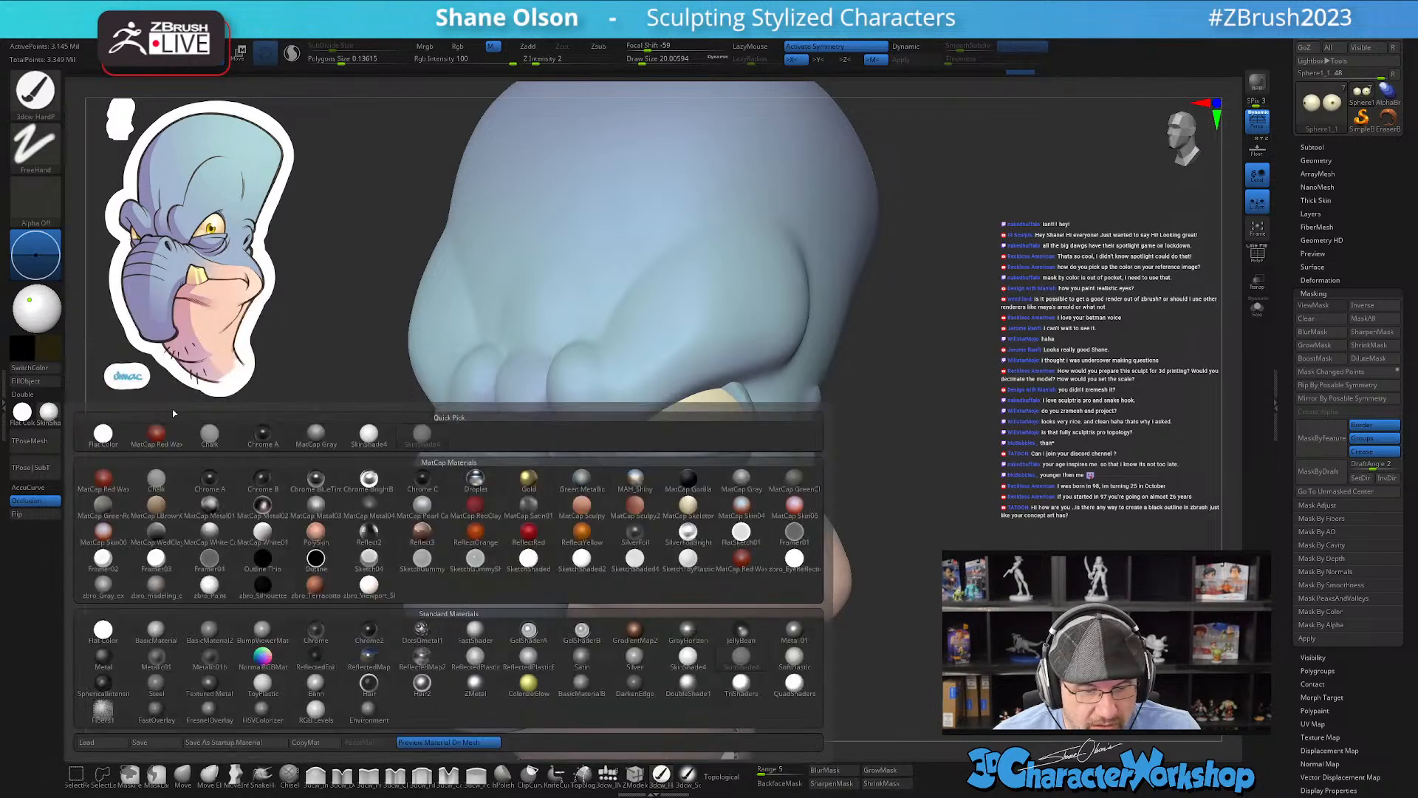
pyautogui.moveTo(743, 665)
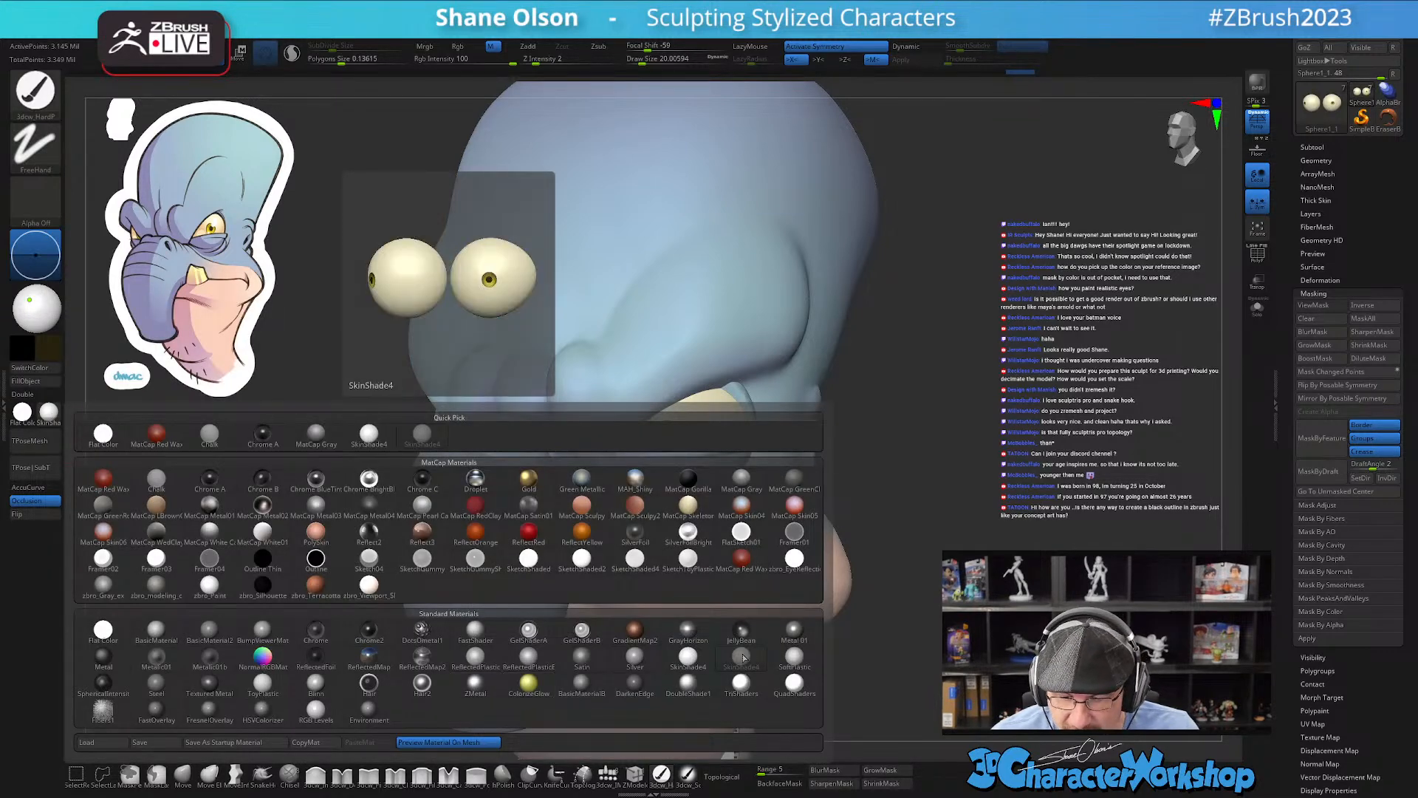
pyautogui.click(742, 658)
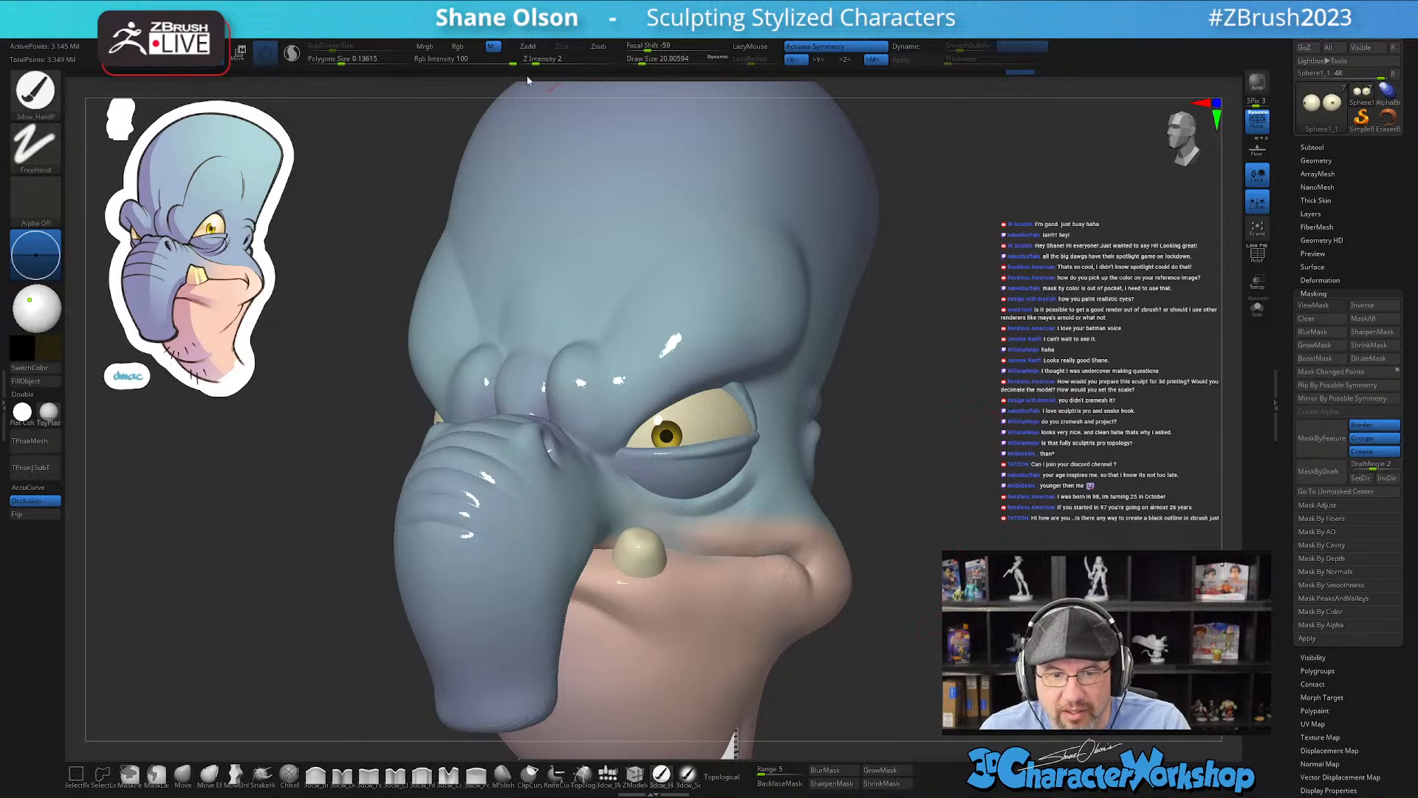
pyautogui.click(21, 385)
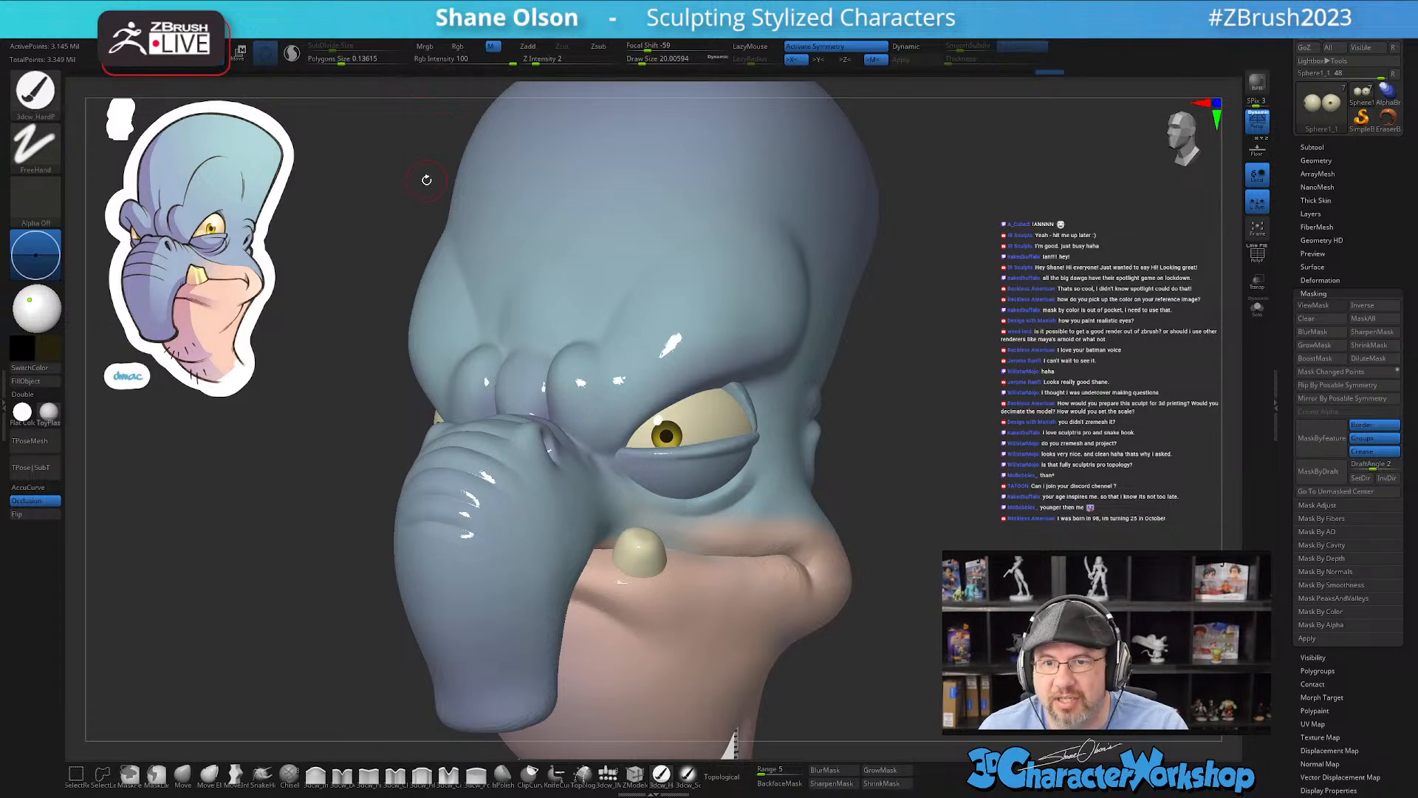
# Step: Set the active material back to SkinShade4 so the unfilled parts of the head lose their gloss
pyautogui.click(57, 422)
pyautogui.click(374, 443)
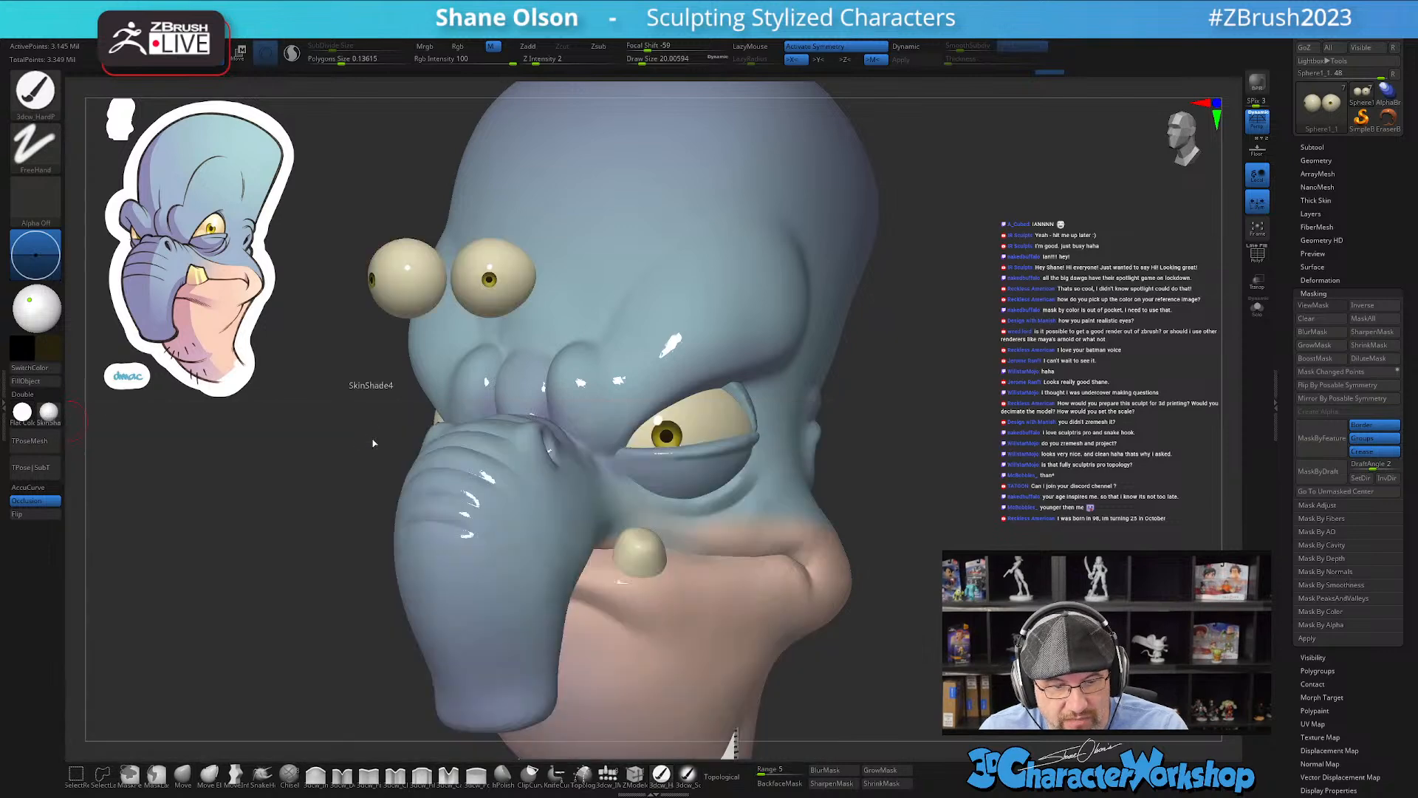
pyautogui.moveTo(1055, 436); pyautogui.dragTo(1013, 418)
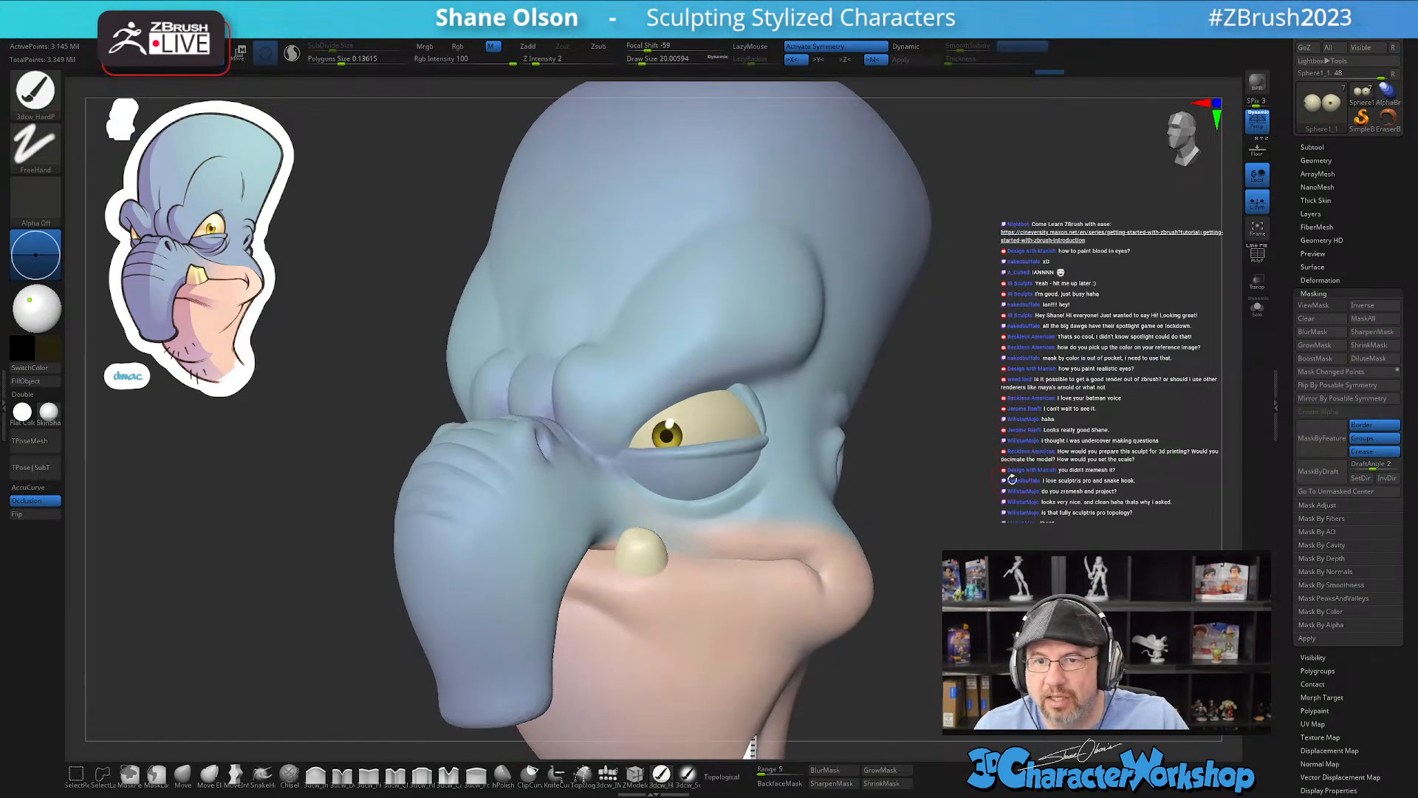
pyautogui.moveTo(1011, 478); pyautogui.dragTo(998, 436)
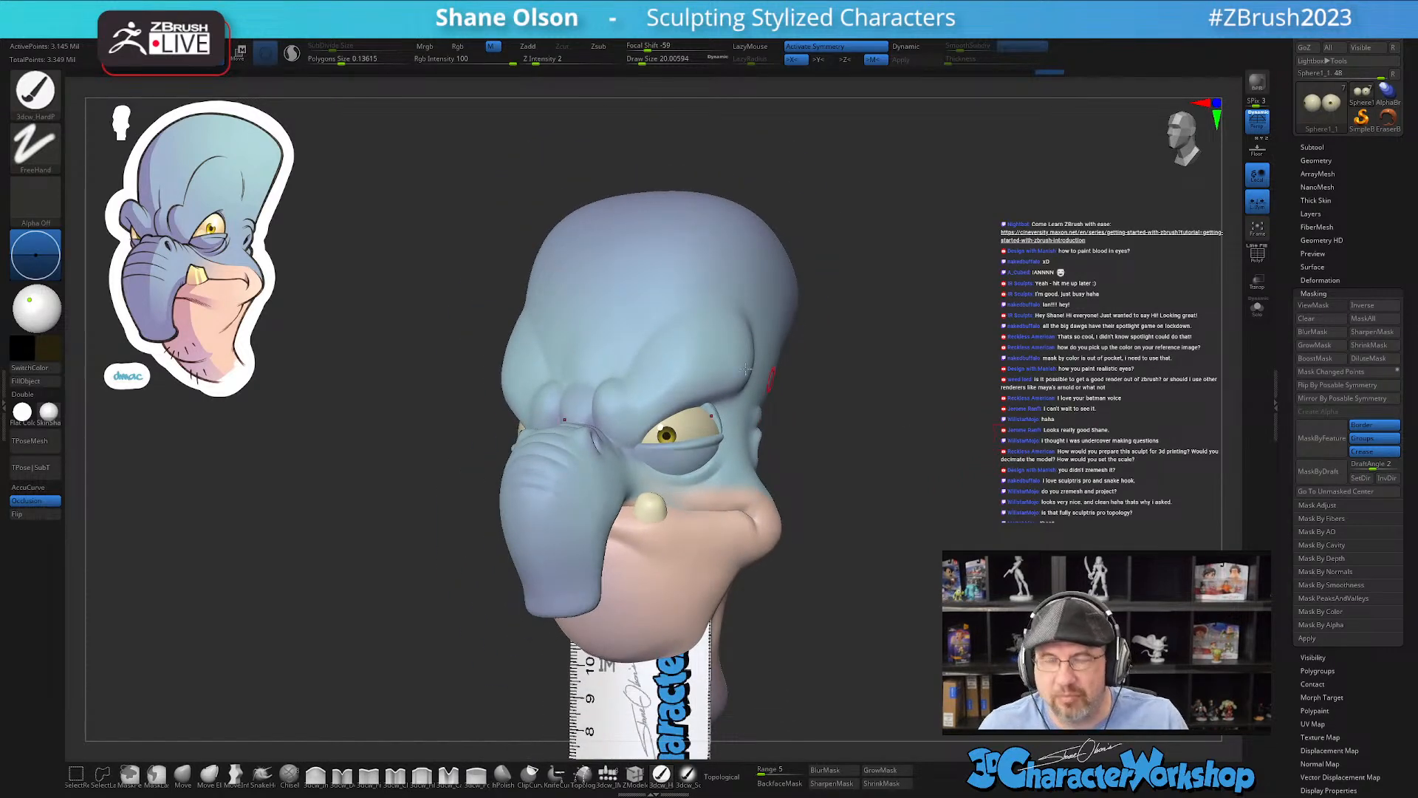
# Step: Make the head the active subtool and set up the Move brush at a draw size of 112
pyautogui.moveTo(979, 523); pyautogui.dragTo(878, 476)
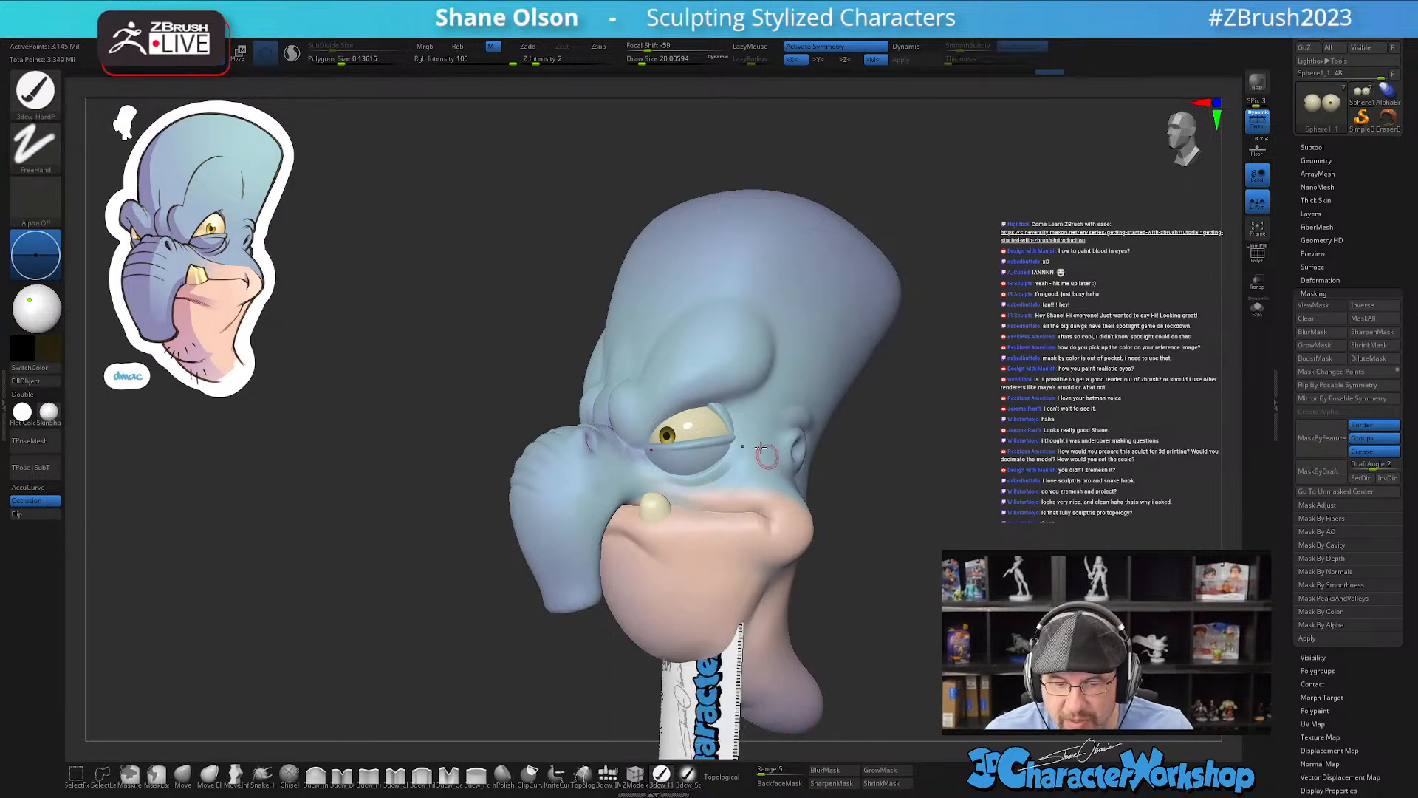
pyautogui.keyDown('shift'); pyautogui.moveTo(979, 494); pyautogui.dragTo(886, 455); pyautogui.keyUp('shift')
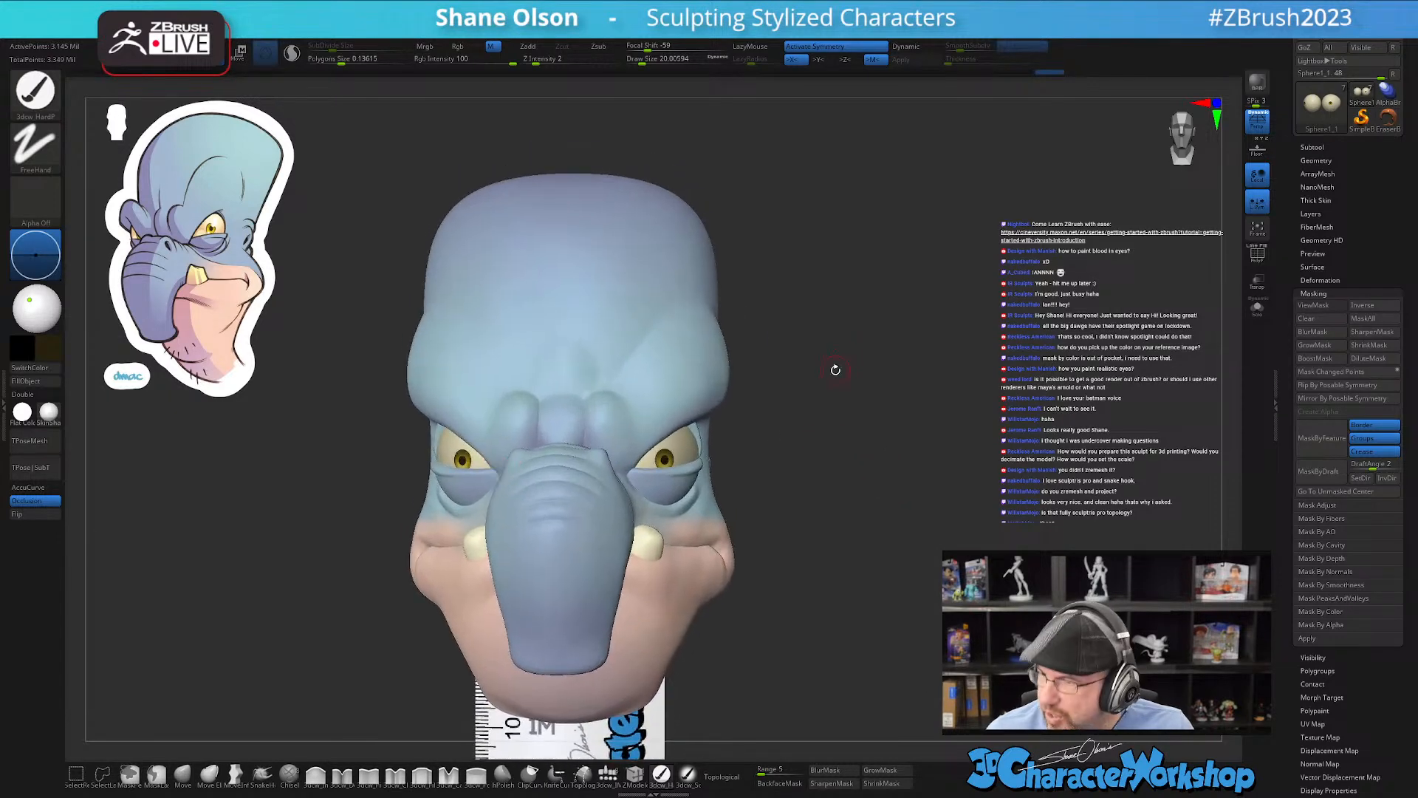
pyautogui.keyDown('alt'); pyautogui.moveTo(916, 340); pyautogui.dragTo(944, 314); pyautogui.keyUp('alt')
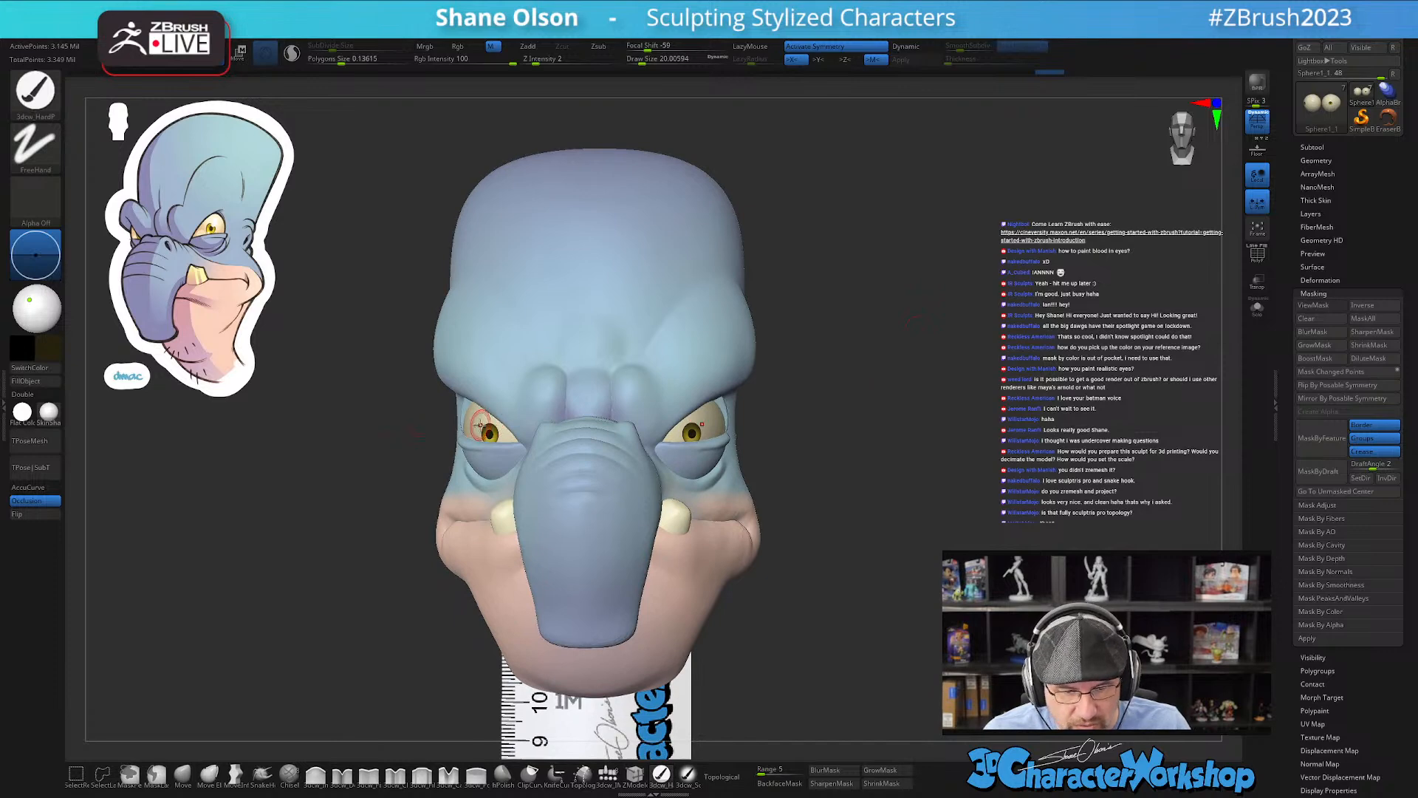
pyautogui.keyDown('alt'); pyautogui.click(475, 345); pyautogui.keyUp('alt')
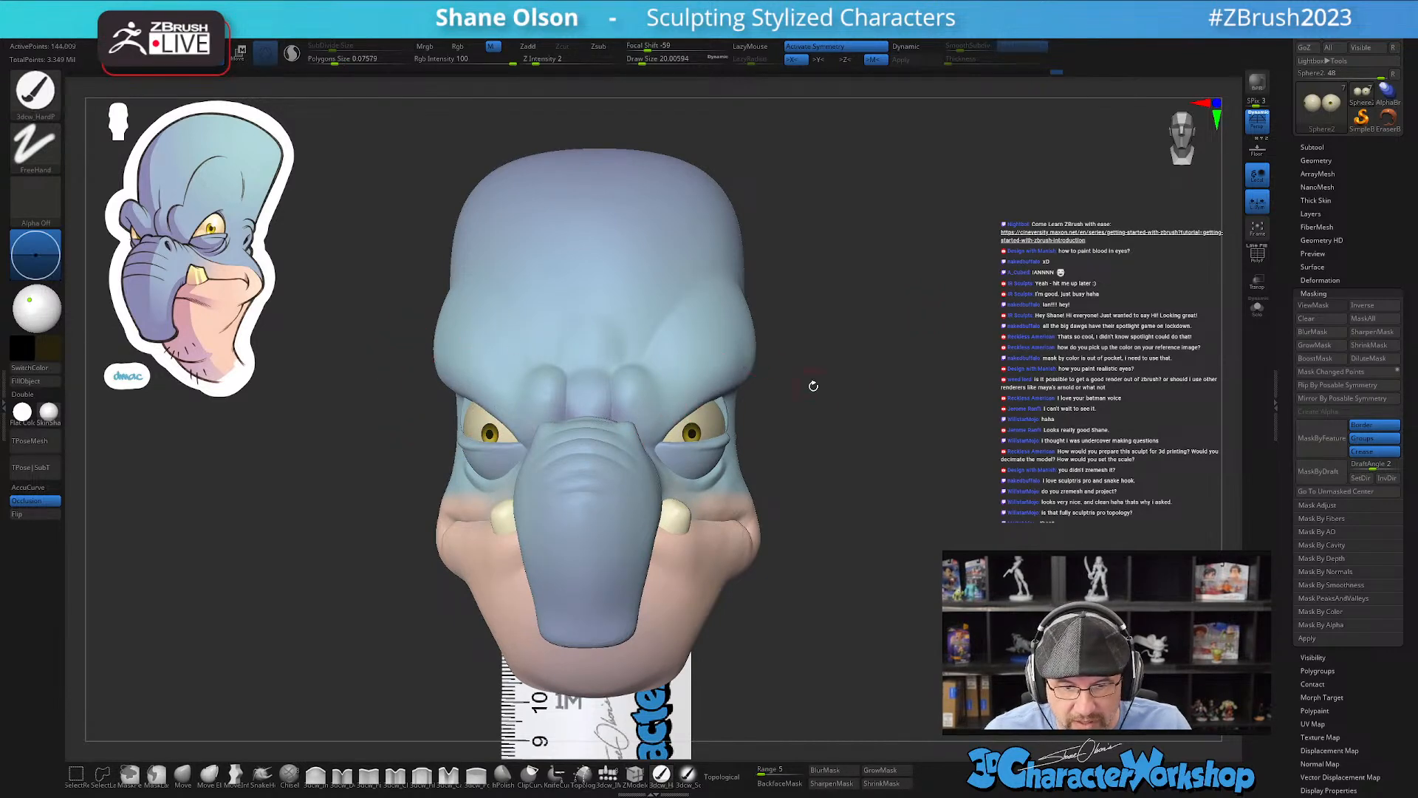
pyautogui.click(185, 784)
pyautogui.press('s')
pyautogui.moveTo(239, 618); pyautogui.dragTo(257, 621)
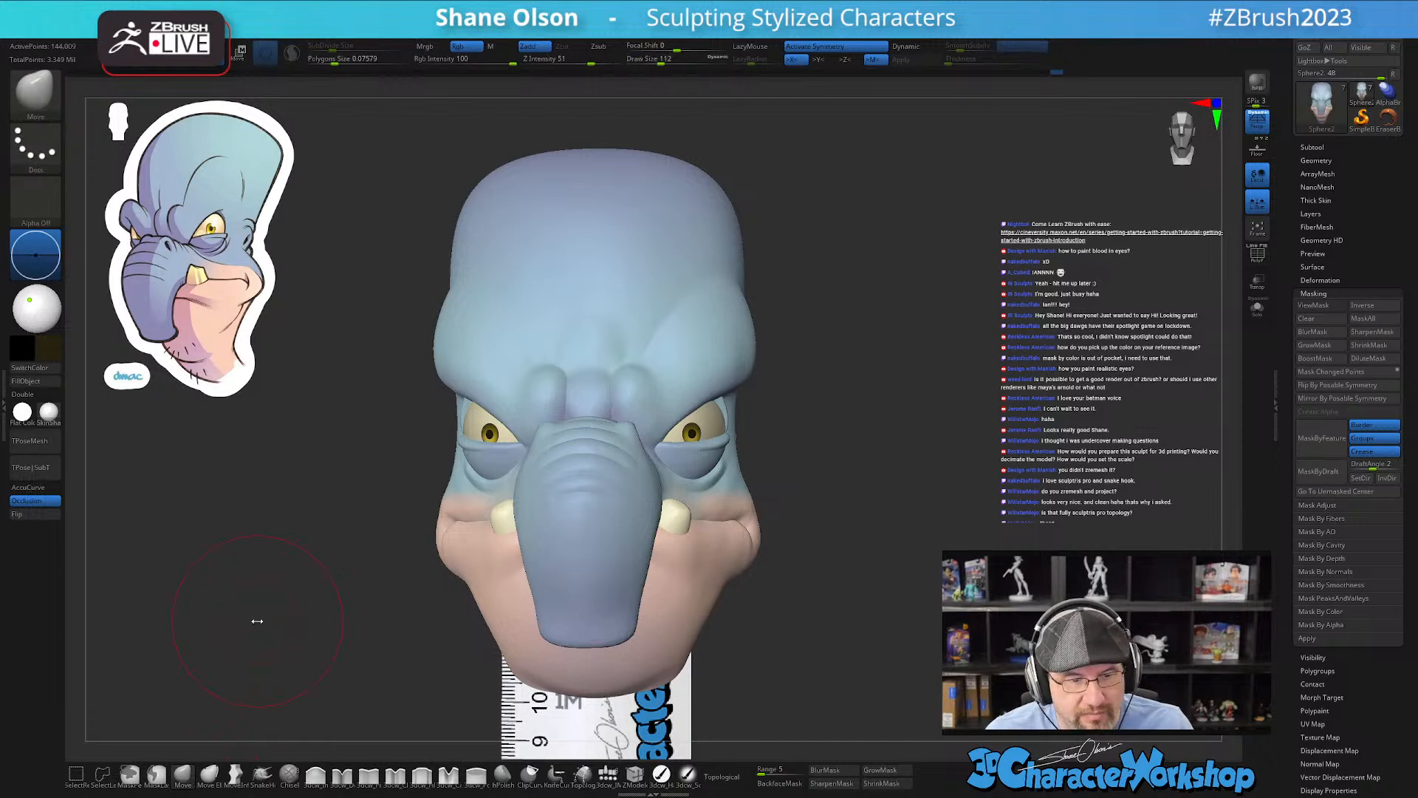
# Step: Divide the eyeballs into separate polygroups with Auto Groups, with polygroup display on and symmetry off
pyautogui.moveTo(781, 480); pyautogui.dragTo(697, 452)
pyautogui.keyDown('alt'); pyautogui.click(698, 428); pyautogui.keyUp('alt')
pyautogui.hotkey('shift', 'f')
pyautogui.keyDown('shift'); pyautogui.moveTo(829, 472); pyautogui.dragTo(835, 476); pyautogui.keyUp('shift')
pyautogui.press('space')
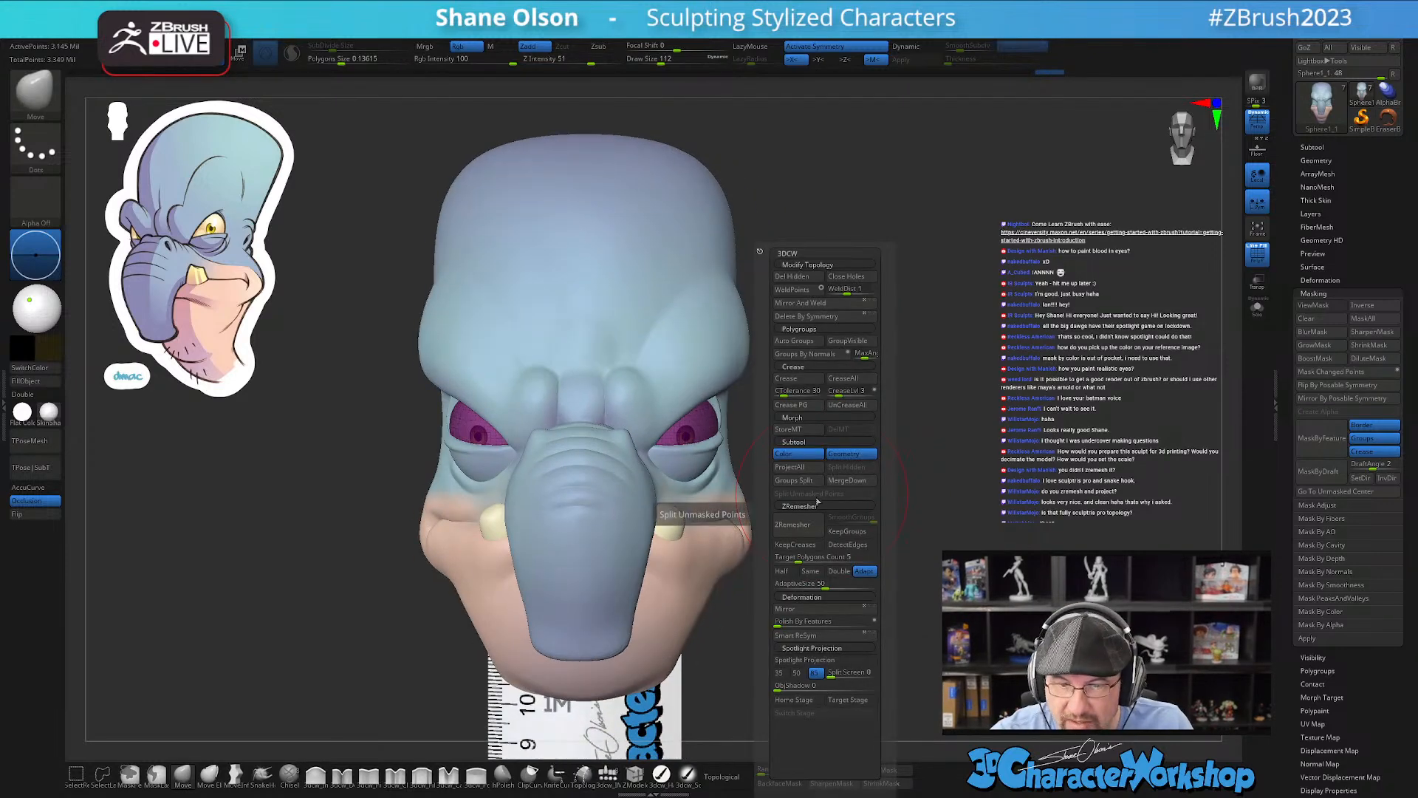
pyautogui.press('x')
pyautogui.click(817, 342)
pyautogui.moveTo(791, 447); pyautogui.dragTo(788, 502)
# Step: Mask the character's left eyeball, centre the gizmo on the right eyeball and rotate it to adjust its gaze
pyautogui.press('w')
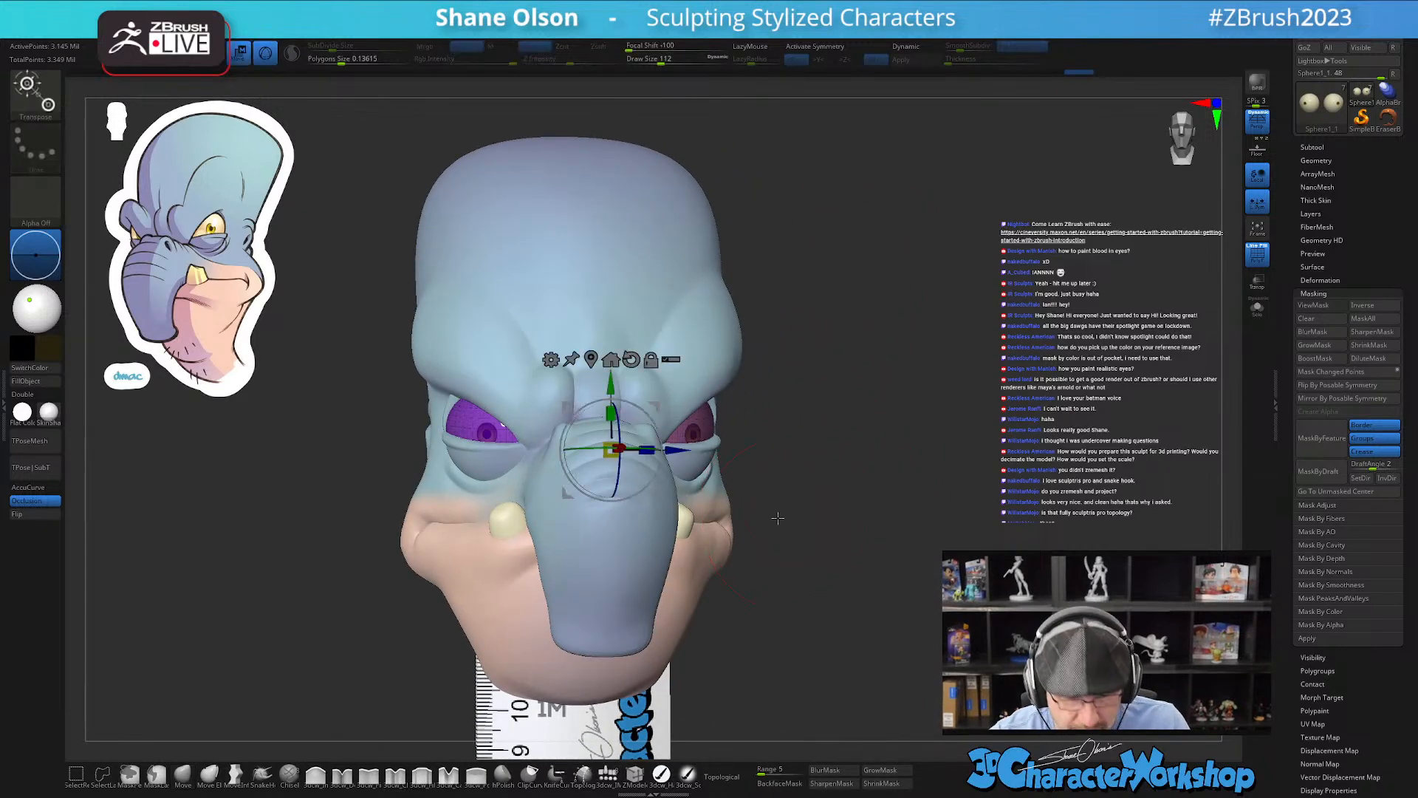
pyautogui.click(482, 425)
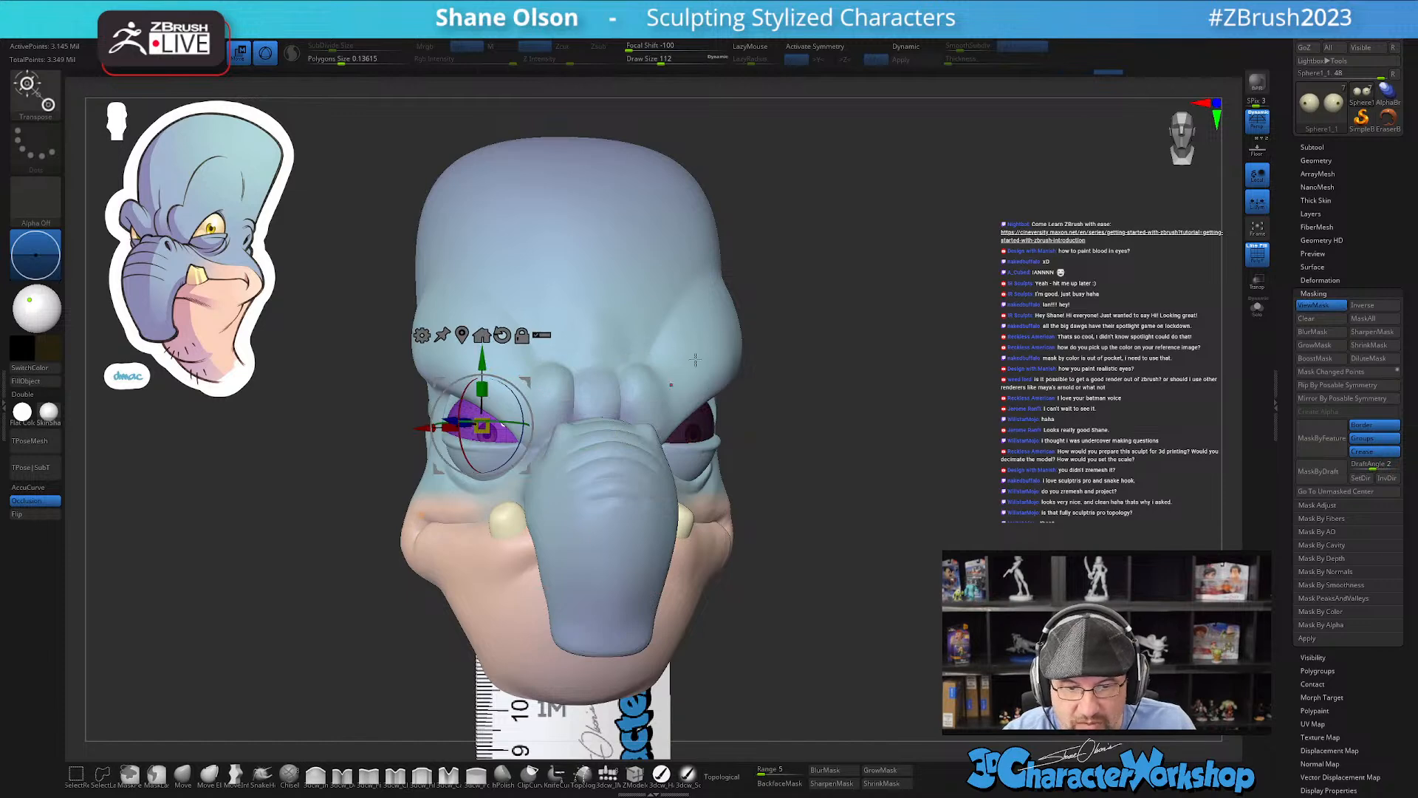
pyautogui.click(463, 333)
pyautogui.click(548, 340)
pyautogui.keyDown('alt'); pyautogui.click(529, 341); pyautogui.keyUp('alt')
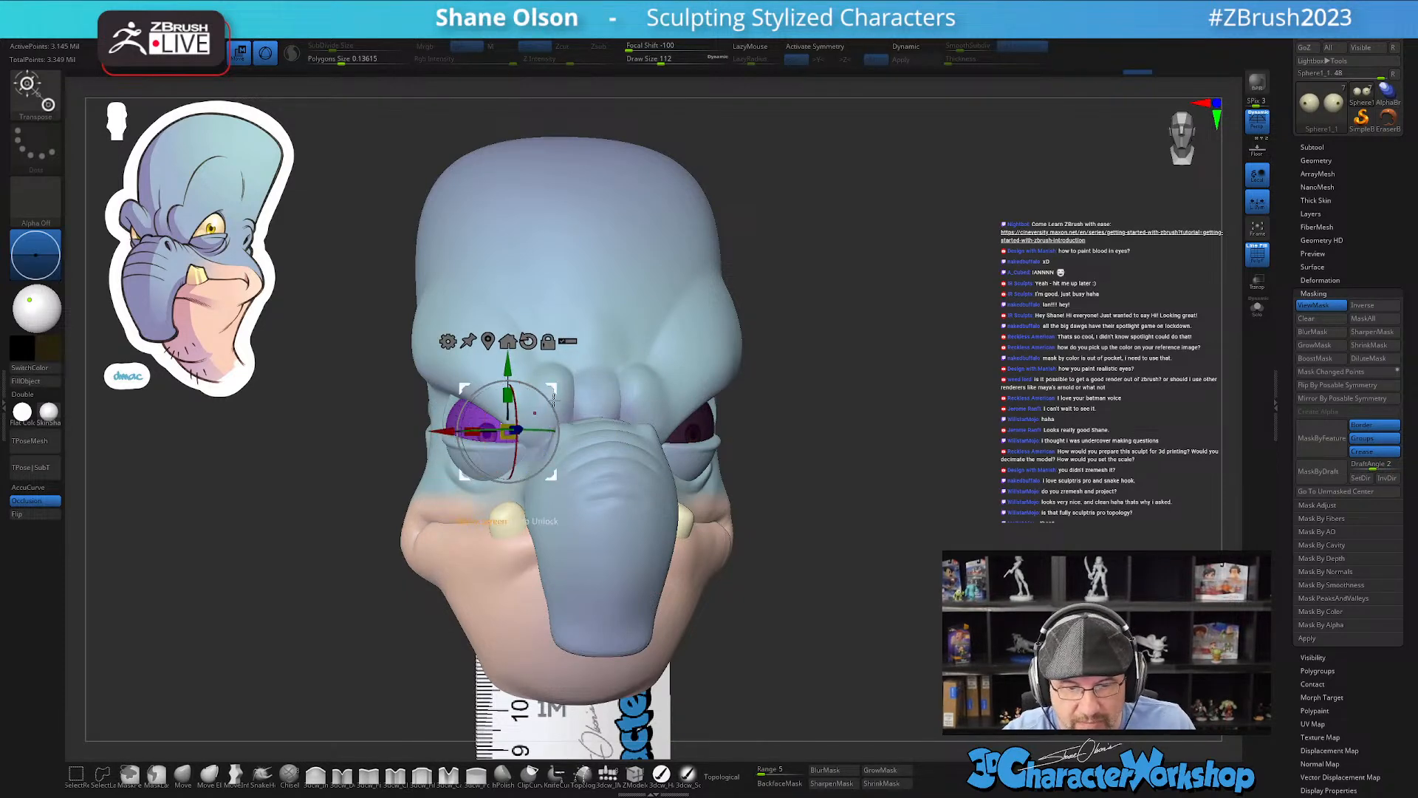
pyautogui.moveTo(544, 430); pyautogui.dragTo(552, 429)
pyautogui.click(1257, 307)
pyautogui.moveTo(795, 450)
pyautogui.mouseDown()
pyautogui.moveTo(799, 587)
pyautogui.moveTo(785, 561)
pyautogui.moveTo(790, 440)
pyautogui.moveTo(826, 421)
pyautogui.moveTo(798, 454)
pyautogui.mouseUp()
pyautogui.click(1257, 308)
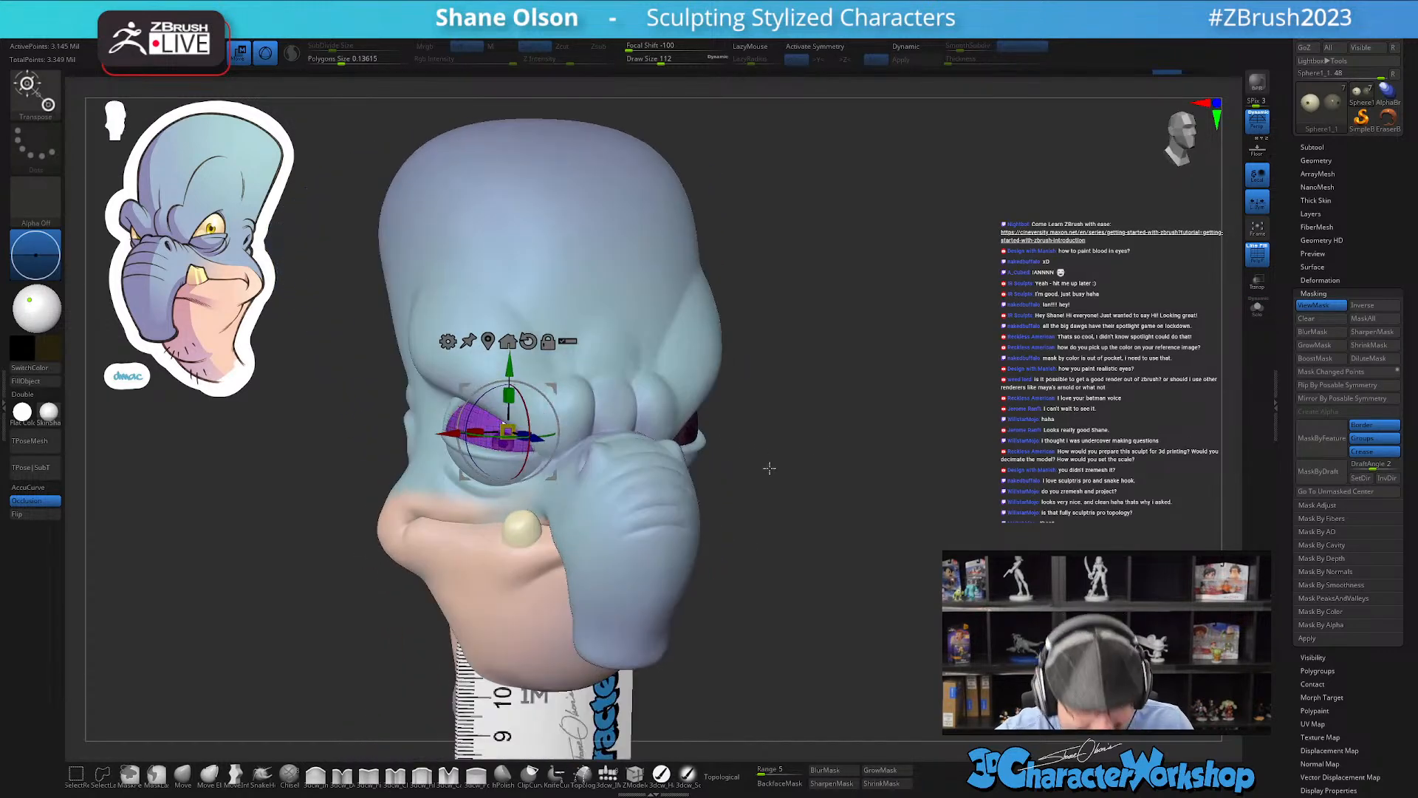
# Step: Turn off polygroup display and refine the right eyeball's rotation so the iris aims past the trunk
pyautogui.click(187, 778)
pyautogui.moveTo(349, 633); pyautogui.dragTo(443, 601)
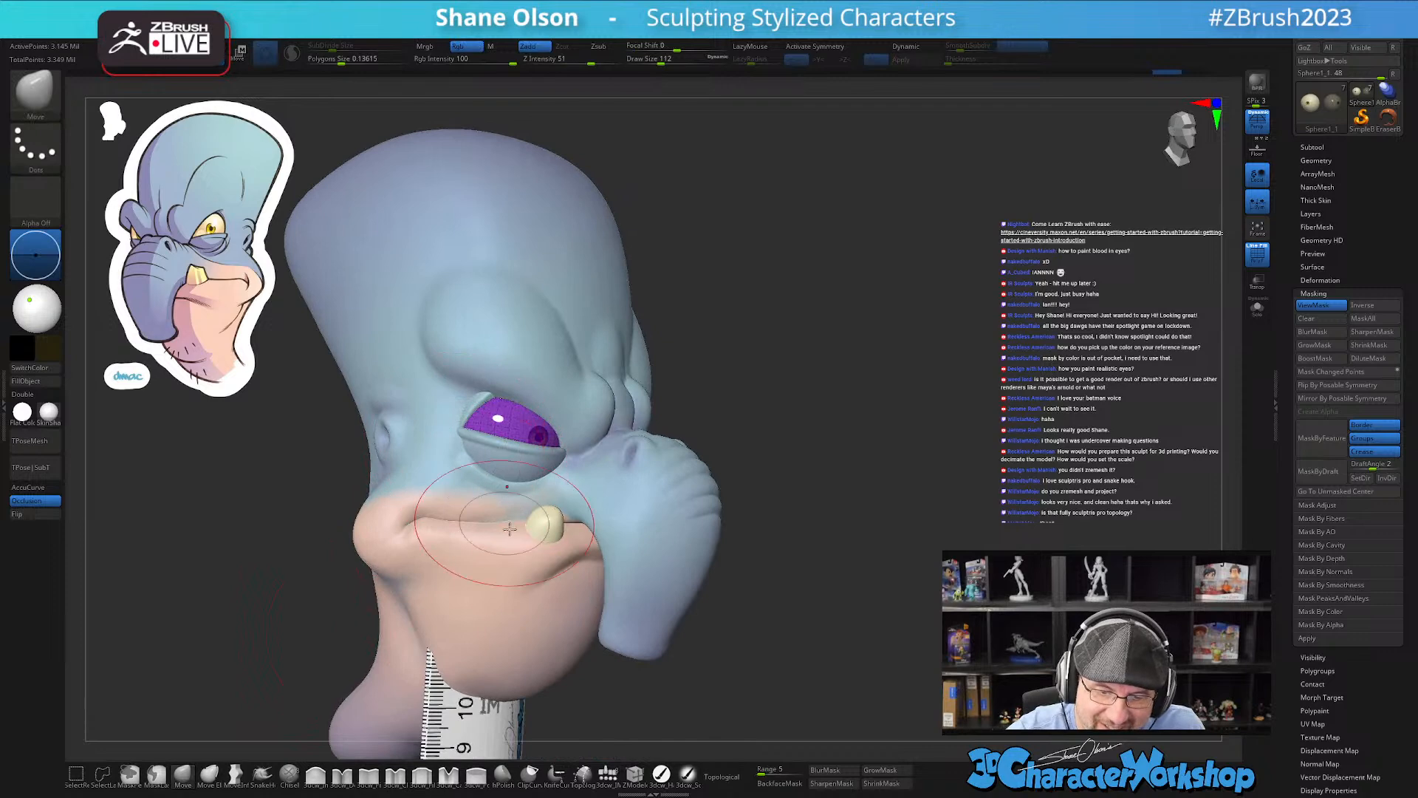
pyautogui.moveTo(883, 505); pyautogui.dragTo(782, 513)
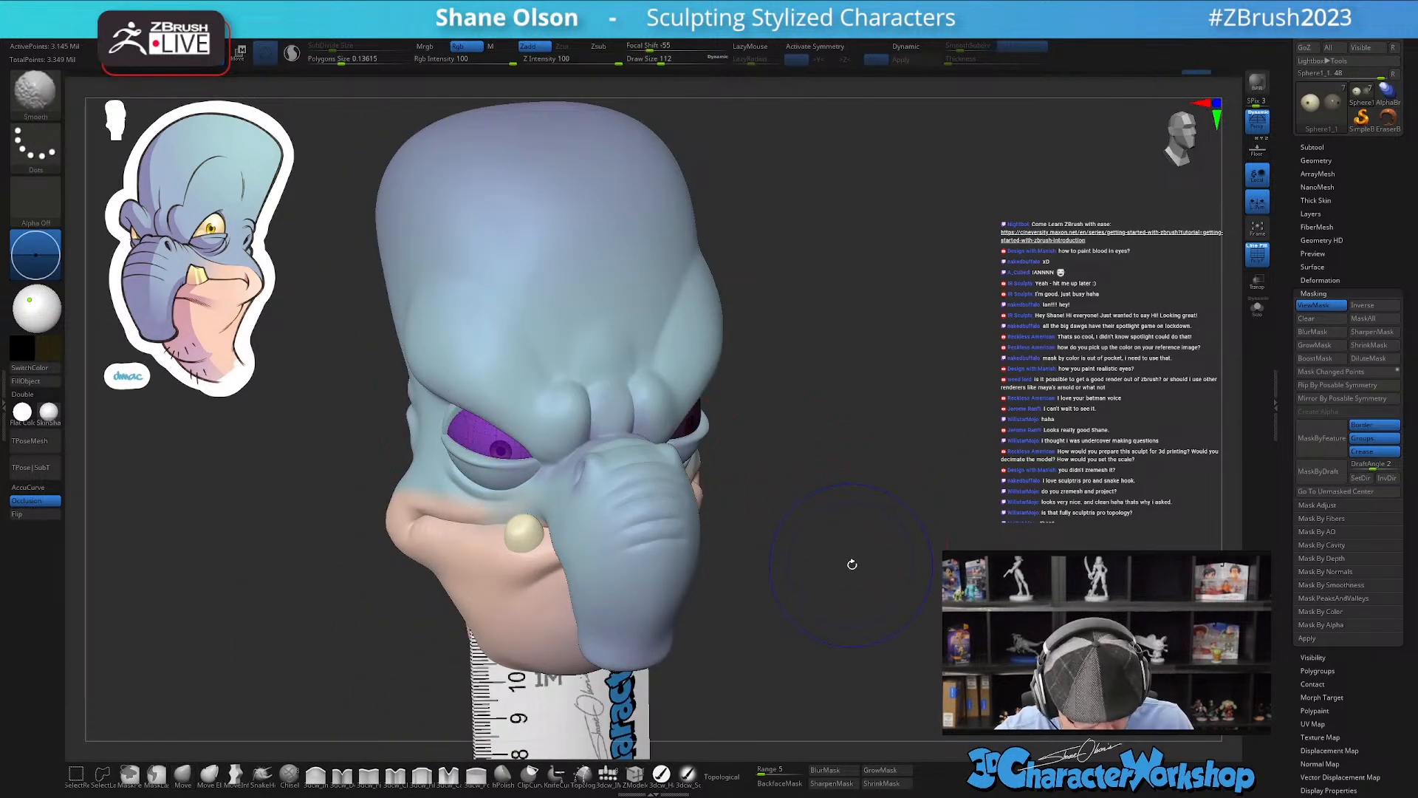
pyautogui.hotkey('shift', 'f')
pyautogui.press('w')
pyautogui.moveTo(848, 569); pyautogui.dragTo(711, 535)
pyautogui.moveTo(547, 444); pyautogui.dragTo(563, 421)
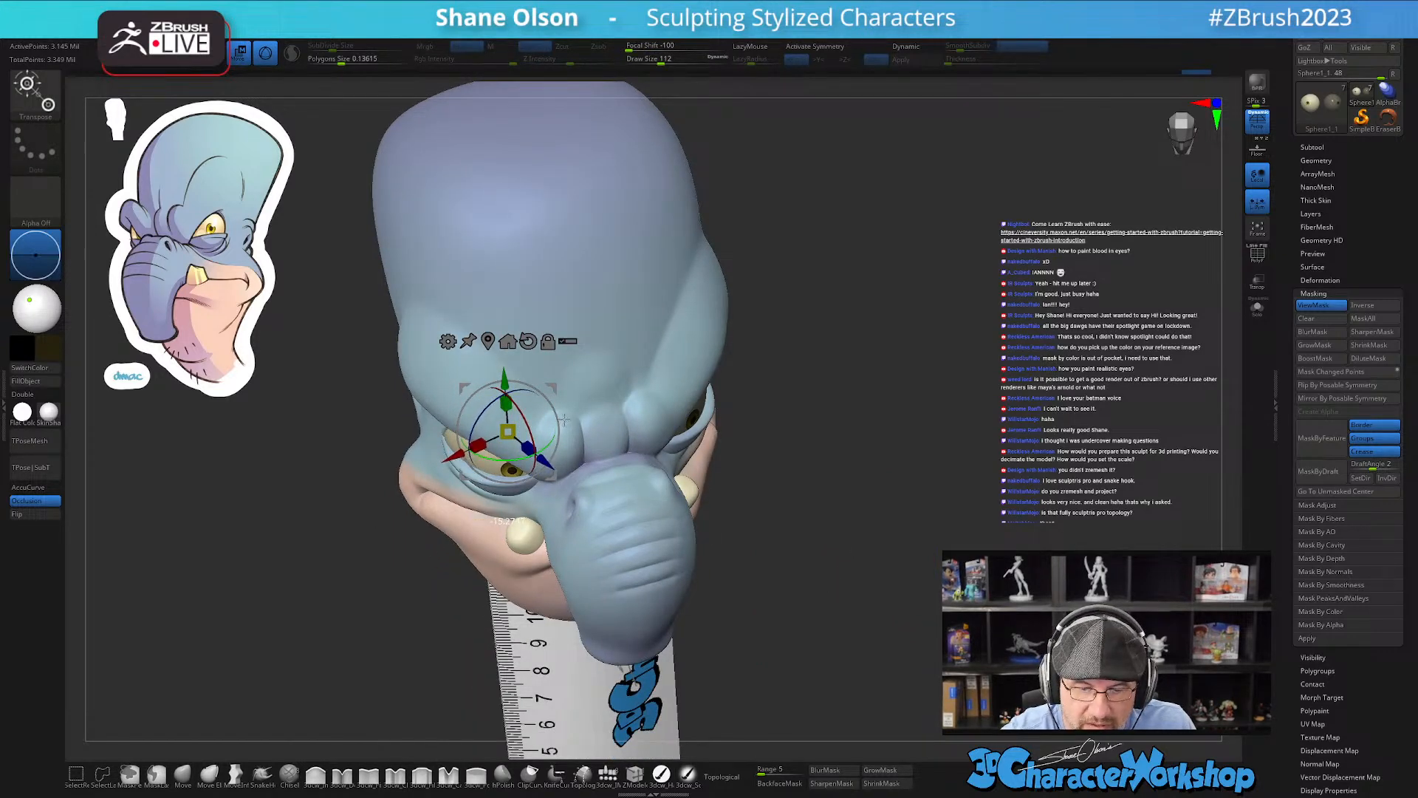
pyautogui.press('q')
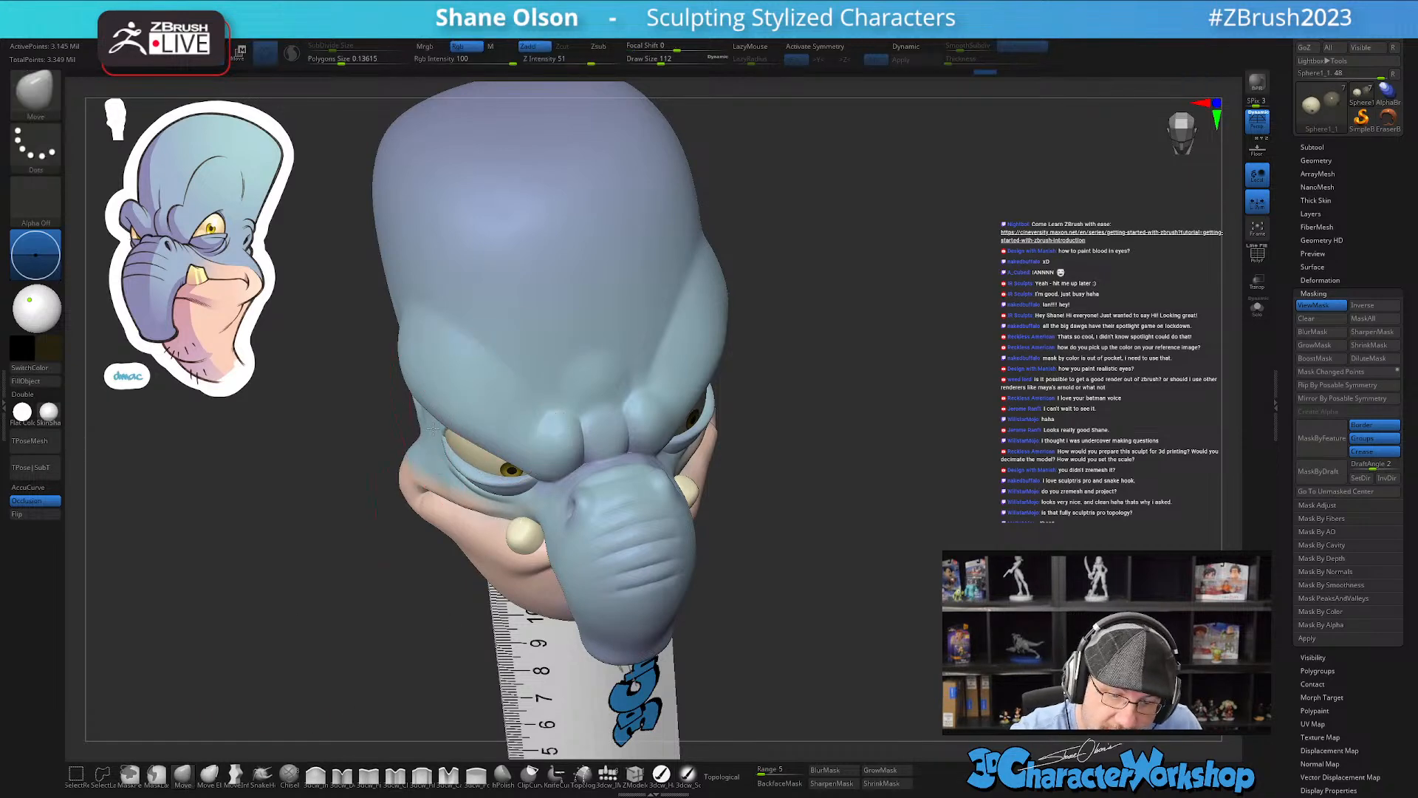
# Step: Leave only the character's left eyeball unmasked and rotate it to match the other eye's direction
pyautogui.moveTo(797, 502); pyautogui.dragTo(887, 502)
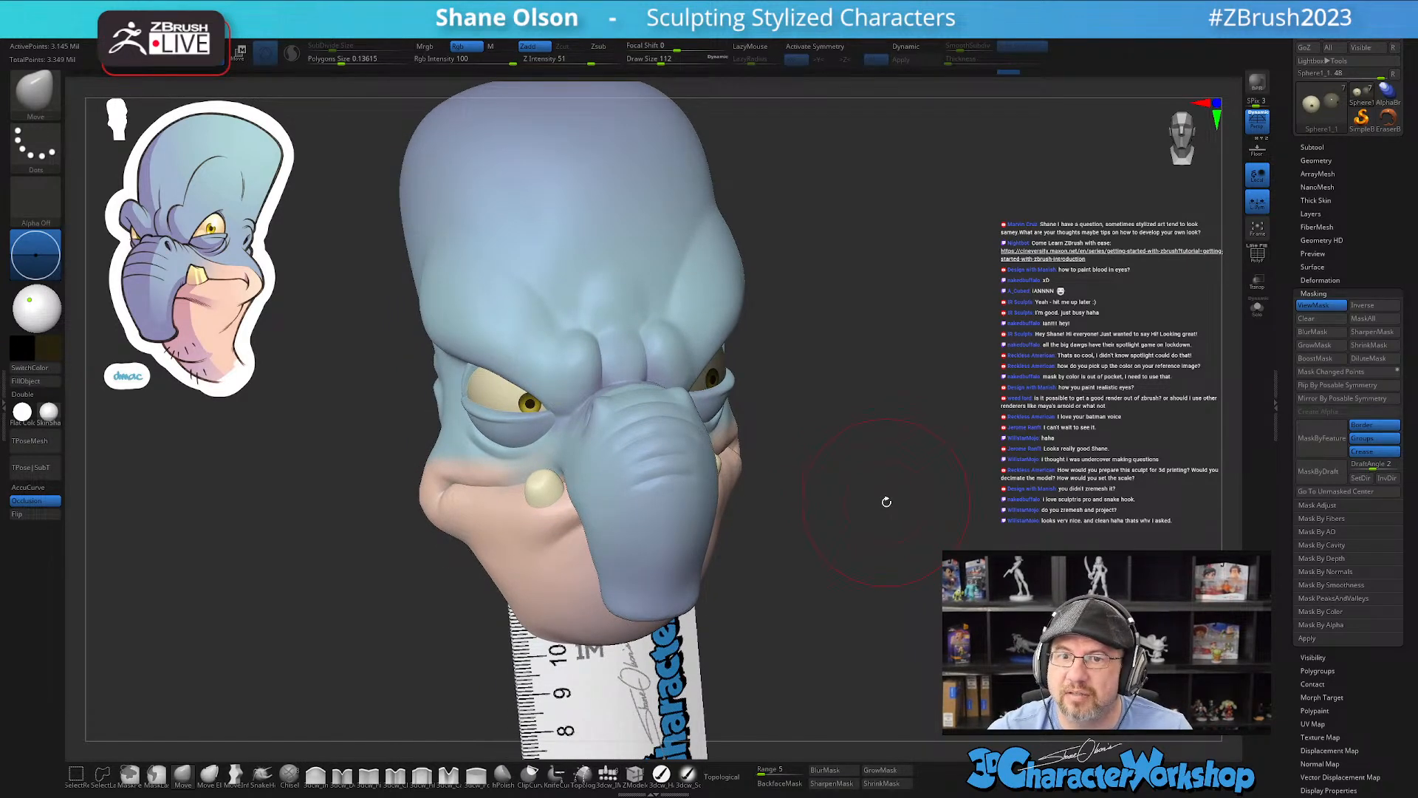
pyautogui.moveTo(887, 502)
pyautogui.mouseDown()
pyautogui.moveTo(829, 563)
pyautogui.moveTo(852, 554)
pyautogui.moveTo(852, 572)
pyautogui.mouseUp()
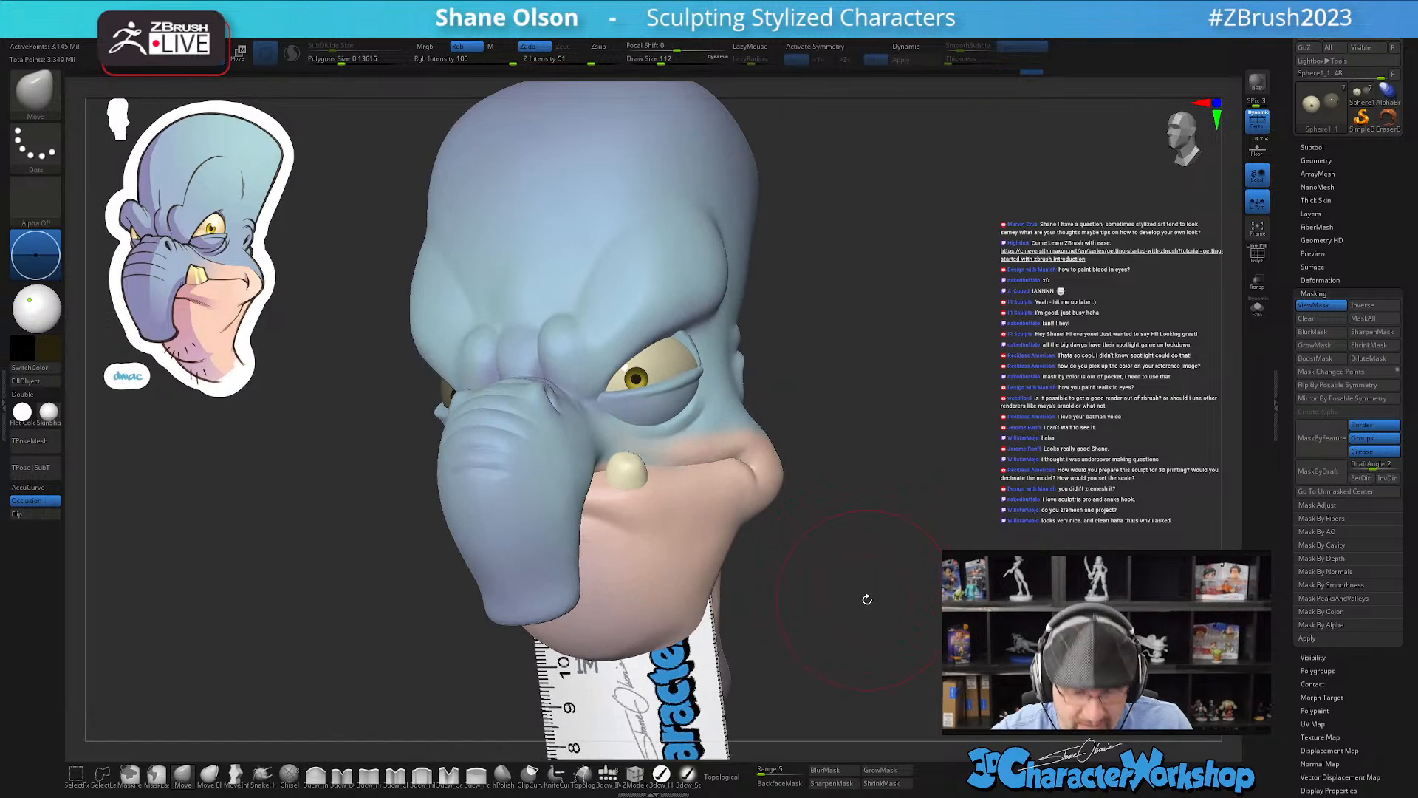
pyautogui.press('w')
pyautogui.keyDown('alt'); pyautogui.click(478, 298); pyautogui.keyUp('alt')
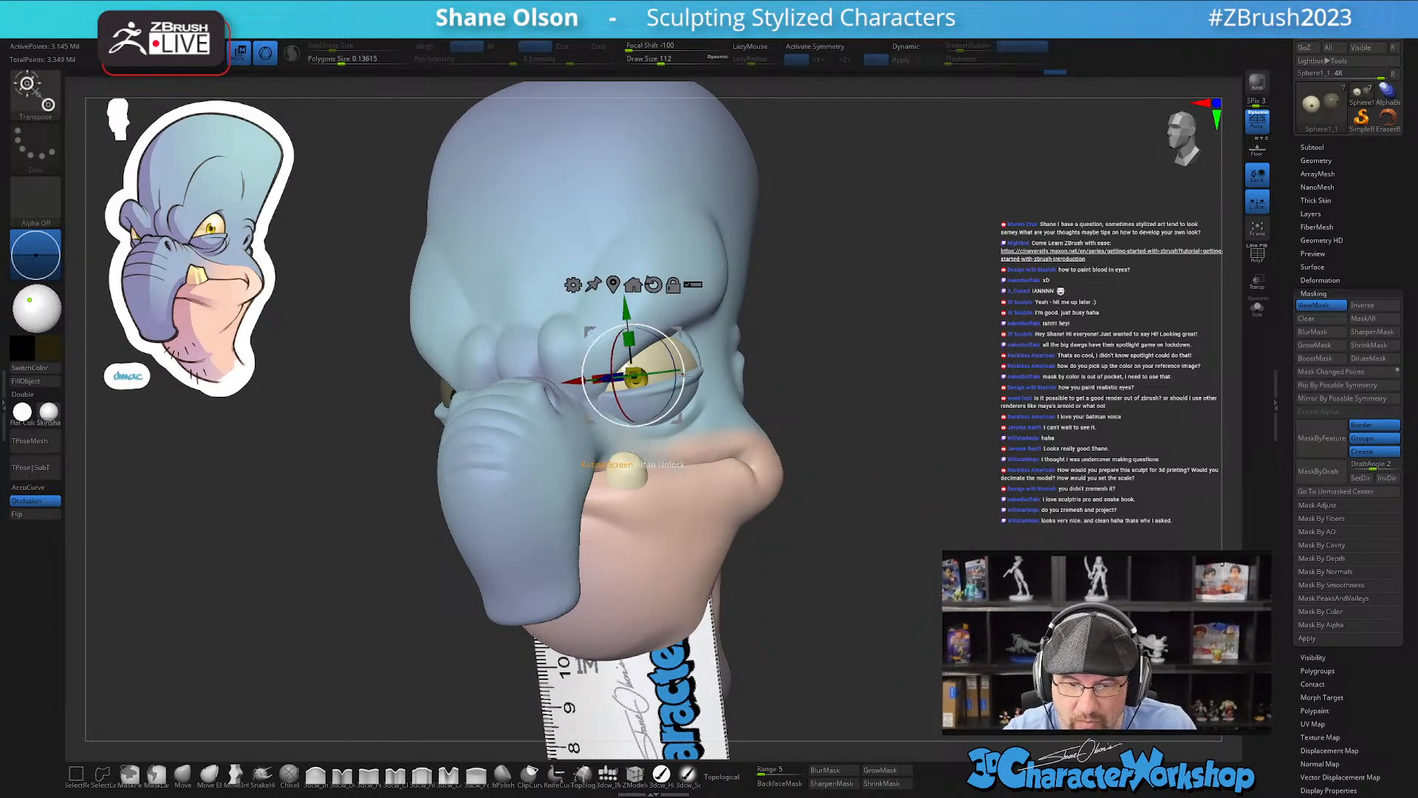
pyautogui.moveTo(690, 376); pyautogui.dragTo(669, 373, button='right')
pyautogui.moveTo(669, 370); pyautogui.dragTo(694, 328)
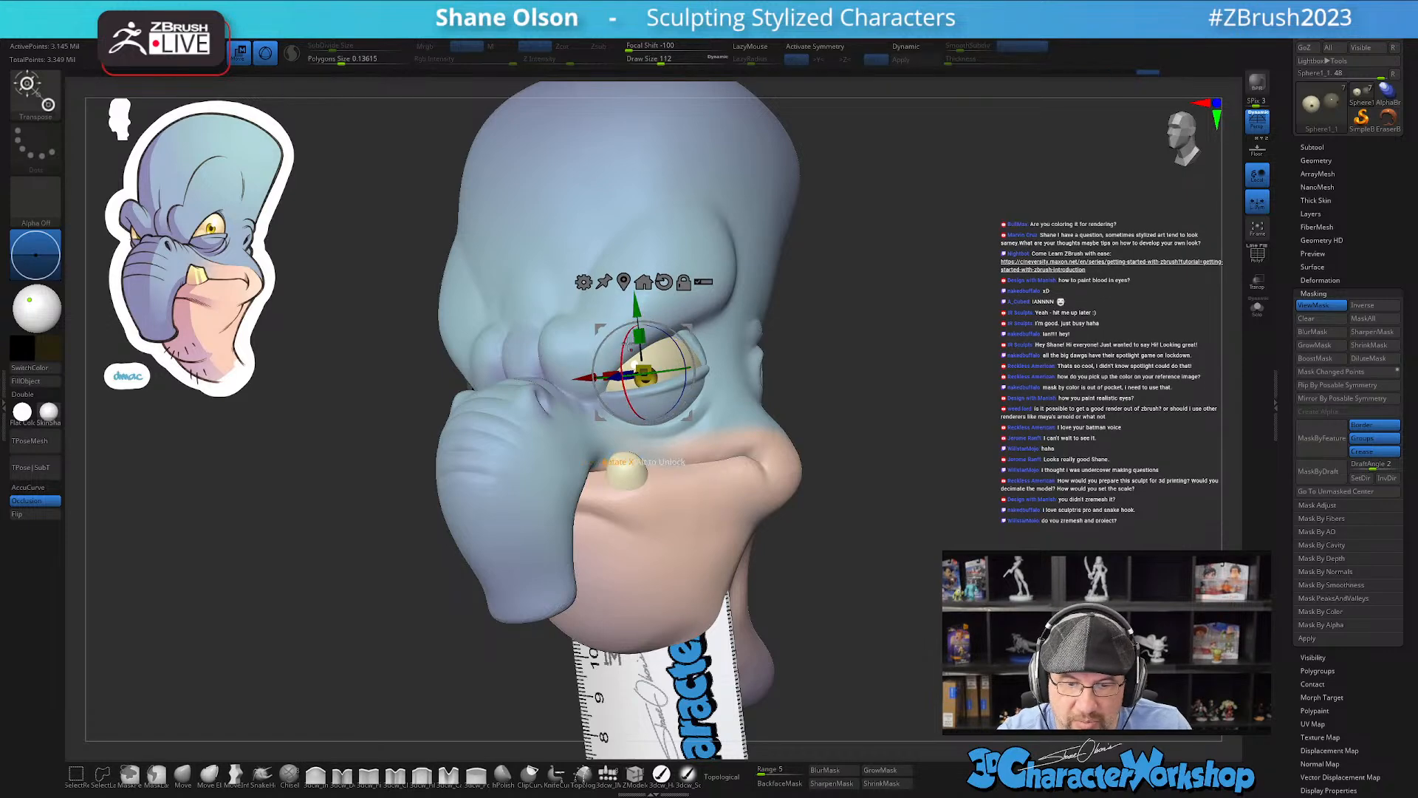
pyautogui.moveTo(639, 457); pyautogui.dragTo(639, 458)
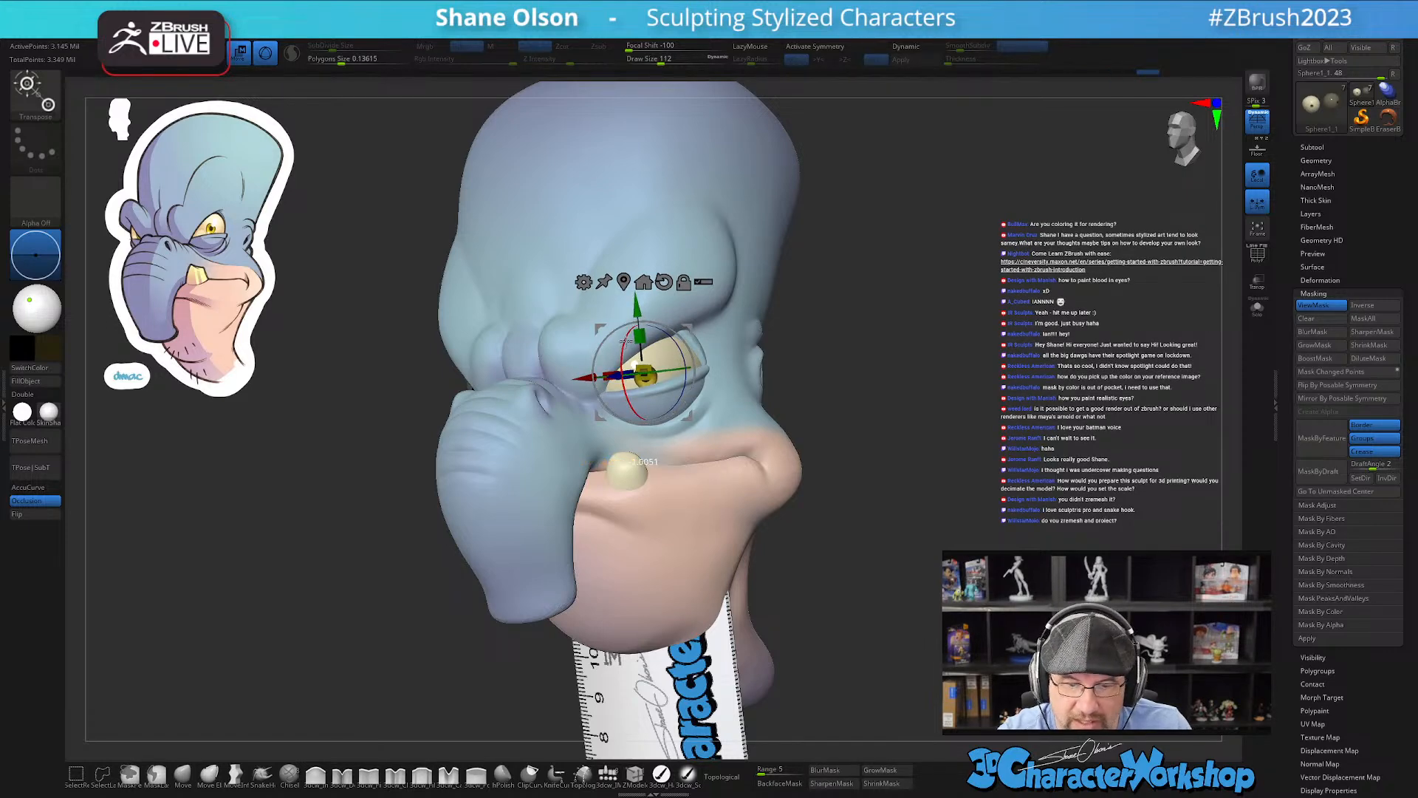
# Step: Invert the eye mask, recentre the gizmo on the right eyeball, fine-tune its rotation, and clear the mask
pyautogui.press('q')
pyautogui.moveTo(849, 581)
pyautogui.mouseDown()
pyautogui.moveTo(870, 570)
pyautogui.moveTo(854, 568)
pyautogui.moveTo(854, 600)
pyautogui.mouseUp()
pyautogui.keyDown('ctrl'); pyautogui.click(854, 600); pyautogui.keyUp('ctrl')
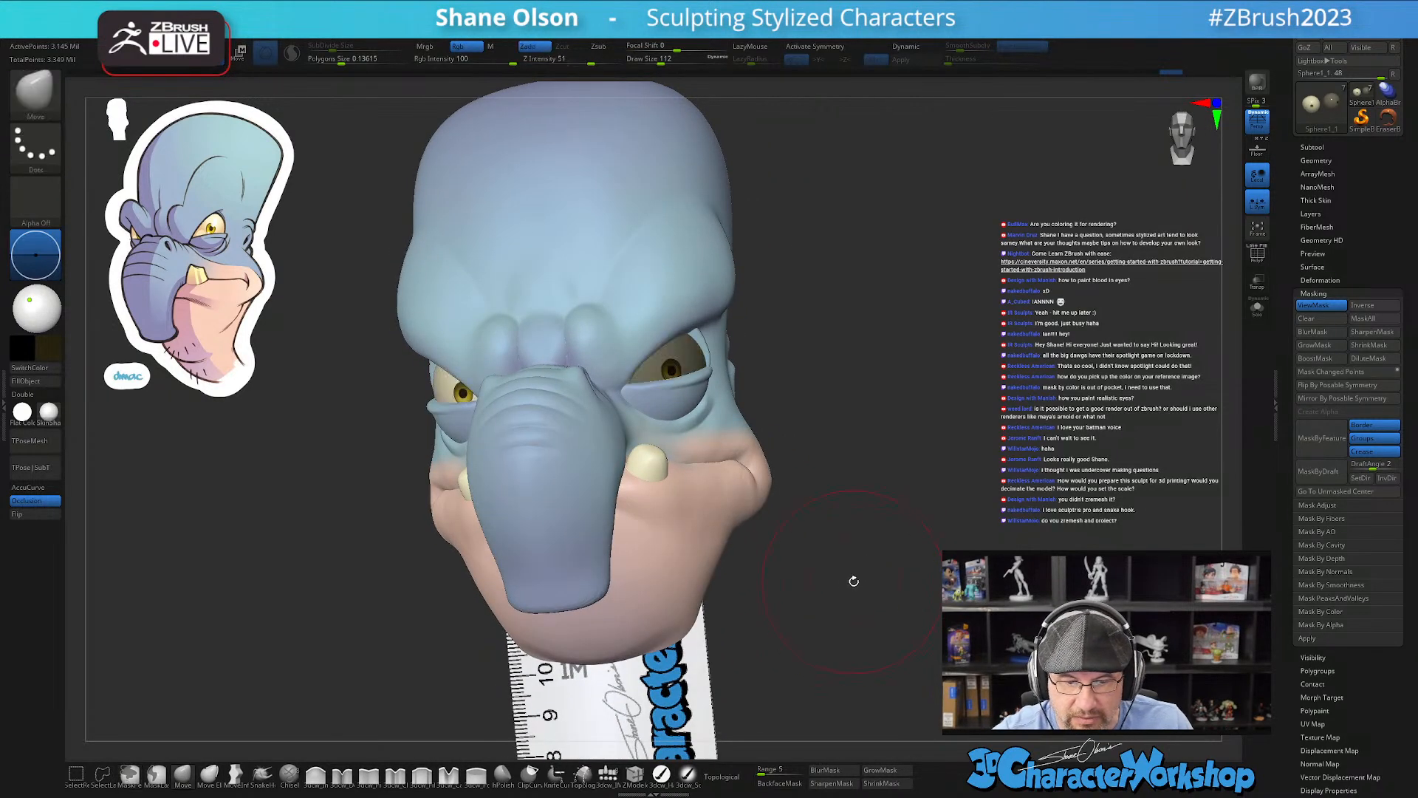
pyautogui.press('w')
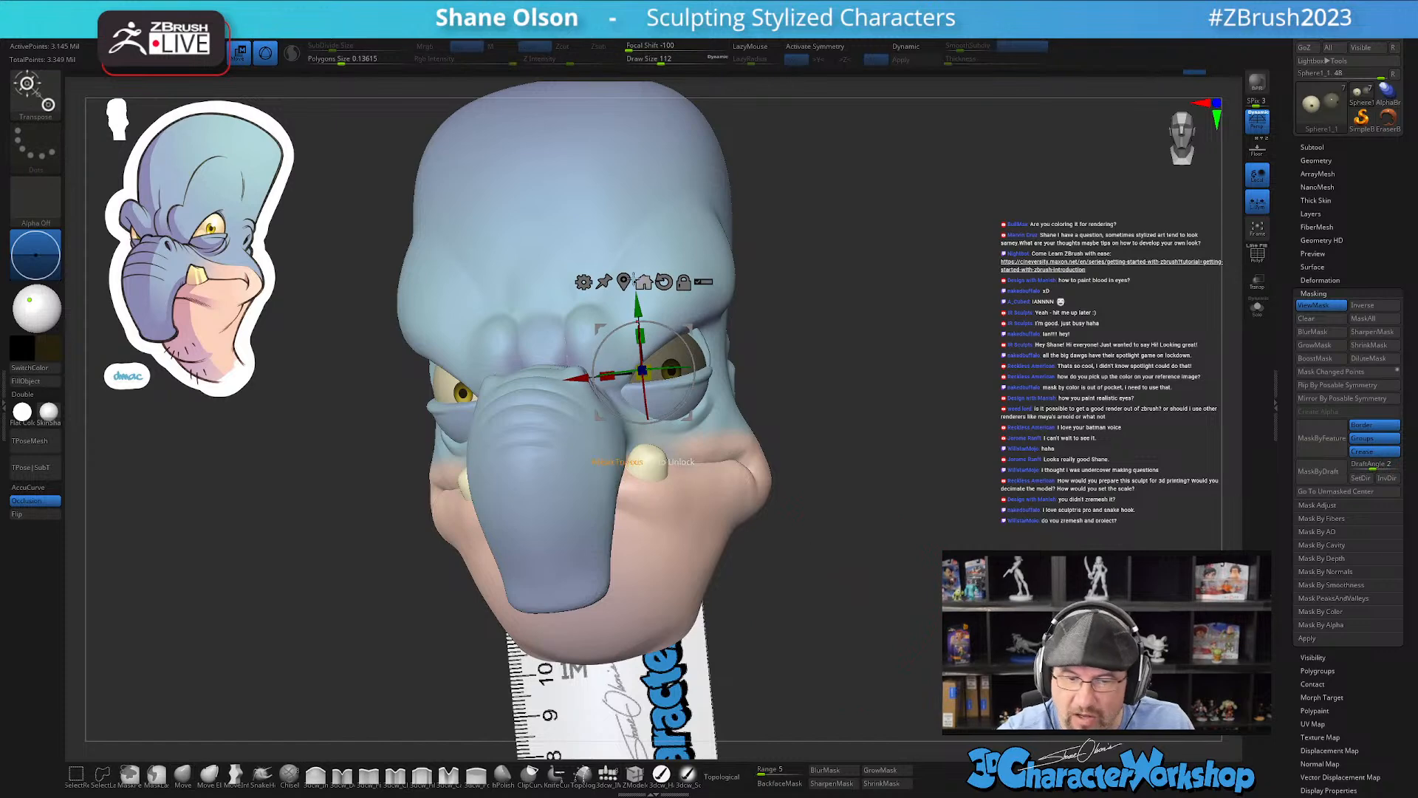
pyautogui.click(625, 281)
pyautogui.moveTo(537, 383); pyautogui.dragTo(530, 381)
pyautogui.moveTo(799, 574); pyautogui.dragTo(799, 580)
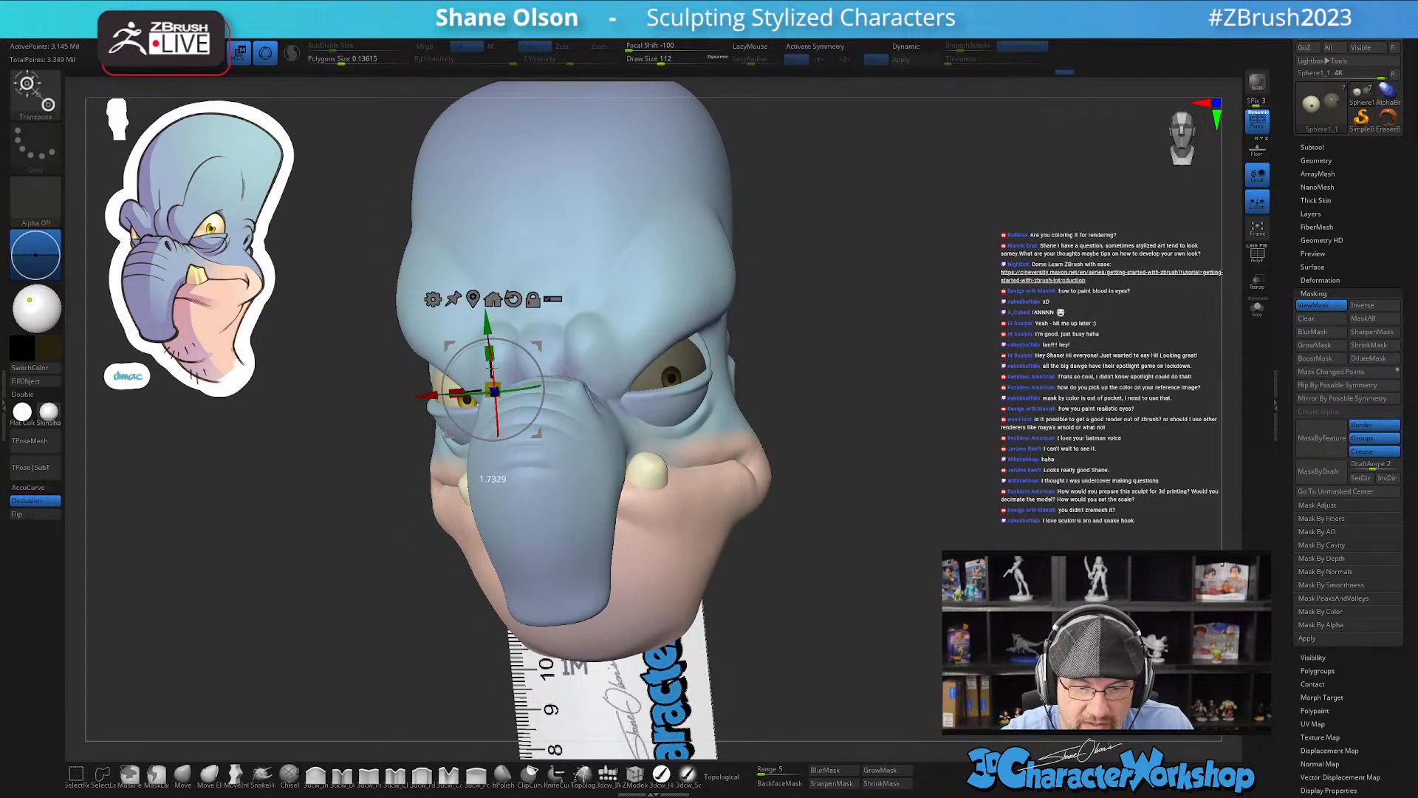
pyautogui.press('q')
pyautogui.moveTo(836, 578)
pyautogui.keyDown('shift'); pyautogui.mouseDown()
pyautogui.moveTo(861, 539)
pyautogui.moveTo(844, 560)
pyautogui.mouseUp(); pyautogui.keyUp('shift')
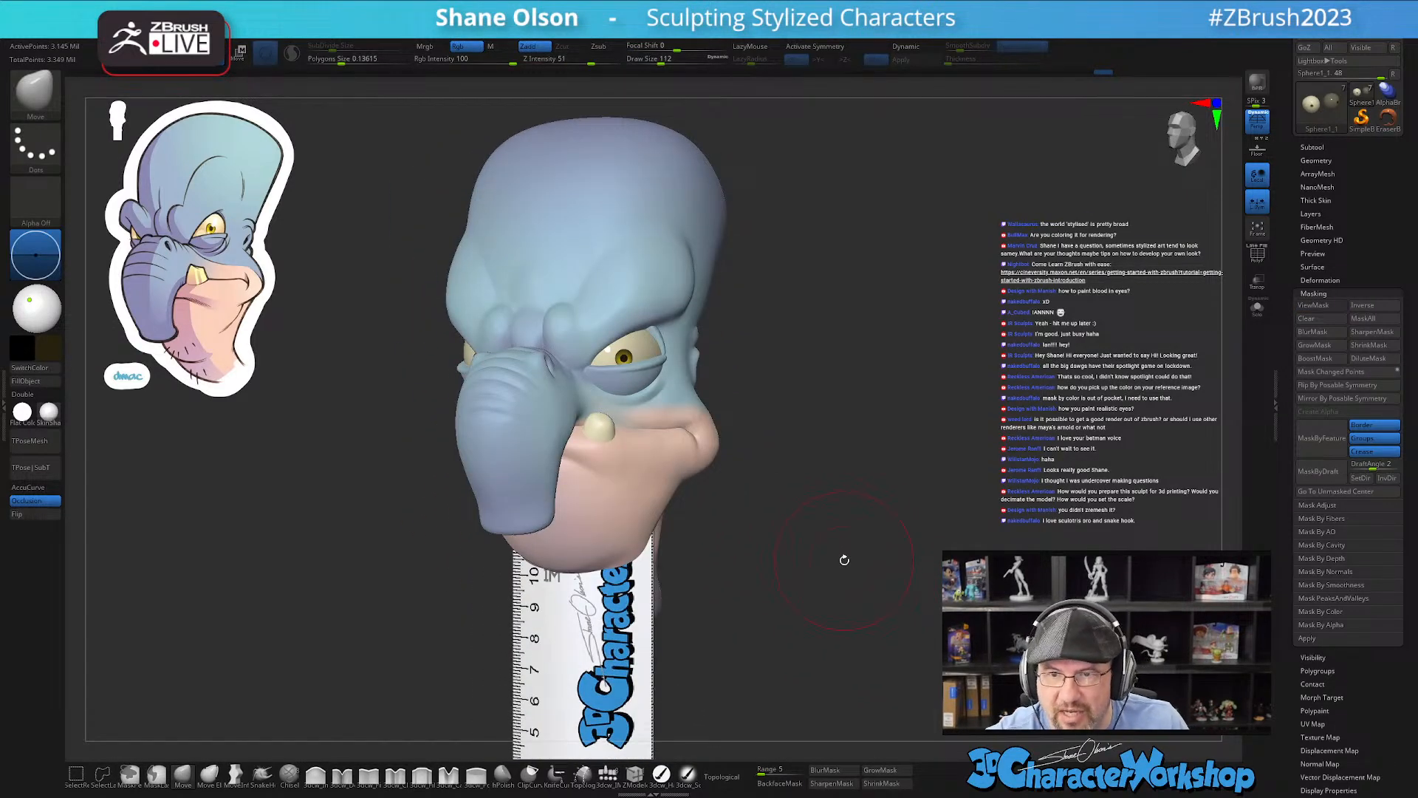
# Step: Make the head the active subtool again, enlarge the Move brush and hide the Watto_DMAC_4 ruler subtool
pyautogui.moveTo(852, 548)
pyautogui.mouseDown()
pyautogui.moveTo(830, 503)
pyautogui.moveTo(841, 505)
pyautogui.mouseUp()
pyautogui.moveTo(806, 439); pyautogui.dragTo(812, 472)
pyautogui.keyDown('alt'); pyautogui.click(484, 299); pyautogui.keyUp('alt')
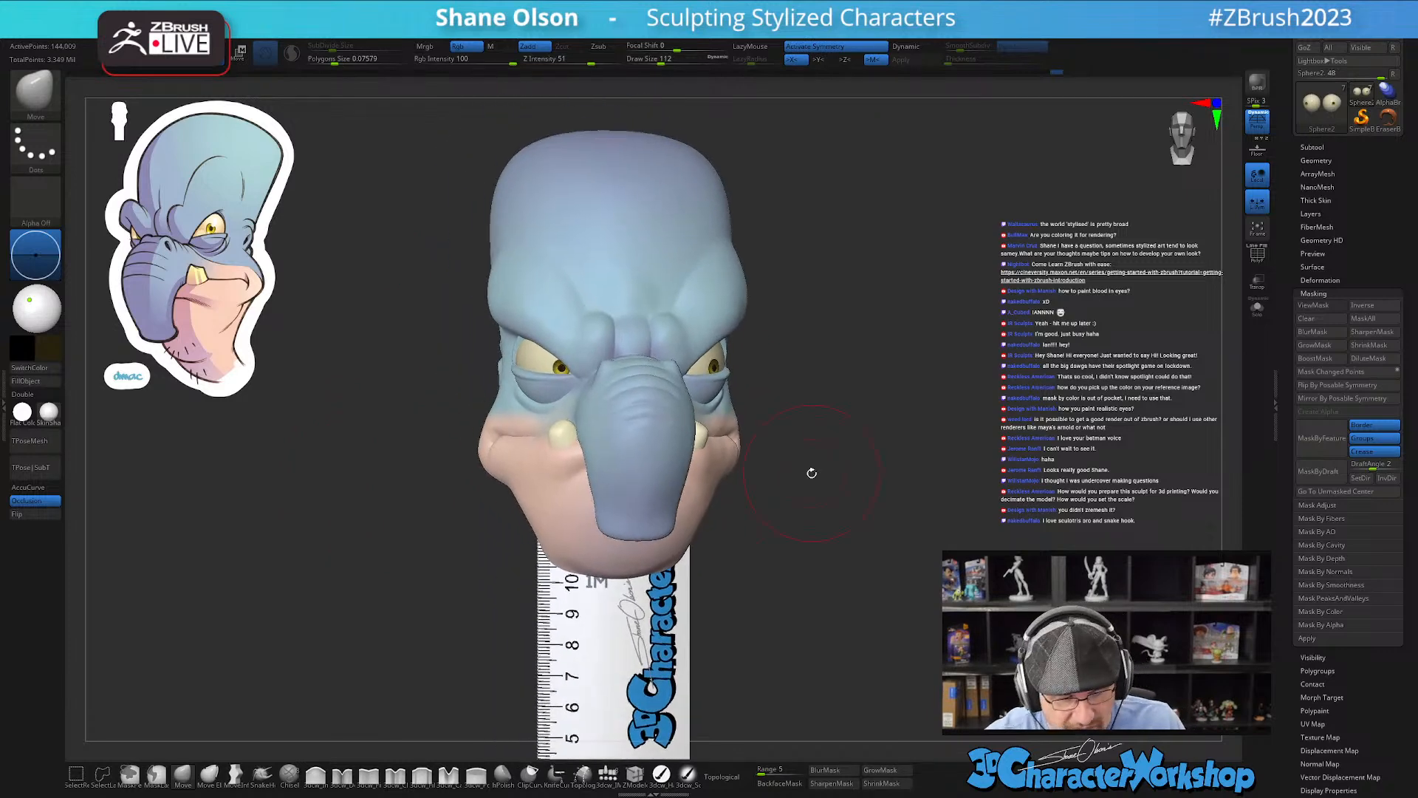
pyautogui.moveTo(769, 374)
pyautogui.keyDown('alt'); pyautogui.mouseDown()
pyautogui.moveTo(791, 402)
pyautogui.moveTo(796, 470)
pyautogui.moveTo(829, 471)
pyautogui.mouseUp(); pyautogui.keyUp('alt')
pyautogui.press('s')
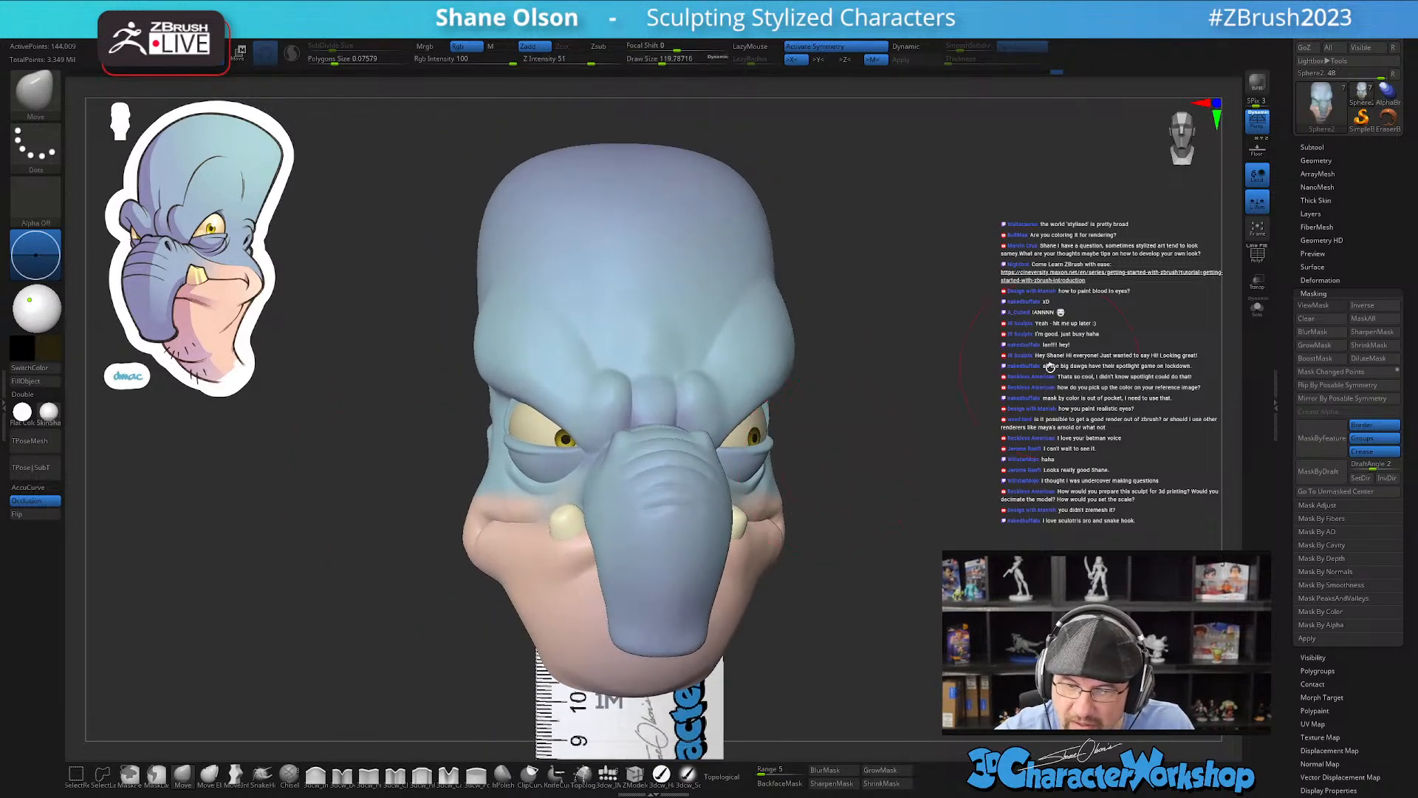
pyautogui.click(1326, 149)
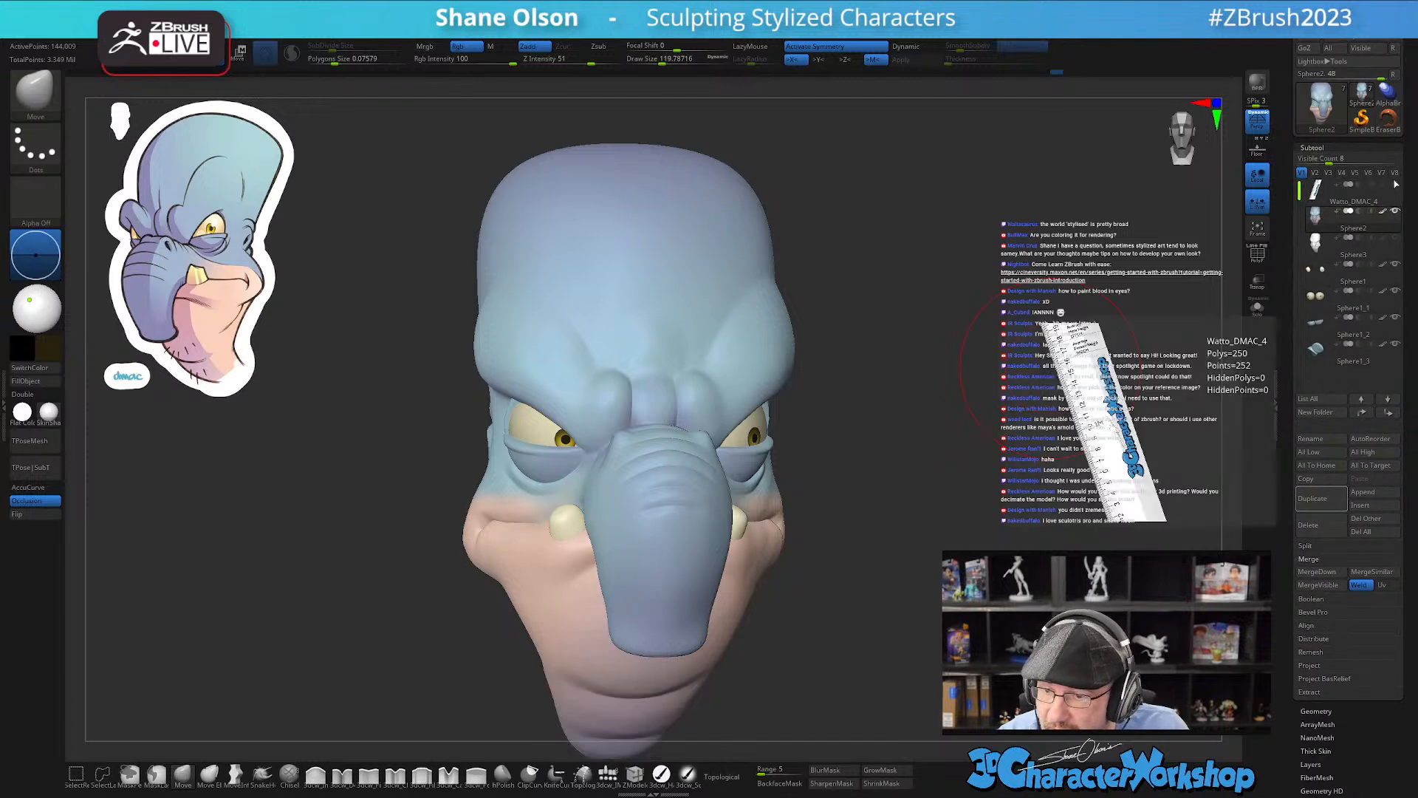
pyautogui.moveTo(549, 333); pyautogui.dragTo(563, 279, button='right')
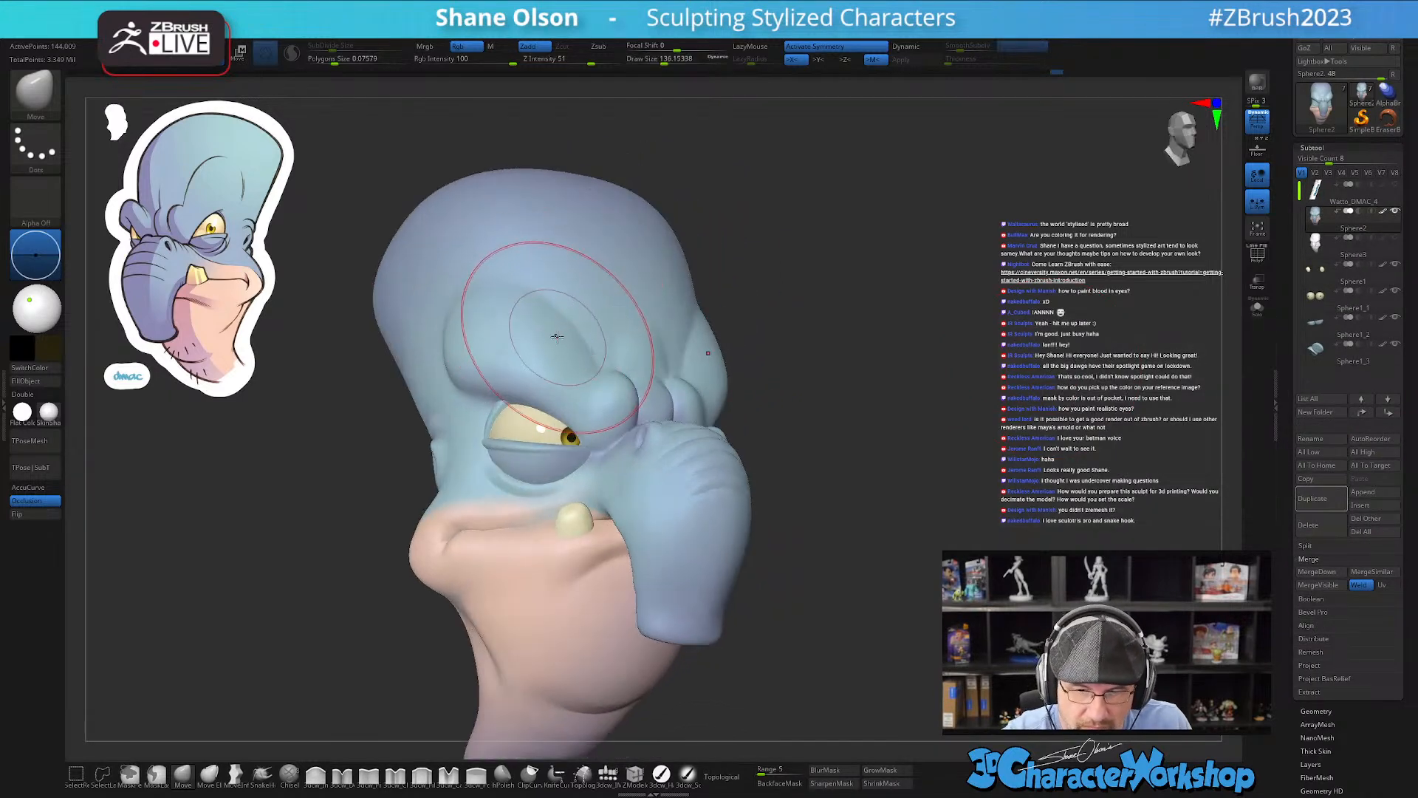
# Step: Reshape the brow above the character's right eye asymmetrically with the Move brush at draw sizes of about 112 to 144
pyautogui.press('x')
pyautogui.moveTo(556, 340); pyautogui.dragTo(534, 311, button='right')
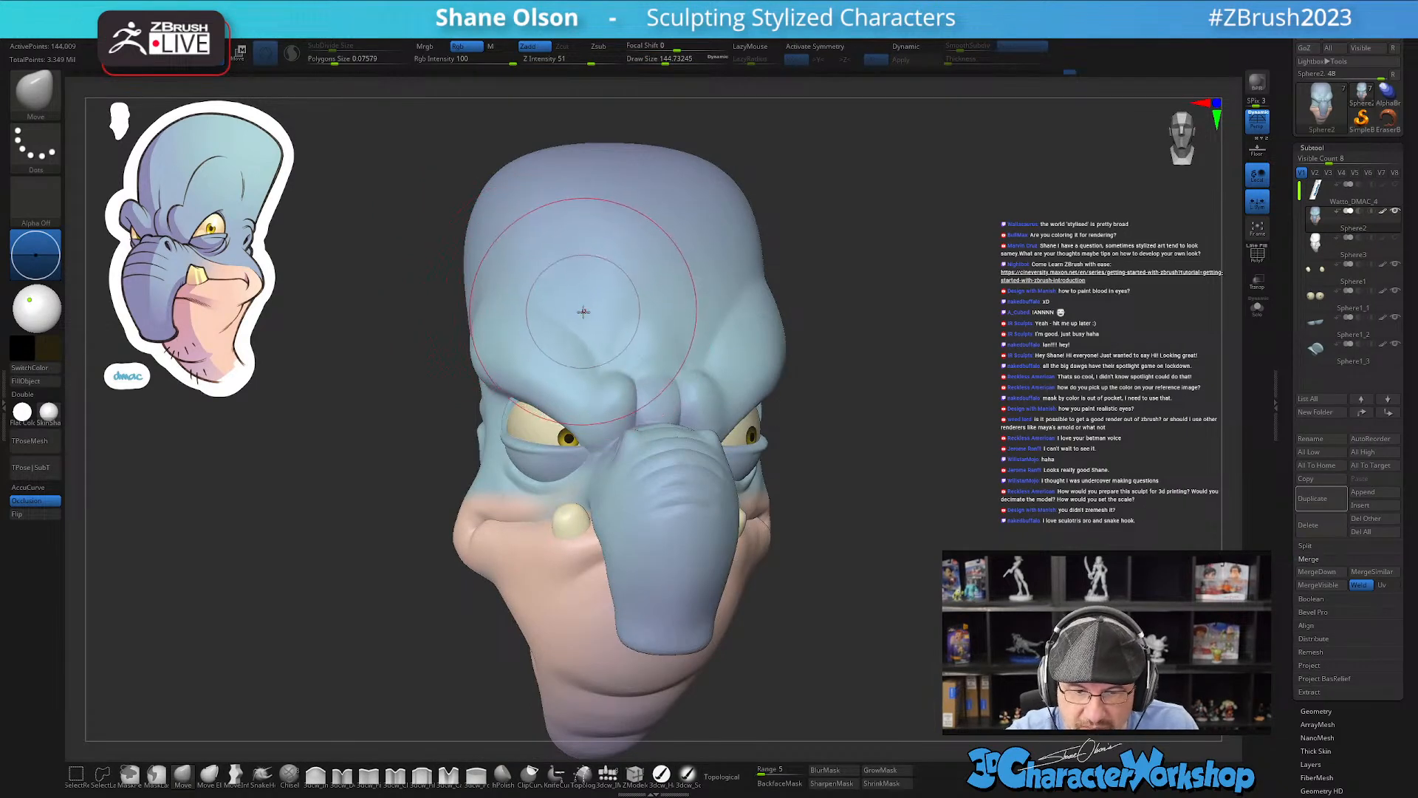
pyautogui.moveTo(582, 308); pyautogui.dragTo(588, 302, button='right')
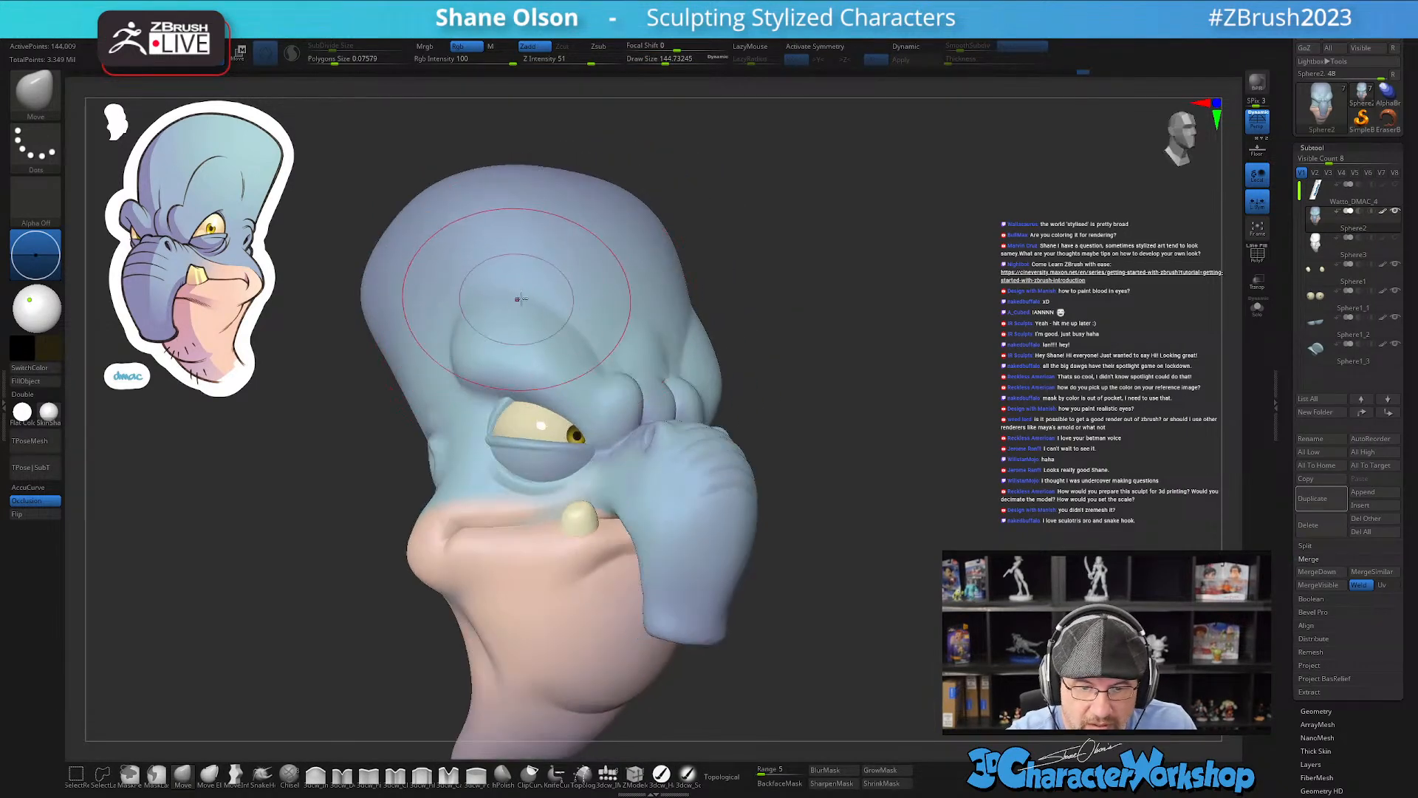
pyautogui.moveTo(628, 330); pyautogui.dragTo(575, 309, button='right')
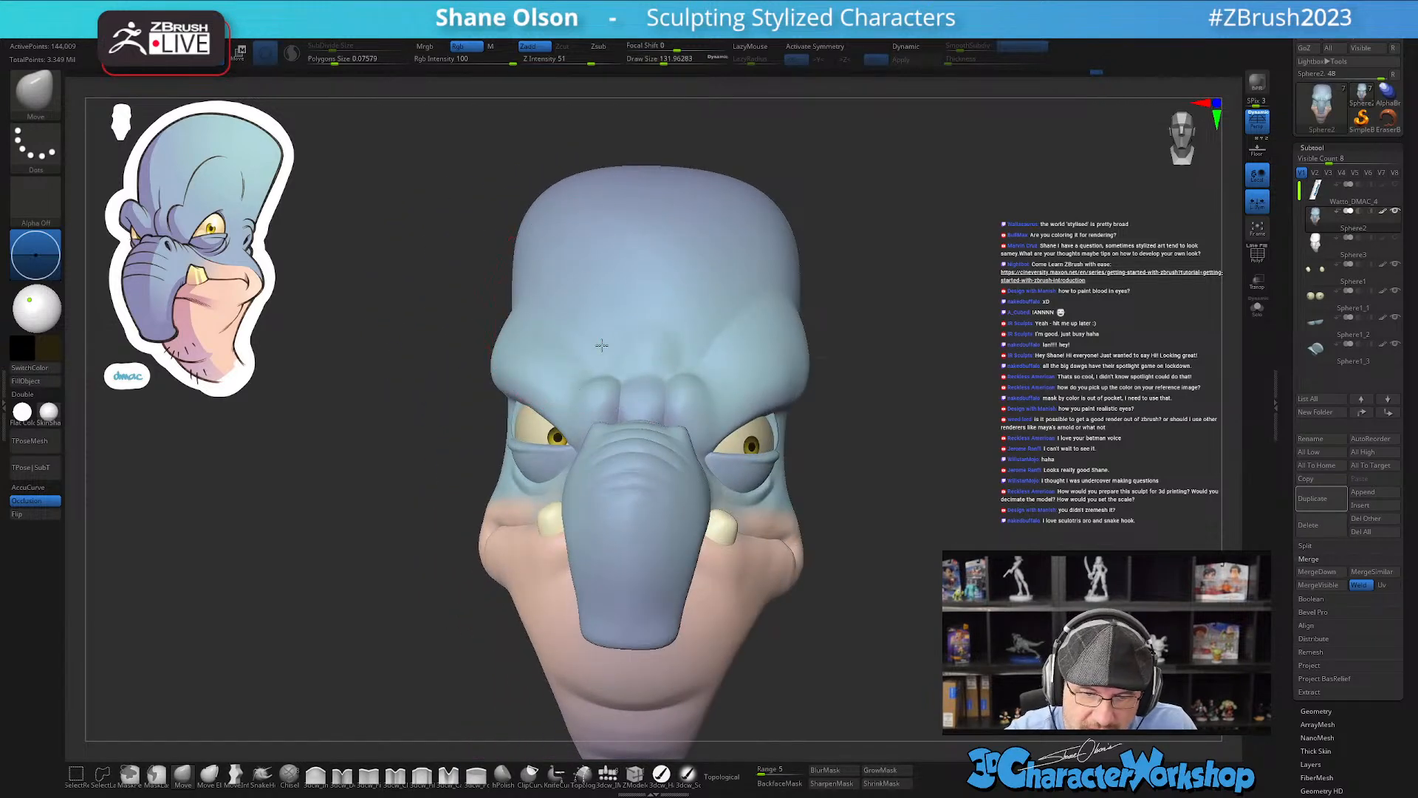
pyautogui.moveTo(606, 319); pyautogui.dragTo(577, 329, button='right')
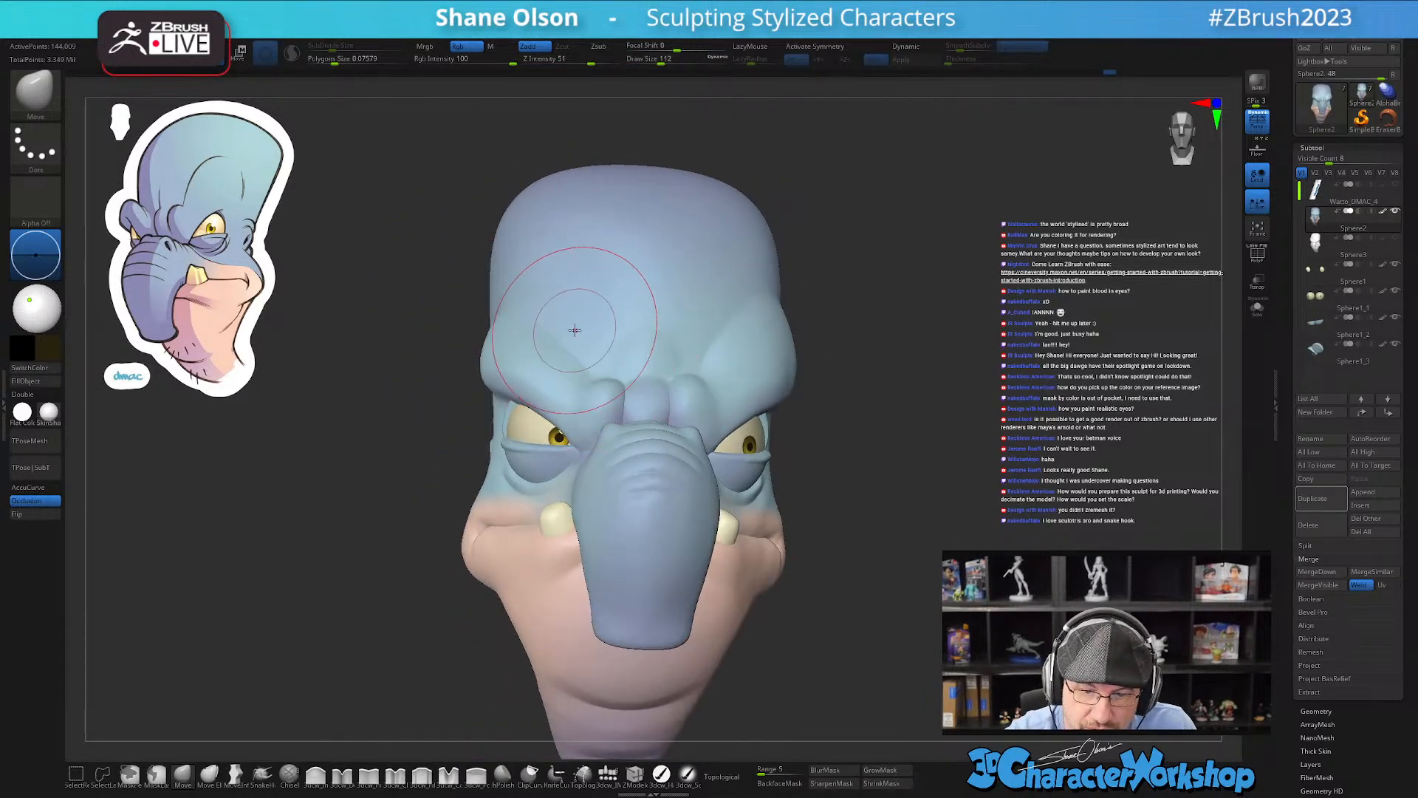
pyautogui.moveTo(547, 279)
pyautogui.mouseDown(button='right')
pyautogui.moveTo(567, 286)
pyautogui.moveTo(508, 296)
pyautogui.moveTo(647, 402)
pyautogui.mouseUp(button='right')
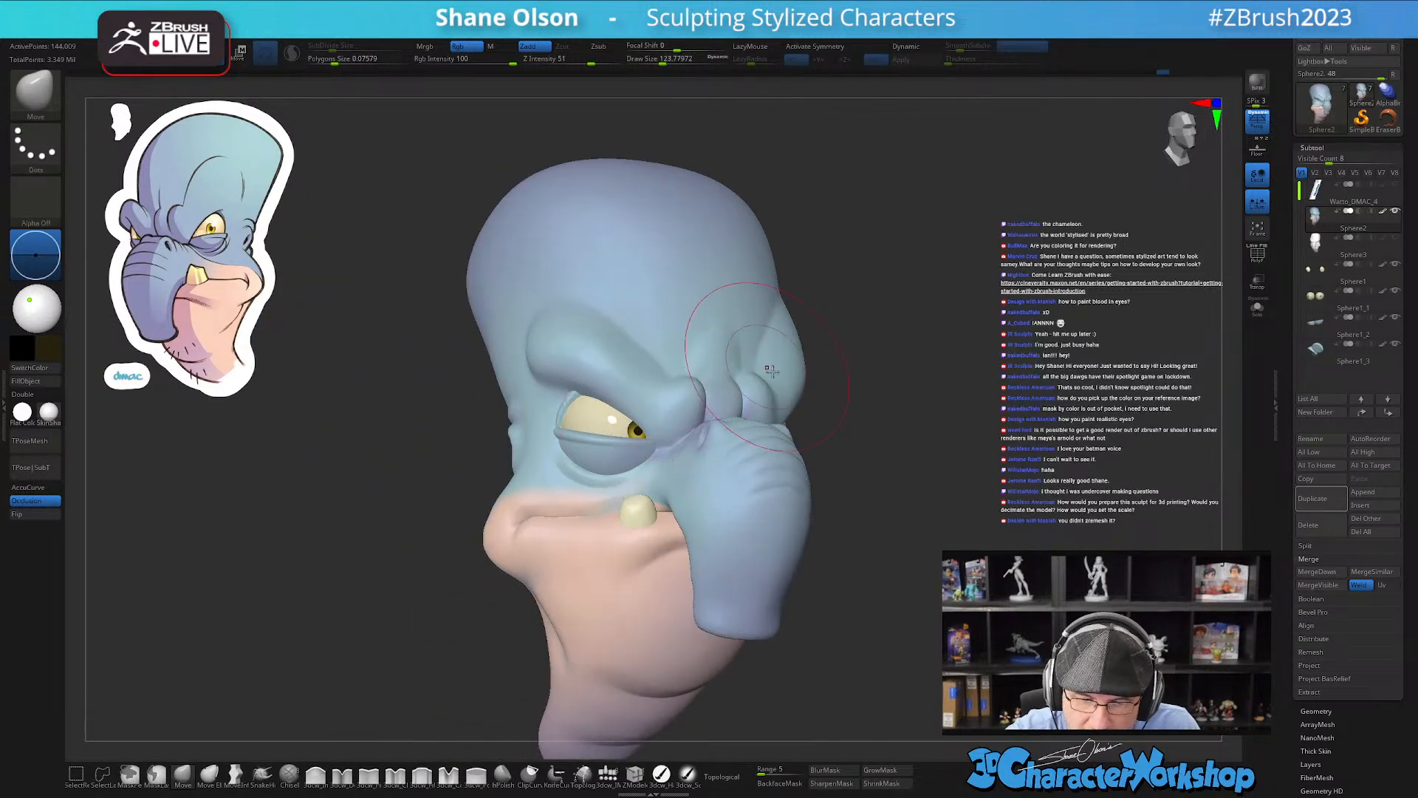
# Step: Adjust the character's left brow and the central forehead with the Move brush, enlarging it to a draw size of about 158
pyautogui.keyDown('shift'); pyautogui.moveTo(731, 391); pyautogui.dragTo(755, 386, button='right'); pyautogui.keyUp('shift')
pyautogui.moveTo(738, 303)
pyautogui.mouseDown(button='right')
pyautogui.moveTo(813, 321)
pyautogui.moveTo(794, 336)
pyautogui.mouseUp(button='right')
pyautogui.press('s')
pyautogui.moveTo(803, 375); pyautogui.dragTo(807, 375)
pyautogui.moveTo(807, 376)
pyautogui.keyDown('shift'); pyautogui.mouseDown(button='right')
pyautogui.moveTo(839, 352)
pyautogui.moveTo(823, 355)
pyautogui.mouseUp(button='right'); pyautogui.keyUp('shift')
pyautogui.moveTo(618, 318); pyautogui.dragTo(616, 377, button='right')
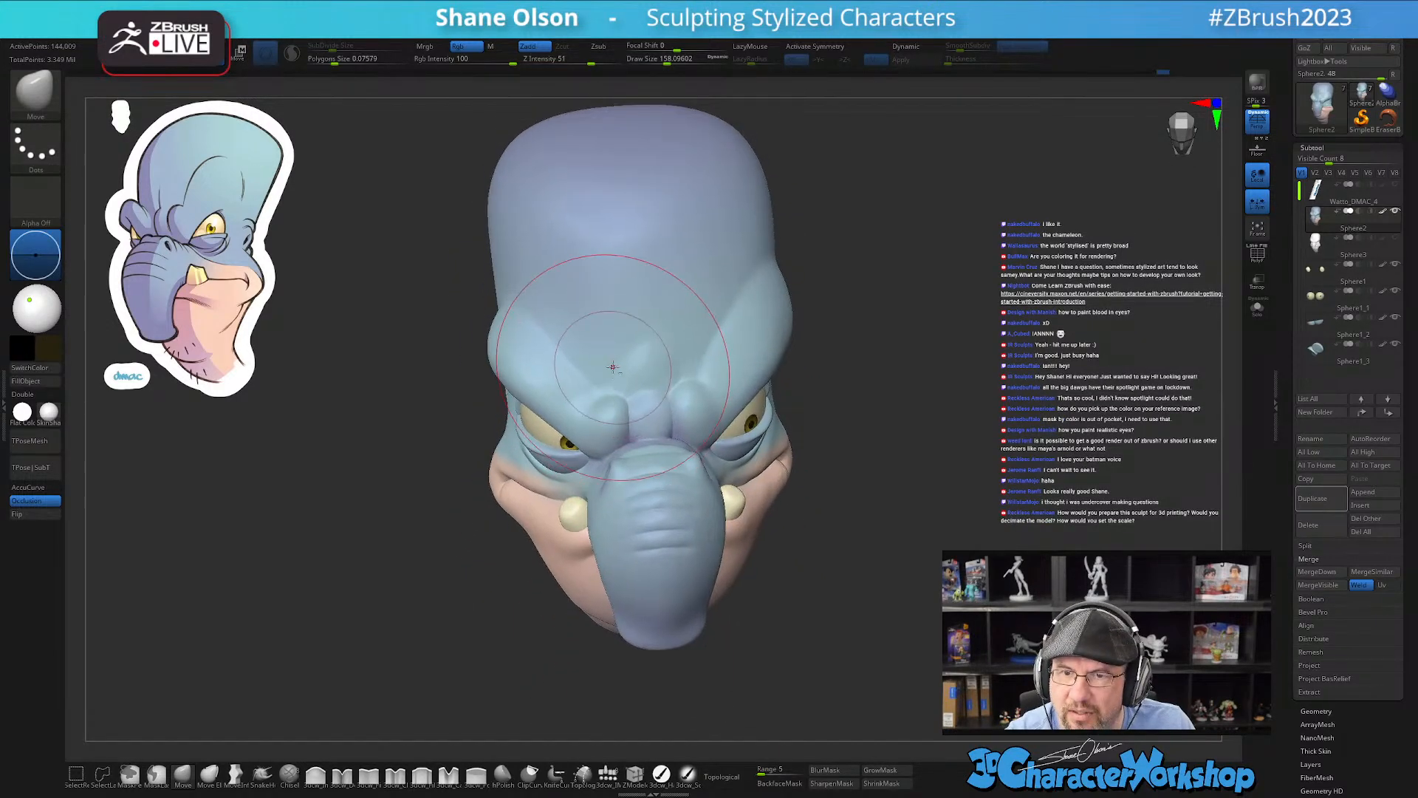
# Step: Carve the crease above the character's right brow with the 3dcw_Detail brush at a draw size of about 101
pyautogui.click(342, 772)
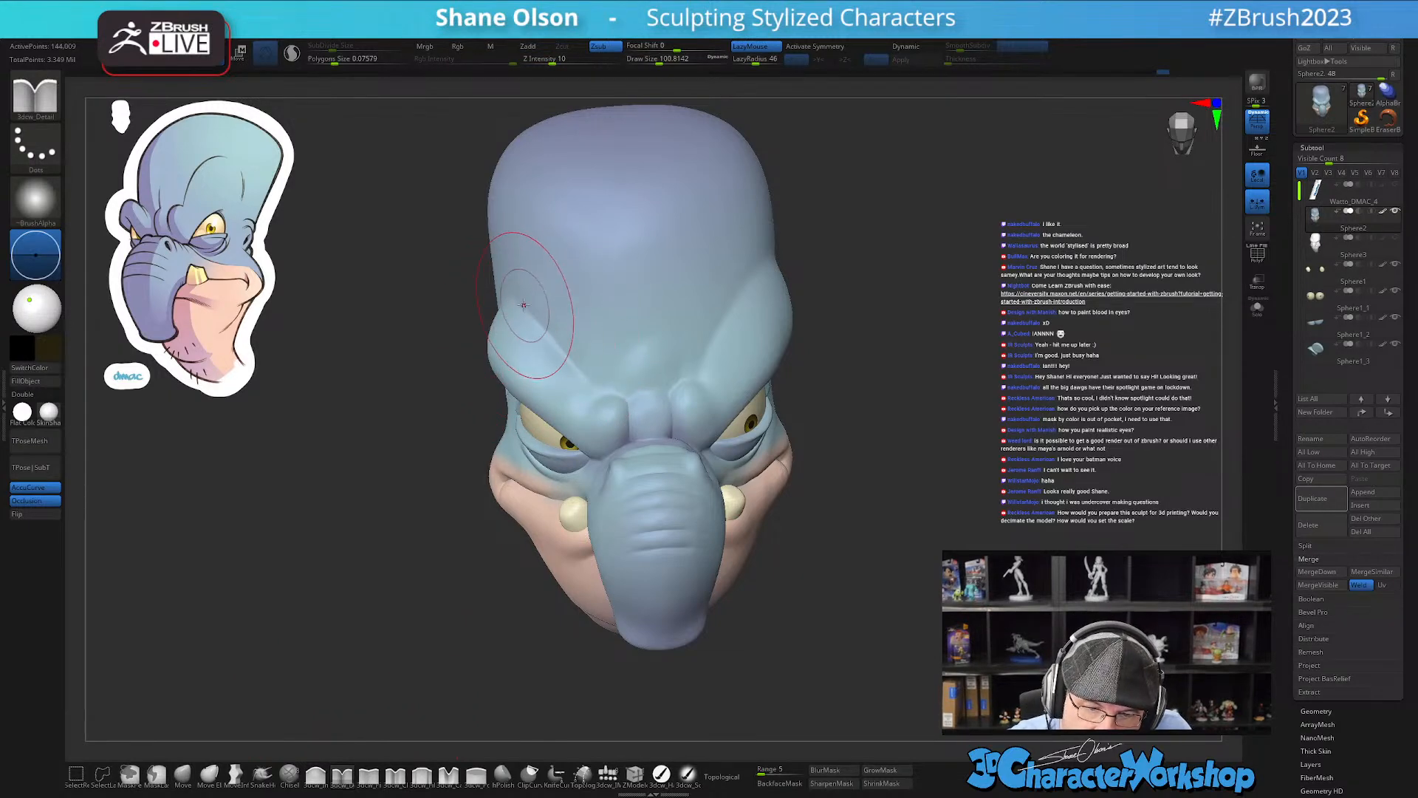
pyautogui.moveTo(554, 299); pyautogui.dragTo(581, 383, button='right')
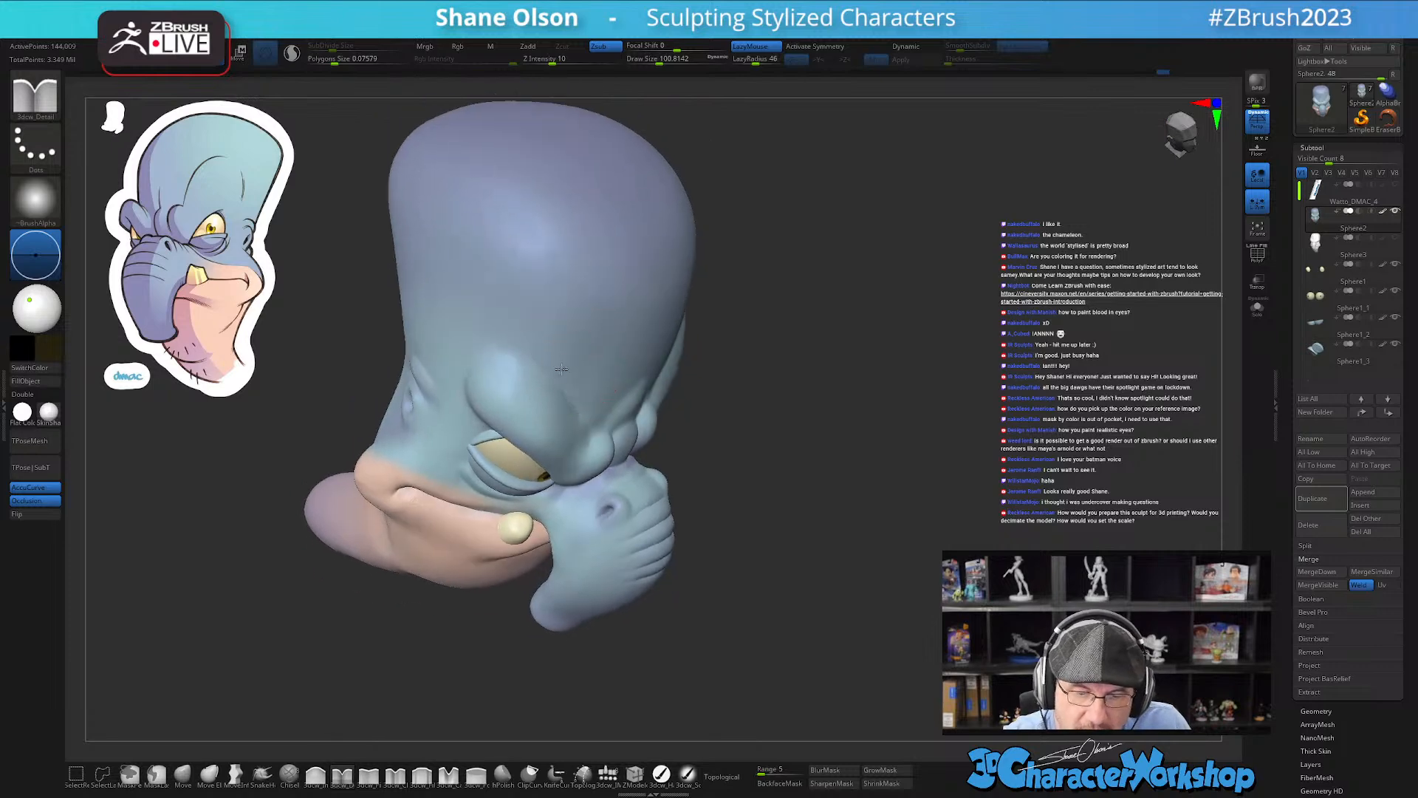
pyautogui.moveTo(472, 361); pyautogui.dragTo(522, 353)
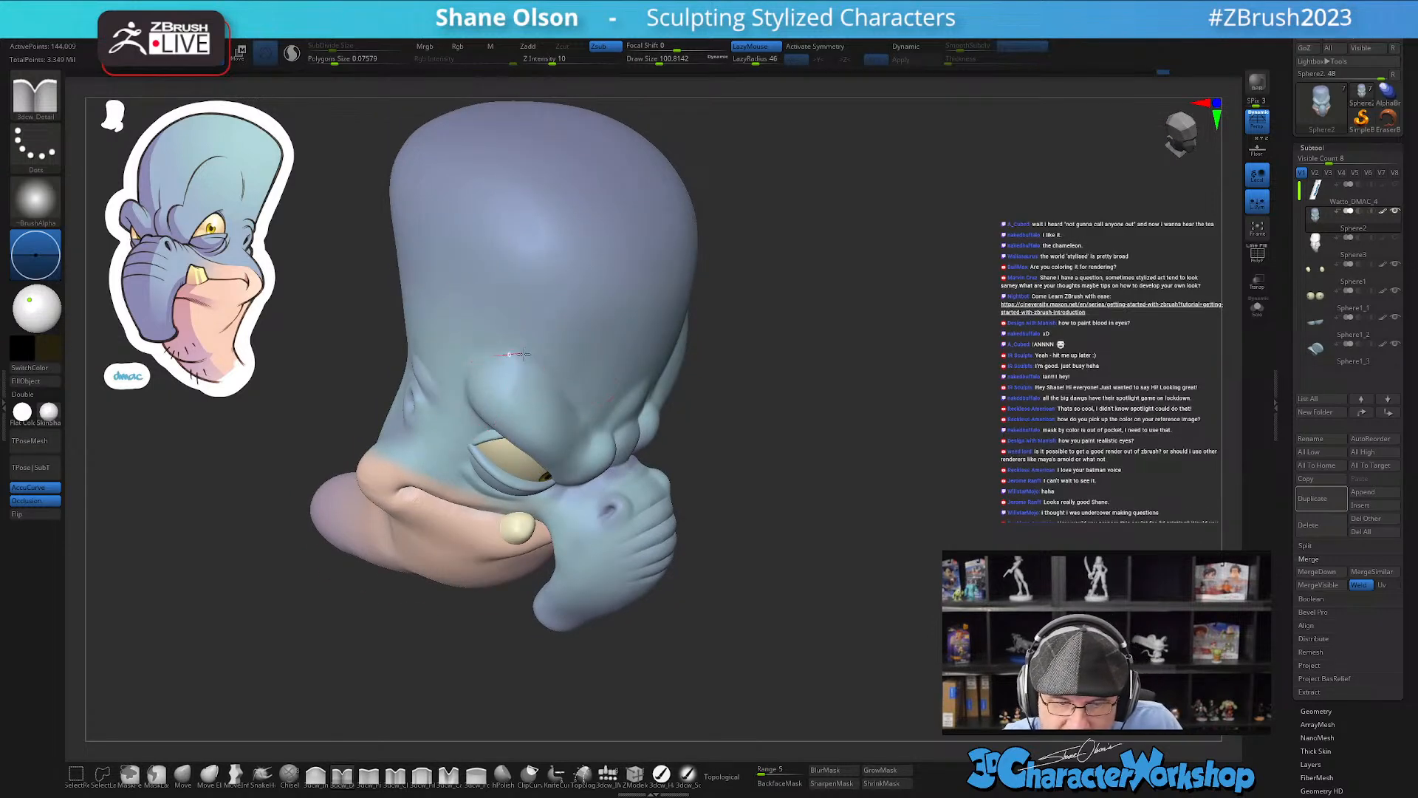
pyautogui.moveTo(584, 419); pyautogui.dragTo(504, 360, button='right')
pyautogui.moveTo(497, 356); pyautogui.dragTo(524, 352)
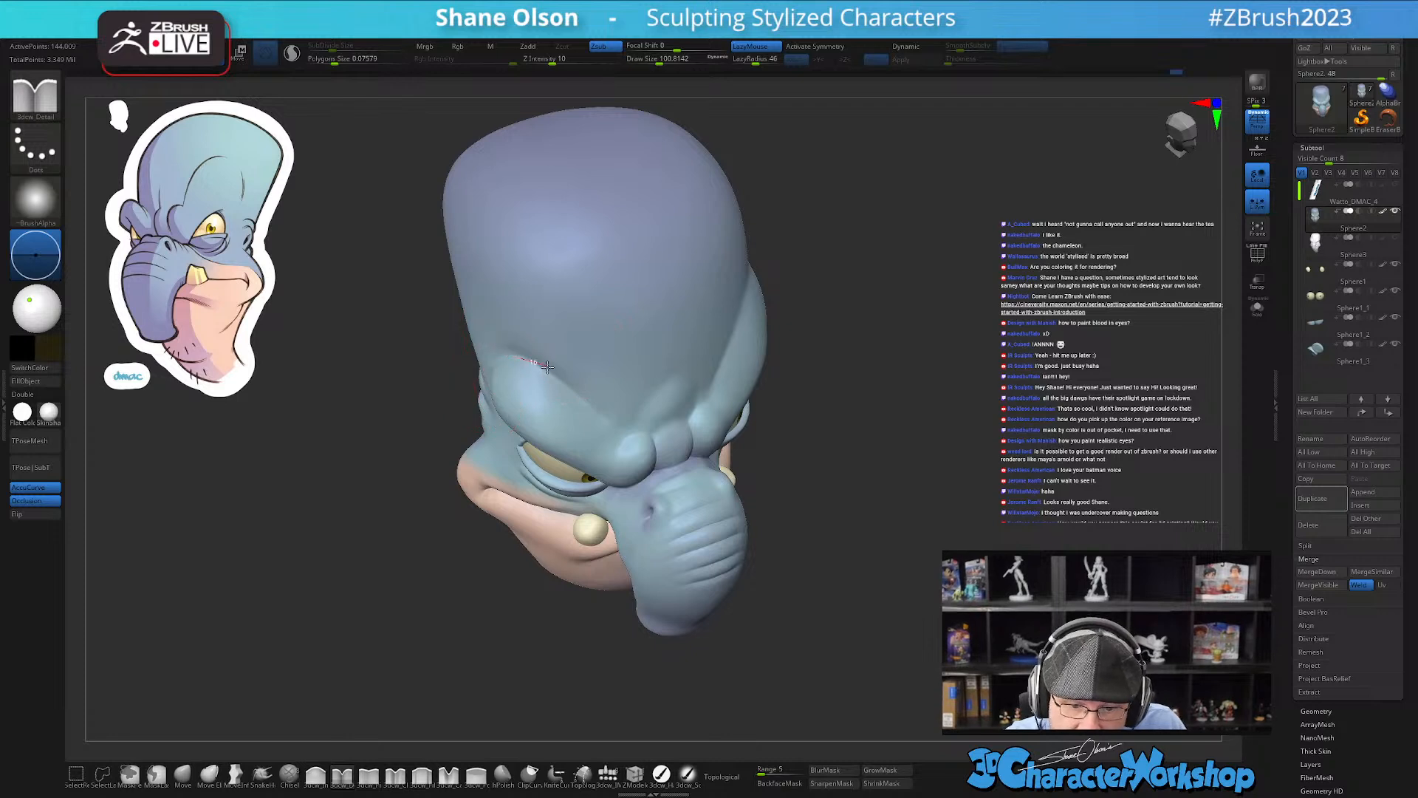
pyautogui.moveTo(586, 409); pyautogui.dragTo(623, 440)
# Step: Refine the crease along the character's right brow, reducing the detail brush to a draw size of about 62
pyautogui.moveTo(652, 367)
pyautogui.mouseDown(button='right')
pyautogui.moveTo(656, 317)
pyautogui.moveTo(668, 327)
pyautogui.moveTo(621, 352)
pyautogui.mouseUp(button='right')
pyautogui.press('s')
pyautogui.moveTo(619, 362); pyautogui.dragTo(598, 362)
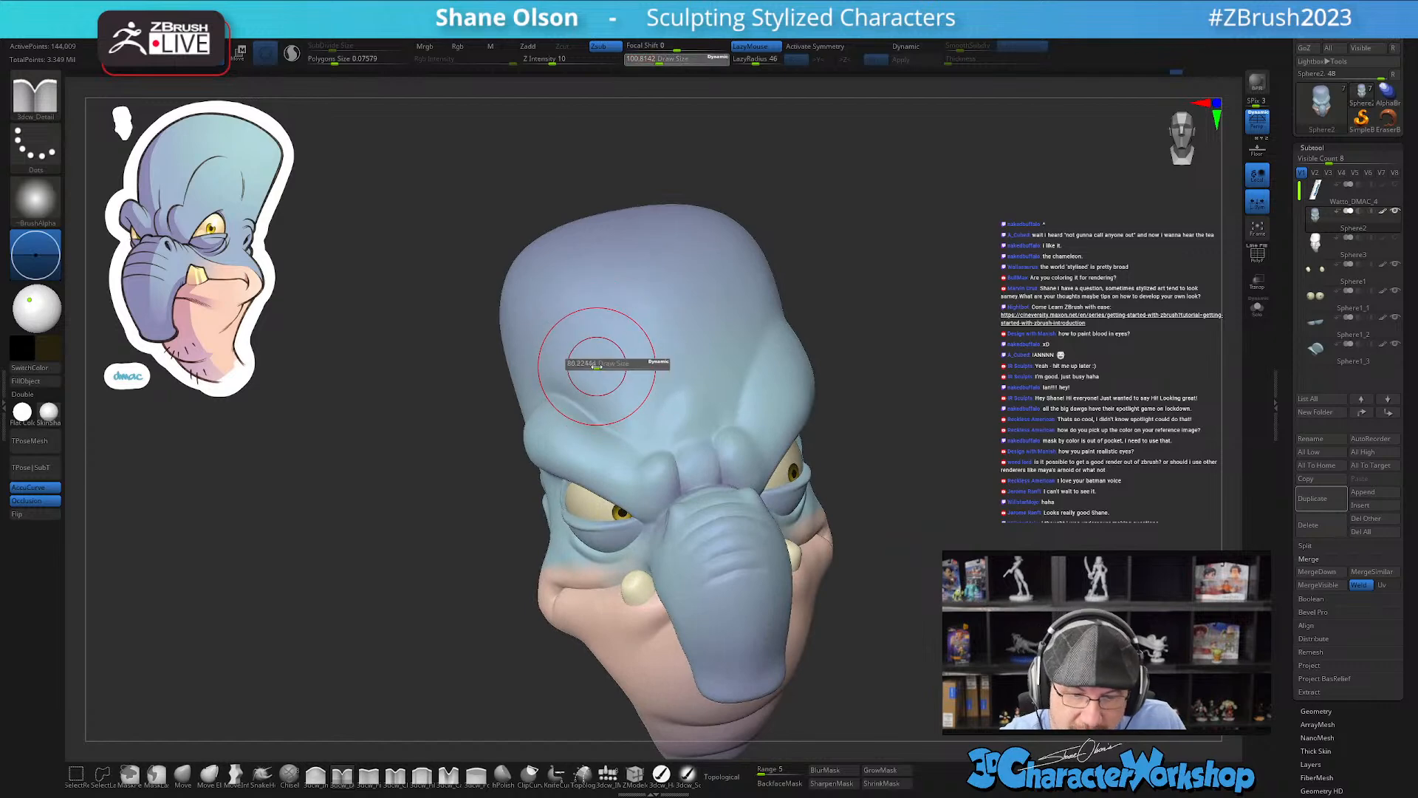
pyautogui.moveTo(586, 359); pyautogui.dragTo(583, 363, button='right')
pyautogui.press('s')
pyautogui.moveTo(611, 415); pyautogui.dragTo(590, 416)
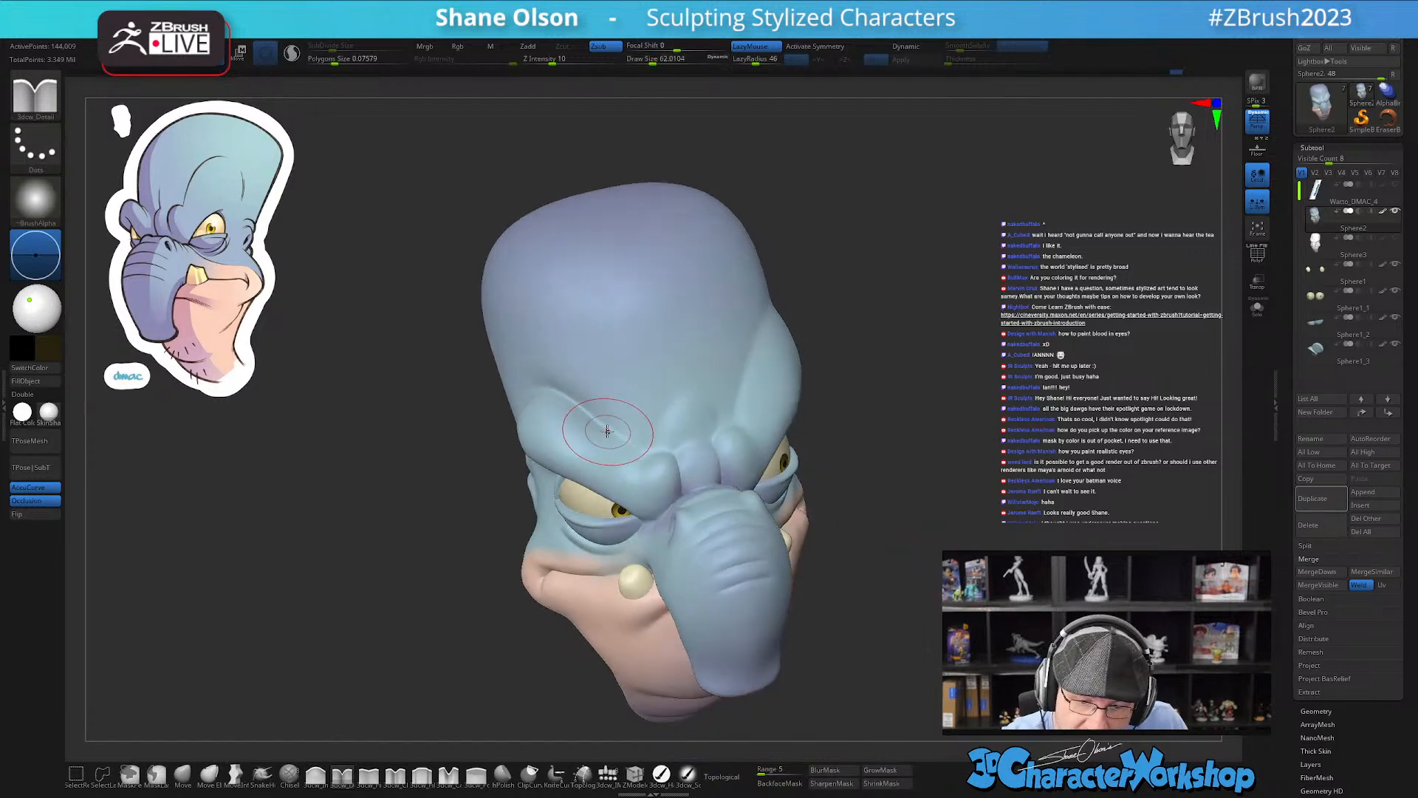
# Step: Reshape the character's right brow with the Move brush at a draw size of about 80 and smooth it
pyautogui.click(183, 776)
pyautogui.press('s')
pyautogui.moveTo(591, 420); pyautogui.dragTo(634, 377)
pyautogui.press('shift')
pyautogui.moveTo(633, 377); pyautogui.dragTo(618, 399, button='right')
pyautogui.moveTo(618, 399)
pyautogui.keyDown('shift'); pyautogui.mouseDown()
pyautogui.moveTo(625, 435)
pyautogui.moveTo(586, 399)
pyautogui.mouseUp(); pyautogui.keyUp('shift')
pyautogui.moveTo(586, 399); pyautogui.dragTo(588, 379, button='right')
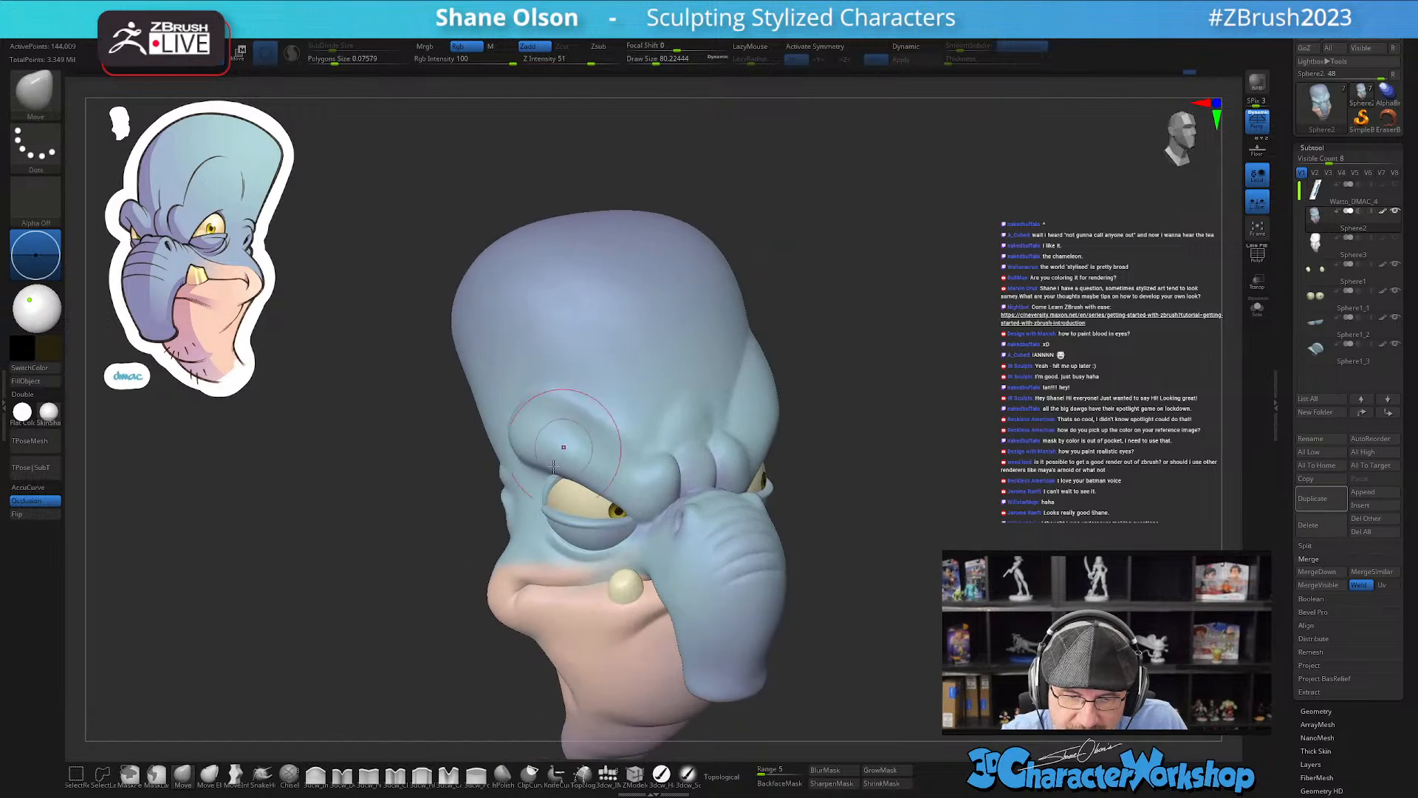
# Step: Build up volume on the character's right brow with the 3dcw brush at Z Intensity 5 and a draw size of about 74, smoothing it
pyautogui.click(315, 773)
pyautogui.press('s')
pyautogui.moveTo(592, 406); pyautogui.dragTo(563, 430)
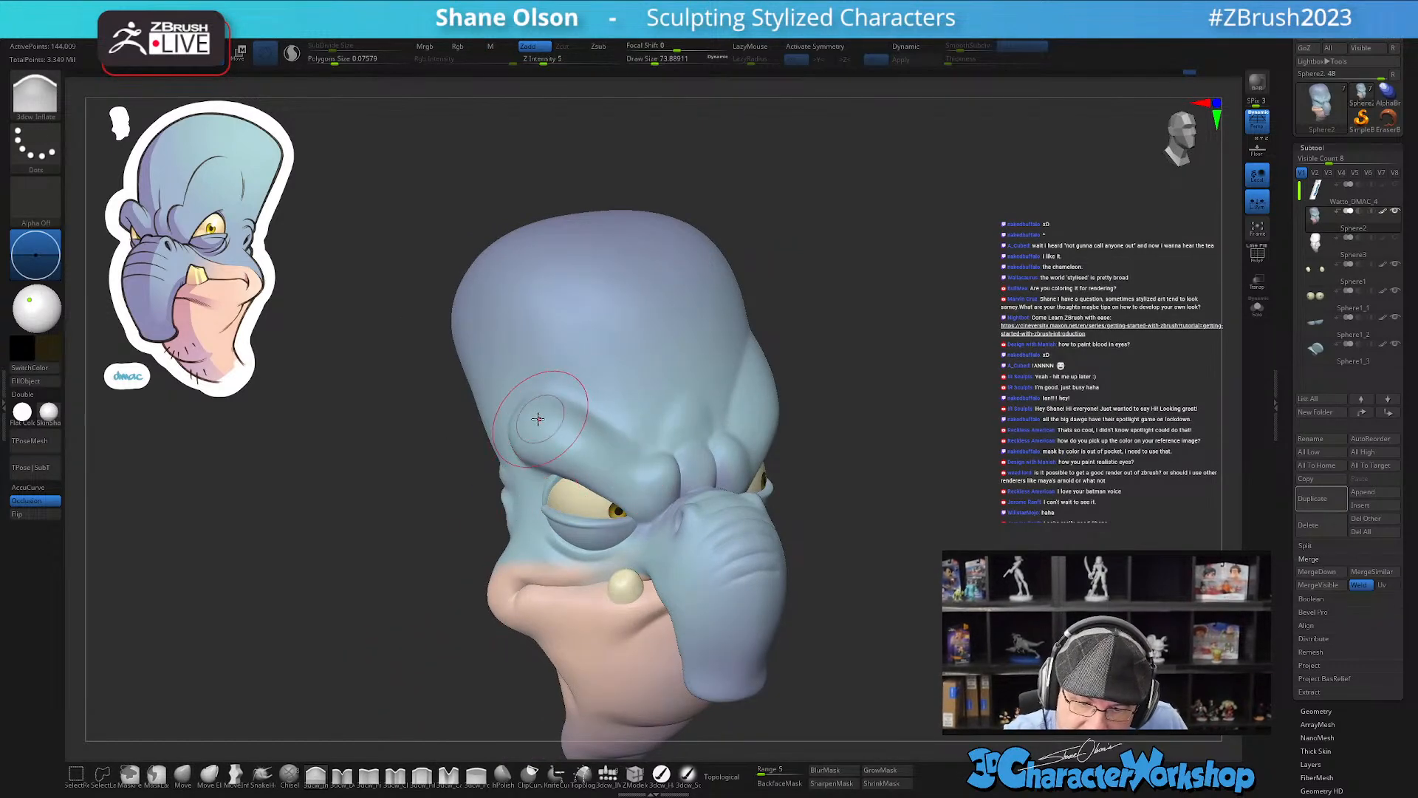
pyautogui.moveTo(632, 474)
pyautogui.mouseDown(button='right')
pyautogui.moveTo(568, 403)
pyautogui.moveTo(673, 399)
pyautogui.mouseUp(button='right')
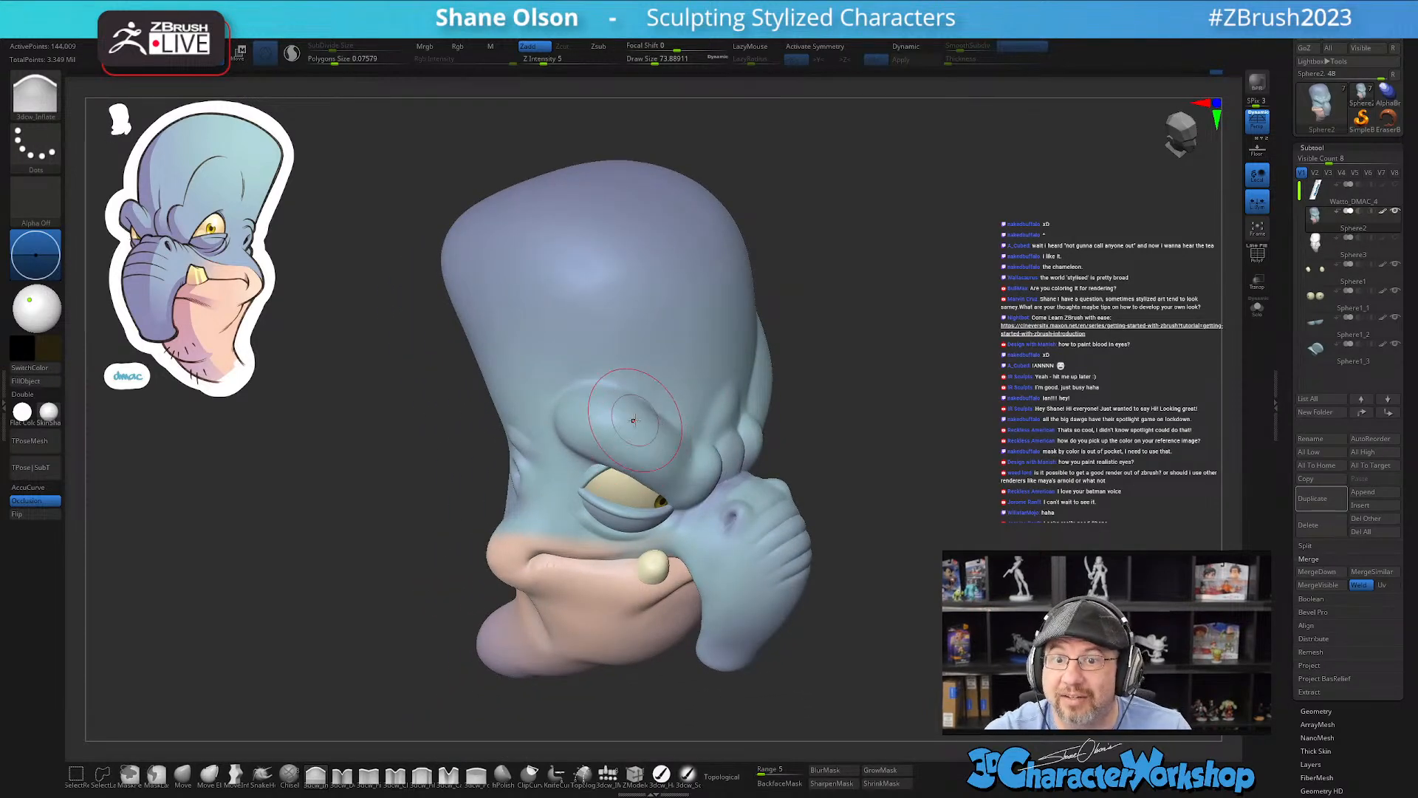
pyautogui.moveTo(557, 335); pyautogui.dragTo(613, 365, button='right')
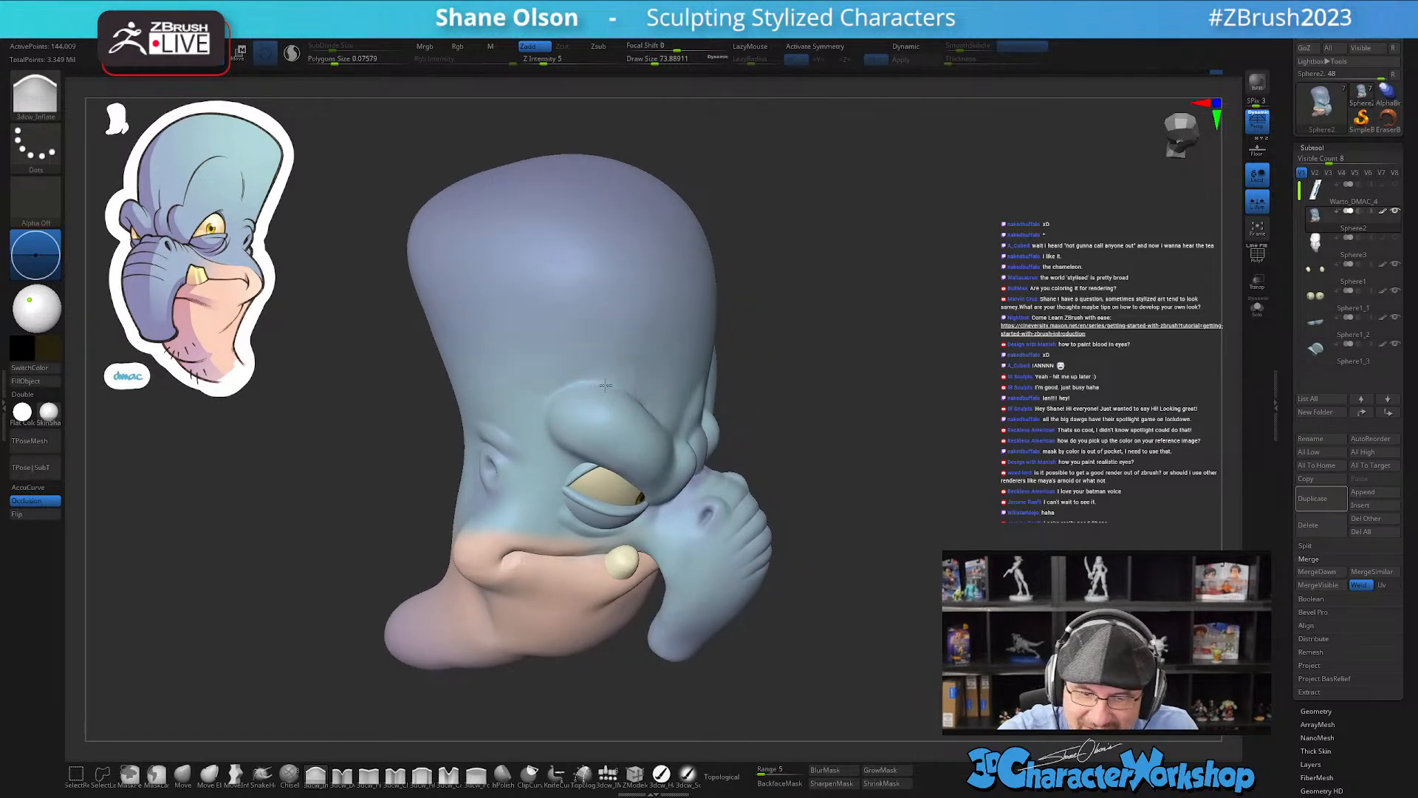
pyautogui.moveTo(631, 364); pyautogui.dragTo(618, 392, button='right')
pyautogui.moveTo(732, 410); pyautogui.dragTo(608, 406, button='right')
pyautogui.moveTo(908, 505); pyautogui.dragTo(579, 427, button='right')
pyautogui.moveTo(540, 421)
pyautogui.keyDown('shift'); pyautogui.mouseDown()
pyautogui.moveTo(522, 406)
pyautogui.moveTo(525, 418)
pyautogui.moveTo(544, 410)
pyautogui.mouseUp(); pyautogui.keyUp('shift')
pyautogui.moveTo(545, 410)
pyautogui.mouseDown(button='right')
pyautogui.moveTo(584, 396)
pyautogui.moveTo(635, 480)
pyautogui.mouseUp(button='right')
pyautogui.moveTo(929, 620); pyautogui.dragTo(901, 607)
# Step: Adjust the raised shape of the character's right brow with the Move brush, reducing its draw size from about 120 to 71
pyautogui.click(182, 774)
pyautogui.press('s')
pyautogui.moveTo(510, 390); pyautogui.dragTo(531, 387)
pyautogui.moveTo(538, 317)
pyautogui.mouseDown(button='right')
pyautogui.moveTo(547, 335)
pyautogui.moveTo(554, 295)
pyautogui.mouseUp(button='right')
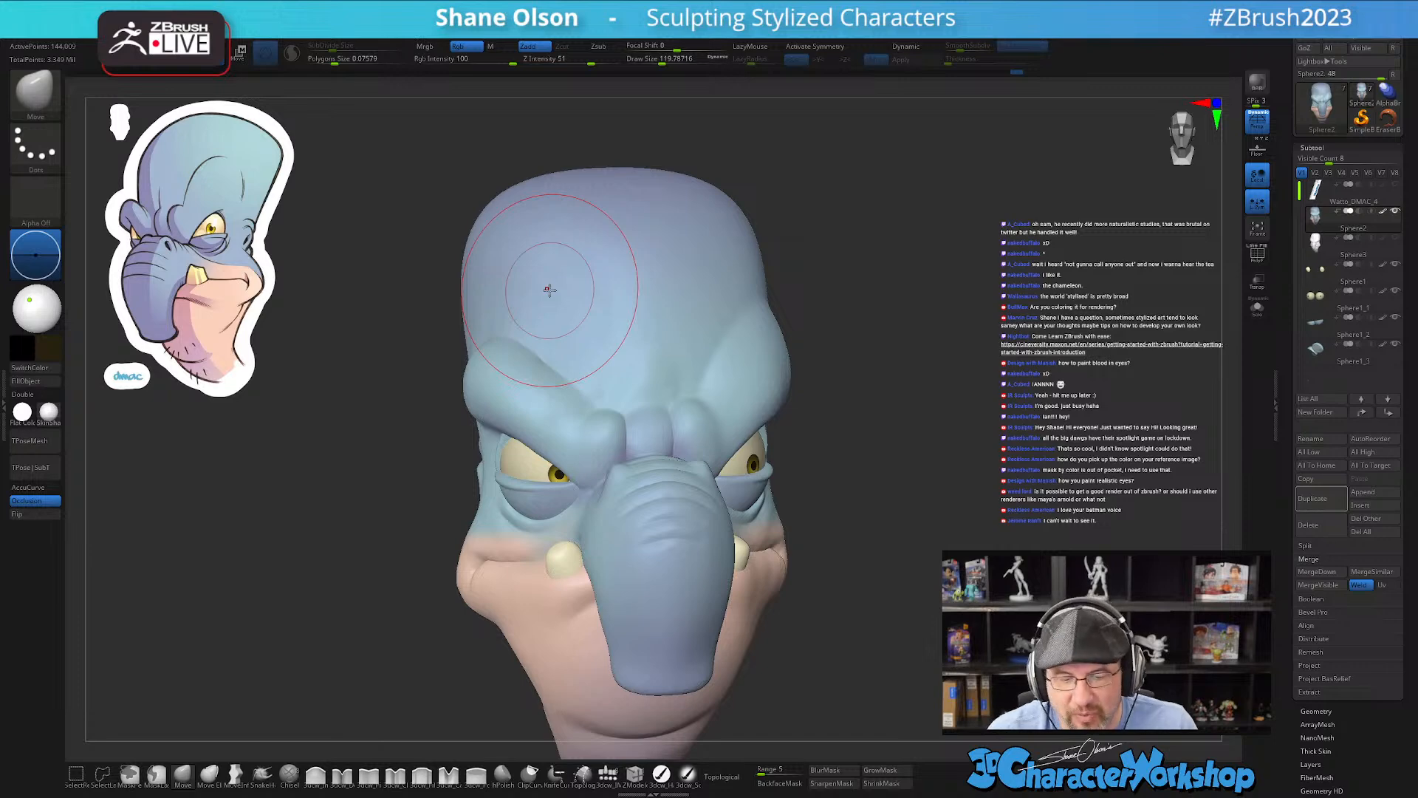
pyautogui.press('s')
pyautogui.moveTo(596, 373); pyautogui.dragTo(588, 373)
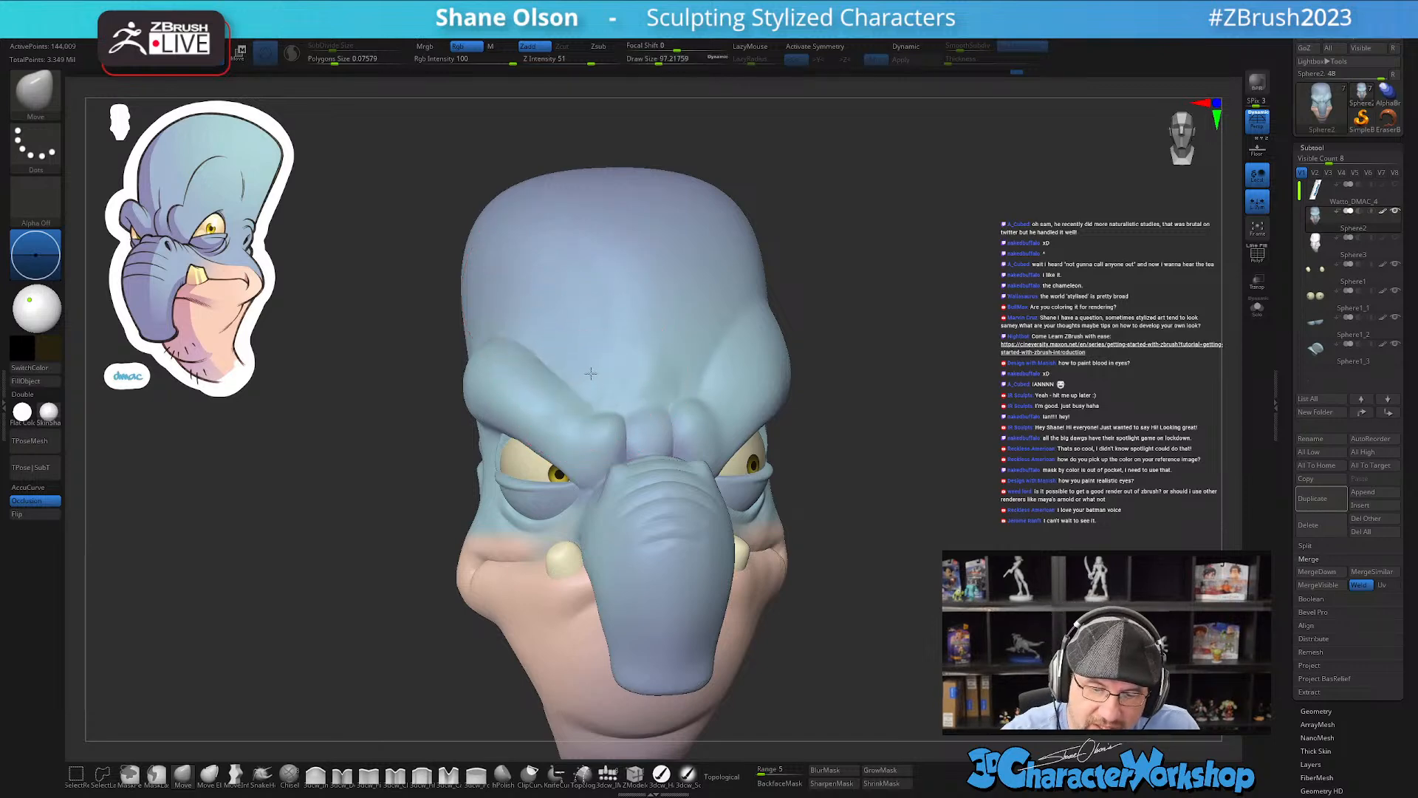
pyautogui.moveTo(521, 309); pyautogui.dragTo(542, 309, button='right')
pyautogui.press('s')
pyautogui.moveTo(541, 310); pyautogui.dragTo(531, 309)
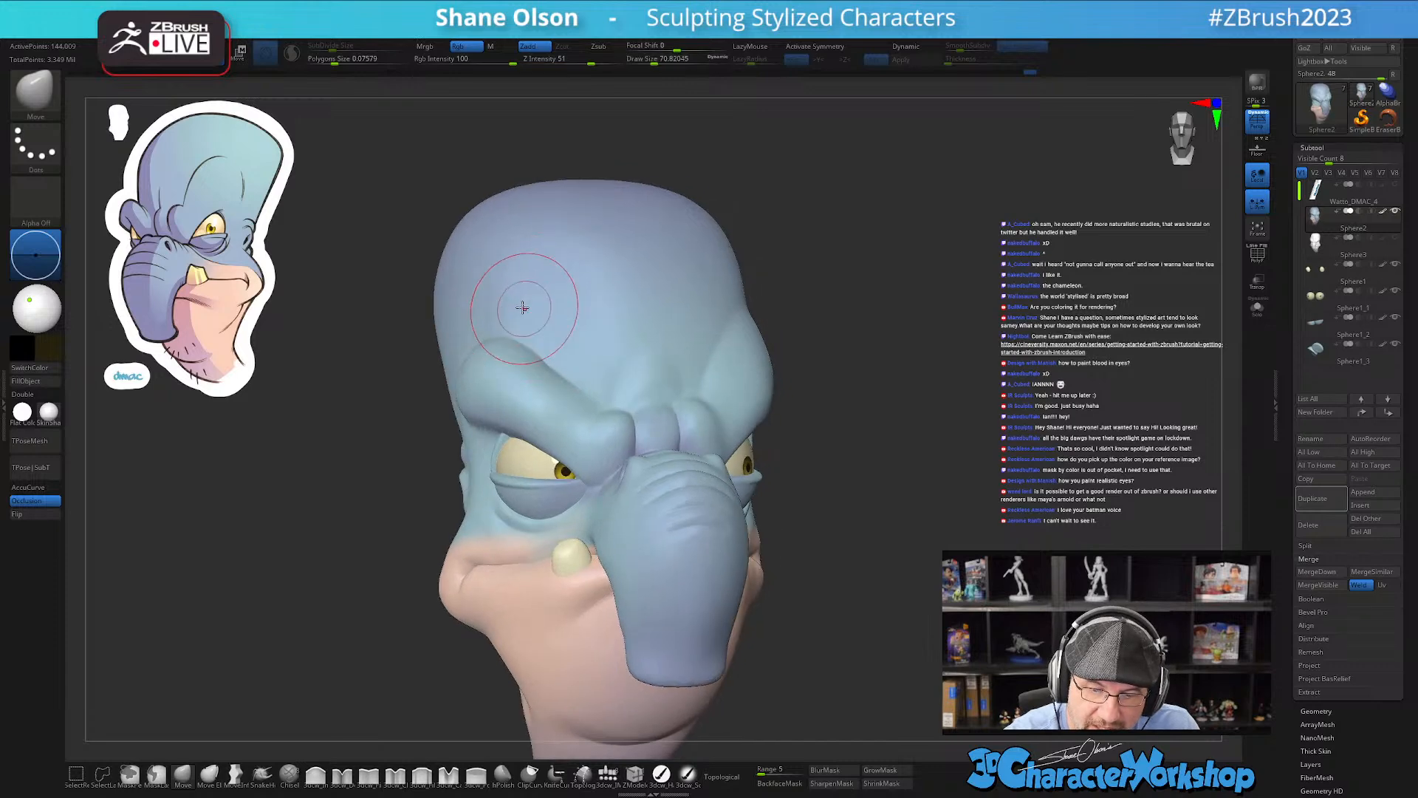
# Step: Fine-tune the silhouette of the character's right brow from several angles with the Move brush
pyautogui.moveTo(558, 317)
pyautogui.mouseDown(button='right')
pyautogui.moveTo(570, 368)
pyautogui.moveTo(582, 345)
pyautogui.moveTo(592, 358)
pyautogui.moveTo(618, 340)
pyautogui.moveTo(465, 311)
pyautogui.mouseUp(button='right')
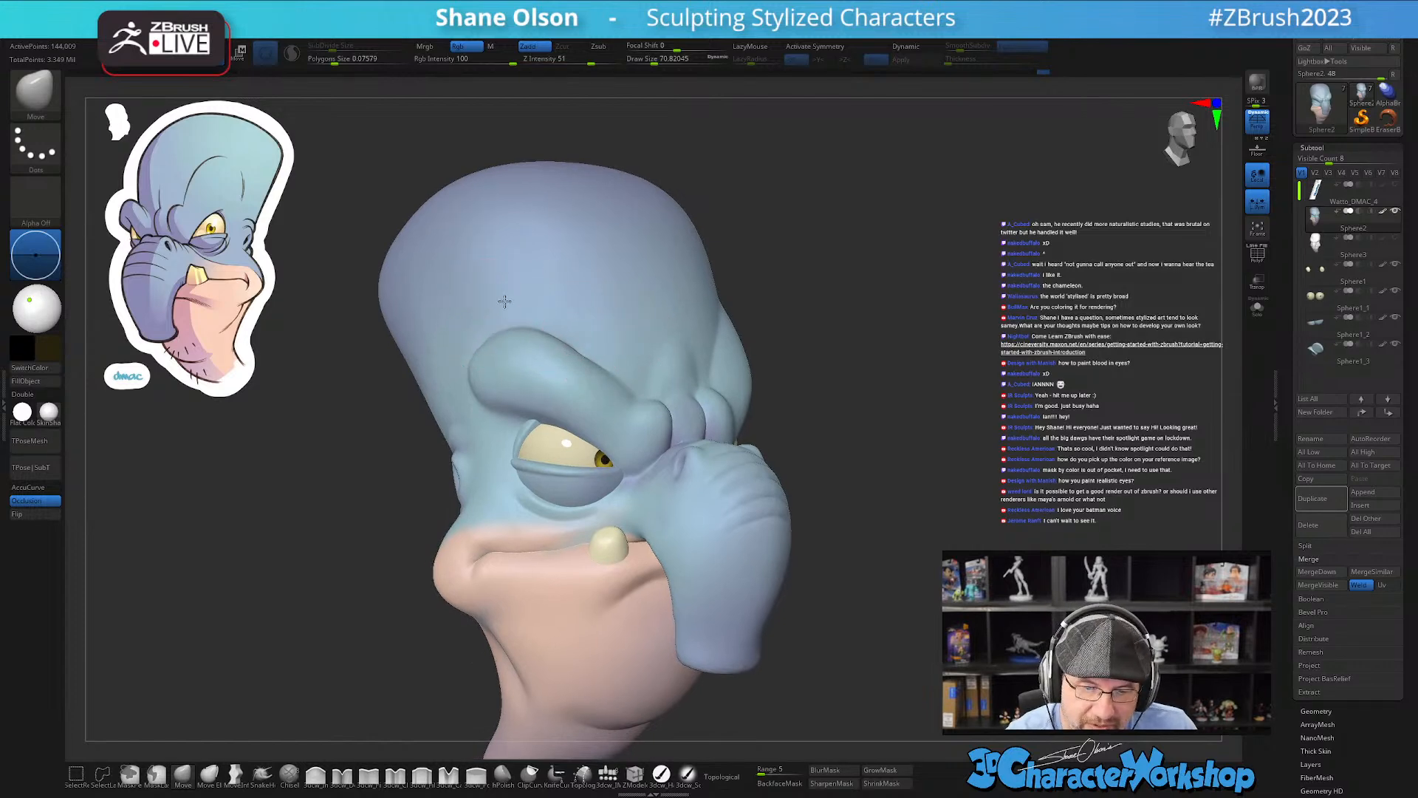
pyautogui.moveTo(595, 295)
pyautogui.mouseDown(button='right')
pyautogui.moveTo(563, 312)
pyautogui.moveTo(625, 355)
pyautogui.moveTo(634, 397)
pyautogui.moveTo(639, 375)
pyautogui.mouseUp(button='right')
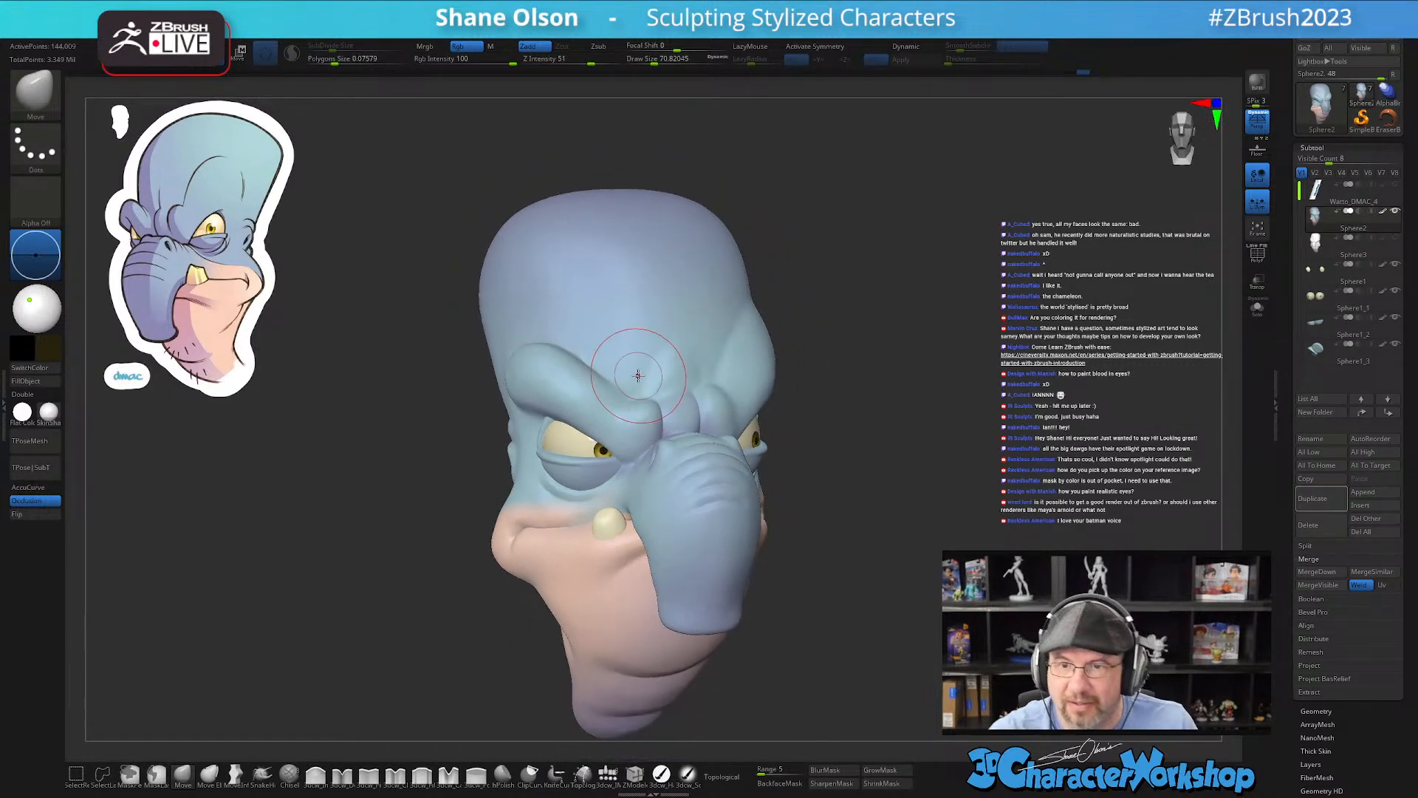
pyautogui.moveTo(644, 344); pyautogui.dragTo(548, 358, button='right')
pyautogui.press('s')
pyautogui.moveTo(547, 358); pyautogui.dragTo(549, 358)
pyautogui.moveTo(458, 354)
pyautogui.mouseDown(button='right')
pyautogui.moveTo(529, 409)
pyautogui.moveTo(543, 444)
pyautogui.mouseUp(button='right')
pyautogui.moveTo(521, 330); pyautogui.dragTo(537, 361, button='right')
pyautogui.press('s')
pyautogui.moveTo(536, 362); pyautogui.dragTo(536, 361)
# Step: Adjust the inner end of the character's right brow near the trunk with the Move brush at a draw size of about 59
pyautogui.moveTo(550, 387)
pyautogui.mouseDown(button='right')
pyautogui.moveTo(575, 368)
pyautogui.moveTo(621, 389)
pyautogui.moveTo(655, 376)
pyautogui.mouseUp(button='right')
pyautogui.moveTo(657, 427); pyautogui.dragTo(676, 405, button='right')
pyautogui.press('s')
pyautogui.moveTo(679, 400); pyautogui.dragTo(672, 399)
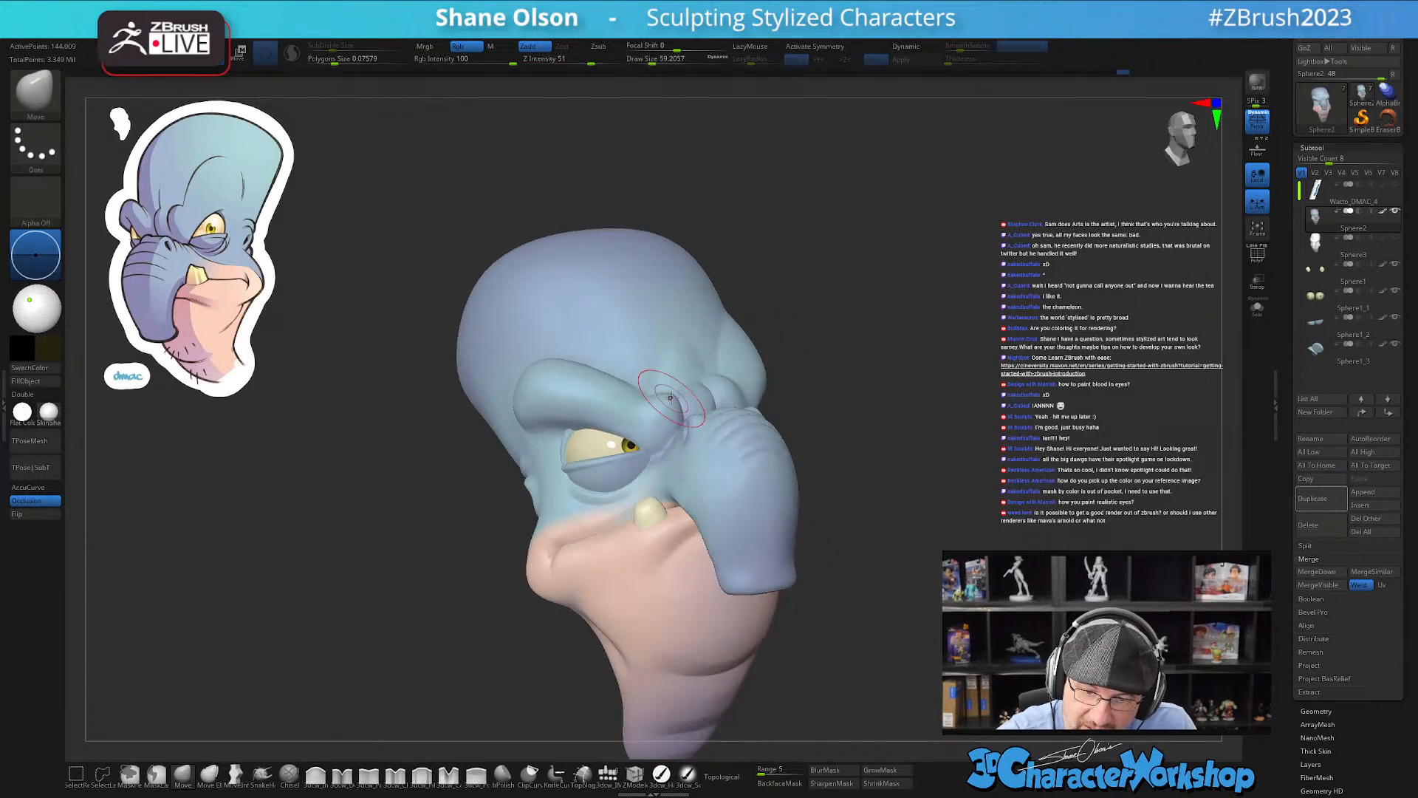
# Step: Reshape and smooth the folds between the brows, using the Move brush at a draw size of about 54
pyautogui.press('shift')
pyautogui.moveTo(668, 399); pyautogui.dragTo(517, 405, button='right')
pyautogui.moveTo(668, 378); pyautogui.dragTo(659, 413, button='right')
pyautogui.press(']')
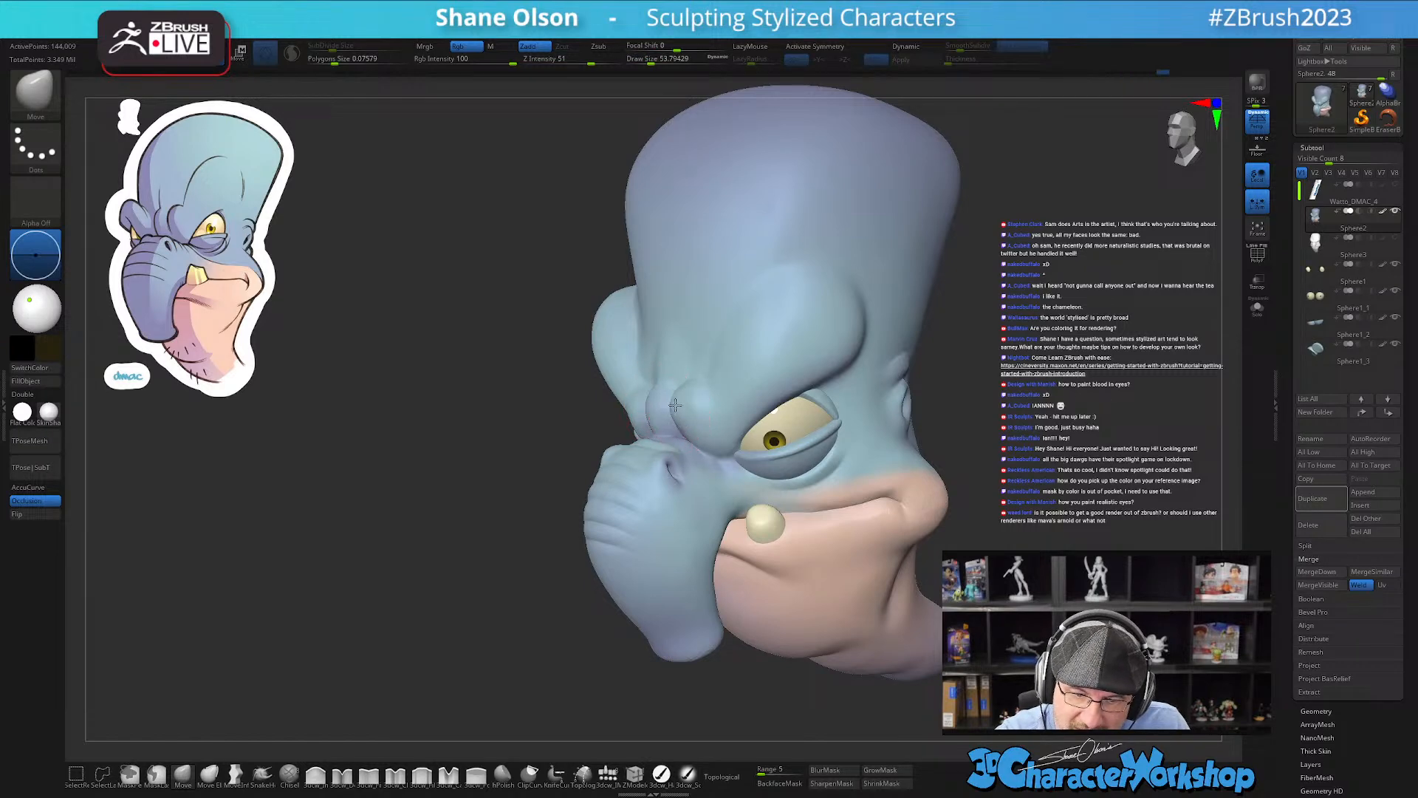
pyautogui.moveTo(677, 392); pyautogui.dragTo(727, 428, button='right')
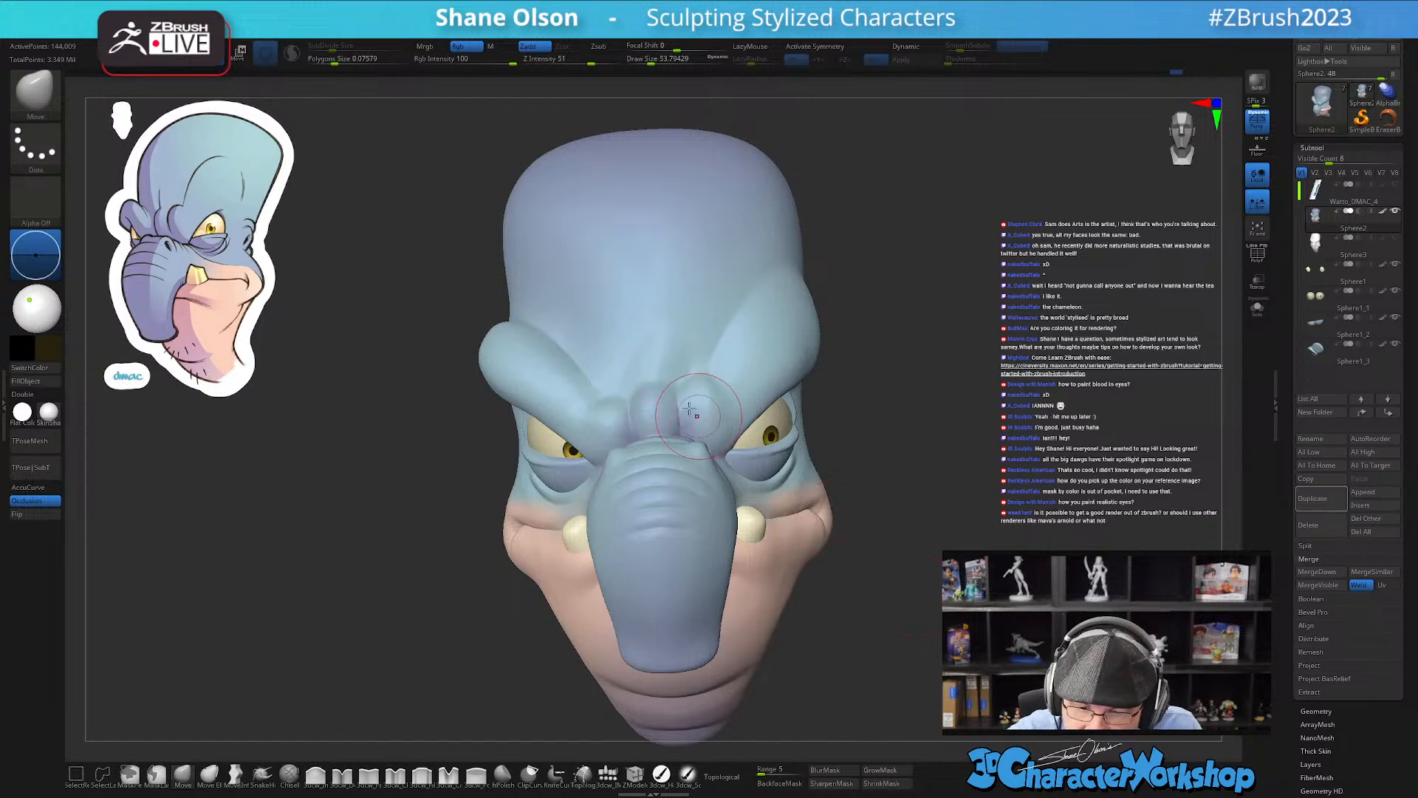
pyautogui.press('shift')
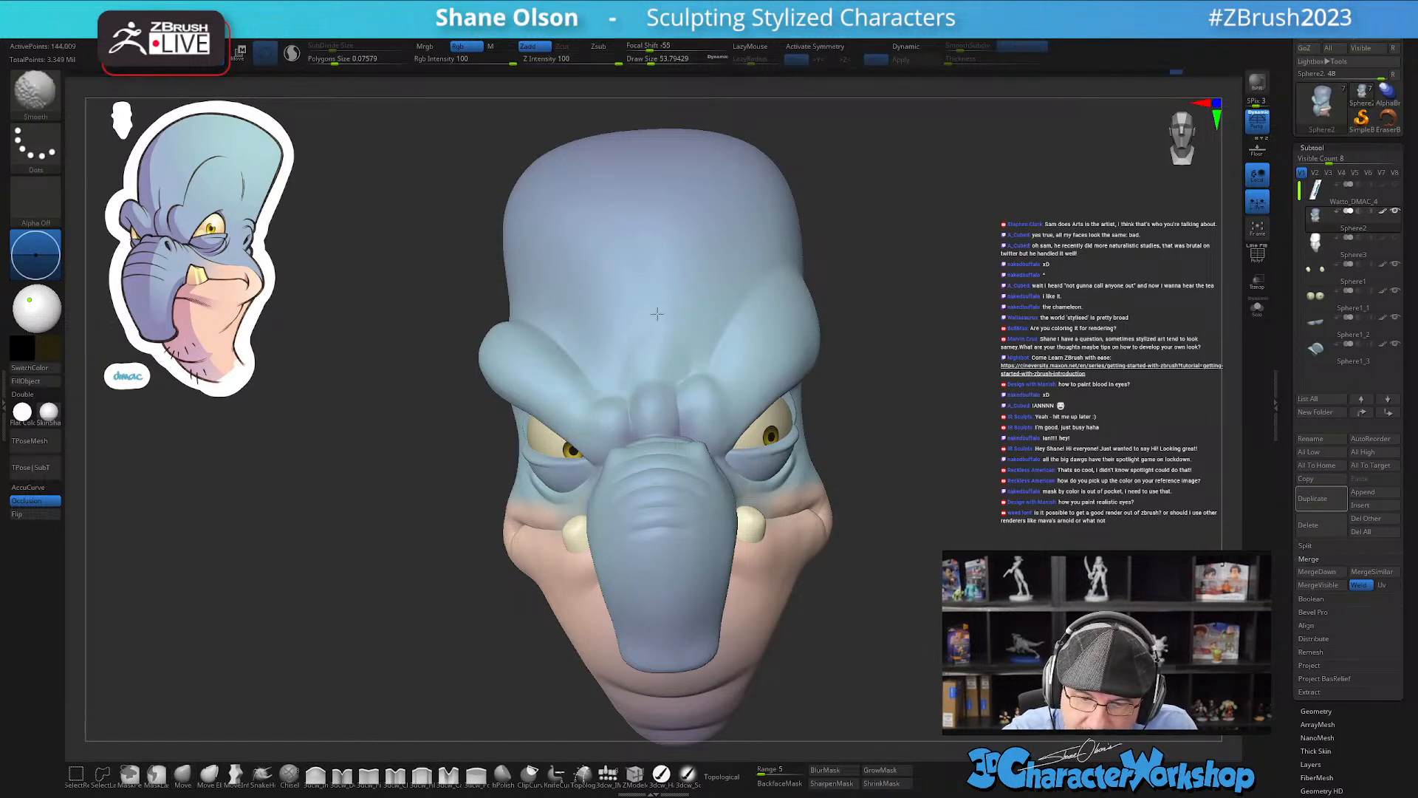
pyautogui.moveTo(899, 547); pyautogui.dragTo(860, 563)
# Step: Adjust the character's left brow over the eye with the Move brush at a draw size of about 71
pyautogui.moveTo(768, 501); pyautogui.dragTo(709, 416, button='right')
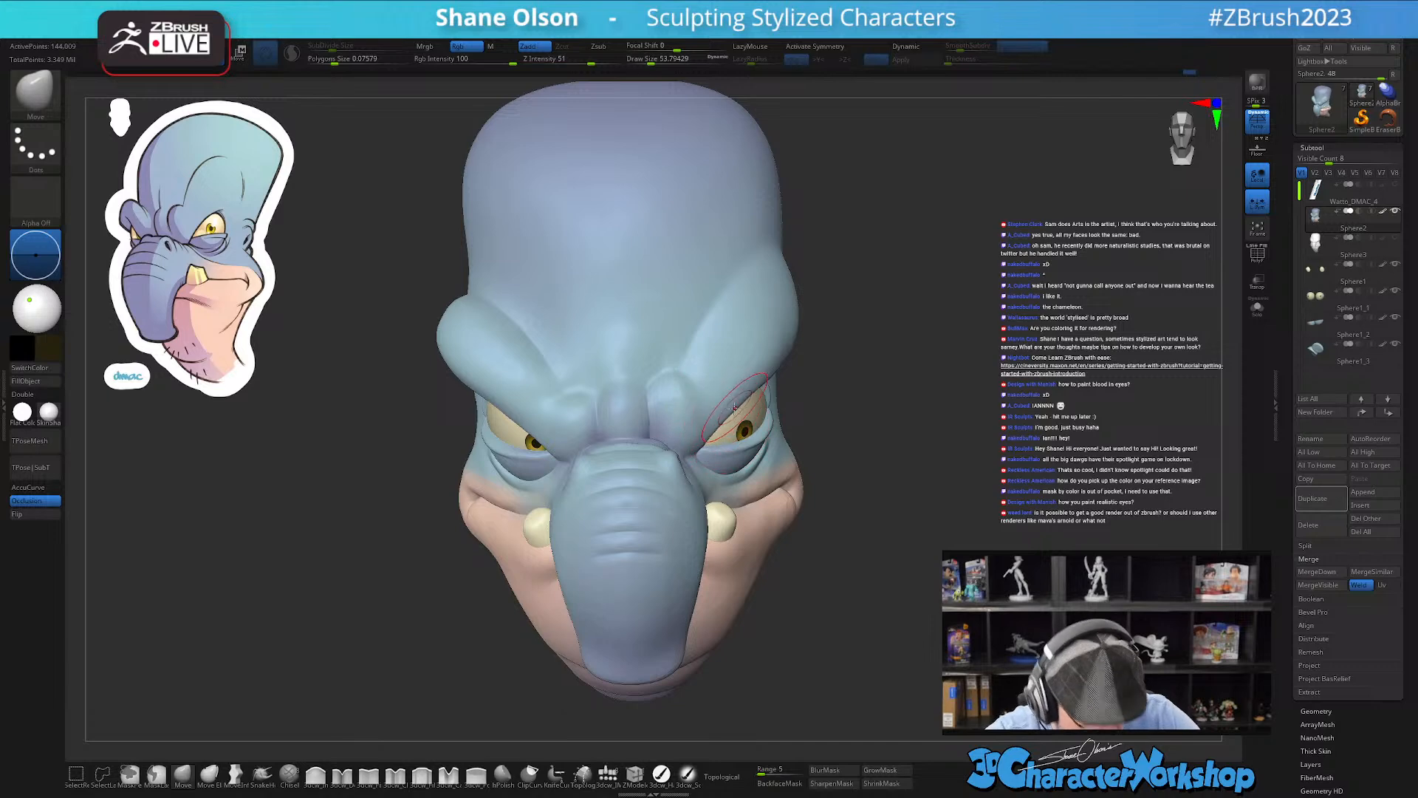
pyautogui.press('s')
pyautogui.moveTo(721, 405); pyautogui.dragTo(724, 404)
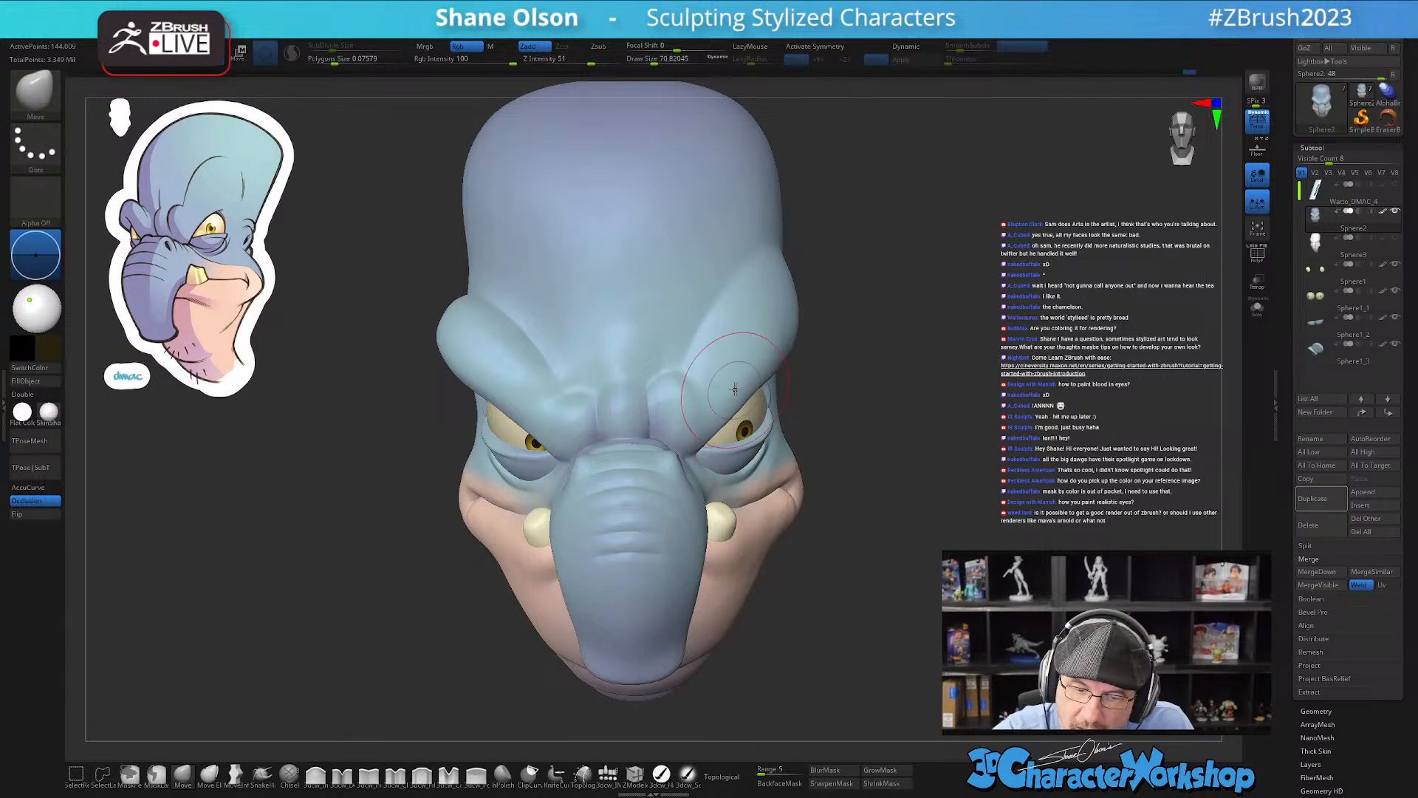
pyautogui.moveTo(915, 481); pyautogui.dragTo(918, 459, button='right')
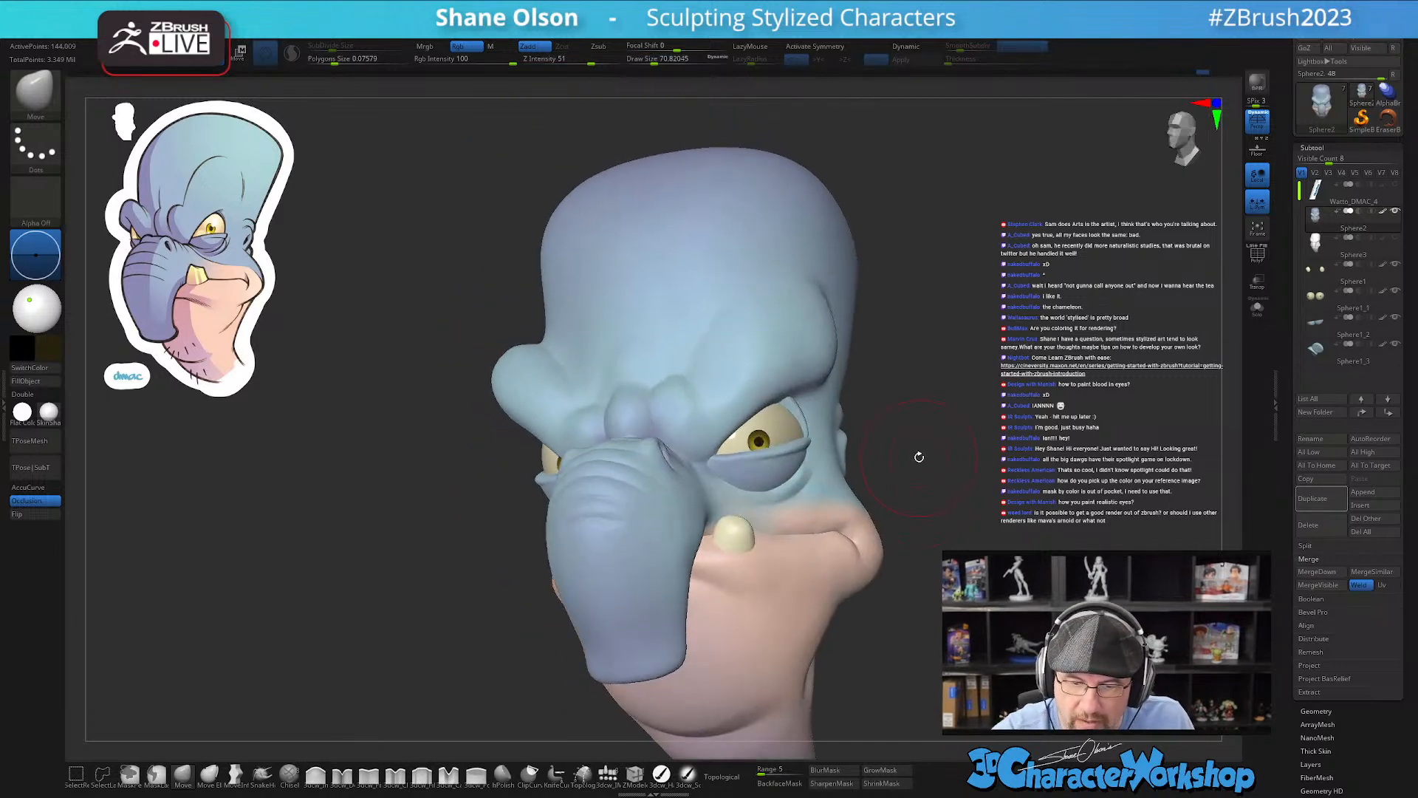
pyautogui.moveTo(801, 373); pyautogui.dragTo(821, 382, button='right')
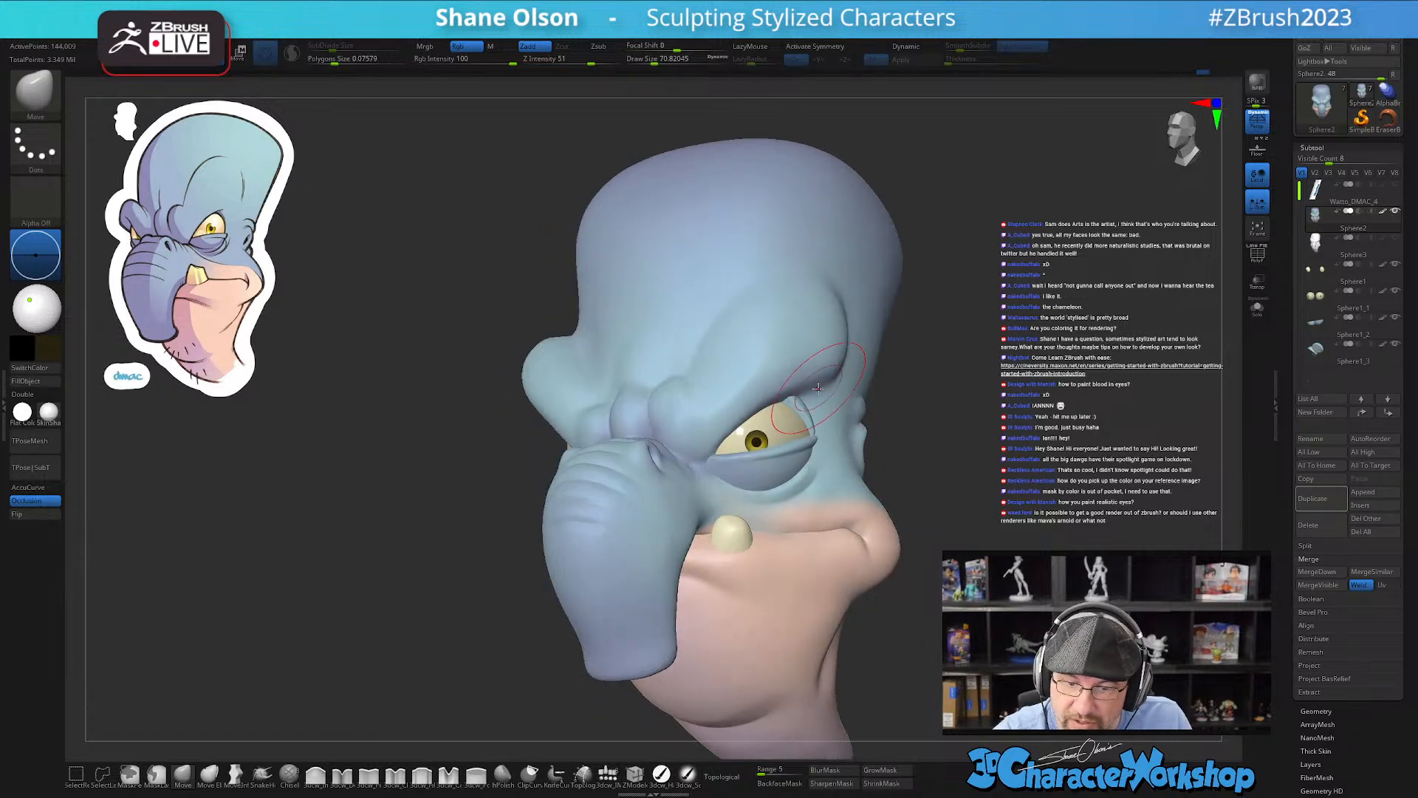
pyautogui.moveTo(814, 411); pyautogui.dragTo(864, 406, button='right')
pyautogui.moveTo(526, 405); pyautogui.dragTo(563, 404, button='right')
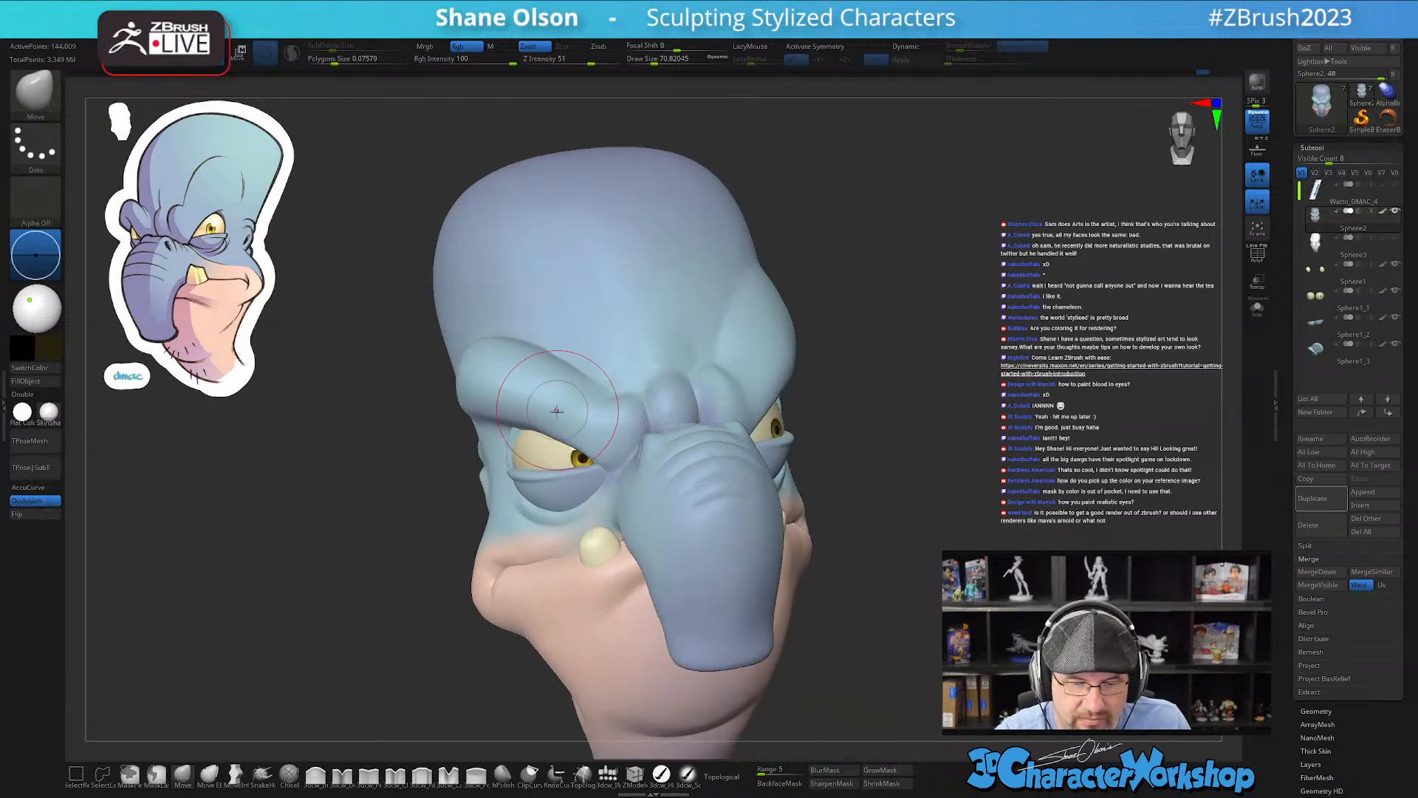
# Step: Refine the overall head silhouette with a large Move brush at draw sizes of about 217 and 207
pyautogui.moveTo(835, 473)
pyautogui.keyDown('ctrl'); pyautogui.mouseDown(button='right')
pyautogui.moveTo(861, 503)
pyautogui.moveTo(859, 537)
pyautogui.moveTo(864, 490)
pyautogui.moveTo(874, 539)
pyautogui.moveTo(830, 494)
pyautogui.moveTo(804, 557)
pyautogui.moveTo(789, 506)
pyautogui.mouseUp(button='right'); pyautogui.keyUp('ctrl')
pyautogui.press('s')
pyautogui.moveTo(481, 222); pyautogui.dragTo(499, 228)
pyautogui.press('s')
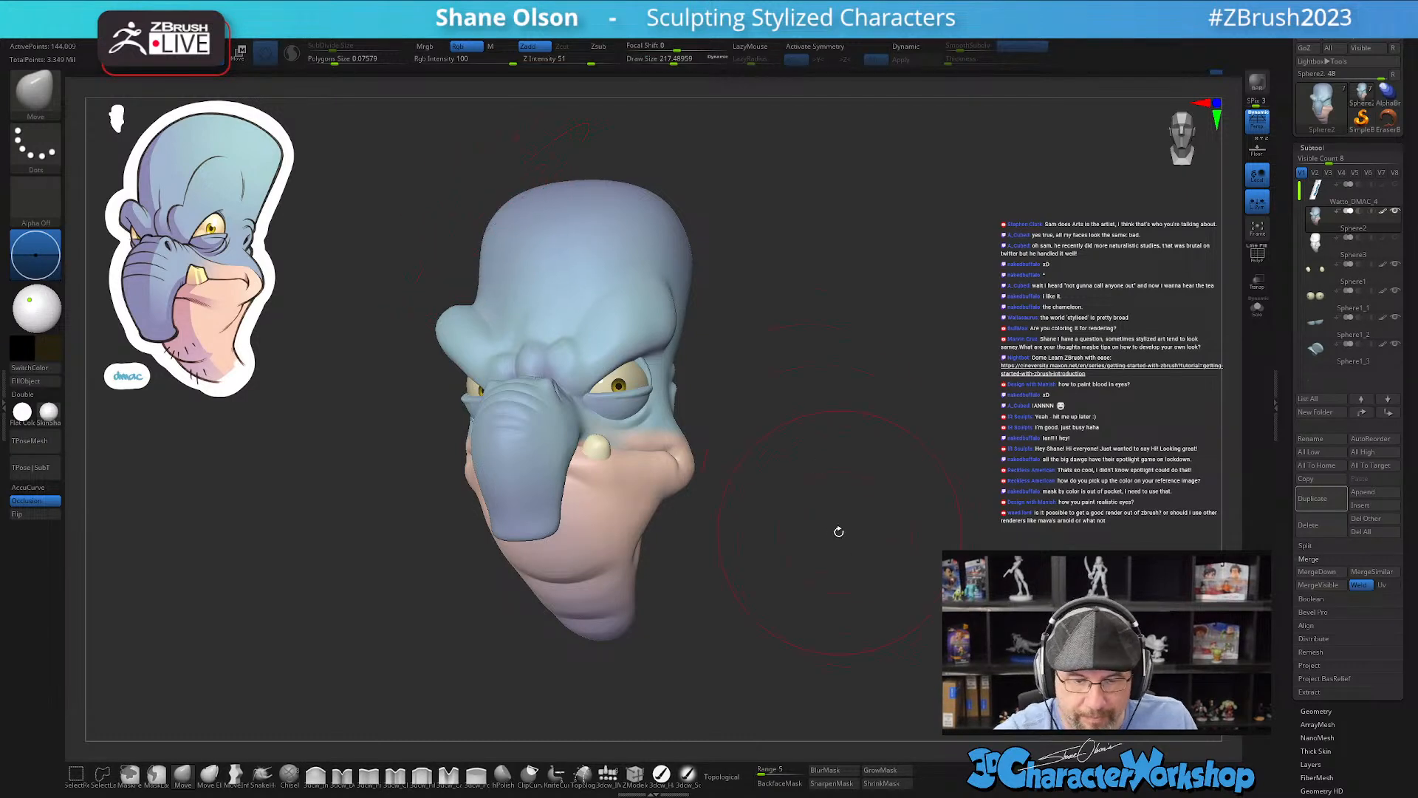
pyautogui.moveTo(738, 231); pyautogui.dragTo(694, 237, button='right')
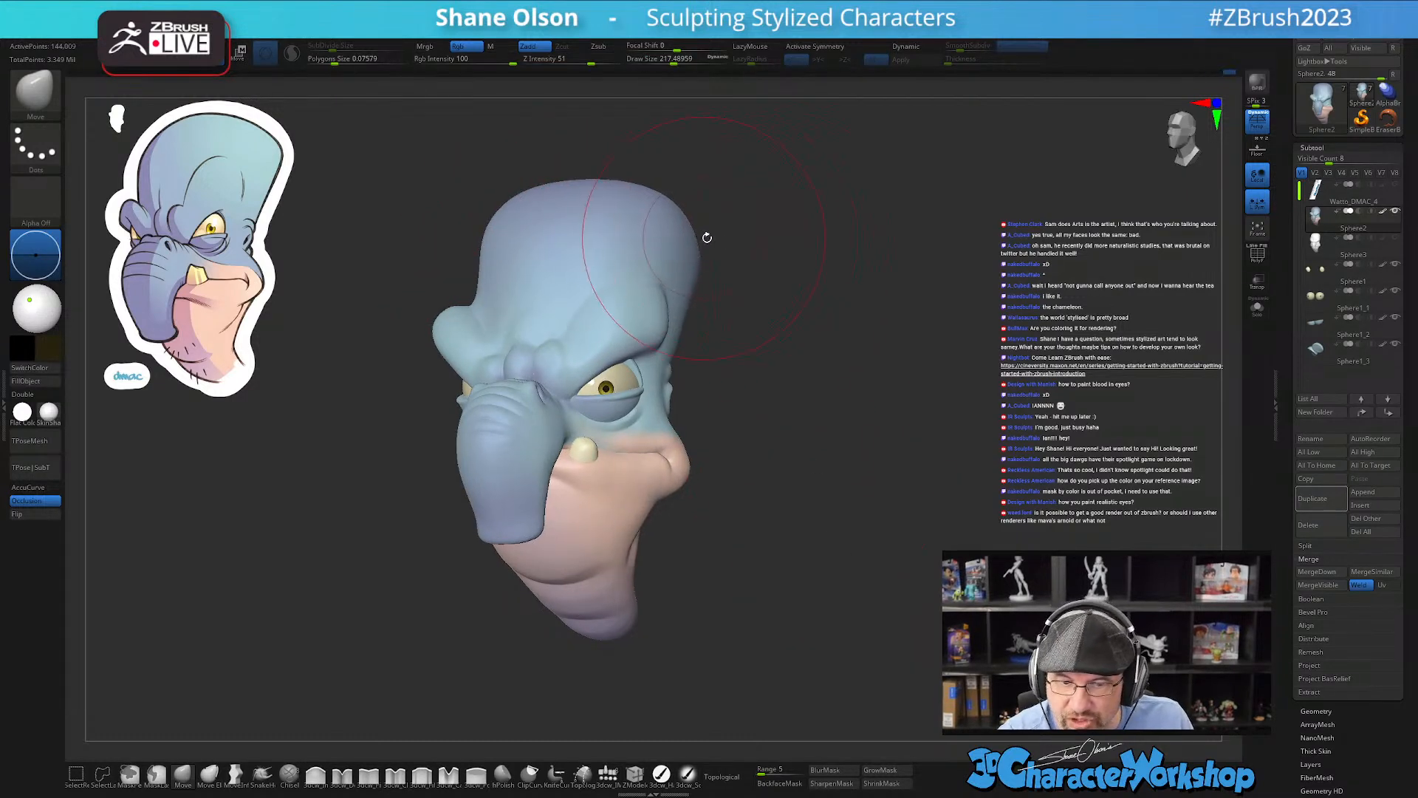
pyautogui.moveTo(766, 460)
pyautogui.mouseDown(button='right')
pyautogui.moveTo(776, 444)
pyautogui.moveTo(768, 466)
pyautogui.mouseUp(button='right')
pyautogui.press('s')
pyautogui.moveTo(687, 474); pyautogui.dragTo(684, 473)
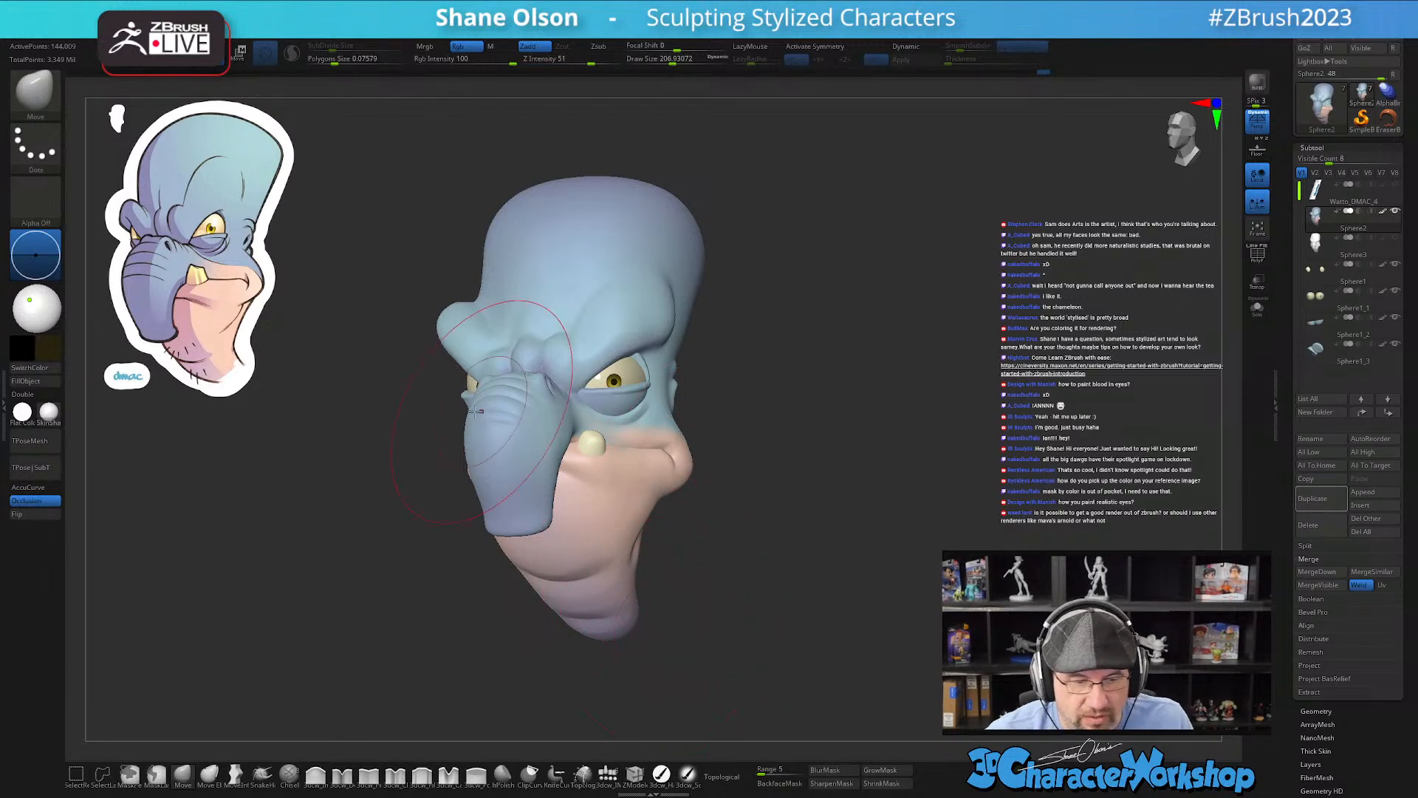
# Step: Reshape the trunk and its lower end with the Move brush at draw sizes of about 128 and 177
pyautogui.press('s')
pyautogui.moveTo(503, 438); pyautogui.dragTo(499, 395)
pyautogui.press('s')
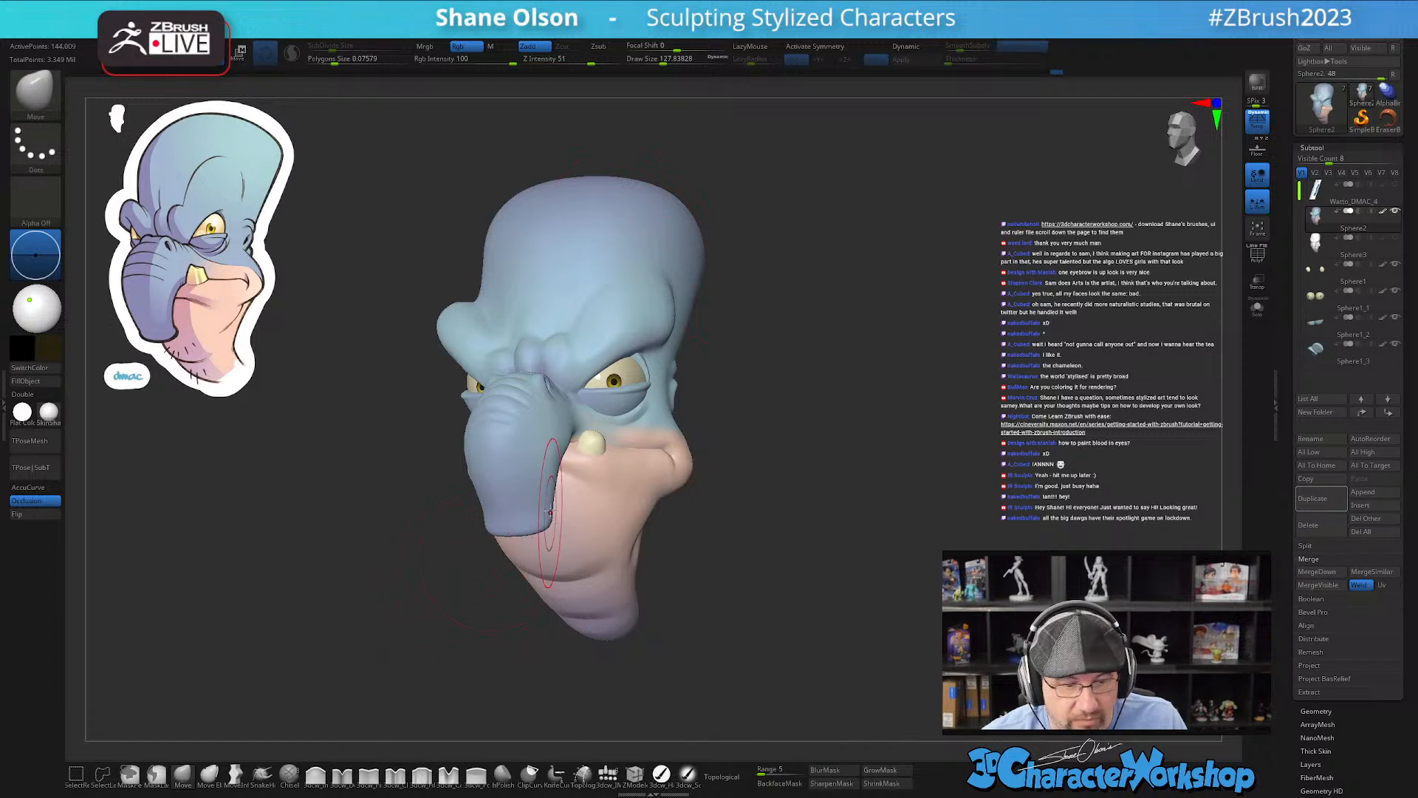
pyautogui.press('s')
pyautogui.moveTo(498, 532)
pyautogui.mouseDown()
pyautogui.moveTo(524, 544)
pyautogui.moveTo(515, 508)
pyautogui.moveTo(490, 510)
pyautogui.mouseUp()
pyautogui.press('s')
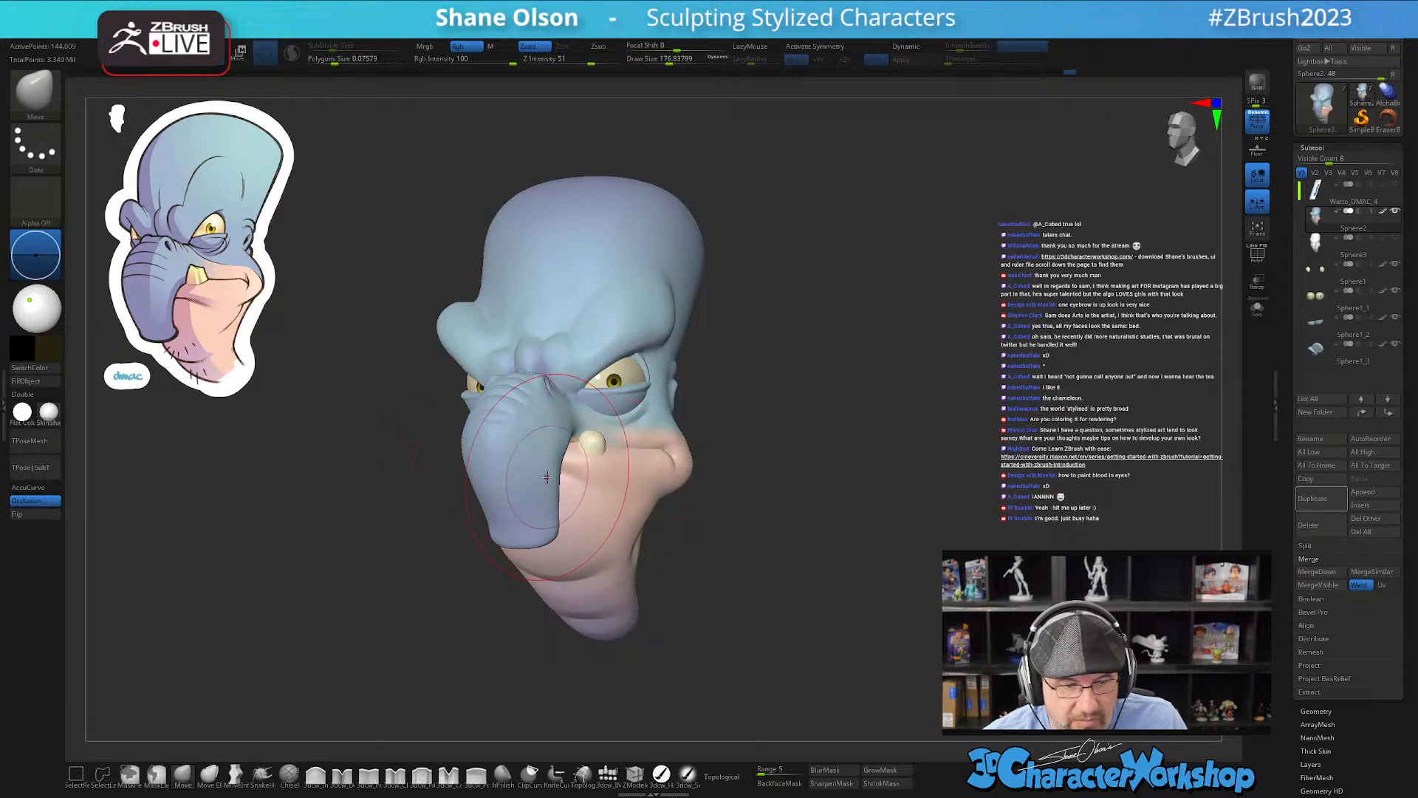
pyautogui.moveTo(554, 476); pyautogui.dragTo(548, 474)
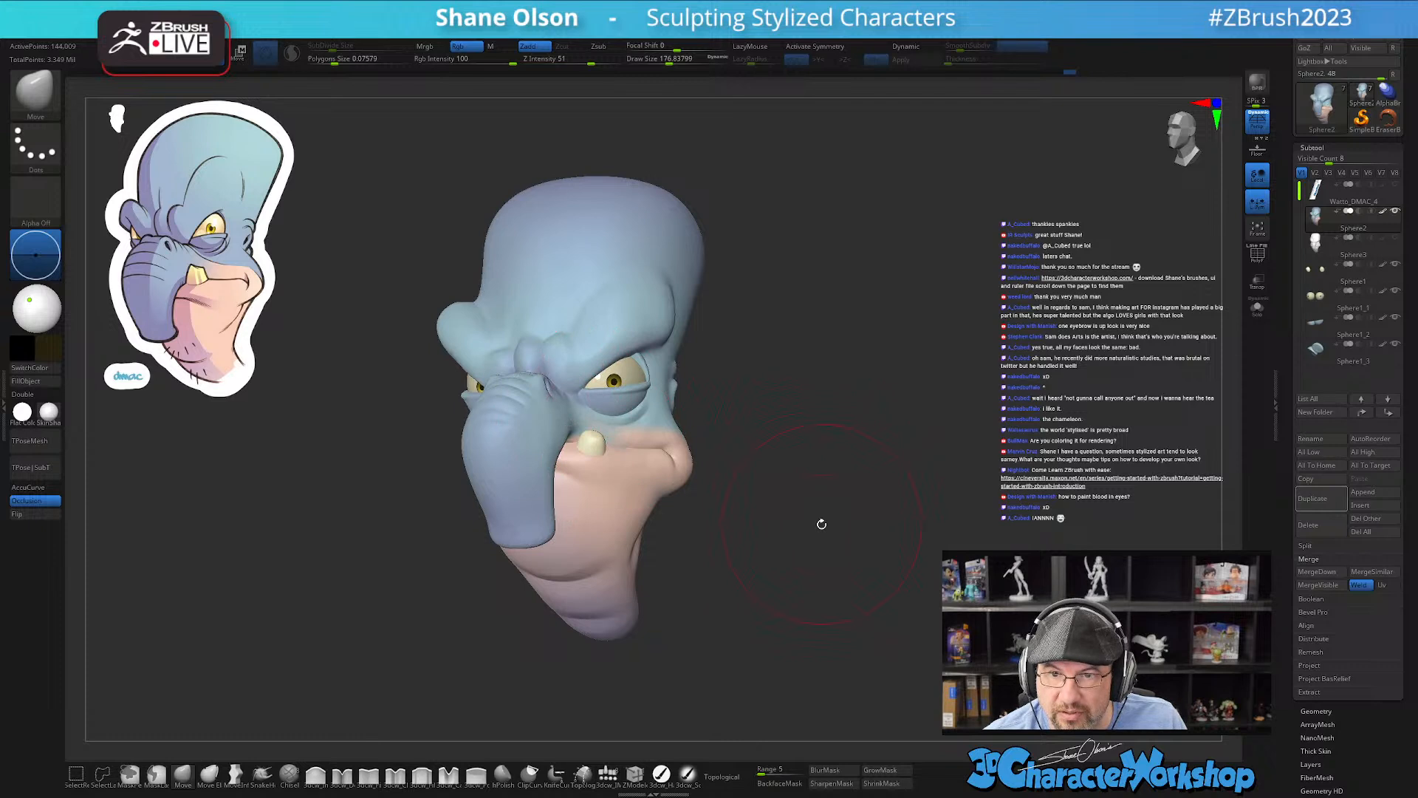
pyautogui.moveTo(832, 477); pyautogui.dragTo(856, 475)
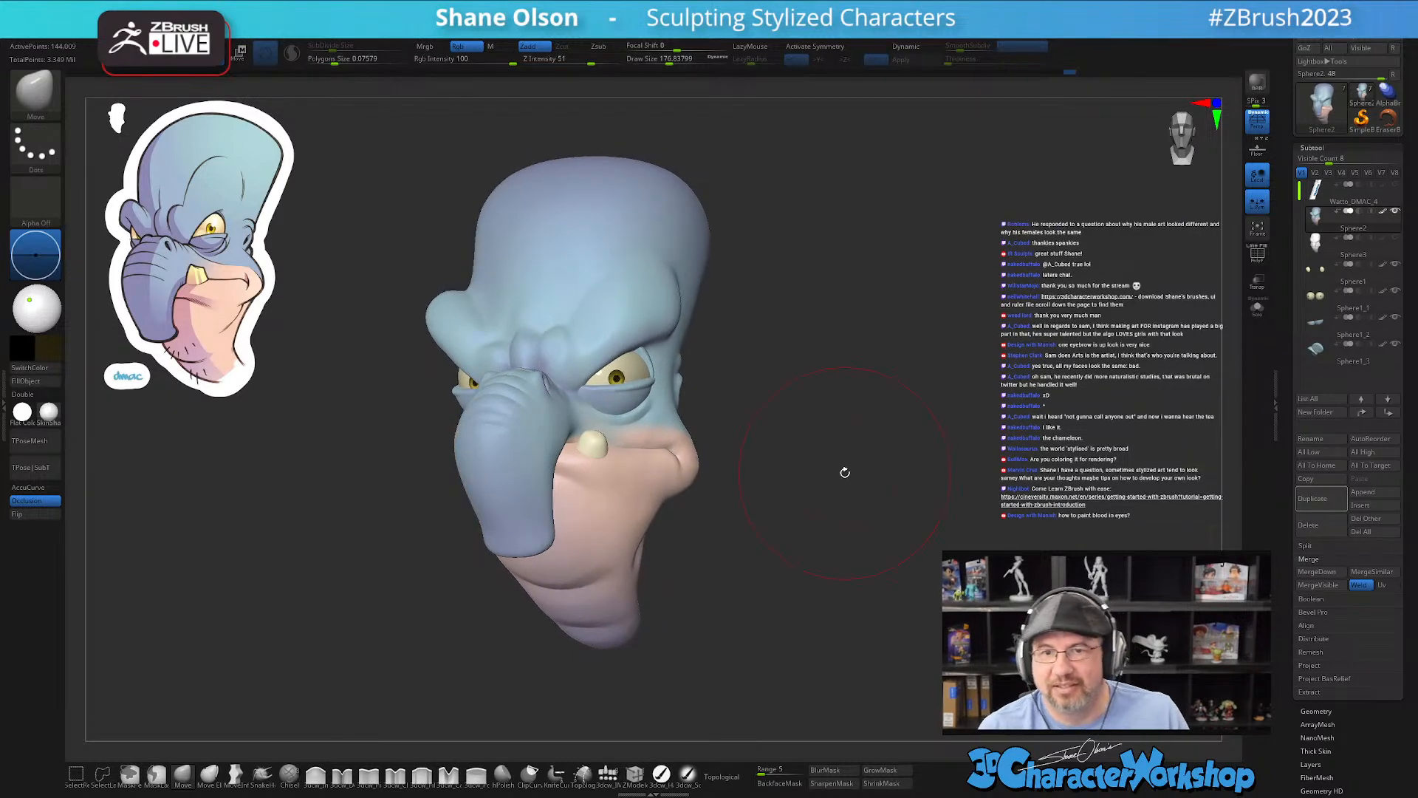